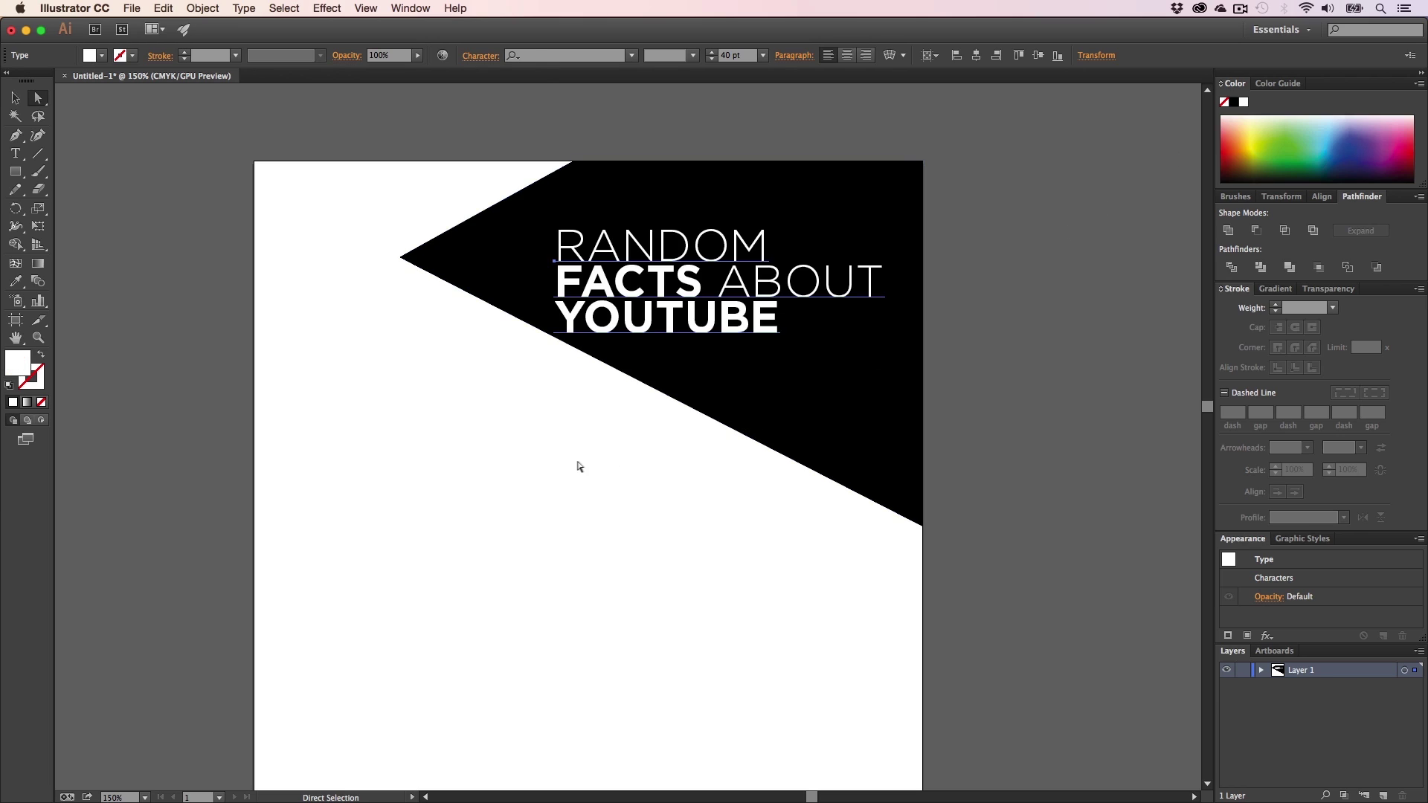
- Move the heading text slightly up and to the right inside the black shape
click(579, 465)
key(v)
click(673, 267)
drag(673, 266, 673, 274)
click(635, 392)
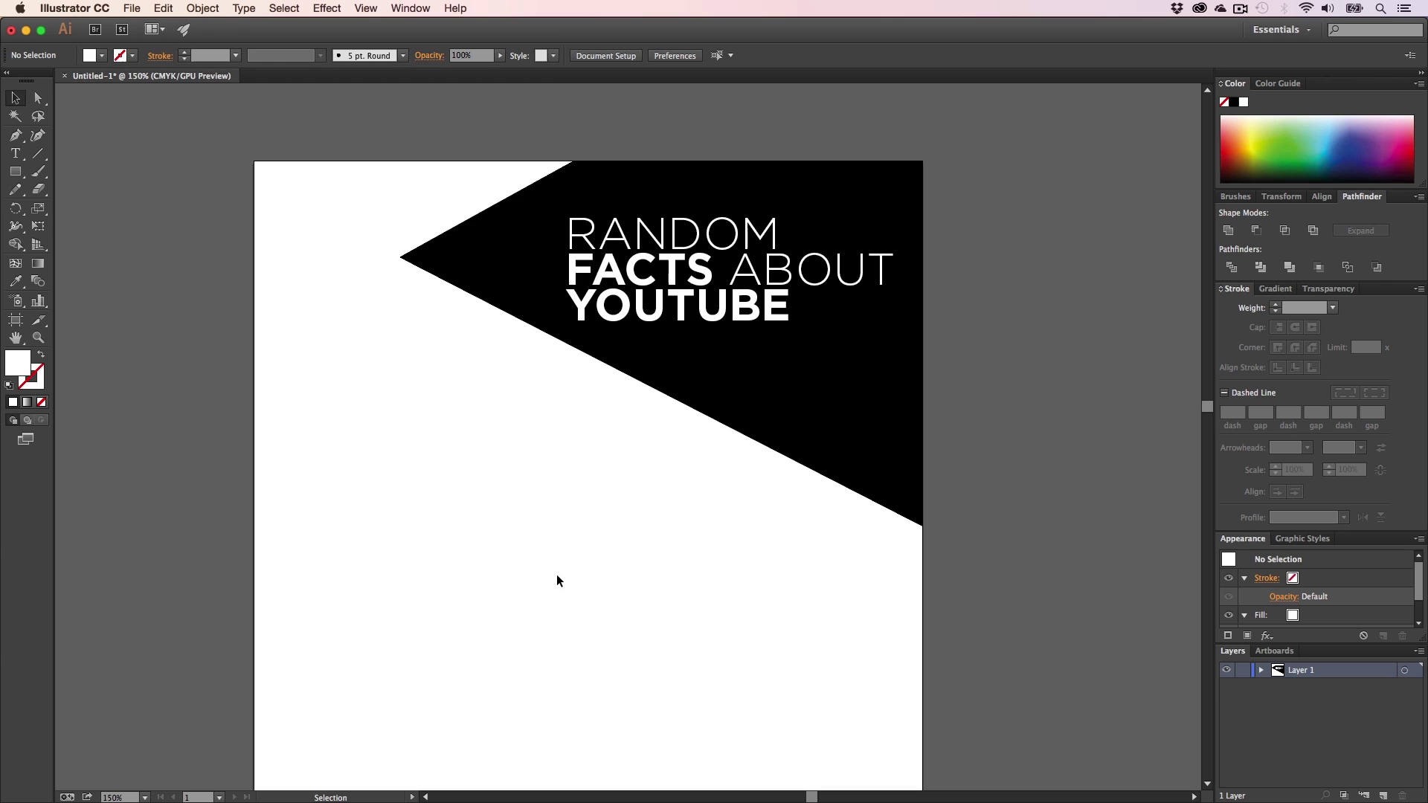
- Select the black shape and copy Pomegranate's hex code c0392b, without the hash sign, from the Flat UI Colors page in Safari
click(802, 366)
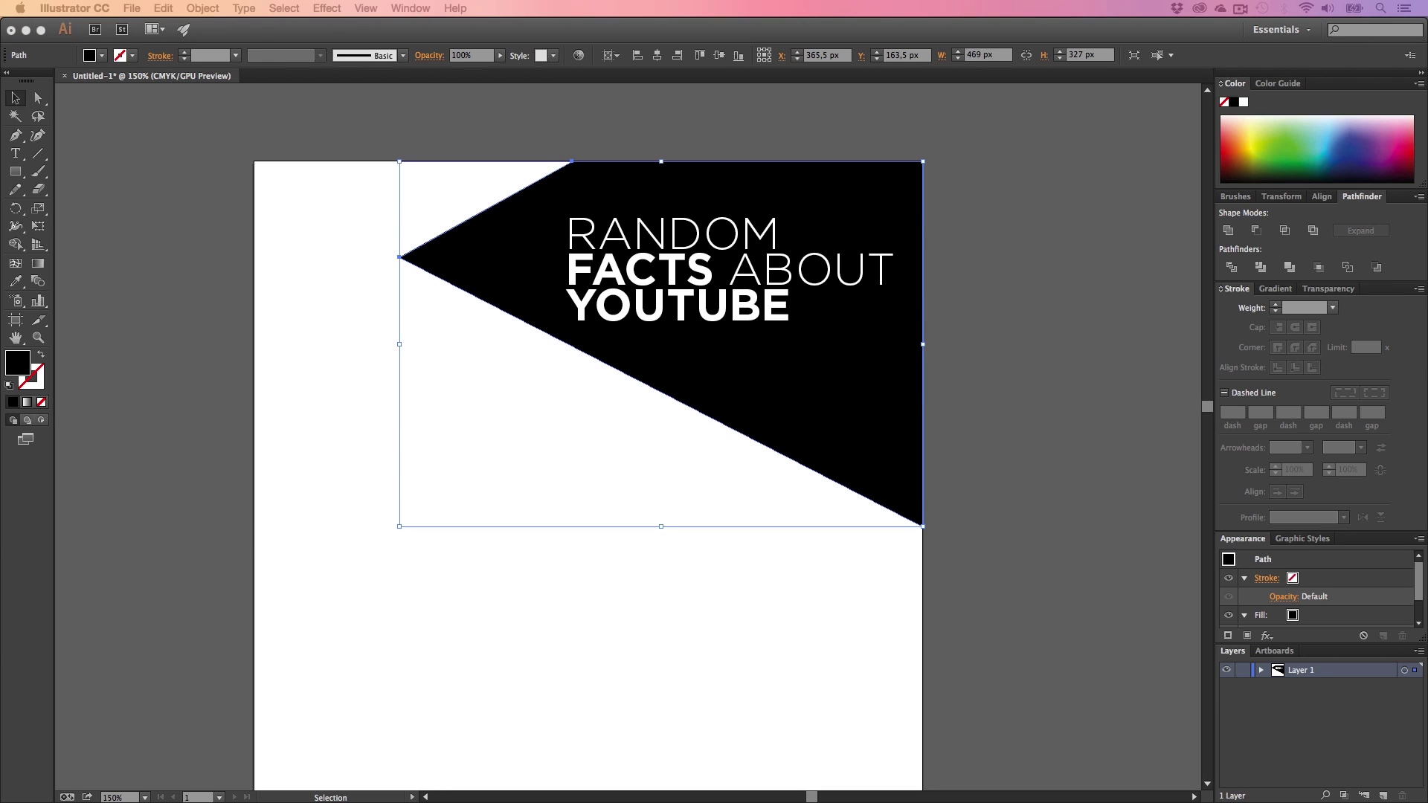
drag(1004, 802, 737, 4)
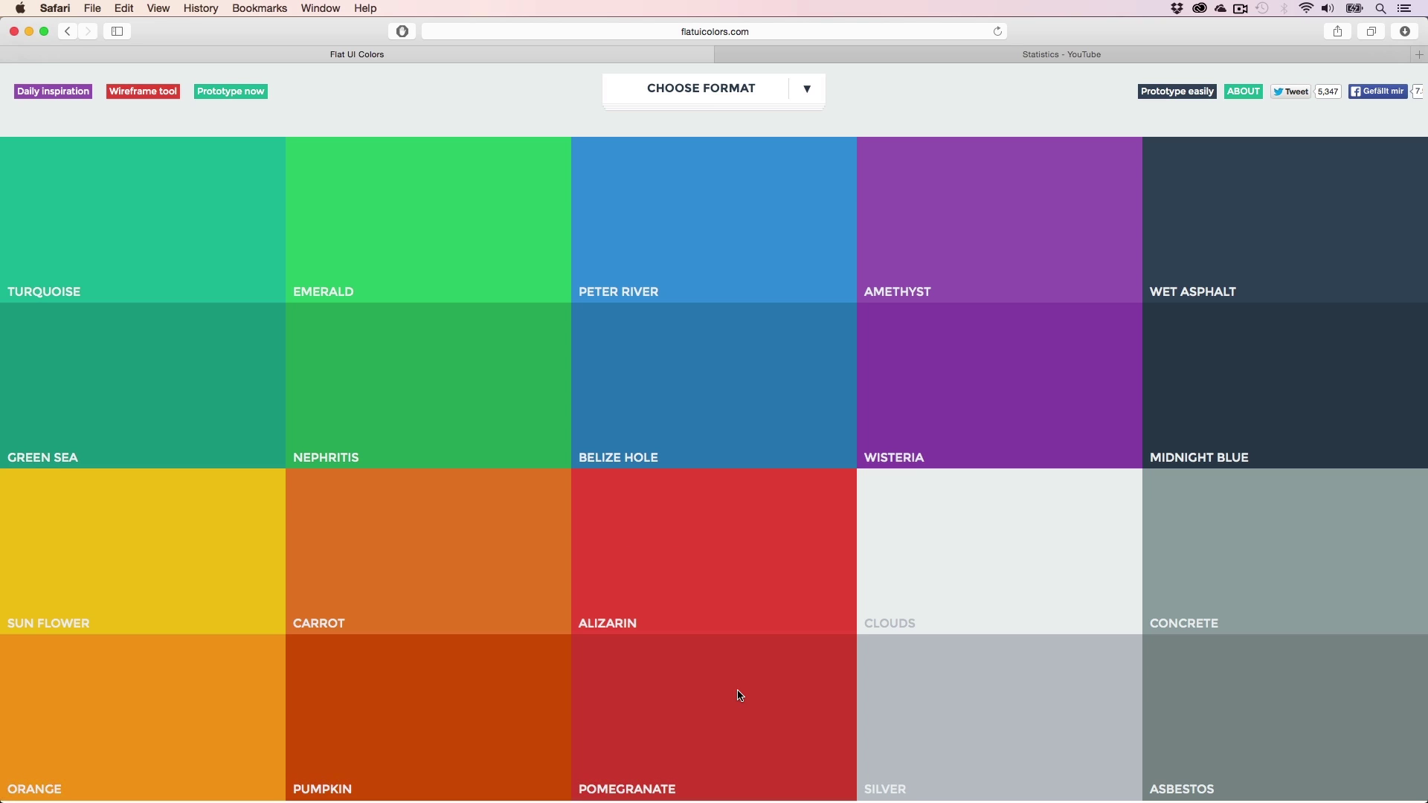
click(641, 521)
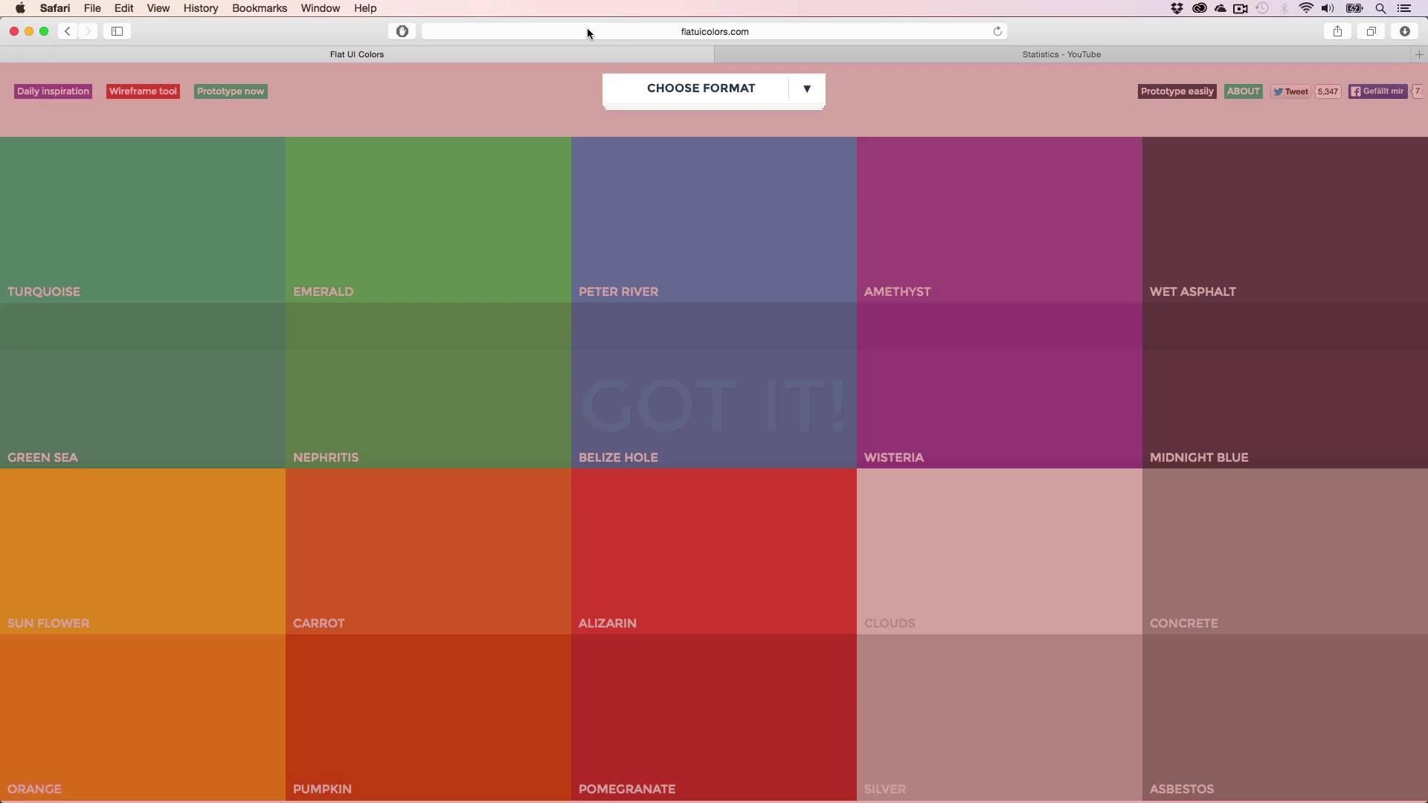
key(super+l)
text(#c0392b)
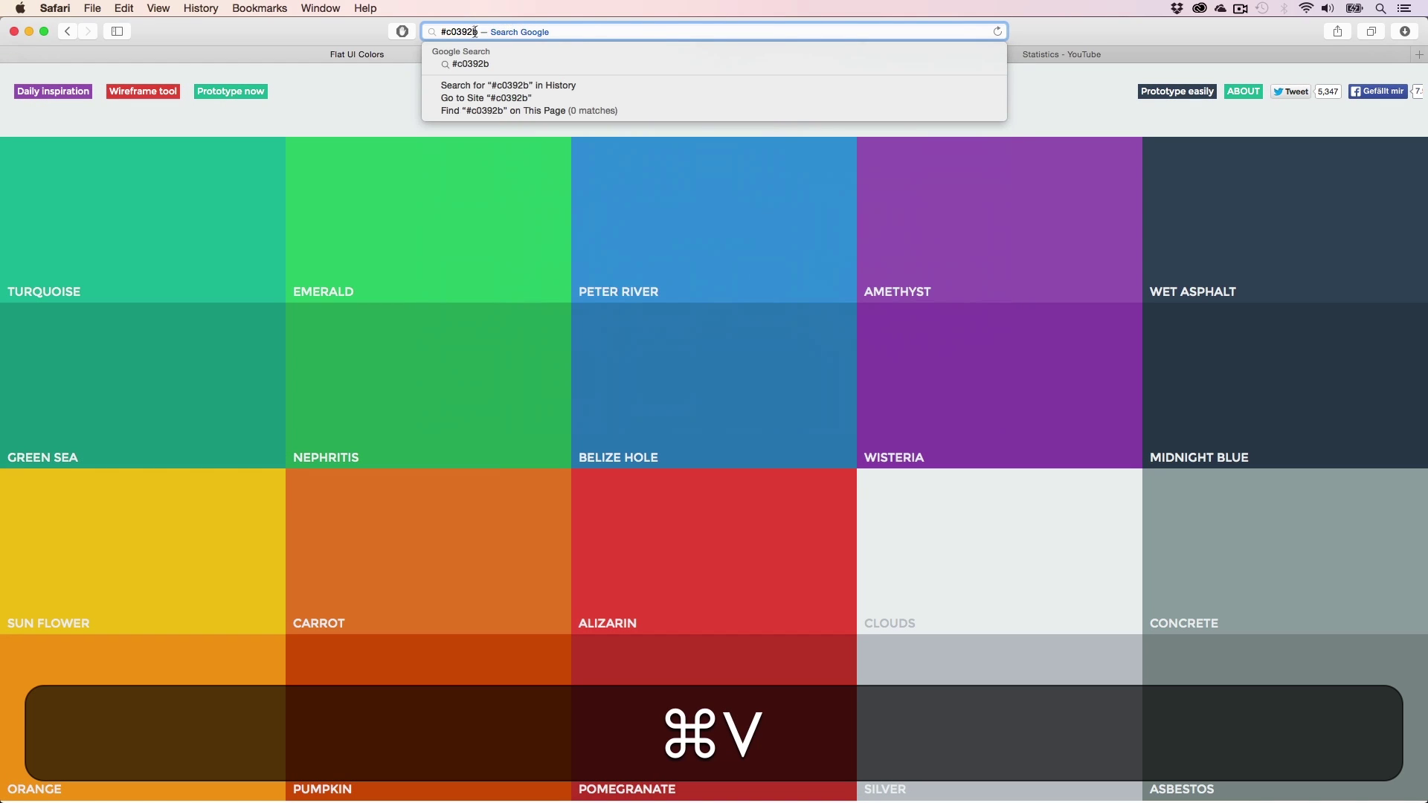
drag(480, 32, 447, 31)
key(super+a)
key(super+c)
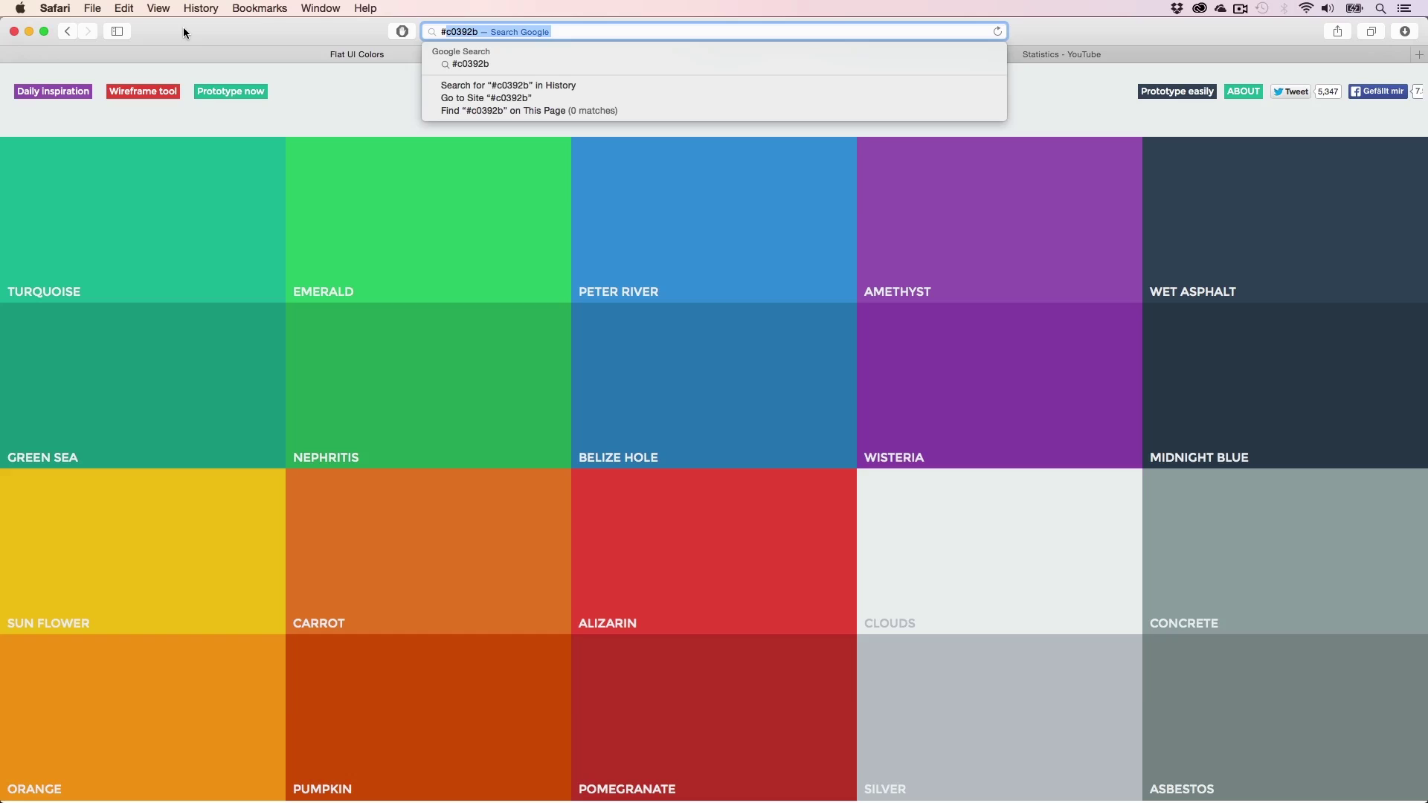
click(184, 28)
click(29, 31)
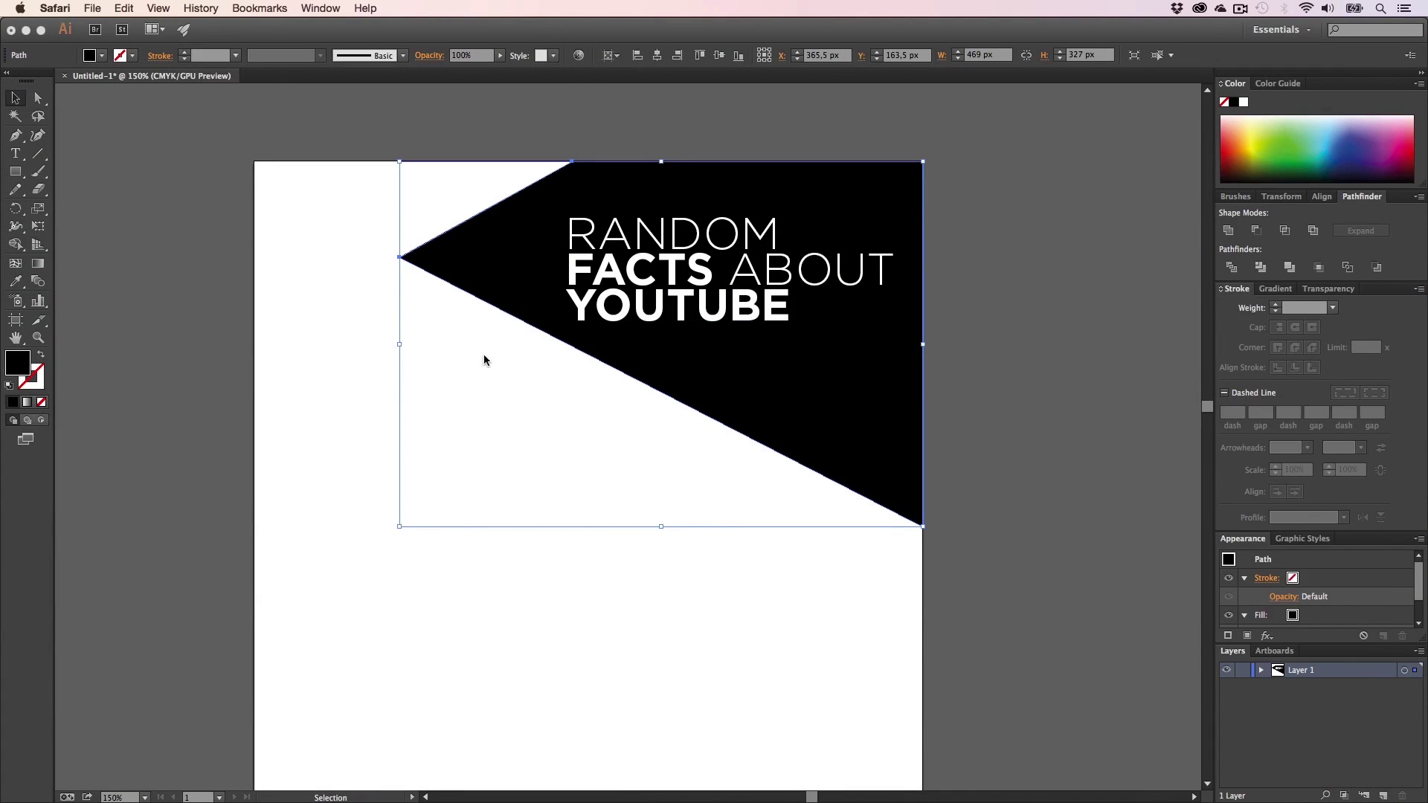
- Fill the black shape with a linear gradient in Illustrator and set its white start stop to RGB hex c0392b
click(1263, 293)
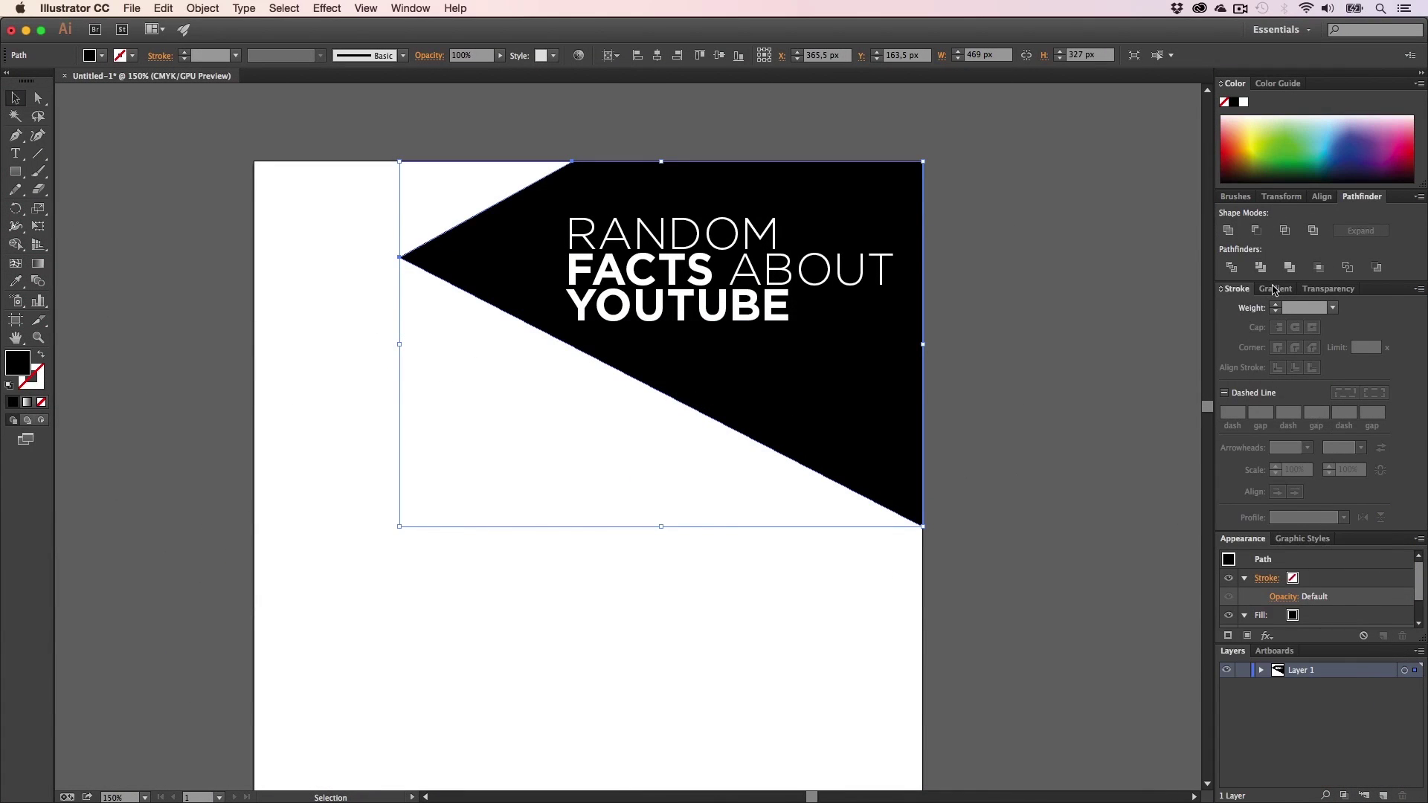
click(1240, 420)
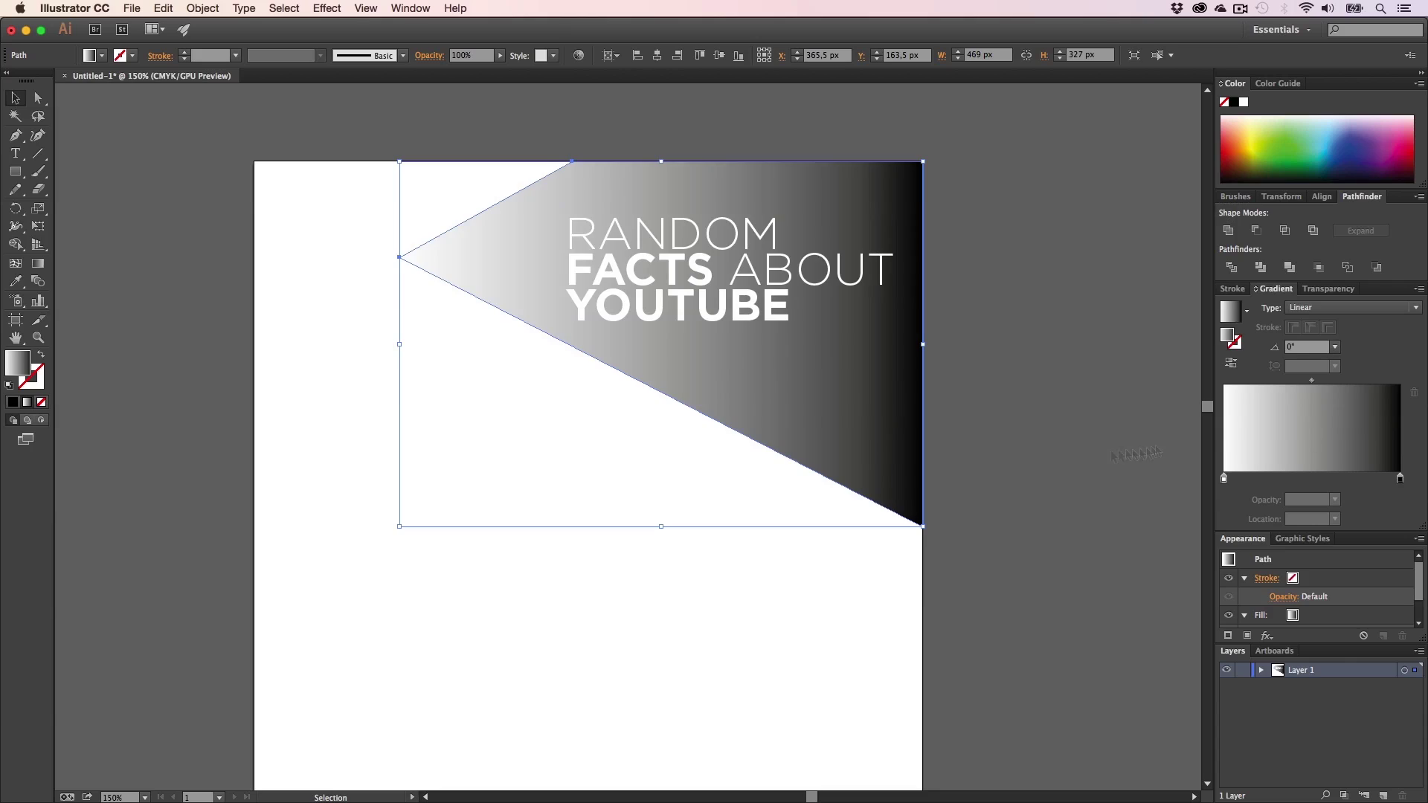
double_click(1225, 478)
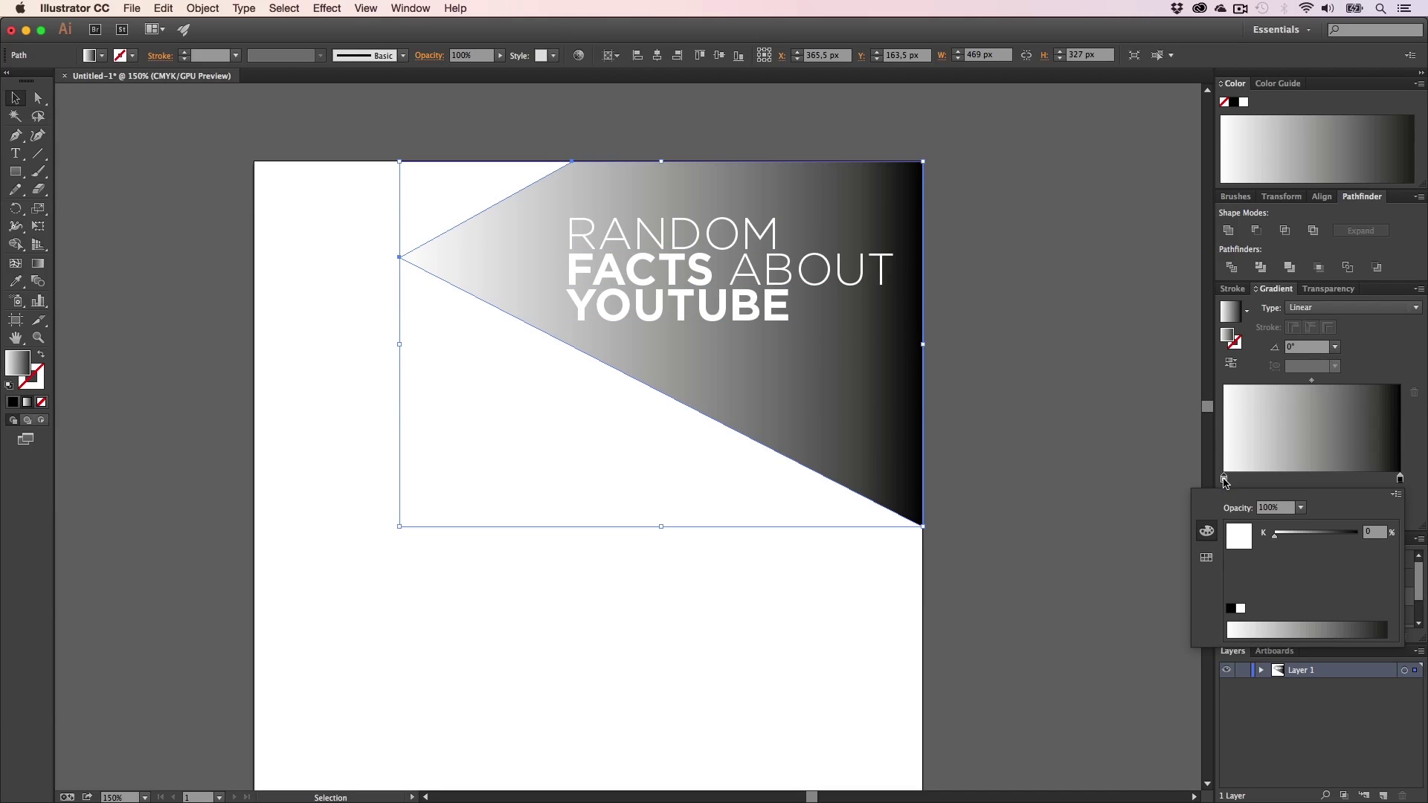
click(1396, 494)
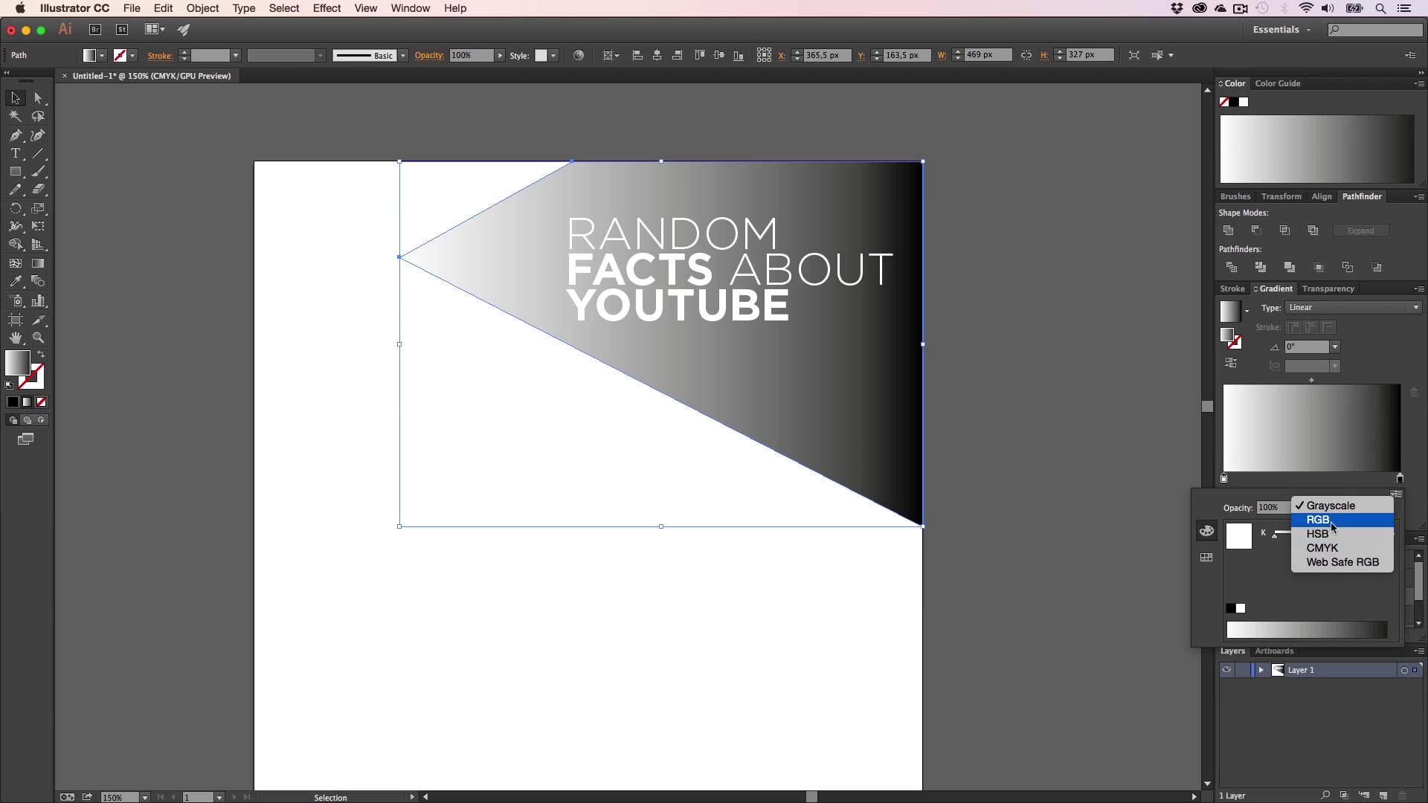
click(1308, 554)
click(1355, 608)
key(super+v)
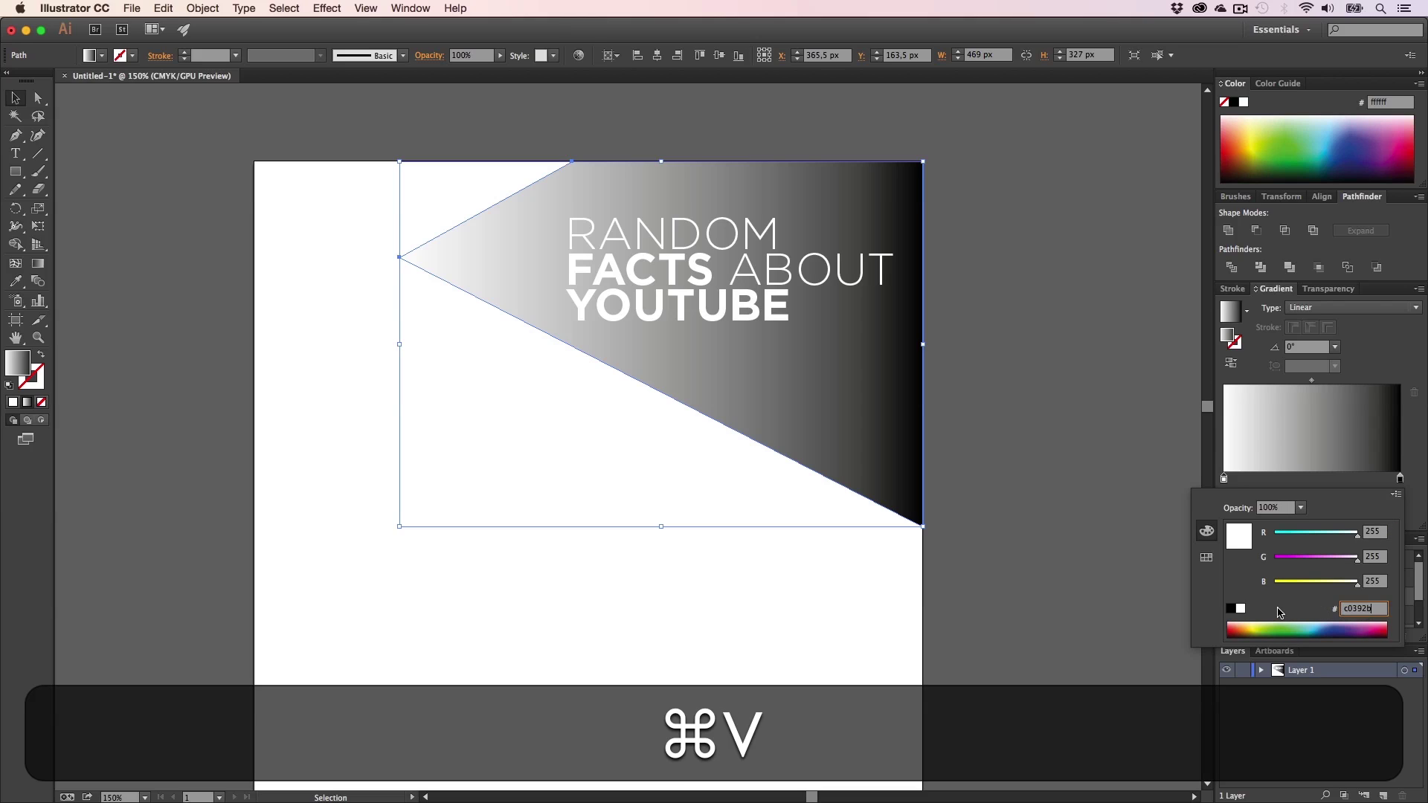
click(1378, 584)
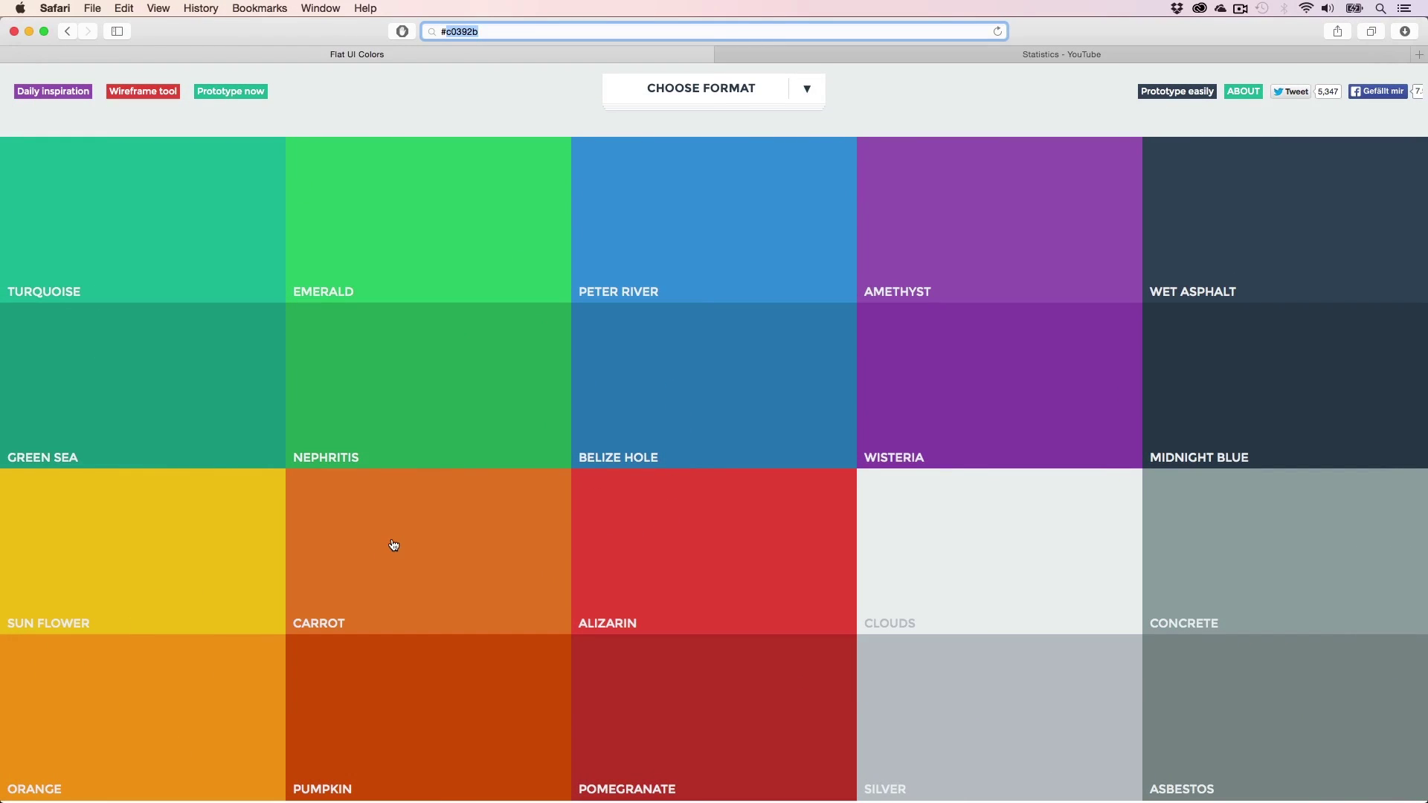
- Switch to Safari and copy Pumpkin's hex code d35400, without the hash sign, from Flat UI Colors
click(415, 690)
click(513, 31)
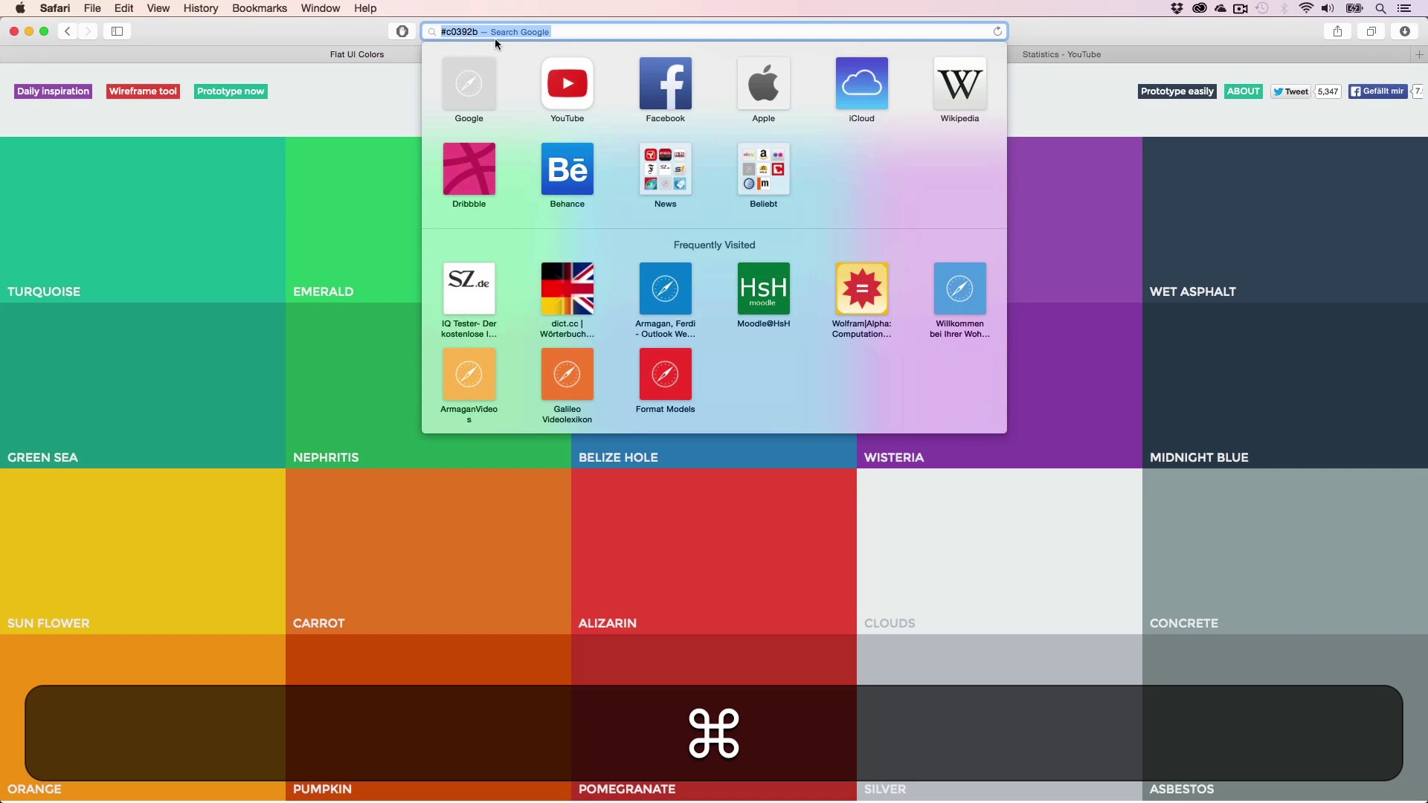
key(cmd+v)
key(cmd+a)
key(cmd+c)
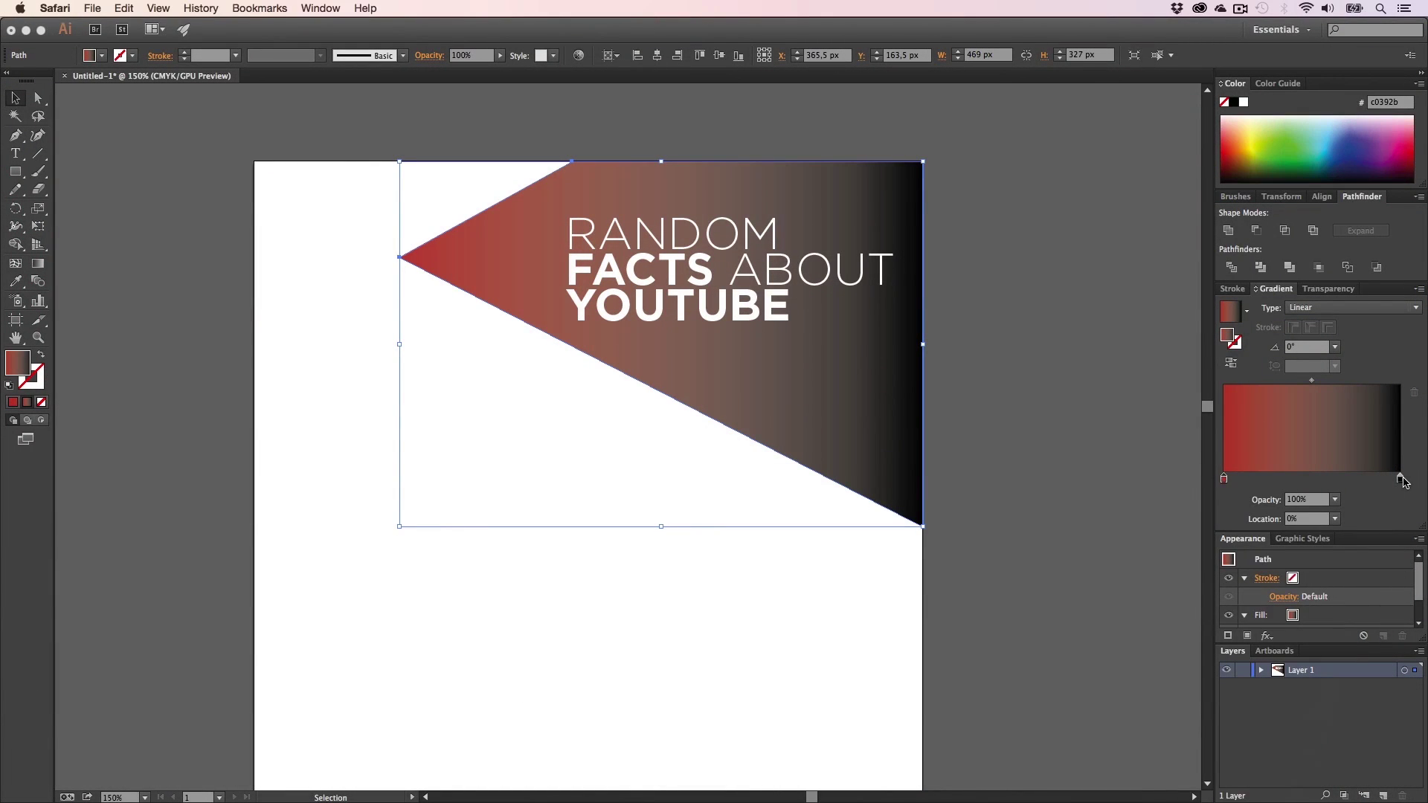
- Set the gradient's black end stop in Illustrator to RGB hex d35400 and deselect the shape
double_click(1401, 478)
click(1396, 494)
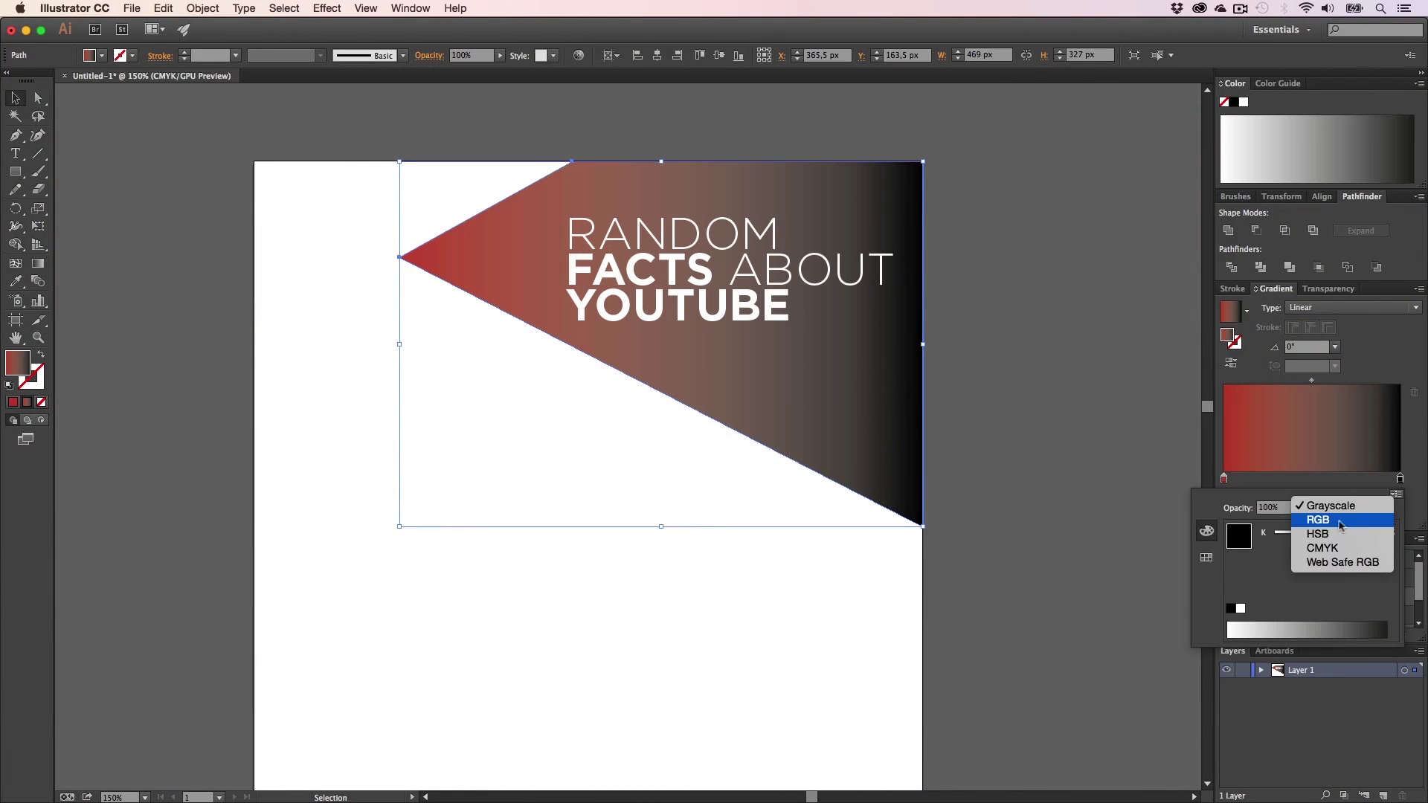
click(1339, 521)
click(1369, 609)
key(cmd+v)
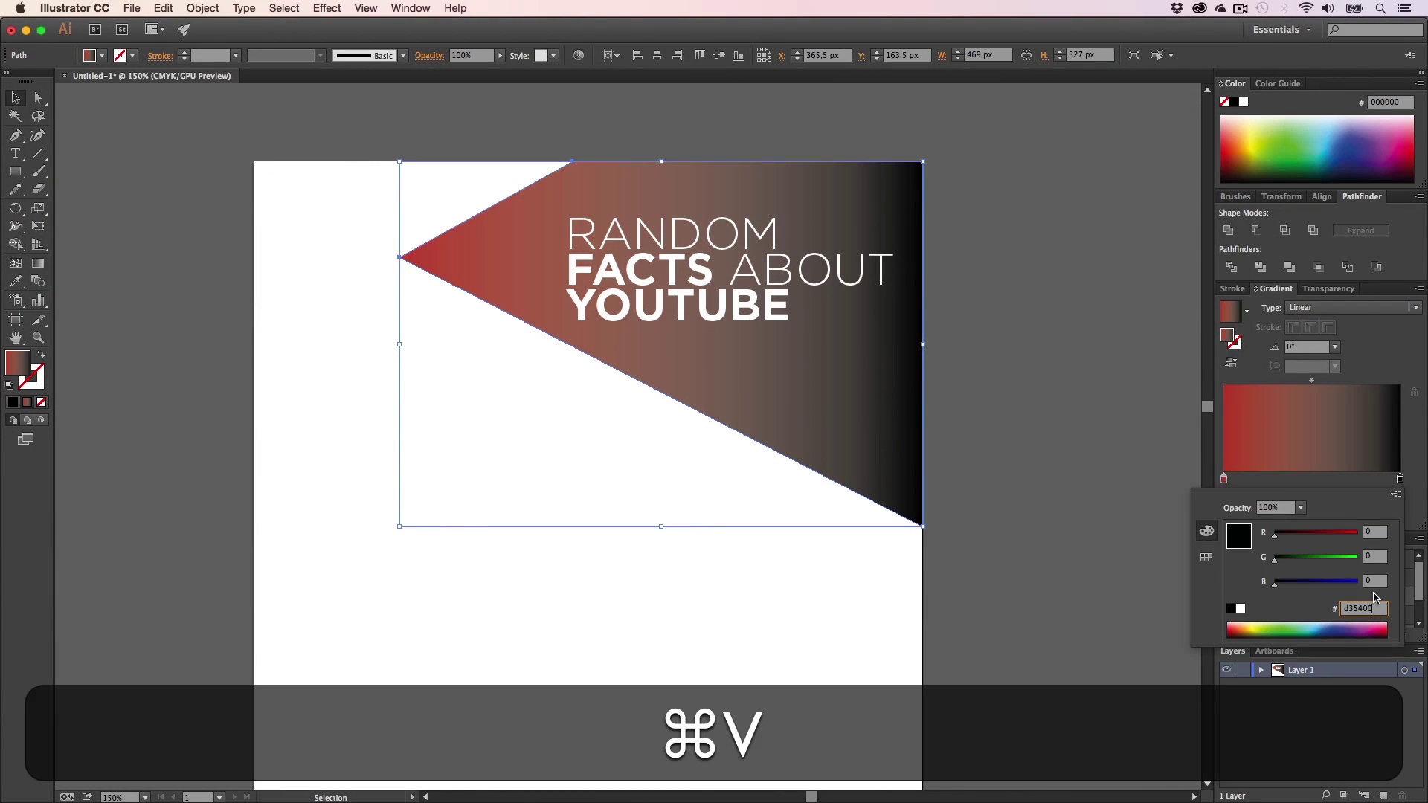
key(Return)
click(1079, 546)
click(995, 542)
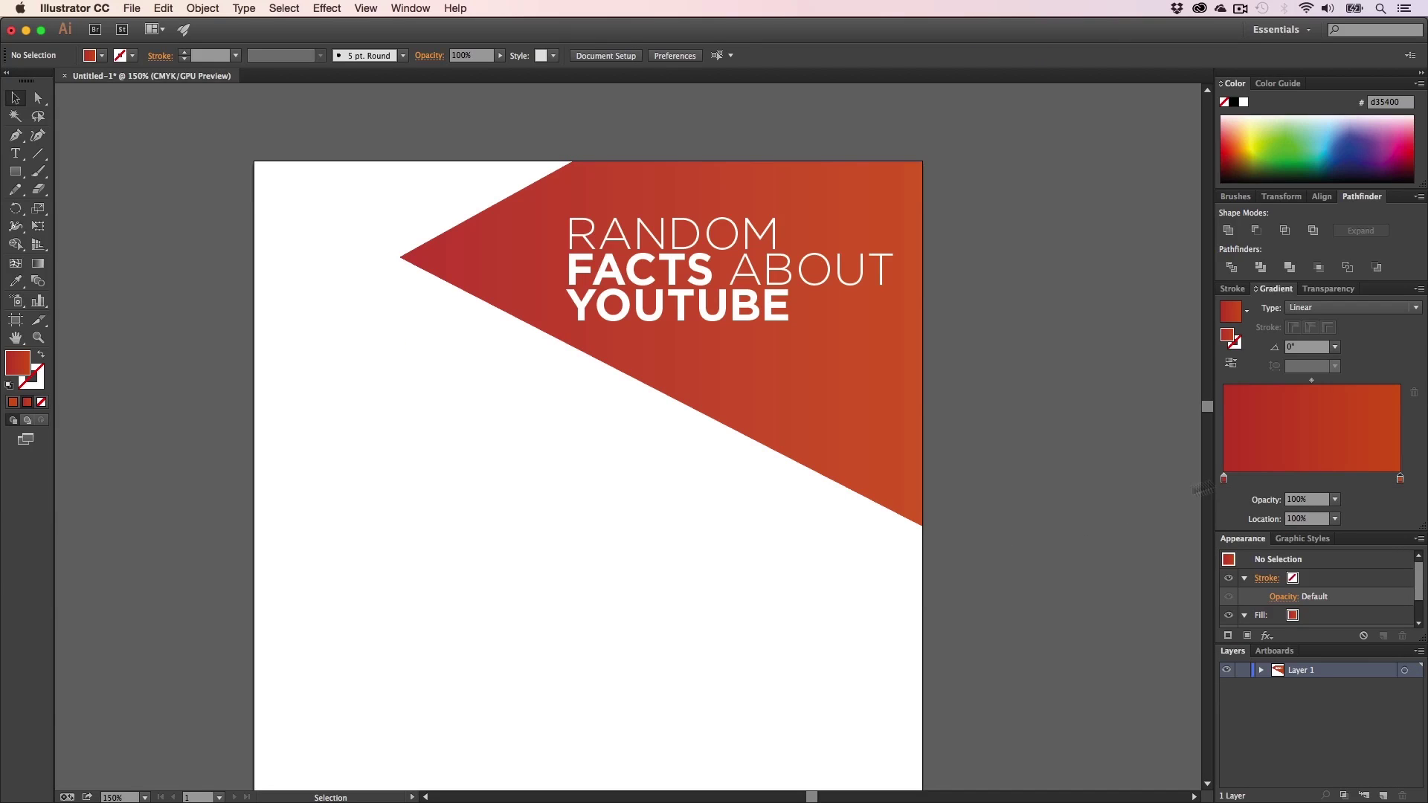
double_click(1401, 479)
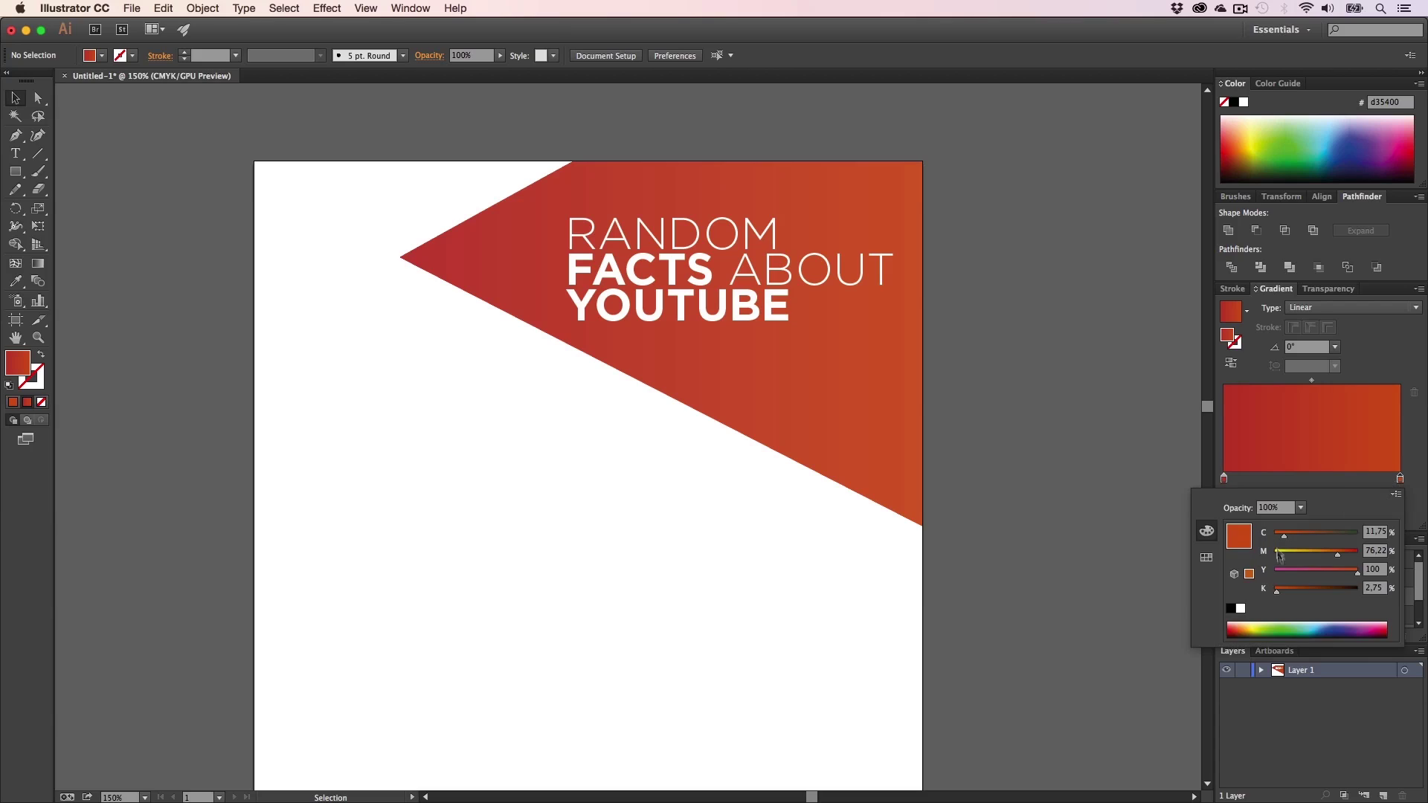
mouse_move(1277, 597)
mouse_down()
mouse_move(1309, 593)
mouse_move(1283, 593)
mouse_up()
click(756, 342)
- Lighten the selected shape's orange gradient end stop to about hex dc7744, with yellow 77%, black 0% and less magenta
click(777, 387)
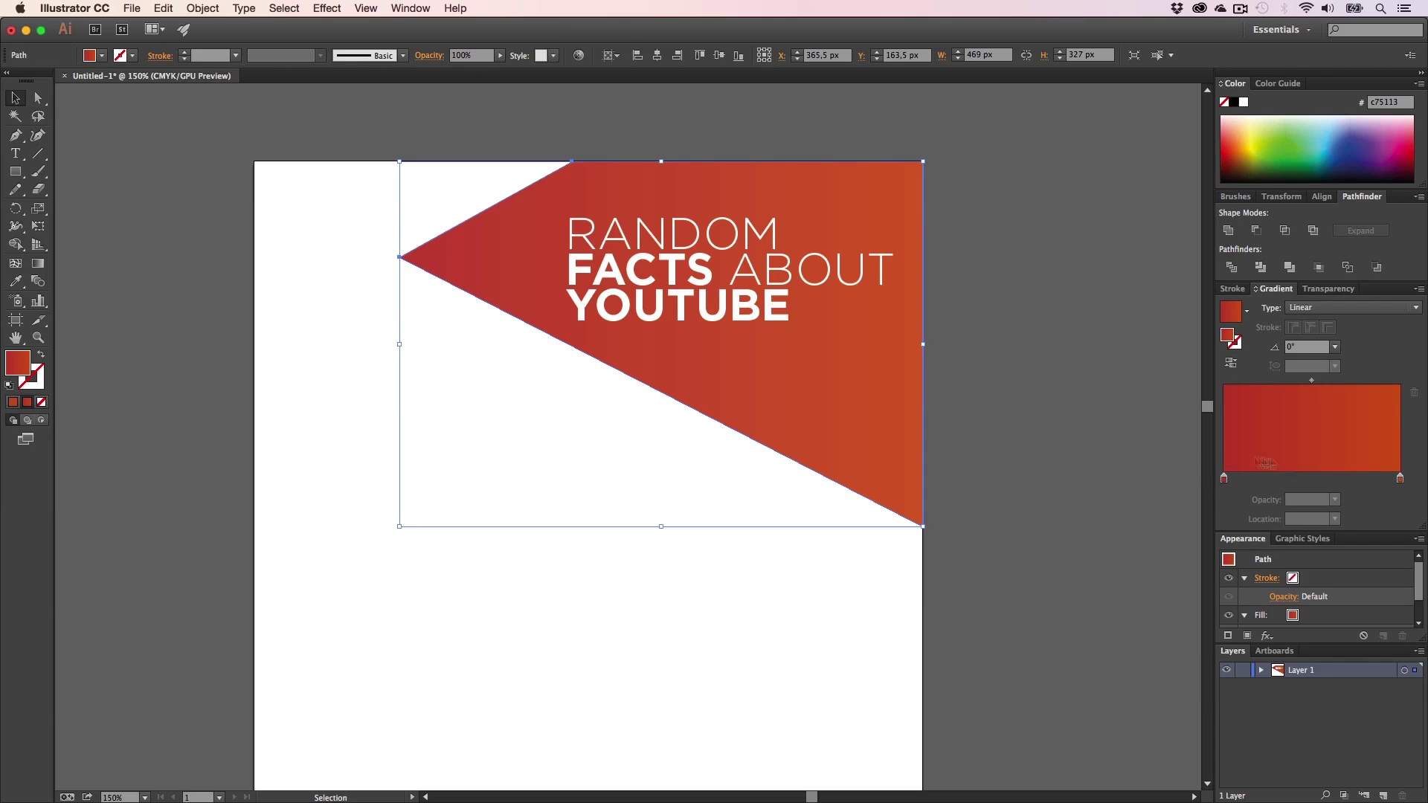
double_click(1400, 478)
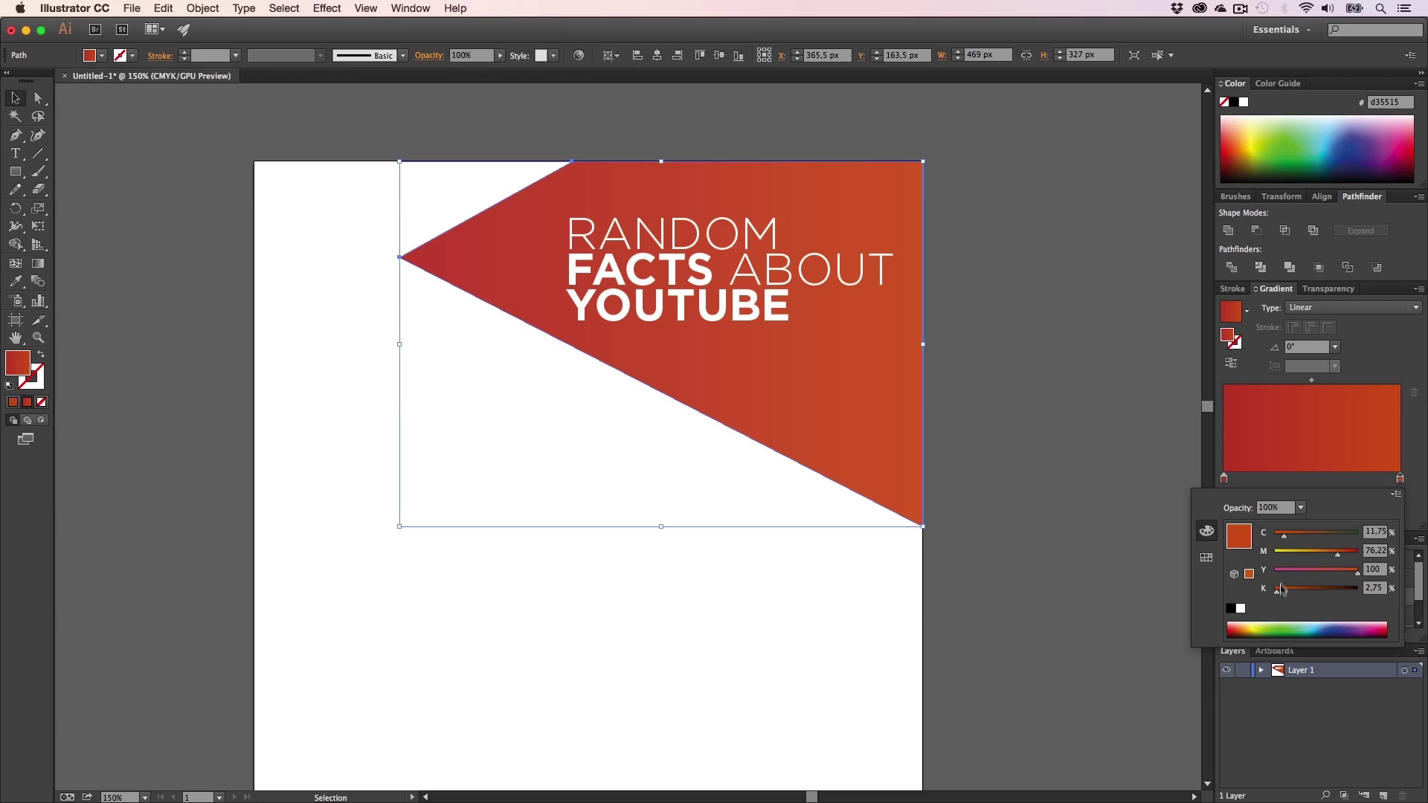
drag(1277, 597, 1332, 560)
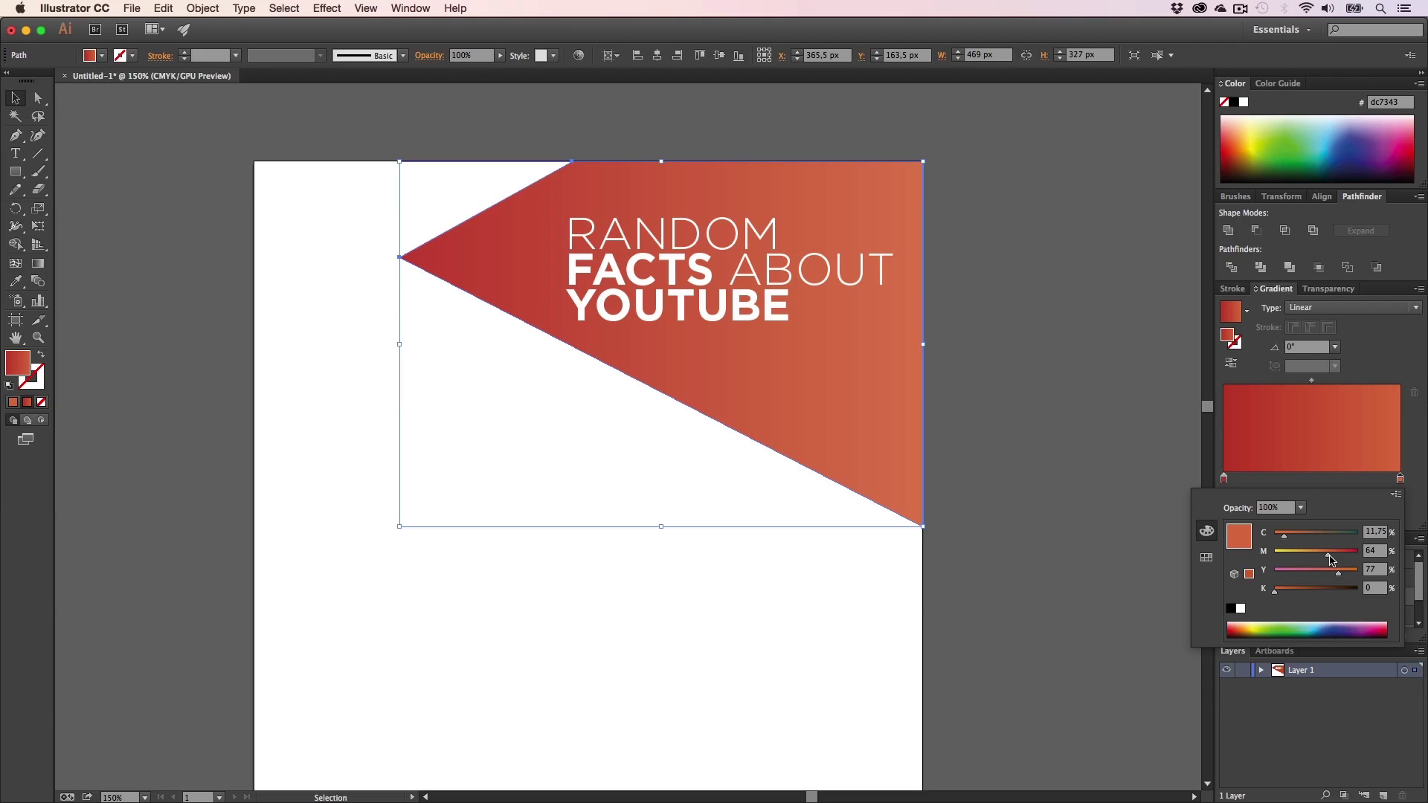
click(1017, 564)
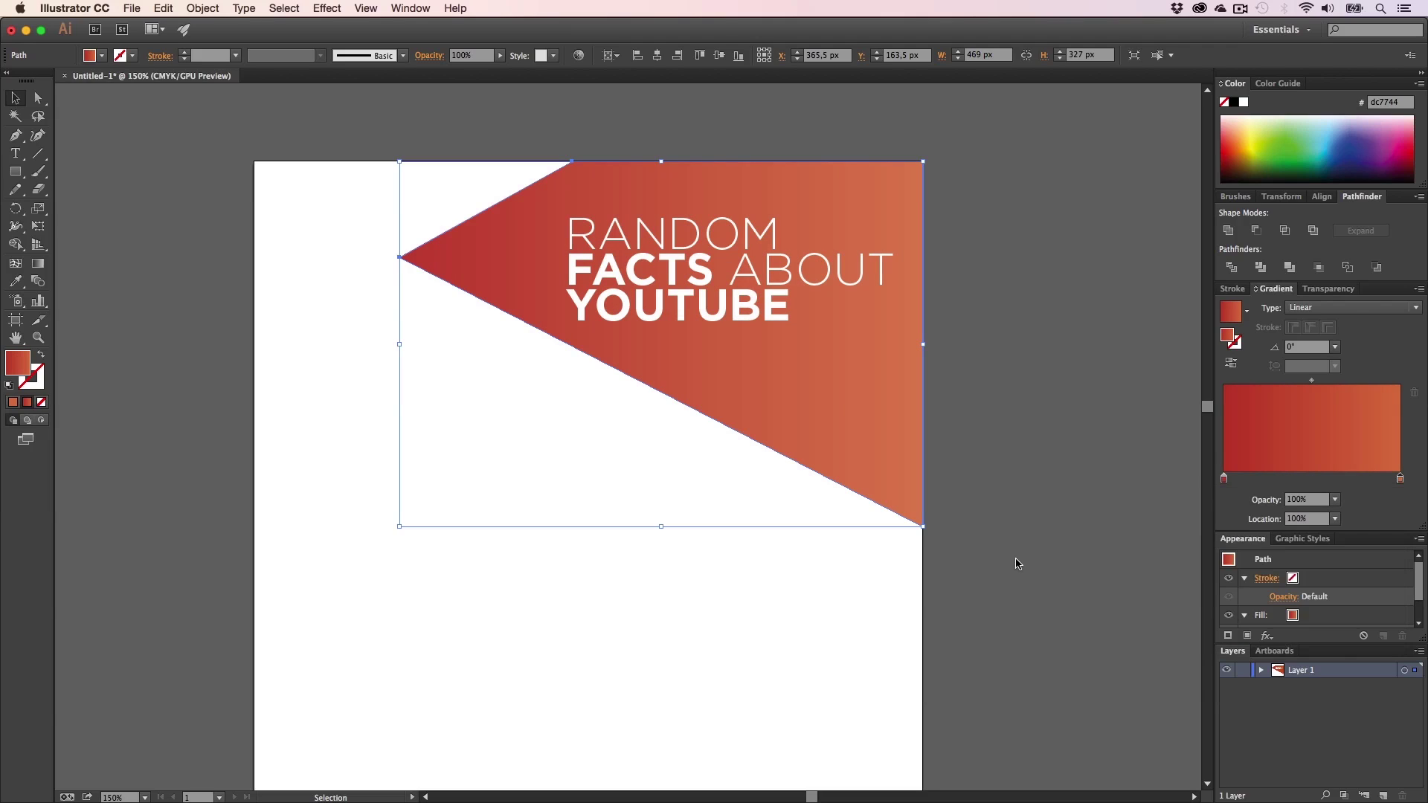
click(927, 585)
- Move the heading text about 8 px right and 6.6 px down inside the gradient shape
key(super+1)
key(super+h)
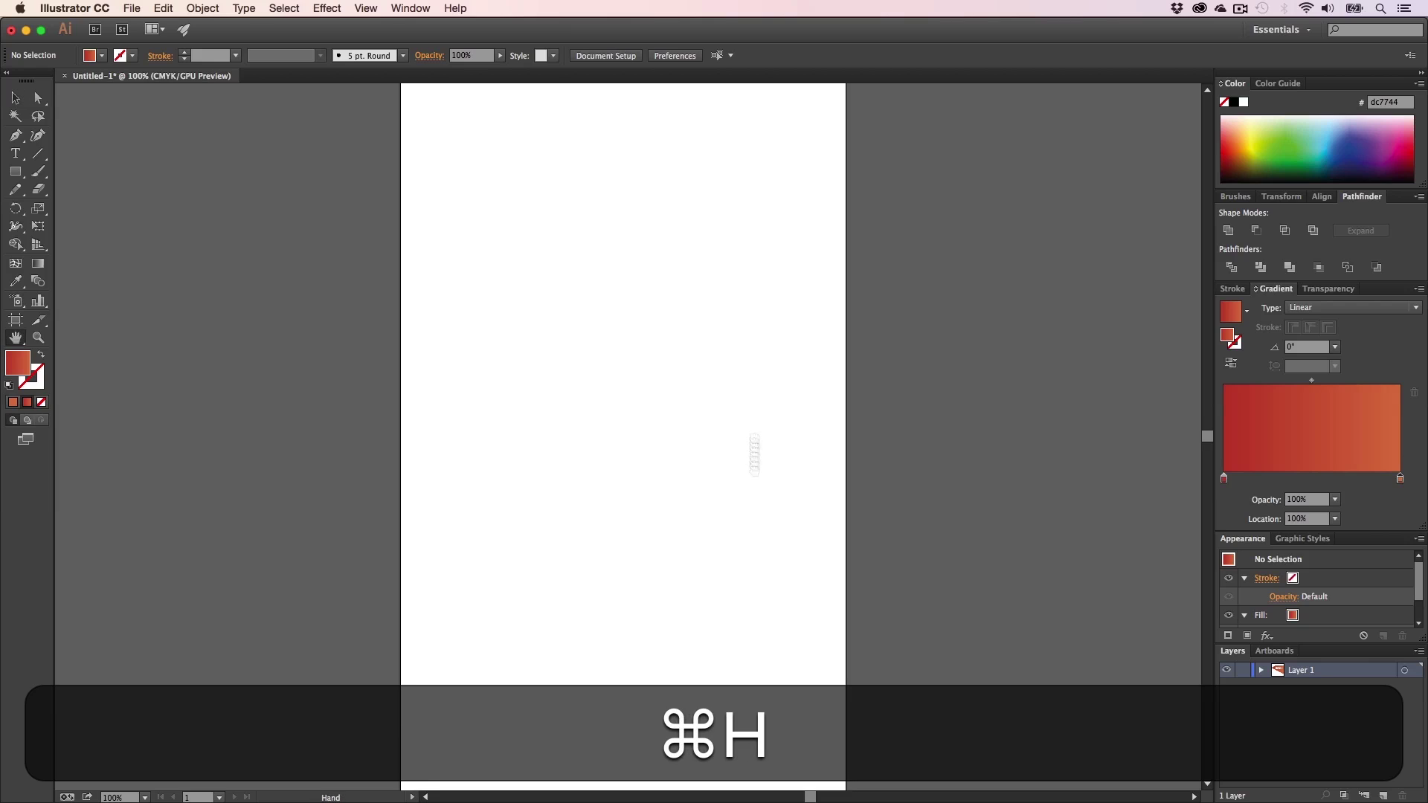
key(h)
drag(752, 453, 778, 621)
key(z)
click(759, 430)
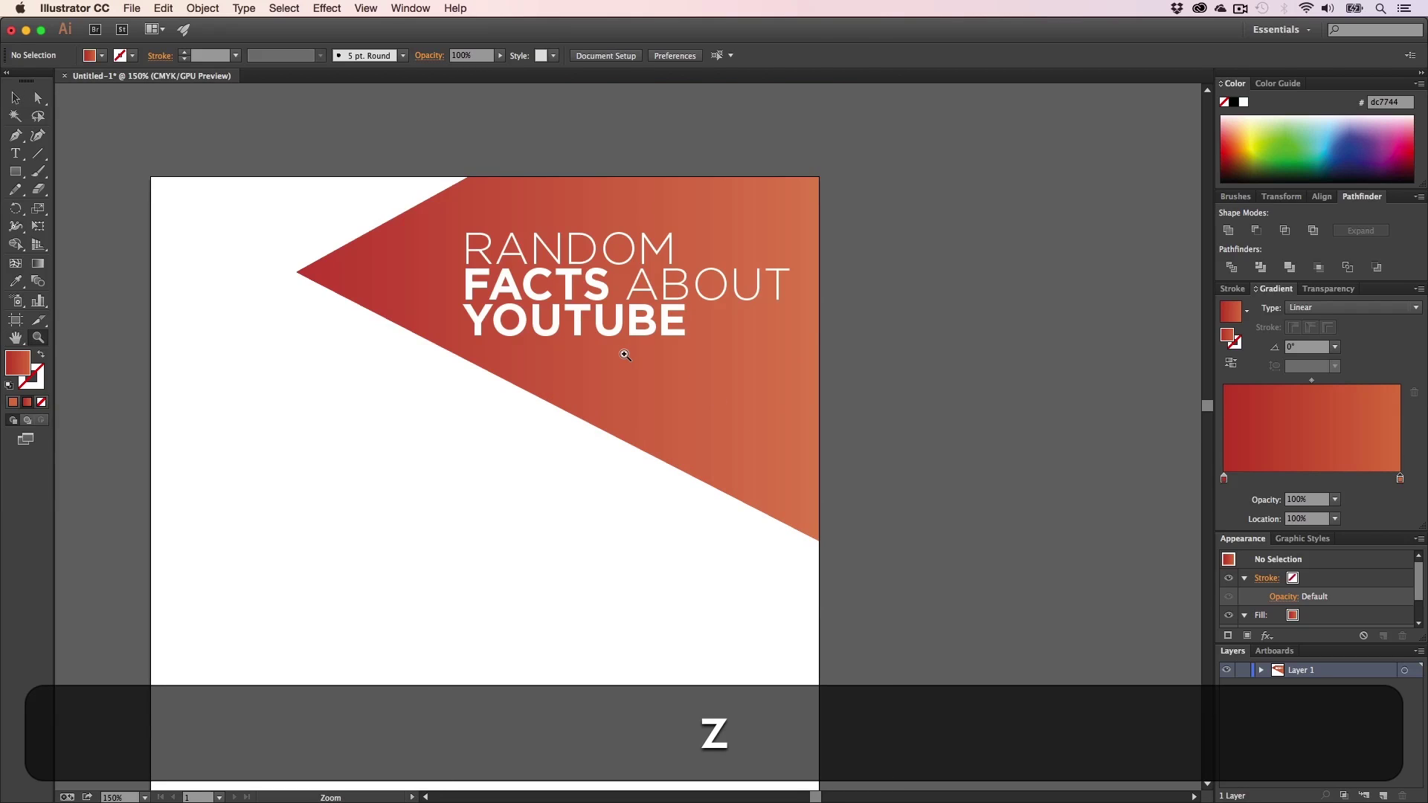
click(634, 413)
key(h)
drag(634, 413, 753, 371)
key(v)
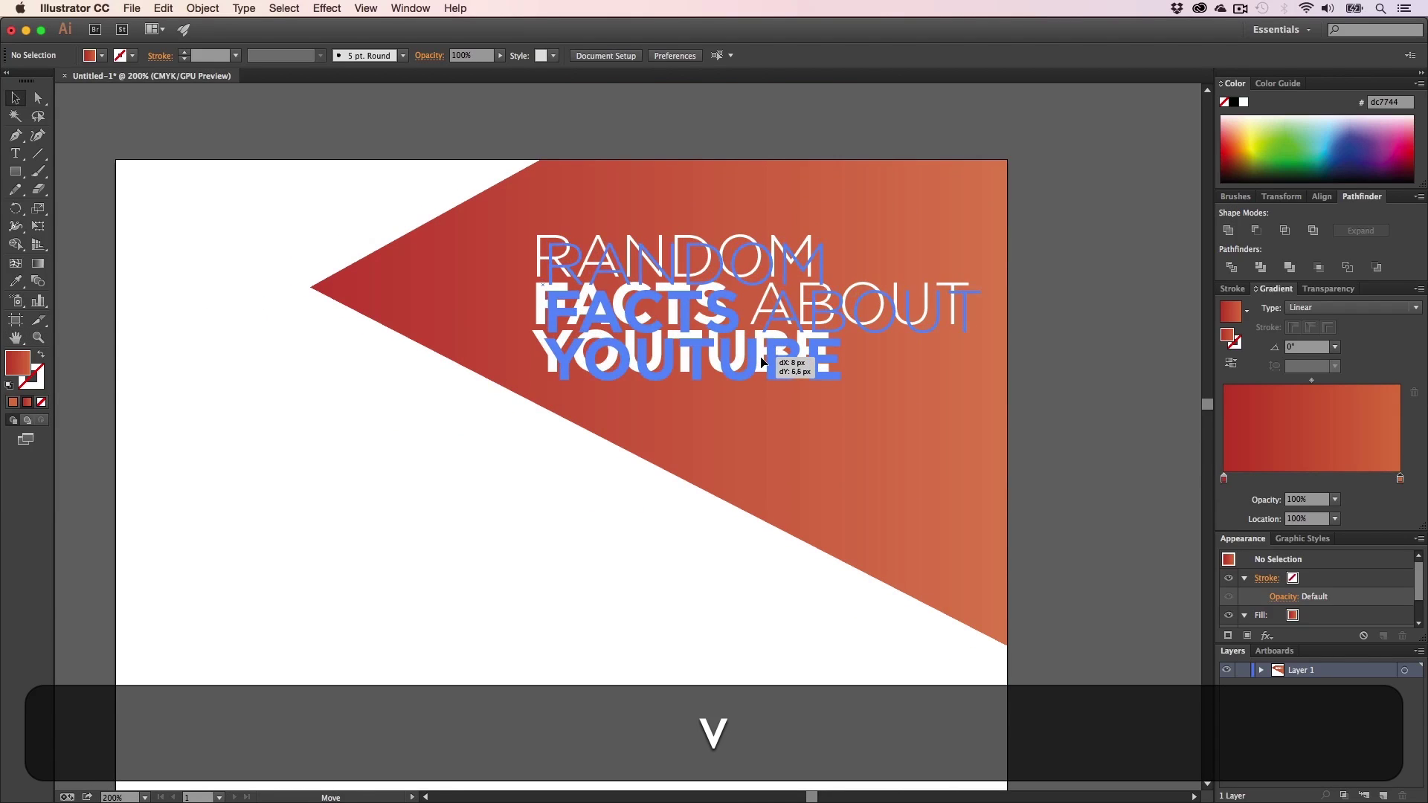
click(777, 357)
key(h)
key(v)
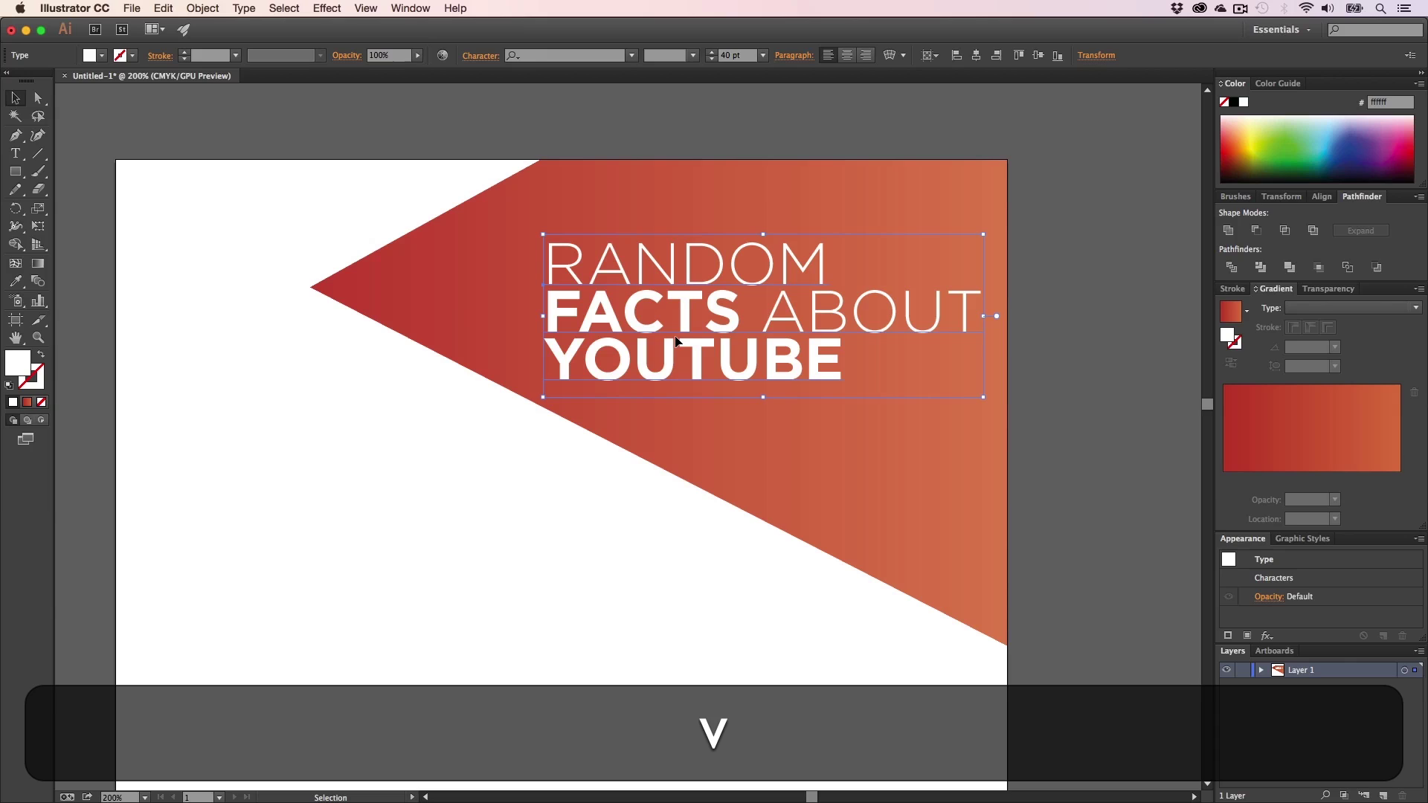
- Nudge the heading text slightly further right and down, then deselect it
click(511, 614)
key(h)
drag(558, 474, 599, 453)
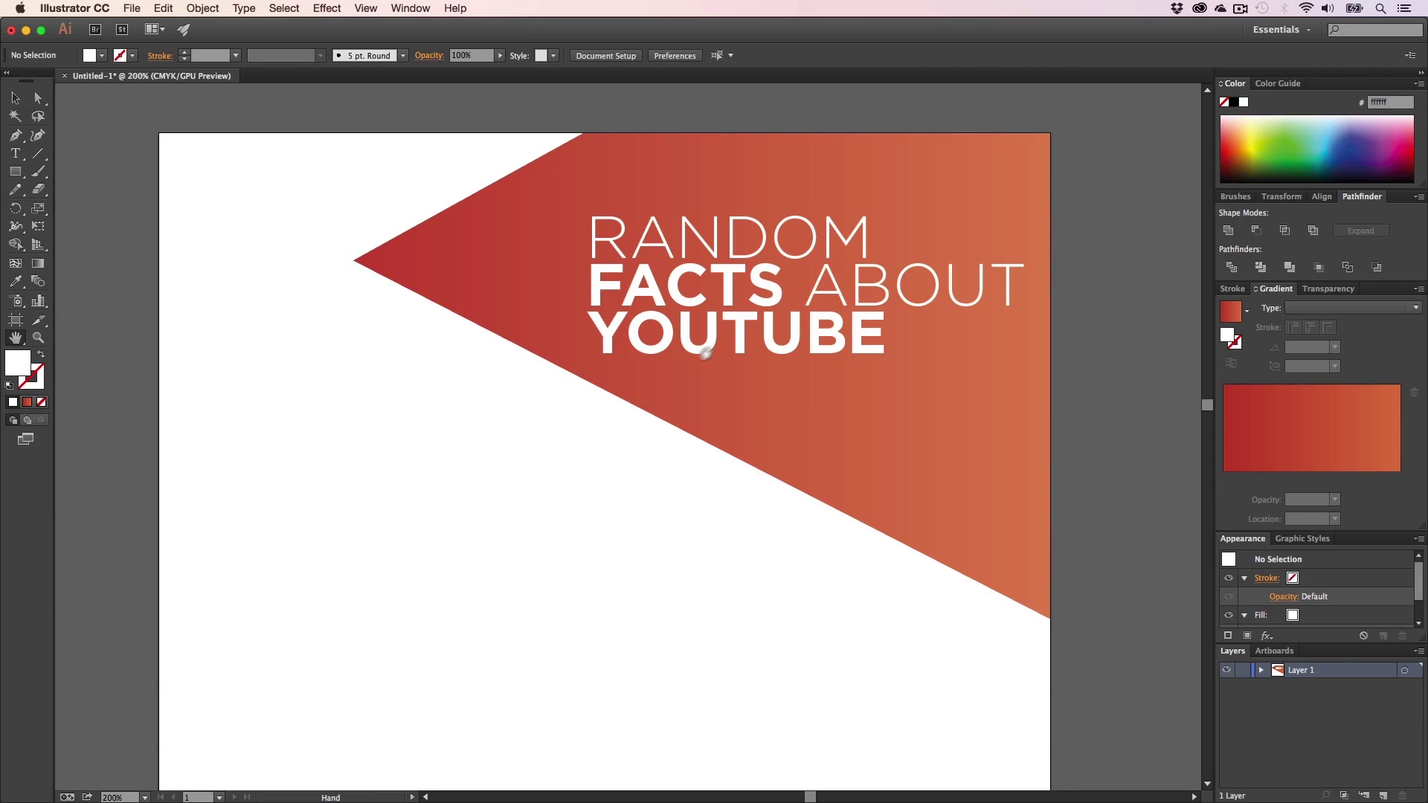
key(v)
drag(730, 335, 730, 351)
click(647, 475)
- Draw a wide black-filled rectangle on the white area below the gradient shape and deselect it
key(h)
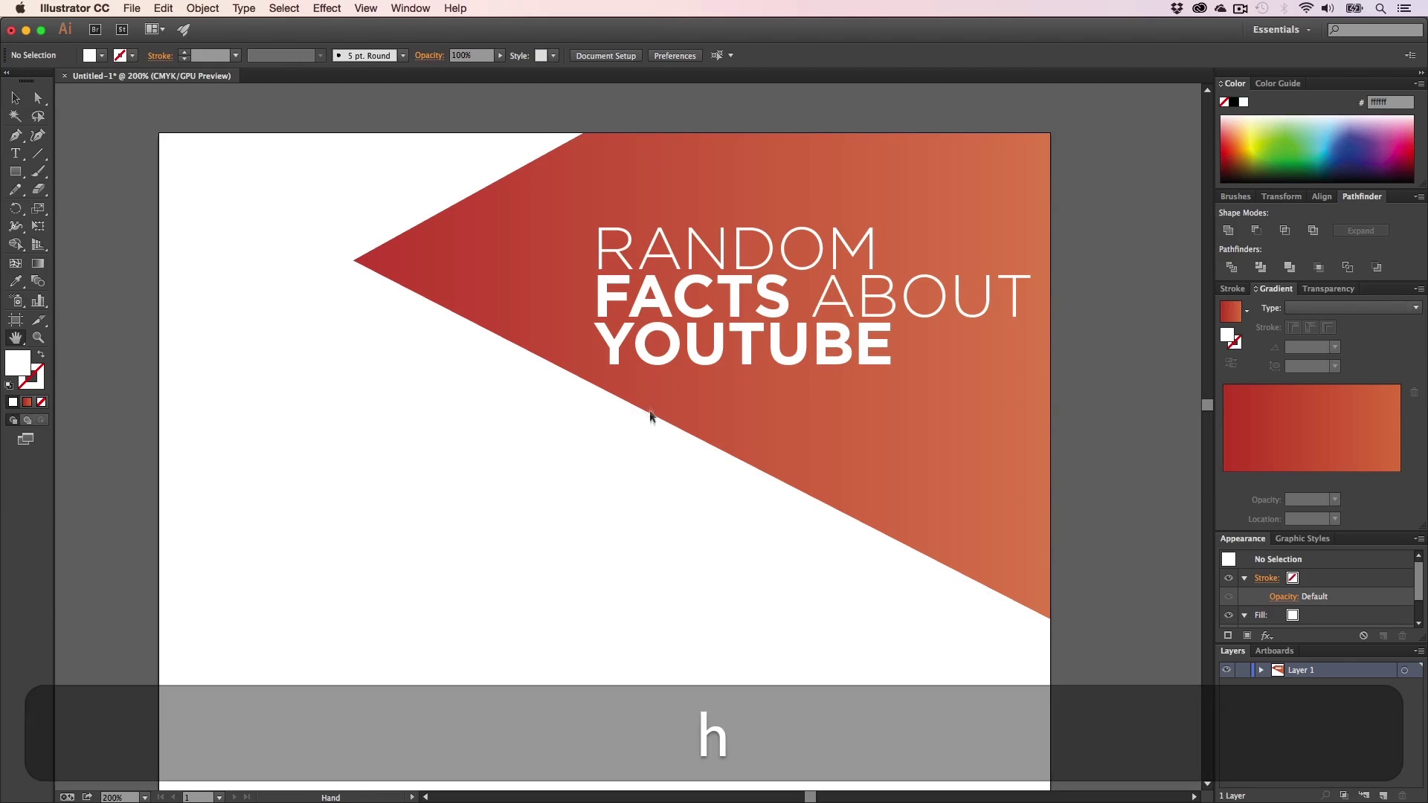
drag(650, 378, 663, 435)
scroll(443, 498, down, 5)
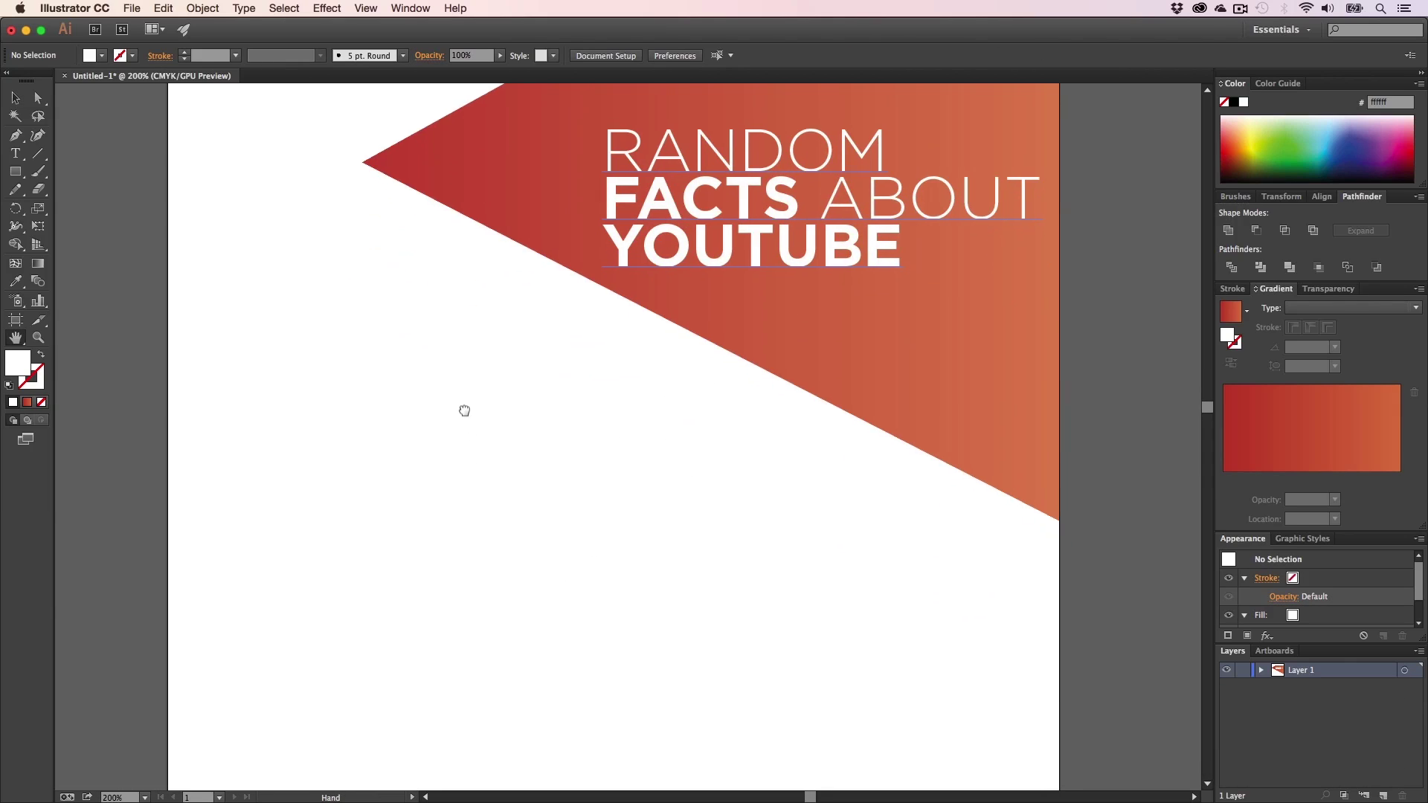
key(m)
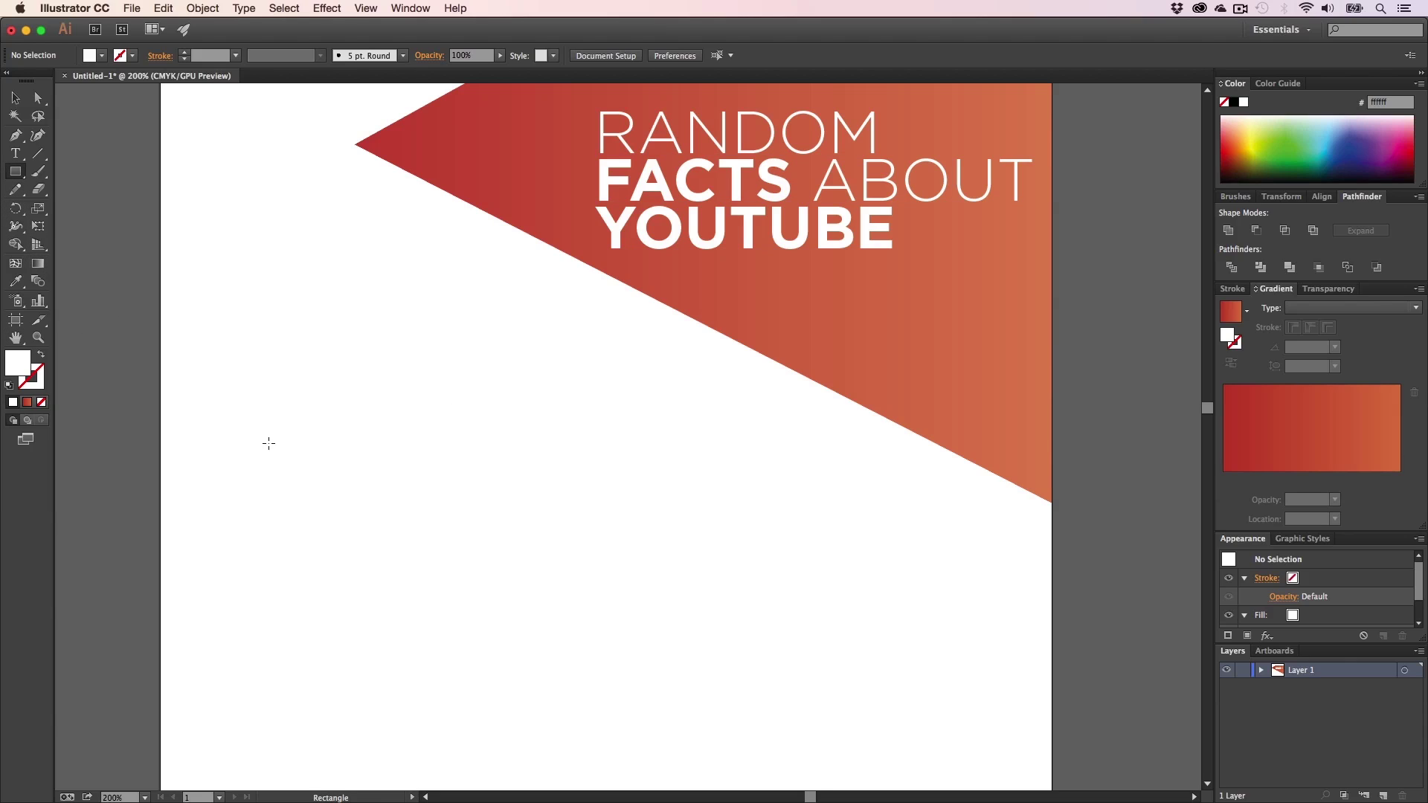
click(1233, 101)
drag(298, 459, 743, 563)
key(a)
click(672, 633)
- Draw a small upright black rectangle, about 6.25 by 9.75 px, just inside the upper-left corner of the wide black rectangle
key(z)
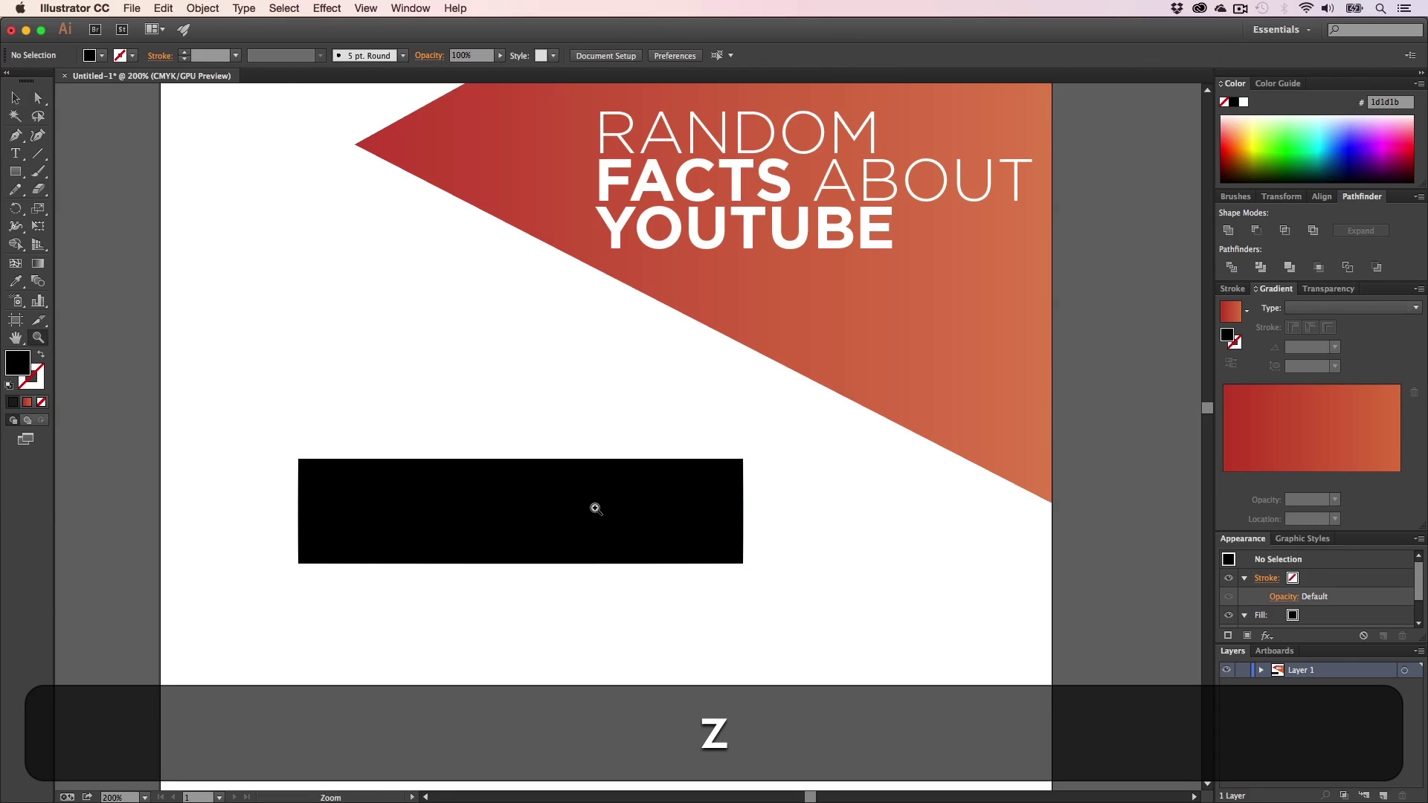
click(595, 509)
key(h)
drag(552, 462, 648, 481)
key(z)
click(630, 468)
key(h)
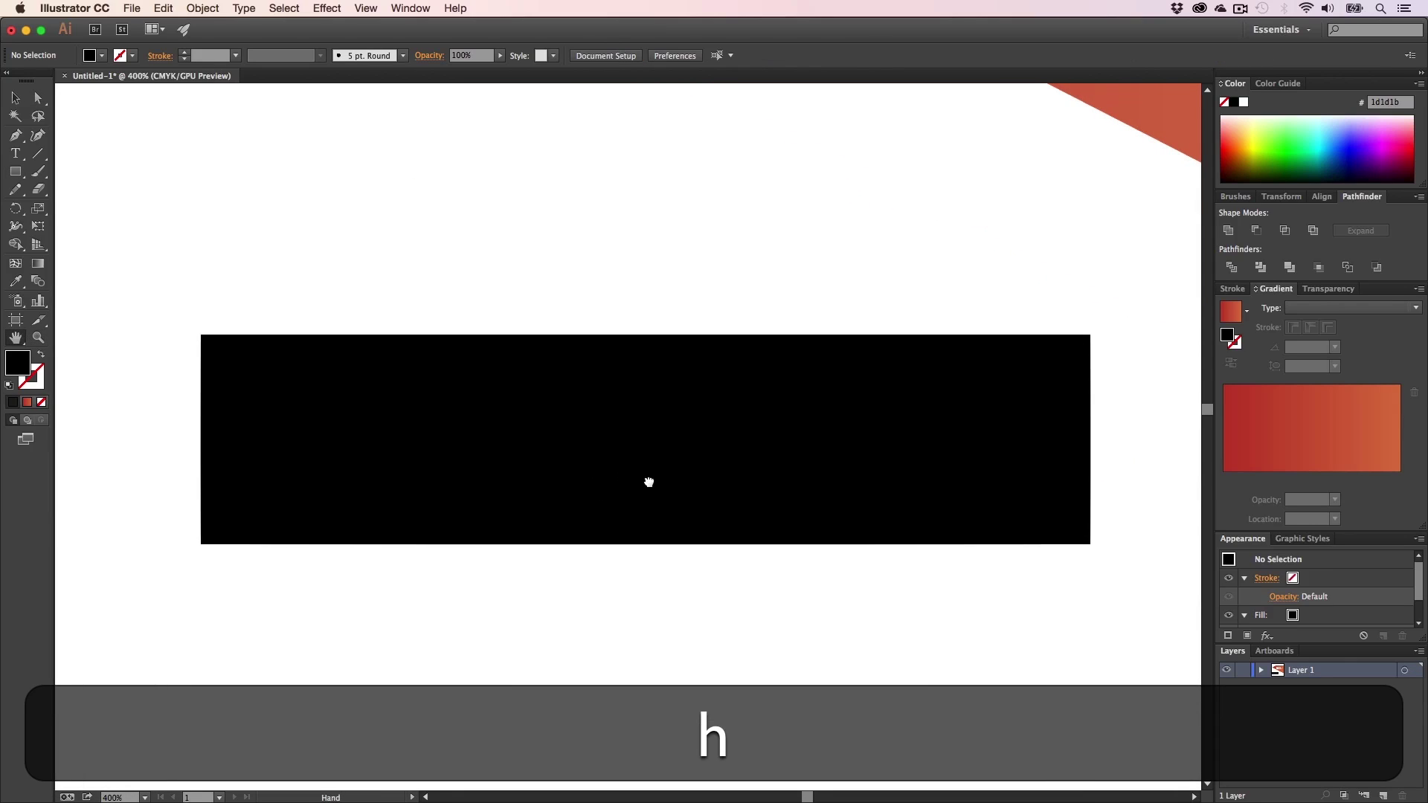
drag(615, 421, 557, 430)
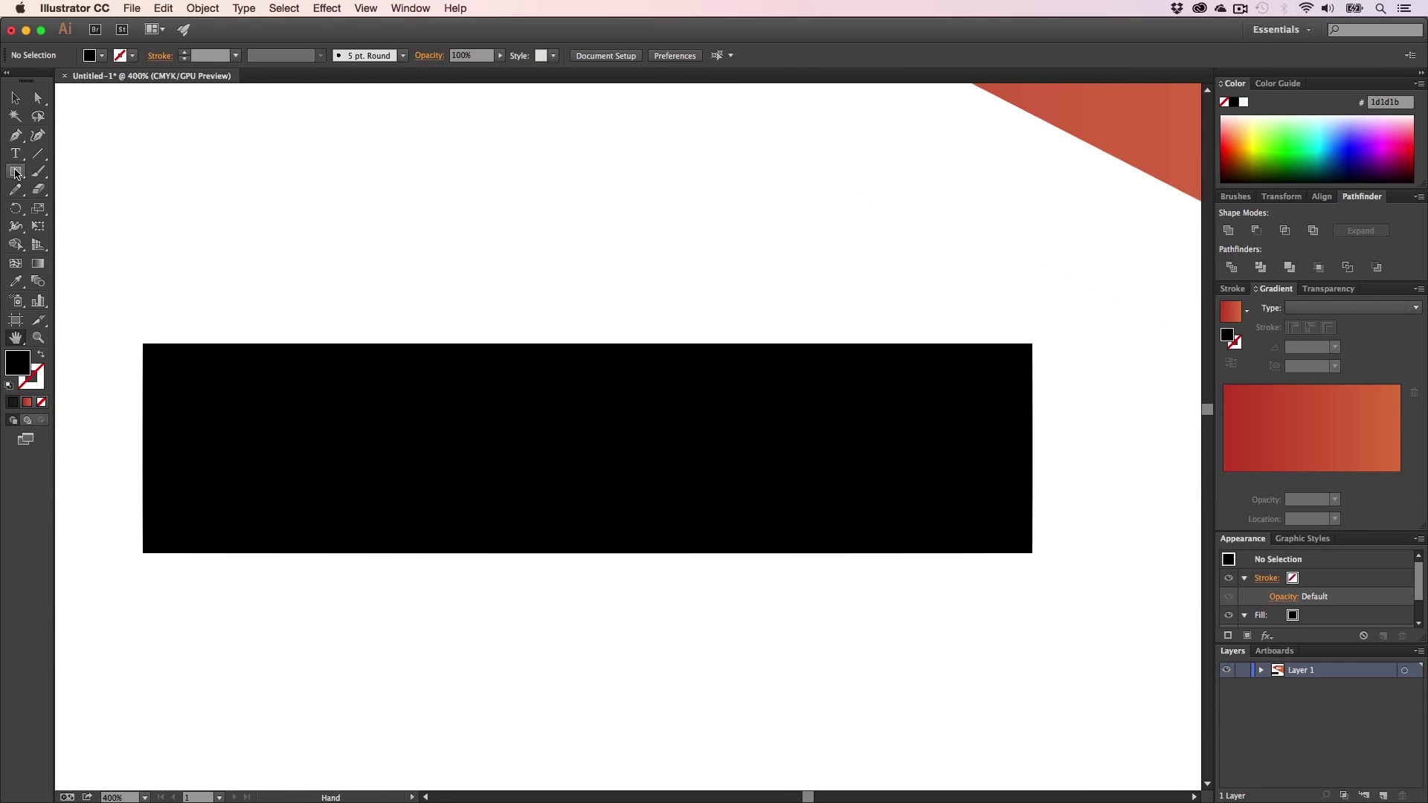
drag(14, 172, 74, 169)
mouse_move(166, 353)
mouse_down()
mouse_move(189, 387)
mouse_move(395, 357)
mouse_up()
key(z)
key(h)
drag(204, 371, 320, 372)
key(a)
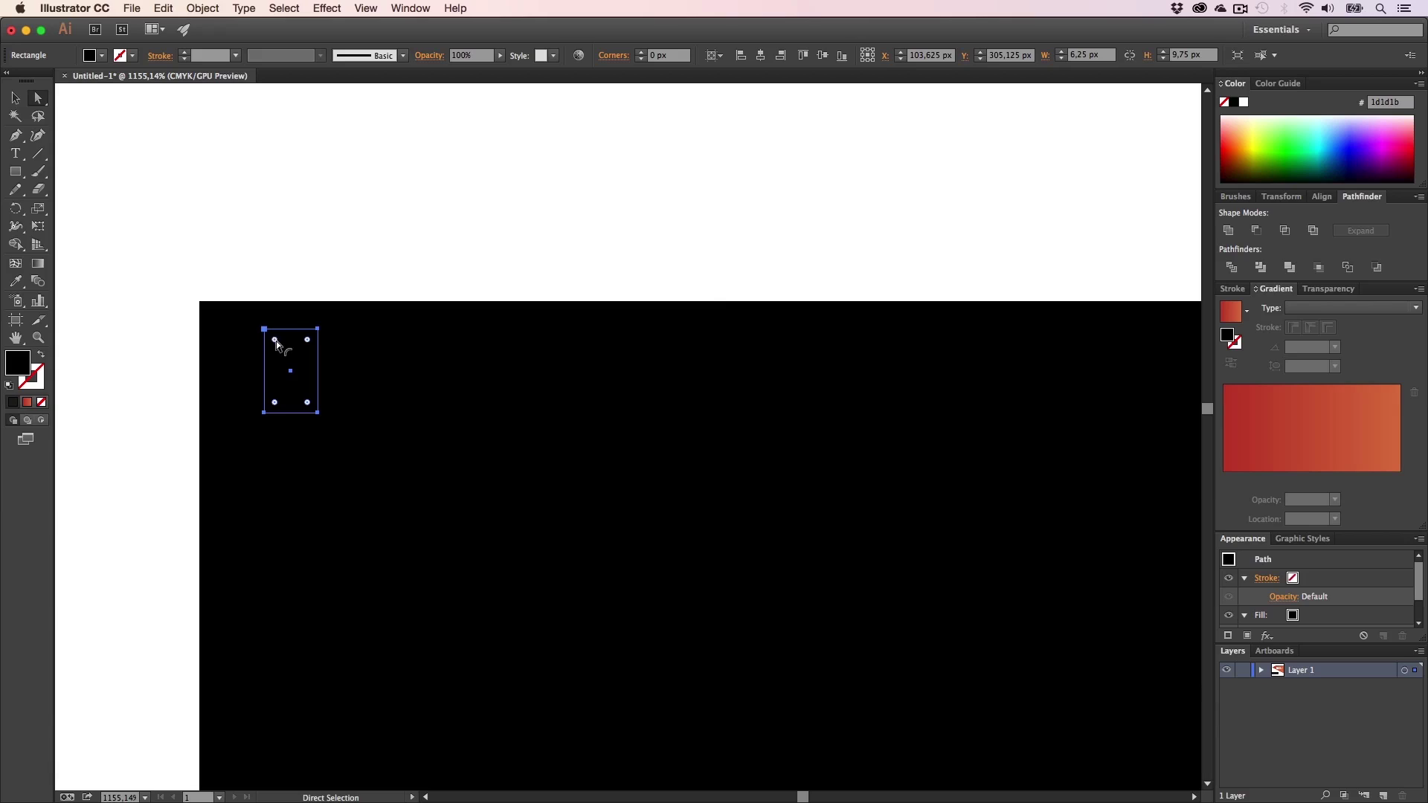
- Round all four corners of the small upright rectangle to about 1.81 px
drag(306, 342, 298, 353)
key(super+z)
key(a)
drag(307, 342, 305, 348)
key(a)
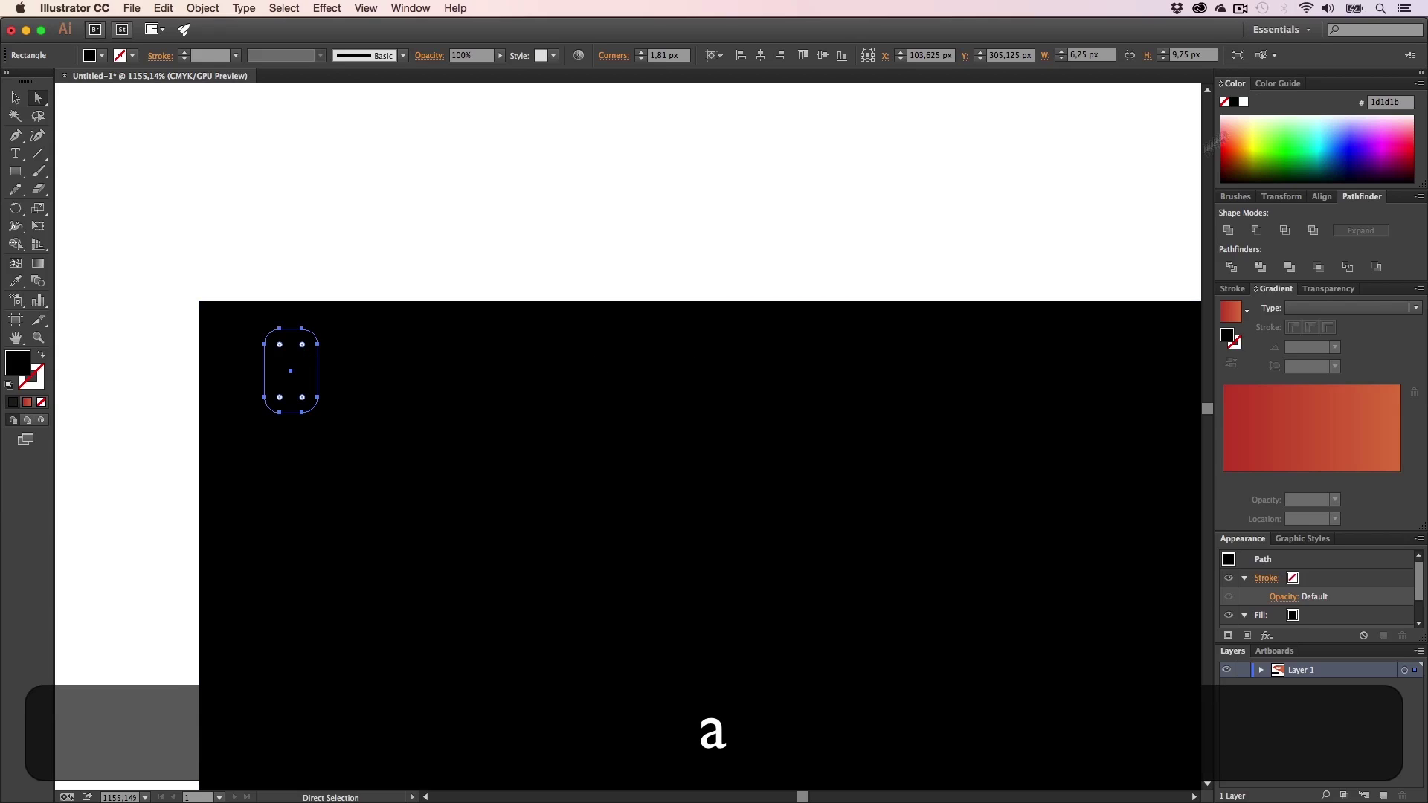
- Fill the small rounded rectangle white and move it about 3 px closer to the black rectangle's left edge
click(1243, 102)
key(v)
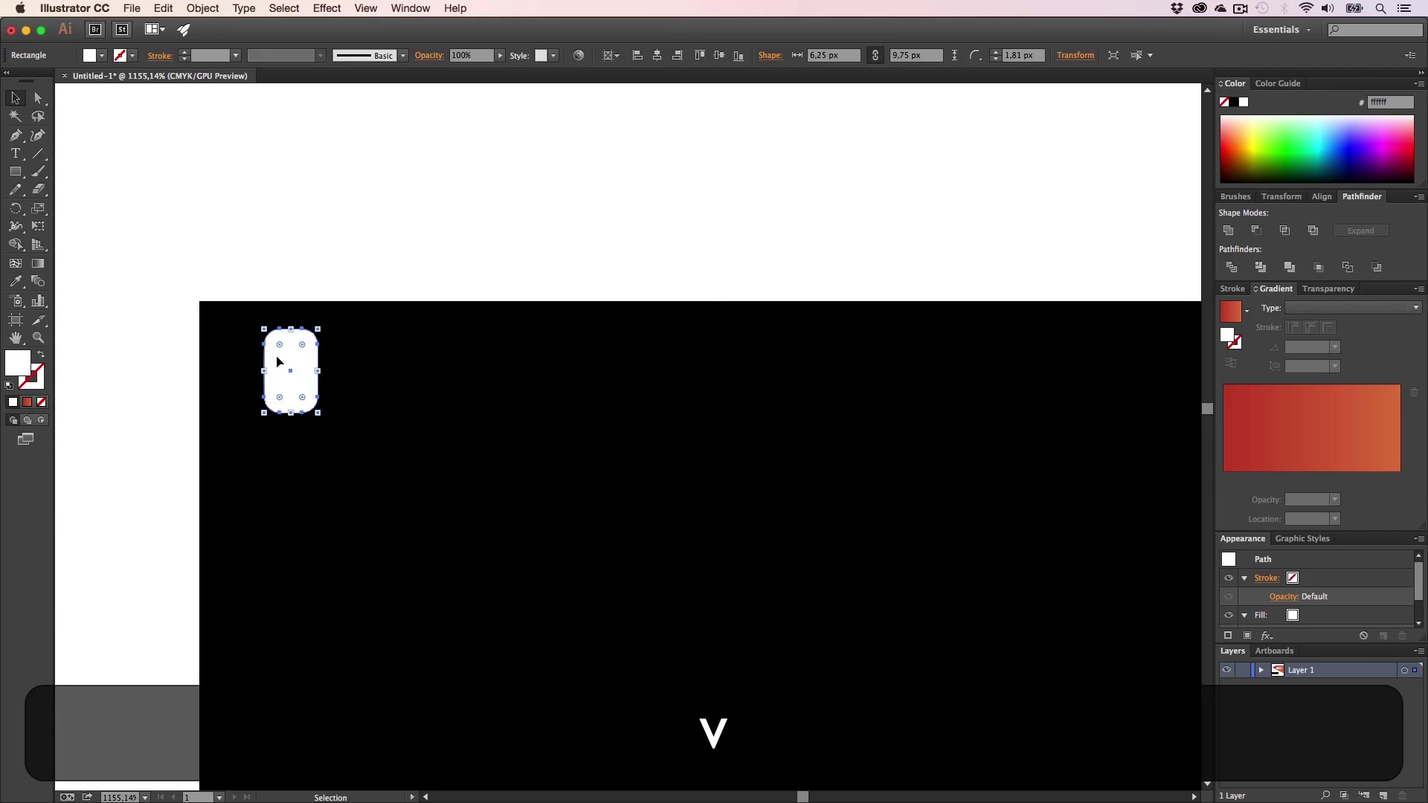
drag(279, 368, 251, 368)
- Start a Transform effect on the small white rounded rectangle with its preview turned on
key(z)
alt+click(325, 382)
alt+click(325, 383)
alt+click(325, 382)
key(alt+h)
drag(827, 515, 149, 510)
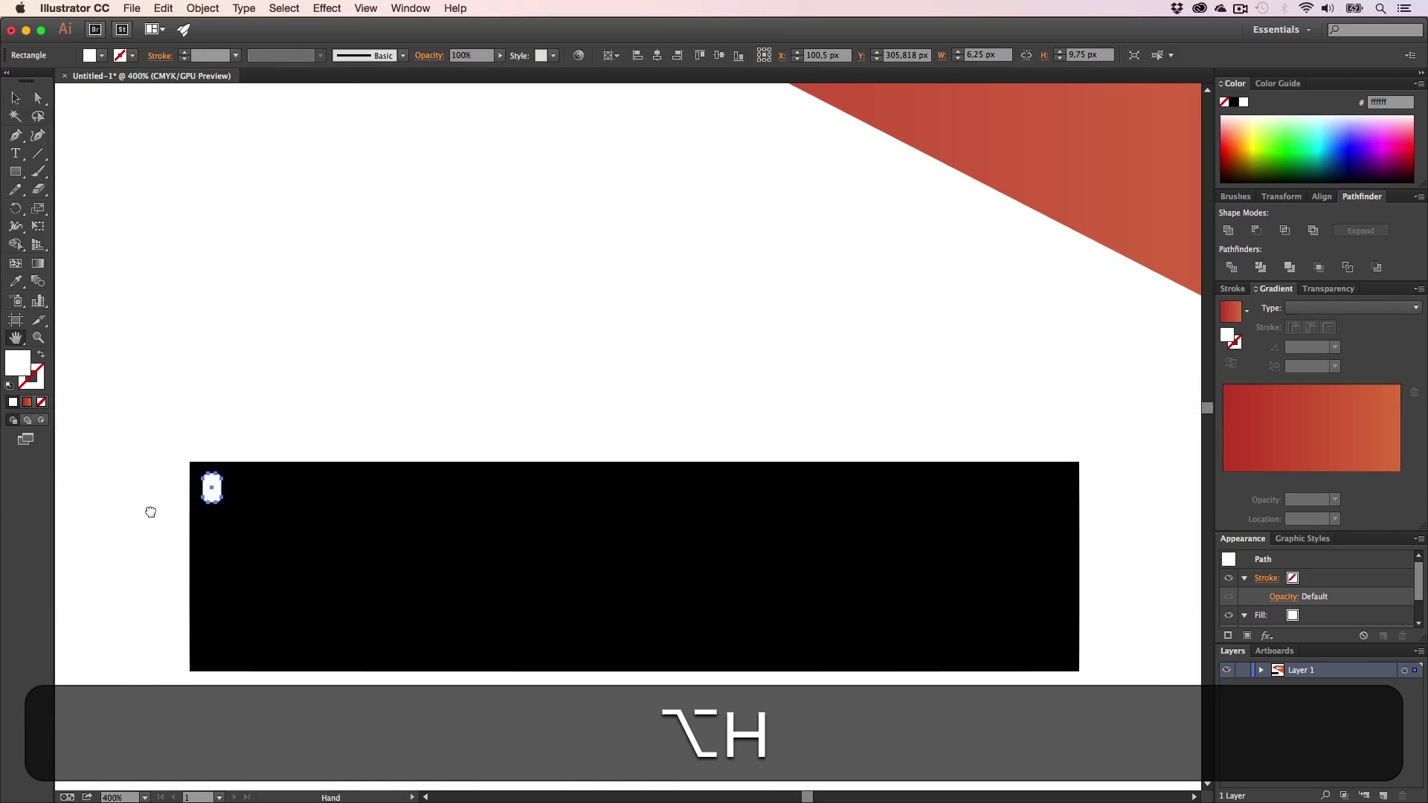
key(v)
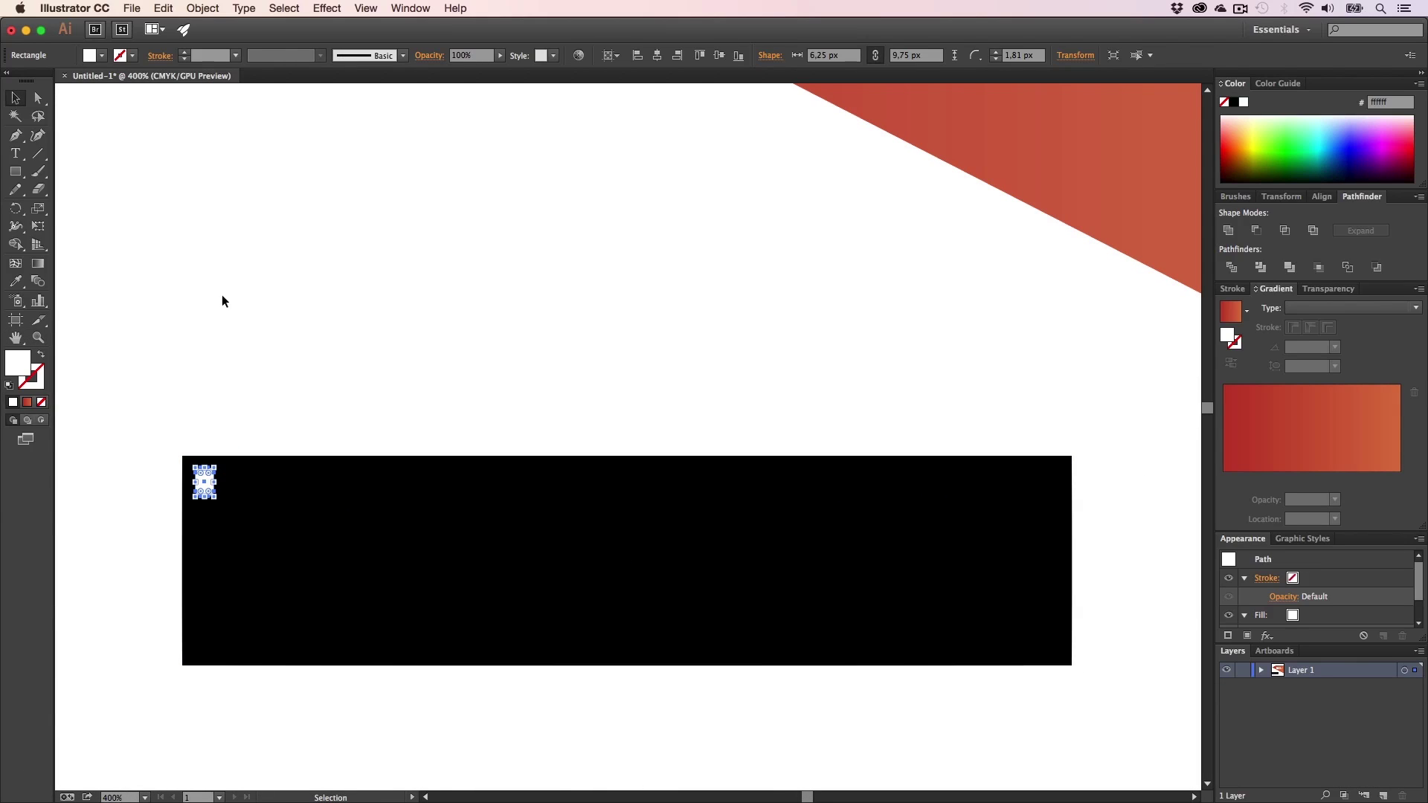
click(325, 8)
mouse_move(383, 143)
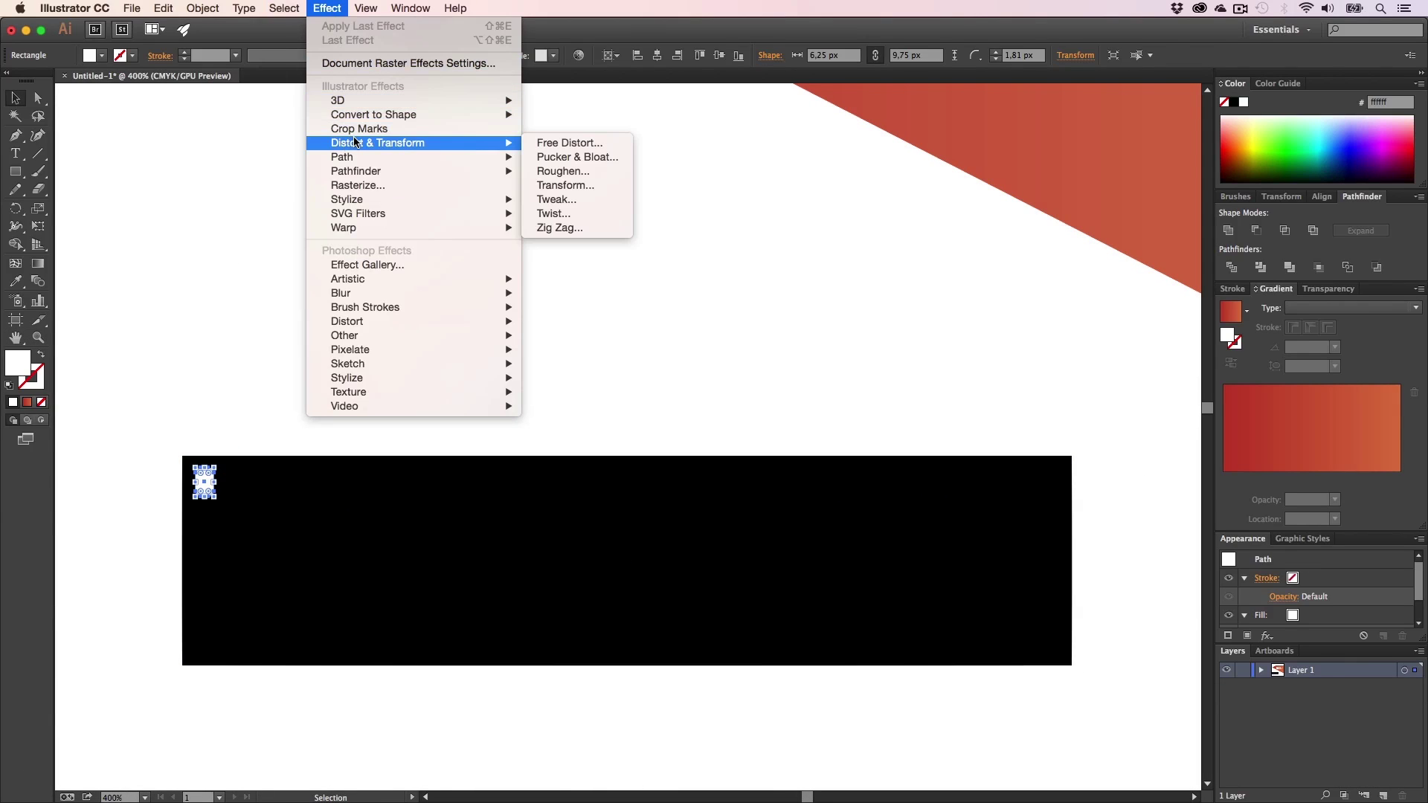
click(585, 184)
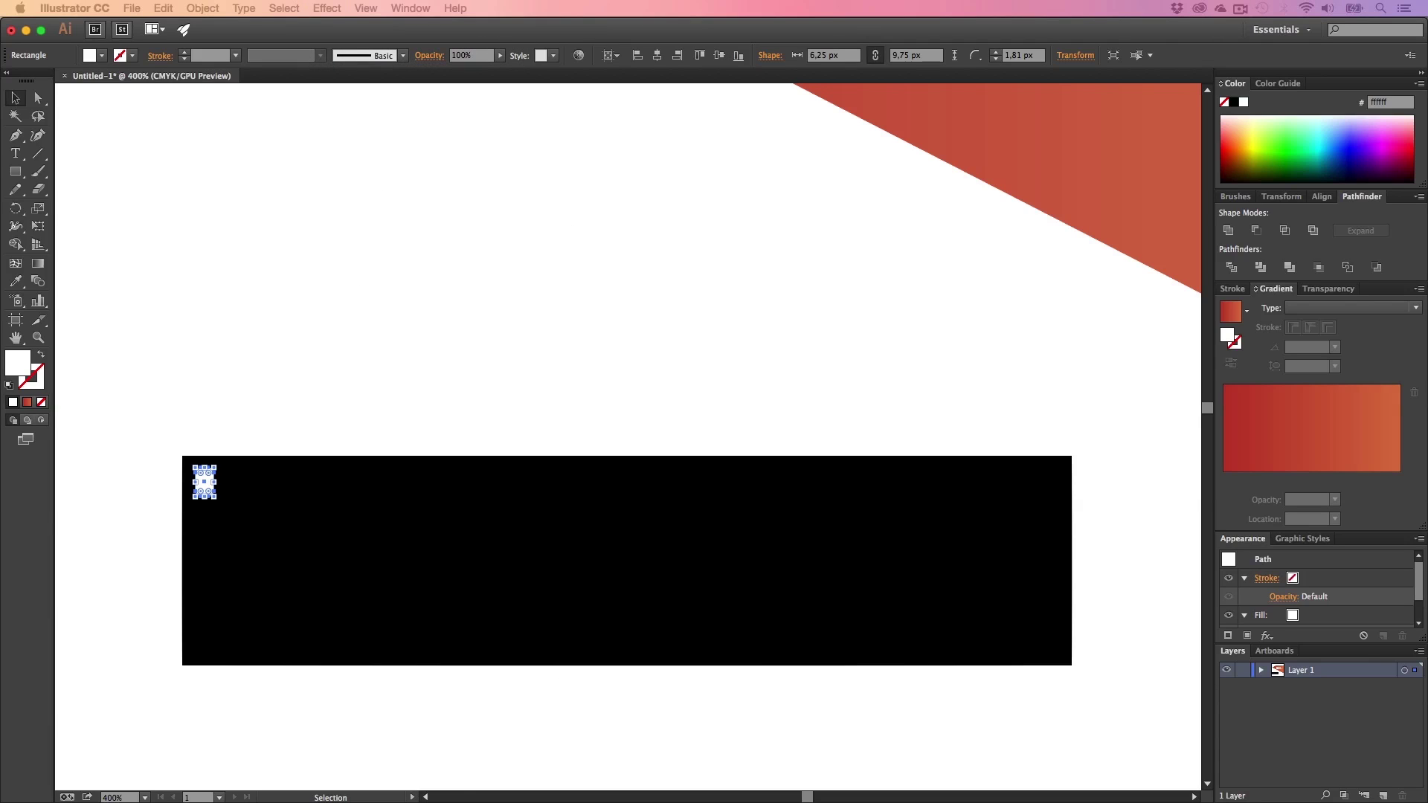
drag(706, 357, 707, 137)
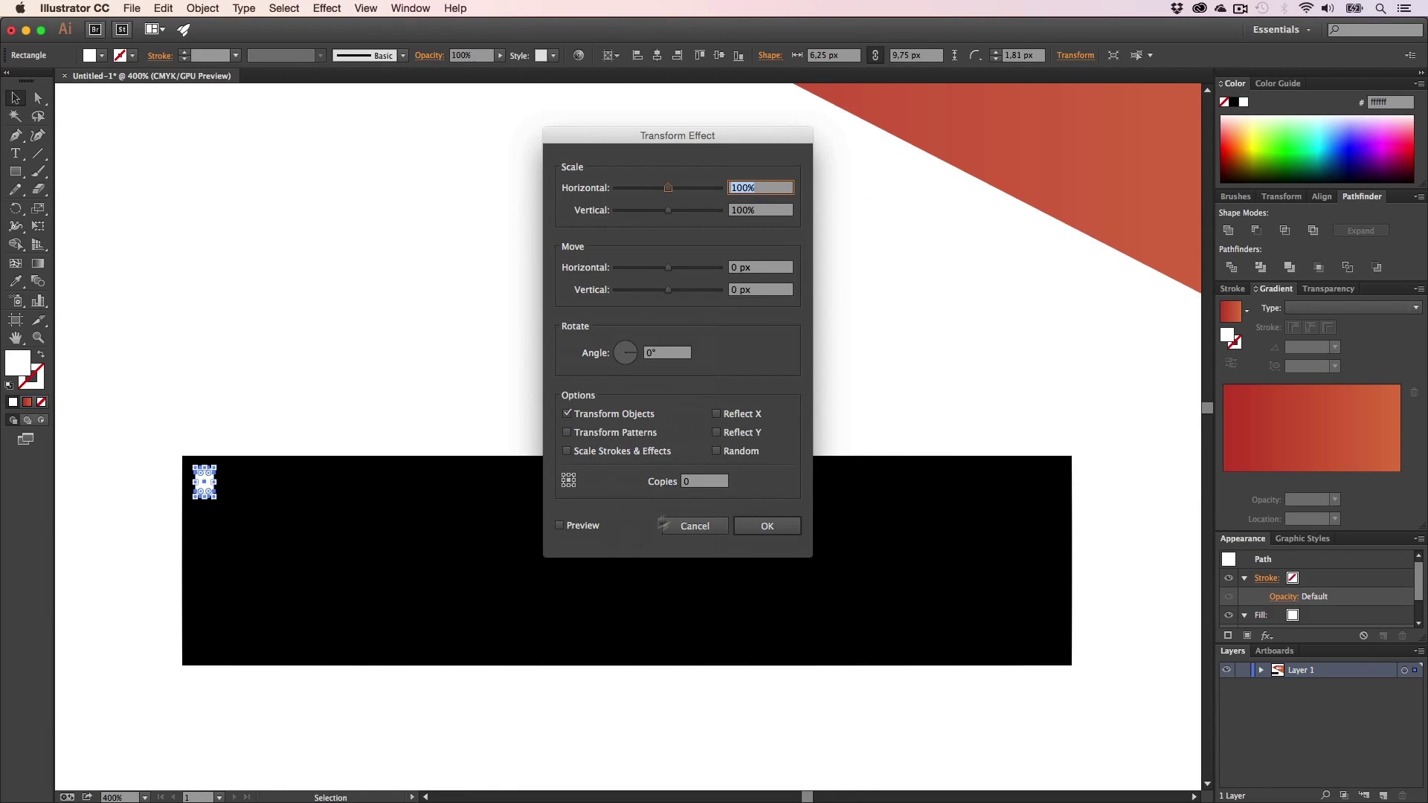
click(582, 526)
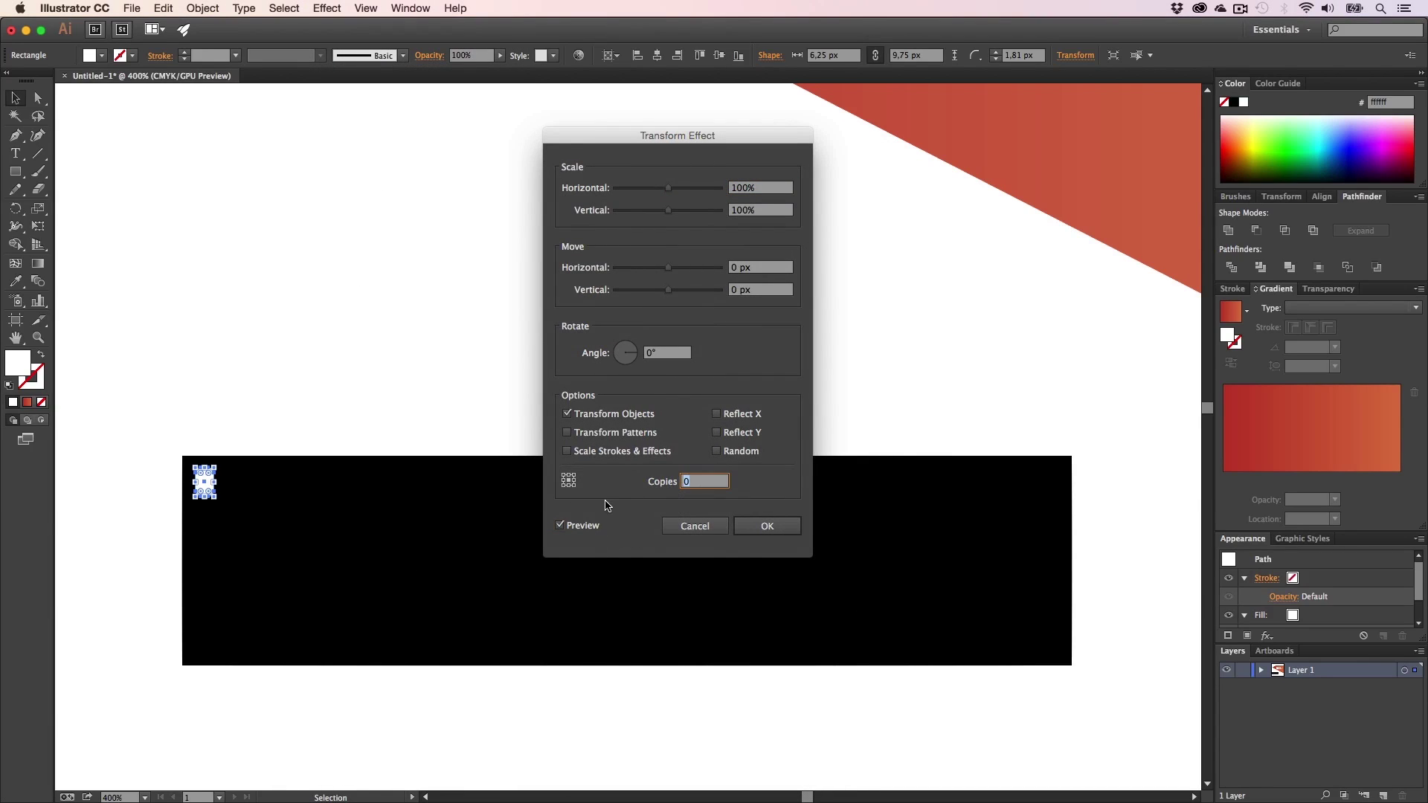
- Set the Transform effect to 20 copies with a horizontal move of 16 px
text(20)
click(763, 268)
drag(670, 271, 680, 272)
- Set the Transform effect to 15 copies with a horizontal move of 20 px
click(701, 482)
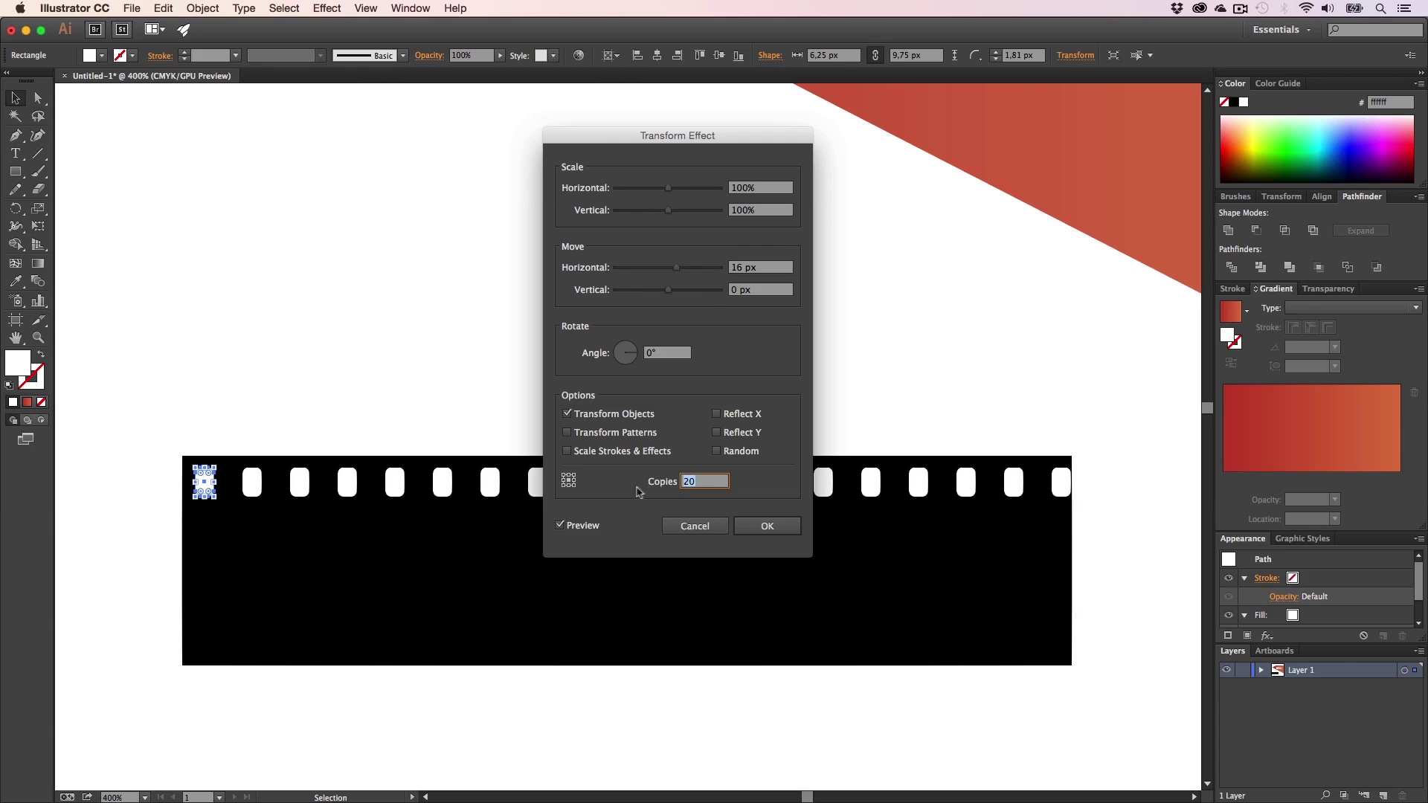
key(BackSpace)
text(16)
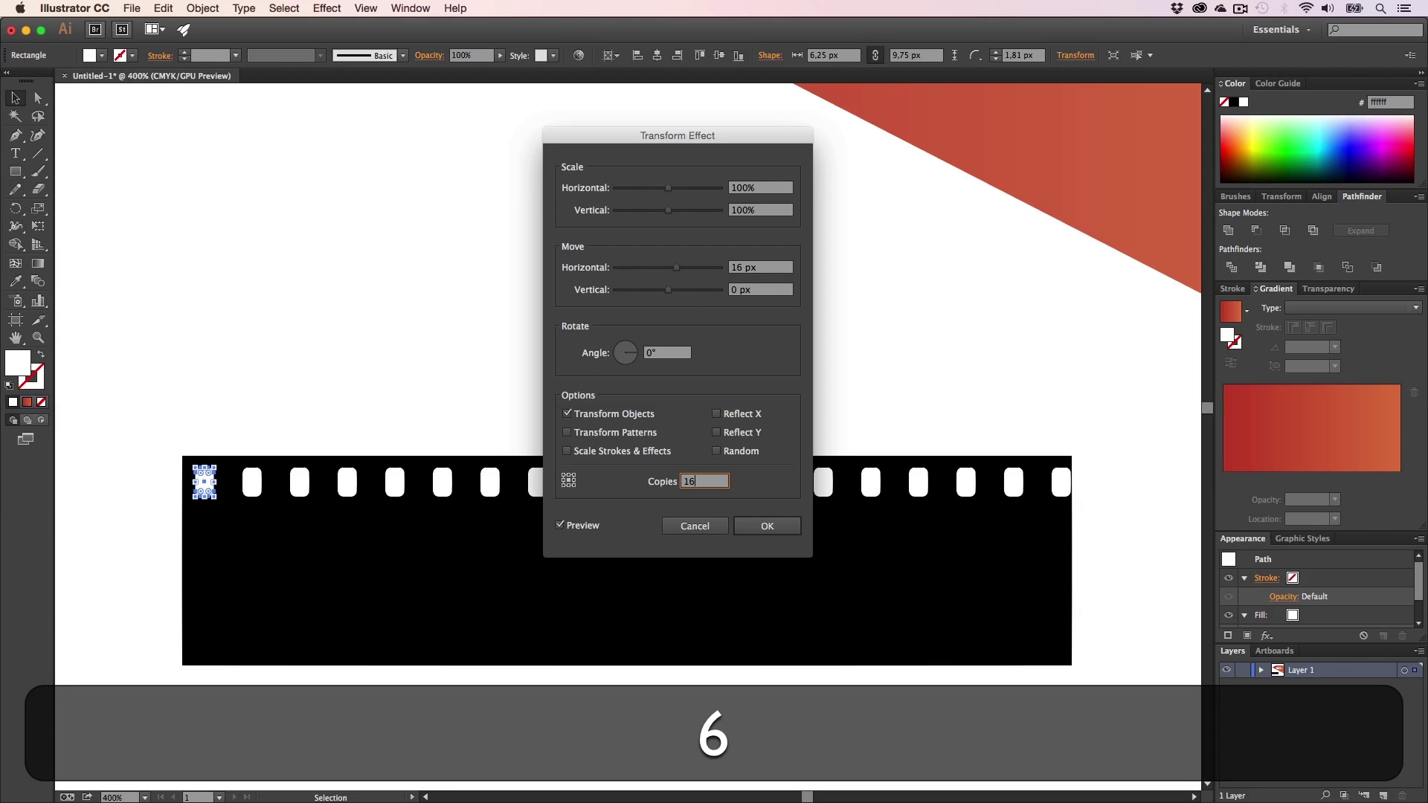
text(5)
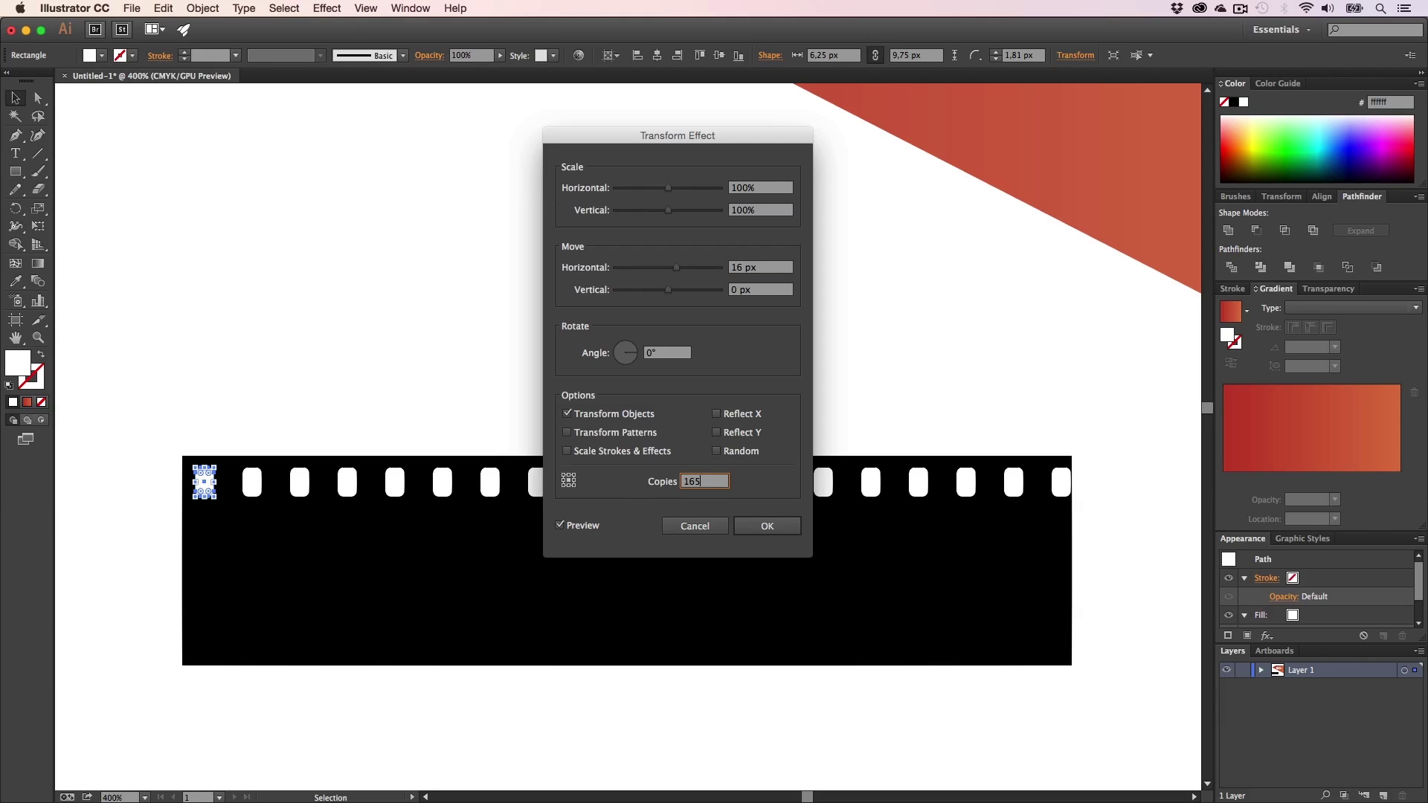
key(BackSpace)
key(BackSpace)
text(5)
click(777, 291)
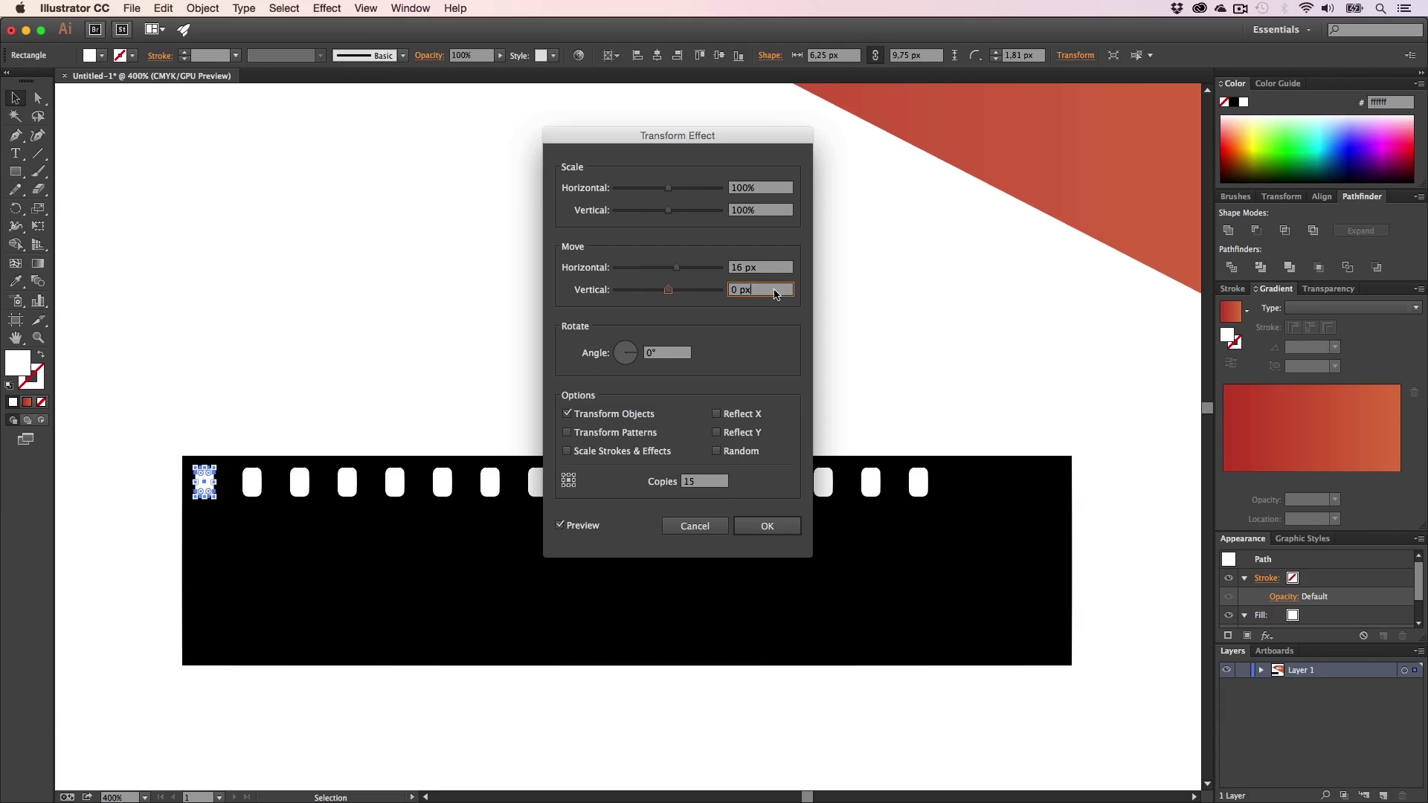
click(781, 272)
text(20)
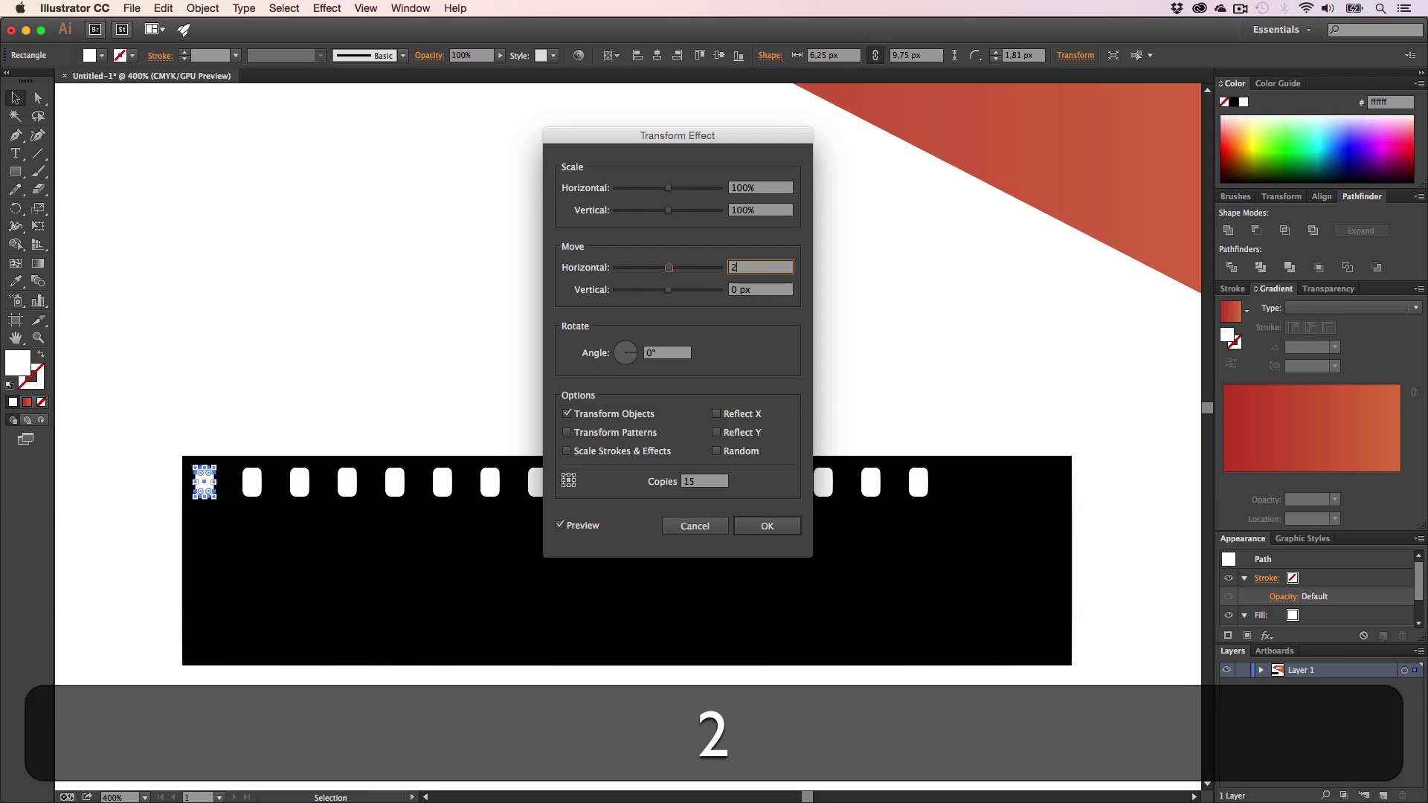
click(753, 292)
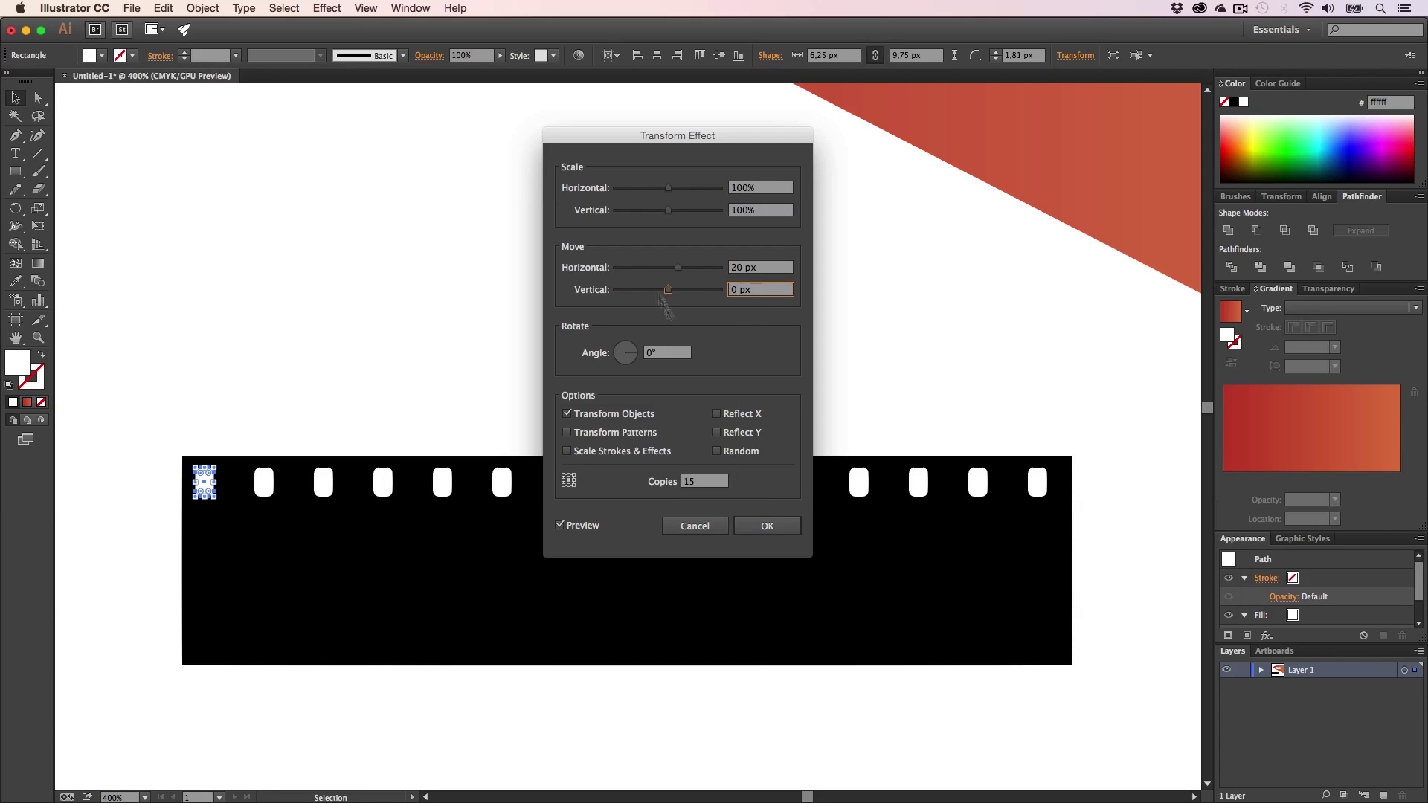
- Uncover the whole black rectangle, and set the effect to 25 copies with a horizontal move of 11 px
drag(688, 138, 1256, 275)
drag(1281, 619, 1201, 611)
text(25)
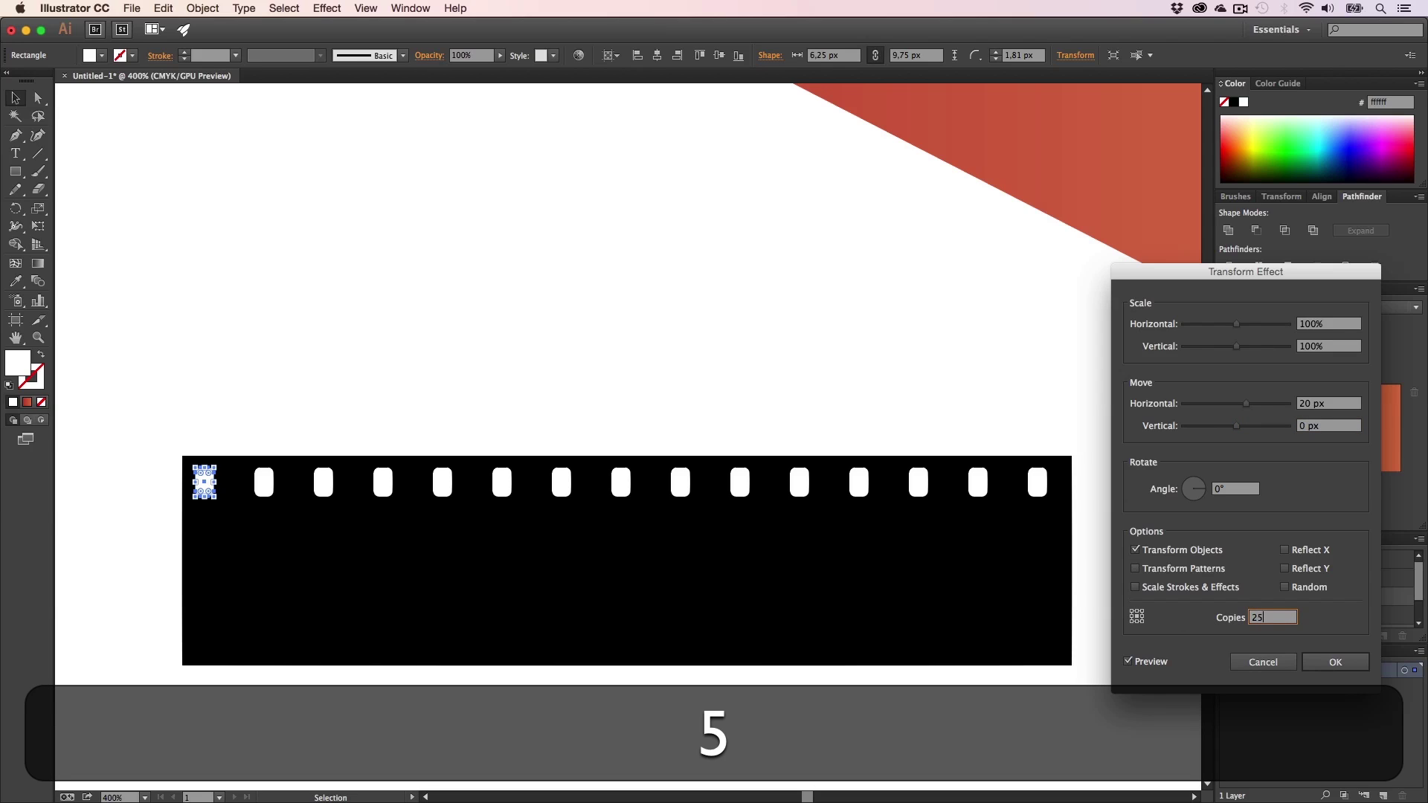
click(1345, 404)
click(1329, 427)
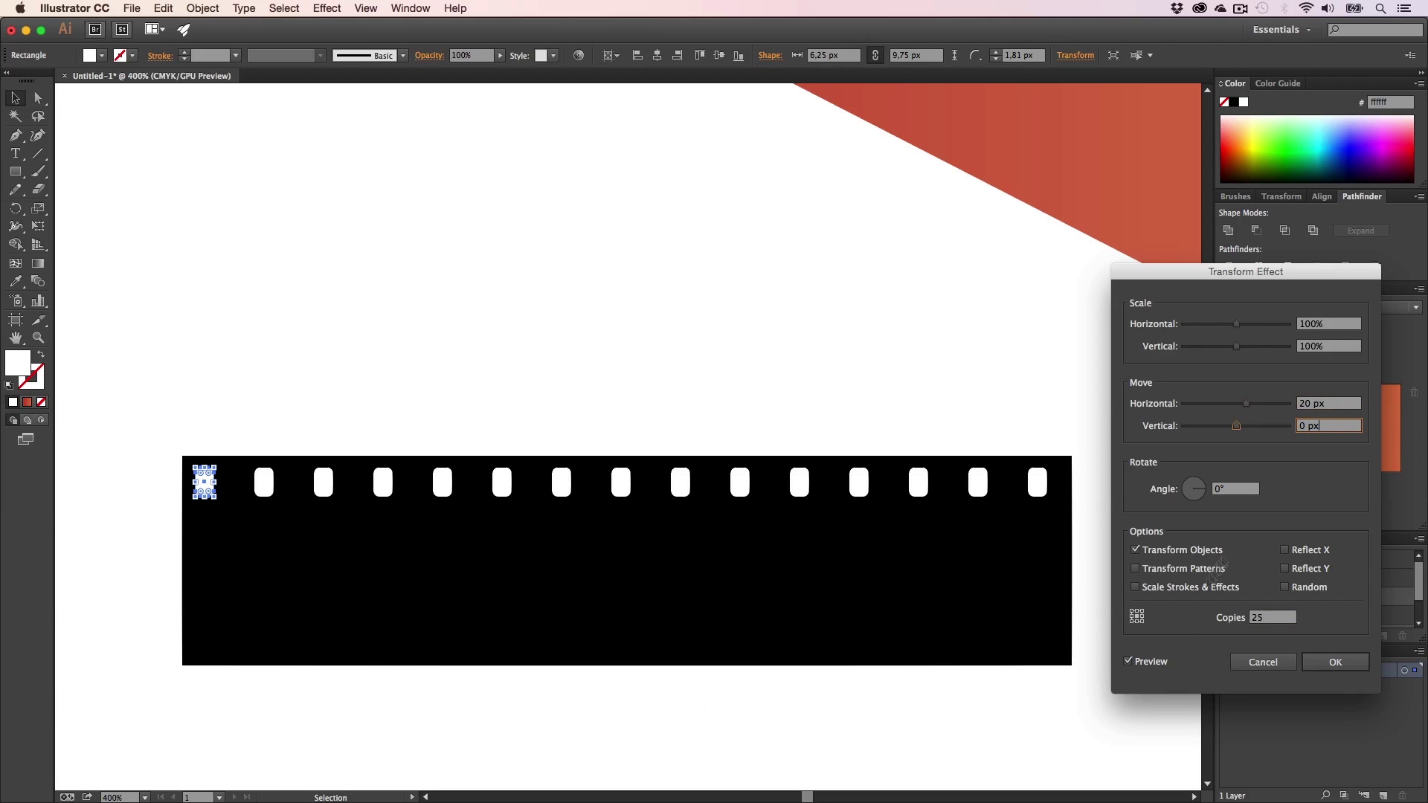
drag(1247, 404, 1244, 404)
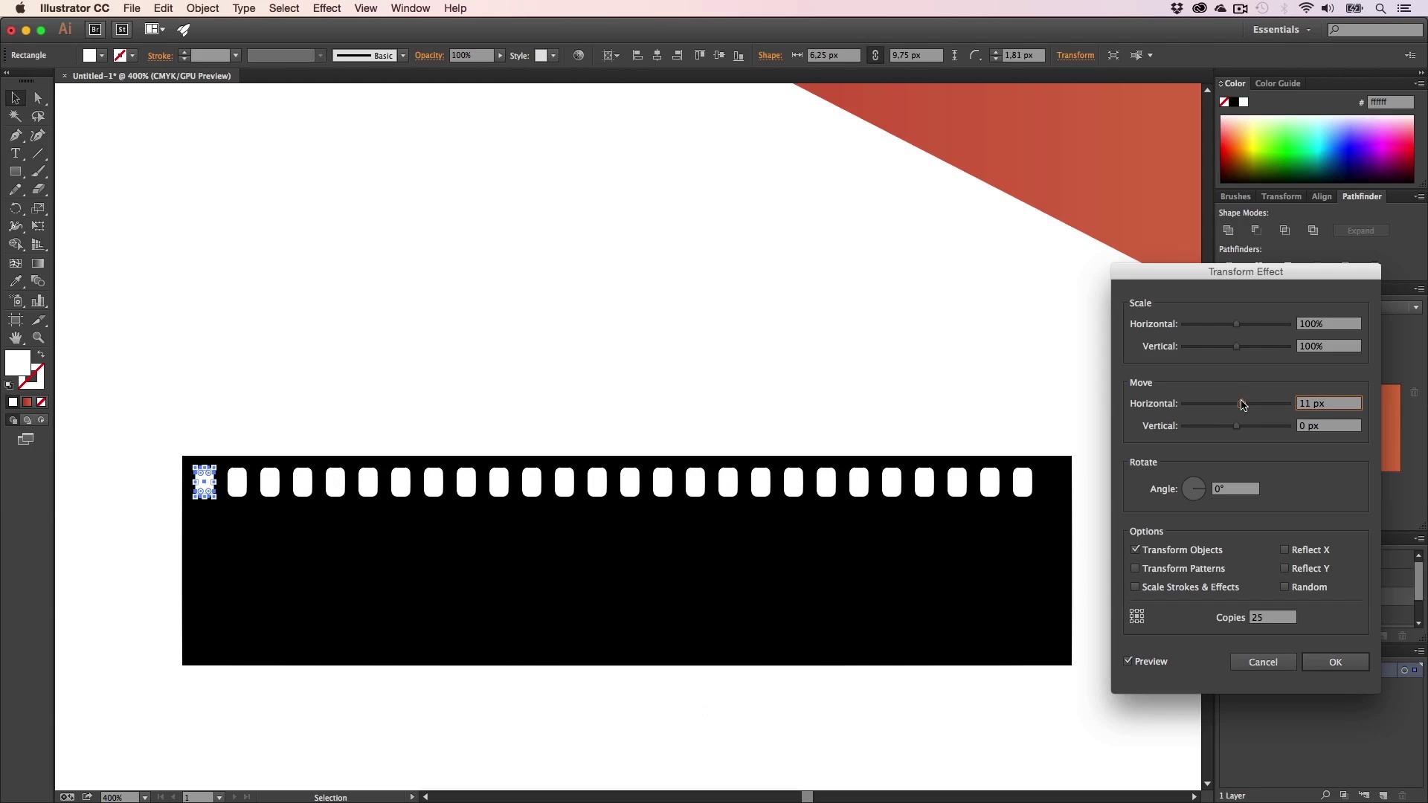
- Fine-tune the horizontal move to 11,5 px and apply the Transform effect
drag(1352, 407, 1243, 405)
text(12)
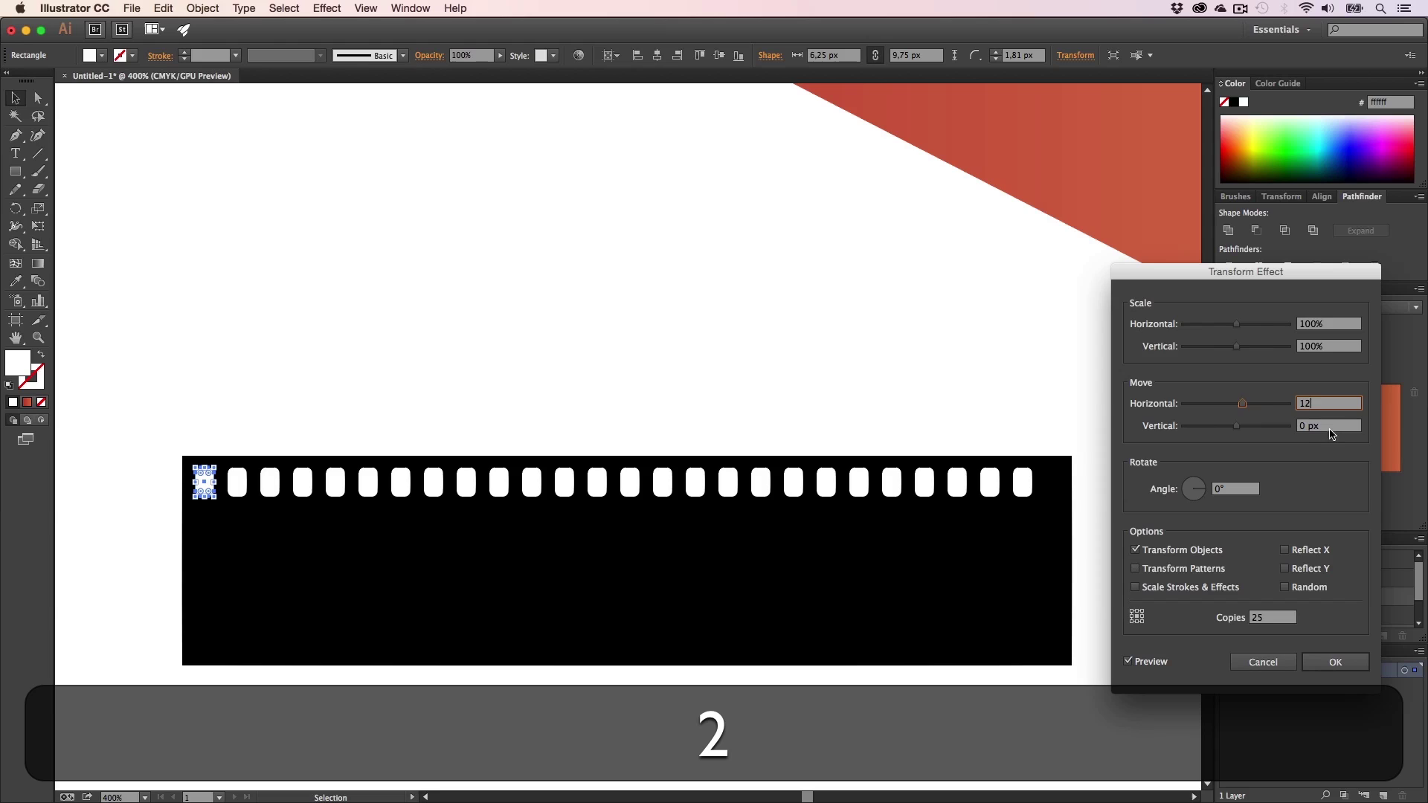
click(1332, 430)
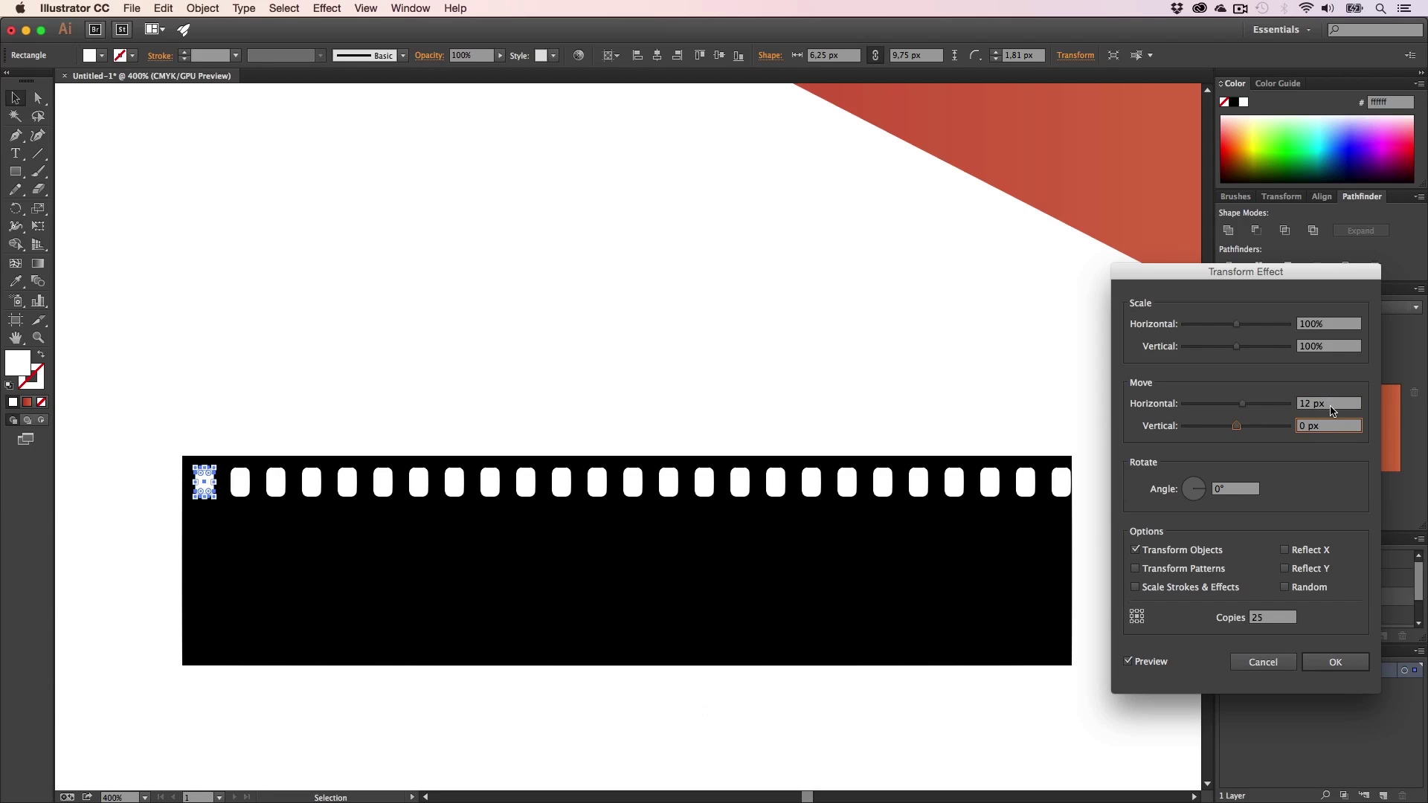
key(shift+Tab)
text(11,5)
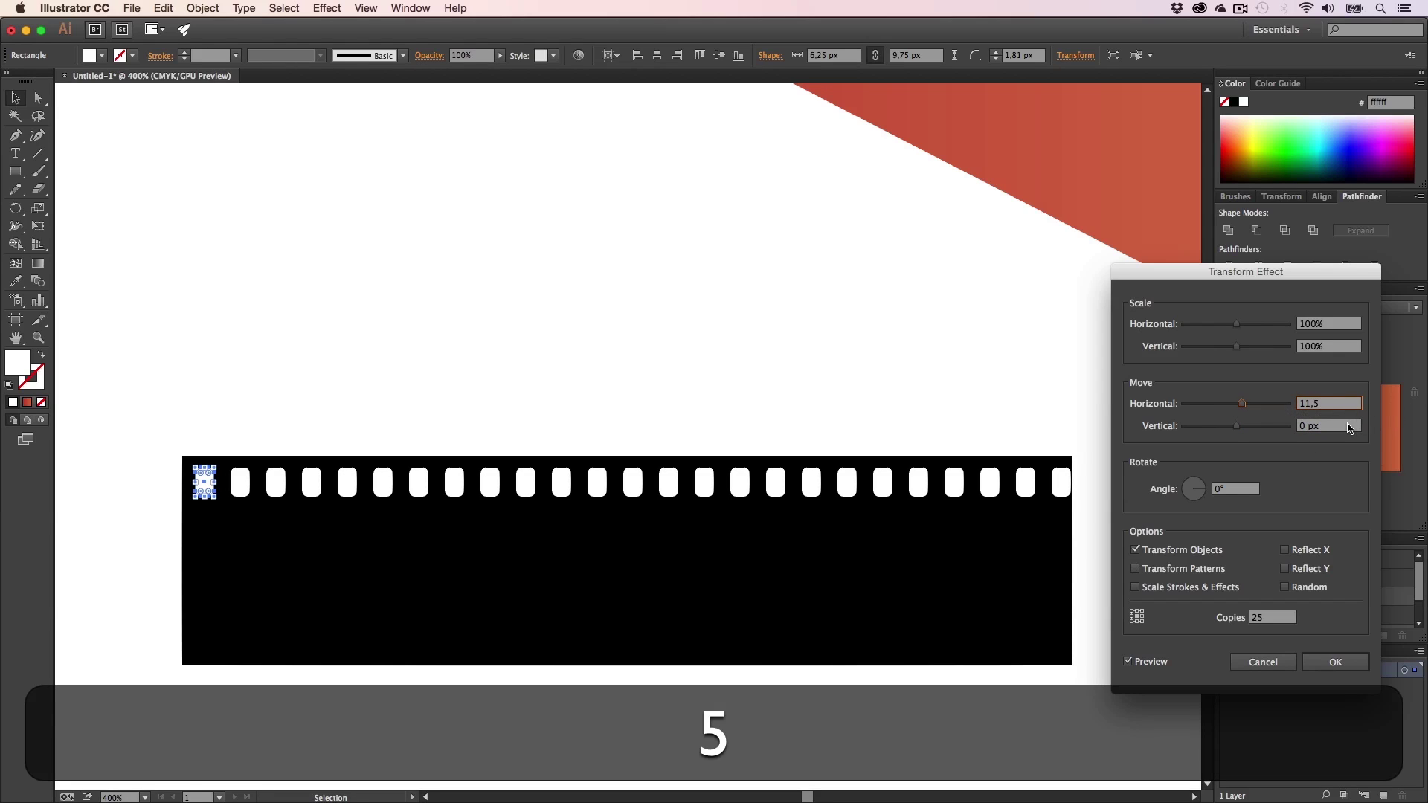
click(1350, 430)
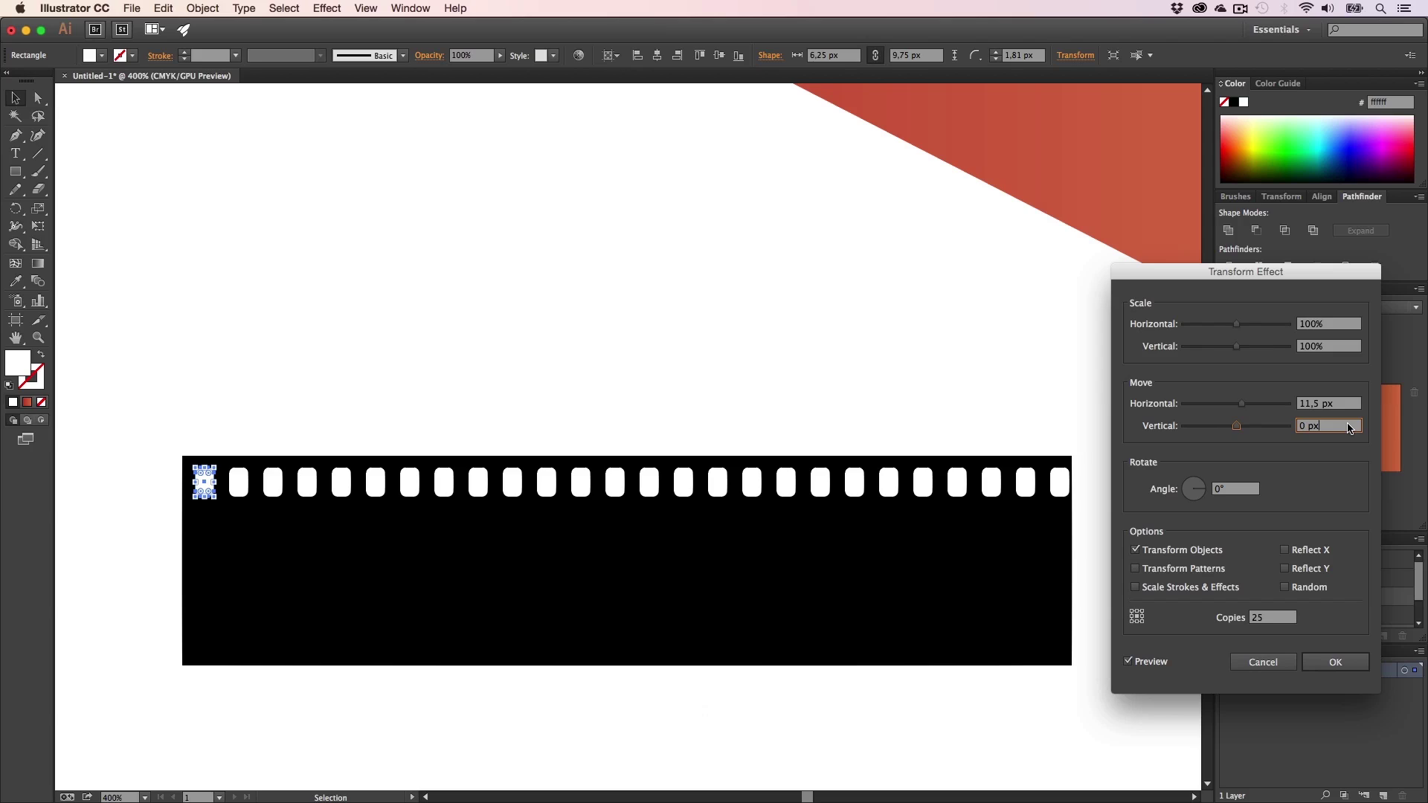
click(1324, 659)
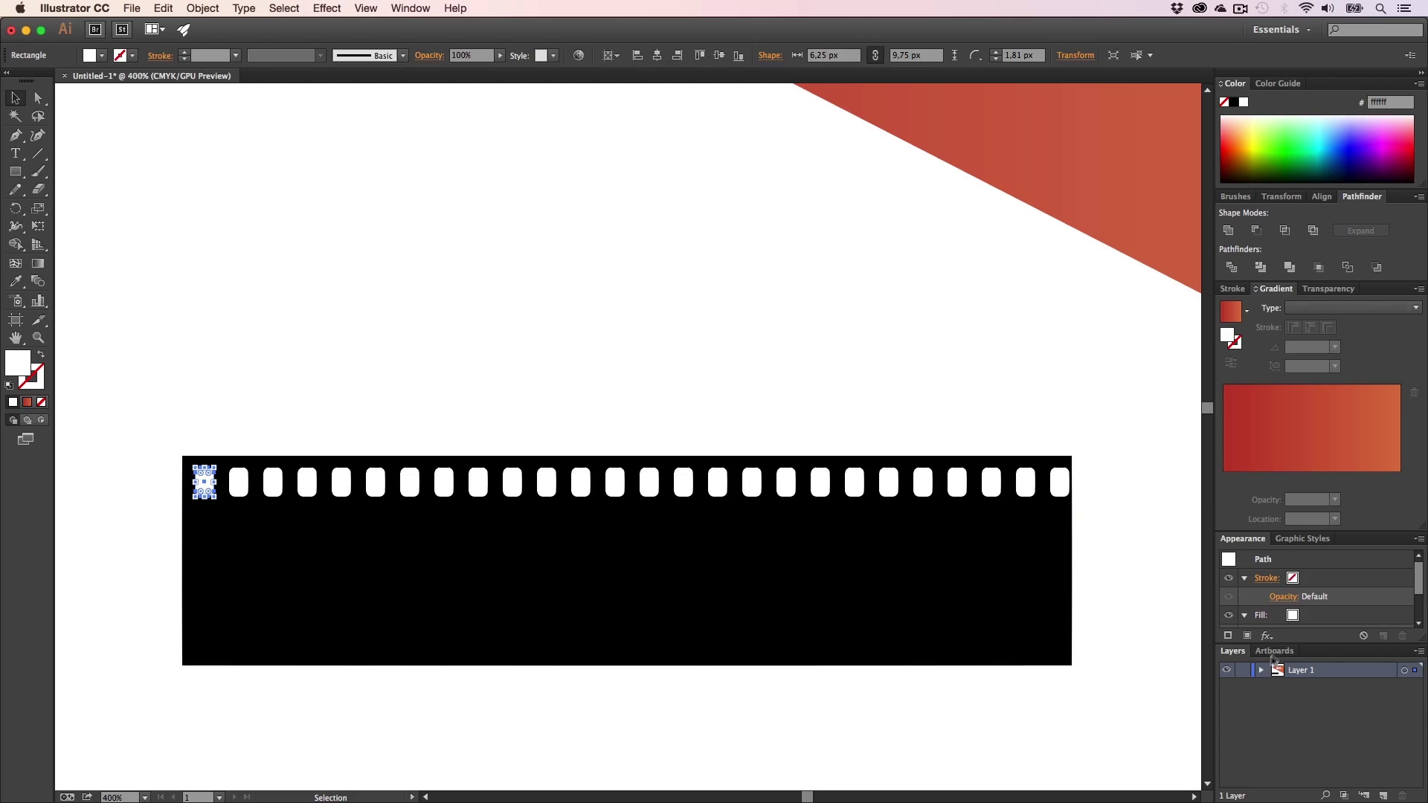
- Reveal the Transform entry in the object's appearance, and expand the appearance into a row of separate white shapes
click(1245, 578)
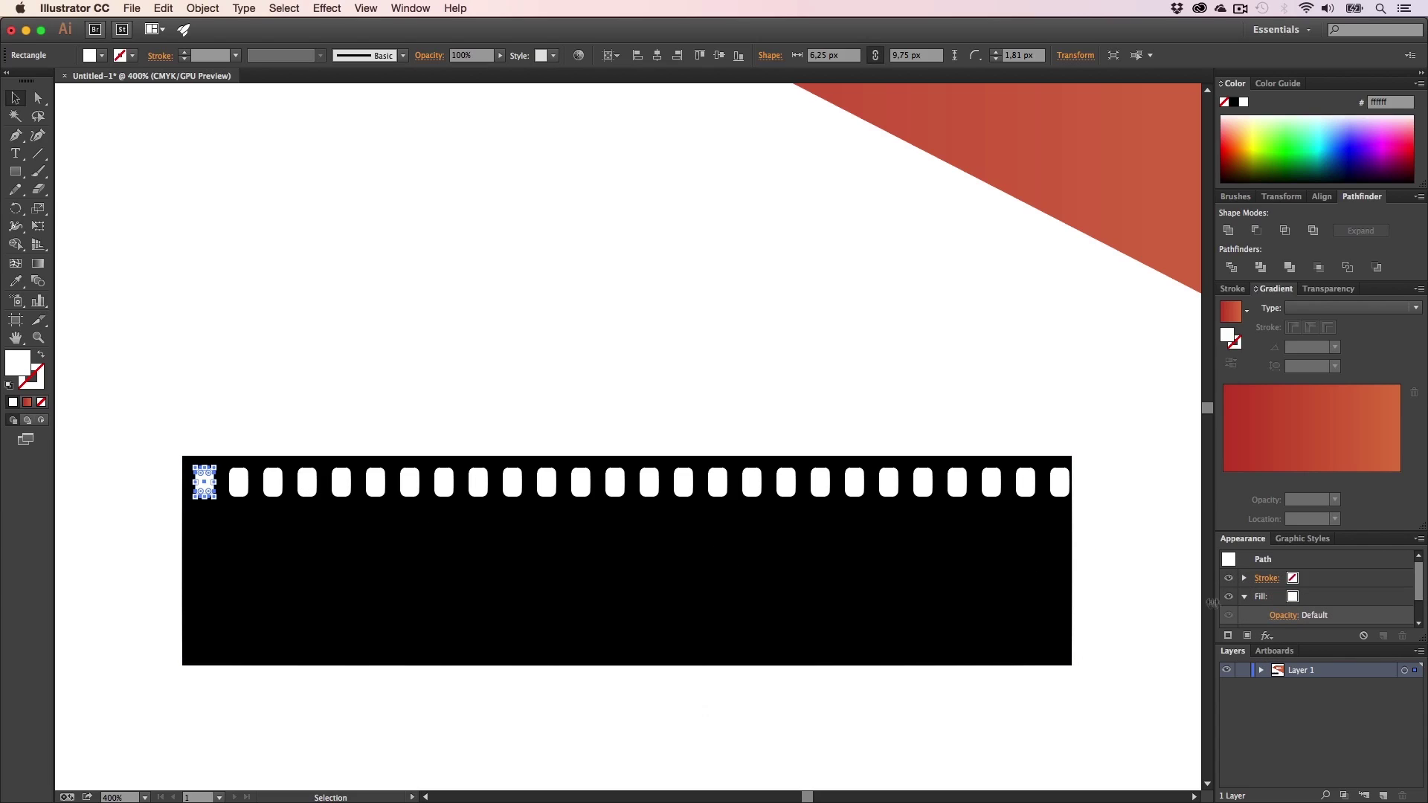
click(1245, 597)
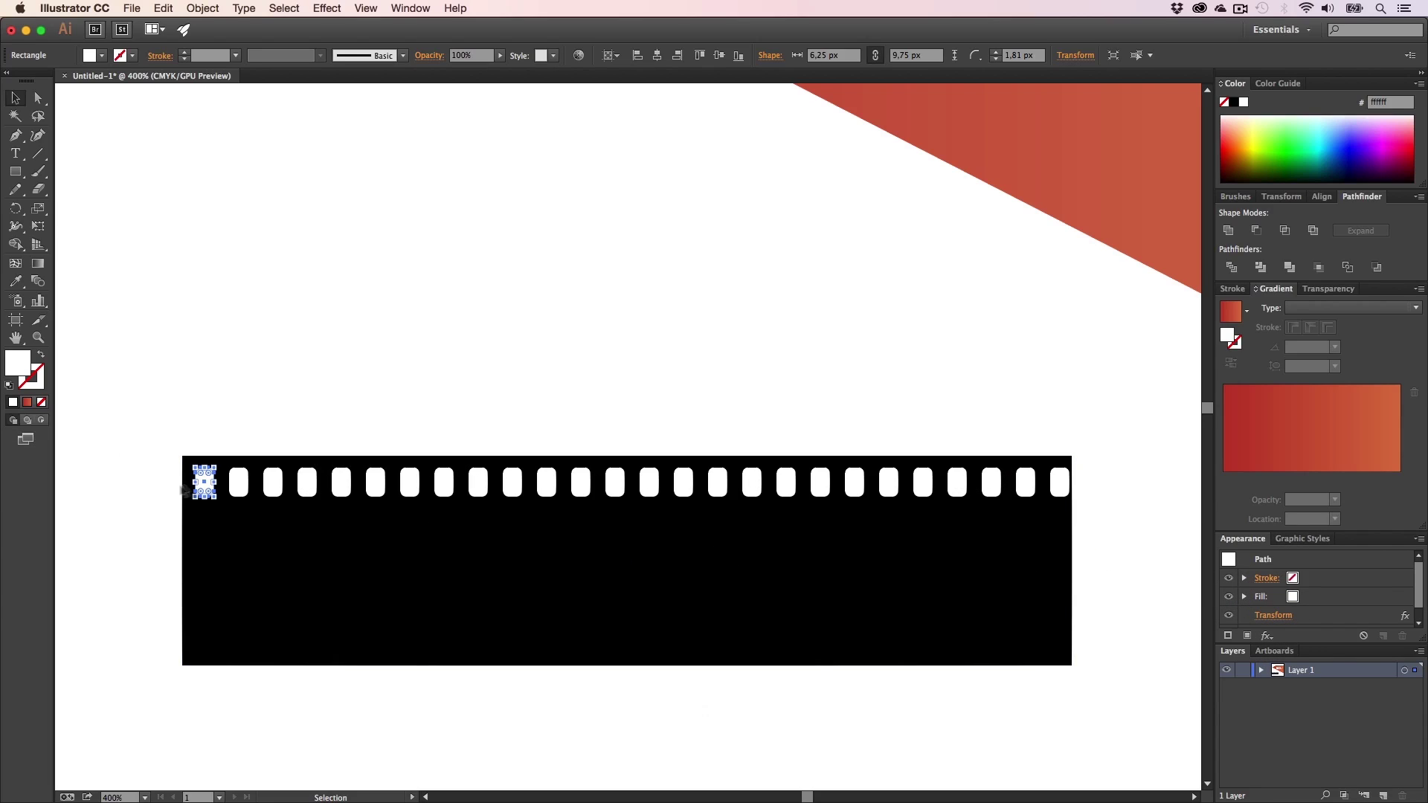
scroll(1320, 590, down, 1)
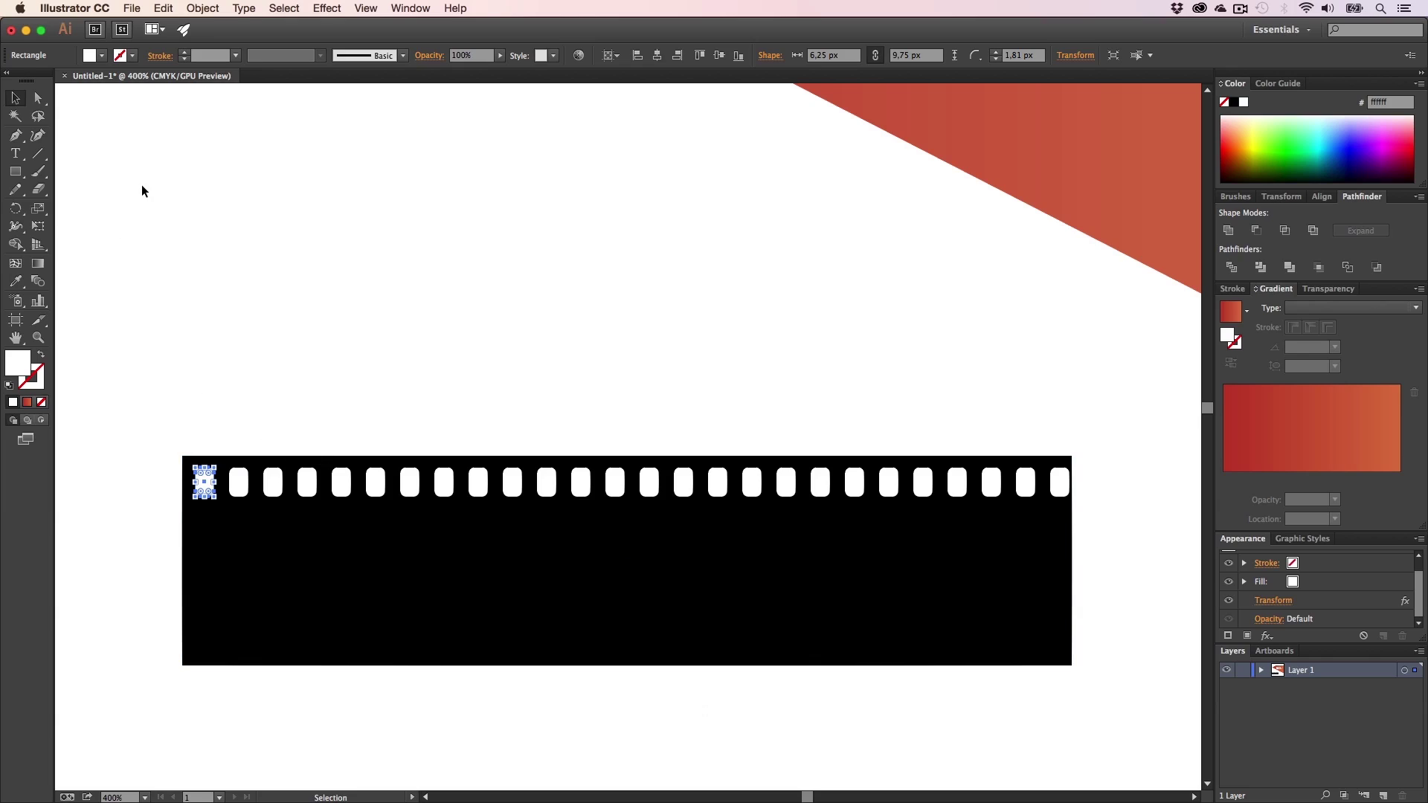
click(202, 8)
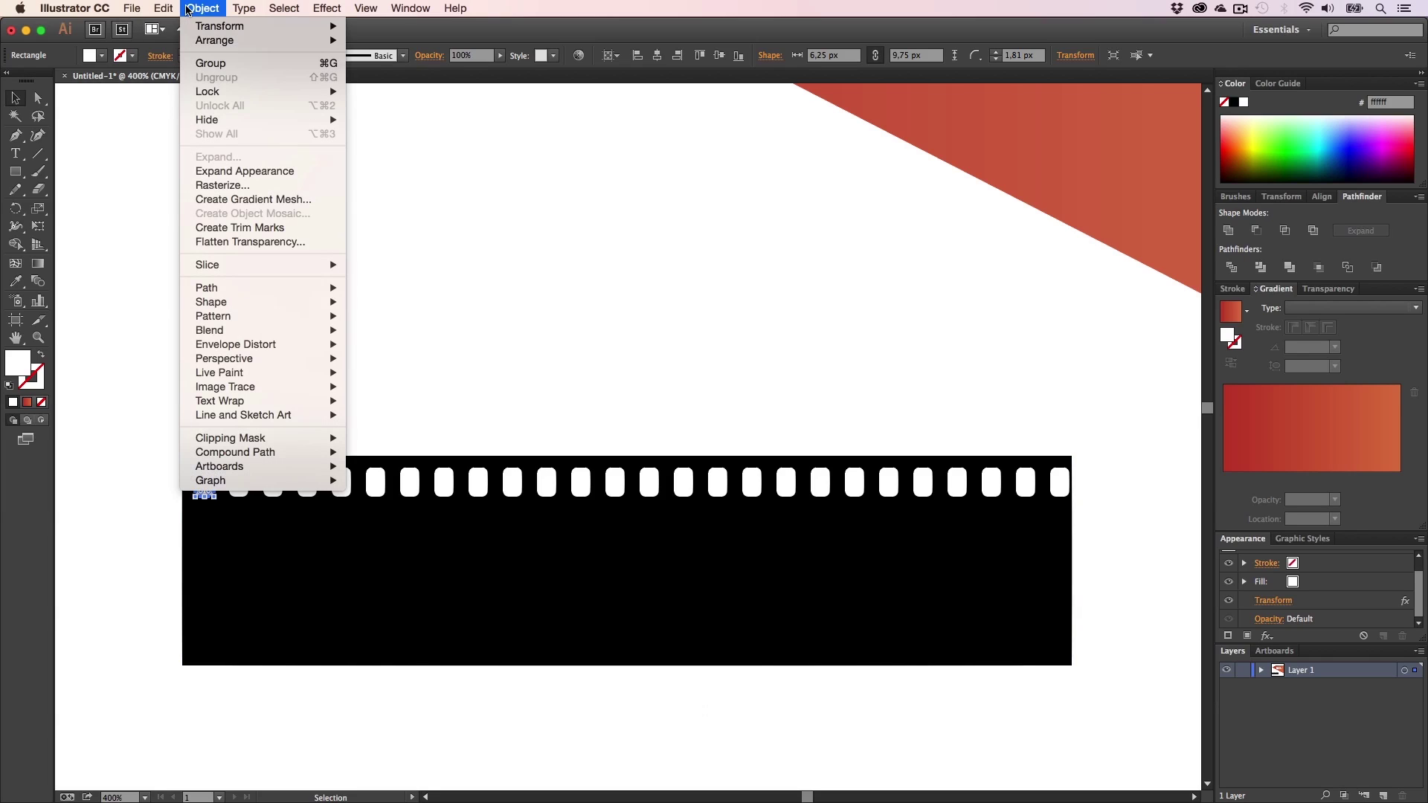
click(228, 171)
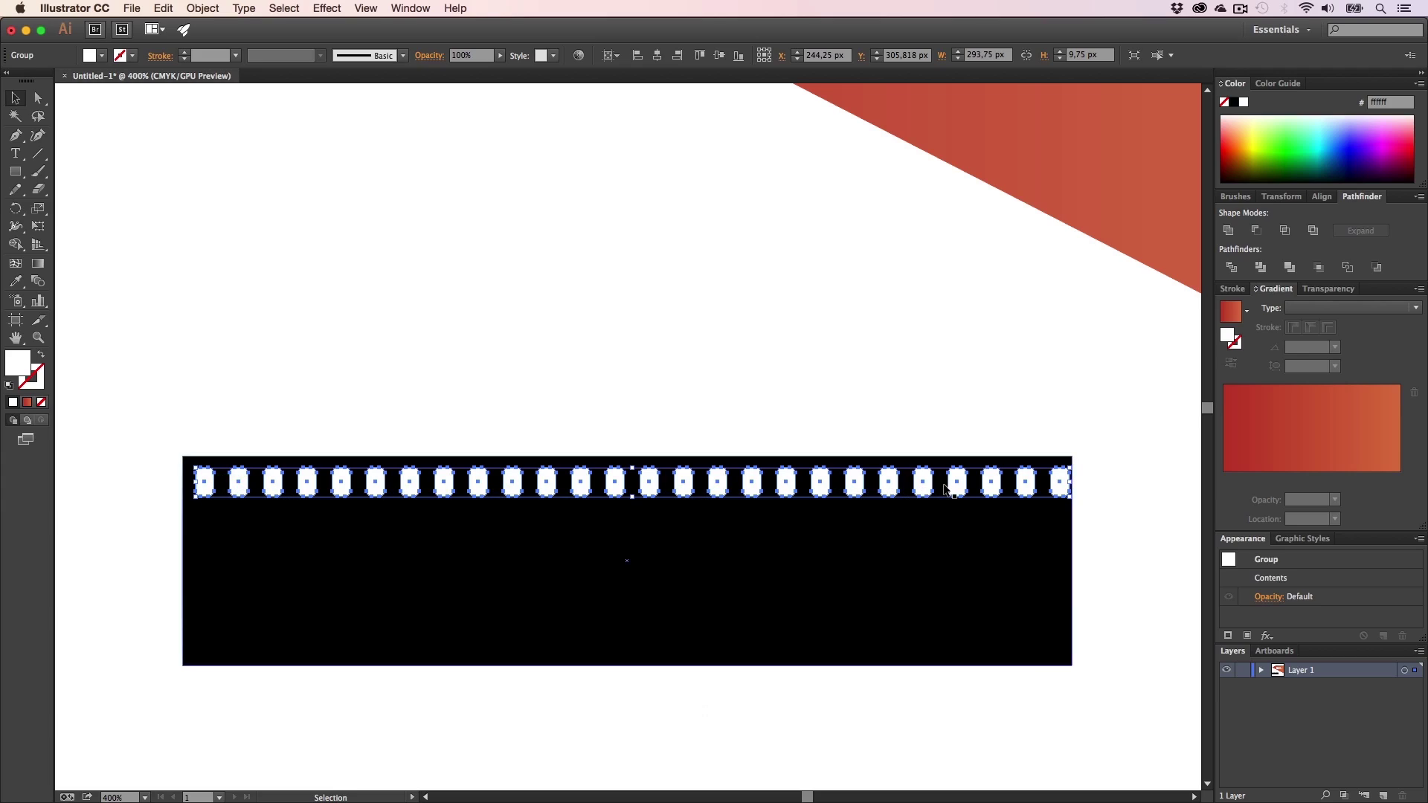
- Centre the row of white holes horizontally on the black rectangle and duplicate it straight down along the lower edge
key(shift)
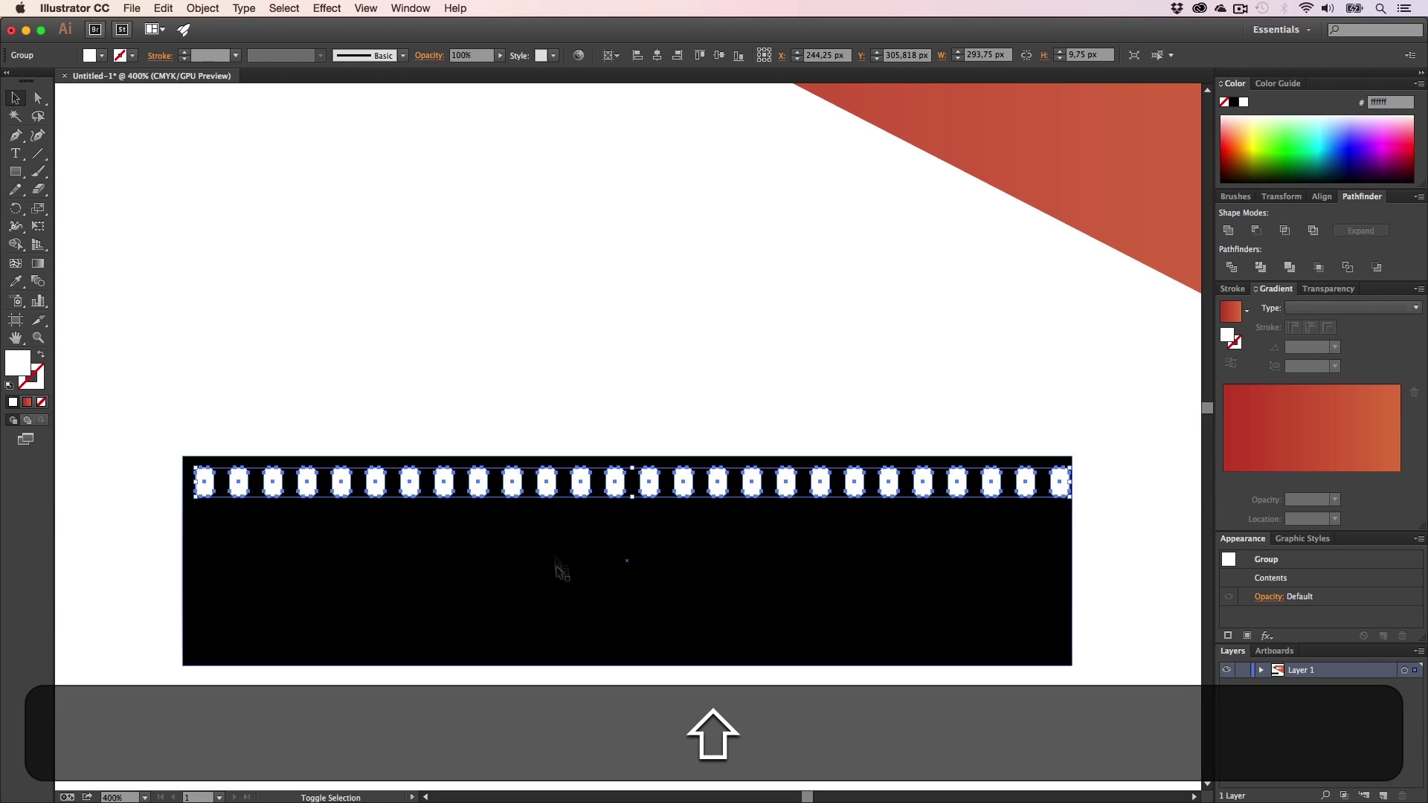
shift+click(348, 512)
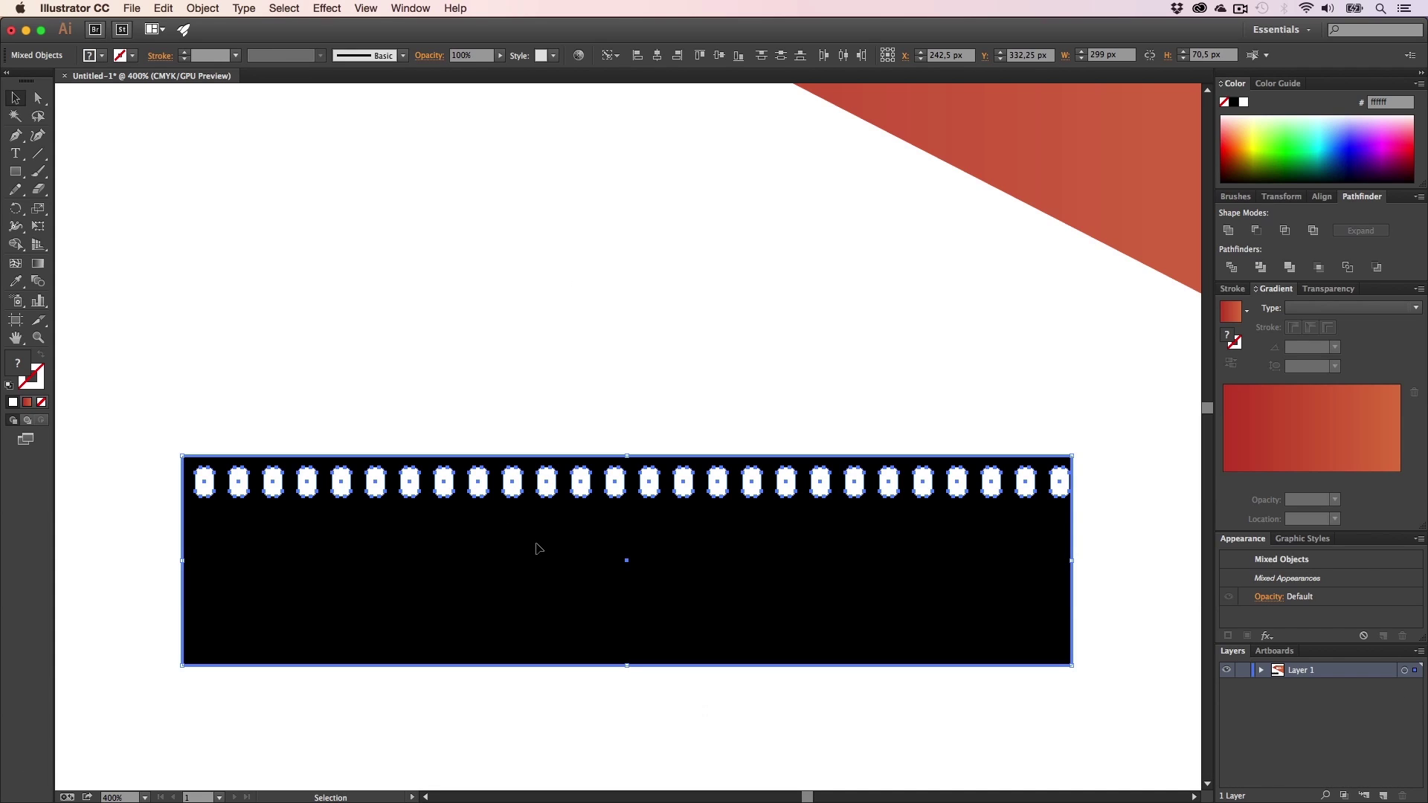
click(657, 61)
click(614, 316)
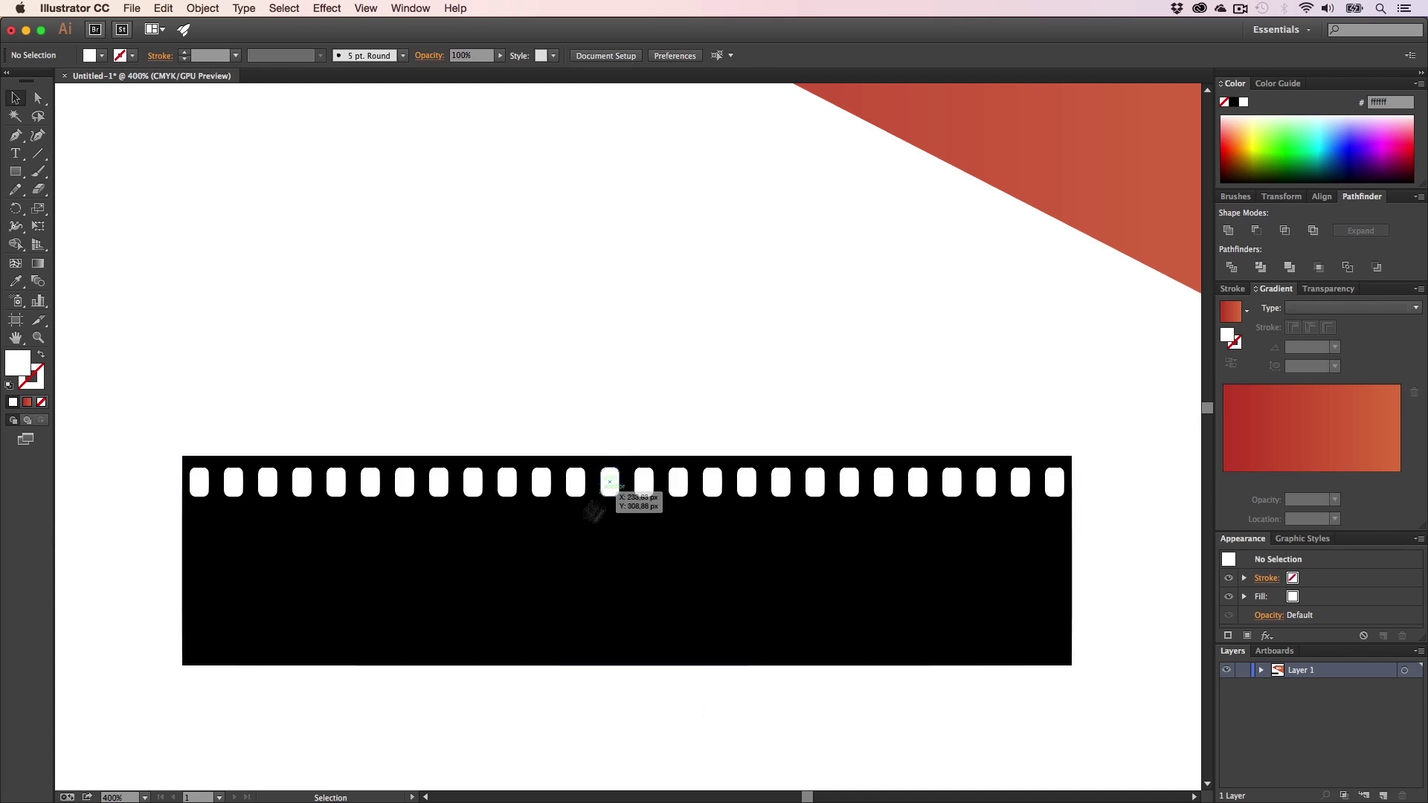
drag(199, 483, 199, 643)
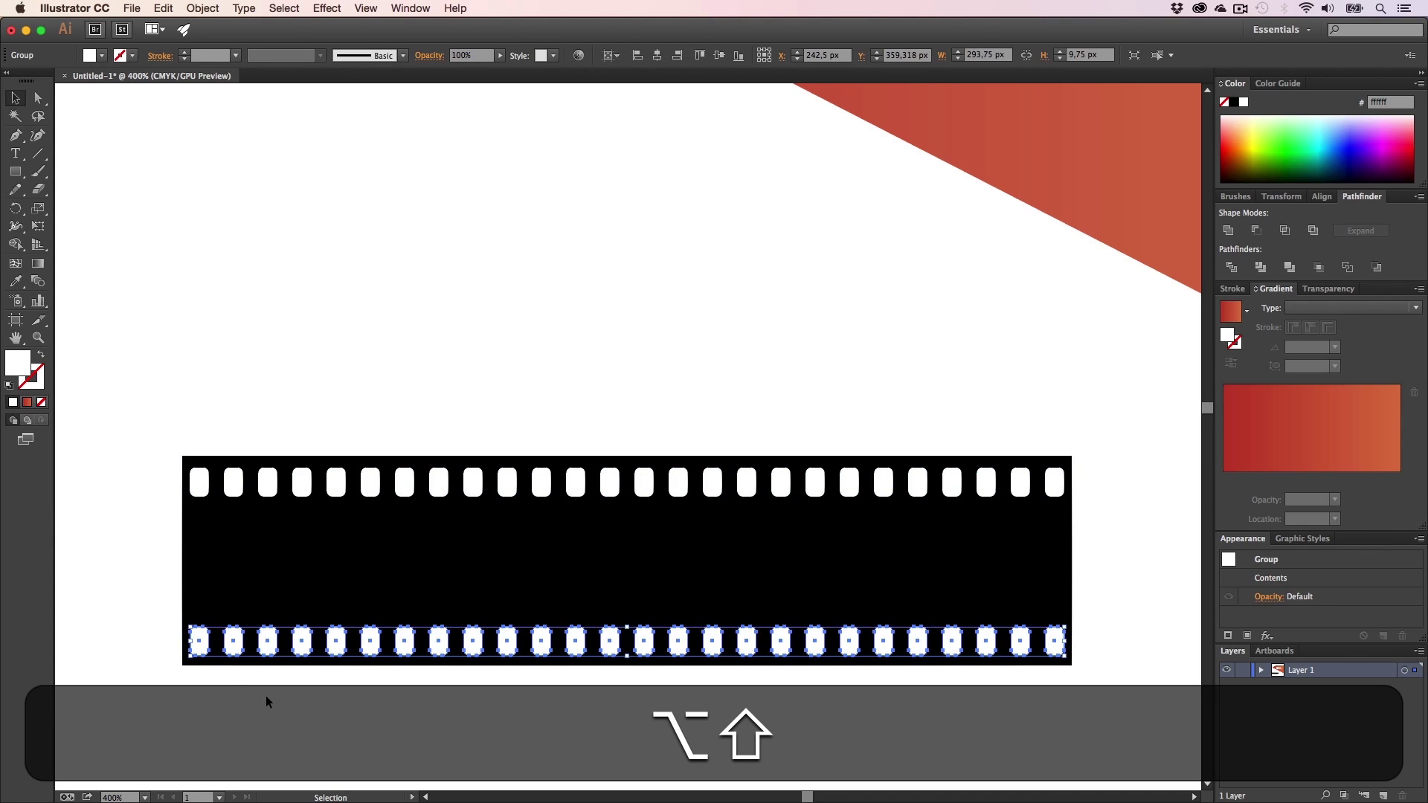
click(265, 695)
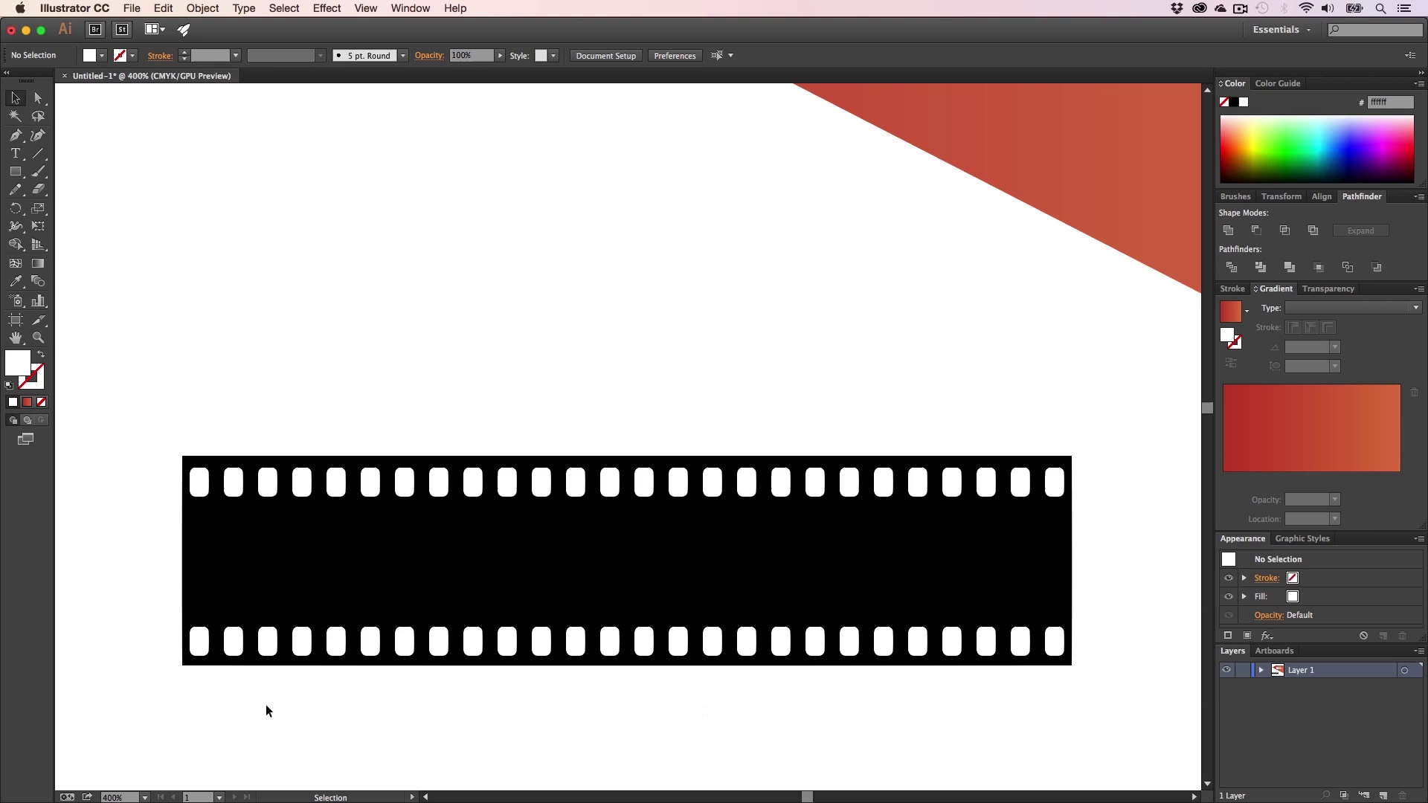
- Draw a white frame about 29.25 by 33.5 px between the hole rows at the strip's left end, with corners rounded to about 2.56 px
click(15, 172)
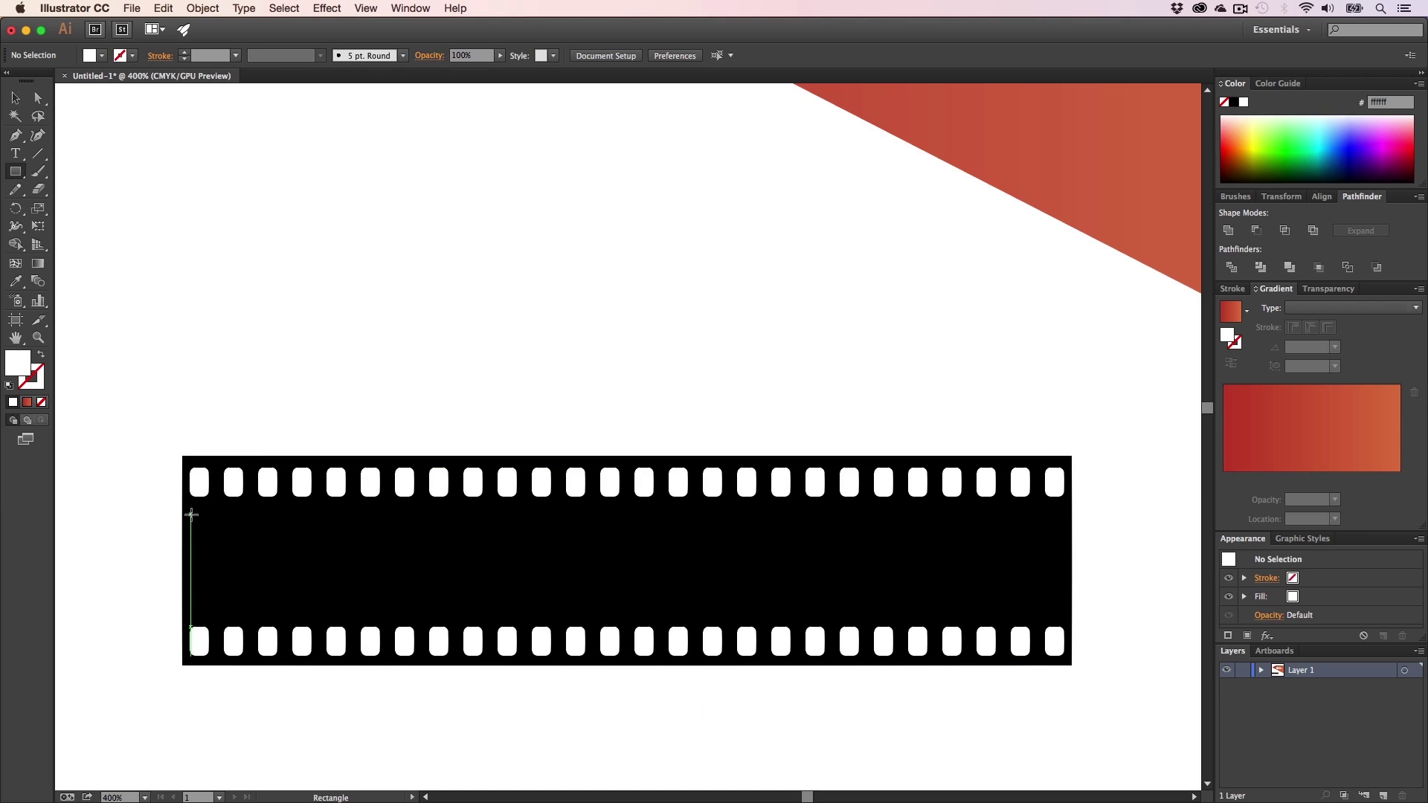
drag(192, 514, 276, 612)
key(a)
mouse_move(268, 523)
mouse_down()
mouse_move(261, 533)
mouse_move(276, 525)
mouse_up()
click(310, 399)
key(a)
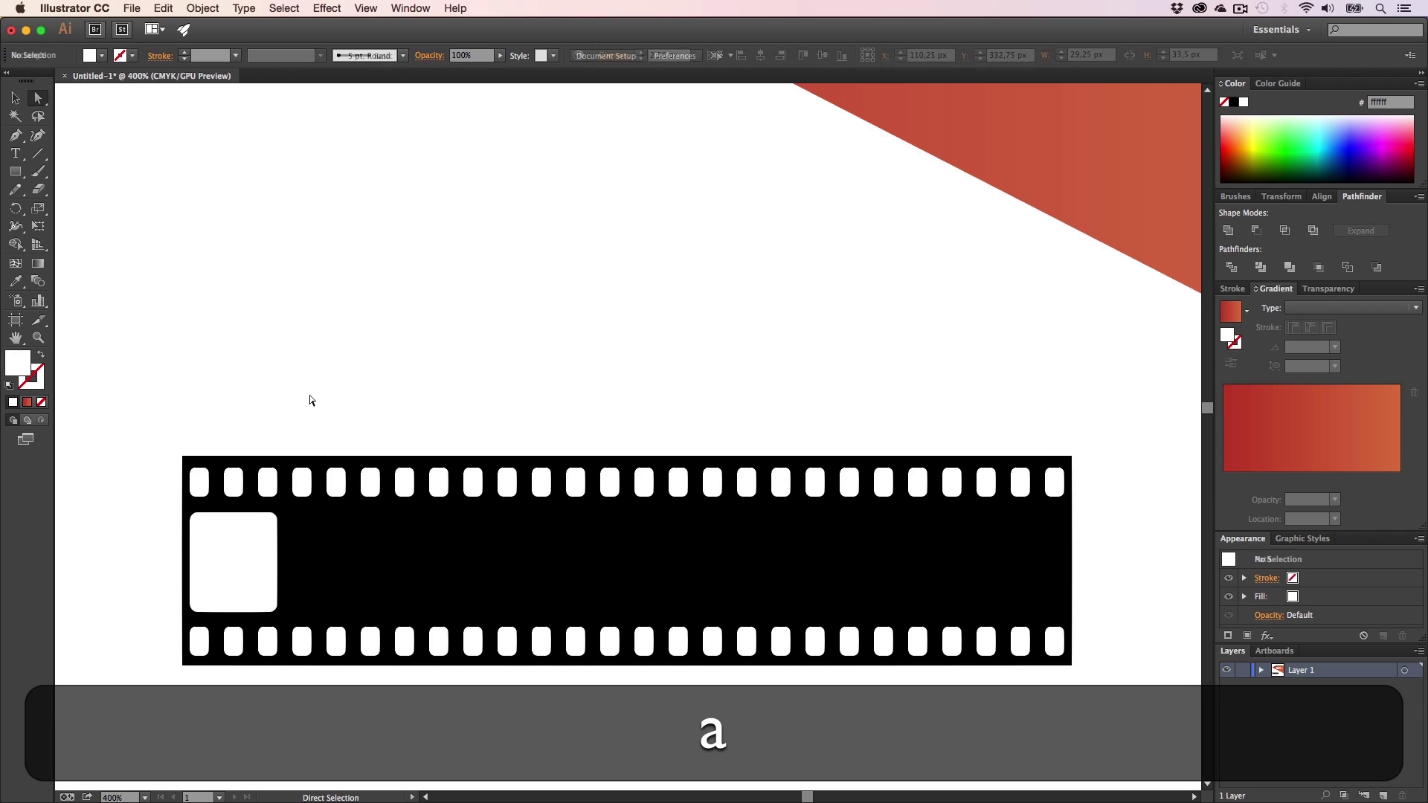
click(234, 563)
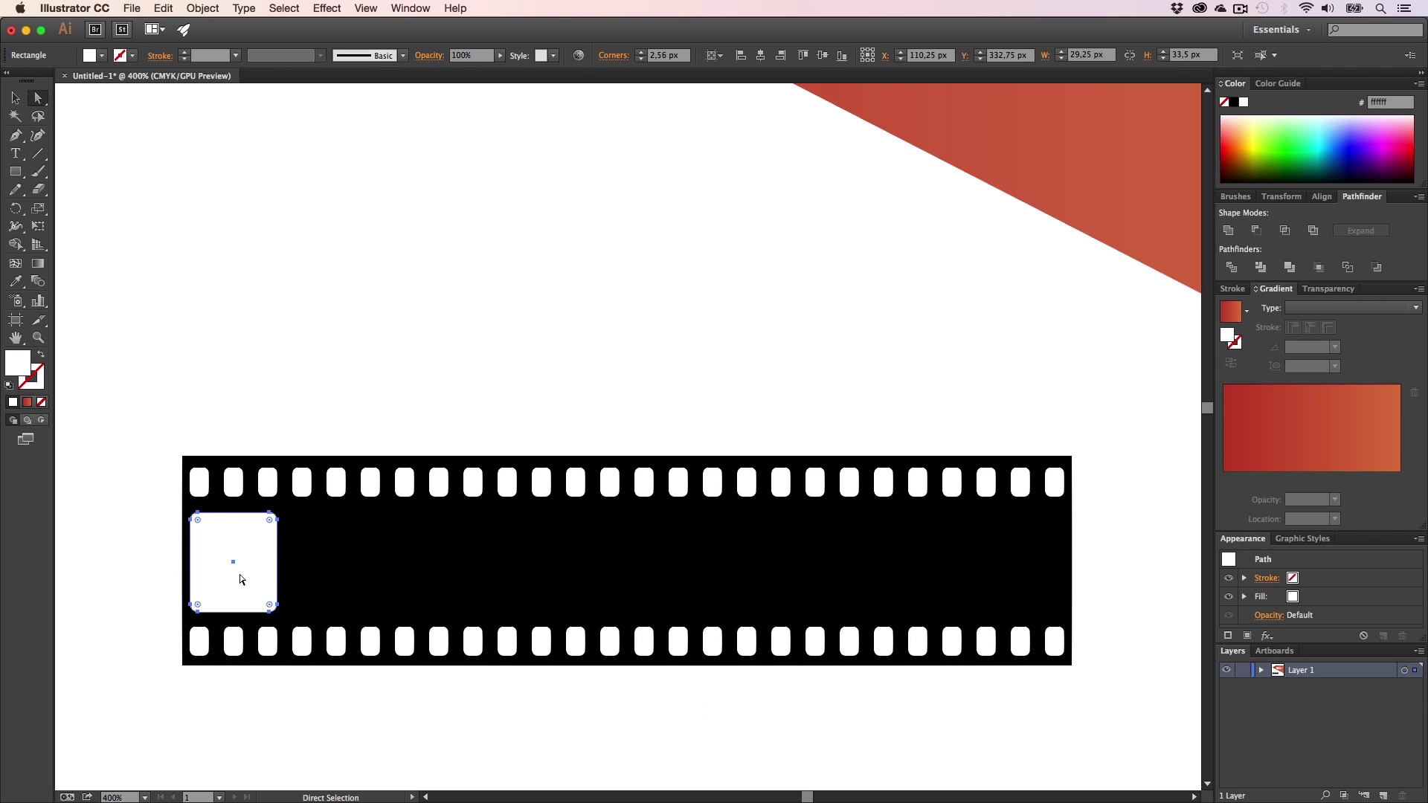
- Start a Transform effect on the white frame with preview on, 5 copies and a 50 px horizontal move
click(202, 9)
mouse_move(245, 8)
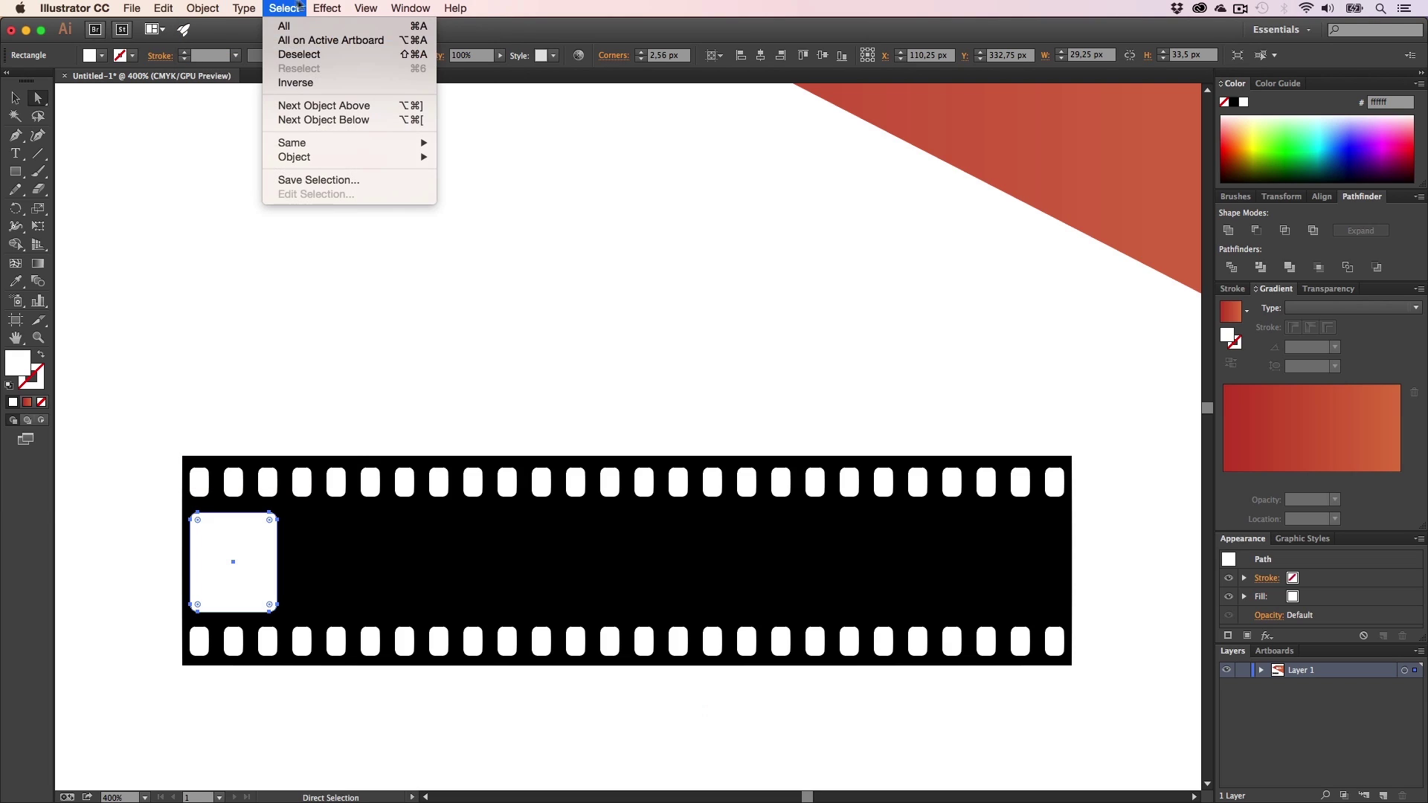
mouse_move(327, 9)
mouse_move(357, 145)
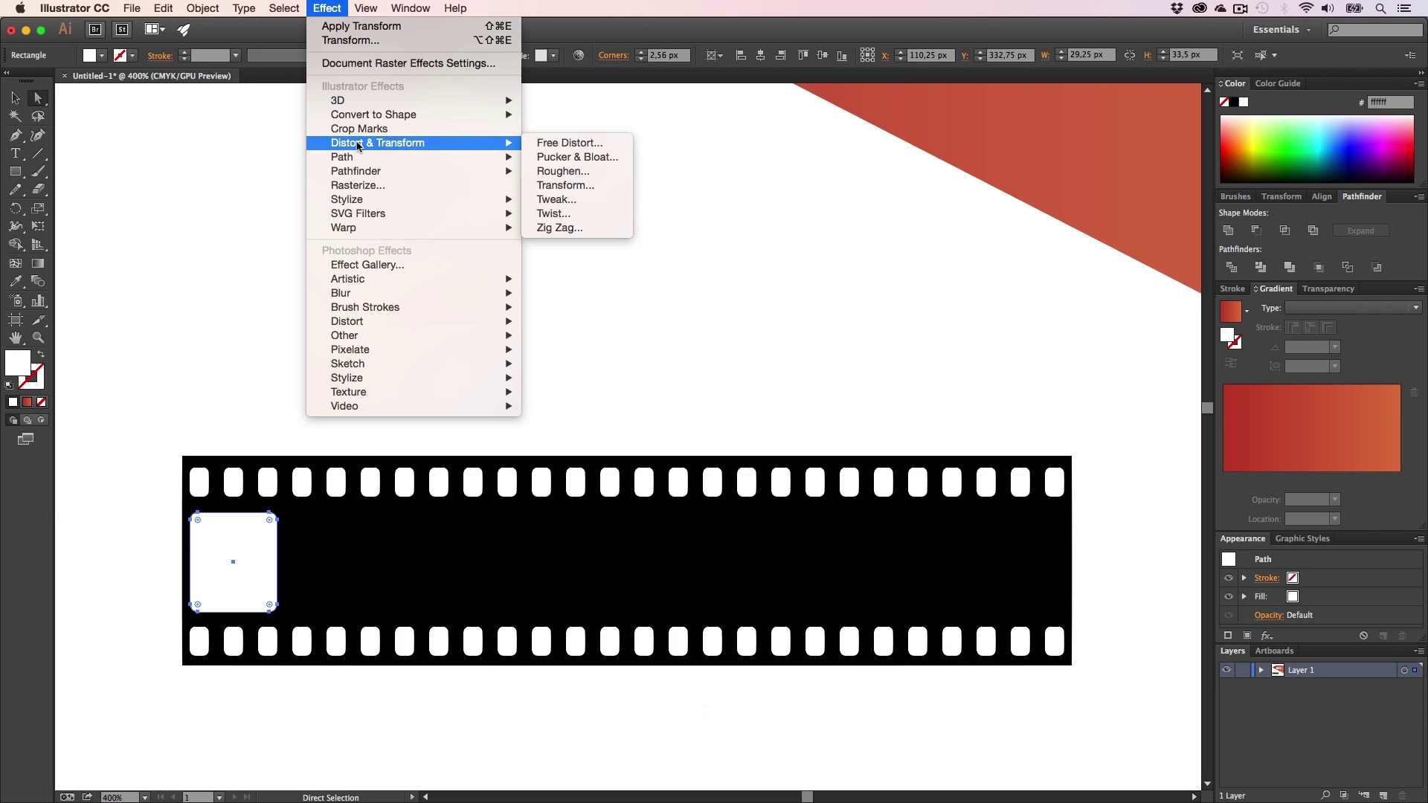
click(558, 185)
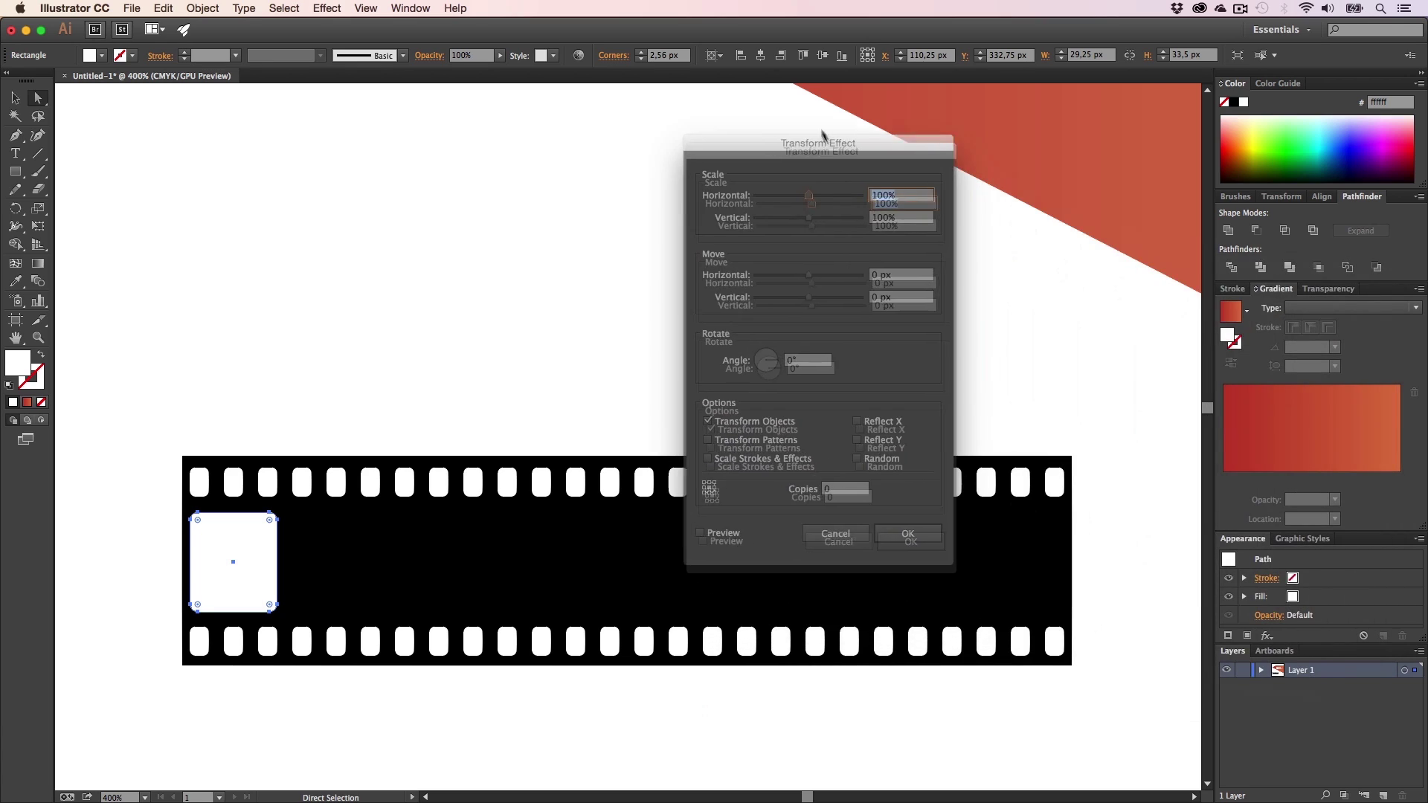
click(672, 500)
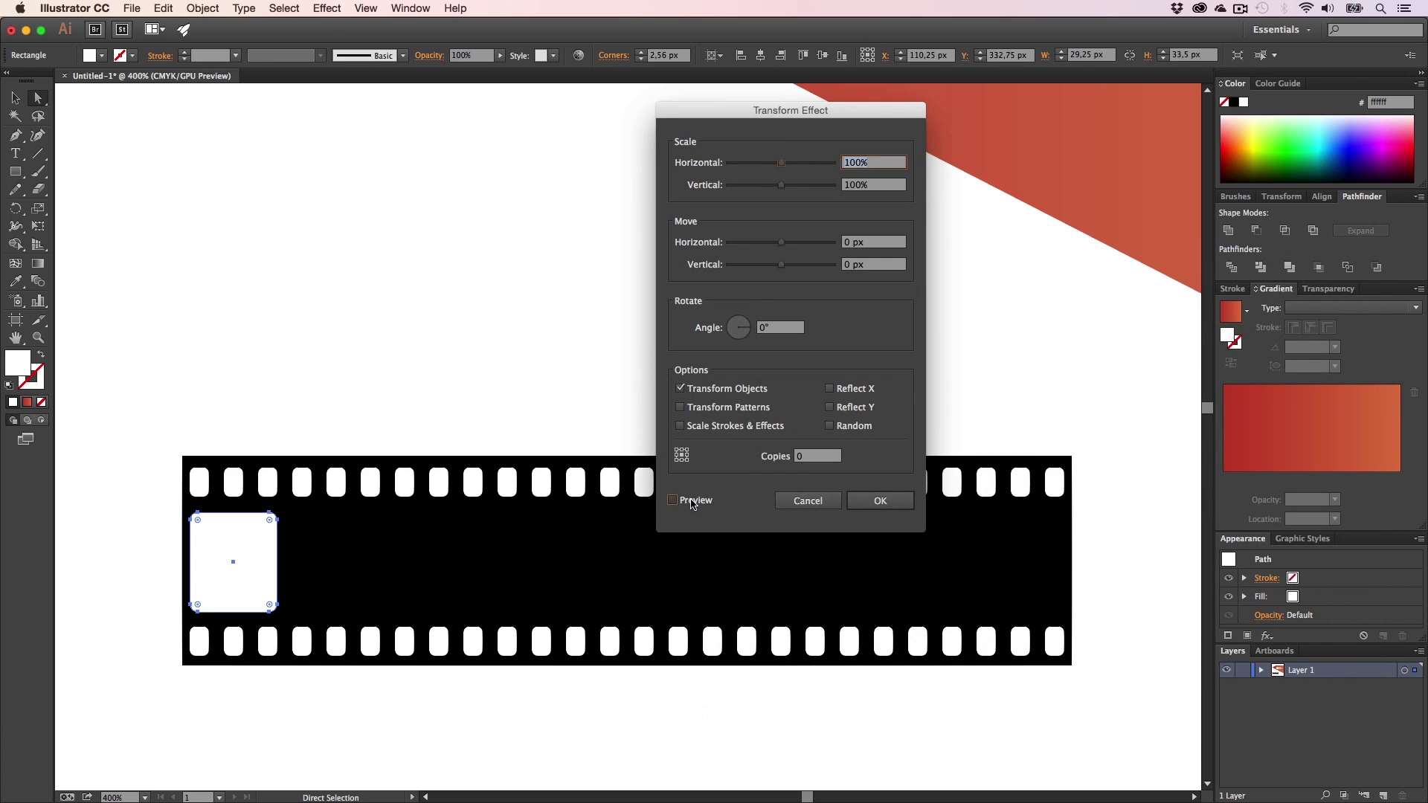
click(819, 456)
text(5)
click(885, 242)
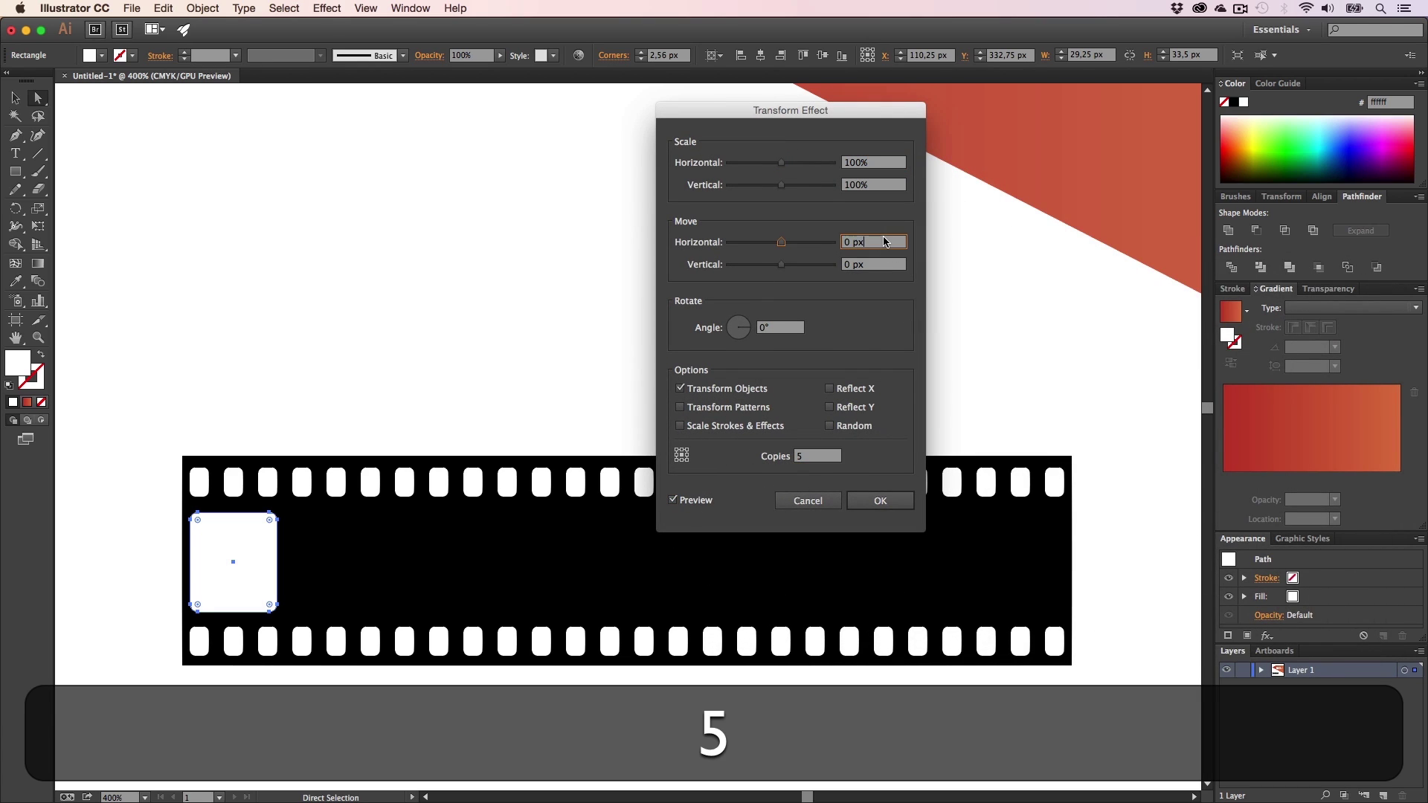
drag(783, 244, 809, 250)
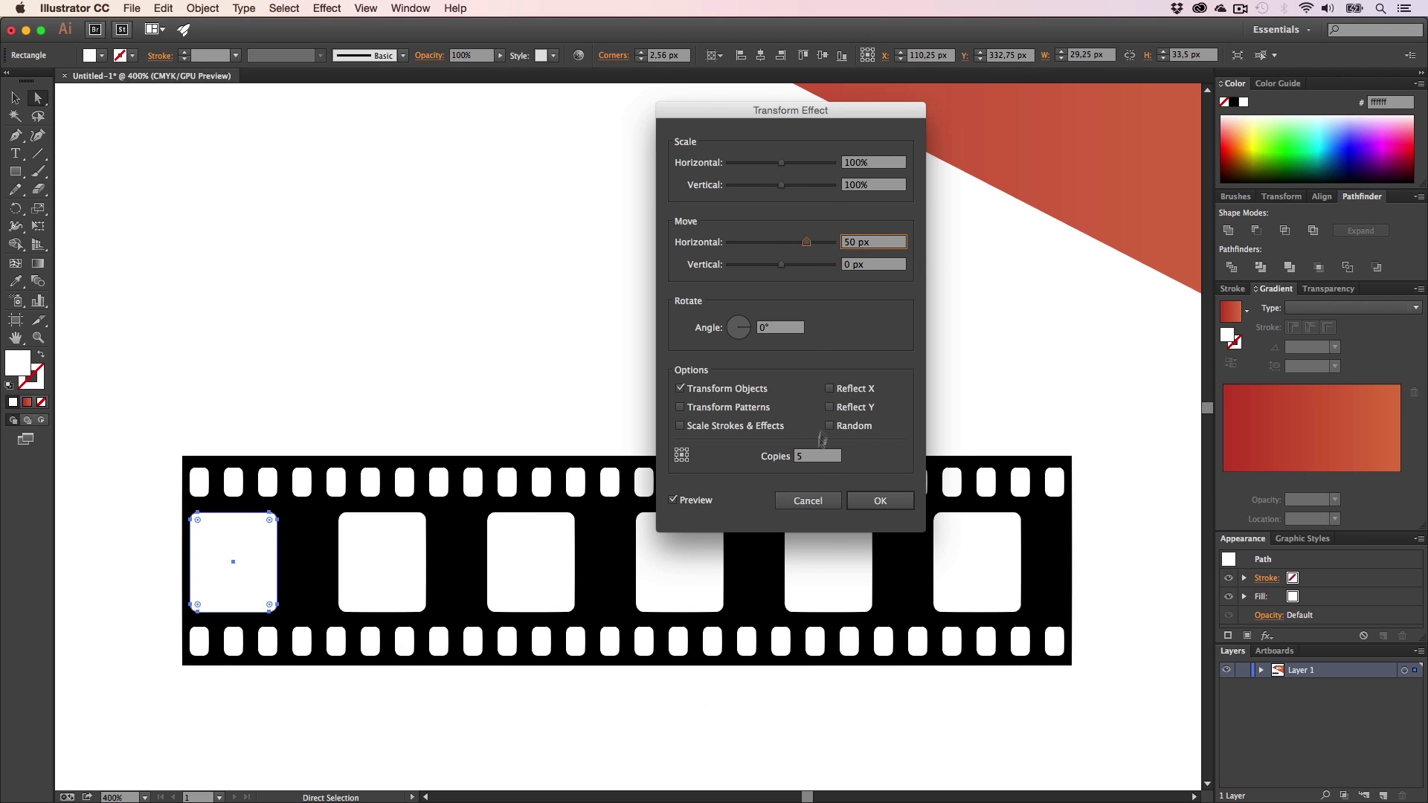
- Try 8 copies of the frame with a 35 px horizontal move
click(819, 456)
text(8)
click(866, 246)
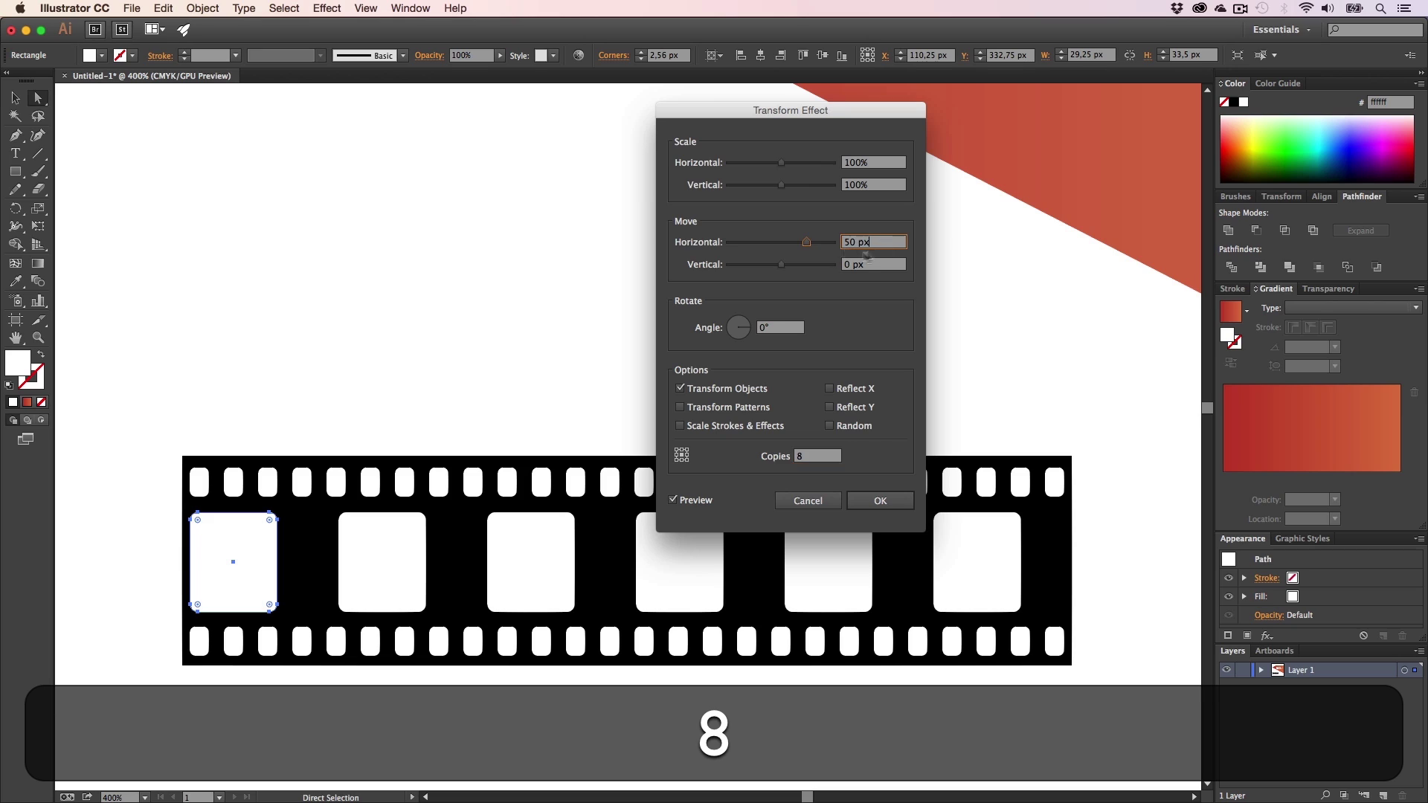
drag(806, 243, 798, 243)
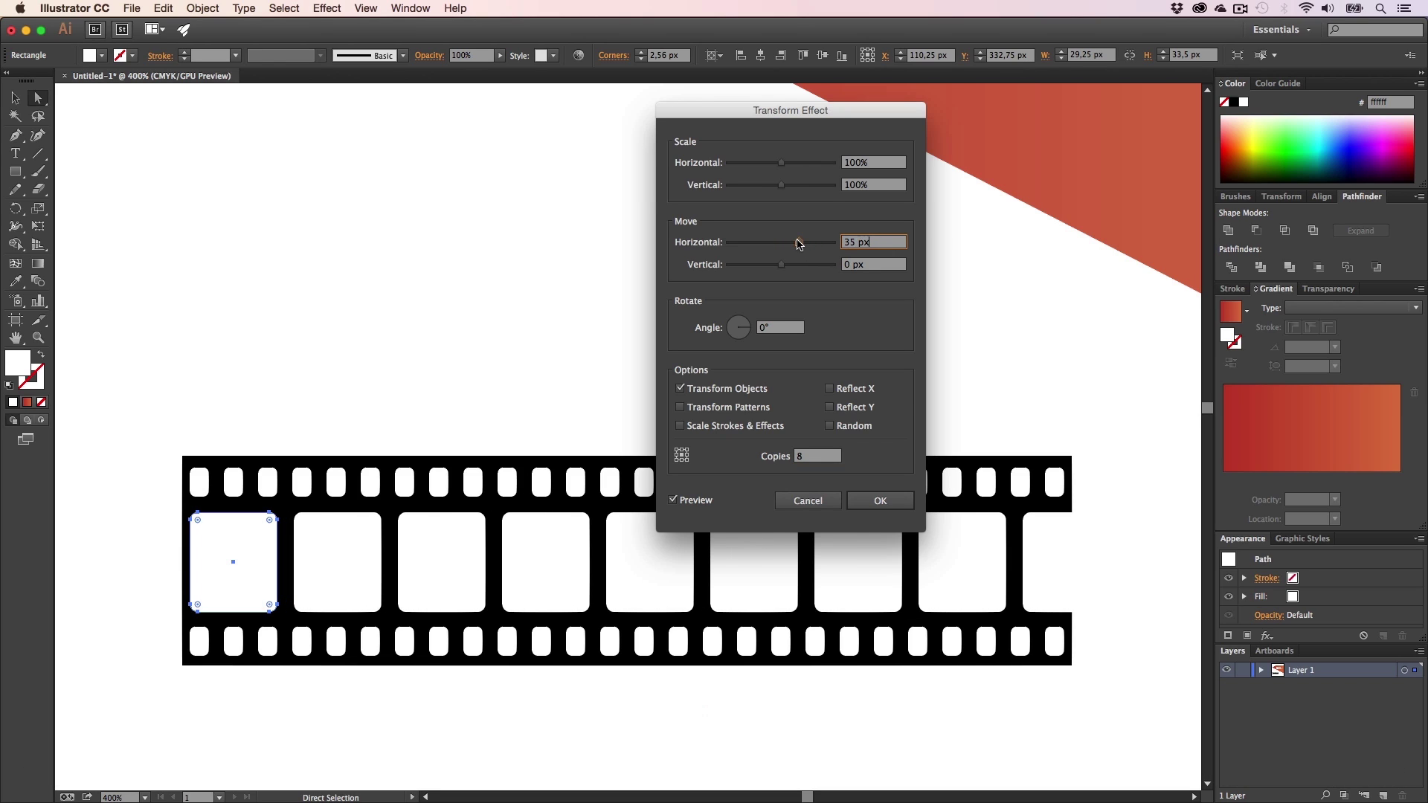
- Set the Transform effect to 7 copies with a horizontal move of 38 px
click(827, 453)
text(7)
click(801, 246)
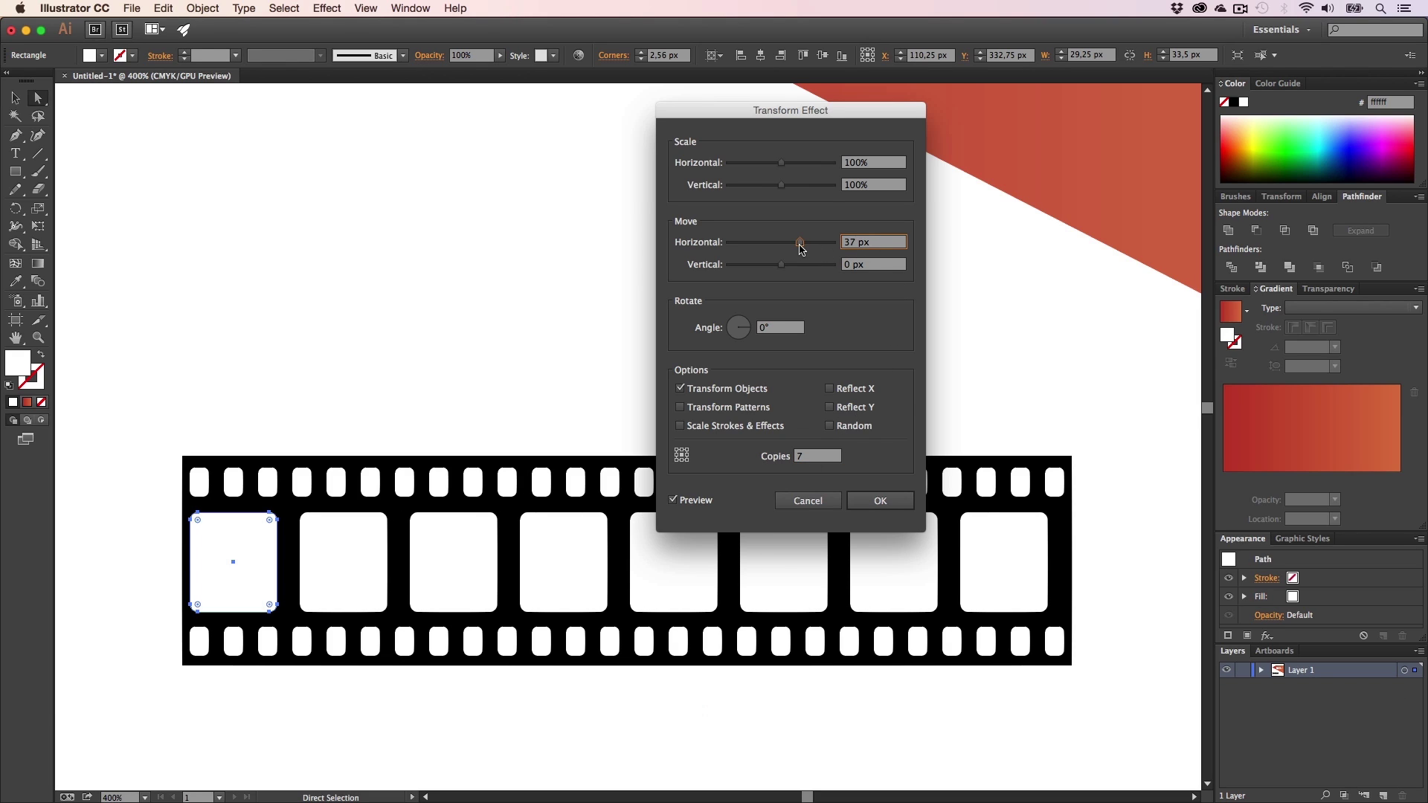
click(801, 247)
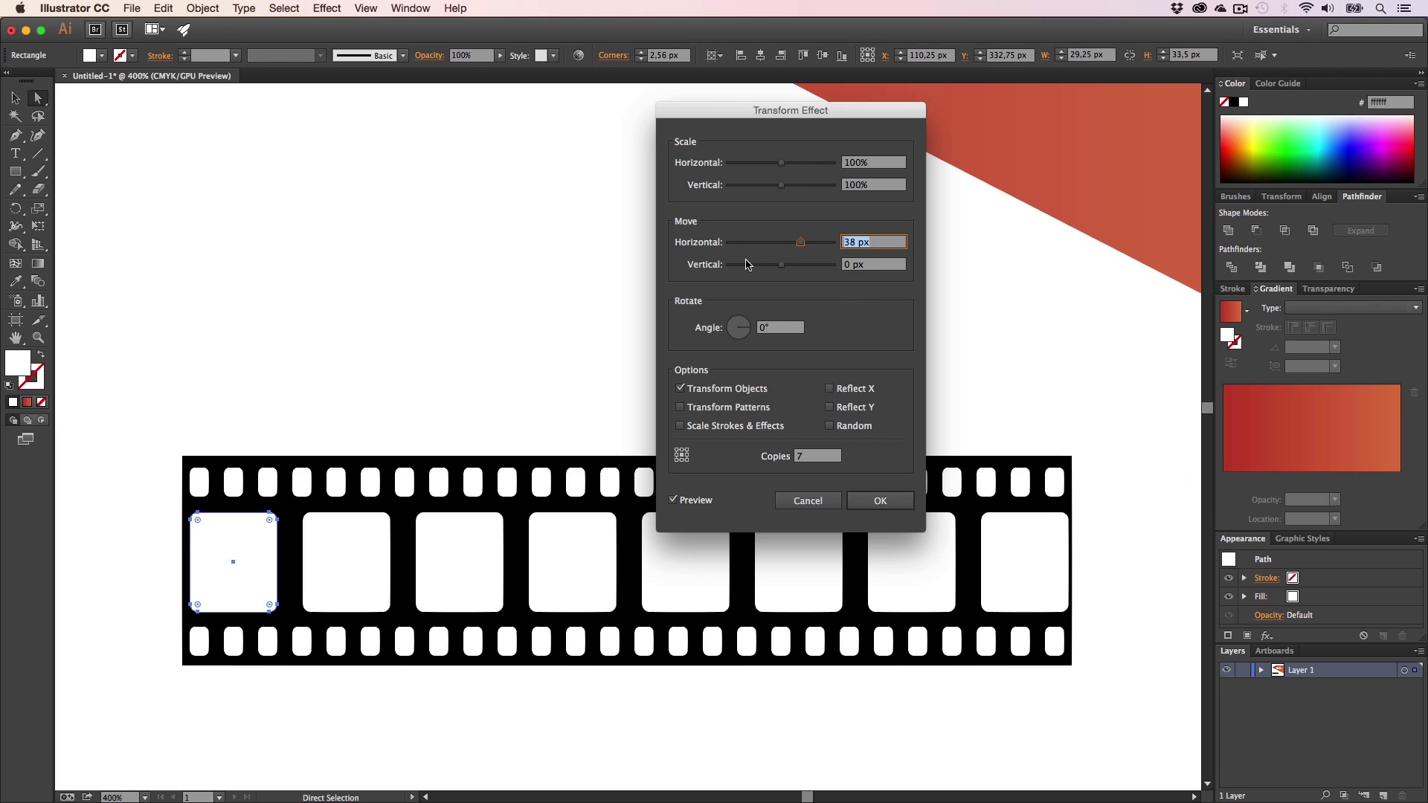
- Fine-tune the frame copies' horizontal move to 37,8 px and apply the Transform effect
text(37)
click(890, 265)
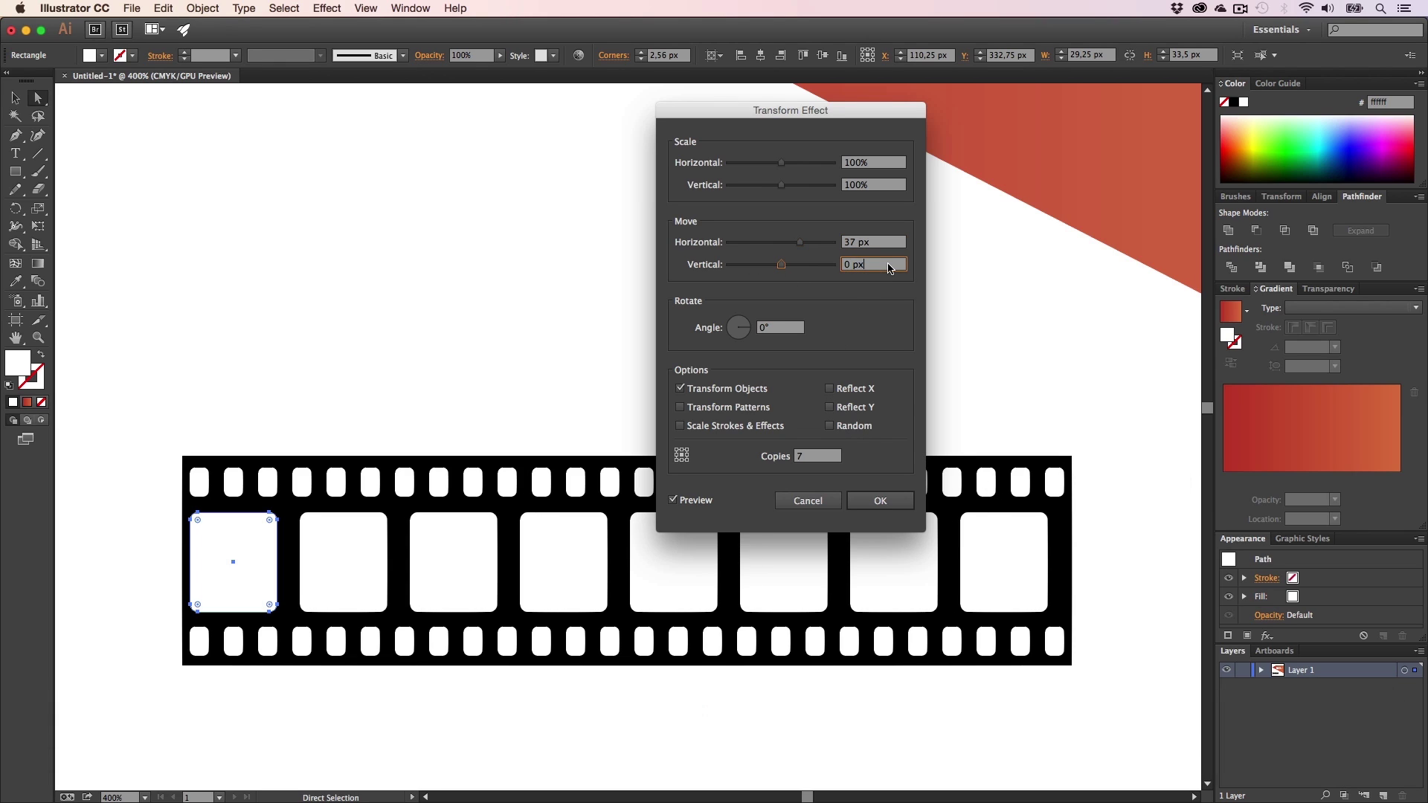
click(851, 242)
text(,7)
key(BackSpace)
text(6)
click(874, 265)
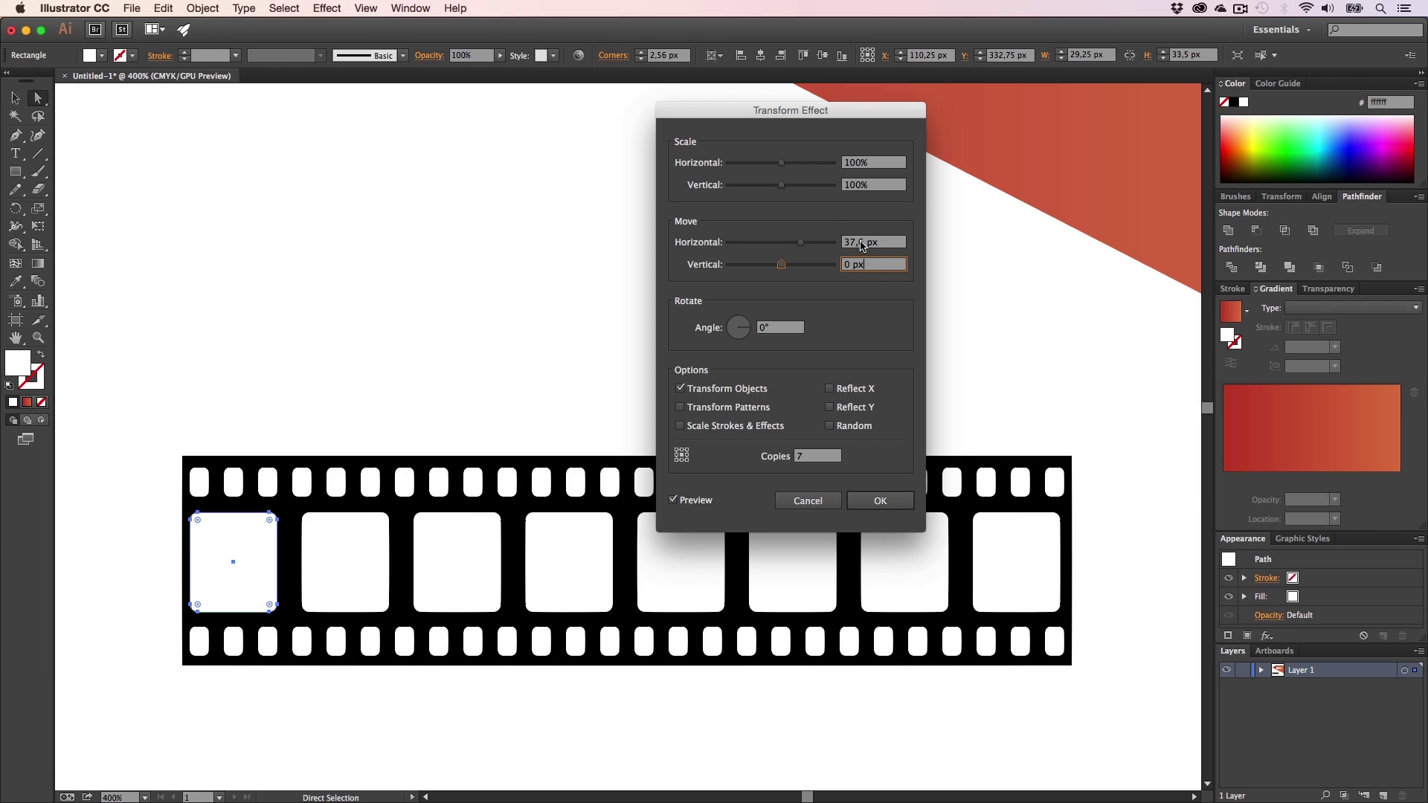
click(861, 242)
key(BackSpace)
text(8)
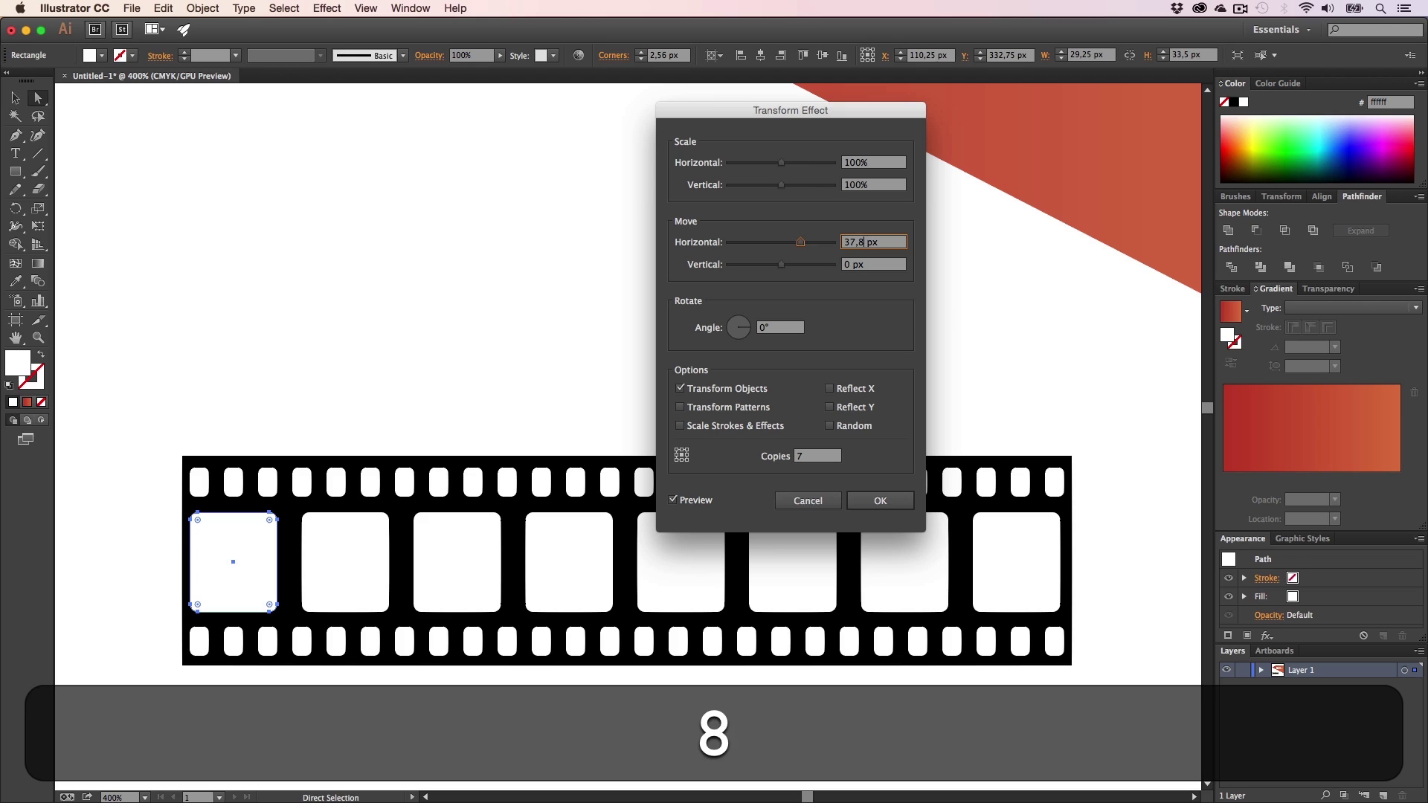
click(888, 268)
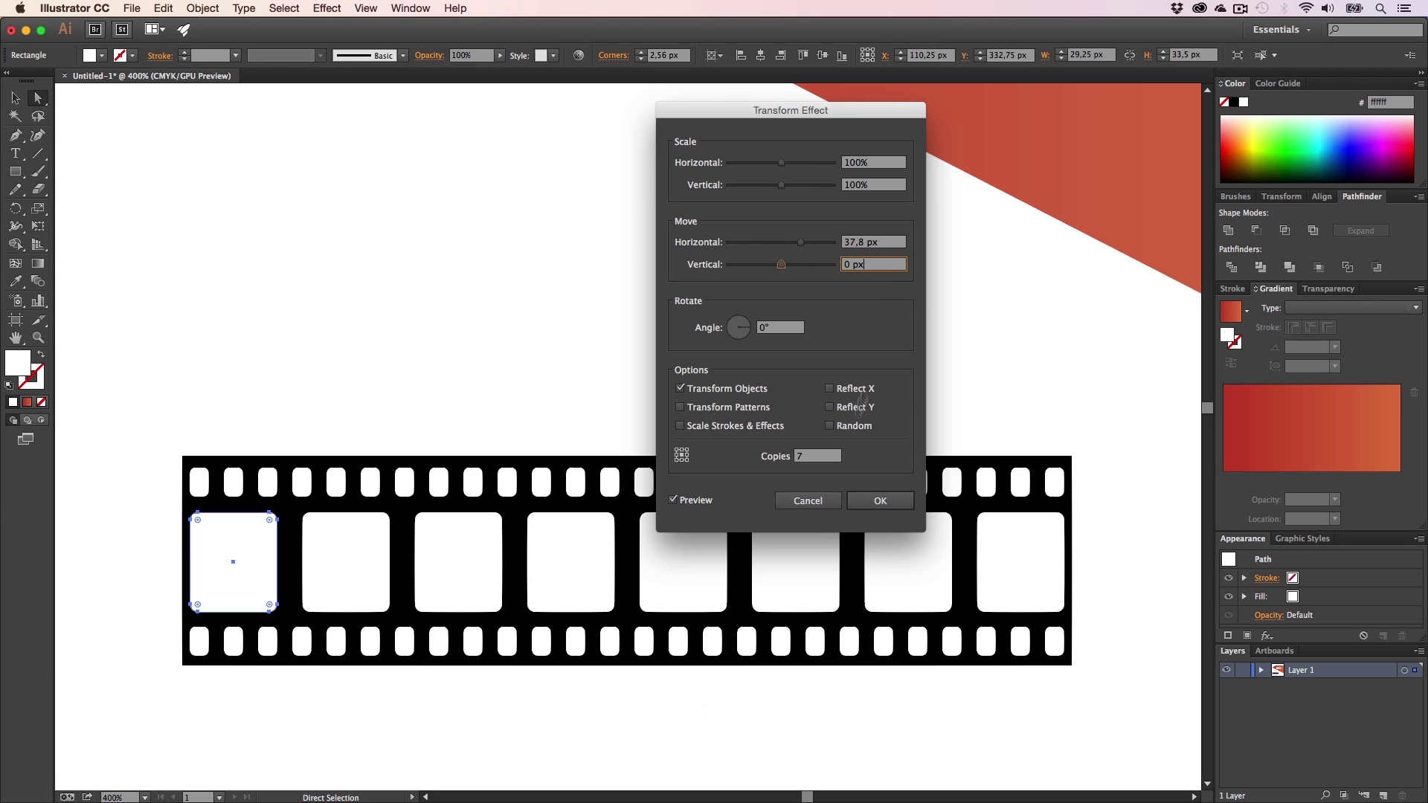
click(880, 501)
click(663, 405)
- Widen the film strip's black rectangle equally on both sides to about 313,67 px
key(z)
alt+click(648, 403)
key(alt+h)
drag(648, 402, 666, 364)
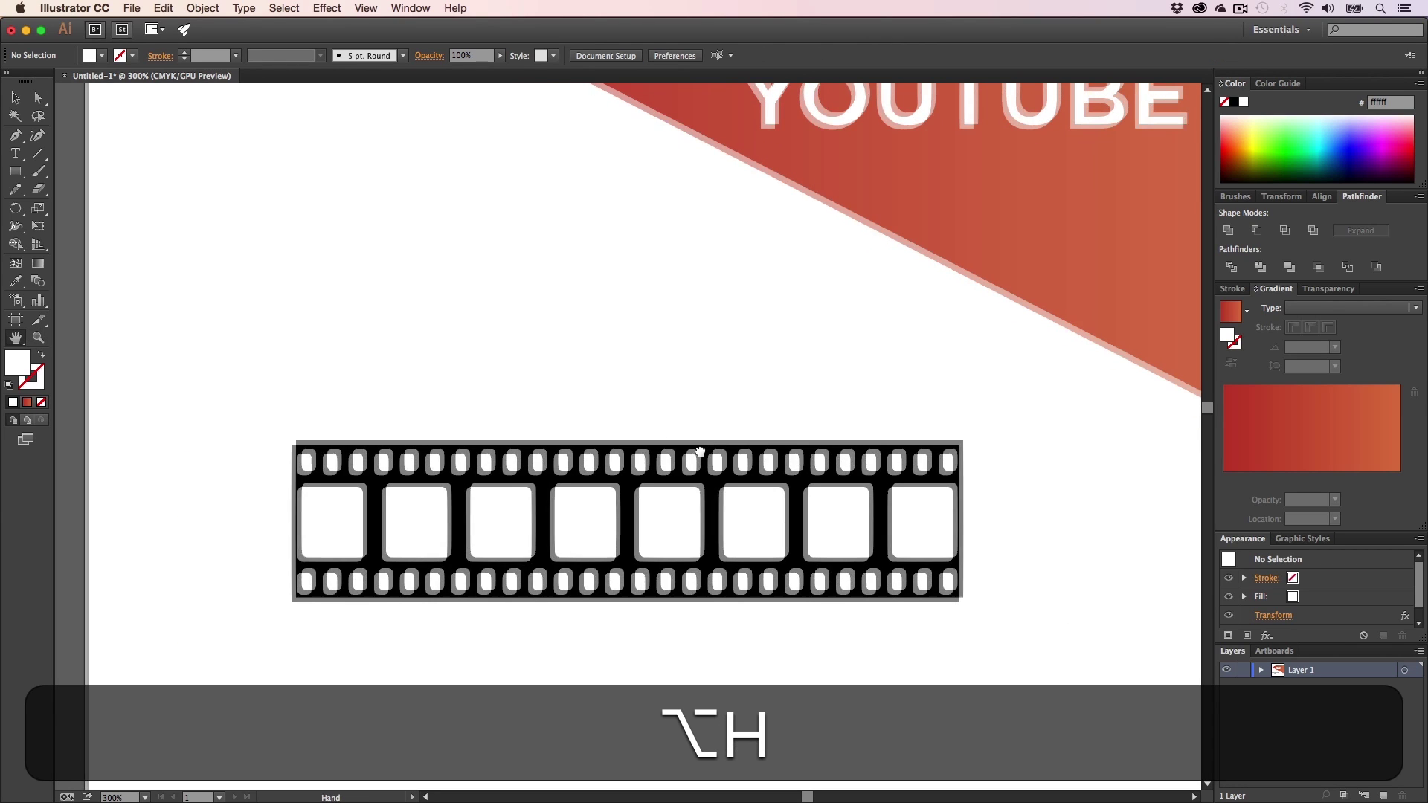
key(v)
click(962, 526)
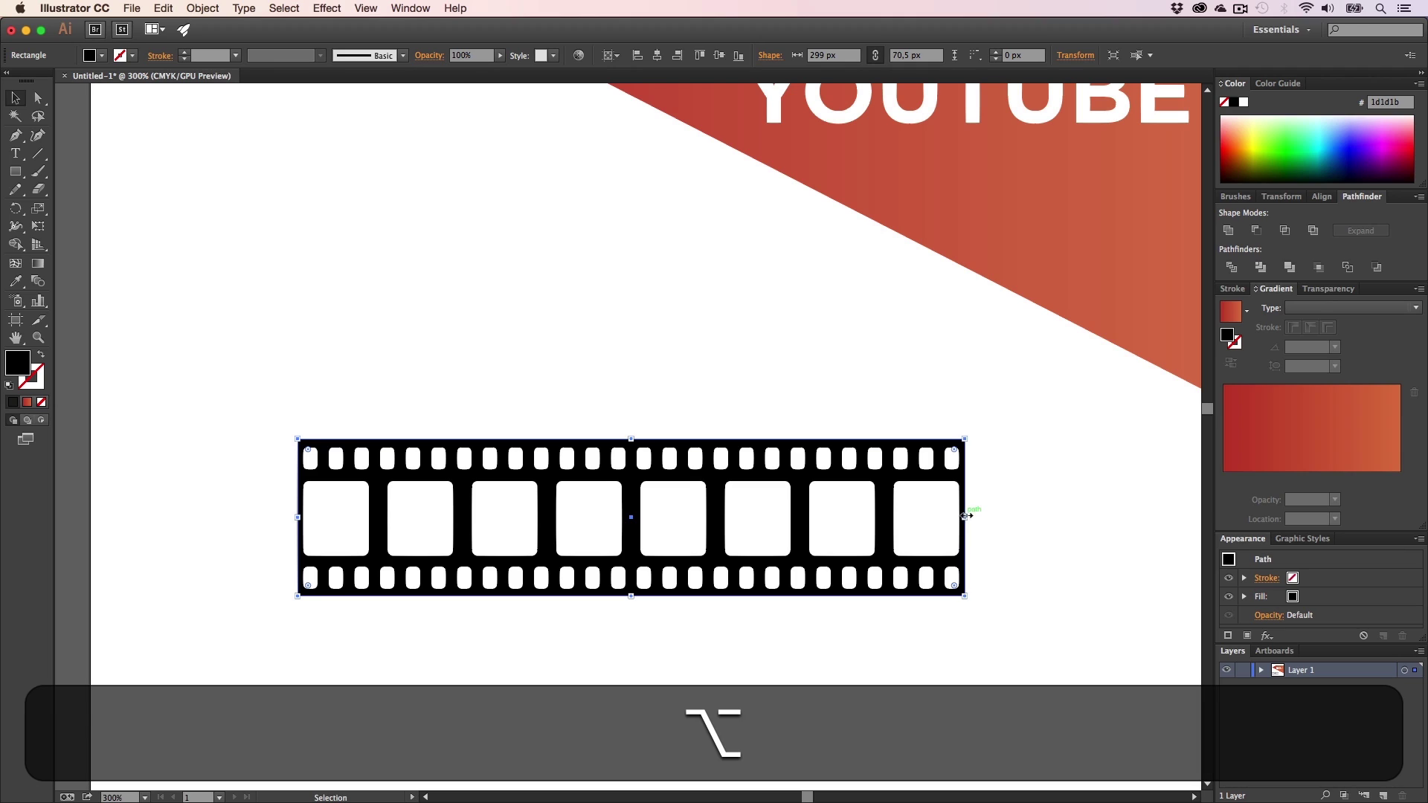
drag(964, 519, 981, 520)
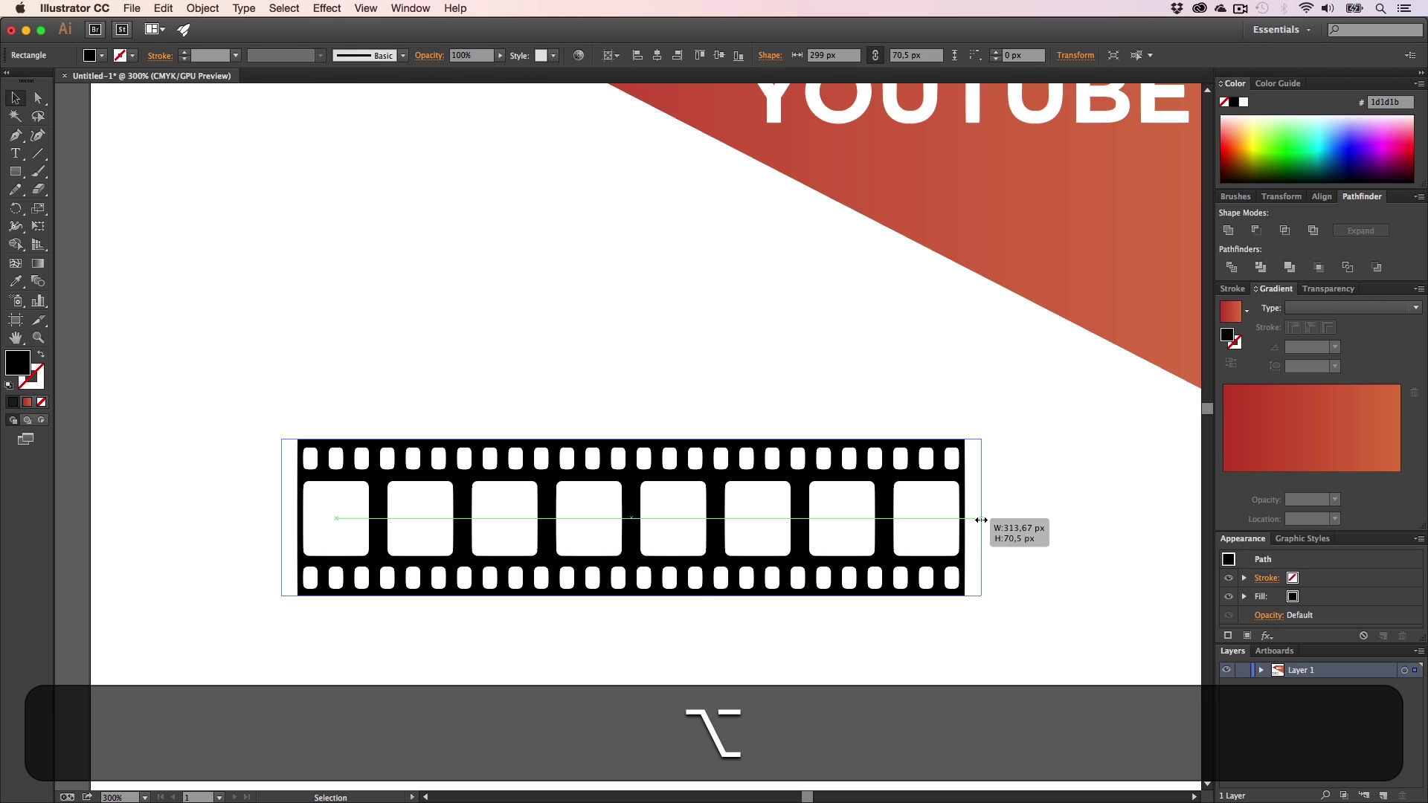
drag(981, 520, 981, 520)
click(796, 645)
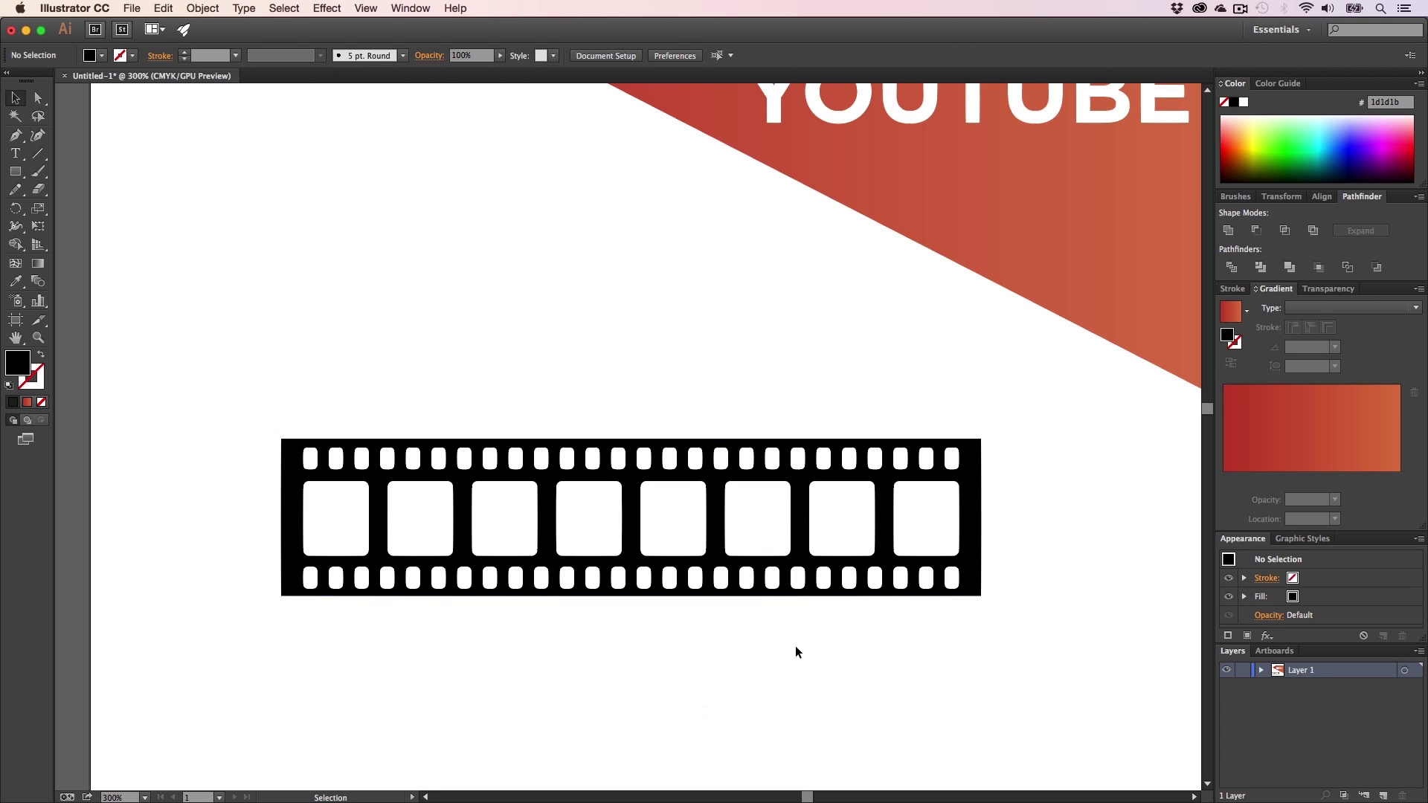
- Try to group all the film strip parts and rotate the group to a rising slant
key(z)
alt+click(599, 622)
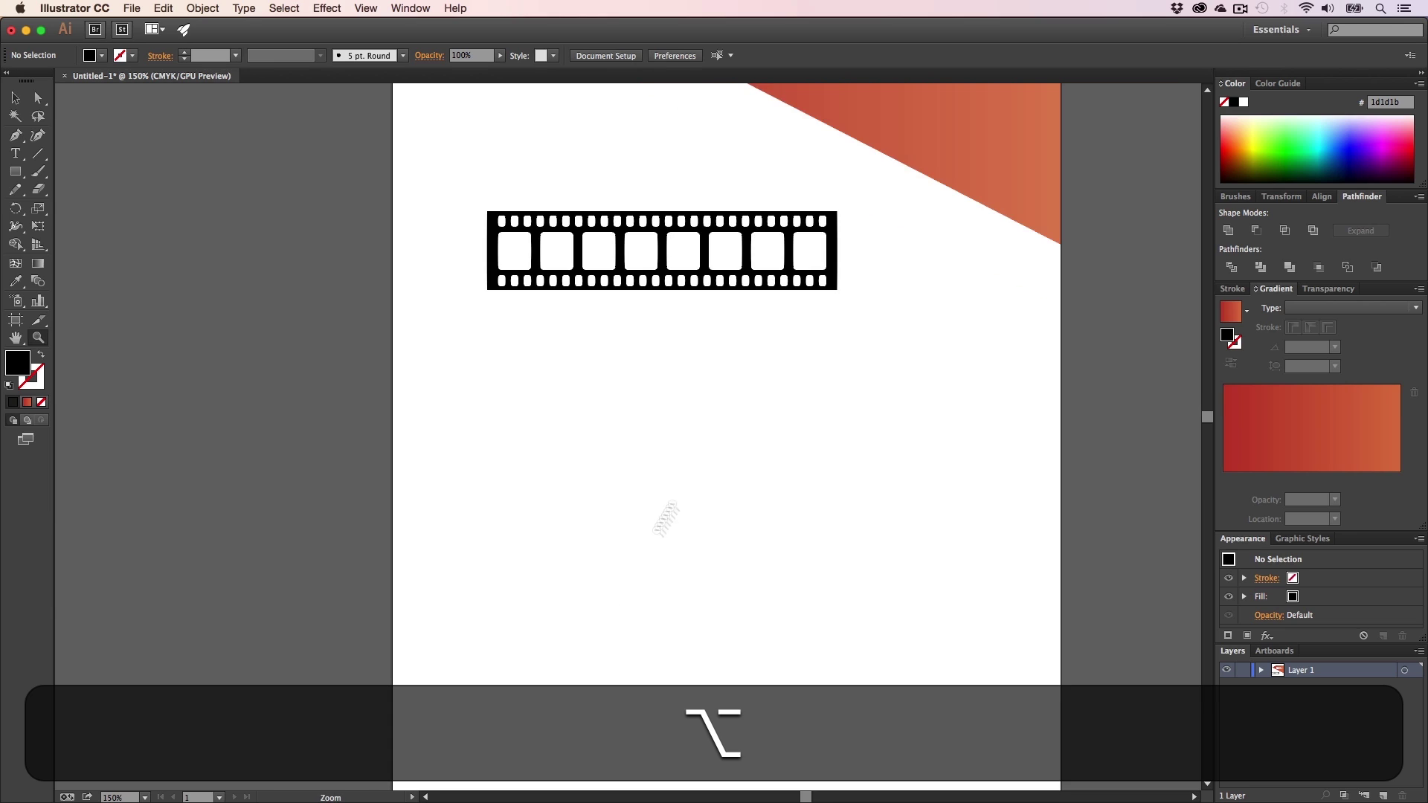
key(alt+h)
key(v)
drag(852, 517, 430, 421)
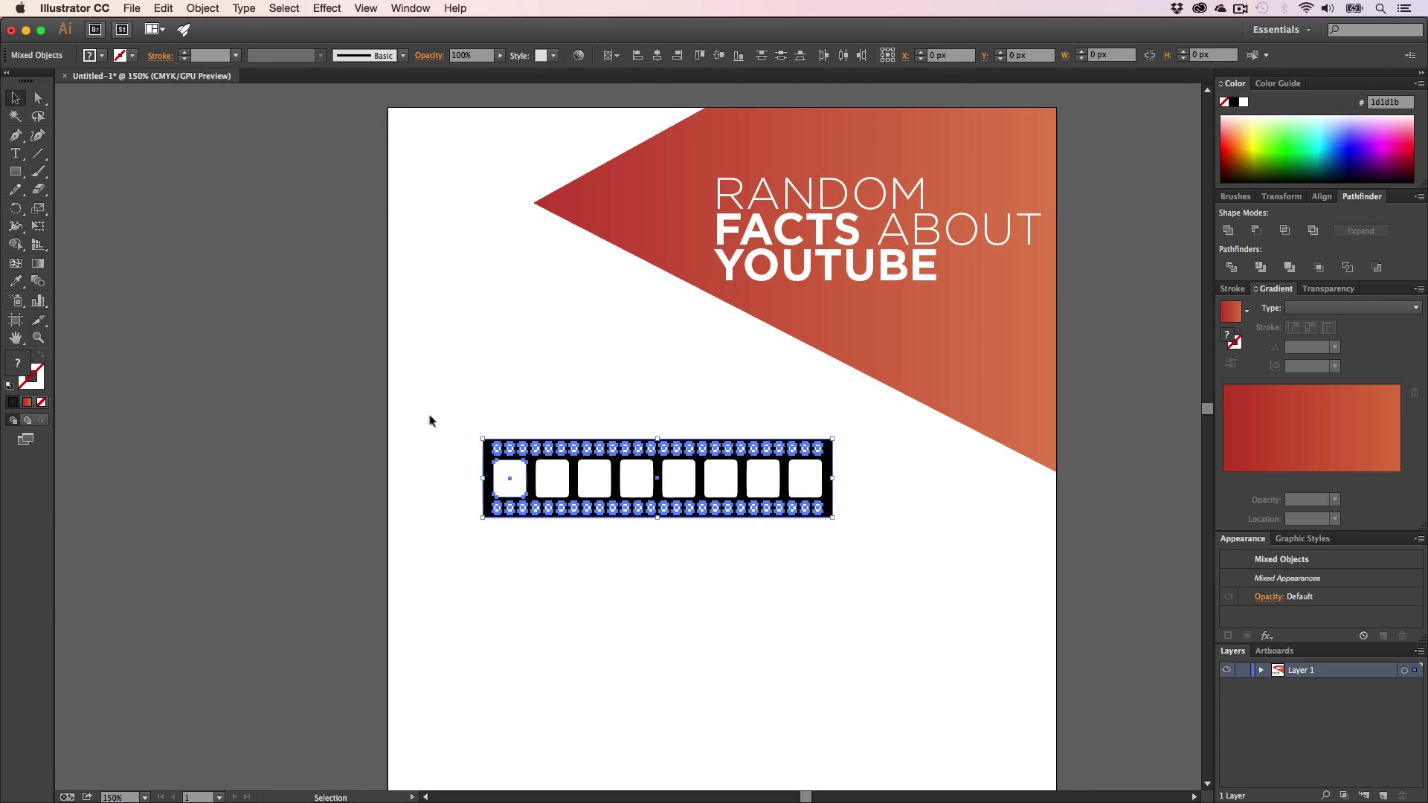
key(super+g)
key(r)
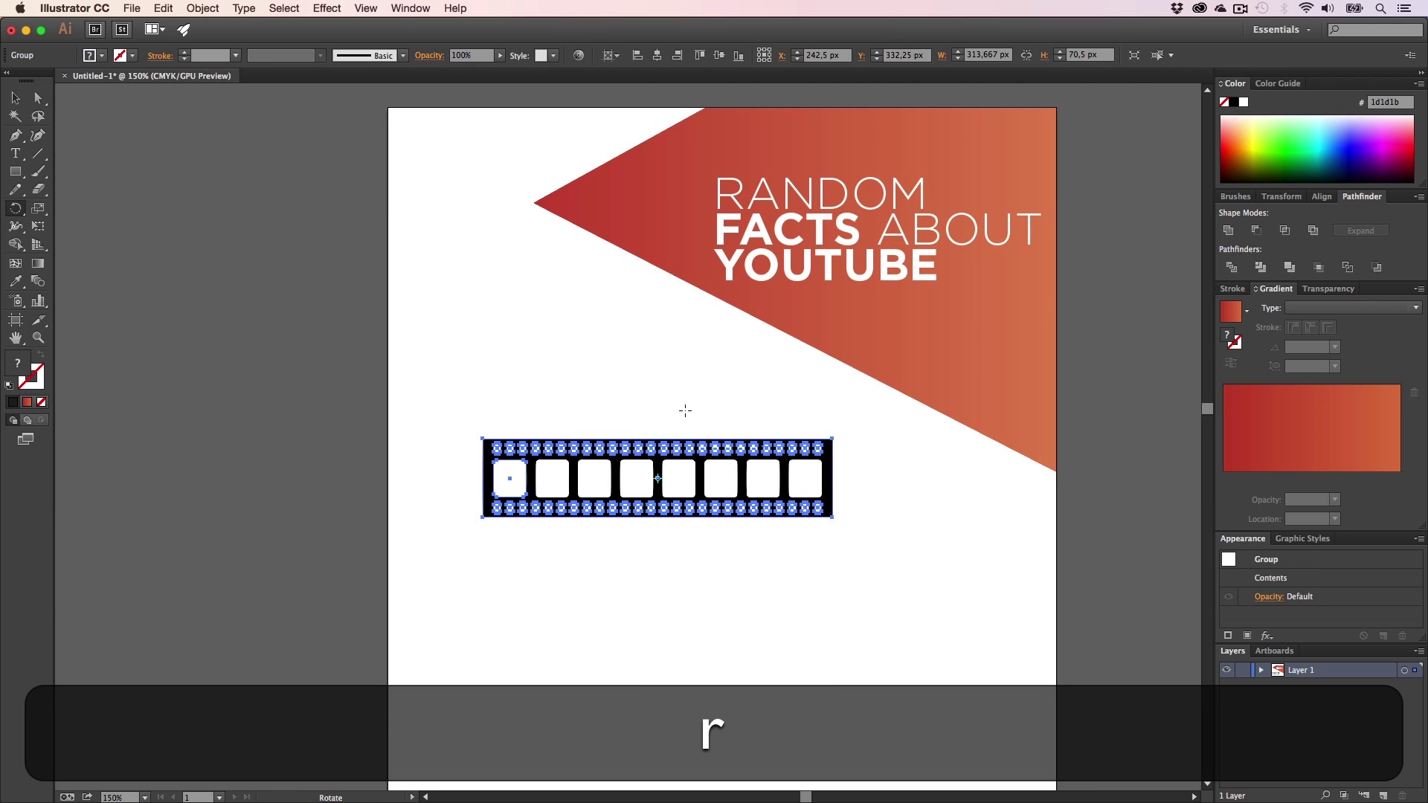
drag(680, 406, 663, 360)
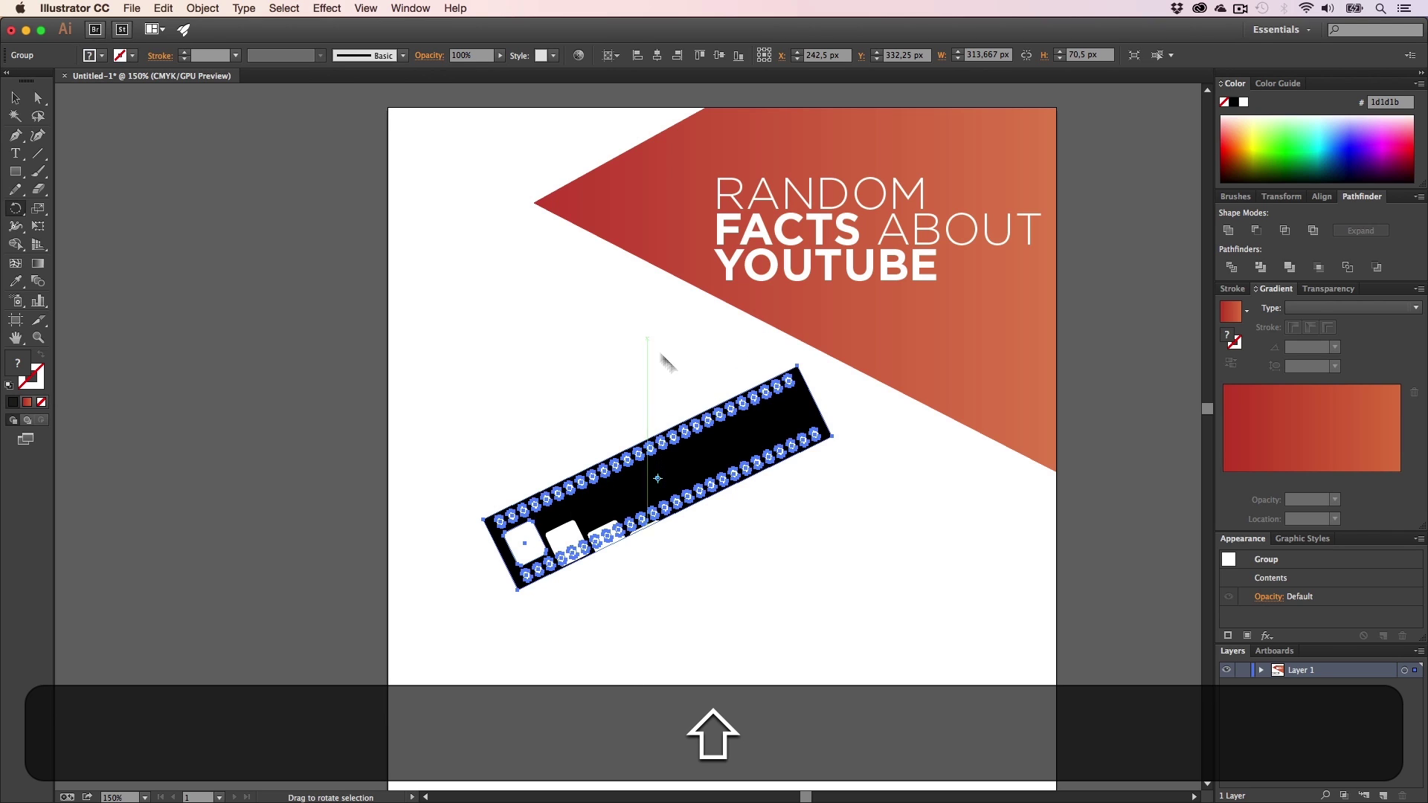
- Undo the rotation of the film strip group
key(v)
key(super+z)
key(super+z)
key(super+z)
key(super+z)
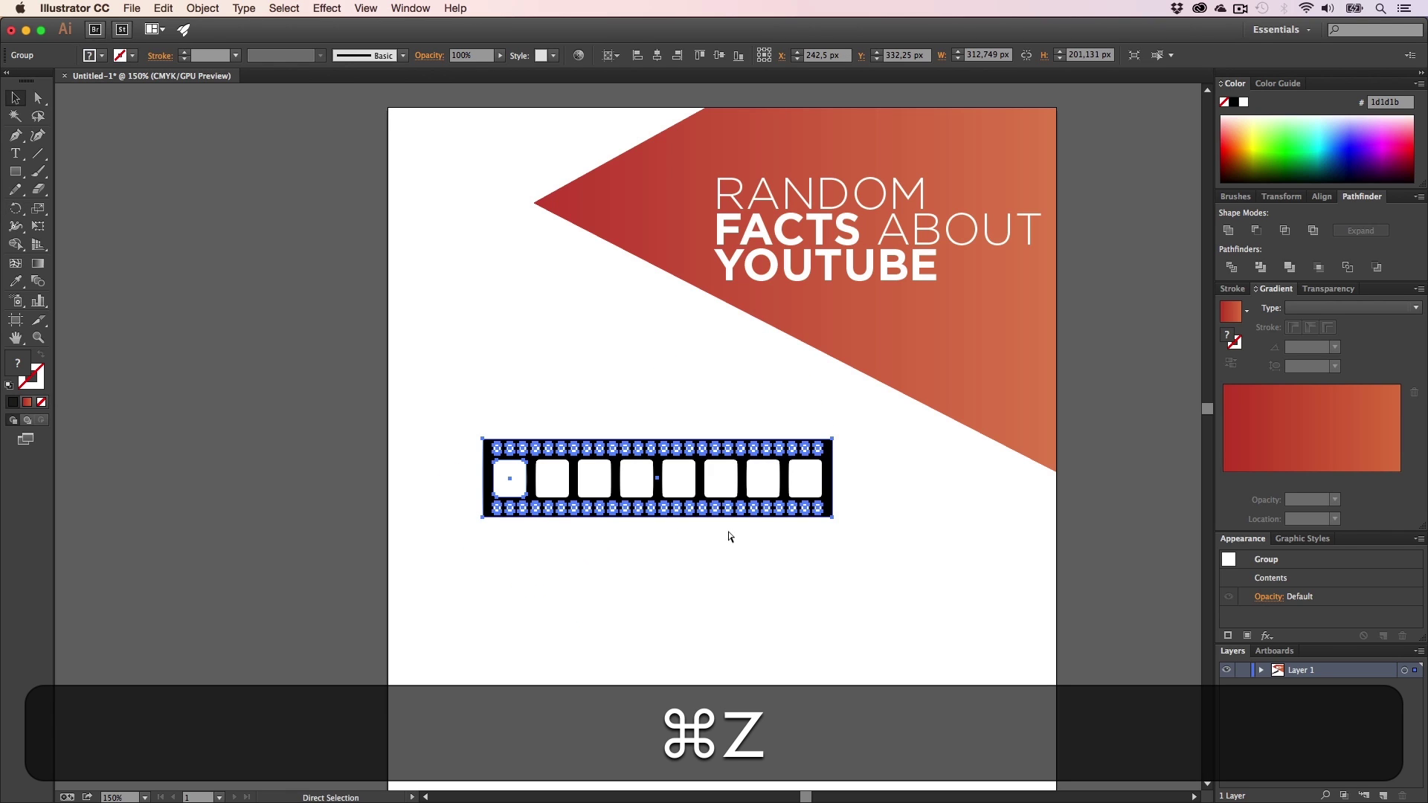
- Ungroup the film strip and clear the selection
click(551, 467)
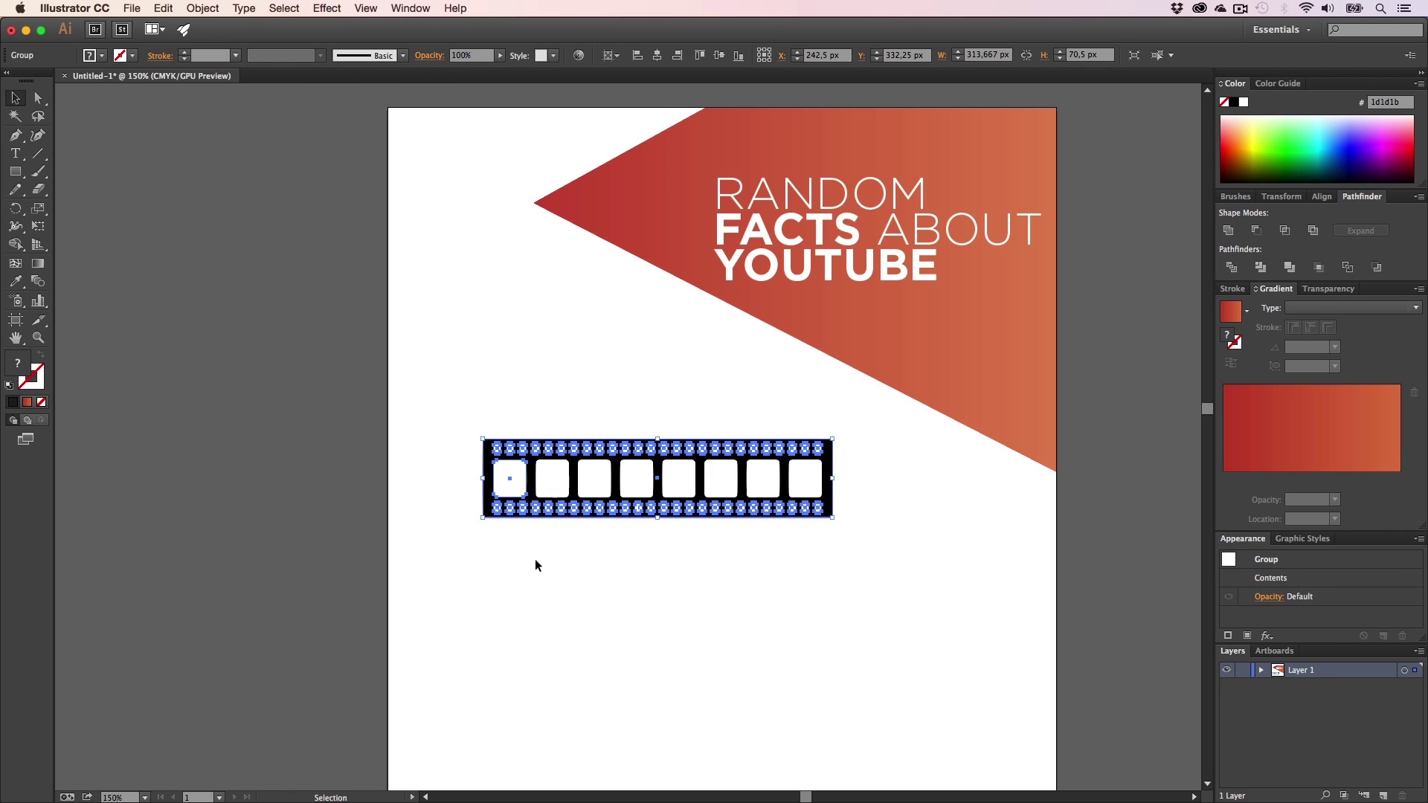
click(536, 566)
click(529, 470)
right_click(544, 485)
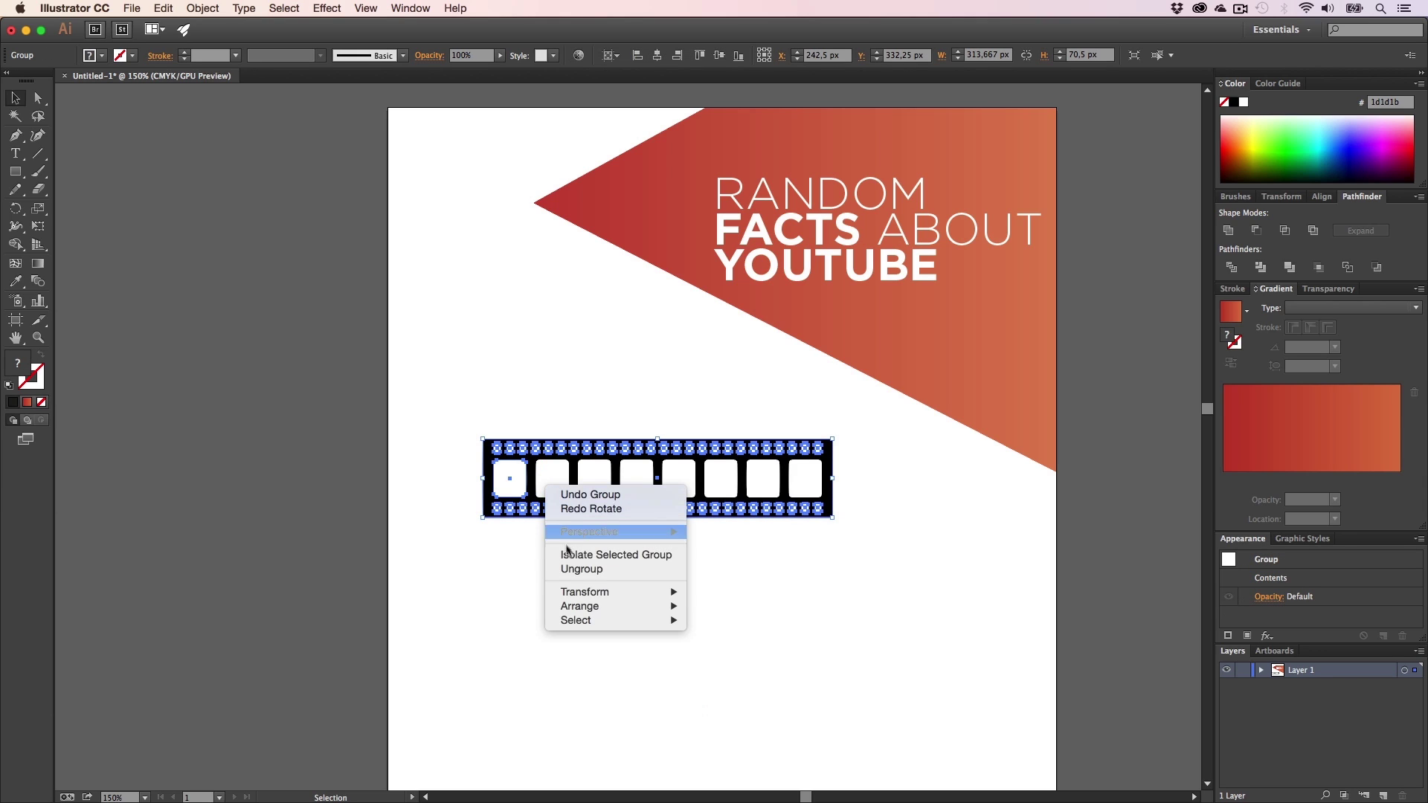
click(558, 569)
click(552, 563)
- Expand the appearance of the white frame into a row of separate frame shapes
click(524, 465)
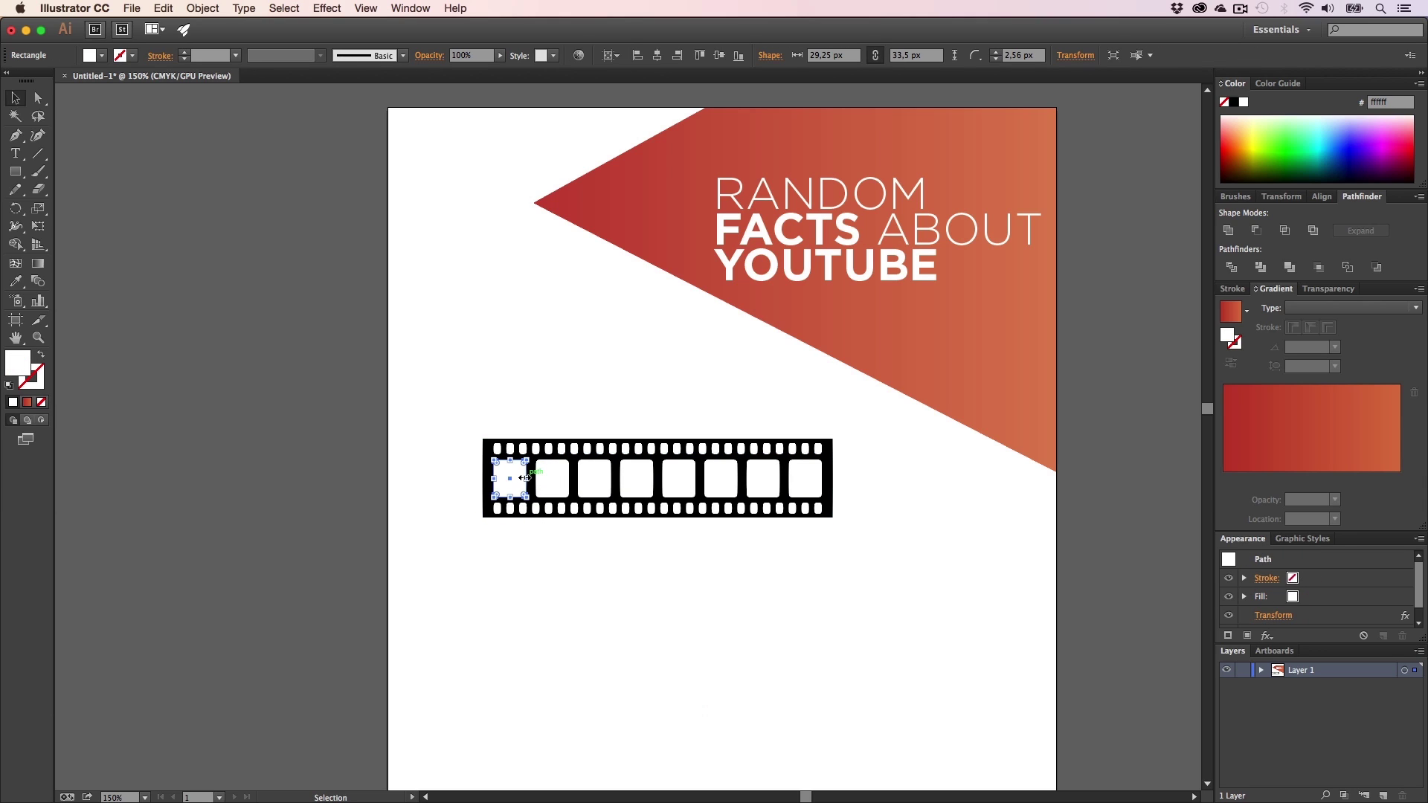
click(205, 10)
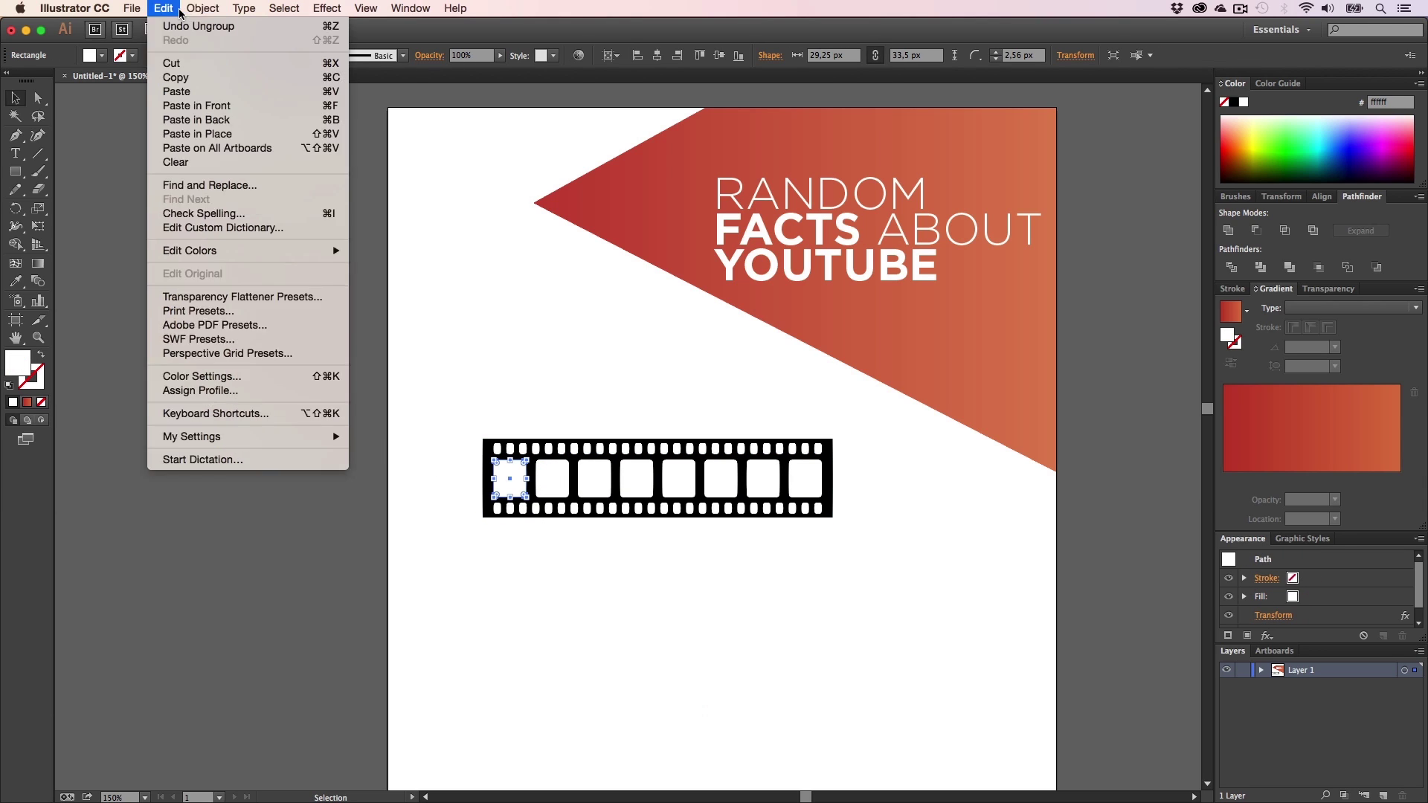
click(223, 171)
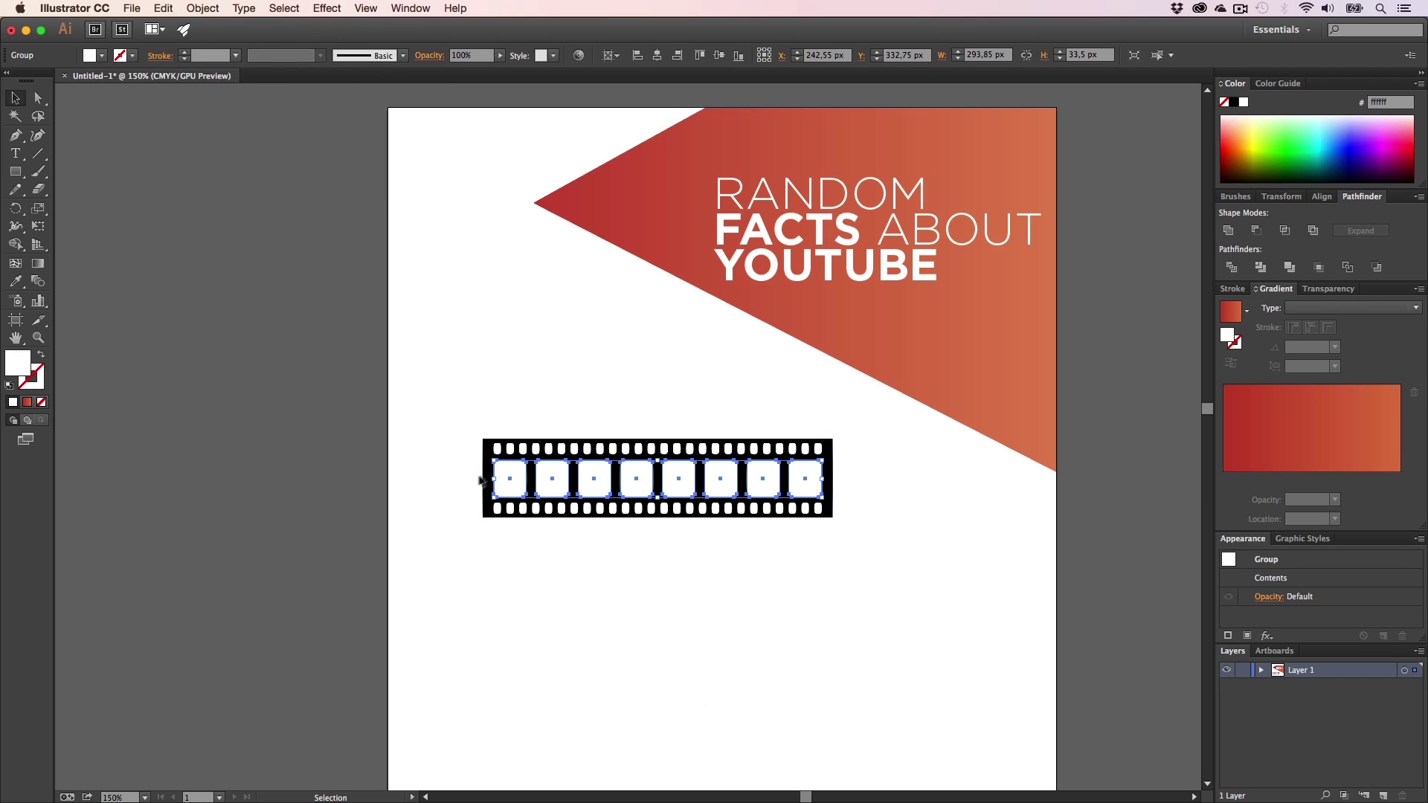
- Select all the film strip parts without the red gradient shape and group them
drag(885, 566, 424, 383)
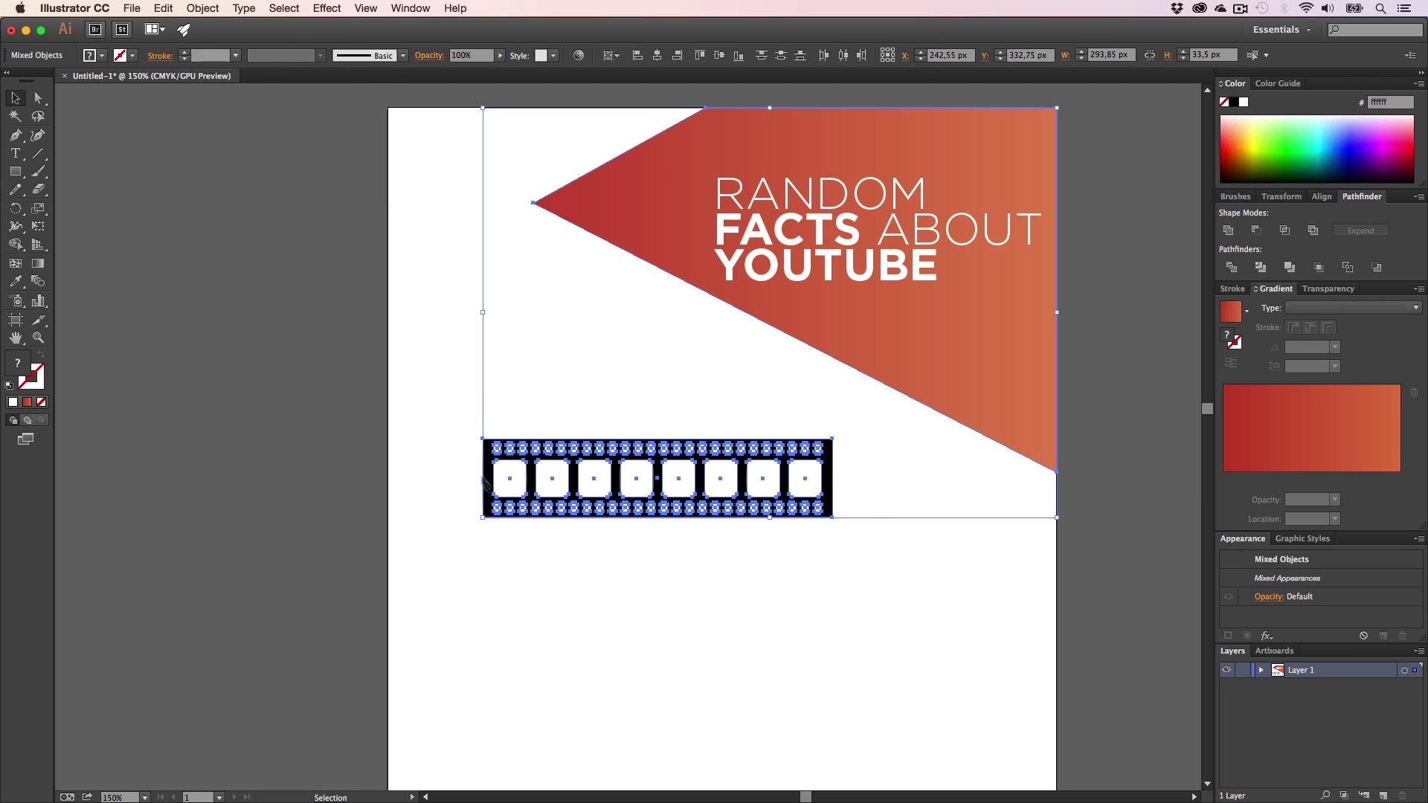
click(637, 560)
drag(841, 545, 452, 415)
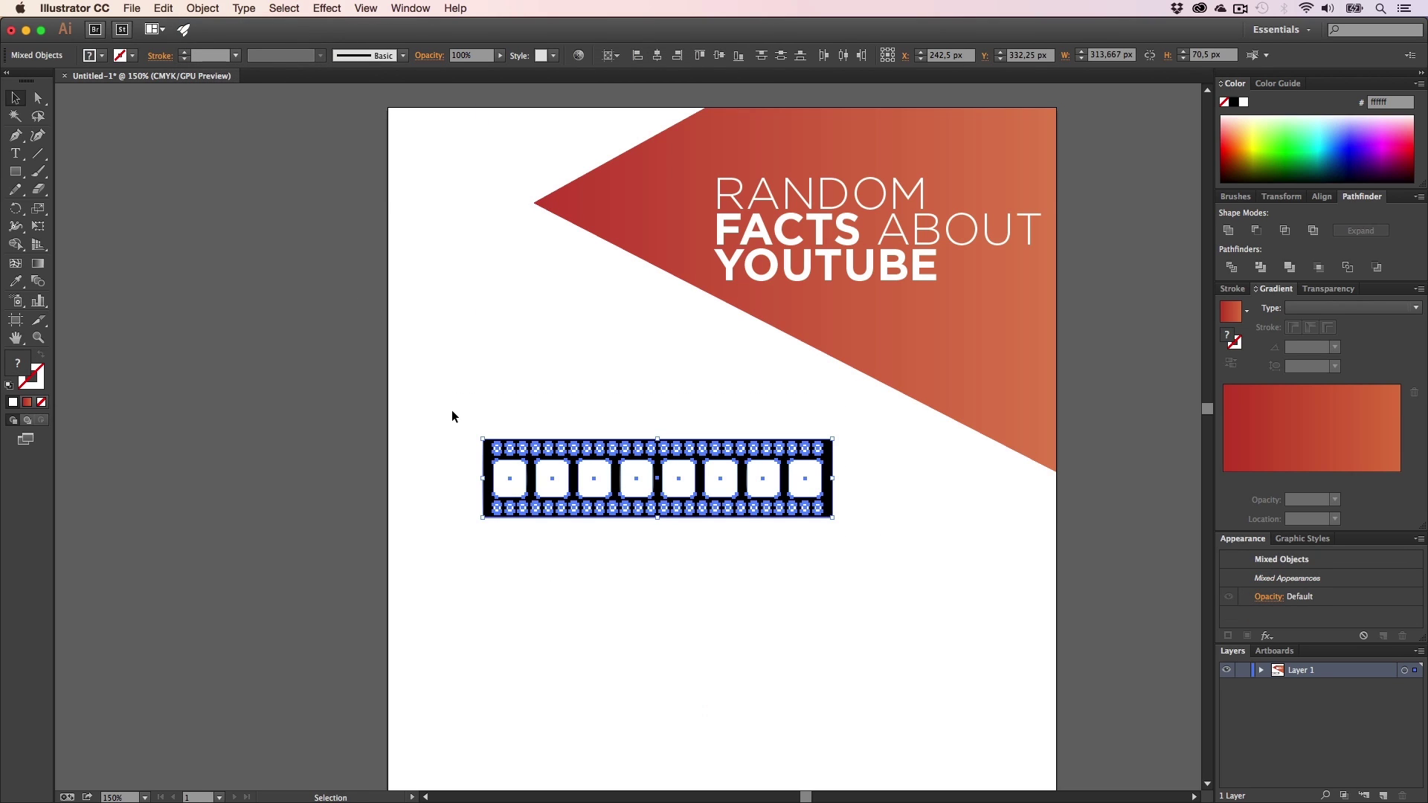
key(super+g)
click(632, 579)
- Rotate the film strip counterclockwise to a rising slant and move it over the artboard's upper-left corner
click(631, 484)
key(r)
drag(870, 560, 862, 474)
key(v)
drag(727, 467, 526, 179)
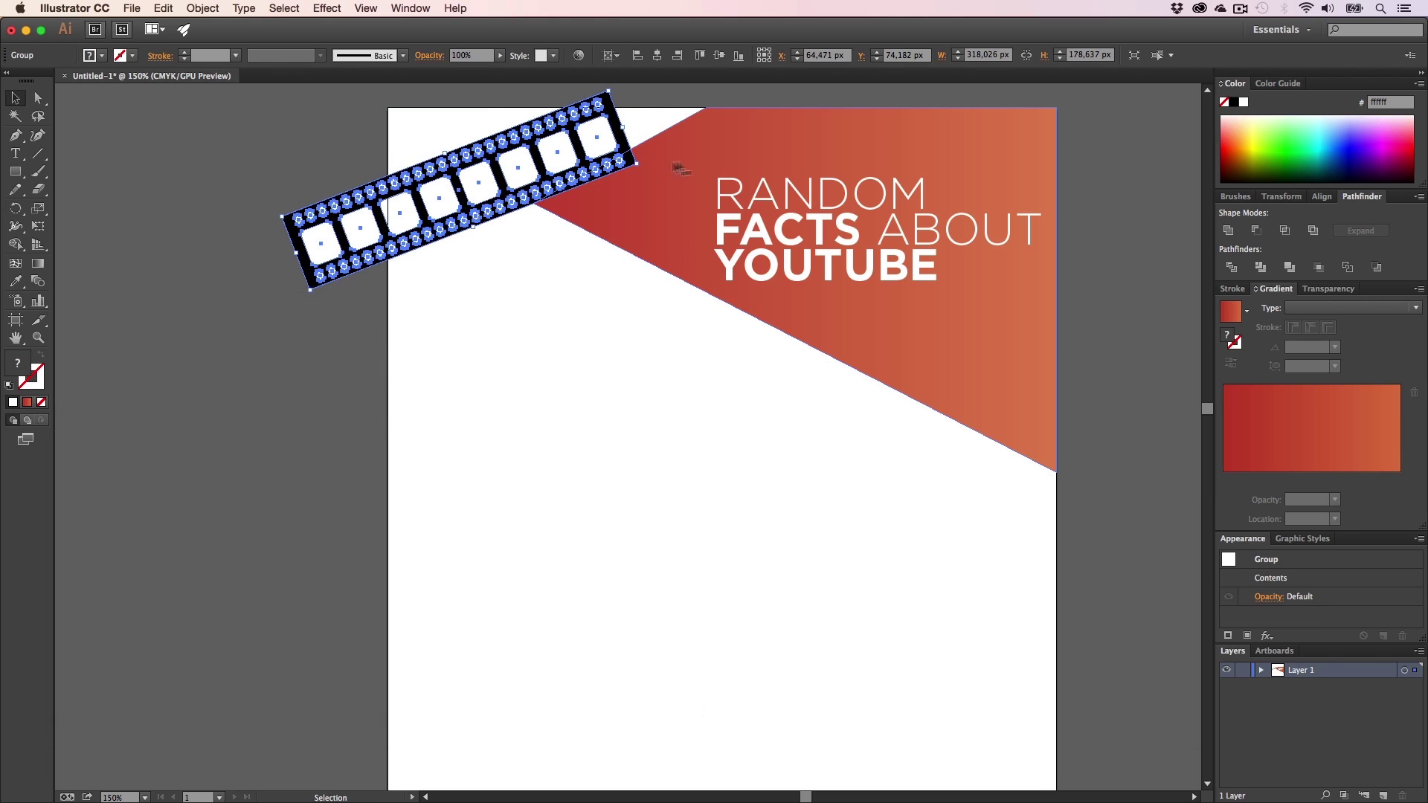
- Rotate the film strip slightly further so it runs parallel to the red shape's upper edge
key(r)
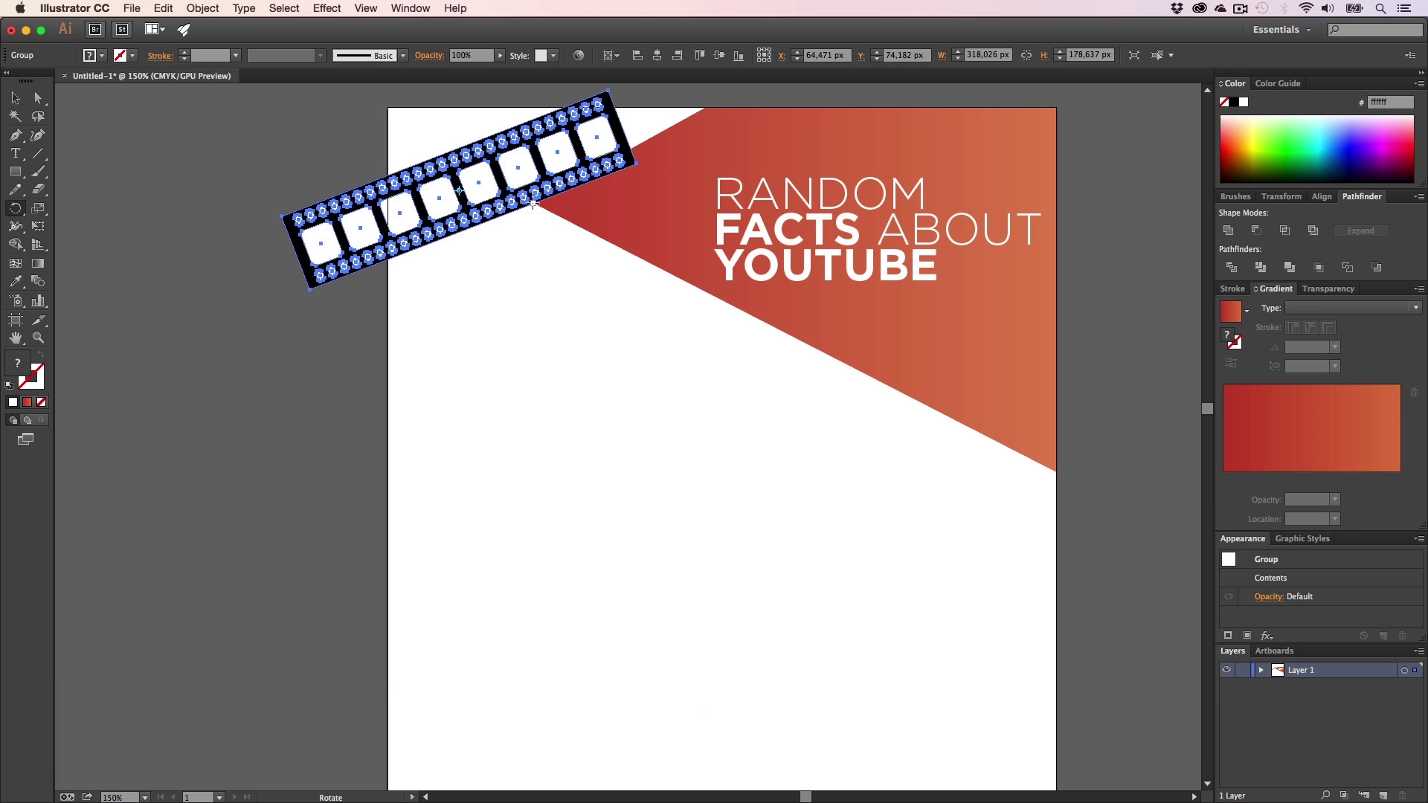
mouse_move(674, 219)
mouse_down()
mouse_move(679, 191)
mouse_move(676, 208)
mouse_up()
key(v)
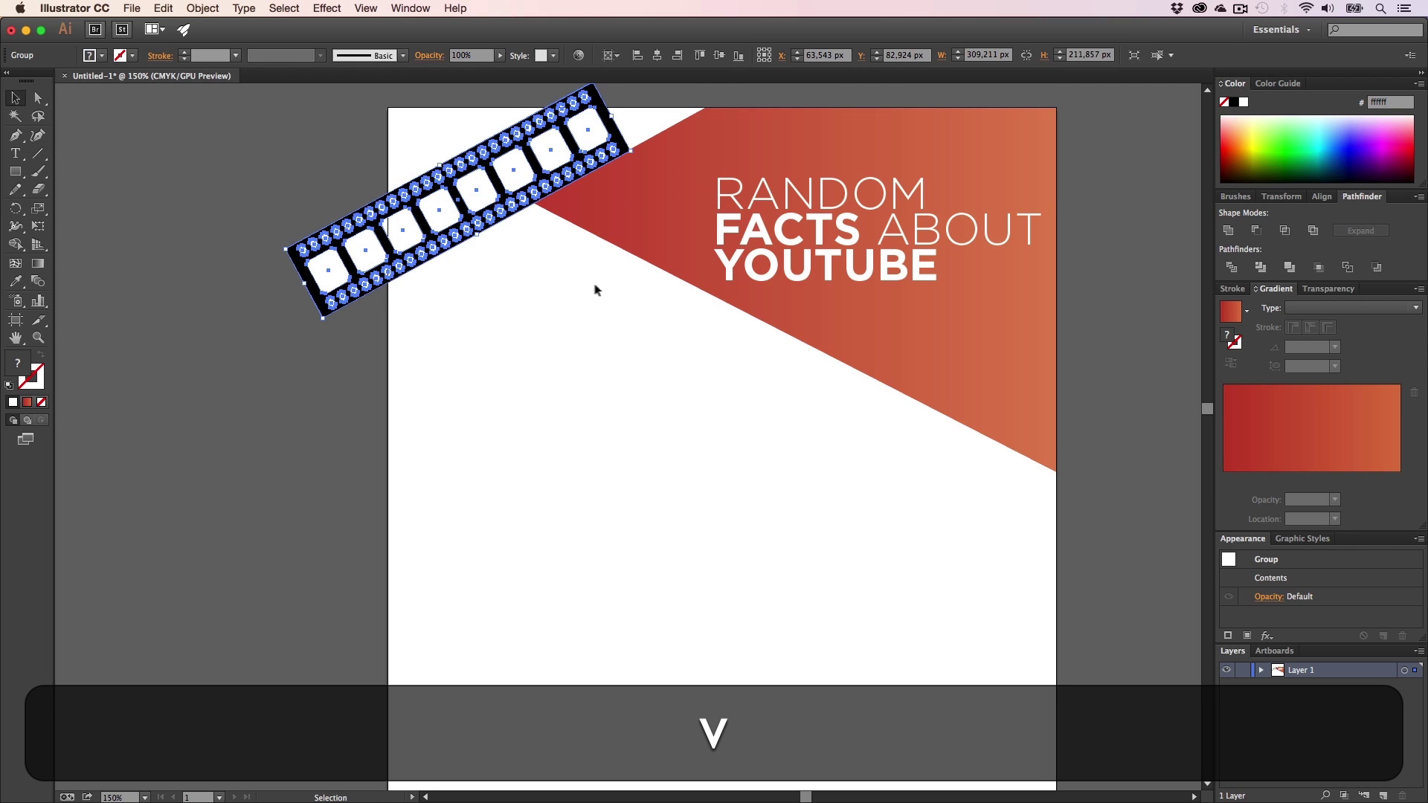
- Scale the film strip down proportionally and shift it up, clear of the red shape's tip, across the artboard's upper-left corner
key(z)
click(534, 223)
click(610, 423)
key(h)
drag(615, 428, 528, 356)
key(v)
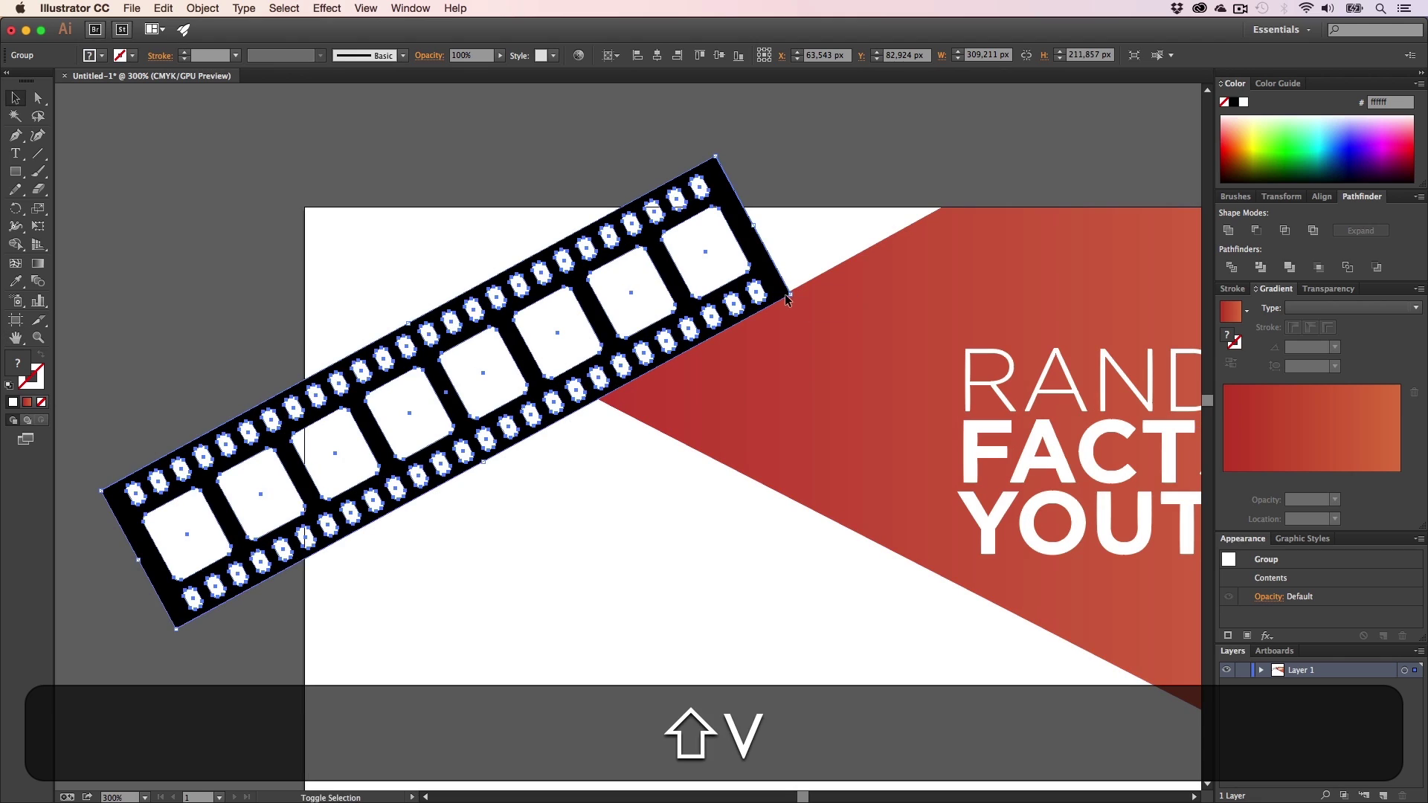
drag(790, 293, 682, 323)
drag(561, 367, 532, 272)
click(566, 430)
key(h)
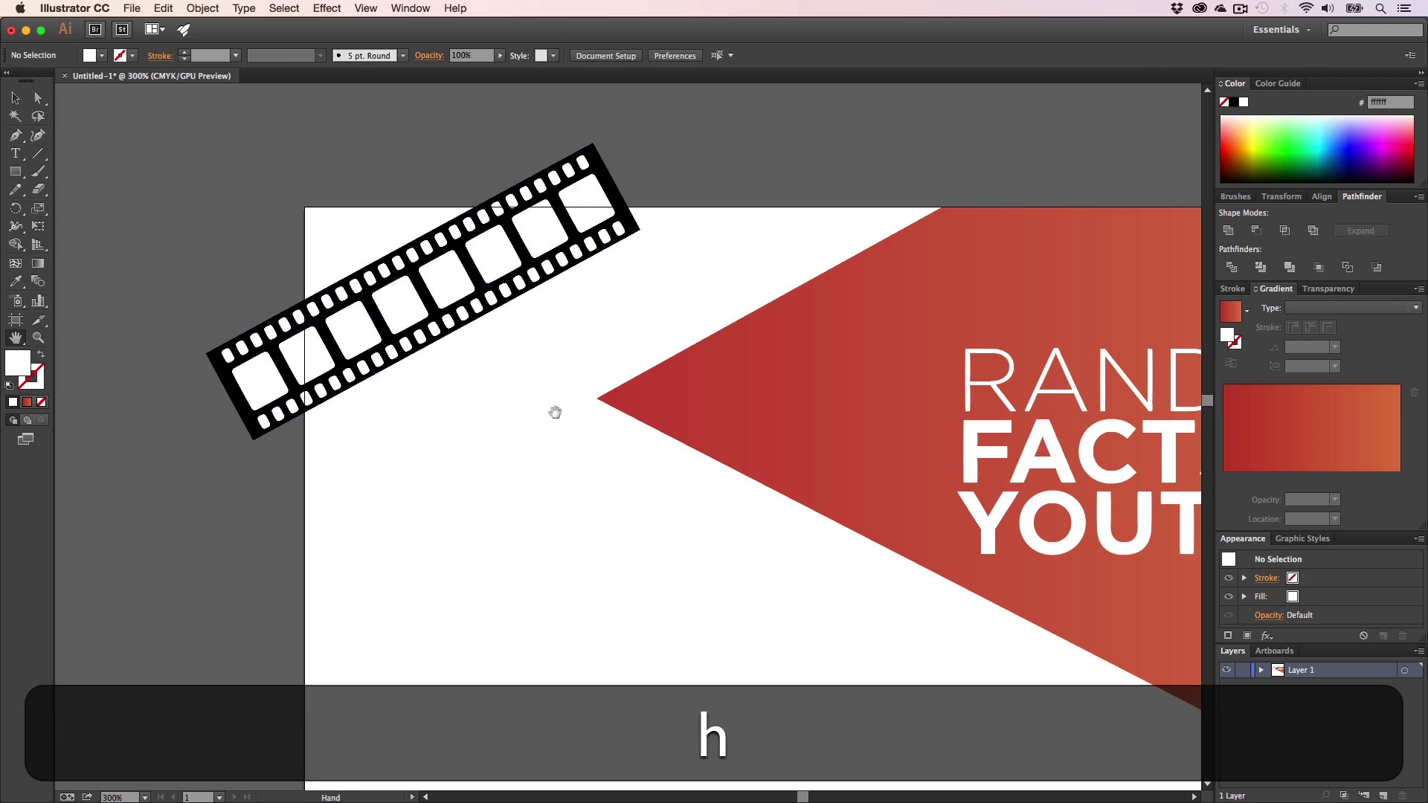
- Duplicate the film strip, place the copy just above the red shape's upper edge, and rotate the copy slightly counterclockwise
drag(555, 411, 523, 424)
key(v)
alt+drag(457, 264, 722, 245)
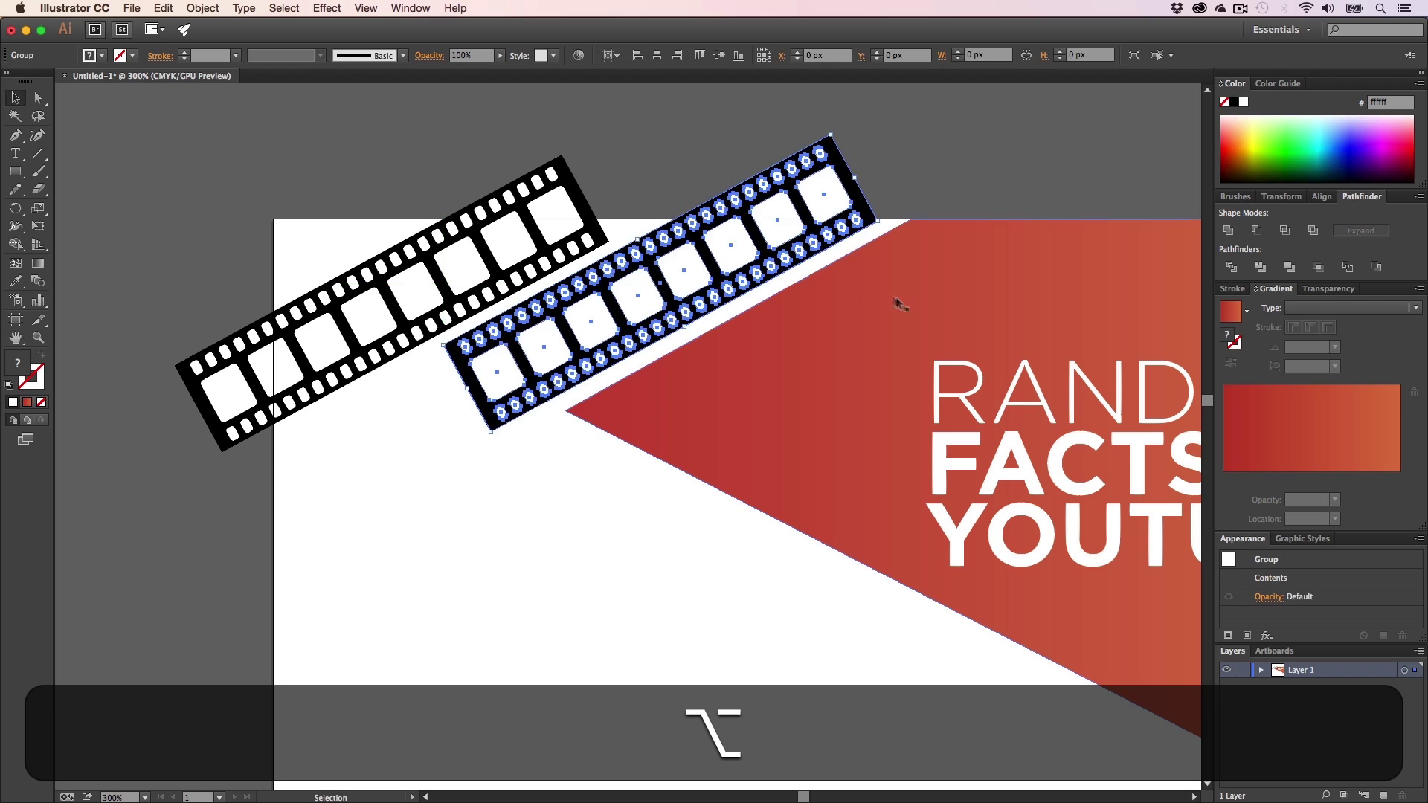
key(r)
drag(916, 302, 945, 290)
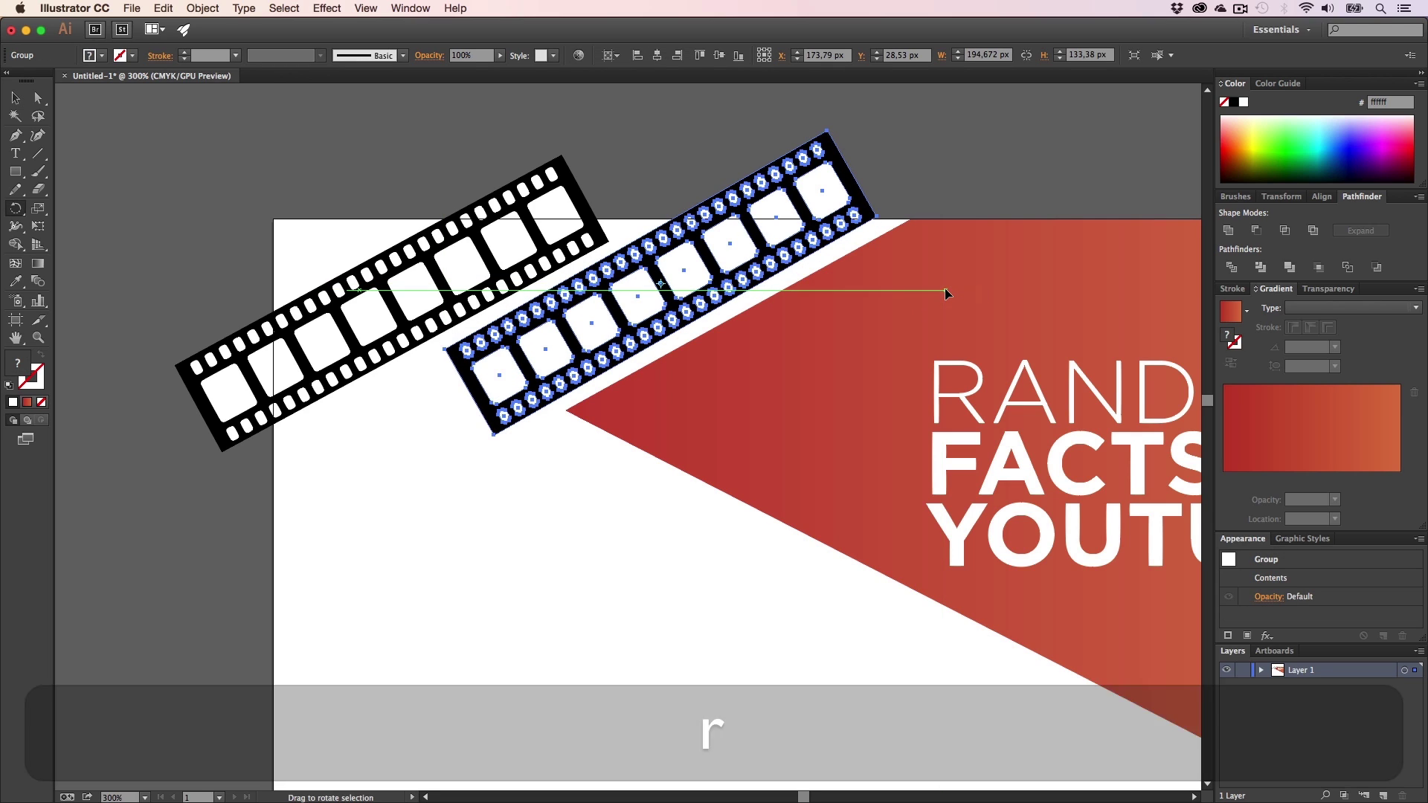
- Duplicate the film strip beside the red shape and place the copy below the first strip, across the artboard's left edge
key(z)
alt+click(798, 380)
alt+click(798, 380)
key(h)
drag(694, 458, 758, 311)
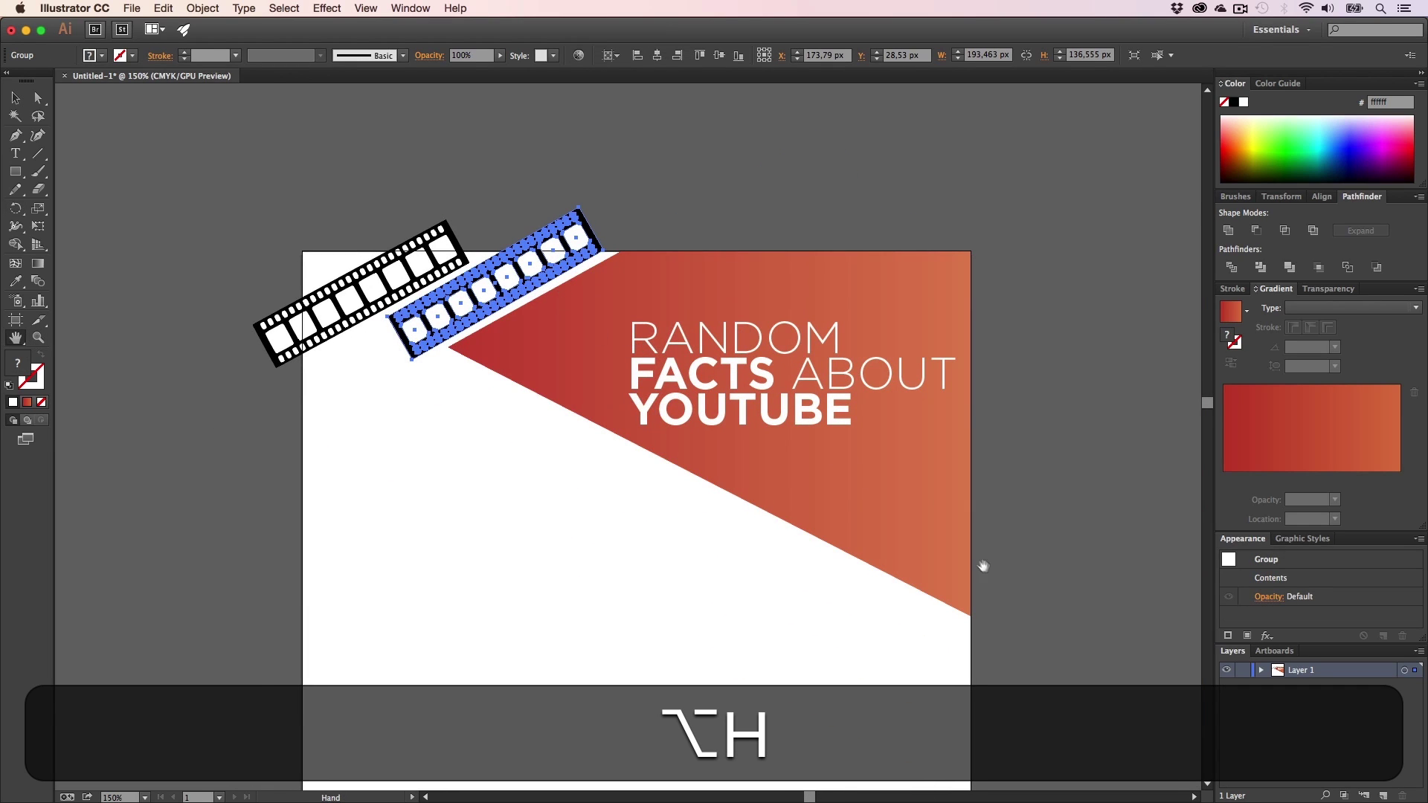
key(z)
click(438, 278)
click(590, 420)
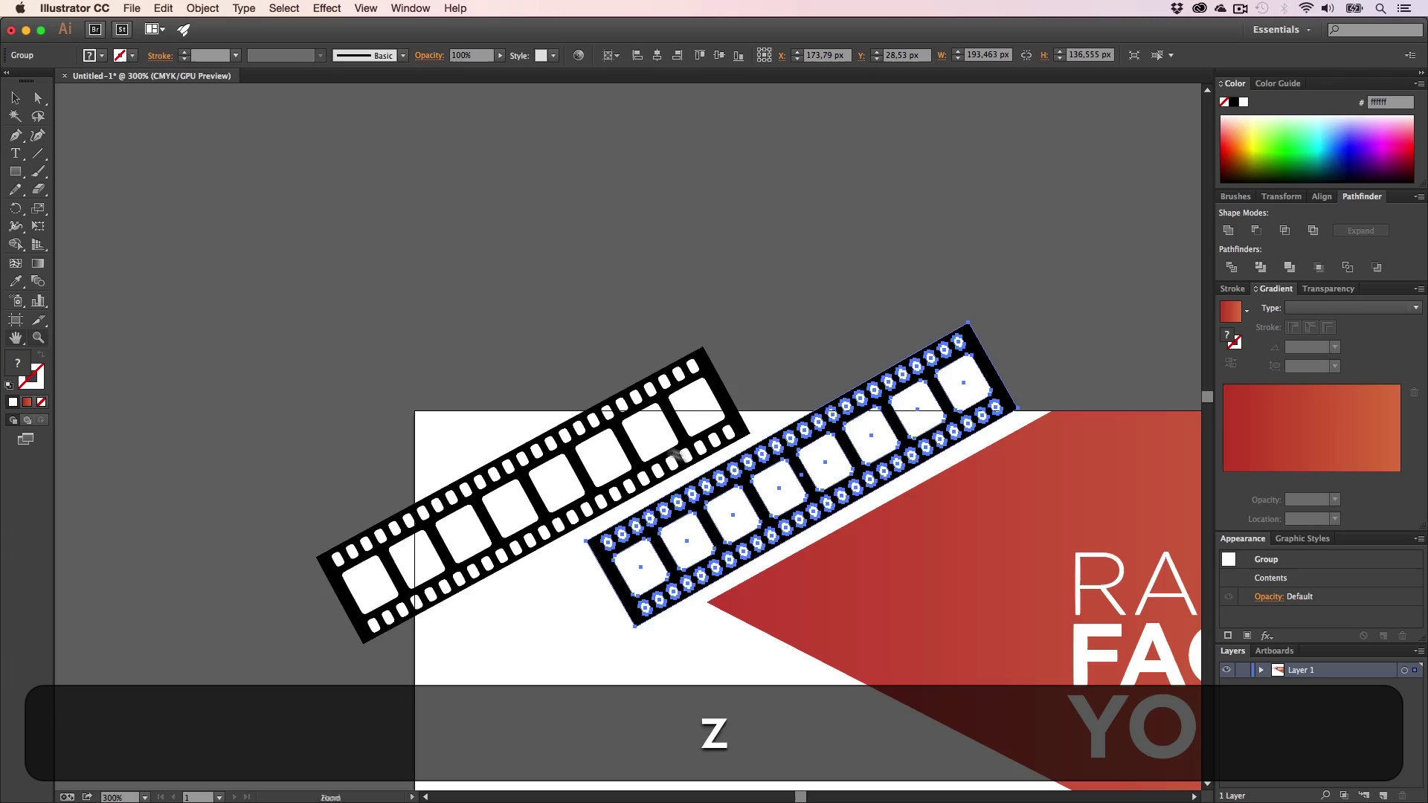
key(h)
drag(674, 465, 599, 283)
key(z)
click(622, 347)
key(h)
key(v)
click(752, 360)
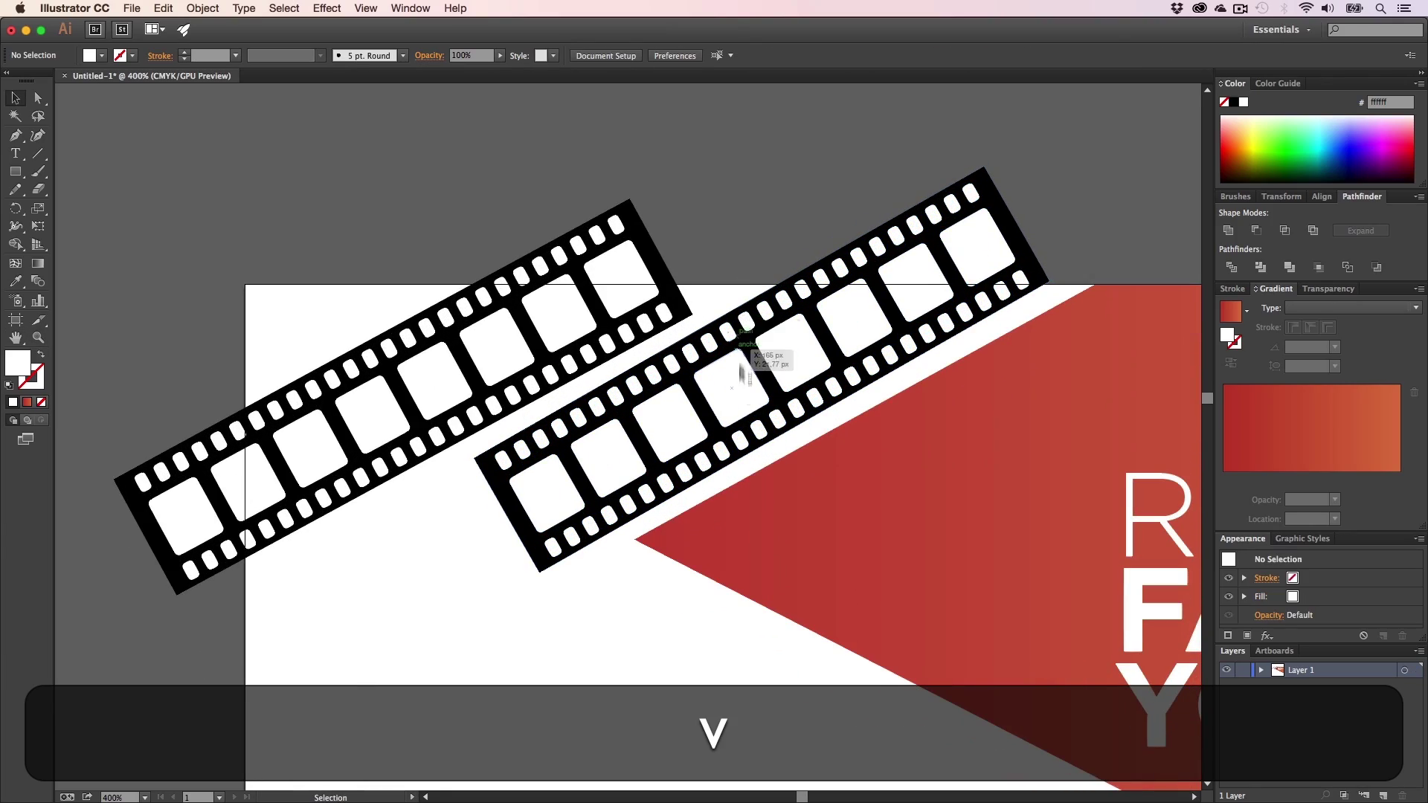
key(h)
drag(733, 408, 746, 329)
key(v)
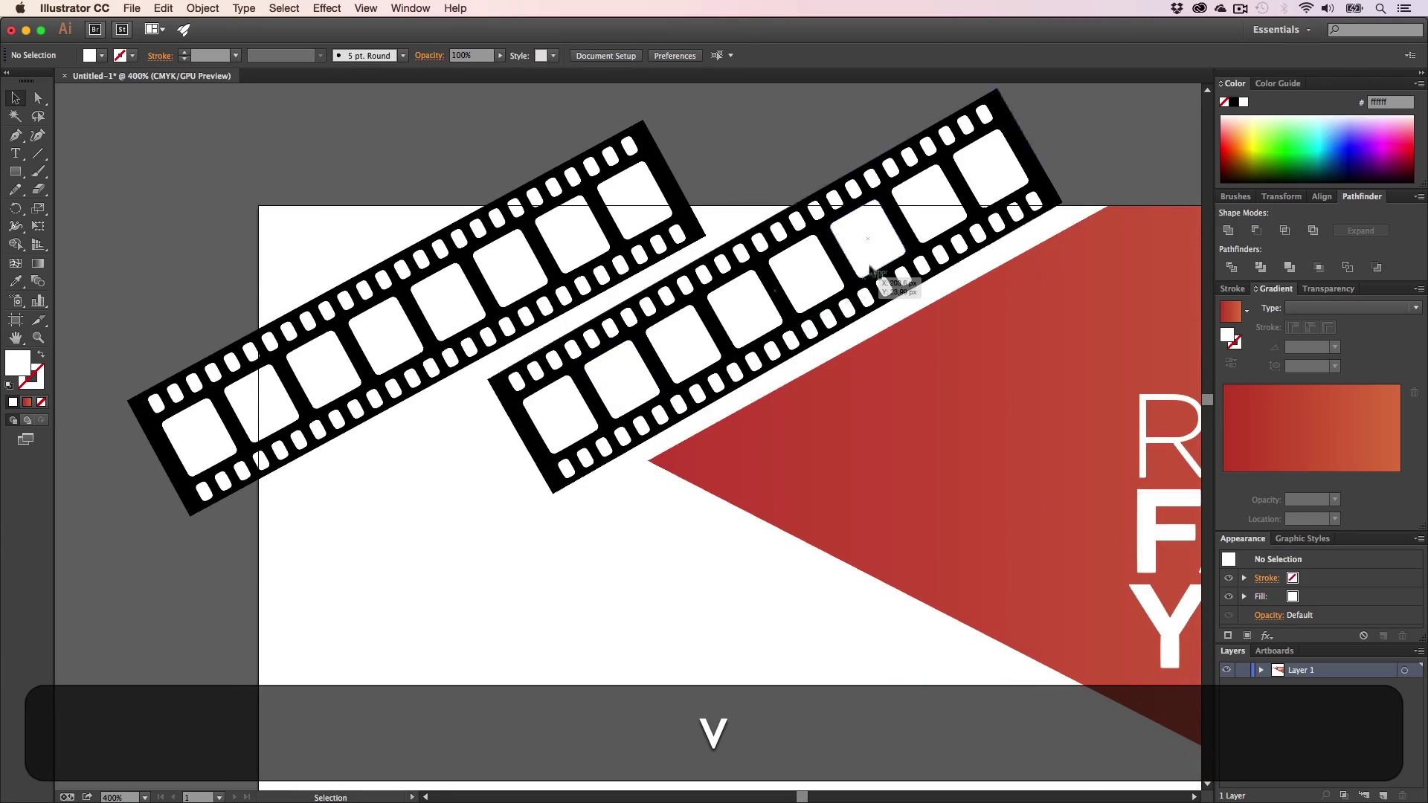
drag(848, 249, 320, 579)
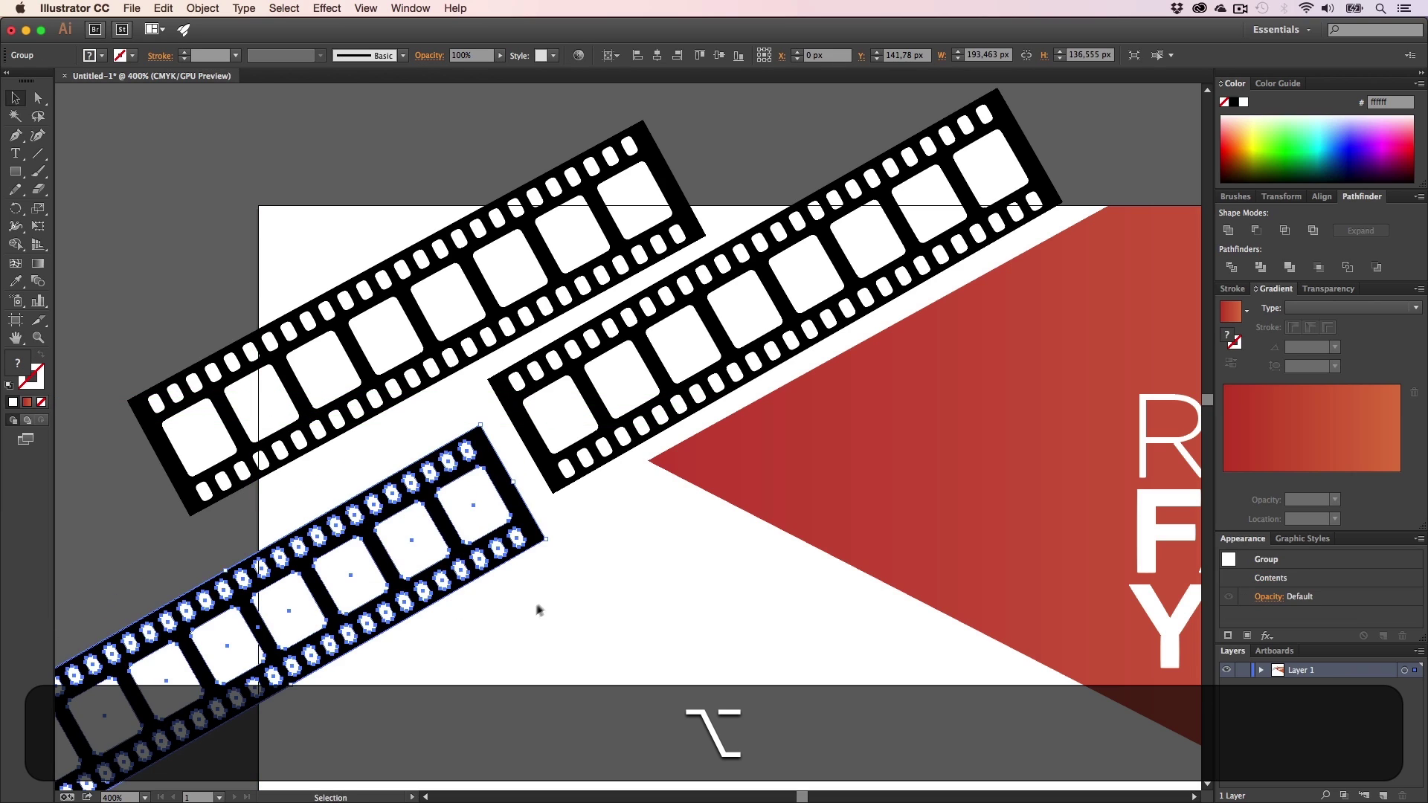
- Scale the lowest film strip up proportionally from its lower-left corner to about 231 × 163 px
key(z)
click(578, 593)
alt+click(572, 551)
alt+click(572, 551)
key(alt+h)
drag(704, 265, 532, 501)
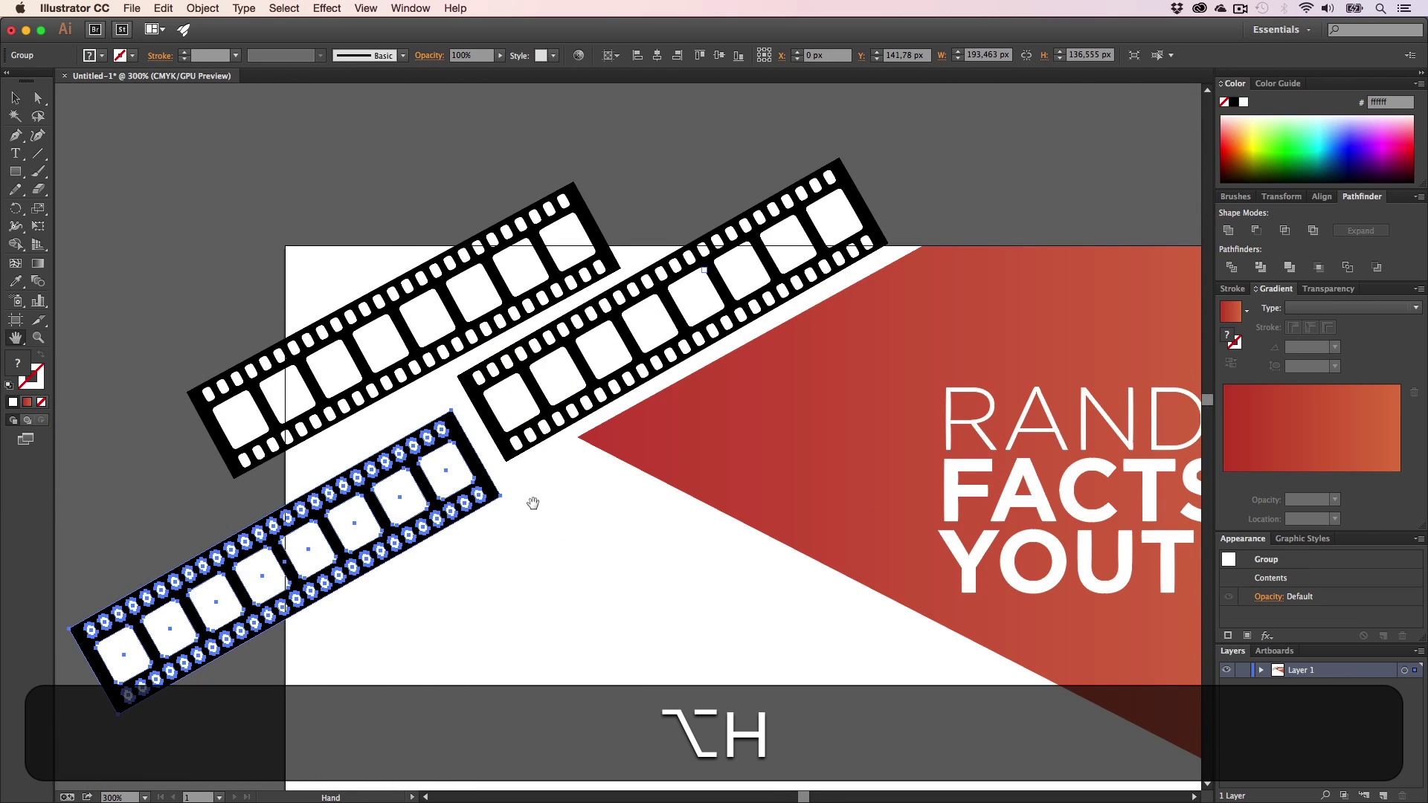
key(v)
key(h)
drag(388, 597, 564, 440)
key(v)
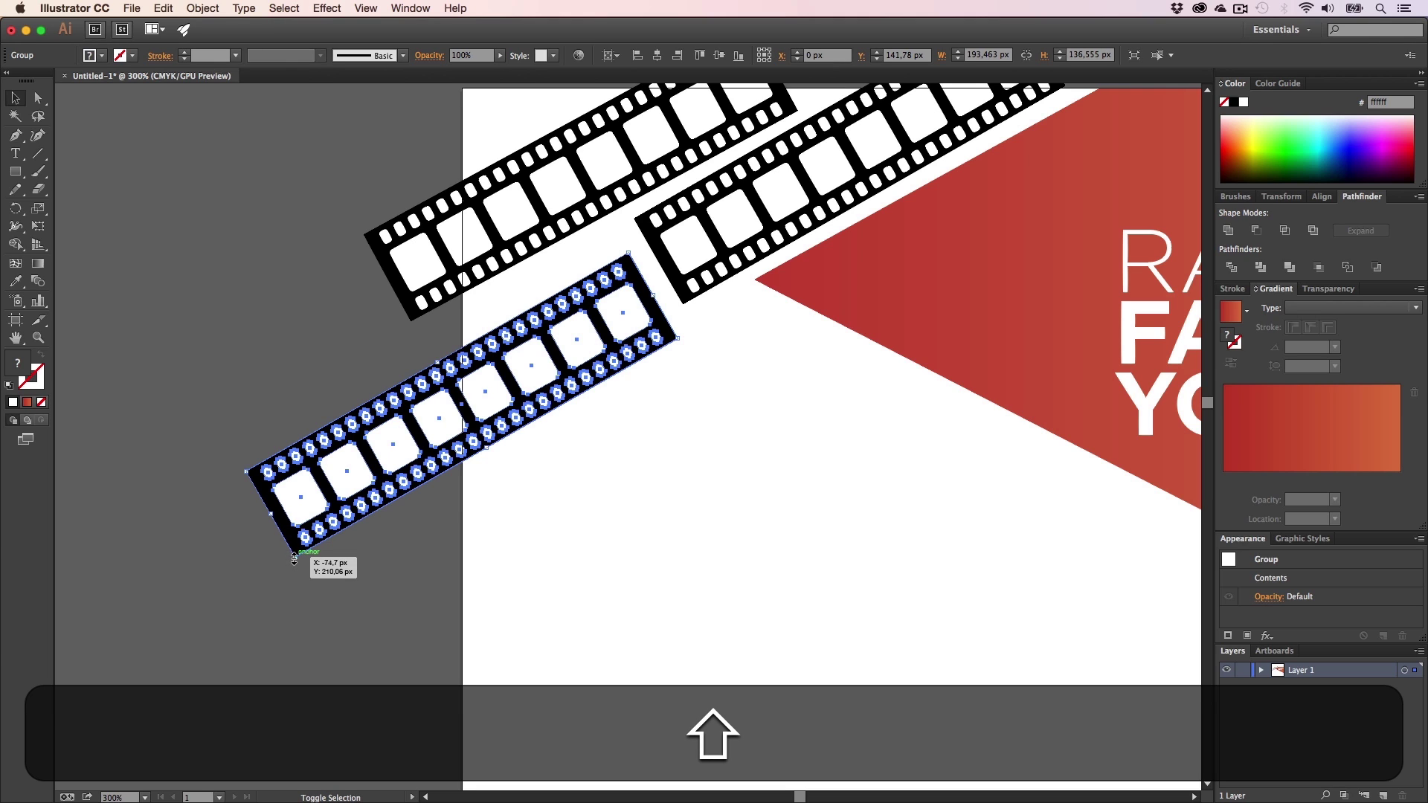
drag(294, 558, 231, 615)
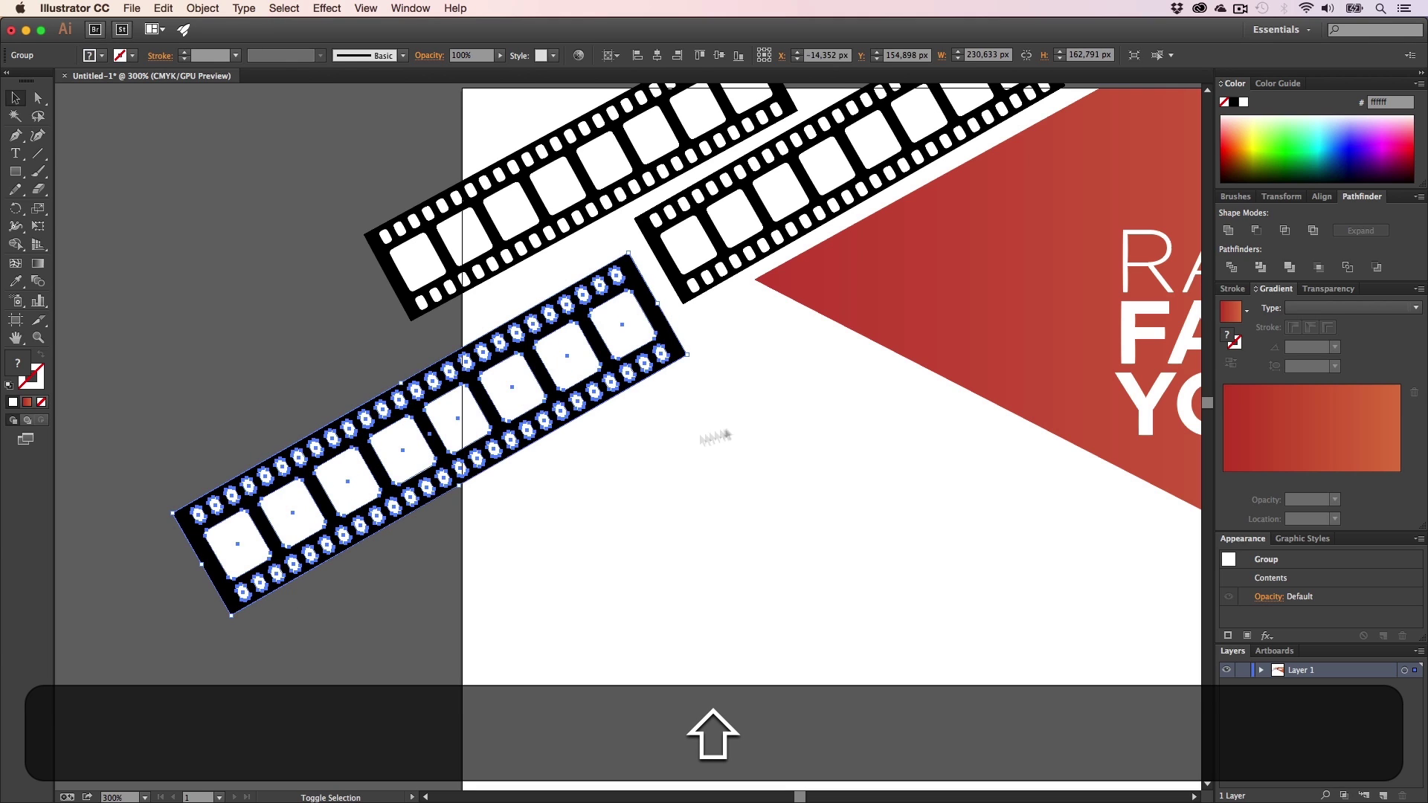
- Nudge the enlarged film strip slightly up and to the left, and deselect it
click(727, 431)
key(h)
drag(673, 395, 626, 477)
key(v)
drag(577, 416, 572, 410)
click(672, 389)
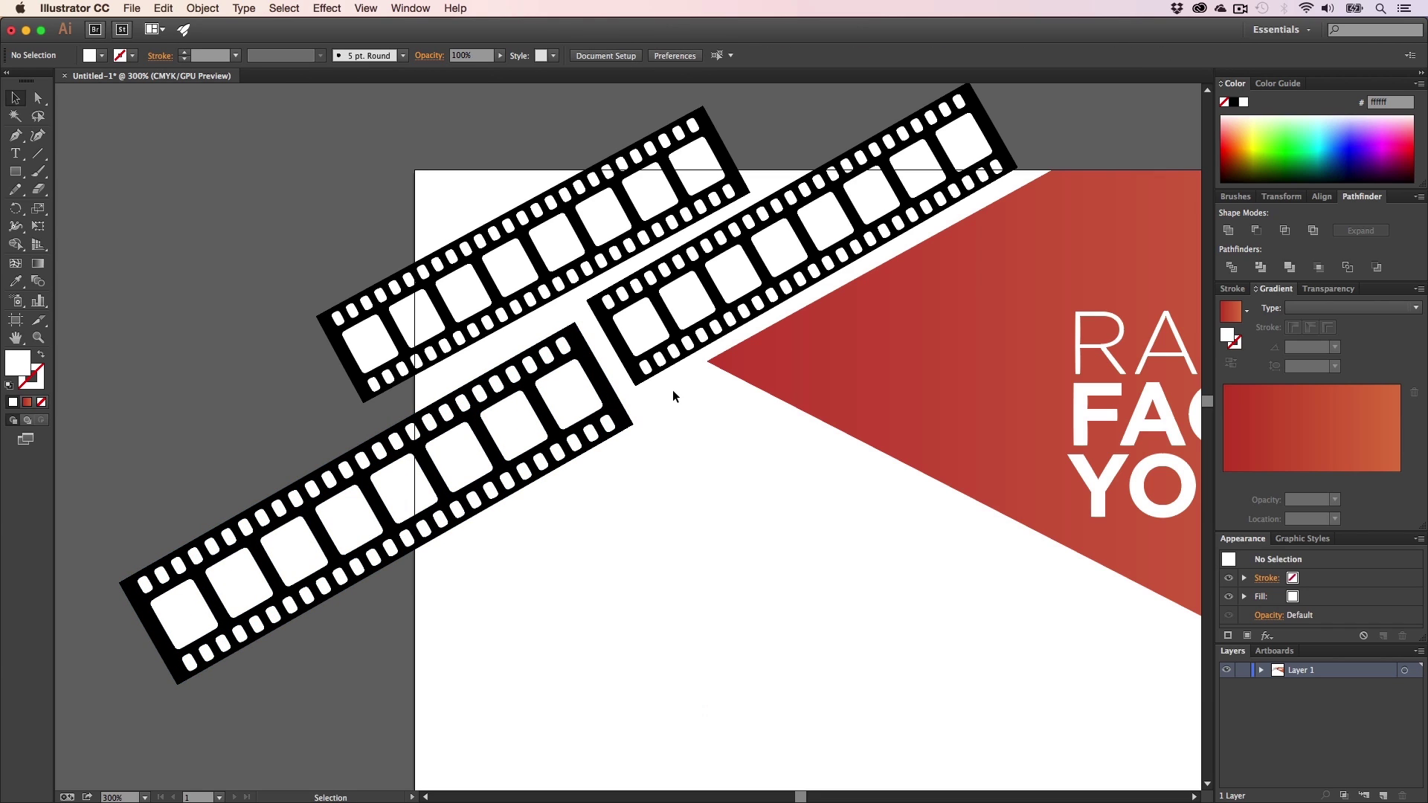
- Examine the arrangement of the three film strips around the artboard's upper-left corner and the red shape's tip
key(h)
drag(673, 390, 558, 473)
key(z)
alt+click(689, 437)
alt+click(689, 436)
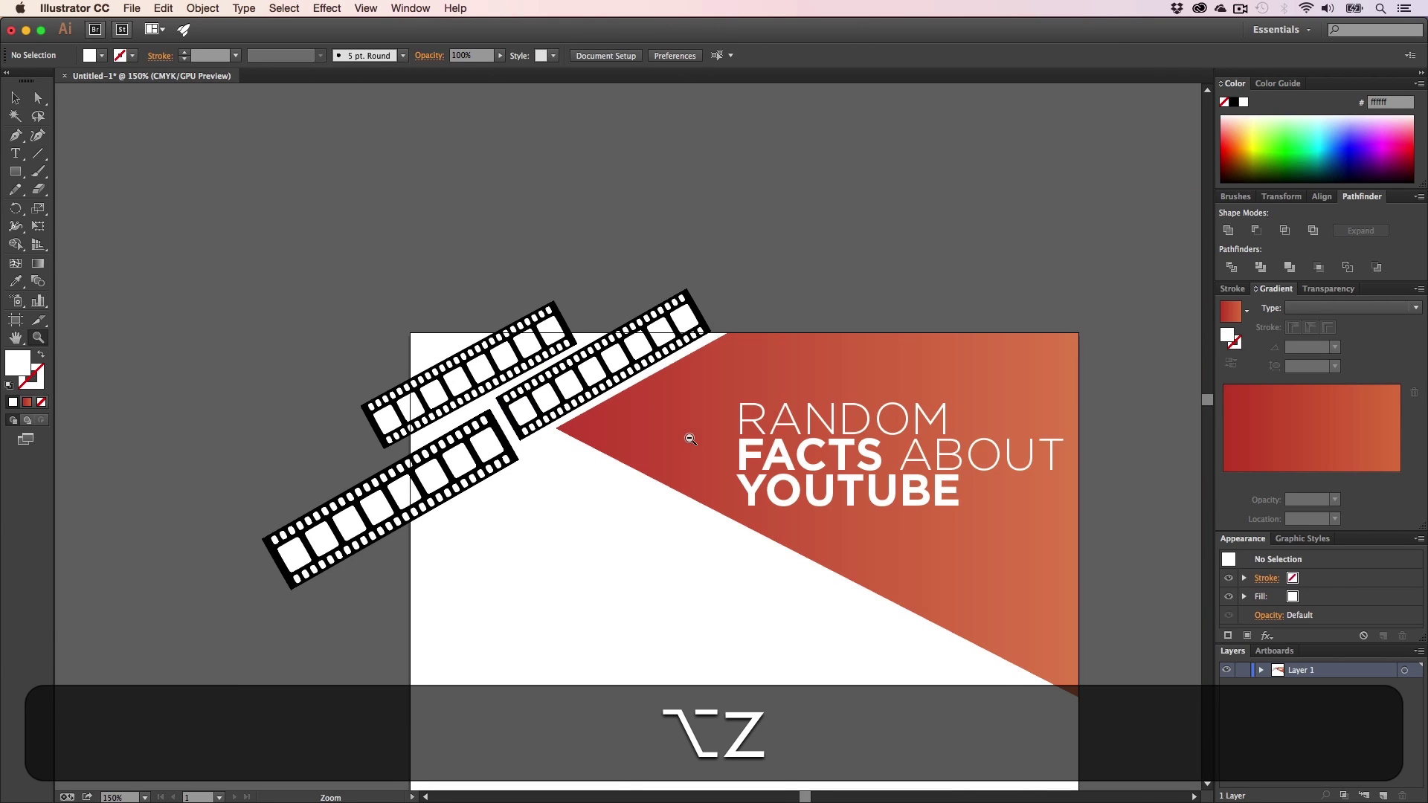
key(h)
drag(658, 494, 593, 421)
key(z)
click(461, 353)
click(567, 387)
key(h)
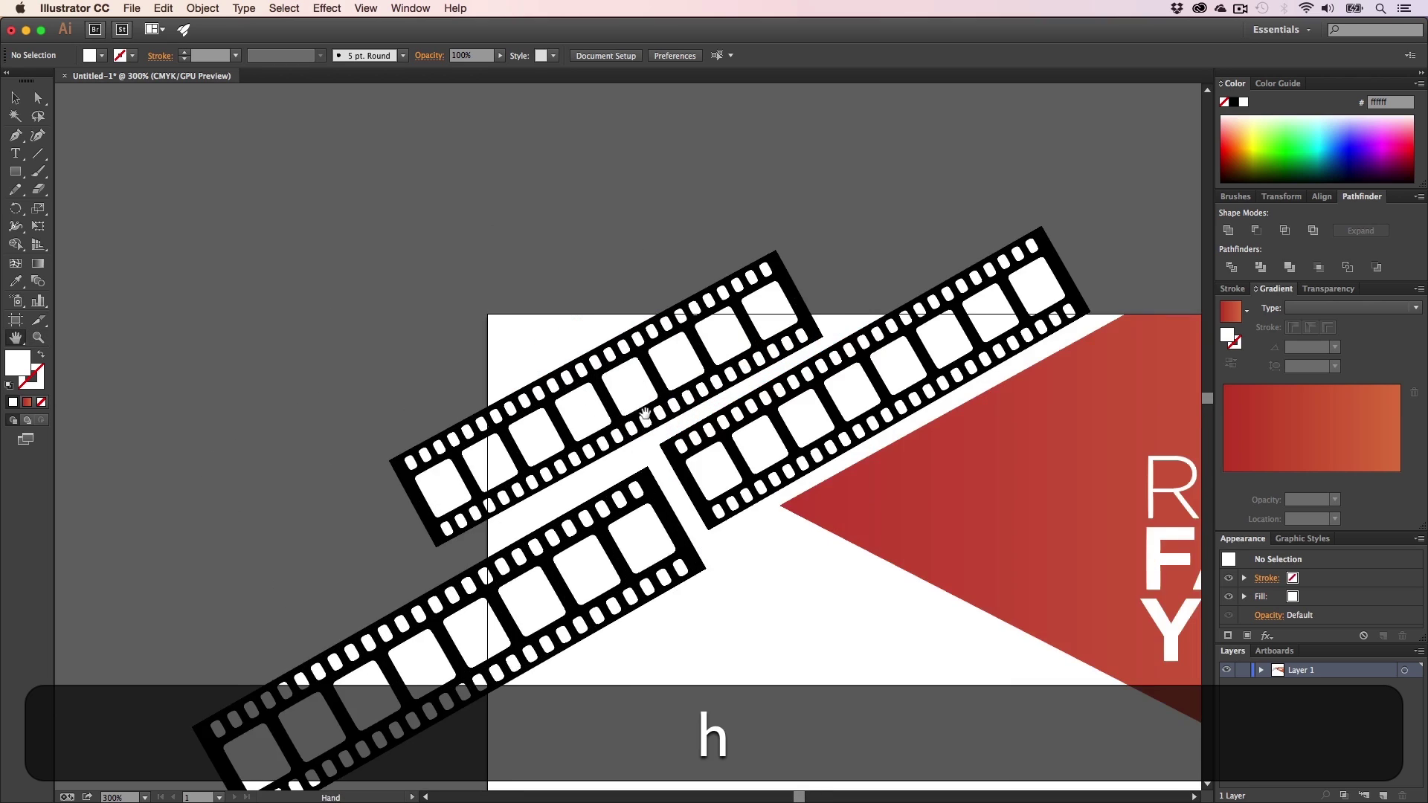
drag(433, 316, 313, 297)
key(v)
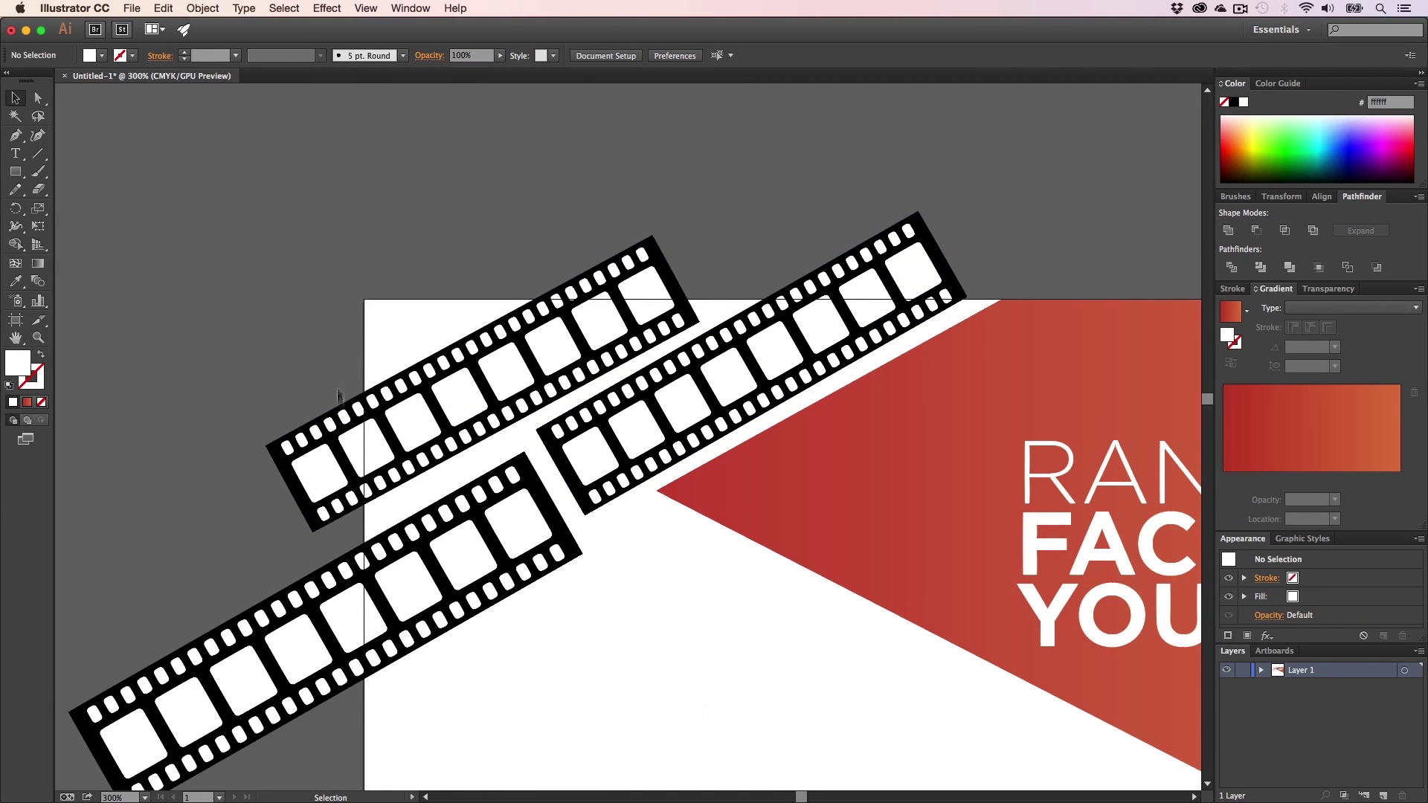
key(h)
drag(803, 509, 775, 489)
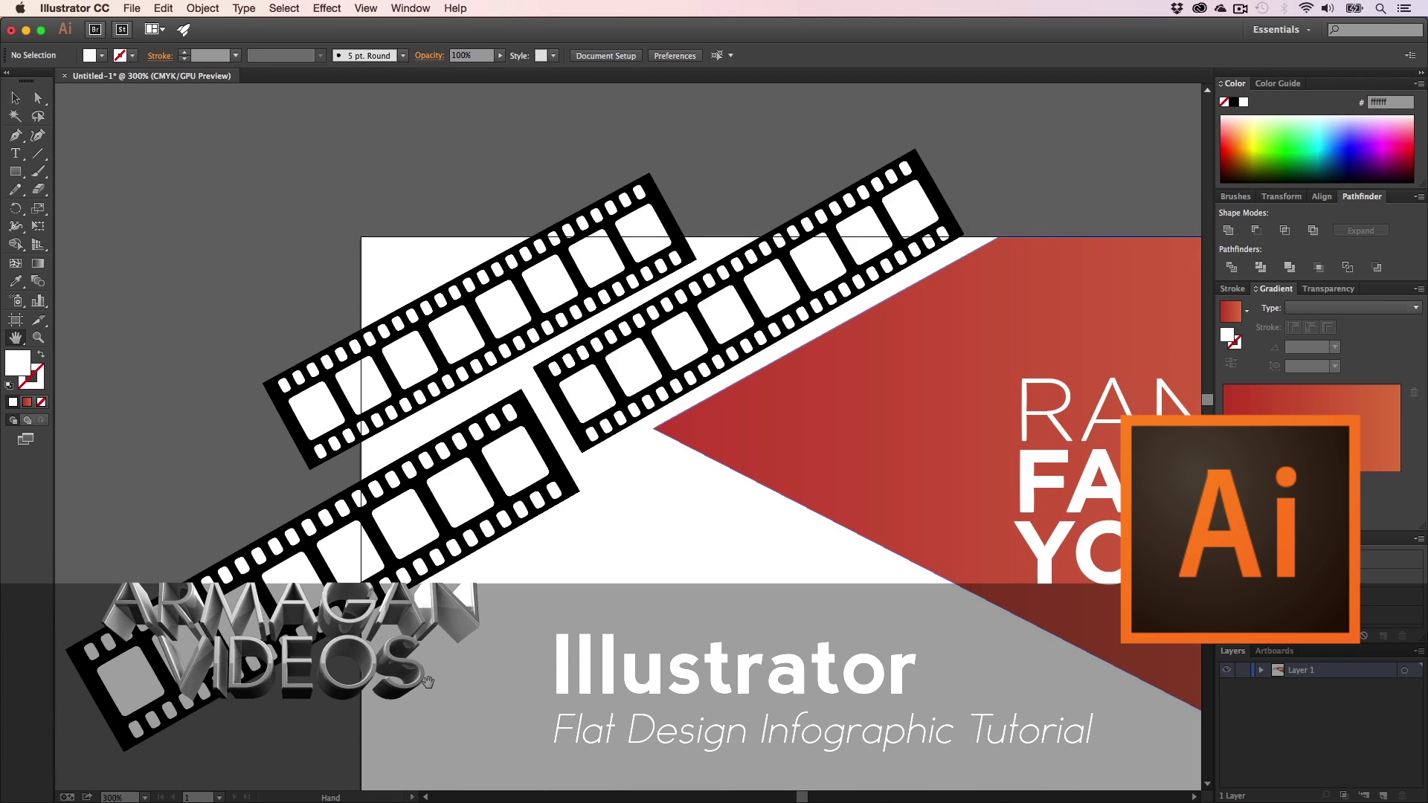
- Switch to the Flat UI Colors page in Safari and copy the Turquoise hex code 1abc9c without the hash sign
key(super+Tab)
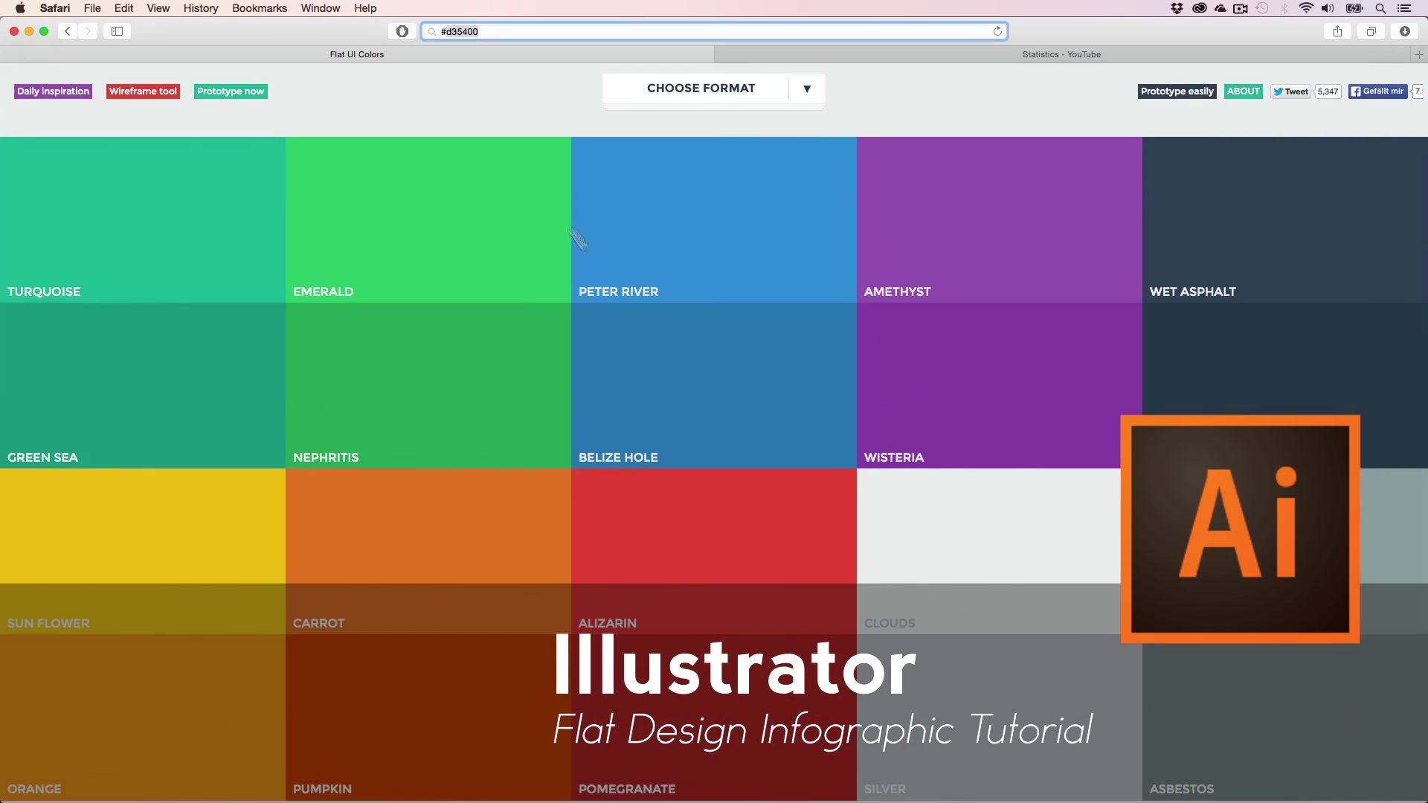
click(446, 116)
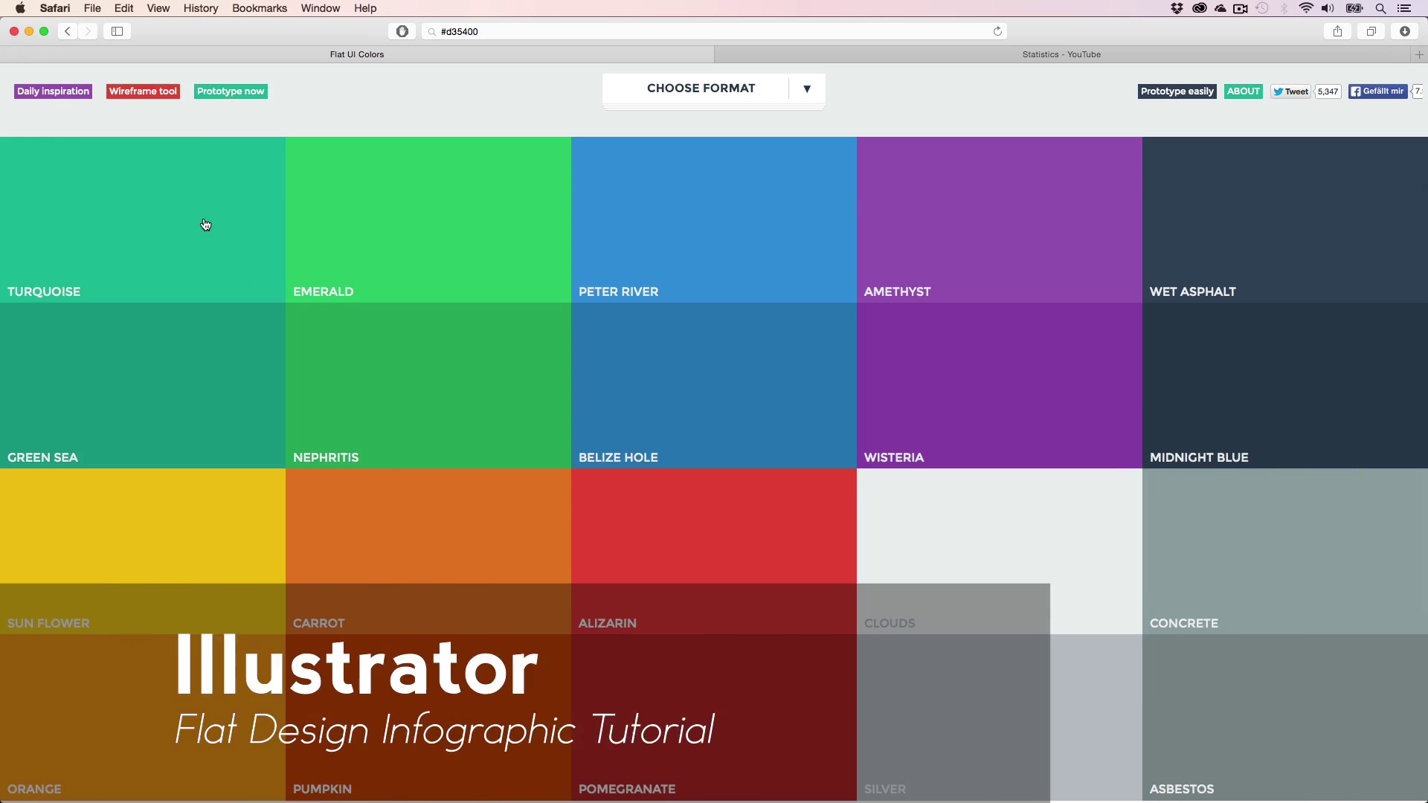
click(202, 224)
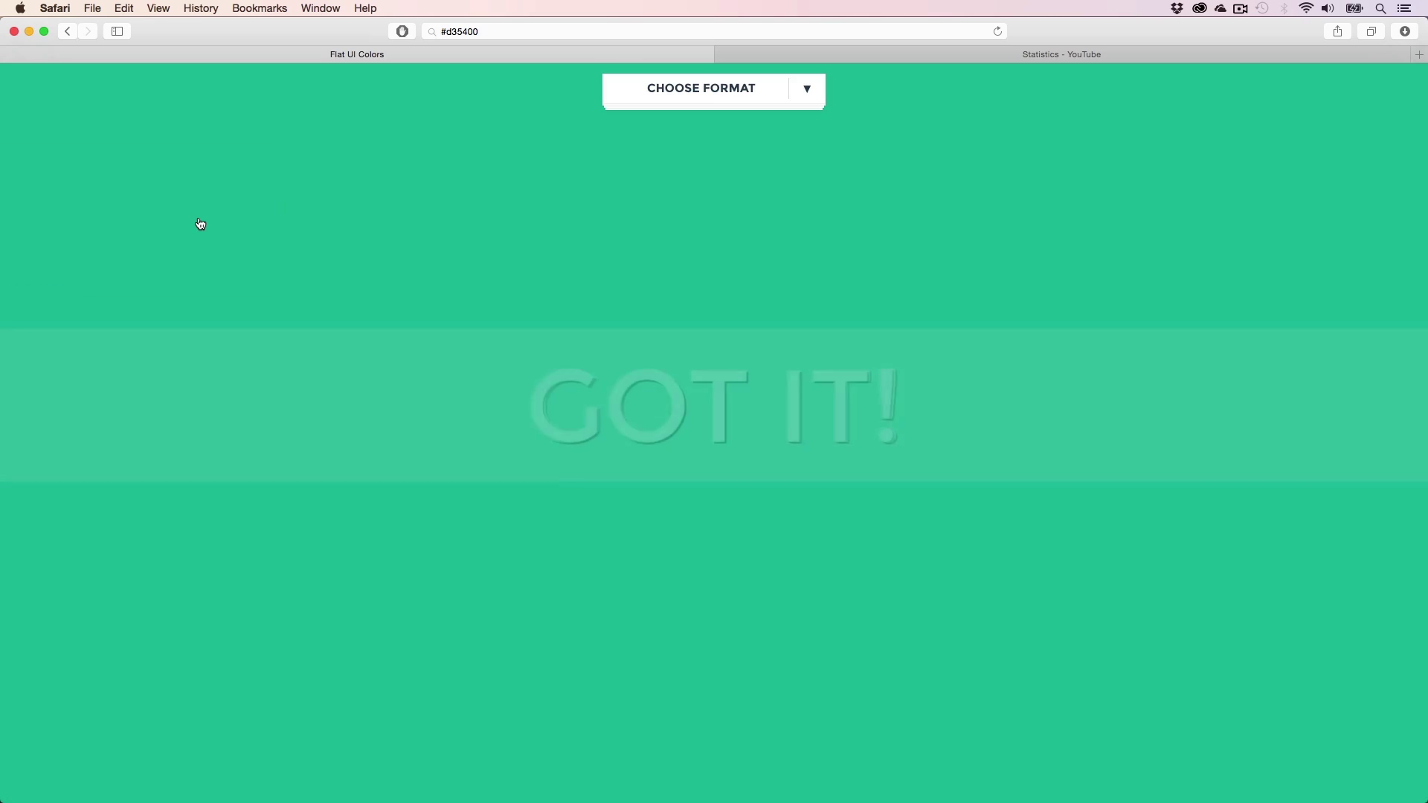
click(575, 30)
key(super+v)
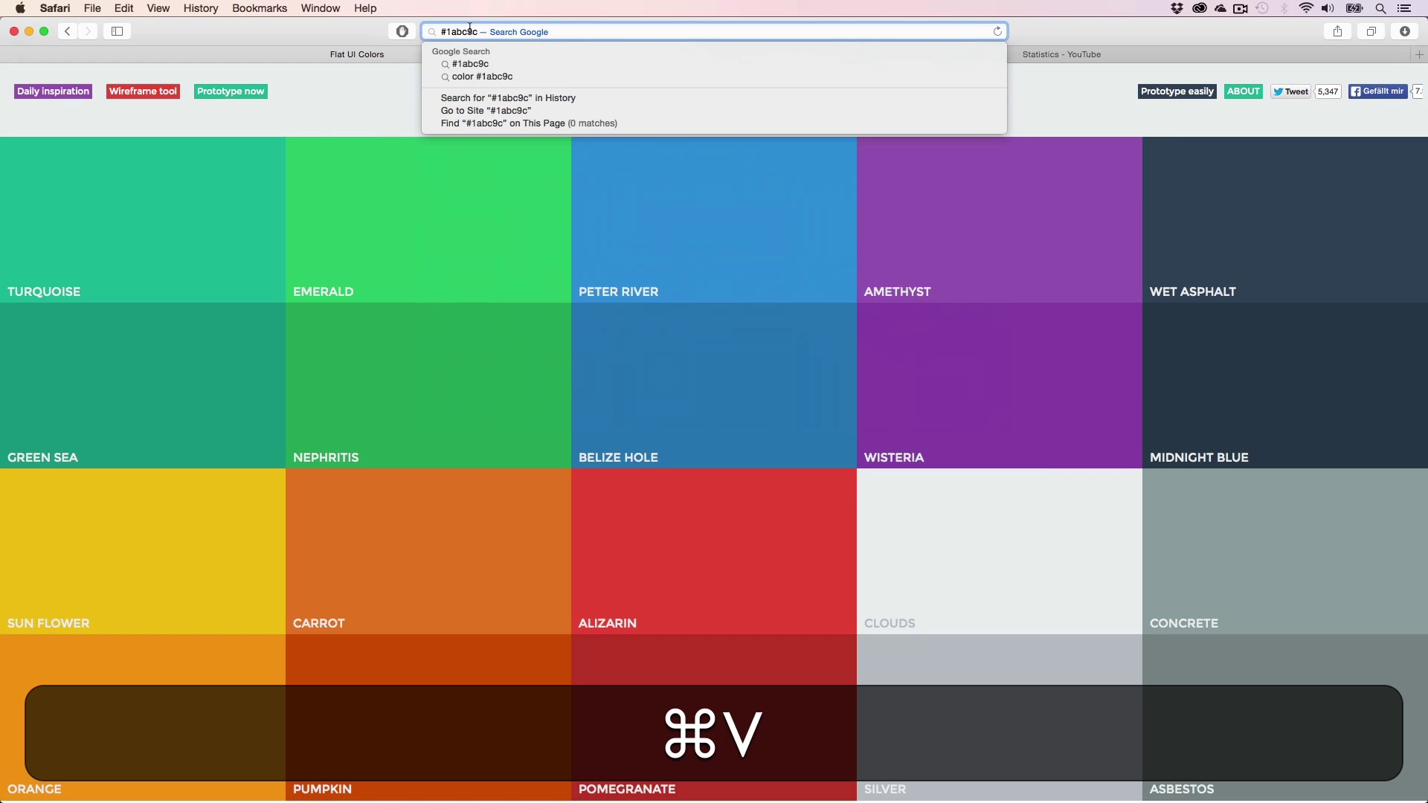
drag(479, 32, 446, 32)
key(super+c)
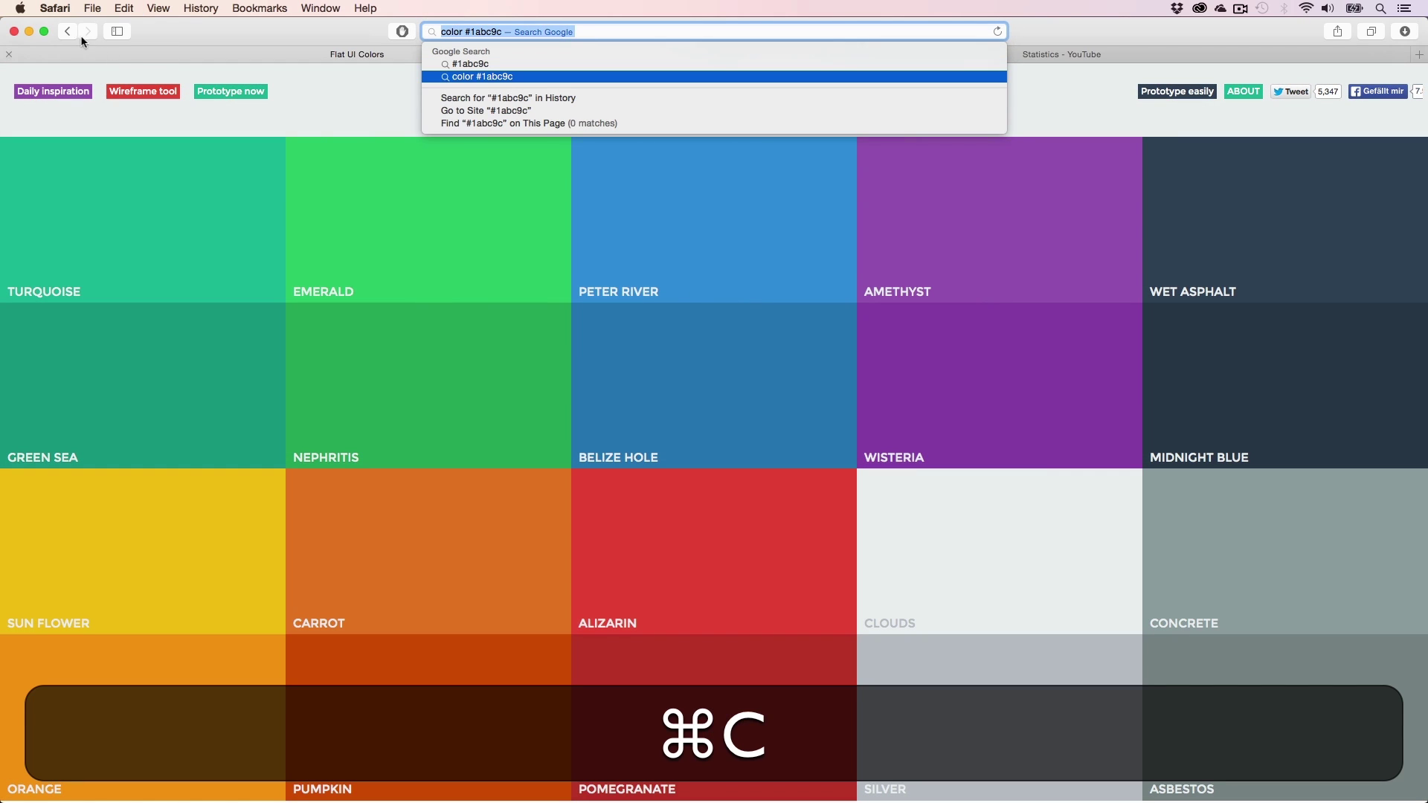
click(503, 32)
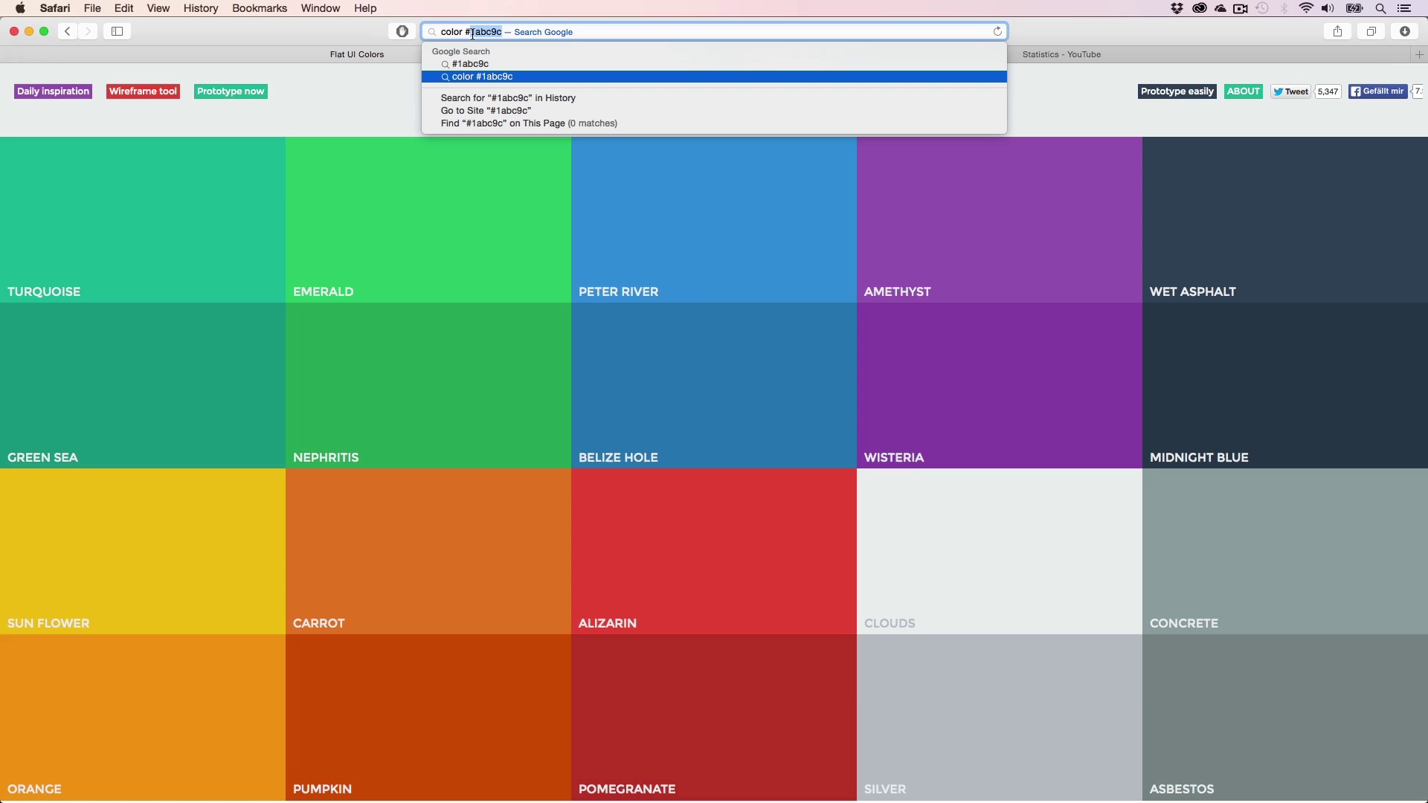
key(super+c)
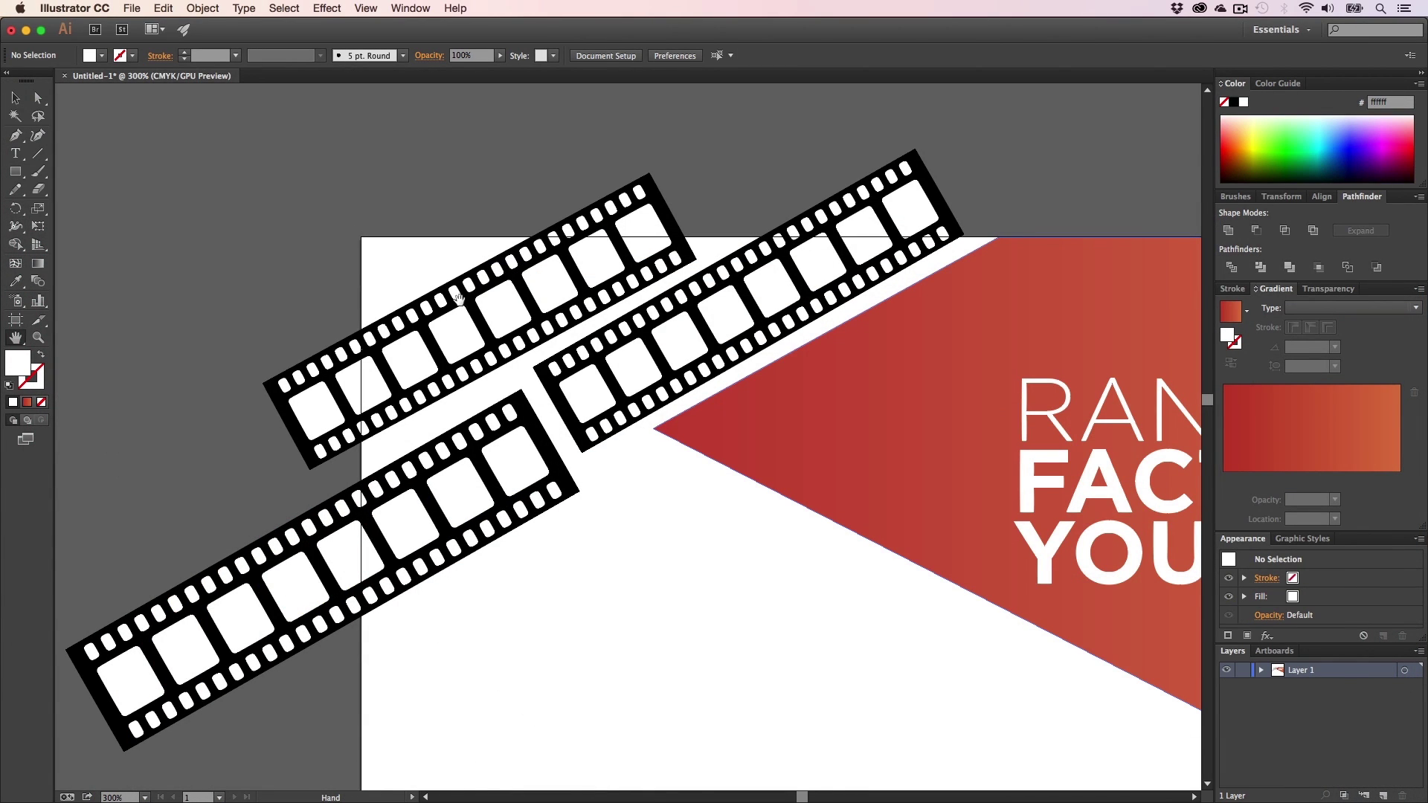
- Back in Illustrator, fill only the black base rectangle of the uppermost film strip with color 1abc9c
key(z)
click(552, 386)
click(553, 386)
key(h)
drag(553, 386, 393, 183)
key(v)
key(a)
click(530, 276)
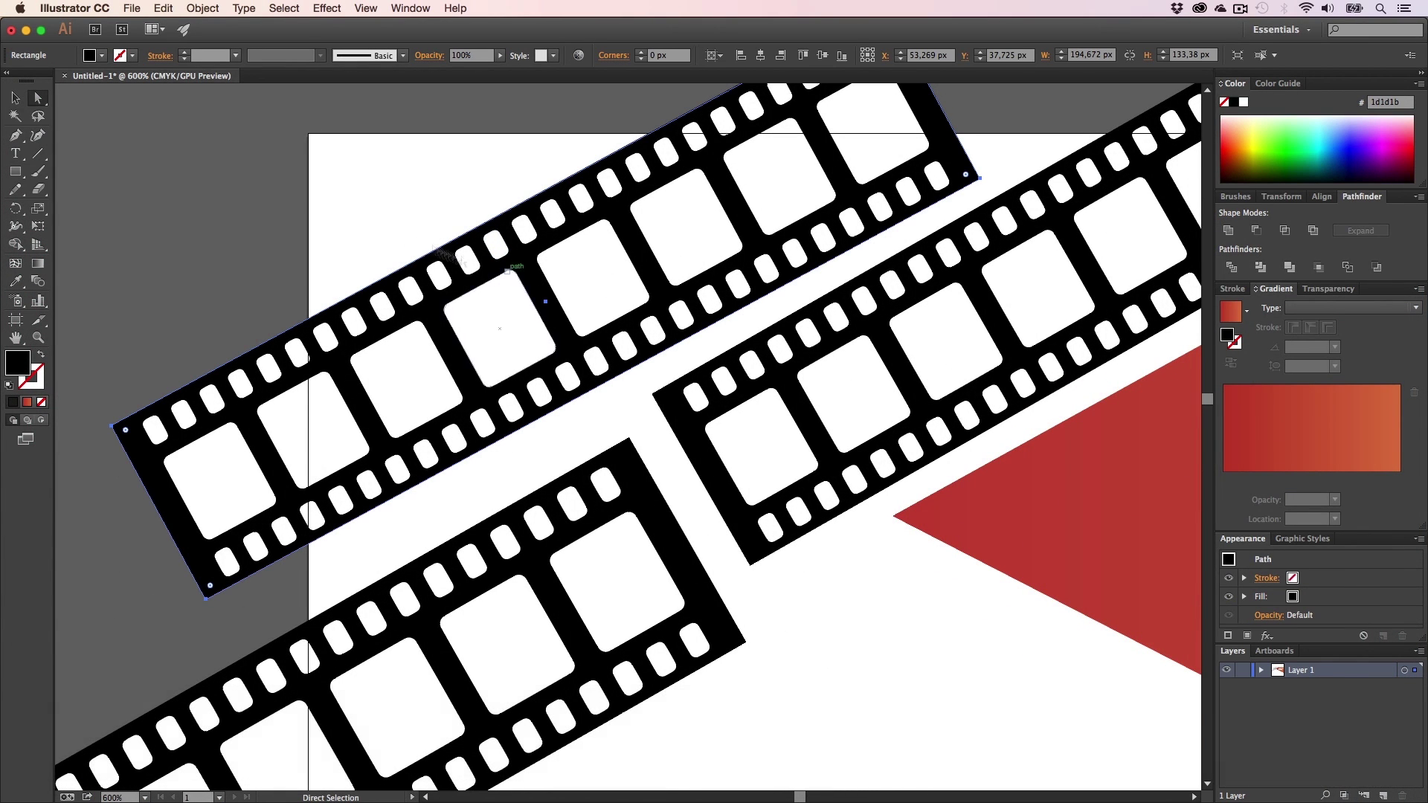
click(38, 98)
click(495, 246)
click(528, 273)
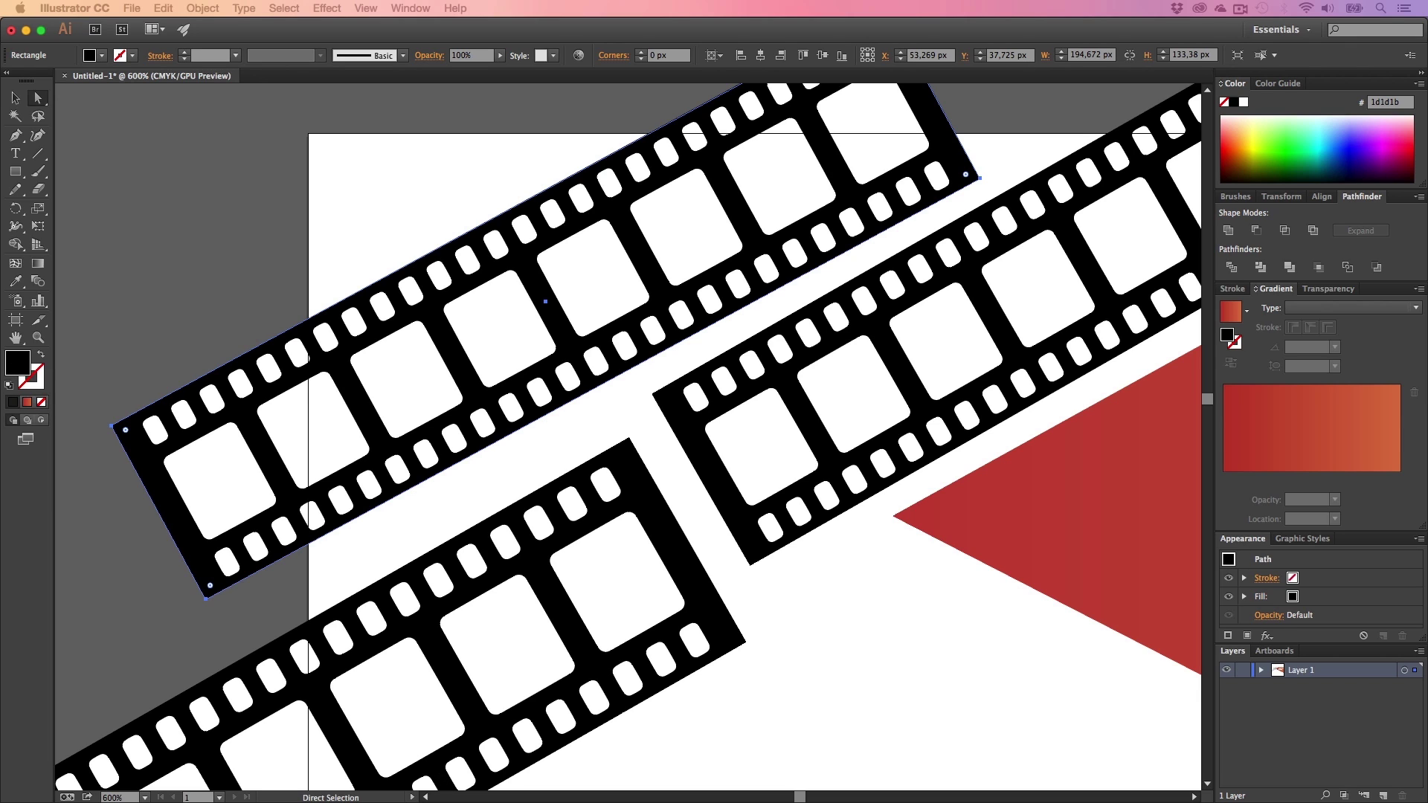
double_click(18, 363)
key(ctrl+v)
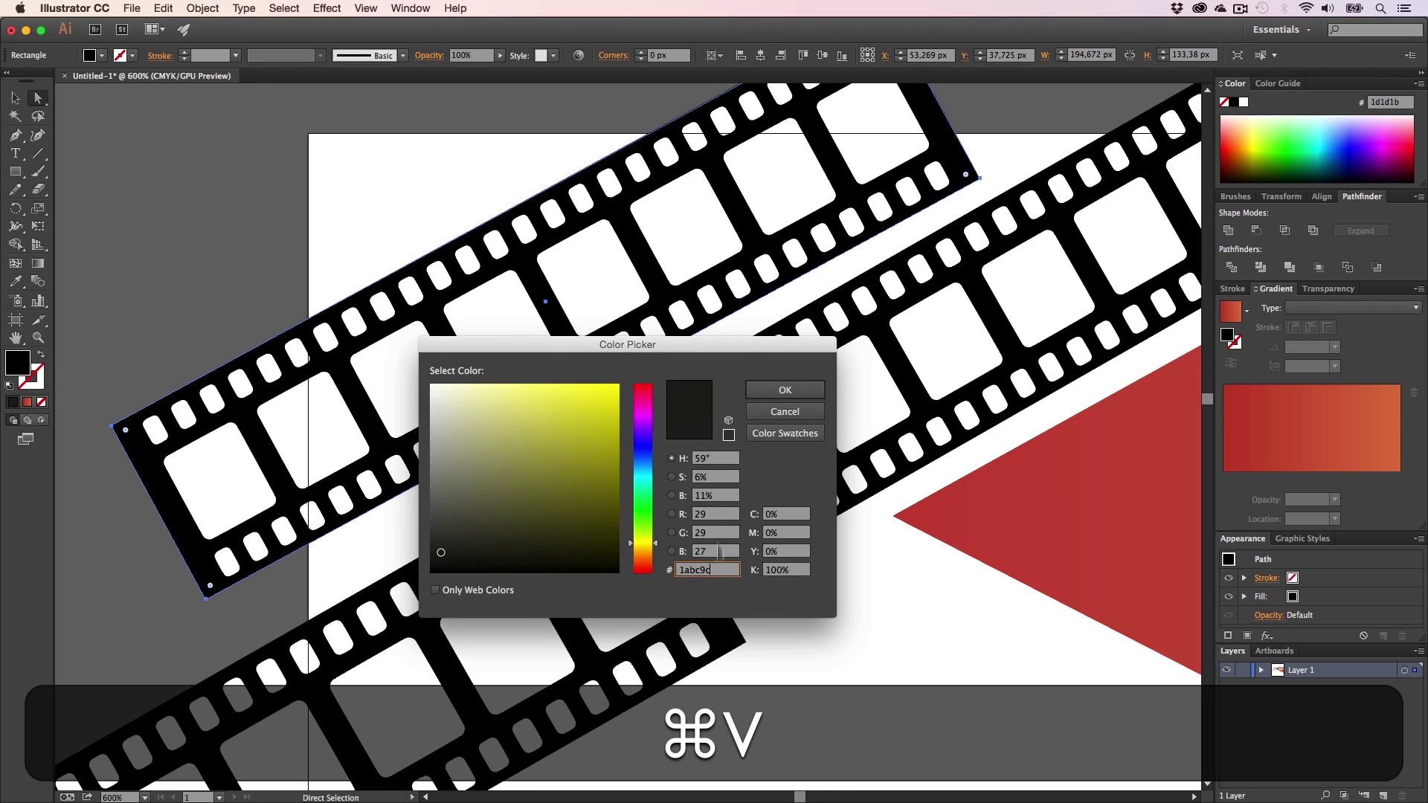
click(764, 388)
key(a)
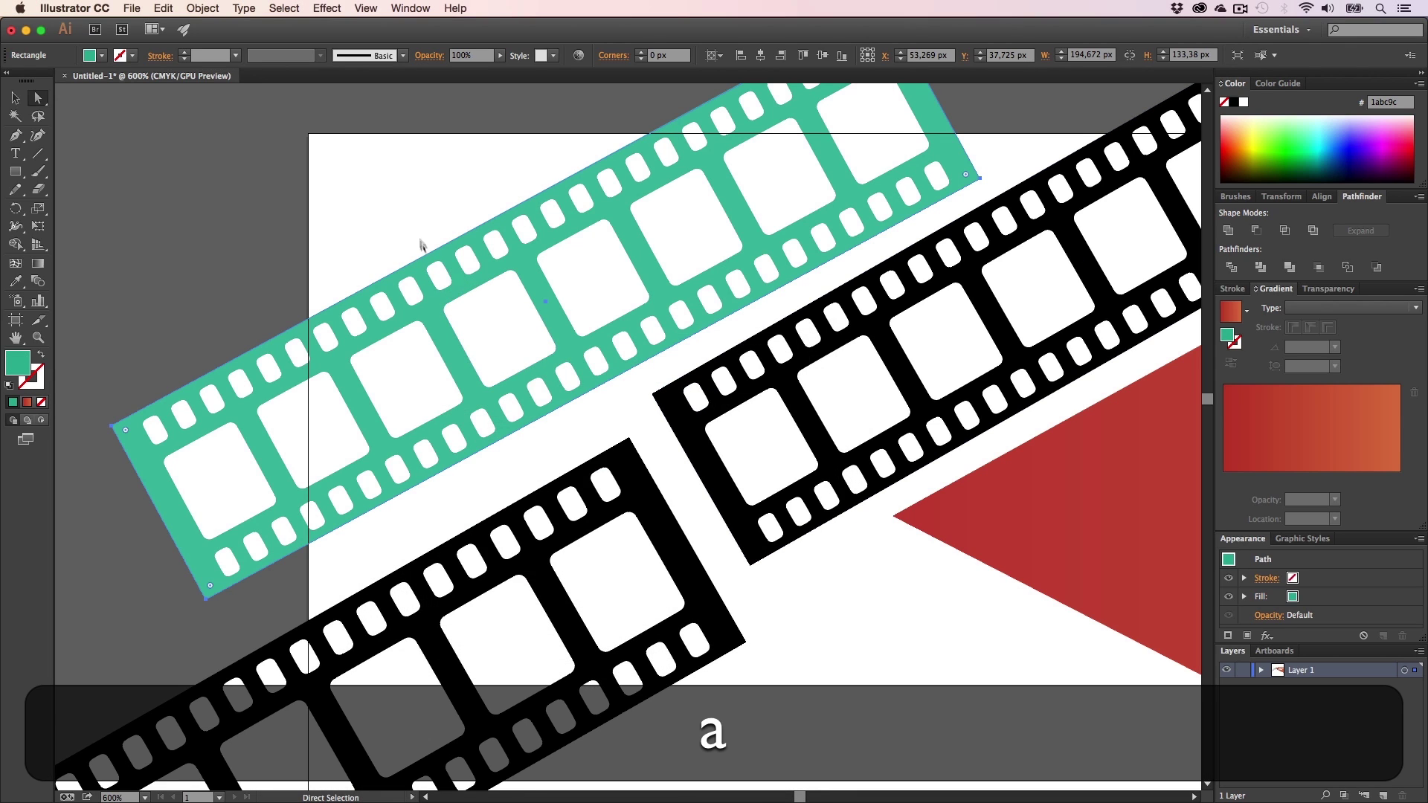
click(454, 320)
- Switch to the Flat UI Colors page in Safari, try to copy the Peter River color, and reload the page
key(h)
drag(586, 532, 455, 402)
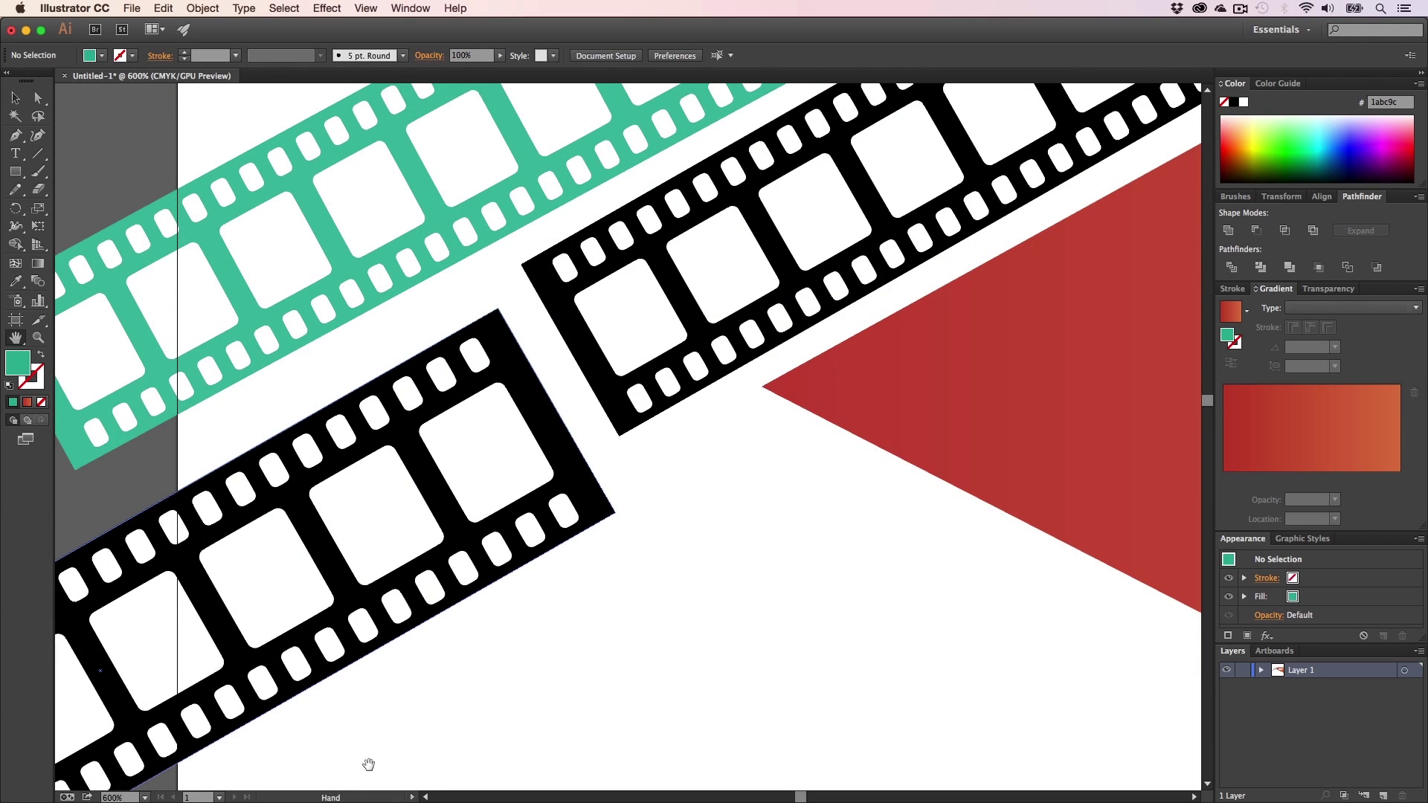
key(alt+Tab)
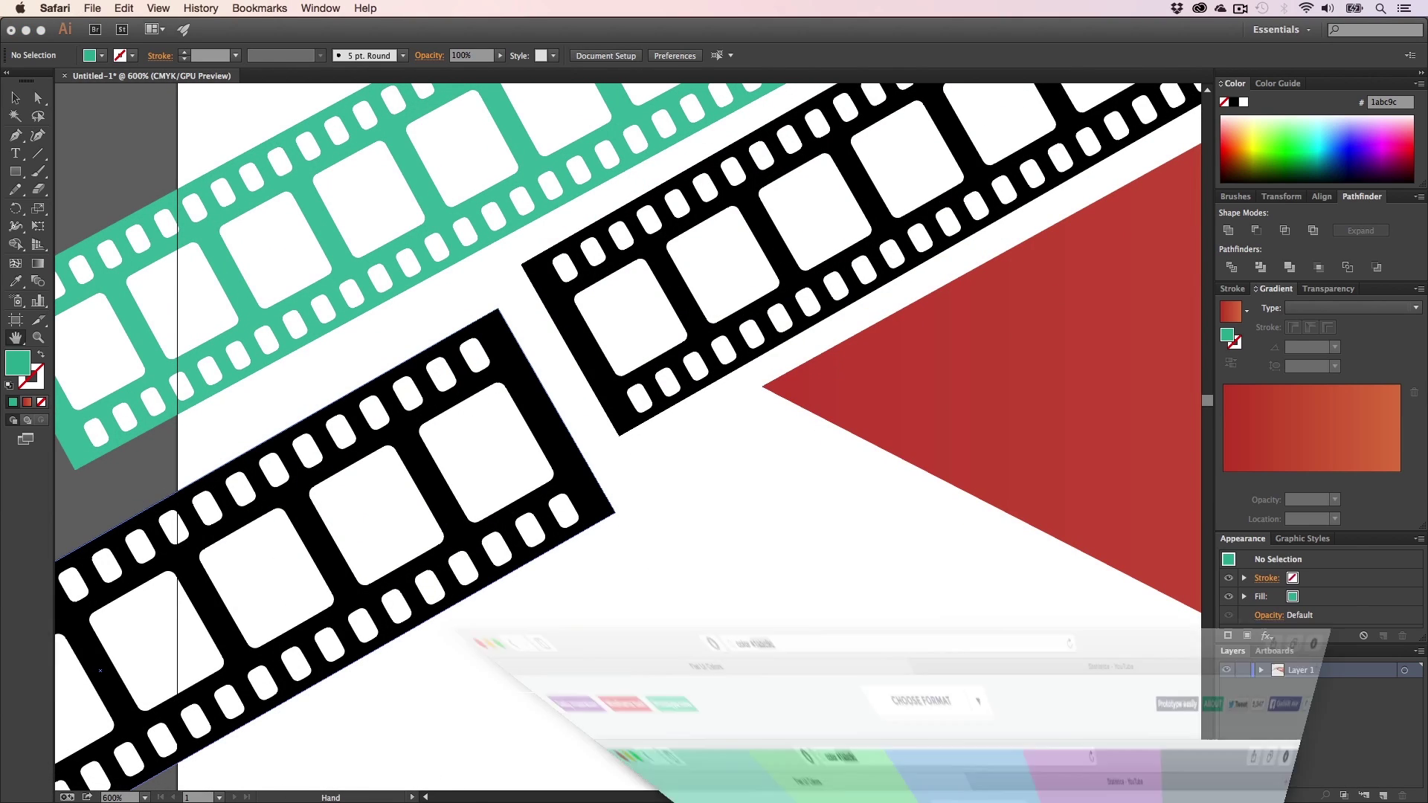
click(547, 96)
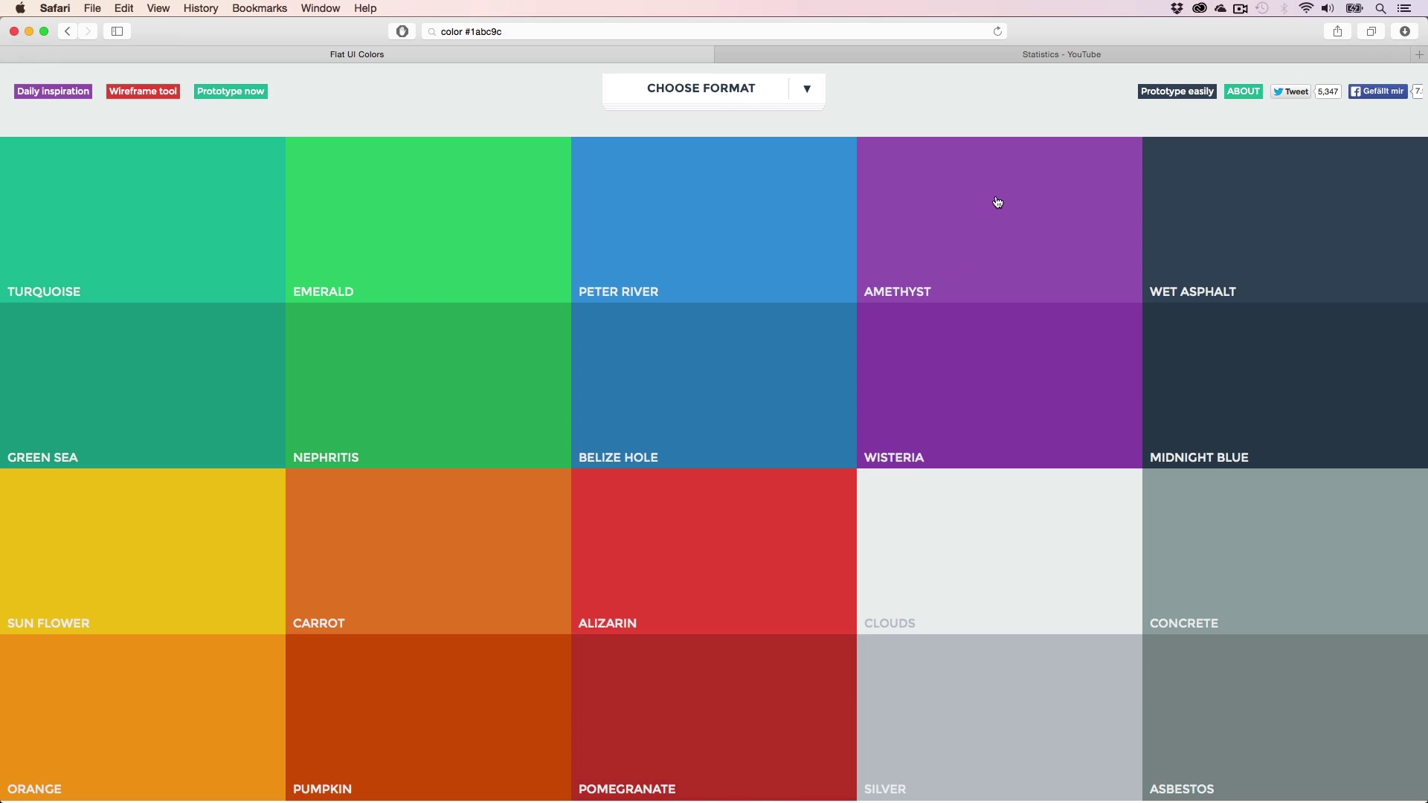
click(692, 230)
click(644, 205)
key(super+r)
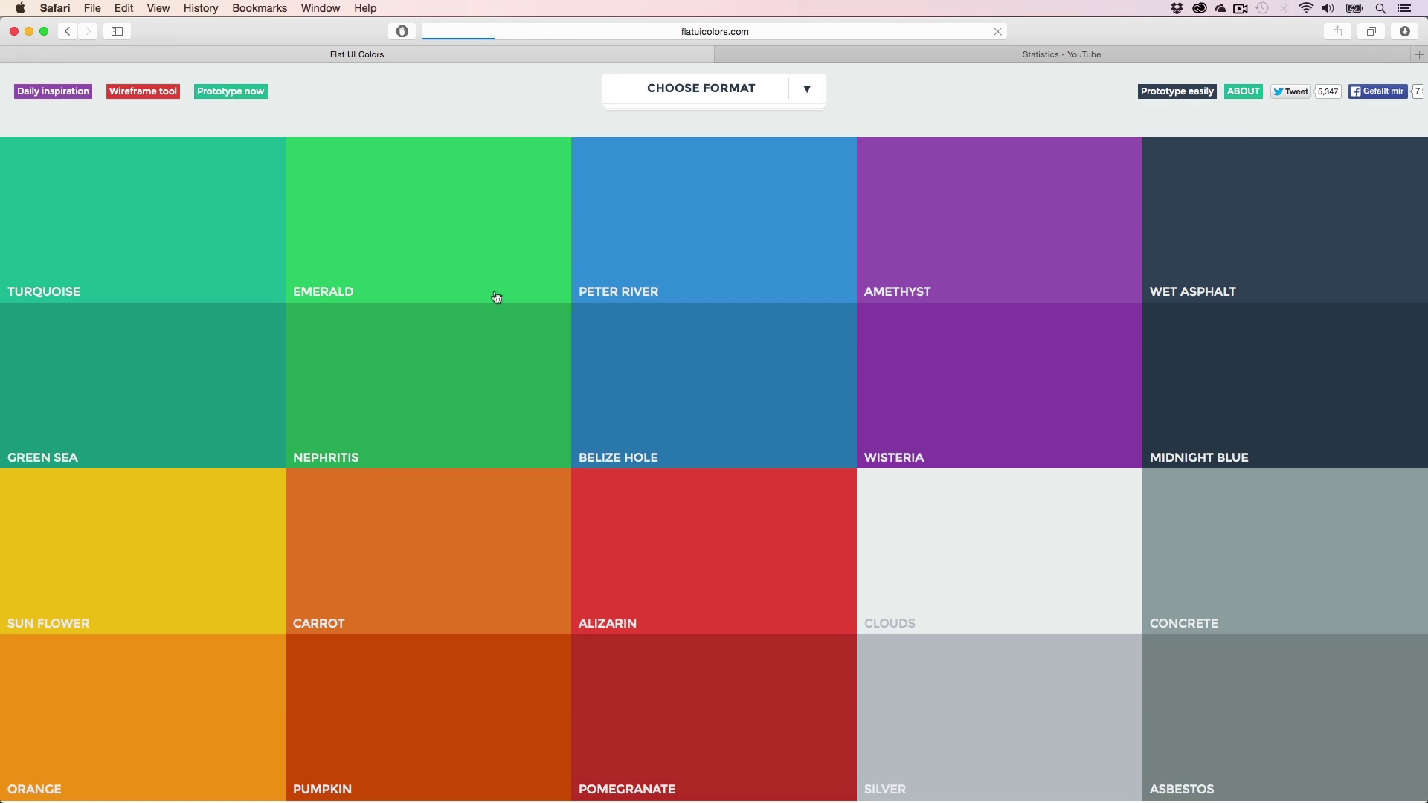
- Copy the Peter River hex code 3498db without the hash sign and return to Illustrator
click(660, 219)
click(497, 31)
key(super+v)
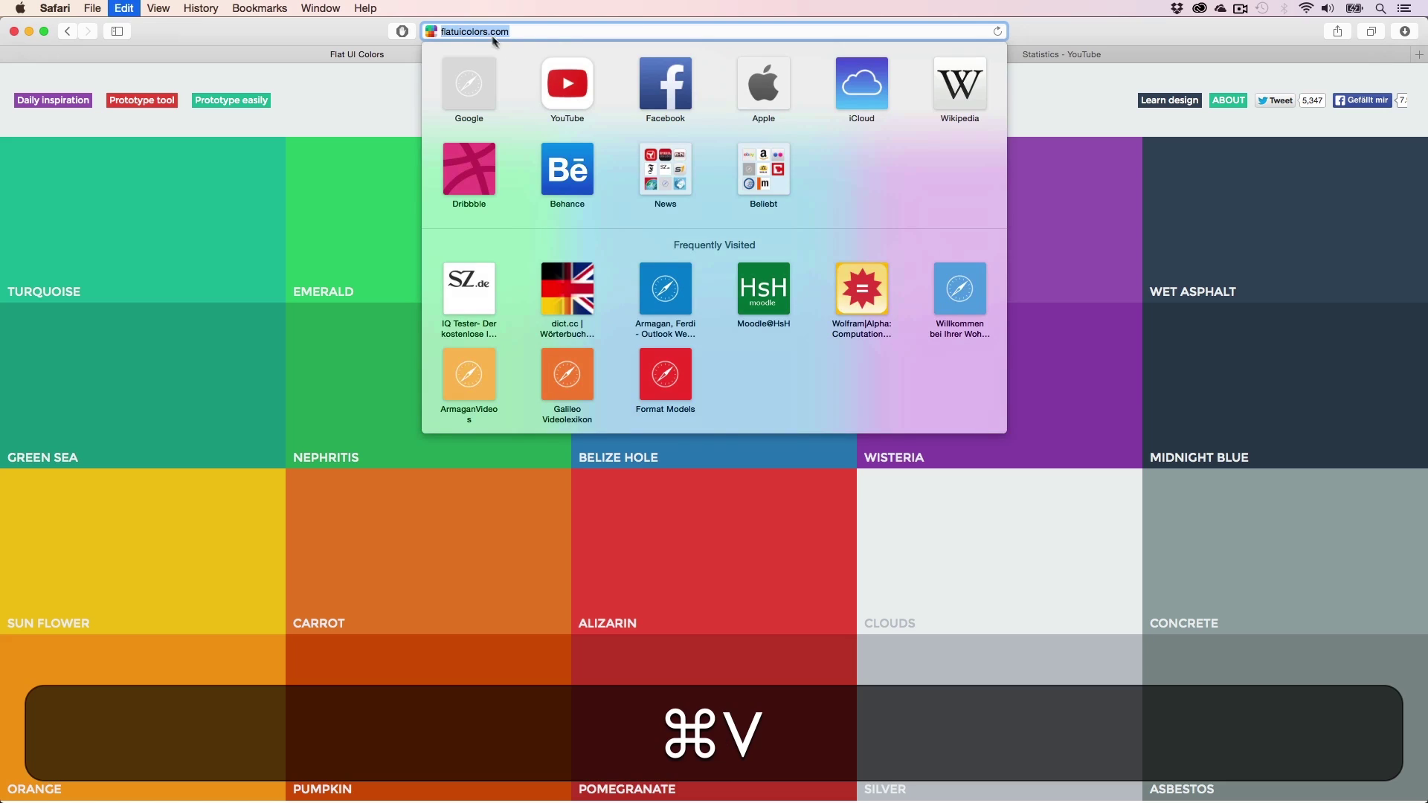
double_click(455, 32)
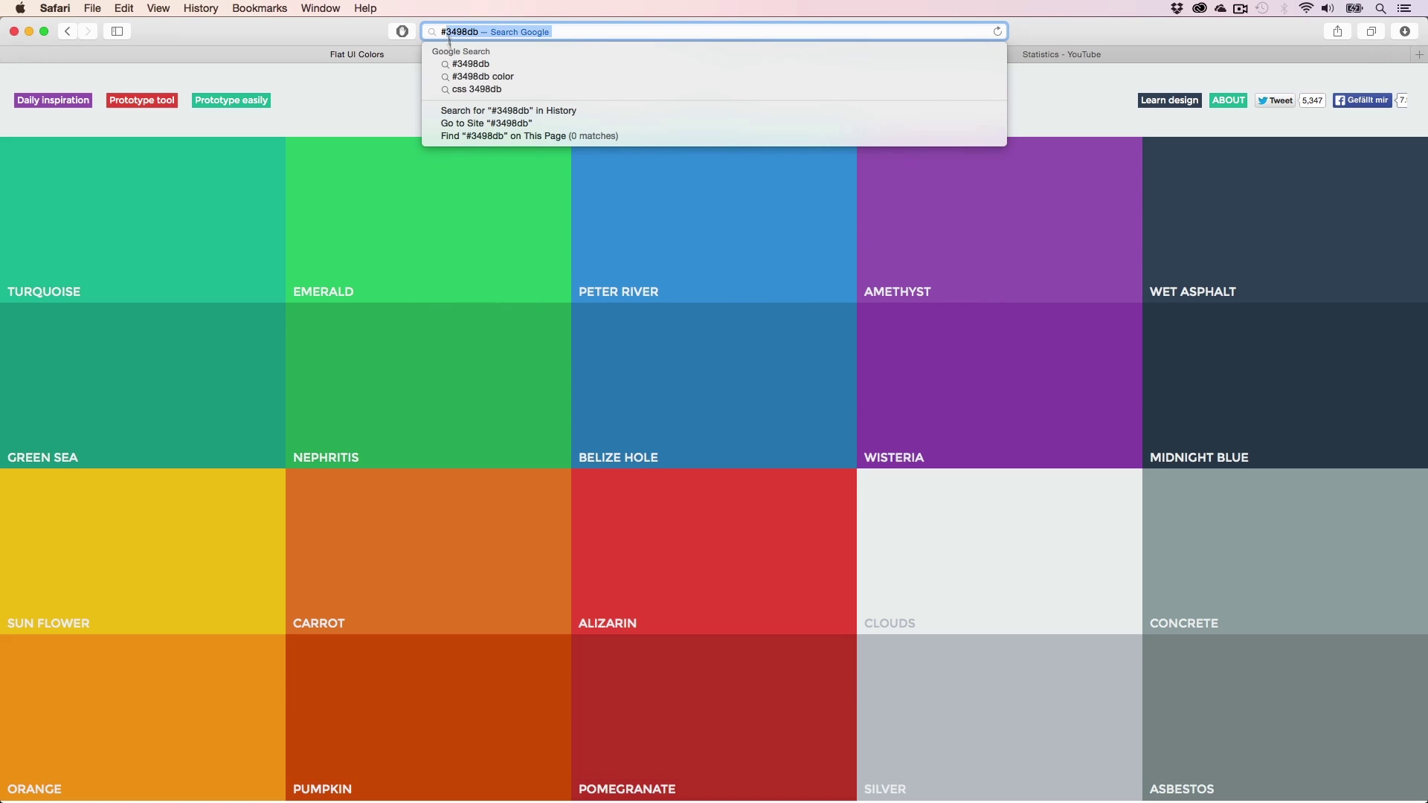
key(super+c)
click(29, 31)
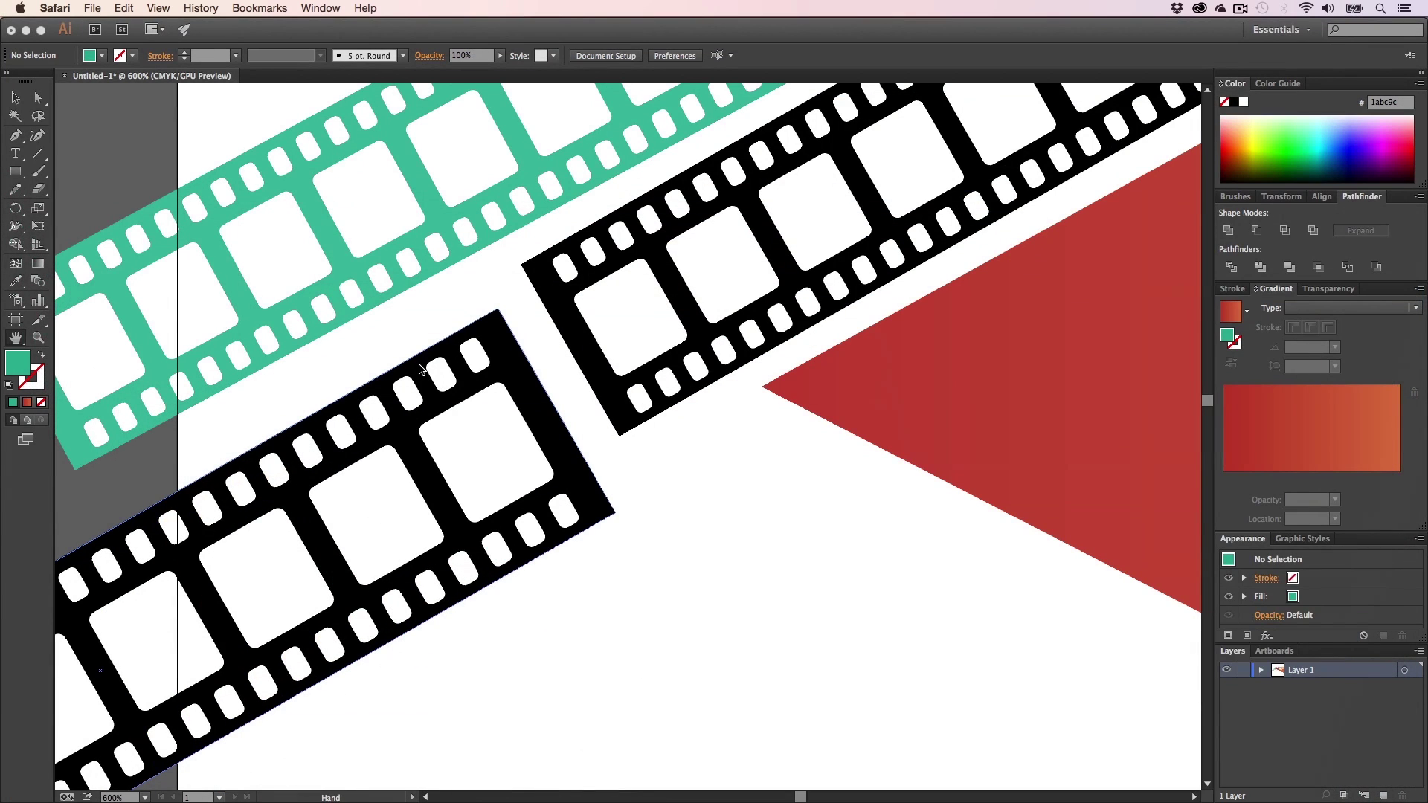
- Select only the black base rectangle of the lower-left film strip and try to paste the copied hex code as its fill color
click(585, 365)
key(a)
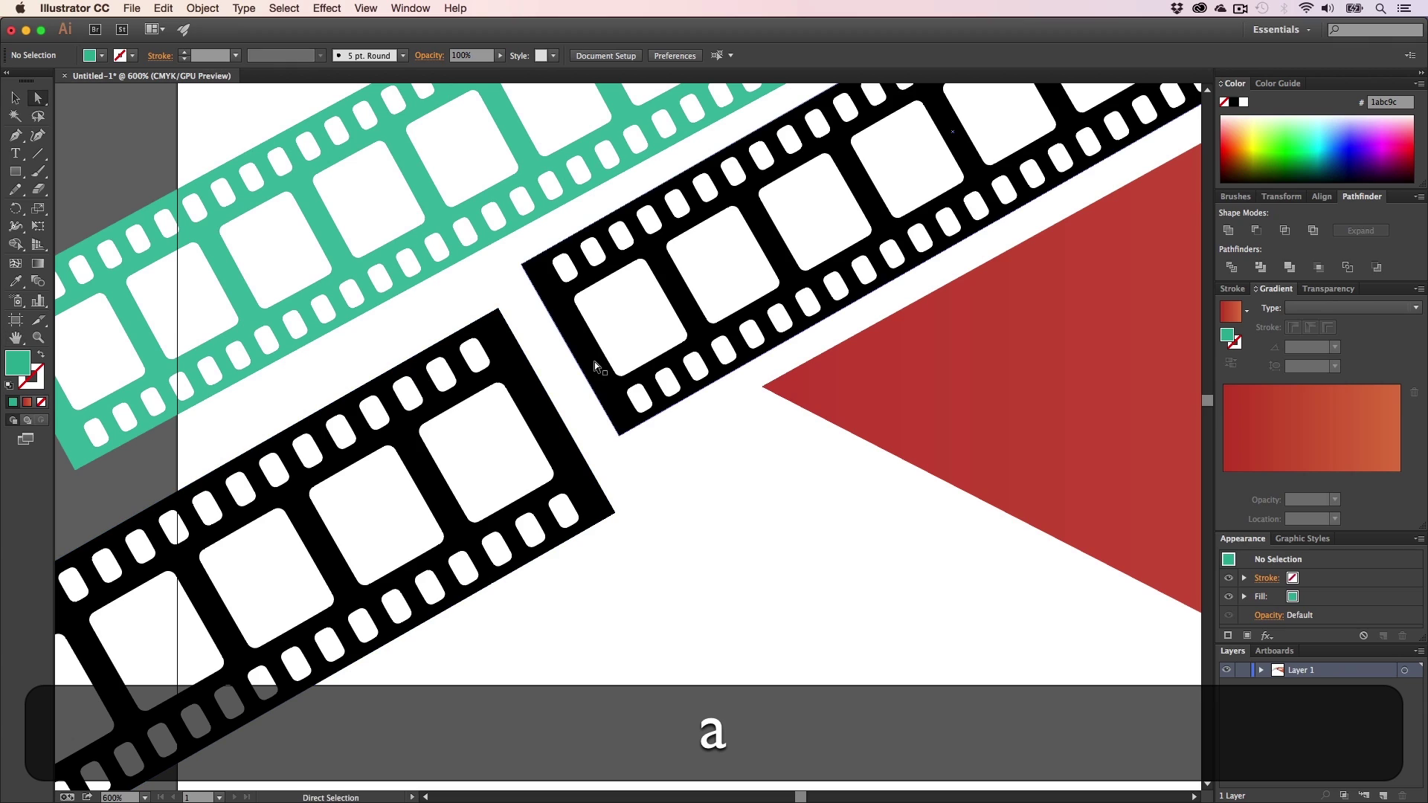
click(529, 404)
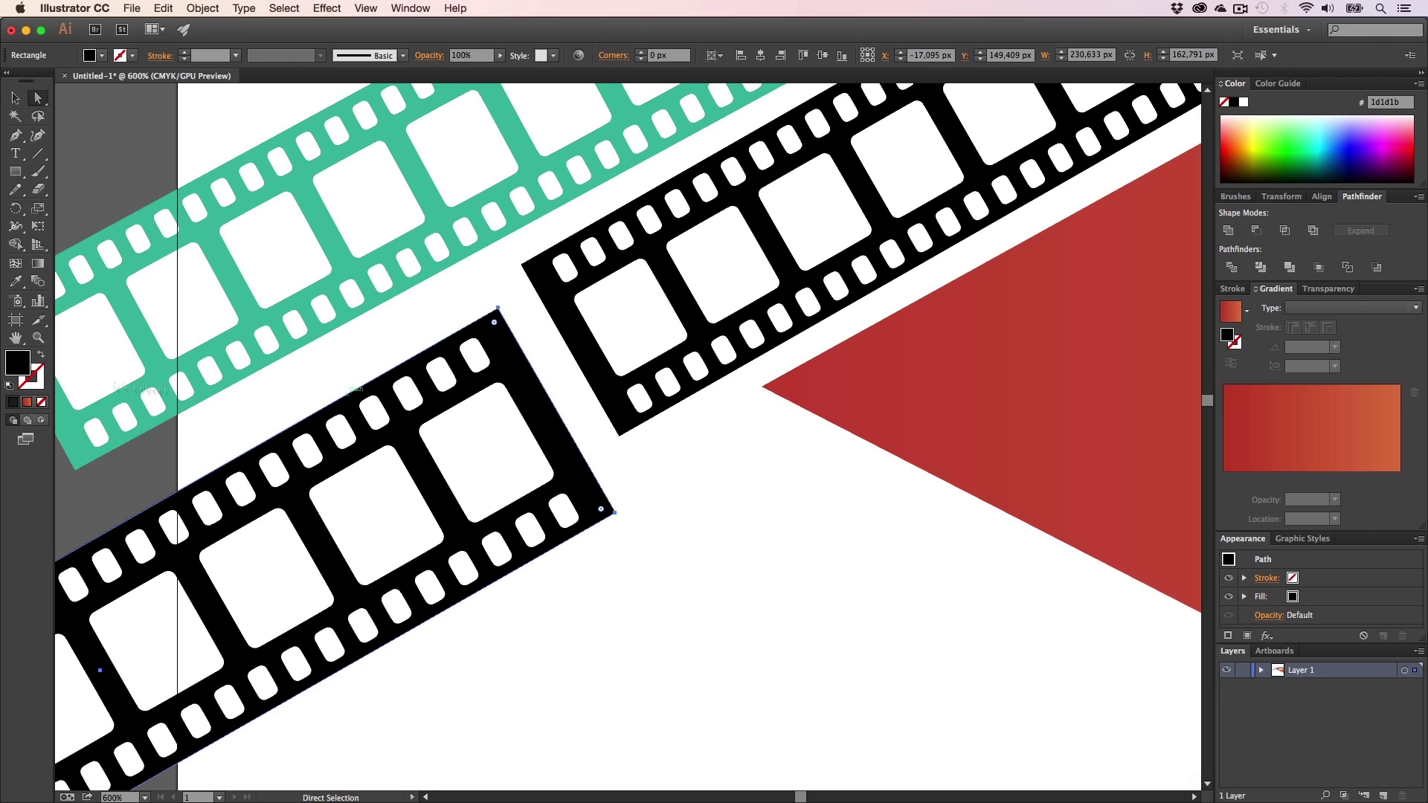
double_click(17, 363)
key(super+v)
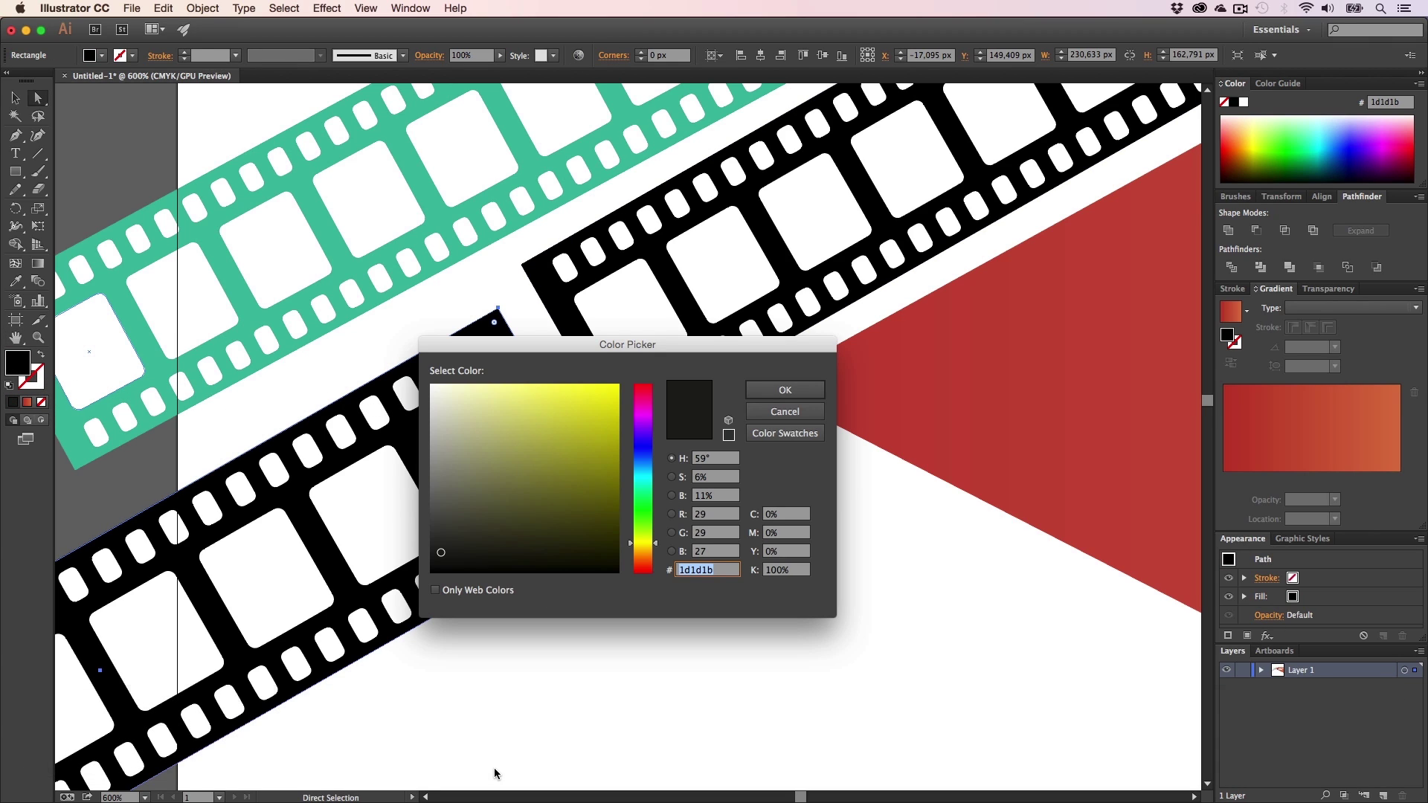
key(super+v)
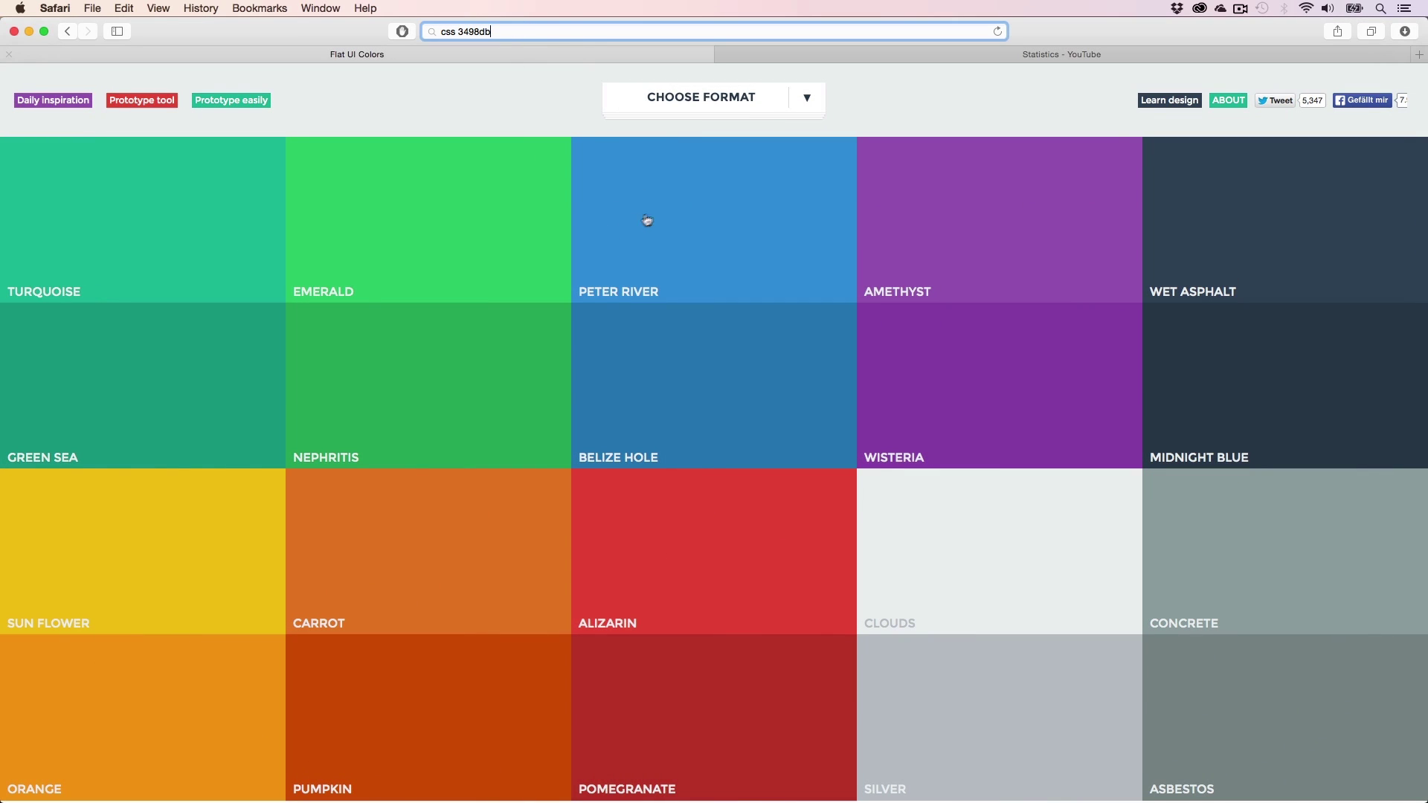
- Switch to Safari and copy the Peter River hex code 3498db without the hash sign from the Flat UI Colors page
click(647, 220)
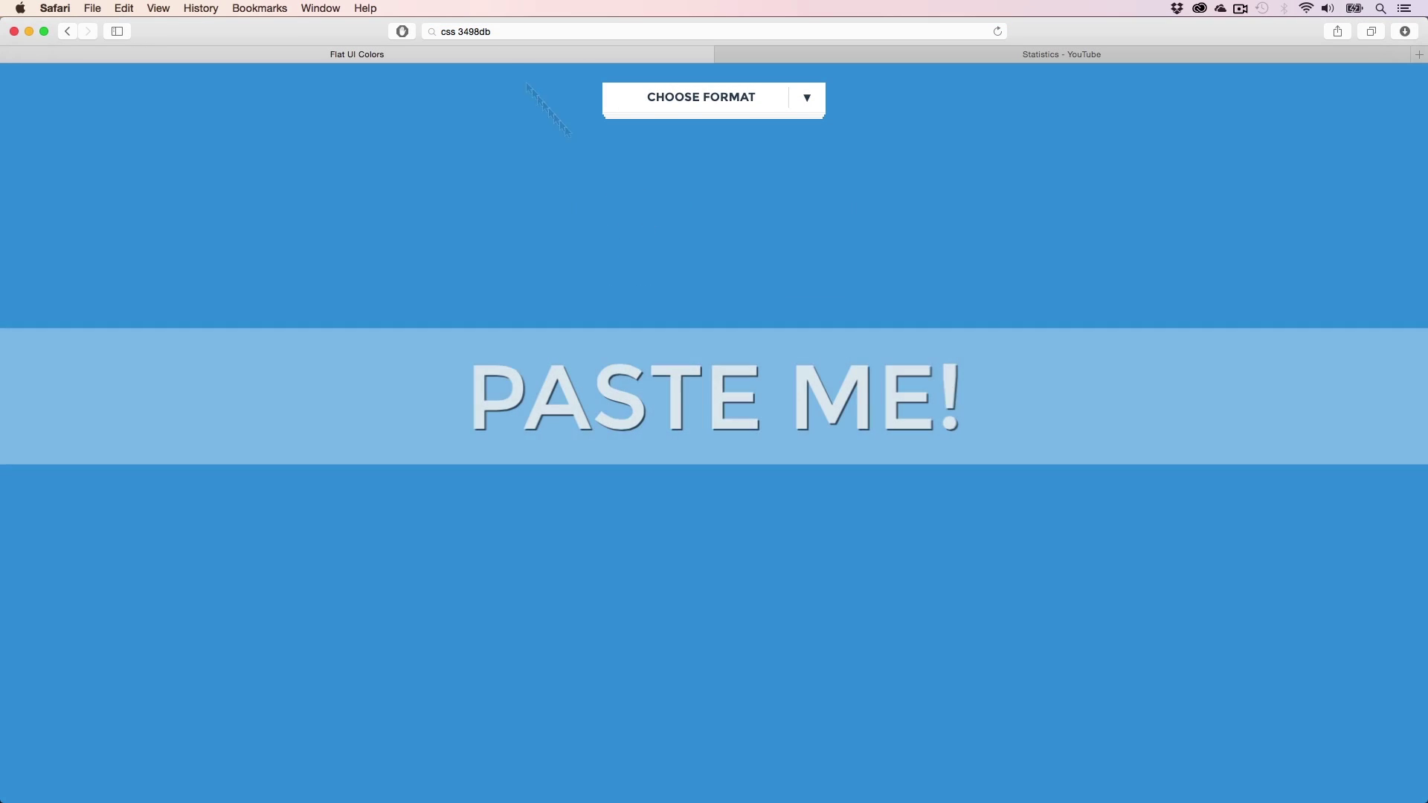
click(506, 30)
key(super+v)
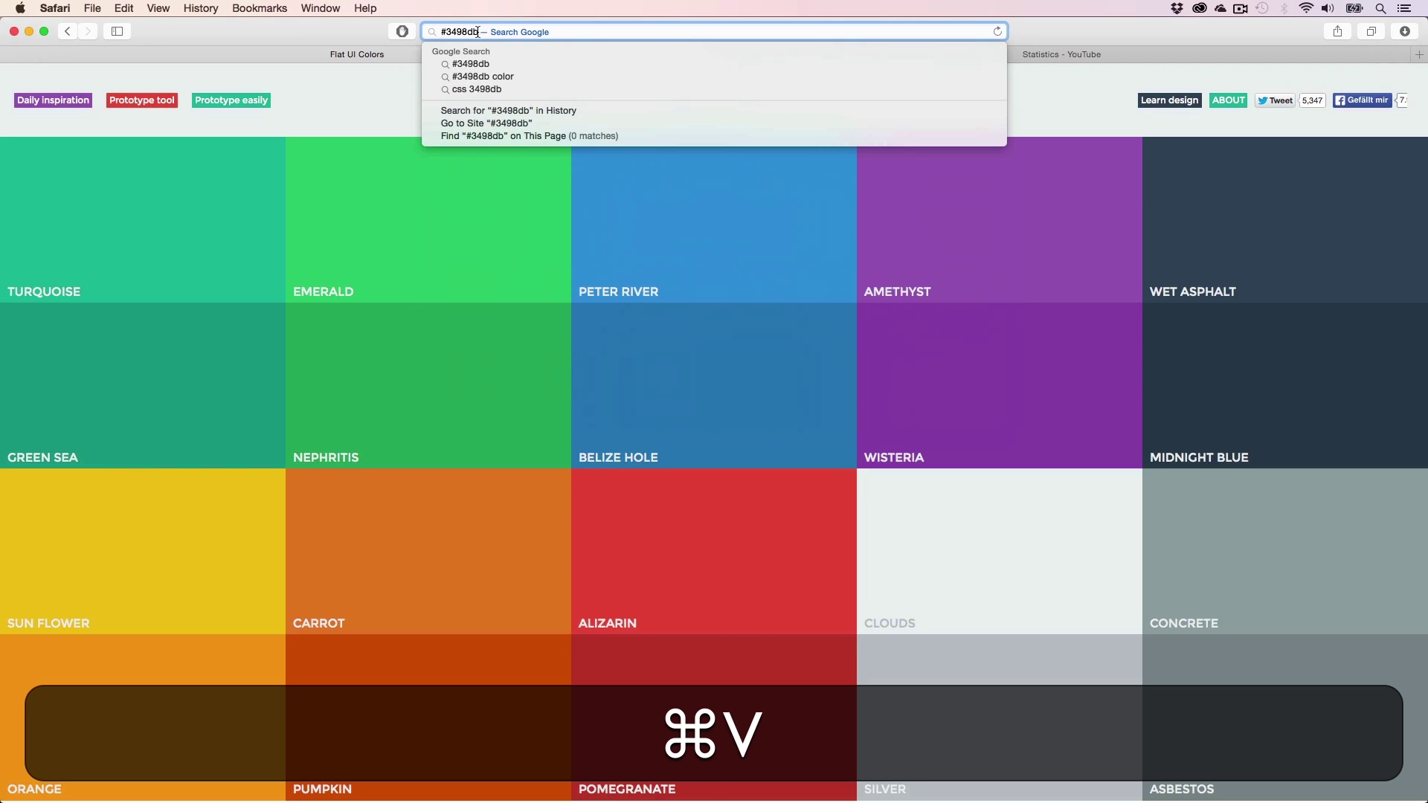
drag(478, 32, 455, 32)
key(super)
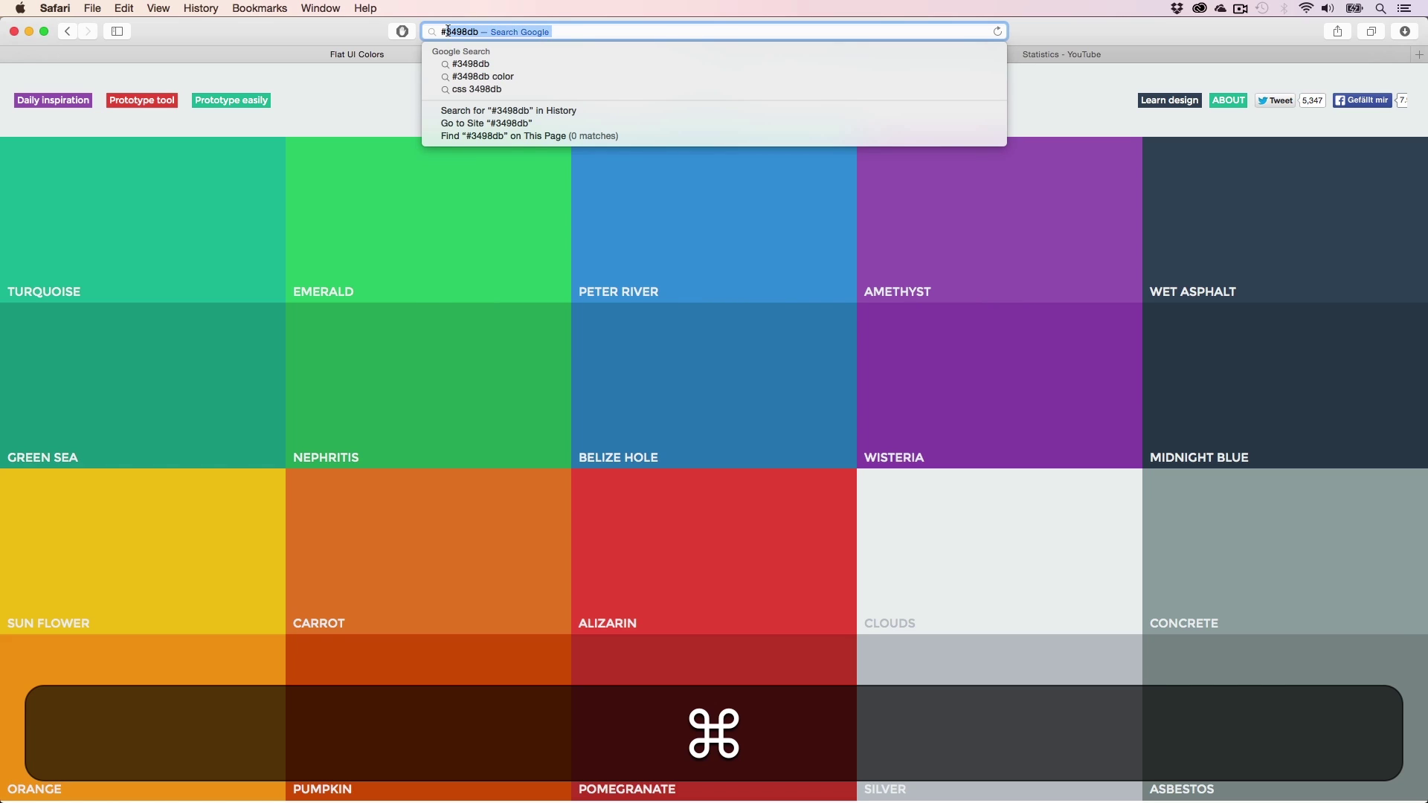
key(super+c)
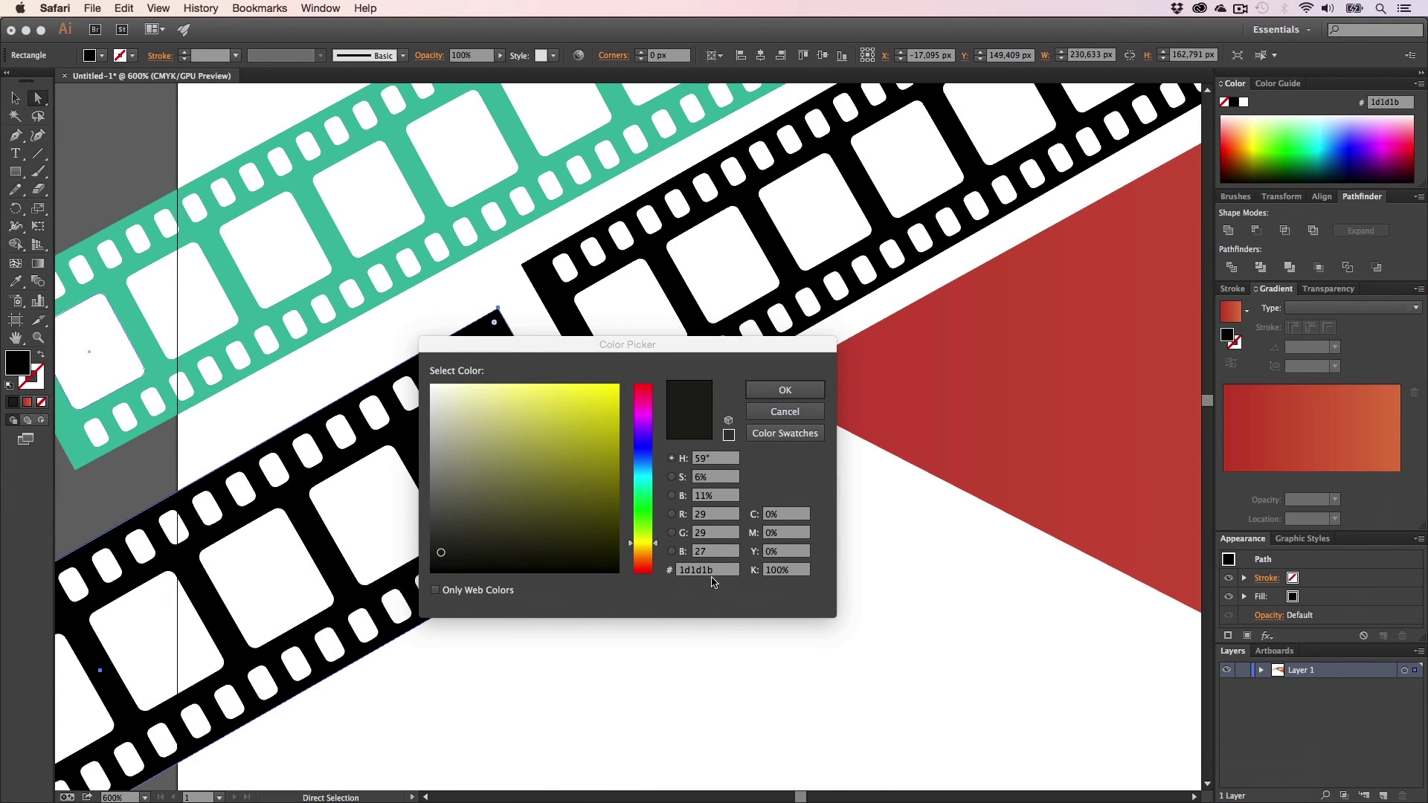
- Back in Illustrator, fill the lower-left film strip's base rectangle with color 3498db and deselect it
click(711, 575)
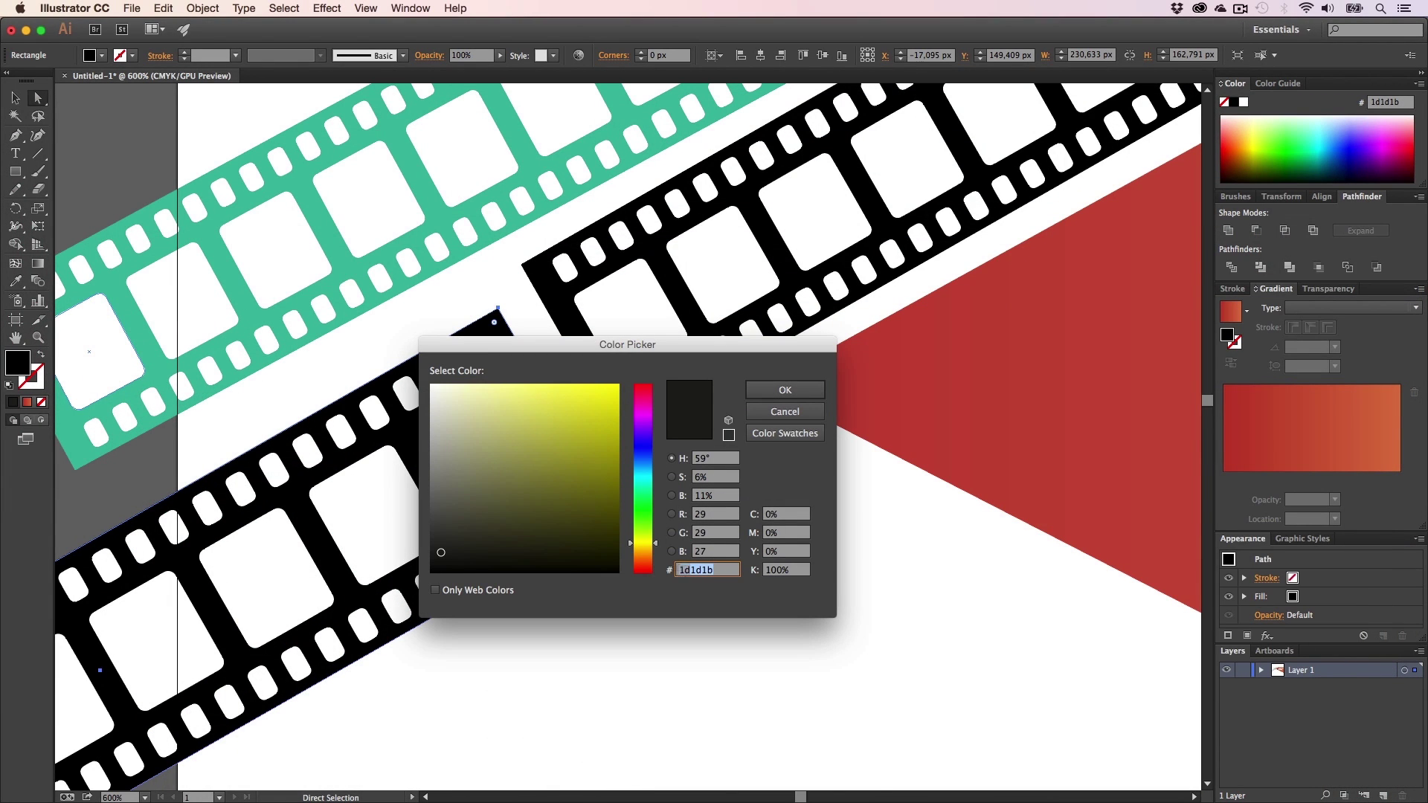
key(super+v)
click(770, 400)
key(a)
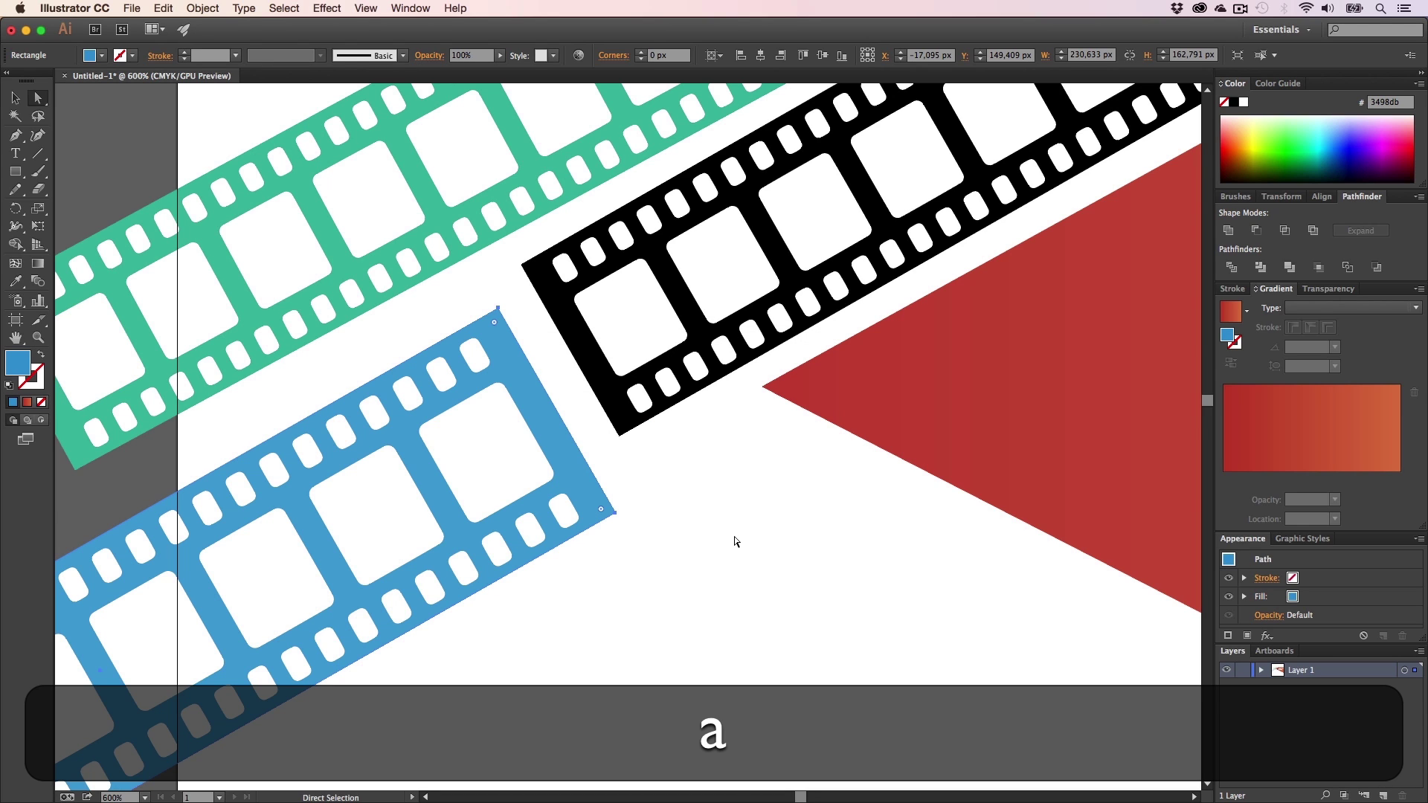
click(714, 534)
key(h)
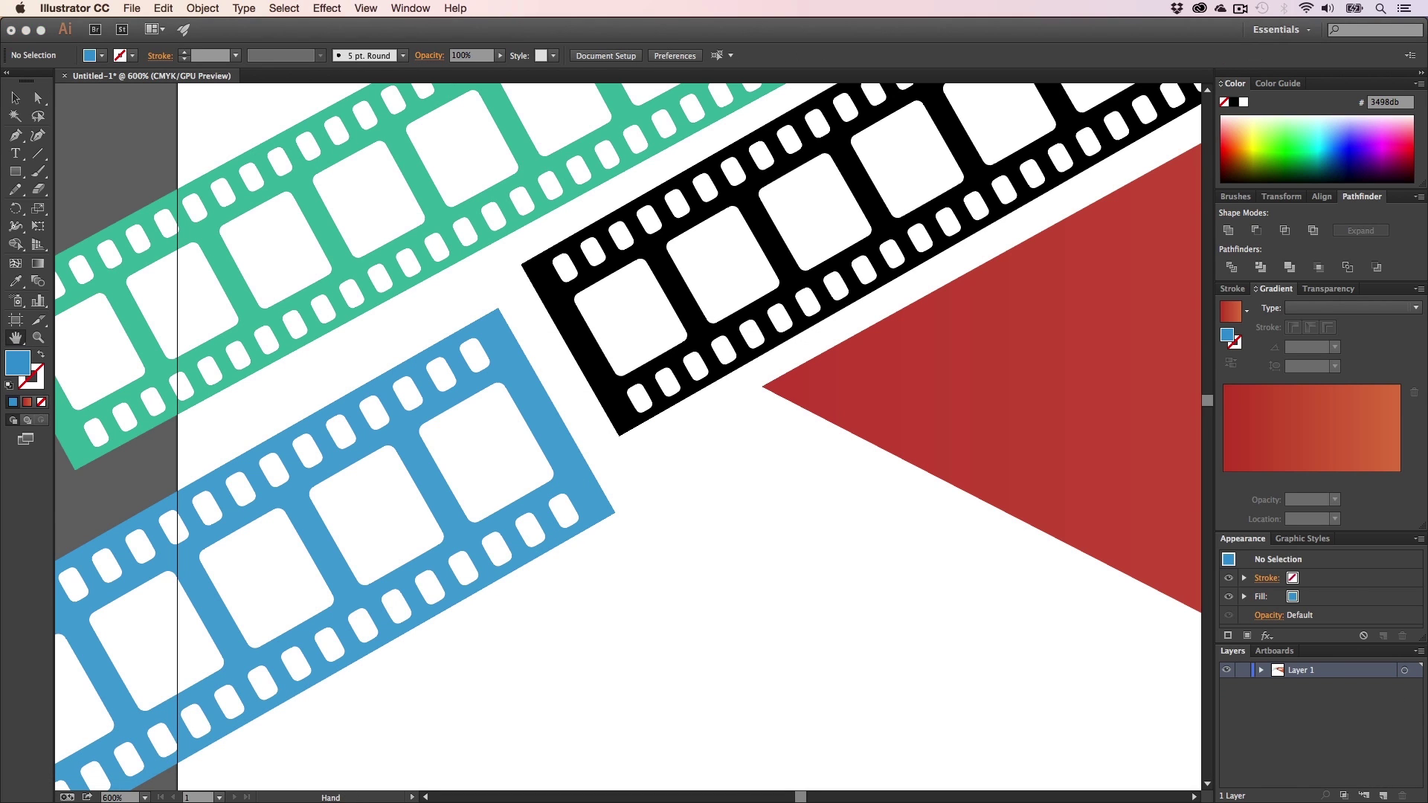
- Switch to the Flat UI Colors page in Safari and copy the Silver hex code bdc3c7 without the hash sign
key(super+Tab)
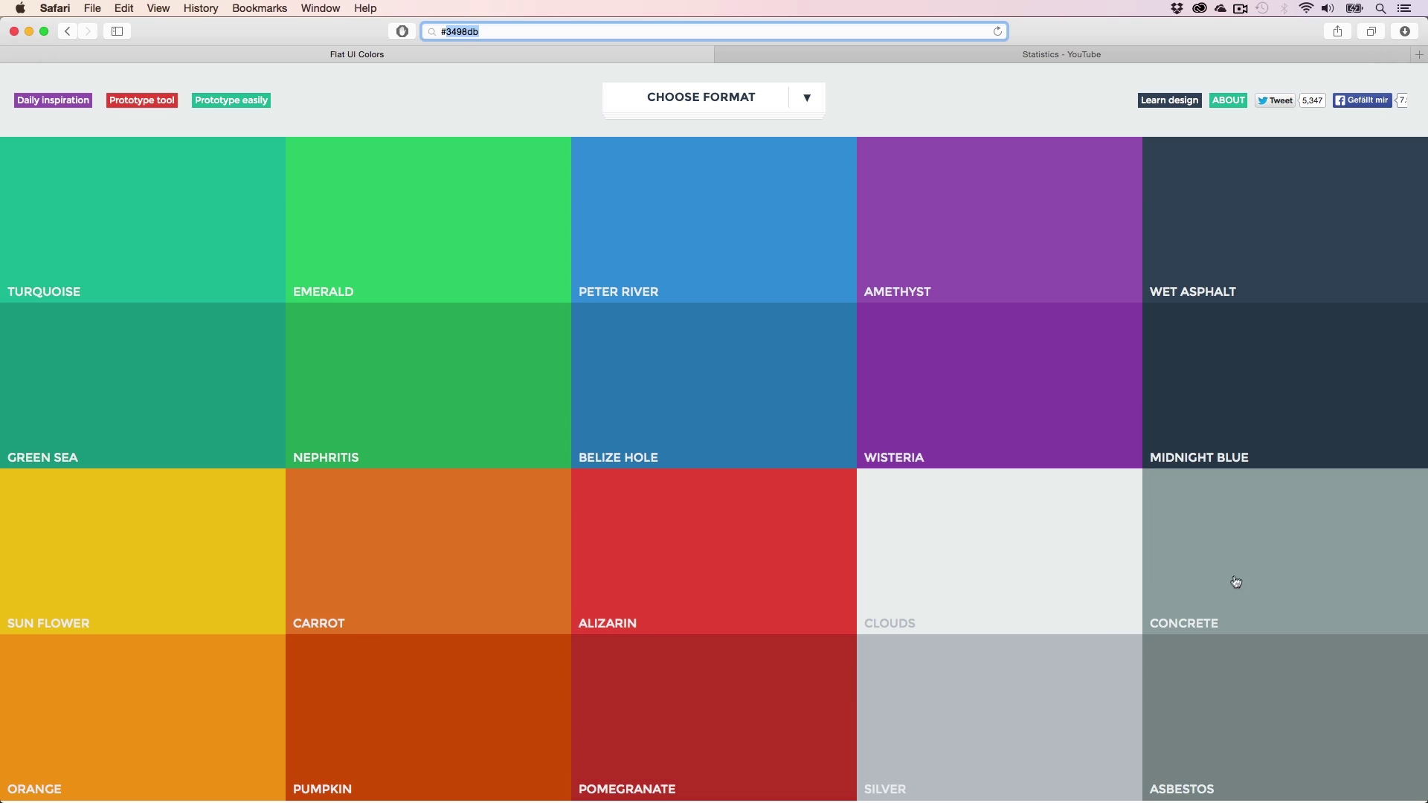
click(1019, 714)
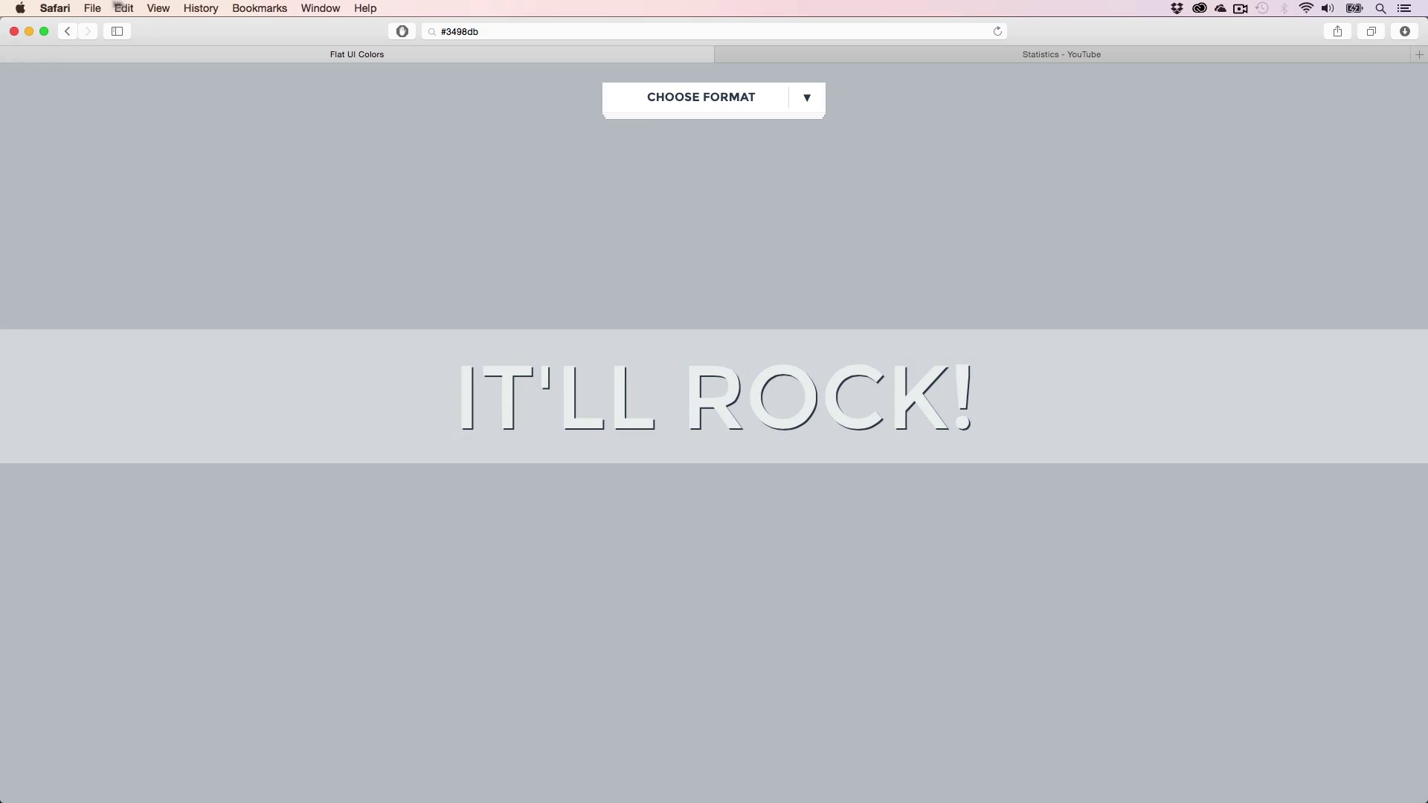
click(492, 32)
key(super+v)
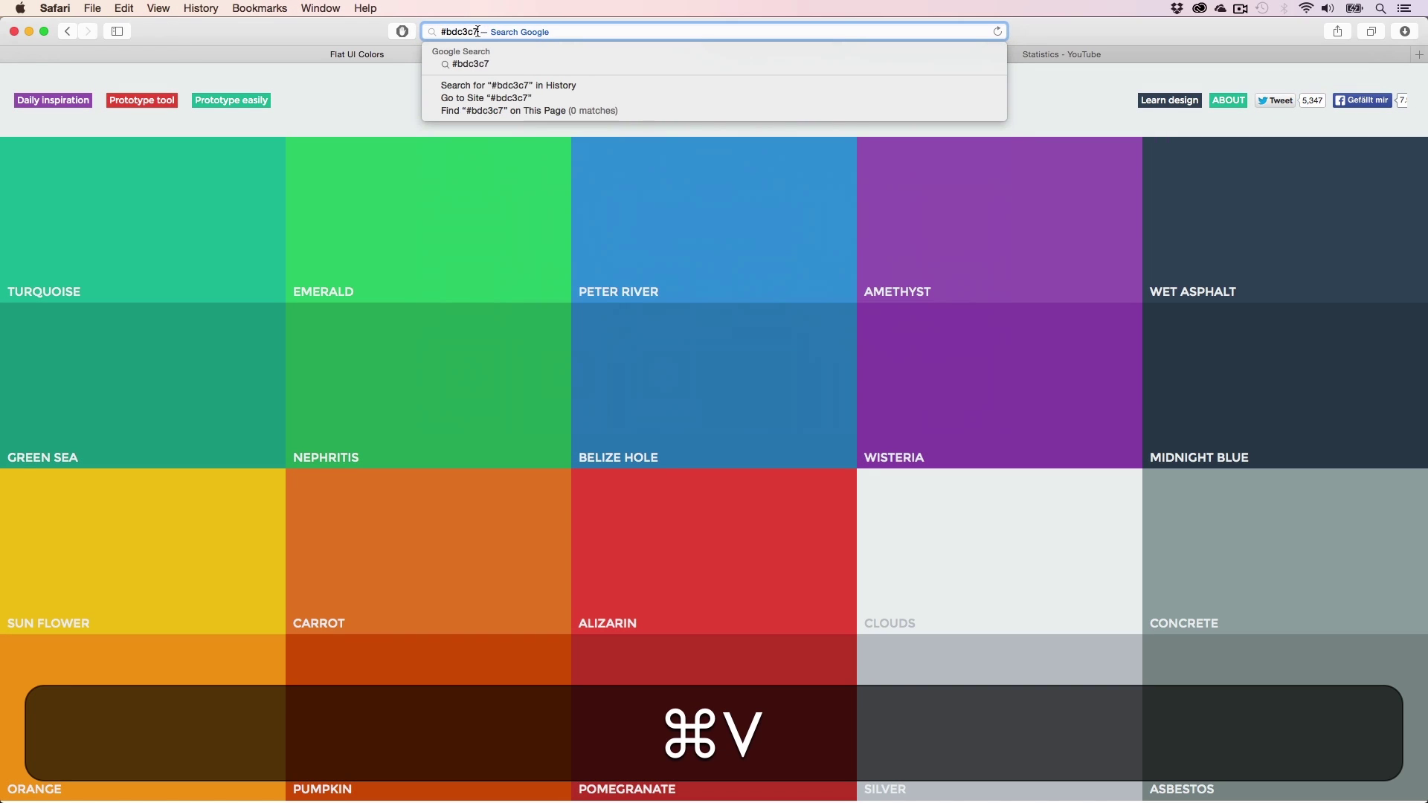
key(super+c)
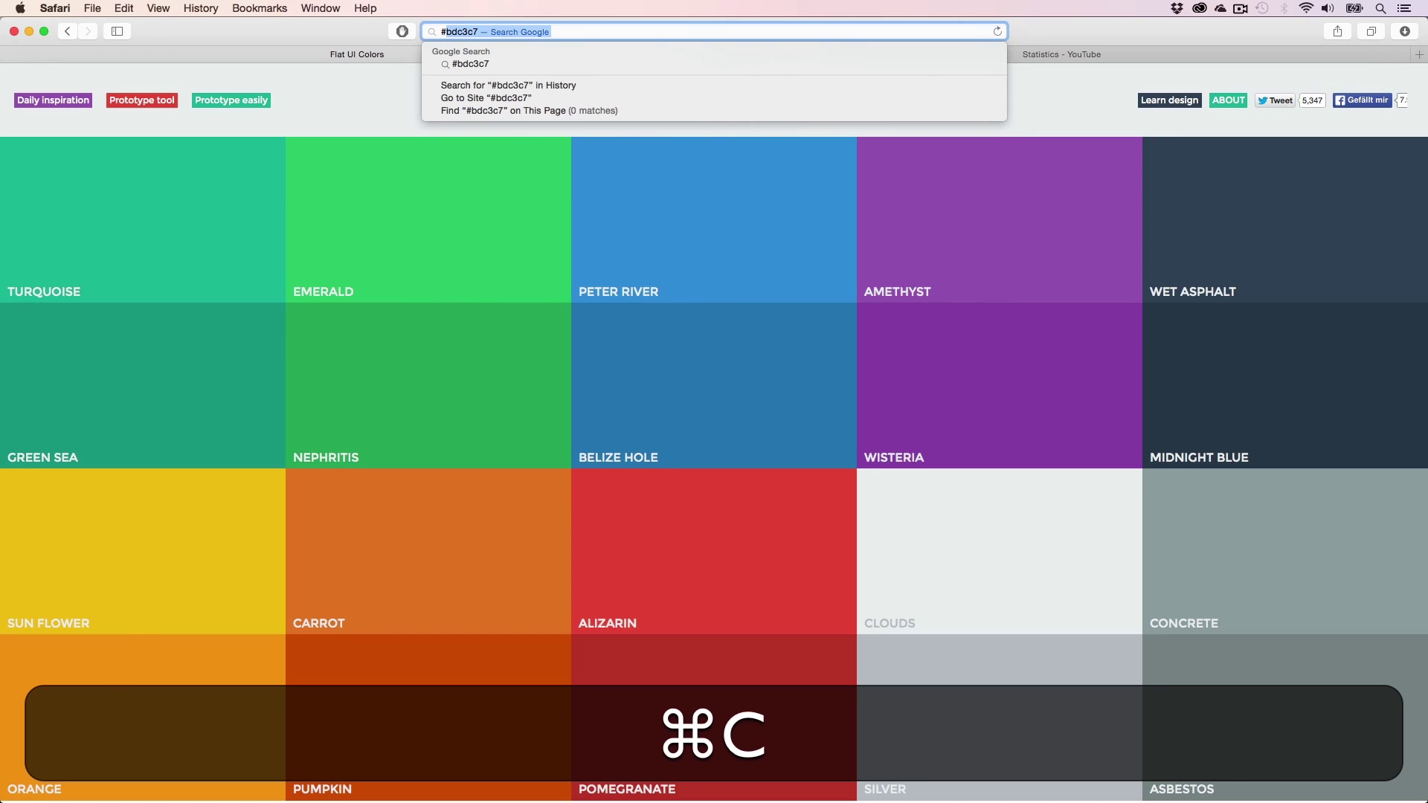
click(29, 32)
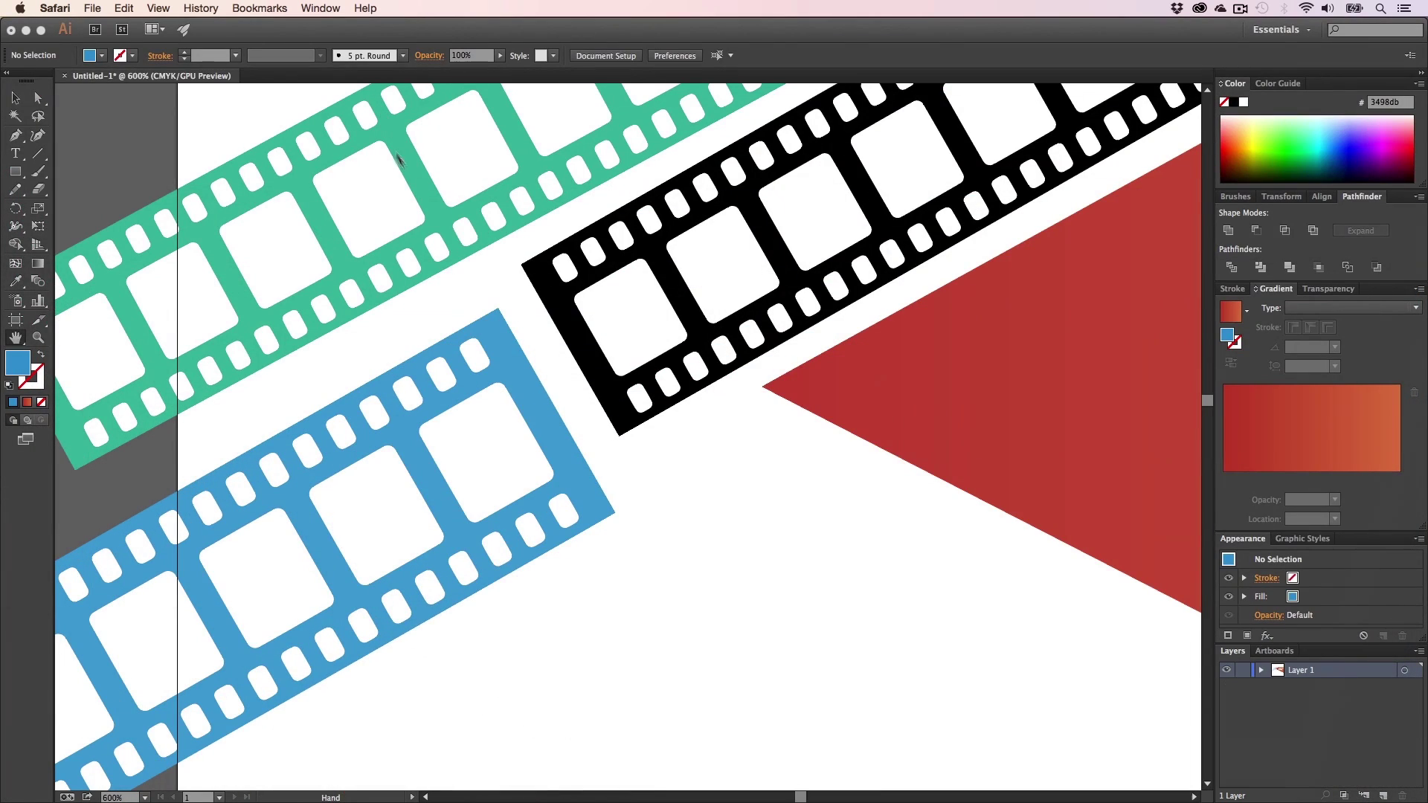
- In Illustrator, fill the base rectangle of the remaining black film strip beside the red shape with color bdc3c7
key(a)
click(686, 299)
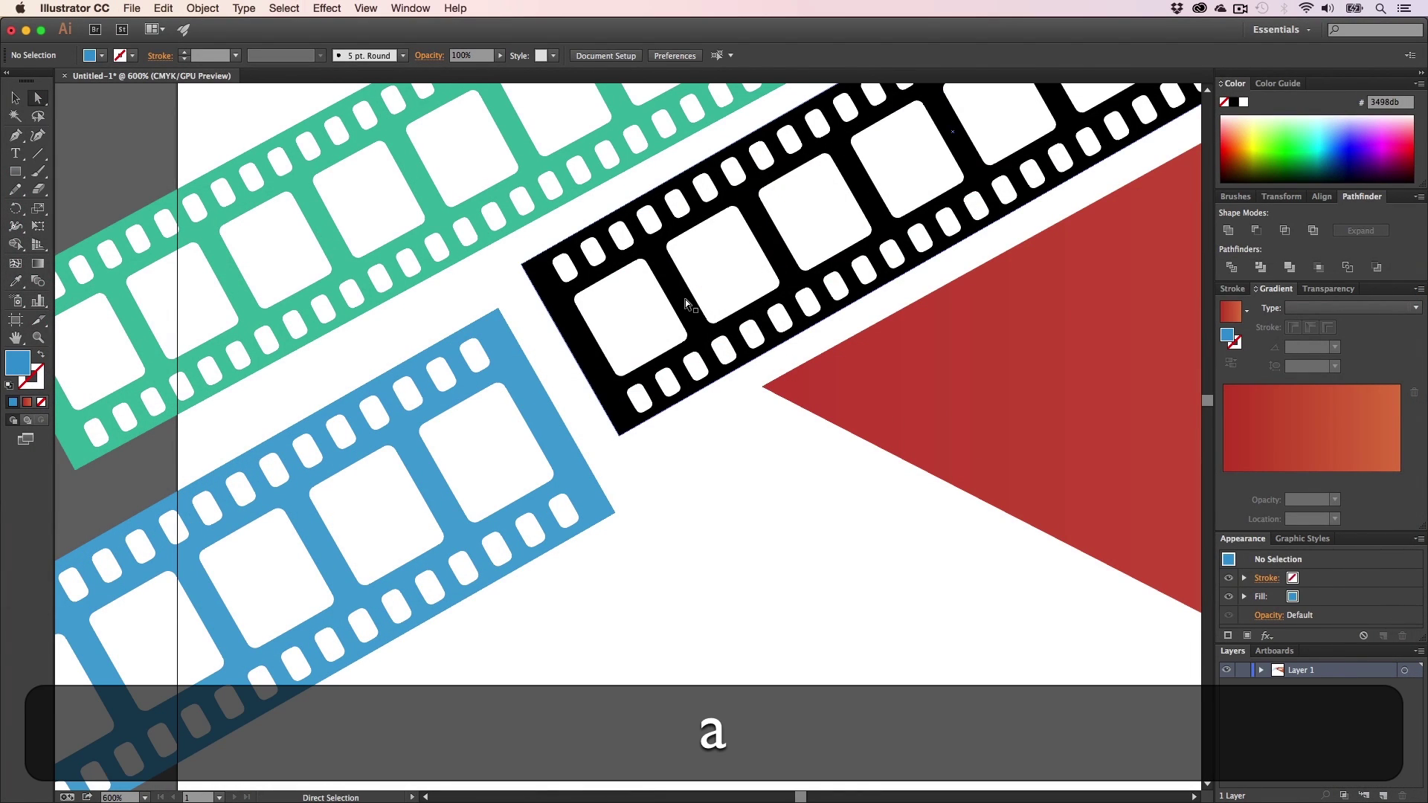
double_click(23, 369)
key(super+v)
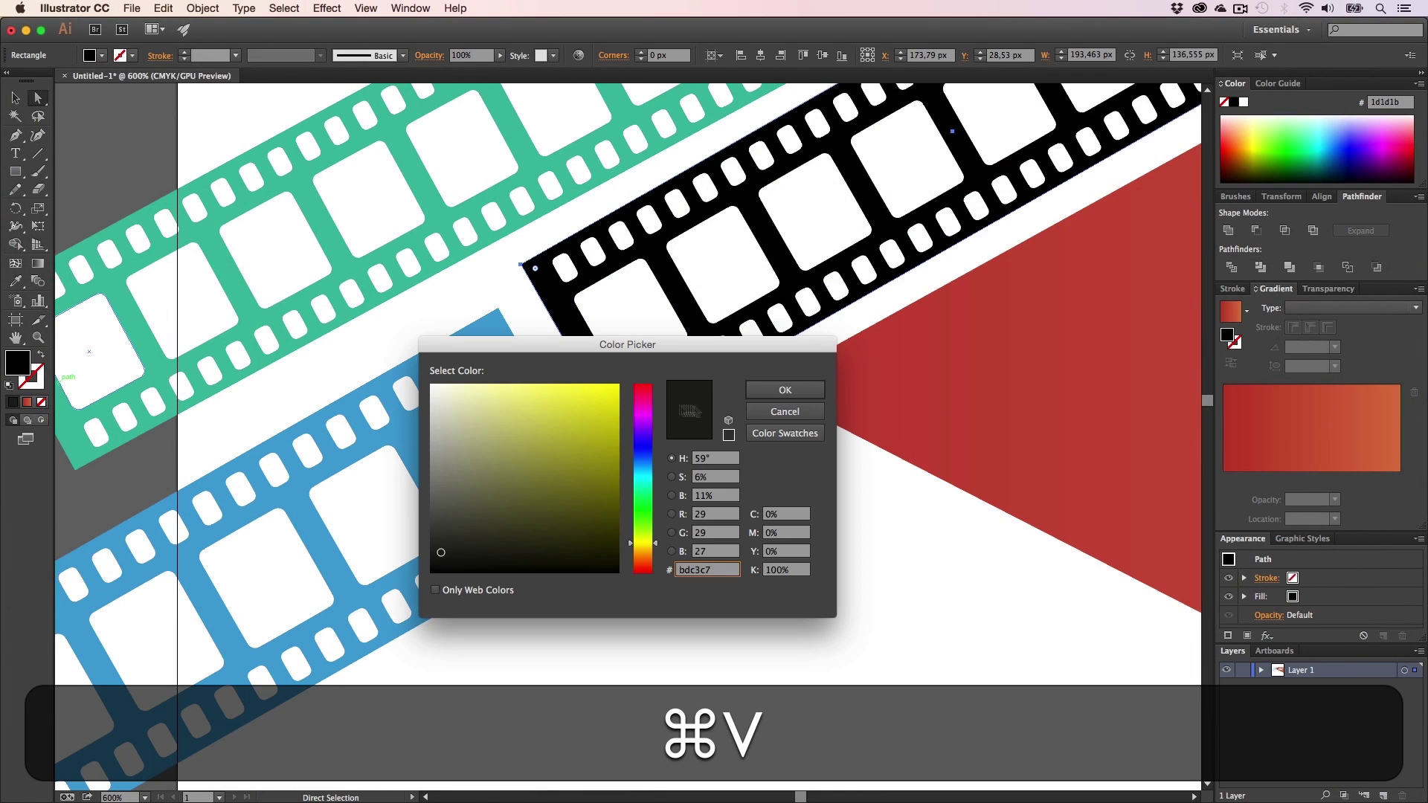
click(773, 394)
click(751, 566)
- Undo the silver fill on the film strip beside the red shape and clear the selection
key(super+1)
key(h)
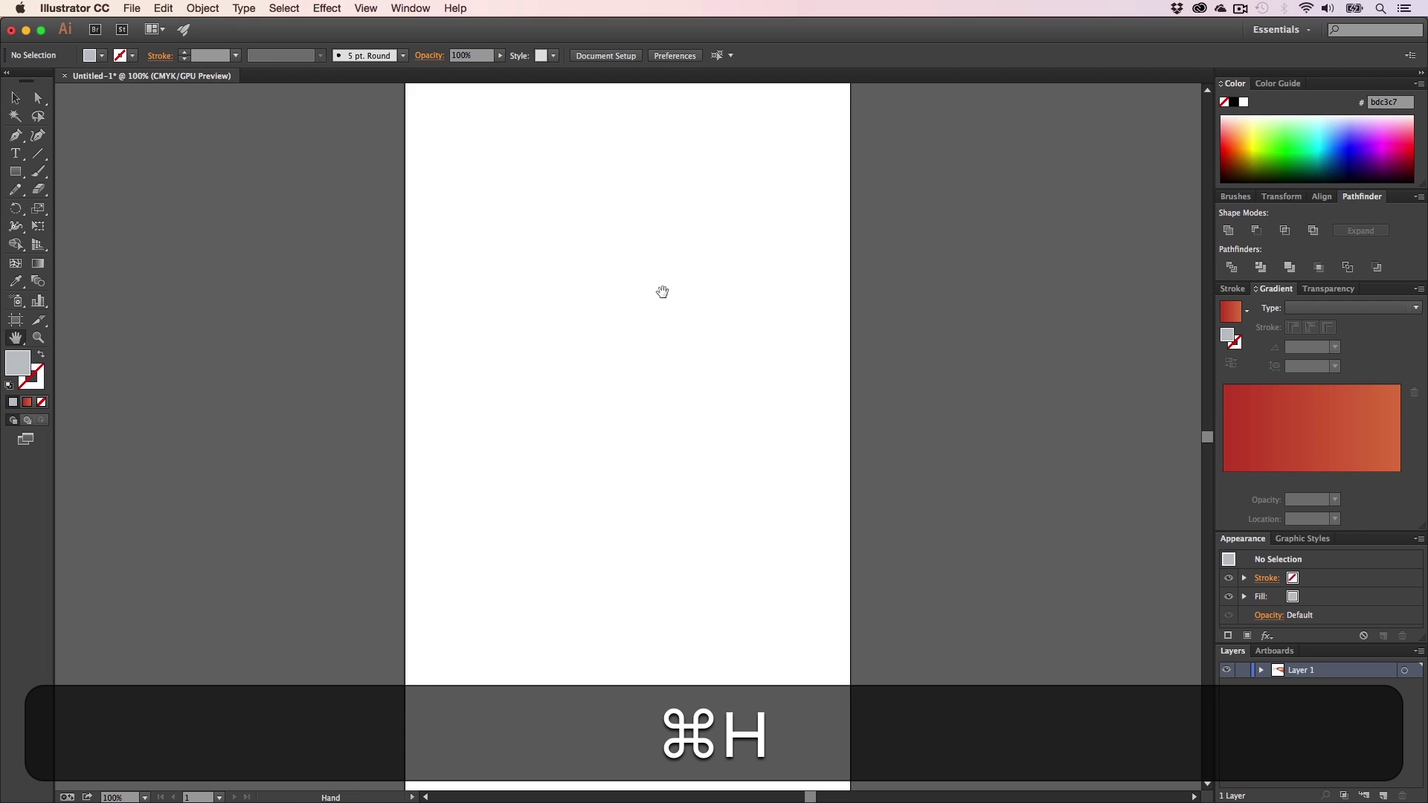
key(h)
drag(662, 291, 655, 641)
key(super+z)
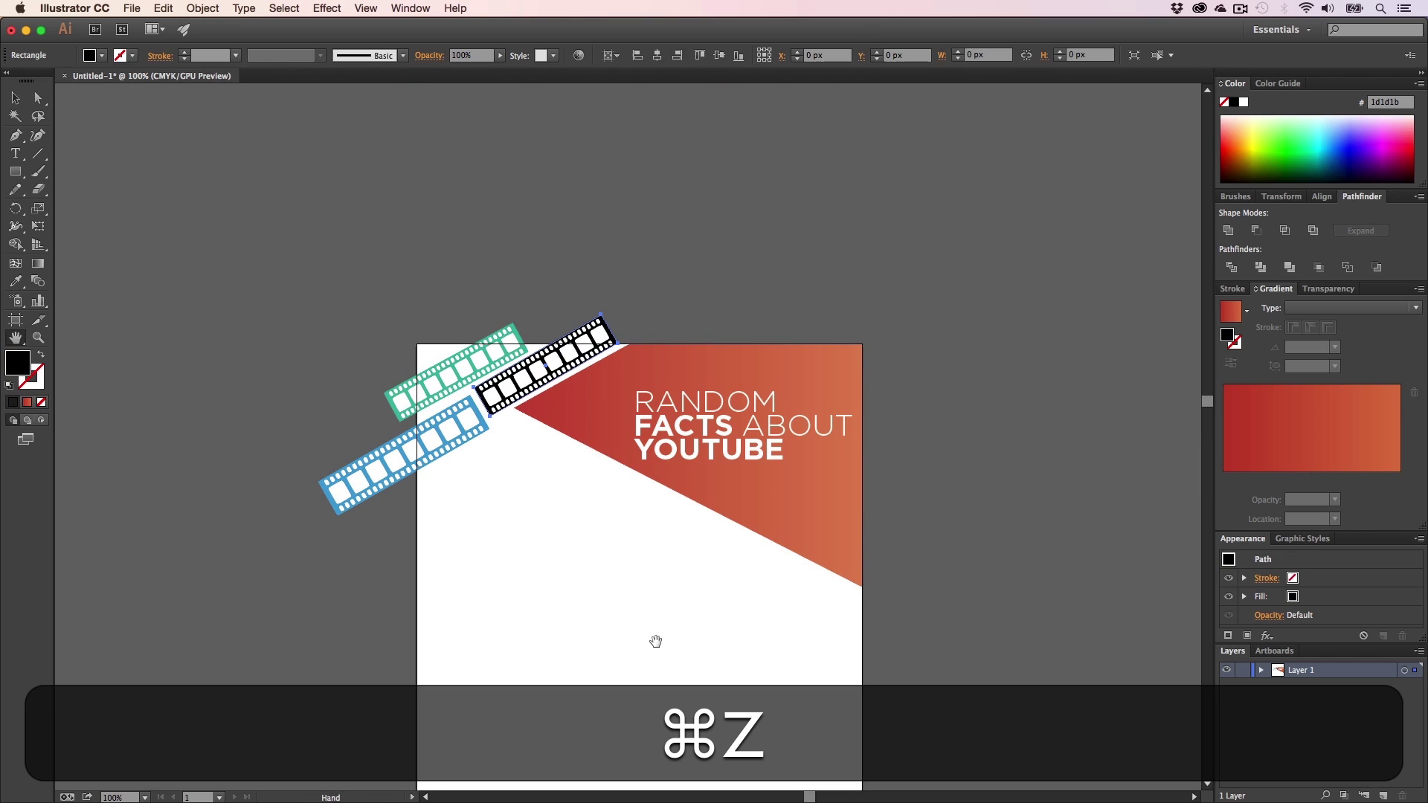
key(super+shift+a)
- Move the turquoise film strip slightly up and to the left, away from the black strip
key(z)
click(575, 447)
click(540, 418)
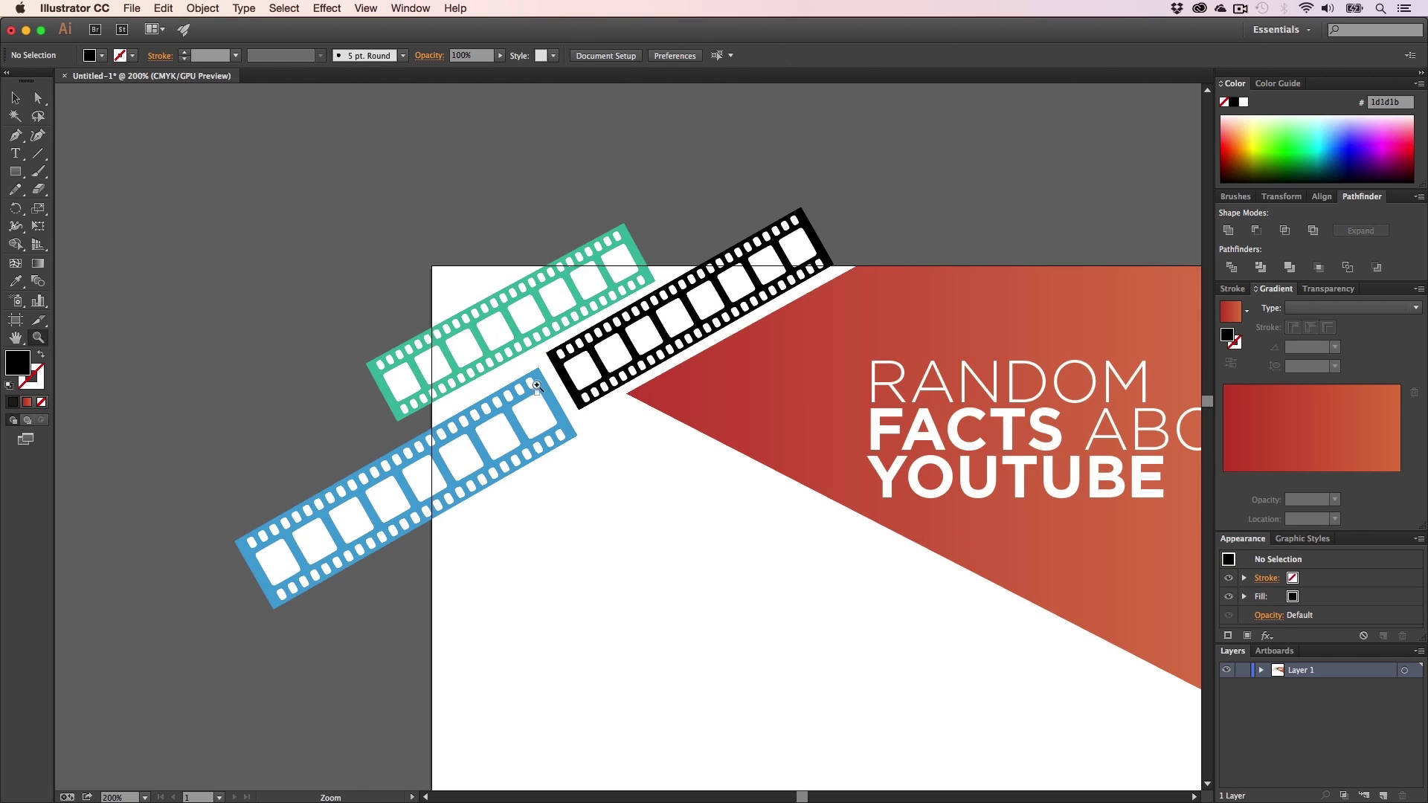
click(538, 381)
click(657, 424)
key(h)
drag(661, 430, 573, 453)
key(v)
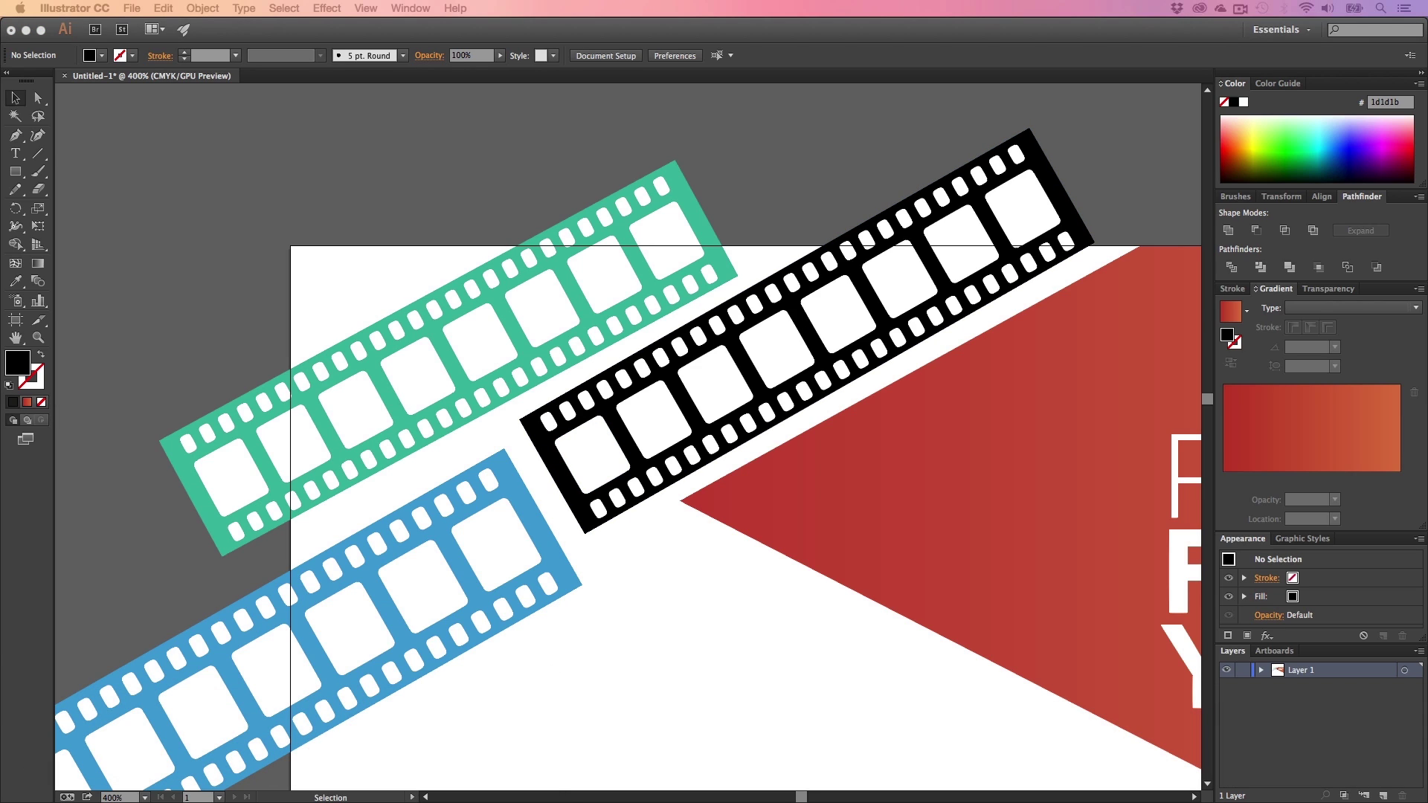
click(227, 313)
drag(426, 375, 405, 349)
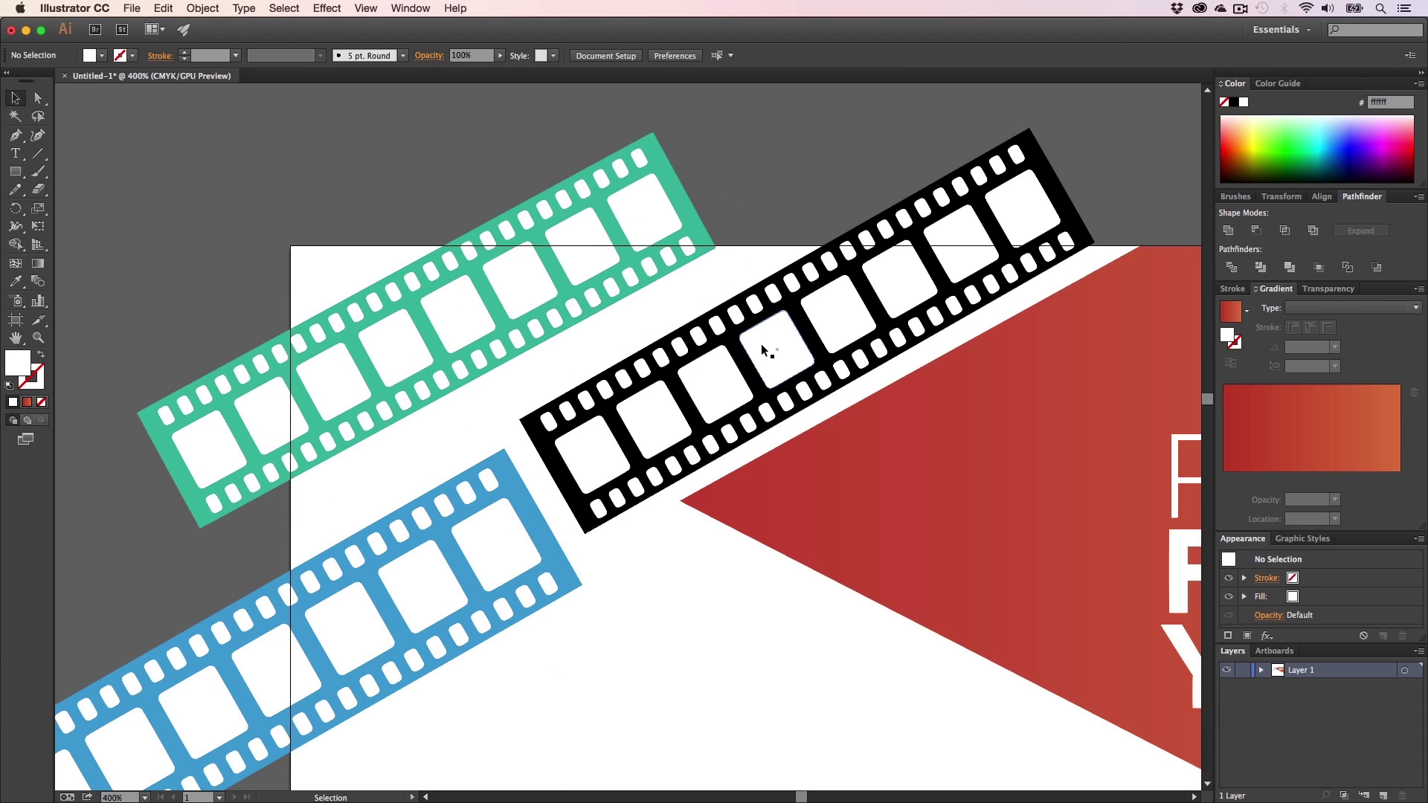
- Move the black film strip slightly up from the red shape, to about X 174.7 px and Y 21.9 px
drag(761, 344, 759, 330)
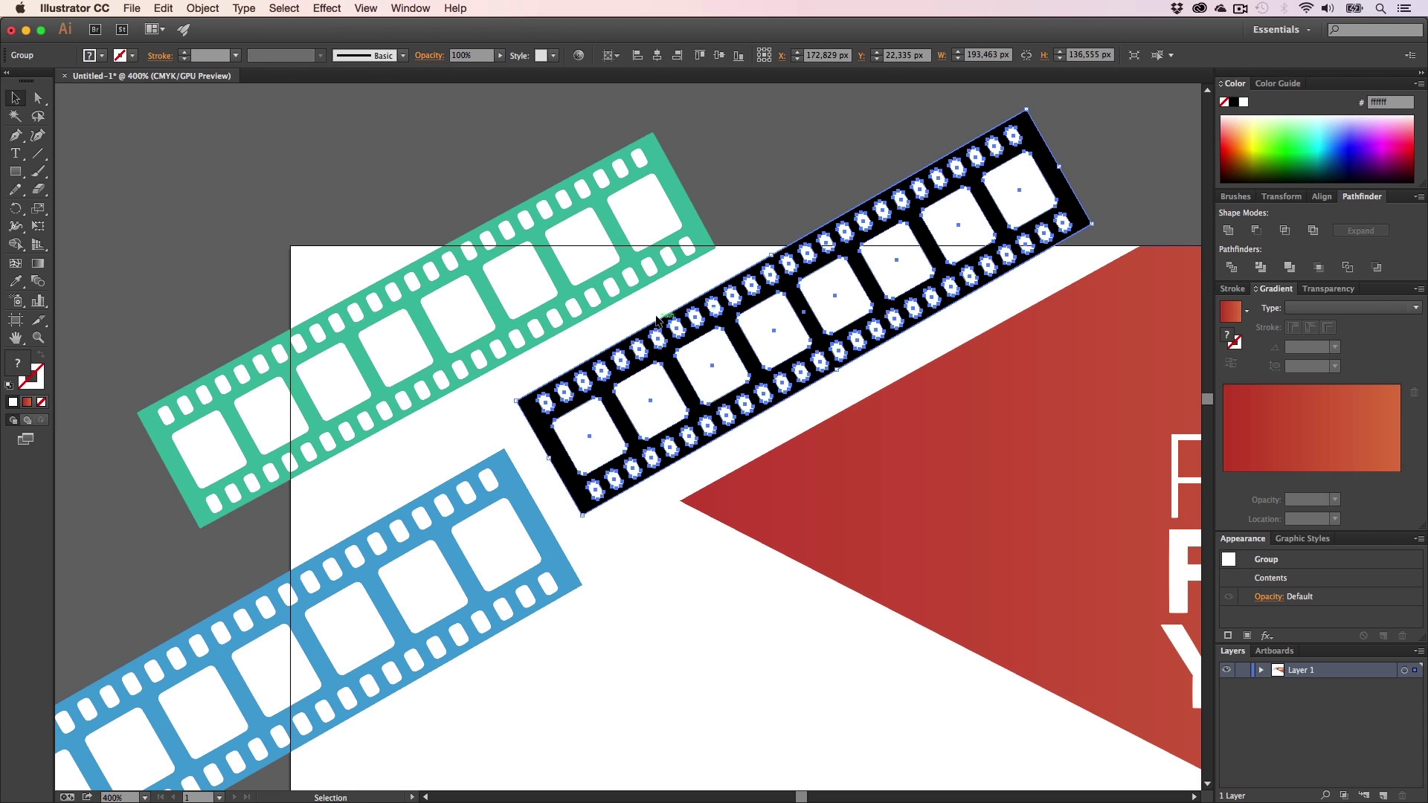
drag(727, 334, 733, 337)
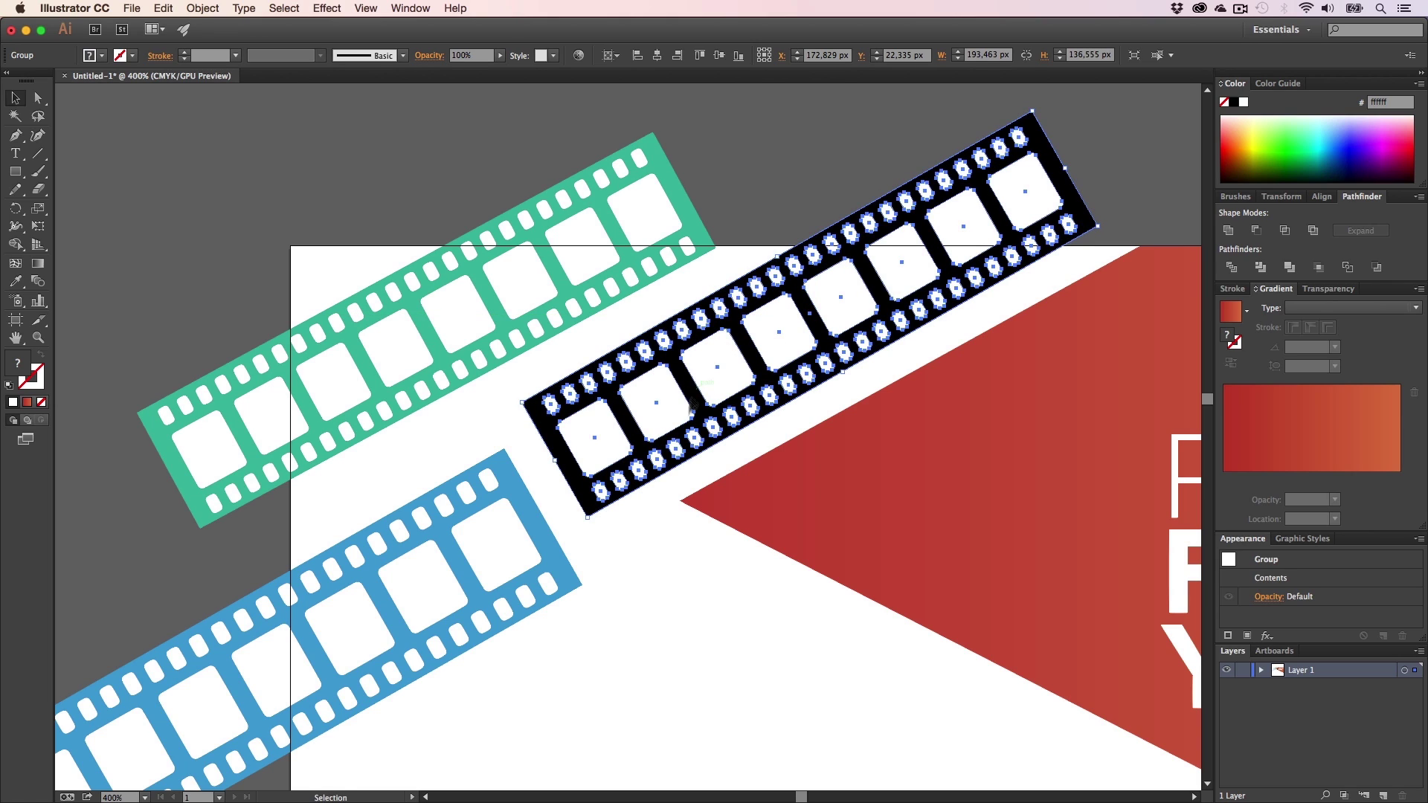
key(Up)
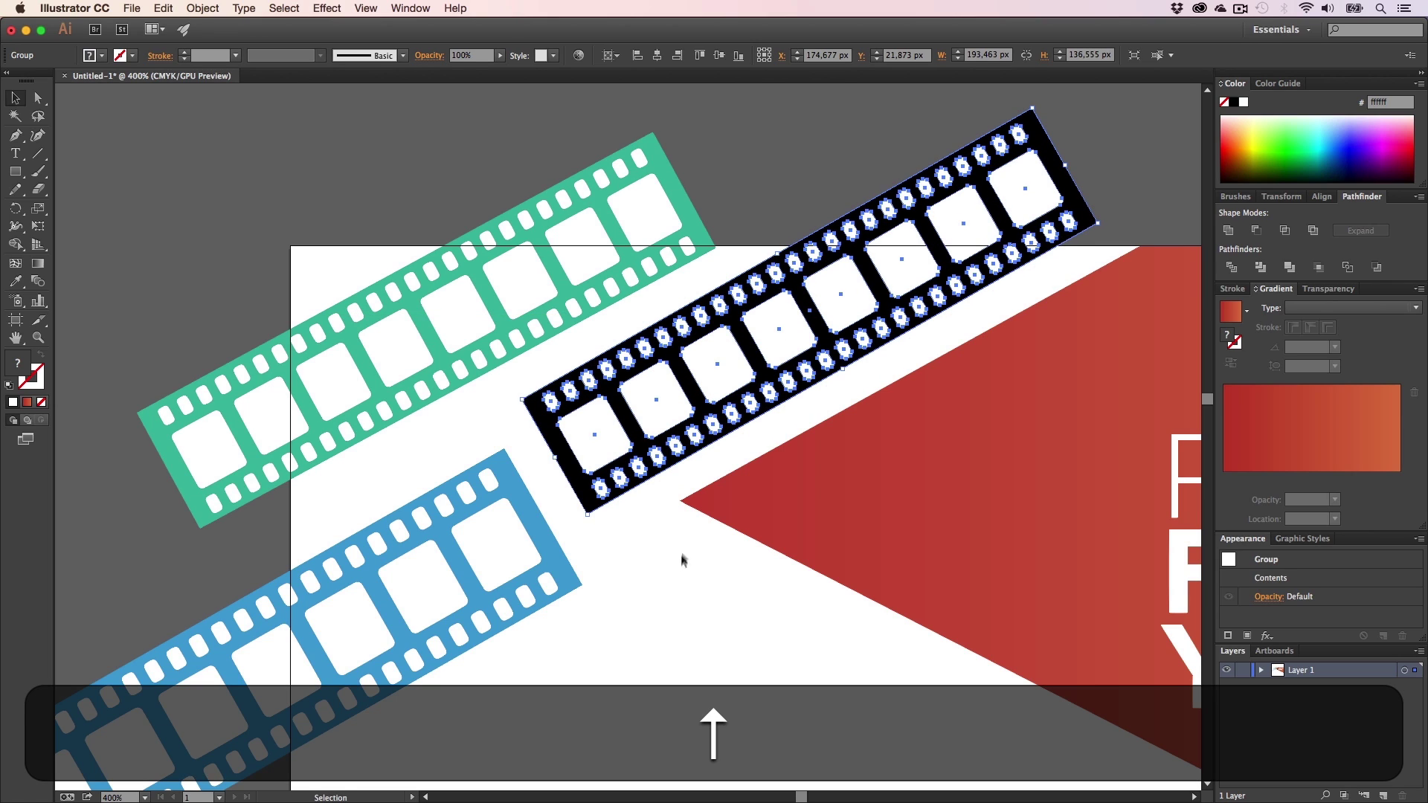
click(683, 564)
- Enlarge the blue film strip to about 277 by 196 px and reposition it below the other two strips
click(473, 571)
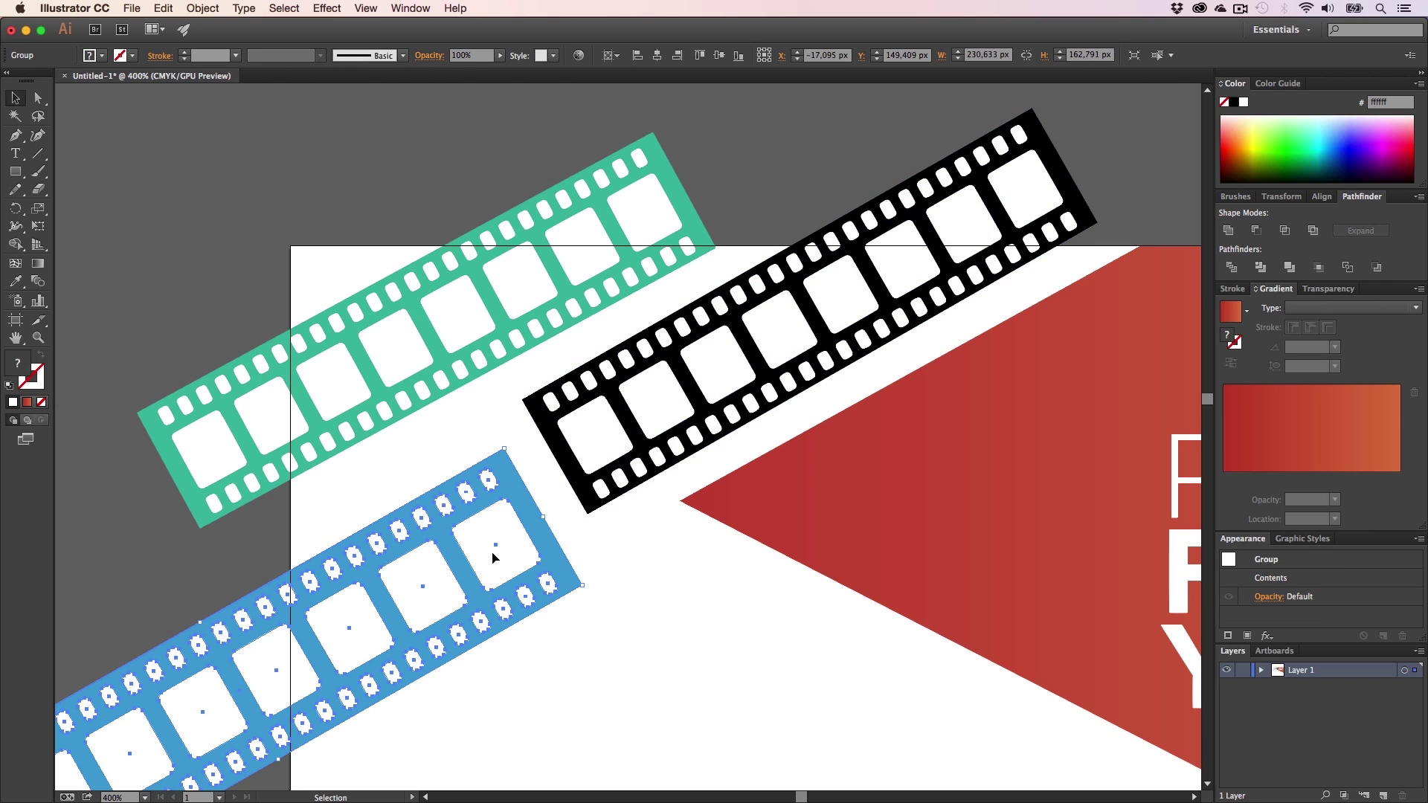
drag(504, 449, 541, 369)
drag(540, 516, 462, 537)
drag(463, 537, 497, 547)
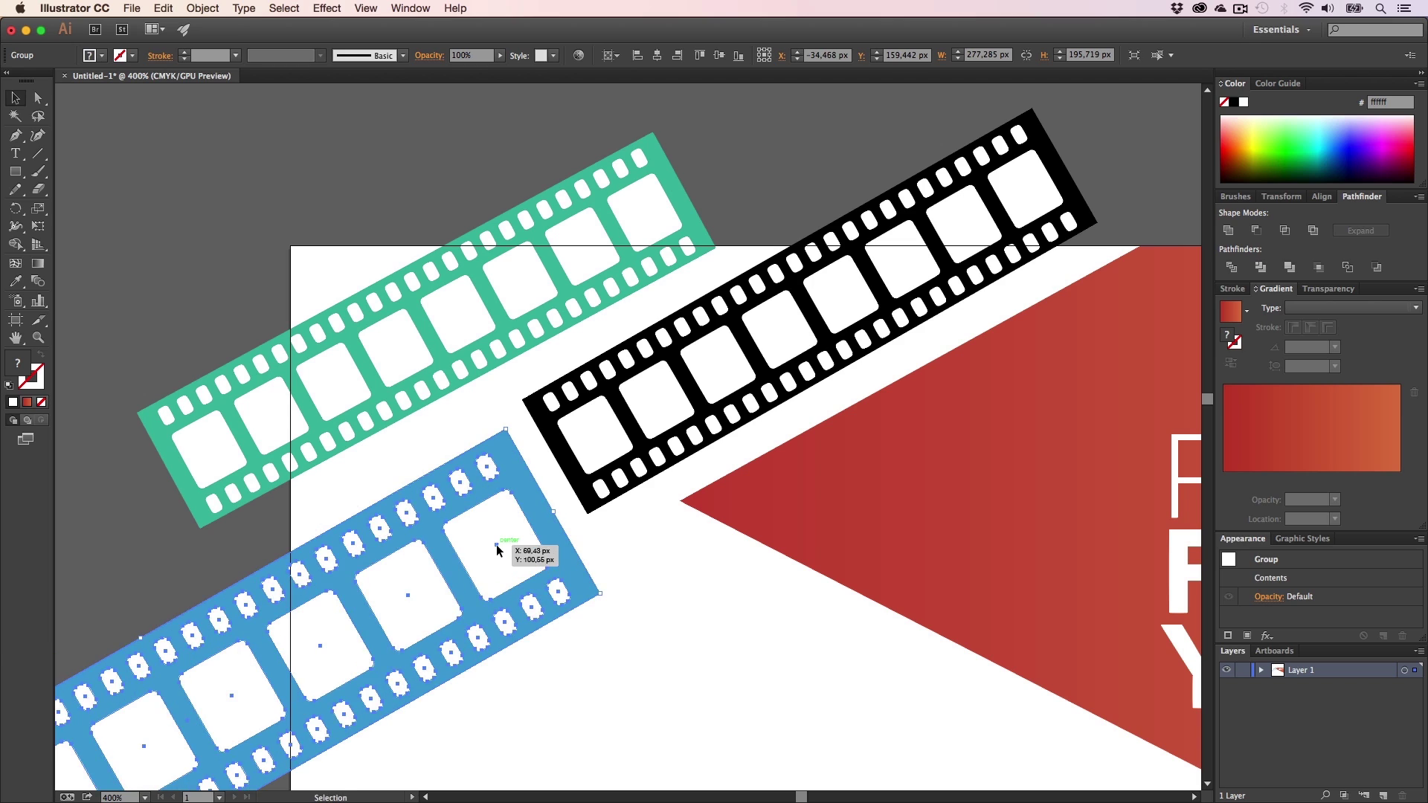
click(629, 556)
- Shift the enlarged blue film strip slightly down and to the left to widen its gap from the black strip
key(h)
drag(626, 562, 600, 482)
key(v)
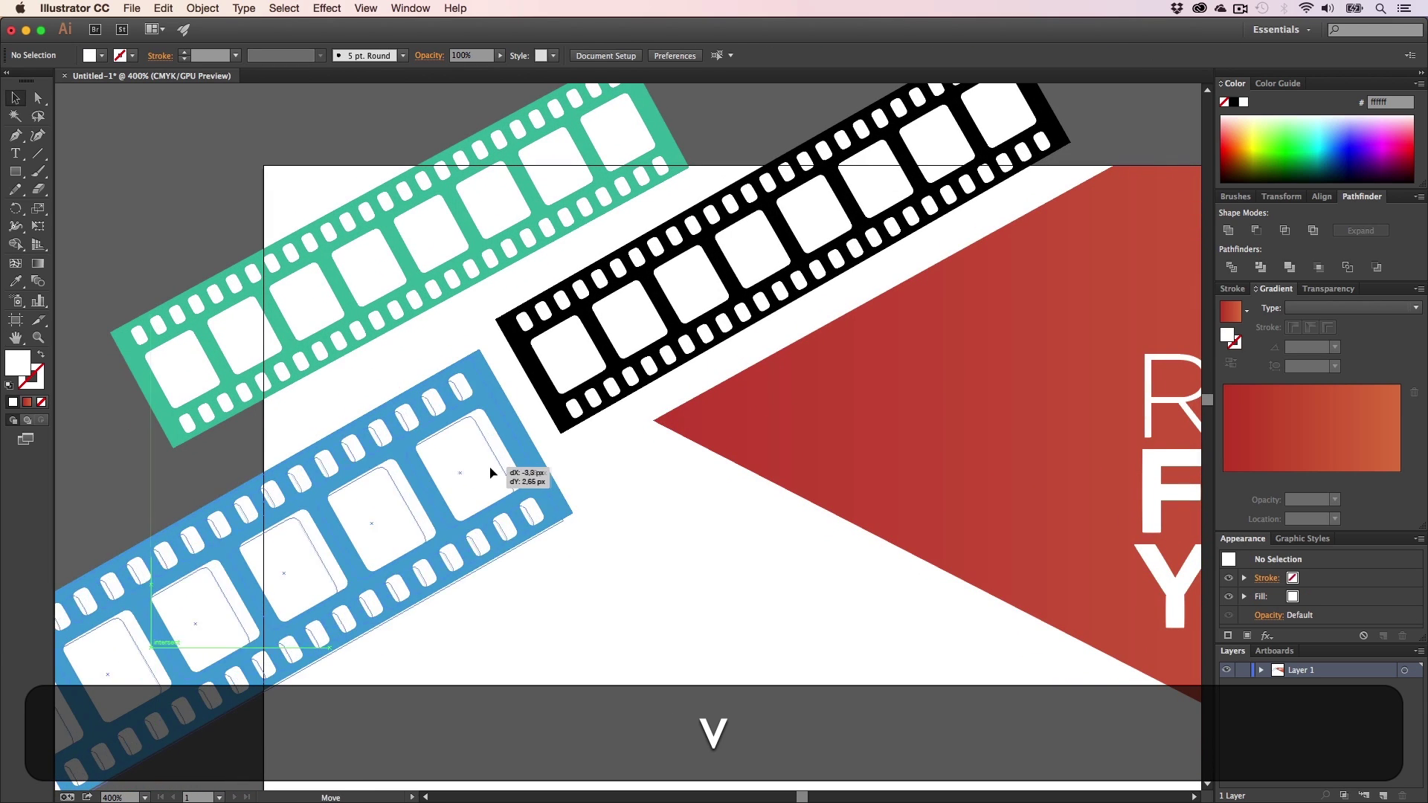
click(484, 470)
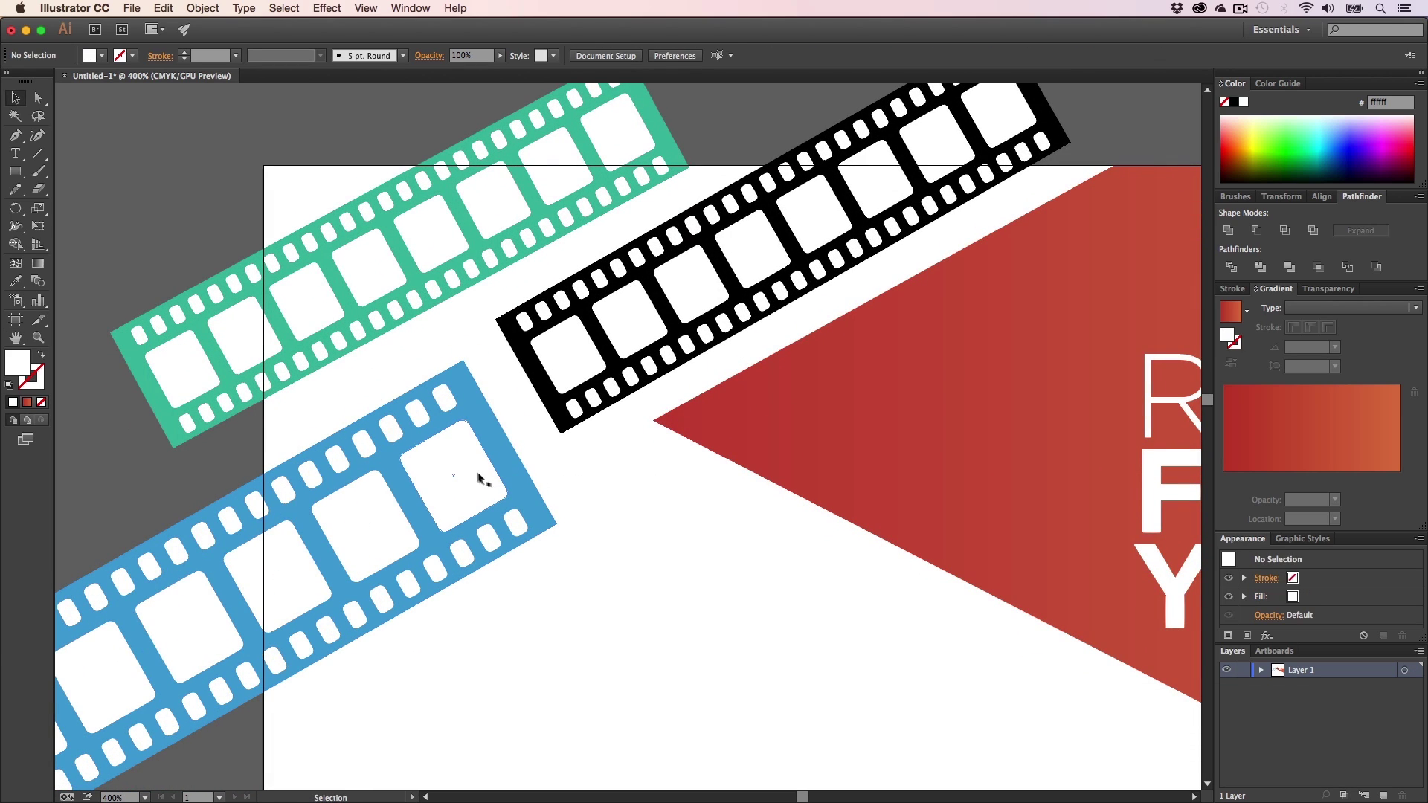
drag(478, 478, 505, 492)
click(623, 494)
- Draw a white rectangle about 282 by 59.5 px directly above the artboard, from its left edge to the red shape's corner
key(z)
key(alt)
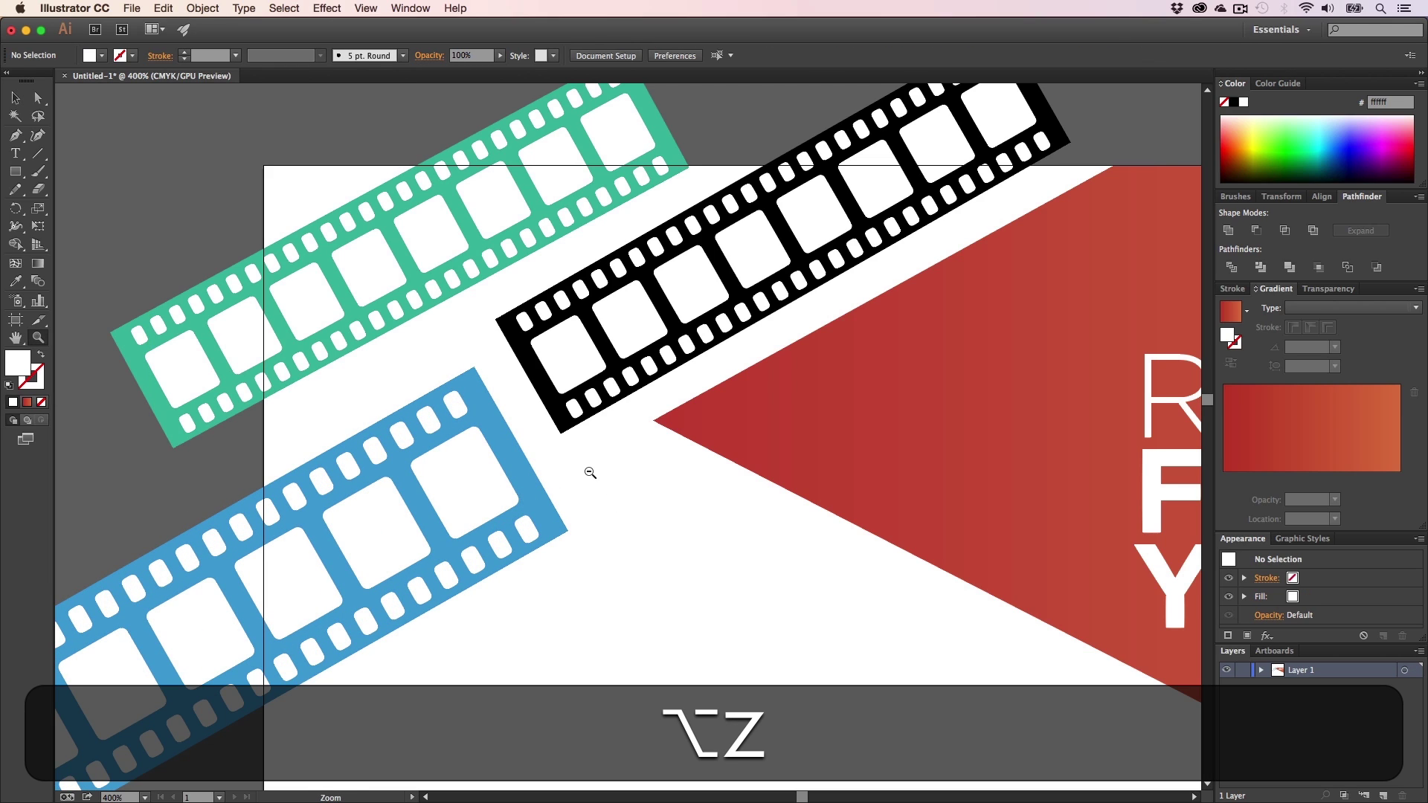
alt+click(602, 489)
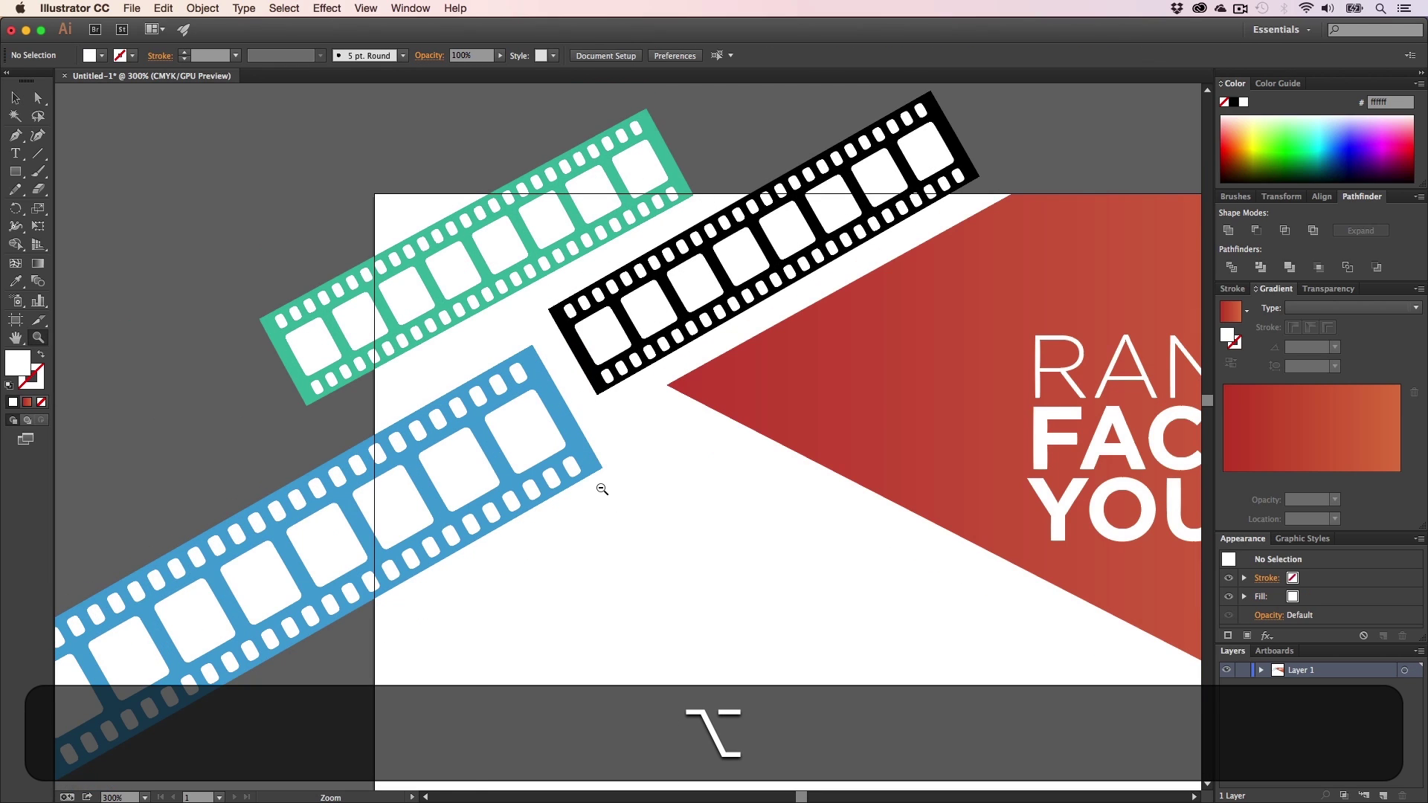
alt+click(602, 490)
key(h)
drag(654, 488, 491, 439)
drag(454, 428, 483, 479)
key(z)
click(526, 303)
click(587, 460)
key(h)
key(v)
click(16, 172)
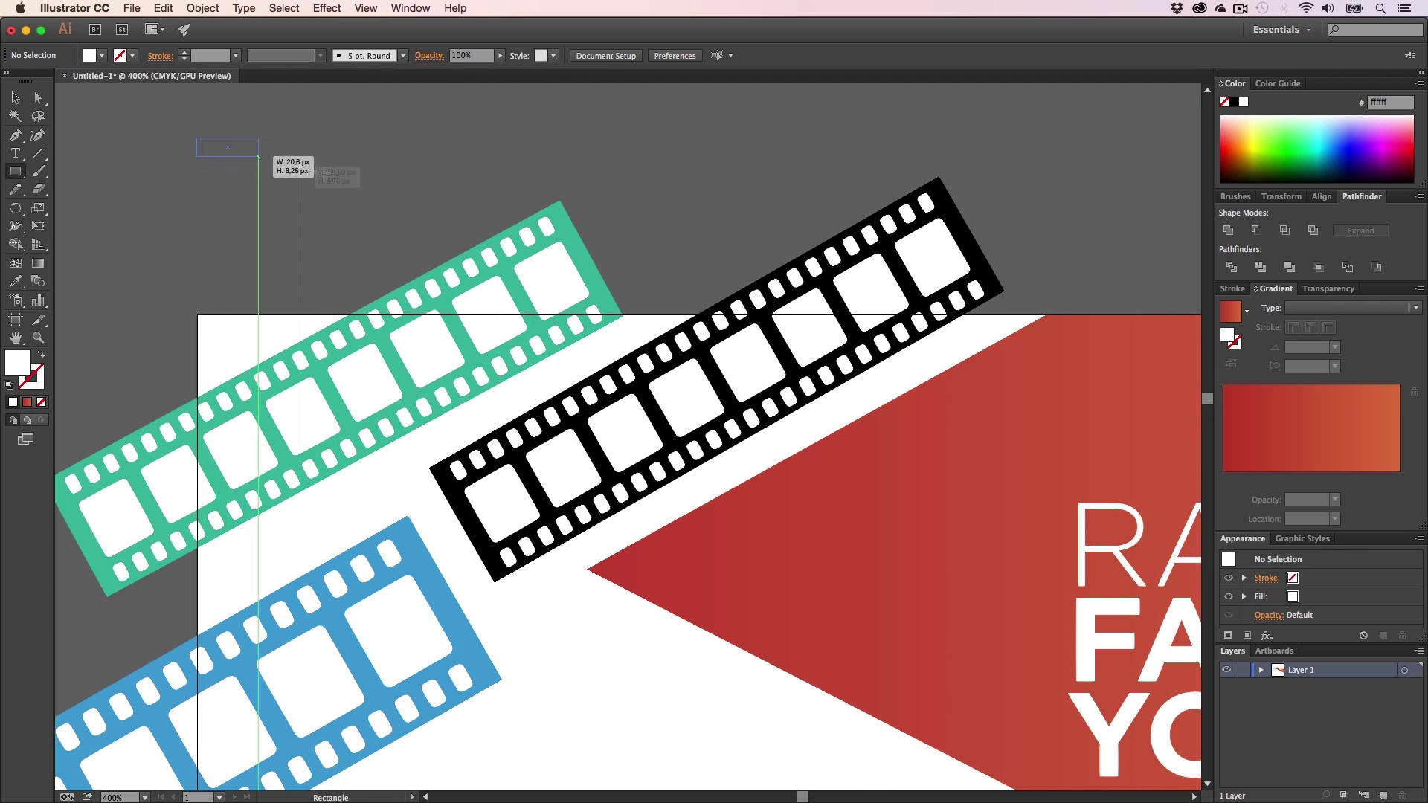
drag(197, 138, 1036, 315)
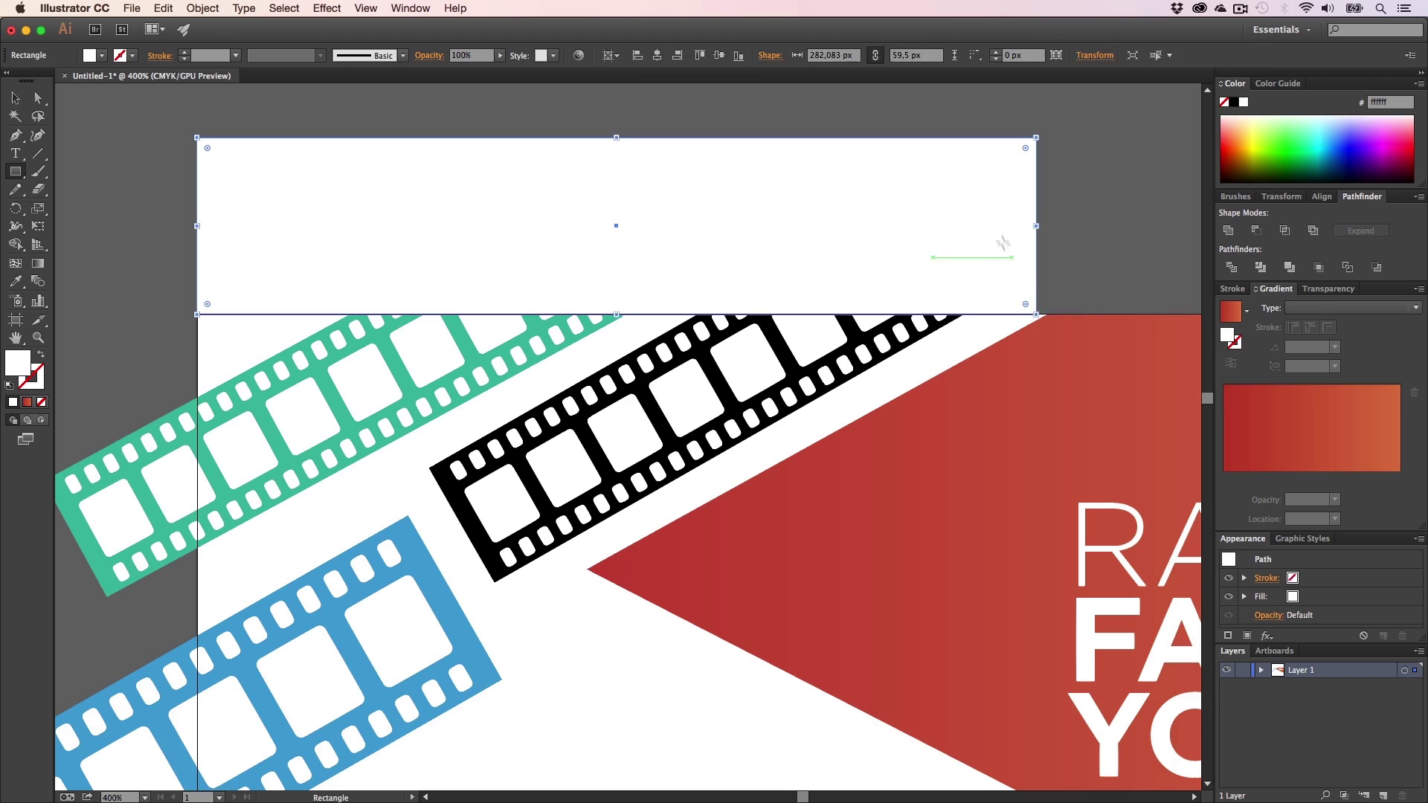
- Send the white rectangle above the artboard behind the film strips
key(v)
right_click(997, 230)
mouse_move(1042, 431)
click(1185, 473)
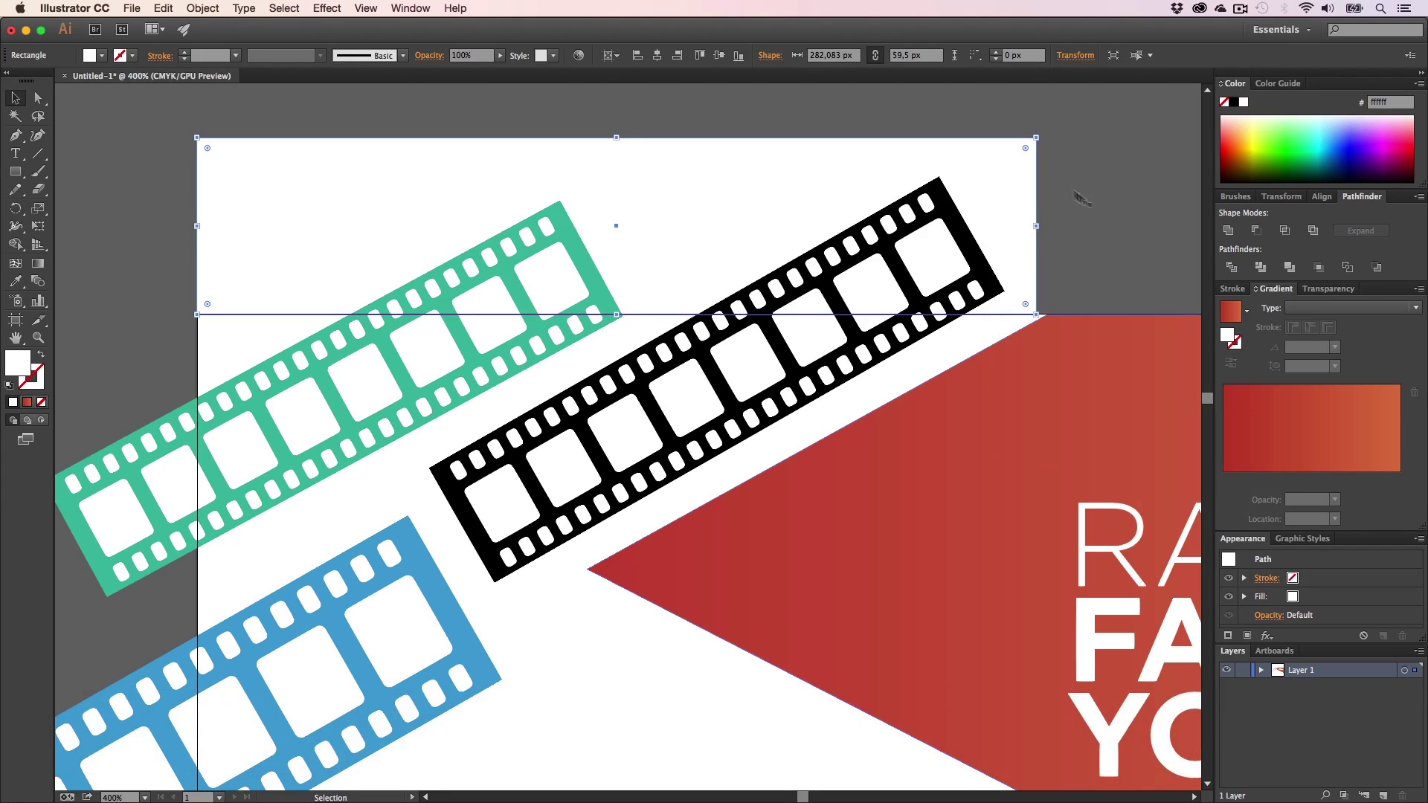
- Select the white rectangle with the green and black strips and use Shape Builder to subtract the green strip's parts above the artboard
click(1130, 269)
drag(1038, 306, 292, 162)
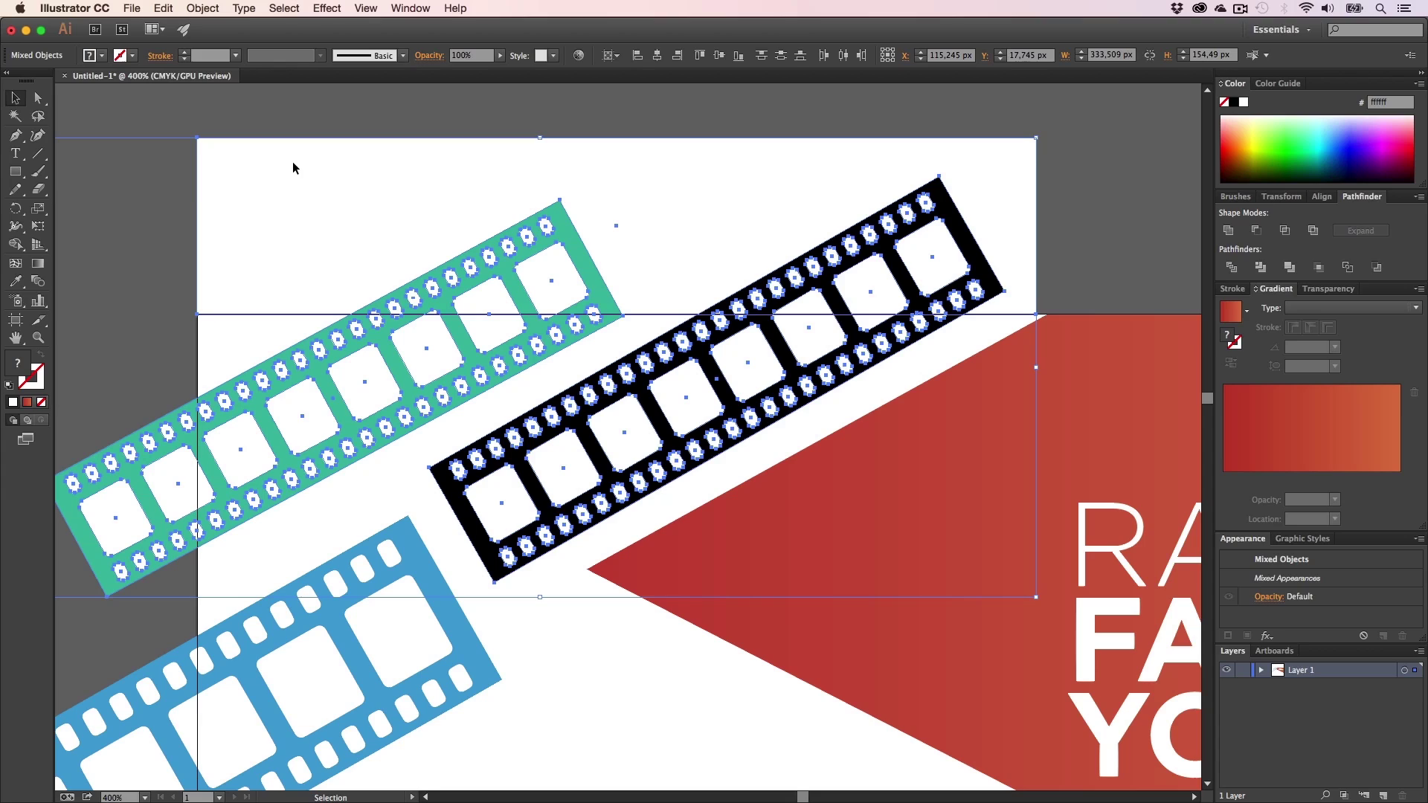
key(shift+m)
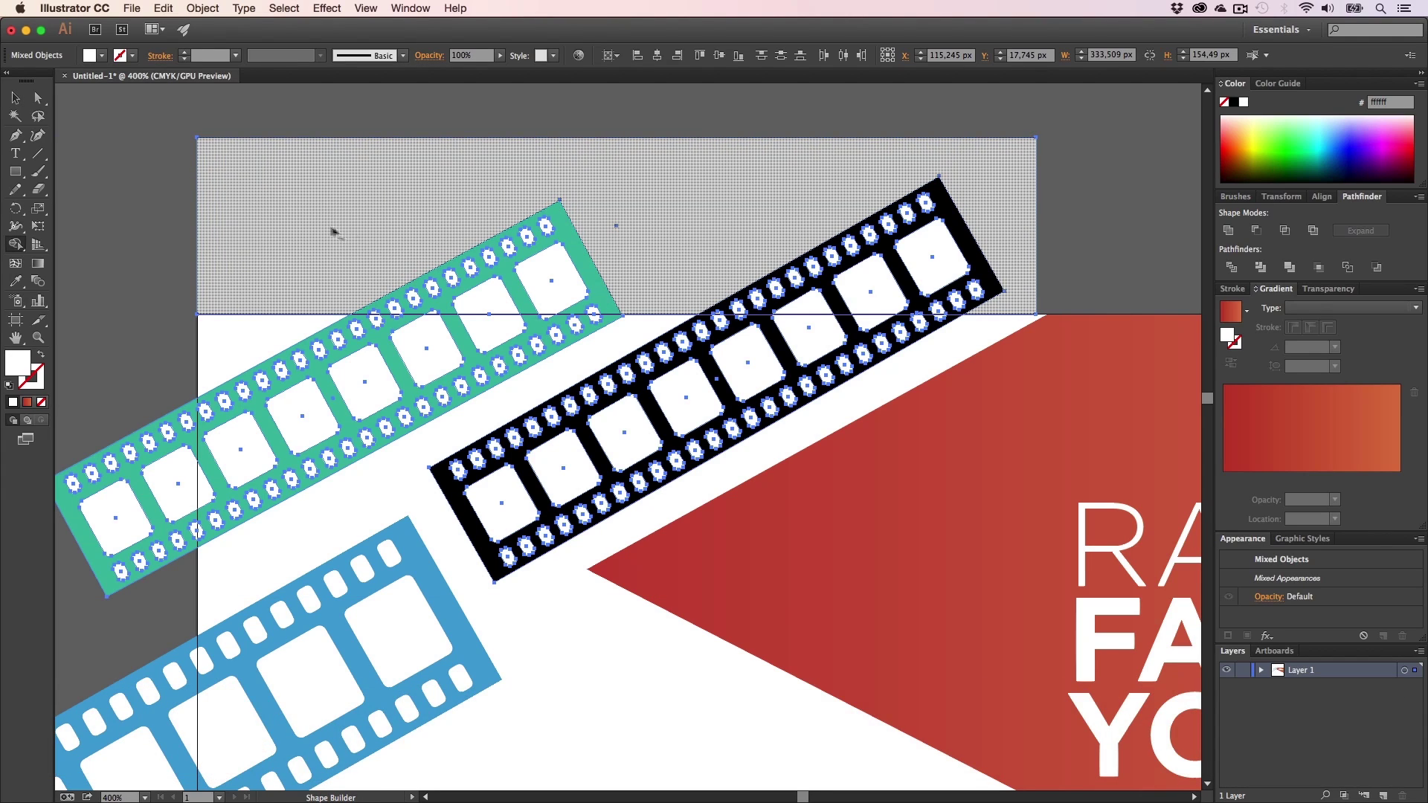
key(alt)
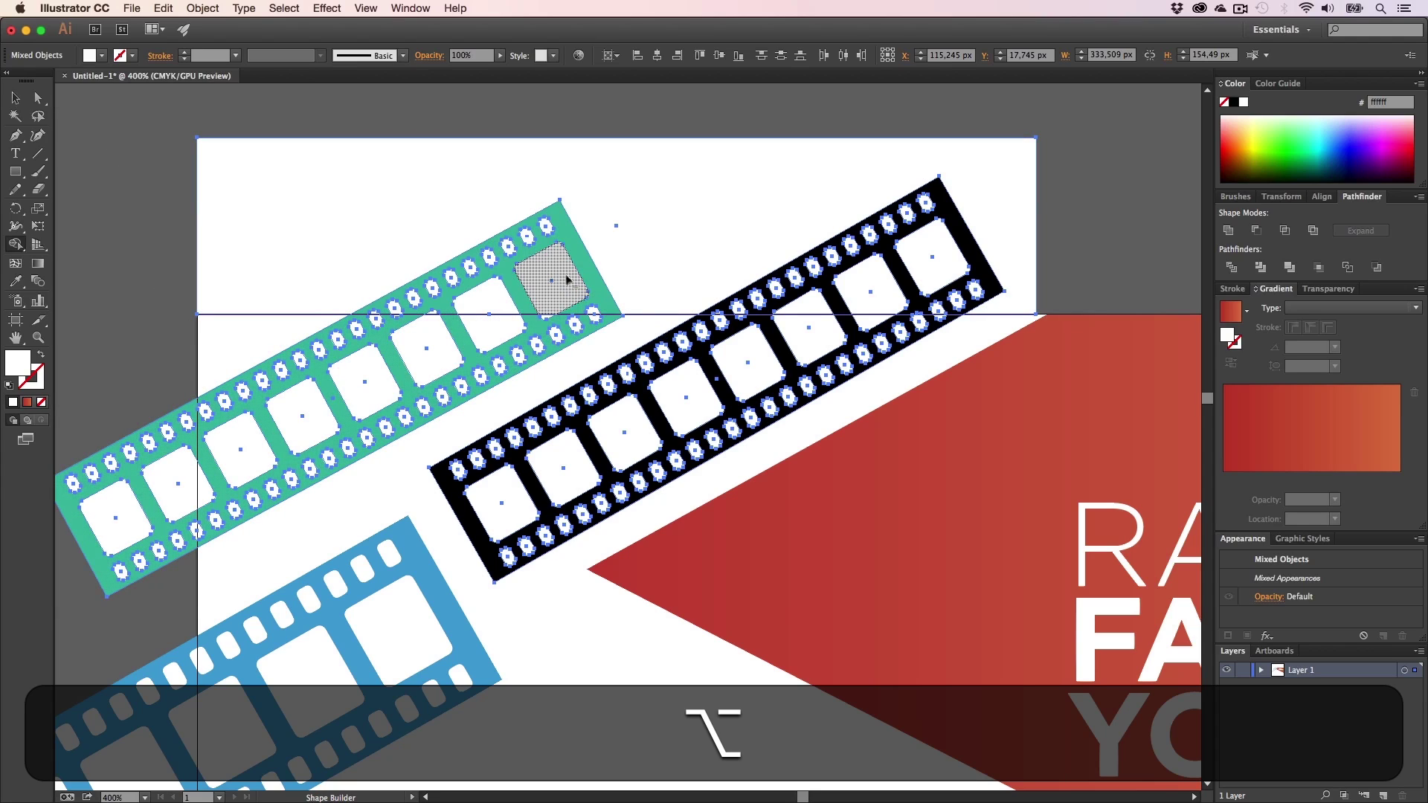
alt+click(496, 294)
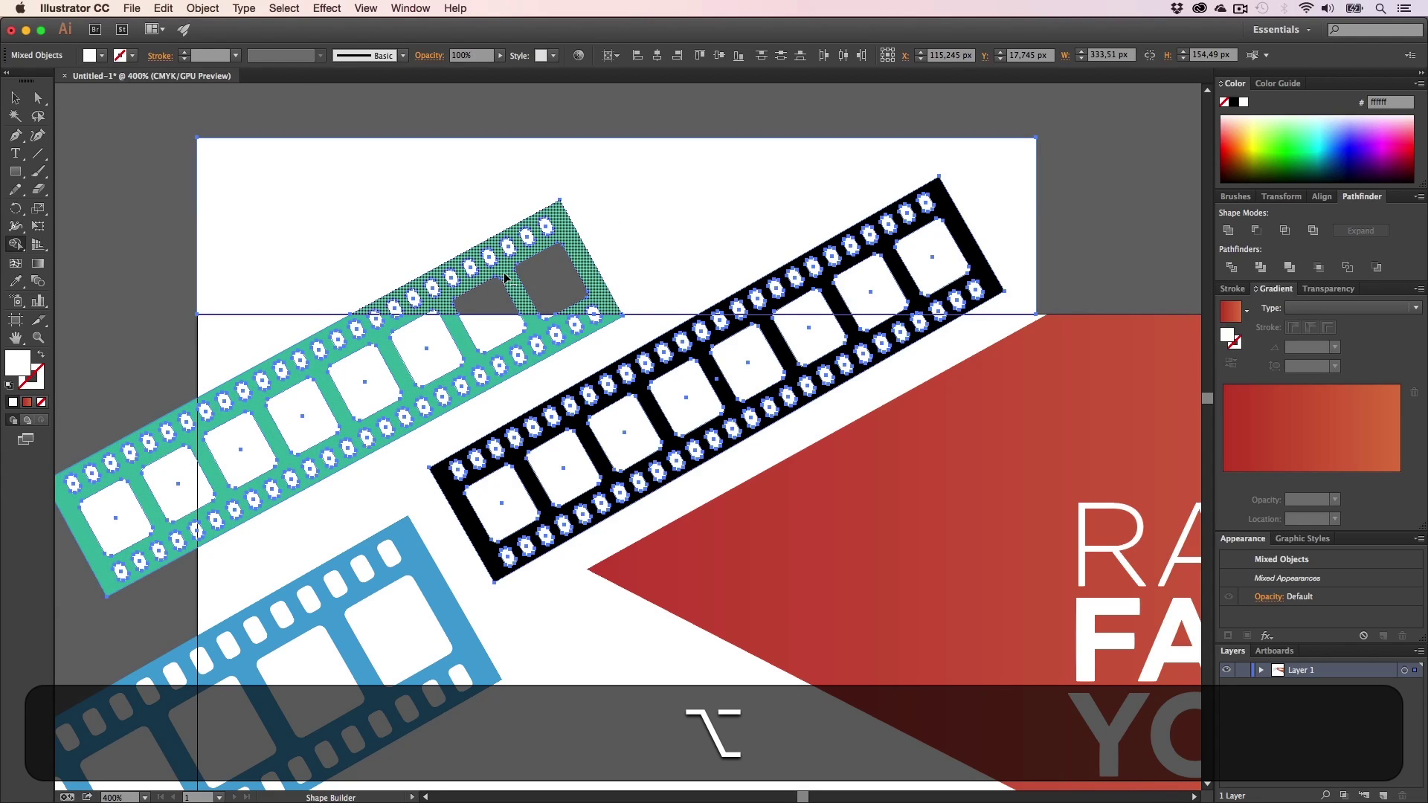
alt+click(506, 280)
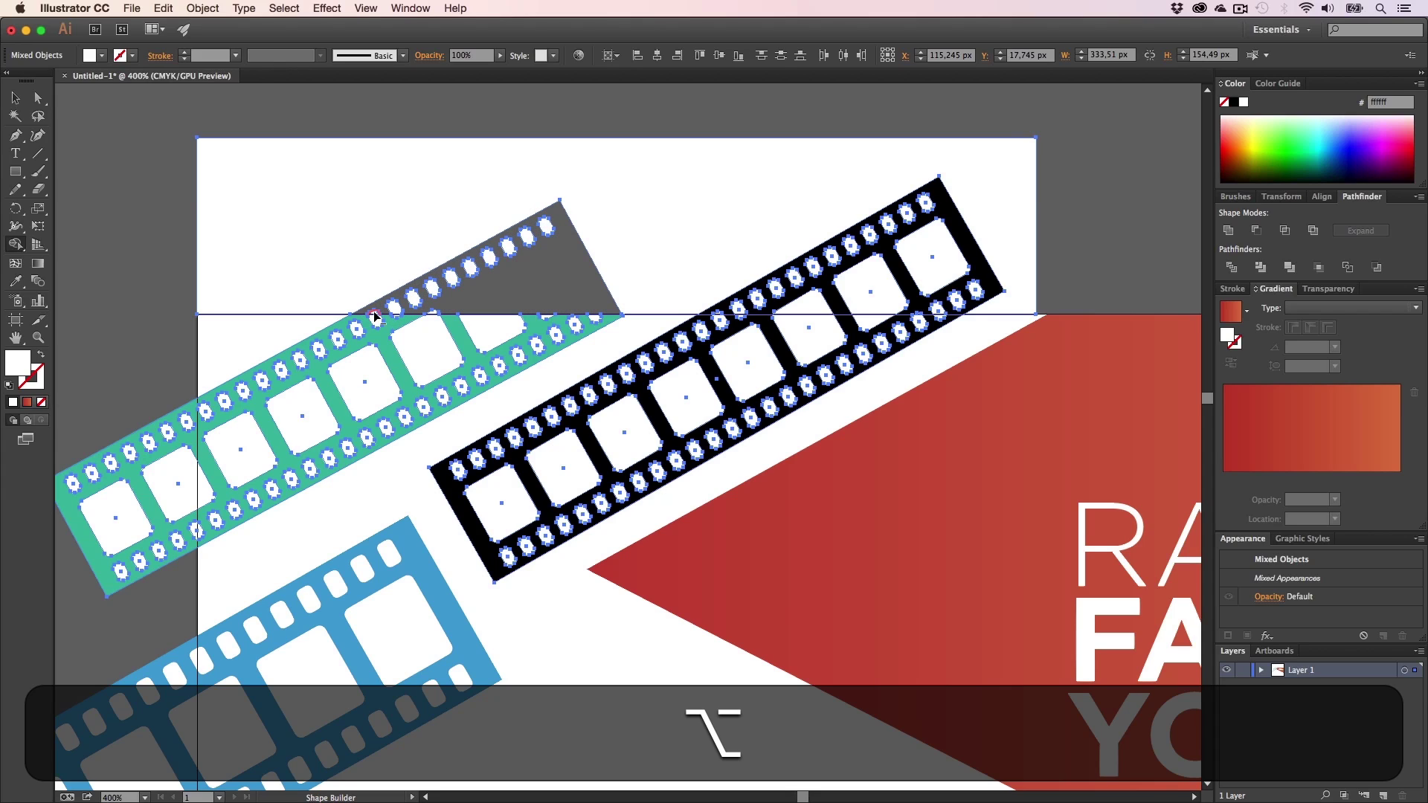
- Remove the leftover green-strip sprocket holes above the artboard edge with Shape Builder
key(alt+z)
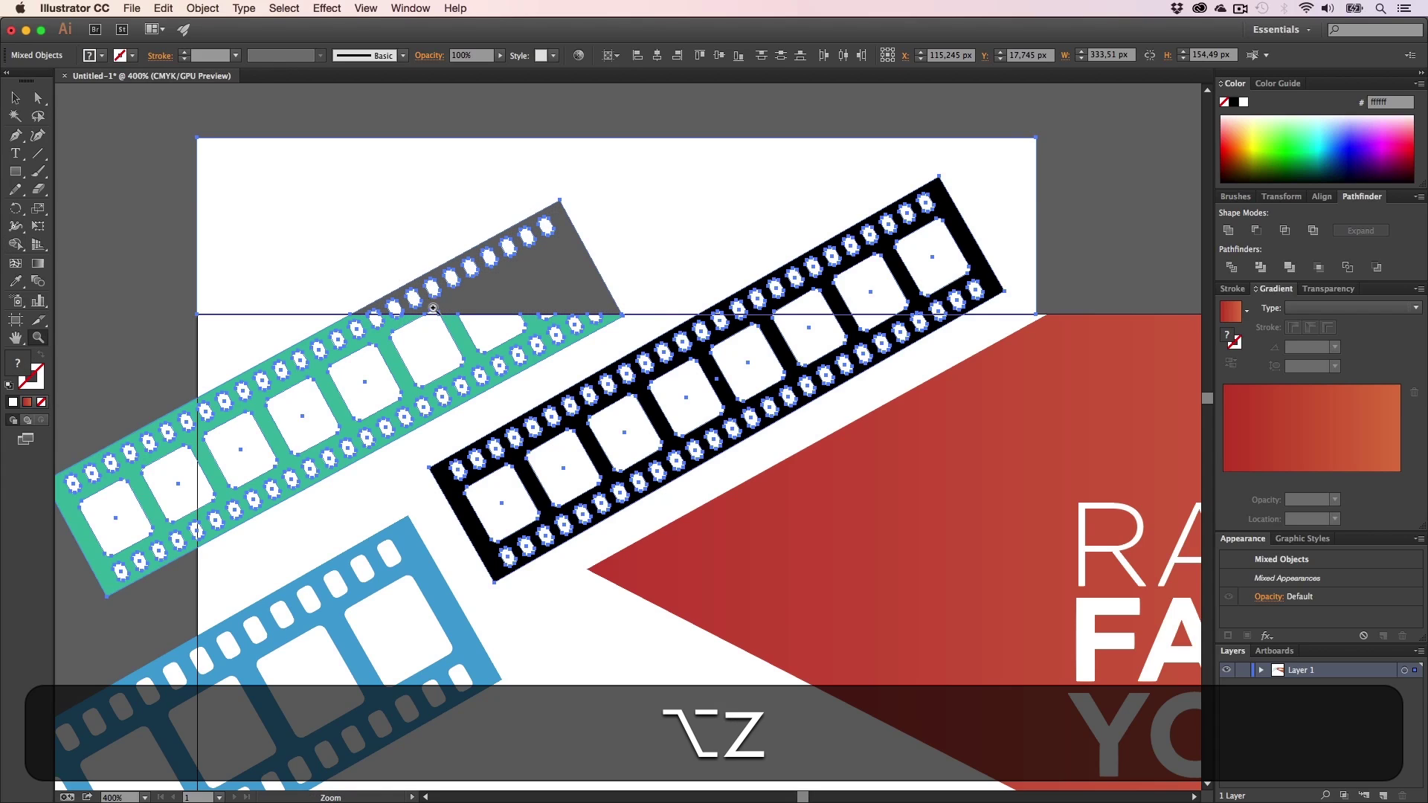
drag(439, 307, 579, 307)
key(shift+m)
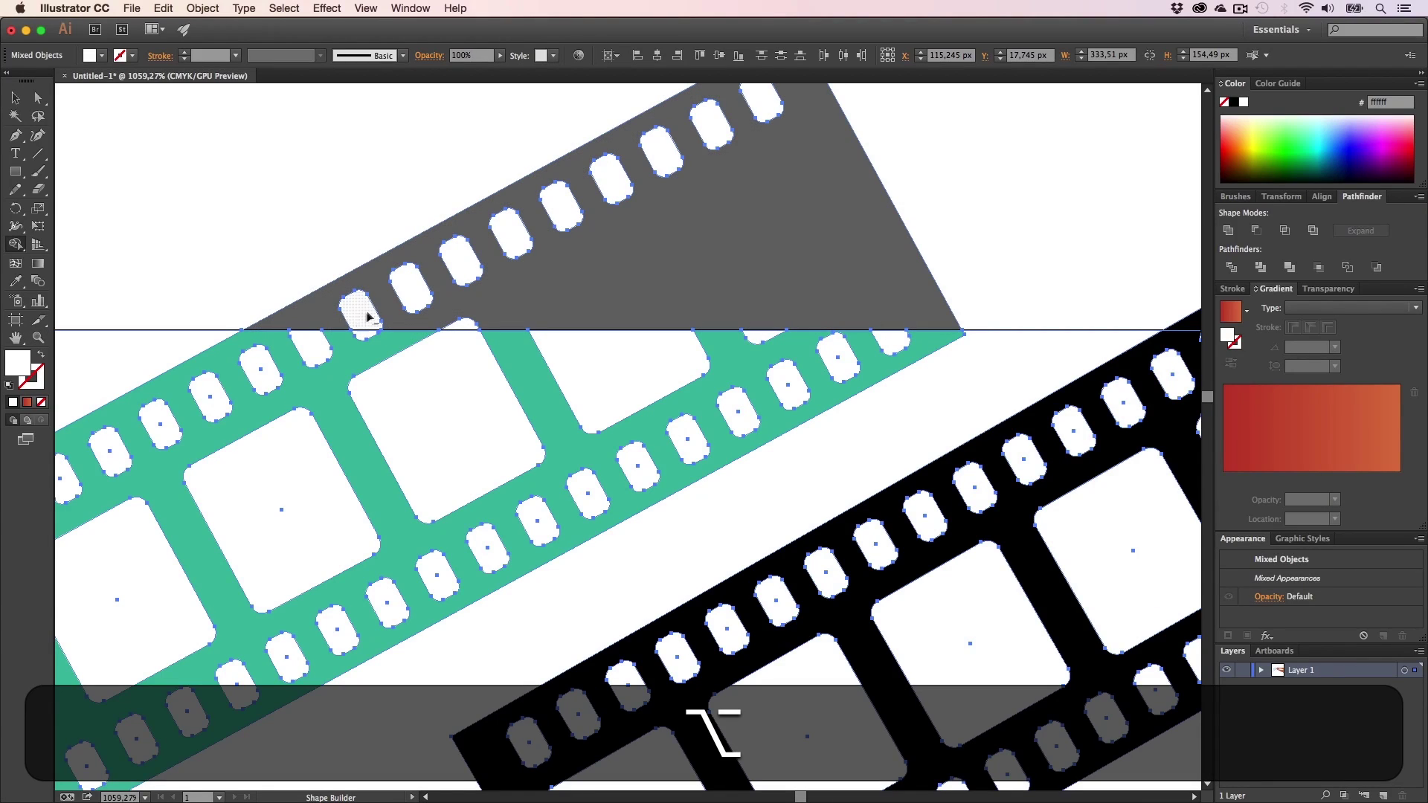
alt+click(406, 299)
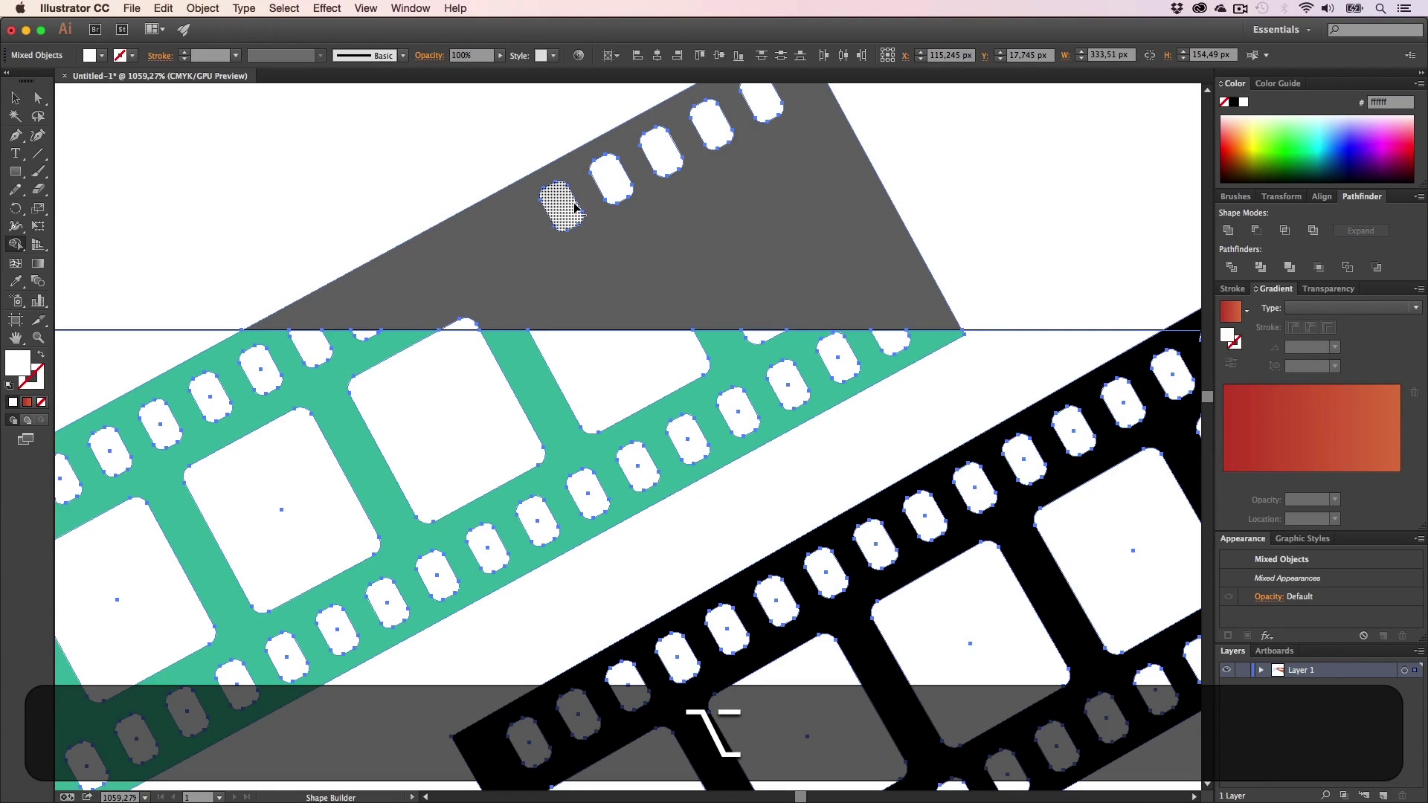
alt+click(601, 184)
alt+click(660, 149)
alt+click(710, 125)
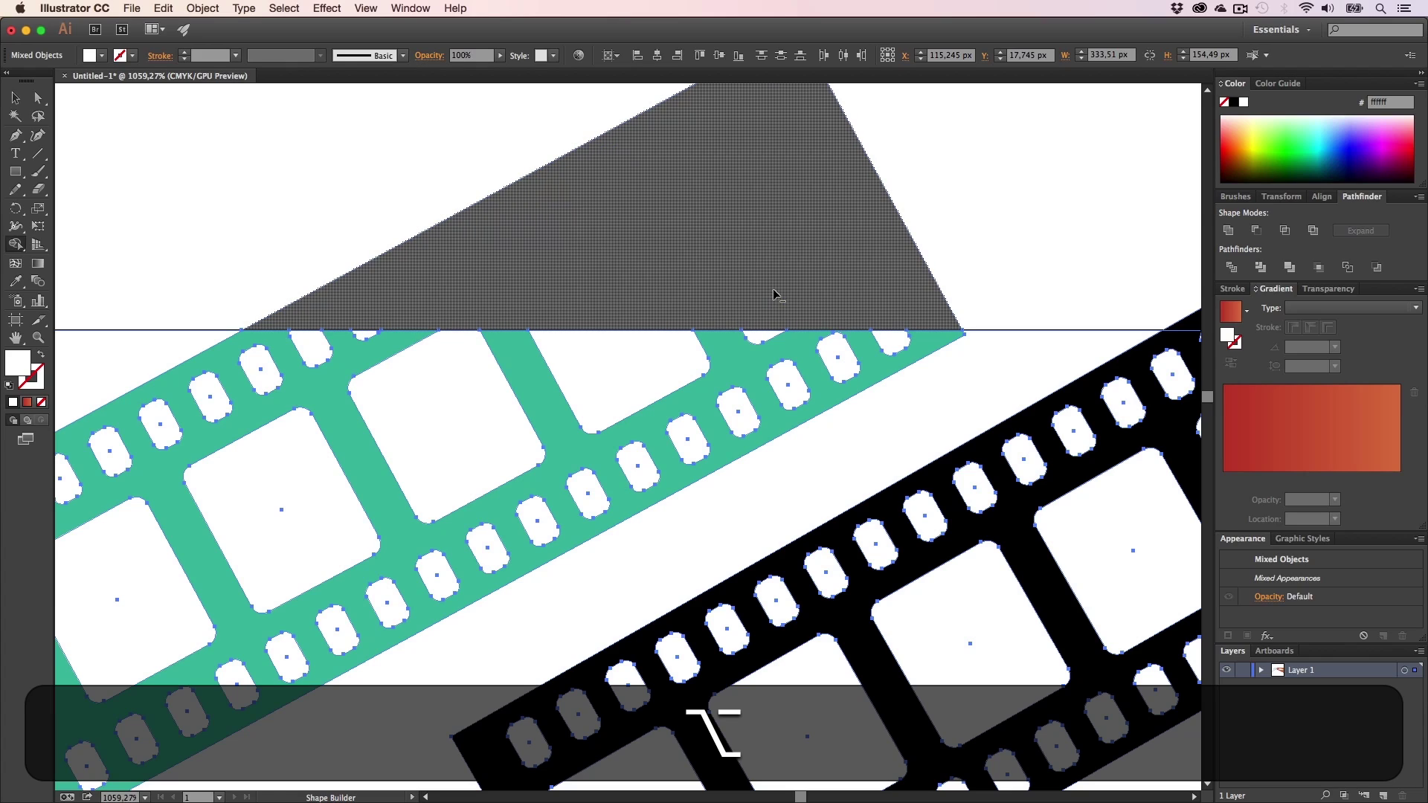
- Subtract the black film strip's body, frames and sprocket holes extending above the artboard with Shape Builder
key(z)
alt+click(606, 325)
alt+click(606, 325)
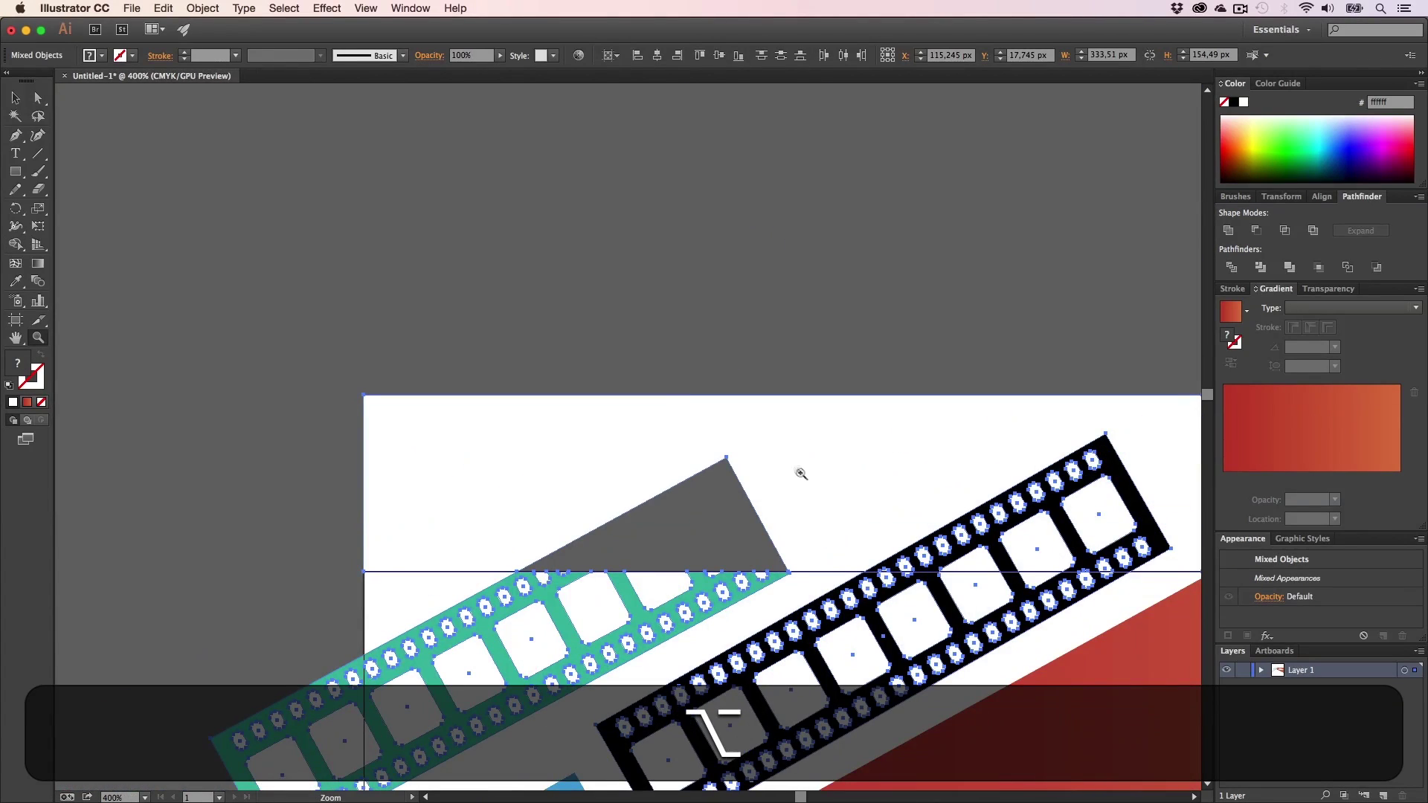
key(alt+h)
drag(801, 475, 495, 299)
key(h)
key(z)
drag(680, 358, 718, 367)
key(h)
key(m)
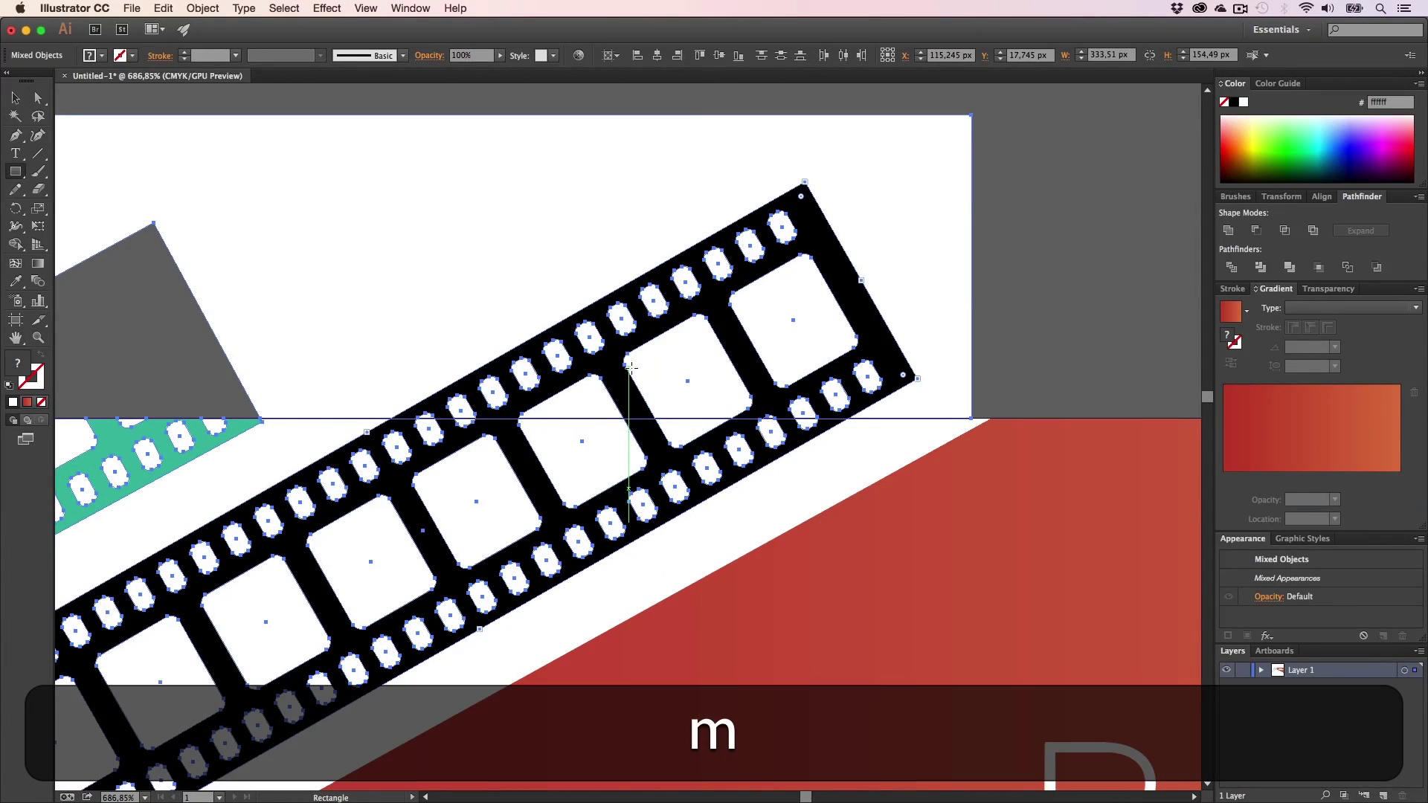
key(shift+n)
key(shift+m)
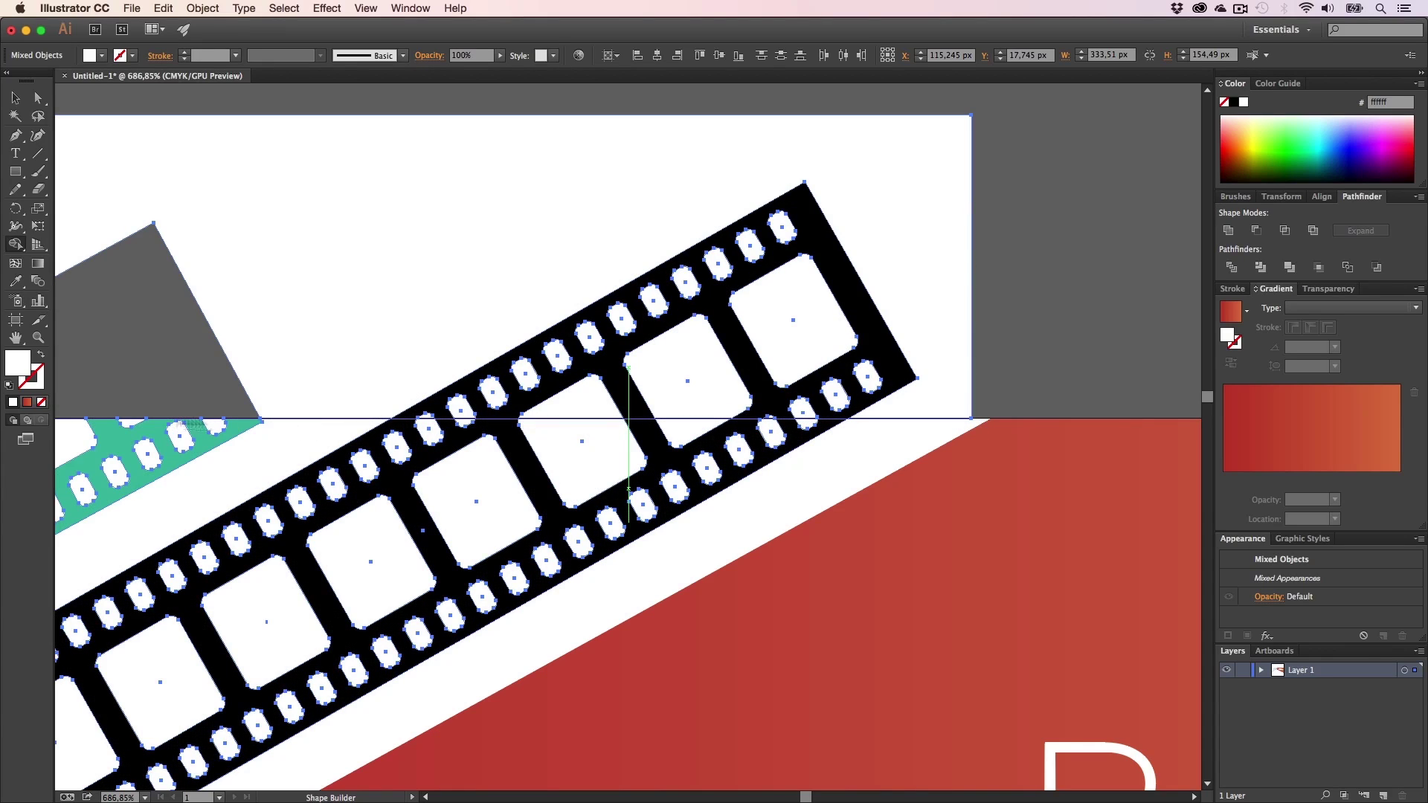
key(alt)
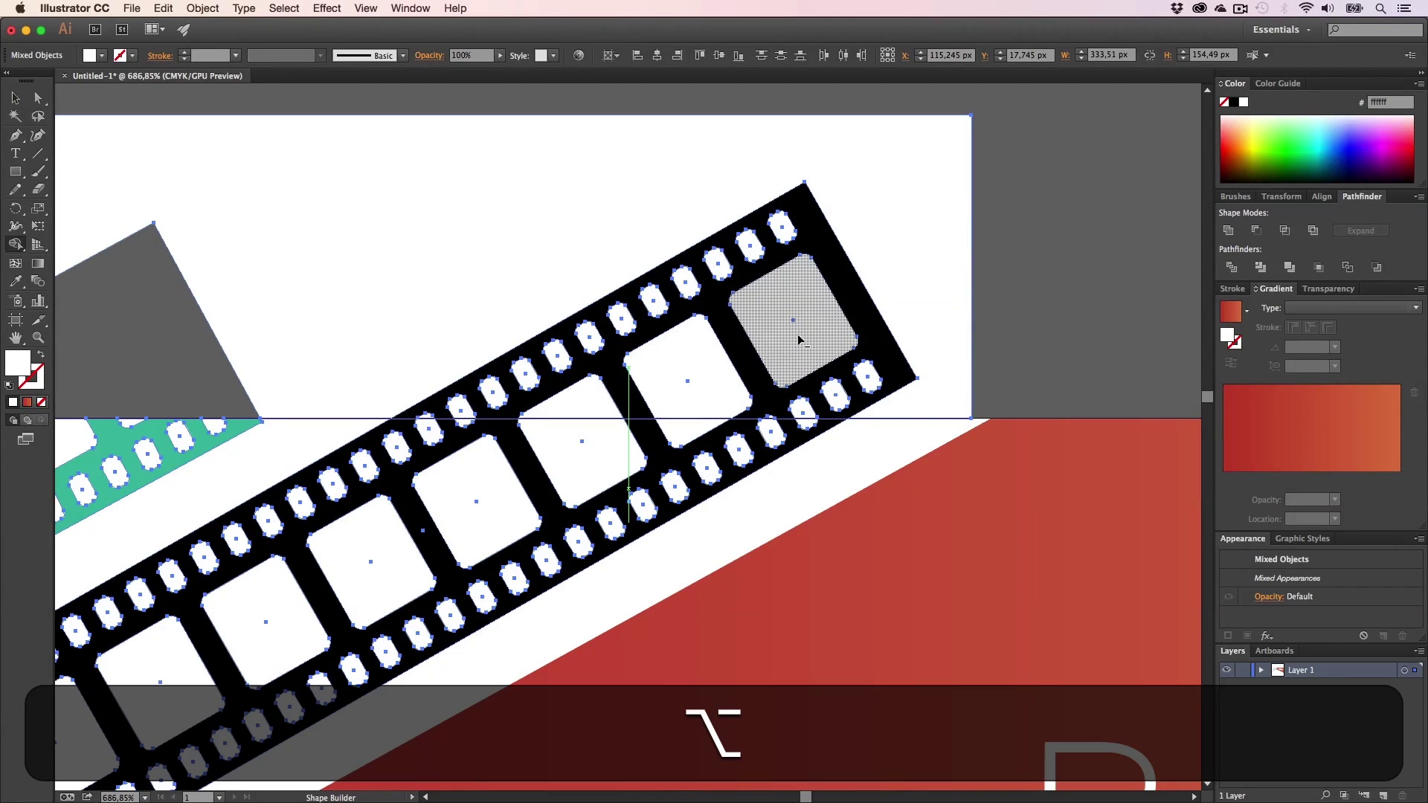
mouse_move(800, 340)
mouse_down()
mouse_move(620, 409)
mouse_move(460, 408)
mouse_up()
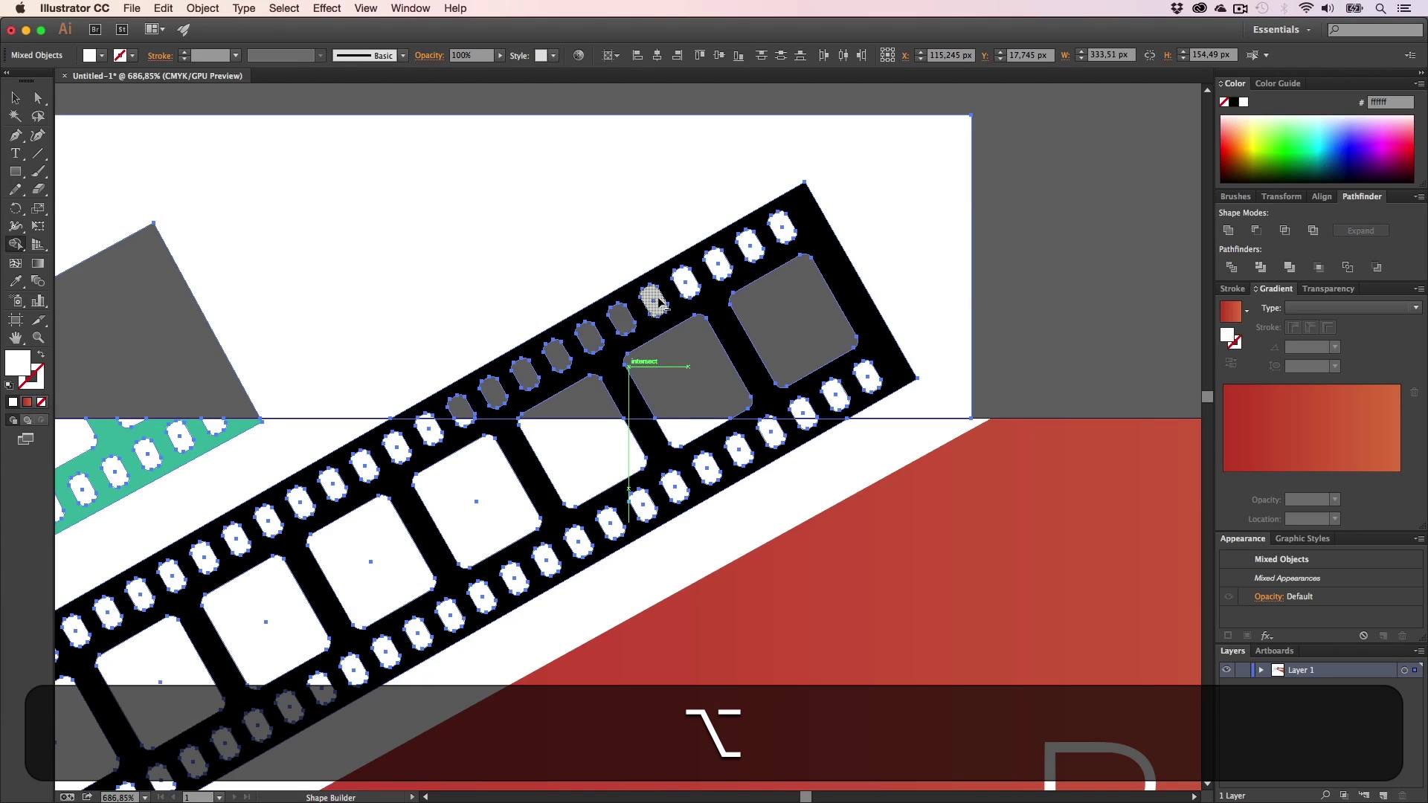
alt+click(715, 270)
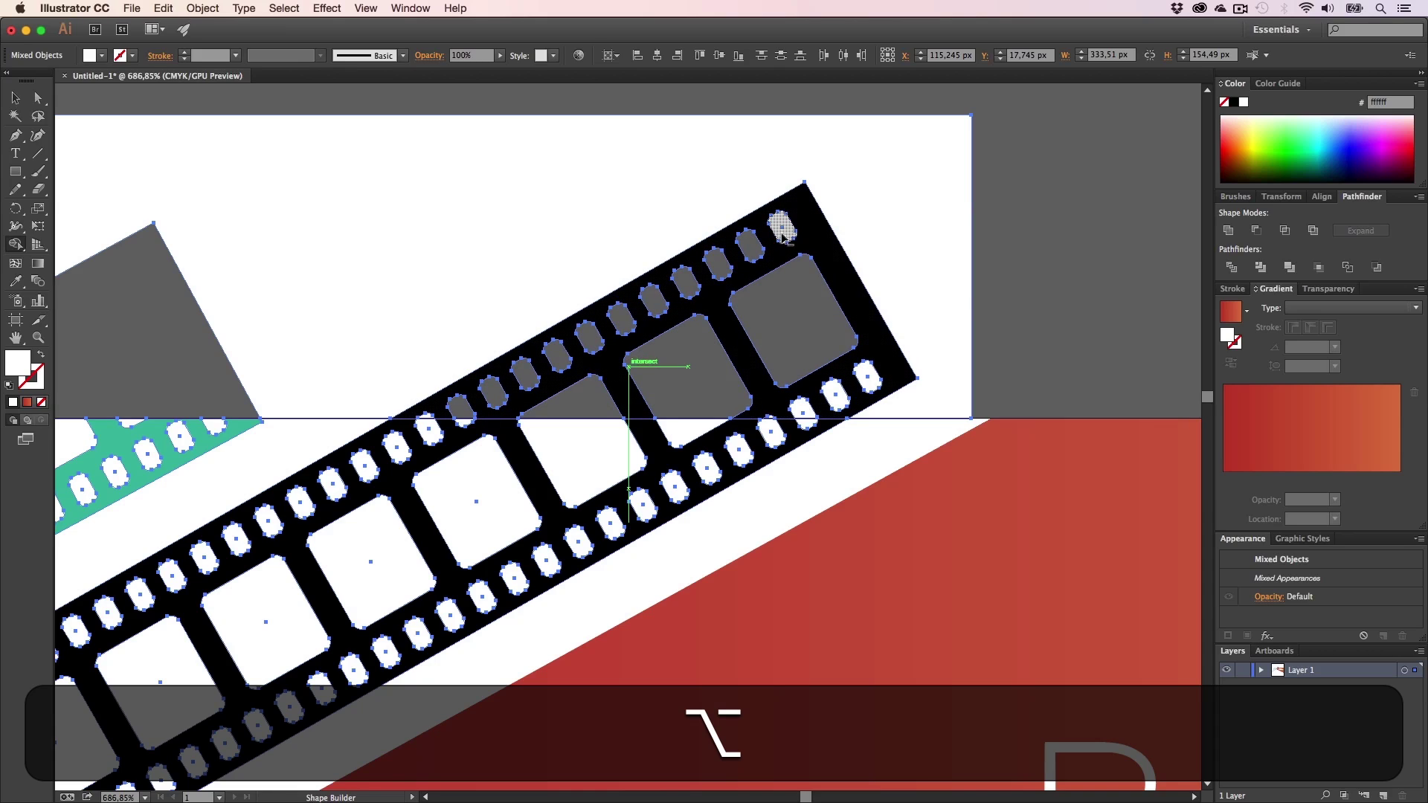
drag(812, 239, 867, 375)
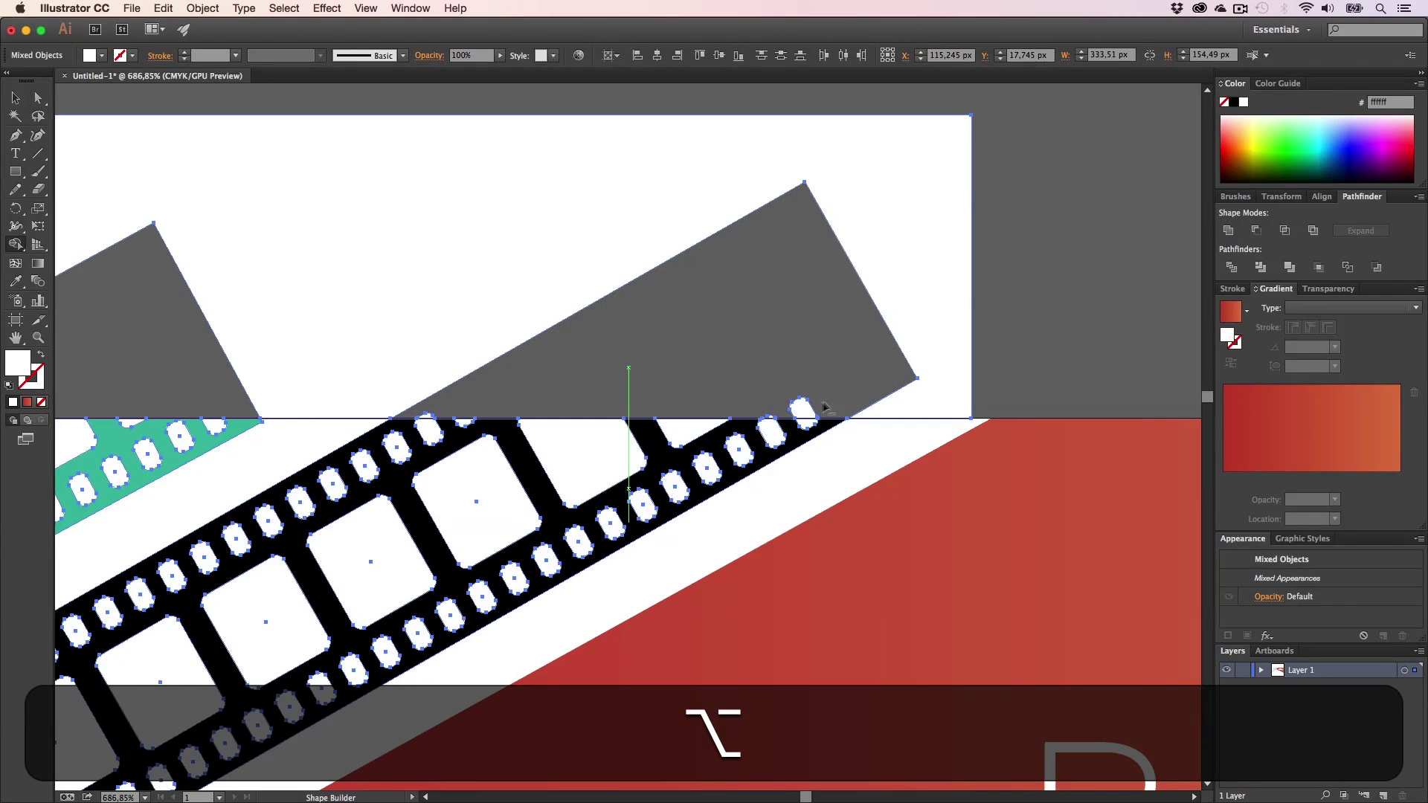
- Remove the small sprocket-hole remnant sticking up from the black strip's lower row at the artboard's upper edge
key(alt+z)
drag(773, 417, 931, 413)
key(shift+m)
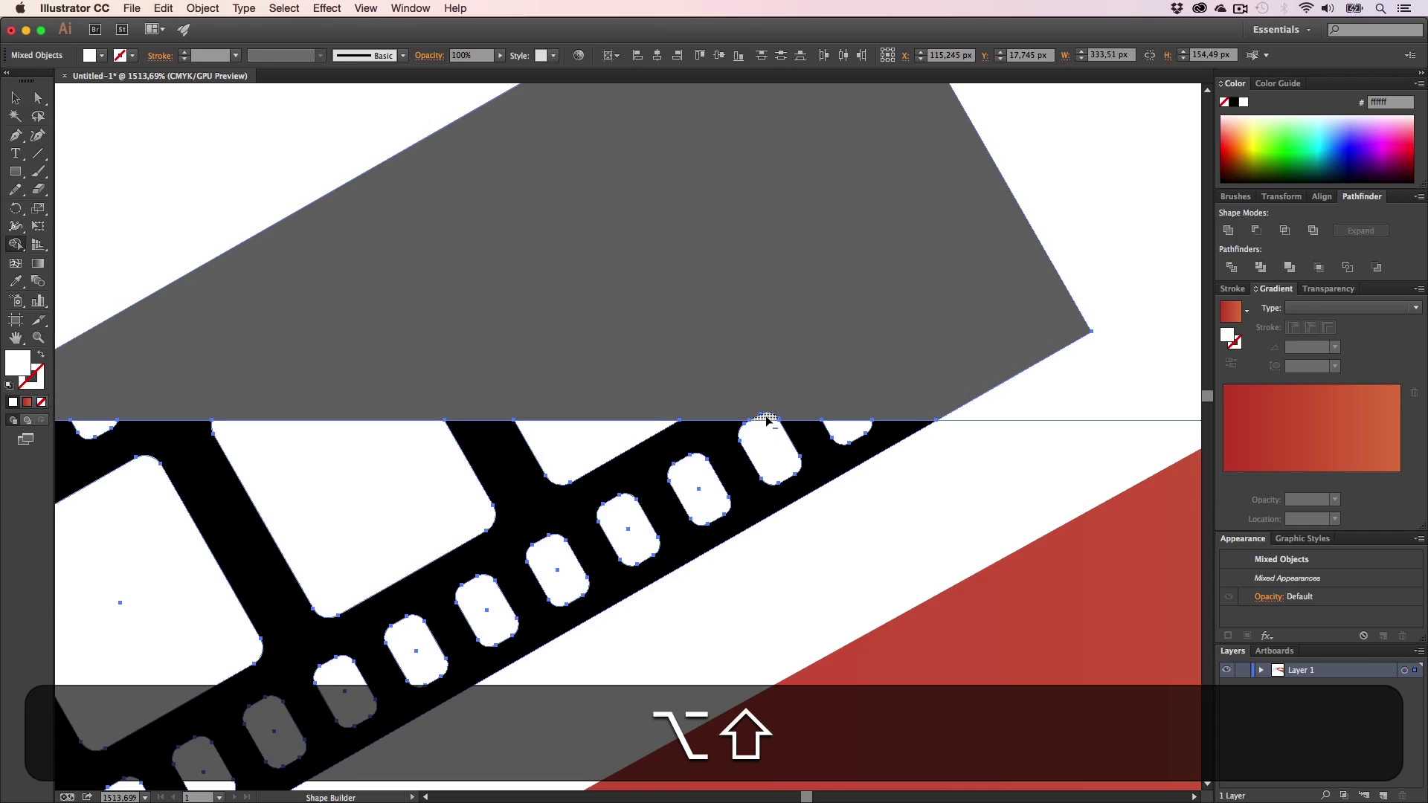
key(alt+j)
key(j)
drag(341, 378, 420, 384)
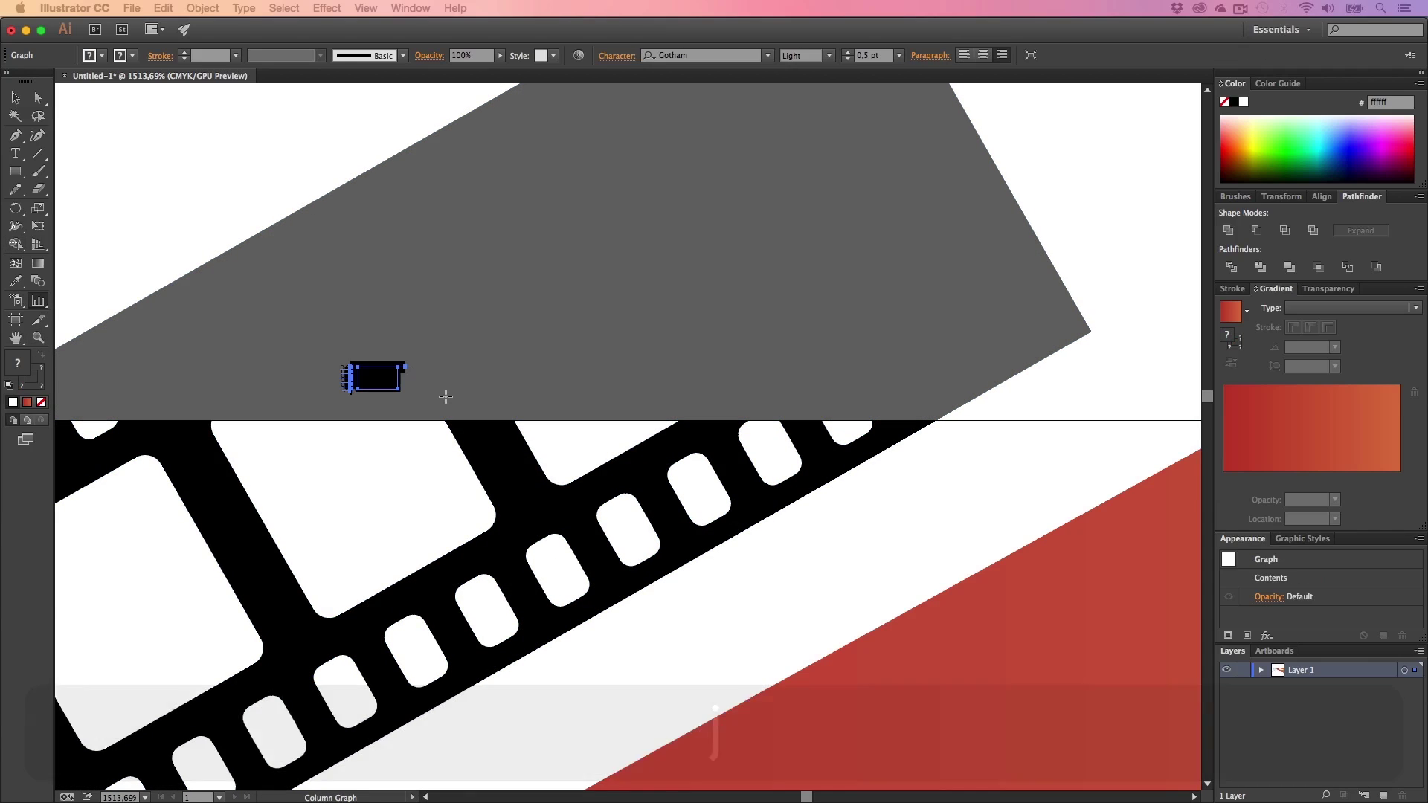
key(super+z)
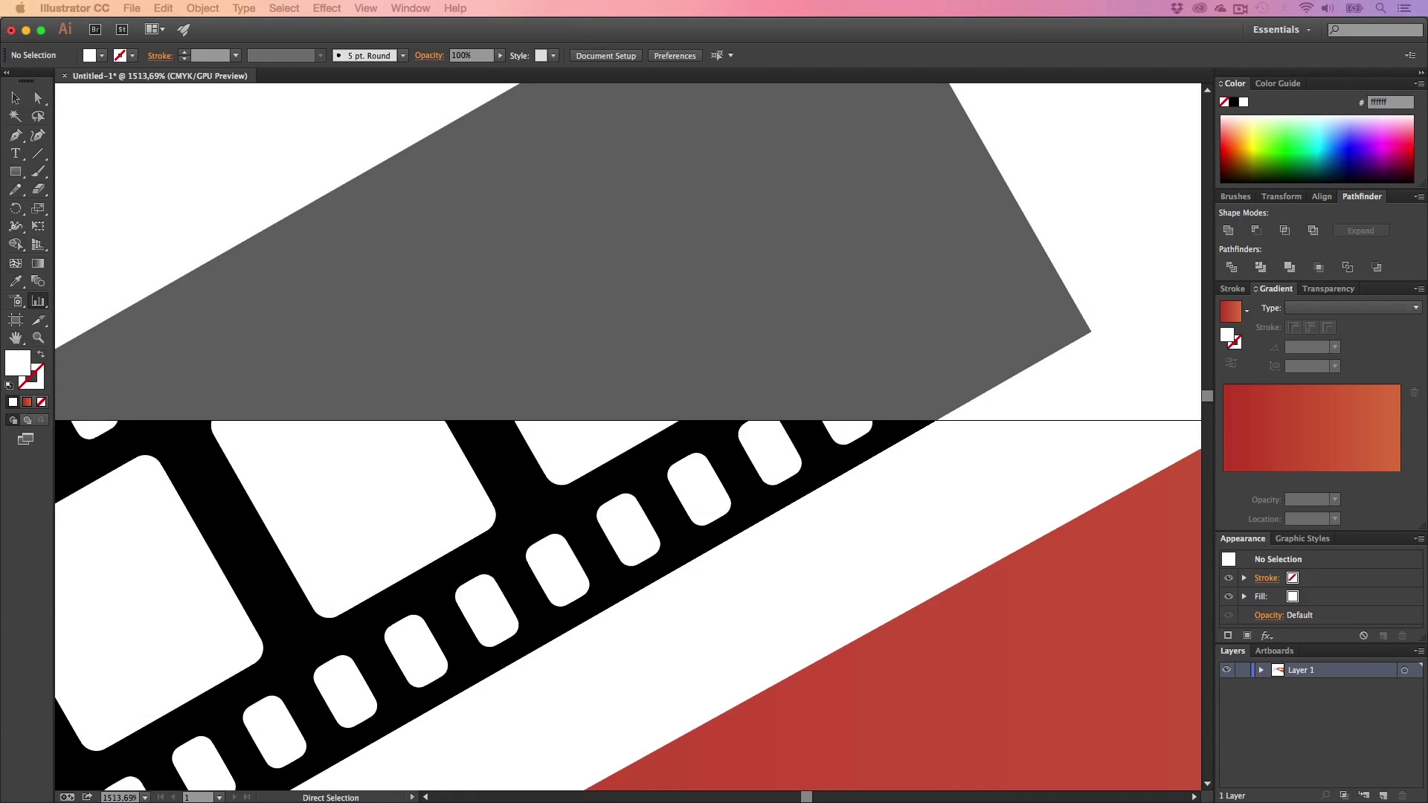
- Reselect the black strip with the white rectangle and subtract the sprocket-hole remnant protruding from the strip's upper row
key(h)
drag(328, 379, 736, 382)
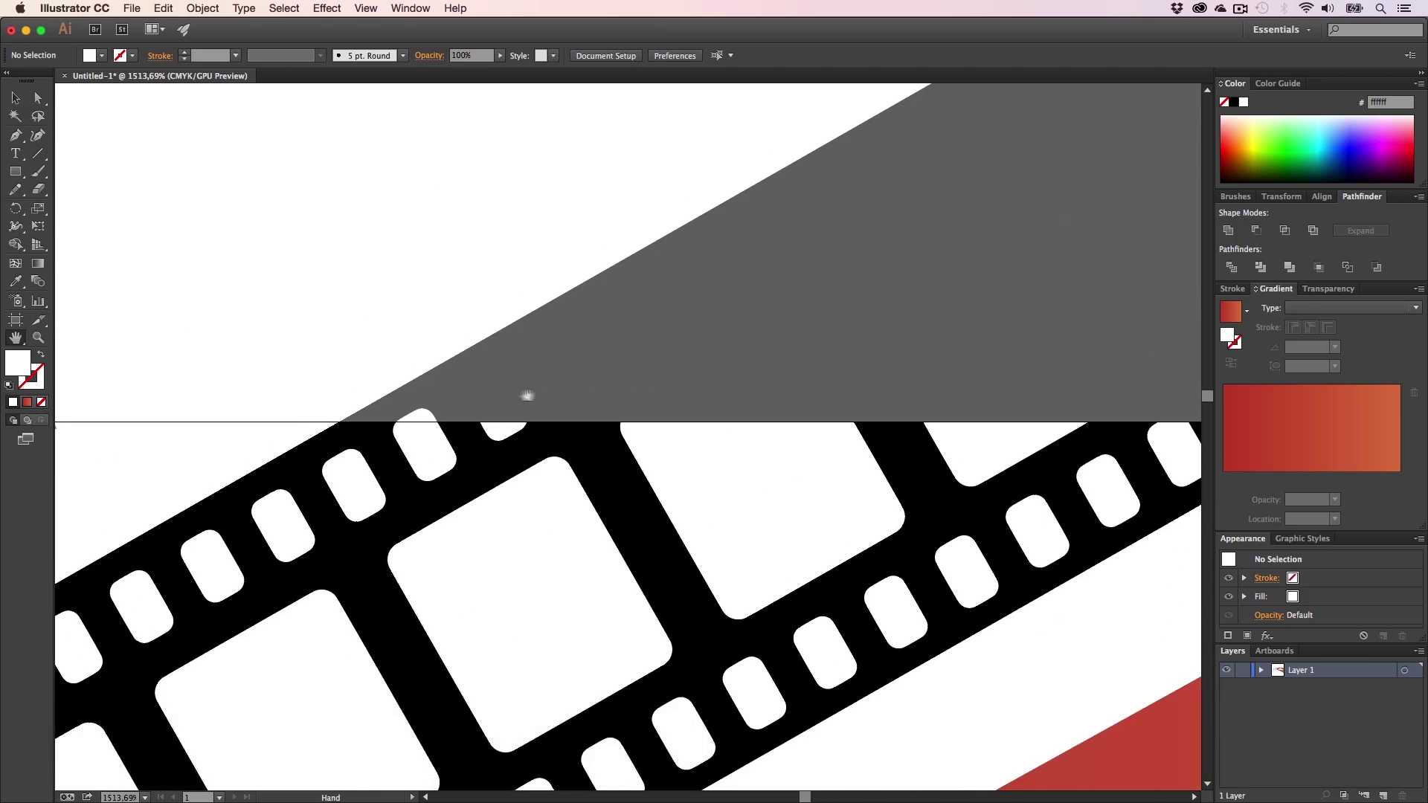
key(v)
click(425, 413)
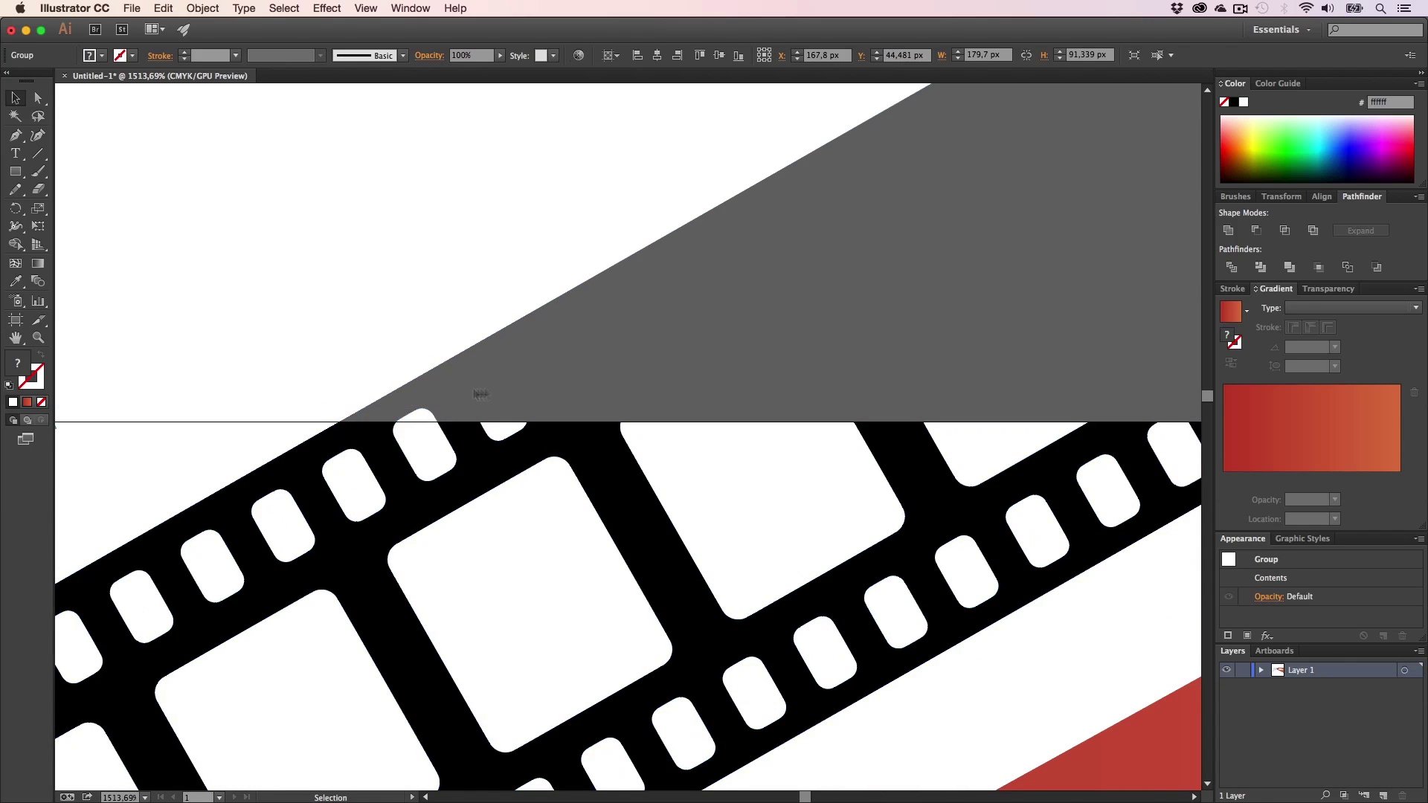
key(super+shift+a)
drag(382, 367, 427, 385)
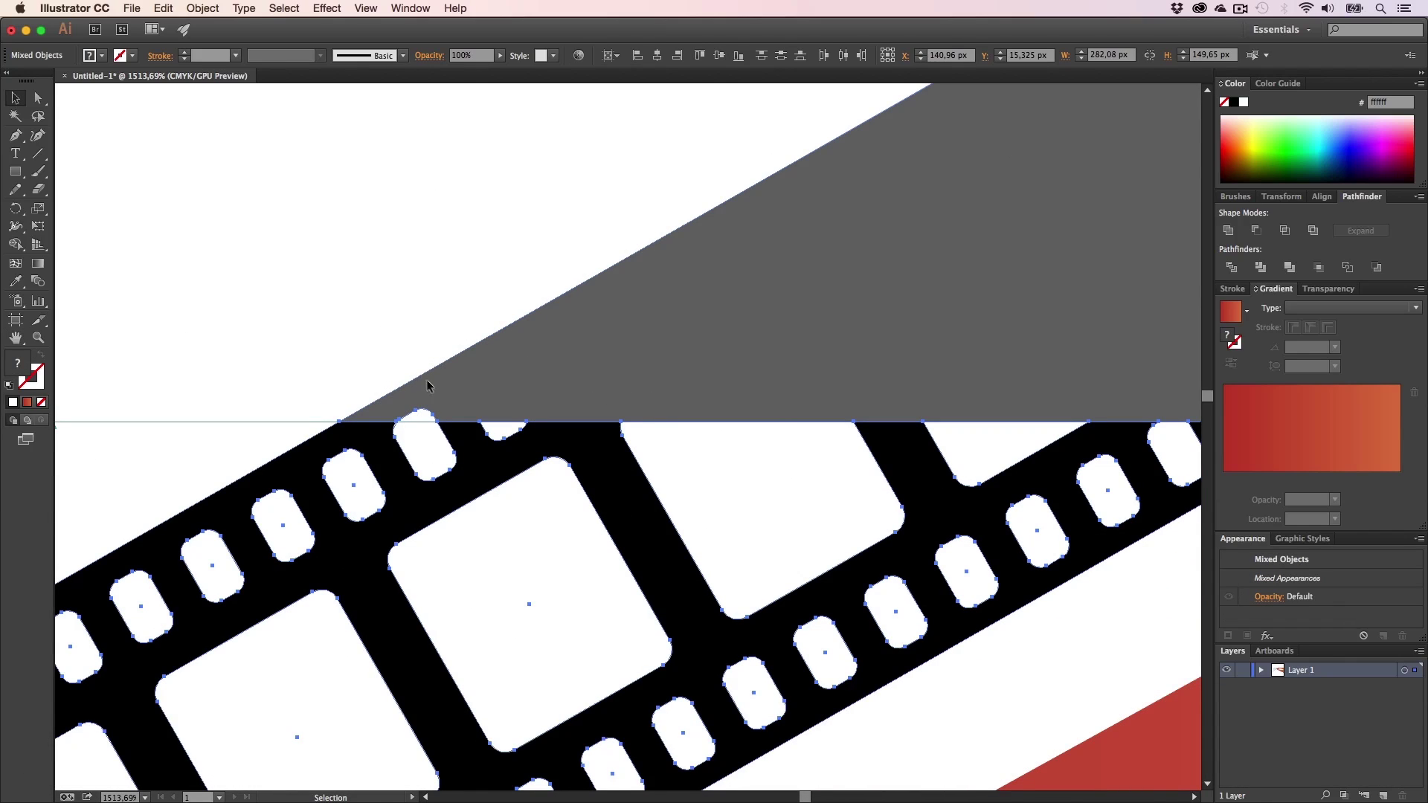
key(shift+m)
key(alt+a)
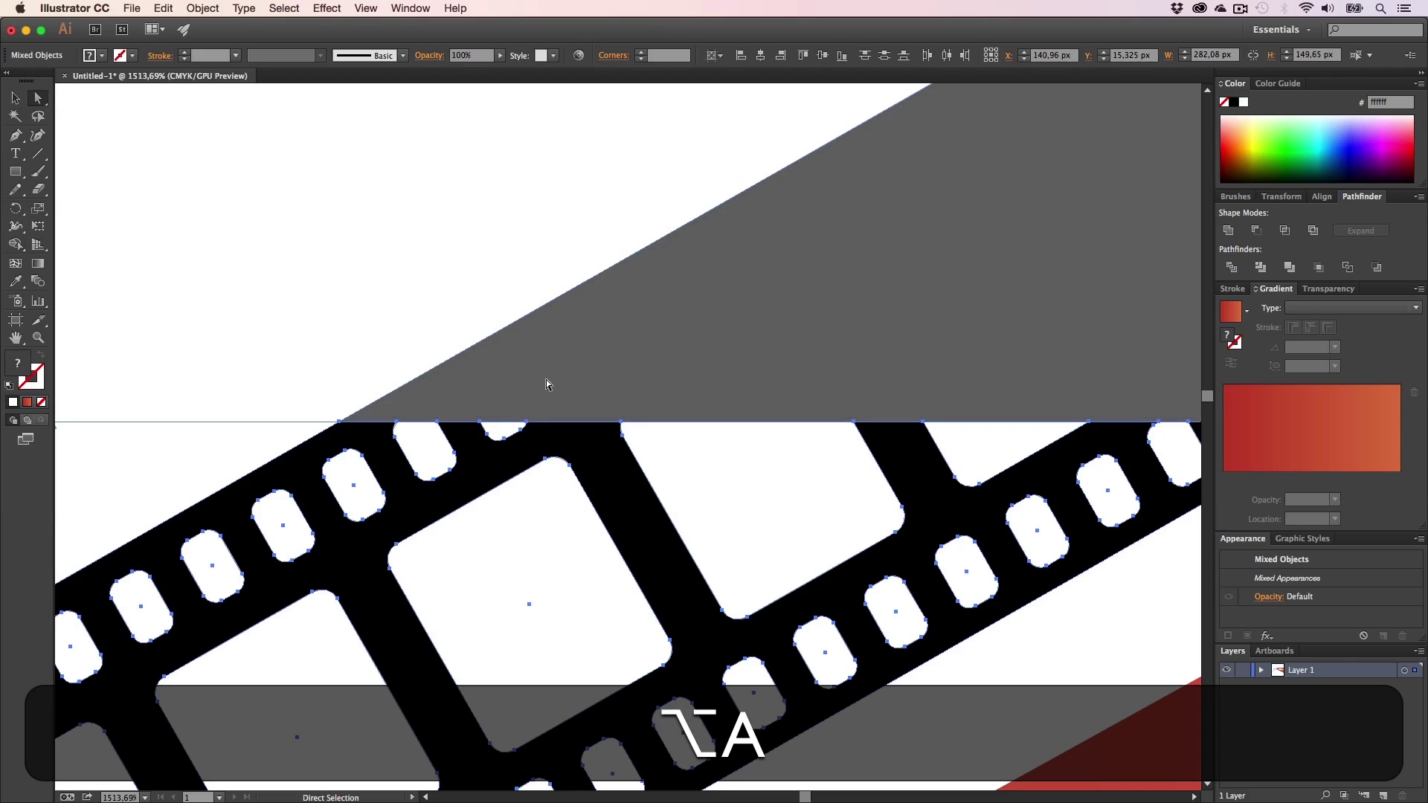
key(alt+z)
alt+click(546, 380)
alt+click(546, 380)
alt+click(546, 380)
alt+click(546, 380)
alt+click(546, 380)
key(alt+h)
drag(644, 519, 560, 382)
key(a)
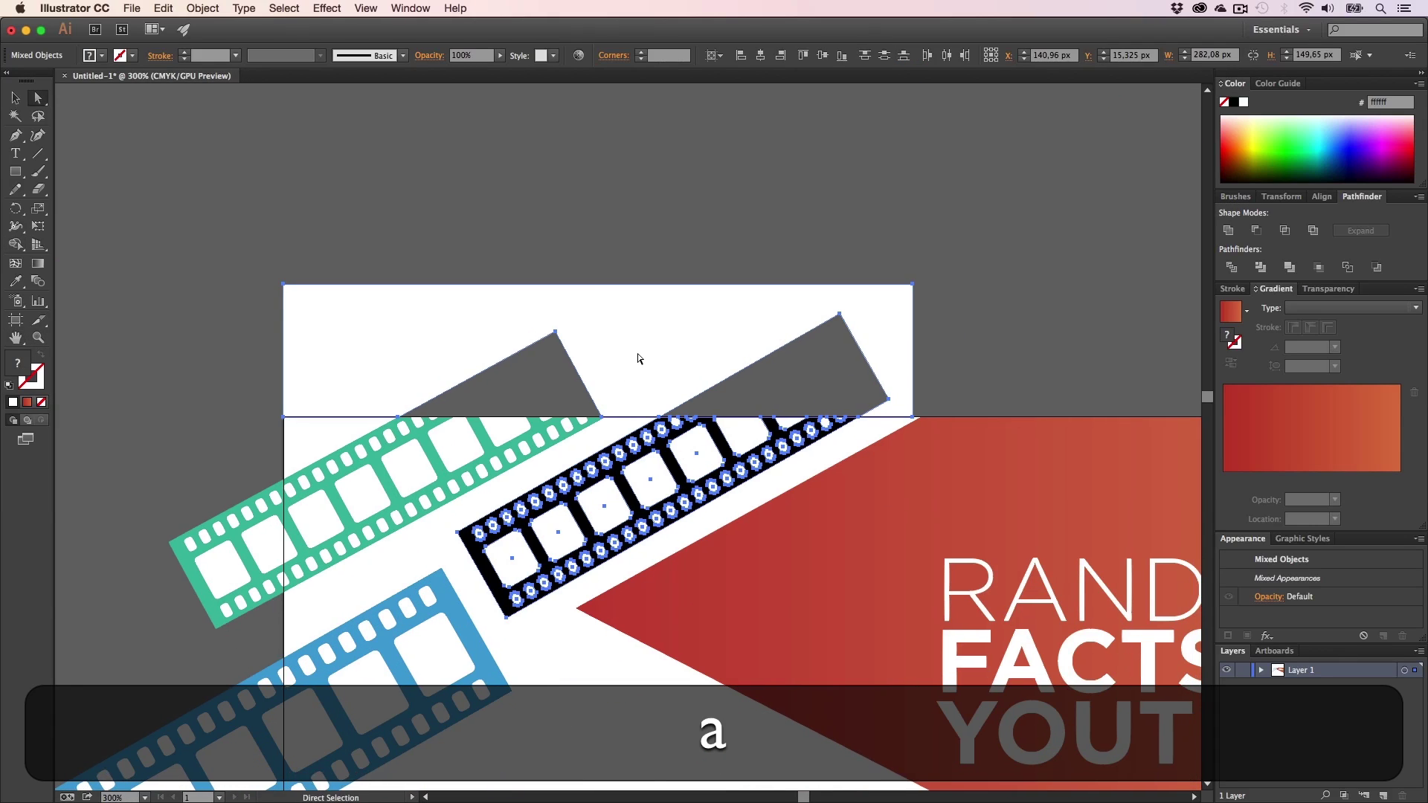
key(BackSpace)
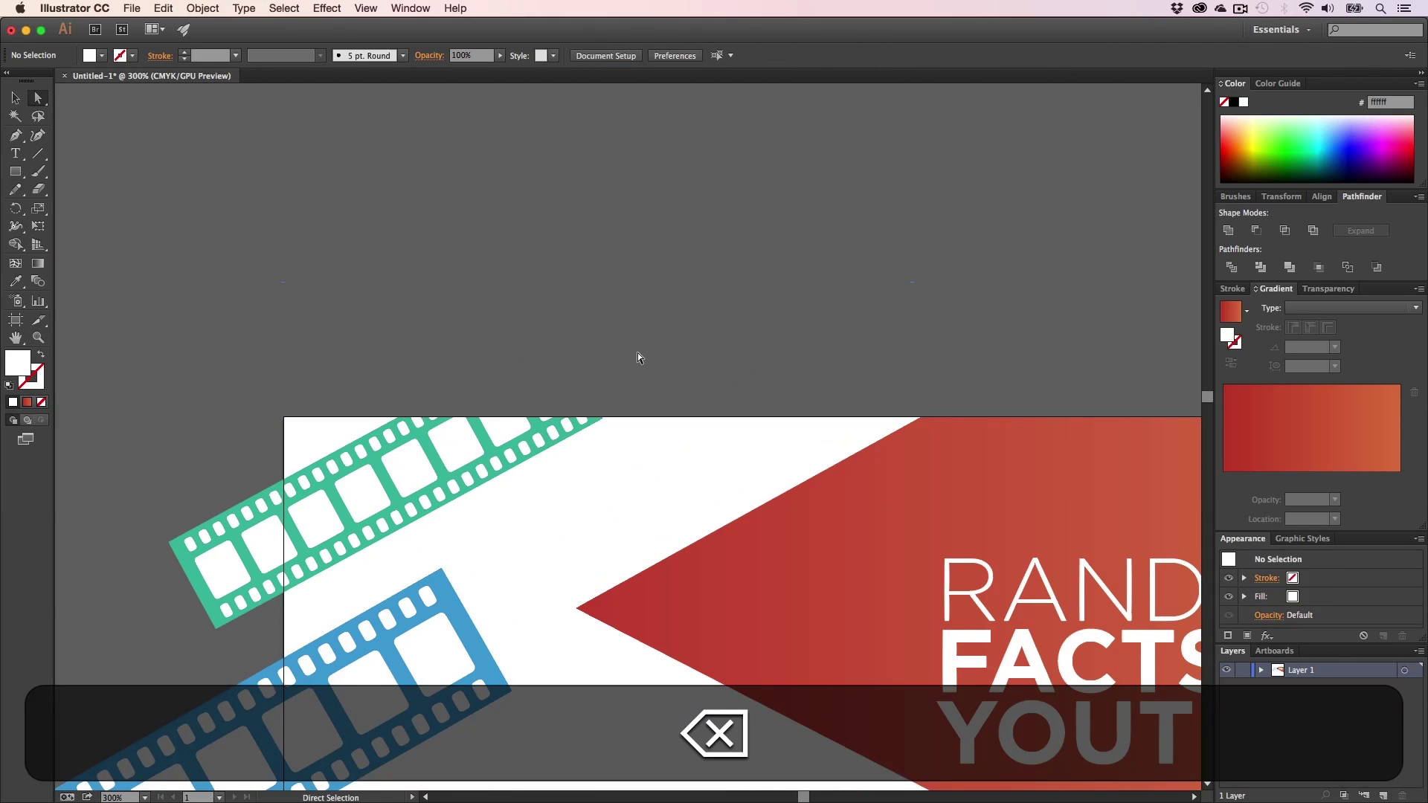
key(super+z)
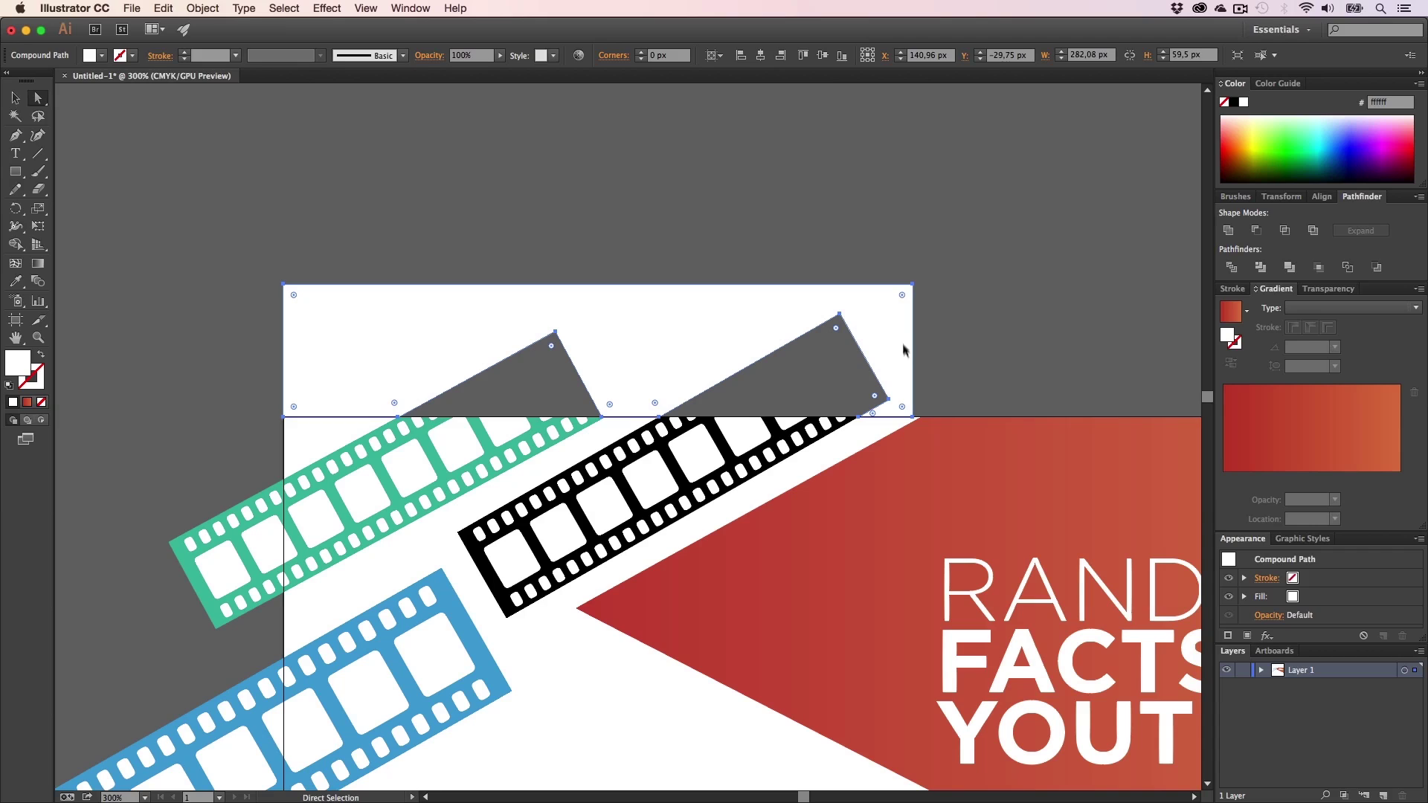
- Delete only the leftover white rectangle above the artboard, keeping the black film strip
drag(905, 351, 903, 332)
key(BackSpace)
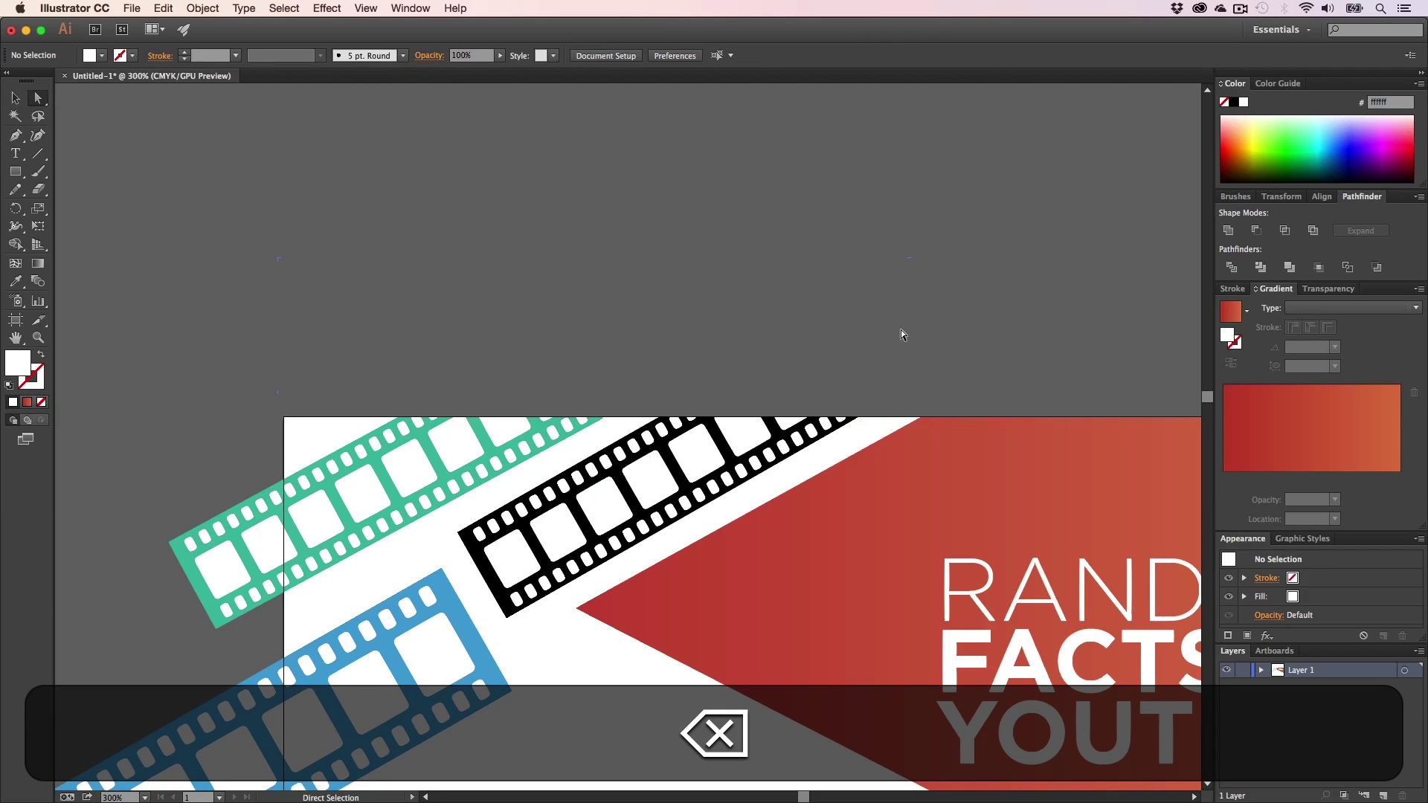
- Duplicate the blue film strip and place the copy well off the artboard, up and to the left of the design
key(h)
drag(848, 439, 854, 262)
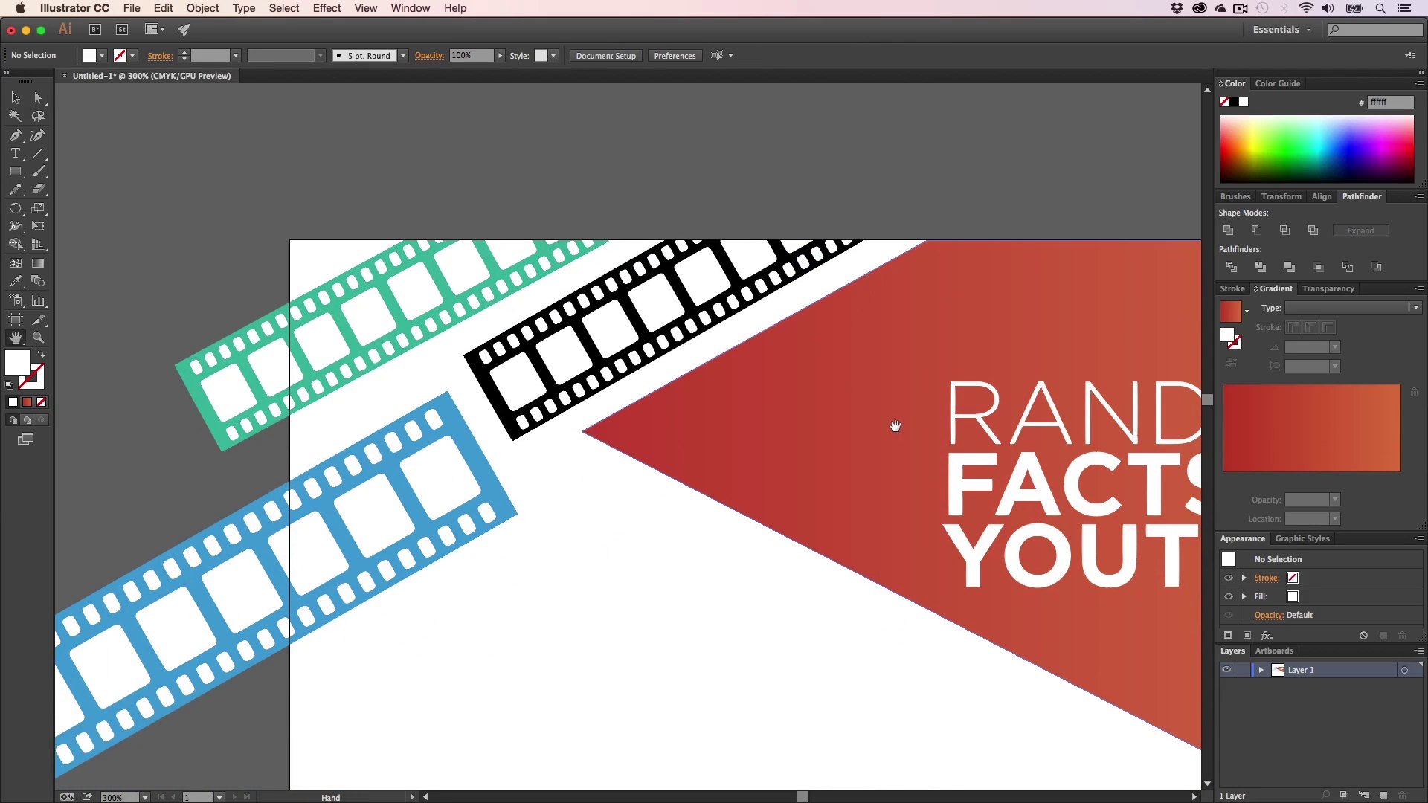
drag(649, 459, 742, 401)
drag(570, 475, 824, 360)
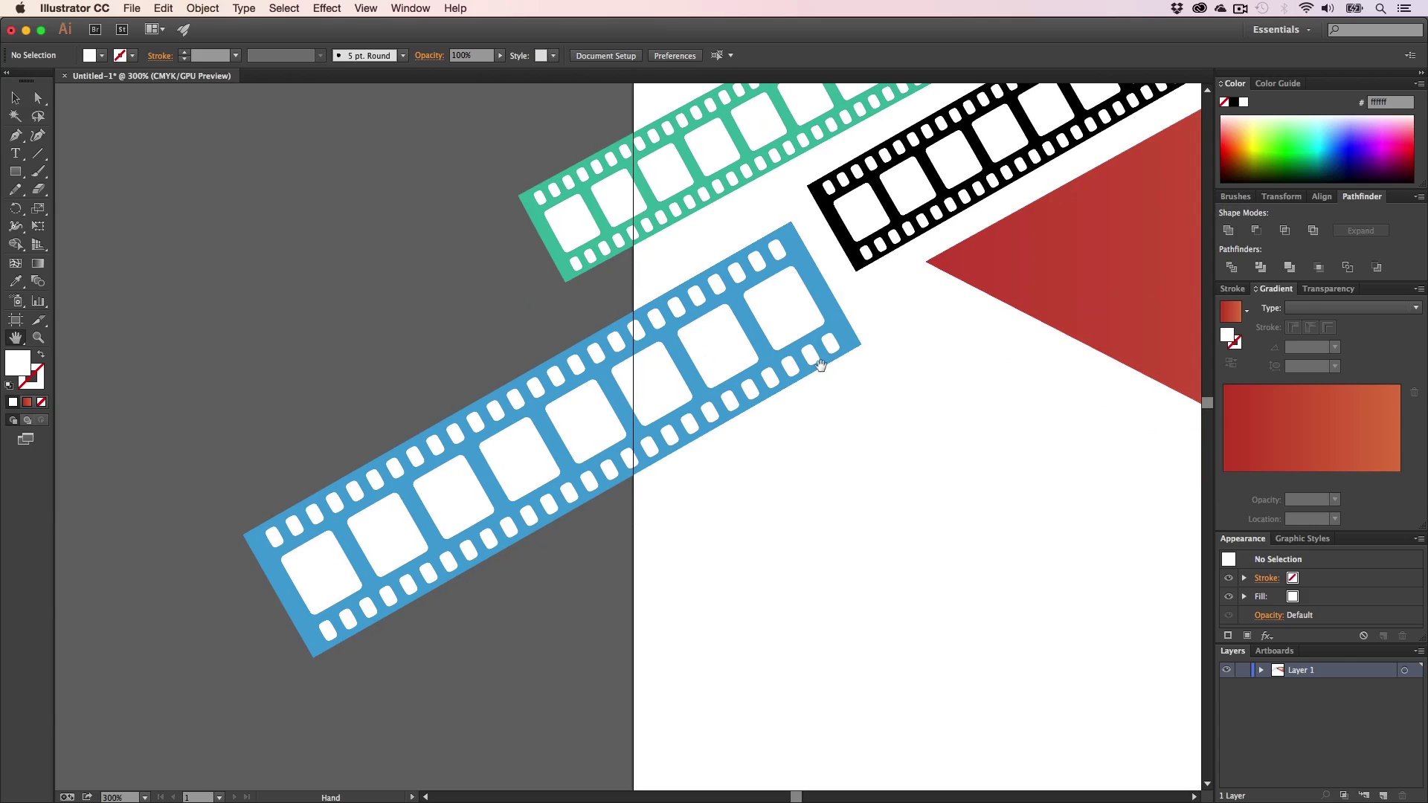
key(alt+z)
alt+click(786, 408)
alt+click(786, 409)
key(alt+h)
drag(653, 394, 663, 480)
key(v)
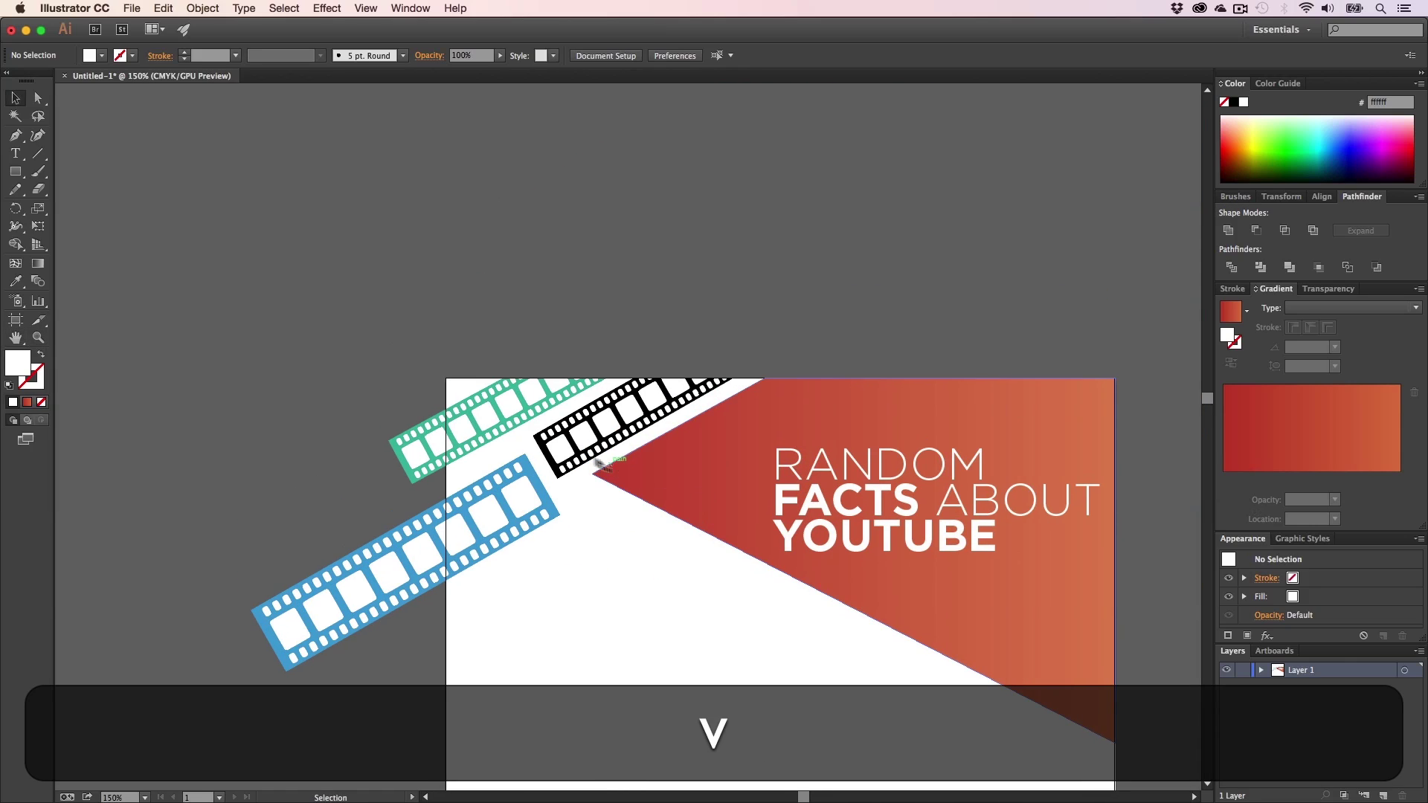
drag(702, 381, 644, 383)
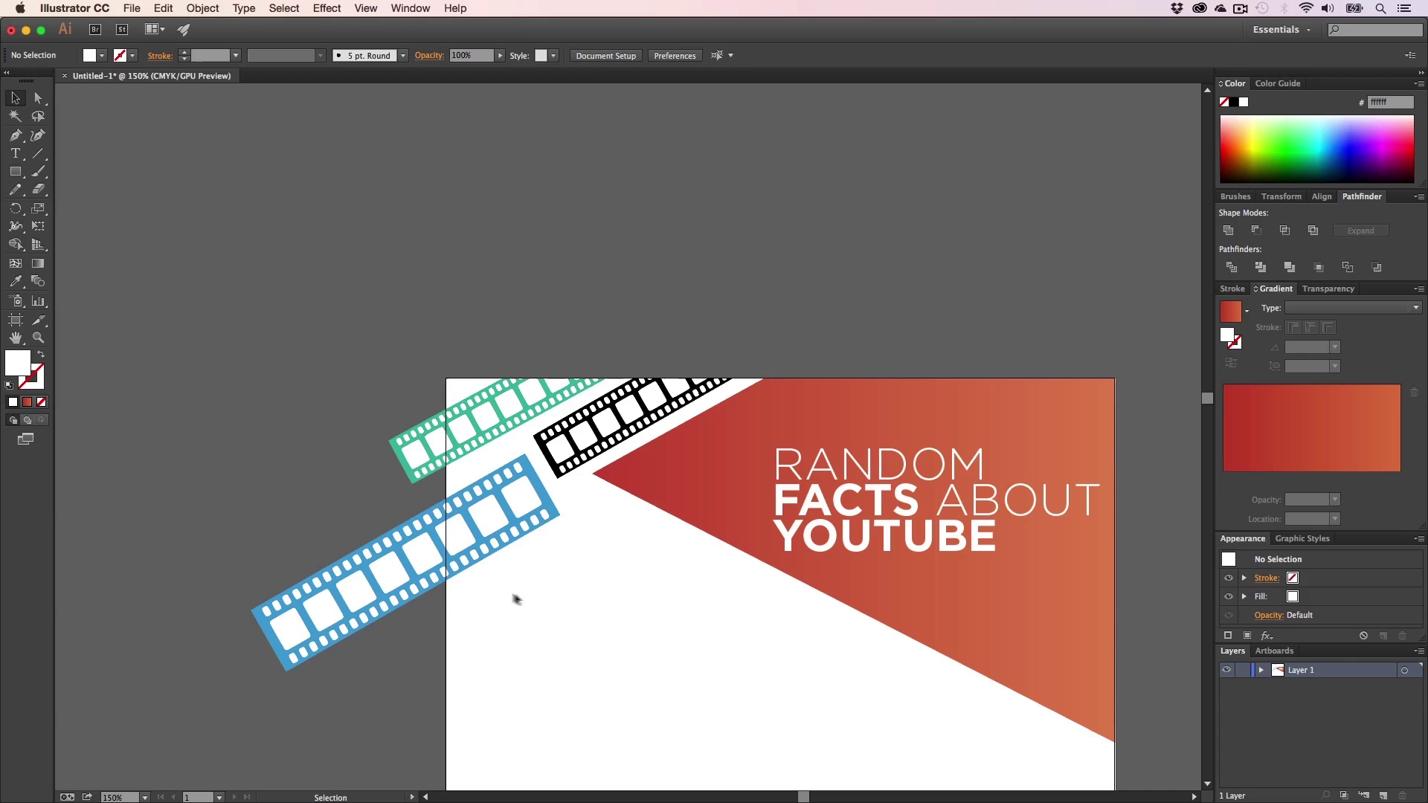
drag(351, 537, 440, 199)
key(alt+h)
drag(550, 384, 689, 628)
key(v)
drag(639, 498, 235, 177)
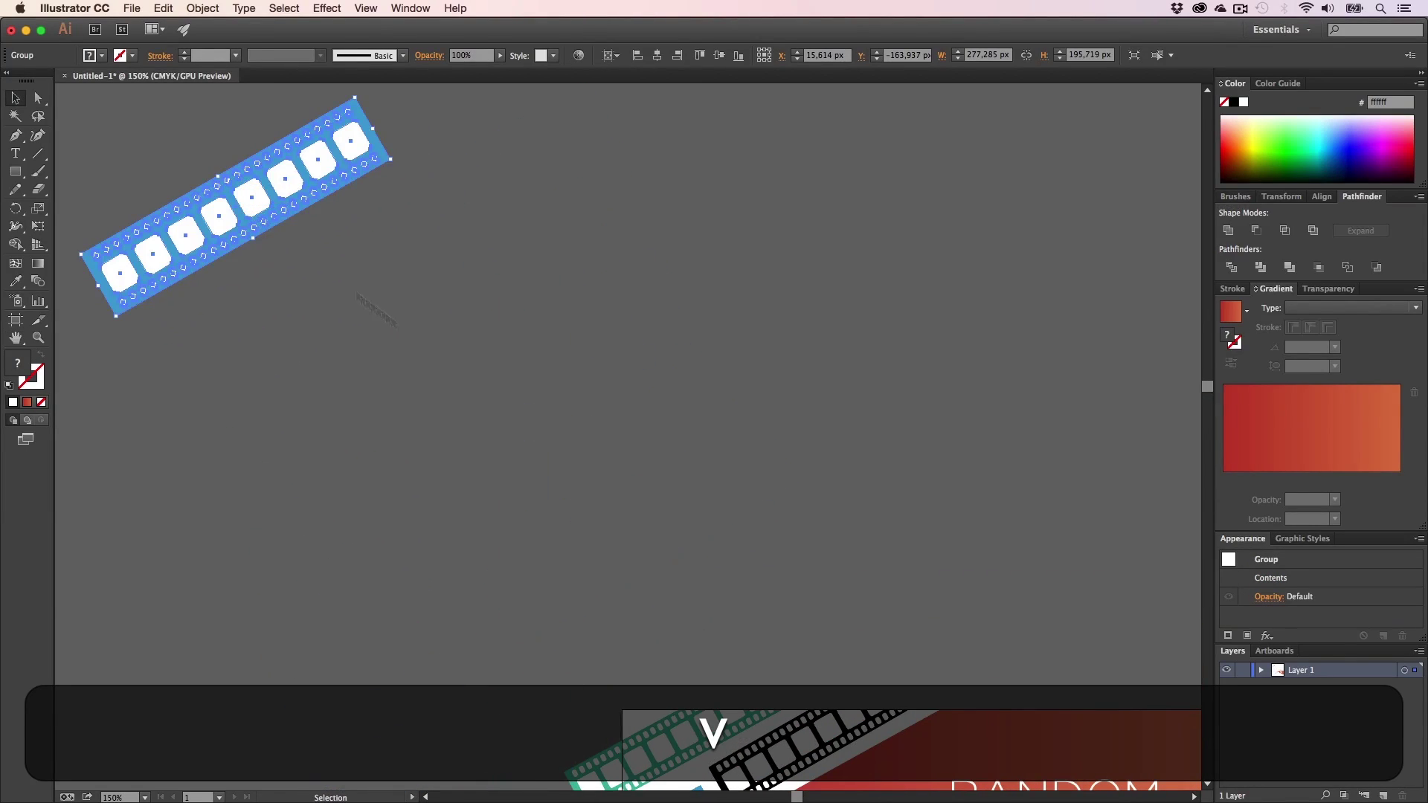
- Draw a white rectangle about 207 by 268 px along the artboard's left edge, covering the green and blue strips' overhanging ends
key(h)
drag(547, 505, 291, 160)
key(z)
click(494, 489)
click(600, 439)
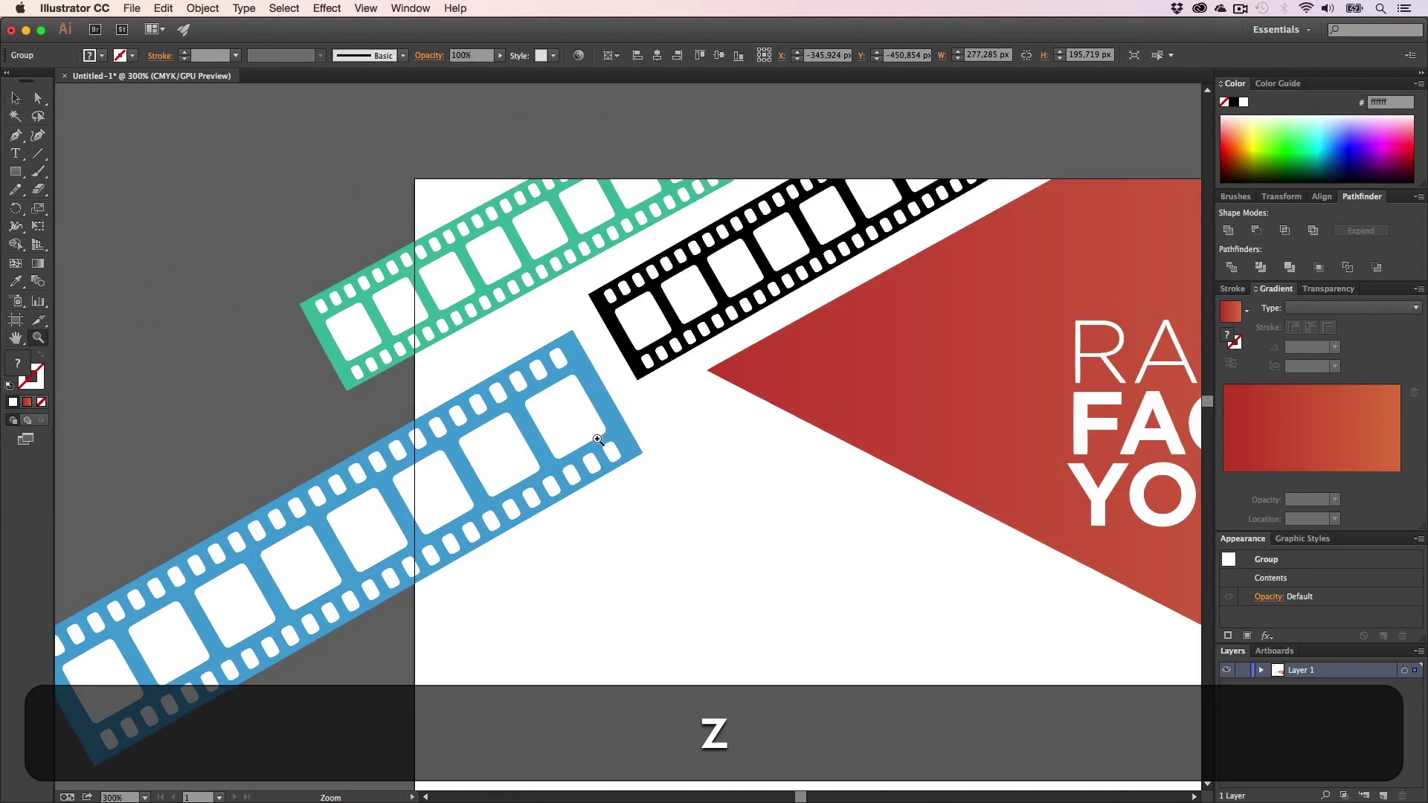
key(h)
drag(503, 467, 683, 423)
key(m)
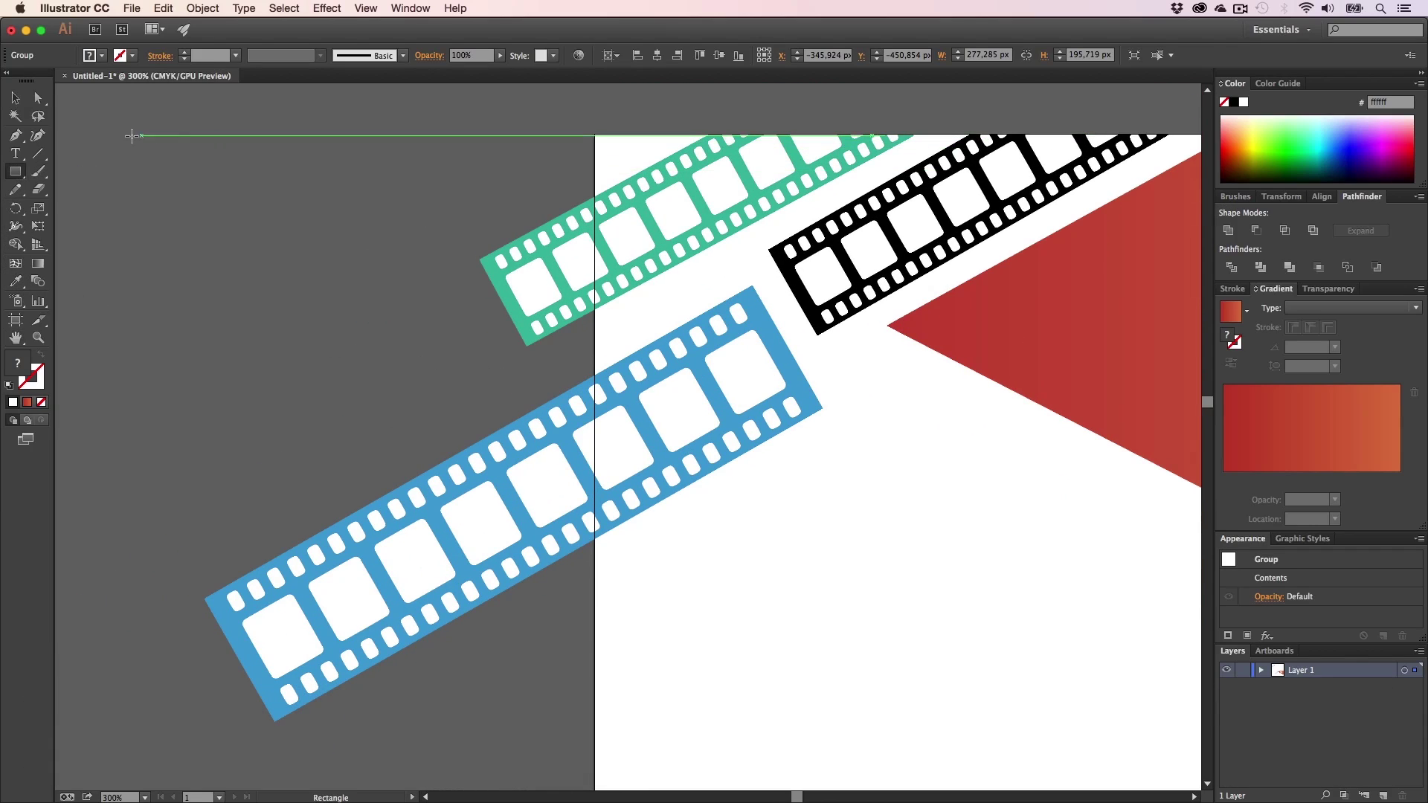
drag(131, 135, 593, 733)
key(v)
mouse_move(577, 642)
mouse_down()
mouse_move(445, 656)
mouse_move(600, 631)
mouse_move(565, 630)
mouse_move(567, 646)
mouse_up()
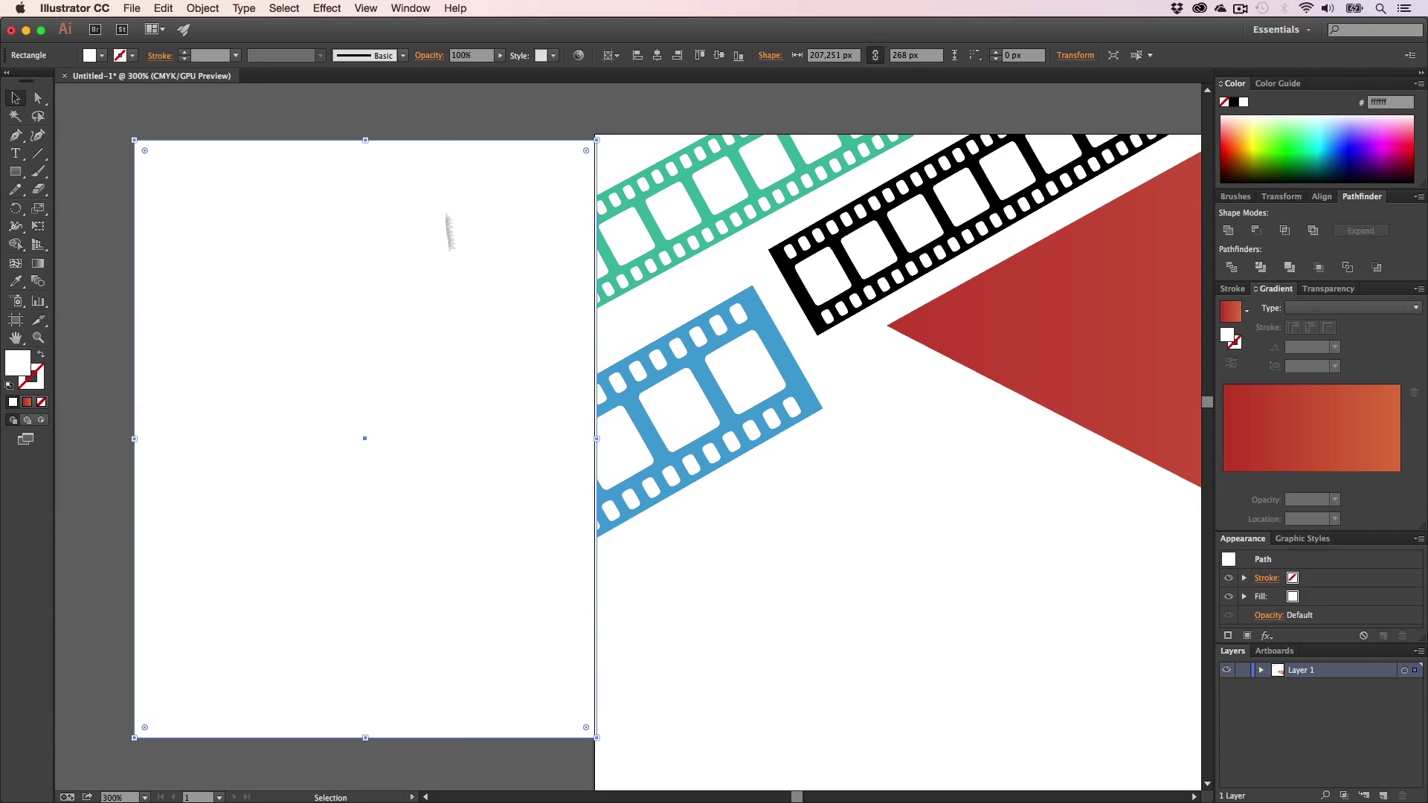
- Move the white rectangle sideways so its inner edge lines up exactly with the artboard's left edge
drag(395, 159, 397, 160)
drag(446, 203, 400, 188)
key(z)
drag(602, 248, 762, 252)
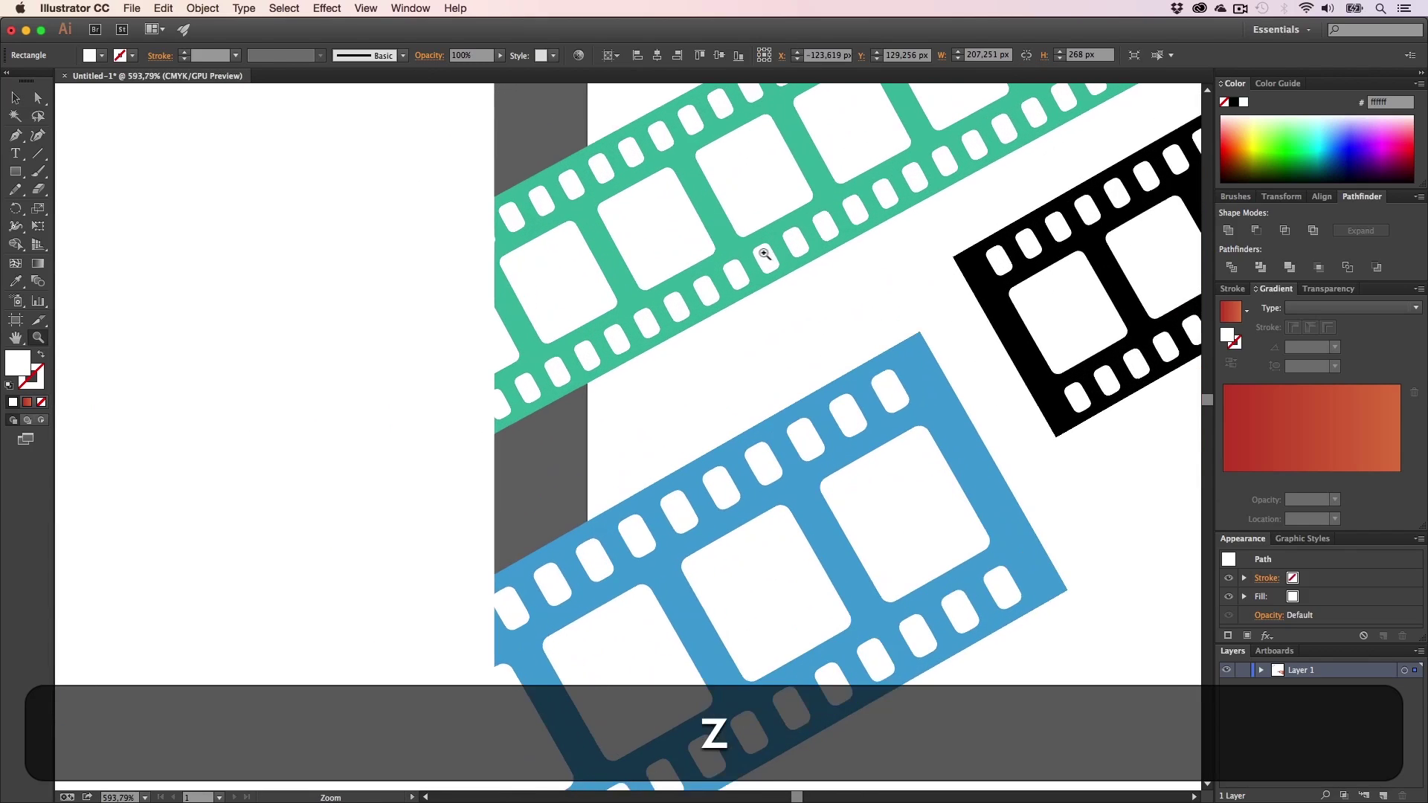
key(h)
drag(540, 242, 547, 448)
key(v)
drag(436, 294, 530, 315)
key(h)
drag(637, 424, 548, 115)
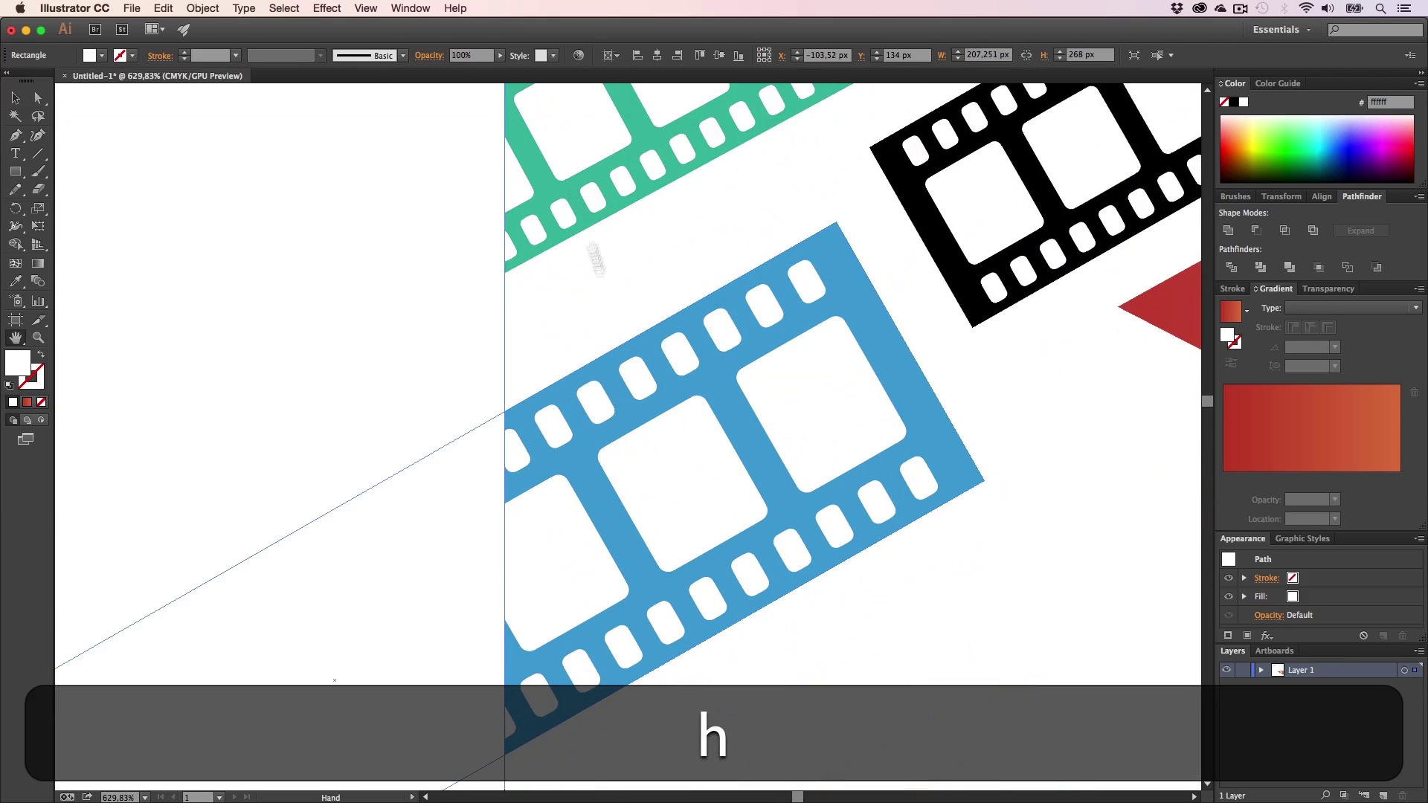
- Send the white rectangle to the back, behind the green and blue film strips
key(alt+z)
alt+click(614, 397)
key(h)
drag(648, 516, 603, 375)
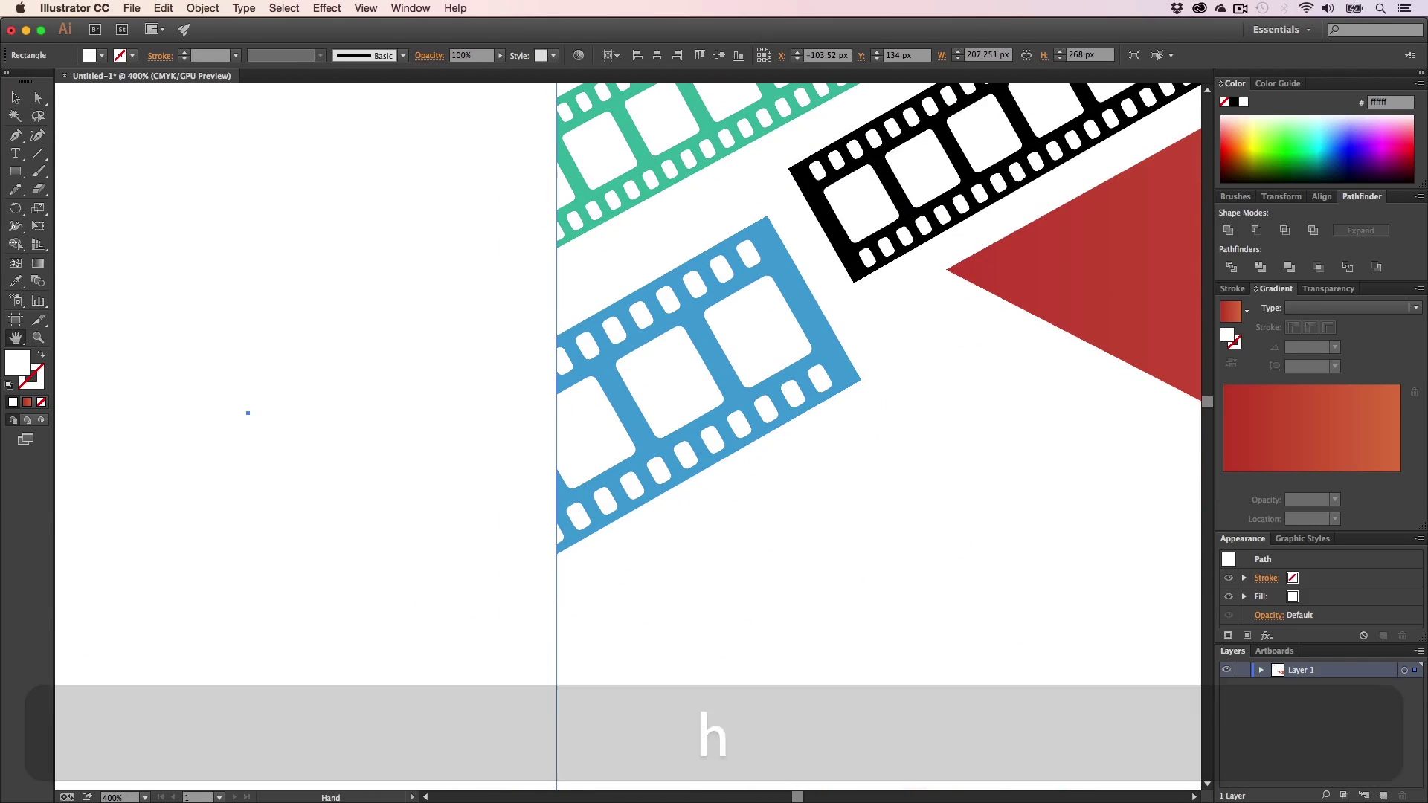
key(super+Tab)
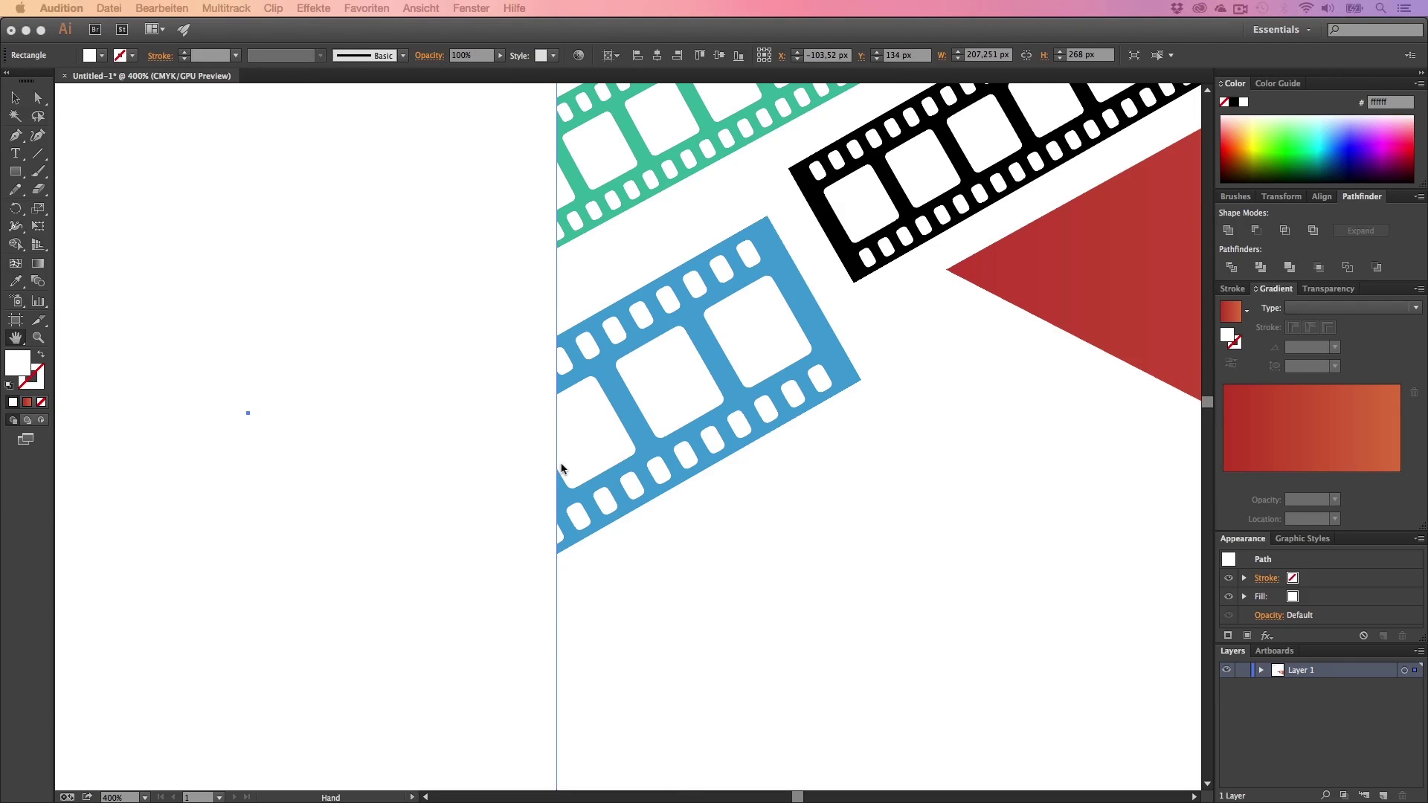
right_click(455, 510)
click(624, 735)
right_click(460, 633)
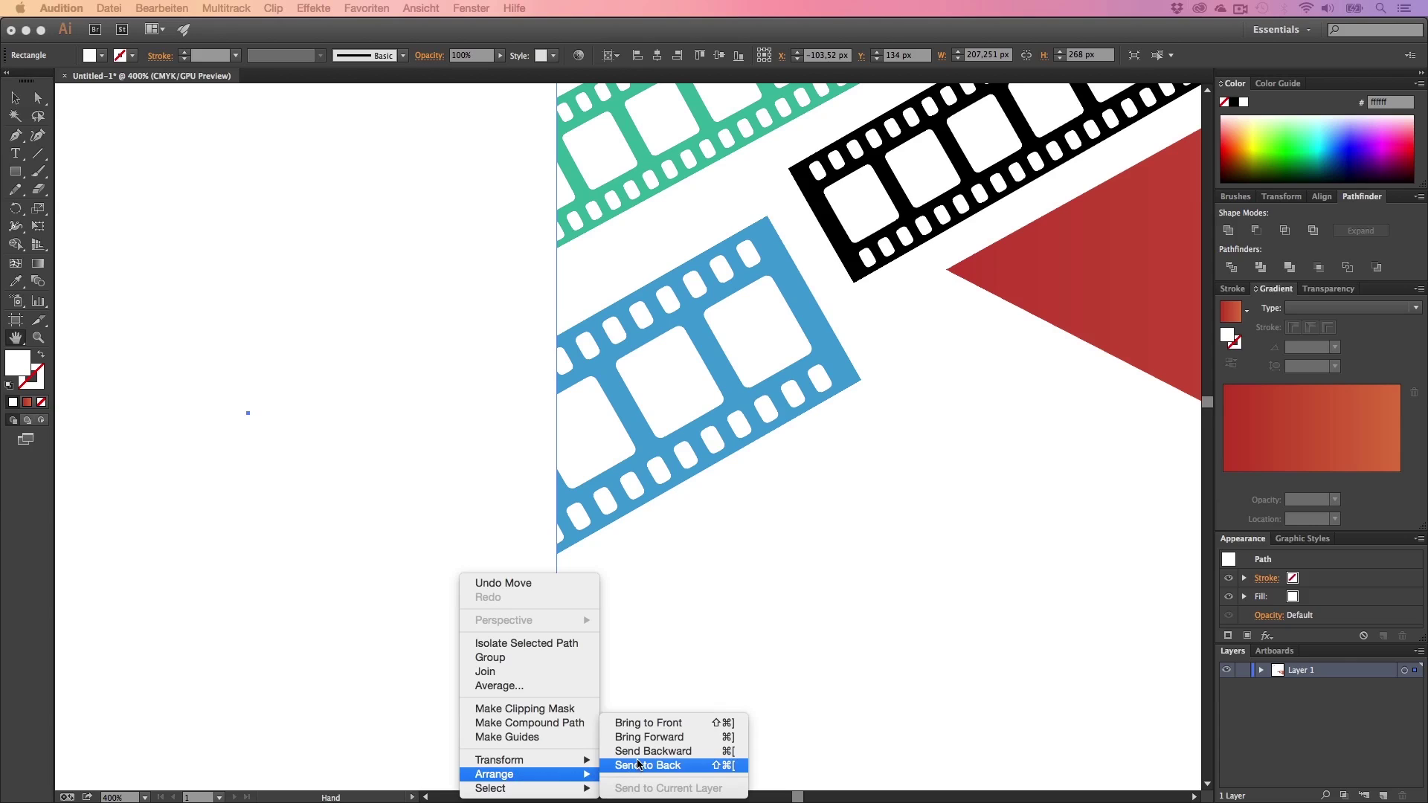
click(673, 767)
- Select the white rectangle with the green and blue strips and use Shape Builder to subtract the blue strip's portion beyond the artboard's left edge
key(z)
key(alt+z)
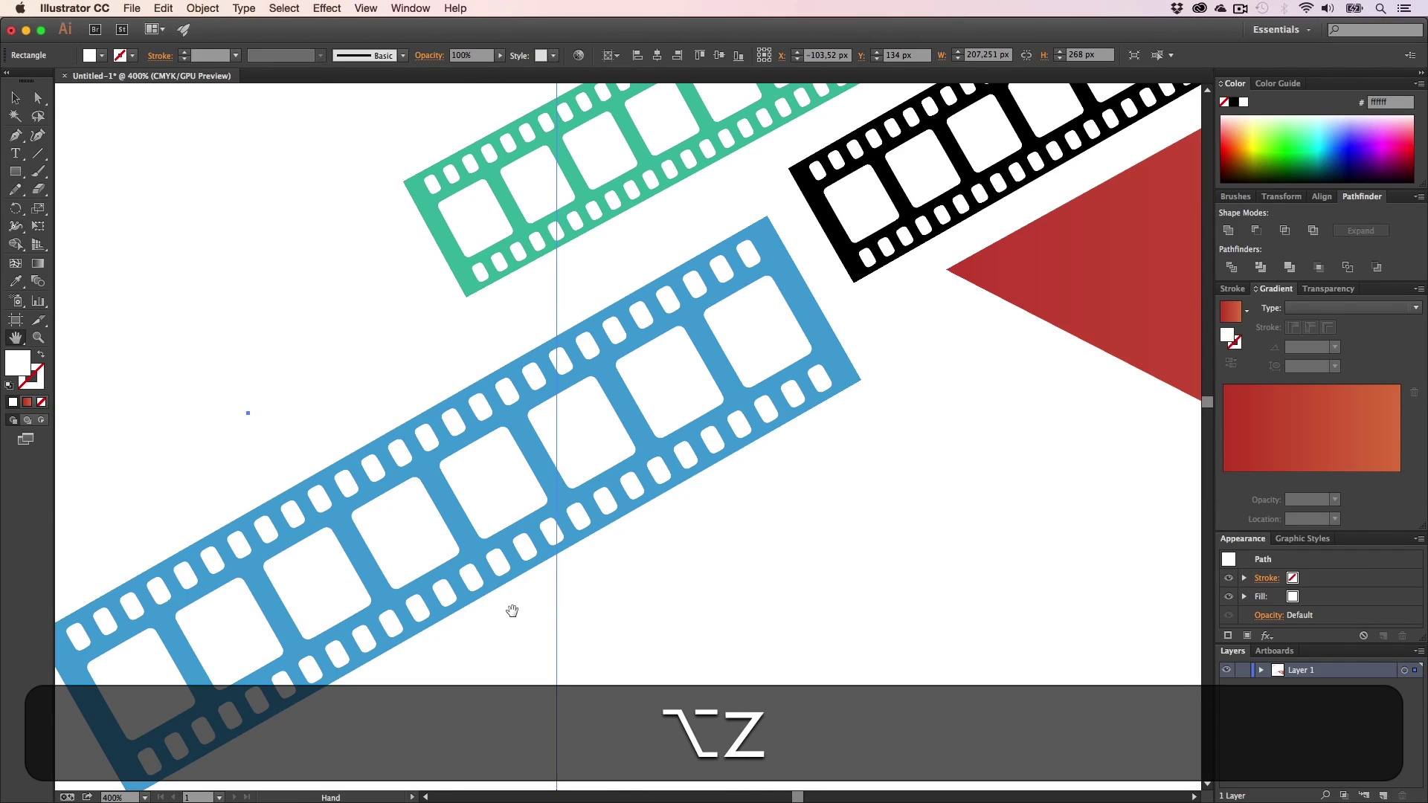
key(alt+z)
alt+click(517, 597)
key(h)
drag(655, 379, 564, 605)
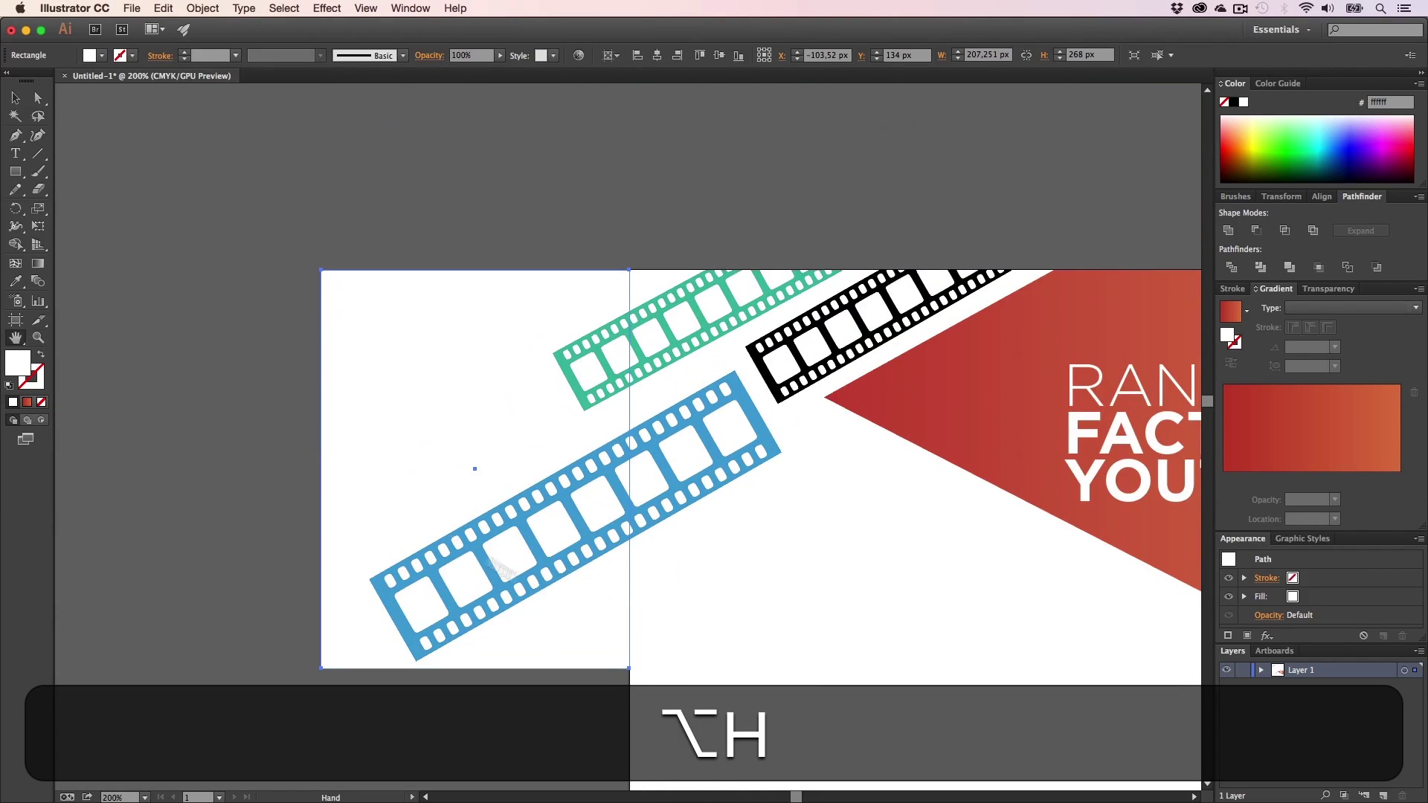
key(v)
drag(272, 238, 600, 735)
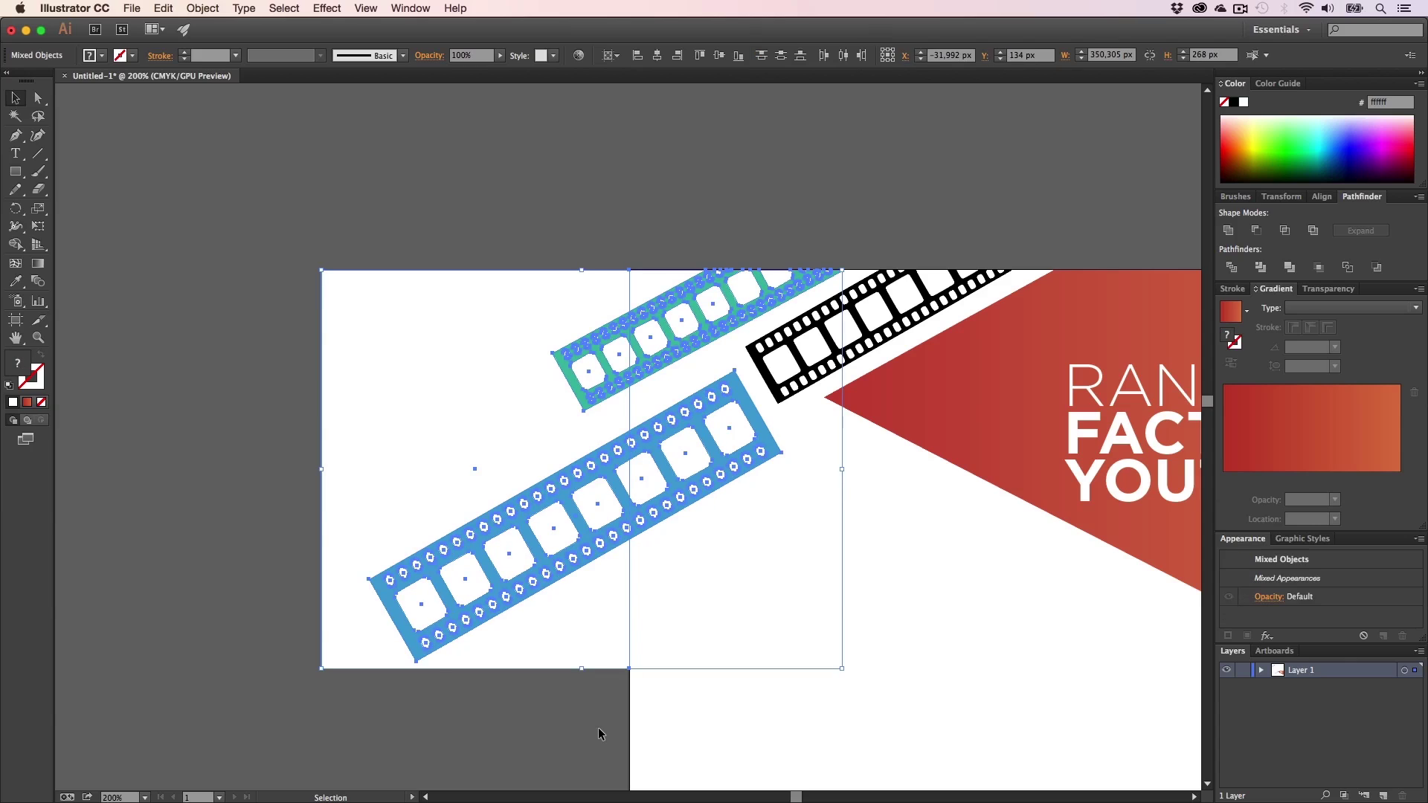
key(shift+m)
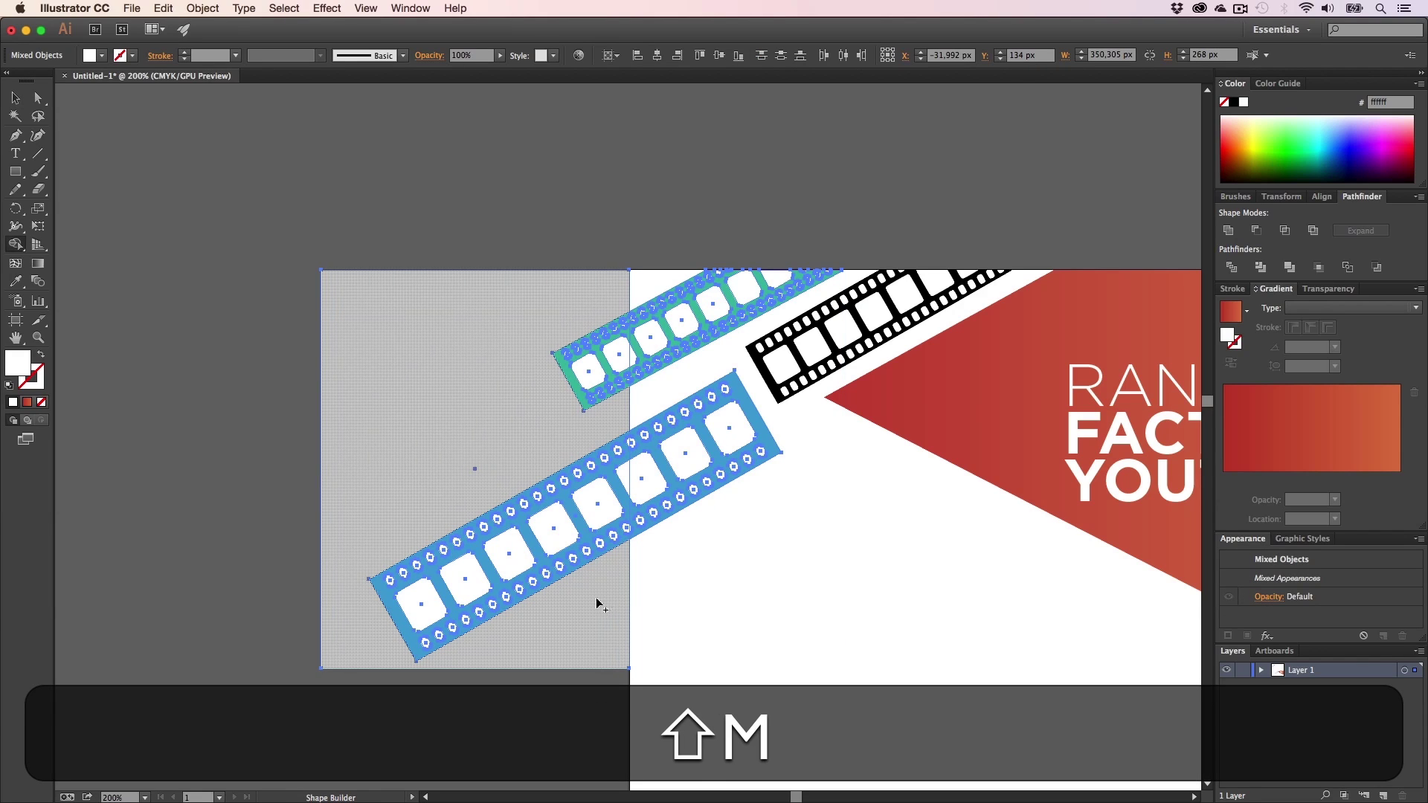
key(z)
drag(602, 535, 685, 527)
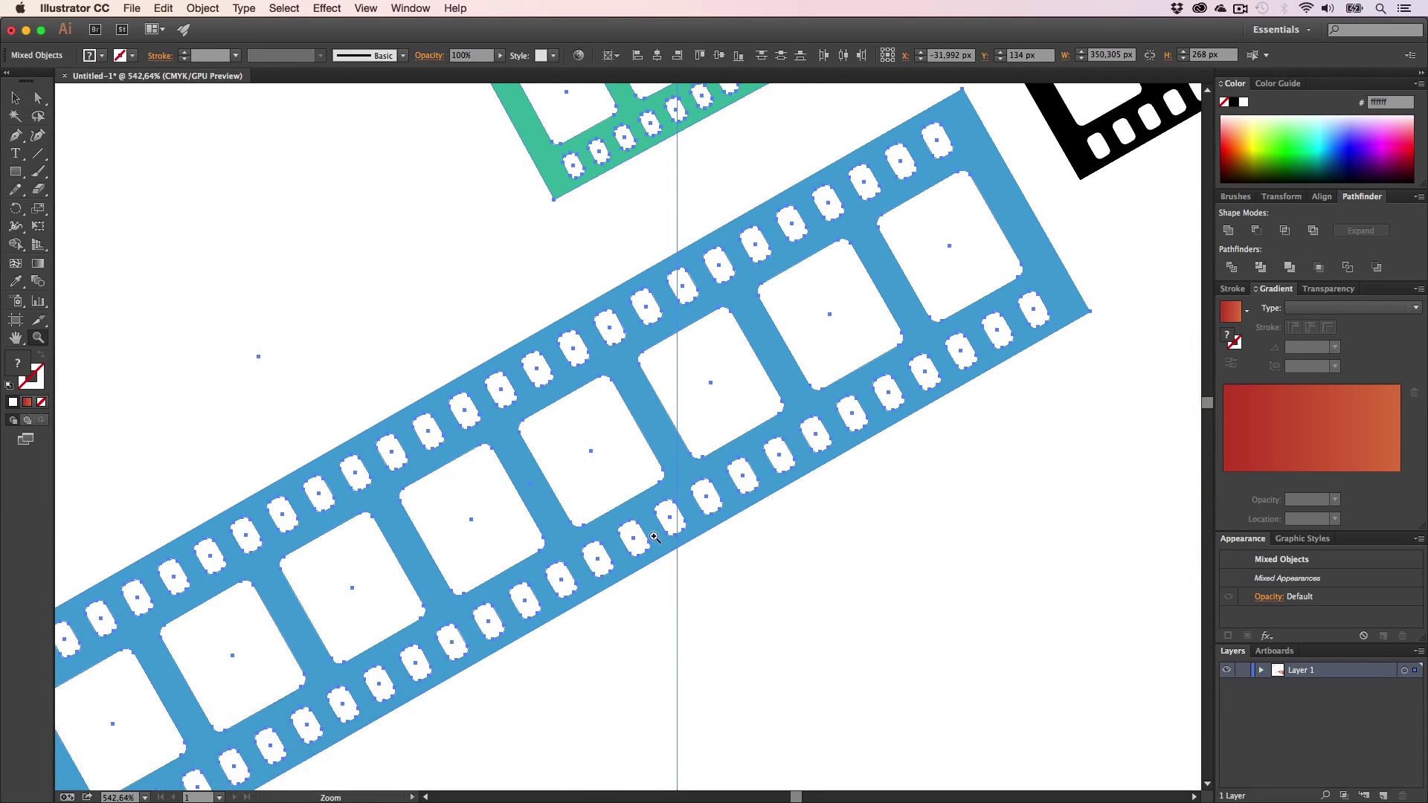
key(shift+m)
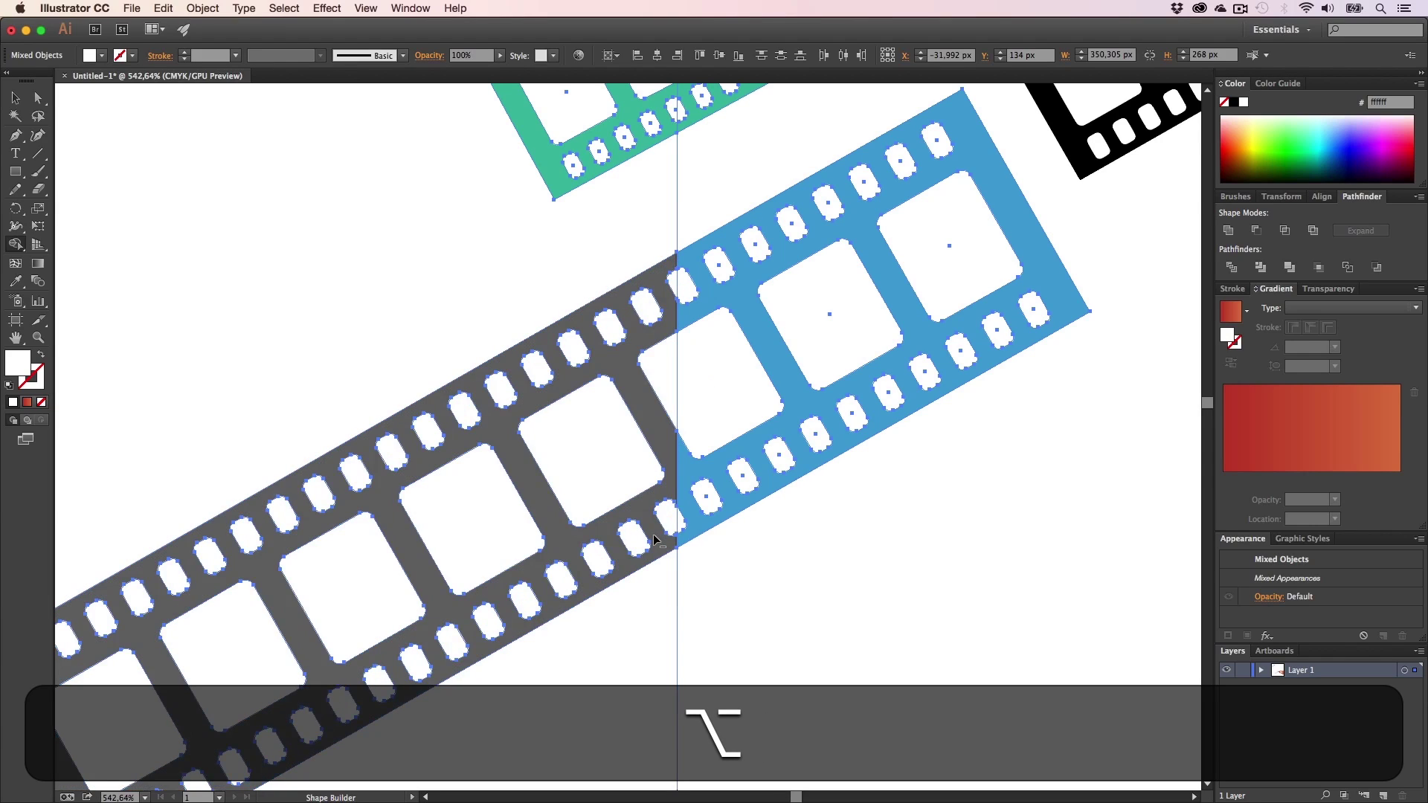
drag(627, 485, 662, 510)
drag(656, 392, 658, 339)
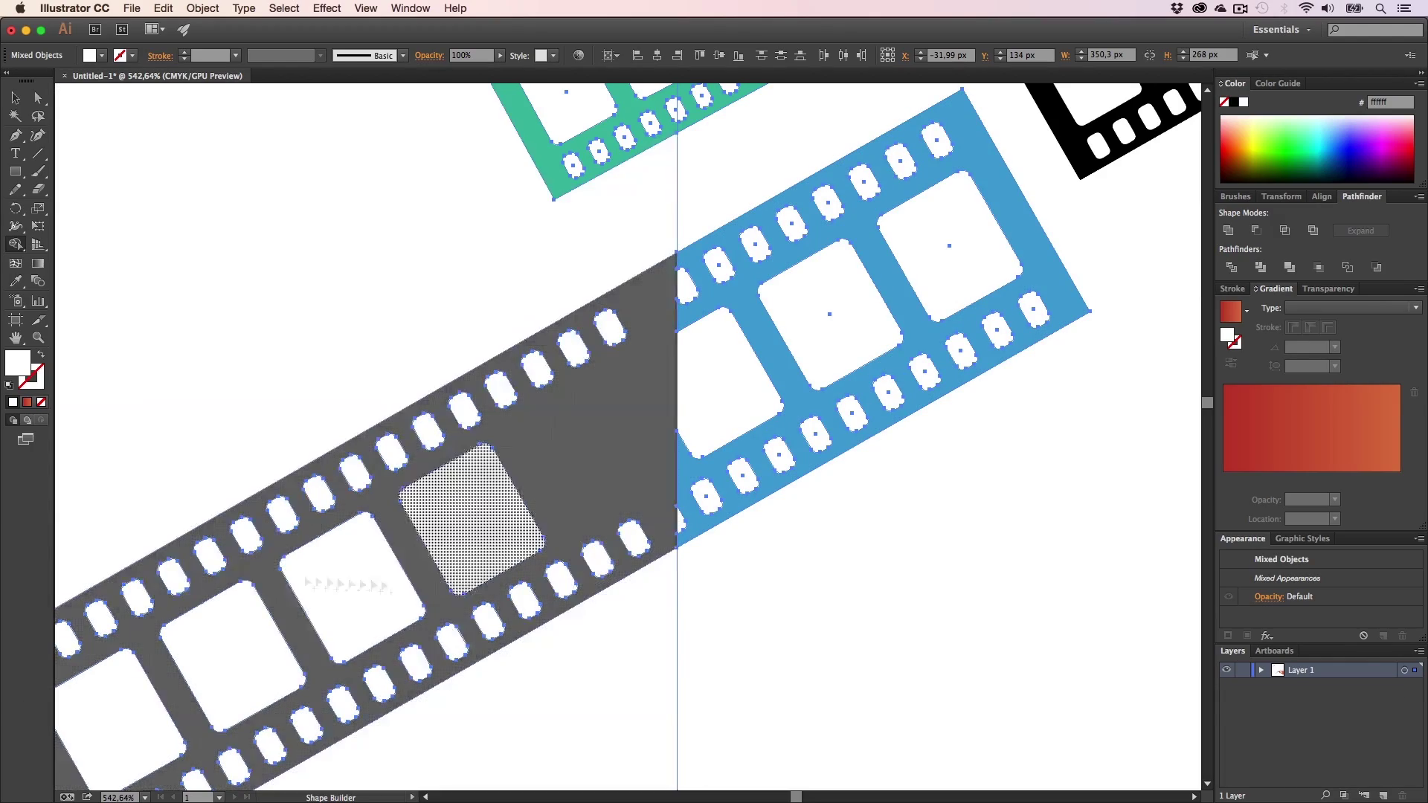
- Subtract the green strip's portion beyond the artboard's left edge with Shape Builder, including the frame and sprocket holes crossing it
scroll(663, 605, up, 5)
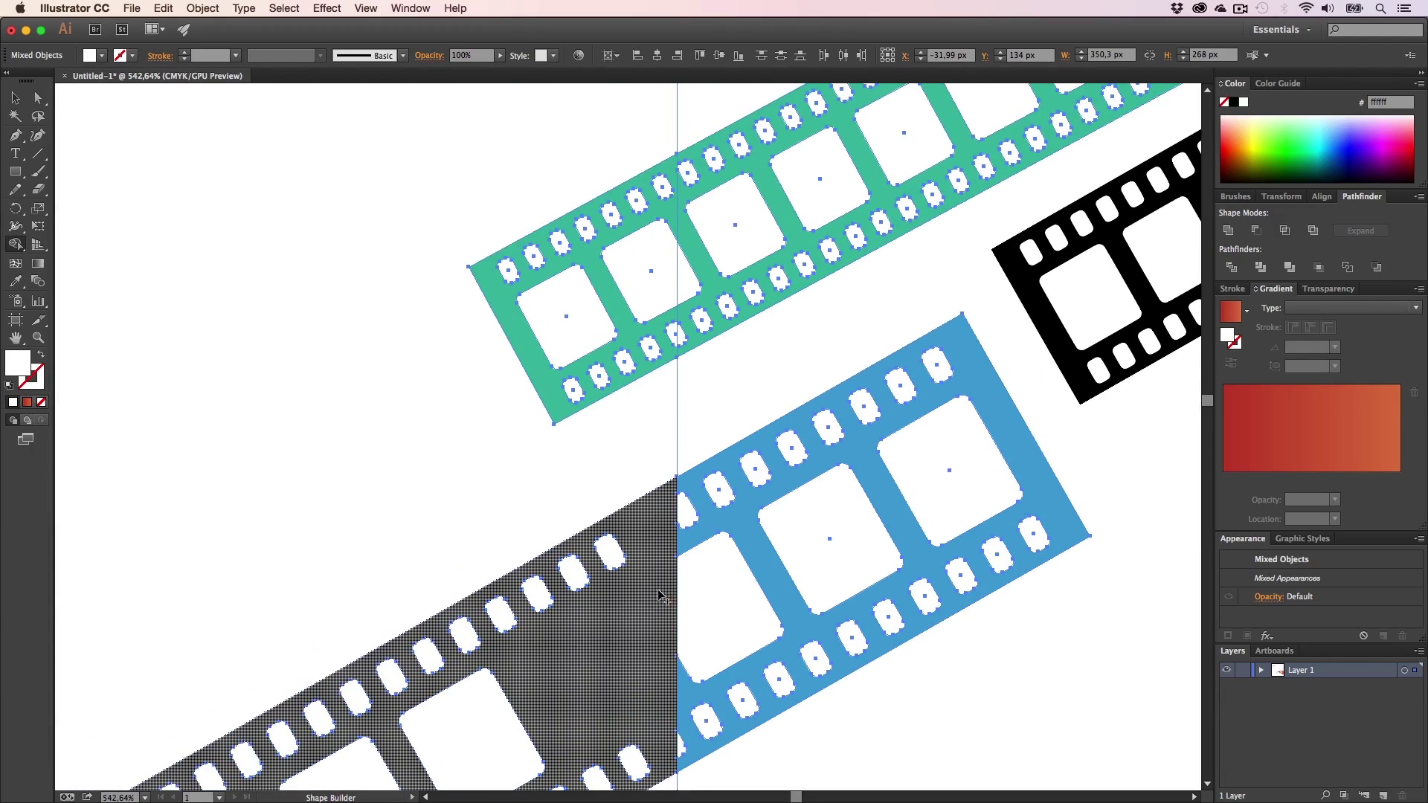
scroll(632, 444, up, 1)
key(alt)
alt+click(666, 446)
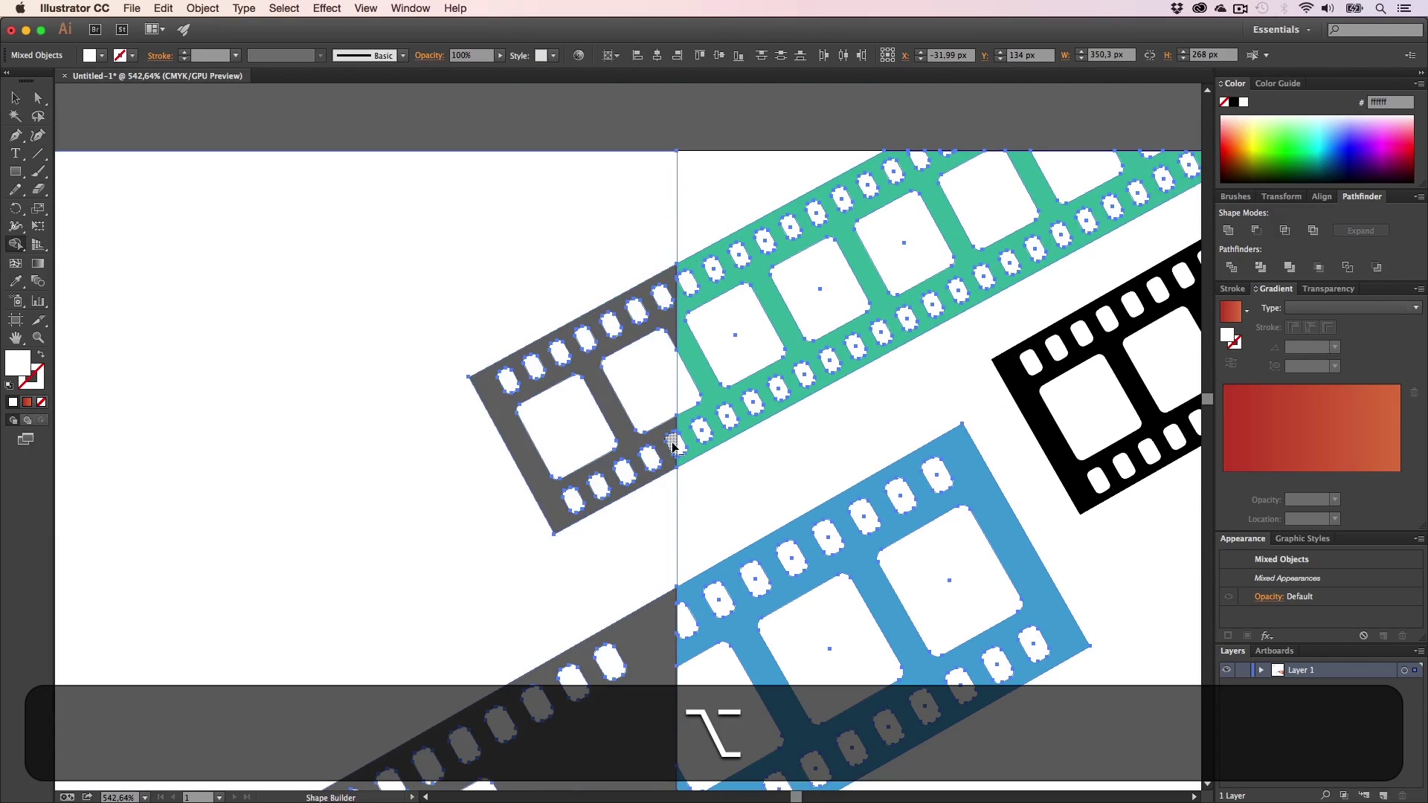
alt+click(655, 381)
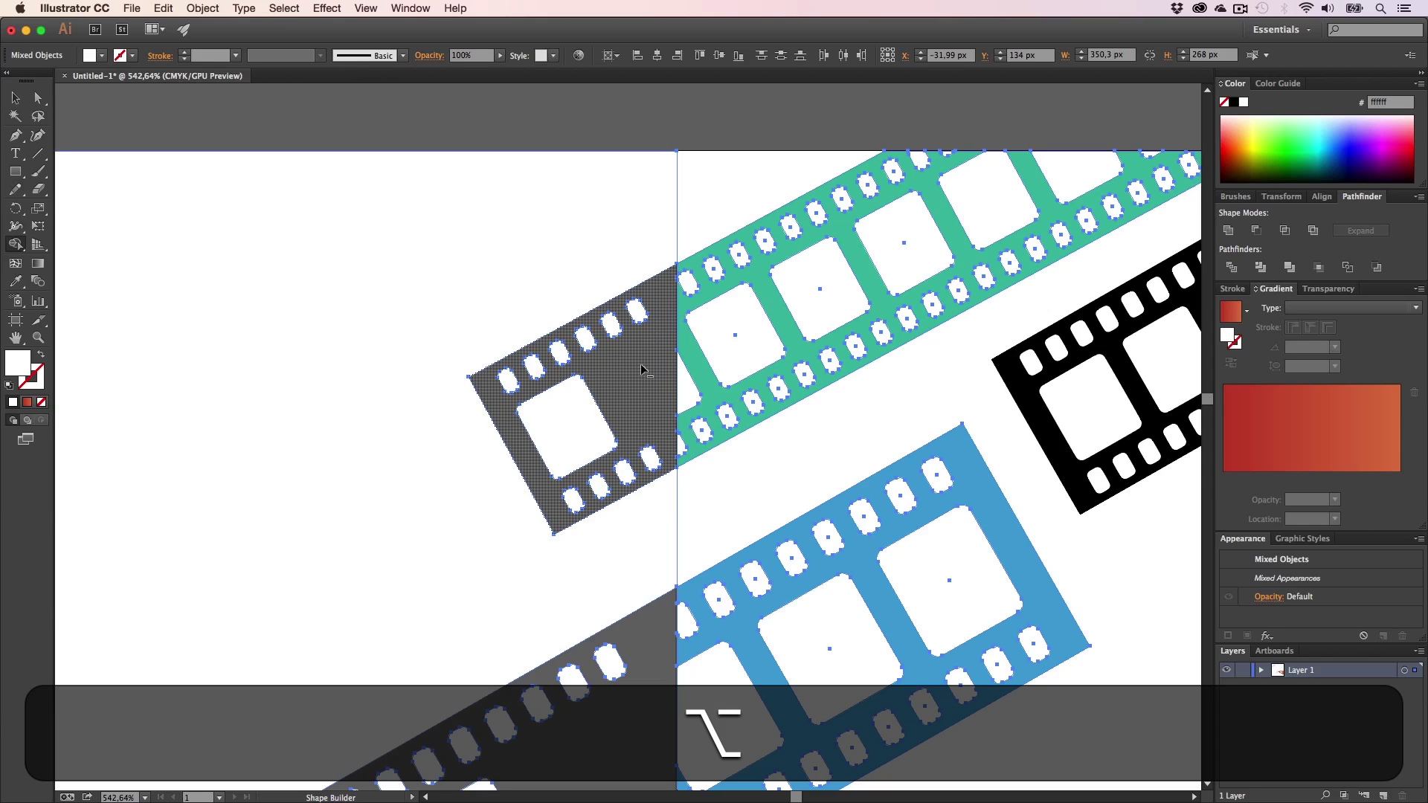
alt+click(650, 459)
- Delete the leftover white rectangle and the cut-off film strip remnants beside the artboard
key(alt+z)
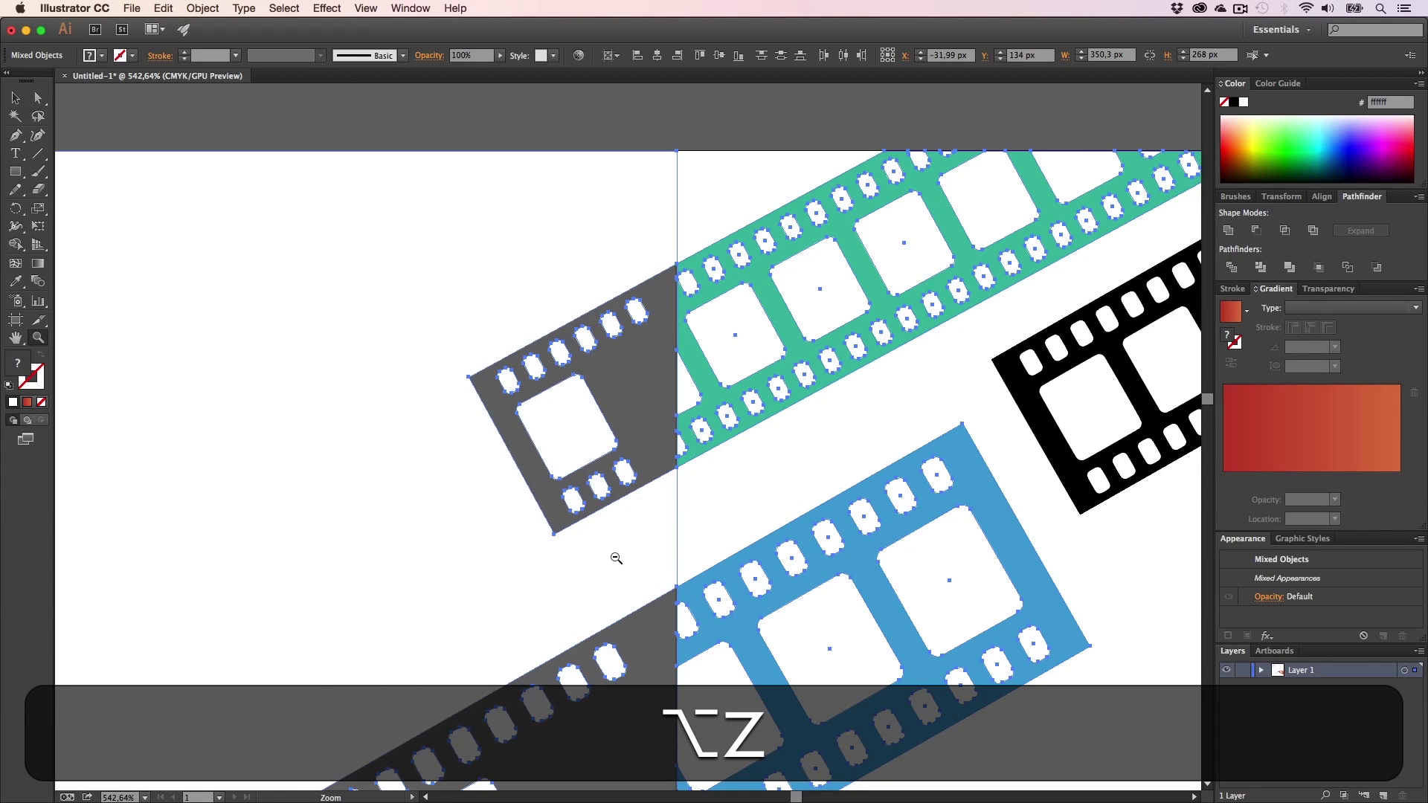
alt+click(615, 554)
alt+click(616, 553)
alt+click(615, 552)
key(alt+h)
drag(615, 552, 664, 678)
key(a)
click(313, 186)
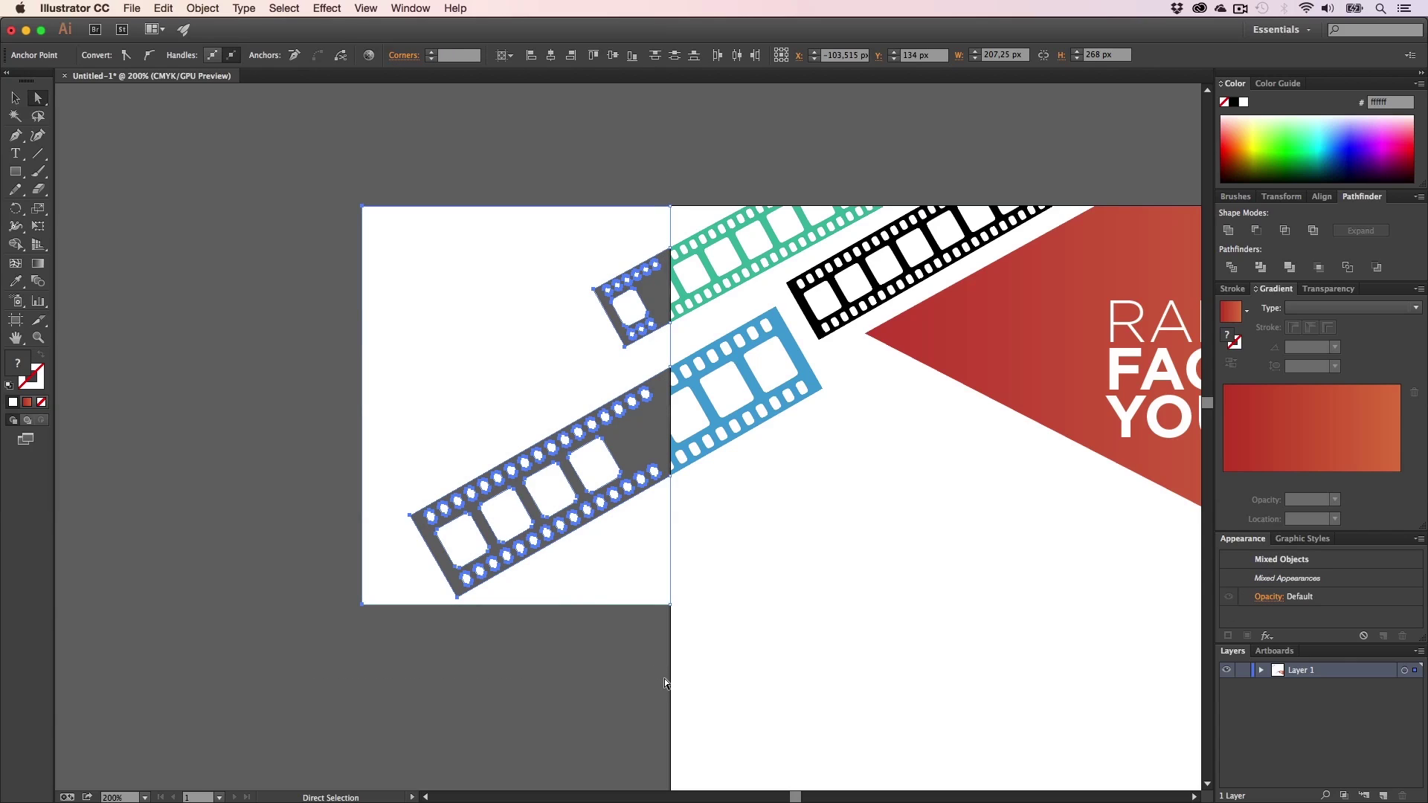
key(BackSpace)
- Examine the trimmed film strips, the heading and the empty artboard area beneath them
key(h)
drag(742, 453, 441, 469)
key(a)
key(h)
drag(759, 505, 707, 405)
key(z)
alt+click(648, 496)
alt+click(645, 495)
key(alt+h)
key(h)
key(z)
click(640, 341)
key(h)
drag(749, 279, 772, 192)
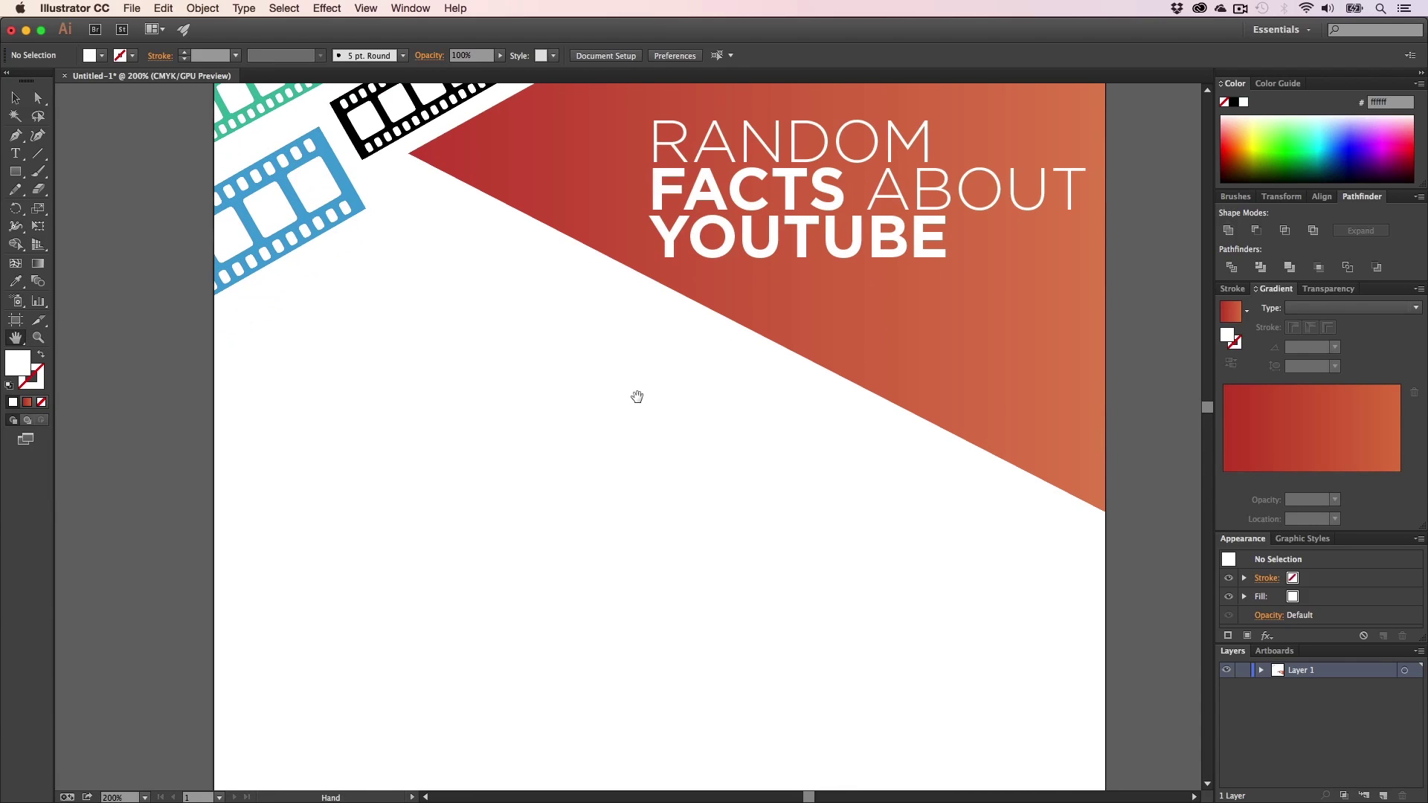
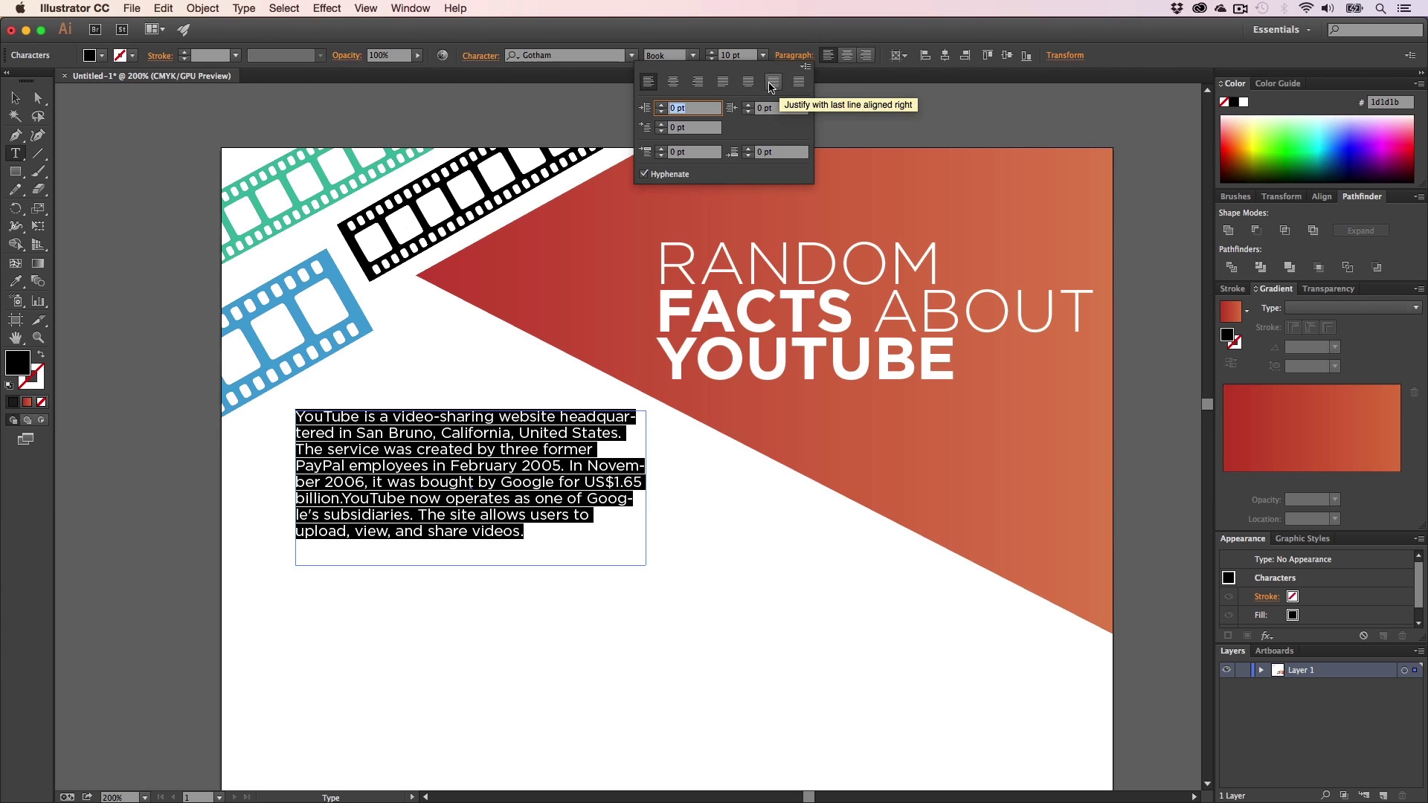
- Justify the YouTube paragraph with its last line aligned left and turn off automatic hyphenation
click(725, 88)
click(391, 500)
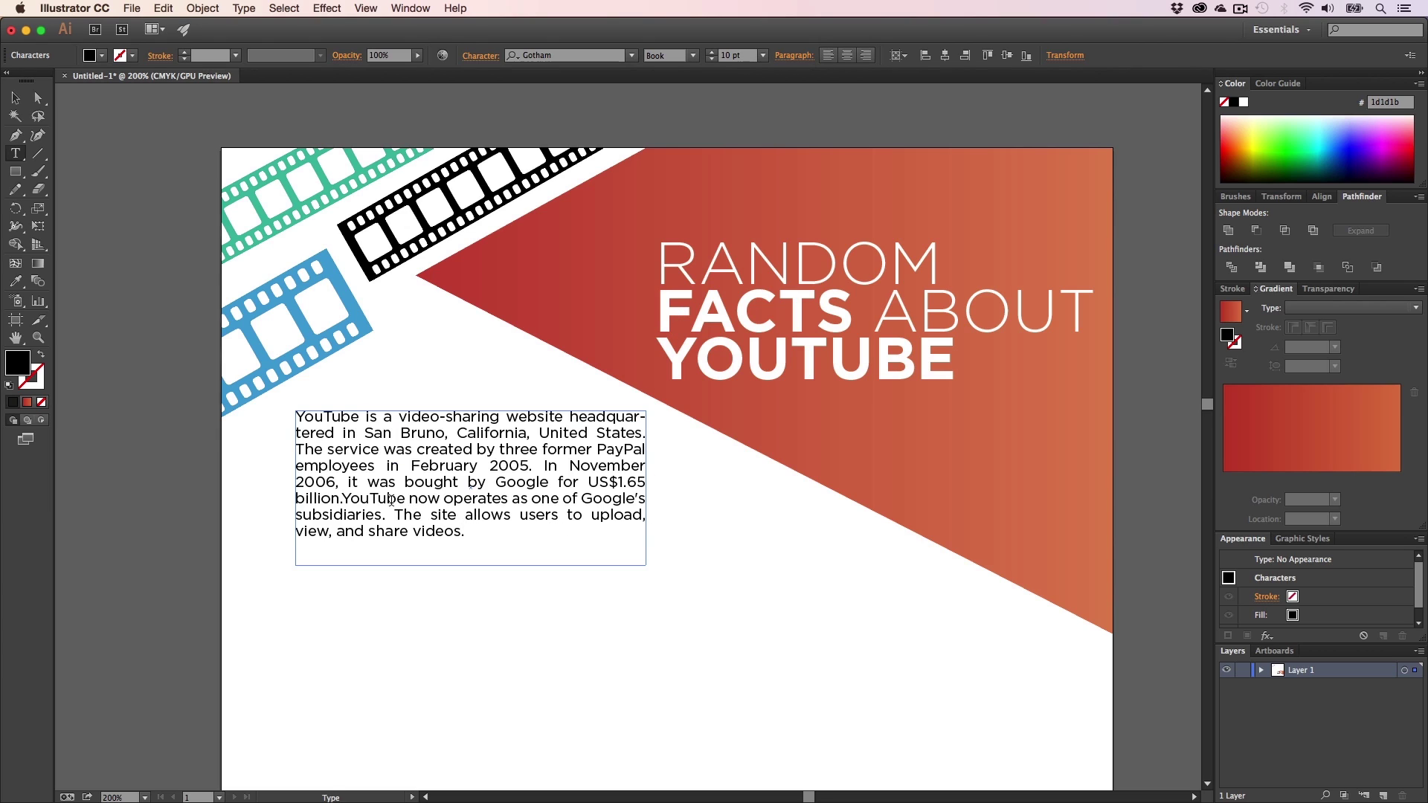
key(super+a)
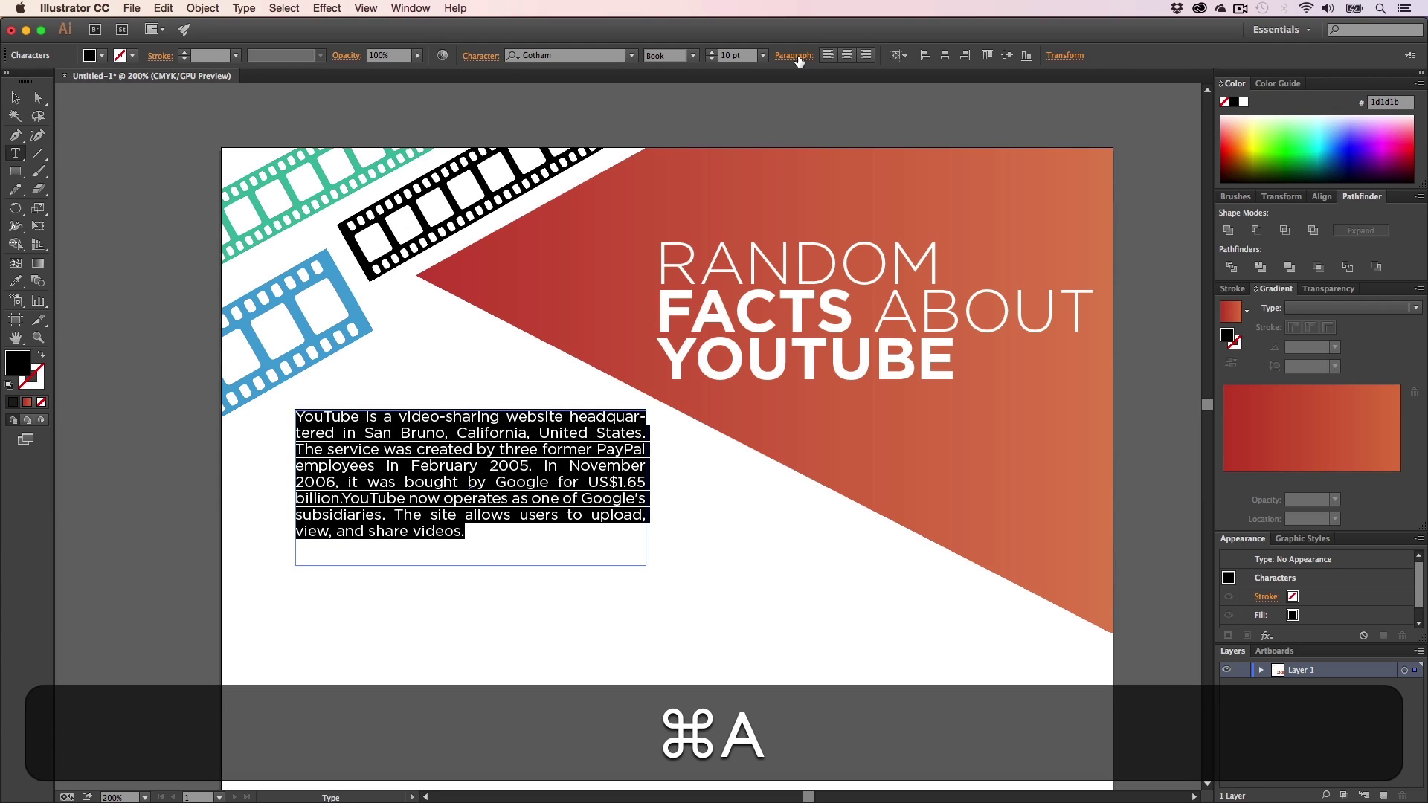
click(793, 55)
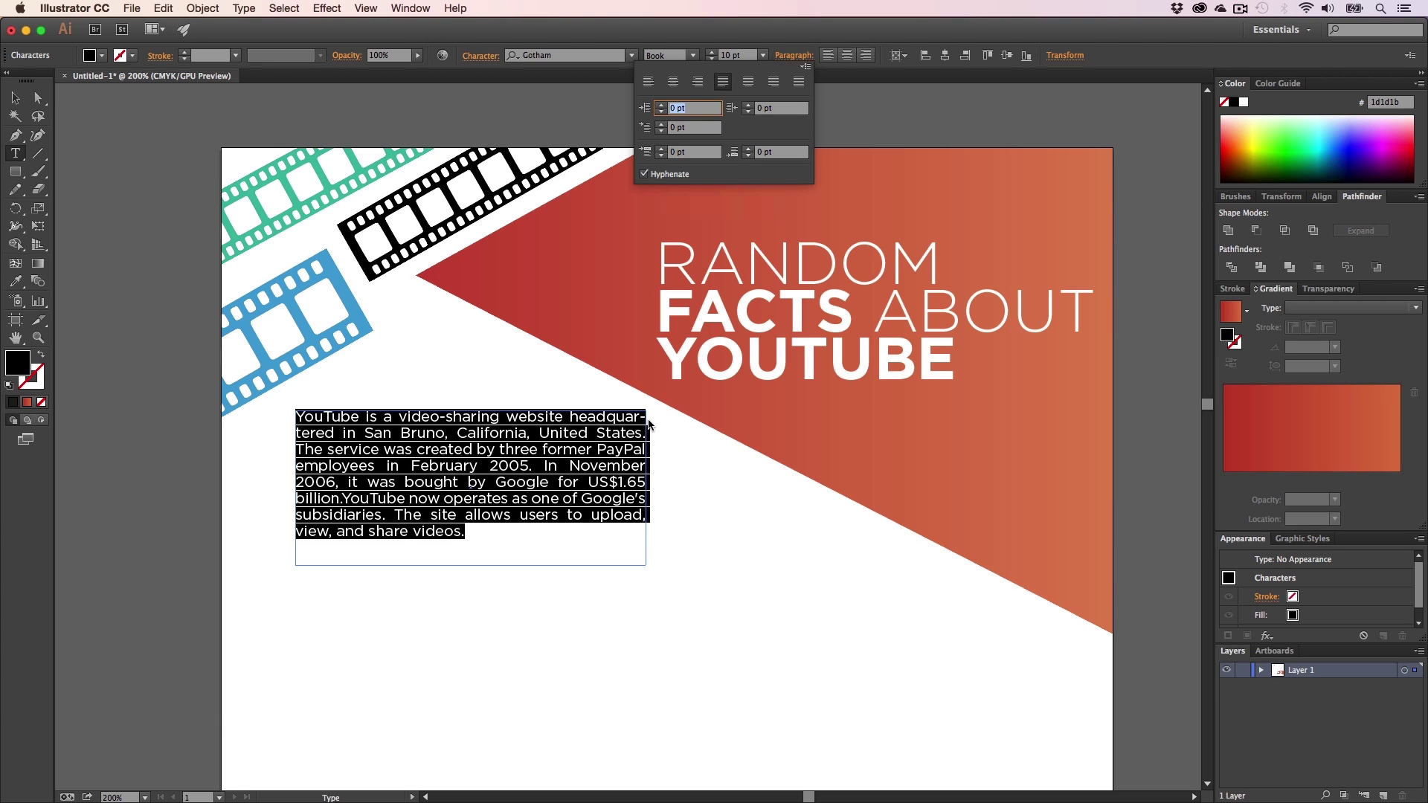
click(664, 177)
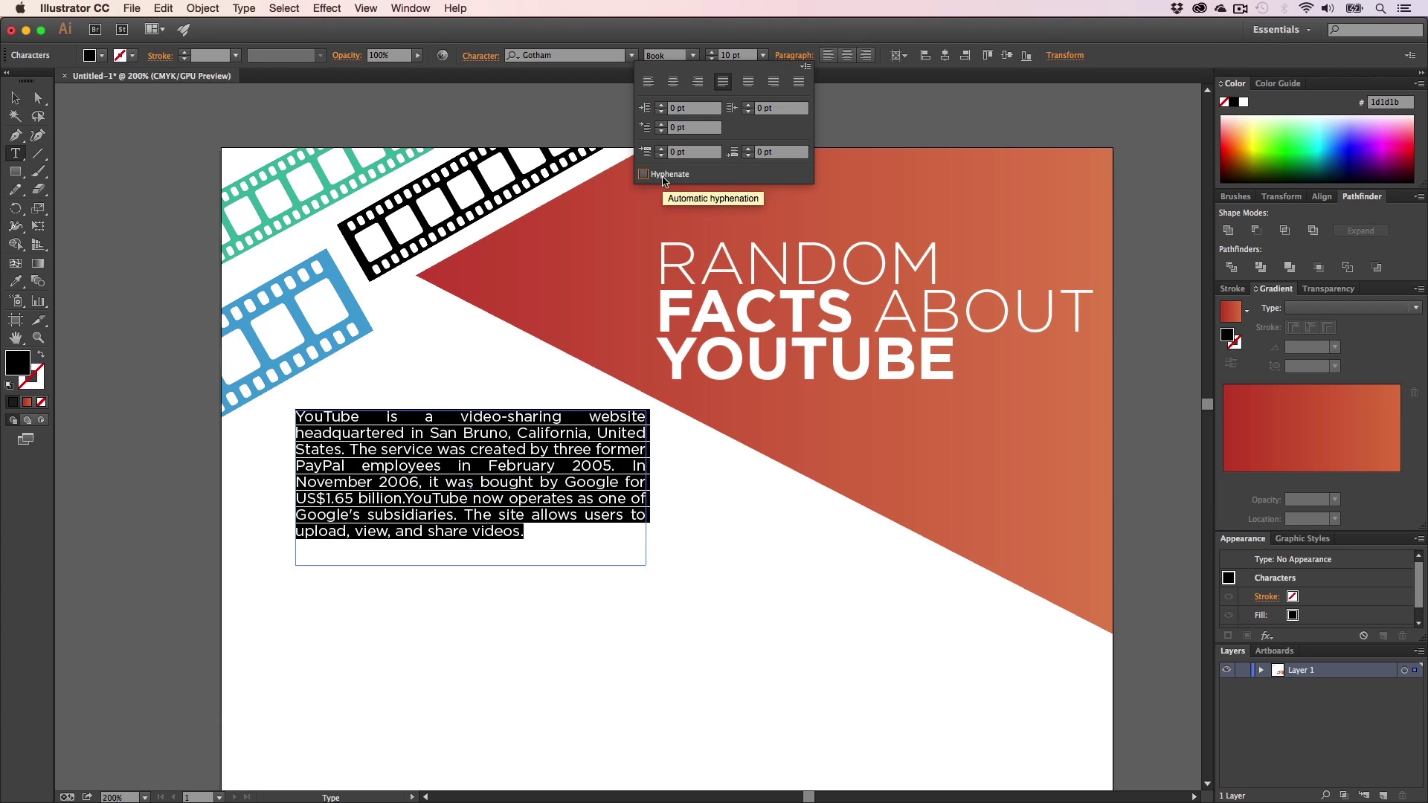
- Move the paragraph text block slightly up and to the left
click(13, 98)
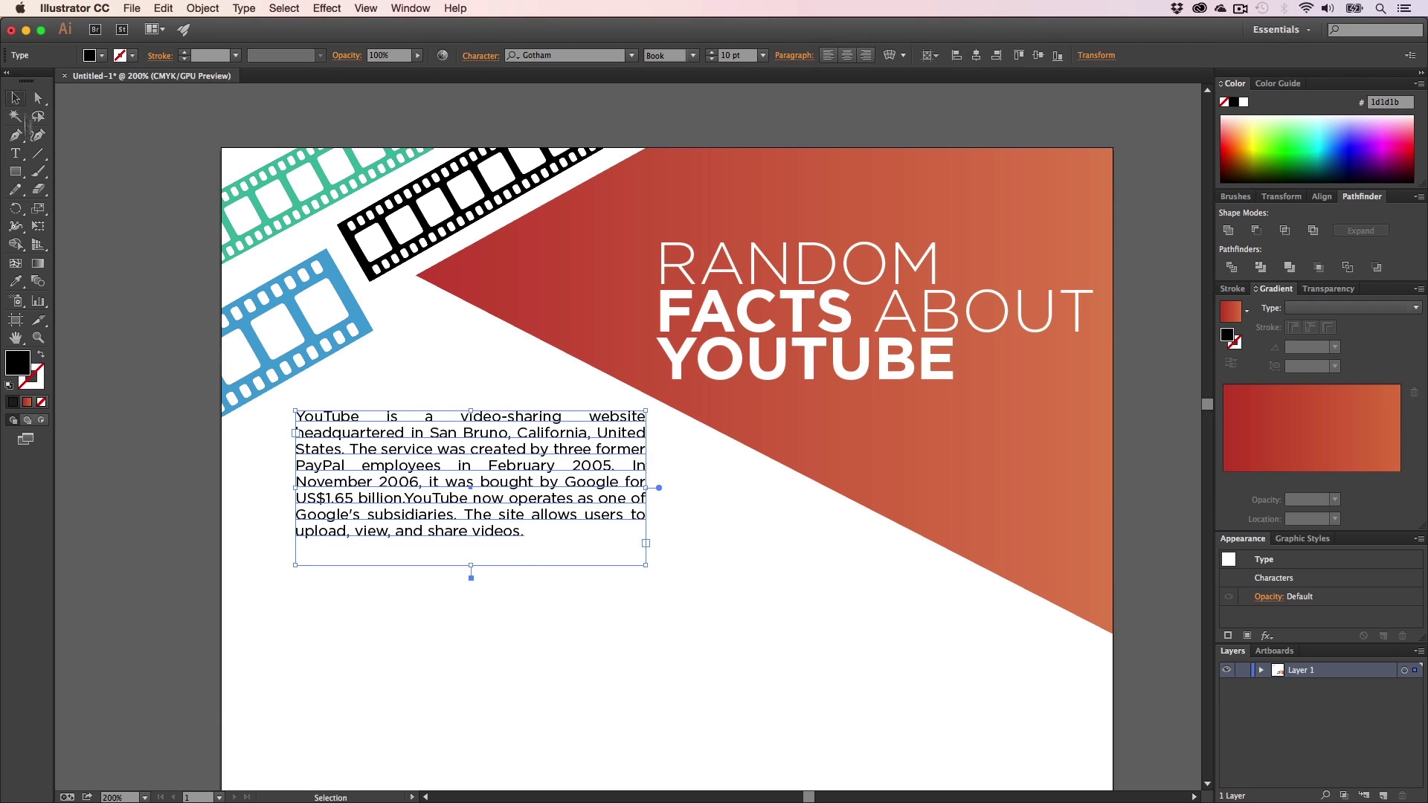
click(123, 513)
drag(467, 450, 462, 444)
- Set the word "YouTube" at the start of the paragraph to Gotham Medium
key(t)
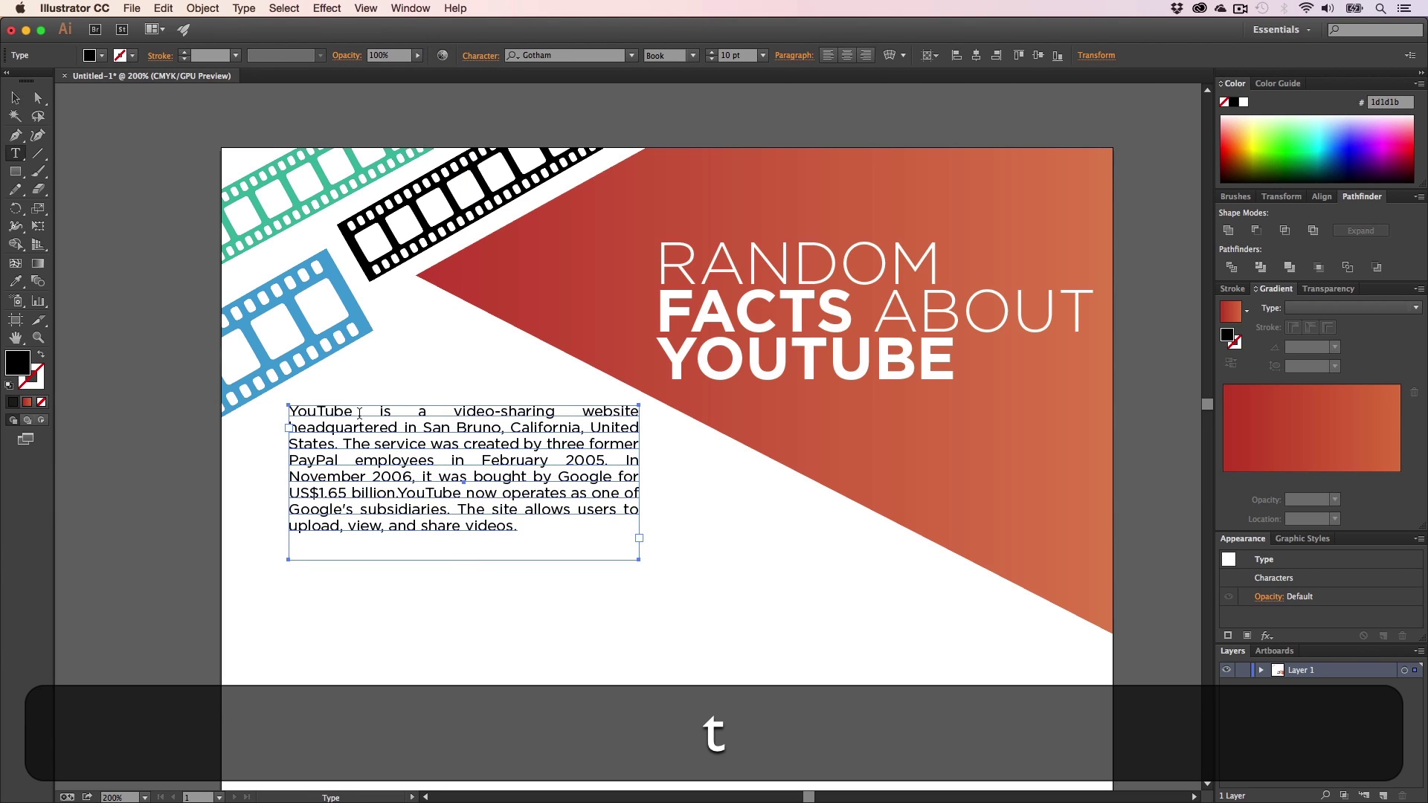
double_click(352, 410)
click(693, 56)
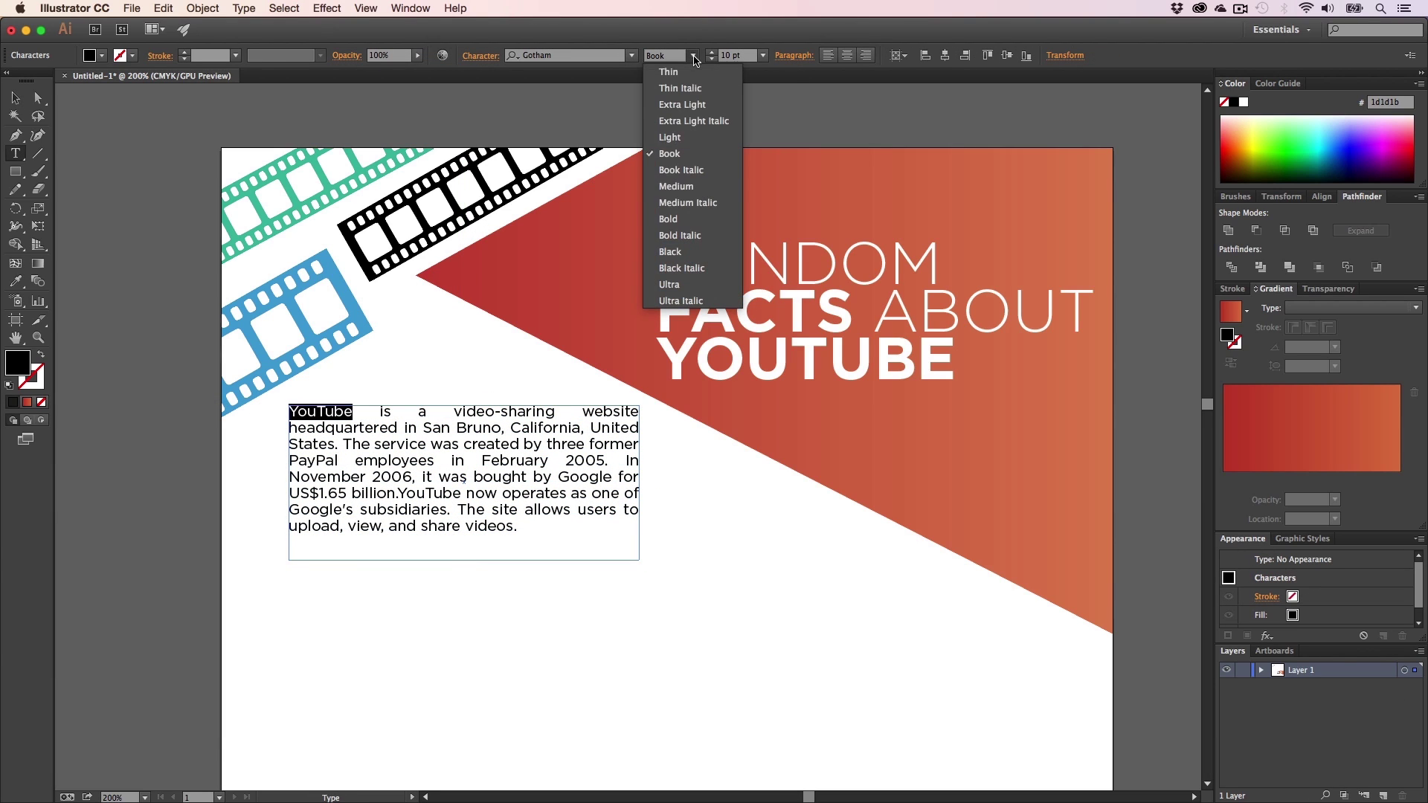
click(674, 189)
click(14, 98)
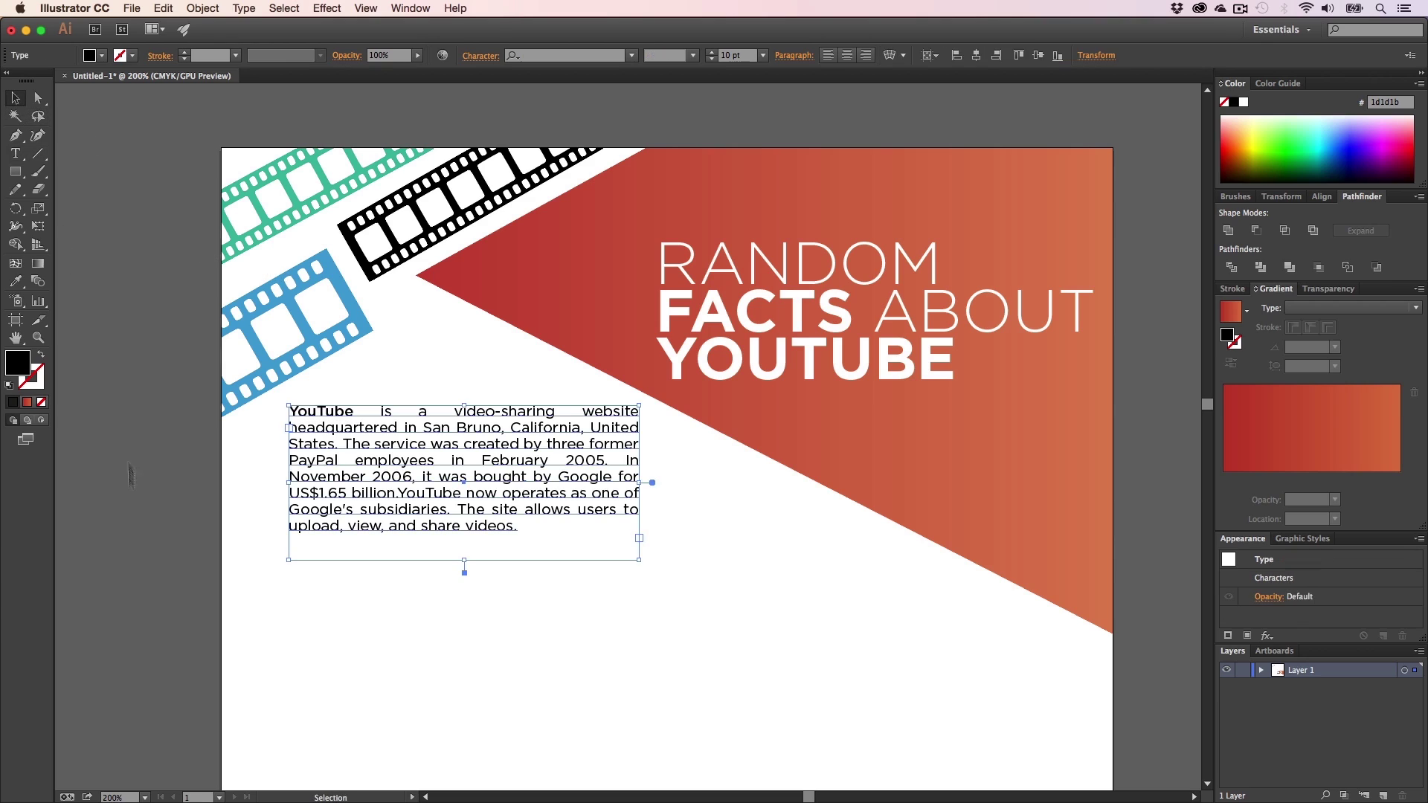
click(281, 518)
- Insert a space after "billion." in the paragraph and set "US$1.65 billion" to Gotham Medium
key(t)
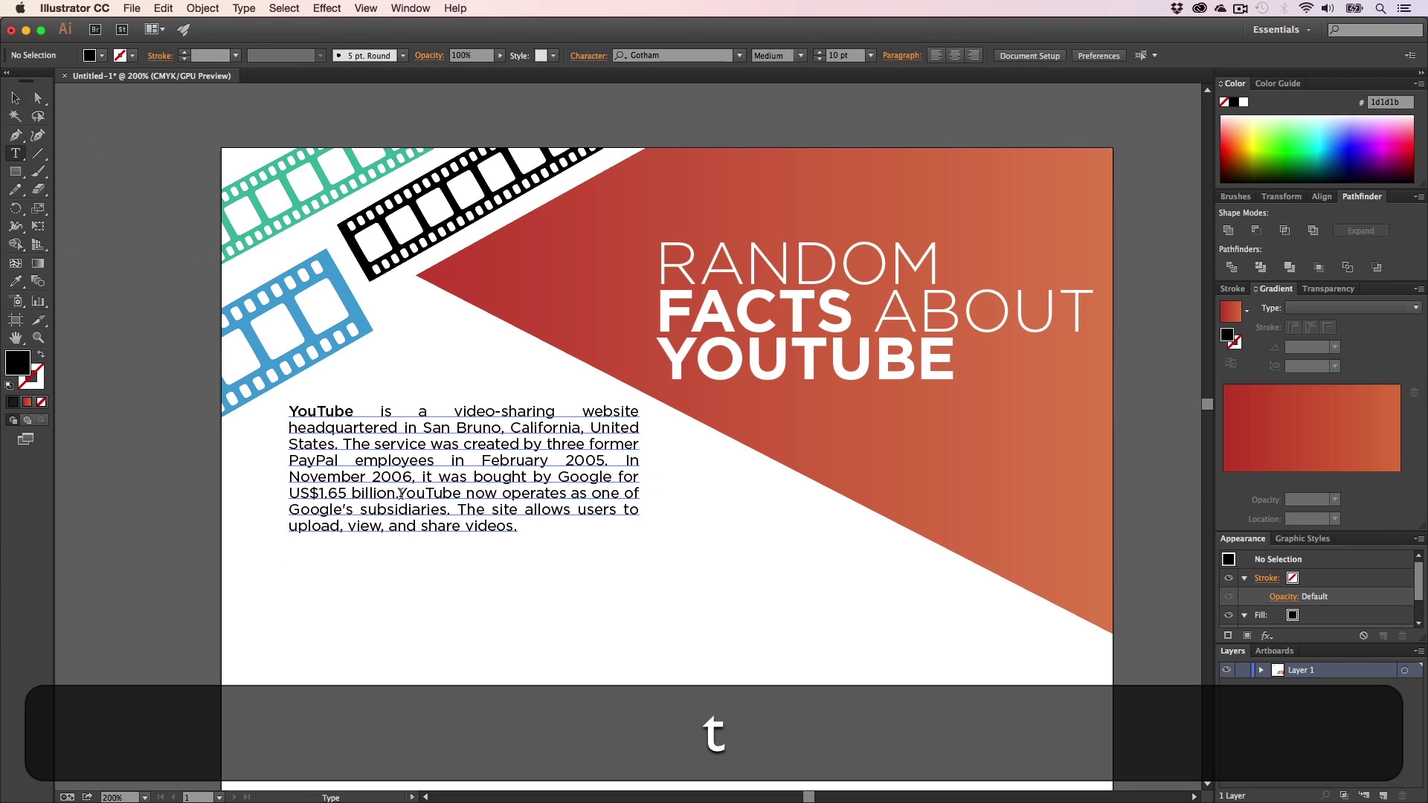
click(400, 493)
drag(395, 493, 296, 495)
click(693, 55)
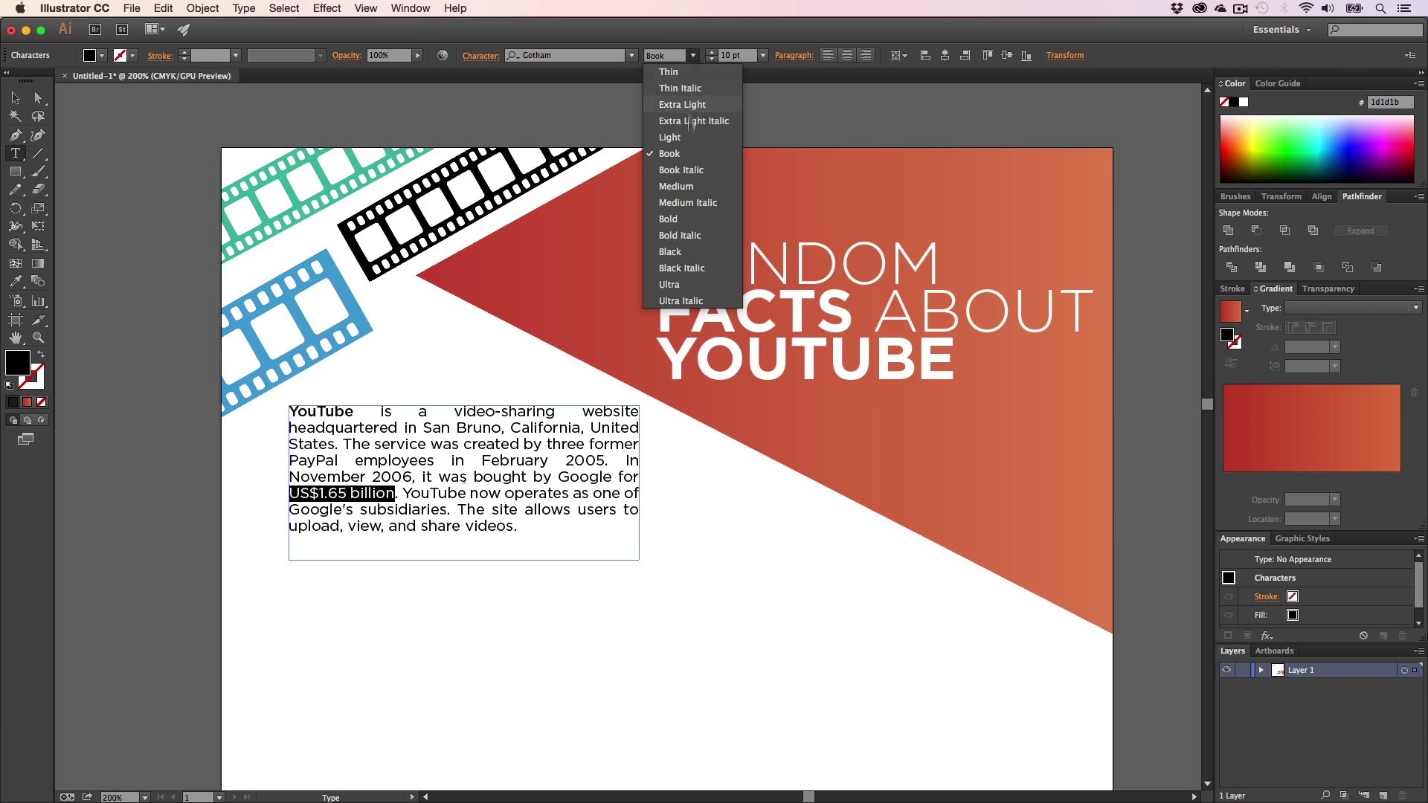
click(685, 185)
click(16, 99)
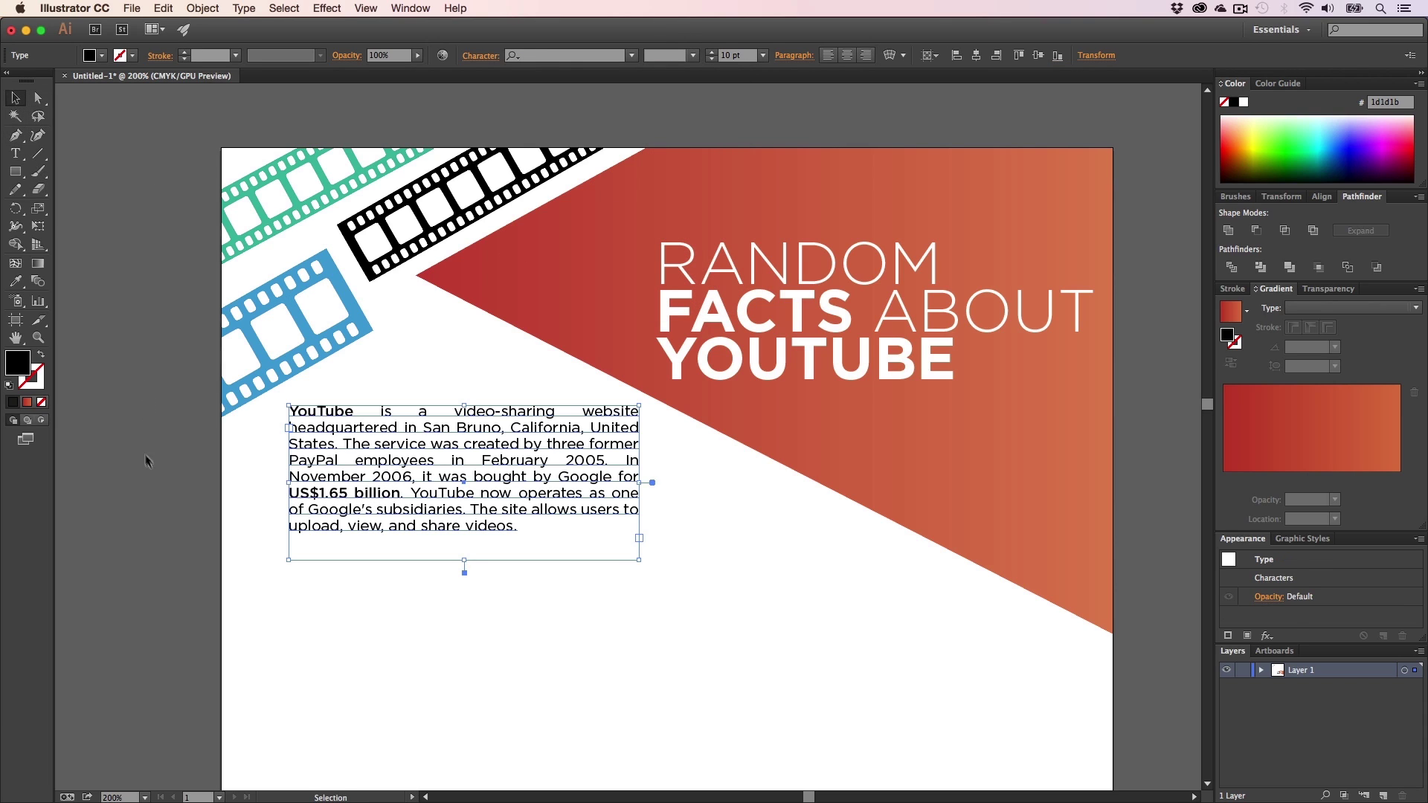
click(271, 528)
- Set the year "2005" in the paragraph to Gotham Medium and deselect the text
key(t)
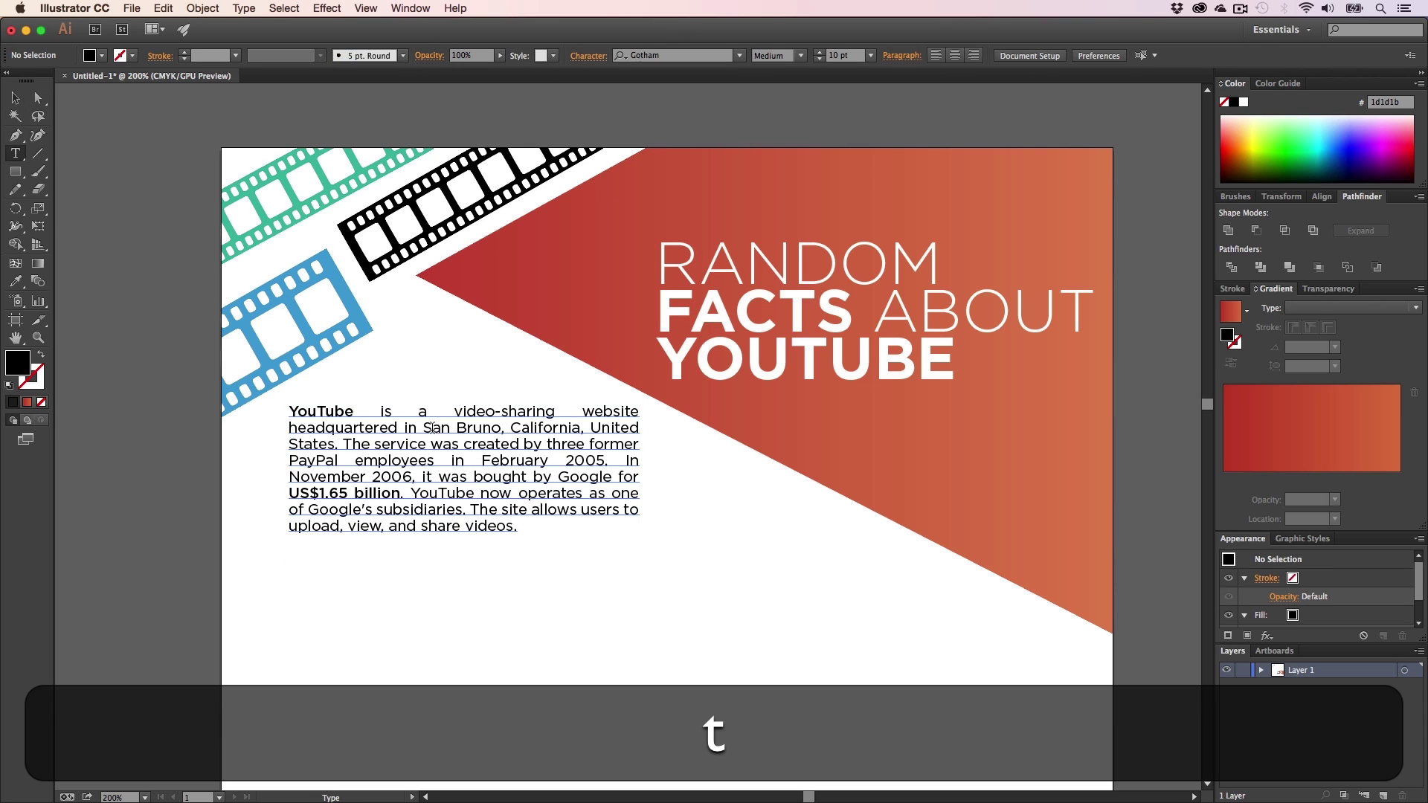
drag(424, 428, 581, 428)
click(496, 444)
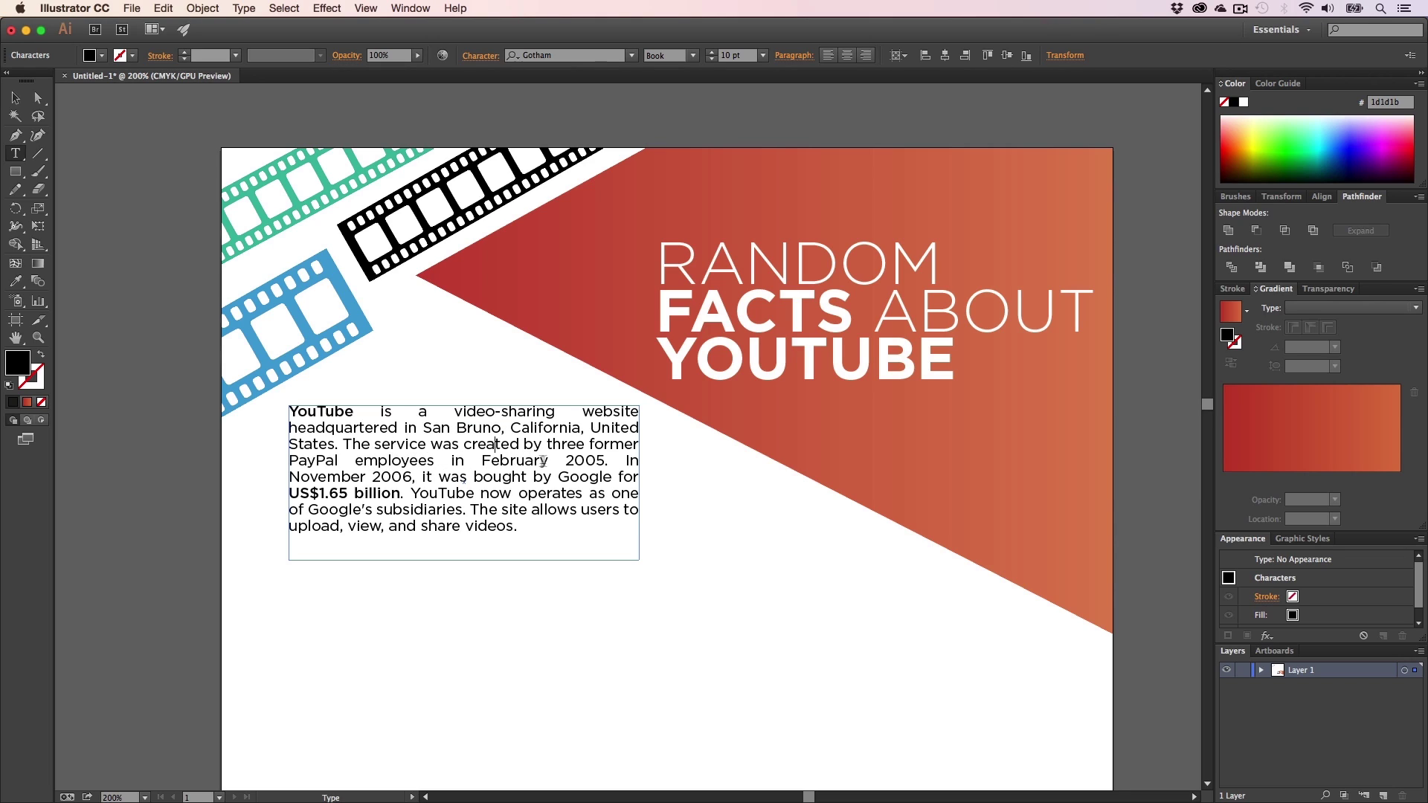
drag(569, 462, 602, 459)
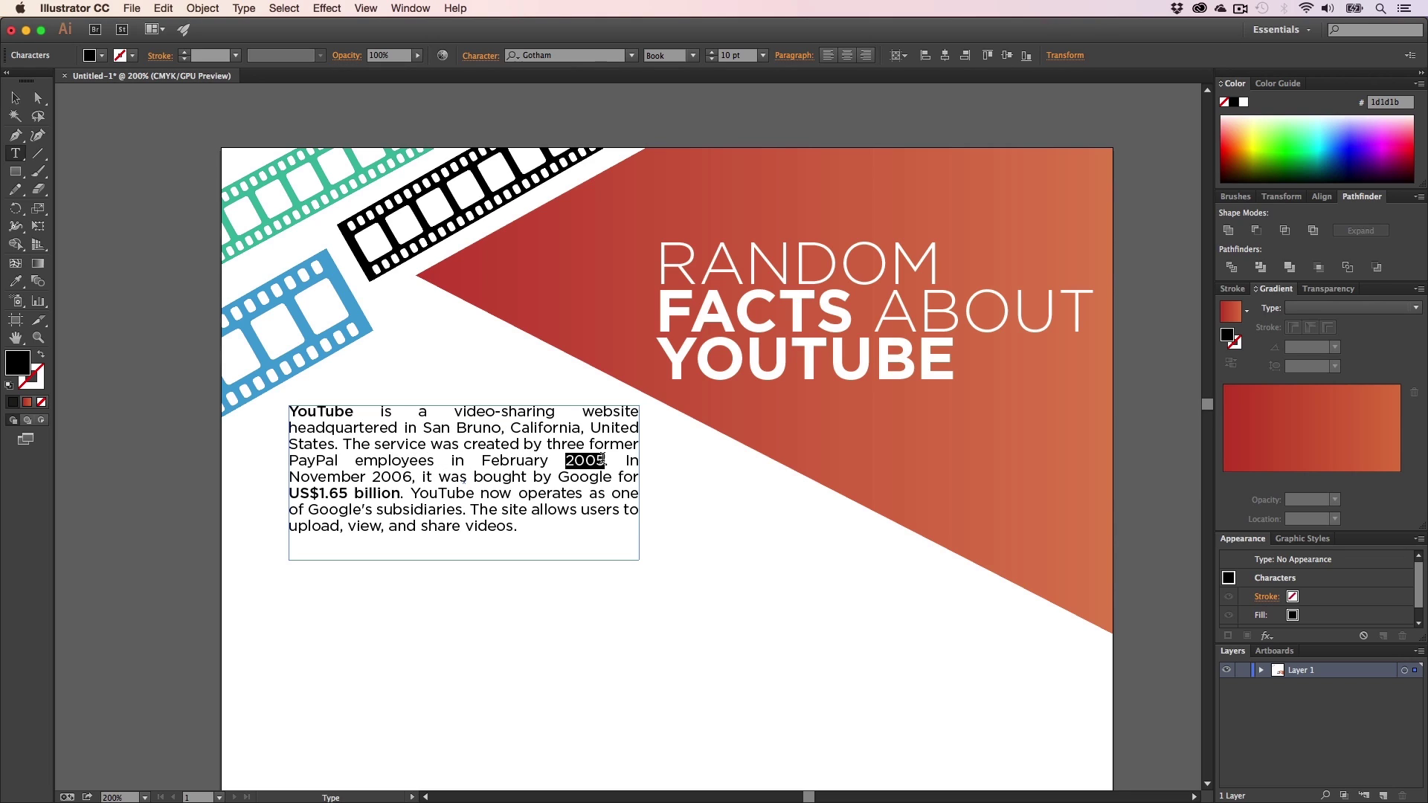
click(692, 55)
click(665, 188)
click(16, 98)
click(239, 490)
scroll(239, 490, down, 4)
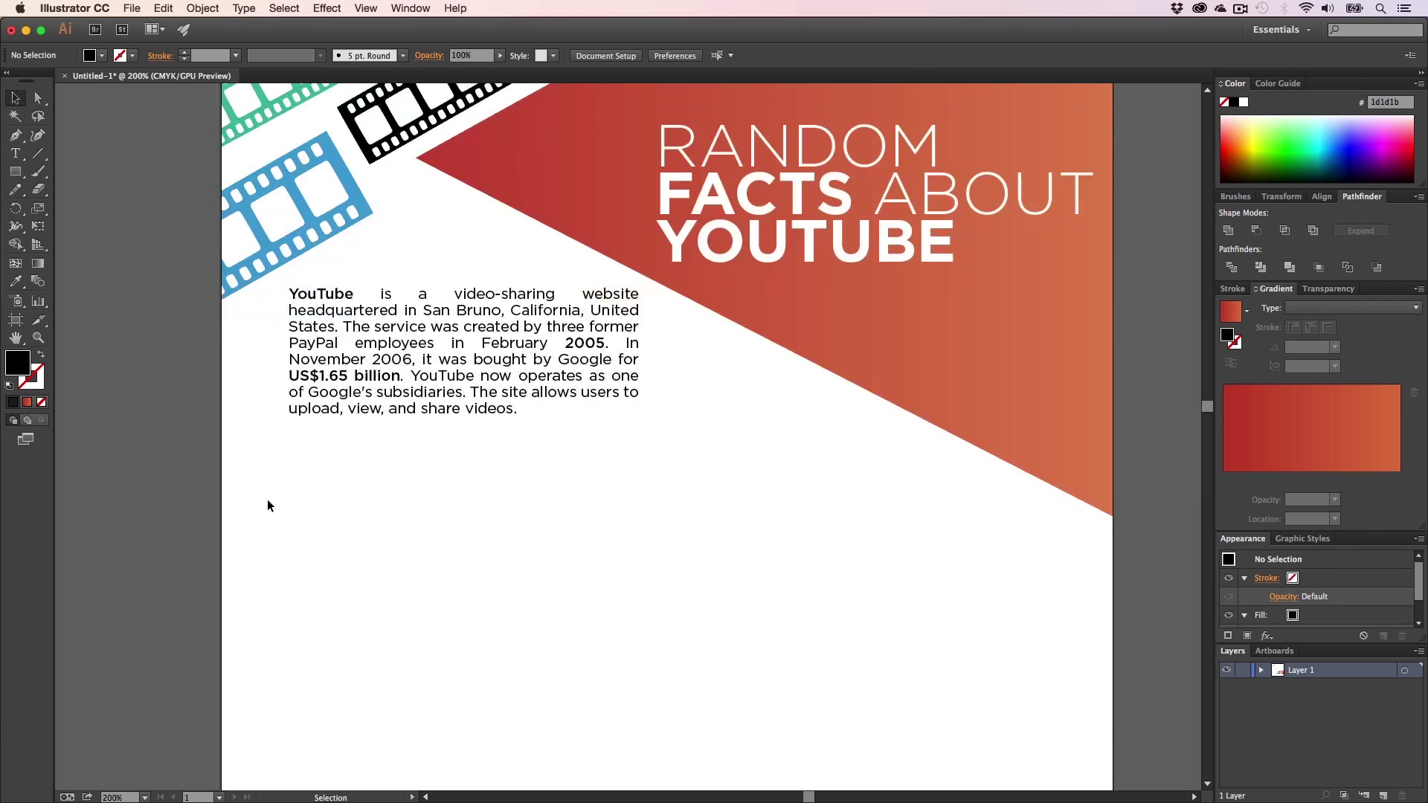
scroll(268, 506, up, 3)
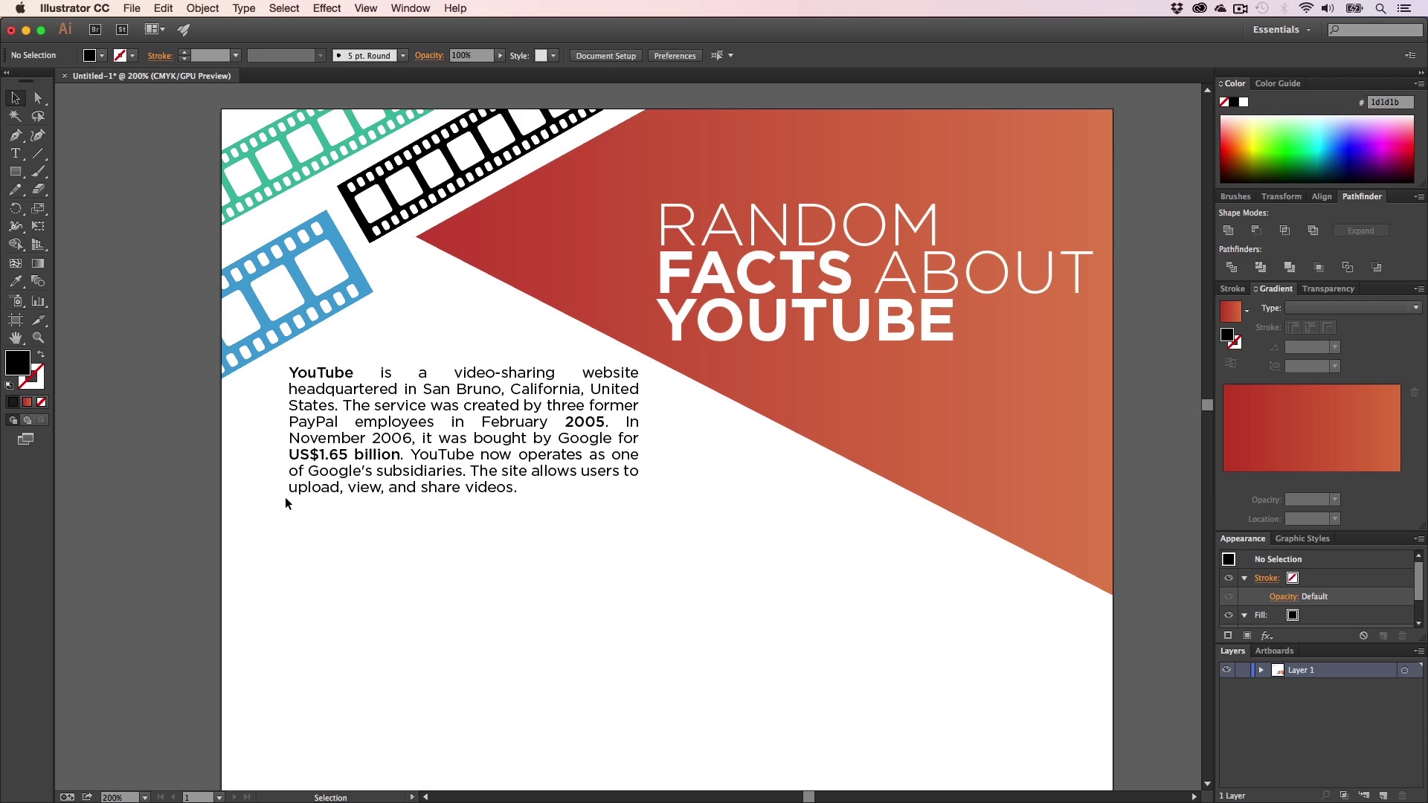
scroll(305, 496, down, 6)
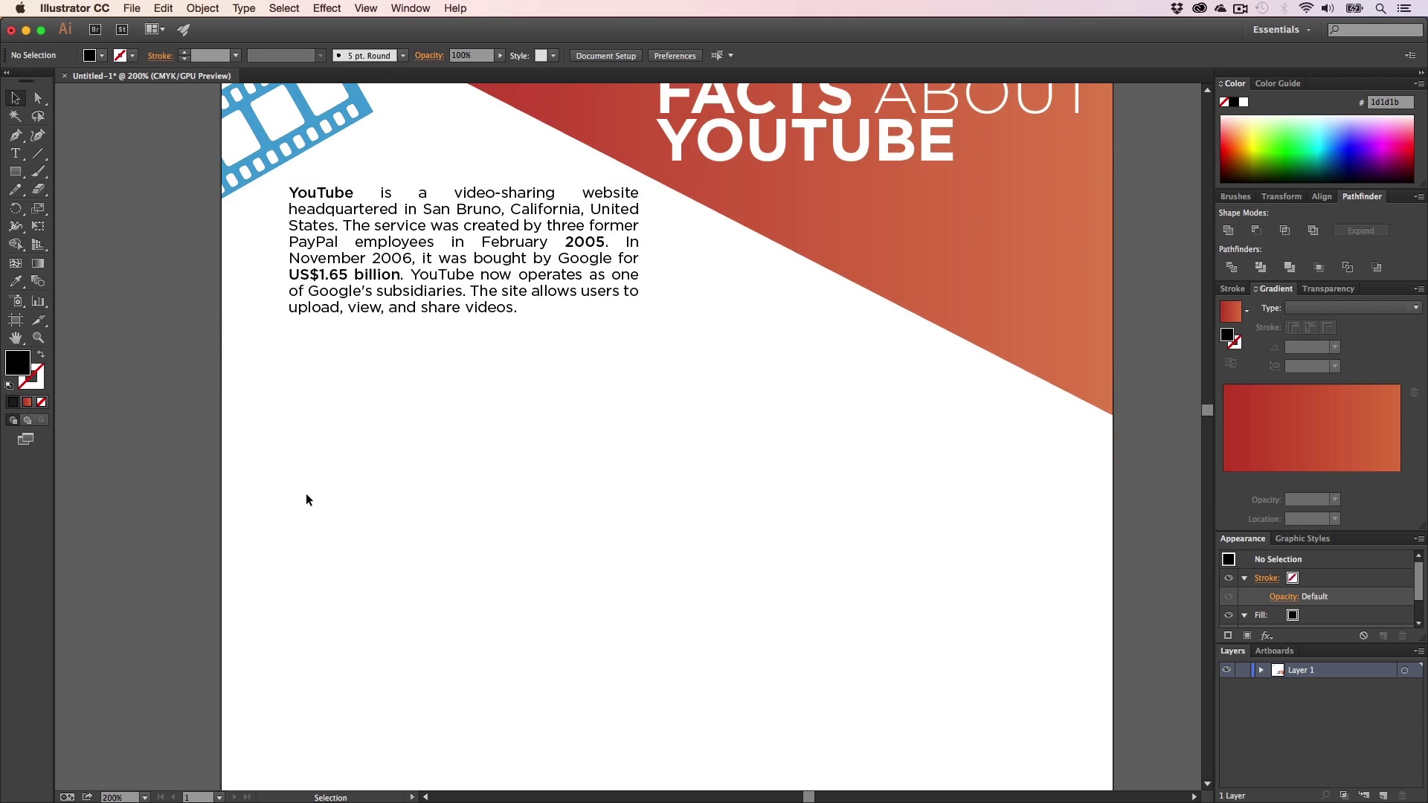
scroll(305, 494, up, 7)
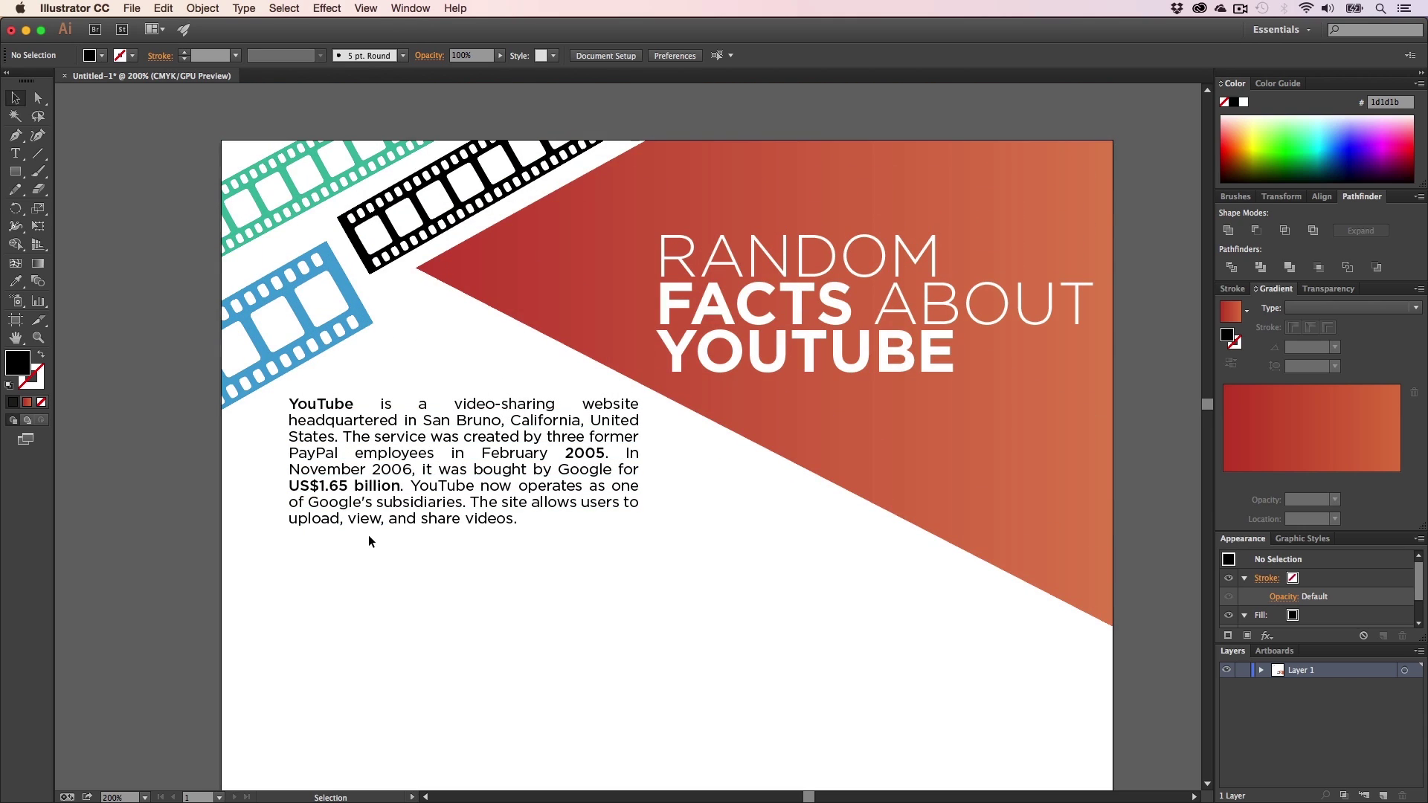
scroll(368, 534, down, 2)
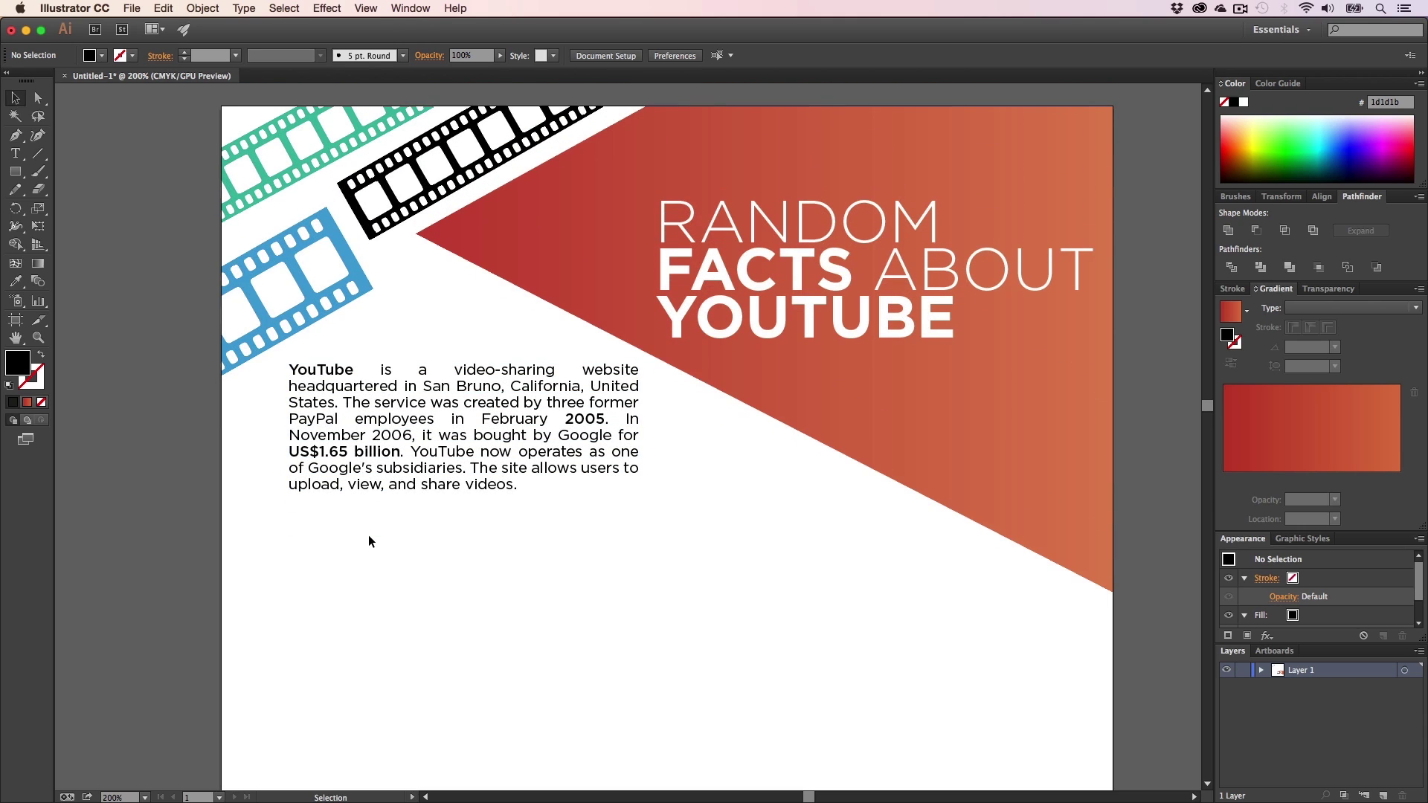
scroll(361, 520, down, 6)
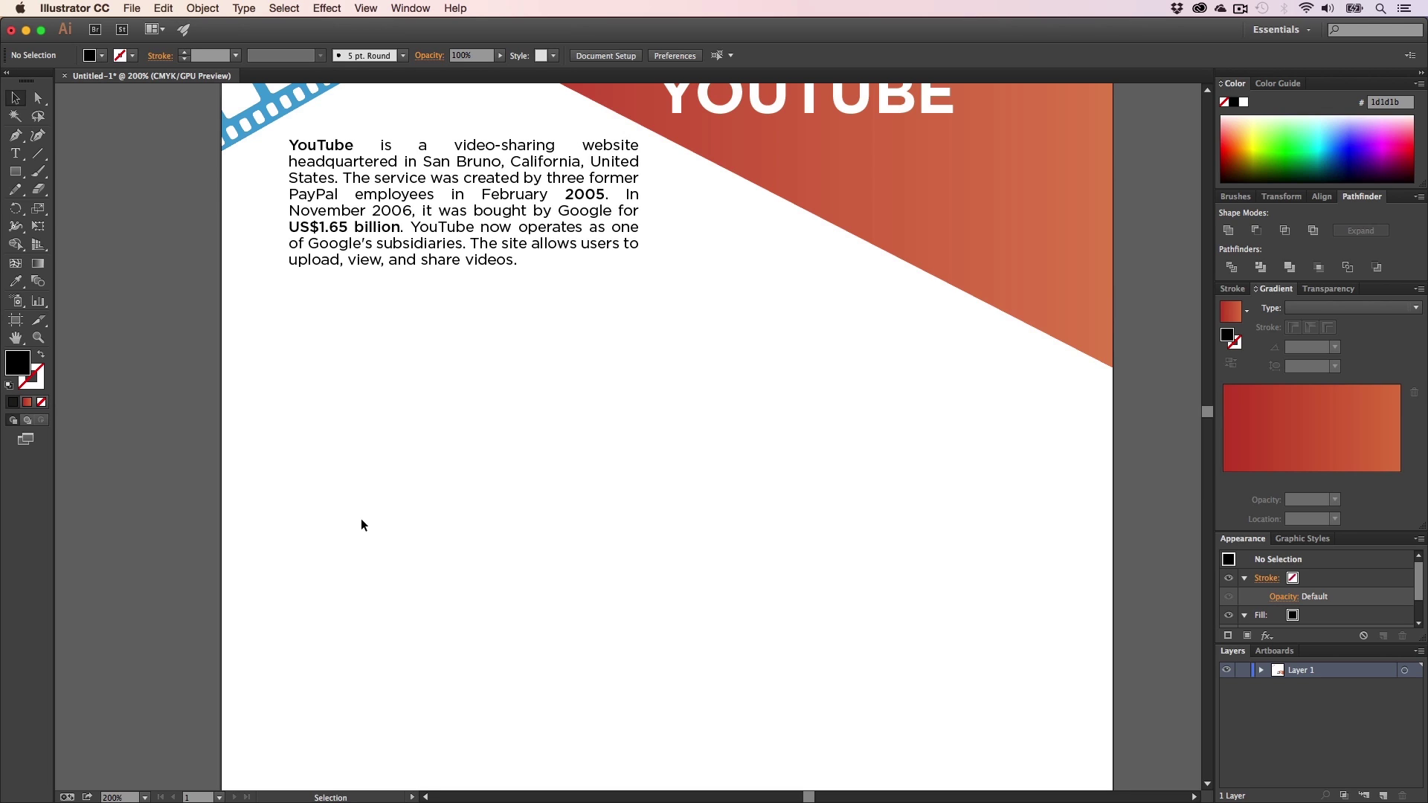
scroll(378, 491, up, 5)
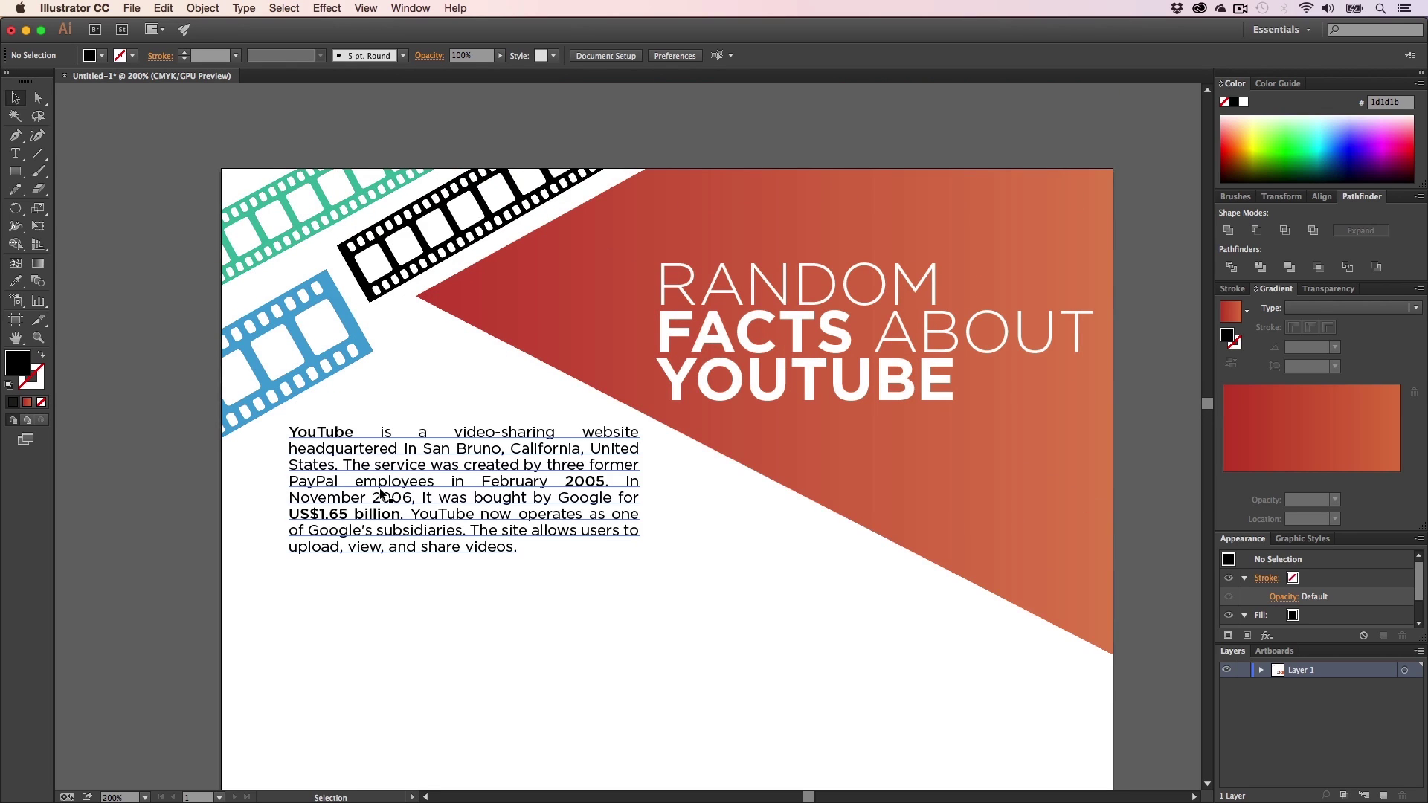
scroll(376, 503, down, 3)
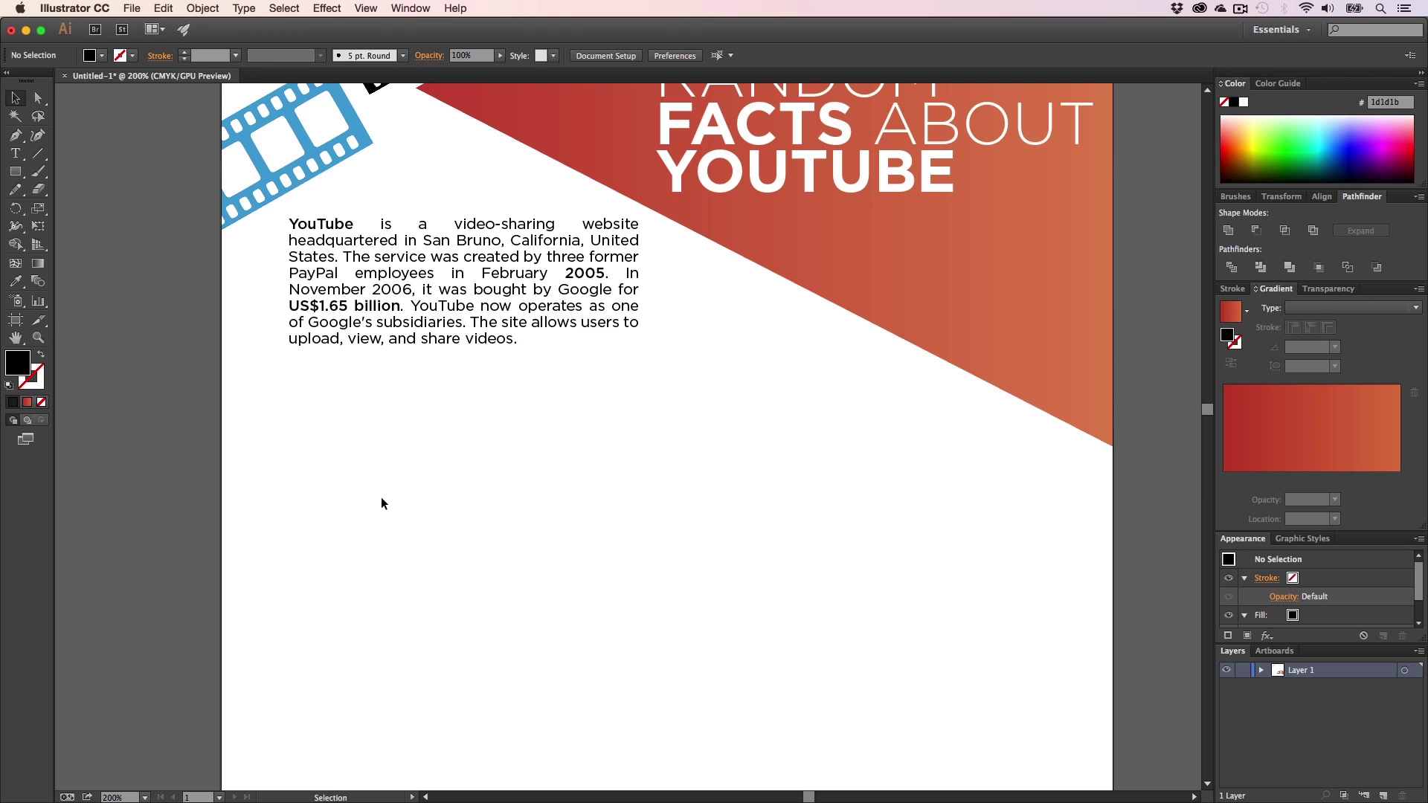
scroll(381, 494, down, 1)
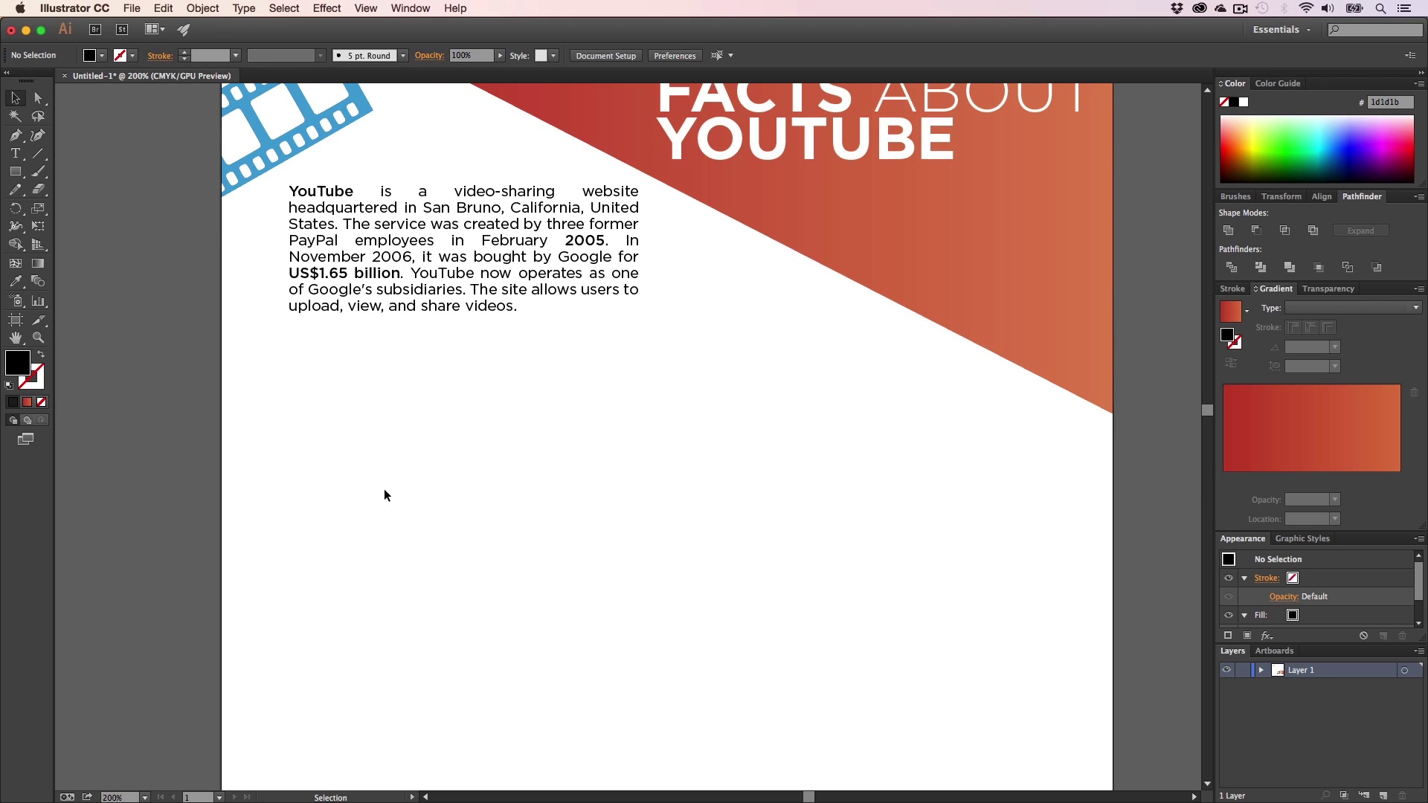
- Draw a black rectangle about 124.7 by 87.5 px below the paragraph, aligned with the text's left edge
click(15, 171)
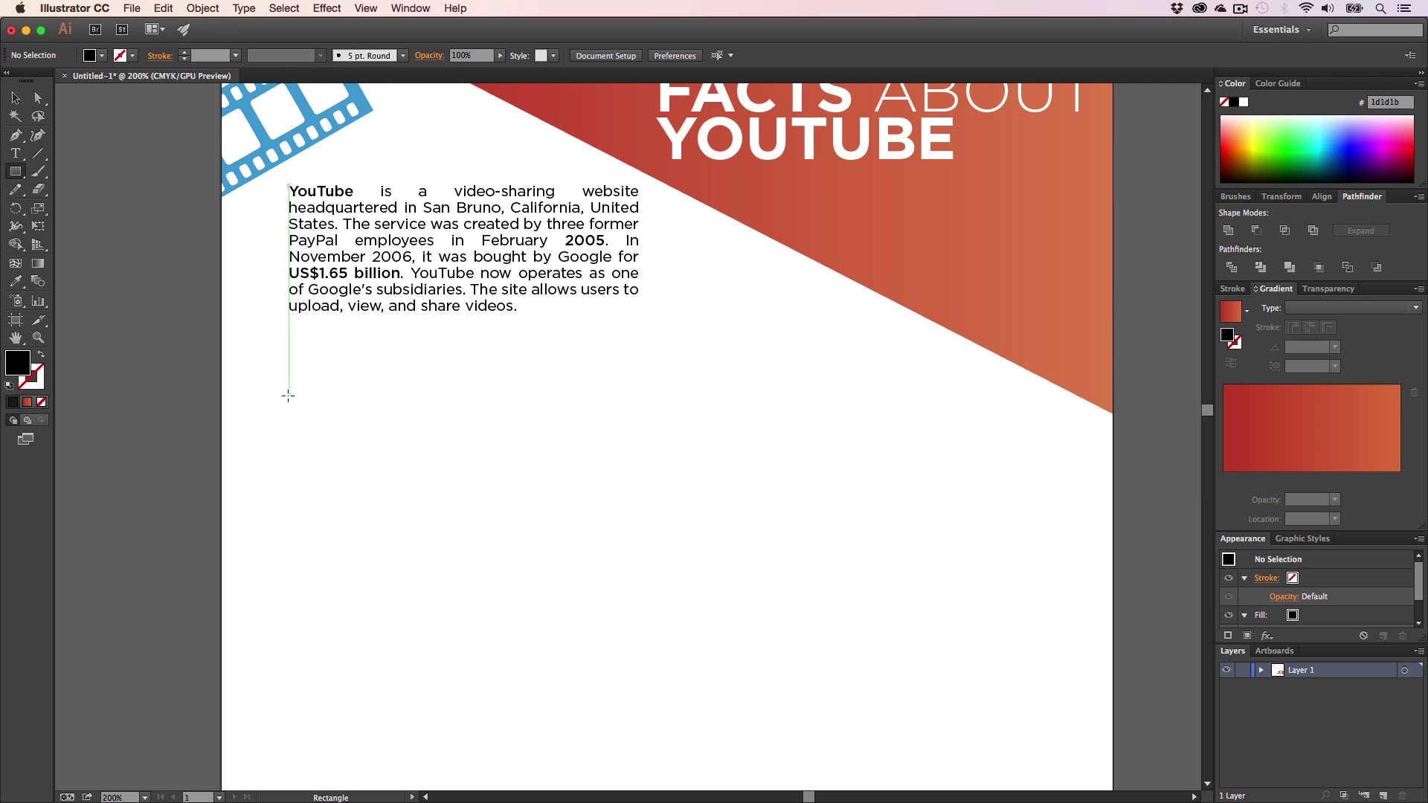
scroll(312, 417, down, 1)
key(h)
drag(391, 424, 383, 546)
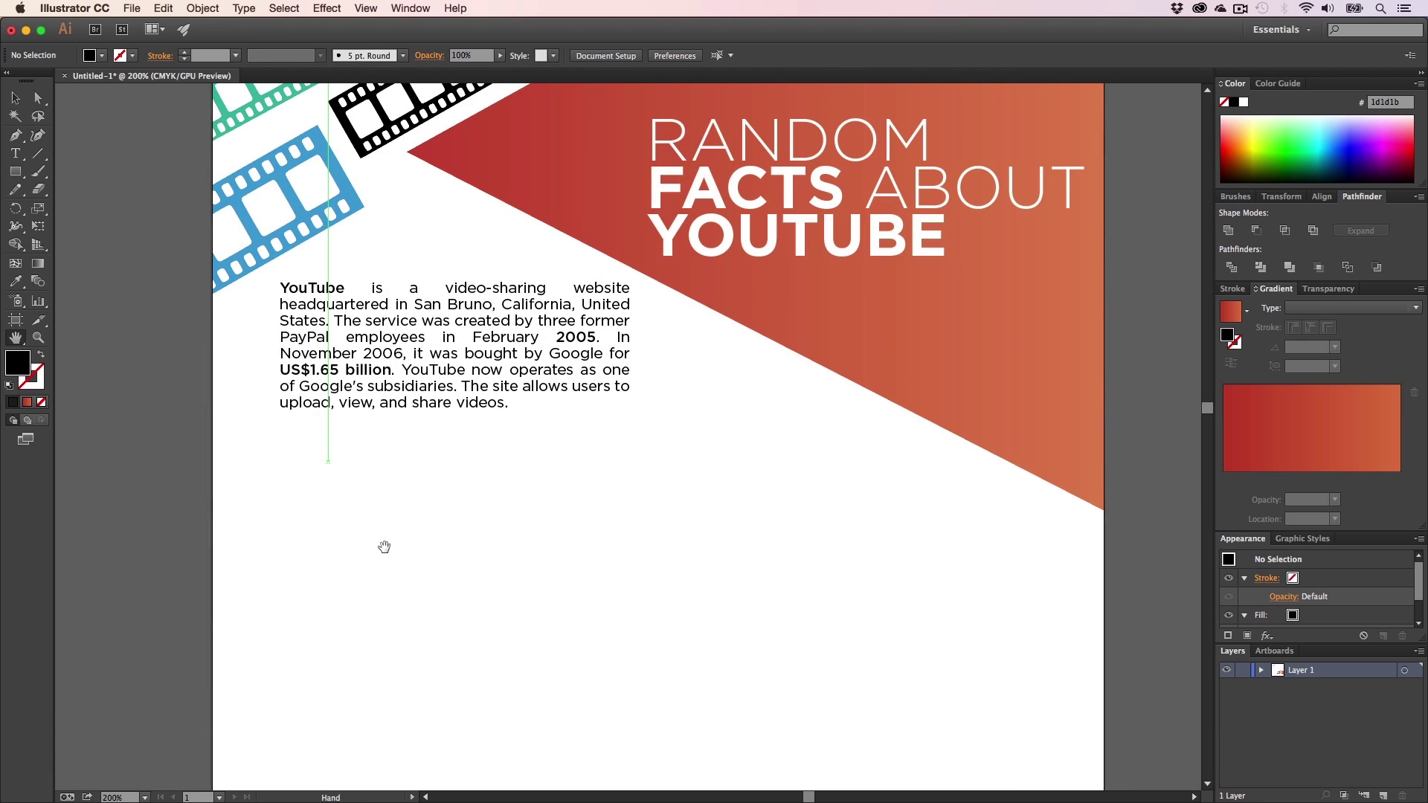
key(a)
click(15, 171)
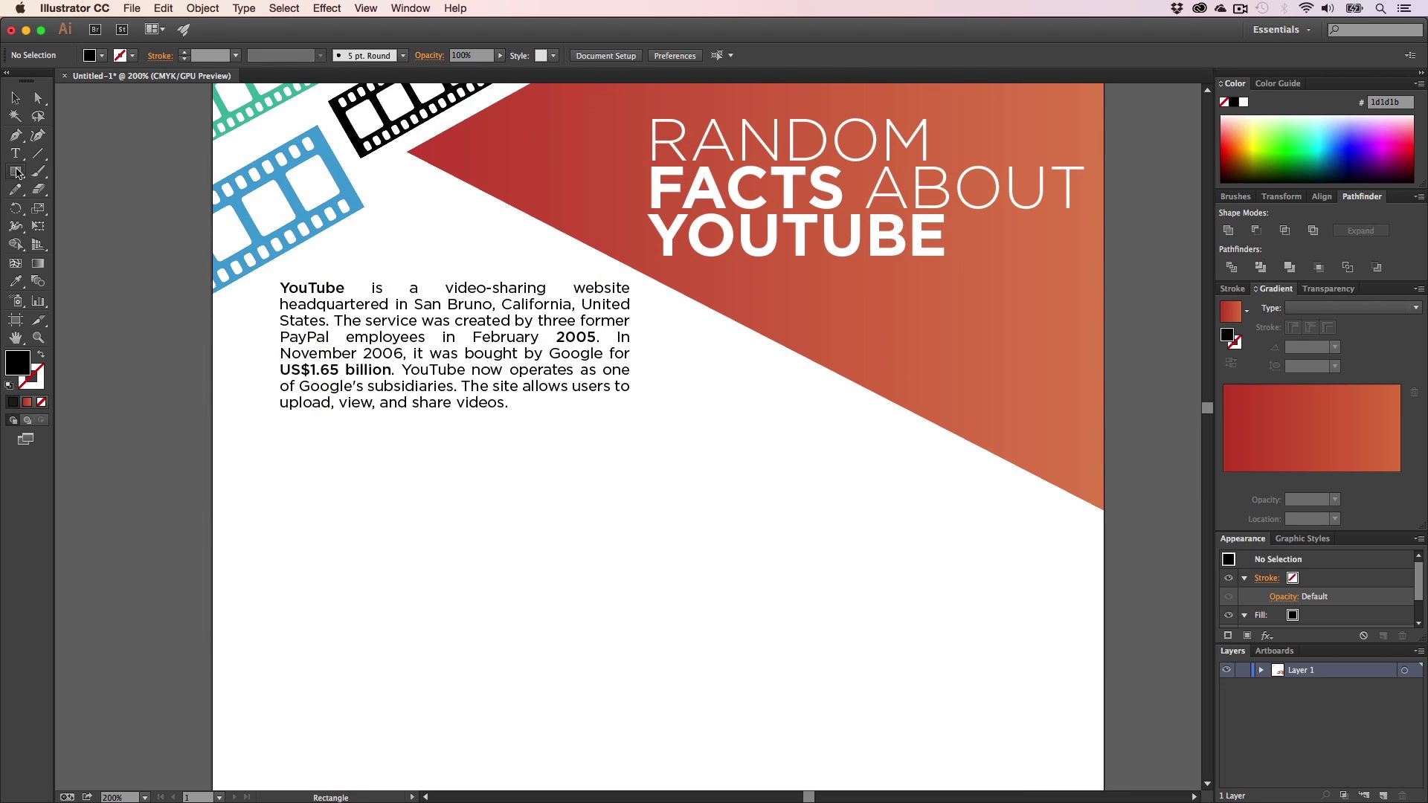
drag(279, 490, 465, 620)
- Duplicate the black rectangle straight above itself and reduce the copy's height to a 14 px strip
key(a)
key(z)
click(420, 571)
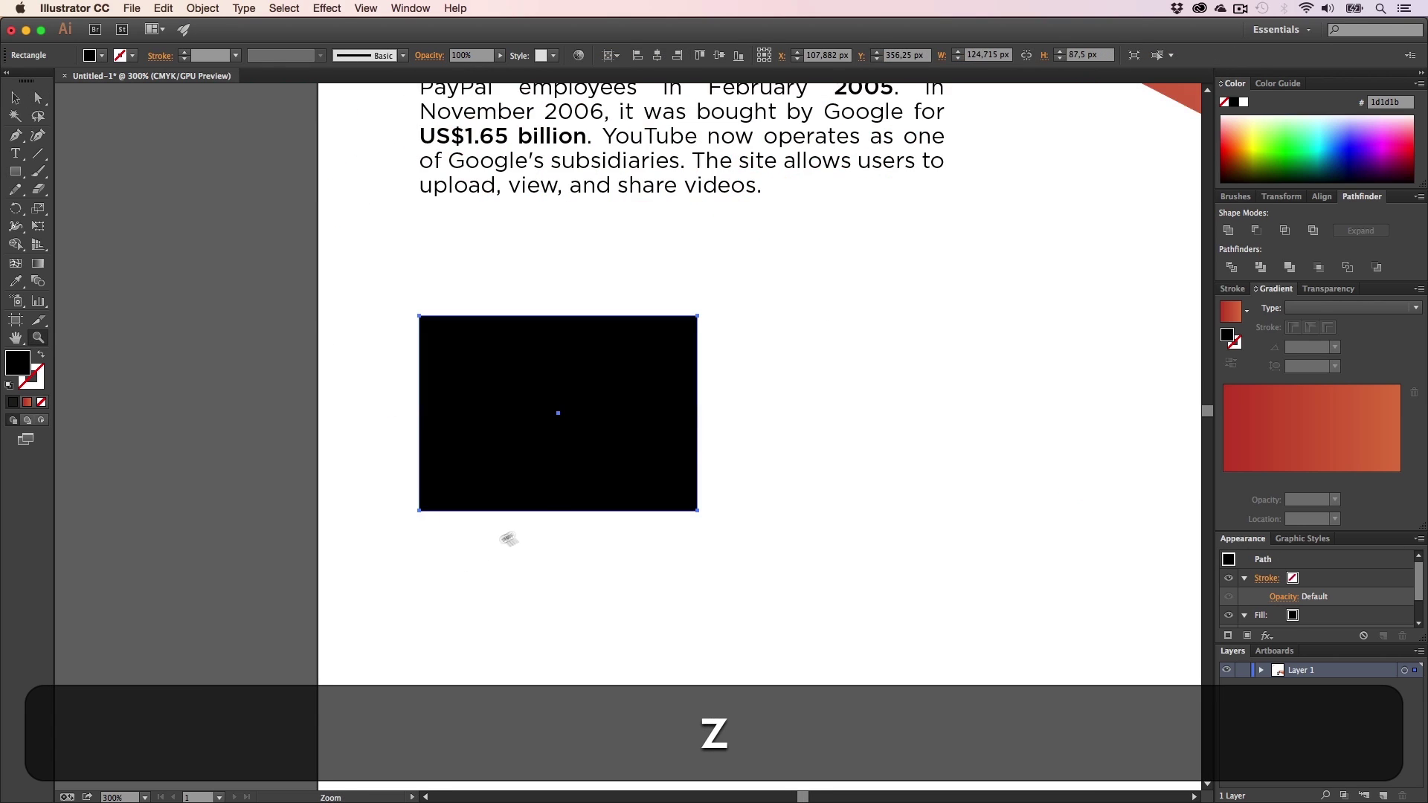
click(545, 494)
key(h)
drag(610, 464, 599, 525)
key(v)
click(691, 519)
key(h)
drag(692, 519, 662, 566)
key(v)
drag(540, 589, 520, 405)
key(v)
drag(467, 526, 511, 363)
- Try rotating the thin strip upward about its lower-left corner, thickening it and placing it on the large rectangle's upper-left corner
key(r)
key(r)
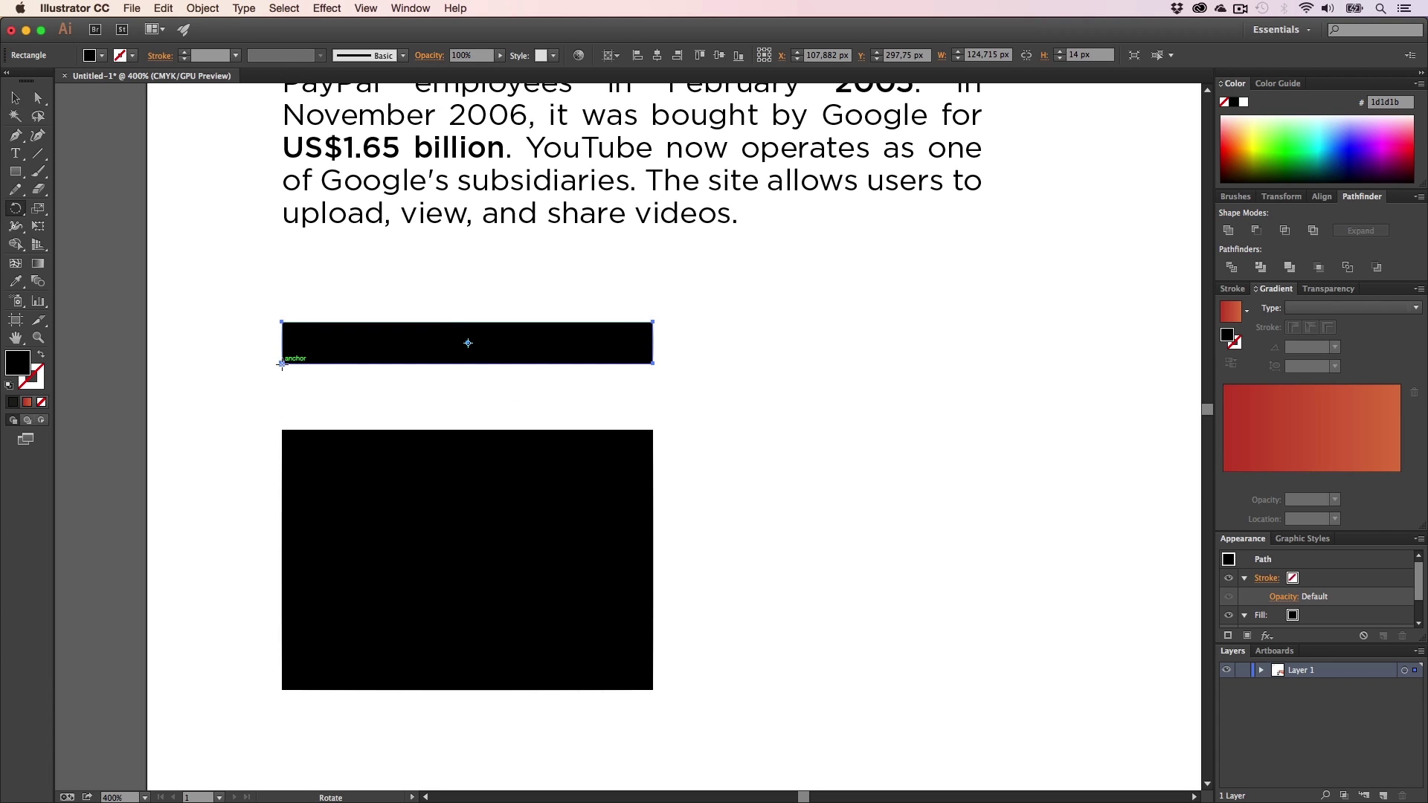
click(282, 363)
drag(742, 402, 678, 314)
key(v)
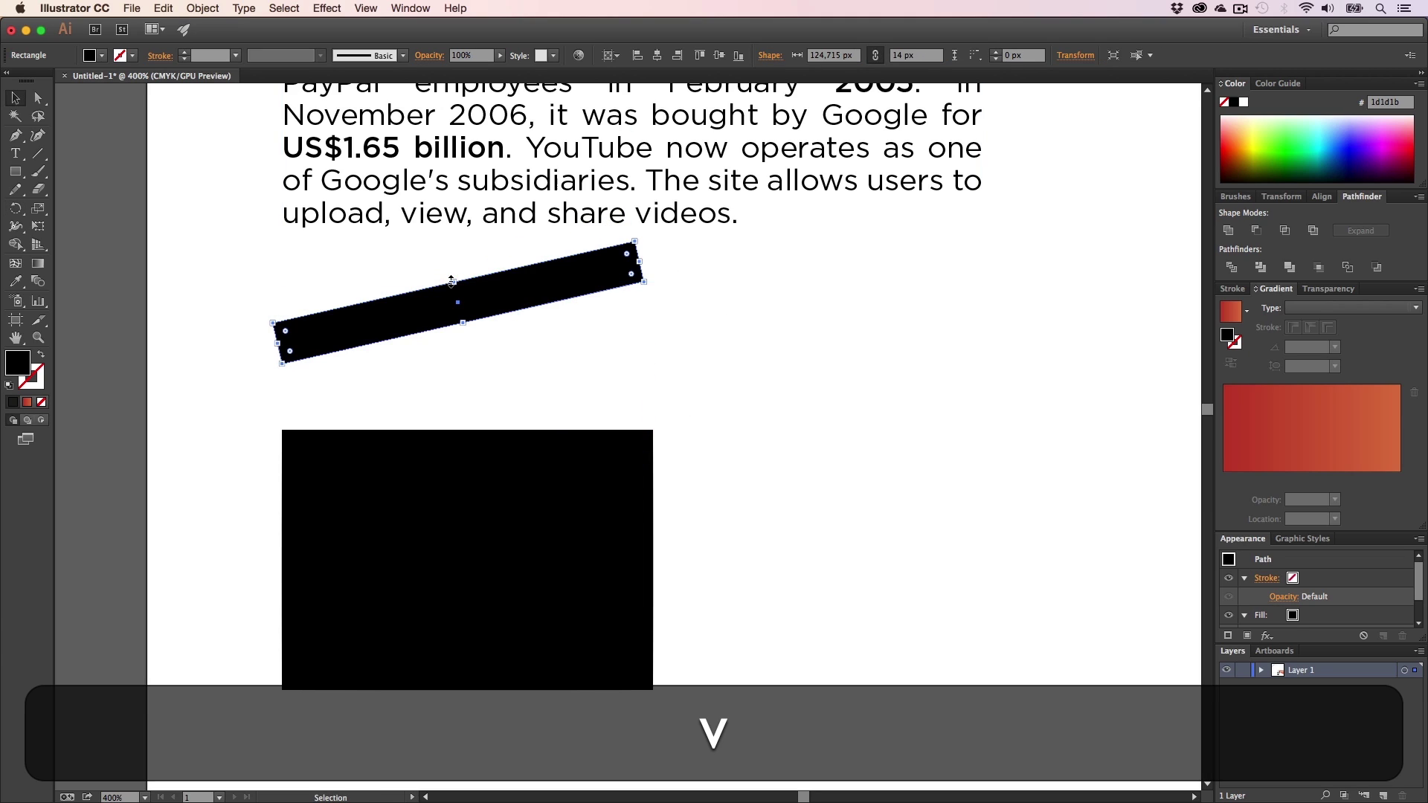
drag(454, 282, 500, 364)
click(775, 410)
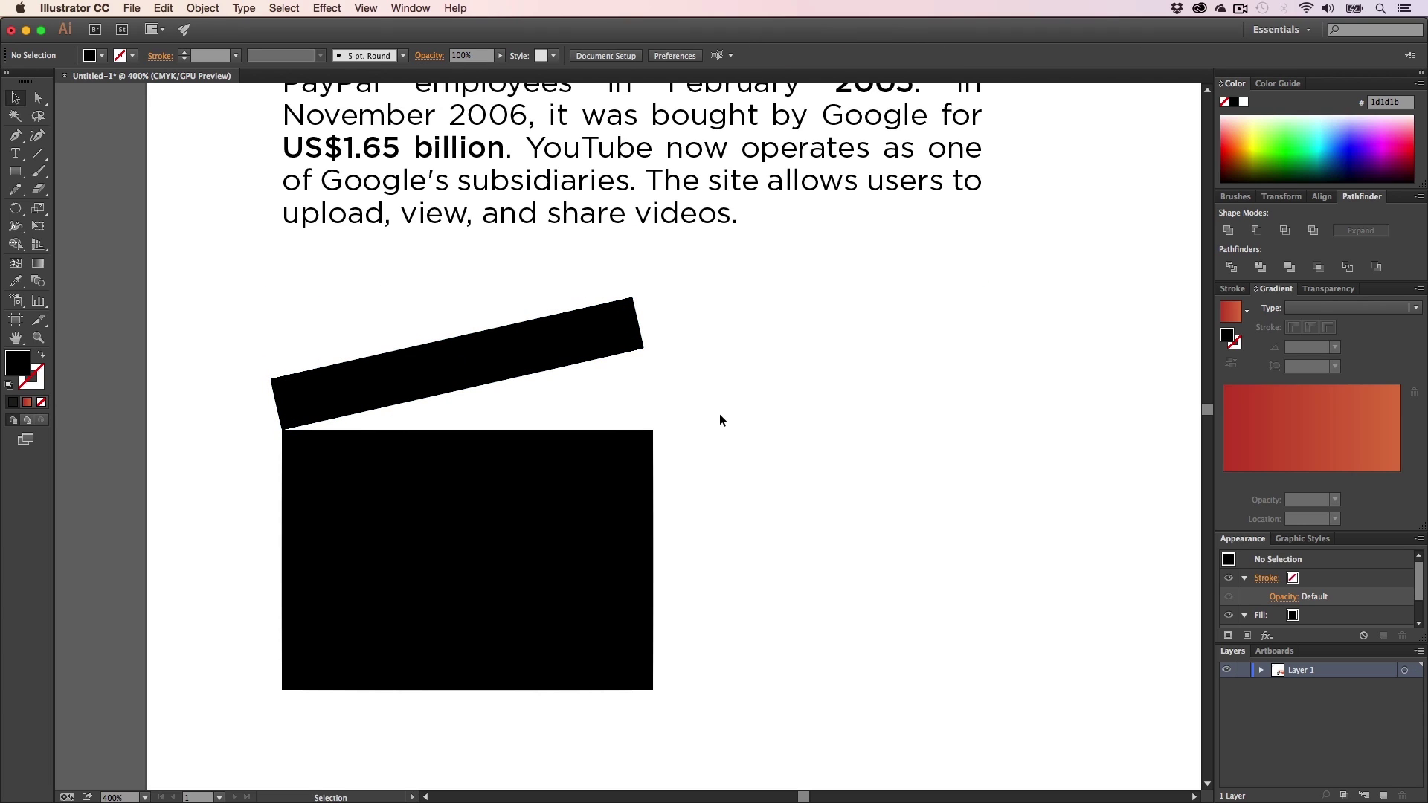
- Undo the strip's rotation, thickening and move
key(super+z)
key(super+z)
key(super+z)
key(super+z)
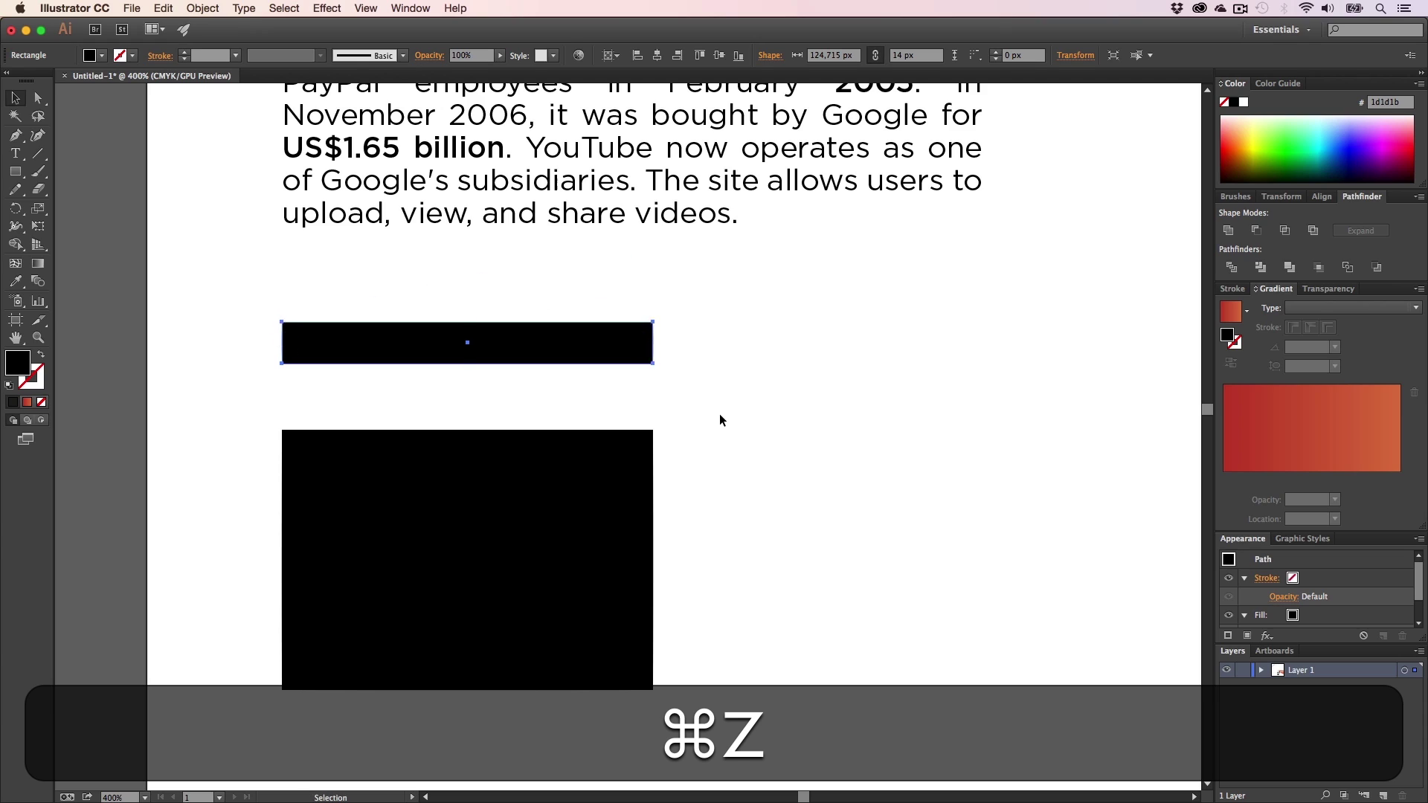
- Increase the strip's height to about 17.48 px and duplicate it straight down onto the large rectangle's top edge
drag(470, 320, 471, 312)
click(794, 375)
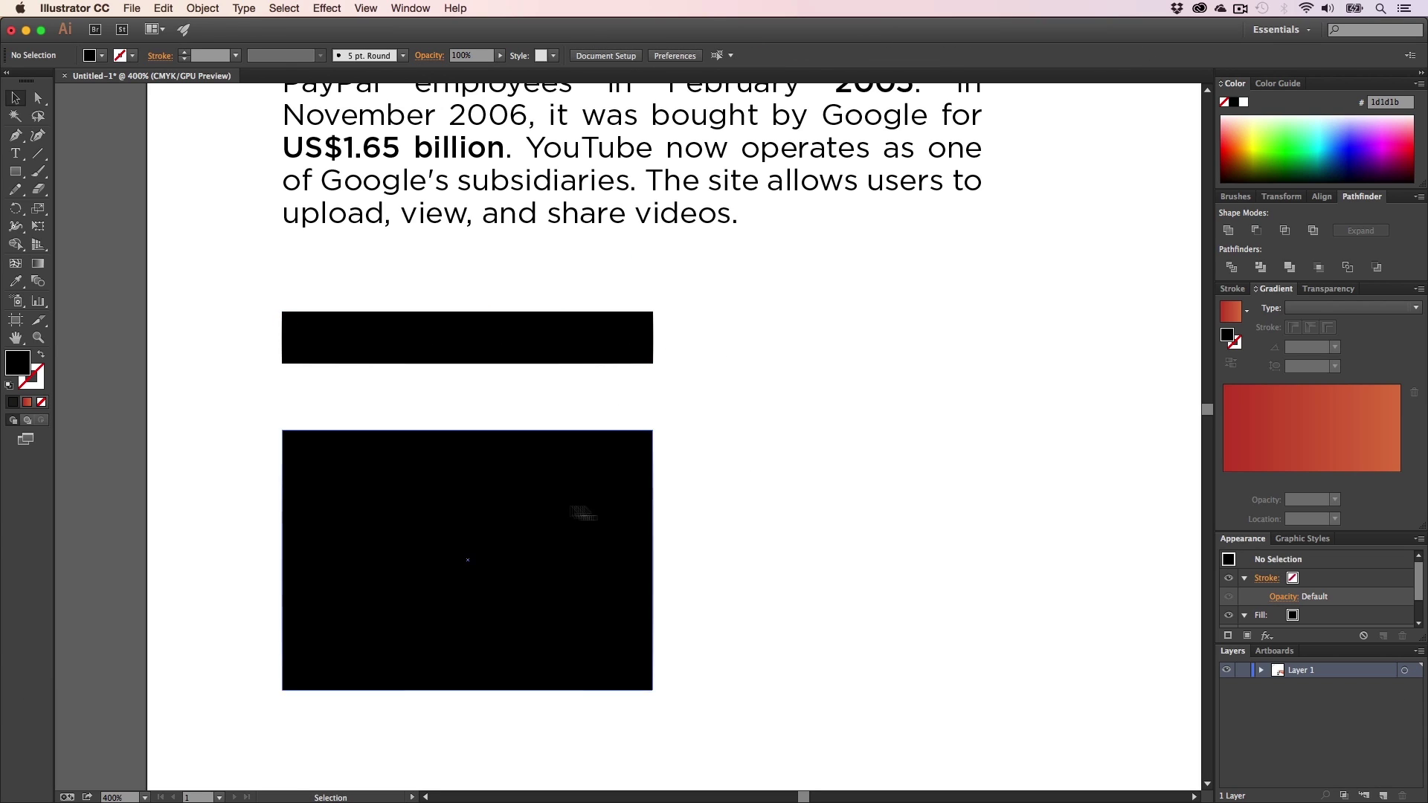
key(z)
click(595, 502)
key(h)
drag(668, 482, 626, 450)
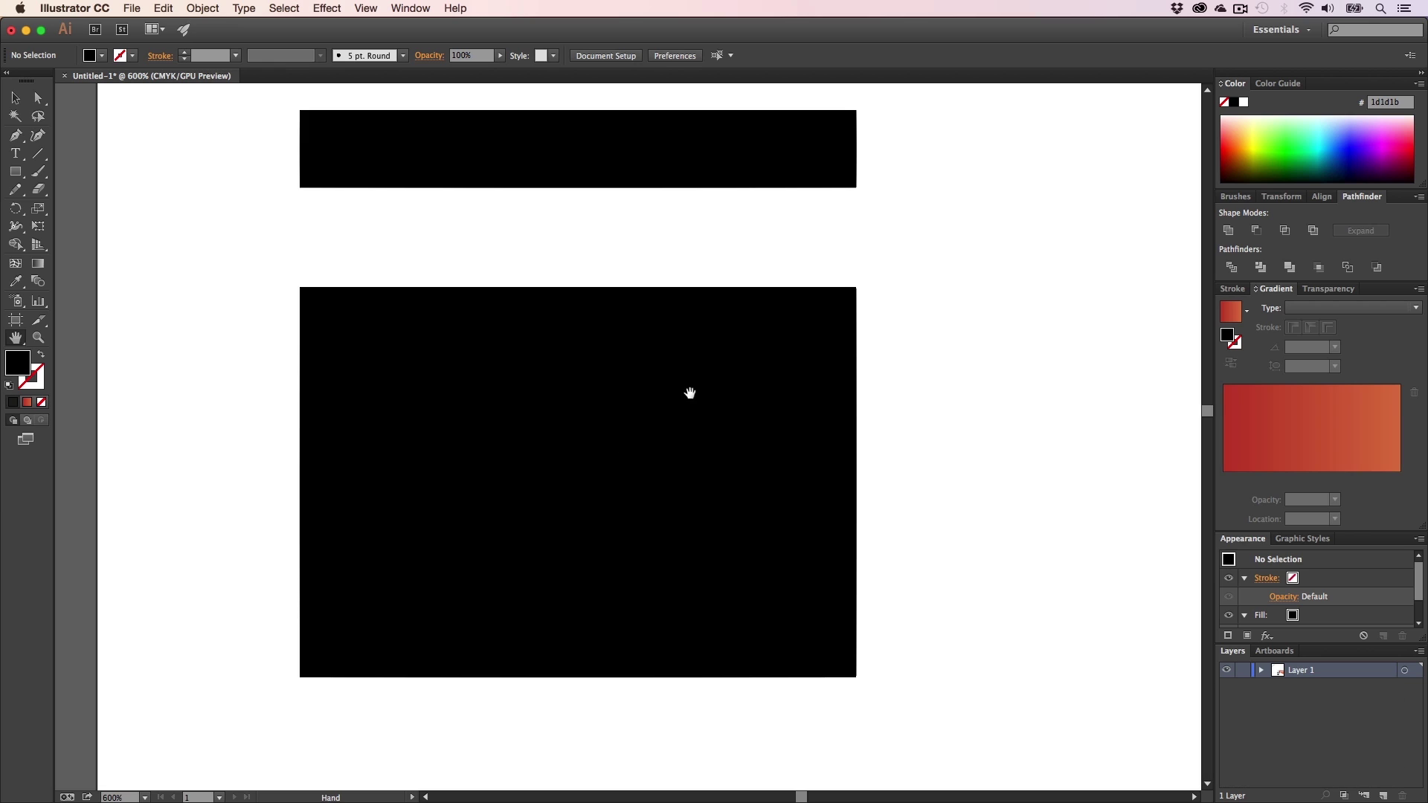
key(v)
drag(688, 389, 689, 441)
key(super+z)
click(915, 423)
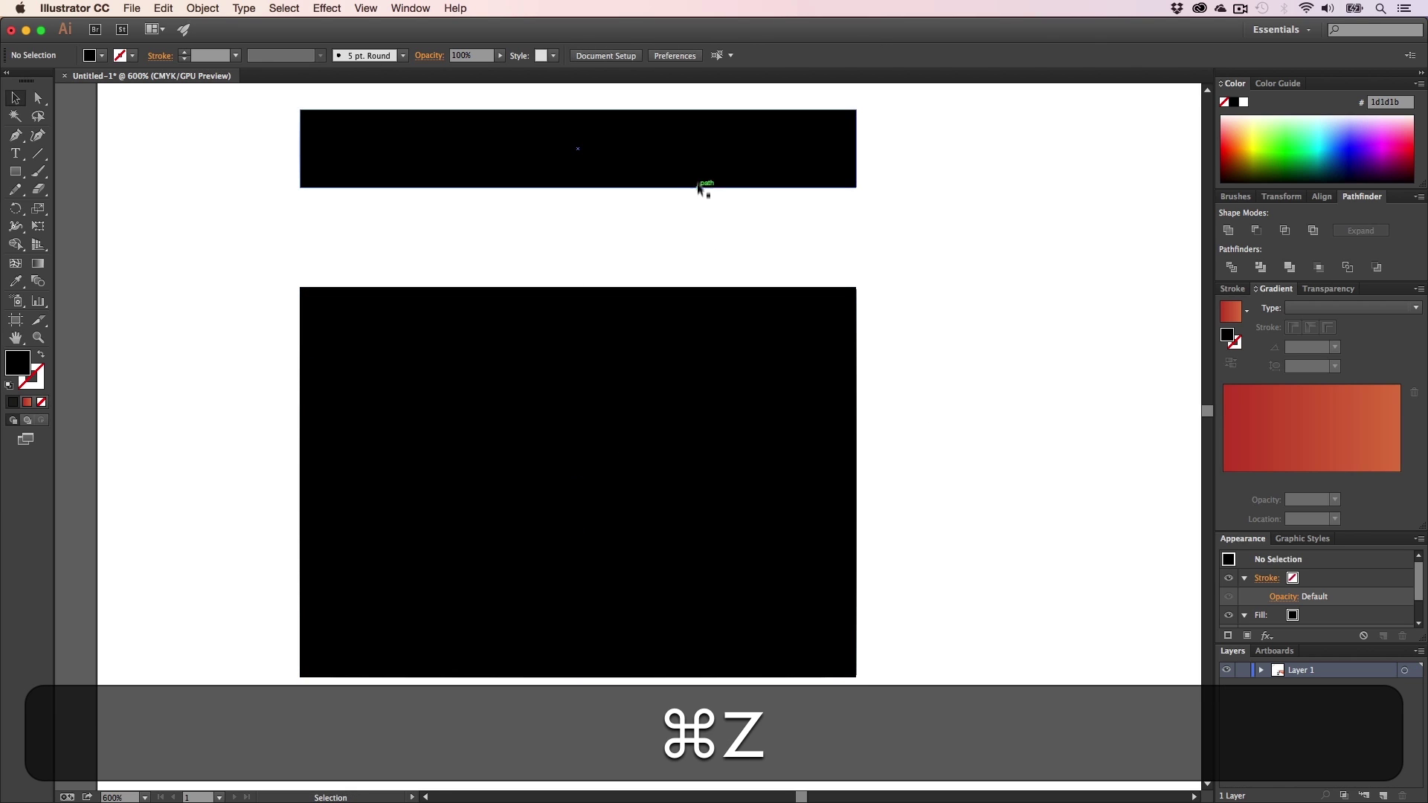
drag(702, 186, 710, 340)
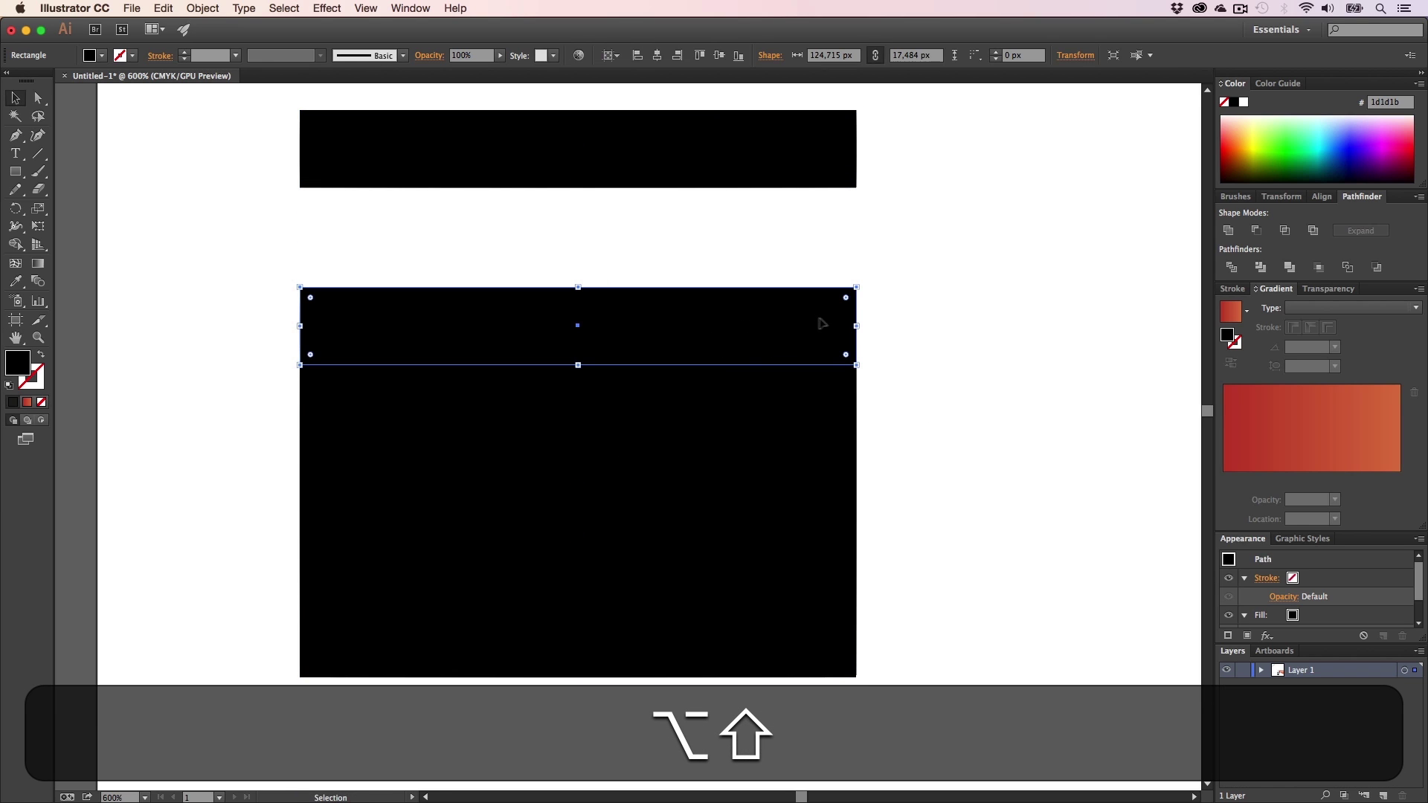
- Widen the copied strip equally on both sides to about 129.58 px and delete the narrower strip above it
drag(859, 326, 867, 326)
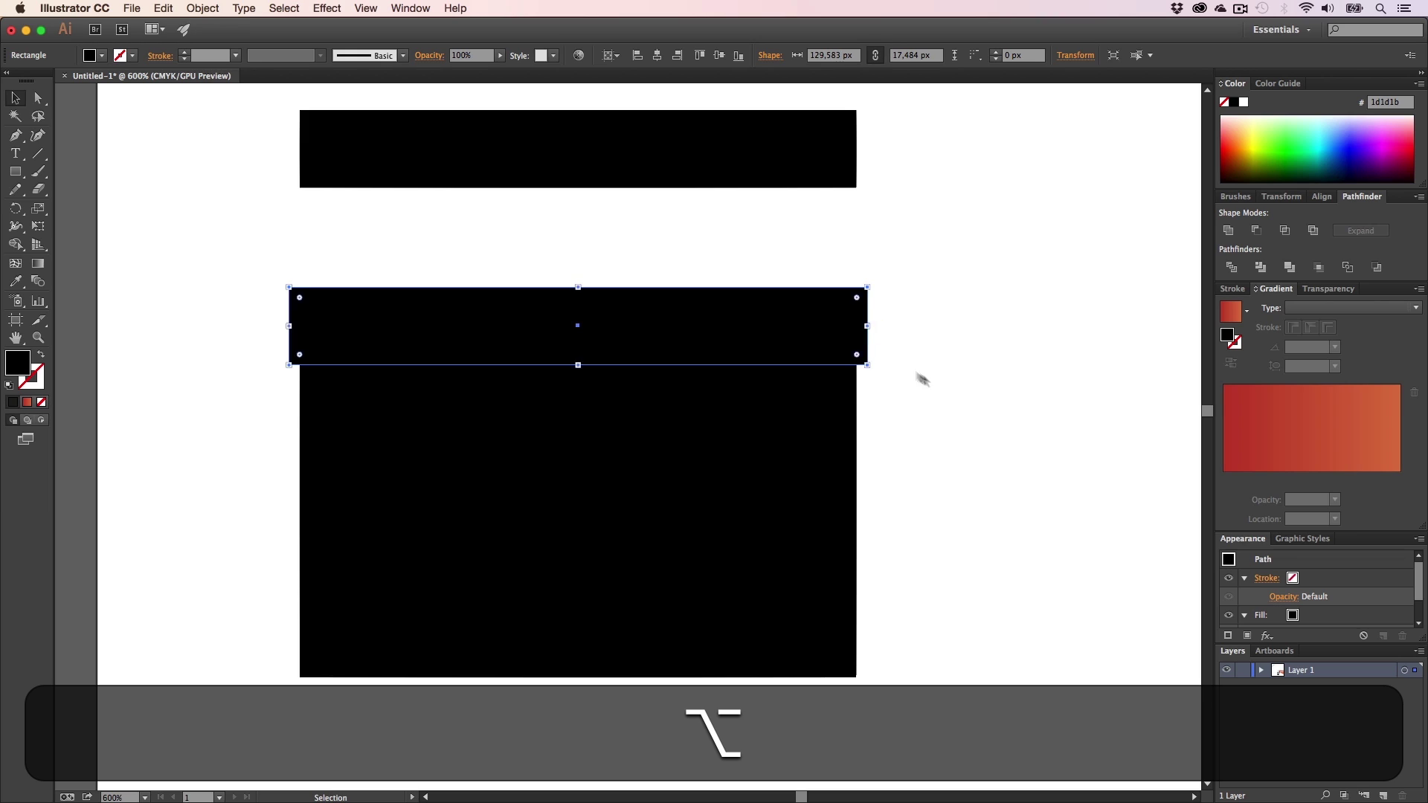
click(921, 379)
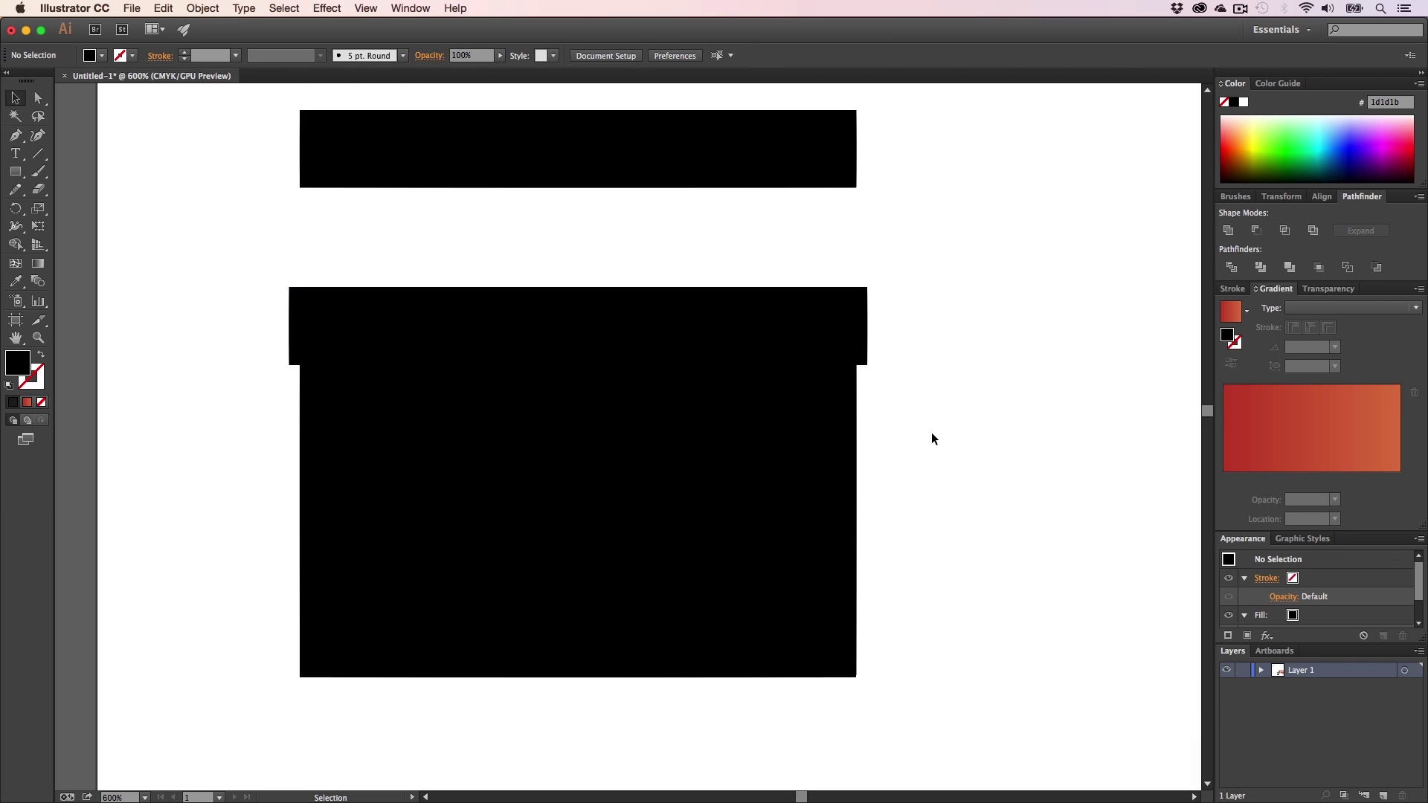
scroll(905, 453, up, 2)
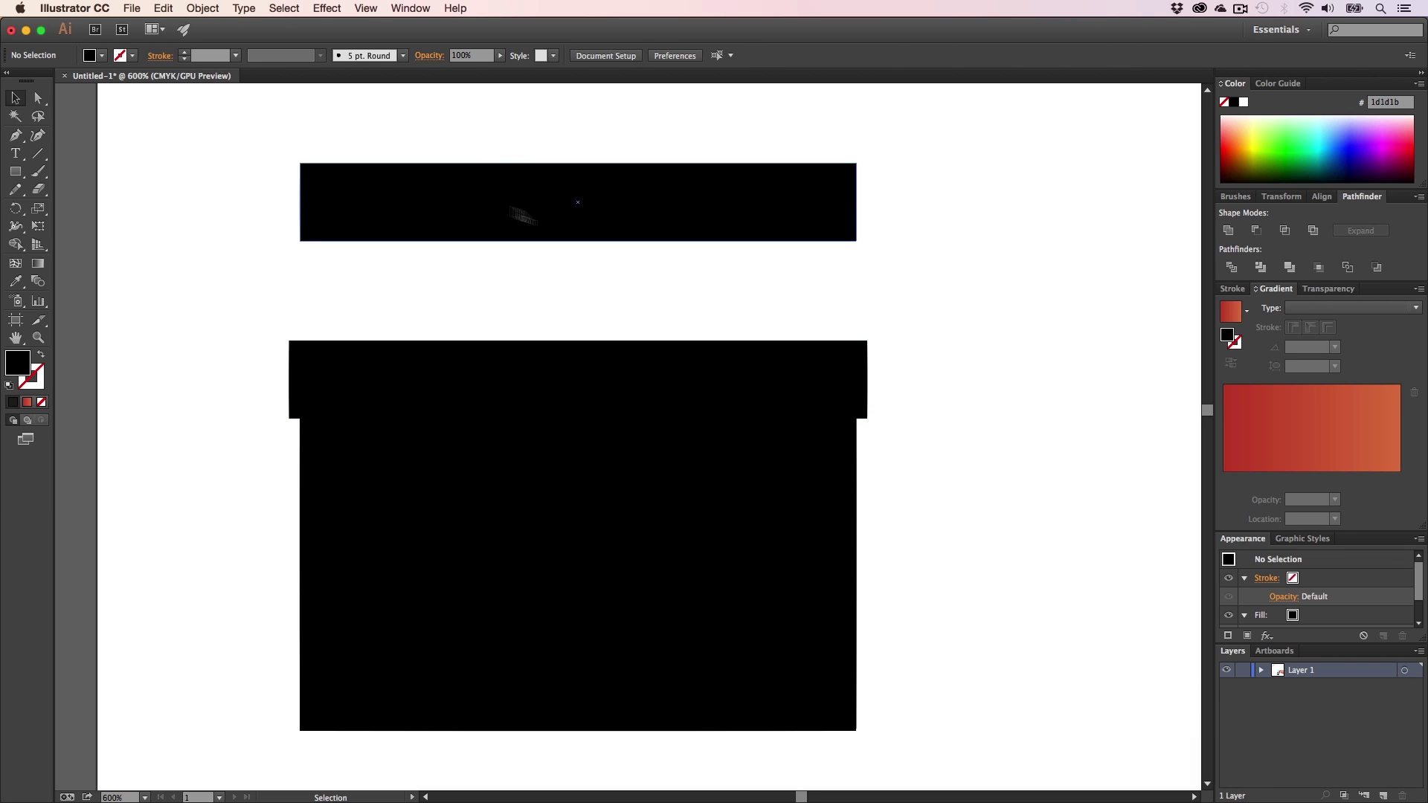
click(467, 190)
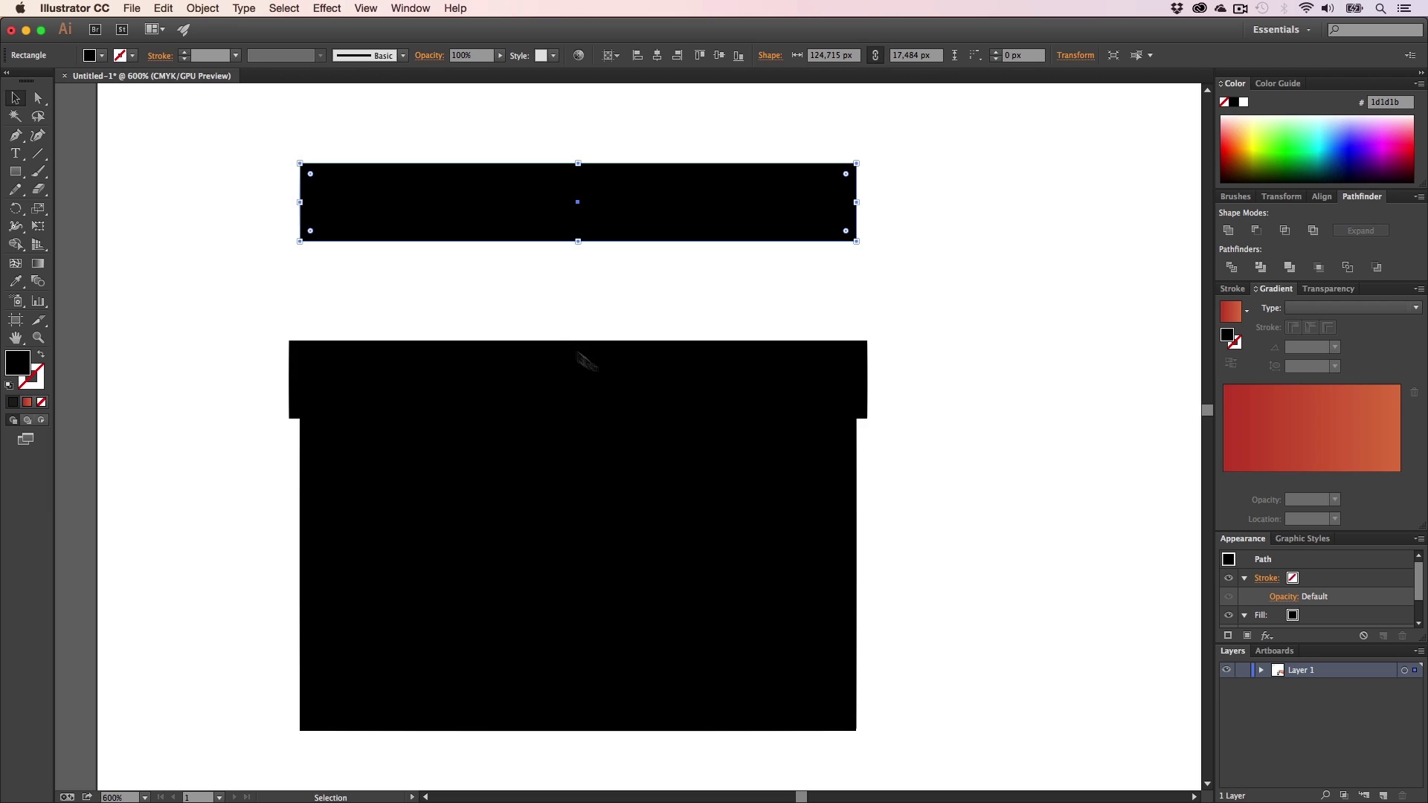
key(BackSpace)
- Duplicate the widened strip straight up, leaving a small gap above the large rectangle
click(504, 383)
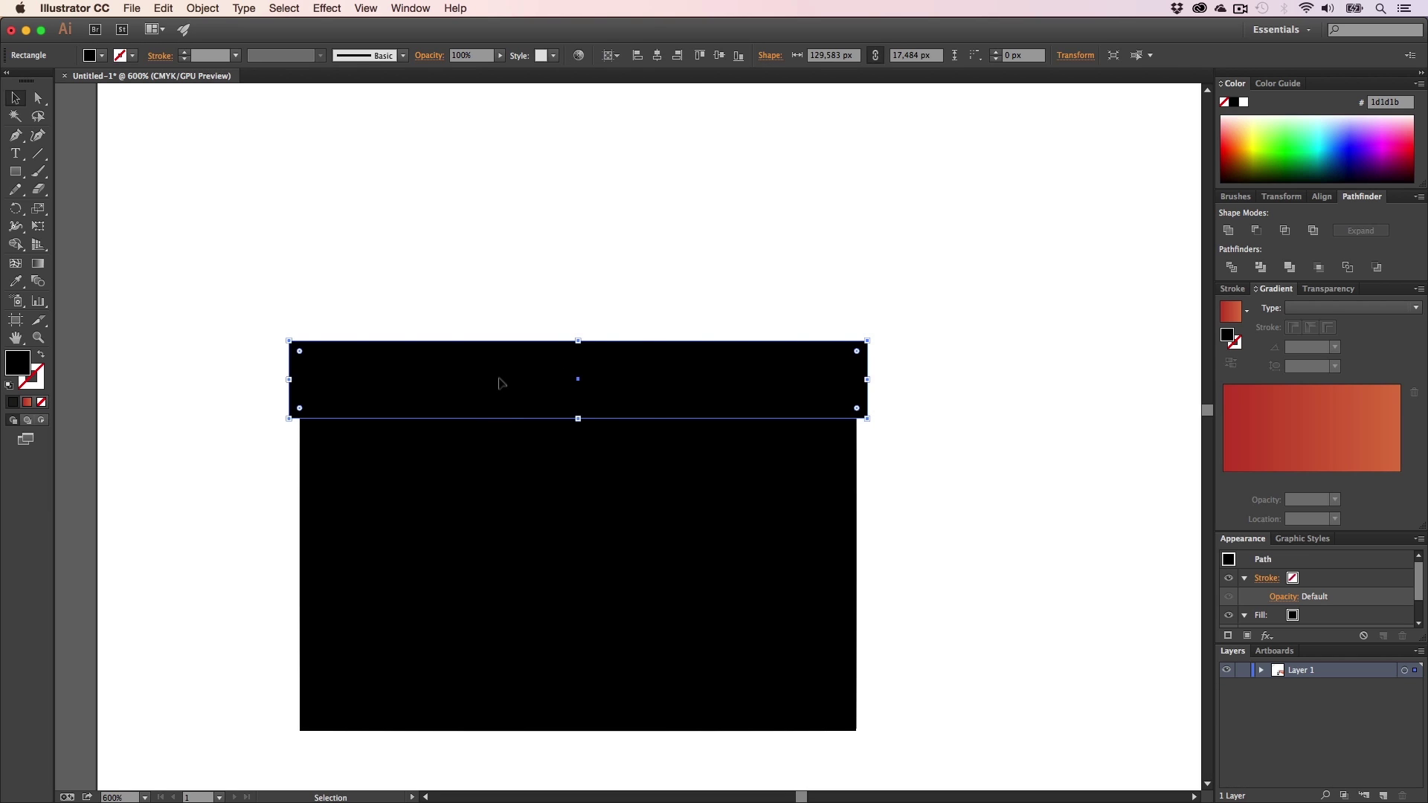
drag(490, 382, 496, 263)
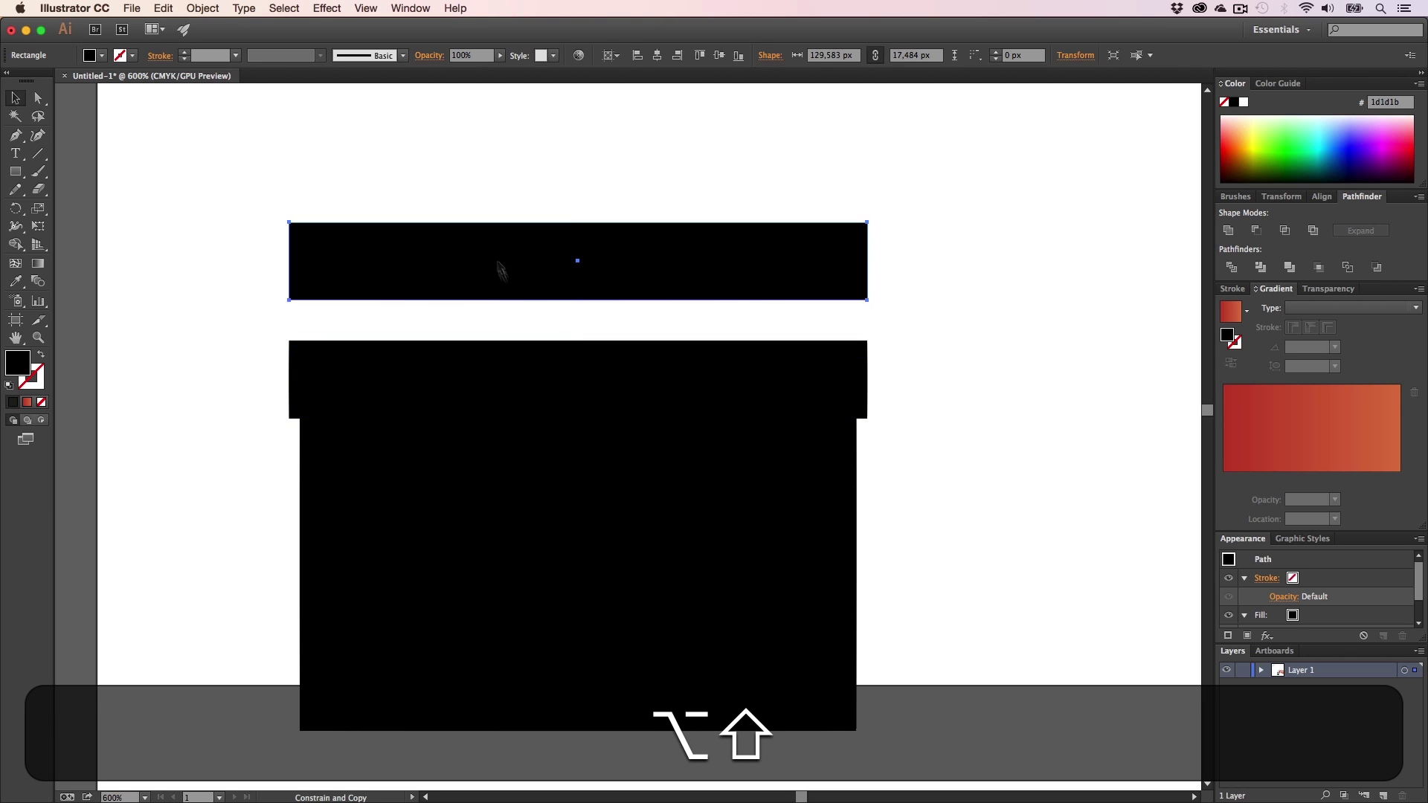
click(607, 320)
- Draw a white square about 12.33 px wide near the left end of the lower strip
click(14, 171)
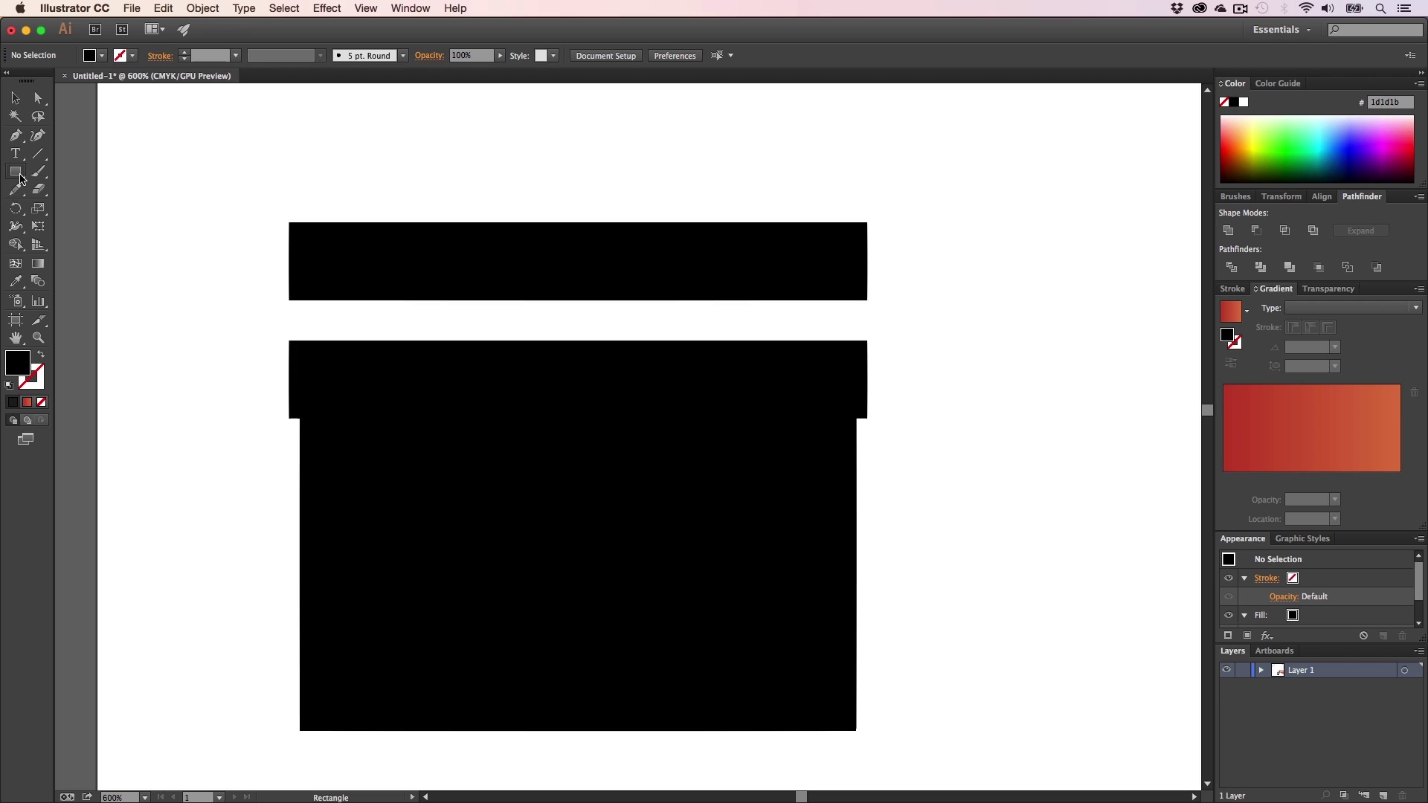
drag(300, 83, 1201, 116)
click(1244, 103)
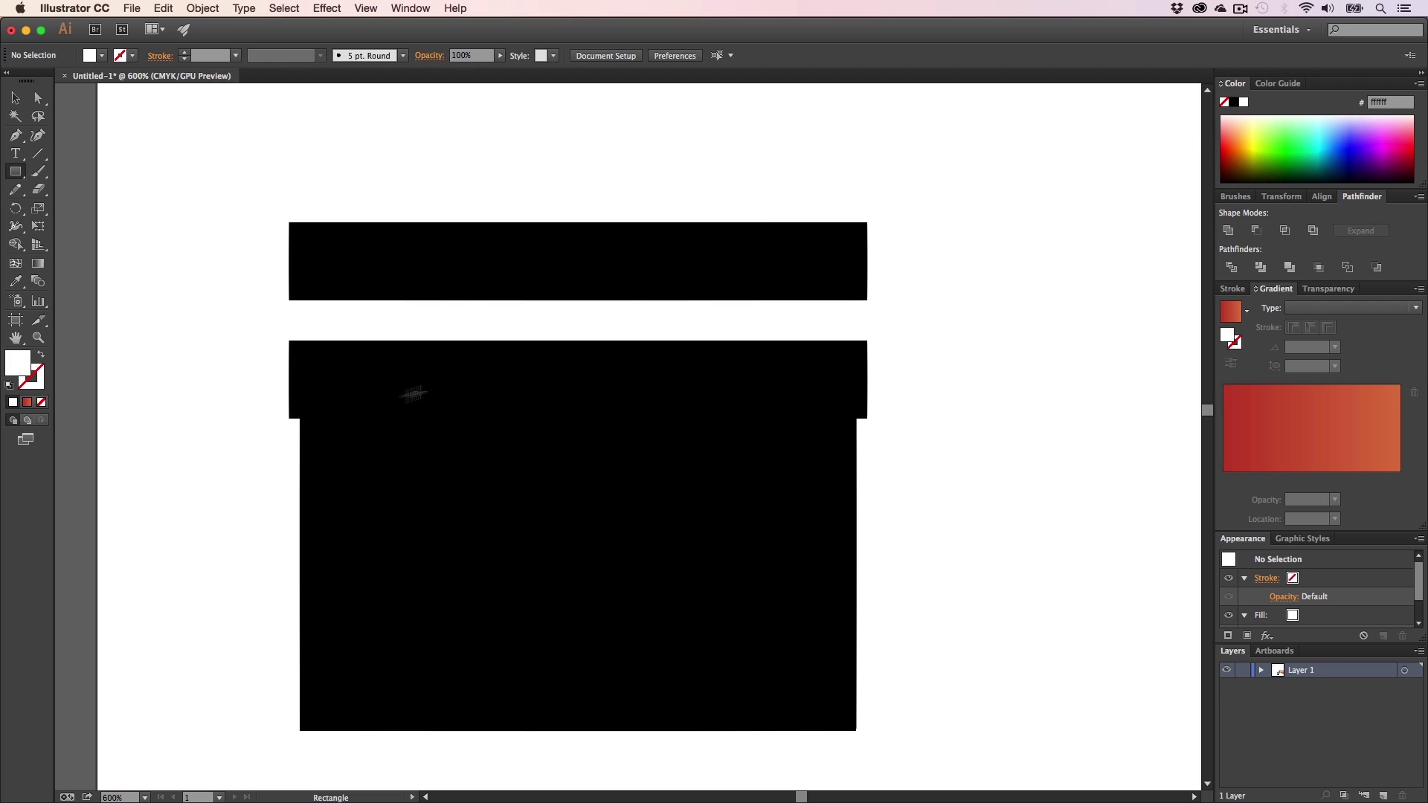
drag(327, 352, 383, 401)
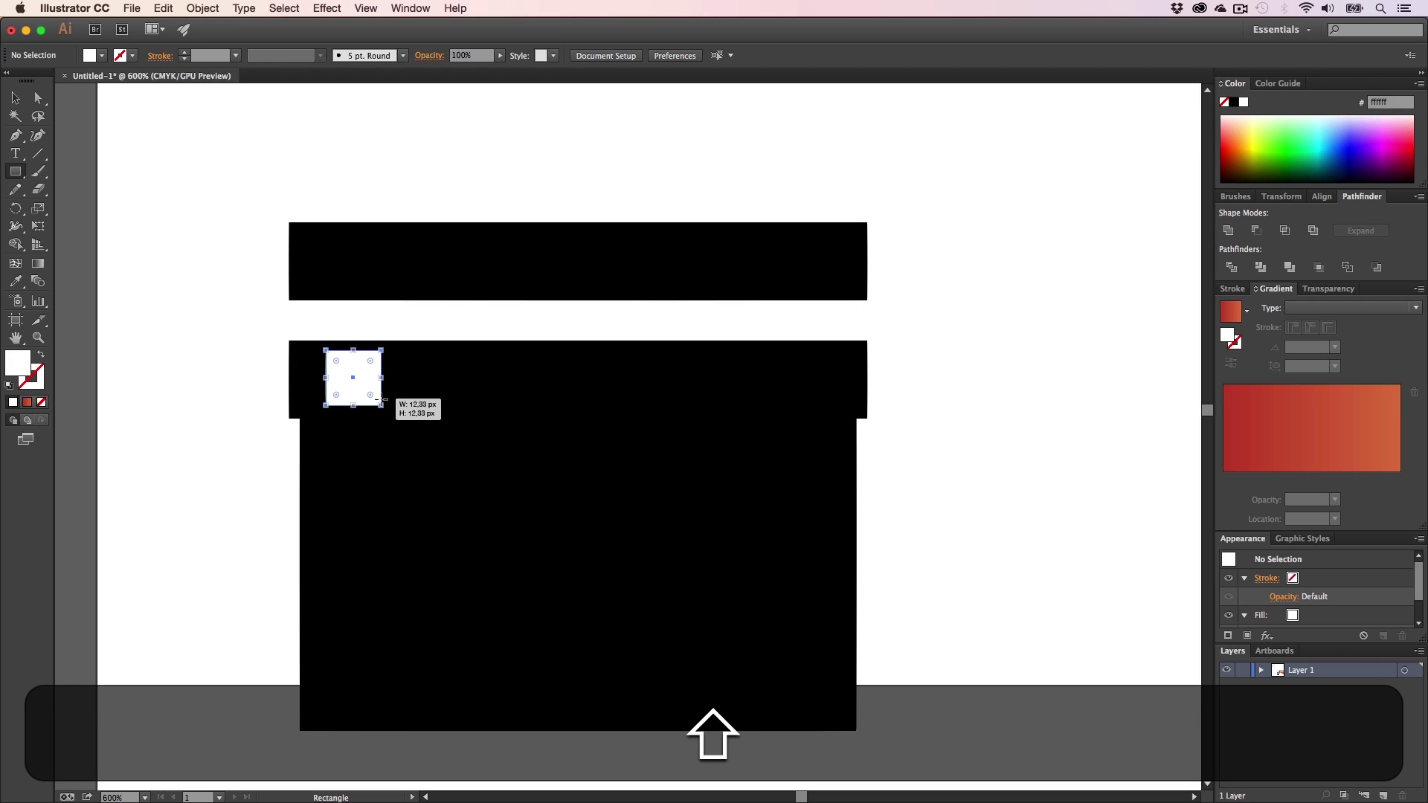
- Shear the white square horizontally into a right-leaning parallelogram with the Shear tool and deselect it
click(35, 213)
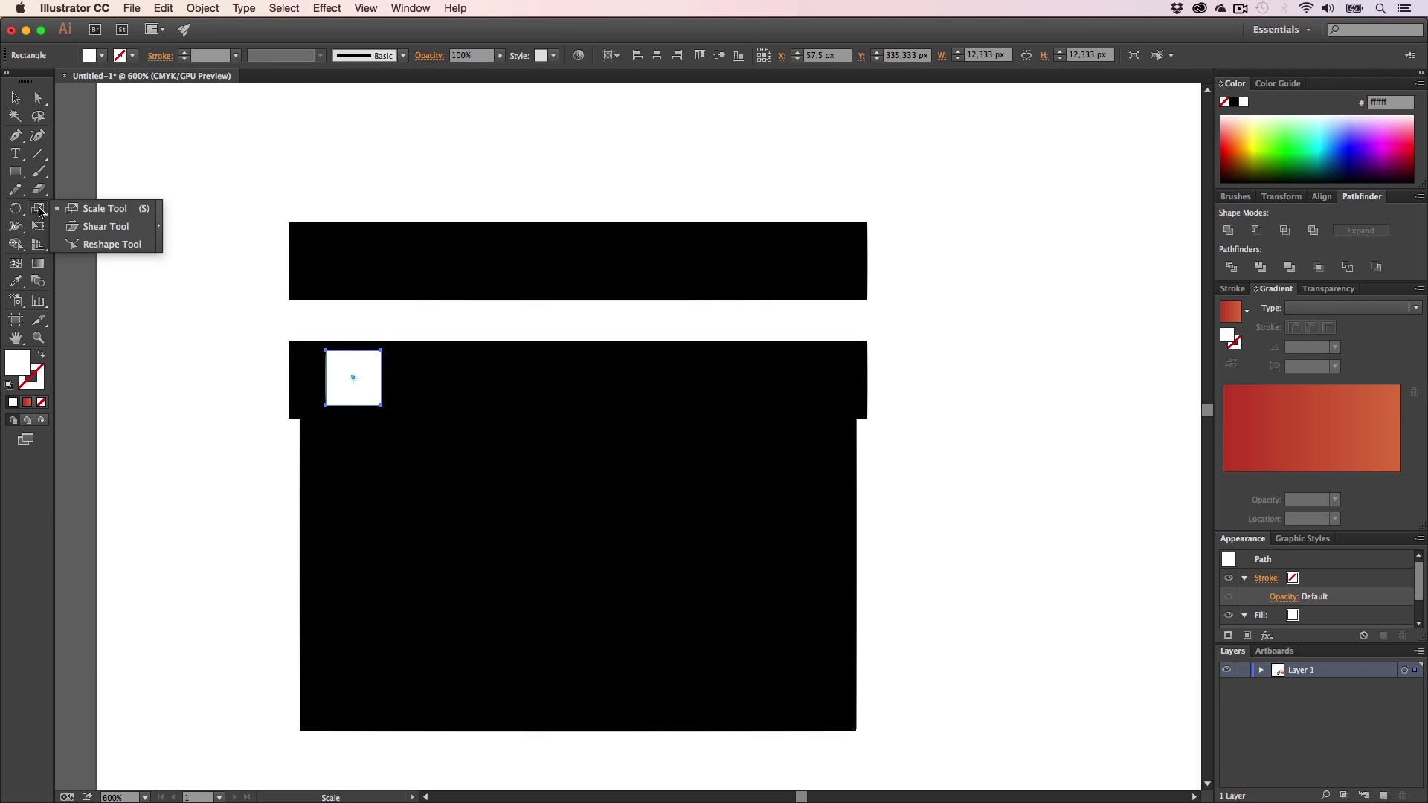
click(106, 226)
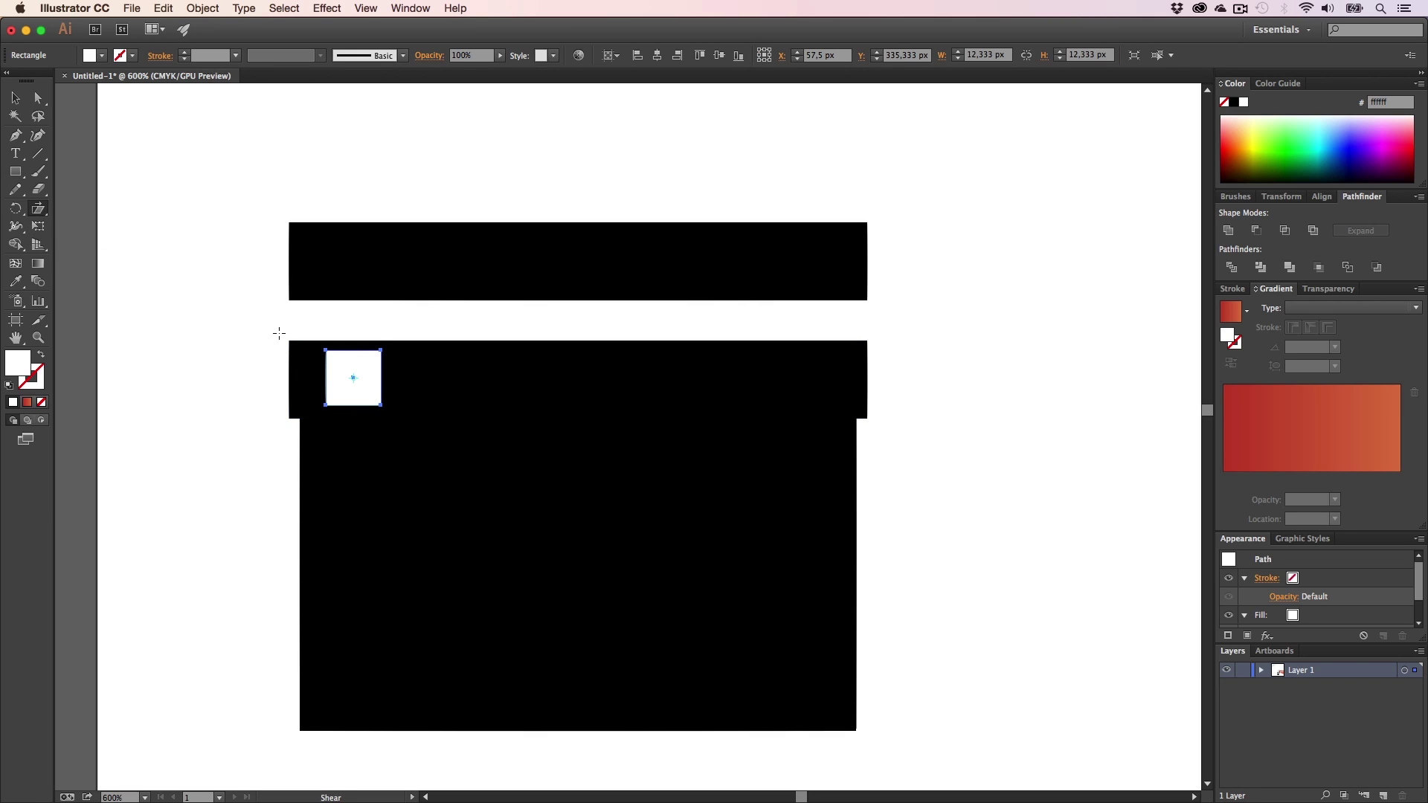
drag(276, 324, 296, 332)
key(shift+a)
click(1006, 471)
key(a)
key(v)
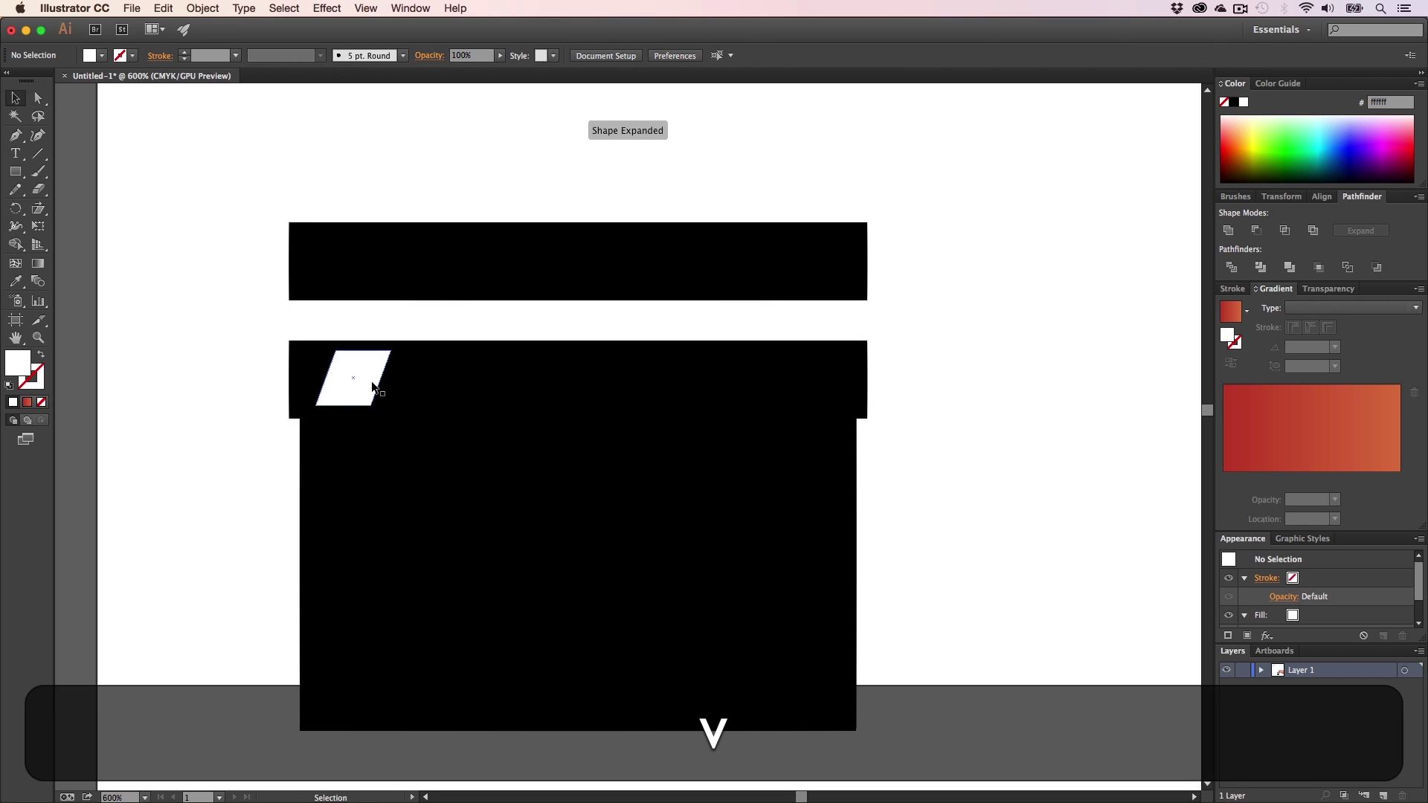
- Resize the white parallelogram to about 15.33 px wide and 11.23 px high within the lower strip
click(372, 388)
key(z)
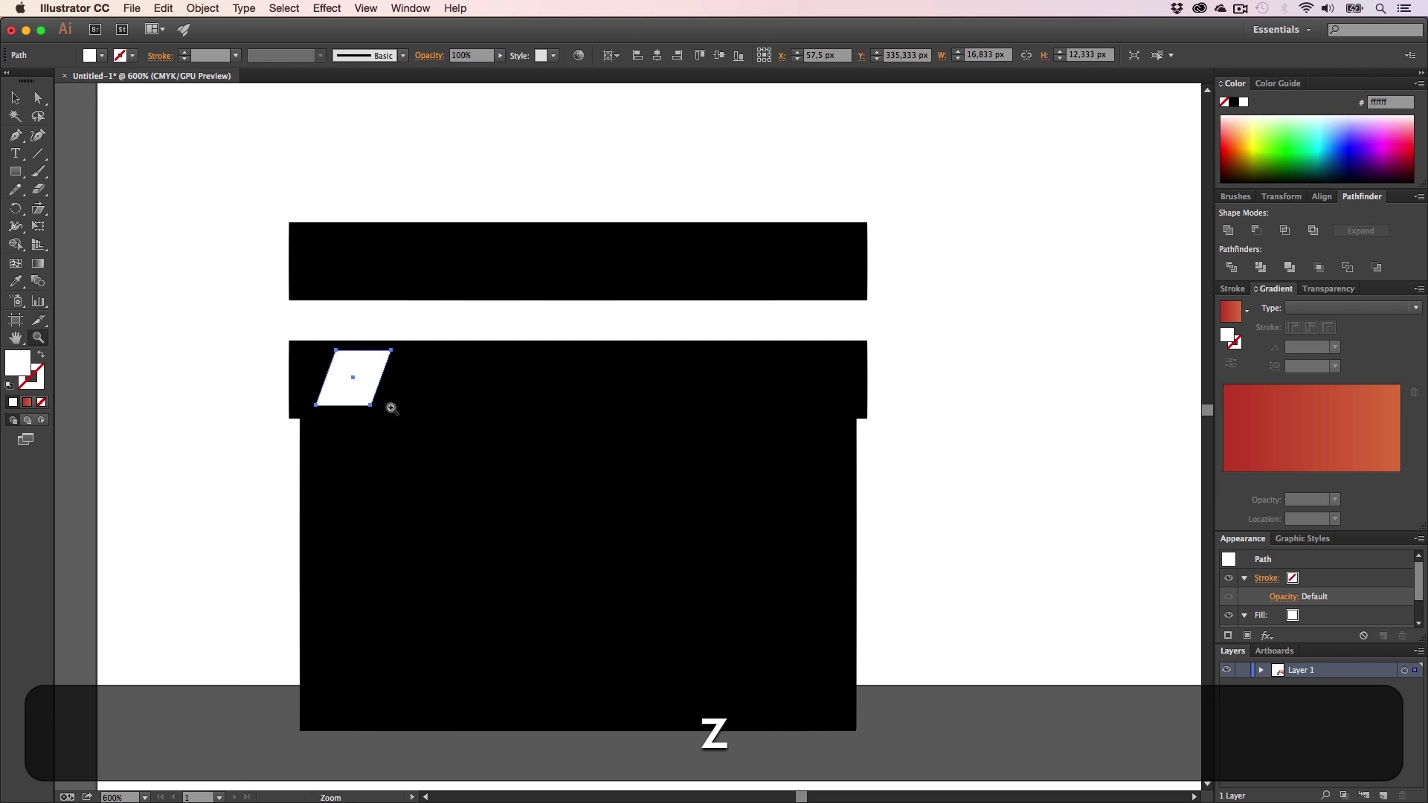
click(388, 406)
click(580, 431)
key(h)
drag(673, 438, 435, 468)
key(v)
- Start a Transform effect on the white parallelogram in the lower strip and set it to 4 copies
key(alt+shift+z)
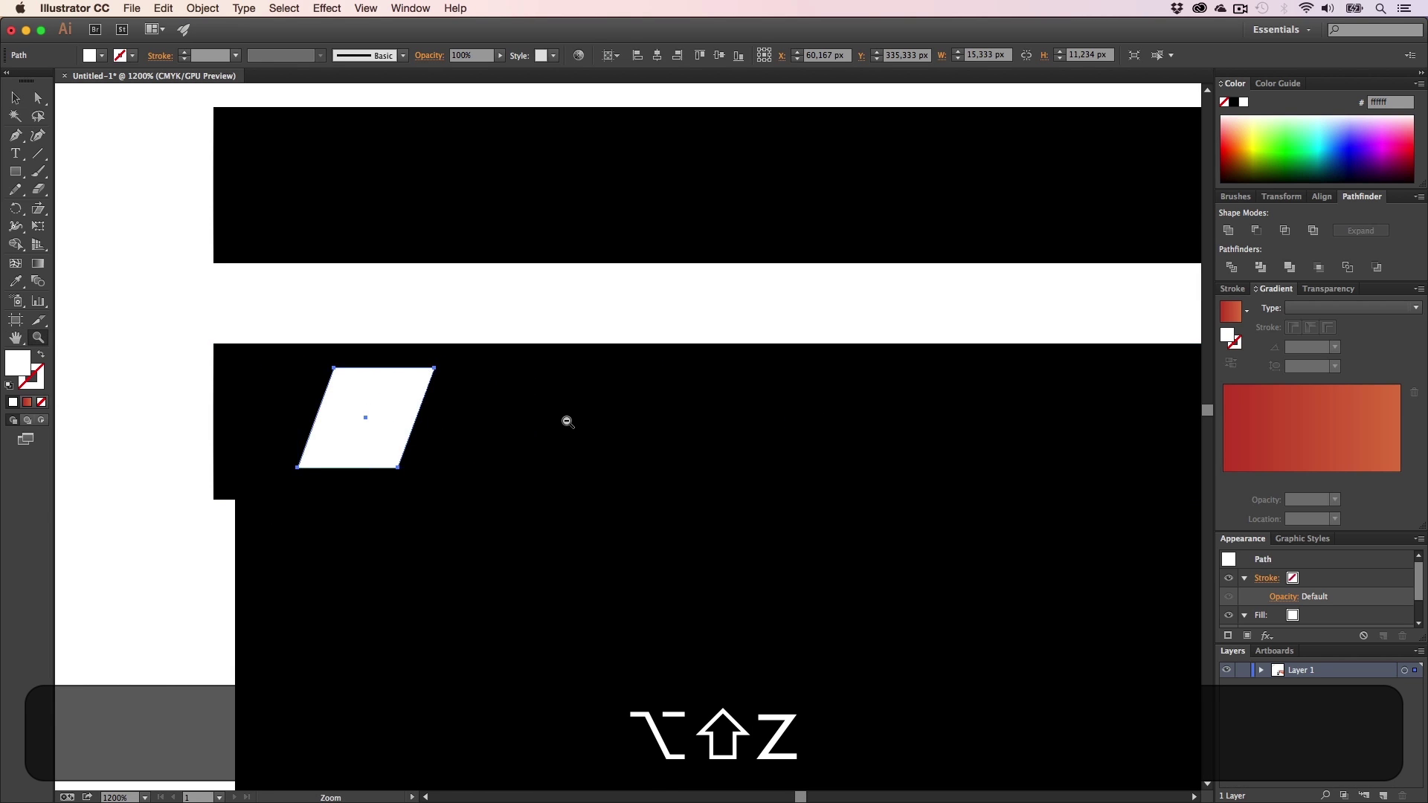
alt+click(776, 487)
key(alt+h)
drag(632, 473, 393, 415)
key(v)
click(327, 8)
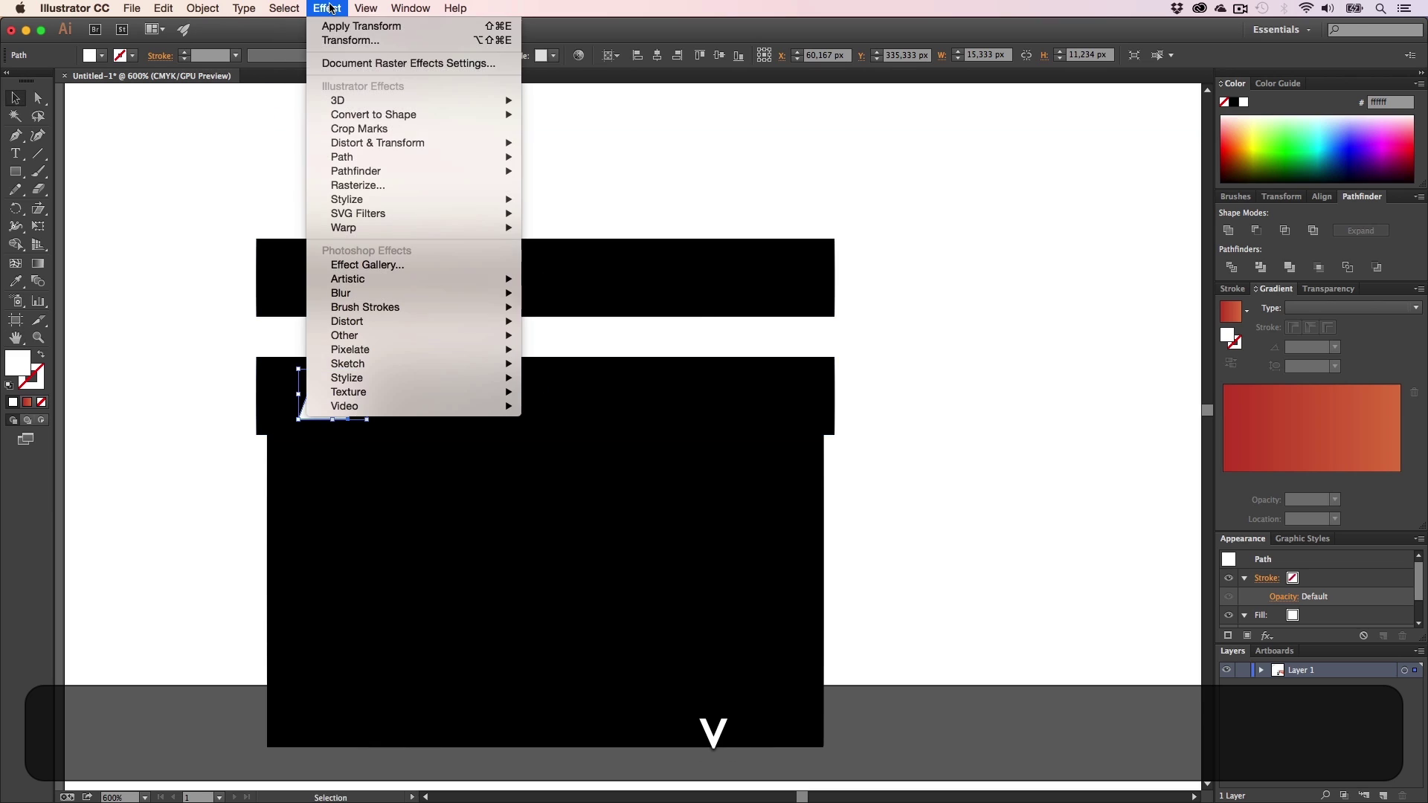
mouse_move(360, 143)
click(597, 191)
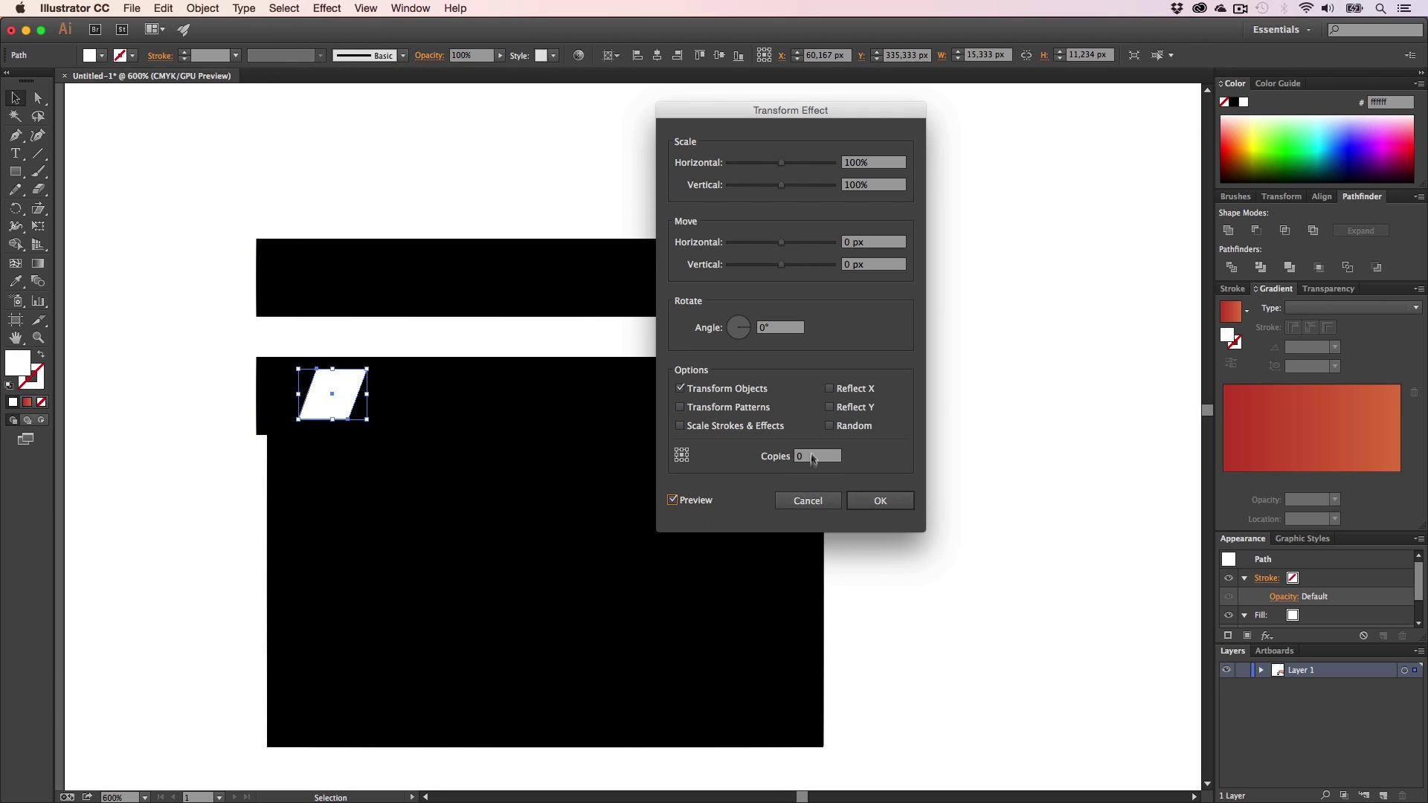
key(shift+Tab)
text(4)
- Set the Transform effect's horizontal move to 24 px and apply it, creating an evenly spaced row of parallelograms
click(895, 249)
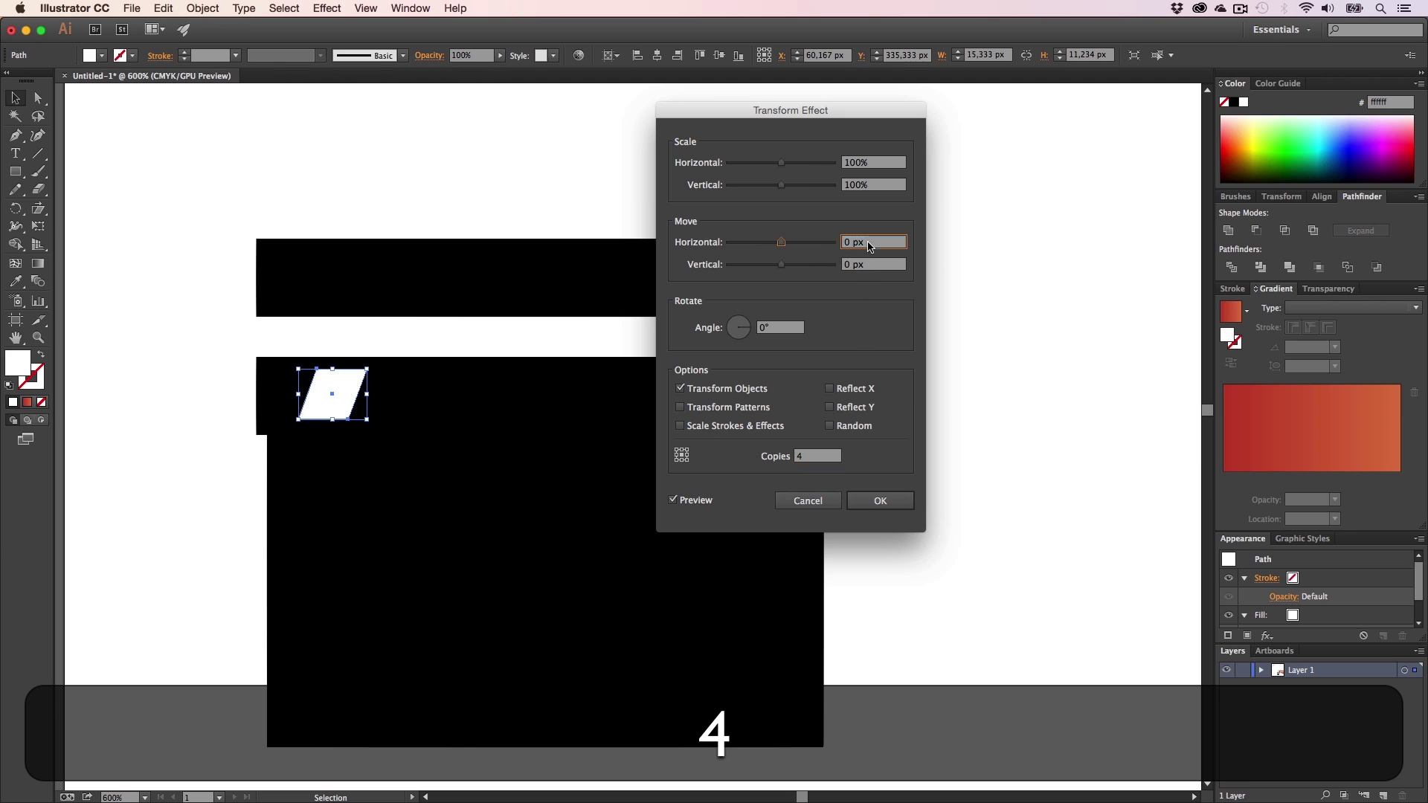
drag(781, 243, 793, 247)
drag(818, 117, 1005, 232)
drag(976, 359, 982, 363)
drag(984, 362, 984, 363)
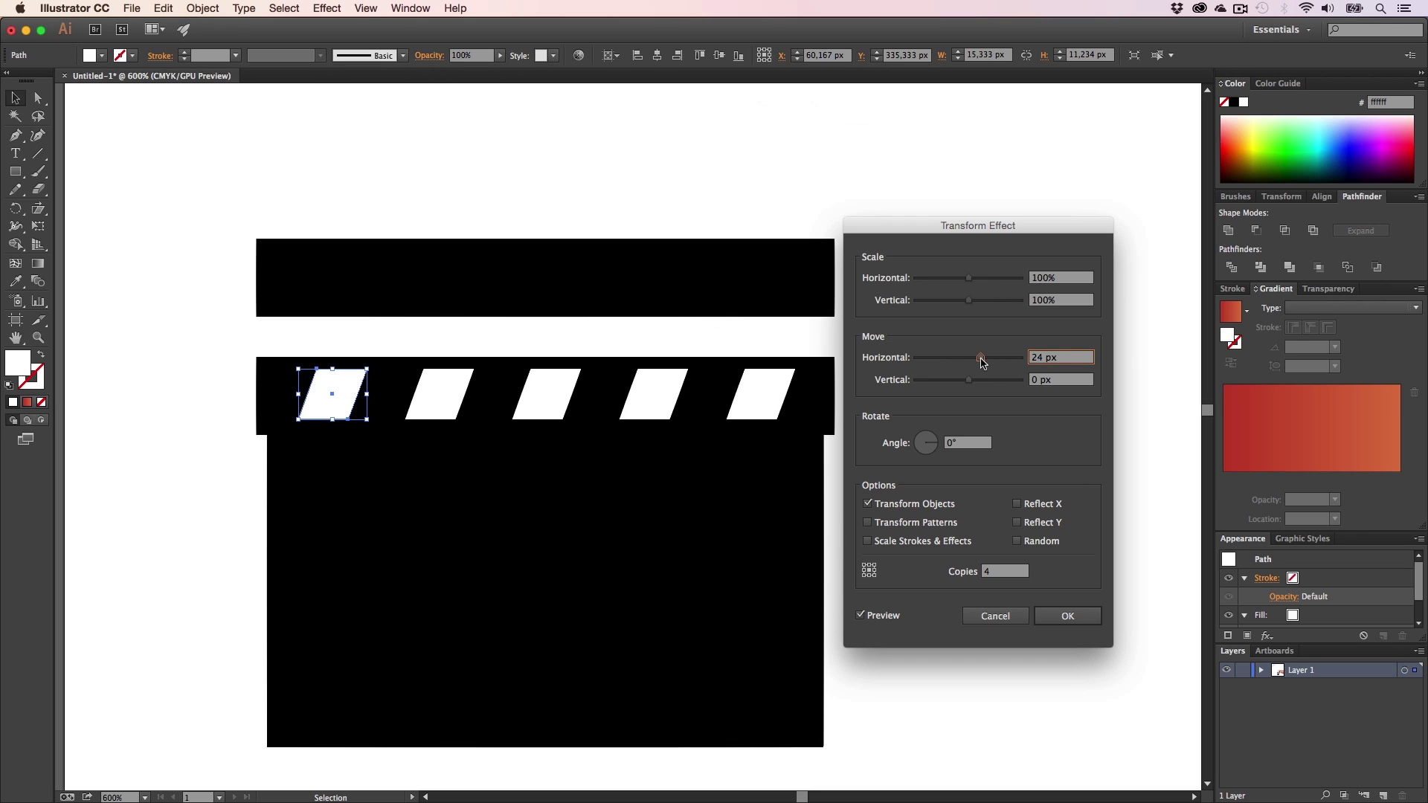
click(1068, 617)
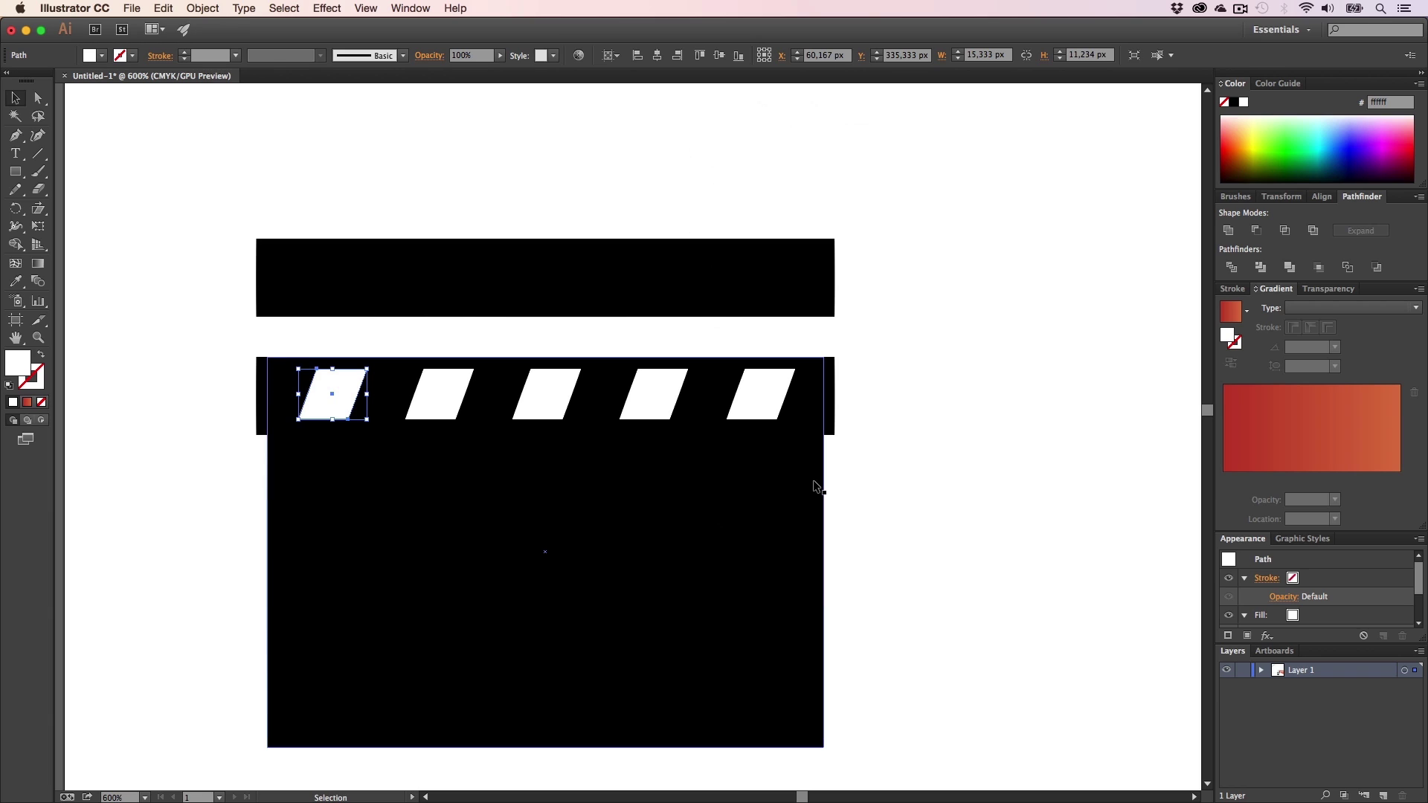
- Duplicate the parallelogram row up onto the upper strip and reflect the copy so it leans the opposite way
drag(328, 410, 341, 285)
key(o)
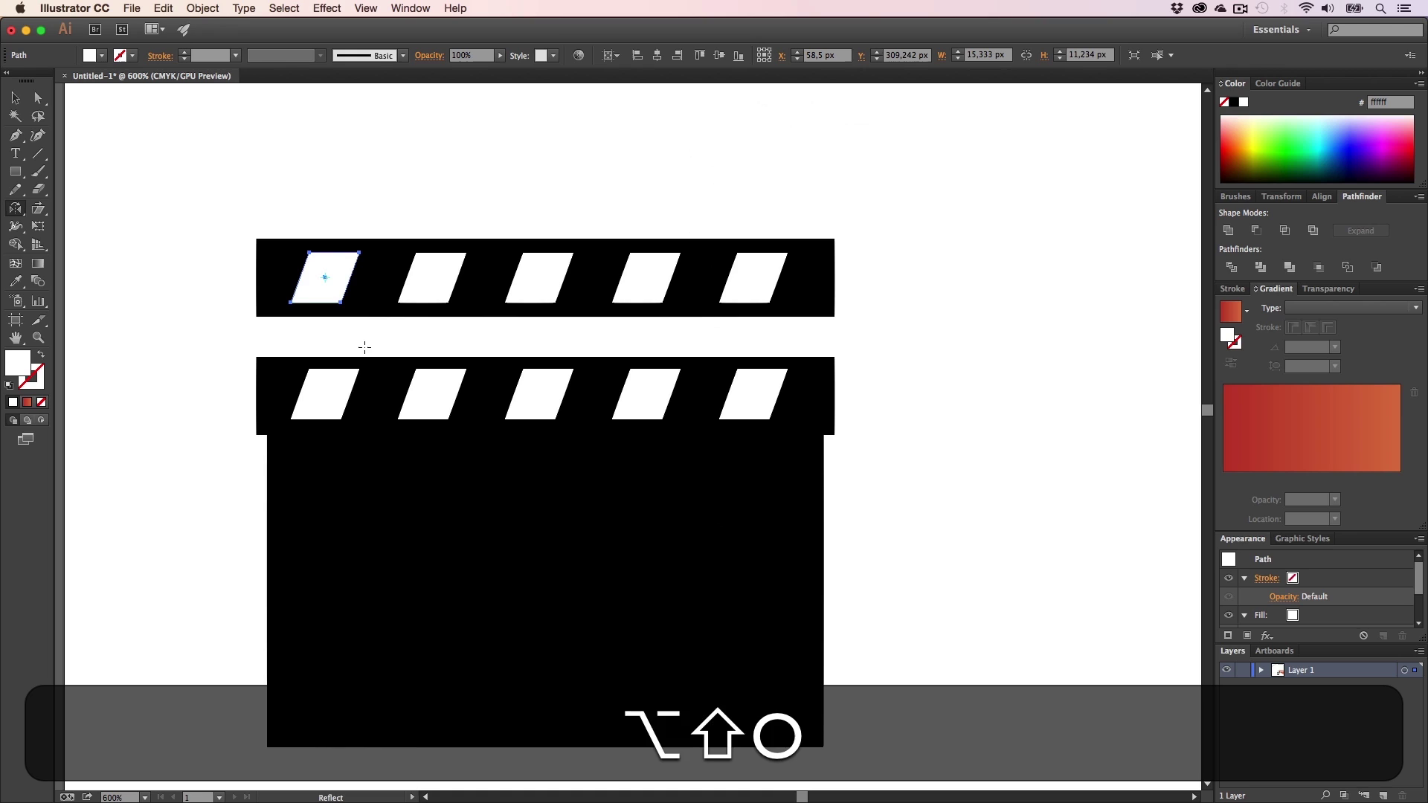
drag(364, 348, 229, 372)
key(v)
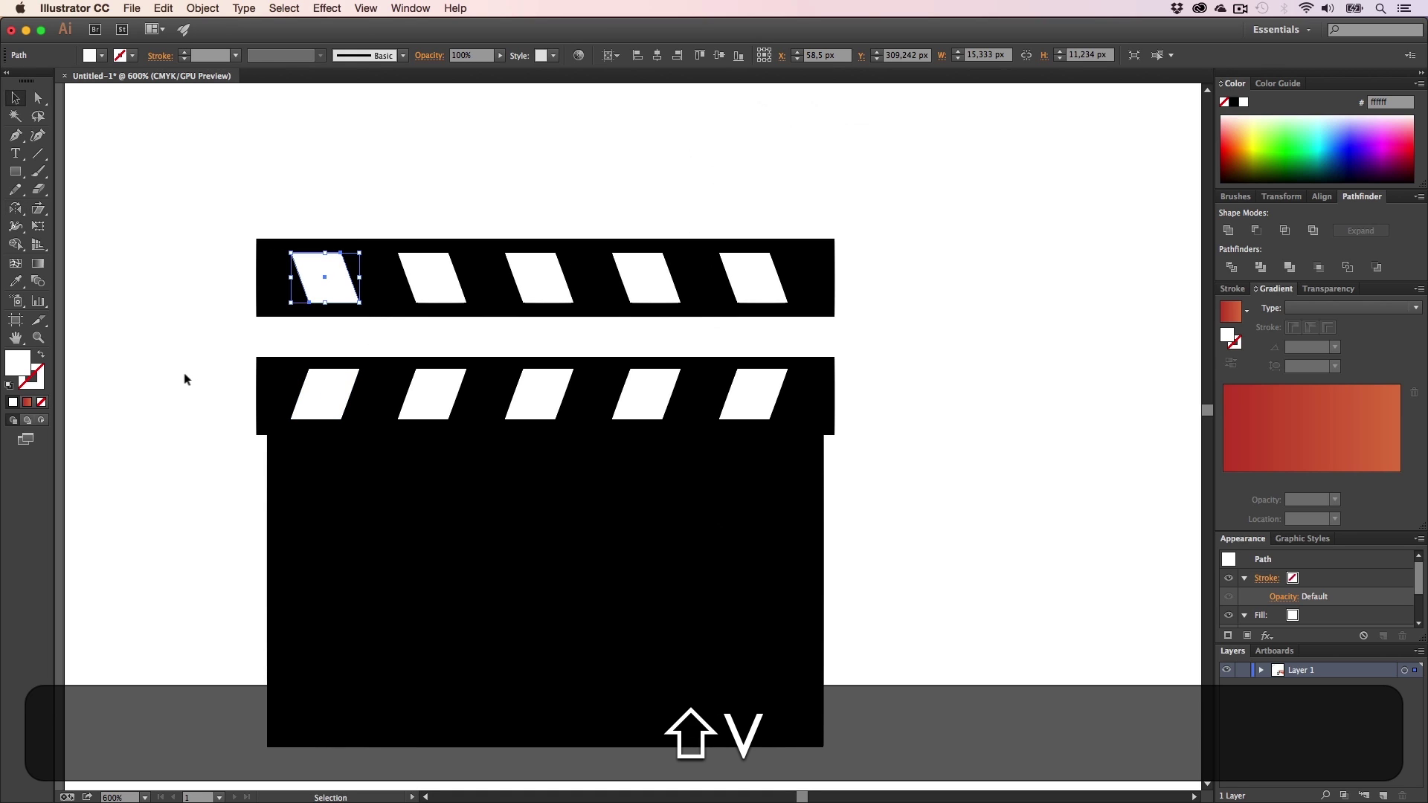
click(185, 372)
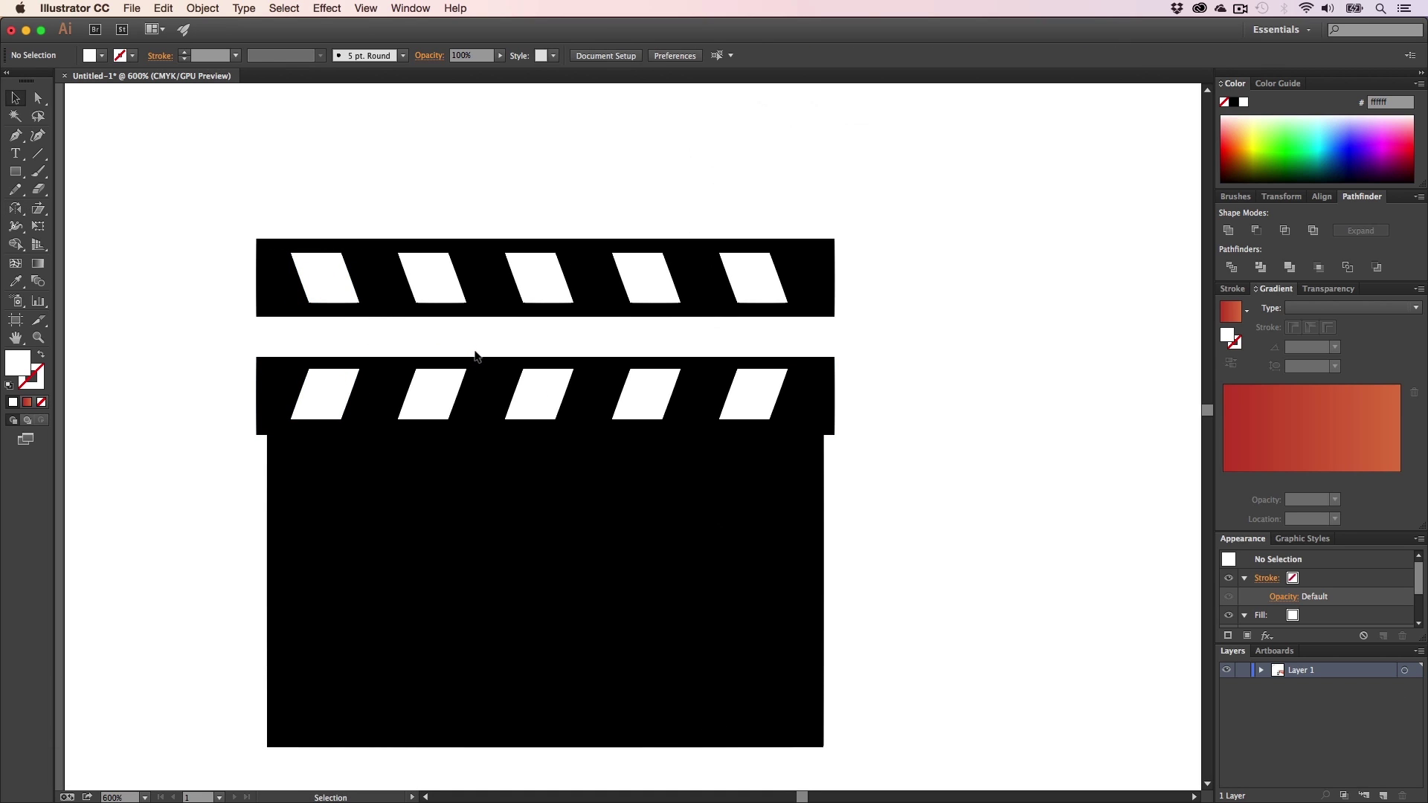
- Try reflecting the upper strip's parallelogram row again with the Reflect tool and undo the attempt
click(15, 208)
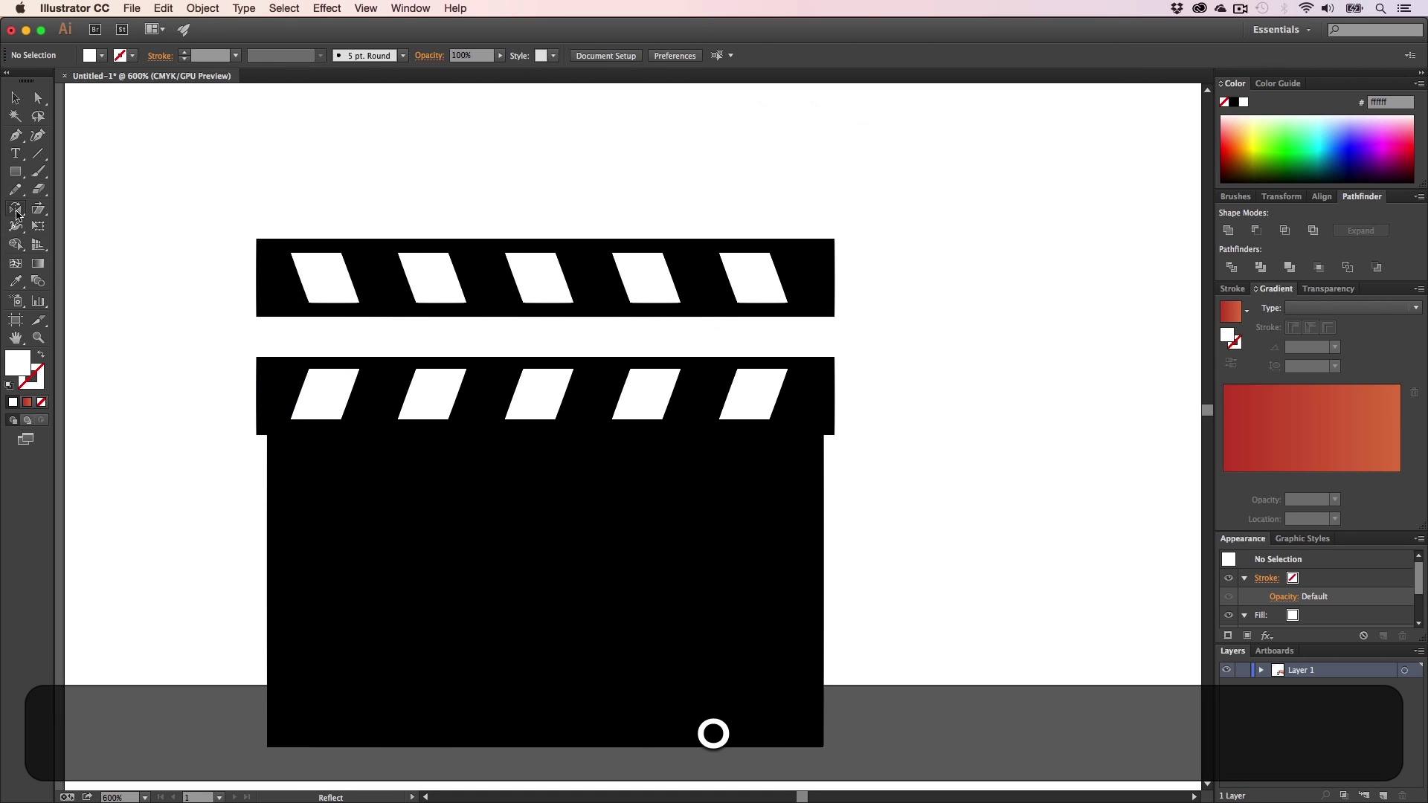
click(88, 226)
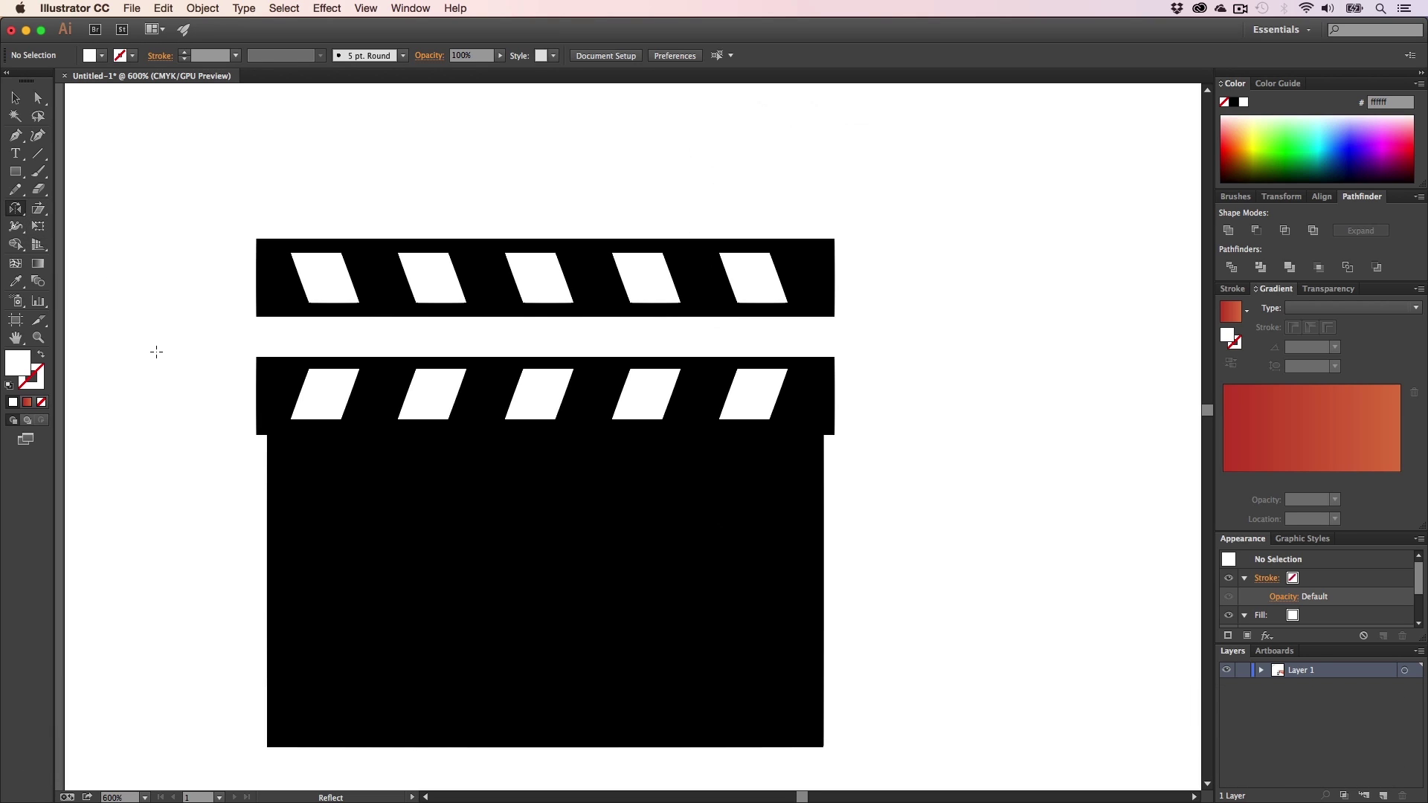
key(shift)
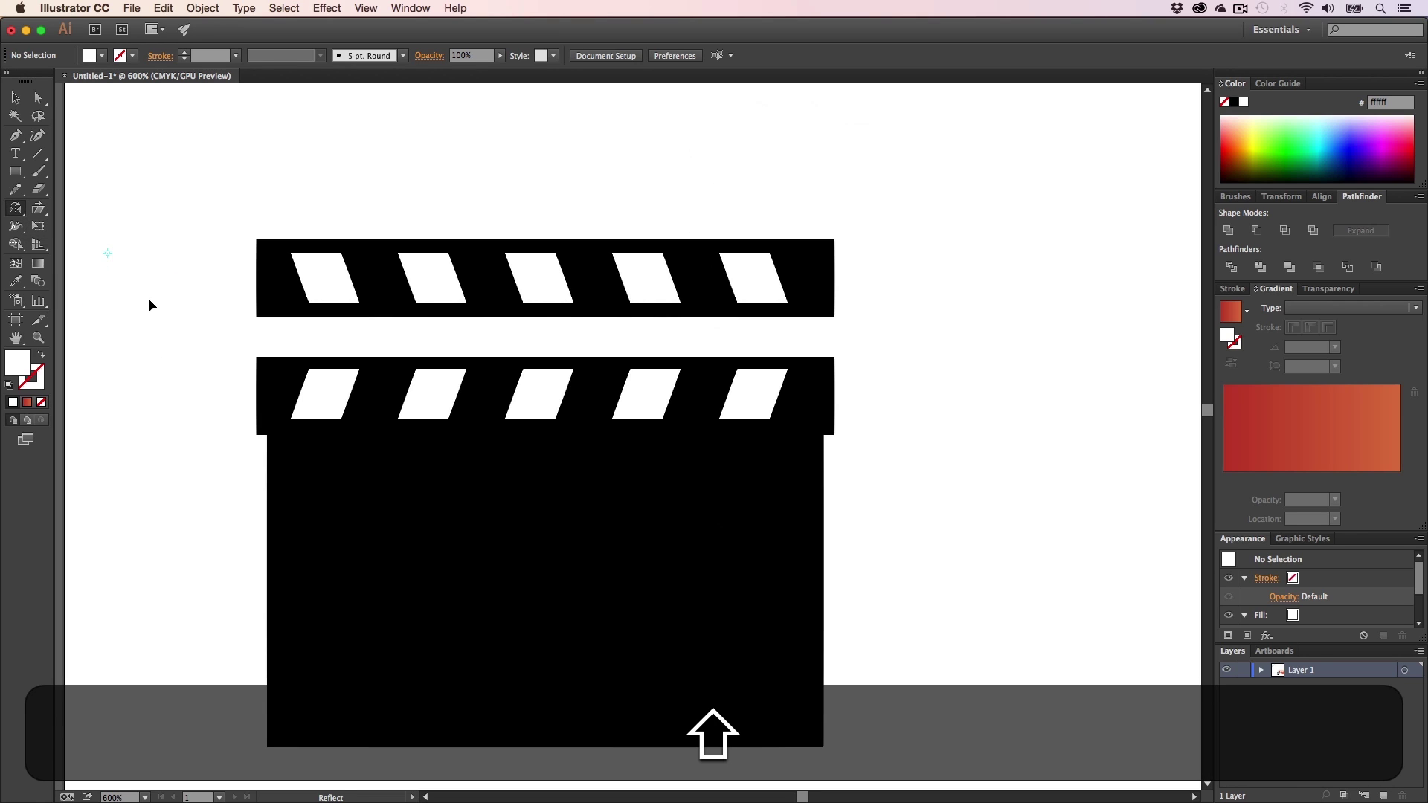
key(super+r)
key(v)
click(312, 273)
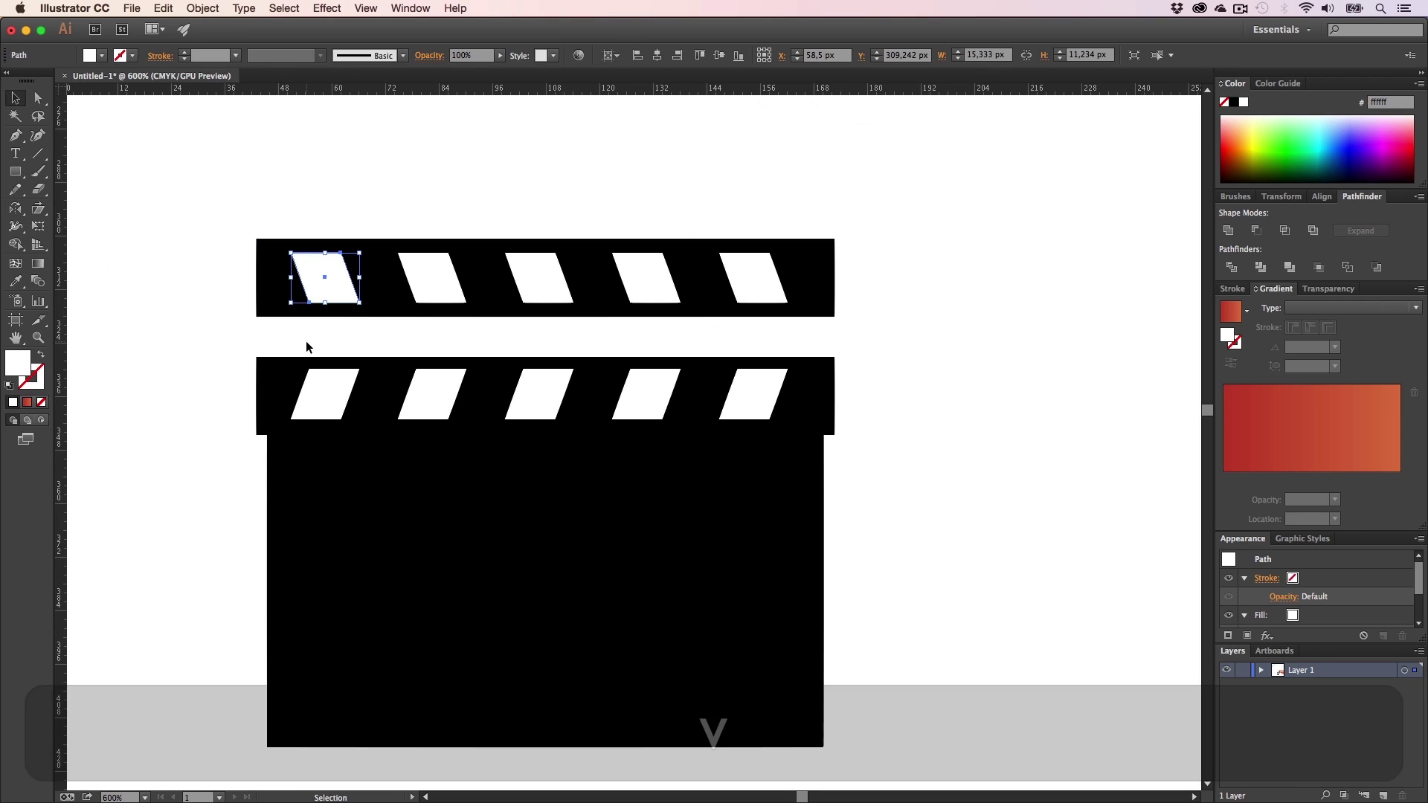
key(o)
key(shift)
drag(223, 328, 478, 209)
key(shift+super+z)
key(a)
click(206, 346)
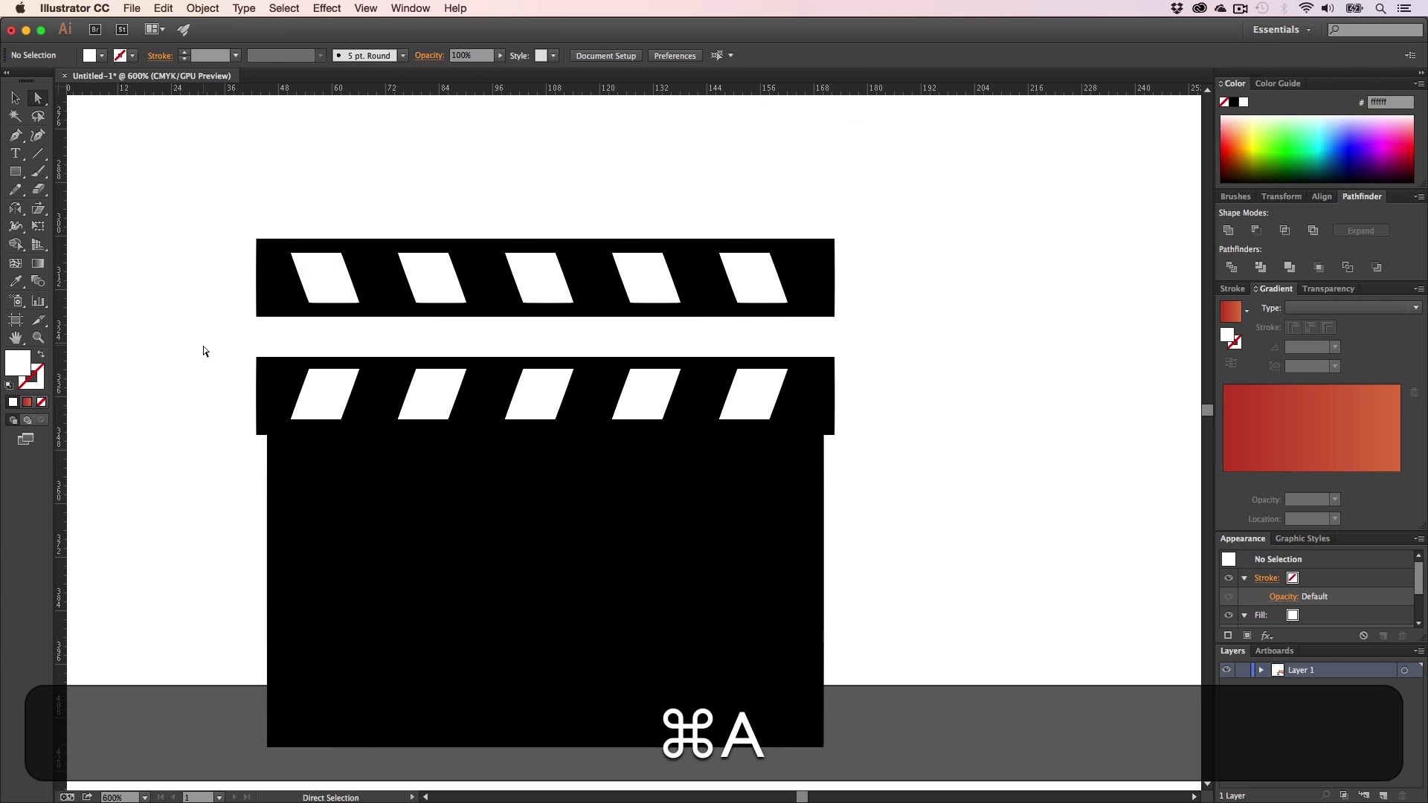
key(v)
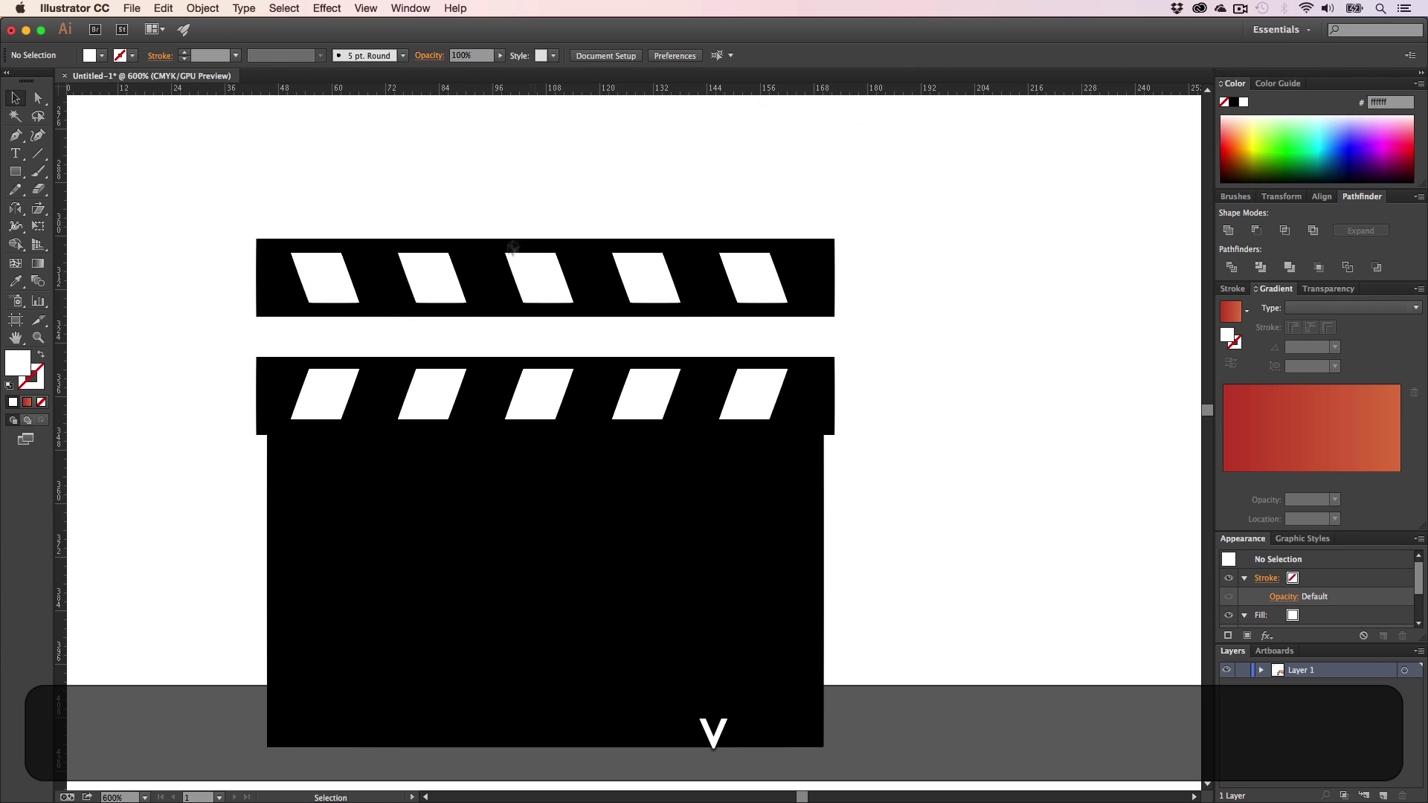
- Heighten both black strips from their centres, the upper to about 21.46 px and the lower to about 20.80 px
click(548, 276)
drag(551, 239, 551, 230)
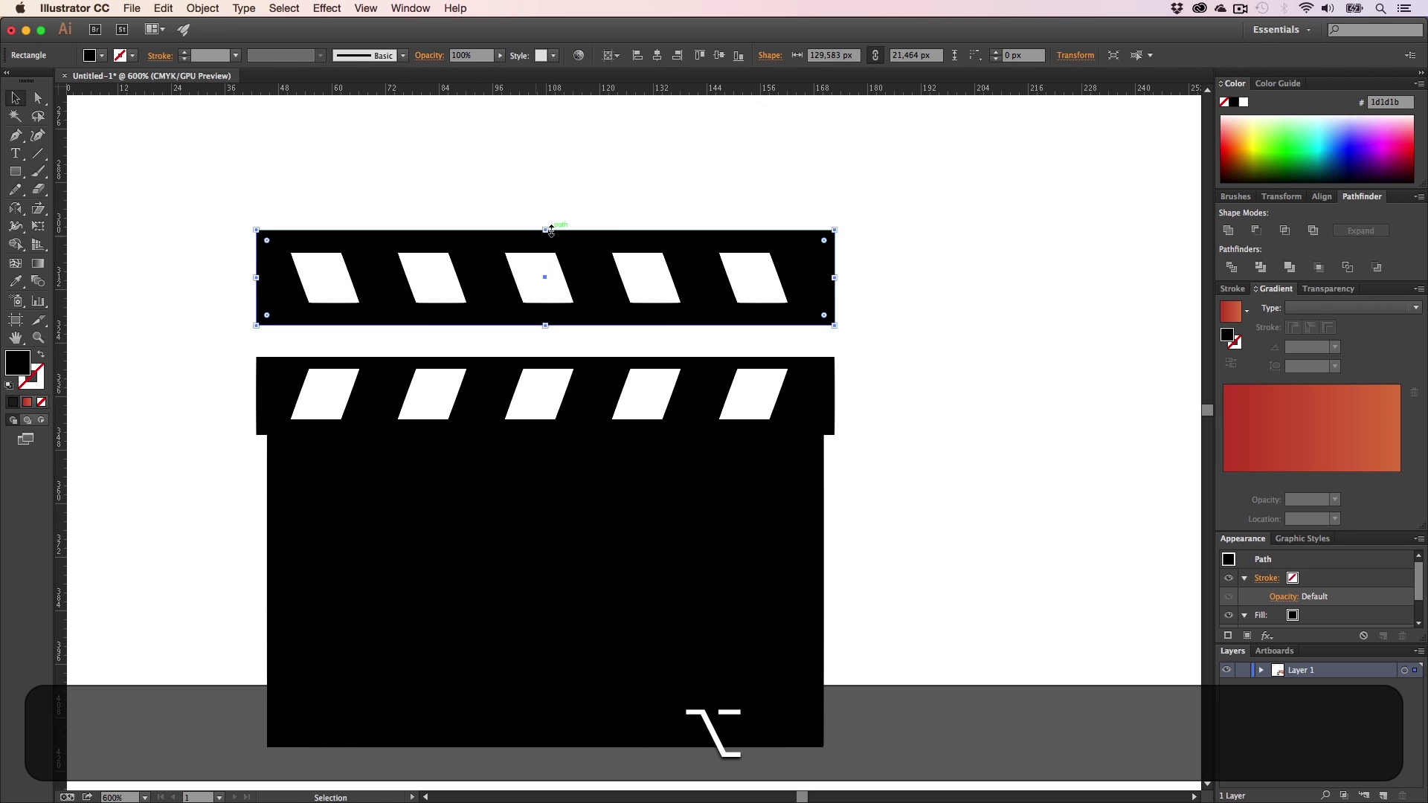
click(556, 365)
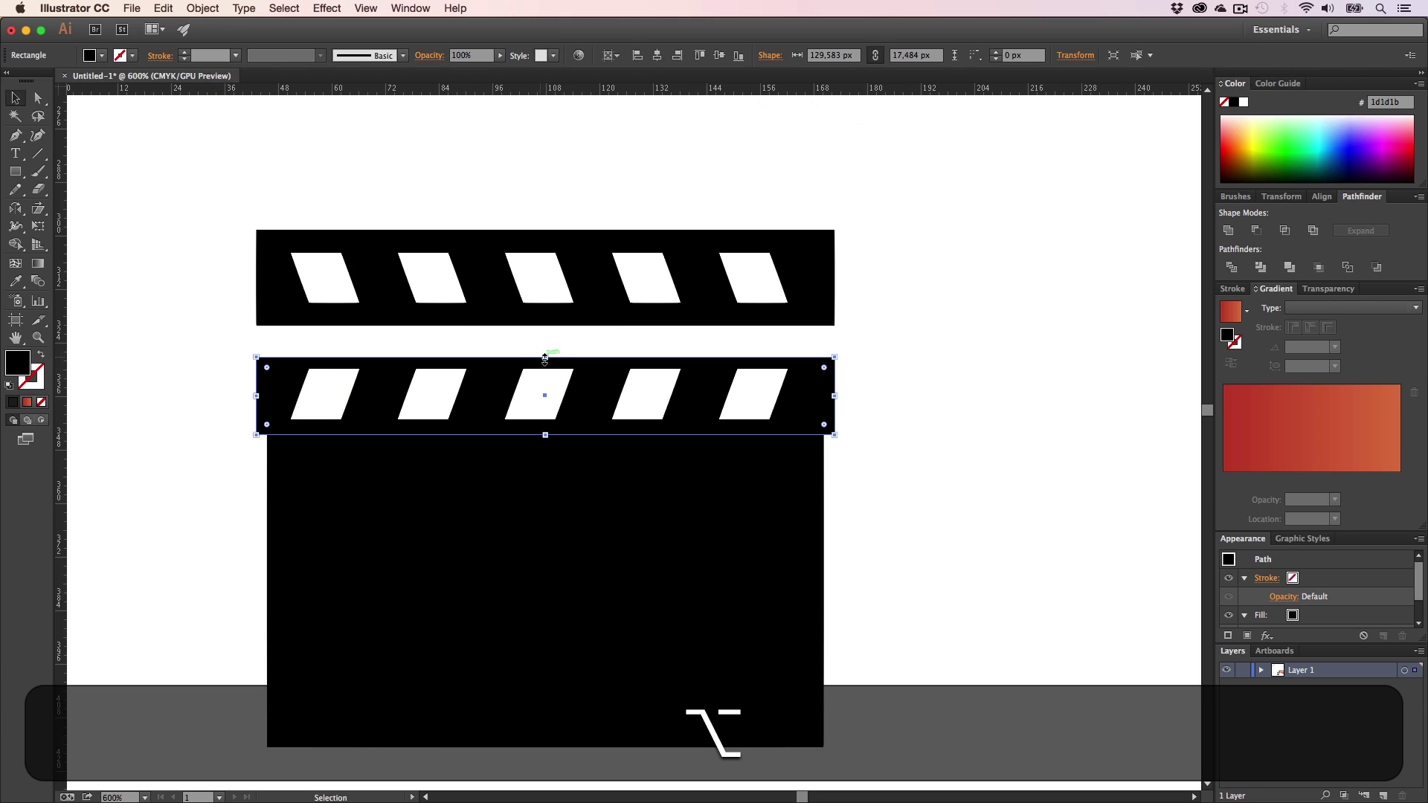
drag(545, 357, 545, 346)
click(867, 446)
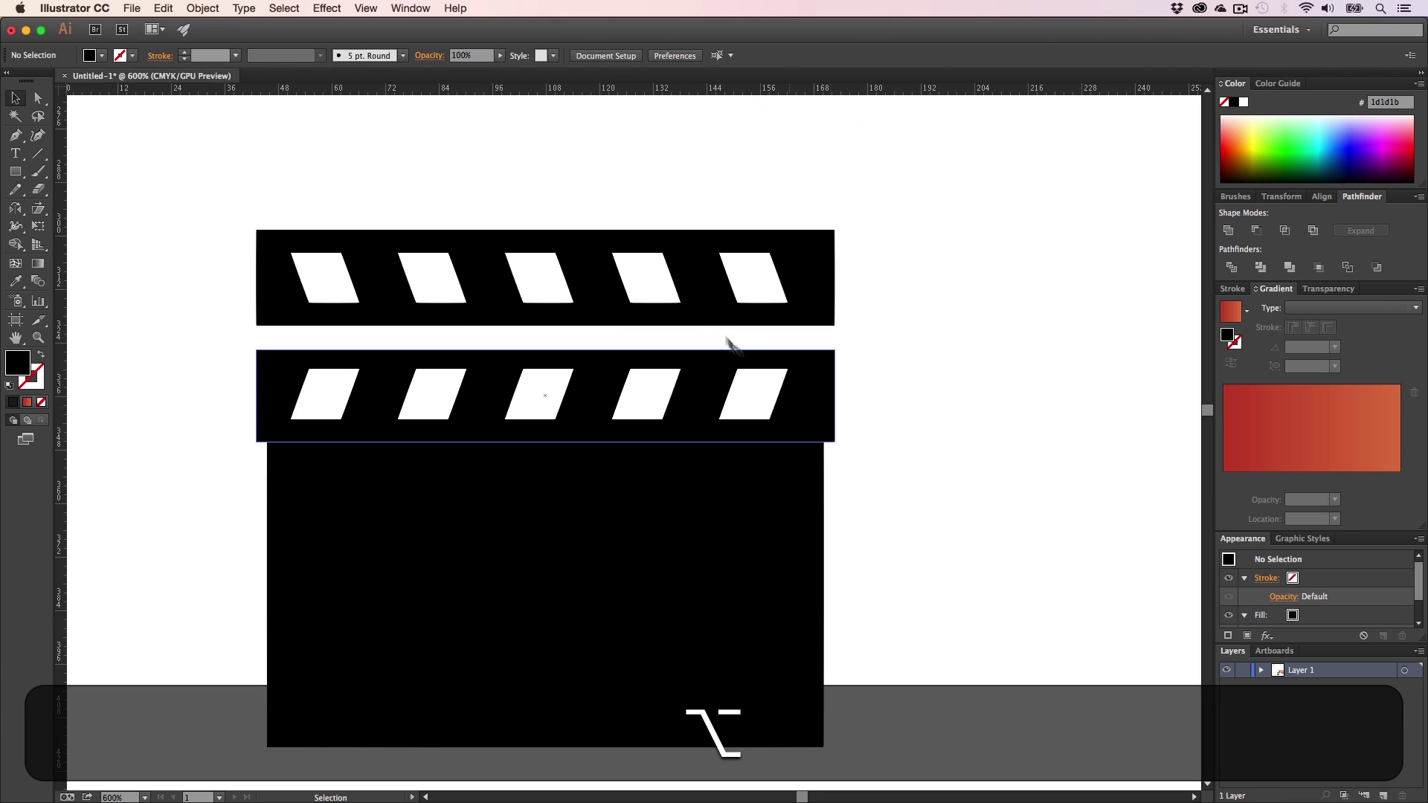
- Expand the appearance of both white parallelogram rows into separate shapes and deselect them
click(746, 288)
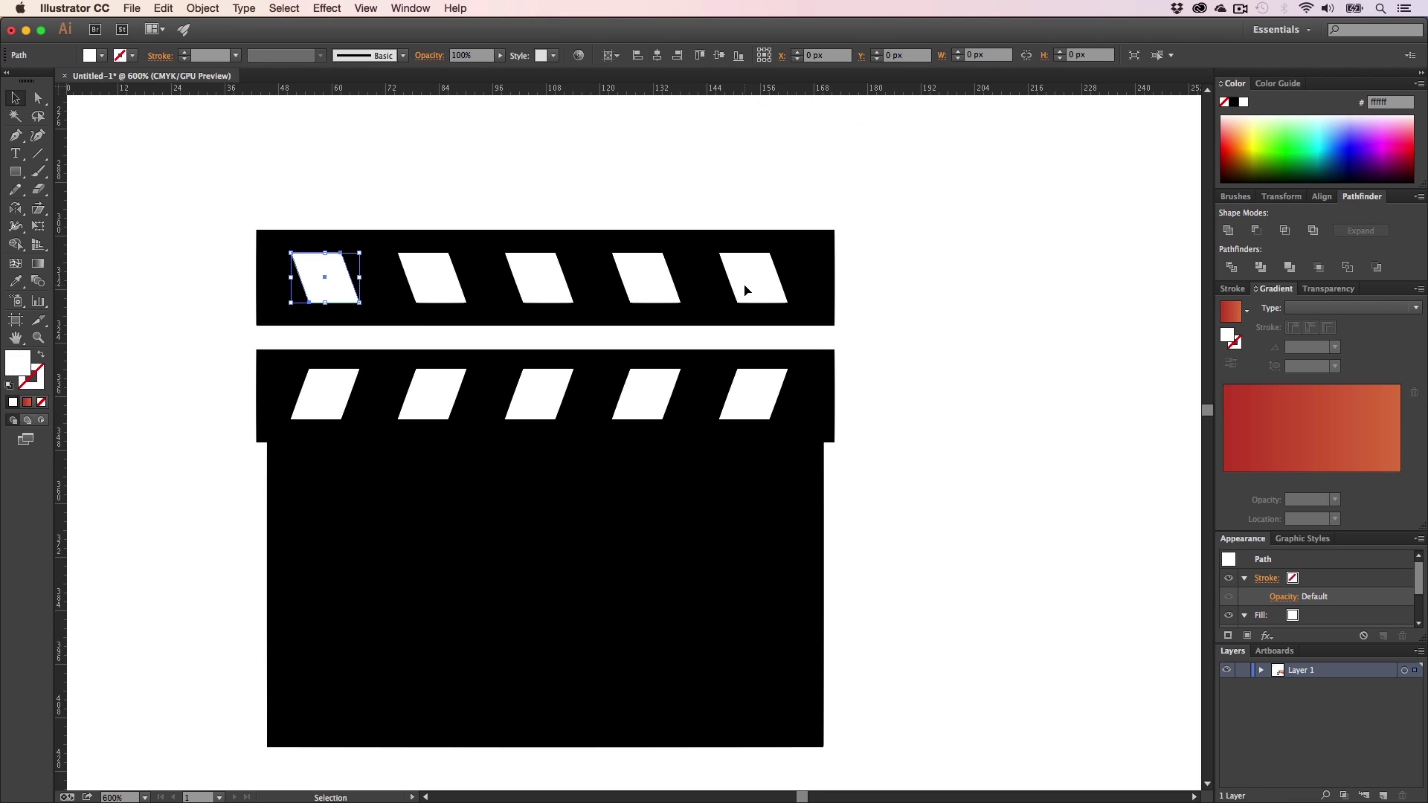
shift+click(316, 396)
click(203, 8)
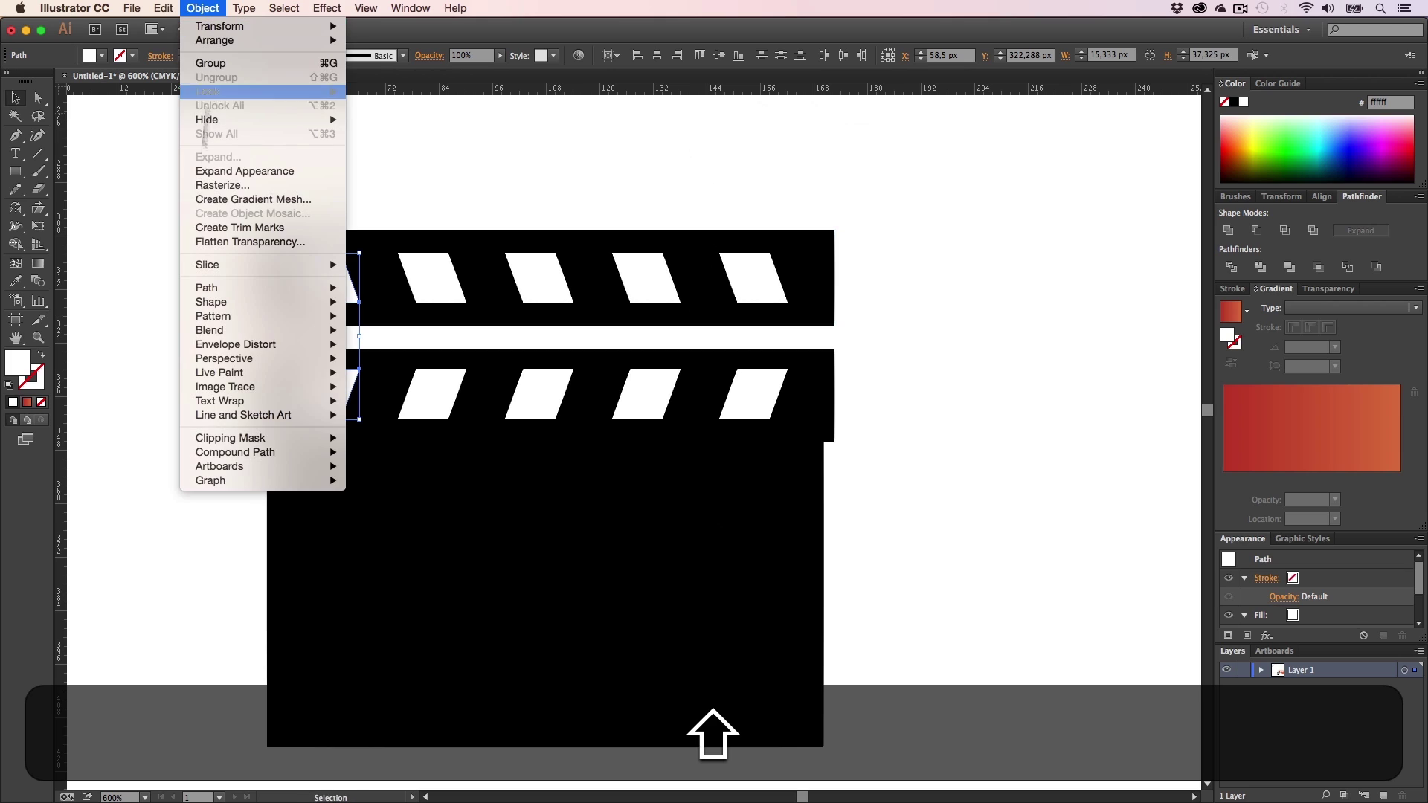
click(223, 171)
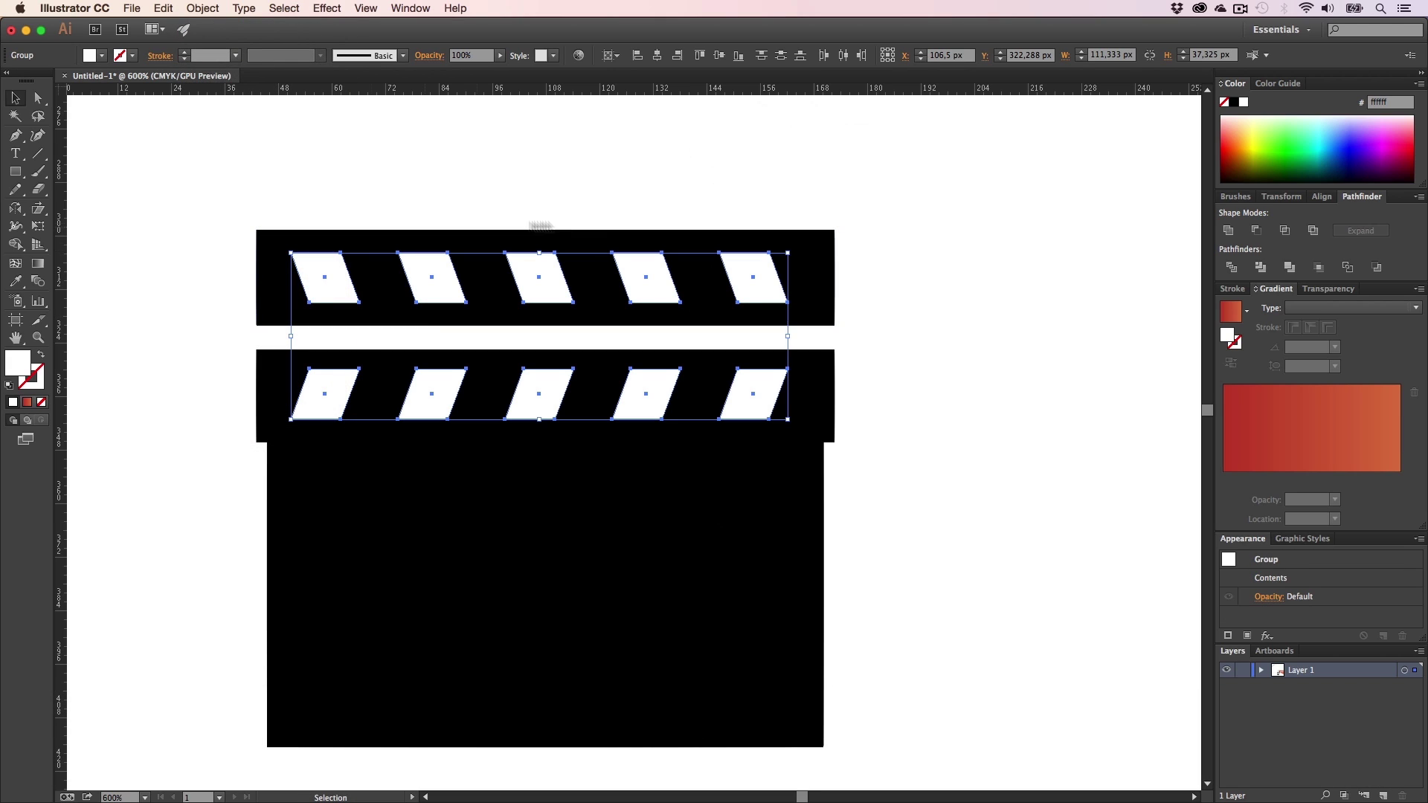
click(899, 305)
- Rotate the upper strip and its parallelograms counterclockwise about its lower-left corner, and move them down to touch the lower strip
drag(899, 305, 319, 222)
key(r)
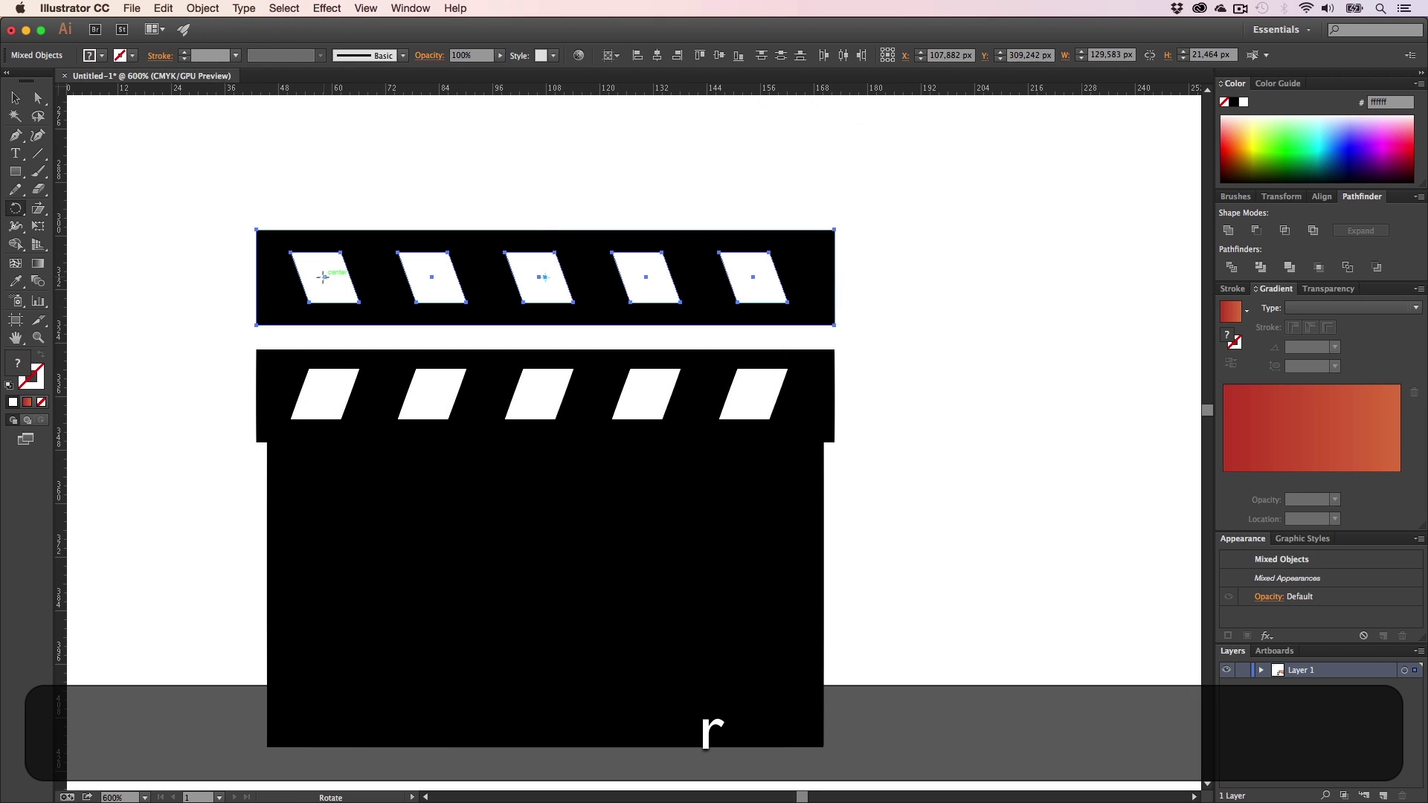
click(256, 326)
drag(972, 313, 963, 216)
key(v)
drag(589, 253, 588, 296)
click(199, 408)
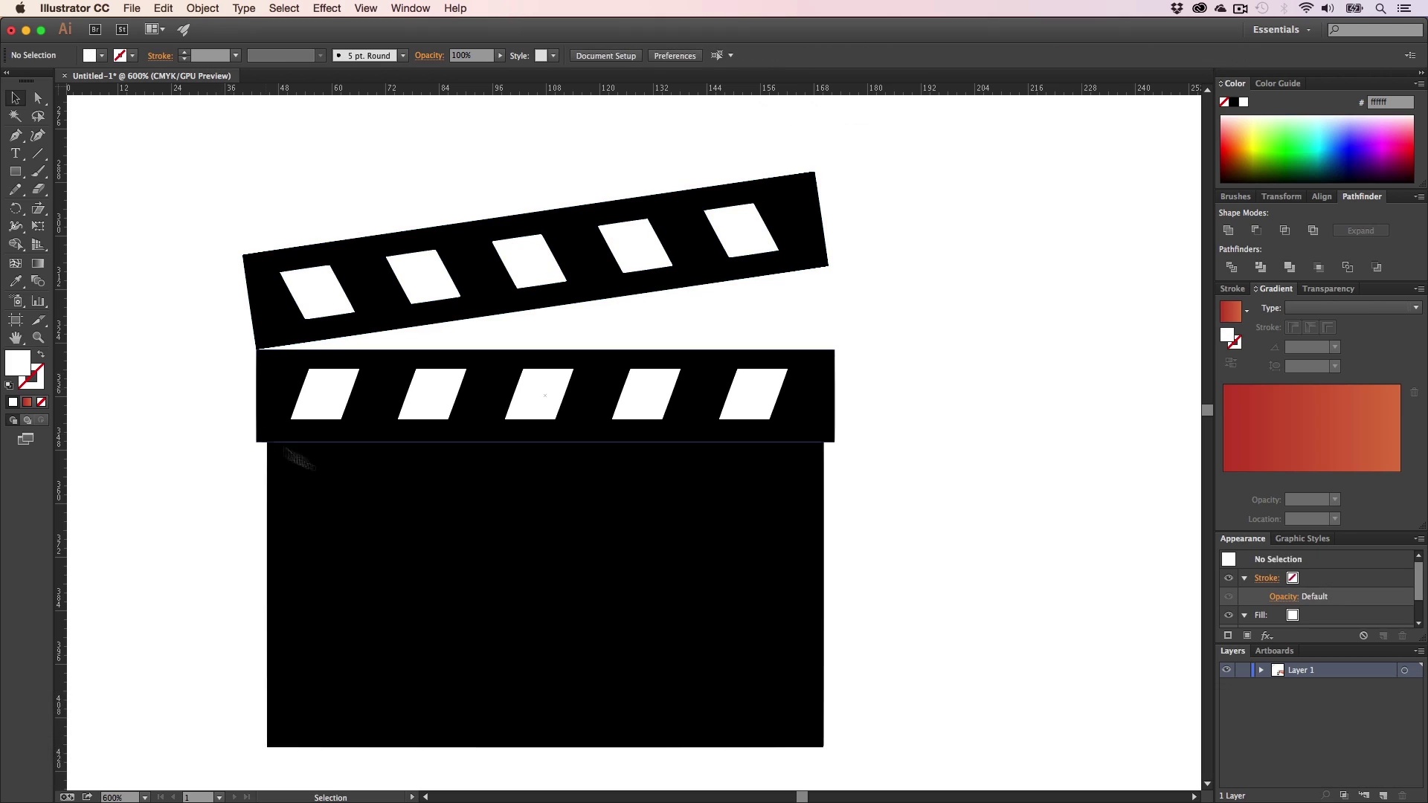
key(z)
alt+click(659, 483)
alt+click(659, 483)
key(h)
drag(610, 396, 597, 432)
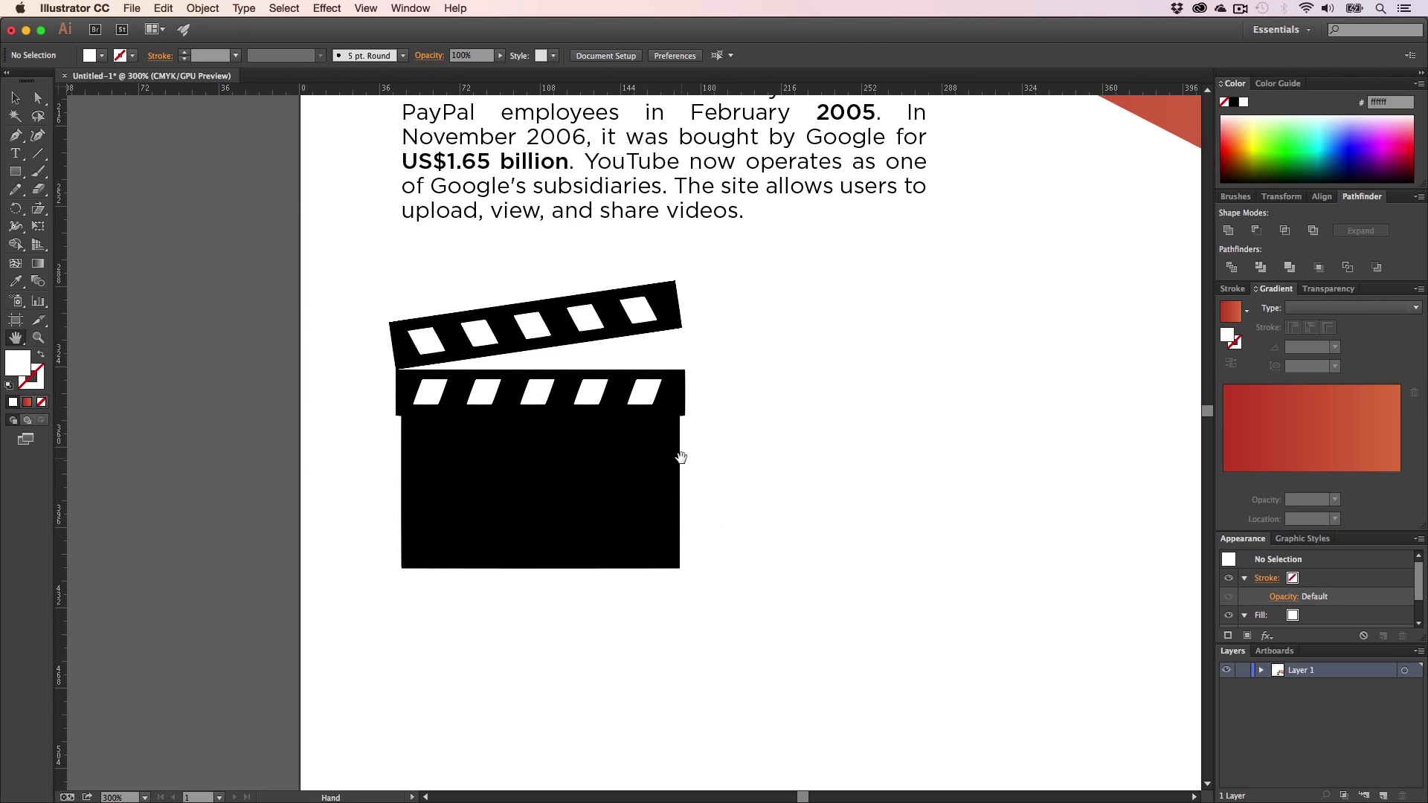
key(t)
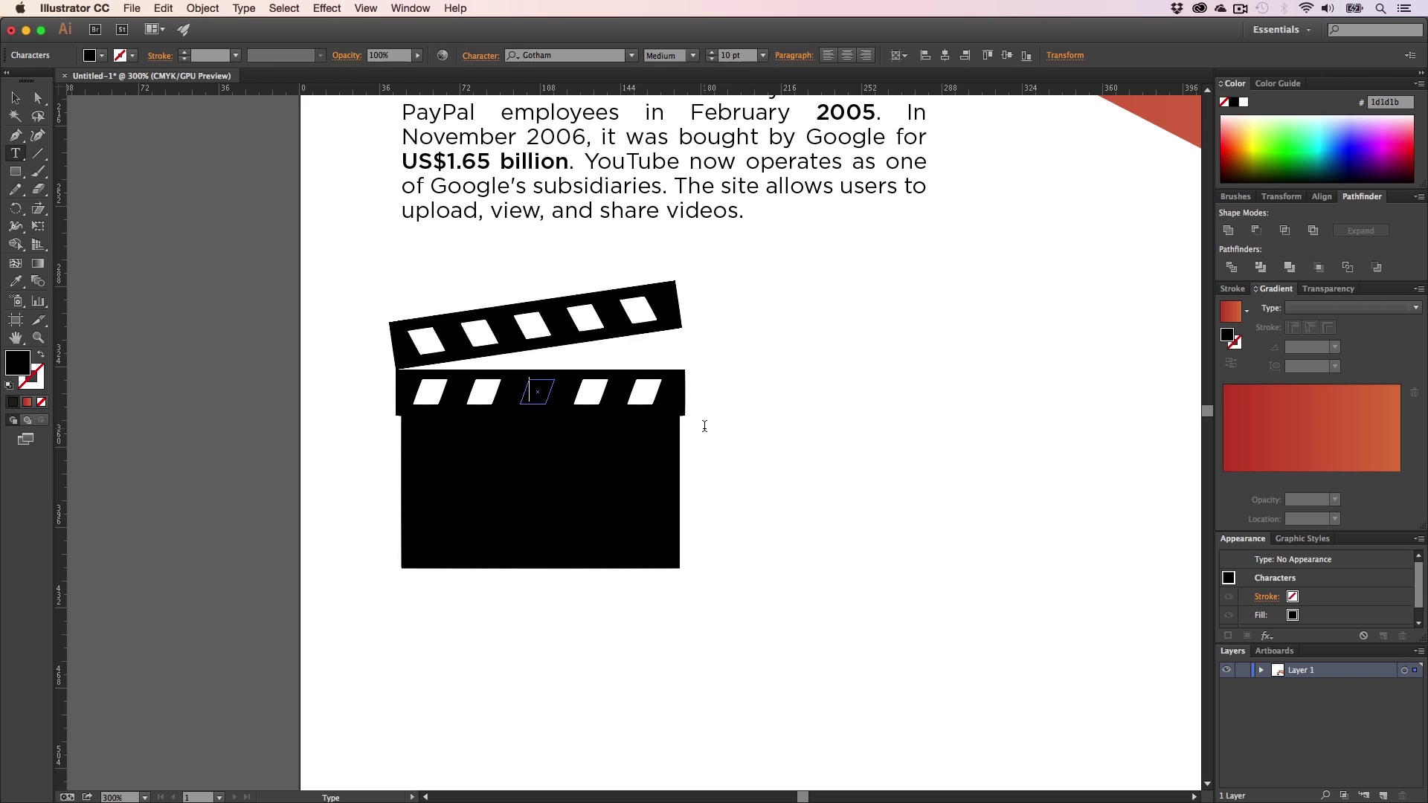
key(super+z)
- Move the tilted upper strip and its parallelograms slightly down so the lower-left corner overlaps the lower strip
key(z)
click(557, 408)
click(611, 430)
key(h)
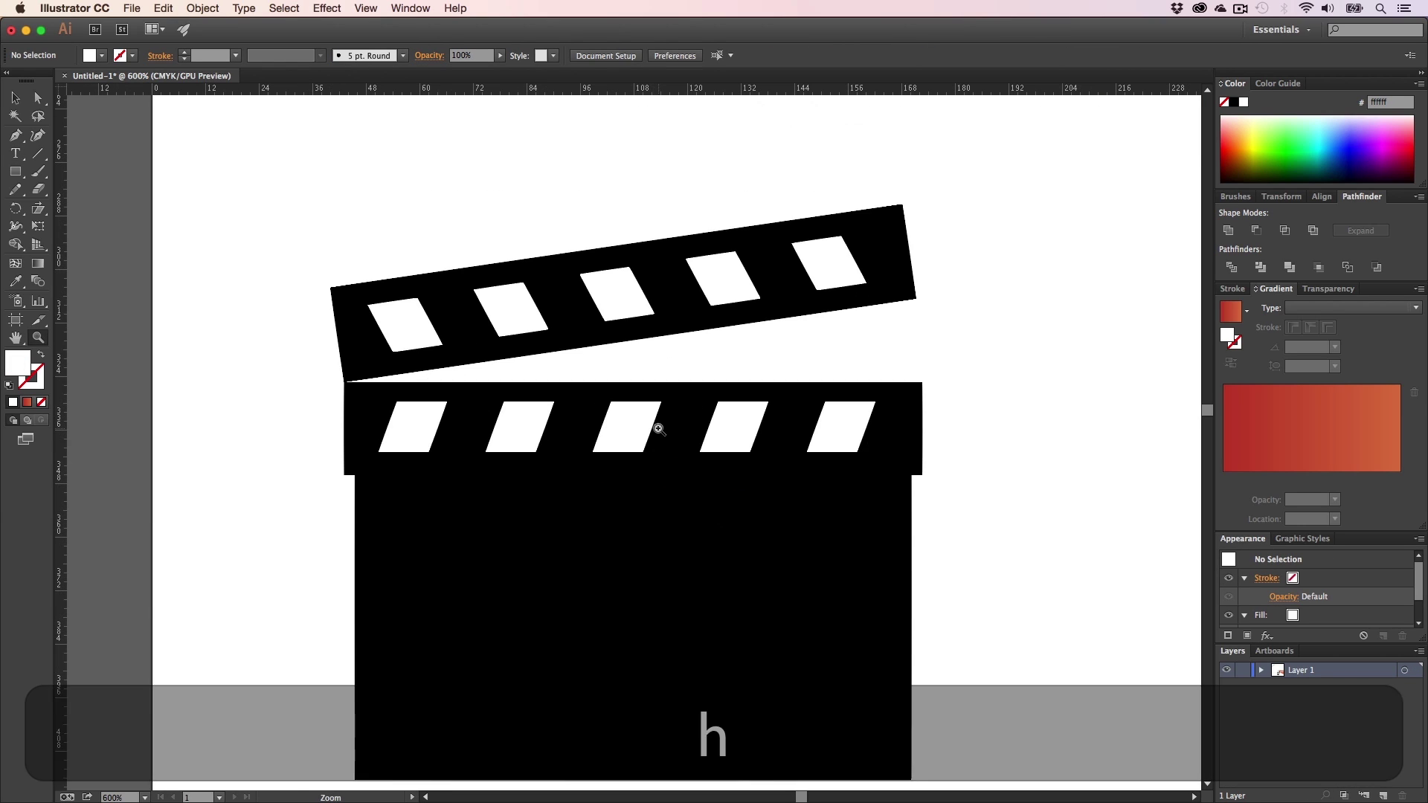
drag(659, 429, 580, 460)
key(v)
click(583, 311)
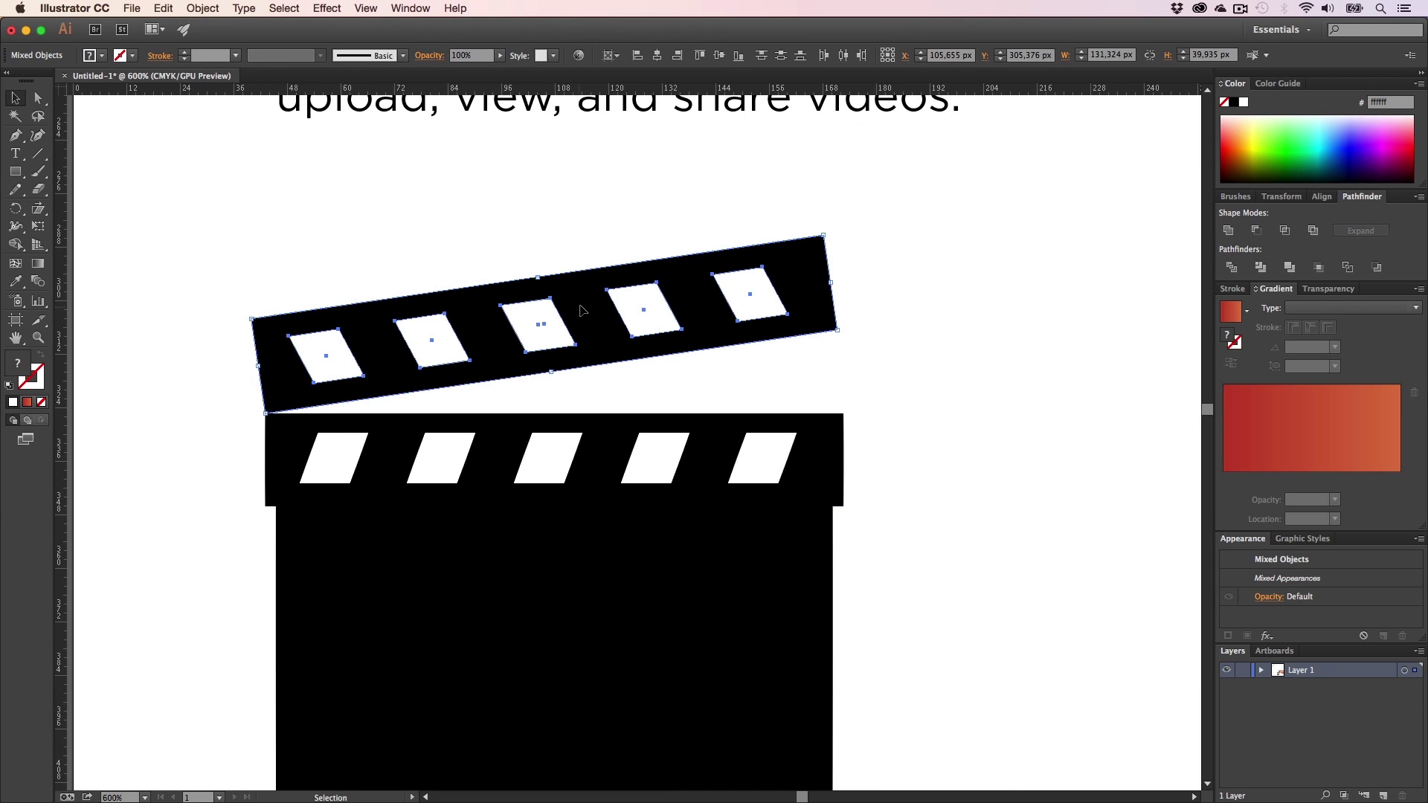
drag(583, 311, 582, 332)
click(1023, 354)
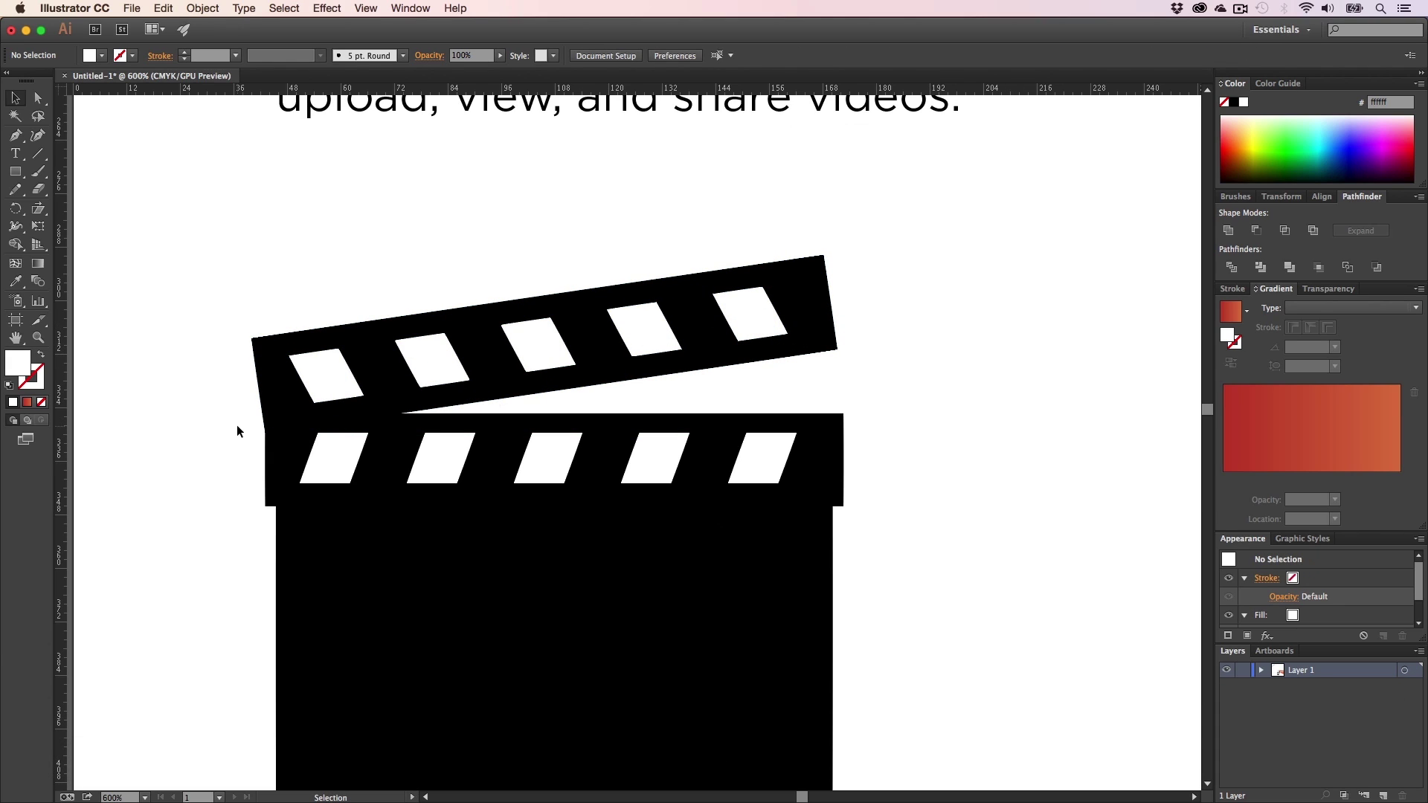
- Examine the clapperboard's size and placement relative to the intro paragraph, film strips and heading
key(z)
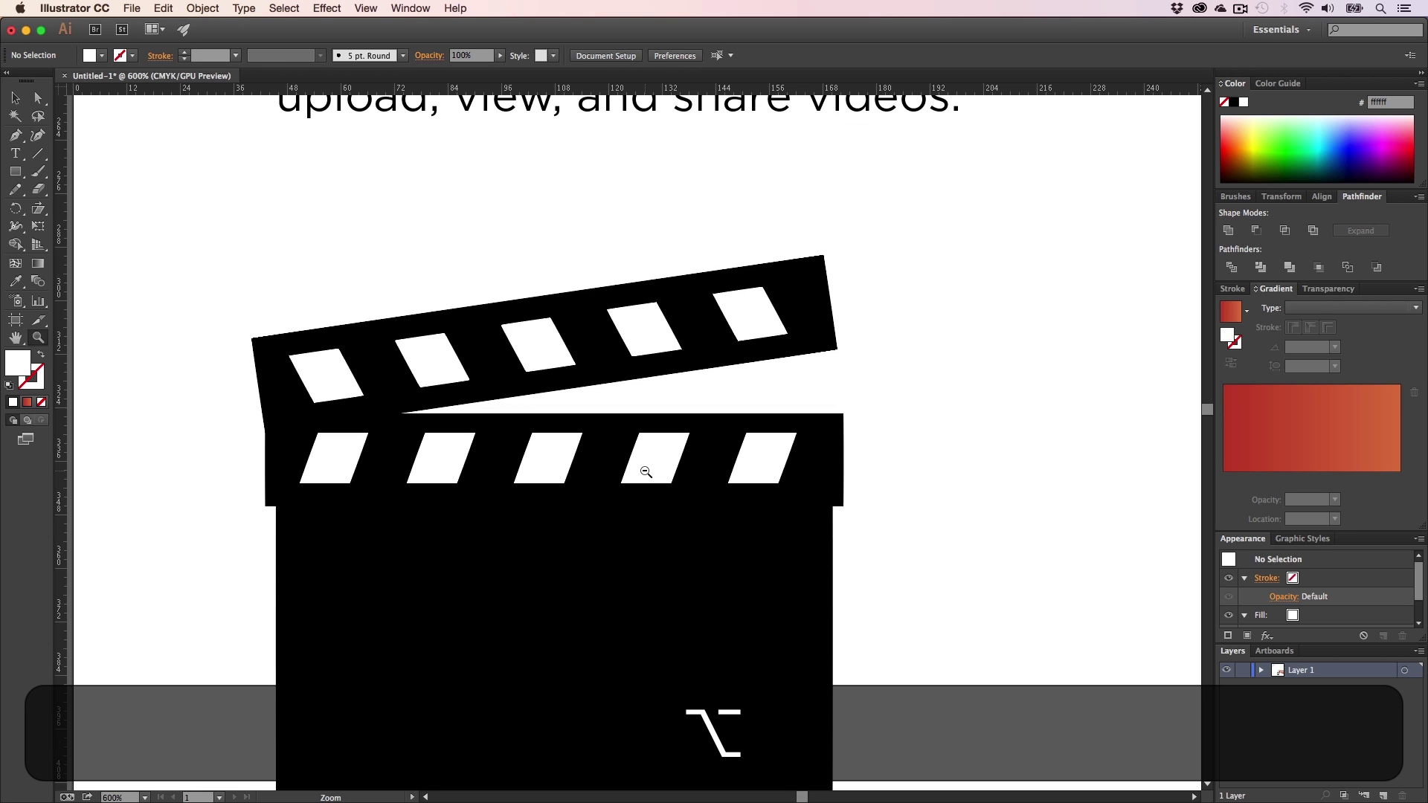
alt+click(645, 471)
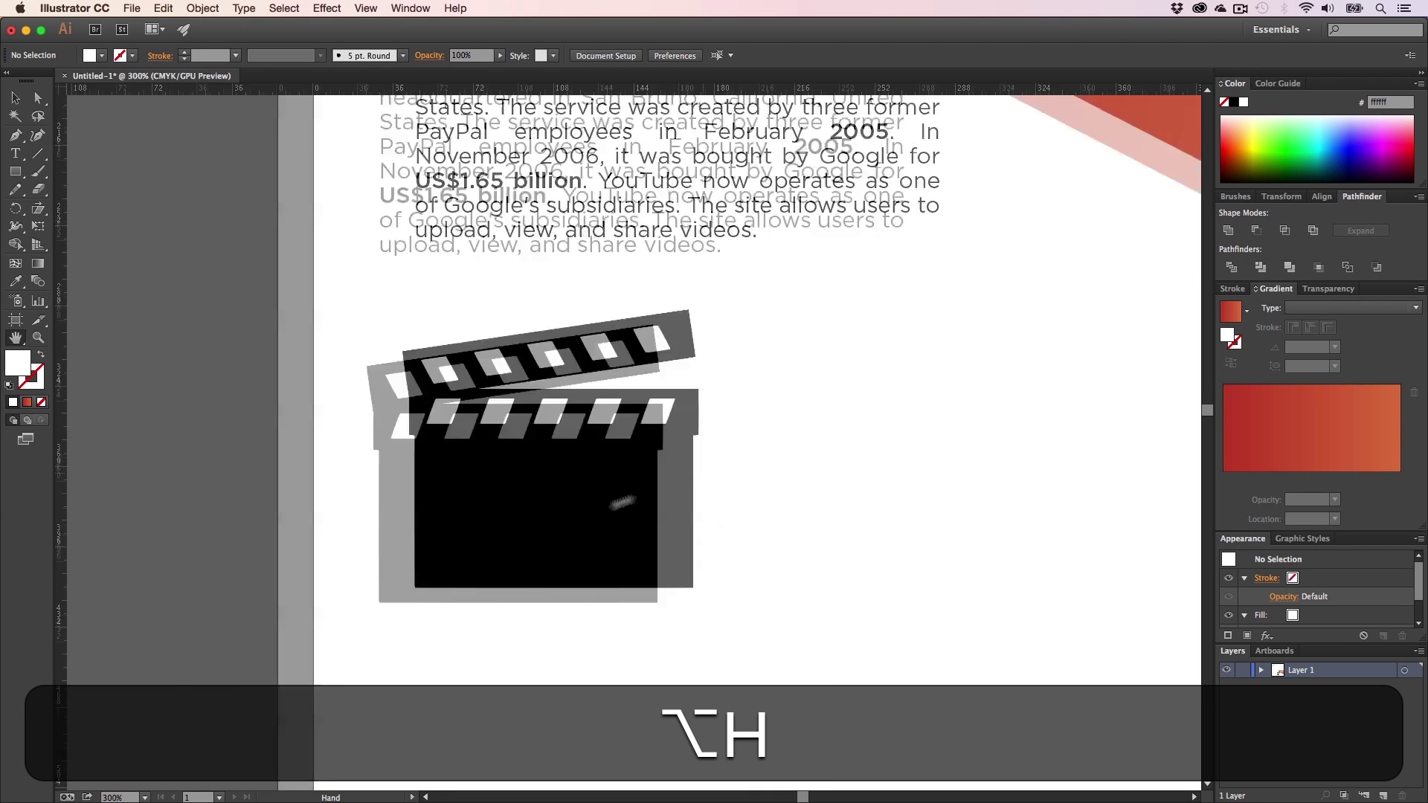
key(v)
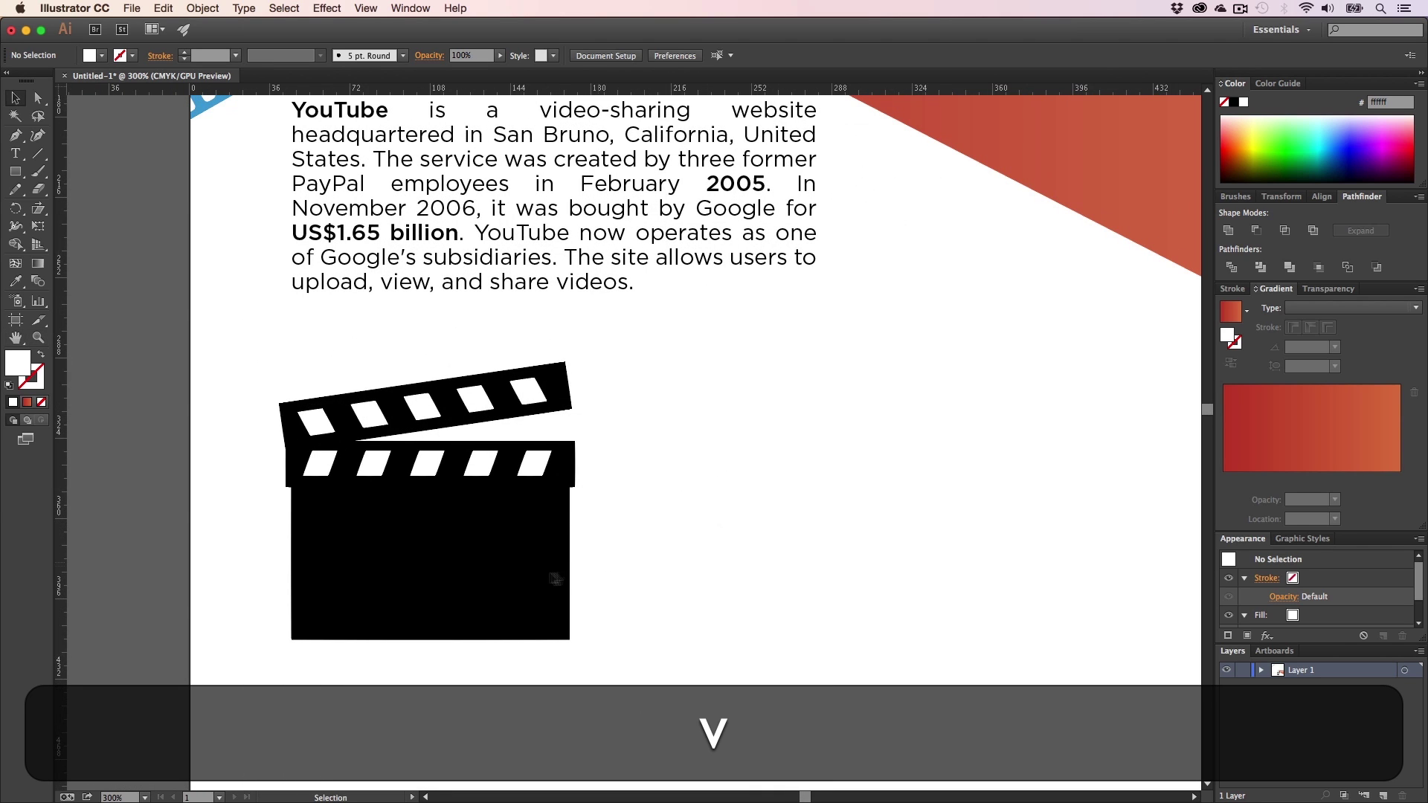
click(524, 579)
click(635, 515)
key(z)
click(475, 510)
key(h)
drag(558, 476, 448, 674)
key(z)
alt+click(537, 492)
alt+click(537, 492)
alt+click(538, 493)
key(h)
drag(832, 338, 488, 503)
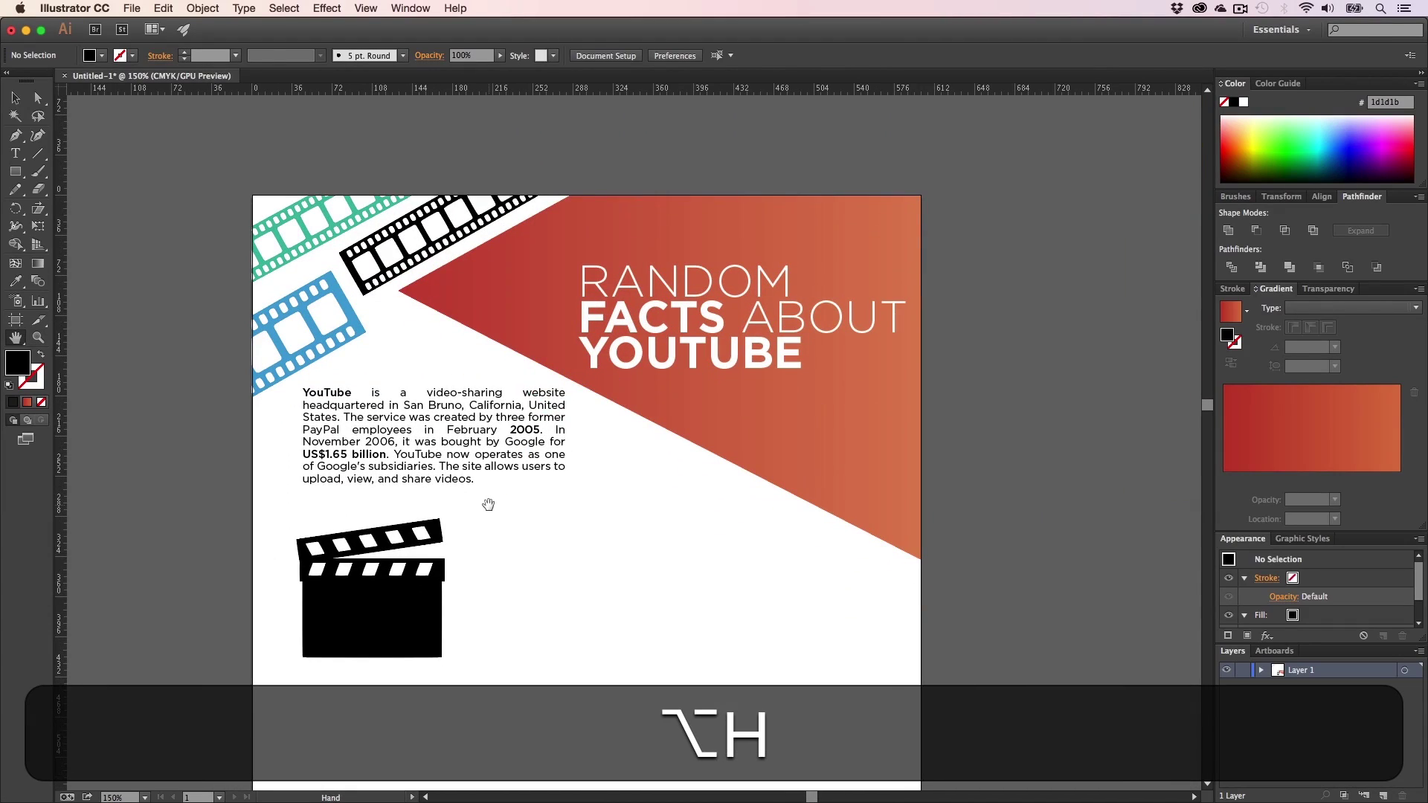
- Select the clapperboard's black body and both black strips together, leaving out the white parallelograms
key(z)
click(379, 591)
click(577, 456)
click(456, 504)
key(h)
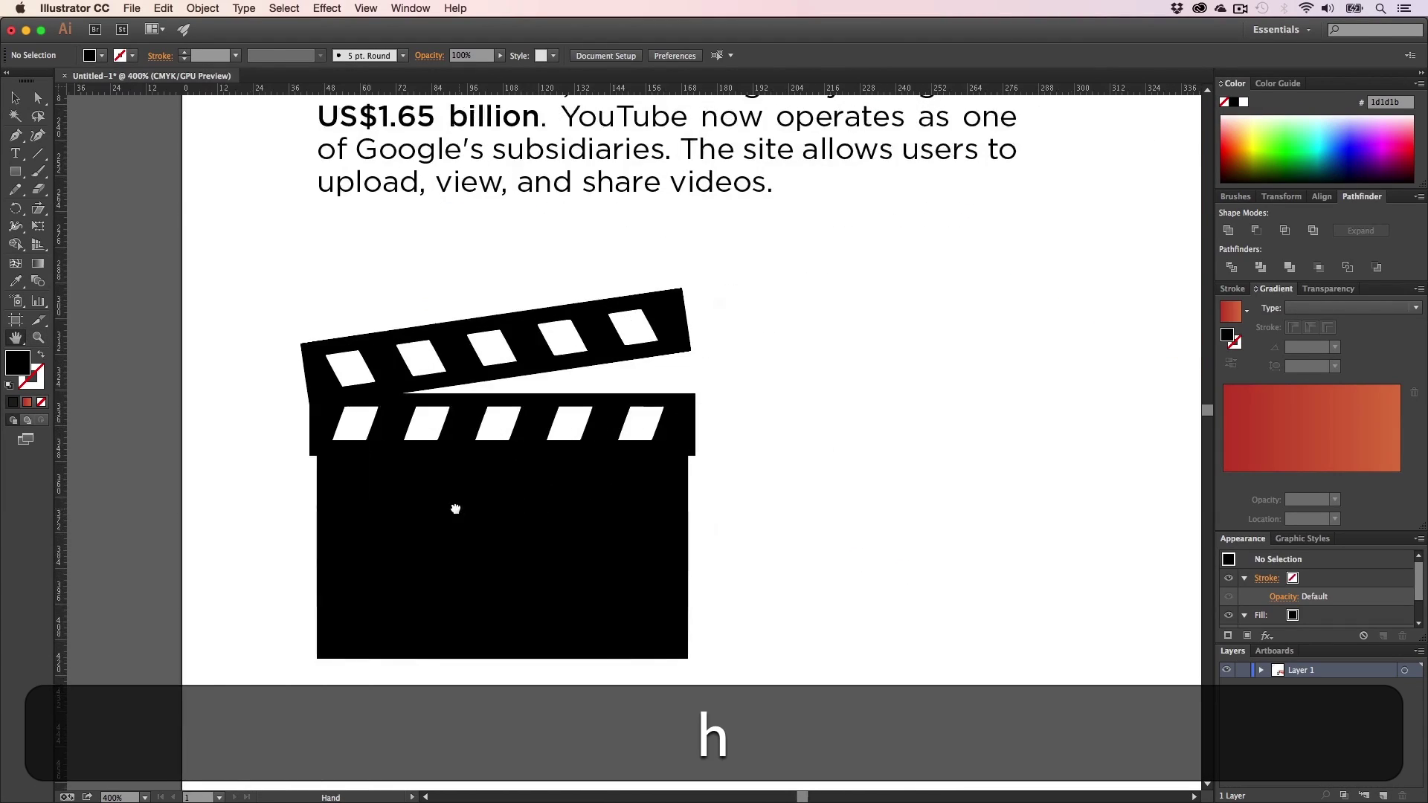
key(v)
drag(738, 630, 631, 437)
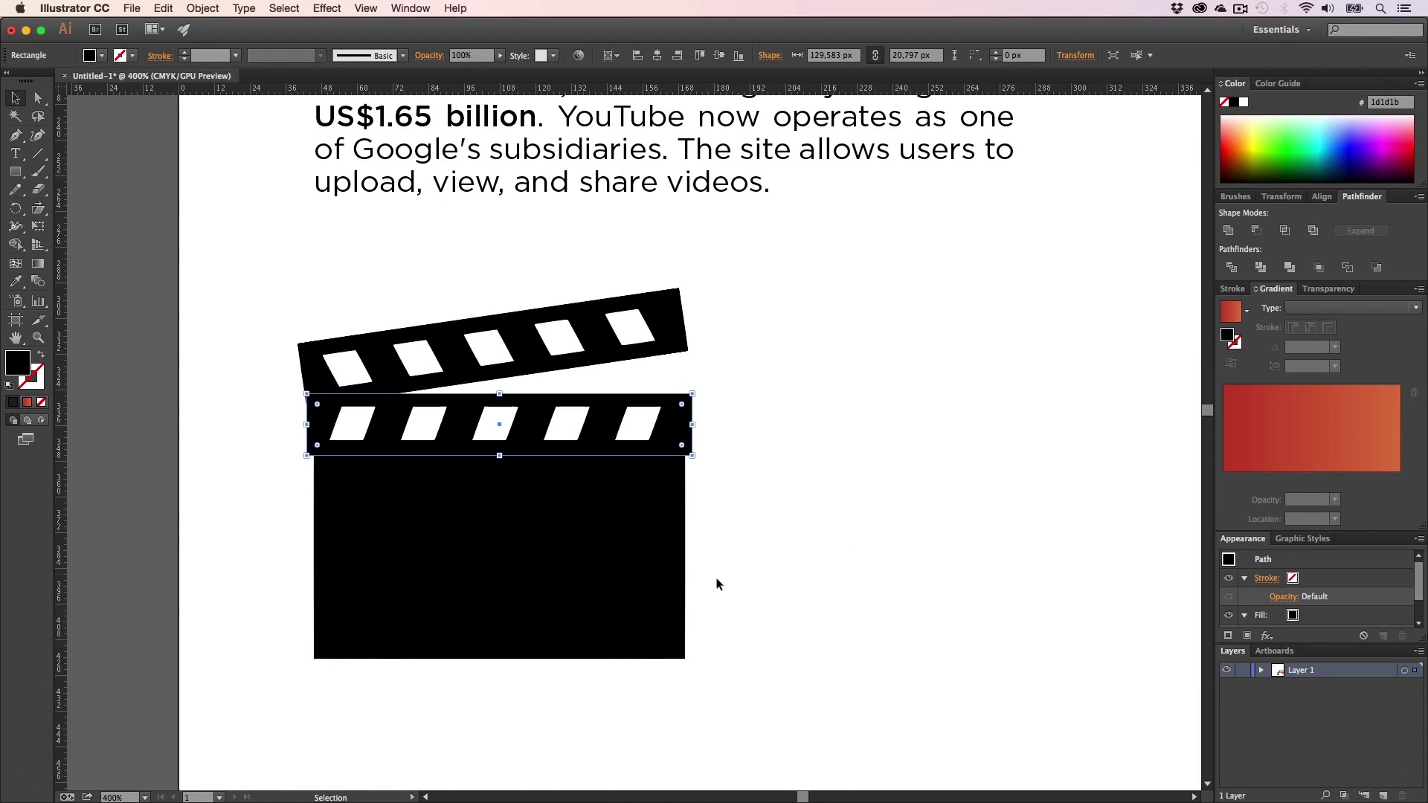
drag(713, 580, 569, 561)
shift+click(676, 348)
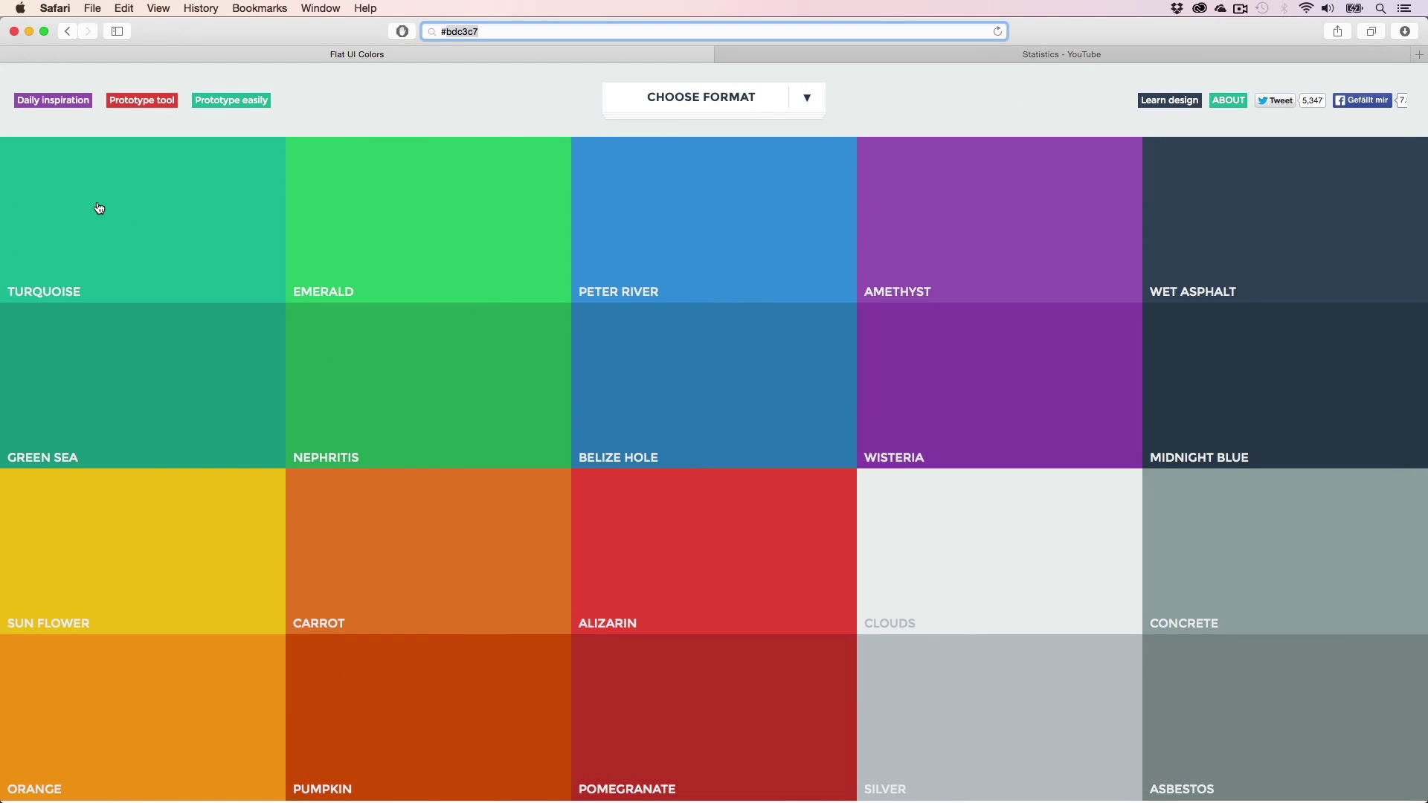
- Switch to Safari, copy the hex code 1abc9c of the Turquoise swatch on Flat UI Colors, and return to Illustrator
click(99, 208)
click(490, 32)
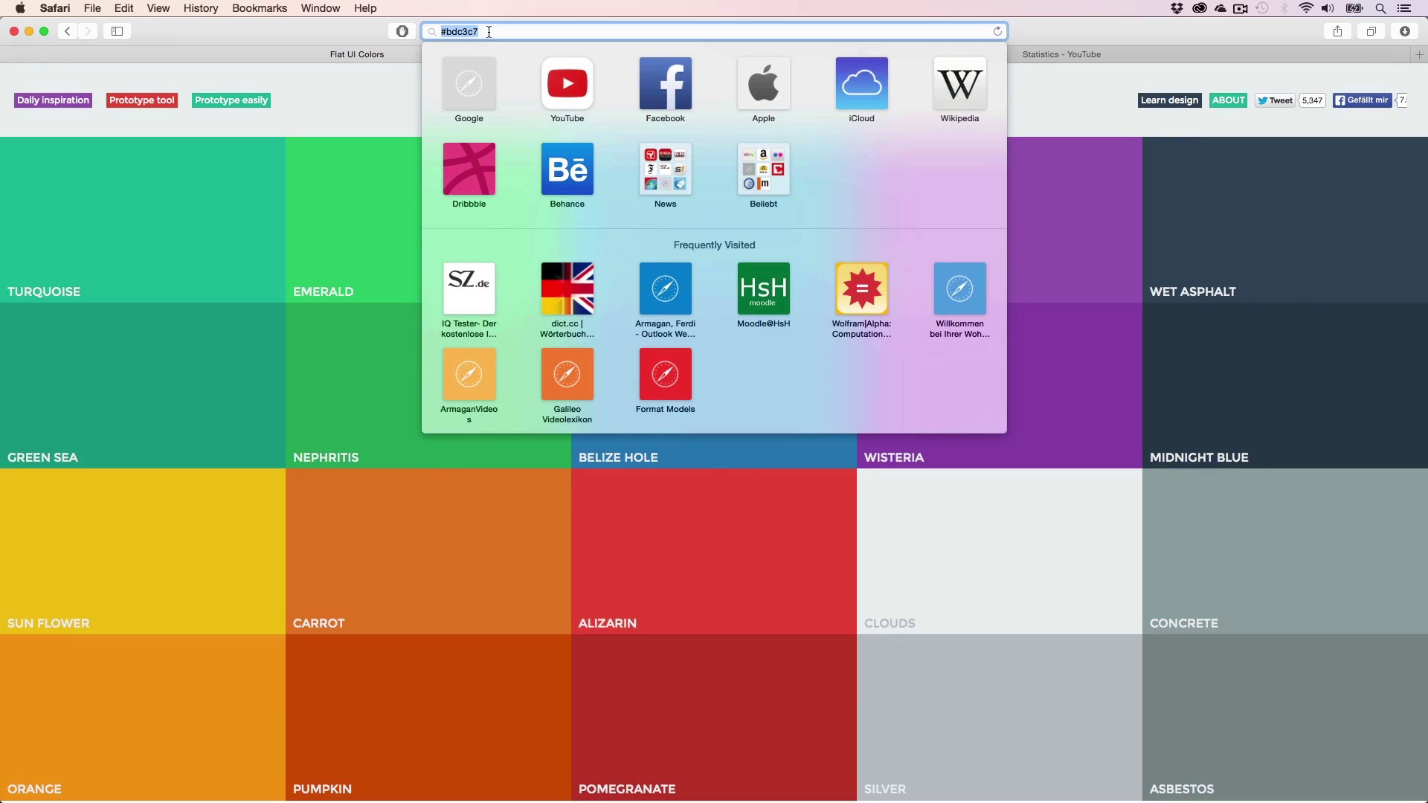
text(#1abc9c)
drag(479, 28, 446, 30)
key(super+c)
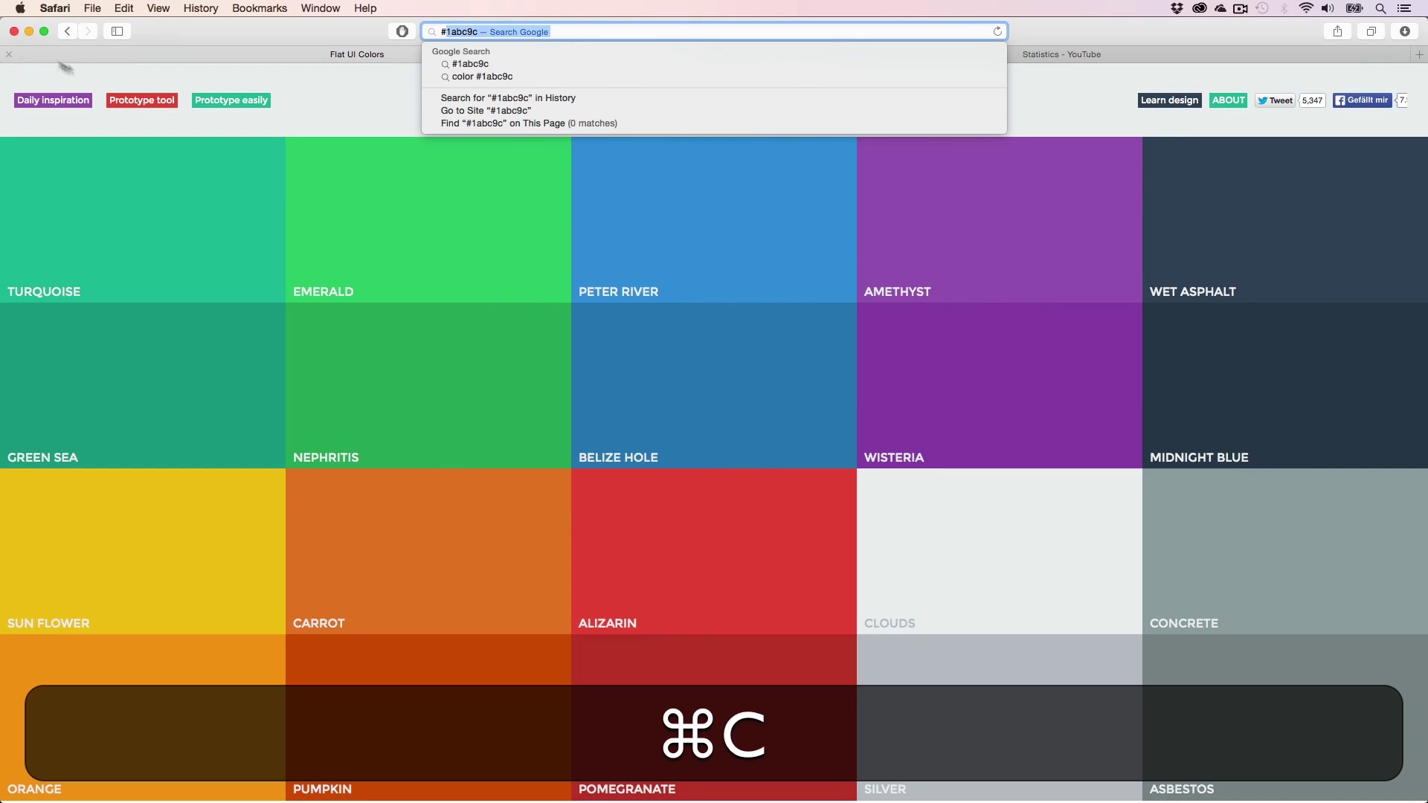
click(30, 31)
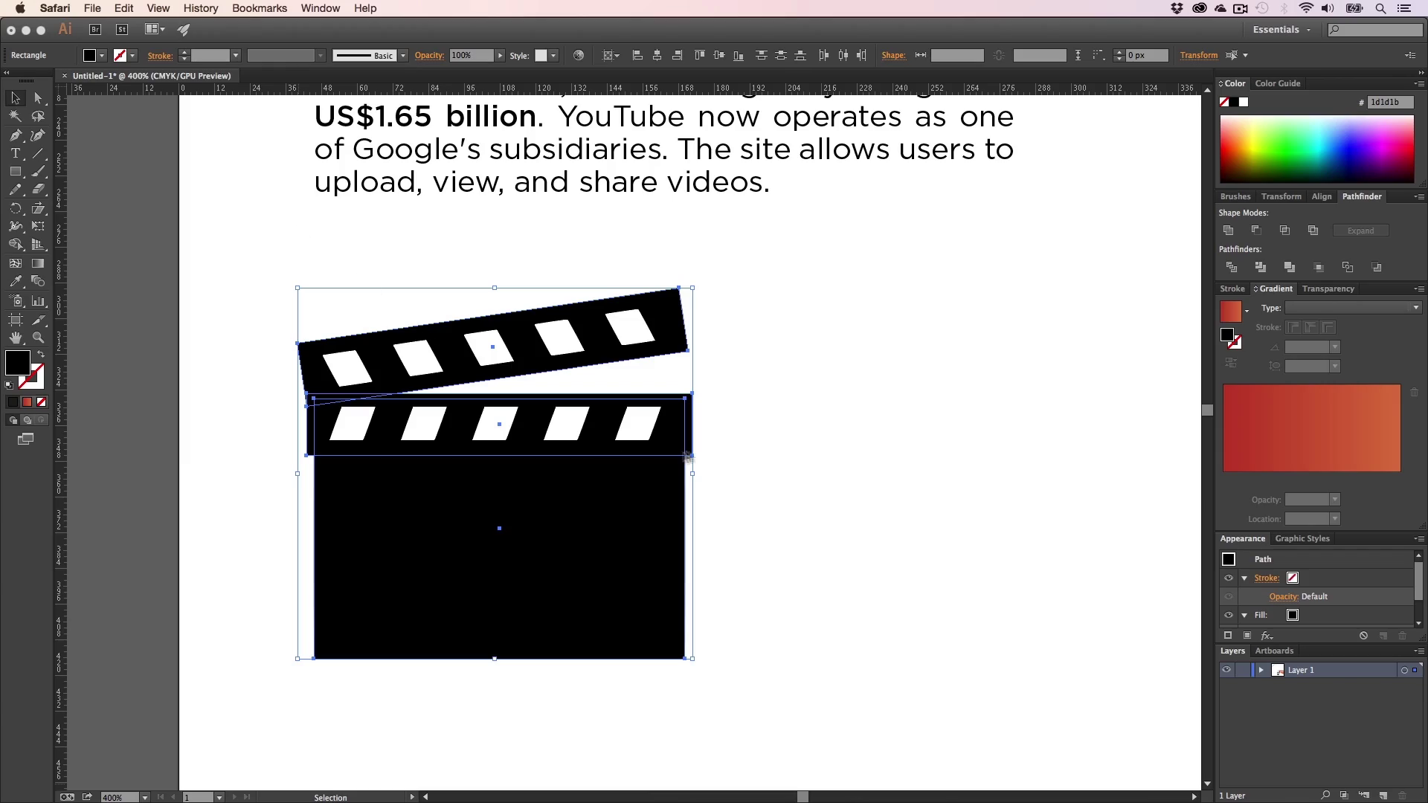
- Fill the selected clapperboard body and strips with the copied turquoise 1abc9c and deselect them
click(753, 402)
key(h)
drag(783, 157, 741, 256)
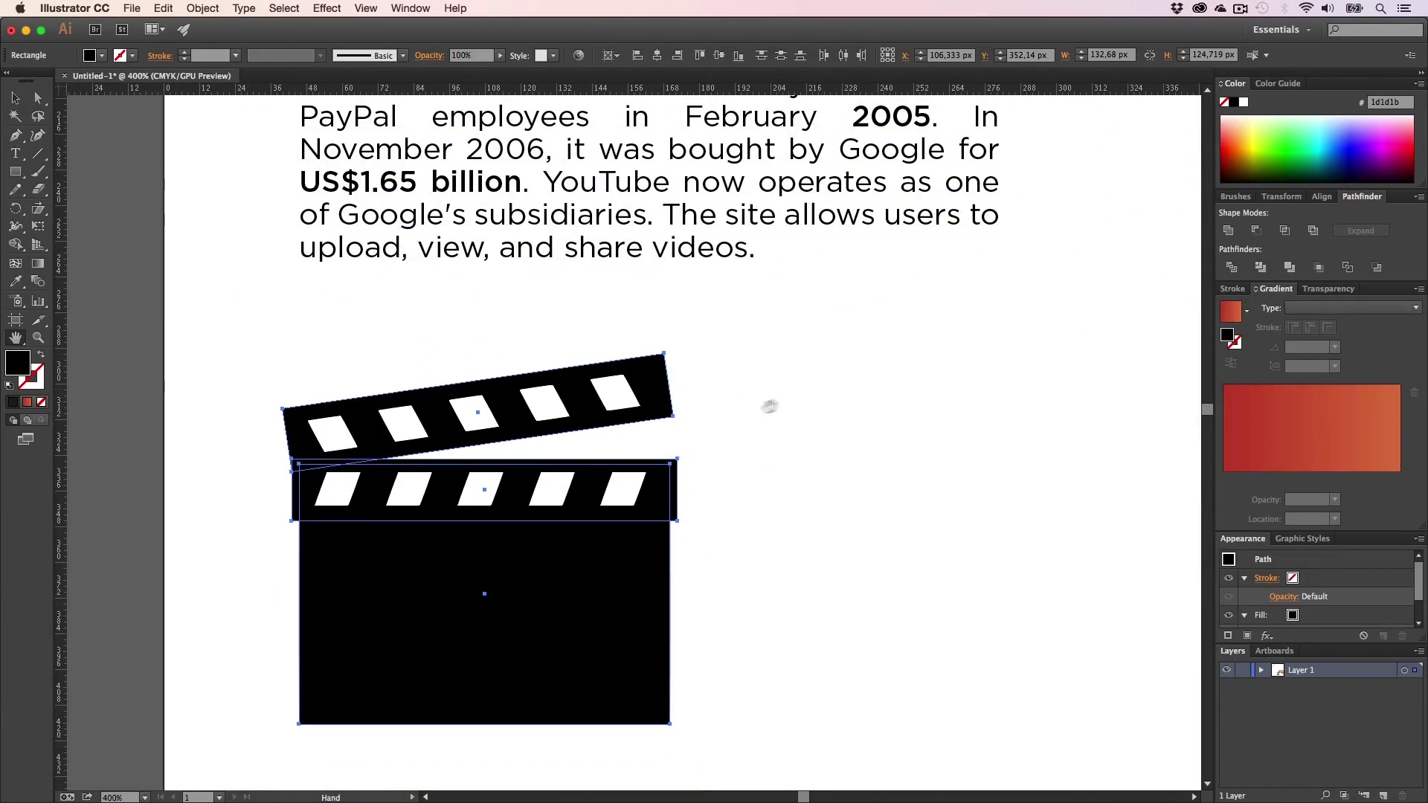
key(v)
double_click(18, 363)
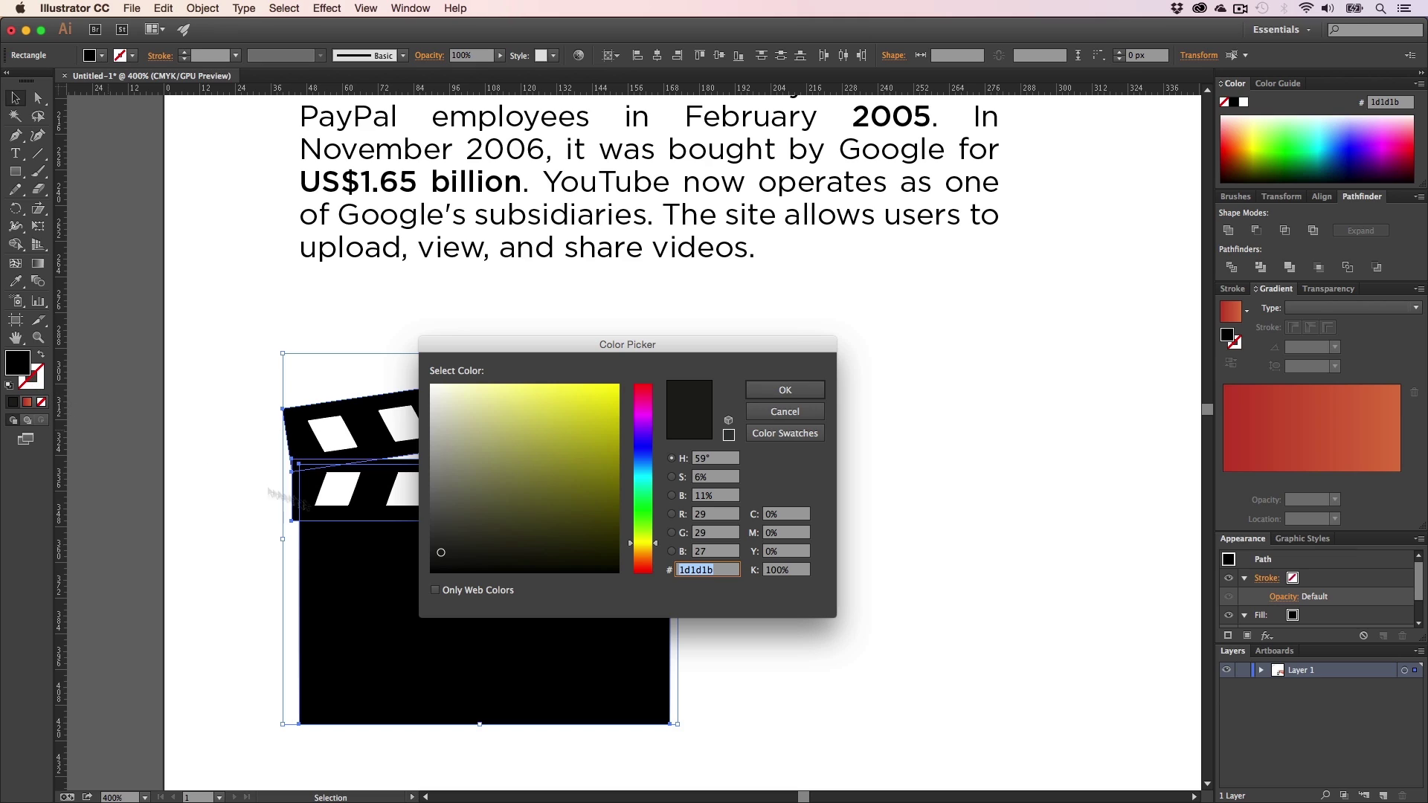
key(super+v)
key(Return)
click(764, 518)
- Examine the turquoise clapperboard up close and against the intro paragraph, film strips and heading
key(h)
scroll(725, 491, down, 3)
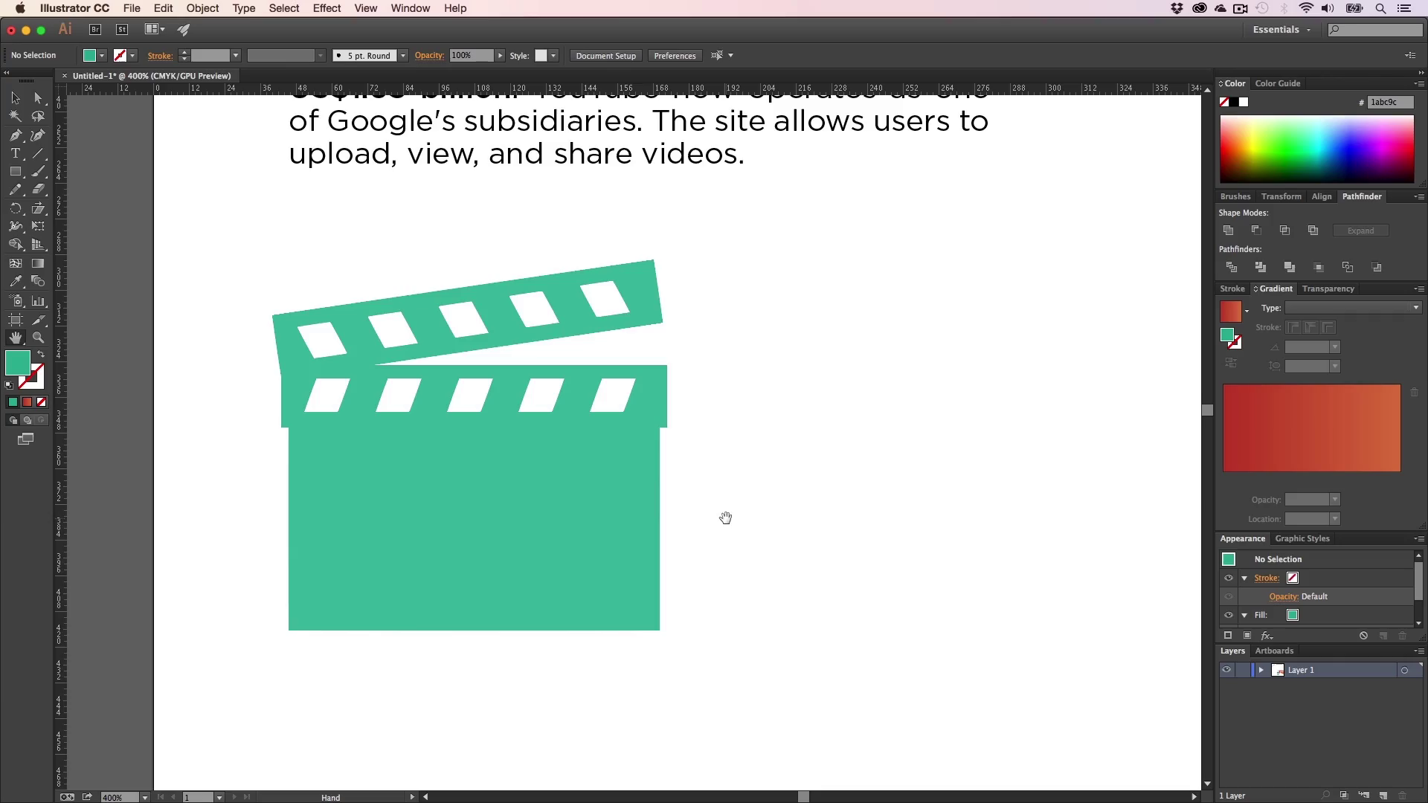
drag(717, 517, 657, 565)
drag(675, 375, 573, 746)
drag(735, 383, 776, 295)
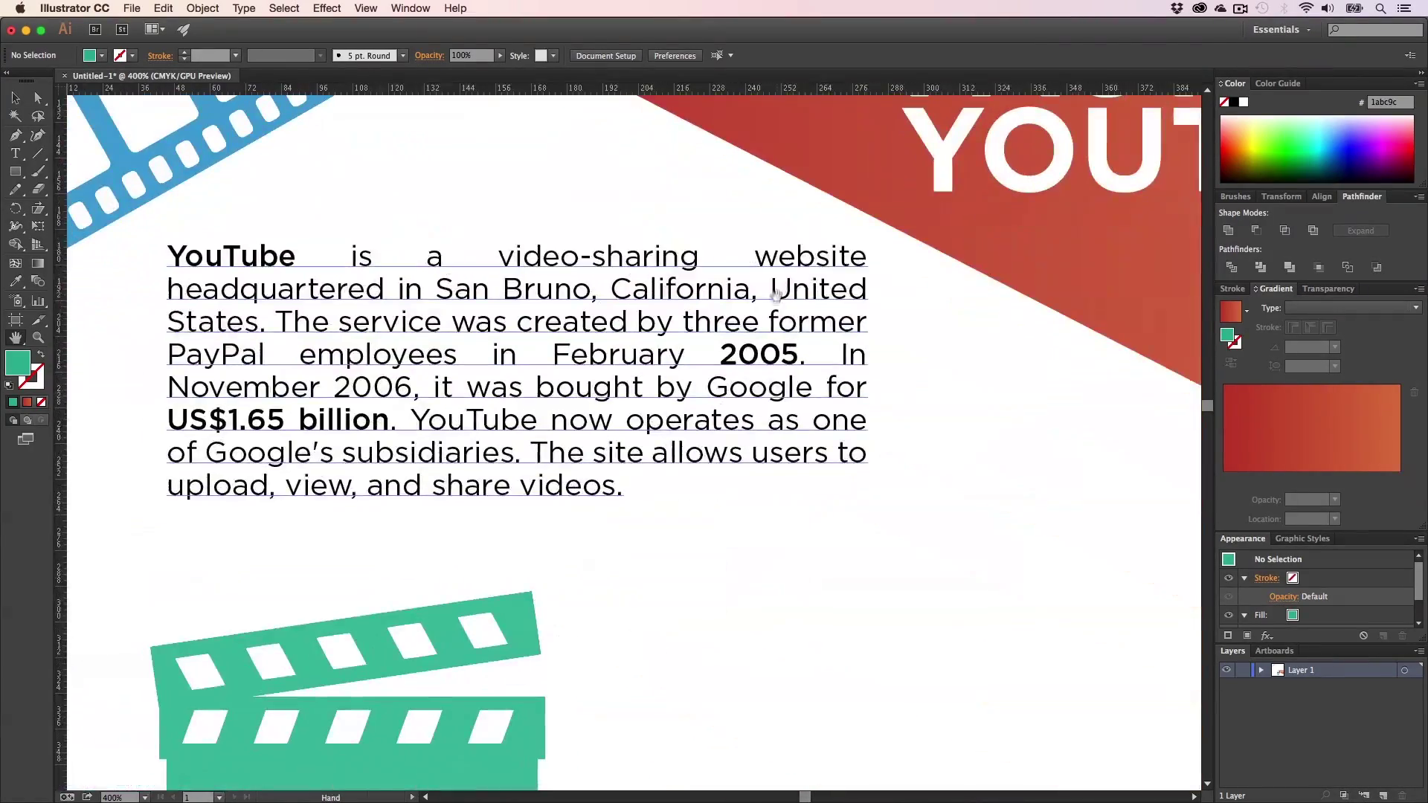
scroll(776, 295, down, 5)
scroll(776, 296, left, 2)
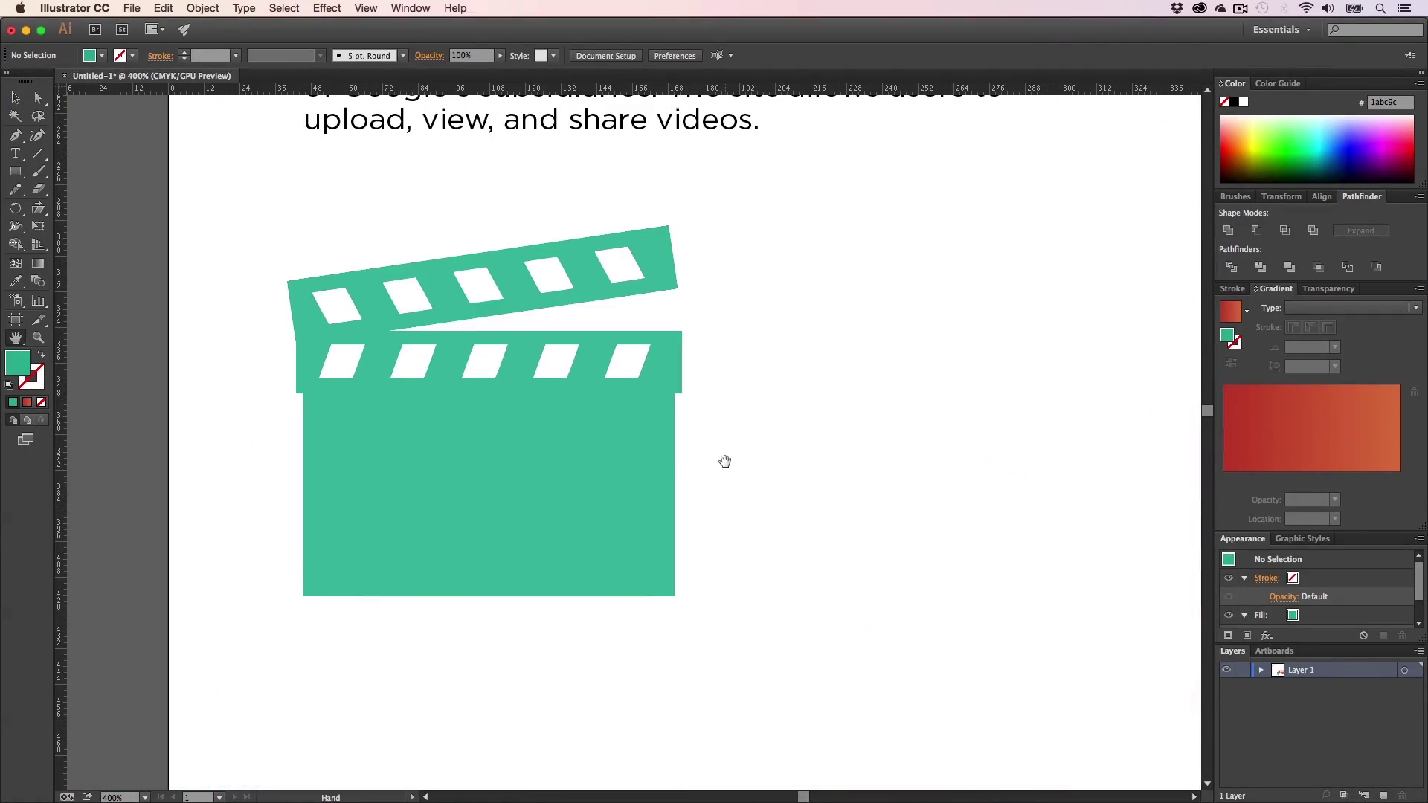
scroll(729, 472, up, 2)
scroll(695, 491, right, 4)
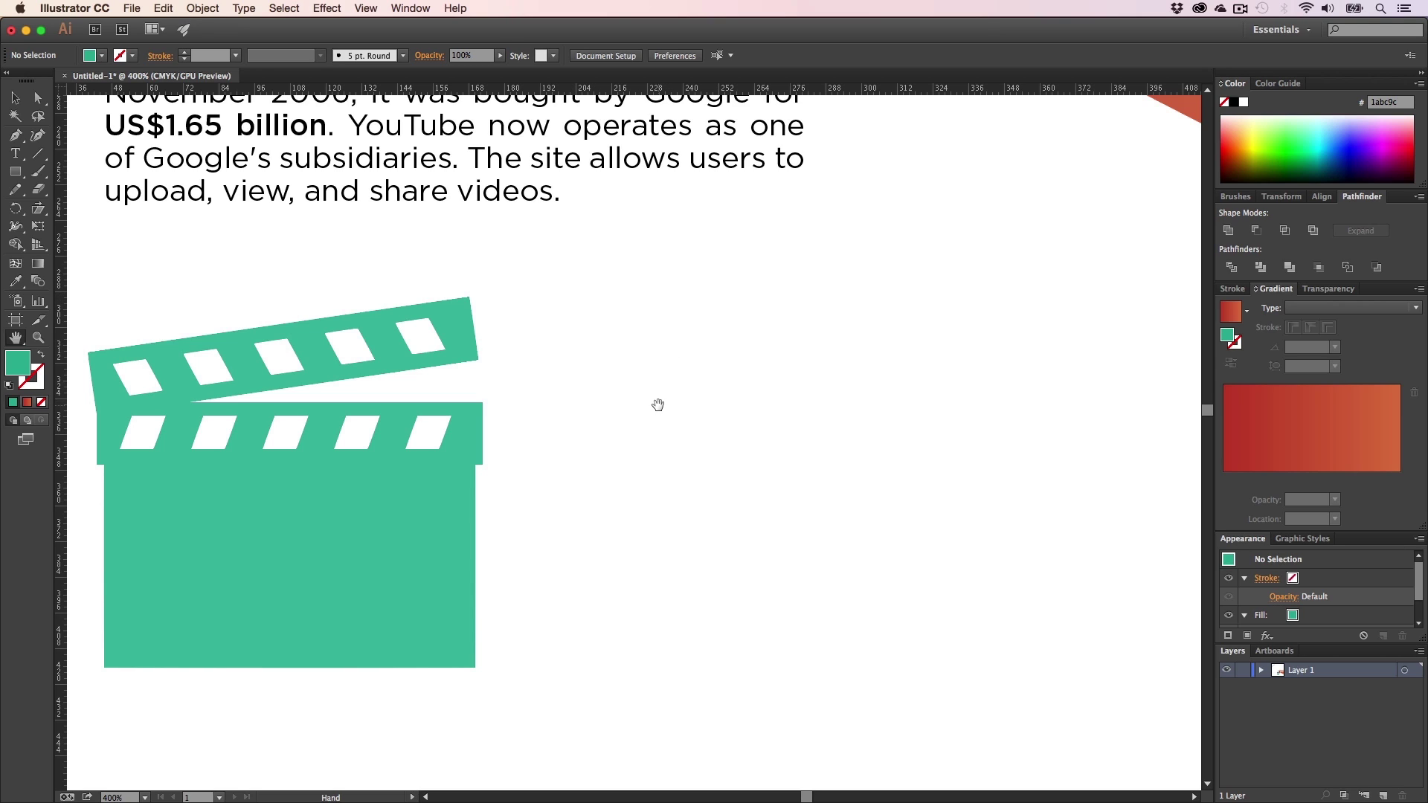
scroll(566, 414, down, 1)
scroll(565, 414, left, 2)
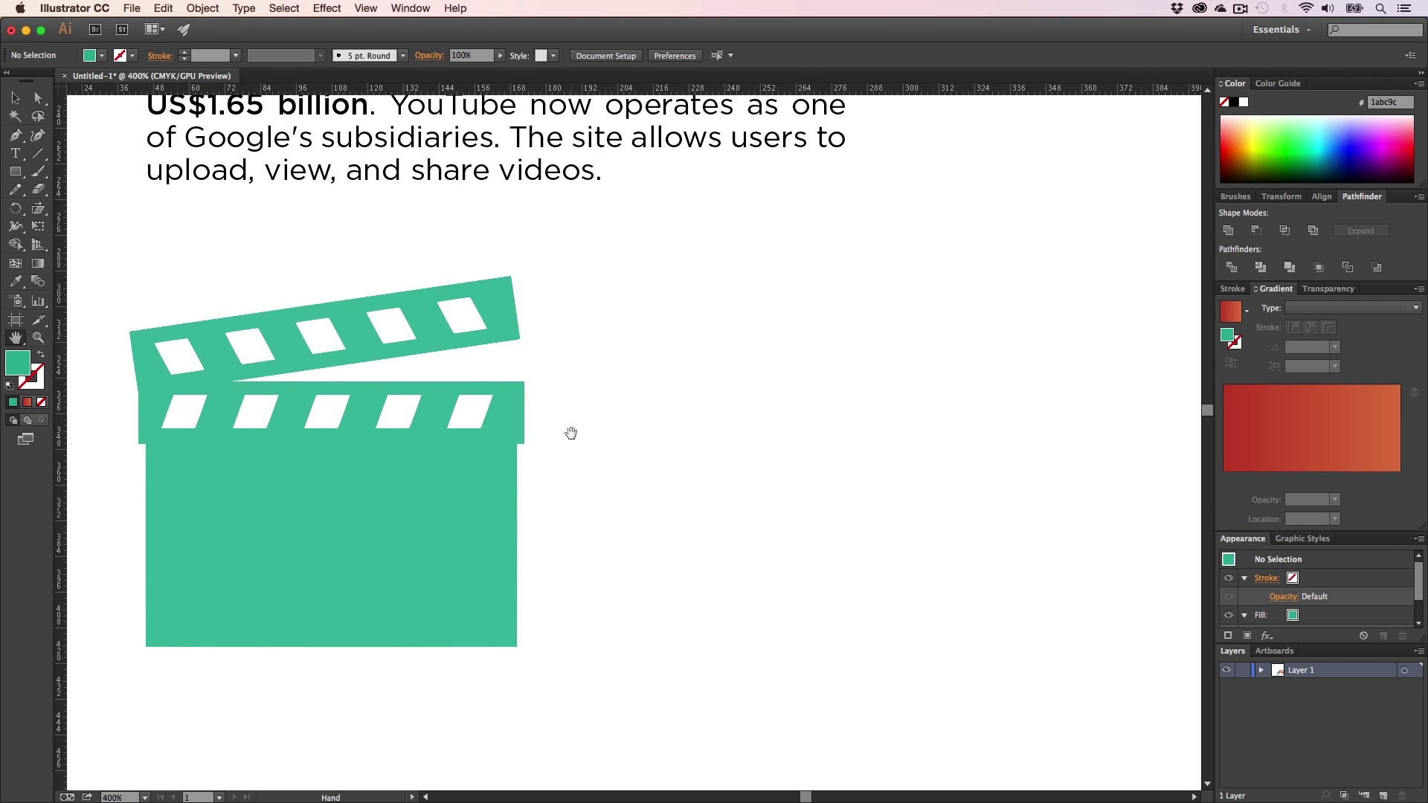
drag(571, 433, 569, 389)
drag(689, 289, 516, 472)
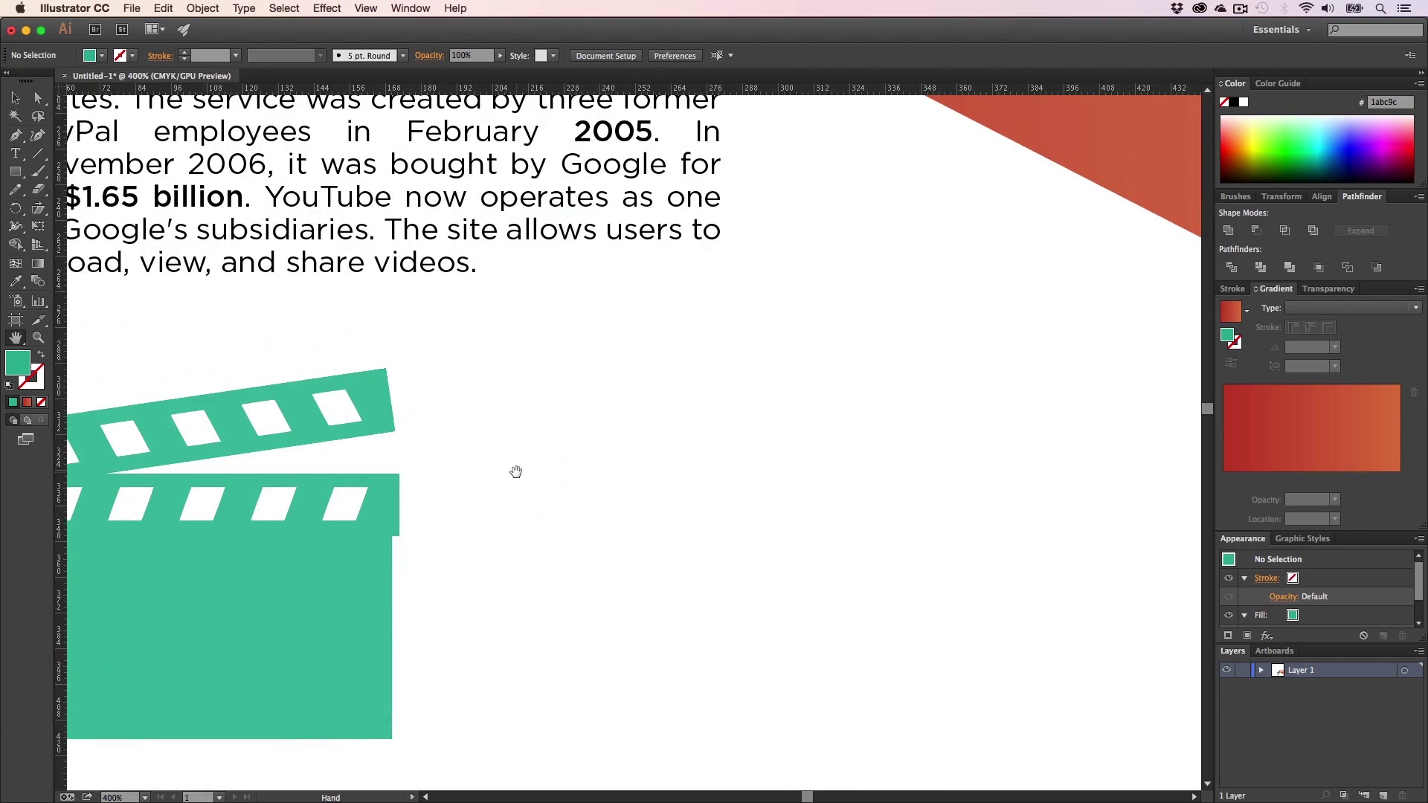
key(alt+z)
alt+click(554, 489)
alt+click(554, 490)
alt+click(555, 491)
key(alt+h)
drag(769, 478, 615, 542)
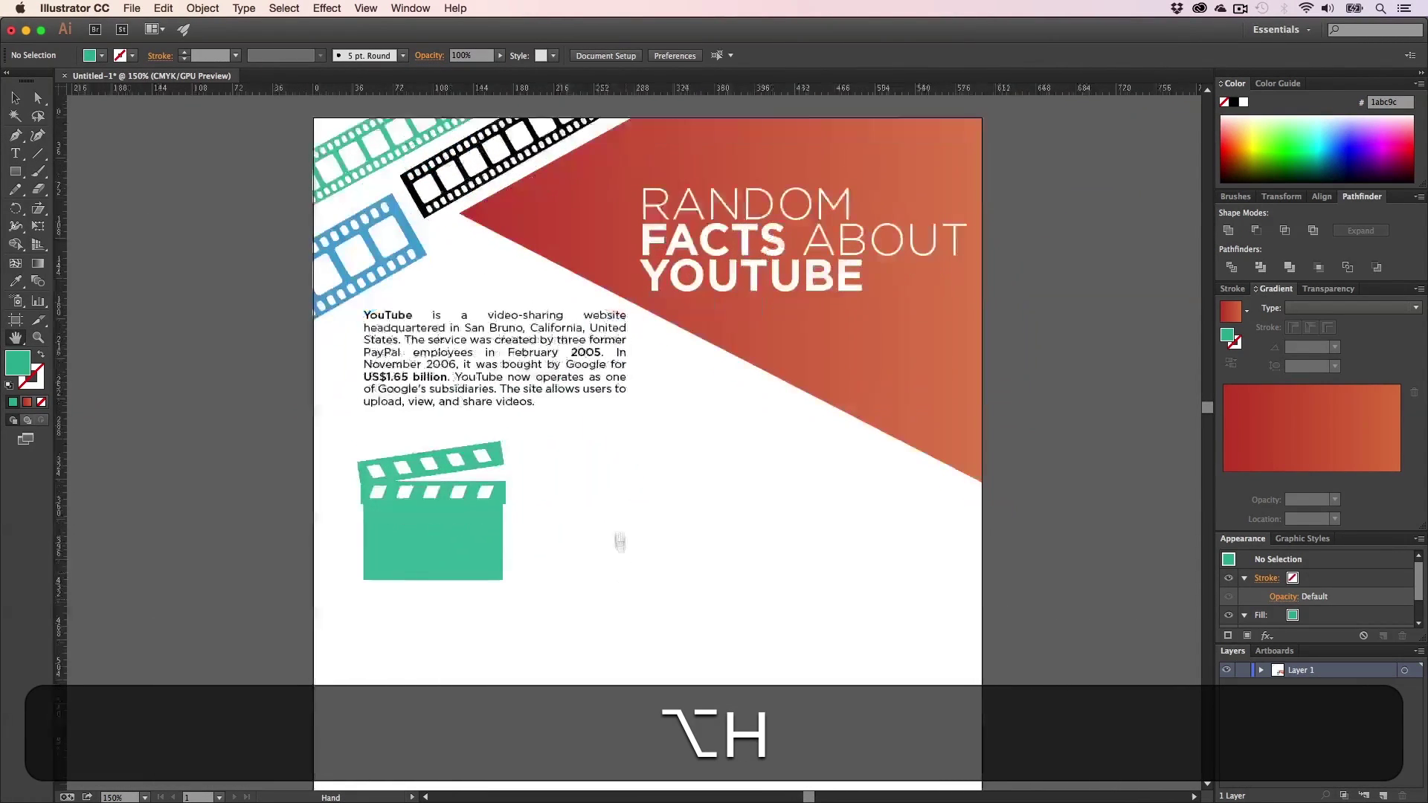
- Lengthen the tilted upper strip slightly so its right end extends past the lower strip, and deselect it
key(z)
click(577, 431)
click(578, 429)
key(h)
drag(660, 450, 564, 466)
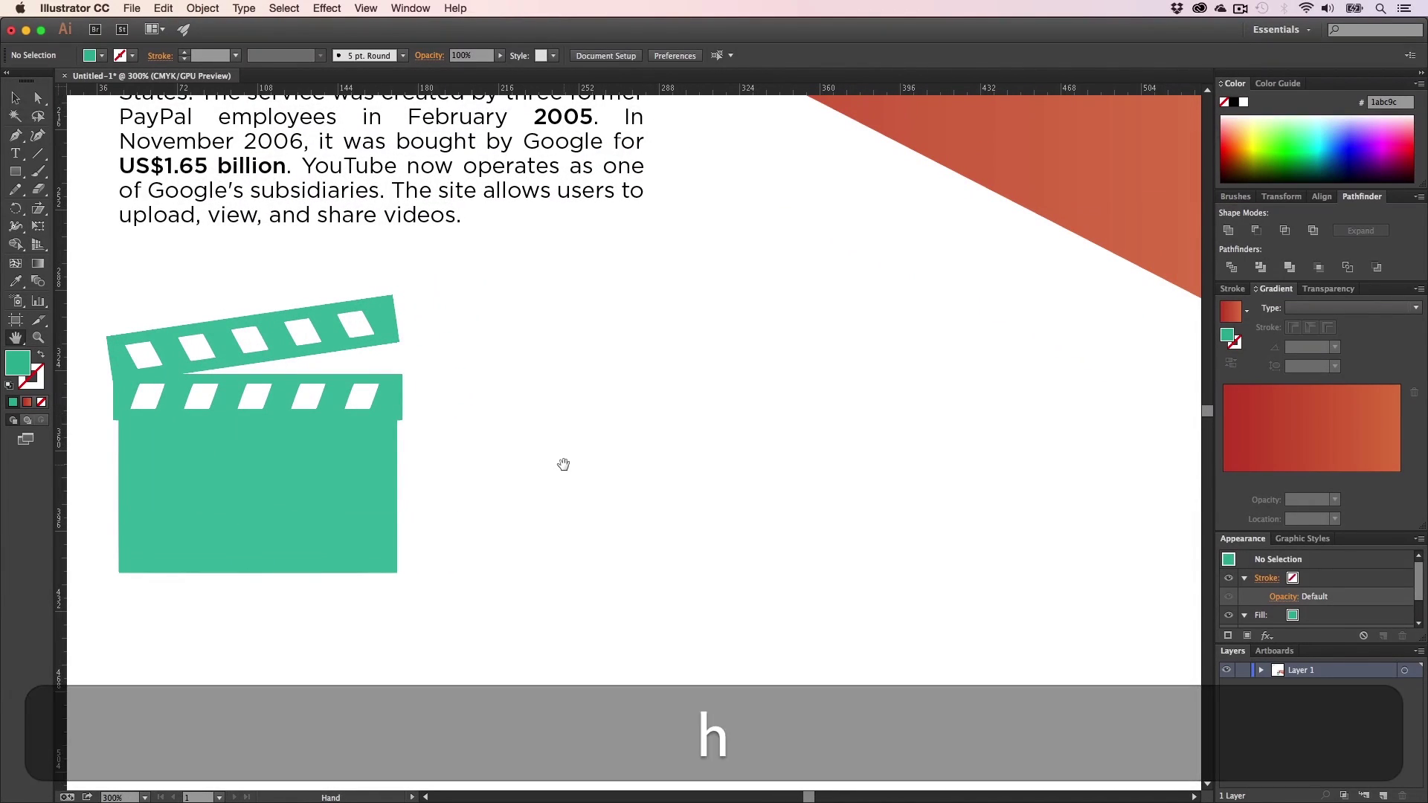
drag(501, 420, 634, 402)
key(z)
click(504, 363)
key(h)
key(v)
click(610, 398)
click(707, 489)
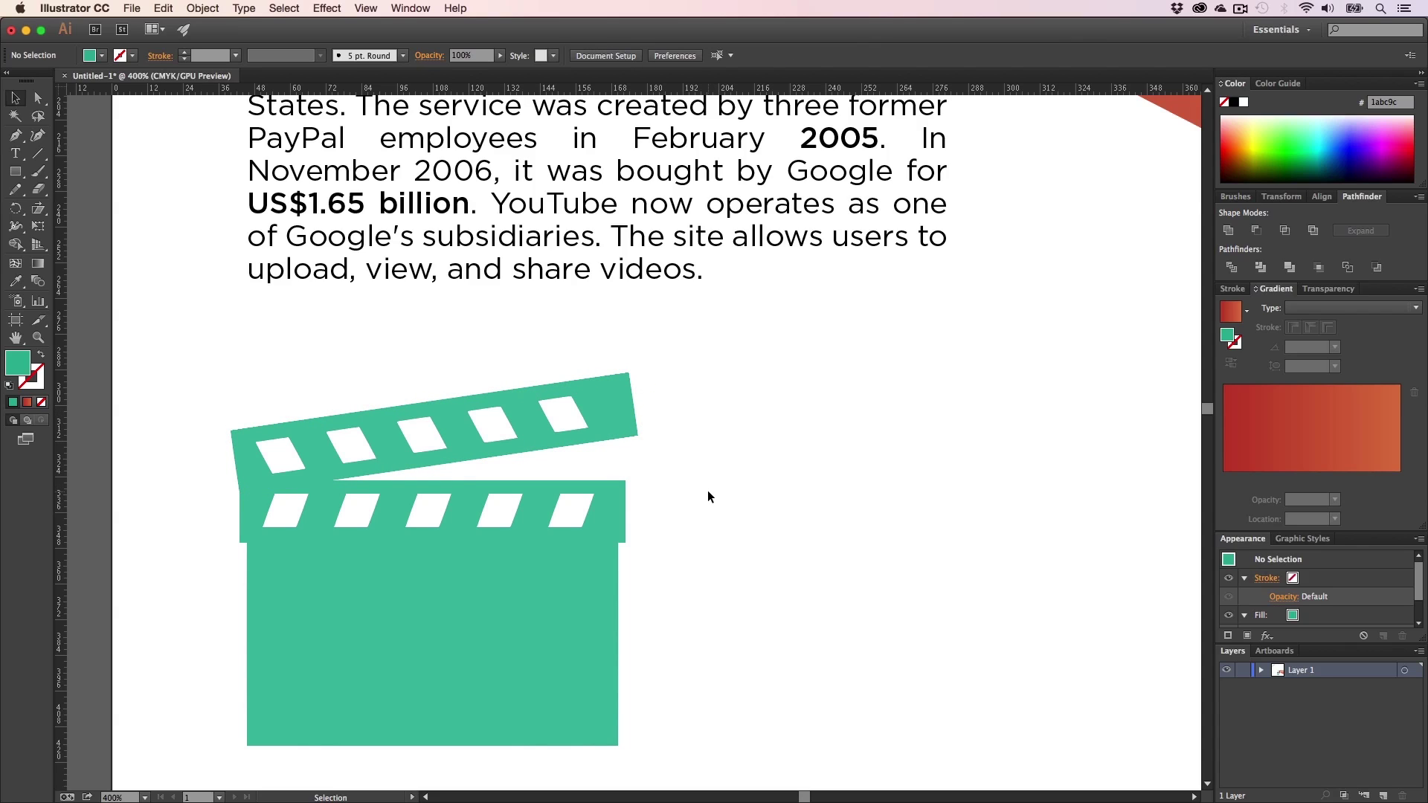
key(h)
drag(720, 504, 351, 476)
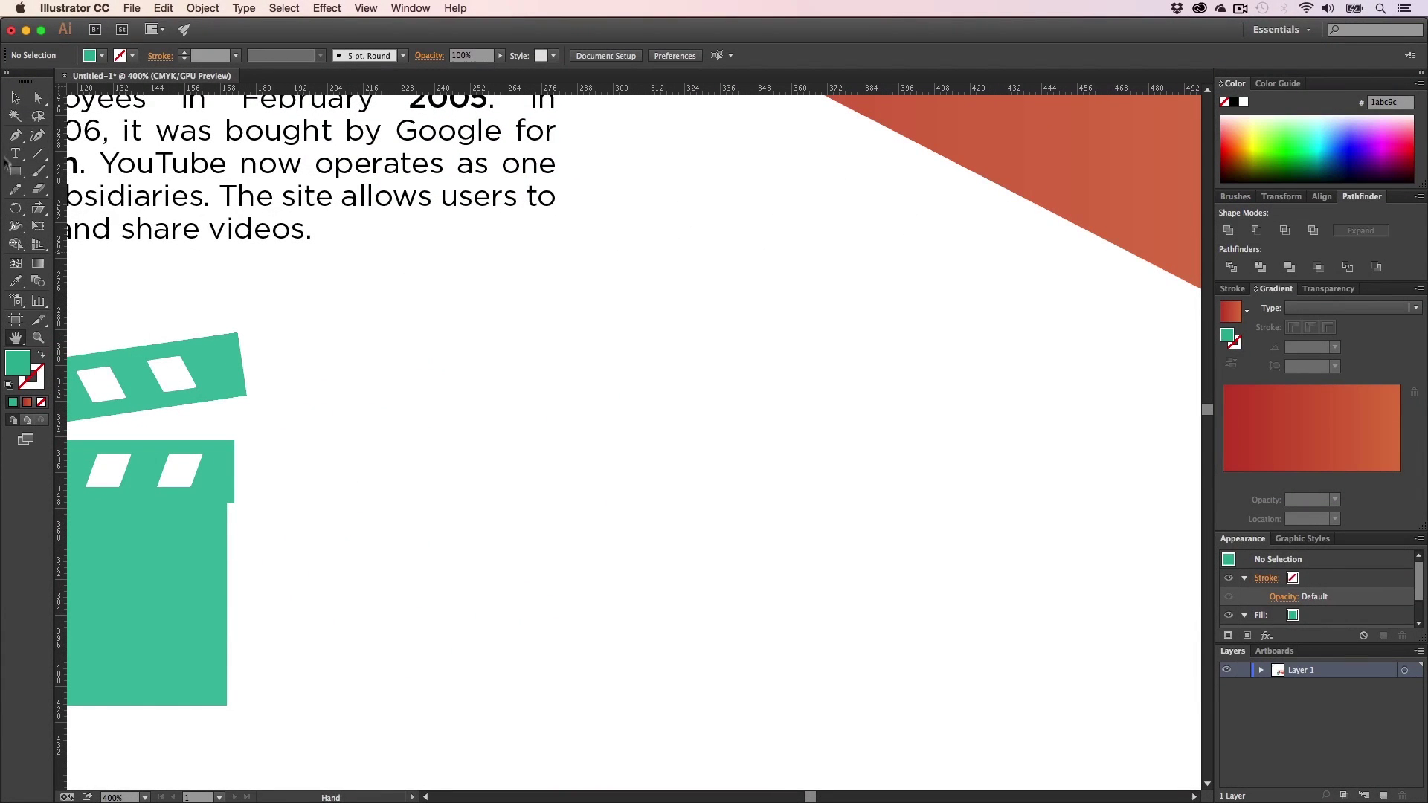
click(15, 171)
drag(435, 345, 847, 592)
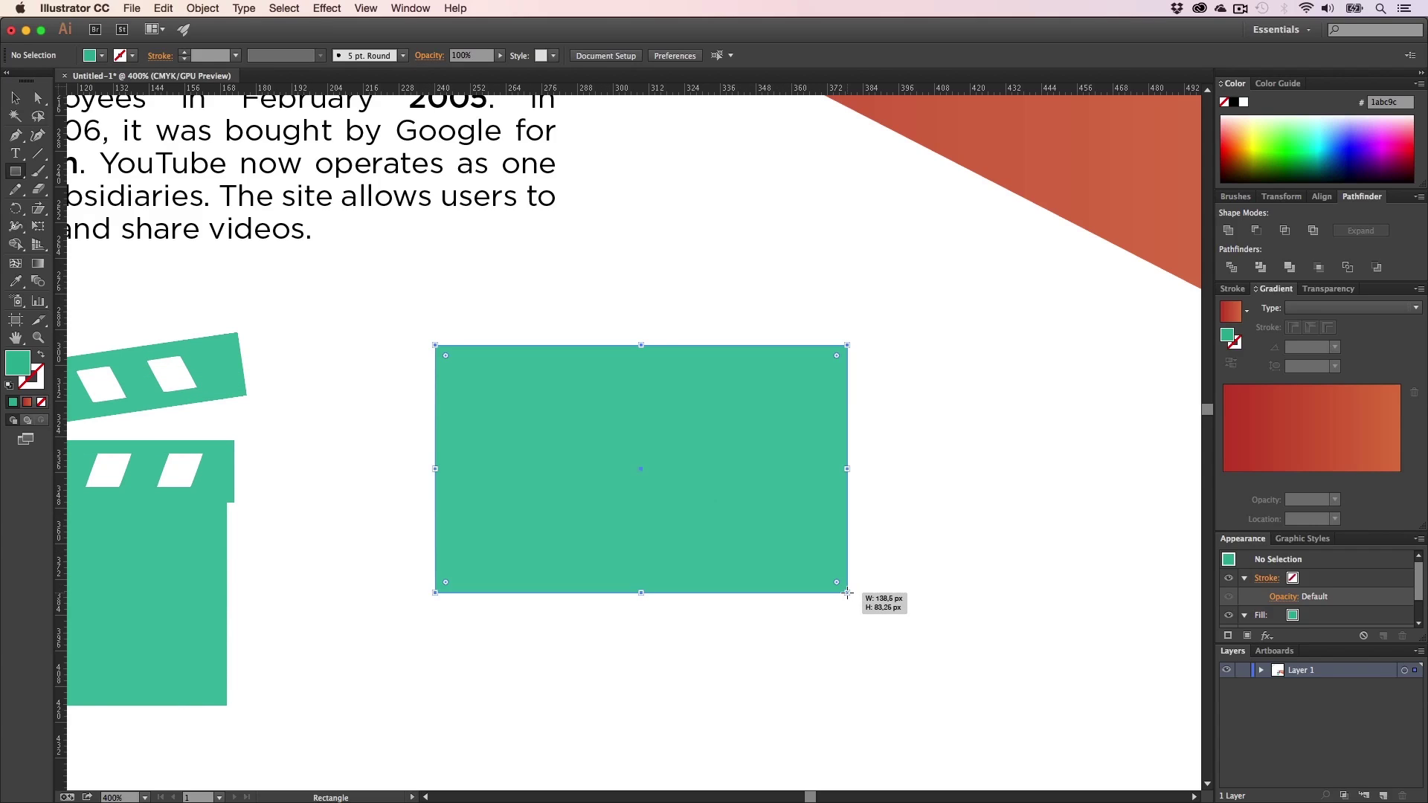
key(super+z)
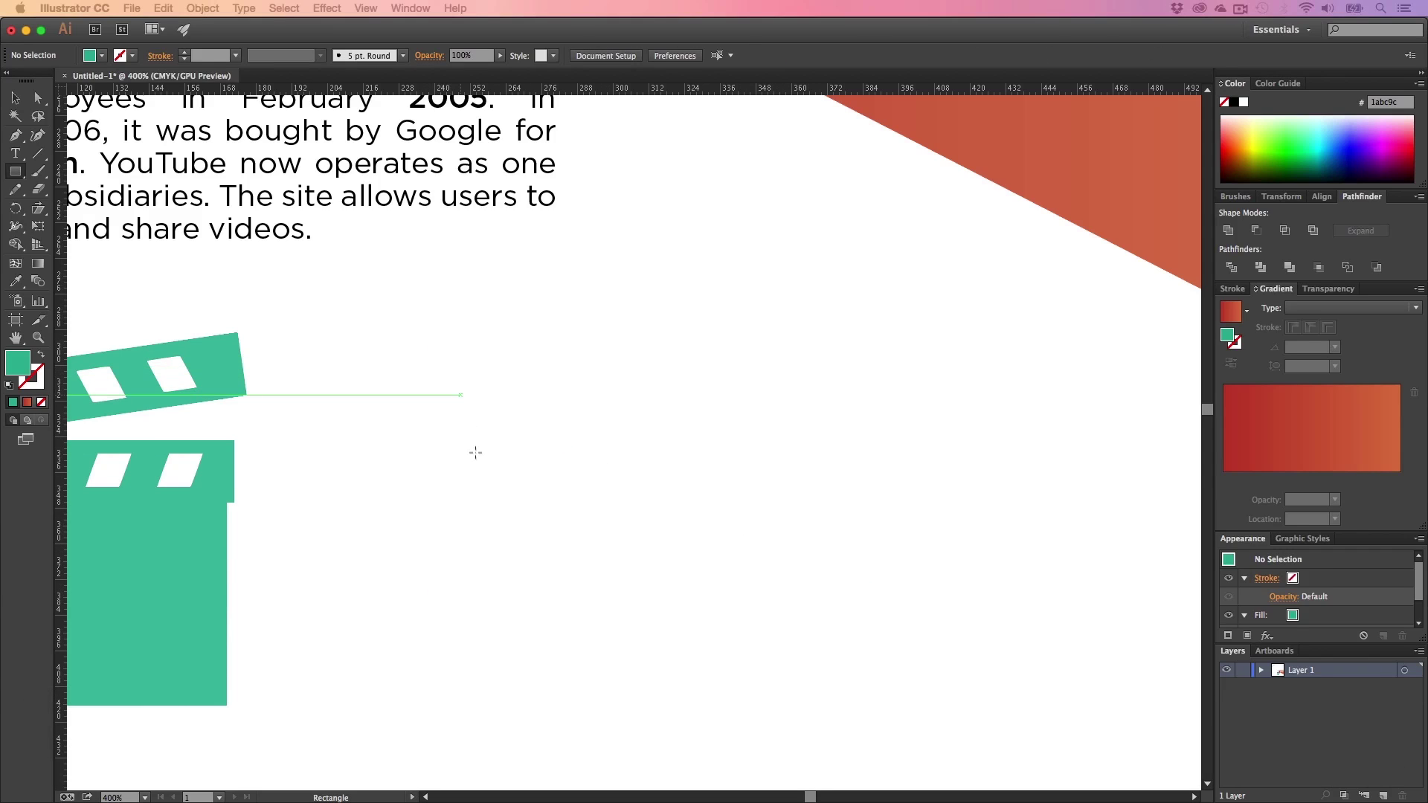
- Create a rectangle 16 px wide and 9 px high in the empty area to the right of the clapperboard
click(460, 394)
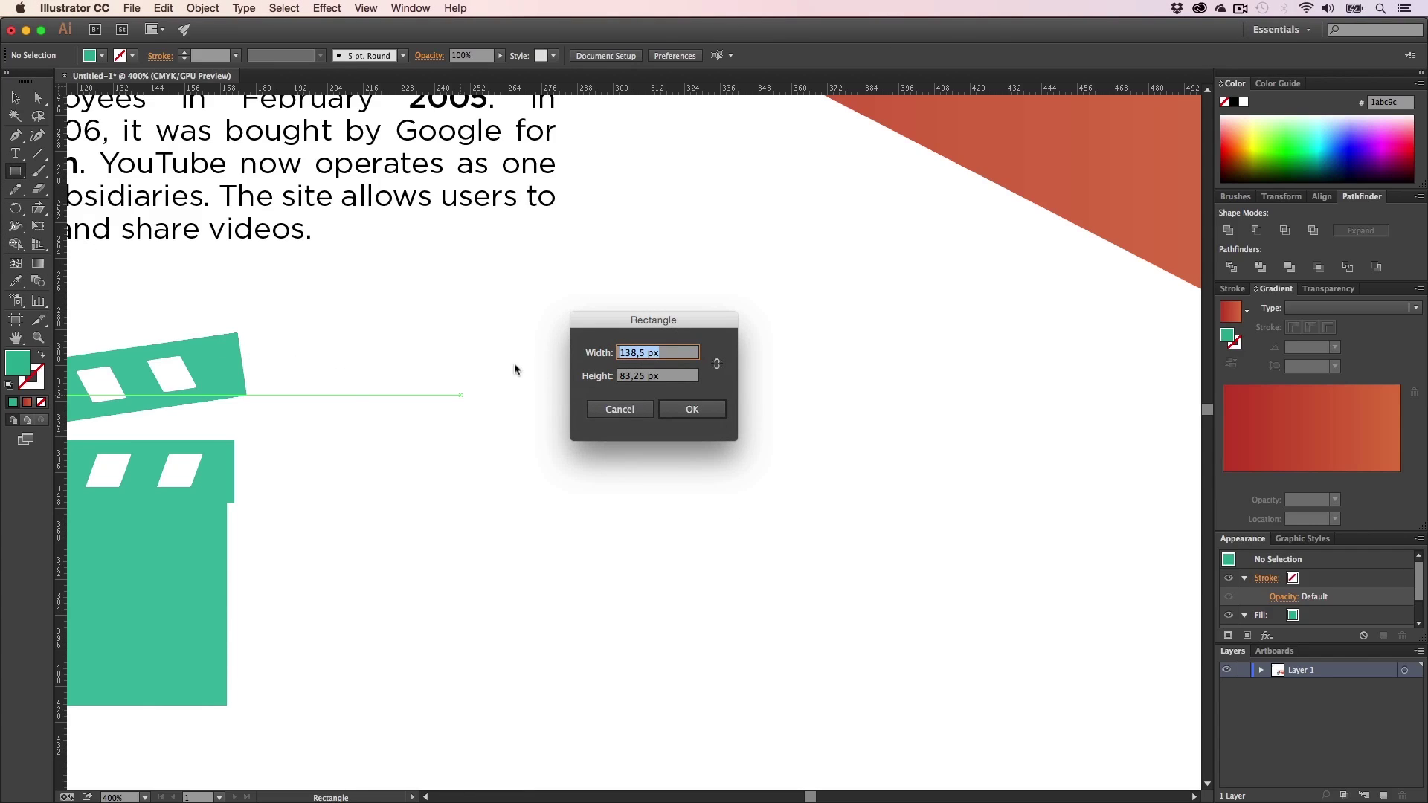
drag(653, 325, 650, 331)
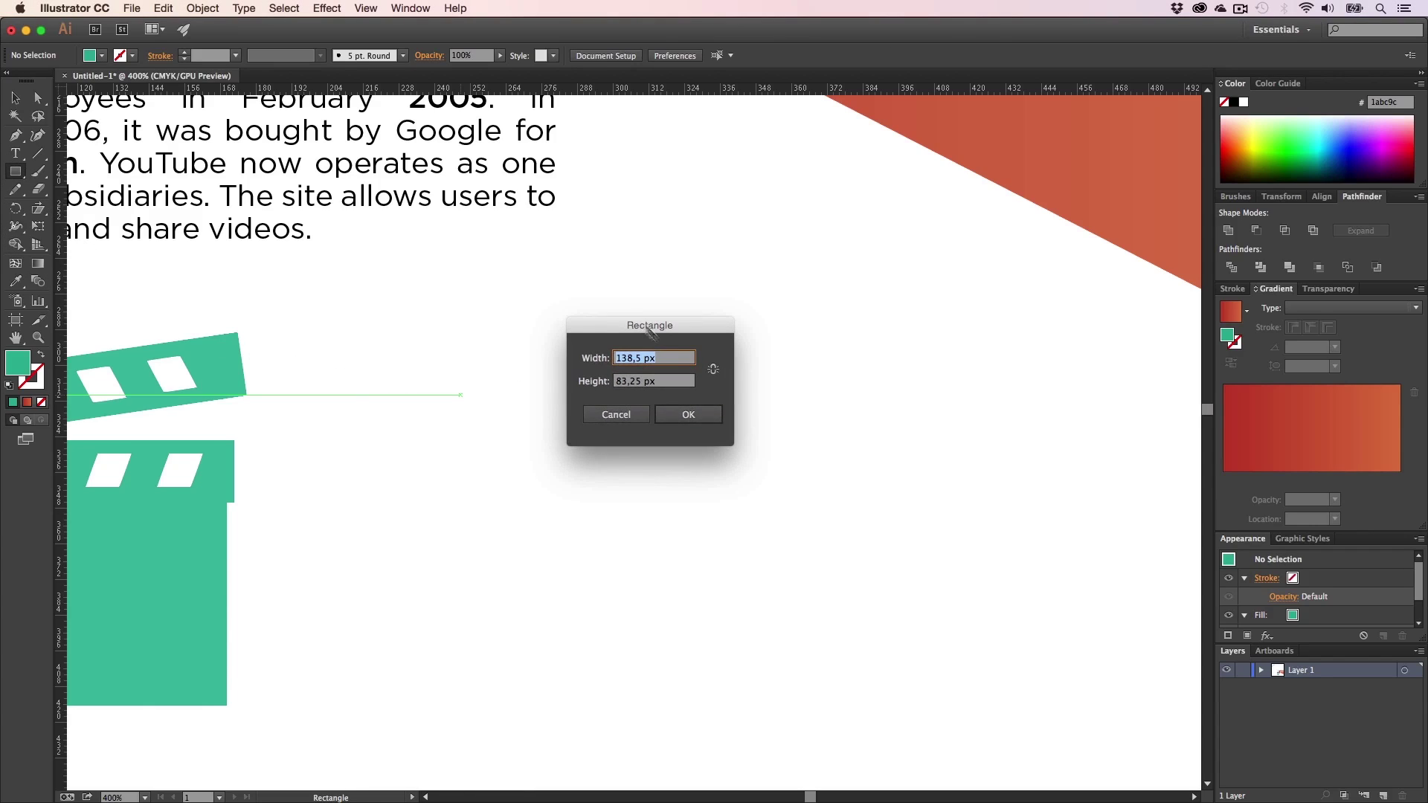
click(674, 361)
drag(663, 361, 552, 363)
text(1)
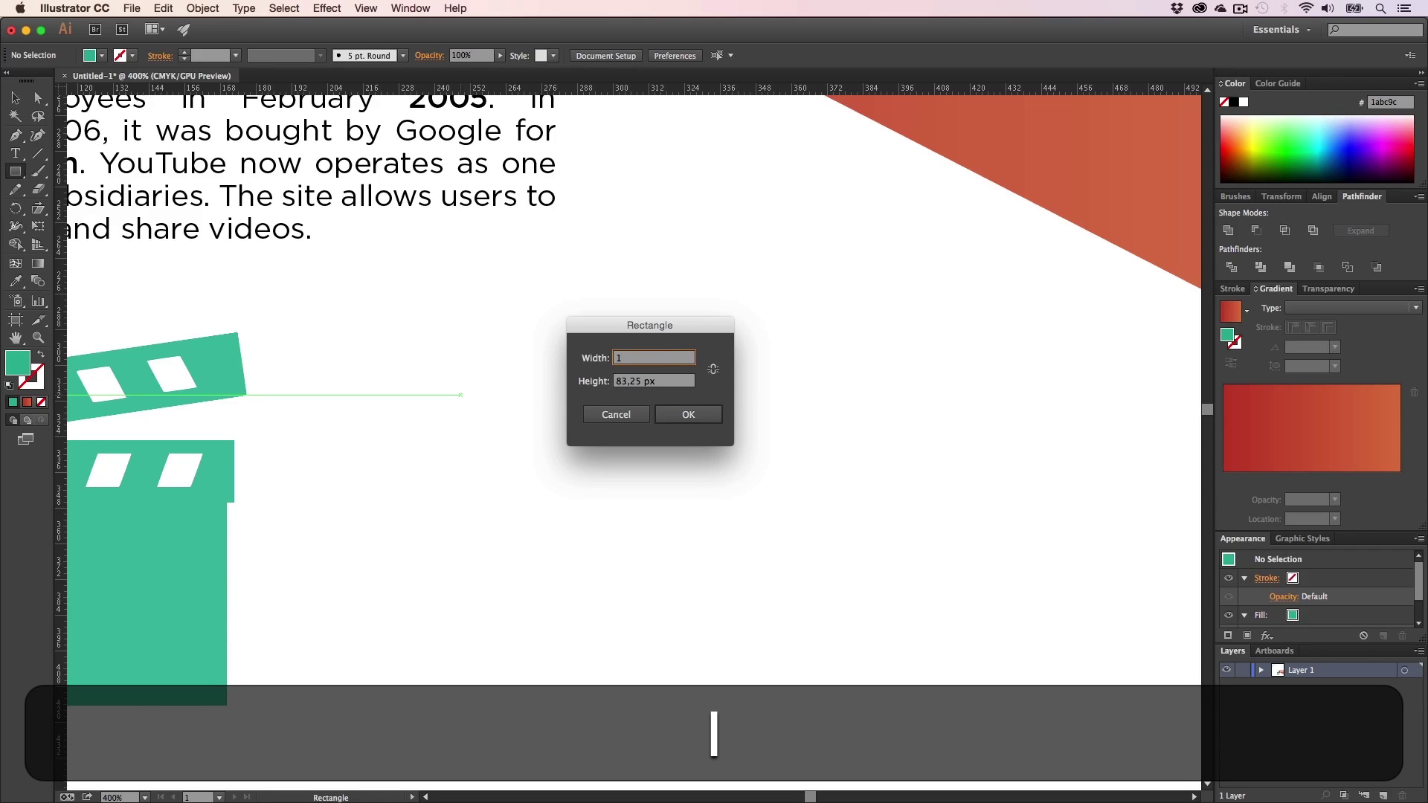
text(6)
key(Tab)
text(9)
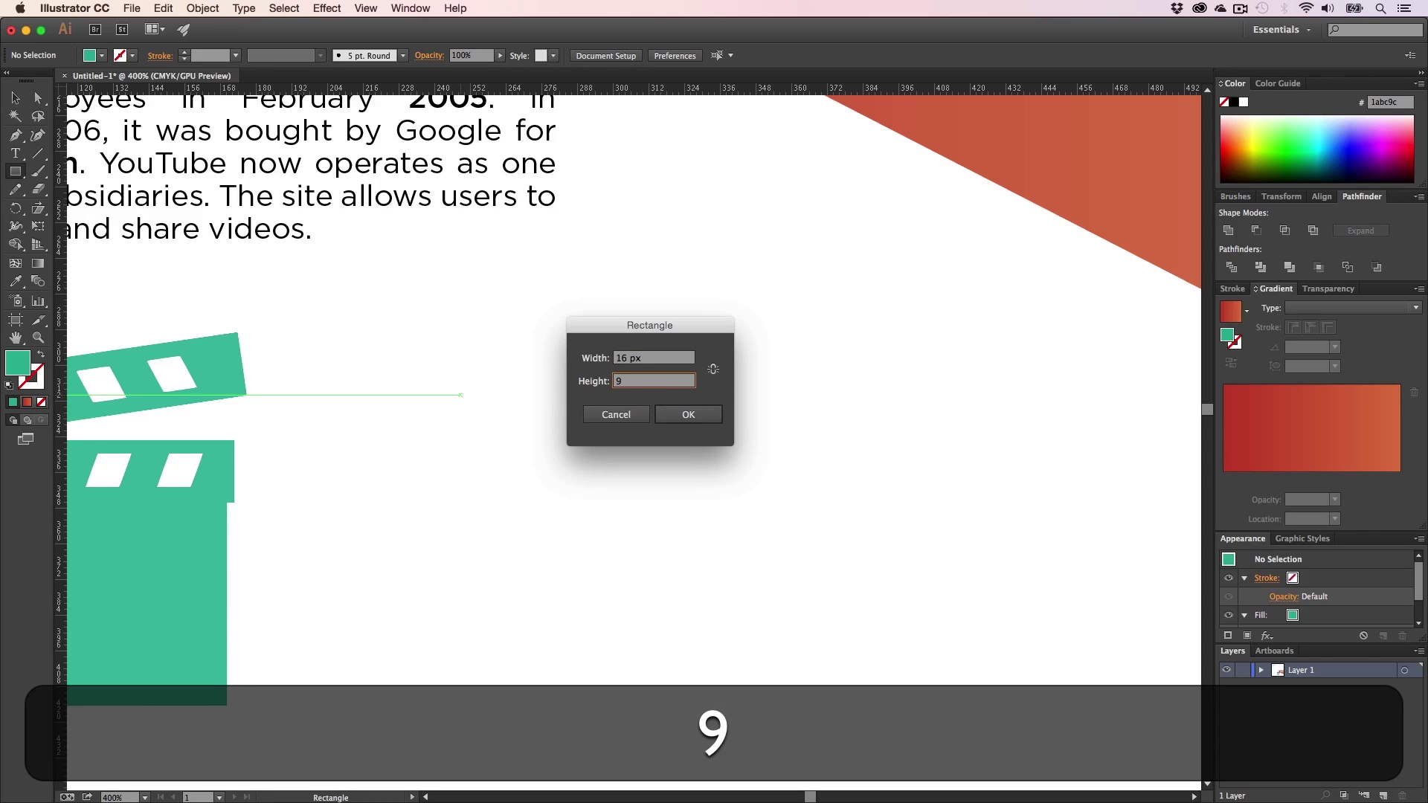
key(Return)
key(v)
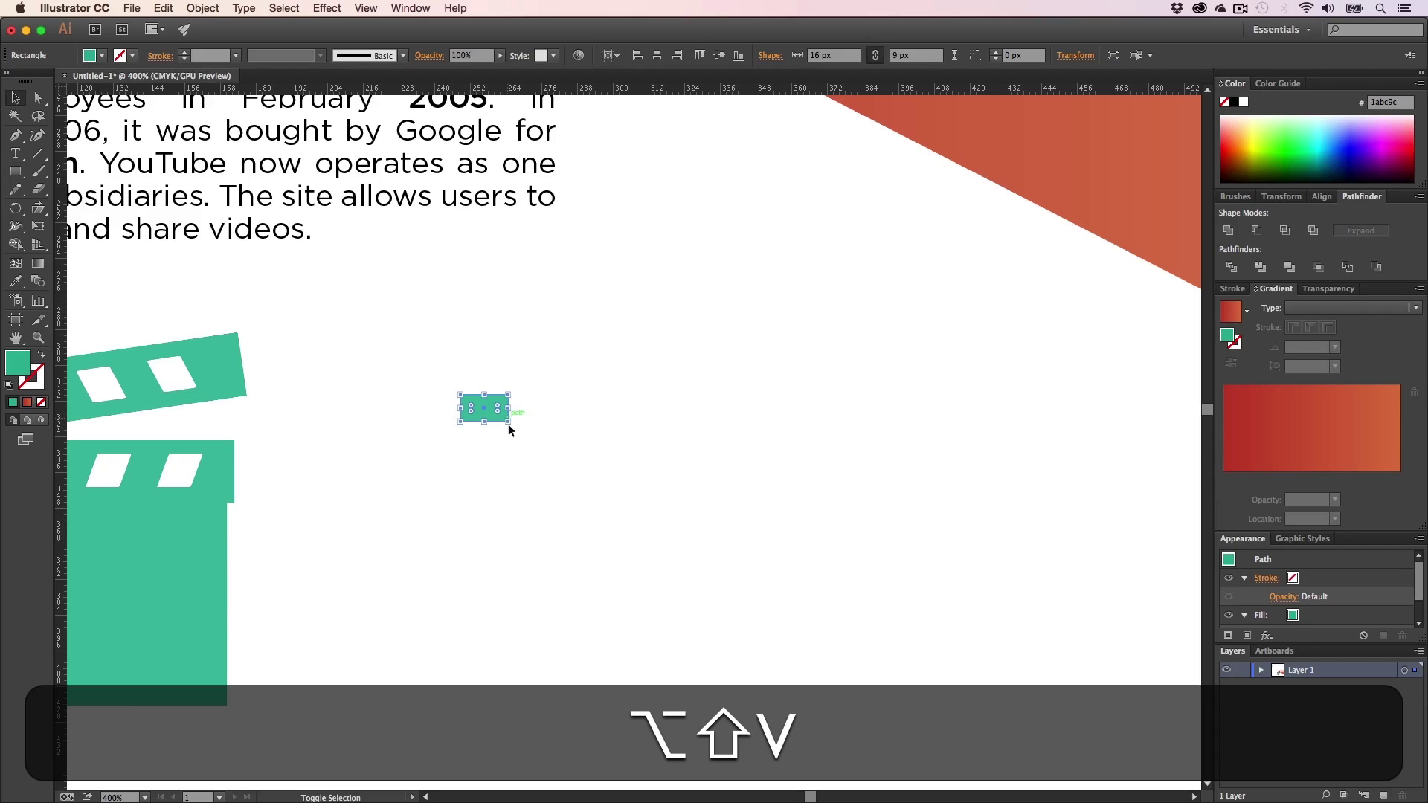
- Scale the small rectangle proportionally to about 131.5 × 74 px and place it to the right of the clapperboard
drag(510, 426, 678, 598)
key(v)
drag(546, 388, 754, 455)
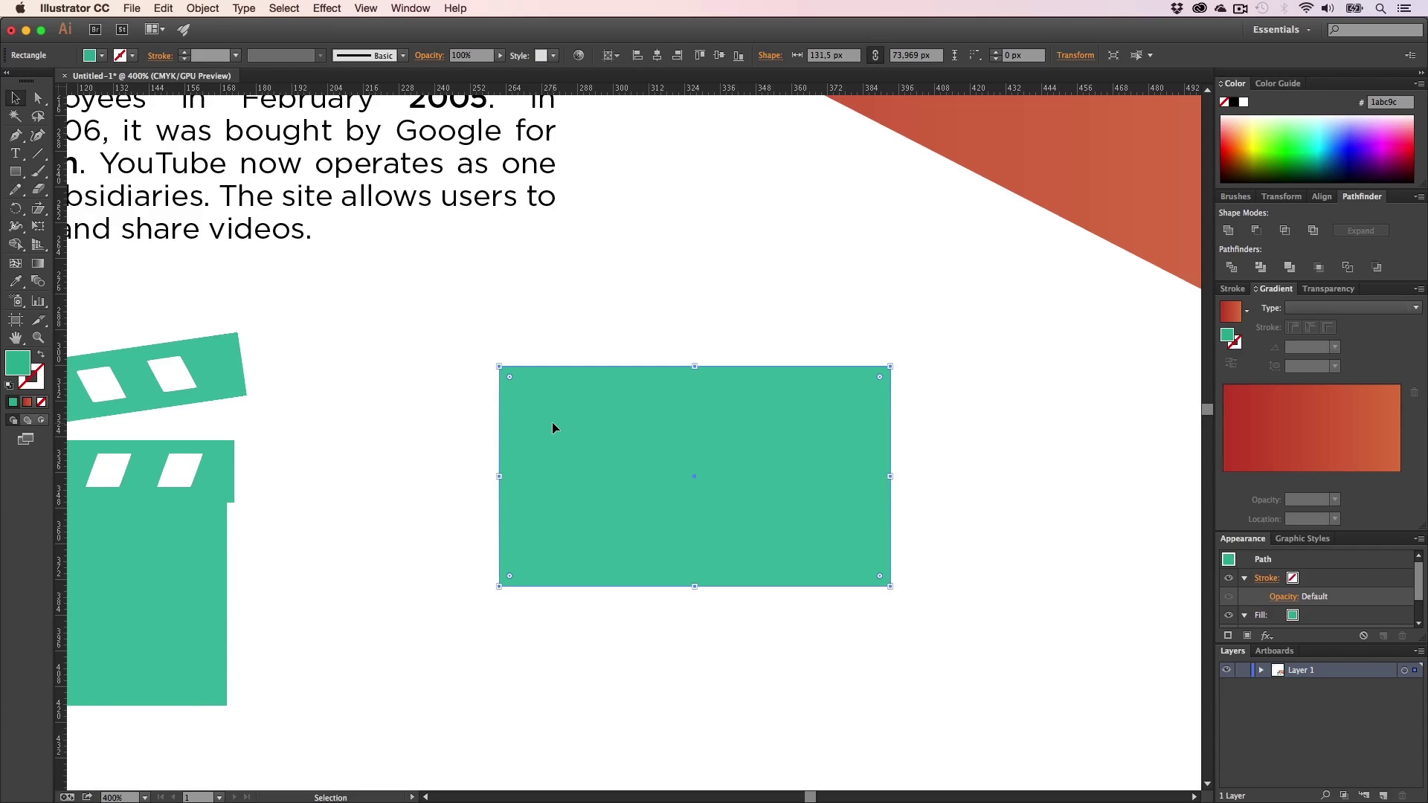
mouse_move(890, 476)
mouse_down()
mouse_move(794, 494)
mouse_move(903, 477)
mouse_up()
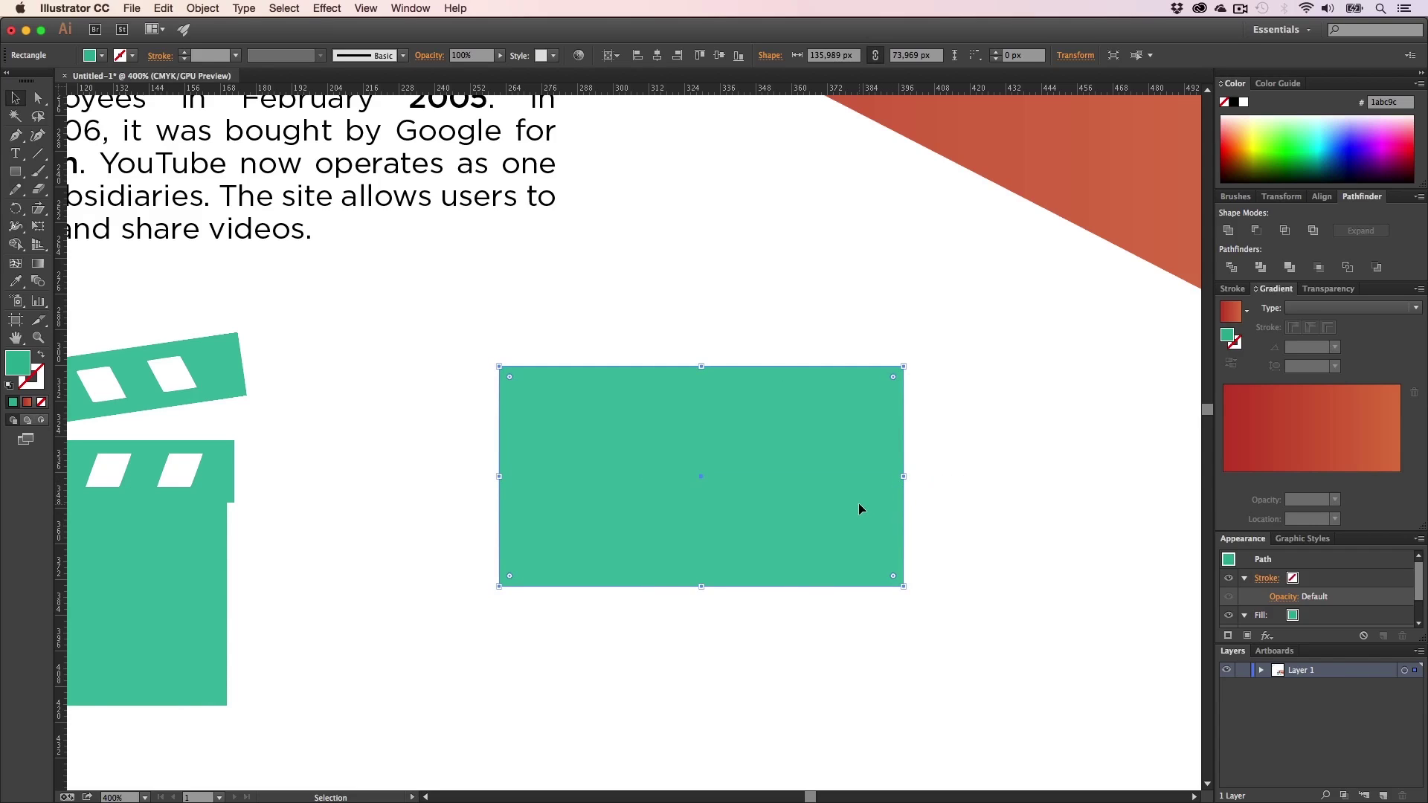
key(super+z)
key(super+z)
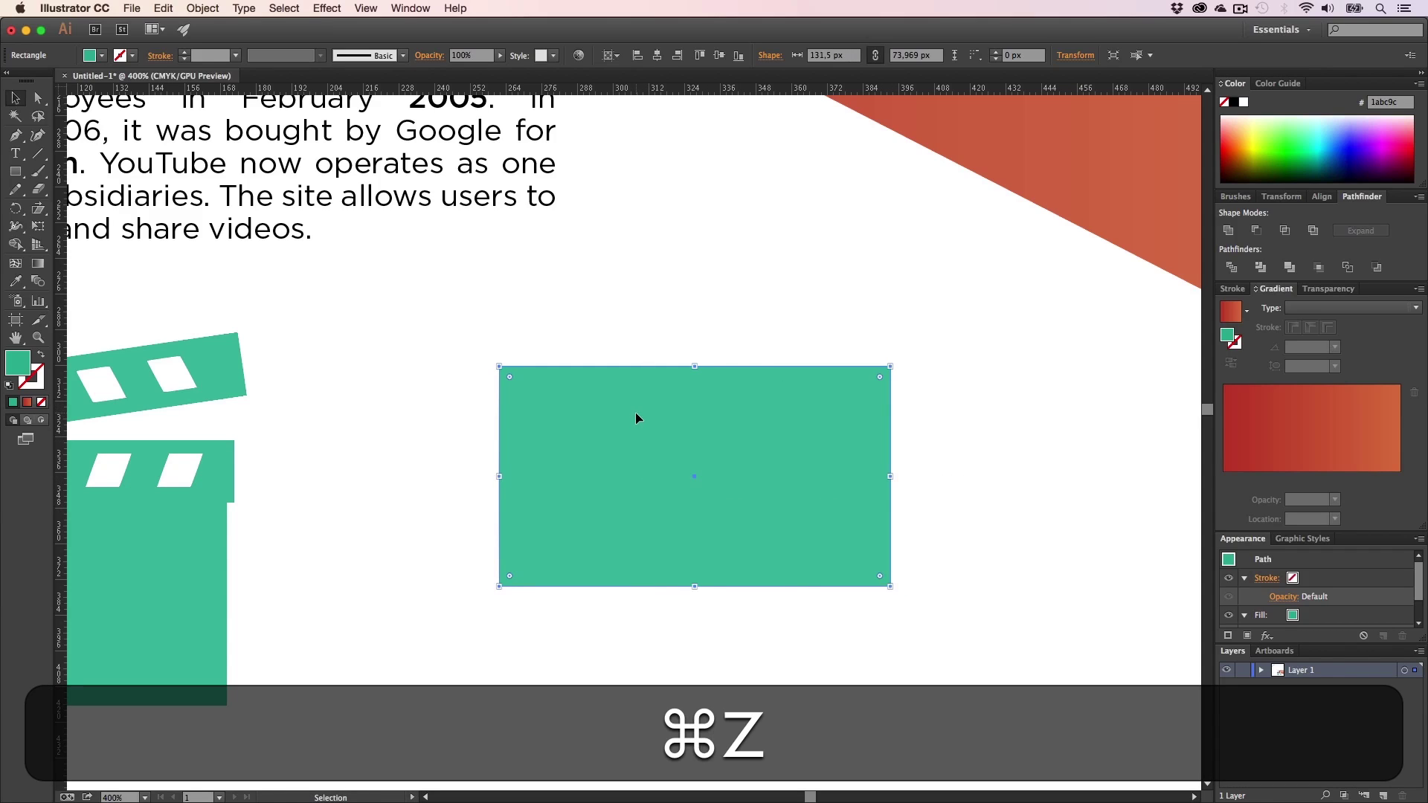
- Reselect the turquoise rectangle and move it slightly up and to the left, closer to the clapperboard
click(765, 285)
click(691, 425)
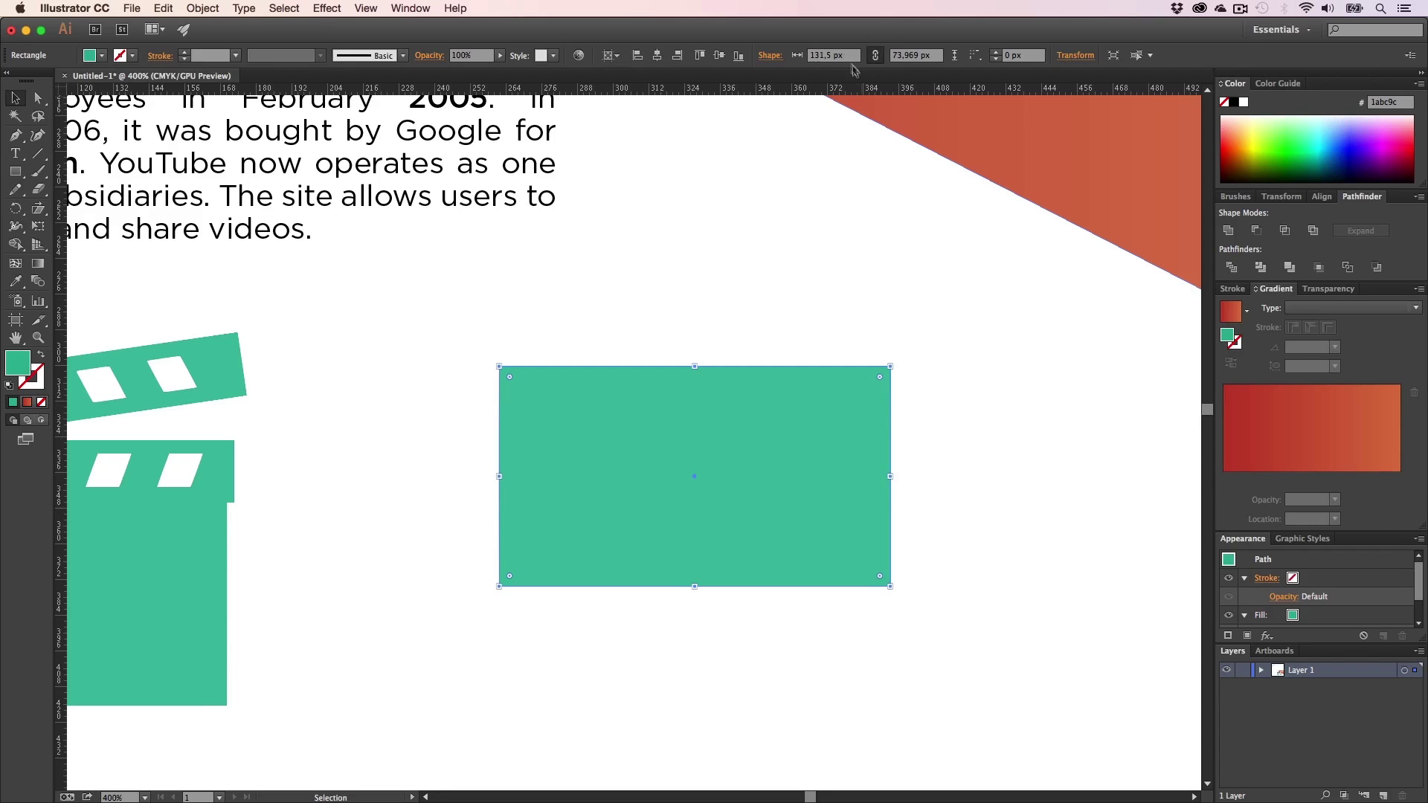
drag(673, 459, 608, 444)
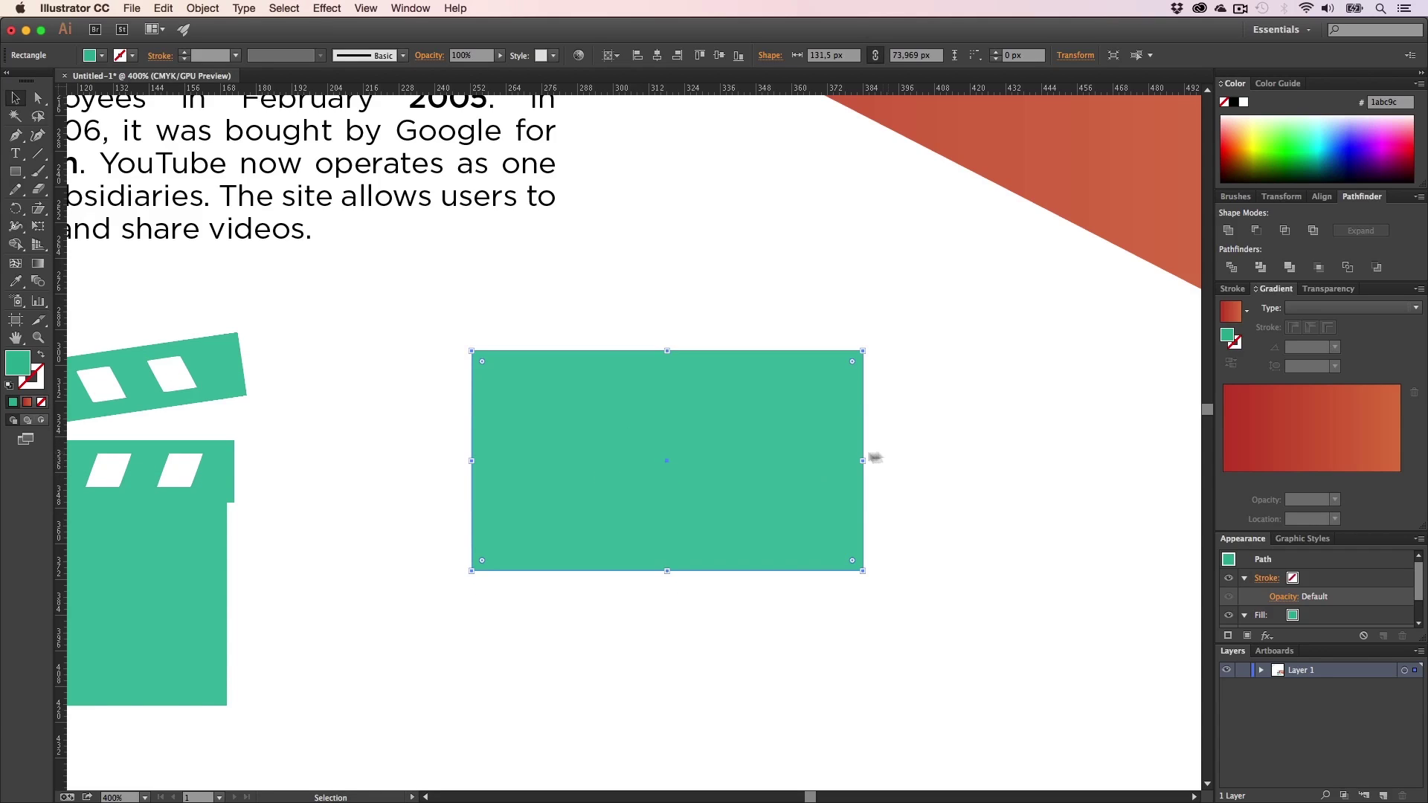
key(alt)
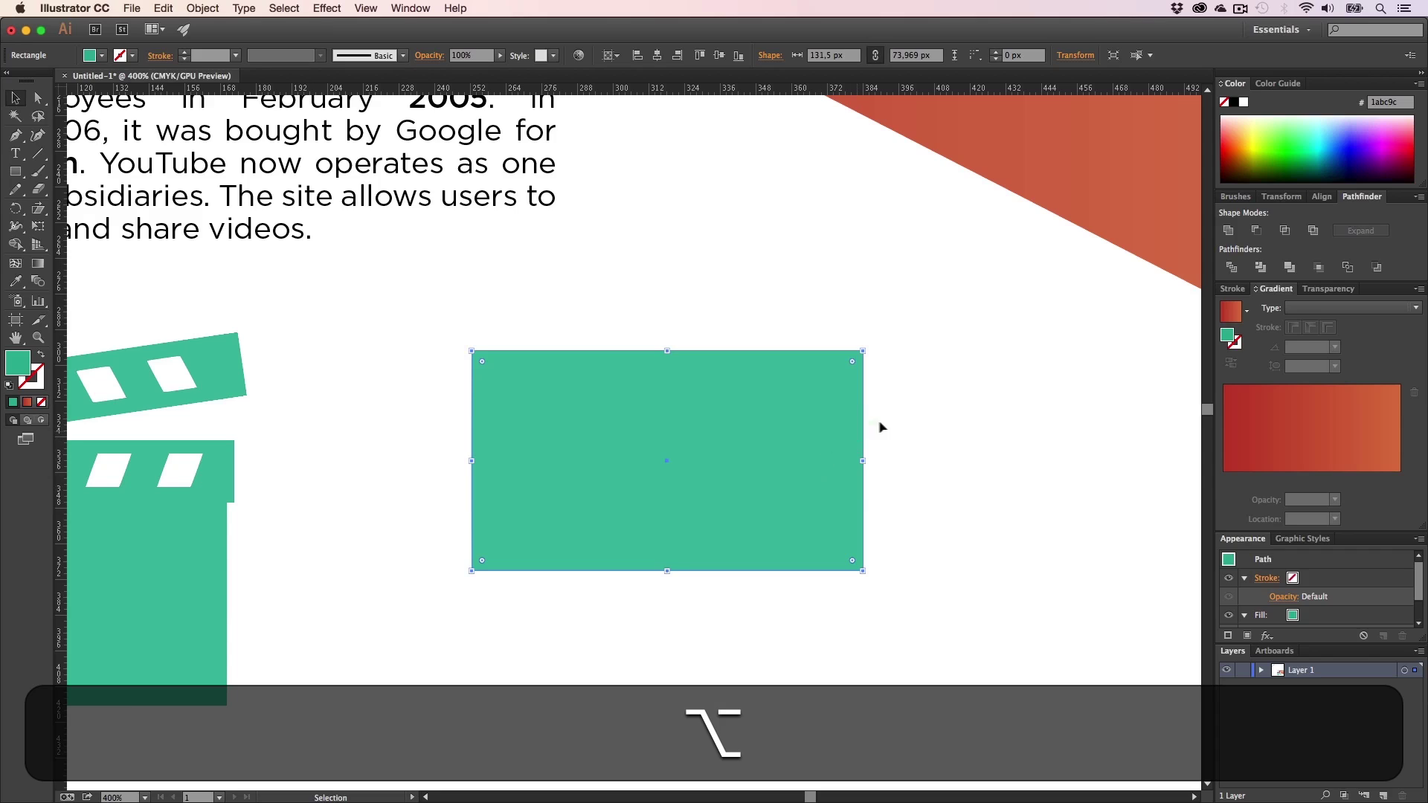
- Apply the heading triangle's red-to-orange gradient to the selected rectangle with the Eyedropper
scroll(919, 449, up, 2)
key(i)
click(928, 167)
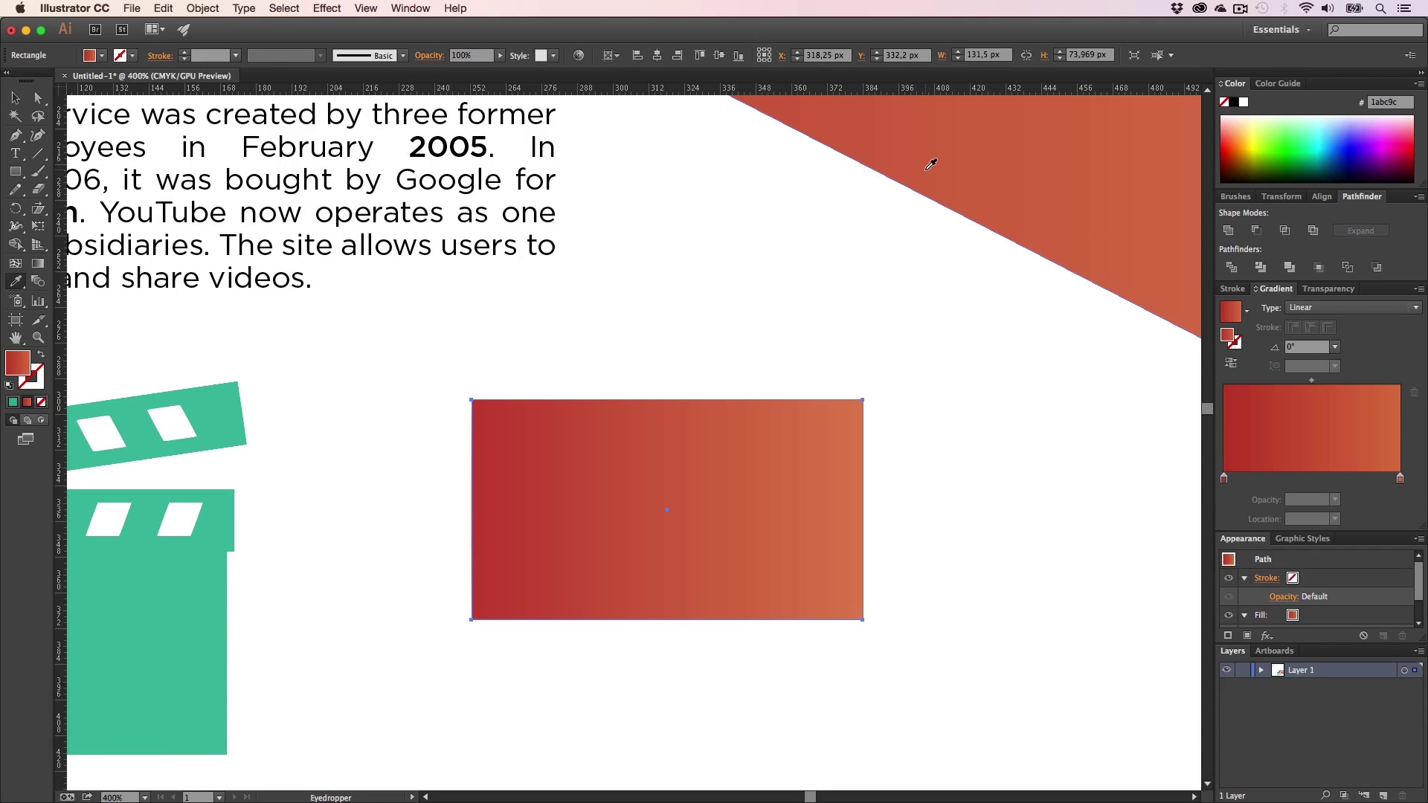
- Undo the gradient fill sampled onto the rectangle beside the clapperboard
key(v)
click(923, 448)
scroll(922, 454, down, 1)
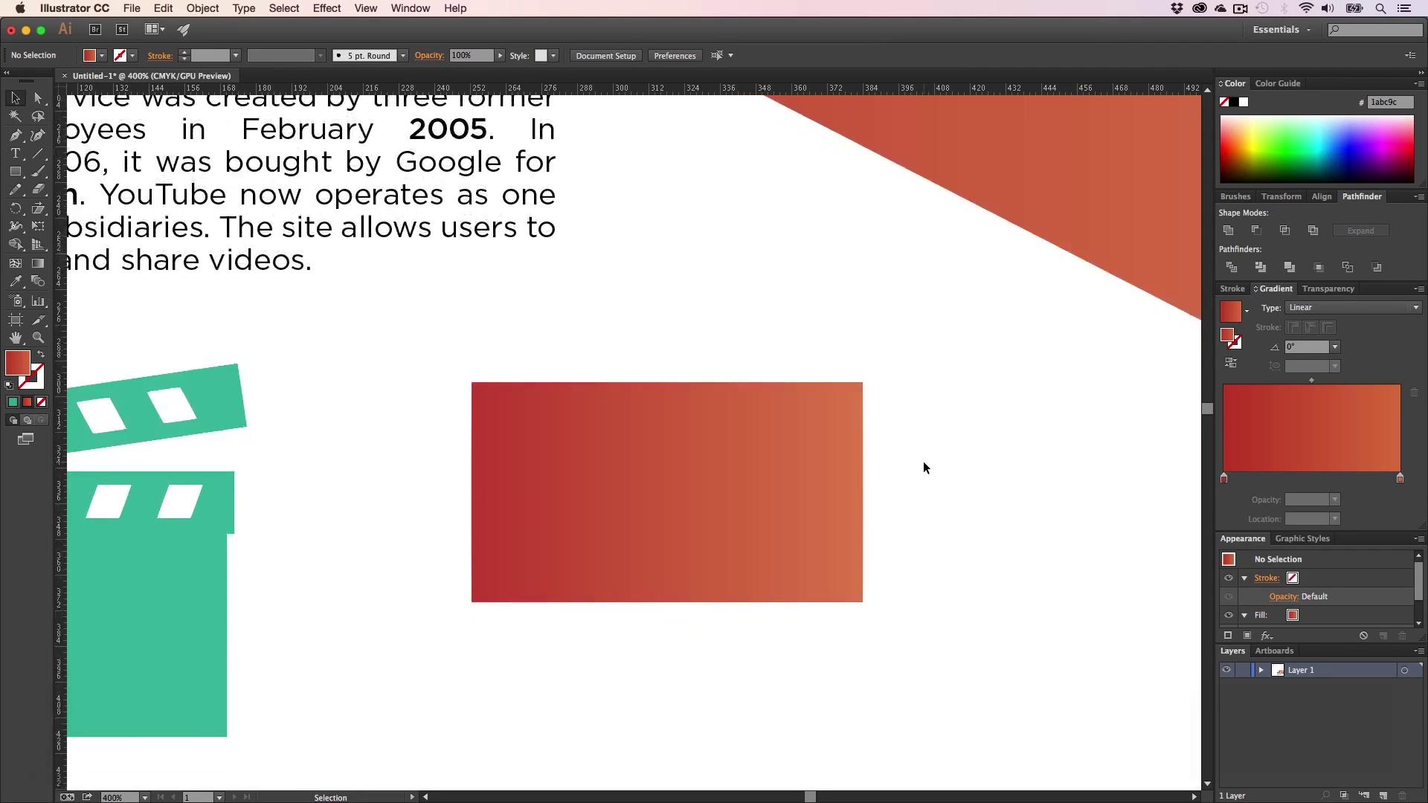
key(super+z)
scroll(820, 484, down, 1)
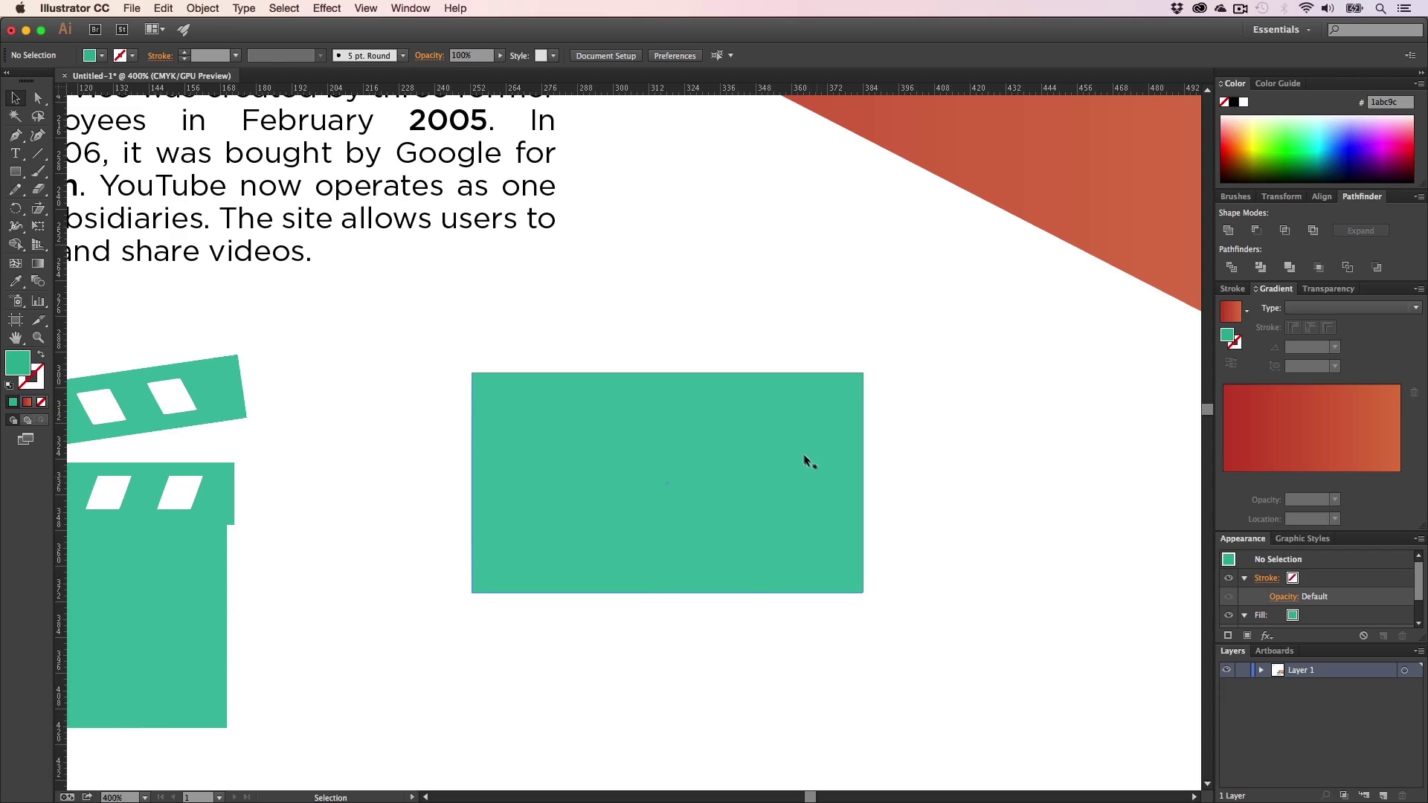
- Paste a copy of the green rectangle in front and scale it down proportionally about its centre to 118 px wide
key(super+c)
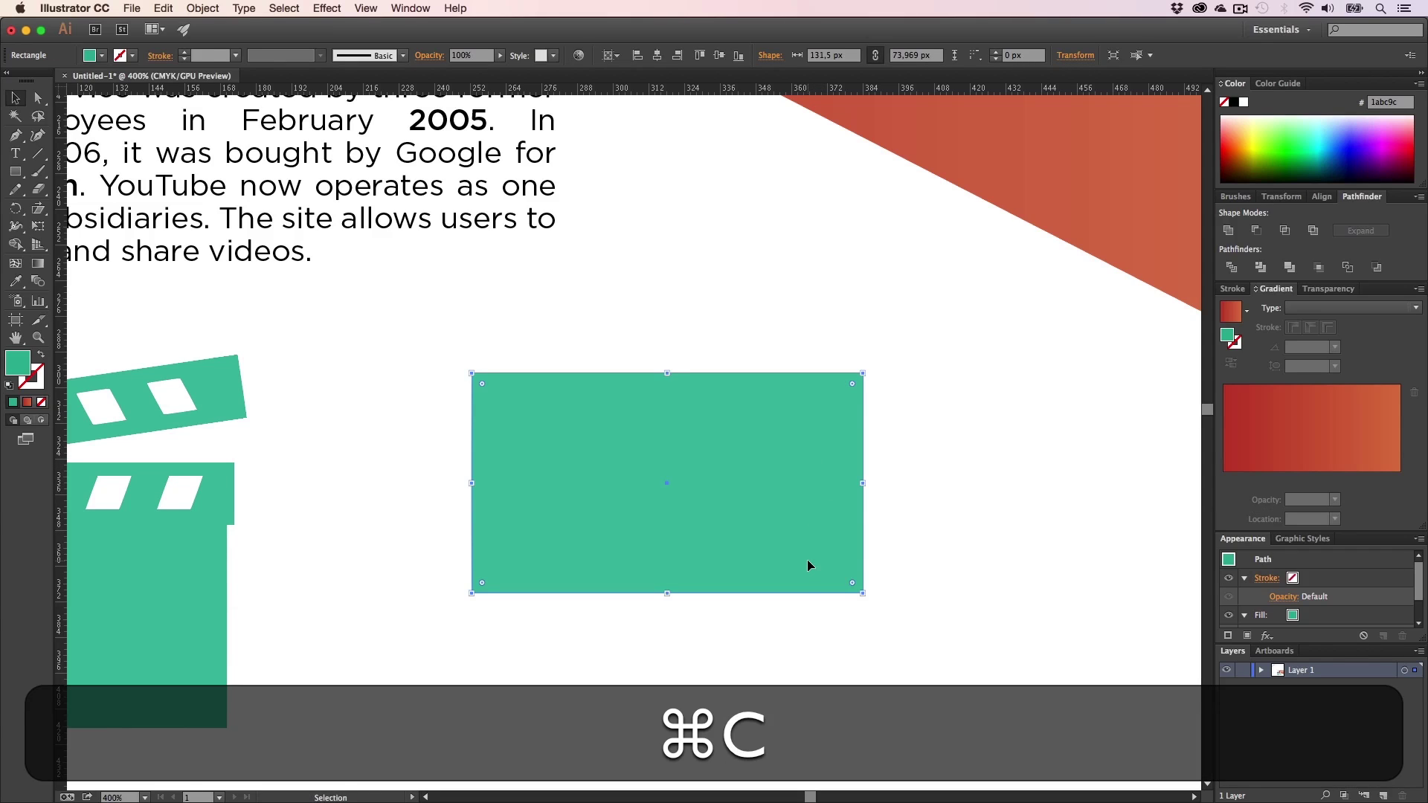
key(super+f)
key(super+v)
drag(863, 593, 843, 583)
- Reduce the inner rectangle's height about its centre to about 62.3 px and fill it white
key(z)
click(713, 568)
key(h)
drag(627, 409, 724, 567)
key(v)
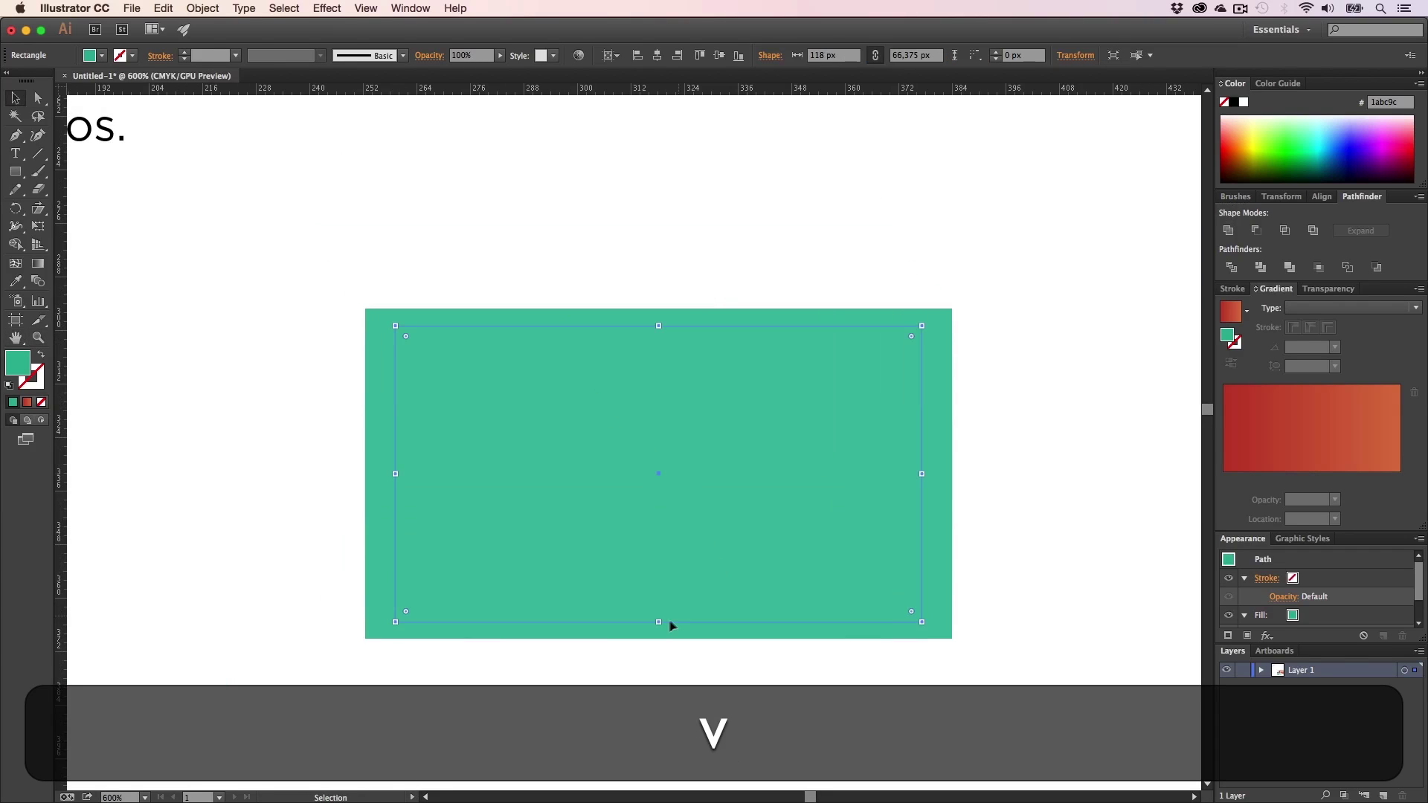
drag(658, 622, 662, 613)
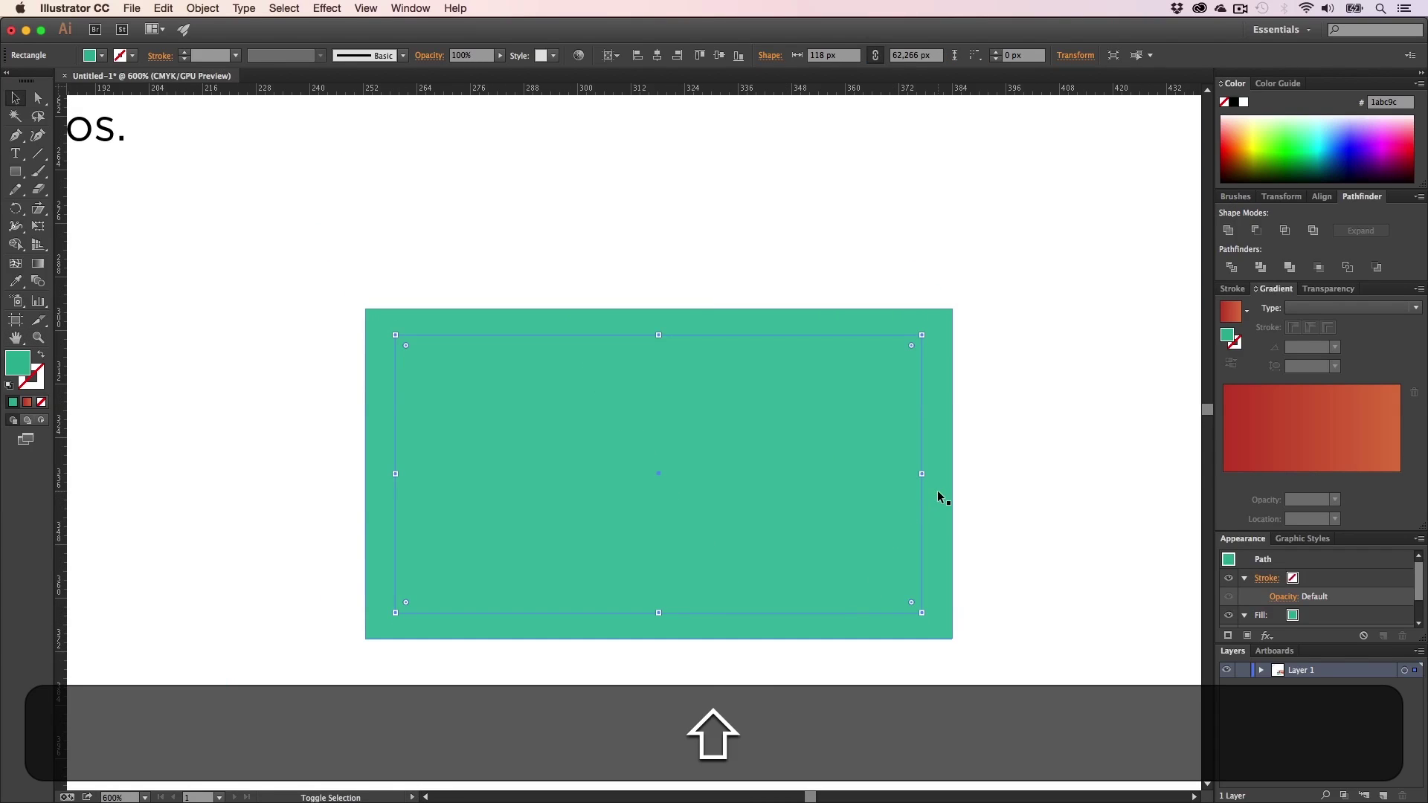
shift+click(1244, 102)
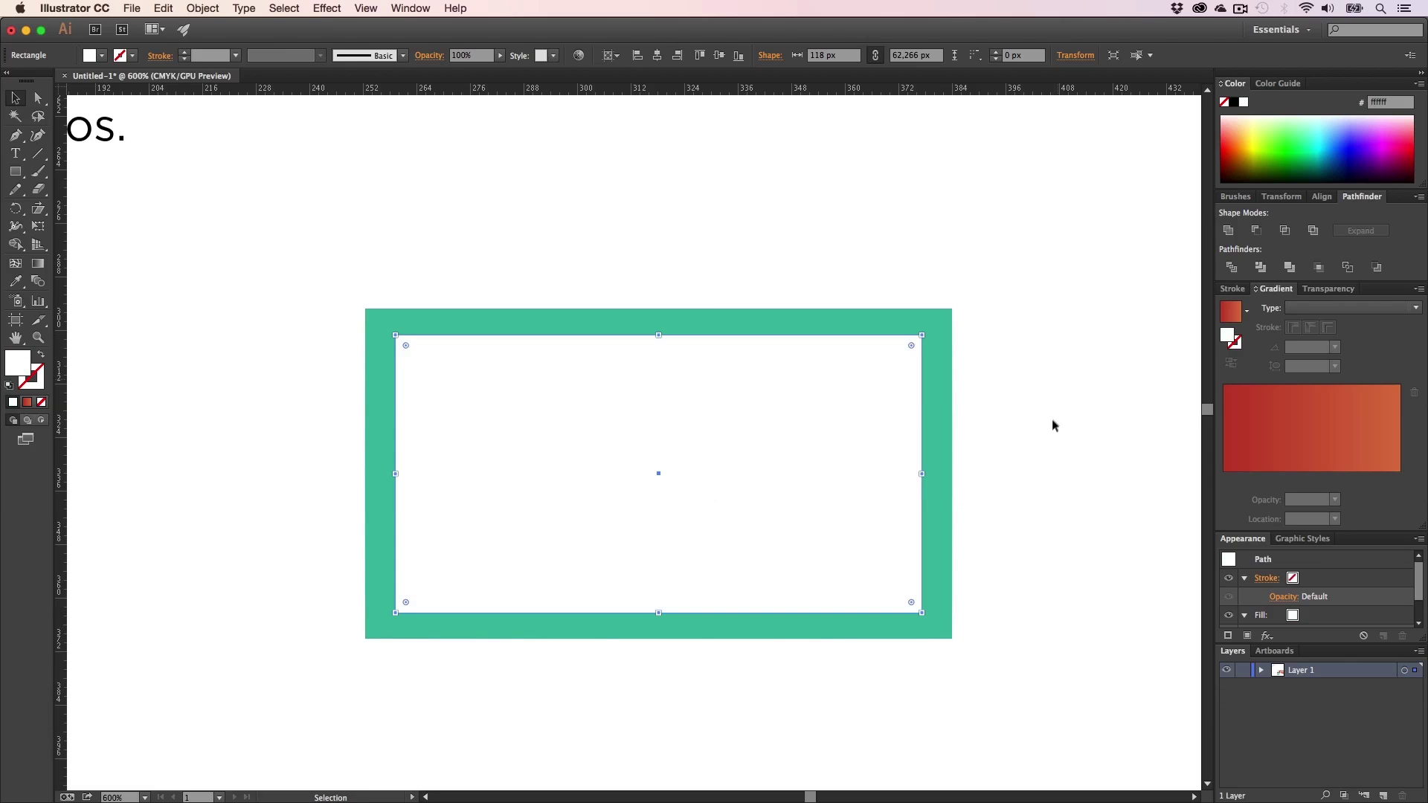
click(972, 528)
scroll(997, 520, down, 2)
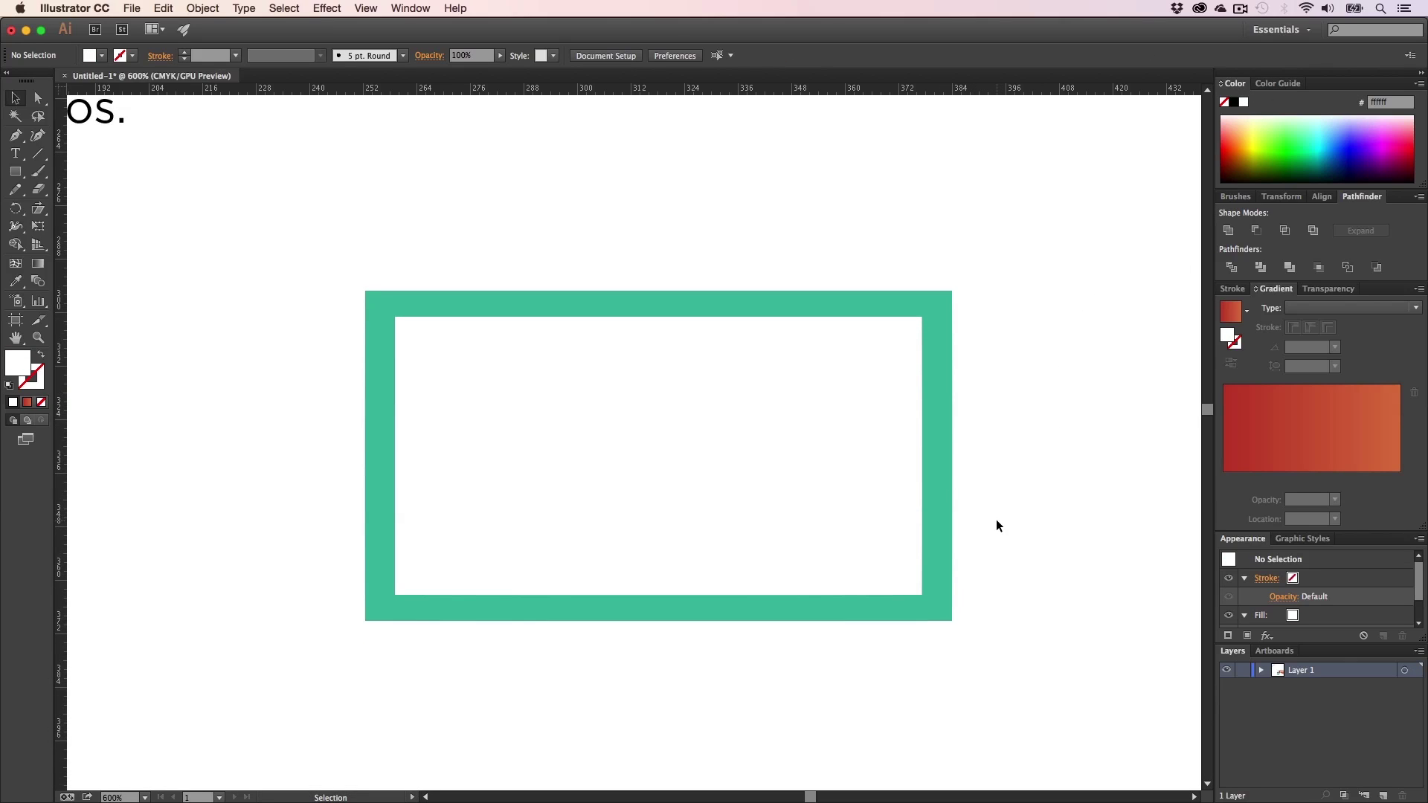
- Extend the green rectangle's bottom edge downward to leave a thicker band below the white screen area
click(699, 611)
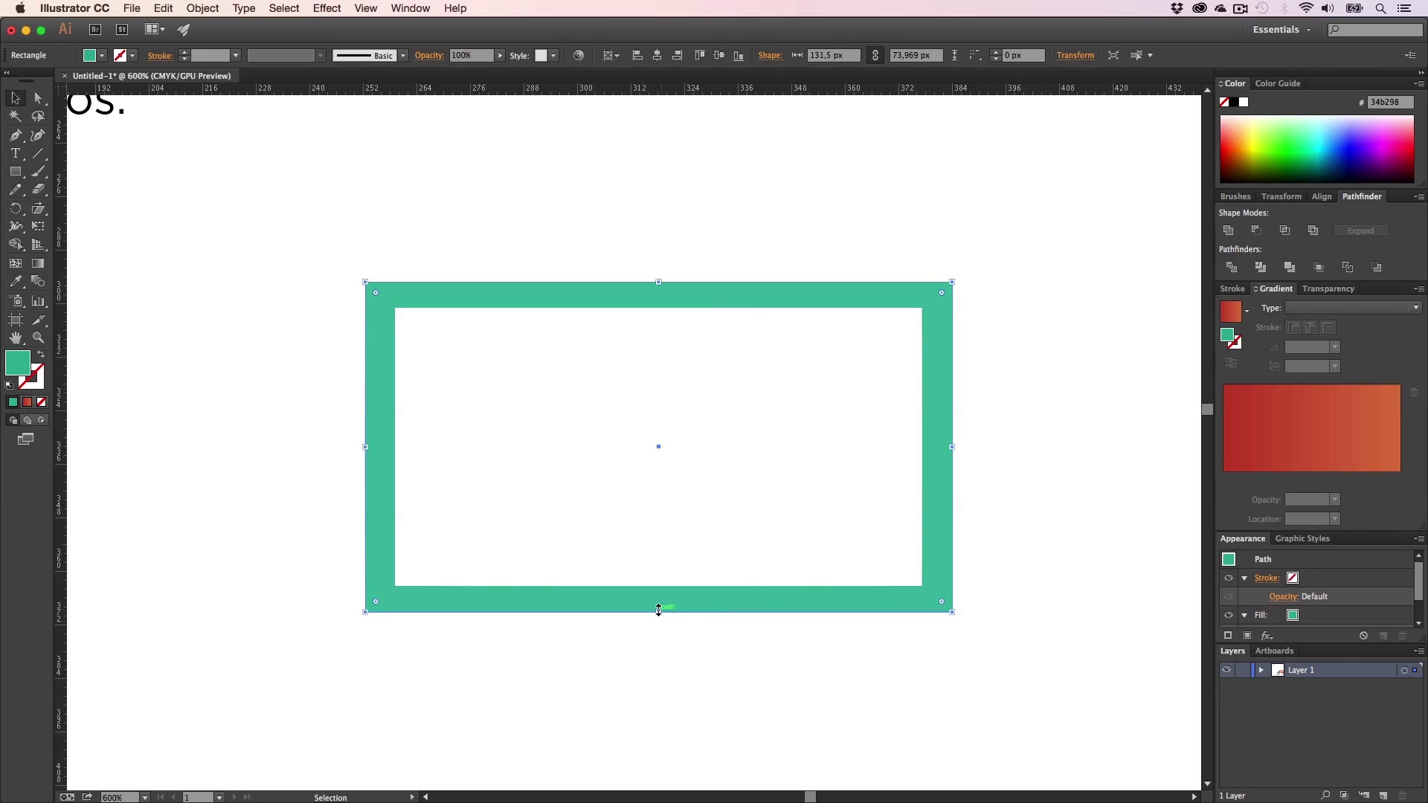
drag(658, 611, 657, 645)
click(622, 690)
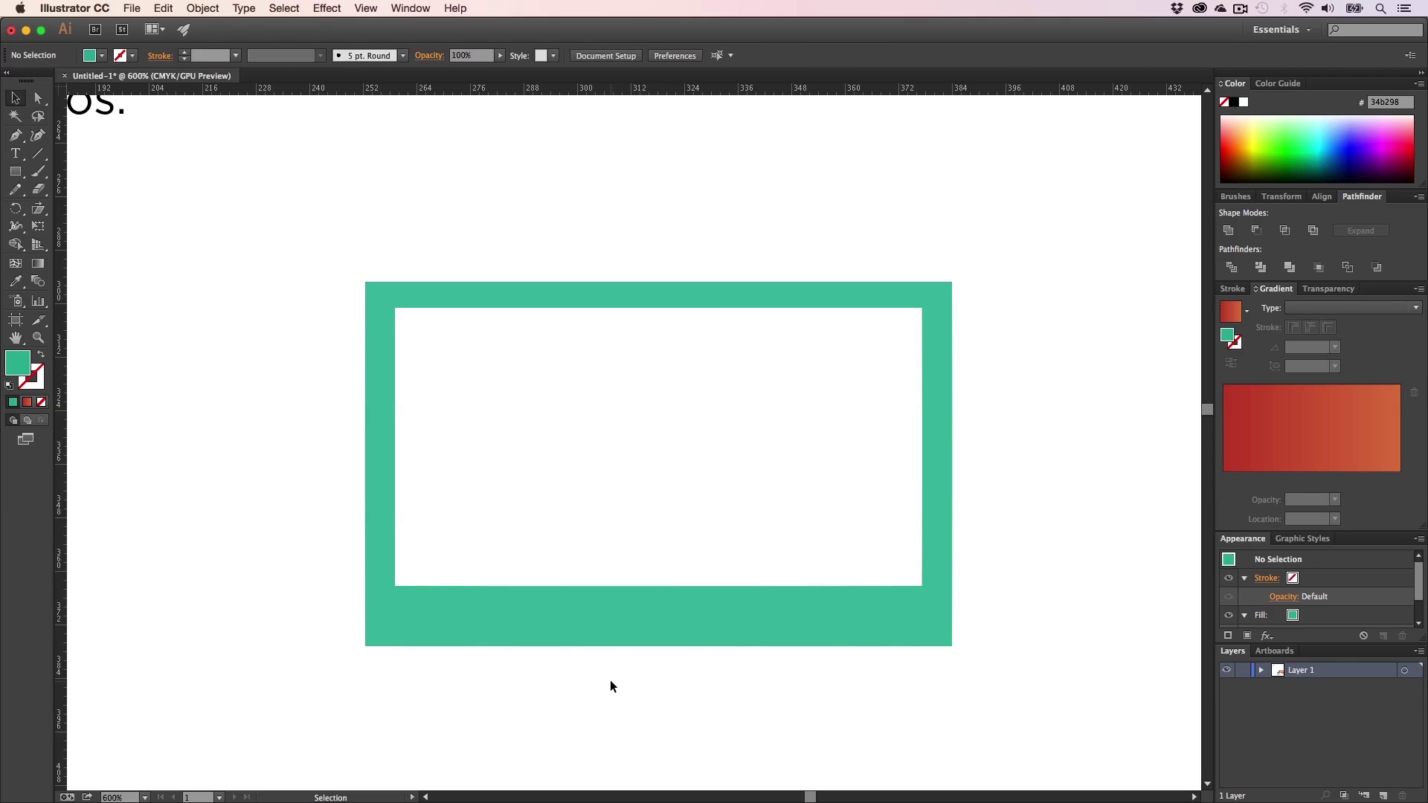
- Draw a straight horizontal line with the Pen tool across the lower green band, spanning the white screen's width of 118 px
key(p)
click(1243, 102)
click(396, 619)
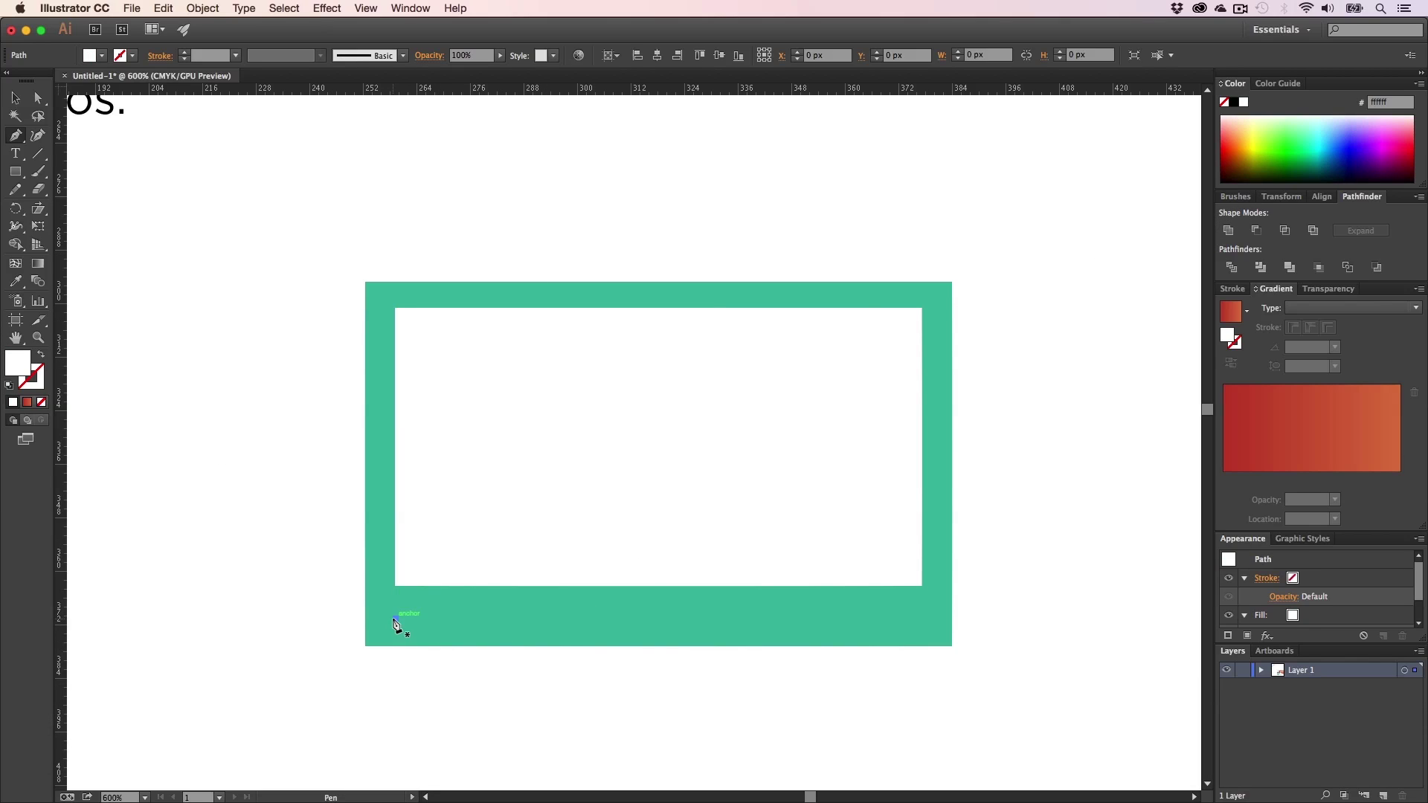
shift+click(921, 624)
key(shift+a)
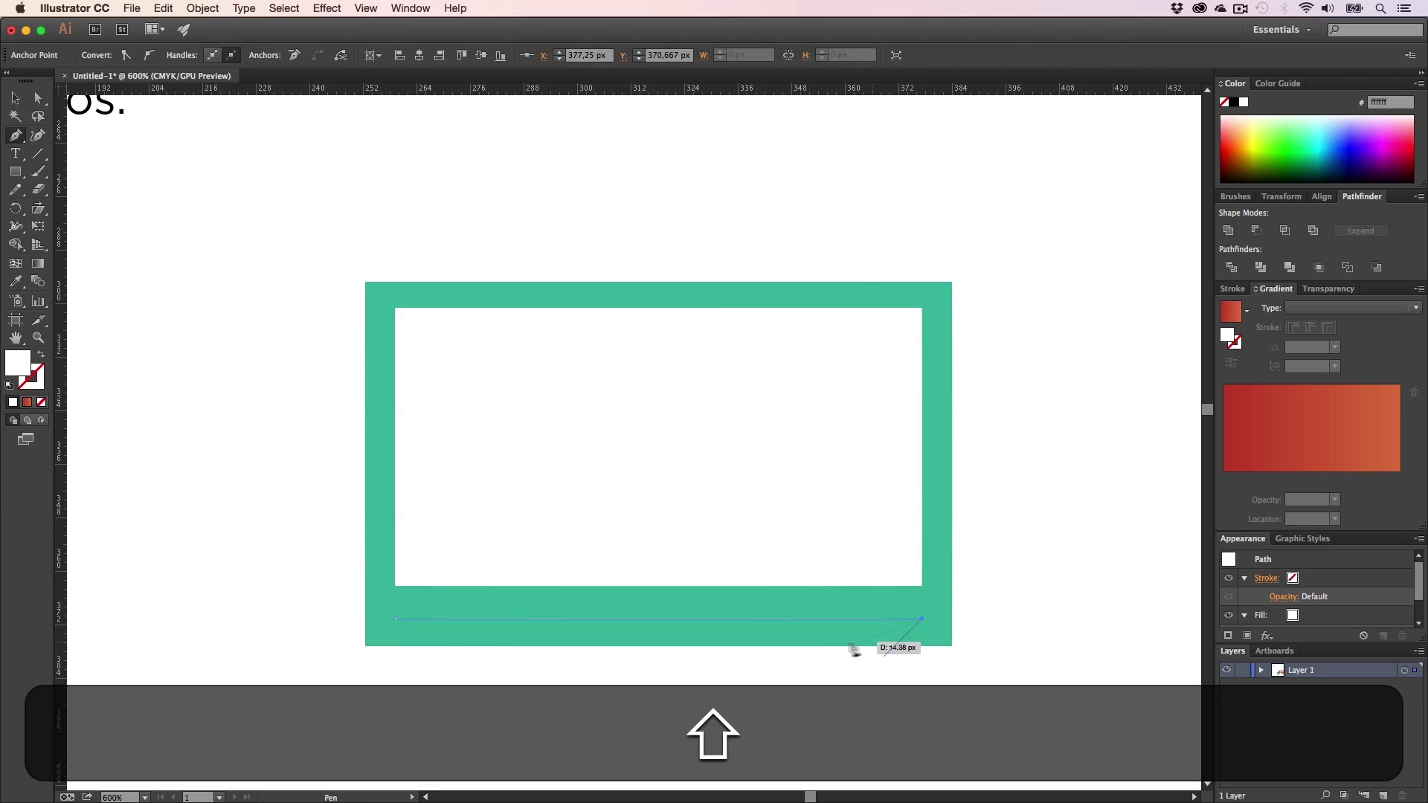
key(a)
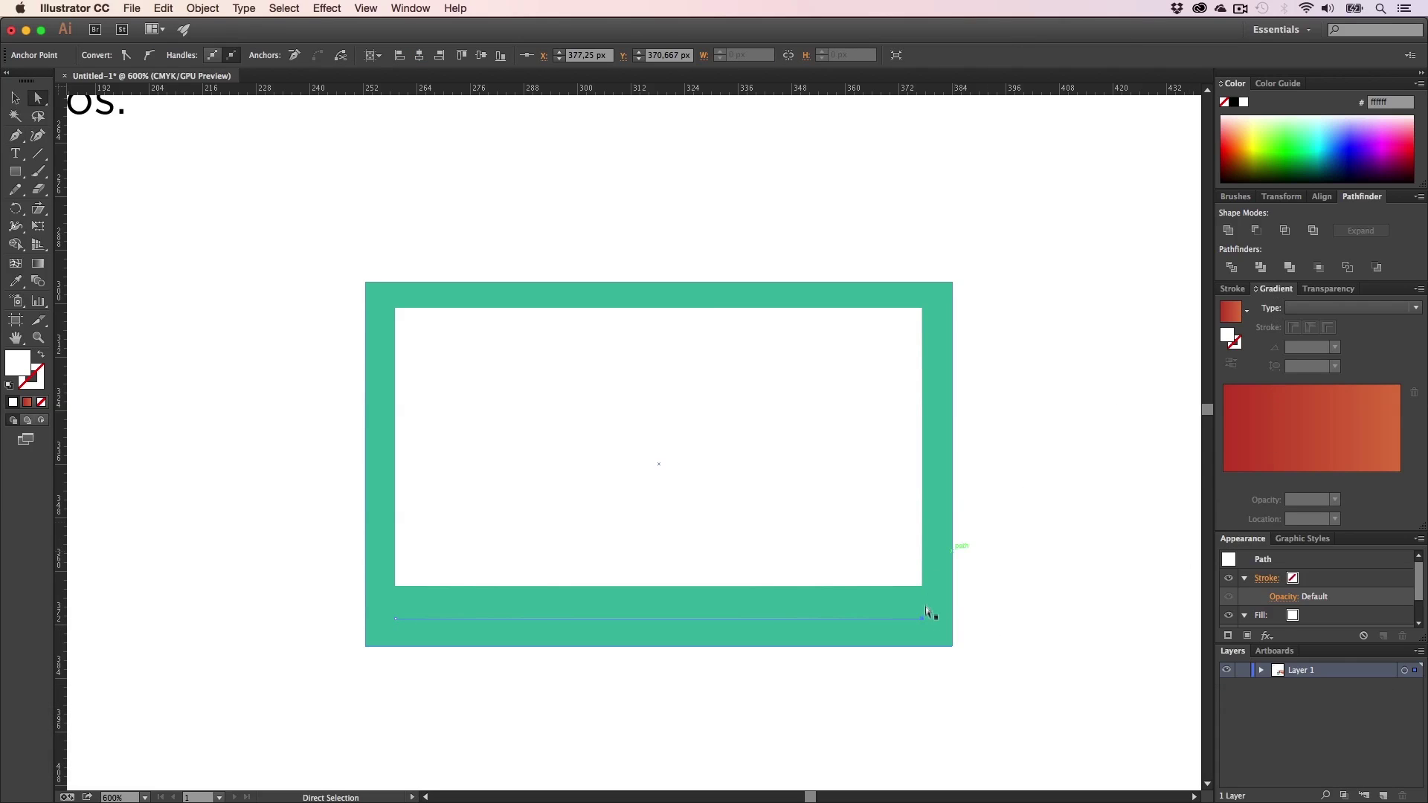
- Give the line in the lower band a 2 pt white stroke
click(1232, 289)
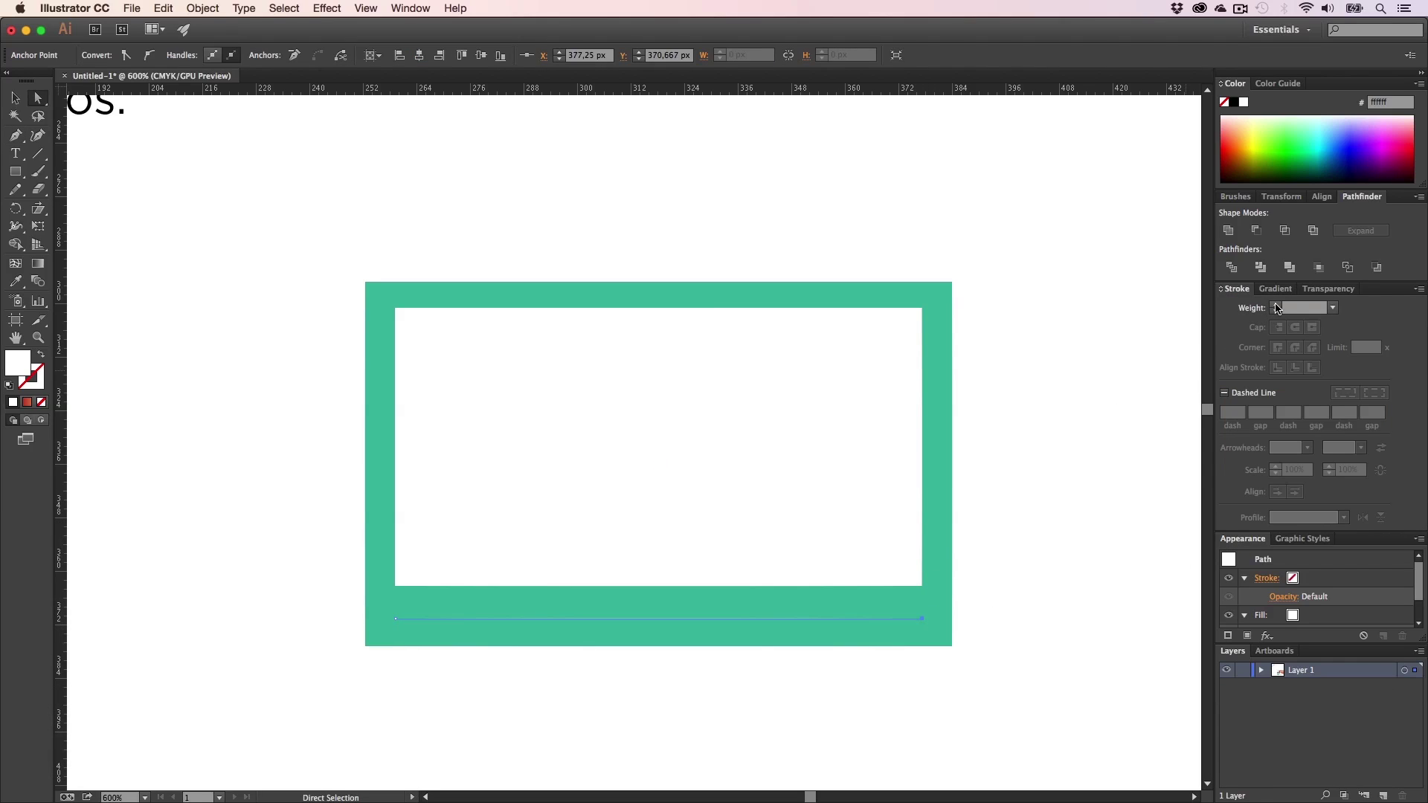
click(1277, 305)
click(1277, 305)
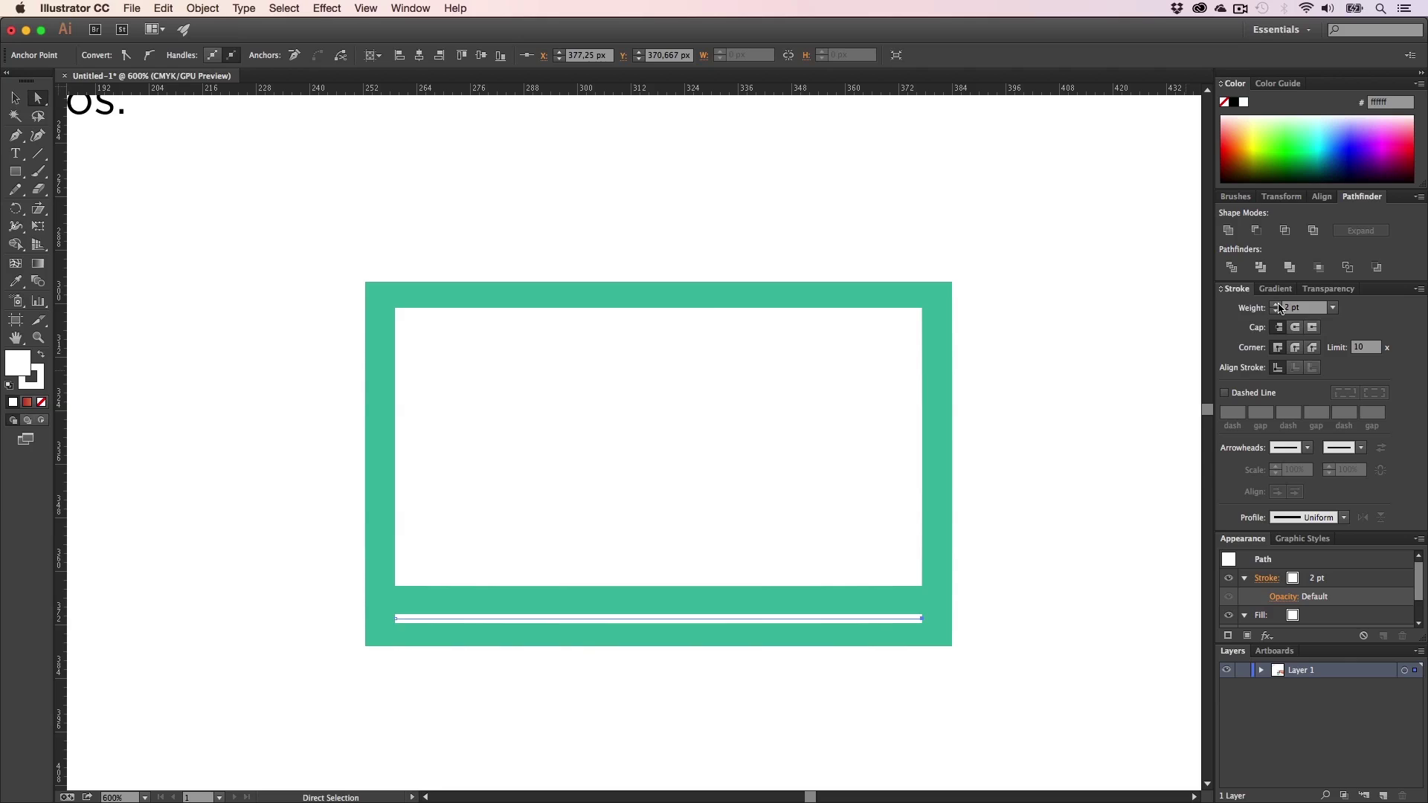
click(895, 698)
- Move the white line up slightly within the lower green band, to about Y 369.9 px
key(z)
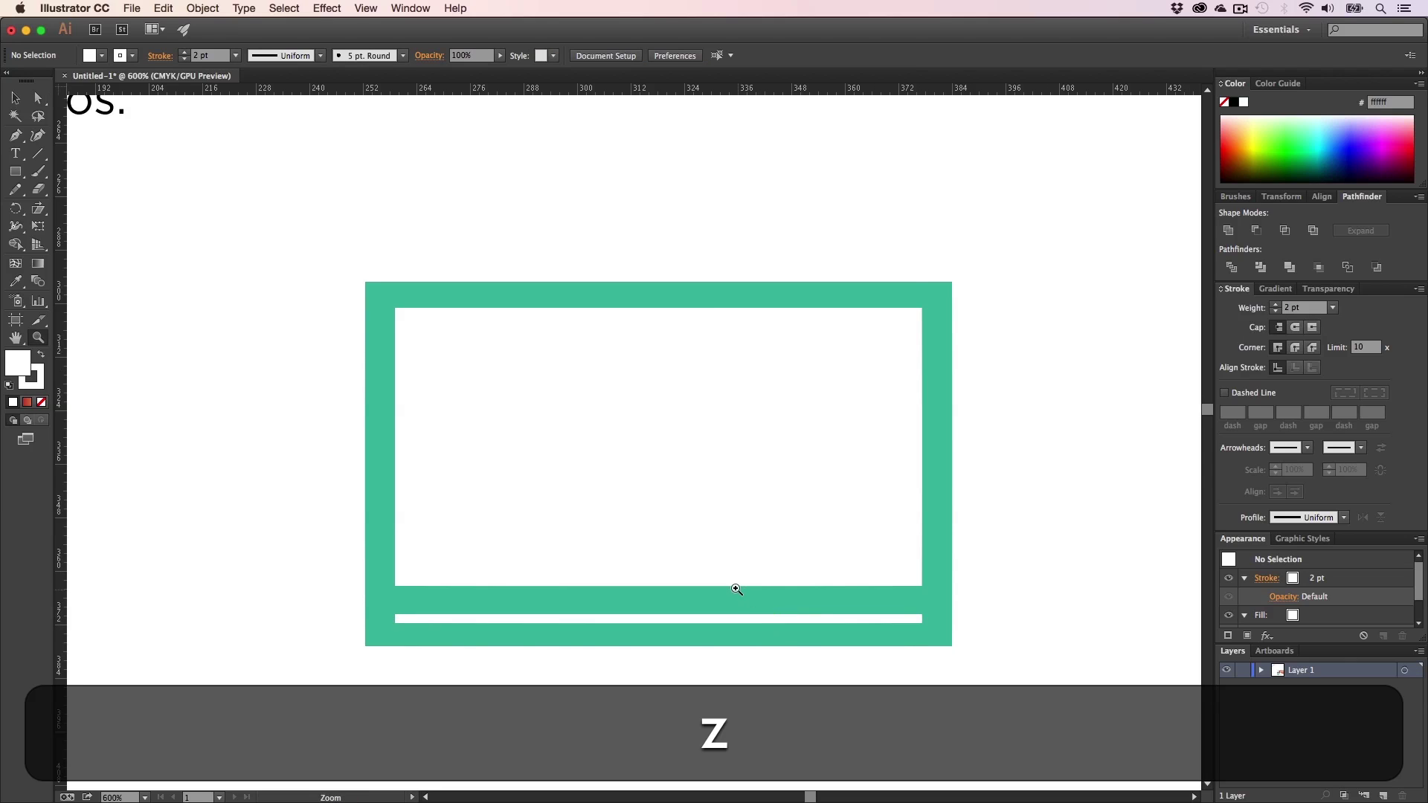
click(736, 590)
click(622, 520)
key(h)
drag(604, 482, 773, 605)
key(v)
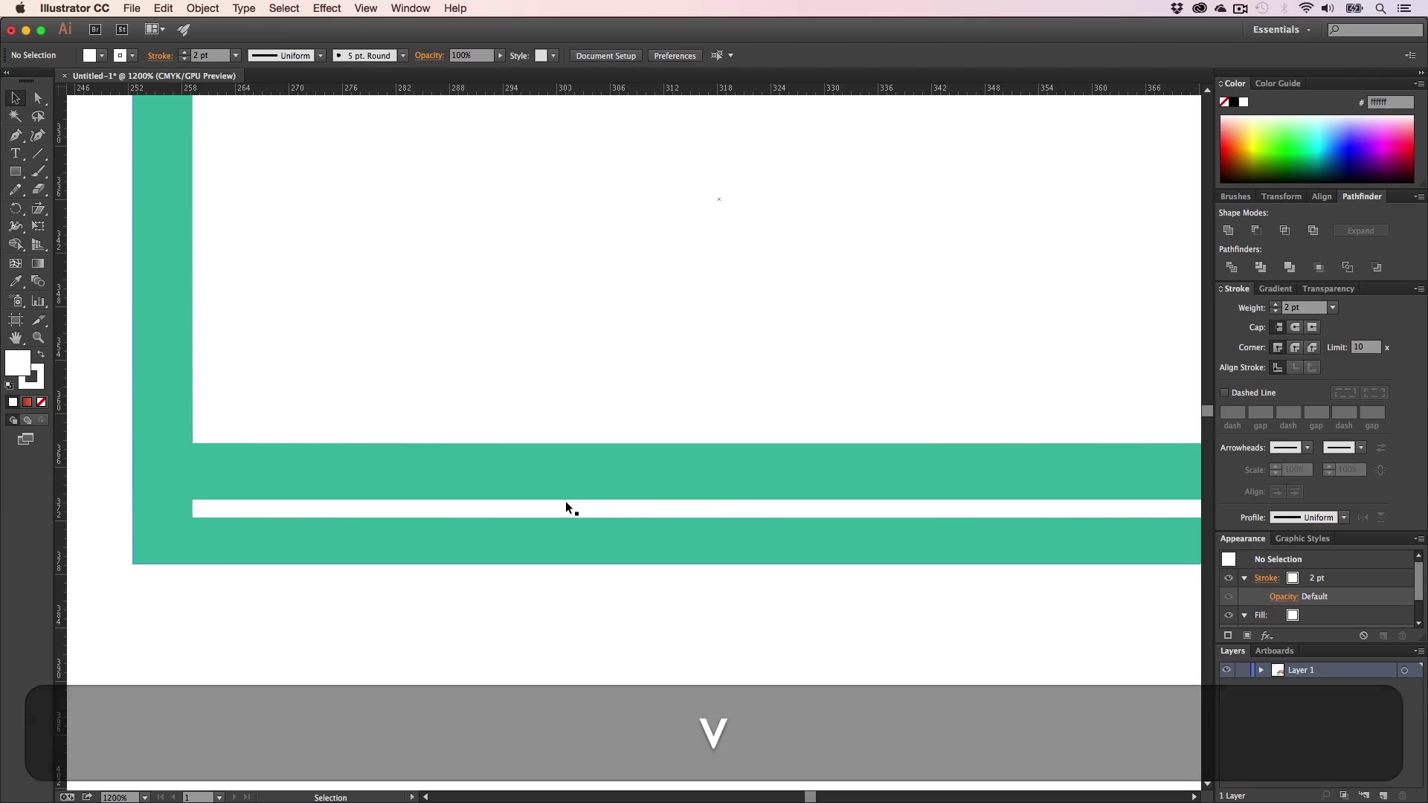
drag(560, 506, 571, 533)
key(shift+h)
click(534, 600)
key(super+h)
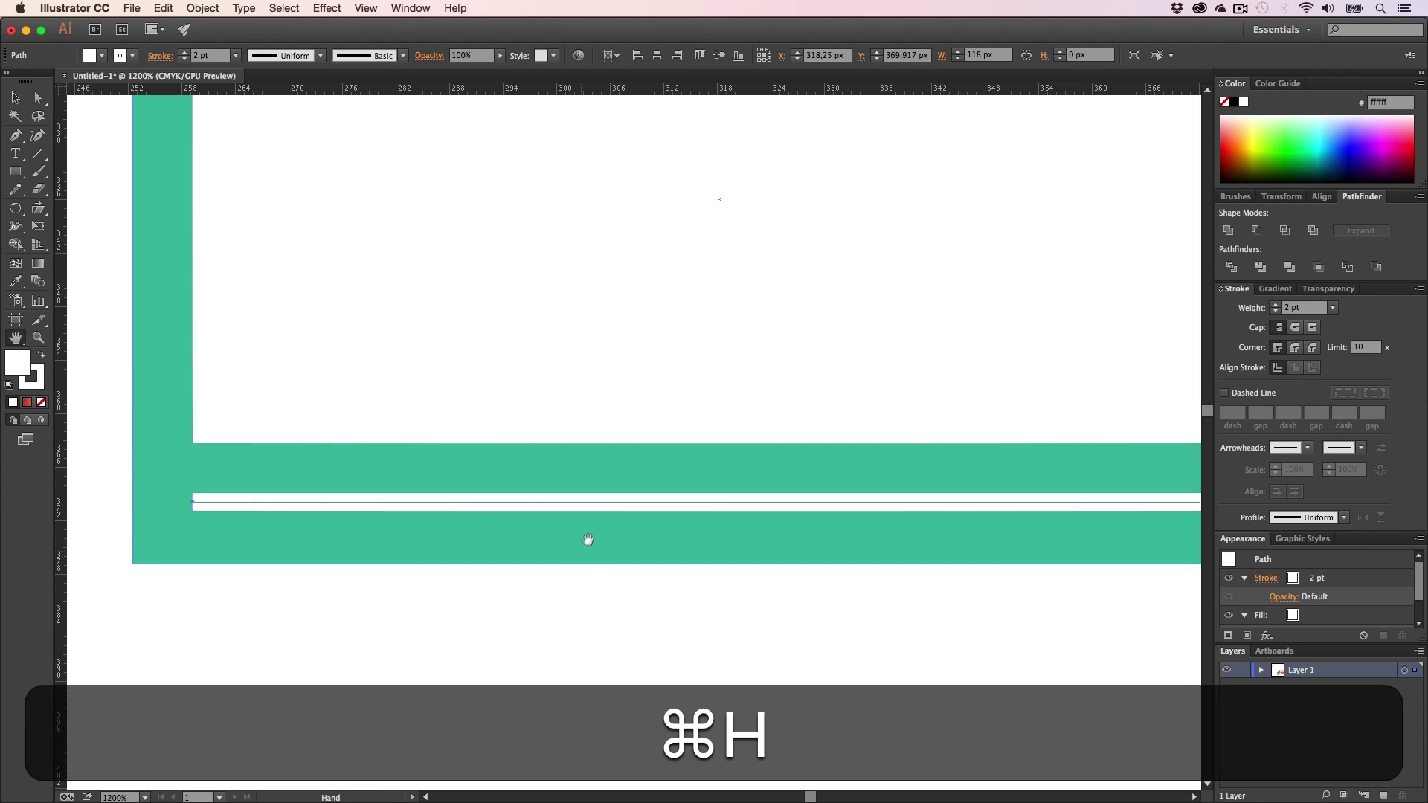
key(h)
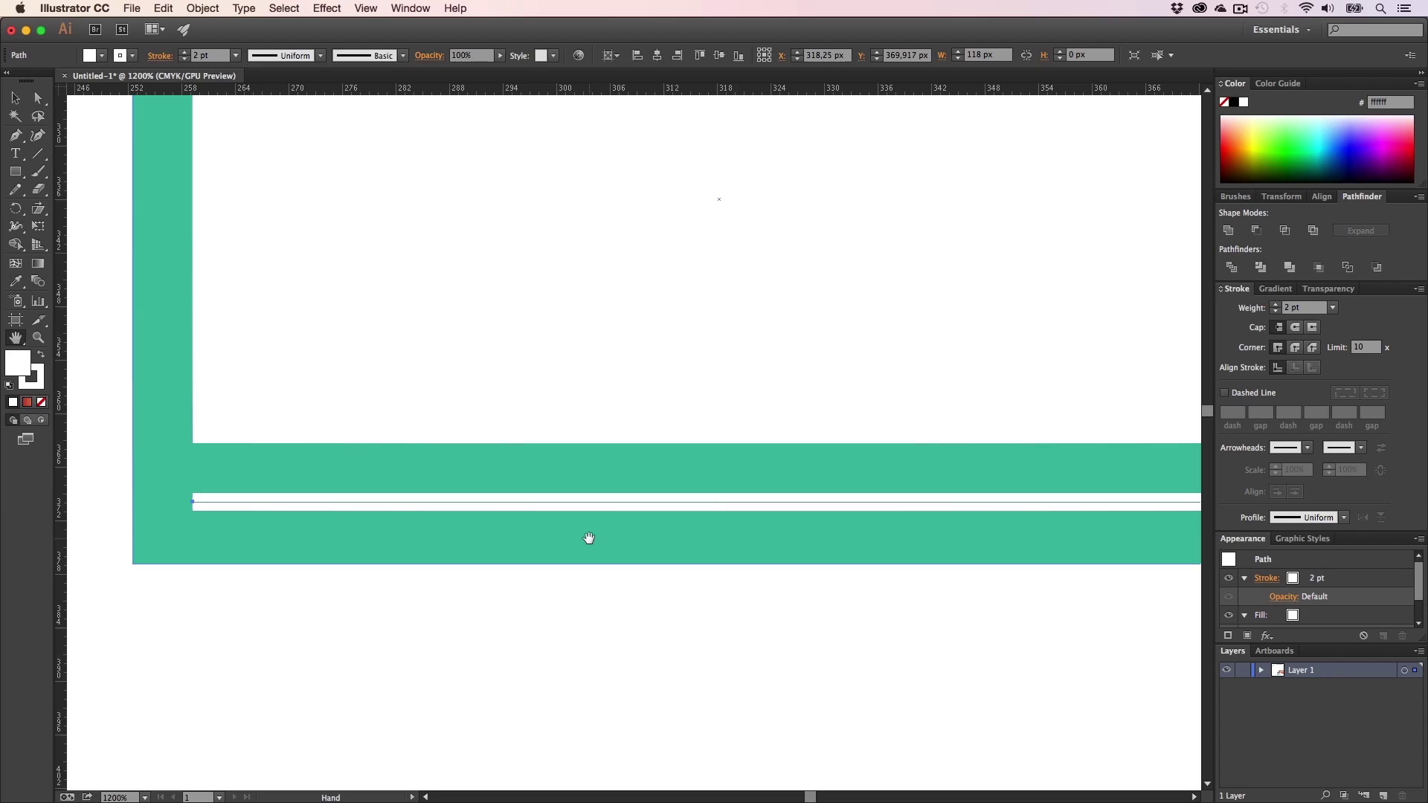
- Draw a 7.5 px circle centred on the white line near its left end and match its fill to the green frame
drag(15, 171, 80, 206)
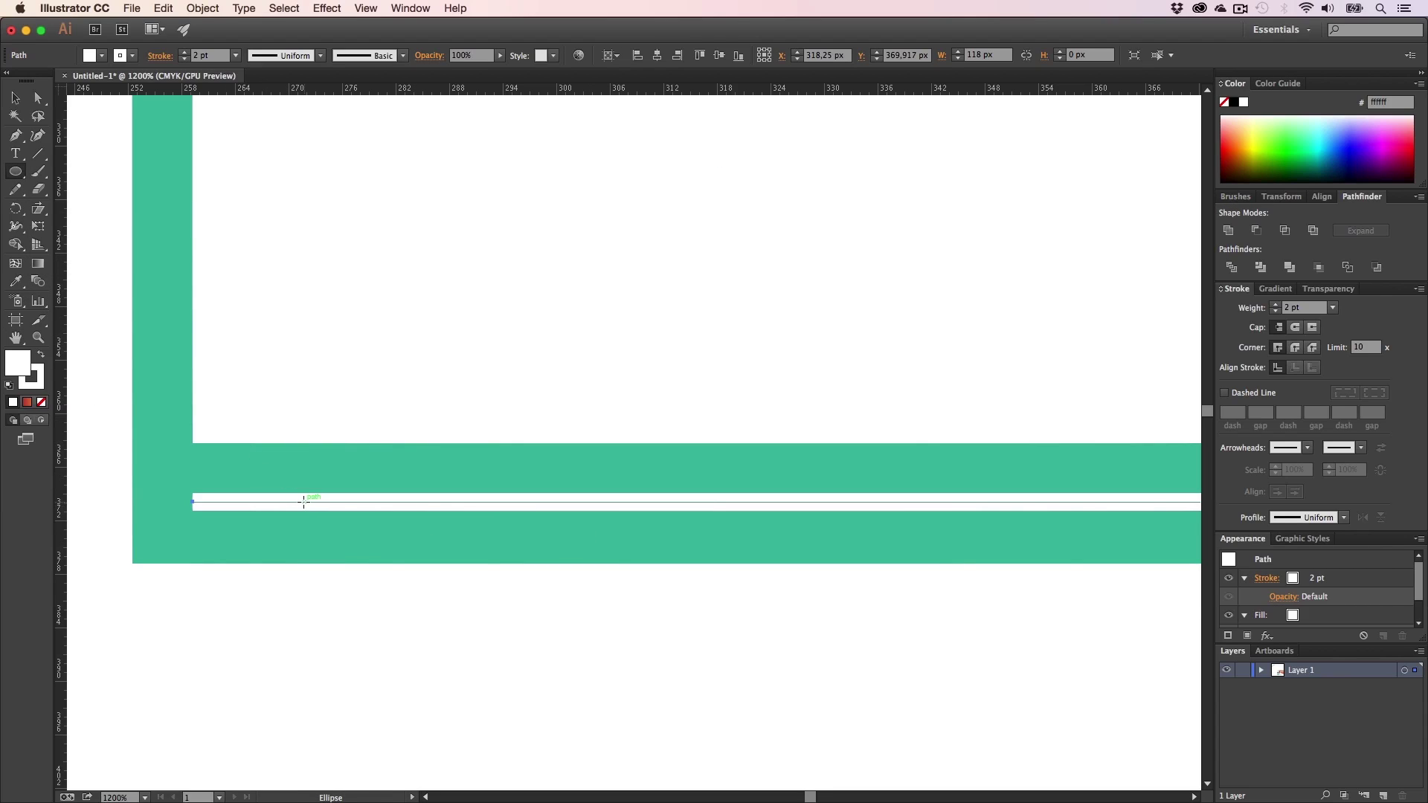
drag(303, 502, 338, 534)
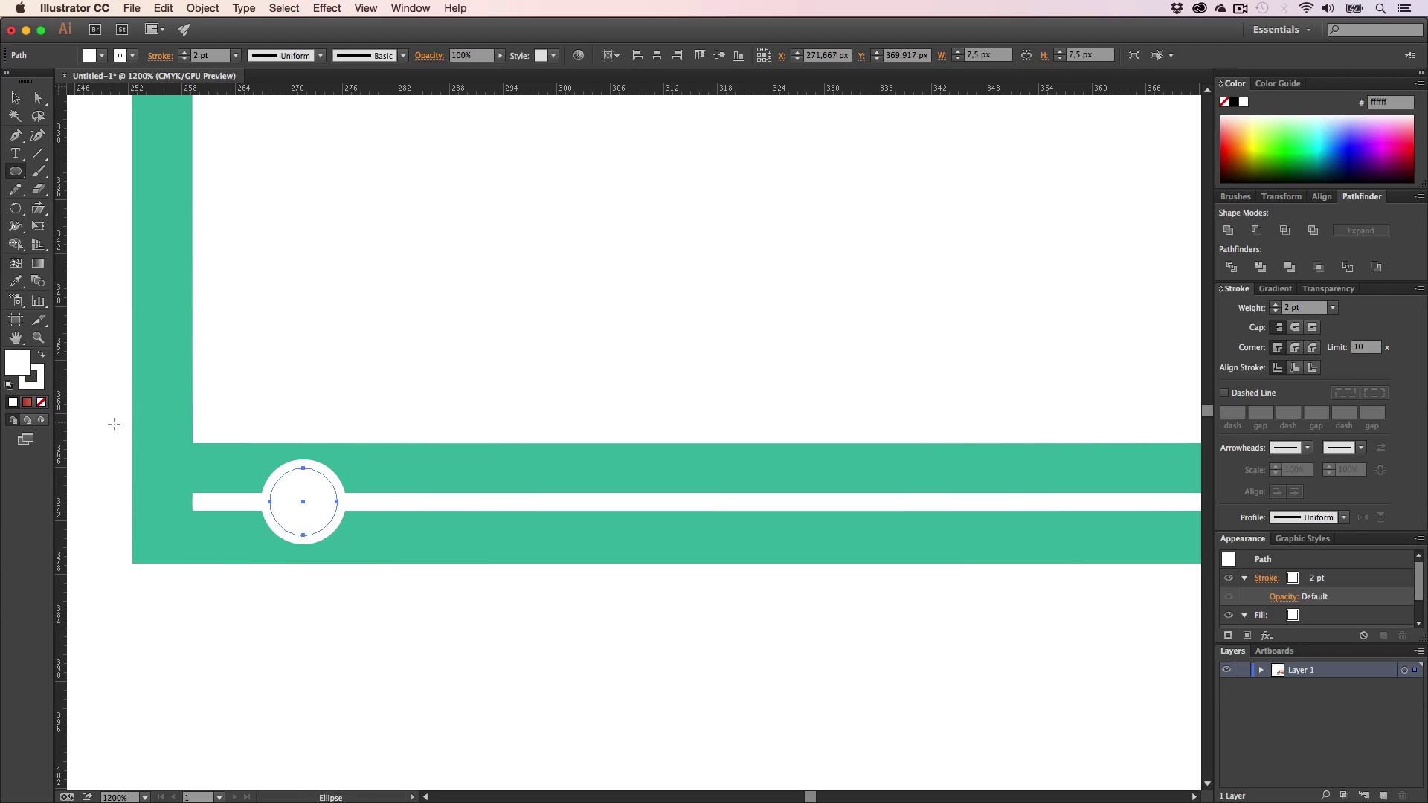
key(i)
click(158, 401)
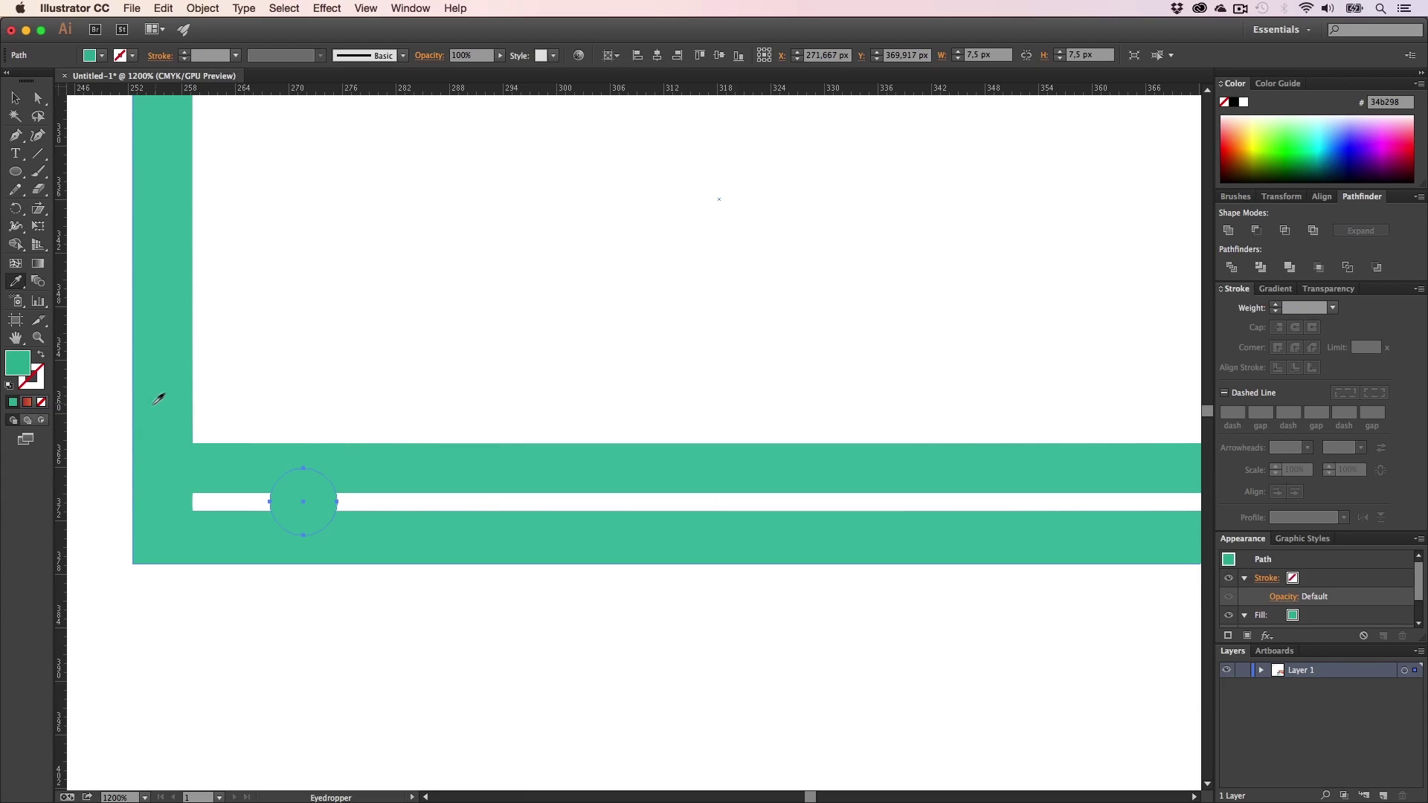
key(v)
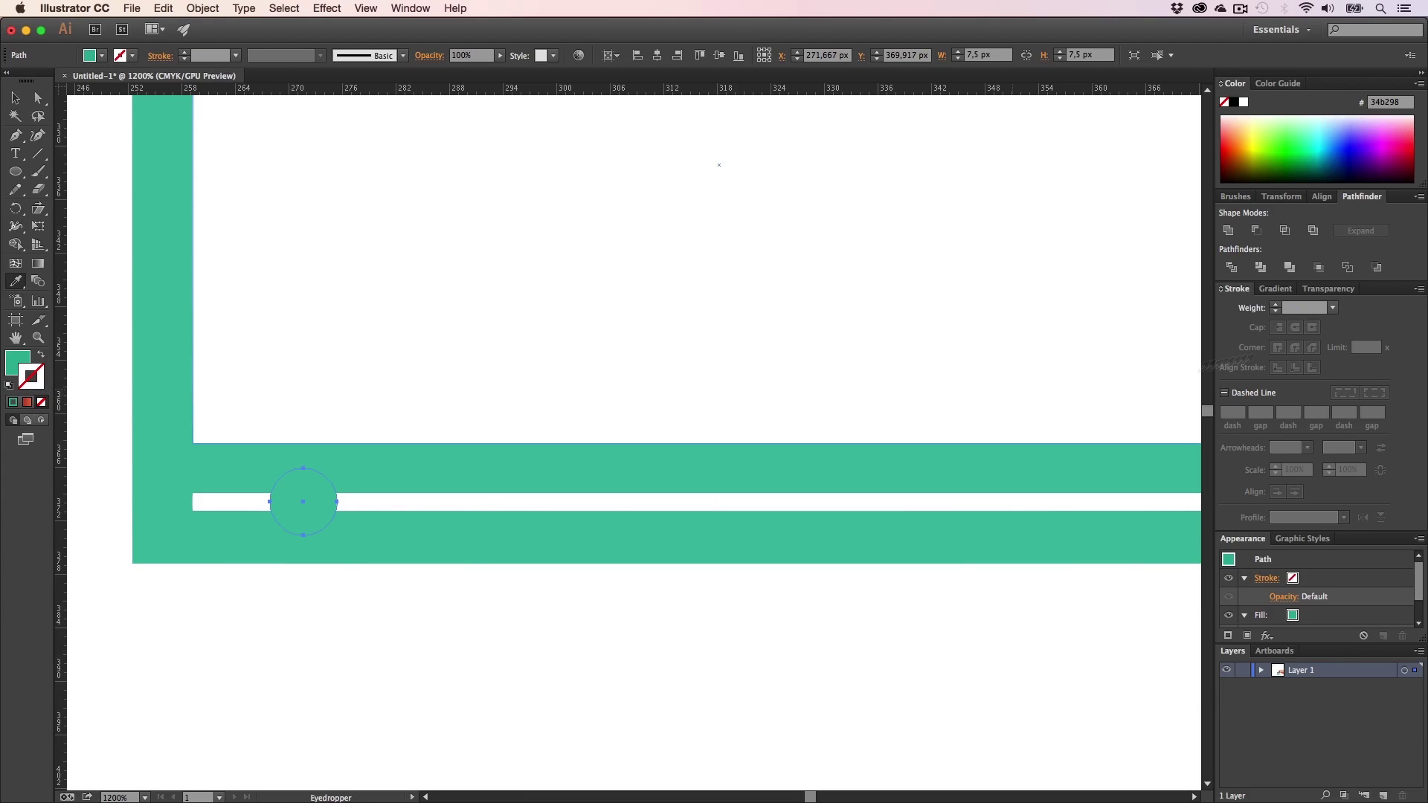
key(i)
click(554, 497)
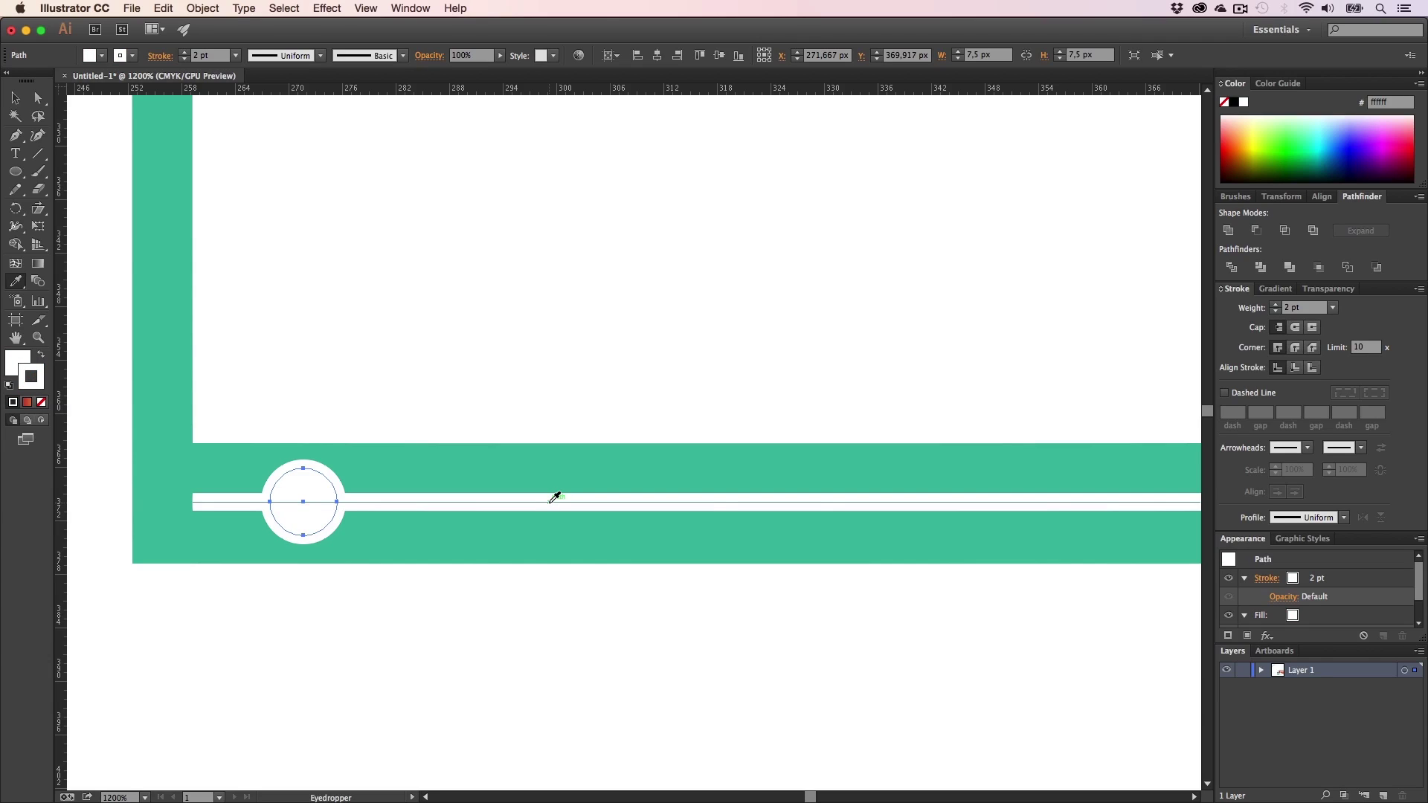
key(super+z)
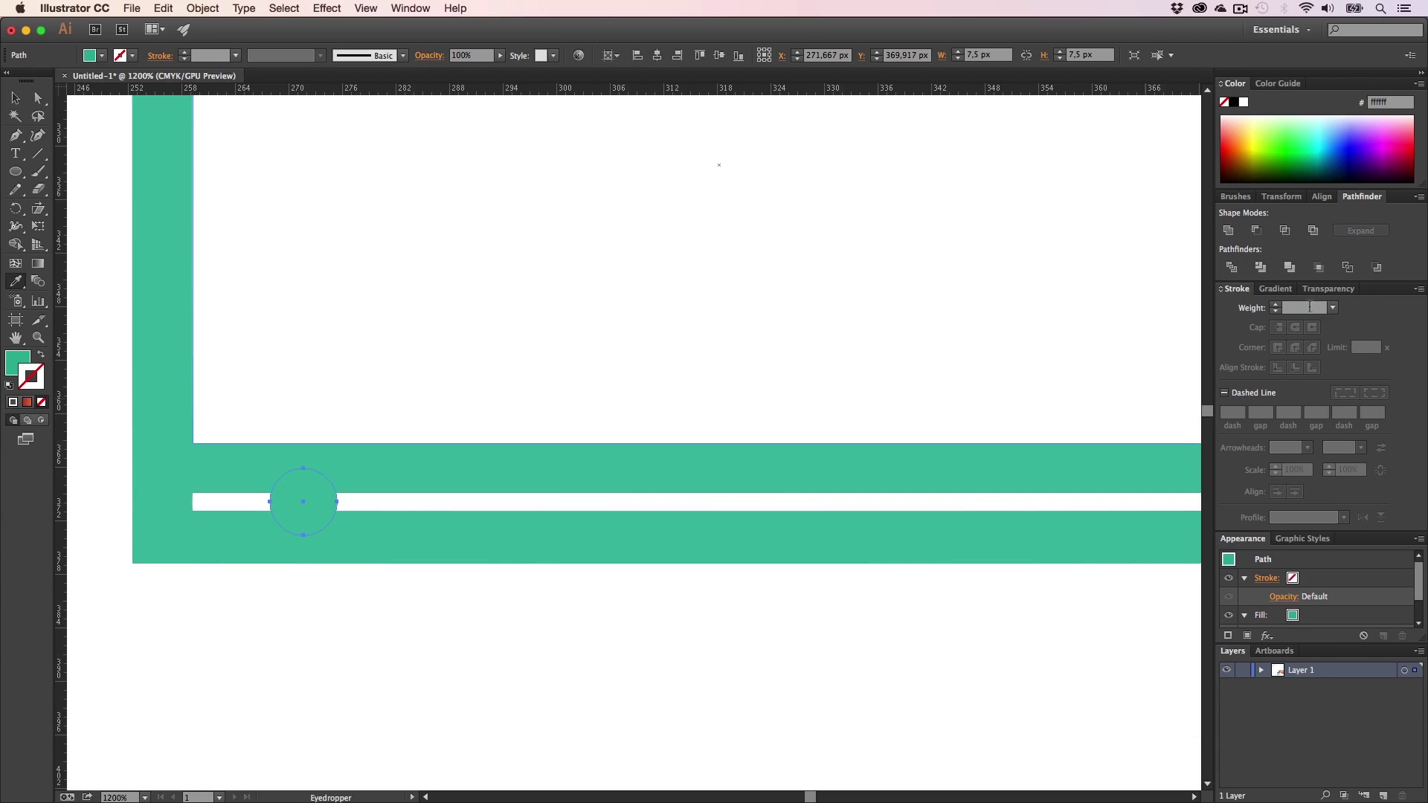
- Give the green circle on the progress line a 2 pt white stroke
click(1279, 306)
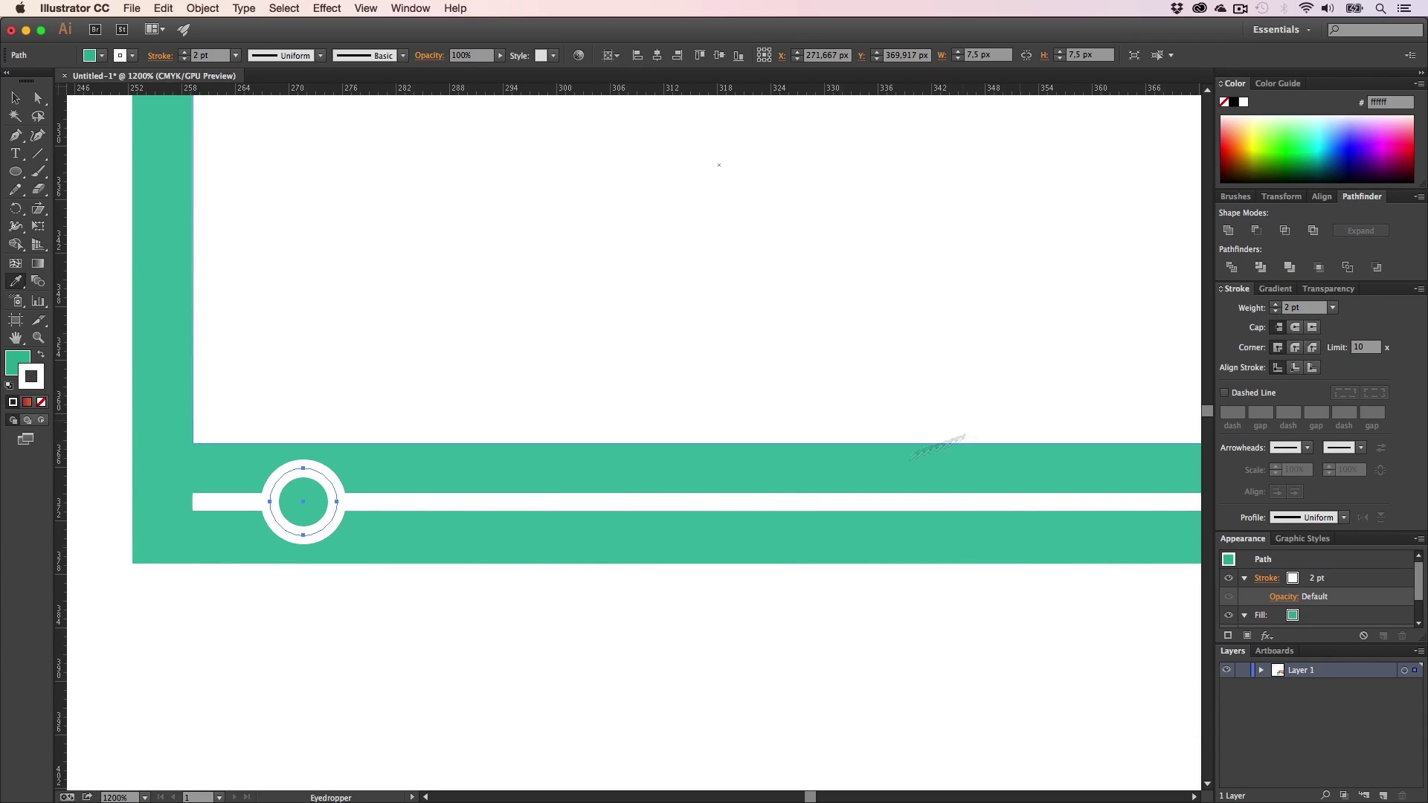
key(a)
click(473, 502)
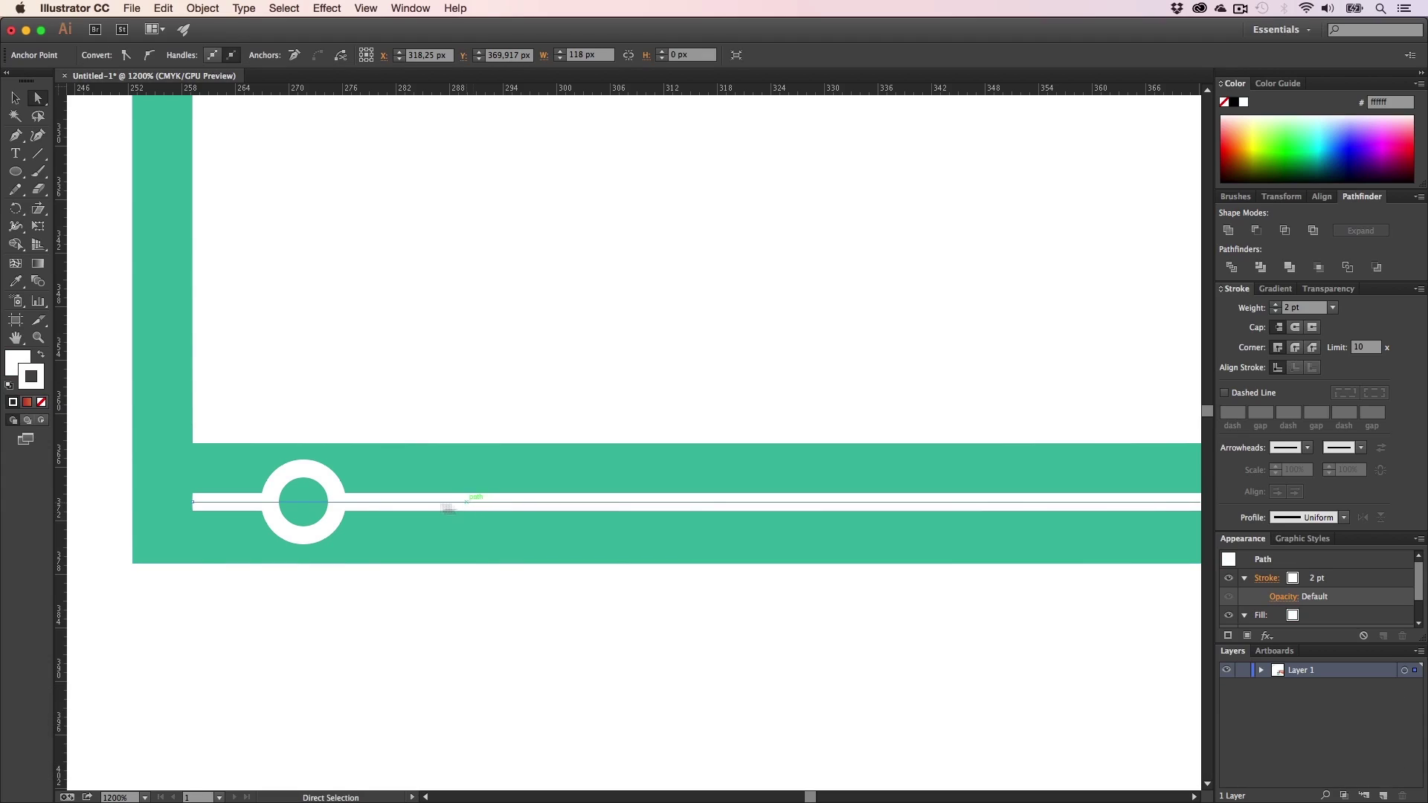
click(334, 480)
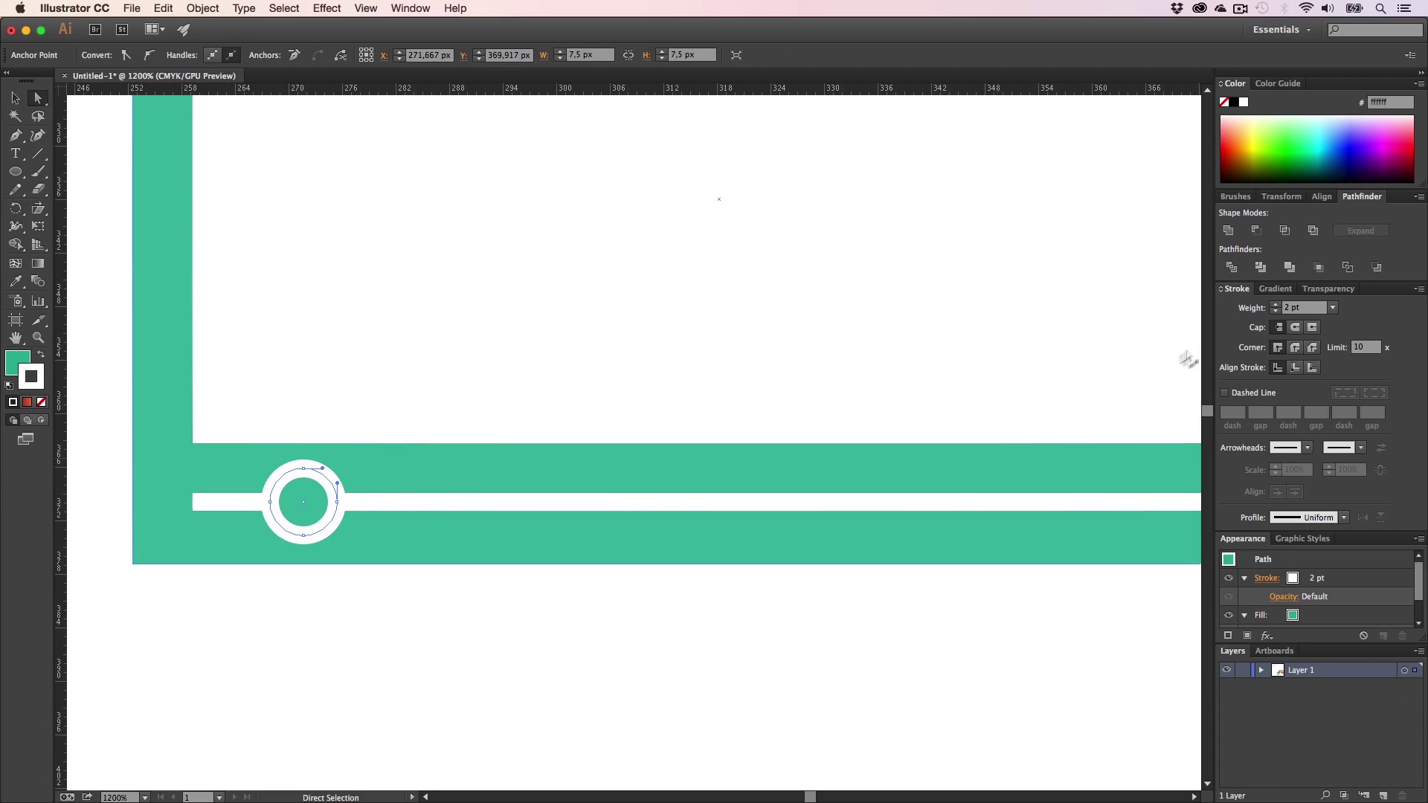
click(516, 739)
- Inspect the video player icon and its progress line and circle handle up close
key(super+1)
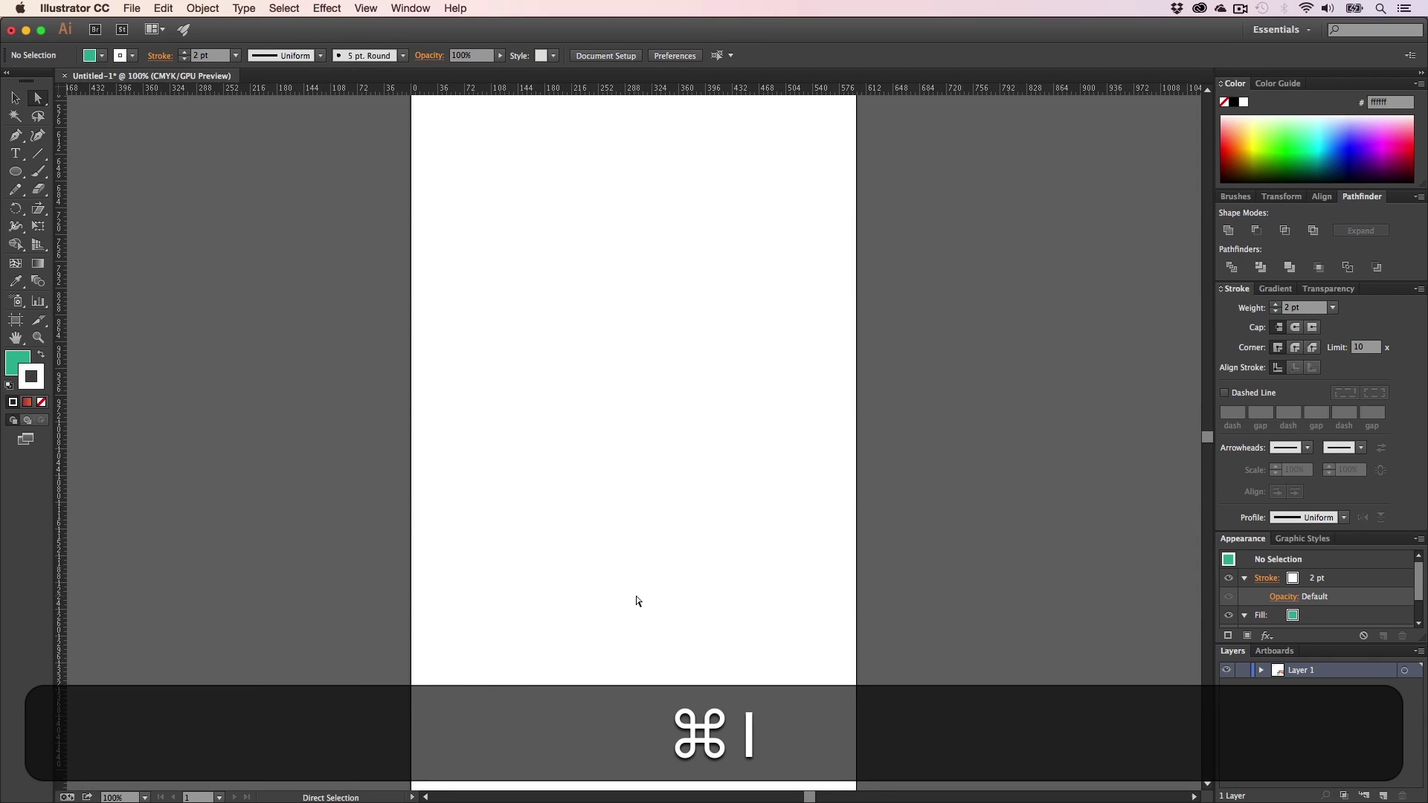
key(h)
drag(603, 373, 586, 705)
drag(584, 274, 591, 488)
key(z)
click(596, 488)
click(683, 453)
click(679, 449)
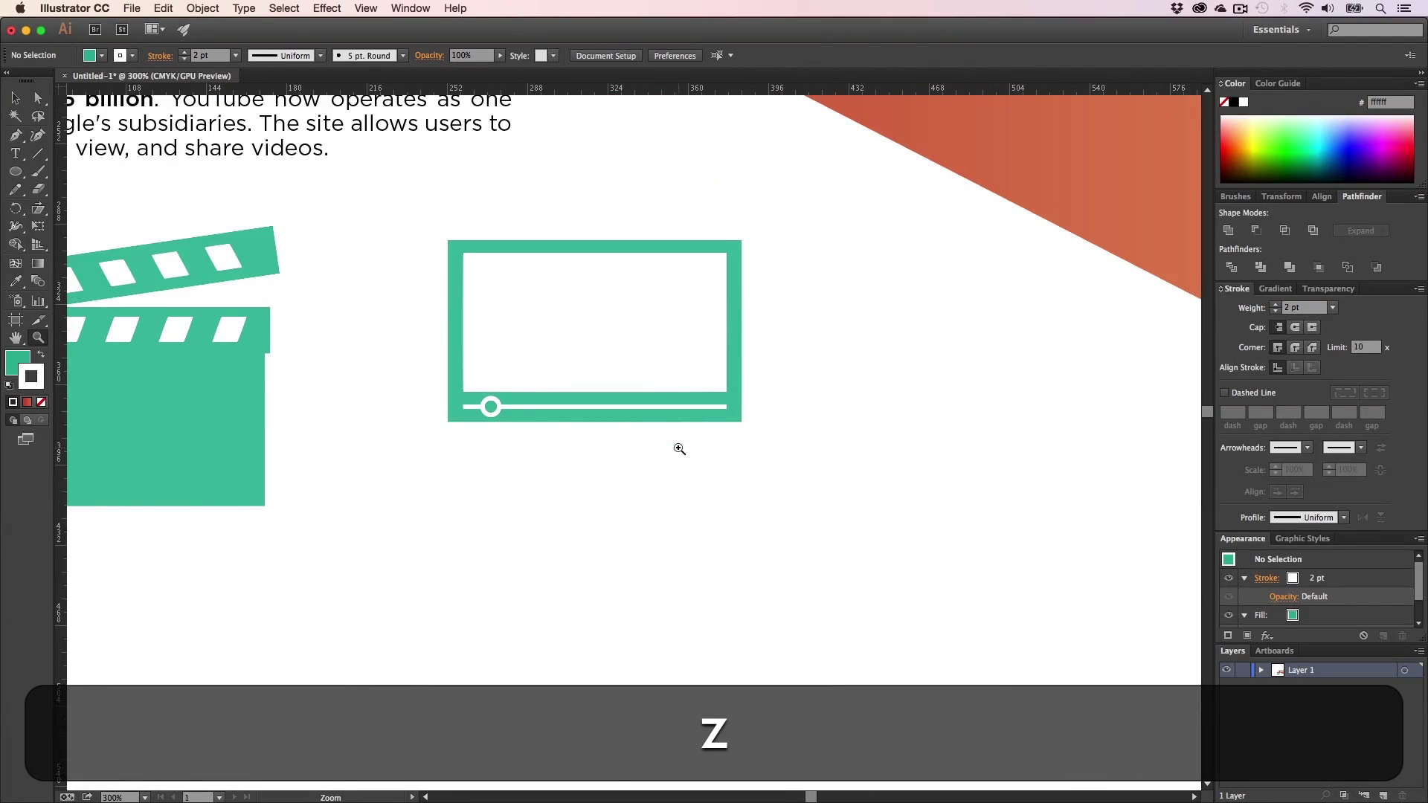
click(587, 434)
click(593, 437)
key(h)
drag(594, 438, 437, 561)
key(v)
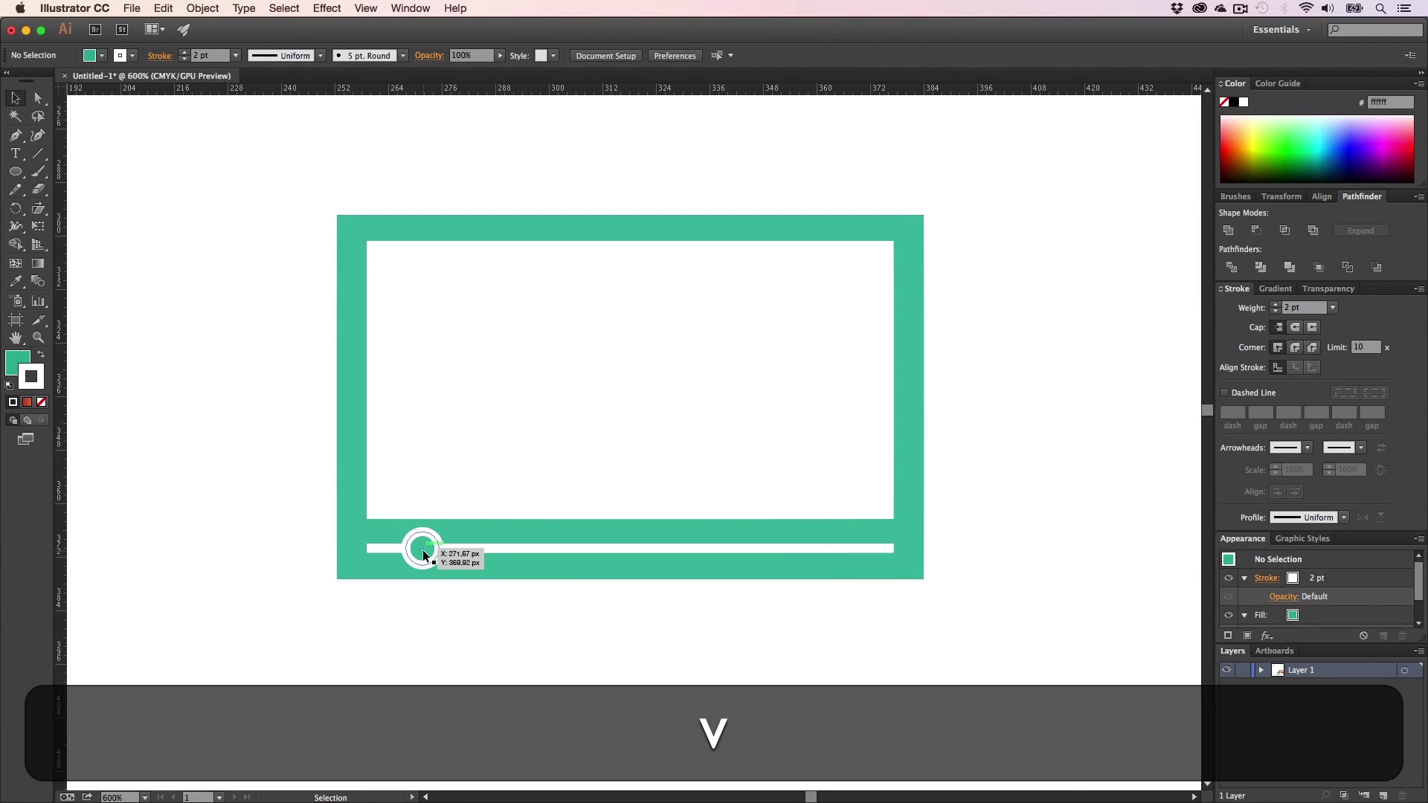
click(423, 551)
key(z)
click(456, 548)
click(613, 449)
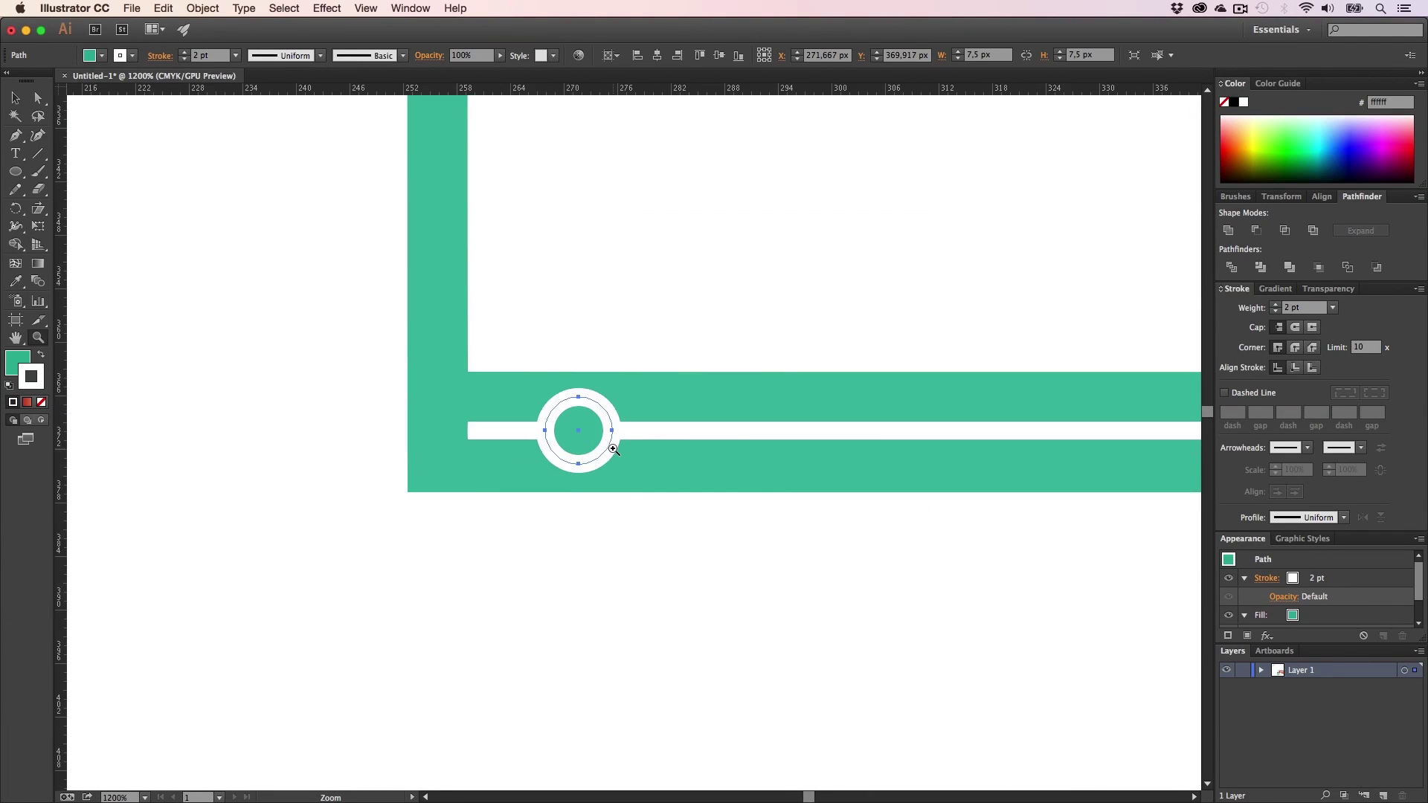
click(613, 450)
key(h)
drag(613, 449, 630, 555)
key(v)
click(480, 671)
- Examine the finished video player frame alongside the clapperboard and the rest of the page layout
key(shift+super+1)
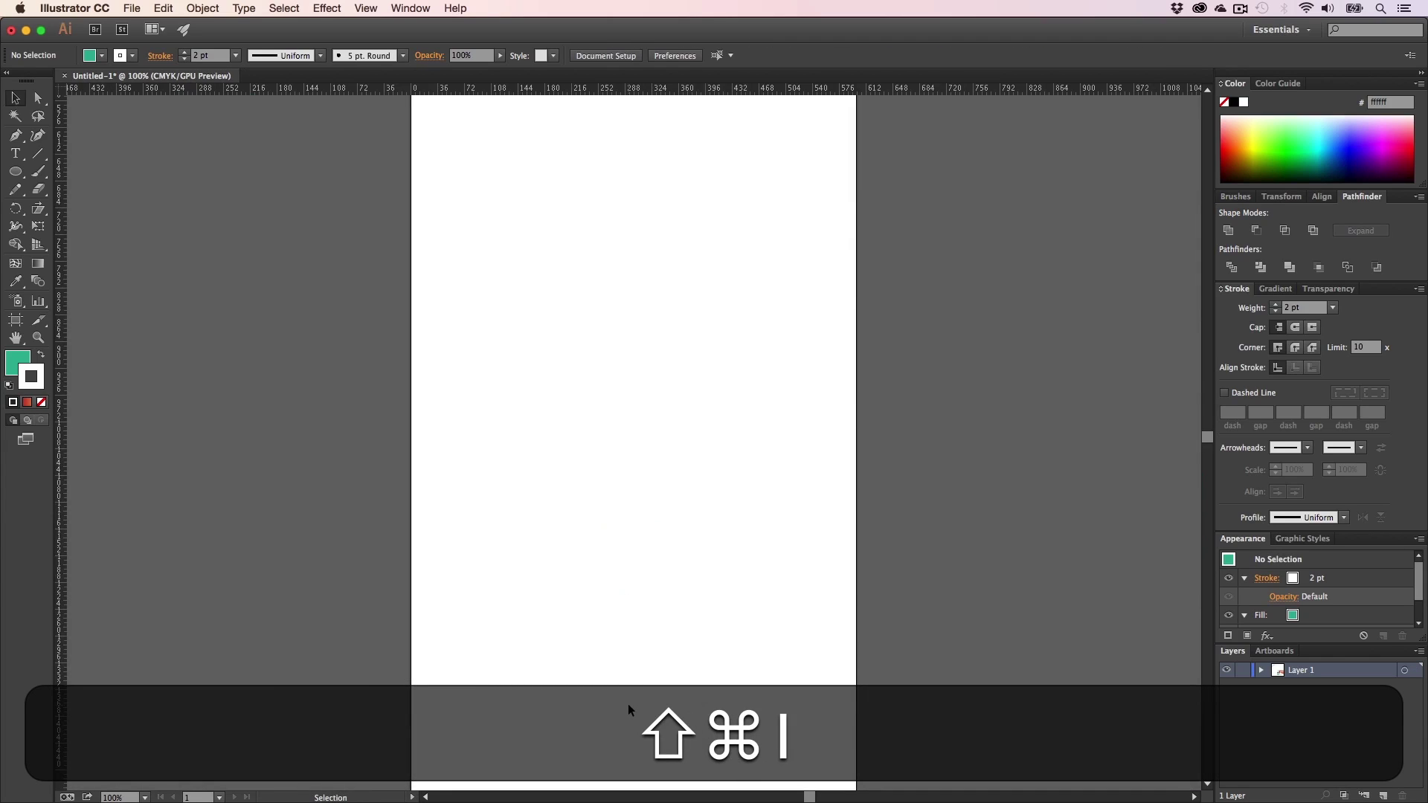
key(super+h)
scroll(590, 574, up, 3)
key(z)
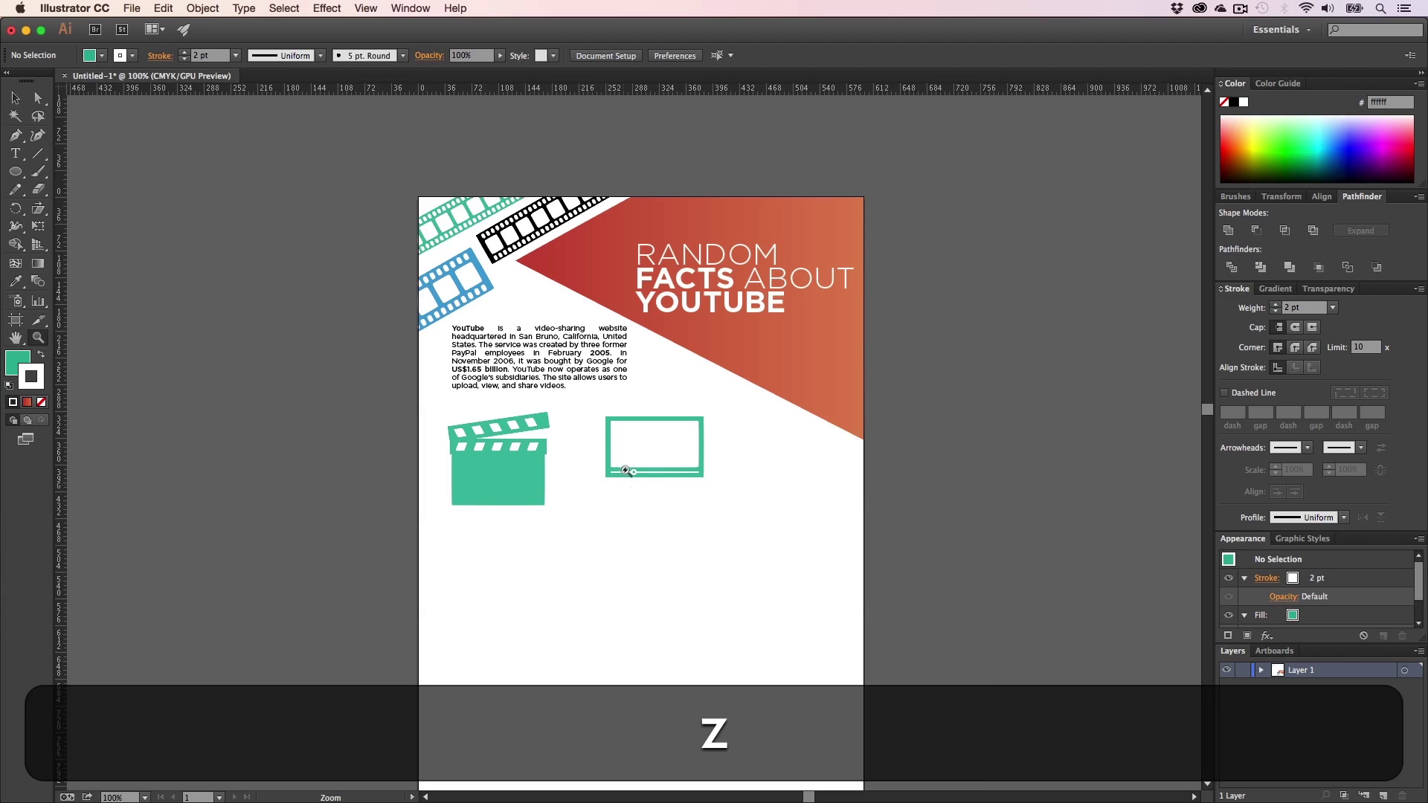
click(629, 472)
click(634, 443)
key(h)
drag(660, 423, 673, 542)
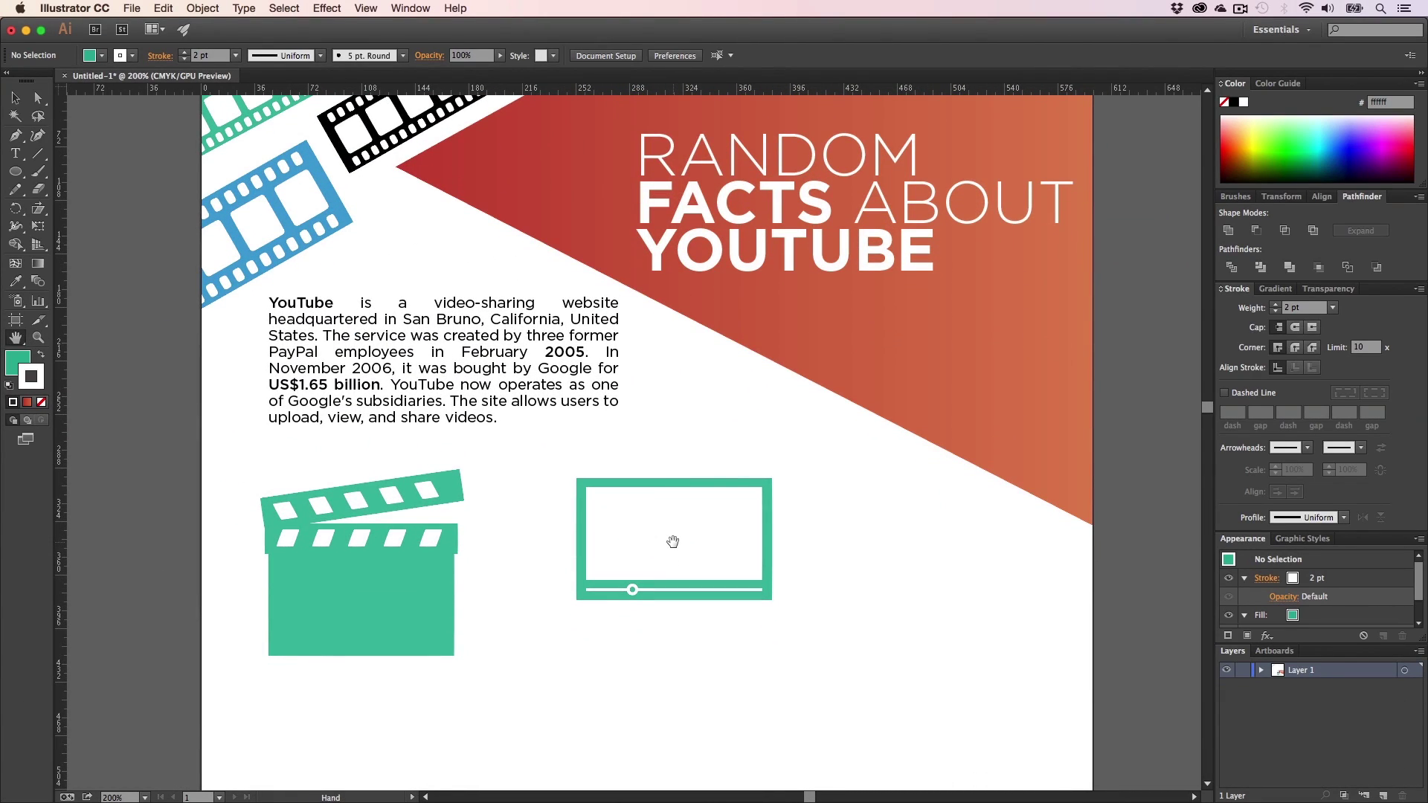
key(z)
click(697, 561)
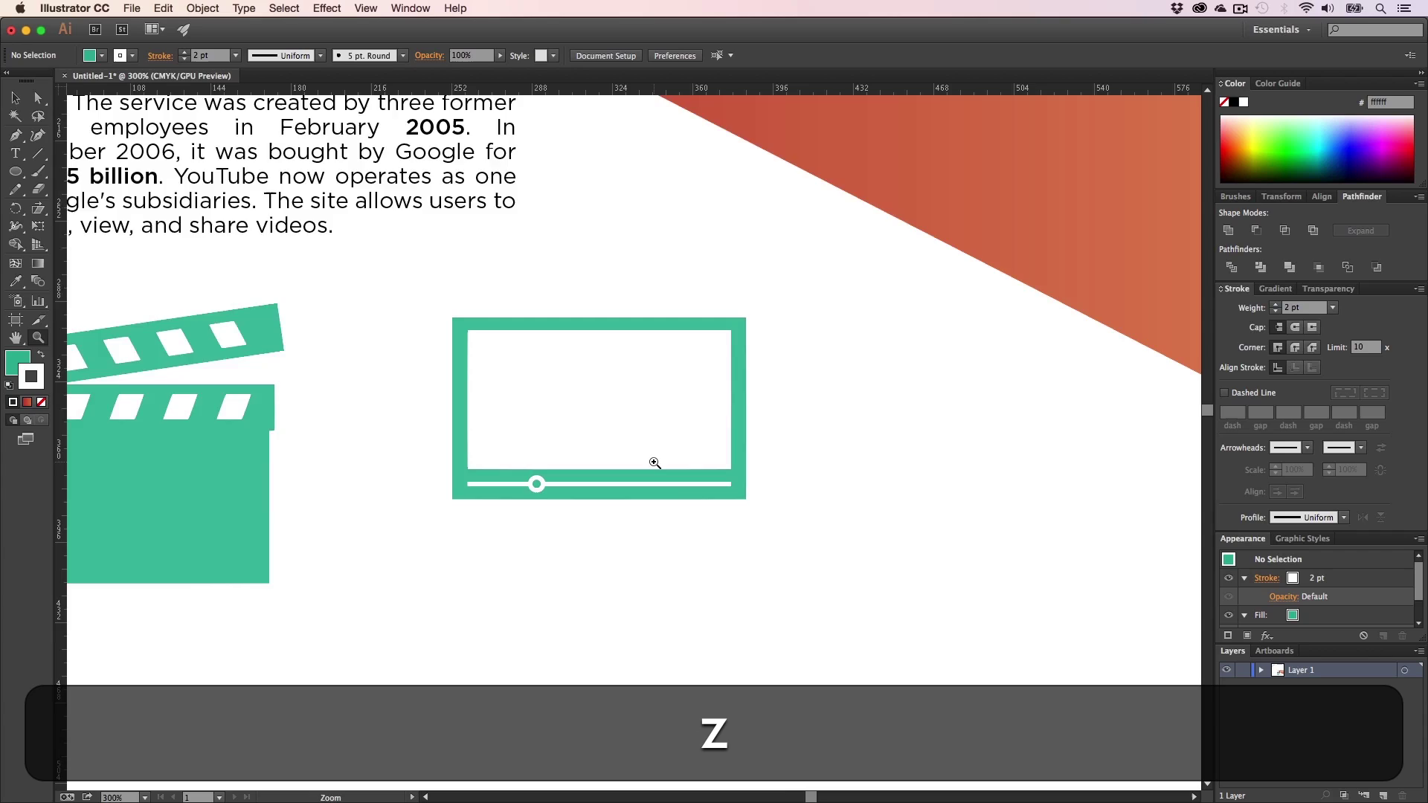
- Draw a 32 px green square in the empty space below the video player and remove its stroke
click(657, 465)
key(h)
drag(616, 461, 703, 526)
key(v)
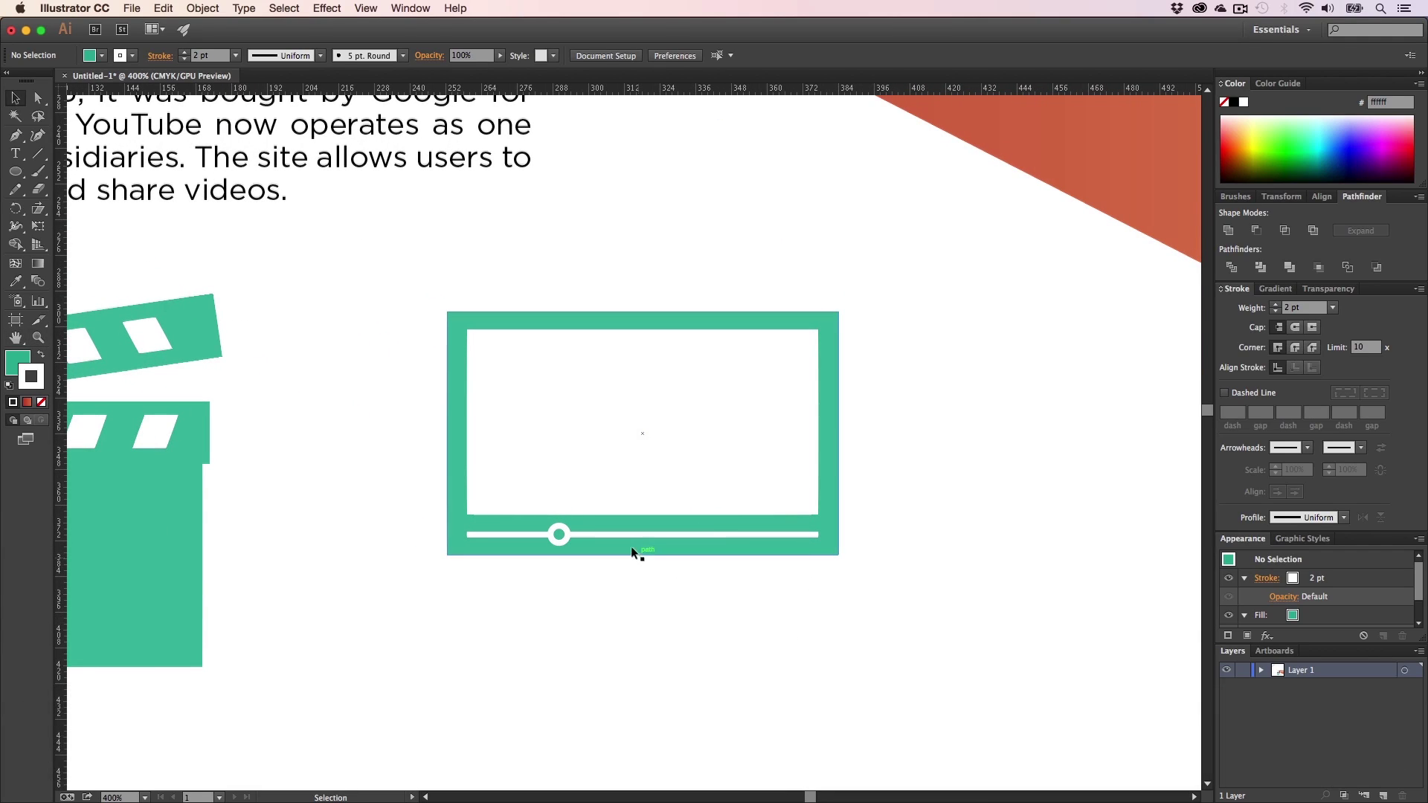
scroll(631, 551, down, 1)
click(16, 170)
drag(16, 169, 75, 173)
scroll(469, 504, down, 7)
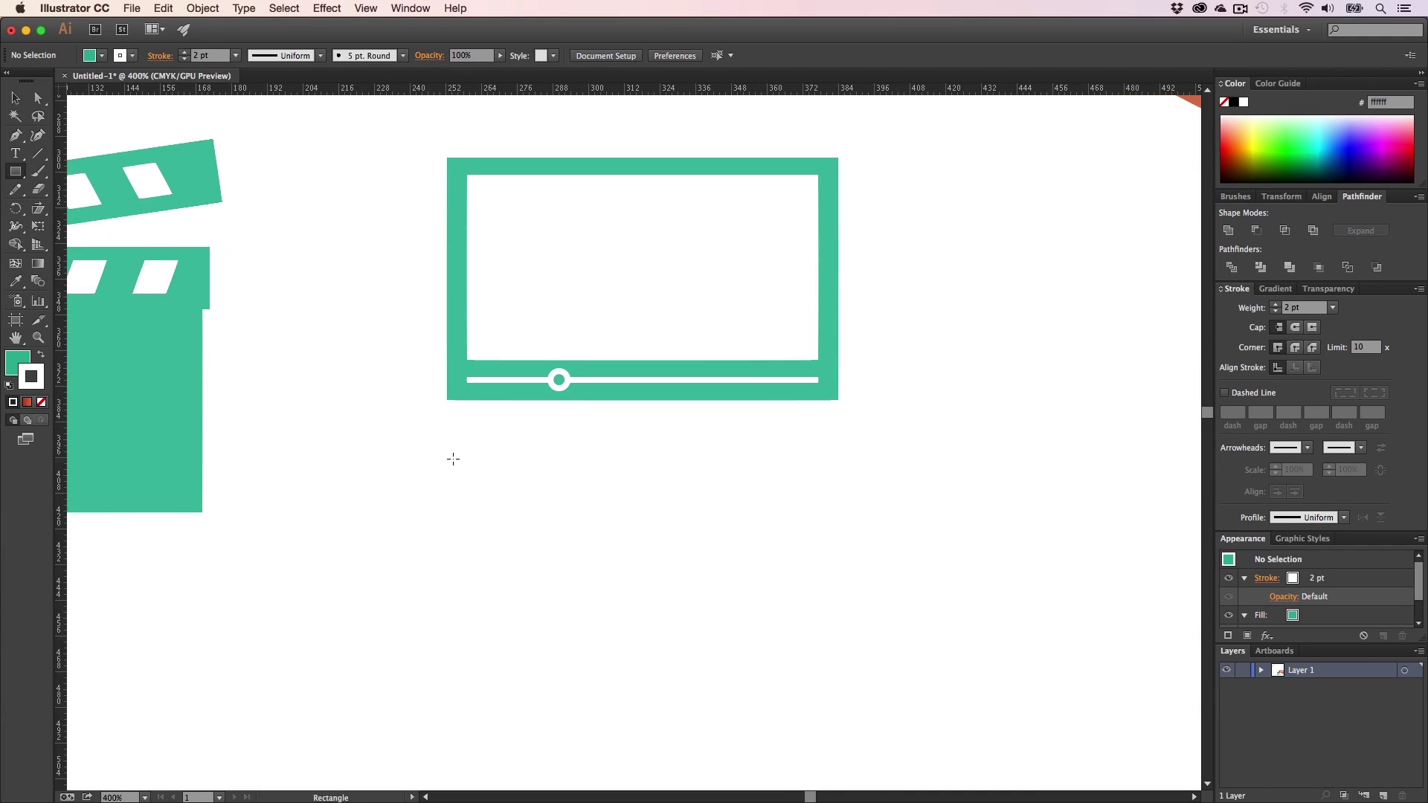
drag(520, 463, 615, 556)
key(shift+p)
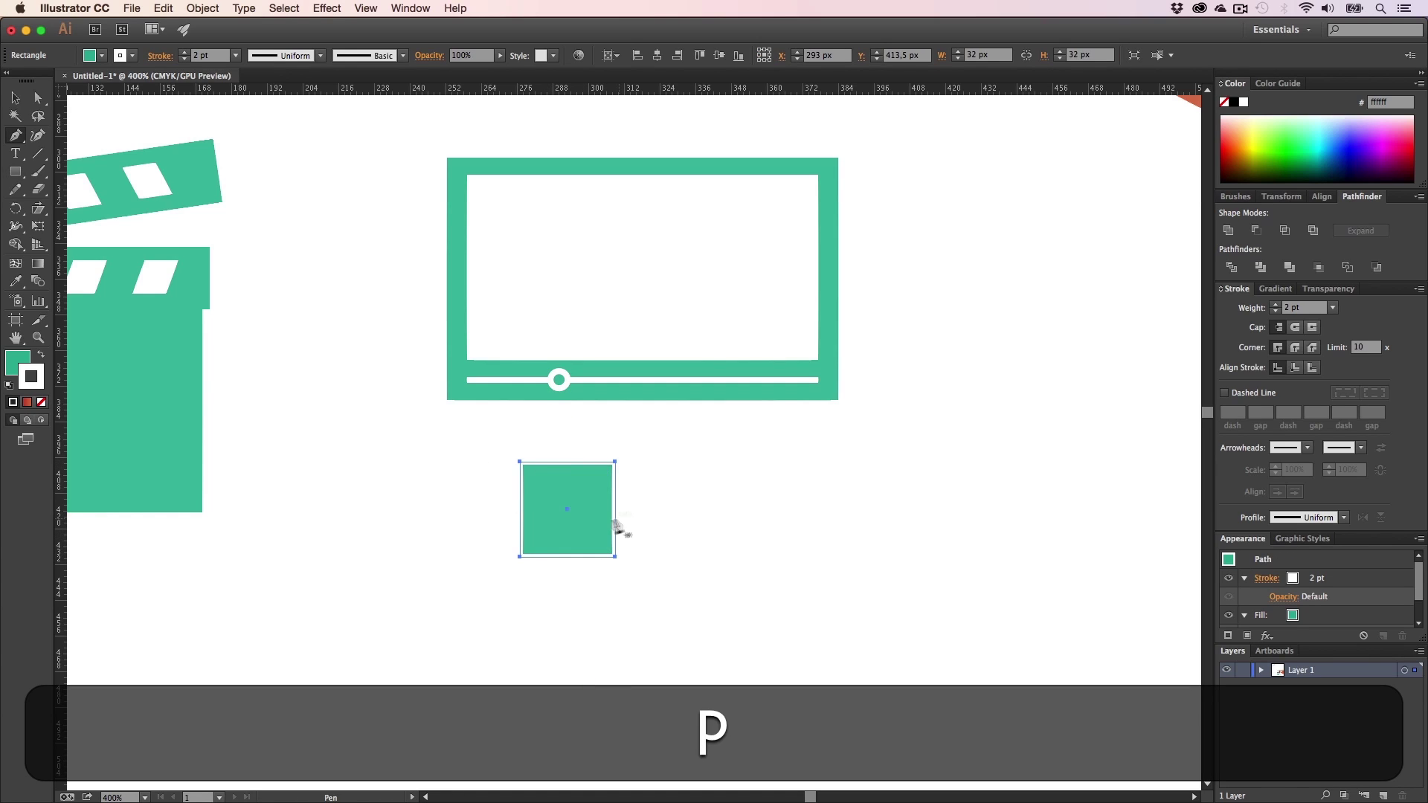
key(slash)
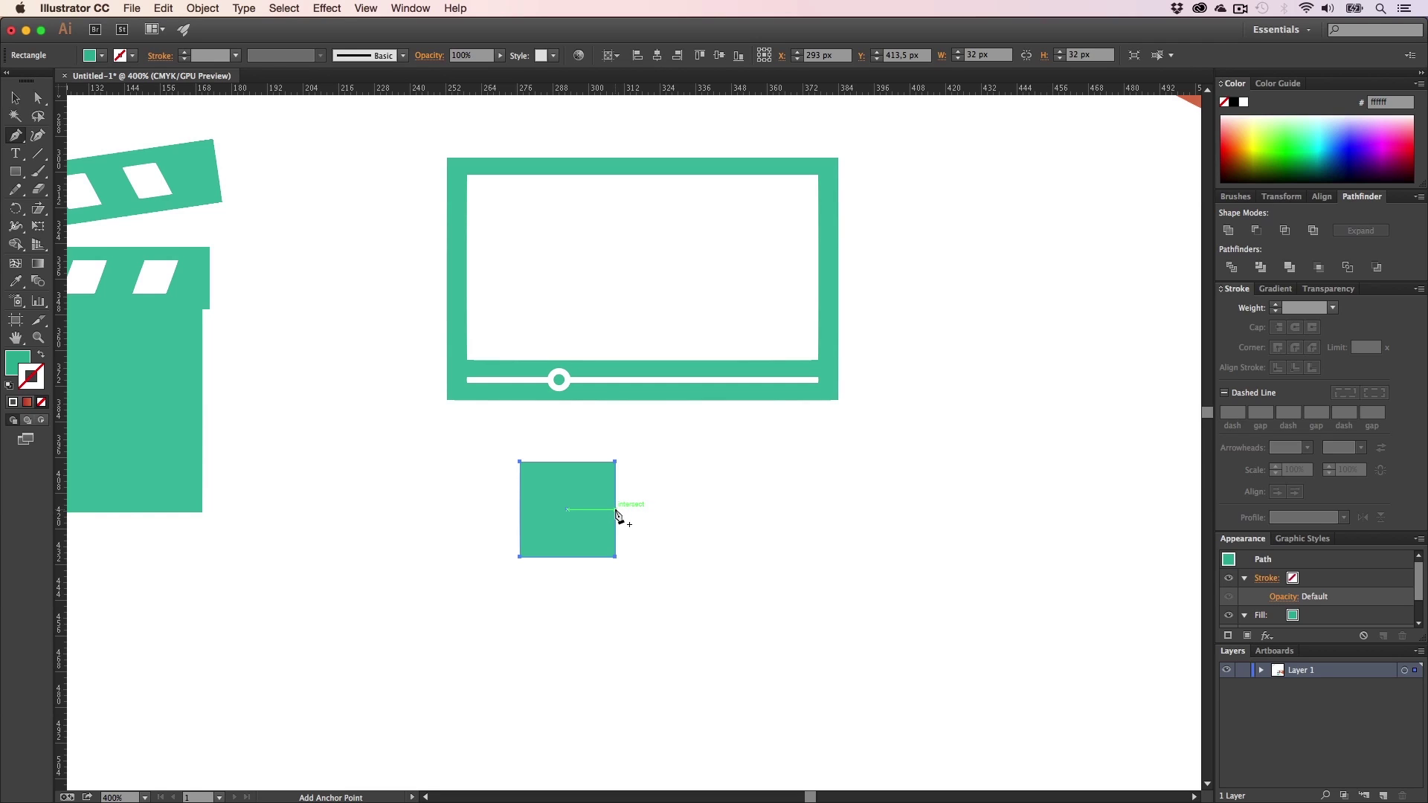
- Try turning the square into a play triangle by adding a right-edge midpoint anchor and deleting both right corners, and undo it
click(616, 510)
click(615, 557)
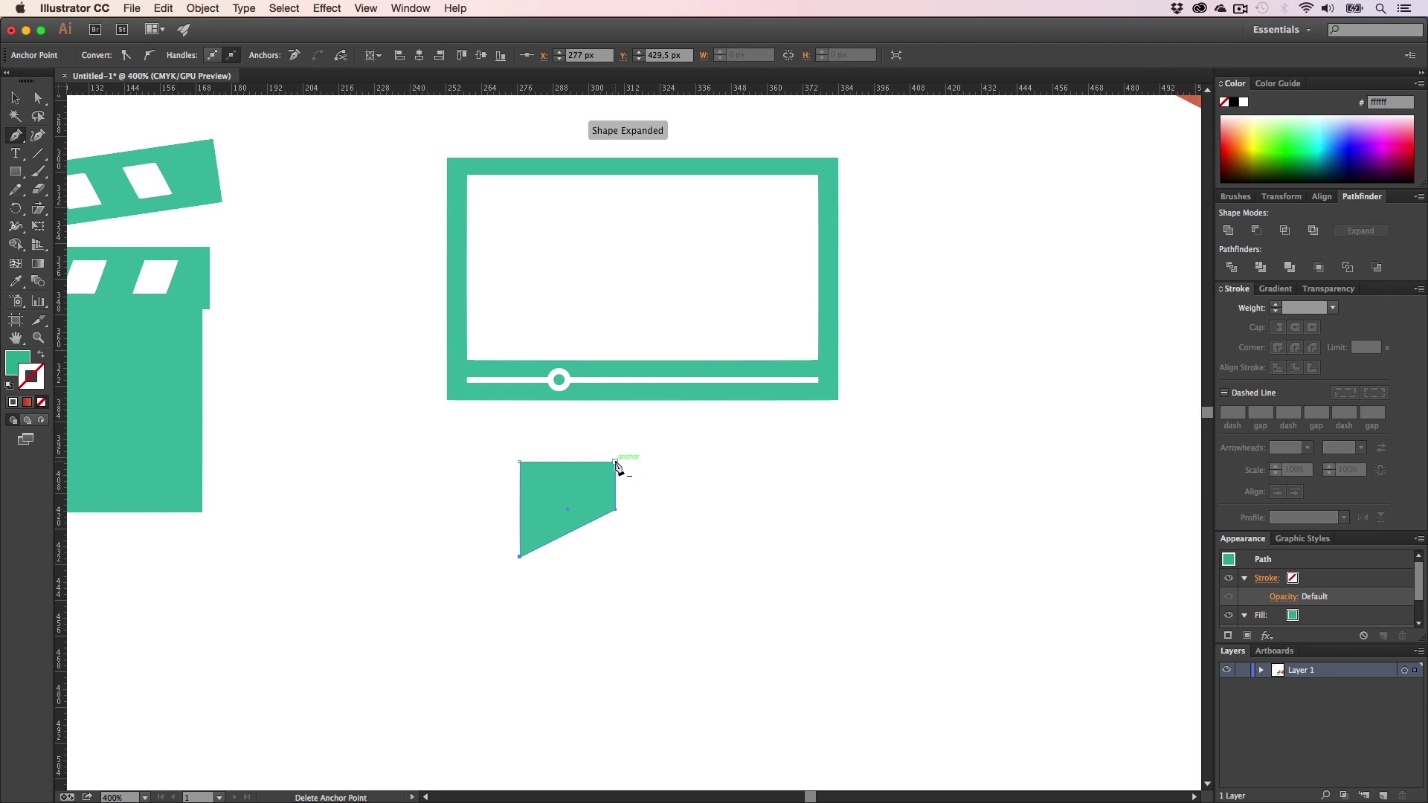
click(616, 462)
key(a)
click(692, 542)
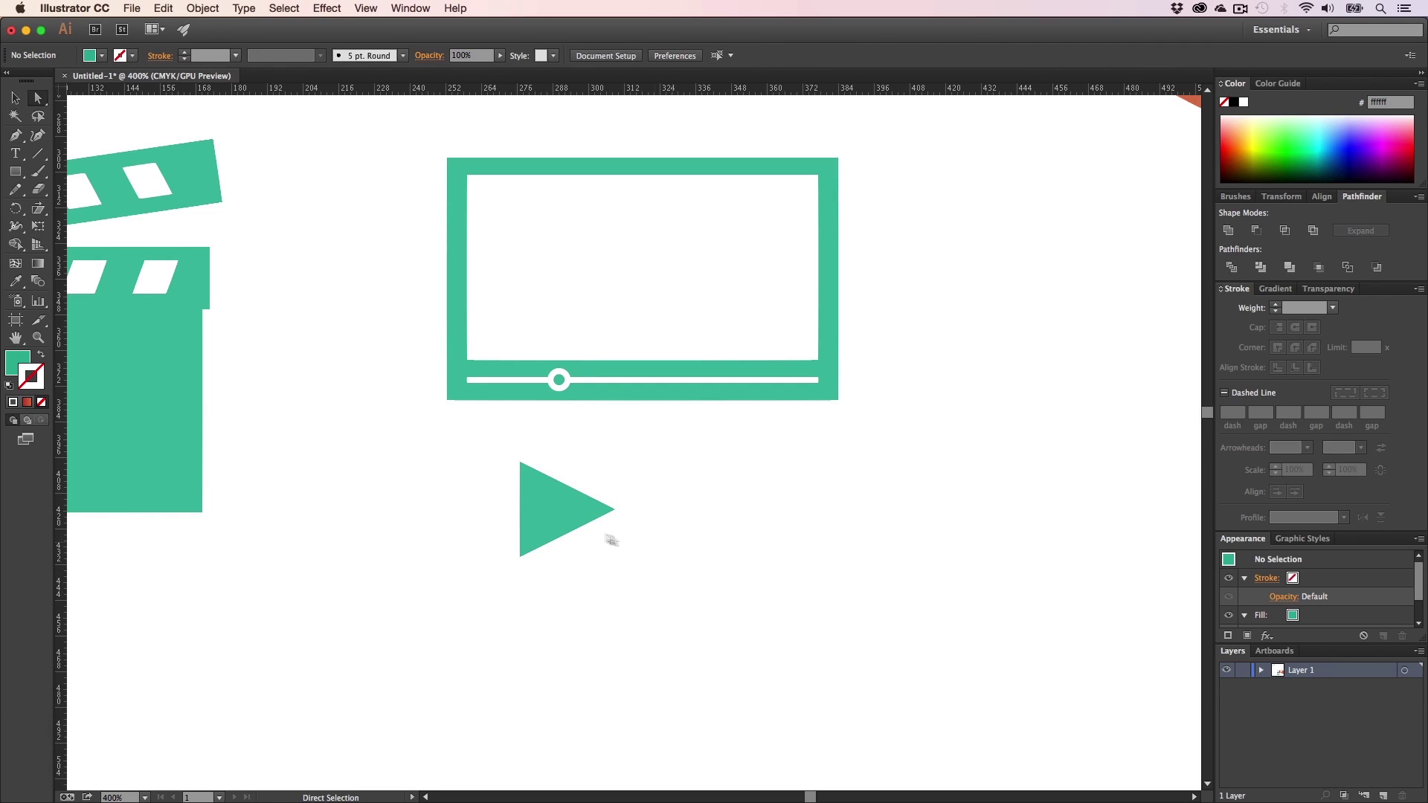
click(534, 509)
key(a)
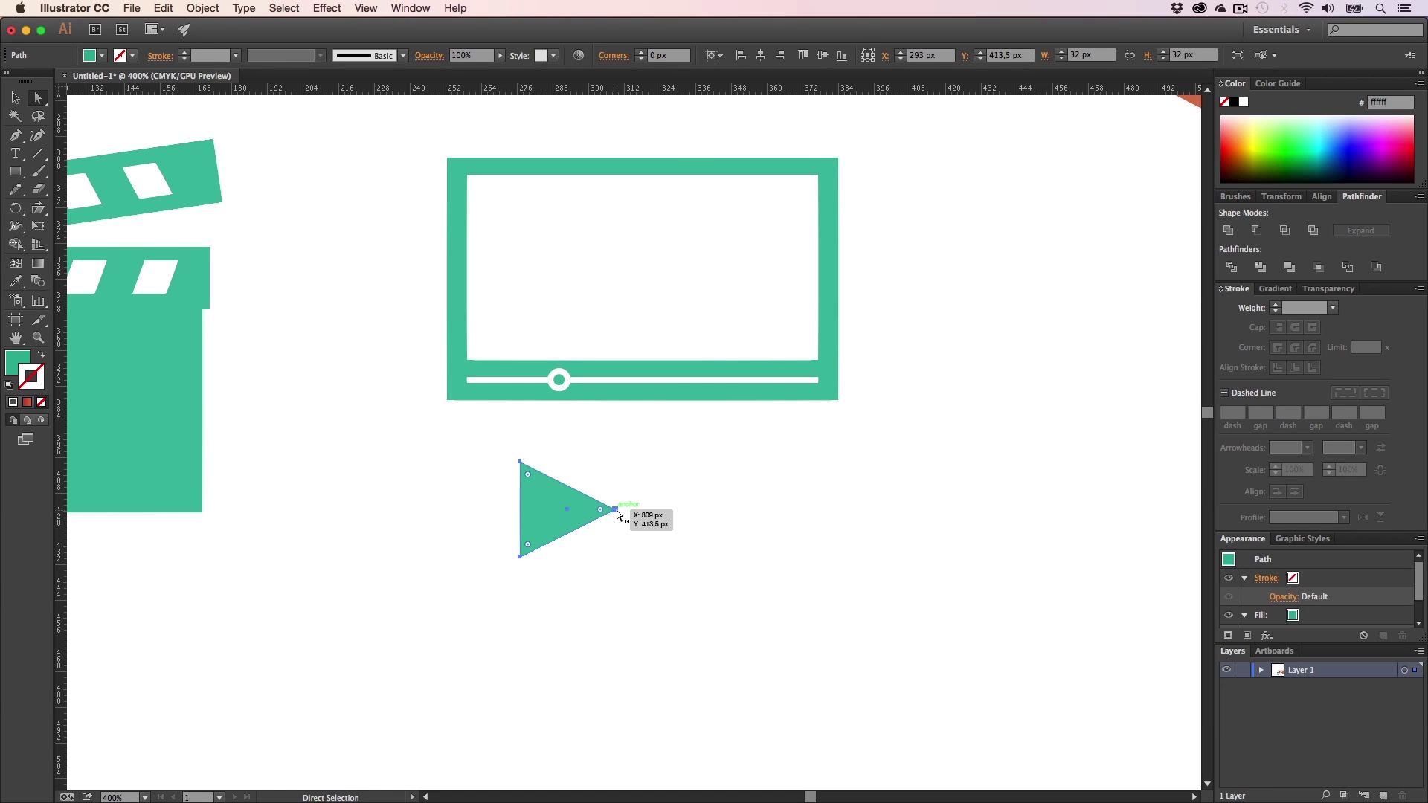
key(super+z)
key(super+z)
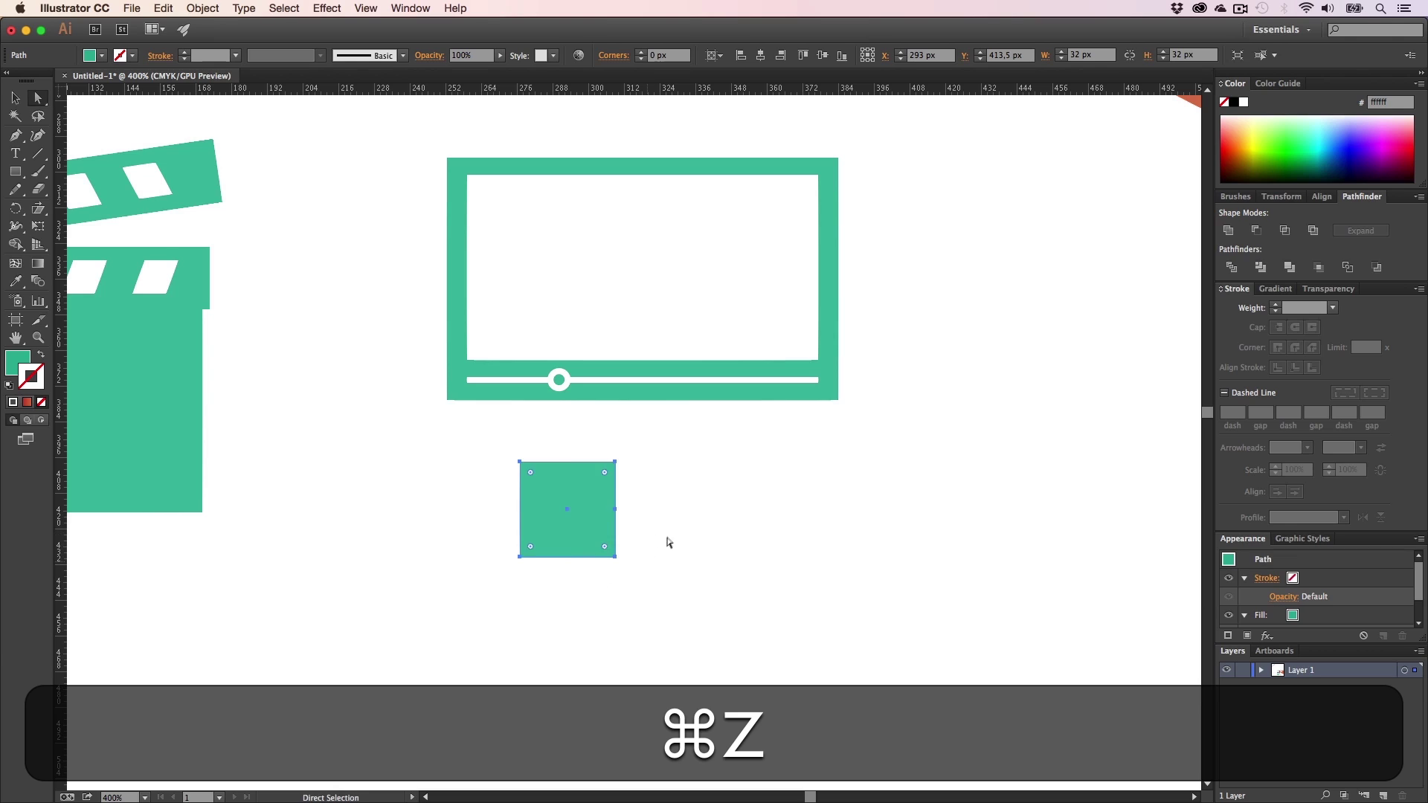
key(p)
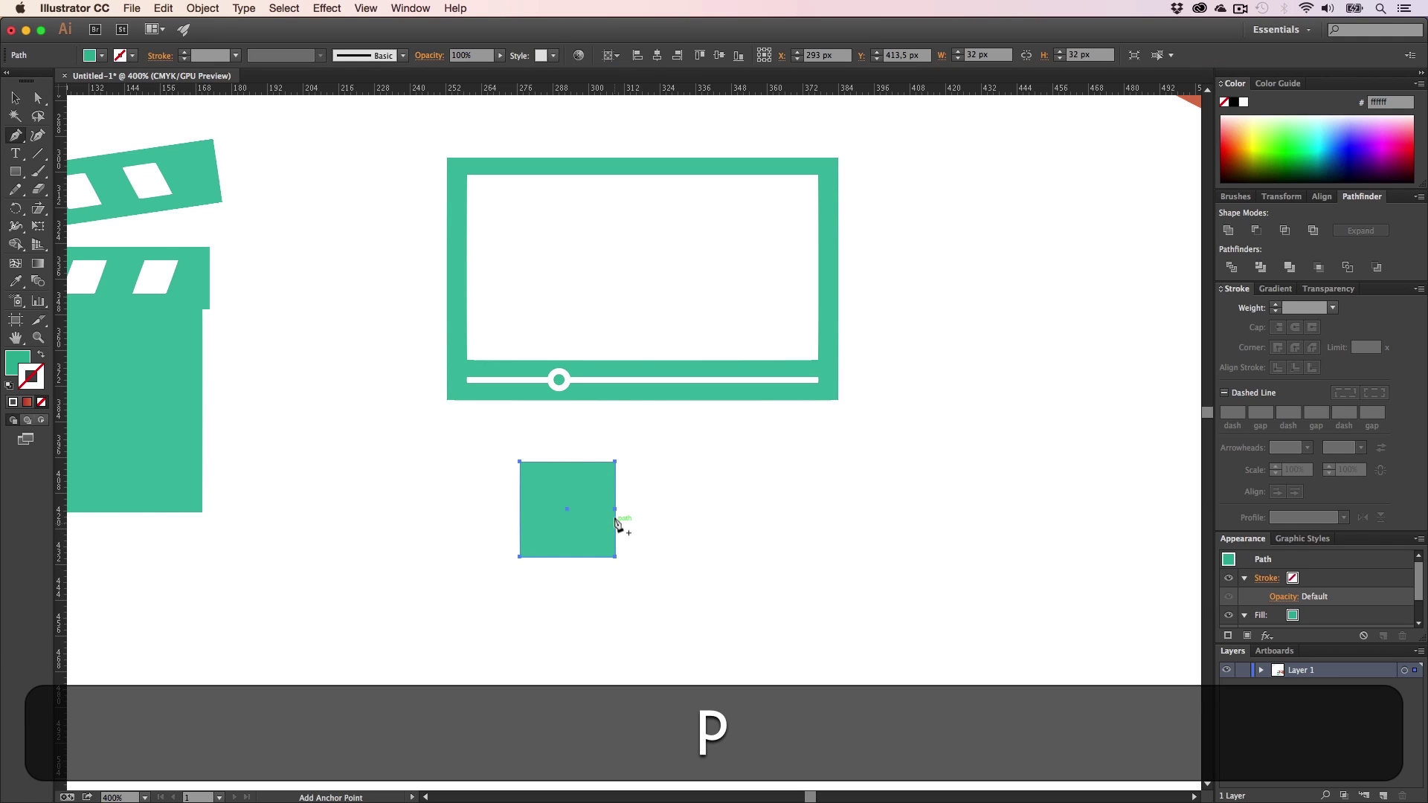
key(a)
click(644, 535)
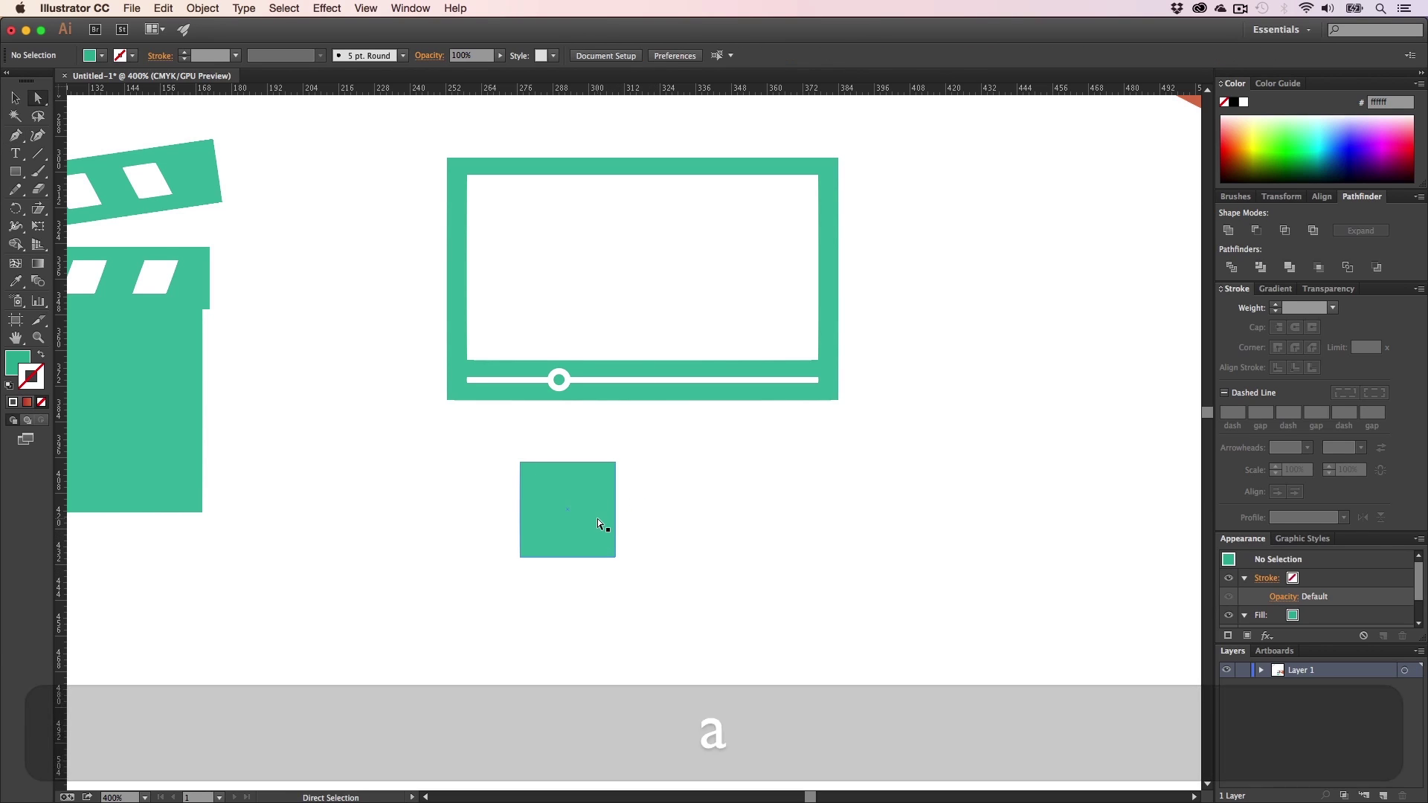
key(v)
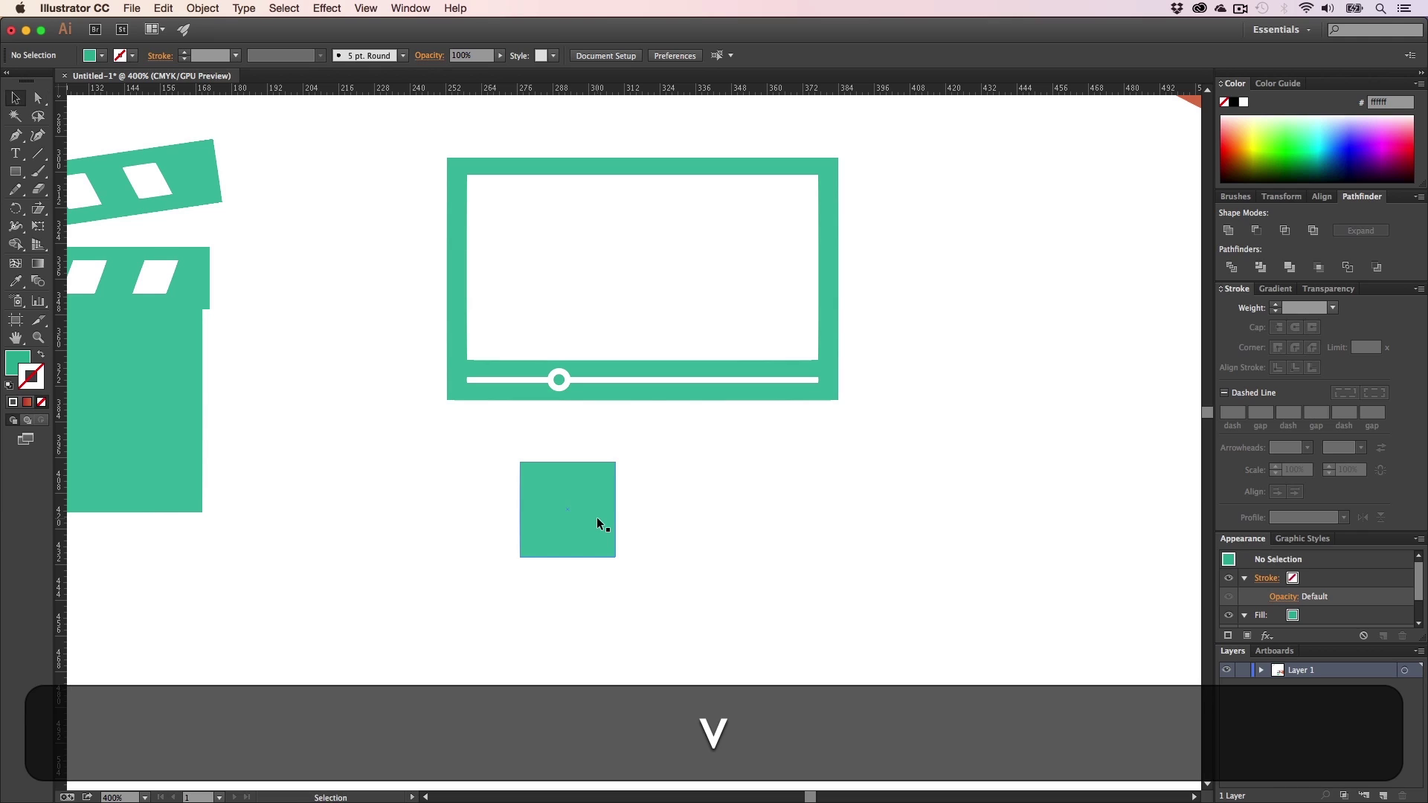
click(596, 518)
key(a)
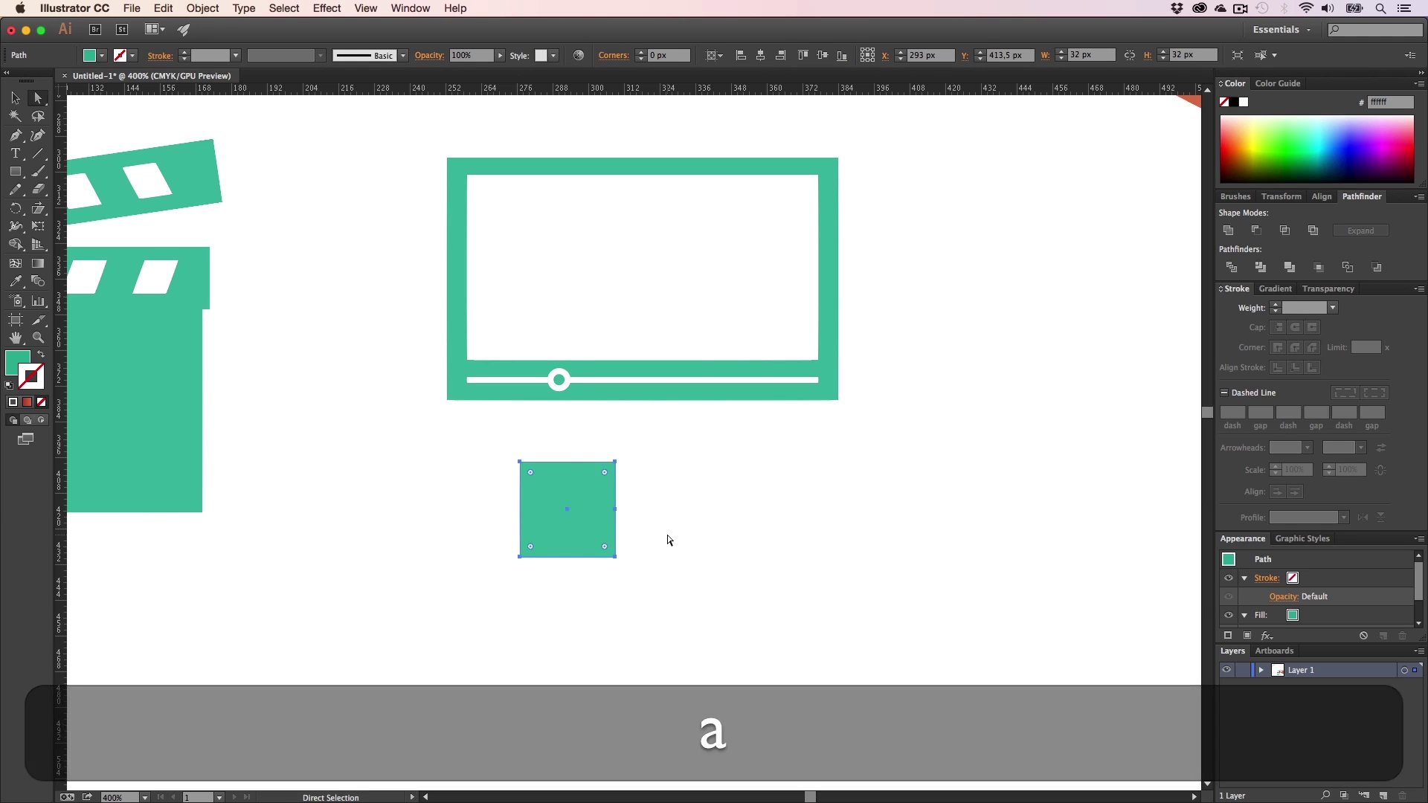
click(668, 539)
key(p)
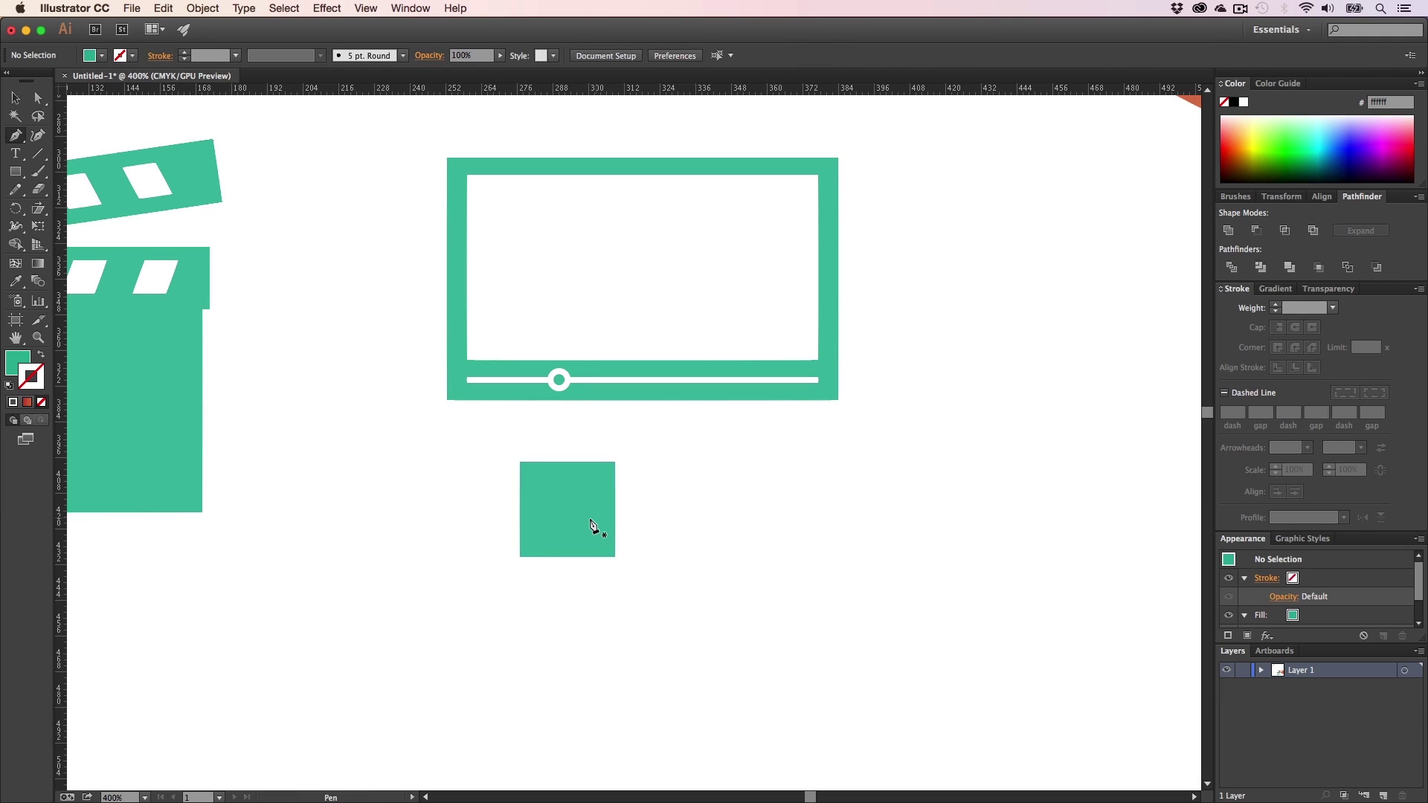
key(a)
click(591, 520)
key(super)
key(super+z)
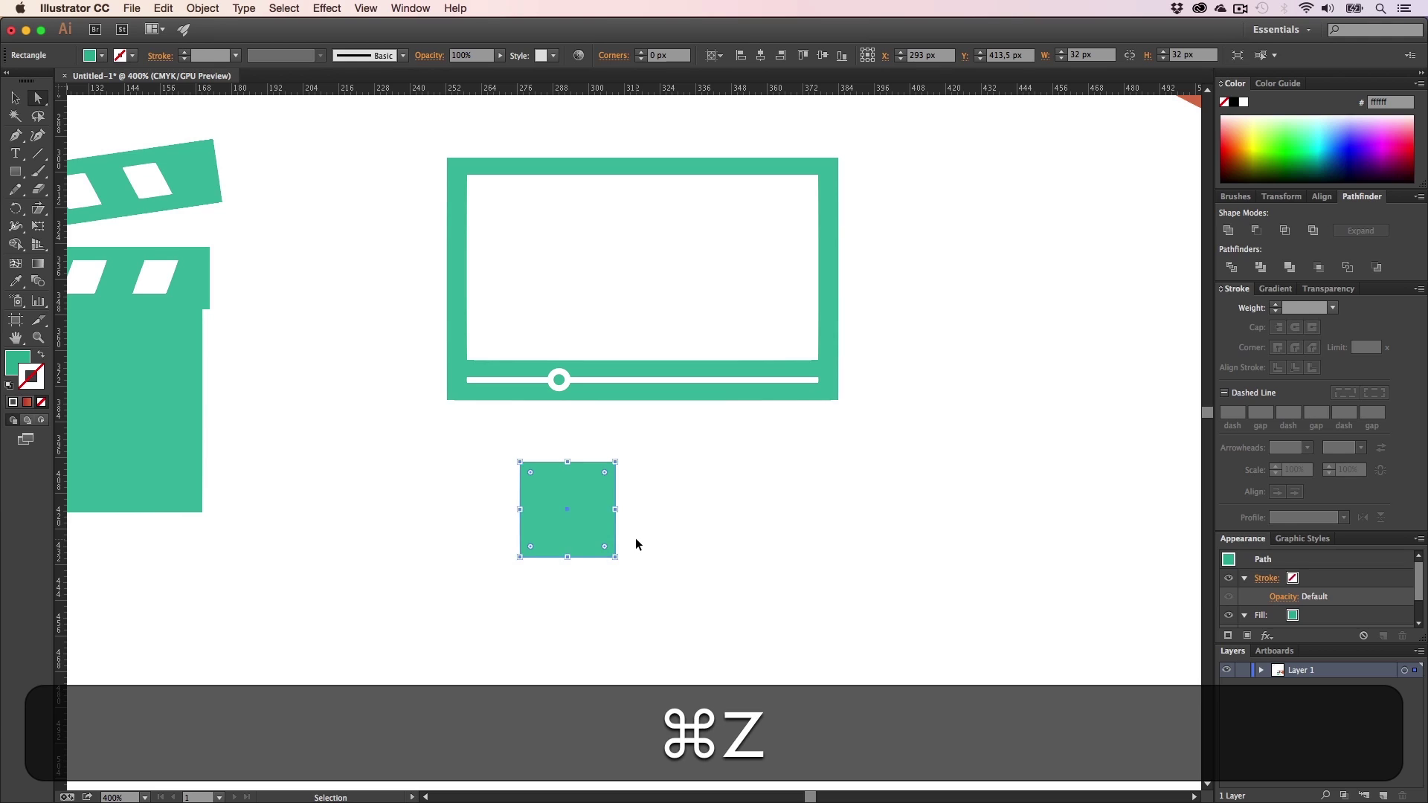
click(588, 519)
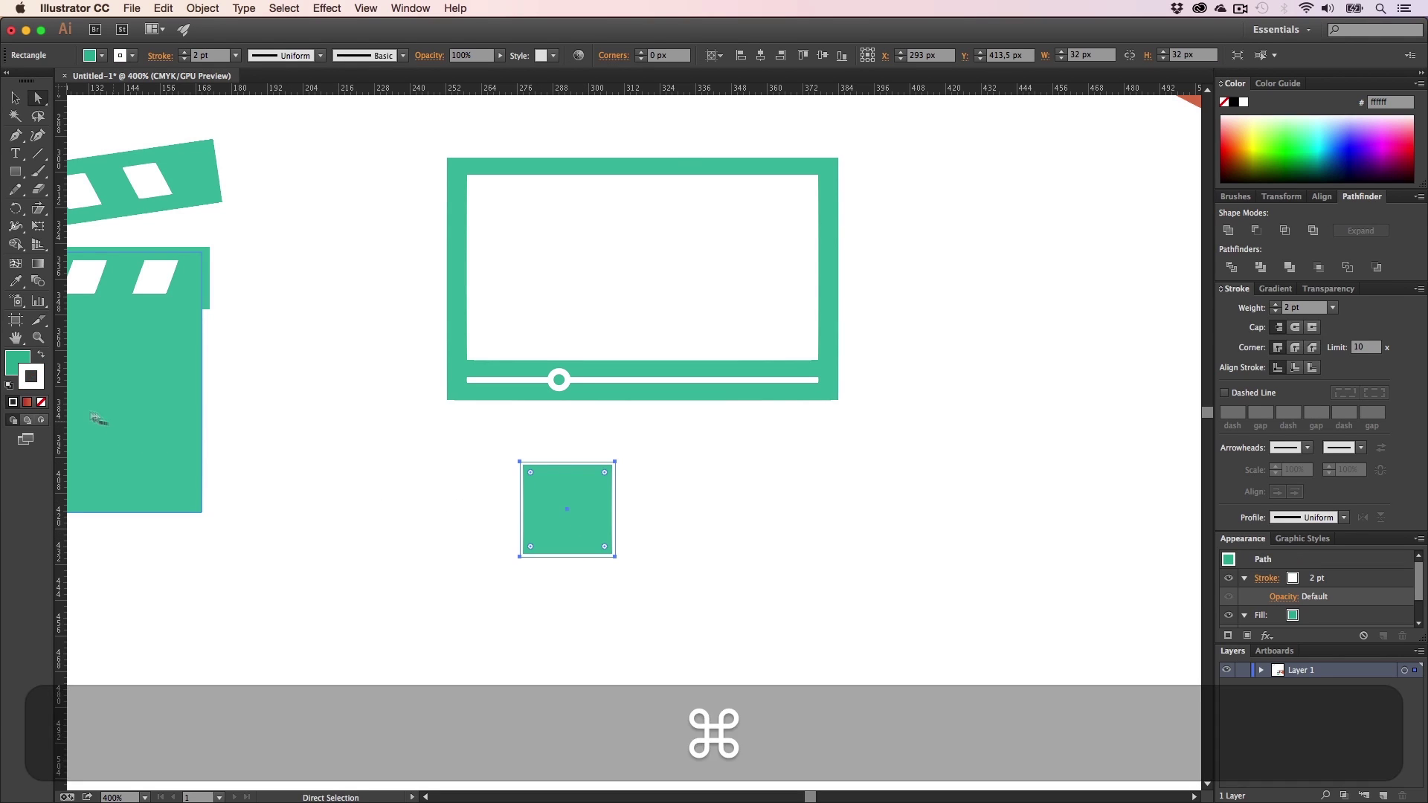
click(42, 402)
click(419, 461)
click(570, 498)
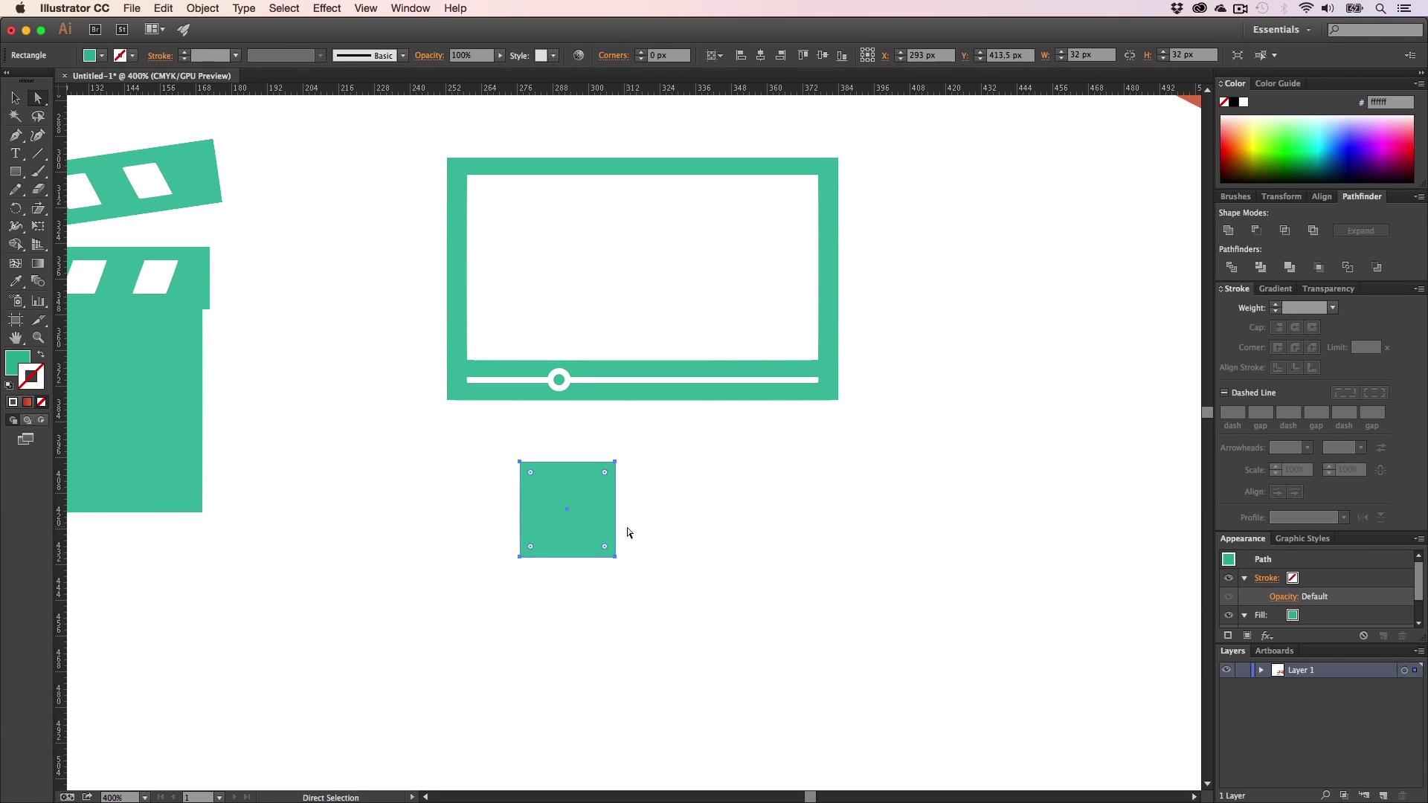
- Turn the square into a right-pointing triangle by adding an anchor midway on its right edge and deleting both right corner anchors
key(p)
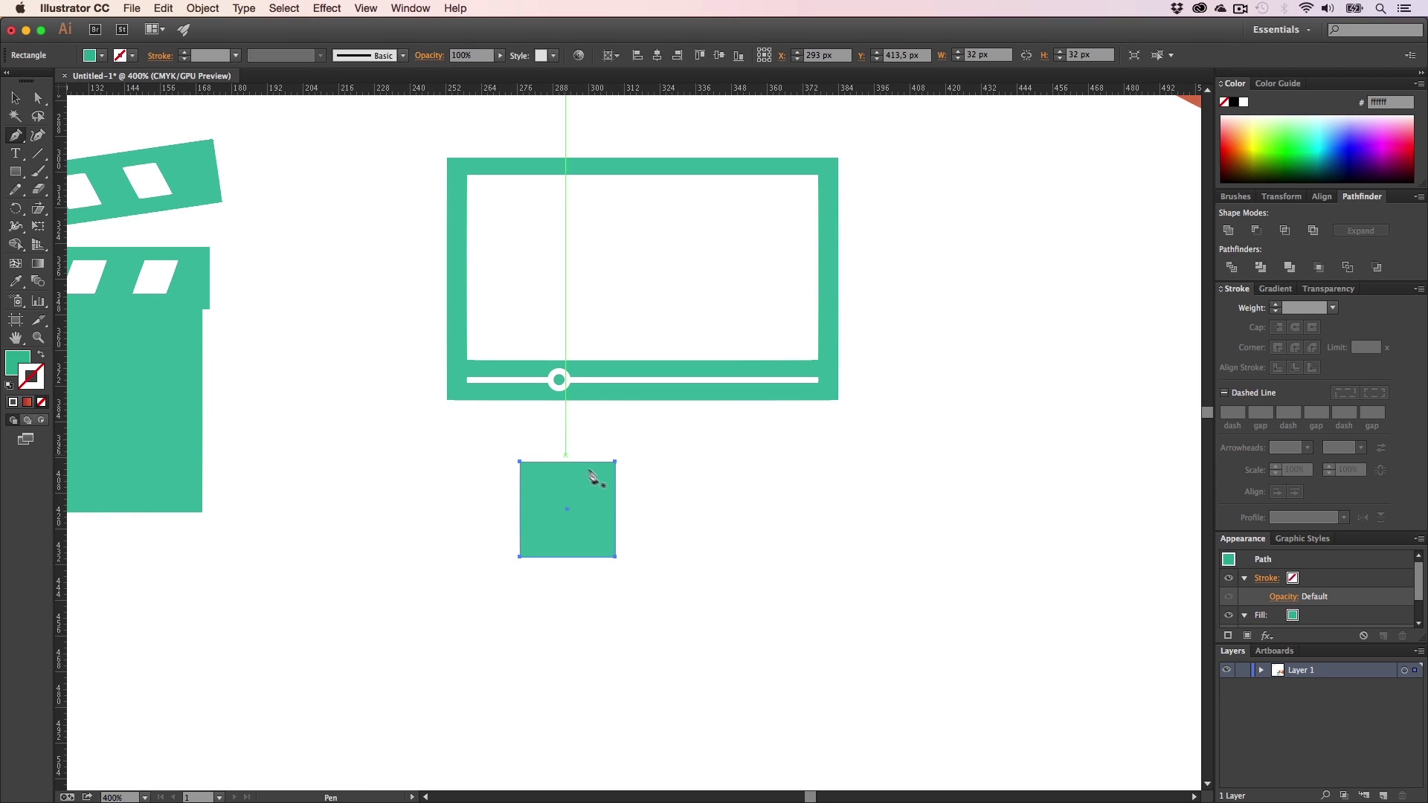
click(616, 509)
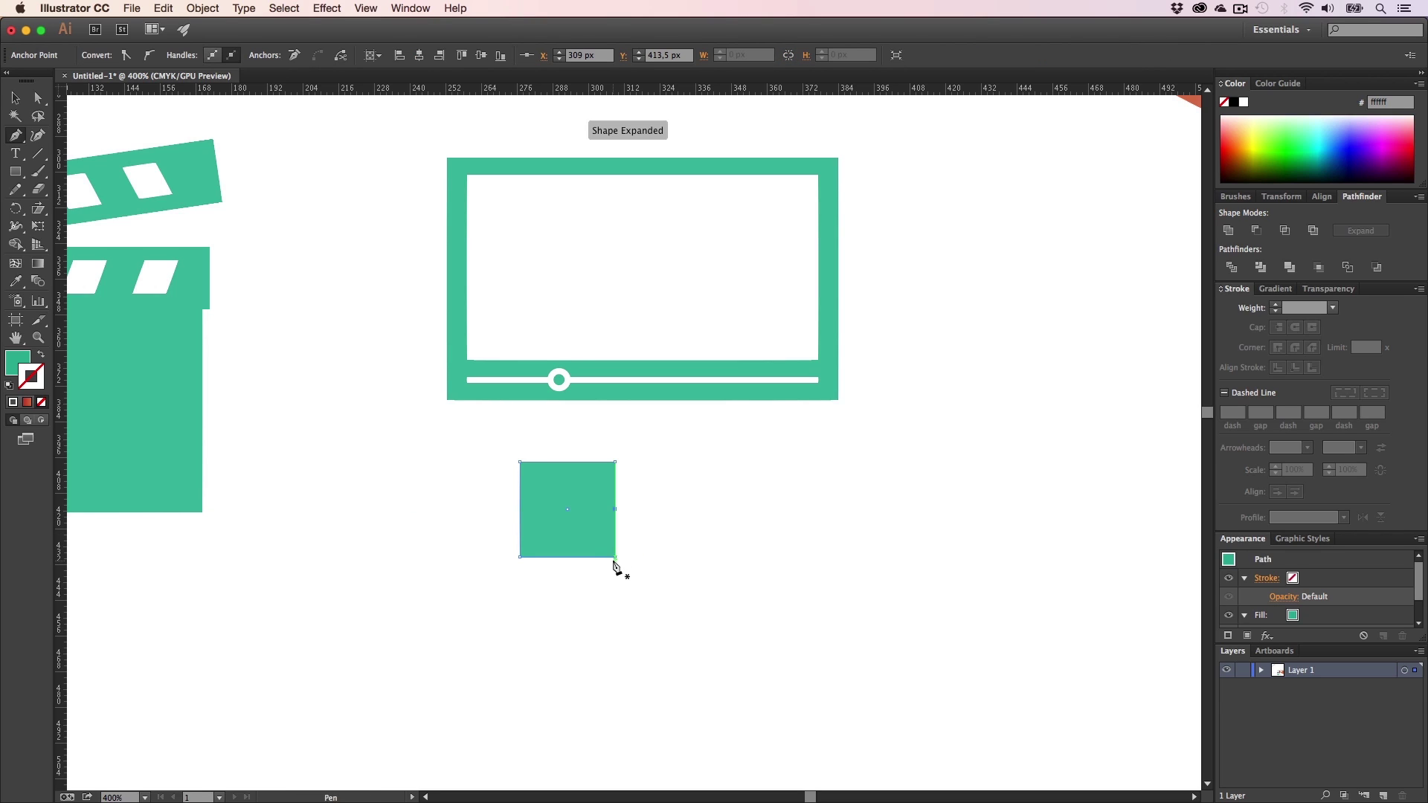
click(616, 558)
click(616, 463)
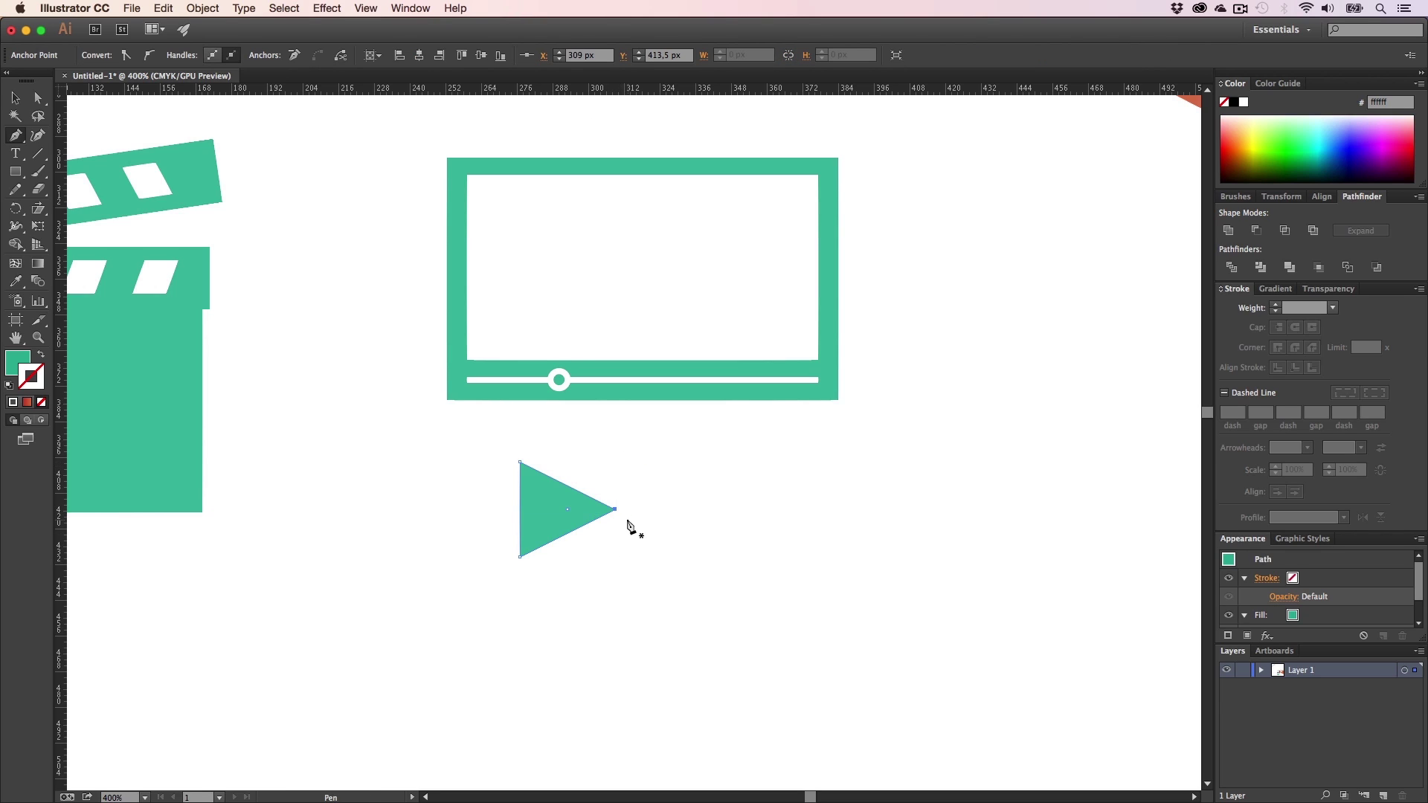
- Round the triangle's corners slightly and move it into the middle of the player's white screen
key(s)
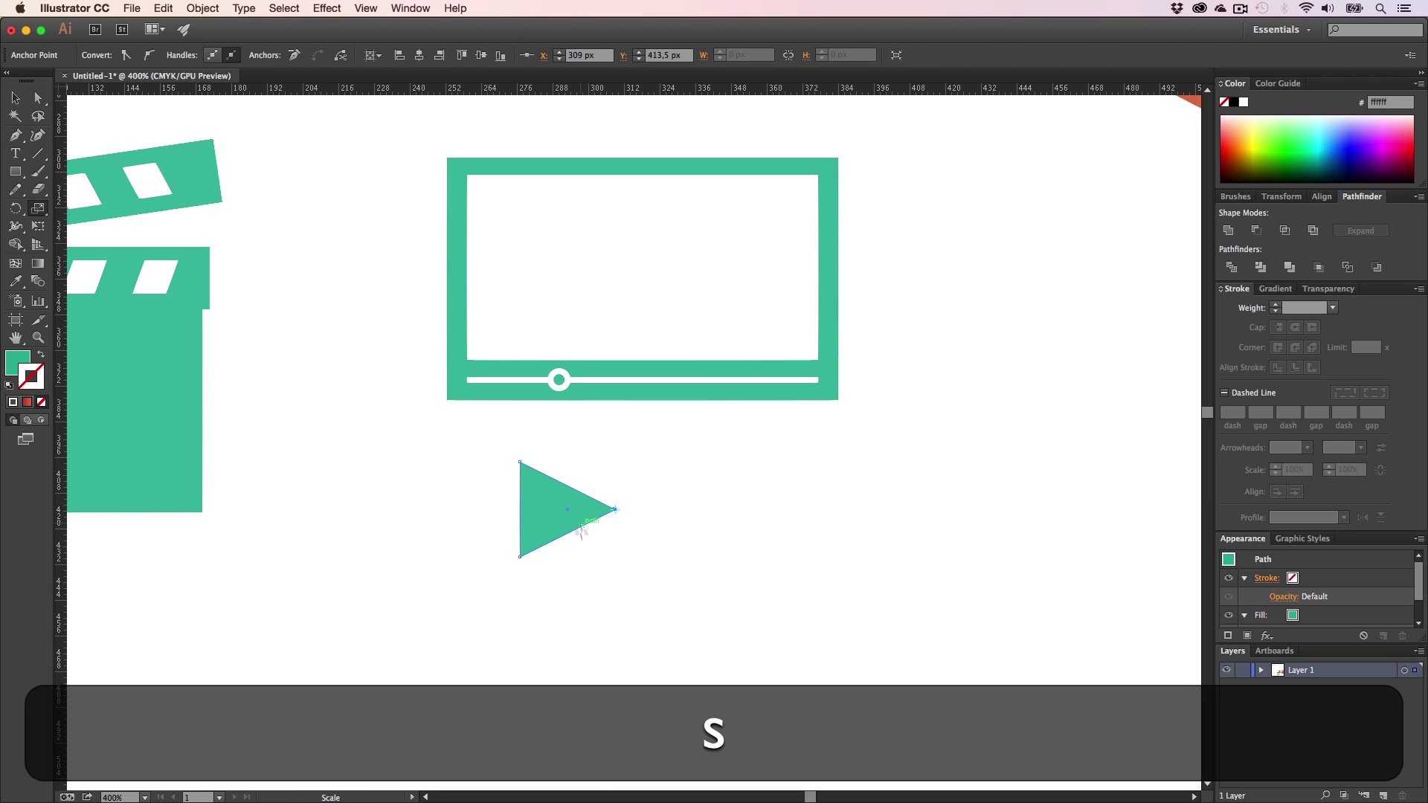
key(a)
click(575, 525)
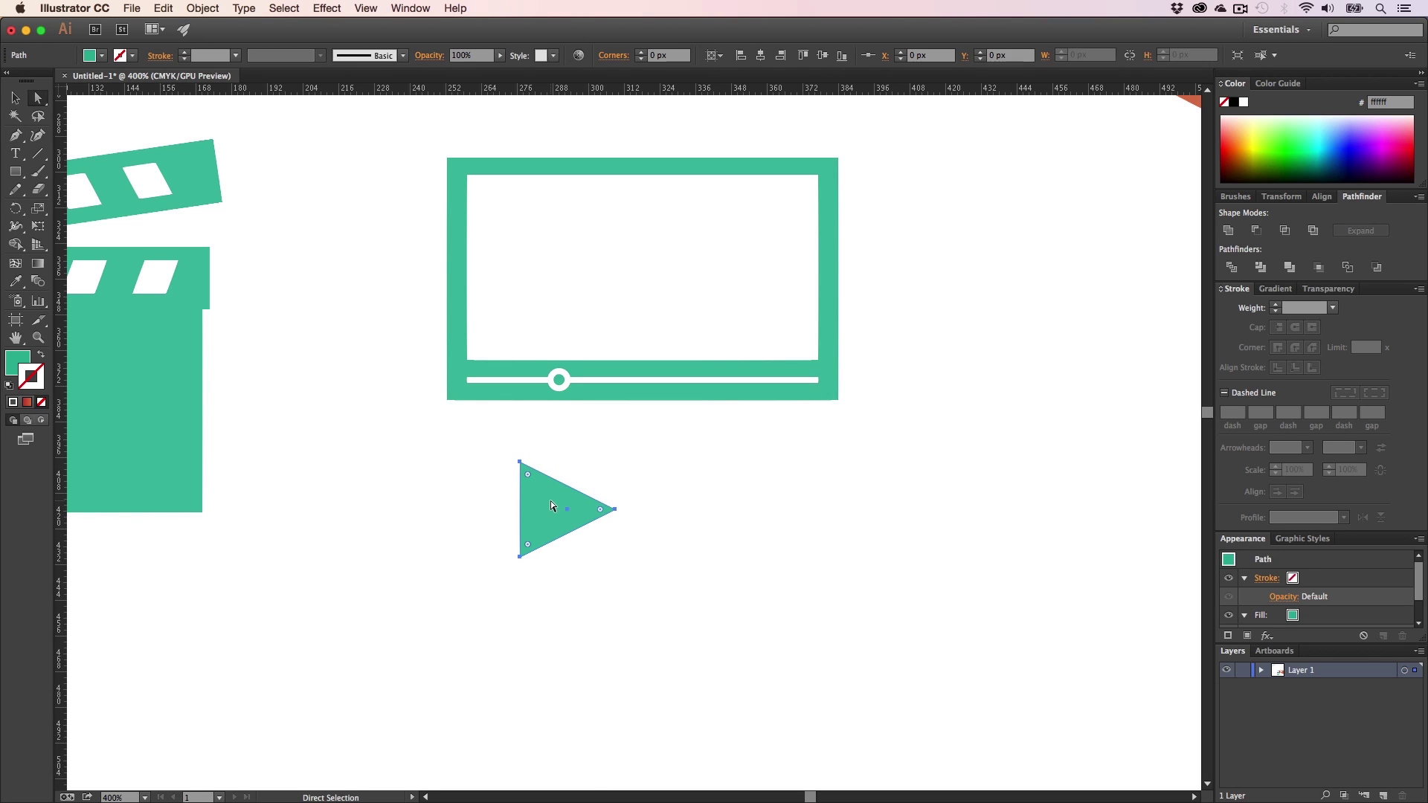
drag(530, 476, 653, 285)
click(699, 621)
key(v)
key(shift)
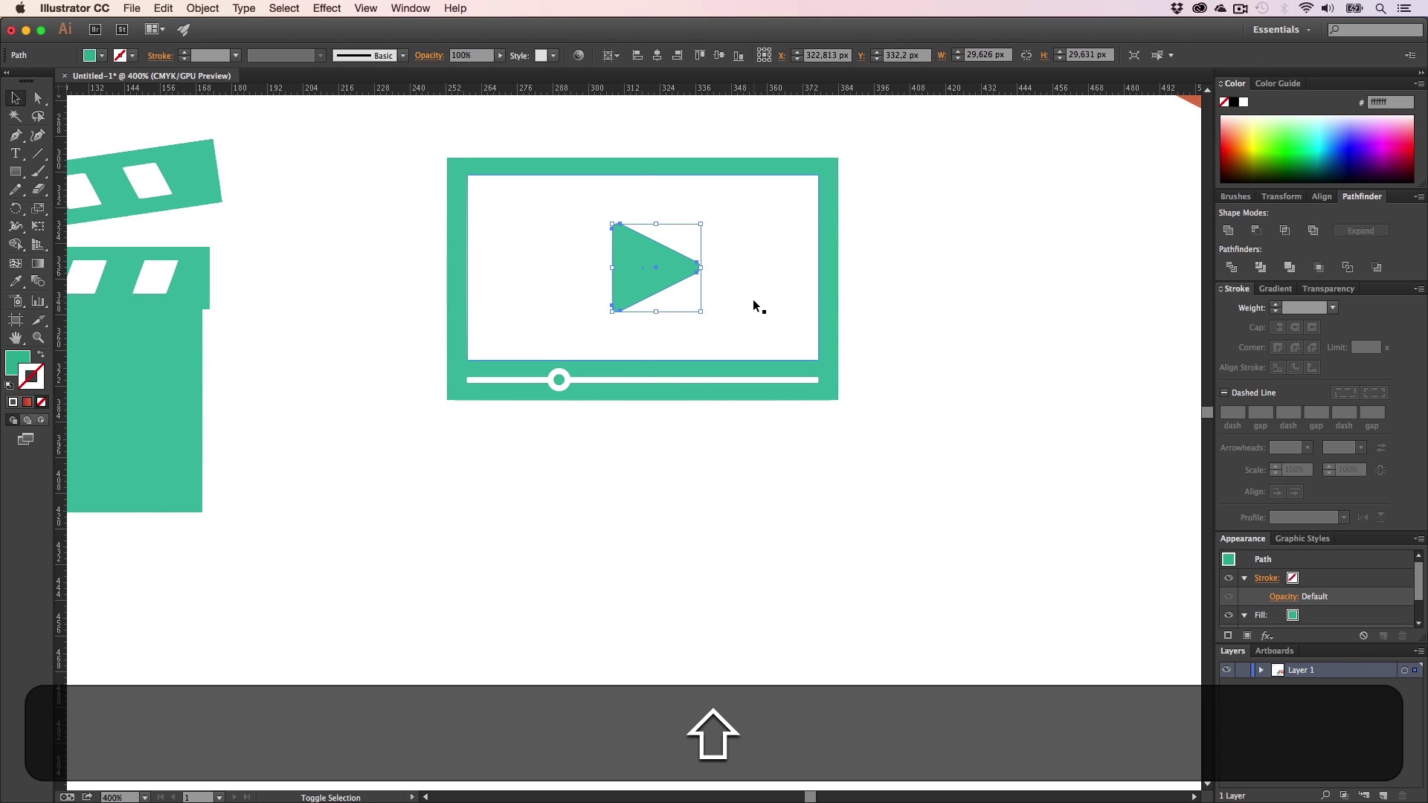
- Centre the play triangle horizontally on the player's white screen
shift+click(752, 299)
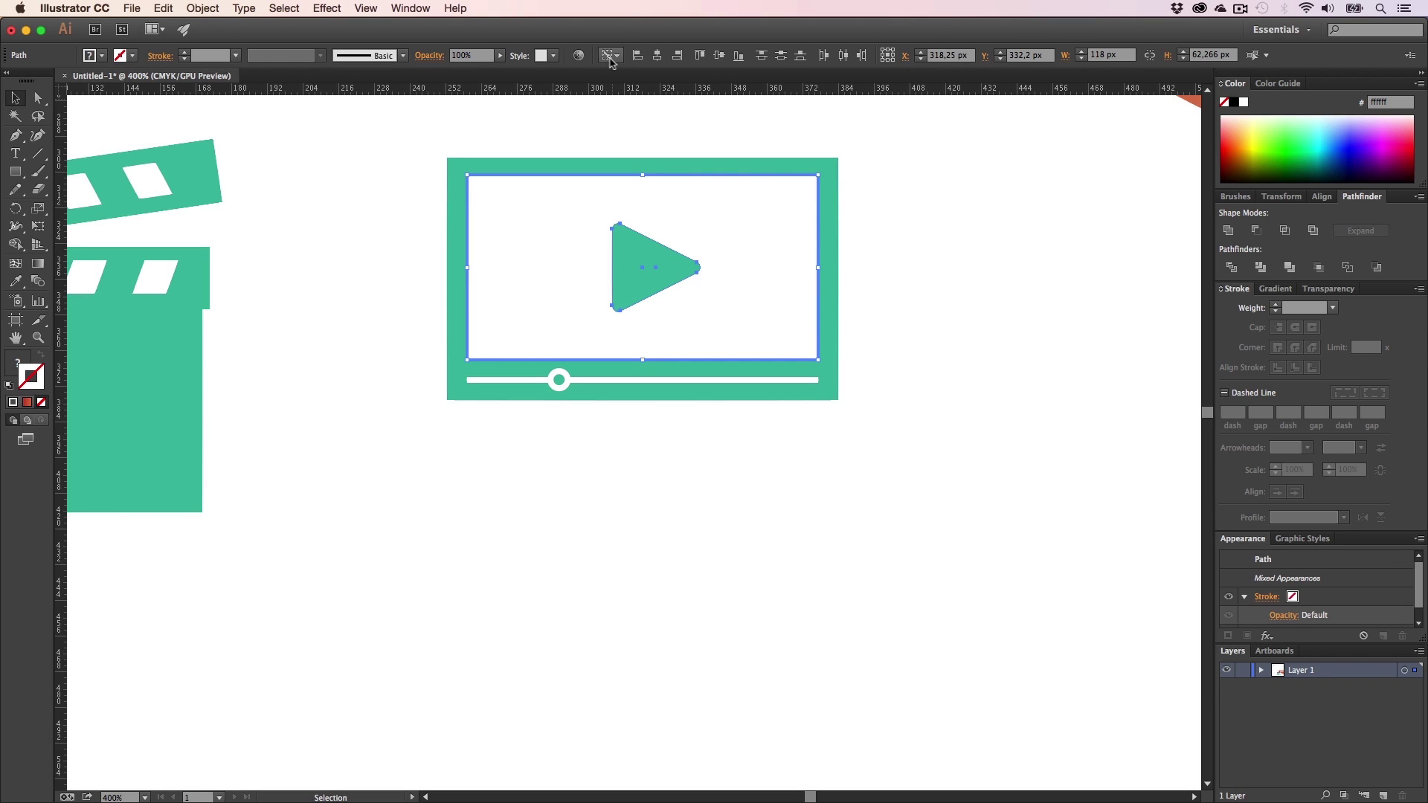
click(658, 55)
click(707, 125)
- Scale the play triangle down slightly and proportionally about its centre
key(h)
drag(759, 293, 645, 418)
key(v)
click(612, 395)
key(alt+shift)
click(851, 431)
- Examine the video player with its play triangle alongside the clapperboard and the intro text
key(z)
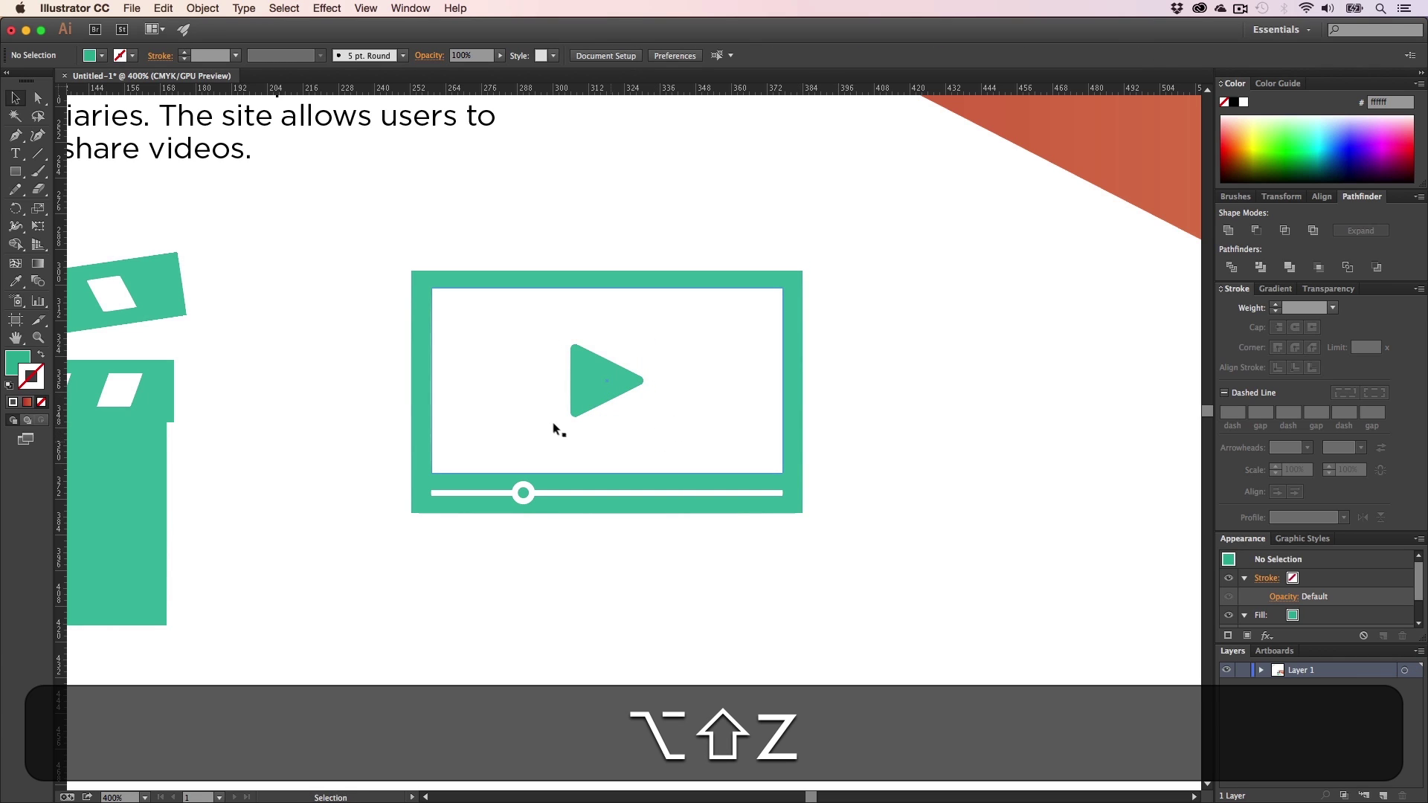
alt+click(667, 451)
alt+click(666, 450)
key(h)
drag(684, 536, 762, 542)
key(v)
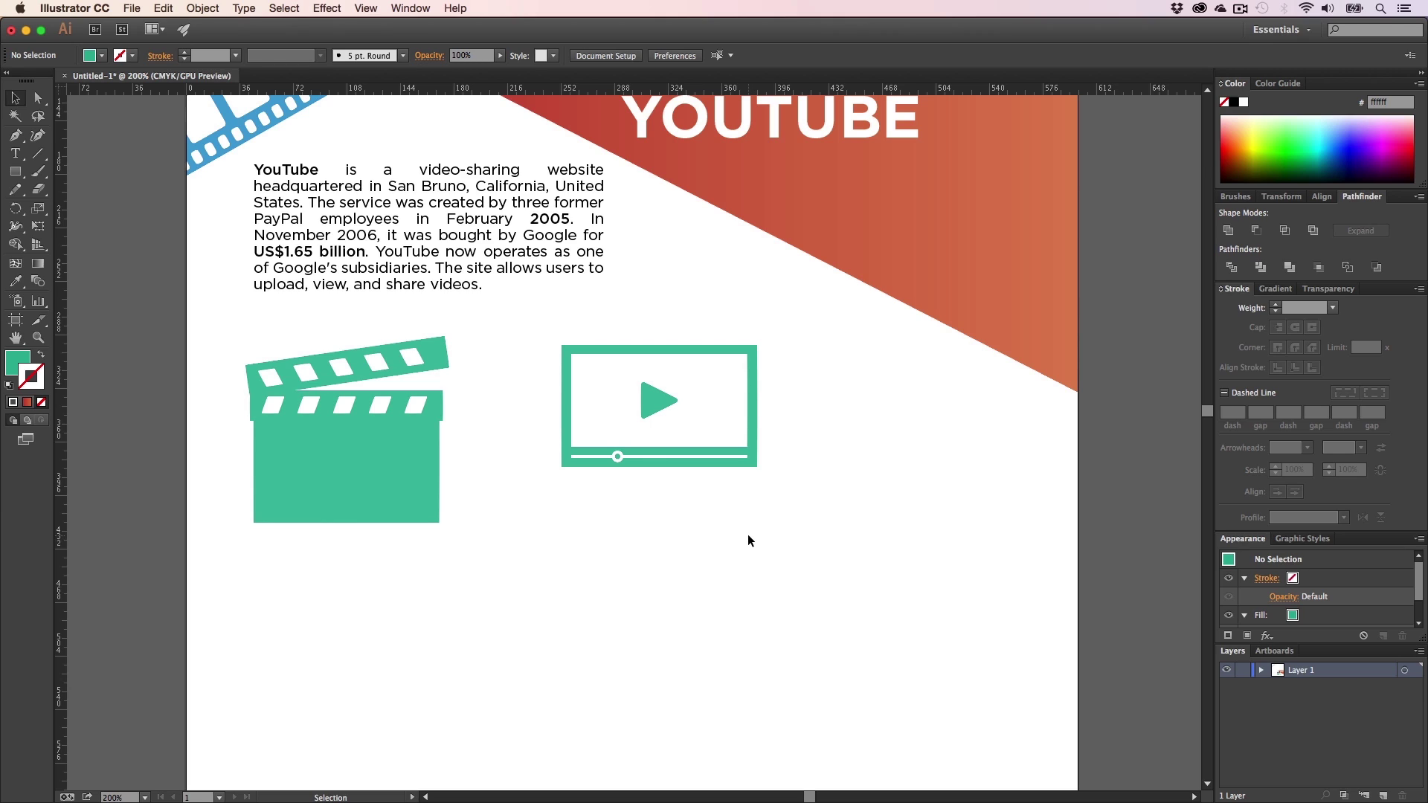
key(z)
click(748, 534)
key(h)
drag(677, 413, 723, 520)
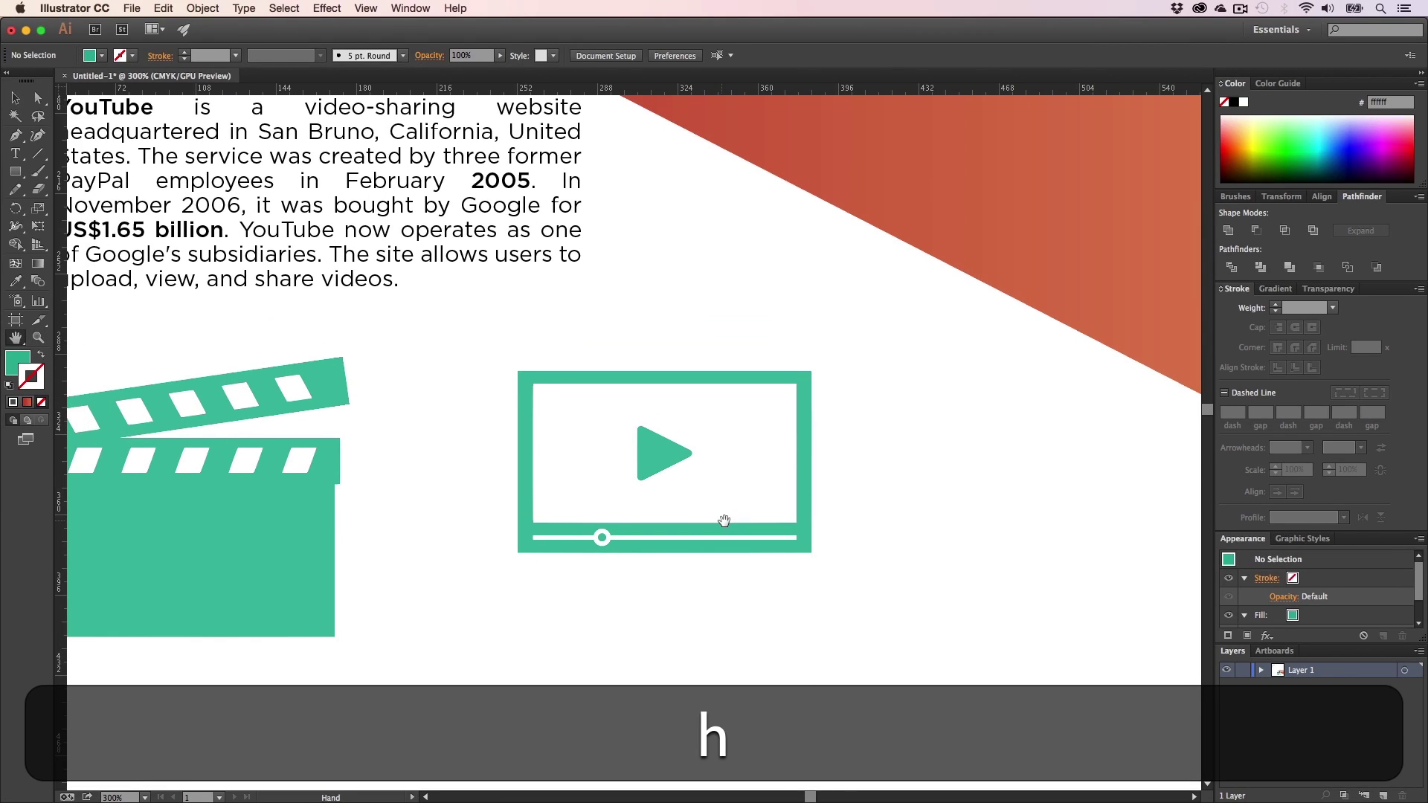
- Group all the shapes of the video player icon
key(v)
drag(863, 591, 452, 315)
click(822, 598)
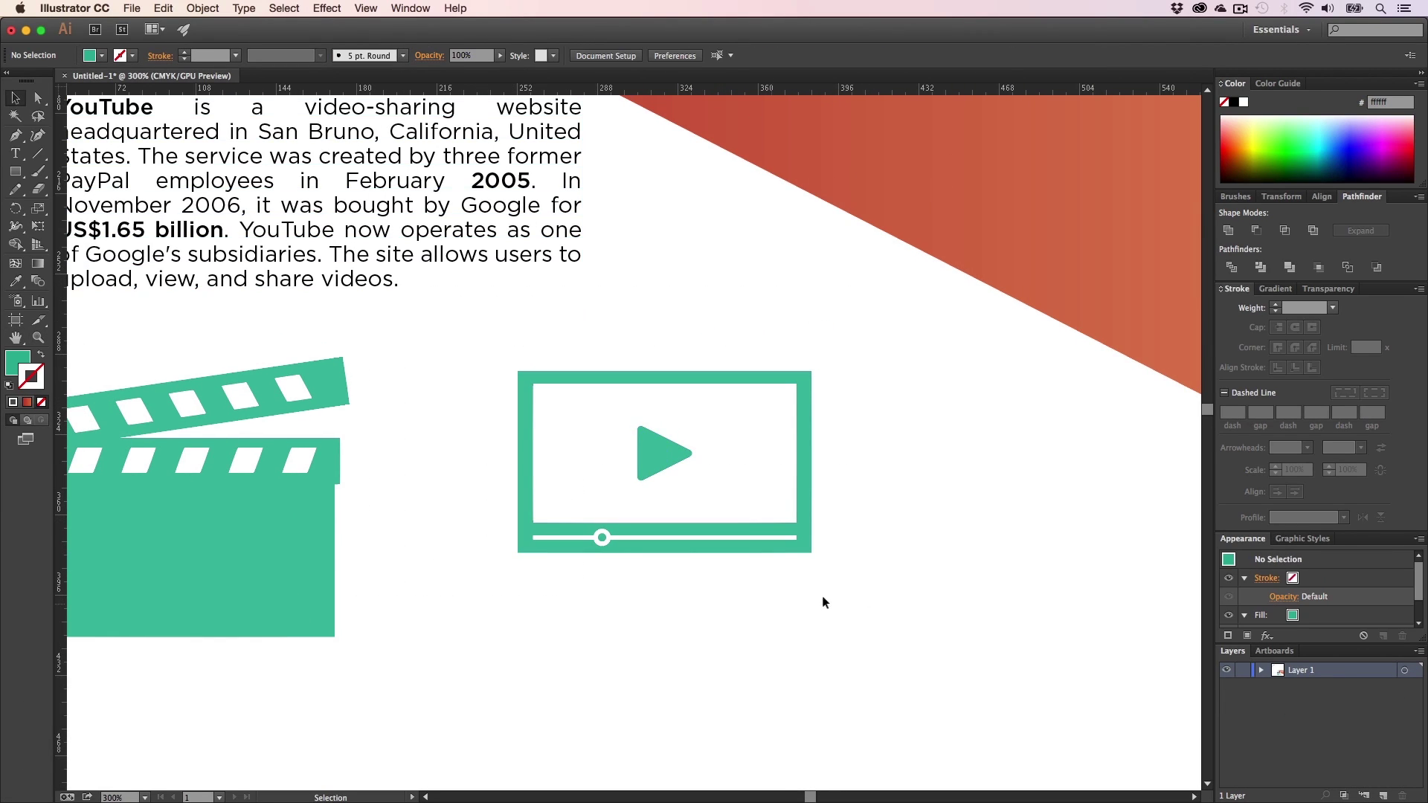
drag(822, 603, 522, 367)
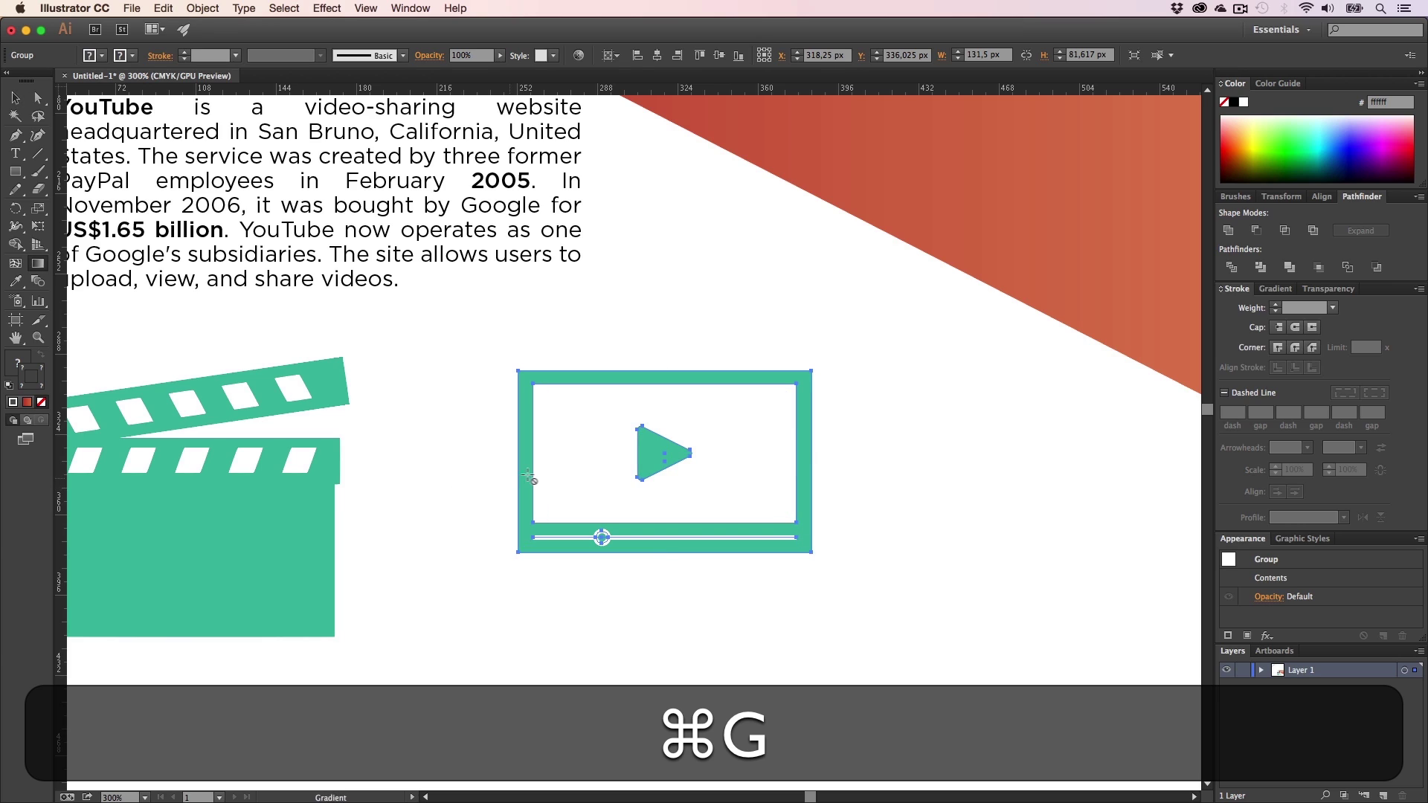
key(g)
- Group all the shapes of the clapperboard icon
key(h)
drag(469, 501, 781, 466)
key(v)
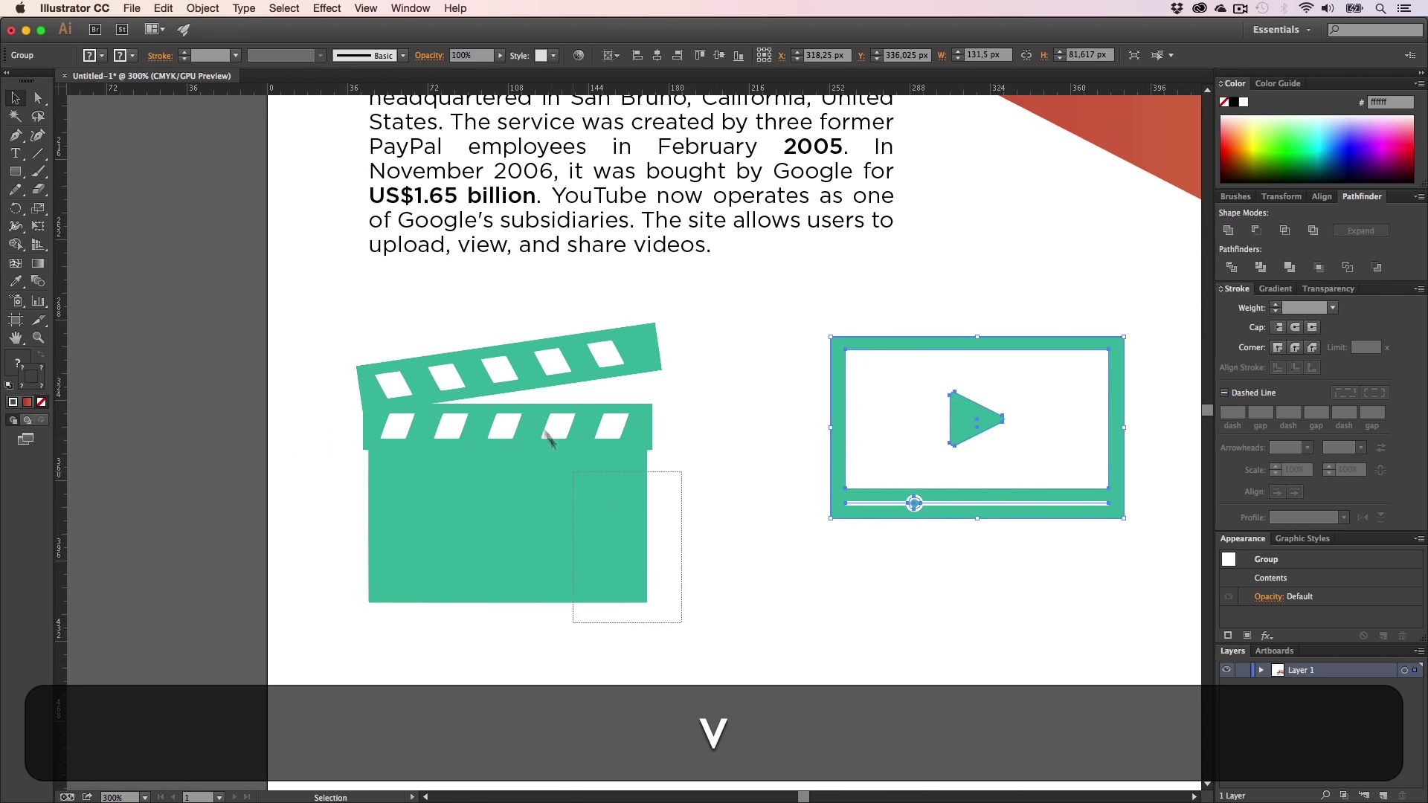
drag(378, 338, 354, 334)
key(super+g)
click(790, 516)
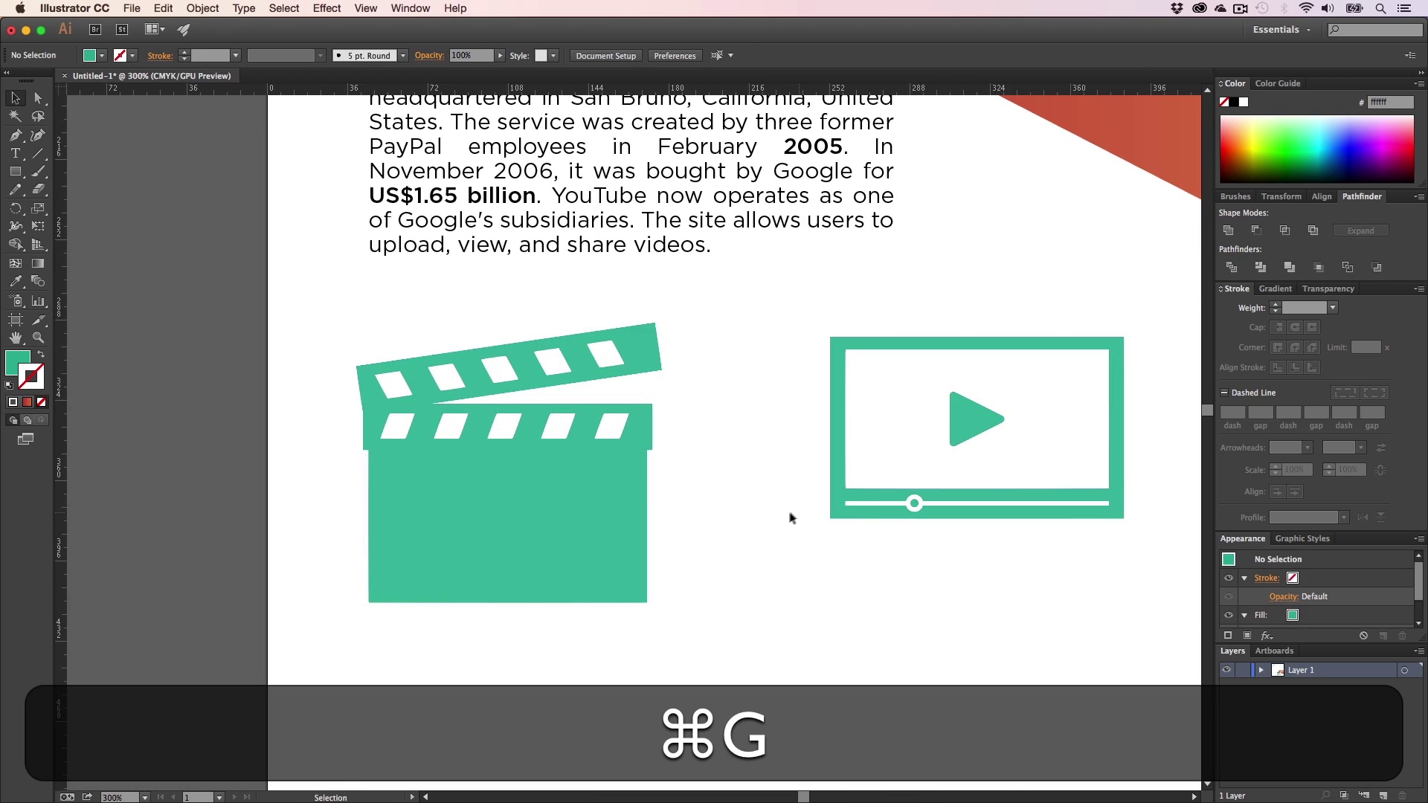
- Enlarge the grouped video player proportionally to about 160.5 × 99.6 px and place it closer to the clapperboard
key(h)
drag(770, 508, 517, 504)
key(h)
key(v)
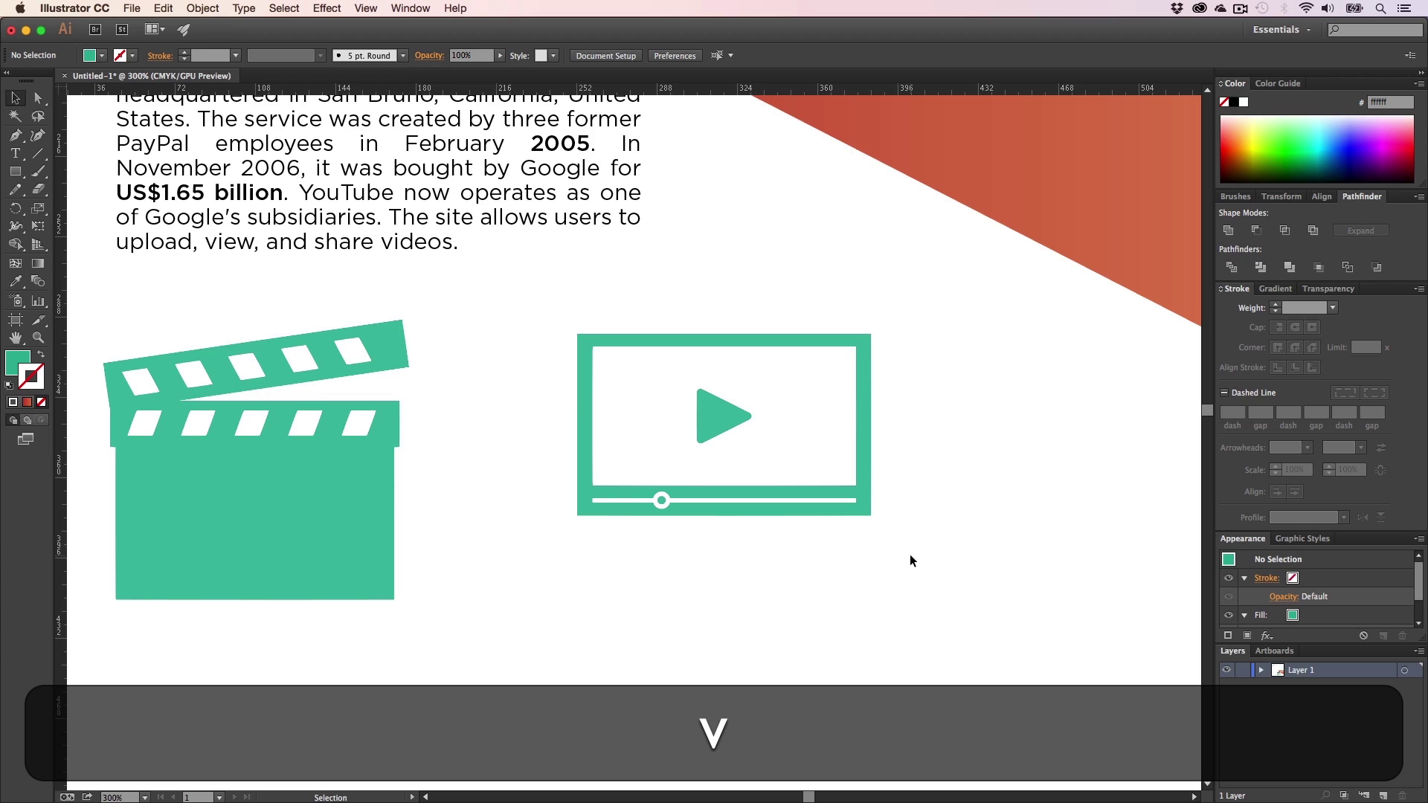
drag(909, 555, 490, 333)
drag(732, 502, 797, 542)
drag(614, 430, 675, 431)
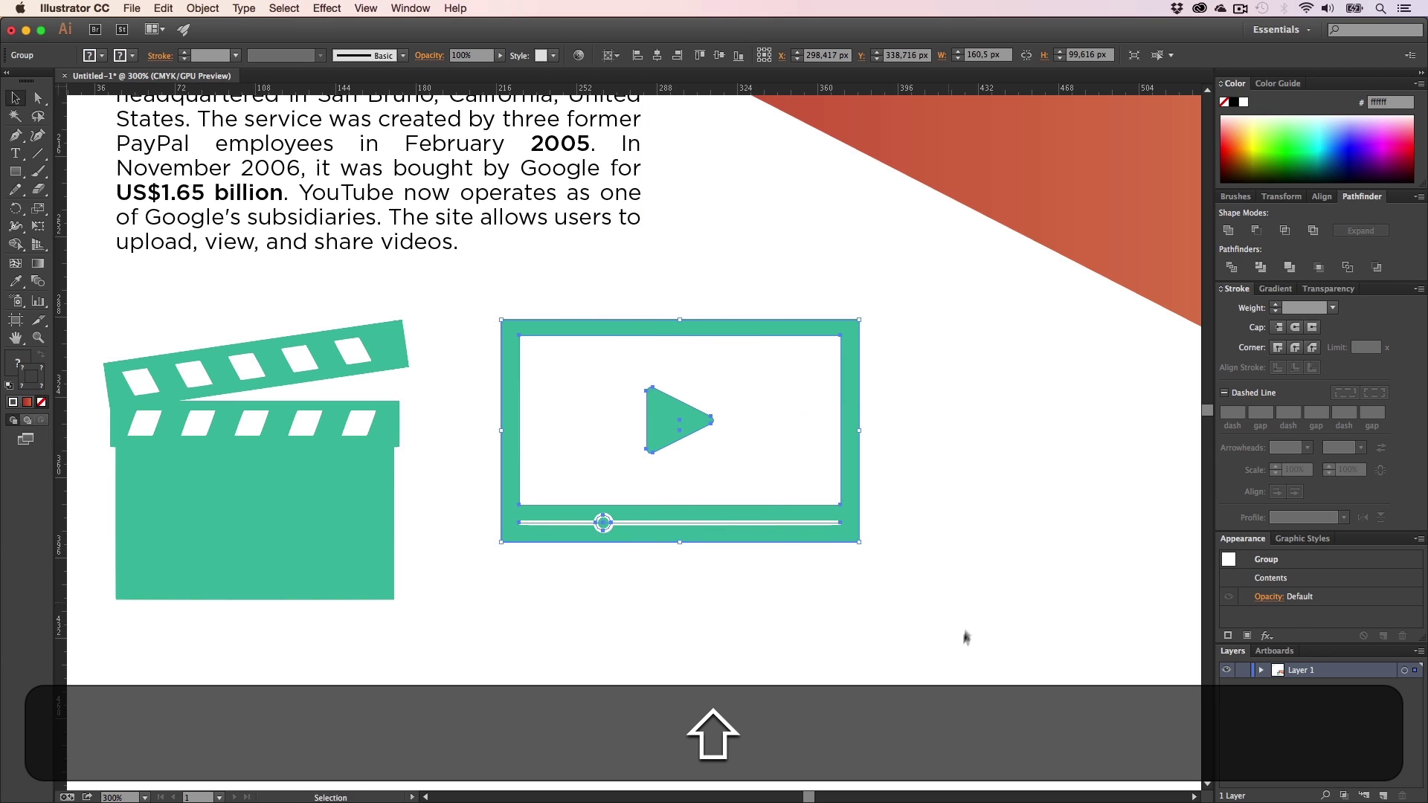
click(967, 637)
key(h)
drag(753, 566, 713, 610)
key(v)
click(722, 583)
key(h)
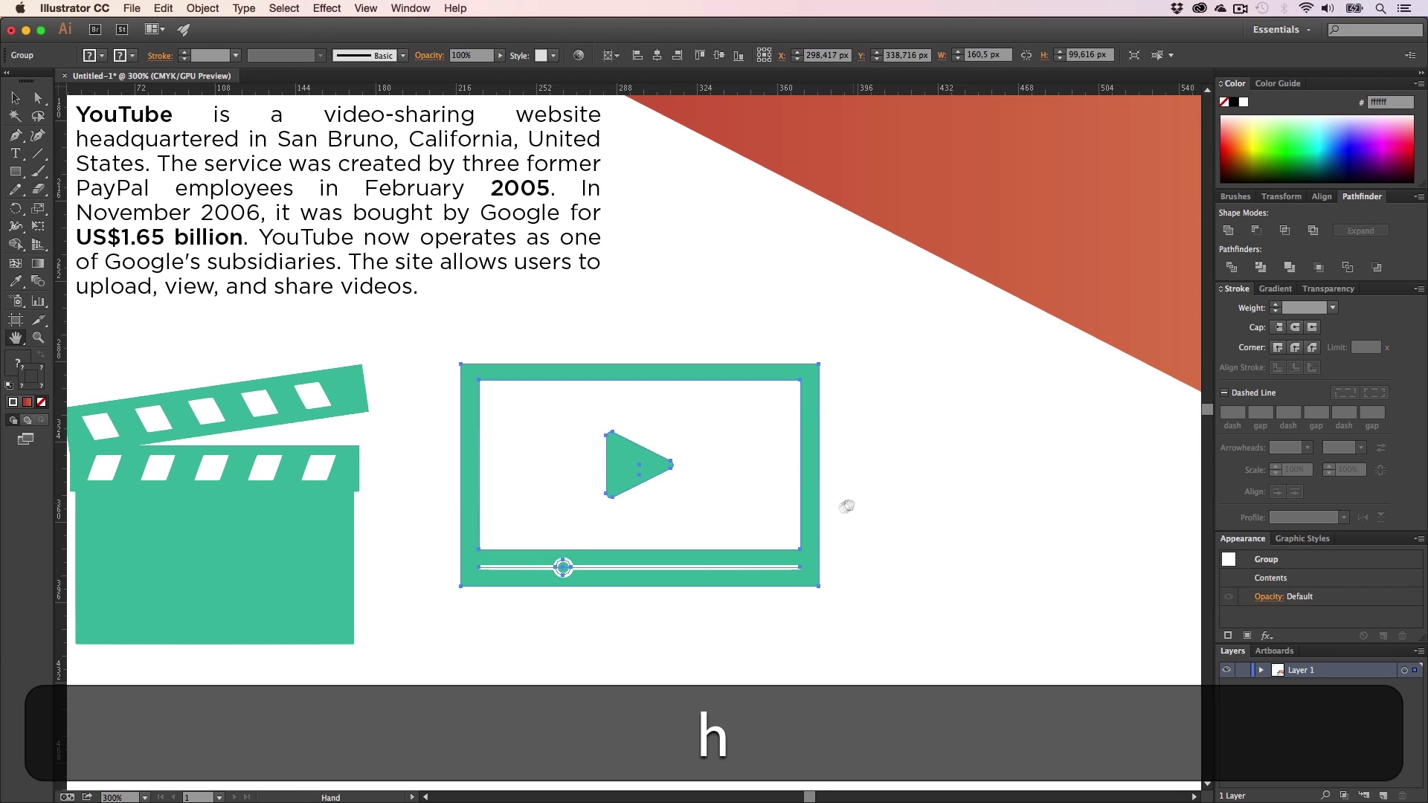
drag(845, 503, 664, 566)
key(v)
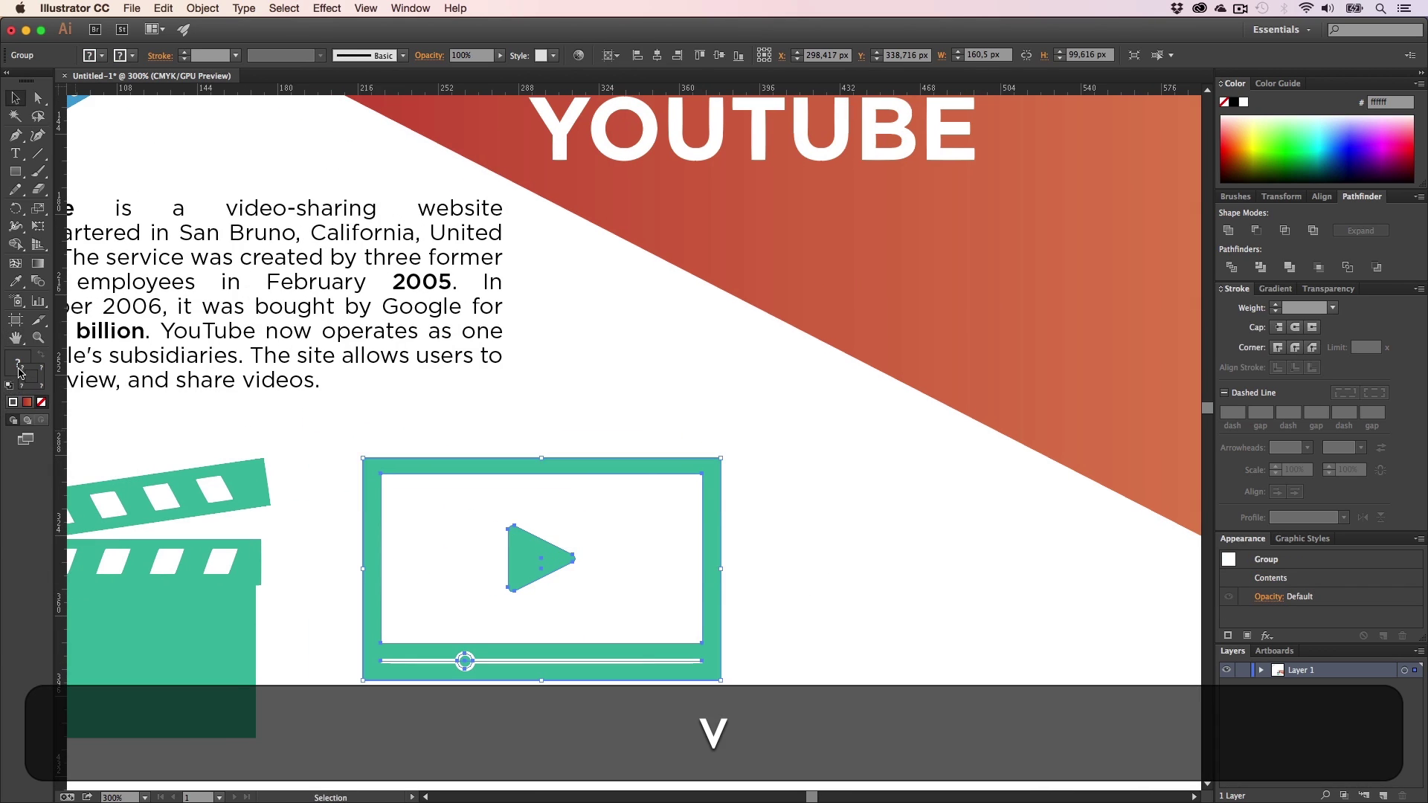
- Fill the video player's outer frame and play triangle with orange #db8937
key(a)
click(373, 511)
key(shift+a)
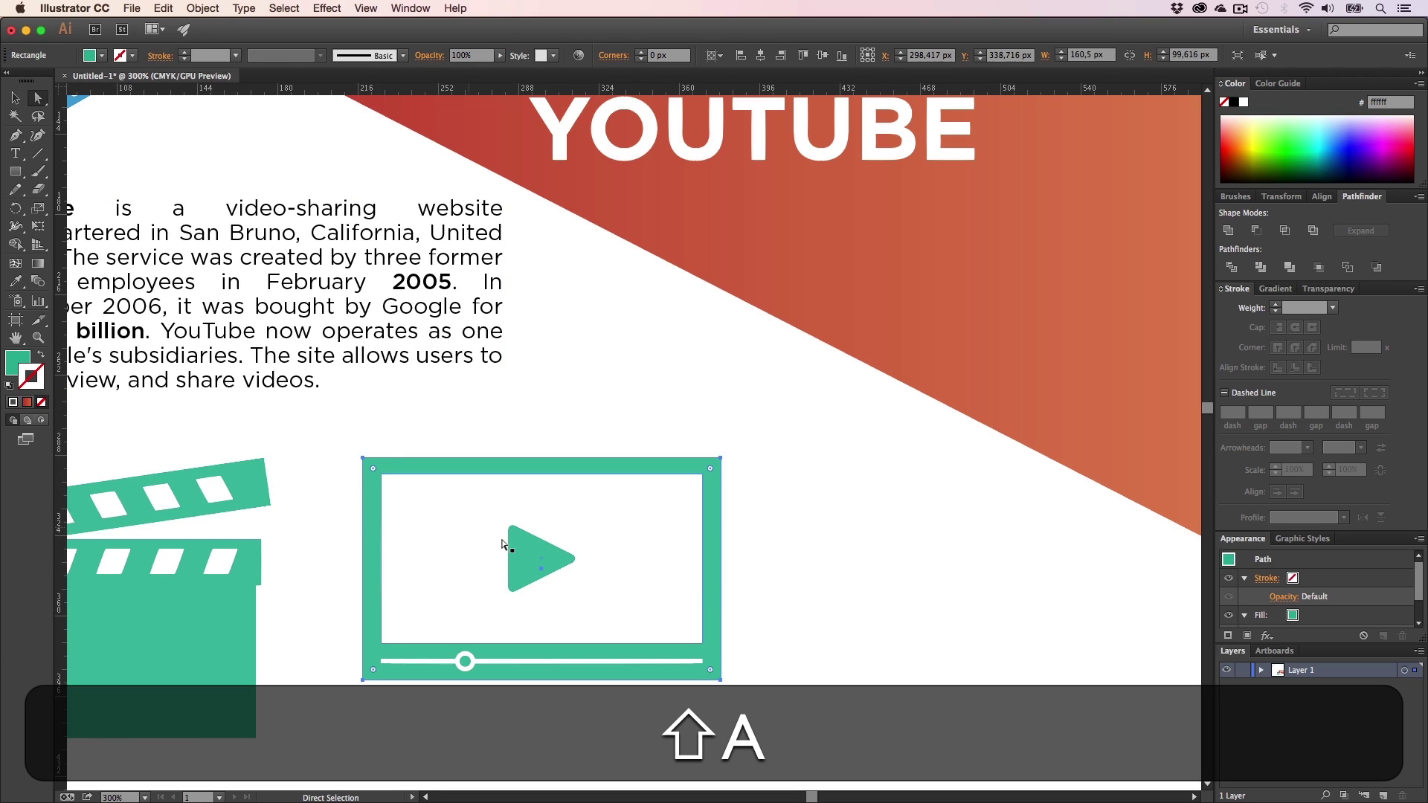
shift+click(519, 546)
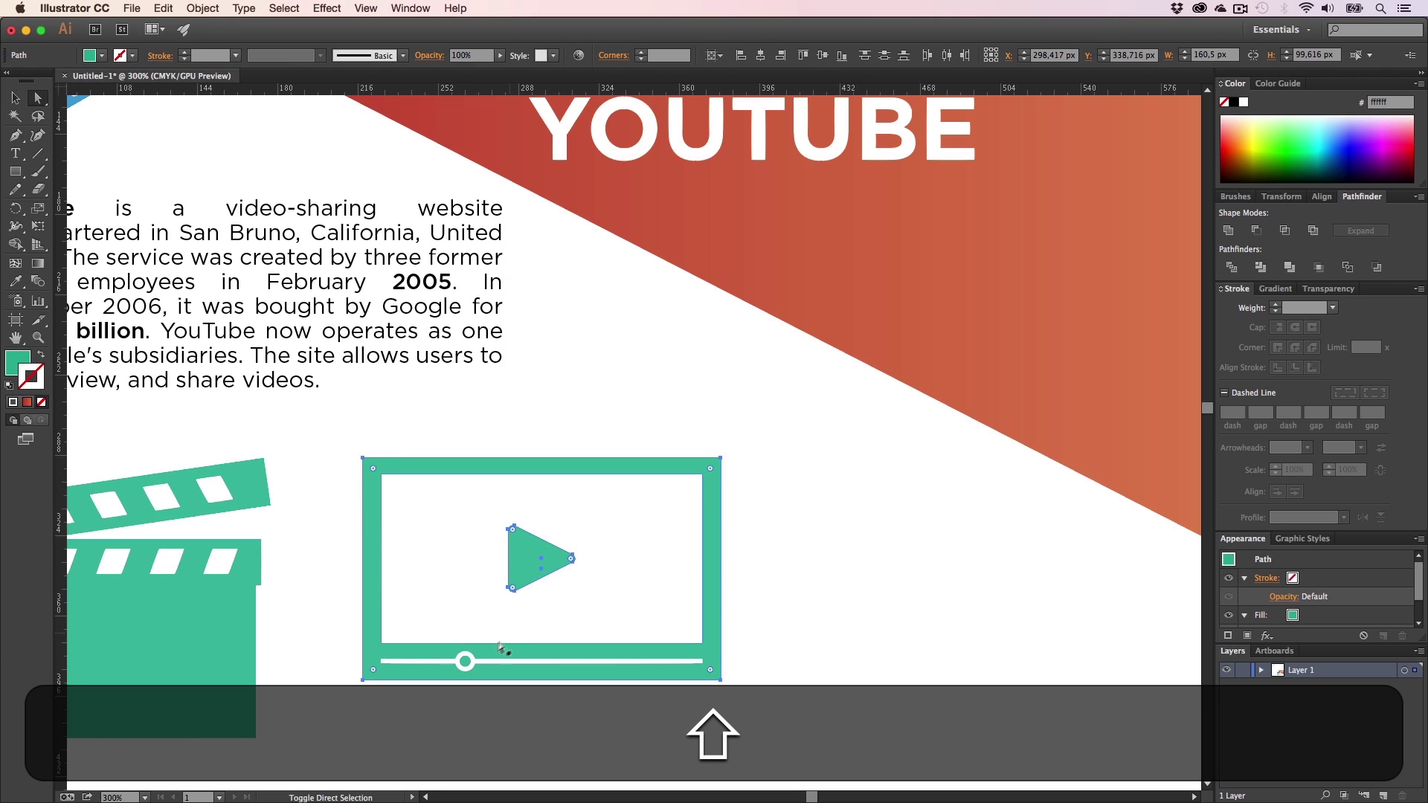
double_click(11, 357)
drag(652, 488, 648, 559)
drag(618, 436, 573, 412)
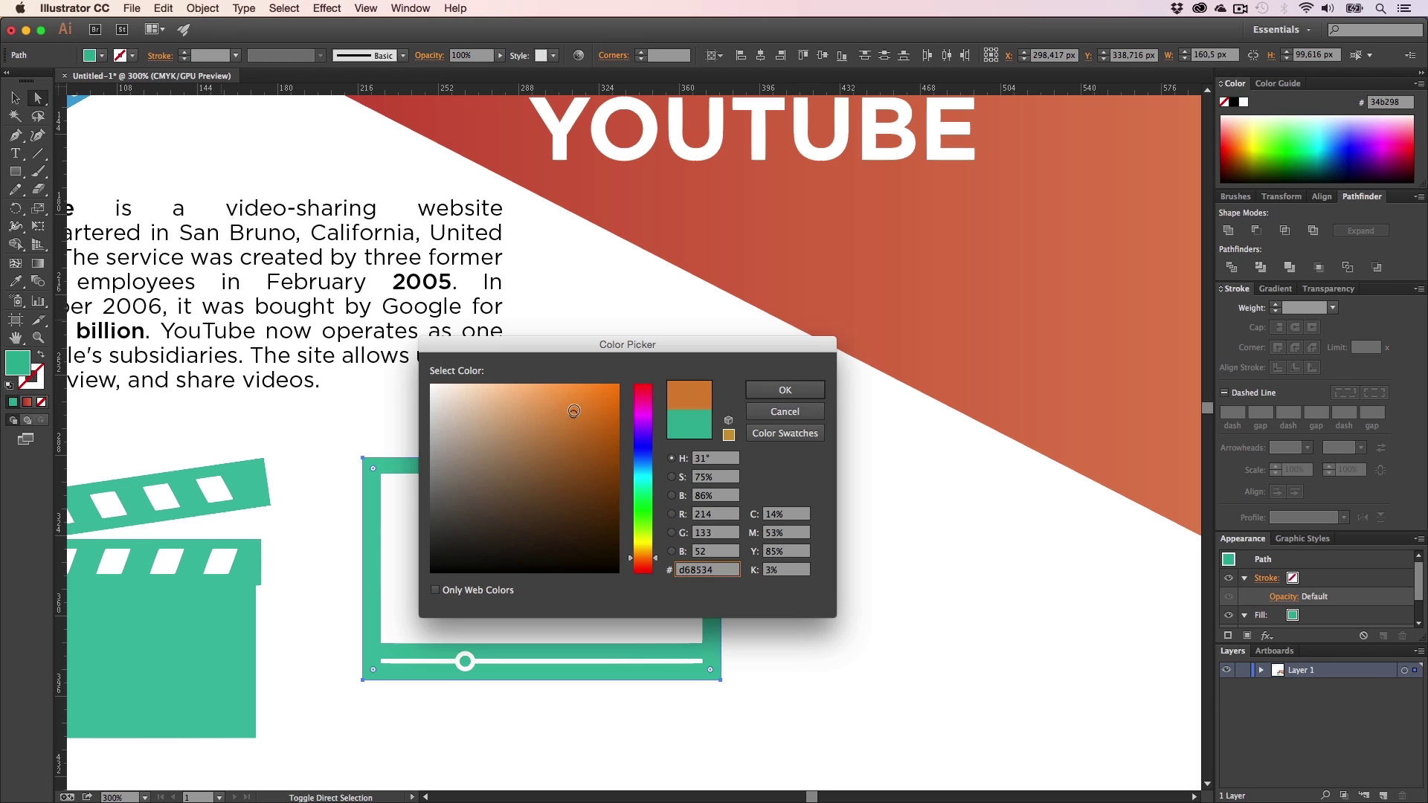
click(798, 397)
click(771, 510)
- Apply the header shape's red-to-orange gradient fill to the video player's outer frame
key(z)
alt+click(660, 561)
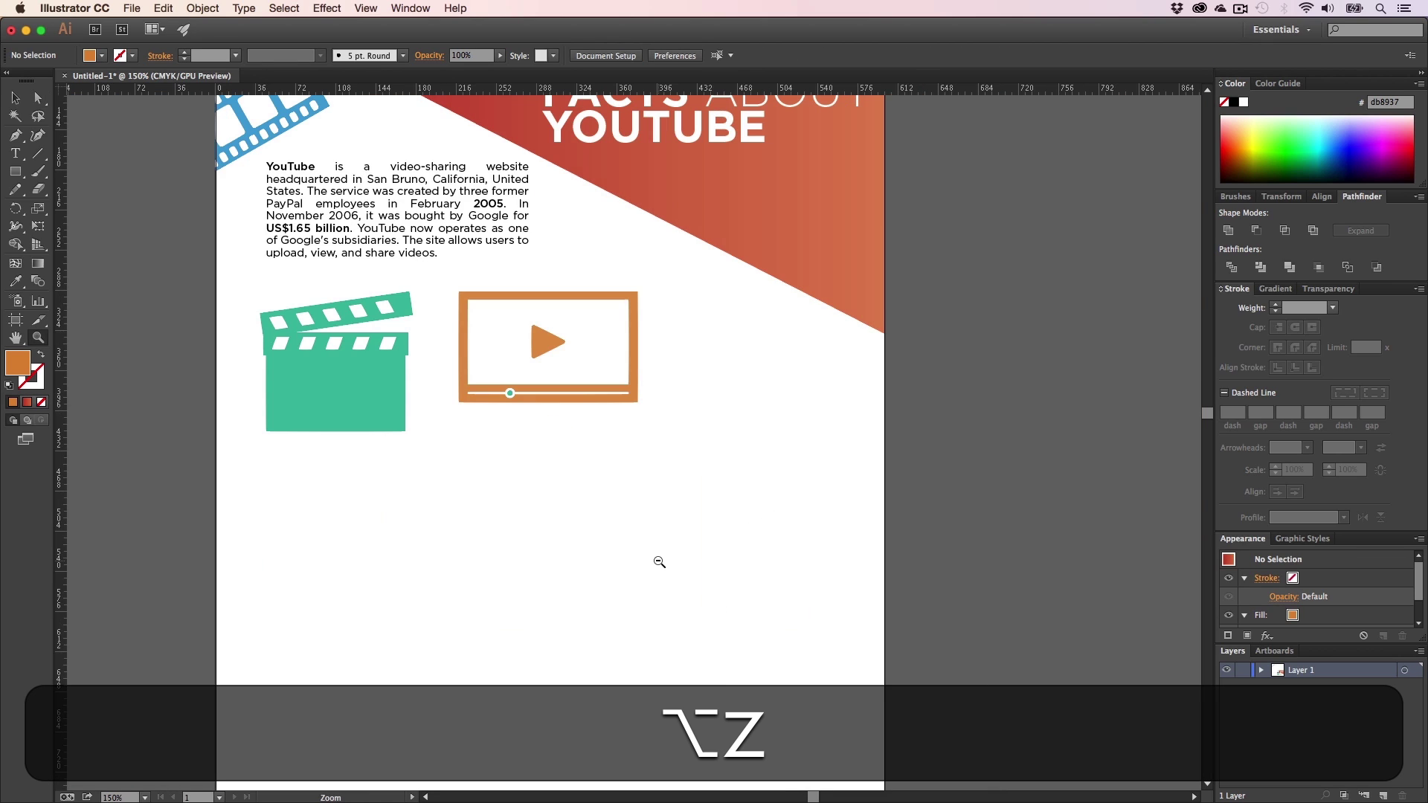
key(alt+h)
drag(649, 489, 689, 637)
key(z)
click(658, 480)
click(659, 480)
key(h)
drag(626, 393, 680, 506)
key(a)
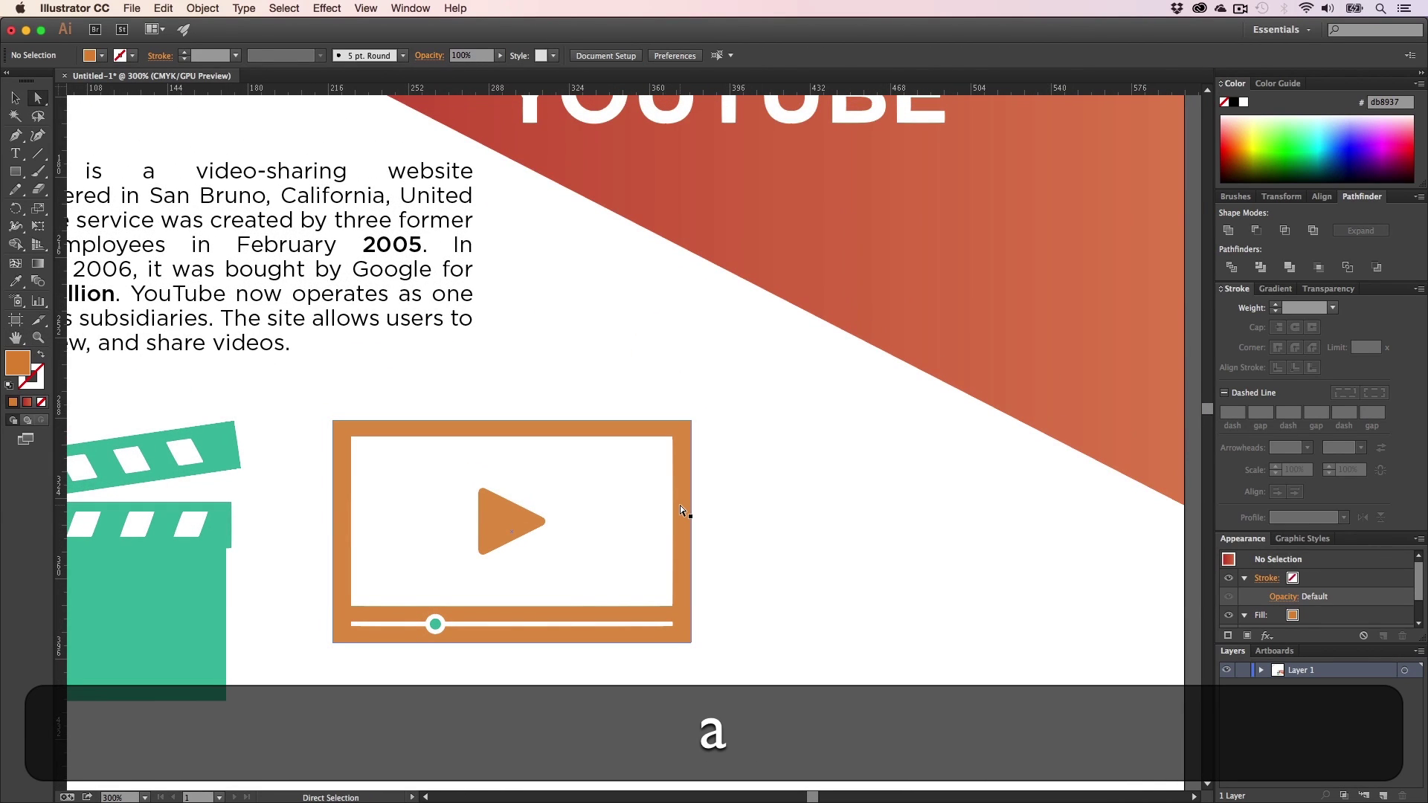
click(680, 506)
scroll(752, 503, up, 2)
key(i)
click(816, 304)
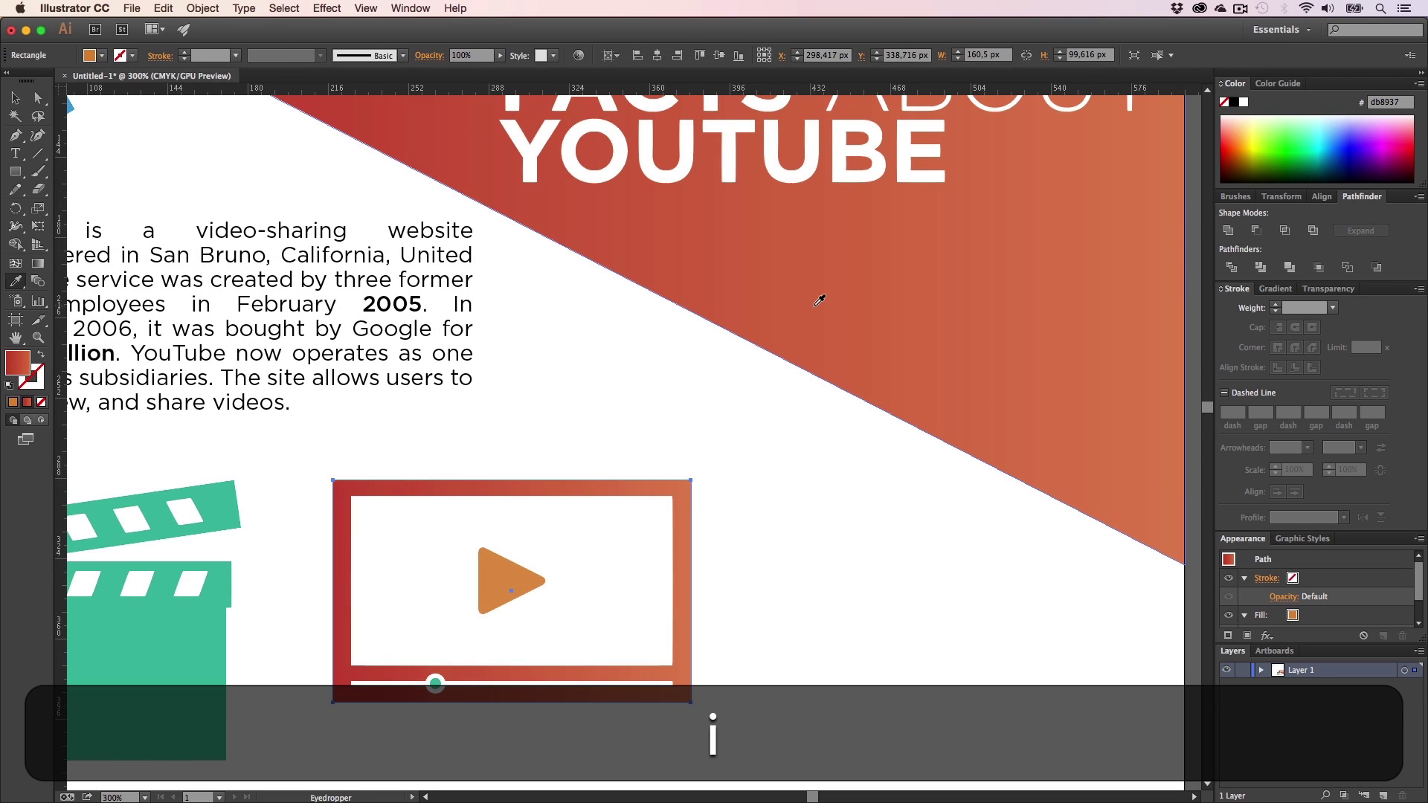
- Apply the header shape's red-to-orange gradient fill to the play triangle
key(a)
click(492, 587)
key(u)
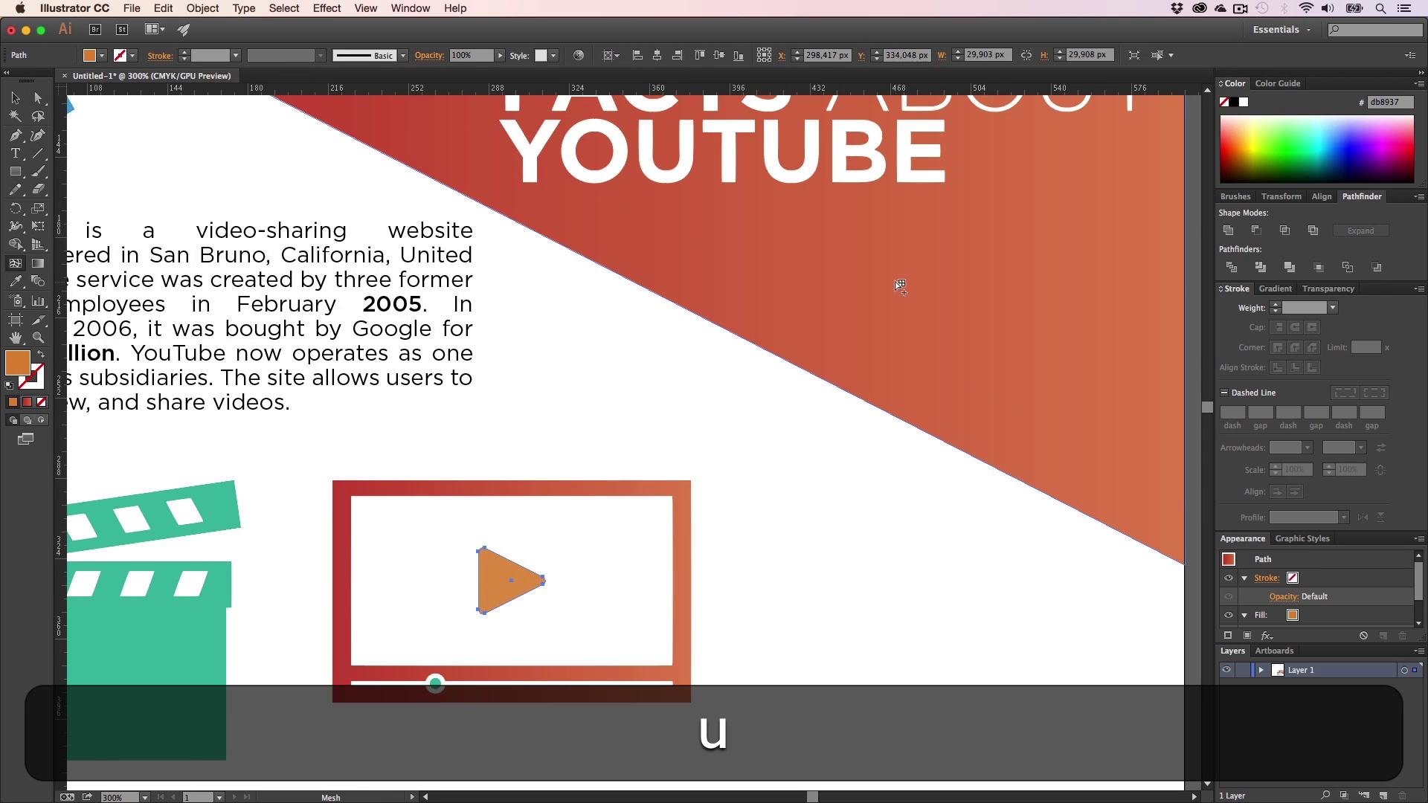
key(i)
click(874, 274)
key(a)
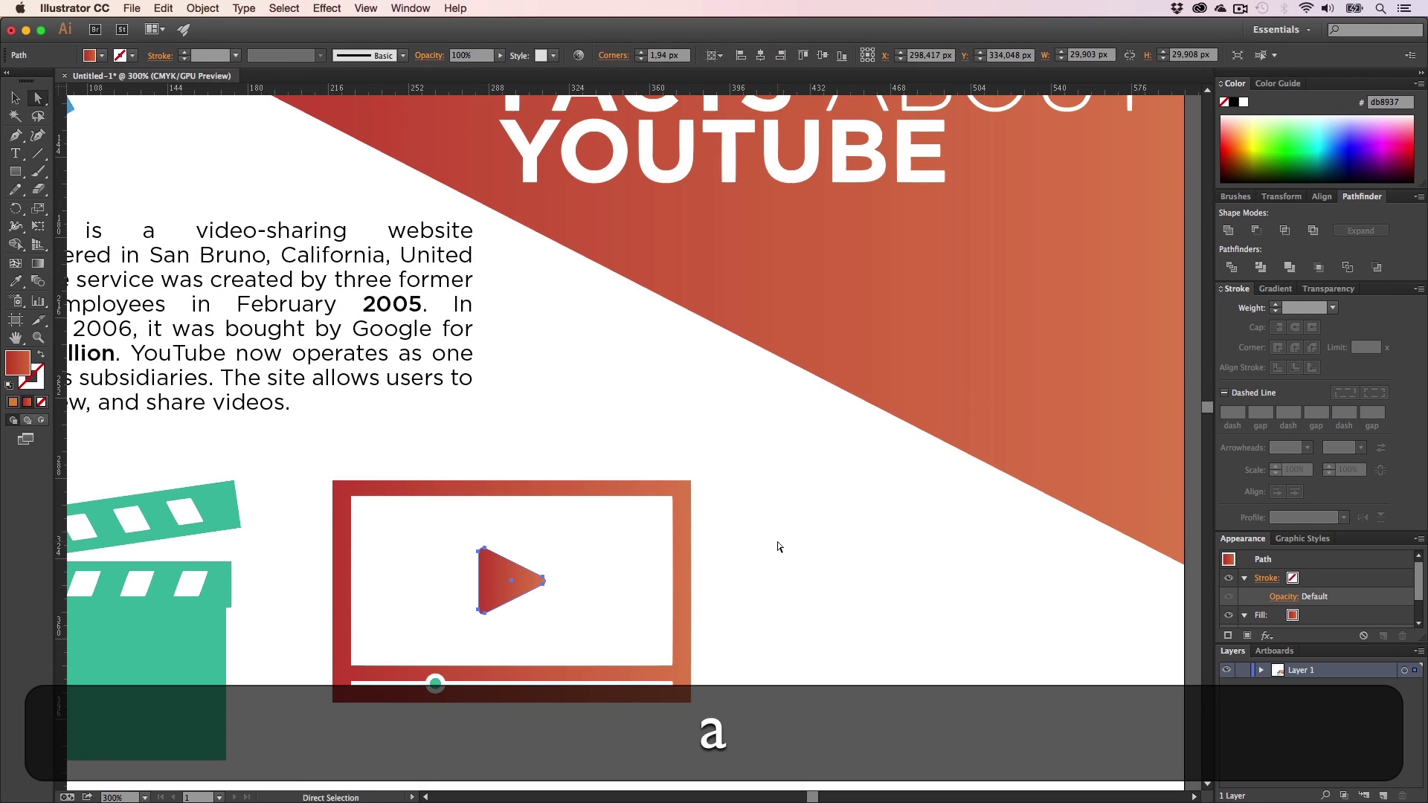
click(774, 548)
- Give the progress bar's round knob the play triangle's gradient fill and a 2 pt white stroke
key(h)
drag(646, 579, 721, 491)
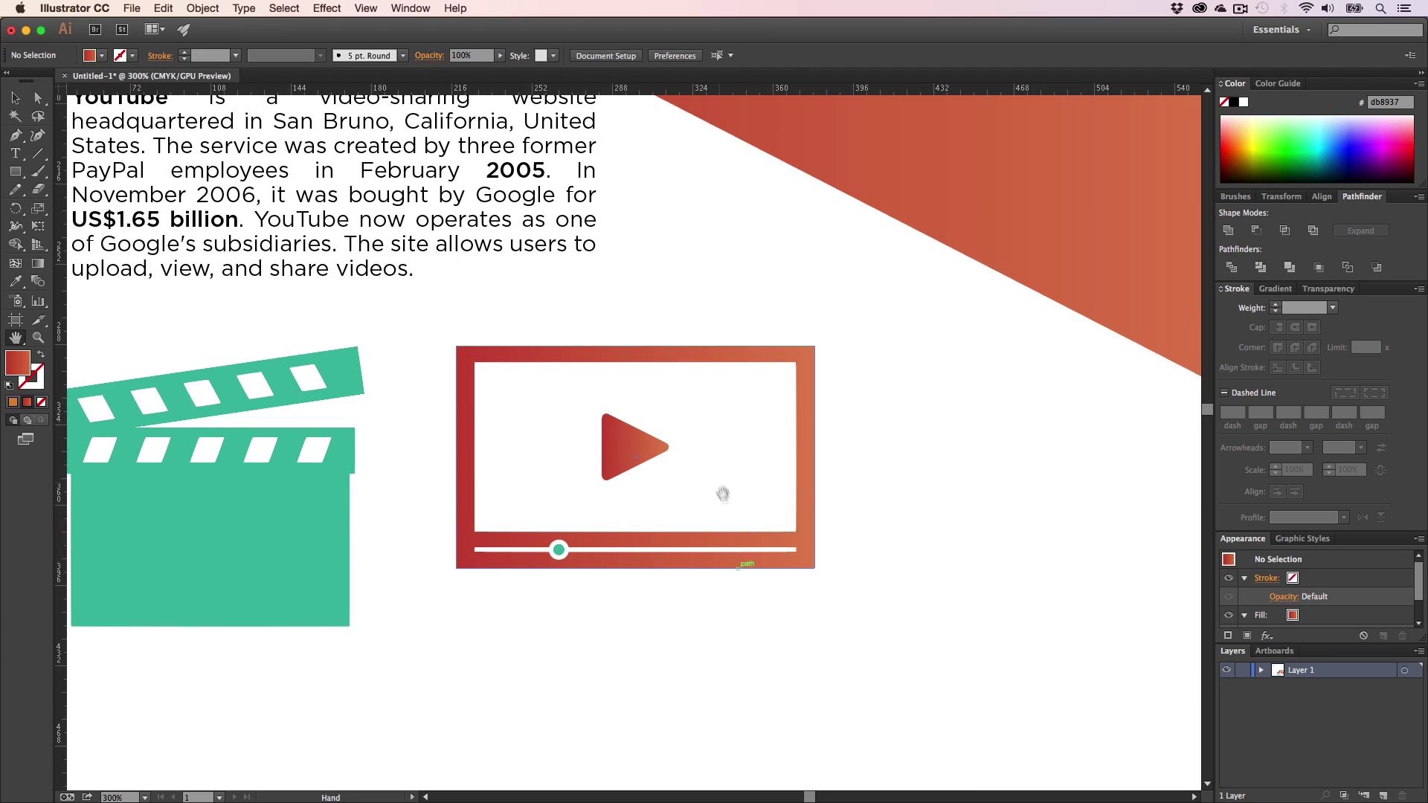
key(v)
key(z)
drag(550, 544, 633, 545)
key(a)
click(582, 561)
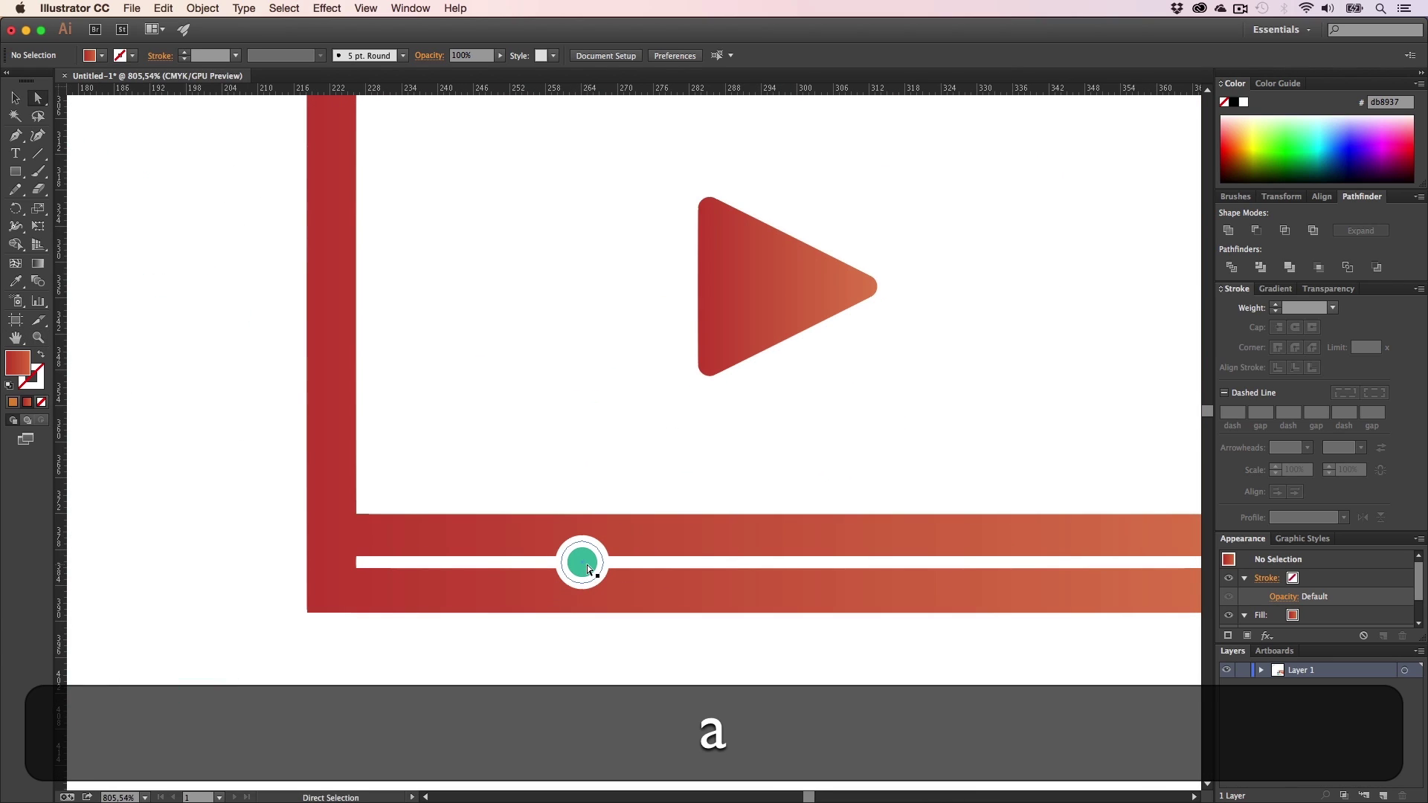
key(i)
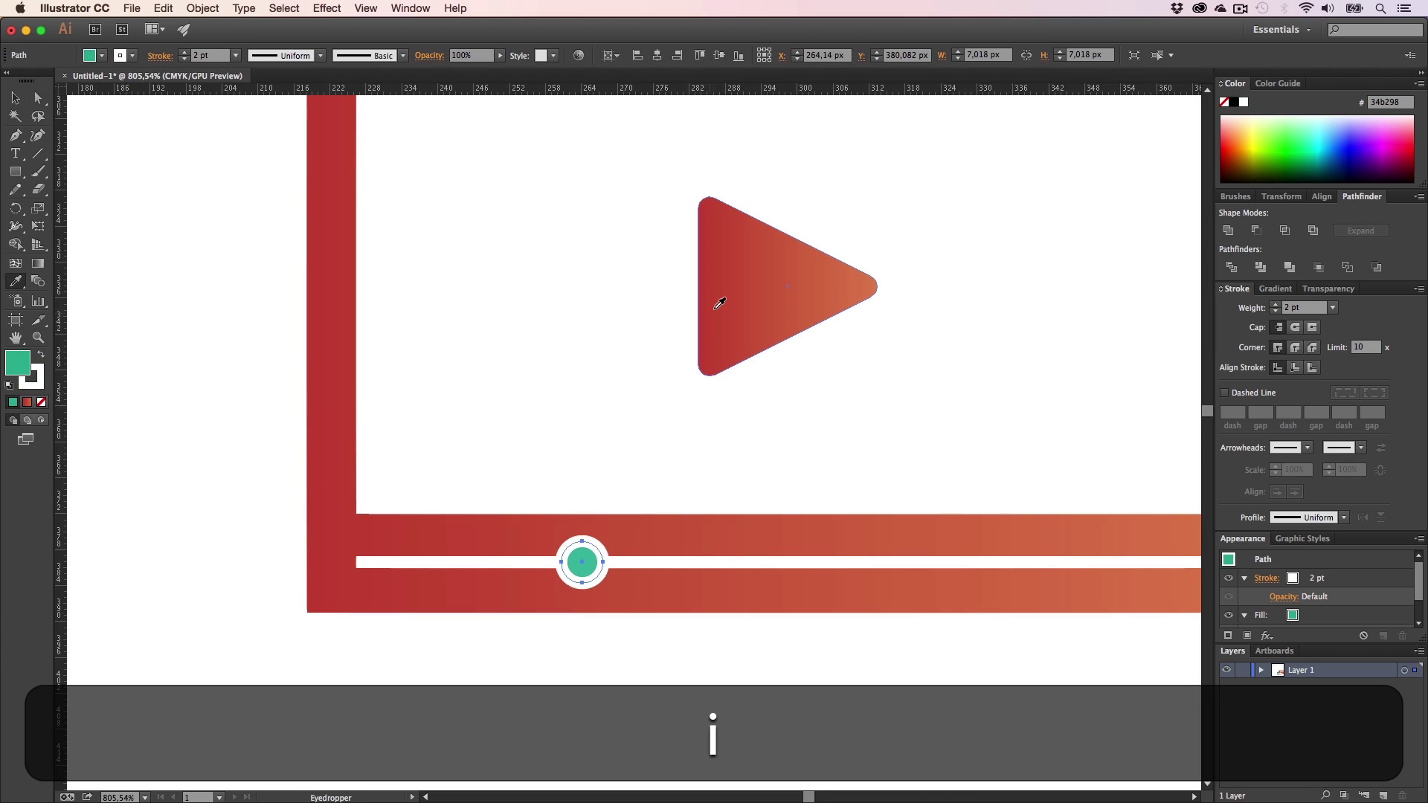
click(720, 303)
key(a)
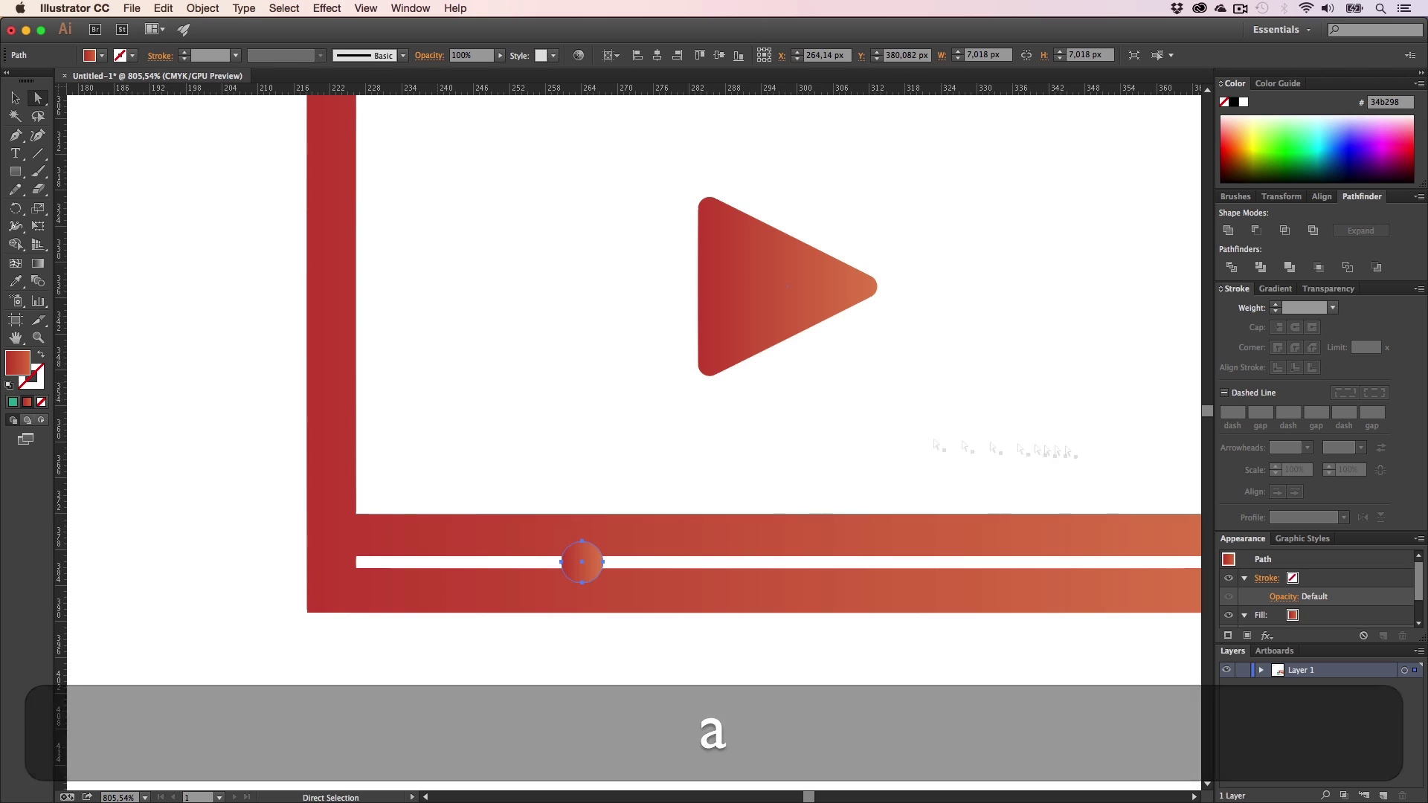
click(1275, 305)
click(1275, 305)
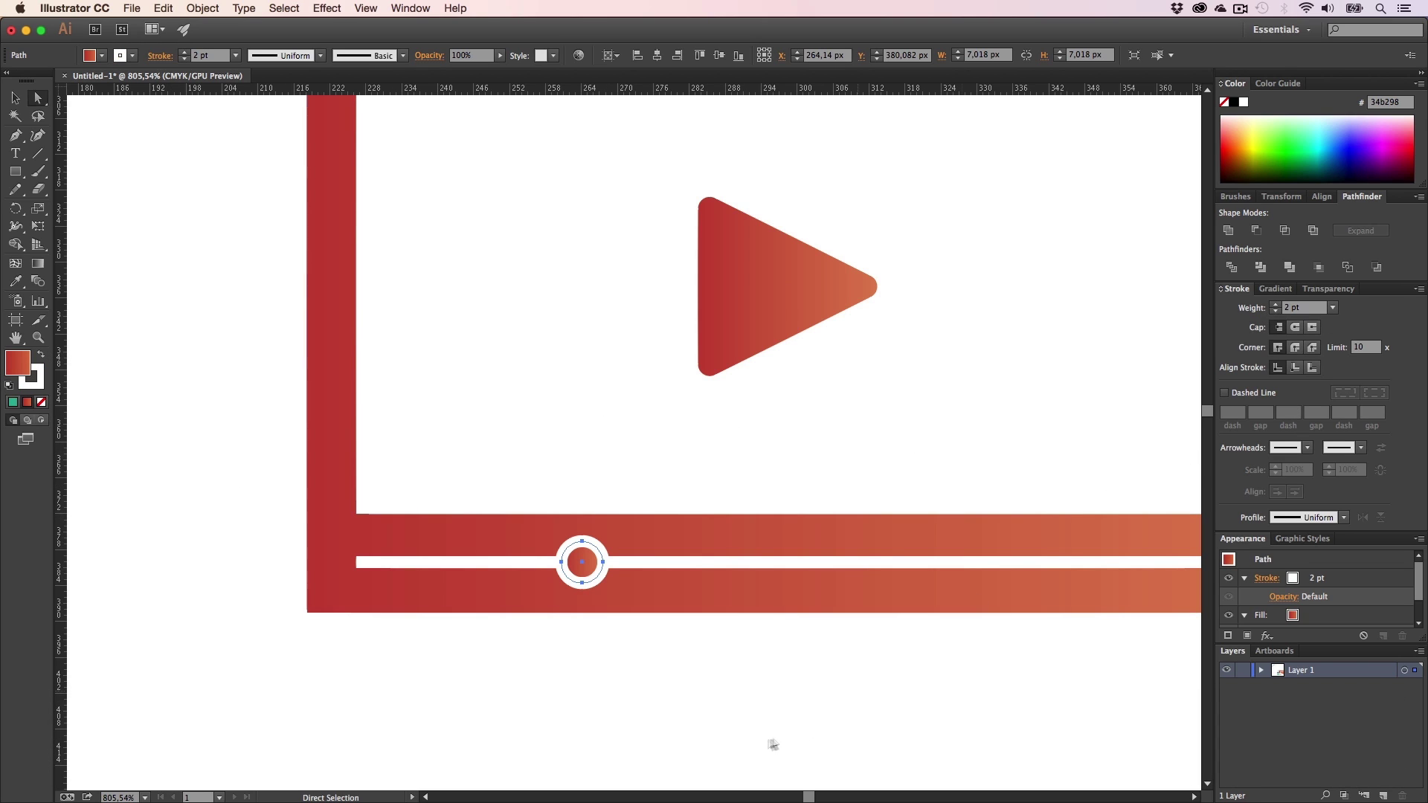
- Examine the recoloured video player next to the clapperboard, intro text and header shape
key(z)
alt+click(688, 634)
alt+click(688, 634)
alt+click(688, 634)
key(h)
drag(522, 181, 630, 525)
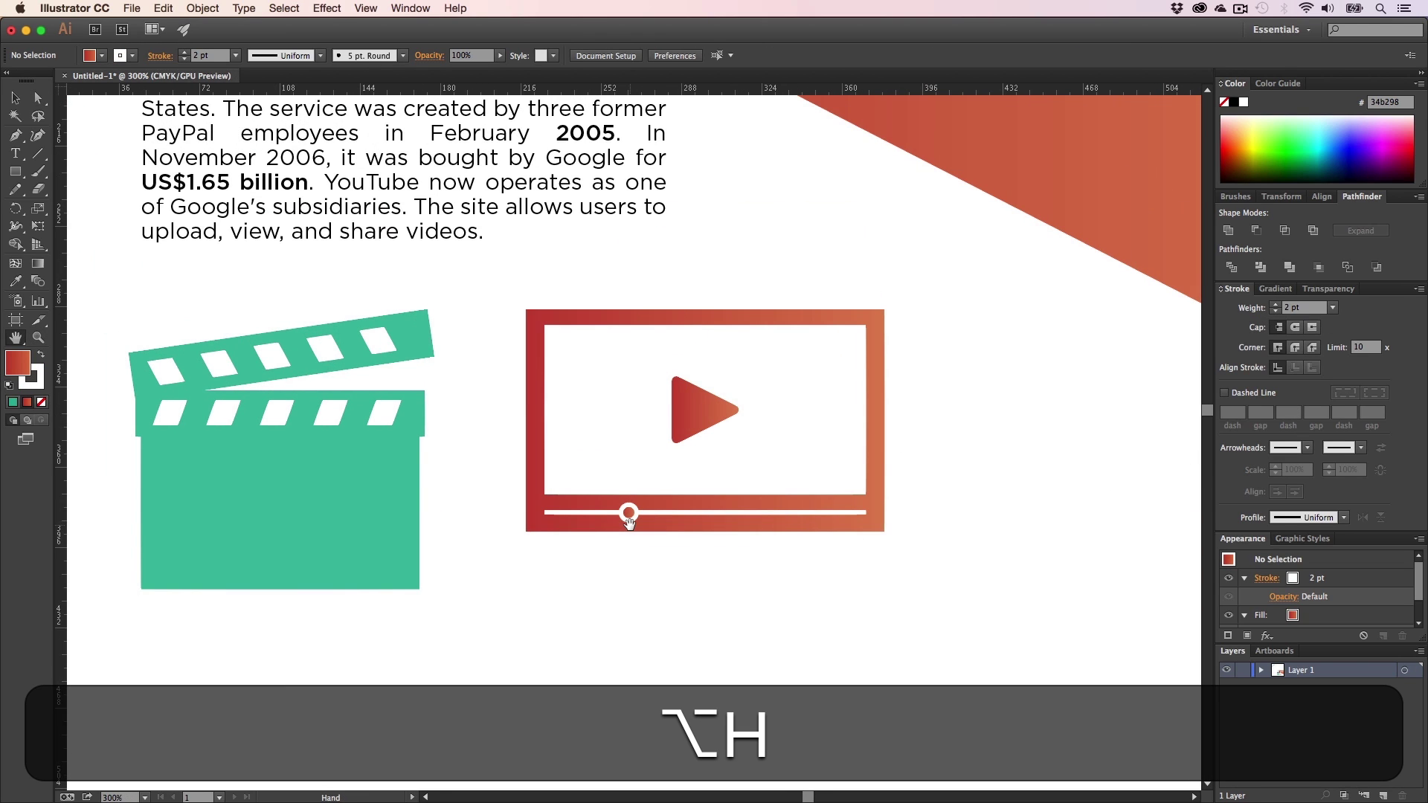
drag(535, 432, 536, 467)
drag(699, 459, 613, 580)
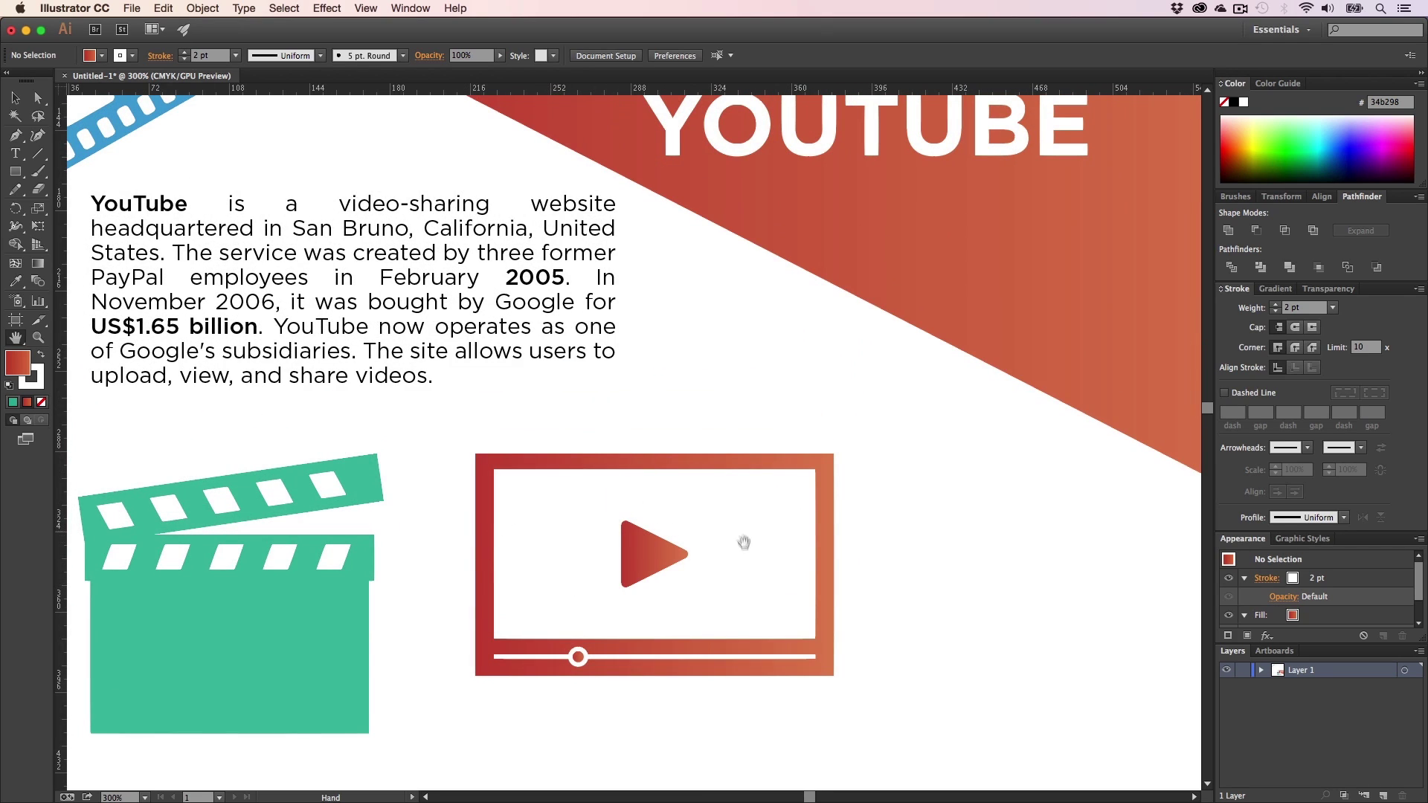
drag(821, 548, 742, 522)
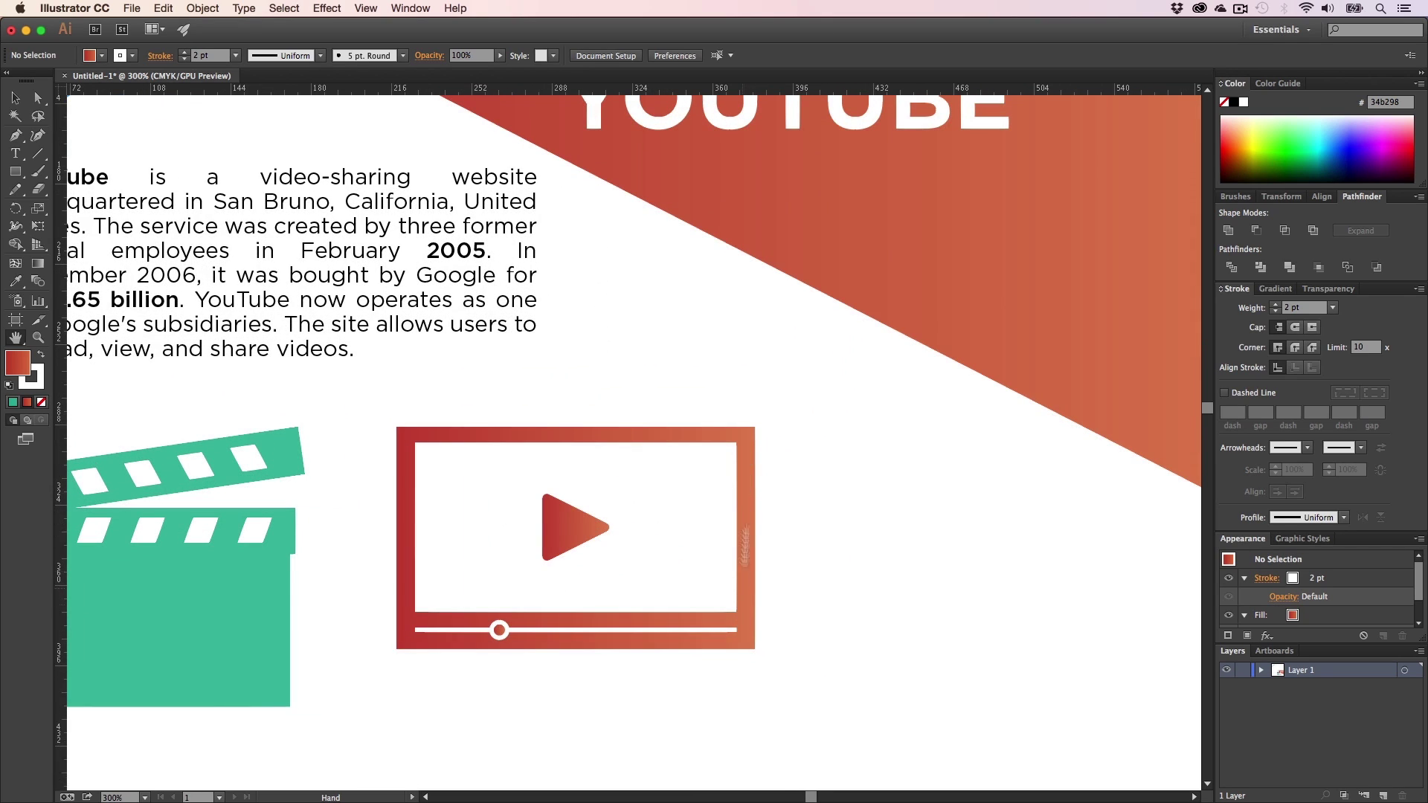
drag(750, 578, 645, 494)
drag(647, 564, 636, 510)
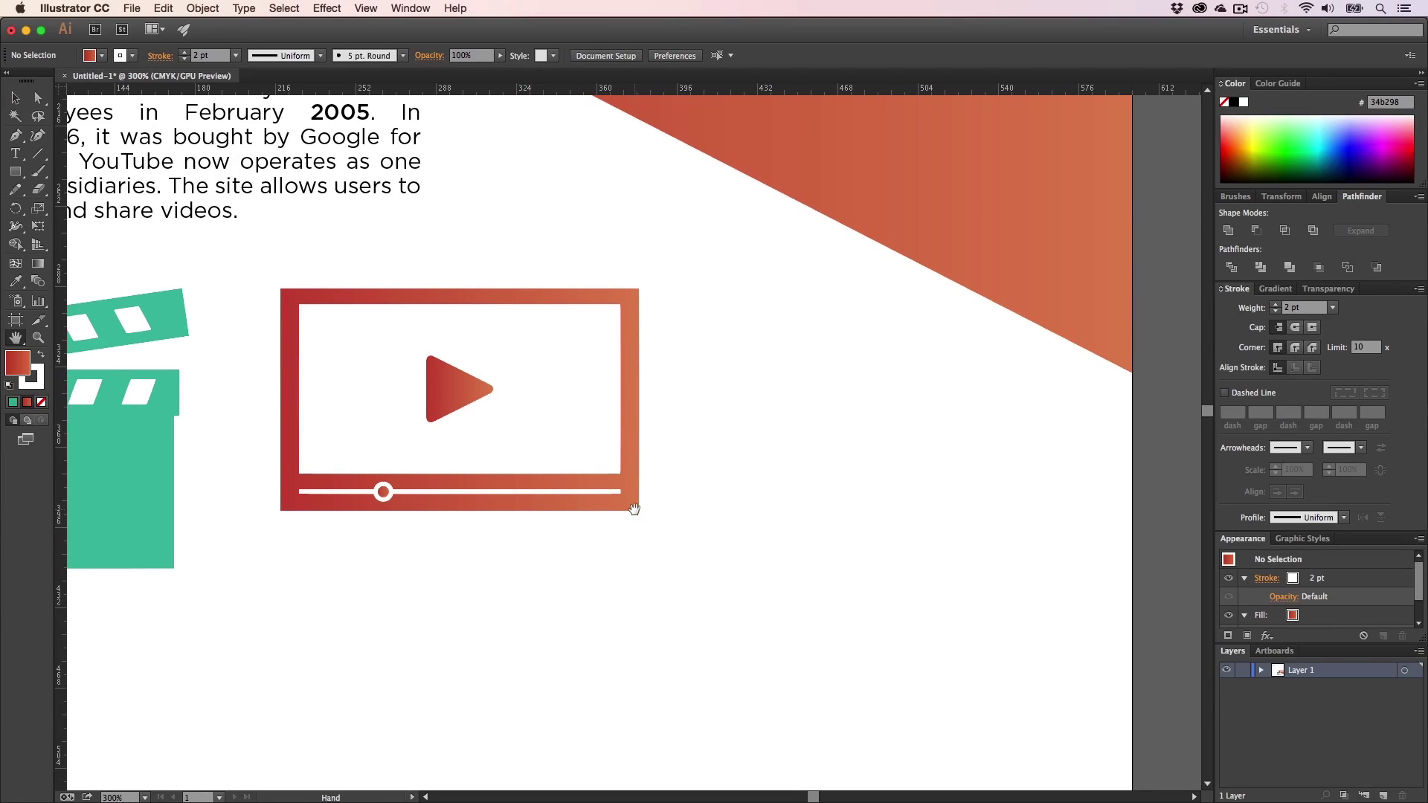
- Draw a gradient rectangle of about 47 × 30.5 px with a 2 pt white stroke across the player frame's right edge
key(z)
click(625, 421)
key(h)
drag(647, 431, 778, 444)
key(z)
click(606, 421)
key(h)
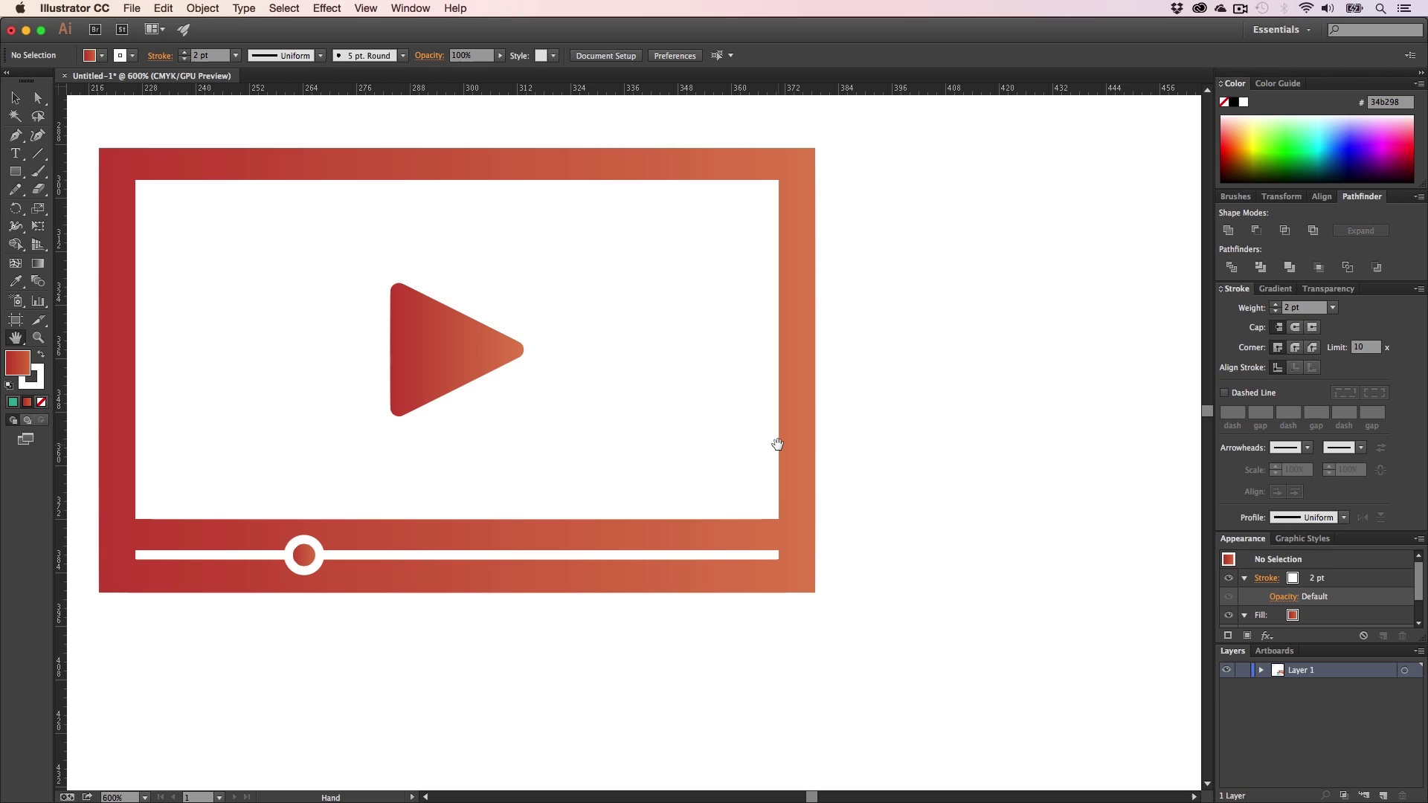
drag(499, 332, 544, 349)
drag(842, 360, 713, 403)
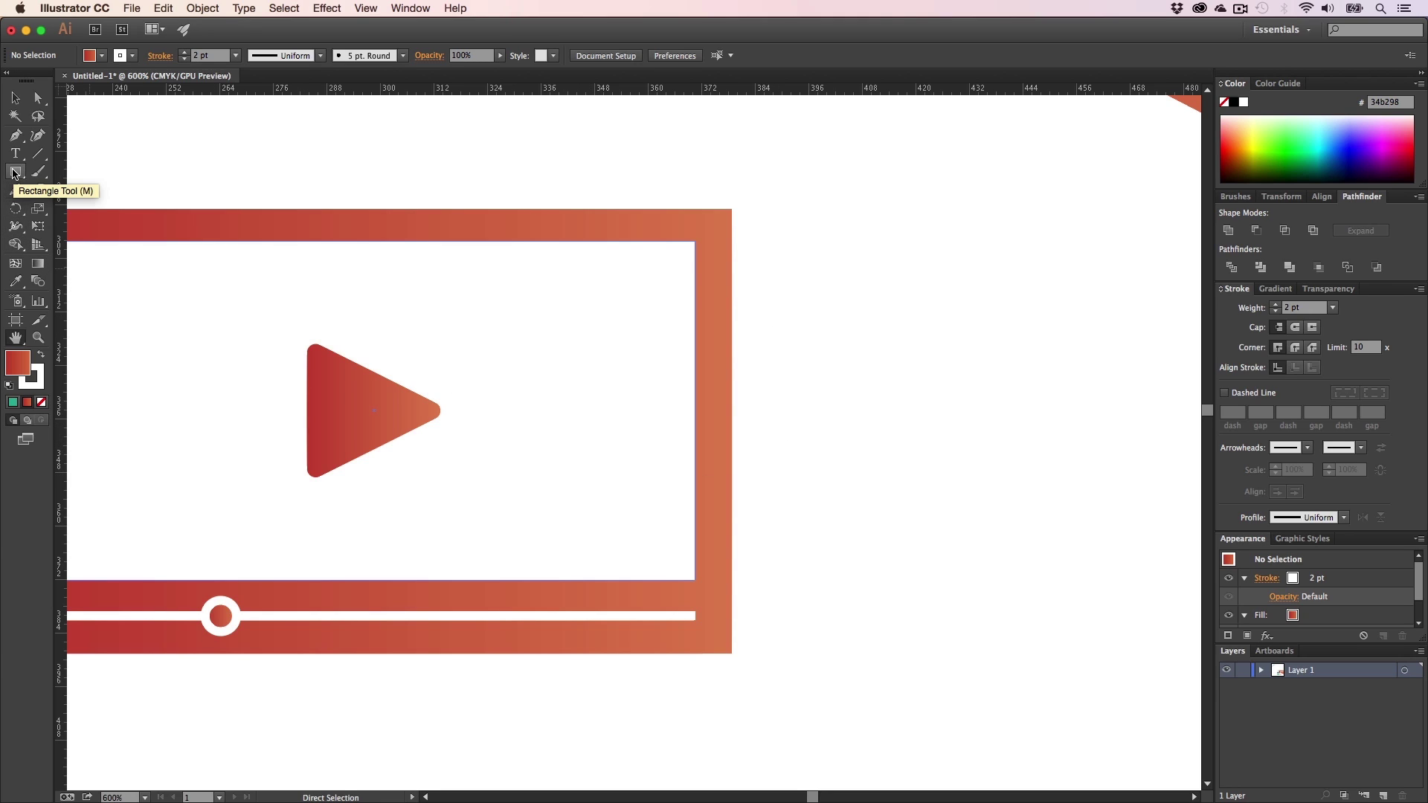
drag(15, 173, 86, 199)
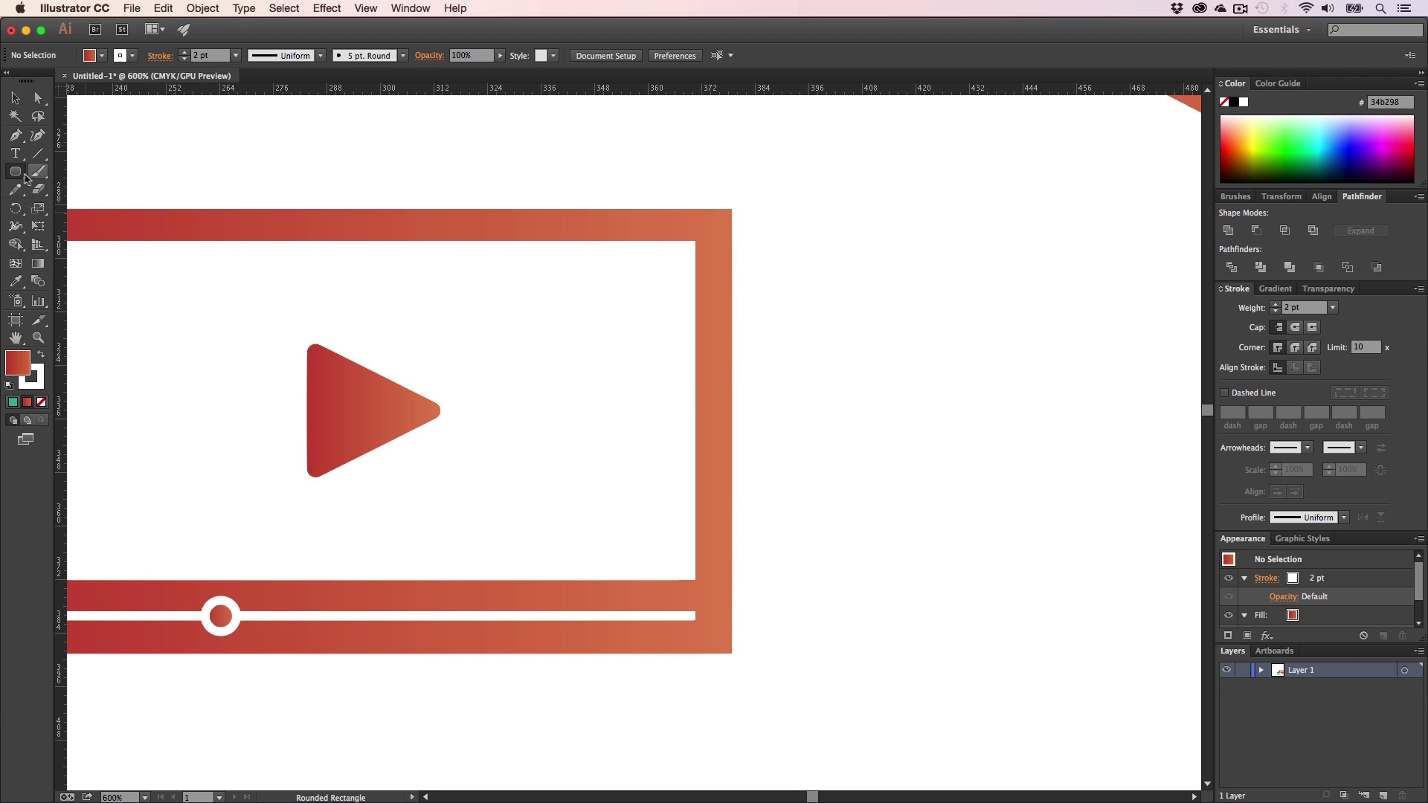
drag(15, 171, 75, 172)
drag(625, 323, 835, 460)
key(v)
drag(792, 406, 779, 394)
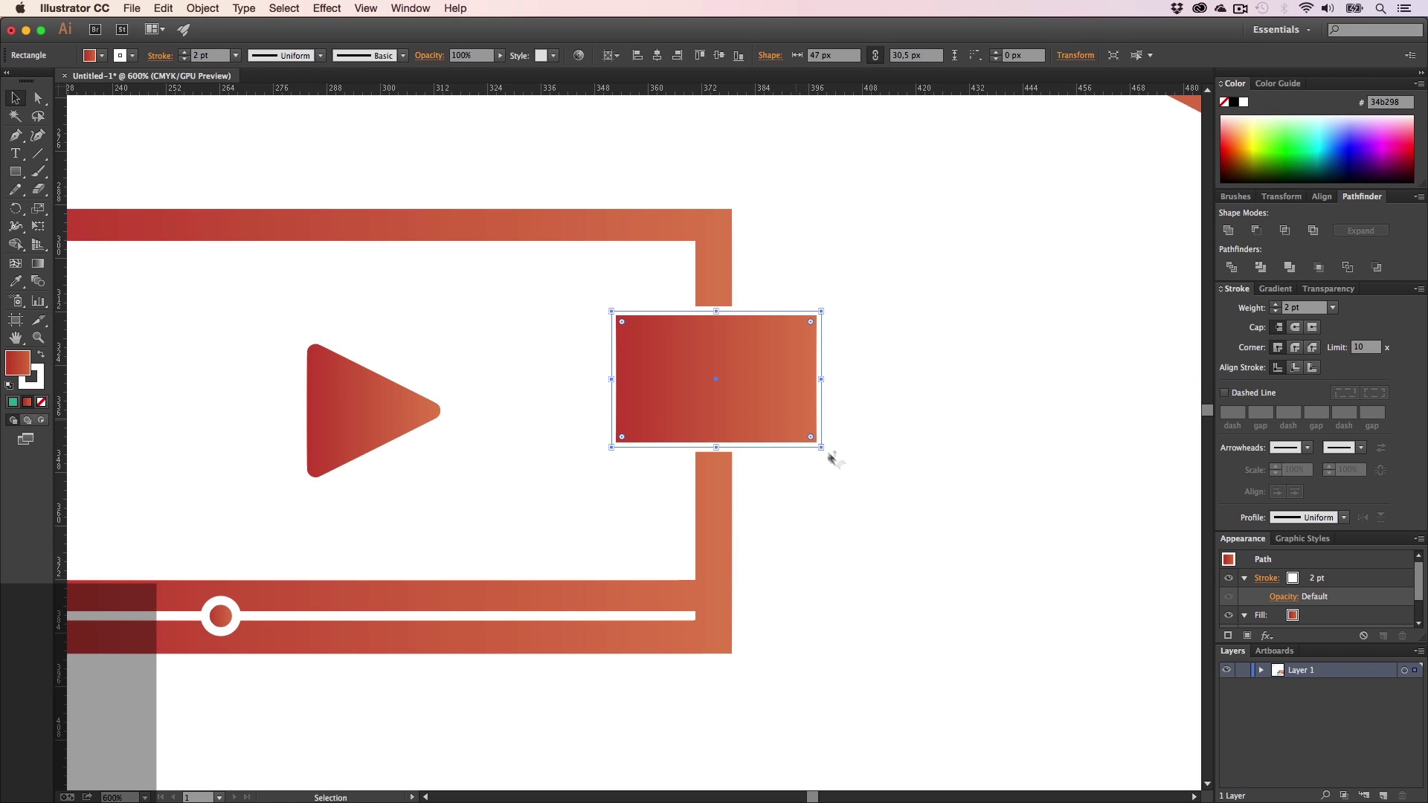
click(881, 522)
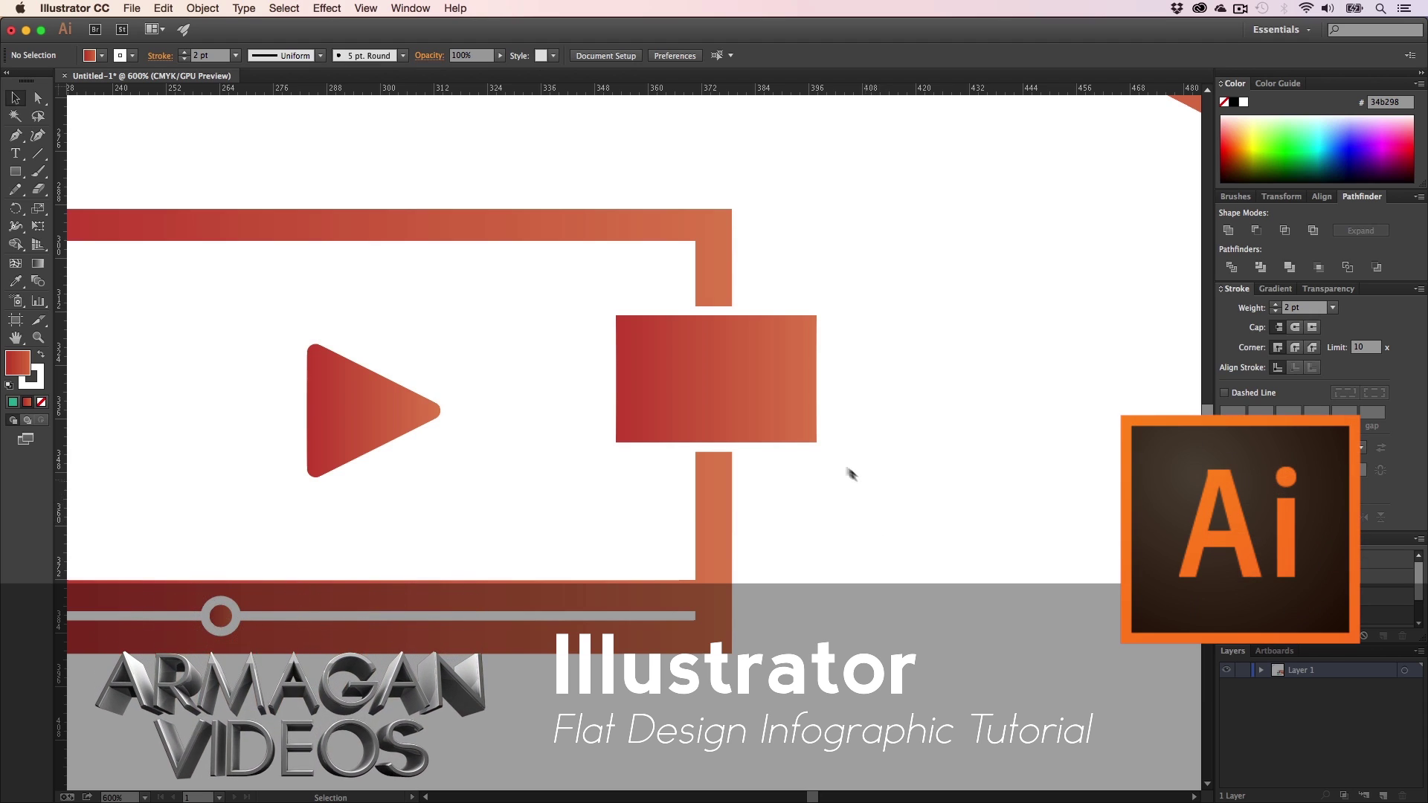
- Draw a white bar of about 16.8 × 3.75 px without a stroke in the upper right of the small gradient rectangle
key(z)
click(773, 437)
click(557, 353)
click(556, 350)
key(h)
drag(742, 520, 529, 363)
drag(583, 420, 589, 399)
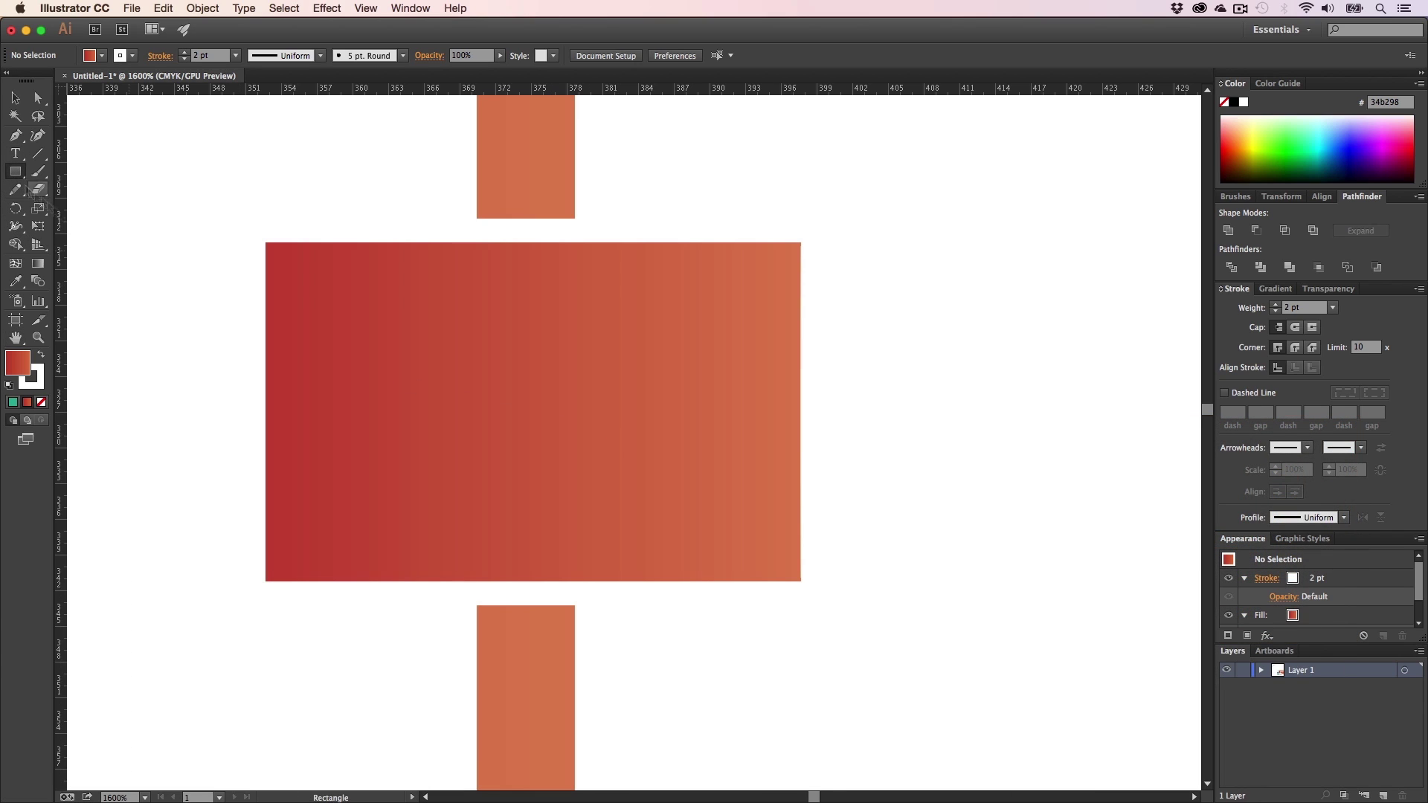
key(m)
click(1244, 102)
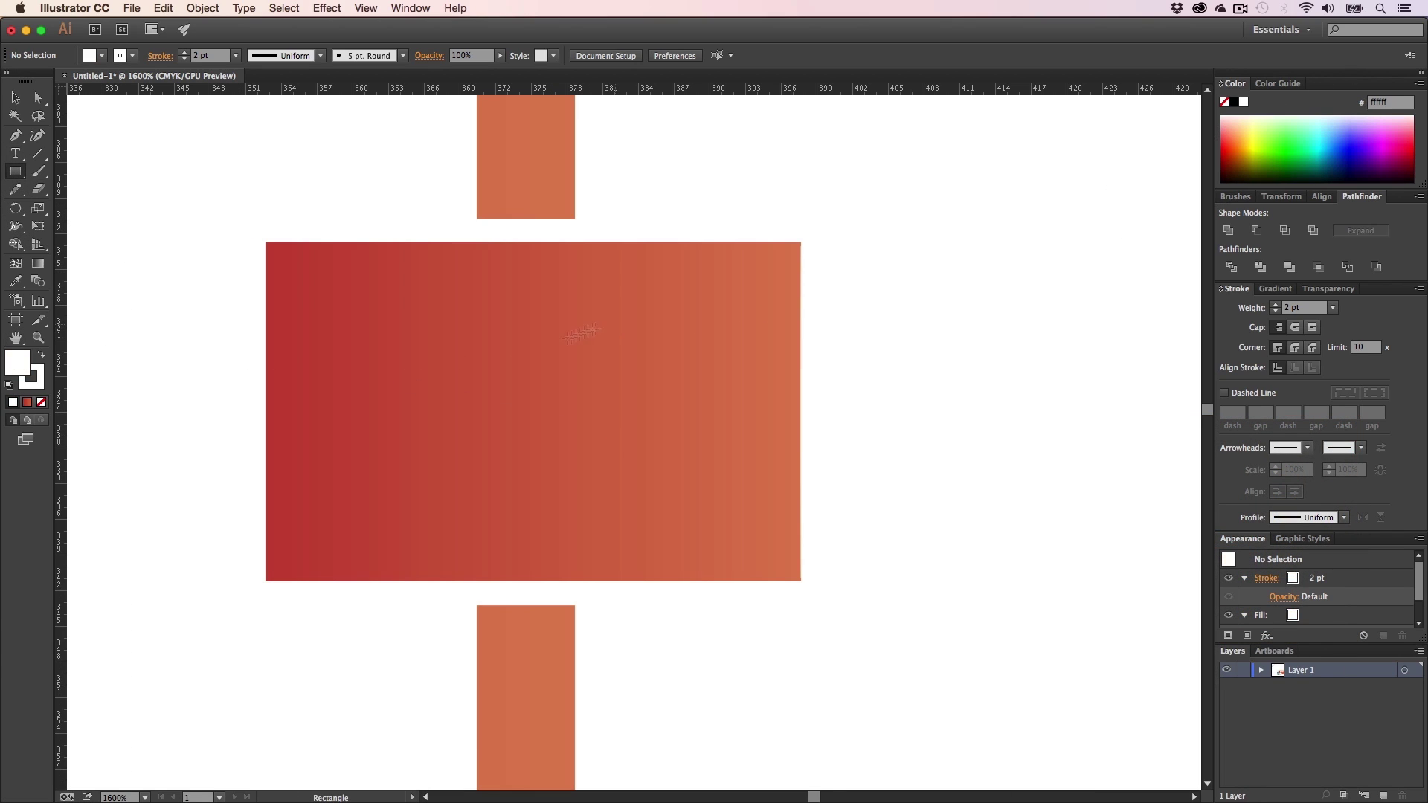
drag(573, 304, 773, 348)
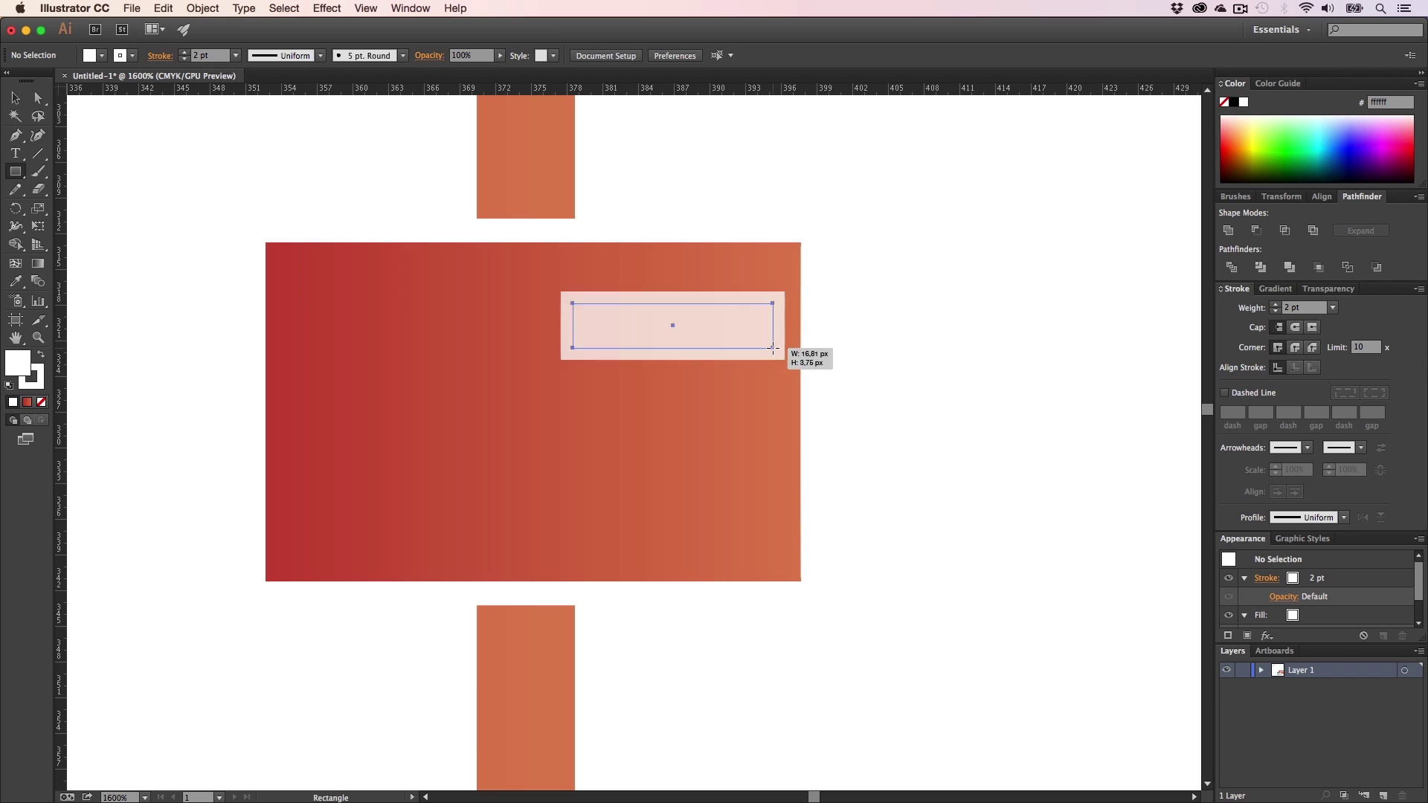
key(v)
click(39, 385)
click(42, 402)
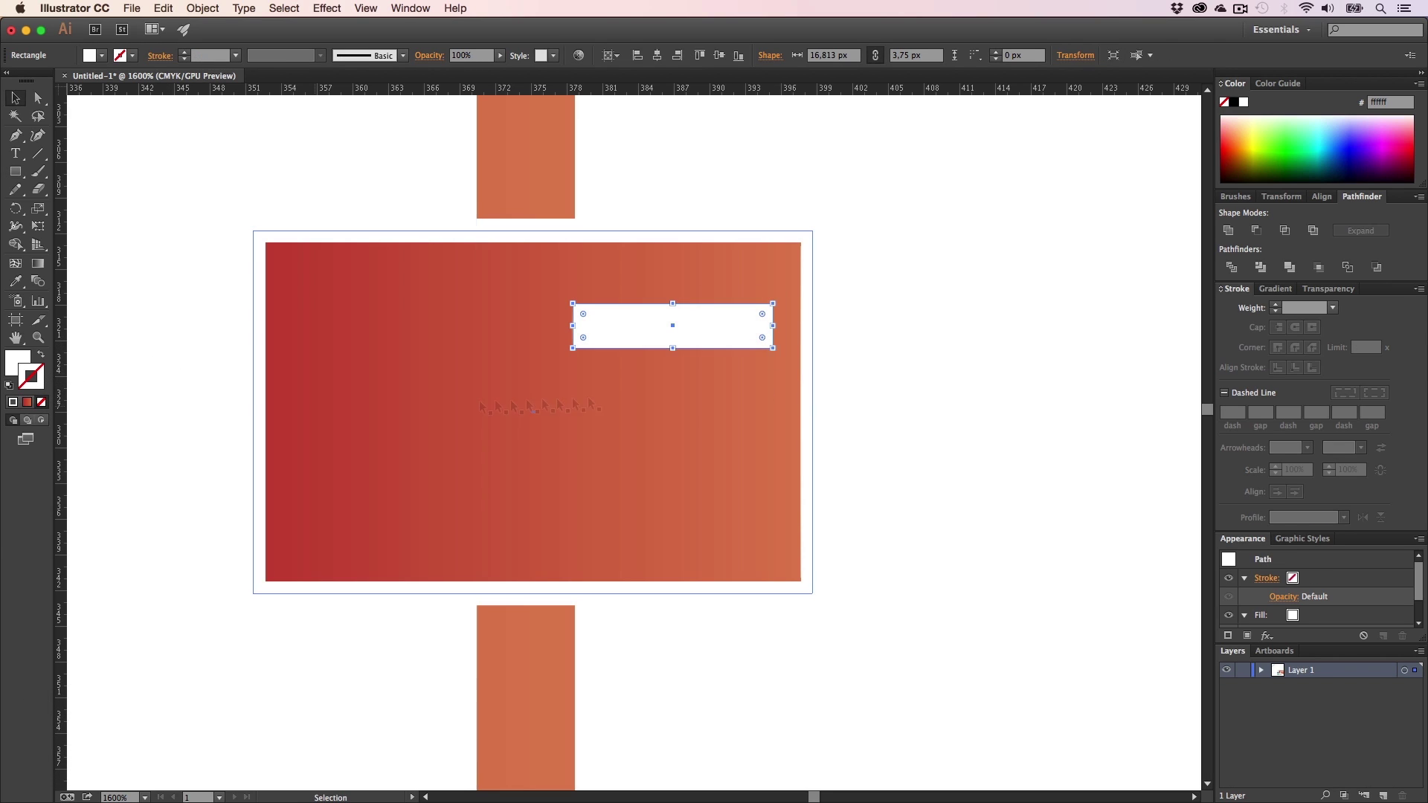
- Duplicate the white bar twice downward with even spacing and group the three bars
mouse_move(721, 321)
mouse_down()
mouse_move(743, 373)
mouse_move(737, 465)
mouse_up()
shift+click(744, 394)
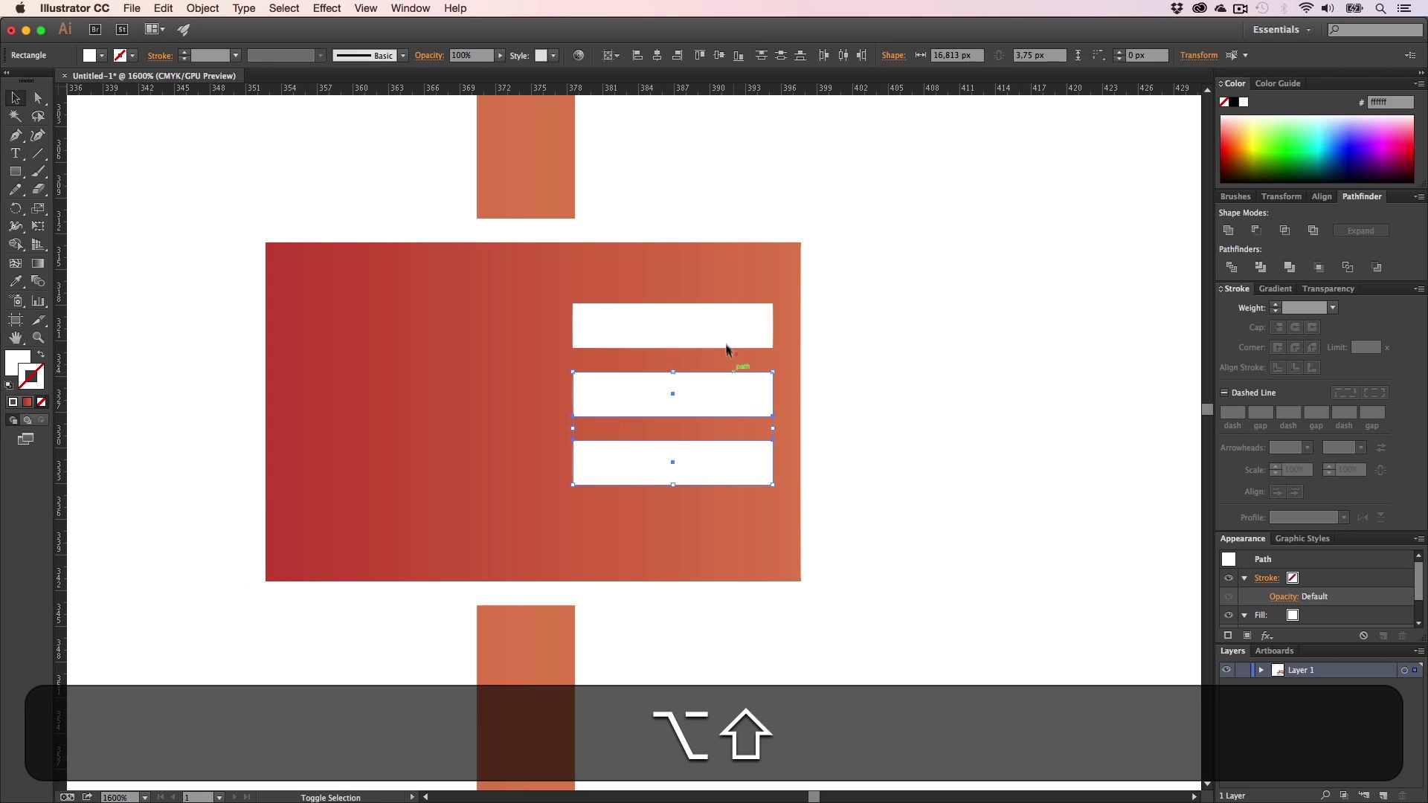
shift+click(727, 344)
key(super+f)
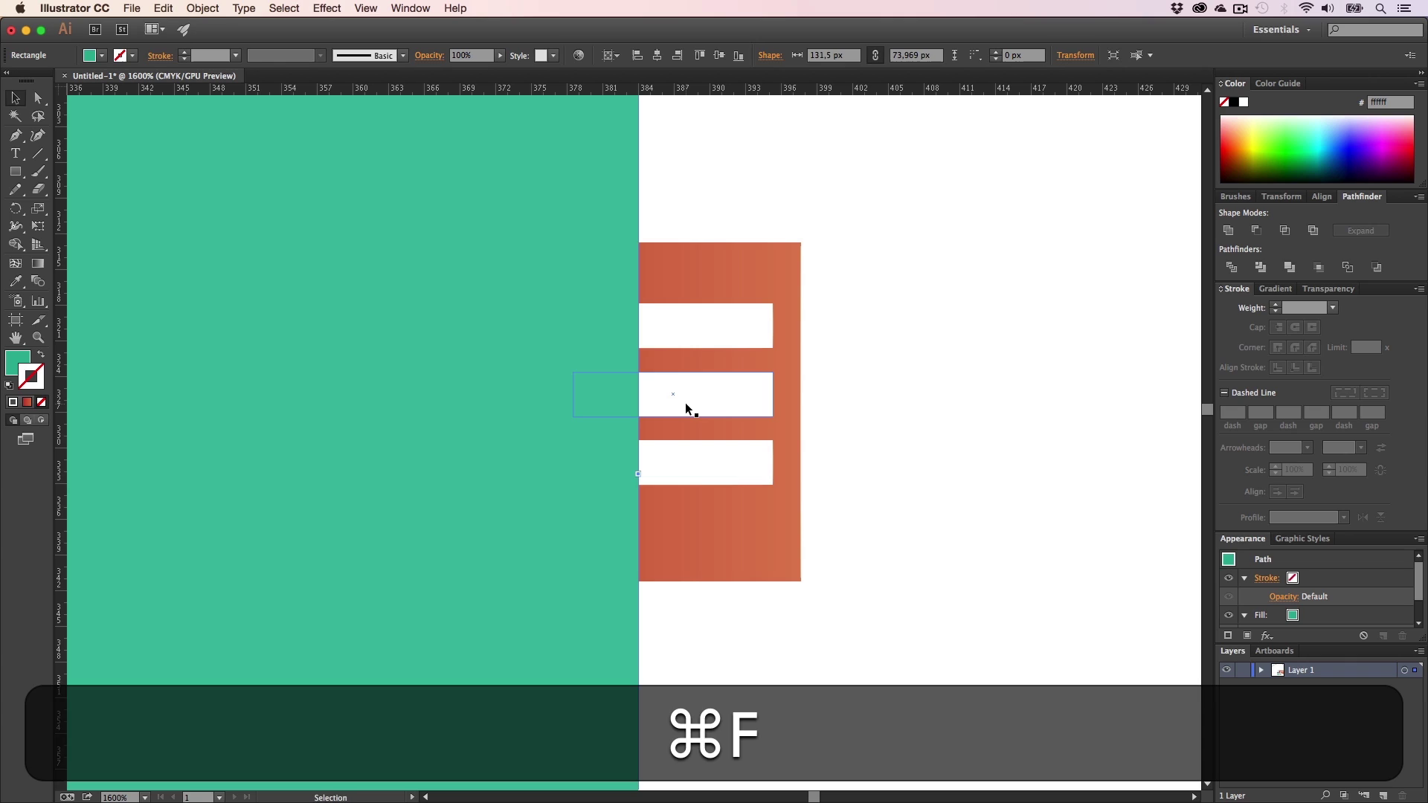
key(super+z)
shift+click(494, 415)
key(super+g)
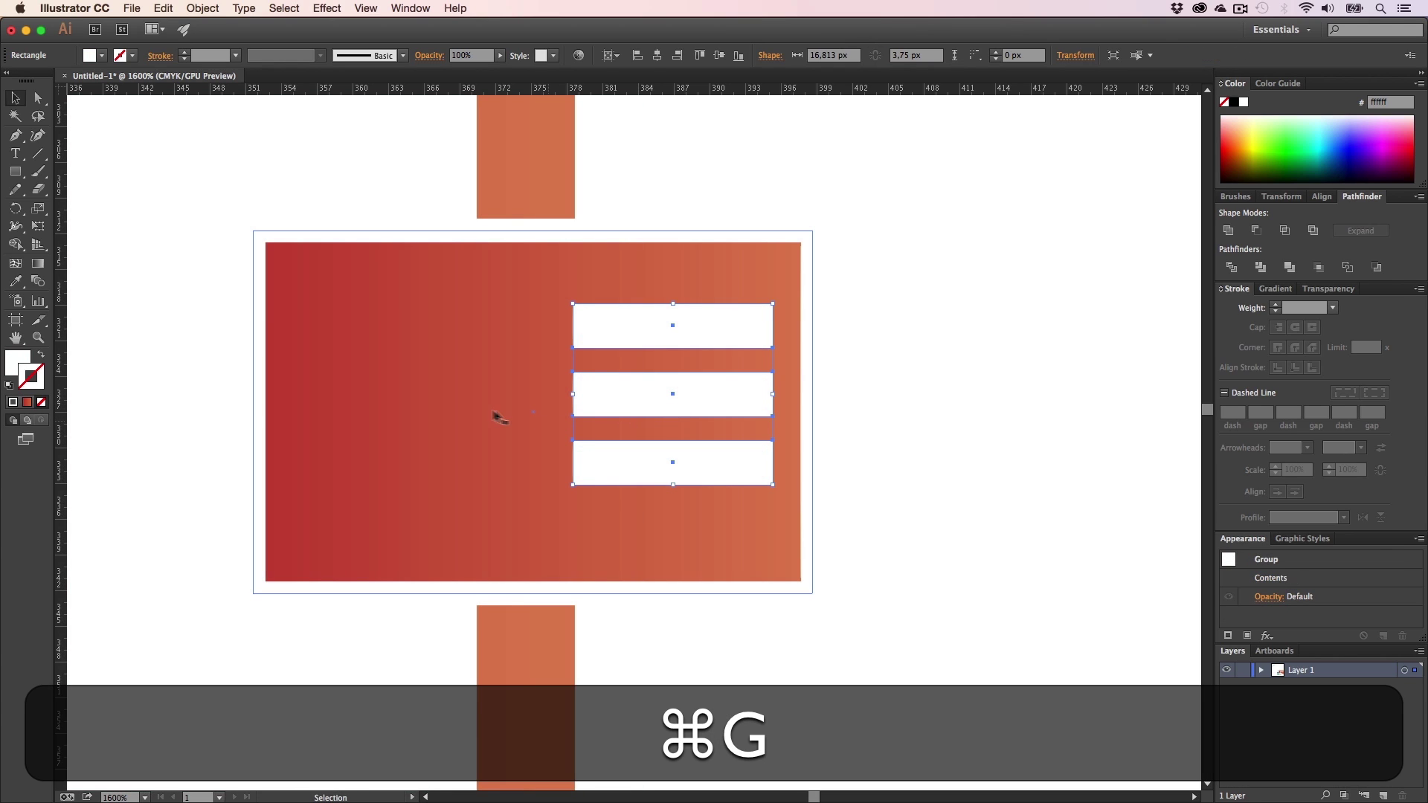
key(shift+super+g)
- Centre the three-bar group vertically on the small gradient rectangle and shift it slightly left
click(485, 401)
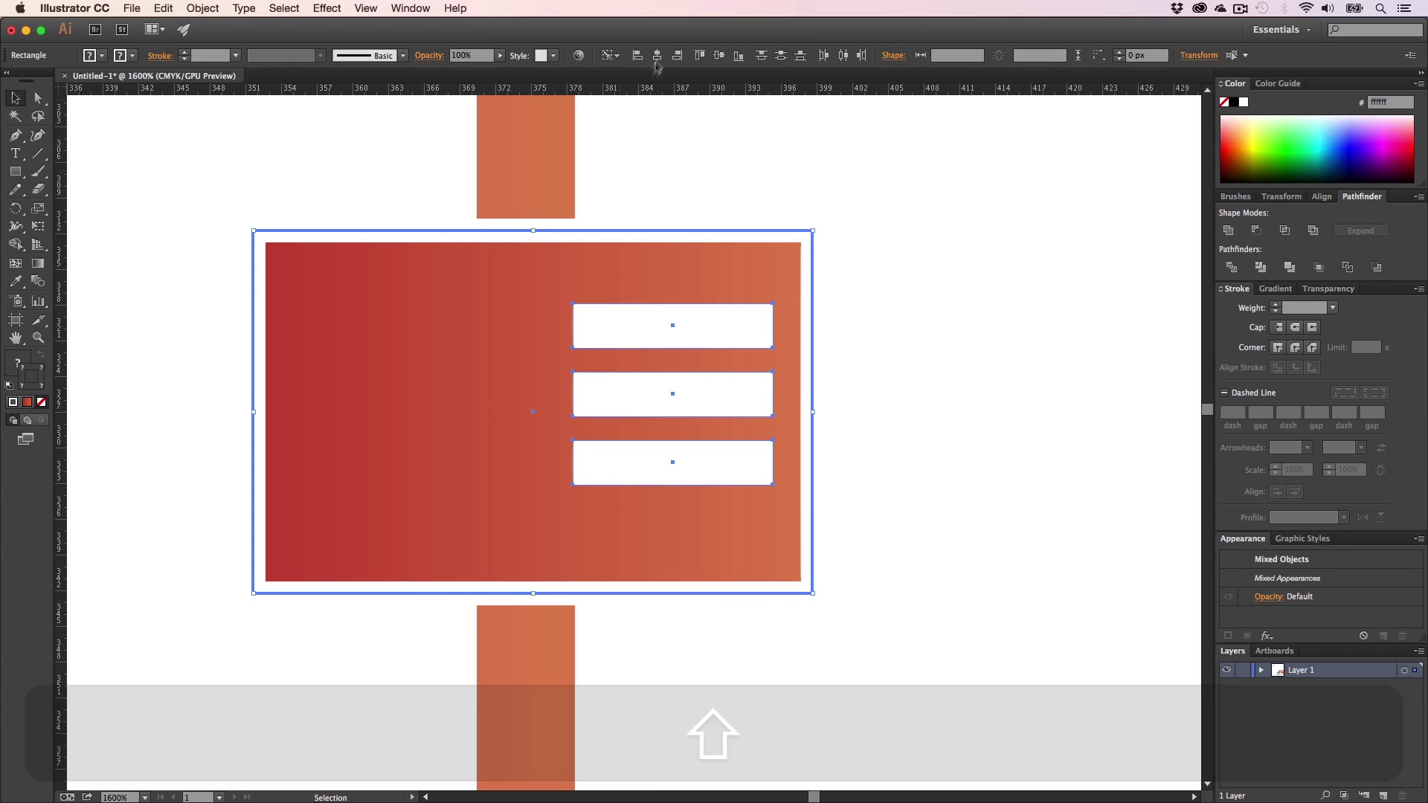
click(656, 55)
key(super+z)
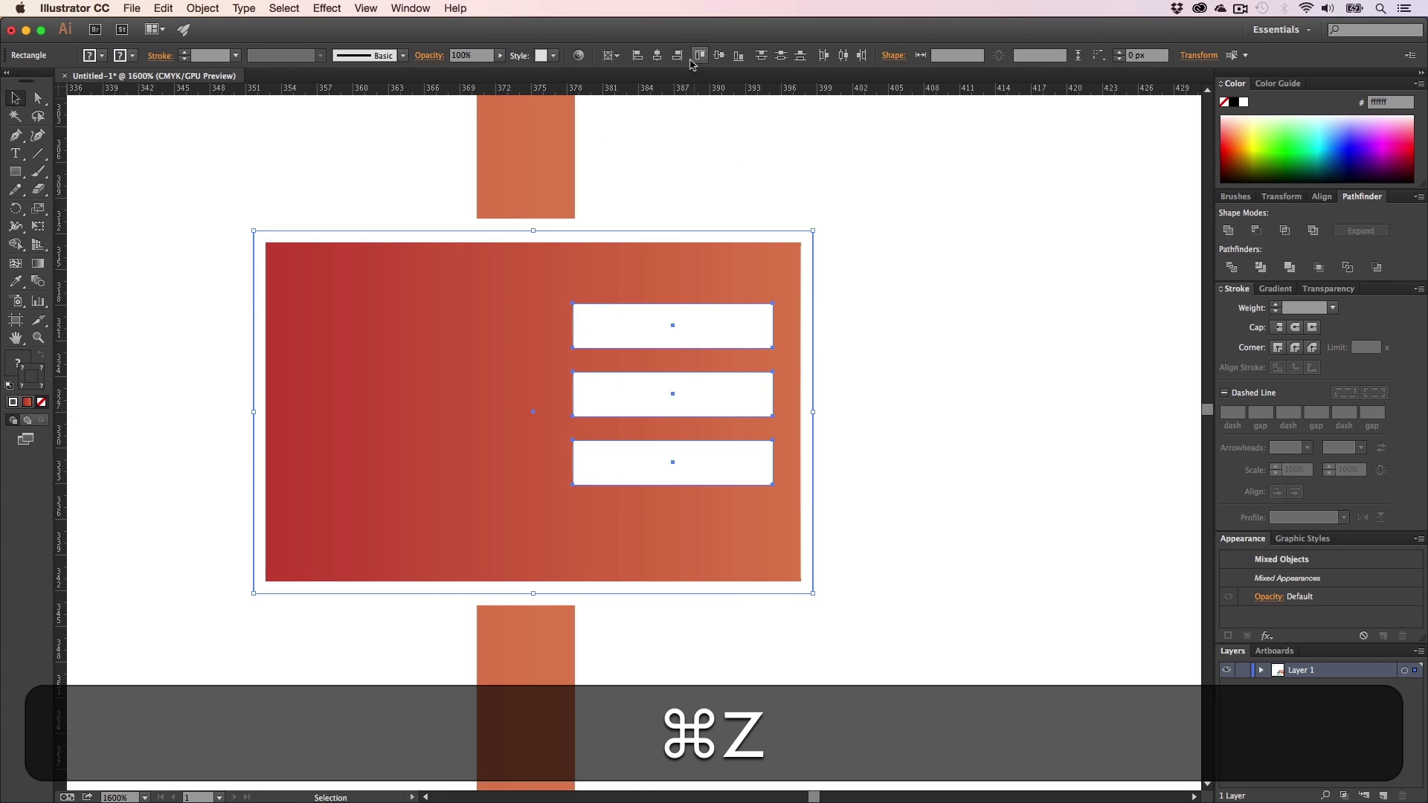
click(719, 56)
key(super+z)
click(525, 309)
click(719, 56)
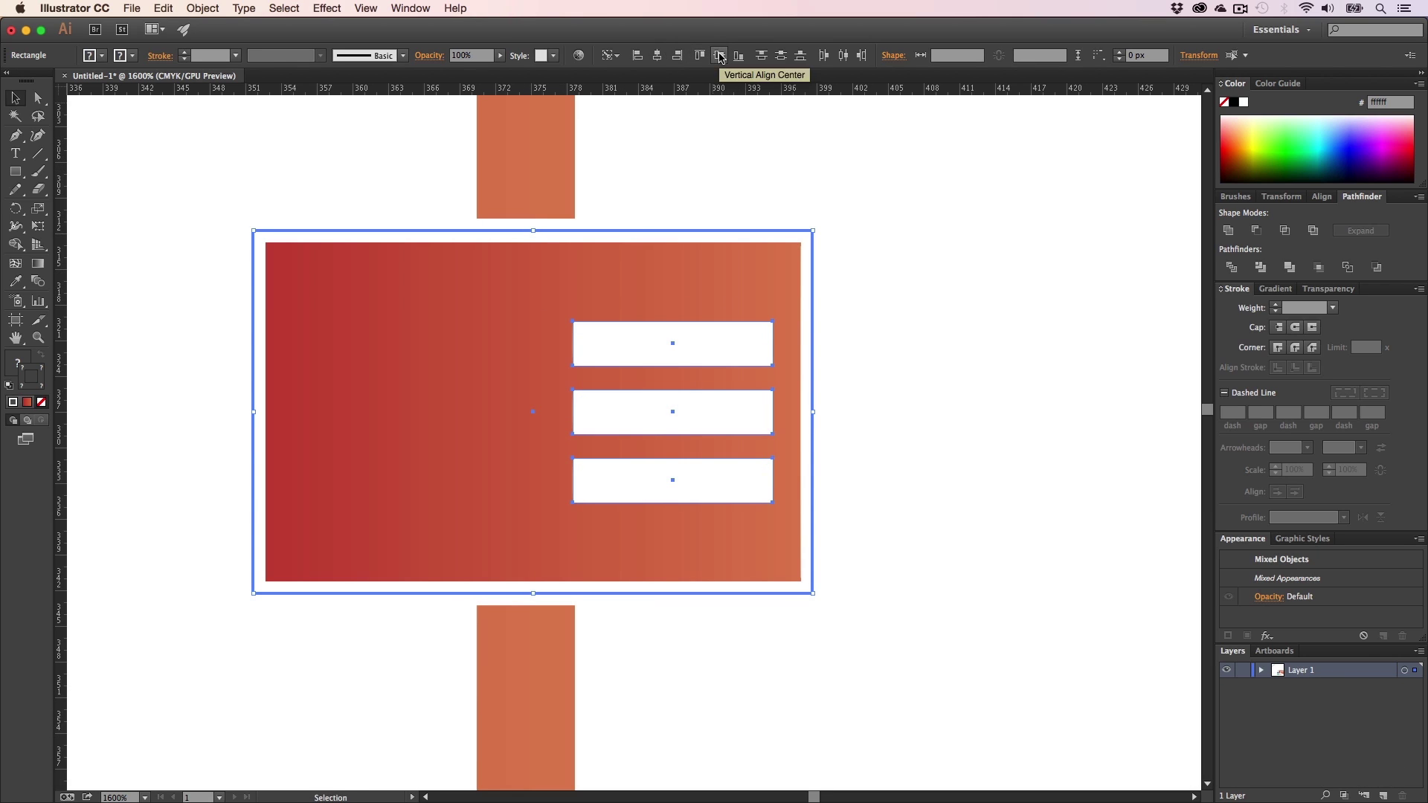
click(900, 288)
drag(687, 358, 674, 357)
click(919, 415)
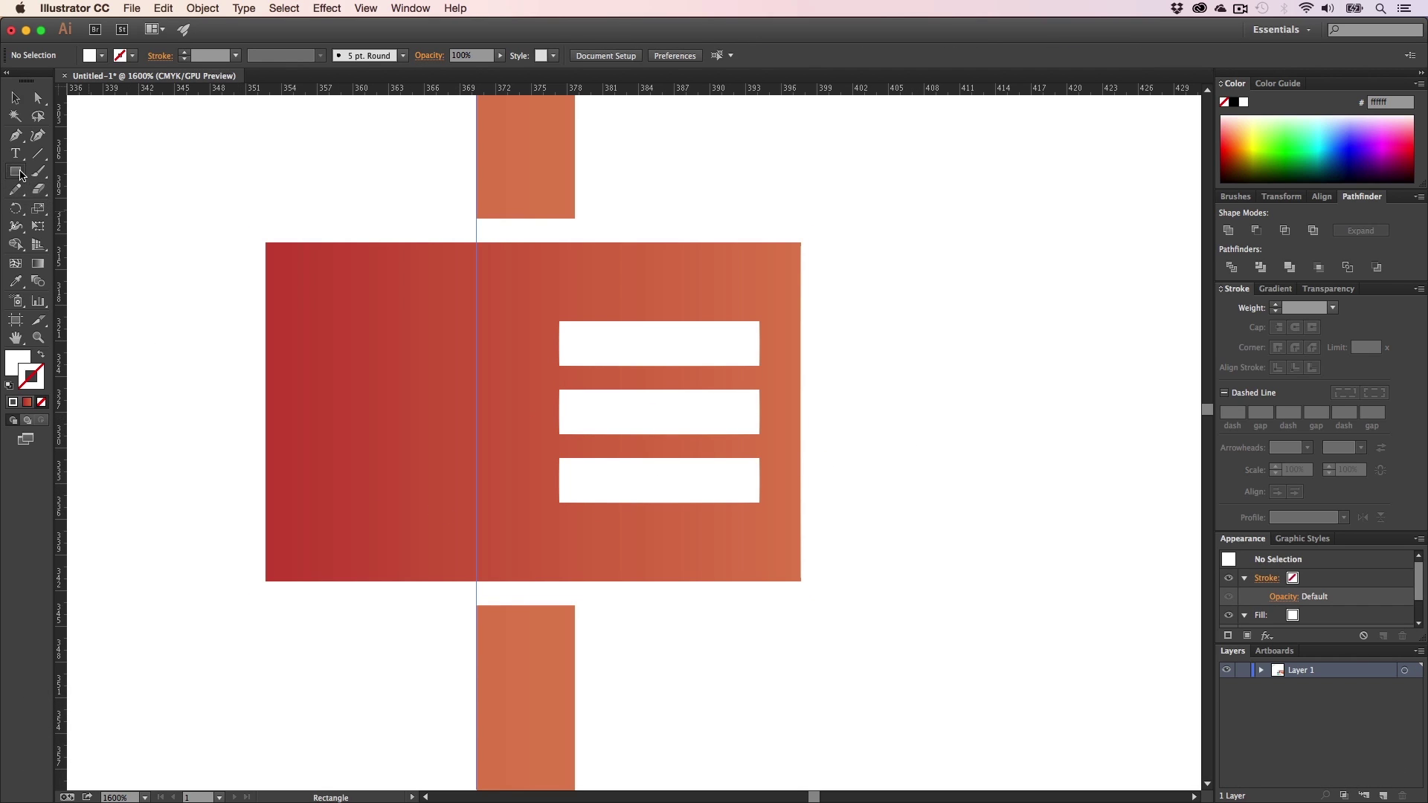
- Draw a white circle about 8.75 px in diameter in the upper left part of the small gradient rectangle
drag(20, 174, 74, 204)
drag(384, 344, 418, 371)
key(v)
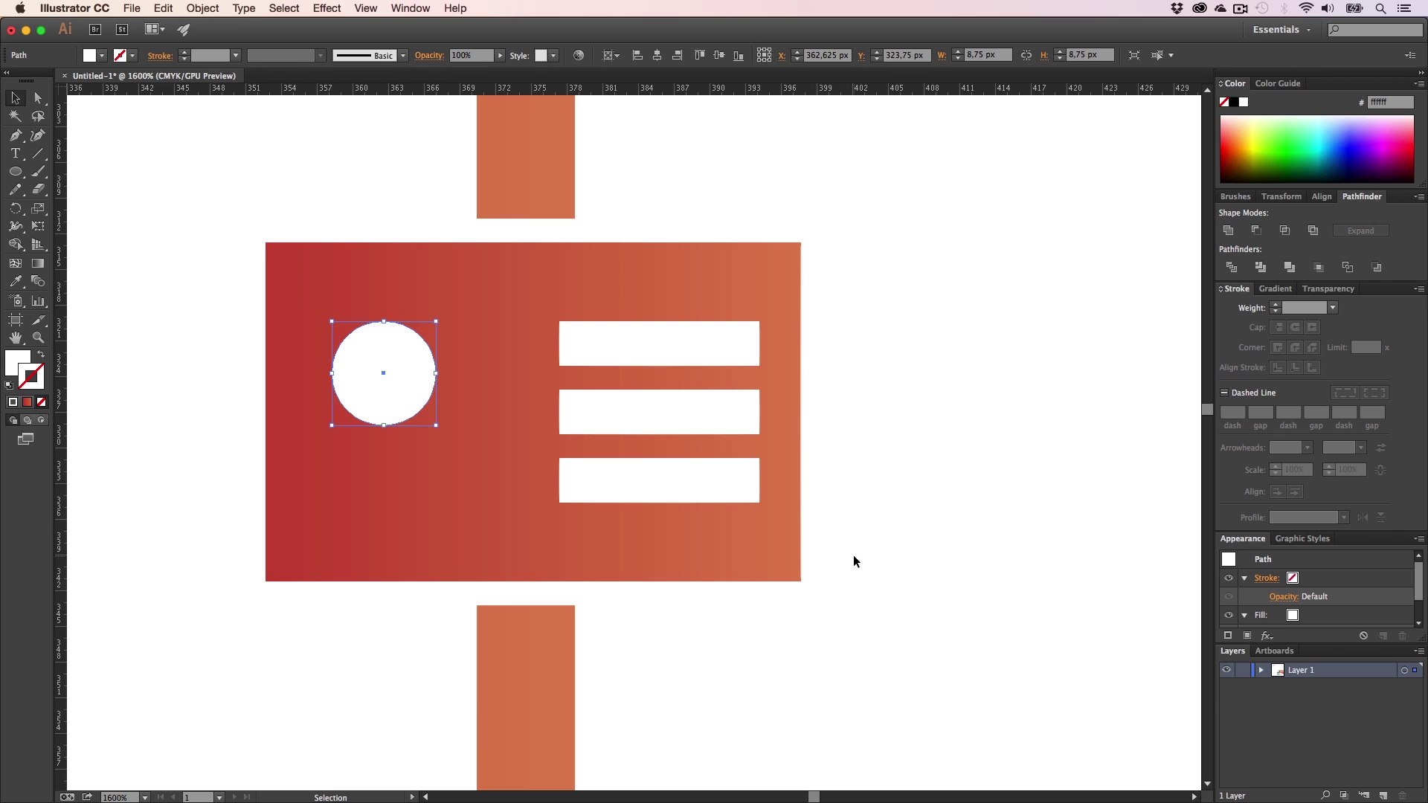
click(853, 561)
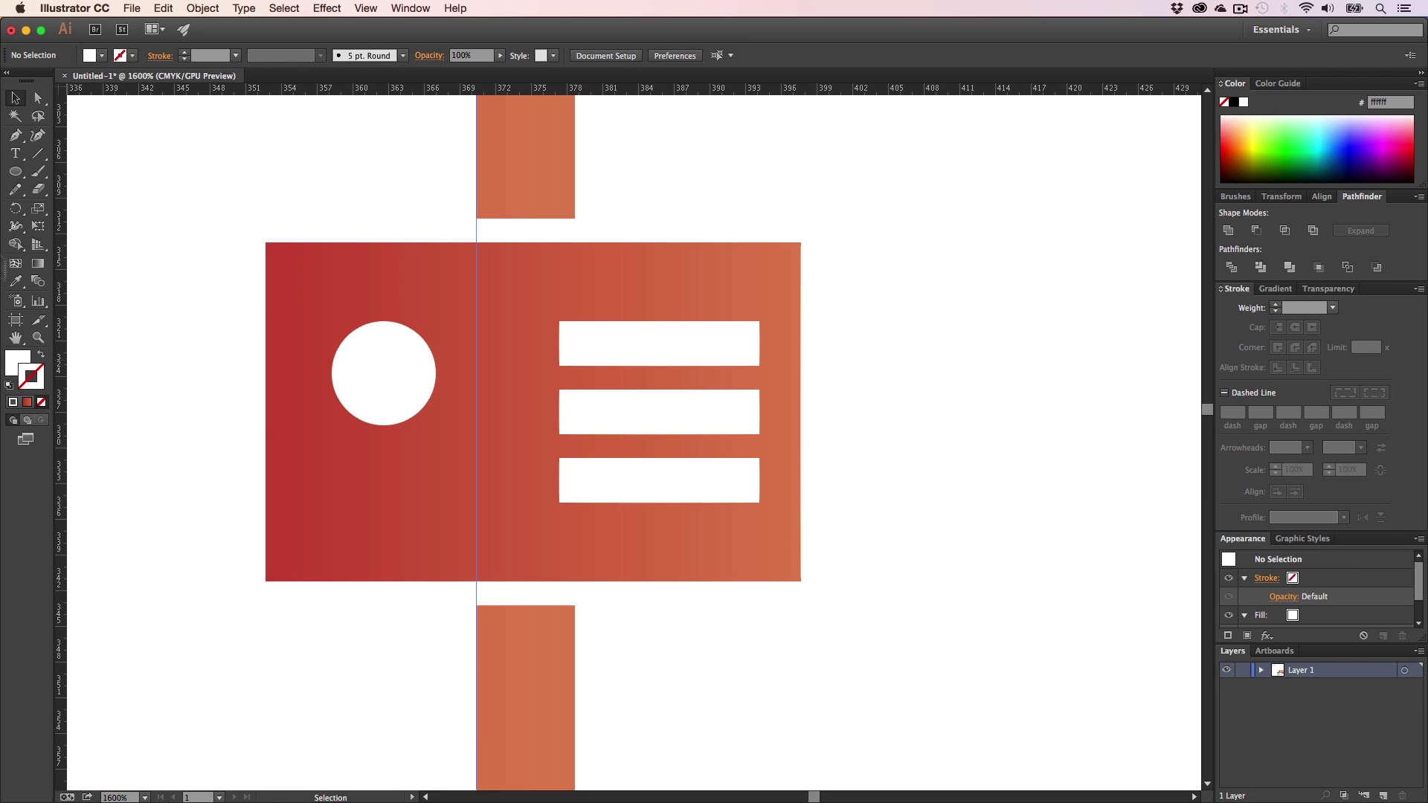
- Draw a white bar of about 12.1 × 2.8 px below the circle and align the two on their horizontal centres
click(15, 178)
click(75, 168)
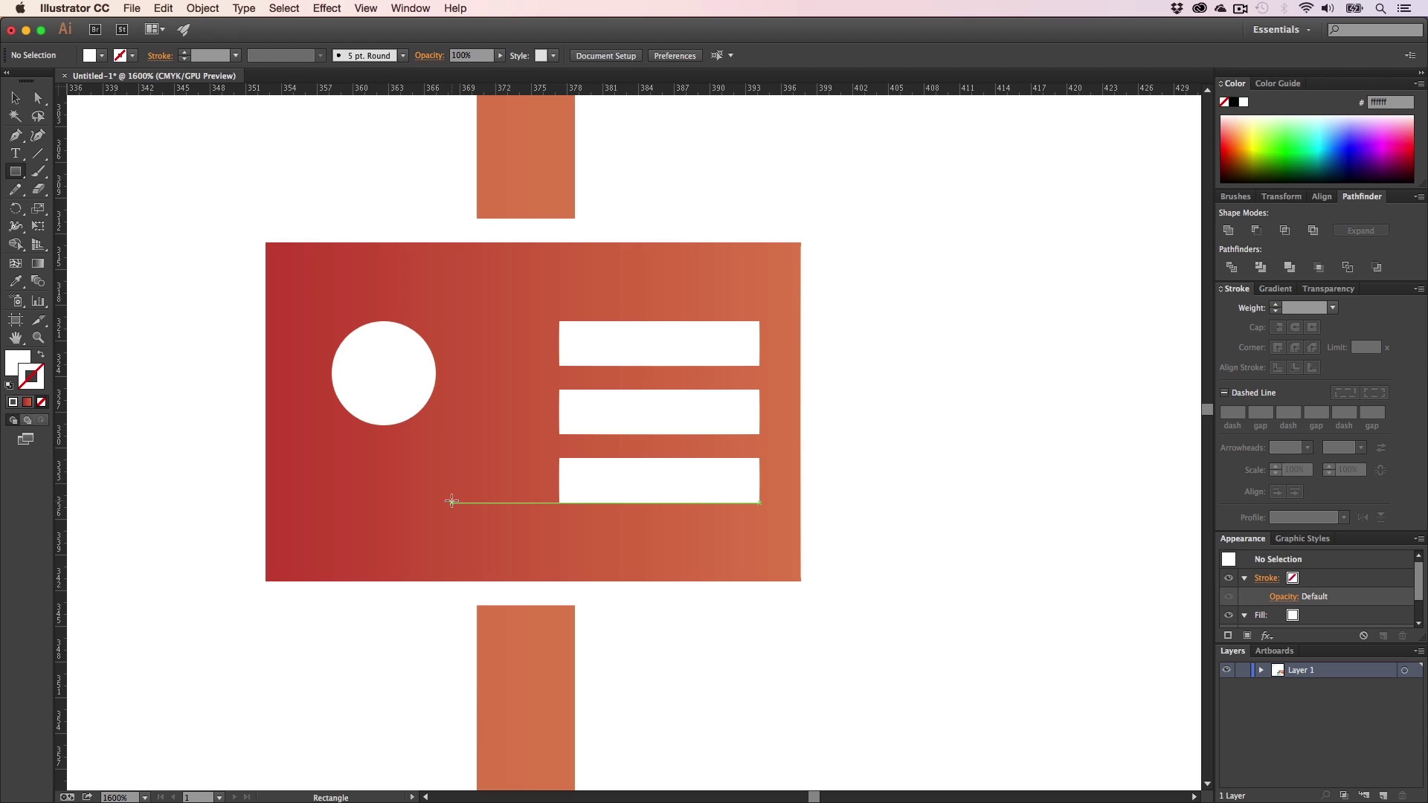
drag(456, 503, 313, 469)
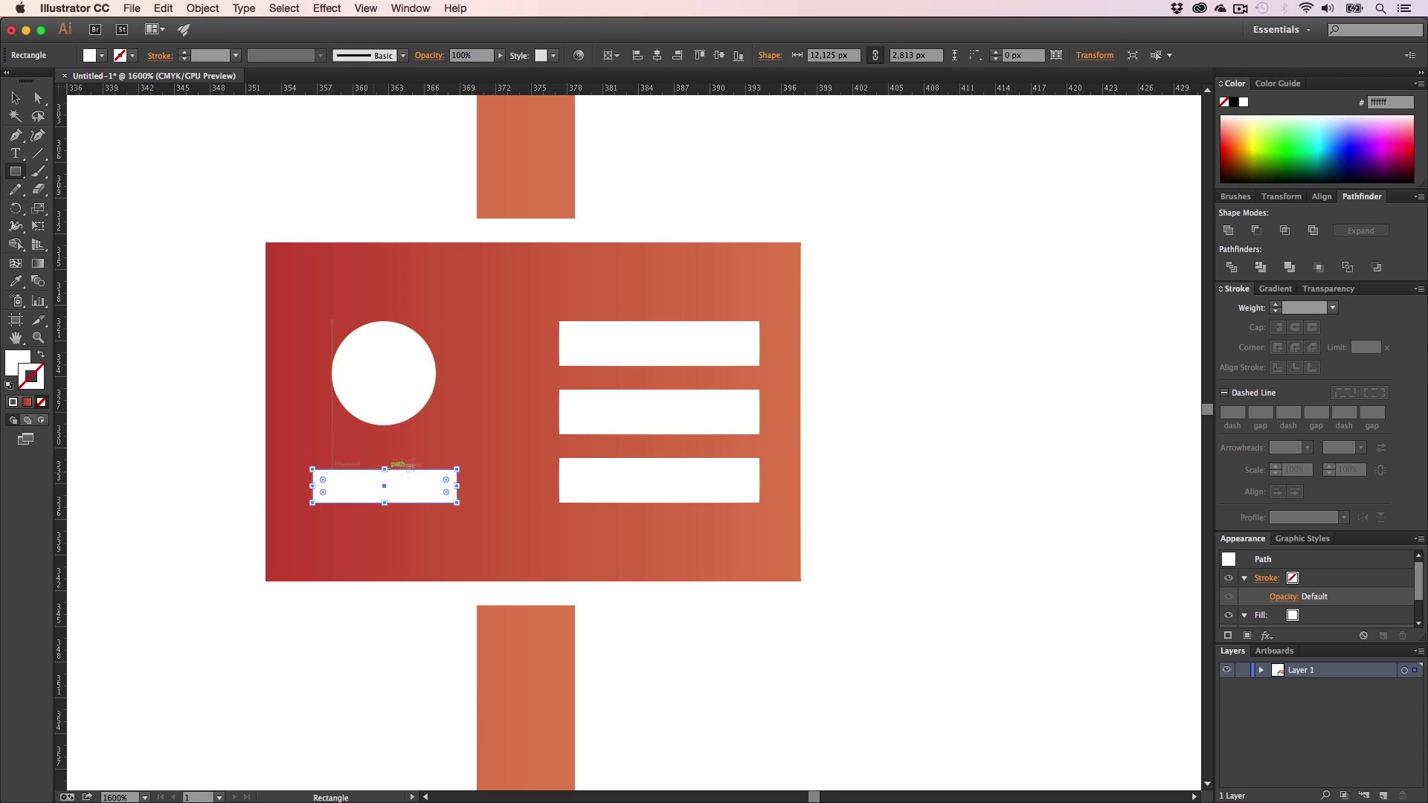
key(shift+v)
shift+click(388, 378)
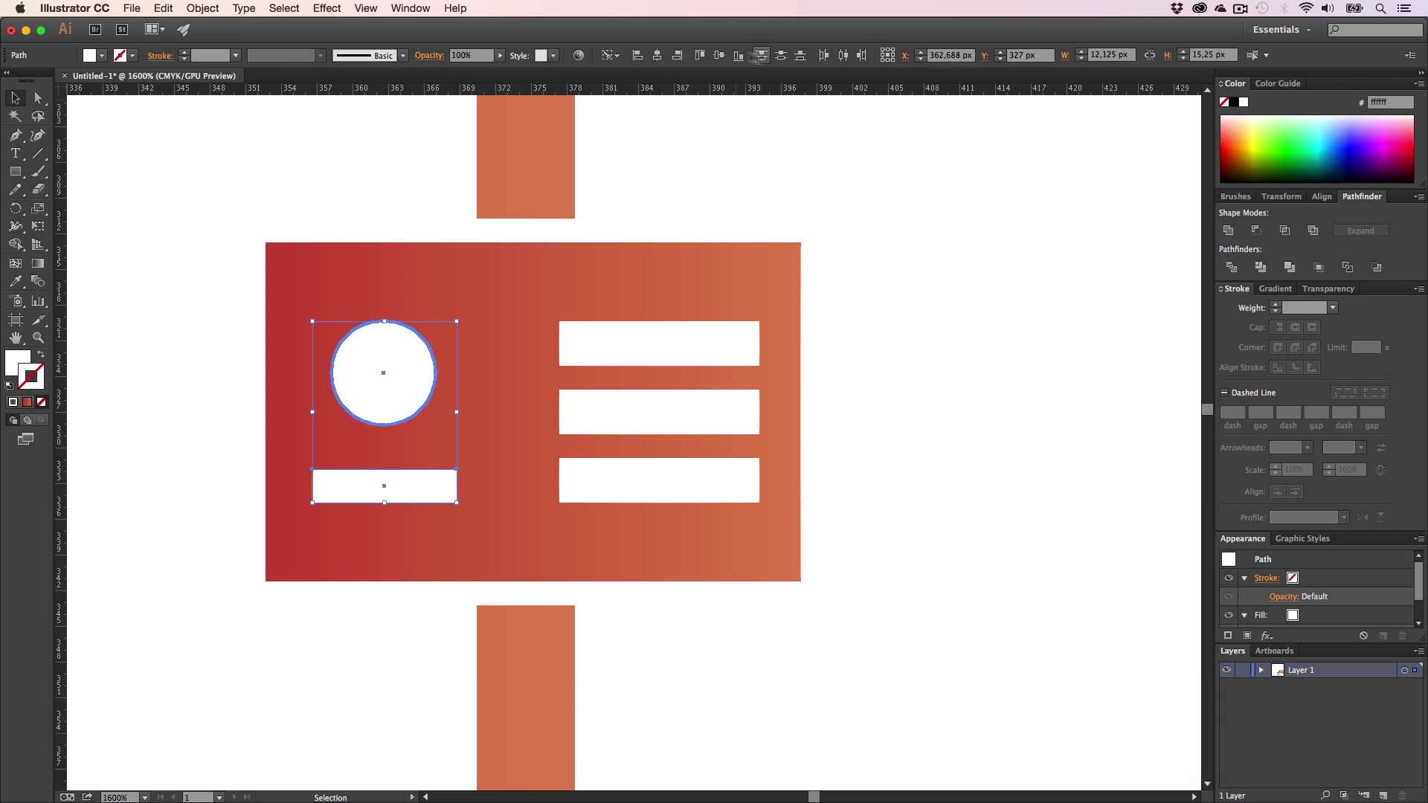
click(658, 60)
click(866, 342)
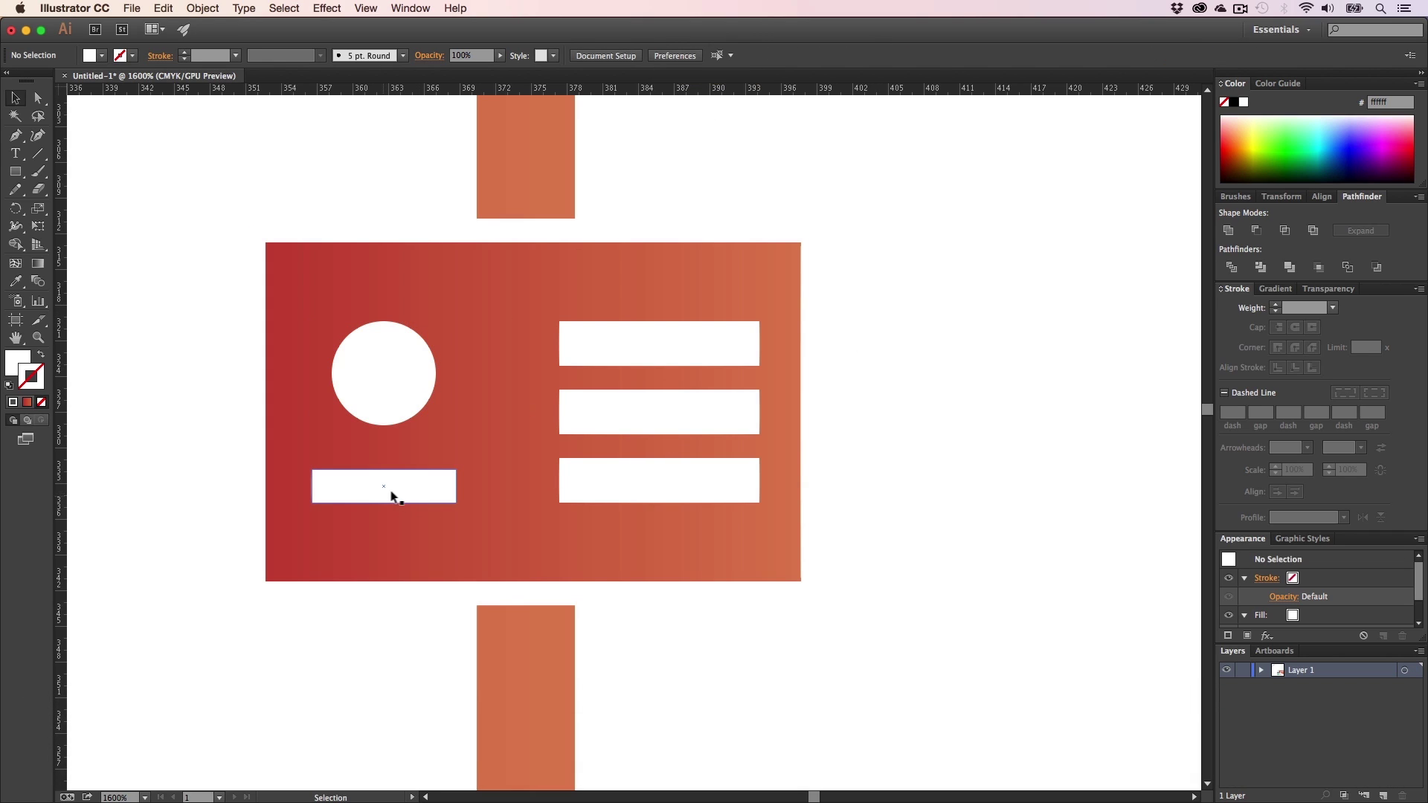
- Widen the white bar below the circle symmetrically to about 13.25 px
click(394, 497)
key(alt)
drag(457, 486, 463, 487)
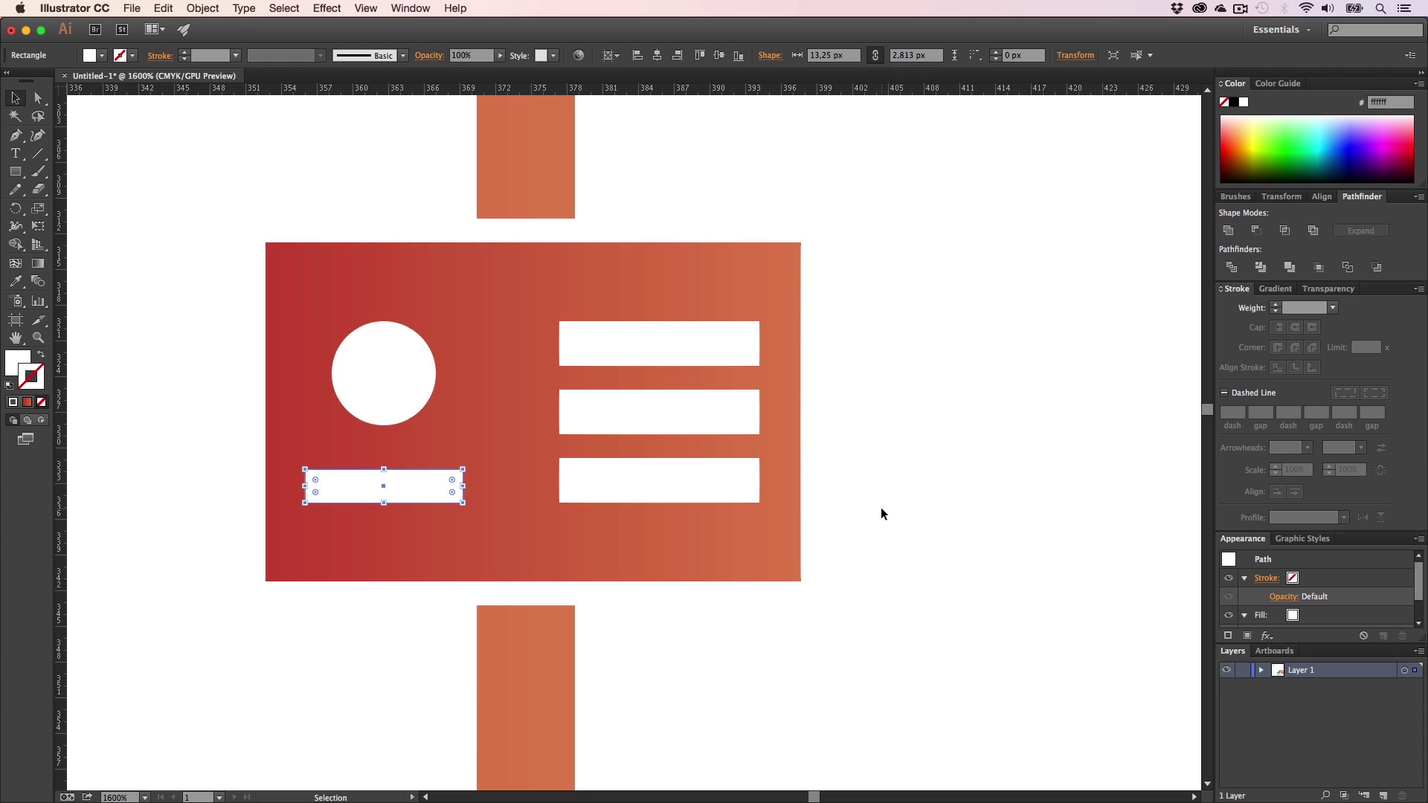
click(826, 531)
- Draw a white vertical neck rectangle of about 2.5 × 6.6 px from the circle to the bar and centre it beneath the circle
key(p)
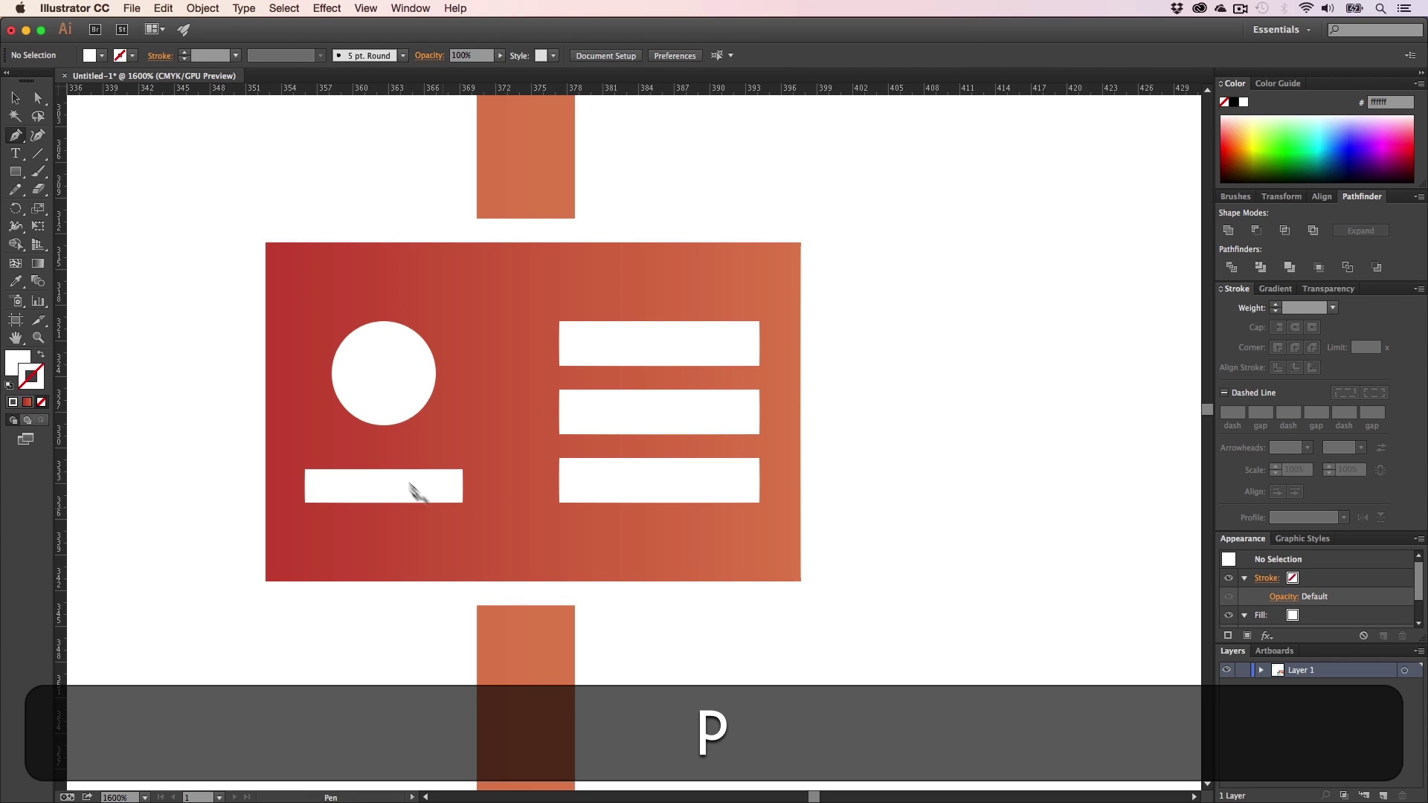
click(15, 172)
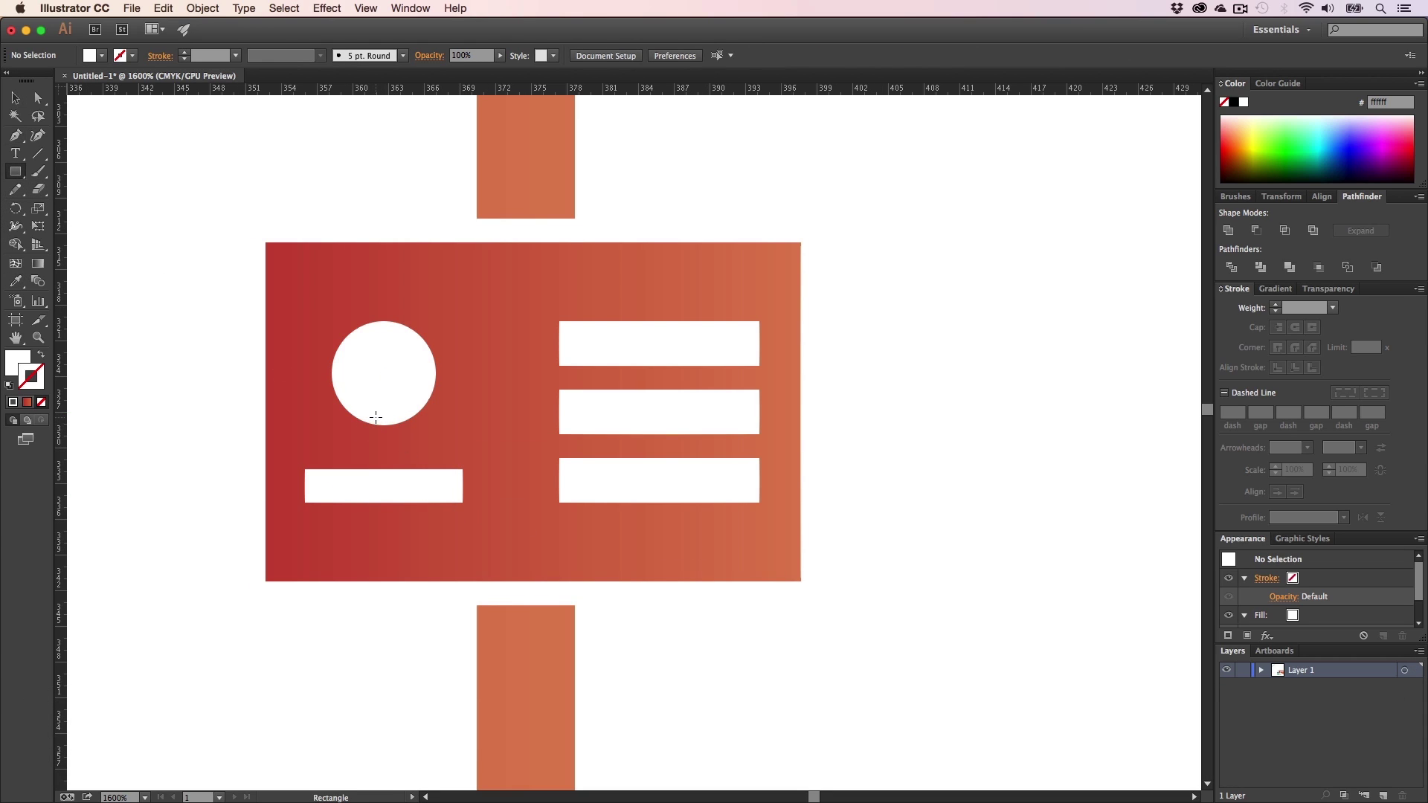
drag(372, 413, 401, 491)
key(z)
click(417, 456)
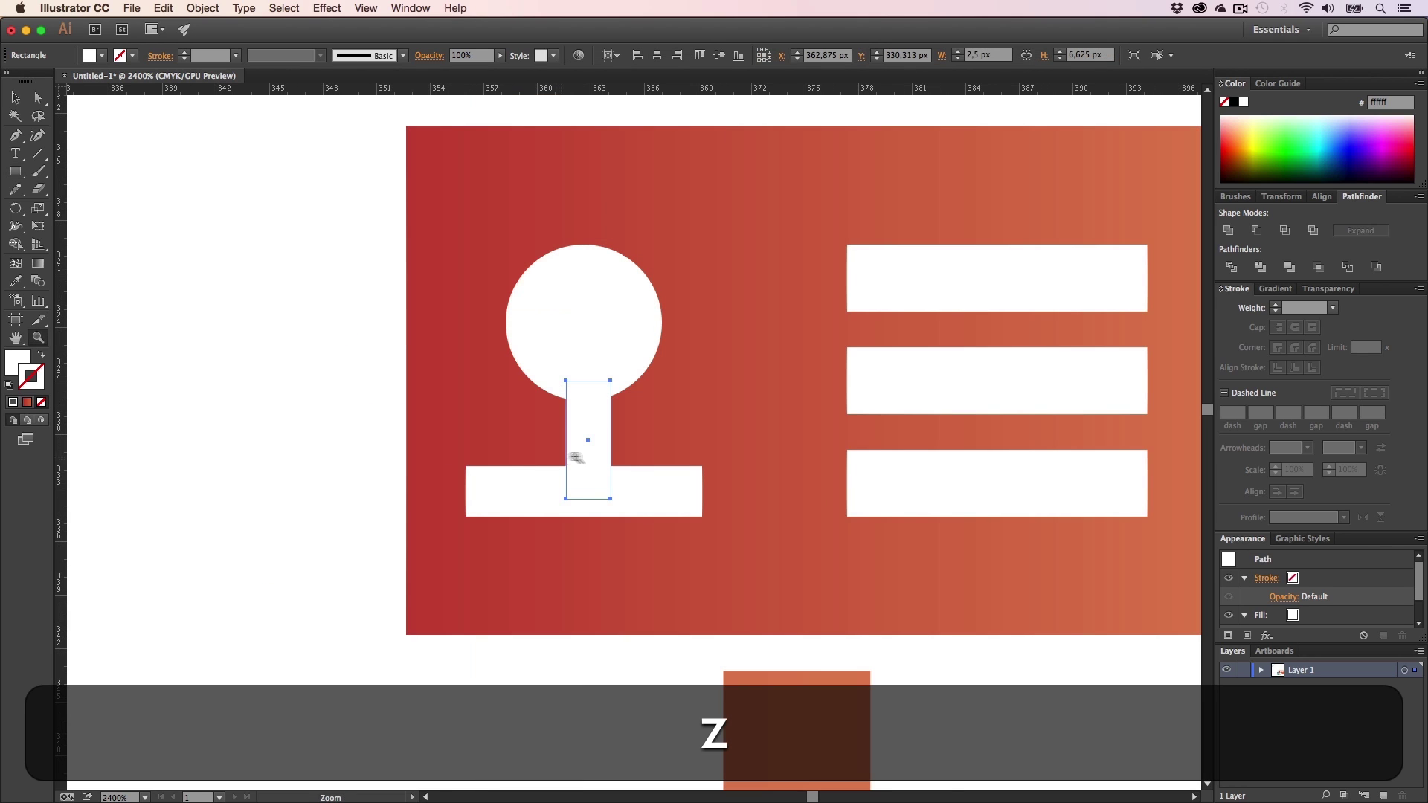
click(629, 438)
click(628, 446)
scroll(606, 439, up, 2)
key(v)
drag(585, 465, 577, 456)
- Move the bar straight up closer to the circle and shorten the neck rectangle to about 5.4 px so it ends inside the bar
click(651, 591)
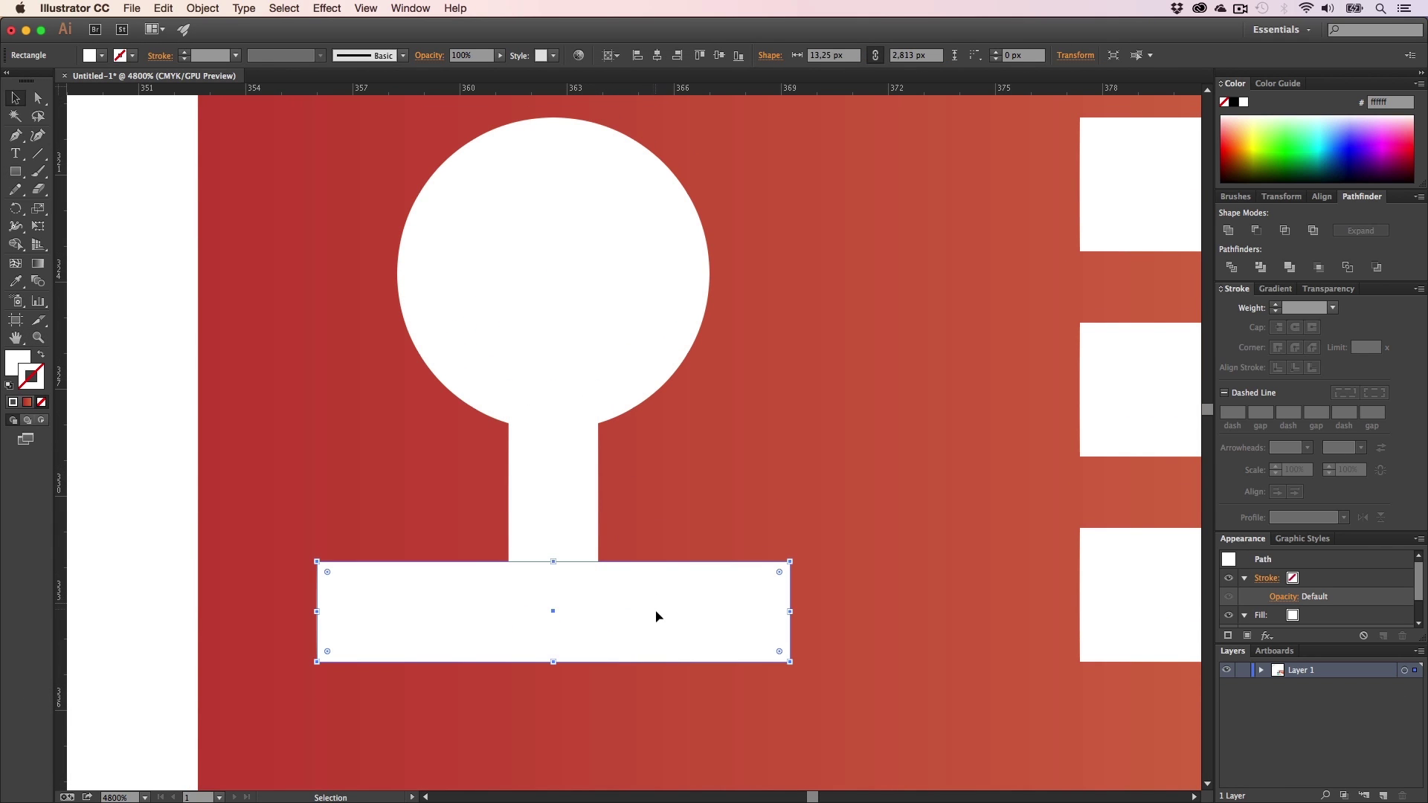
drag(654, 592, 654, 515)
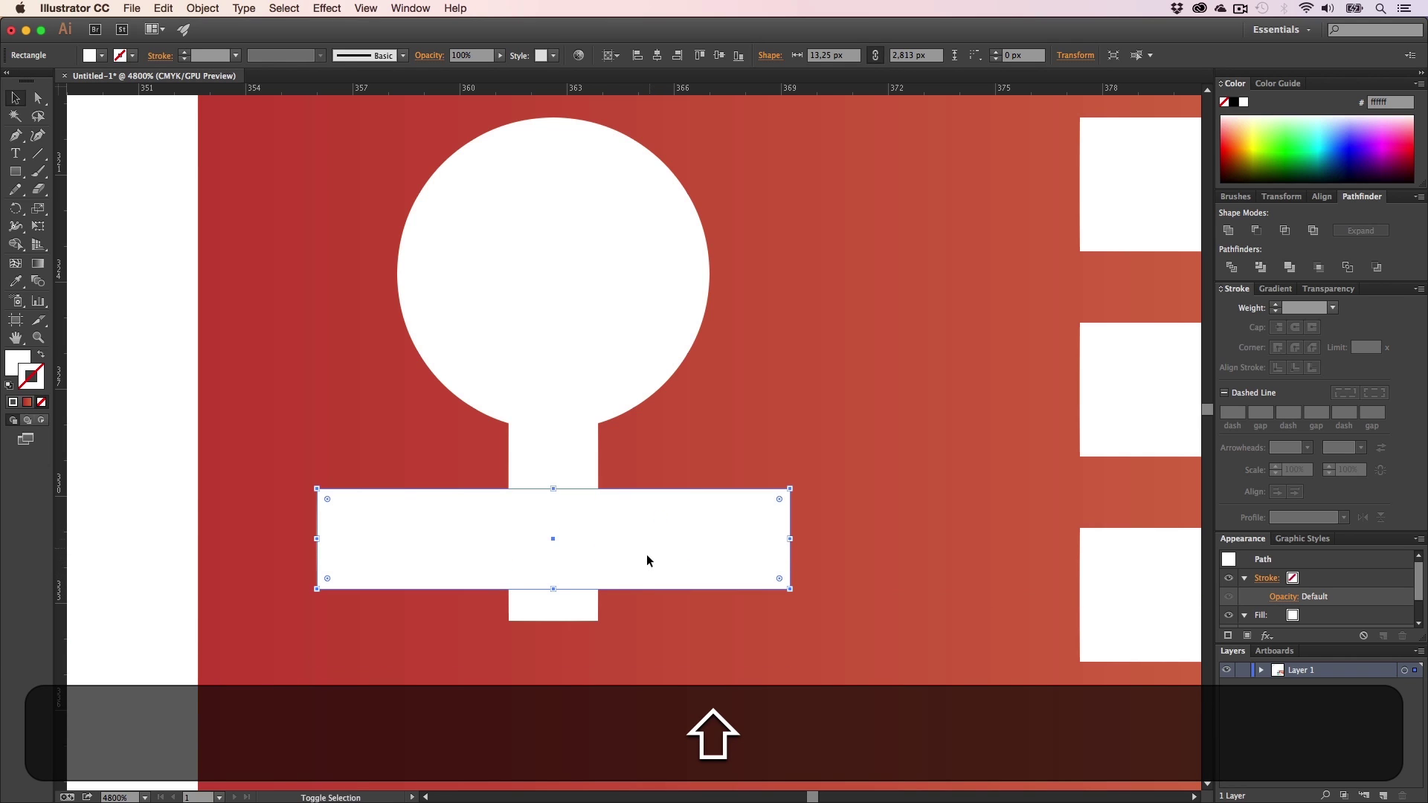
click(577, 599)
drag(553, 620, 553, 578)
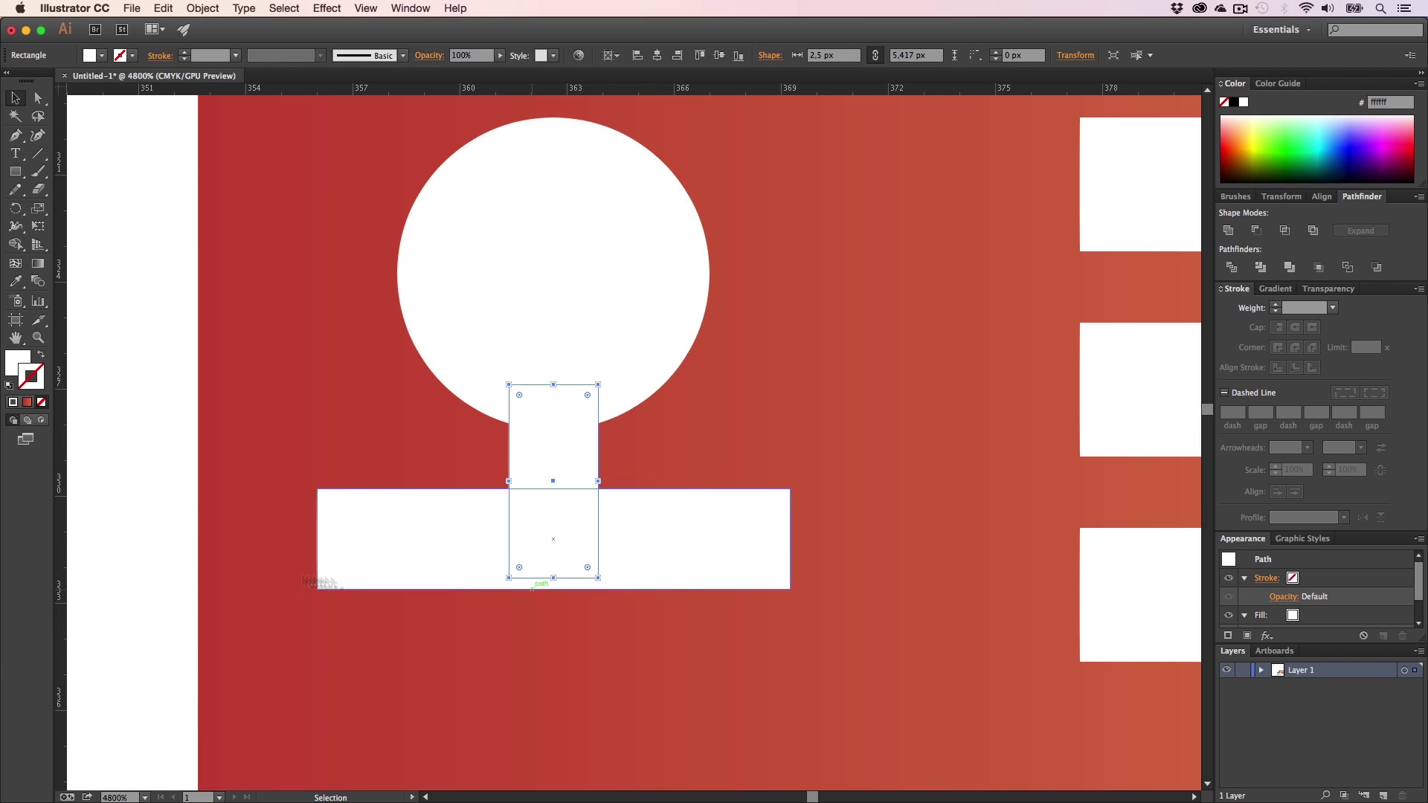
- Select the bar, neck and circle and unite them into a single person silhouette
click(530, 532)
click(514, 545)
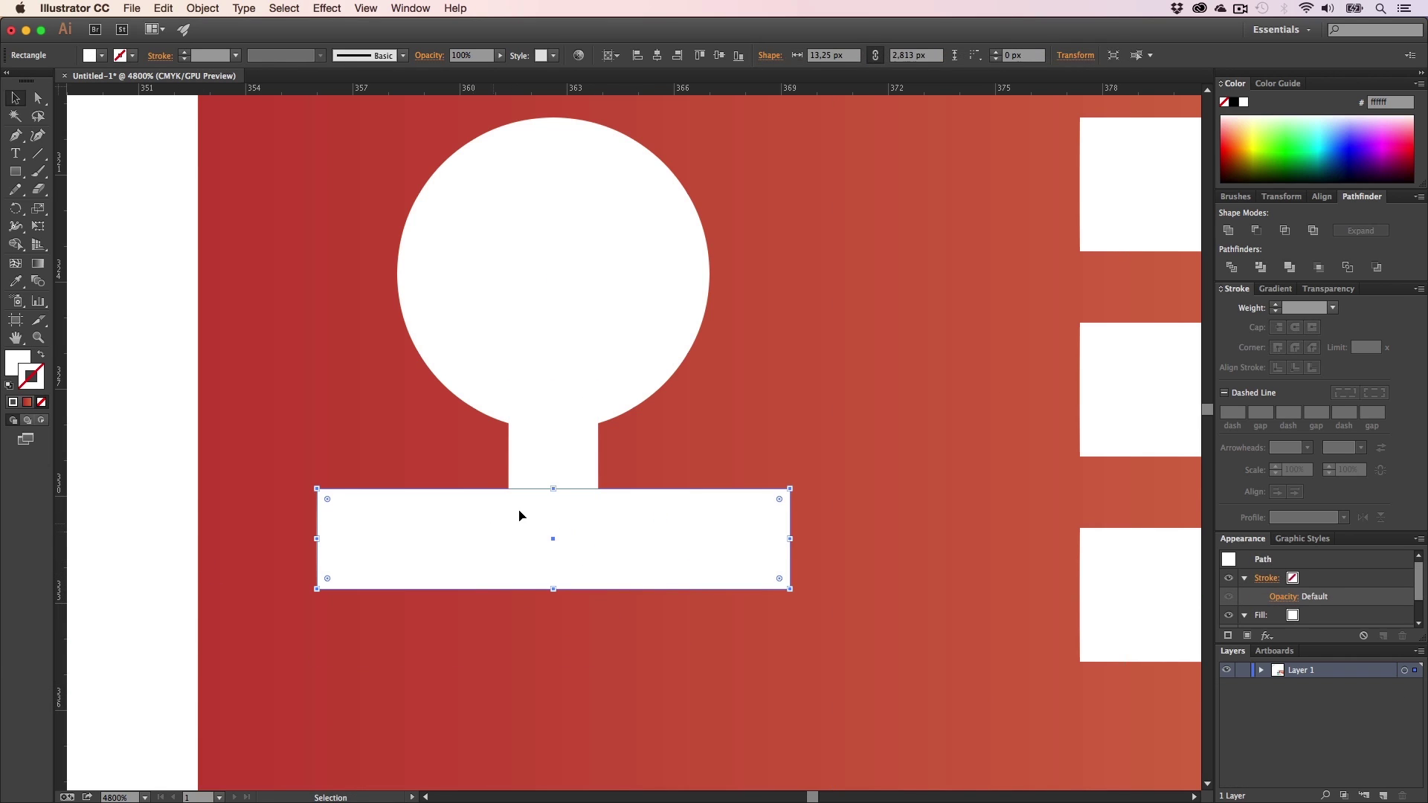
shift+click(542, 402)
shift+click(526, 358)
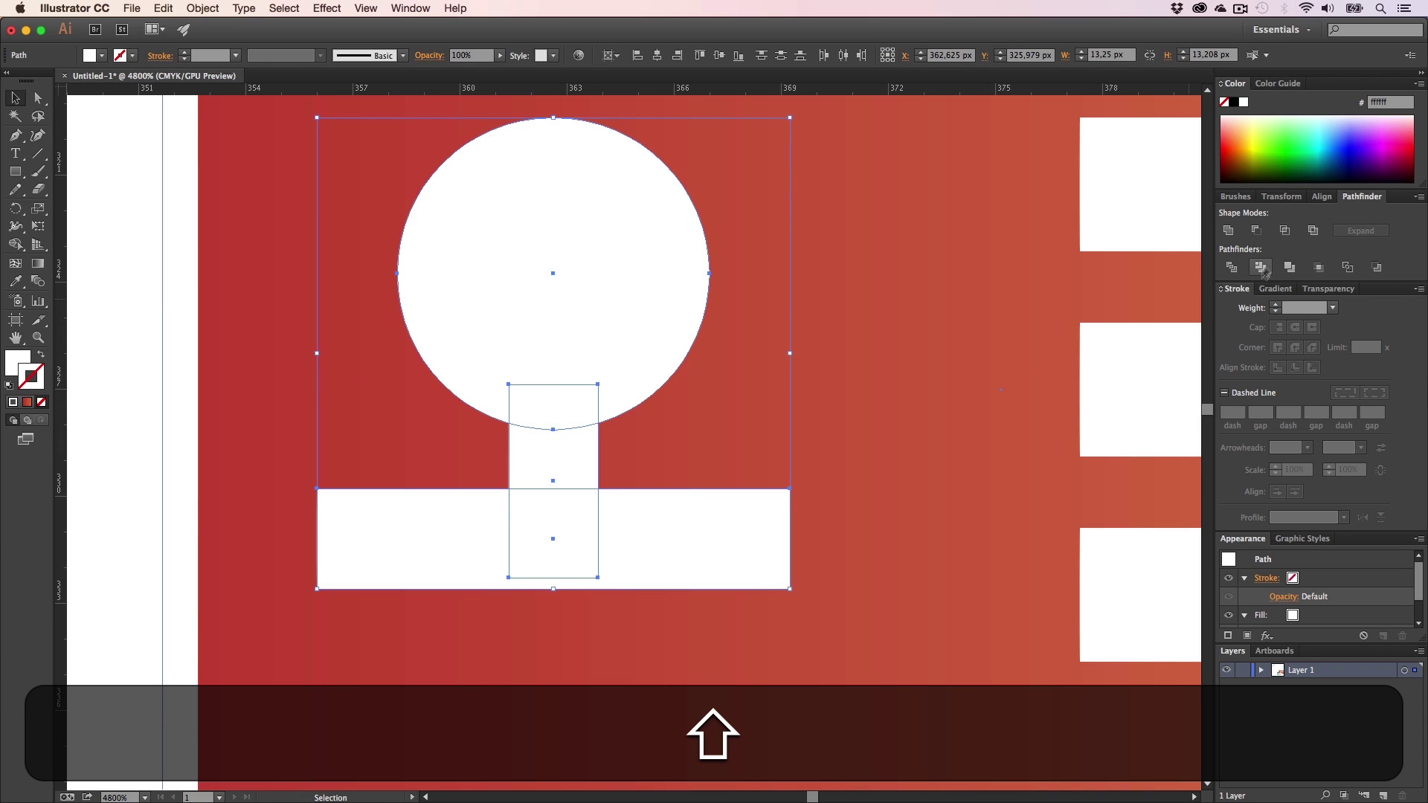
click(1228, 229)
- Try to round the silhouette's four neck corners together with the two upper corners of its base
key(a)
click(162, 515)
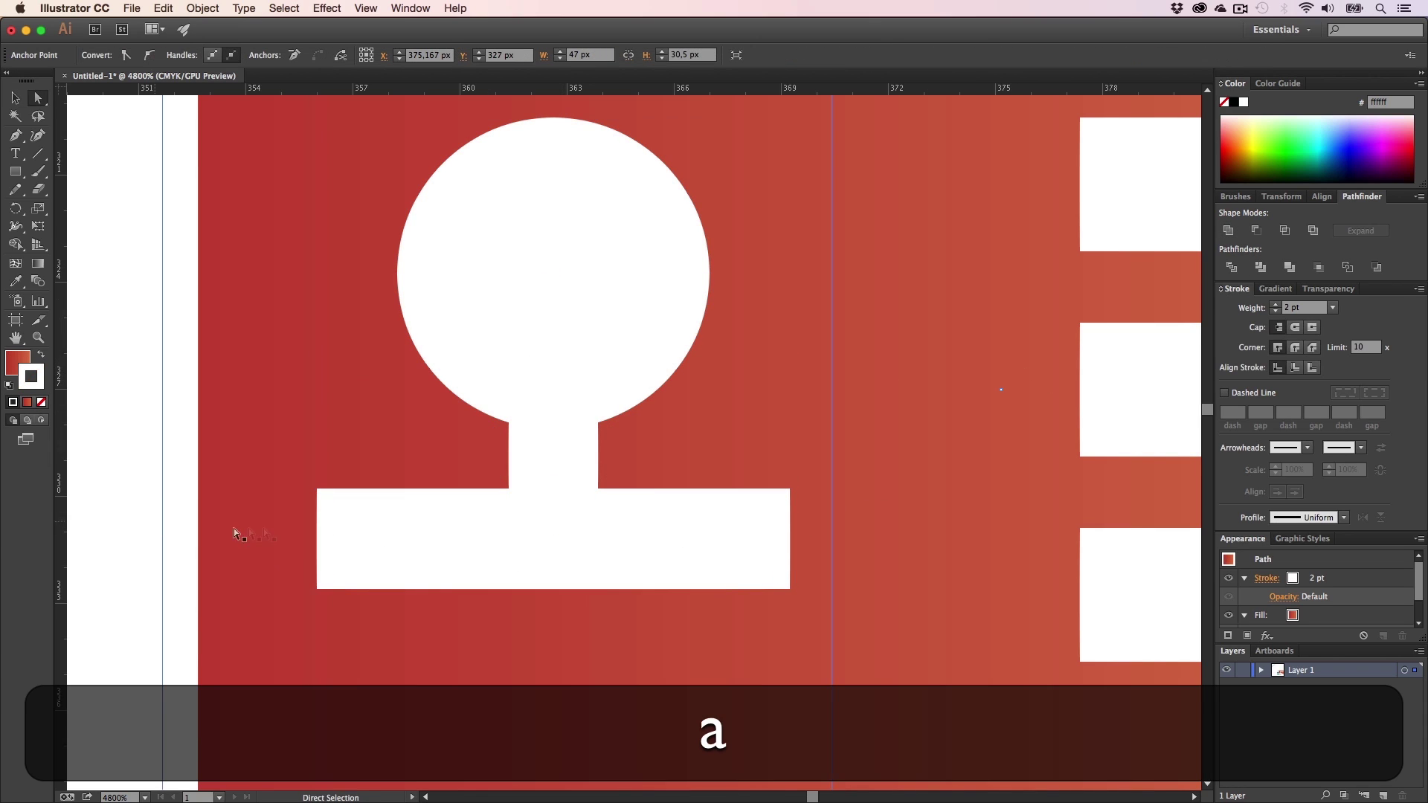
click(510, 488)
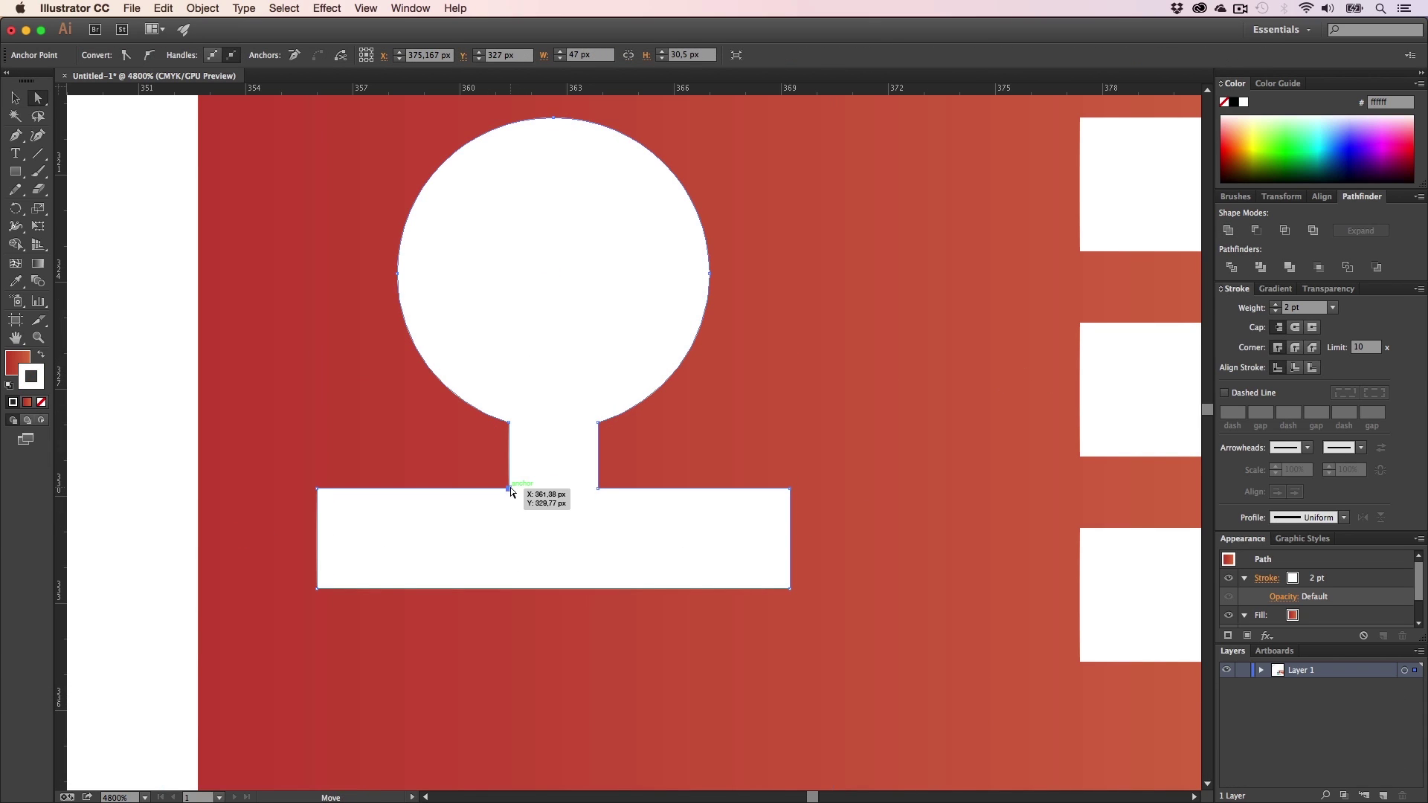
shift+click(509, 423)
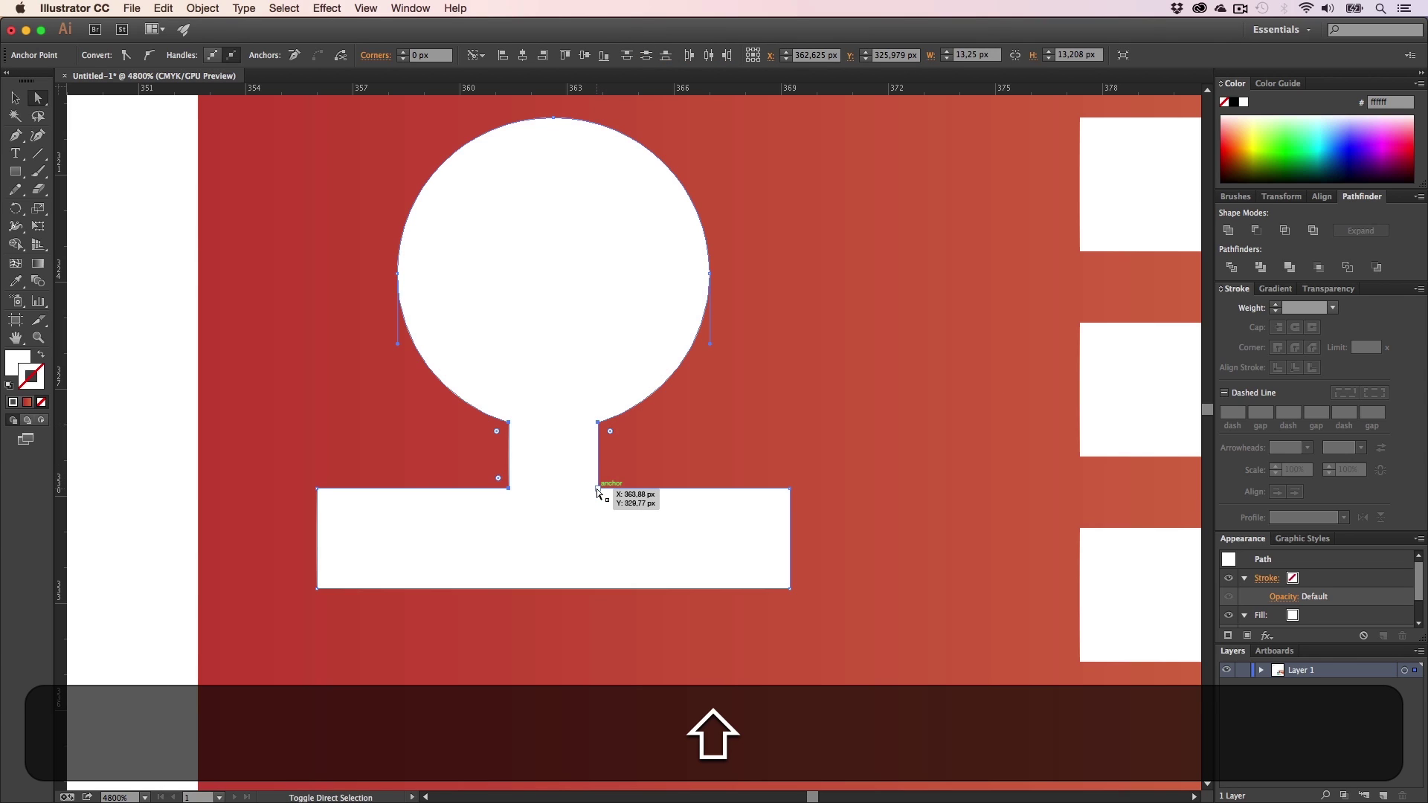
shift+click(317, 490)
shift+click(790, 490)
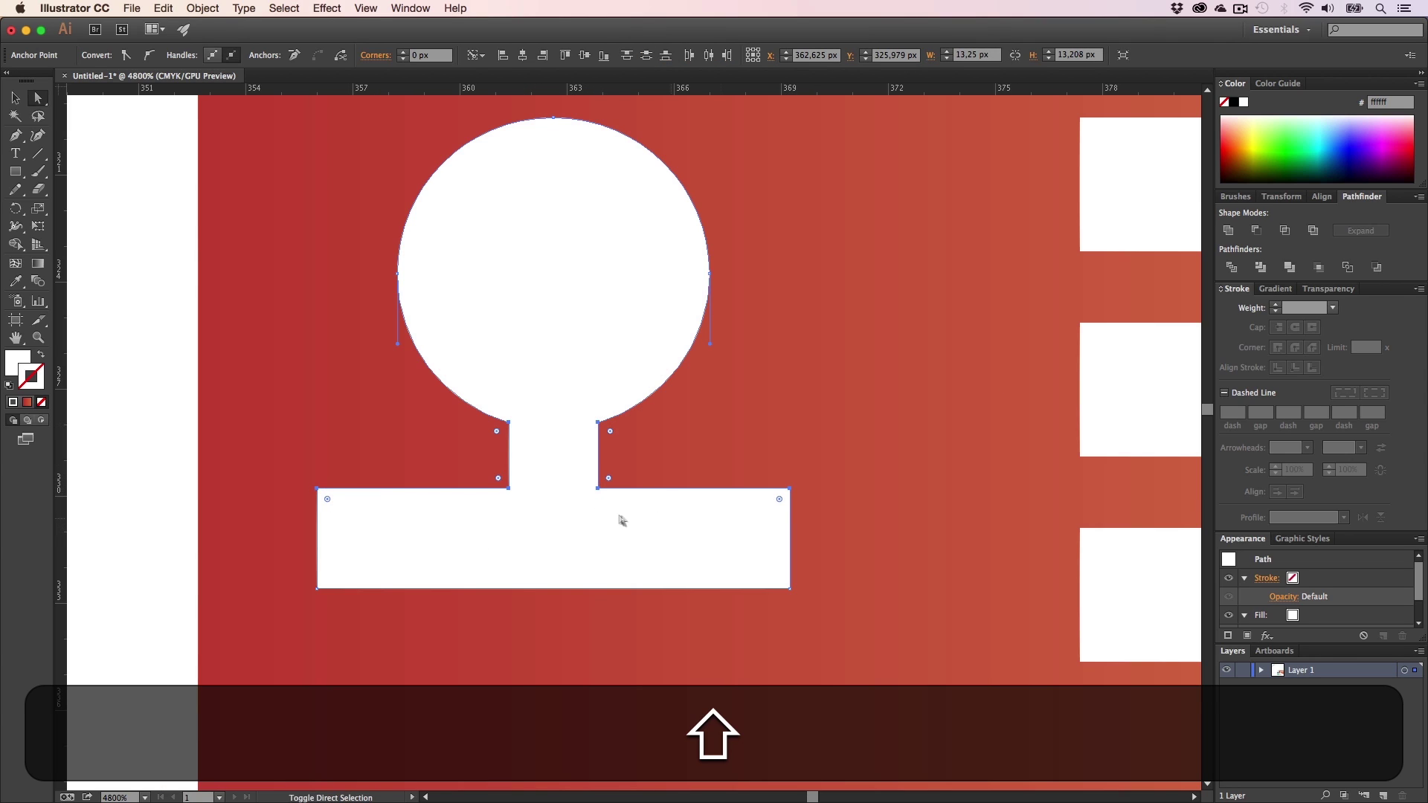
key(shift+a)
key(a)
drag(780, 499, 638, 501)
key(a)
key(z)
alt+click(648, 531)
alt+click(648, 532)
key(h)
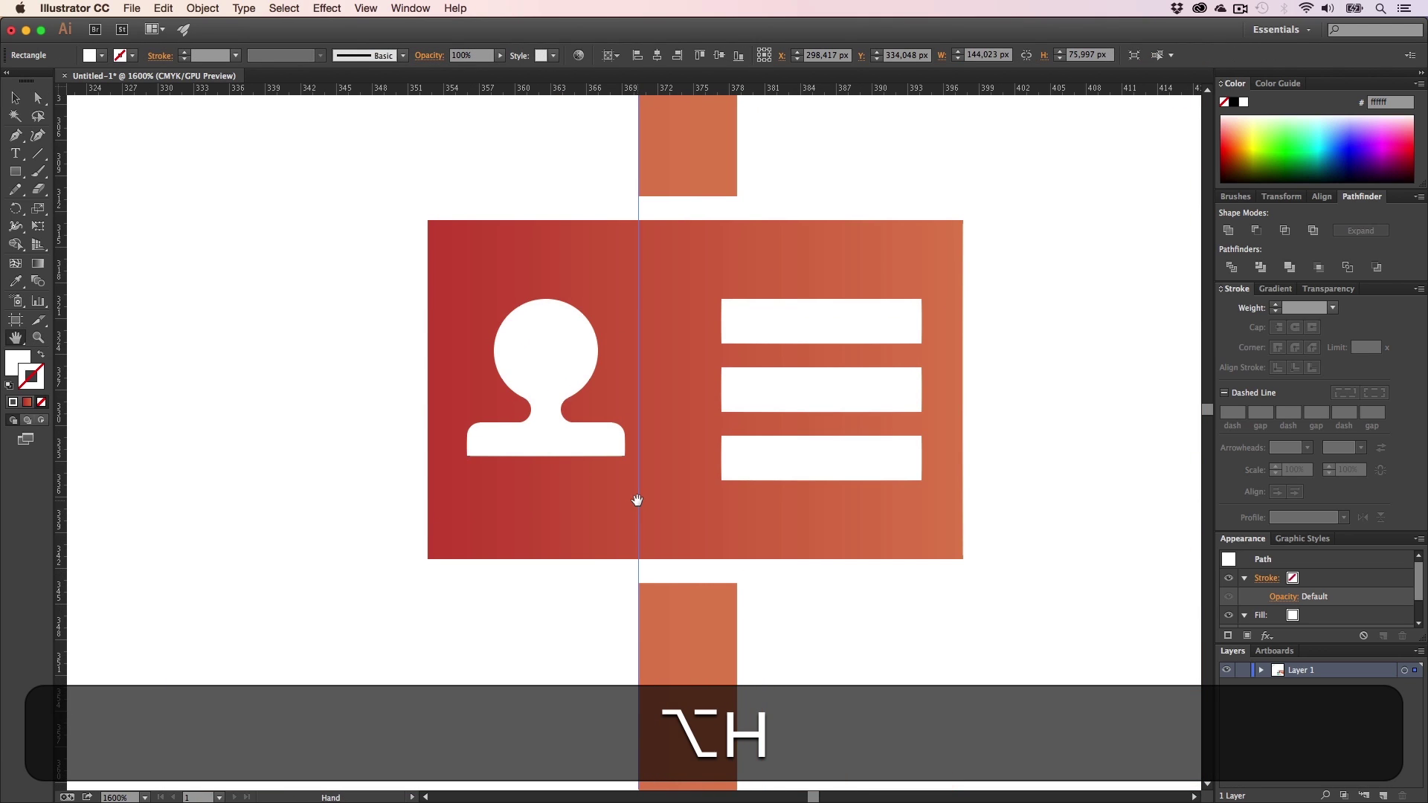
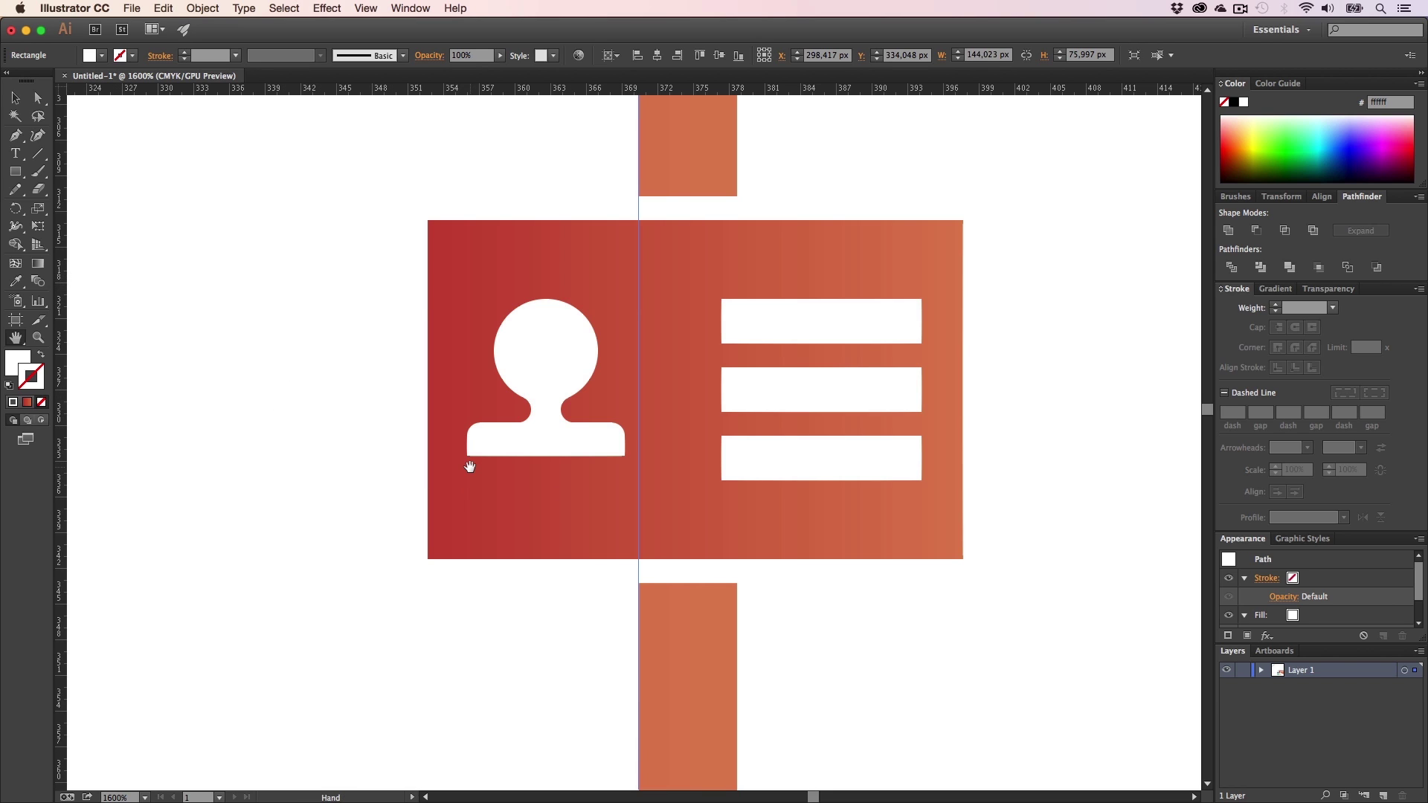
key(z)
drag(582, 442, 784, 444)
key(super+a)
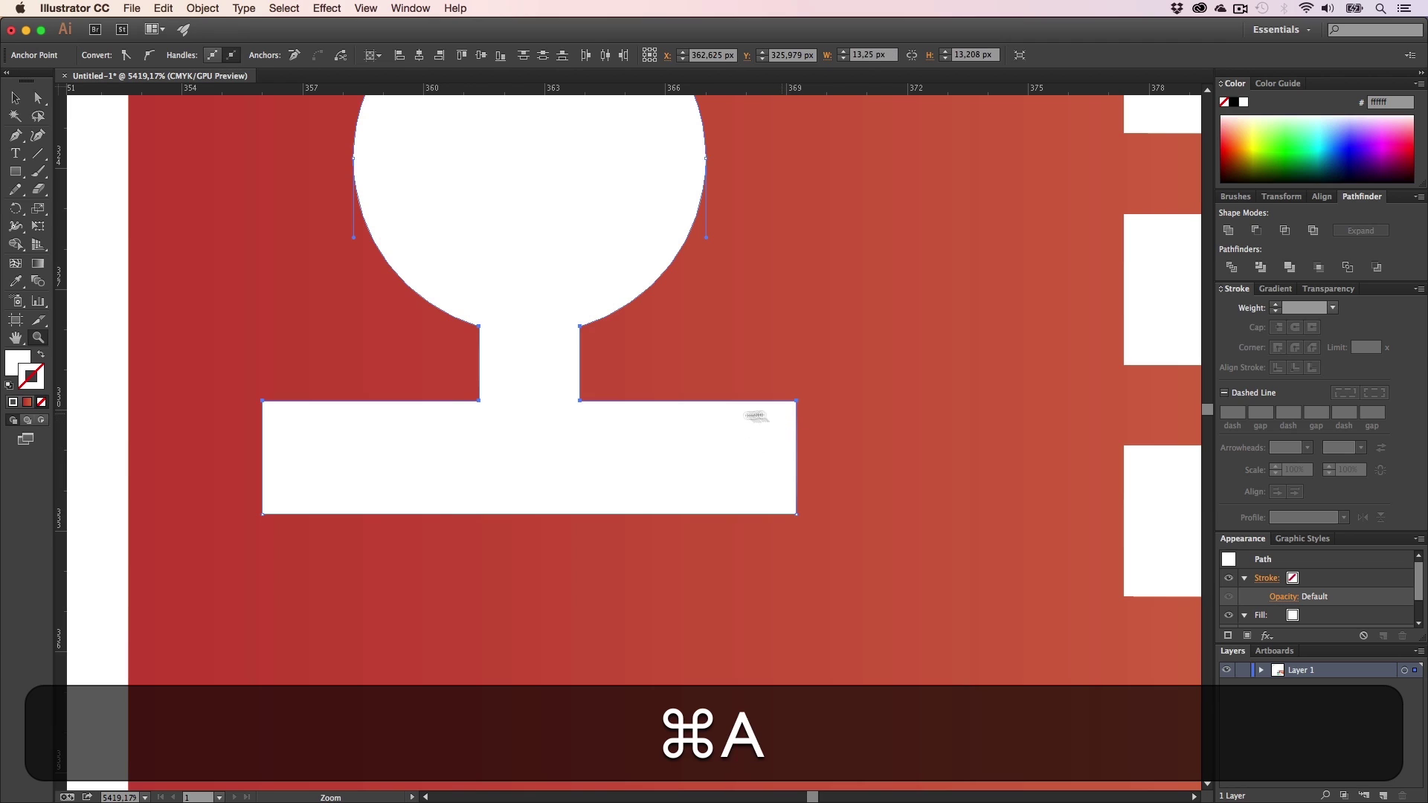
- Try to round only the silhouette's four neck corners with a radius of about 1.1 px
key(a)
key(shift+a)
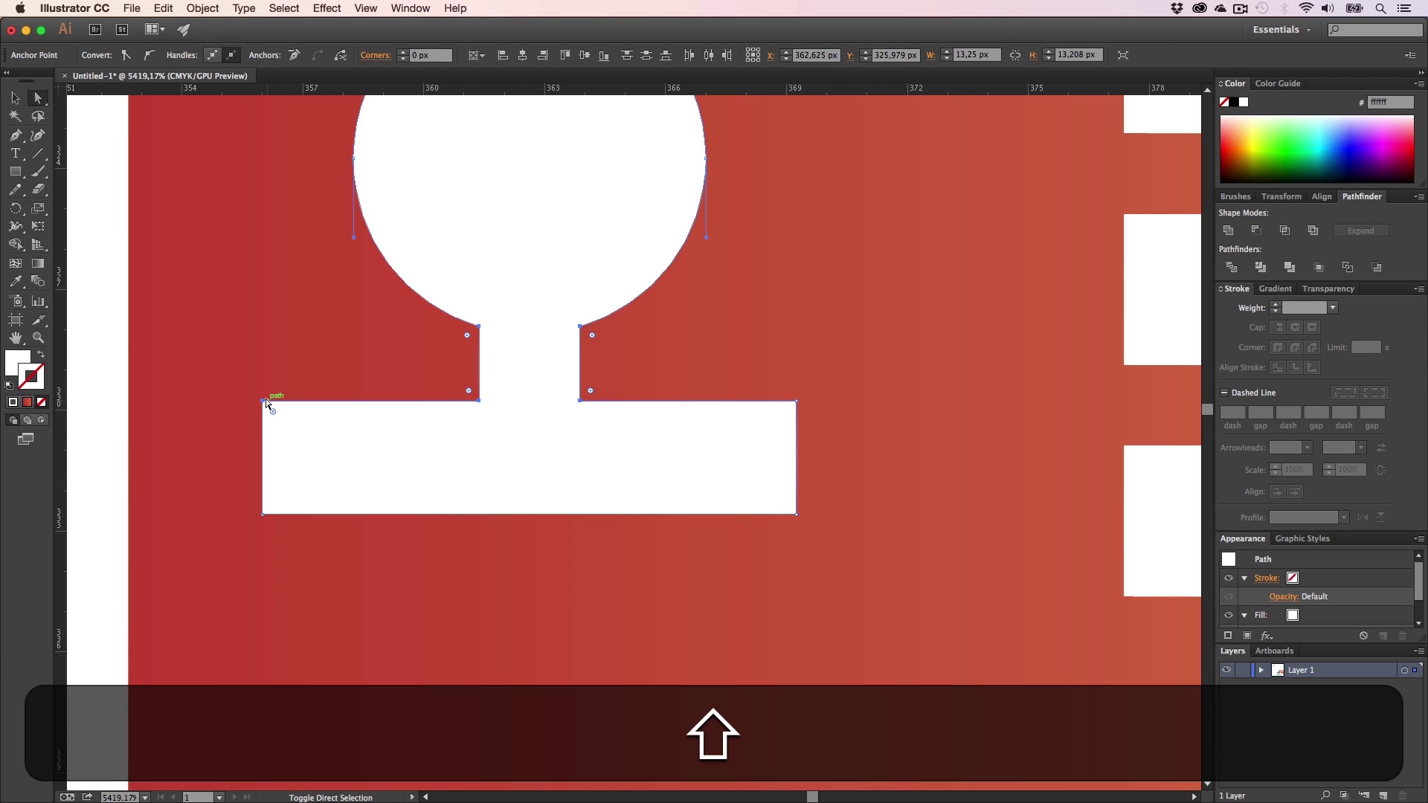
drag(469, 391, 413, 371)
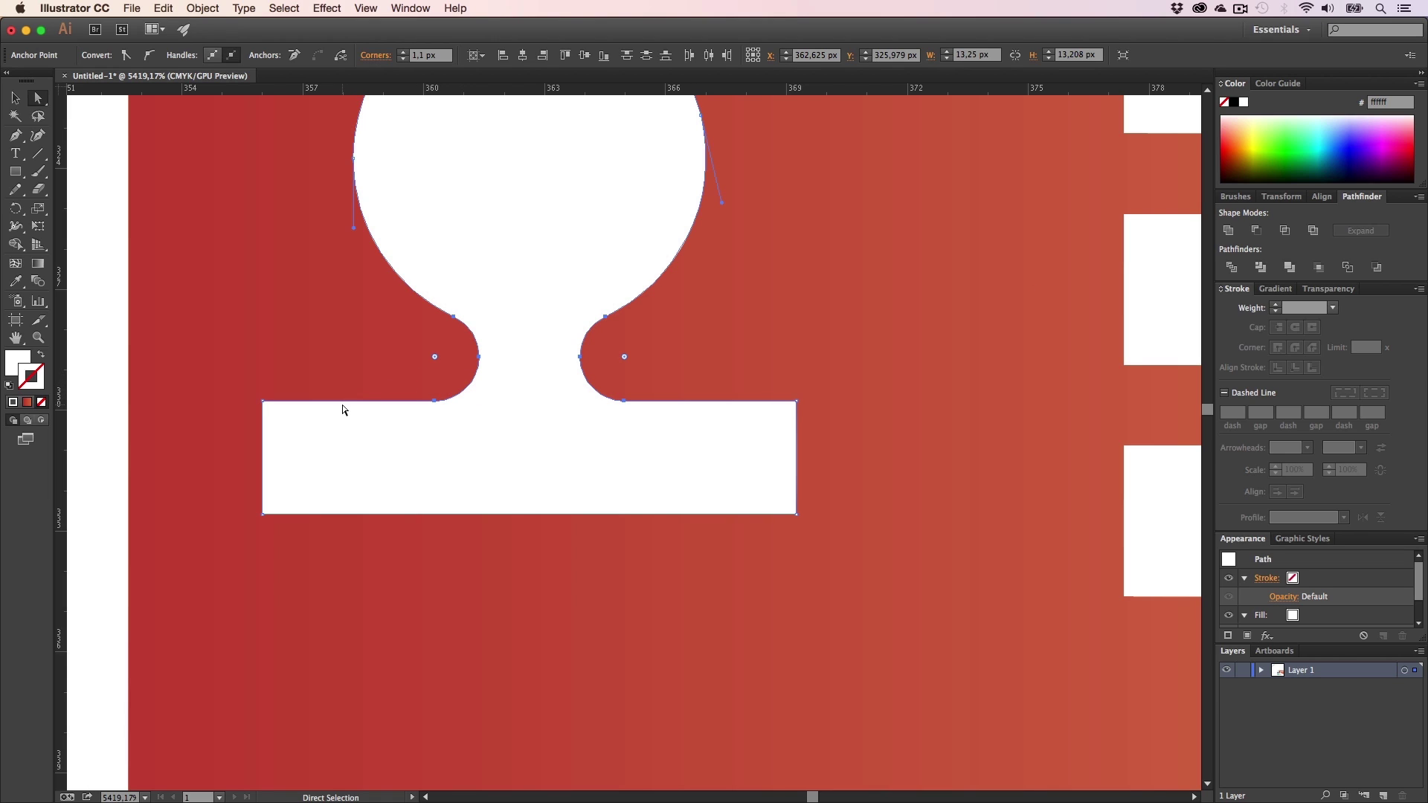
key(super)
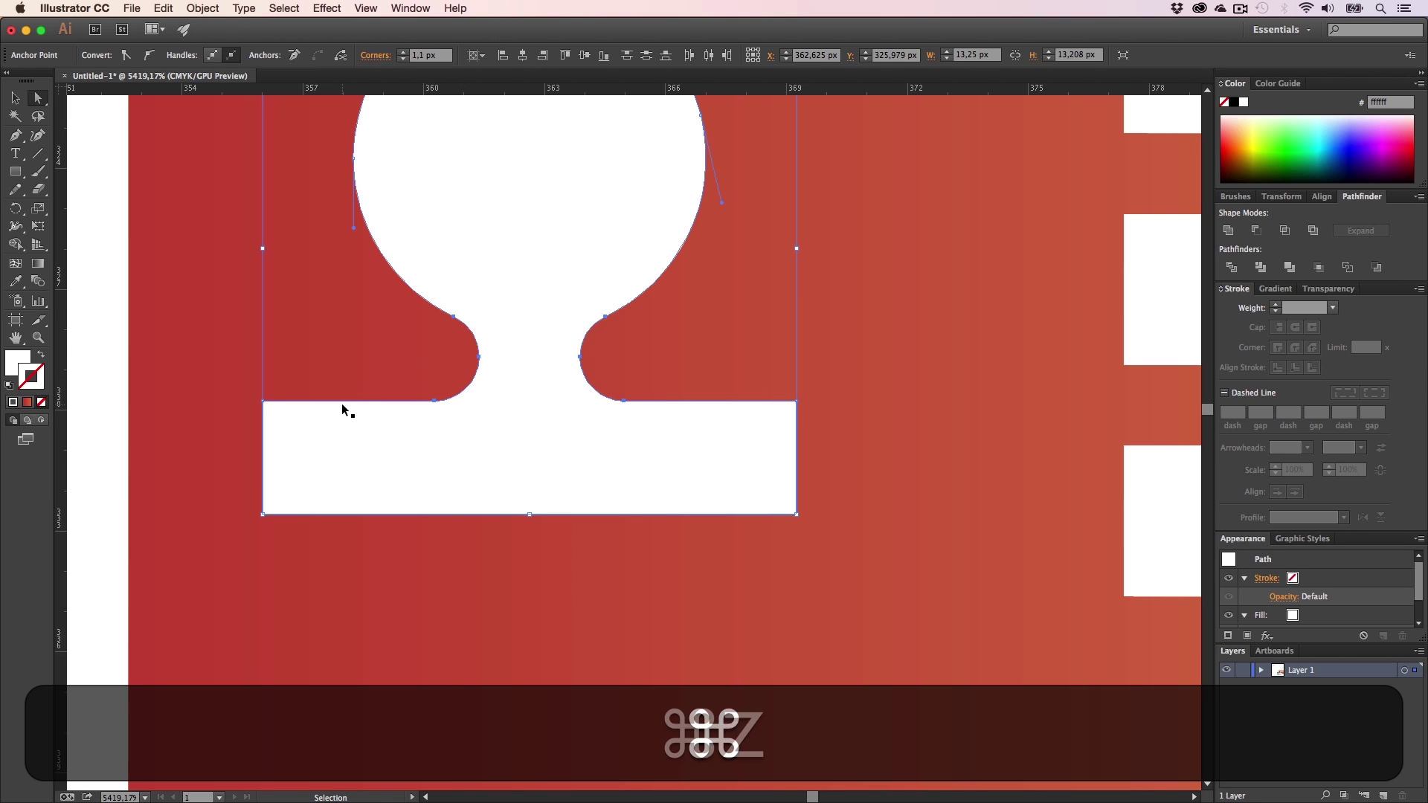
key(super+z)
- Round the two corners where the neck meets the head with a radius of about 1.43 px
key(super+a)
key(a)
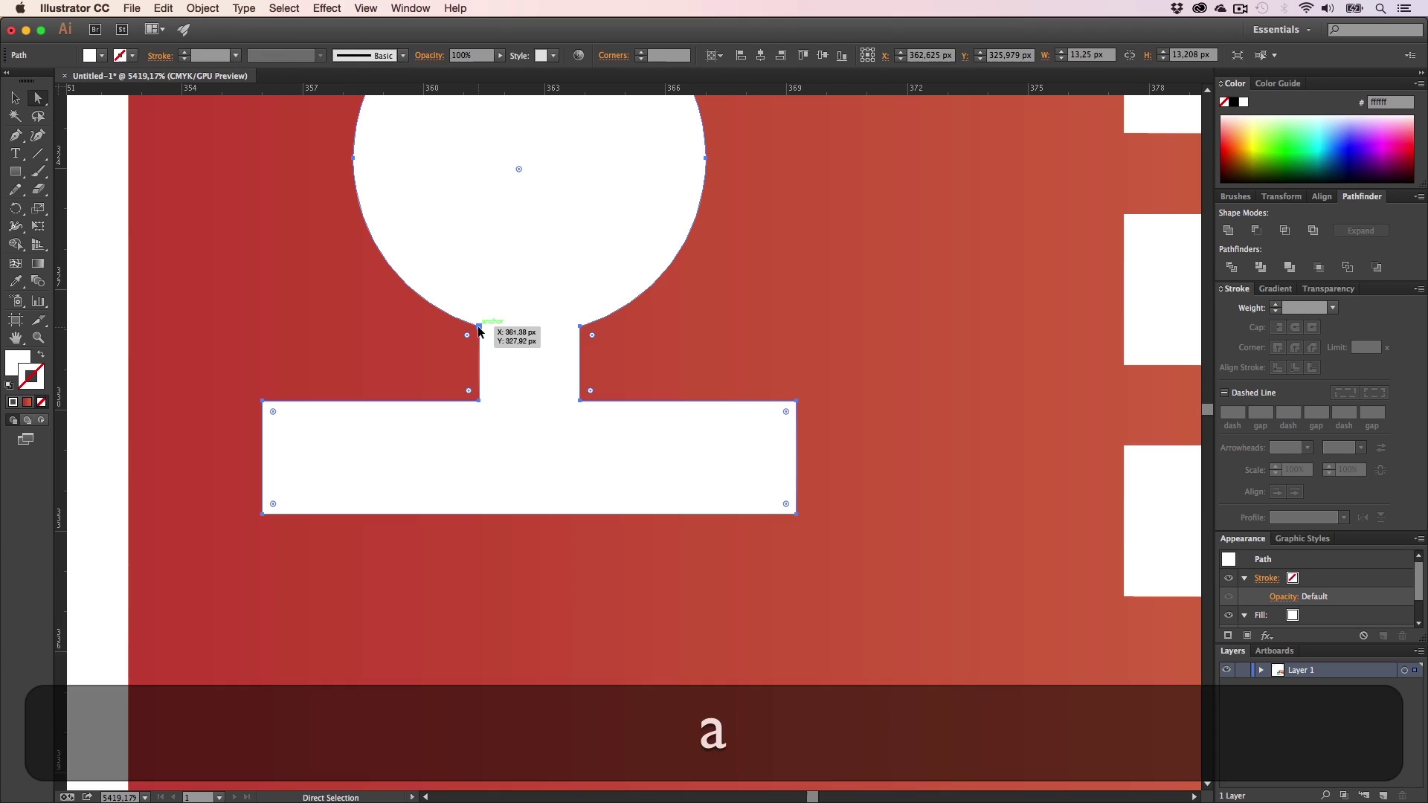
click(580, 327)
key(shift)
drag(592, 336, 641, 360)
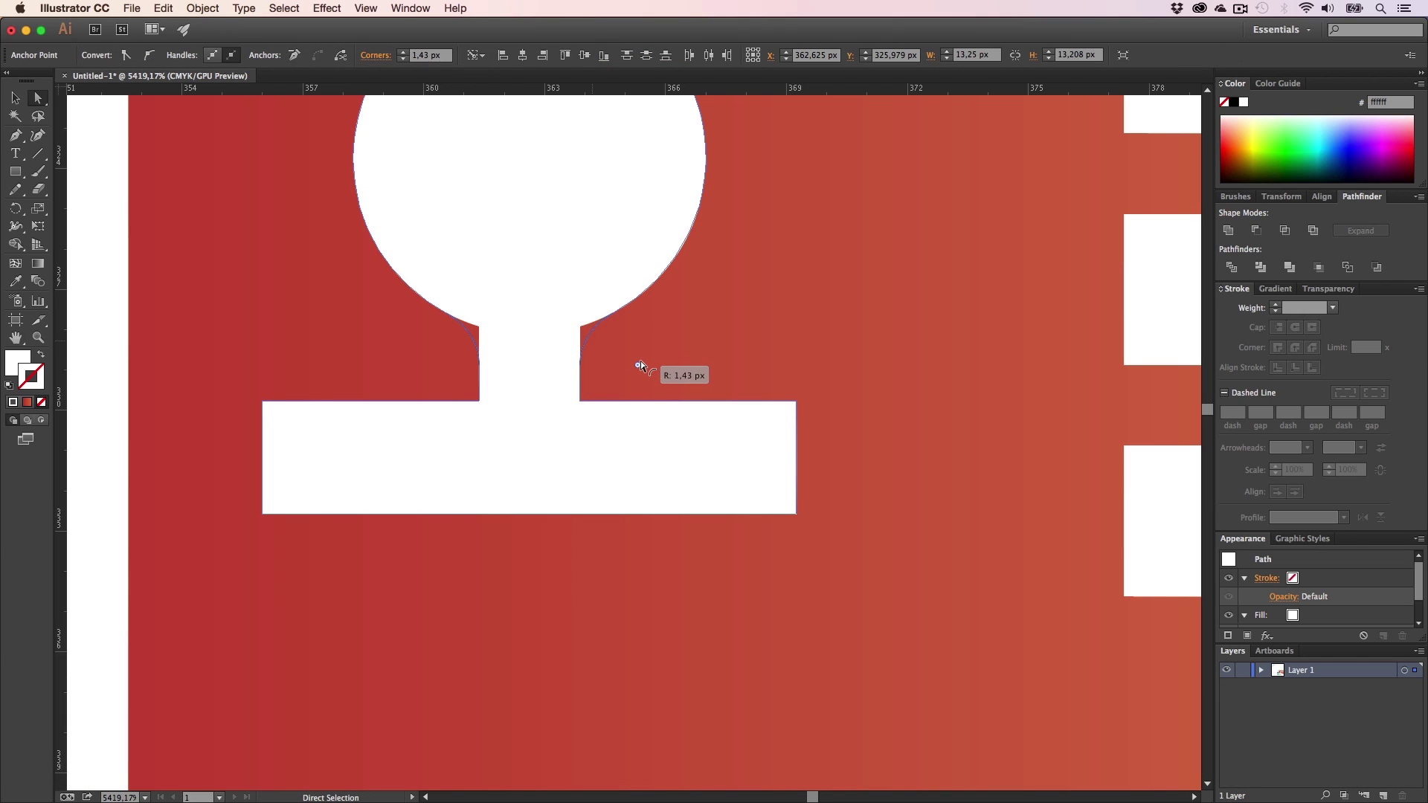
- Round the two corners where the neck meets the base with a radius of about 0.46 px
click(580, 401)
shift+click(479, 401)
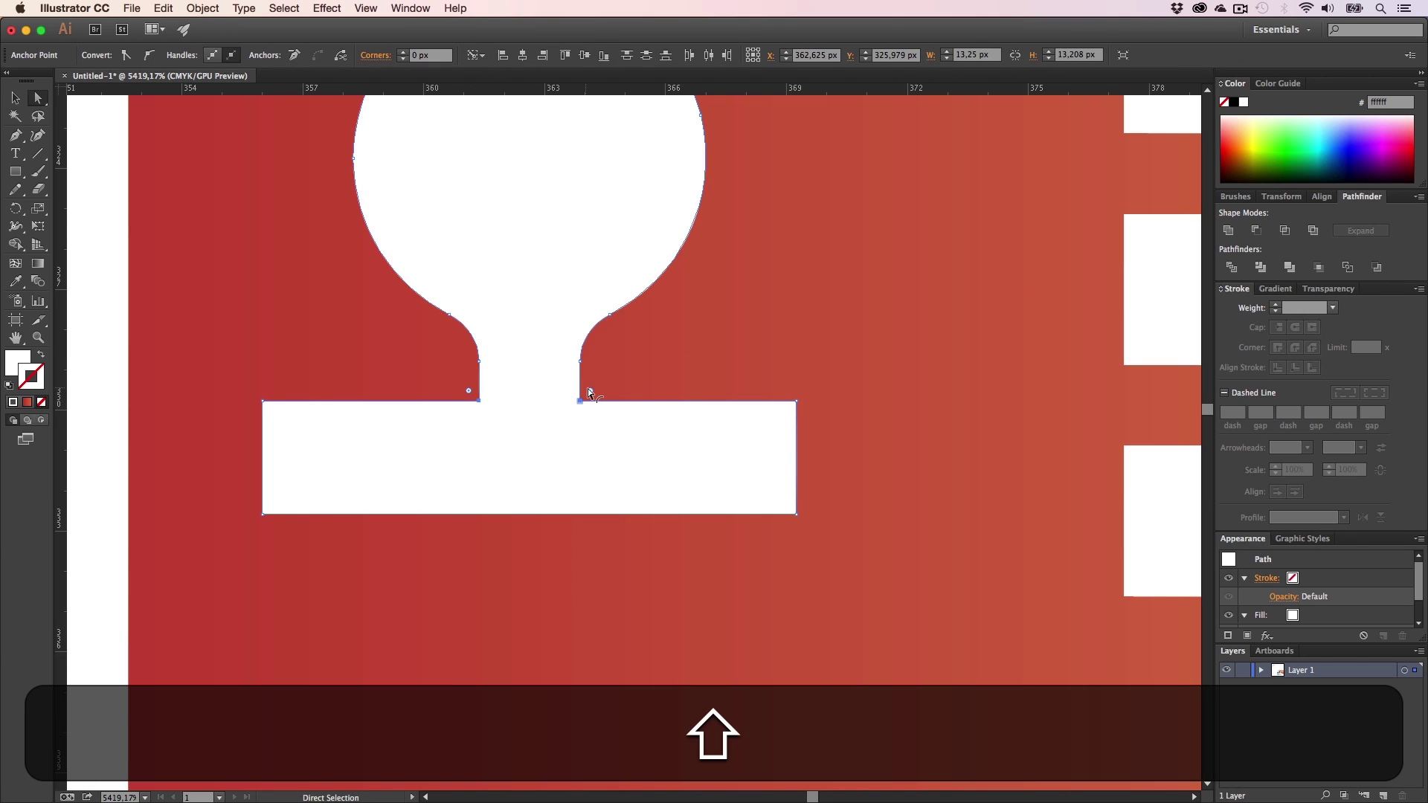
drag(644, 368, 613, 382)
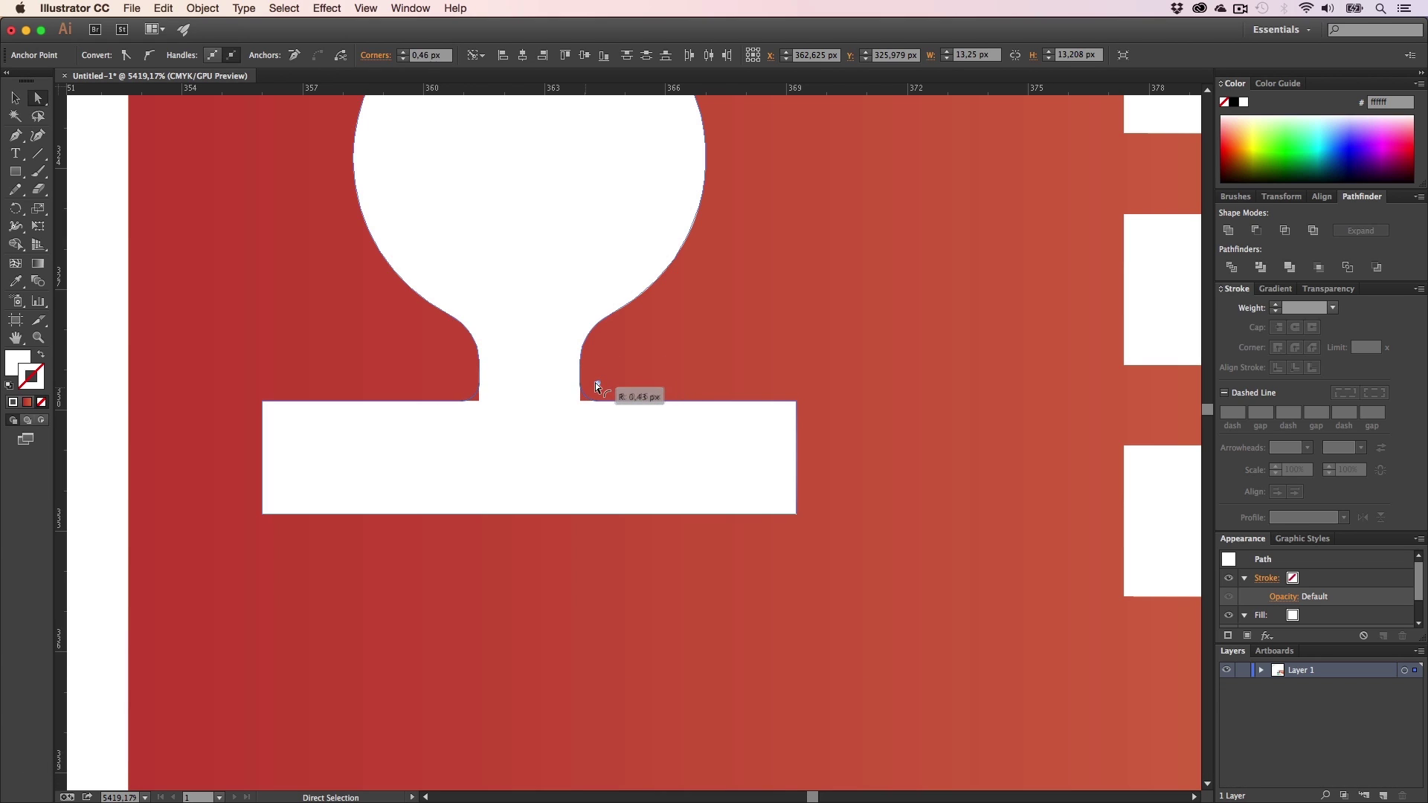
- Round the two upper outer corners of the base into shoulders with a radius of about 2.81 px
click(99, 470)
click(264, 402)
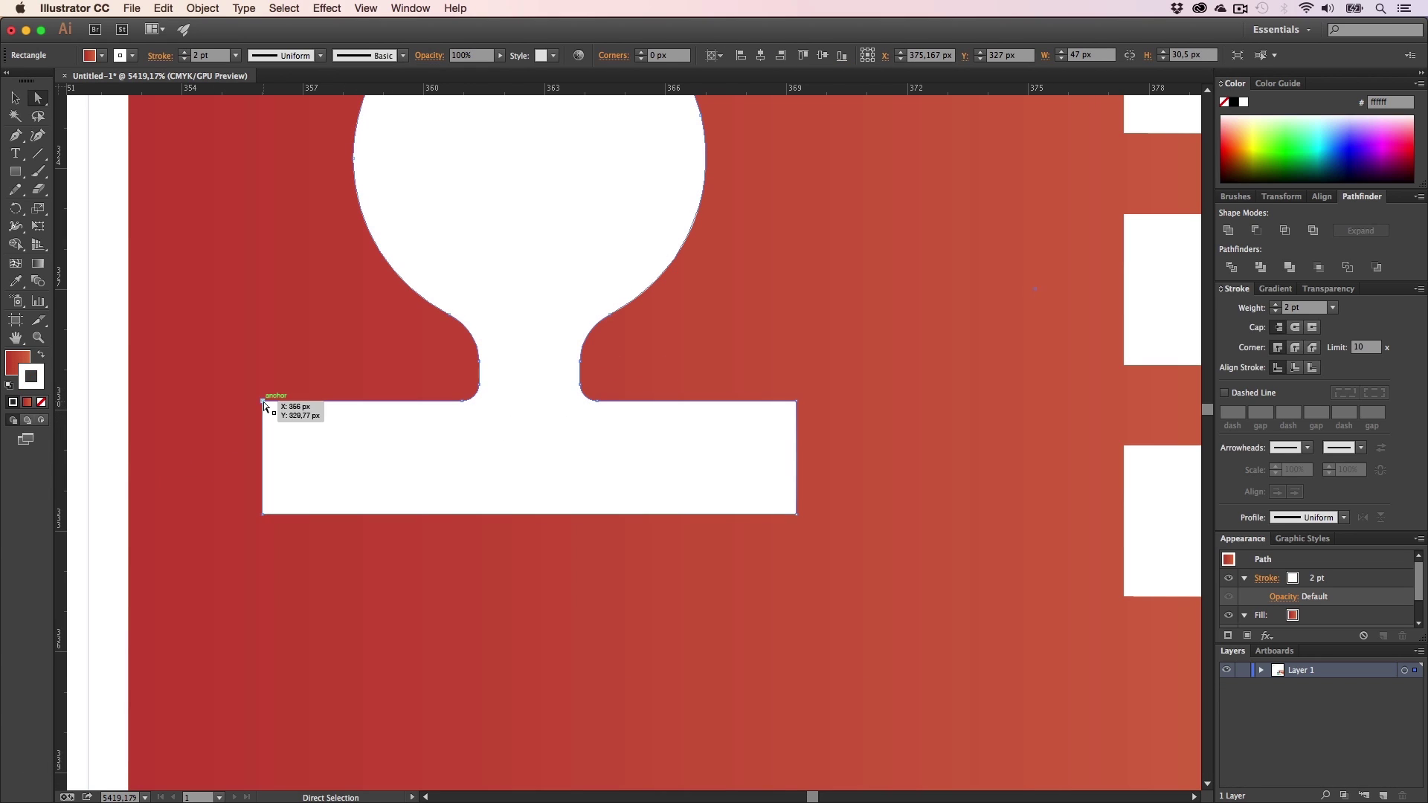
shift+click(796, 401)
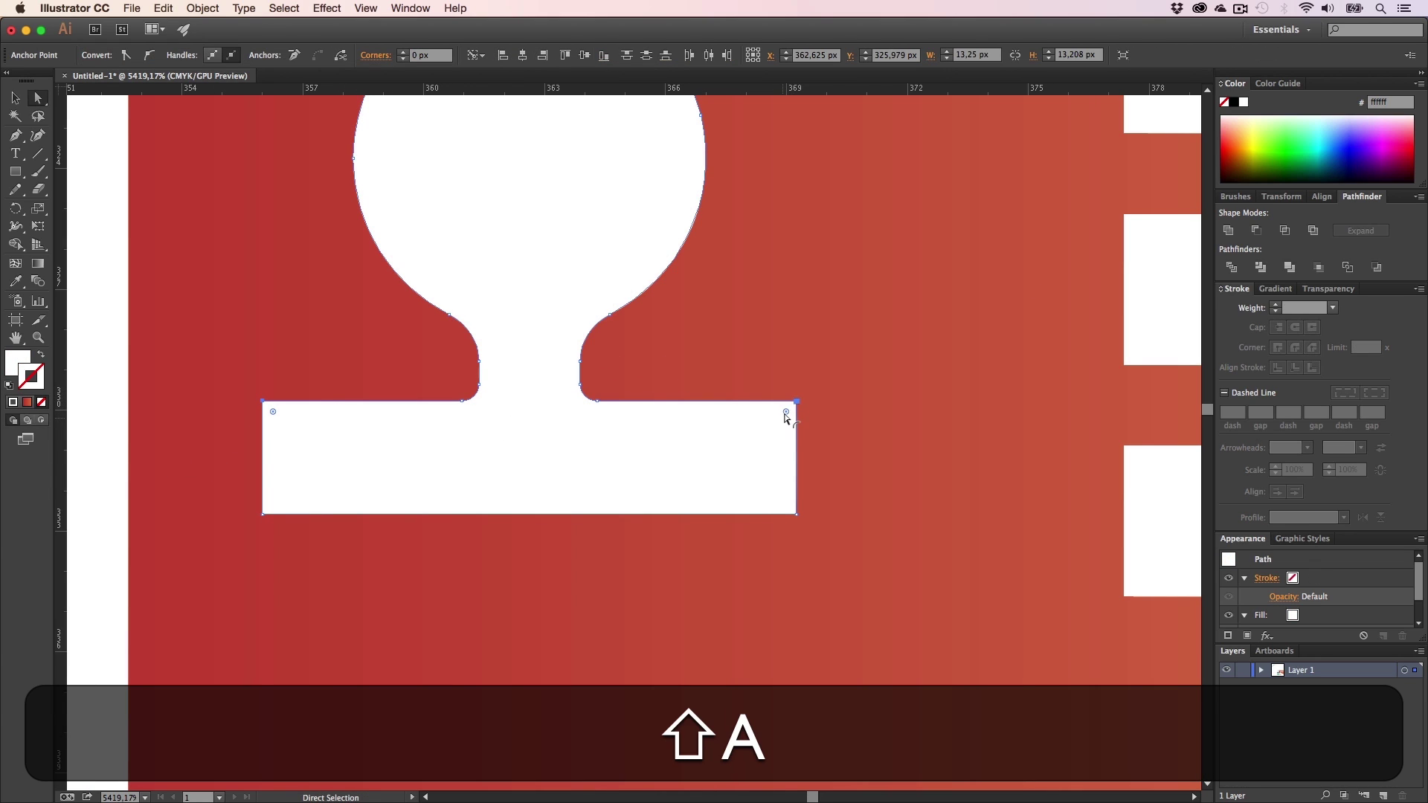
drag(786, 411, 513, 504)
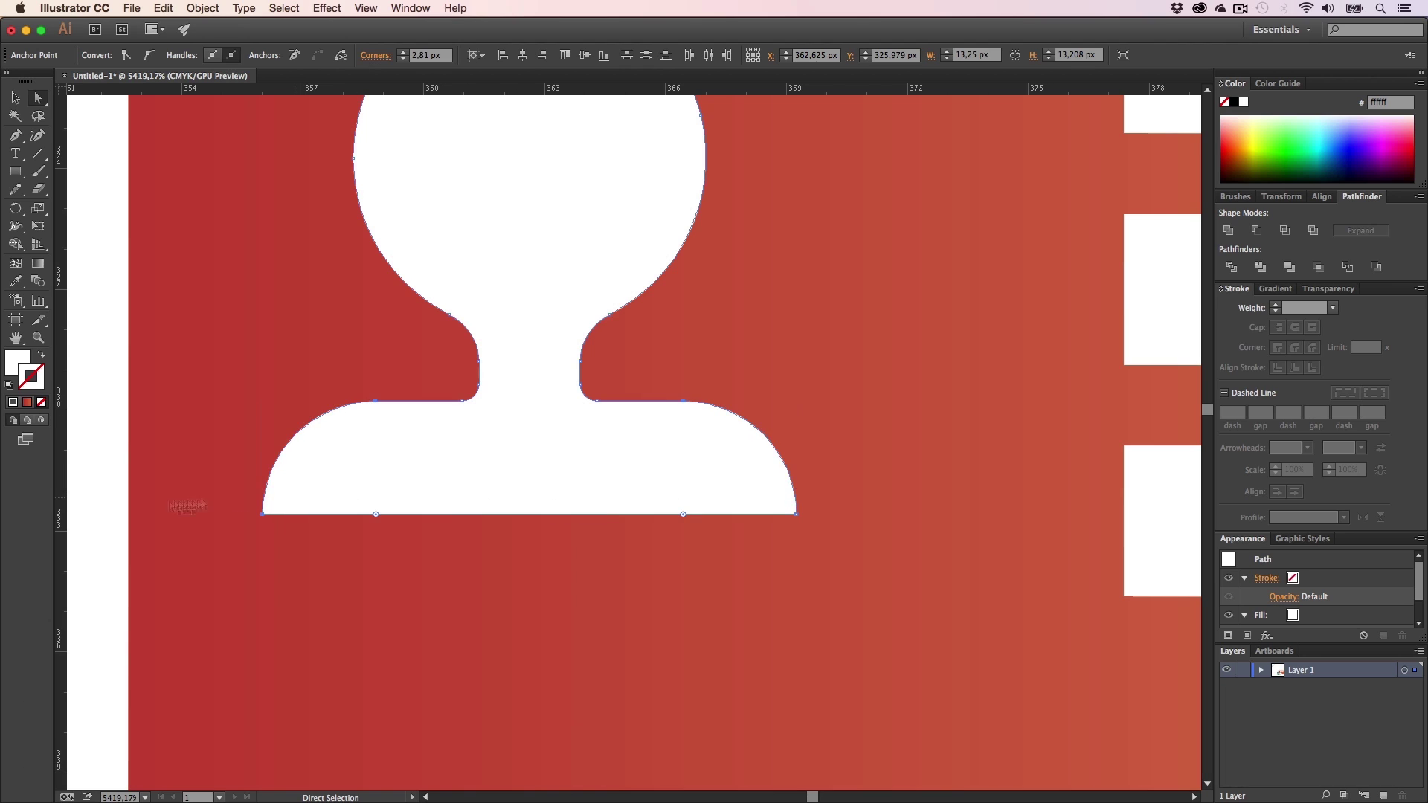
click(99, 500)
click(76, 507)
- Select the person silhouette and give it a 1 pt green stroke
key(z)
alt+click(618, 434)
alt+click(618, 433)
alt+click(619, 433)
alt+click(654, 446)
key(h)
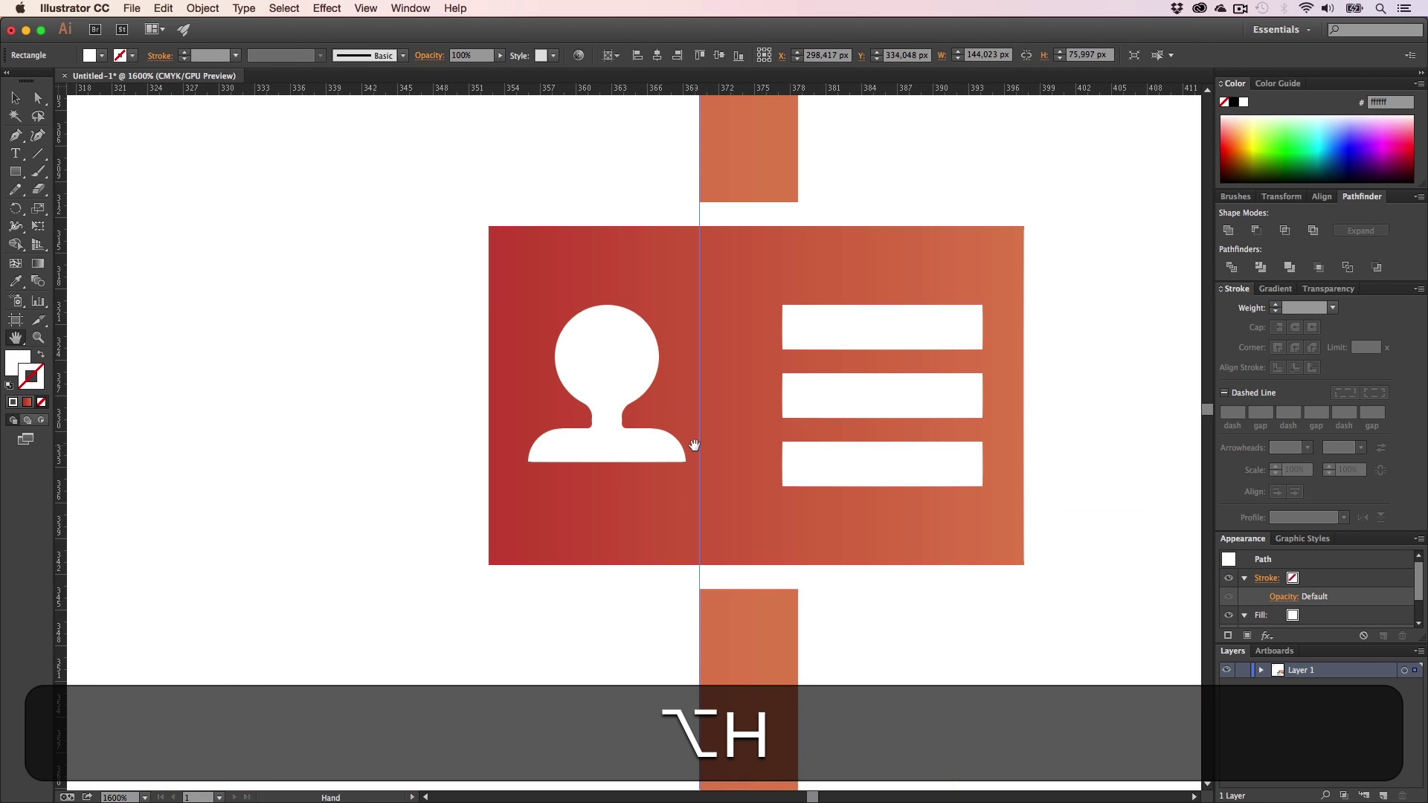
mouse_move(696, 446)
mouse_down()
mouse_move(671, 460)
mouse_move(823, 446)
mouse_move(534, 436)
mouse_move(790, 437)
mouse_up()
key(z)
key(v)
click(534, 436)
click(1267, 150)
key(h)
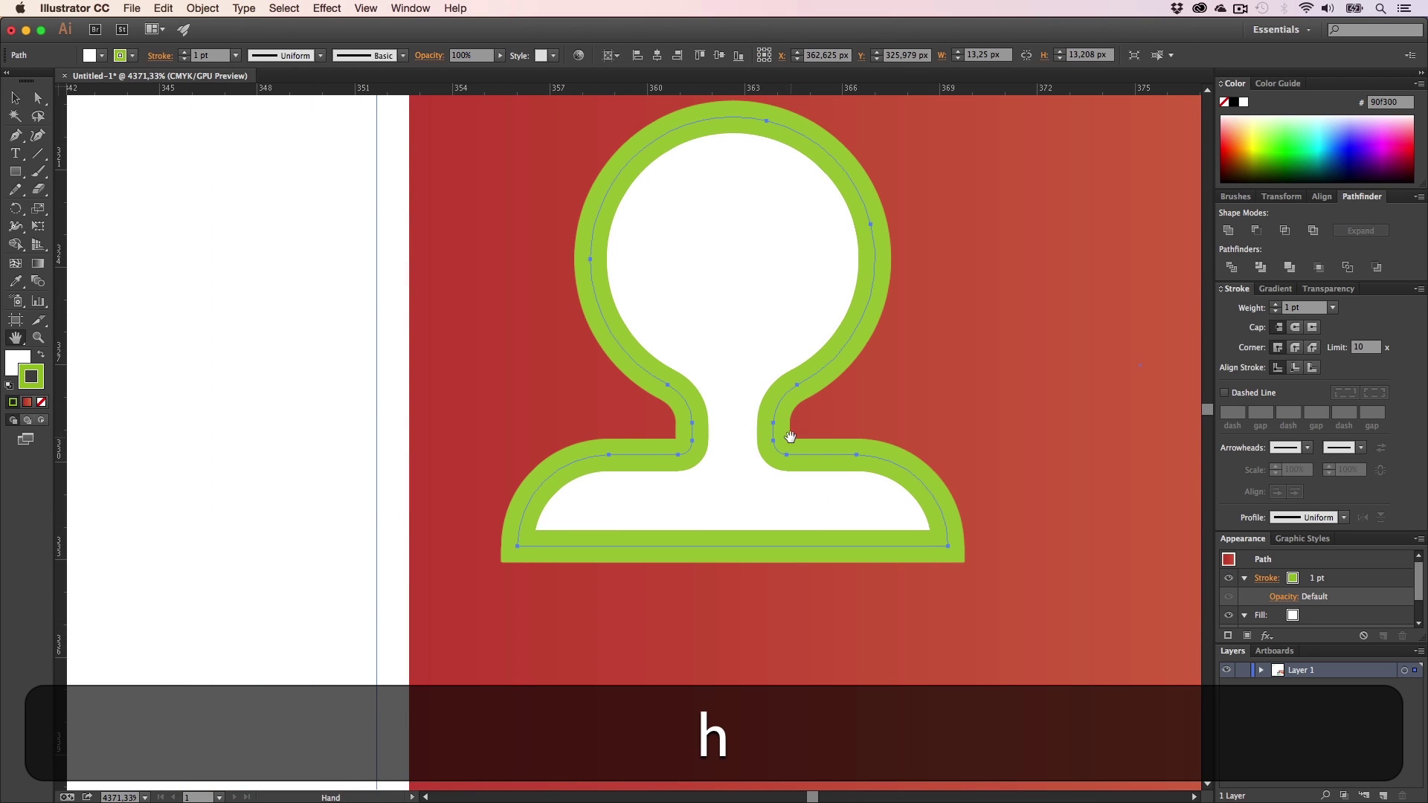
- Swap the silhouette's fill and stroke colours, making the fill green and the outline white
key(v)
key(shift+x)
key(z)
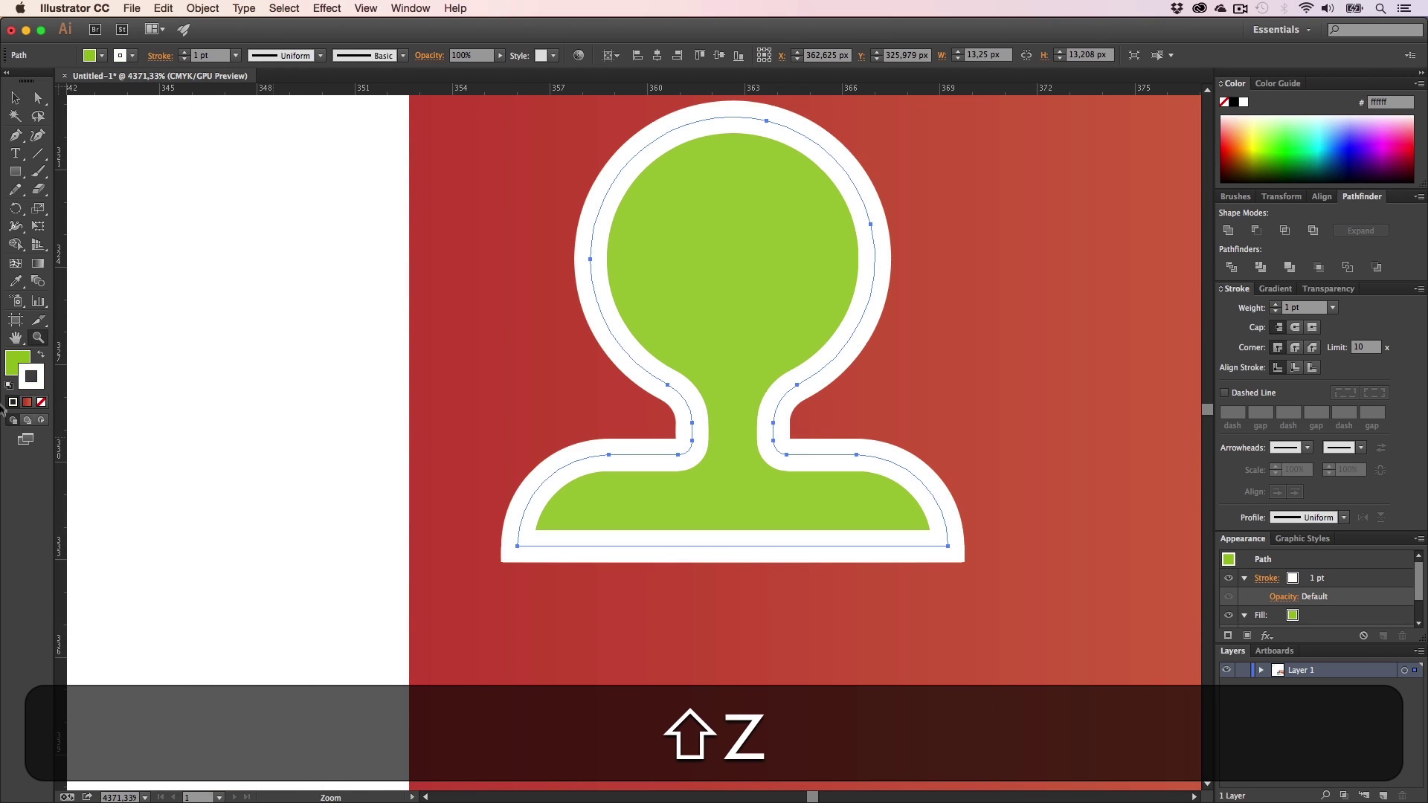
- Remove the white stroke from the person silhouette, leaving only its green fill
click(42, 402)
key(alt+z)
alt+click(520, 454)
click(520, 454)
key(alt+h)
mouse_move(641, 476)
mouse_down()
mouse_move(724, 484)
mouse_move(537, 484)
mouse_up()
key(z)
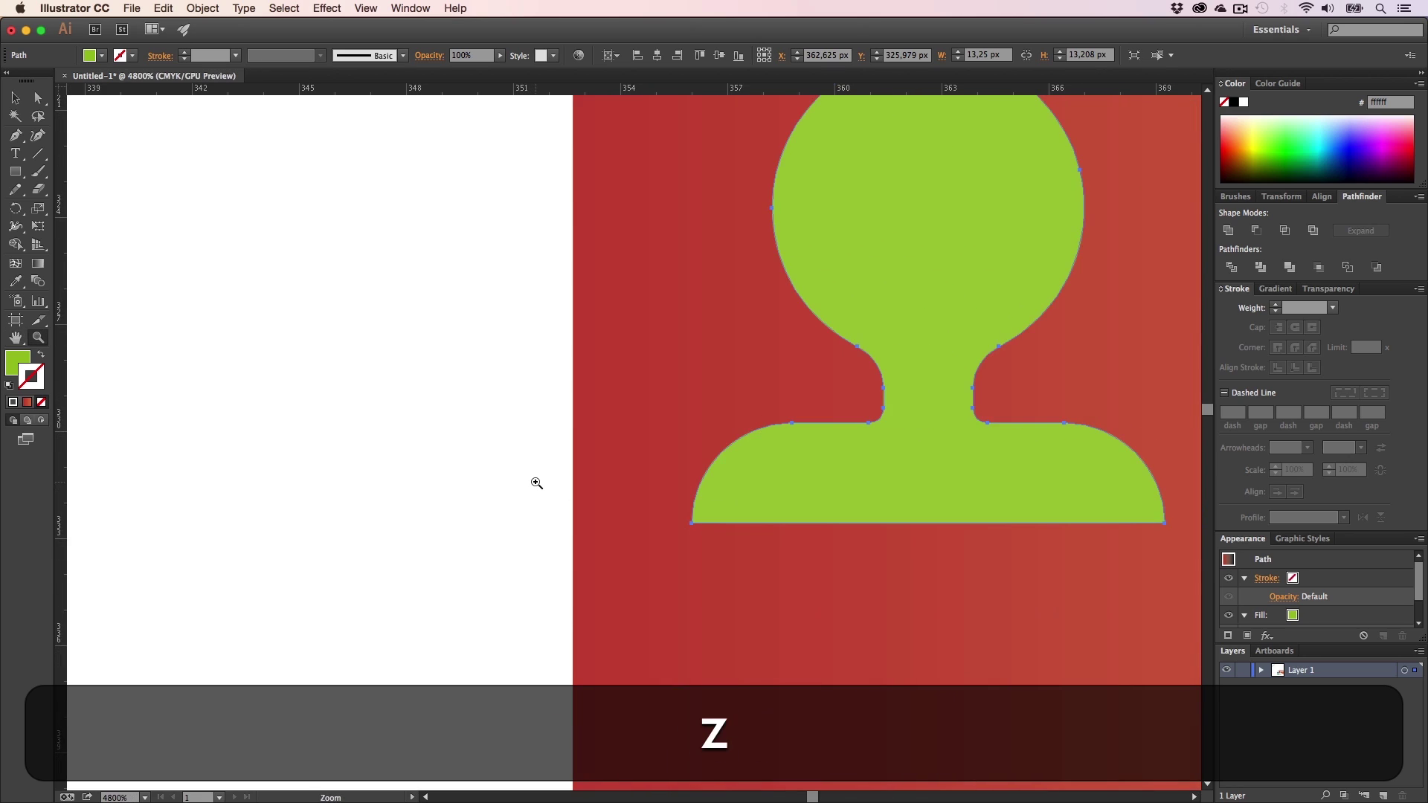
- Move the silhouette off the card onto the white area inside the video player
alt+click(537, 483)
alt+click(595, 519)
key(v)
drag(870, 444, 575, 444)
key(z)
click(581, 450)
click(551, 487)
key(h)
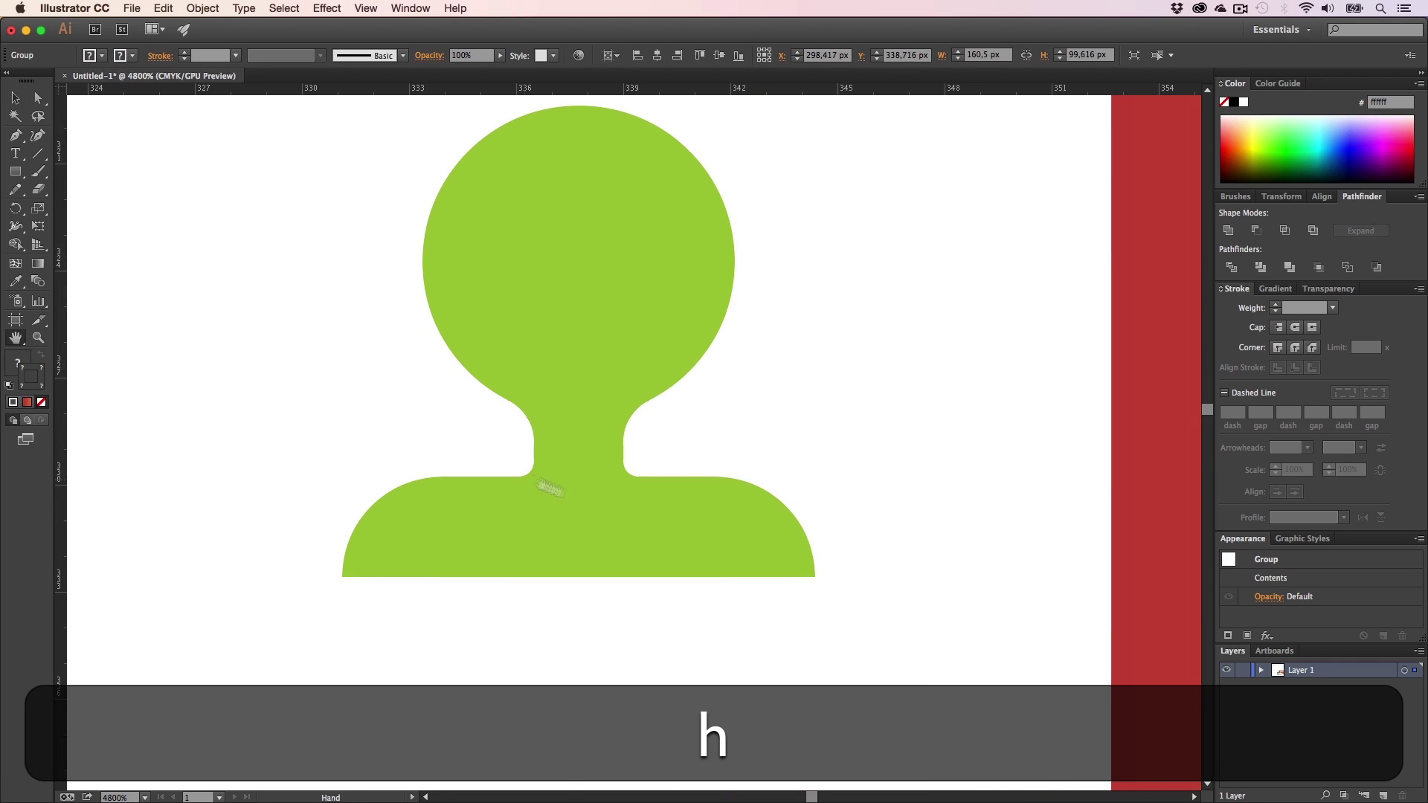
key(a)
drag(840, 621, 376, 454)
key(super+z)
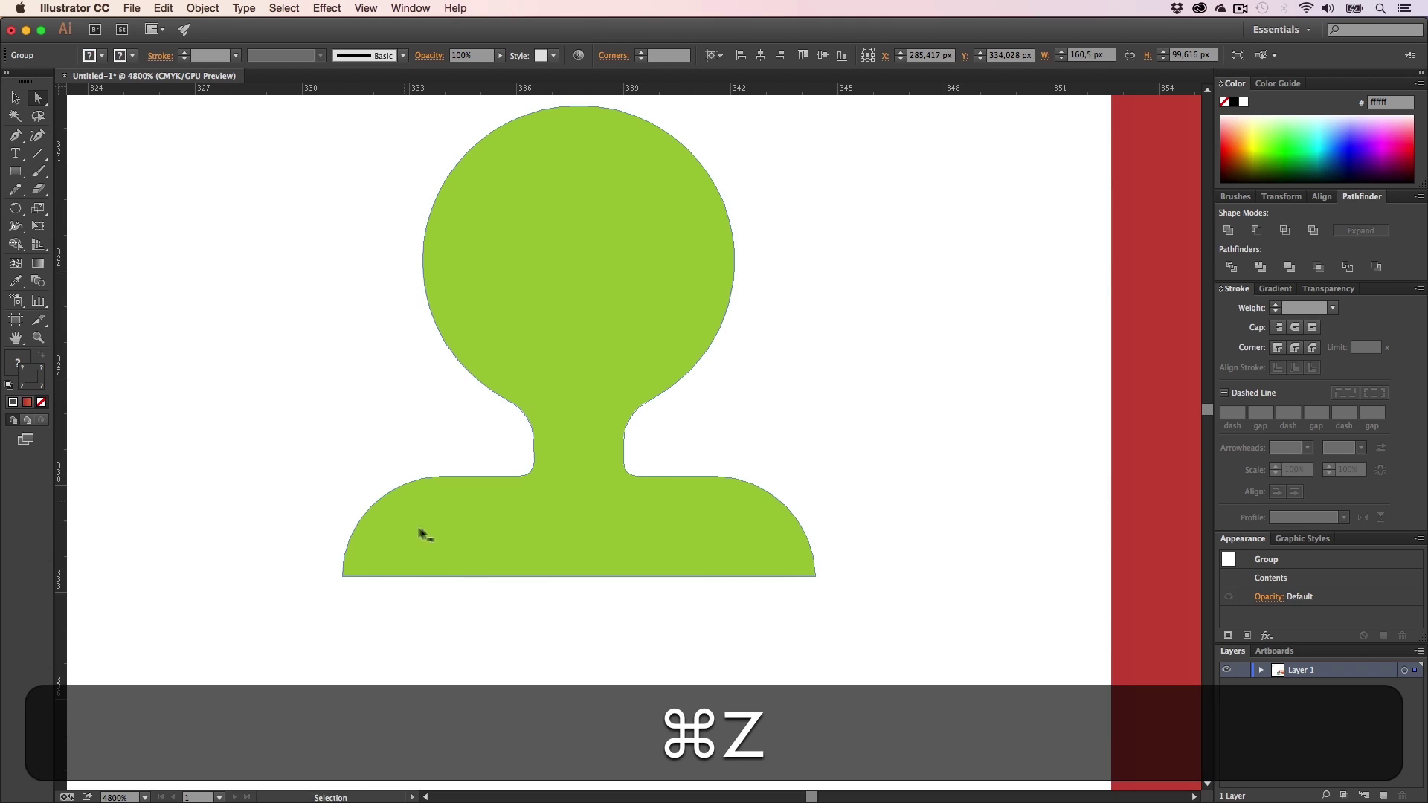
- Move the green silhouette out of the player to the blank area to the right of the card
key(z)
alt+click(592, 528)
alt+click(592, 528)
alt+click(592, 527)
alt+click(592, 527)
alt+click(592, 527)
alt+click(593, 527)
key(h)
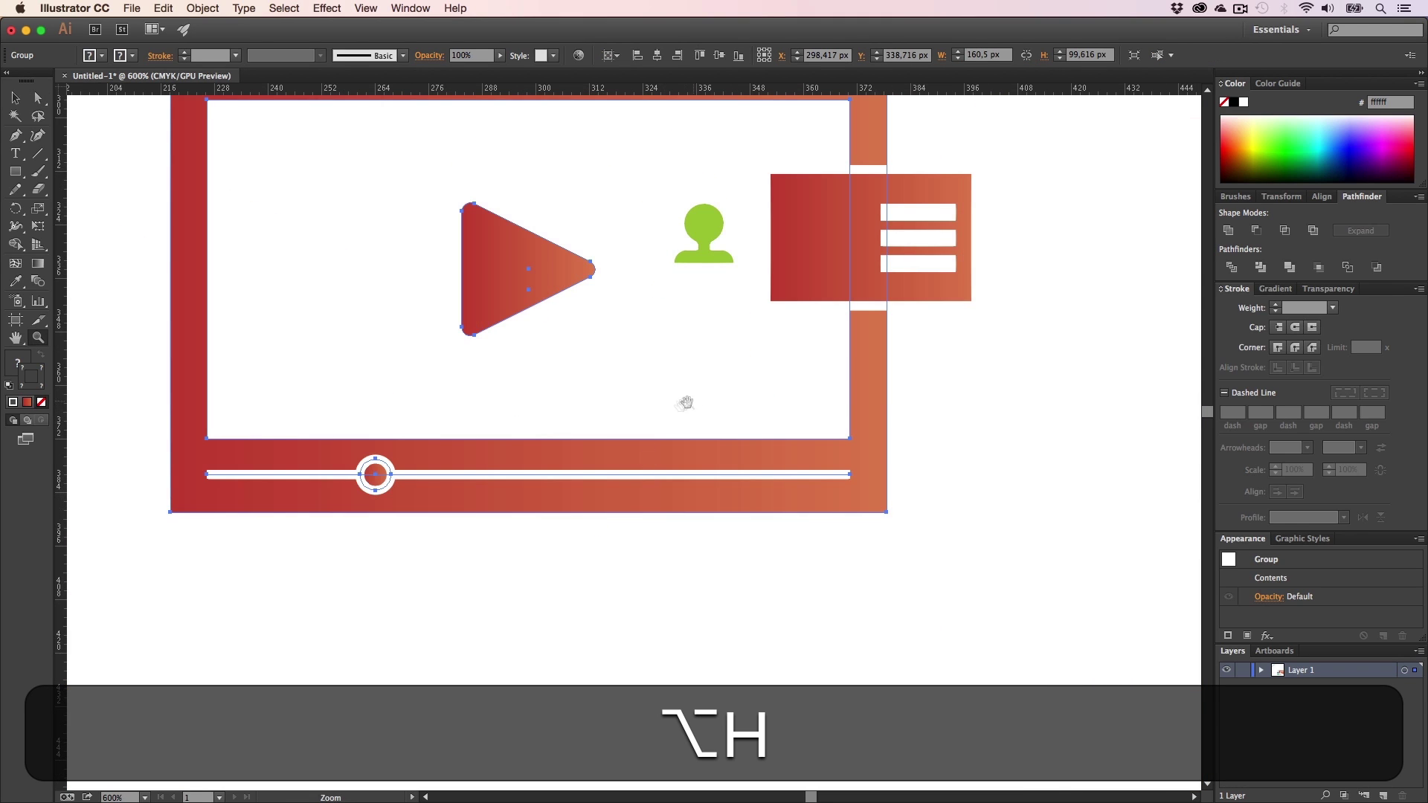
drag(685, 404, 469, 504)
key(v)
drag(487, 347, 923, 354)
key(z)
click(931, 351)
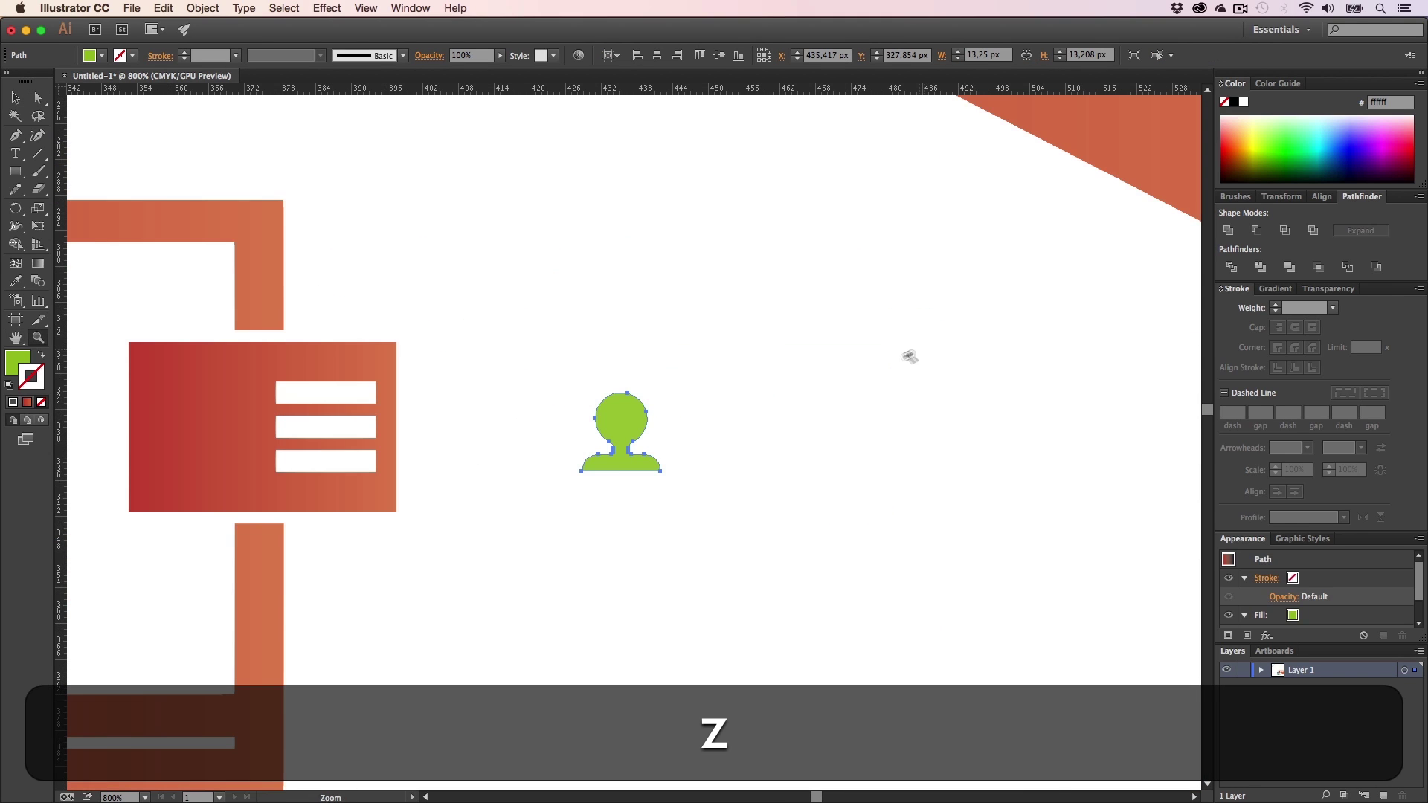
- Try to nudge the selected lower anchor points of the silhouette's neck and base
click(612, 462)
click(647, 382)
click(647, 382)
scroll(658, 439, up, 2)
key(a)
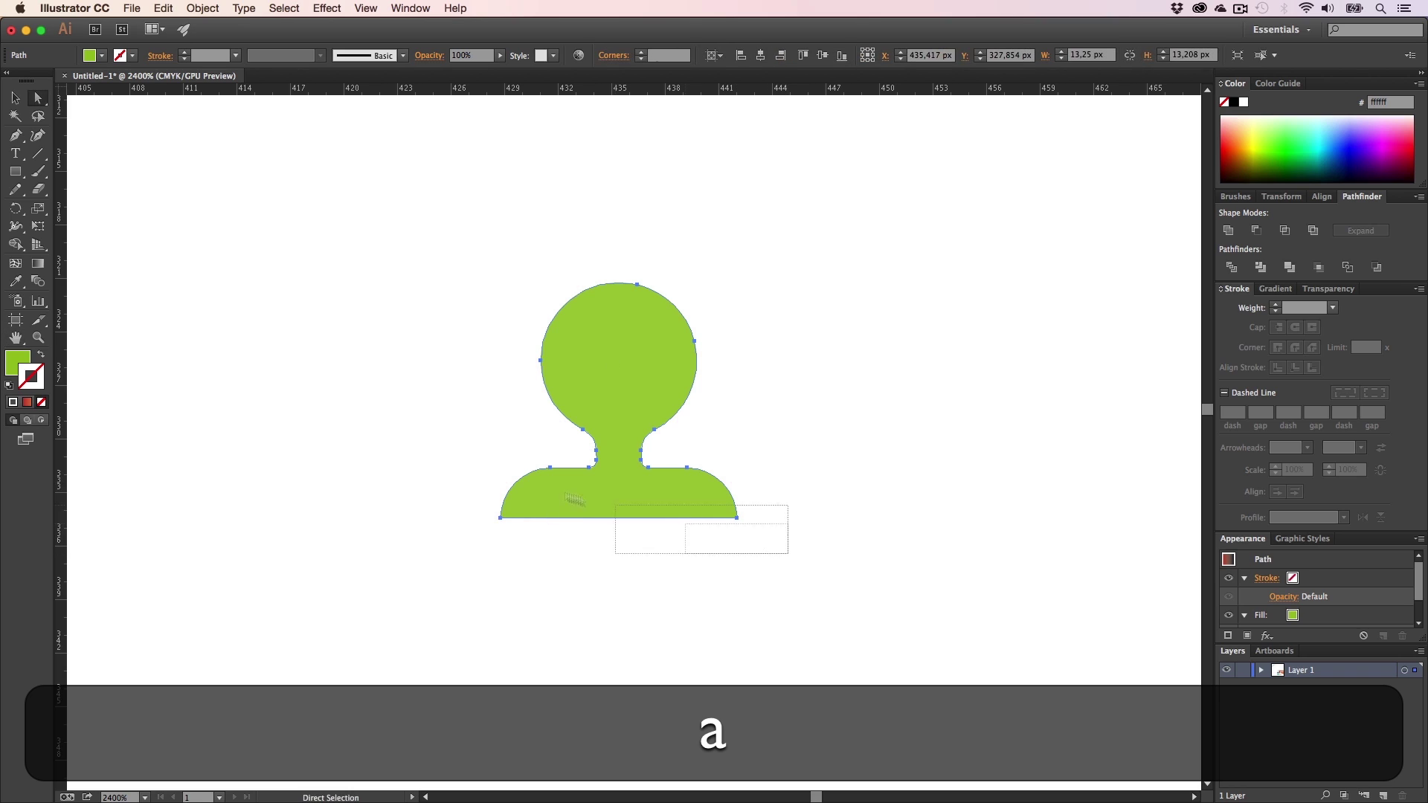
drag(575, 500, 465, 467)
key(z)
drag(632, 444, 874, 444)
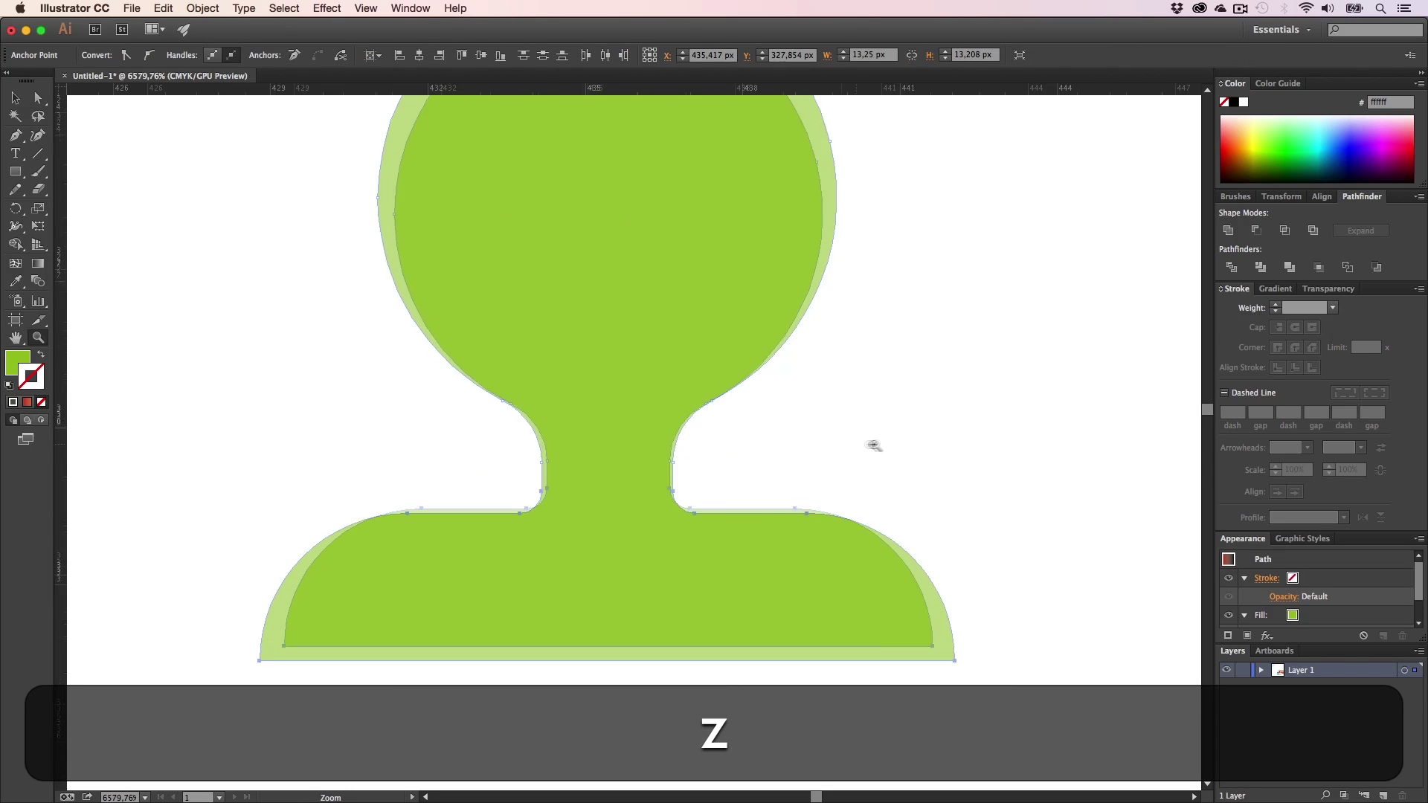
key(h)
drag(730, 500, 772, 500)
key(a)
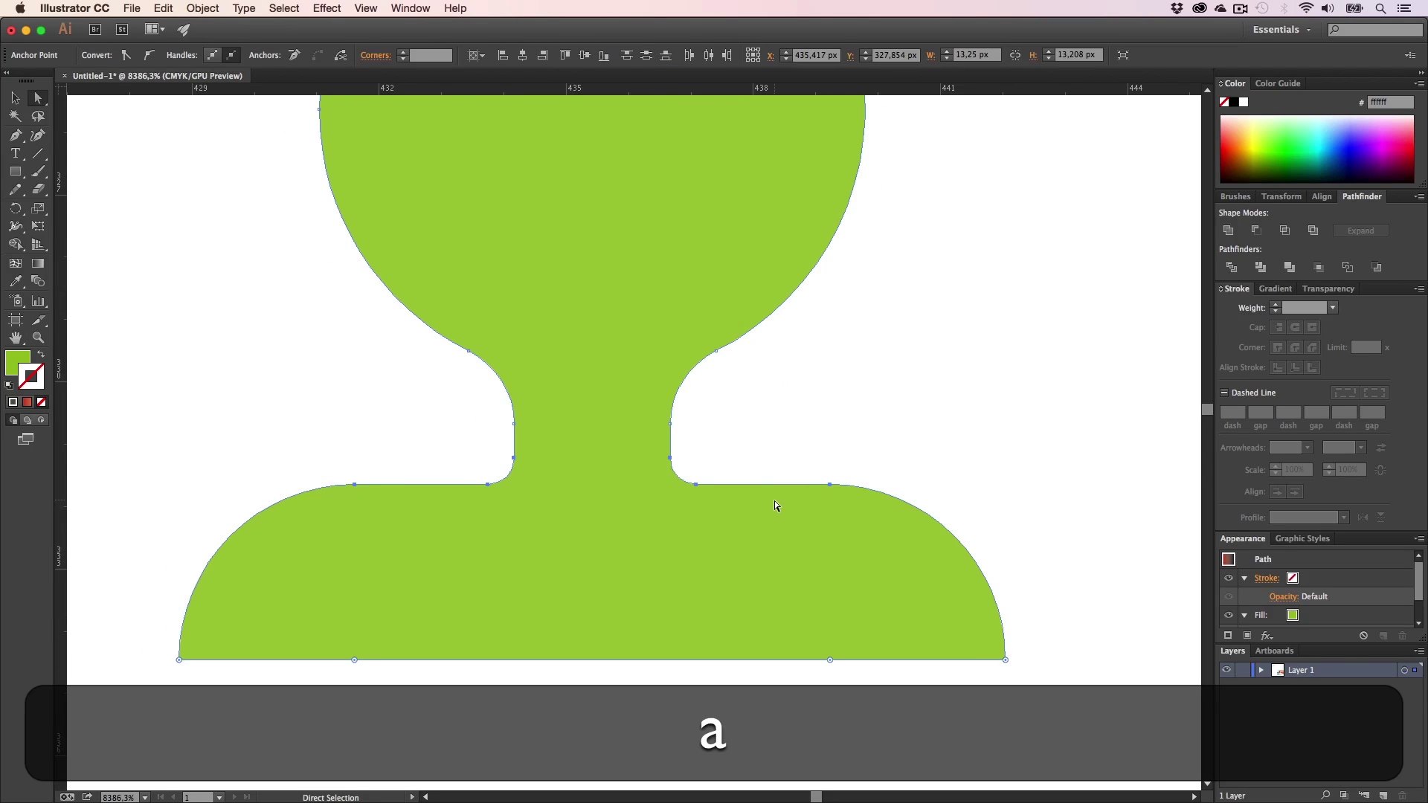
key(Up)
key(Down)
key(a)
drag(638, 561, 641, 556)
key(super+shift+z)
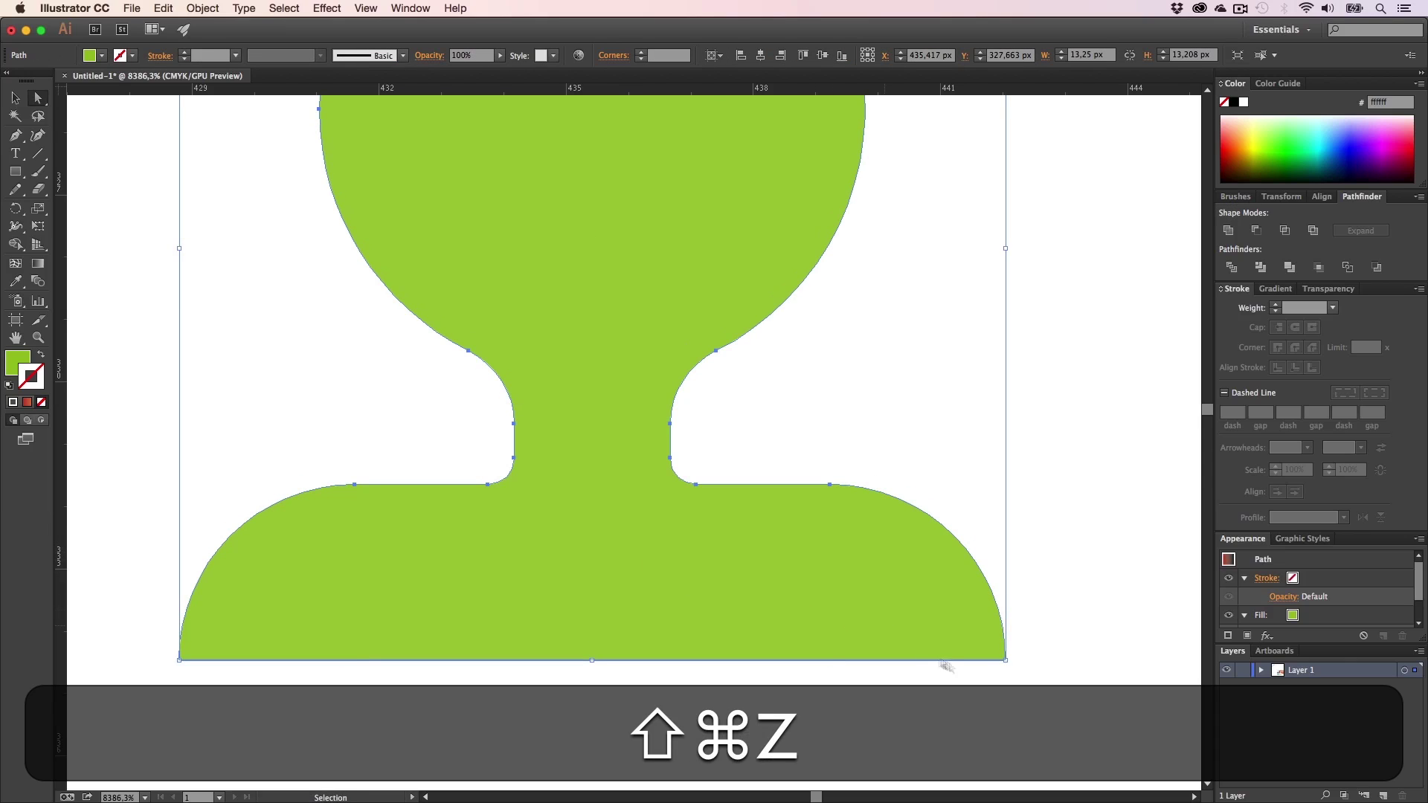
- Select the anchor points of the base and lower neck and move them straight up, making the silhouette about 12.8 px tall
key(super+shift+a)
key(a)
drag(1049, 693, 125, 443)
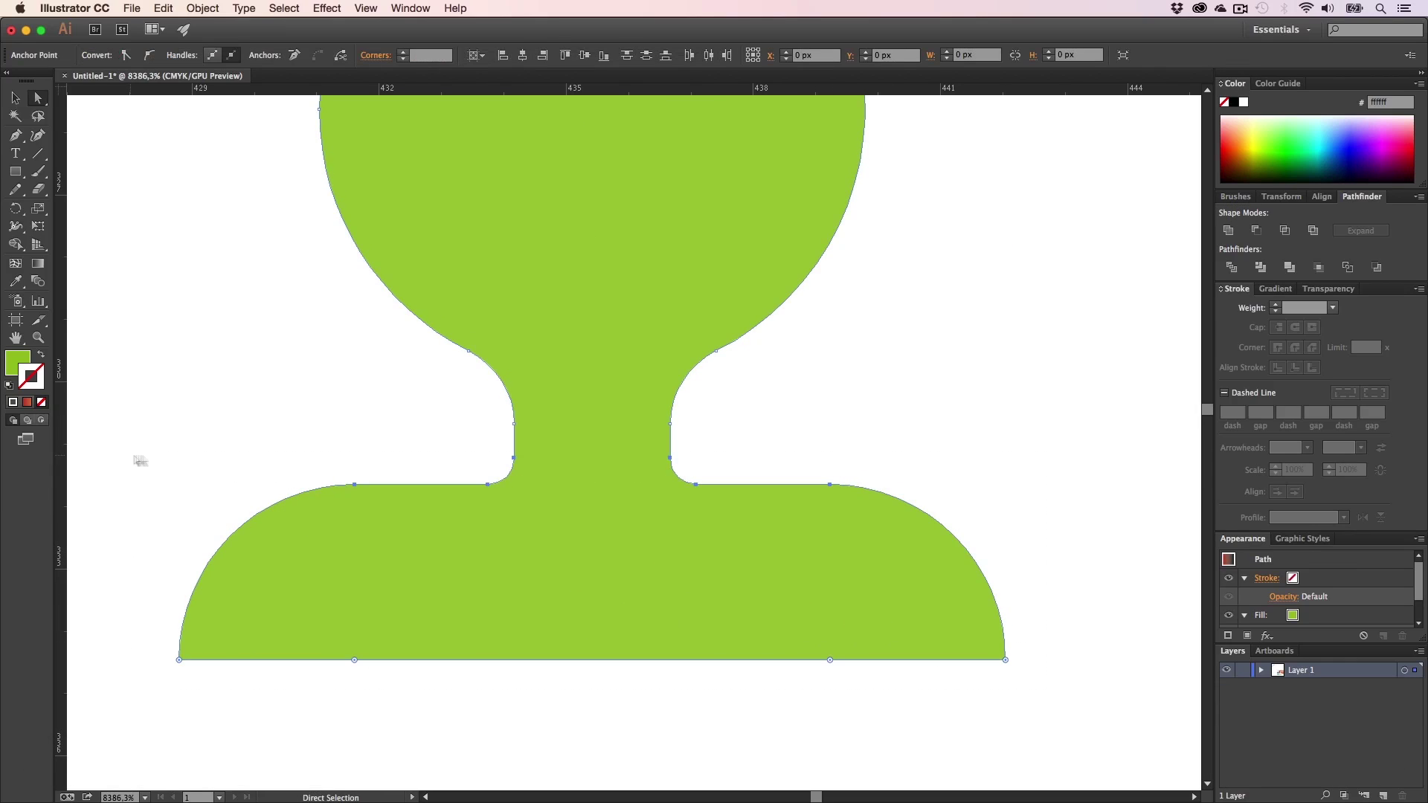
drag(488, 489, 494, 466)
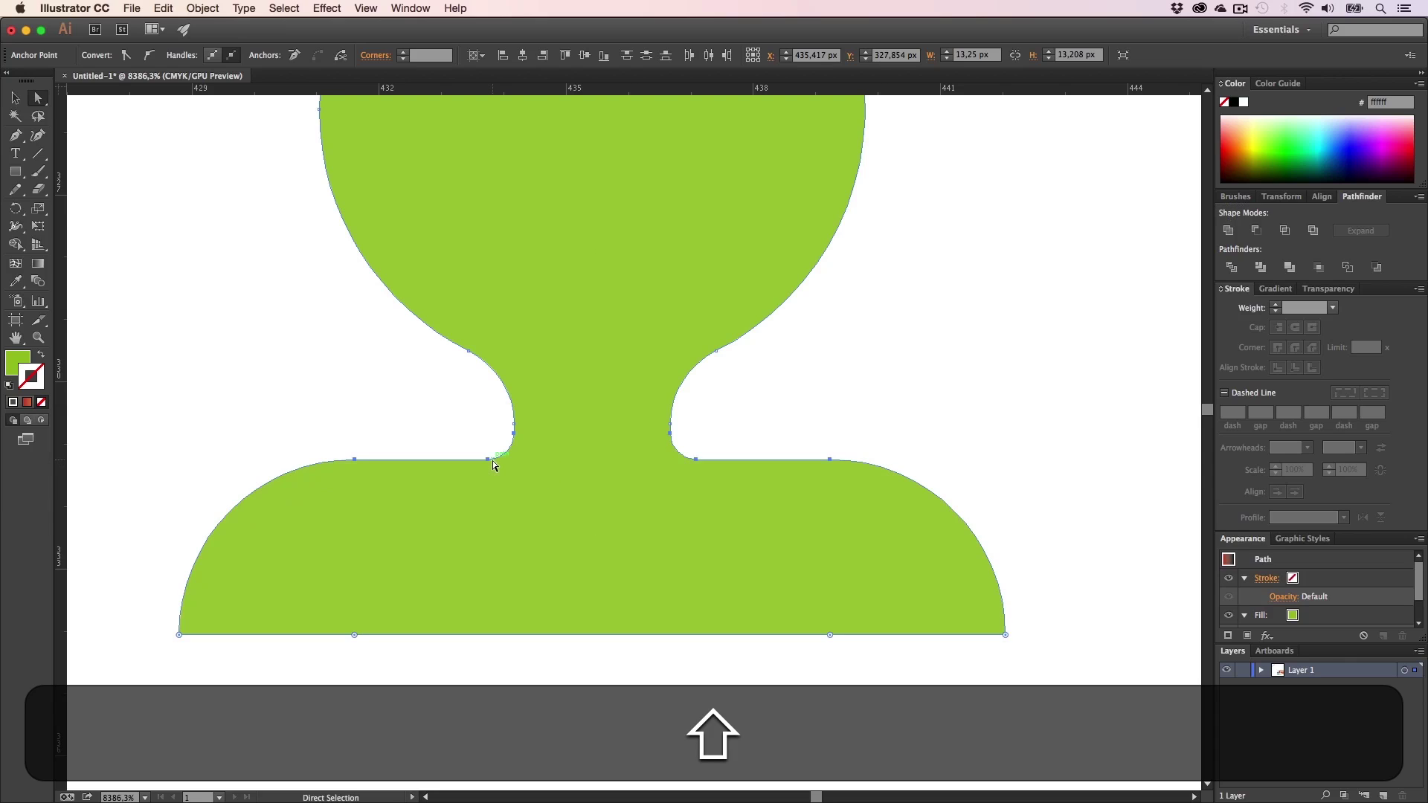
click(298, 411)
- Move the silhouette back onto the card, into the empty area beside the white bars
key(z)
alt+click(439, 467)
alt+click(439, 467)
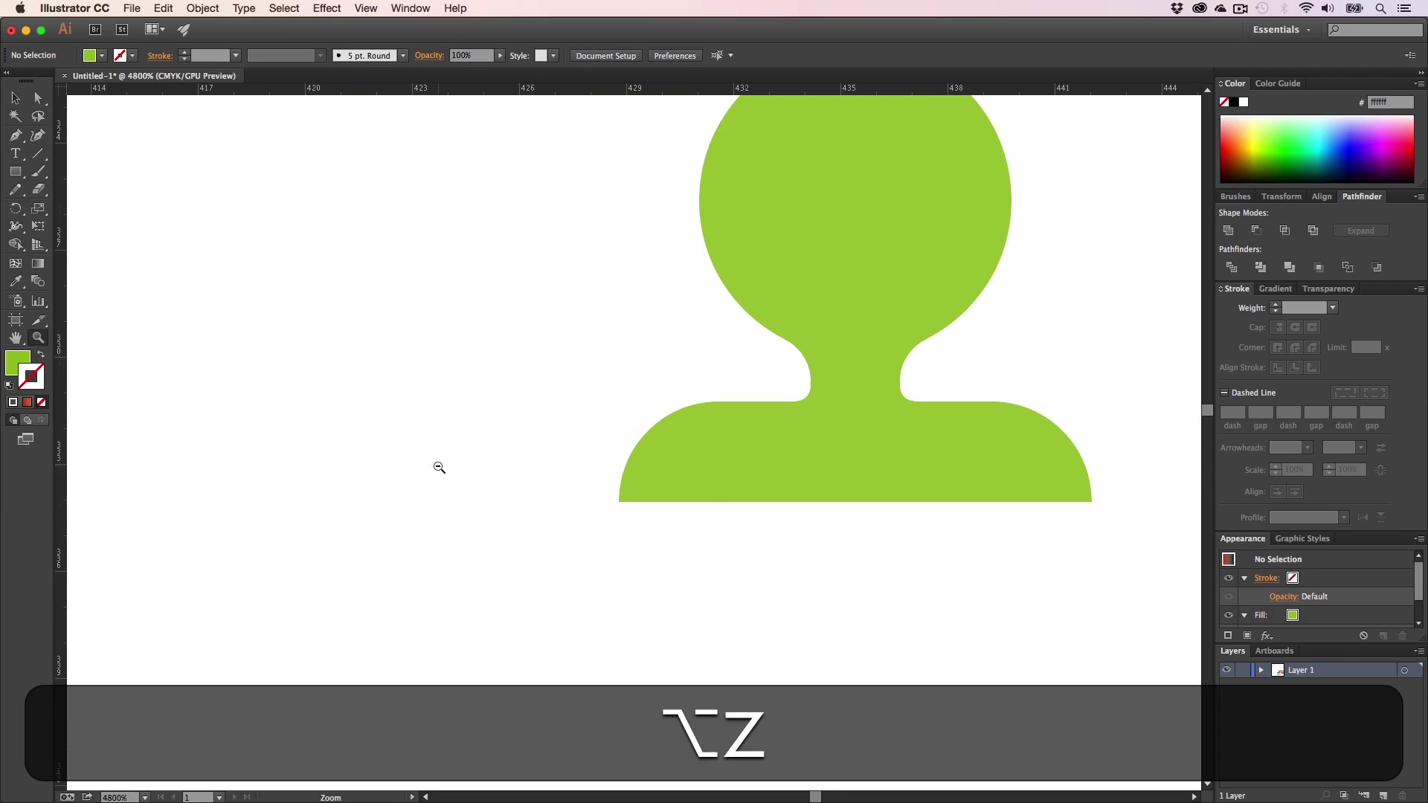
alt+click(515, 472)
alt+click(516, 472)
alt+click(515, 472)
key(h)
drag(470, 425, 653, 492)
key(v)
drag(1051, 396, 236, 409)
key(h)
drag(300, 416, 543, 394)
key(z)
click(560, 419)
key(v)
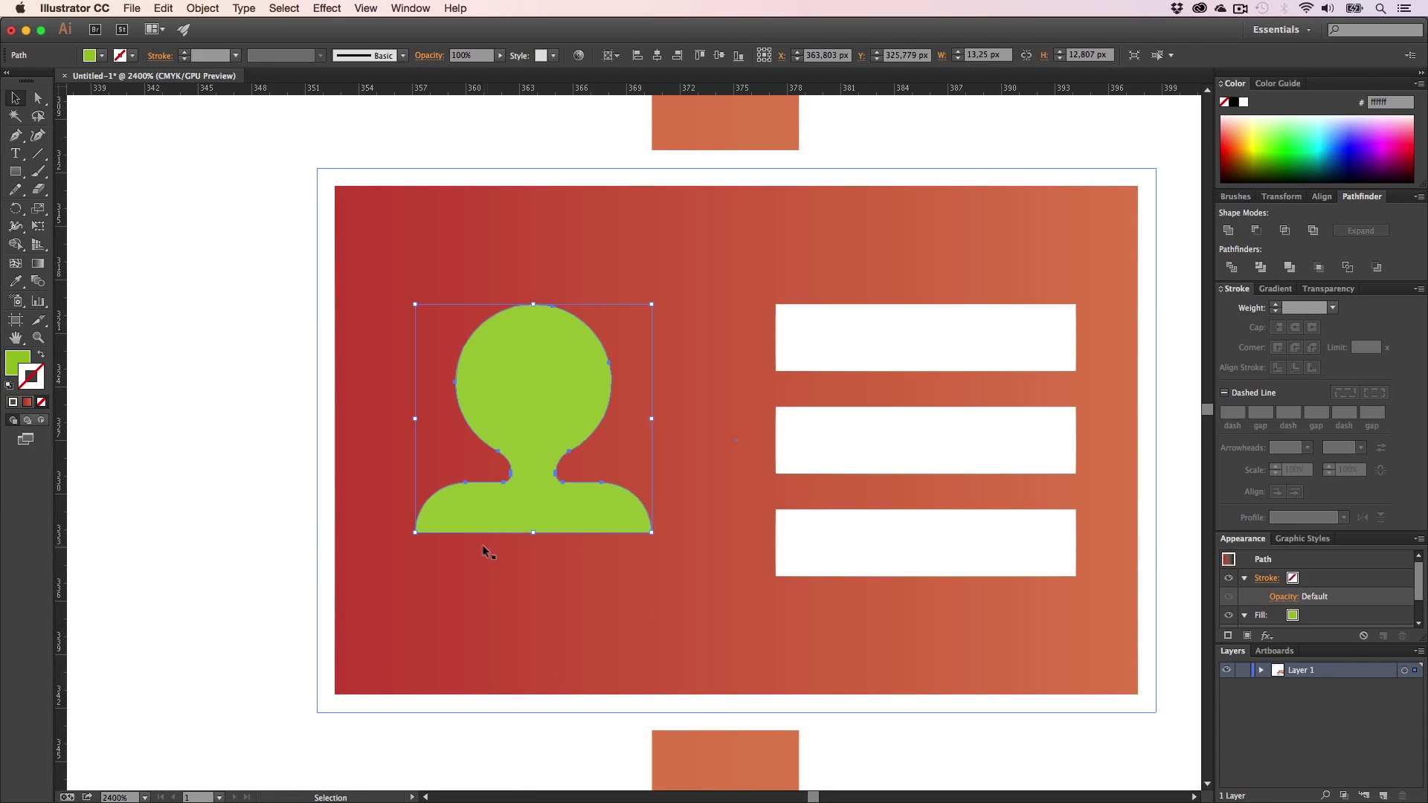
- Scale the silhouette proportionally to about 15.9 × 15.4 px and place a horizontal guide along the lowest bar's bottom edge
drag(414, 536, 372, 619)
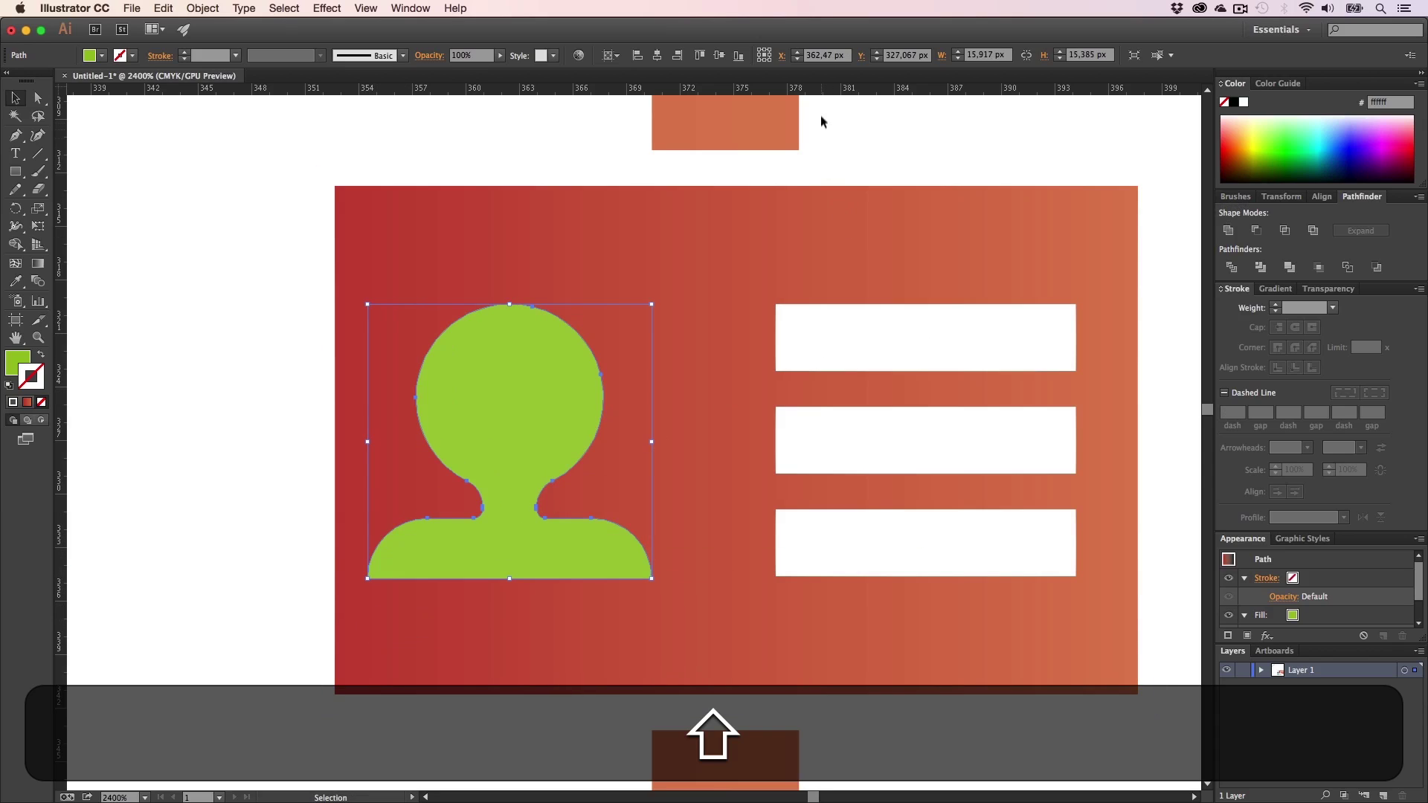
drag(815, 617, 802, 578)
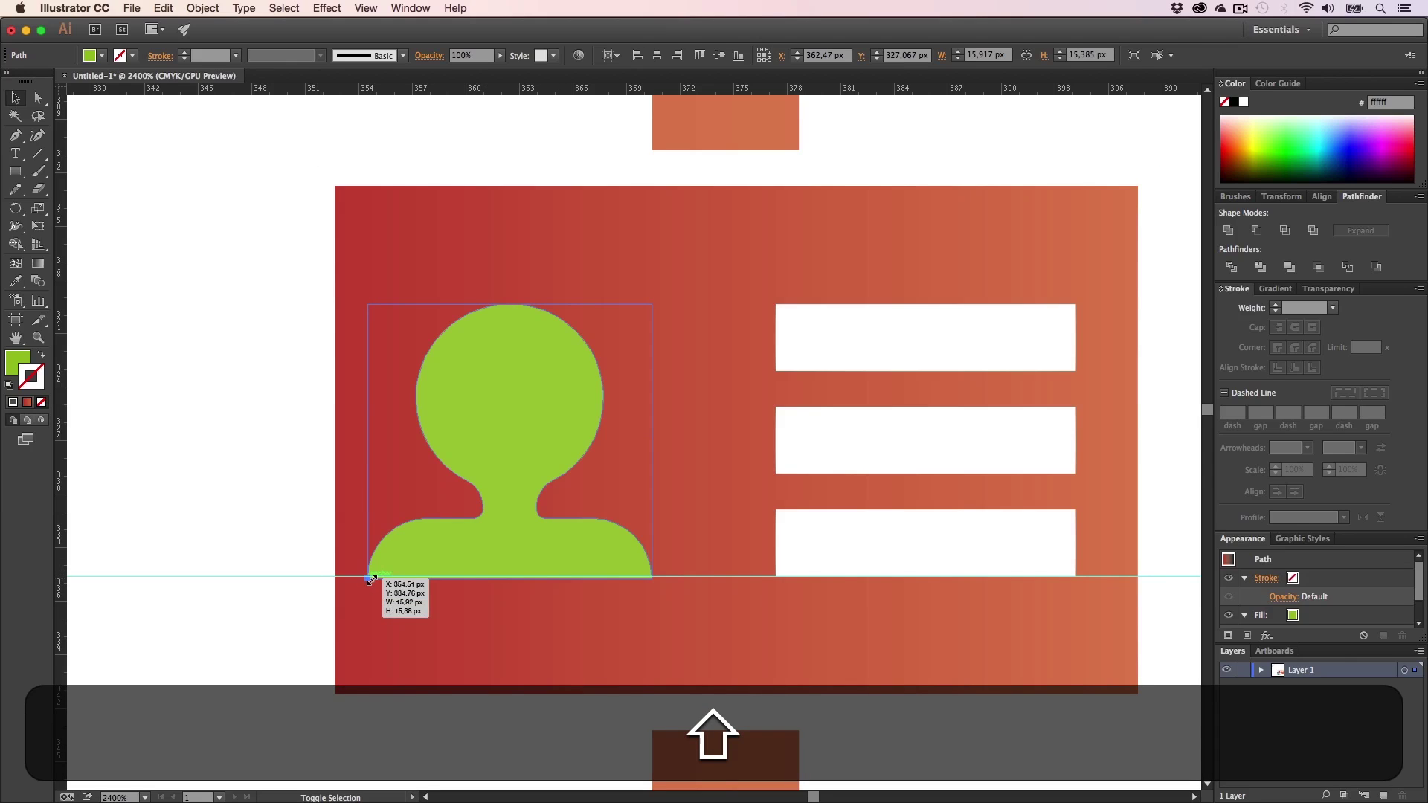
drag(372, 580, 372, 580)
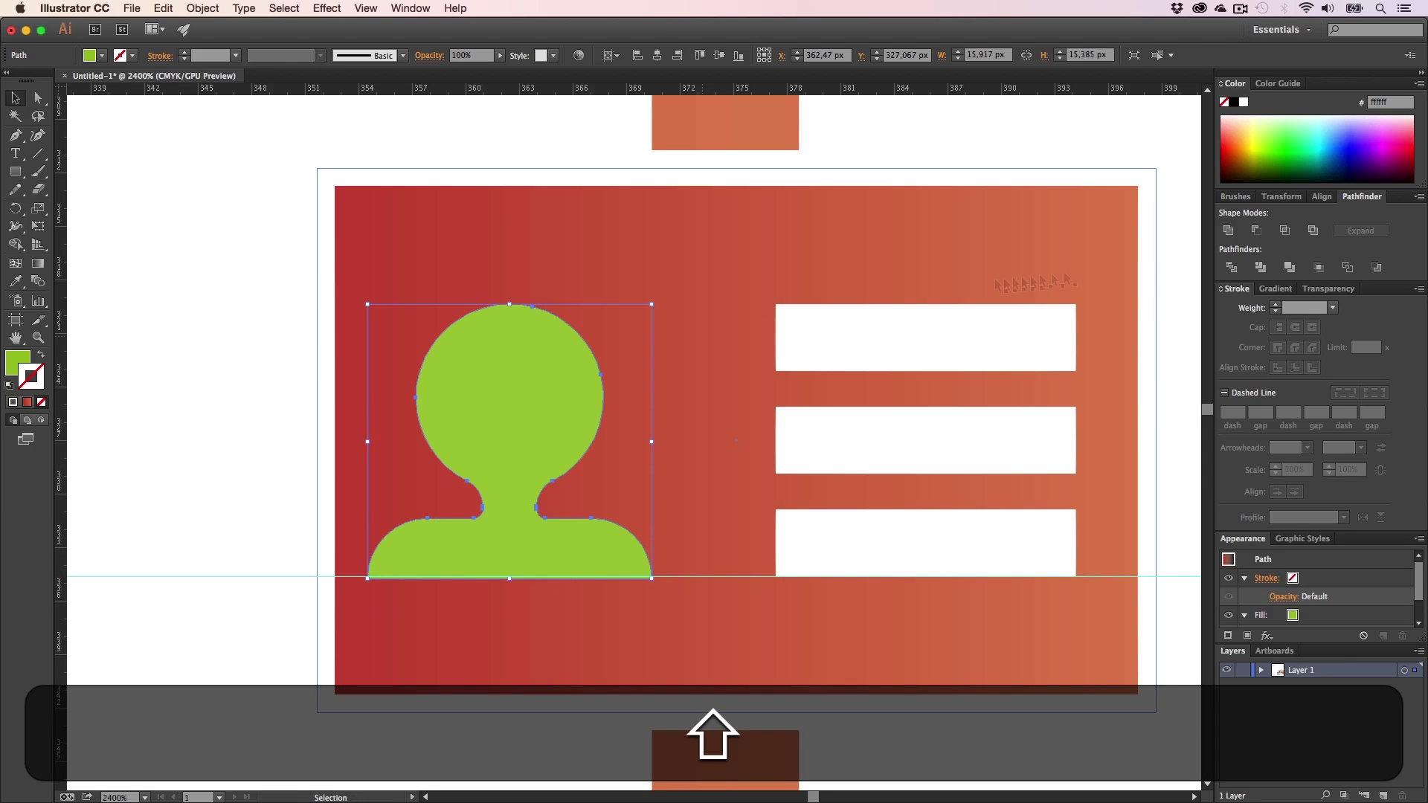
- Delete the guide and give the silhouette a white fill with no stroke
click(1244, 102)
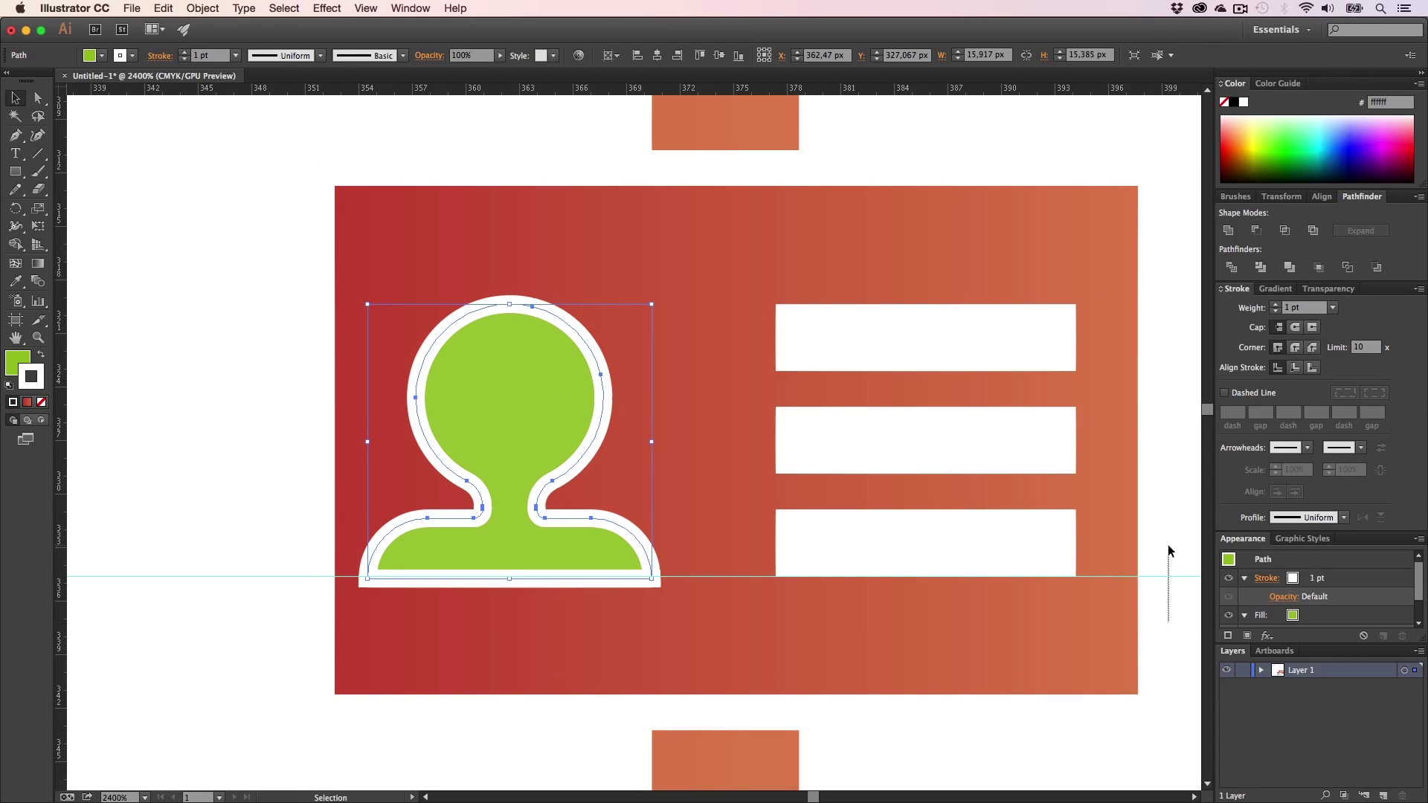
key(BackSpace)
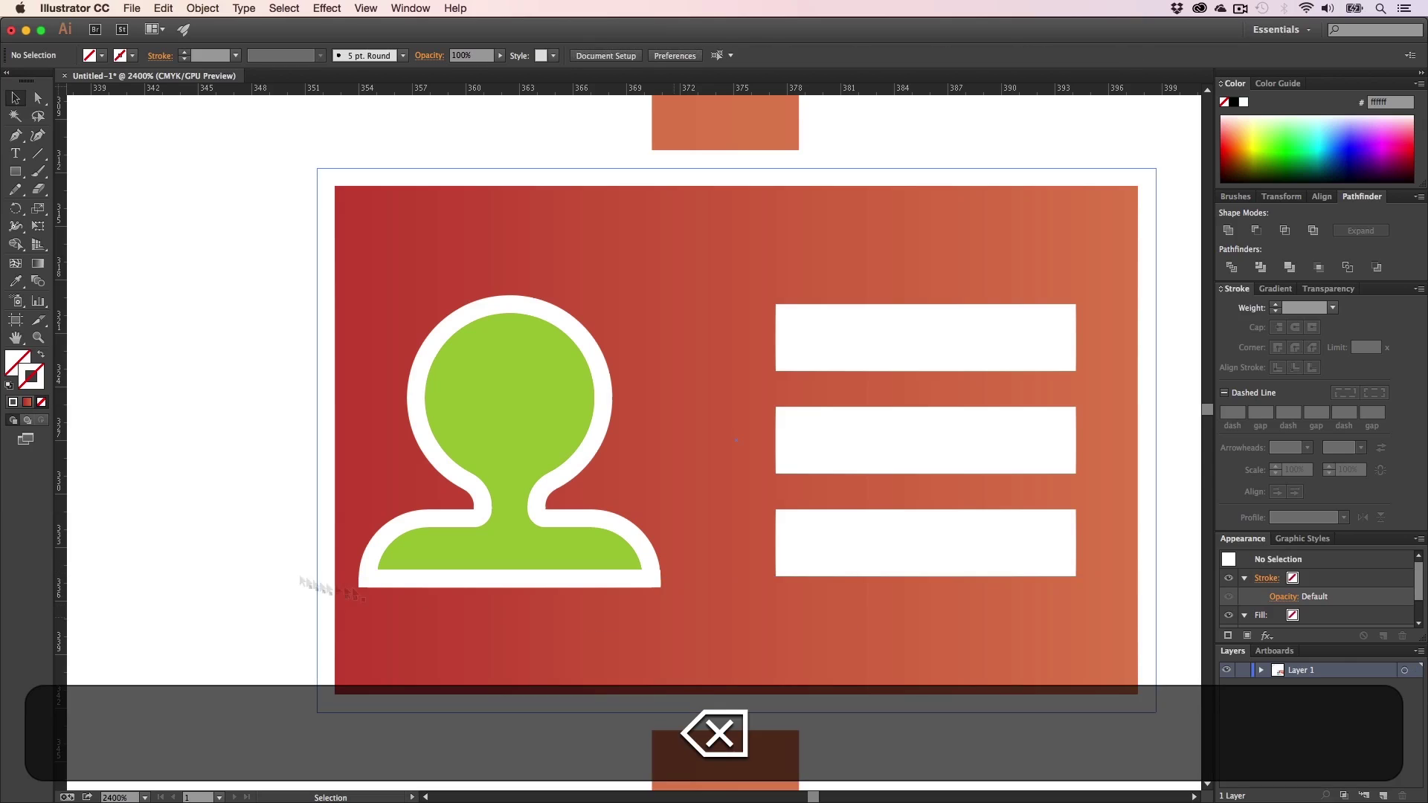
click(498, 381)
key(shift+x)
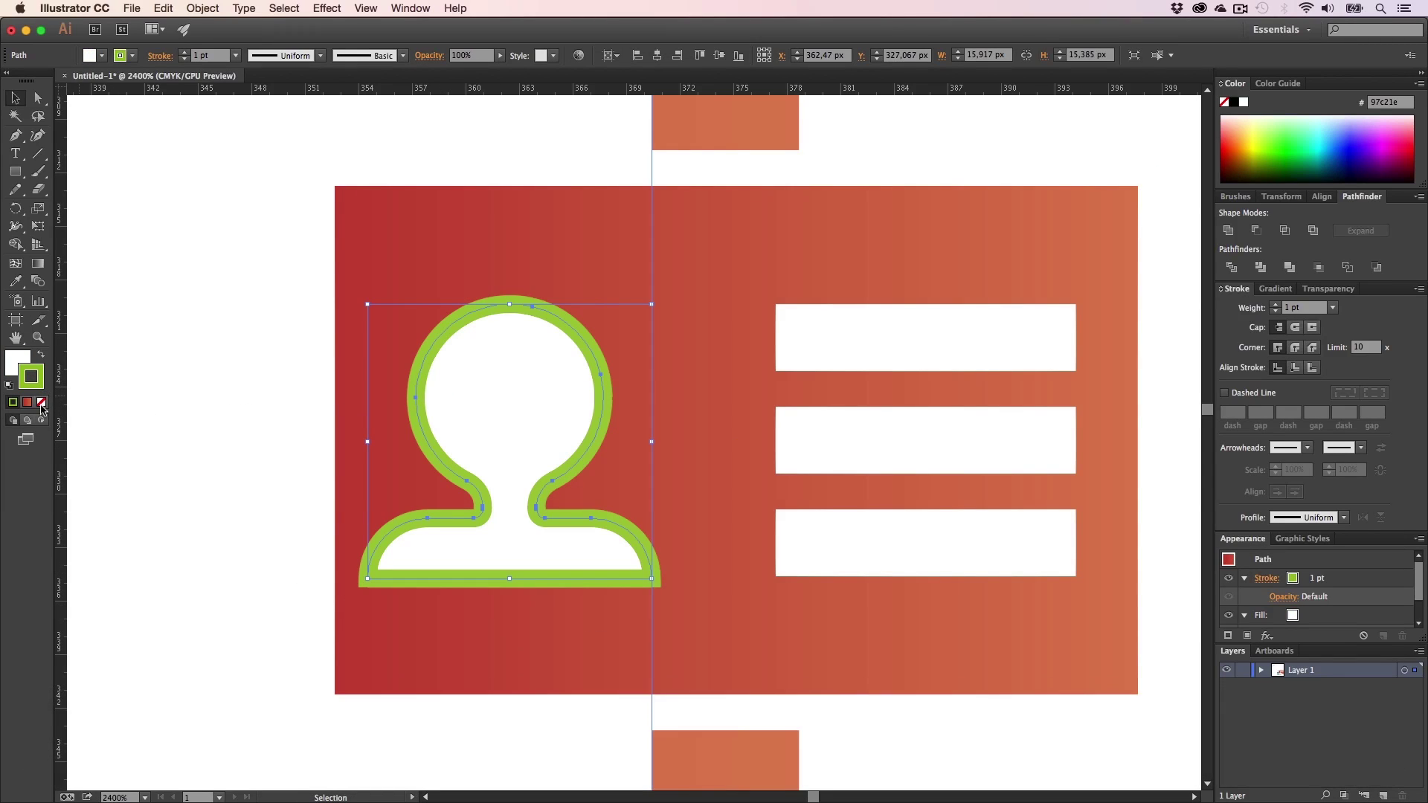
click(41, 402)
- Move the white silhouette slightly right on the card, closer to the bars, and deselect it
click(442, 399)
drag(512, 386, 552, 391)
click(276, 440)
- Examine how the card with the white silhouette looks against the whole video player icon
key(z)
alt+click(381, 464)
alt+click(380, 464)
alt+click(381, 463)
alt+click(380, 464)
key(h)
drag(896, 441, 465, 466)
key(v)
click(892, 475)
key(h)
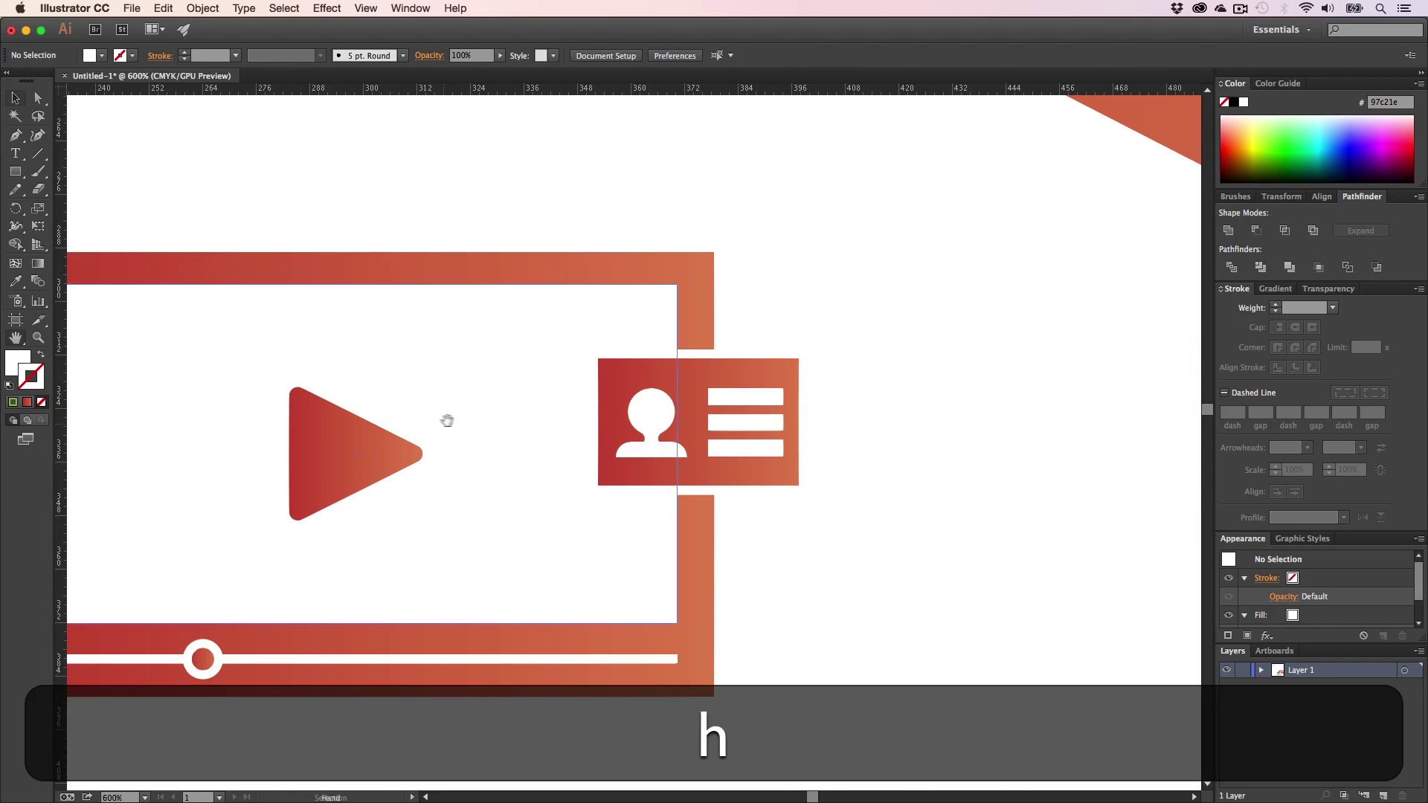
drag(446, 417, 577, 395)
key(v)
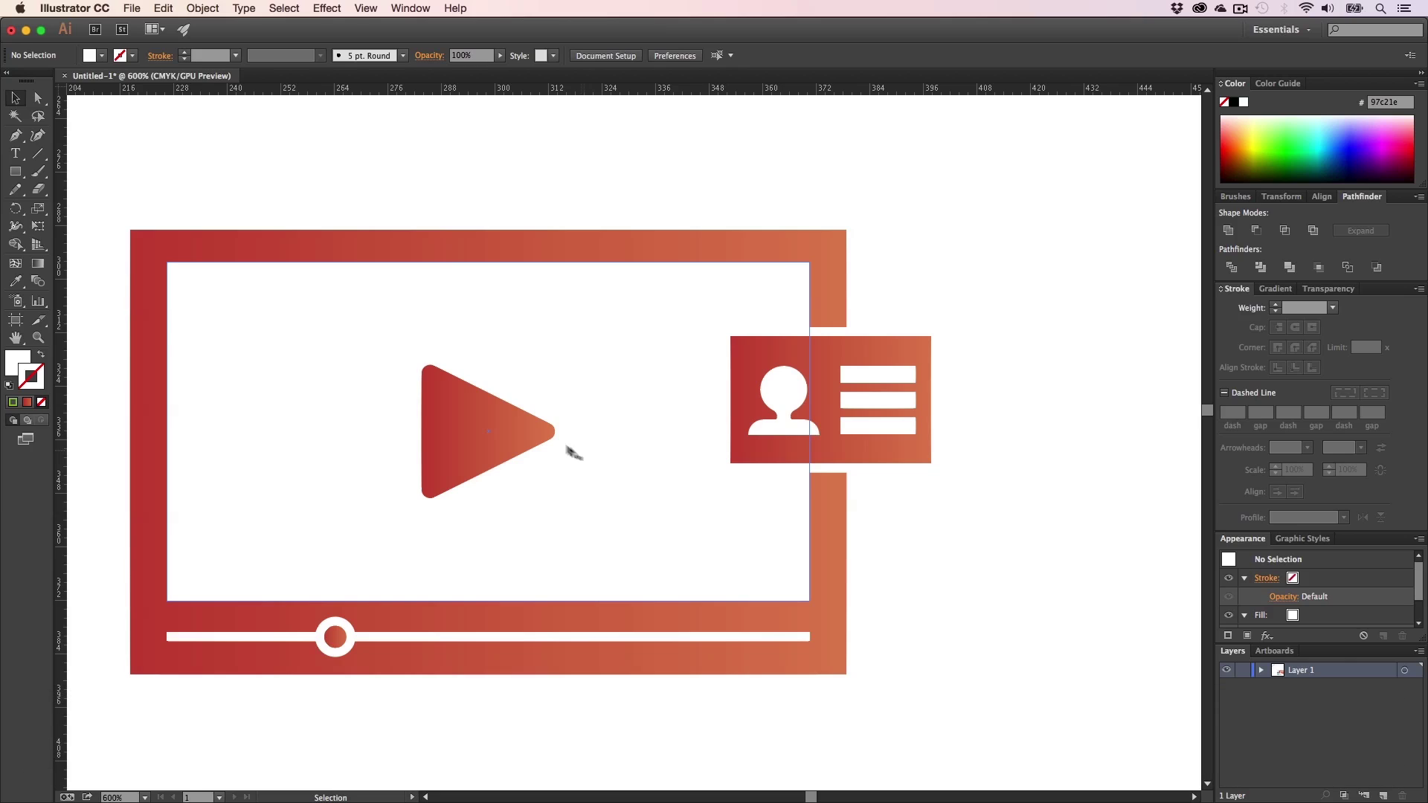
key(h)
drag(1040, 534, 863, 533)
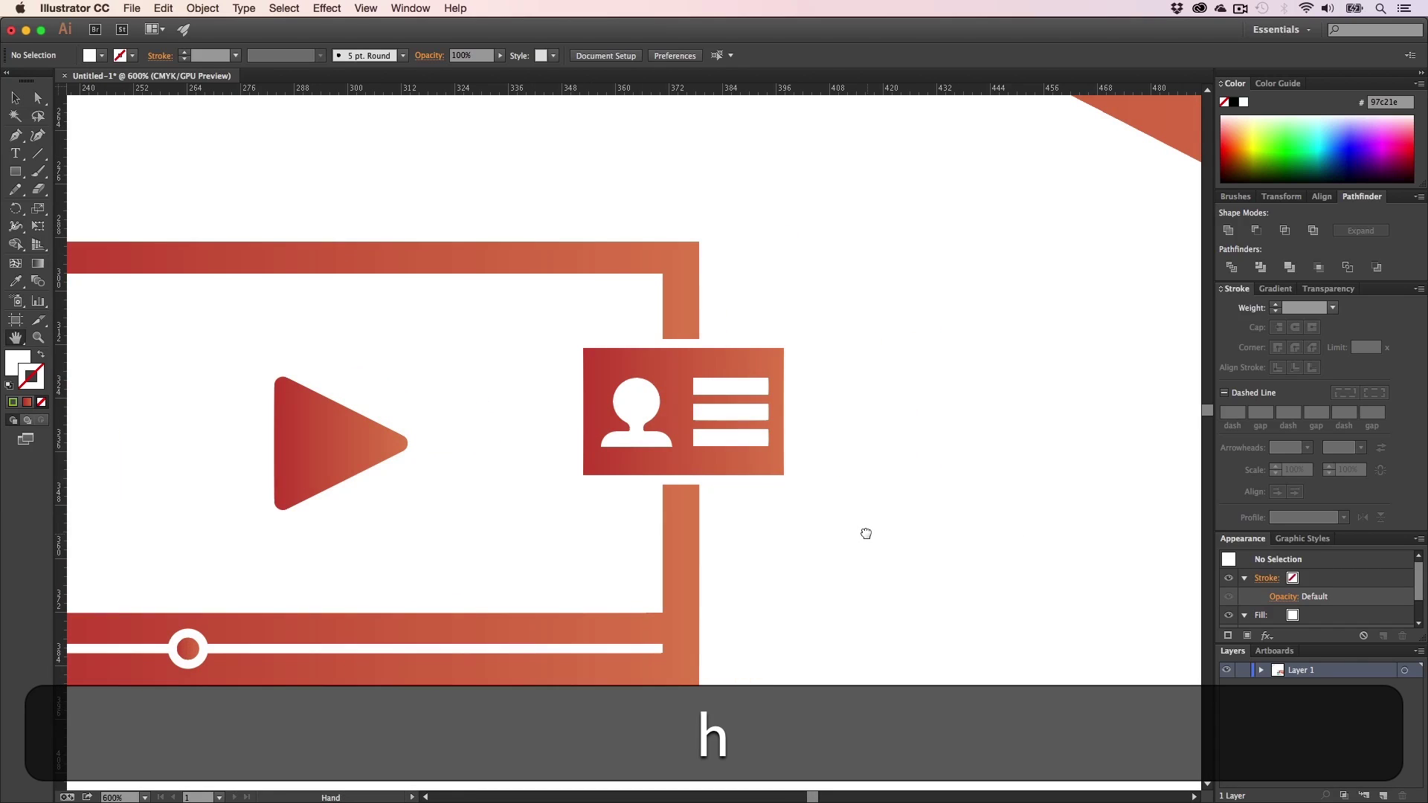
- Round the four corners of the profile card with a radius of about 1.92 px
key(z)
click(708, 470)
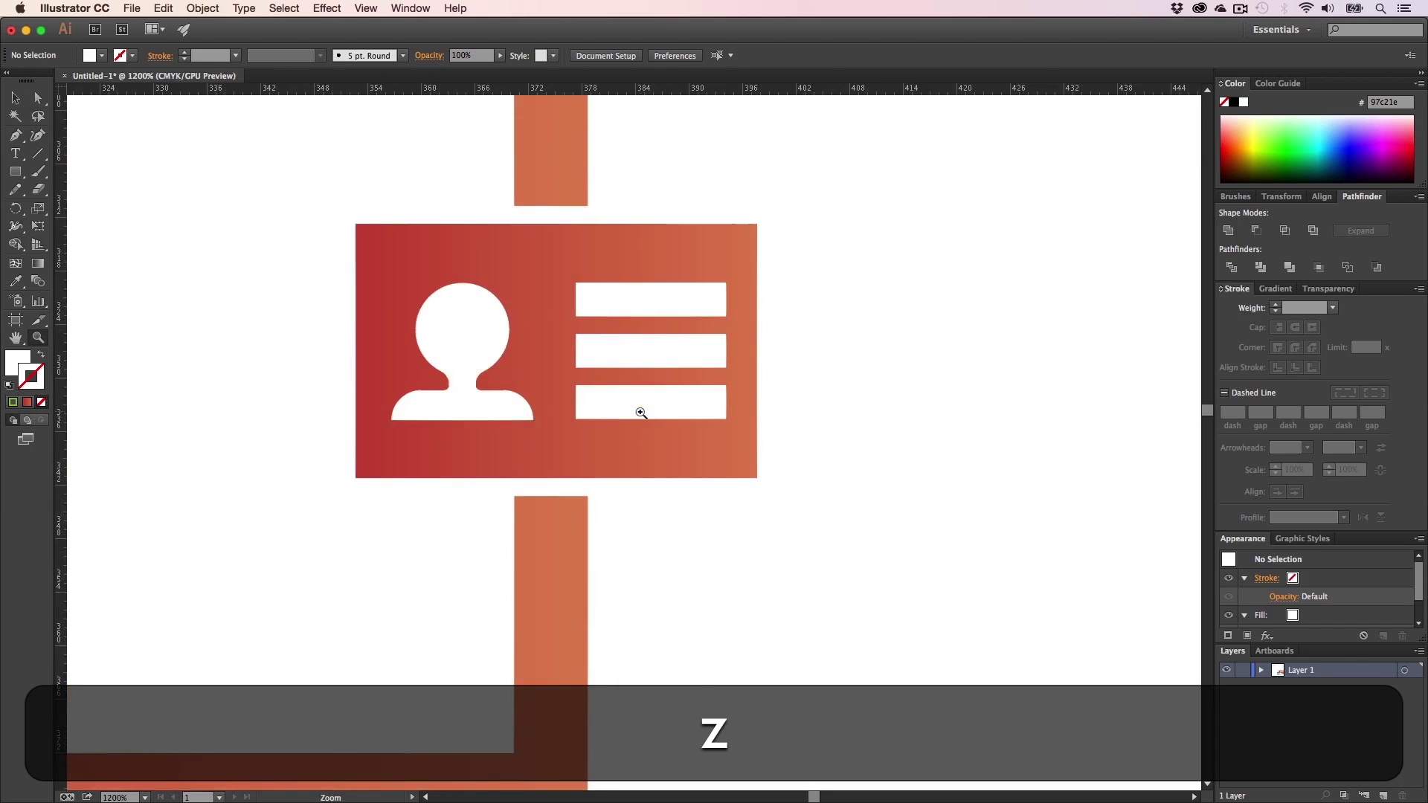
key(a)
click(773, 561)
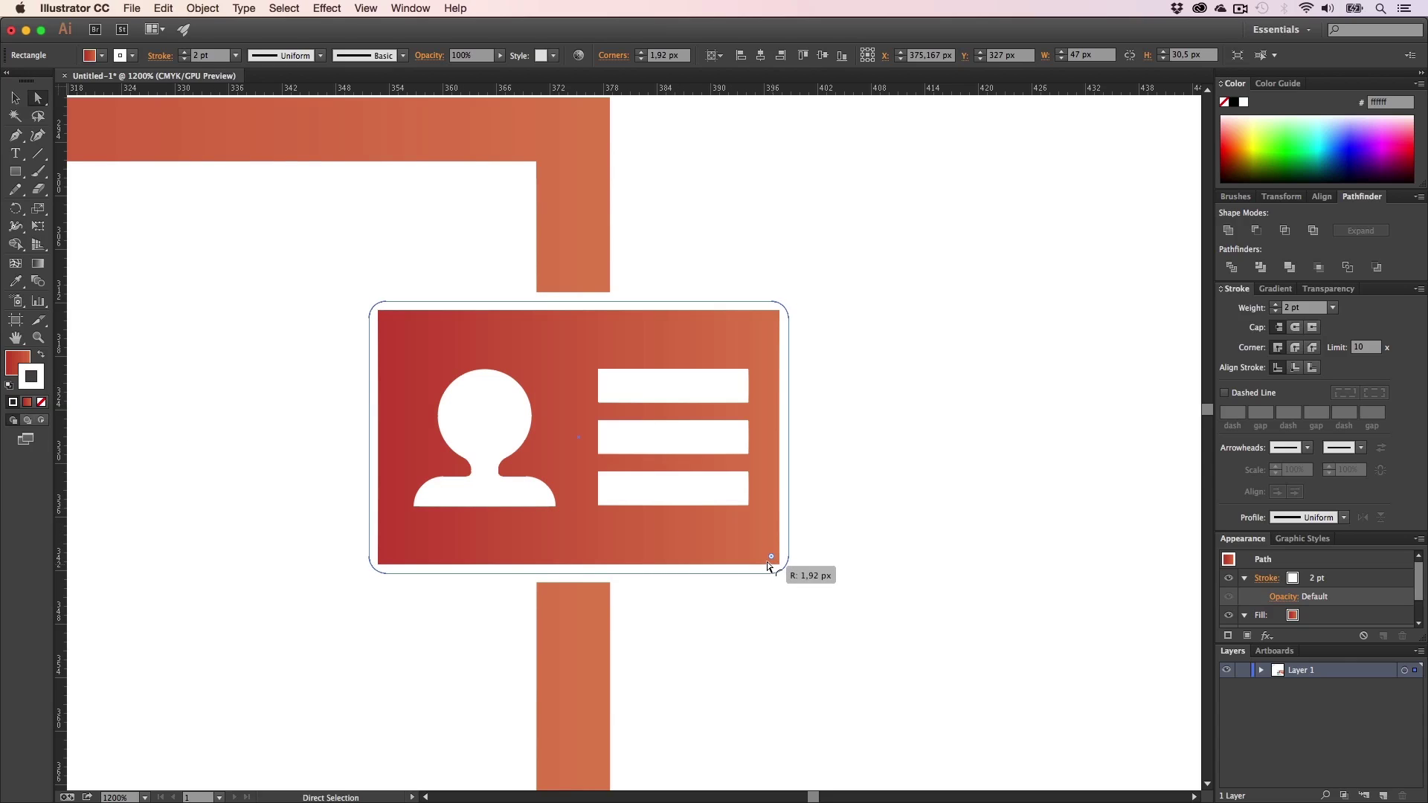
click(930, 571)
- Examine the rounded profile card together with the player icon and the surrounding infographic
key(z)
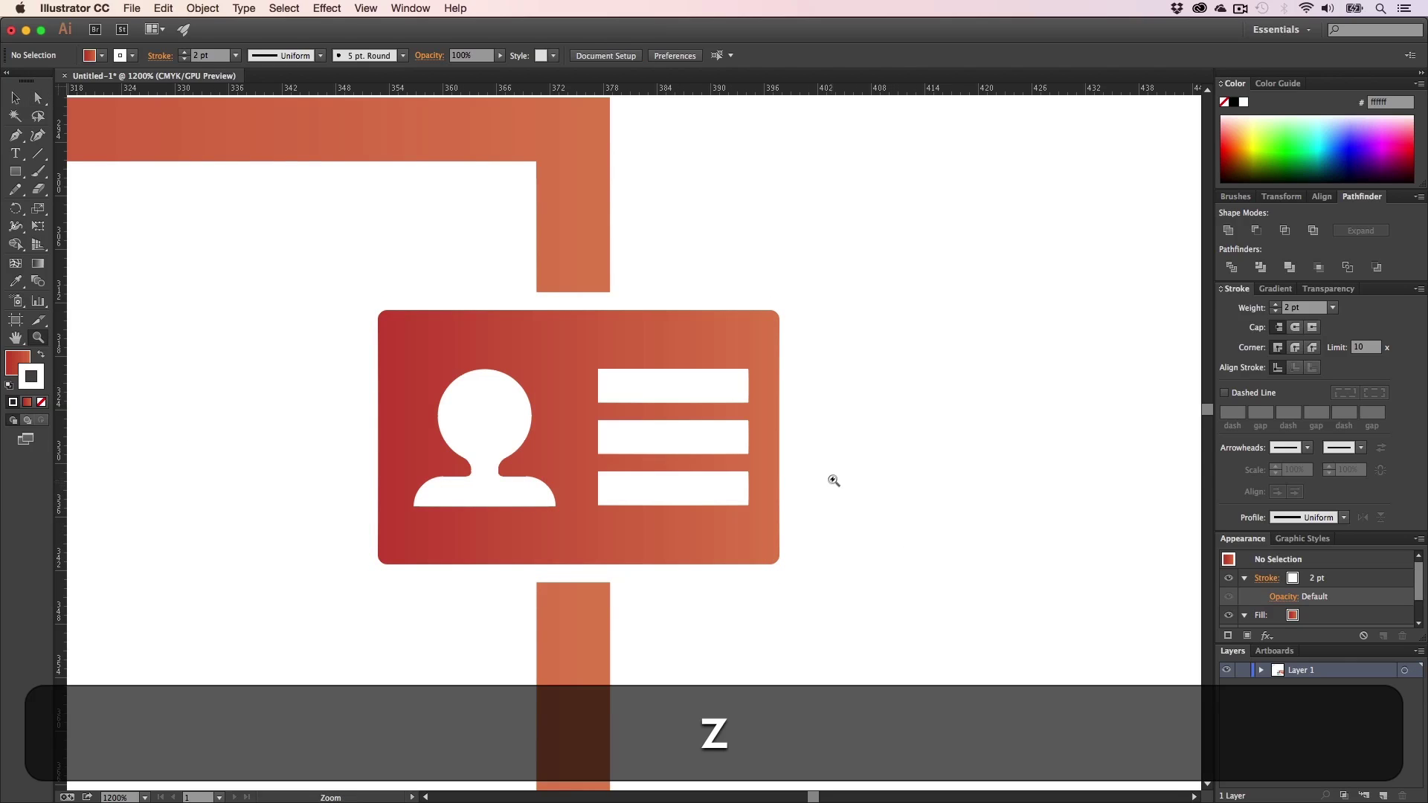
alt+click(834, 480)
alt+click(841, 478)
key(h)
drag(351, 465, 463, 461)
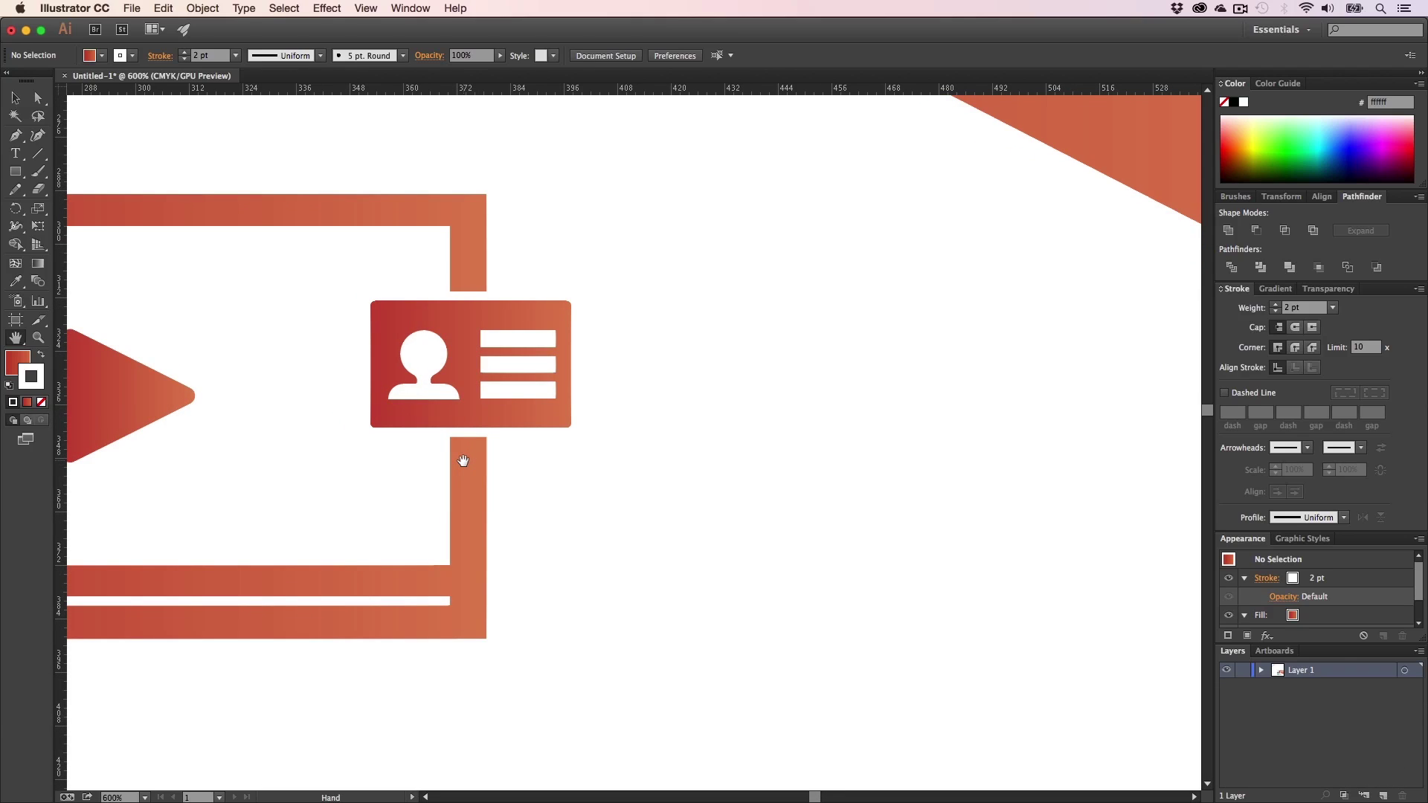
drag(574, 442, 841, 469)
key(z)
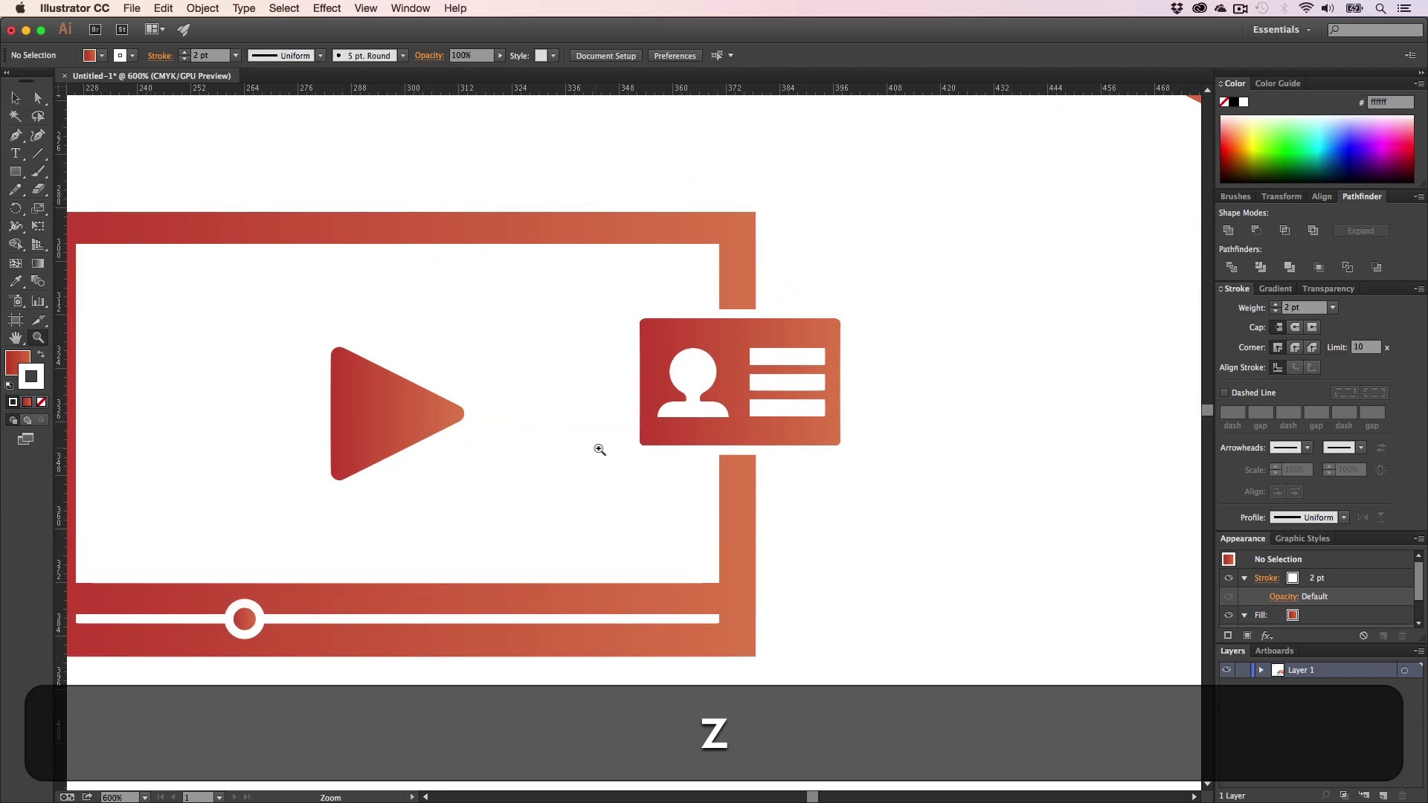
alt+click(599, 450)
alt+click(603, 450)
alt+click(588, 448)
alt+click(574, 446)
key(alt+h)
drag(698, 432, 454, 465)
- Start a Pen path at the lower part of the card's right edge with a short horizontal segment that curves downward
key(z)
click(615, 465)
double_click(647, 445)
click(612, 443)
key(h)
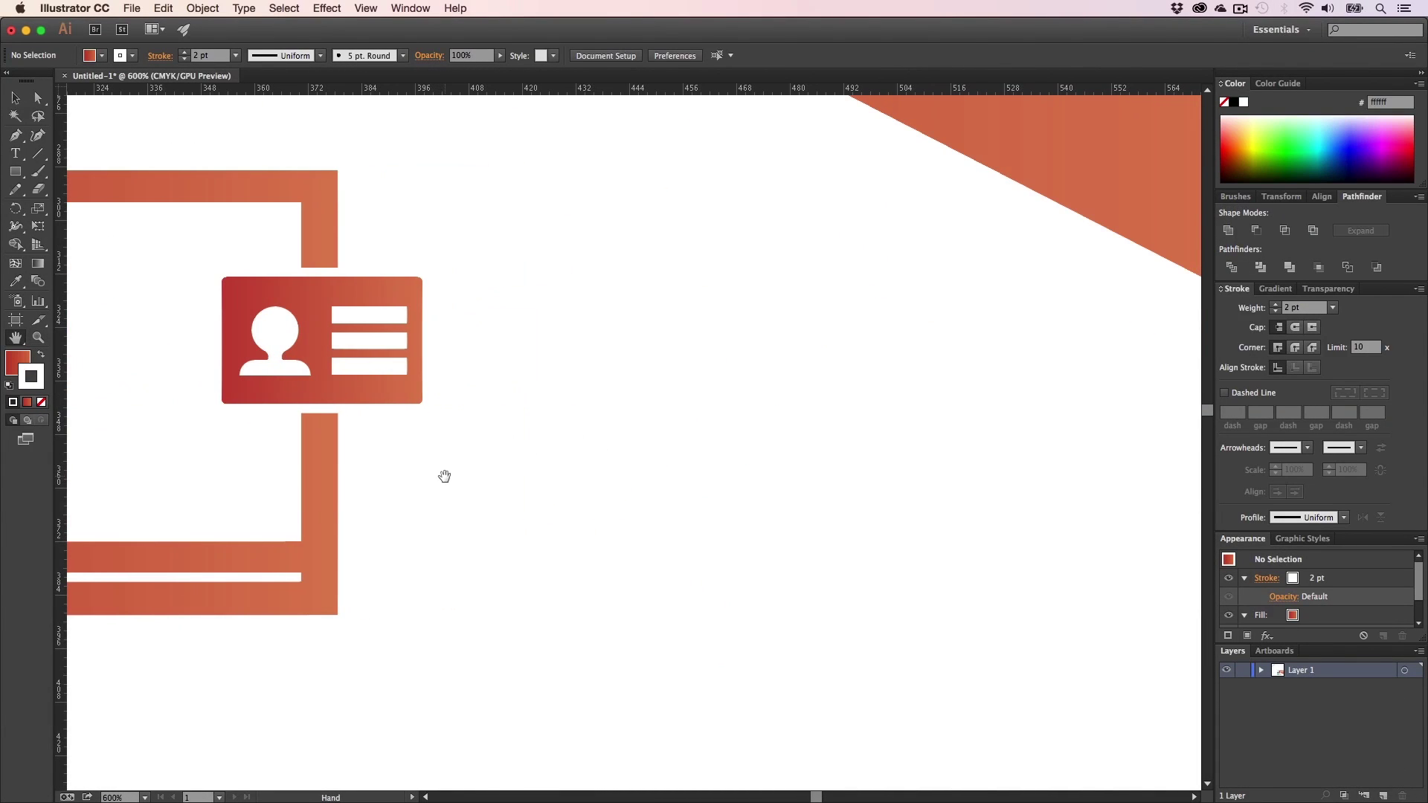
key(p)
click(422, 387)
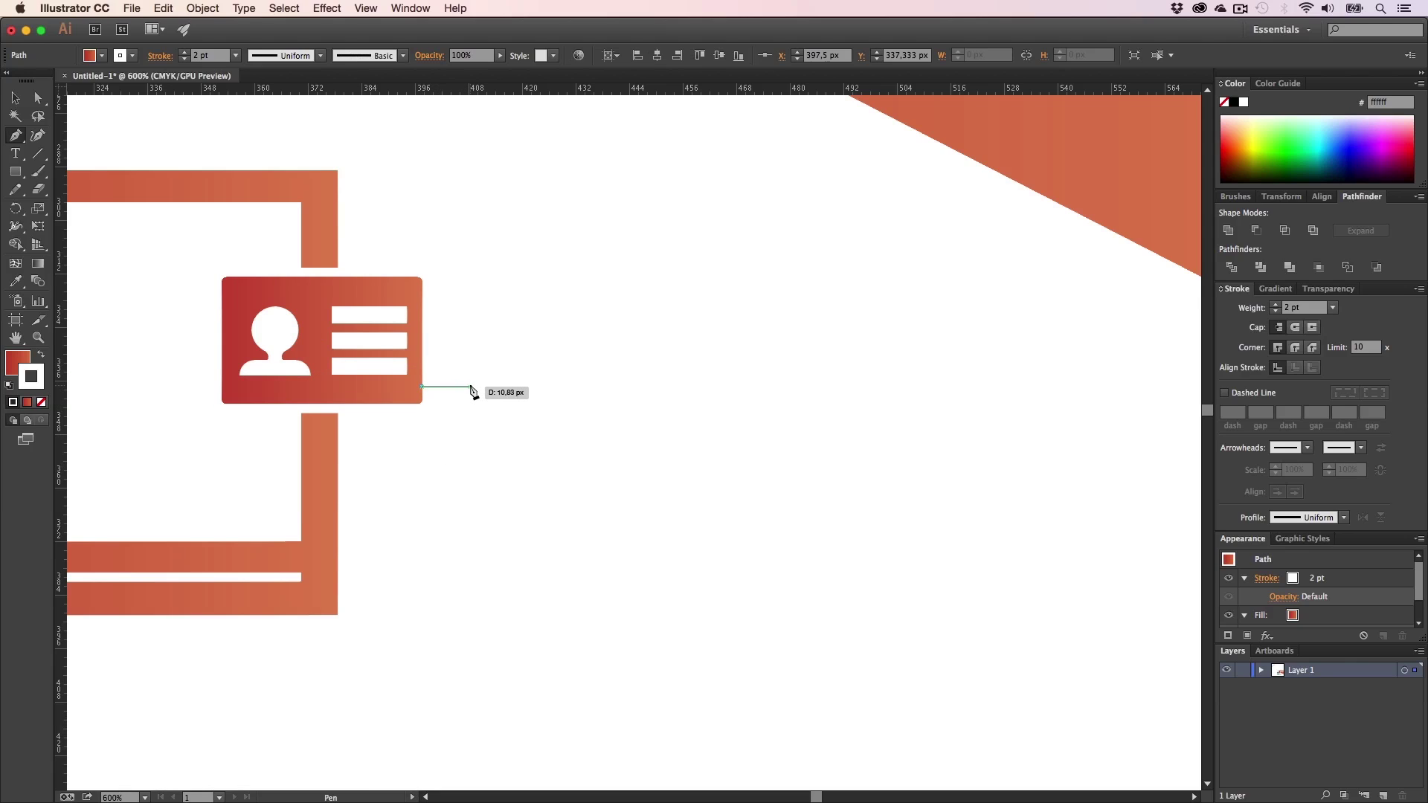
click(457, 386)
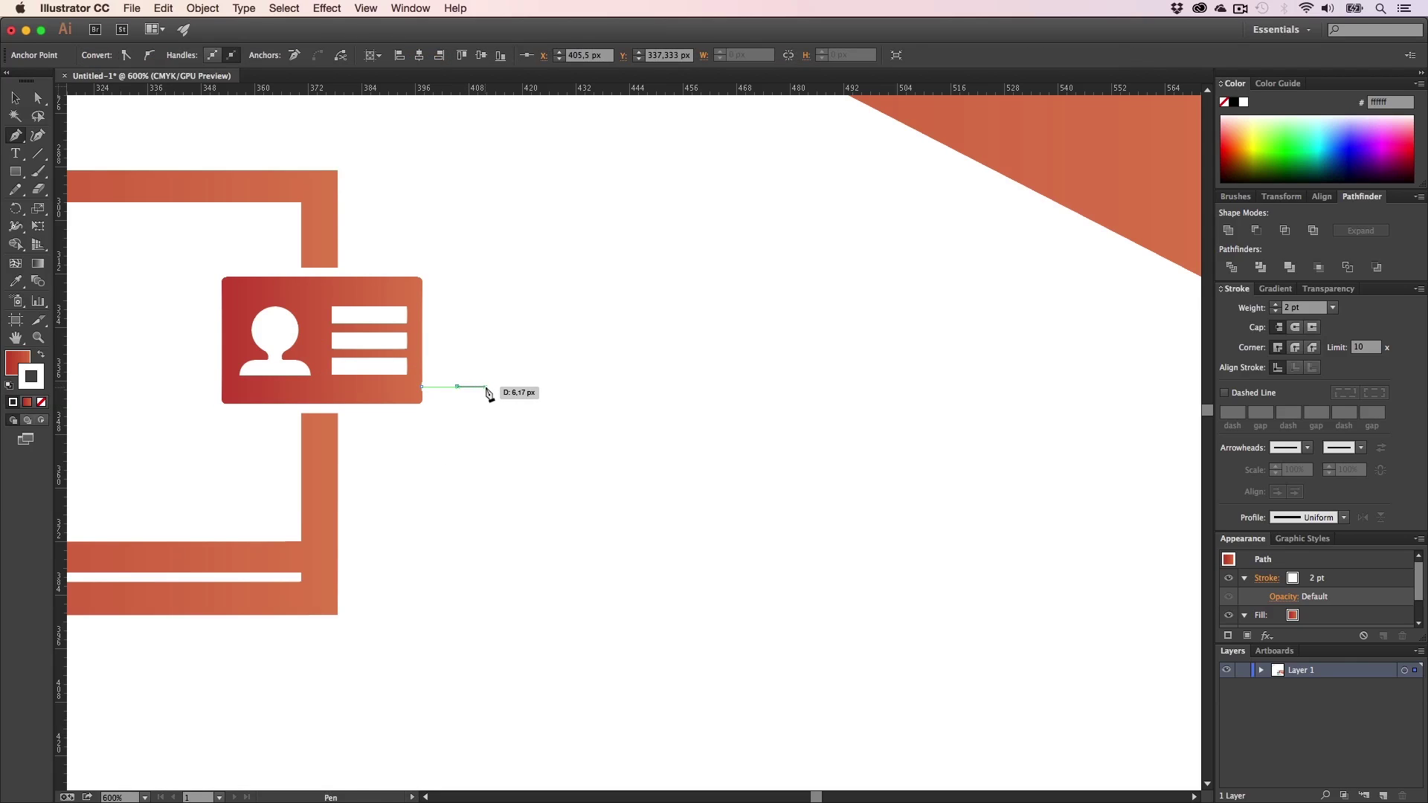
key(super+z)
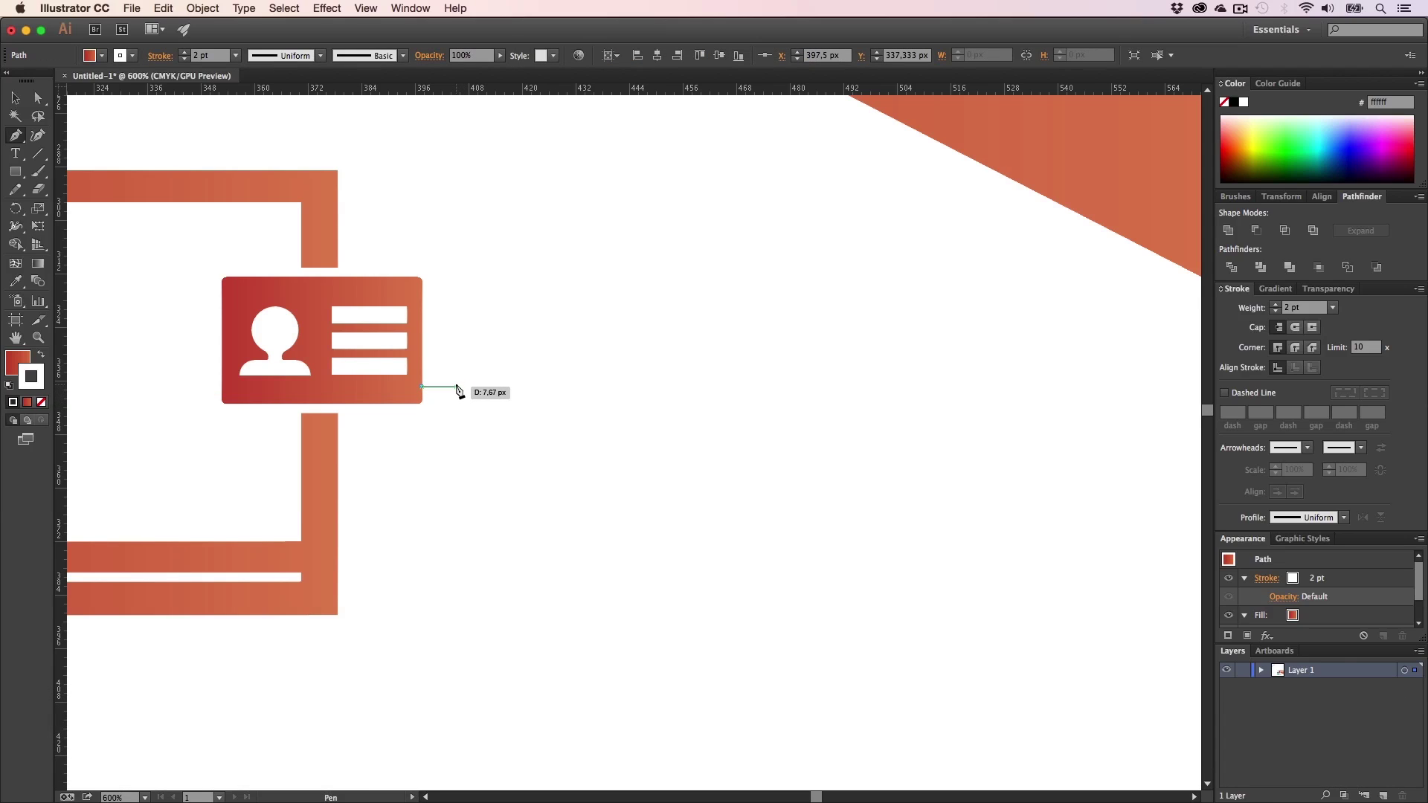
click(453, 387)
drag(474, 415, 473, 430)
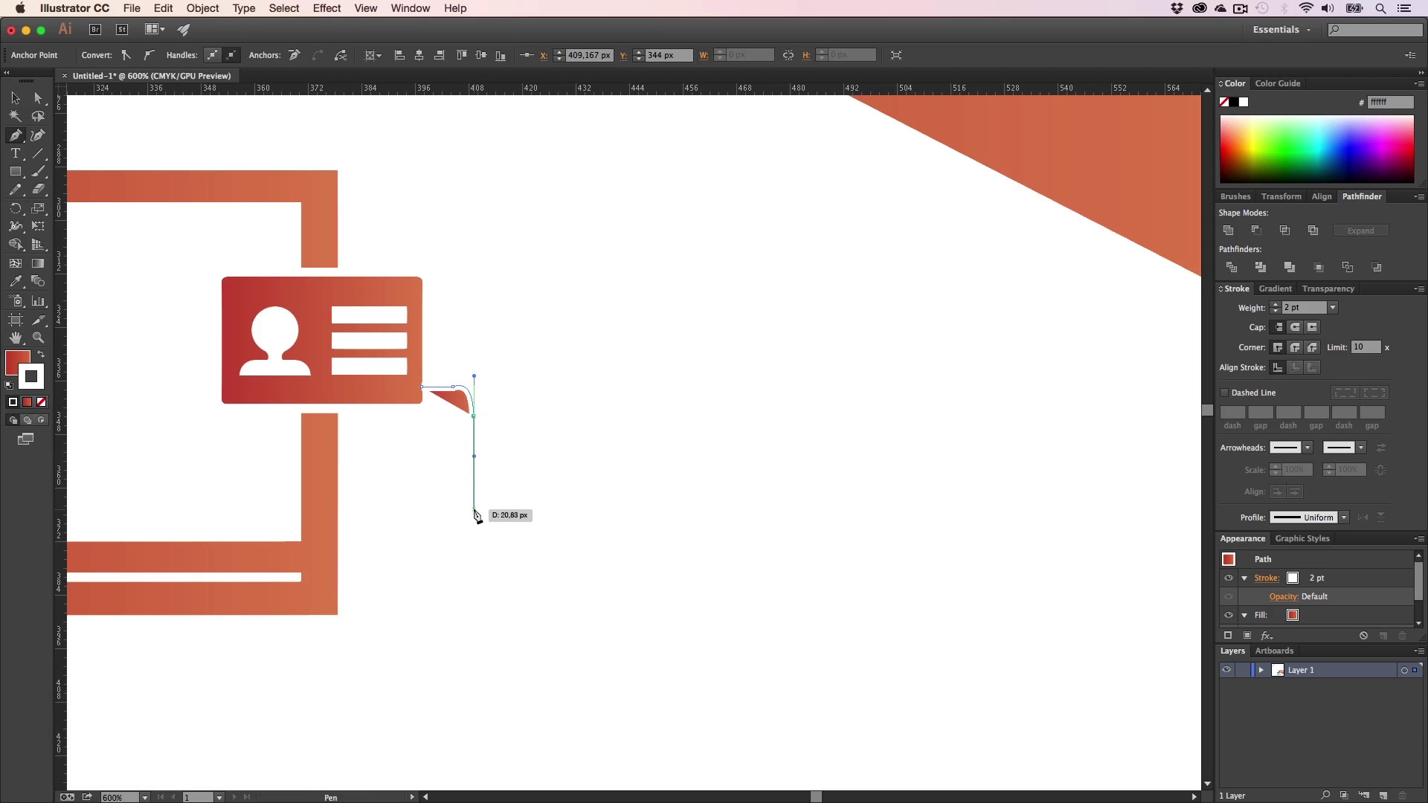
- Extend the Pen path straight down from the curve and try a further curve from its lower end
click(474, 541)
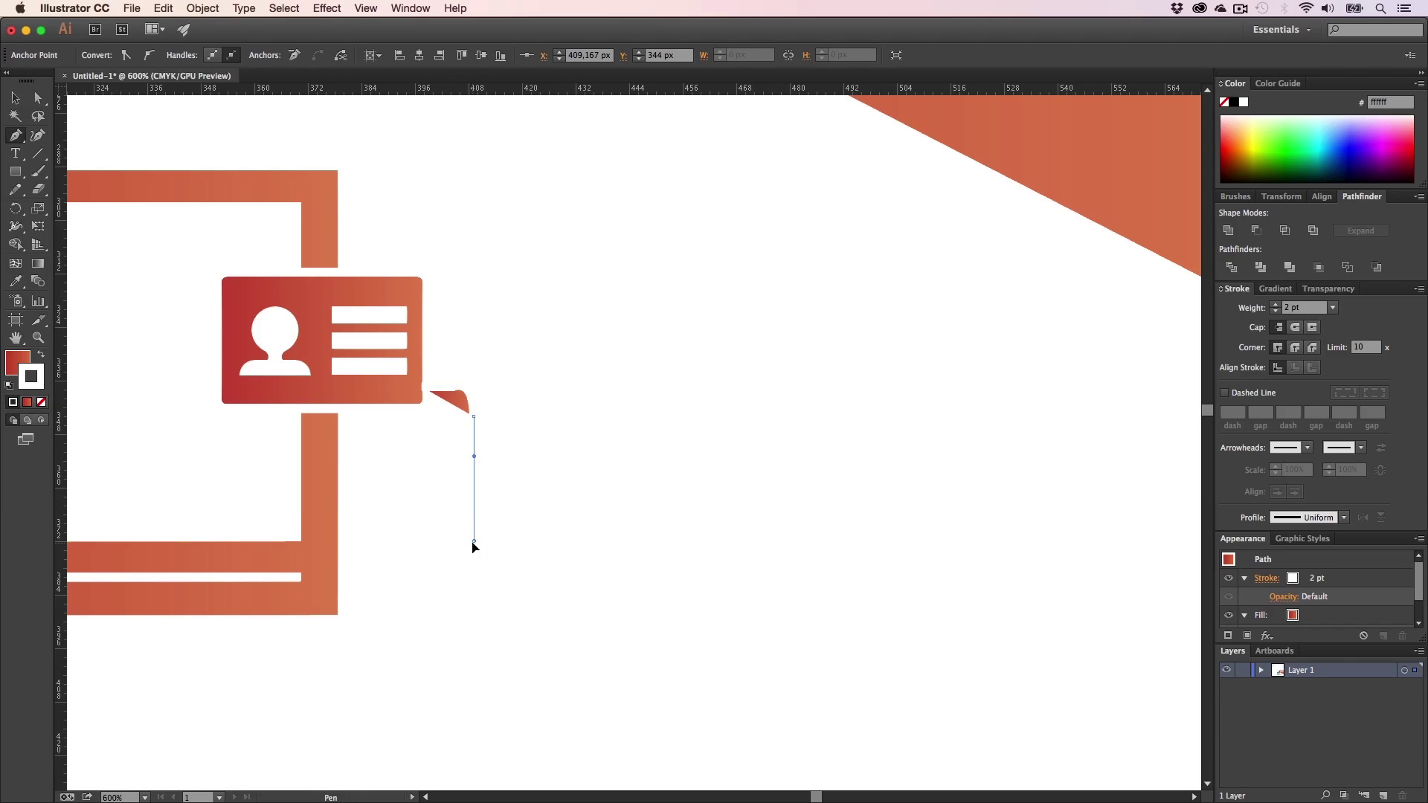
key(shift)
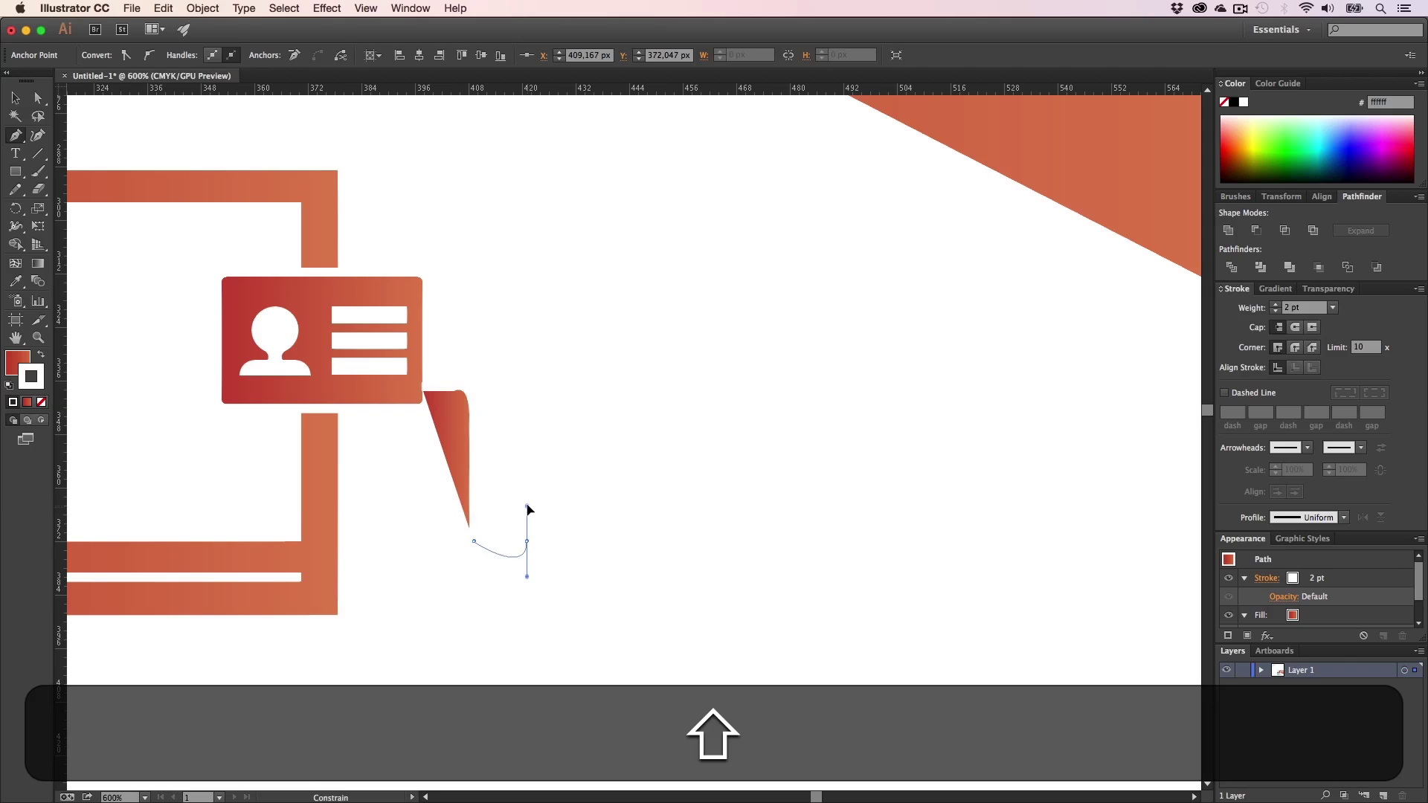
drag(554, 479, 565, 472)
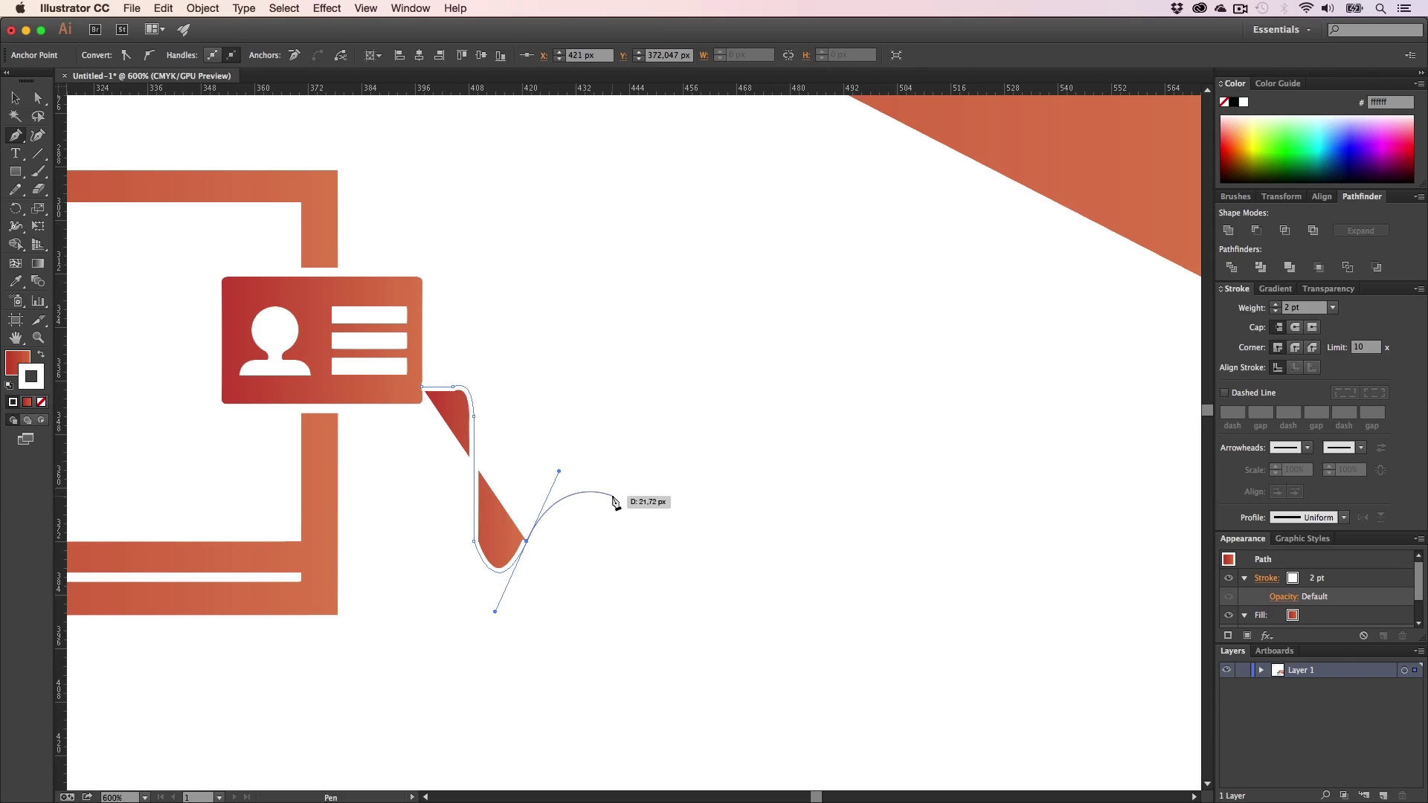
- Undo the entire unfinished connector path beside the profile card
key(super+z)
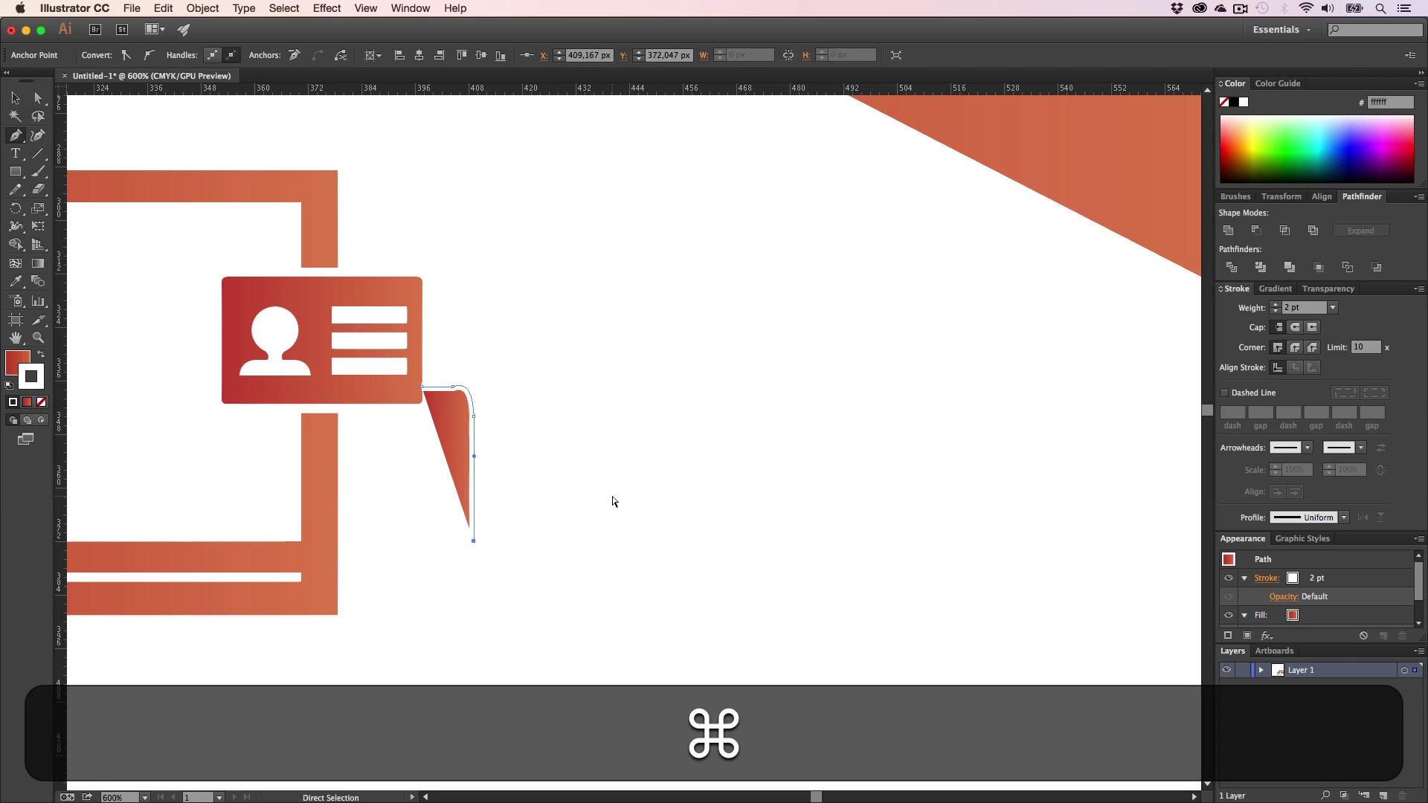
key(super+z)
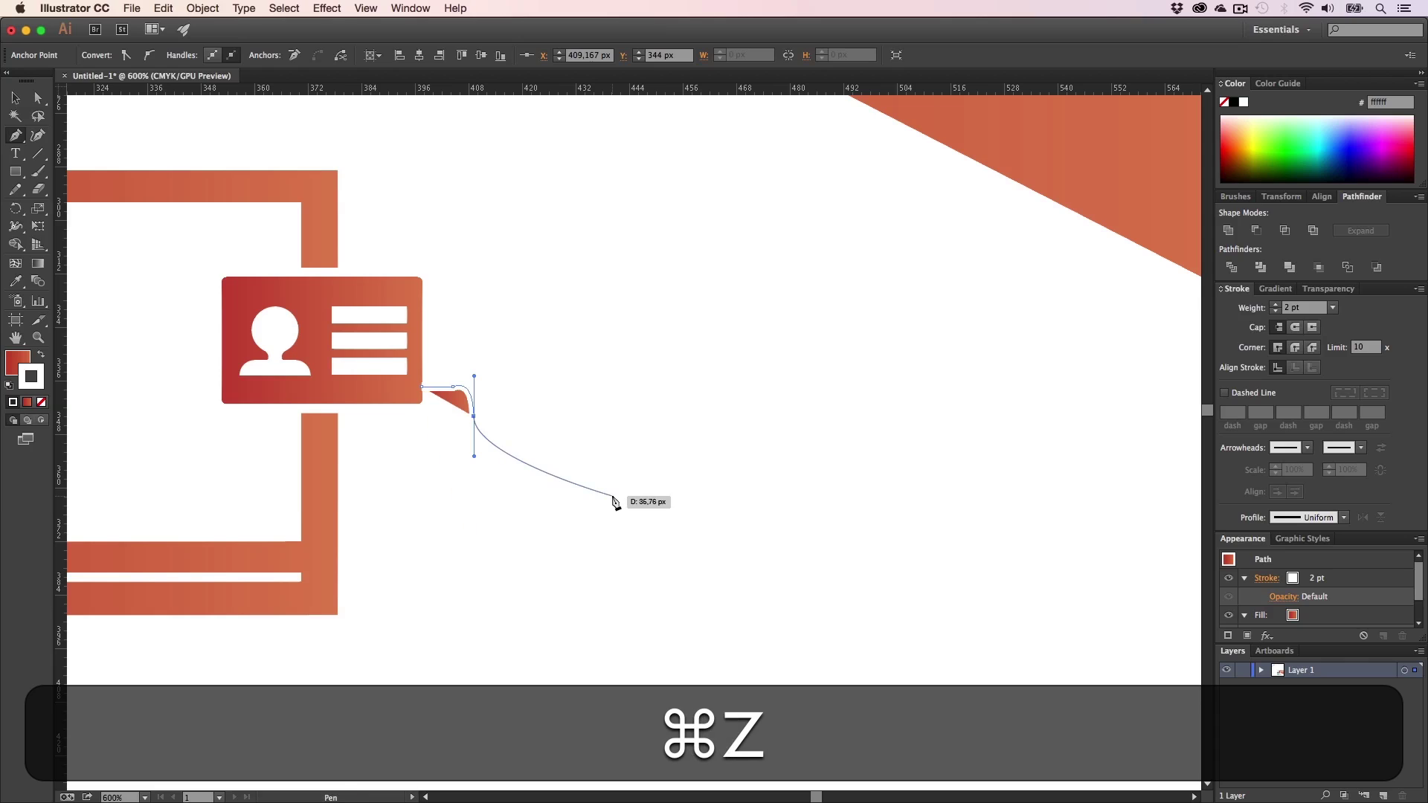
key(super+z)
key(super+z)
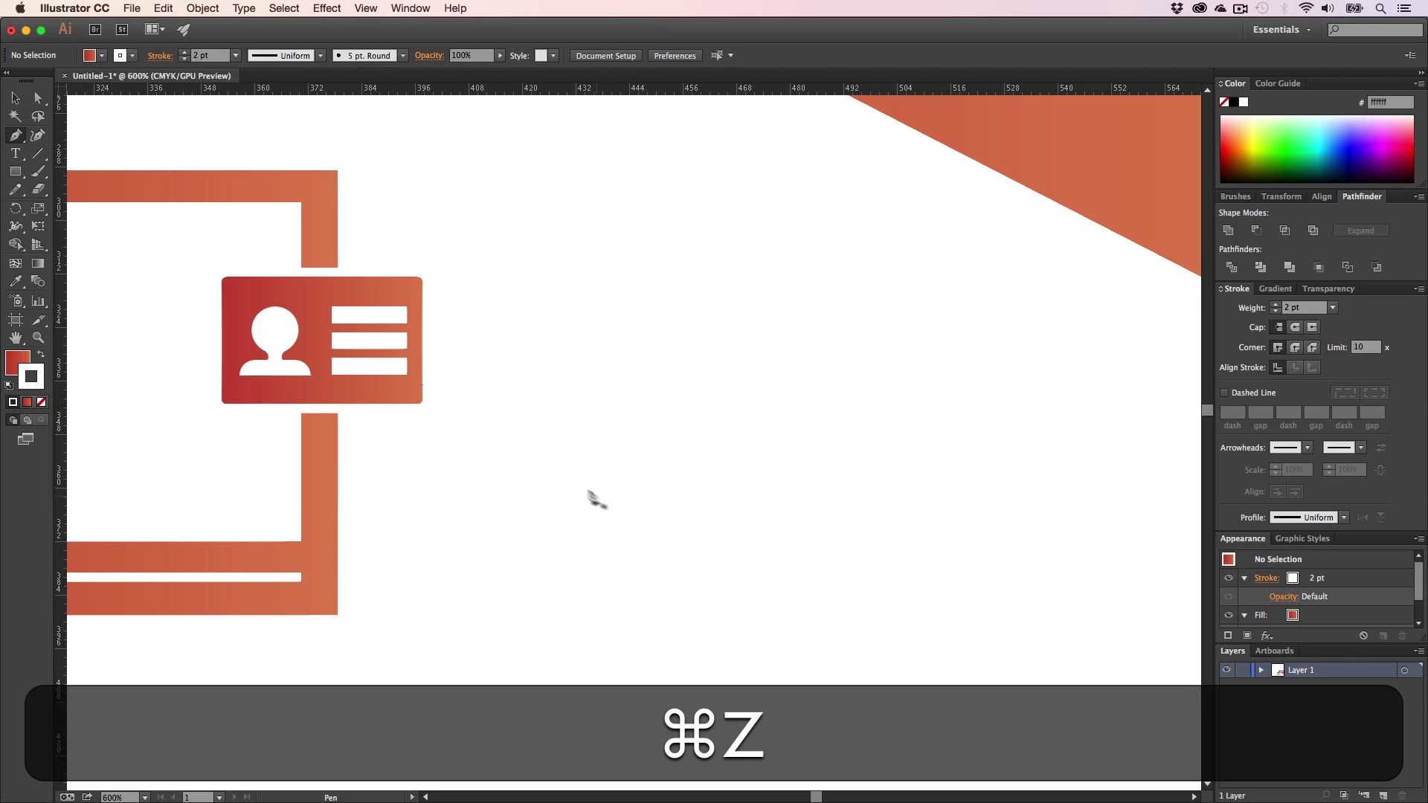
- Draw a thin horizontal rectangle of about 40.6 × 5.5 px to the right of the profile card, without a stroke
key(h)
drag(625, 469, 218, 424)
key(z)
click(498, 435)
key(h)
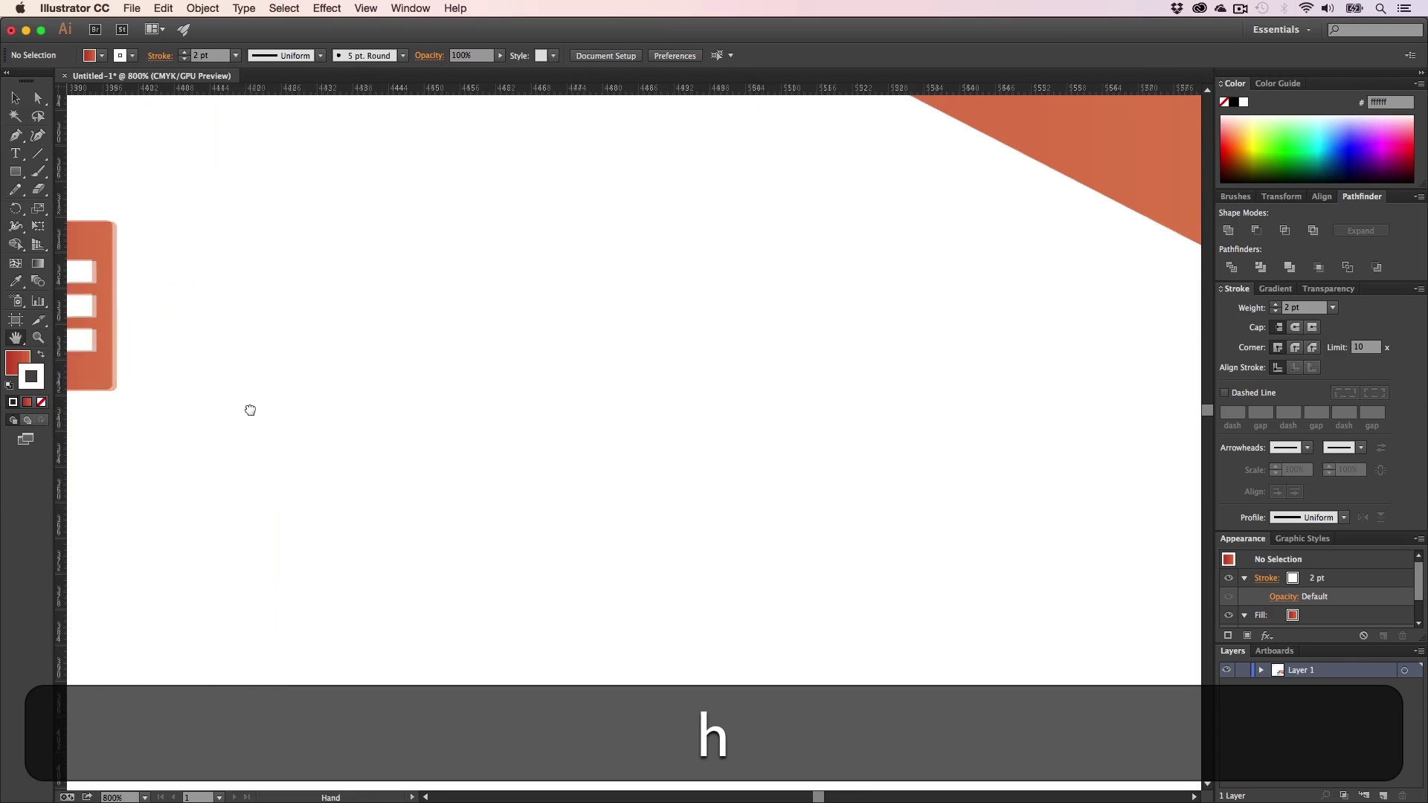
key(m)
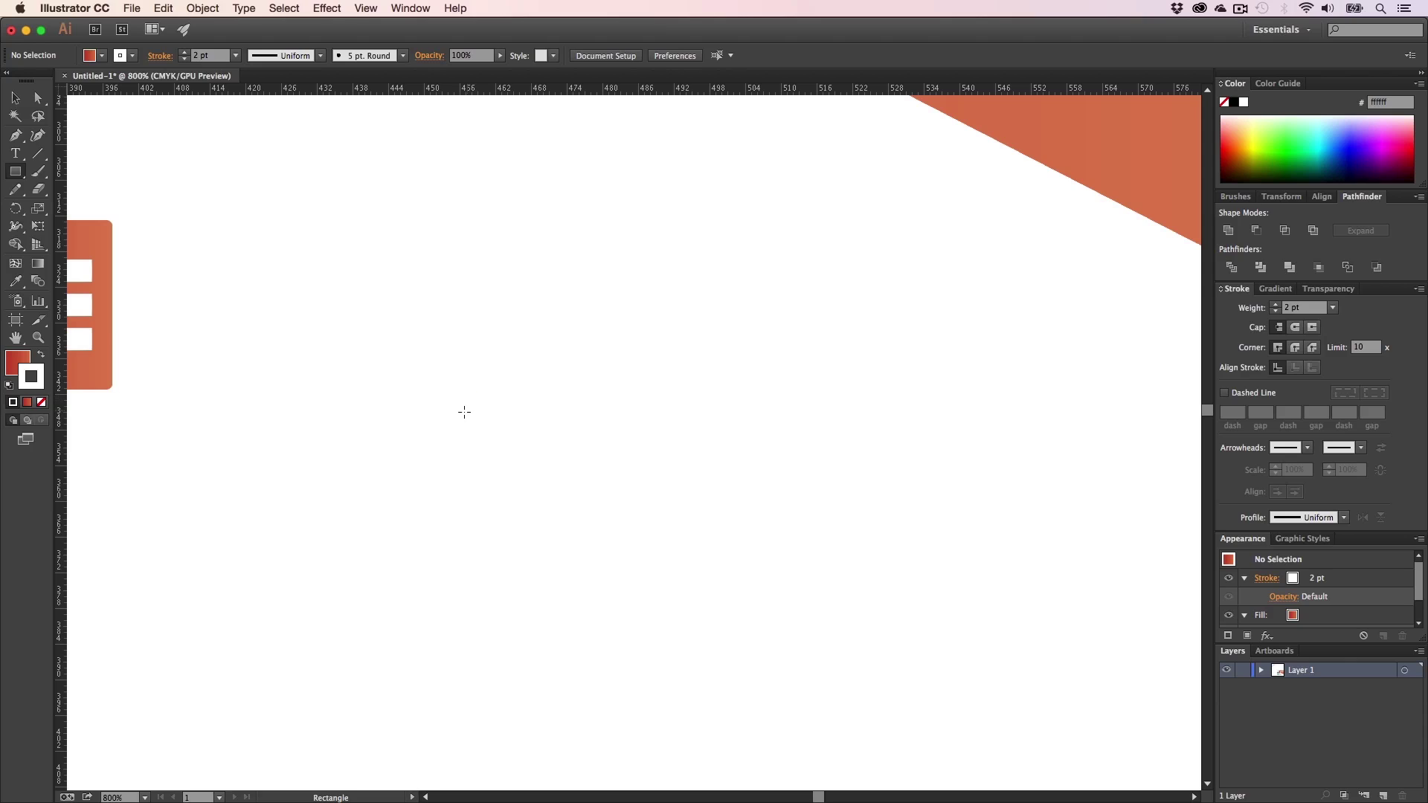
drag(493, 440, 695, 444)
key(v)
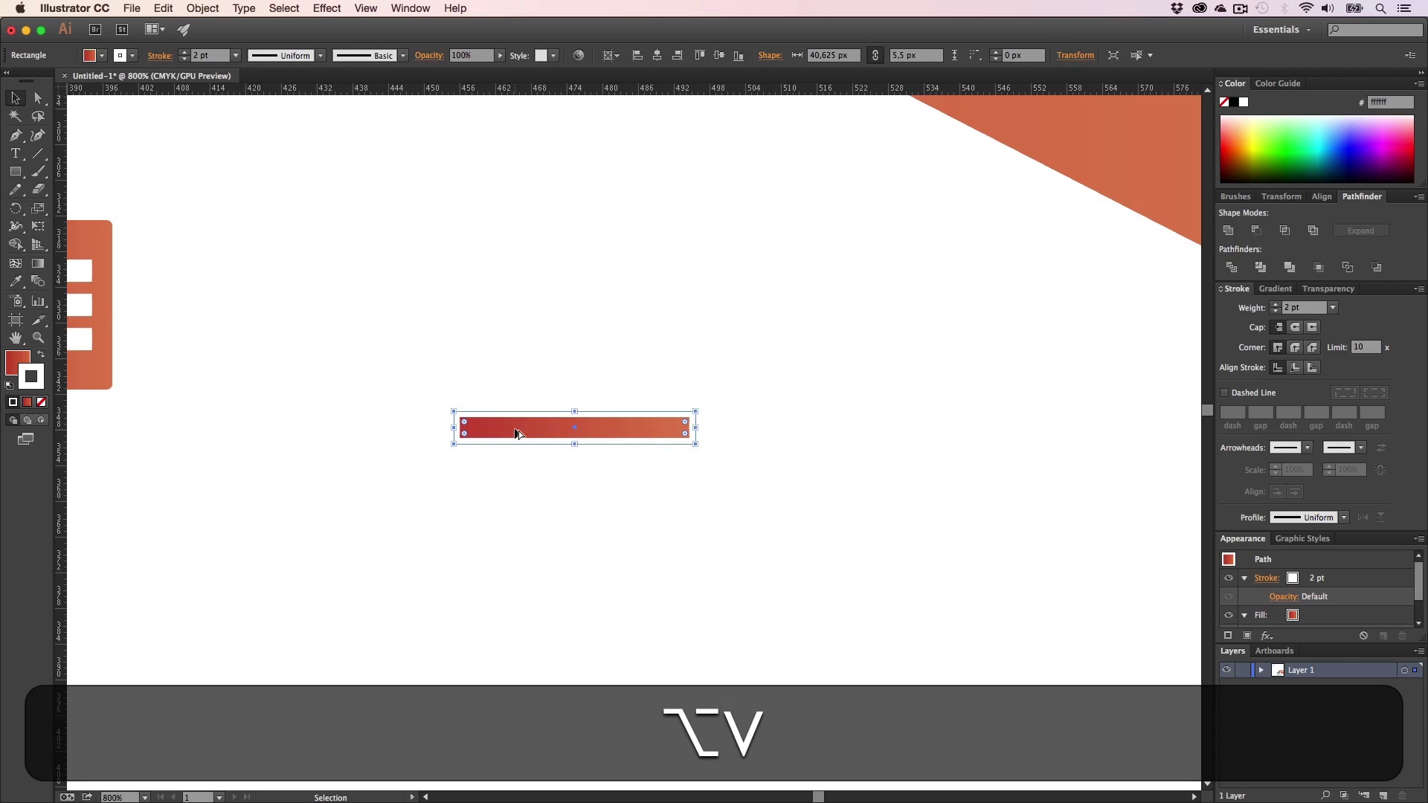
click(41, 402)
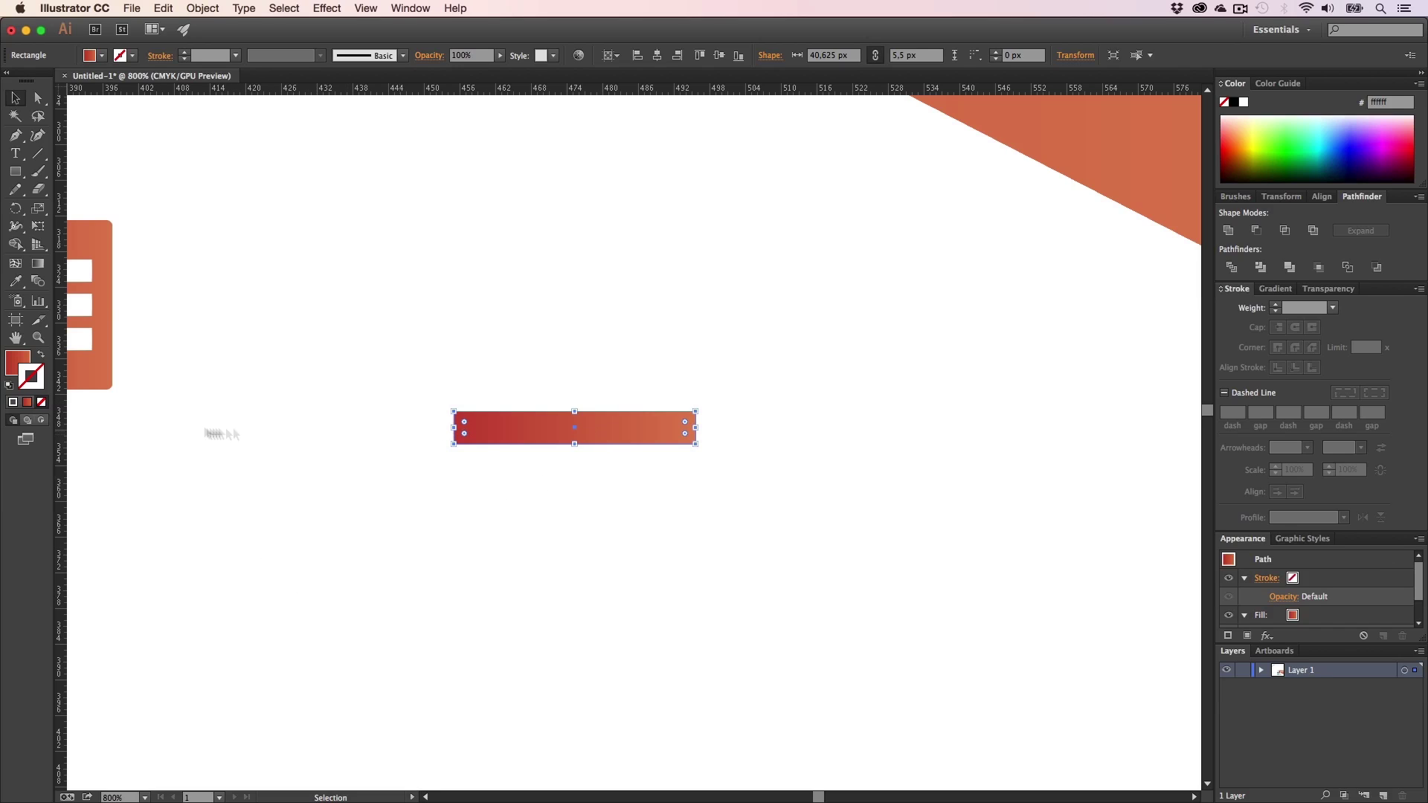
- Fill the thin rectangle with the light skin tone edc391
double_click(16, 365)
drag(599, 346, 888, 455)
drag(941, 622, 941, 664)
click(832, 572)
drag(832, 572, 784, 498)
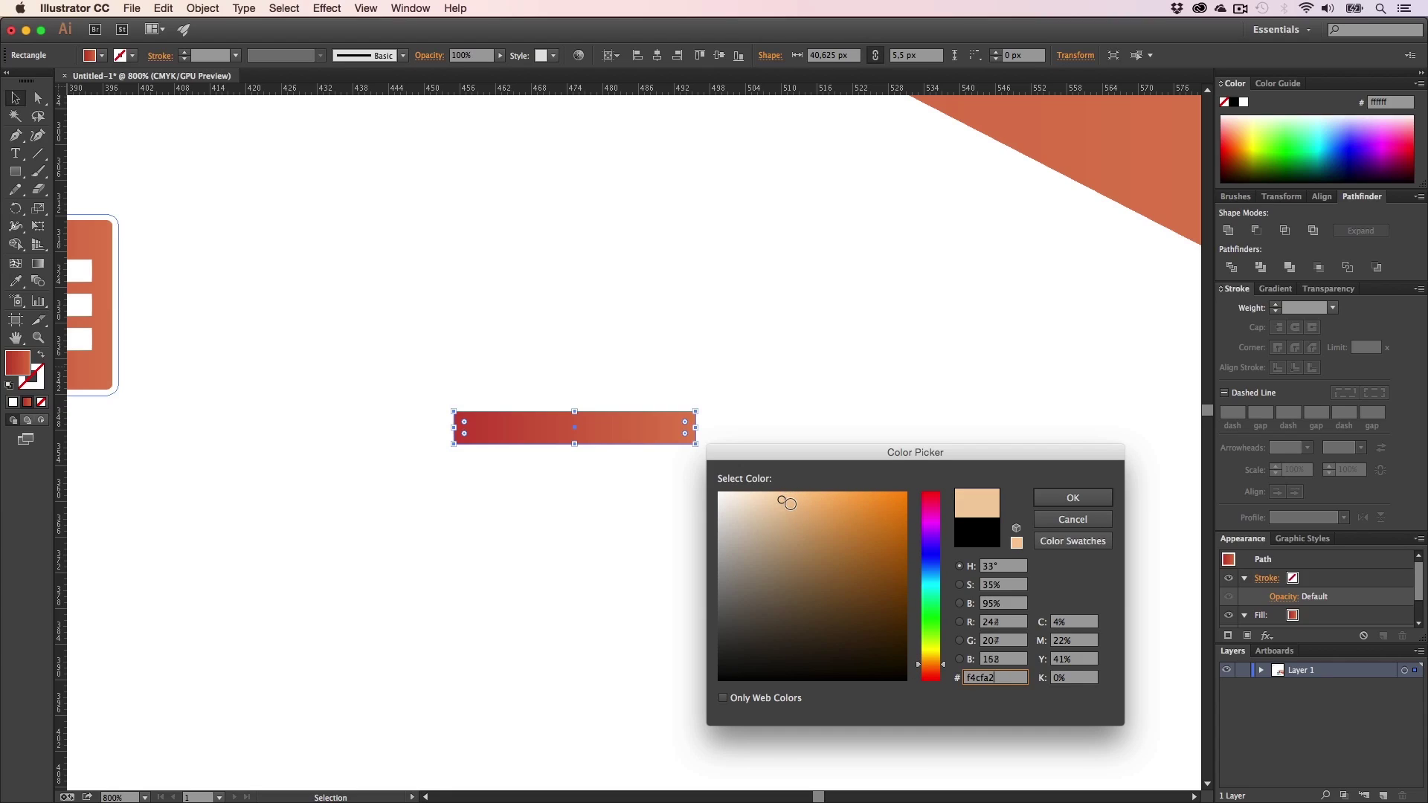
click(1064, 497)
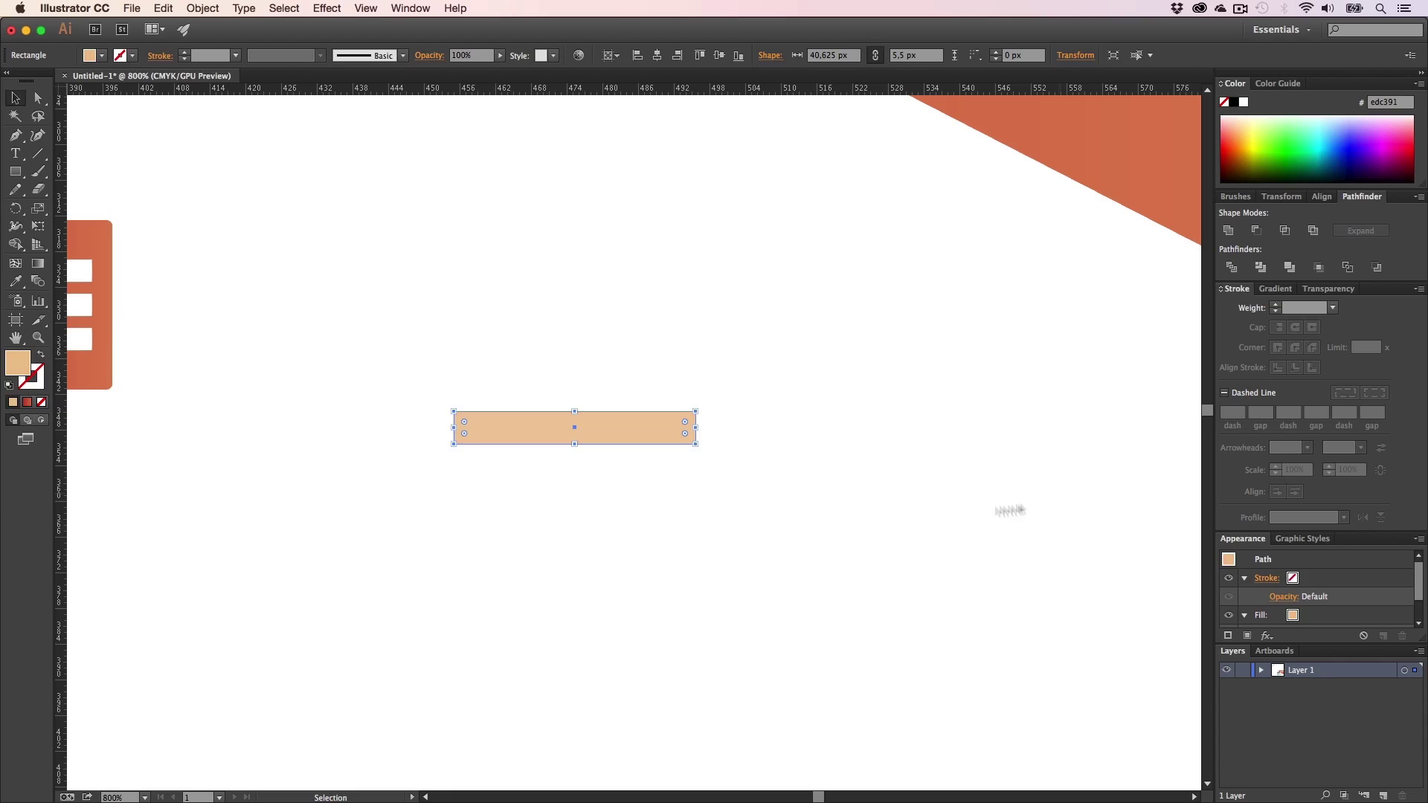
- Duplicate the skin-toned bar four times above and below it to form a staggered stack of five finger bars
click(683, 474)
drag(613, 433, 612, 382)
drag(511, 382, 579, 372)
scroll(571, 455, up, 1)
scroll(571, 459, up, 1)
scroll(597, 431, up, 1)
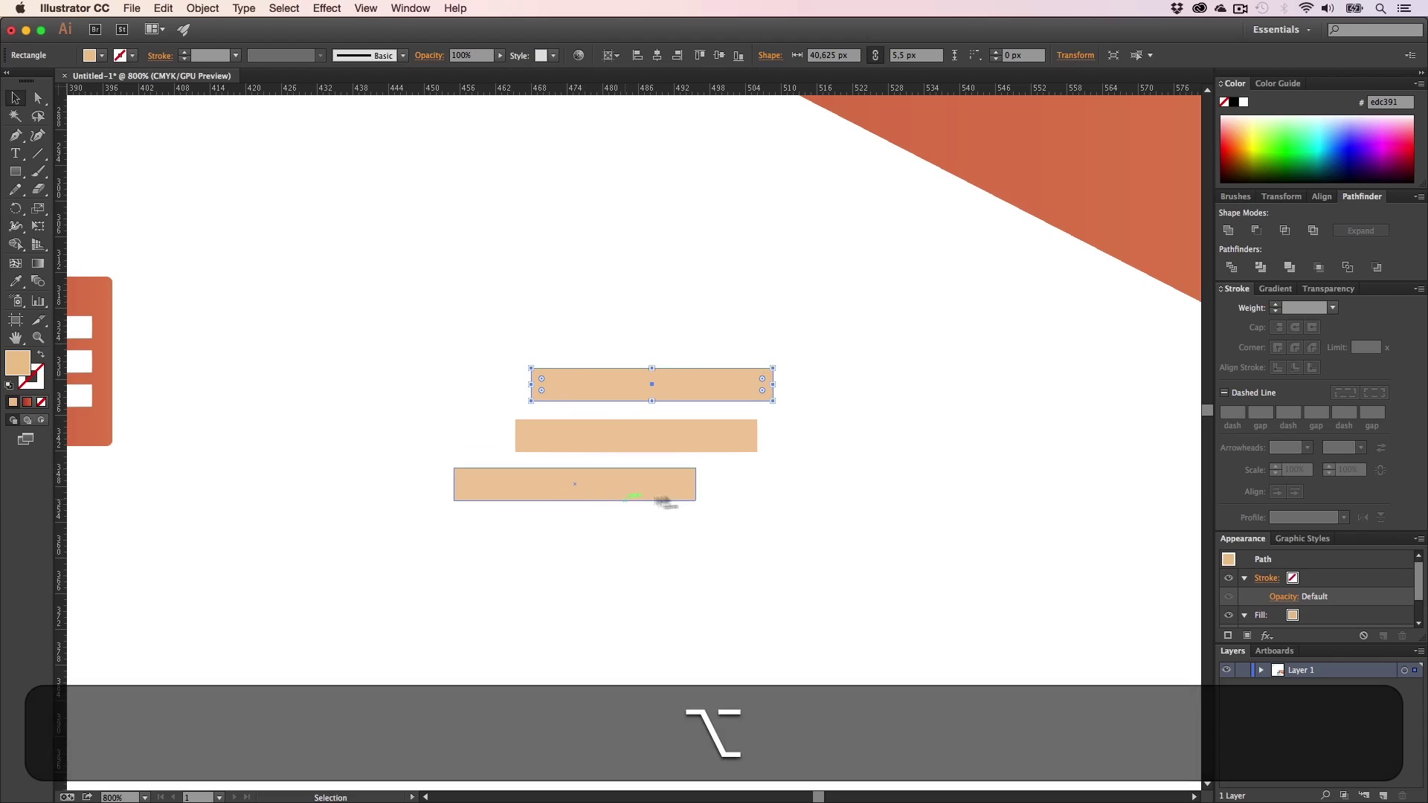
click(801, 506)
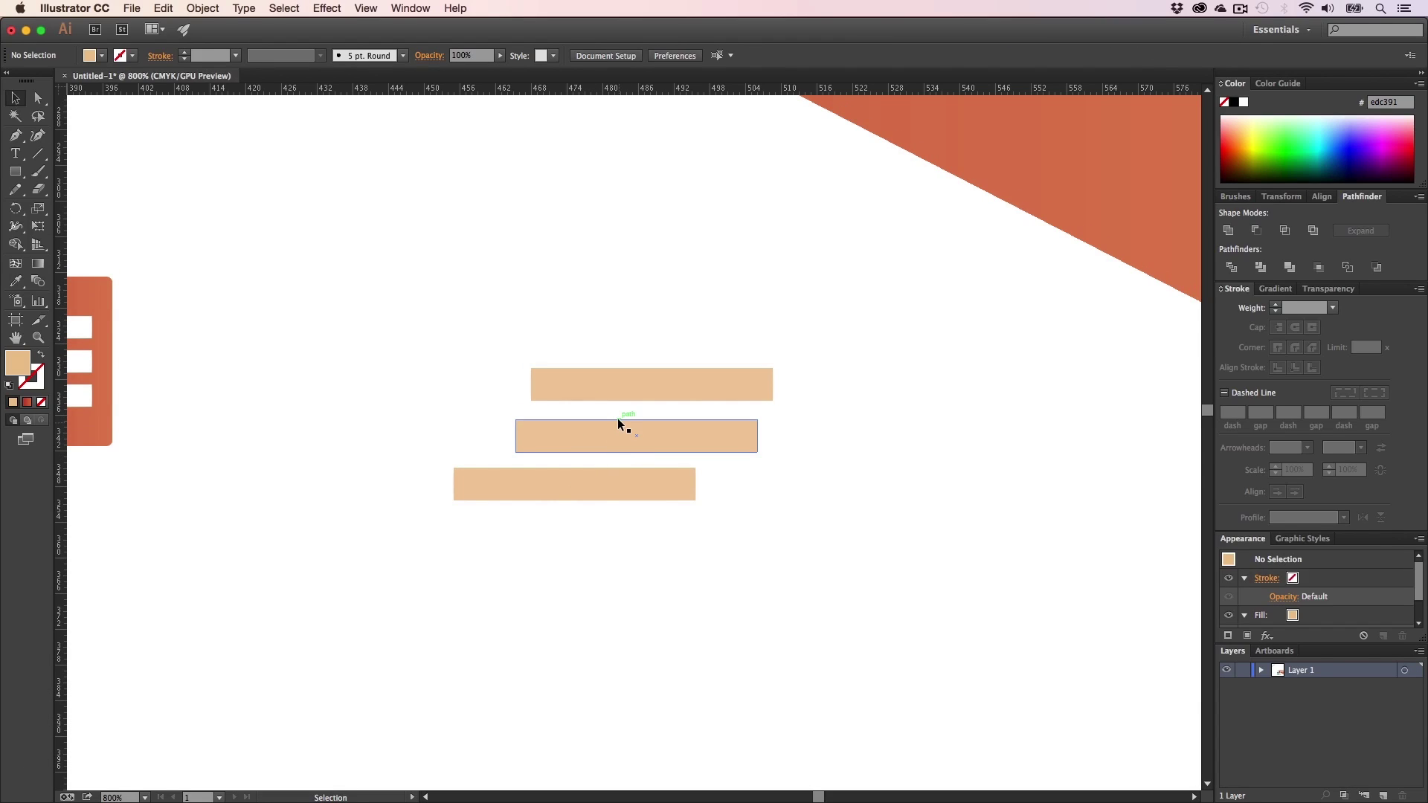
drag(618, 417, 594, 538)
drag(595, 549, 590, 543)
click(727, 633)
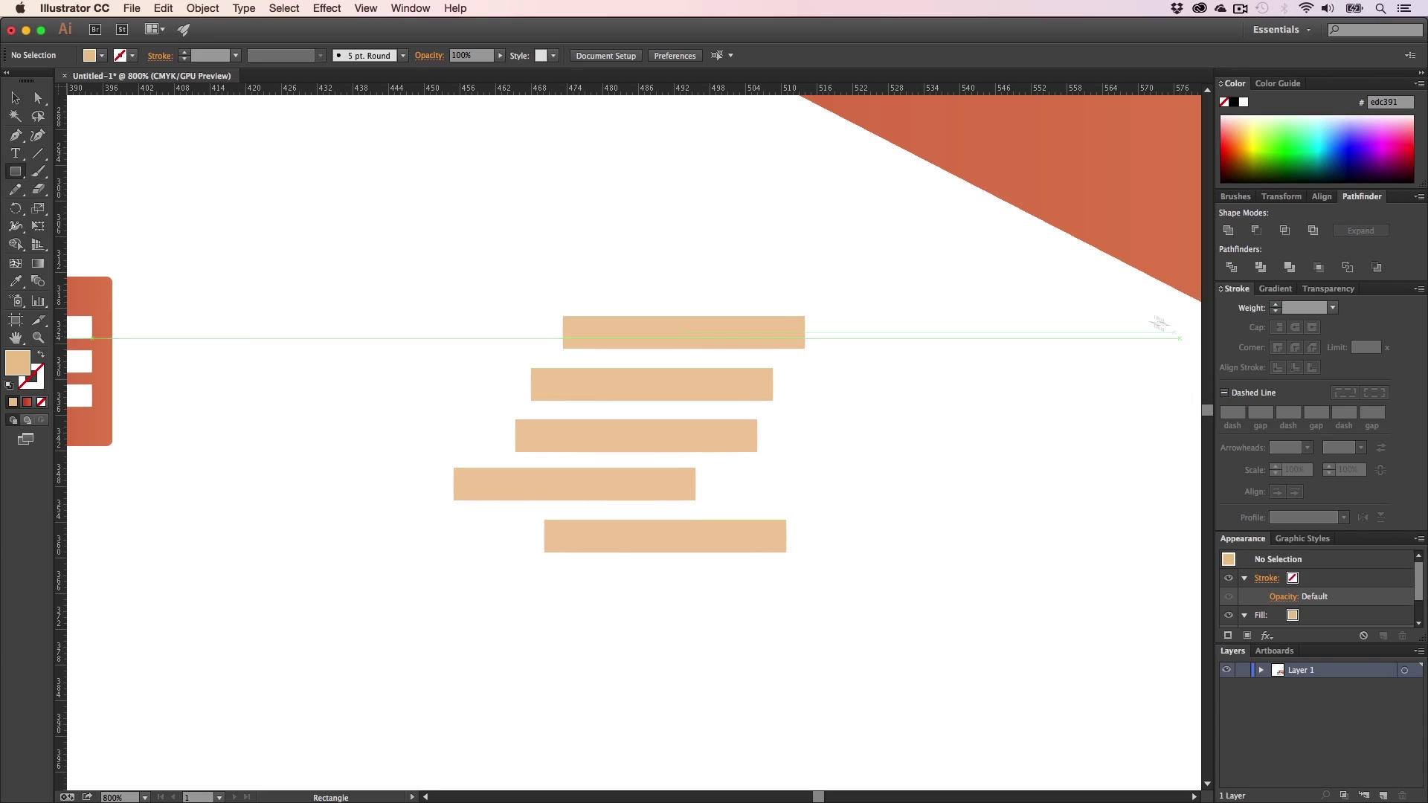
- Draw a palm rectangle about 53.5 px wide over the bars' right ends and shorten it to the fourth bar's lower edge
drag(1014, 317, 695, 550)
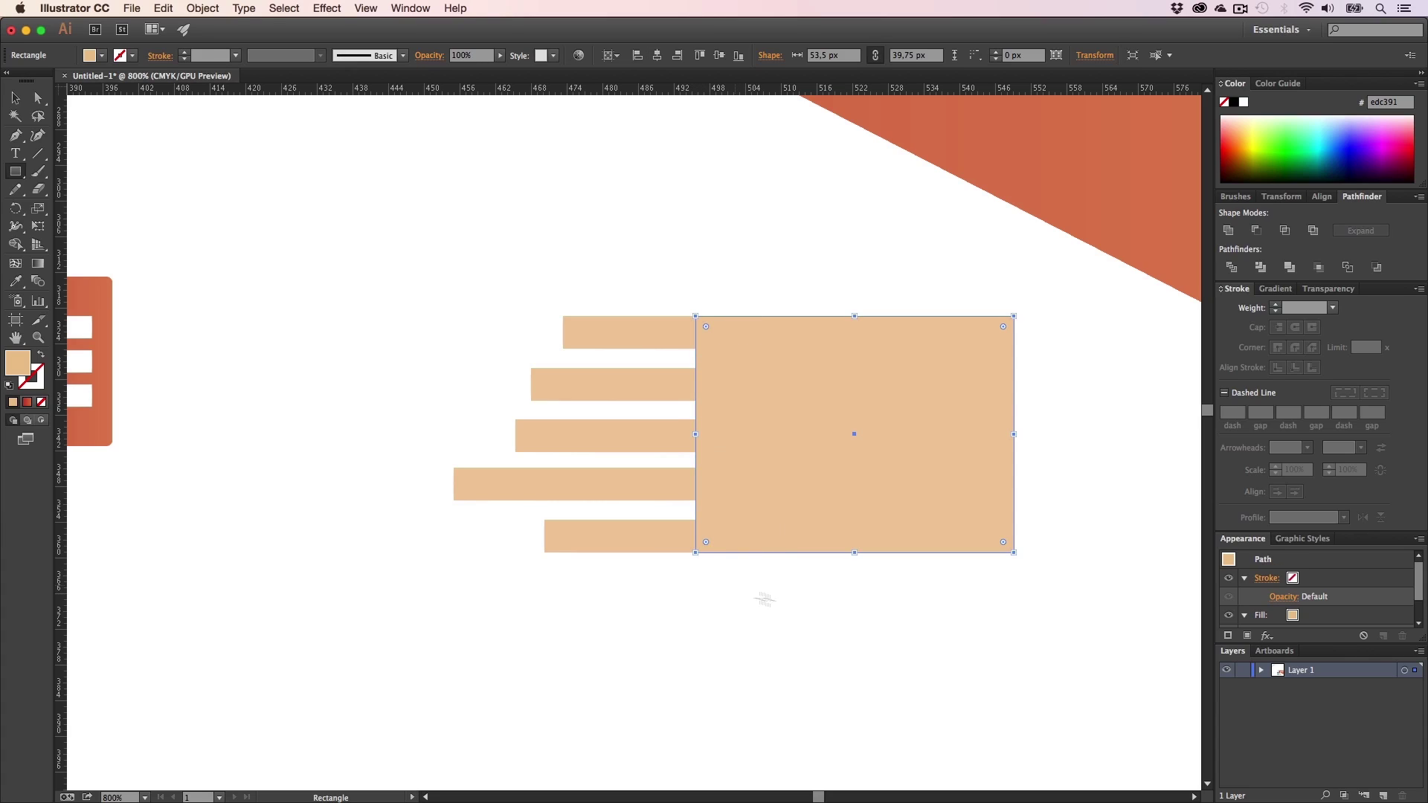
key(super+shift+a)
key(v)
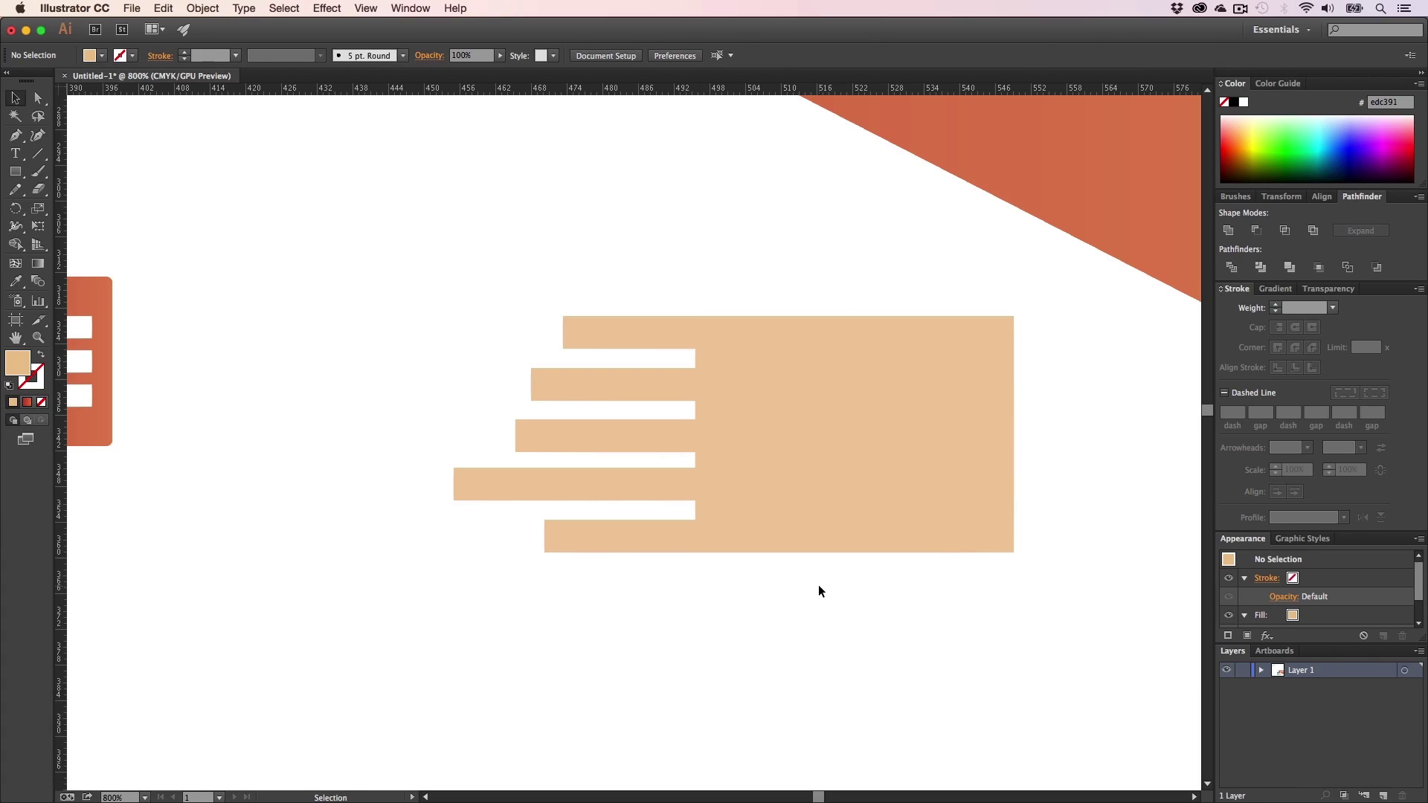
click(763, 491)
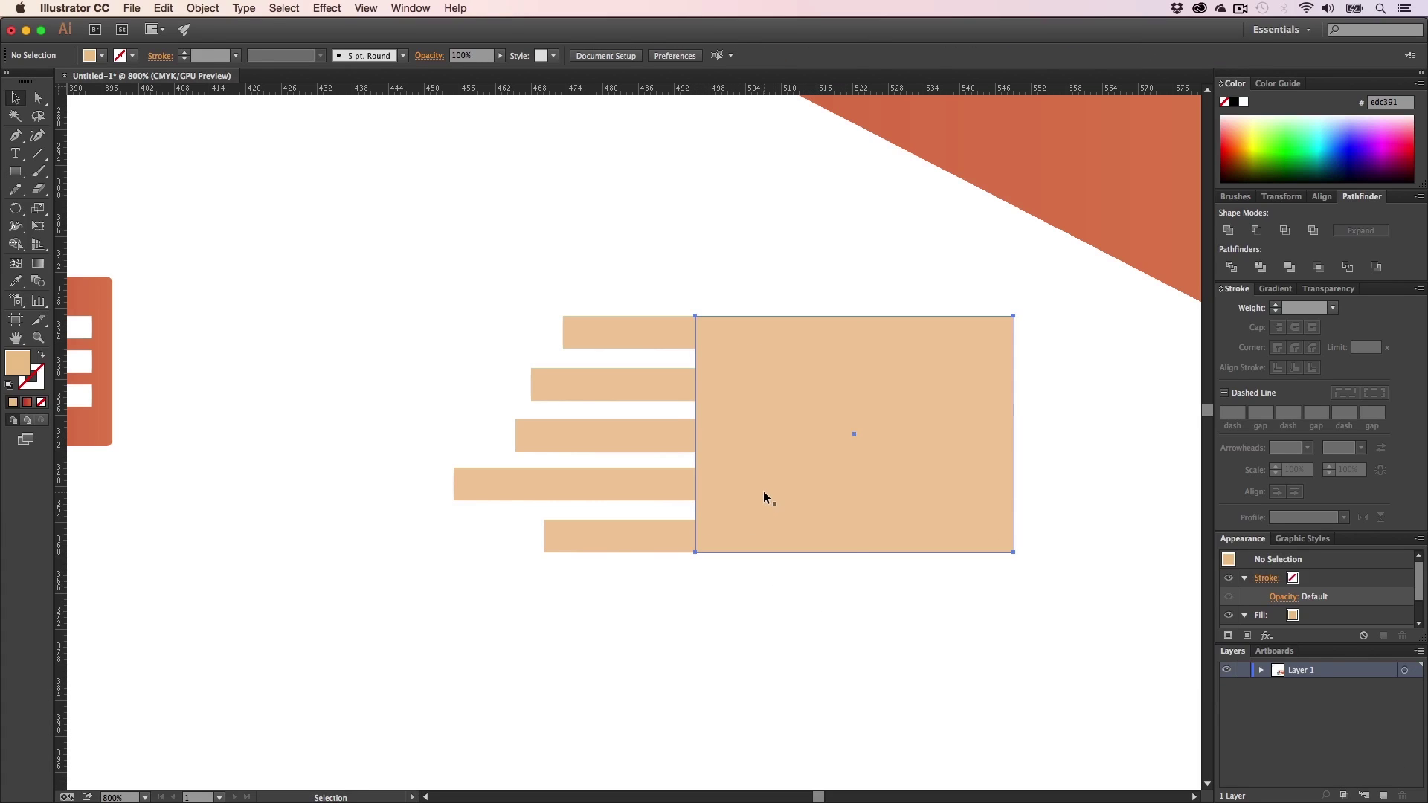
drag(854, 553, 857, 500)
click(789, 636)
- Widen the lowest bar slightly and slant its right end by moving the lower-right anchor inward
click(785, 547)
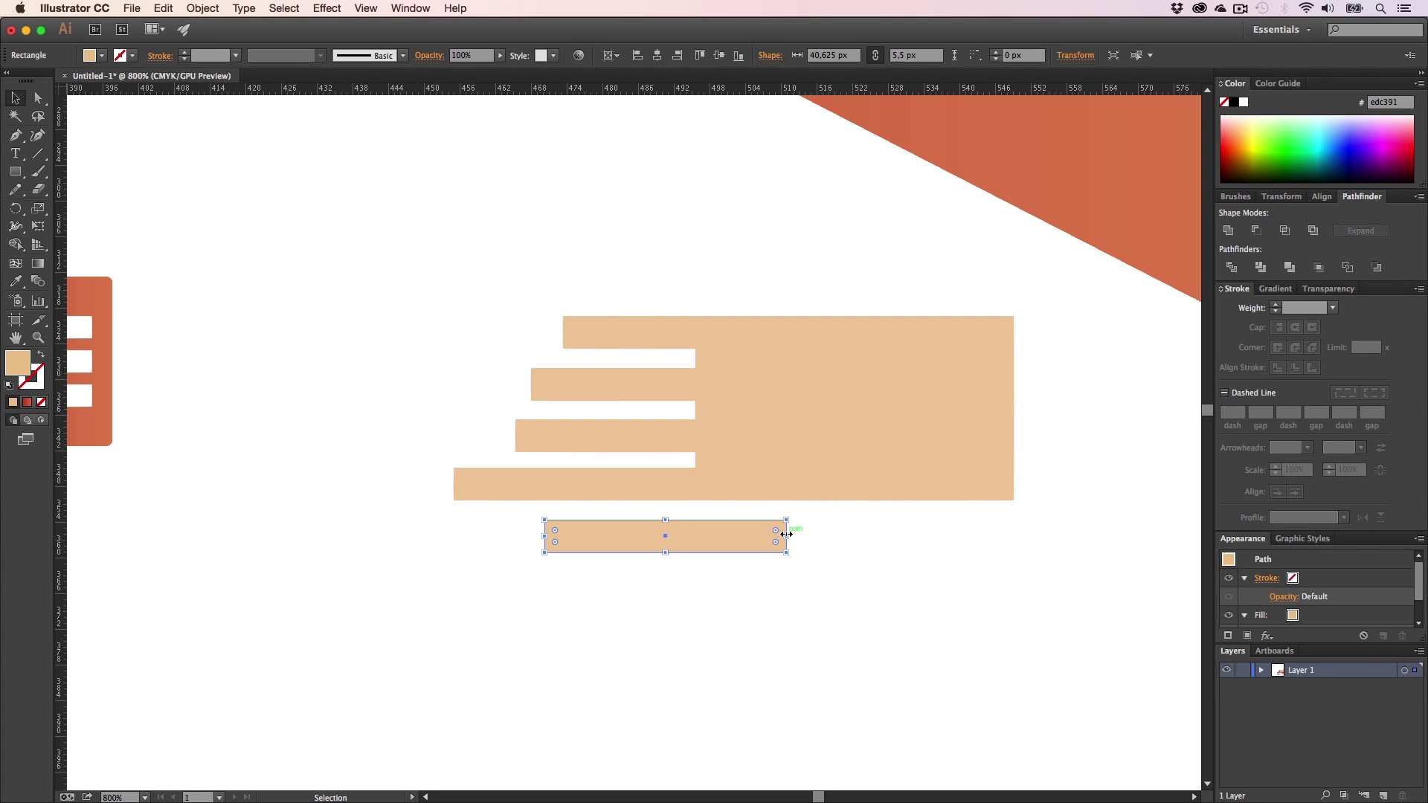
mouse_move(786, 534)
mouse_down()
mouse_move(766, 535)
mouse_move(790, 535)
mouse_up()
click(796, 569)
key(a)
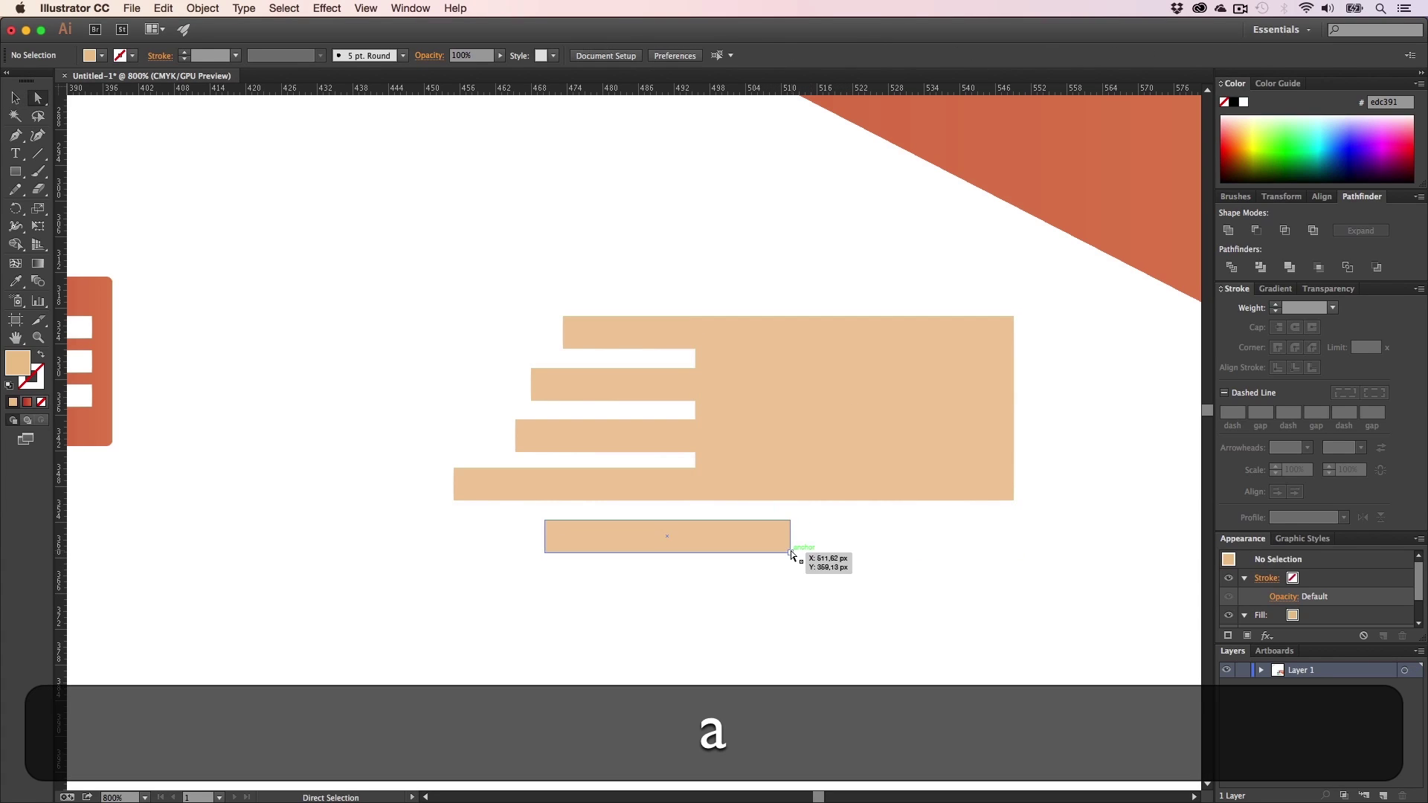
key(super+z)
key(shift+super+z)
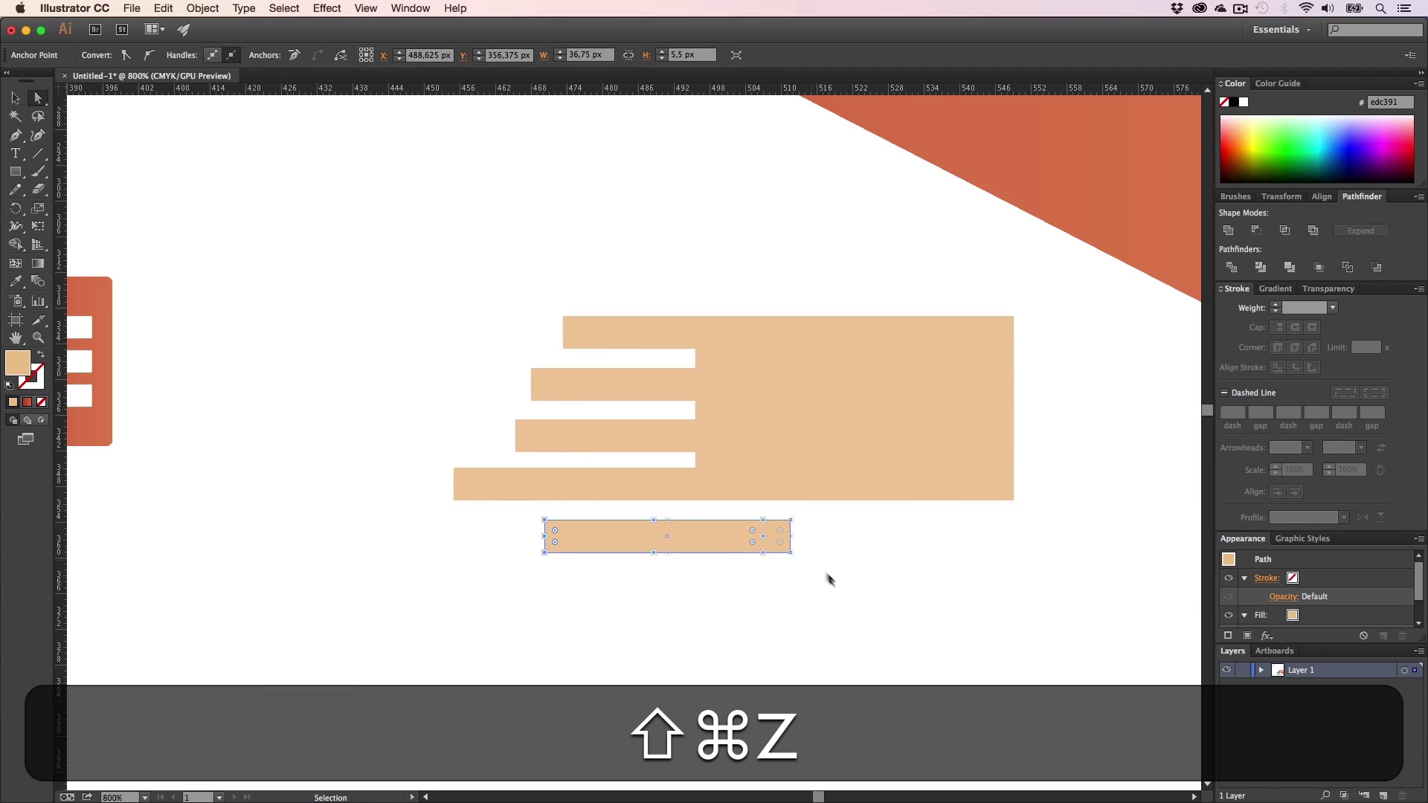
key(super+a)
key(a)
click(790, 552)
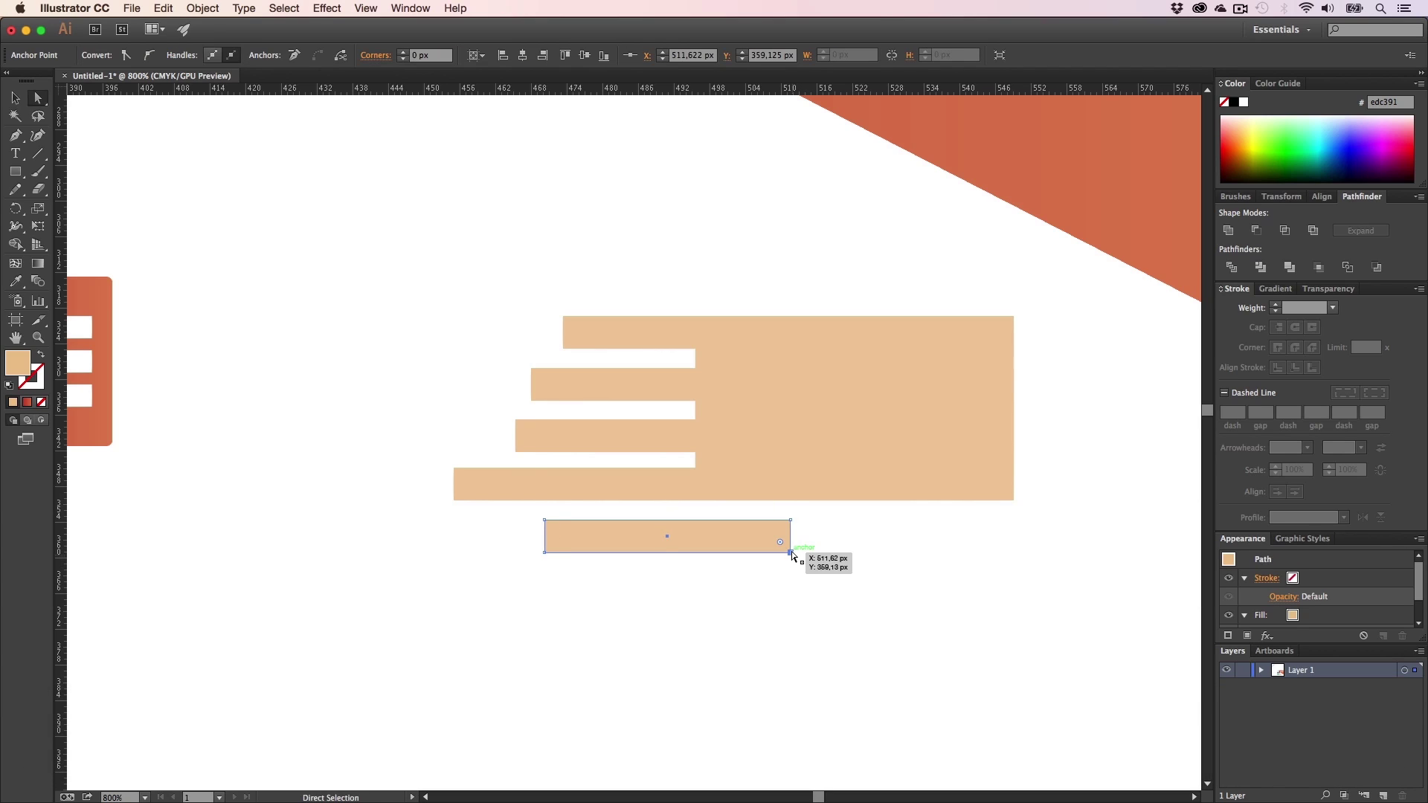
drag(790, 552, 763, 557)
key(shift)
click(780, 599)
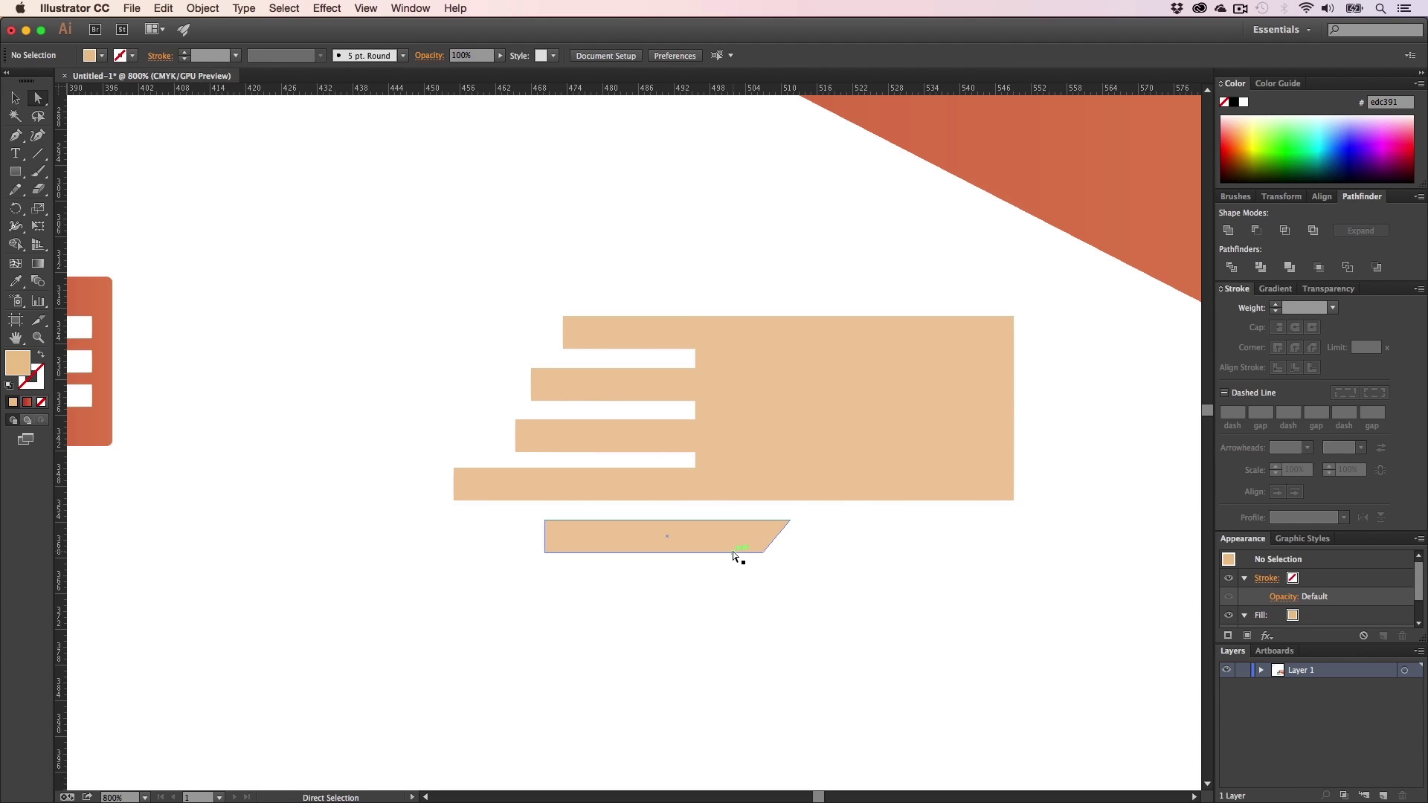
- Fully round the left ends of all five finger bars
key(h)
drag(720, 433, 712, 497)
key(a)
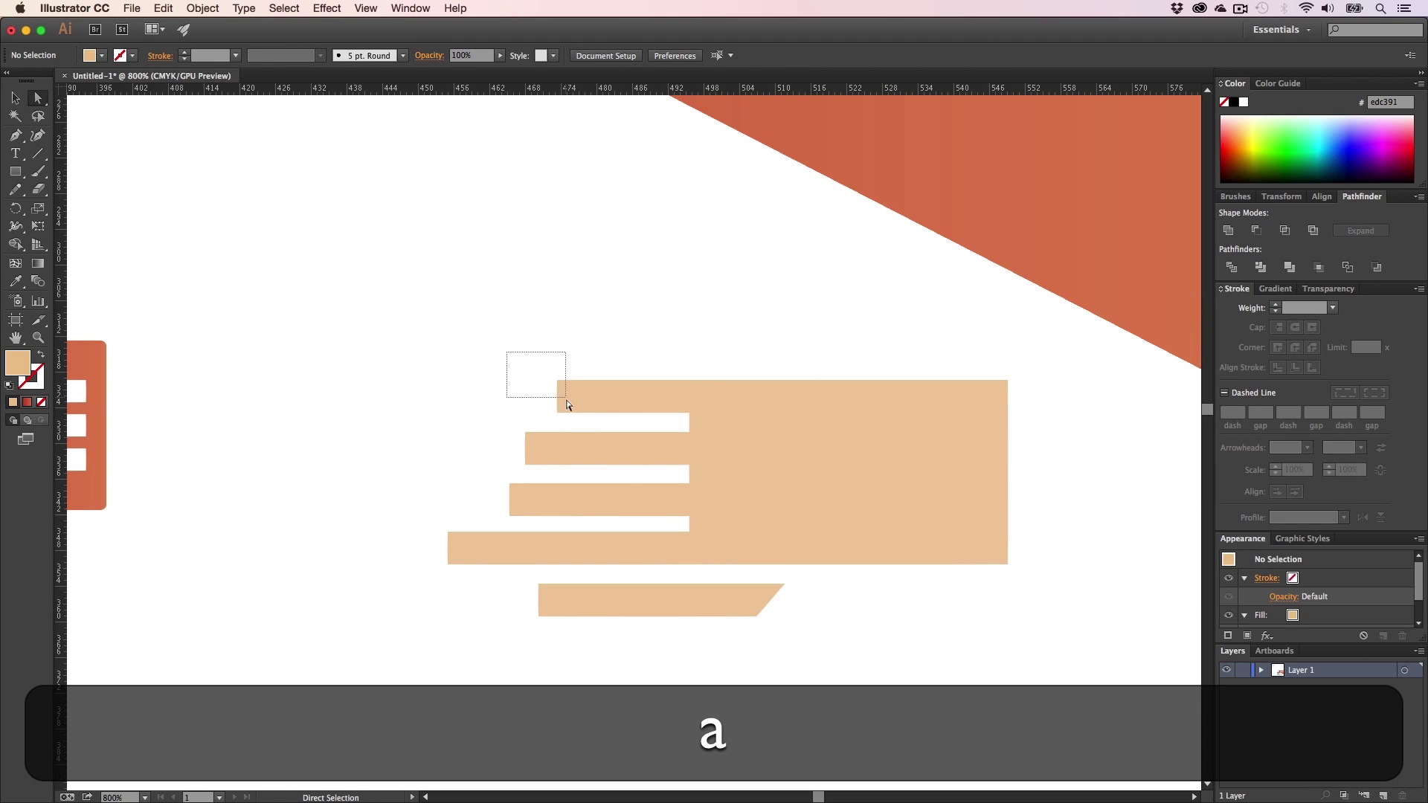
drag(567, 404, 567, 419)
key(shift)
drag(530, 473, 519, 530)
drag(427, 526, 640, 598)
key(shift+a)
key(a)
click(684, 666)
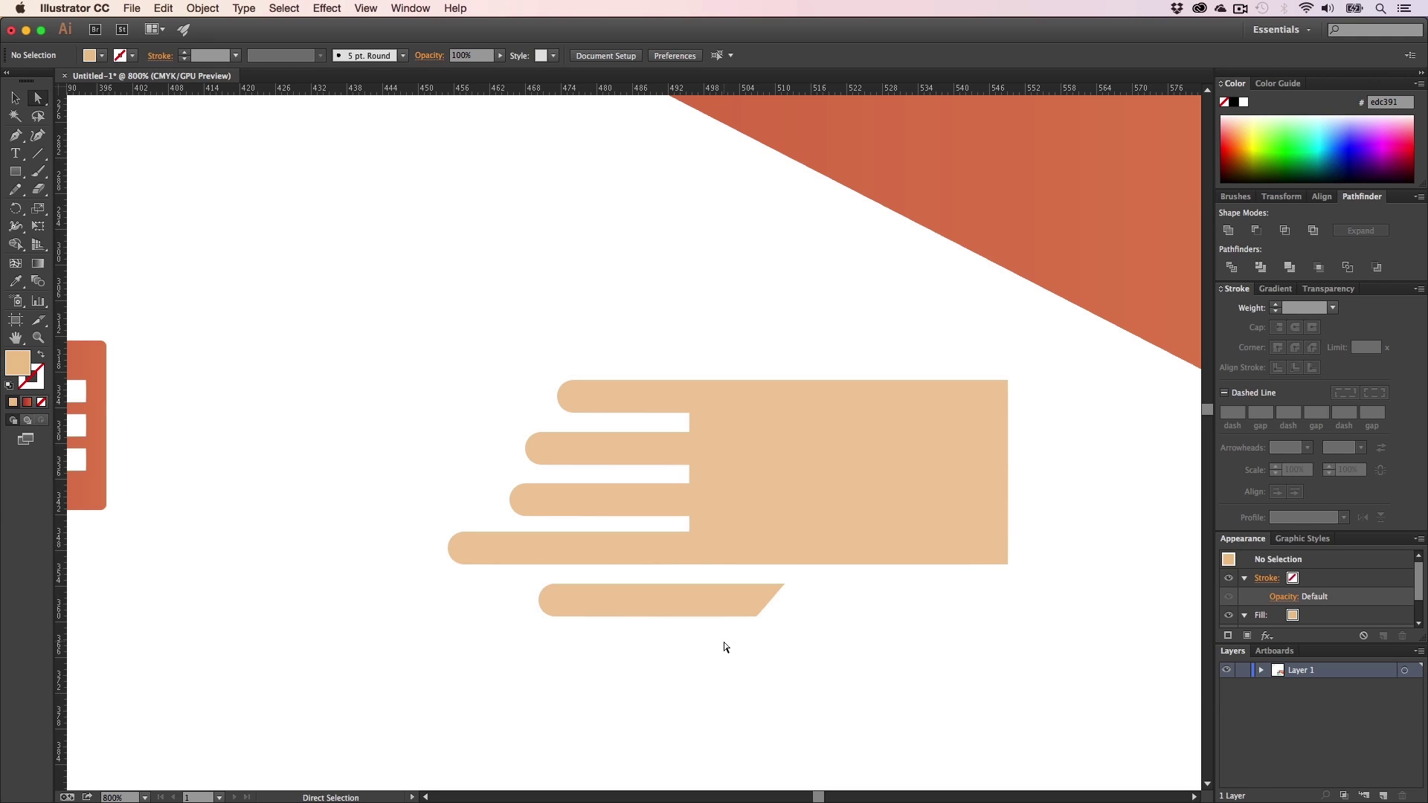
- Draw a closed Pen shape that bulges the palm's finger-side edge between the top finger and the fourth finger
key(p)
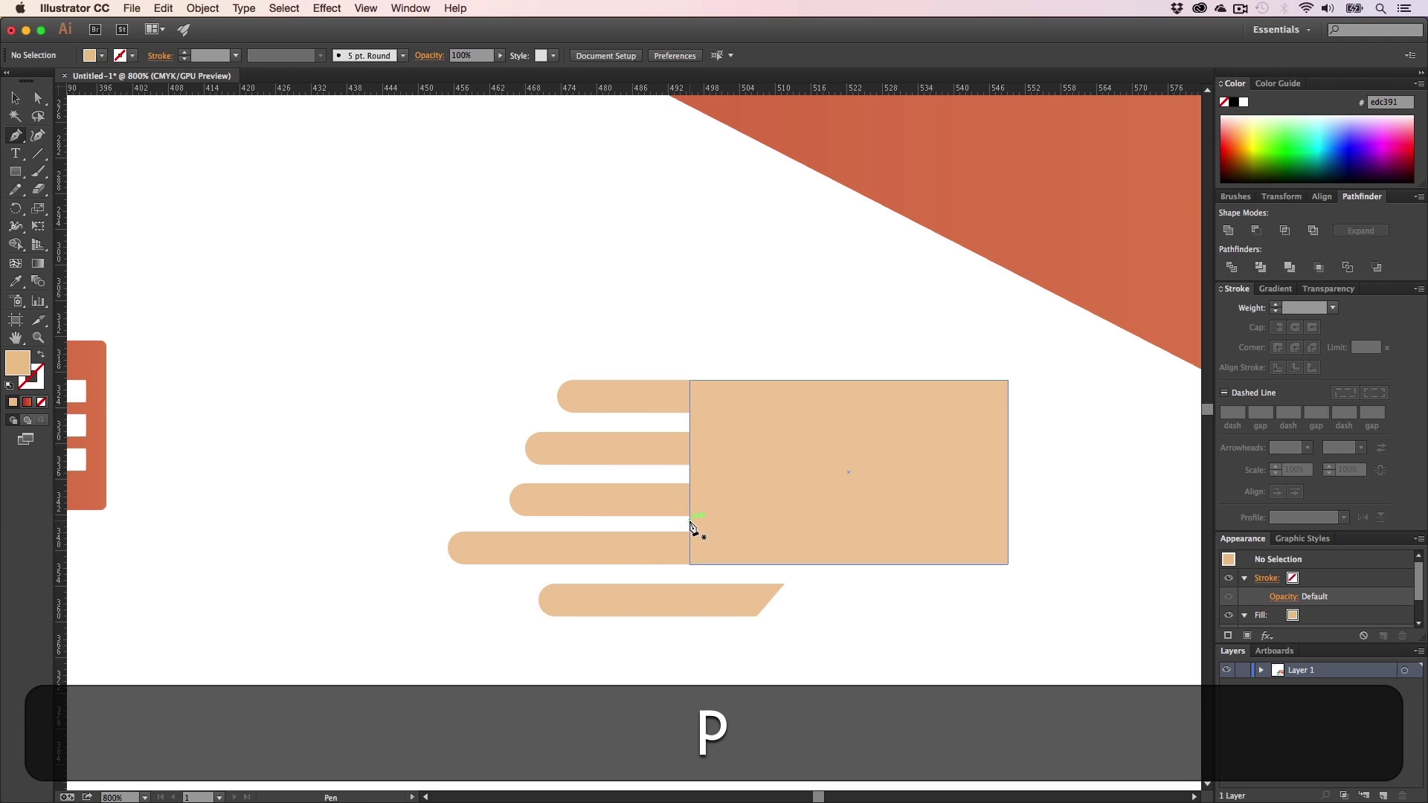
click(690, 532)
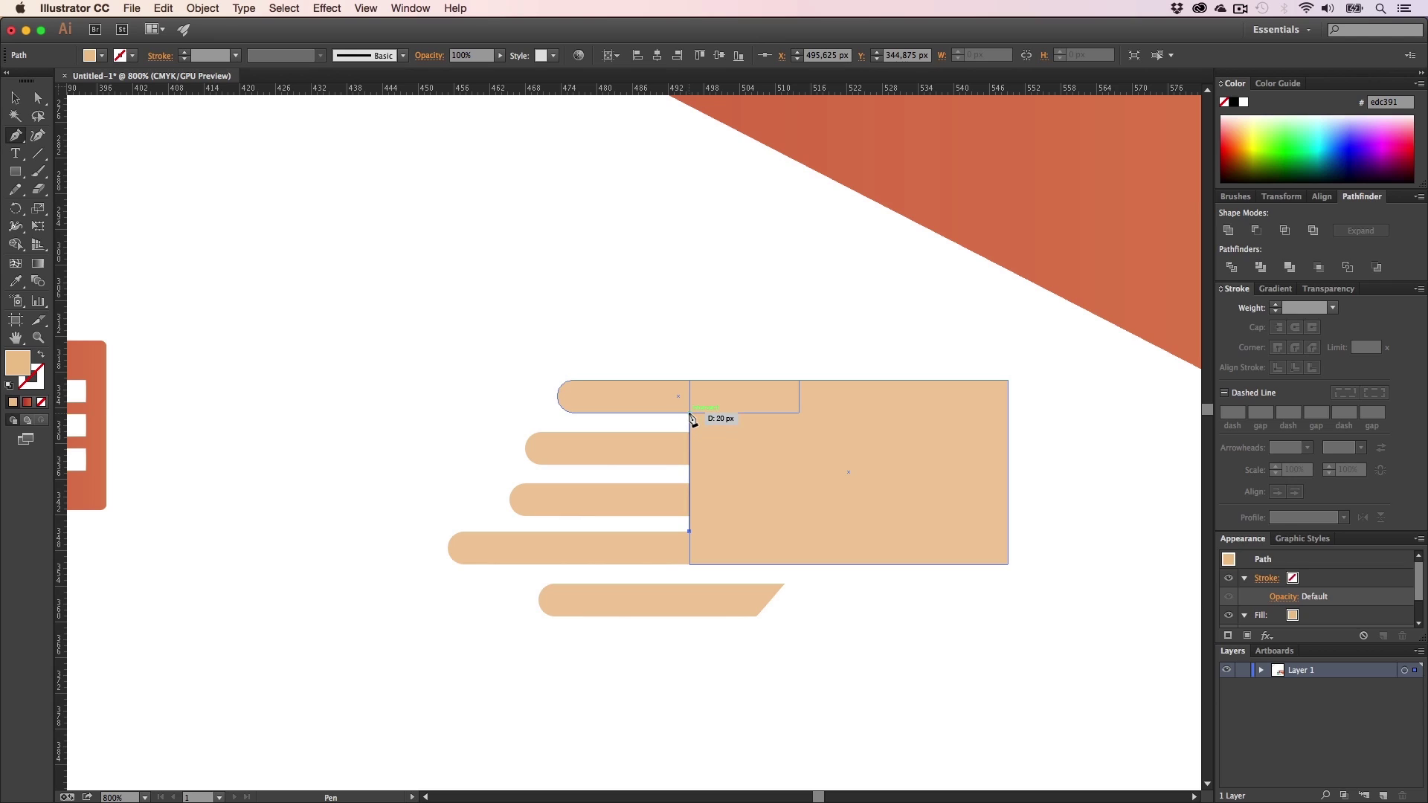
drag(690, 414, 701, 360)
click(690, 532)
key(a)
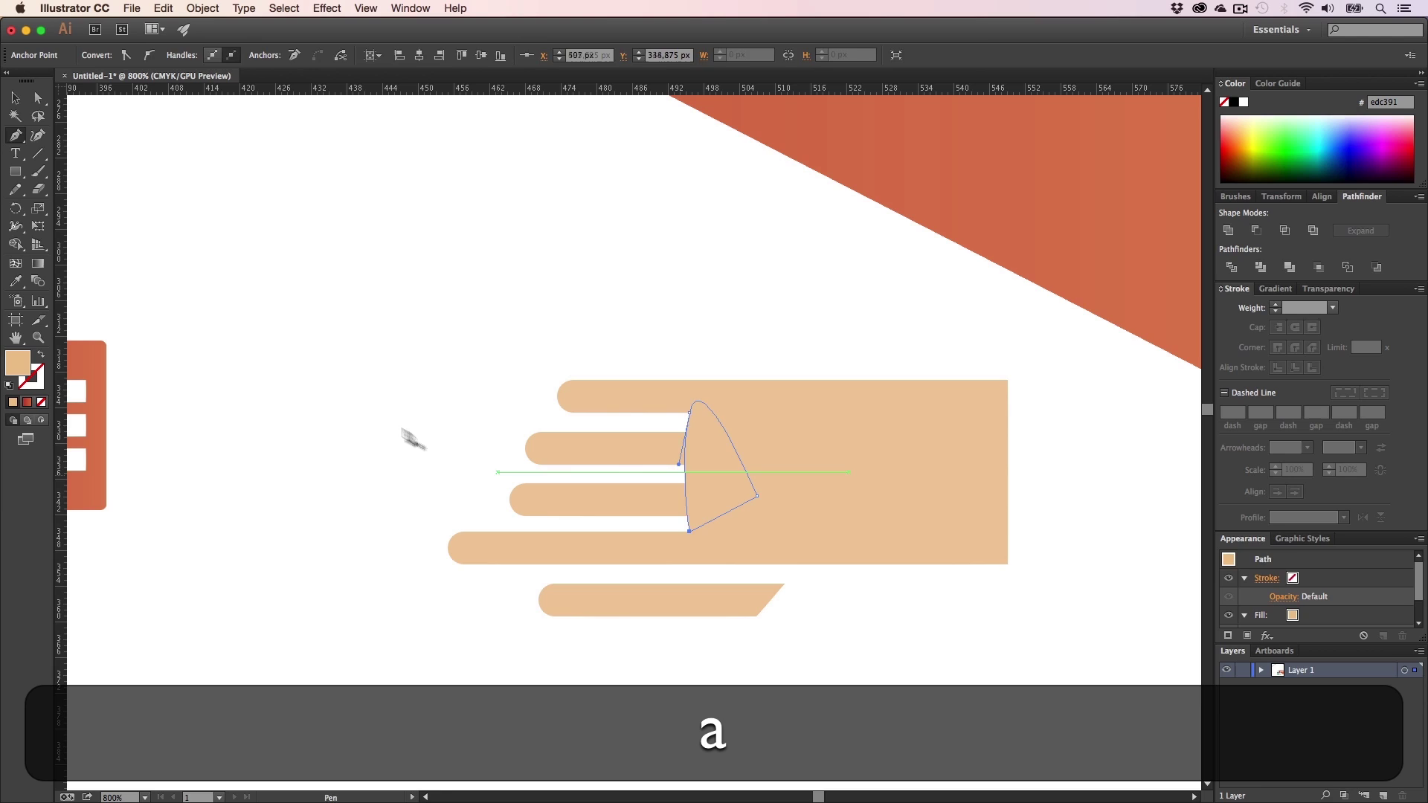
click(408, 431)
- Shorten the palm by moving its right edge toward the fingers
key(z)
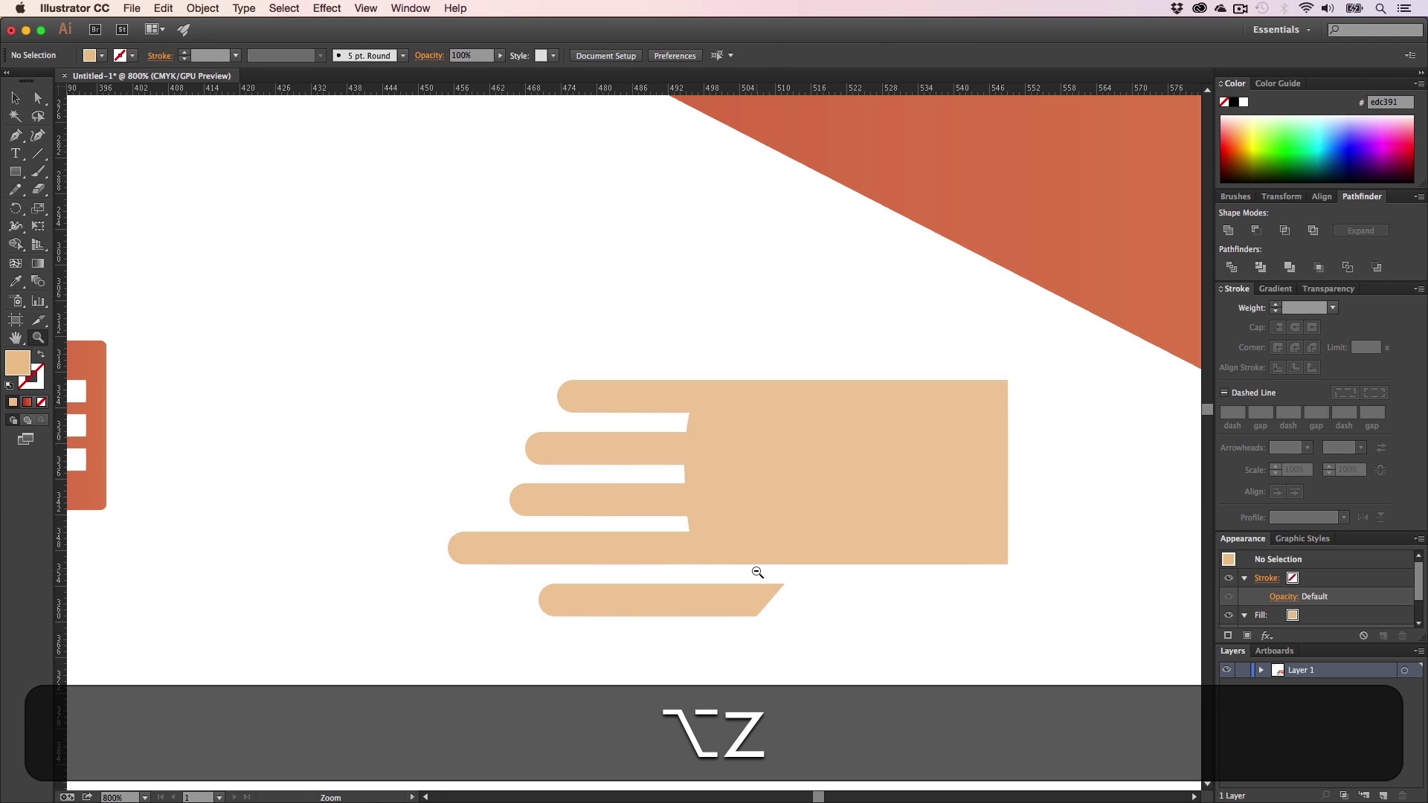
alt+click(760, 575)
alt+click(759, 575)
alt+click(760, 575)
key(h)
drag(504, 373, 679, 519)
key(a)
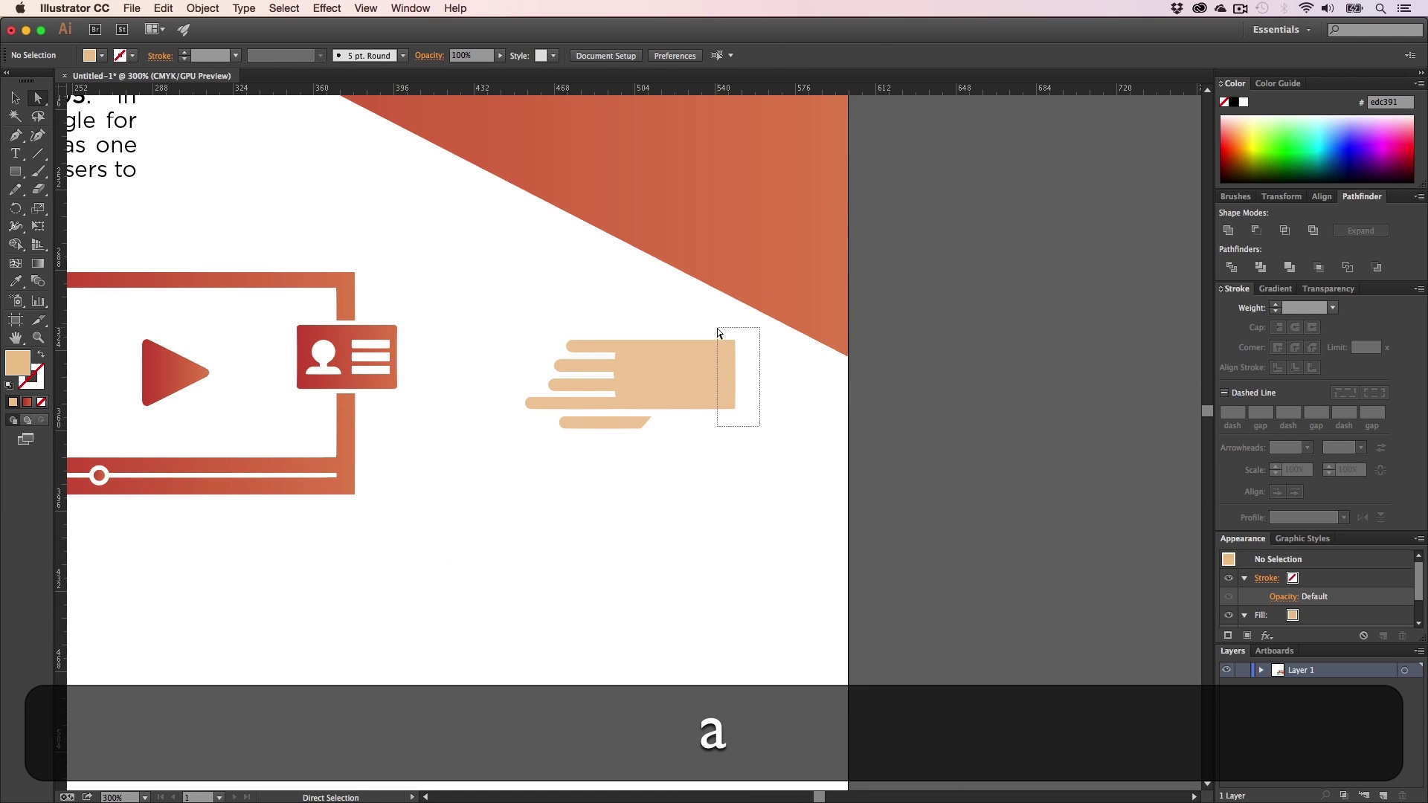
drag(717, 333, 697, 374)
- Examine the proportions of the hand with the shortened palm from close up and farther away
key(shift+z)
click(634, 394)
click(644, 460)
click(645, 461)
click(595, 402)
key(h)
drag(590, 409, 620, 451)
key(z)
alt+click(618, 470)
click(623, 475)
key(h)
drag(661, 408, 635, 495)
- Select all the hand shapes and stretch them taller by moving their upper edge upward
key(v)
drag(951, 651, 292, 210)
key(z)
alt+click(584, 383)
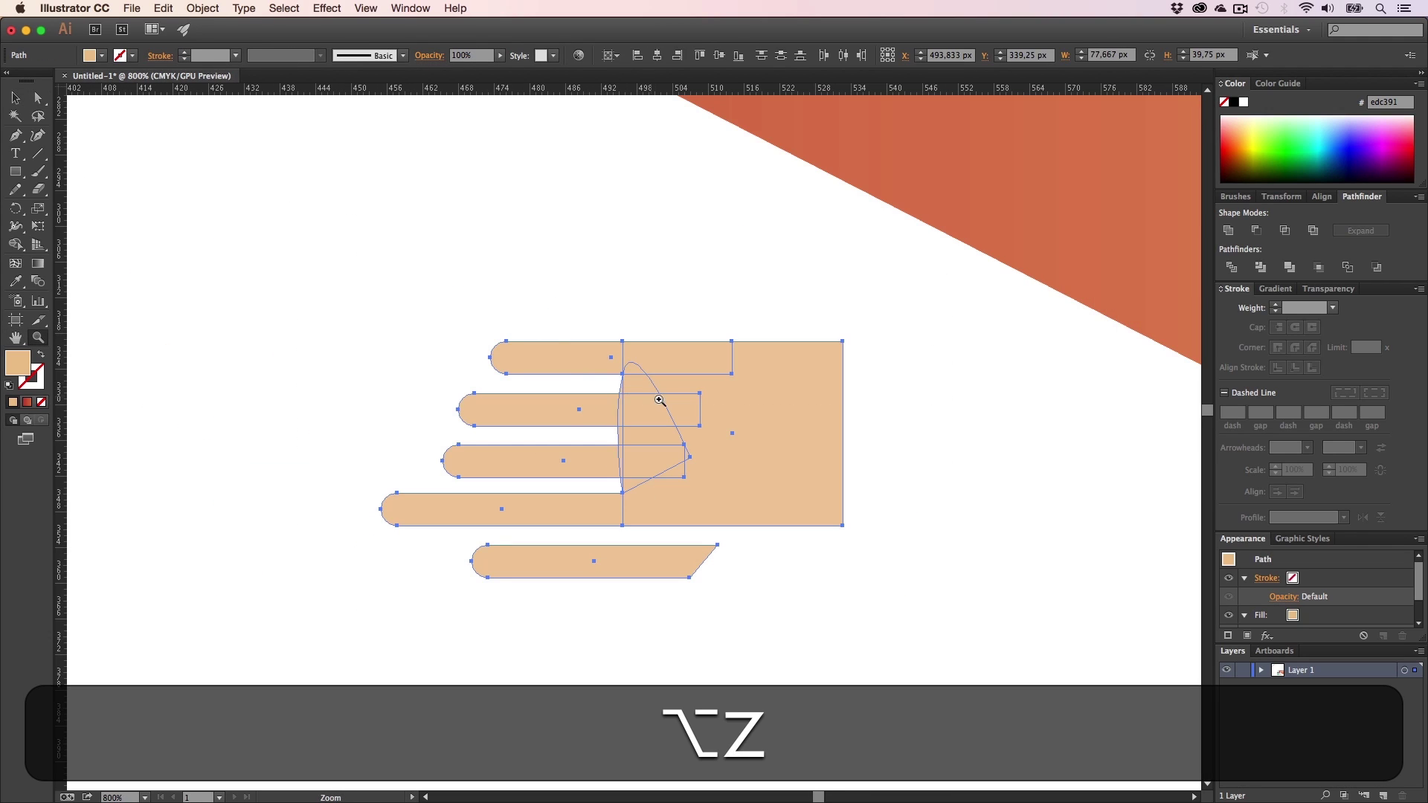
key(alt+h)
drag(660, 400, 661, 422)
key(h)
key(v)
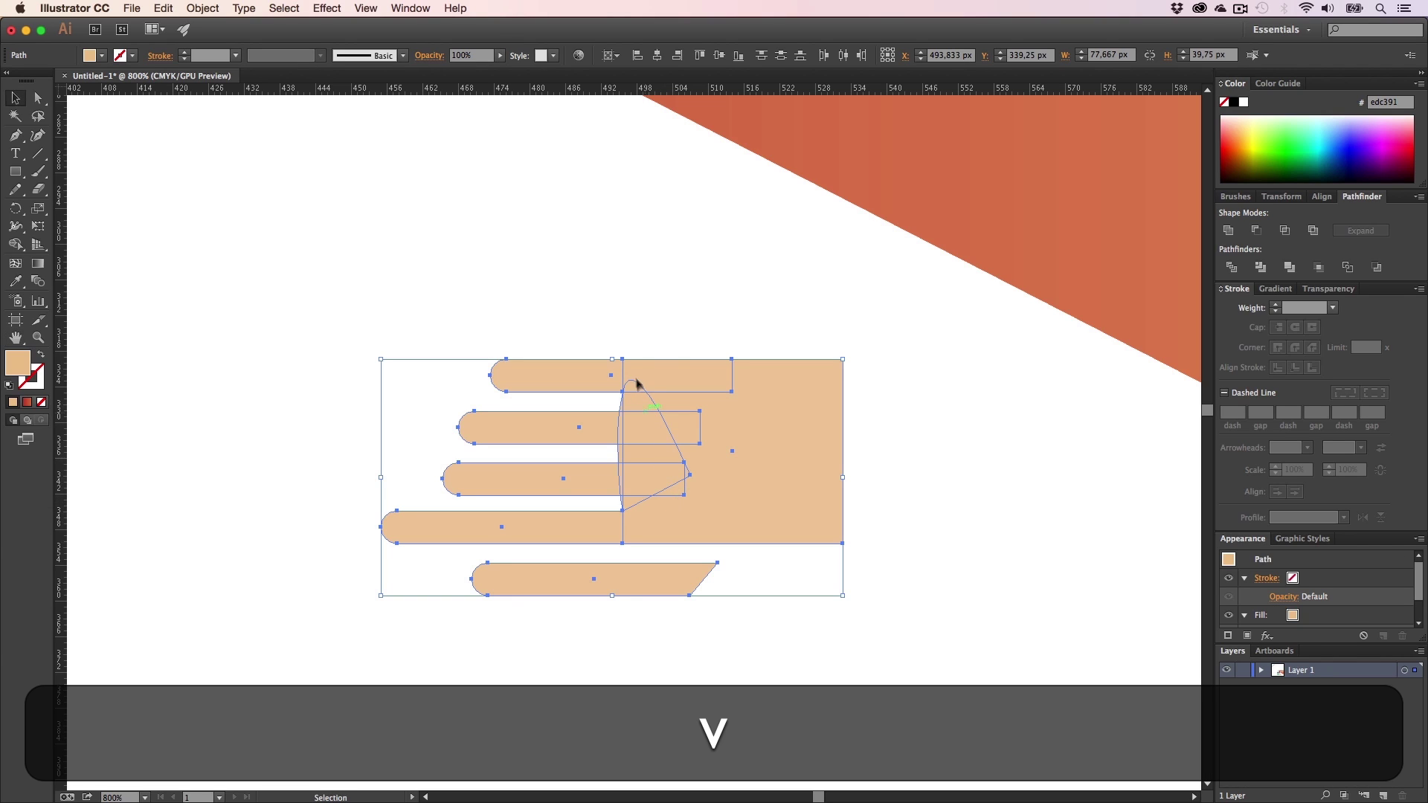
drag(618, 359, 615, 319)
click(511, 259)
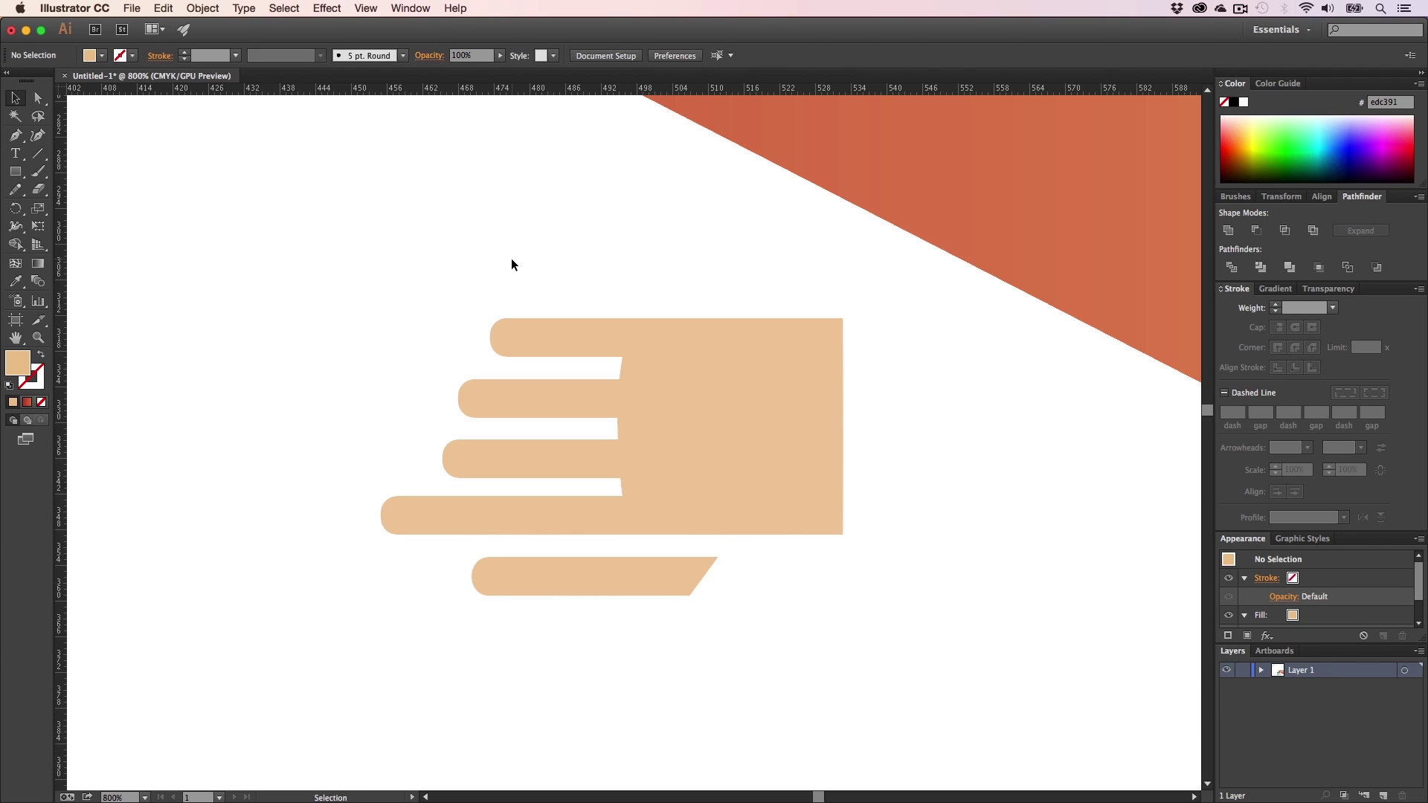
- Examine the stretched hand's size and shape next to the profile card and the video player icon
key(alt+z)
alt+click(645, 495)
alt+click(645, 495)
key(alt+h)
drag(615, 418, 663, 455)
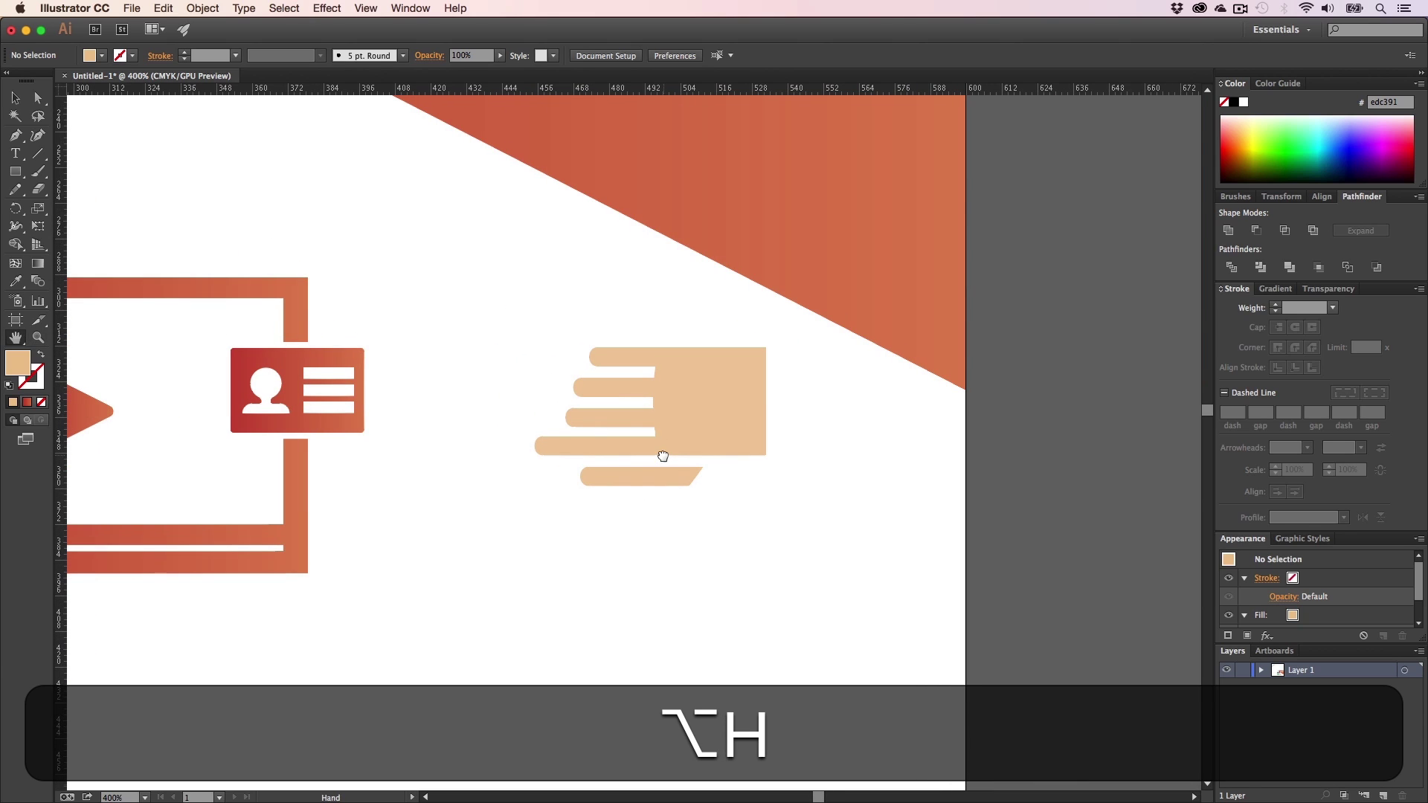
key(z)
click(622, 456)
key(h)
drag(574, 417, 722, 496)
key(v)
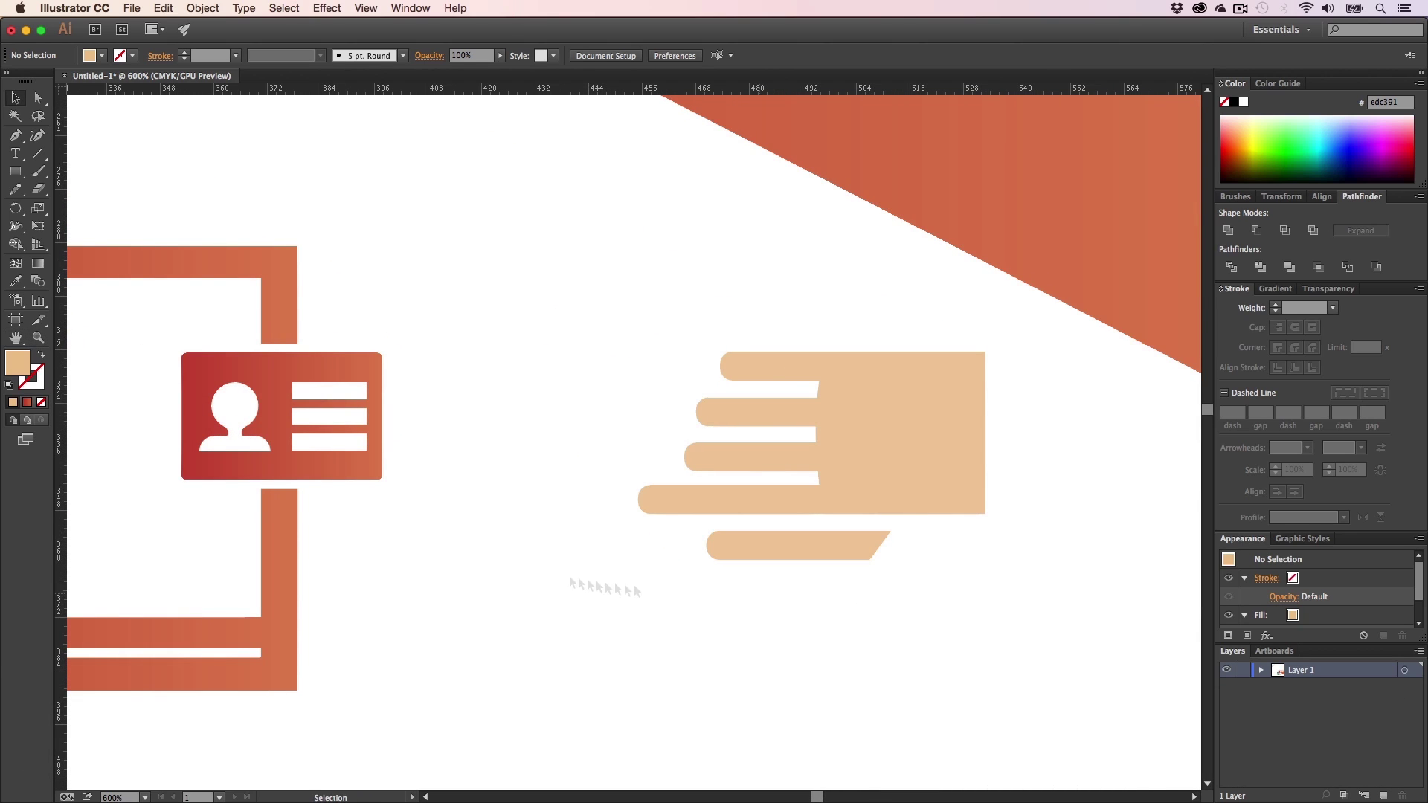
- Add a new layer and place it beneath Layer 1
key(z)
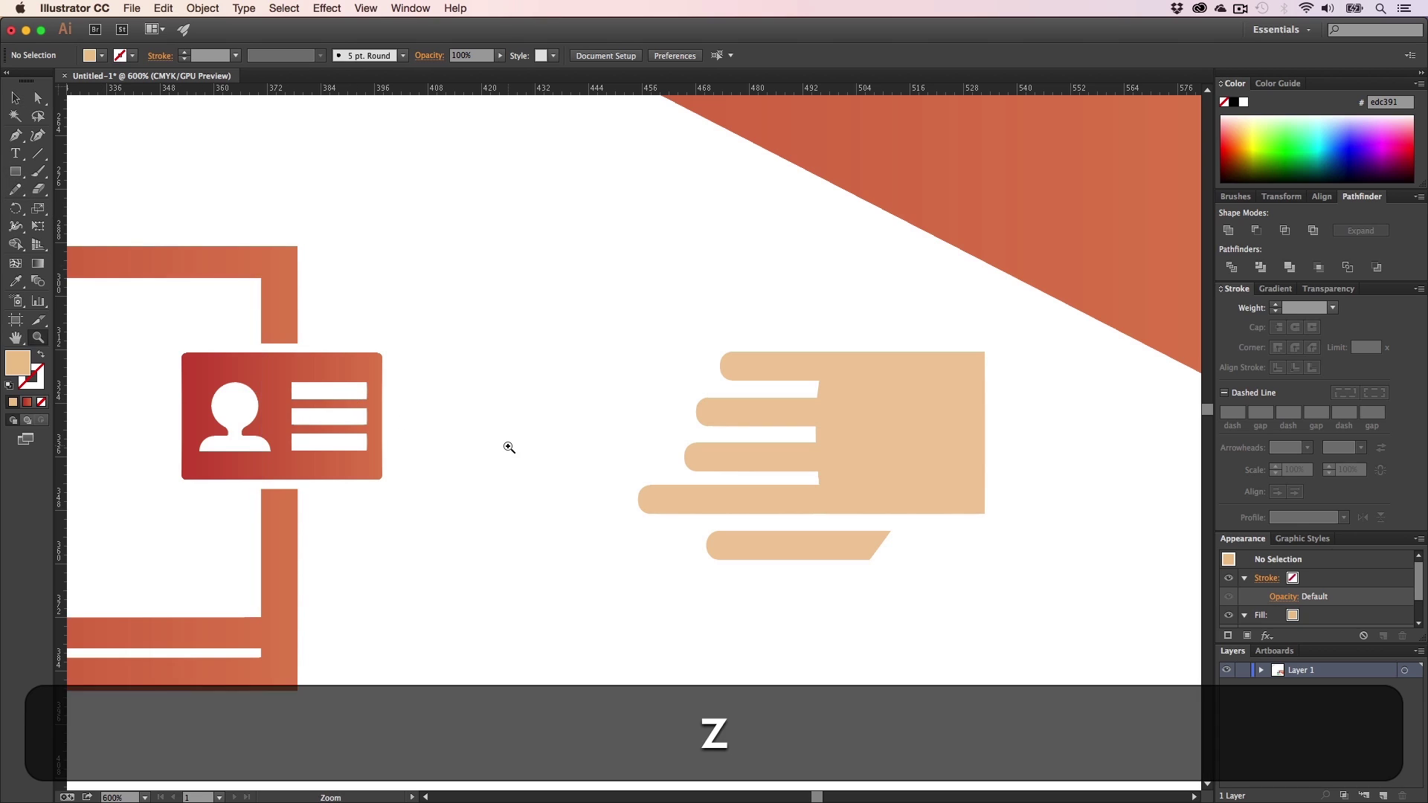
alt+click(503, 446)
key(h)
drag(746, 554, 494, 469)
click(1370, 794)
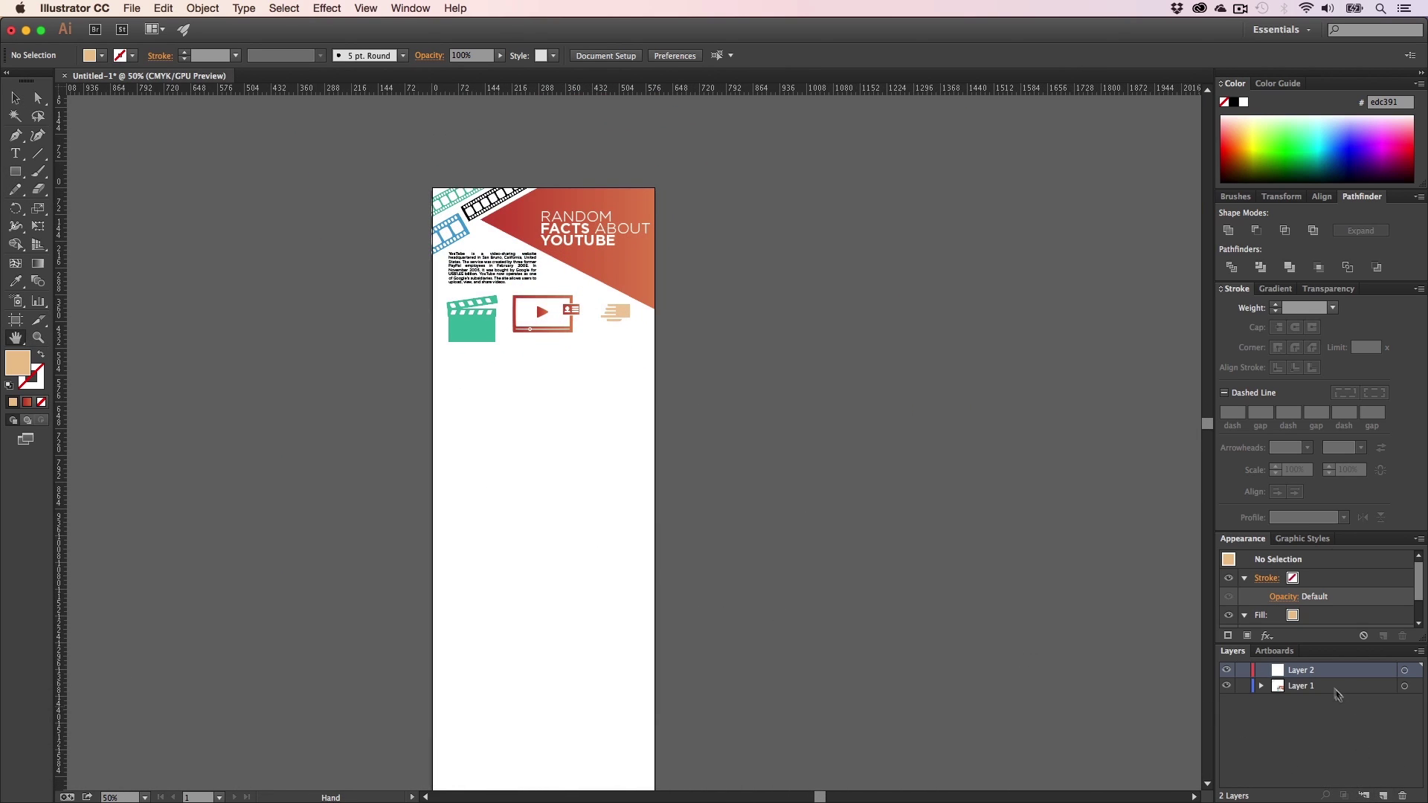
- Draw a grey c6c6c6 rectangle about 599 by 2000 px on the new layer, covering the whole artboard
click(15, 173)
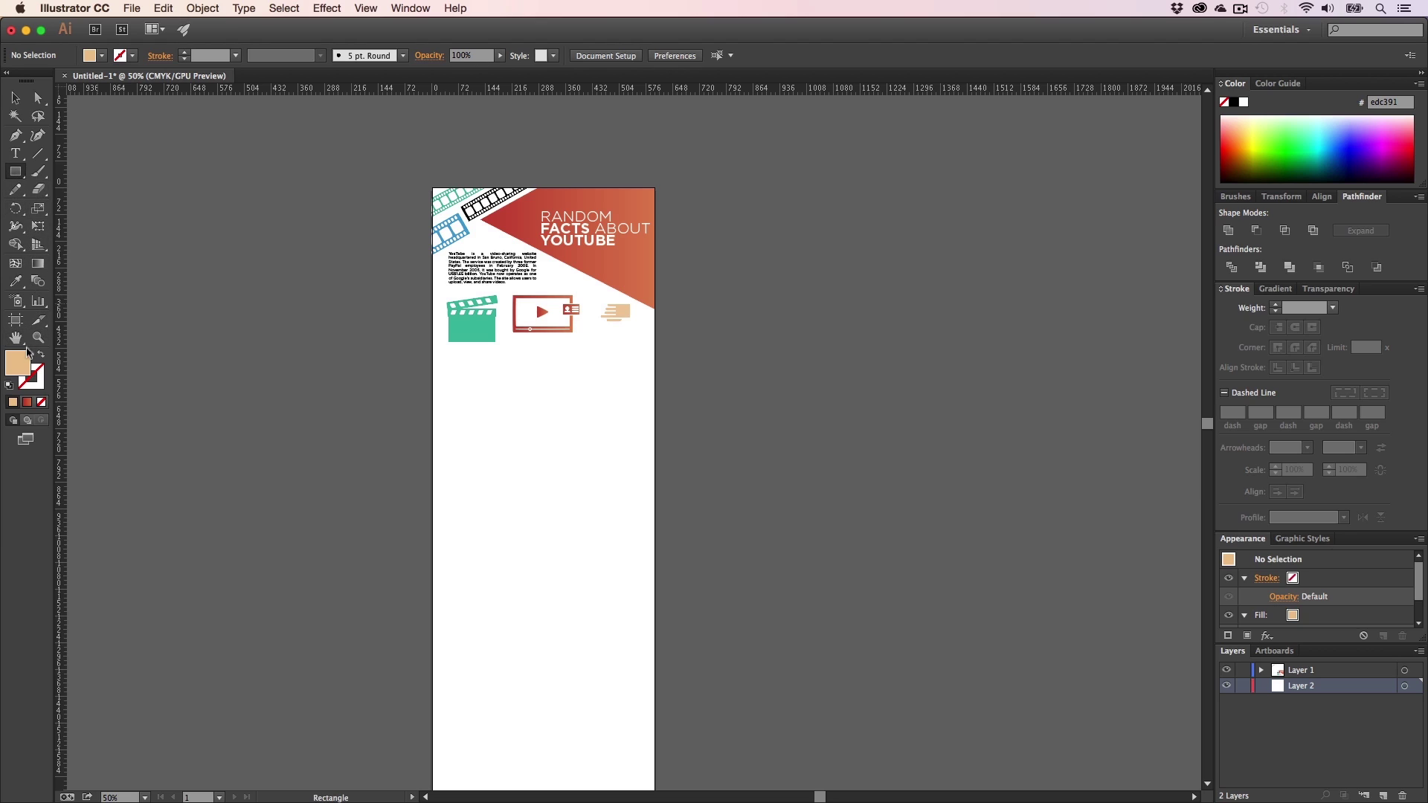
double_click(23, 362)
drag(767, 544, 696, 533)
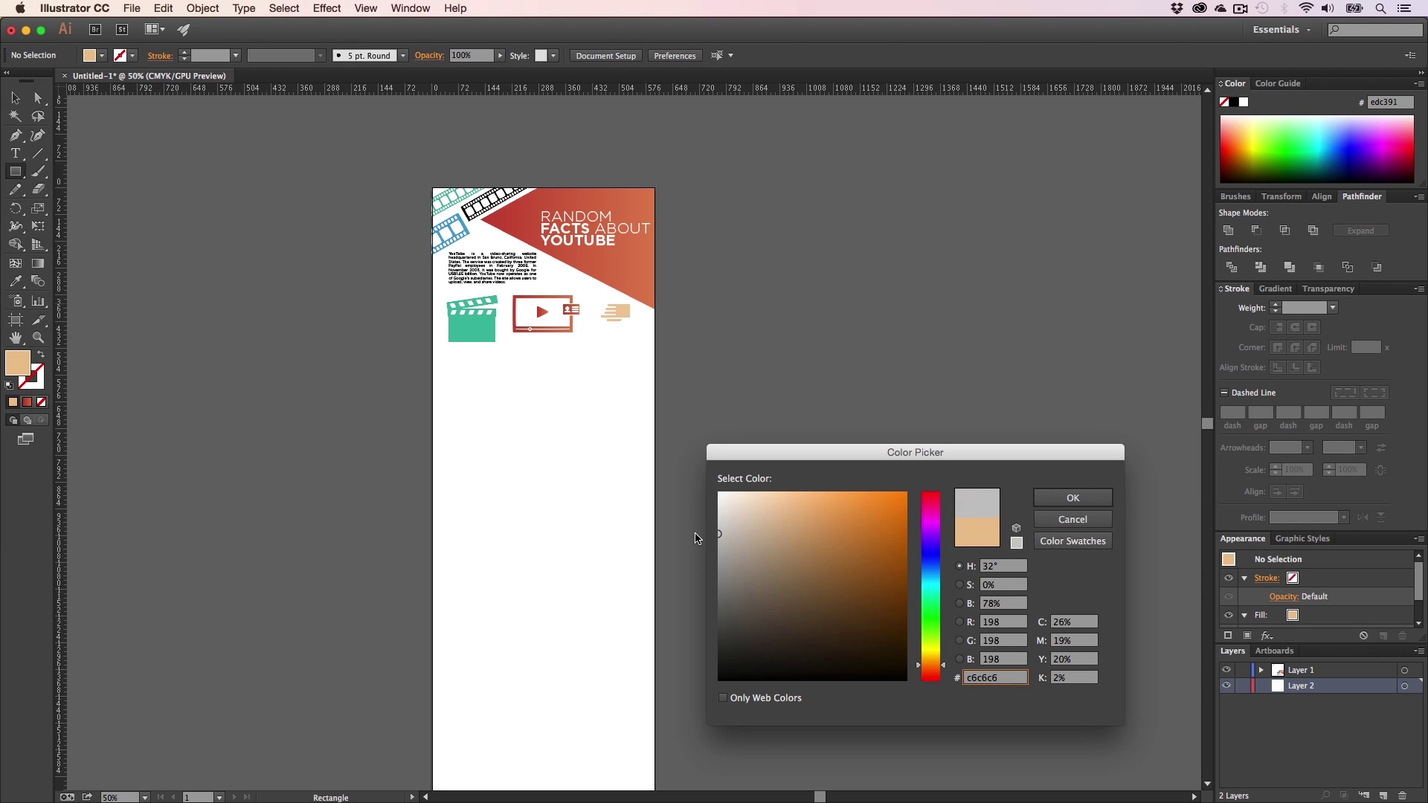
click(1076, 497)
scroll(446, 166, down, 5)
scroll(449, 184, up, 10)
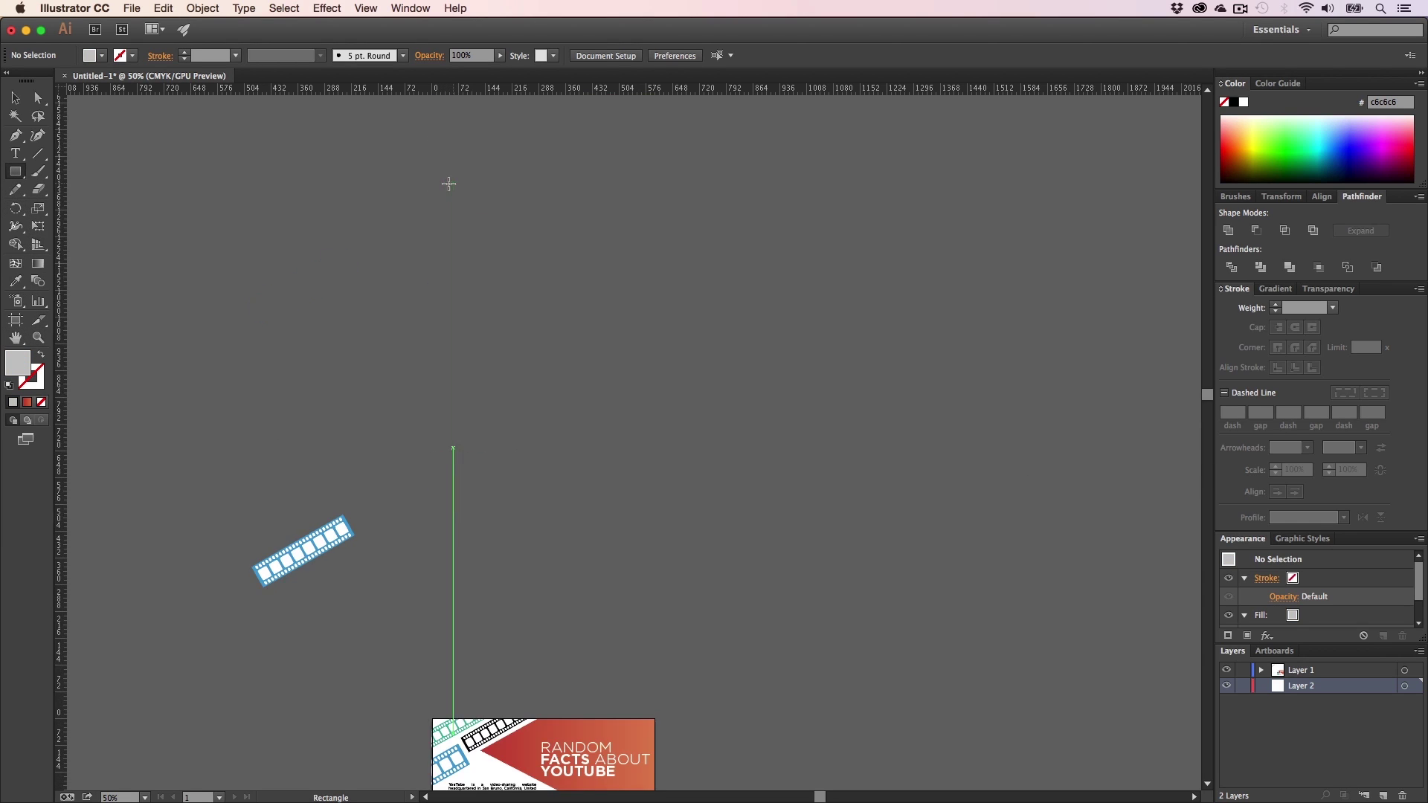
scroll(447, 297, down, 12)
scroll(443, 293, up, 6)
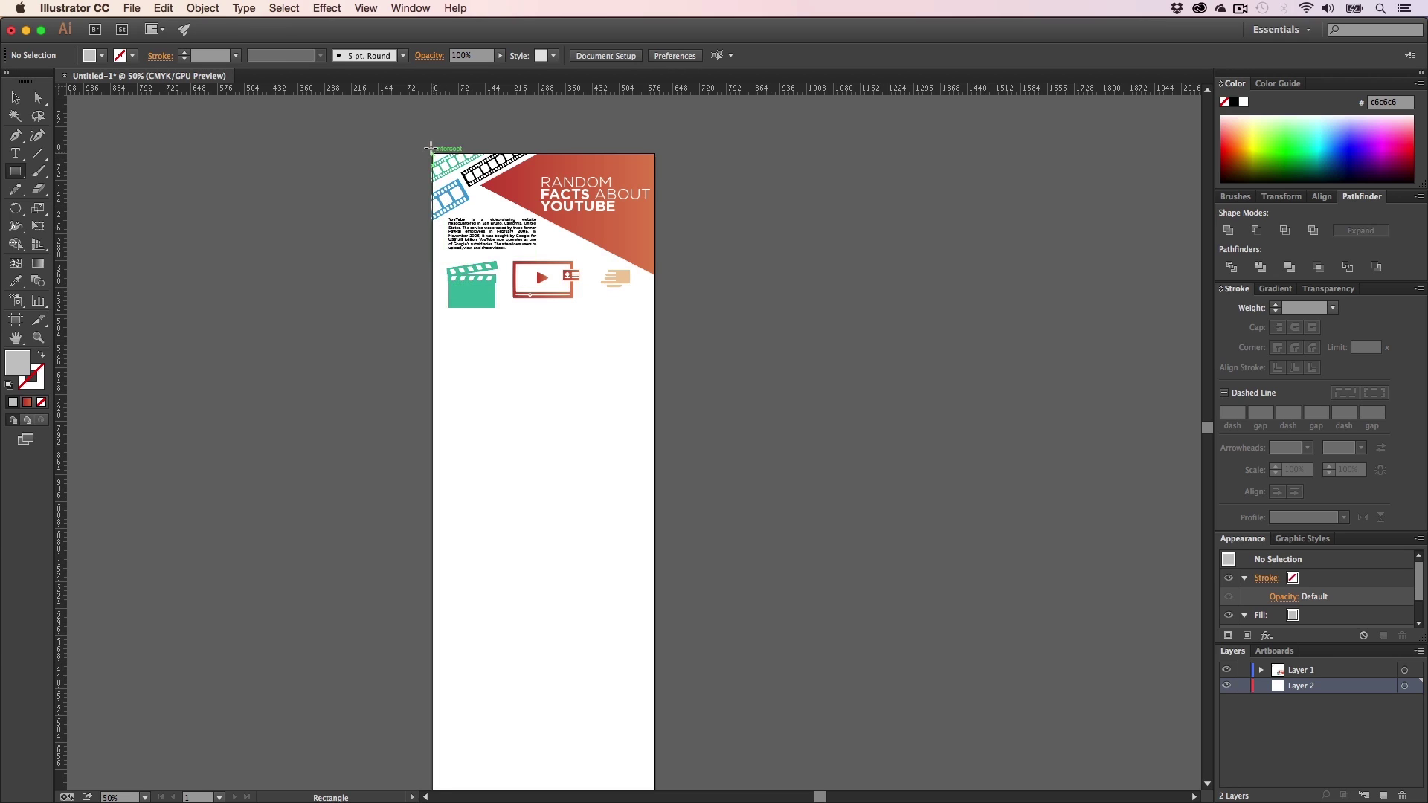
drag(431, 151, 658, 778)
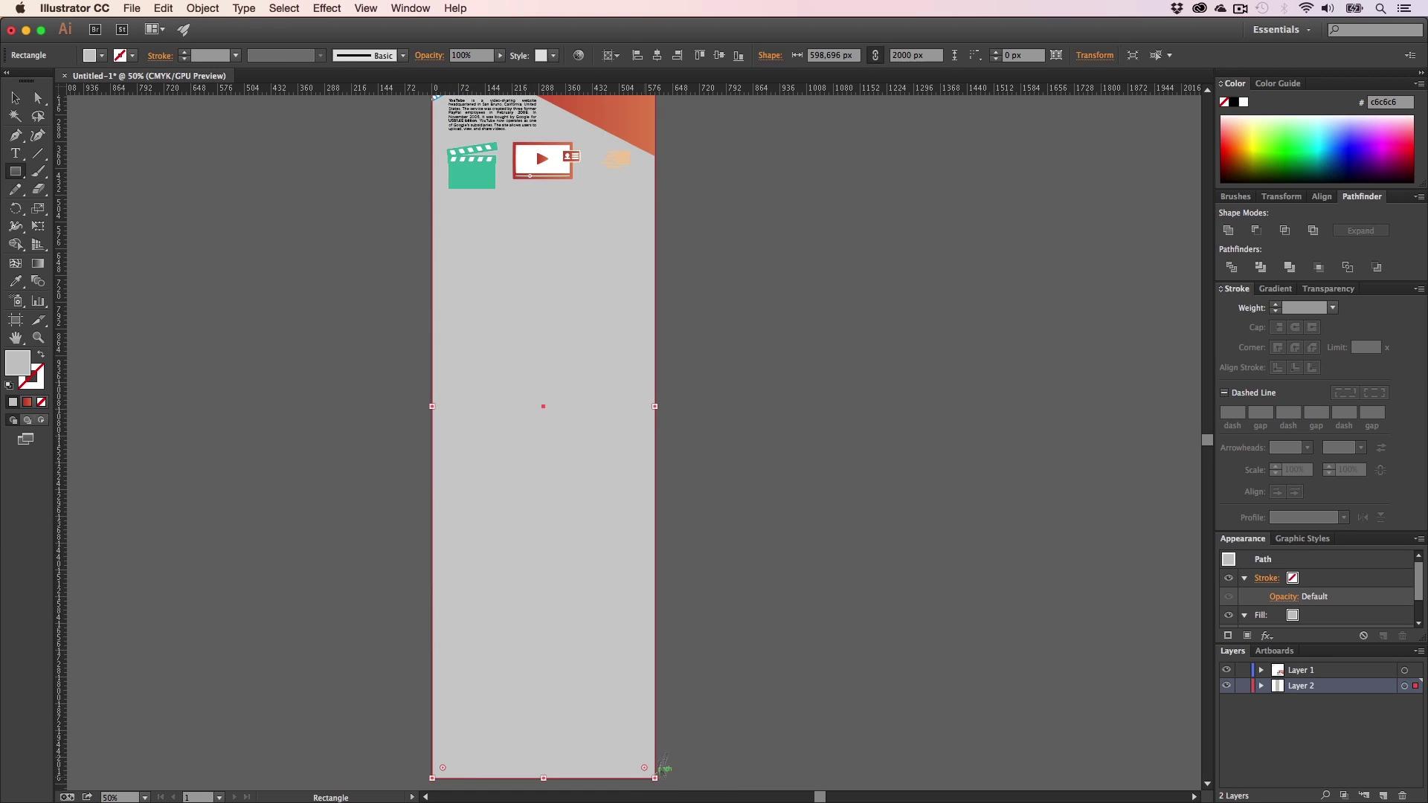
- Change the fill of the large background rectangle to light grey e2e2e2
key(v)
click(752, 318)
key(z)
click(530, 187)
double_click(688, 363)
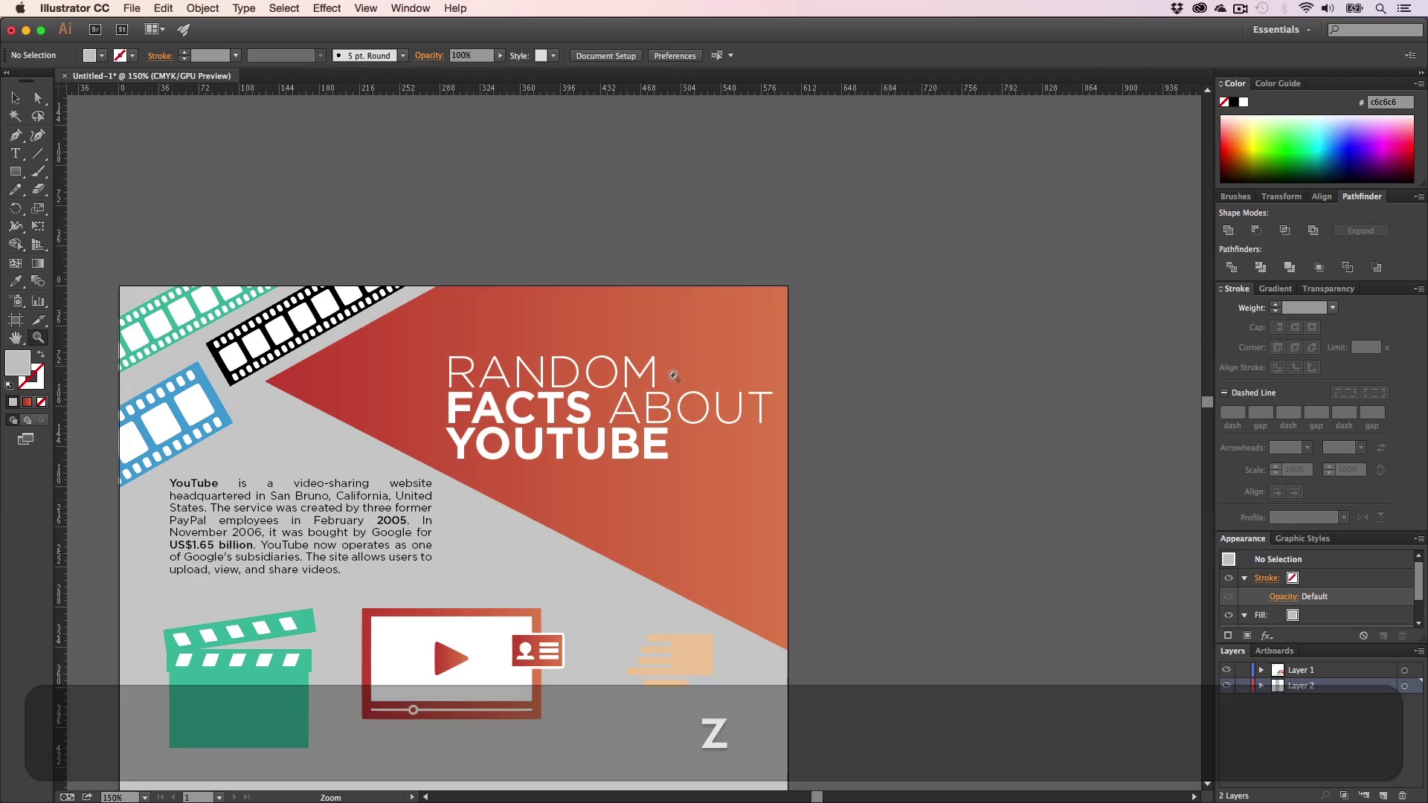
key(h)
drag(457, 498, 487, 185)
key(z)
click(533, 312)
key(h)
key(v)
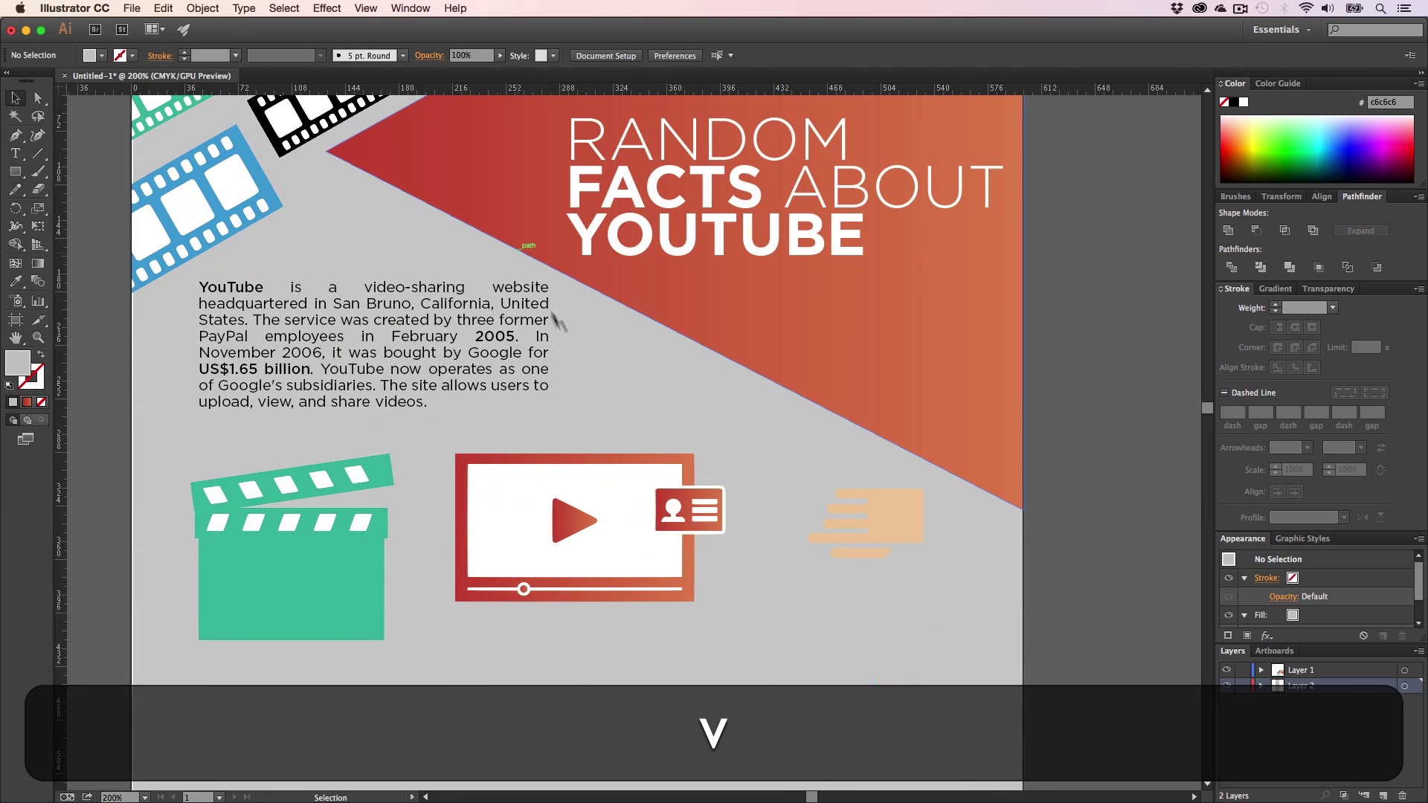
click(559, 327)
double_click(11, 362)
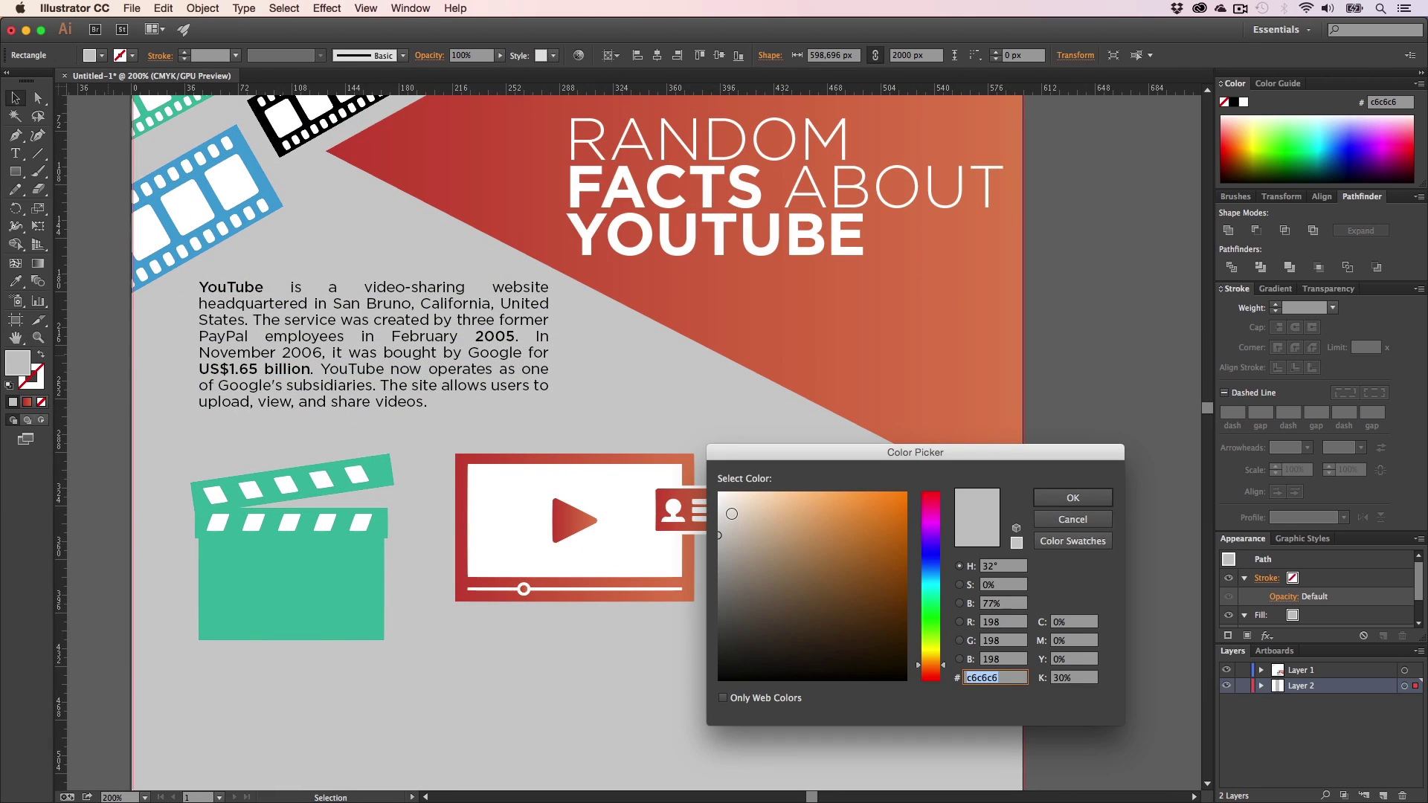
text(e2e2e2)
click(1073, 497)
click(1090, 484)
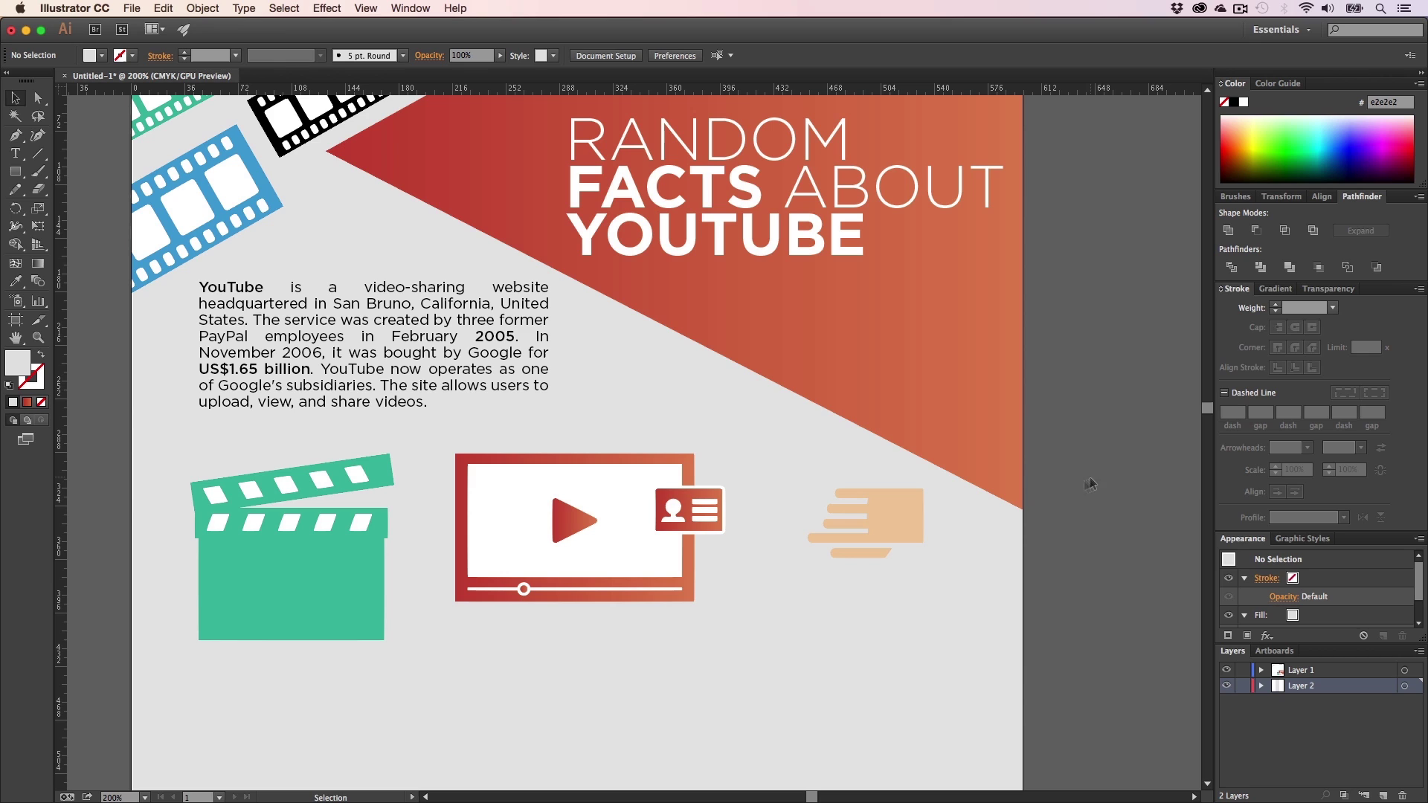
- Examine the artwork on the light grey background, especially the profile card's white outline and the video player icon
key(h)
drag(611, 428, 608, 507)
key(v)
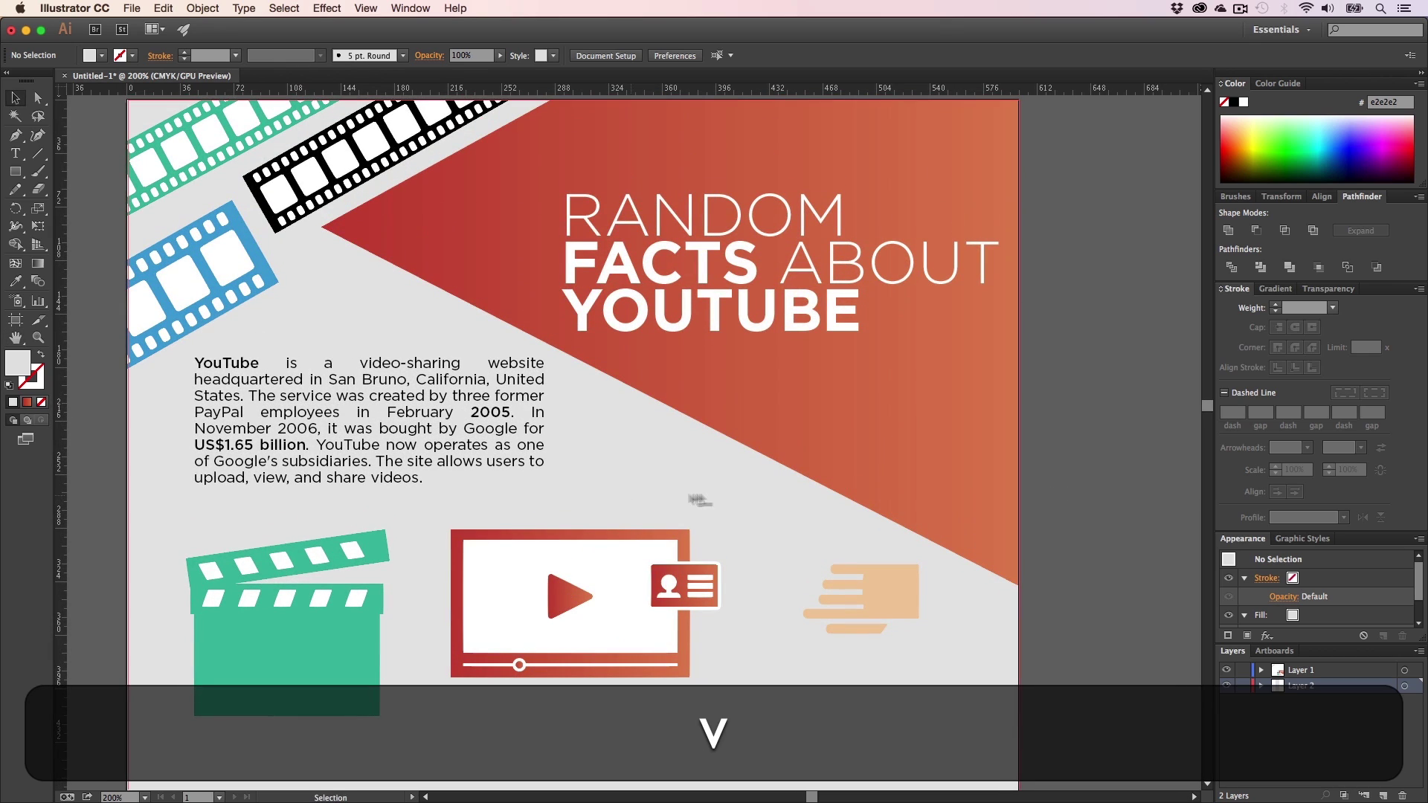
key(z)
drag(736, 564, 954, 575)
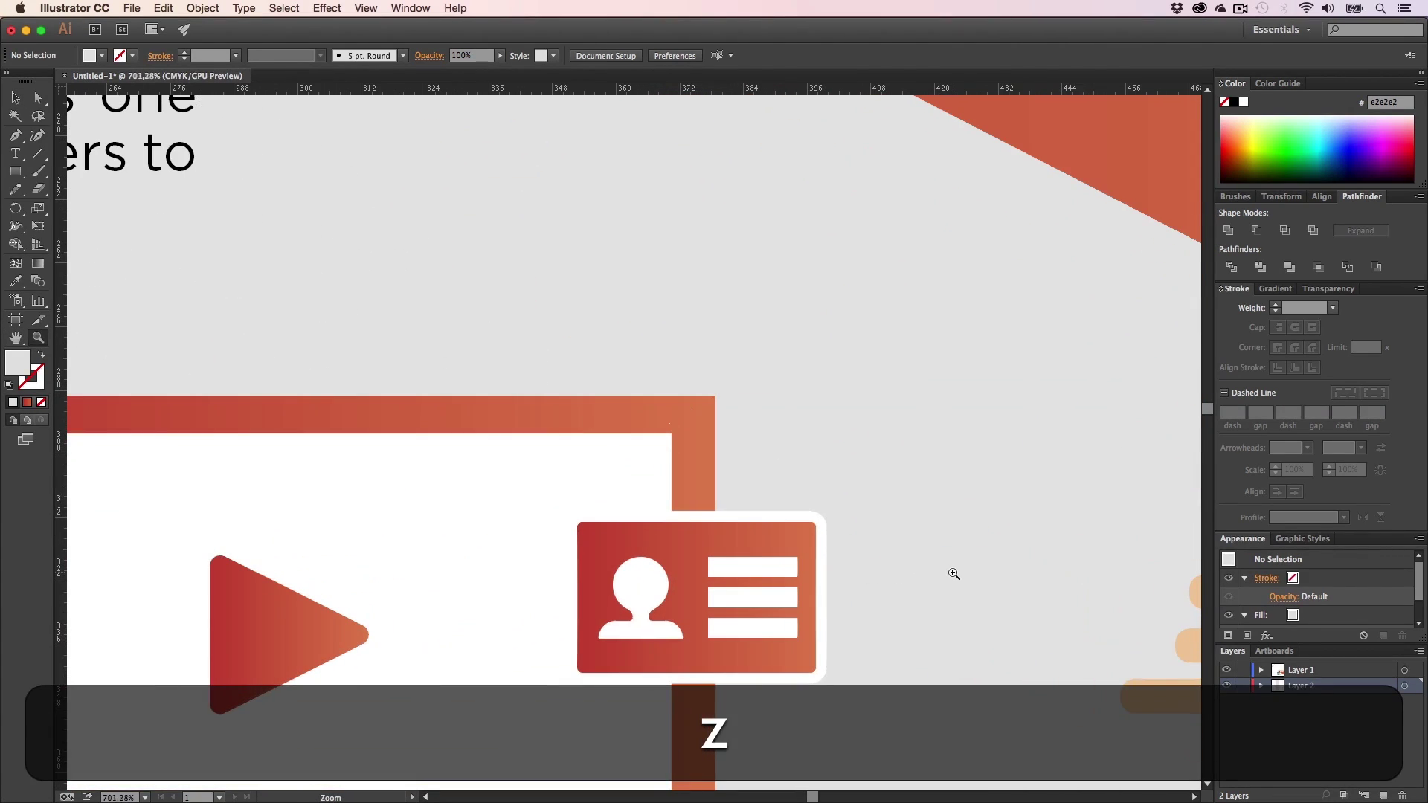
key(h)
drag(839, 577, 788, 504)
key(z)
alt+click(575, 464)
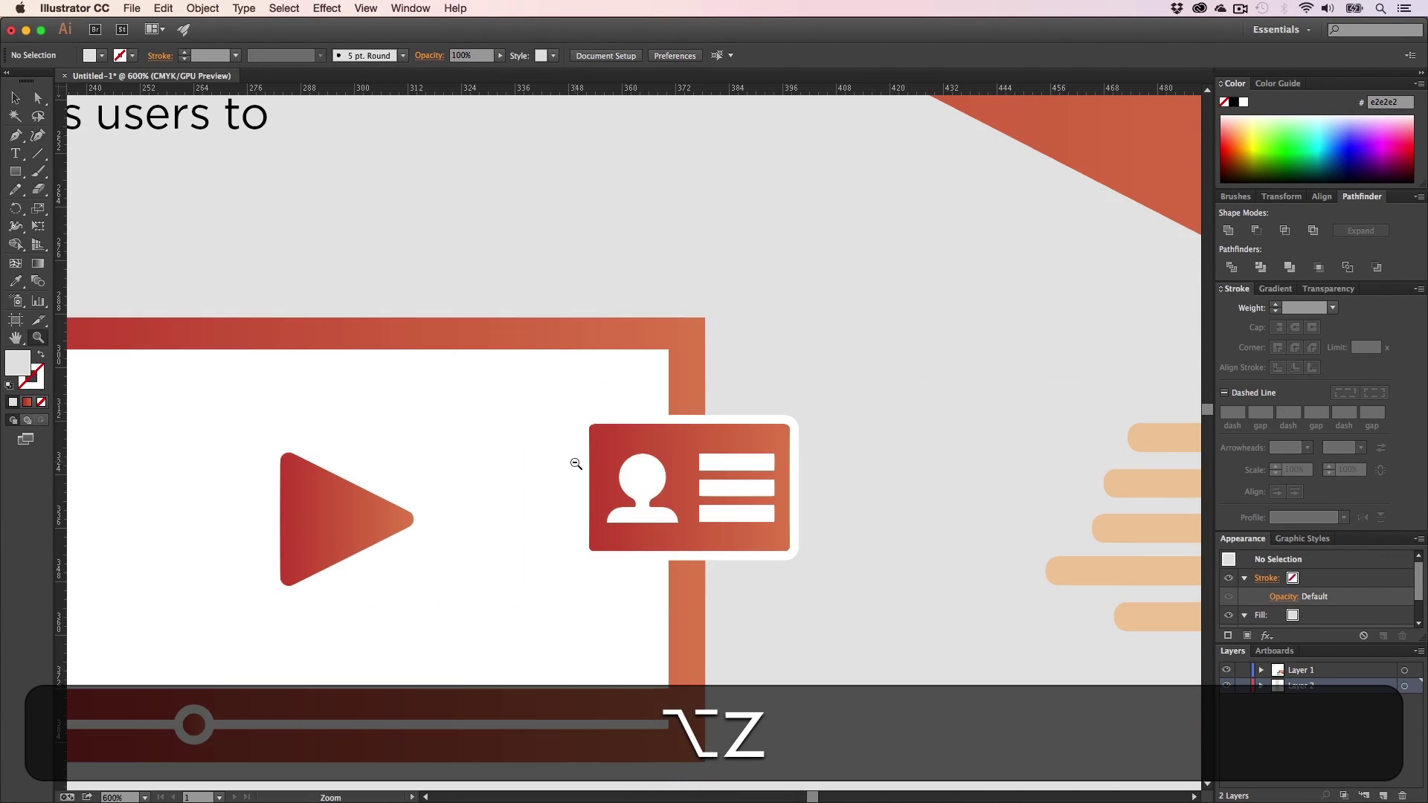
alt+click(576, 463)
alt+click(576, 463)
alt+click(576, 464)
alt+click(576, 464)
key(h)
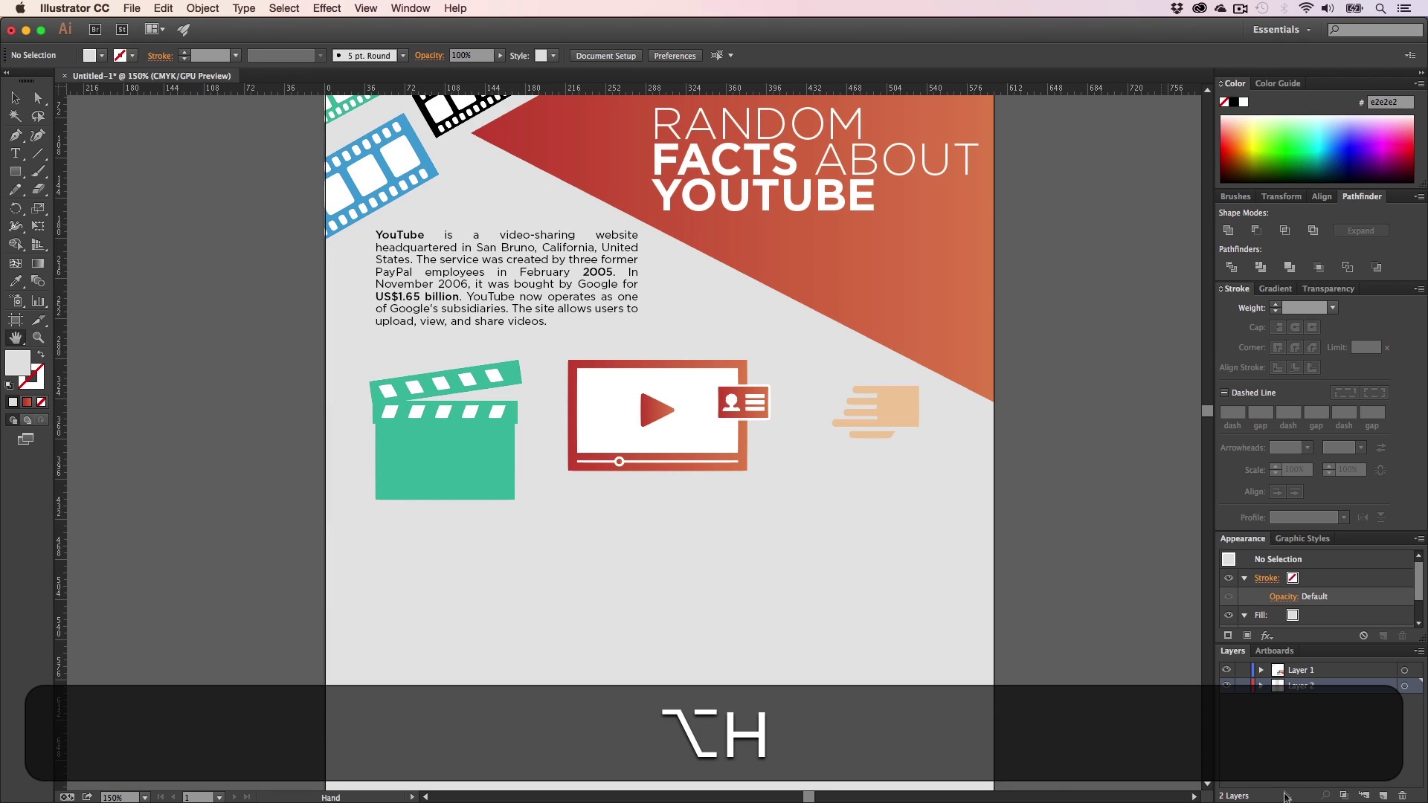
- Rename the layer holding the grey rectangle as Background
double_click(1292, 685)
text(Back)
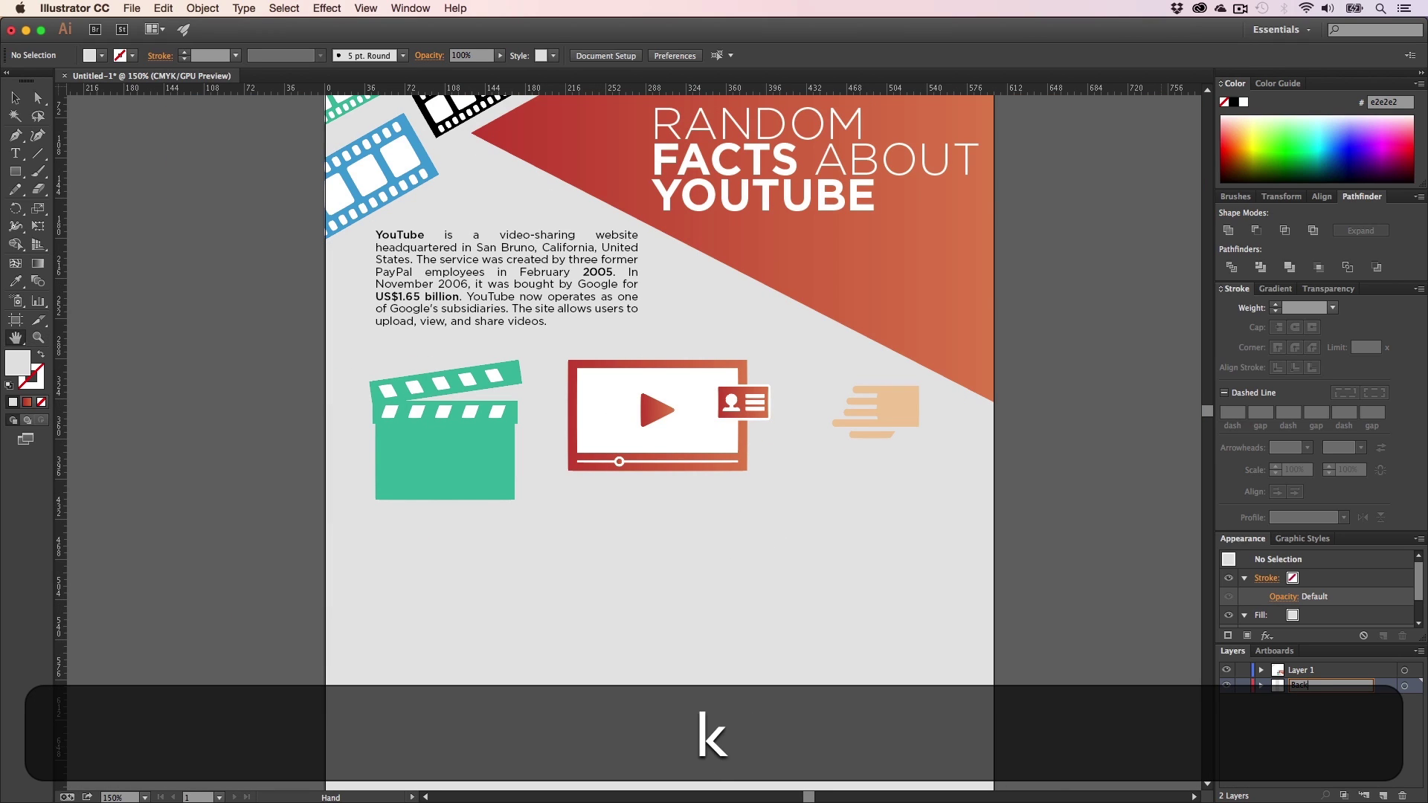
text(ground)
key(Return)
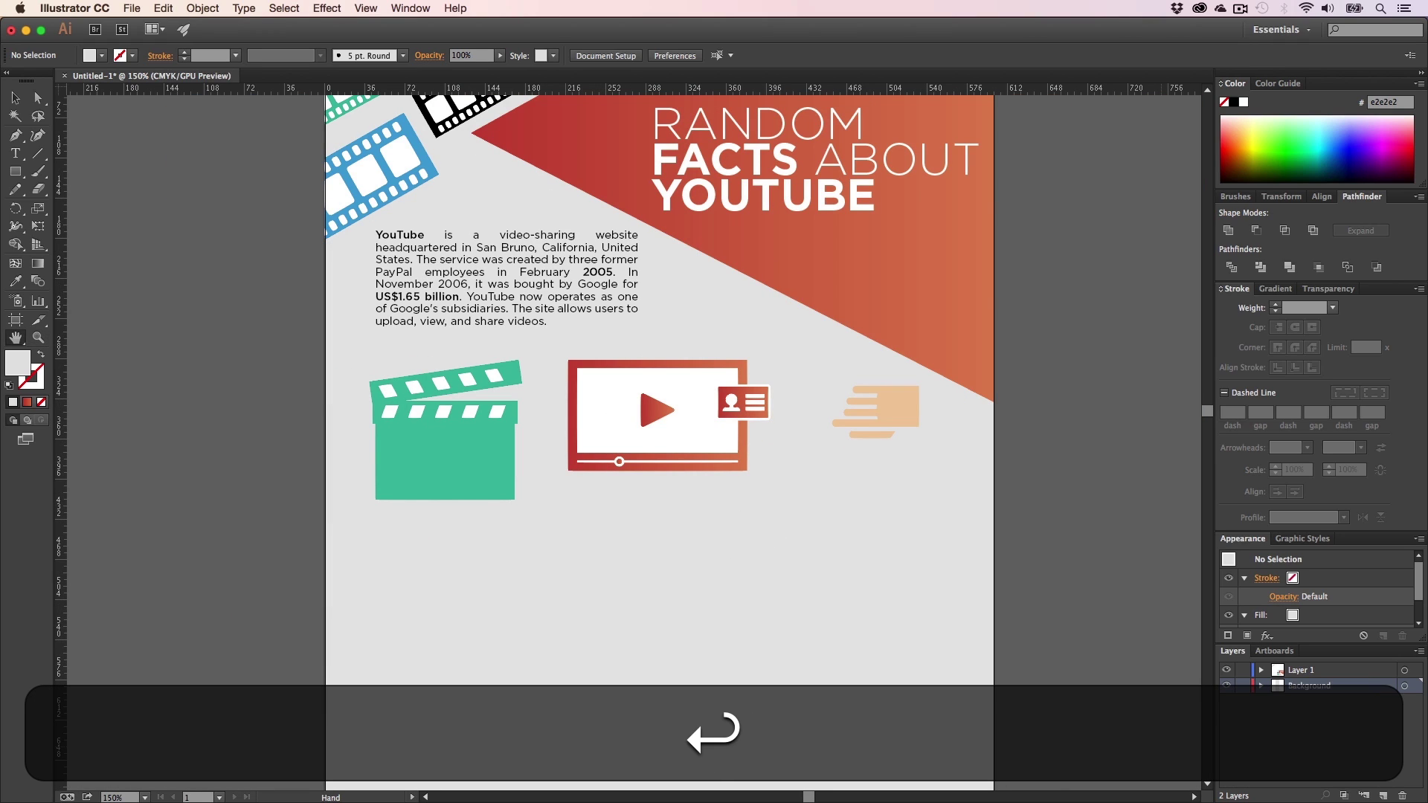
- Lock the Background layer and check that its rectangle cannot be selected on the artboard
drag(14, 180, 129, 208)
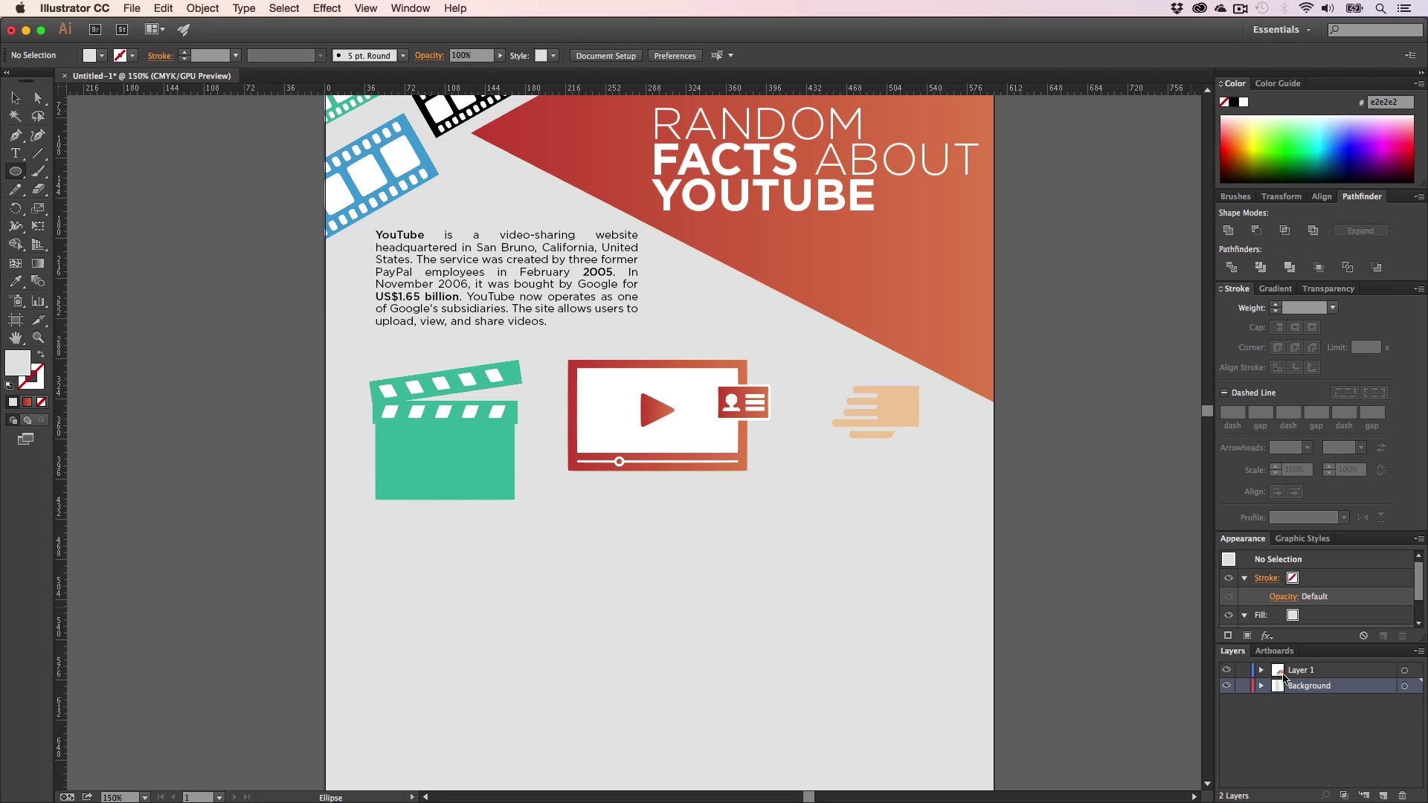
click(1245, 685)
key(h)
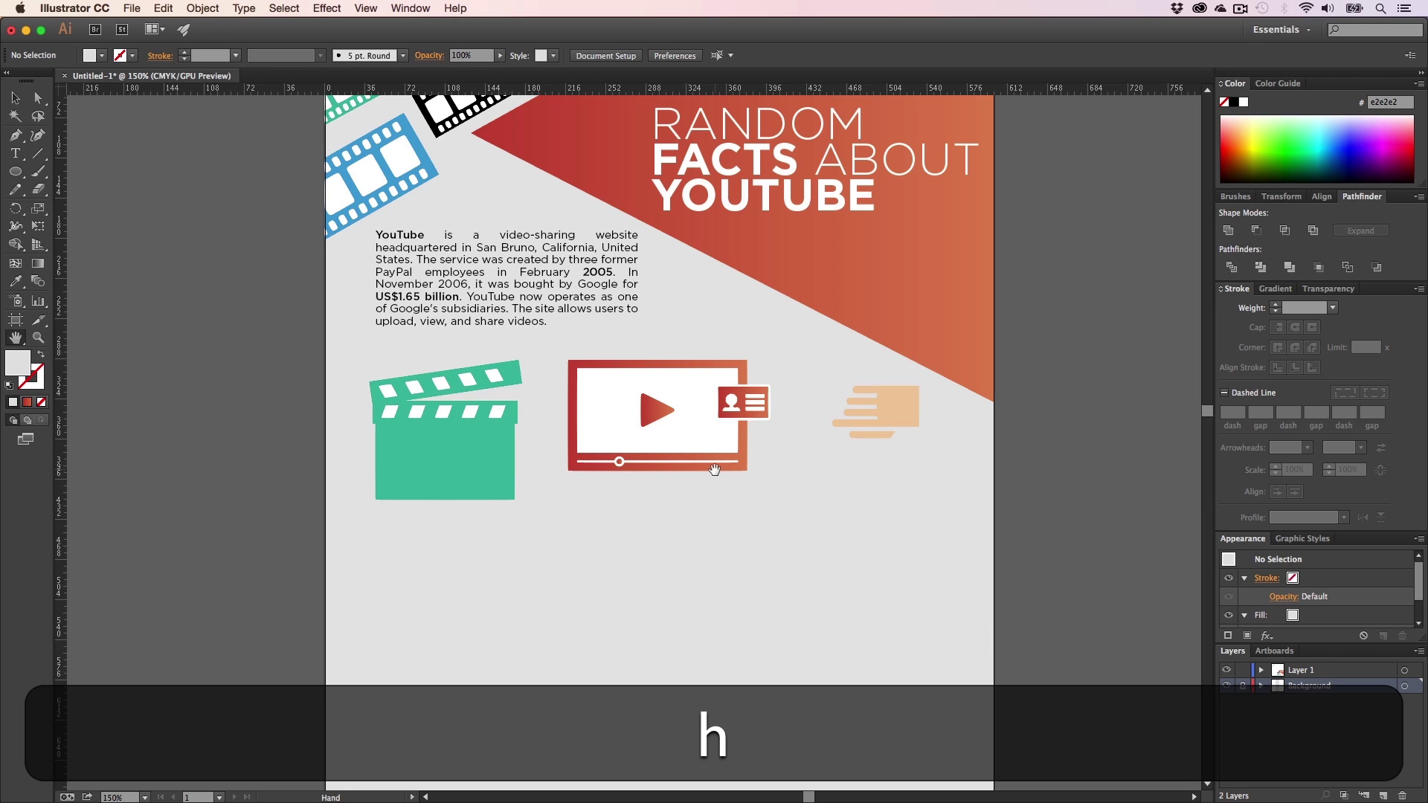
drag(716, 511, 694, 658)
key(v)
drag(662, 443, 599, 321)
key(h)
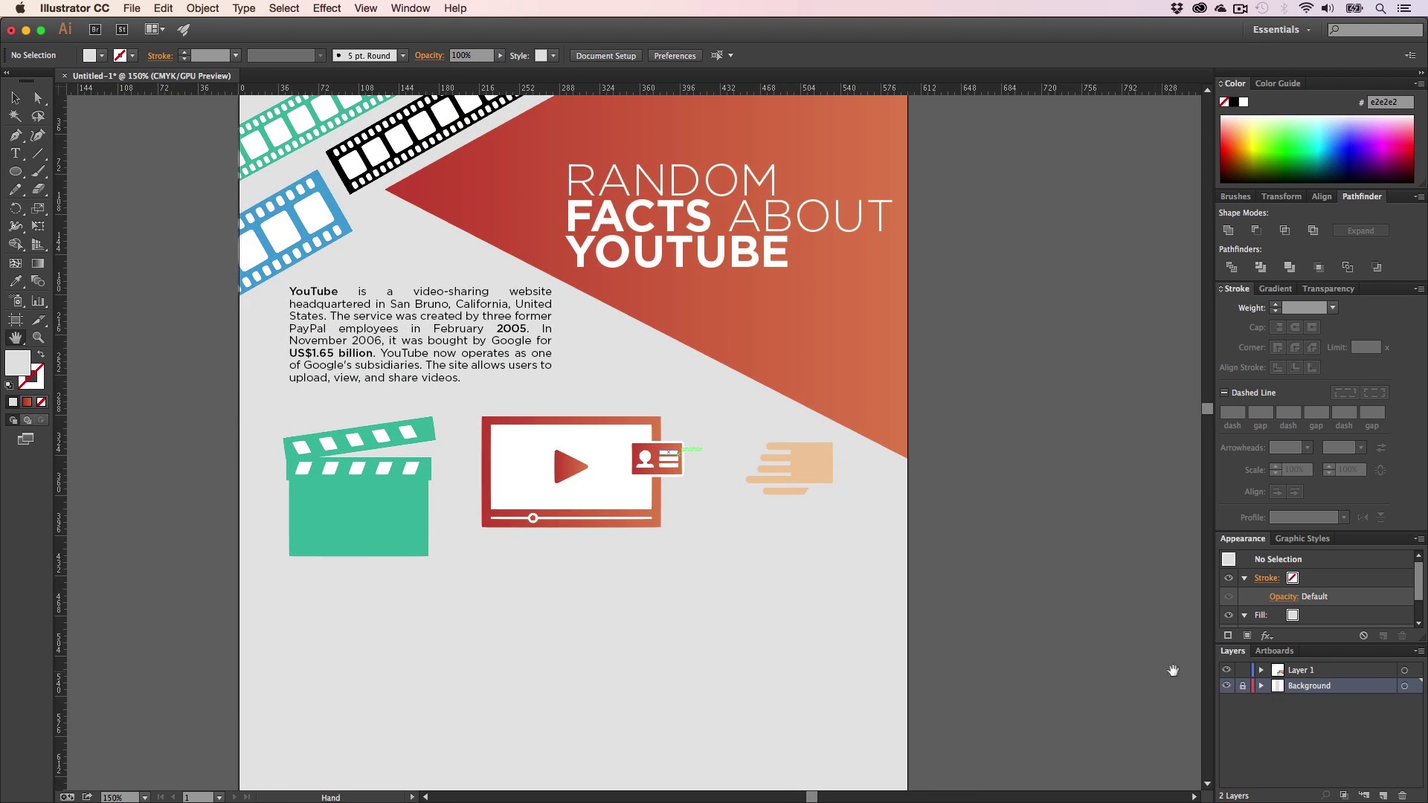
- Hide the Background layer and bring the hand and profile card into close view
click(1226, 686)
key(h)
drag(734, 532, 682, 529)
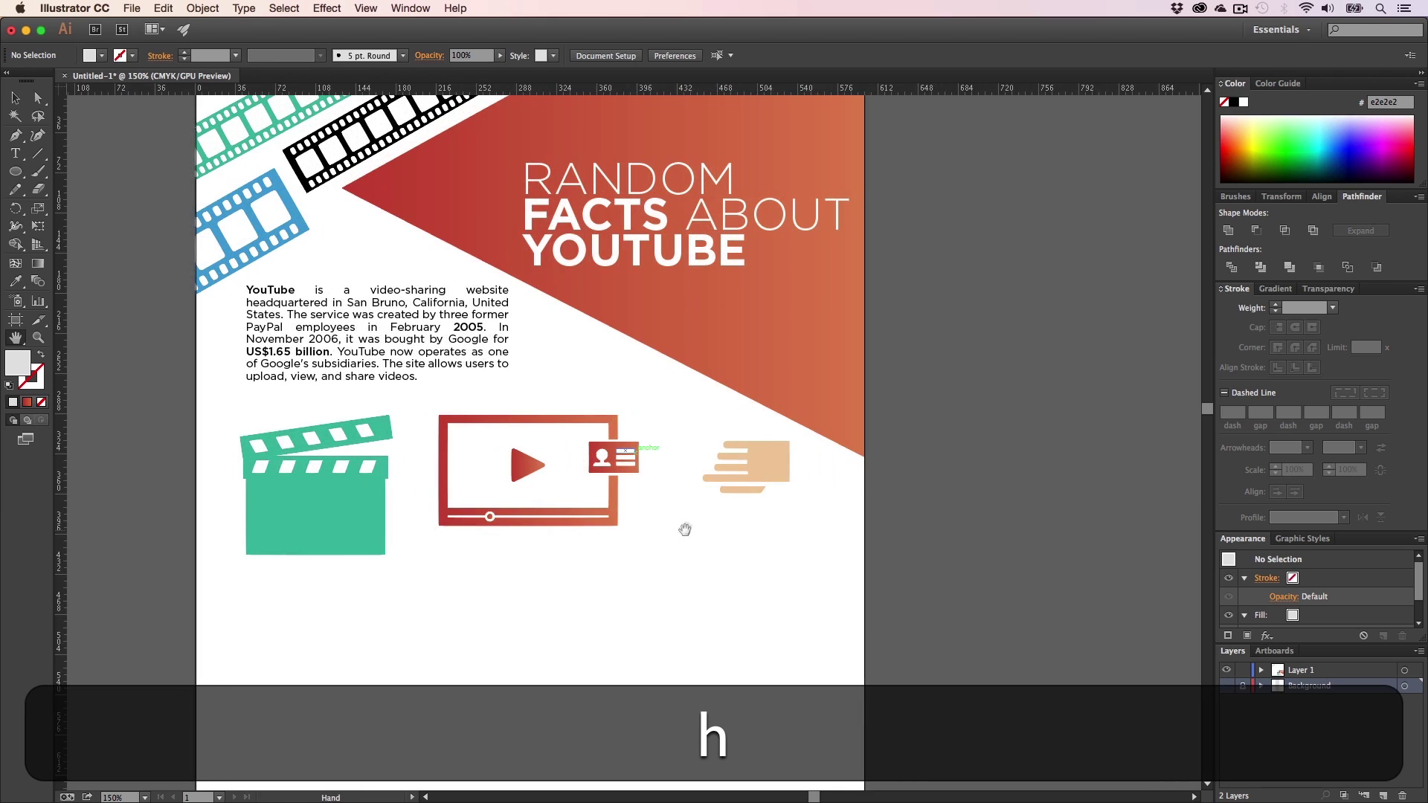
key(z)
click(711, 473)
click(578, 457)
click(648, 441)
key(h)
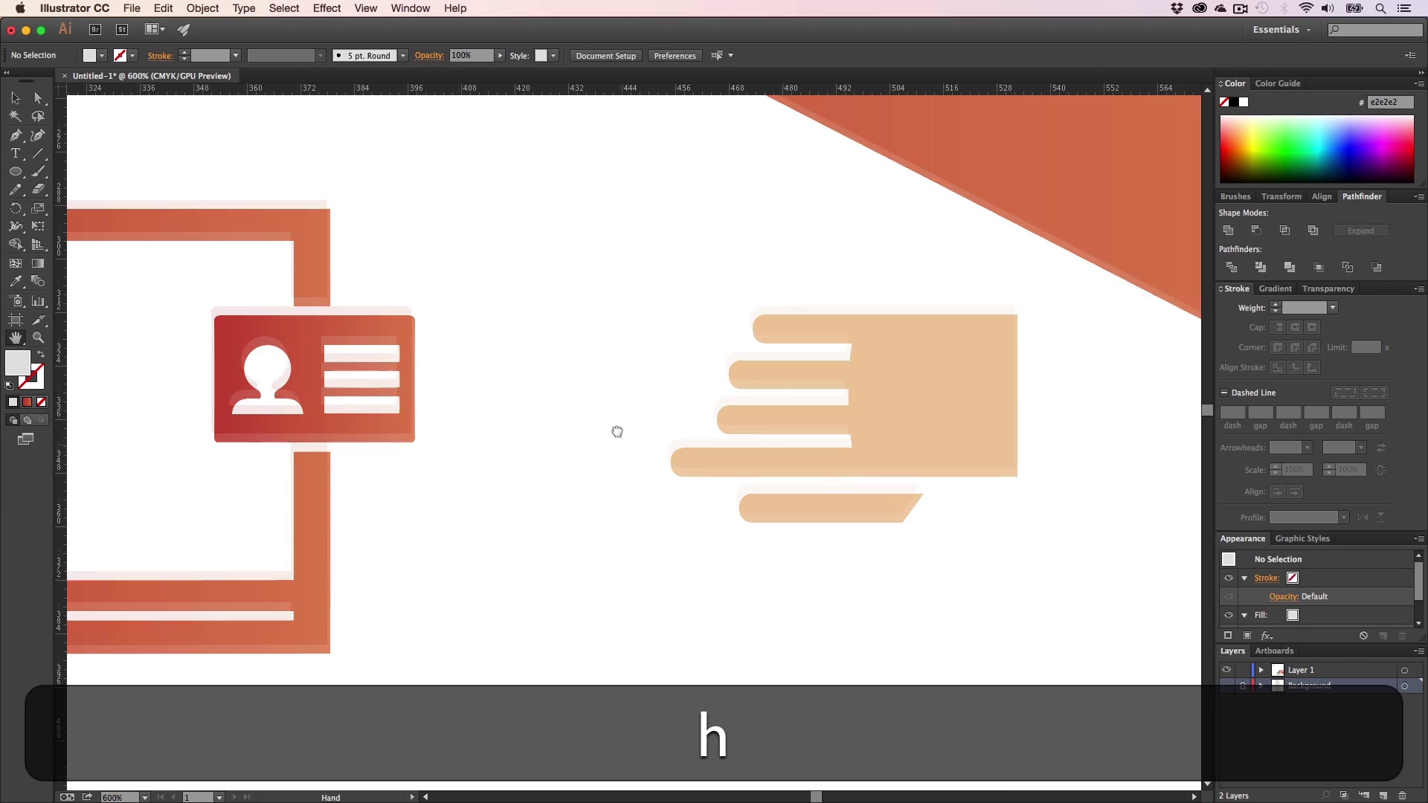
- Draw a grey rounded rectangle about 47.5 by 27.3 px with 13.17 px corners on Layer 1, overlapping the hand's longest finger
drag(18, 177, 58, 178)
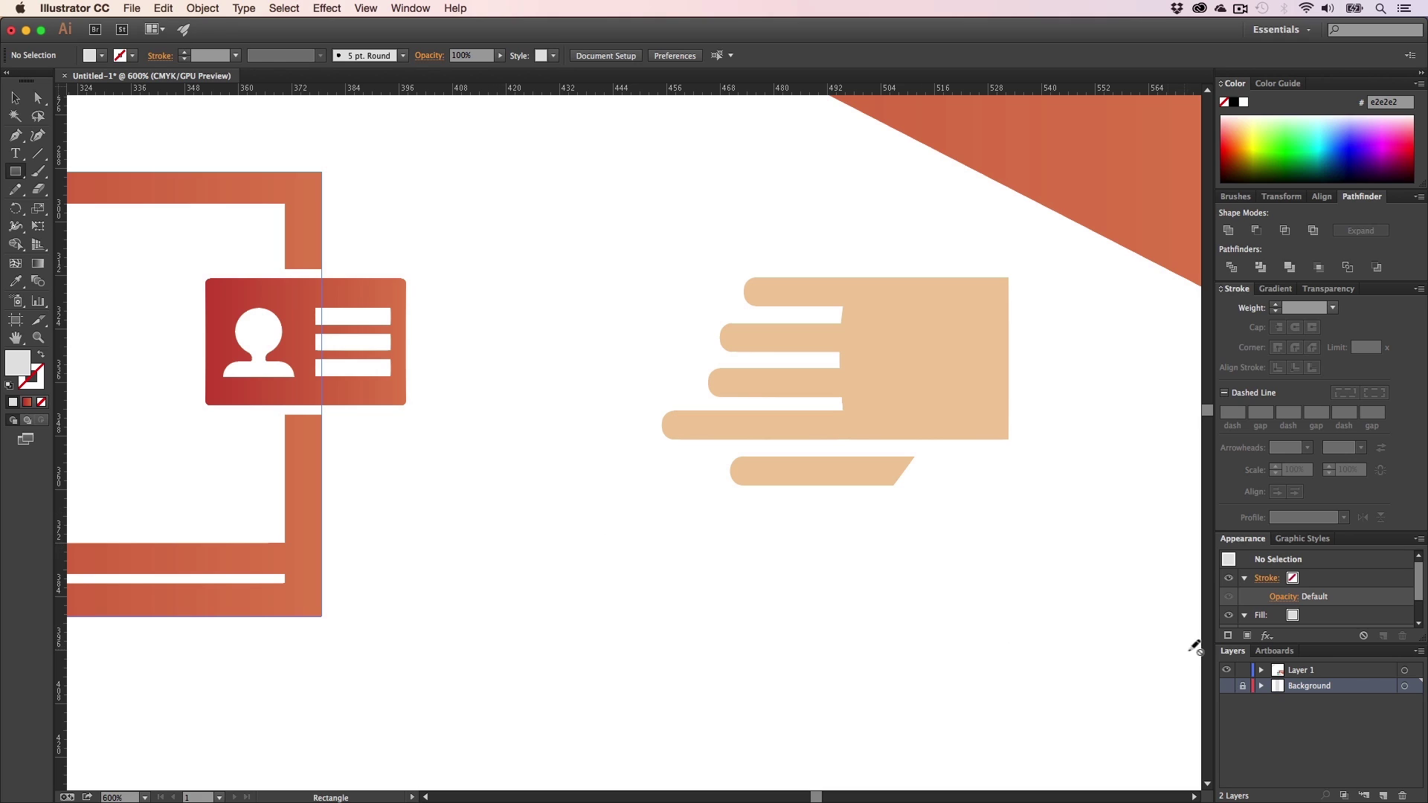
click(1283, 672)
drag(450, 491, 647, 433)
key(a)
key(v)
click(666, 647)
- Send the grey rounded rectangle to the back so that it lies behind the finger
right_click(623, 442)
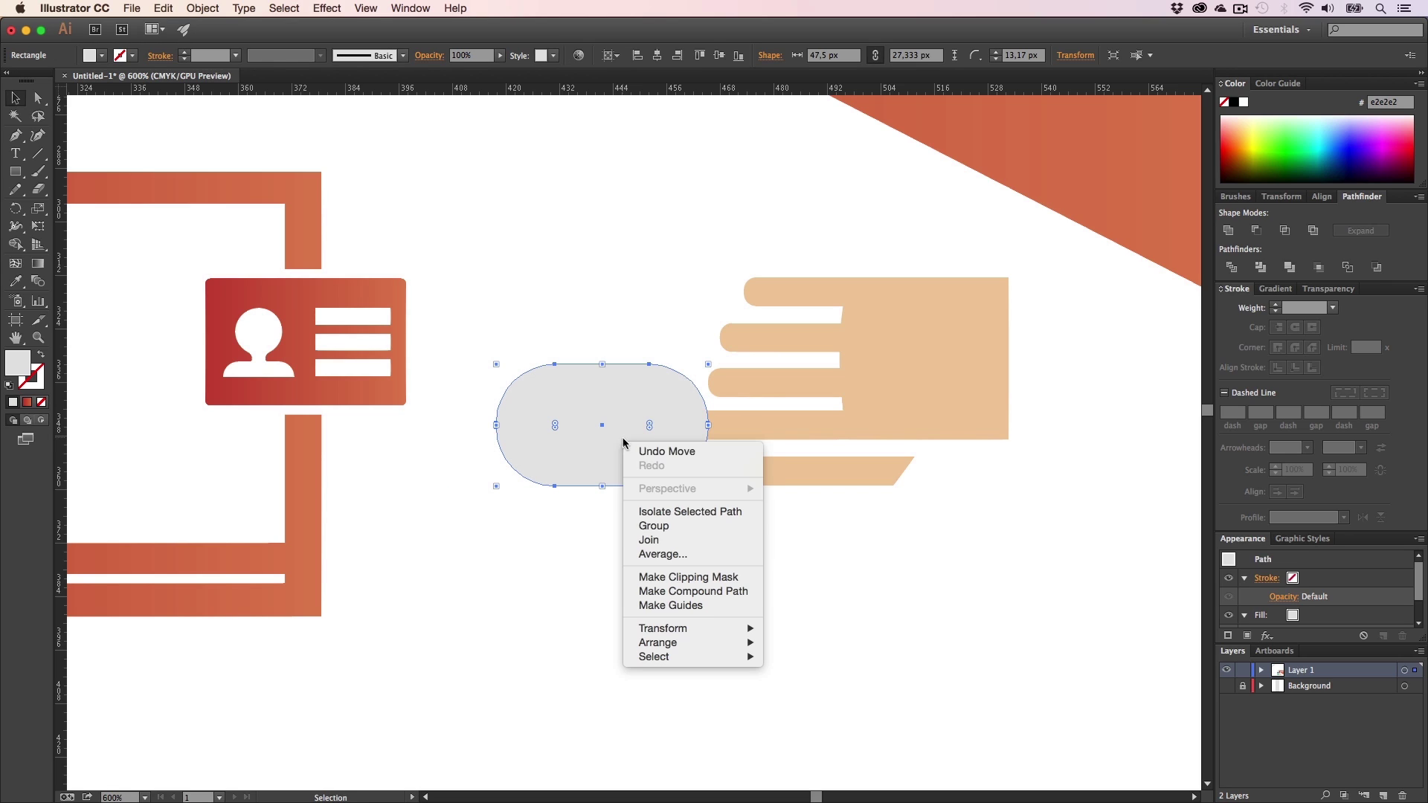
mouse_move(662, 642)
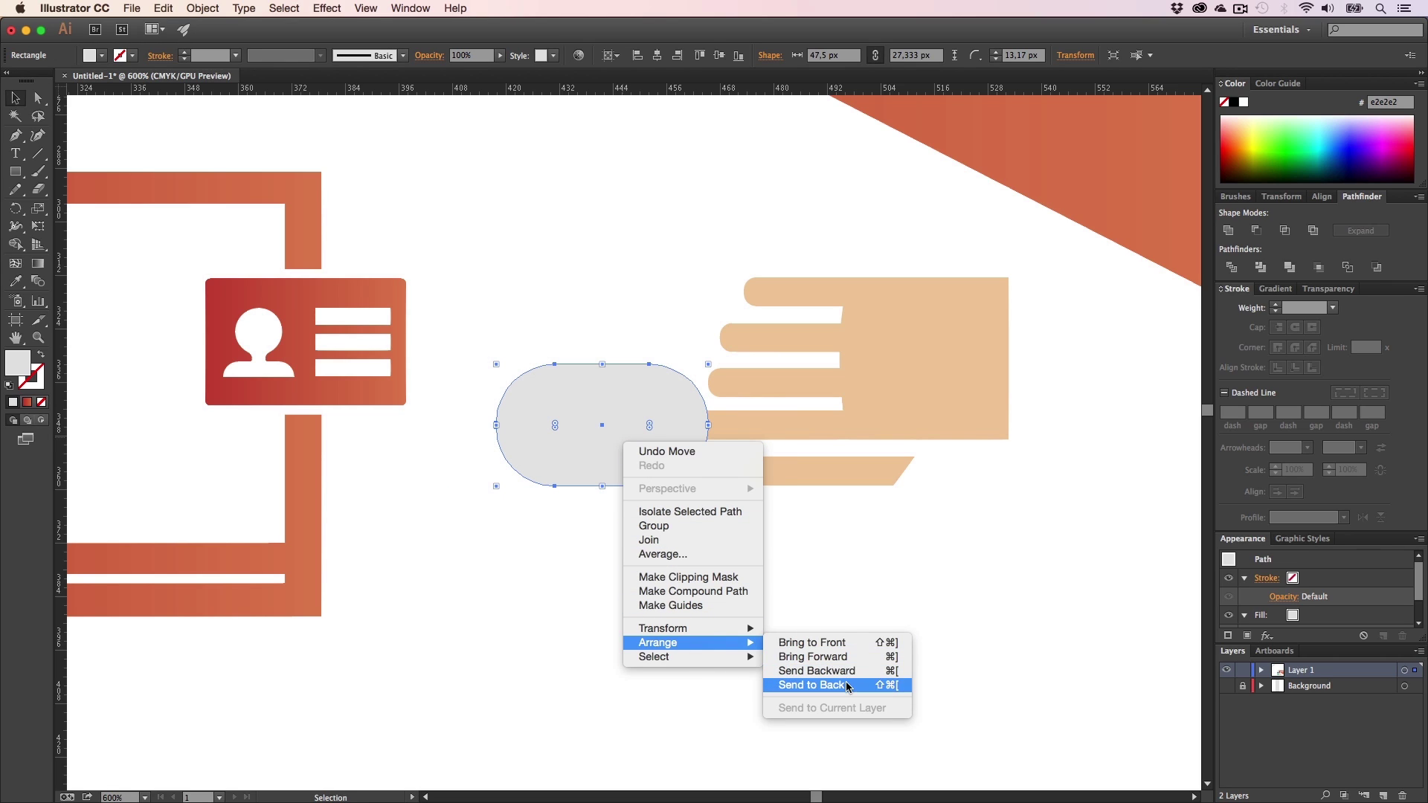
click(807, 687)
click(644, 513)
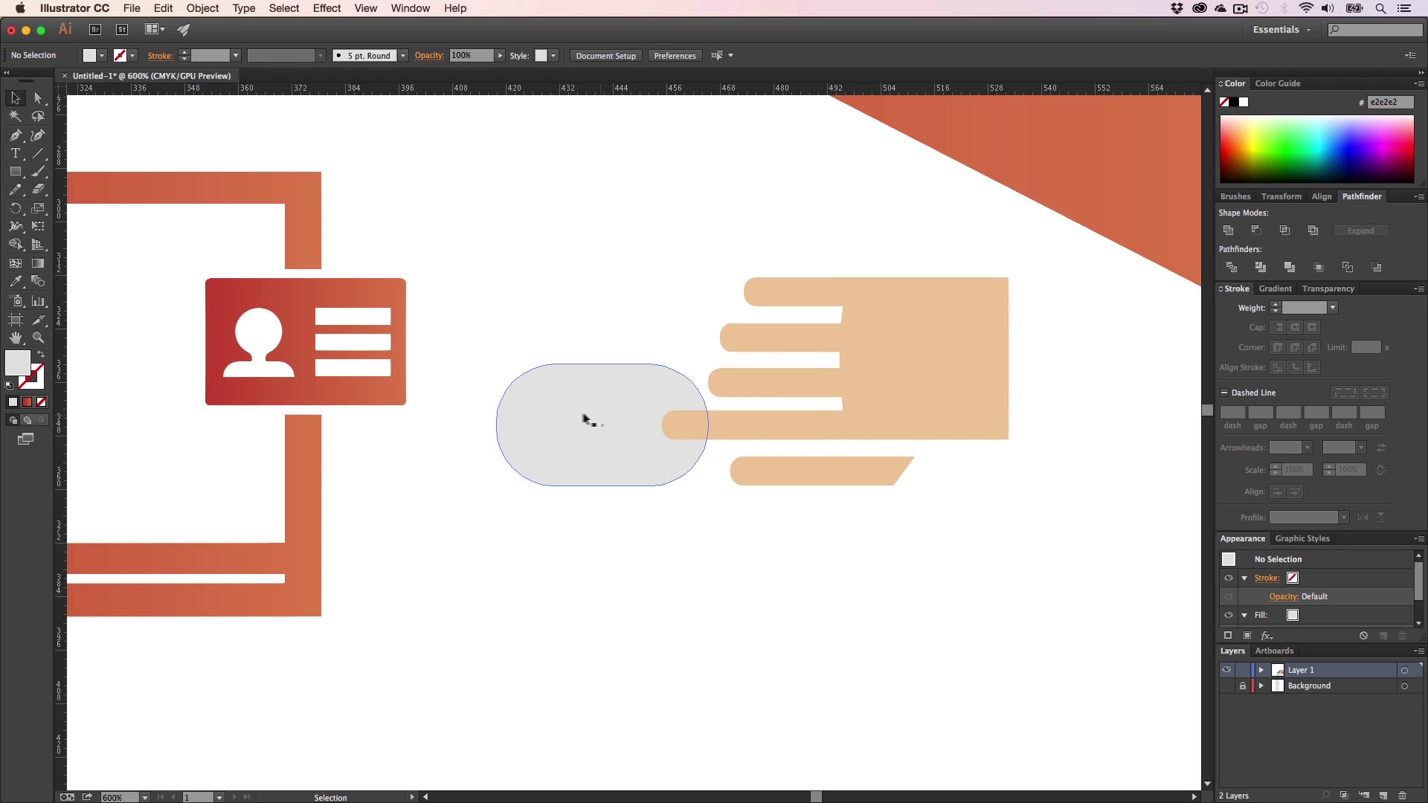
- Examine the spacing between the profile card, the grey rounded shape and the hand
key(h)
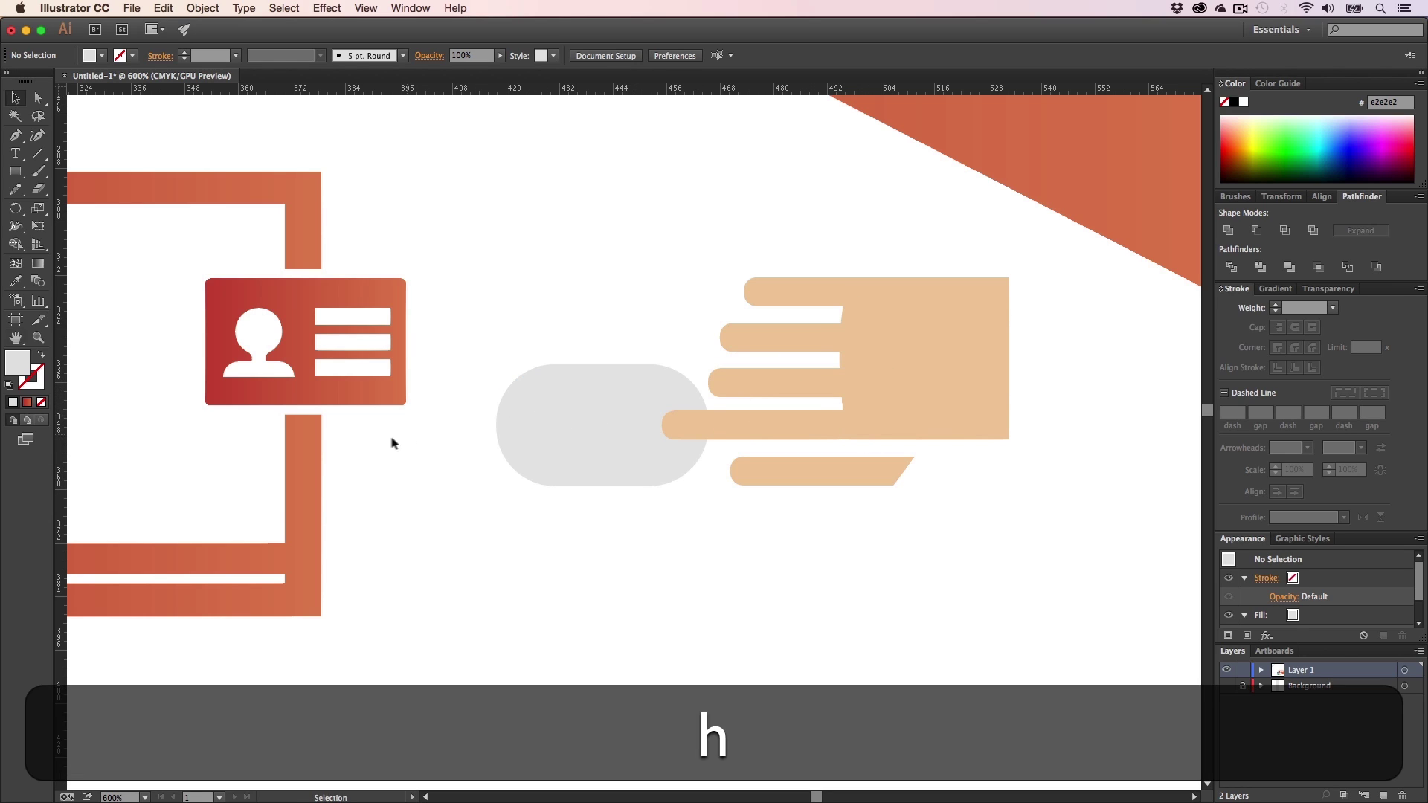
drag(436, 429, 744, 440)
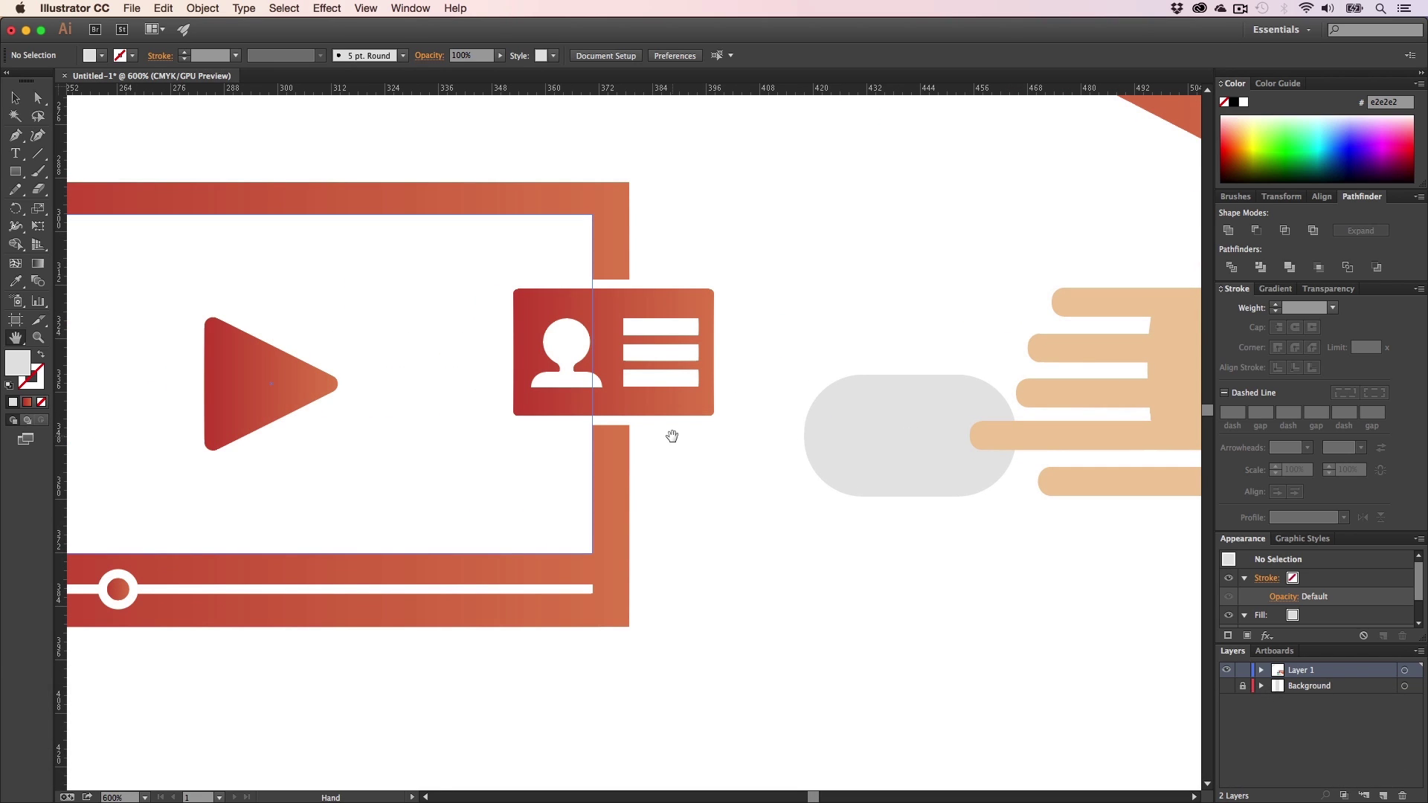
key(v)
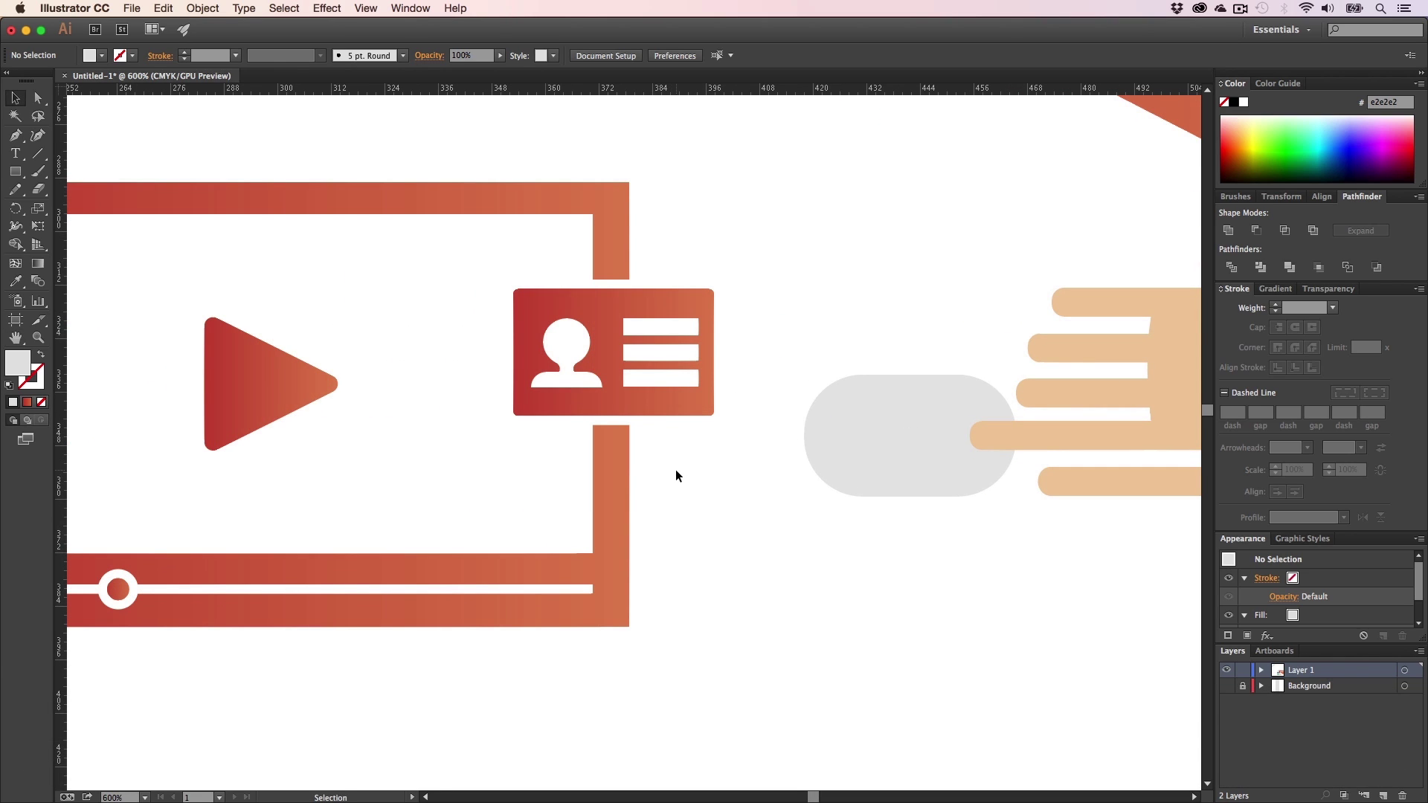
key(h)
drag(803, 466, 923, 435)
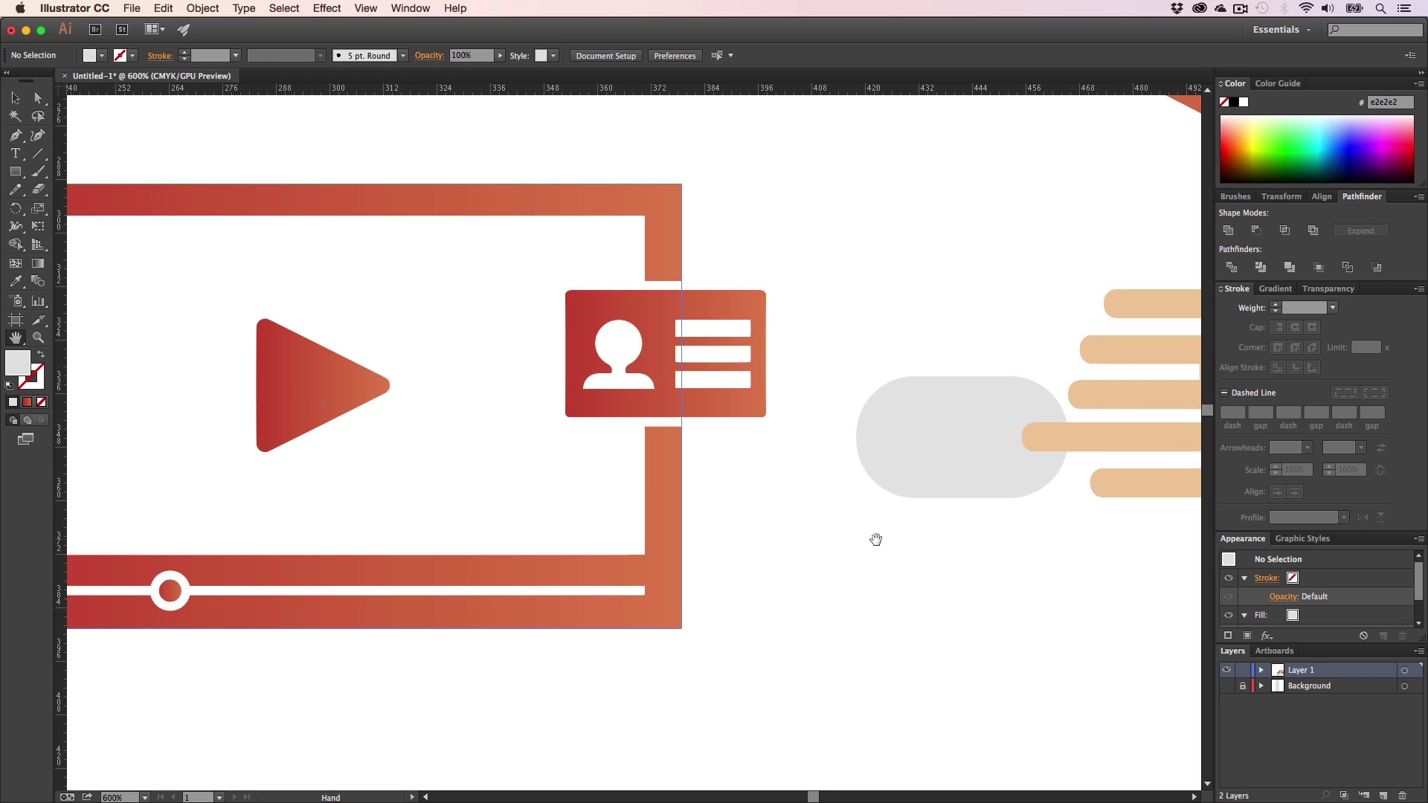
drag(876, 539, 786, 519)
key(h)
drag(729, 468, 478, 446)
key(v)
drag(1091, 601, 576, 315)
drag(650, 402, 680, 410)
key(super+z)
key(super+z)
- Group the hand shapes and move the hand together with the grey rounded shape farther right from the profile card
drag(972, 542, 758, 232)
key(super+g)
drag(834, 534, 564, 307)
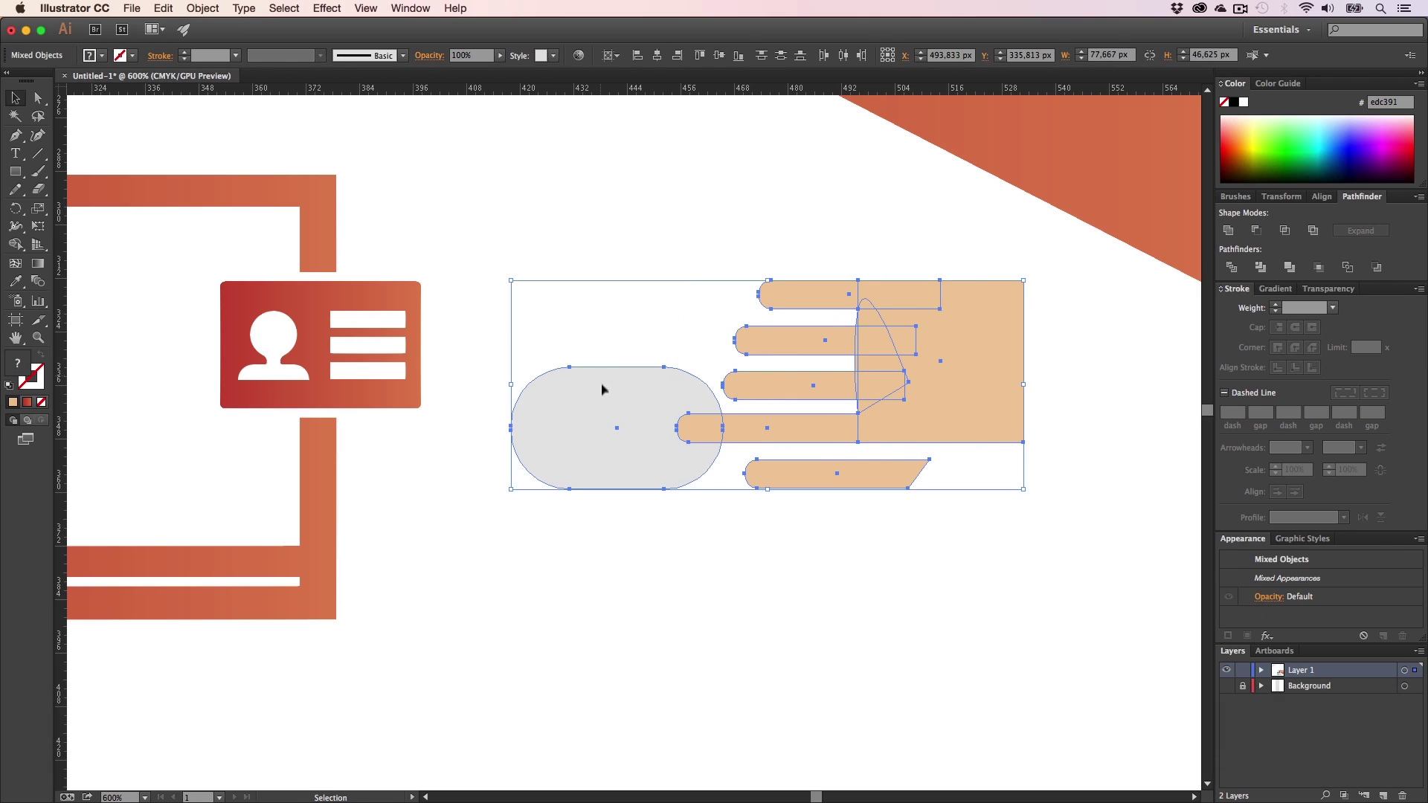
drag(602, 387, 697, 392)
- Round the two right corners of the palm into a full curve
key(shift+h)
drag(847, 430, 662, 437)
key(a)
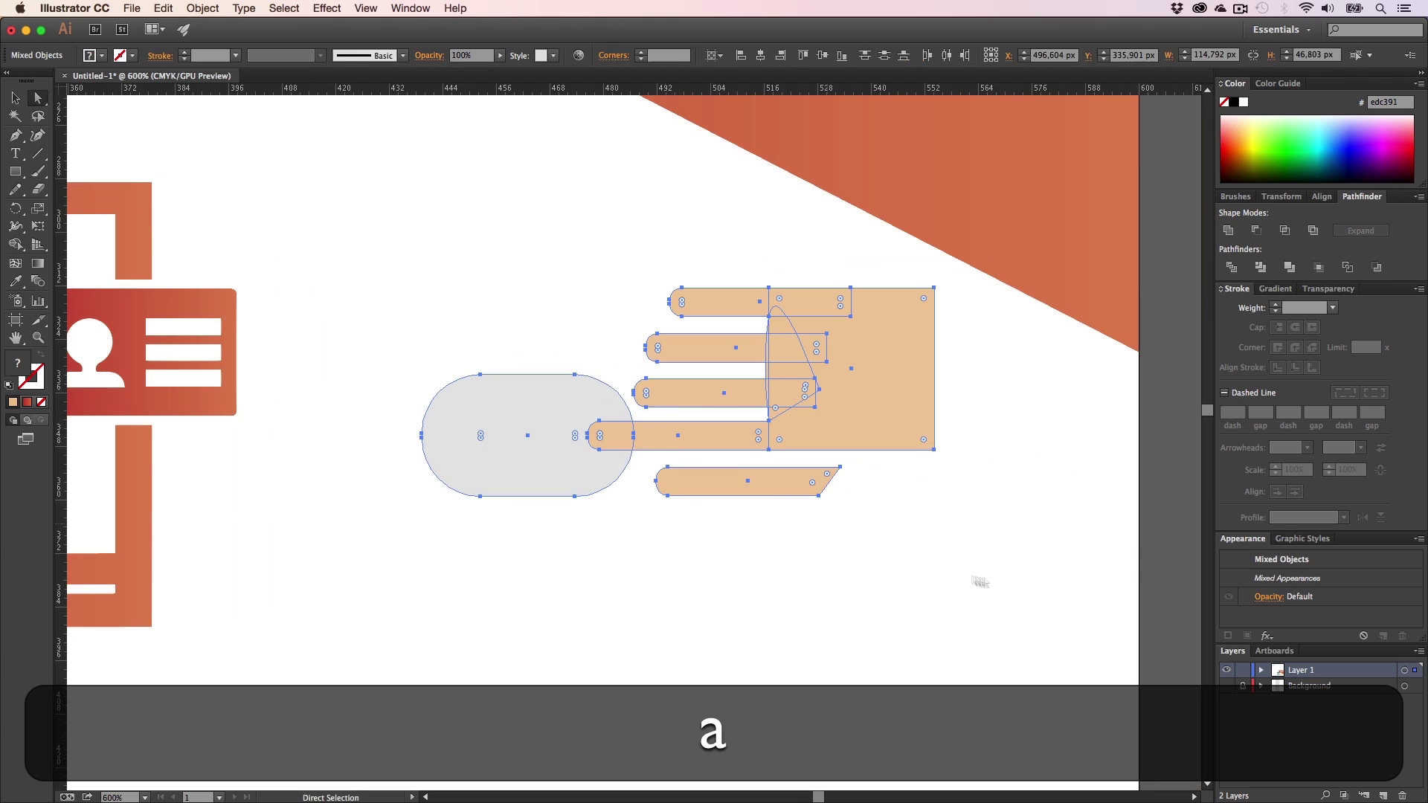
click(979, 581)
drag(952, 467, 924, 440)
drag(946, 270, 804, 329)
click(1004, 410)
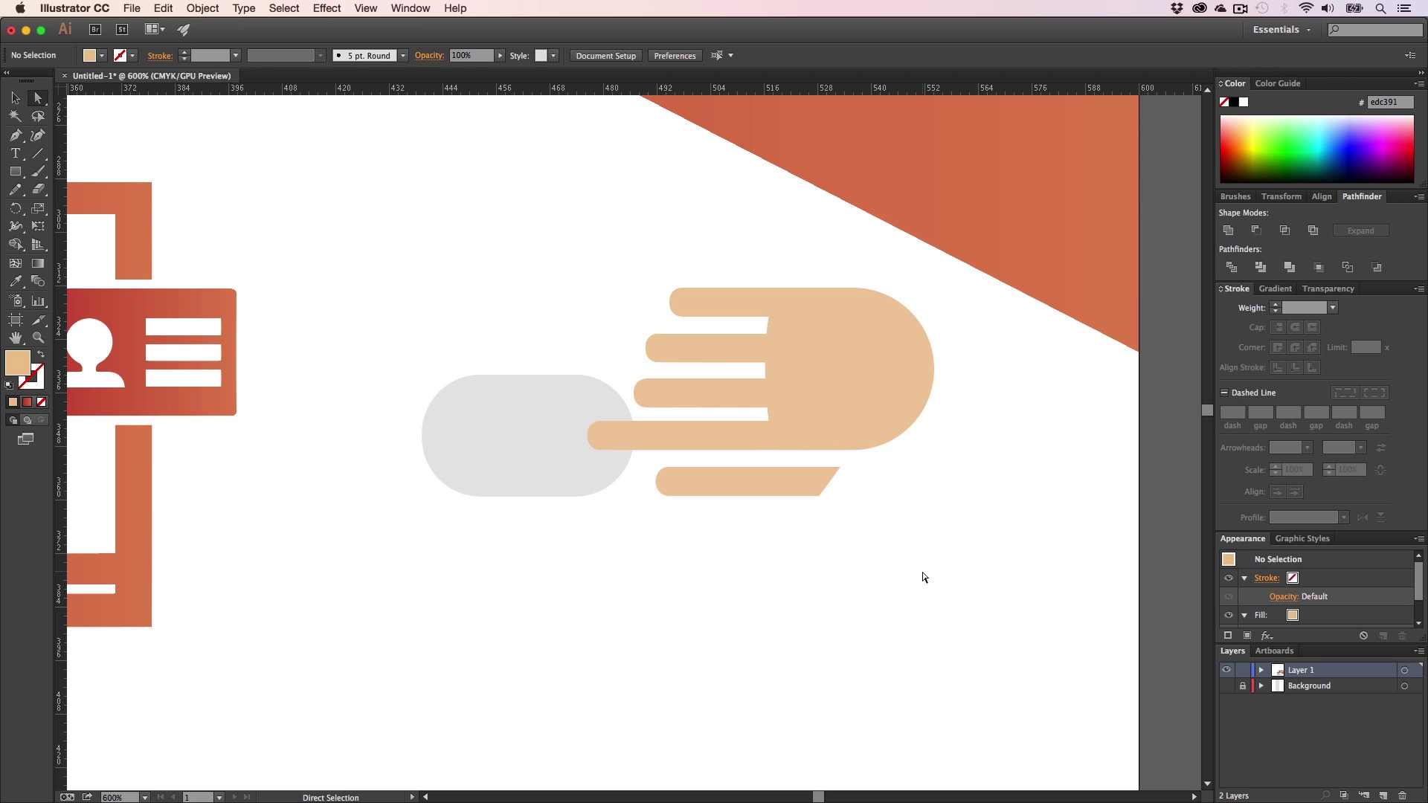
- Examine the gap between the profile card and the grey rounded shape
key(h)
drag(505, 494, 747, 499)
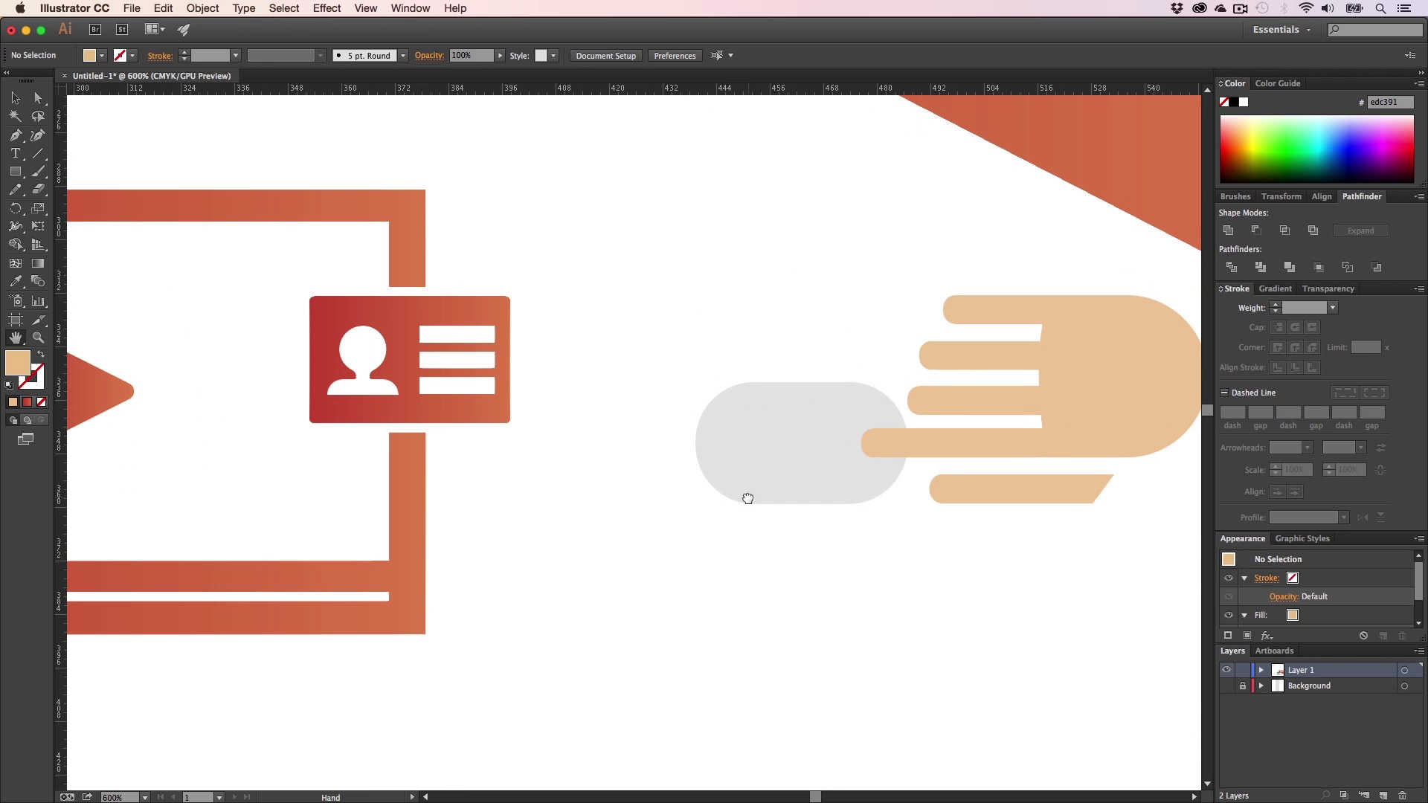
key(z)
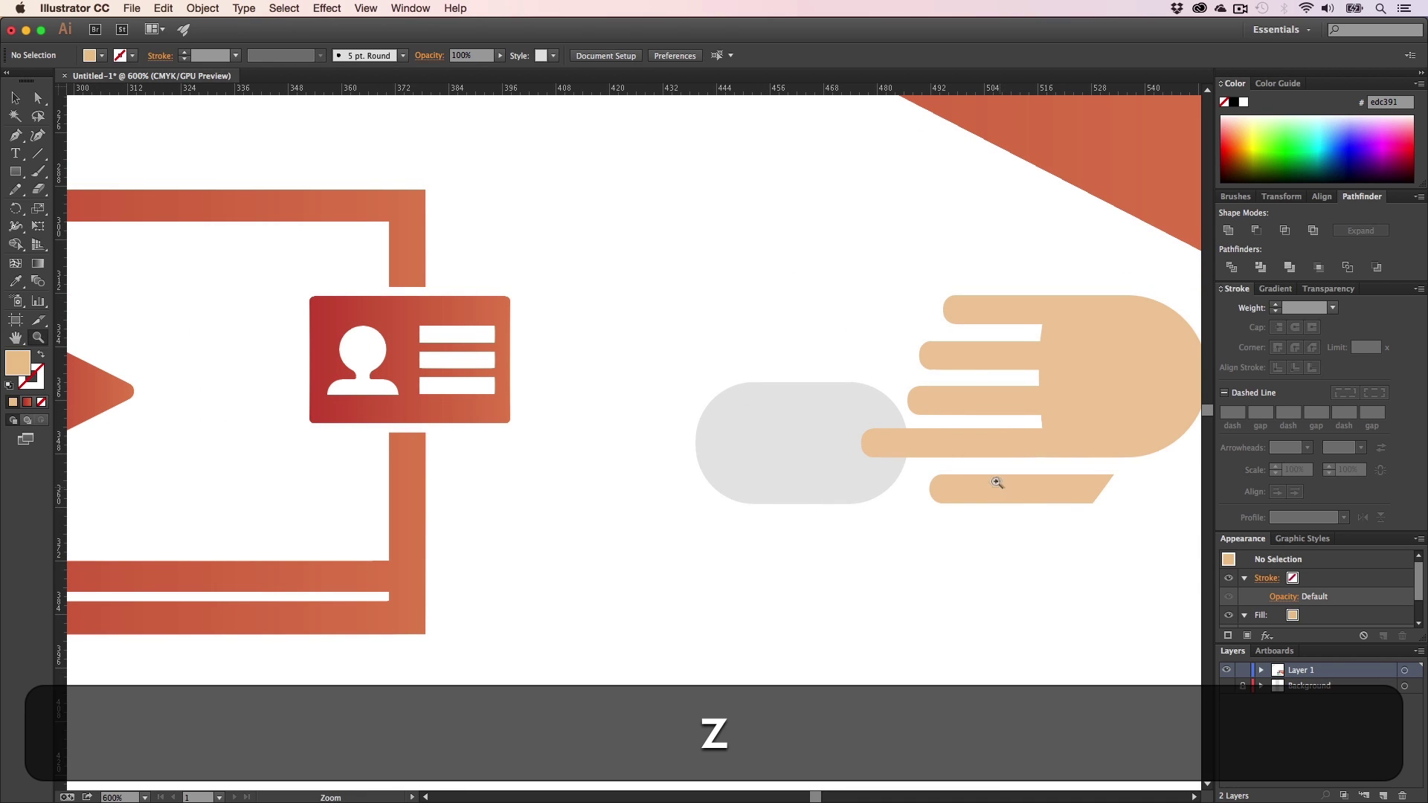
key(h)
drag(998, 483, 807, 537)
key(a)
drag(878, 534, 876, 533)
key(shift+h)
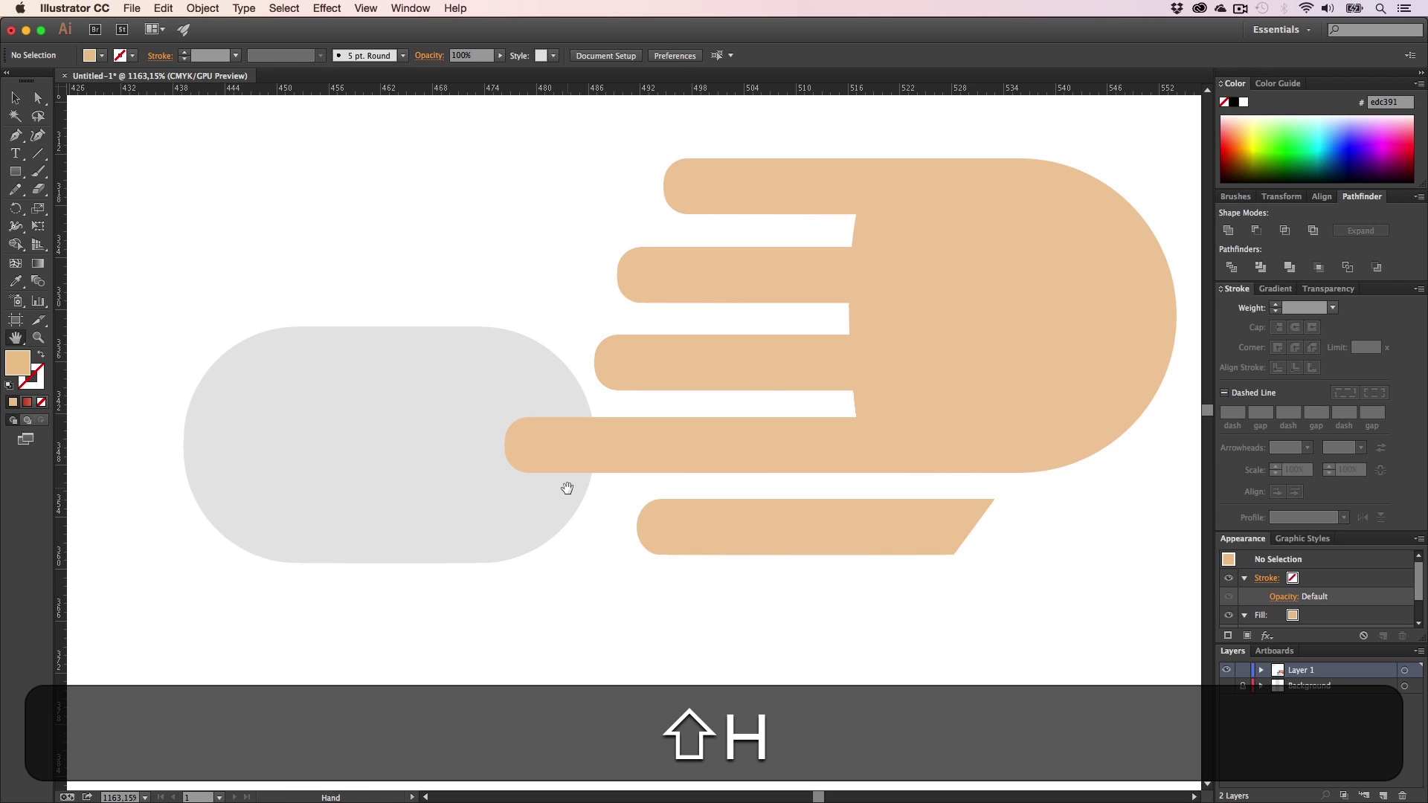
drag(187, 472, 704, 481)
key(alt+z)
alt+click(705, 480)
key(alt+h)
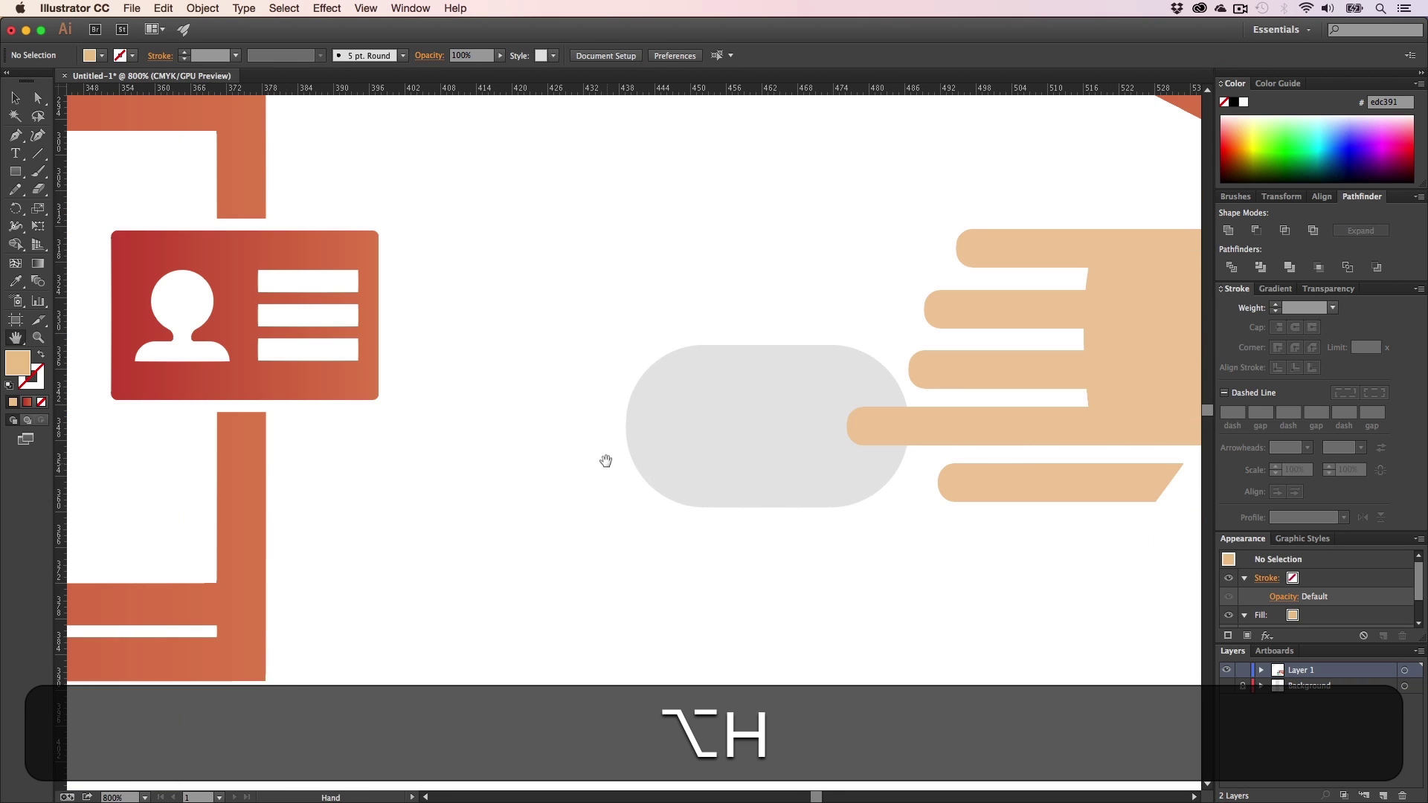
drag(617, 457, 672, 465)
key(h)
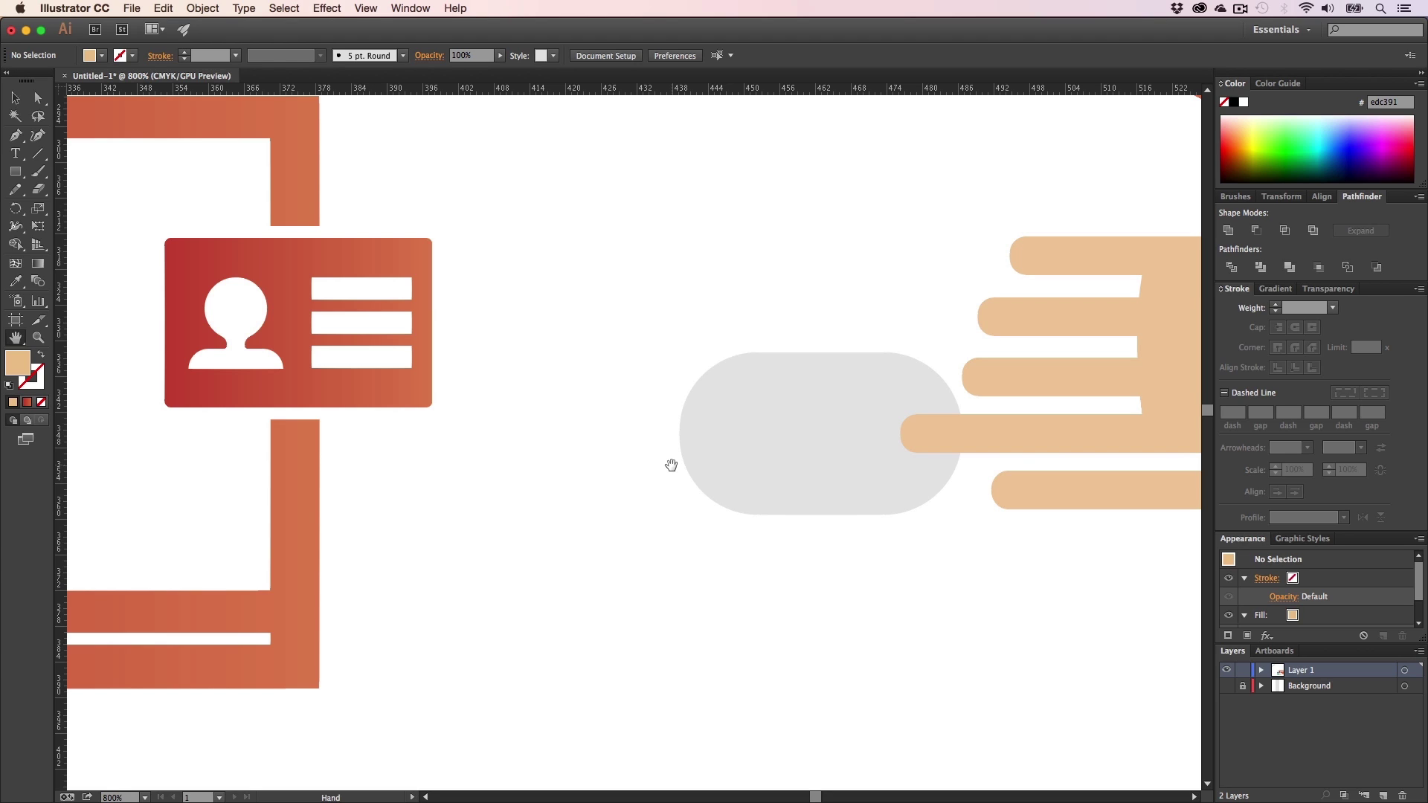
- Draw a stepped cable path with the Pen tool from the grey shape's left edge, down, across and back up to the profile card
key(p)
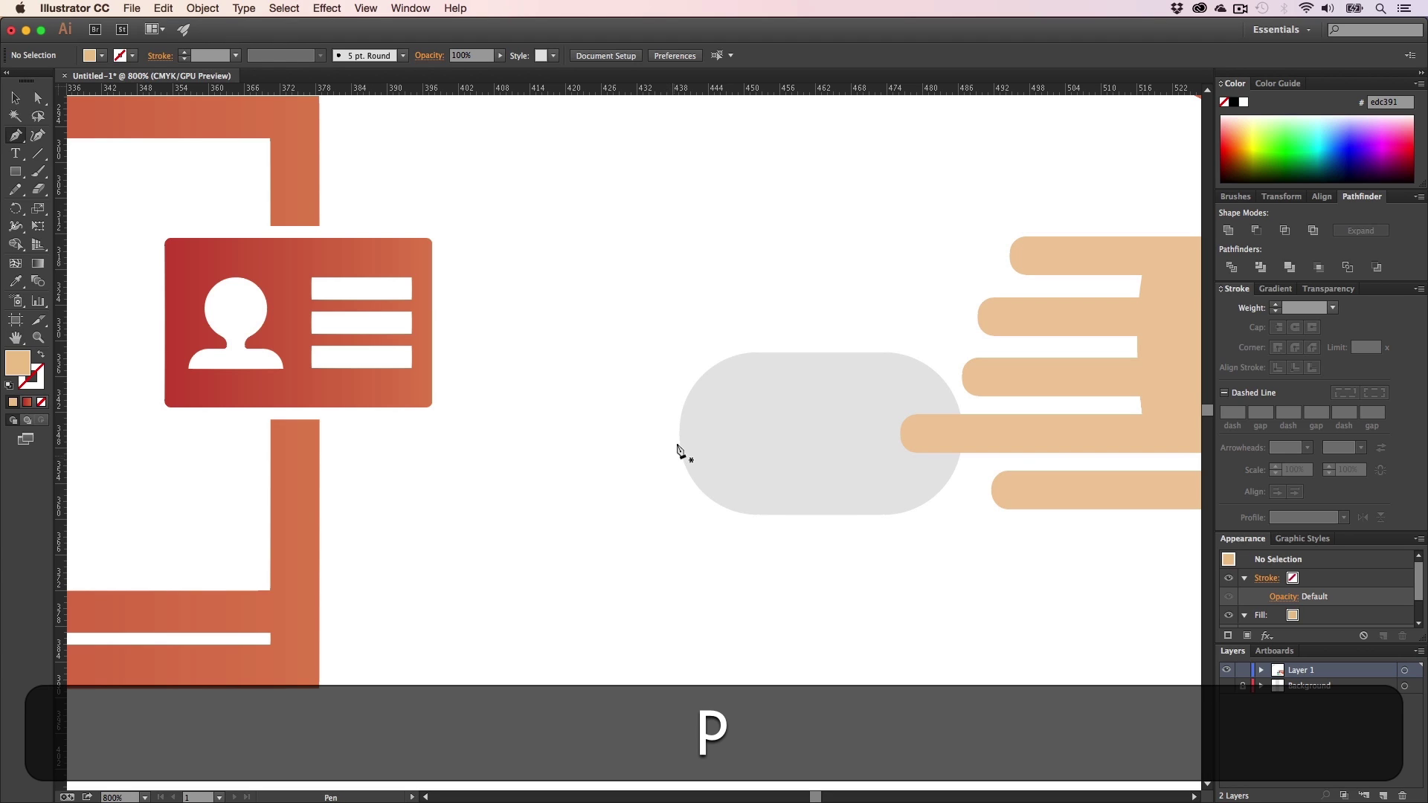
drag(681, 438, 612, 437)
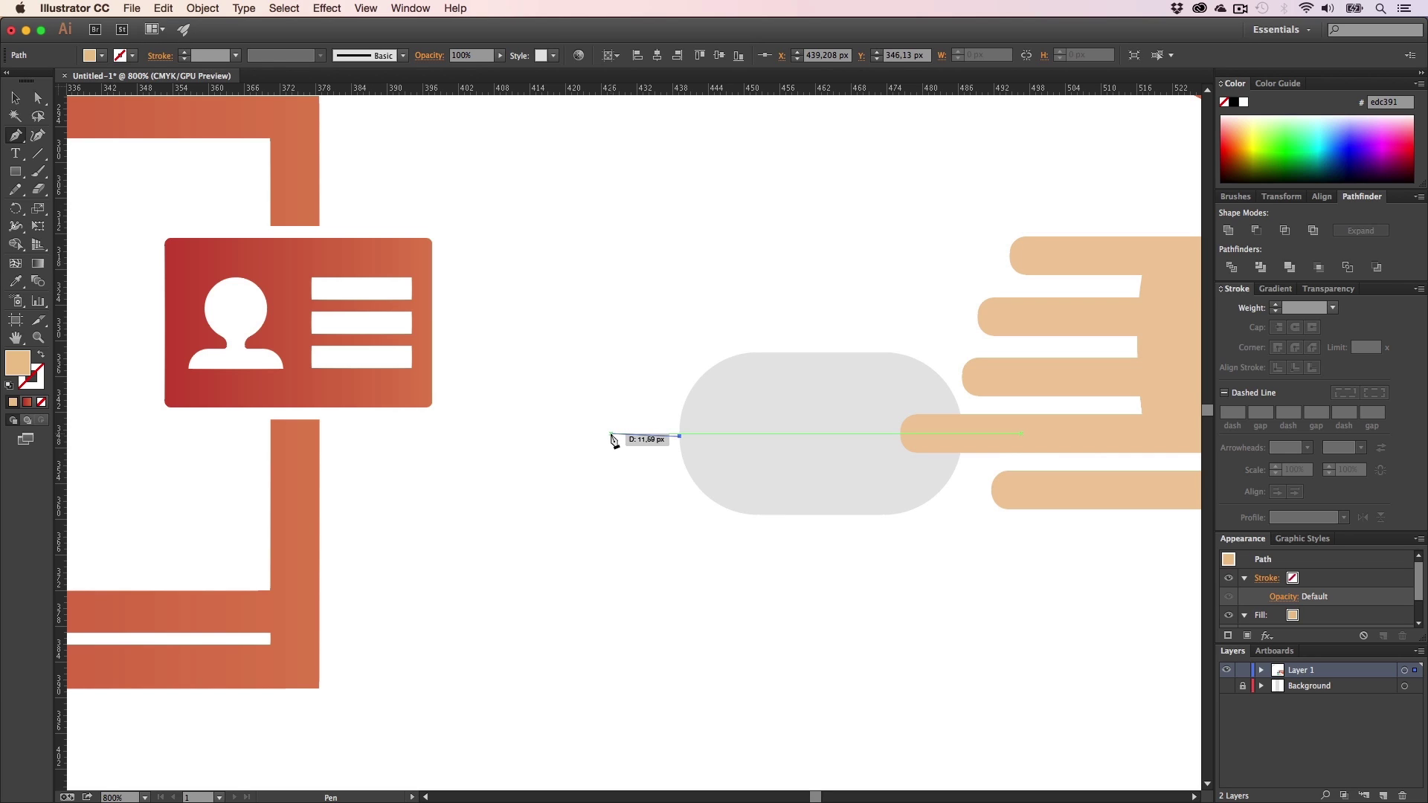
click(609, 437)
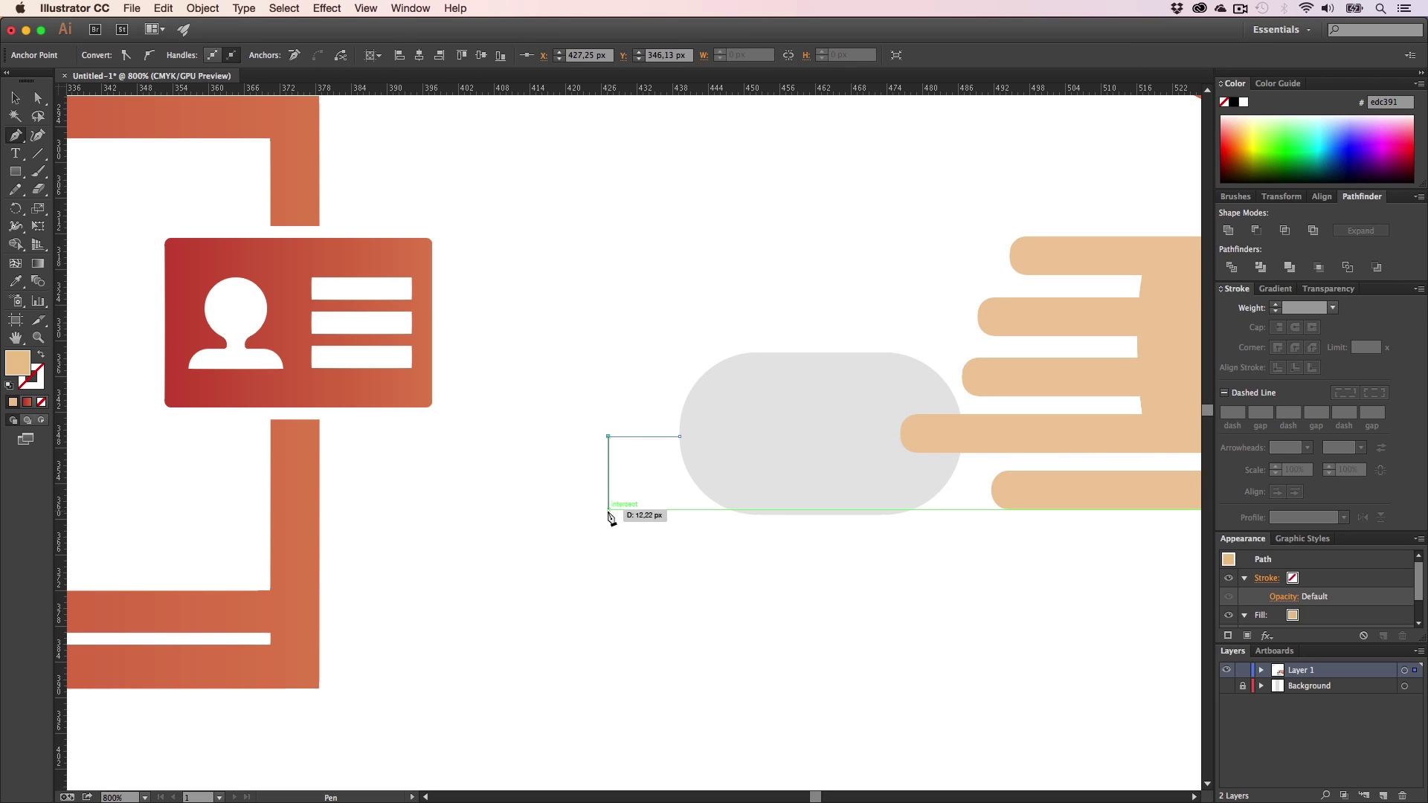
scroll(610, 518, down, 2)
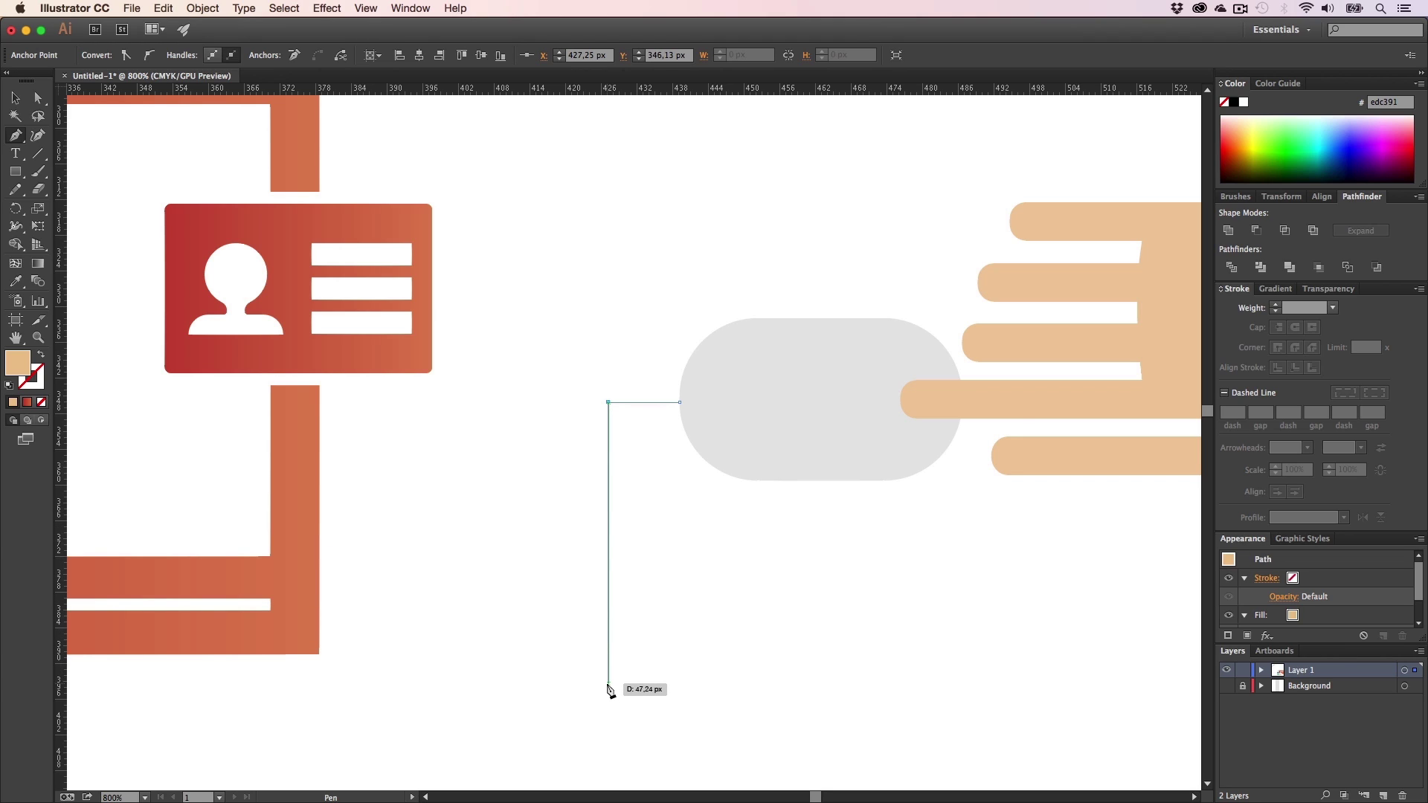
click(609, 656)
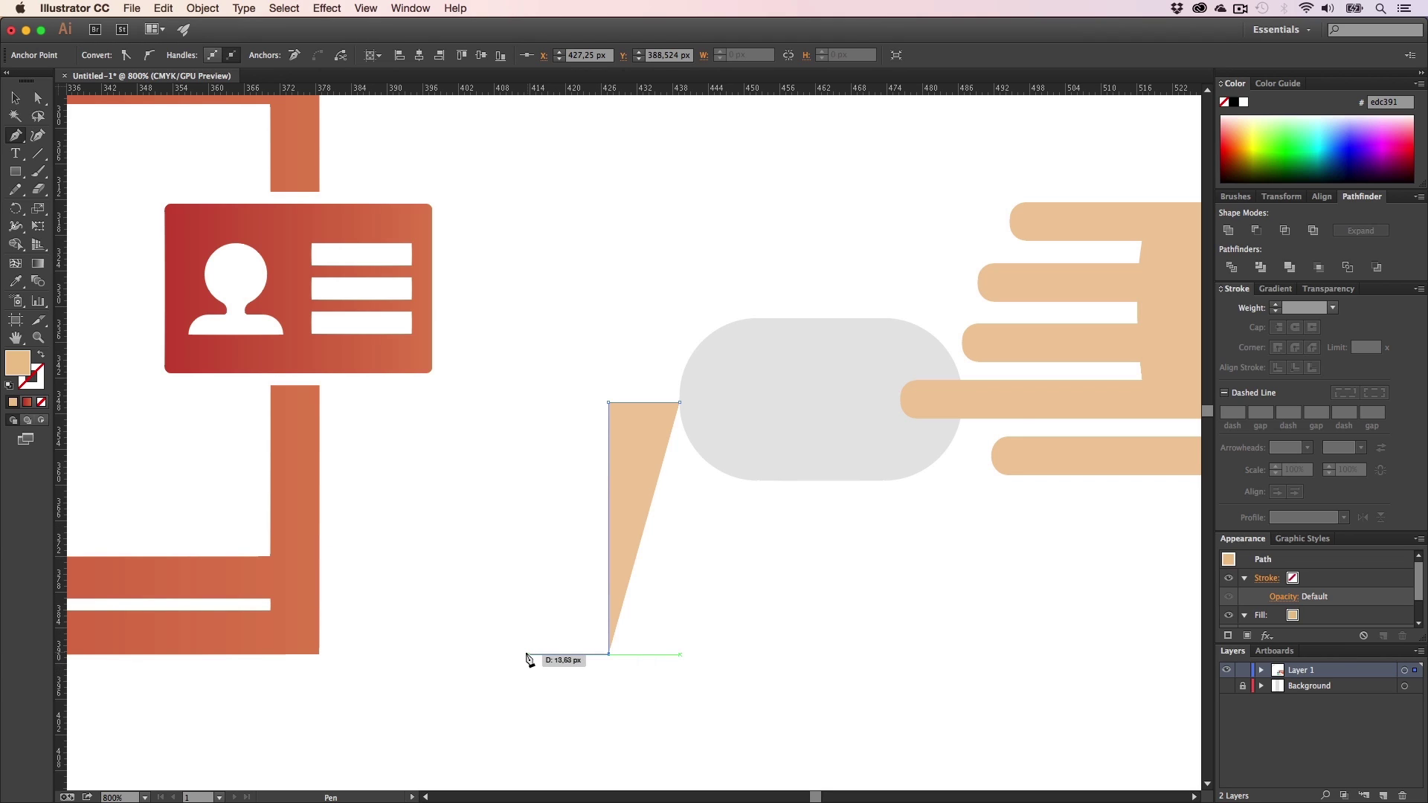
click(525, 655)
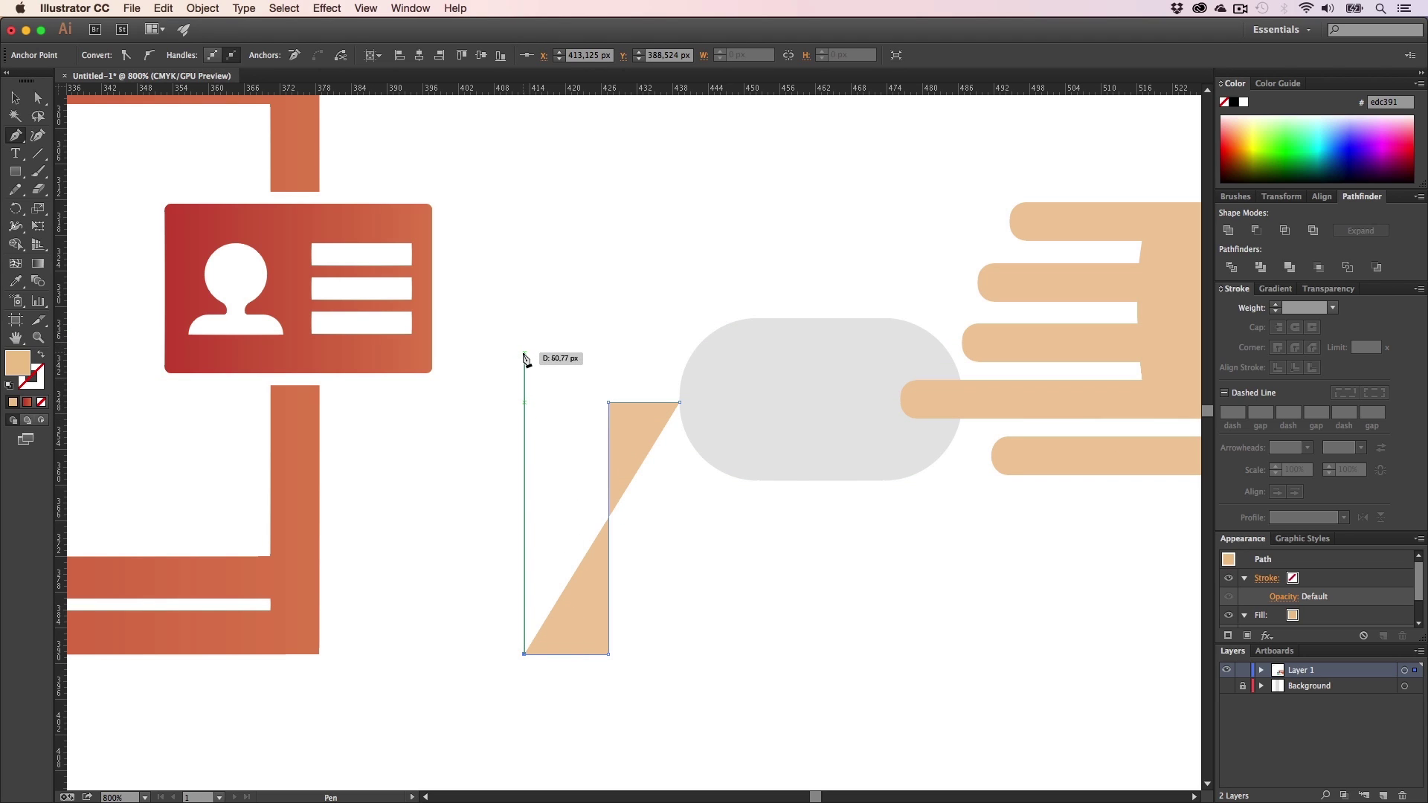
click(525, 354)
click(433, 352)
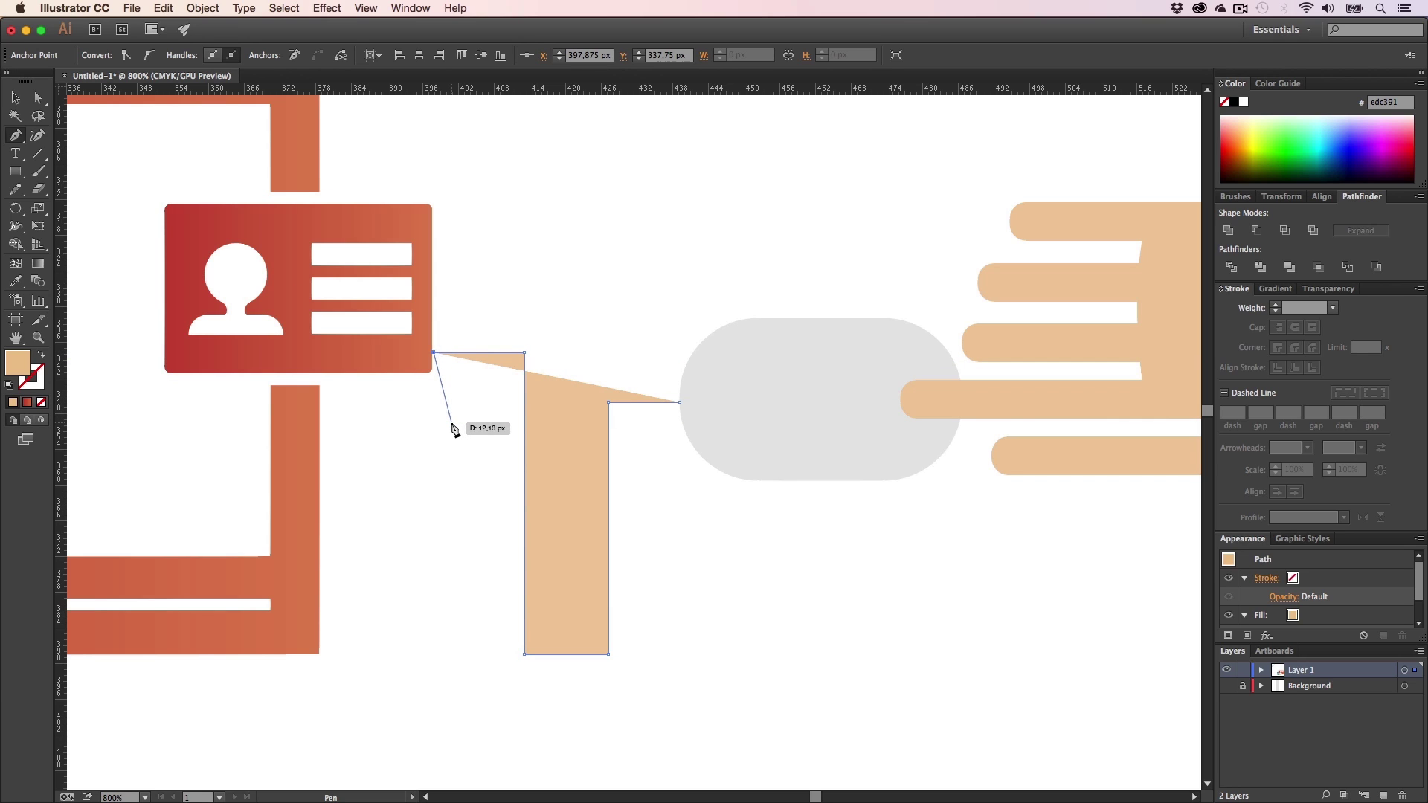
key(a)
click(454, 434)
key(v)
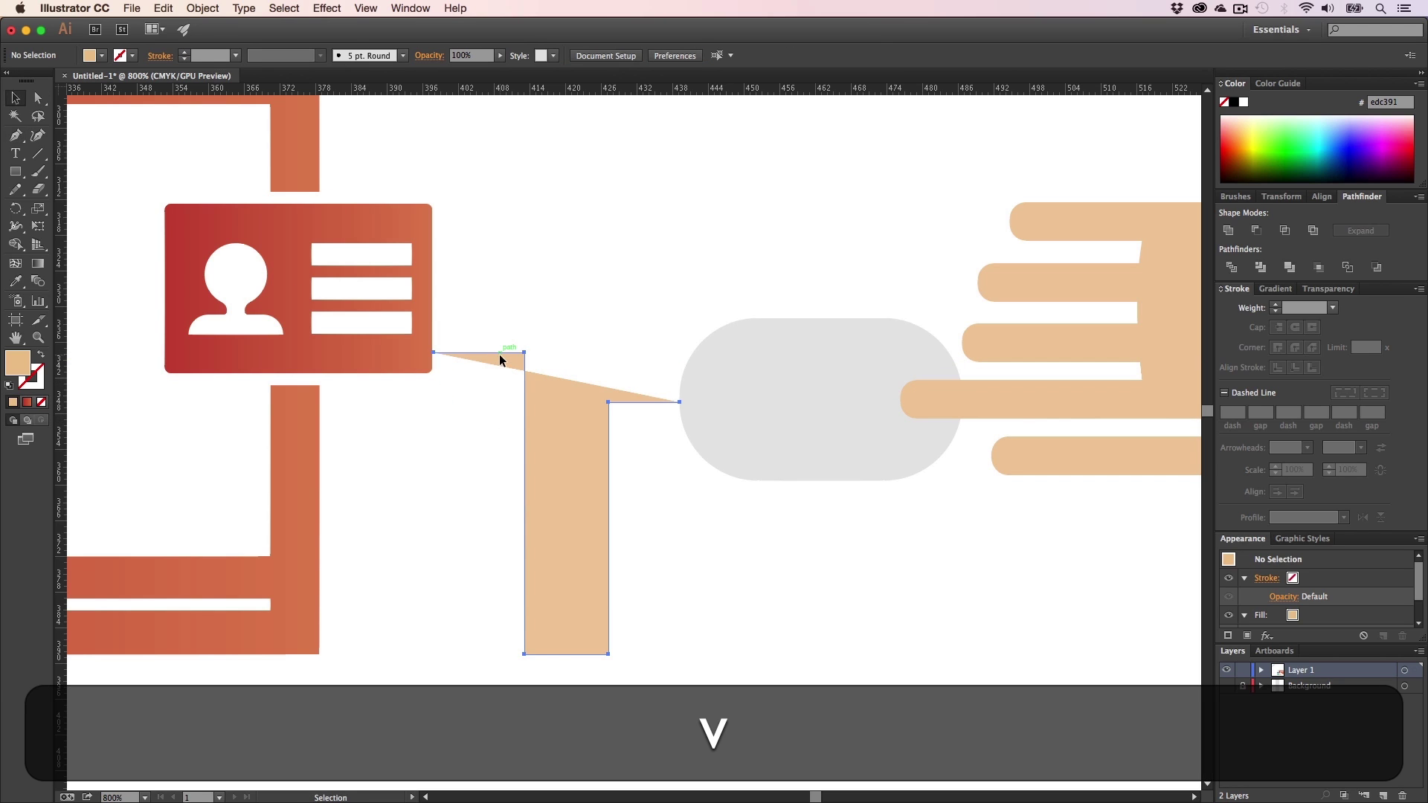
- Swap the cable path's fill and stroke so that it is an unfilled line
click(498, 354)
key(shift+x)
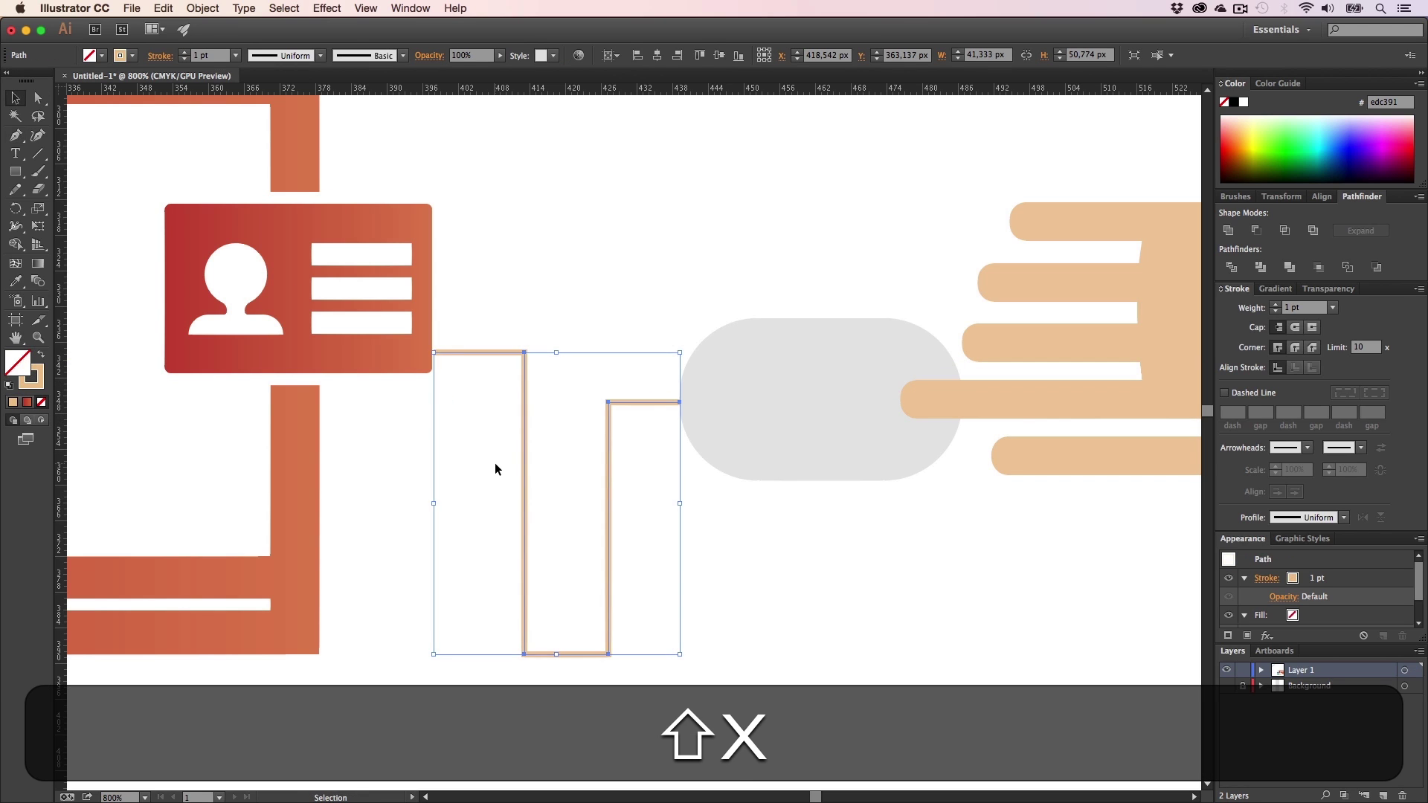
click(496, 466)
- Extend the cable's left end point horizontally until it meets the profile card's right edge
key(z)
drag(439, 353, 696, 357)
key(a)
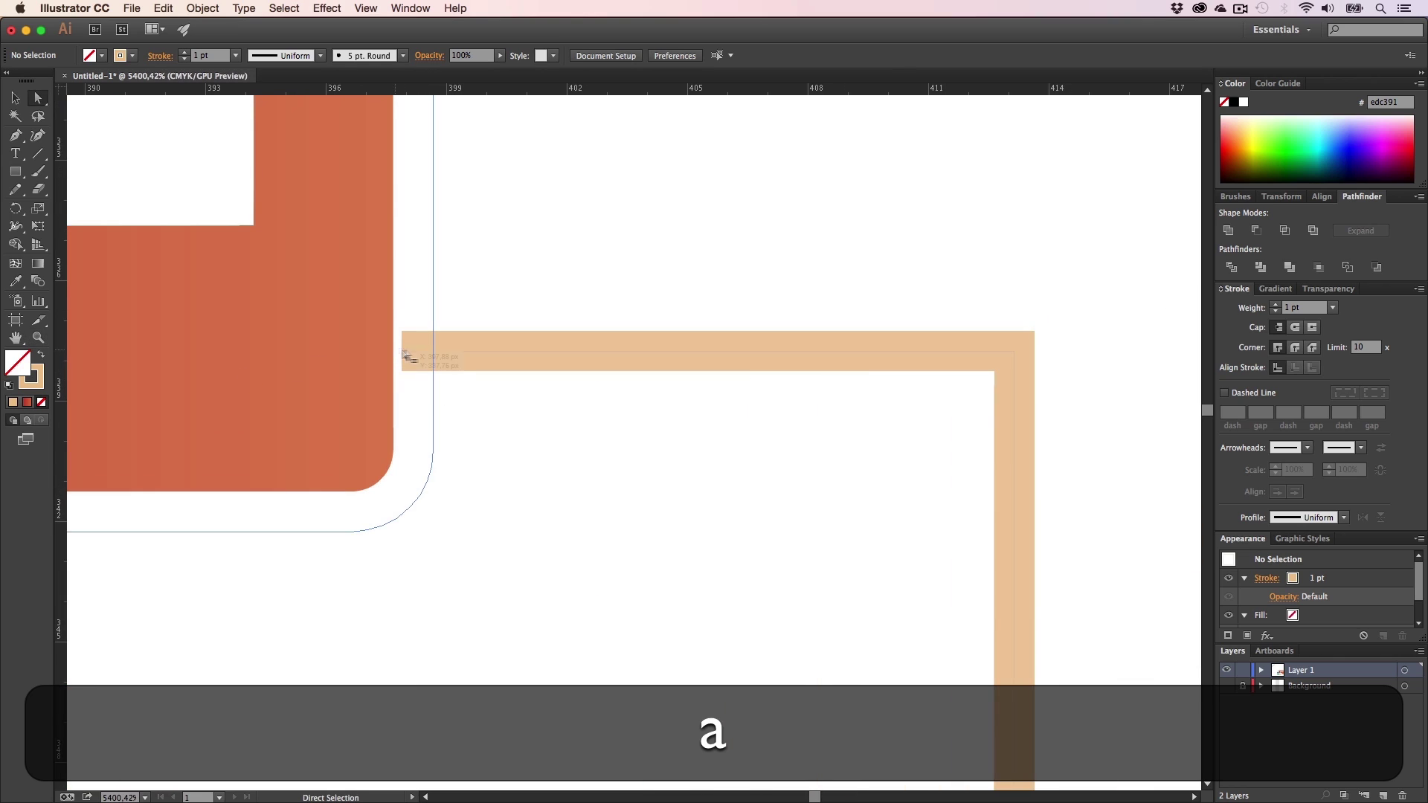
drag(403, 351, 395, 355)
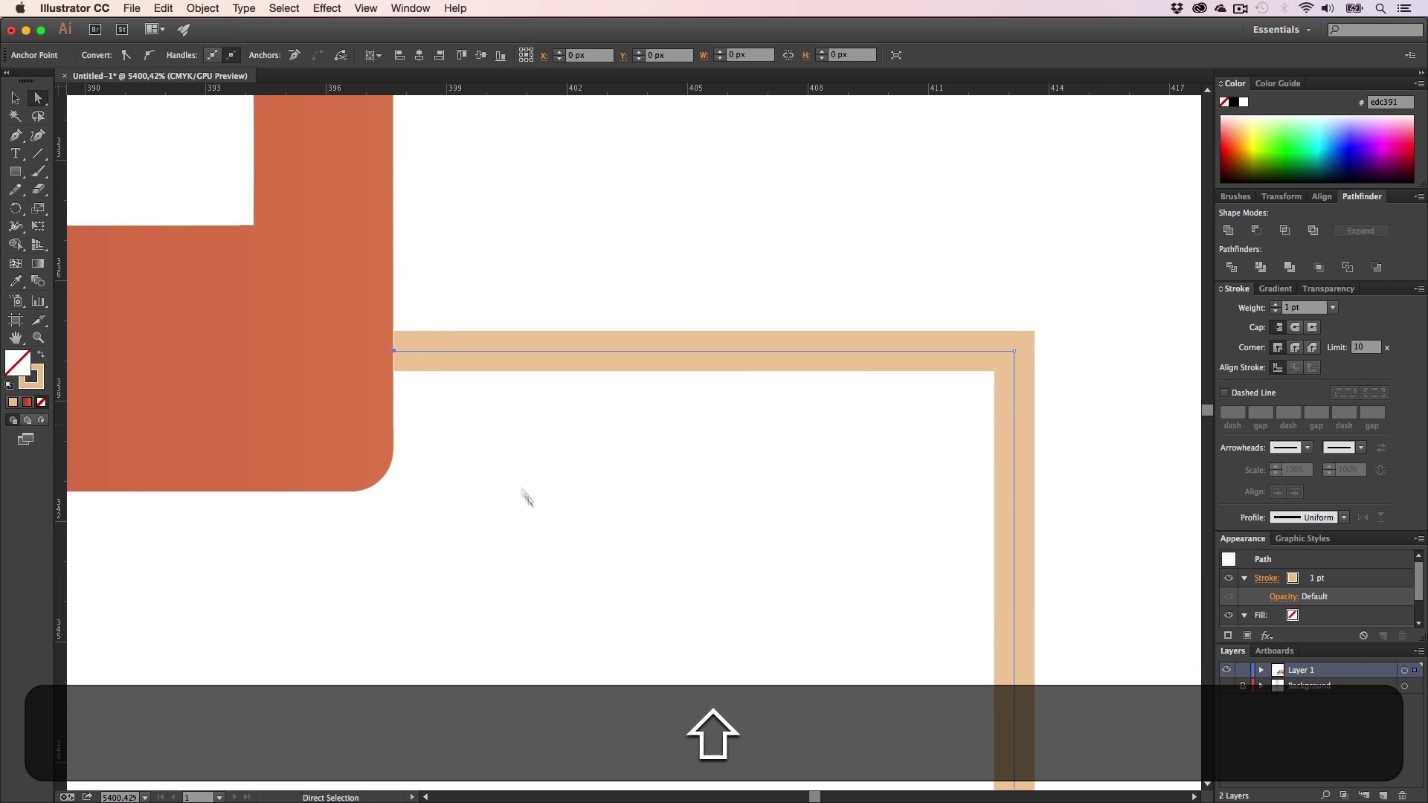
key(shift+z)
alt+click(561, 532)
alt+click(560, 532)
alt+click(561, 532)
key(alt+h)
drag(692, 469, 366, 485)
key(alt+z)
alt+click(547, 473)
key(alt+h)
drag(621, 436, 535, 482)
- Colour the cable's stroke with the grey e2e2e1 sampled from the rounded shape, leaving it without fill
key(v)
click(537, 472)
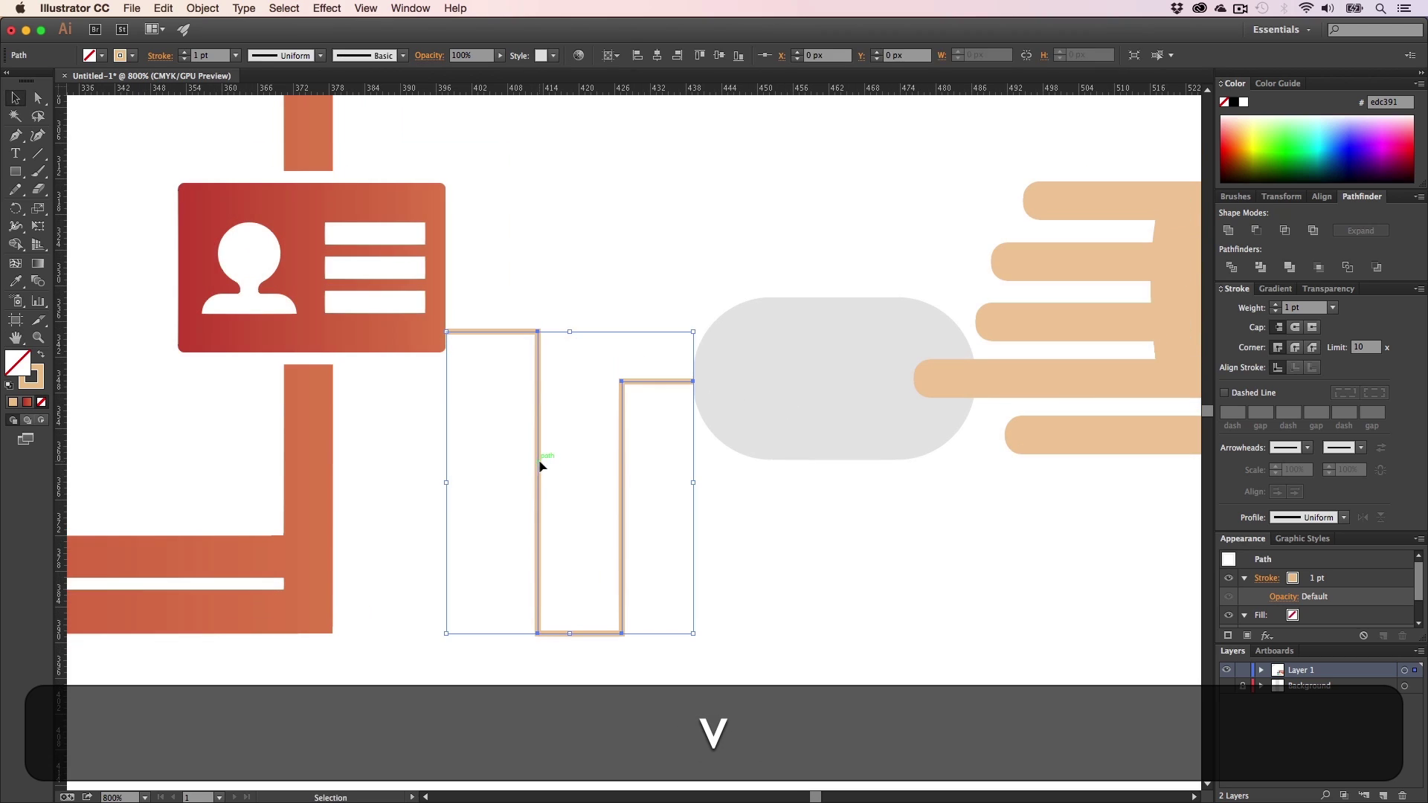
key(i)
click(743, 399)
key(shift+x)
key(shift+v)
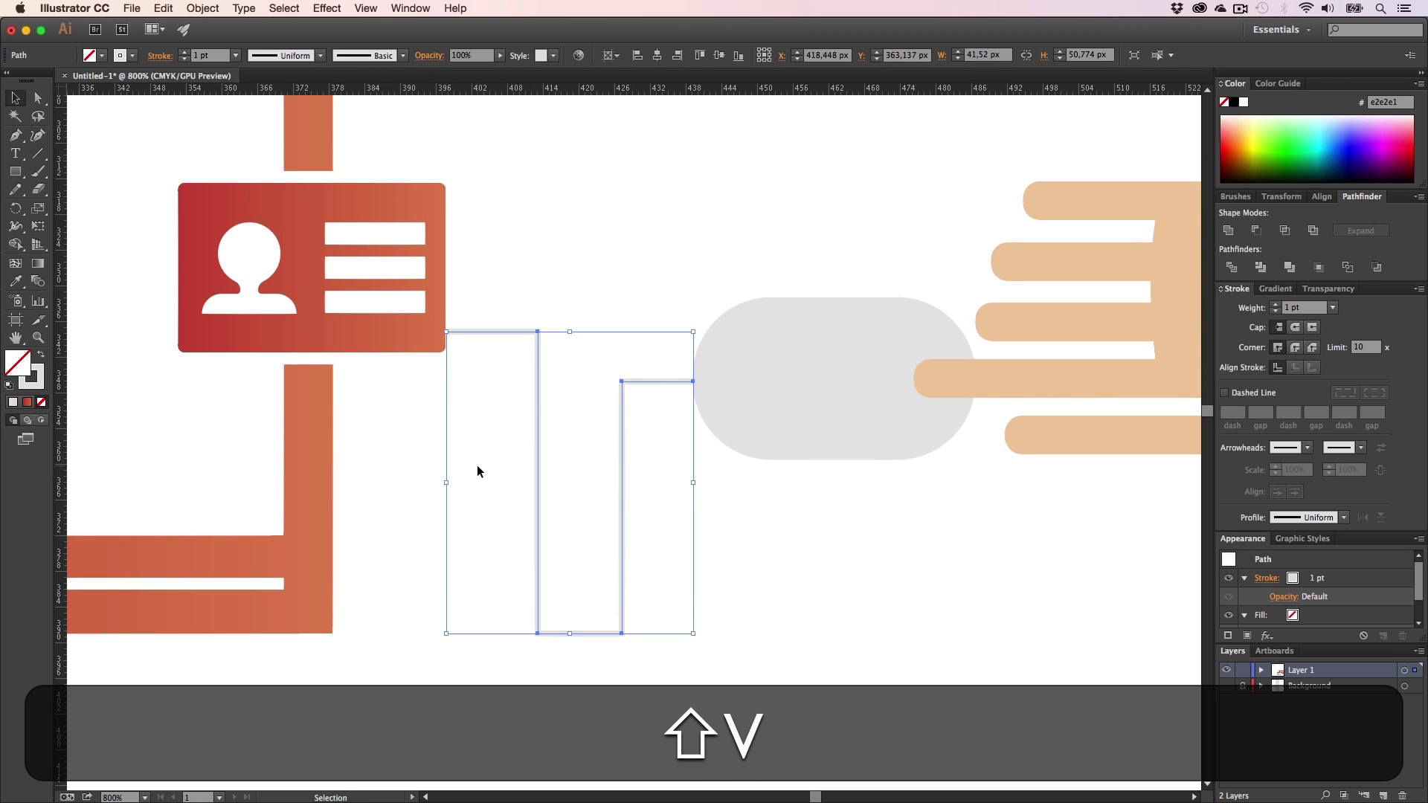
click(476, 466)
- Select the cable's four corner points and round them into smooth bends
key(v)
key(a)
drag(602, 362, 639, 399)
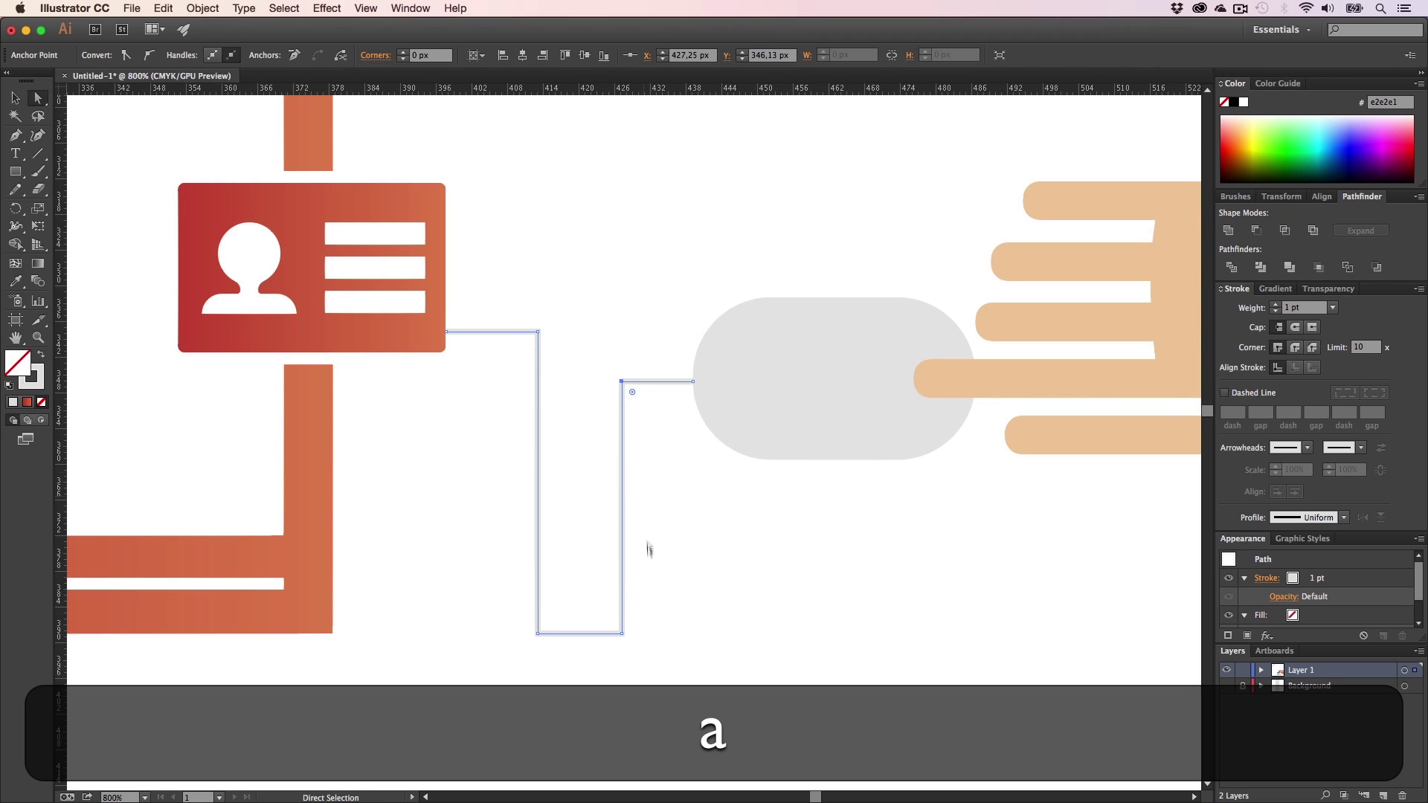
drag(647, 660, 612, 619)
drag(553, 657, 550, 651)
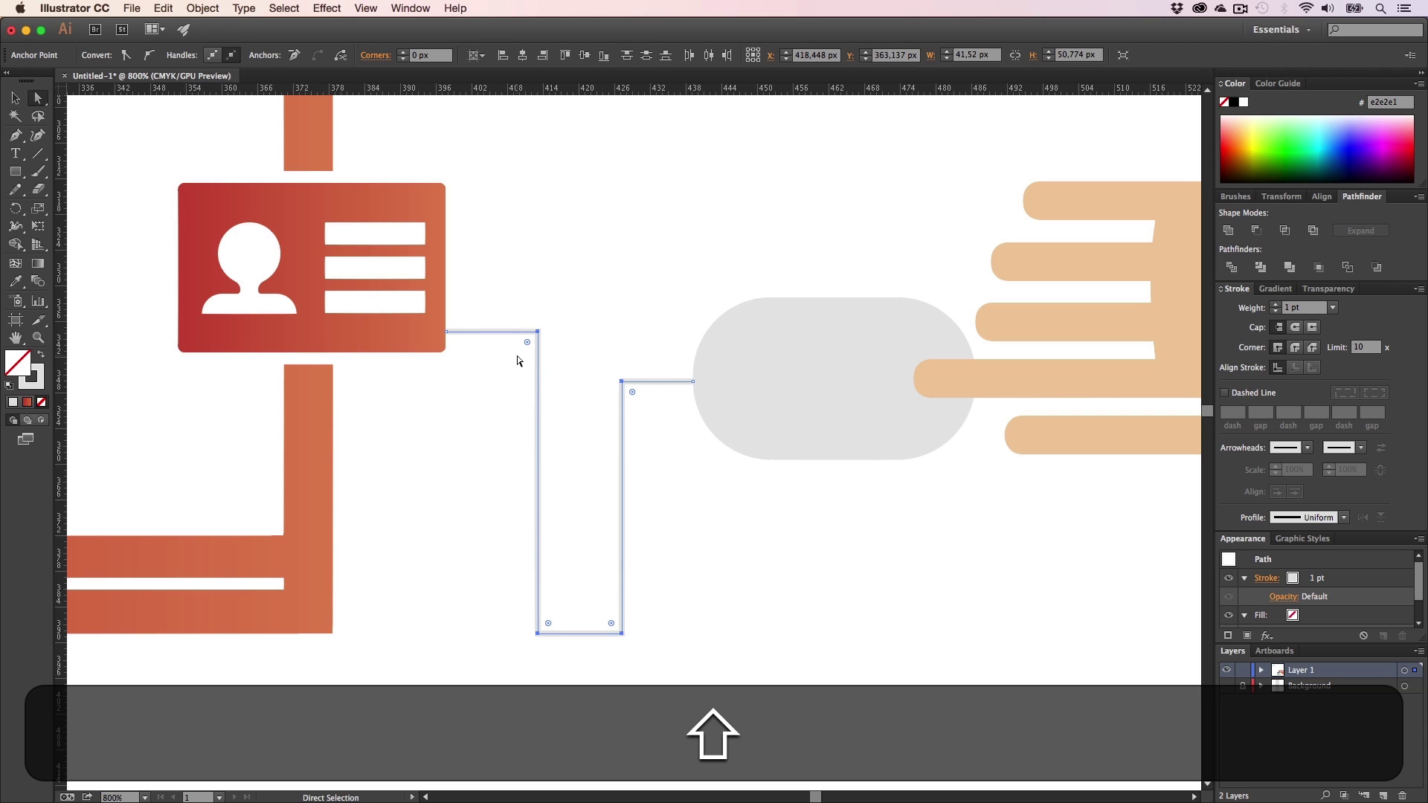
drag(527, 344, 492, 380)
click(451, 478)
- Set the stroke weight of the cable to 2 pt
key(z)
alt+click(664, 506)
alt+click(665, 506)
alt+click(664, 506)
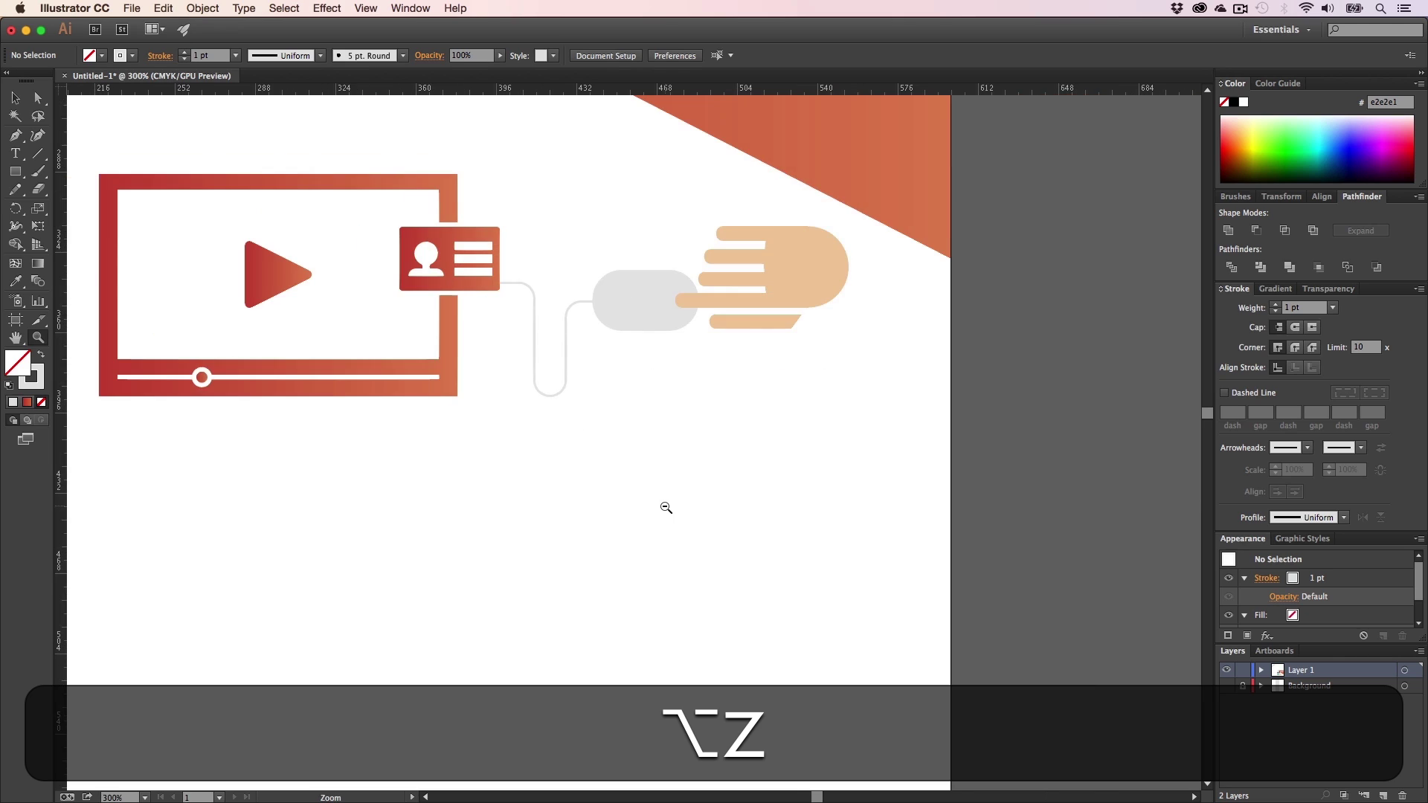
key(h)
drag(523, 433, 586, 482)
key(v)
click(640, 403)
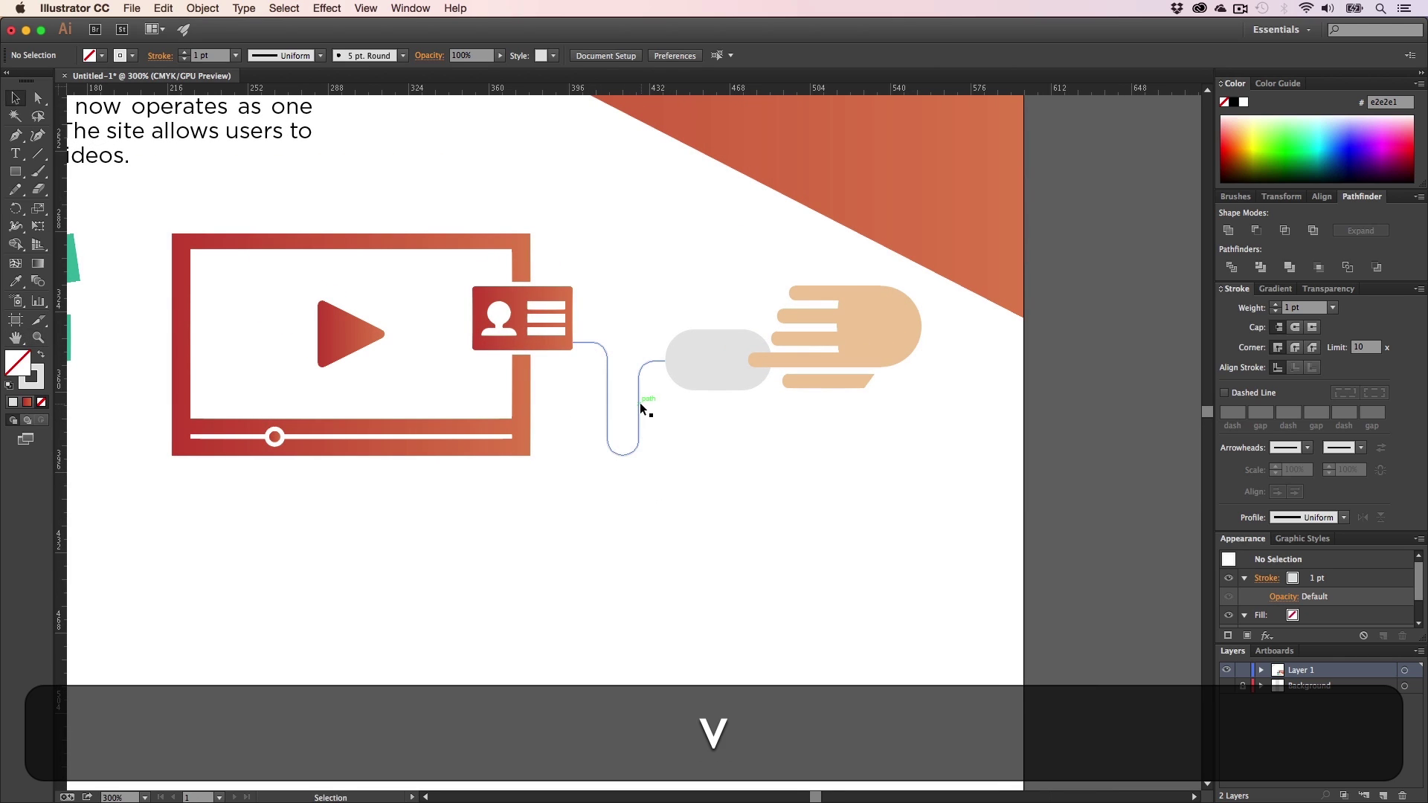
click(1276, 306)
click(766, 484)
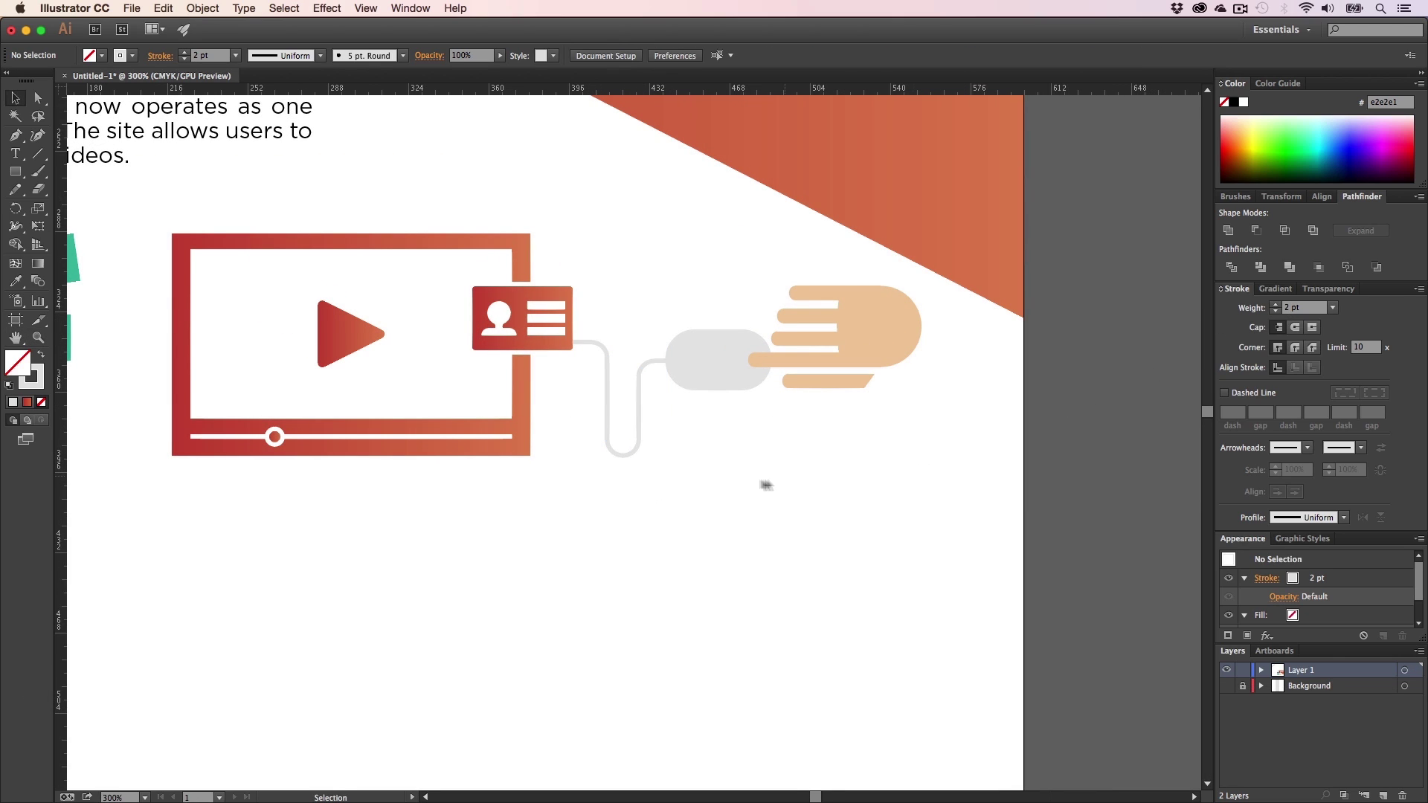
- Examine the cable, grey mouse shape and hand up close and in relation to the rest of the infographic
key(h)
drag(656, 457, 652, 489)
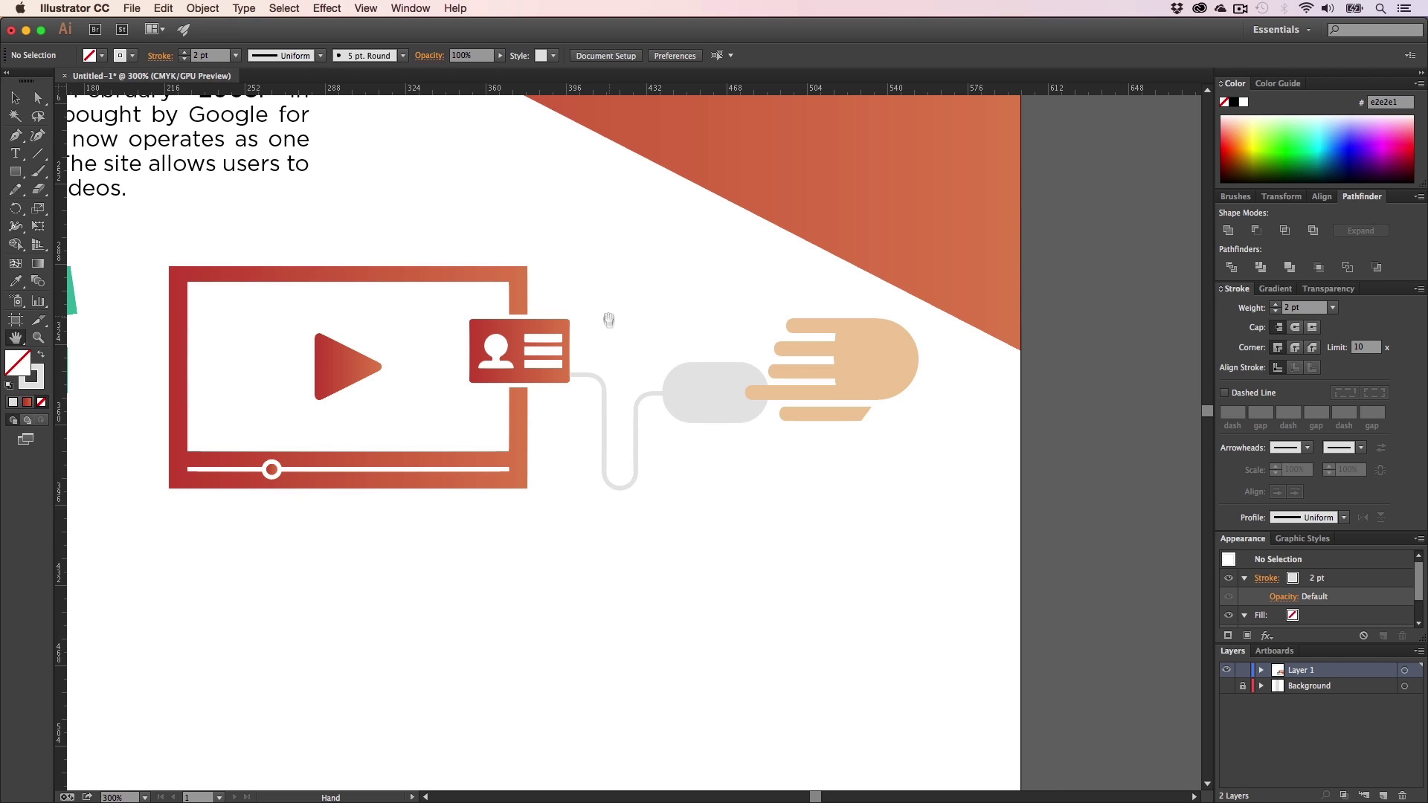
drag(608, 320, 630, 581)
drag(587, 426, 578, 453)
drag(600, 624, 583, 457)
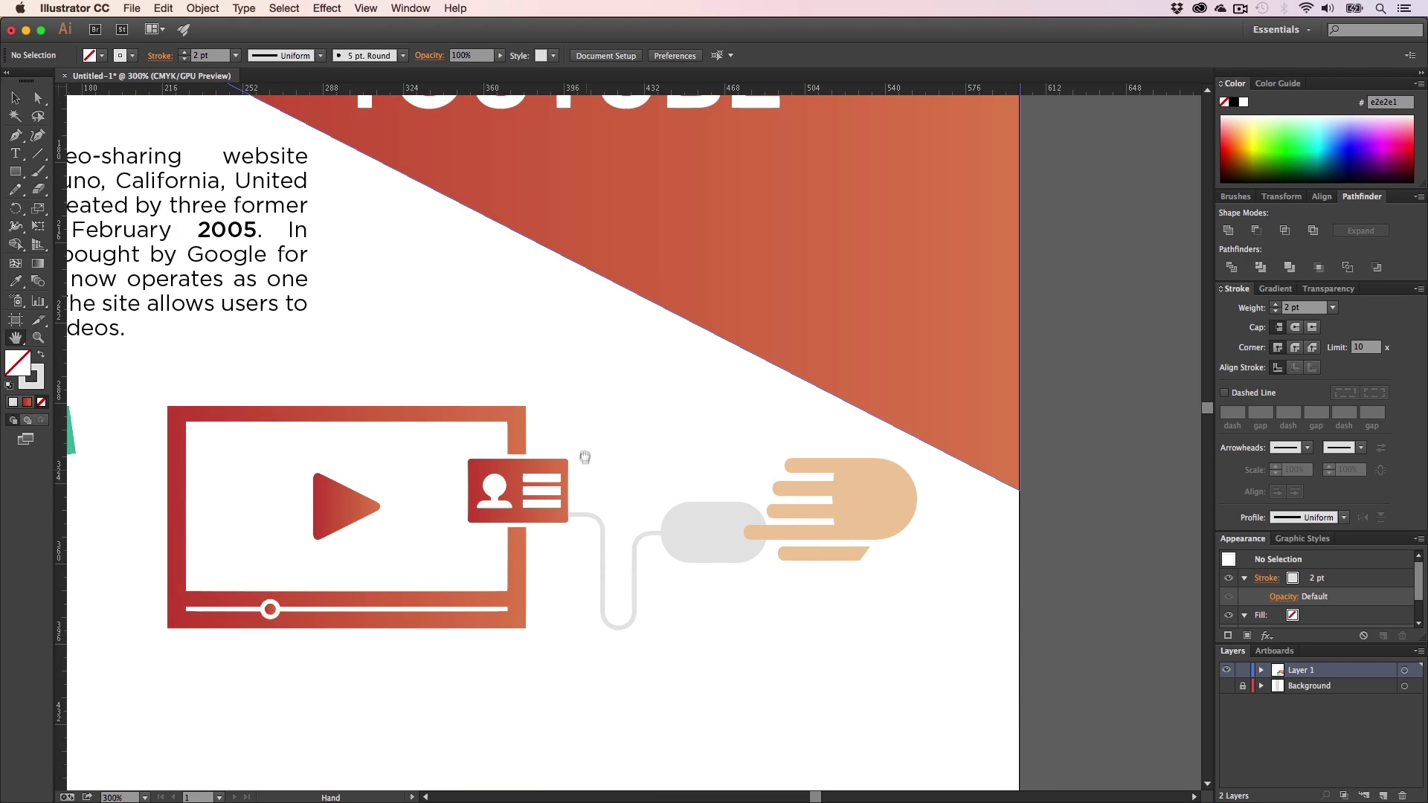
drag(454, 385, 637, 576)
key(z)
alt+click(681, 602)
alt+click(681, 603)
key(h)
key(z)
drag(789, 444, 886, 478)
key(h)
key(z)
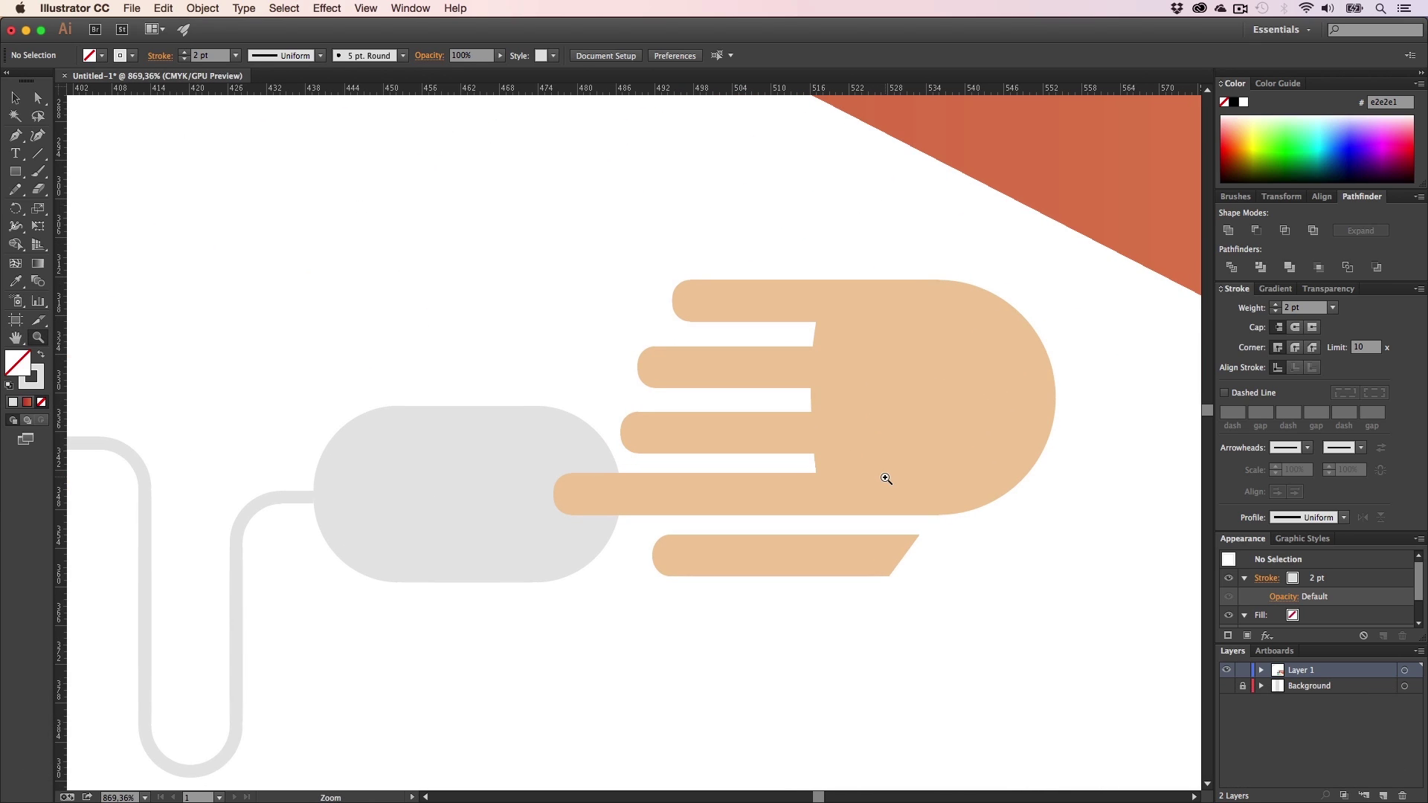
key(z)
alt+click(536, 538)
alt+click(536, 539)
alt+click(536, 538)
alt+click(537, 539)
alt+click(536, 538)
key(h)
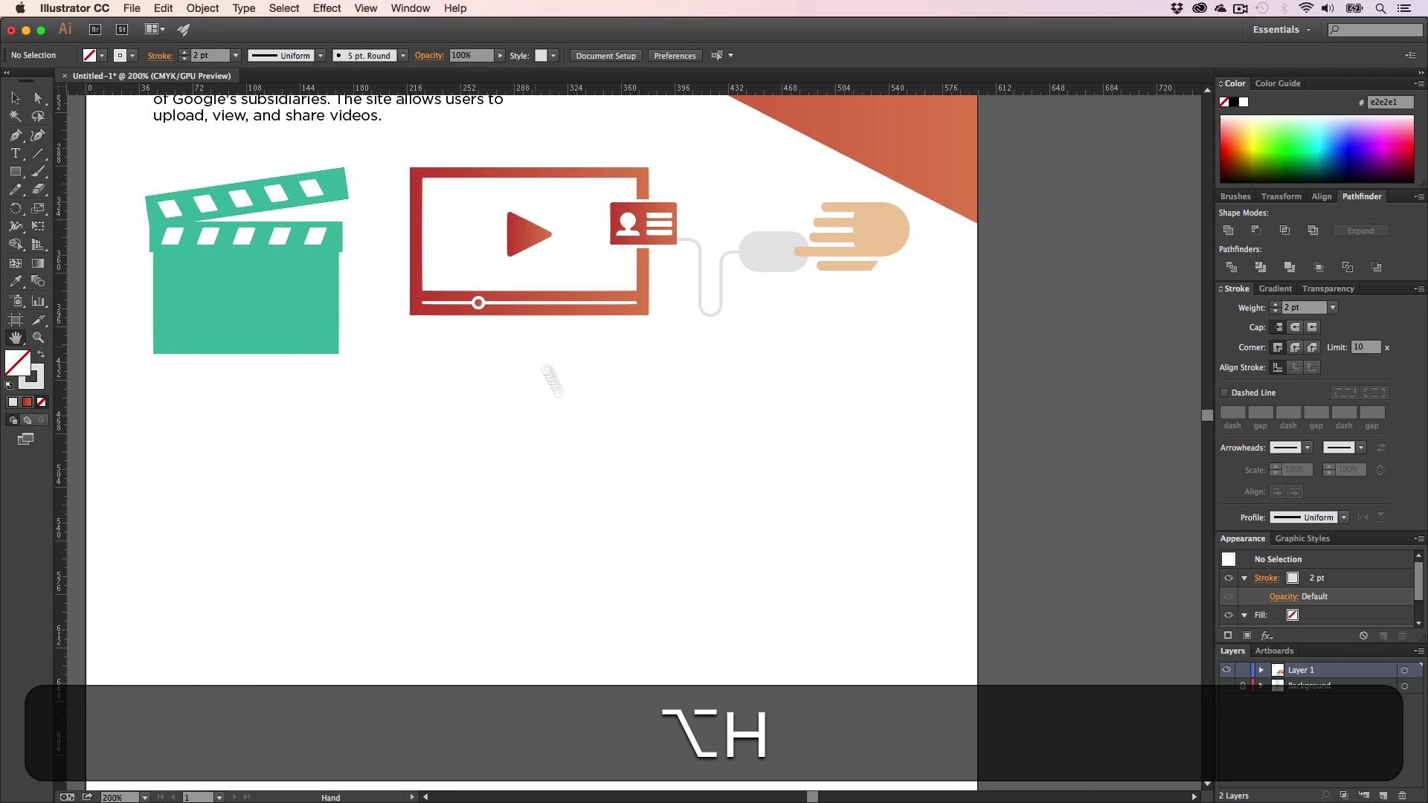
- Draw a narrow vertical rectangle about 2.3 by 36.8 px hanging from the video player's lower edge near its left end
drag(535, 350, 616, 526)
key(h)
key(z)
click(557, 453)
key(h)
key(z)
click(609, 454)
key(h)
click(15, 171)
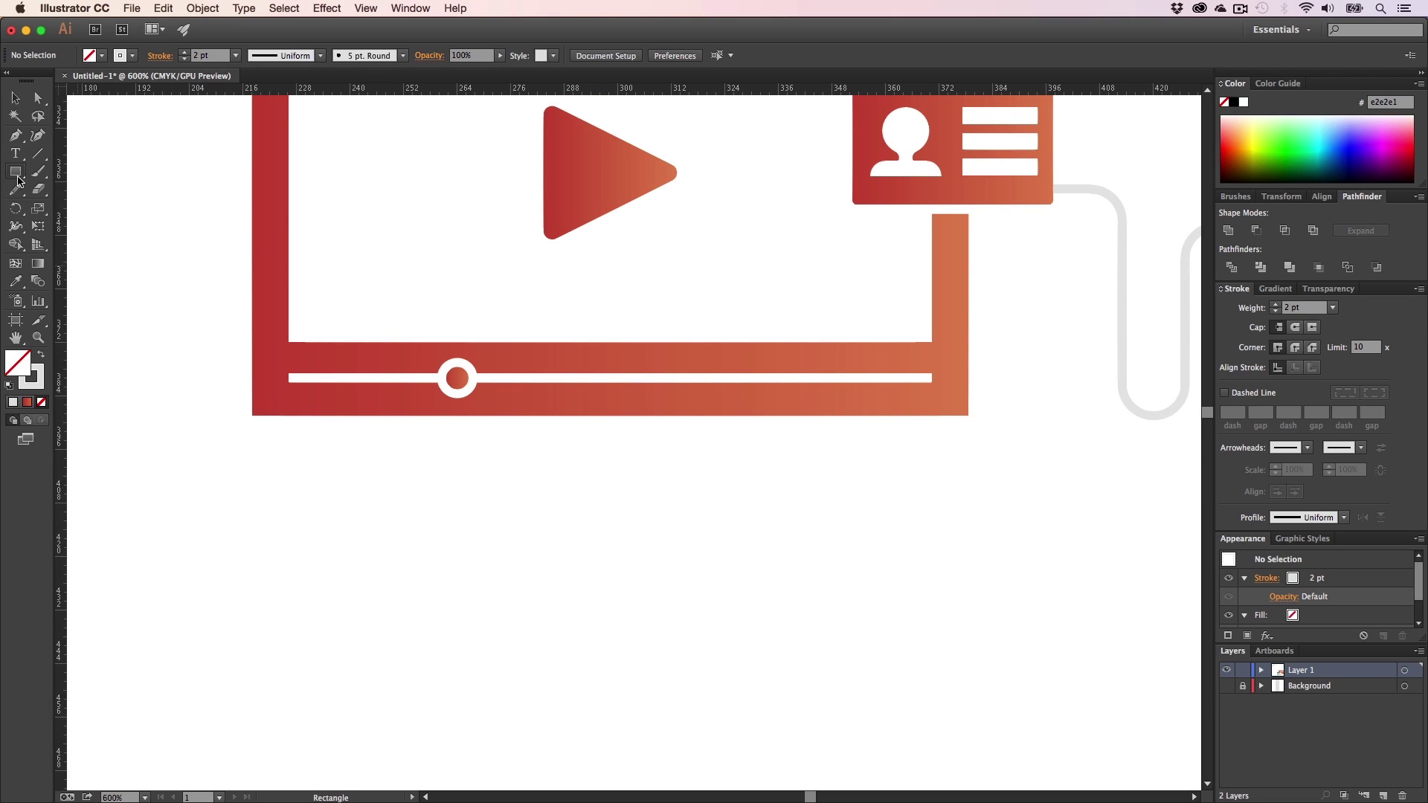
scroll(302, 417, down, 1)
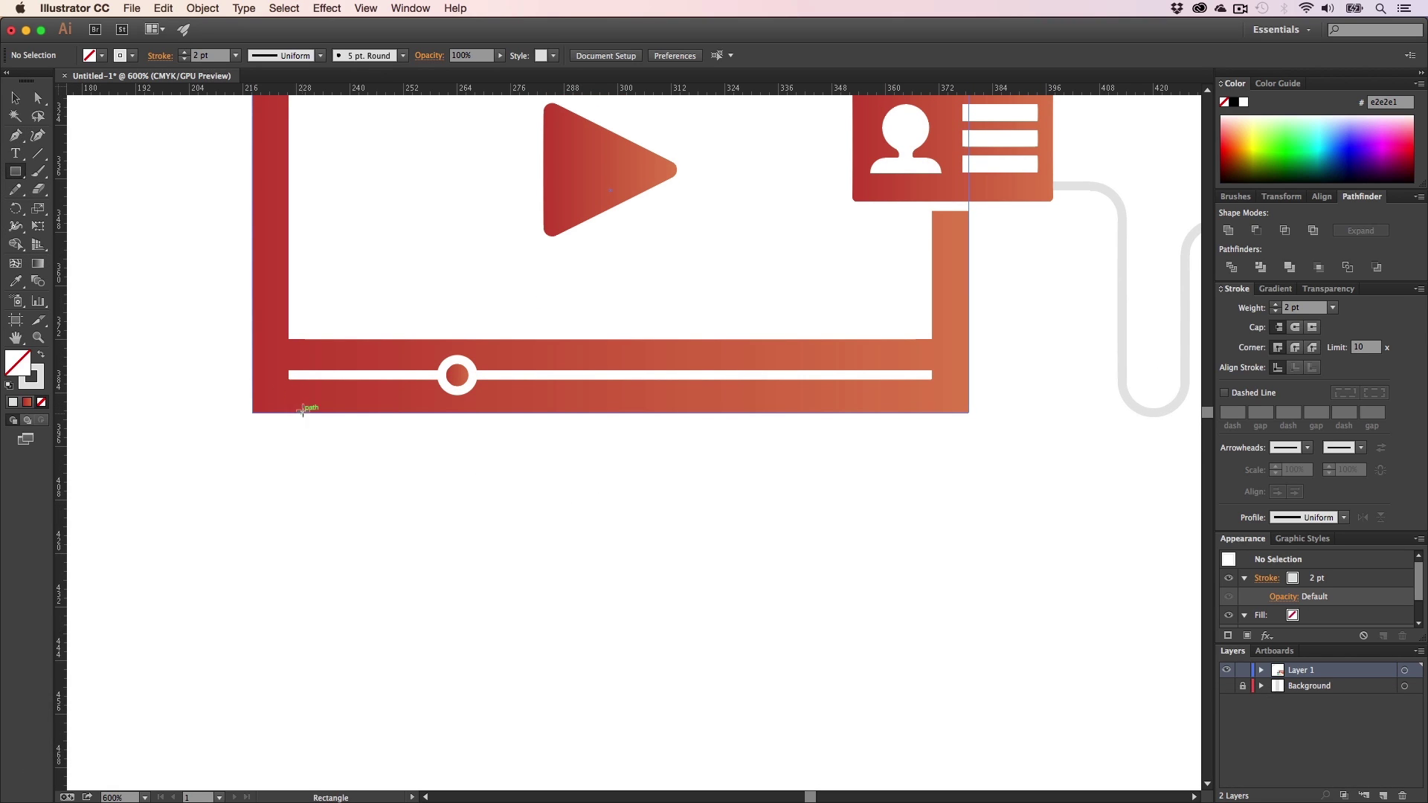
drag(307, 414, 318, 579)
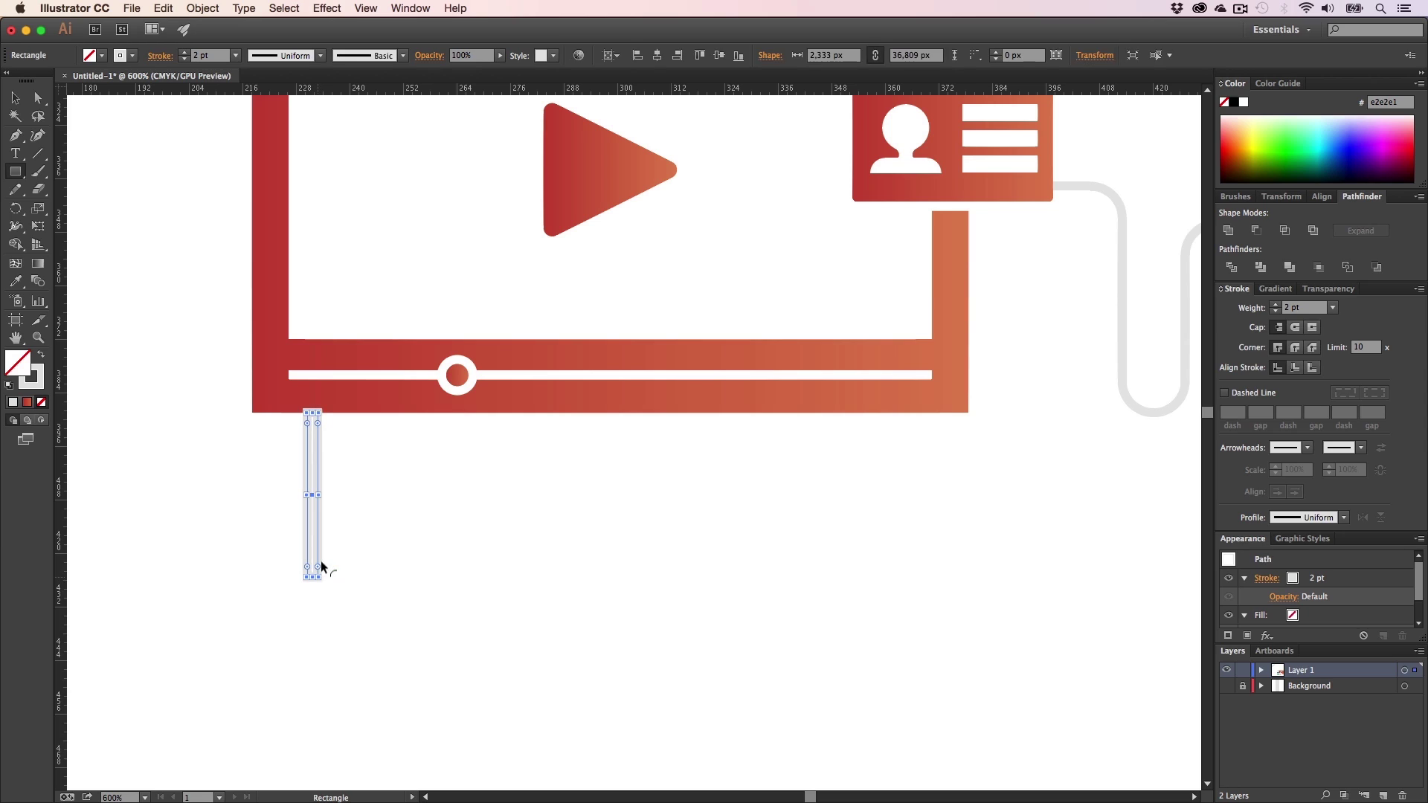
- Apply the video player frame's red-orange gradient to the narrow vertical bar
key(v)
key(i)
click(354, 393)
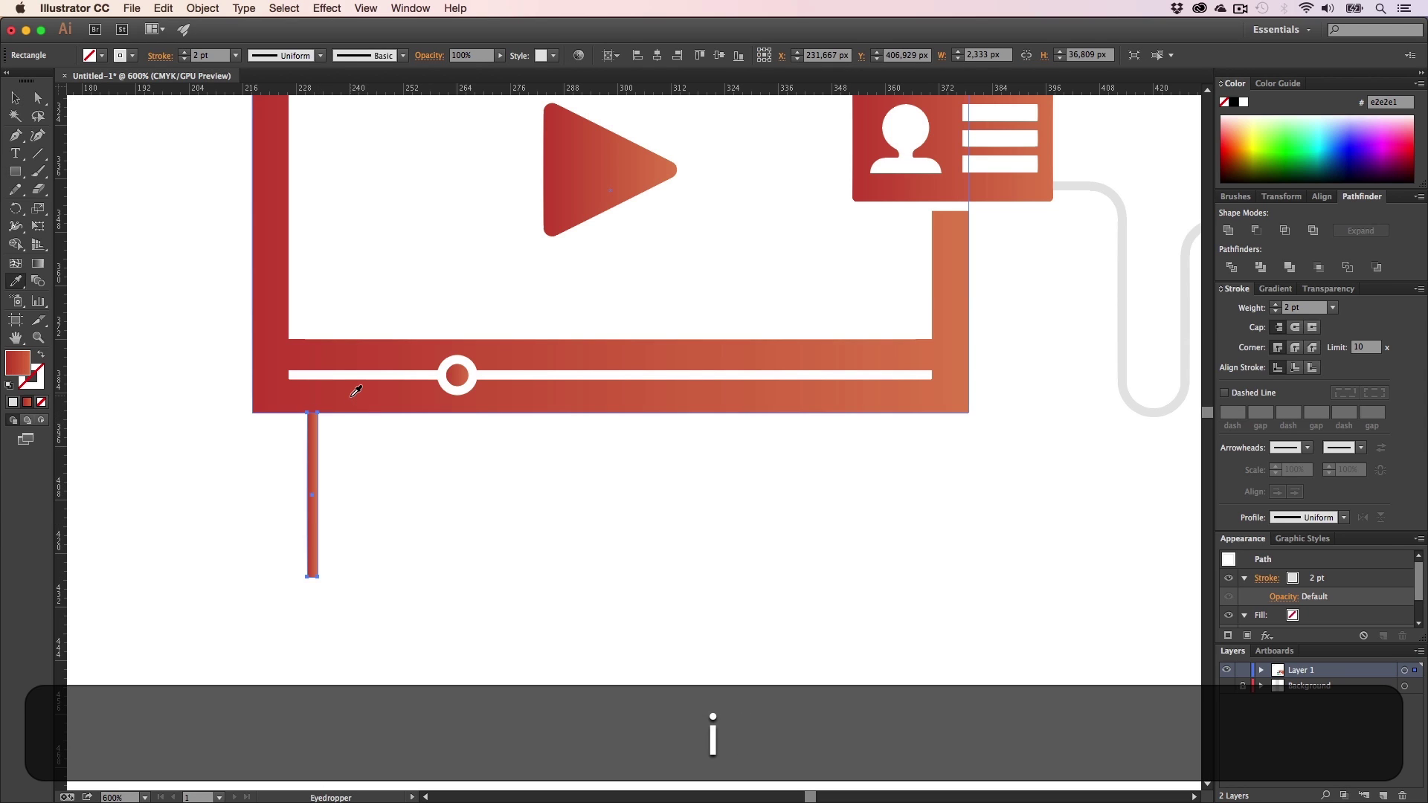
key(v)
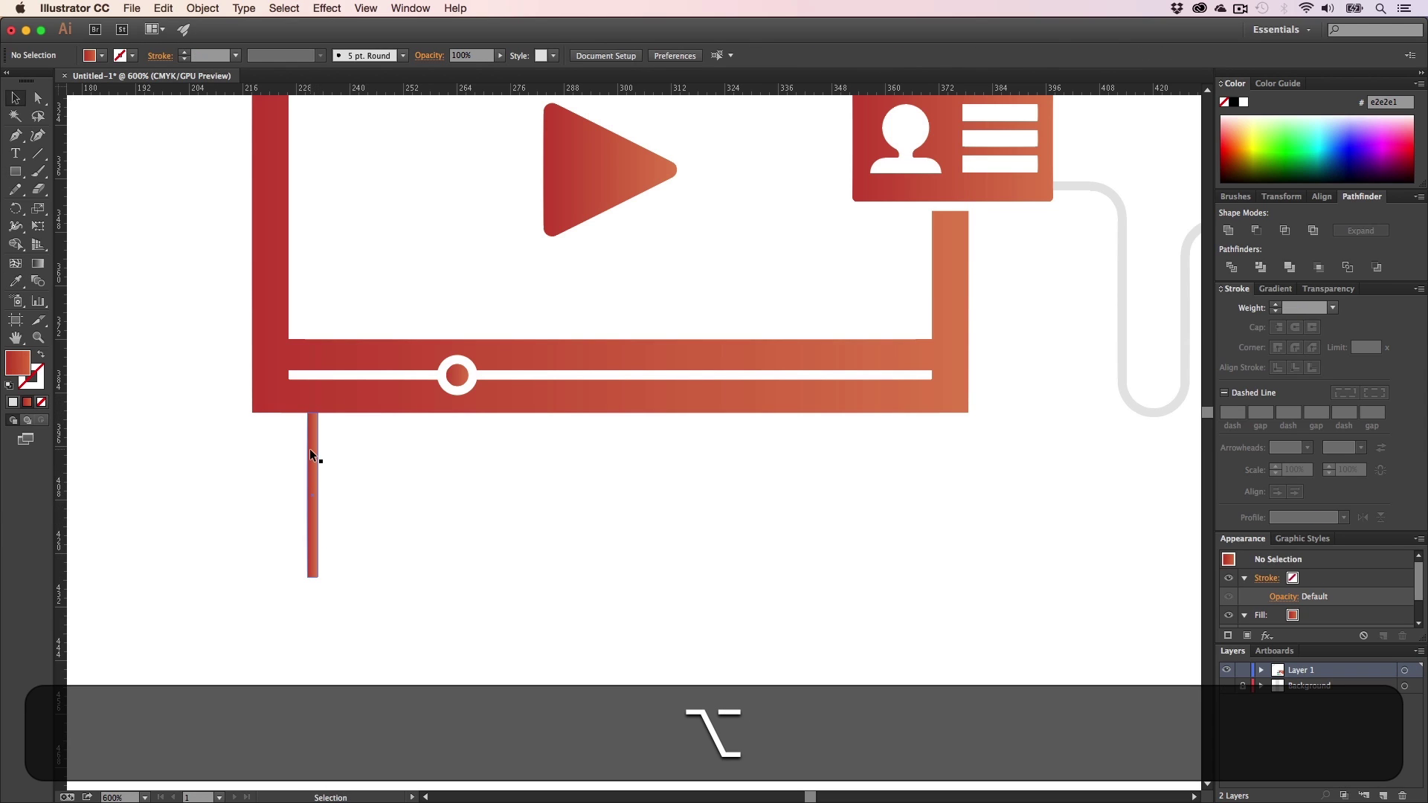
- Duplicate the vertical bar and rotate the copy 90 degrees to lie horizontally
drag(311, 454, 443, 583)
key(r)
key(v)
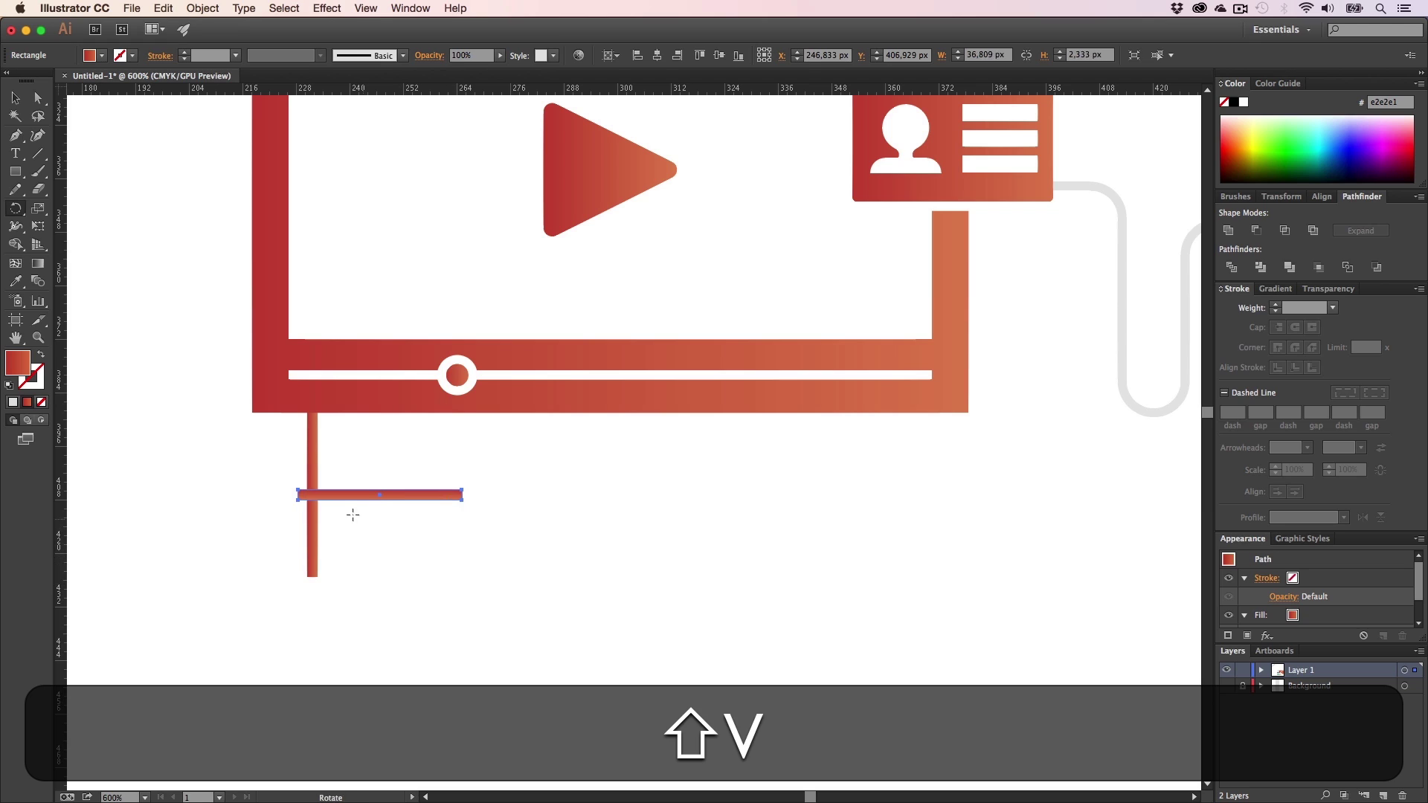
- Align the horizontal bar with the vertical bar's lower end and shorten it into a small foot extending right
drag(307, 494, 318, 571)
drag(470, 575, 364, 578)
key(super+z)
click(392, 624)
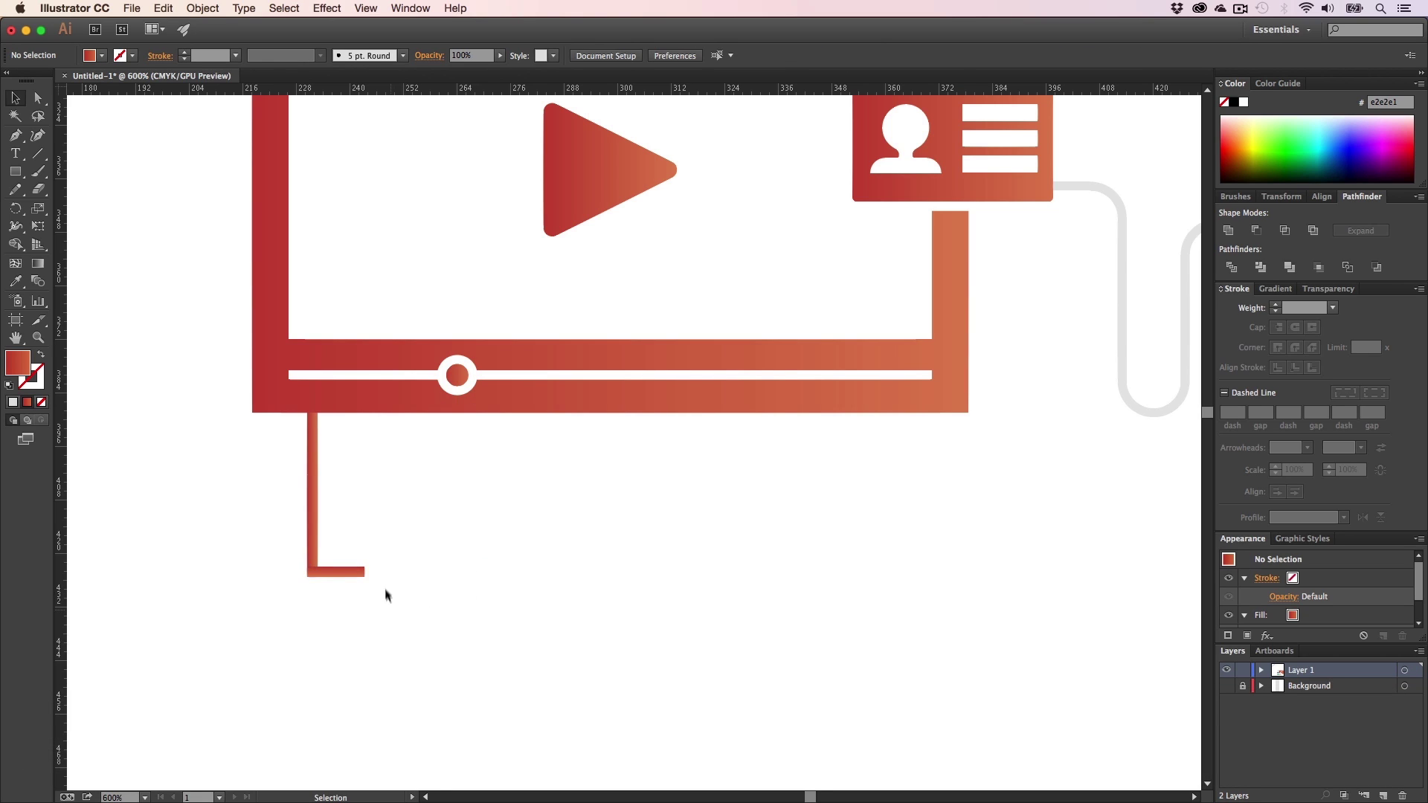
- Draw a 12 by 12 px square to the right of the L-shaped bars below the video player
key(z)
click(386, 580)
click(636, 416)
click(626, 438)
key(h)
drag(608, 455, 517, 511)
key(v)
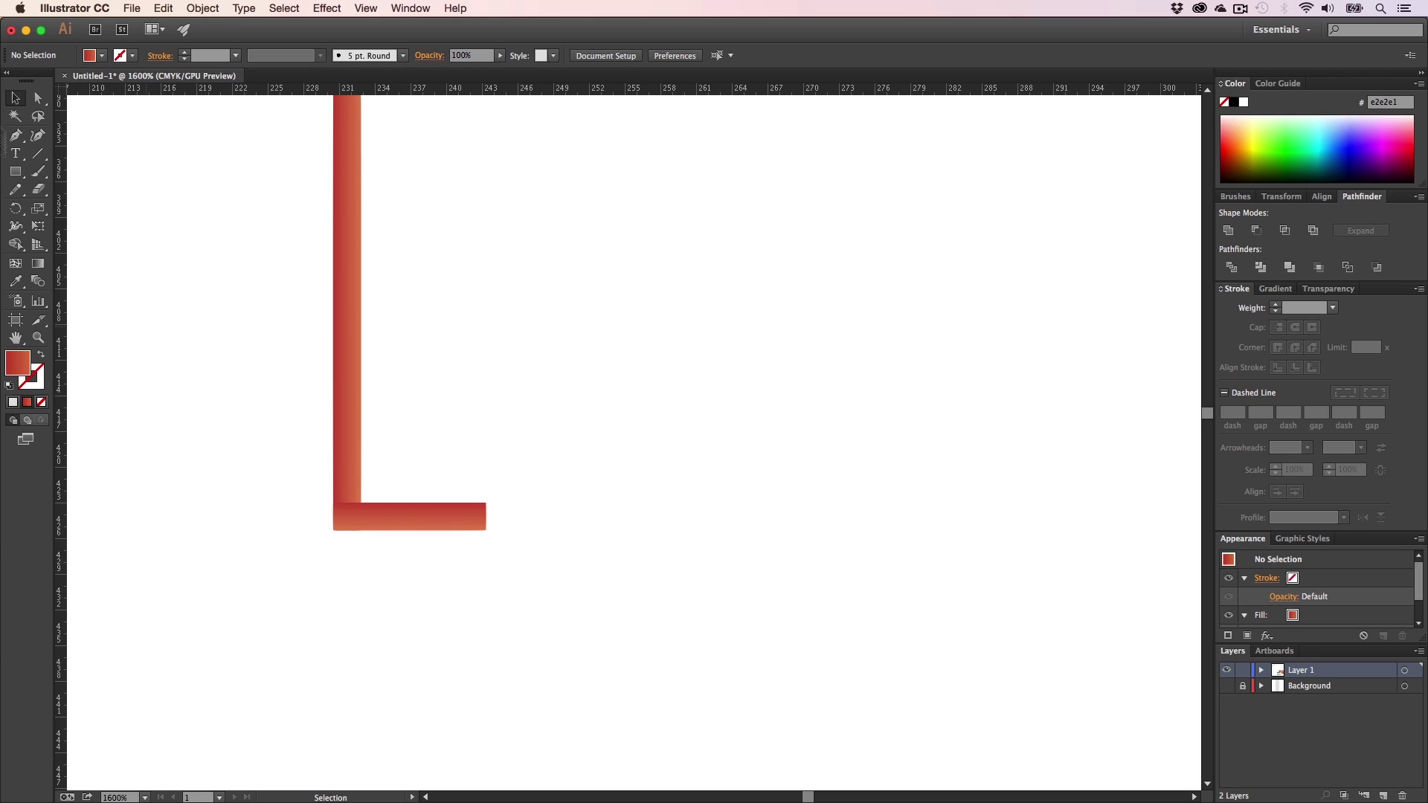
key(m)
drag(555, 278, 662, 439)
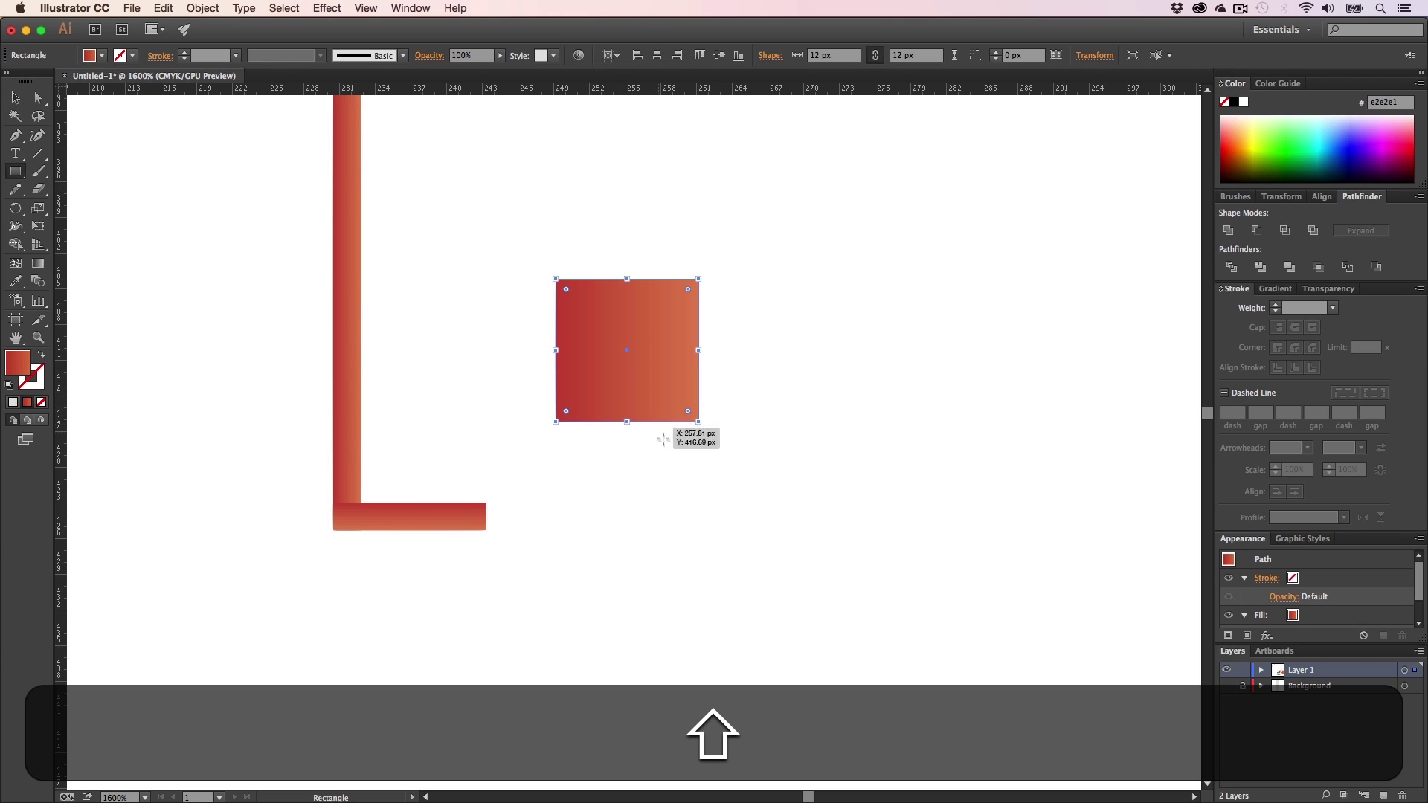
- Convert the square into a right-pointing triangle by adding an anchor point midway along its right side and removing both right corners
key(p)
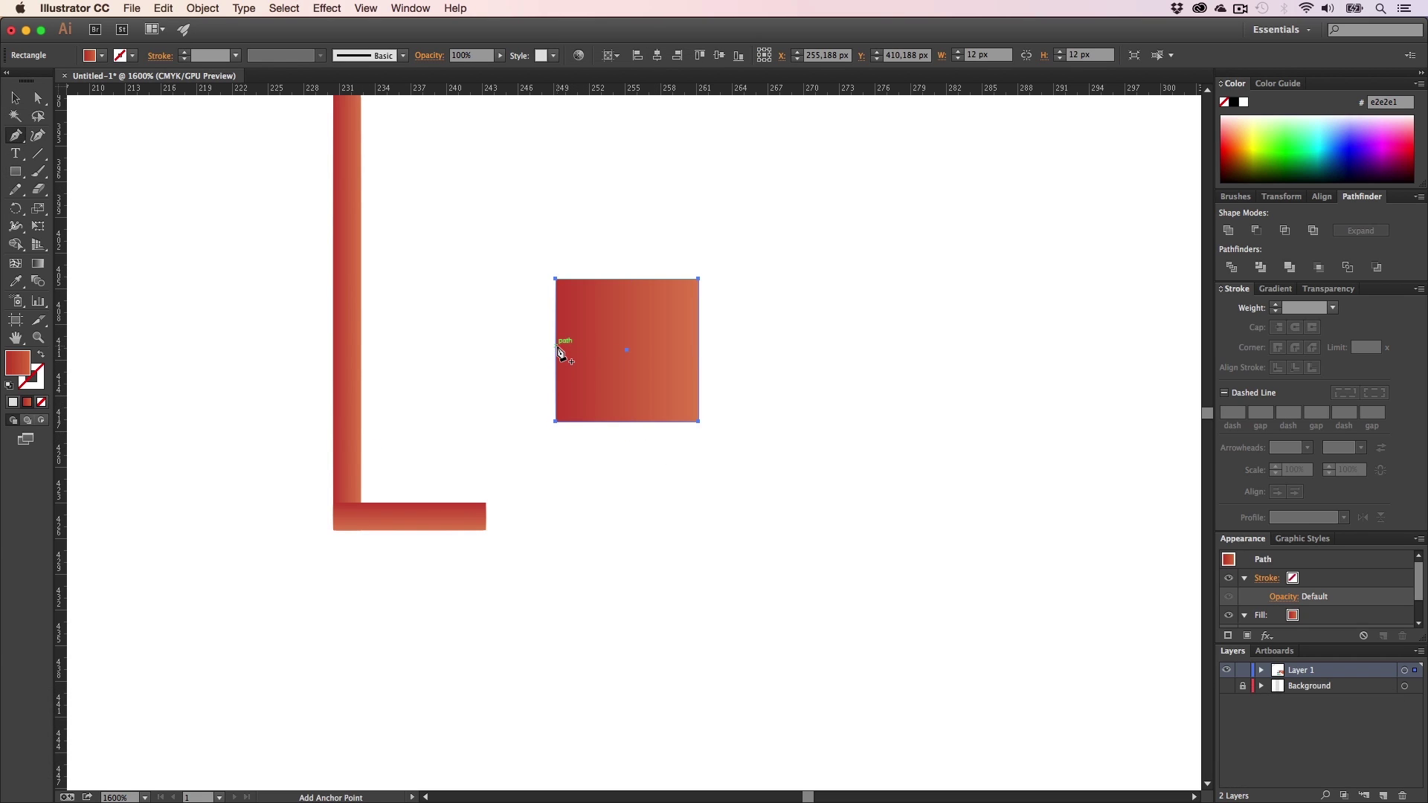
click(699, 350)
click(699, 279)
click(699, 421)
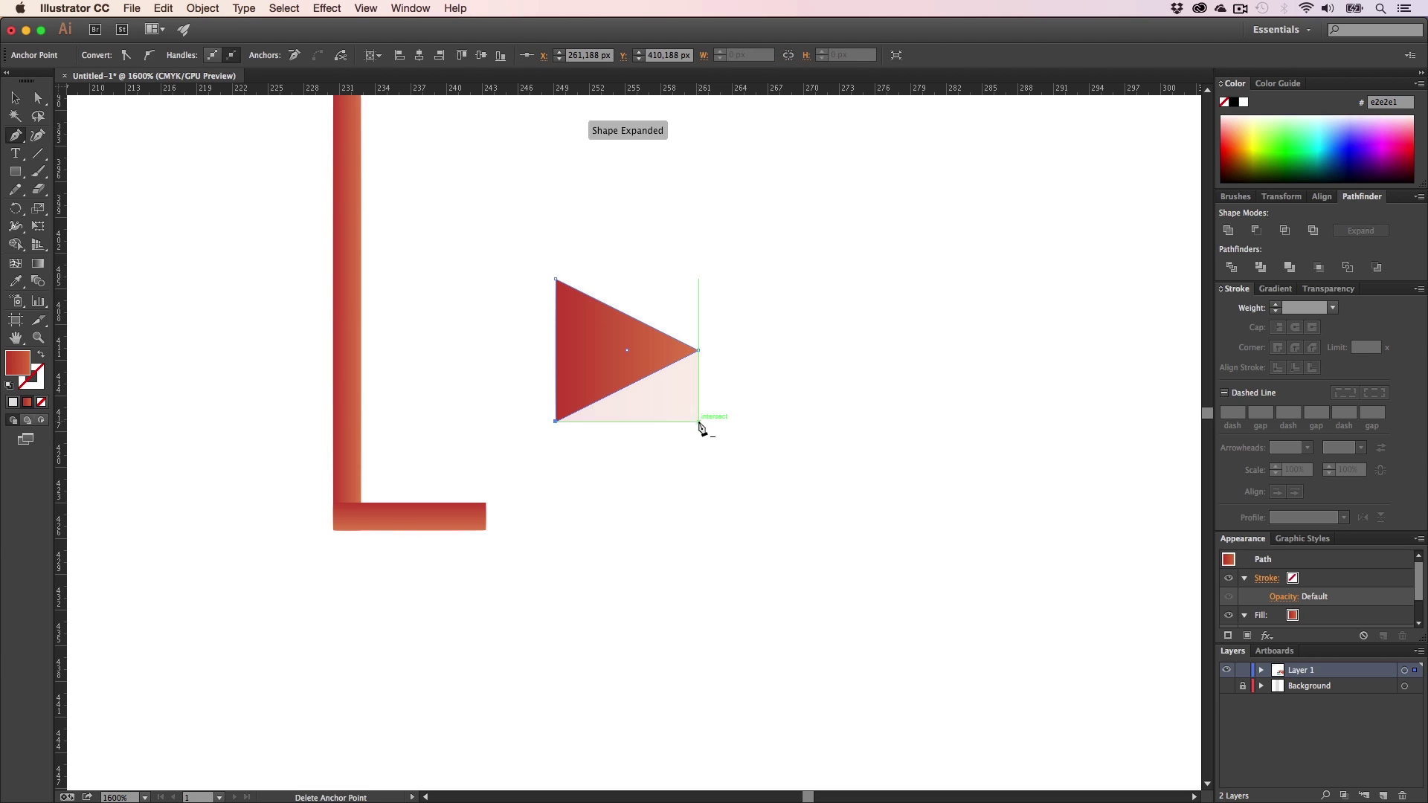
key(a)
click(761, 424)
- Move the triangle to the right end of the horizontal bar as an arrowhead and scale it to about 7.6 px
drag(602, 351, 533, 520)
key(v)
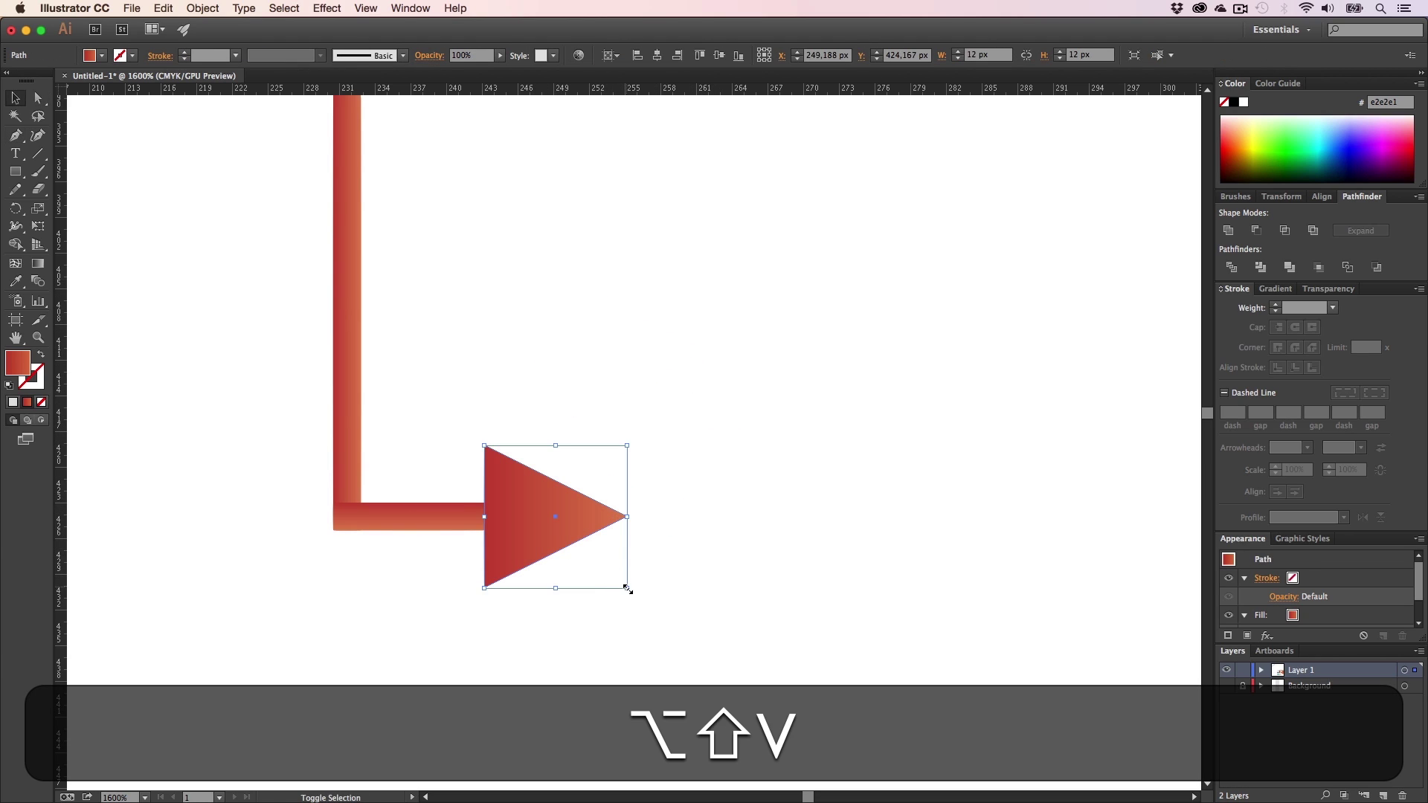
drag(626, 586, 602, 580)
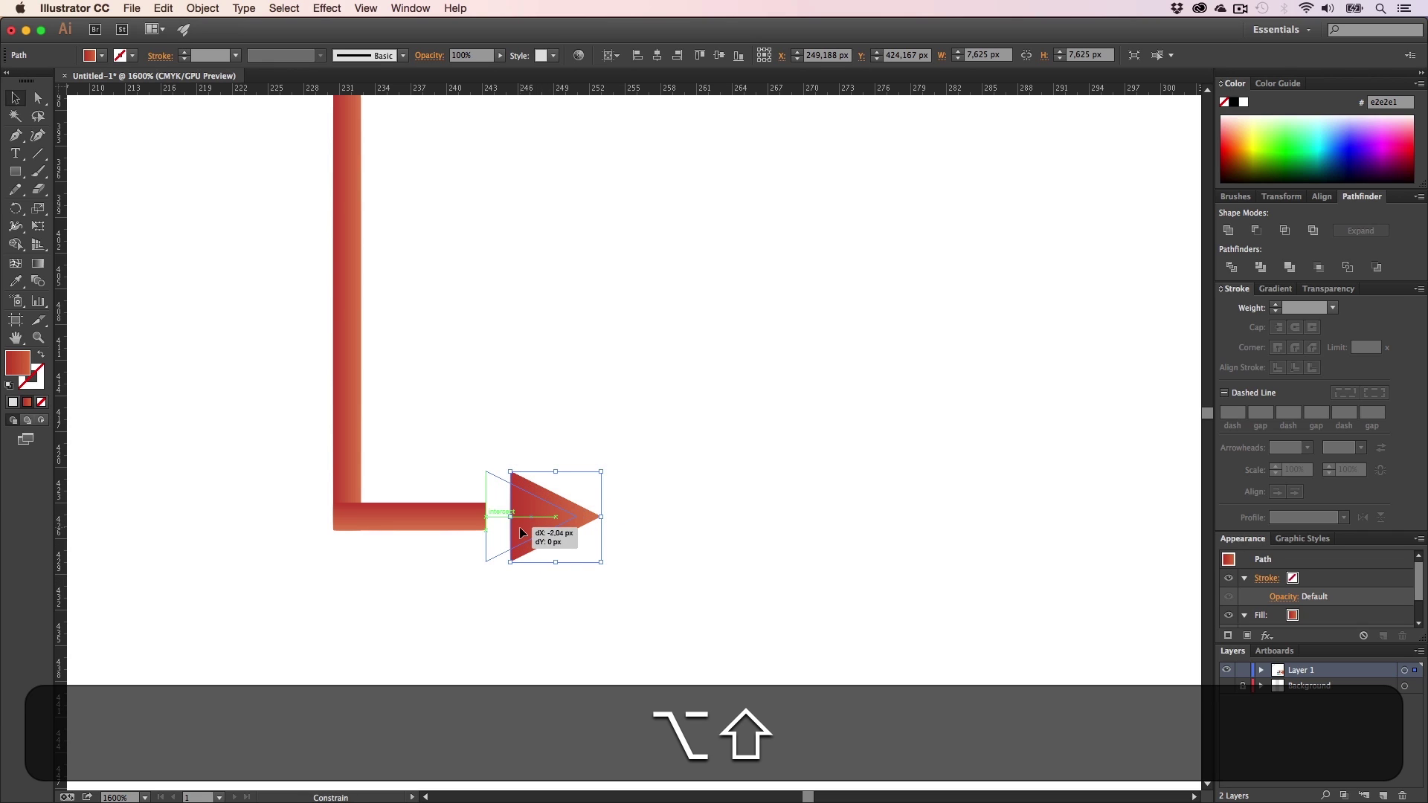
drag(519, 529, 519, 528)
- Draw an L-shaped path about 36 px down from the video player's lower edge and 12 px right, using the gradient as its stroke without a fill
key(z)
alt+click(697, 531)
key(h)
drag(691, 508, 647, 565)
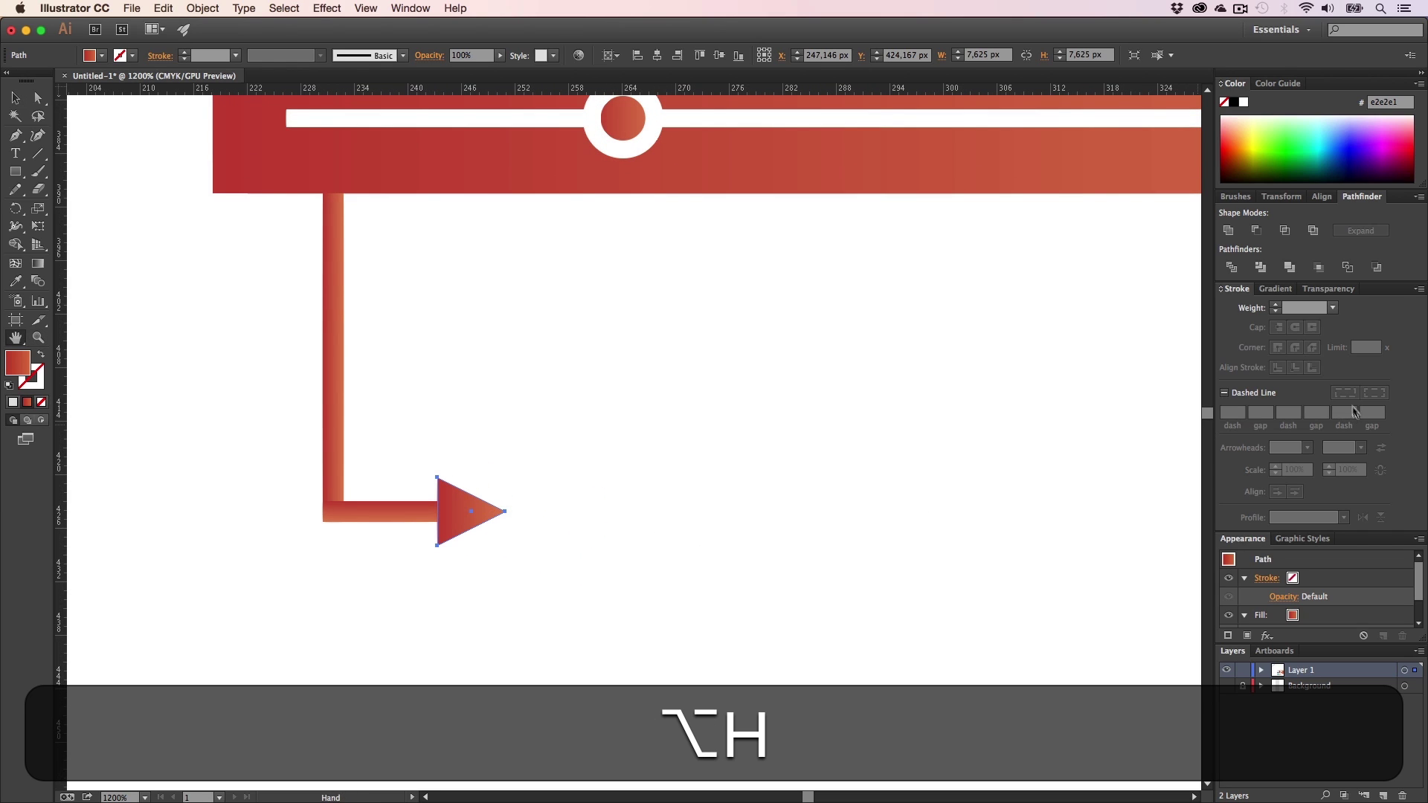
key(h)
drag(540, 463, 479, 500)
key(p)
key(a)
click(478, 488)
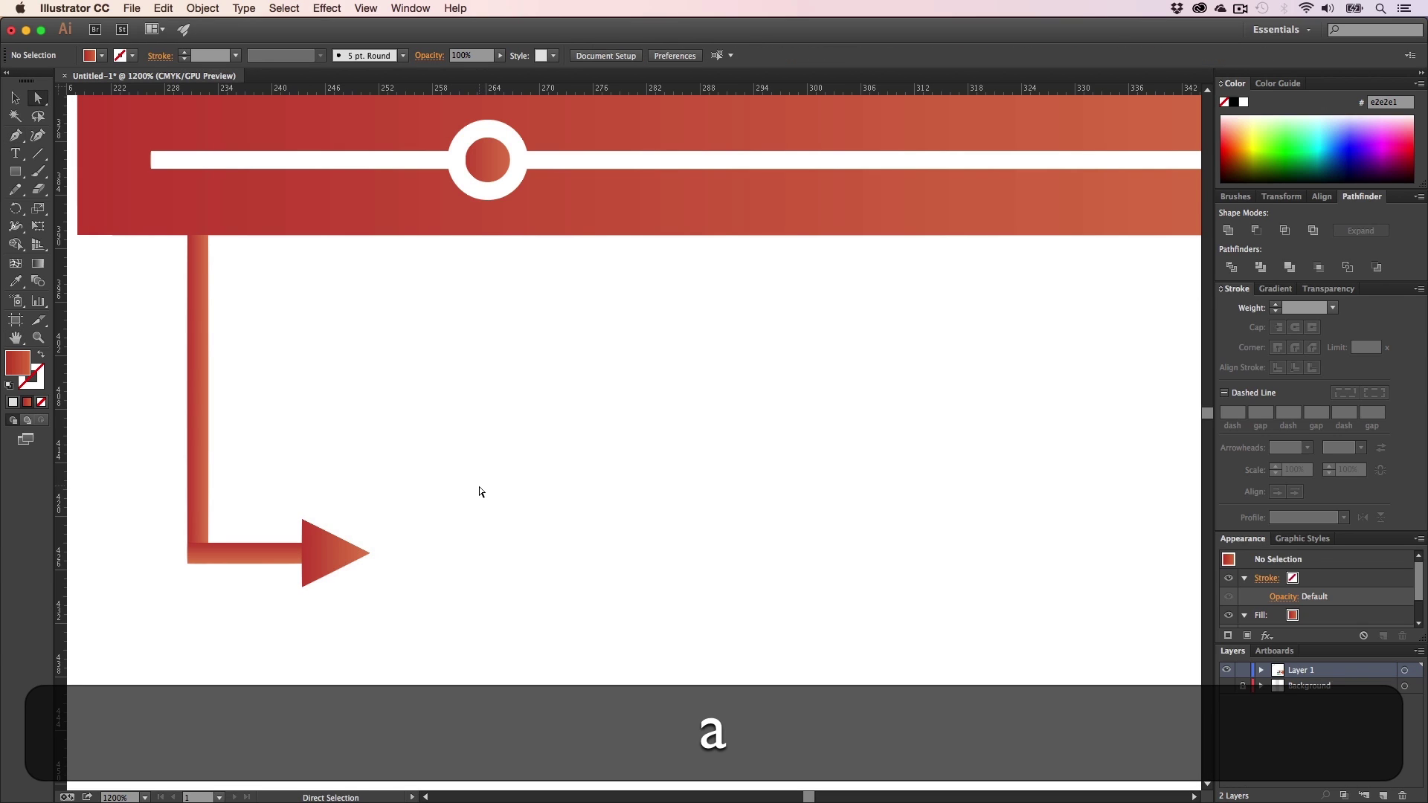
key(p)
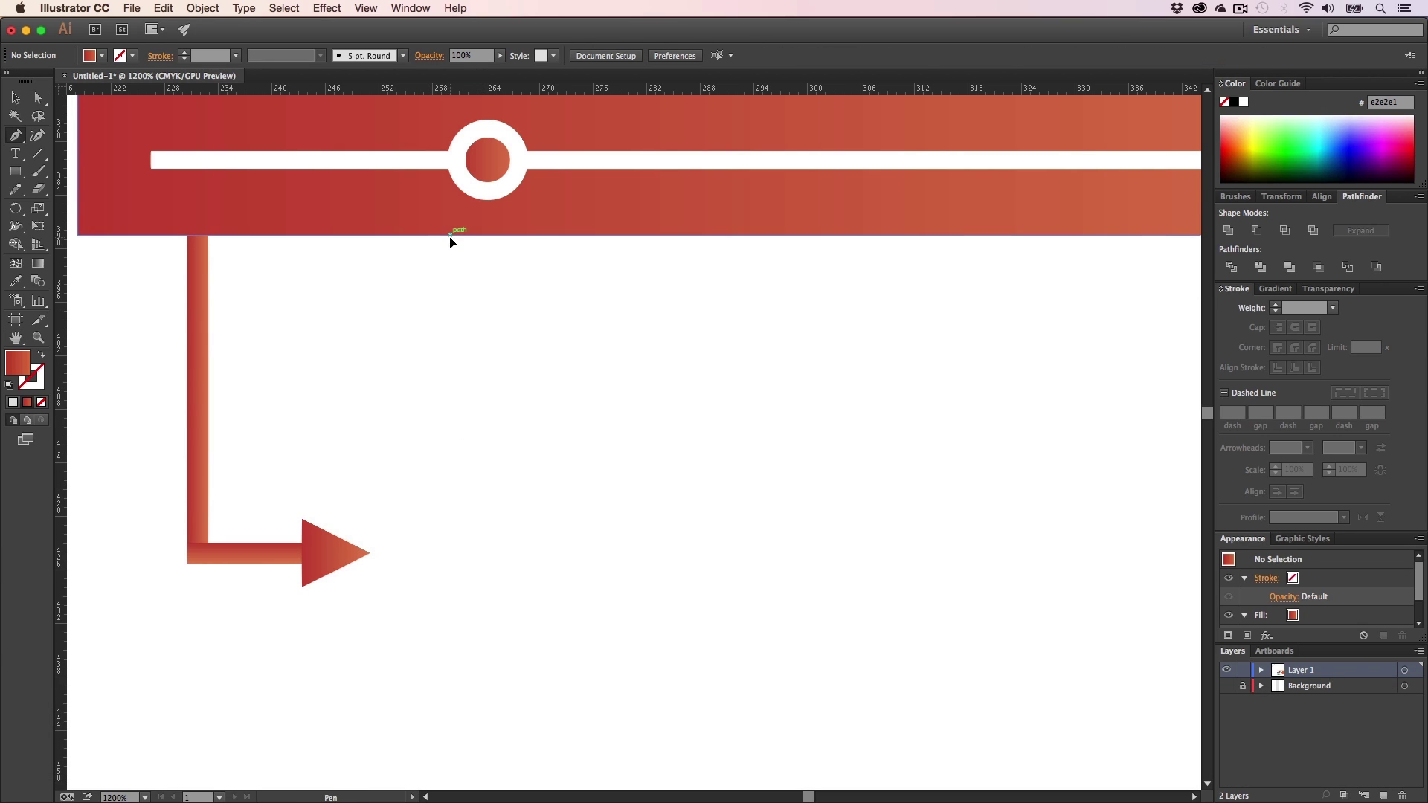
click(449, 237)
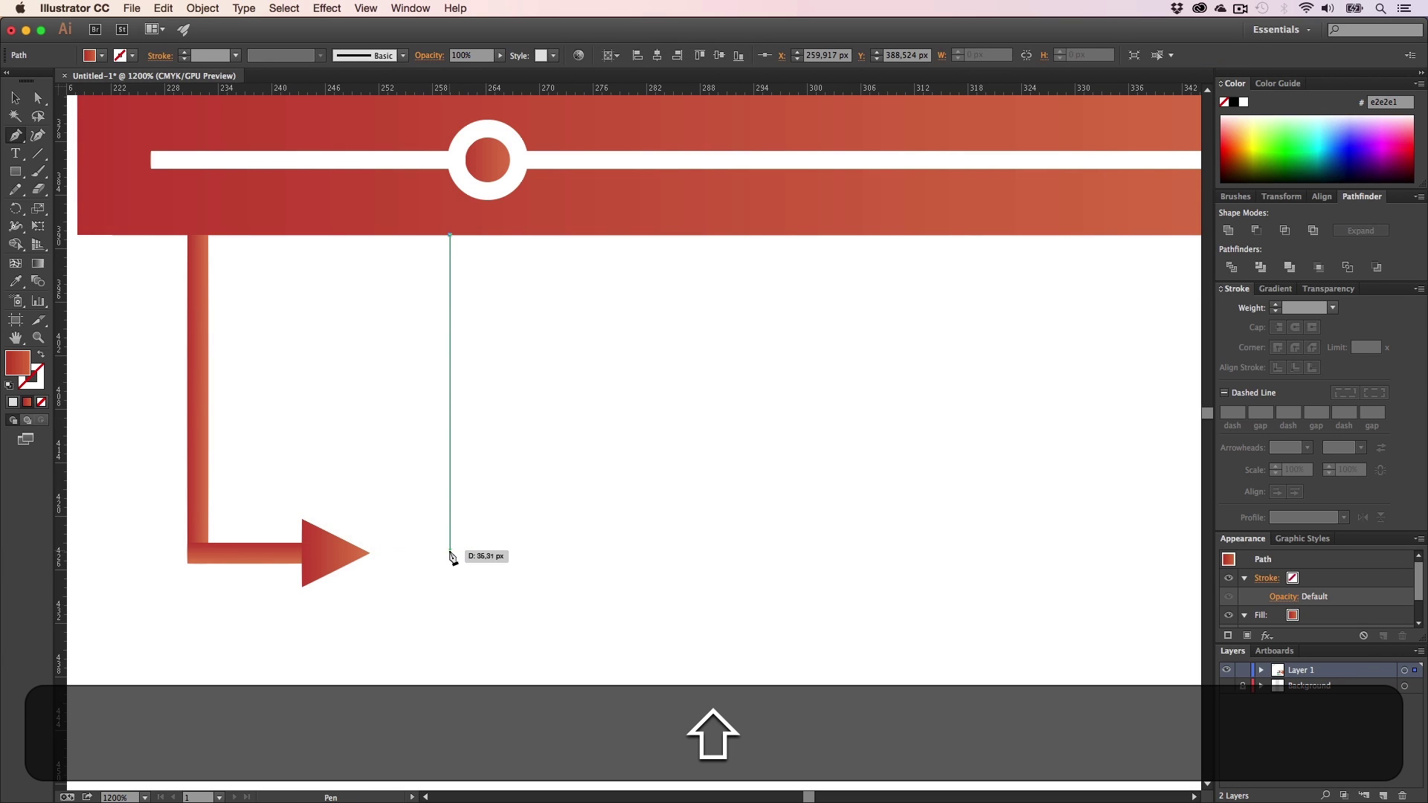
shift+click(450, 553)
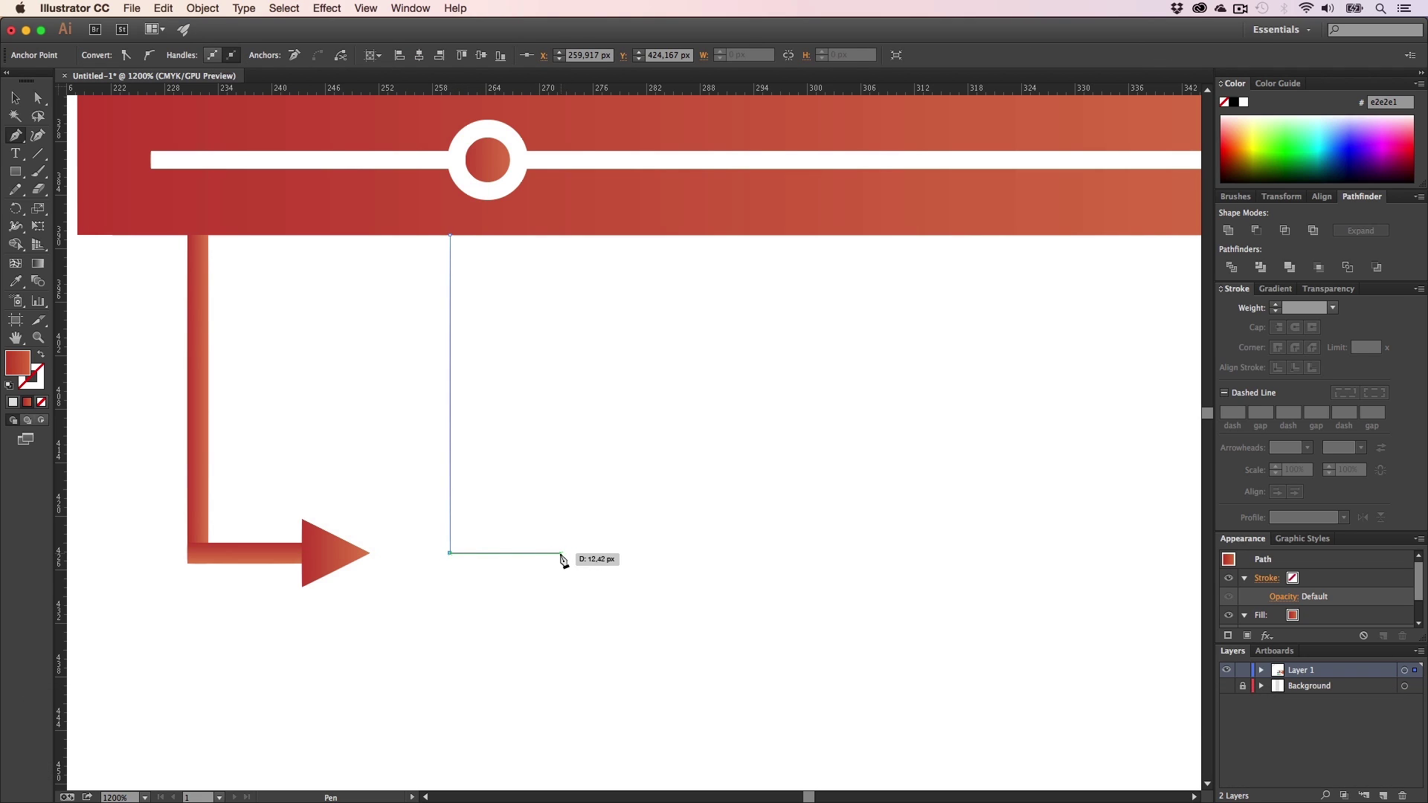
click(559, 552)
key(a)
key(shift+x)
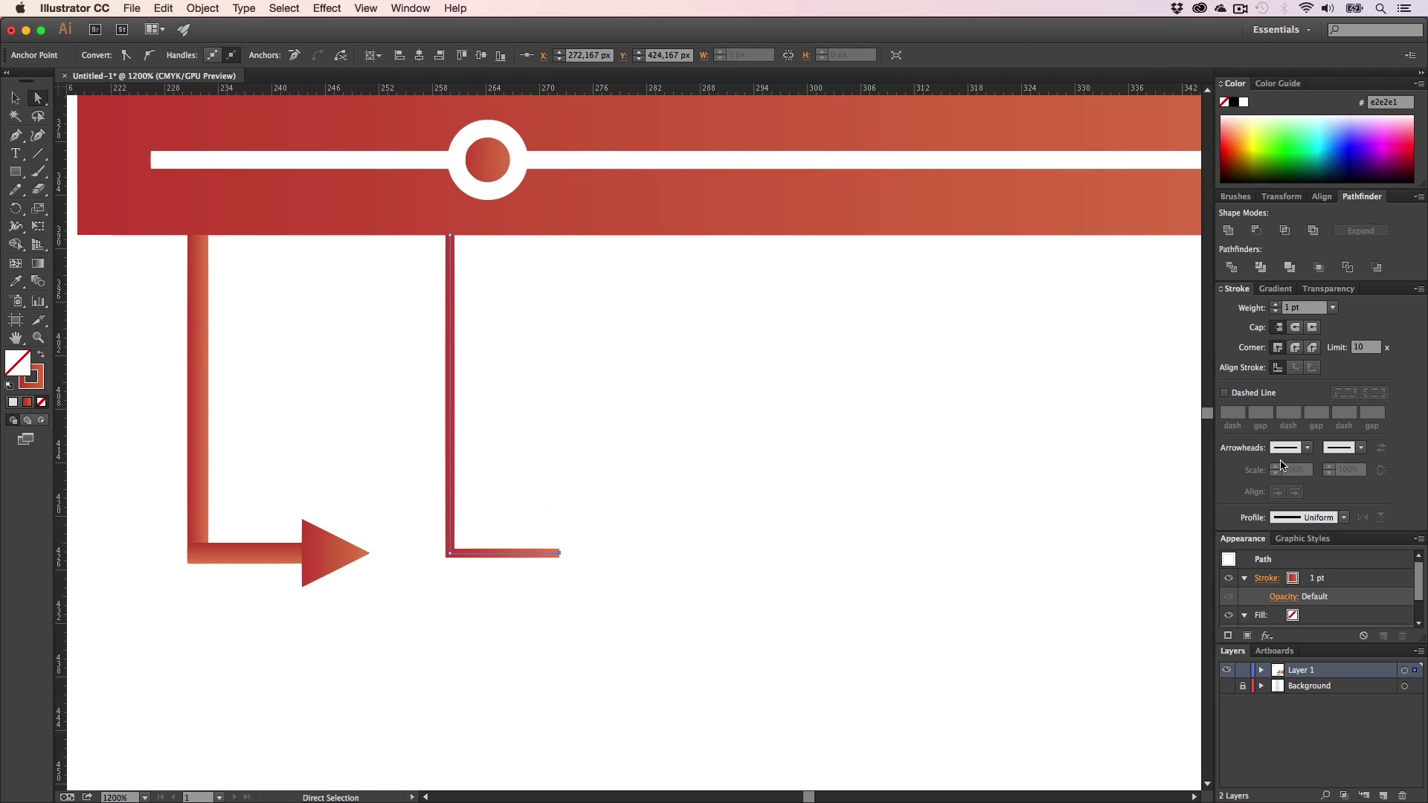
- Try the Arrow 2 arrowhead at the start of the L-shaped path and remove it
click(1308, 449)
click(1257, 519)
click(1300, 450)
scroll(1261, 484, up, 2)
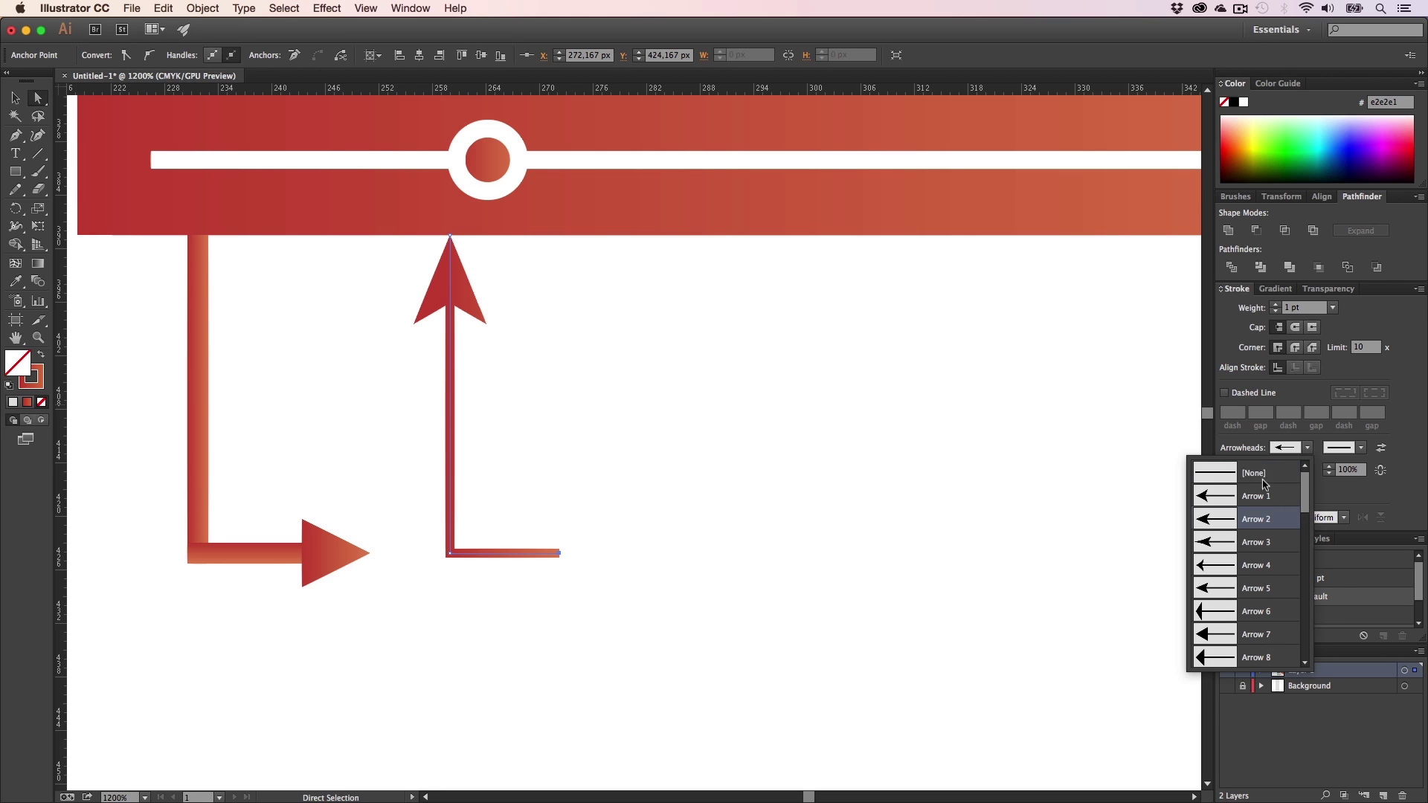
click(1254, 473)
- Add a solid triangular arrowhead to the right end of the L-shaped path
click(1360, 448)
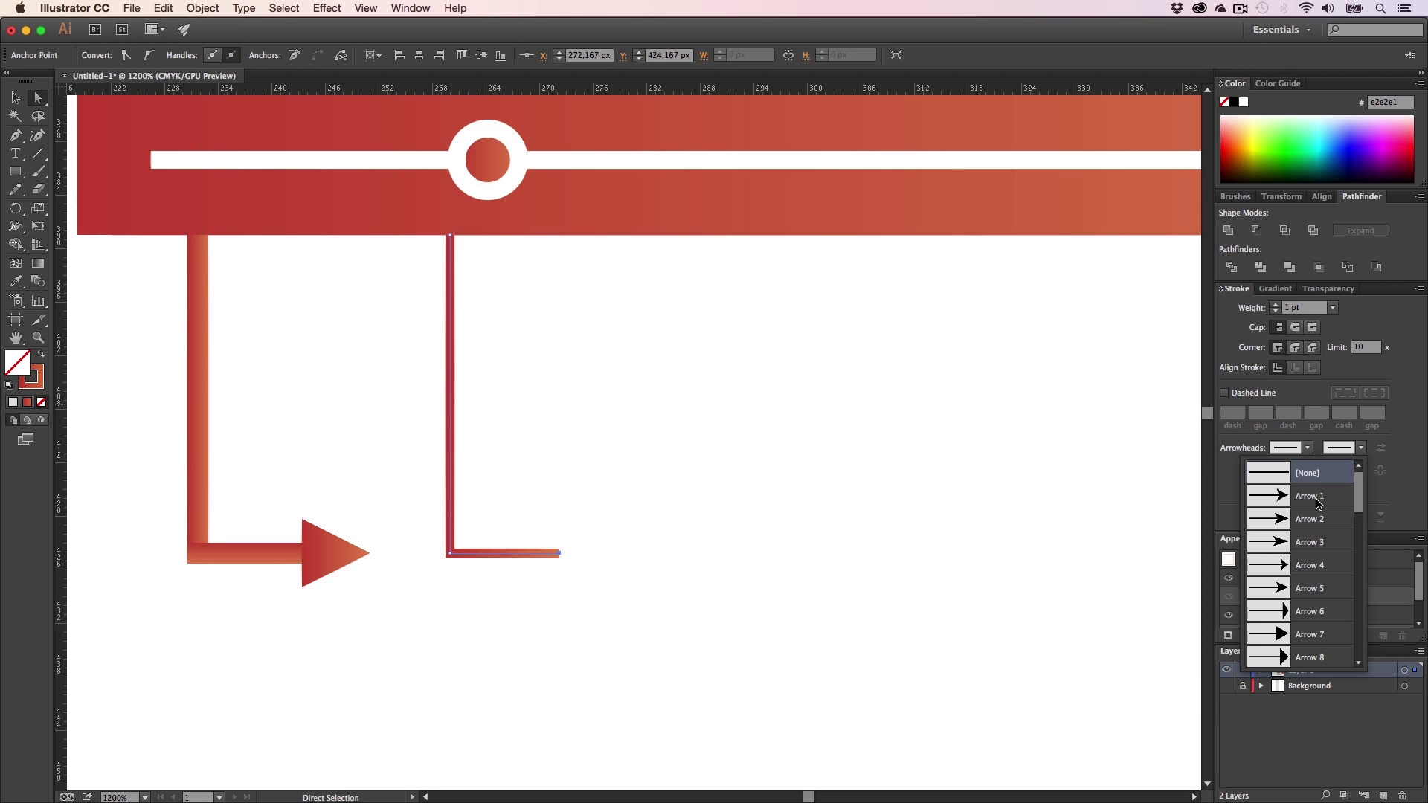
click(1307, 595)
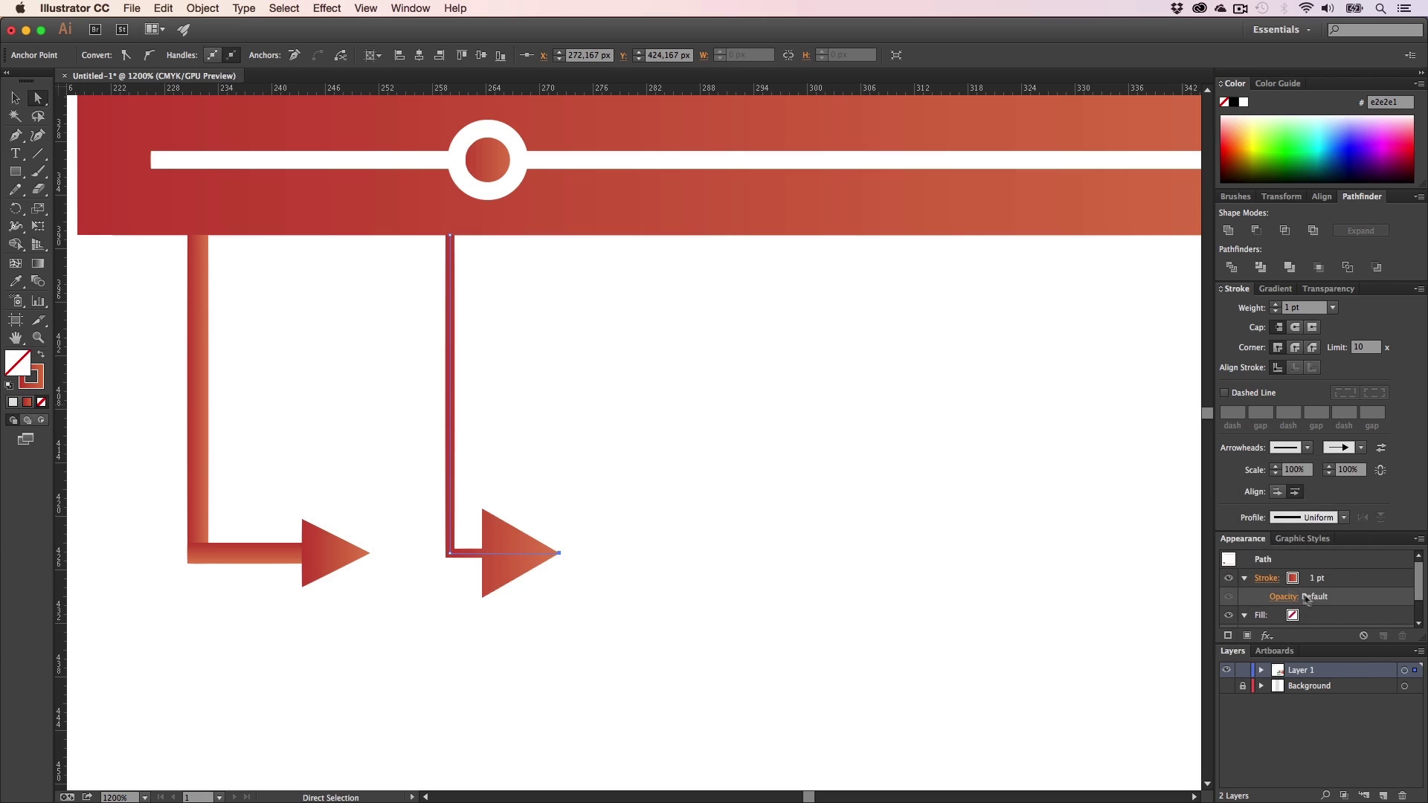
click(659, 591)
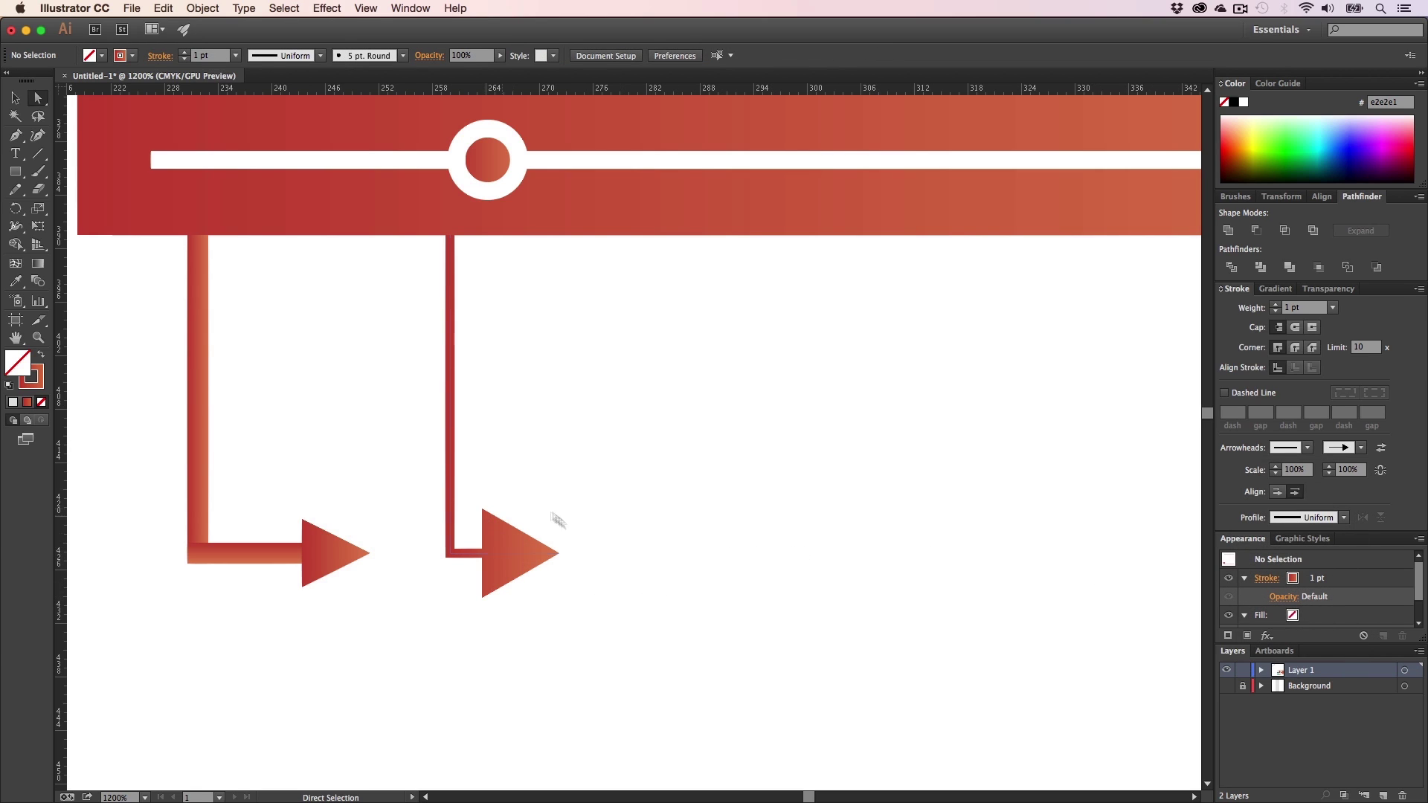
- Try merging the older arrow's two bars and triangle into a single shape and undo it
key(shift+x)
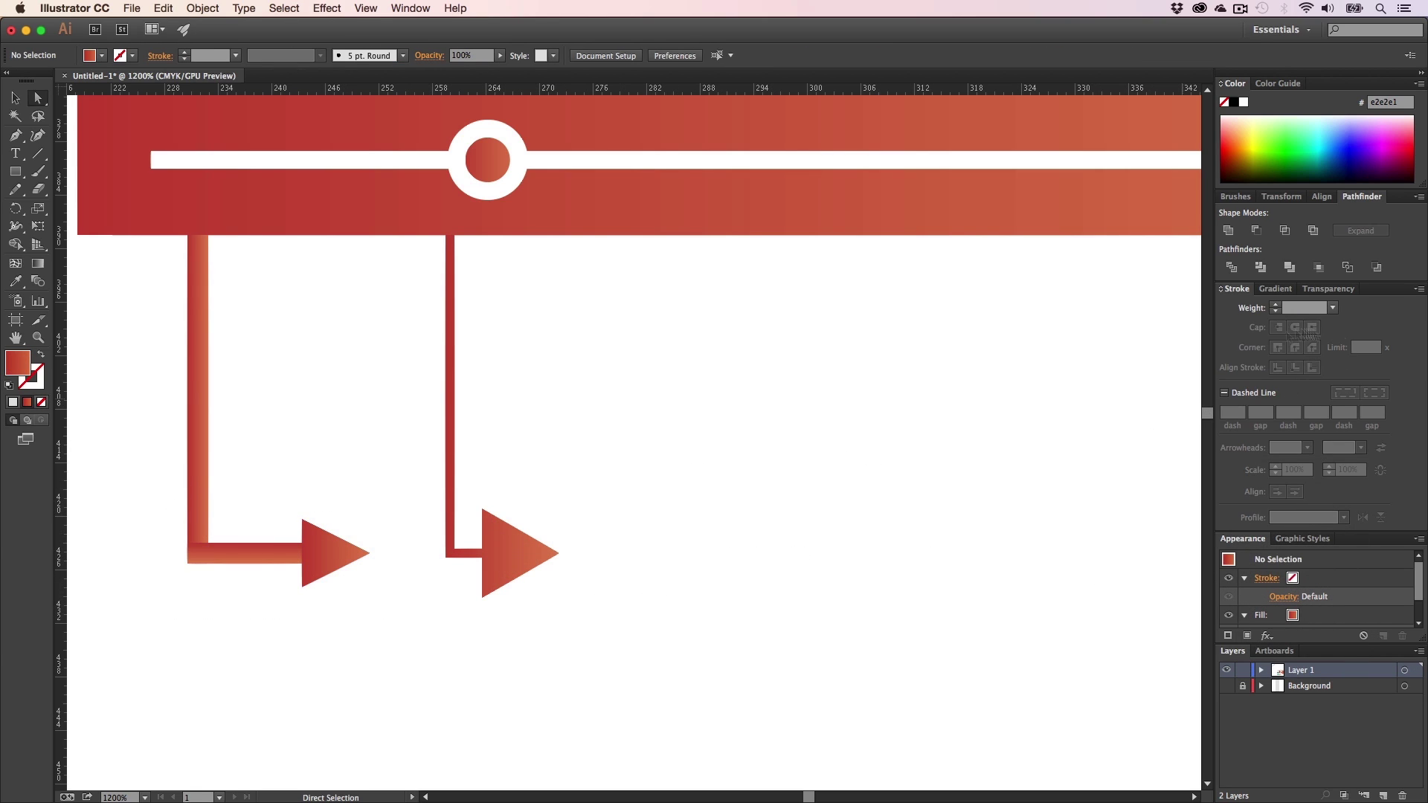
drag(386, 608, 176, 484)
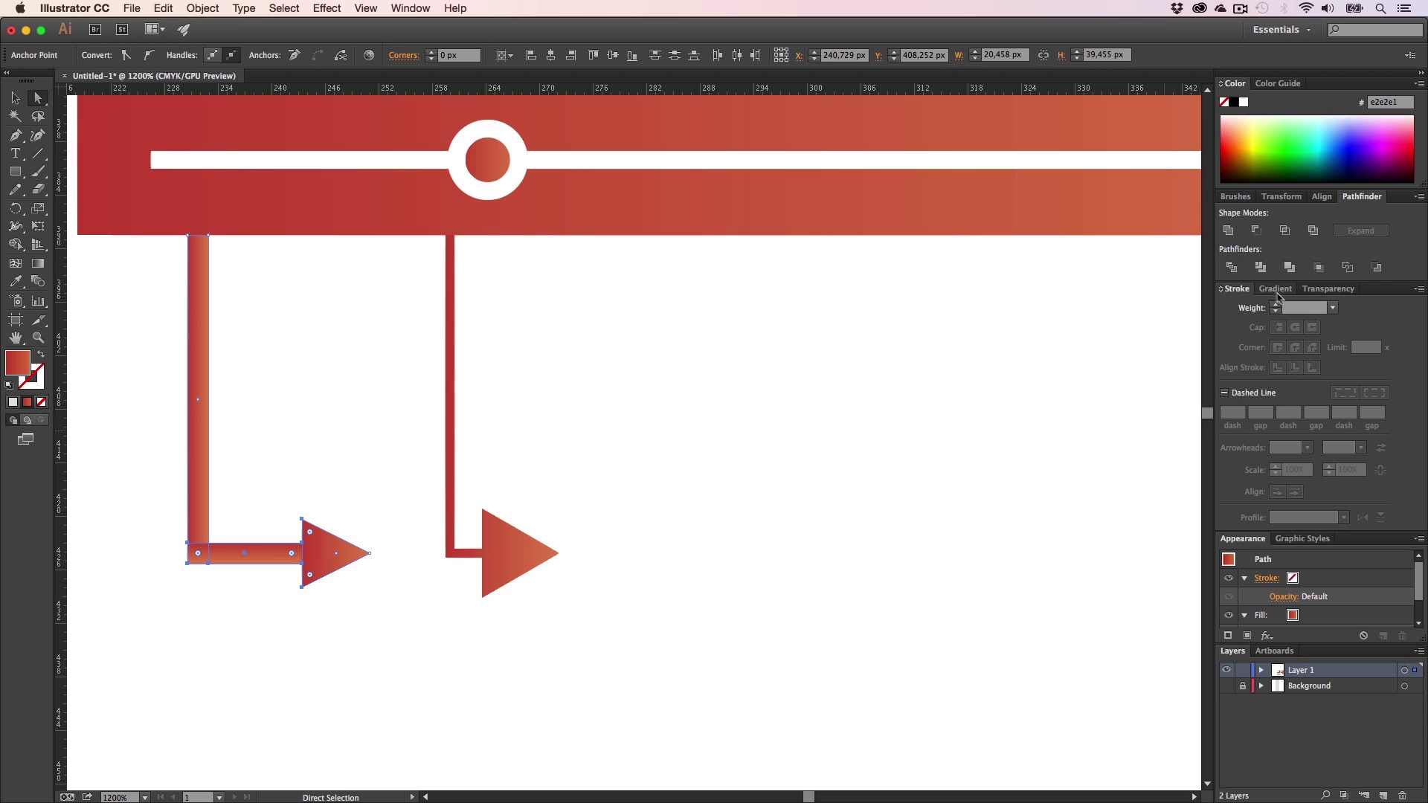
click(1260, 266)
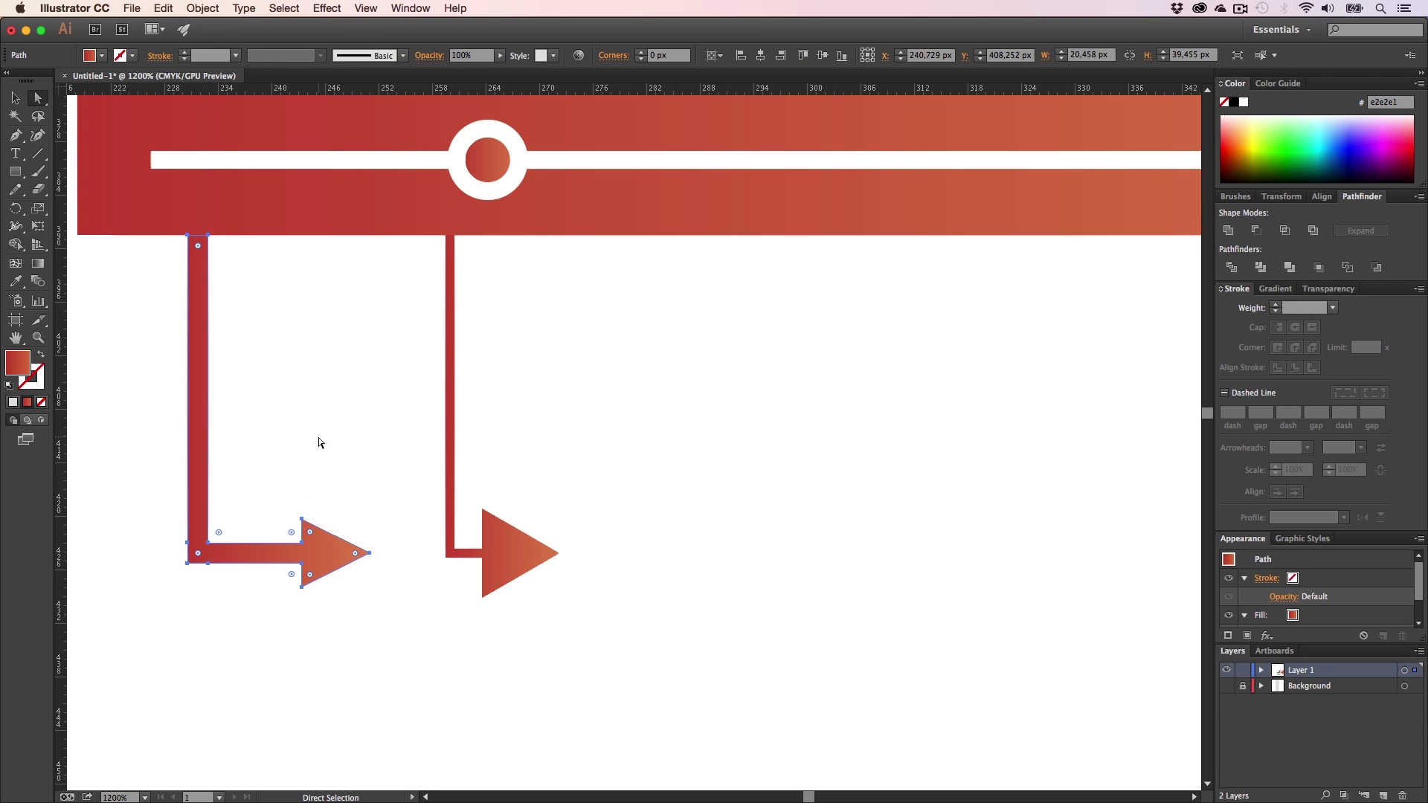
key(super+z)
key(super+z)
- Try stroke weights of 2 pt and 3 pt on the new L-shaped arrow and return it to 1 pt
key(v)
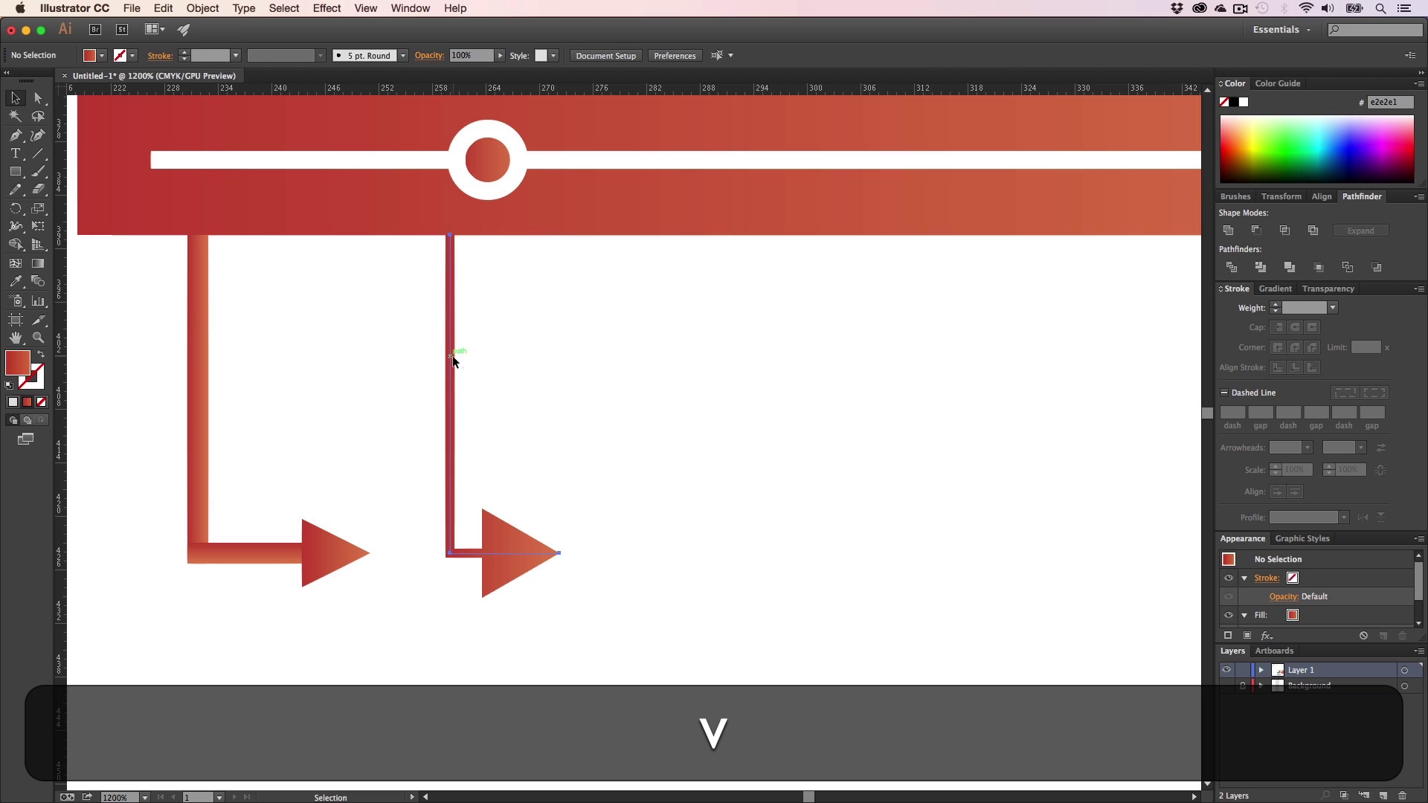
click(452, 359)
click(1277, 305)
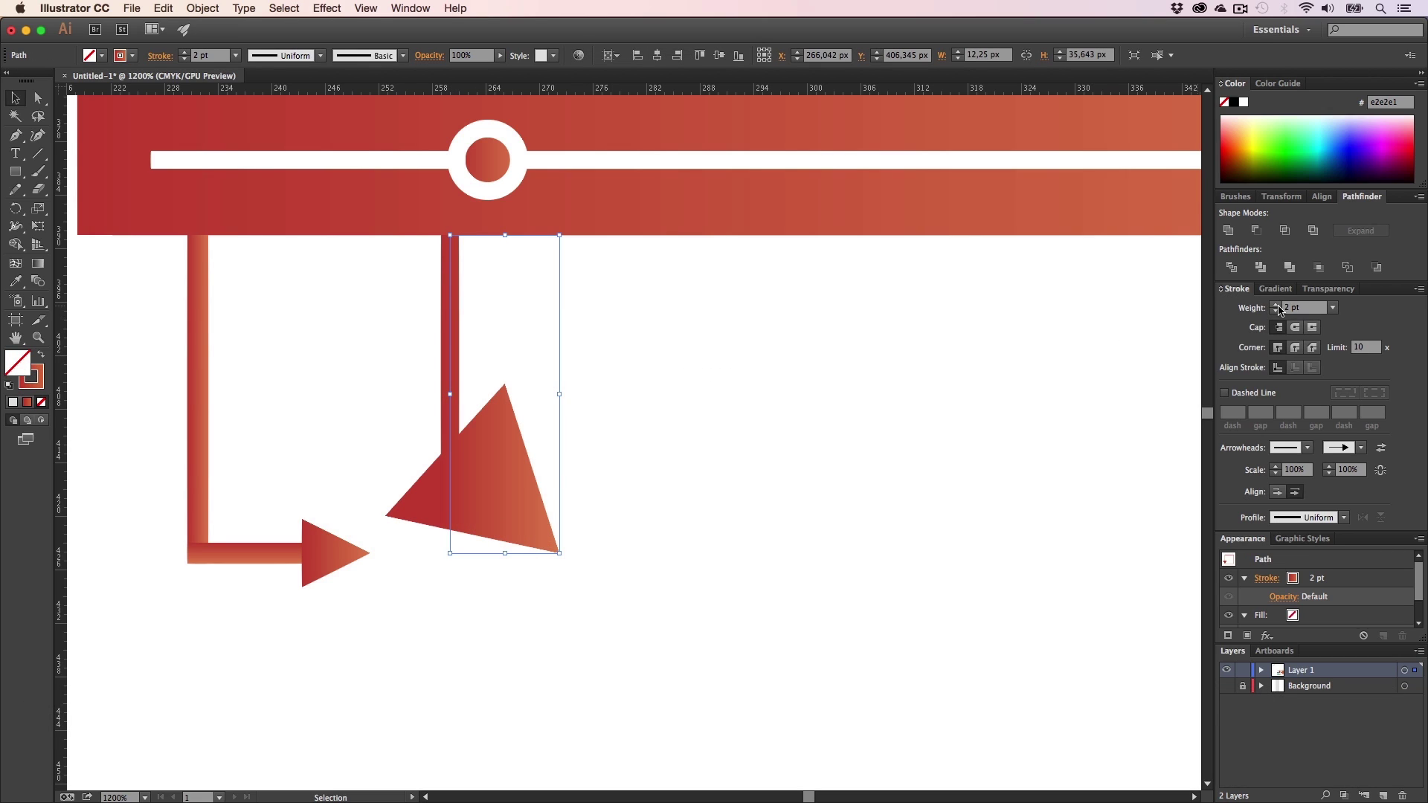
click(1277, 305)
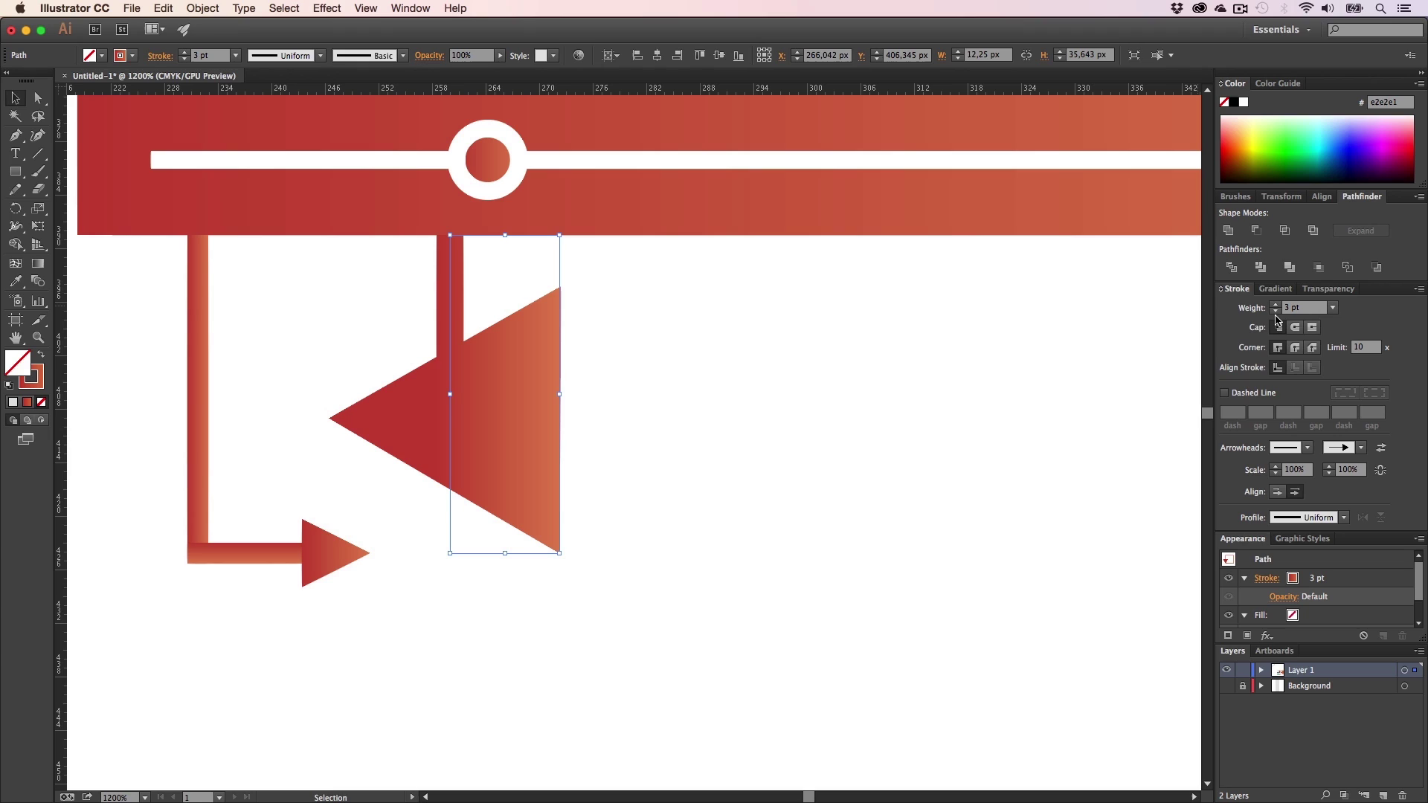
click(1275, 312)
click(1276, 312)
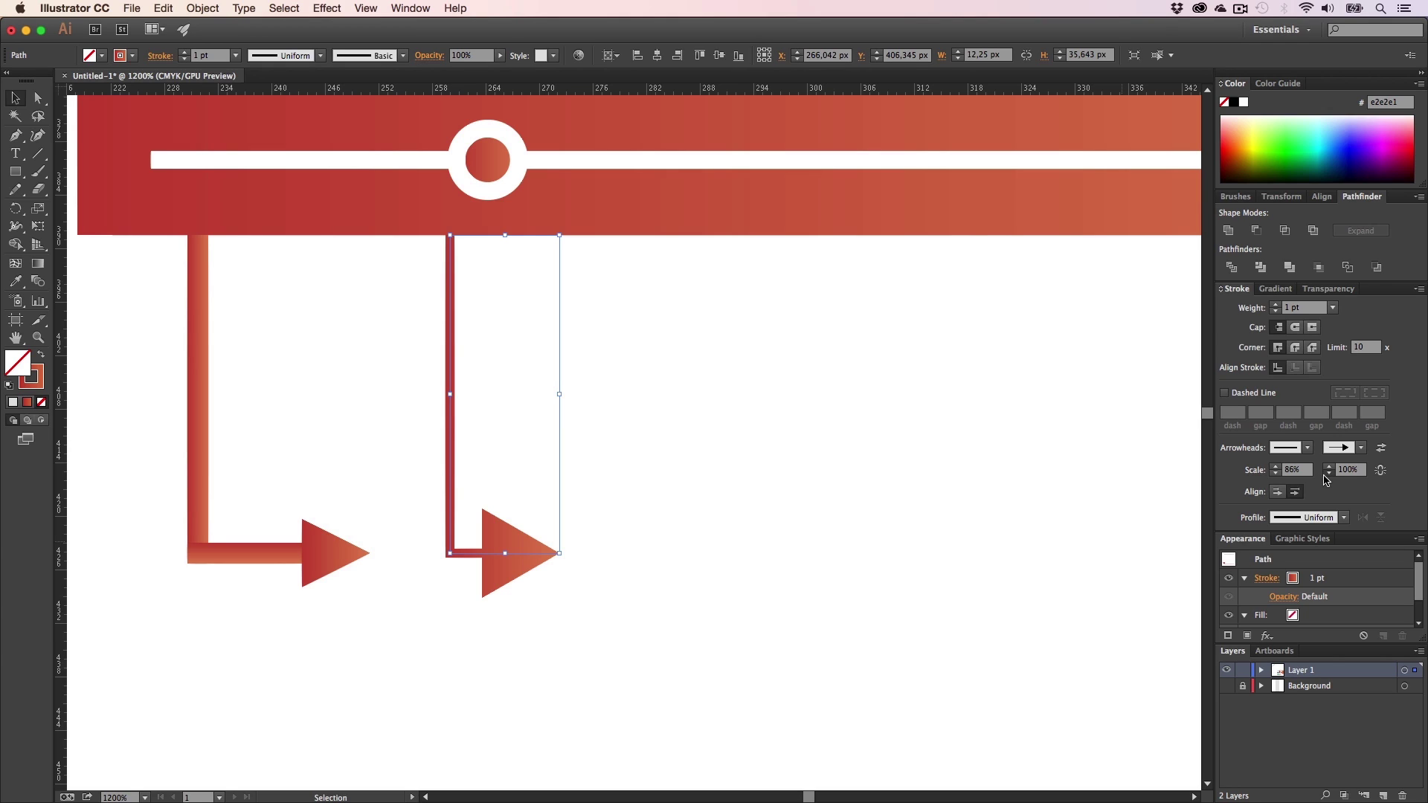
- Set the L-shaped arrow's stroke weight to 2 pt and scale its end arrowhead down to 39%
click(1329, 474)
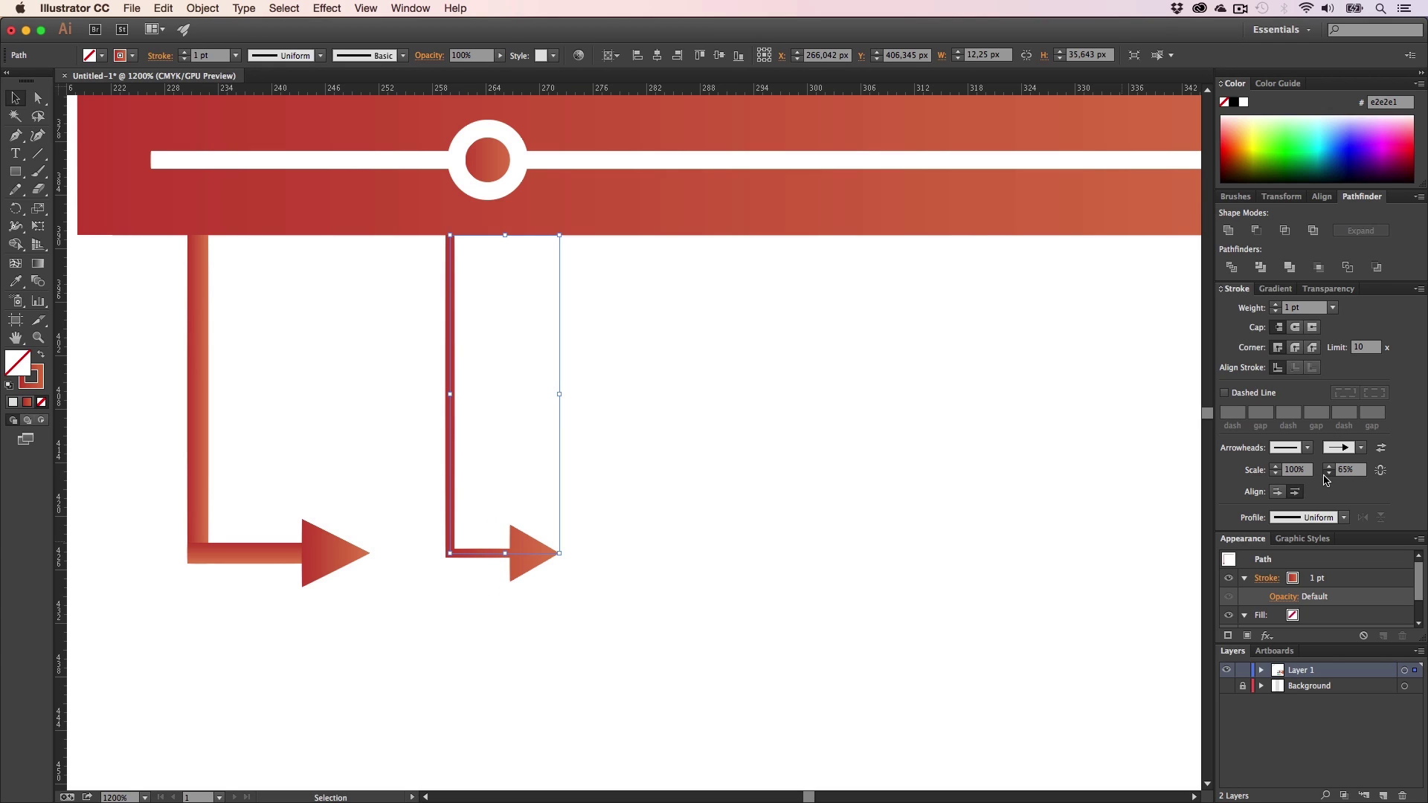
click(1277, 307)
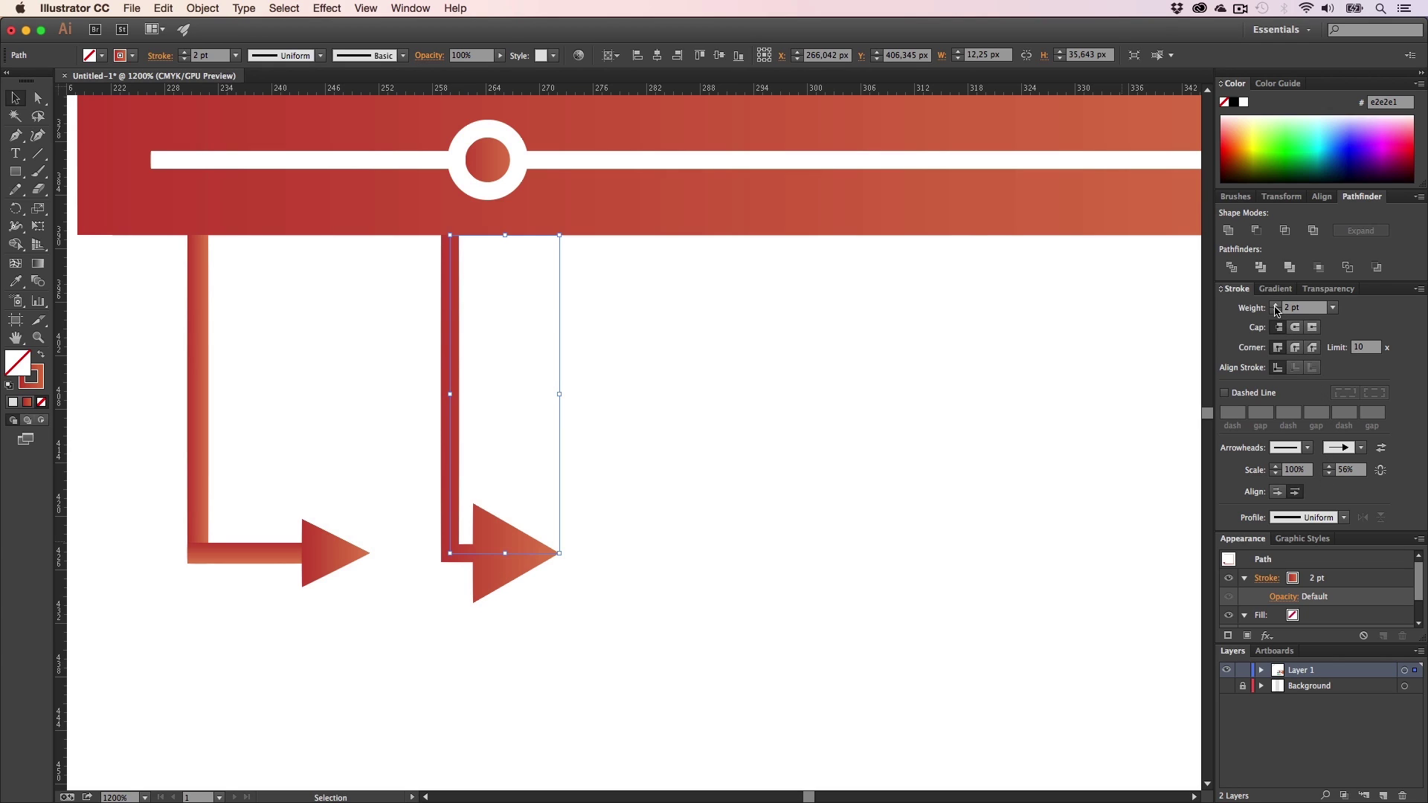
click(1328, 474)
click(1329, 474)
click(1328, 474)
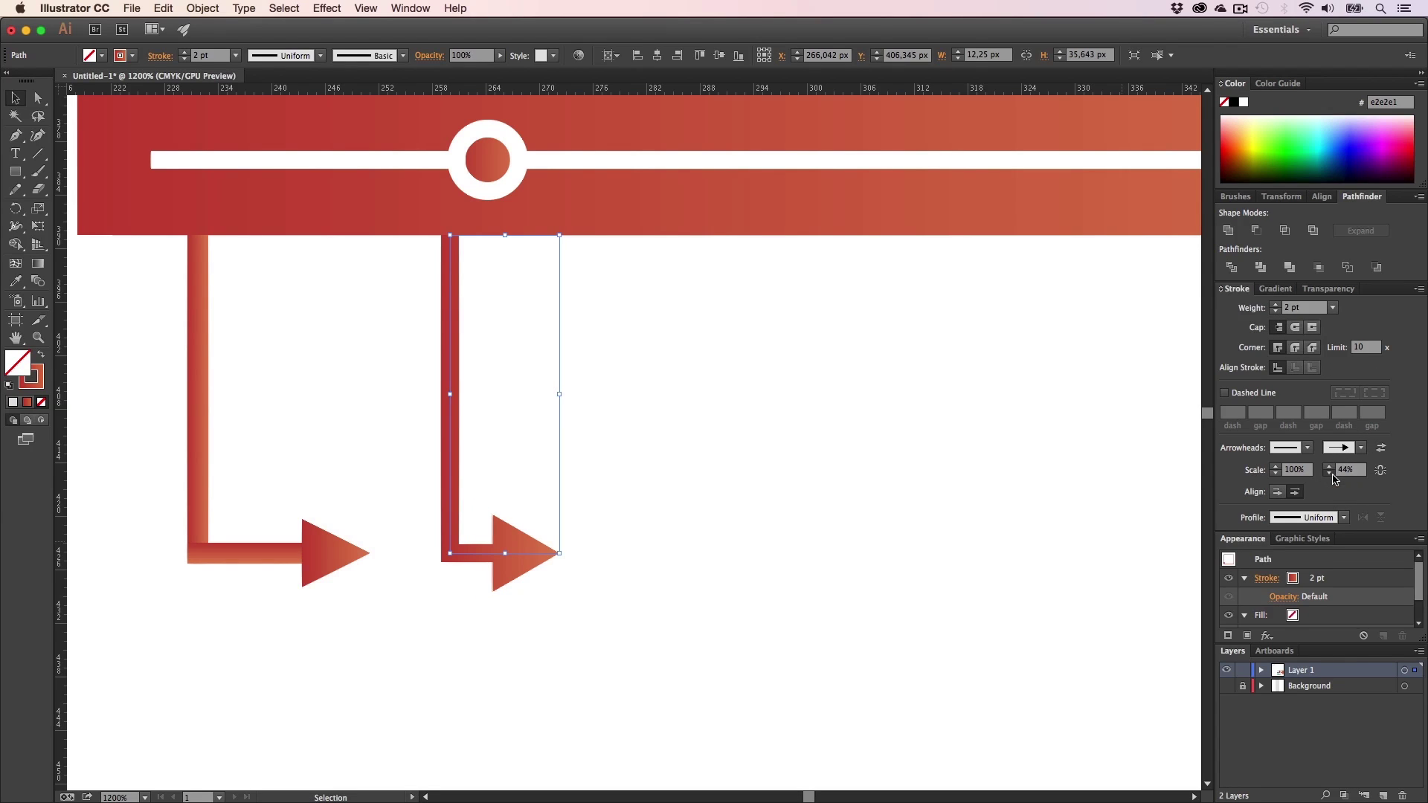
click(1276, 307)
click(1277, 312)
text(23)
key(Return)
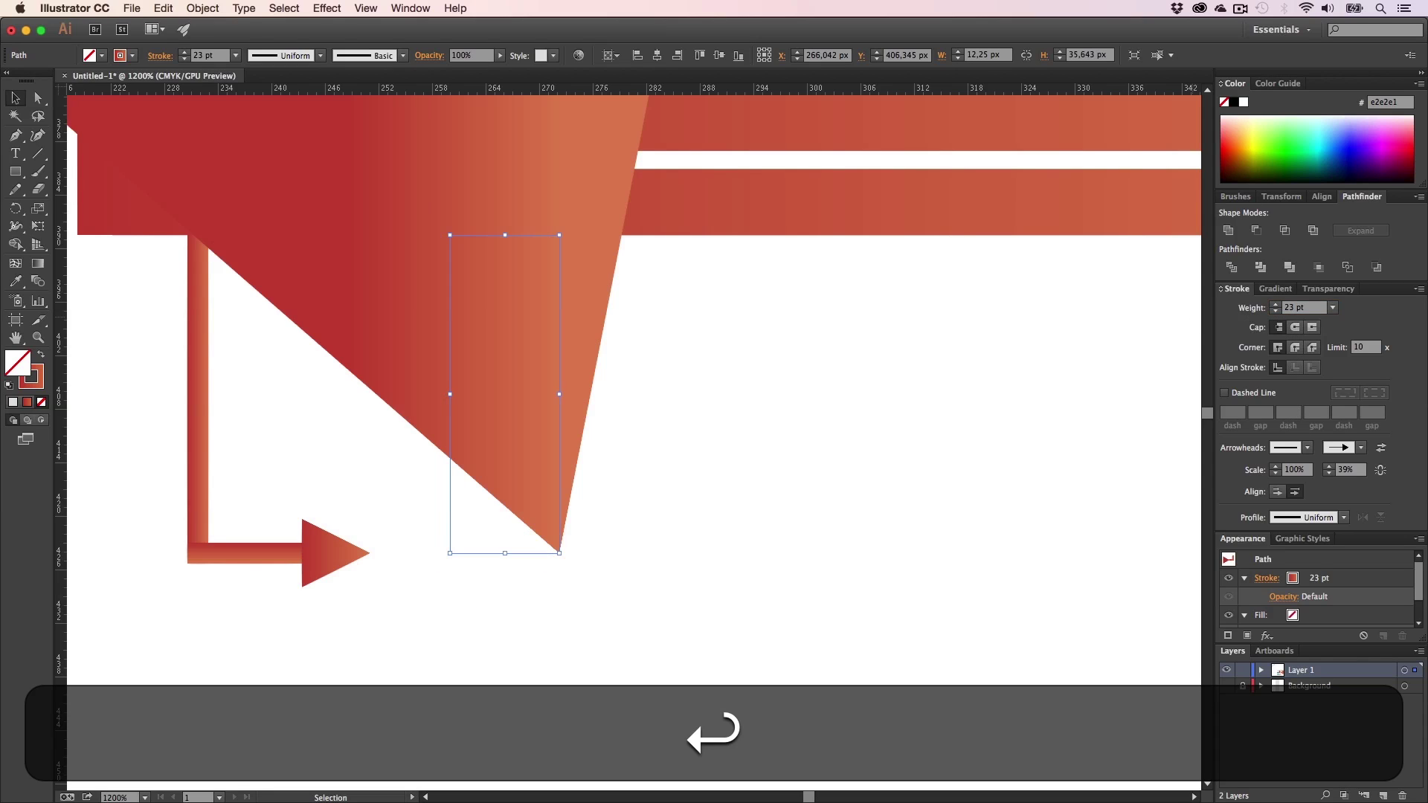
key(super+z)
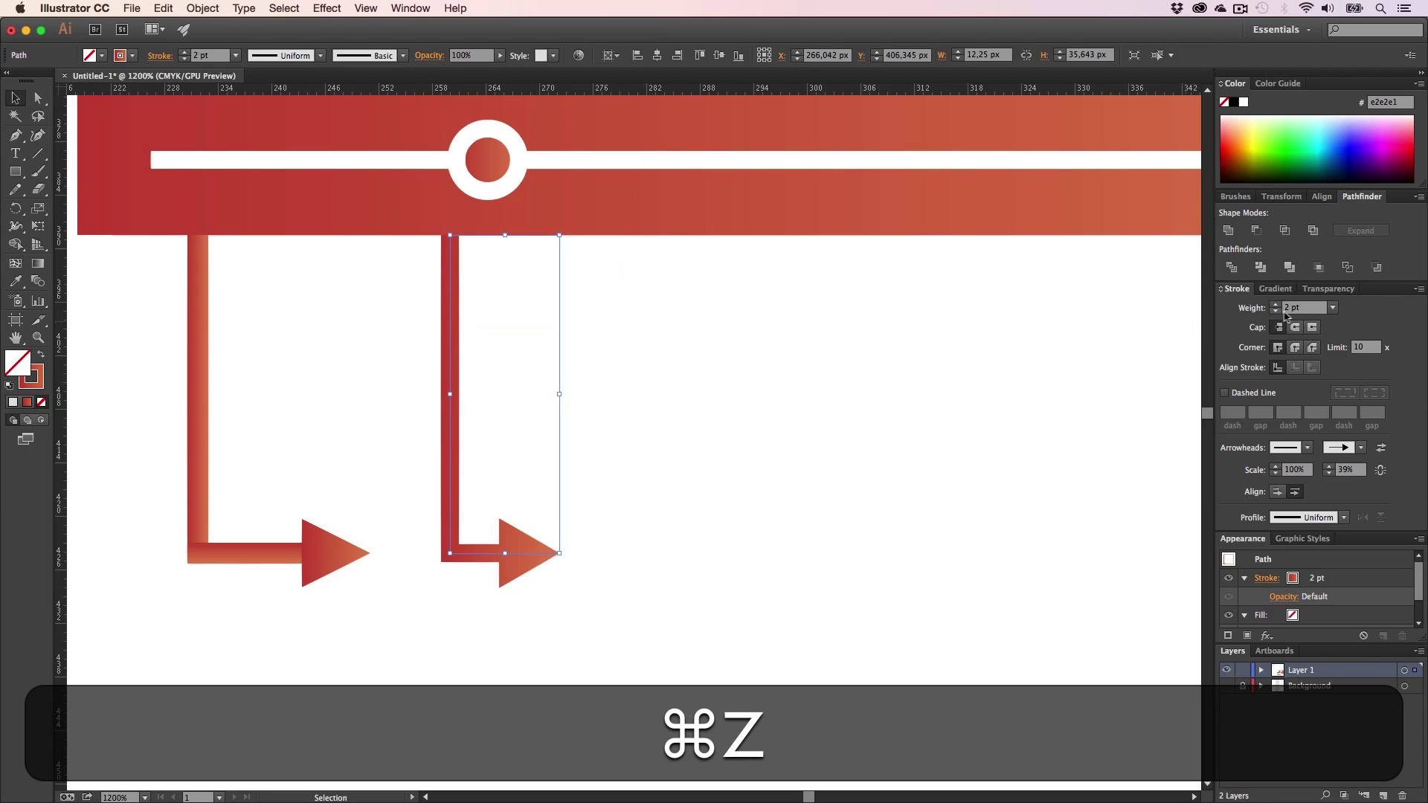
- Set the L-shaped arrow's stroke weight to 2.3 pt
click(1287, 308)
text(2,3)
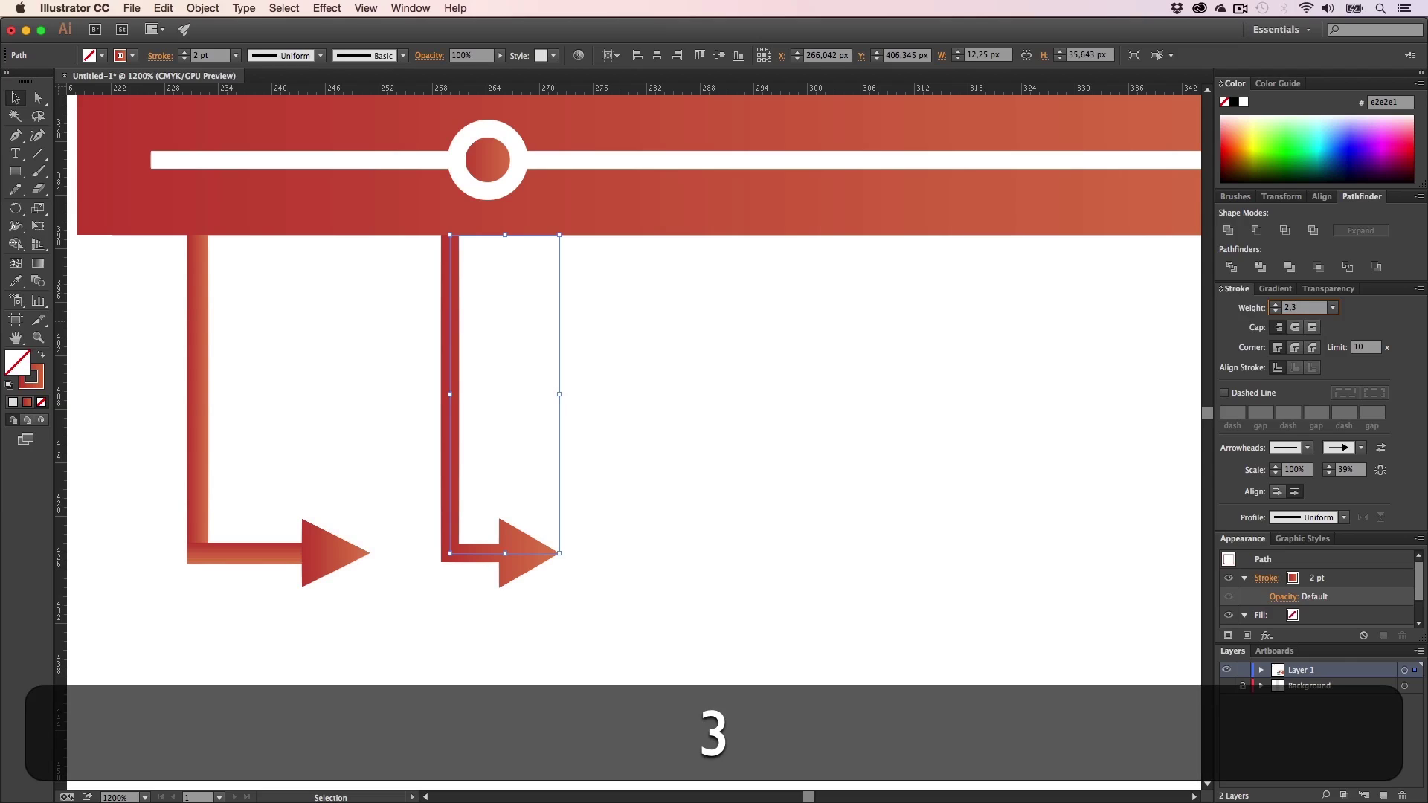
key(Return)
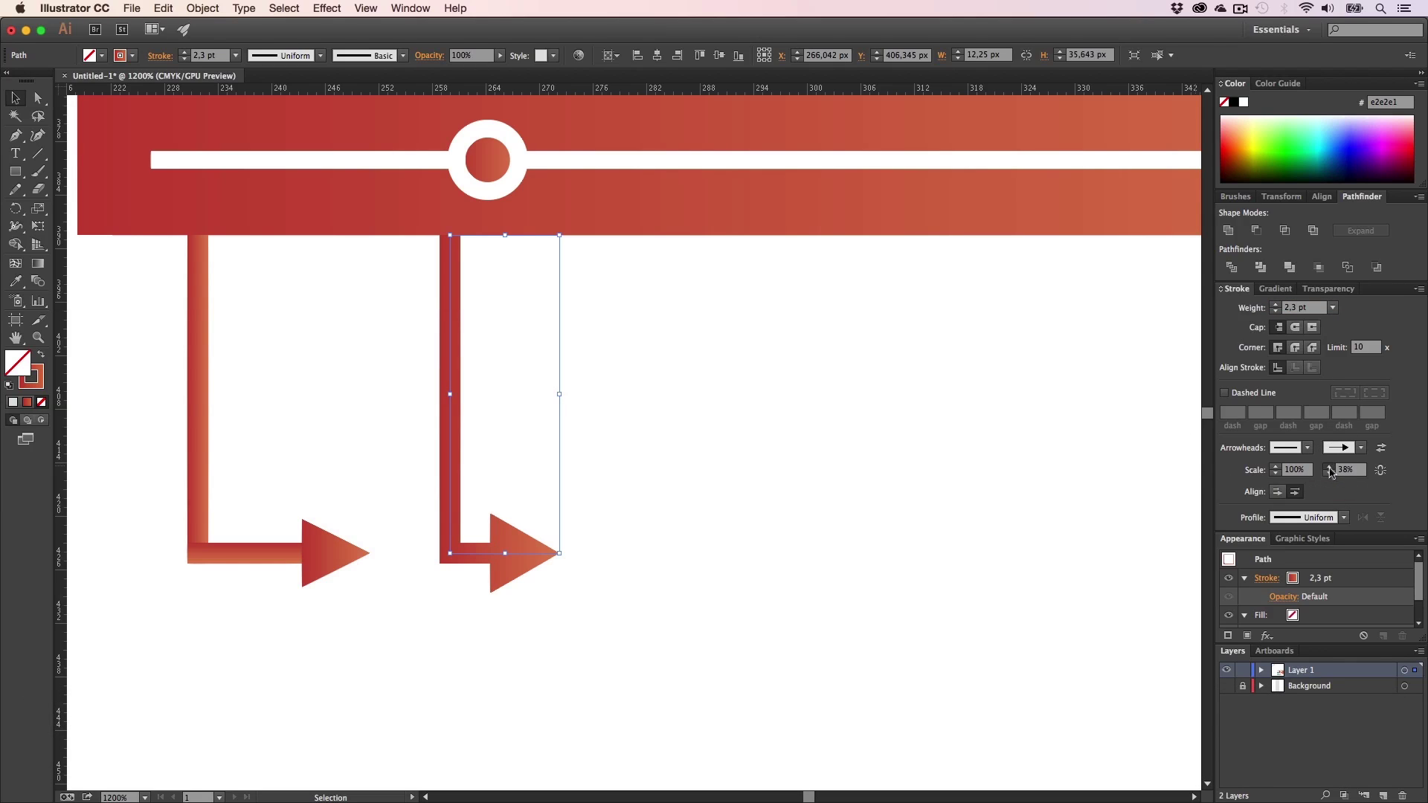
- Delete the older arrow made of two bars and a triangle
click(810, 485)
drag(355, 603, 188, 486)
key(BackSpace)
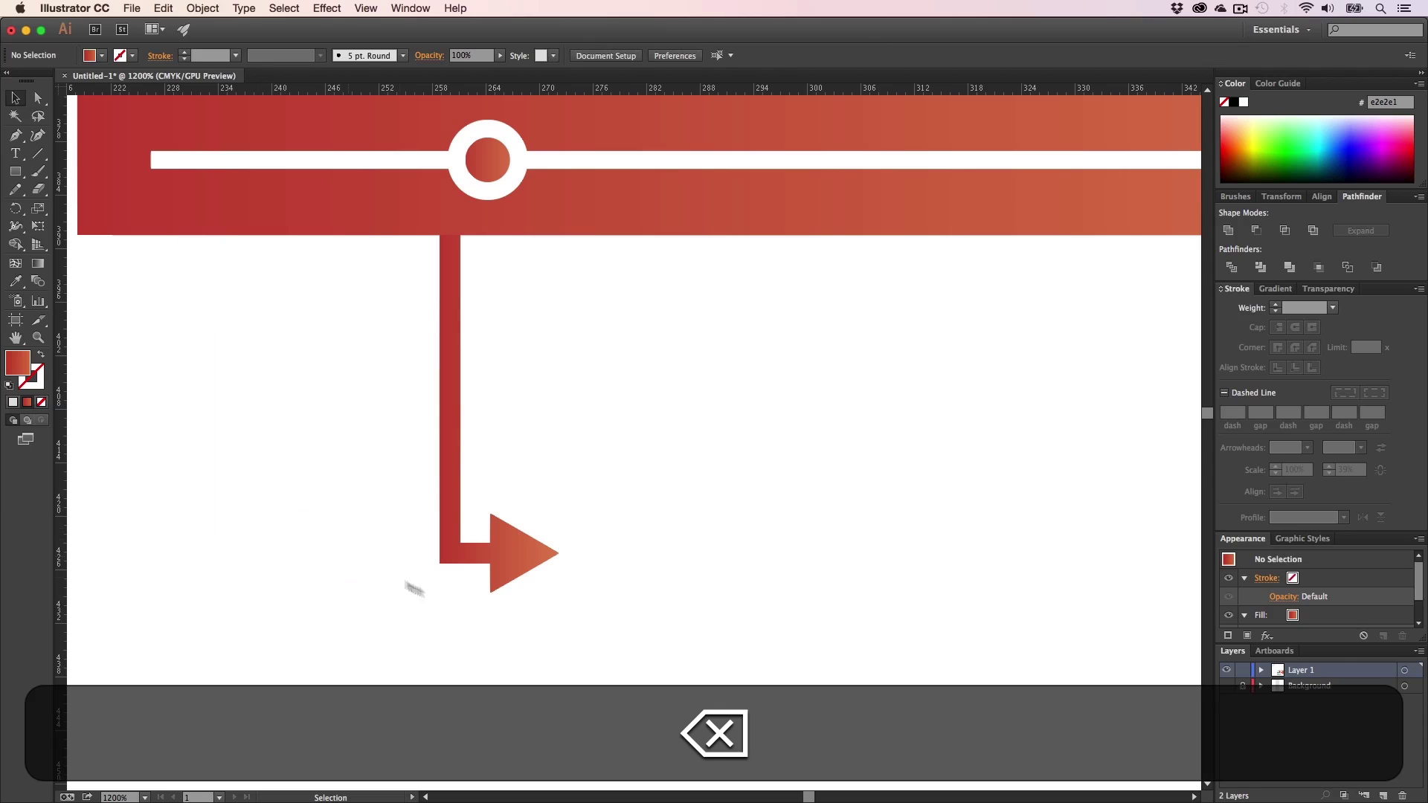
- Move the L-shaped arrow along the video player's lower edge to near its left end
key(z)
key(h)
drag(364, 444, 544, 447)
key(v)
click(619, 417)
drag(618, 413, 359, 414)
click(561, 474)
- Examine the arrow's placement and proportions against the whole video player, clapperboard and mouse illustration
key(h)
drag(558, 519, 450, 497)
key(z)
alt+click(540, 531)
alt+click(541, 532)
alt+click(542, 534)
key(h)
drag(633, 448, 519, 612)
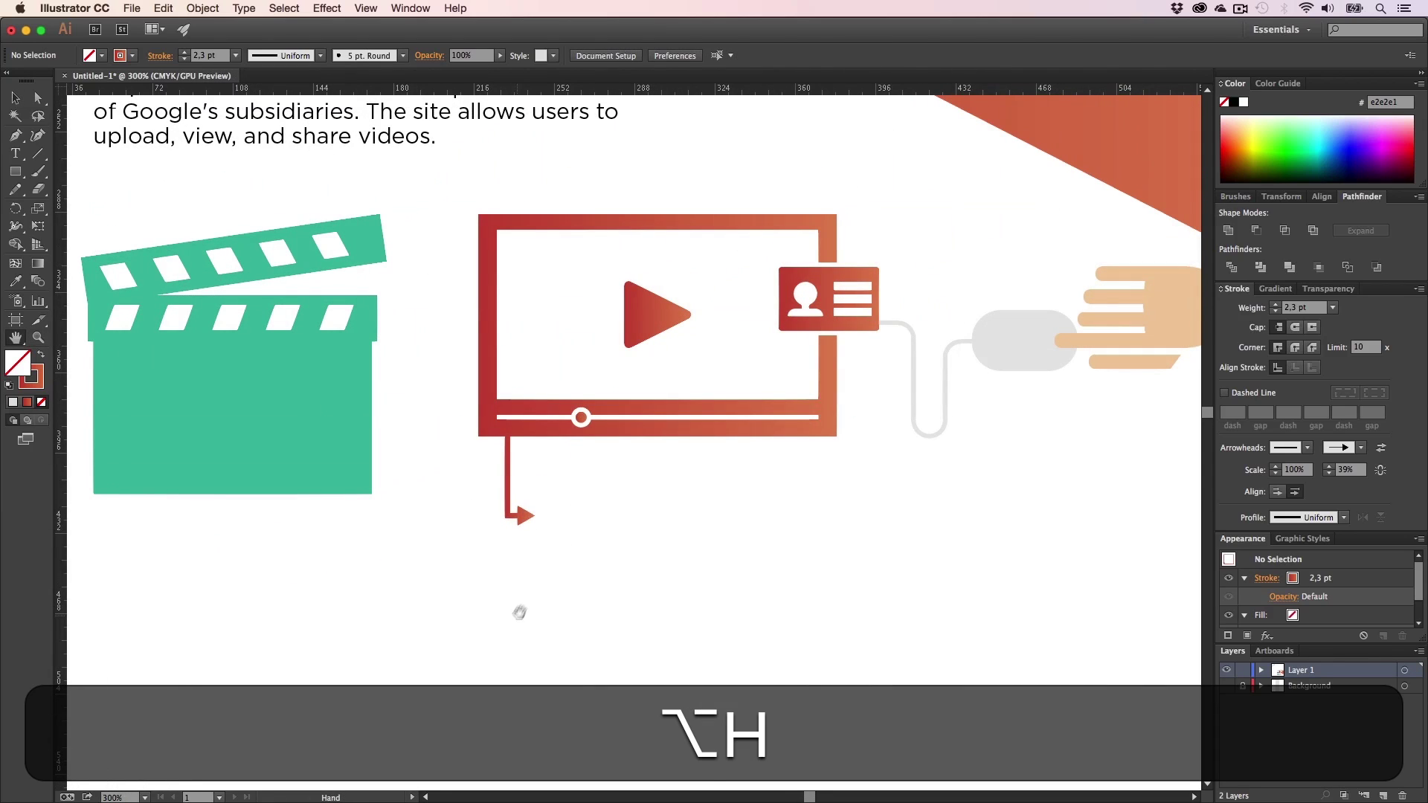
drag(615, 451, 548, 490)
- Create an empty area text frame to the right of the arrowhead, below the video player
key(z)
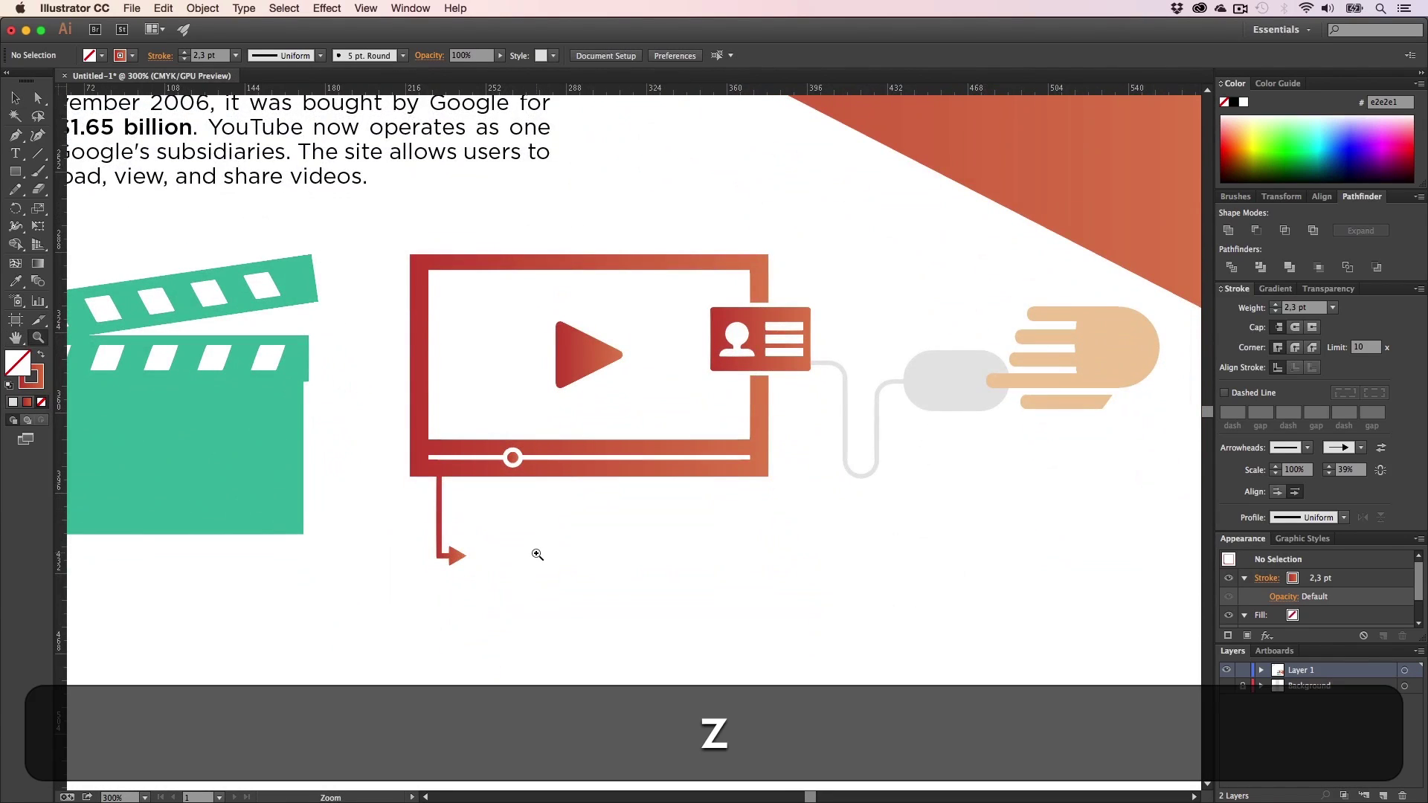
click(535, 555)
click(579, 465)
key(h)
drag(683, 430, 411, 558)
key(t)
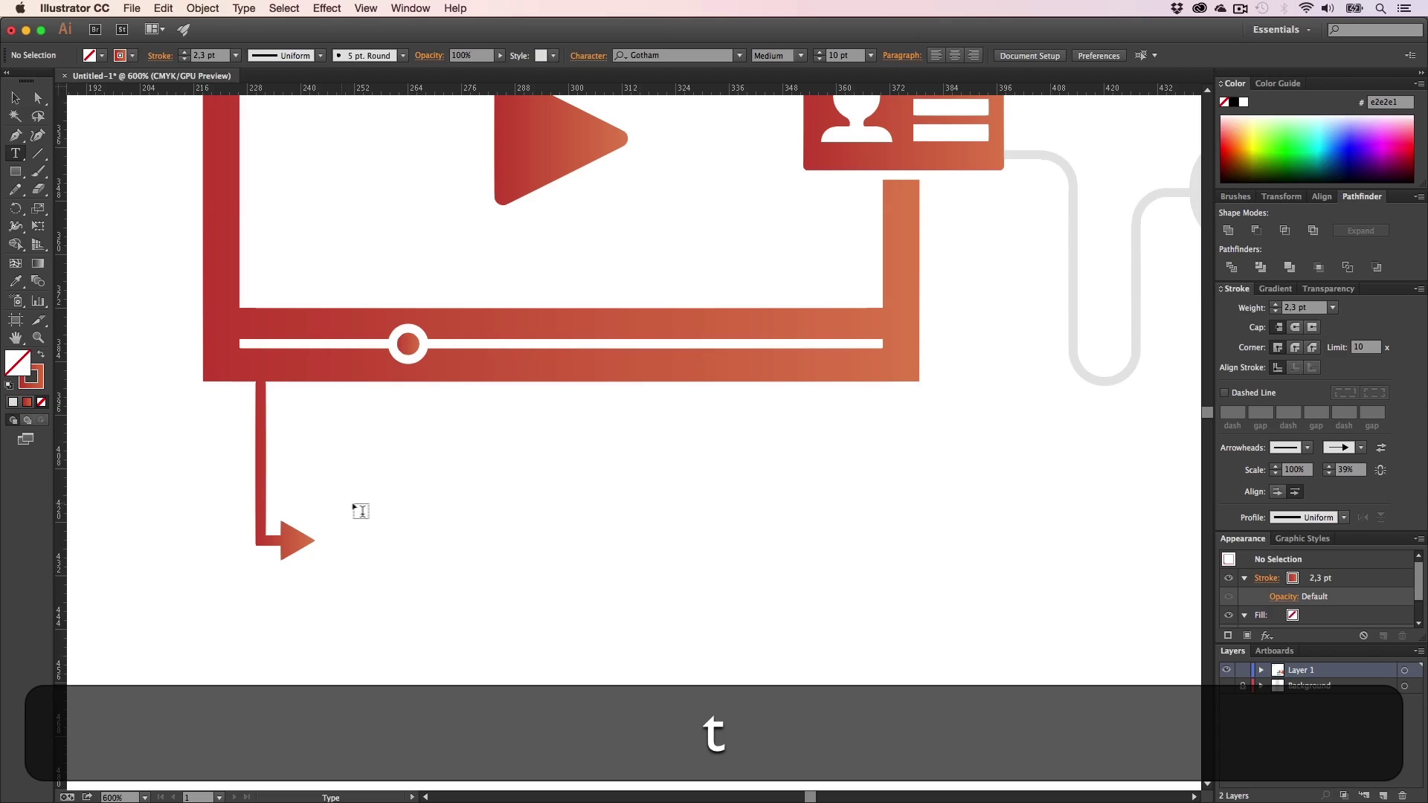
drag(355, 504, 703, 619)
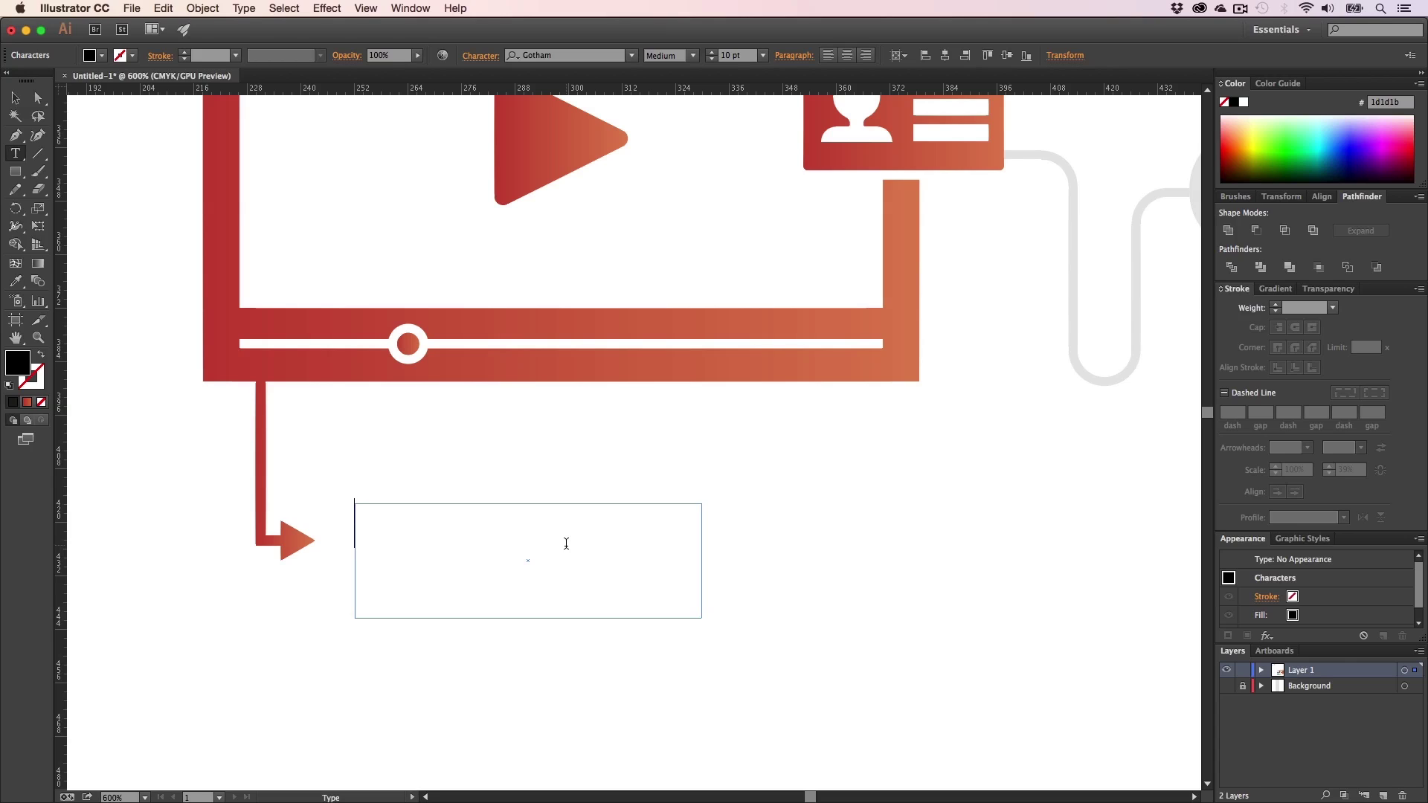
- Enter "400 years" in the caption frame, and copy "YouTube has more than 1 billion users" from the YouTube Statistics page in Safari
text(400 years)
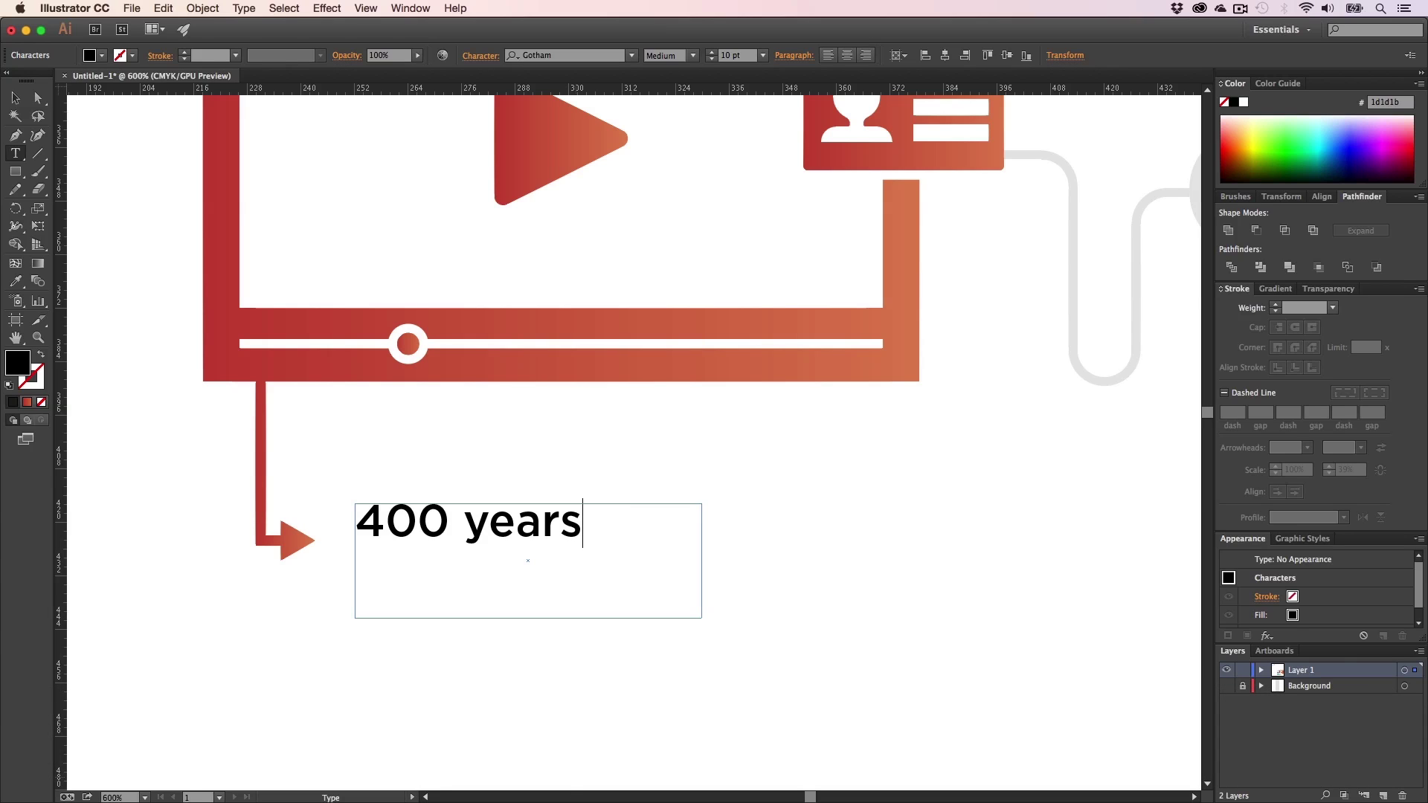
key(super+Tab)
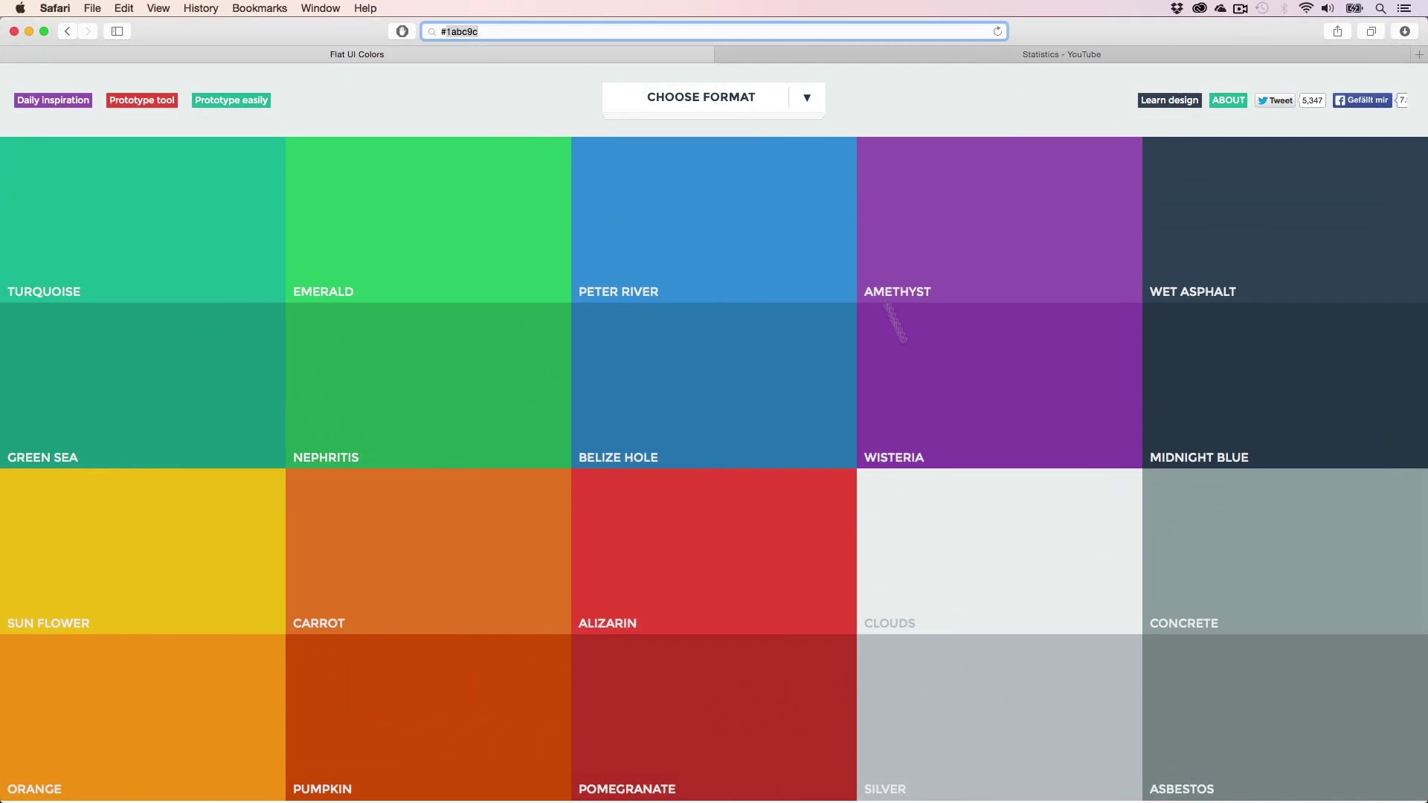
click(895, 55)
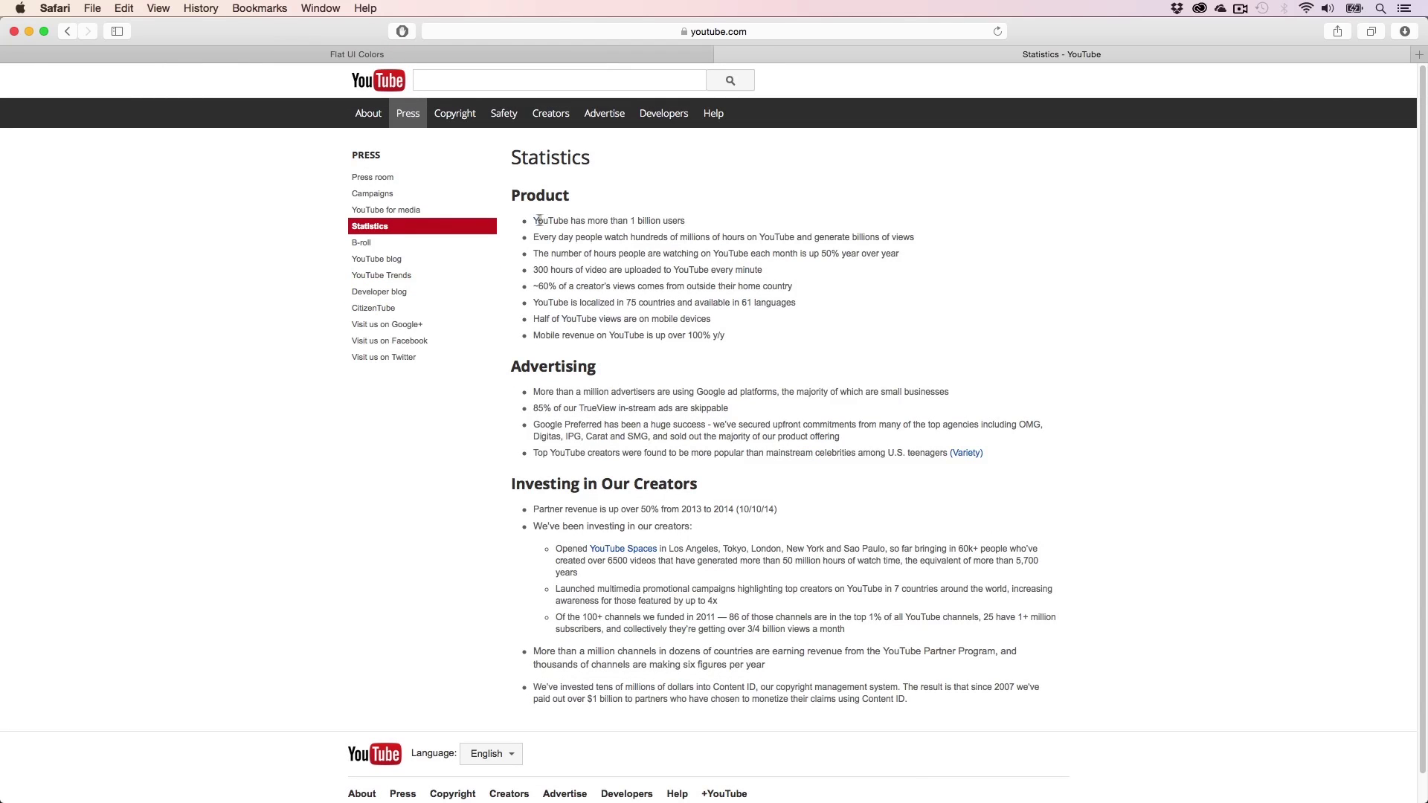
drag(534, 220, 683, 221)
key(super+c)
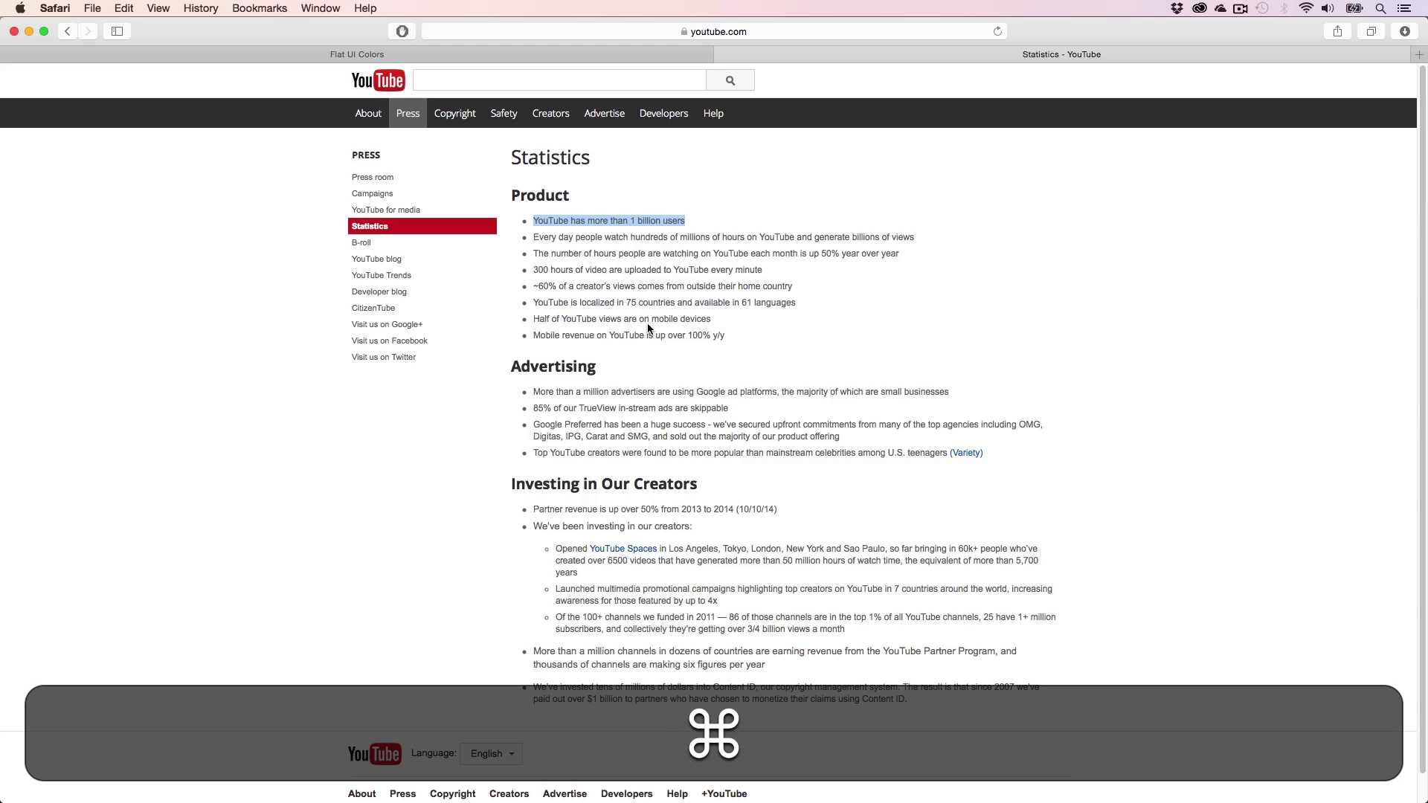
- Return to Illustrator and replace the caption frame's entire text with the copied user statistic
click(29, 31)
click(555, 541)
key(super+a)
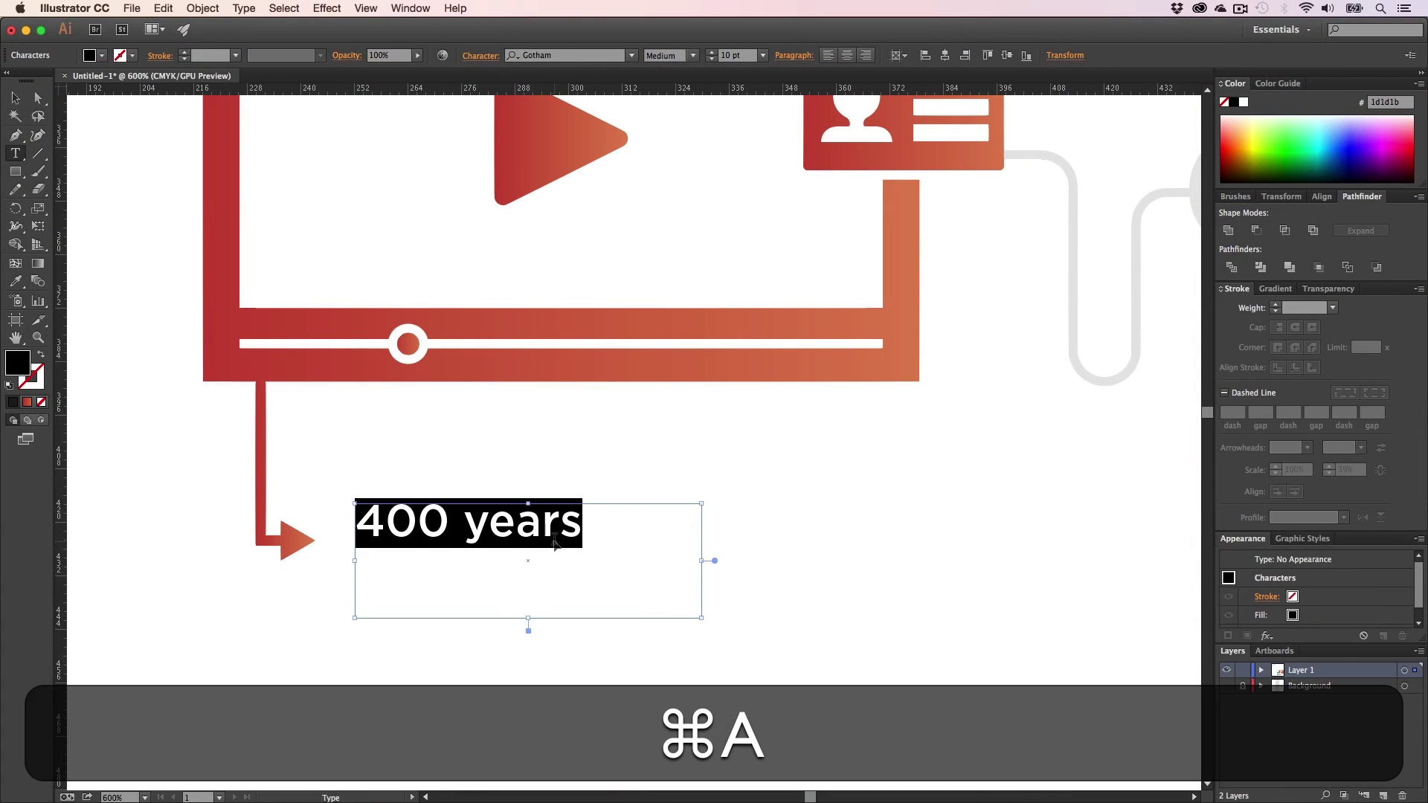
key(super+v)
- Set the font size of the whole caption to 7 pt
key(super+a)
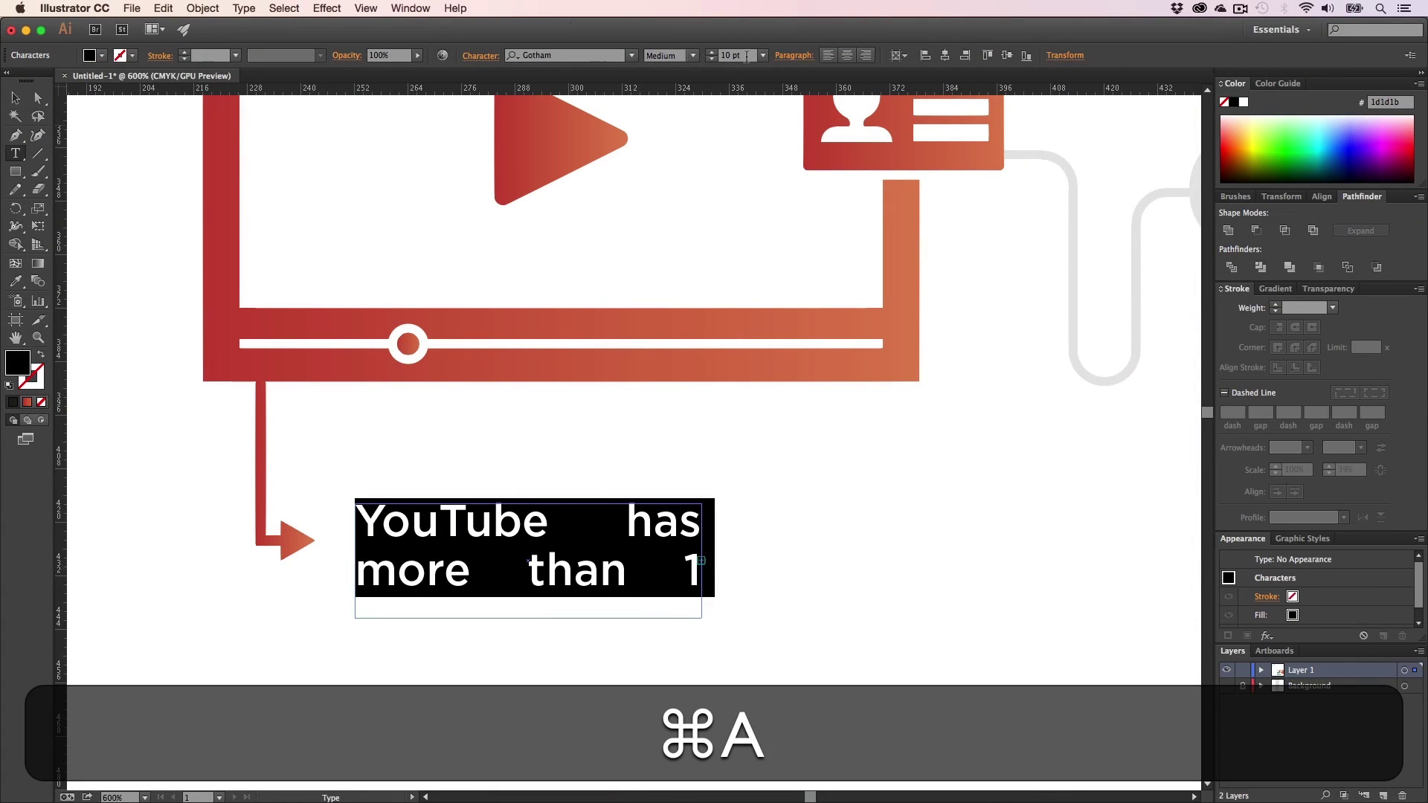
shift+click(712, 58)
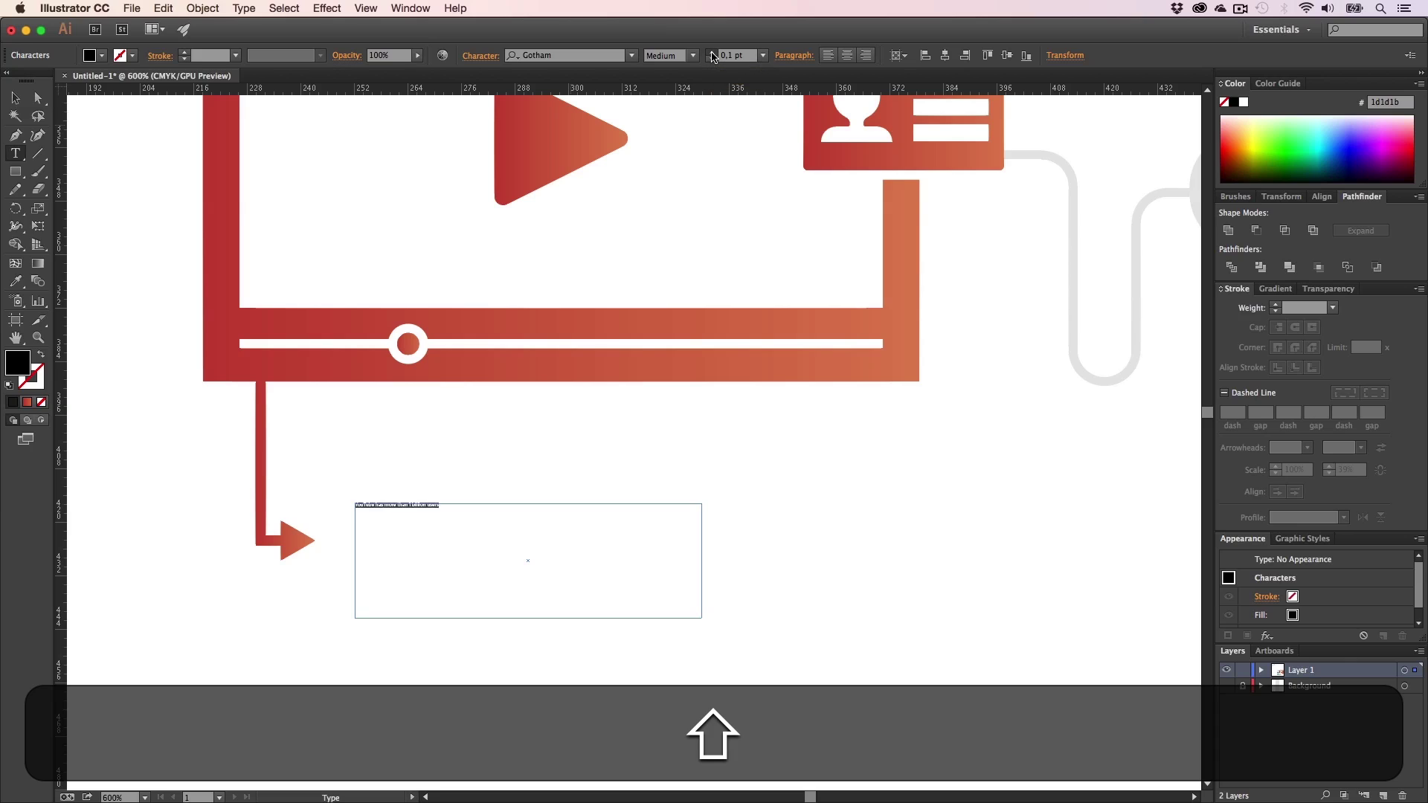
click(712, 54)
click(712, 54)
click(712, 53)
click(711, 54)
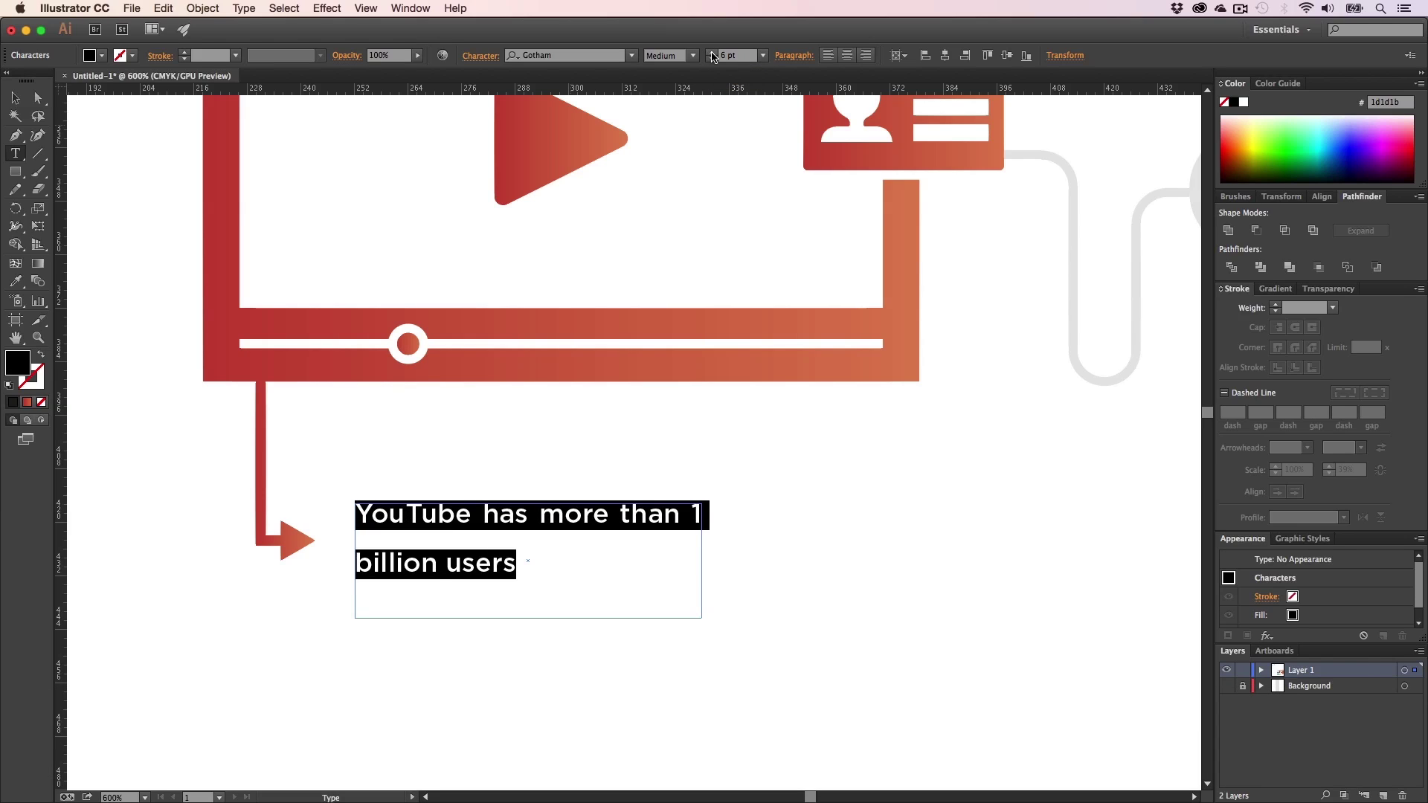
click(712, 53)
click(572, 543)
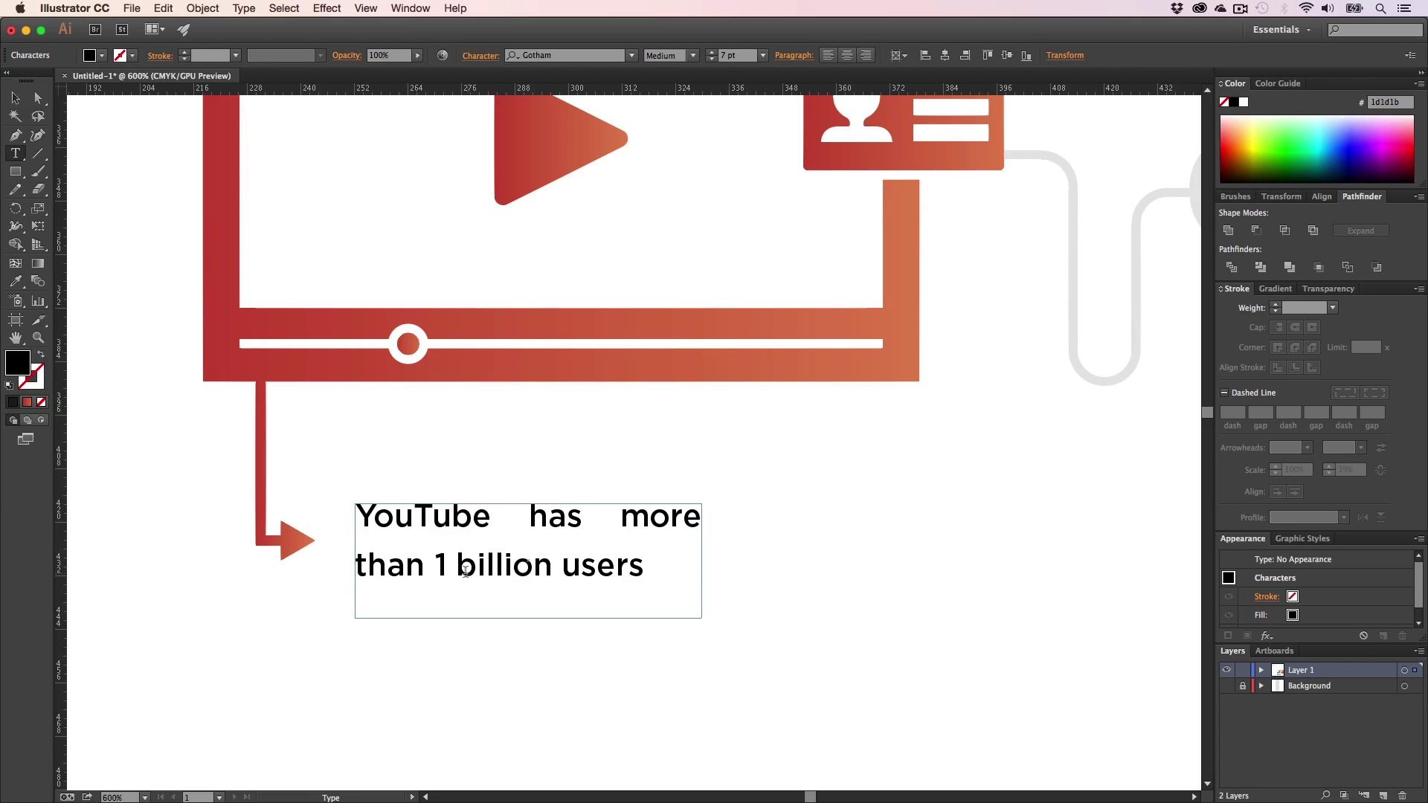
drag(438, 569, 646, 567)
key(super+a)
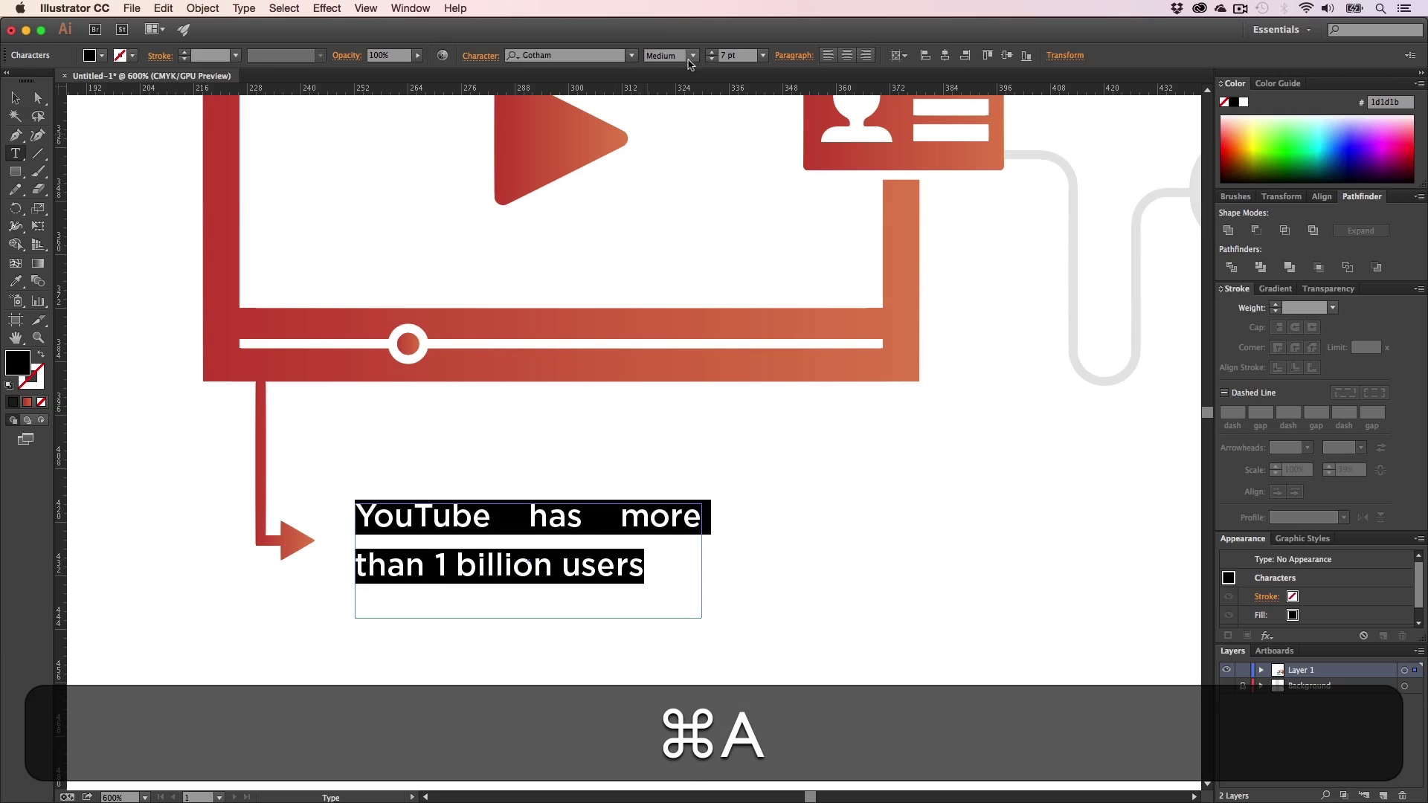
click(693, 55)
super+click(771, 485)
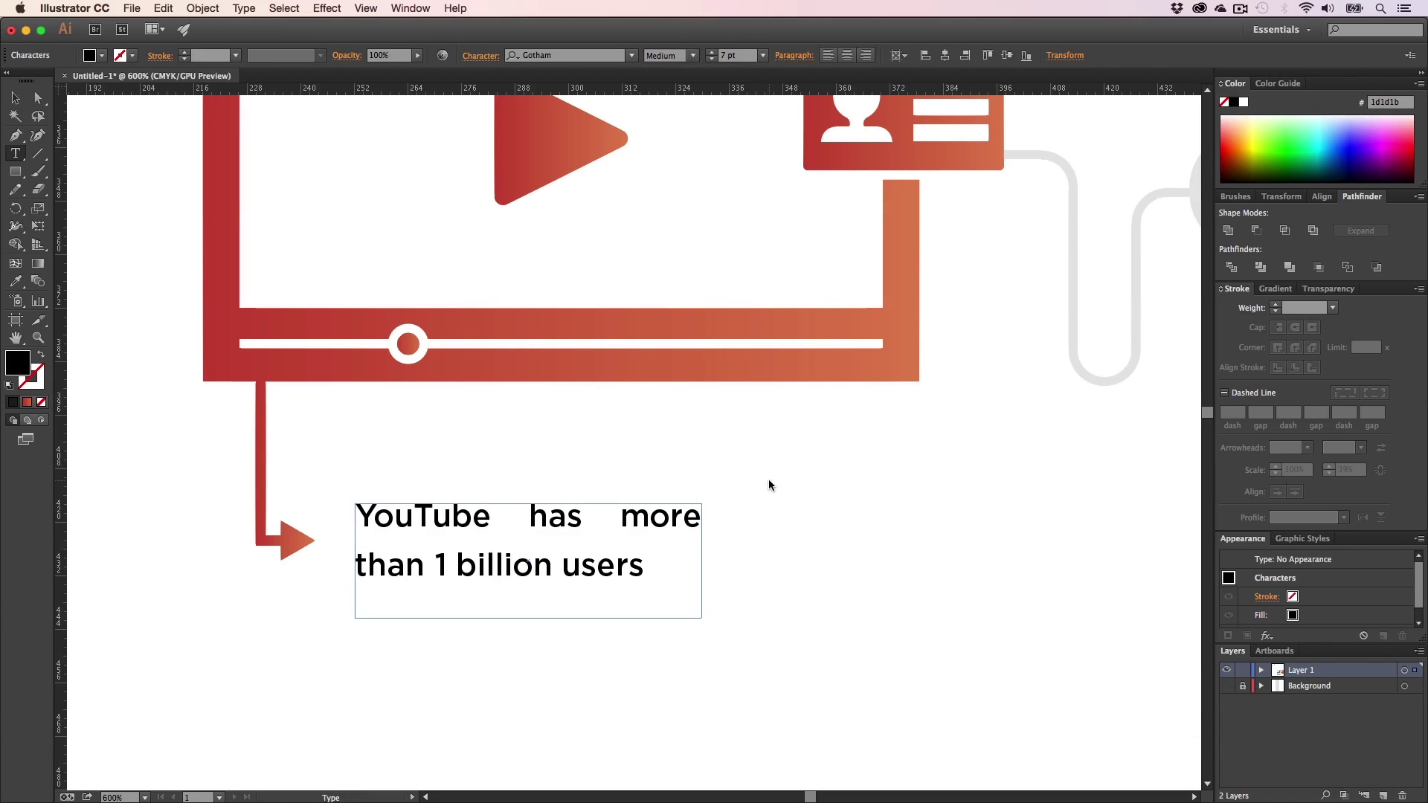
- Examine which font weights the YouTube intro paragraph uses for its regular text and its emphasized words
click(14, 111)
key(z)
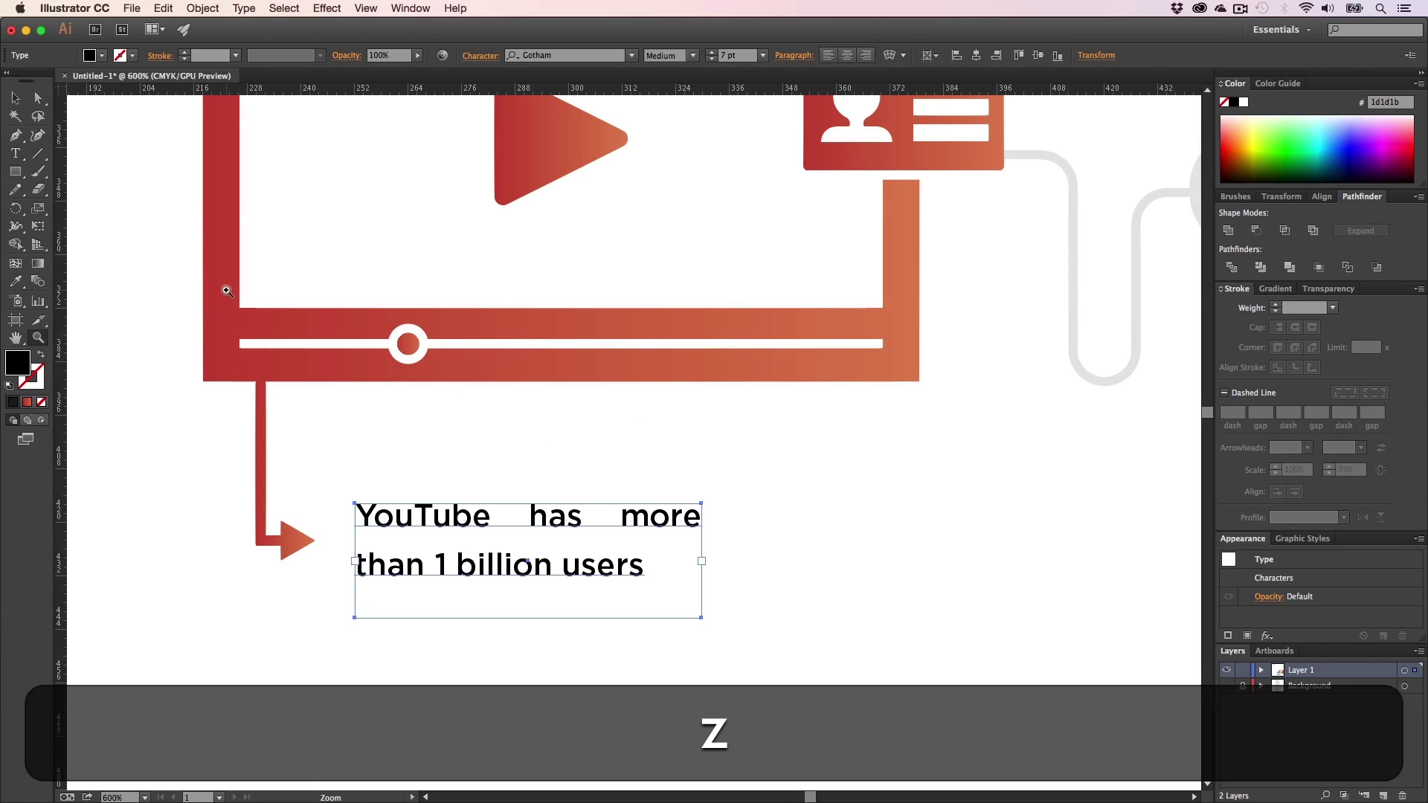
alt+click(227, 290)
alt+click(228, 292)
key(alt+h)
drag(744, 238, 543, 334)
key(t)
click(569, 296)
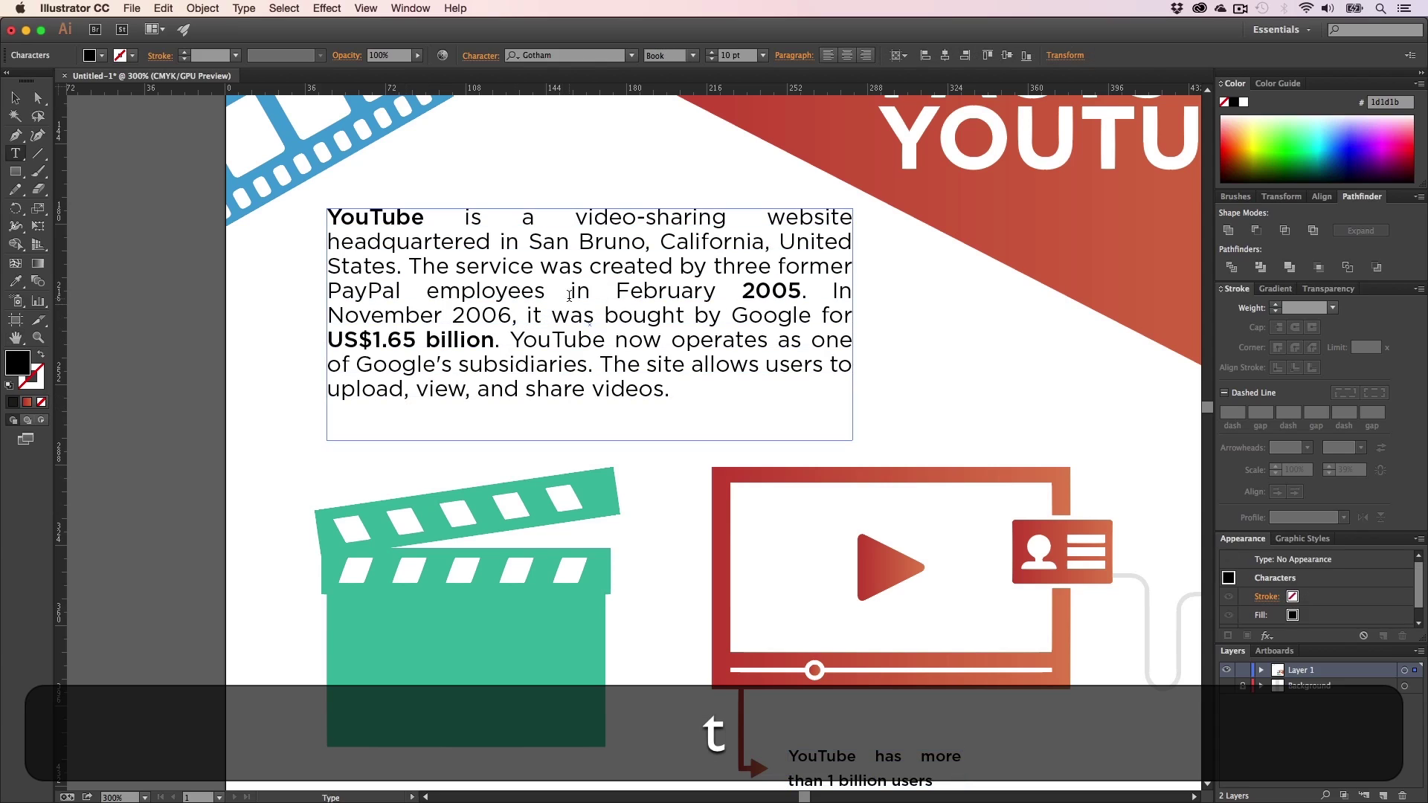
drag(570, 271, 451, 273)
drag(440, 342, 373, 341)
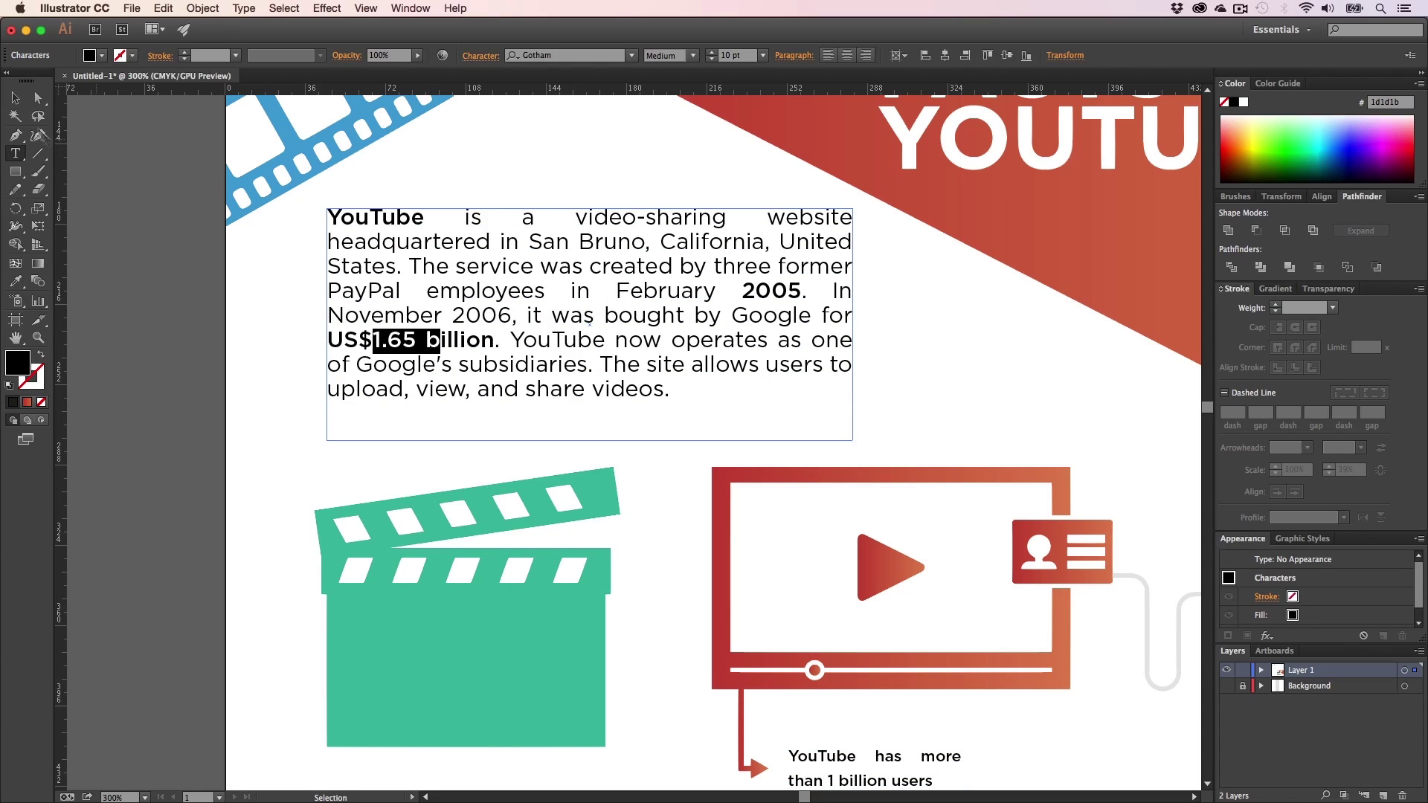
click(9, 100)
click(242, 341)
- Set the font style of the whole caption below the video player to Book
key(h)
drag(451, 433, 204, 168)
key(t)
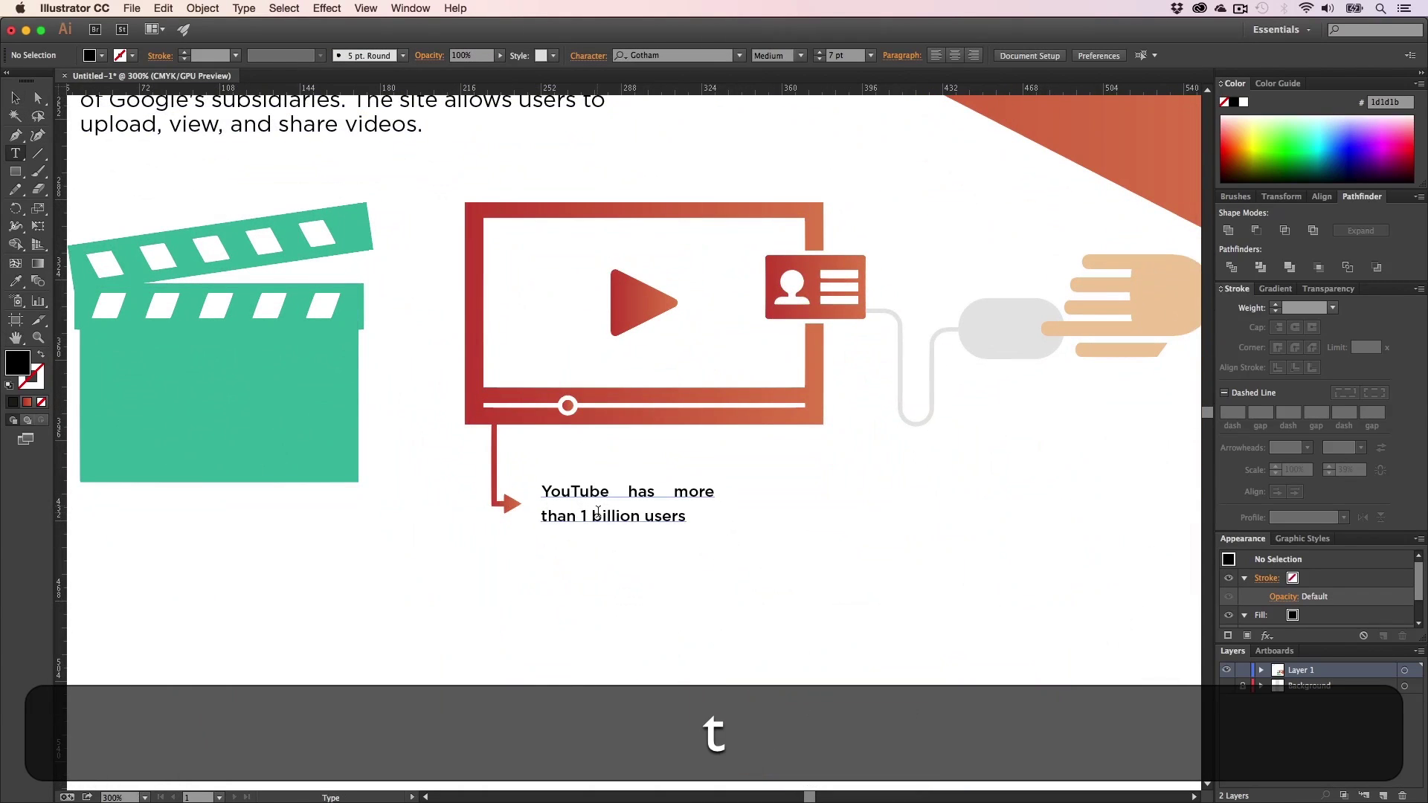
click(606, 515)
key(super+a)
click(690, 58)
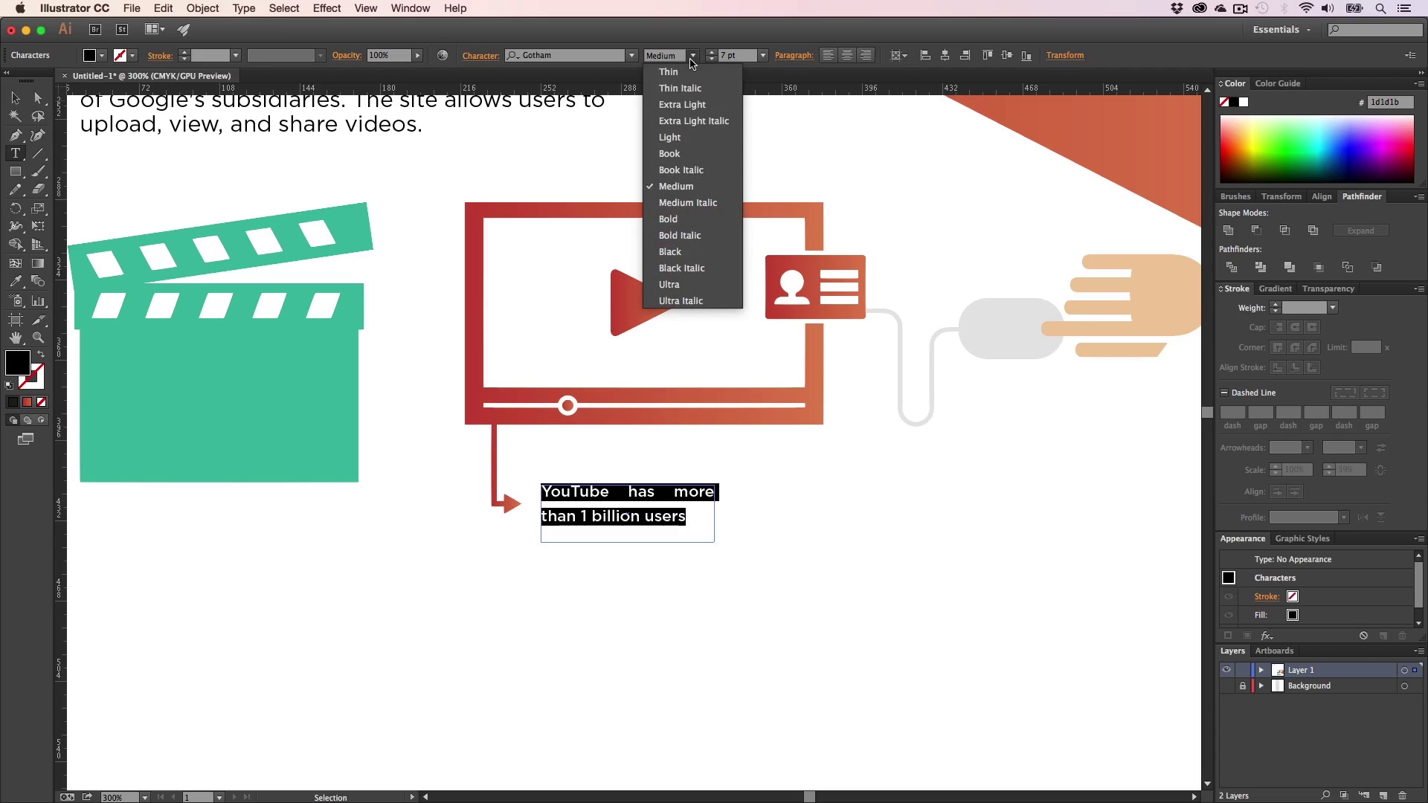
click(669, 153)
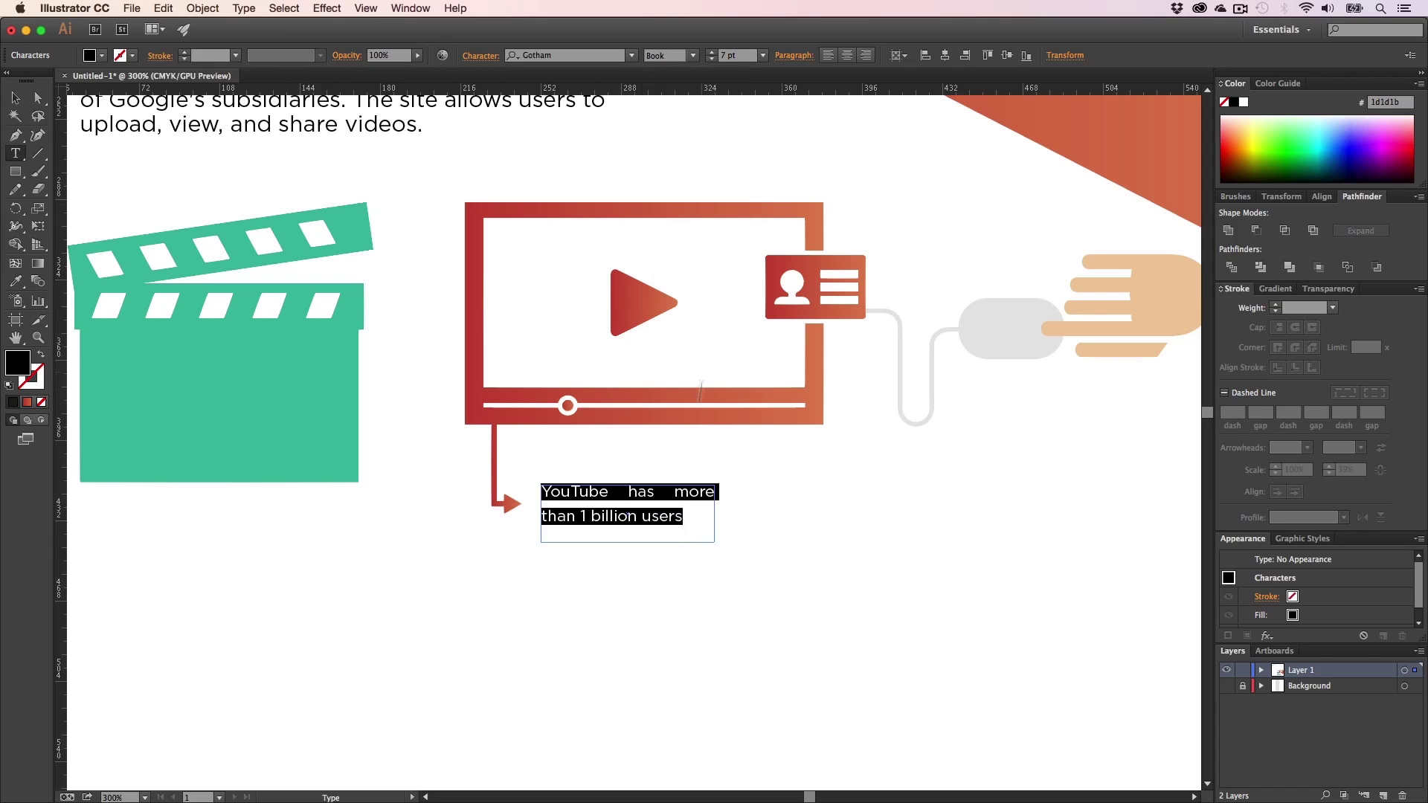
click(641, 503)
- Set the words "1 billion users" in the caption to the Medium font style
drag(588, 516, 685, 514)
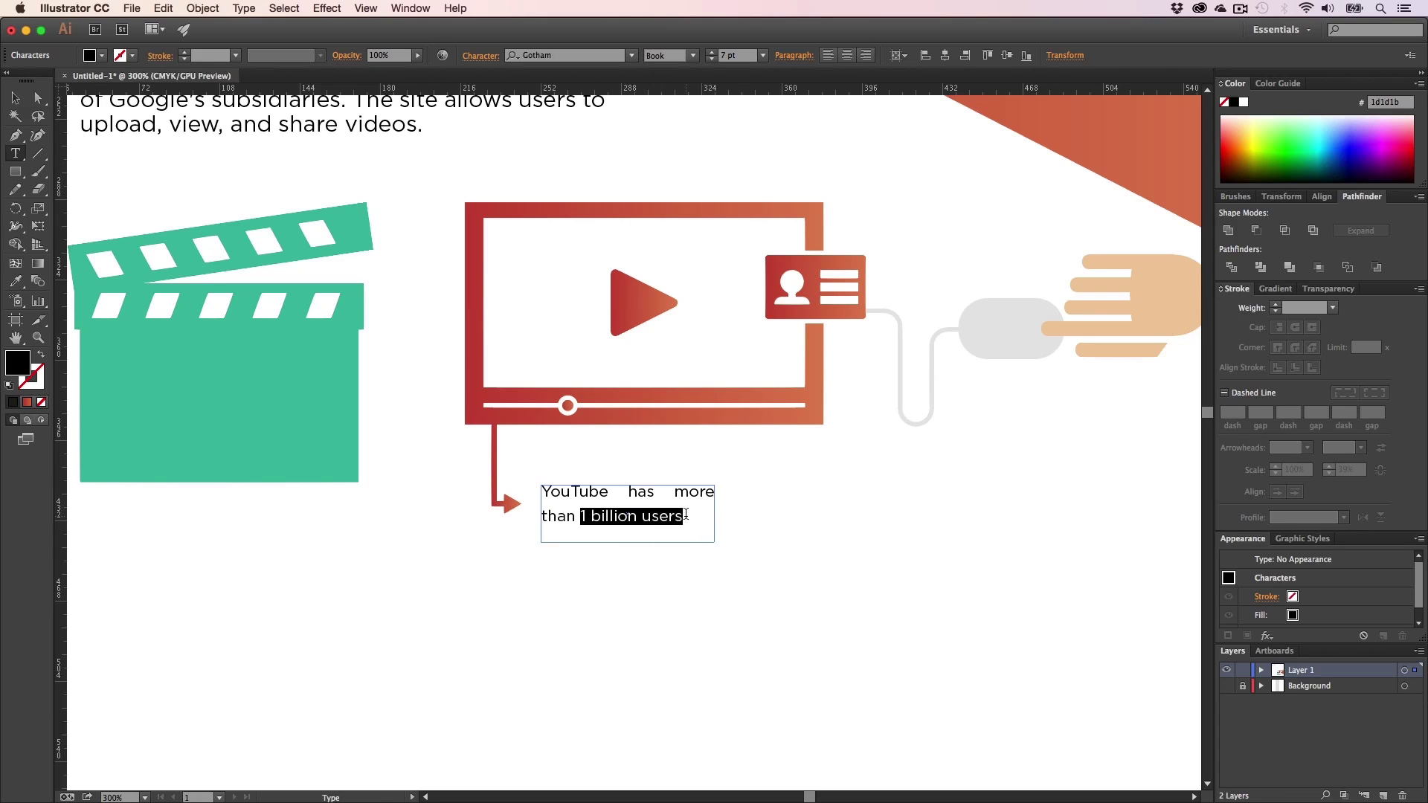
click(693, 55)
click(673, 201)
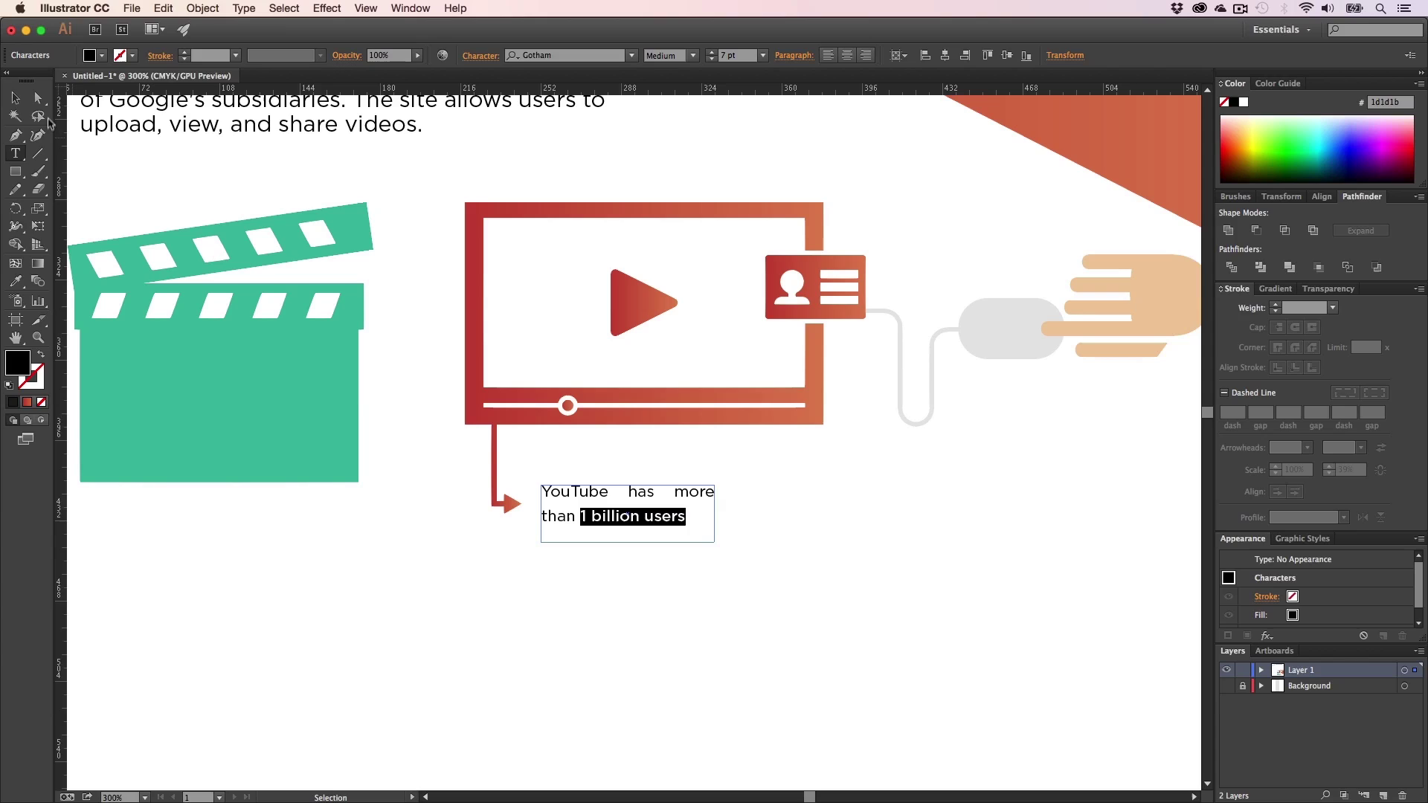
click(15, 99)
- Reduce the leading of the whole caption to 7 pt and deselect the text frame
click(592, 529)
key(t)
key(super+a)
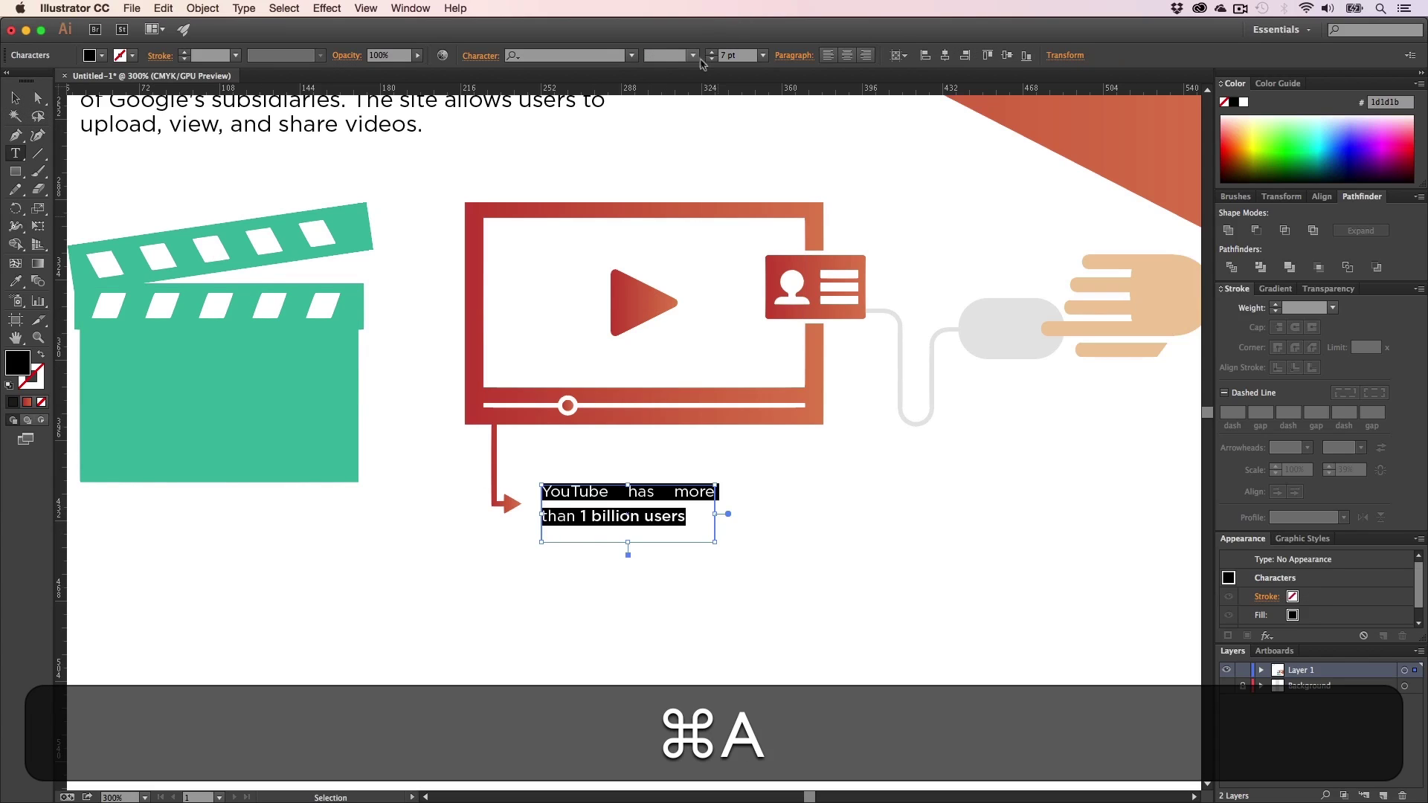
click(482, 56)
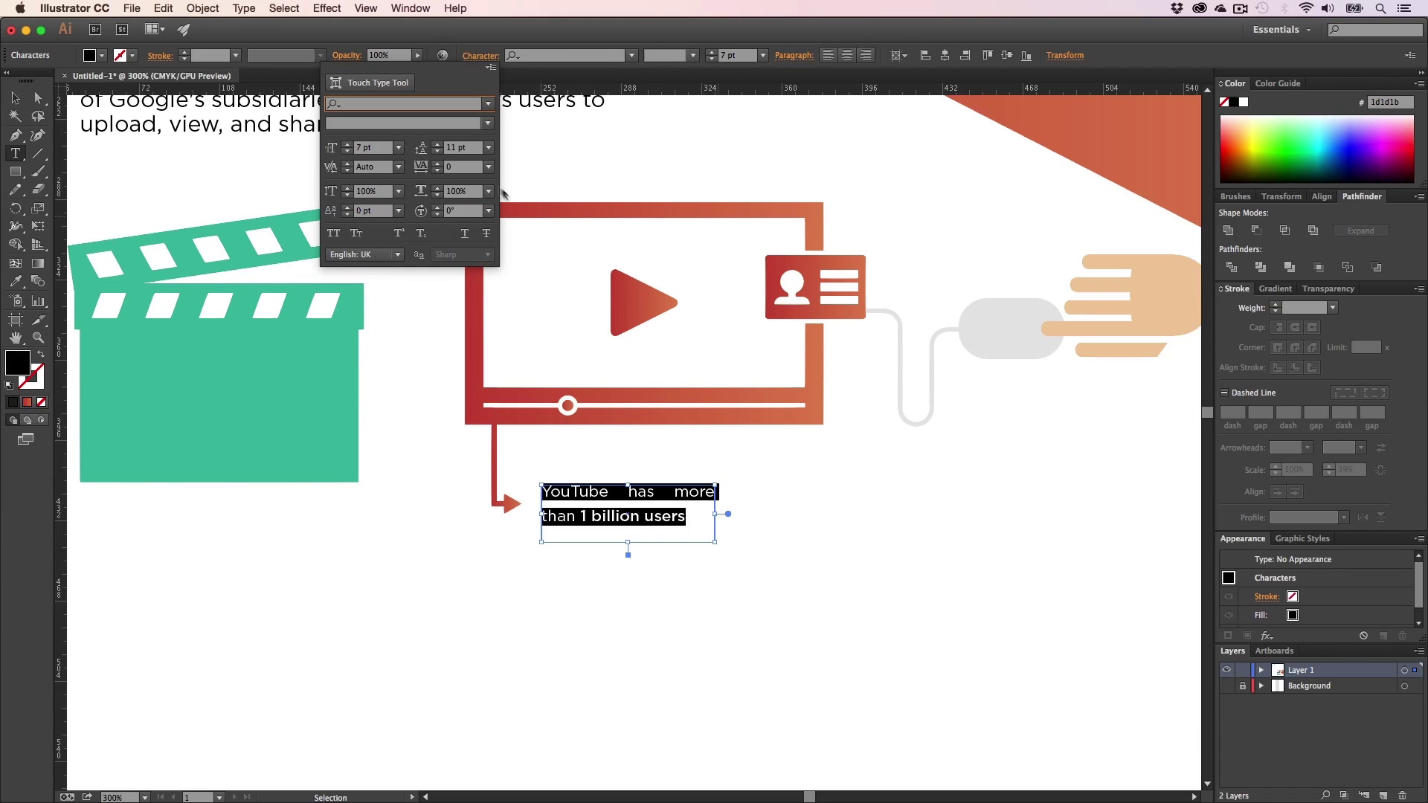
click(439, 151)
click(438, 152)
click(438, 152)
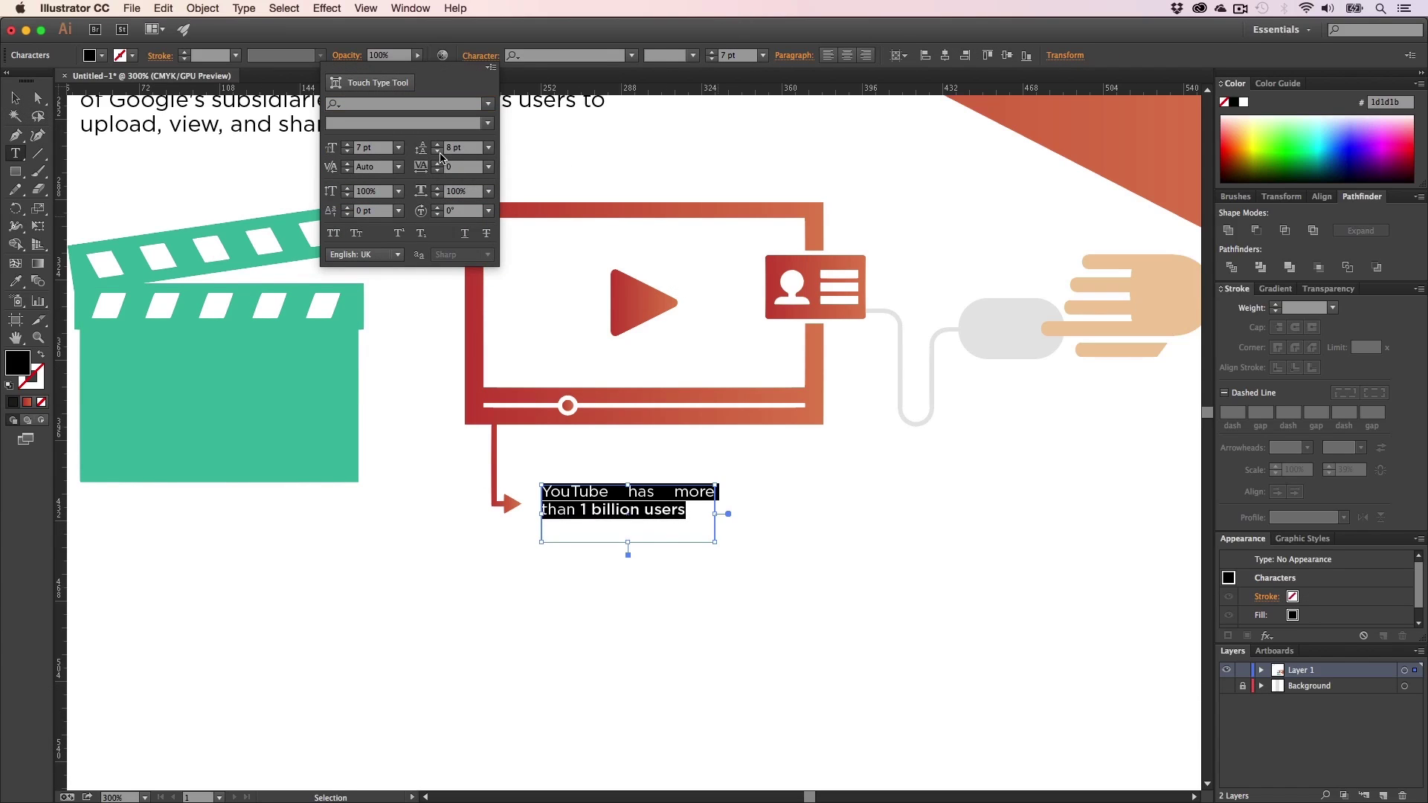
click(438, 152)
click(13, 99)
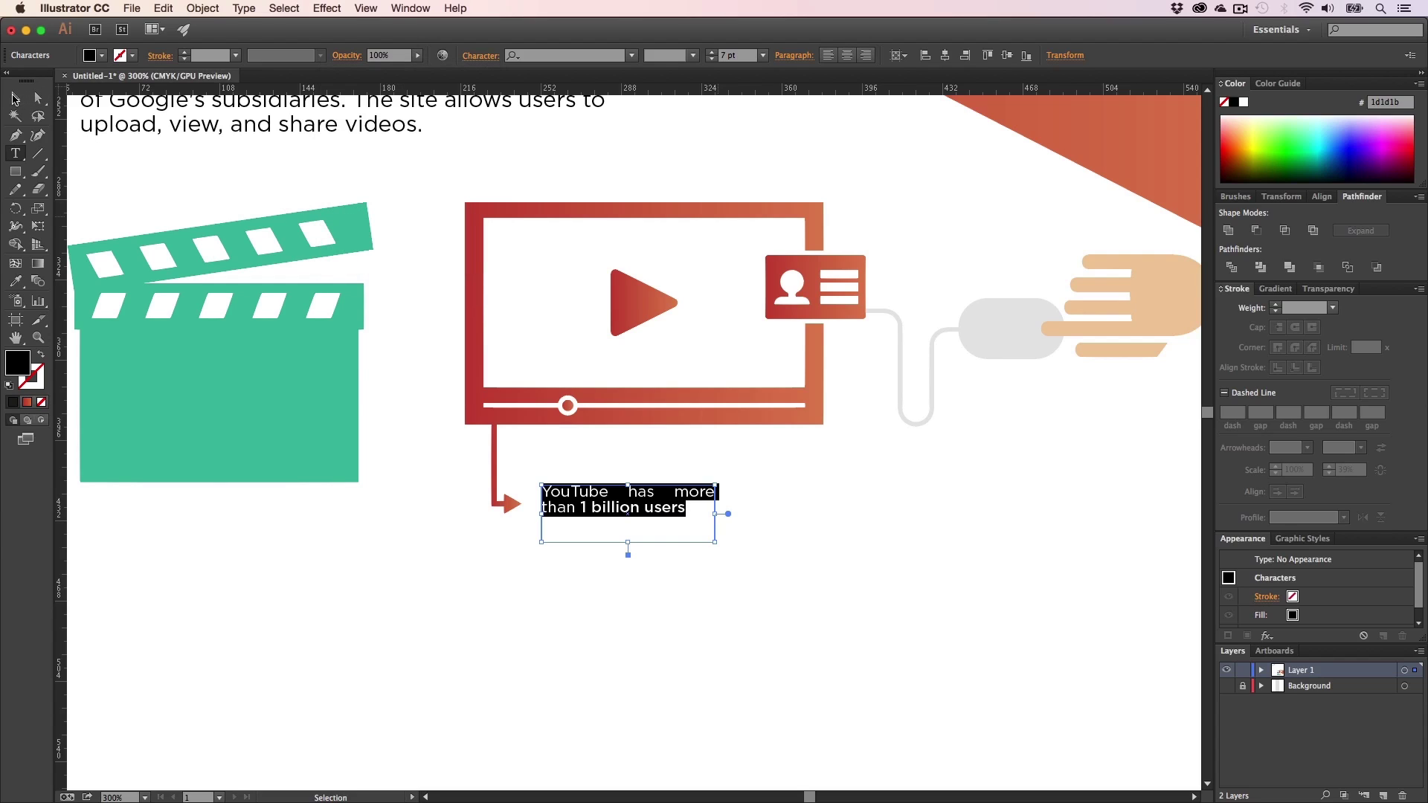
click(13, 99)
click(444, 625)
- Examine the caption's line spacing up close and check the leading in the character settings
key(z)
click(587, 512)
click(626, 429)
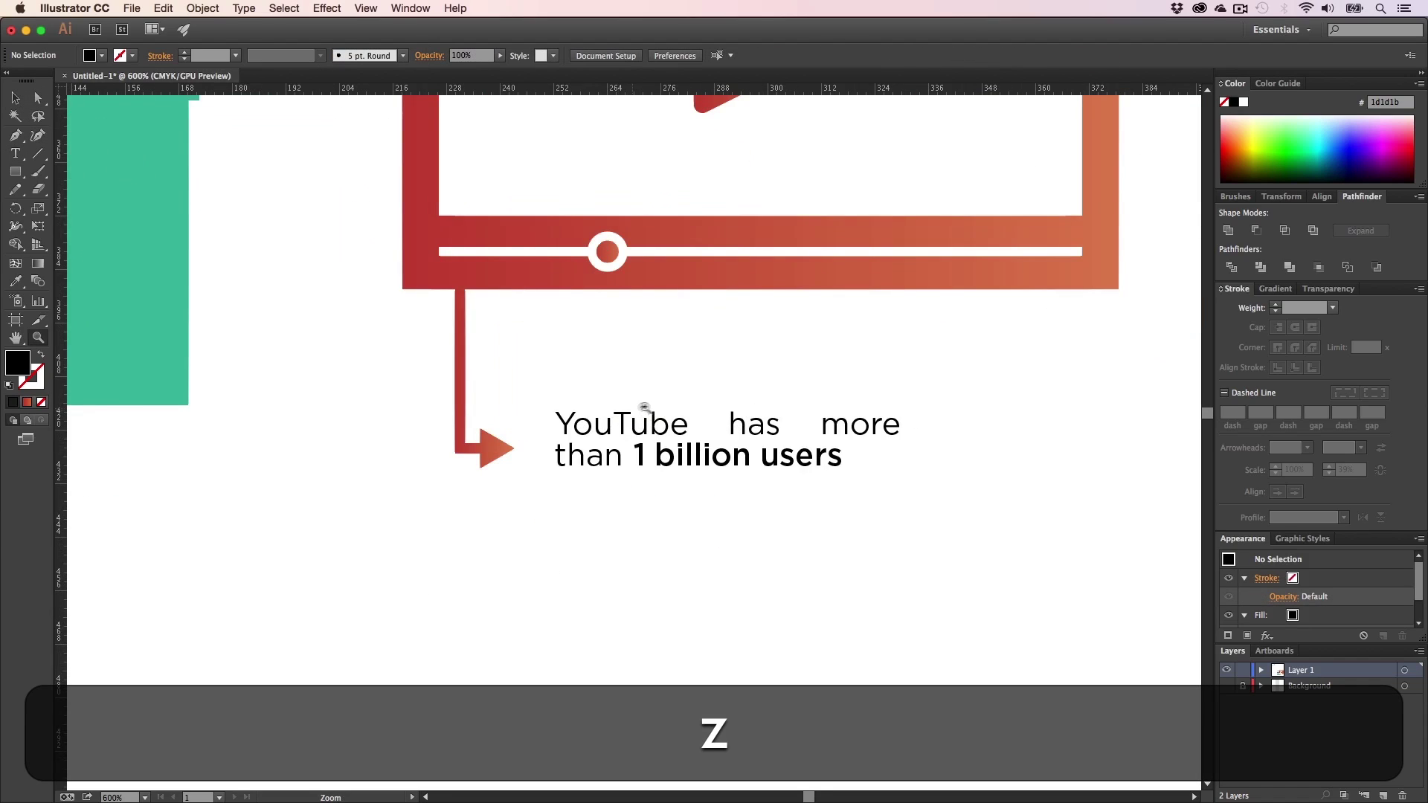
drag(647, 408, 510, 448)
key(v)
key(t)
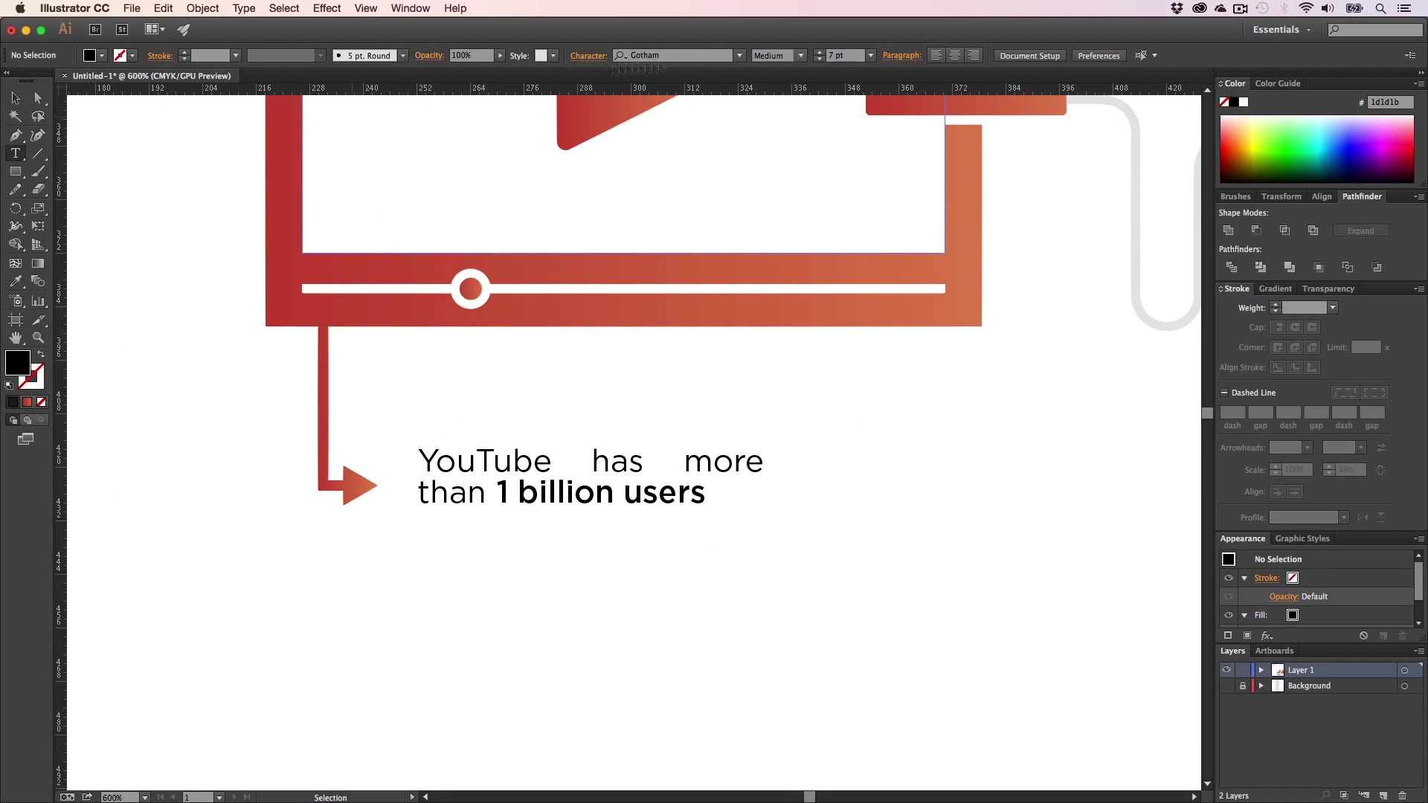
click(588, 59)
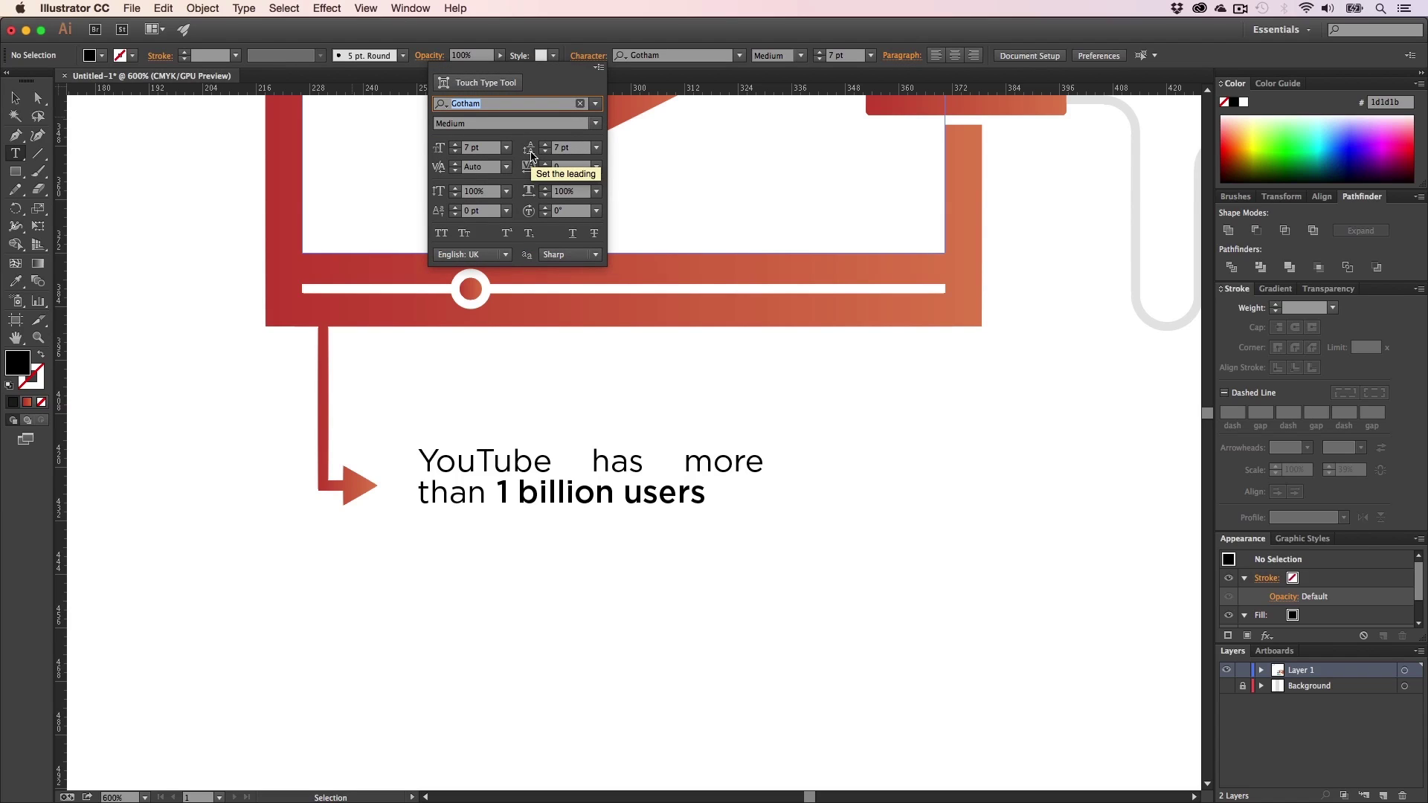
click(641, 554)
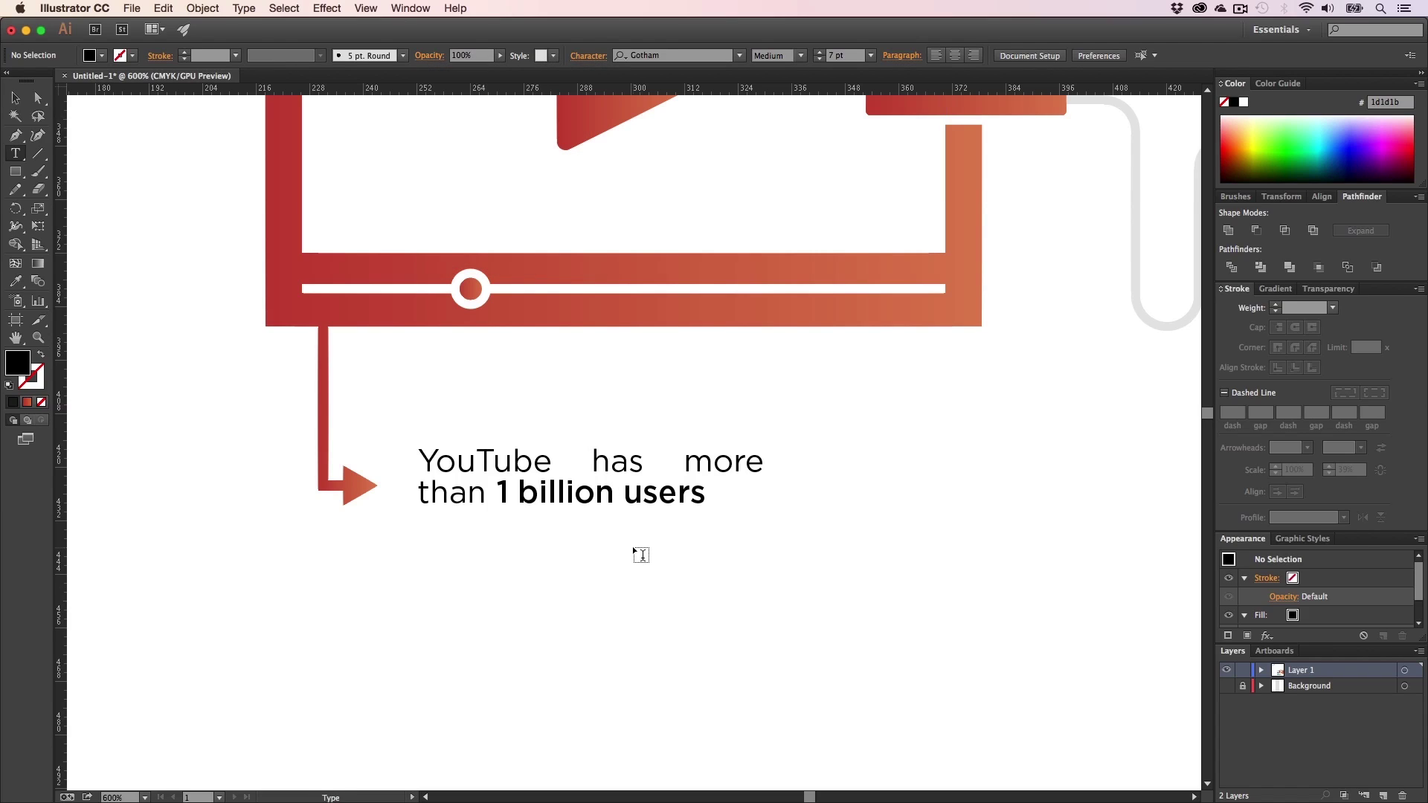
- Move the caption frame slightly down and closer to the arrowhead, level with its tip
key(Escape)
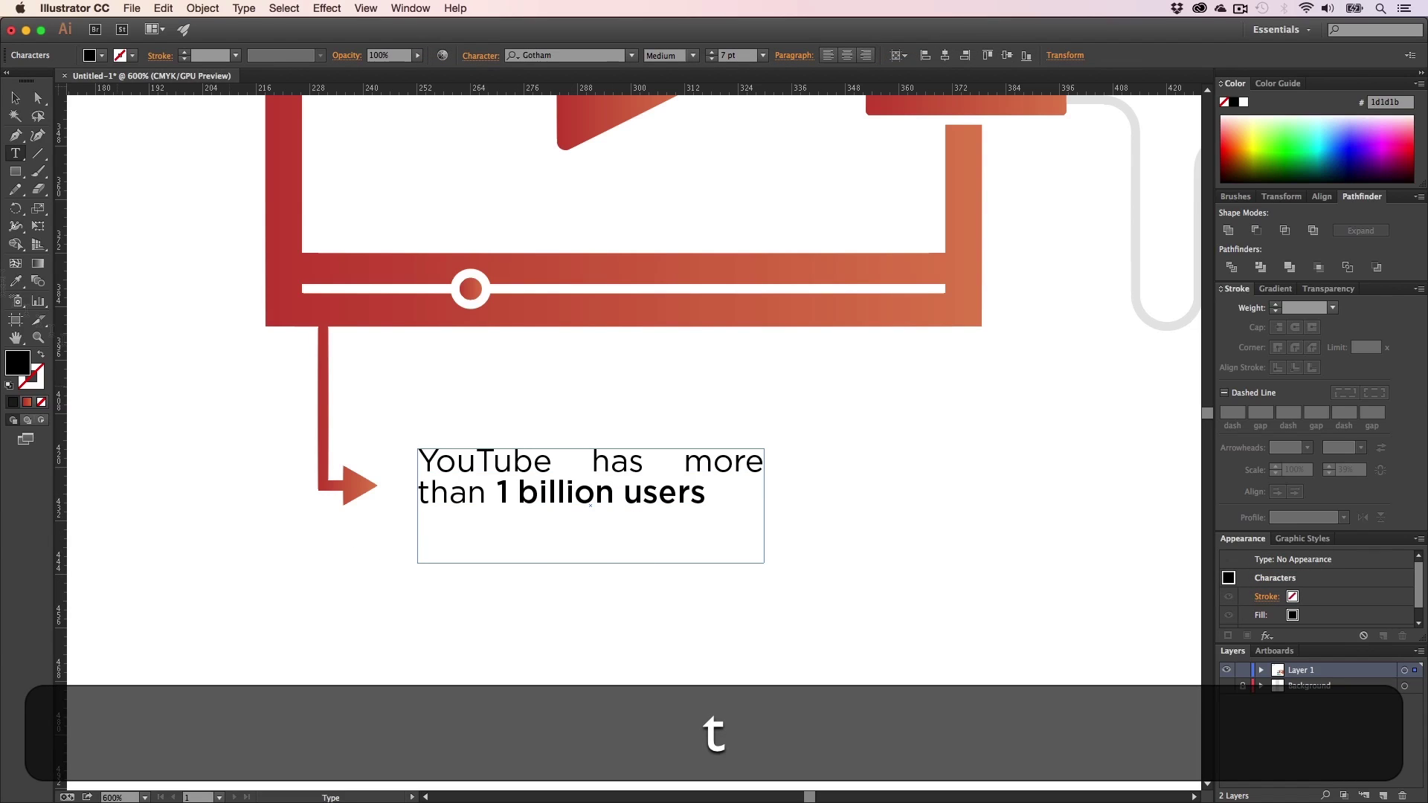
drag(490, 492, 470, 504)
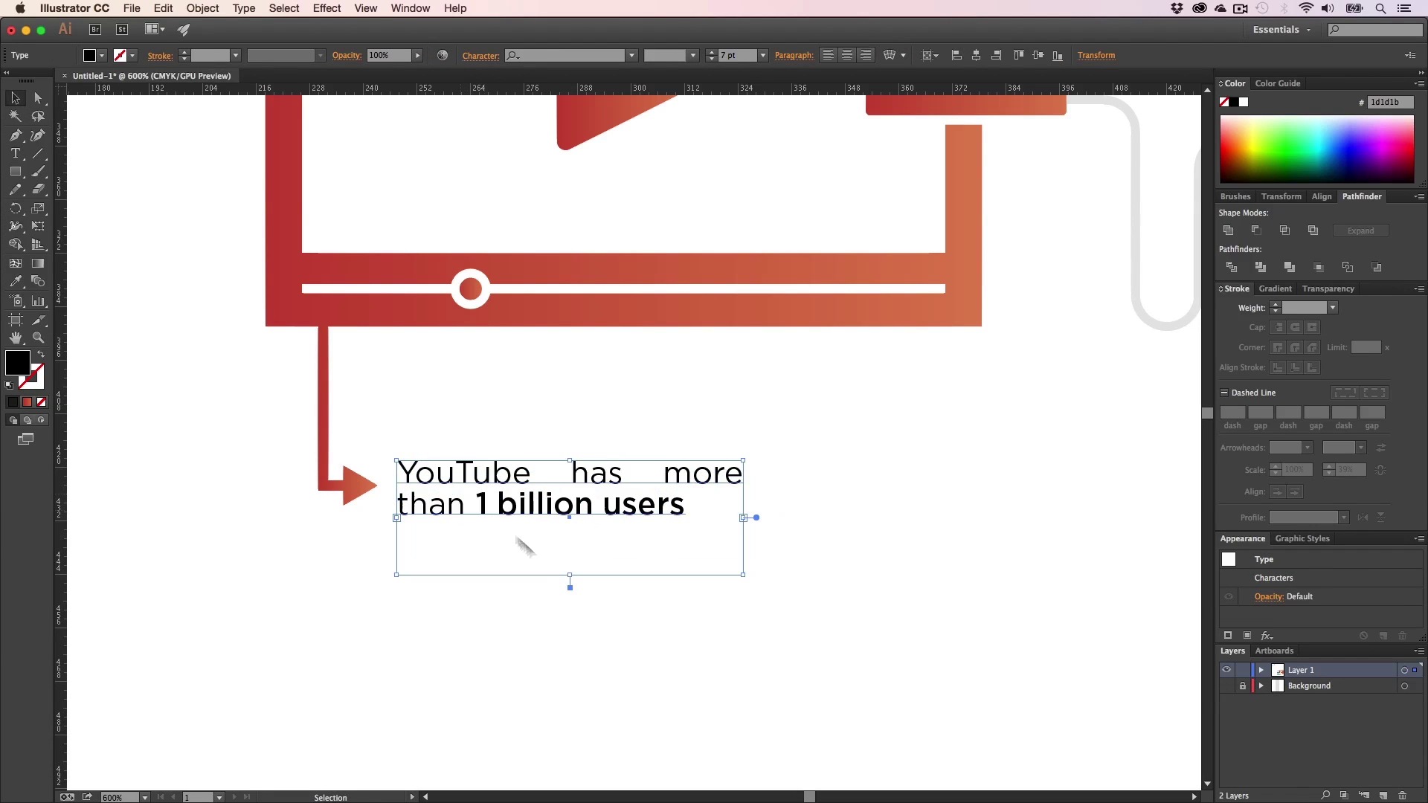
click(610, 657)
- Change the paragraph alignment of the whole caption to left-aligned
key(t)
click(565, 506)
key(super+a)
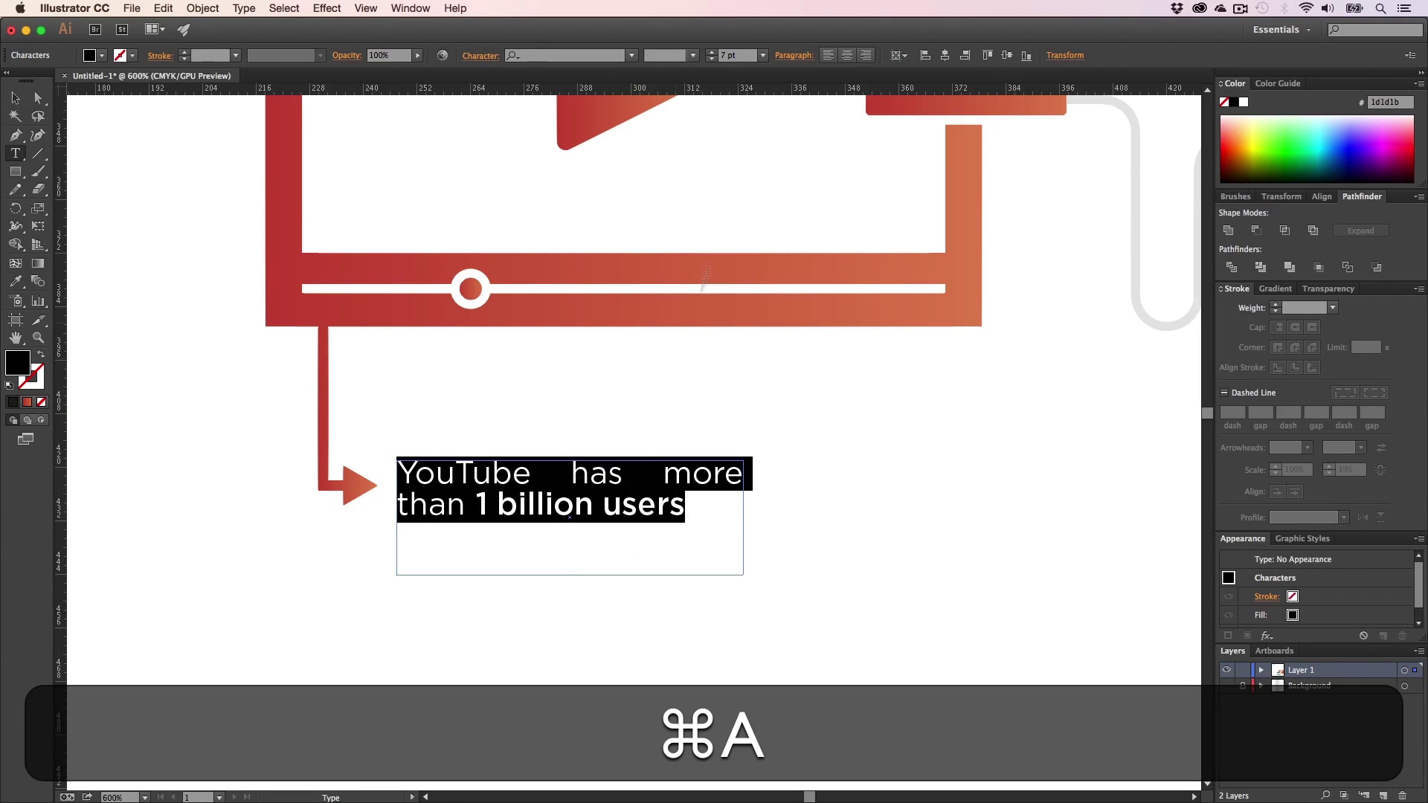
click(800, 59)
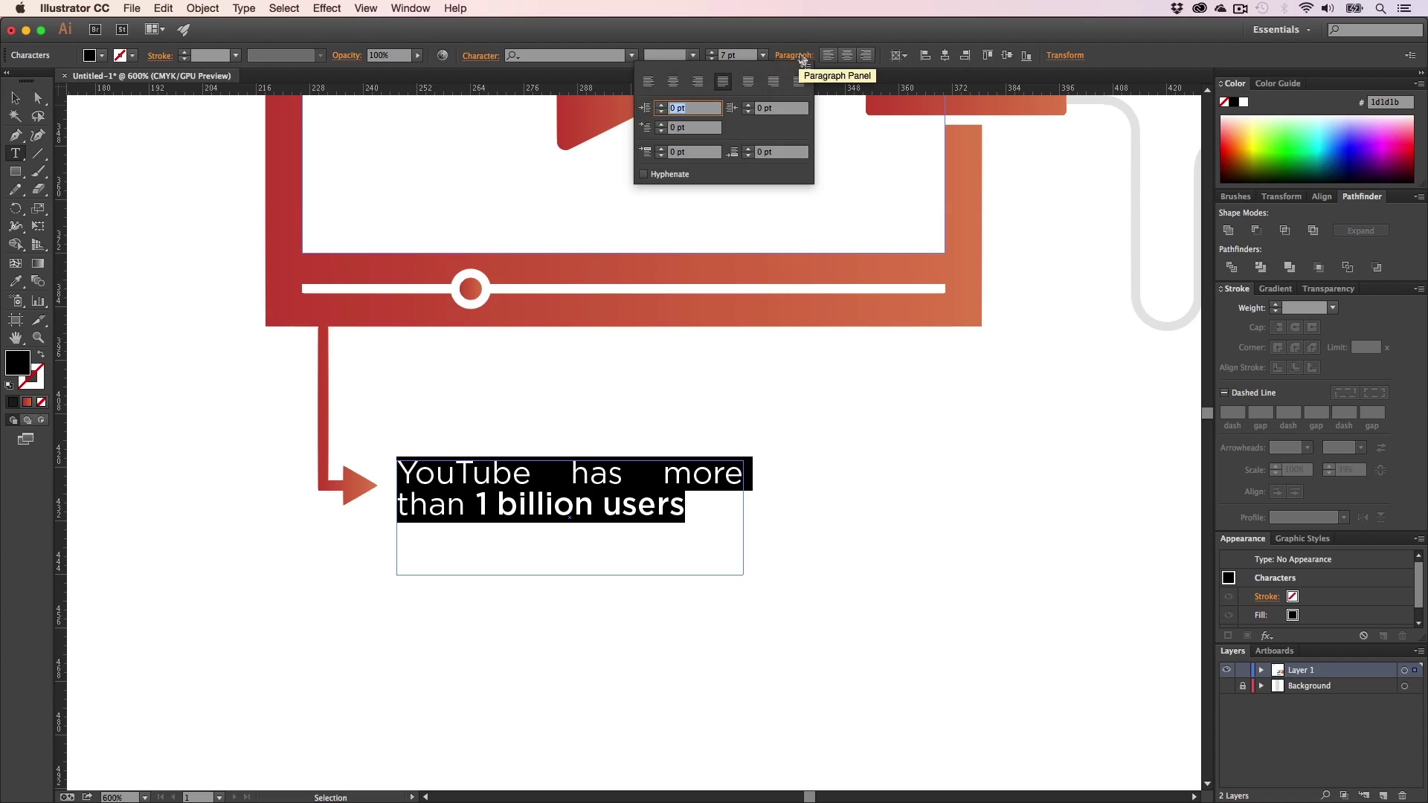
click(828, 57)
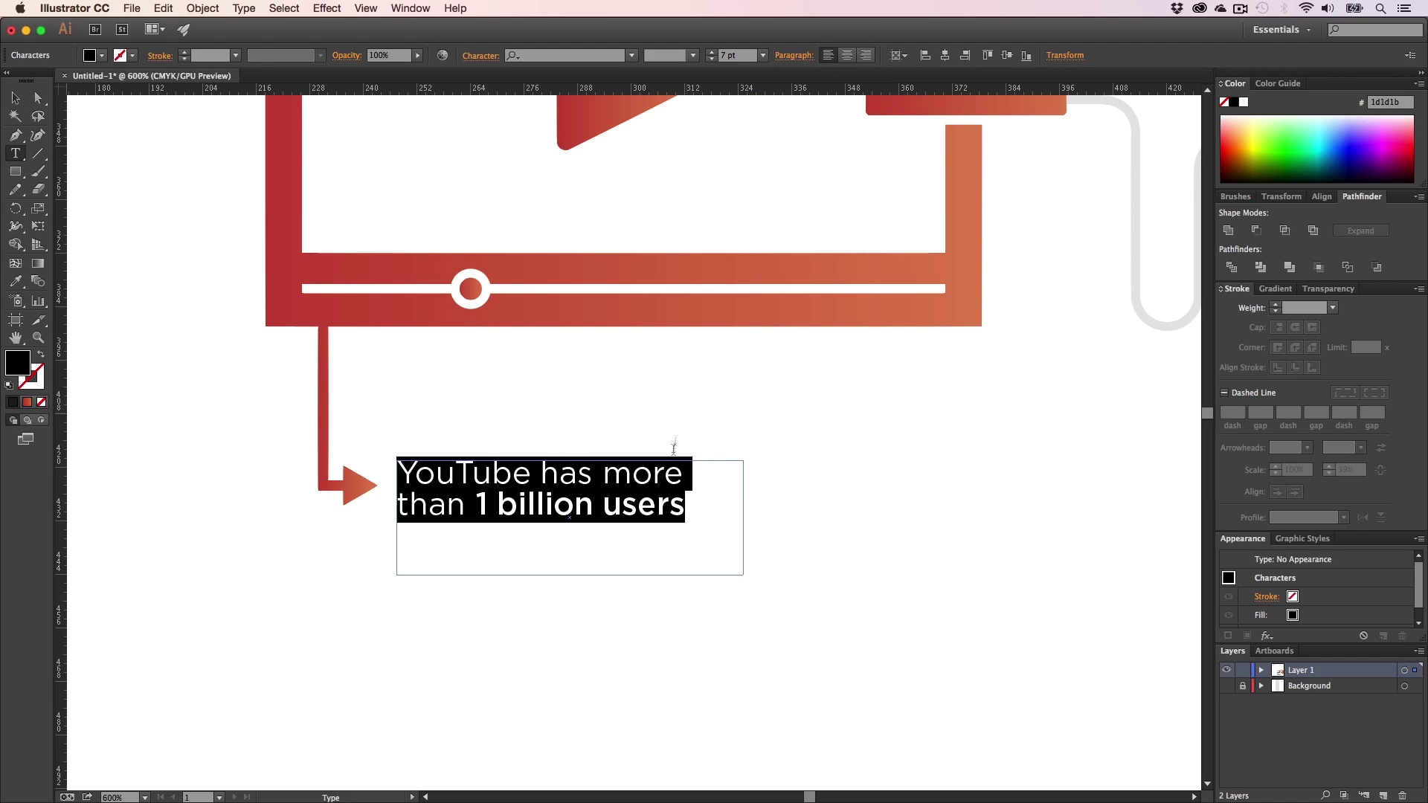
click(671, 478)
click(18, 99)
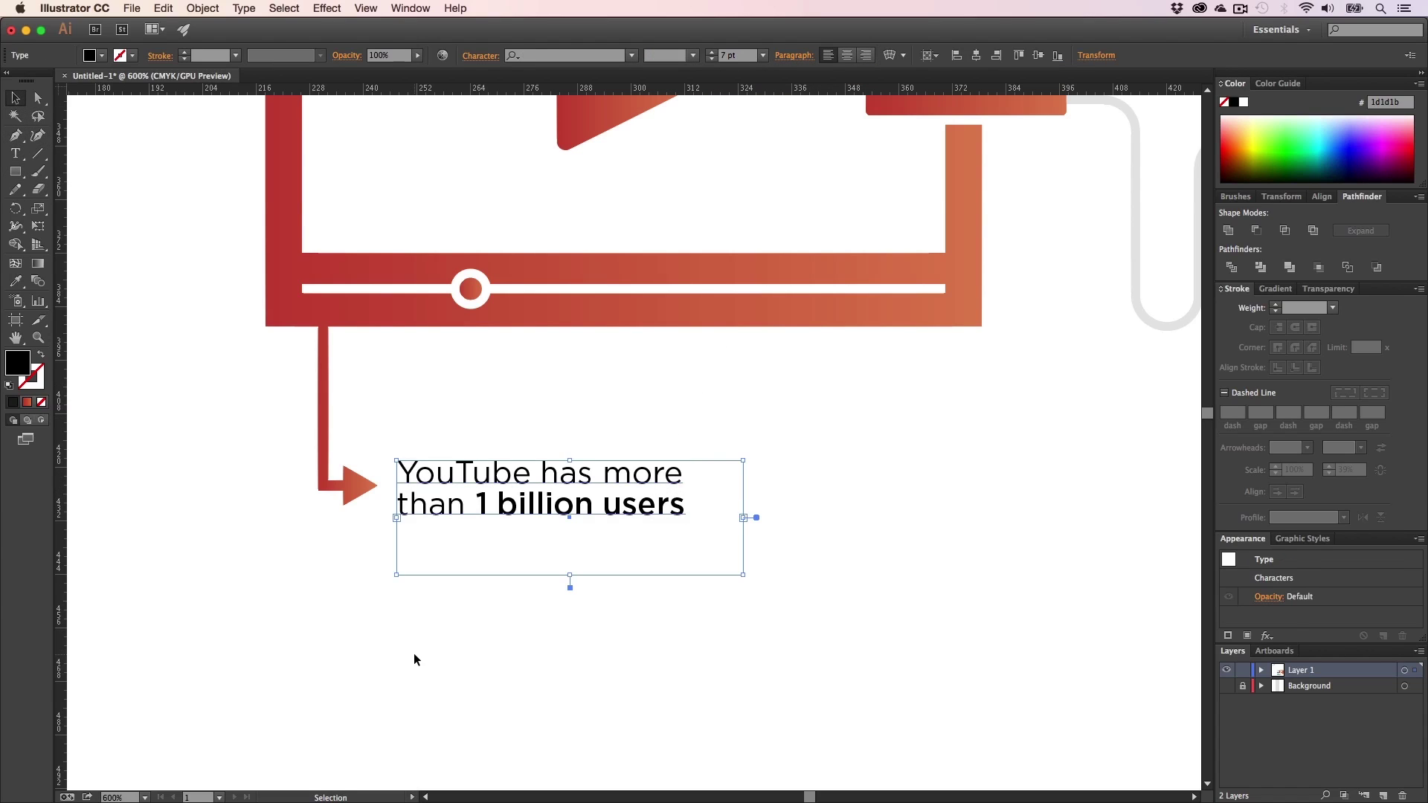
- Check the font size used in the introductory YouTube paragraph
click(420, 658)
key(z)
key(v)
click(552, 496)
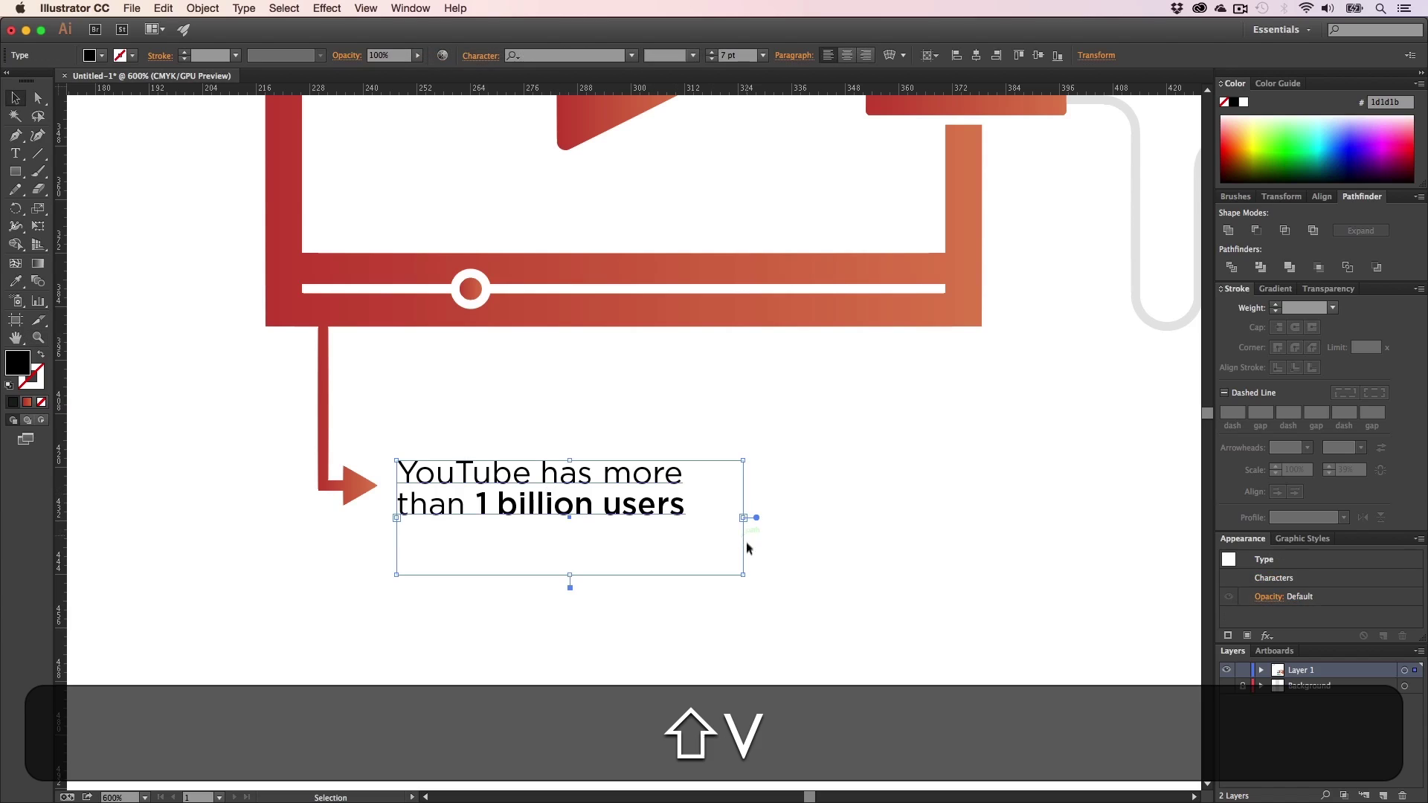
click(768, 584)
key(z)
alt+click(603, 546)
alt+click(604, 547)
alt+click(603, 547)
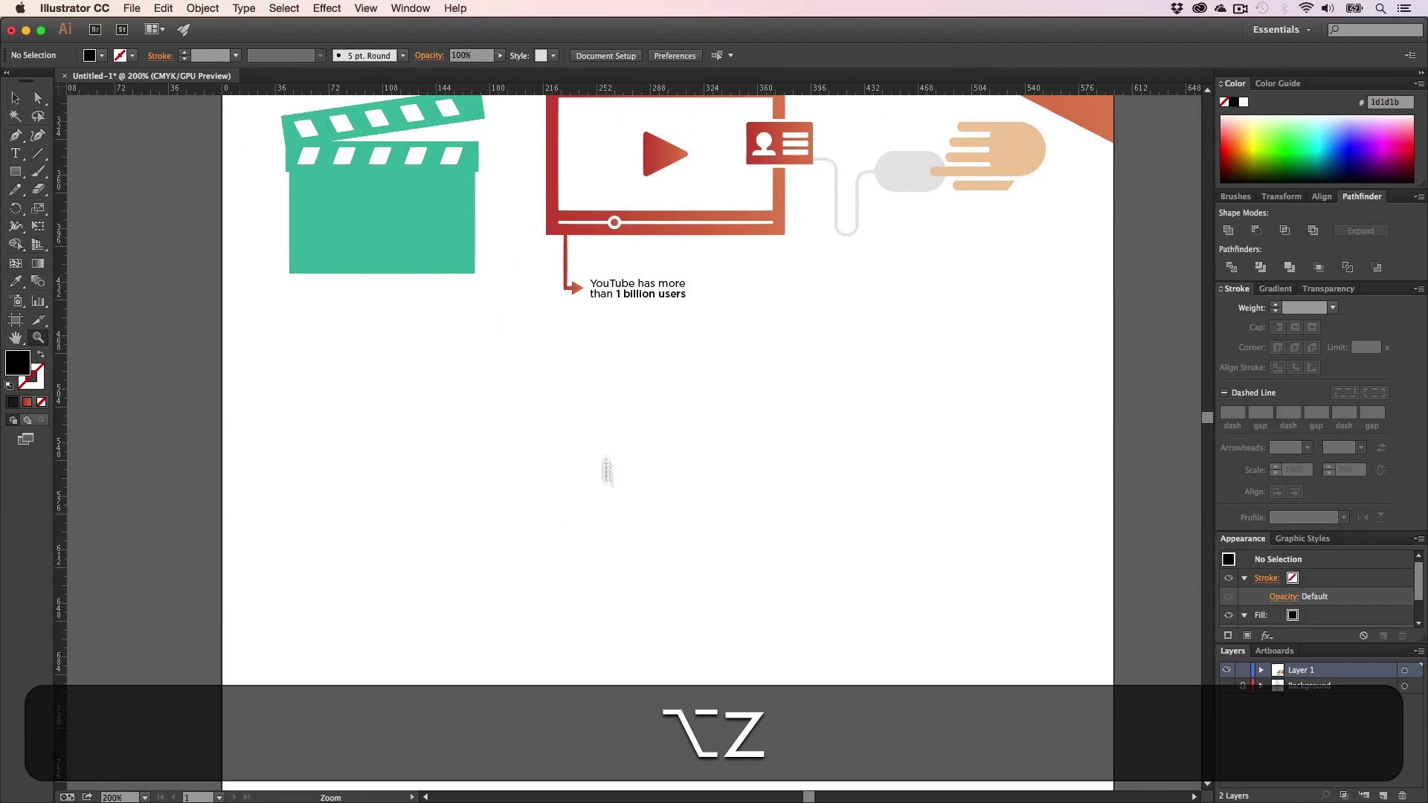
key(h)
drag(615, 389, 546, 666)
key(t)
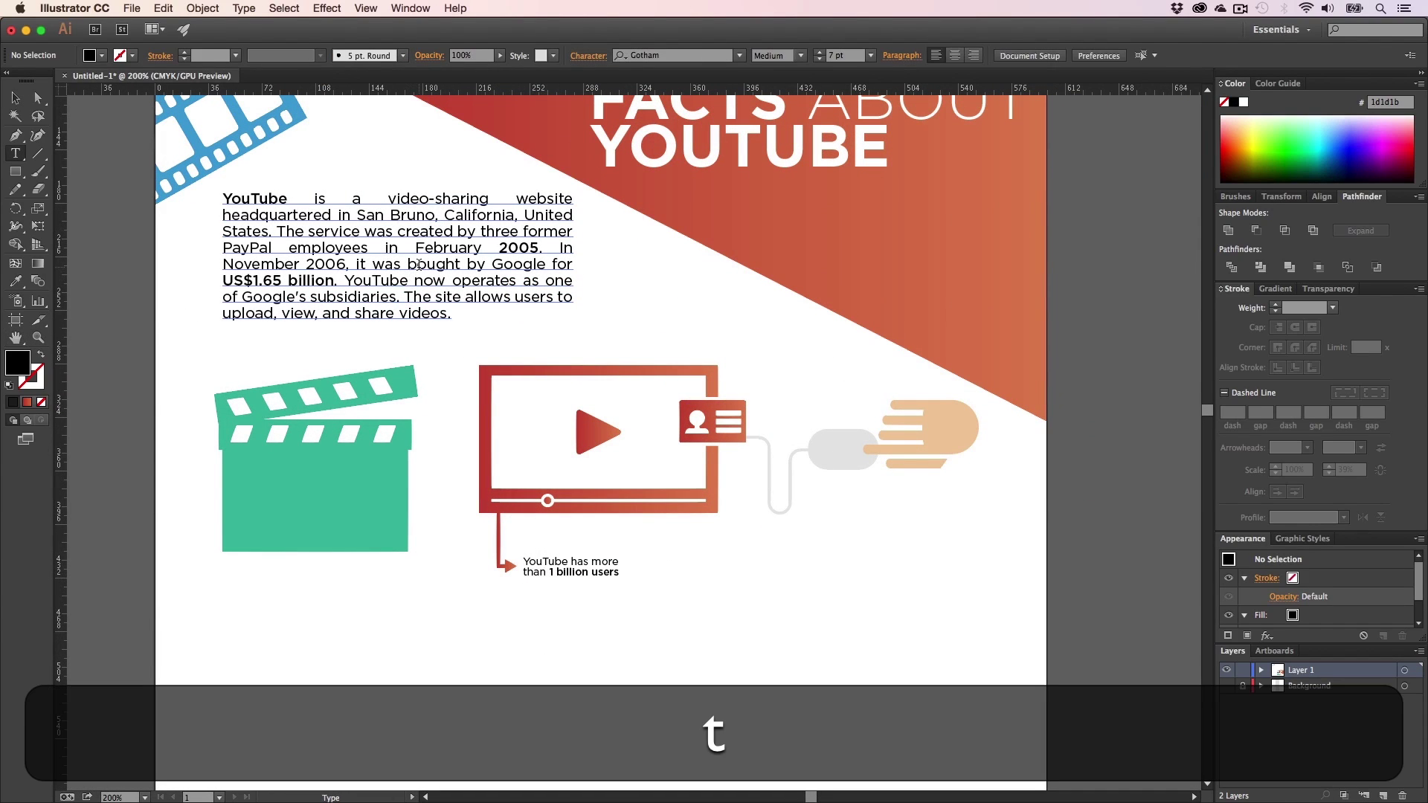
drag(415, 264, 365, 264)
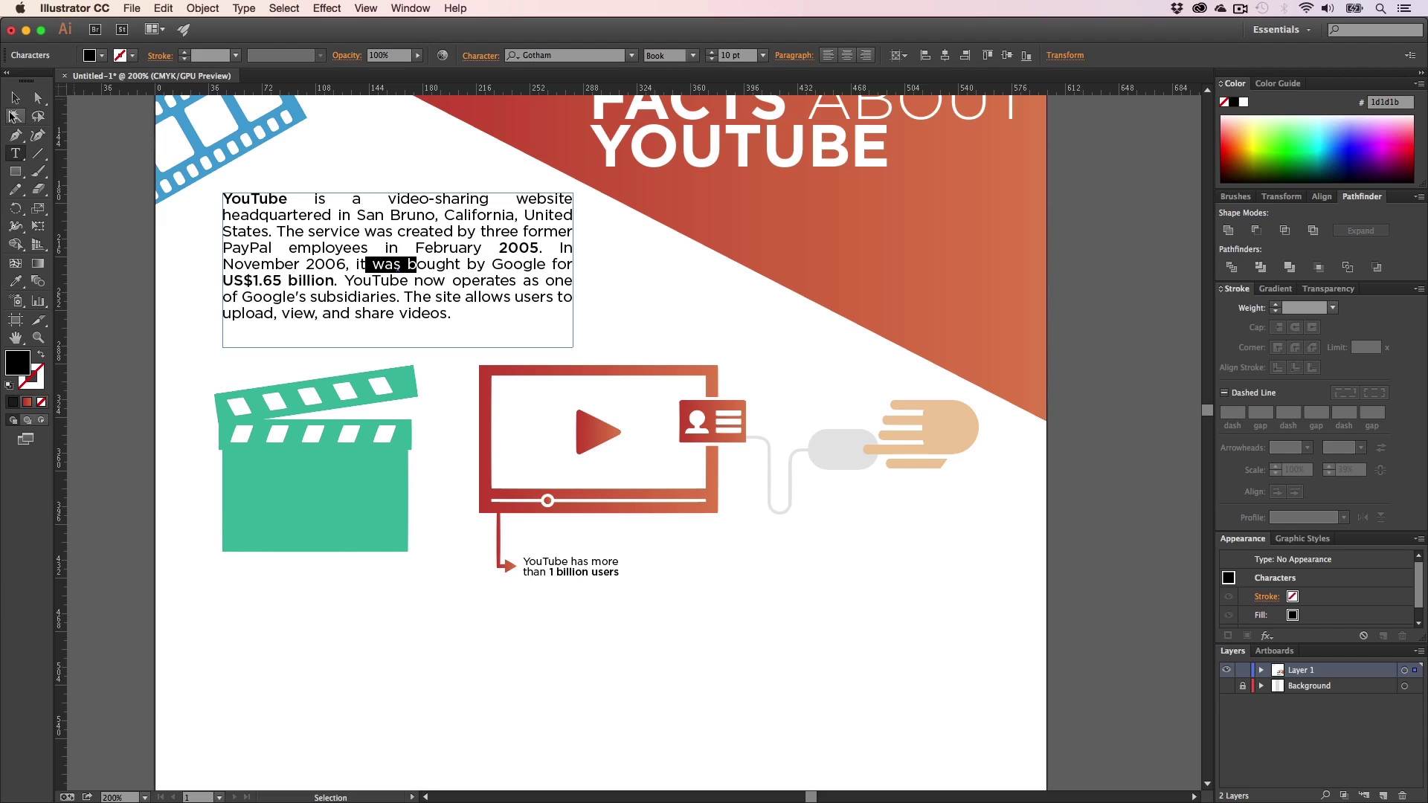
click(15, 98)
- Set the font size of the whole "YouTube has more than 1 billion users" caption to 10 pt
key(t)
click(577, 571)
key(super+a)
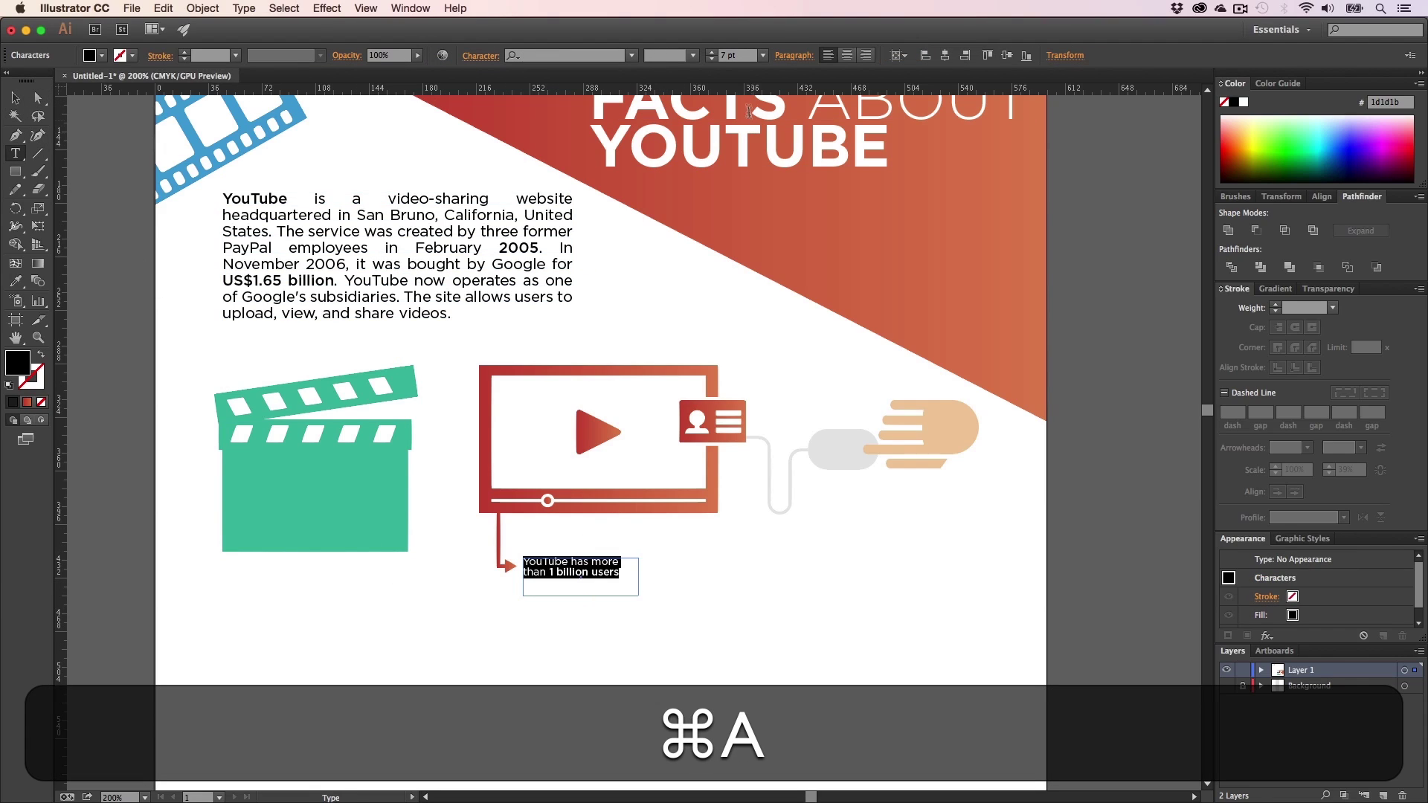
text(10)
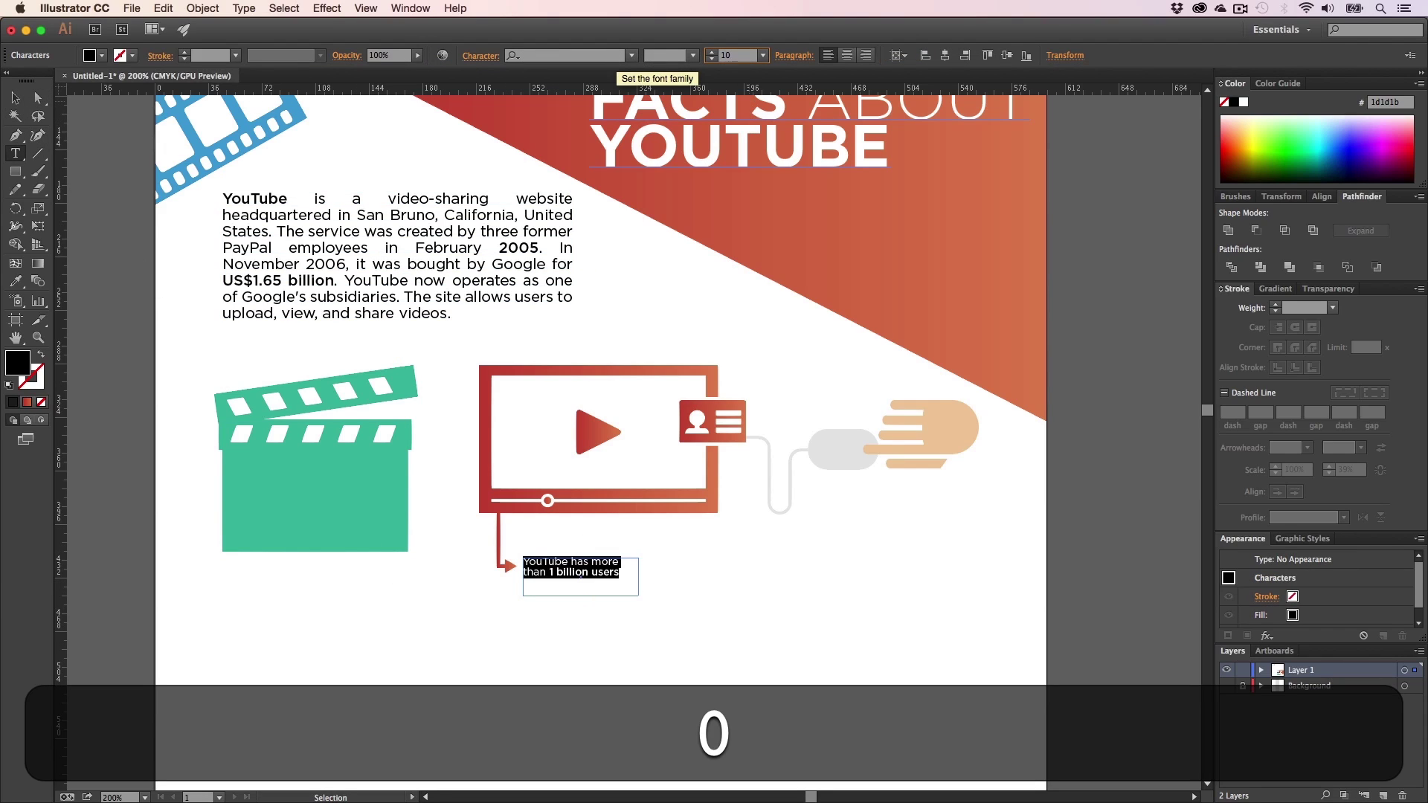
key(Return)
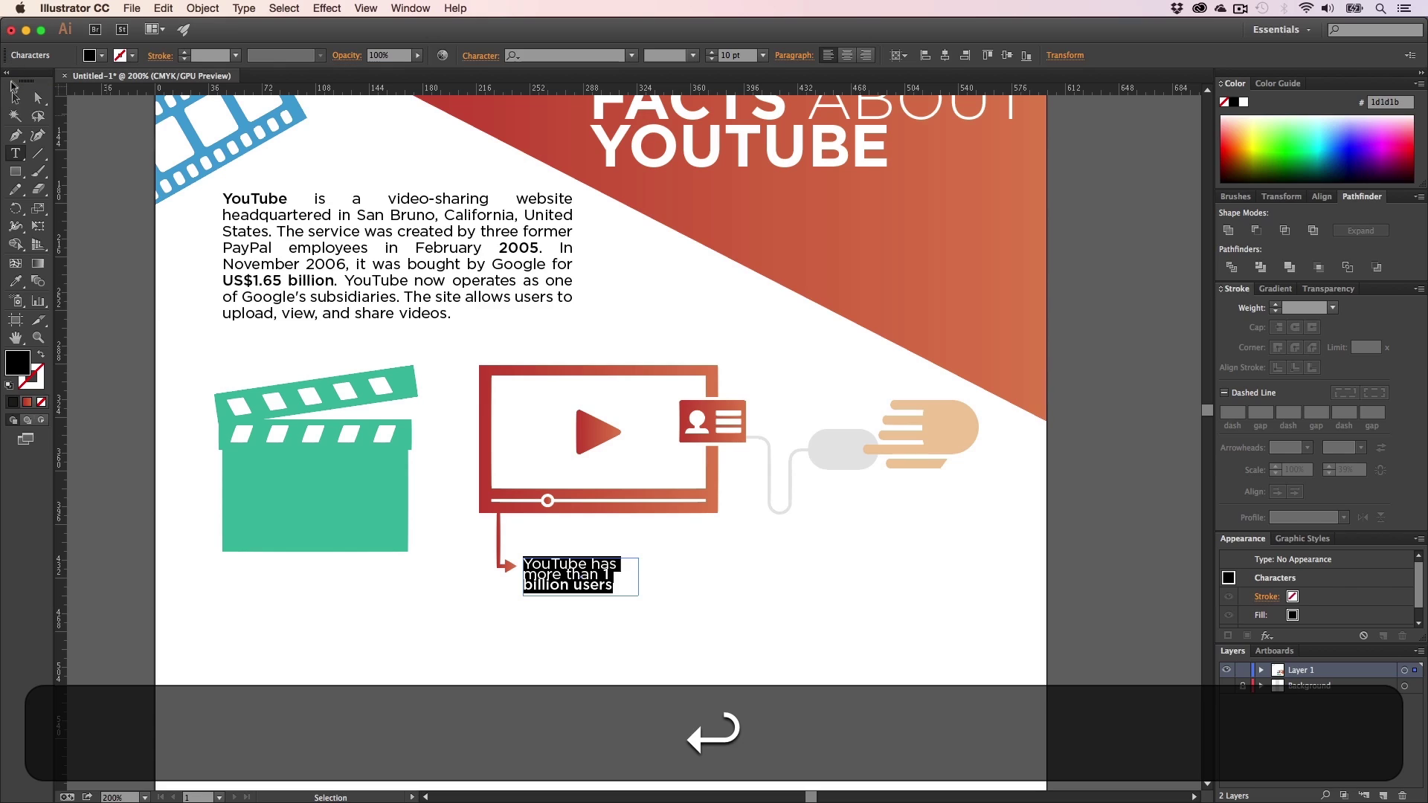
key(Escape)
- Widen the caption's text box so "YouTube has more than 1 billion users" fits on two lines
key(z)
click(601, 590)
click(605, 439)
click(606, 439)
key(h)
drag(640, 459, 508, 554)
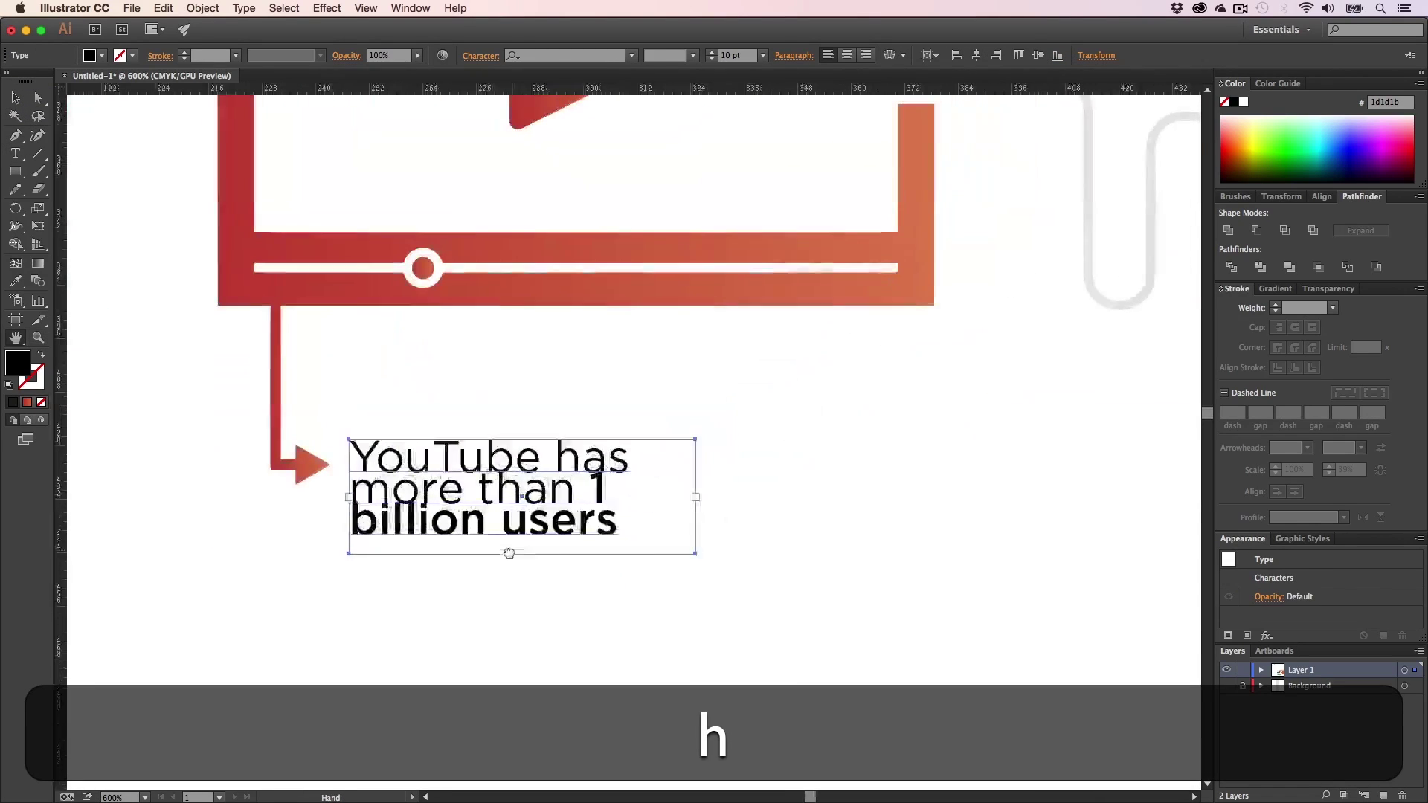
key(v)
drag(696, 497, 821, 495)
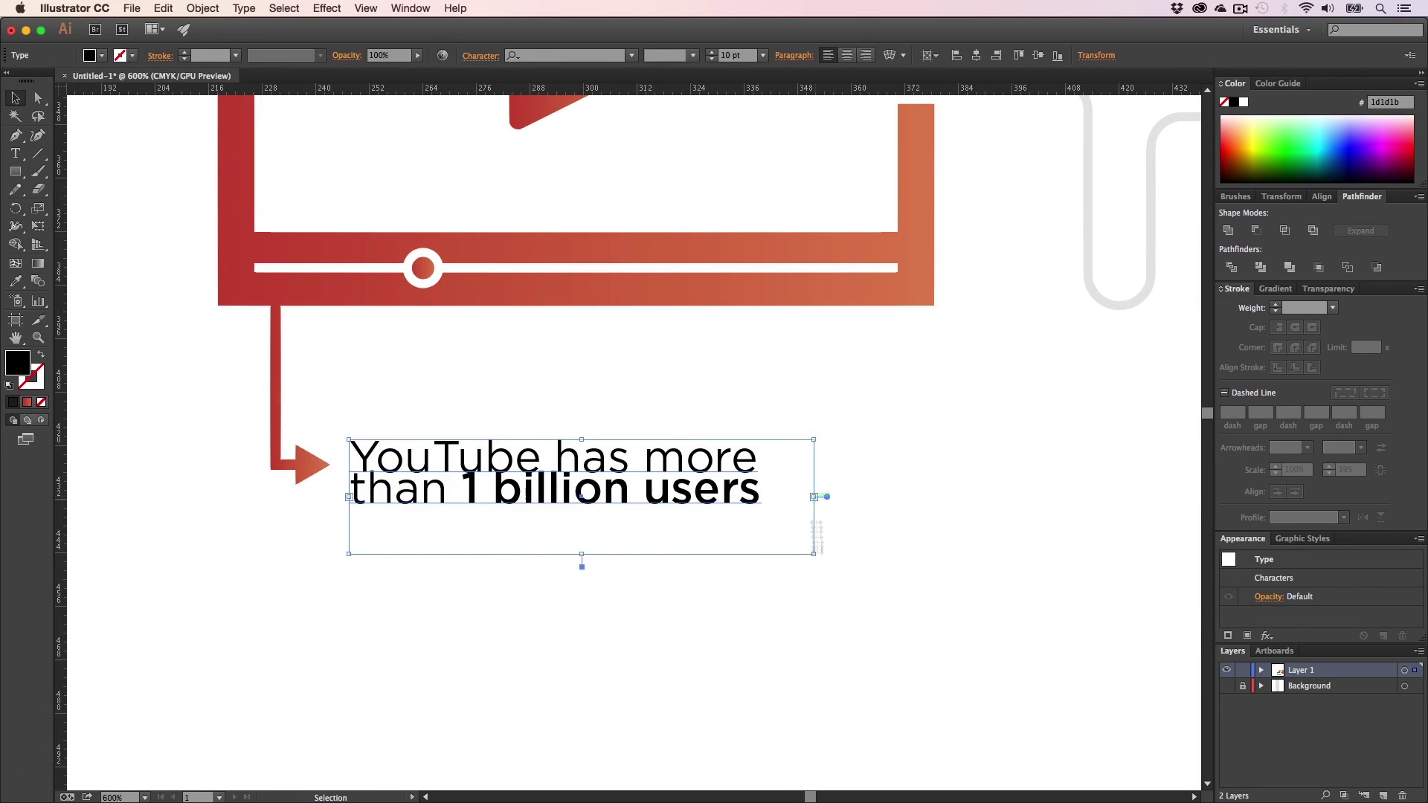
click(580, 533)
- Set the line spacing of the "YouTube has more than 1 billion users" caption to 10 pt
key(z)
alt+click(595, 556)
alt+click(596, 556)
key(t)
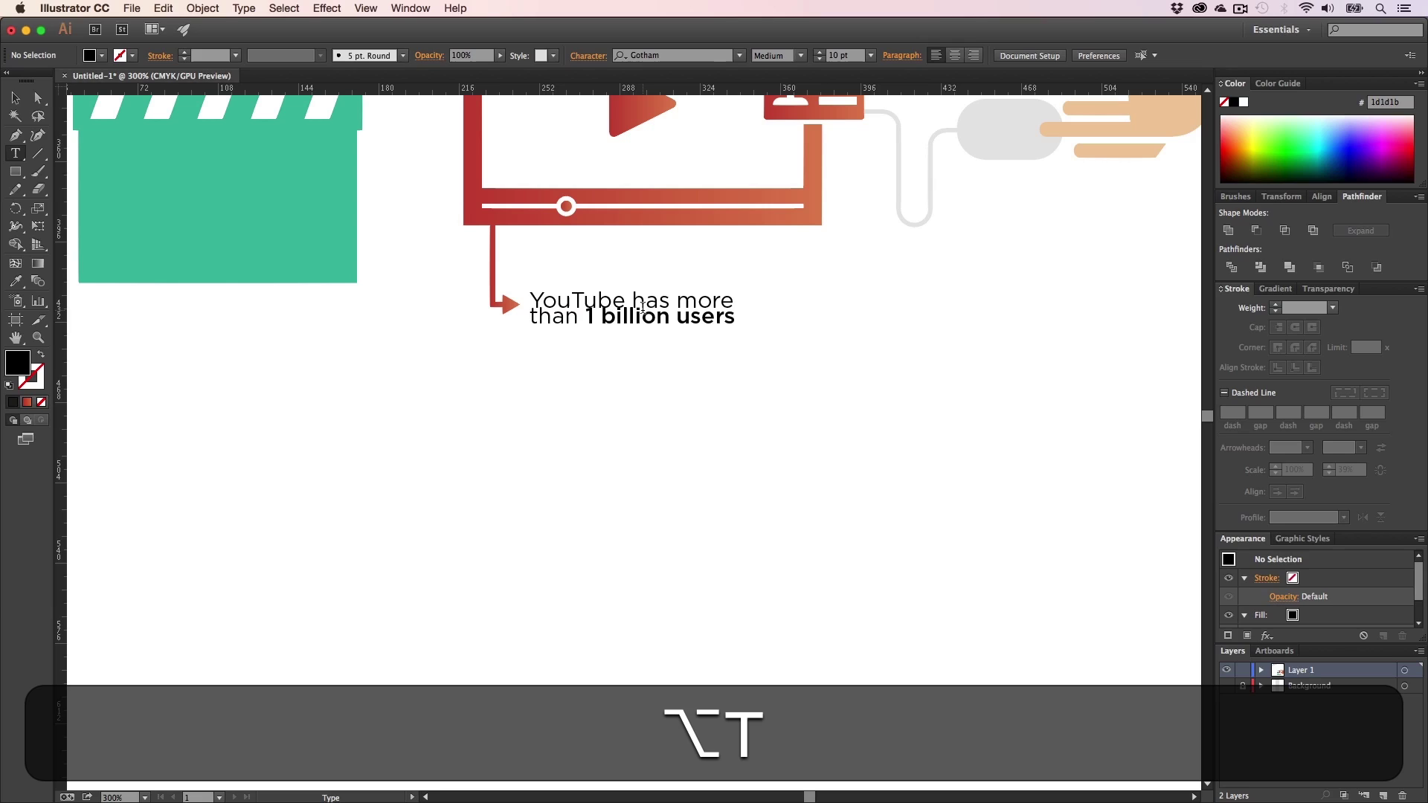
click(644, 310)
key(super+a)
click(487, 55)
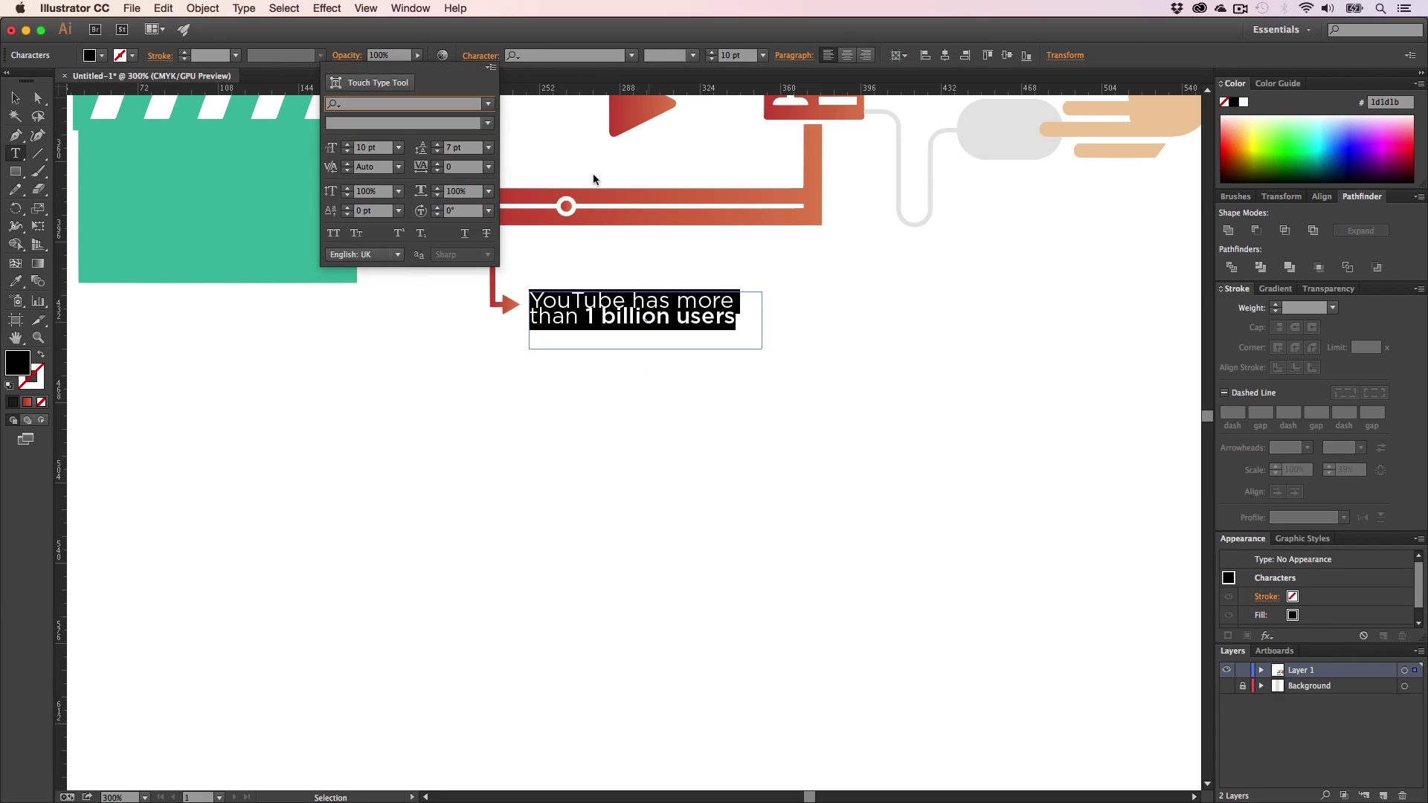
click(439, 145)
click(439, 145)
click(439, 145)
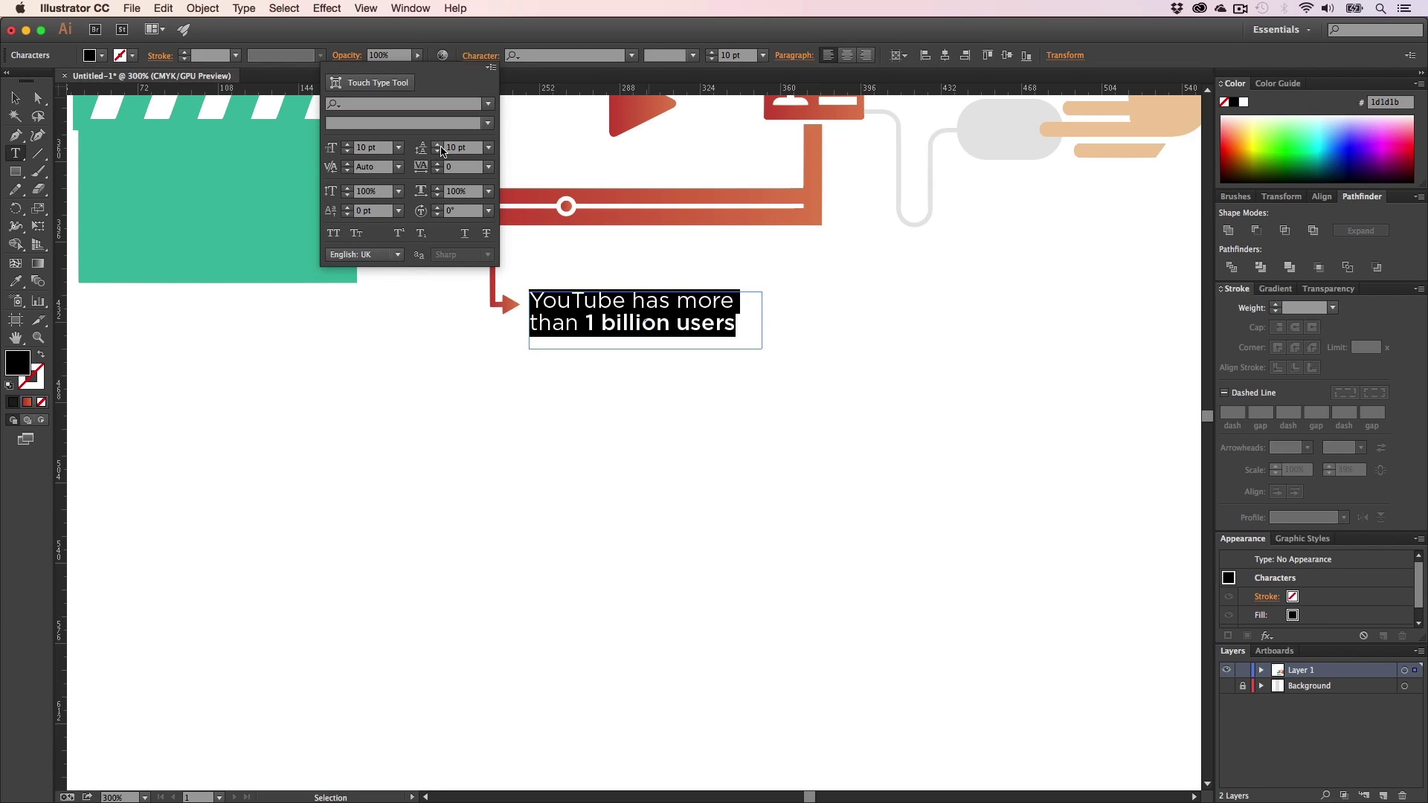
click(15, 99)
click(480, 479)
- Examine the video player, mouse and hand illustration, including the shapes that make up the hand
key(h)
drag(620, 384, 554, 519)
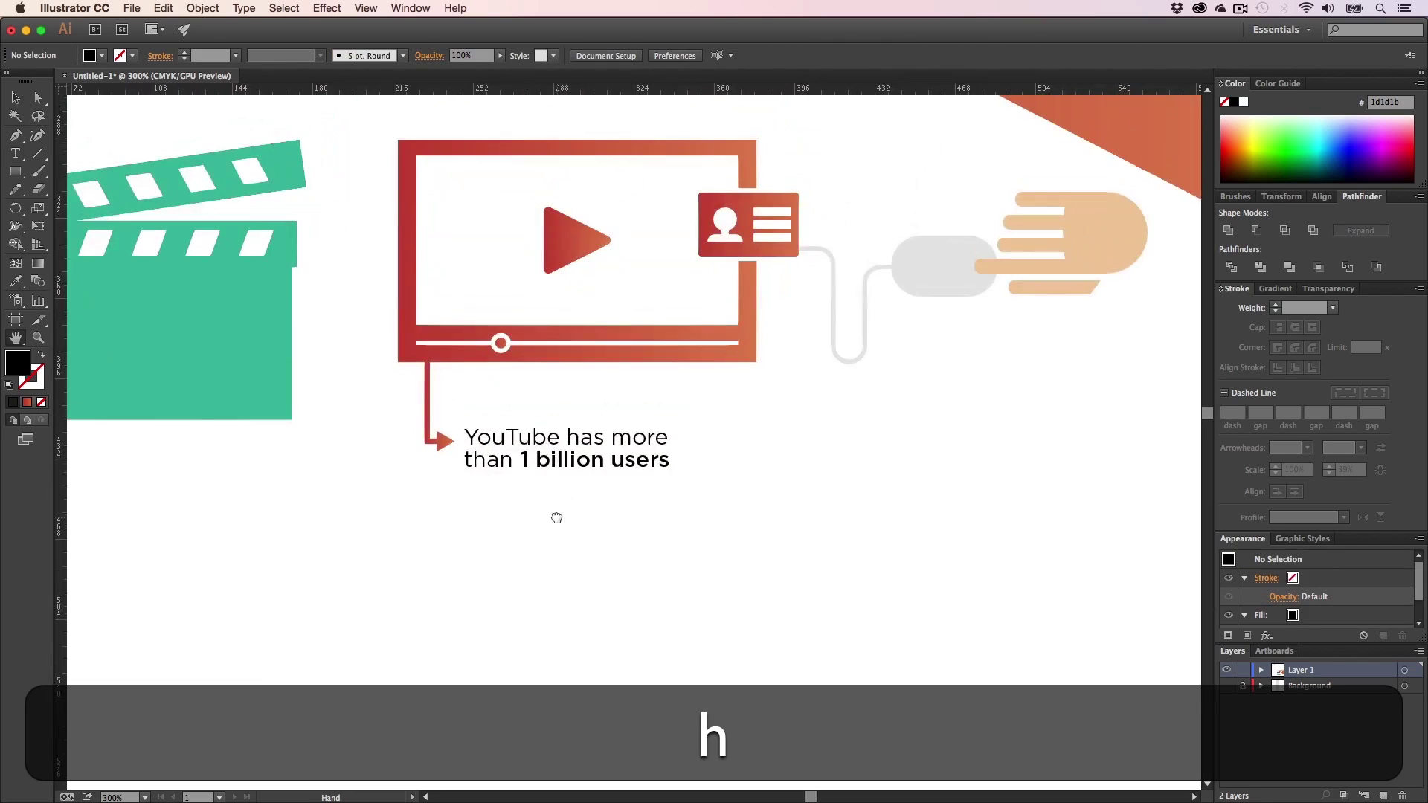
drag(670, 521, 541, 589)
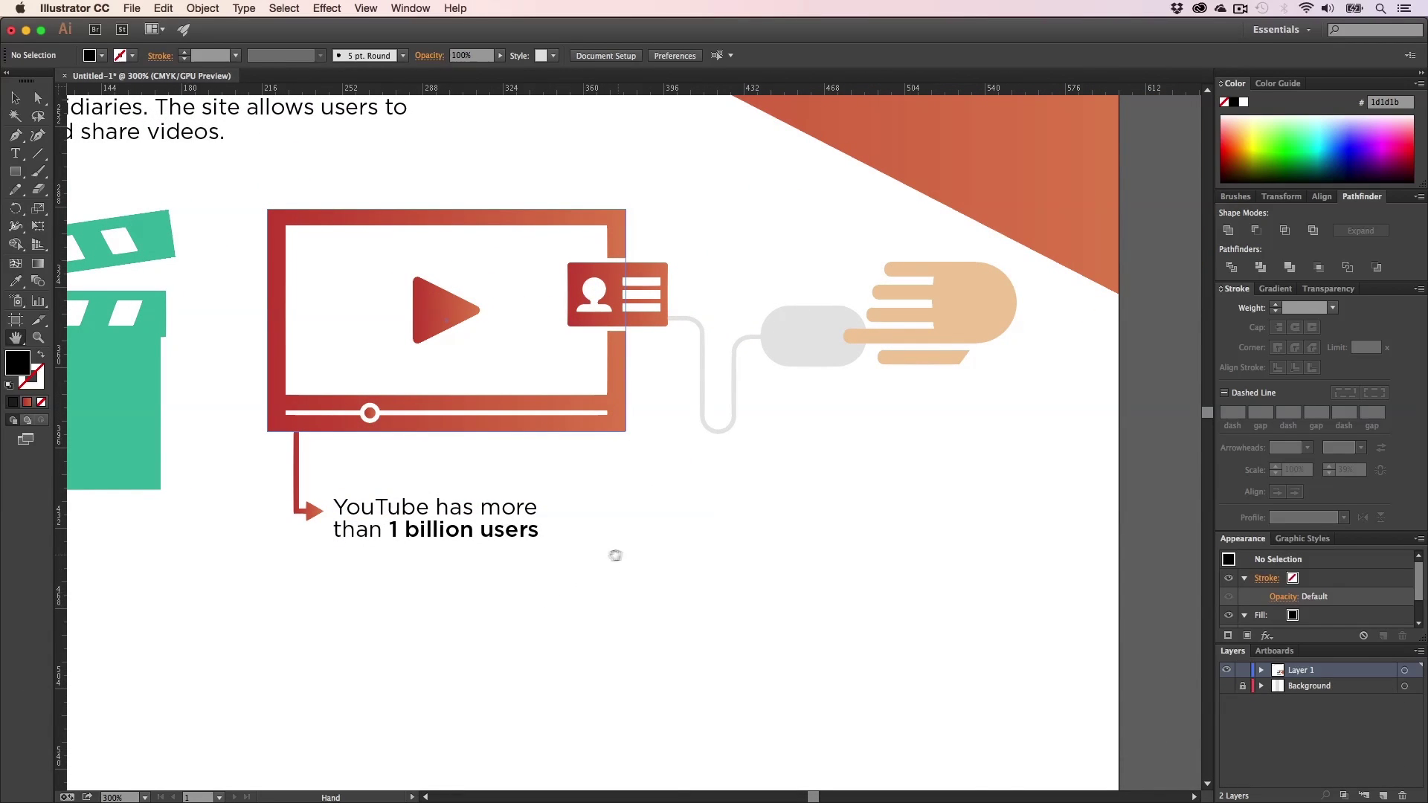
drag(615, 555, 437, 607)
key(v)
key(h)
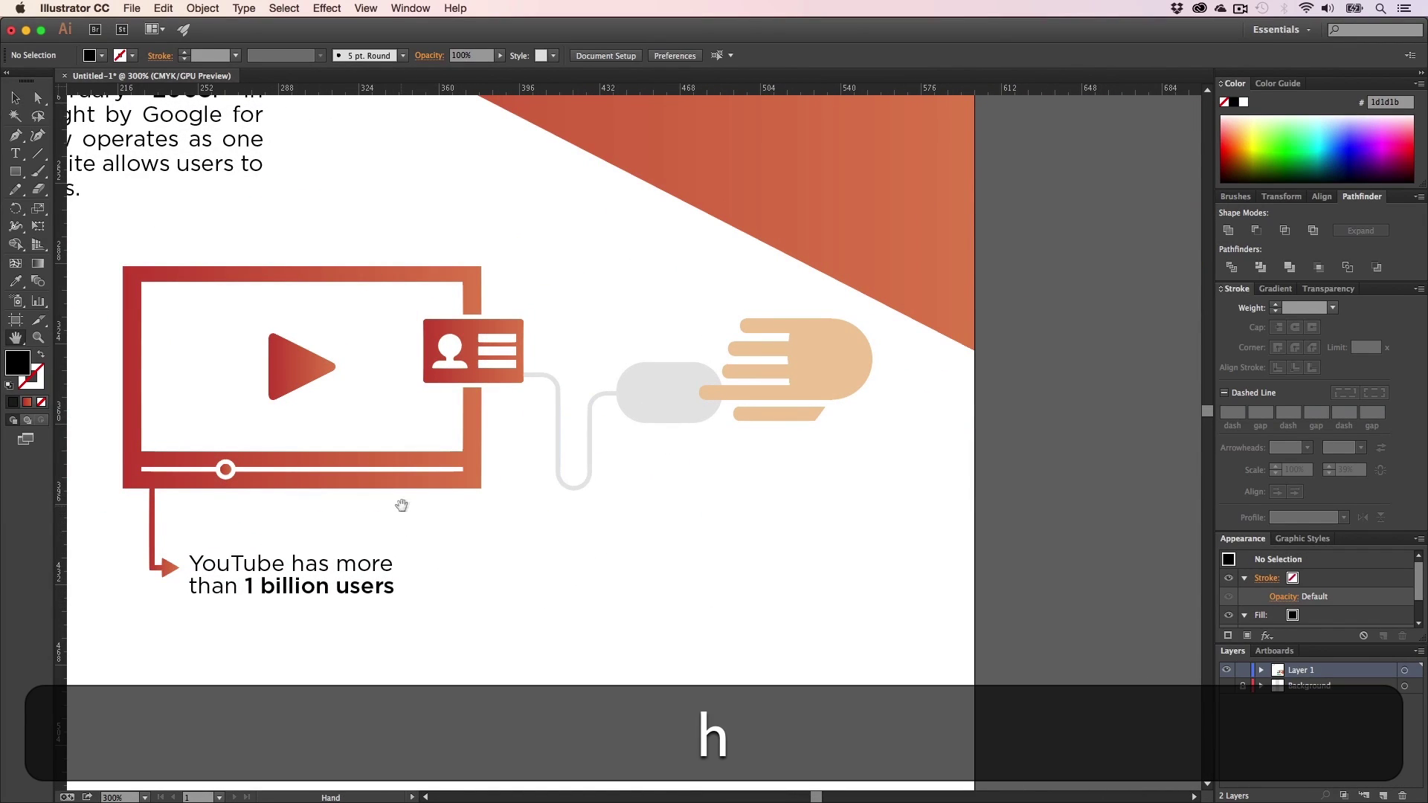
drag(173, 530, 281, 538)
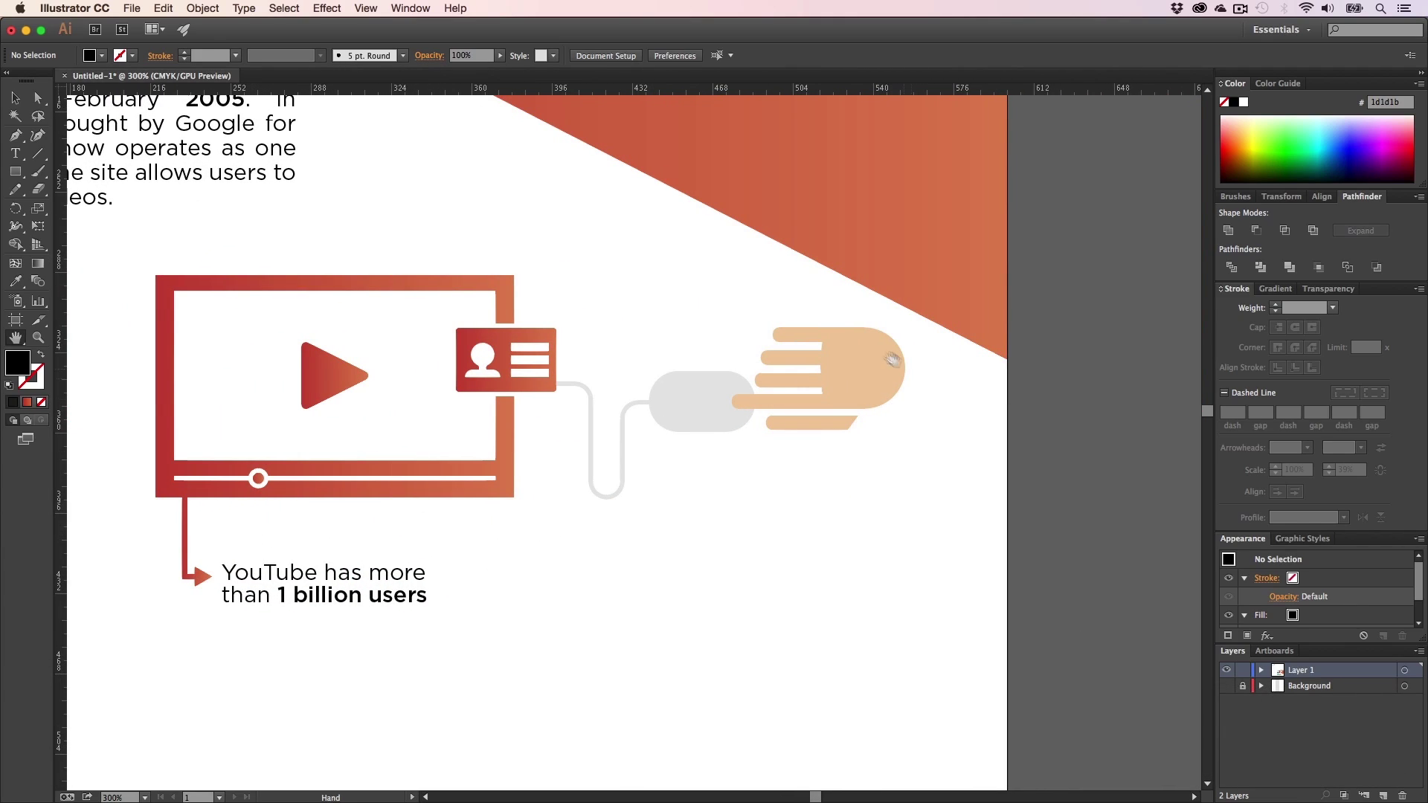
key(z)
drag(834, 363, 1073, 368)
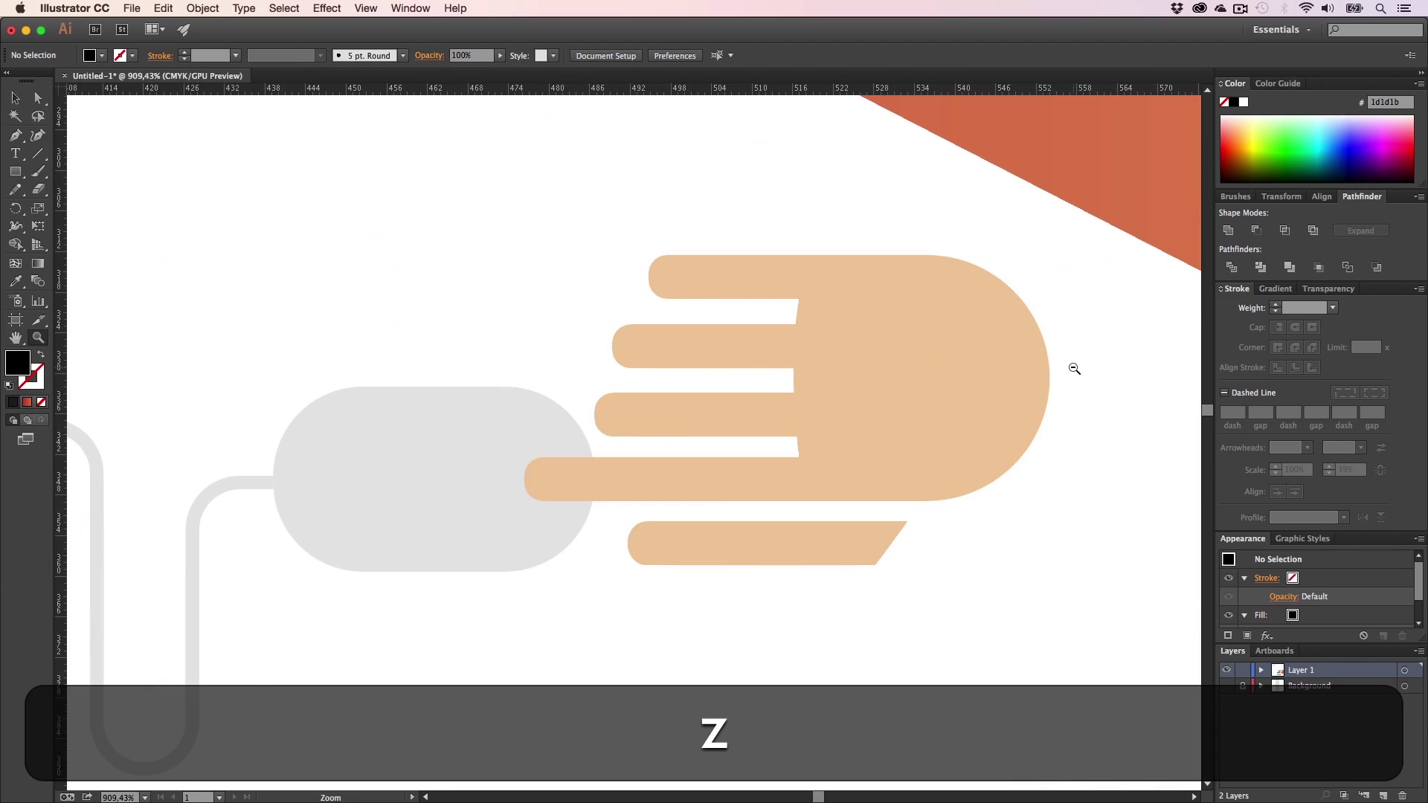
key(h)
drag(884, 401, 801, 443)
key(v)
click(739, 427)
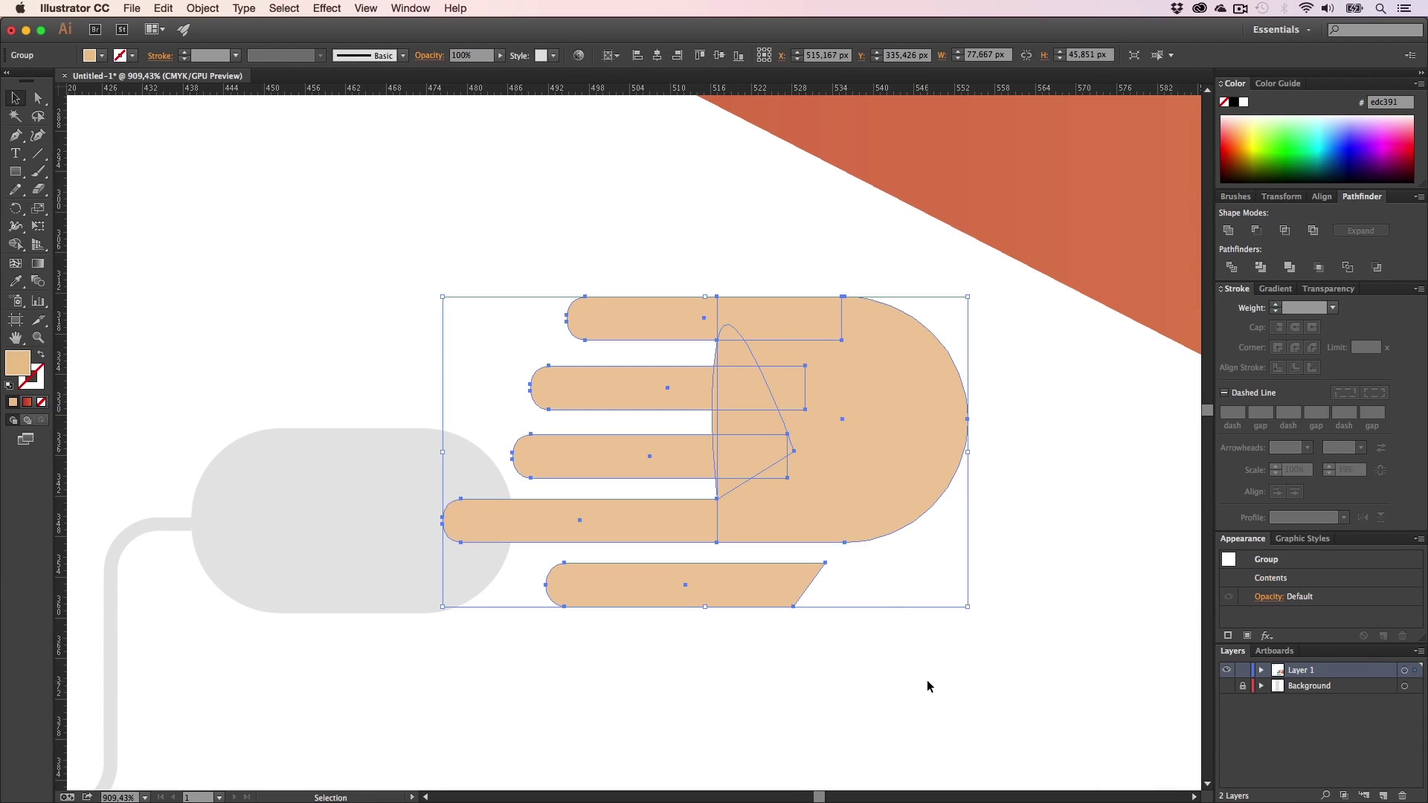
click(900, 618)
key(z)
alt+click(740, 565)
alt+click(740, 565)
alt+click(740, 565)
alt+click(467, 432)
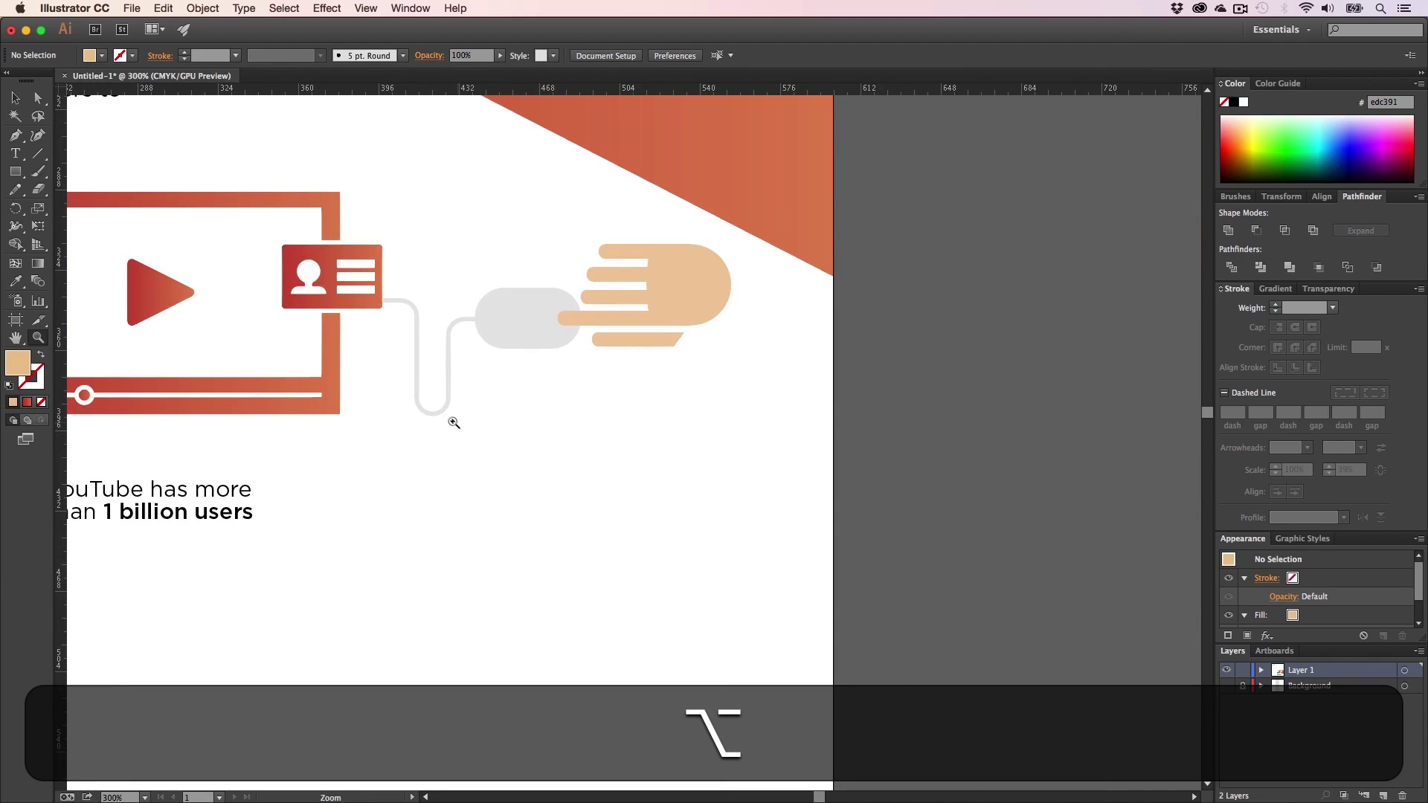
- Pick up the clapperboard stripes' white fill and draw a white rectangle about 38 × 7 px near the board's lower-left corner
key(h)
drag(521, 423, 1090, 490)
drag(438, 517, 632, 500)
key(z)
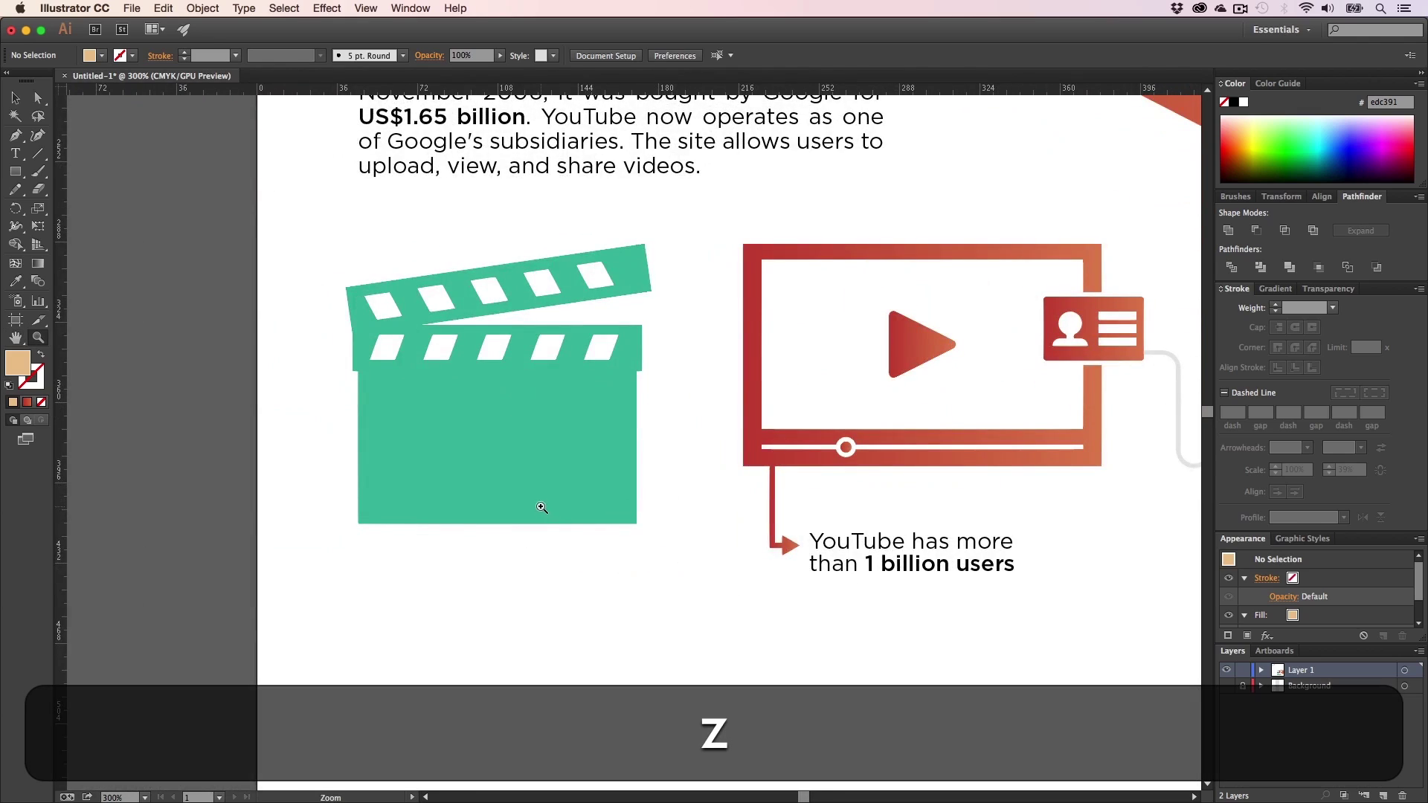
click(547, 510)
click(634, 369)
key(h)
drag(638, 370, 638, 394)
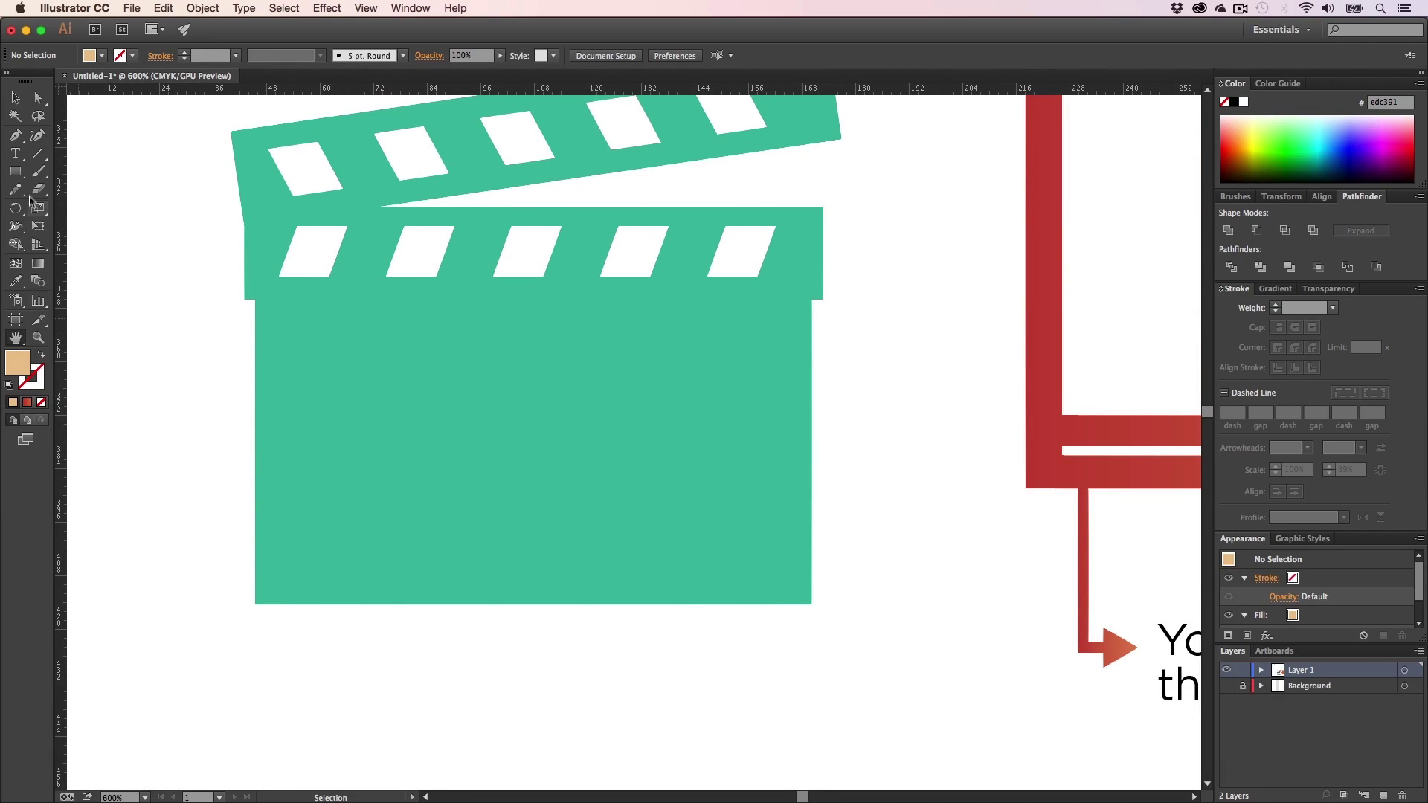
drag(502, 266, 469, 333)
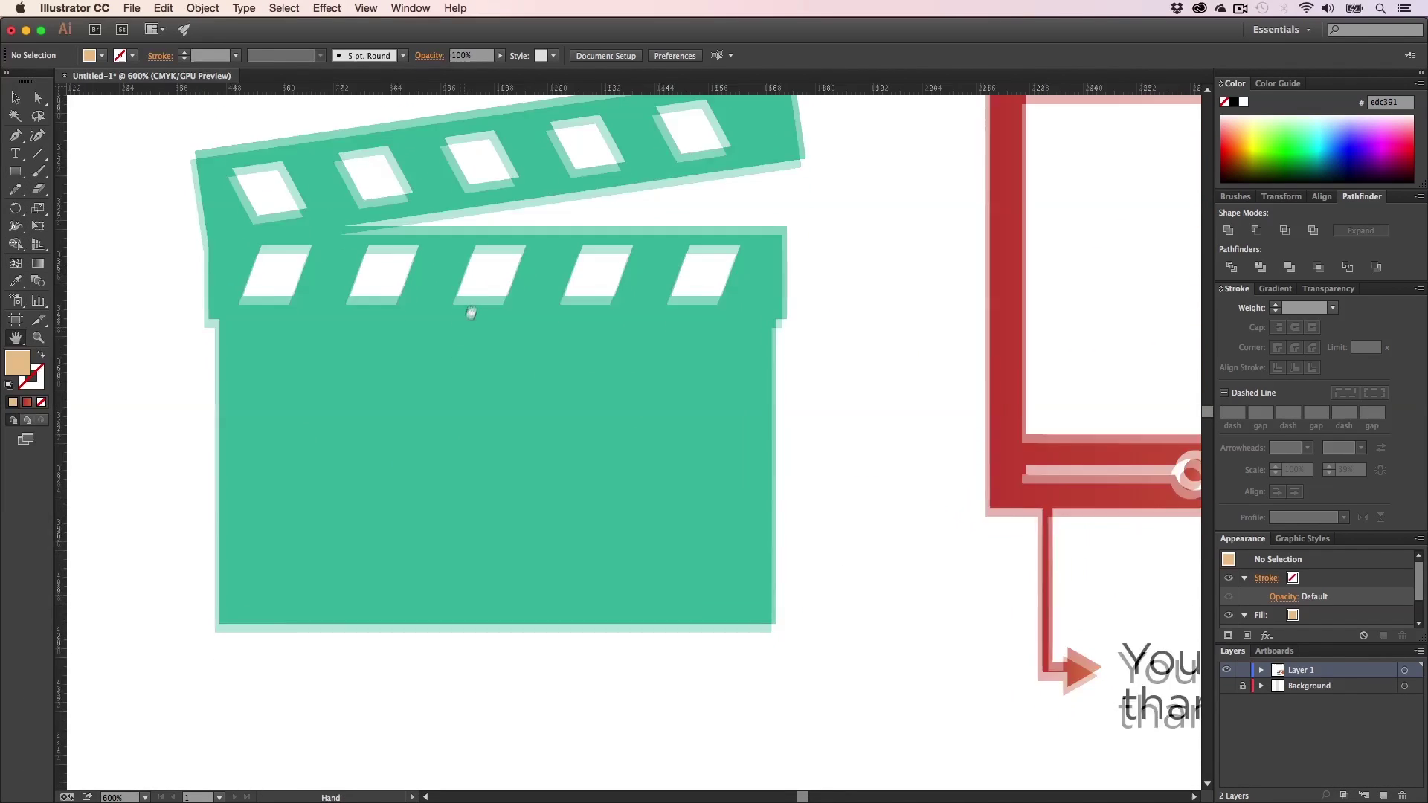
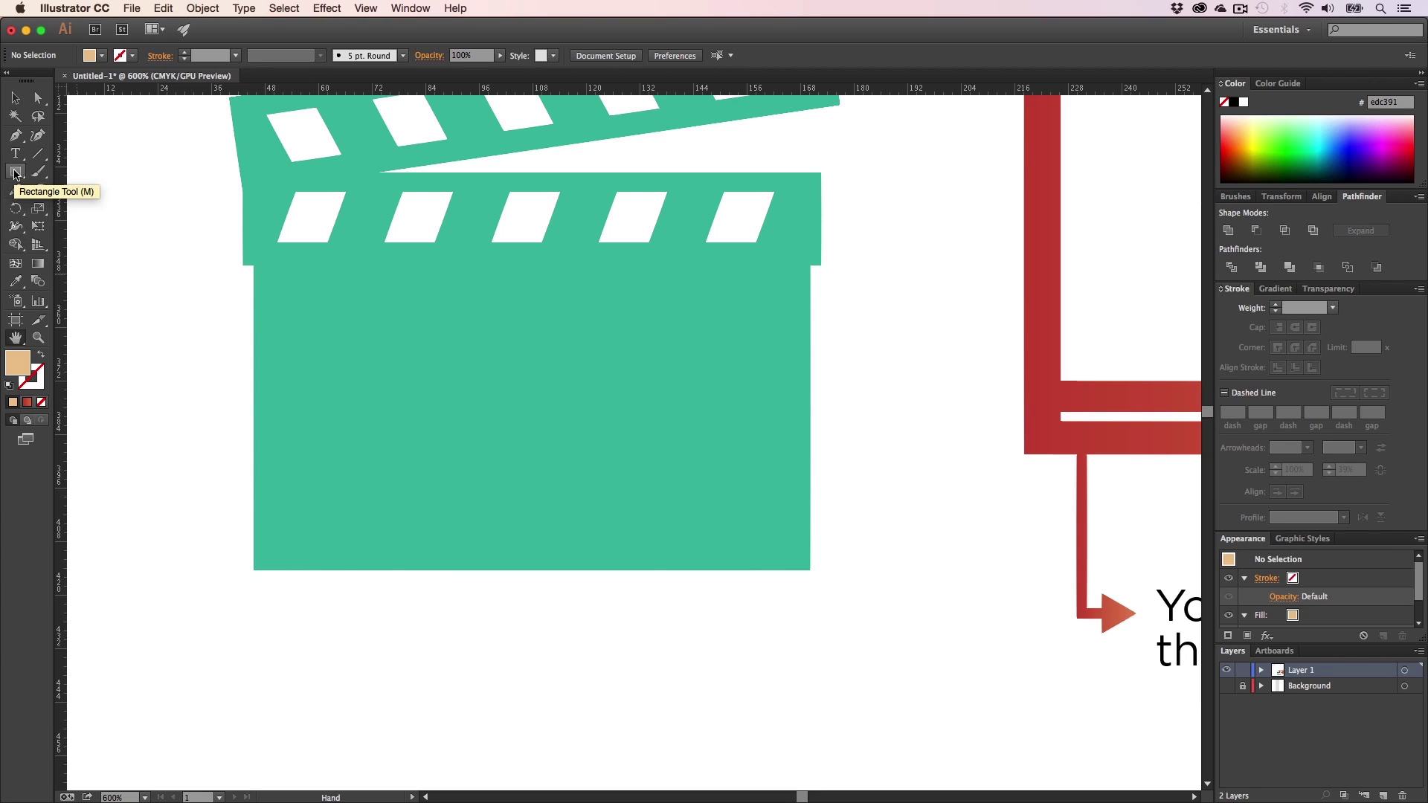
click(15, 173)
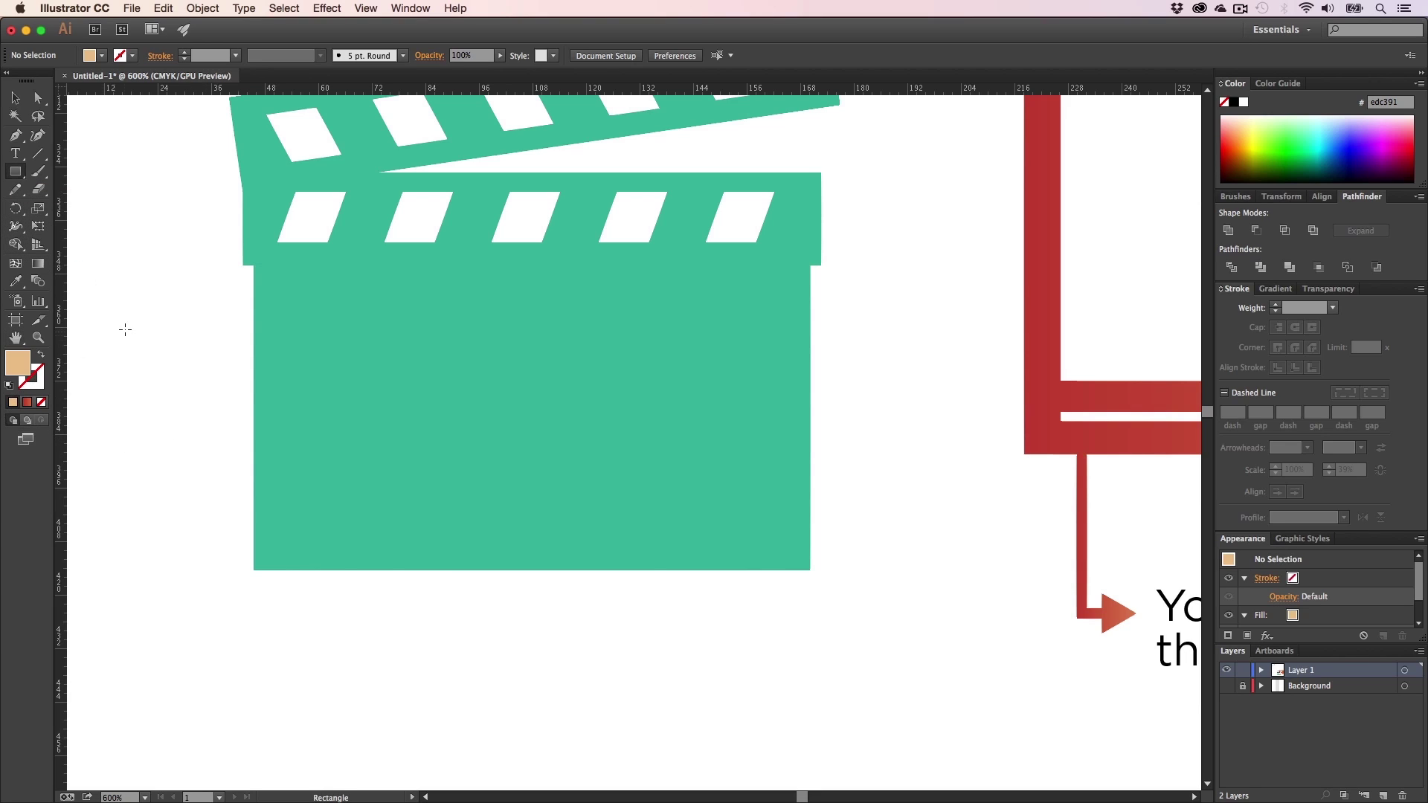
key(i)
click(318, 217)
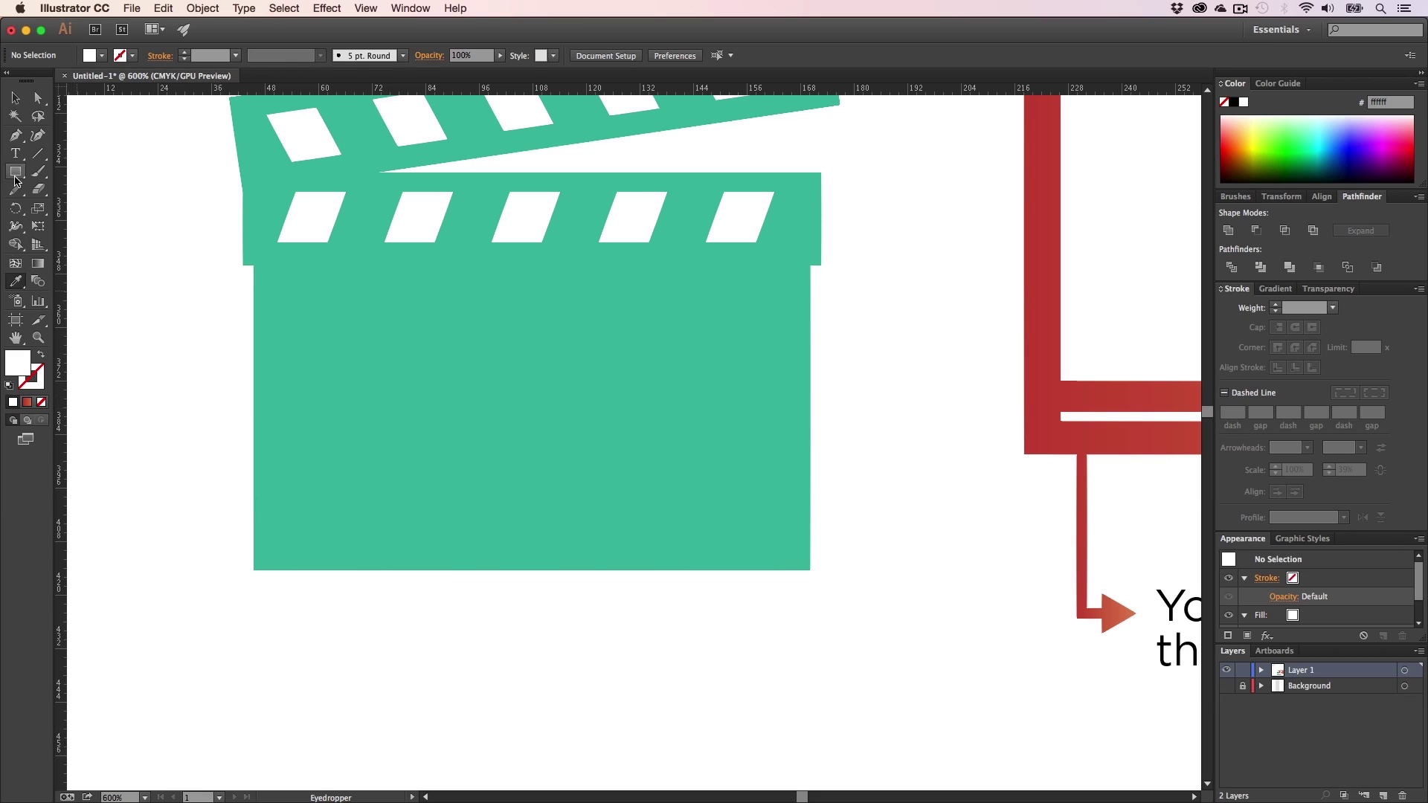
key(m)
drag(298, 496, 468, 529)
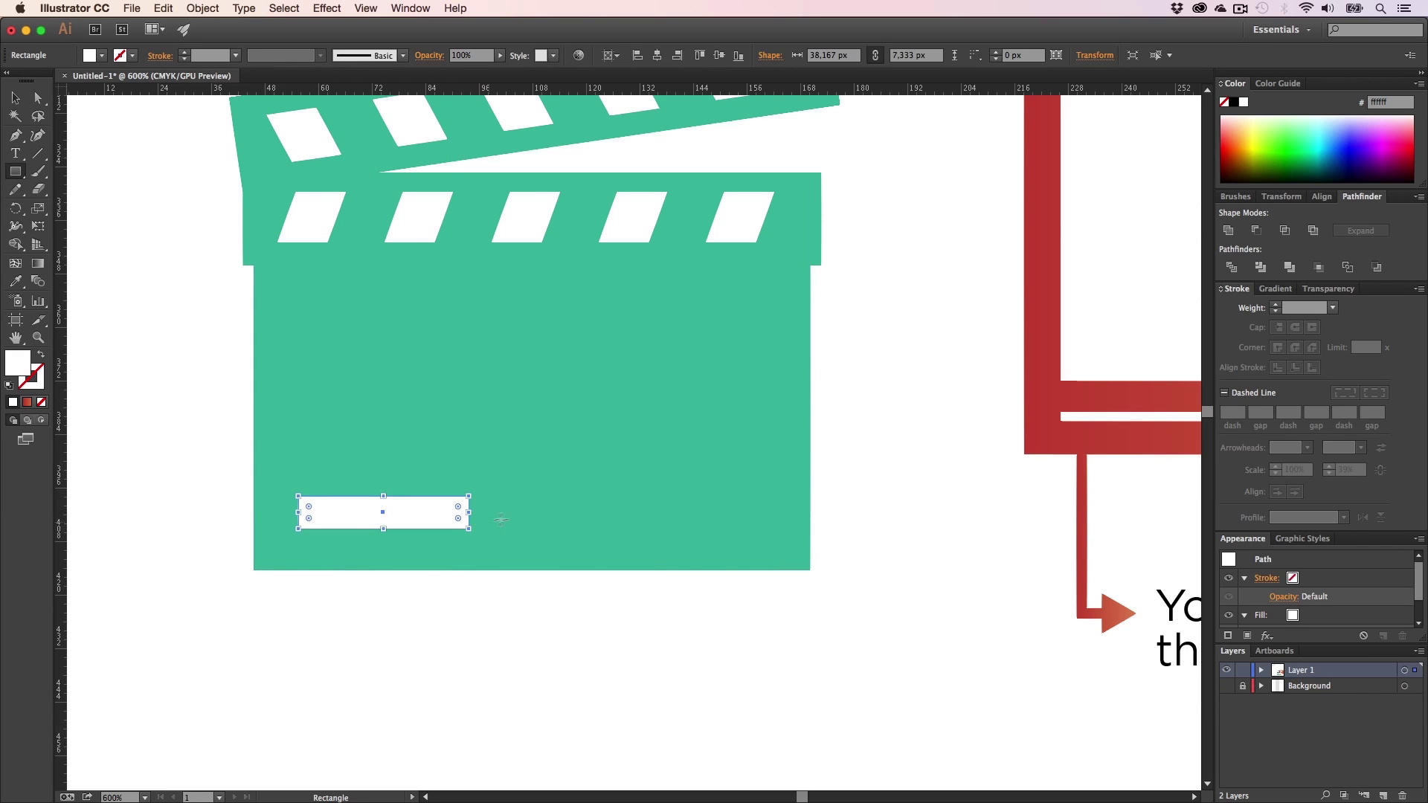
key(a)
click(488, 604)
- Draw a white upright about 6 × 14 px at the white bar's right end and duplicate it at the left end
click(15, 171)
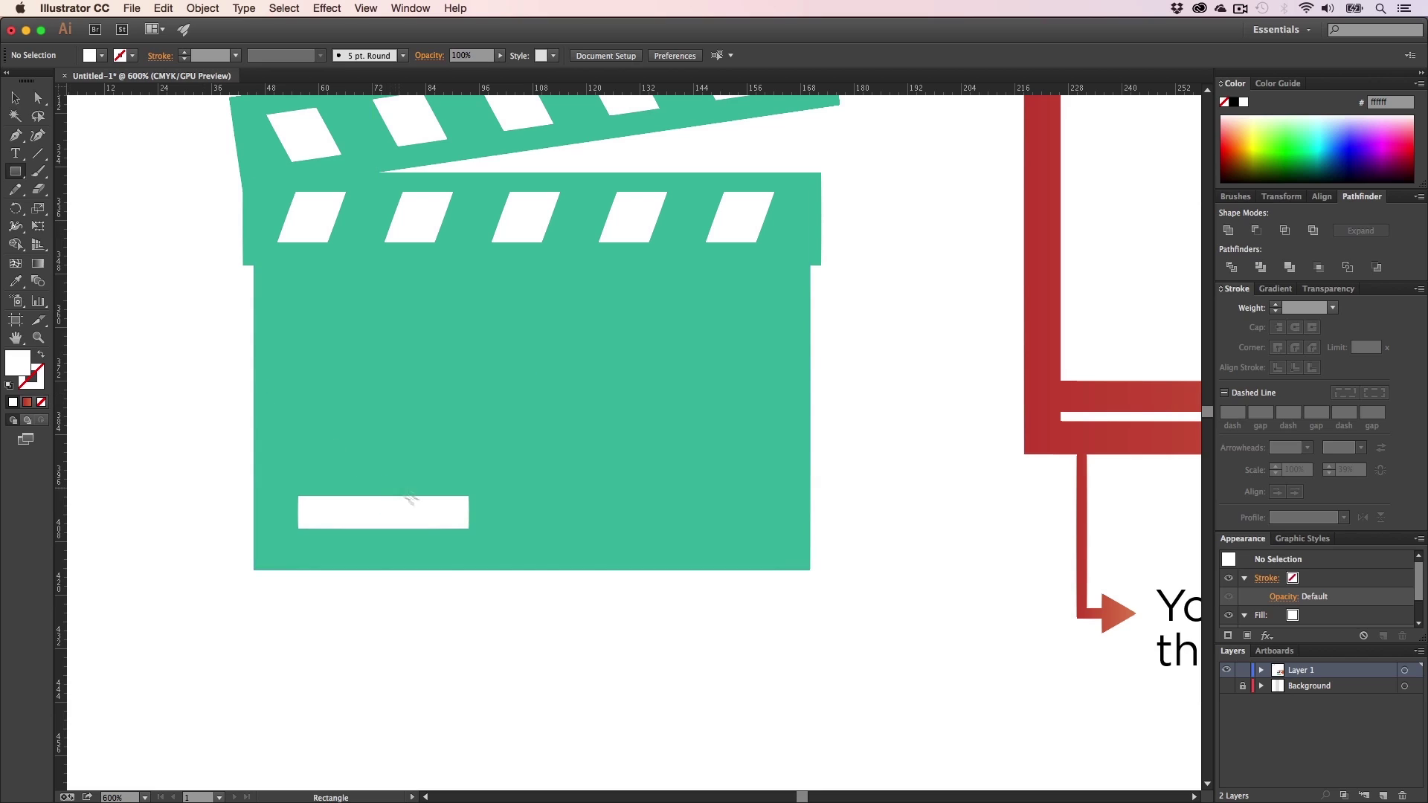
drag(469, 528, 440, 466)
key(v)
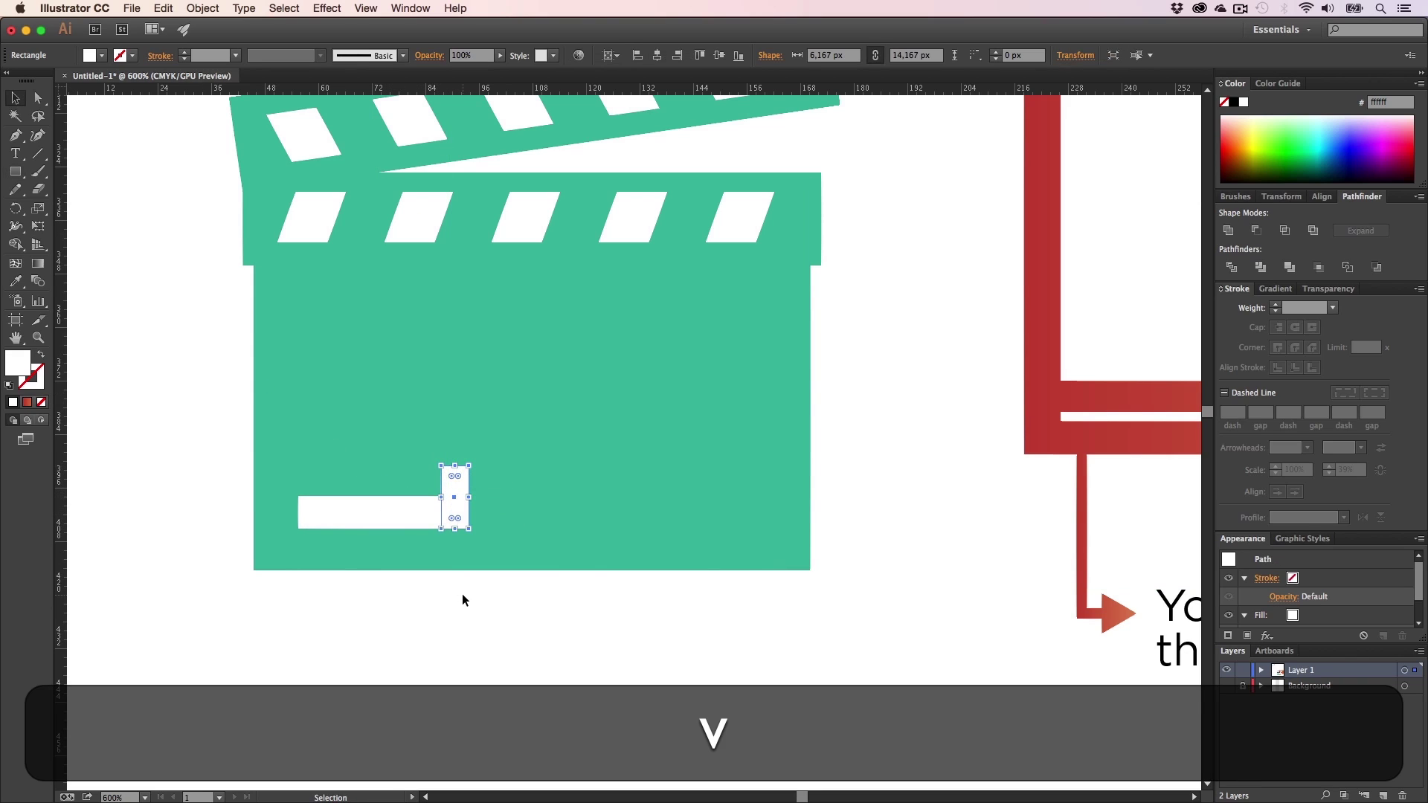
click(438, 505)
shift+click(455, 479)
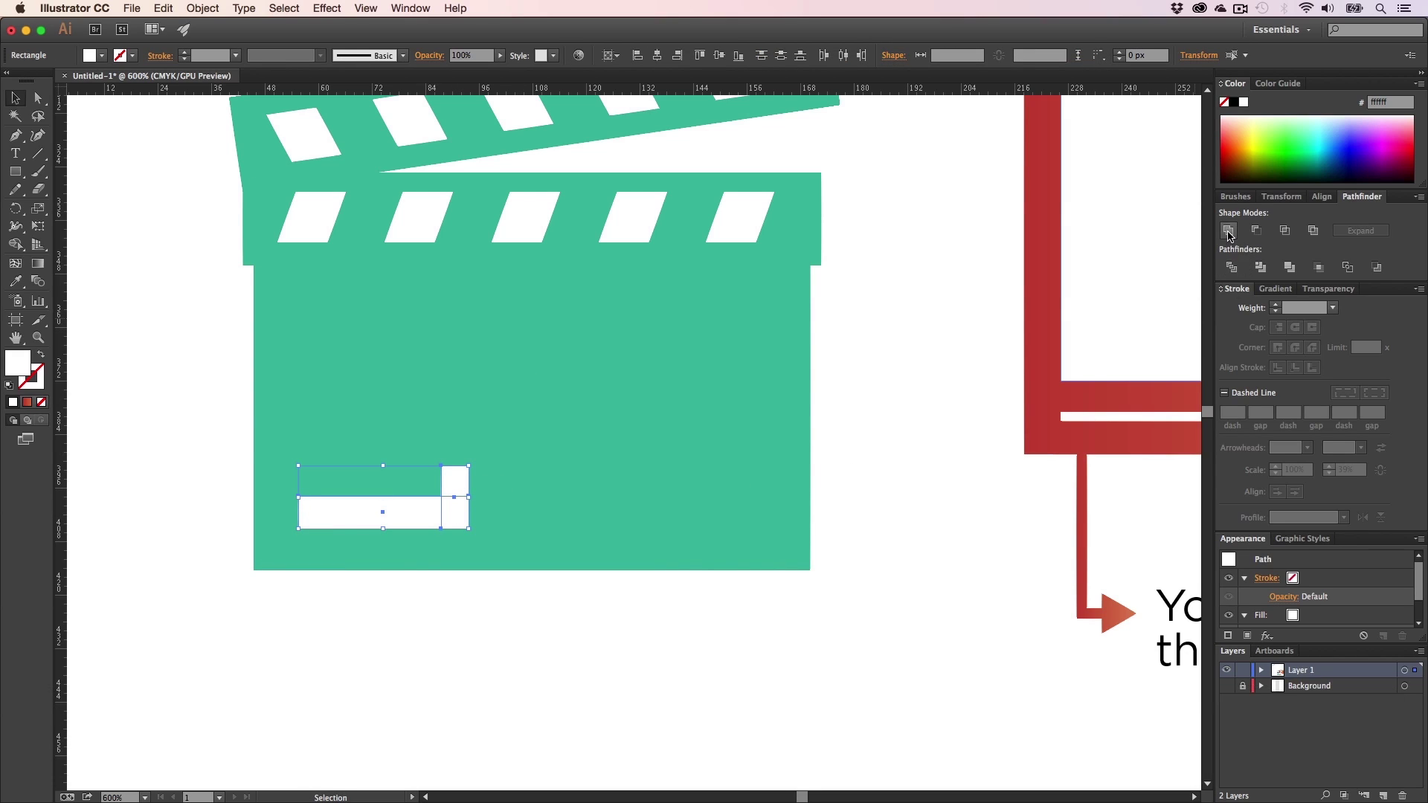
click(395, 653)
drag(456, 483, 315, 489)
click(398, 647)
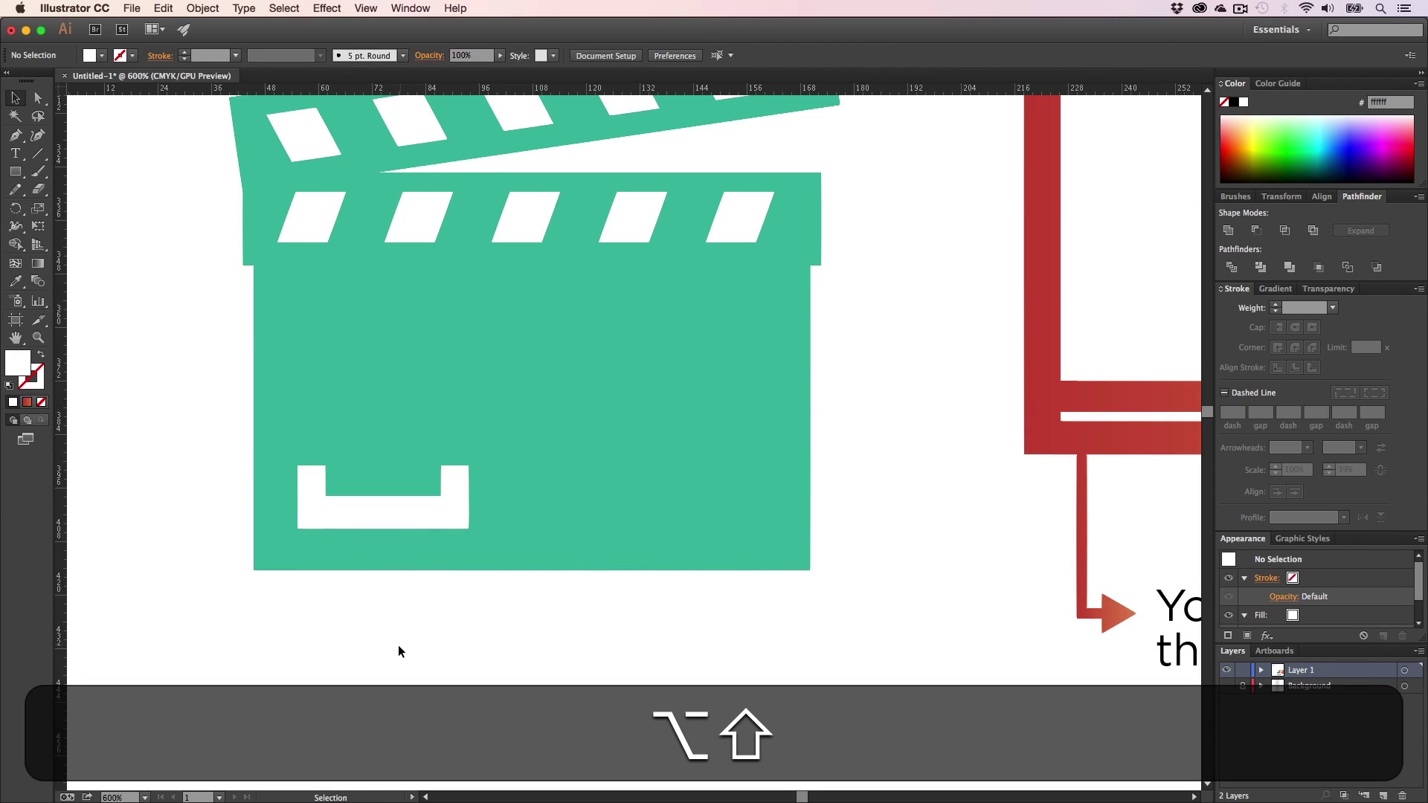
- Draw a white square about 24 px wide above the U-shaped tray and reshape it into an upward-pointing triangle
click(15, 171)
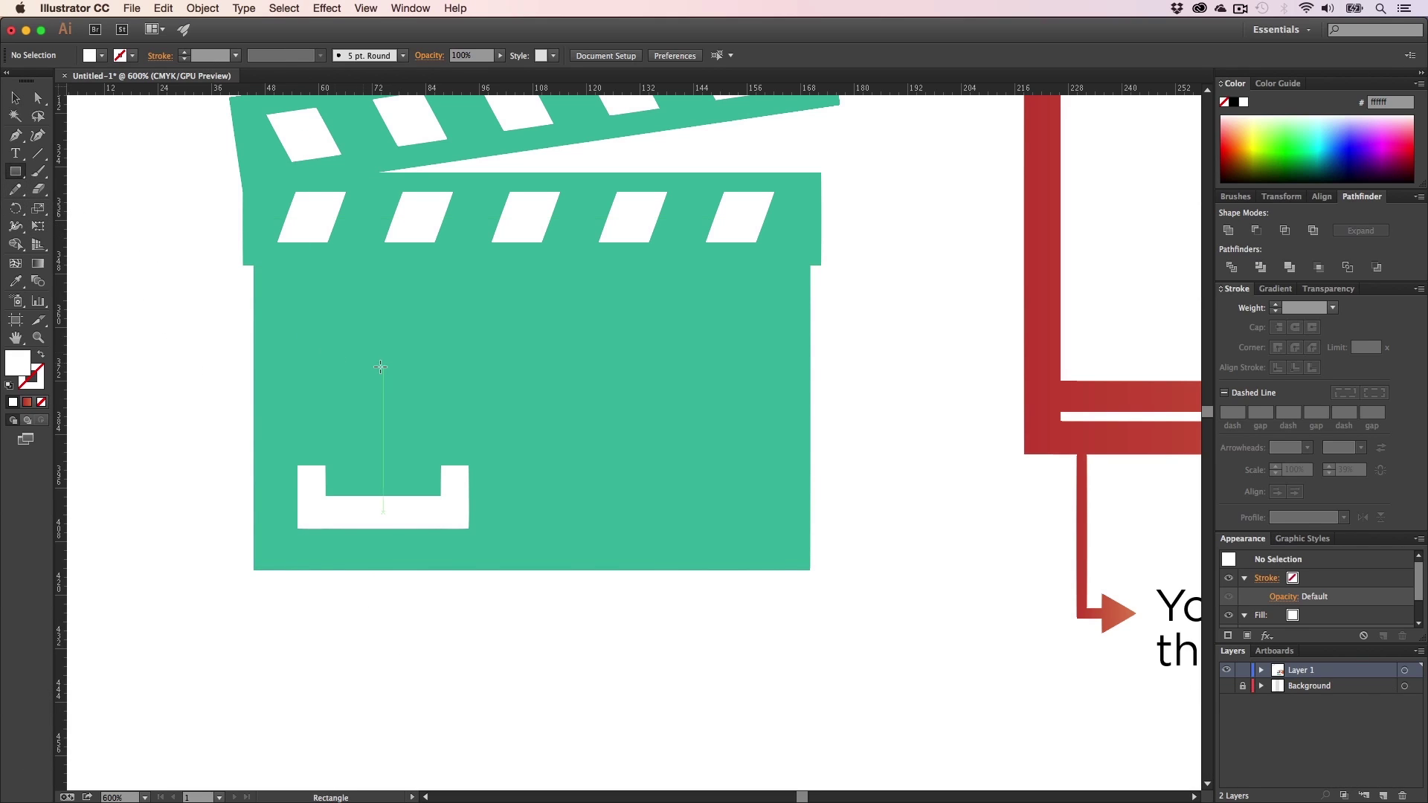
drag(335, 339, 441, 445)
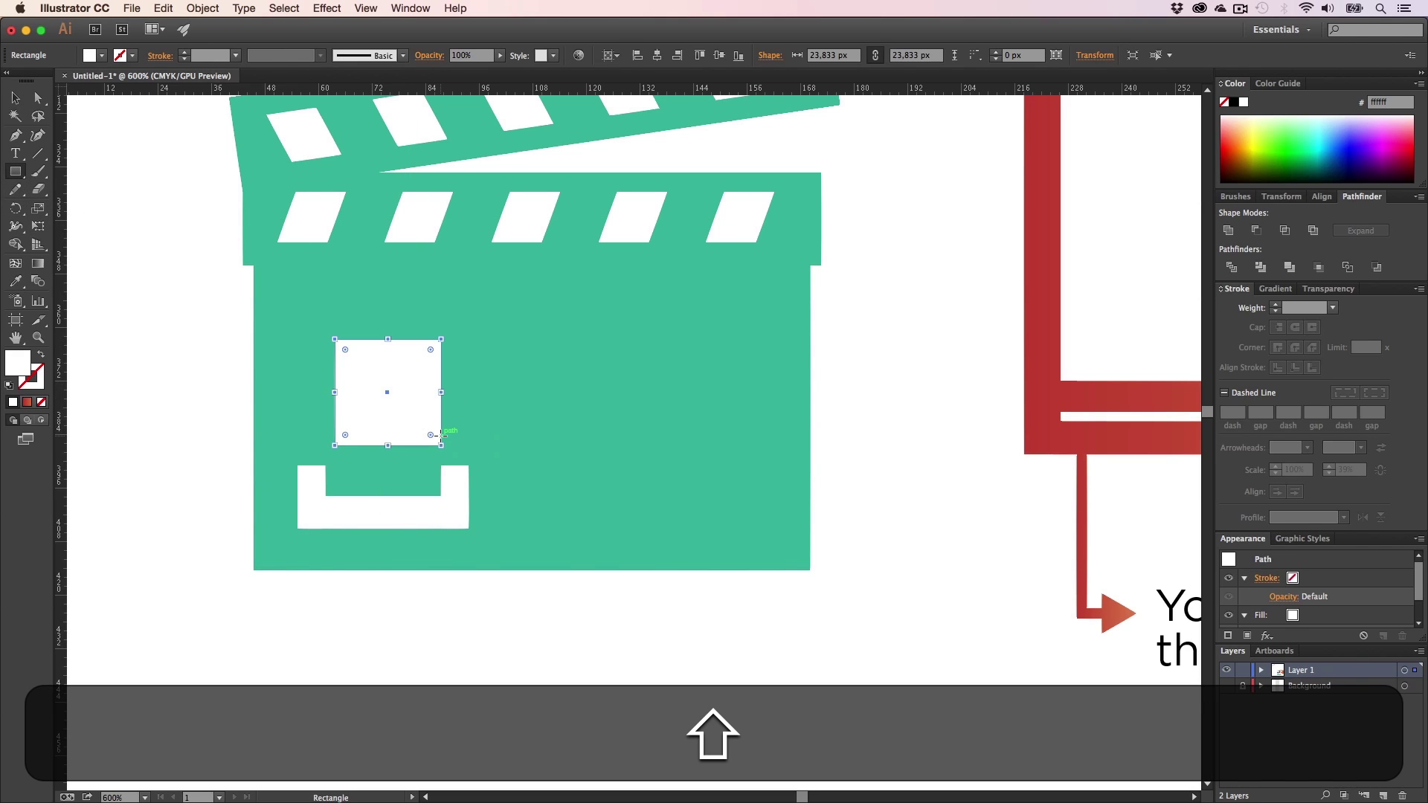
key(p)
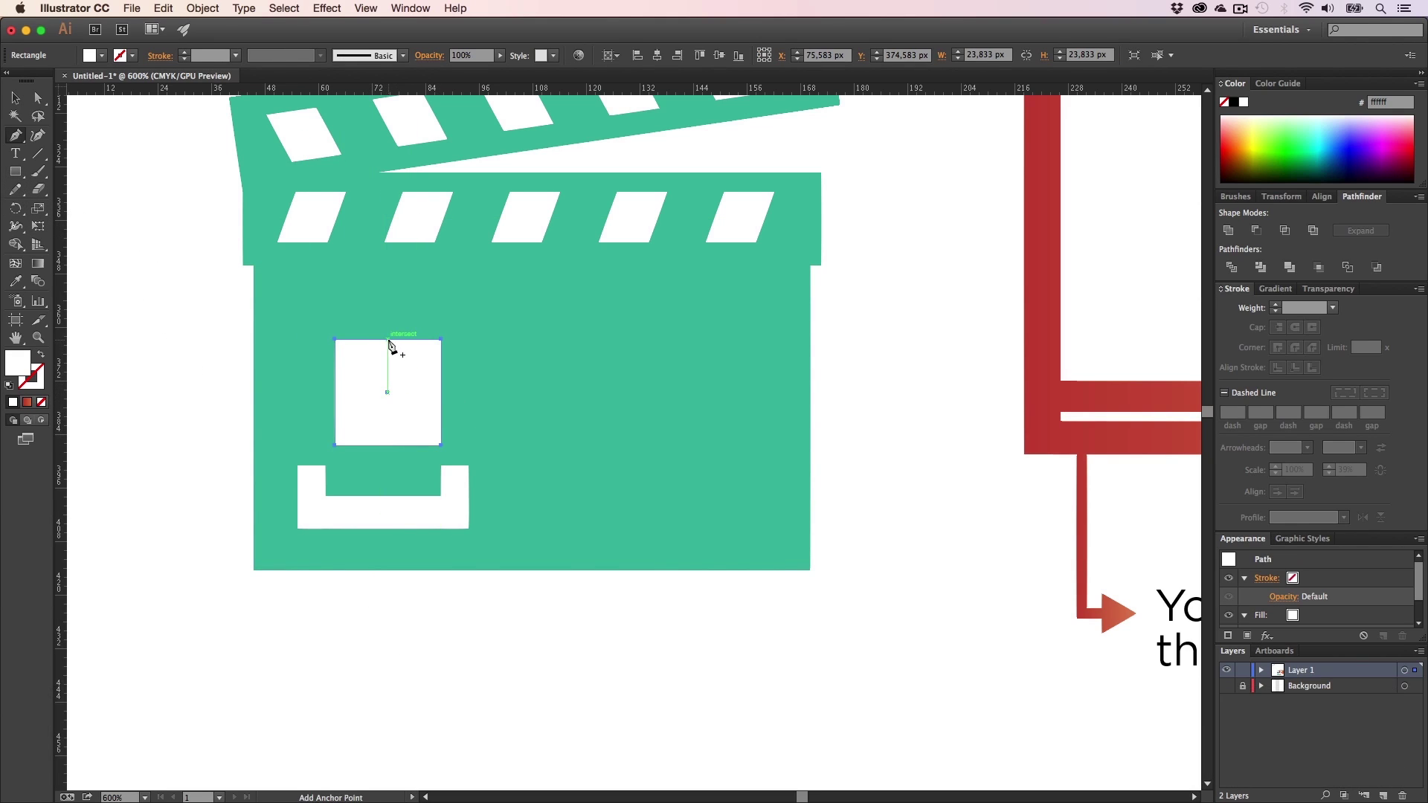
click(388, 339)
click(336, 339)
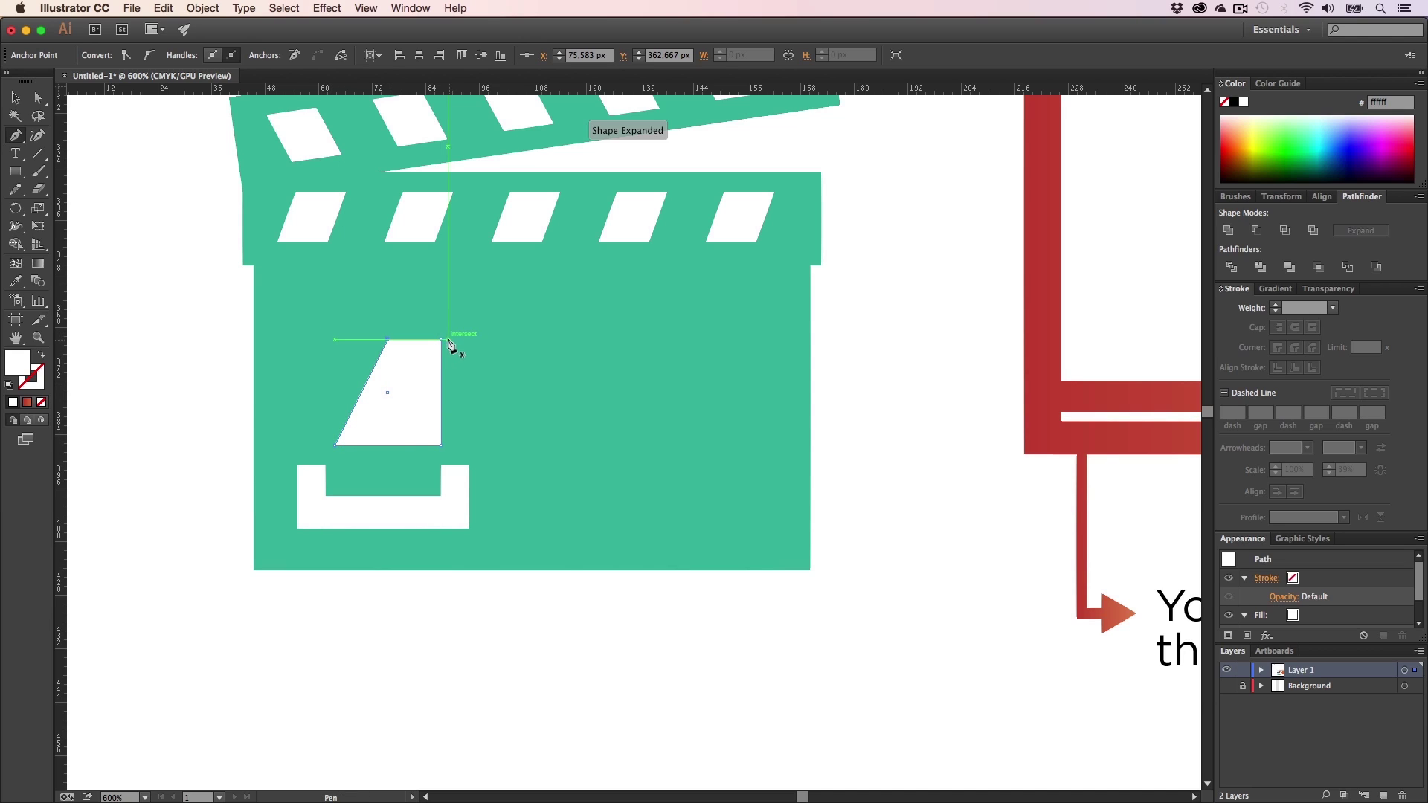
click(441, 340)
key(a)
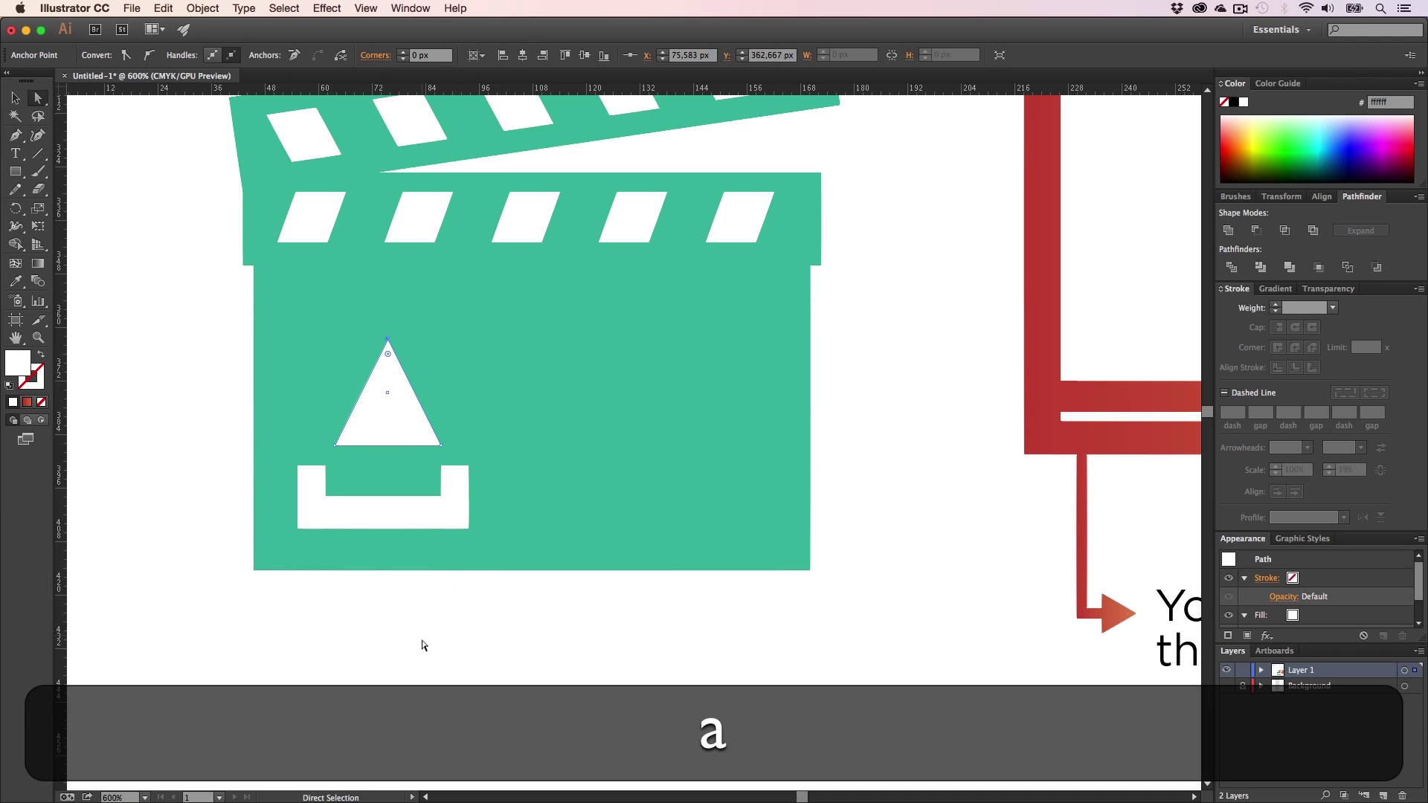
- Nudge the triangle up and copy a tray upright beneath it as the arrow's shaft, shortened at its lower end above the tray
drag(391, 418, 394, 397)
drag(458, 491, 387, 406)
key(v)
click(421, 543)
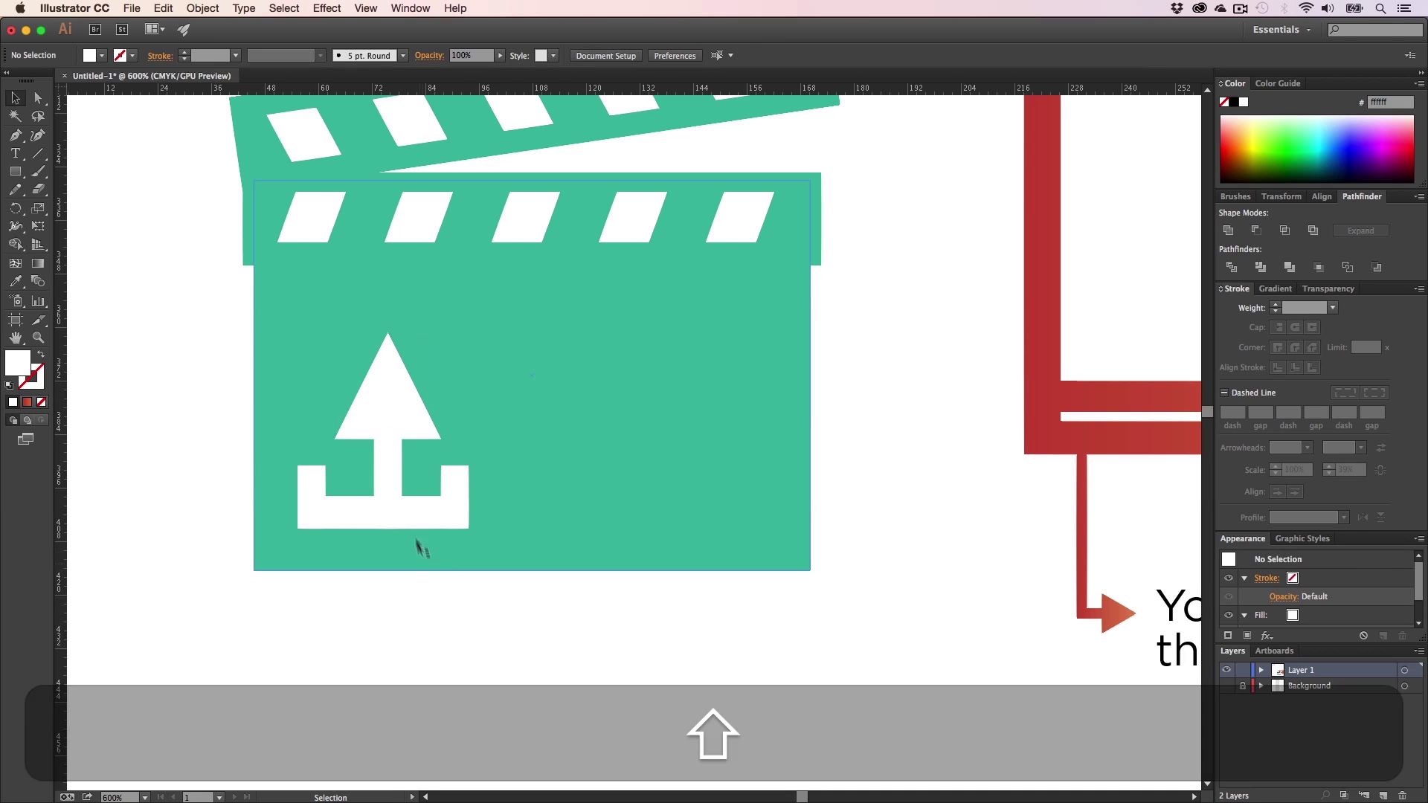
click(394, 504)
drag(388, 528, 387, 482)
click(428, 619)
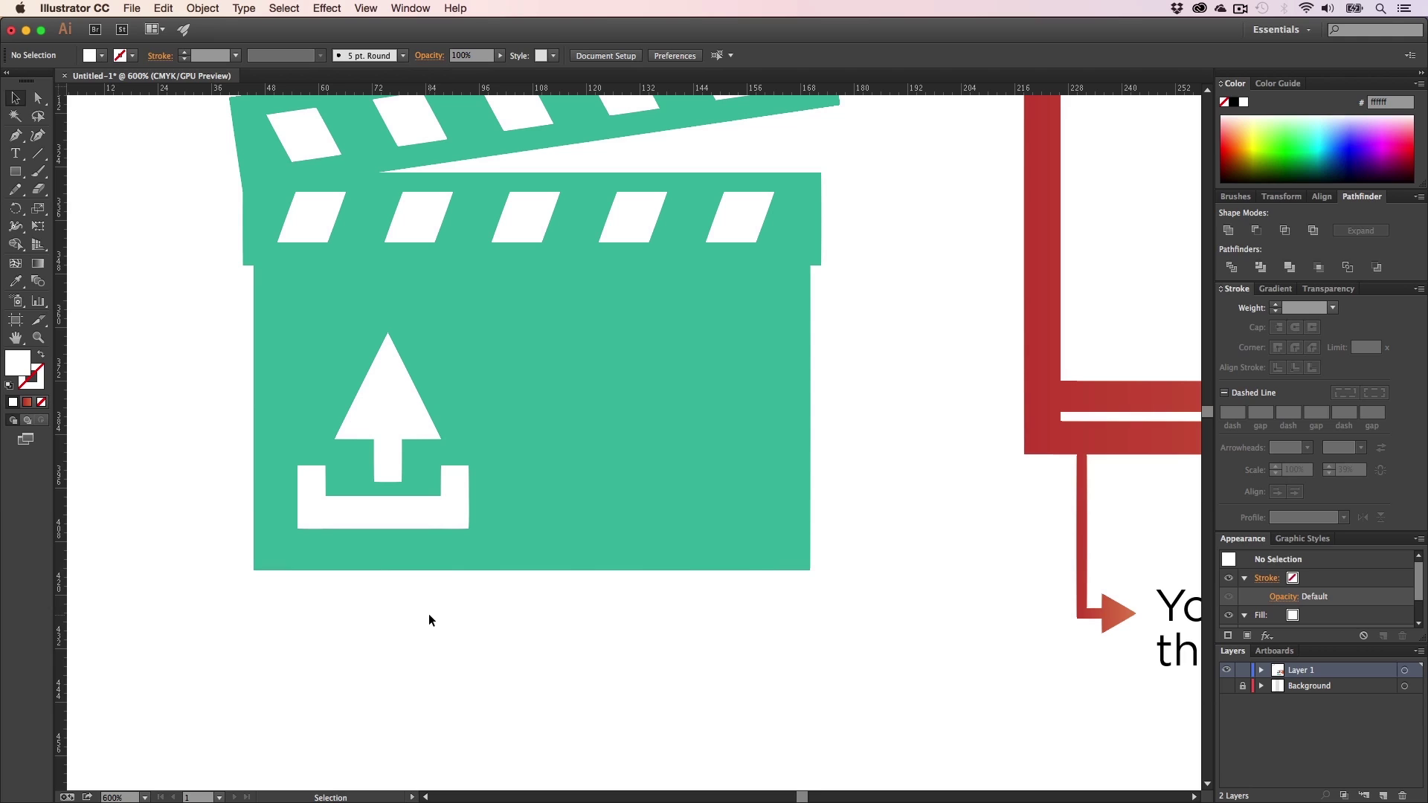
- Group the triangle with its shaft and centre the arrow horizontally on the tray's bar
click(391, 462)
shift+click(388, 403)
key(super+g)
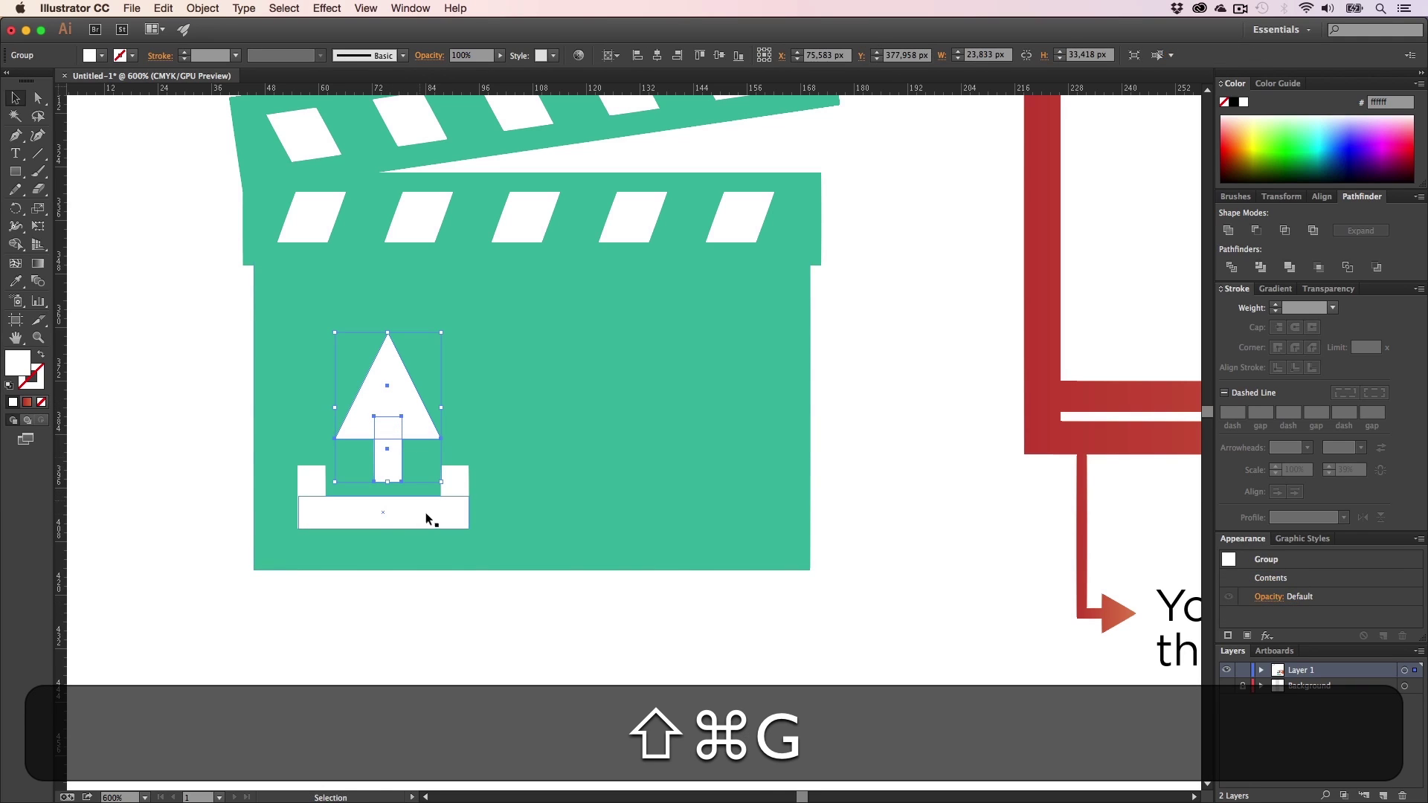
shift+click(388, 523)
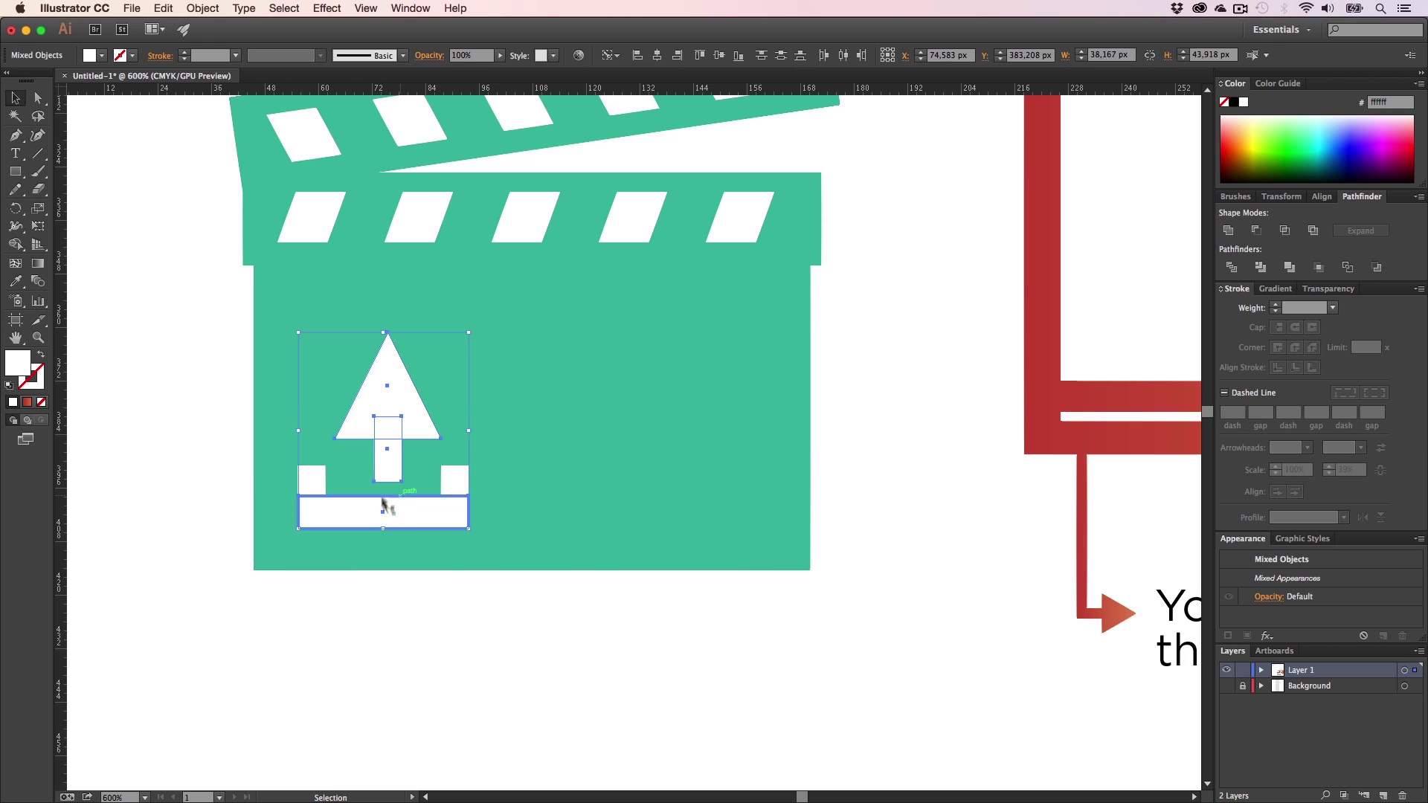
click(659, 54)
click(883, 350)
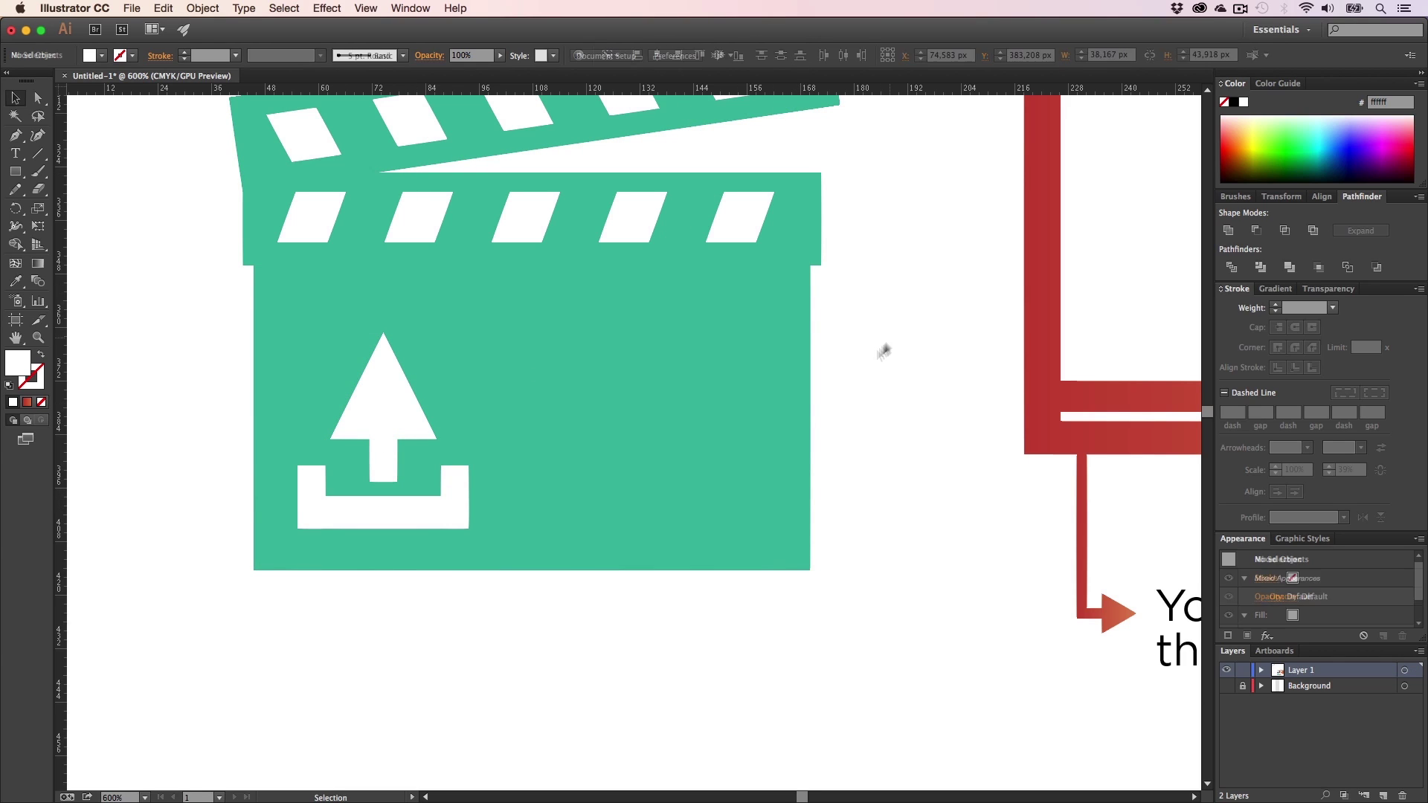
- Try rounding the corners of all the separate arrow and tray pieces by about 0.71 px
click(449, 523)
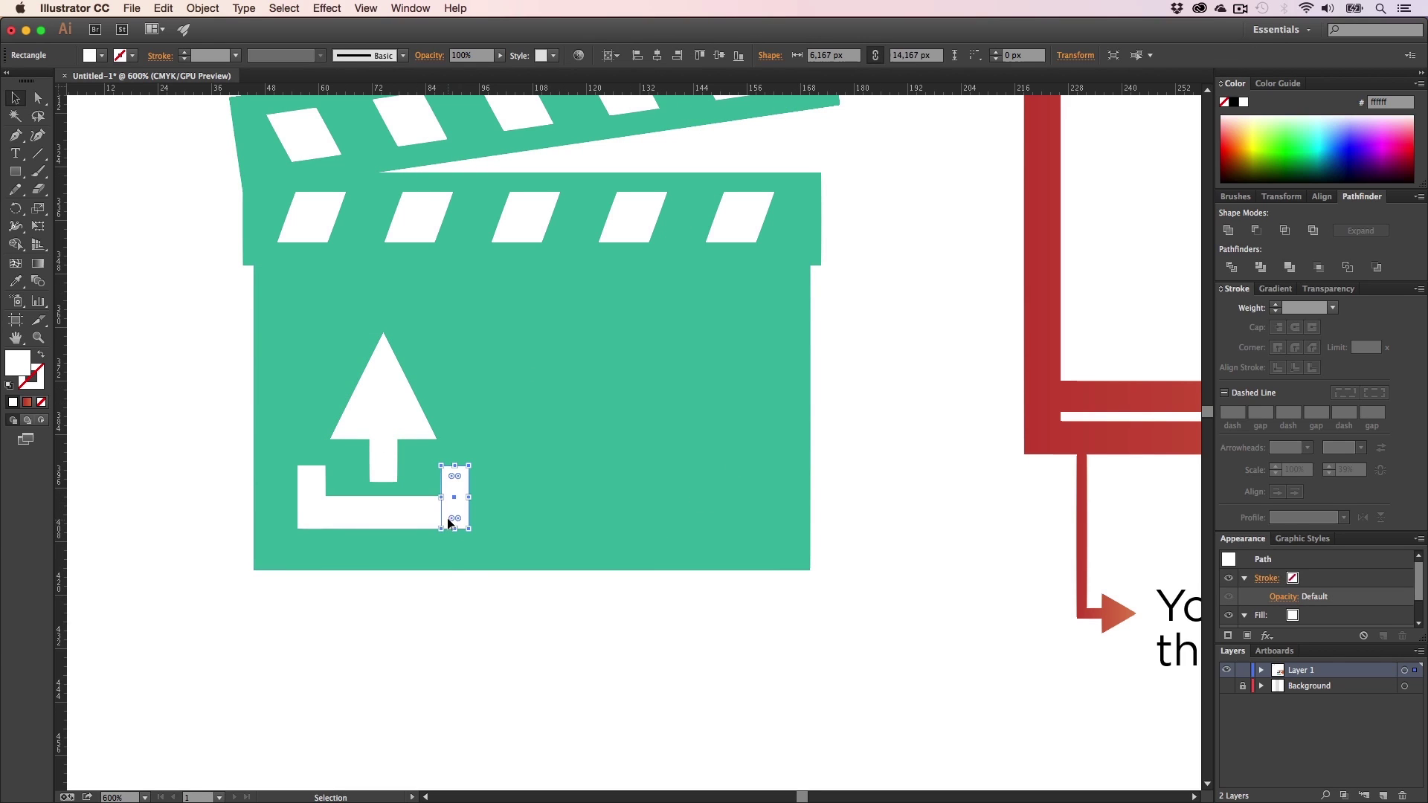
shift+click(312, 480)
shift+click(459, 479)
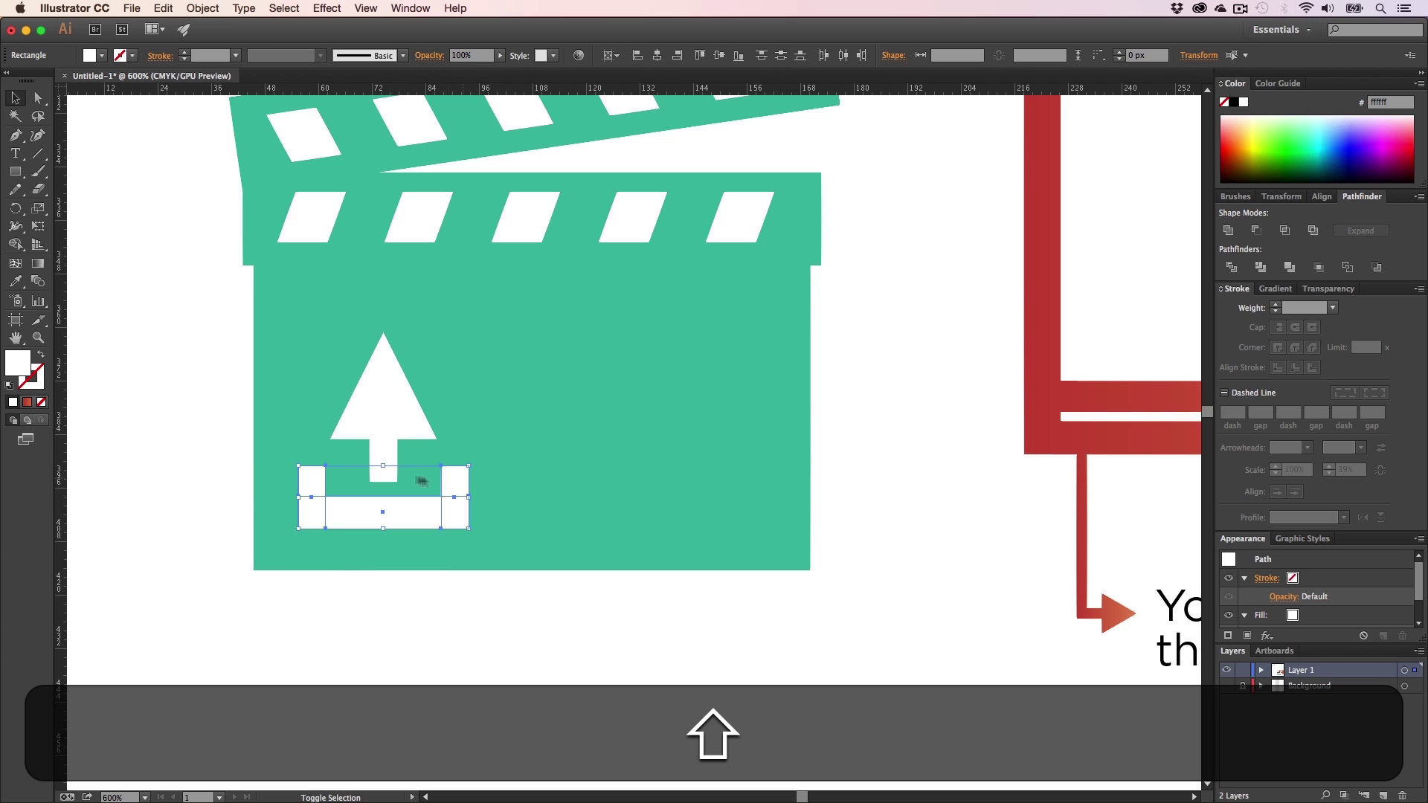
shift+click(376, 445)
key(shift+a)
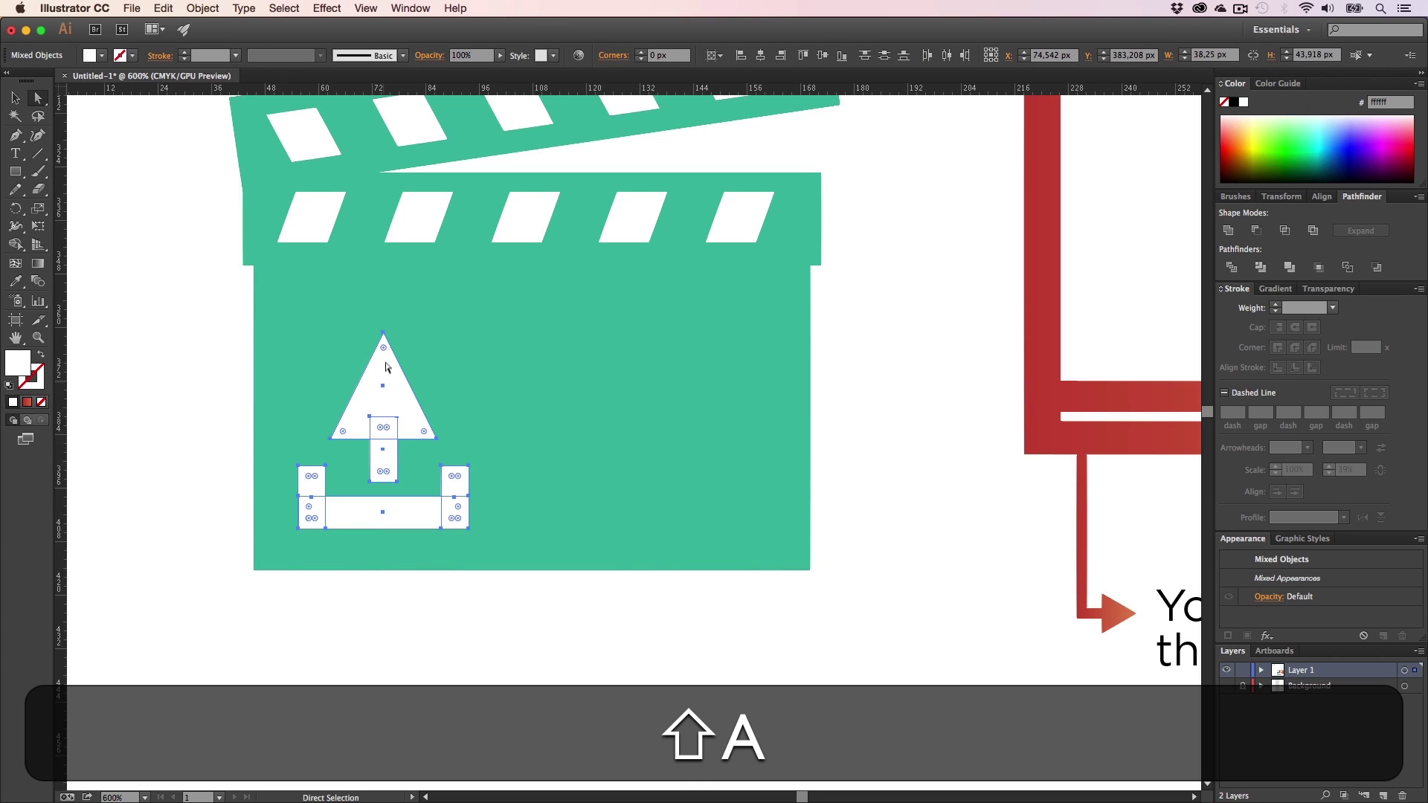
mouse_move(383, 348)
mouse_down()
mouse_move(386, 360)
mouse_move(381, 344)
mouse_up()
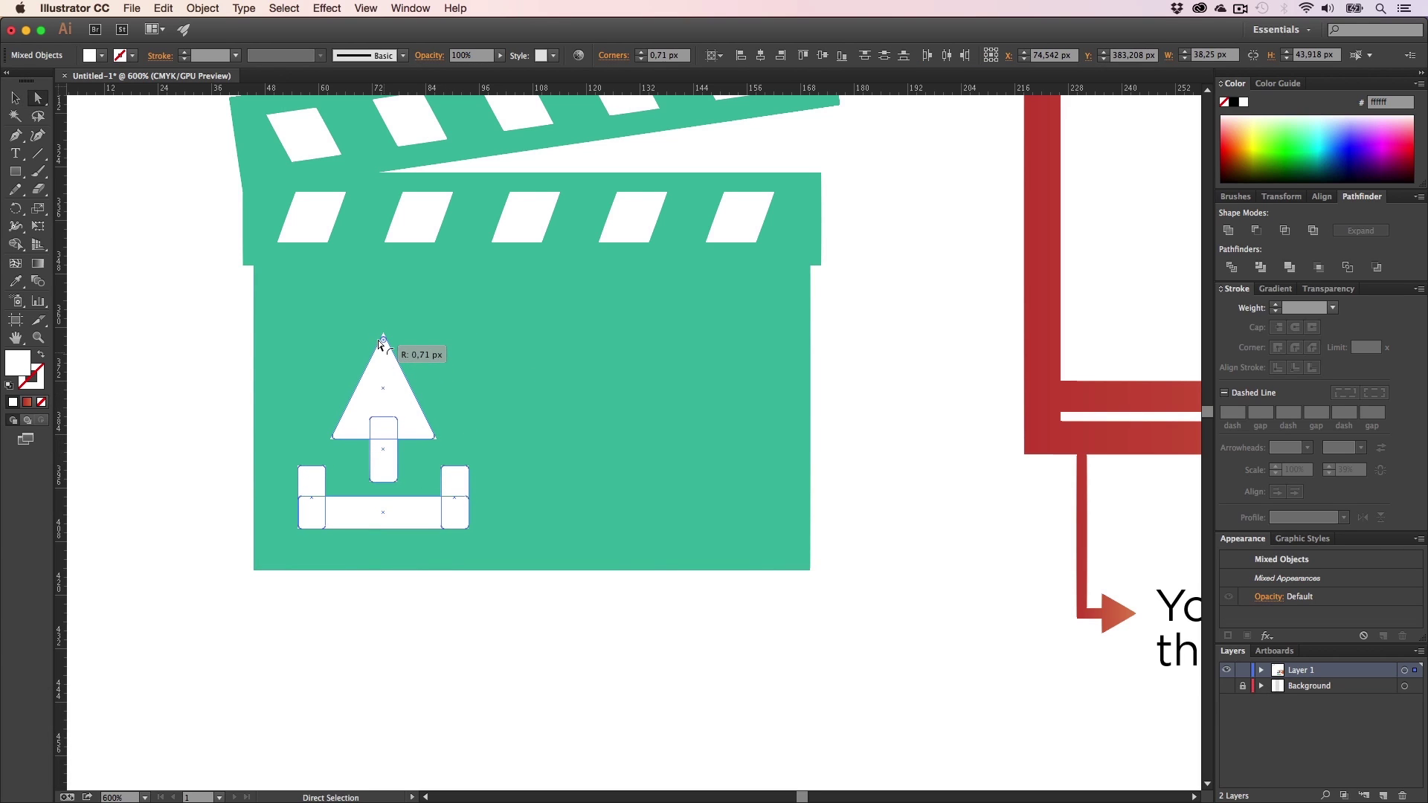
key(a)
click(474, 641)
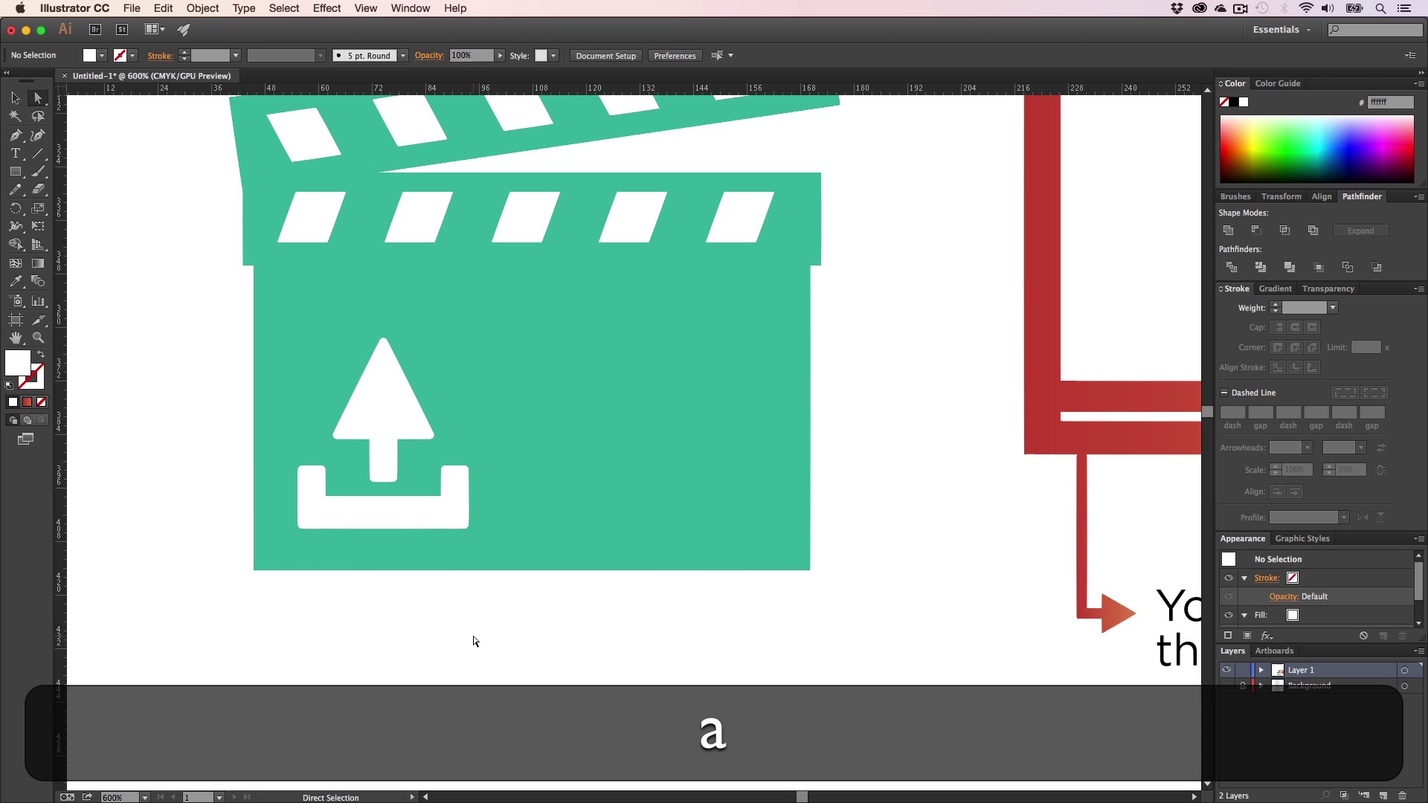
key(super+z)
- Unite the tray's bar and its two uprights into a single shape
key(super+v)
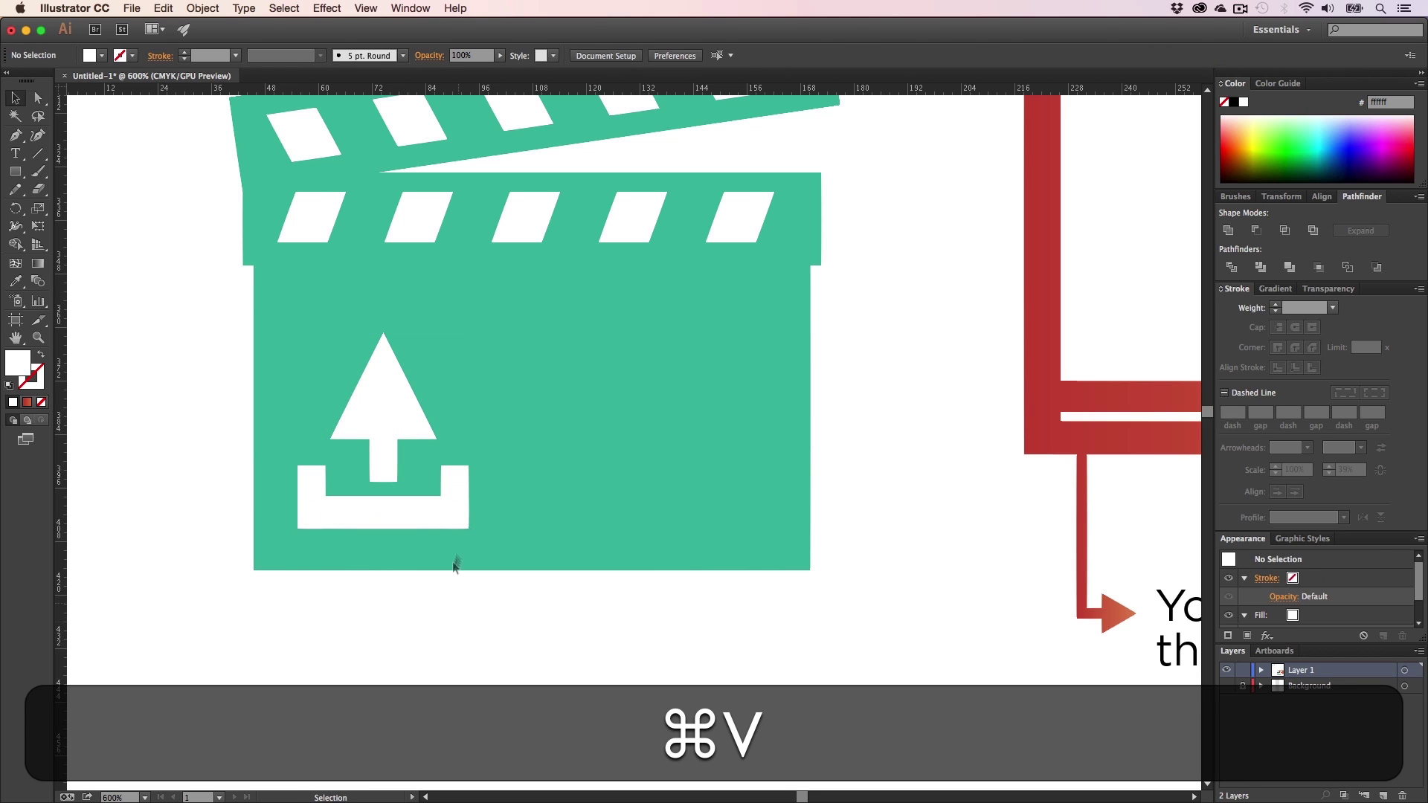
key(v)
click(461, 508)
shift+click(388, 518)
shift+click(320, 488)
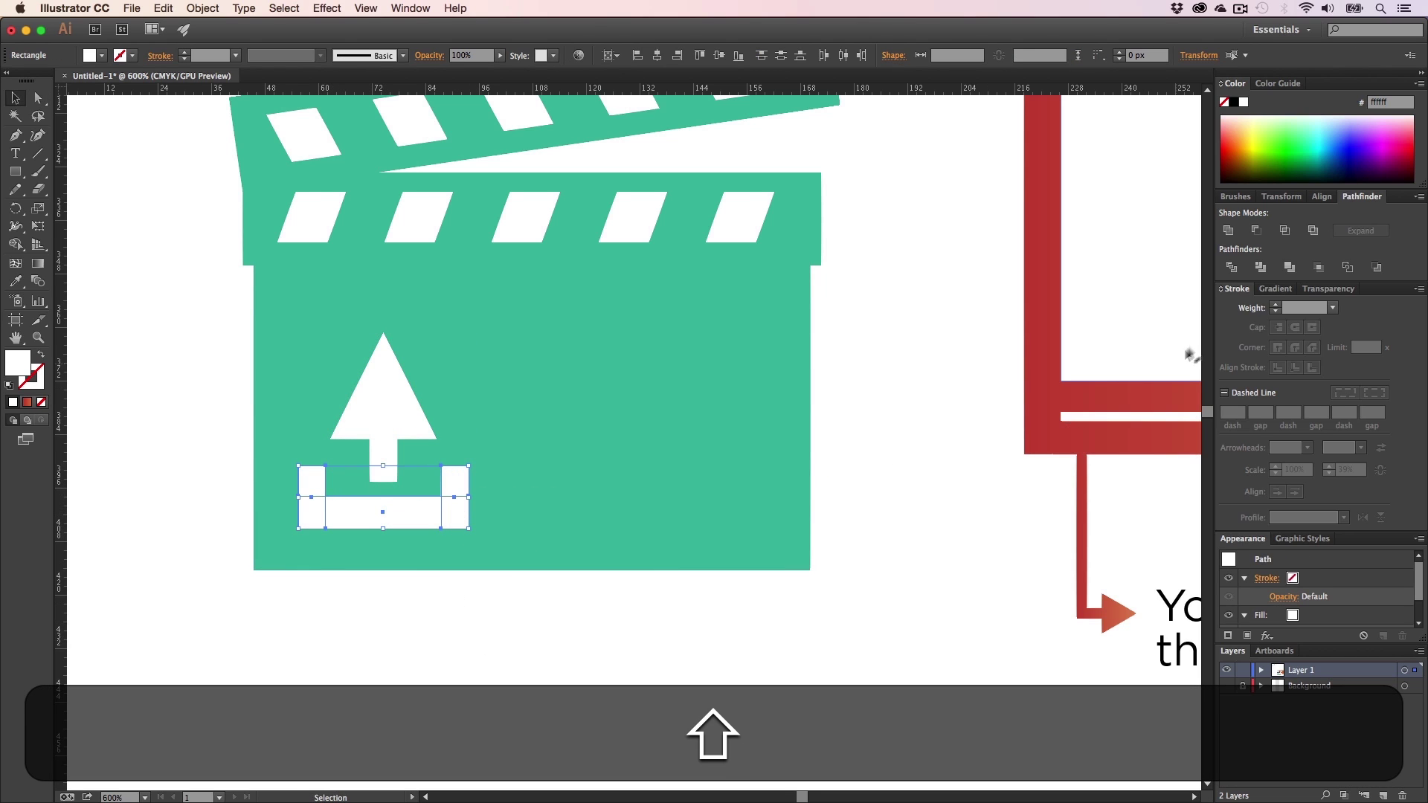
click(1228, 230)
- Unite the triangle and its shaft into a single arrow shape
key(z)
click(447, 509)
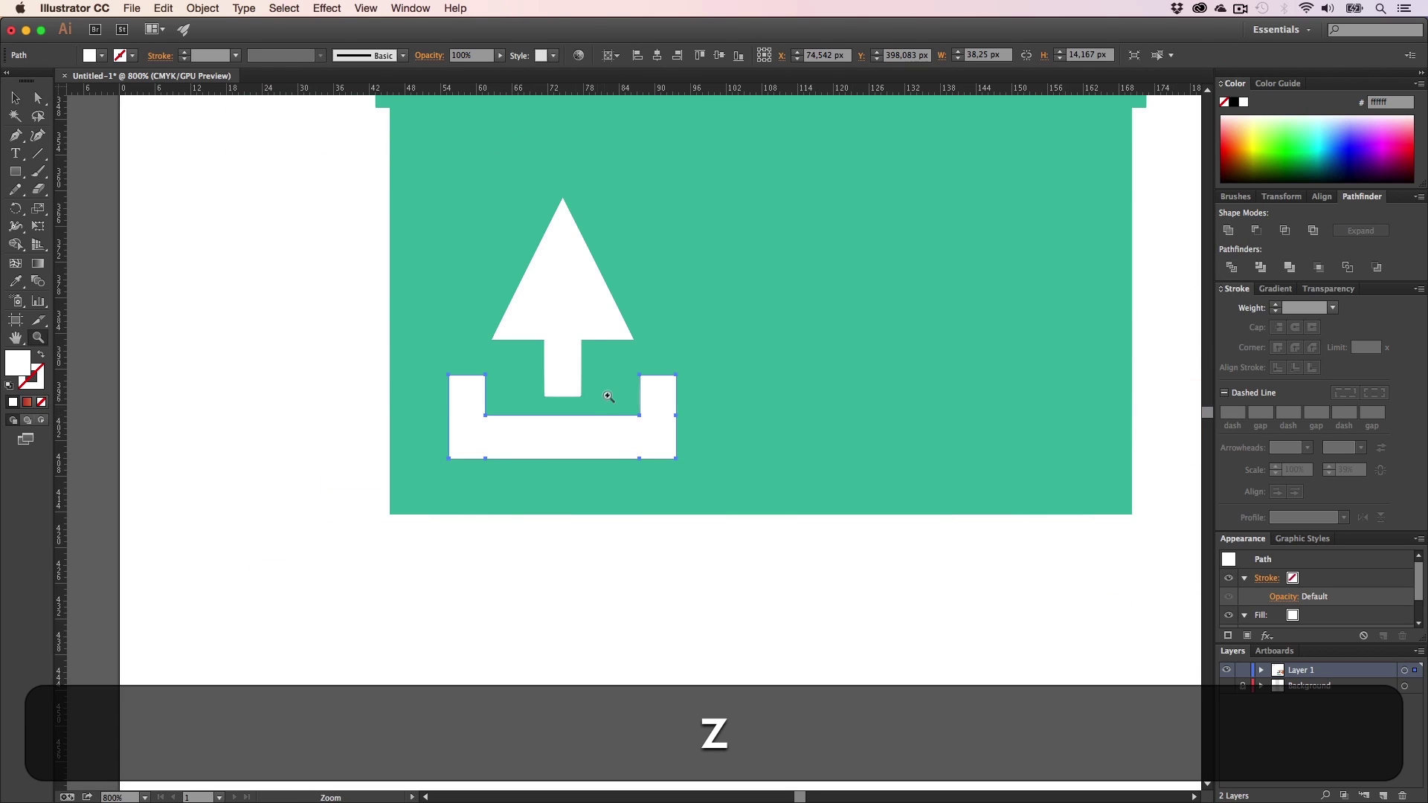
click(609, 398)
key(h)
drag(605, 450, 555, 532)
key(a)
click(539, 416)
shift+click(520, 238)
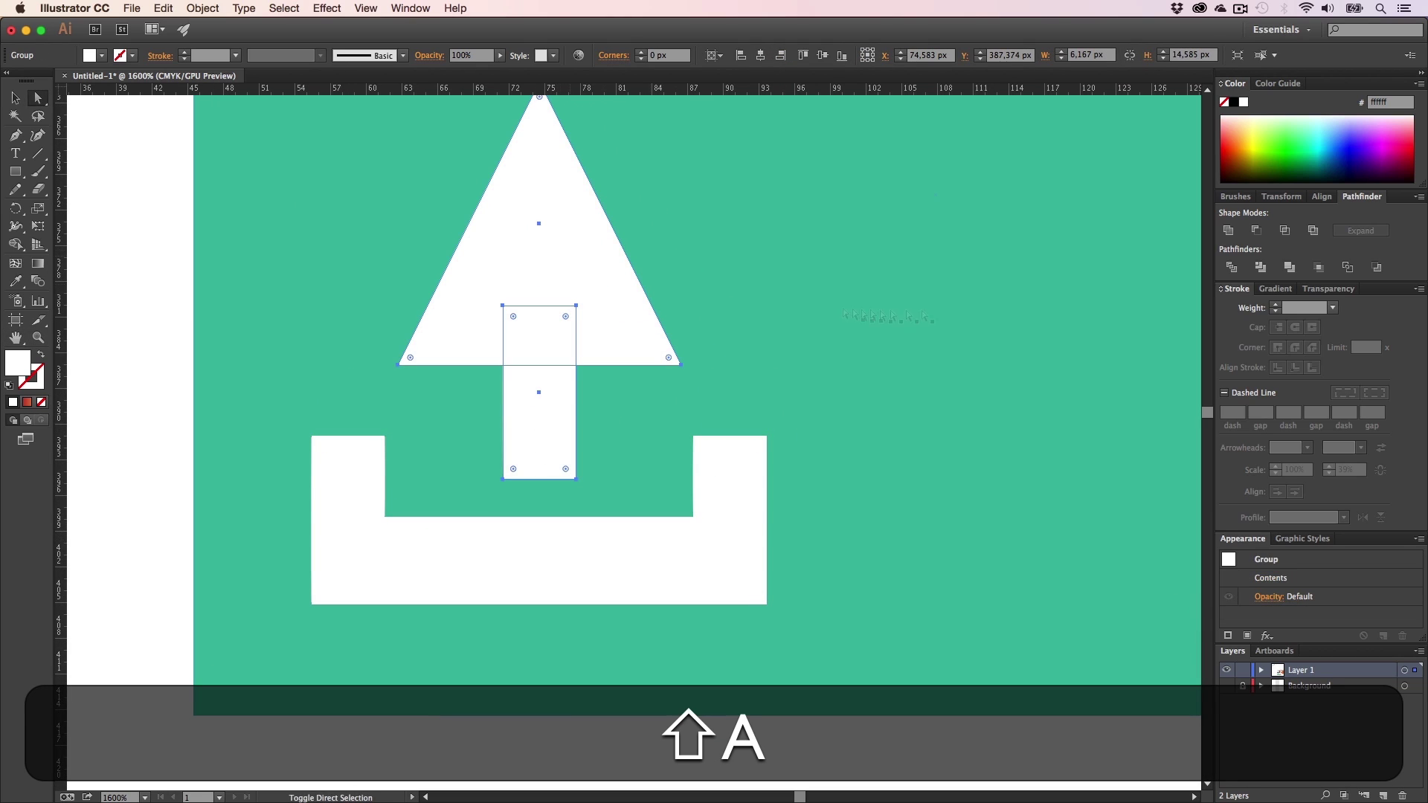
click(1229, 234)
- Try rounding all corners of the united arrow and tray together
key(shift+v)
shift+click(517, 543)
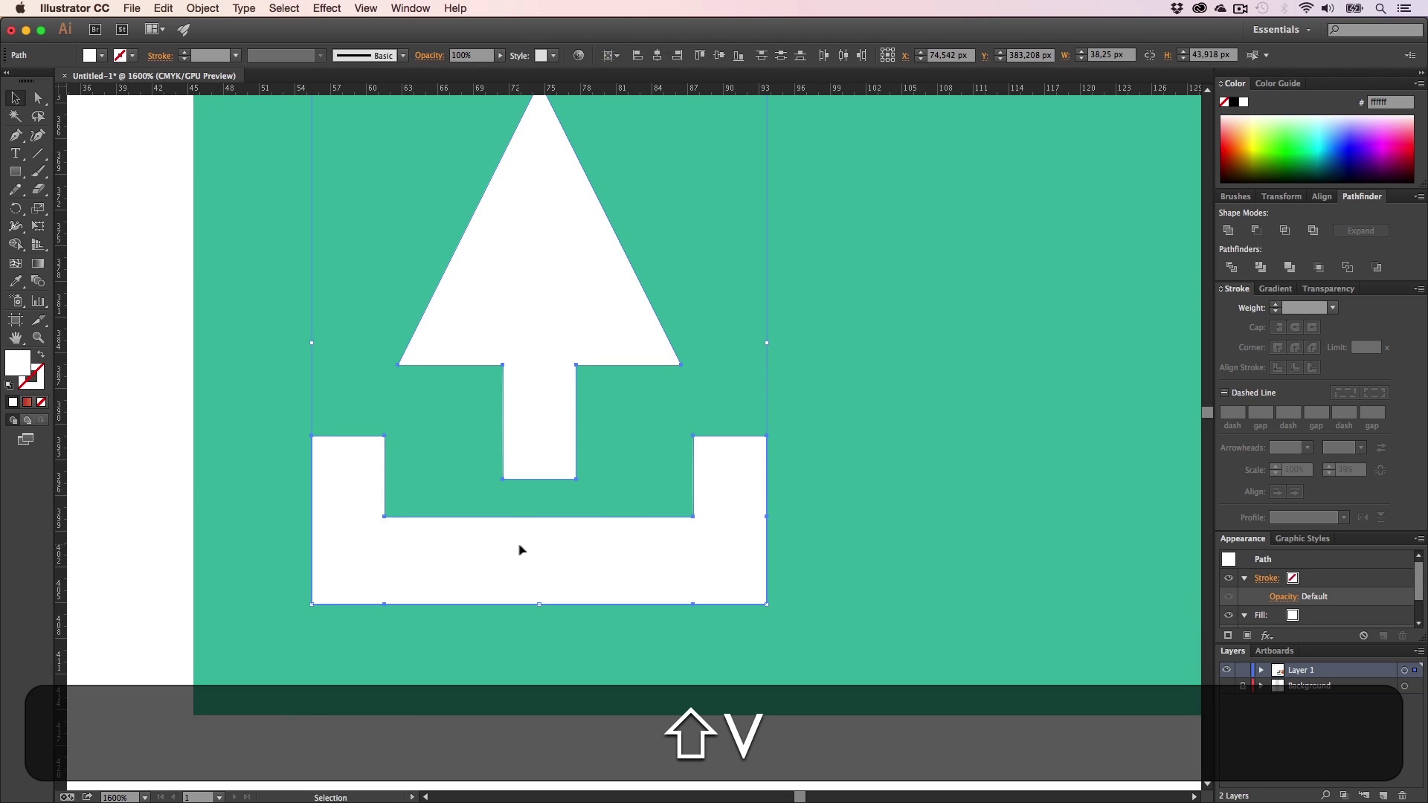
key(shift+a)
drag(705, 448, 711, 456)
click(601, 466)
- Check the upload icon's rounded corners at several magnifications and undo the rounding
key(z)
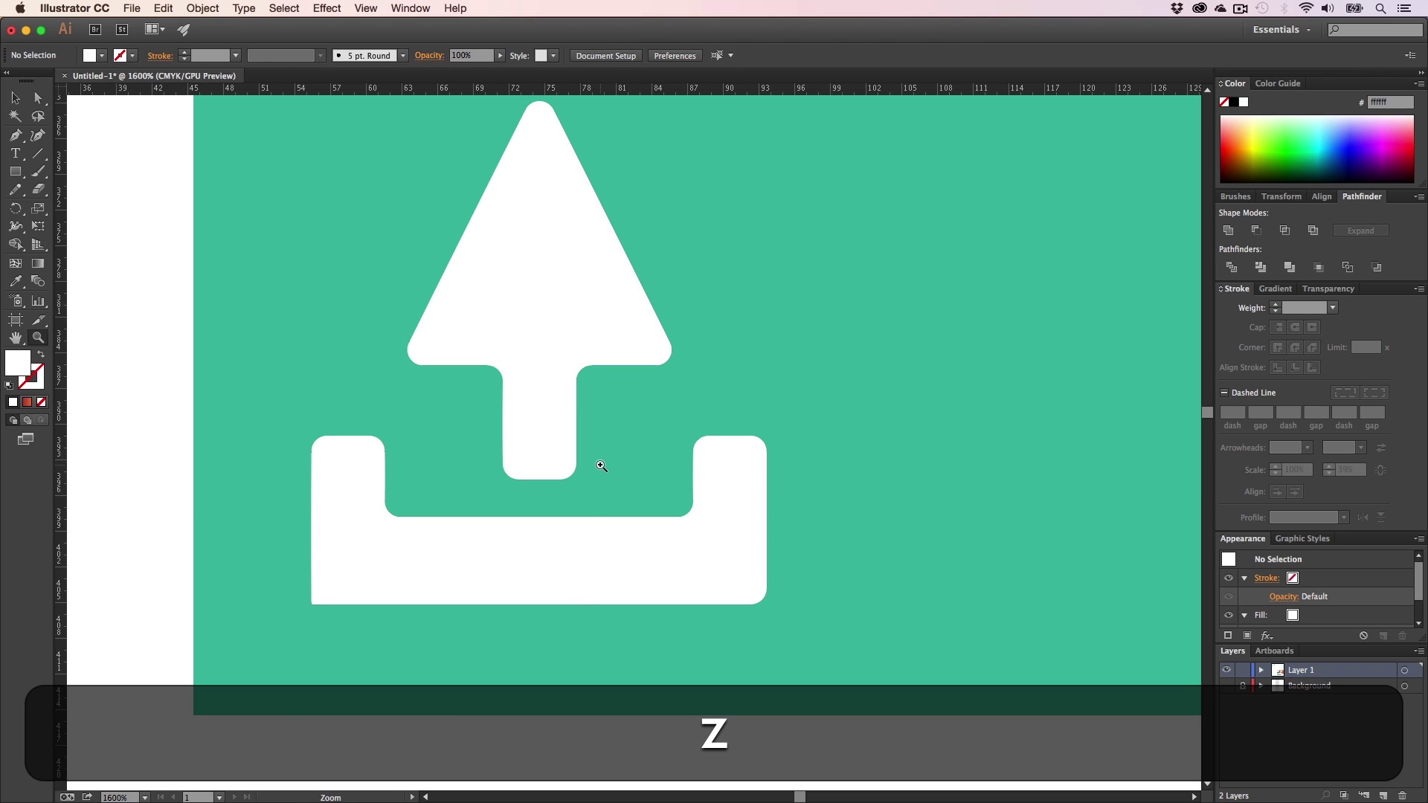
alt+click(601, 465)
key(h)
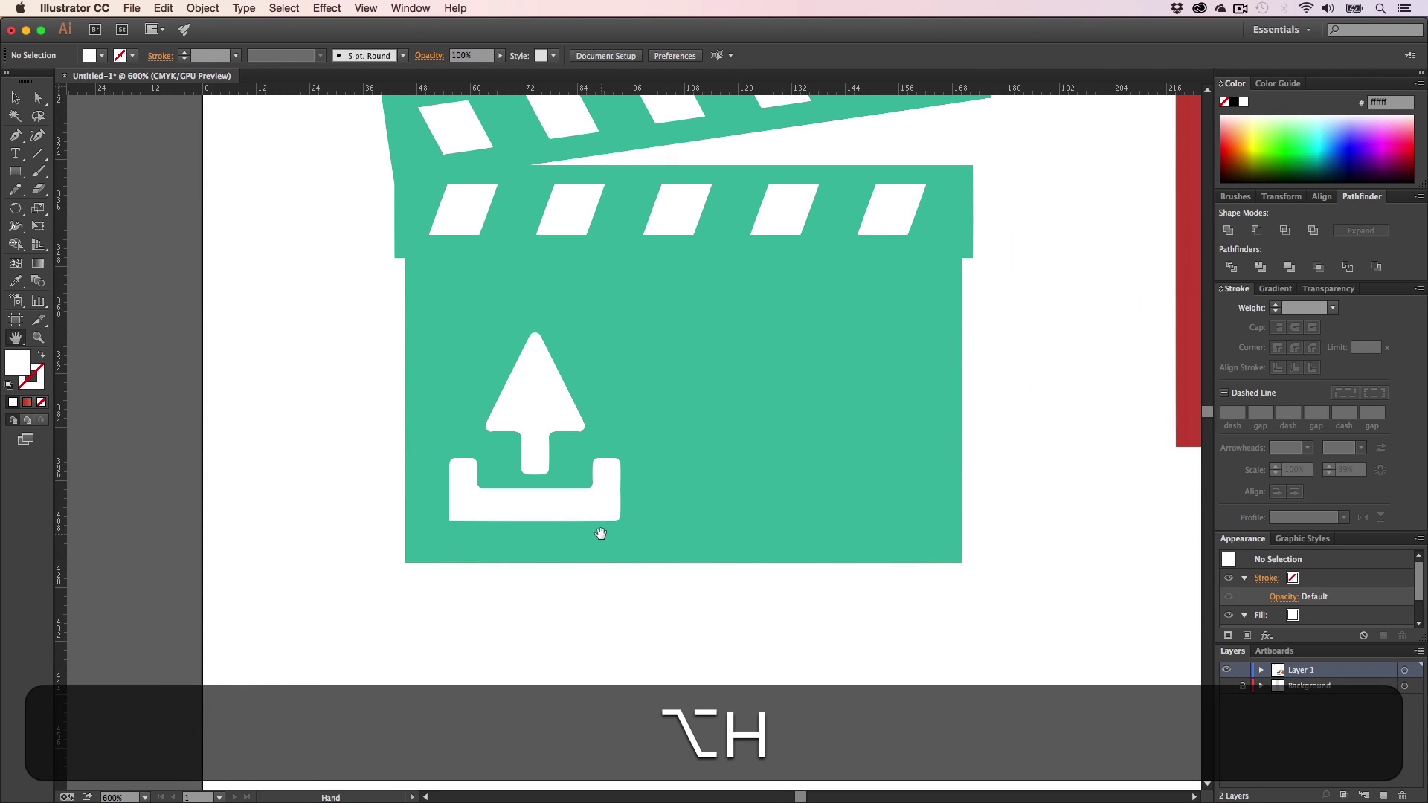
key(a)
key(z)
click(581, 468)
key(h)
drag(573, 472, 517, 522)
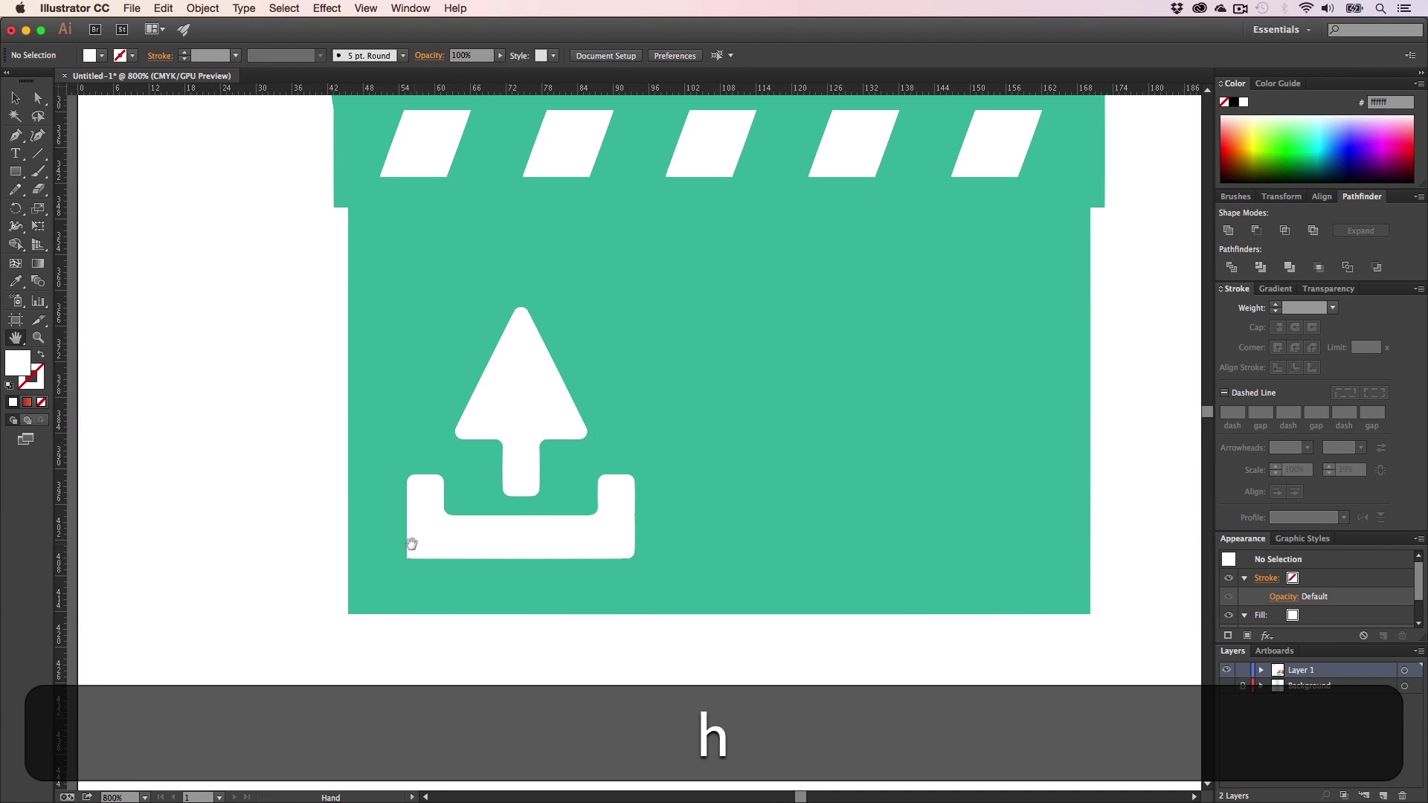
key(h)
drag(576, 466, 566, 500)
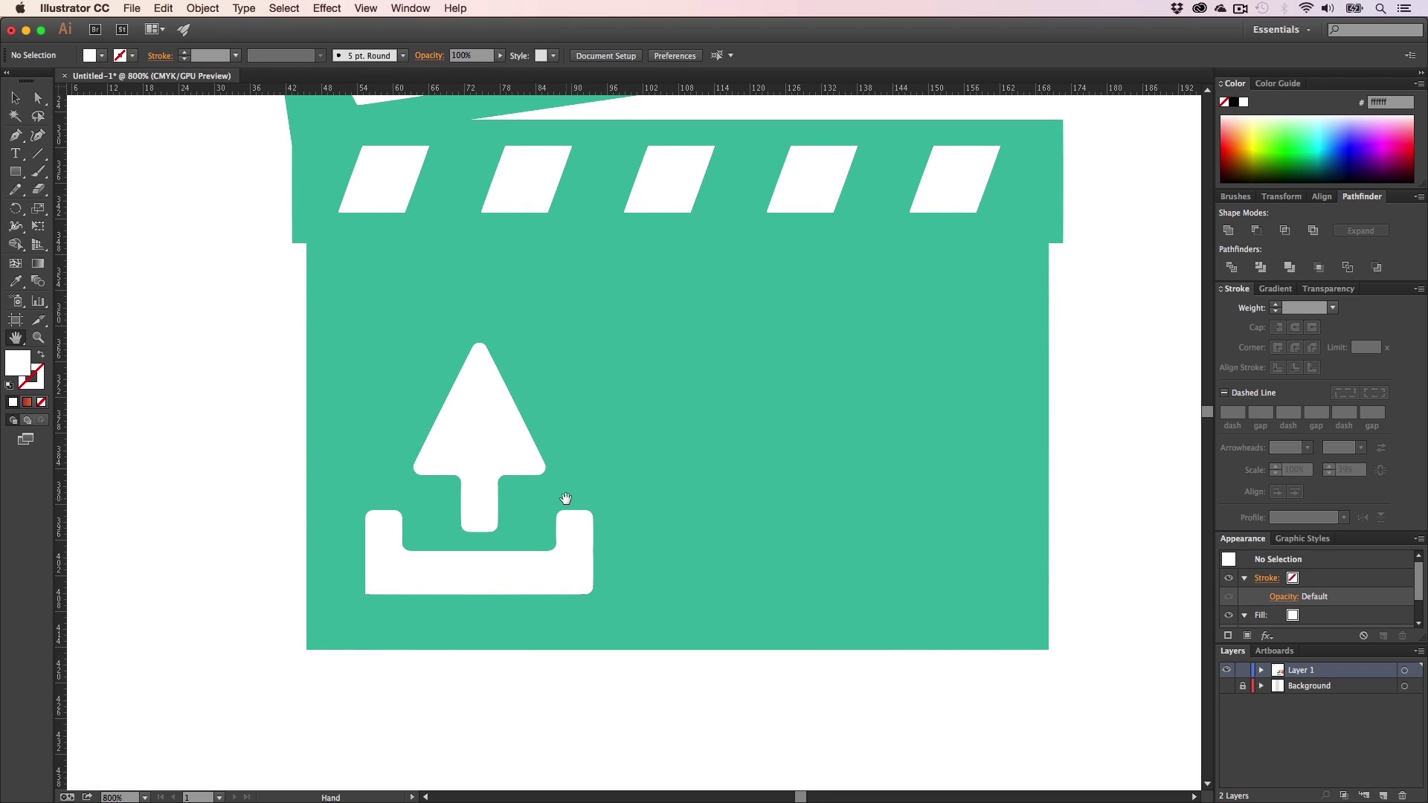
key(super+z)
key(v)
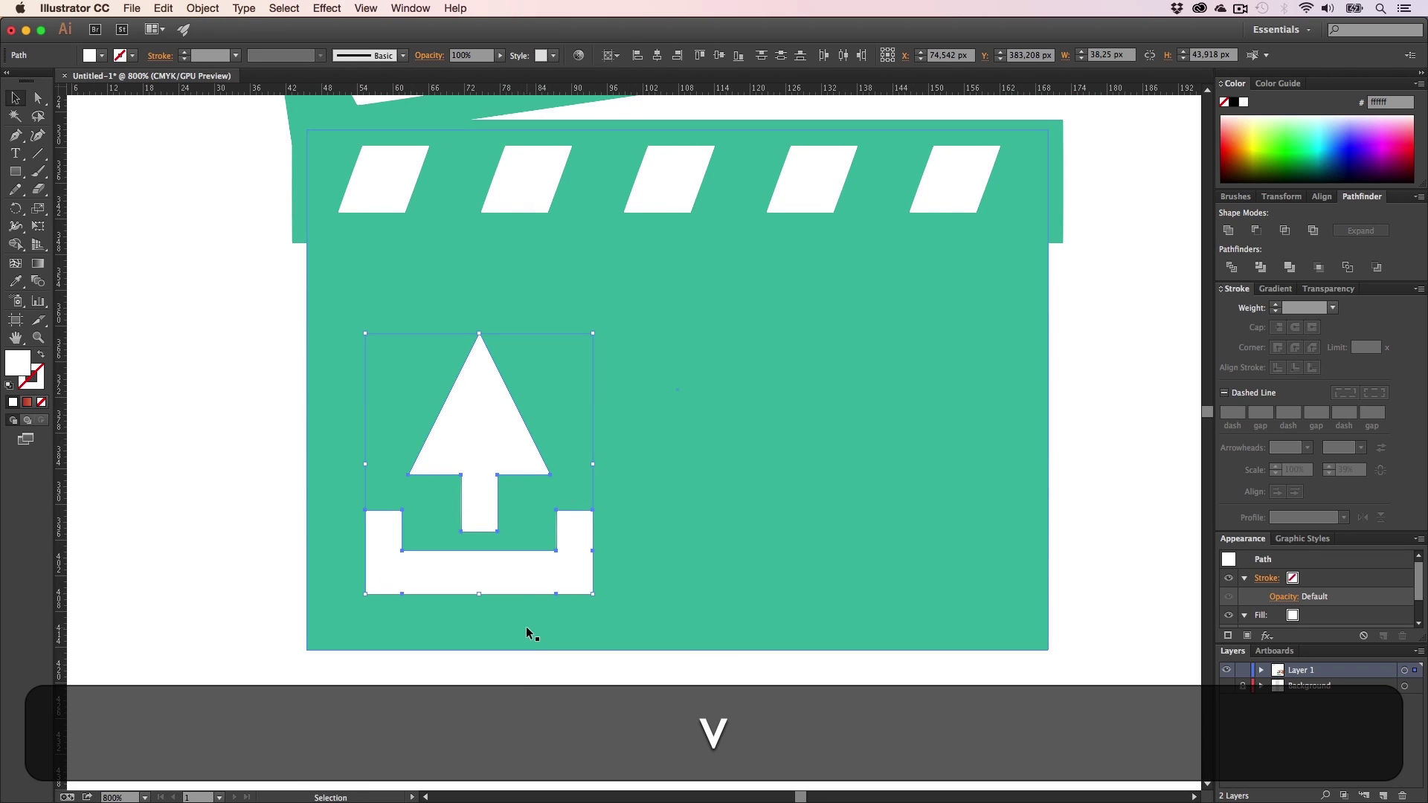
- Remove the stray anchor point beside the tray's lower-left corner with the Pen tool
click(510, 512)
key(a)
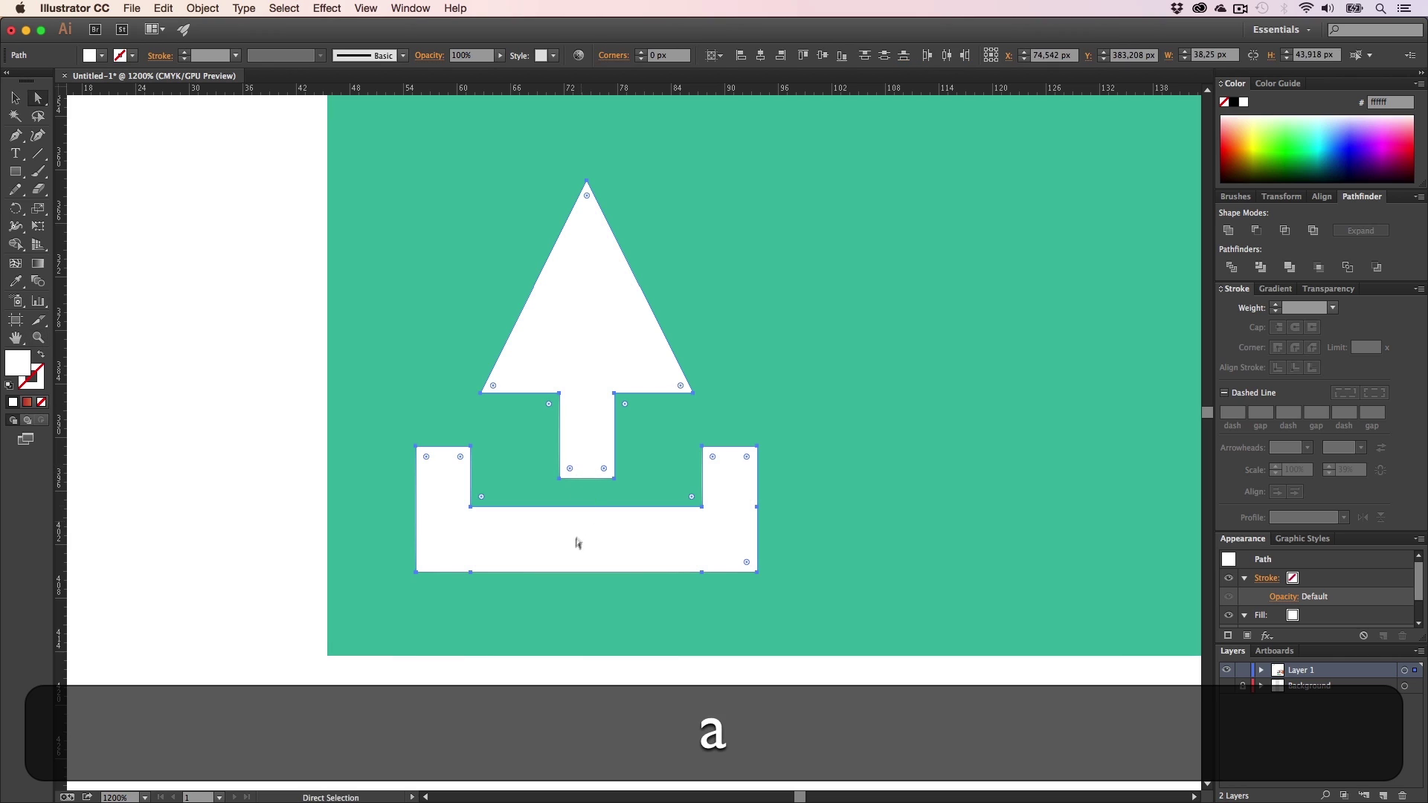
click(587, 657)
key(z)
drag(429, 543, 878, 465)
key(h)
drag(598, 558, 610, 517)
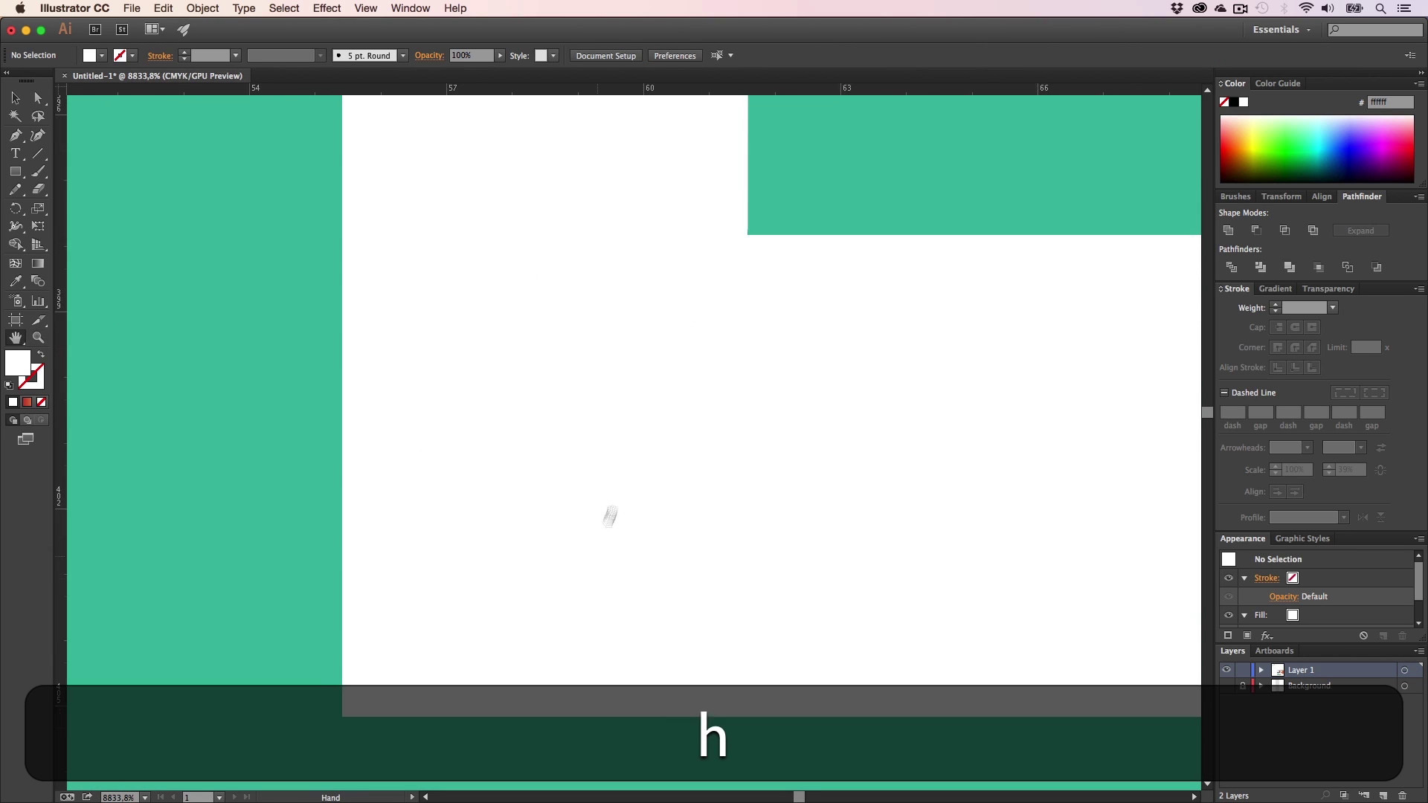
key(a)
click(510, 569)
key(p)
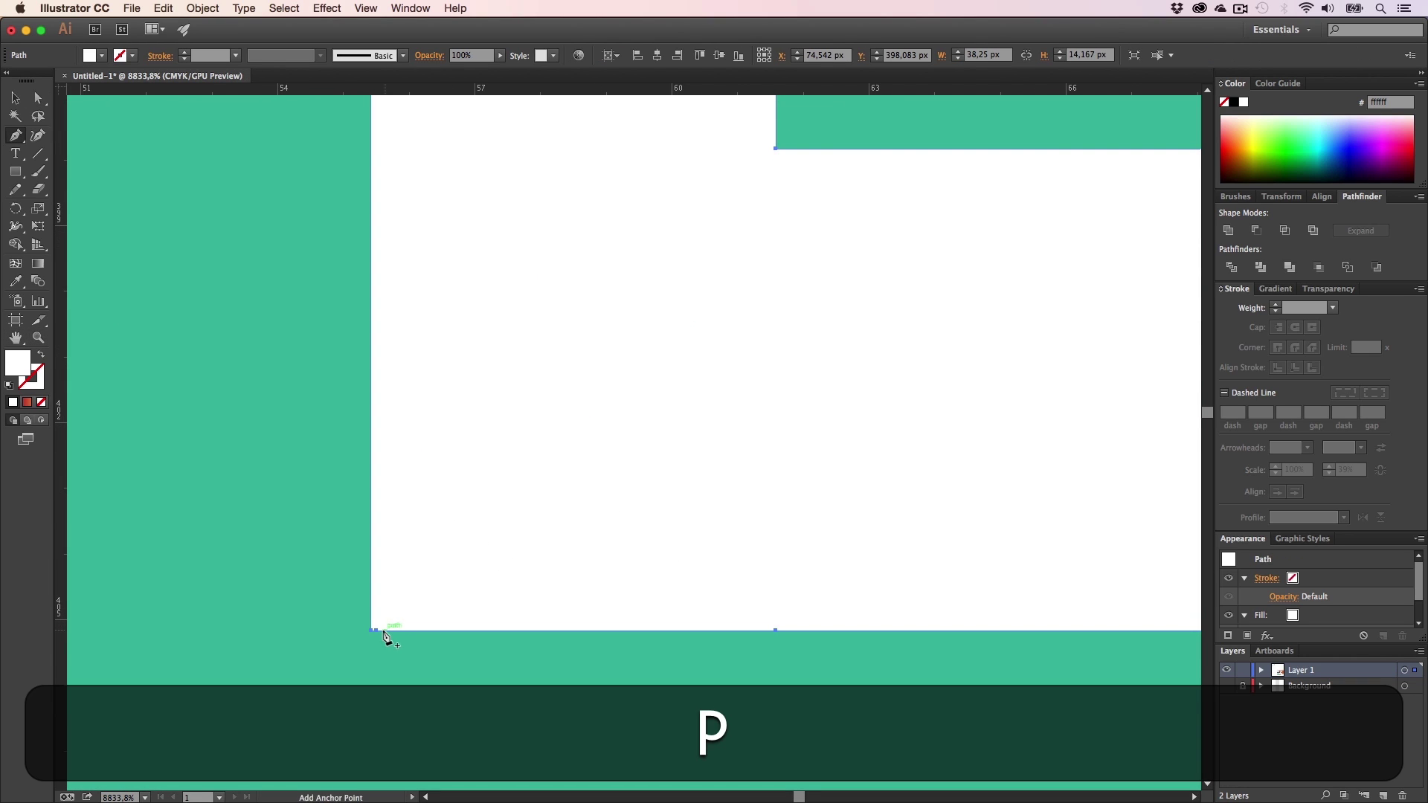
click(377, 631)
key(a)
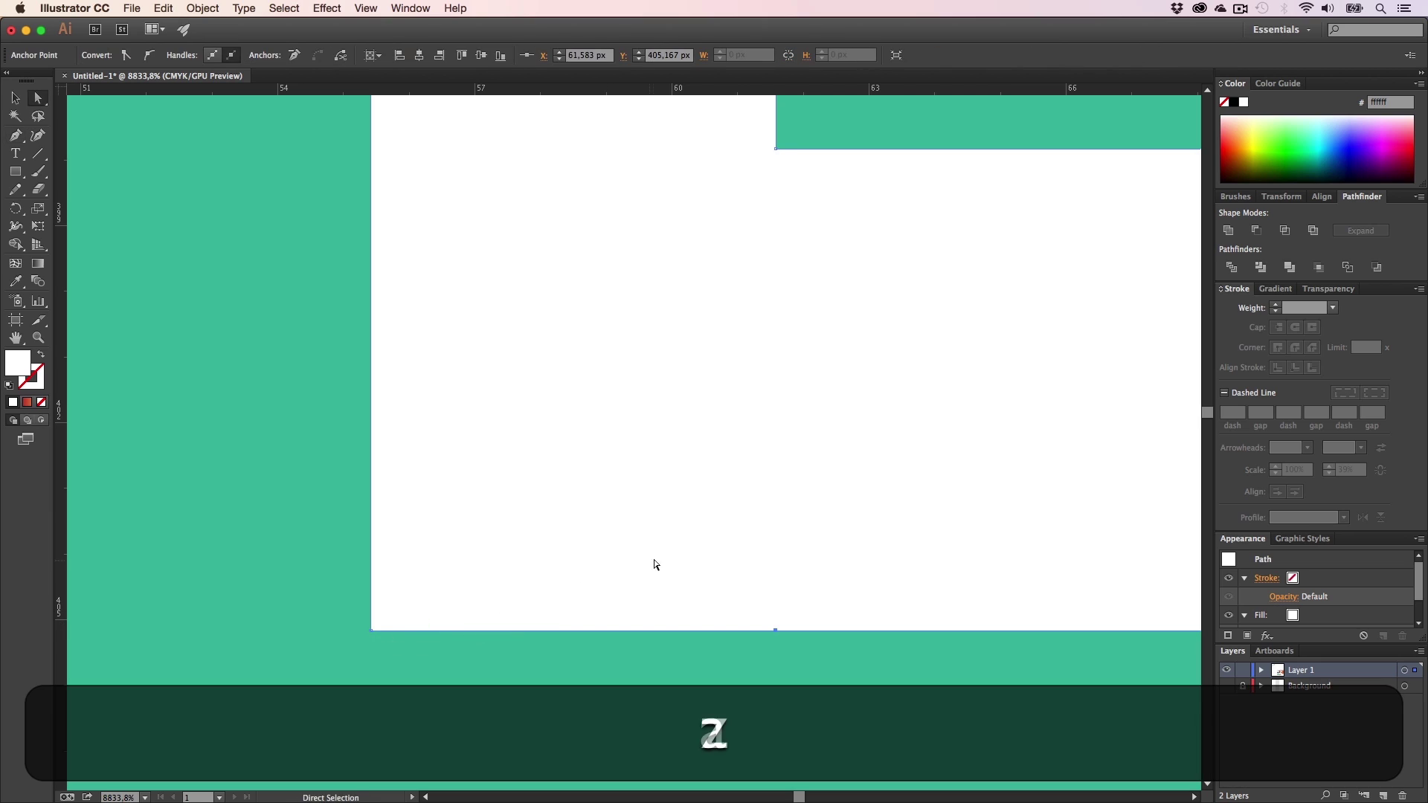
key(z)
alt+click(685, 557)
alt+click(685, 558)
alt+click(685, 558)
alt+click(685, 558)
alt+click(685, 558)
key(h)
drag(680, 257, 533, 631)
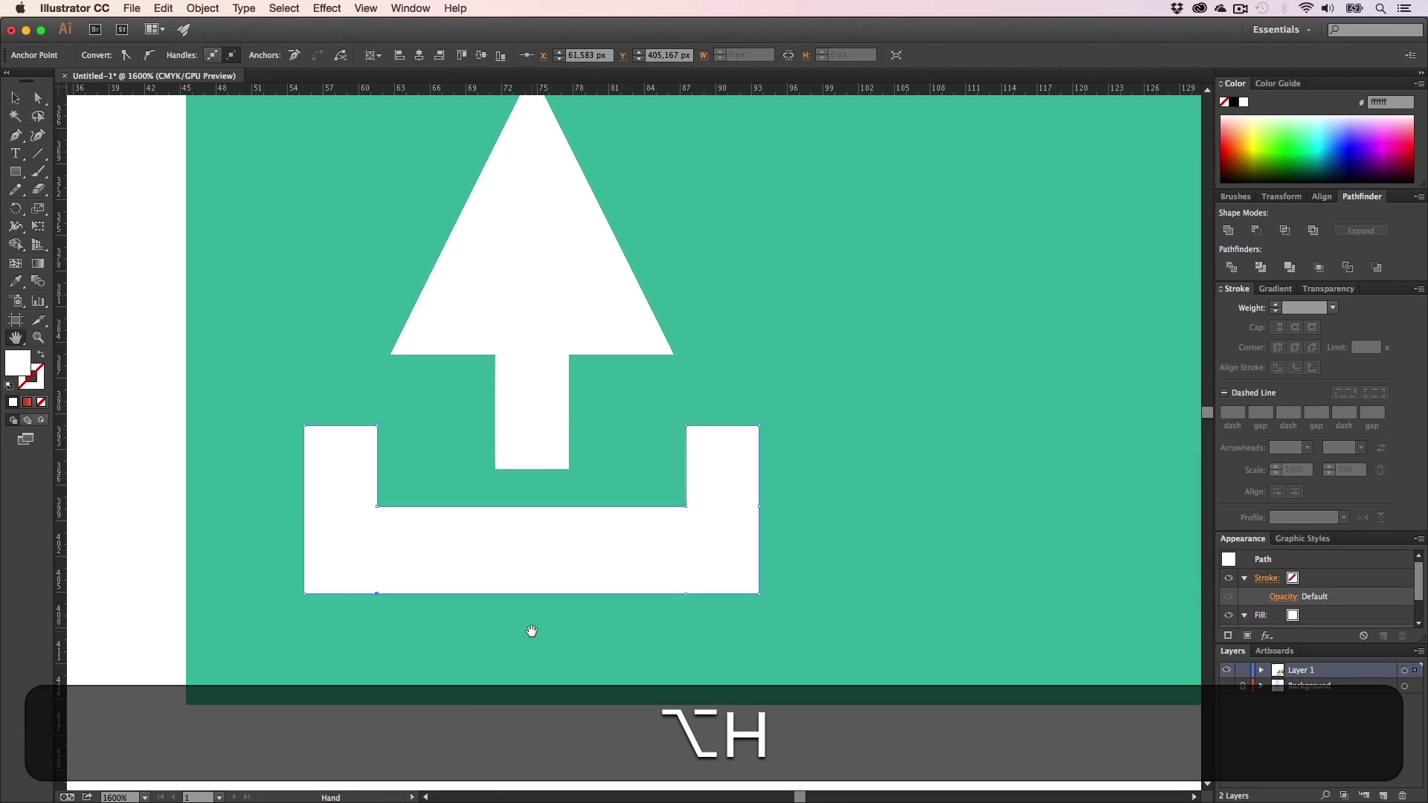
key(v)
key(a)
key(shift+v)
shift+click(524, 374)
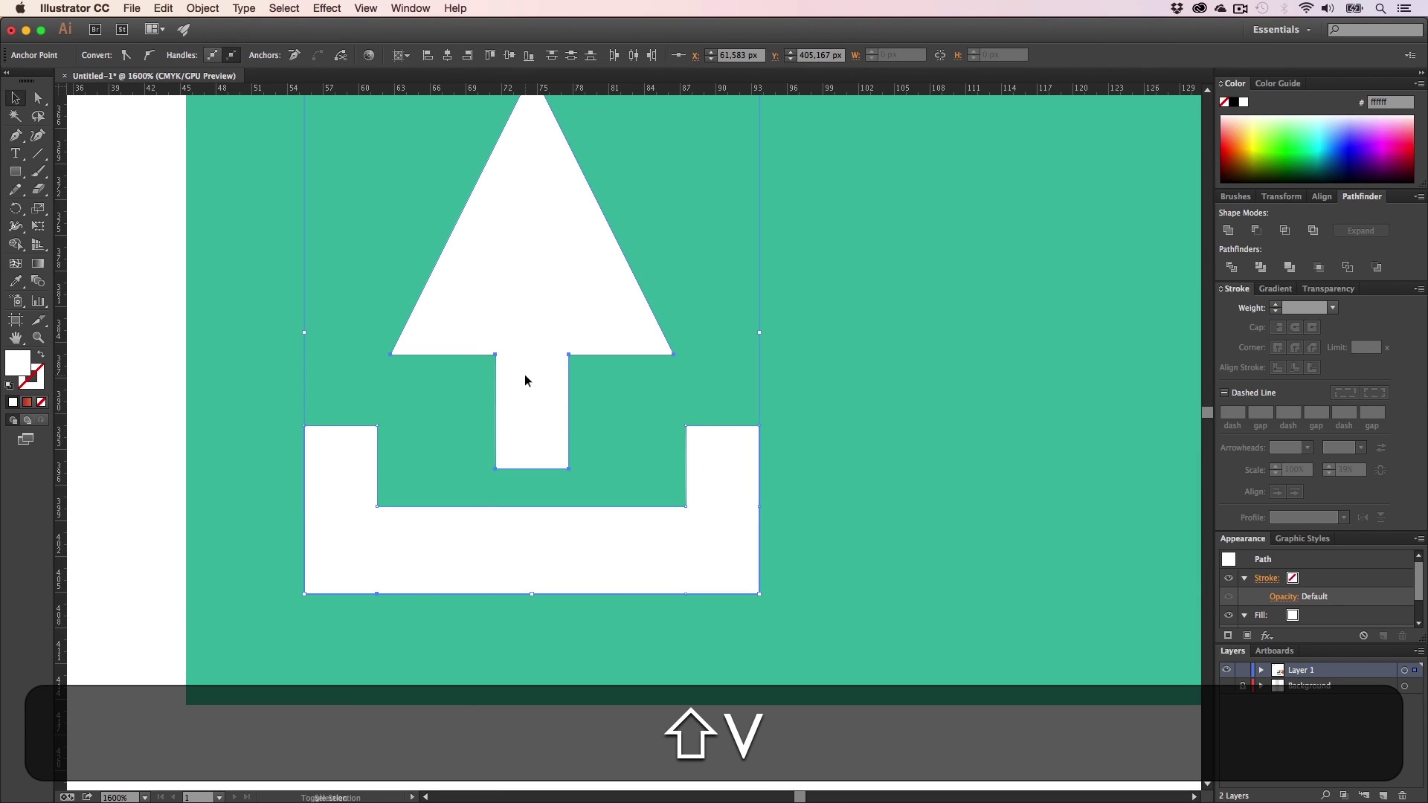
key(shift+a)
click(557, 732)
key(z)
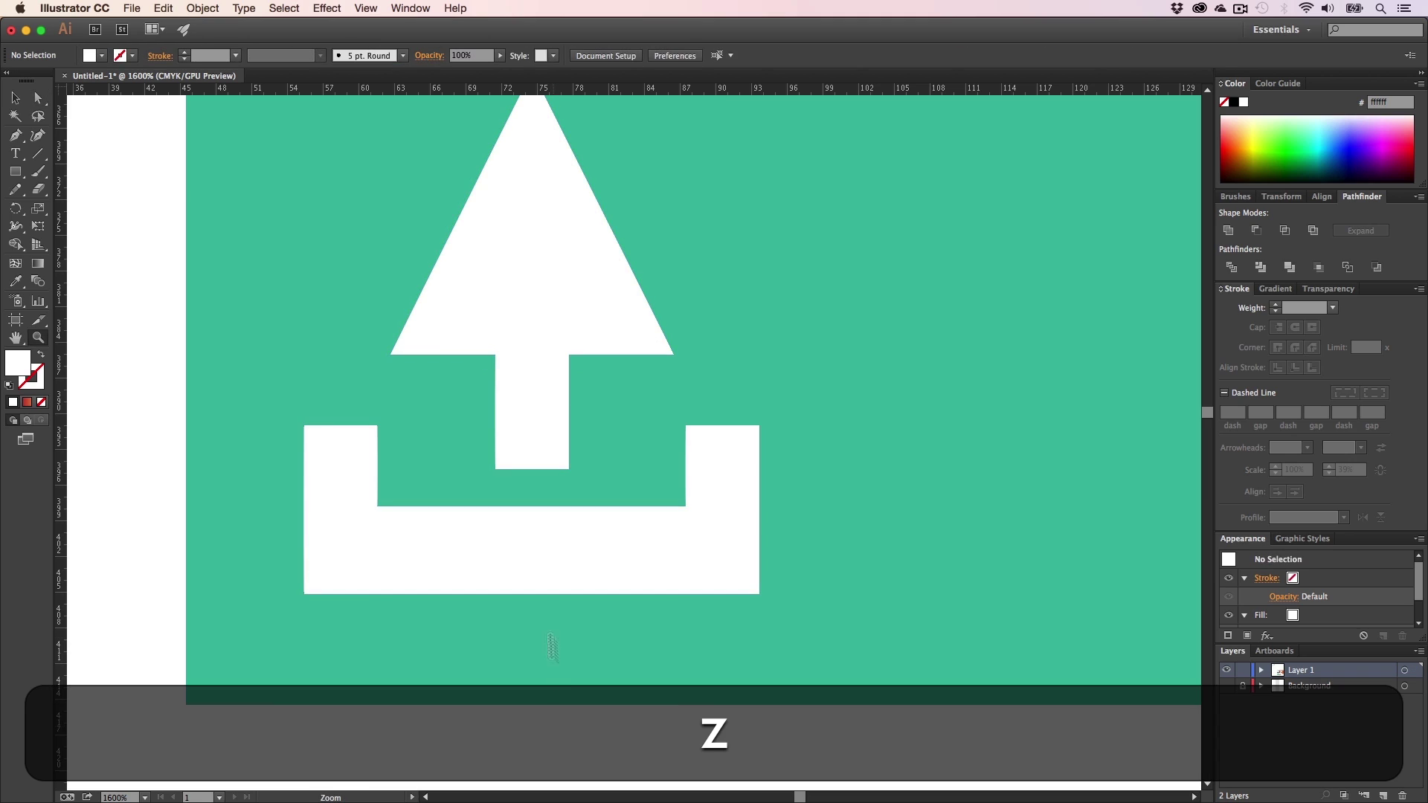
- Round all corners of the tray and the arrow together to a radius of about 1 px
alt+click(561, 563)
key(h)
drag(579, 443, 510, 557)
key(a)
click(522, 532)
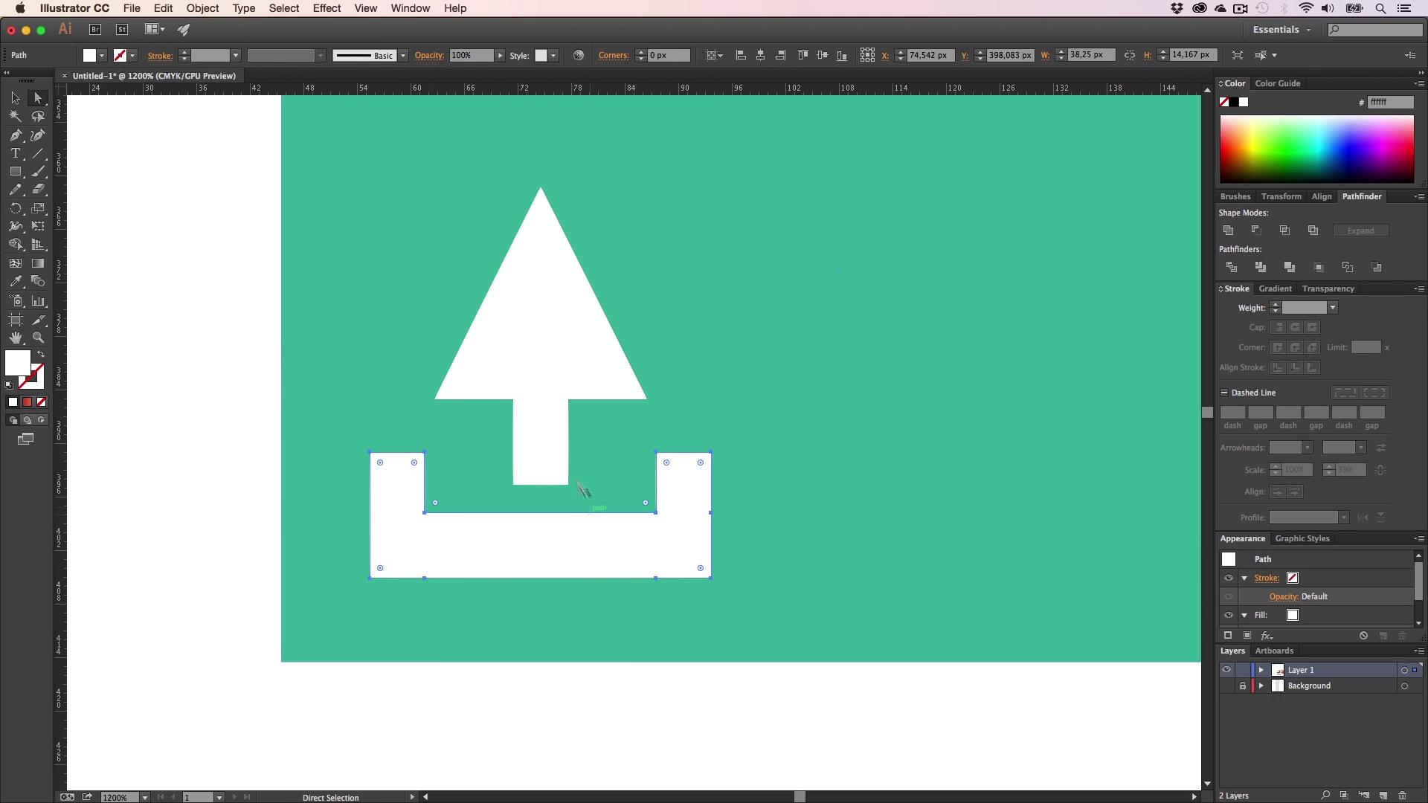
shift+click(526, 424)
drag(667, 466, 671, 470)
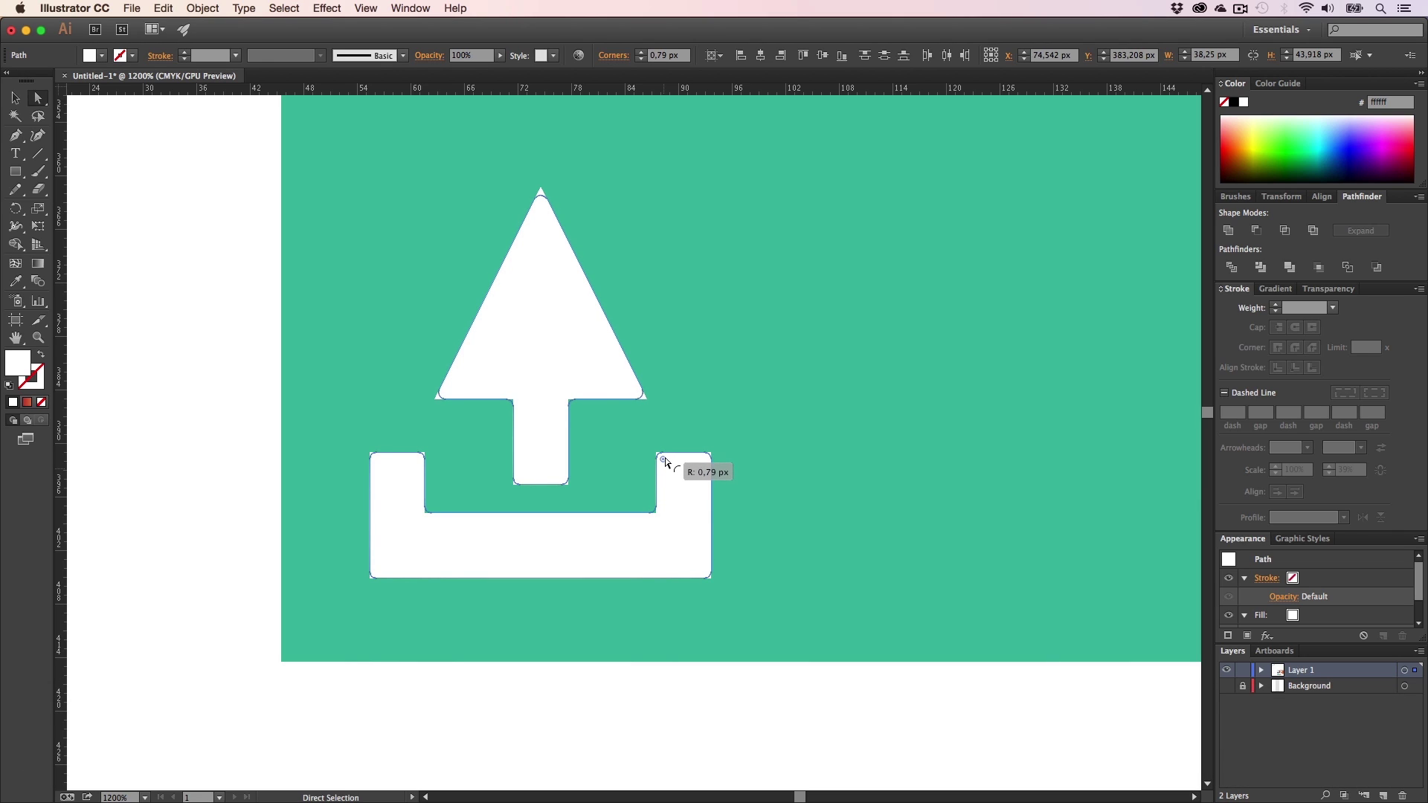
click(588, 677)
- Lower the two anchor points at the arrow's tip to make the arrowhead shorter
key(z)
alt+click(617, 484)
alt+click(615, 482)
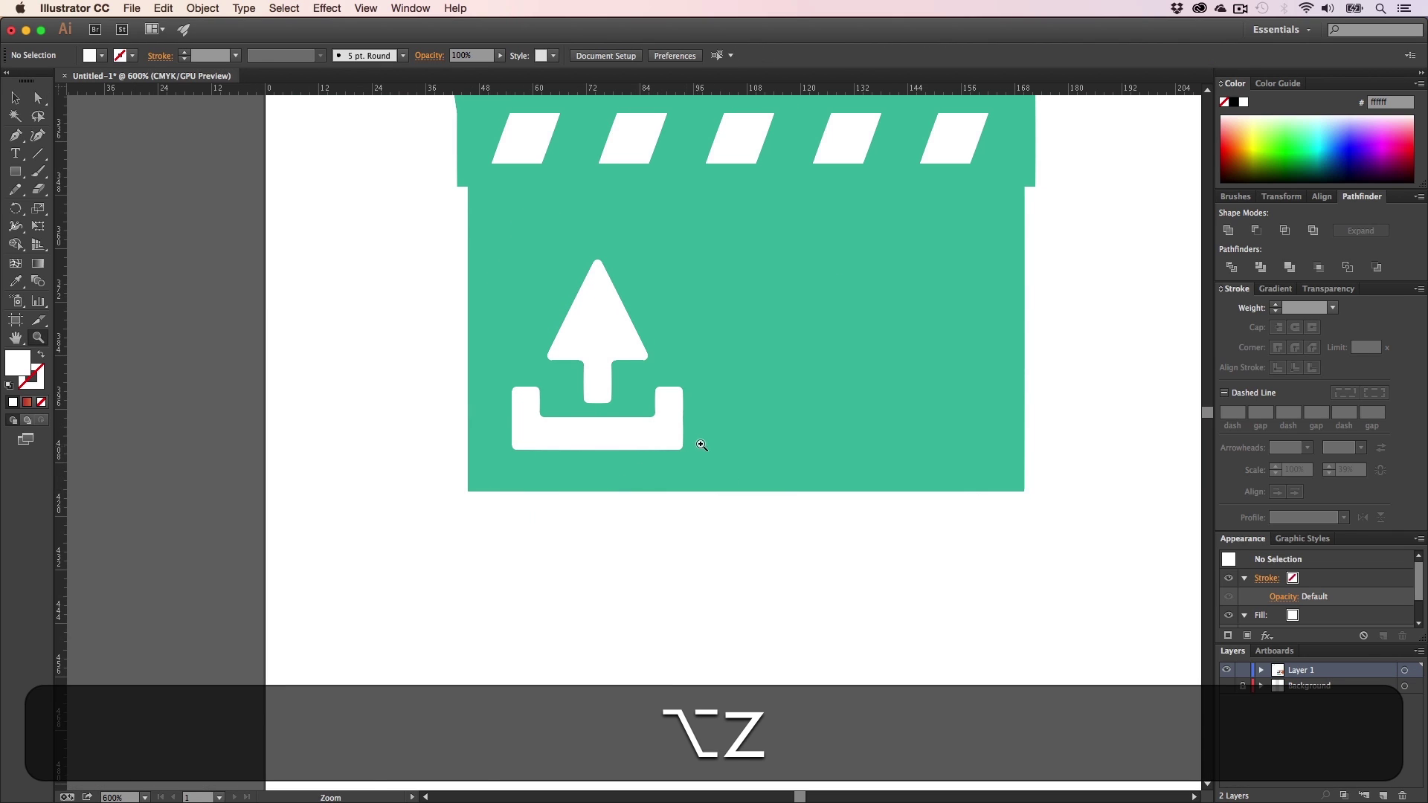
key(h)
drag(701, 442, 551, 557)
key(h)
key(a)
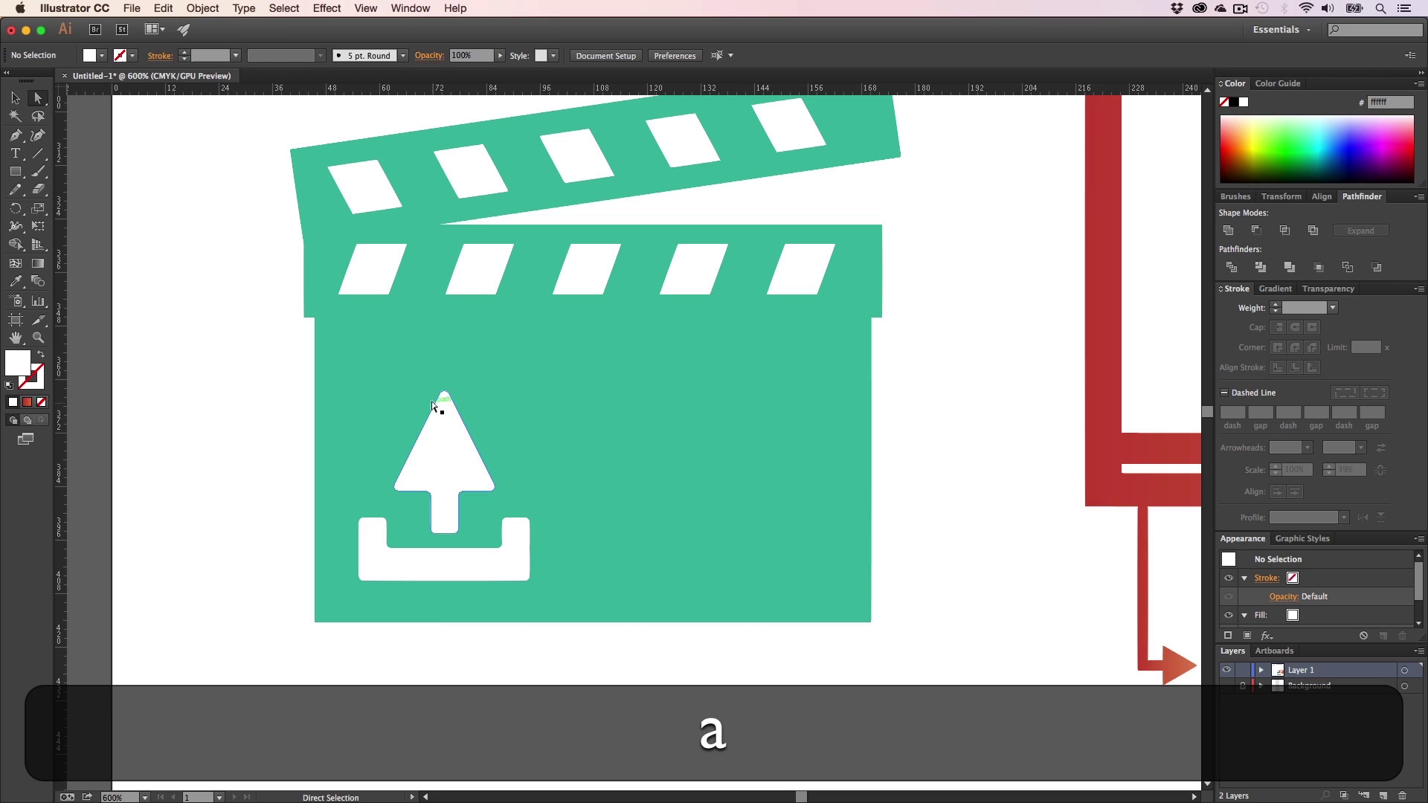
scroll(445, 397, up, 3)
click(441, 392)
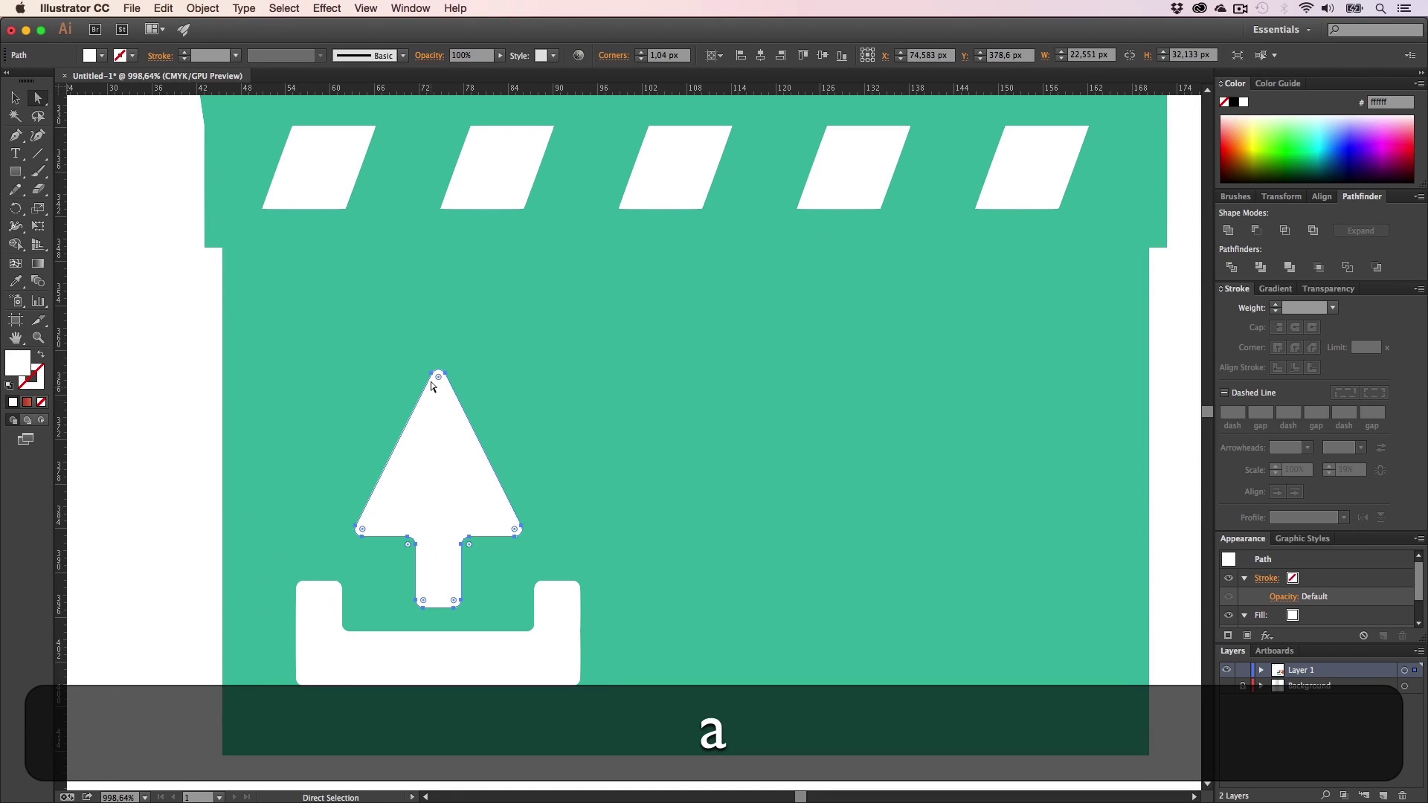
click(439, 375)
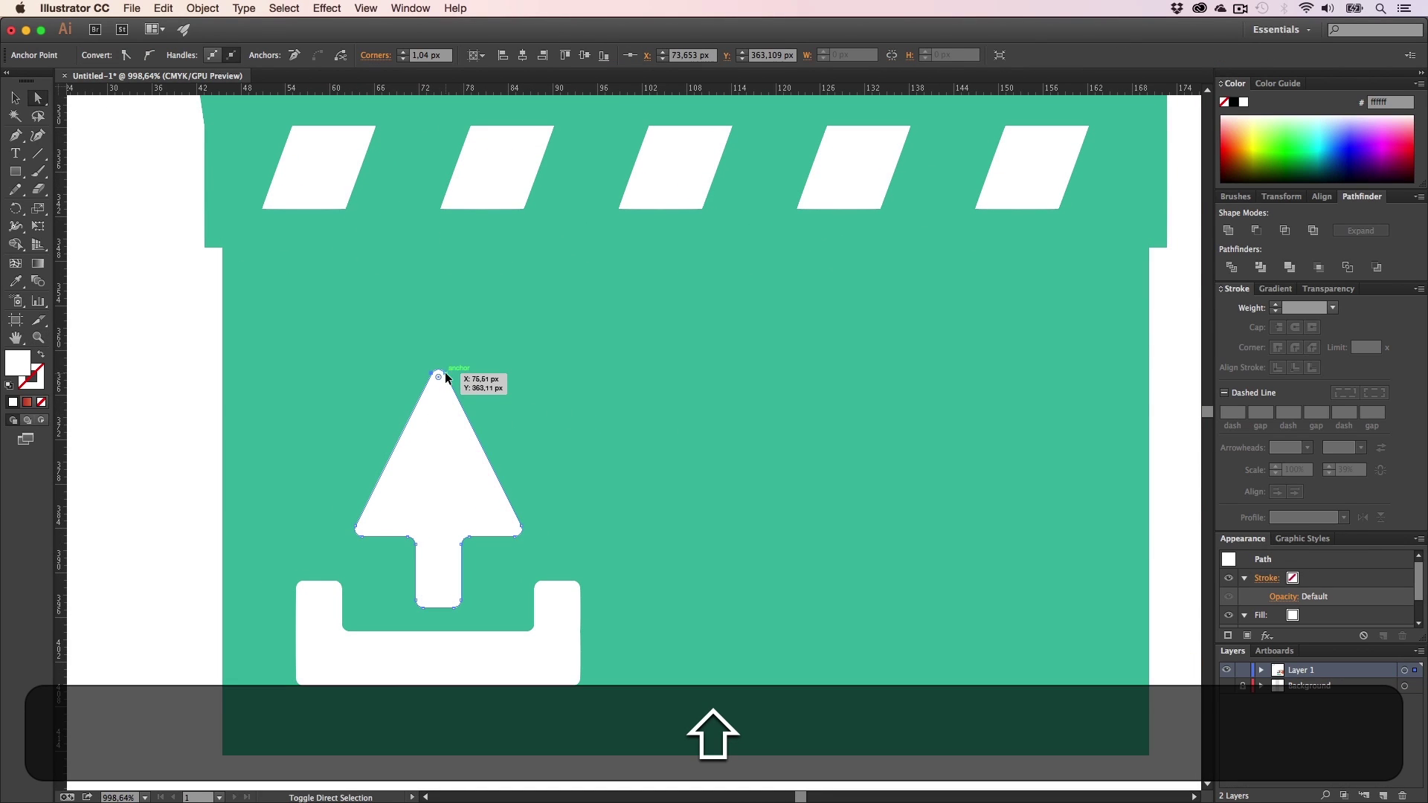
shift+click(445, 373)
drag(447, 380, 448, 414)
click(179, 475)
- Duplicate the "YouTube has more than 1 billion users" text and place the copy over the green clapperboard
key(z)
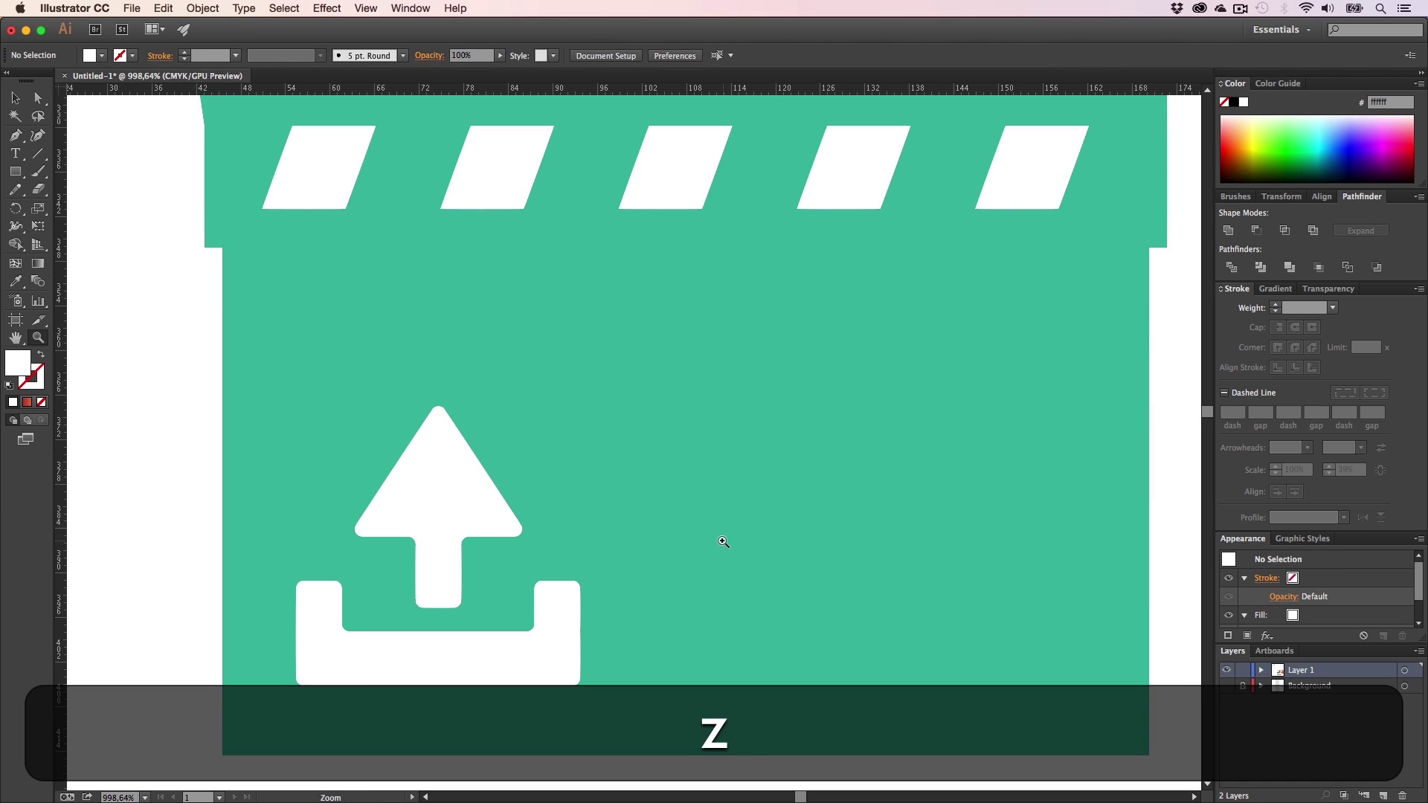
alt+click(717, 541)
key(h)
drag(647, 446, 341, 494)
key(t)
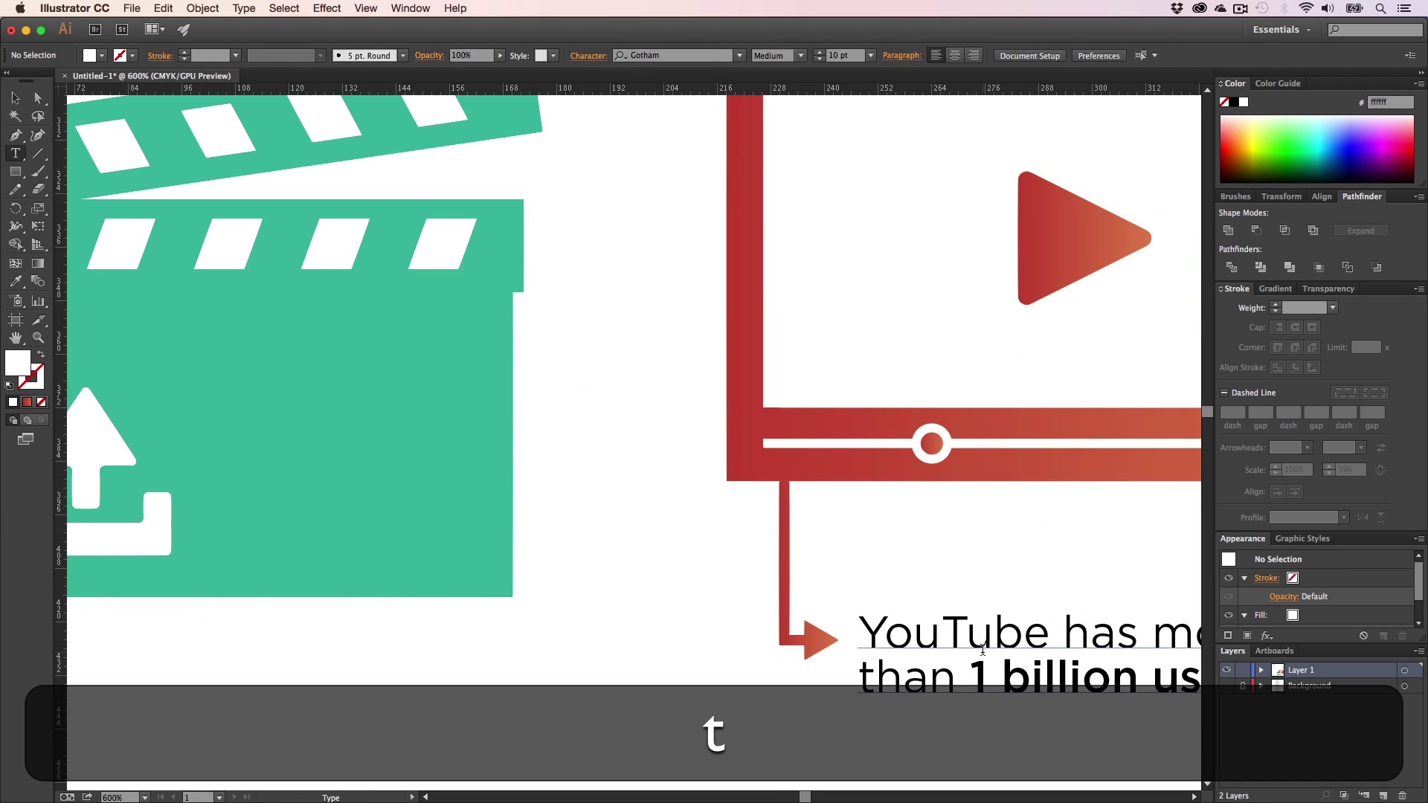
click(940, 657)
click(15, 99)
drag(900, 629, 267, 407)
- Fill the copied text with white, shrink its frame slightly and move it up beside the upload icon's arrow
key(h)
drag(442, 466, 759, 516)
key(v)
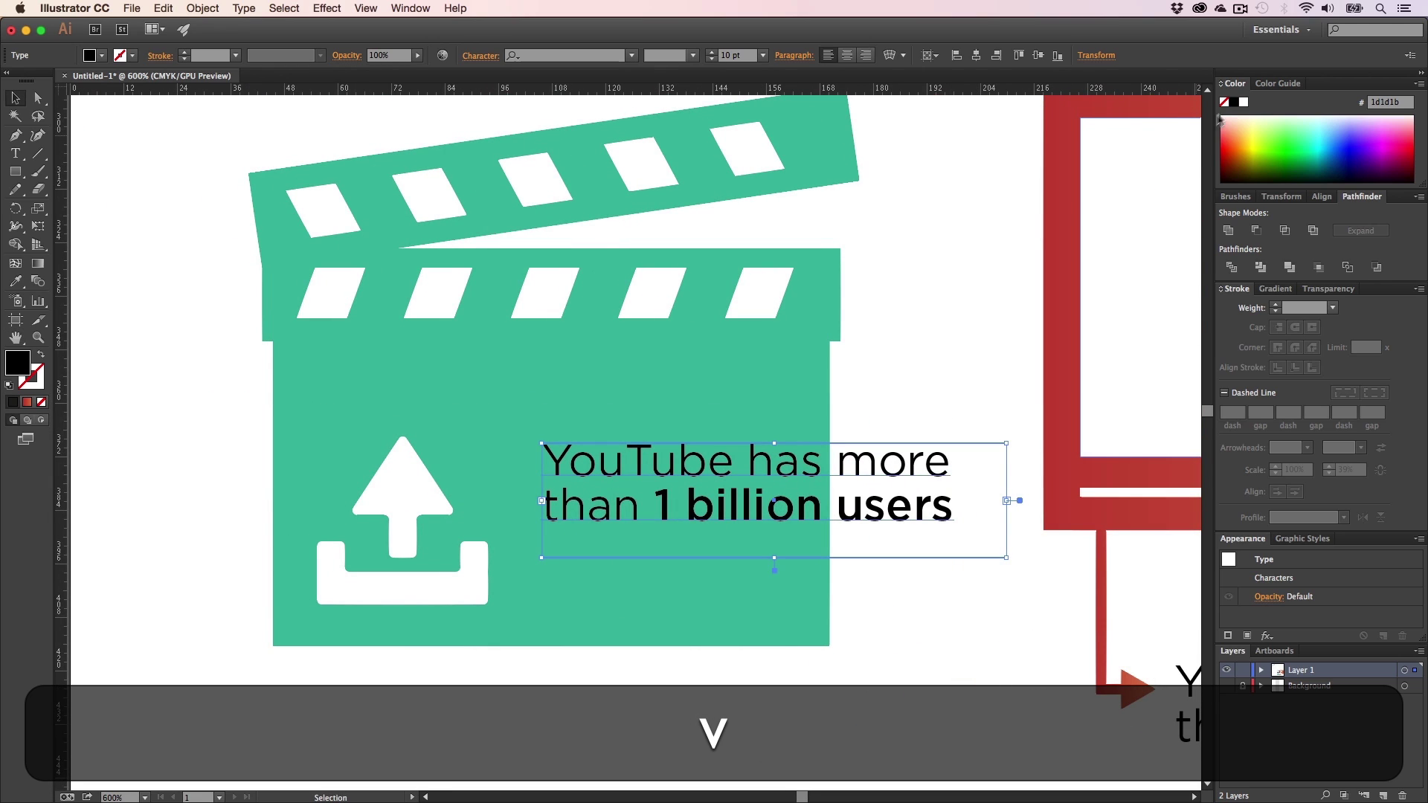
click(1243, 103)
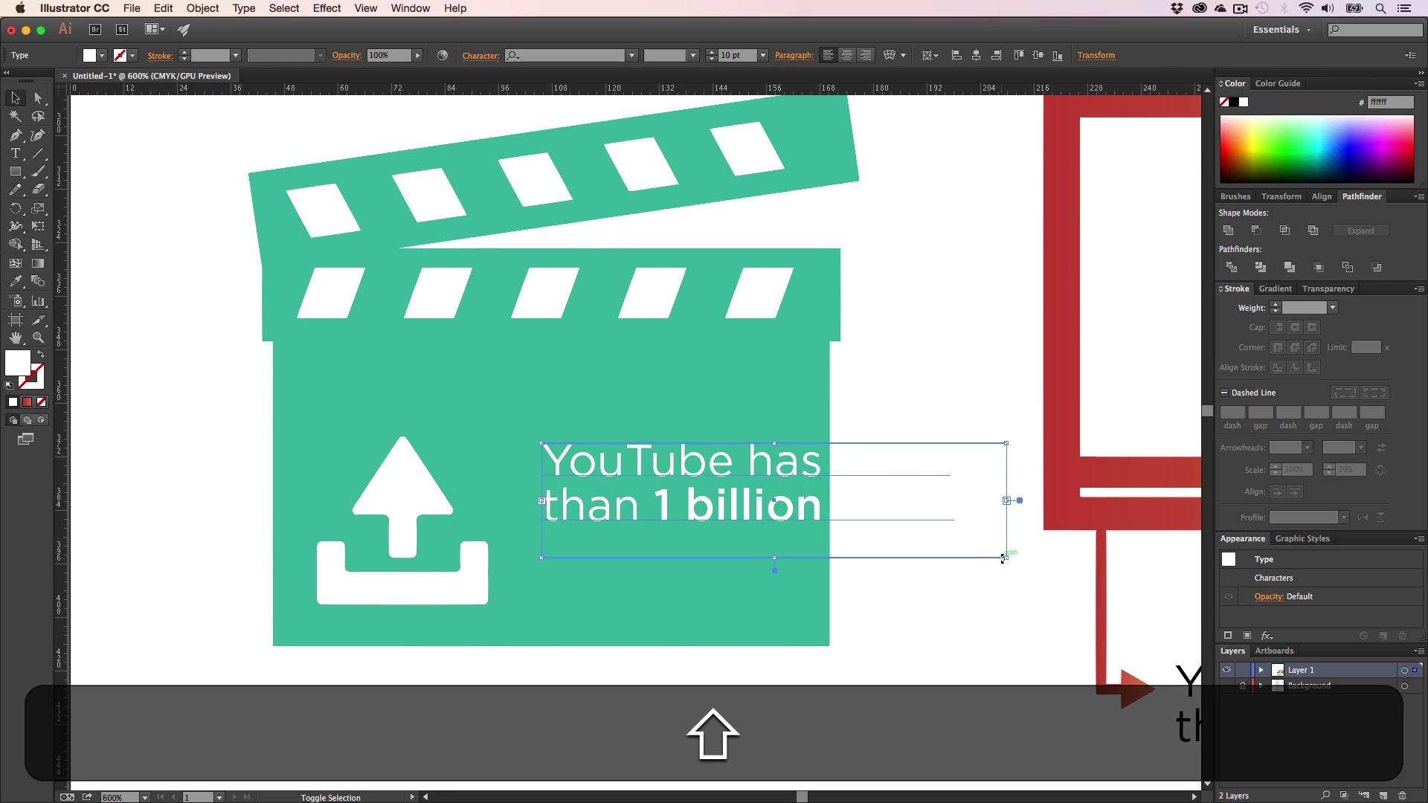
mouse_move(1007, 560)
mouse_down()
mouse_move(838, 542)
mouse_move(819, 535)
mouse_move(819, 511)
mouse_move(957, 595)
mouse_up()
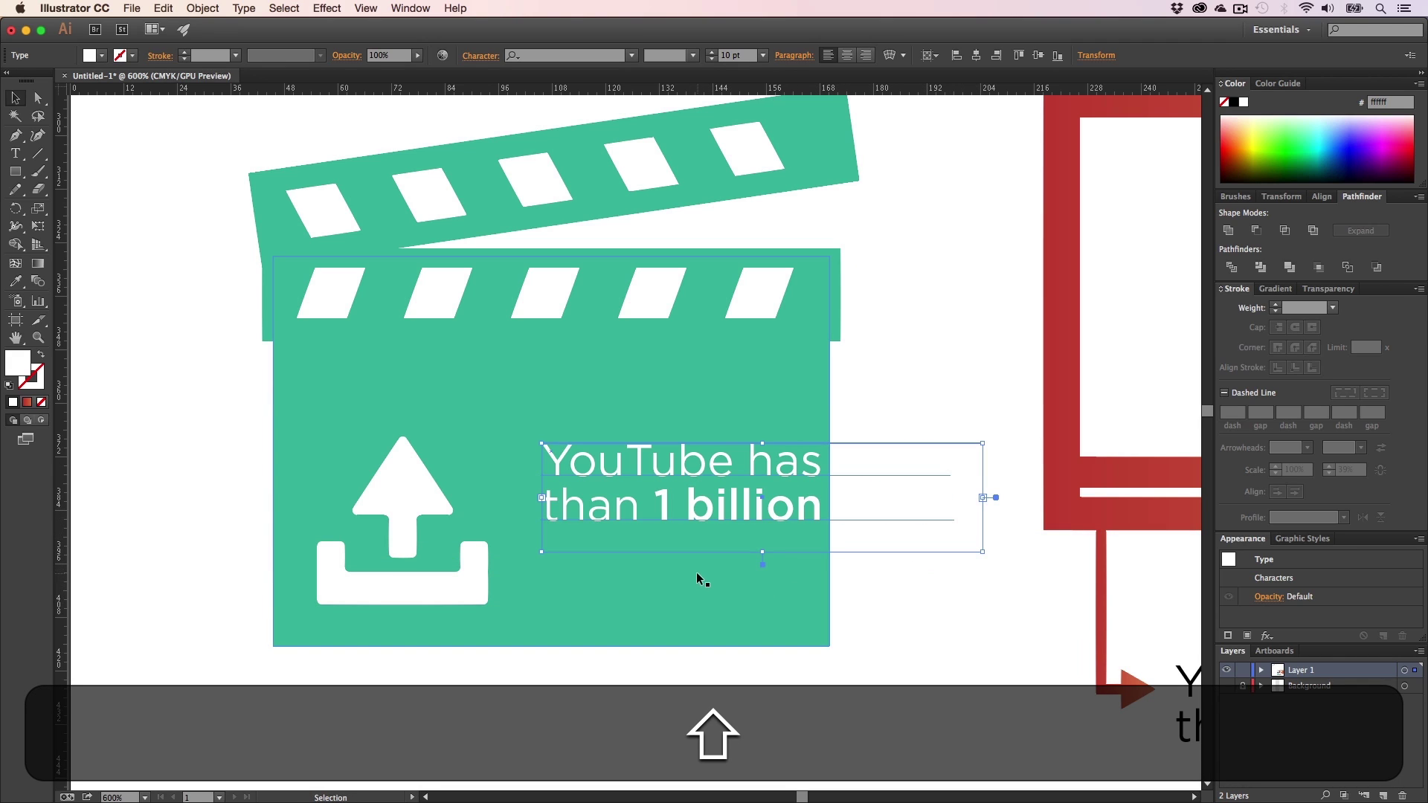
drag(602, 451, 476, 389)
- Replace the copied text with "Every 60 seconds, 100 hours of video", starting new lines at "100 hours" and "of video"
key(t)
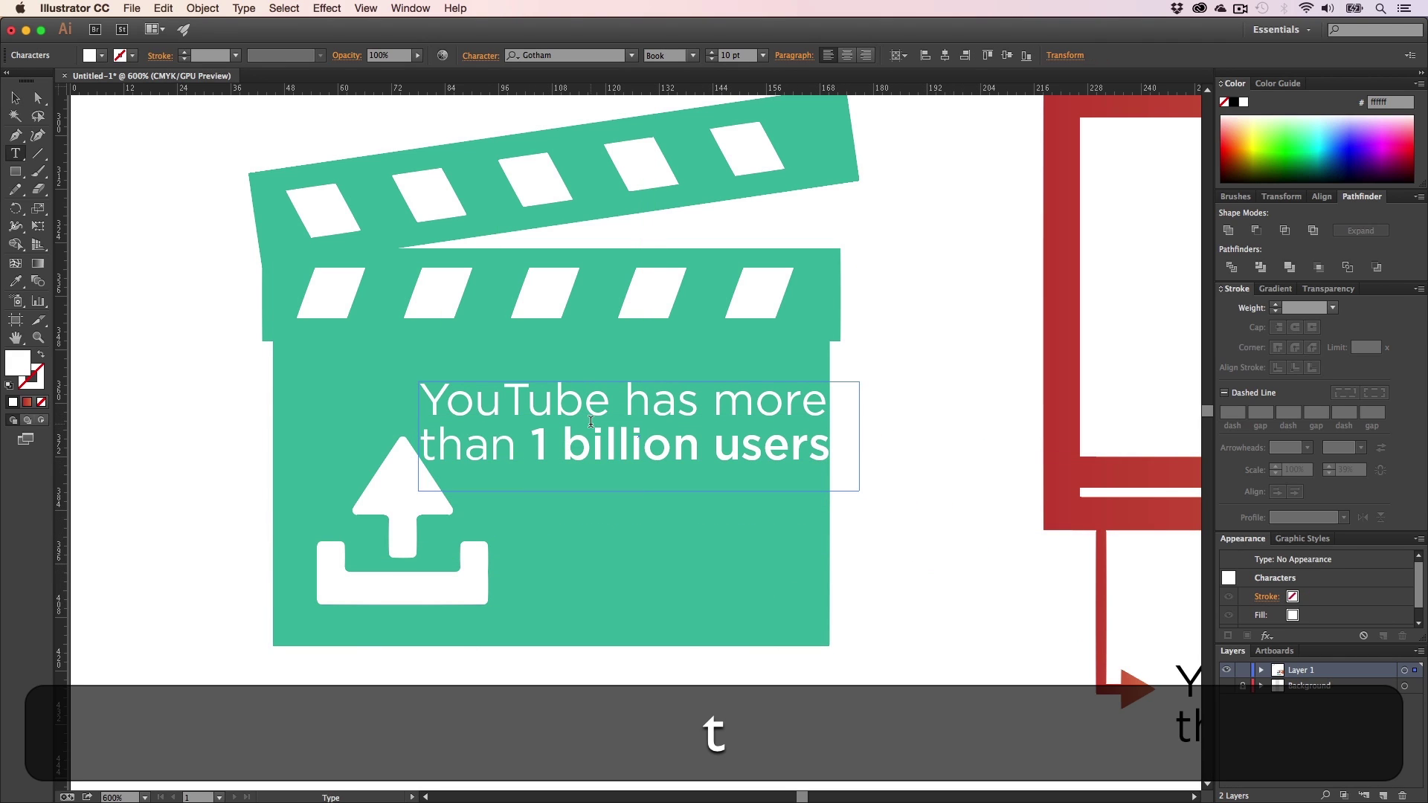
click(591, 422)
key(super+a)
text(Ever)
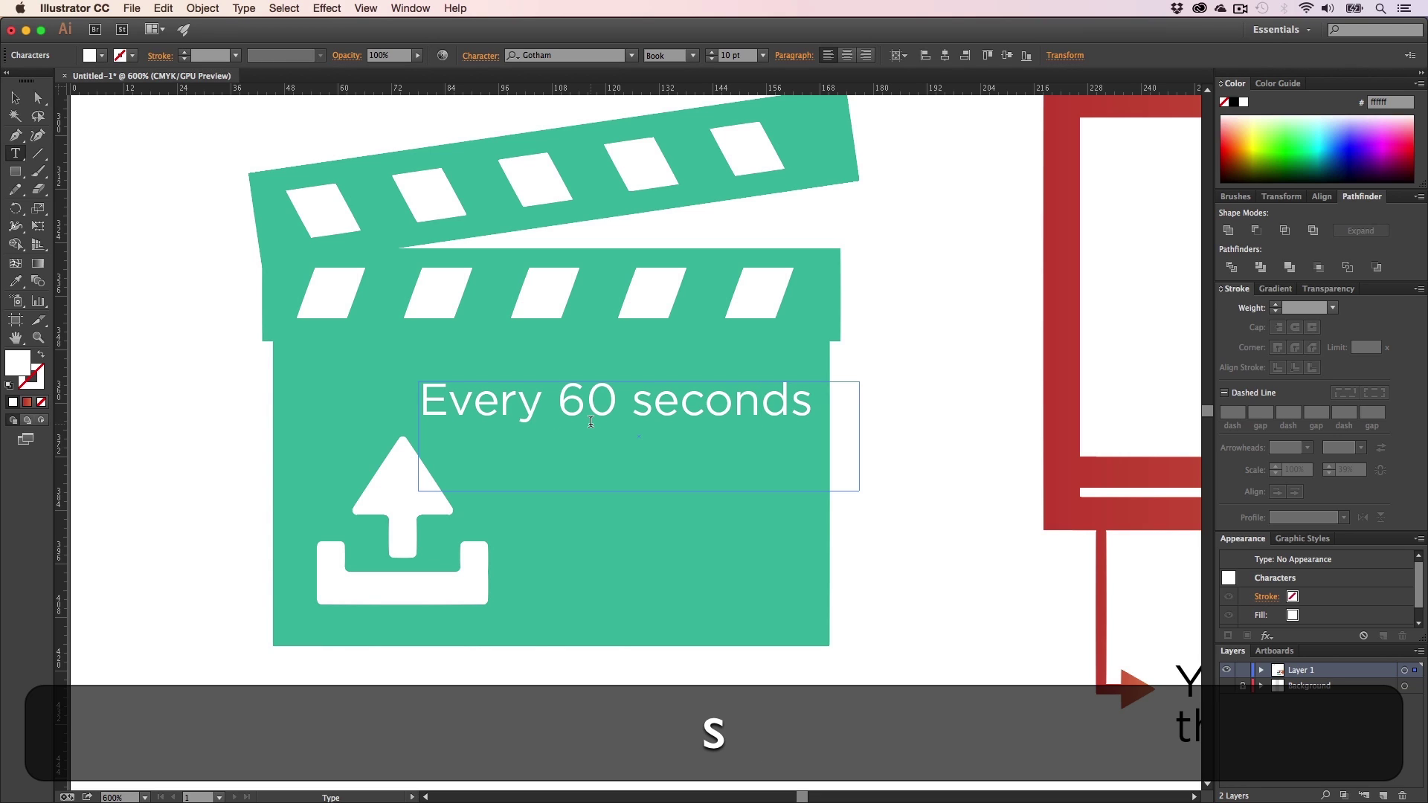
text(100 hours)
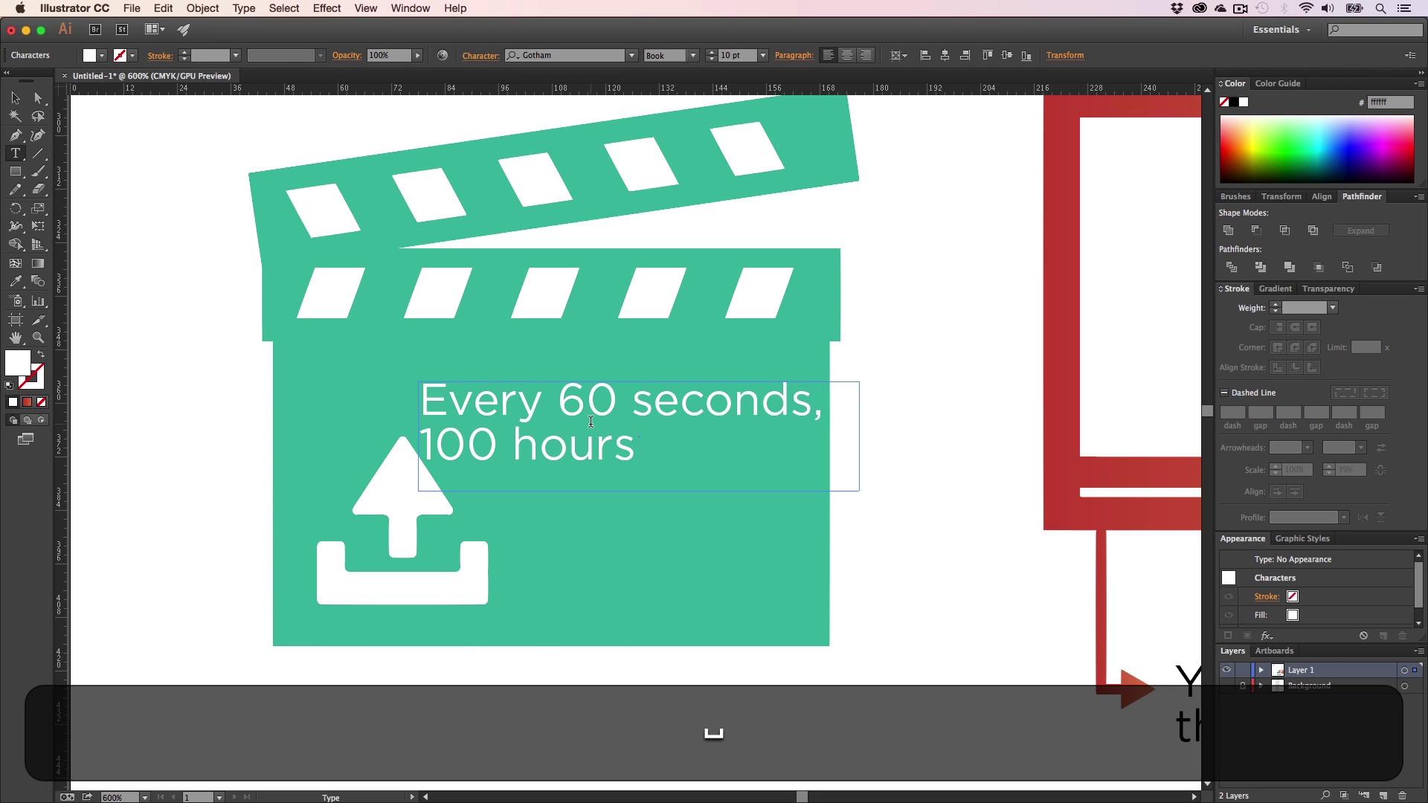
text( o)
key(BackSpace)
key(Return)
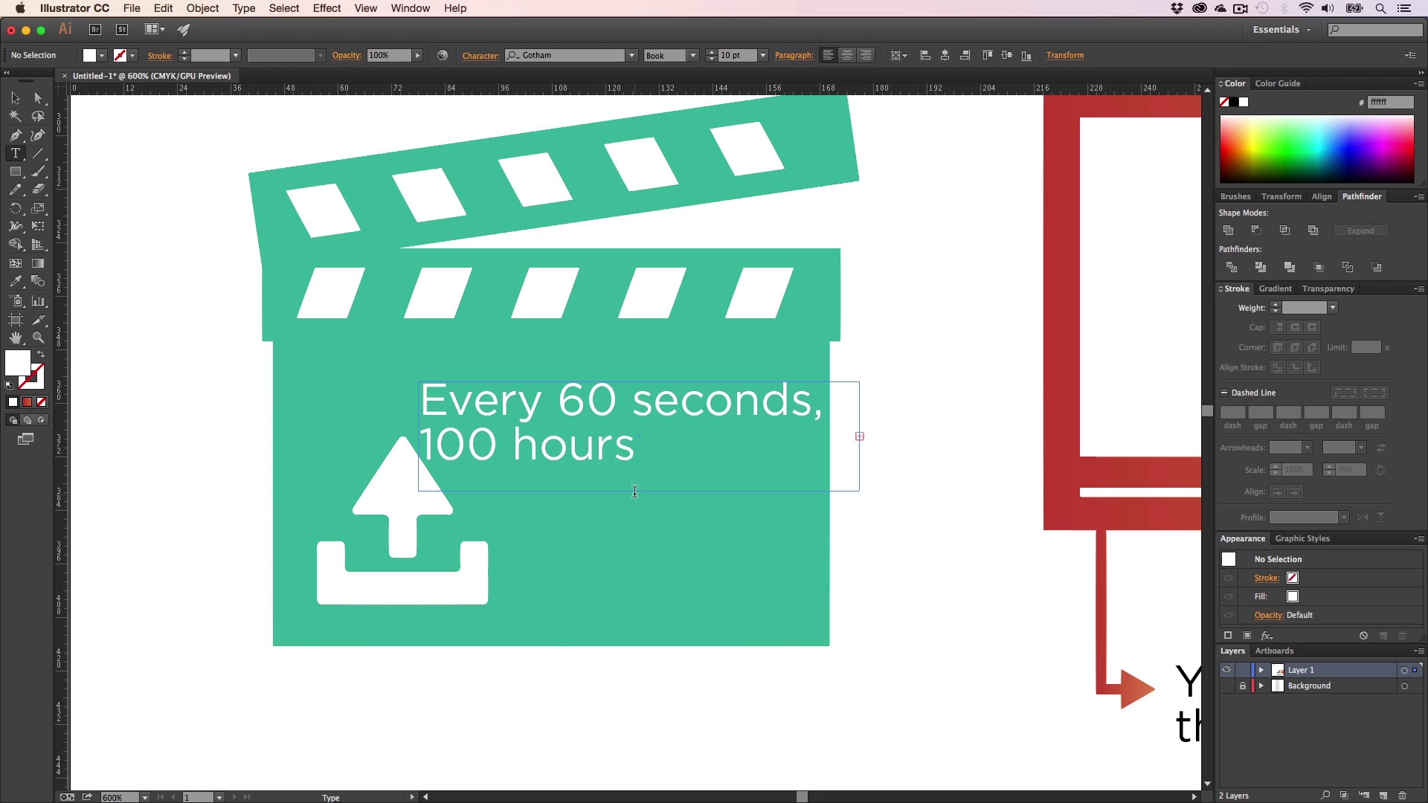
- Extend the text frame down to about the clapperboard's lower edge
click(14, 99)
click(637, 463)
drag(637, 489, 640, 643)
- Add "are uploaded to YouTube" on a new line at the end of the clapperboard text
key(t)
click(613, 561)
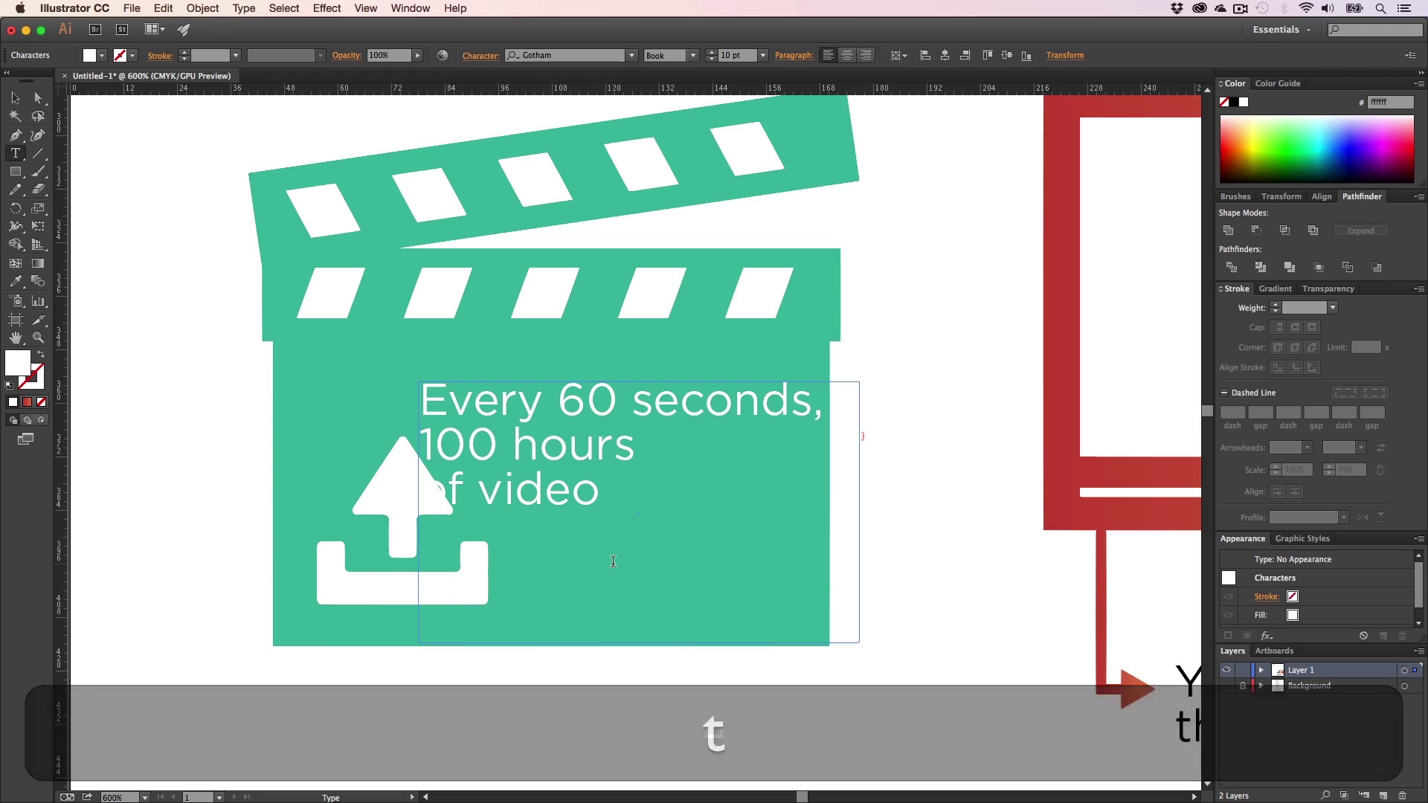
key(Return)
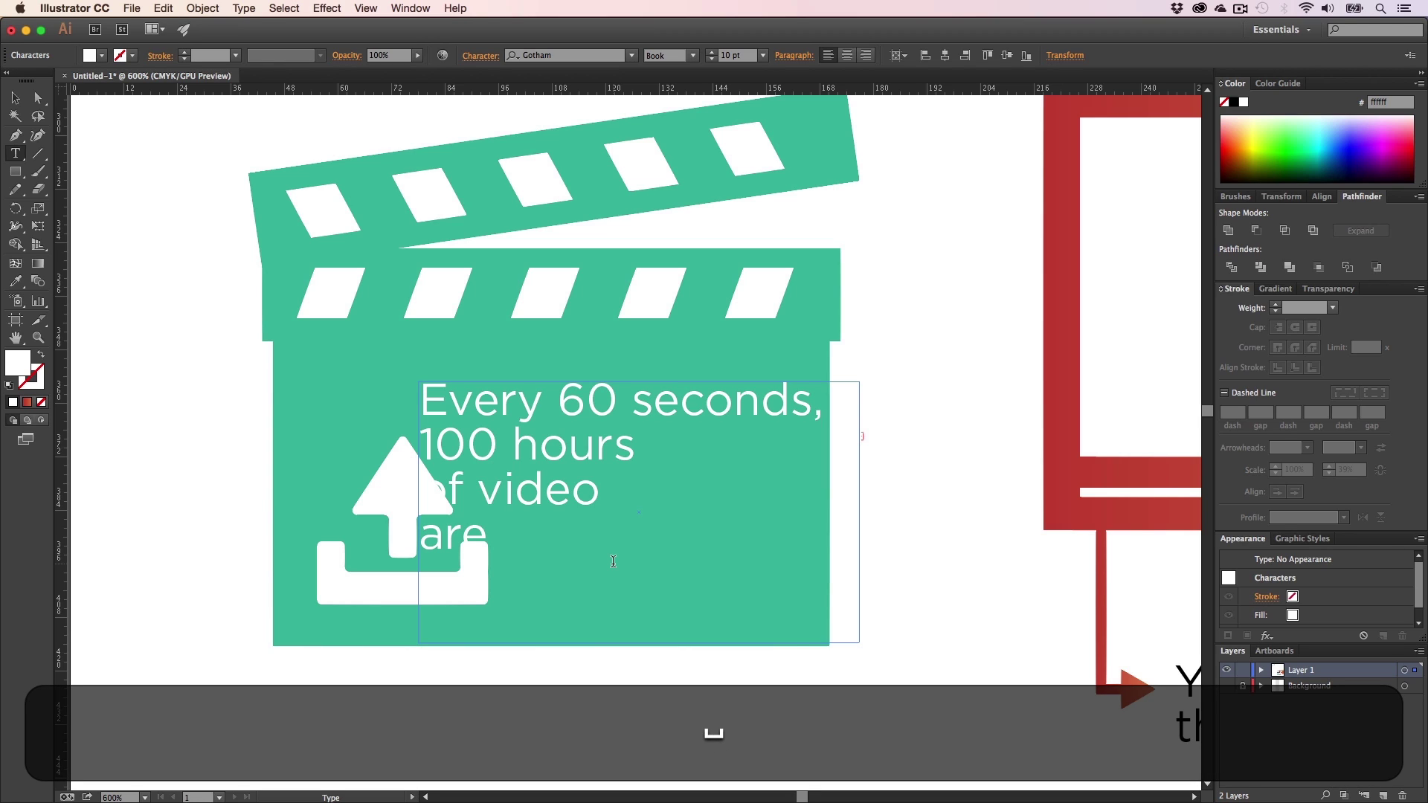
text(are uploaded zo)
key(BackSpace)
key(BackSpace)
text(to )
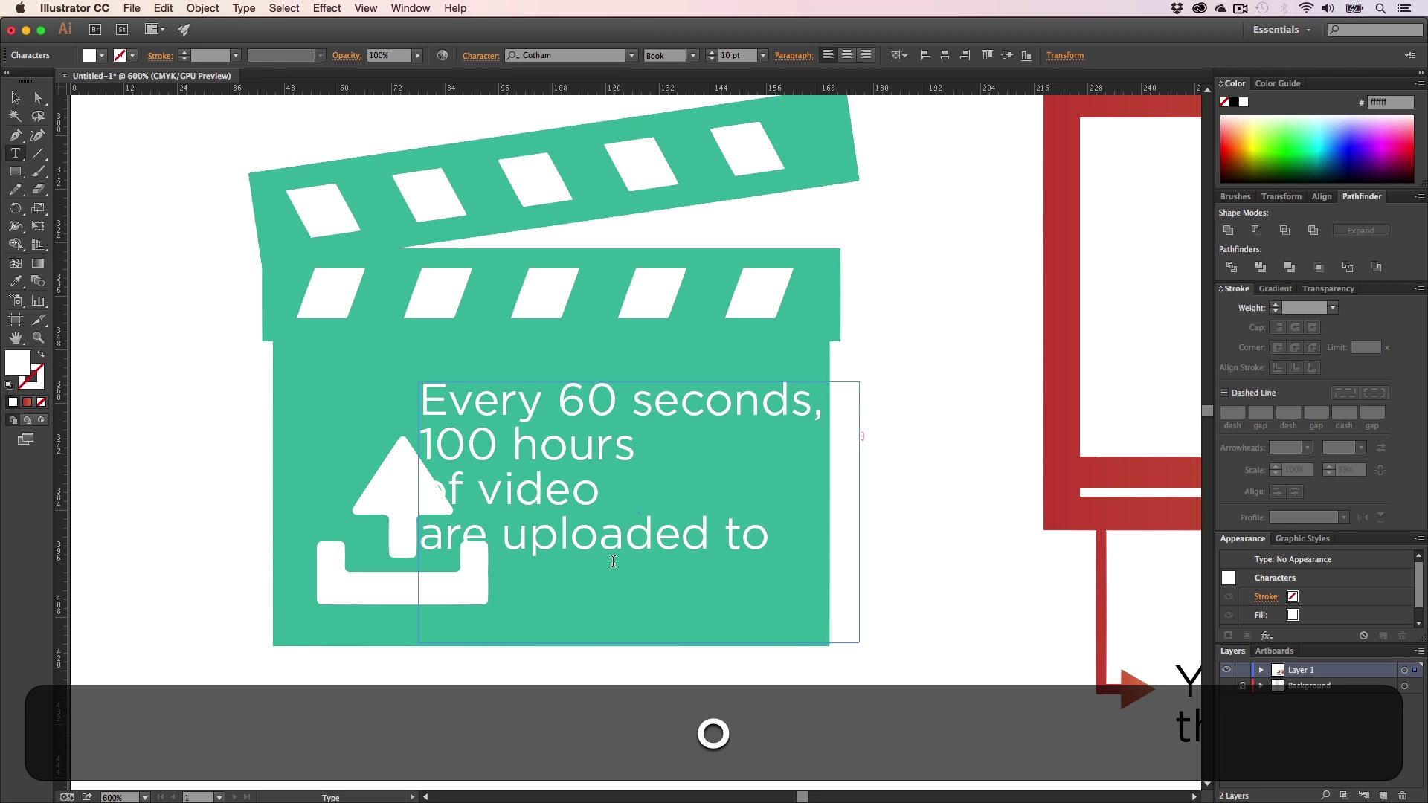
text(YouTube)
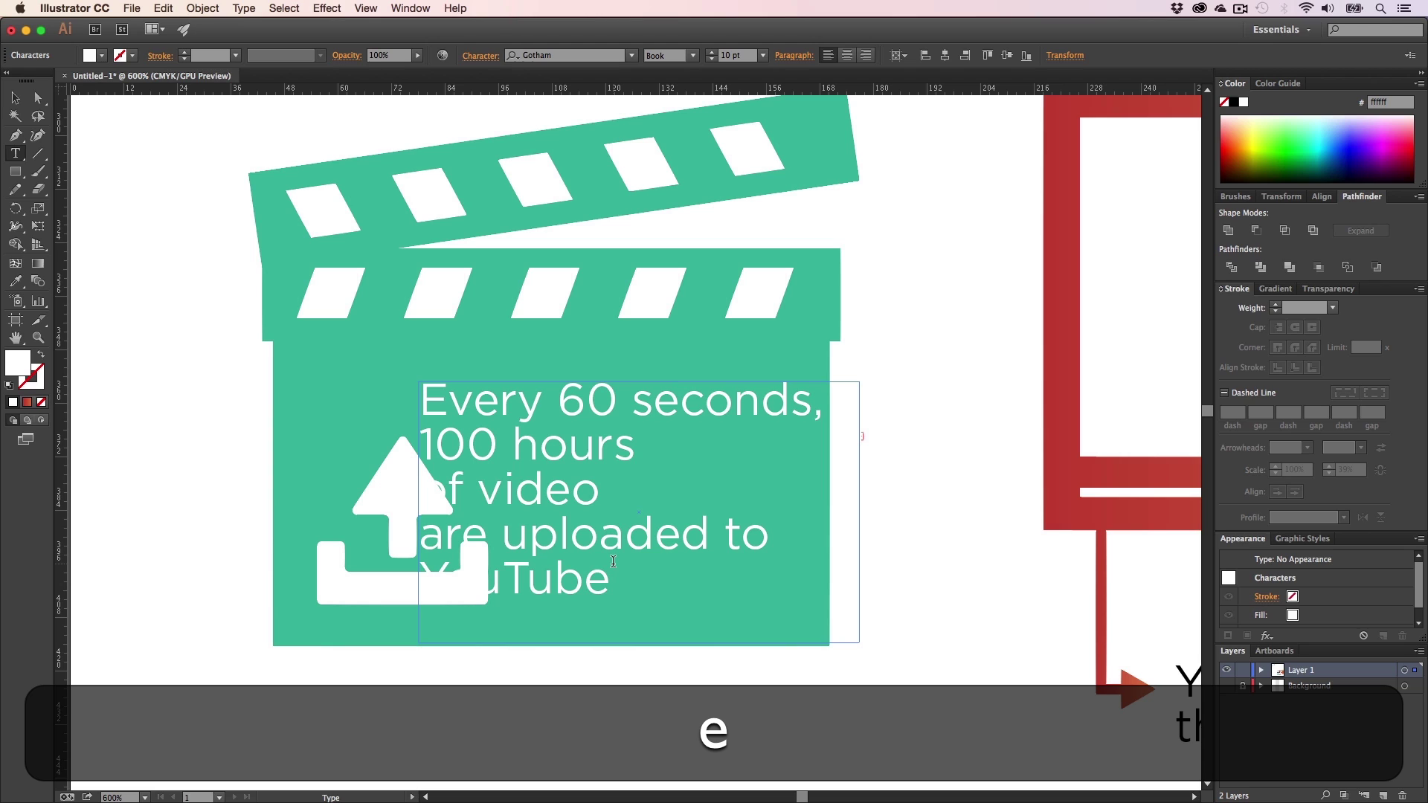
- Widen the text frame past the clapperboard's edge, try to shrink it from its lower corner and undo the shrinking
key(super+a)
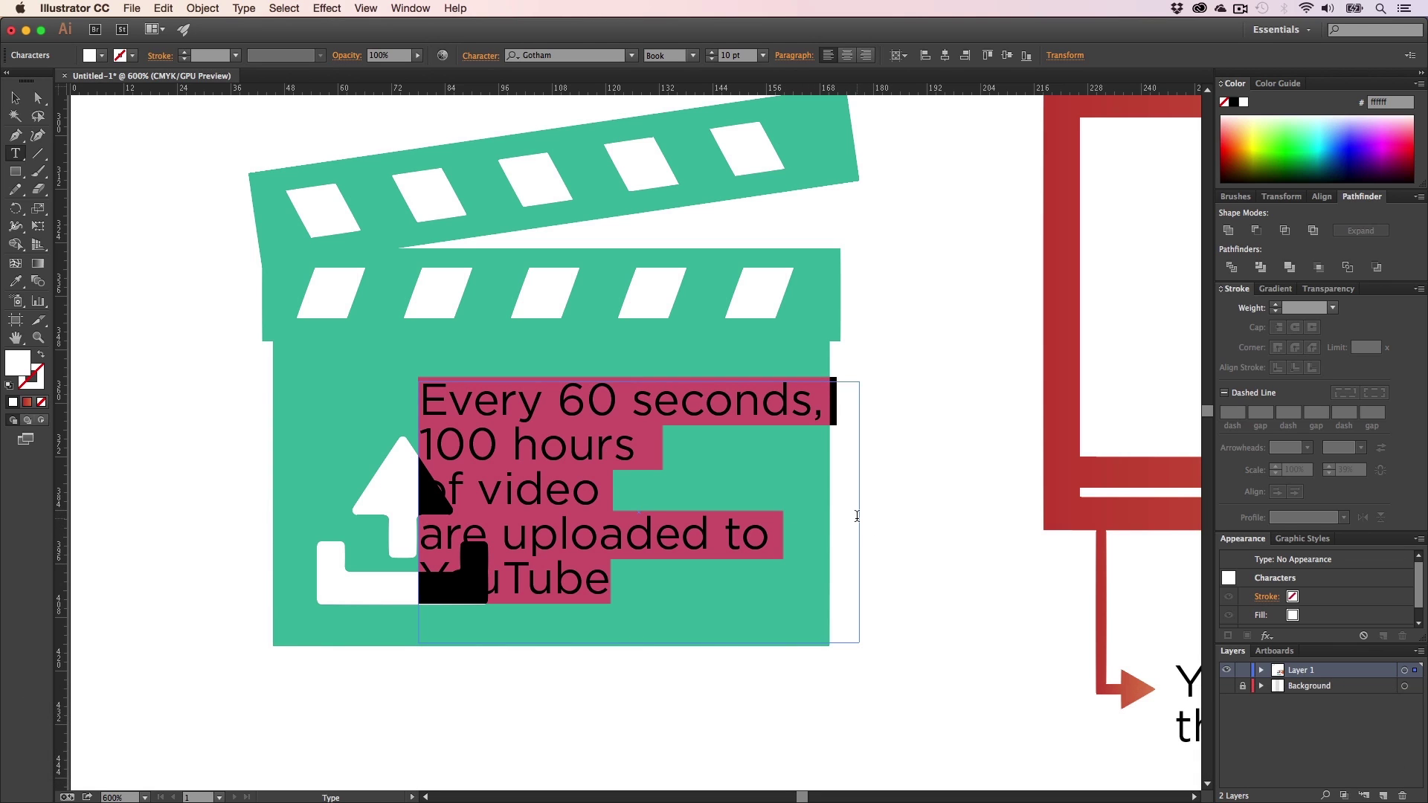
text(a)
key(super+z)
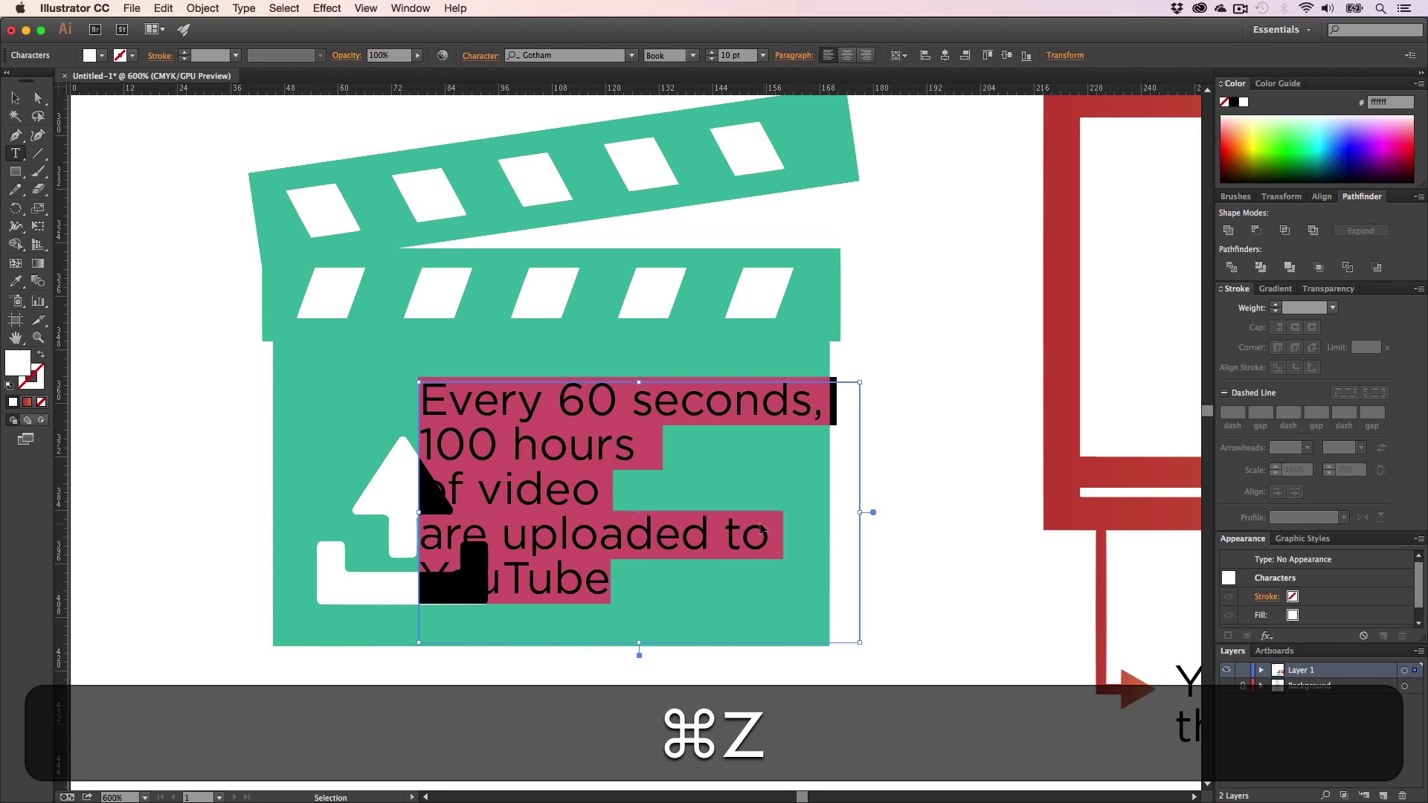
click(15, 97)
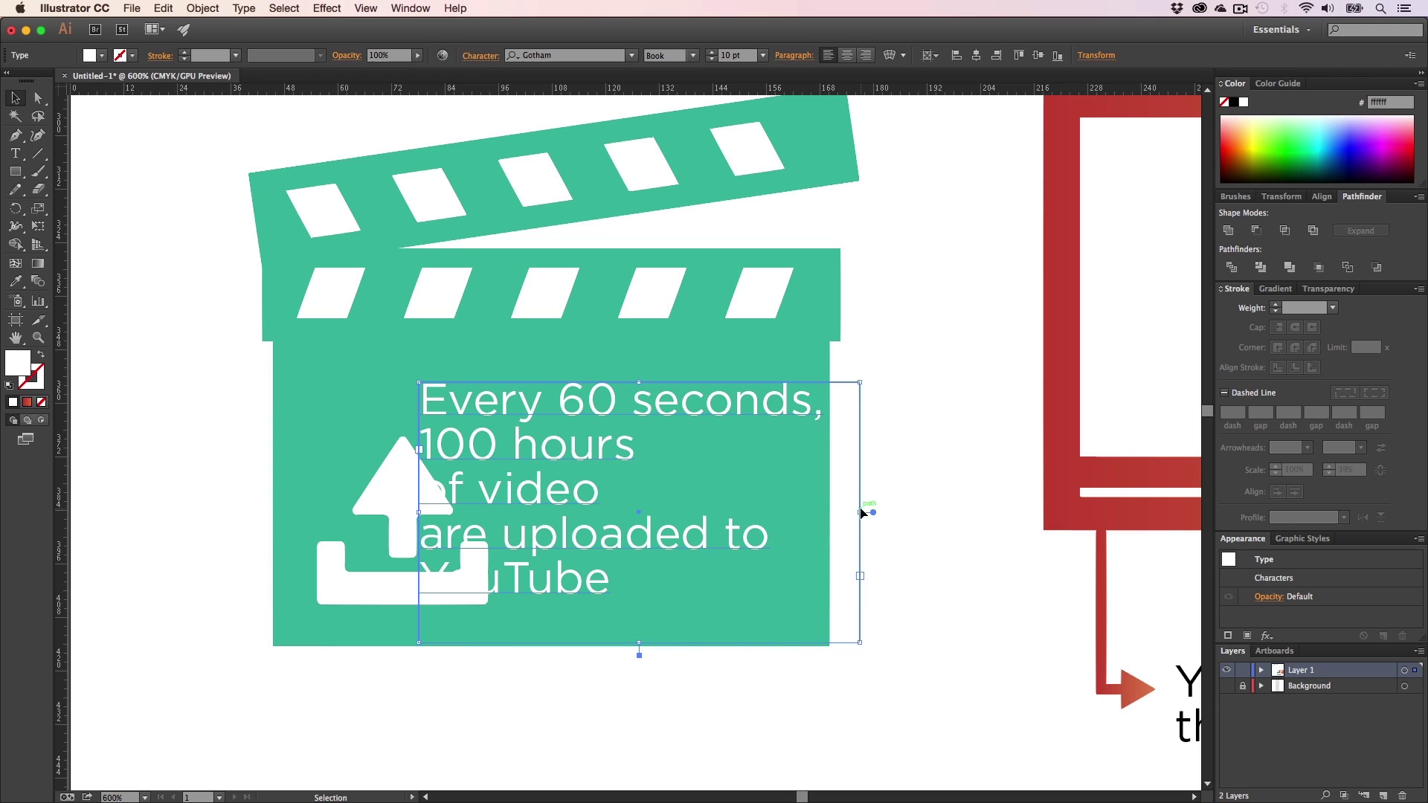
drag(860, 511, 979, 522)
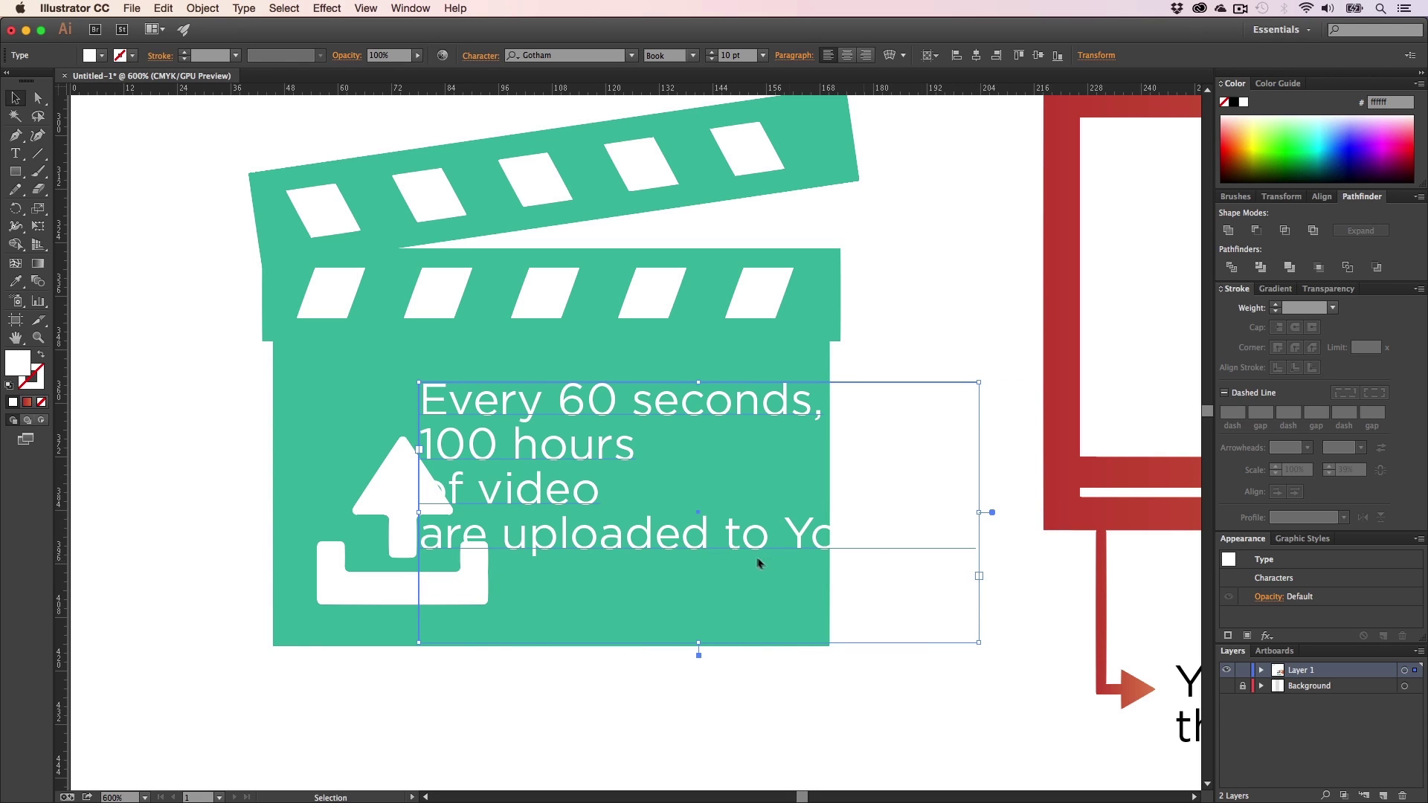
key(shift)
drag(980, 642, 838, 583)
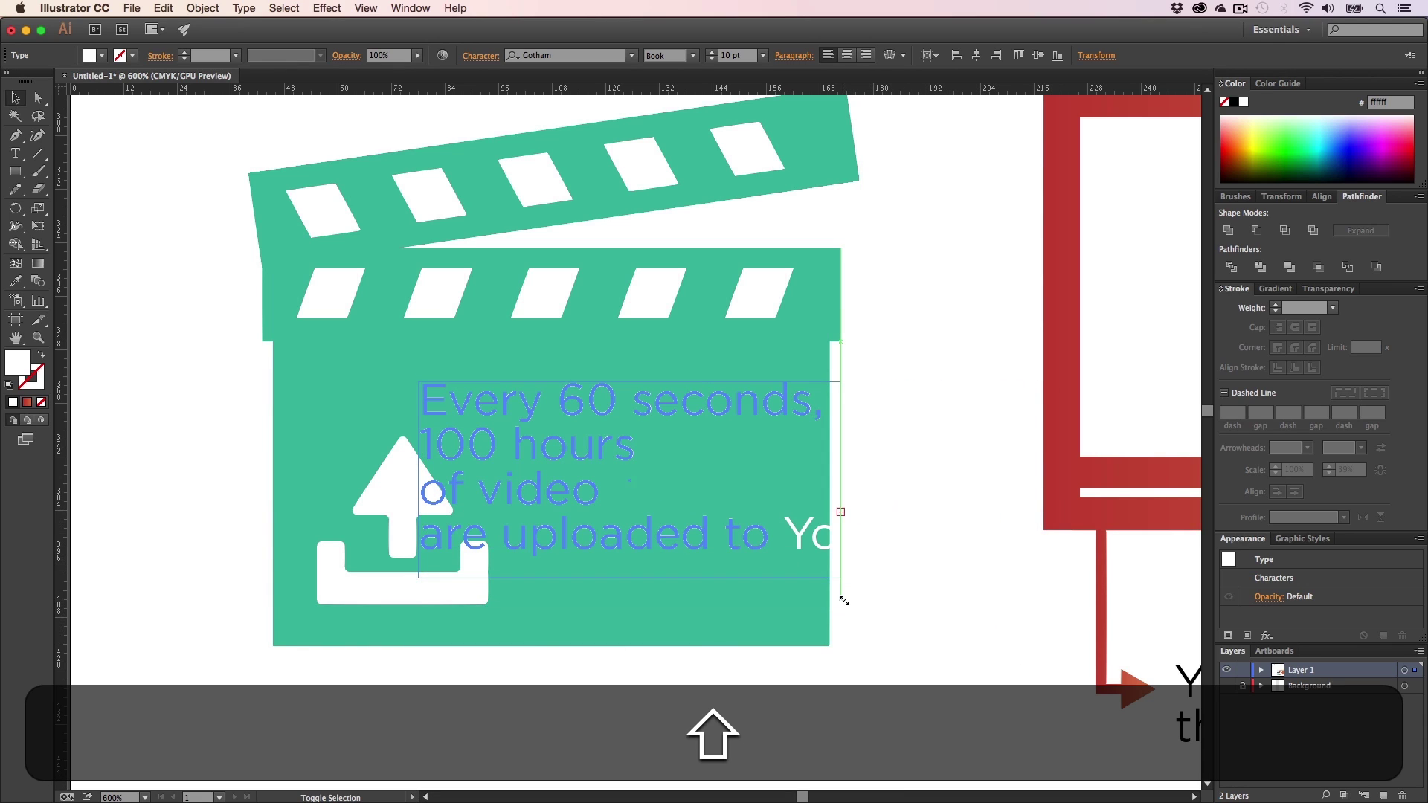
key(super+z)
key(super+z)
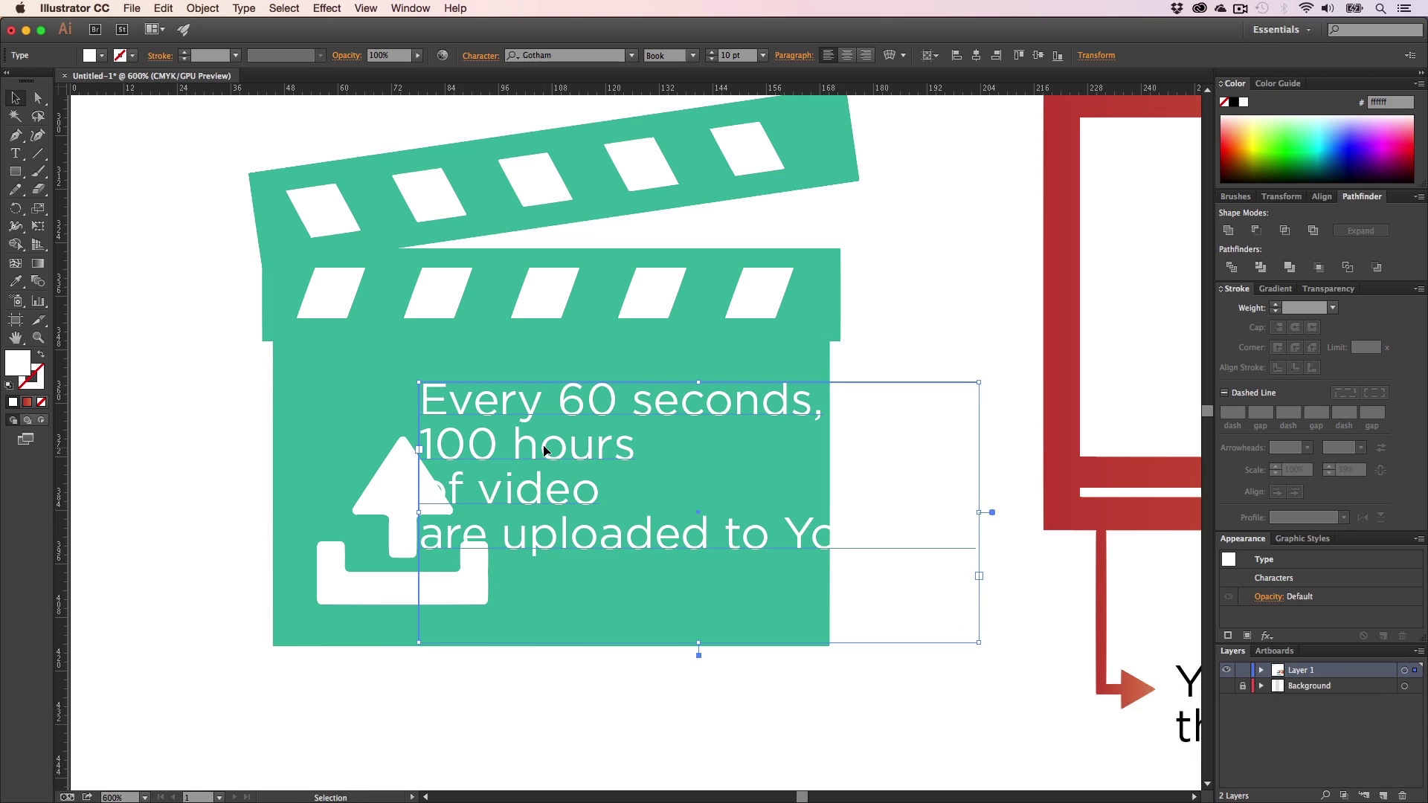
- Copy all the clapperboard text, delete its frame and paste the wording as frameless white text below the clapperboard
double_click(560, 480)
key(super+a)
key(super+c)
click(15, 97)
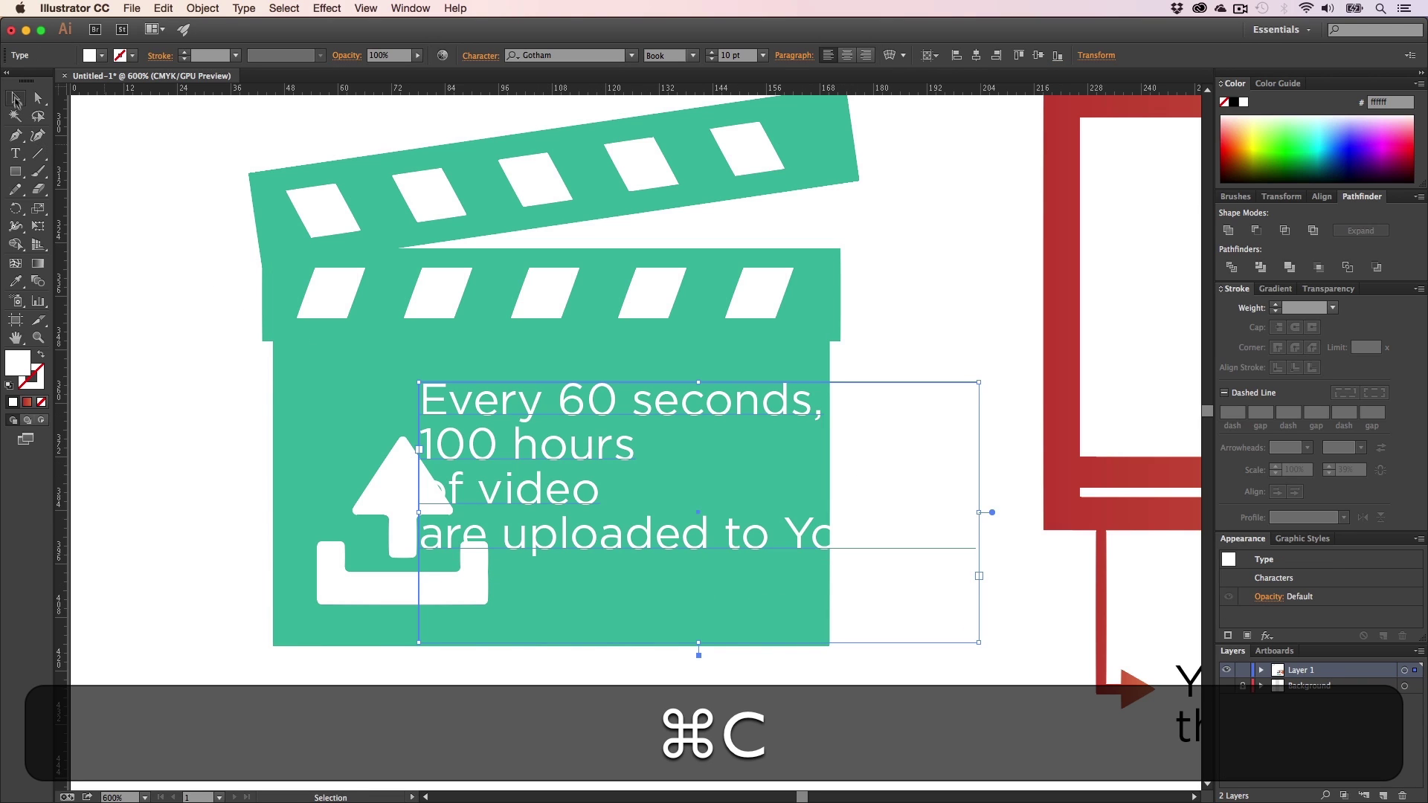
key(BackSpace)
scroll(298, 262, down, 3)
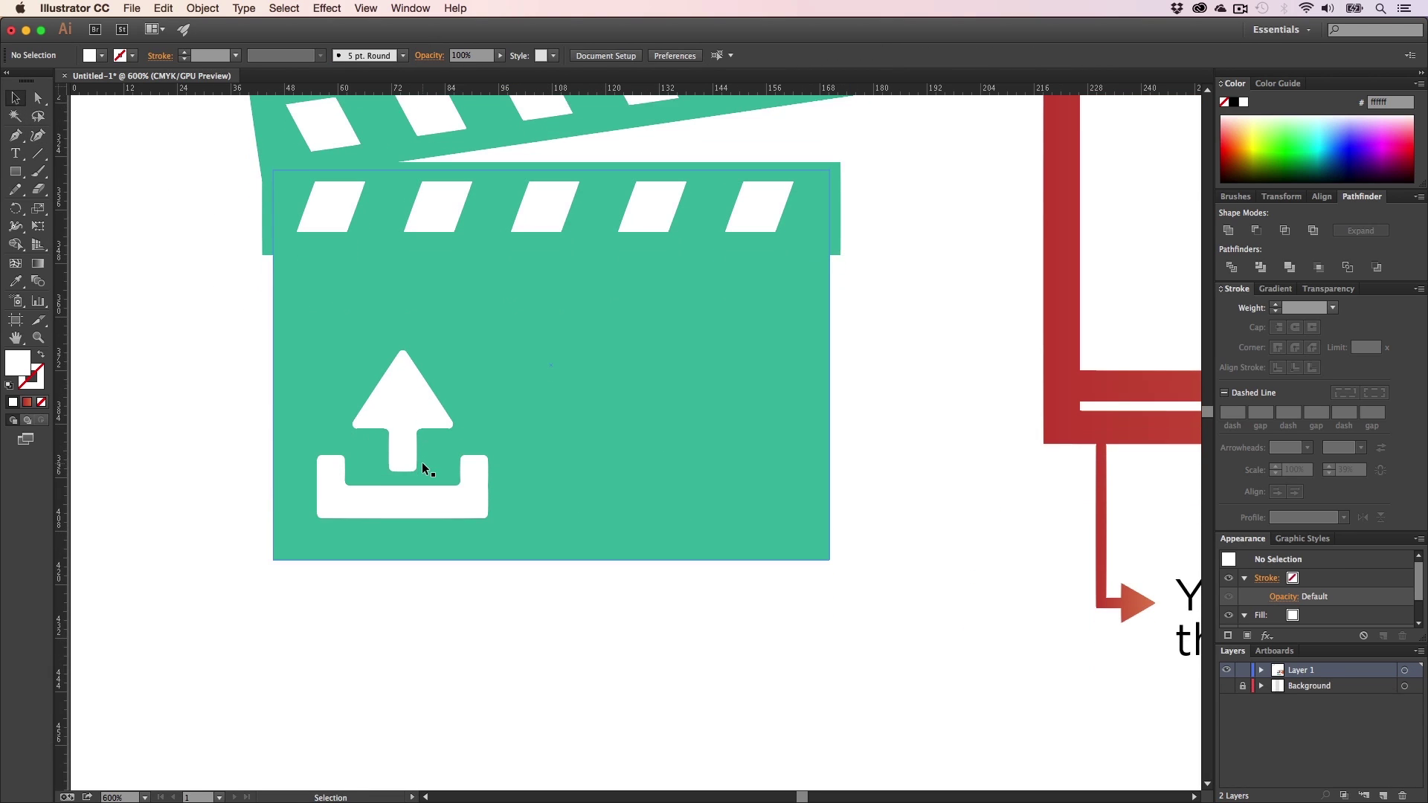
key(t)
key(super+v)
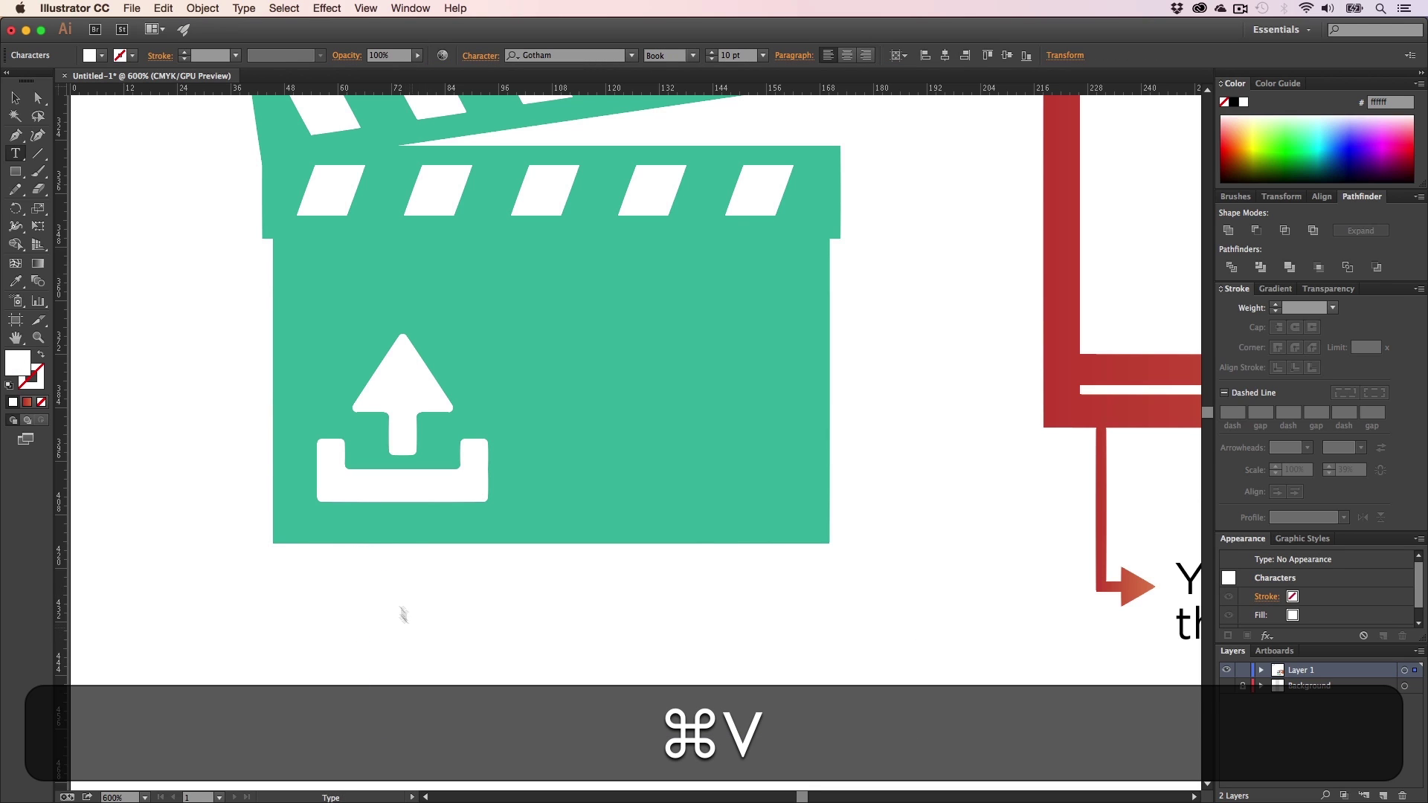
key(Escape)
- Move the pasted text onto the clapperboard beside the upload icon and reduce its font size to 6 pt
drag(450, 657, 575, 373)
key(t)
click(666, 380)
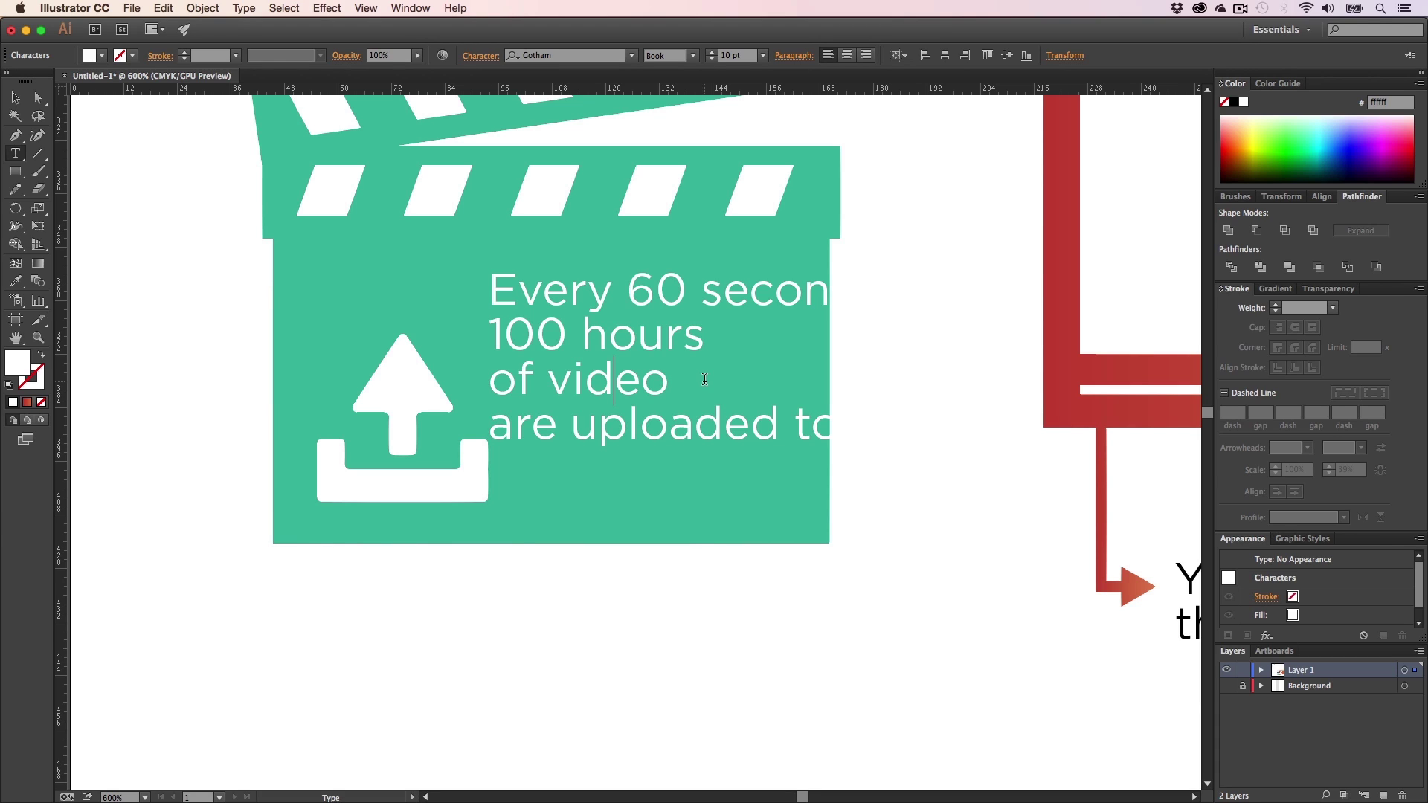
key(super+a)
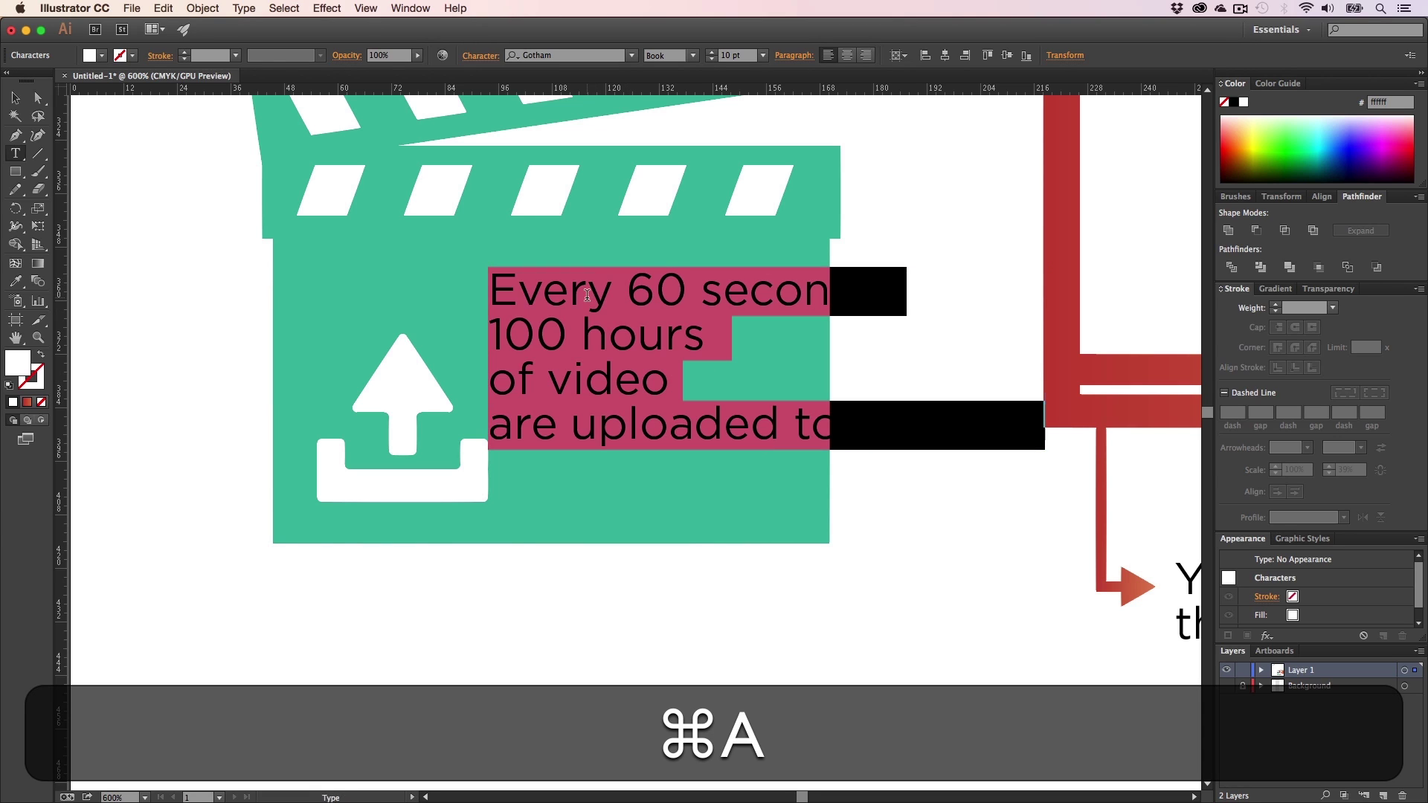
click(712, 60)
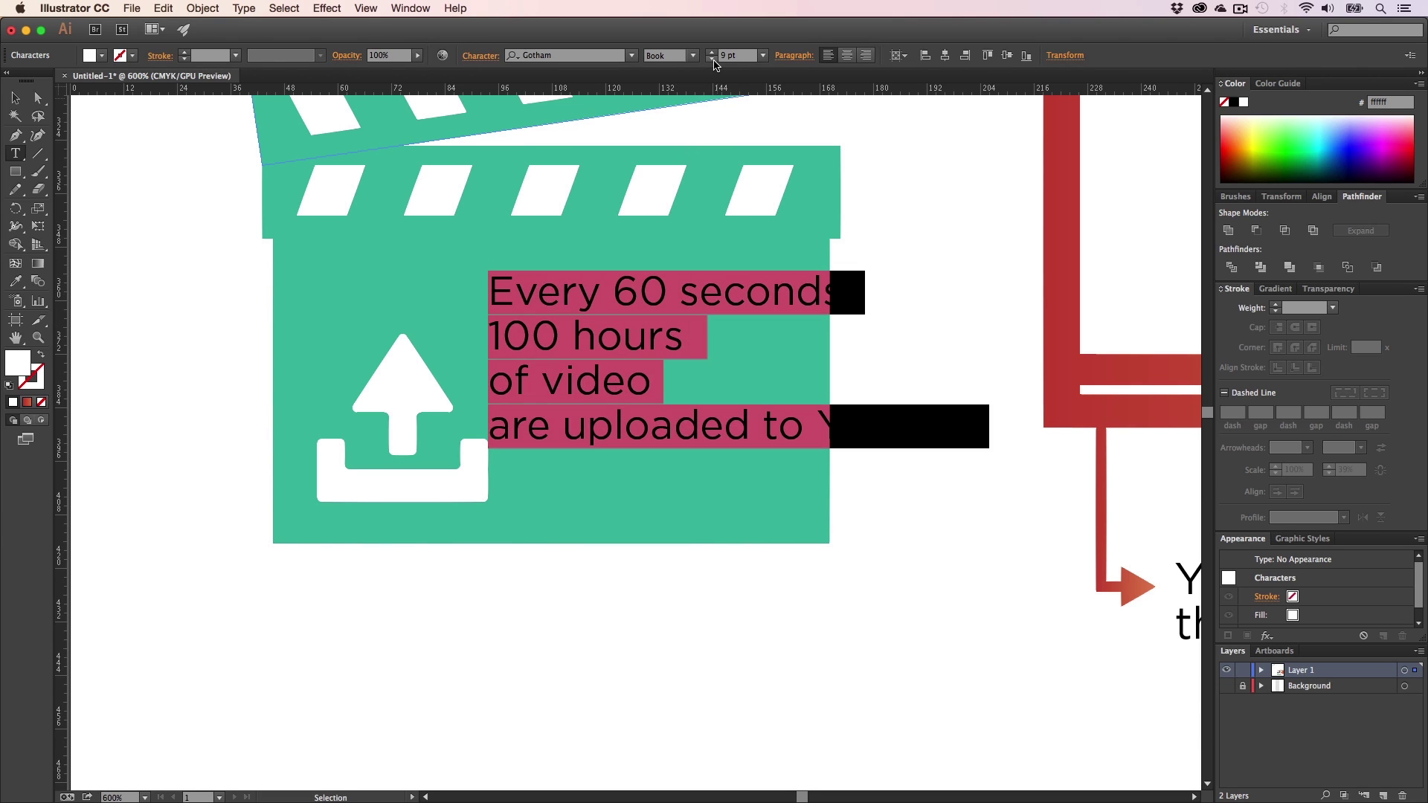
click(712, 59)
click(711, 59)
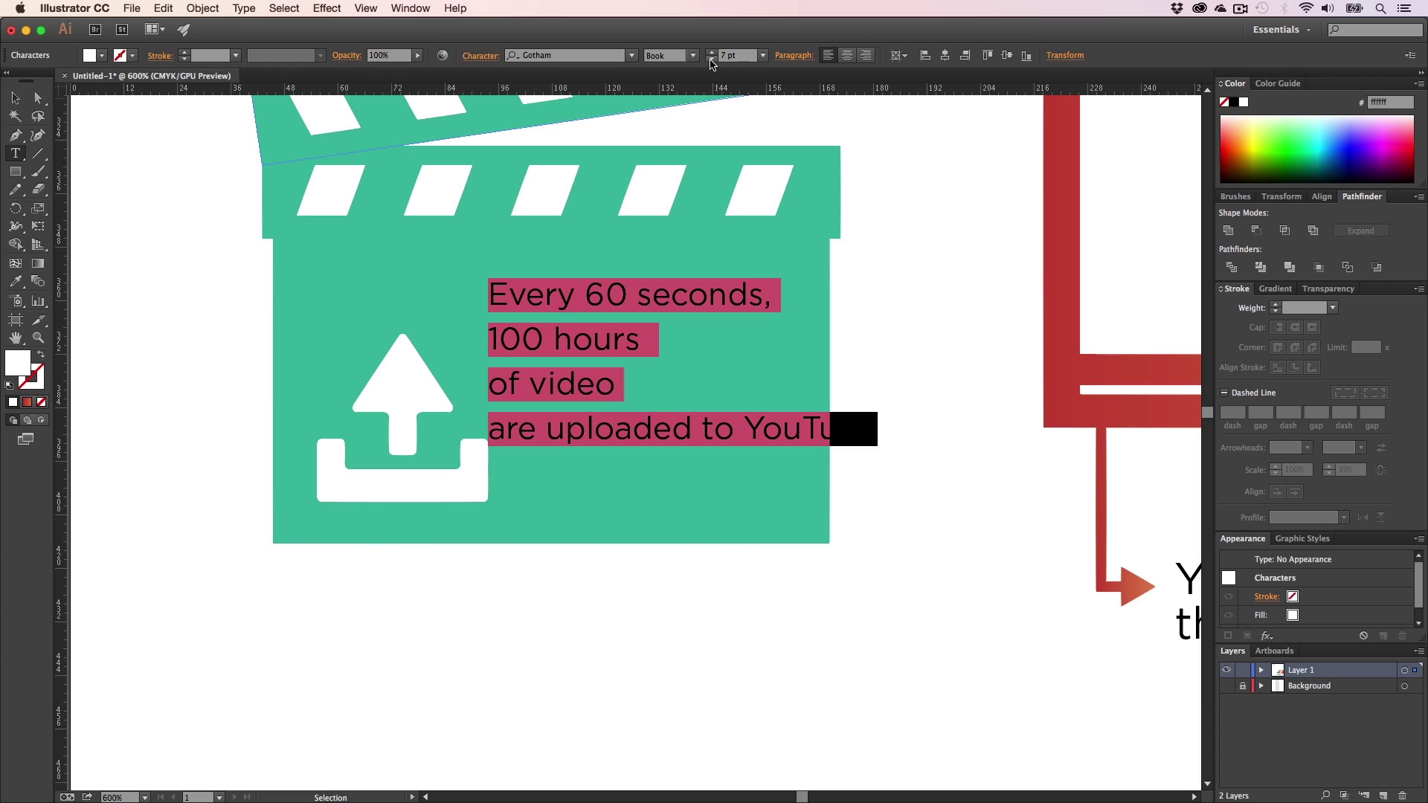
click(711, 61)
- Set the leading of all the clapperboard text to 7 pt
click(609, 431)
key(super+a)
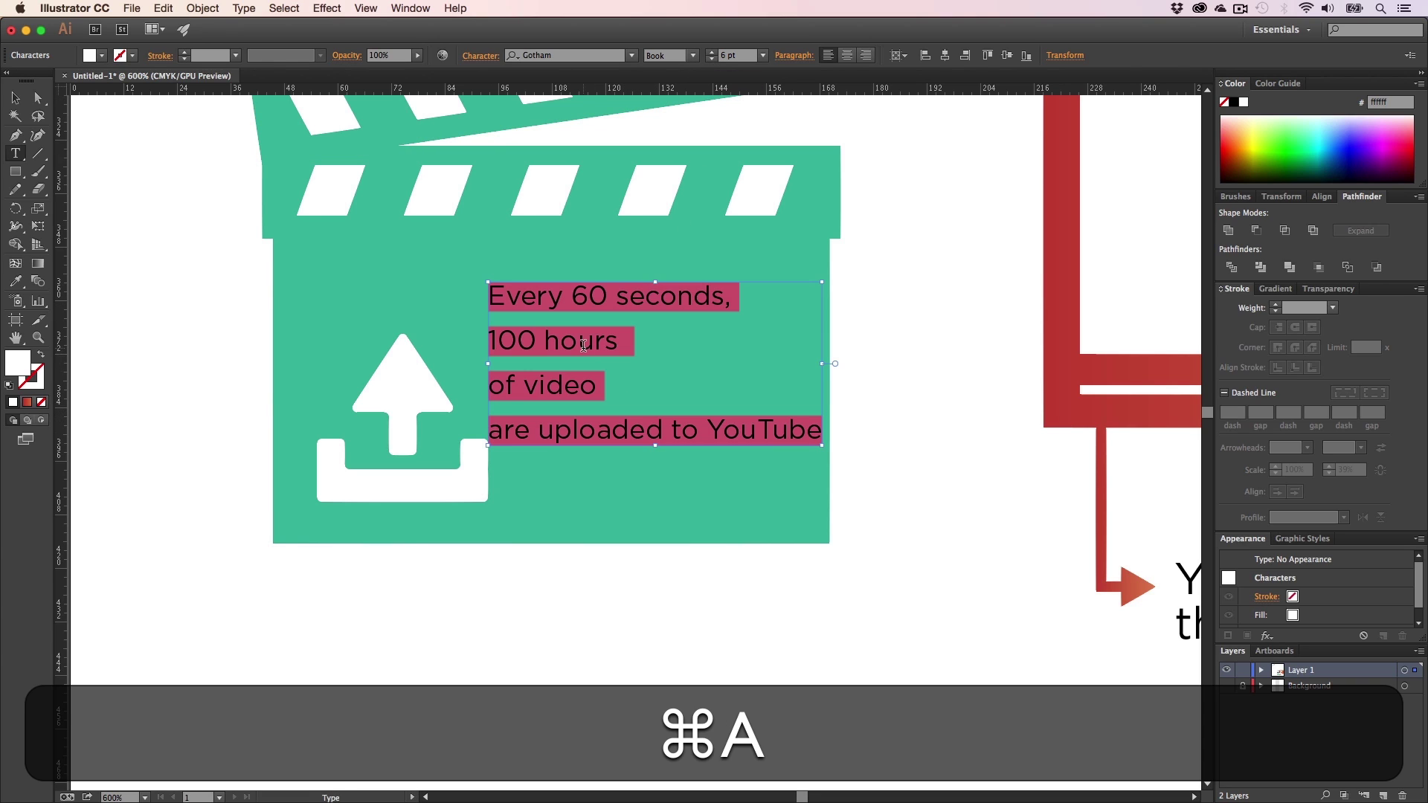
click(481, 56)
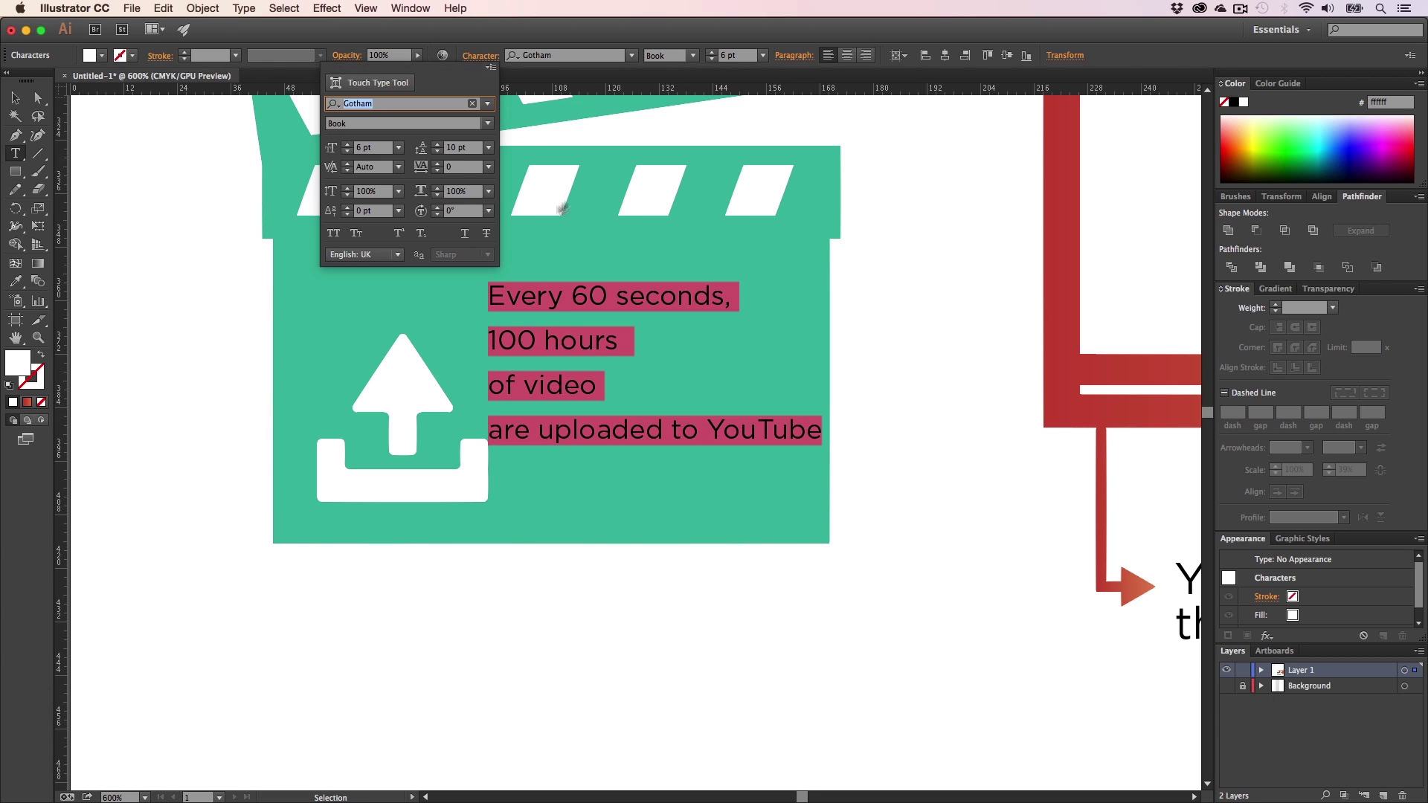
click(438, 155)
click(438, 154)
click(438, 155)
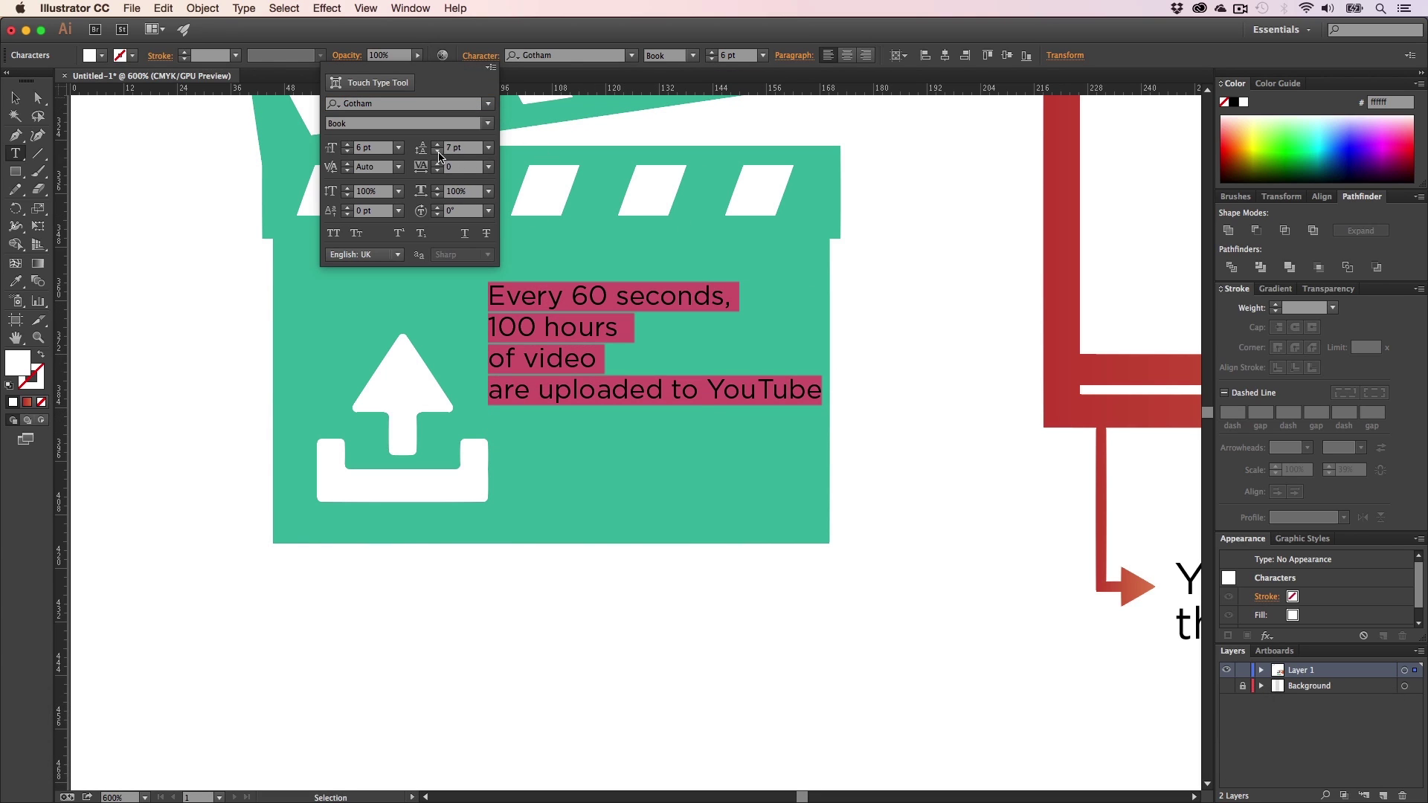
- Change the font style of the "100 hours" line to Gotham Medium
click(533, 328)
drag(489, 327, 648, 323)
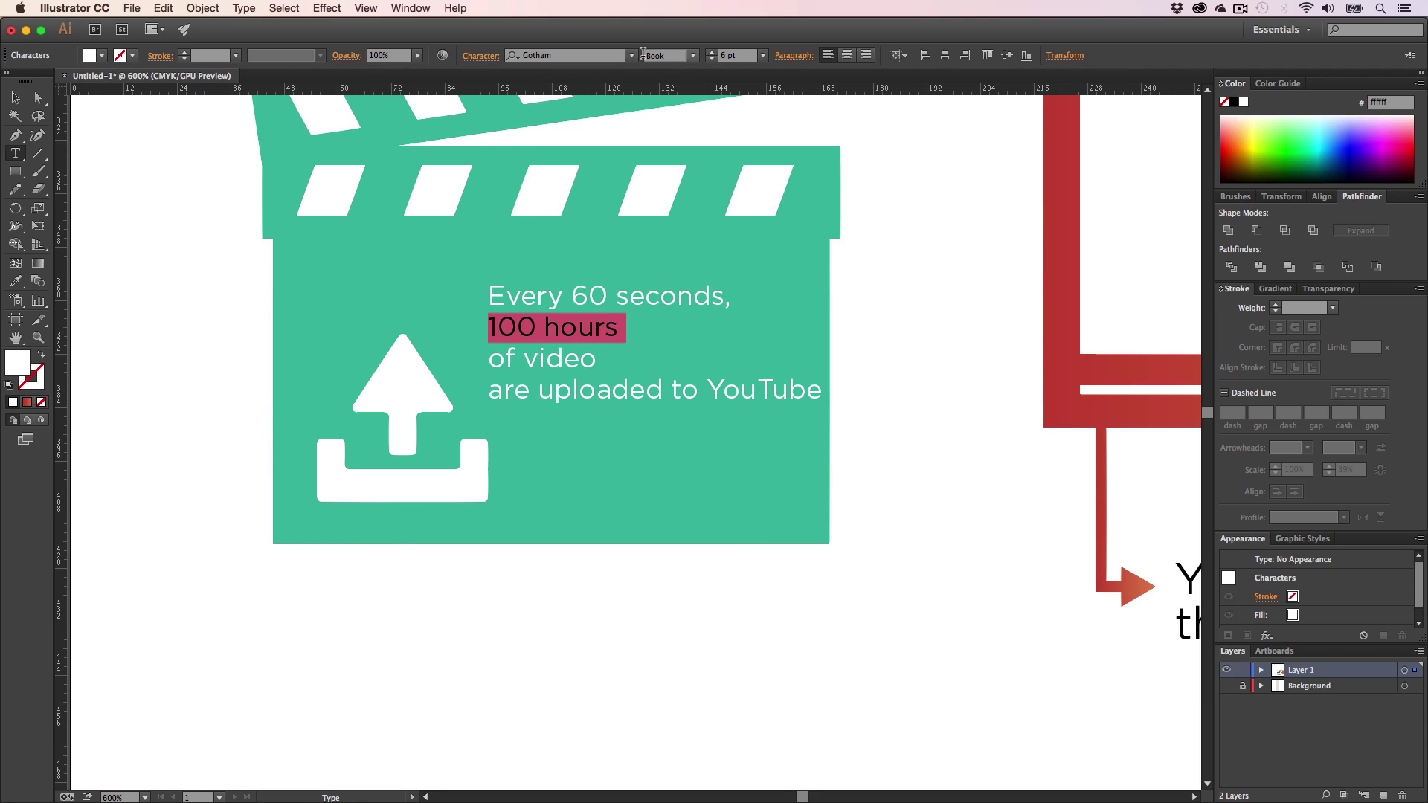
click(693, 55)
click(688, 195)
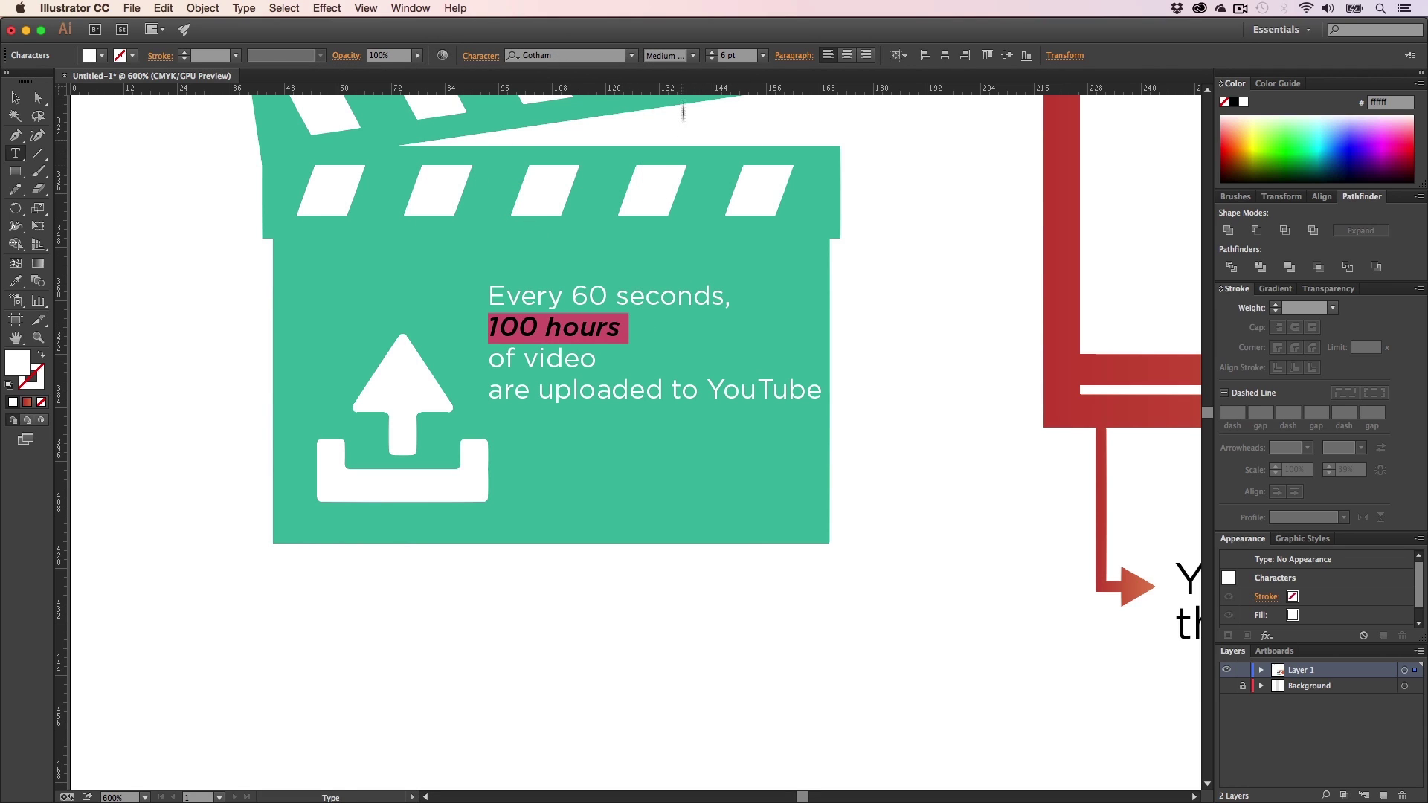
click(690, 55)
click(684, 183)
click(572, 339)
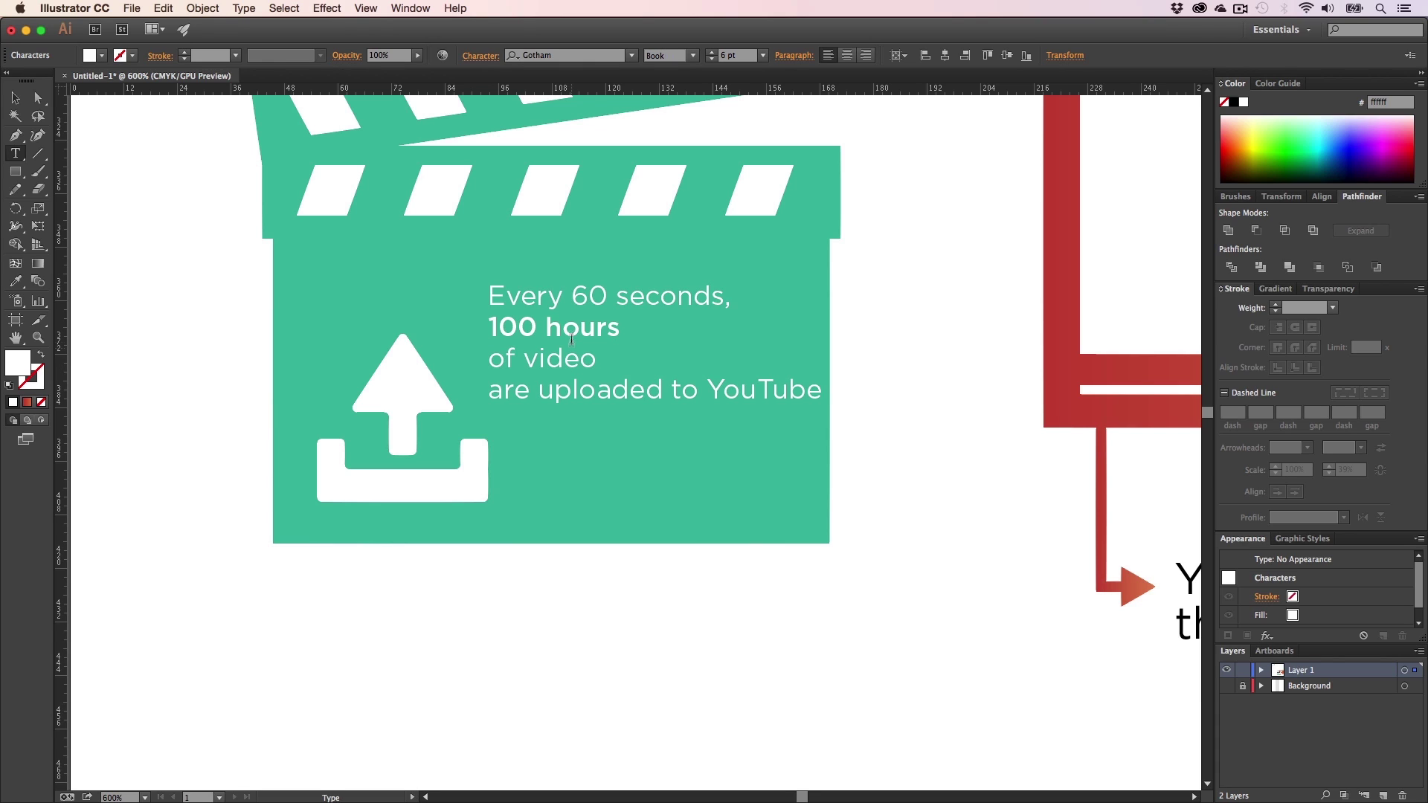
- Change the font style of the "of video" line to Gotham Medium
drag(593, 355, 470, 346)
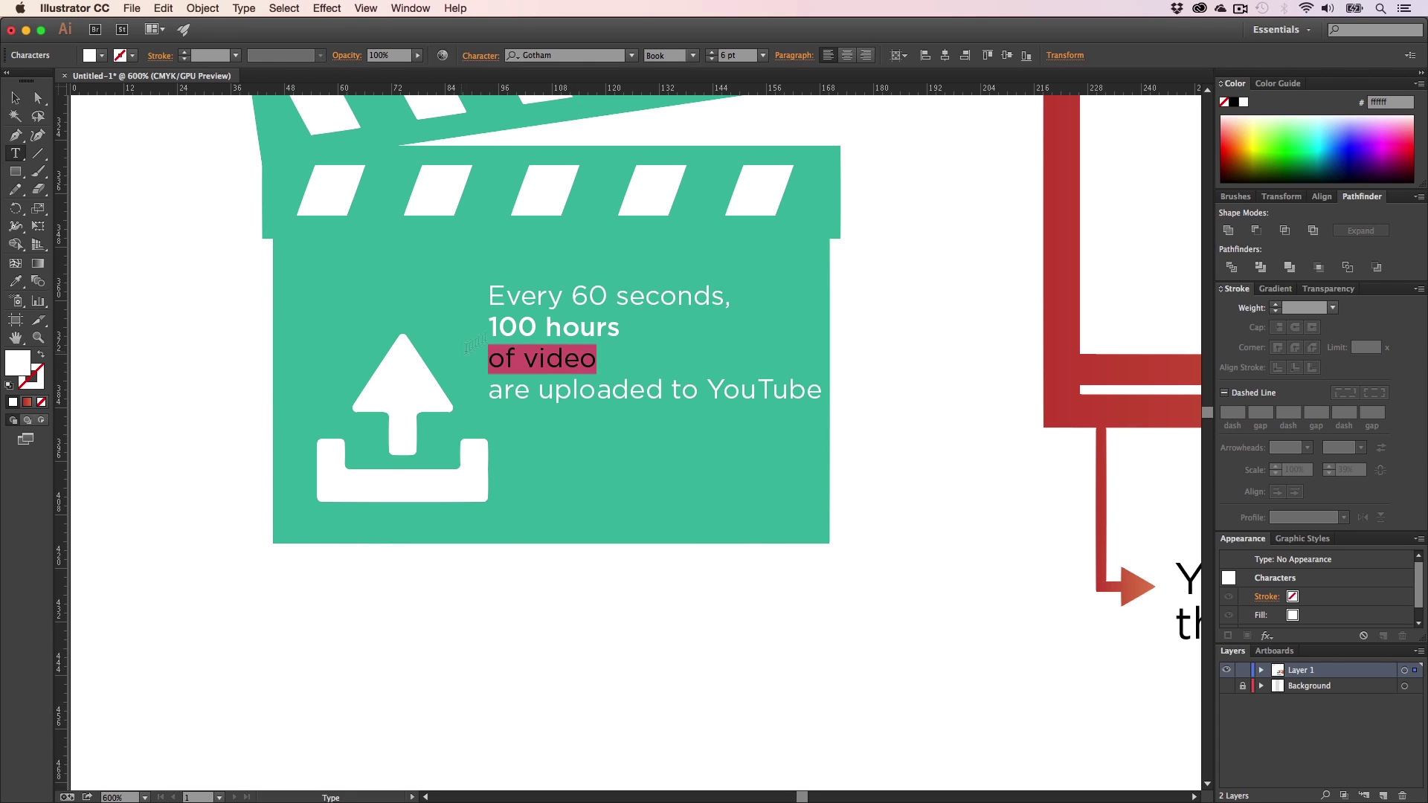
click(699, 58)
click(678, 184)
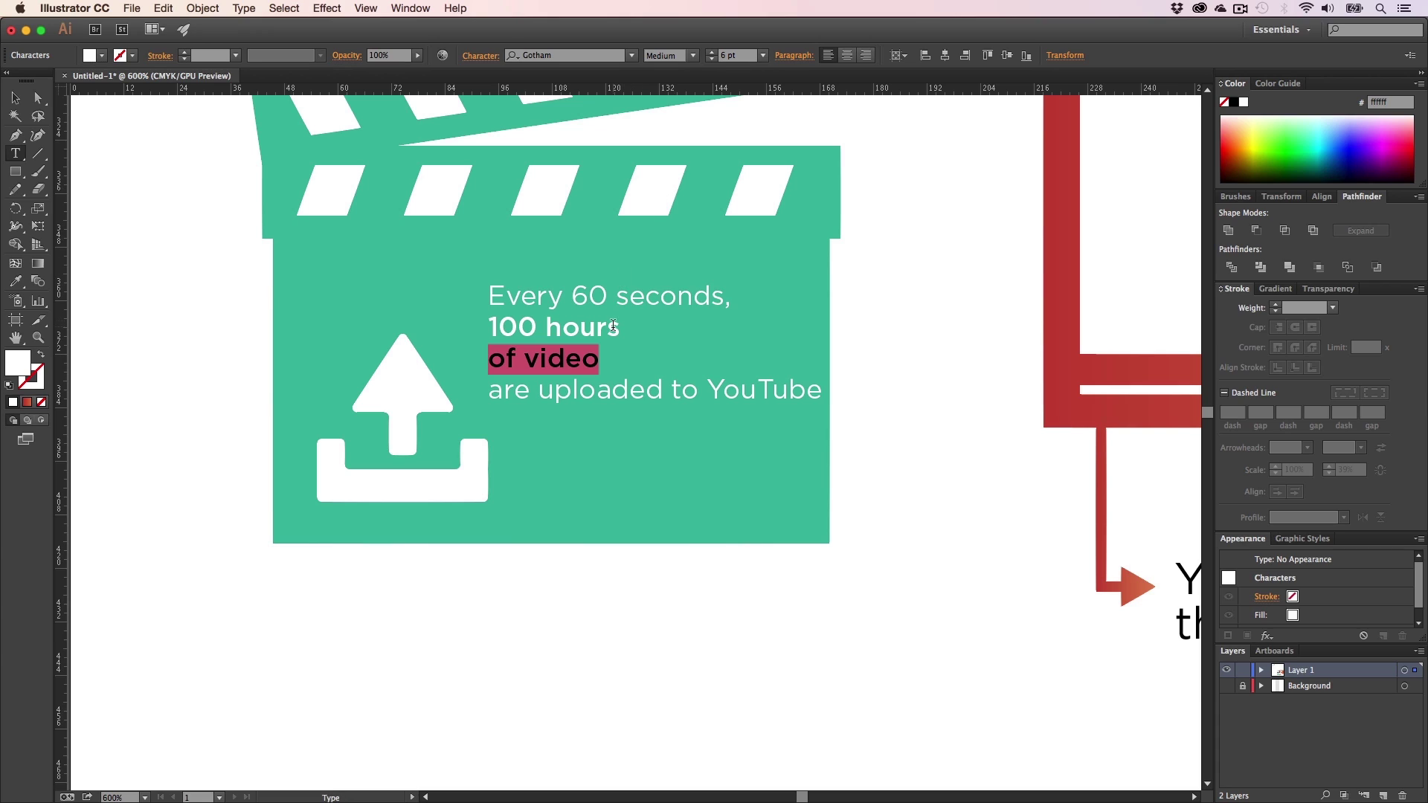
- Set the font size of the "100 hours" and "of video" lines on the clapperboard to 11 pt
drag(611, 350, 489, 325)
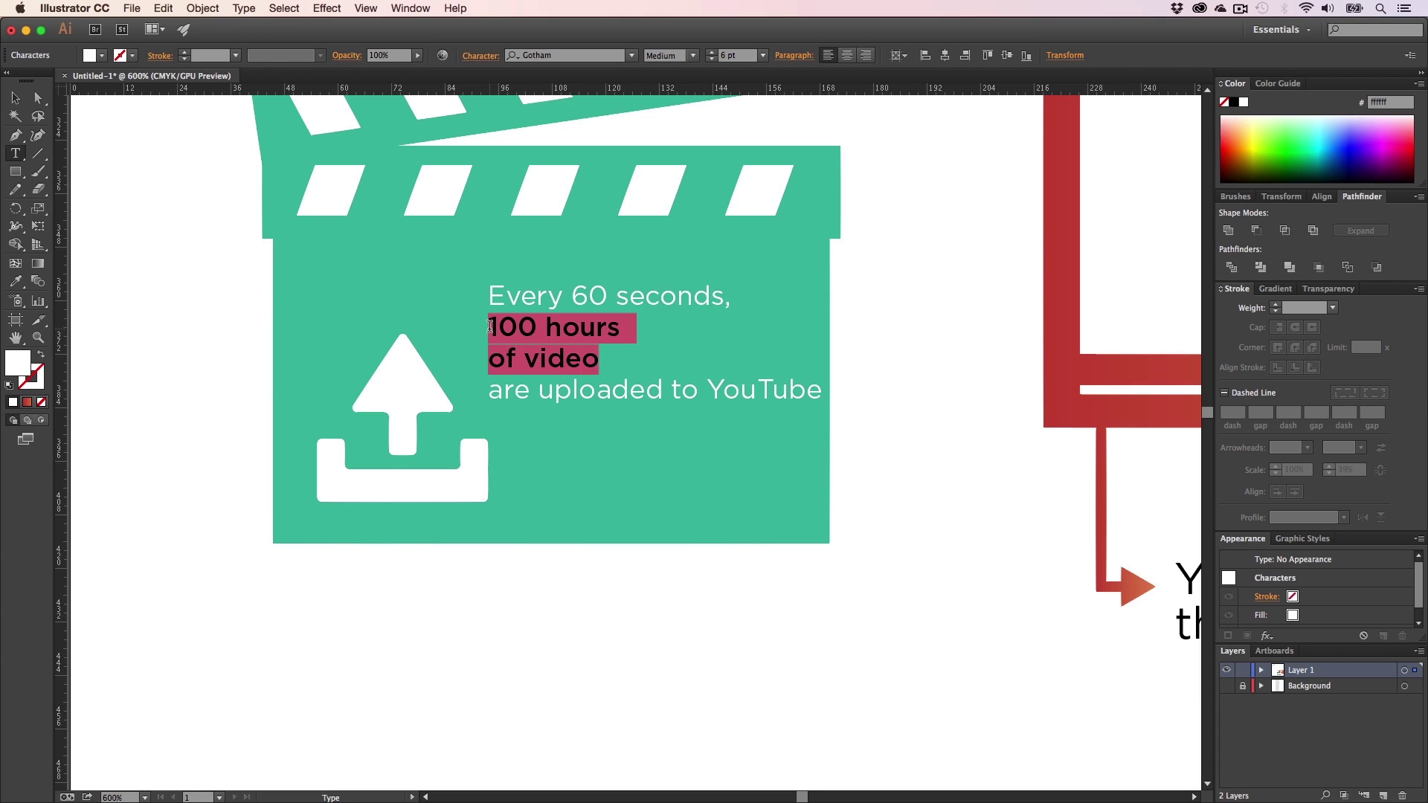
click(709, 53)
click(710, 53)
click(711, 53)
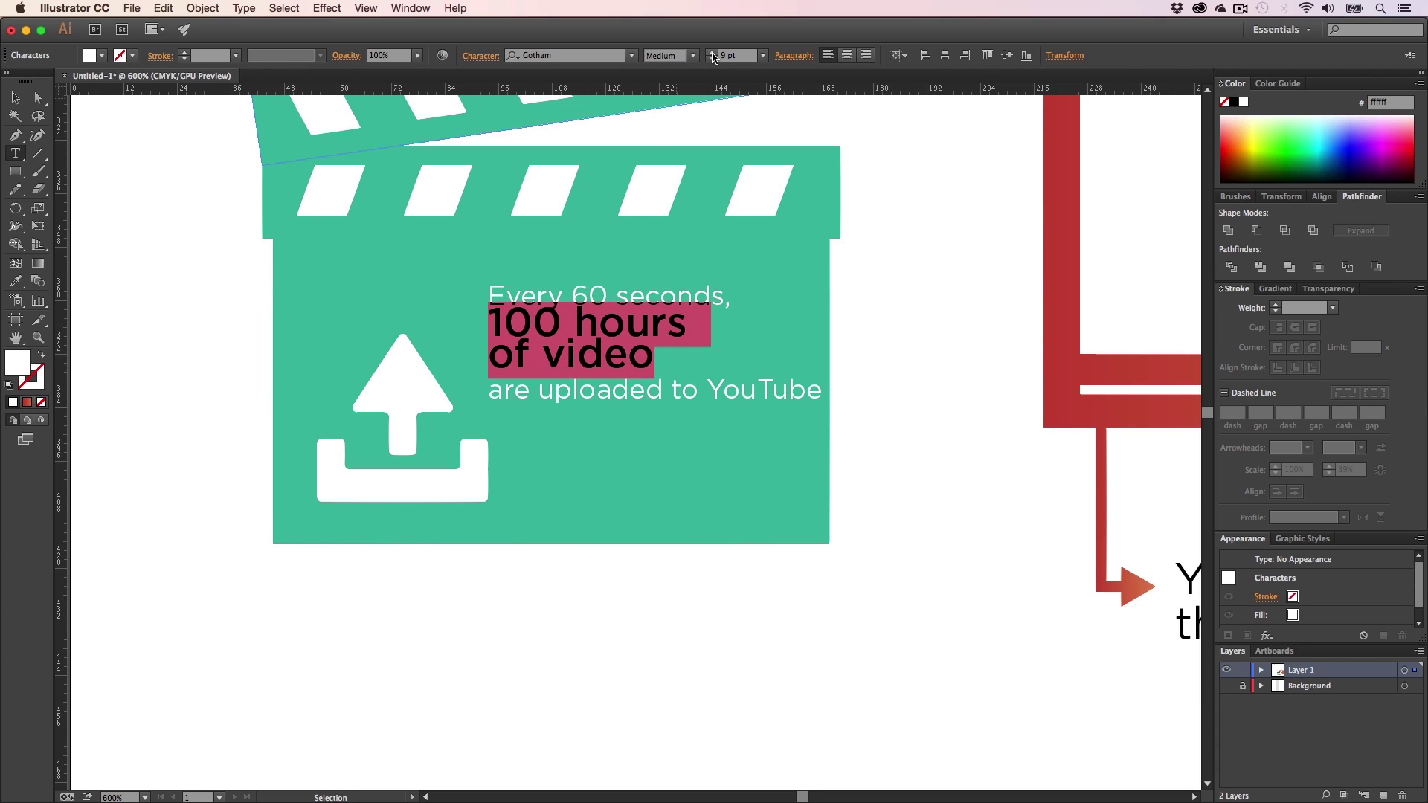
click(711, 52)
click(711, 53)
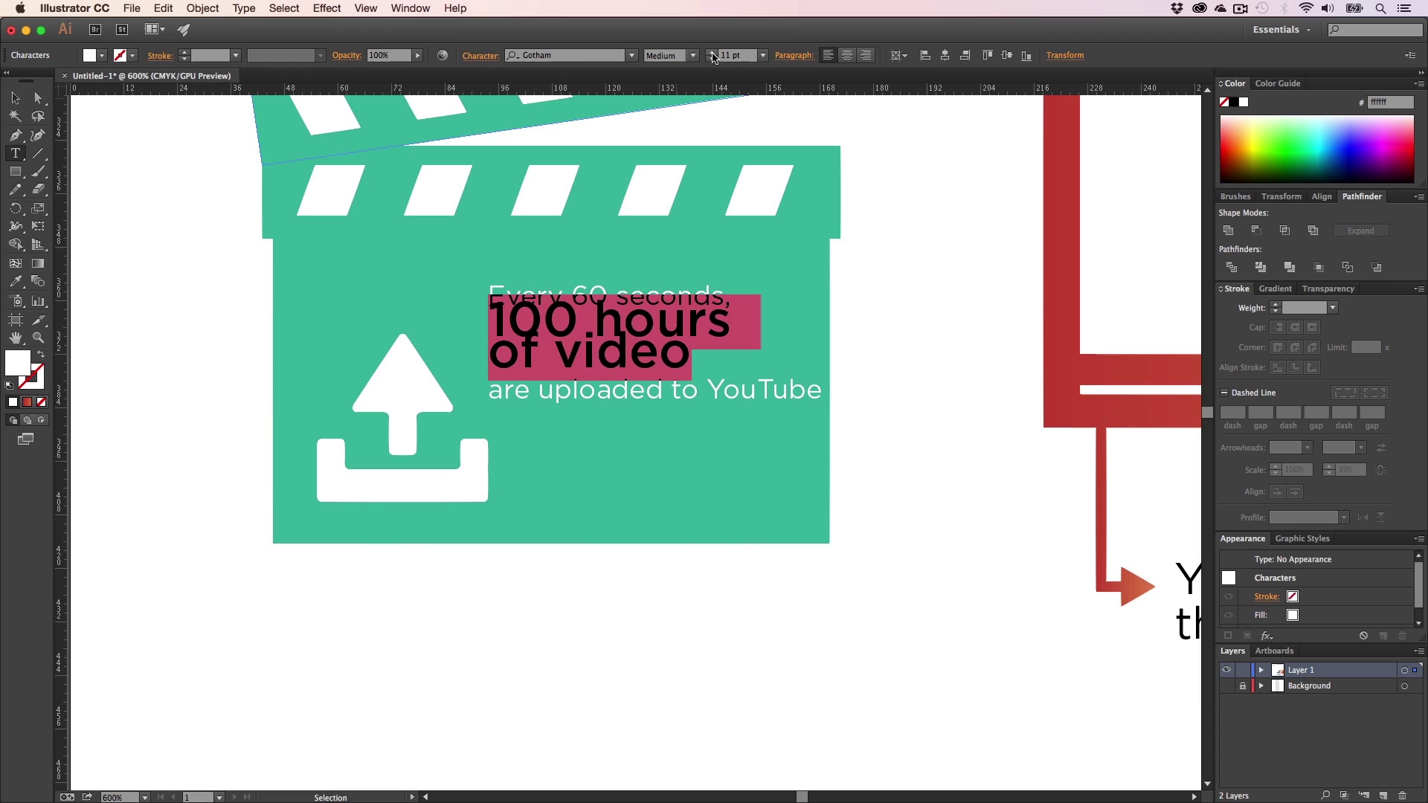
- Set the leading of the "100 hours" and "of video" lines to 10 pt
click(480, 56)
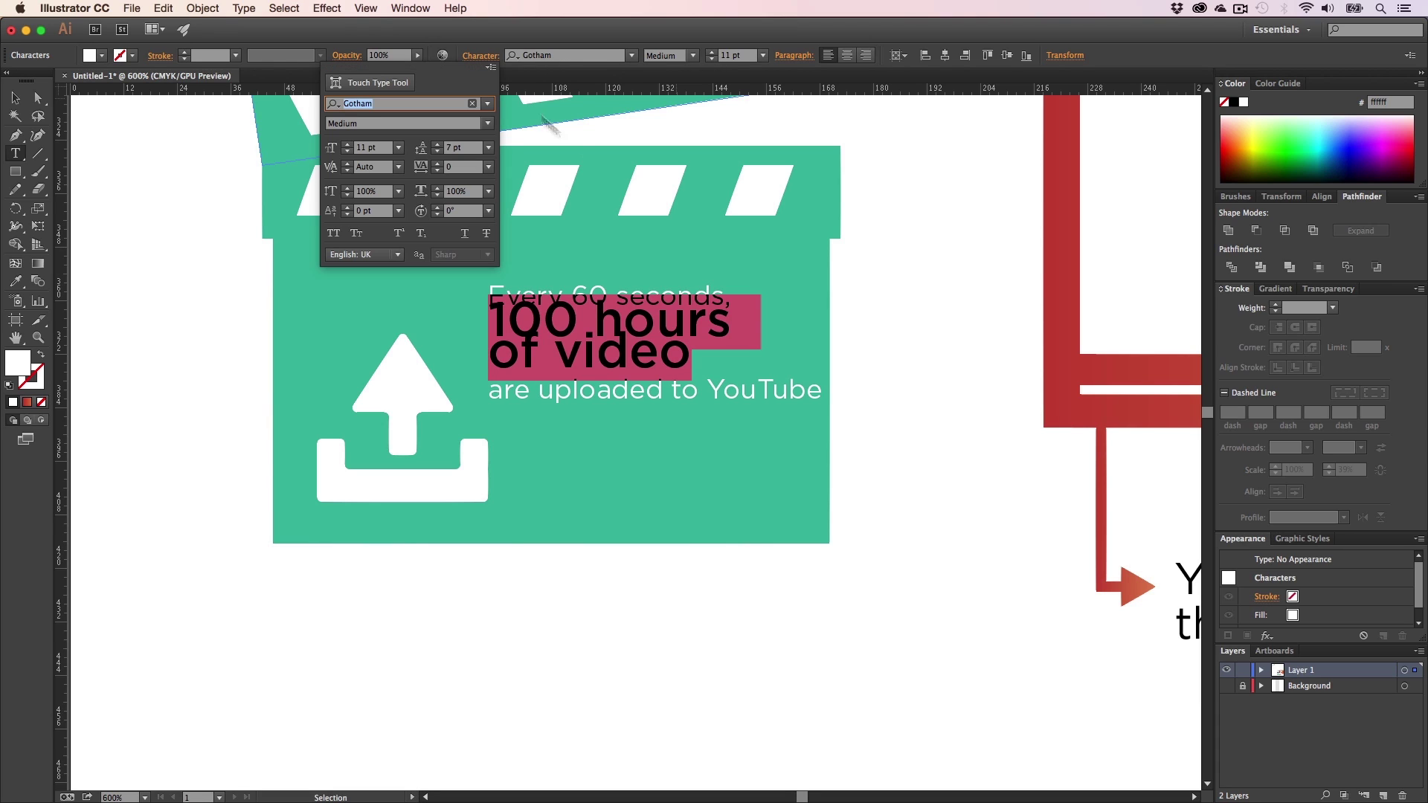
click(441, 145)
click(441, 145)
click(441, 145)
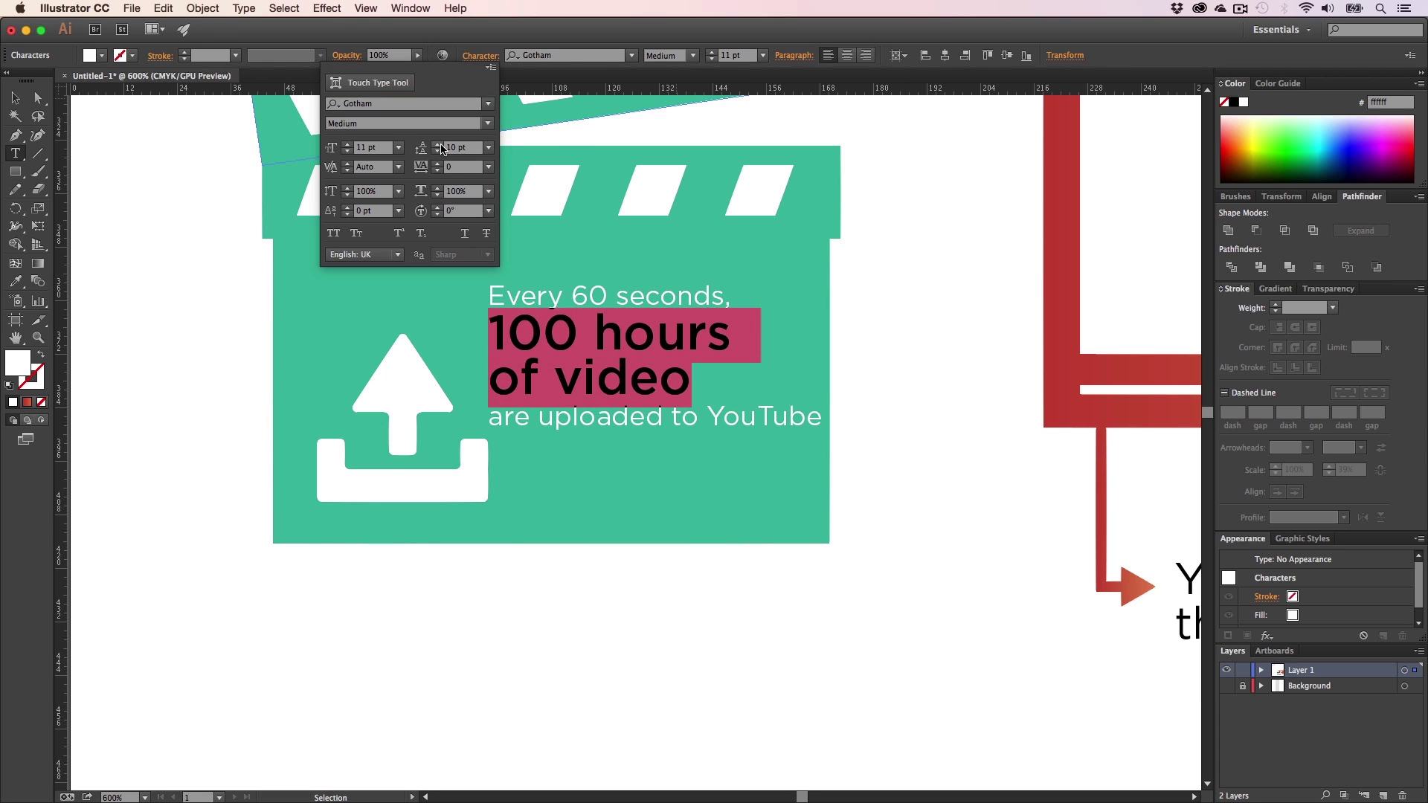
click(14, 98)
click(96, 186)
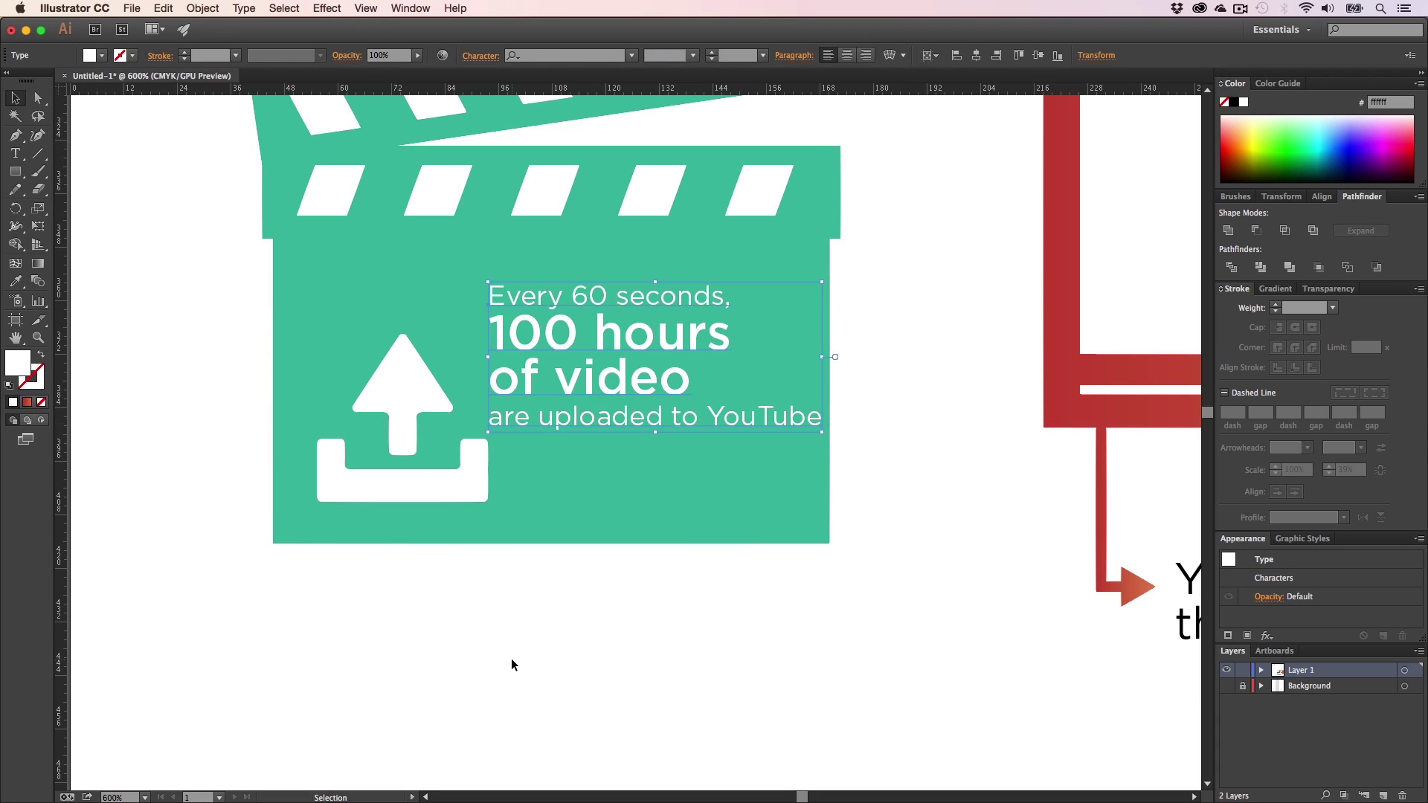
- Select the arrow and tray of the upload icon and scale them down together
key(z)
alt+click(671, 458)
alt+click(671, 459)
key(h)
drag(603, 412, 541, 456)
key(z)
click(550, 460)
click(589, 429)
key(h)
key(v)
click(546, 460)
shift+click(594, 537)
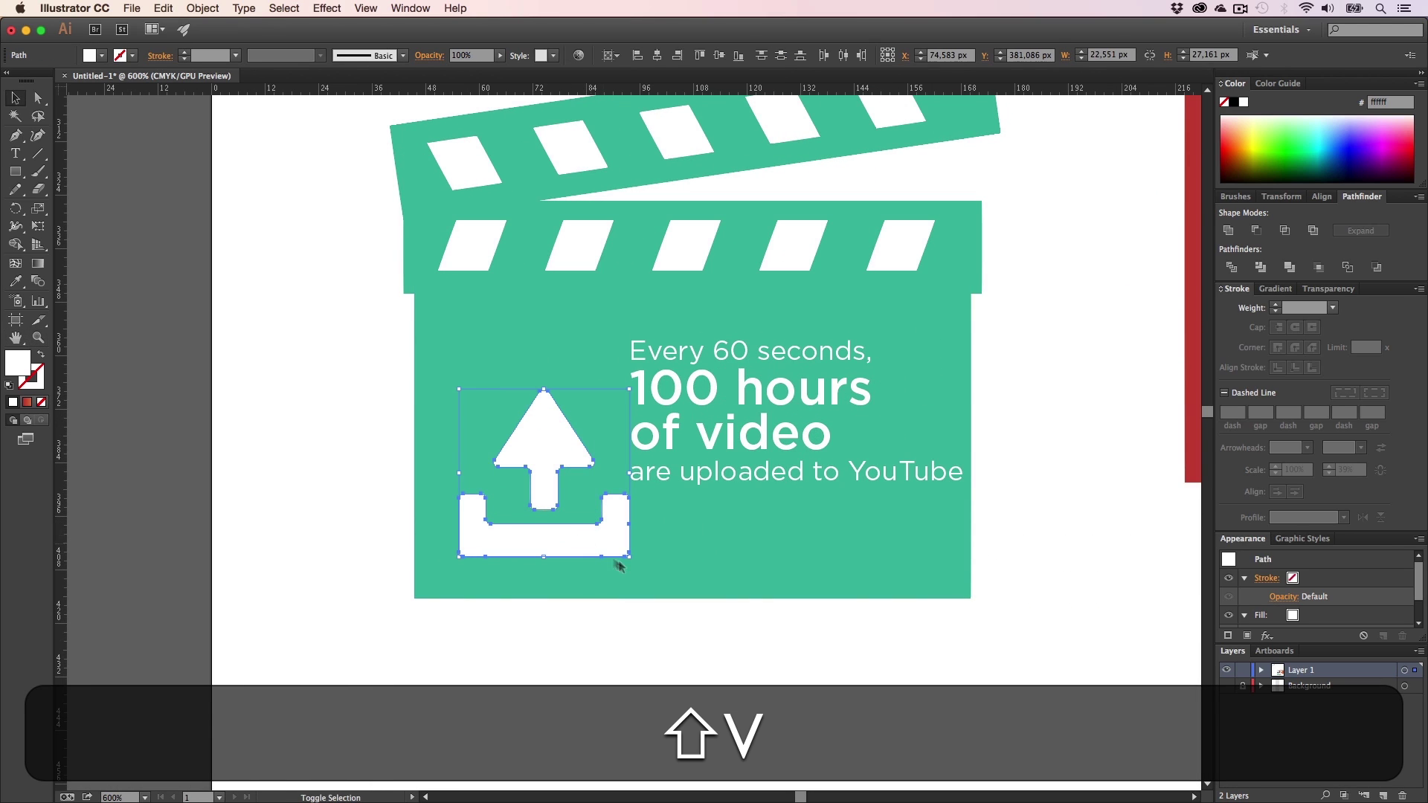
drag(631, 557, 501, 501)
- Group the arrow and tray shapes of the upload icon
click(579, 657)
key(cmd+z)
key(cmd+shift+z)
key(cmd+shift+g)
key(cmd+g)
- Enlarge the upload statistic text slightly and position it beside the shrunken upload icon on the clapperboard
drag(729, 410, 684, 385)
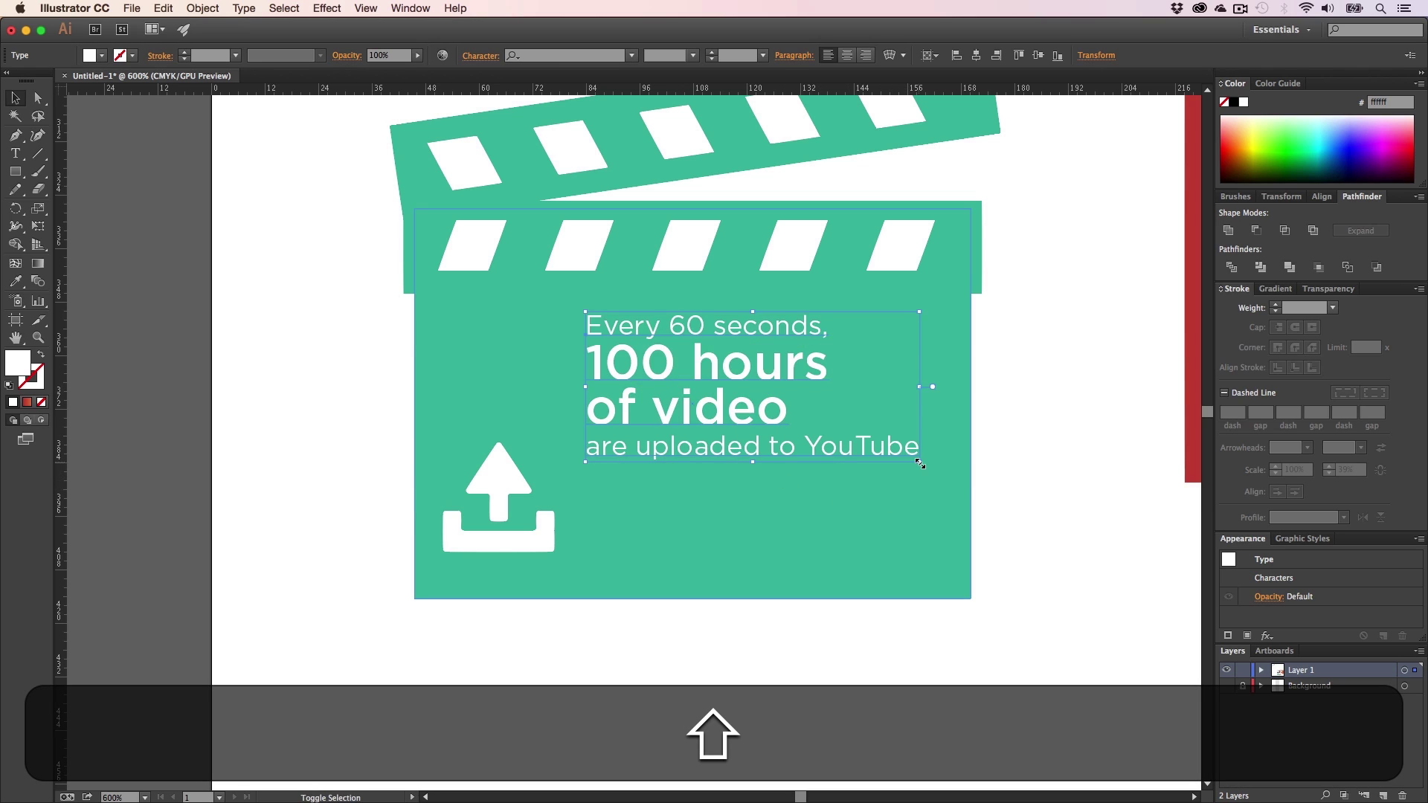
drag(921, 464, 950, 475)
drag(776, 369, 760, 386)
click(769, 631)
- Move the whole row of clapperboard, video player, mouse and hand artwork with its caption slightly down the page
key(z)
alt+click(682, 468)
alt+click(682, 469)
alt+click(682, 469)
key(h)
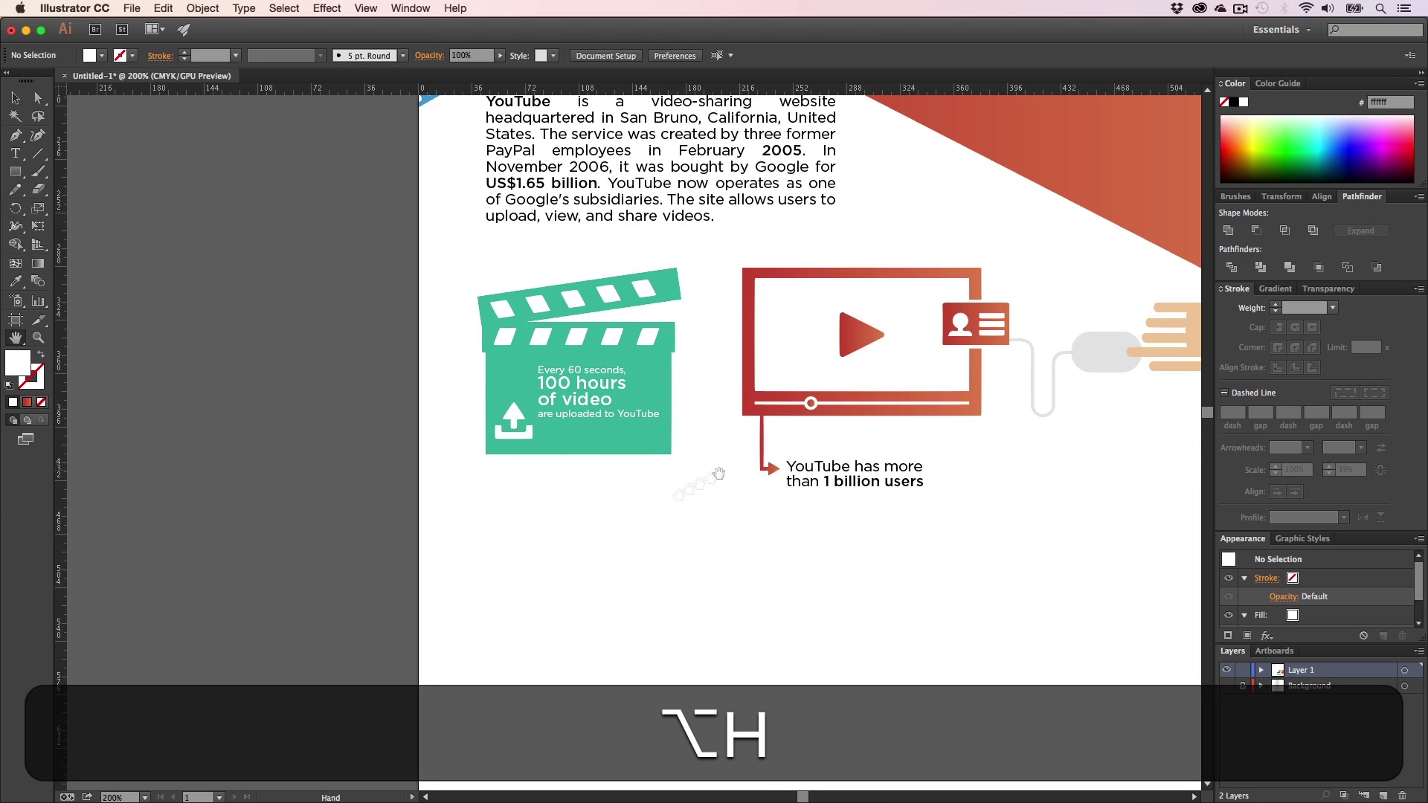
drag(719, 472, 504, 601)
mouse_move(615, 526)
mouse_down()
mouse_move(571, 475)
mouse_move(545, 677)
mouse_up()
drag(553, 513, 536, 605)
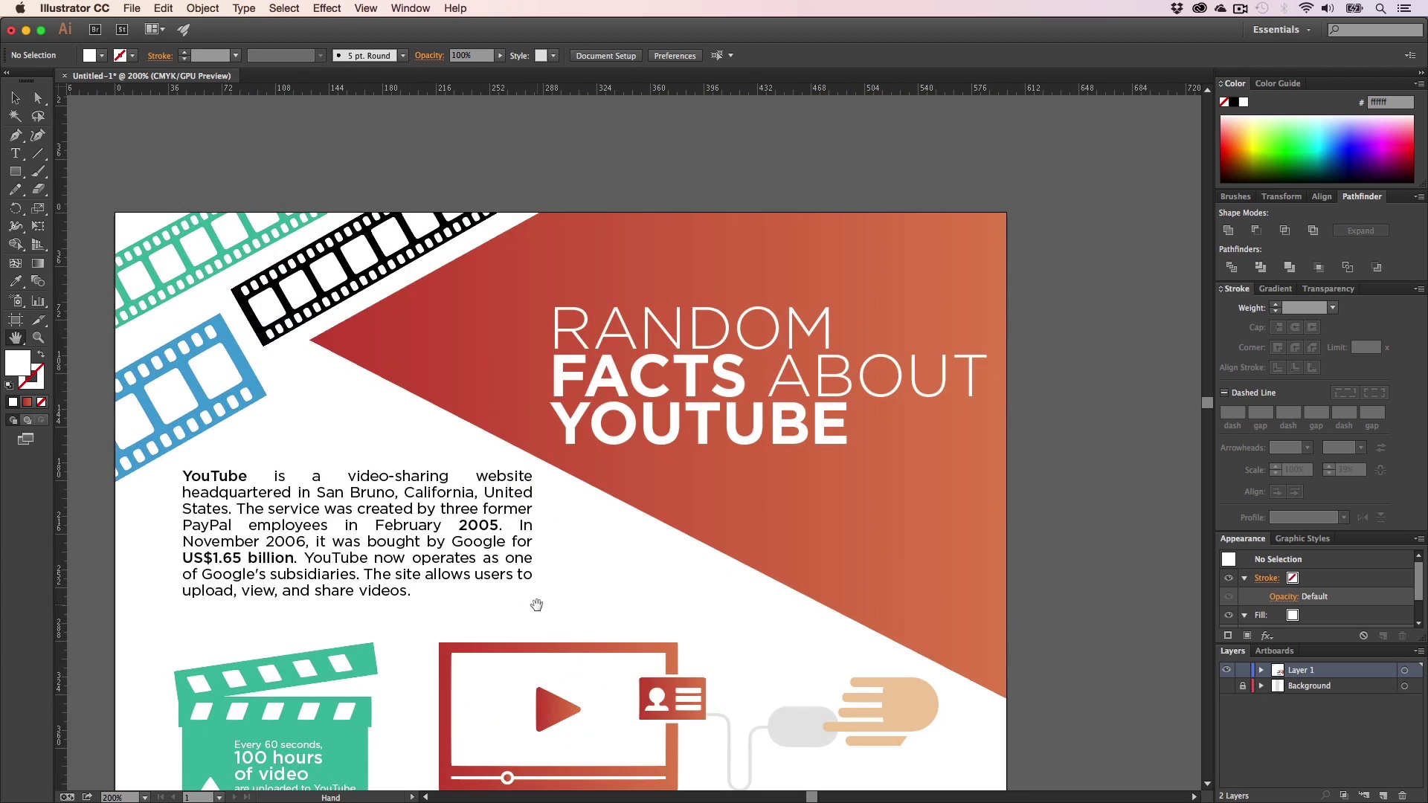
scroll(536, 605, down, 10)
key(v)
drag(917, 500, 268, 239)
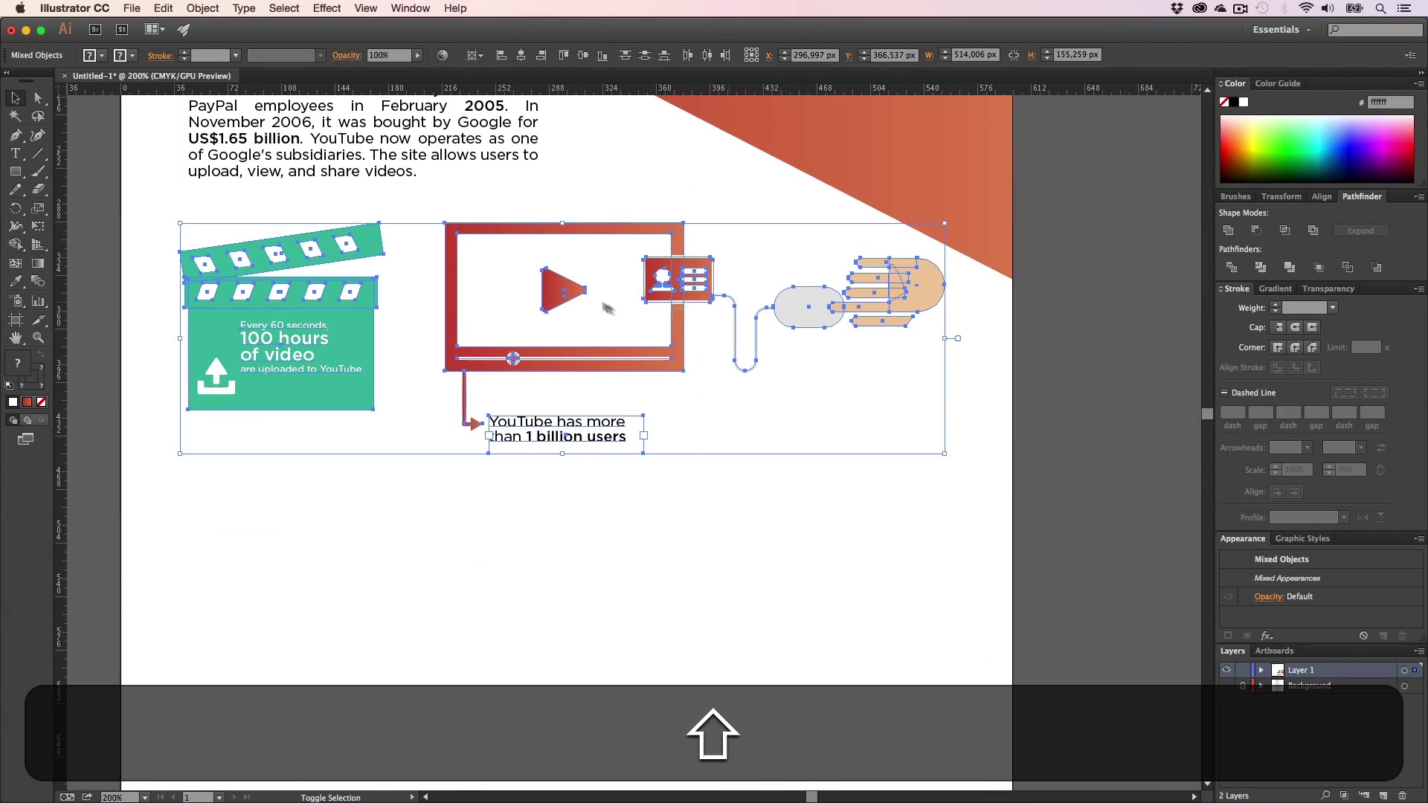
drag(594, 271, 609, 552)
click(647, 548)
- Move the YouTube introduction paragraph slightly down, between the film strips and the illustration row
key(h)
key(v)
drag(439, 322, 439, 337)
click(585, 350)
key(h)
drag(538, 320, 537, 275)
scroll(547, 297, down, 5)
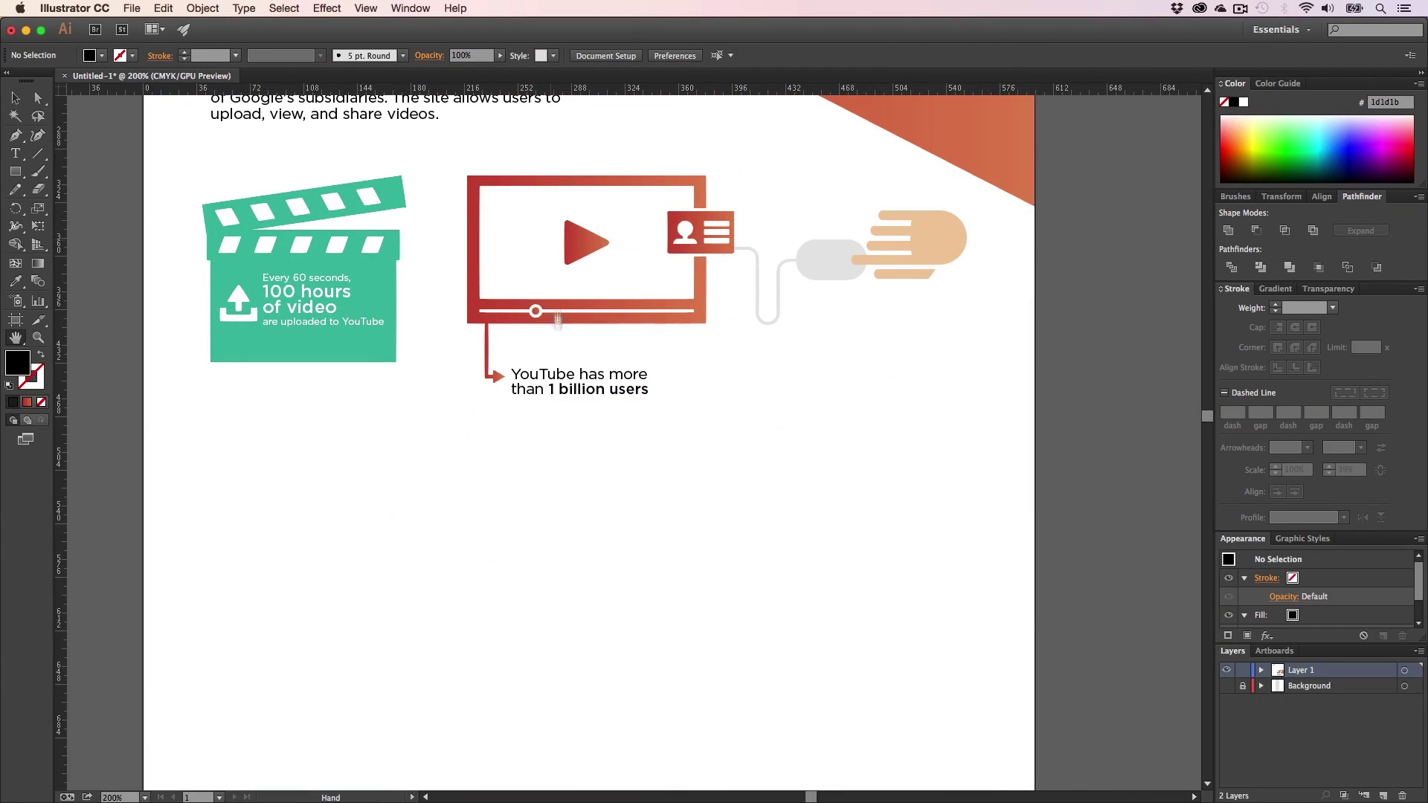
- Switch to Safari and open the EPS of the dark YouTube logo from the brand Downloads page
scroll(571, 360, down, 1)
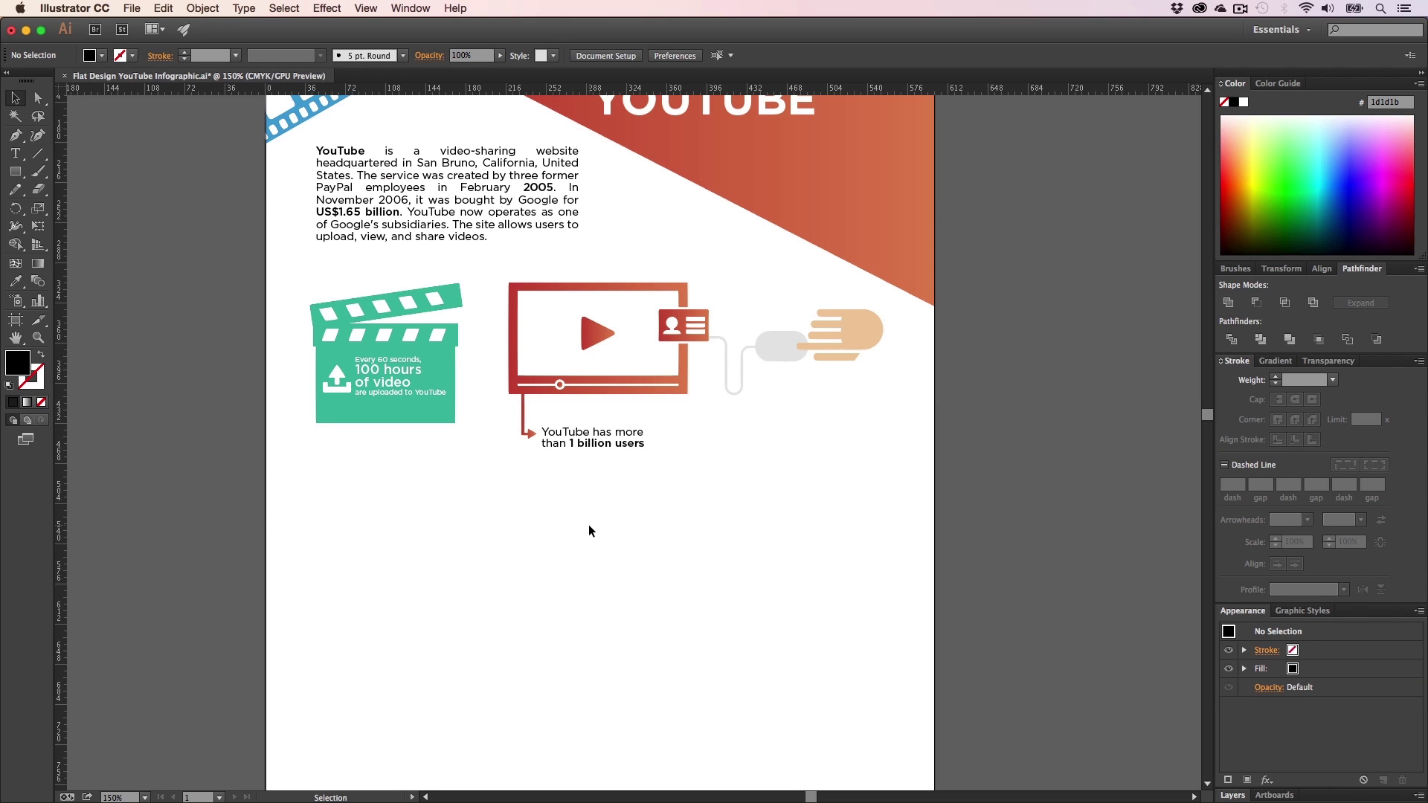
scroll(589, 530, up, 3)
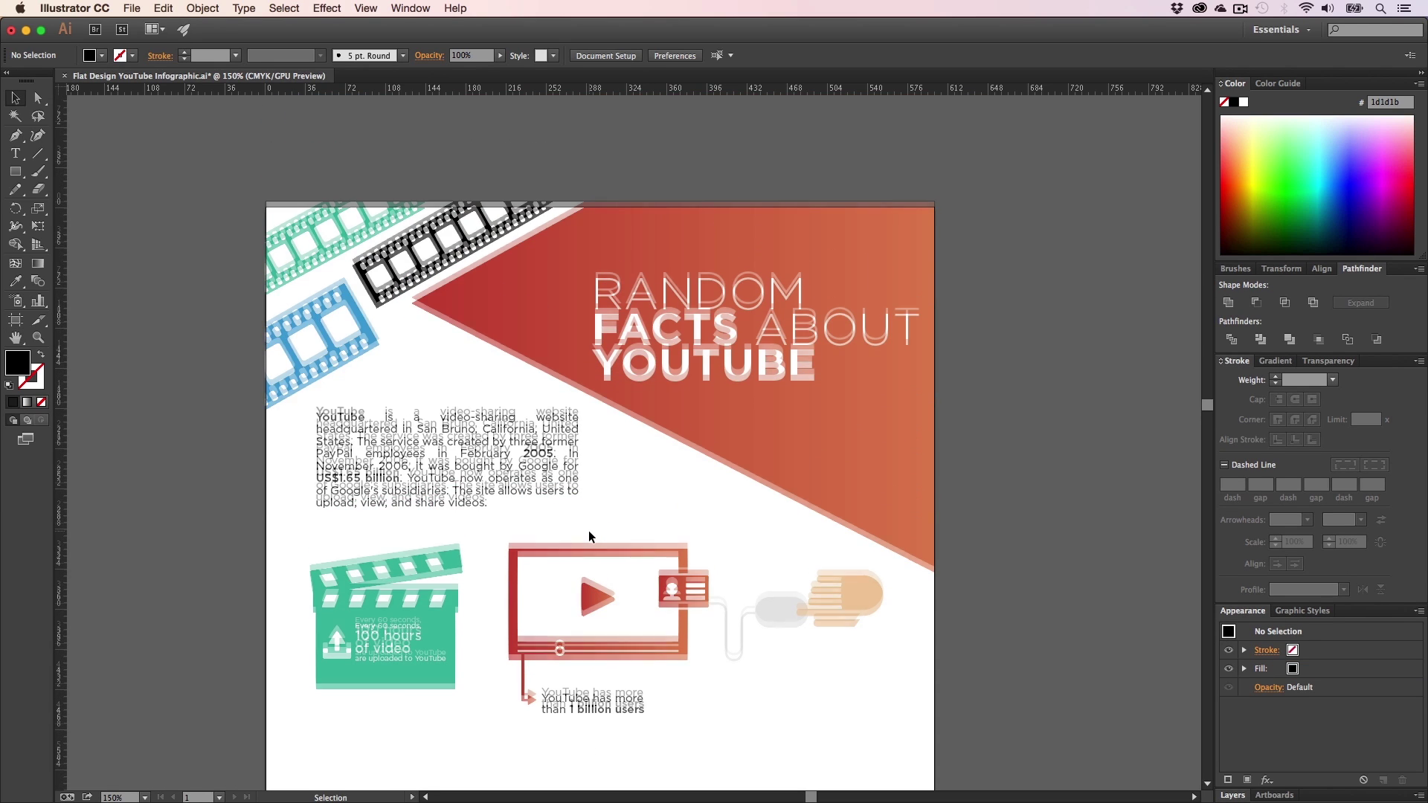
scroll(588, 530, up, 4)
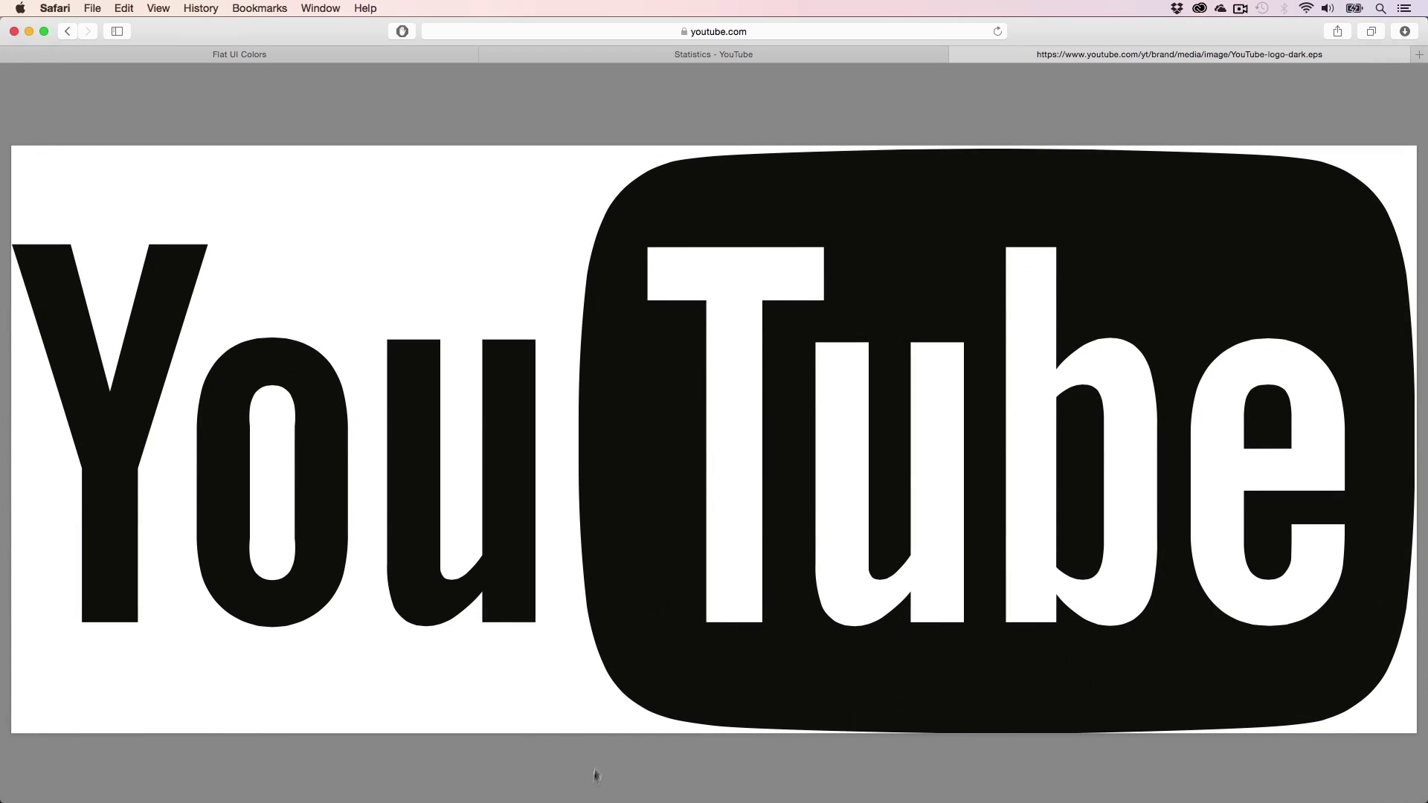
click(70, 33)
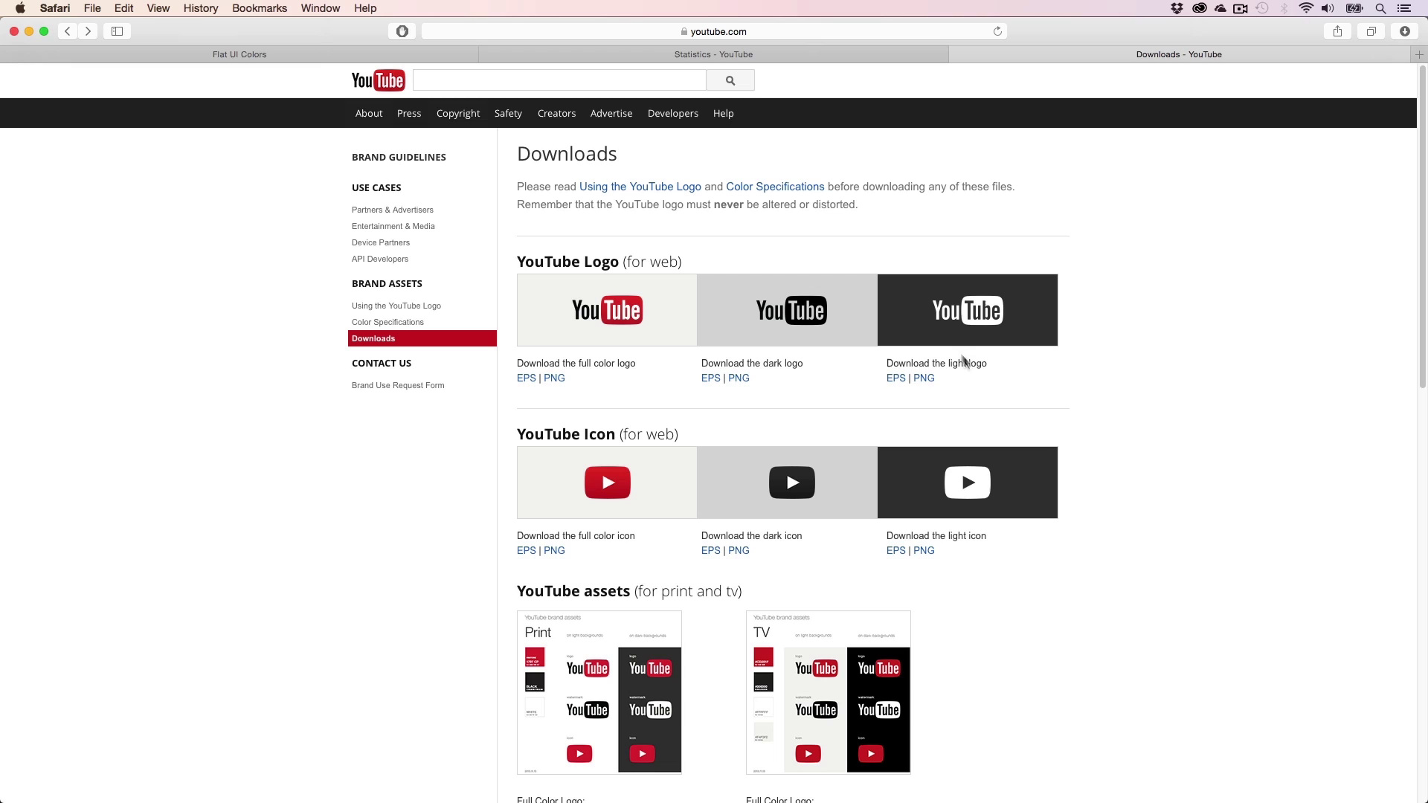
click(711, 379)
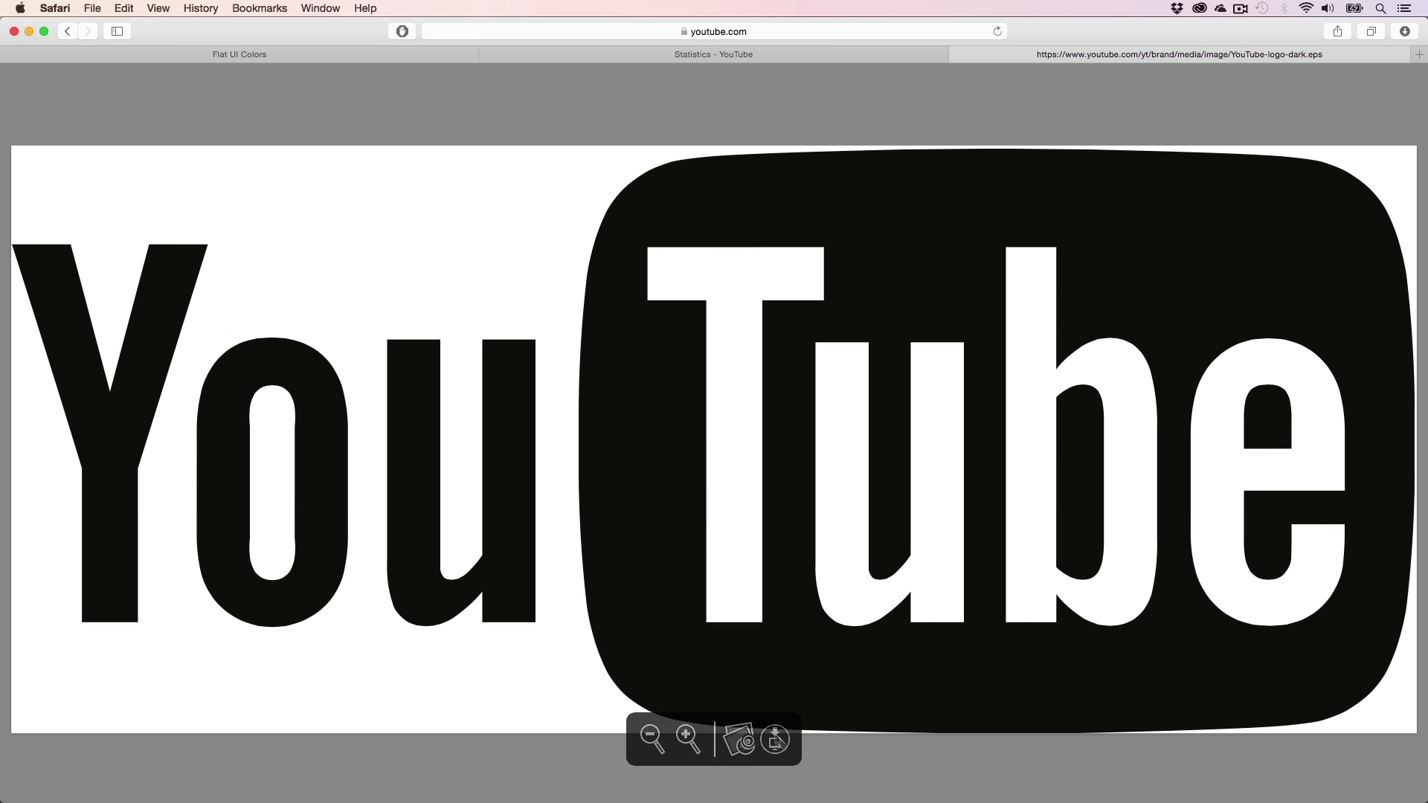
- Try the dark YouTube logo in the Illustrator document near the red header triangle and delete it
click(30, 33)
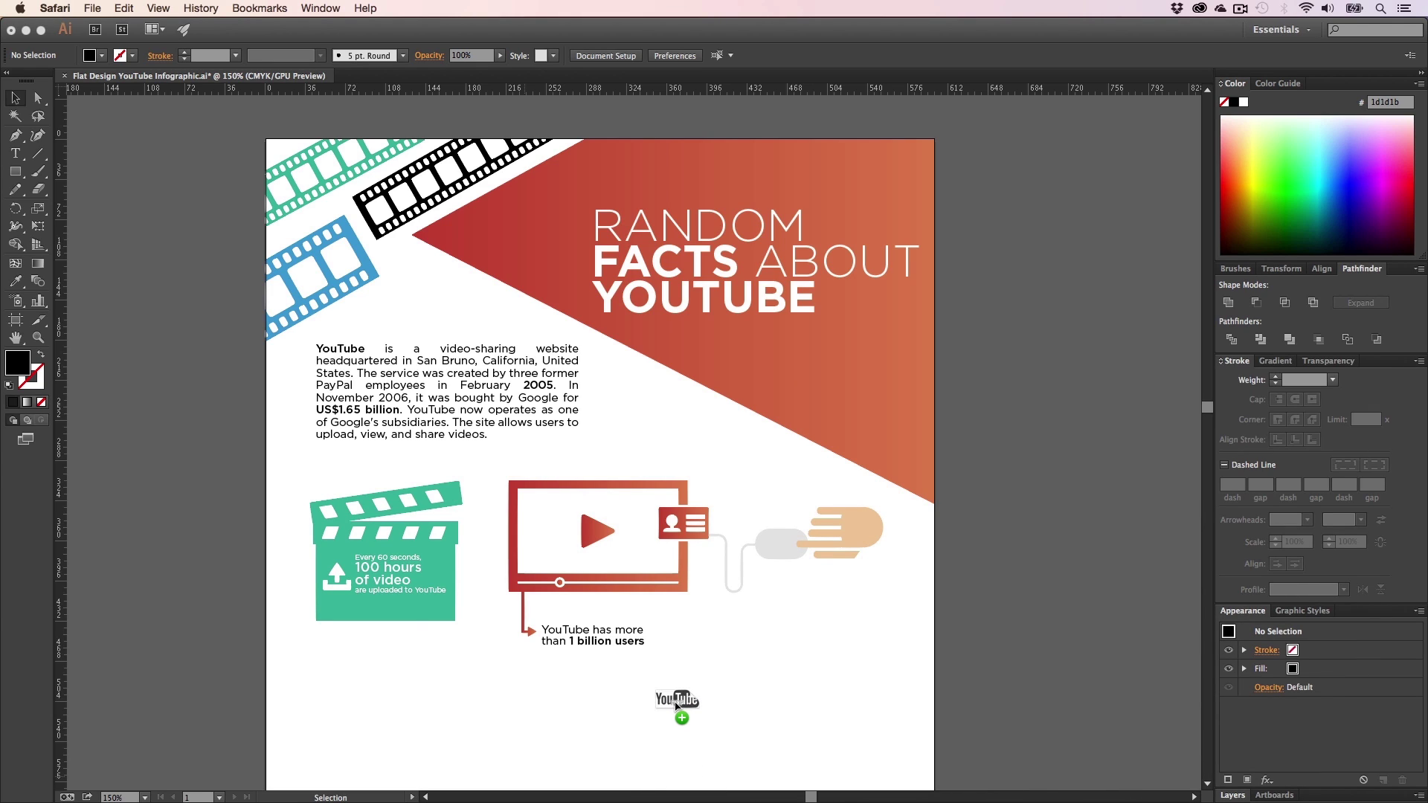
drag(676, 704, 676, 703)
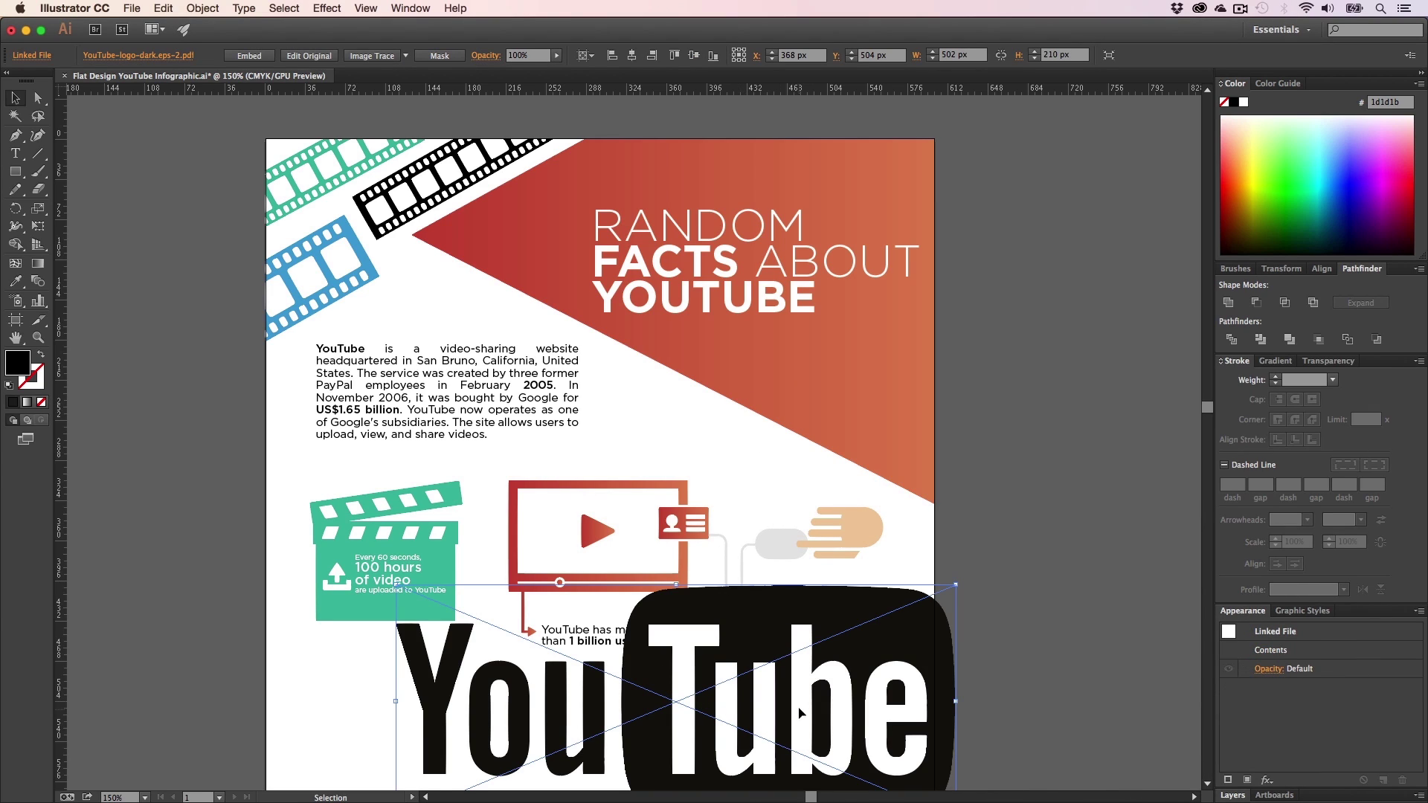
drag(800, 713, 811, 415)
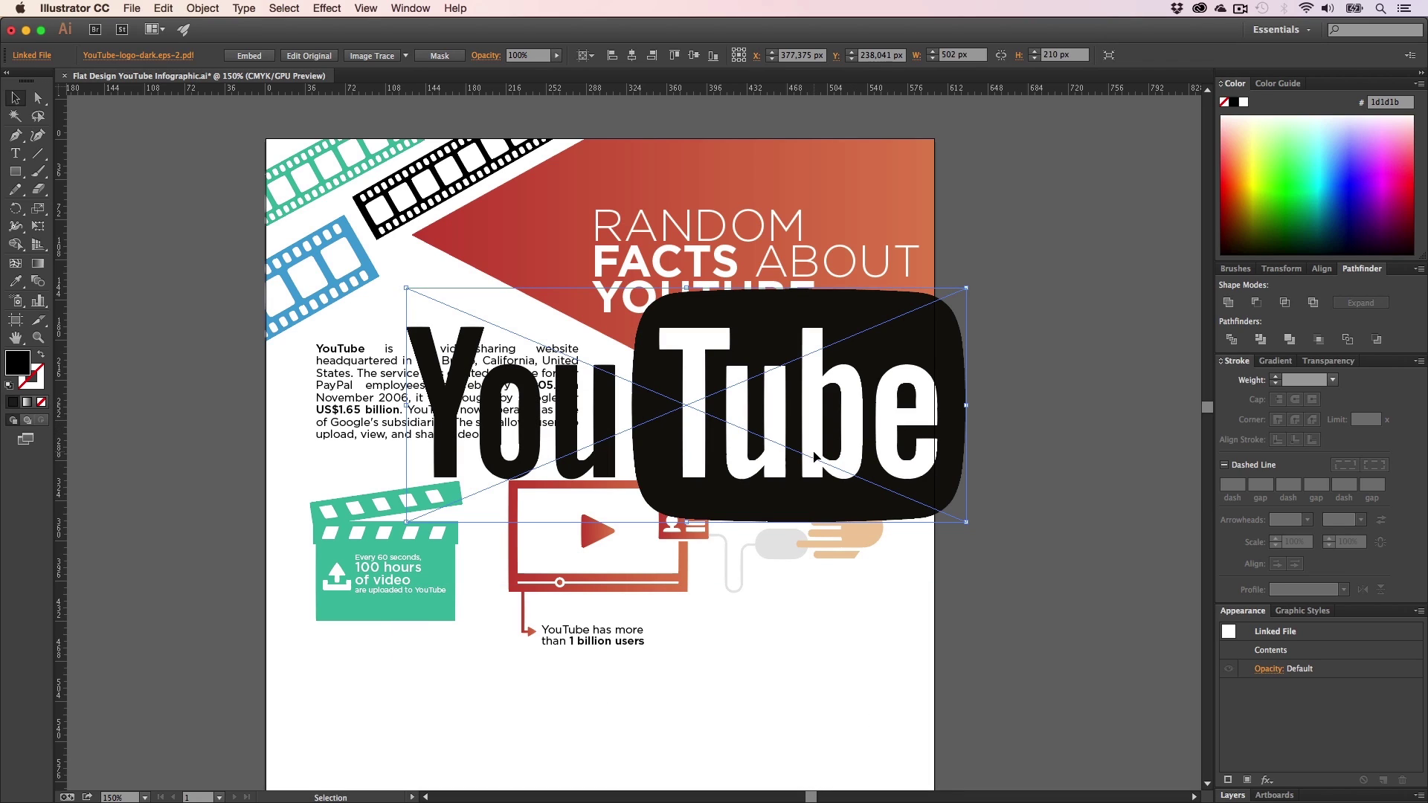
key(BackSpace)
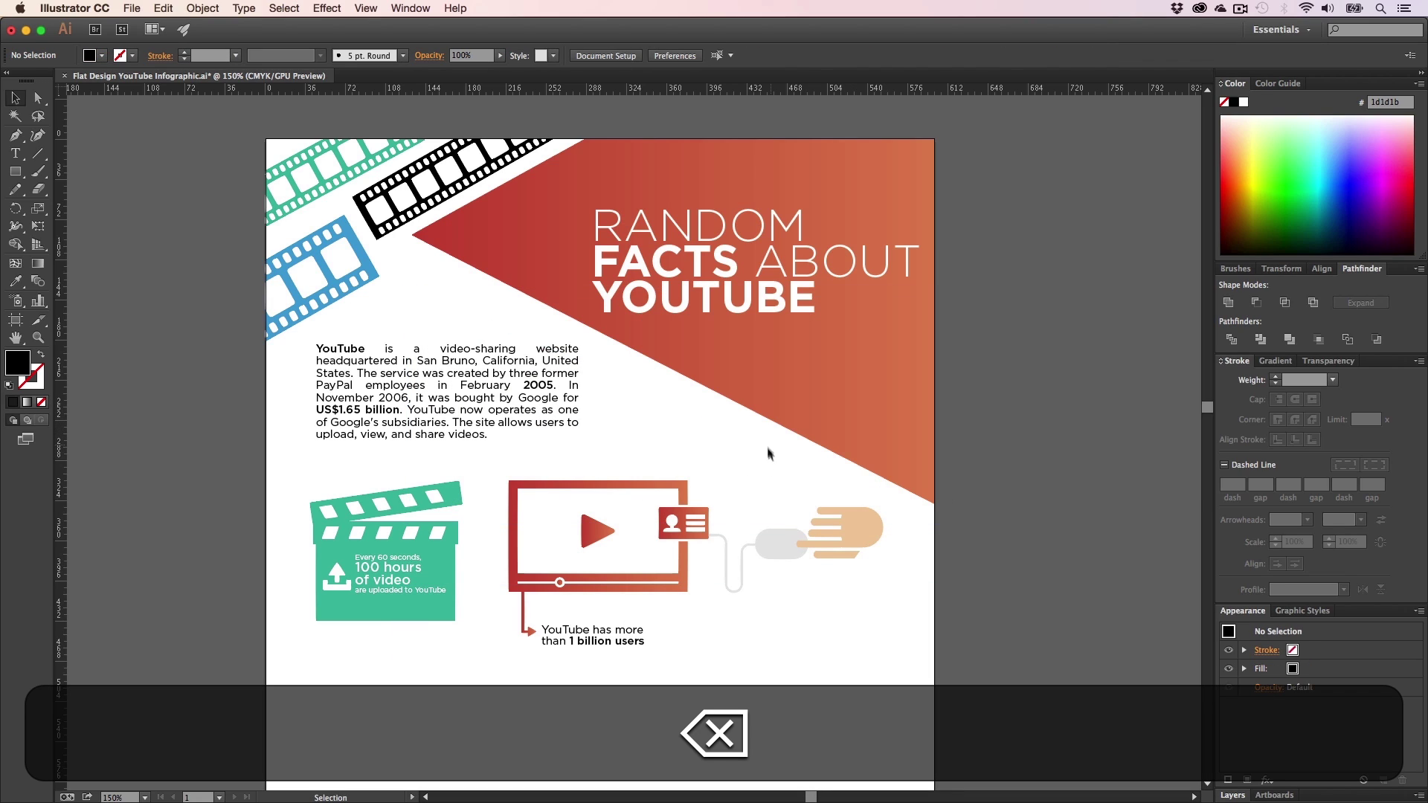
- Switch to Safari and open the EPS of the light YouTube logo from the brand Downloads page
key(super+Tab)
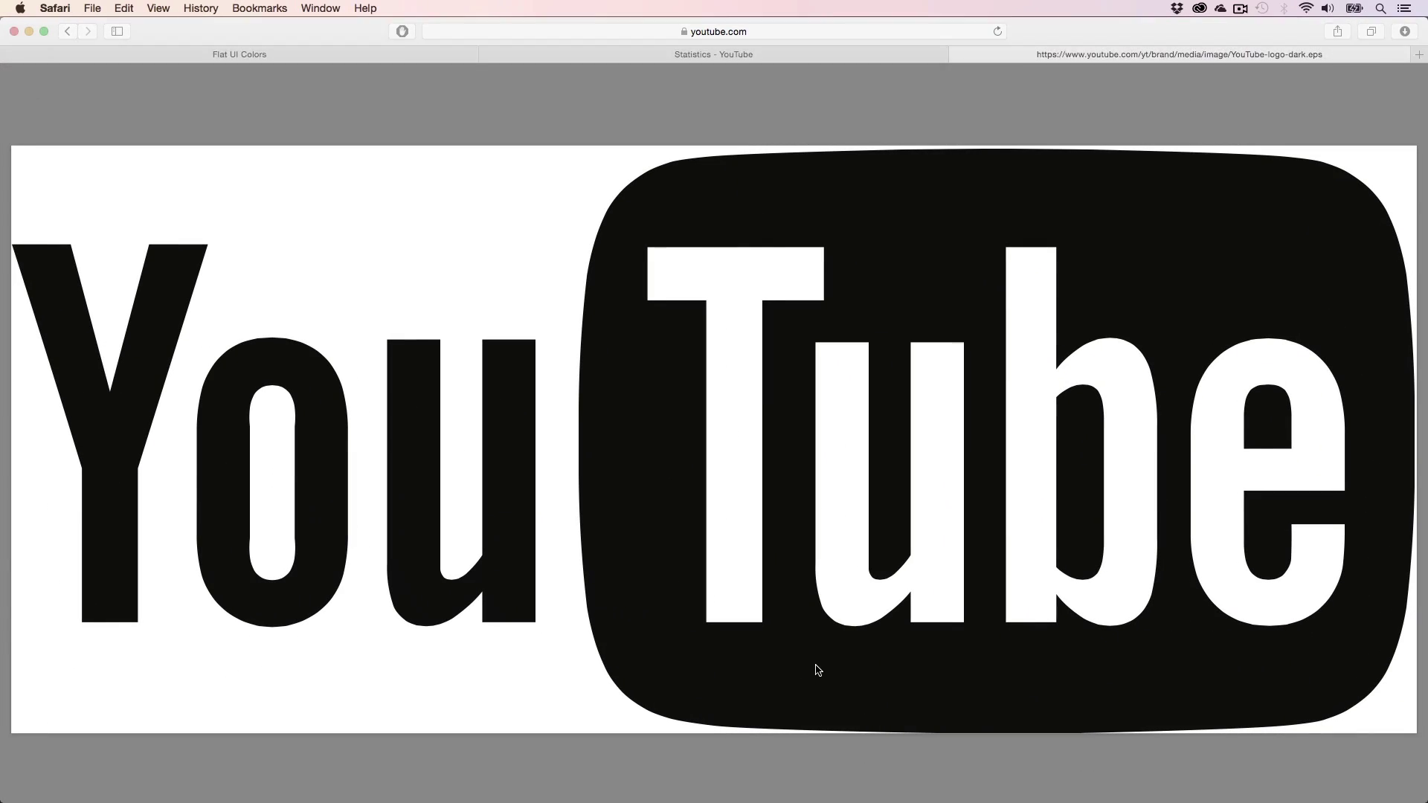
click(68, 32)
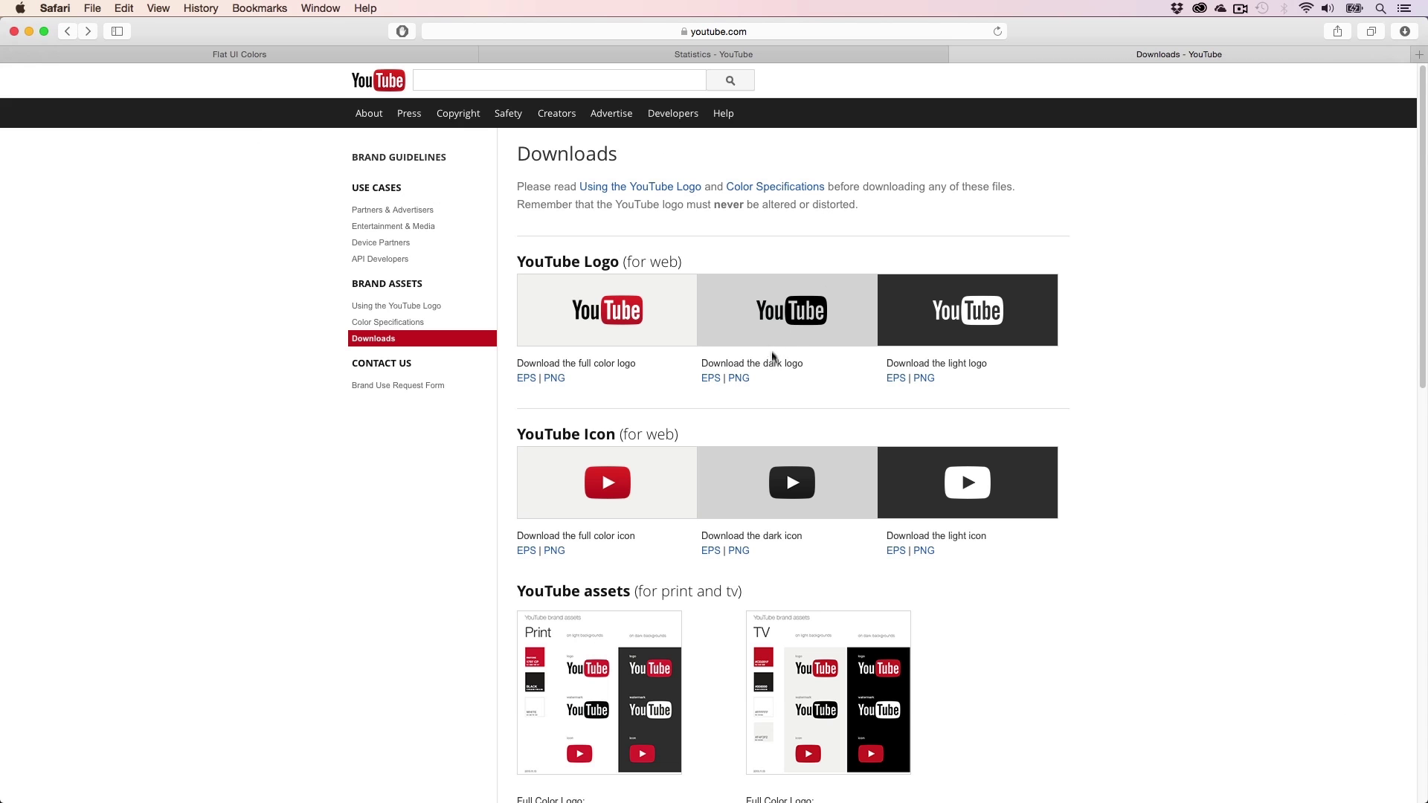
click(895, 379)
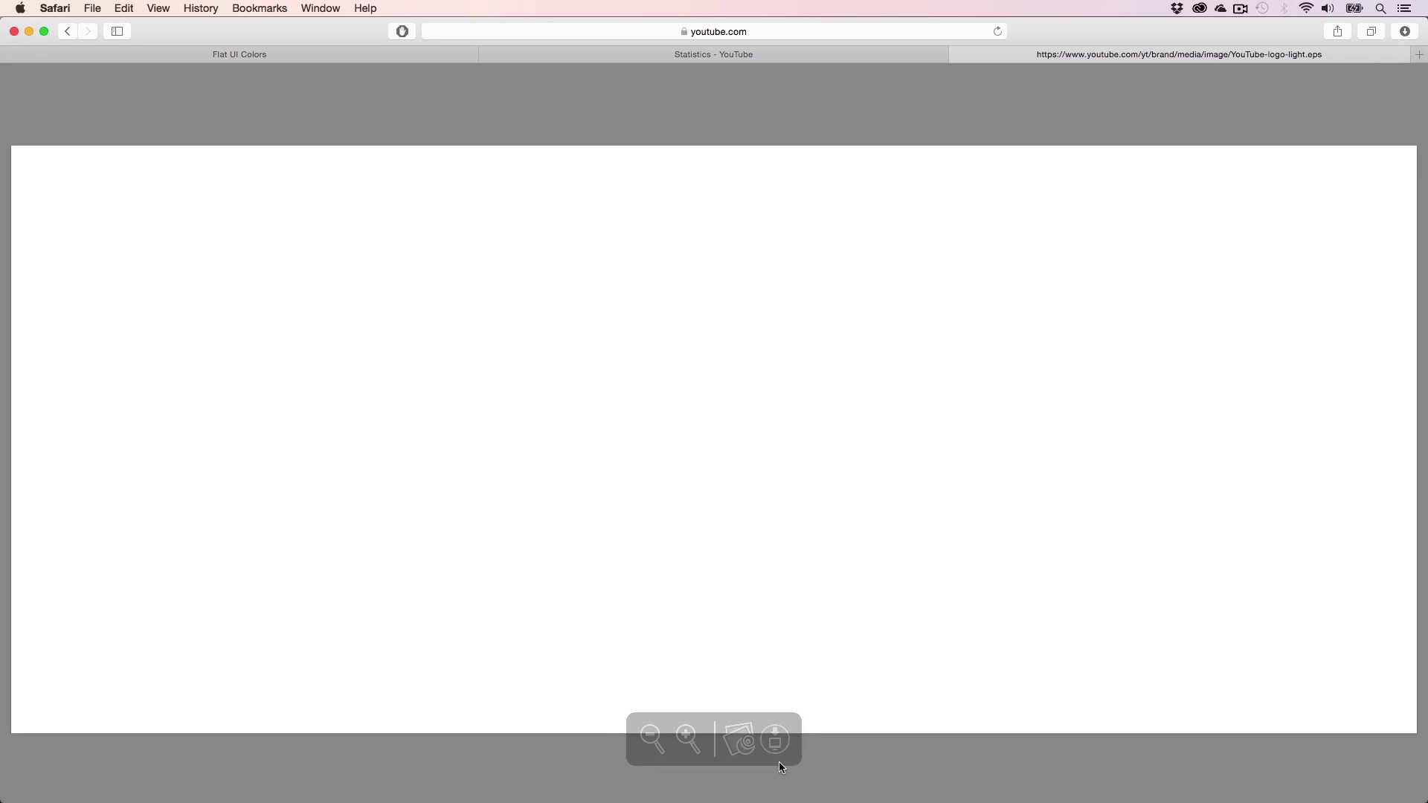
- Place the light YouTube logo into the Illustrator document, move it up towards the red header and shrink it
key(super+Tab)
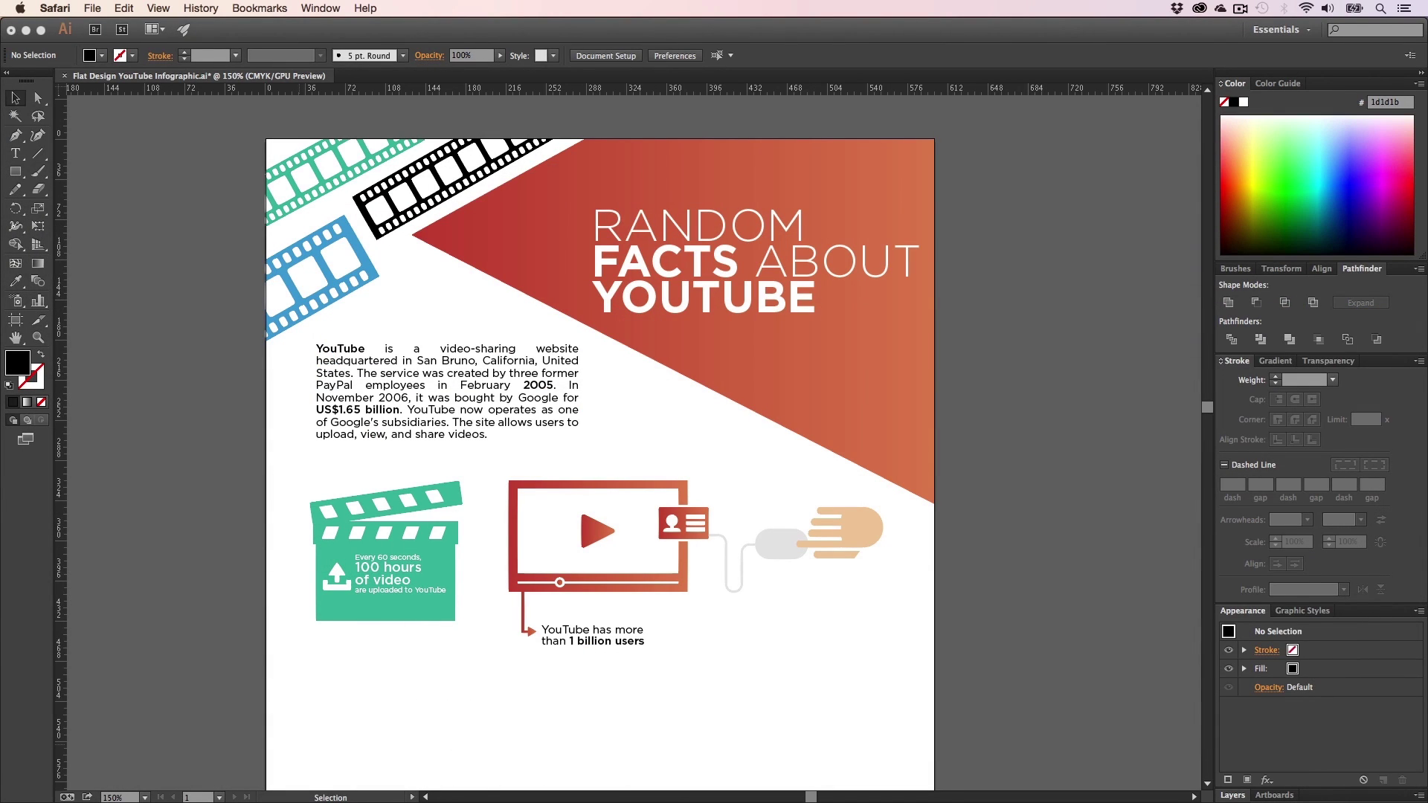
drag(672, 716, 672, 716)
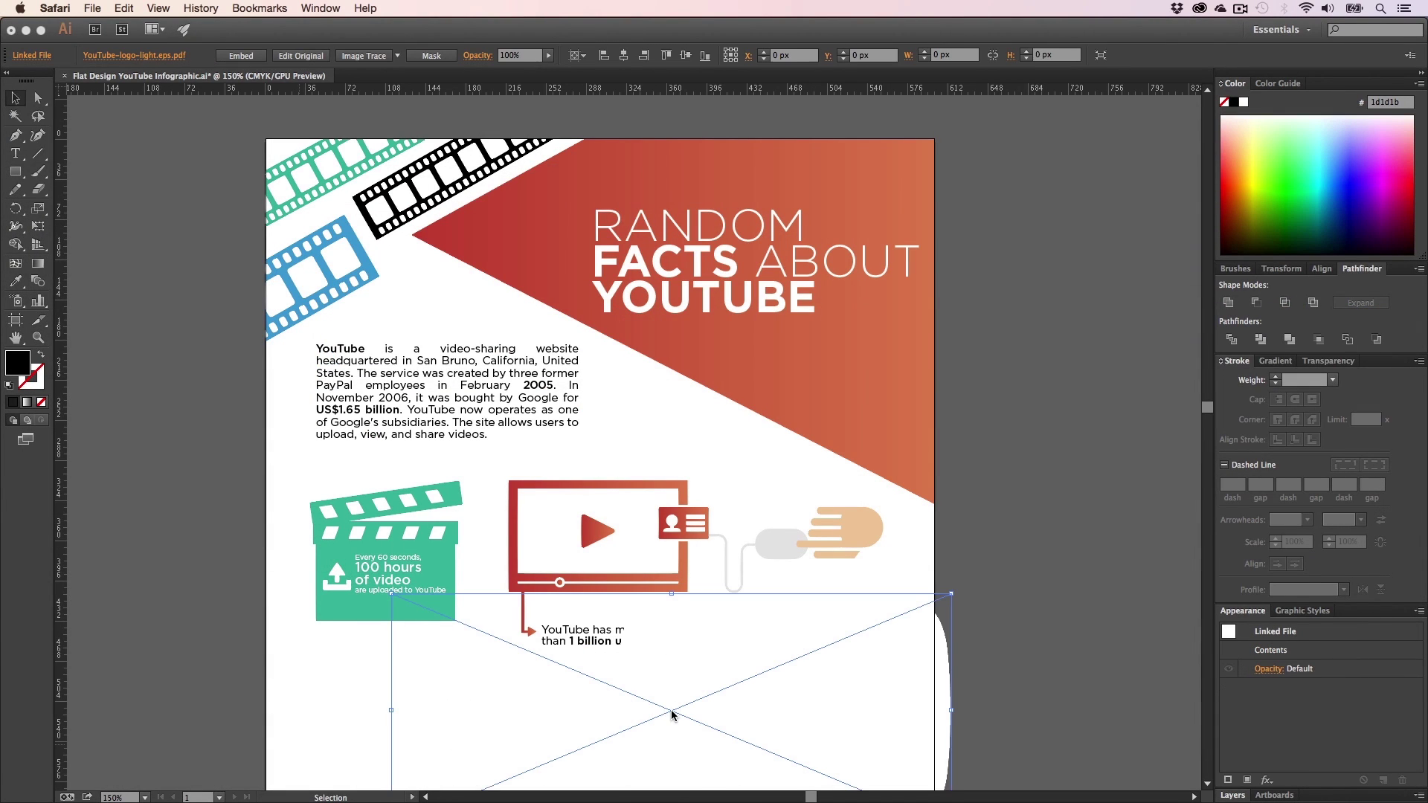
drag(810, 717, 798, 452)
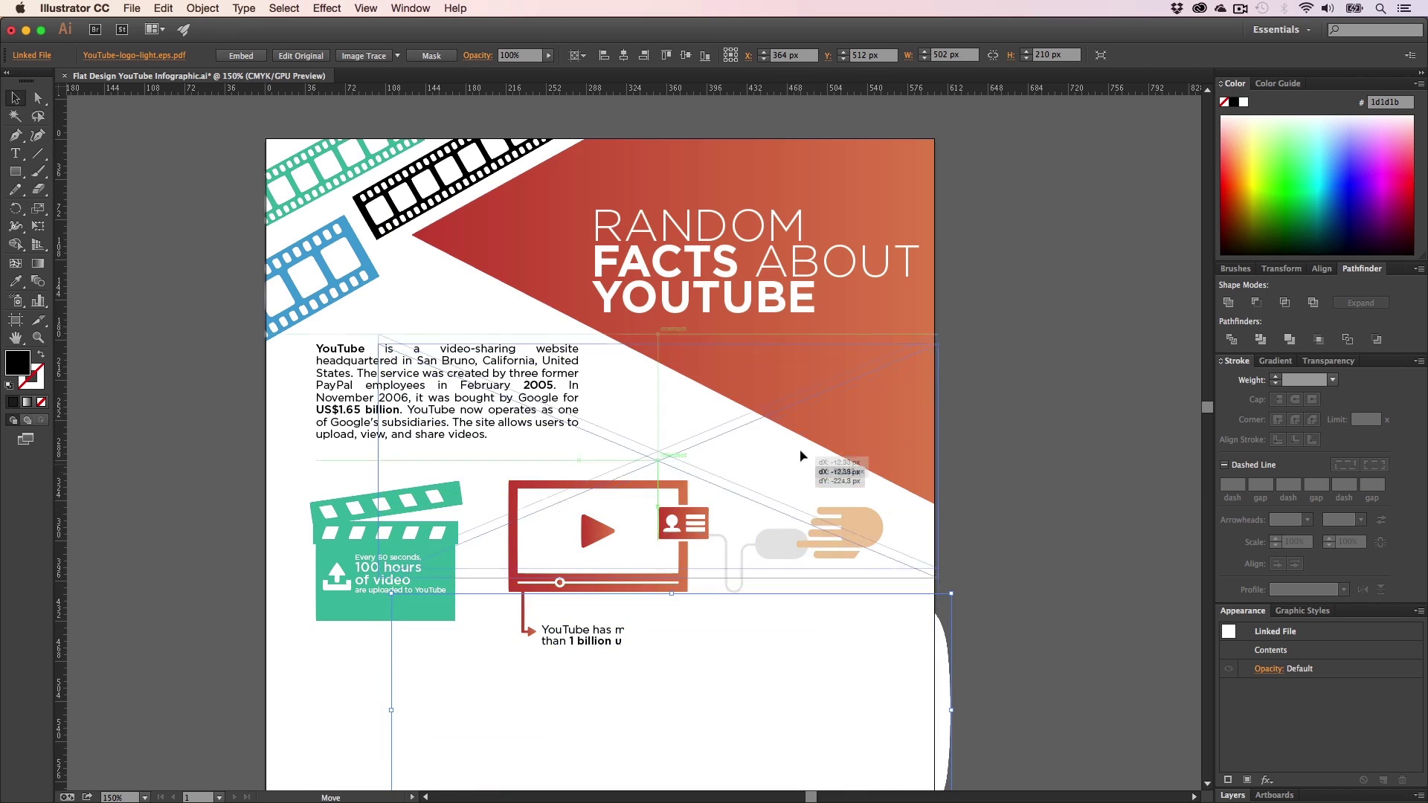
drag(378, 561, 791, 475)
- Scale the light logo to about 192 × 80 px and align it over the title's "YOUTUBE" line
key(z)
click(729, 407)
click(655, 432)
click(649, 431)
key(h)
key(v)
drag(1132, 581, 874, 481)
drag(815, 439, 826, 394)
scroll(823, 441, up, 3)
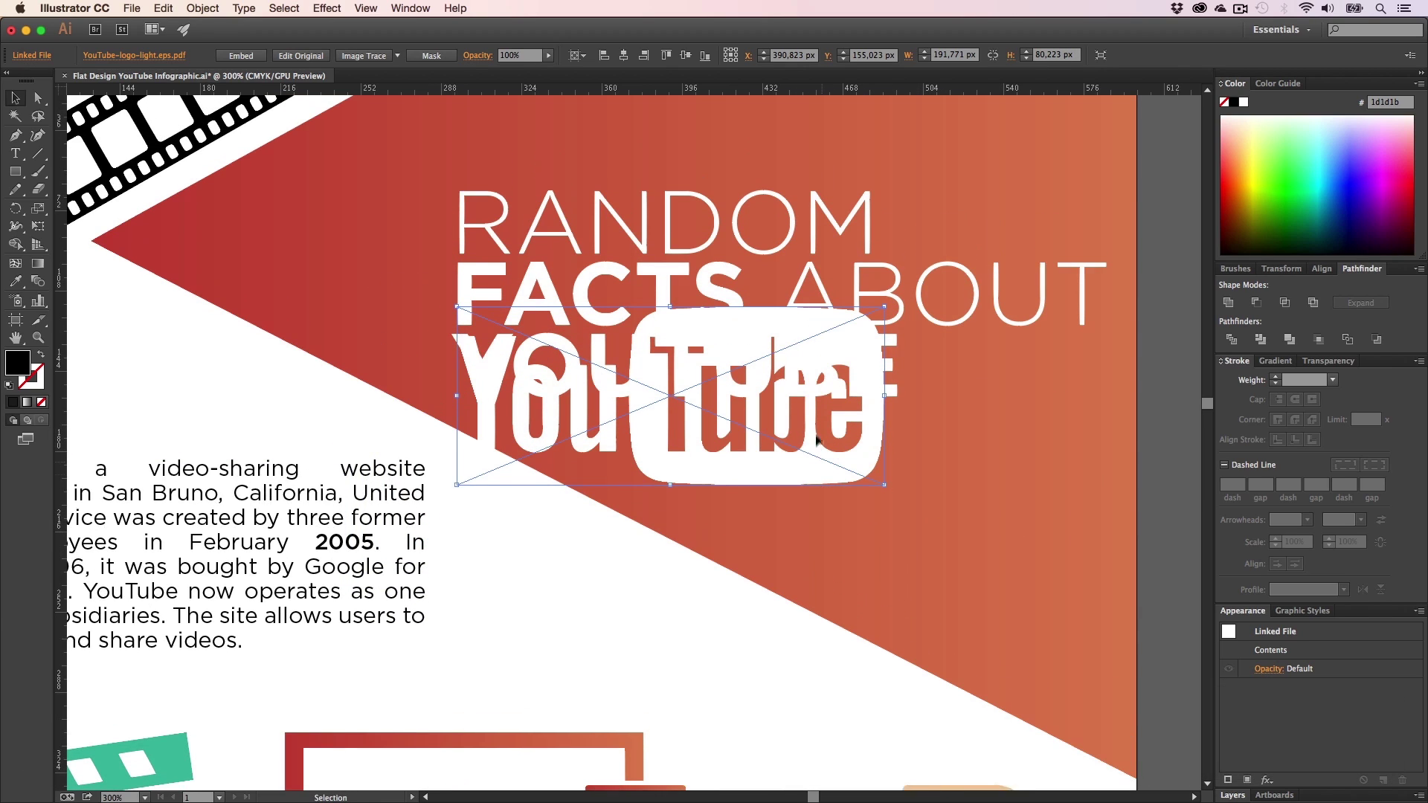
- Move the logo out of the way and delete the "YOUTUBE" line from the title text
drag(825, 454, 914, 646)
key(t)
drag(902, 387, 506, 375)
key(BackSpace)
key(BackSpace)
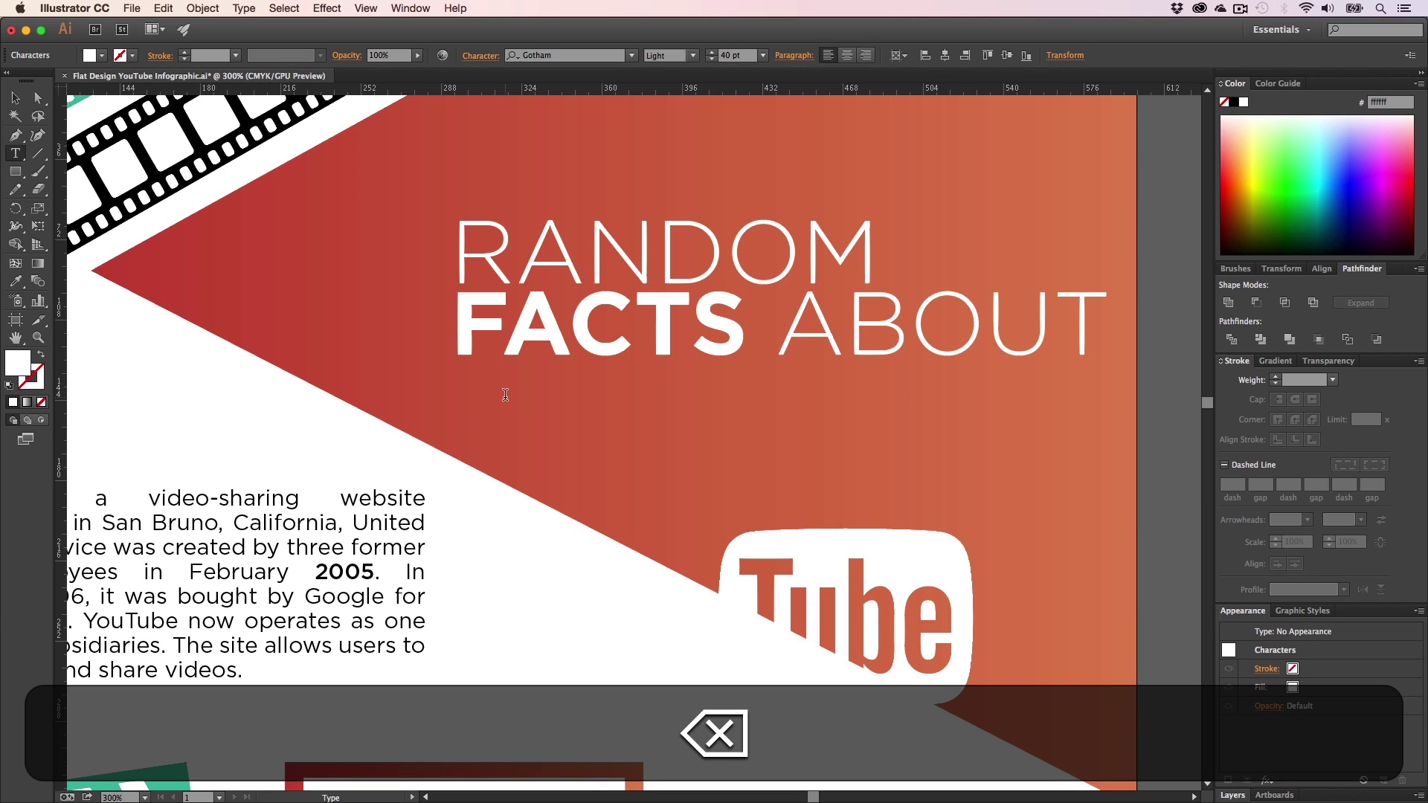
- Place the logo directly below the title, flush with its left edge, and raise the title text above it
click(15, 98)
drag(886, 618, 799, 452)
scroll(833, 415, up, 5)
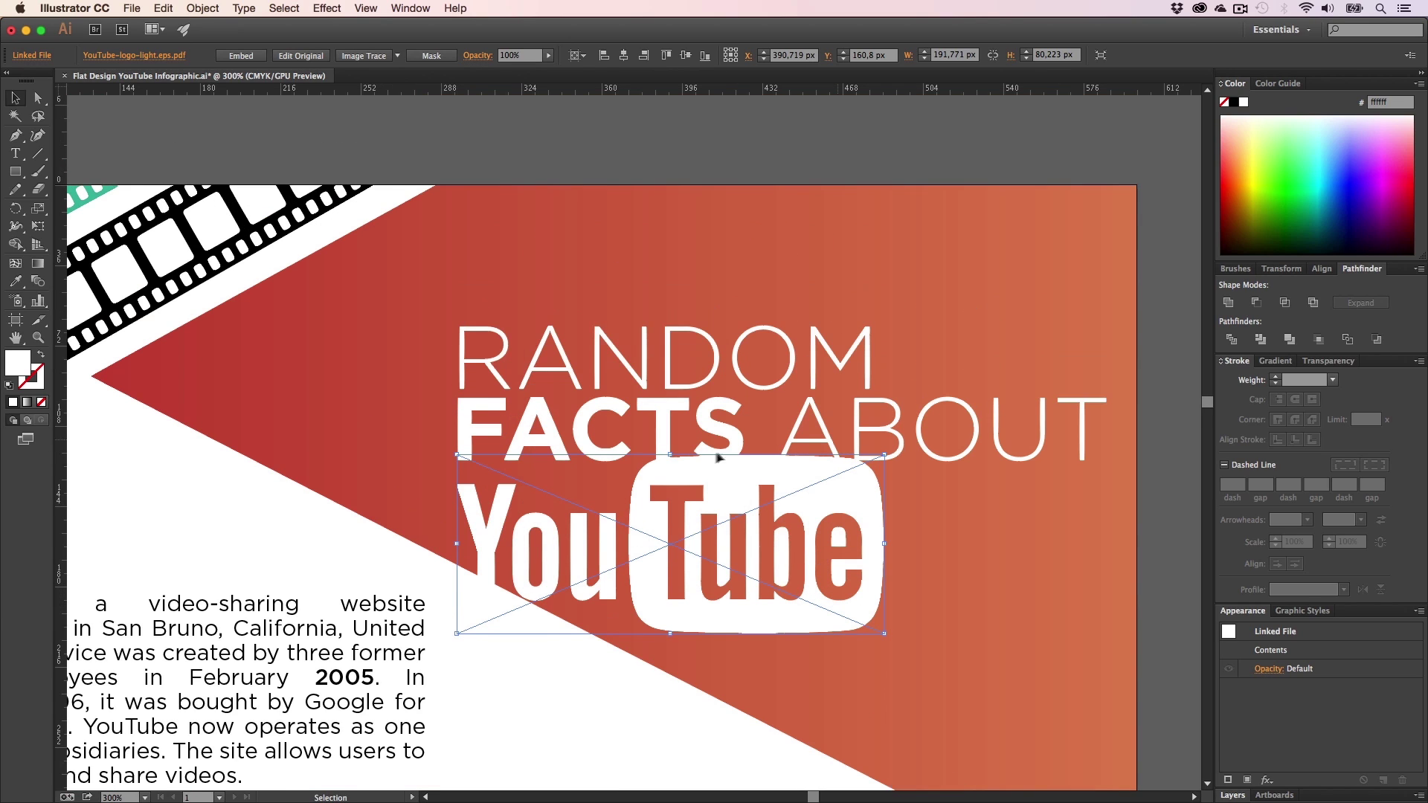
click(641, 389)
drag(638, 447, 640, 413)
click(662, 520)
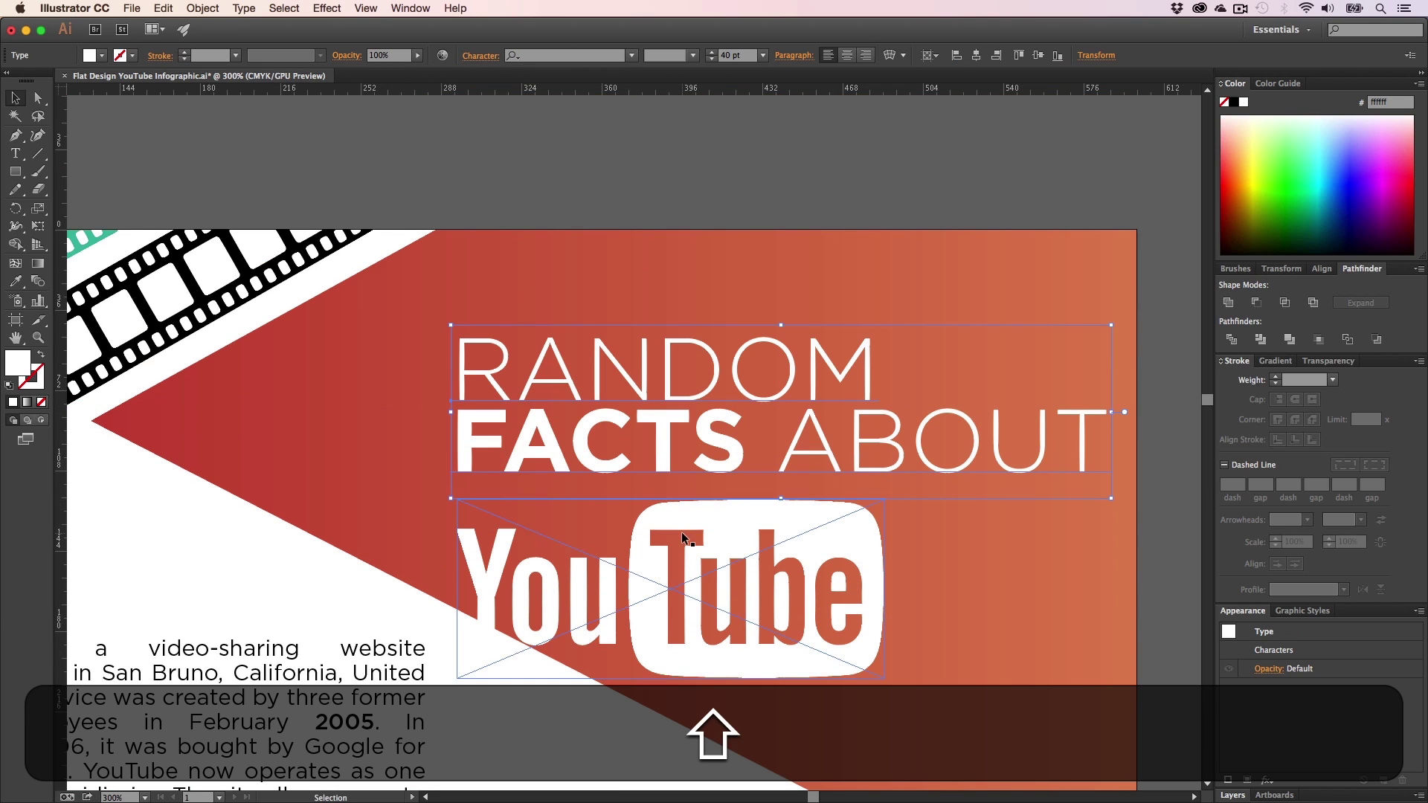
- Scale the YouTube logo down proportionally and move the title text further up in the header
drag(885, 679, 826, 653)
click(645, 438)
drag(645, 437, 646, 392)
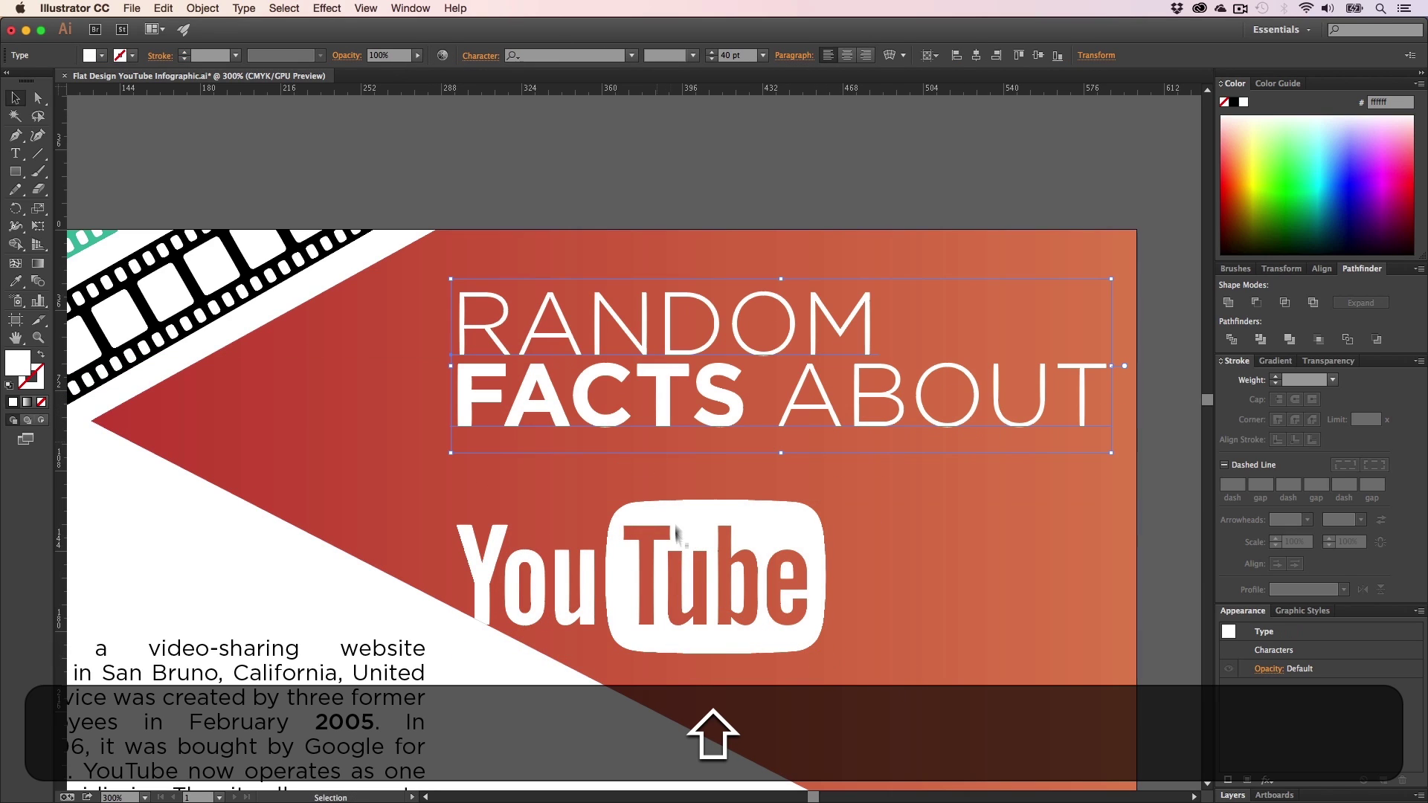
- Move the YouTube logo beneath "ABOUT", aligned with the right edge of the title
drag(678, 590, 904, 497)
click(583, 609)
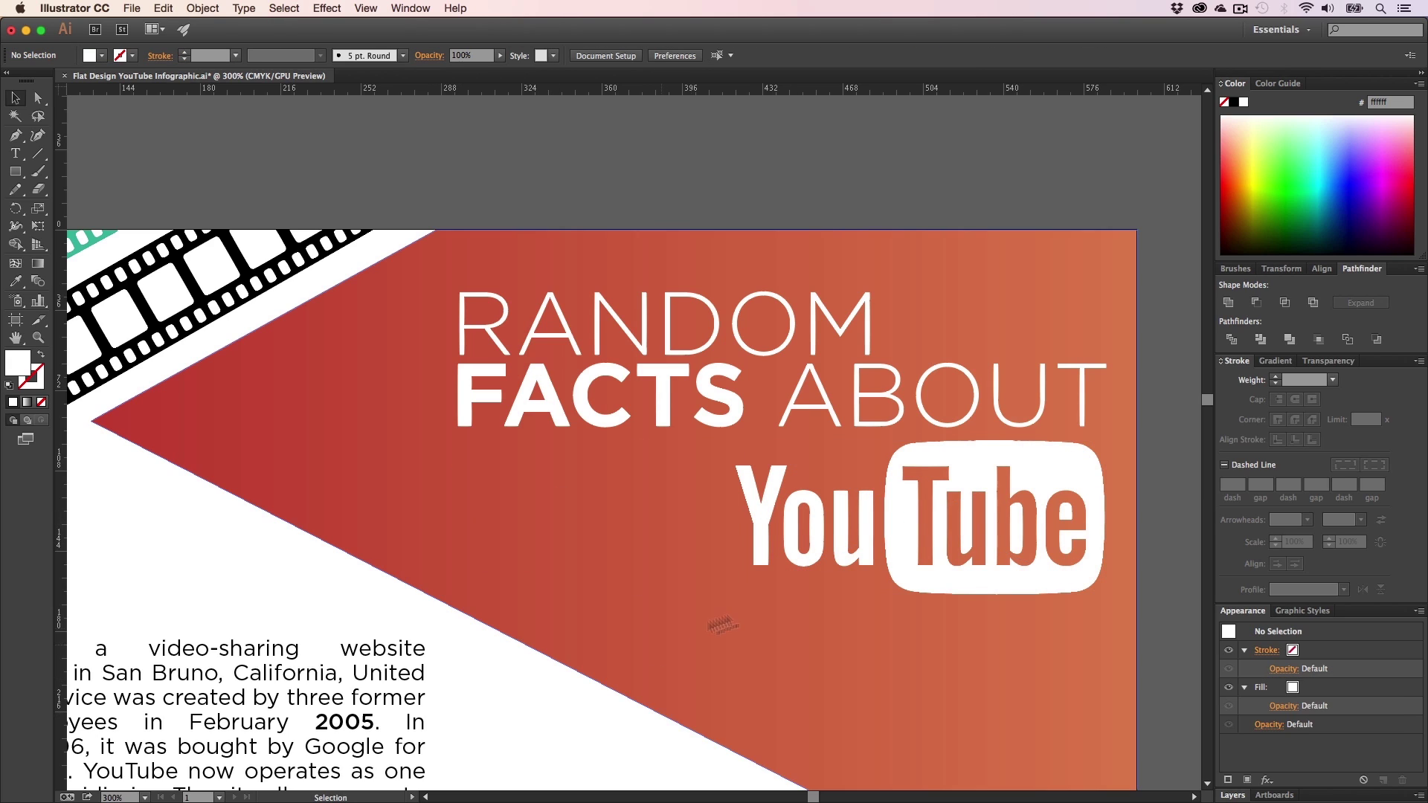
key(z)
alt+click(758, 568)
key(h)
drag(707, 442, 755, 538)
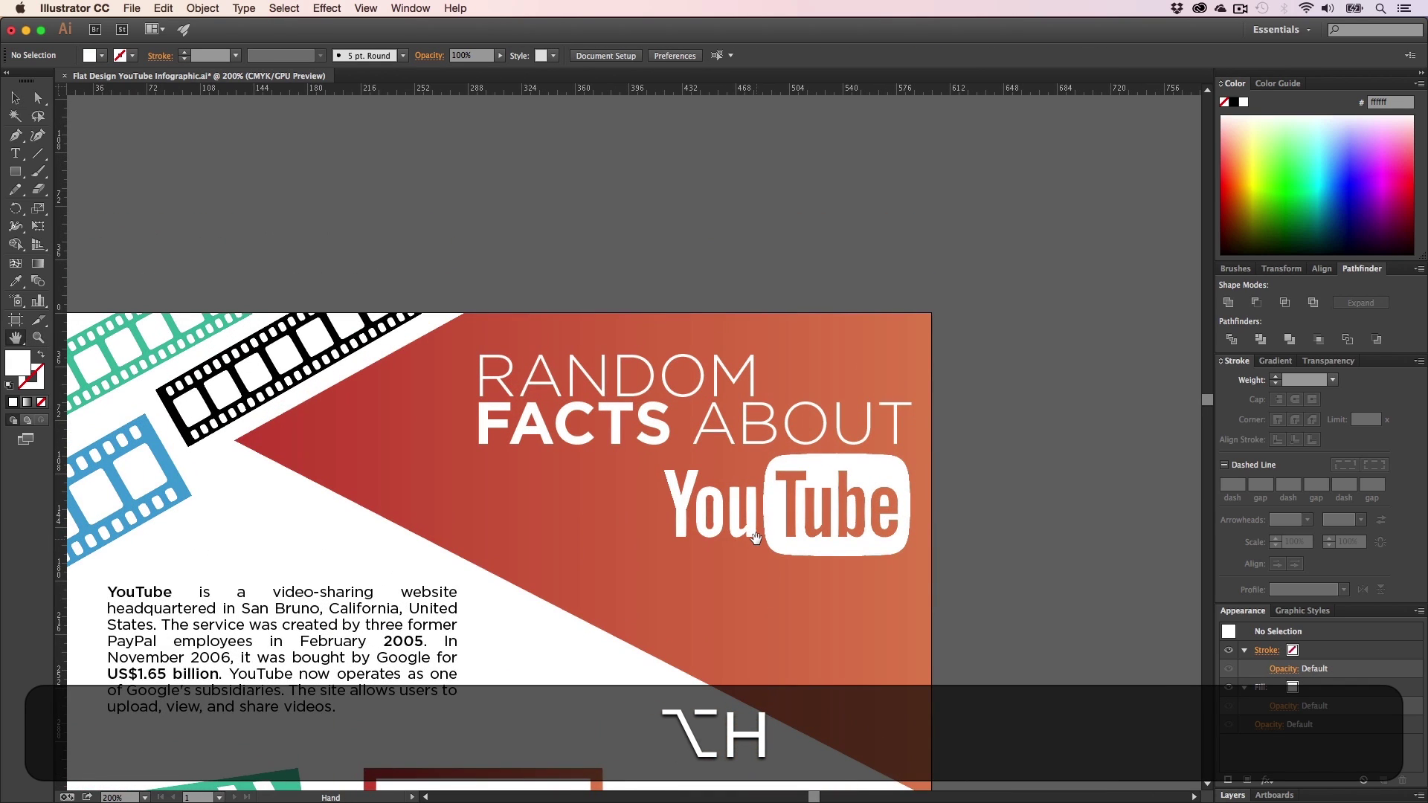
key(v)
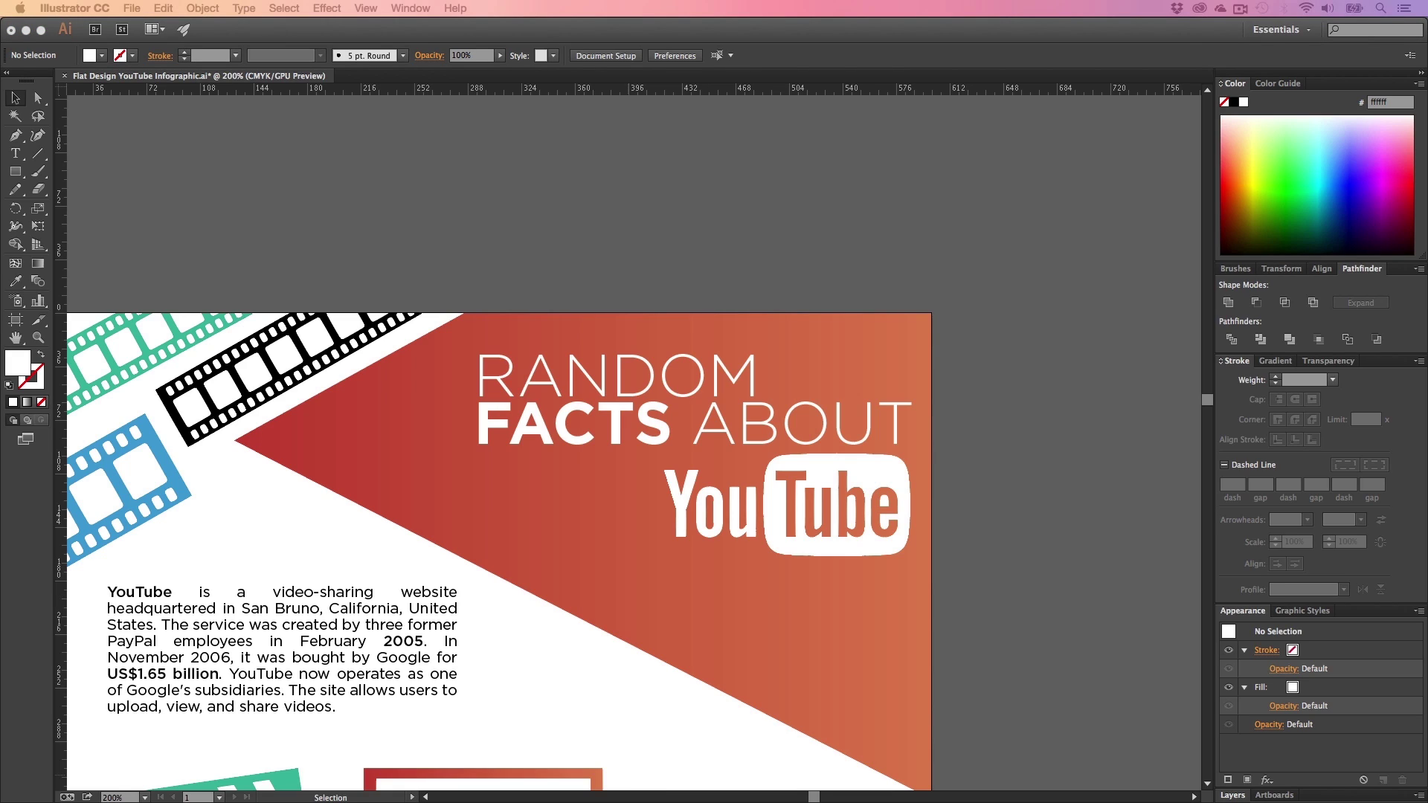
- Try placing the YouTube logo flush with the title's left edge and return it beneath "ABOUT" at the right edge
click(608, 574)
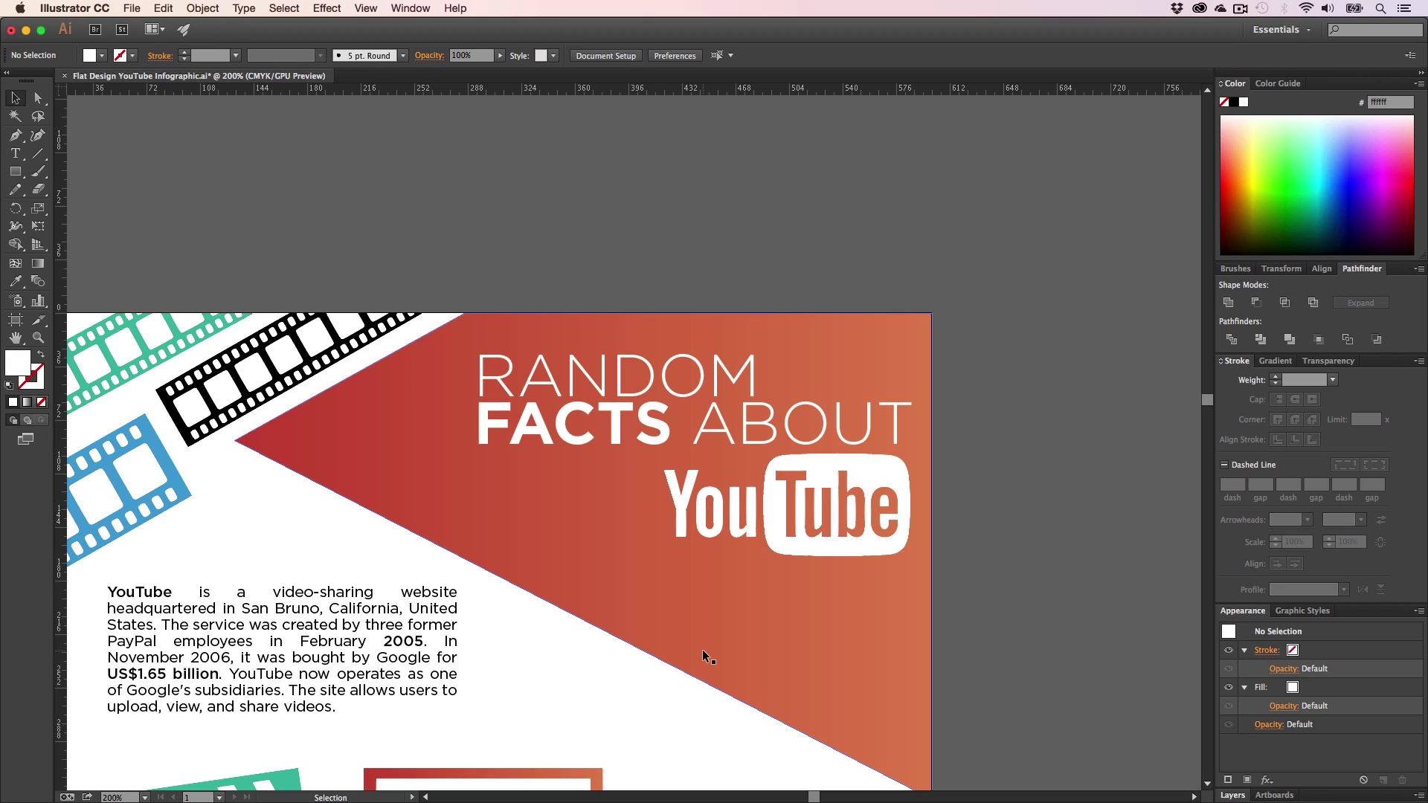
drag(791, 493, 608, 495)
drag(617, 550, 749, 467)
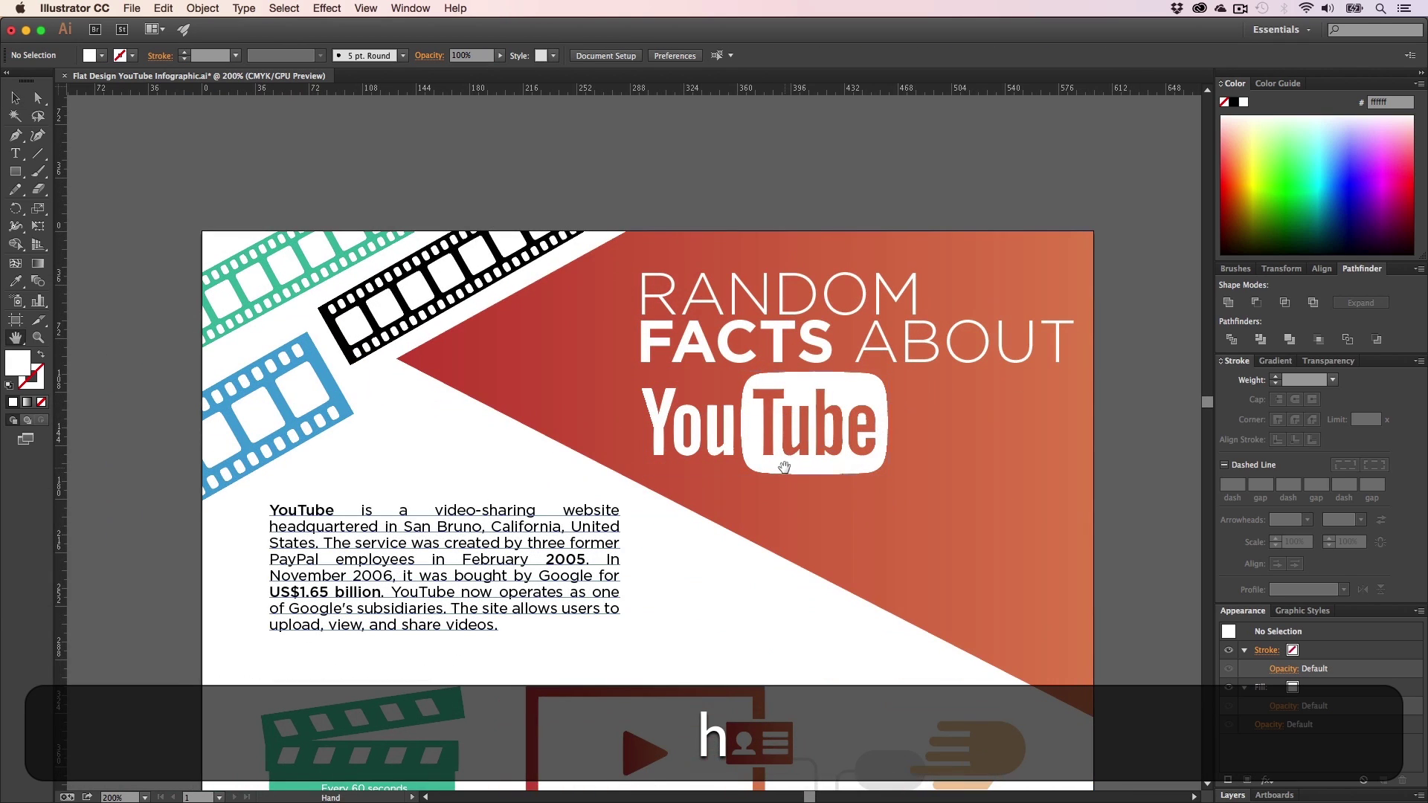
key(v)
drag(826, 435, 930, 480)
click(1002, 494)
key(h)
key(v)
- Move the title text and the YouTube logo together slightly lower in the red header
click(827, 366)
shift+click(874, 437)
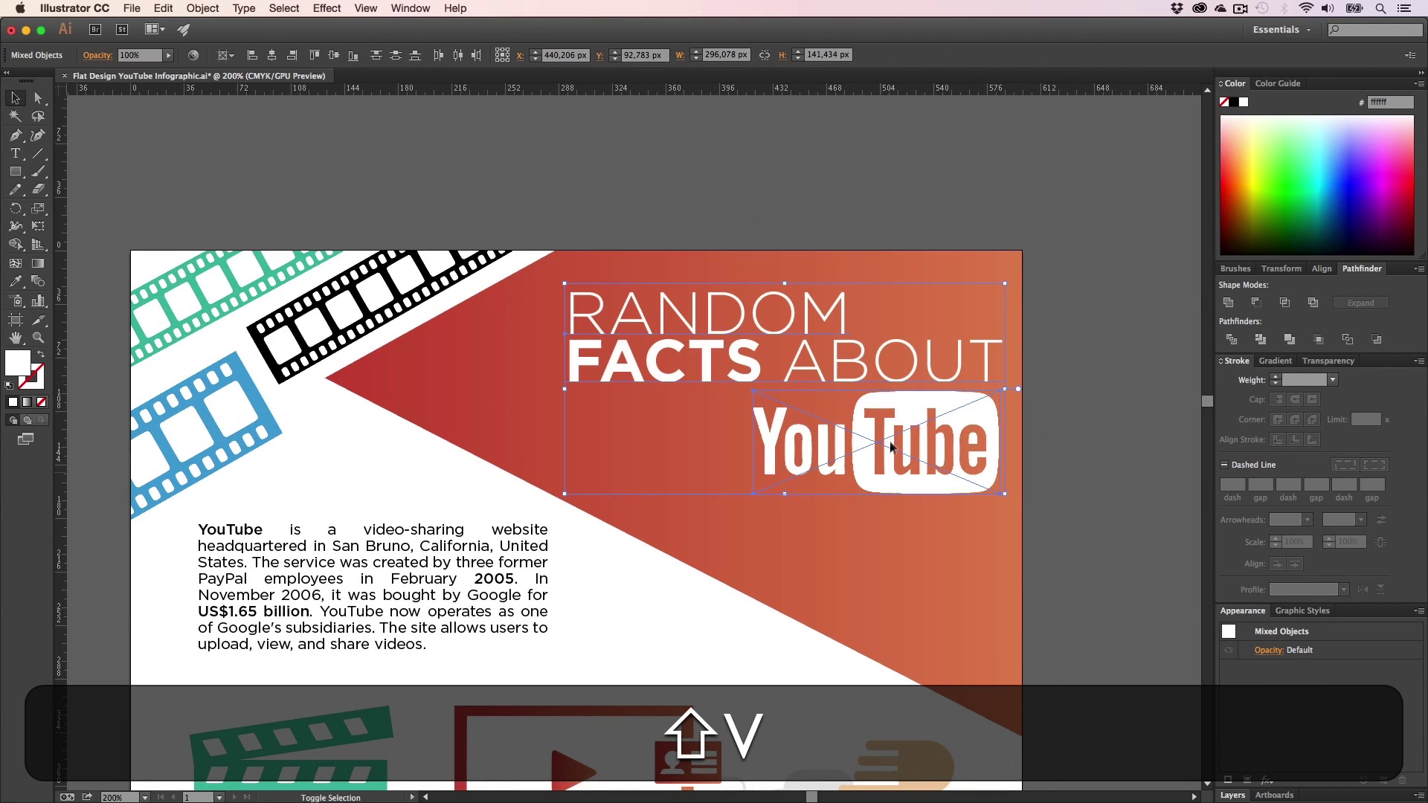
drag(874, 437, 874, 465)
click(1092, 493)
- Raise the "100 hours of video" text on the clapperboard slightly so its last line sits near the upload icon's base
key(h)
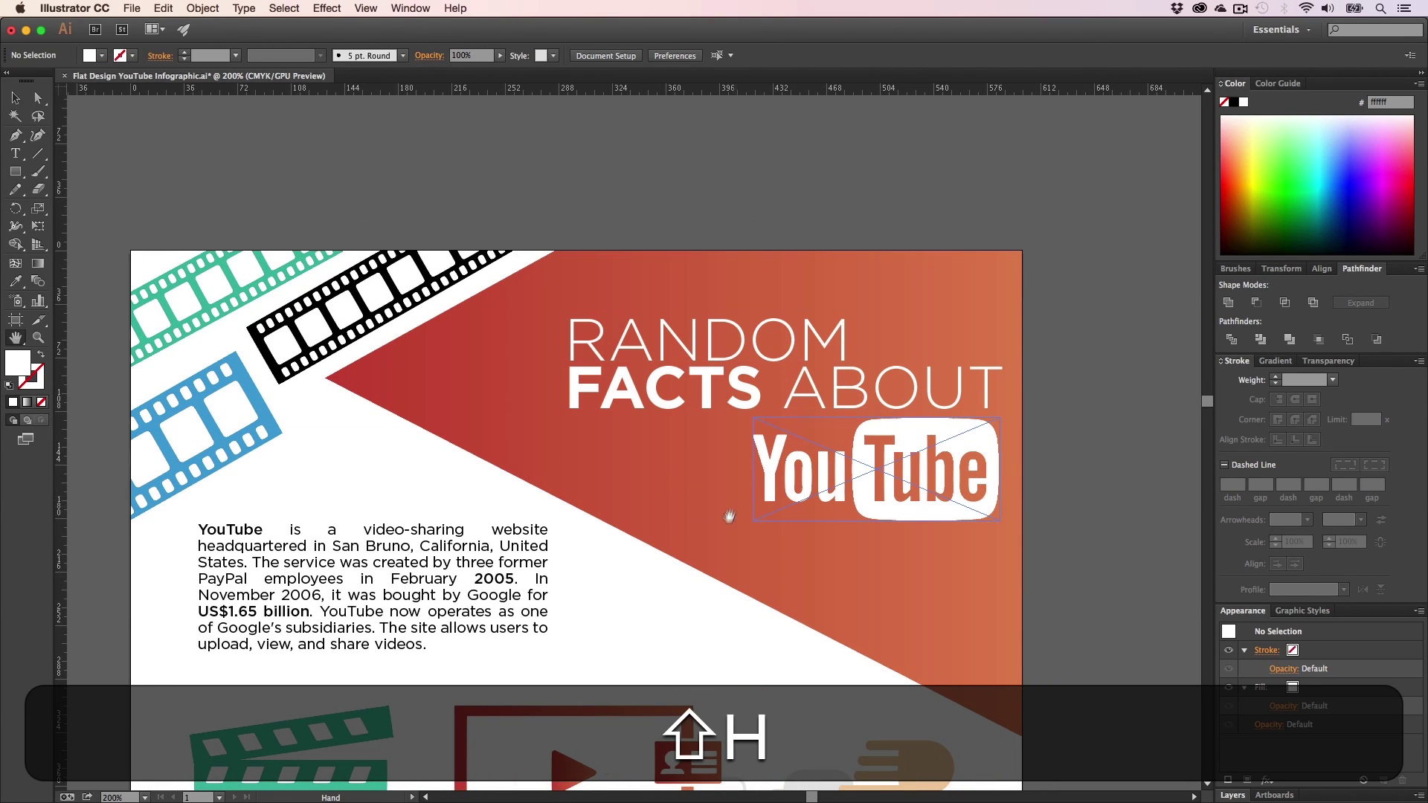
scroll(734, 510, down, 10)
drag(677, 367, 614, 580)
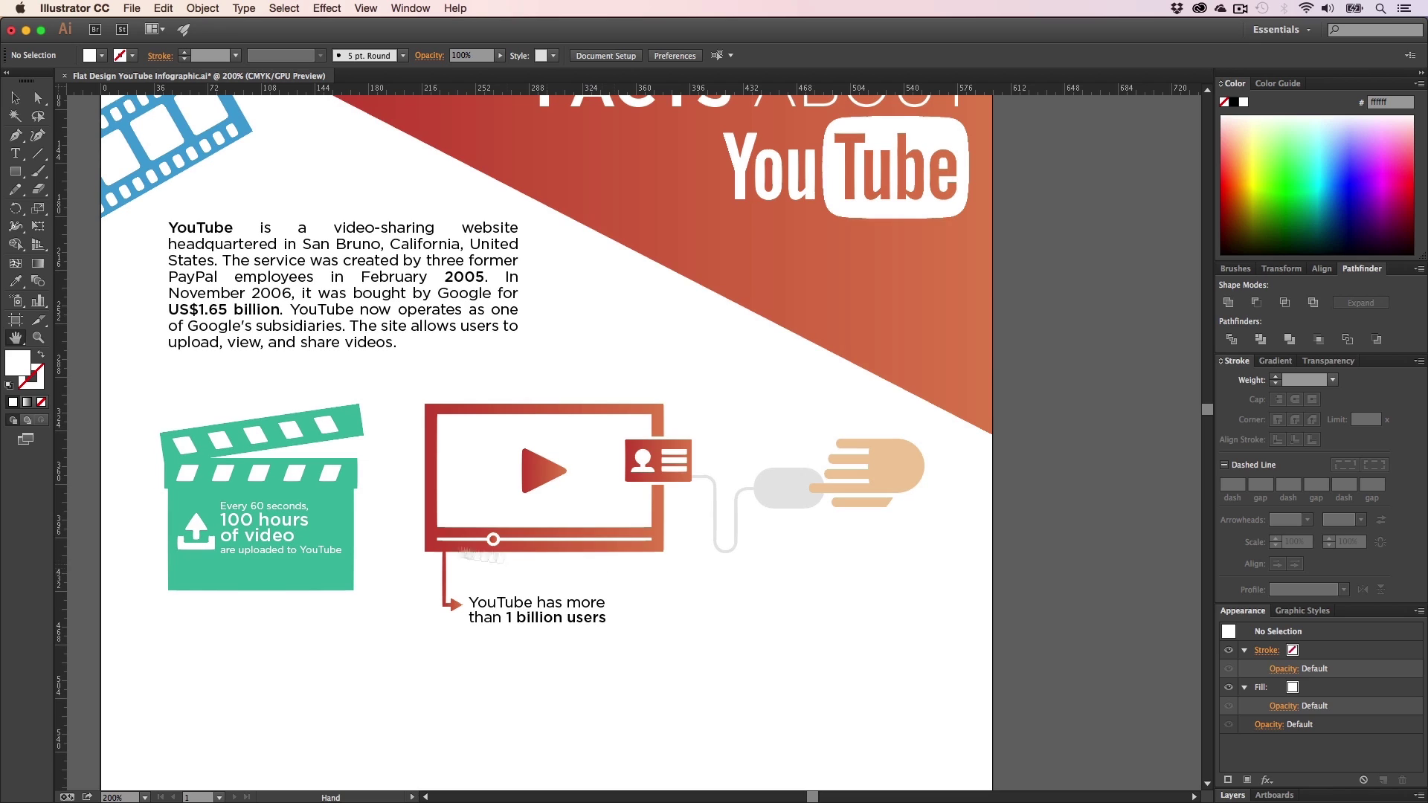
key(z)
drag(278, 497, 558, 498)
key(h)
drag(368, 535, 785, 452)
key(v)
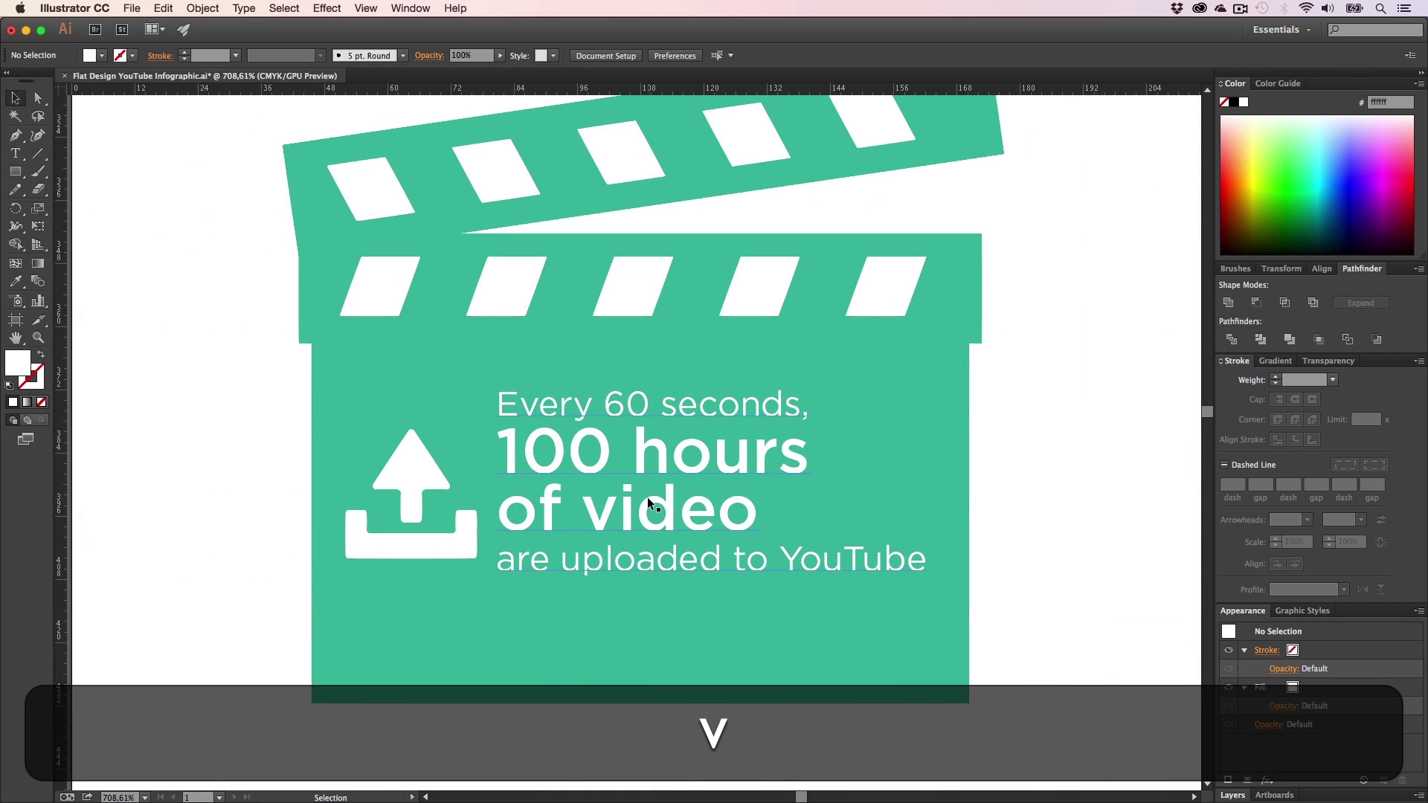
drag(654, 505, 654, 493)
click(1039, 585)
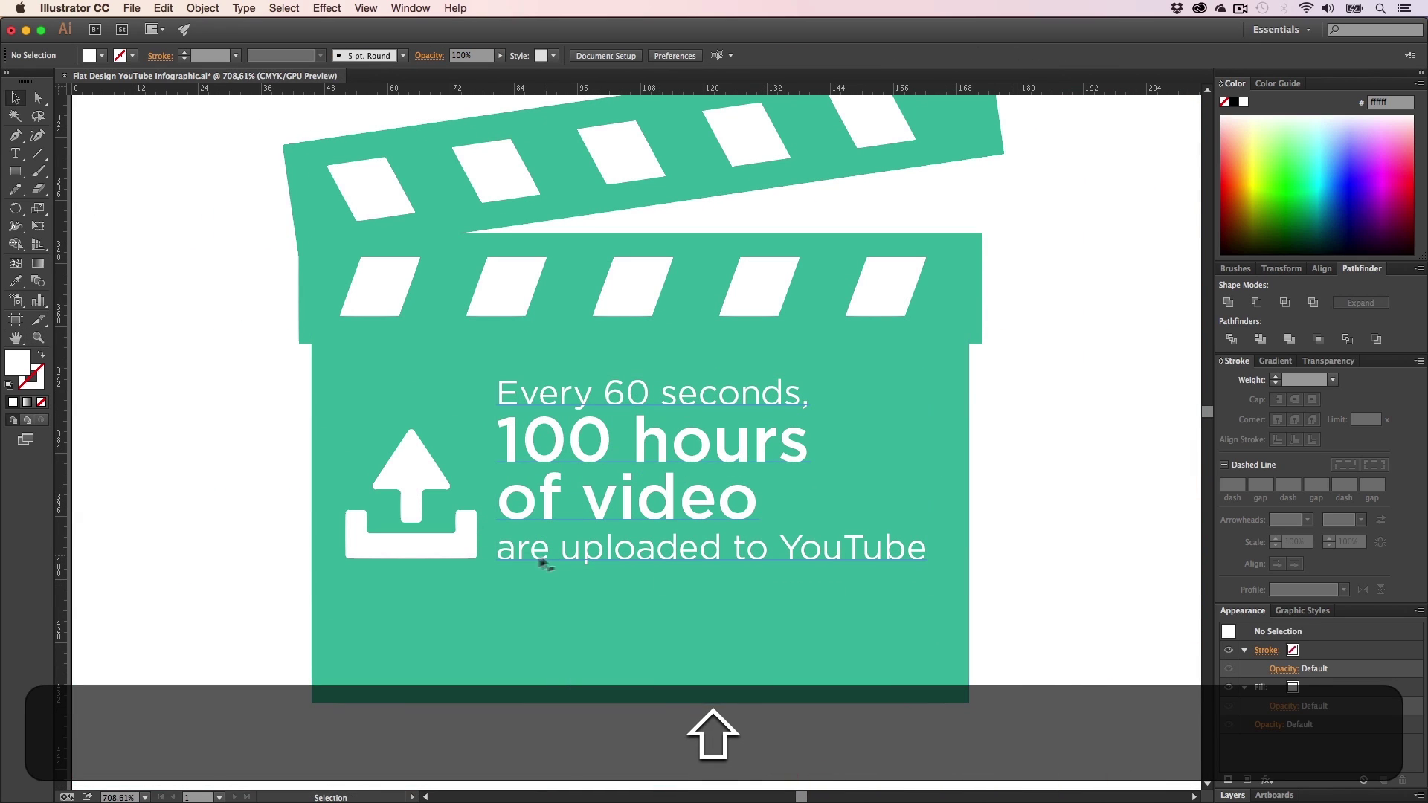
shift+click(565, 532)
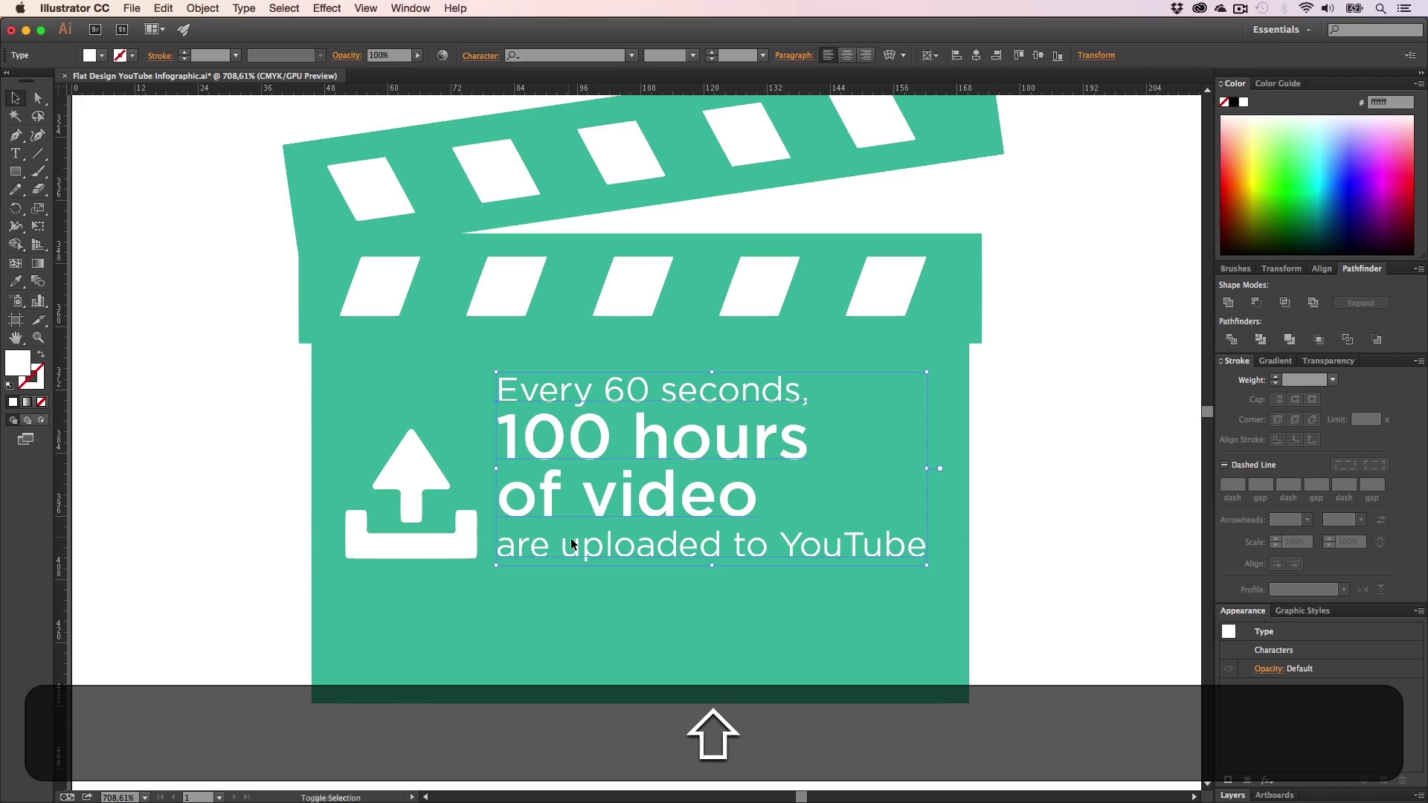
key(Down)
key(Up)
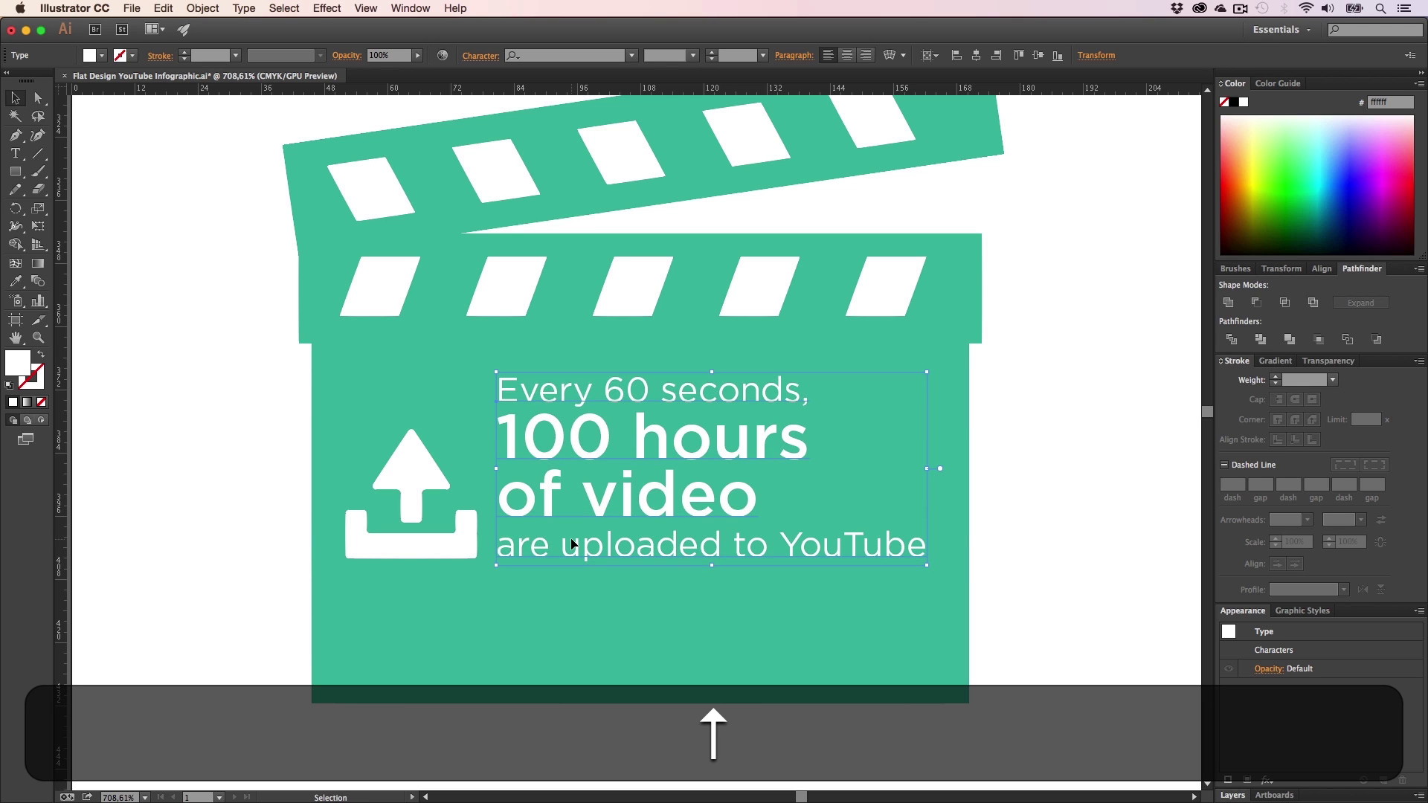
click(1083, 511)
- Align the baseline of "are uploaded to YouTube" exactly with the bottom edge of the upload icon
key(h)
key(z)
drag(485, 554, 639, 533)
key(v)
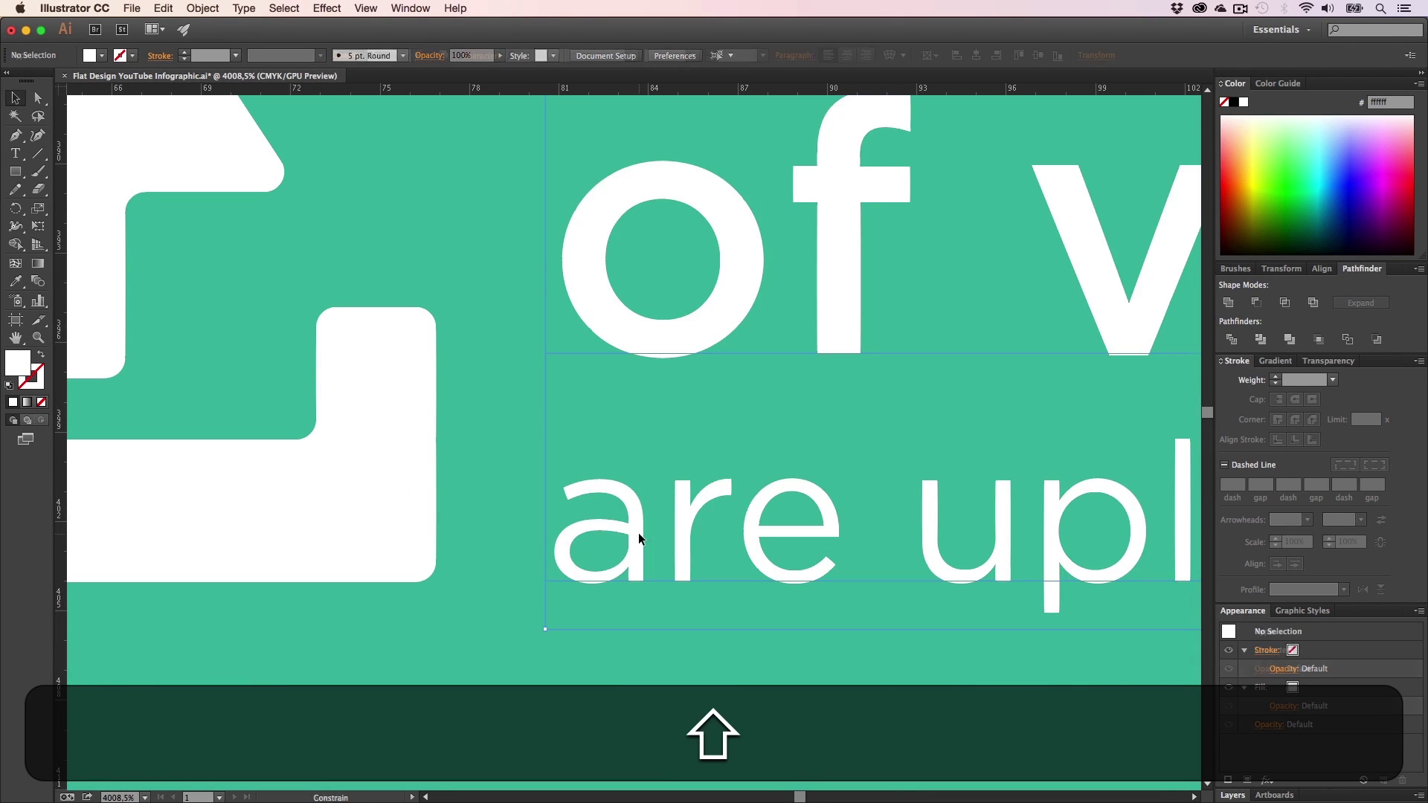
key(z)
alt+click(713, 473)
alt+click(712, 472)
alt+click(713, 472)
alt+click(712, 472)
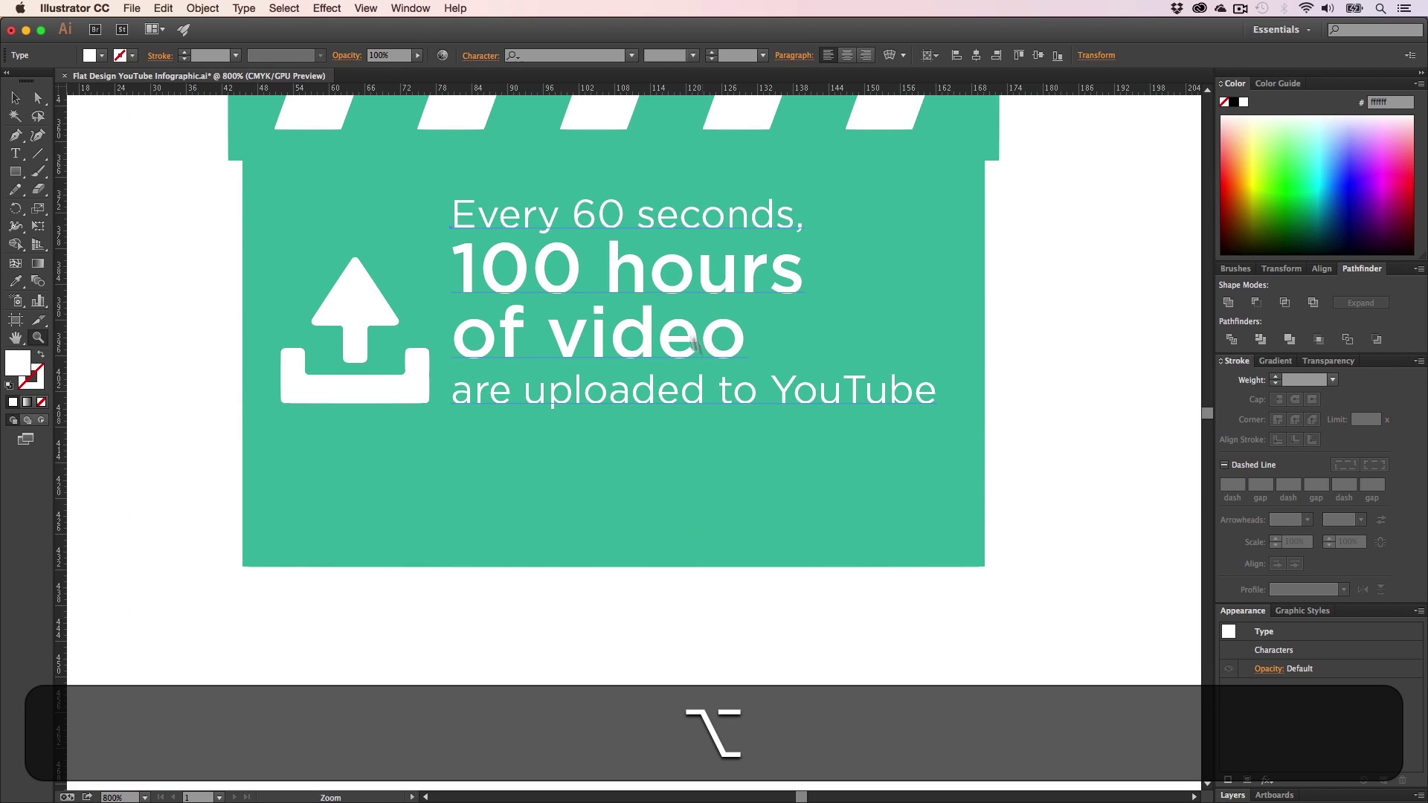
- Ungroup the clapperboard so its stripe sets can be edited separately
key(h)
drag(703, 157, 625, 536)
key(v)
click(659, 454)
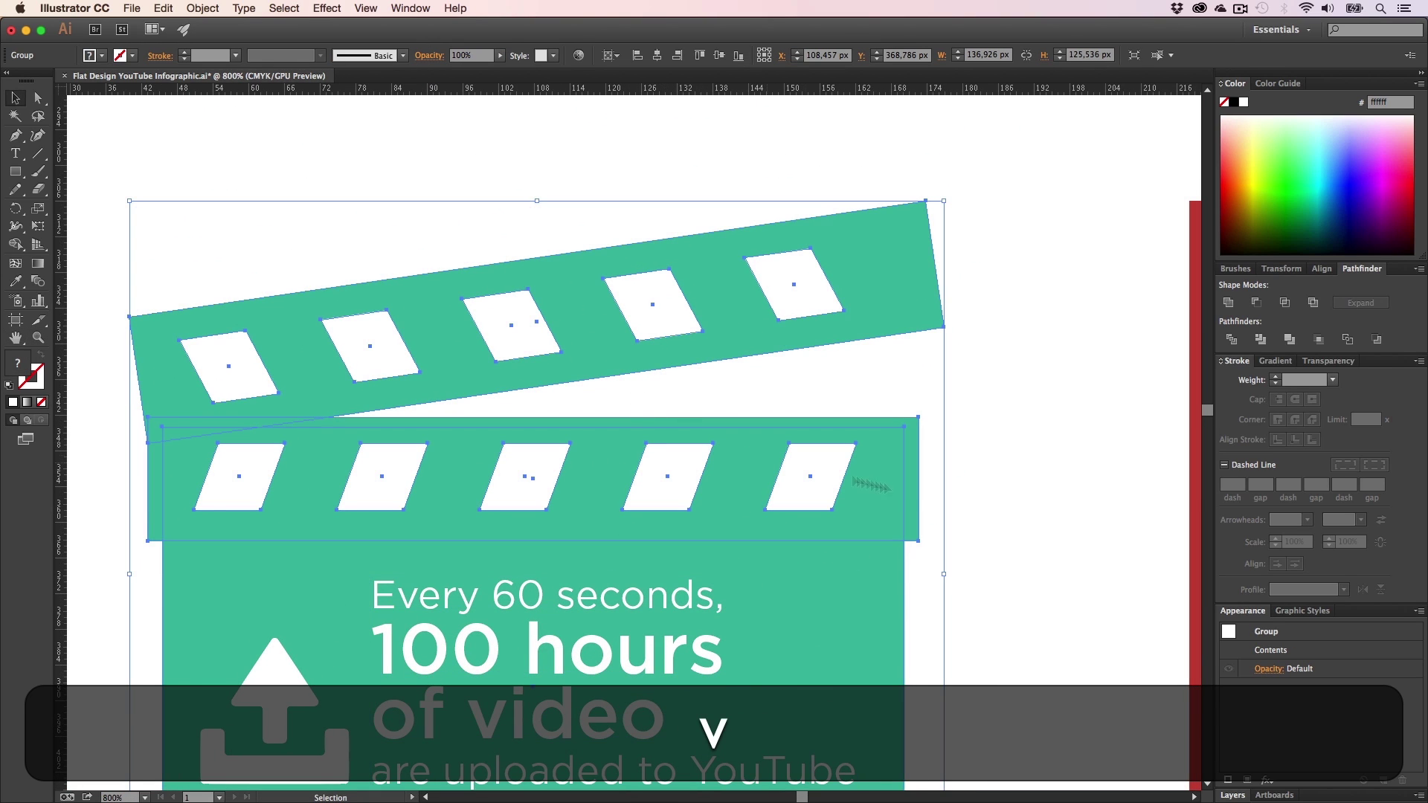
right_click(895, 488)
click(922, 569)
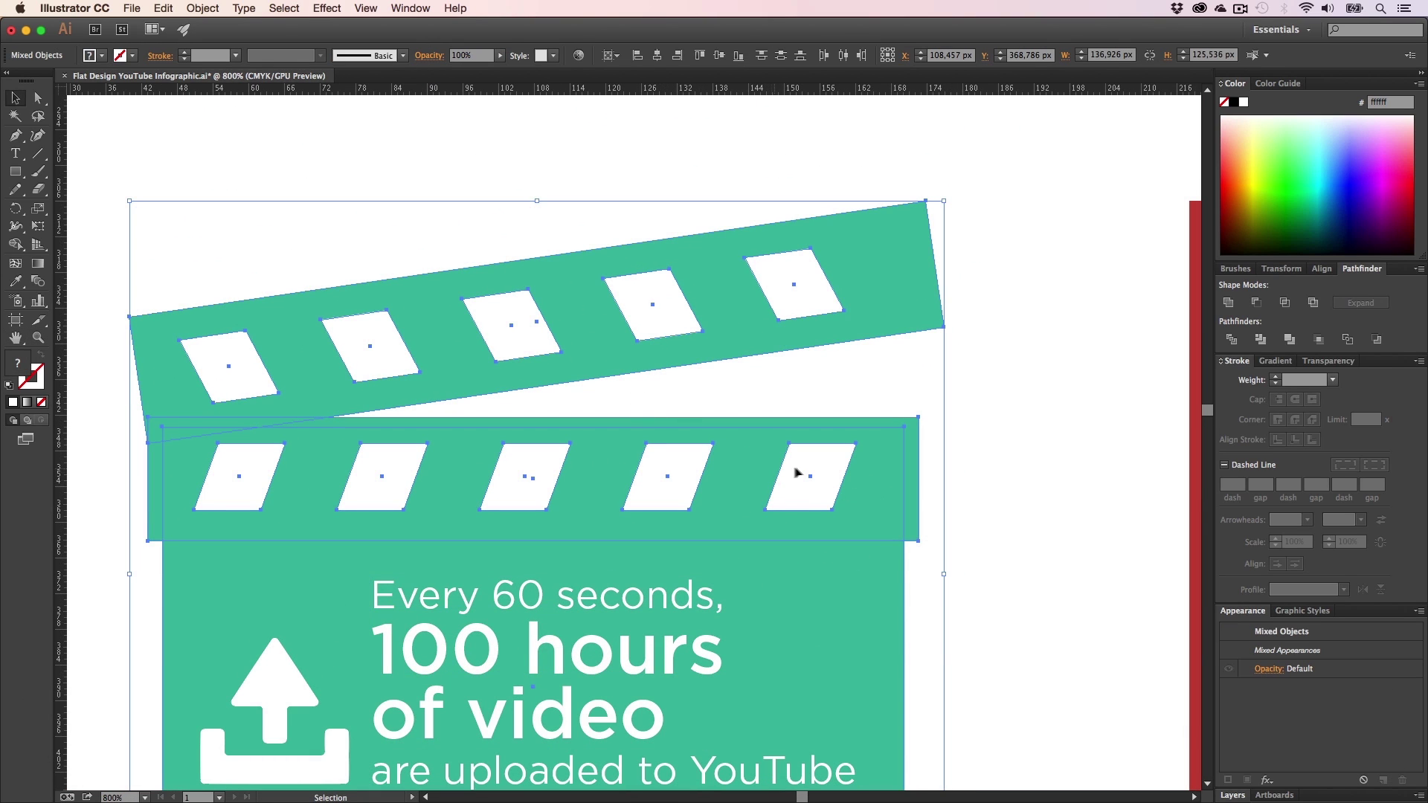
click(989, 468)
- Scale down the lower and upper rows of white clapperboard stripes proportionally from their centres
click(807, 478)
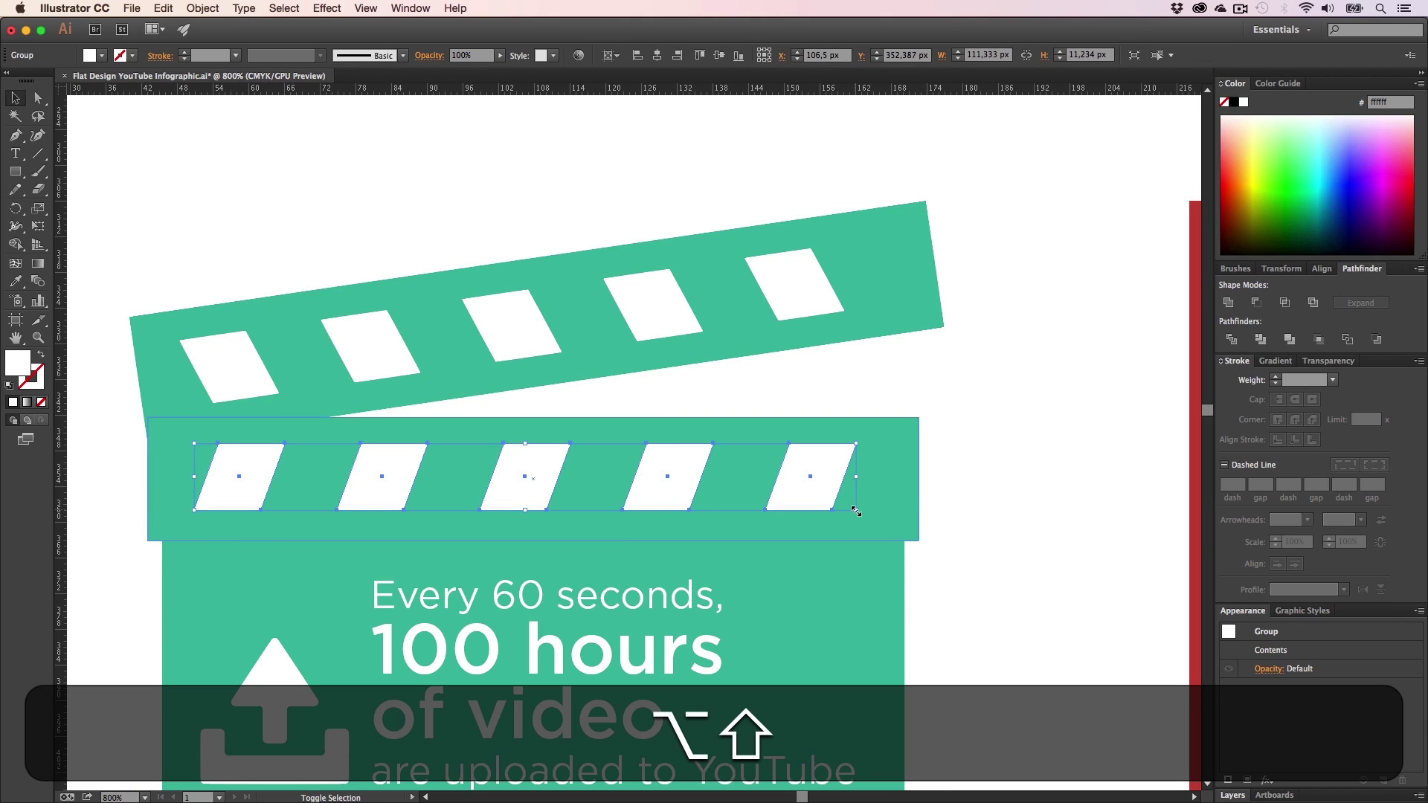
mouse_move(856, 512)
mouse_down()
mouse_move(877, 500)
mouse_move(848, 510)
mouse_up()
key(super+z)
key(super+shift+z)
click(823, 303)
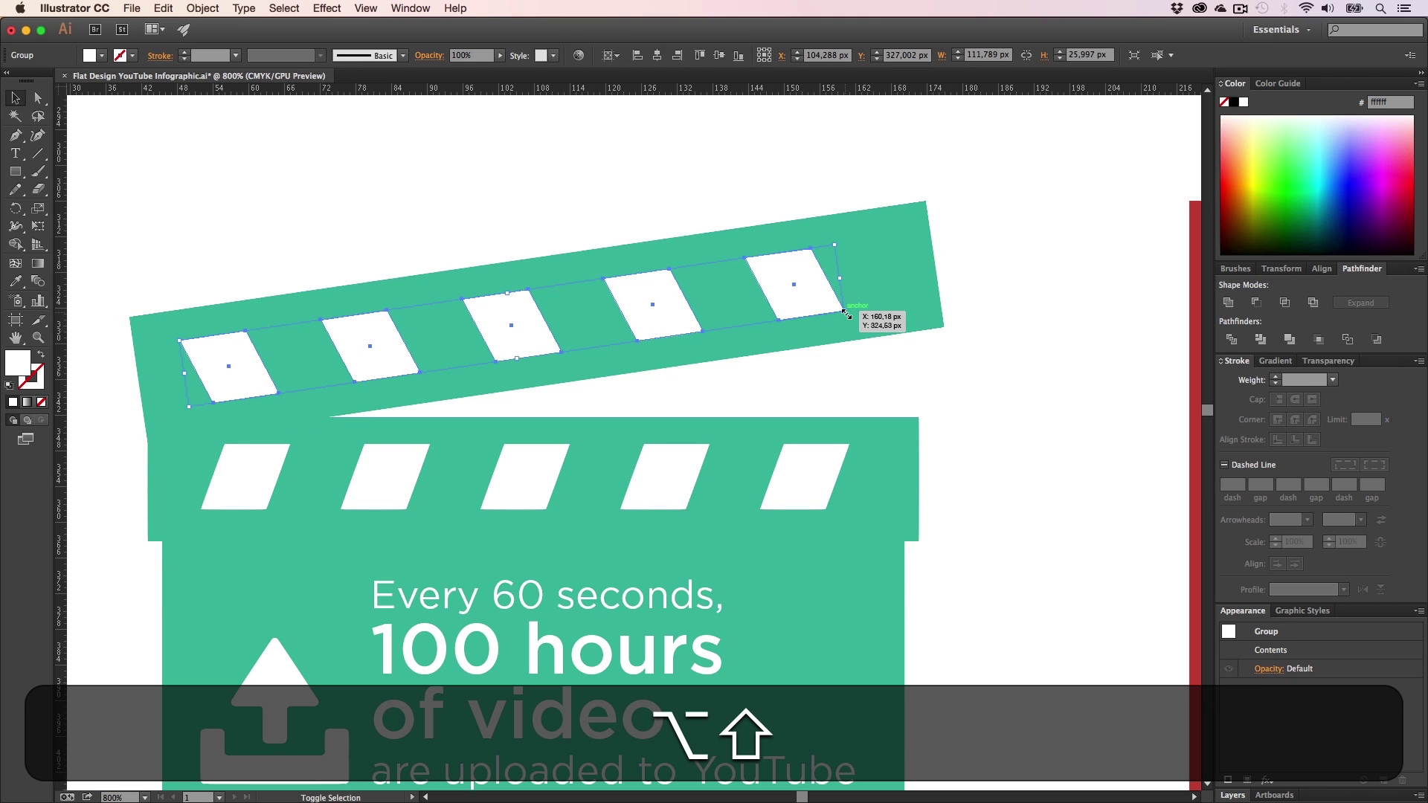
drag(846, 312, 818, 313)
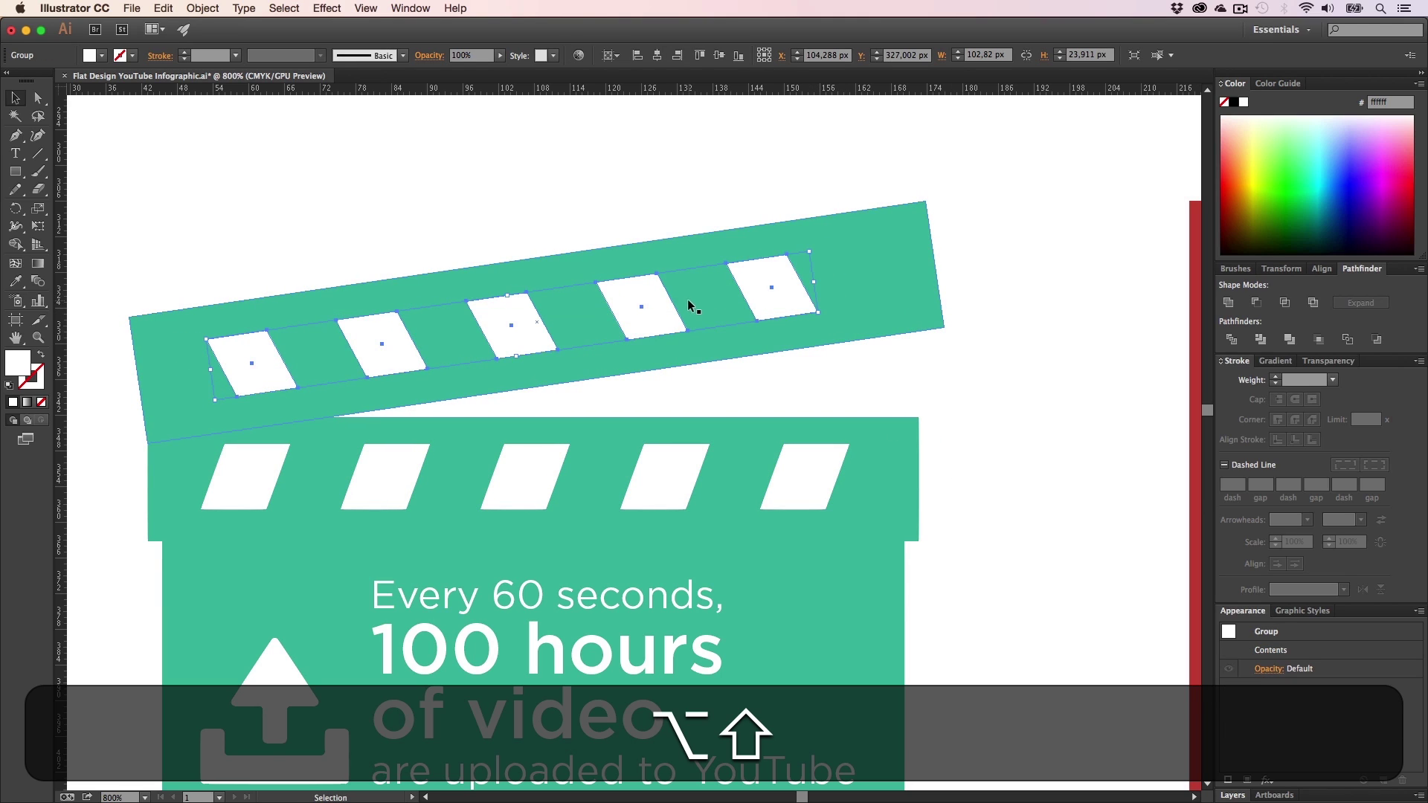
- Try shifting the upper row of stripes further along the tilted clapper arm
drag(659, 316, 716, 306)
click(1007, 328)
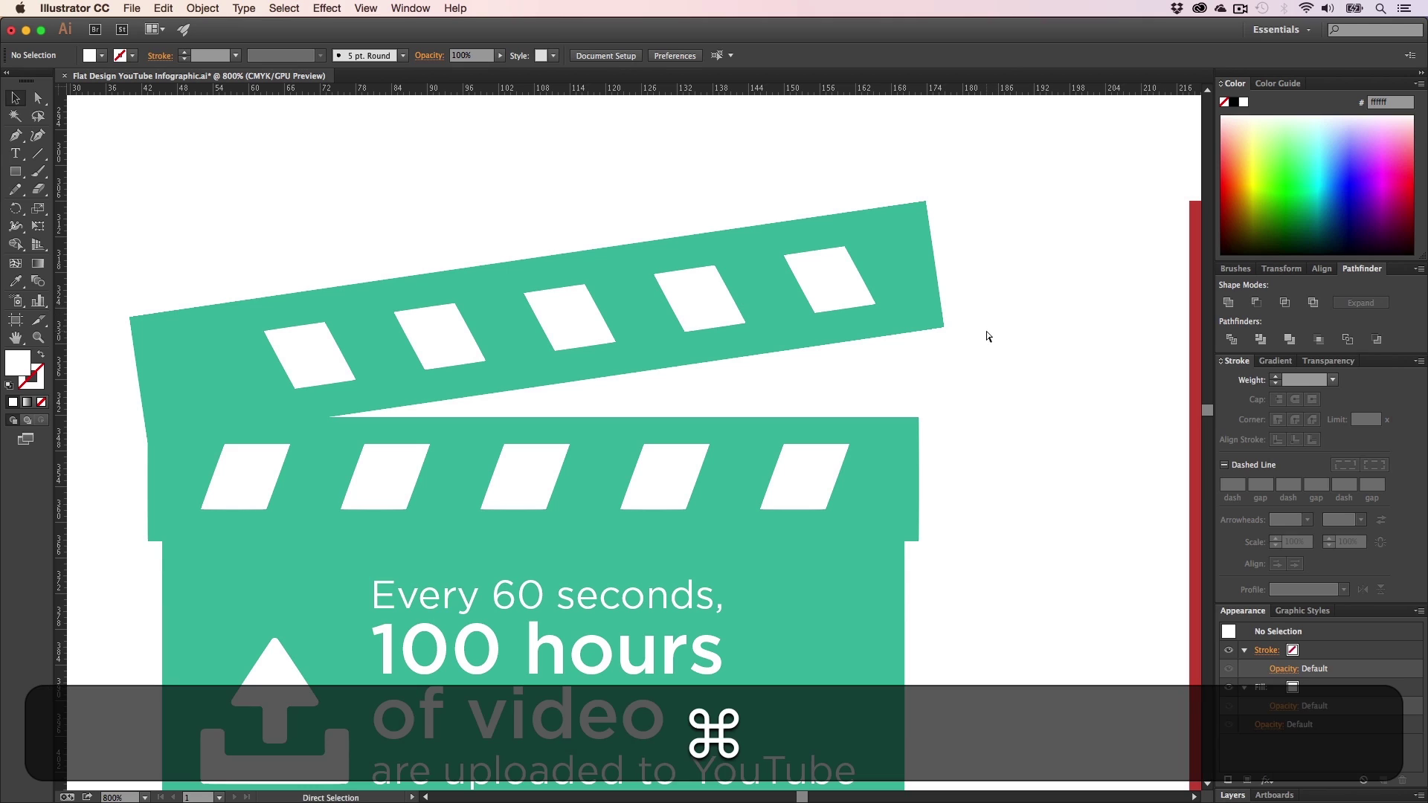
key(cmd+z)
- Review the infographic's layout around the clapperboard and video player and the empty area beneath them
key(z)
click(988, 337)
alt+click(619, 410)
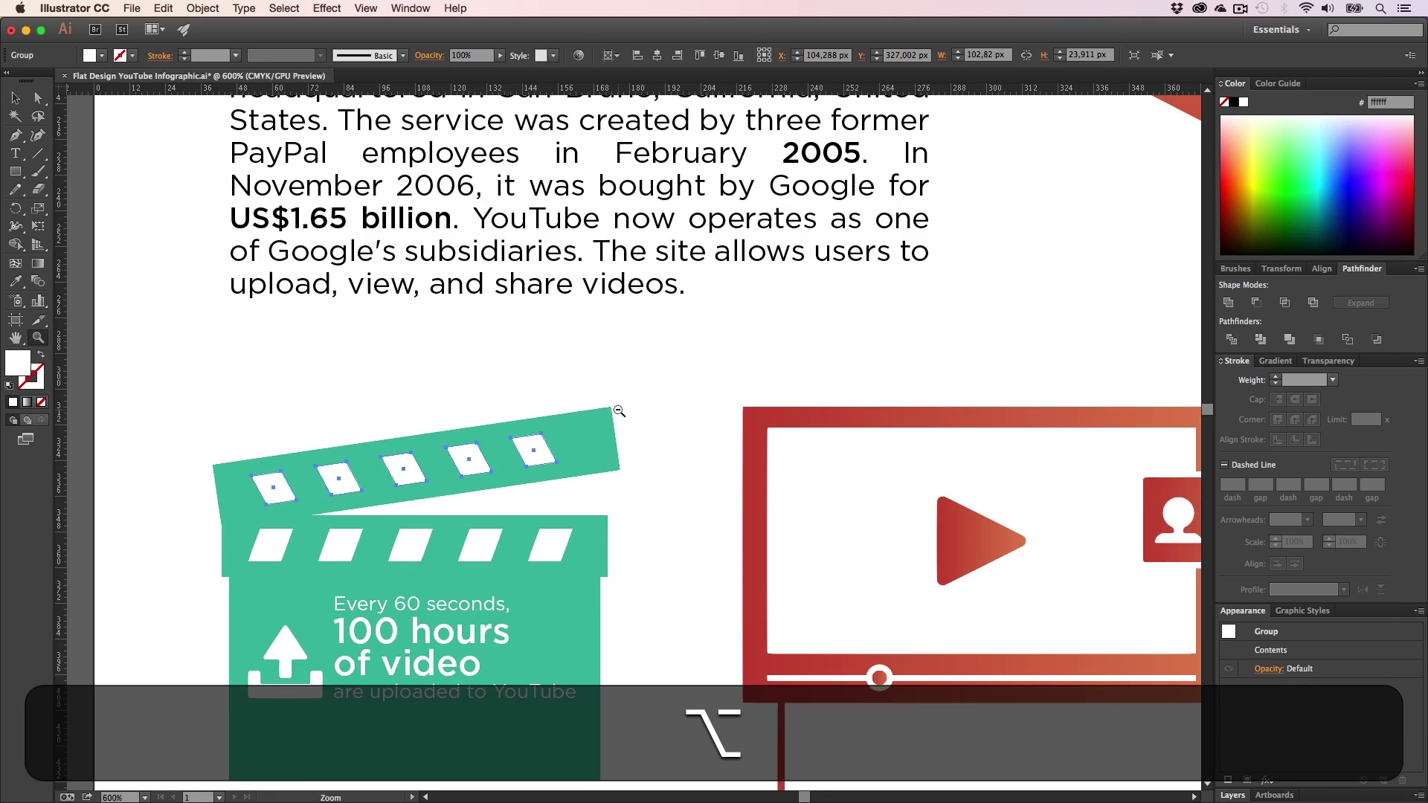
key(v)
click(666, 521)
key(h)
mouse_move(664, 538)
mouse_down()
mouse_move(499, 323)
mouse_move(473, 318)
mouse_up()
drag(556, 459, 552, 389)
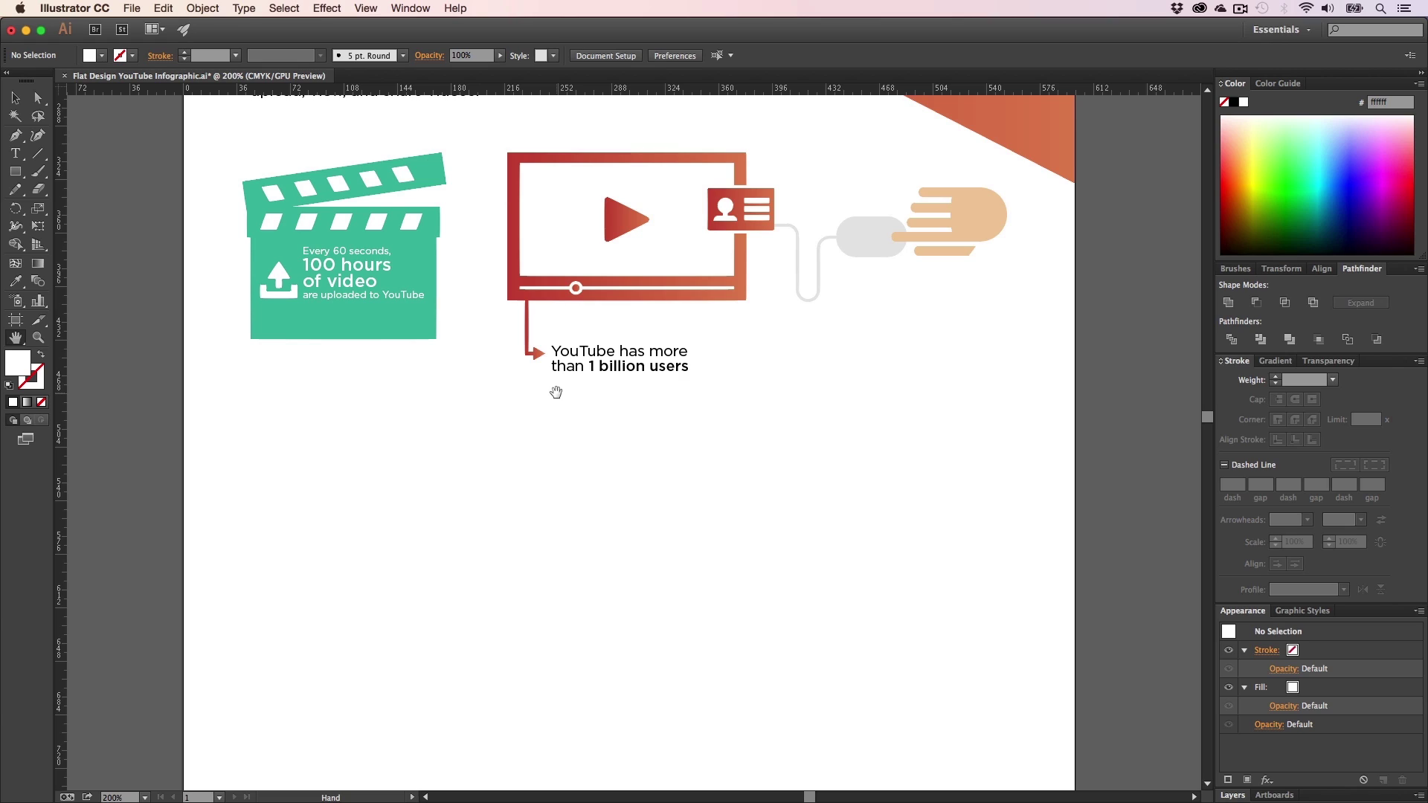
scroll(557, 392, up, 10)
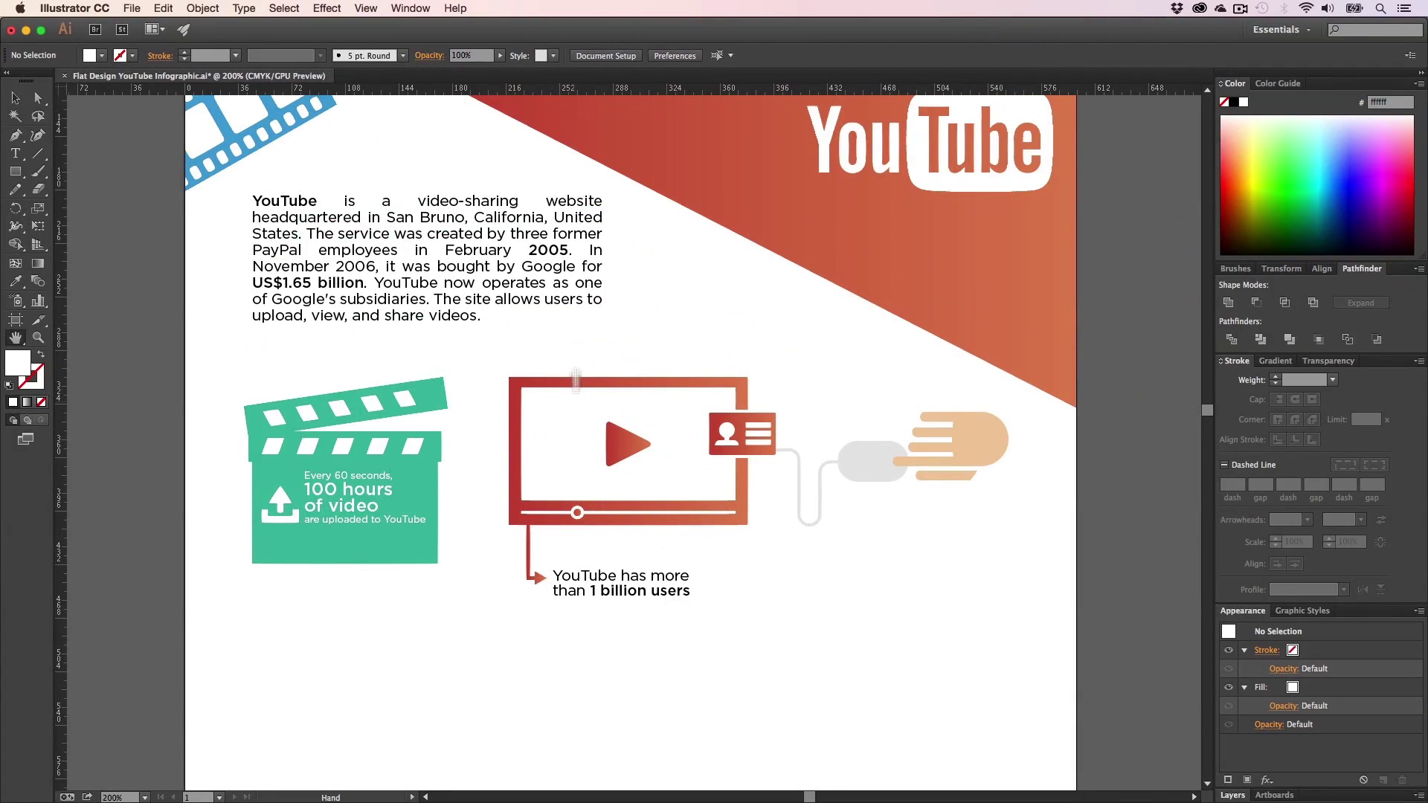
scroll(641, 412, down, 10)
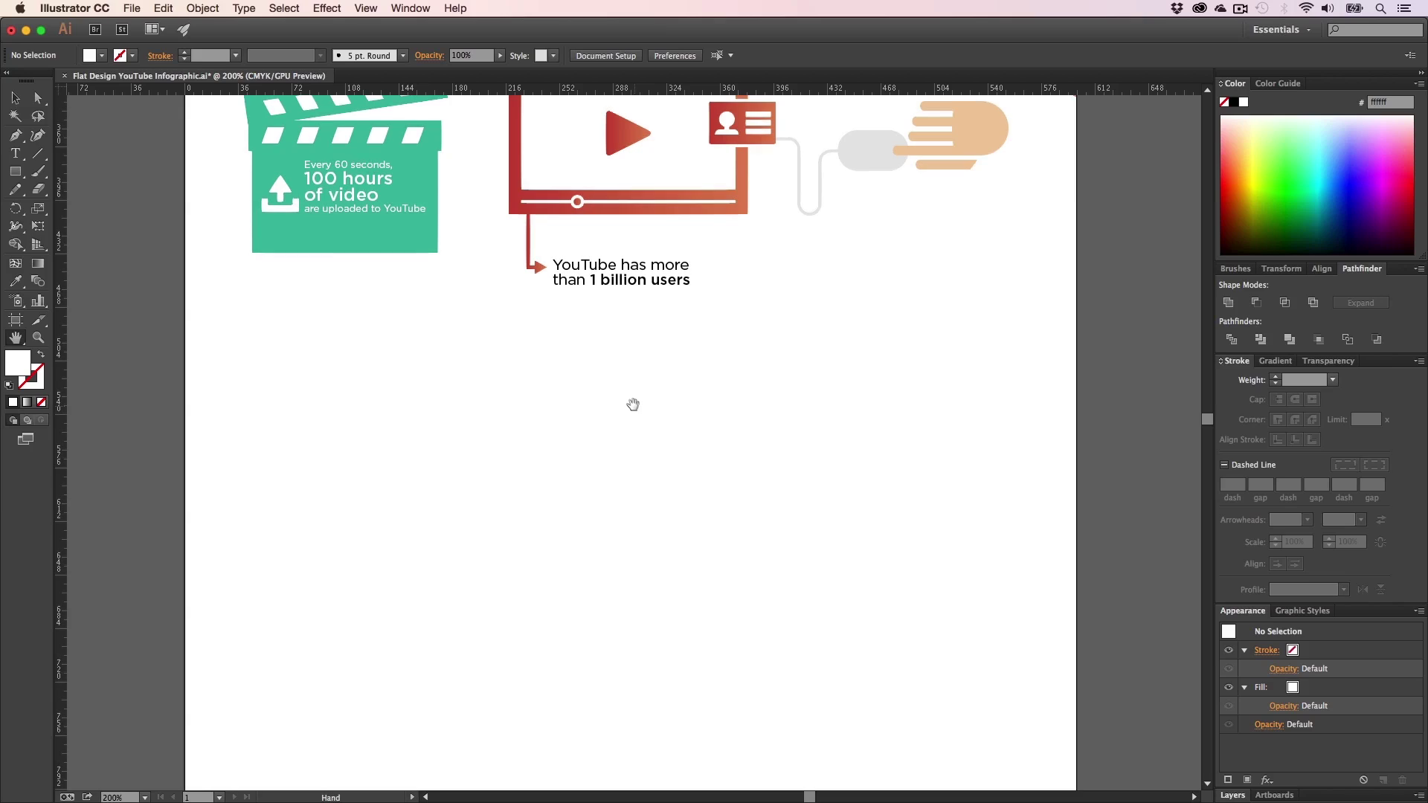
scroll(633, 403, down, 1)
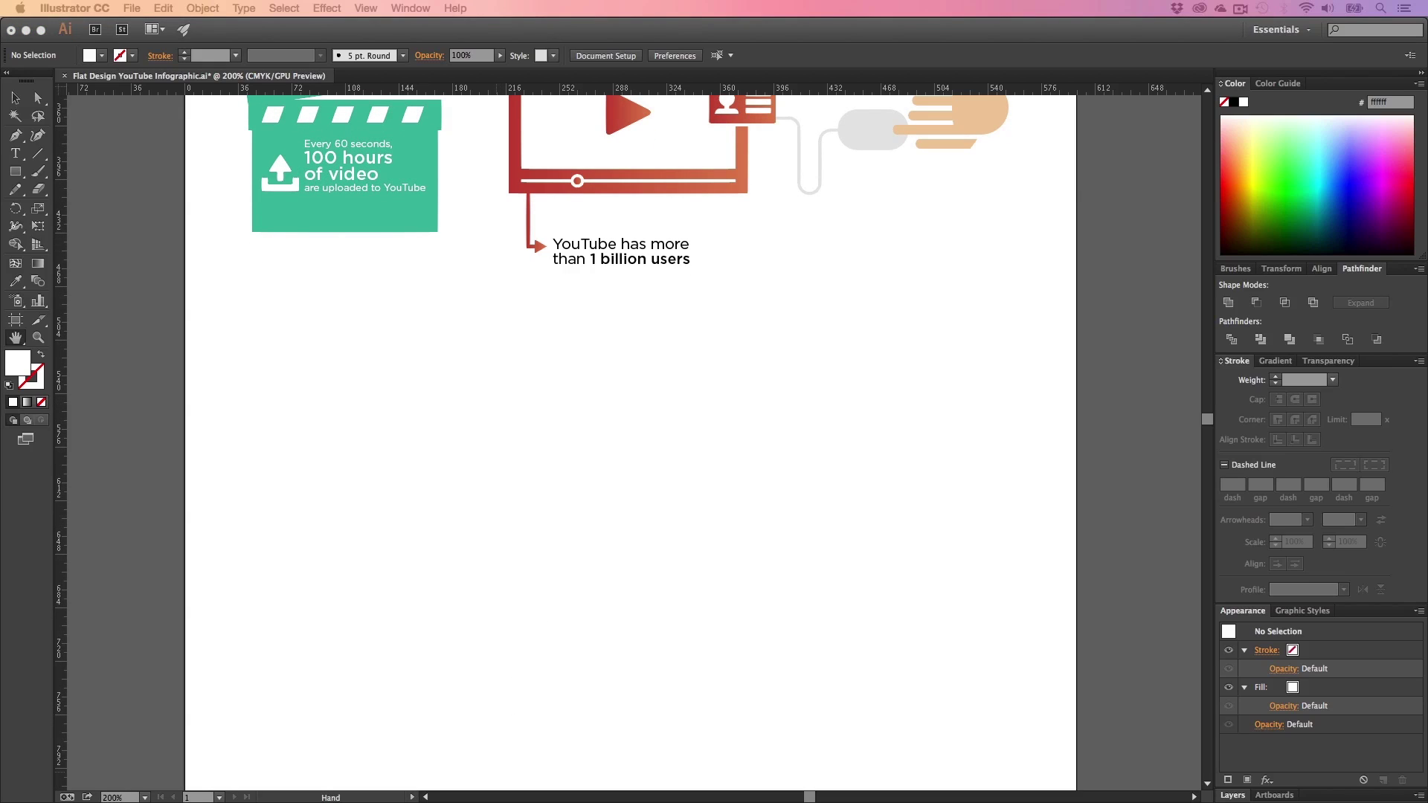
click(543, 416)
key(z)
click(537, 410)
key(h)
drag(596, 382, 481, 398)
key(z)
alt+click(631, 418)
key(h)
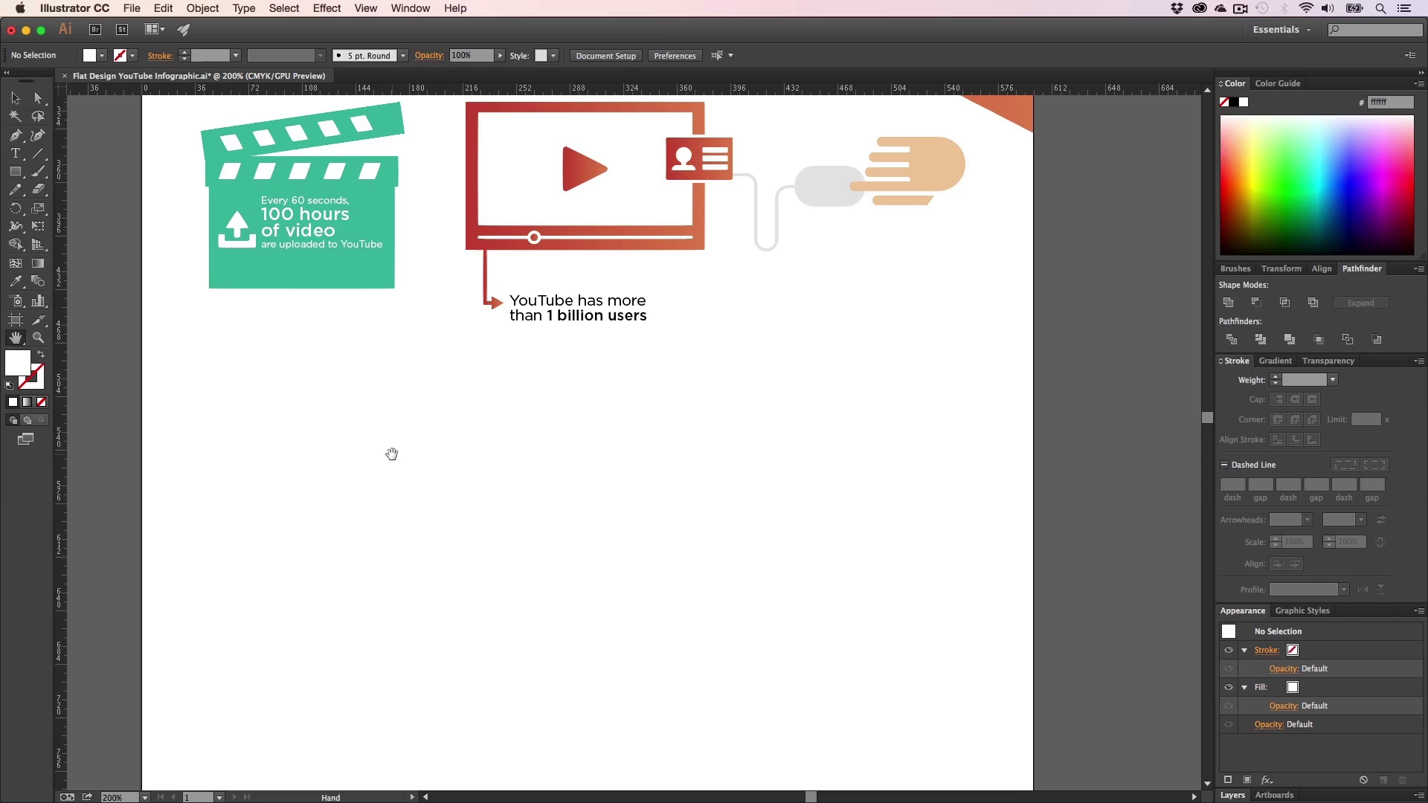
- Duplicate the "YouTube has more than 1 billion users" text box into the empty area beneath and make the copy wider
key(t)
click(549, 313)
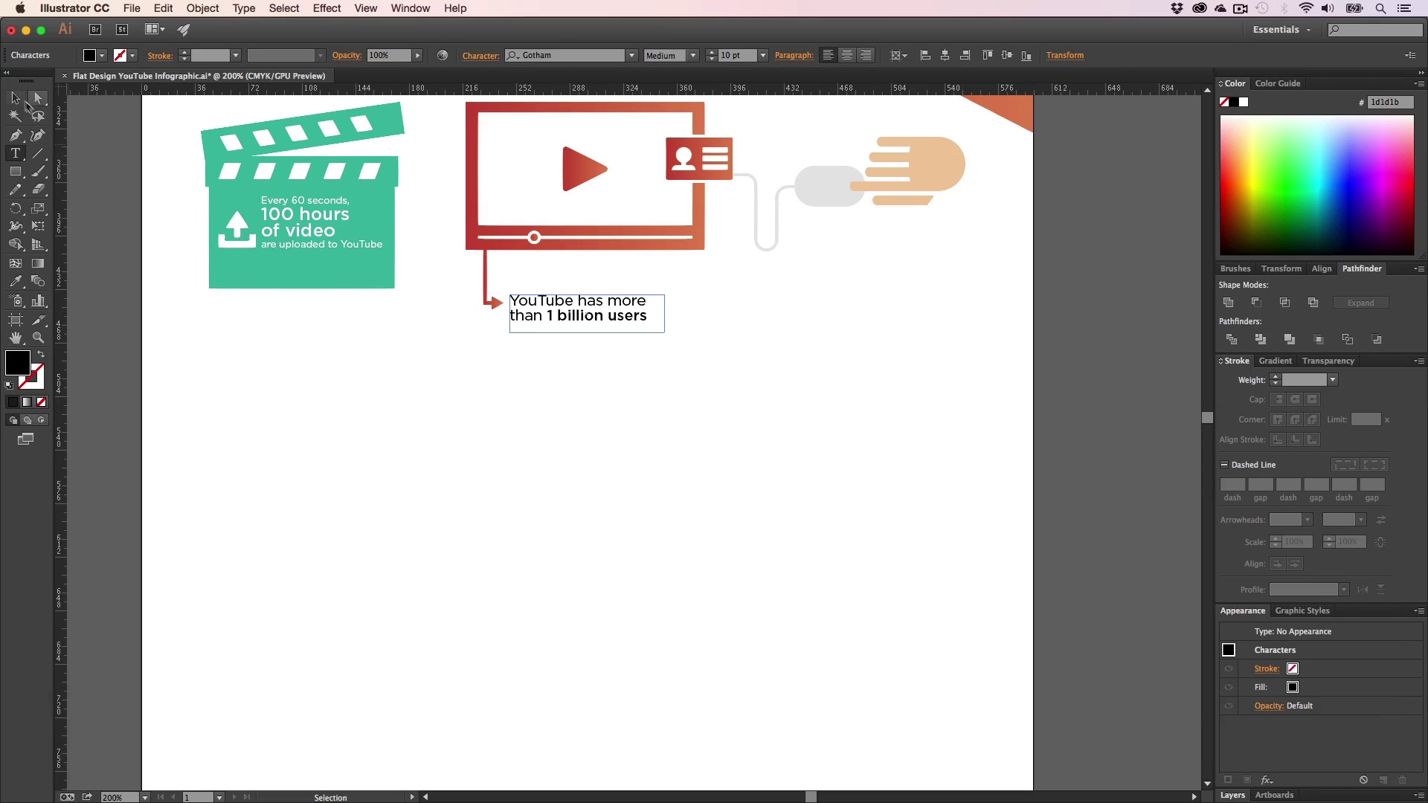
click(16, 98)
drag(614, 327, 648, 416)
key(t)
- Replace the copied text with "YouTube reaches more U.S Adults ages 18-34 than any cable network"
key(super+a)
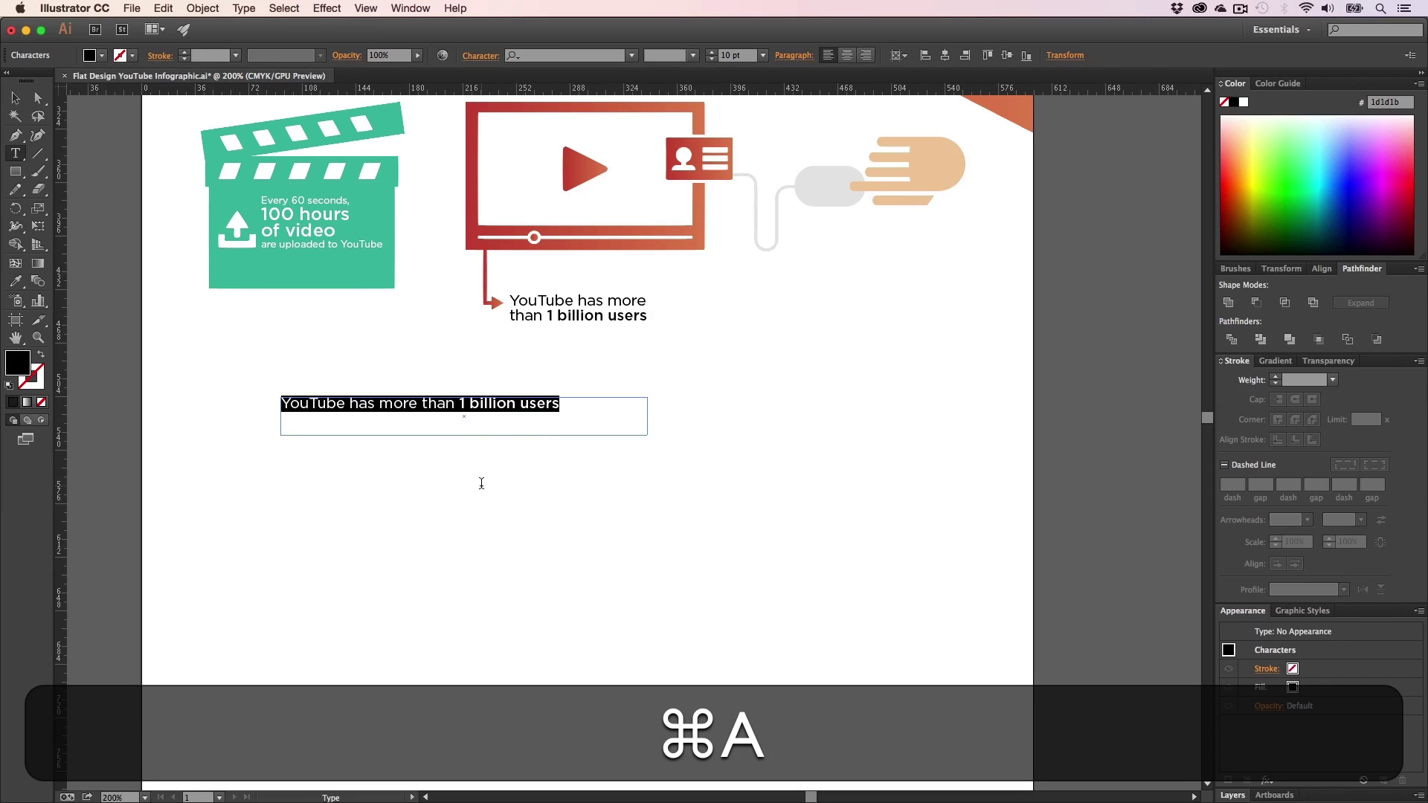
text(YOU)
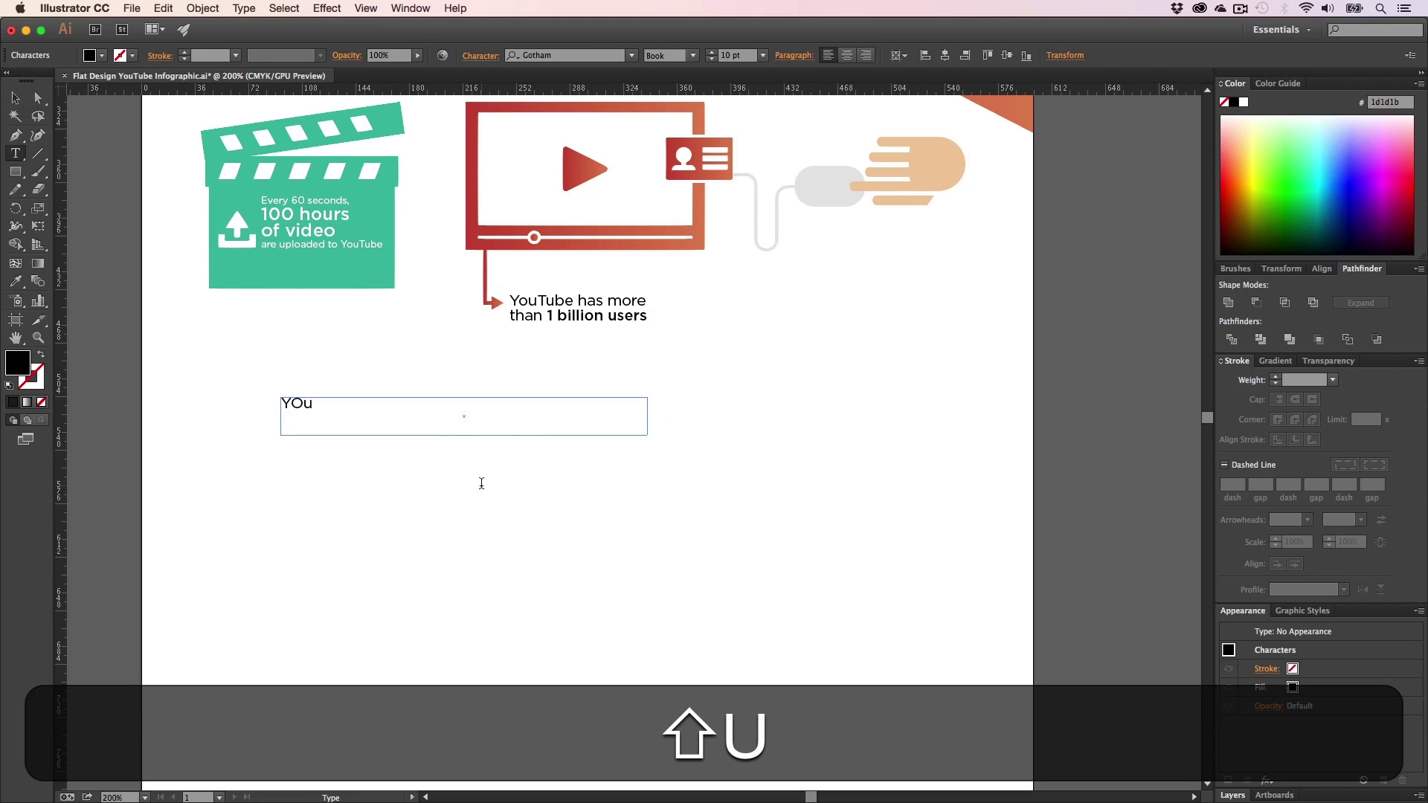
key(BackSpace)
key(BackSpace)
text(ouTube )
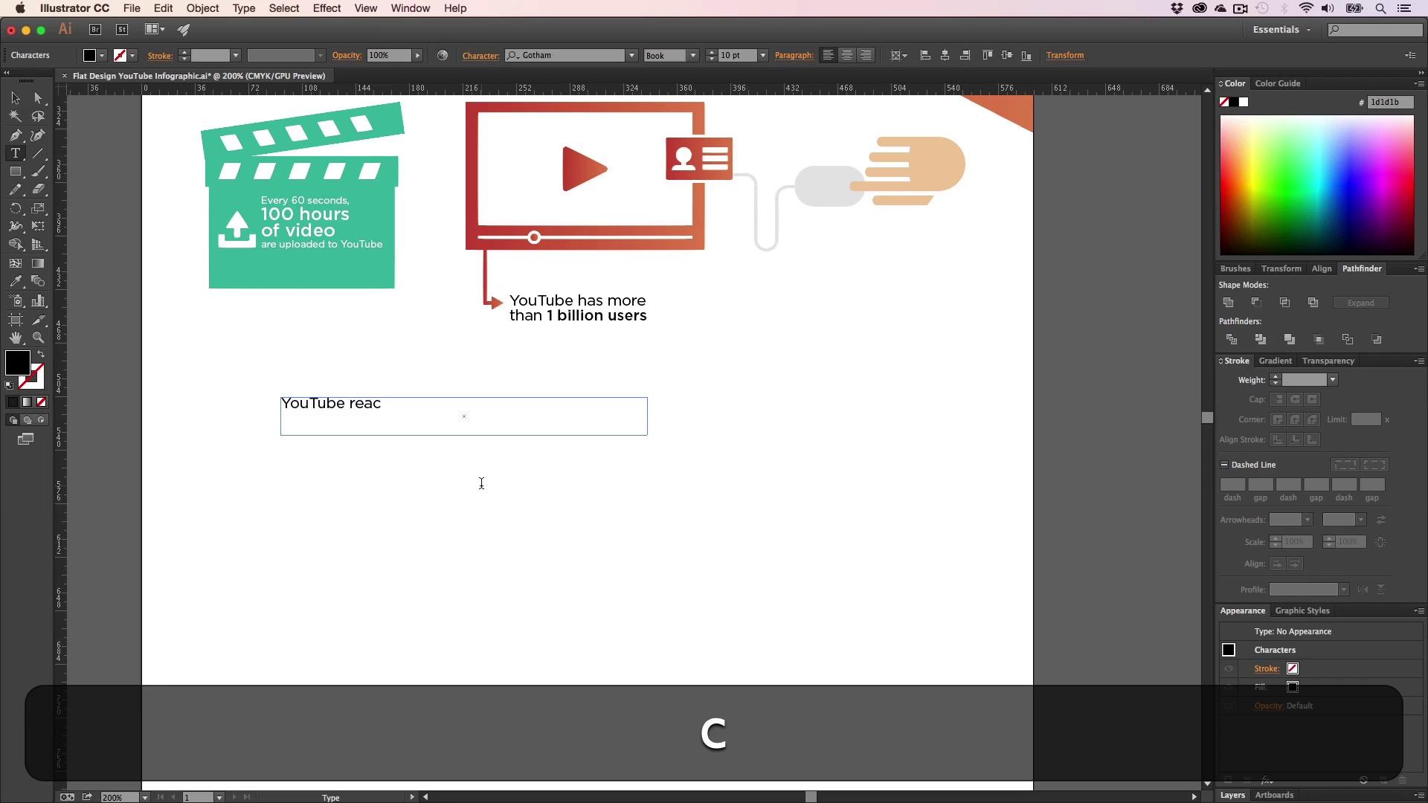
text(reaches more US)
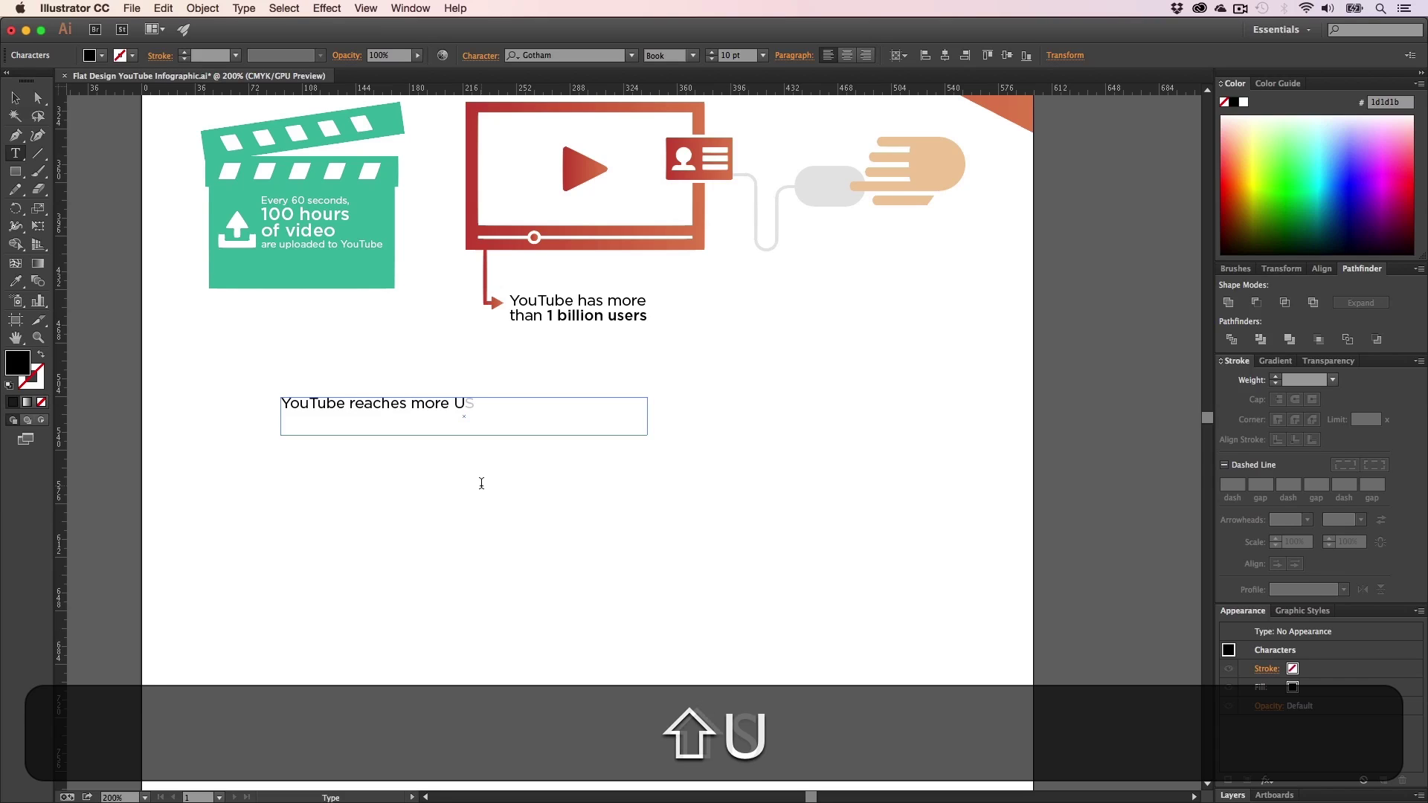
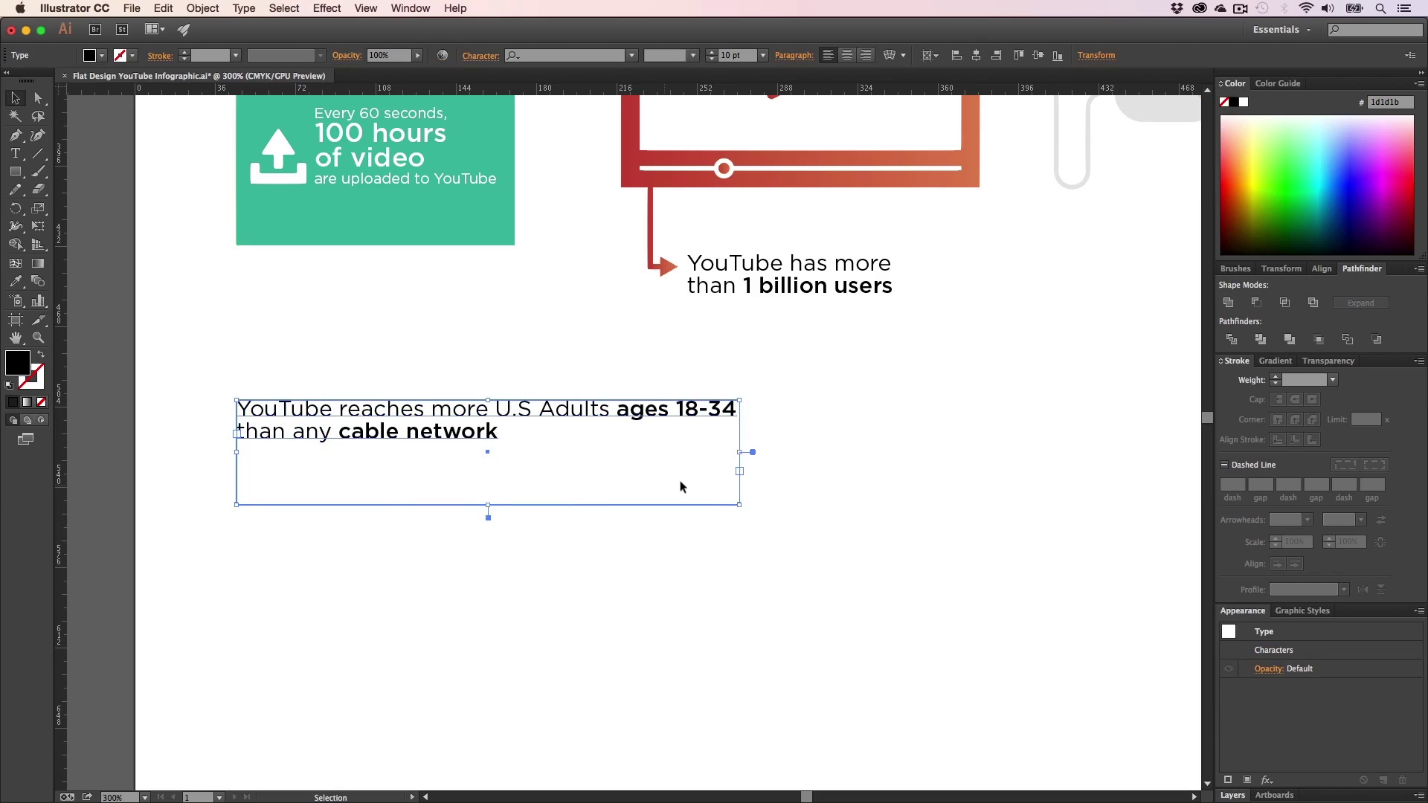
- Add a separate line of text reading "U.S monthly views demographics" in the empty area below the cable network statement
click(644, 514)
key(h)
drag(644, 513, 581, 476)
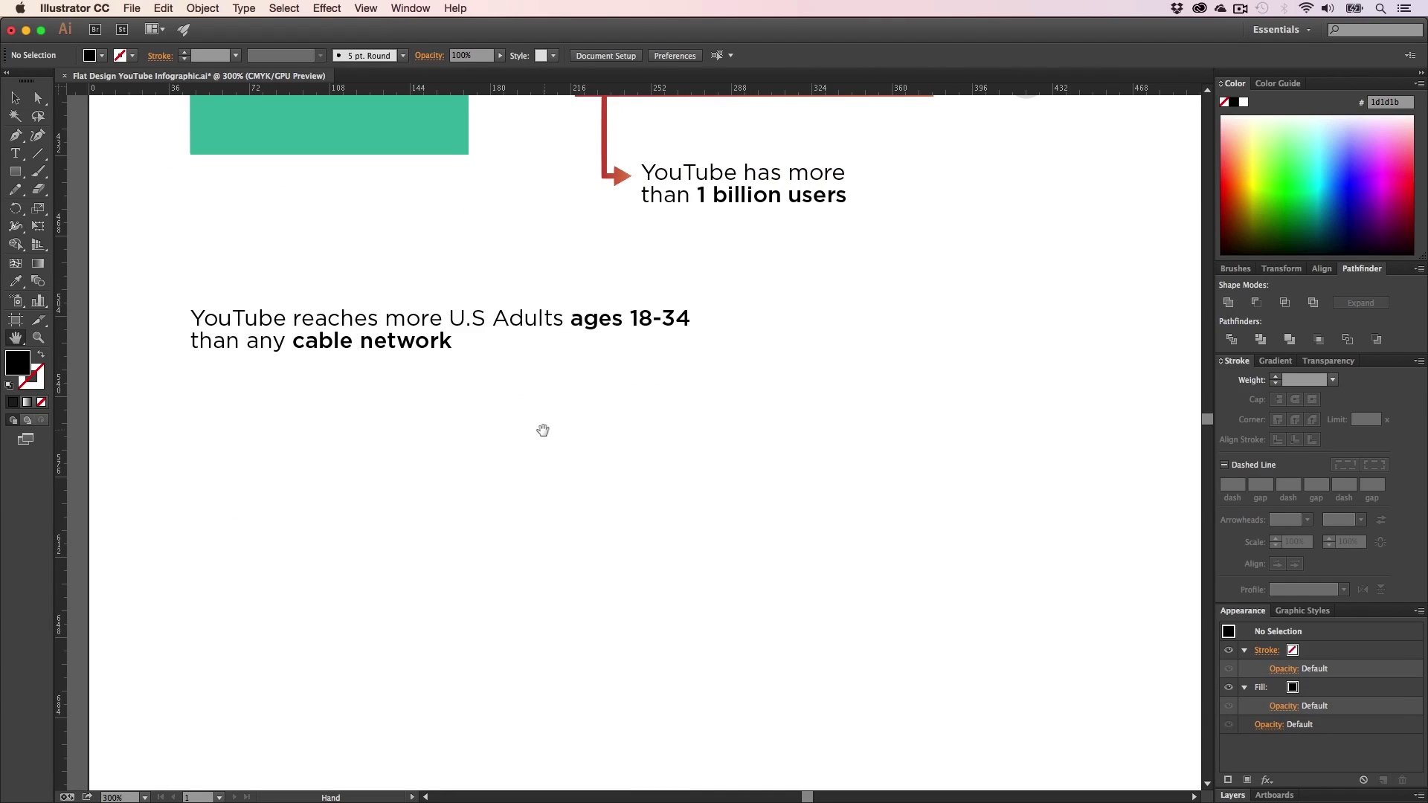
scroll(372, 415, down, 2)
key(t)
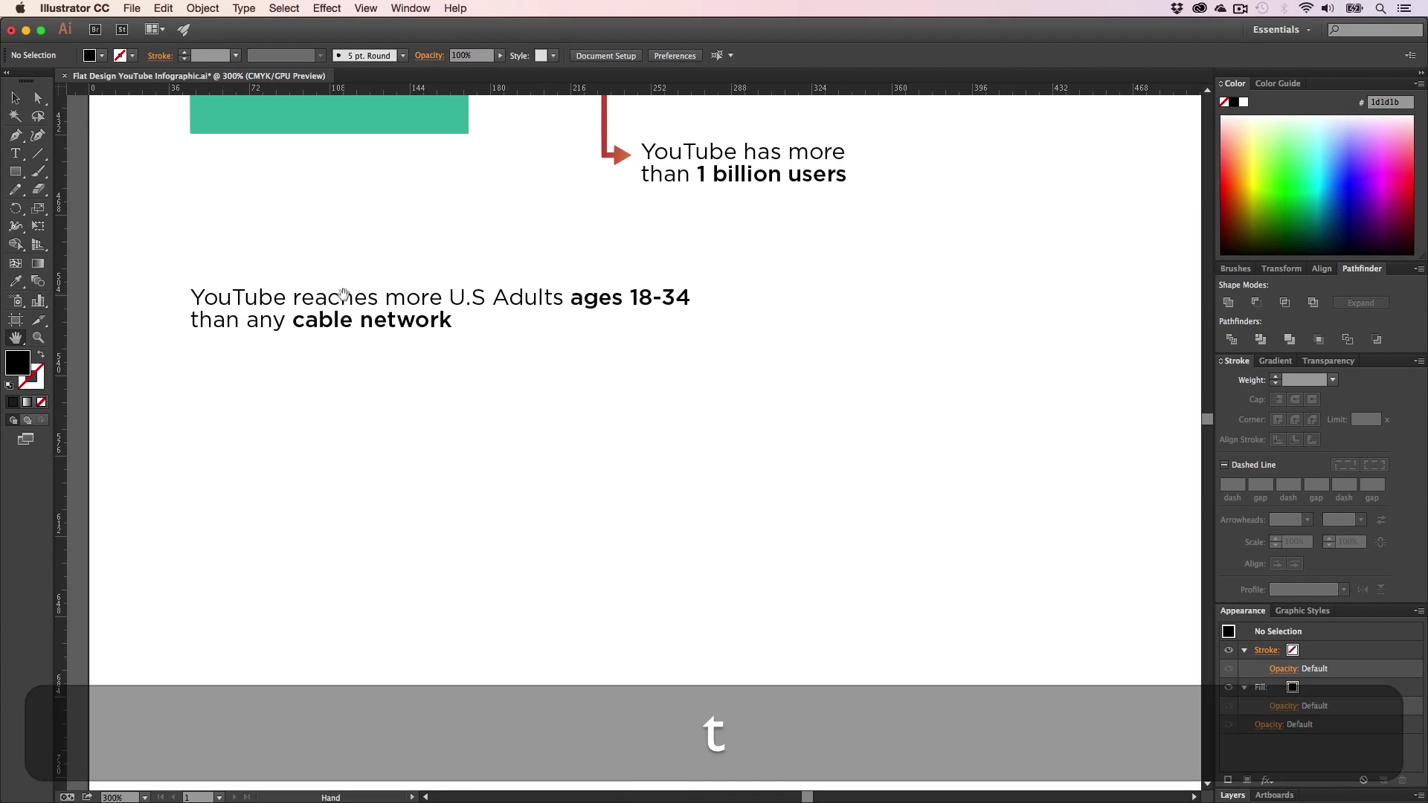
click(345, 297)
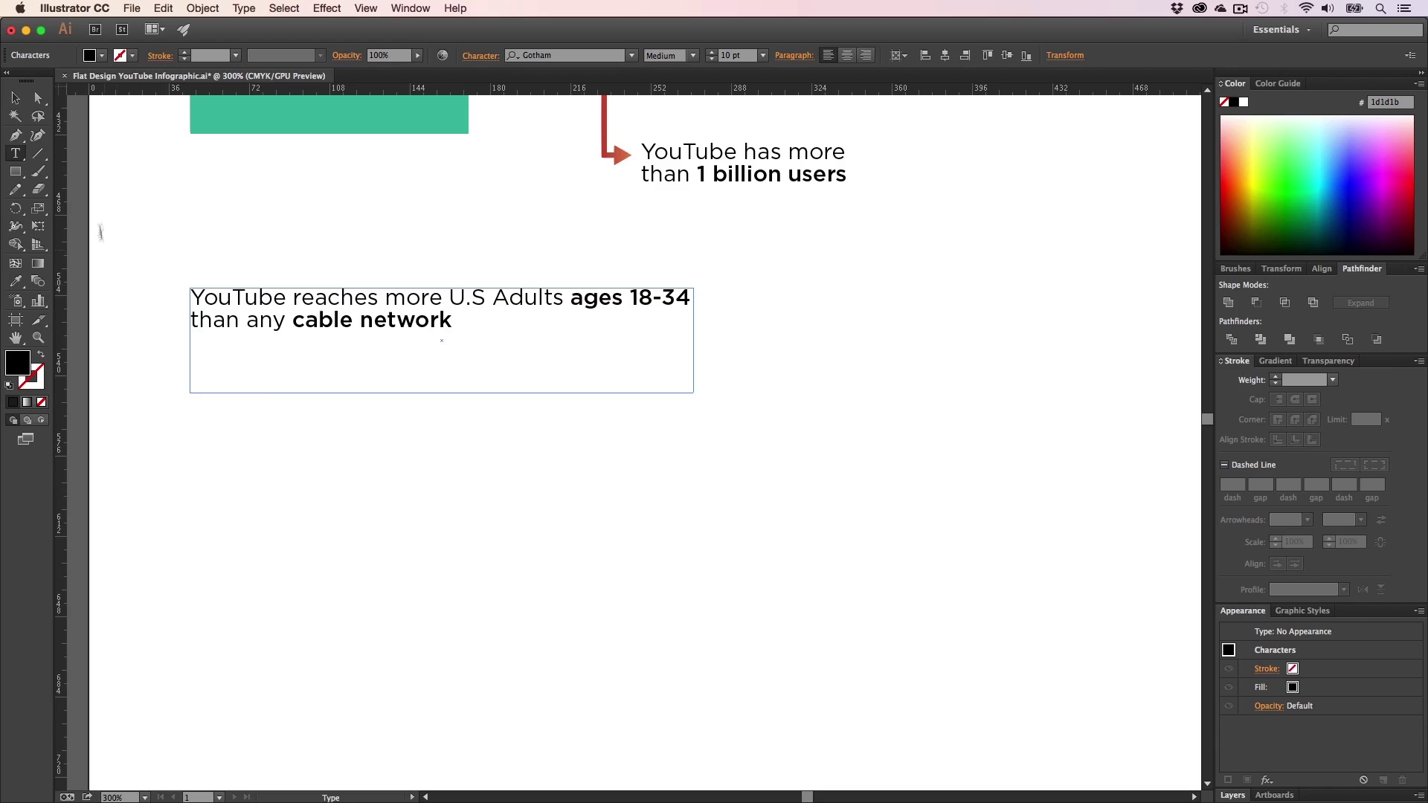
key(t)
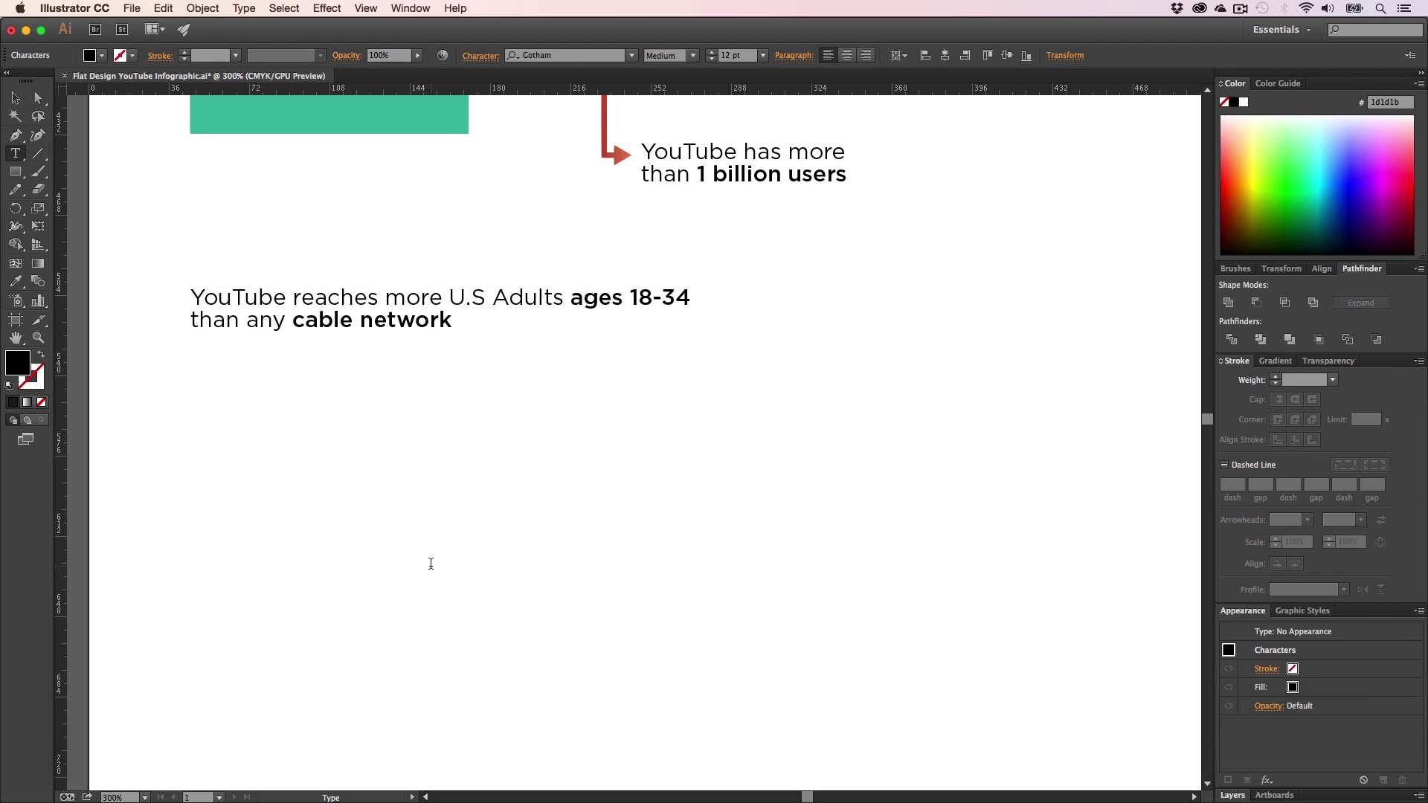
text(u)
key(BackSpace)
text(U)
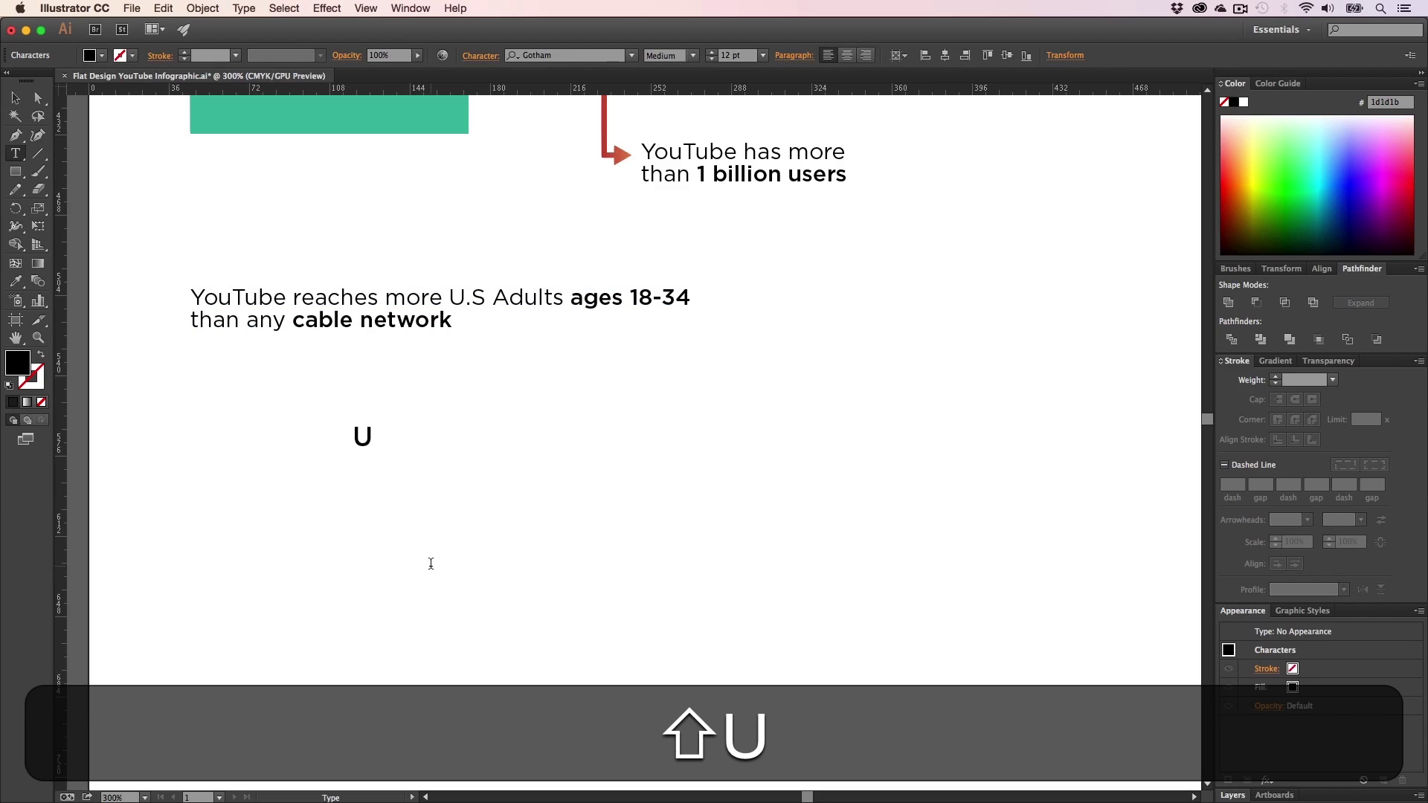
text(.S mont)
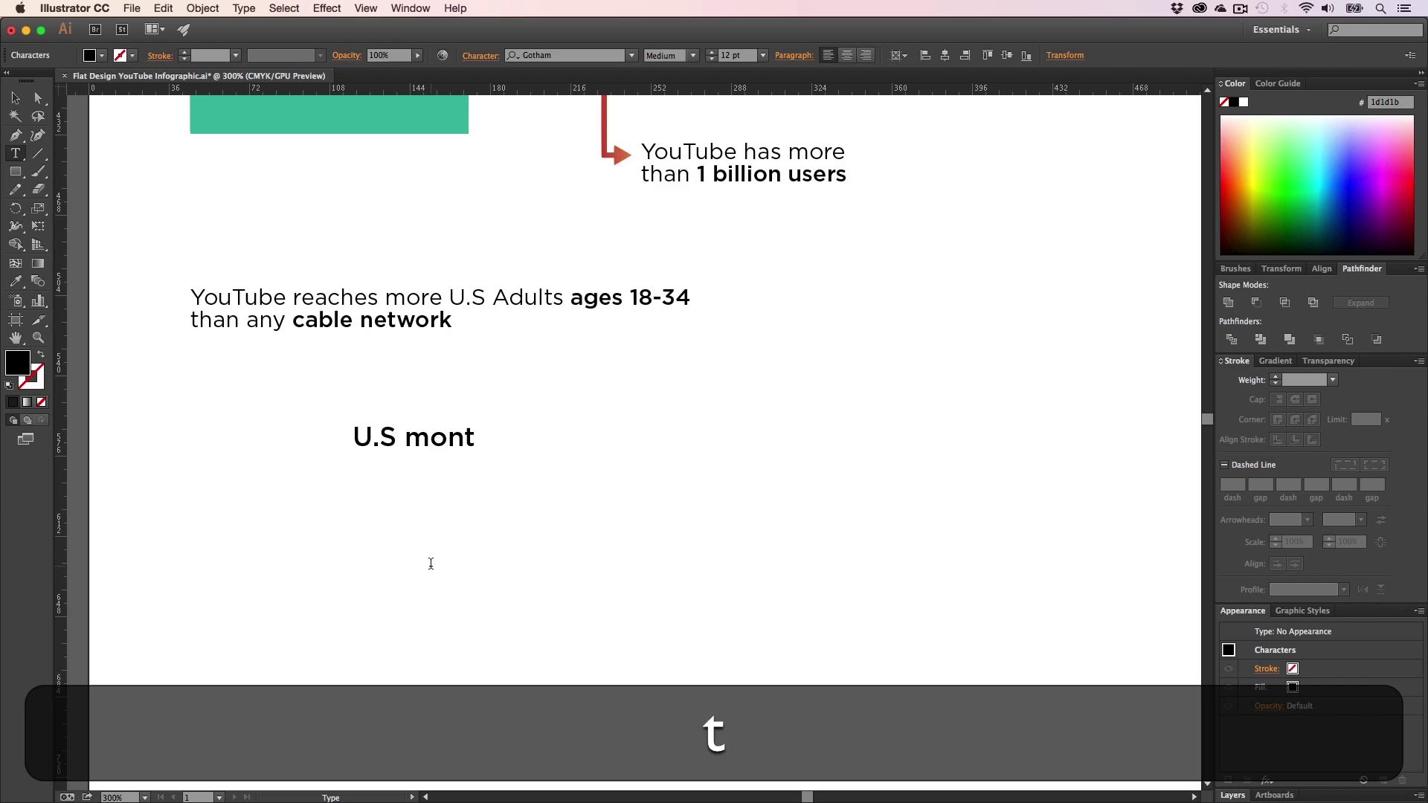
text(hly Vie)
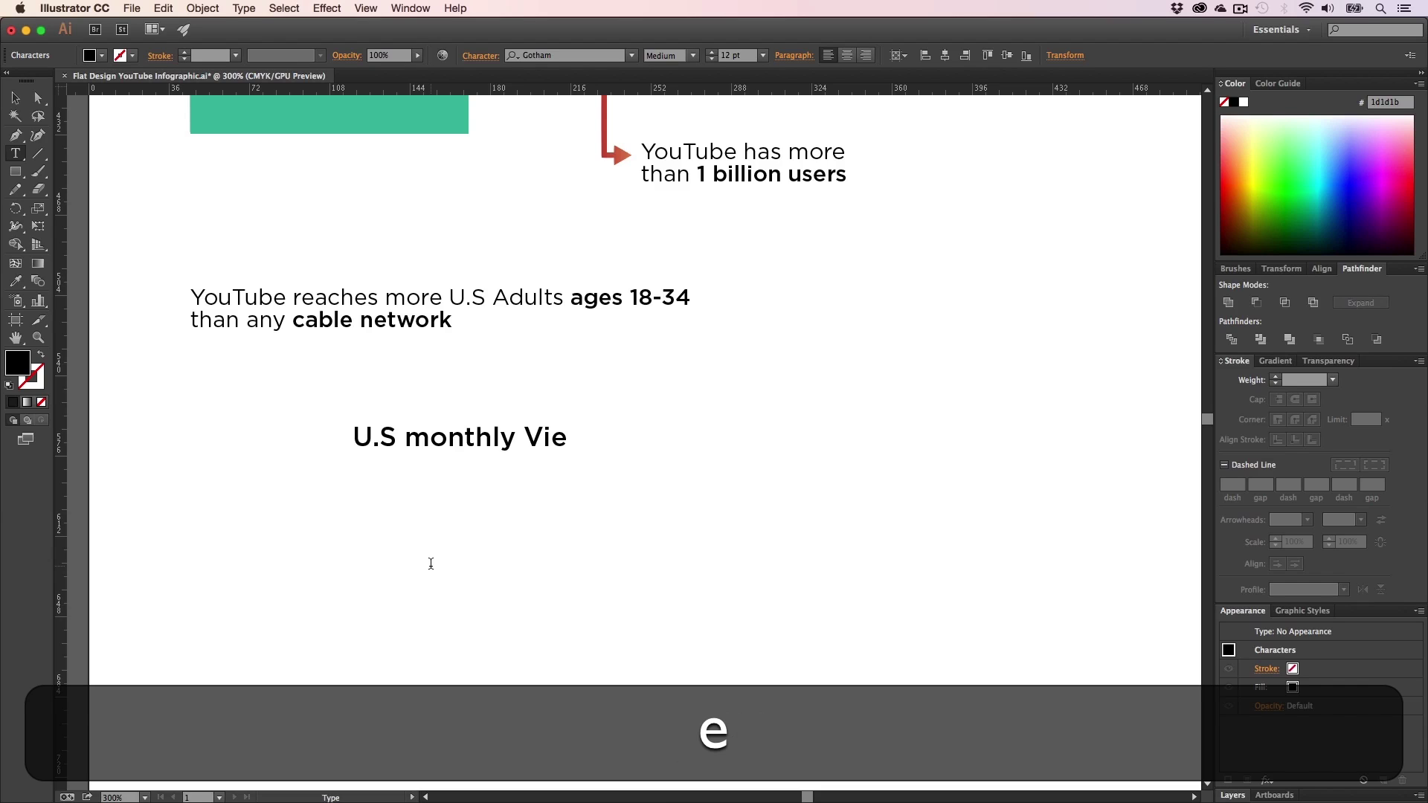
key(BackSpace)
key(BackSpace)
key(BackSpace)
text(views demographics)
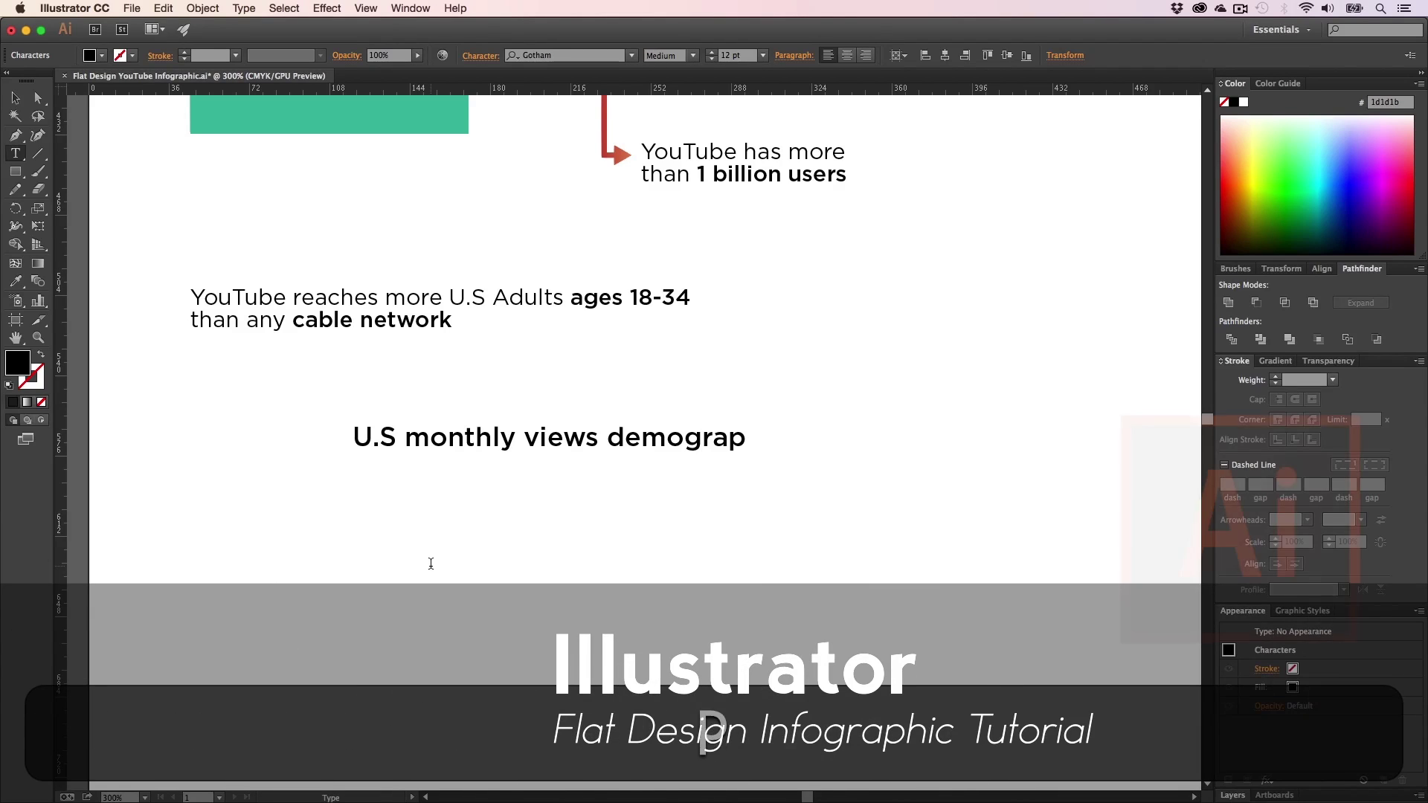
- Move the "U.S monthly views demographics" line closer beneath the cable network statement and scale it down to about 10 pt
click(15, 97)
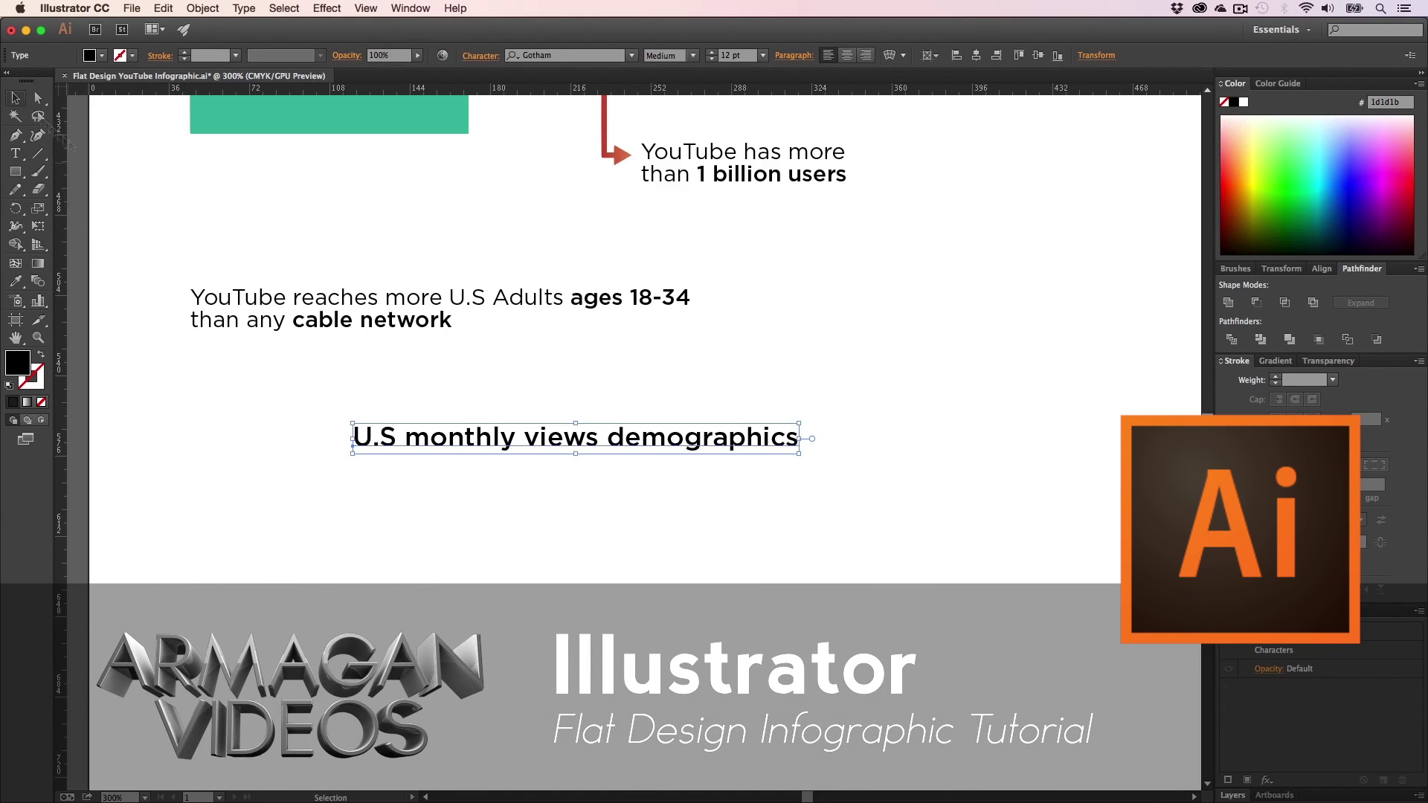
drag(474, 432, 351, 394)
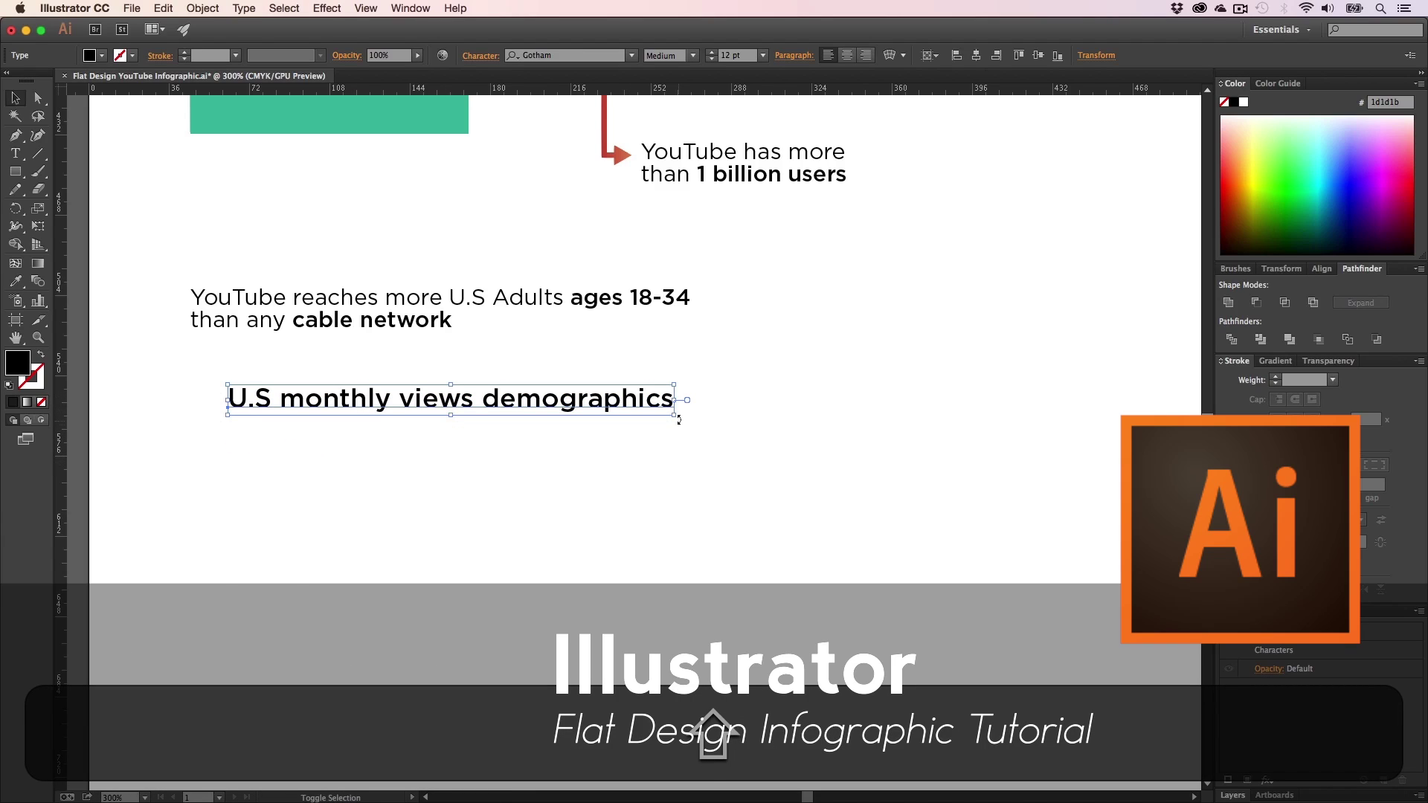
drag(674, 415, 642, 413)
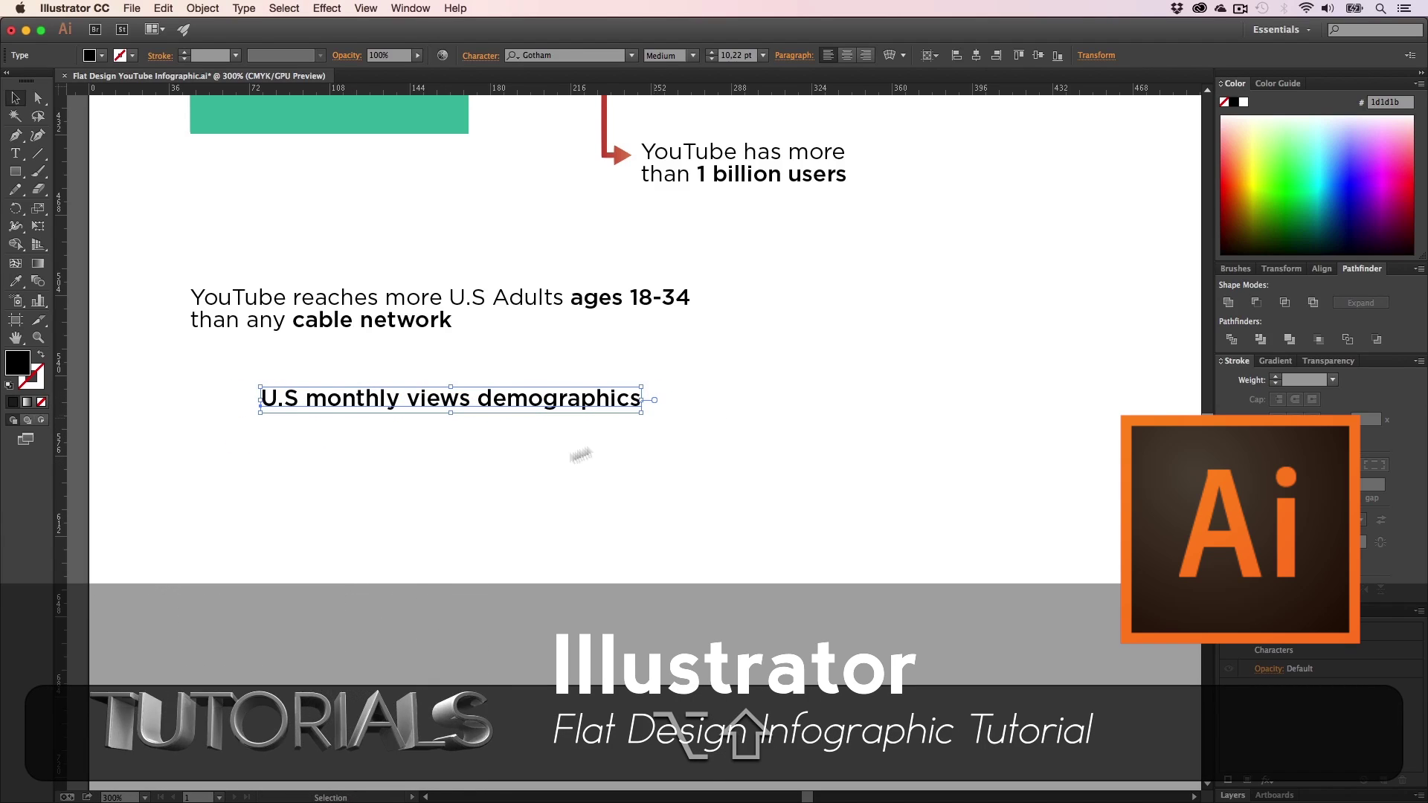
- Change the font style of the whole "U.S monthly views demographics" line to Book
key(t)
click(467, 402)
key(super+a)
click(693, 56)
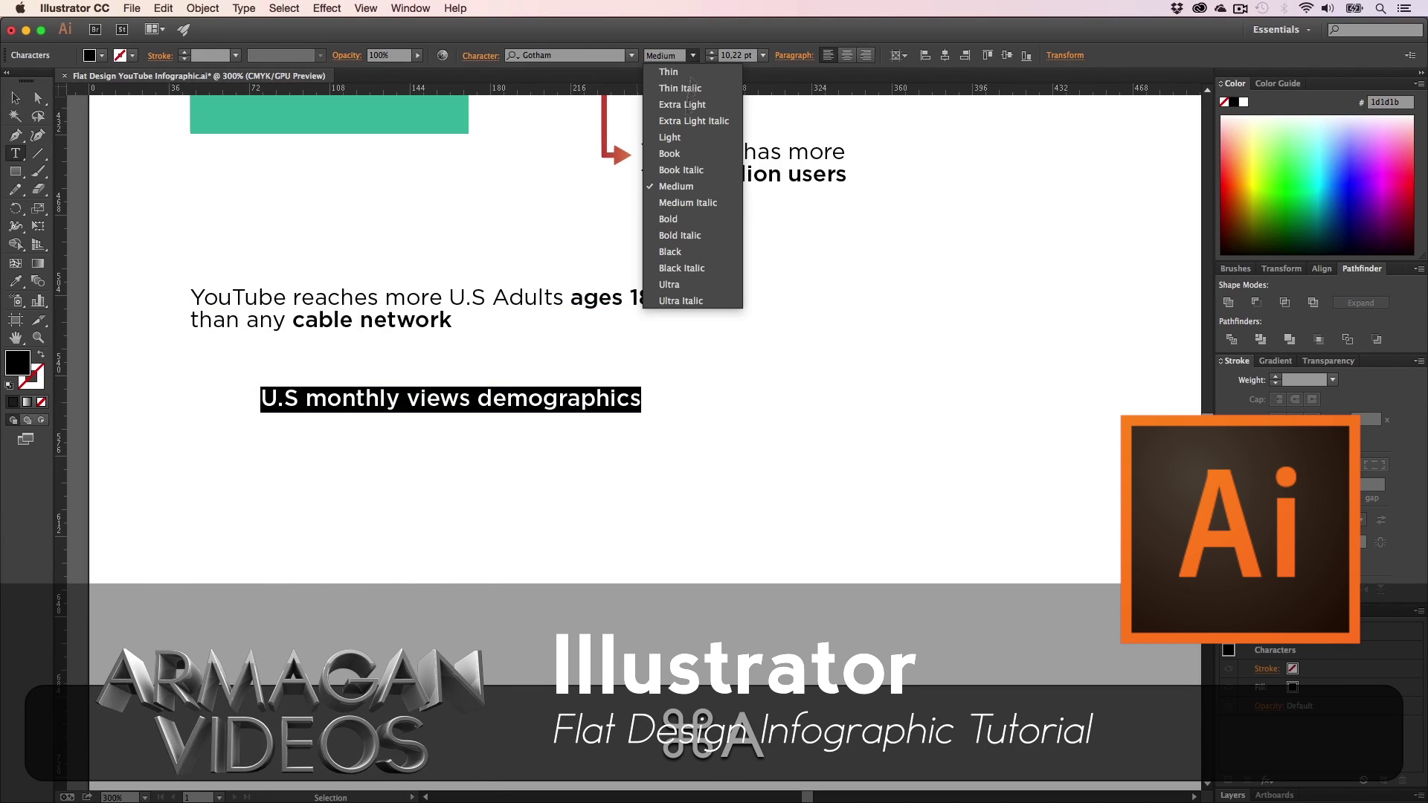
click(670, 154)
key(Escape)
click(341, 479)
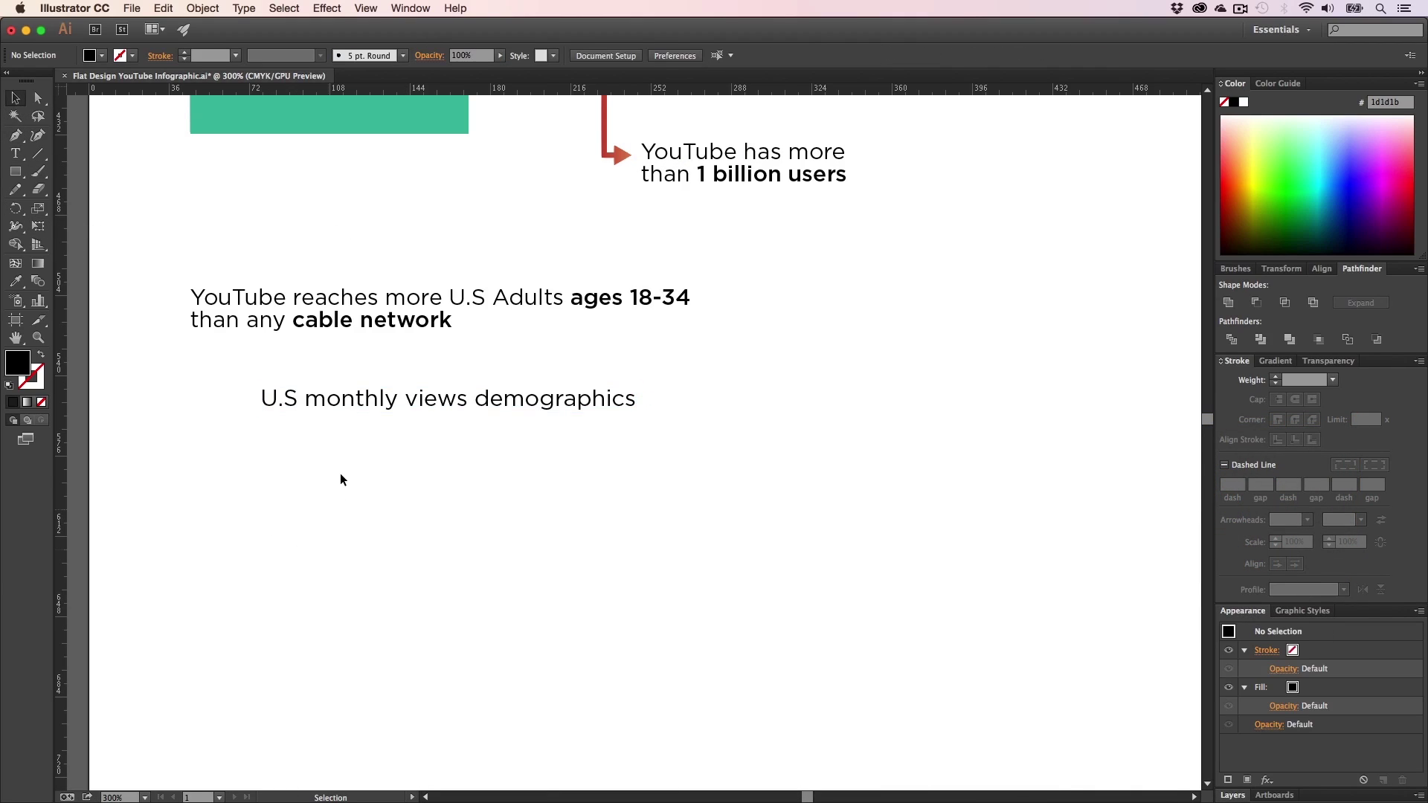
- Draw a tall black rectangle about 28 px wide and 104 px high below the demographics heading, near the artboard's left margin
key(h)
drag(447, 465, 463, 373)
key(m)
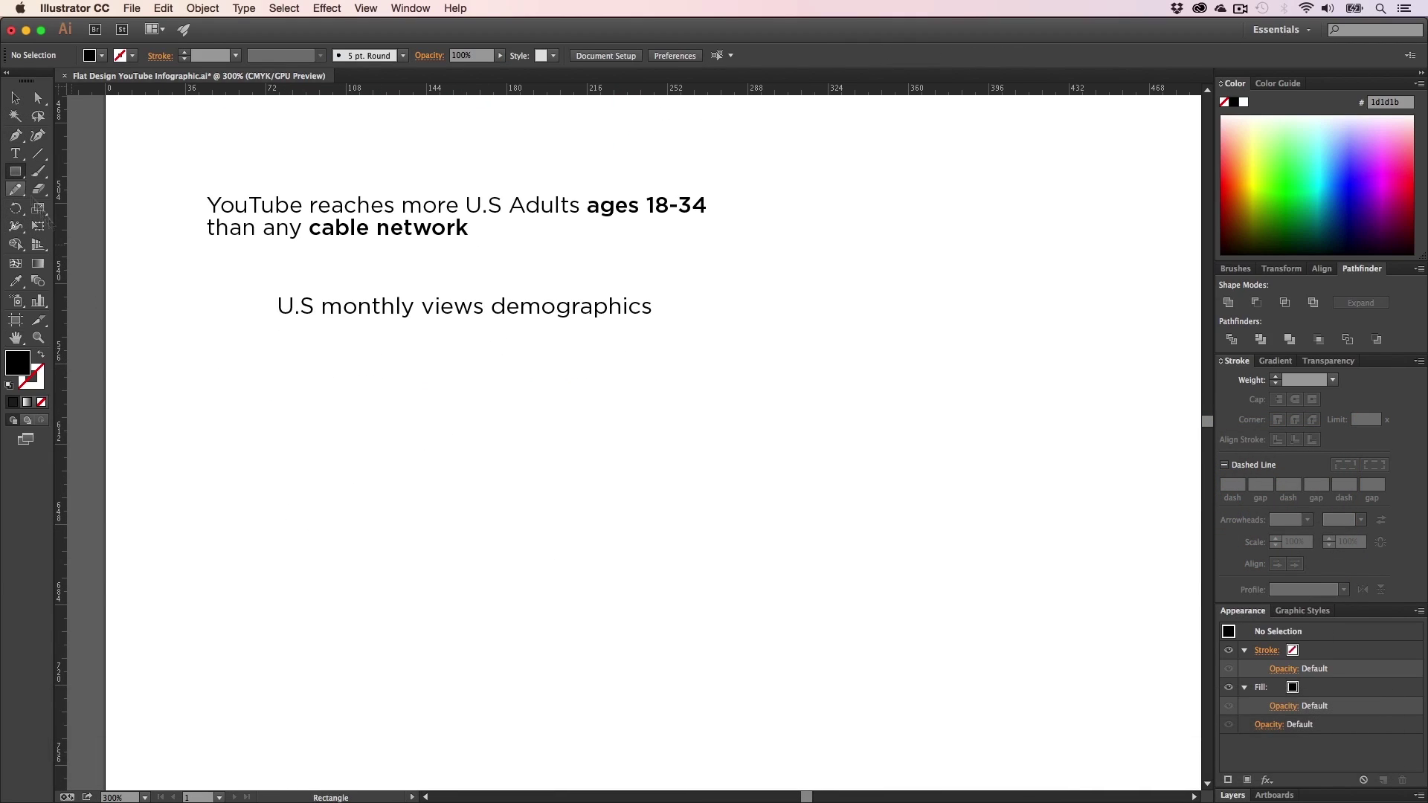
drag(207, 339, 273, 576)
key(v)
drag(257, 394, 364, 444)
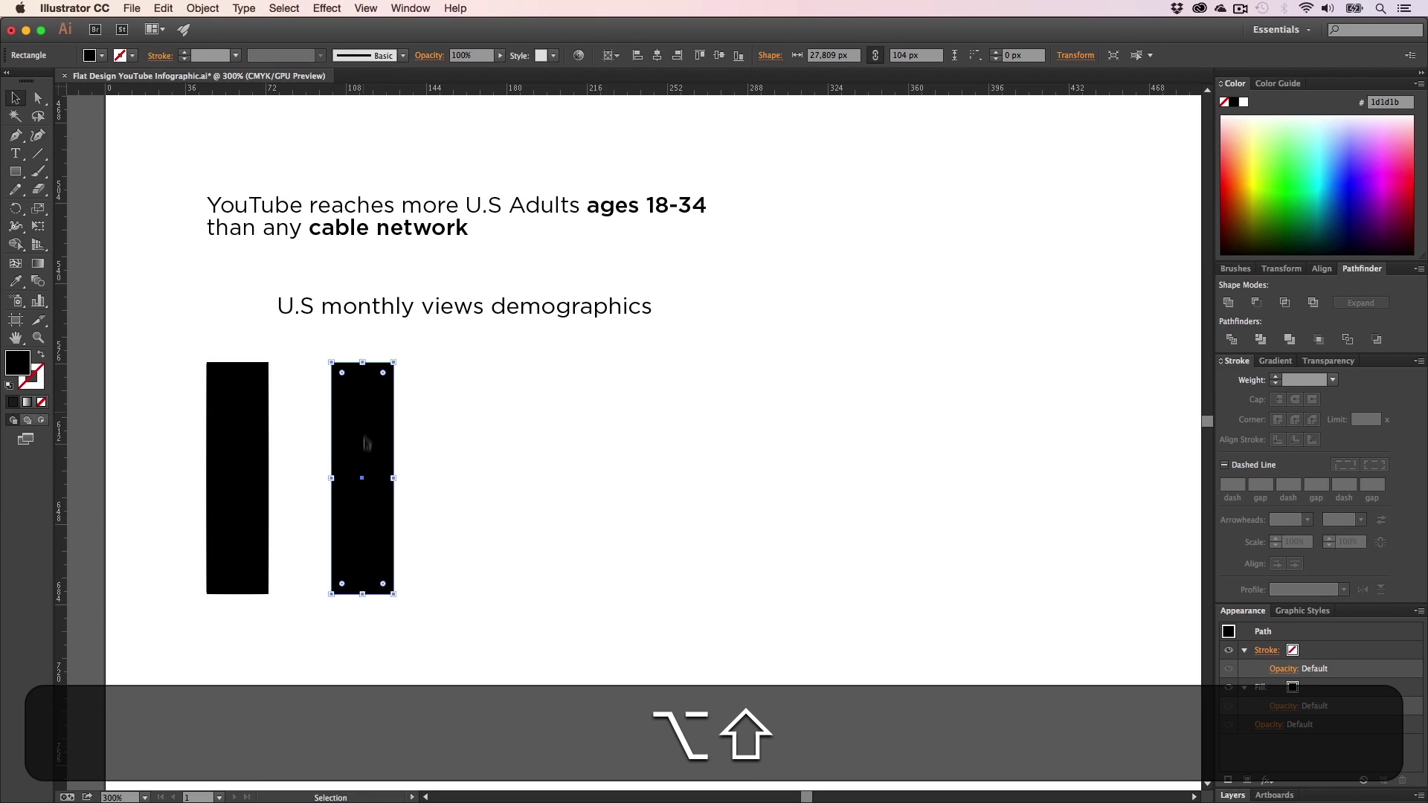
key(alt+shift+BackSpace)
click(327, 8)
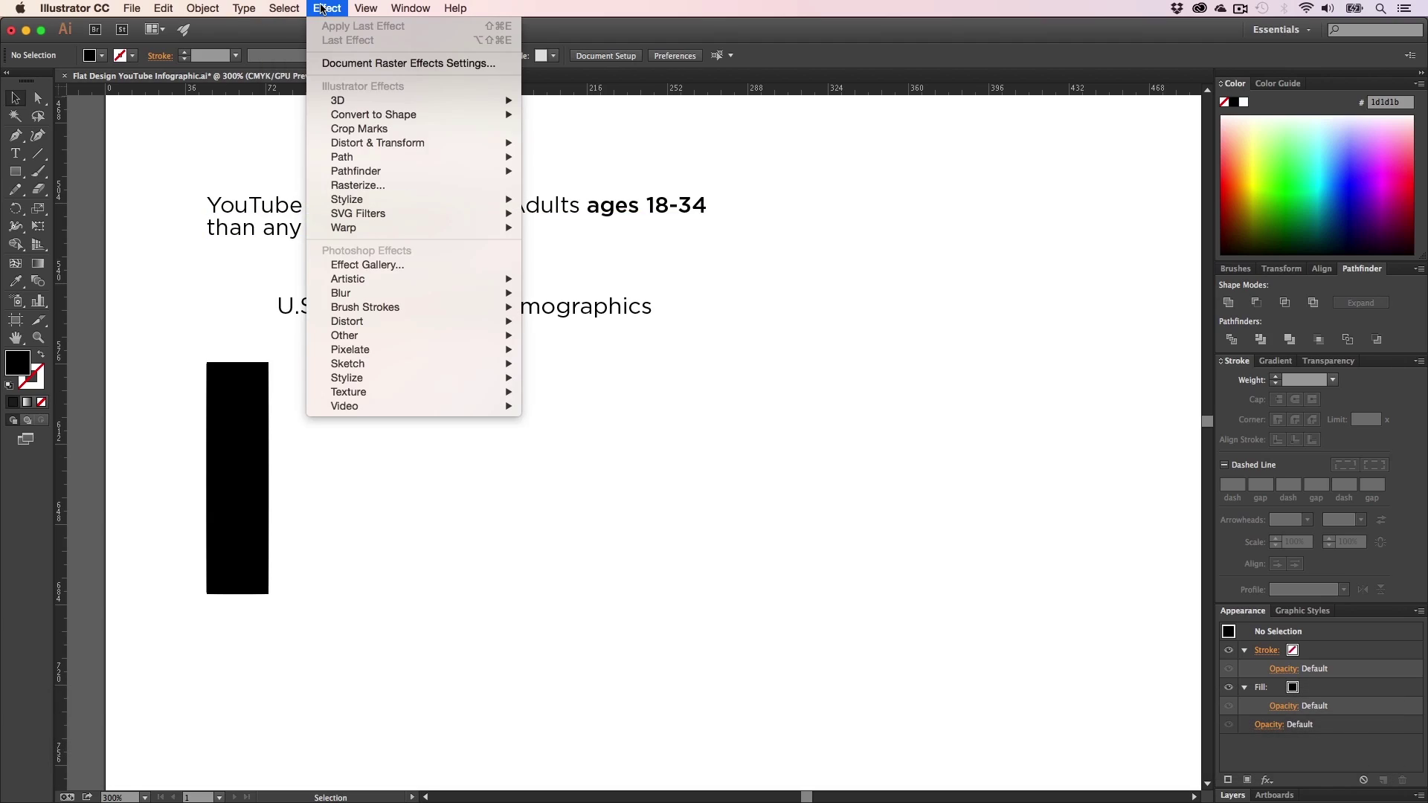
mouse_move(356, 120)
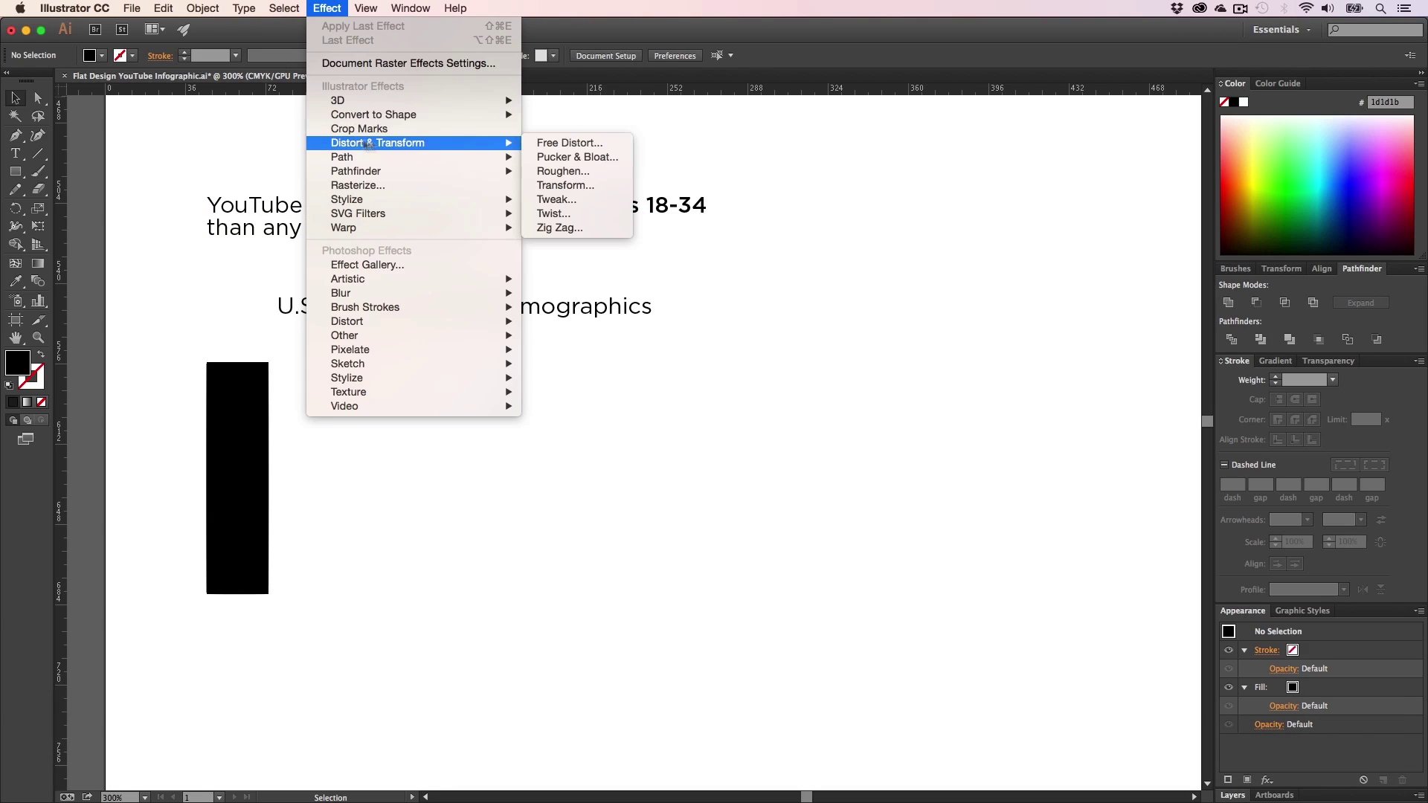
click(552, 185)
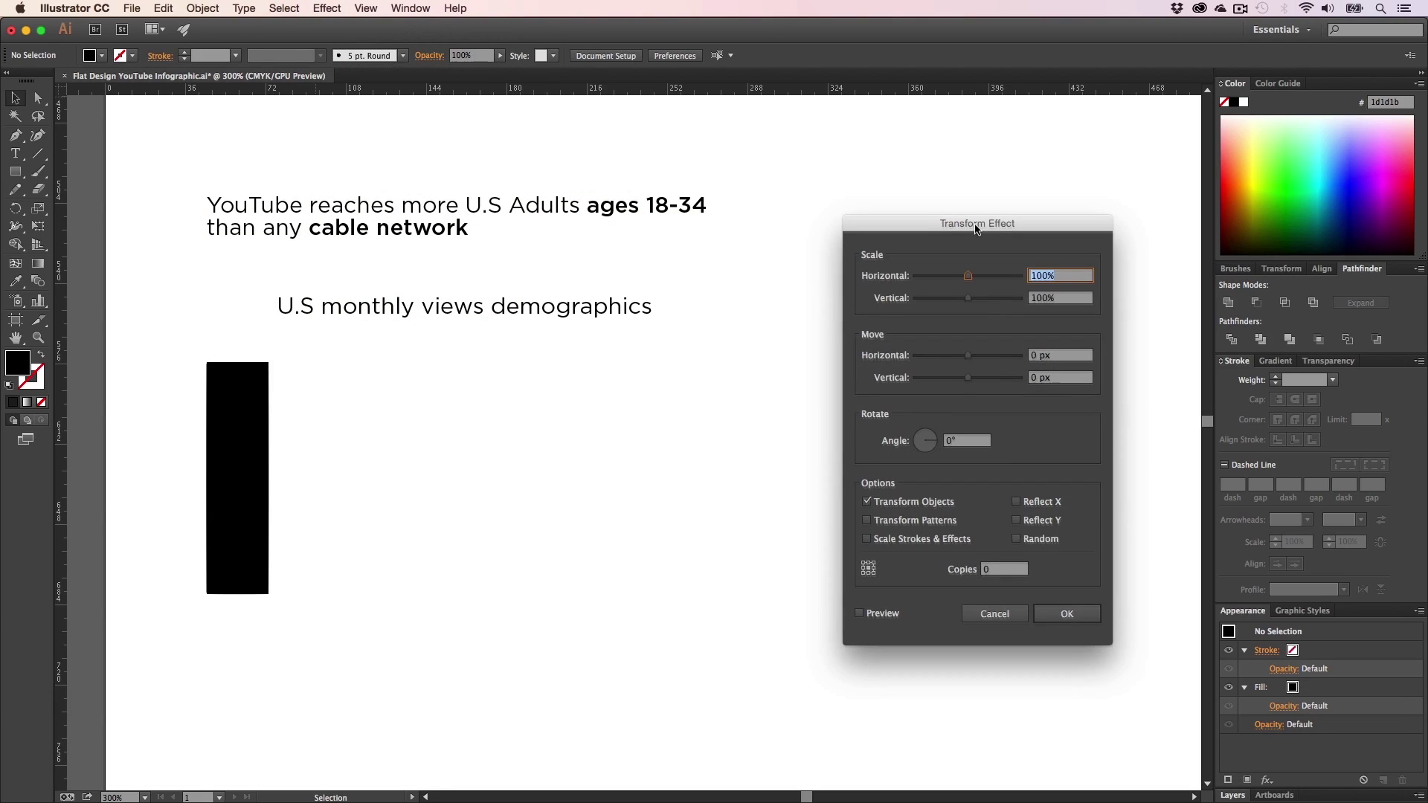
drag(972, 226, 897, 201)
text(3)
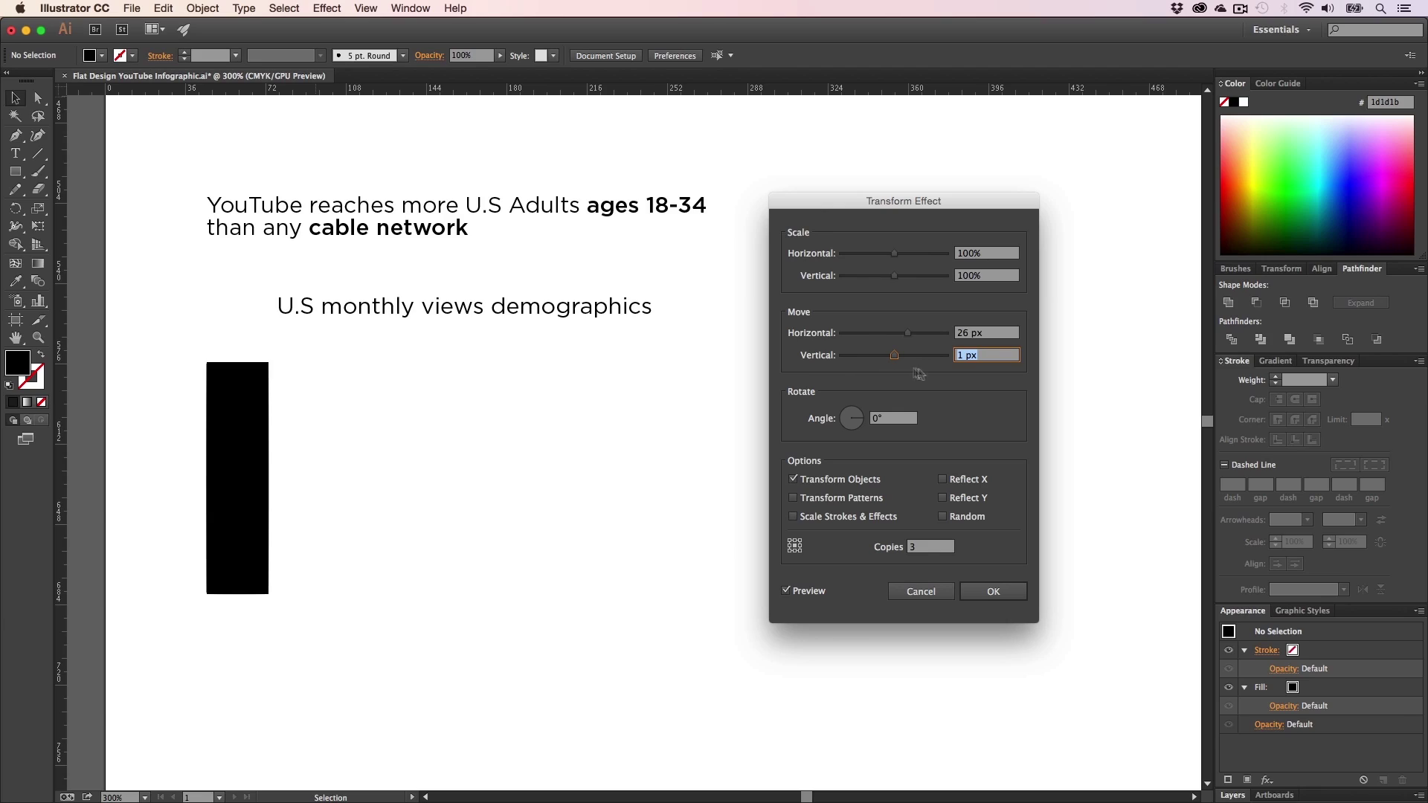
text(0)
drag(912, 340, 918, 338)
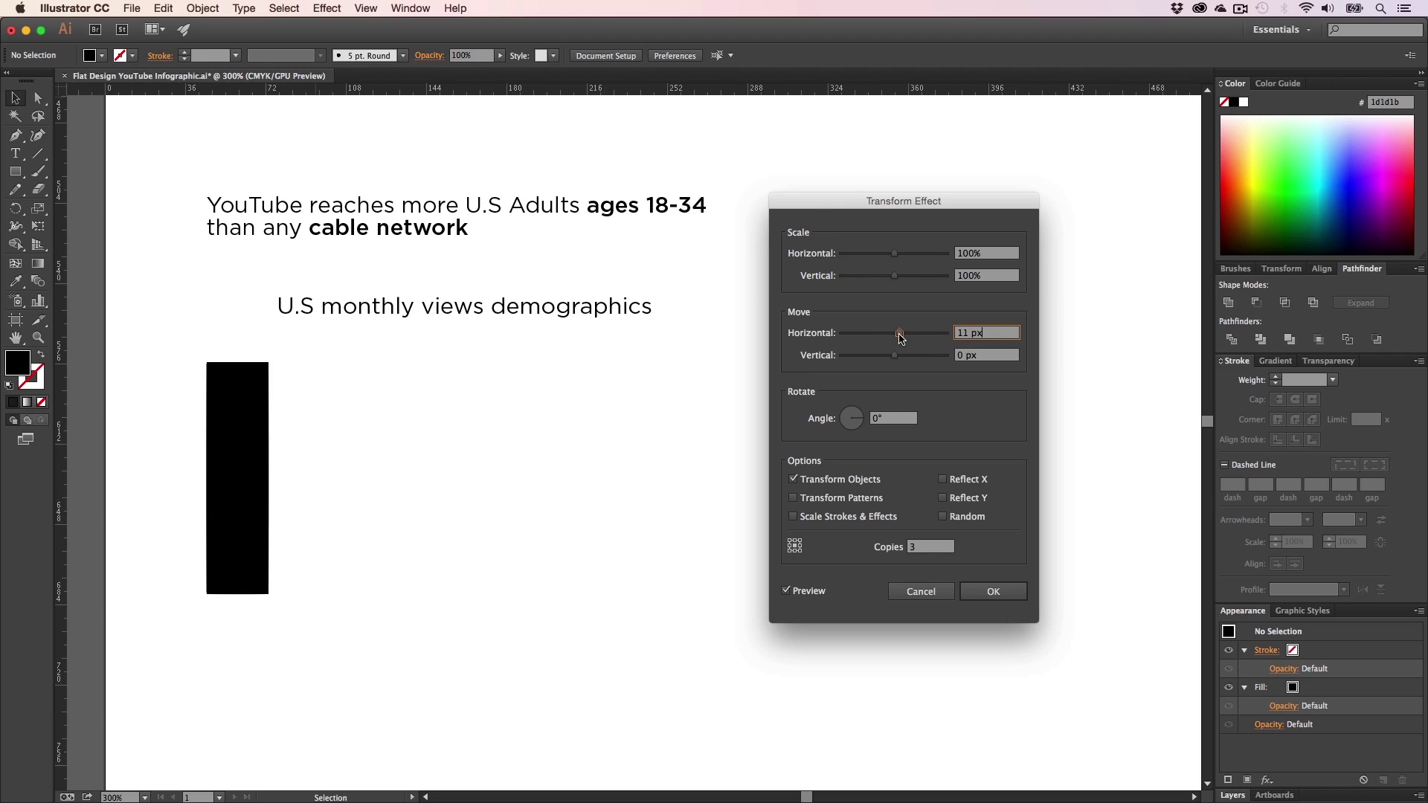
click(921, 592)
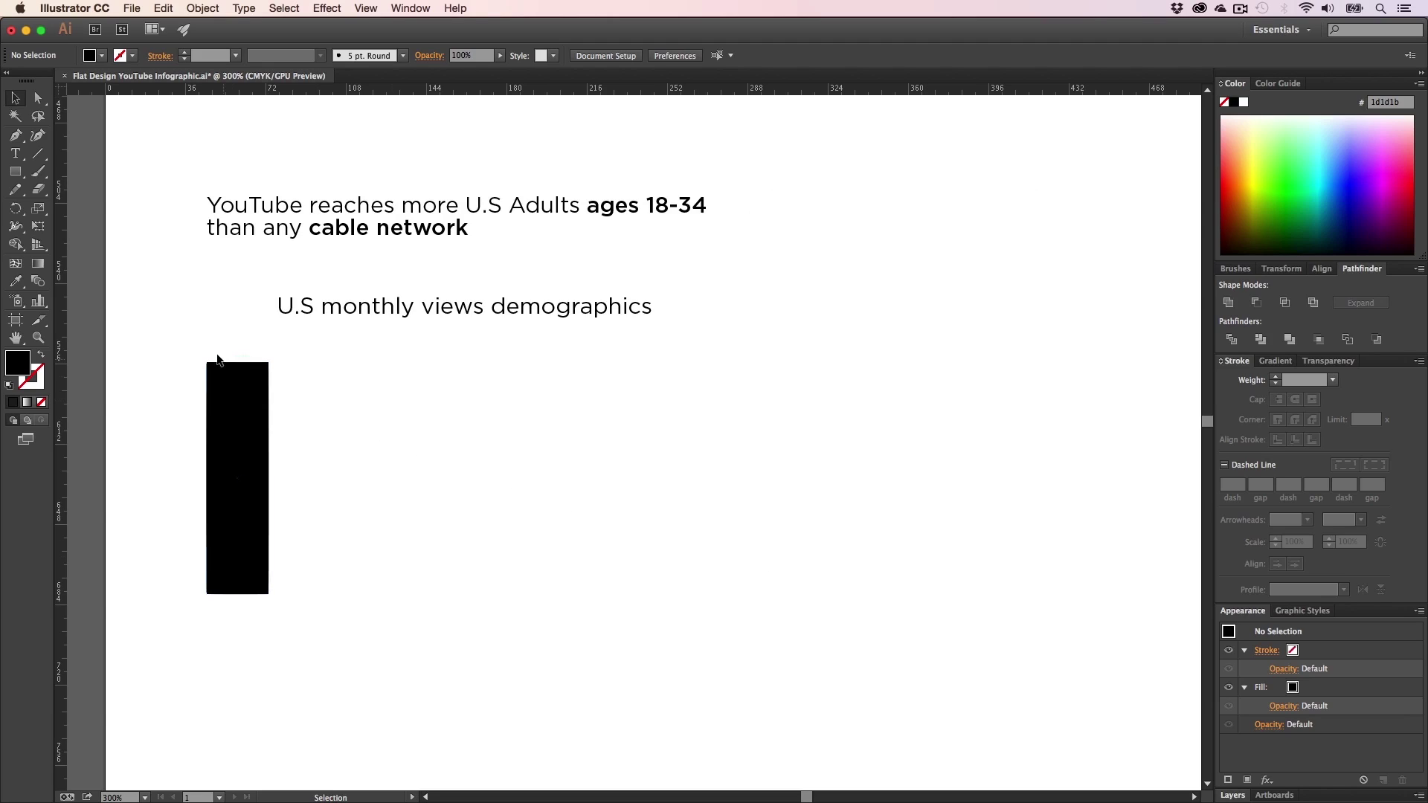
- Apply a Transform effect to the black bar with 3 copies and a 52 px horizontal move, and nudge the row slightly right
click(242, 393)
click(327, 8)
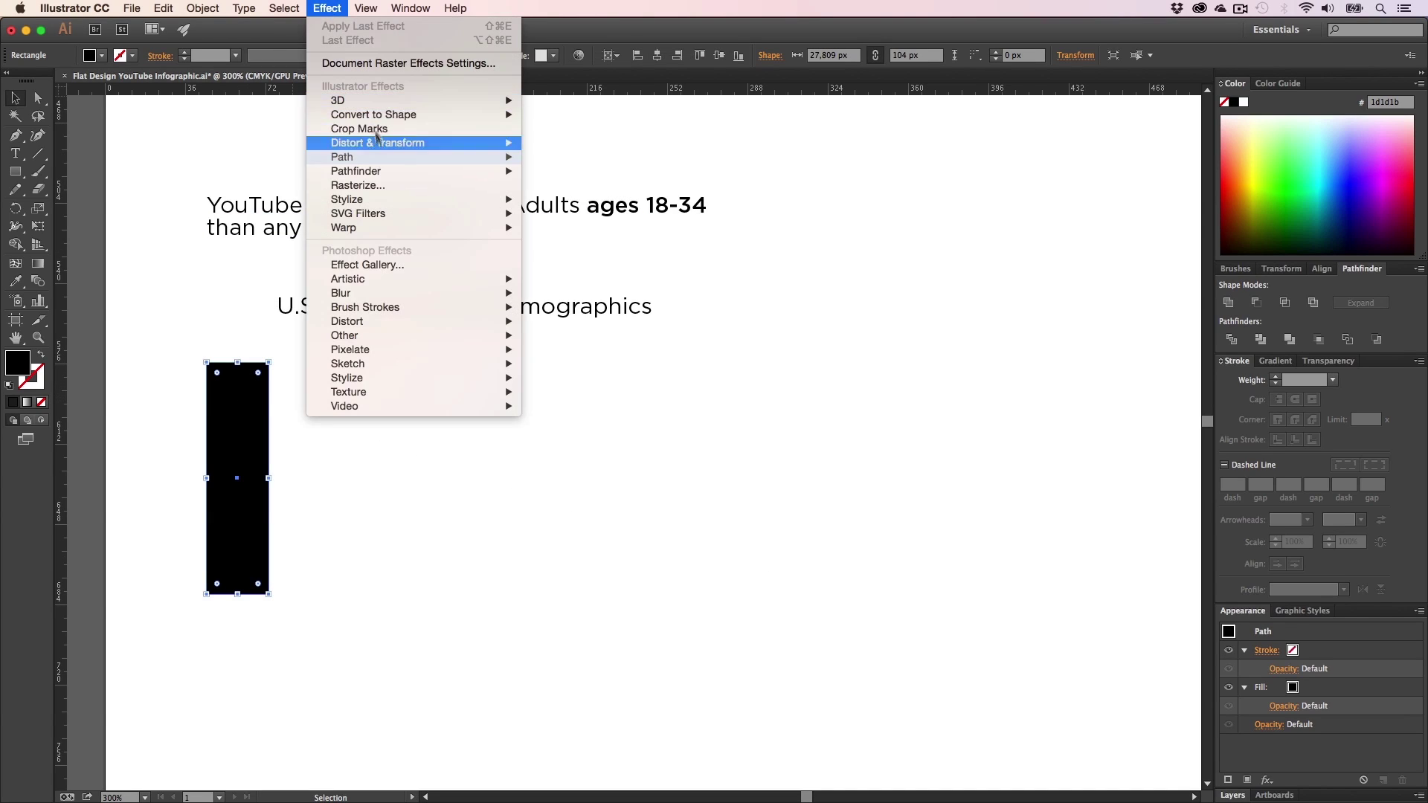
mouse_move(394, 143)
click(555, 185)
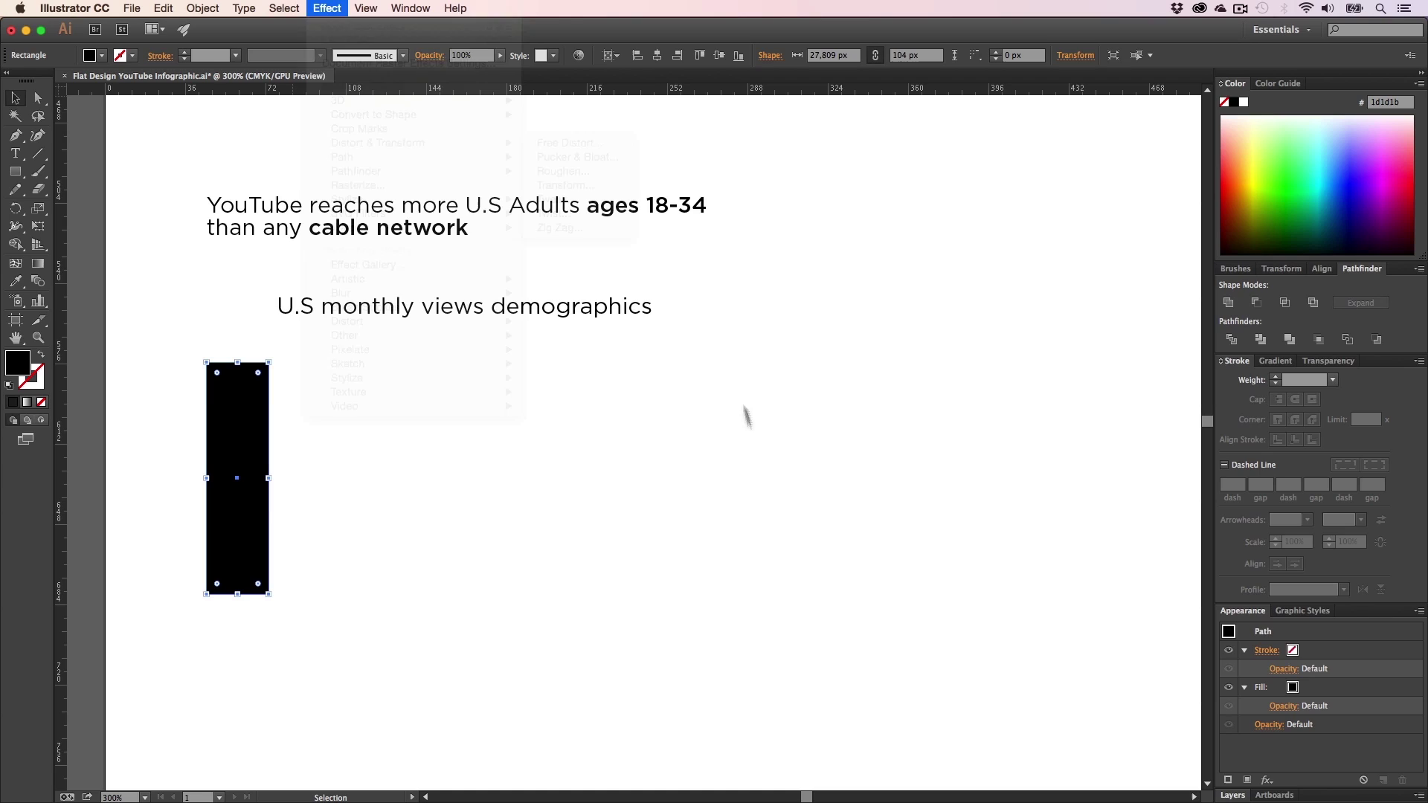
text(3)
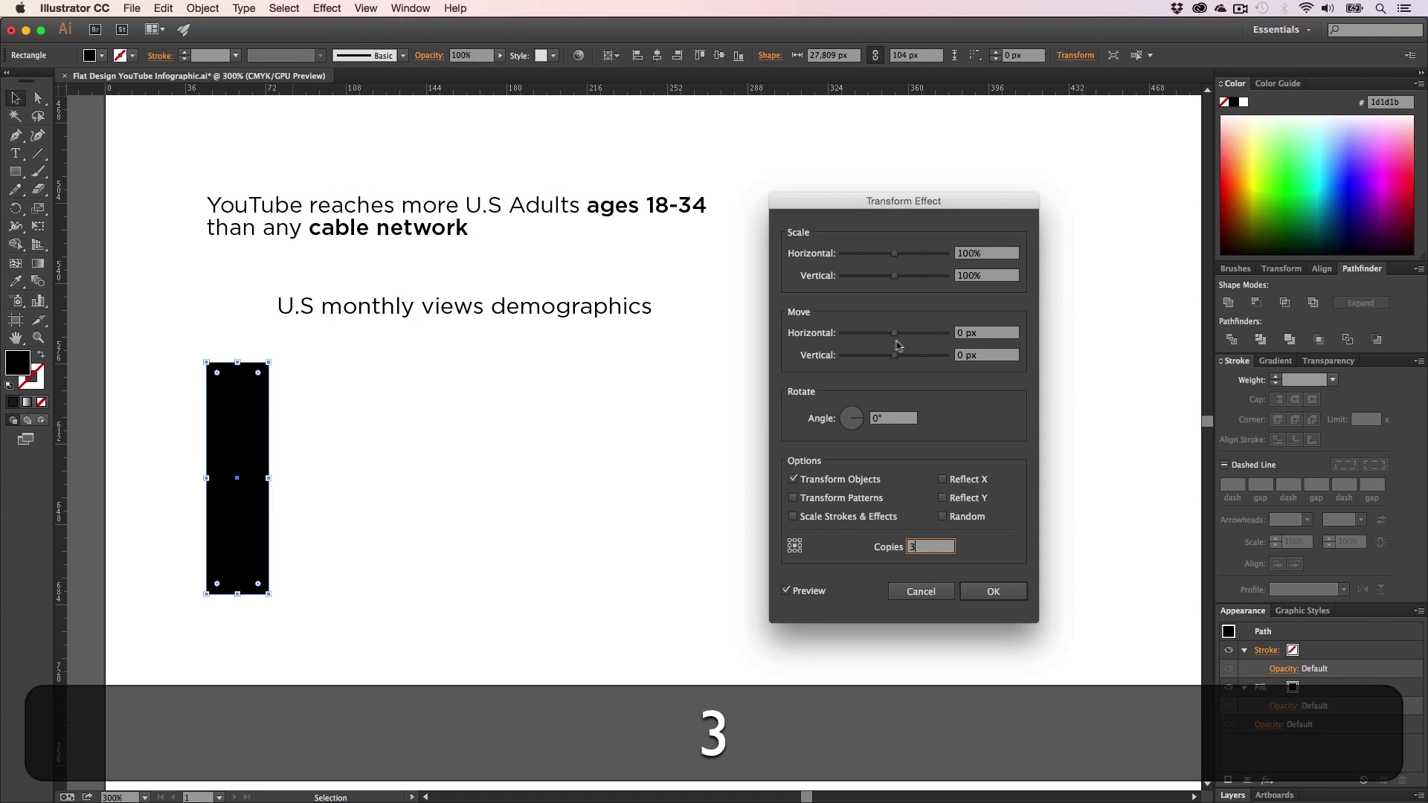
drag(900, 341, 922, 342)
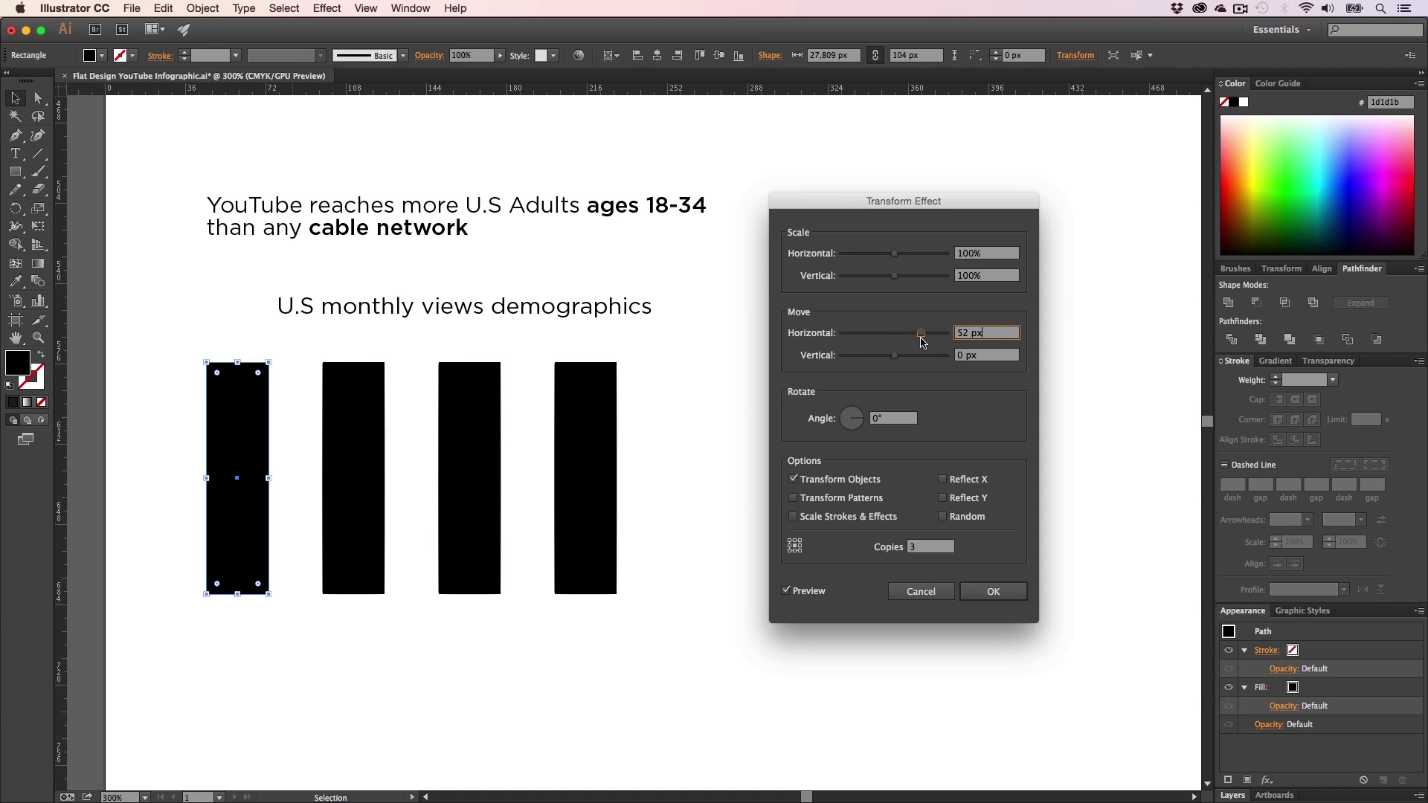
click(974, 591)
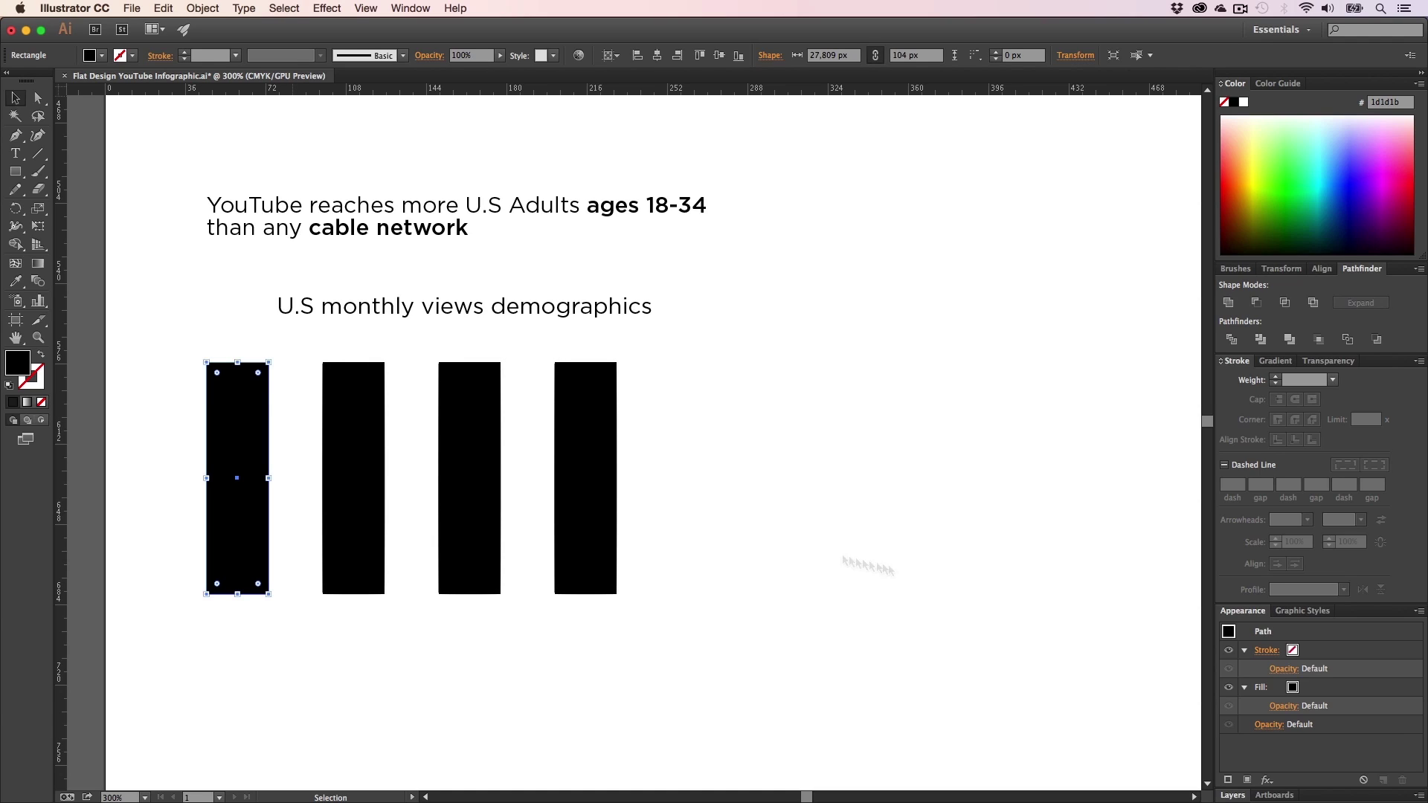
key(v)
drag(238, 409, 245, 405)
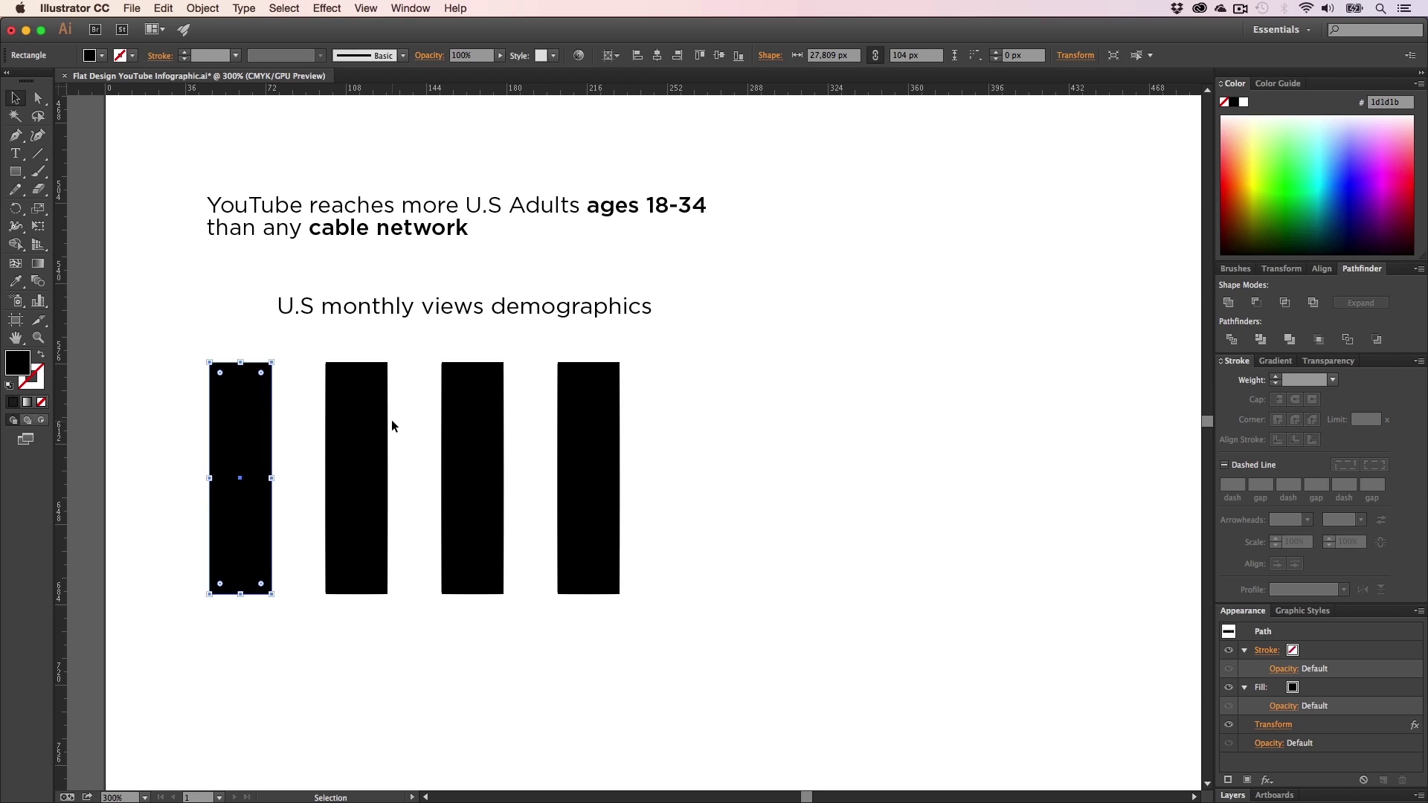
click(426, 228)
drag(710, 300, 622, 286)
click(577, 246)
key(t)
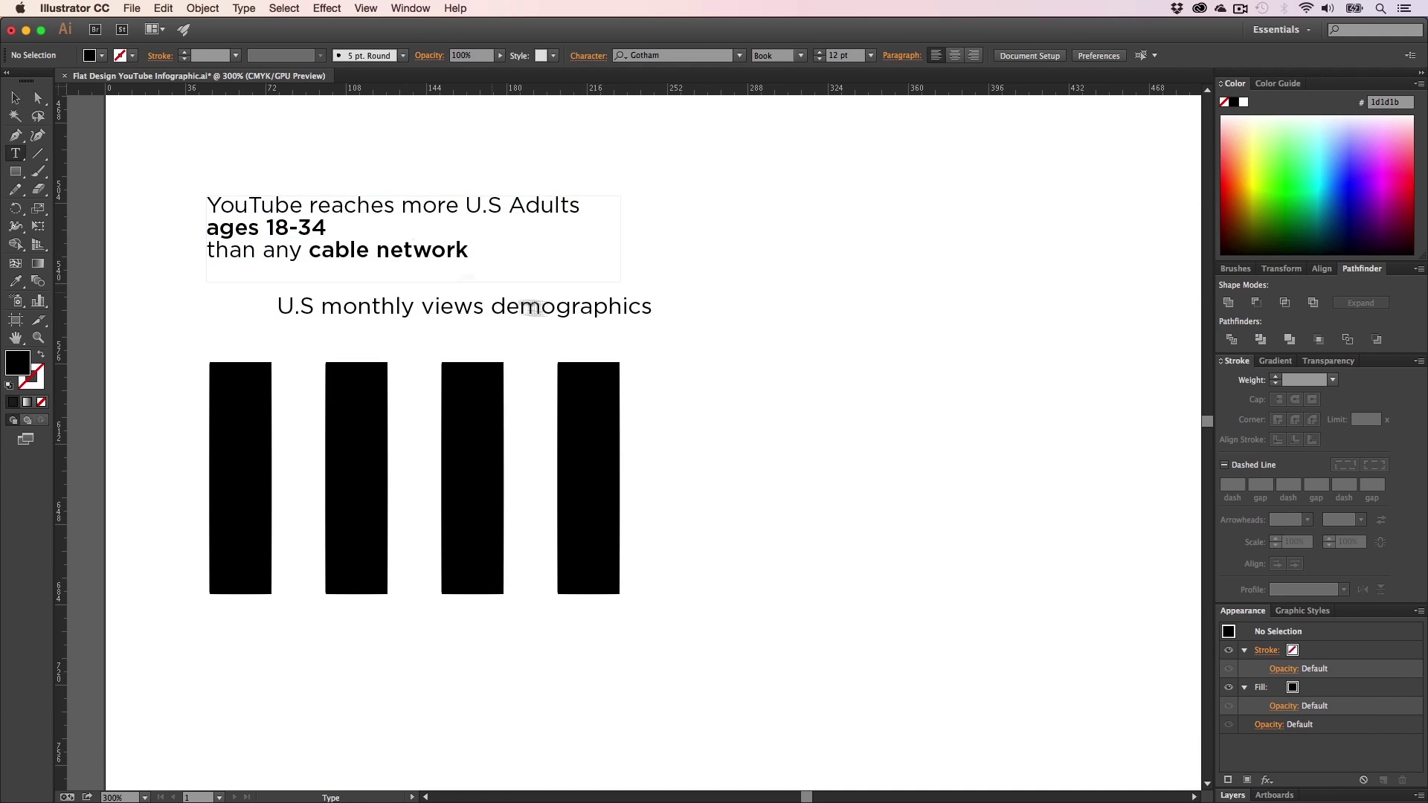
key(super+z)
key(super+v)
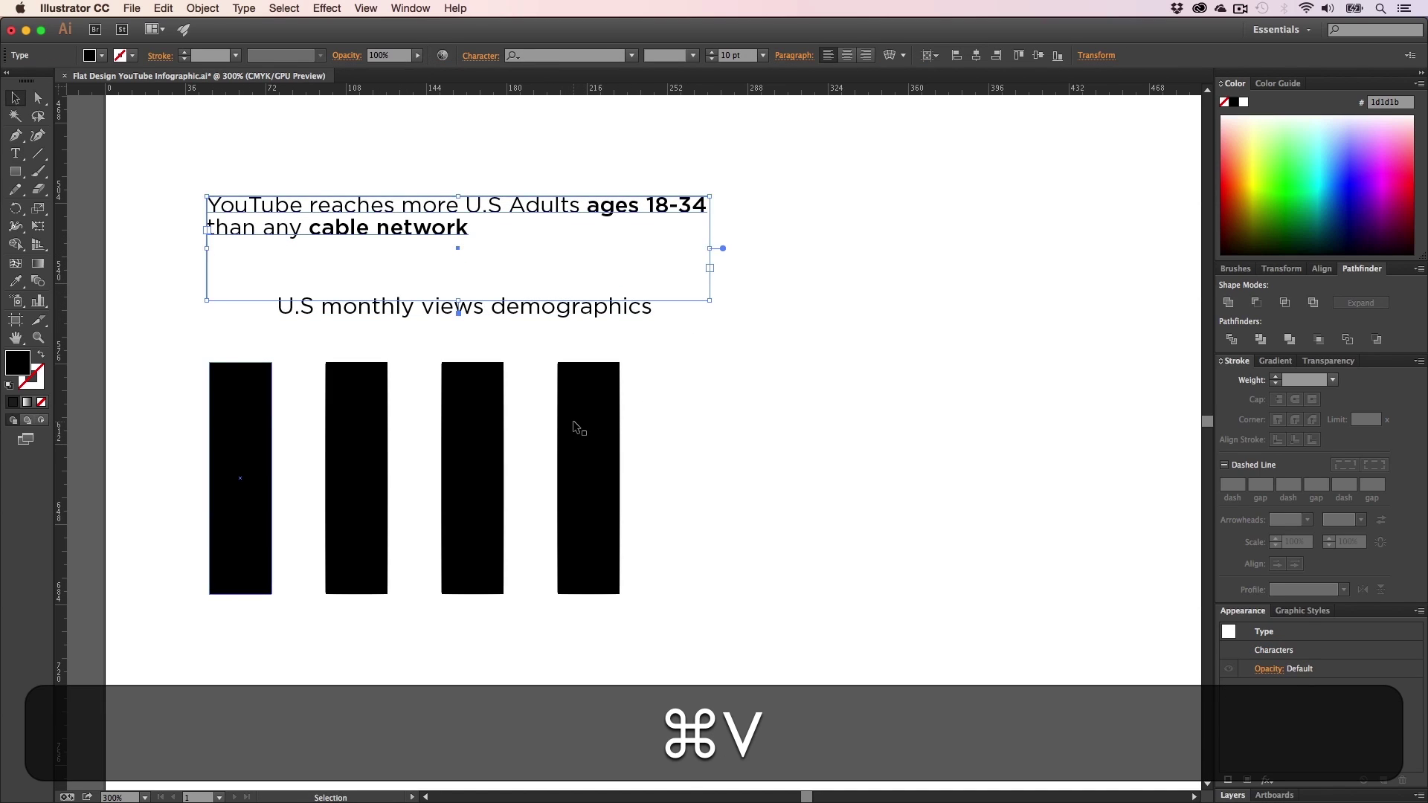
key(v)
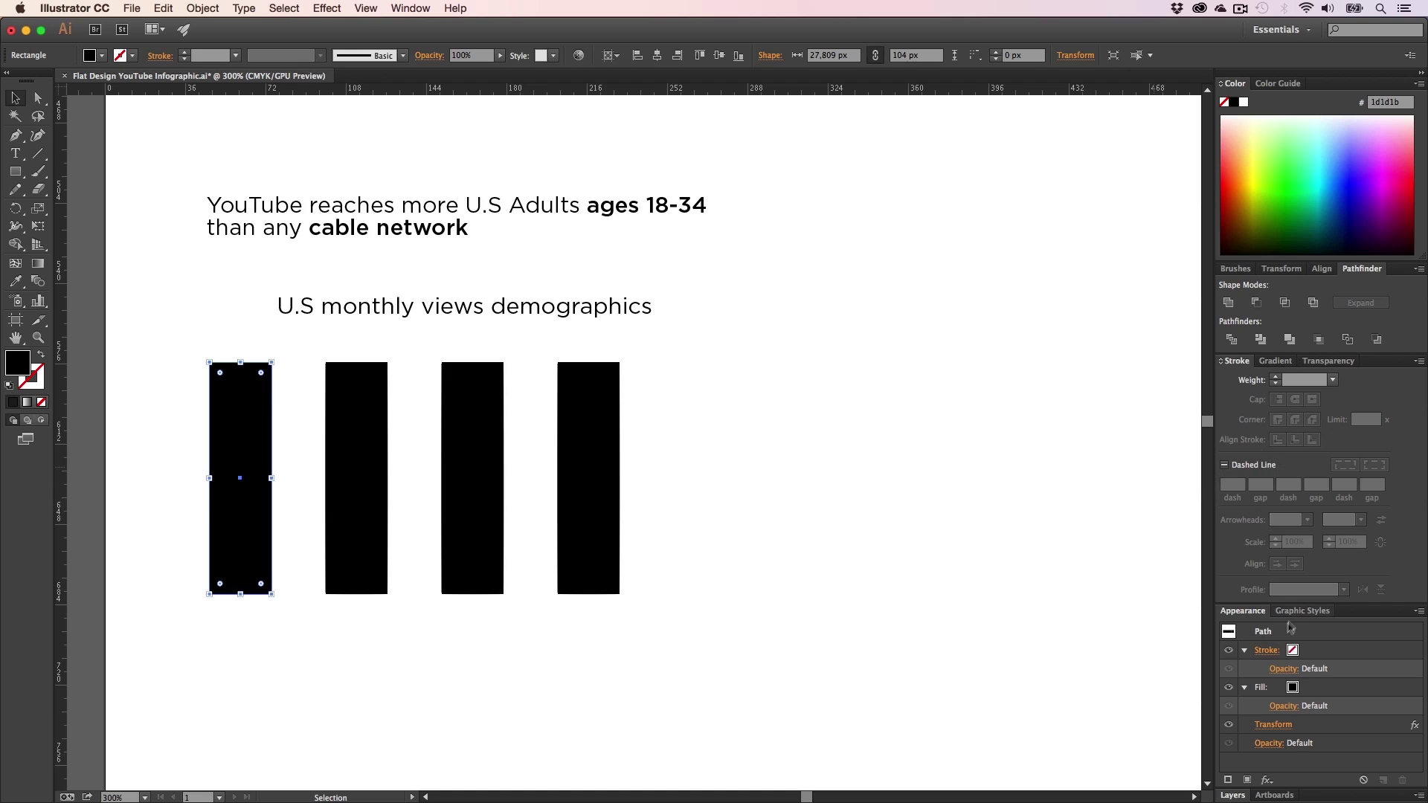
- Edit the bar's Transform effect to set the horizontal move to 65 px, spreading the copies across the statement's width
click(1275, 727)
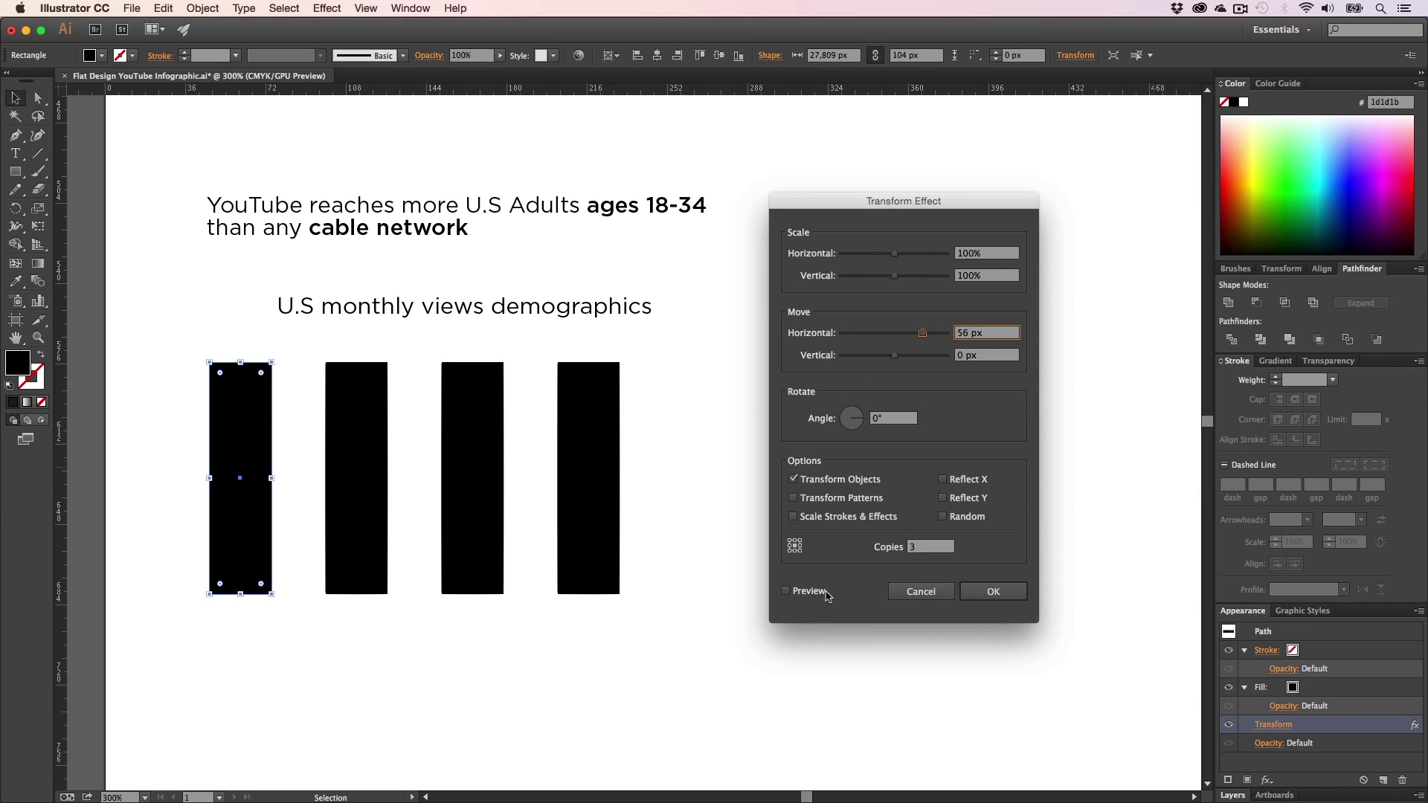
click(803, 592)
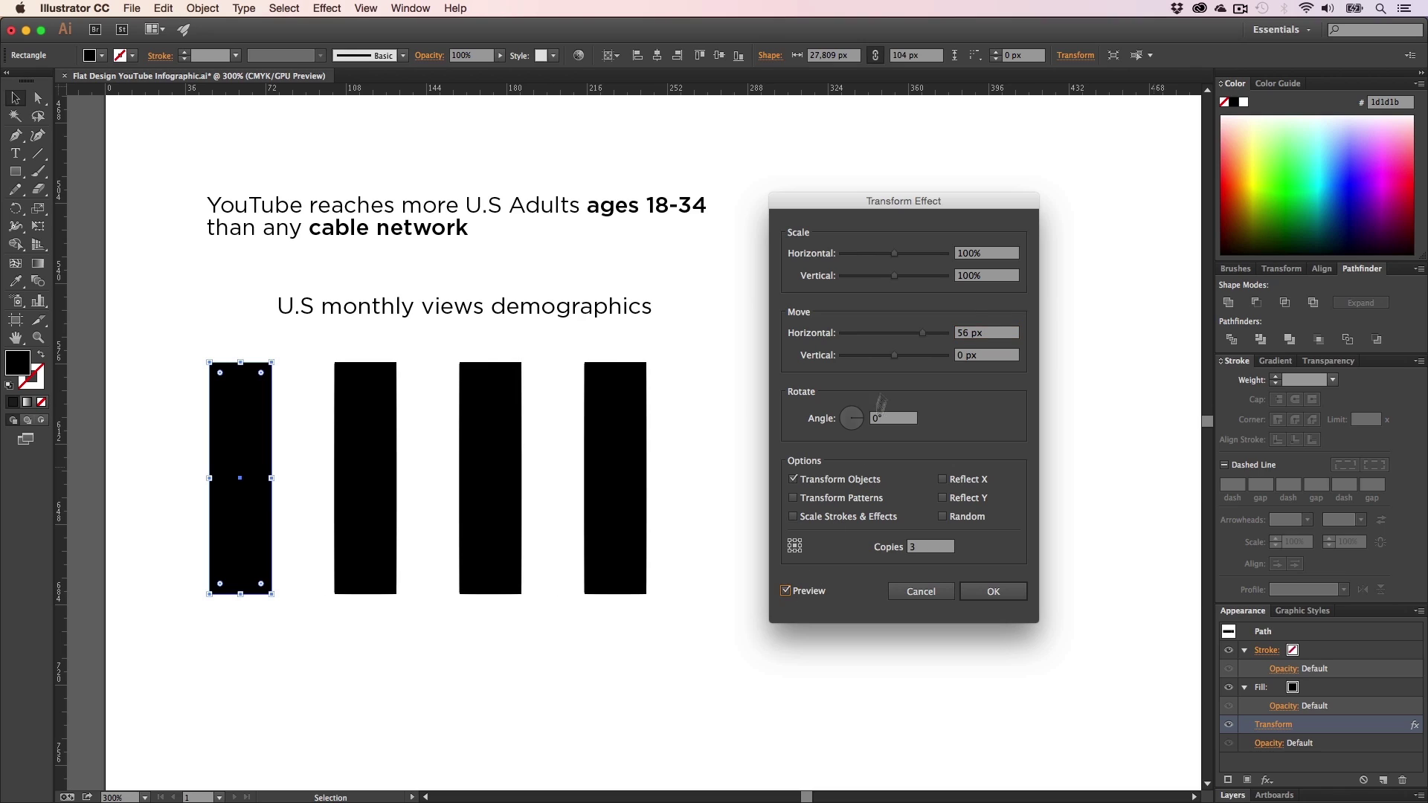
drag(922, 336, 928, 339)
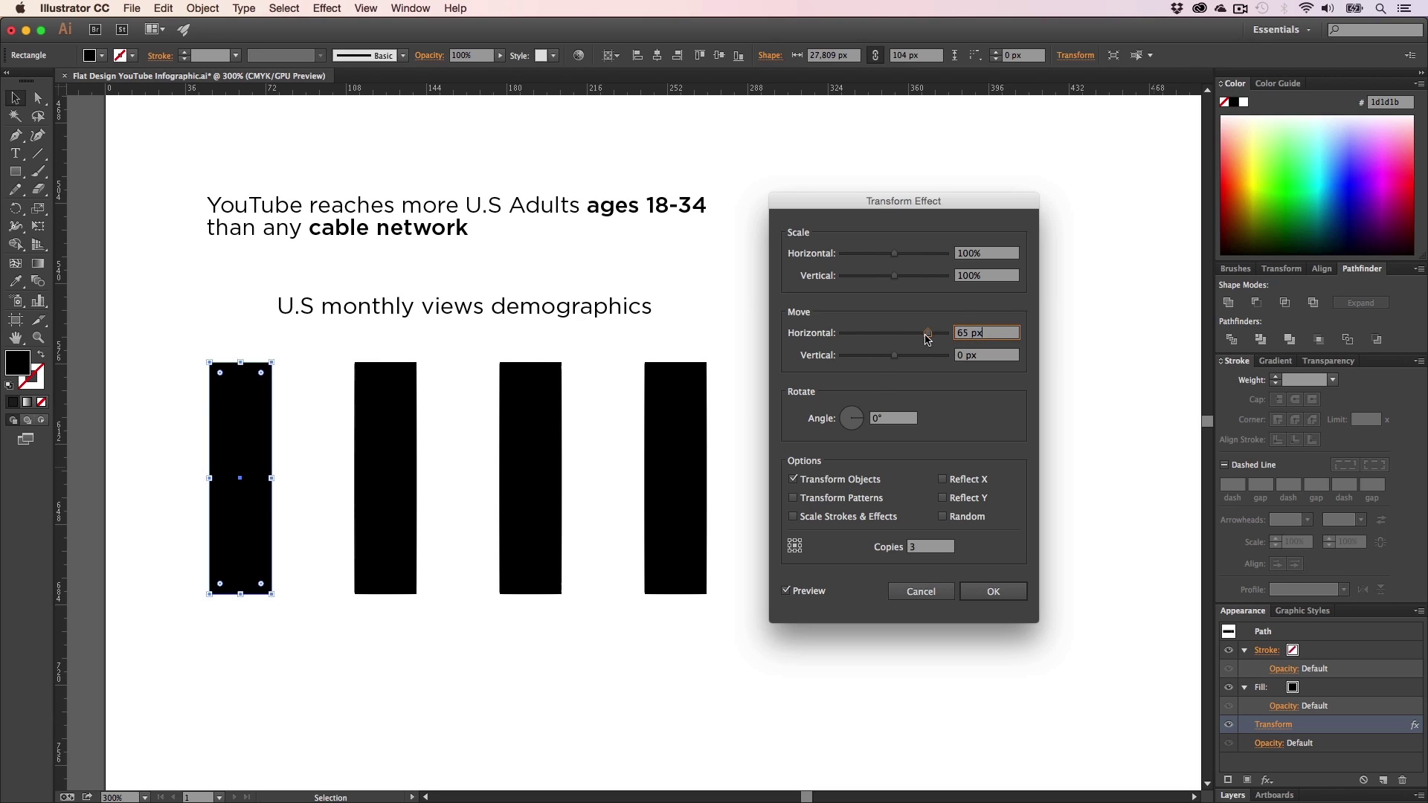
click(990, 591)
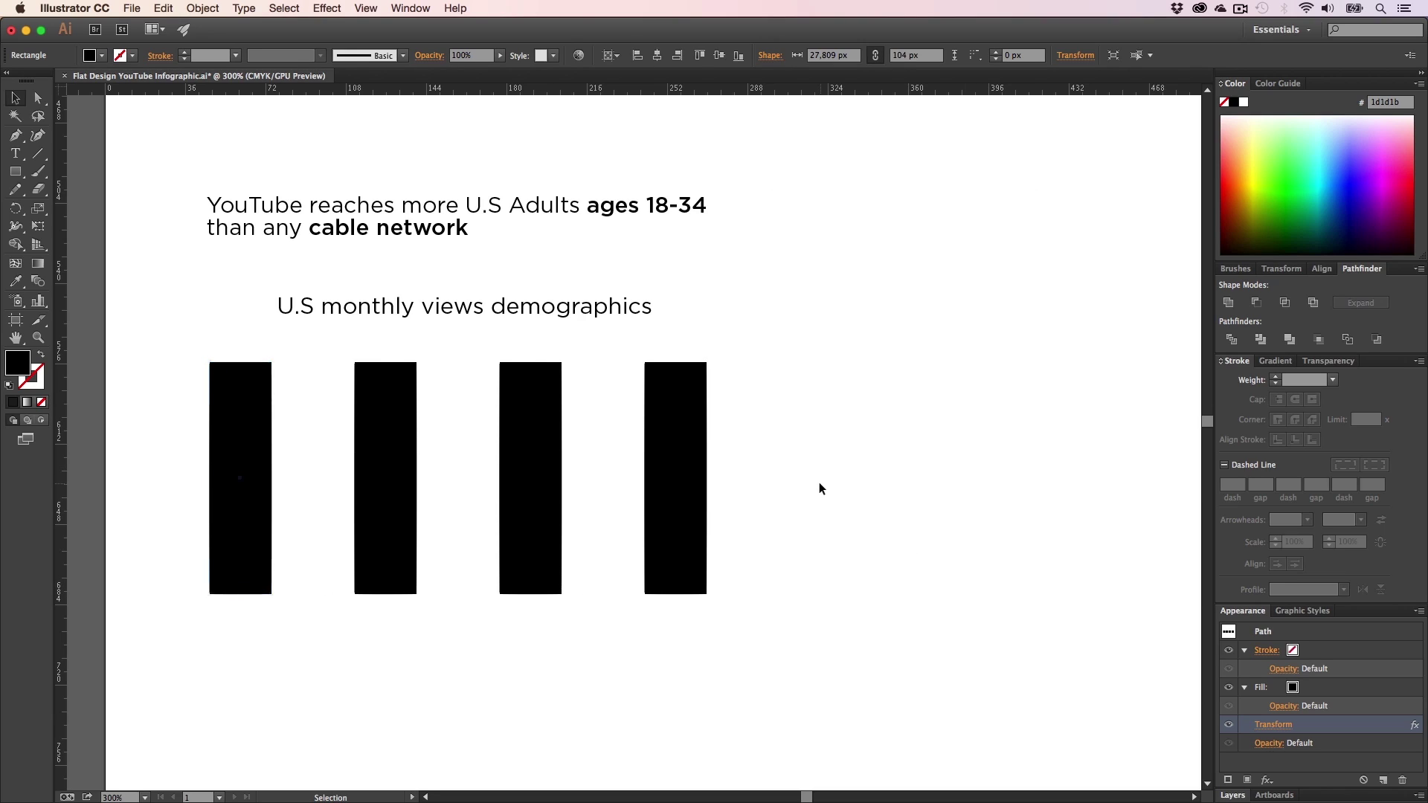
- Expand the appearance of the Transform-effect bars and ungroup the result into four separate black rectangles
click(203, 8)
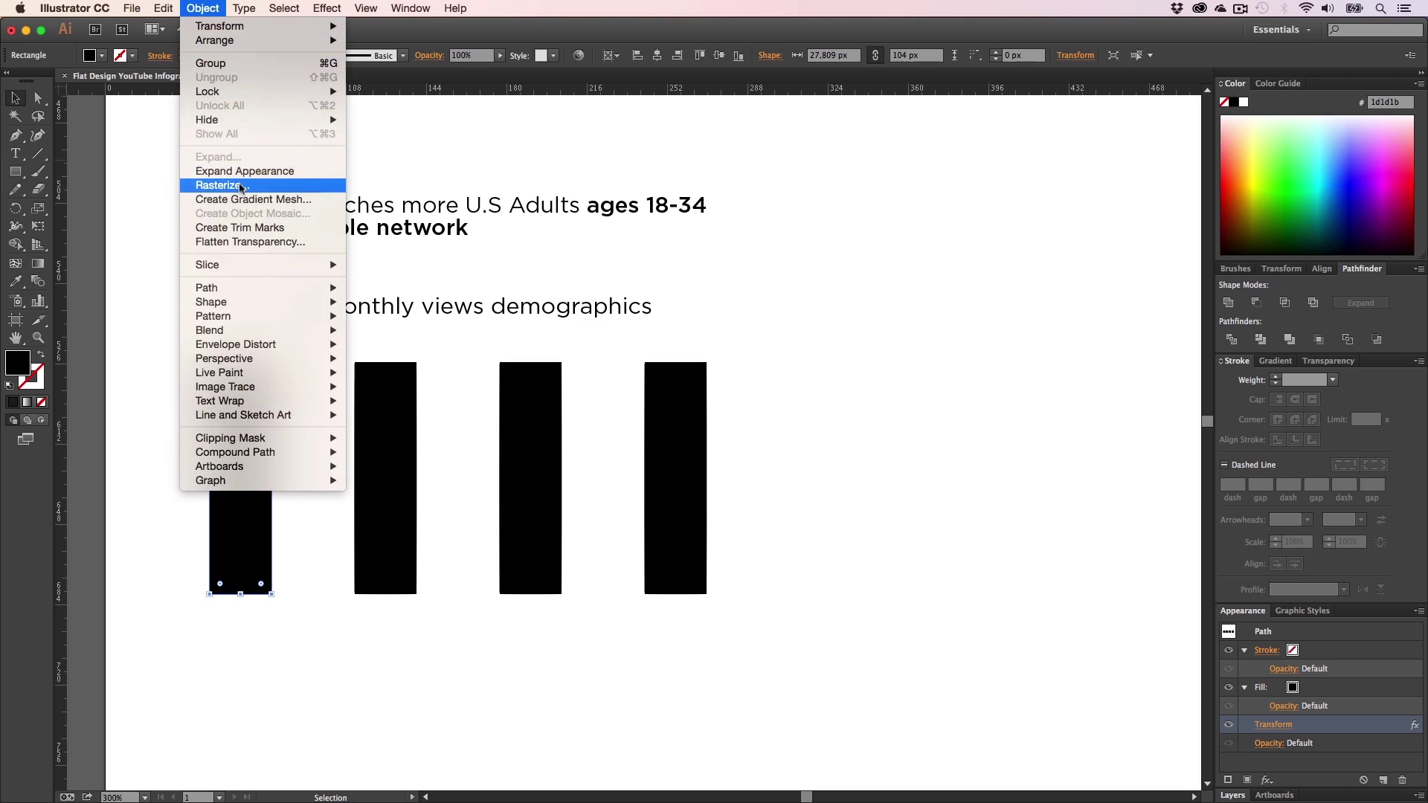
click(223, 184)
click(617, 431)
click(369, 400)
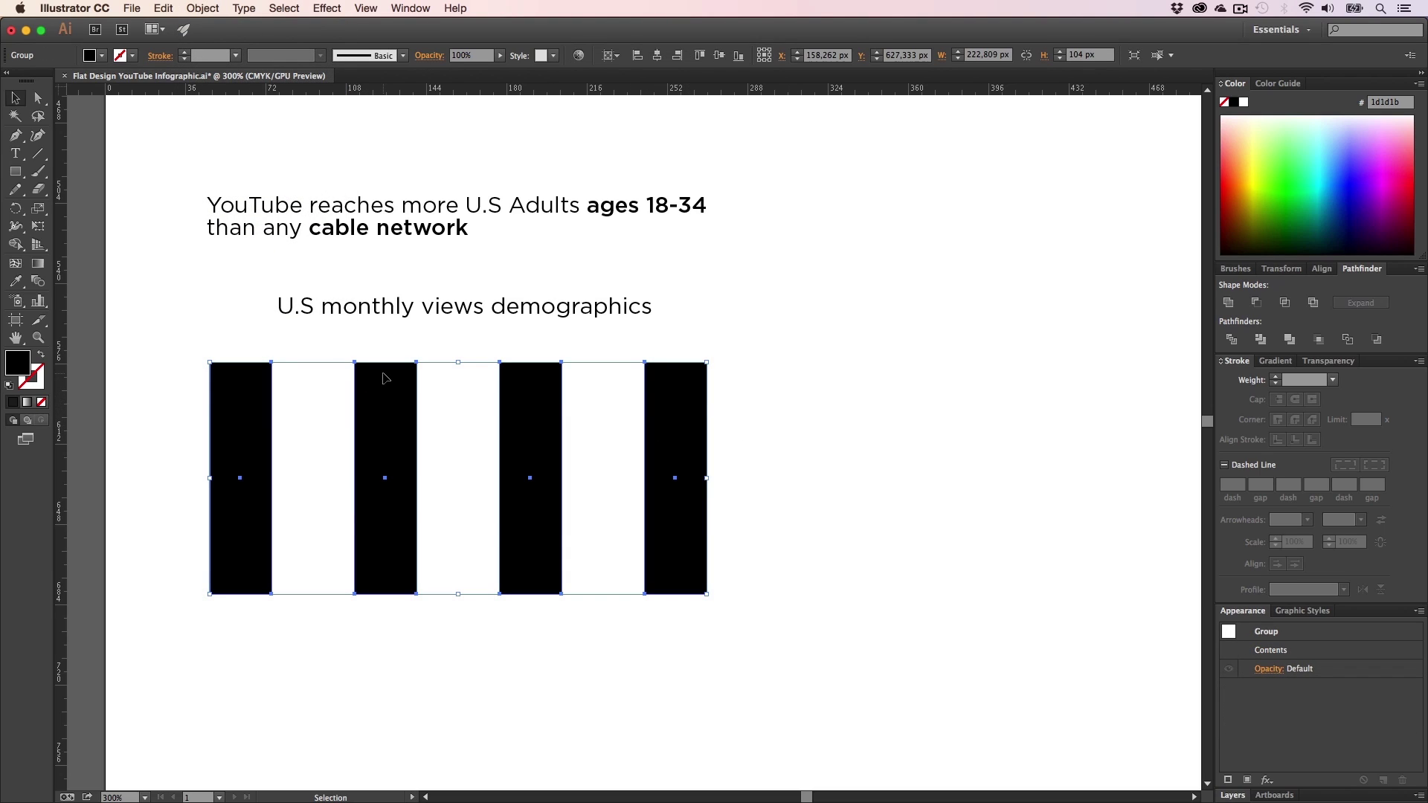
right_click(388, 398)
click(431, 484)
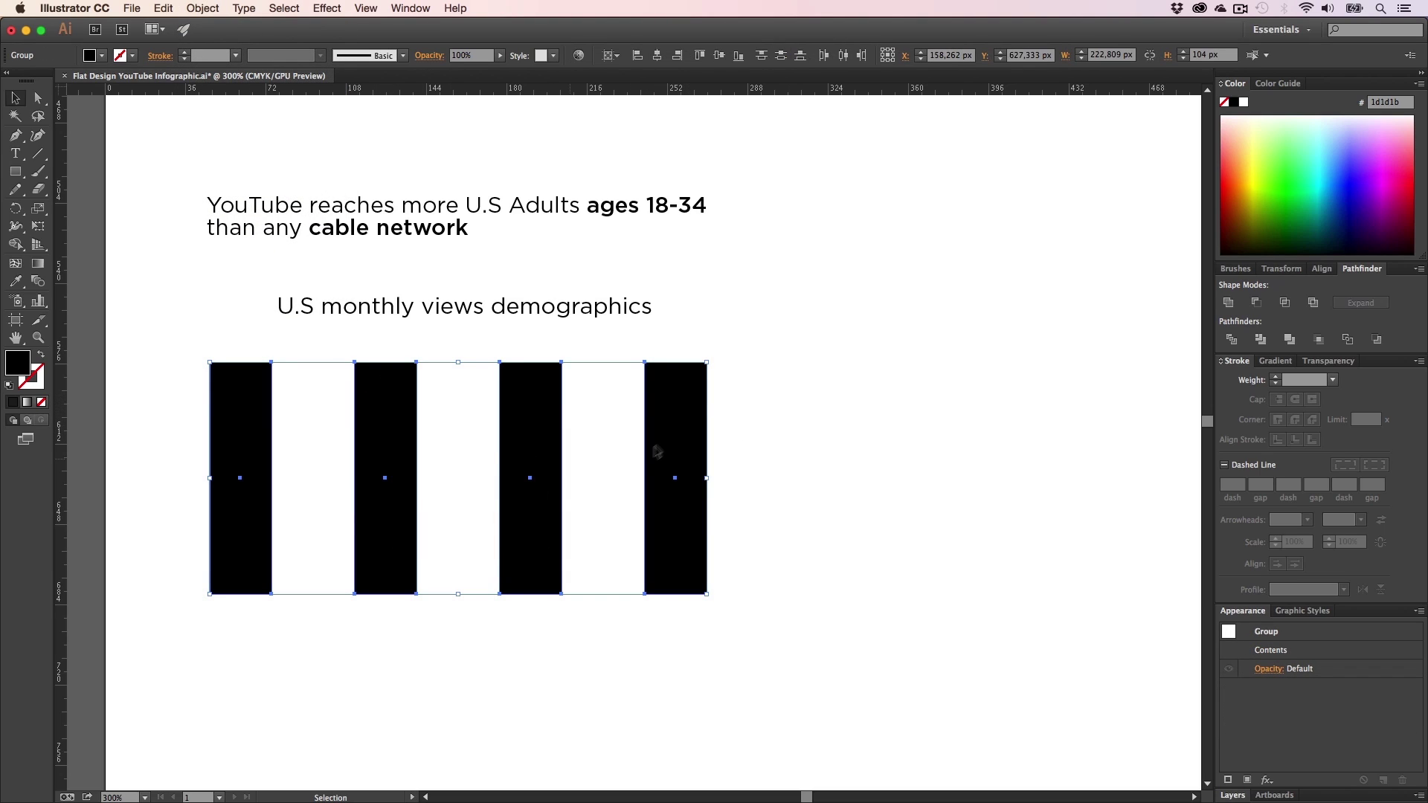
- Shorten the fourth, third and second bars from their top edges into descending heights, making the third about 60 px high
click(668, 365)
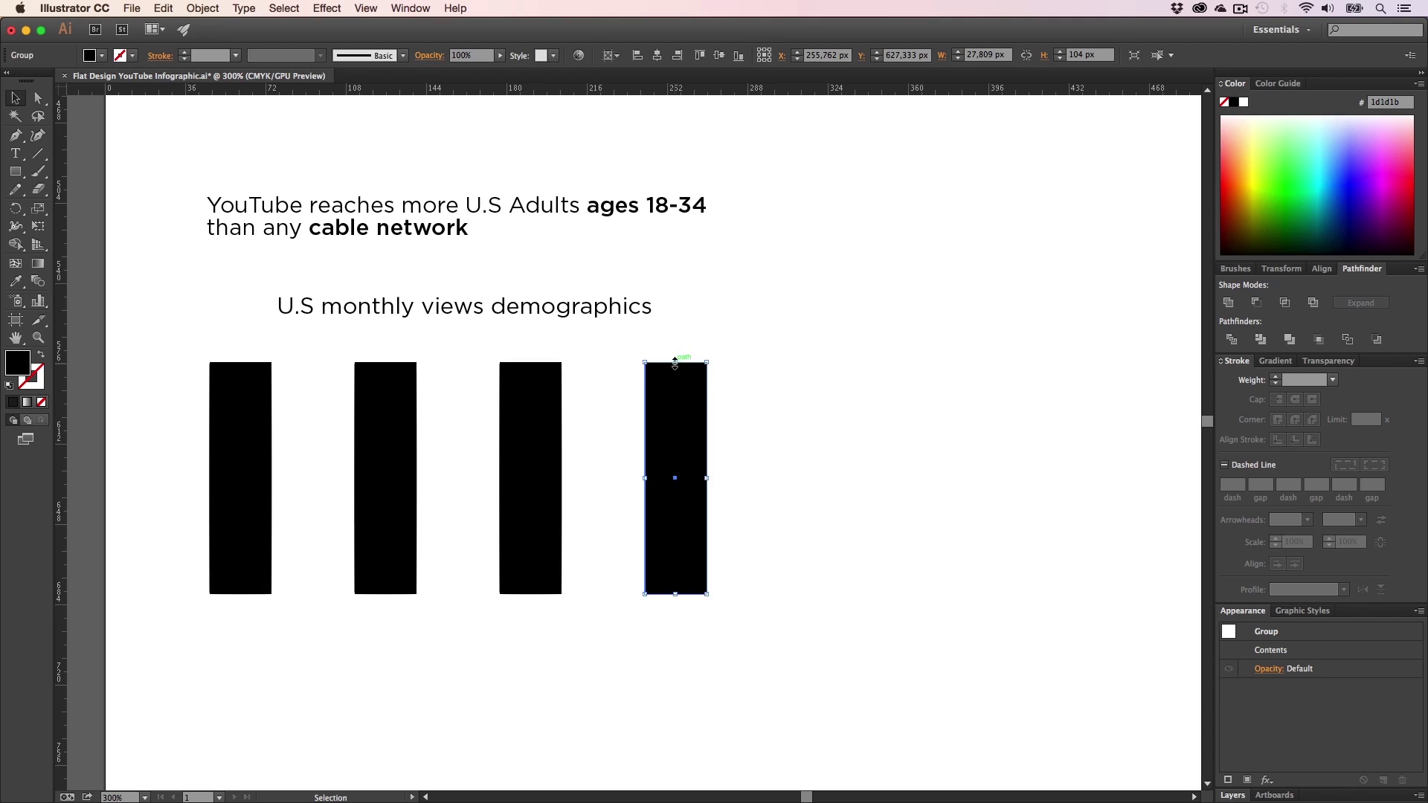
drag(675, 363, 676, 539)
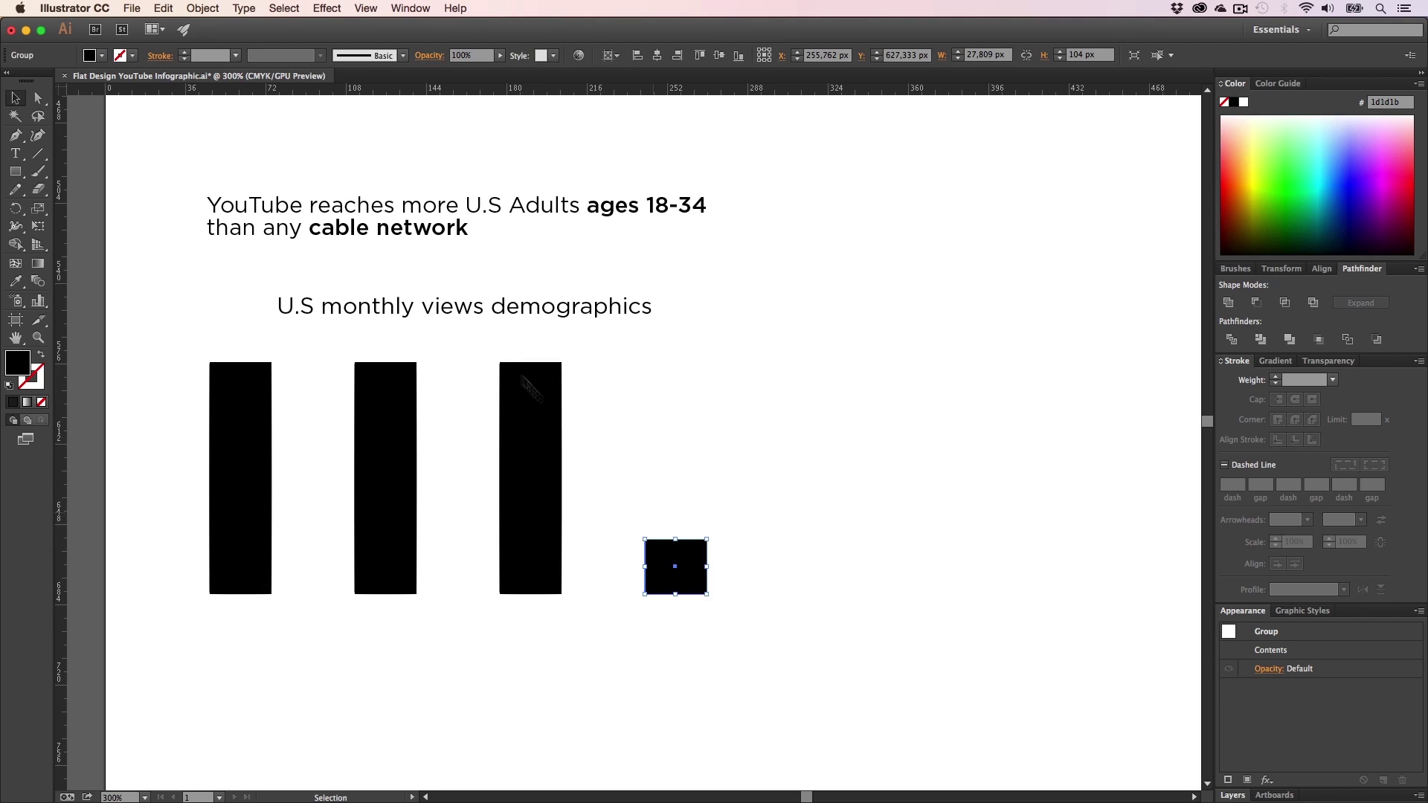
click(519, 375)
drag(531, 361, 537, 461)
click(387, 446)
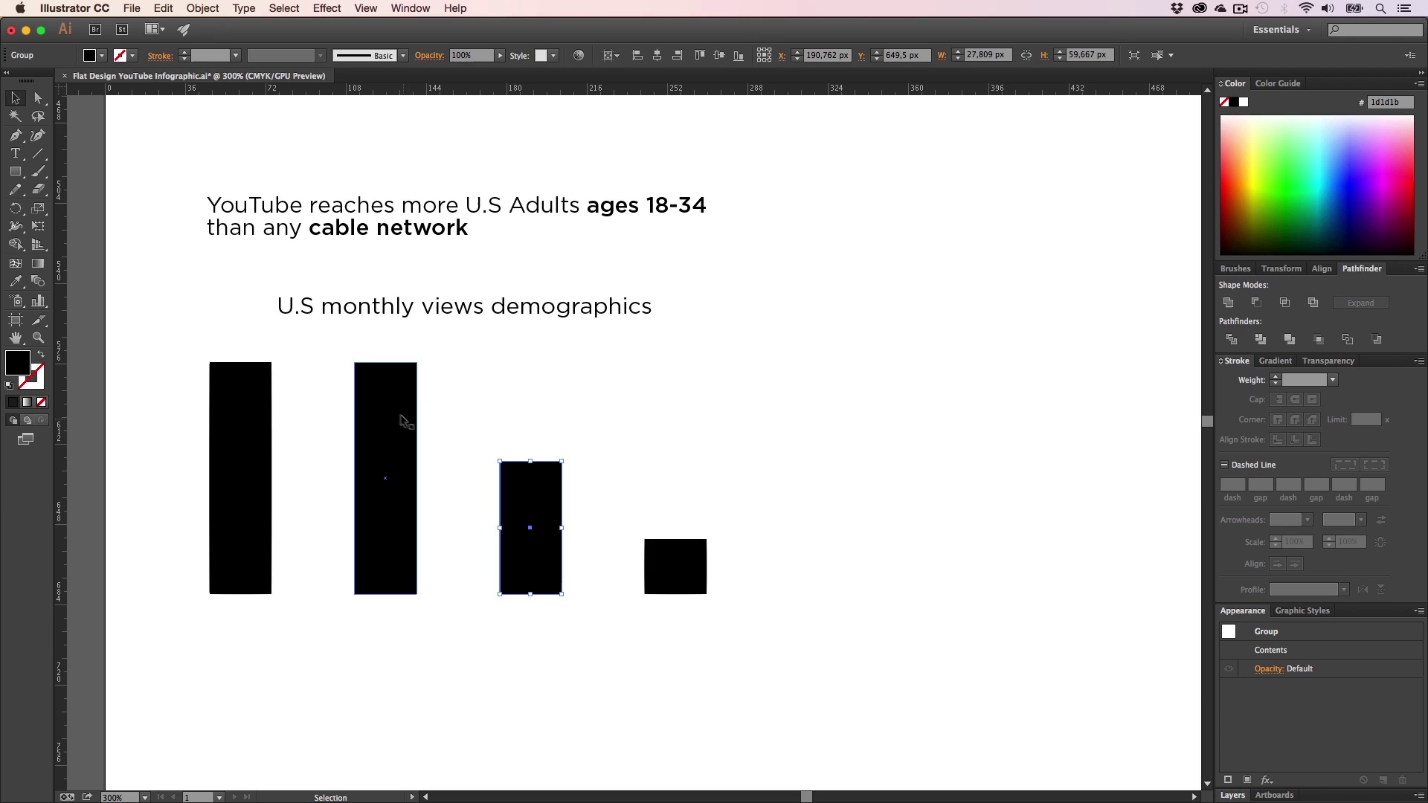
drag(385, 363, 387, 407)
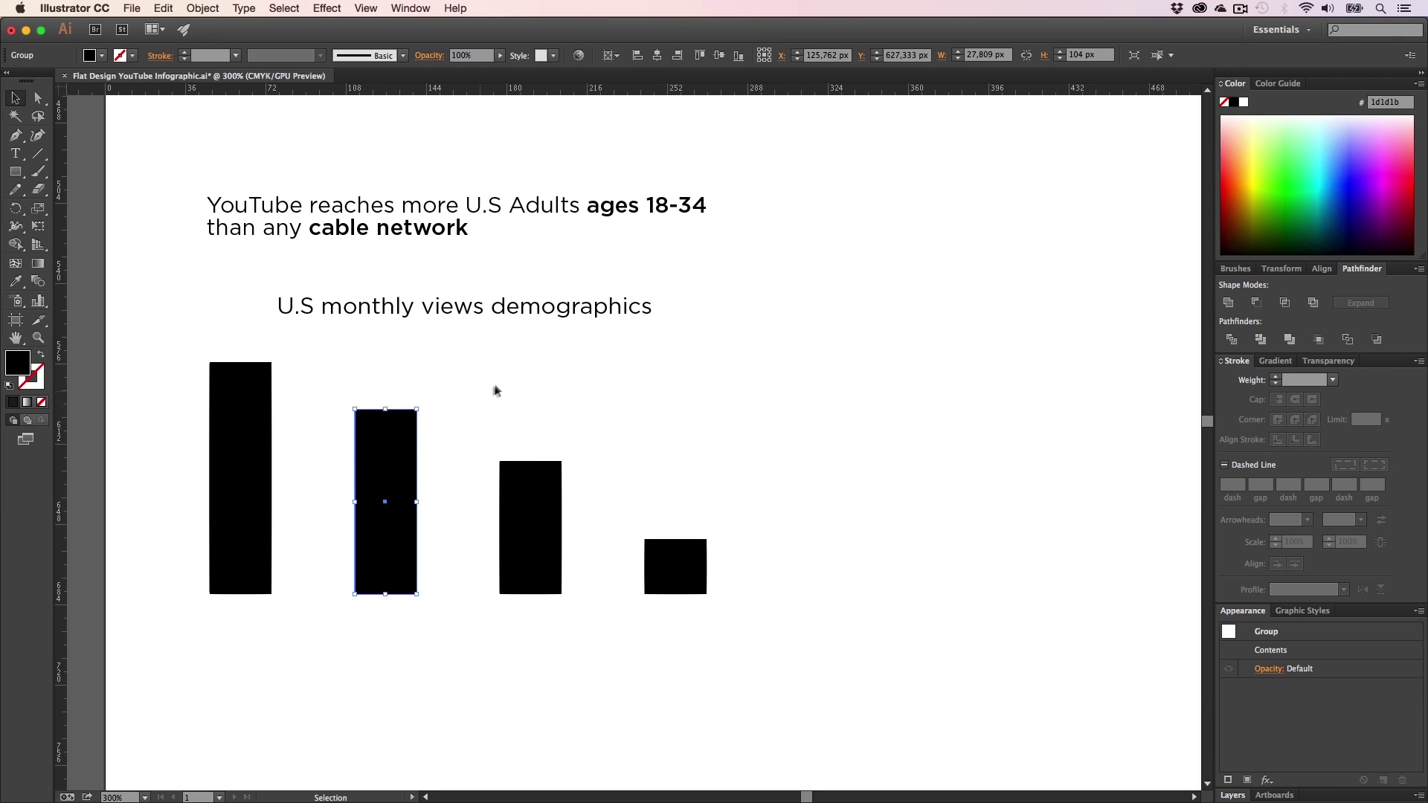
click(494, 389)
- Move the "U.S monthly views demographics" heading slightly up, closer to the statement above it
key(h)
drag(440, 467, 476, 497)
key(v)
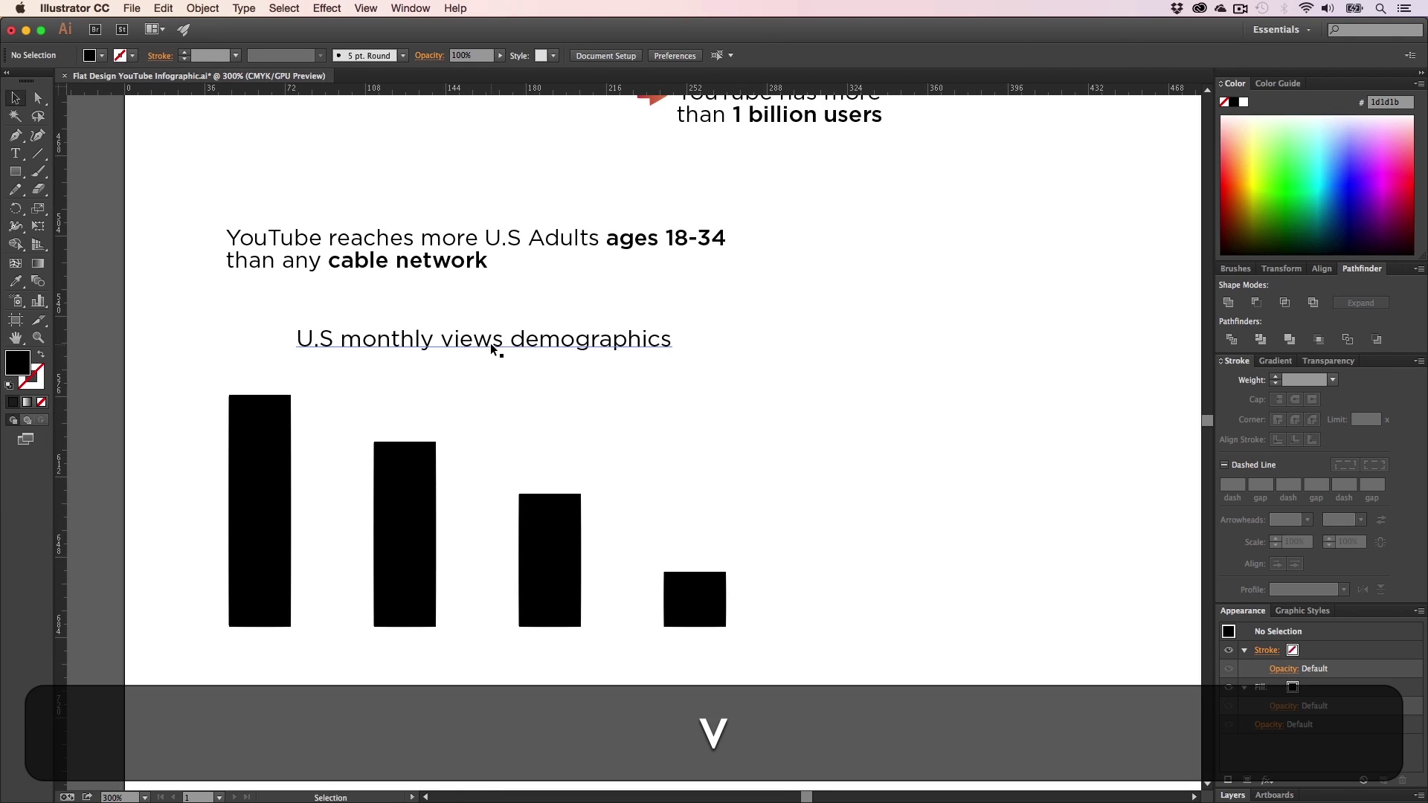
drag(494, 350, 494, 333)
click(463, 353)
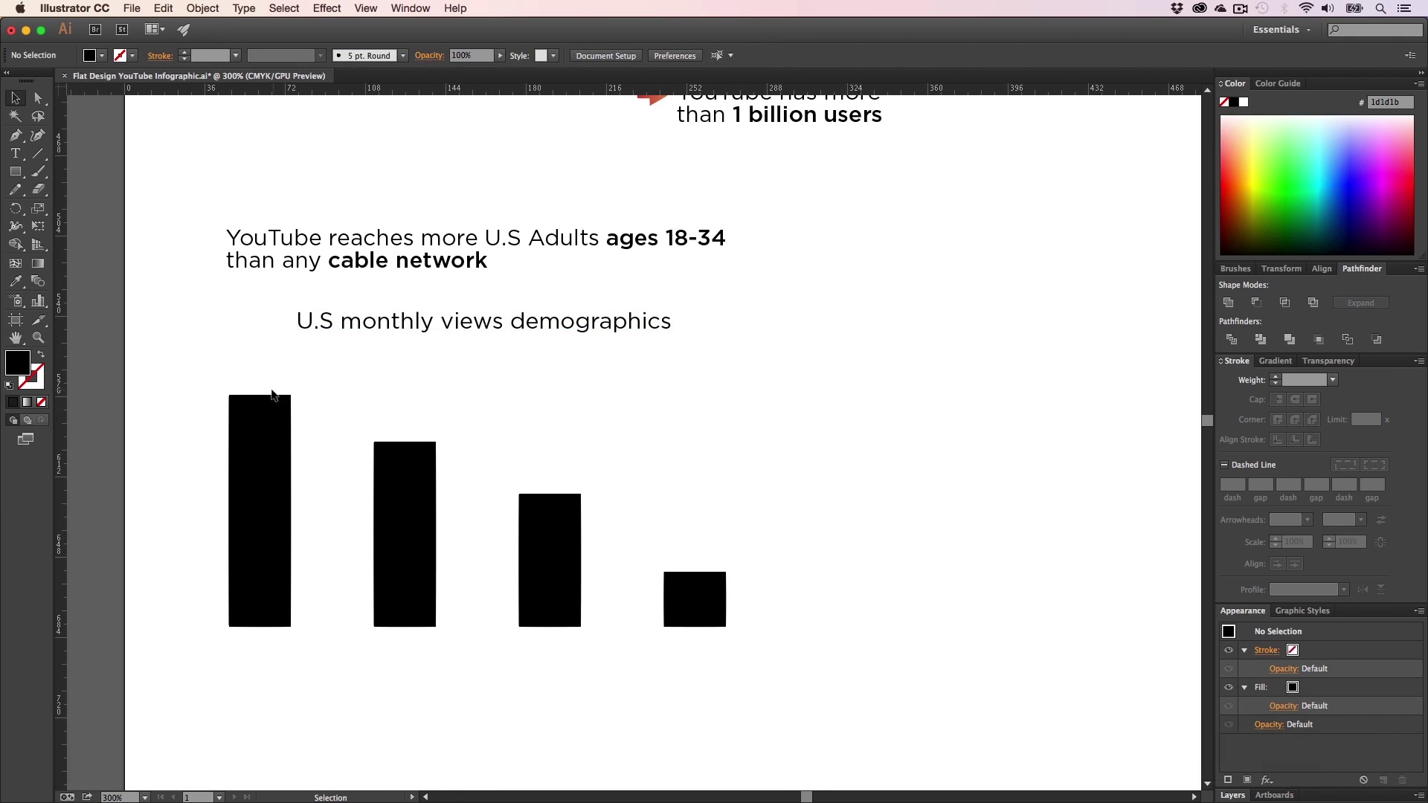
- Add the text label "38.7M" just above the first bar
key(z)
click(279, 393)
click(693, 447)
click(694, 447)
key(t)
click(421, 447)
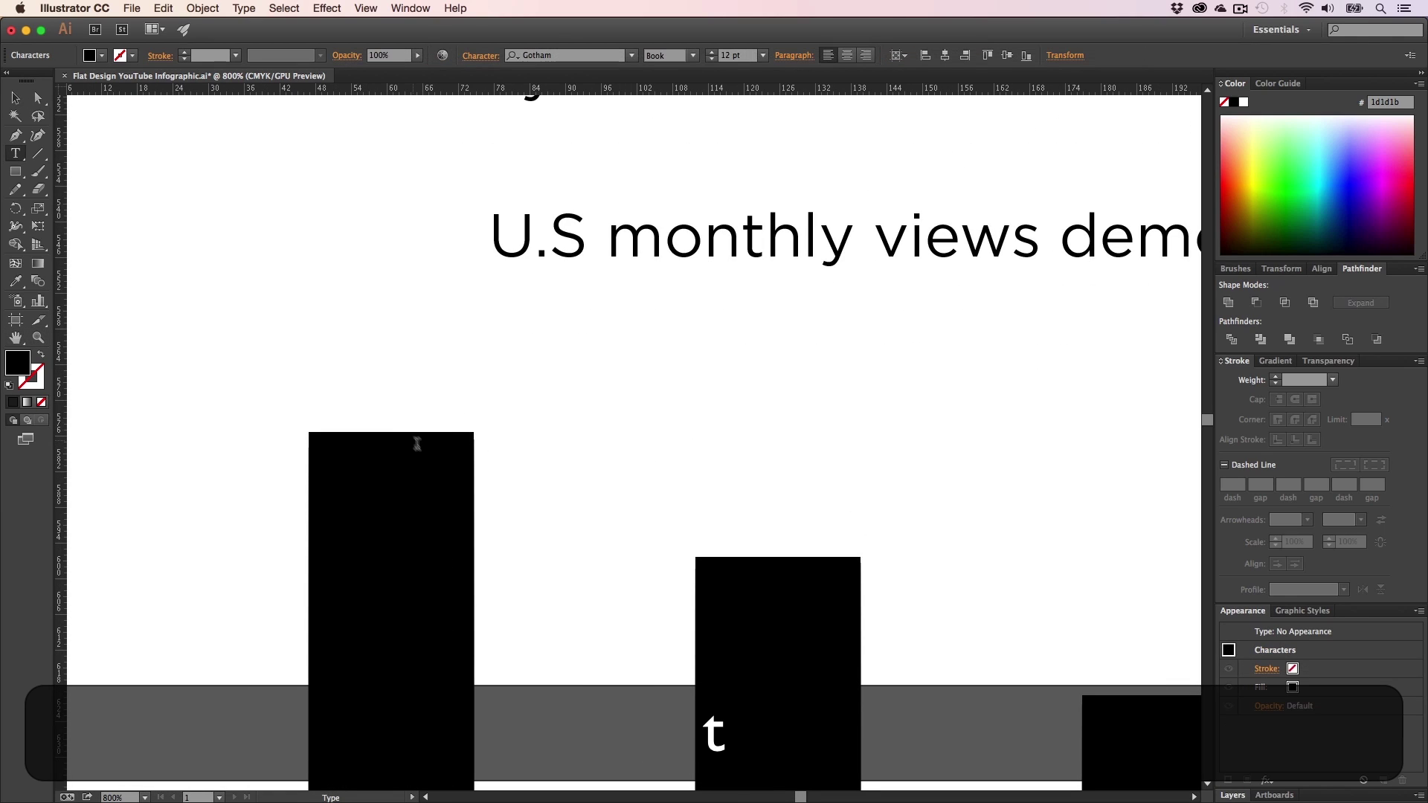
text(38)
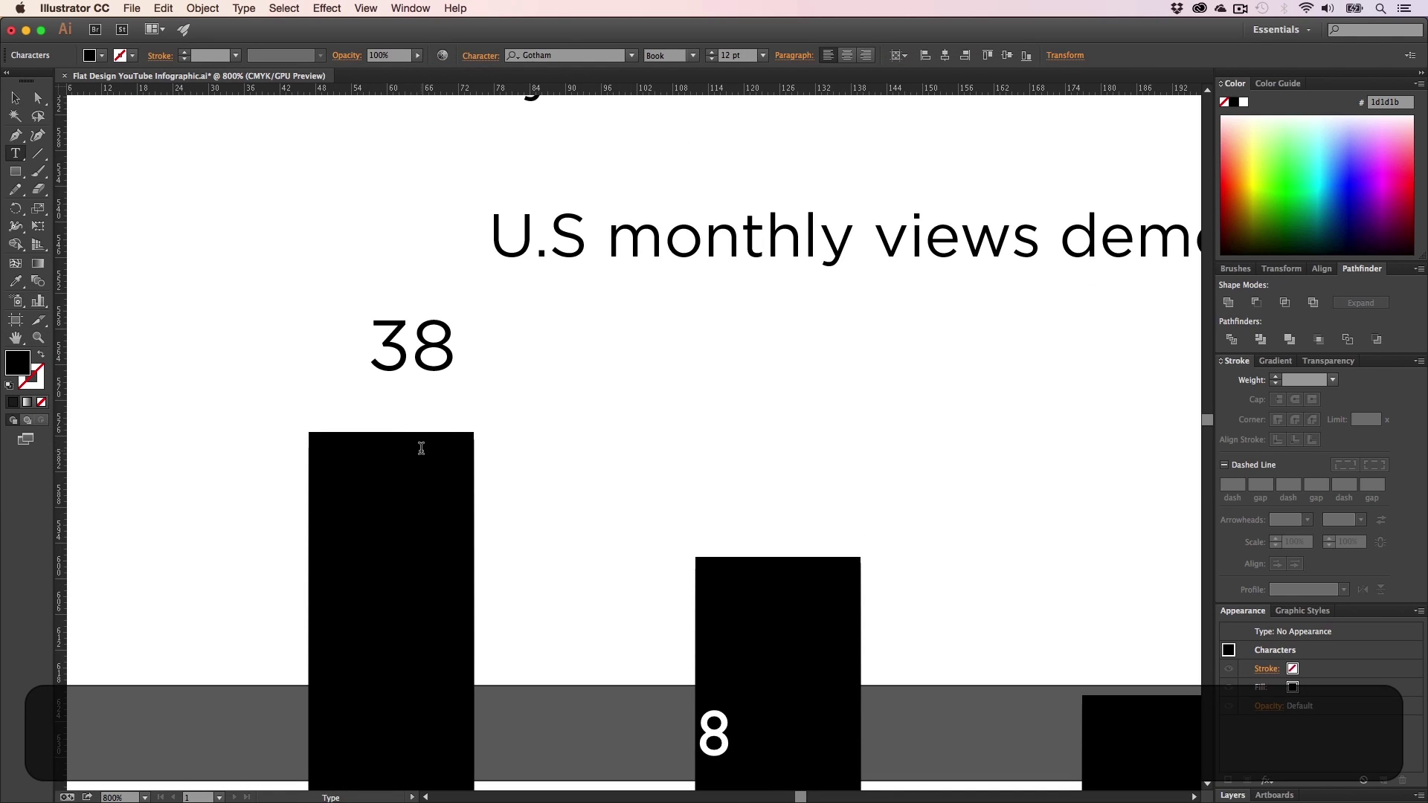
text(.8)
key(BackSpace)
text(zM)
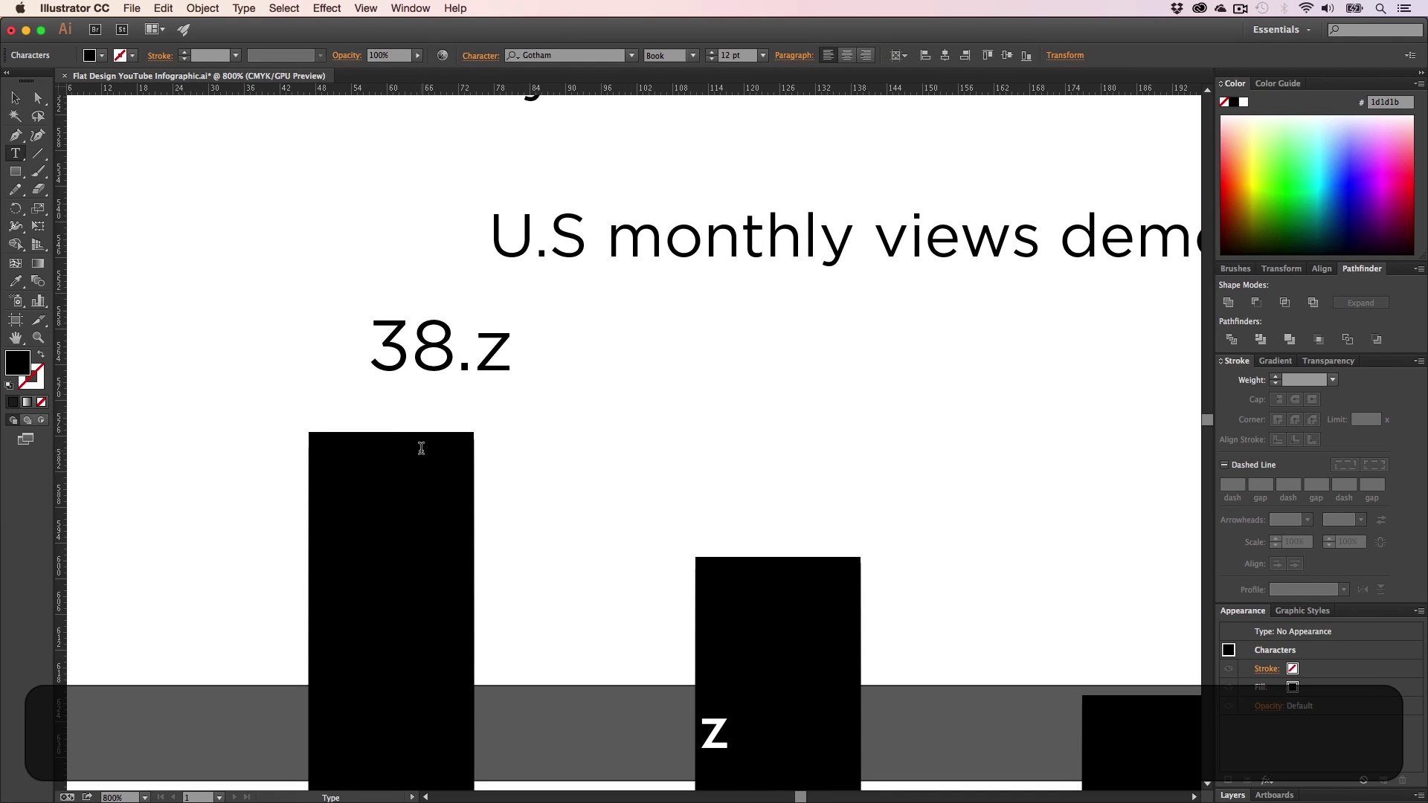
key(BackSpace)
key(BackSpace)
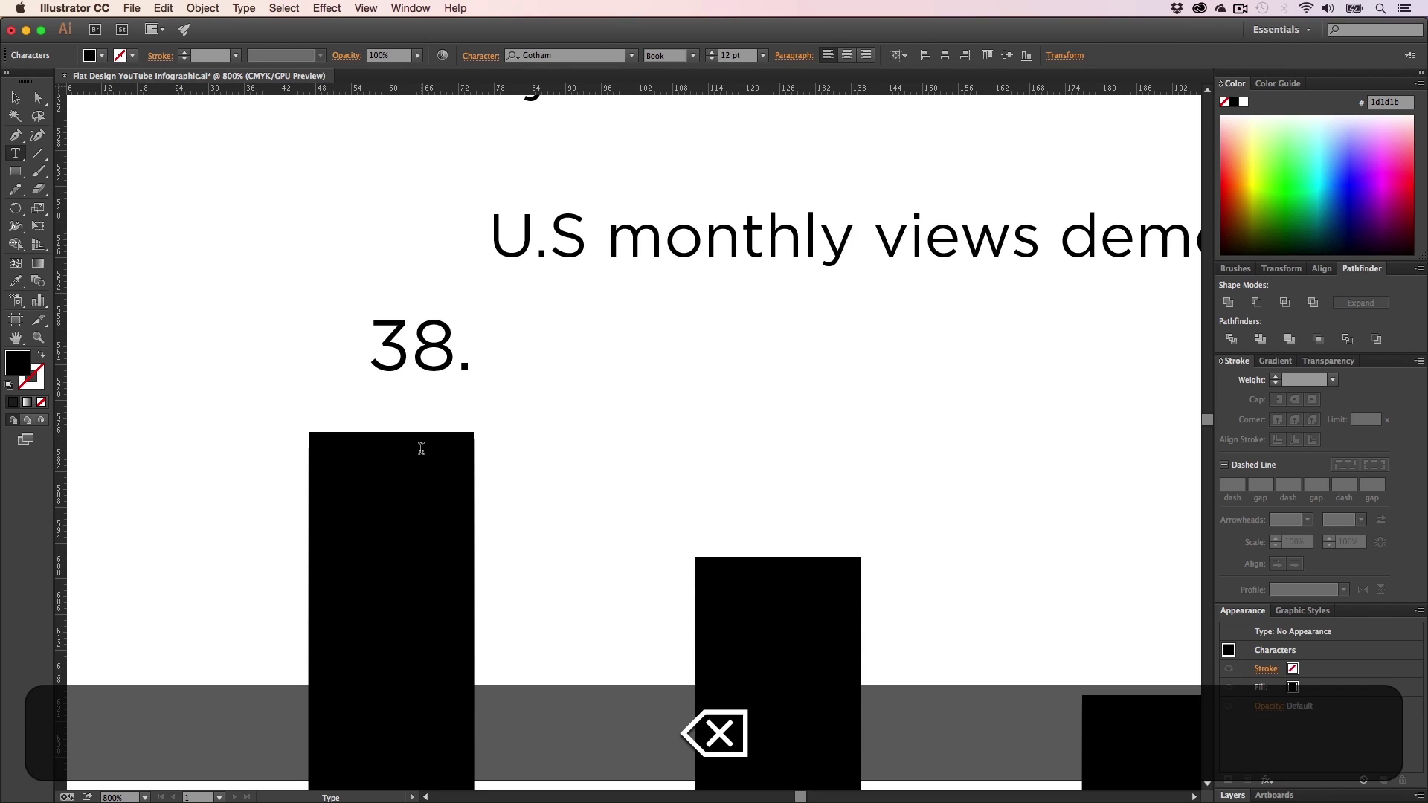
text(7M)
- Scale the 38.7M label down to 8 pt and center it directly above the first bar
click(15, 97)
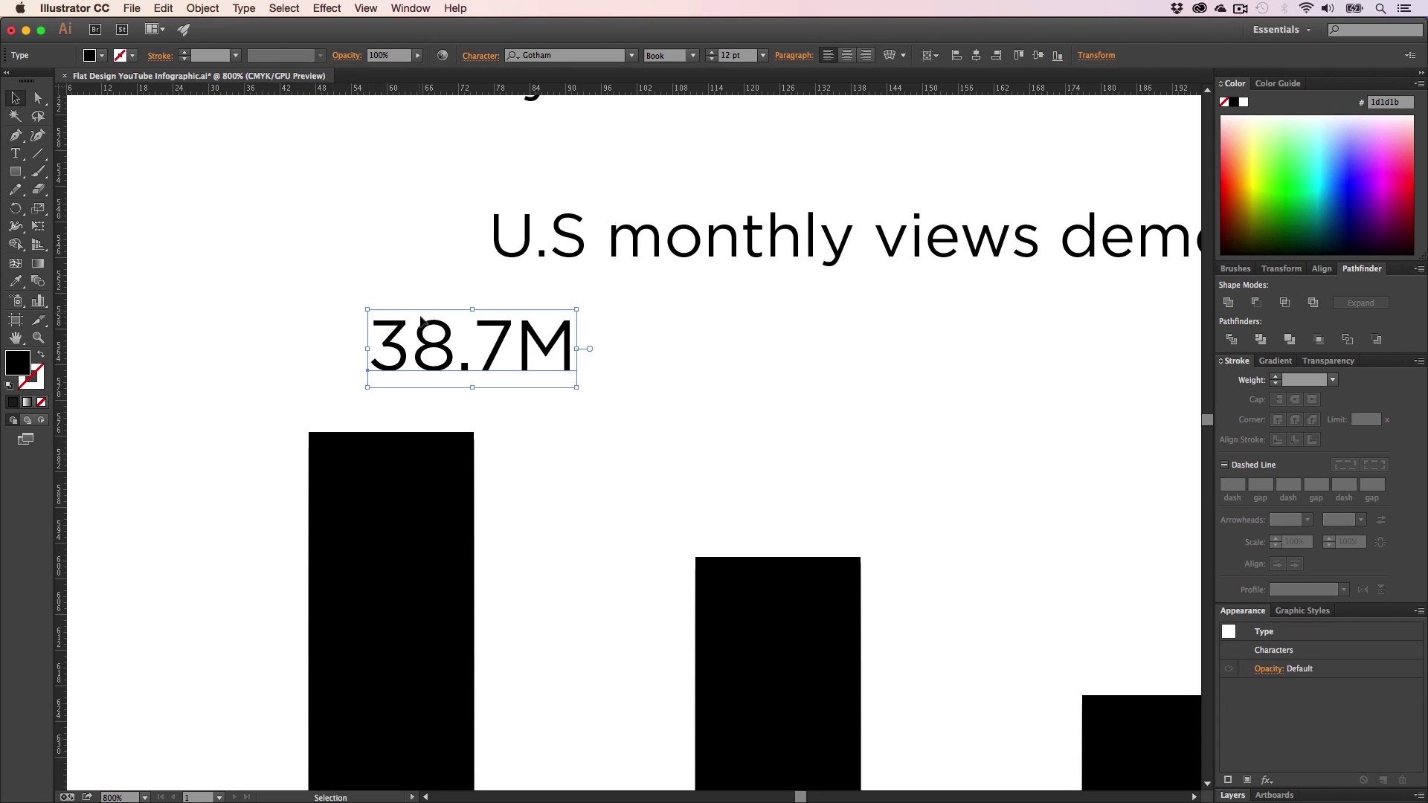
drag(442, 331, 384, 371)
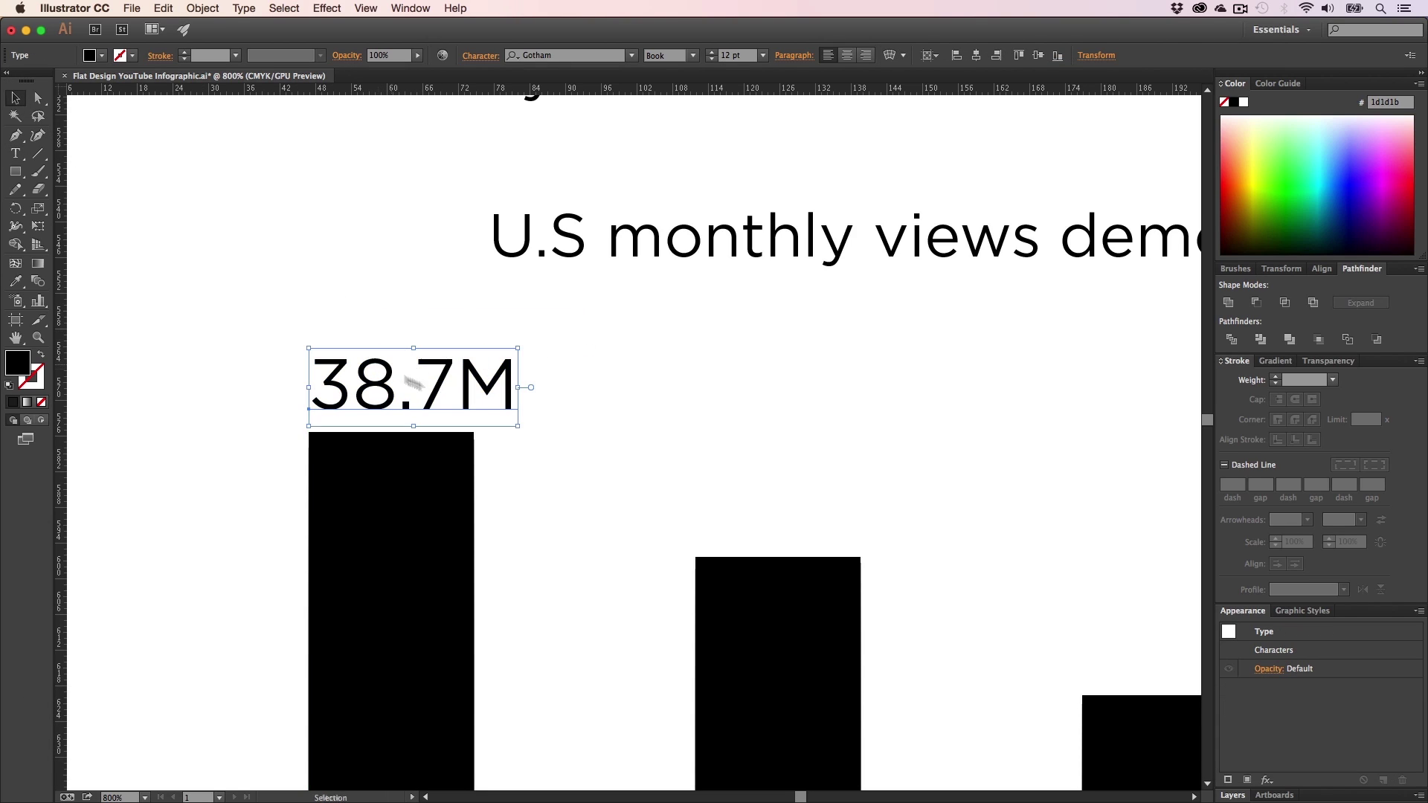
drag(519, 427, 434, 405)
click(485, 408)
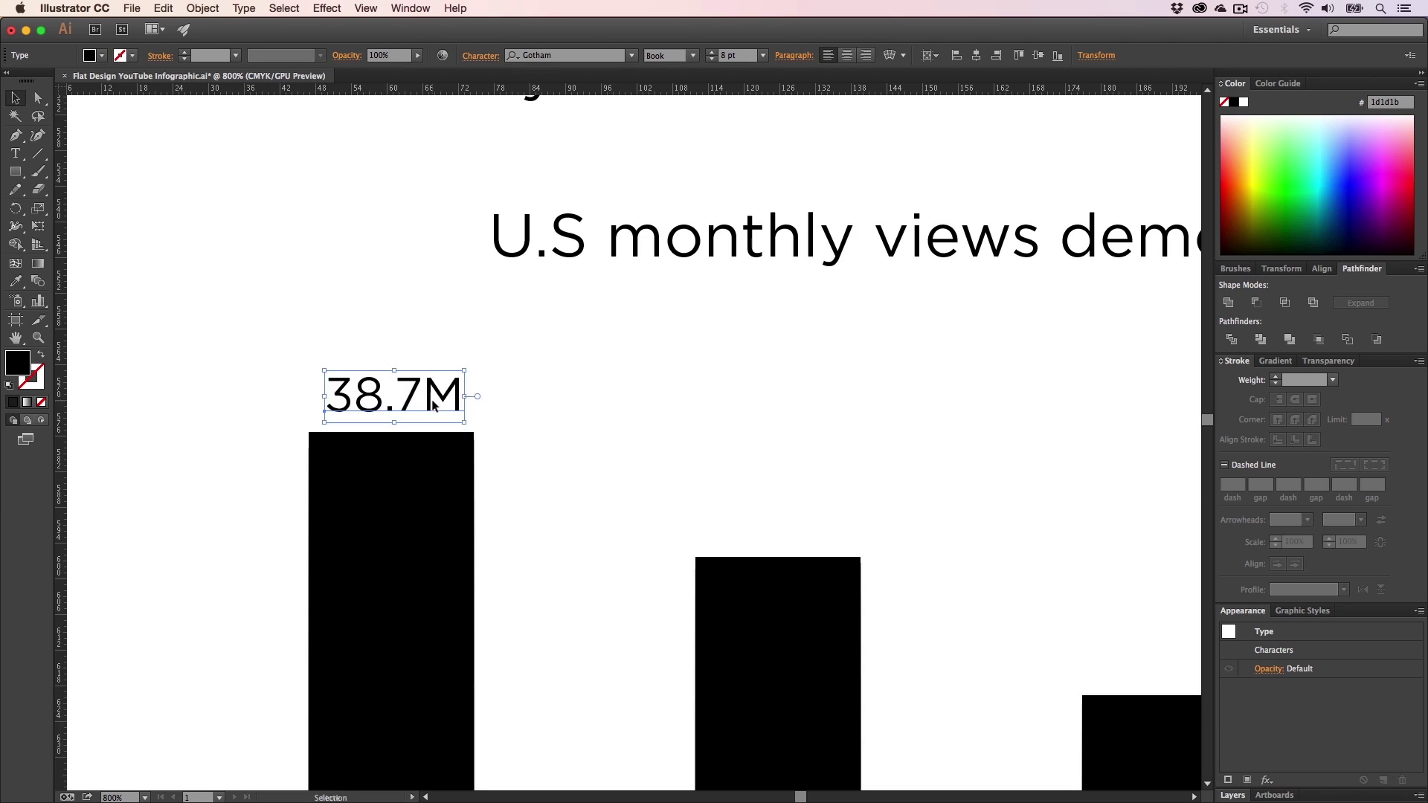
click(524, 404)
click(412, 398)
- Duplicate the first bar's 38.7M label and place the copy above the second bar
key(h)
key(v)
drag(655, 449, 372, 386)
key(Left)
key(h)
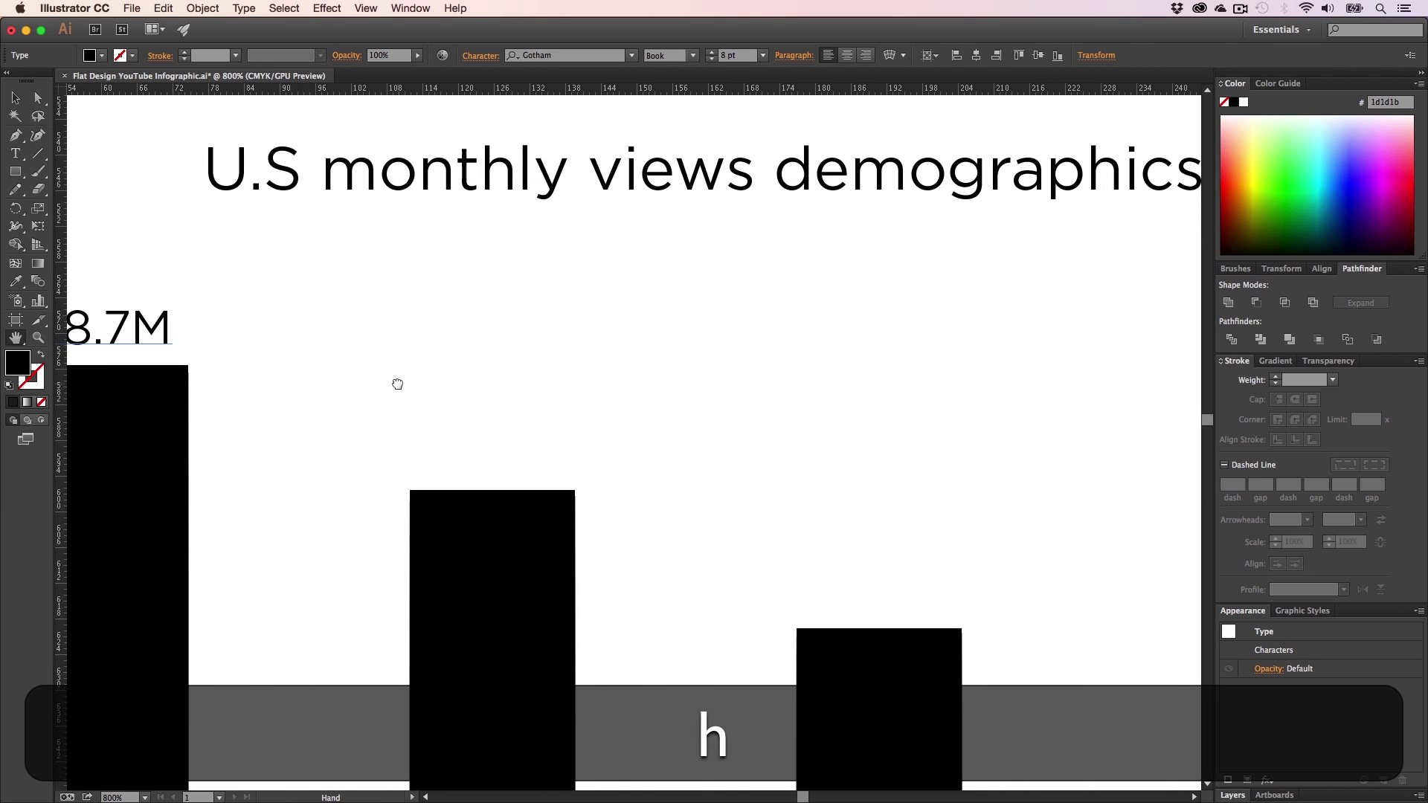
key(v)
drag(133, 334, 525, 464)
- Duplicate the 38.7M label above the third and fourth bars, just over each bar's top edge
key(h)
drag(775, 604, 489, 449)
key(v)
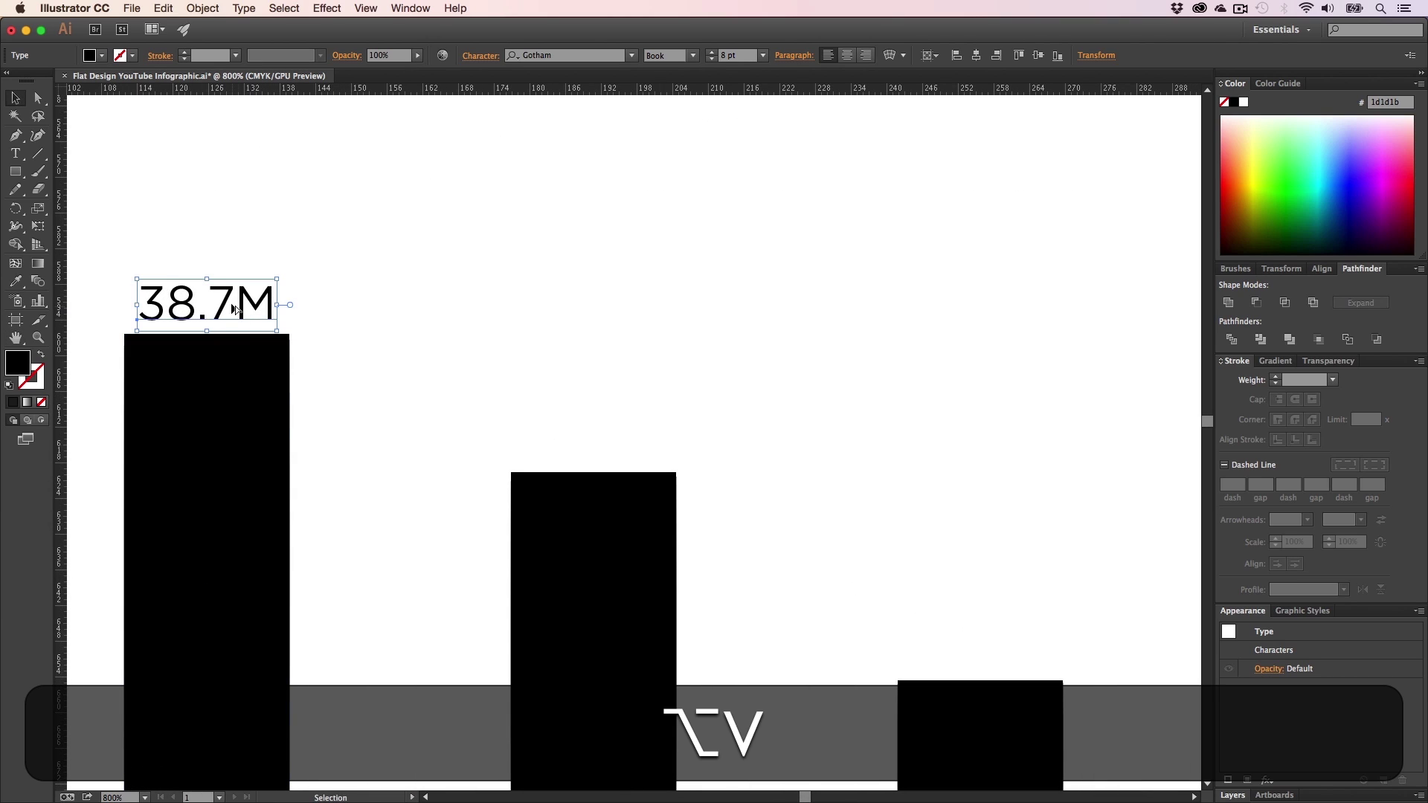
drag(229, 305, 616, 446)
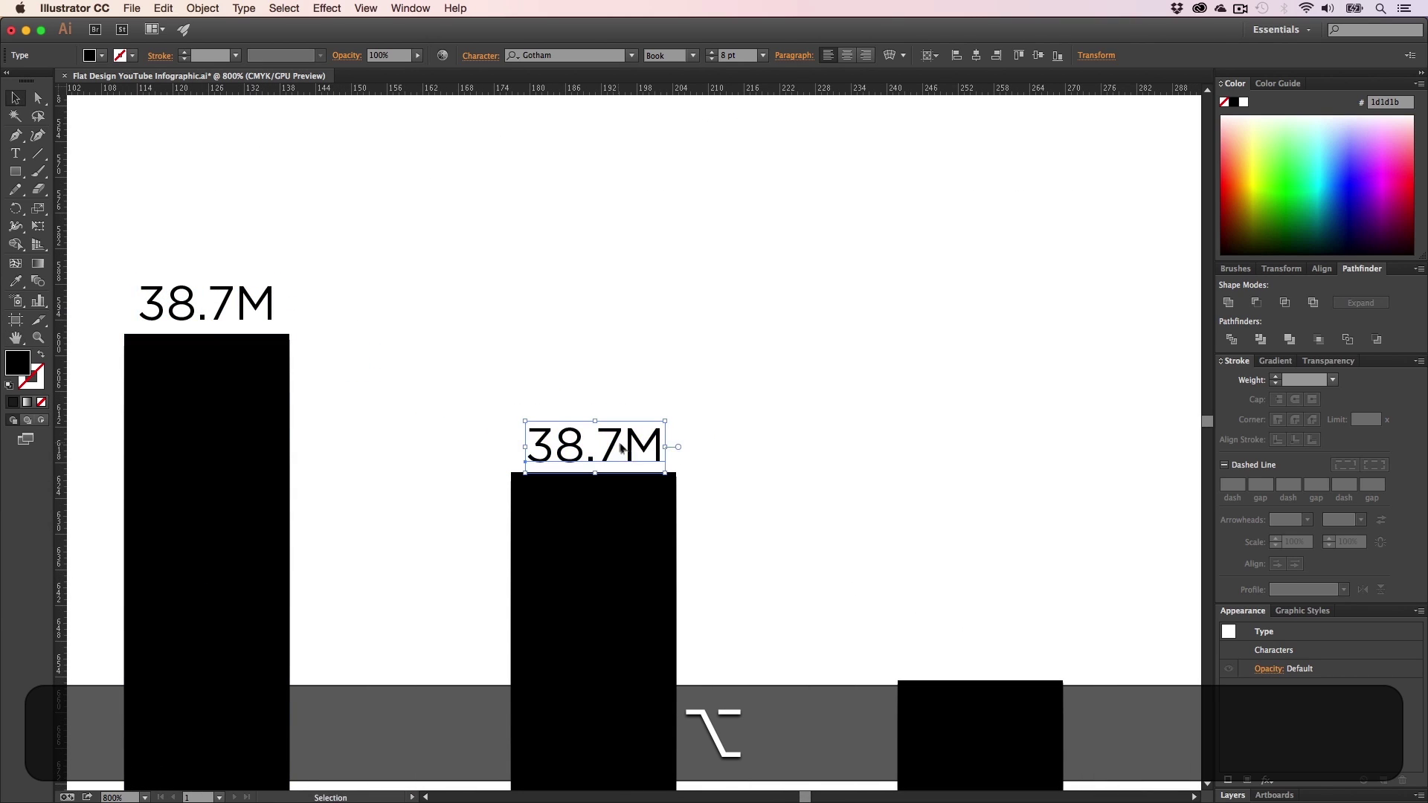
key(h)
drag(828, 577, 575, 449)
key(v)
drag(382, 336, 760, 524)
- Change the label above the second bar to 34.2M
key(h)
drag(172, 311, 783, 511)
key(t)
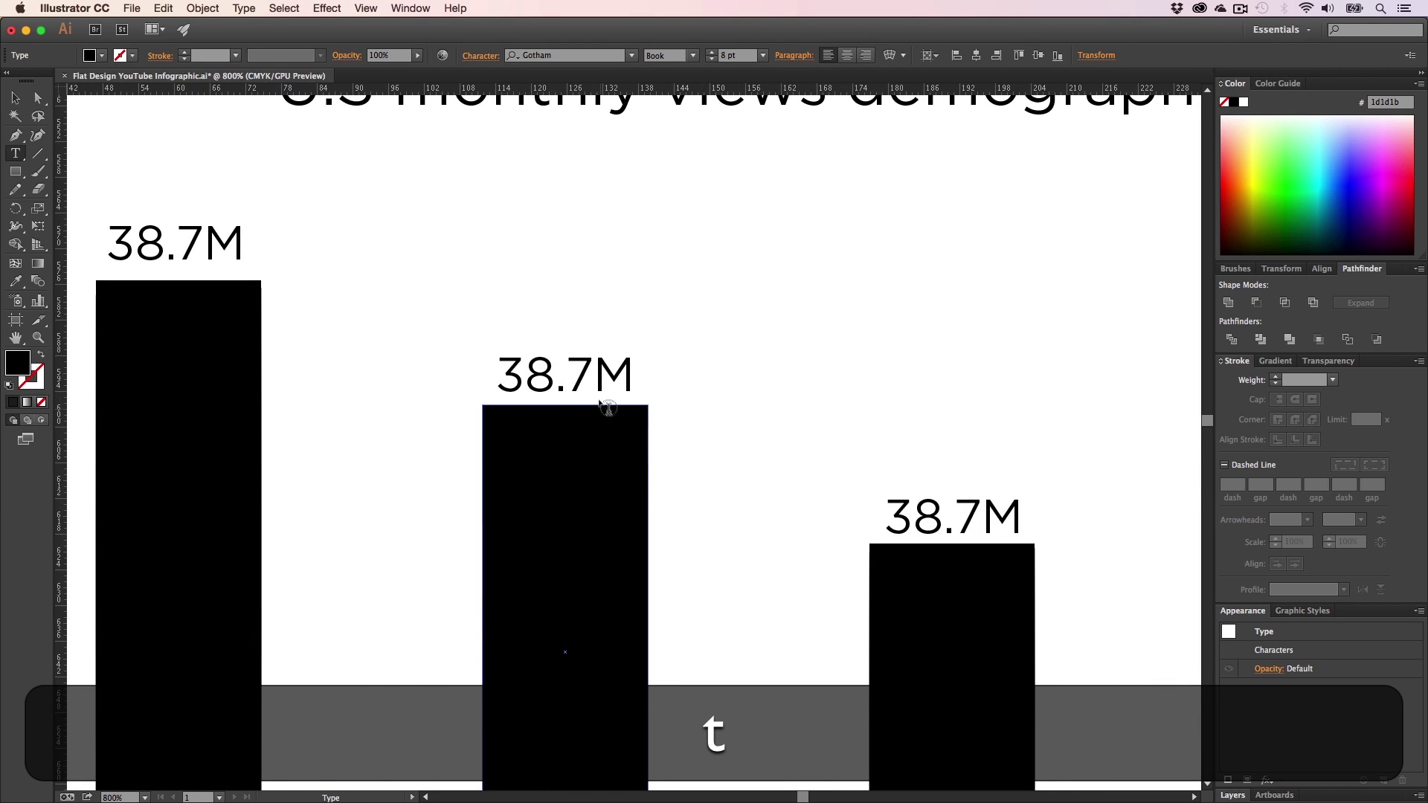
drag(592, 376, 405, 377)
key(BackSpace)
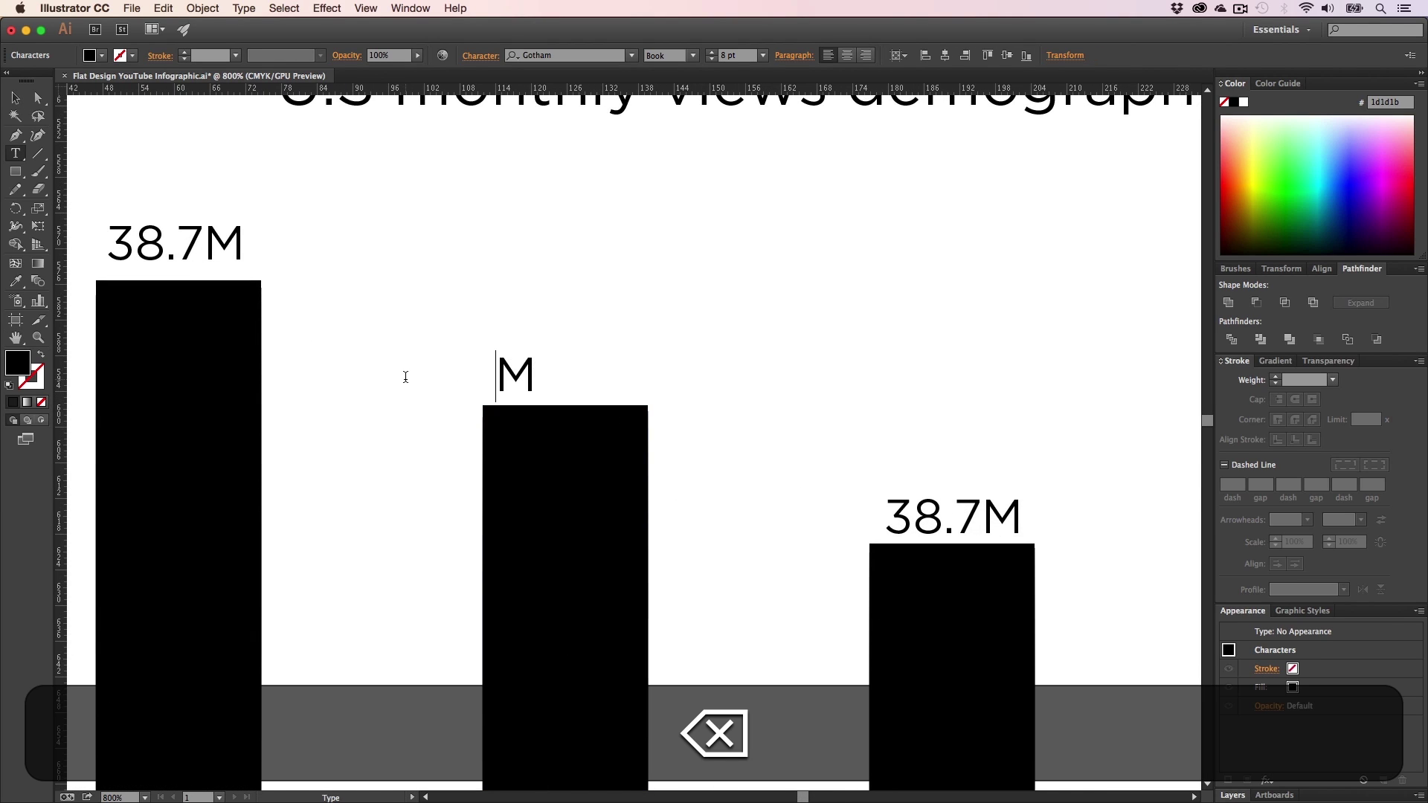
text(34.2)
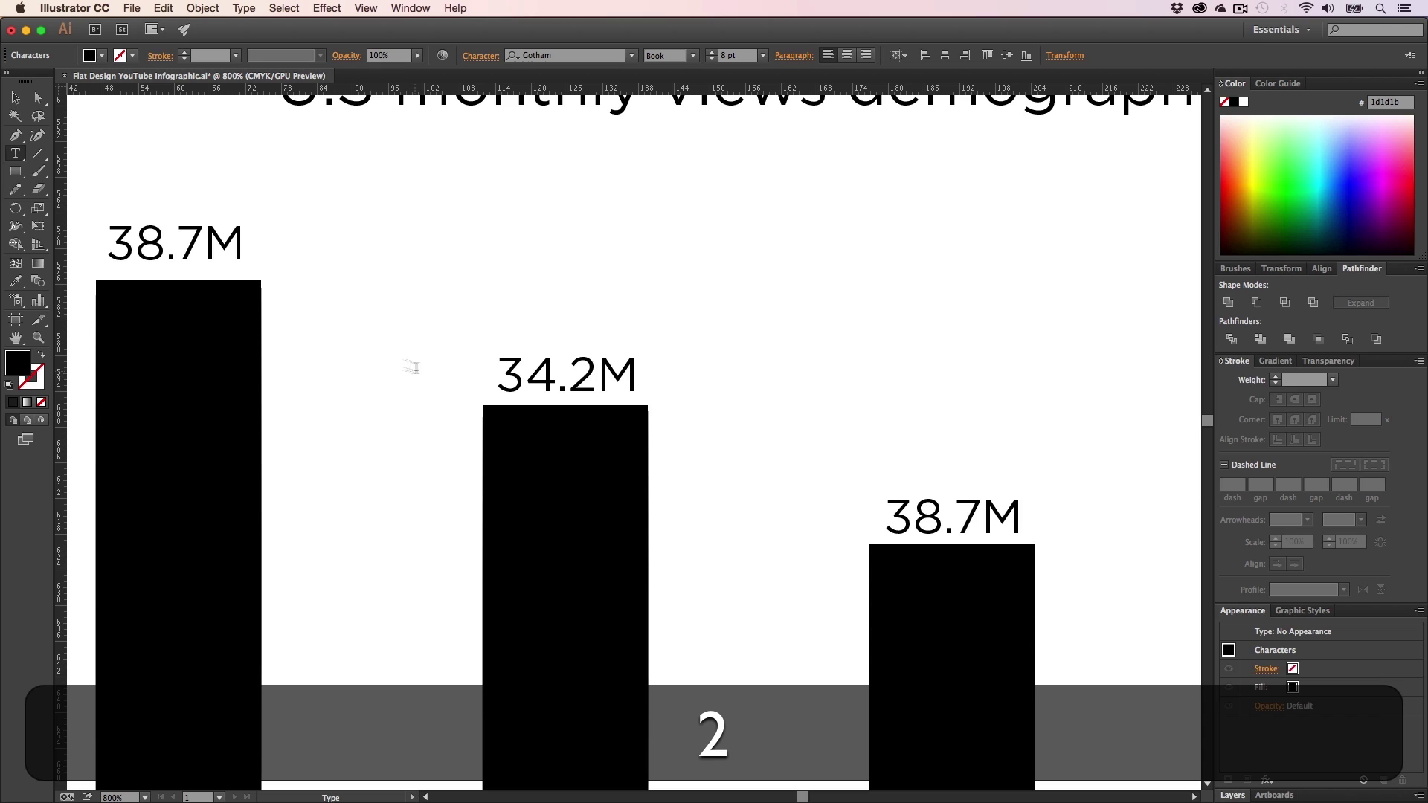
key(Escape)
- Change the label above the third bar to 25.7M
key(h)
drag(702, 468, 285, 403)
key(t)
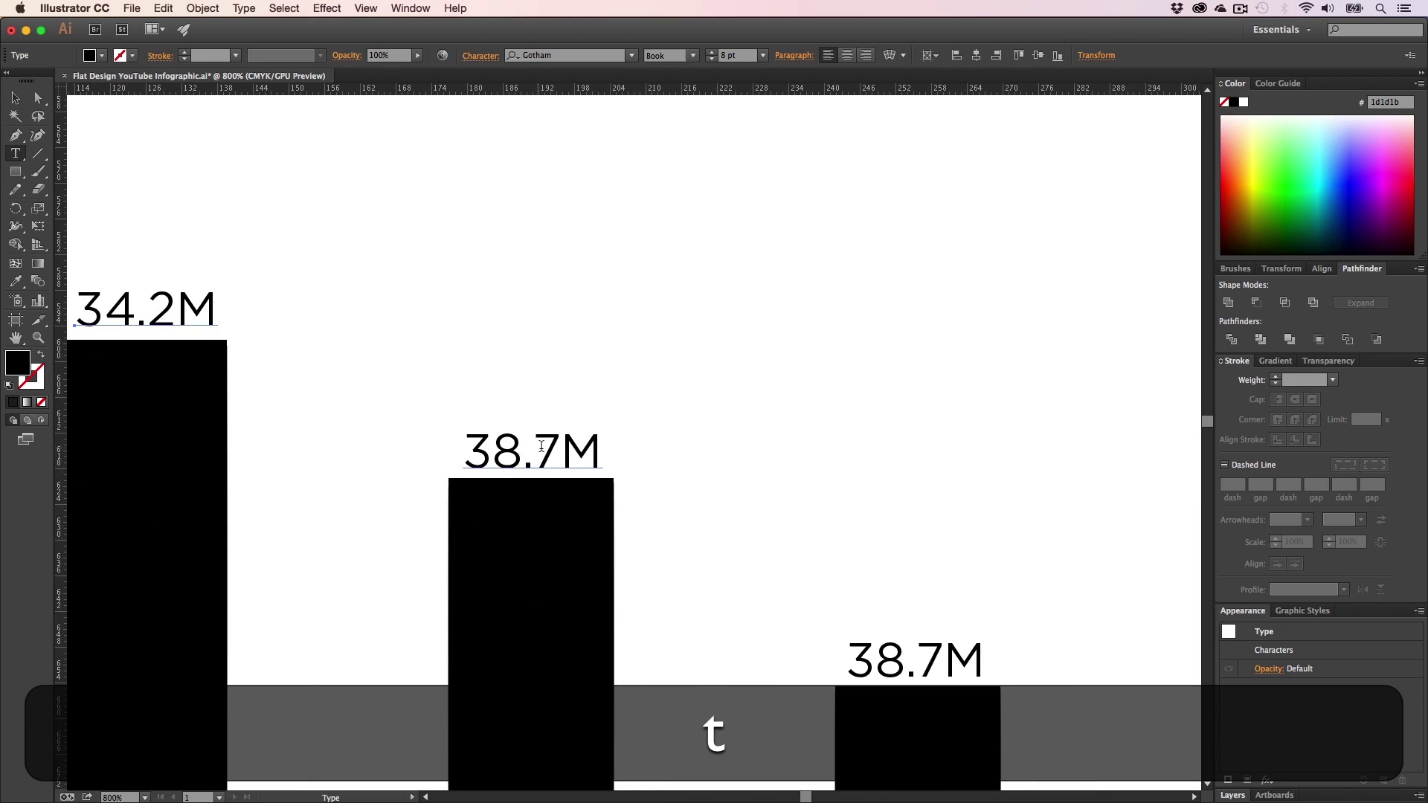
drag(560, 446, 350, 446)
key(BackSpace)
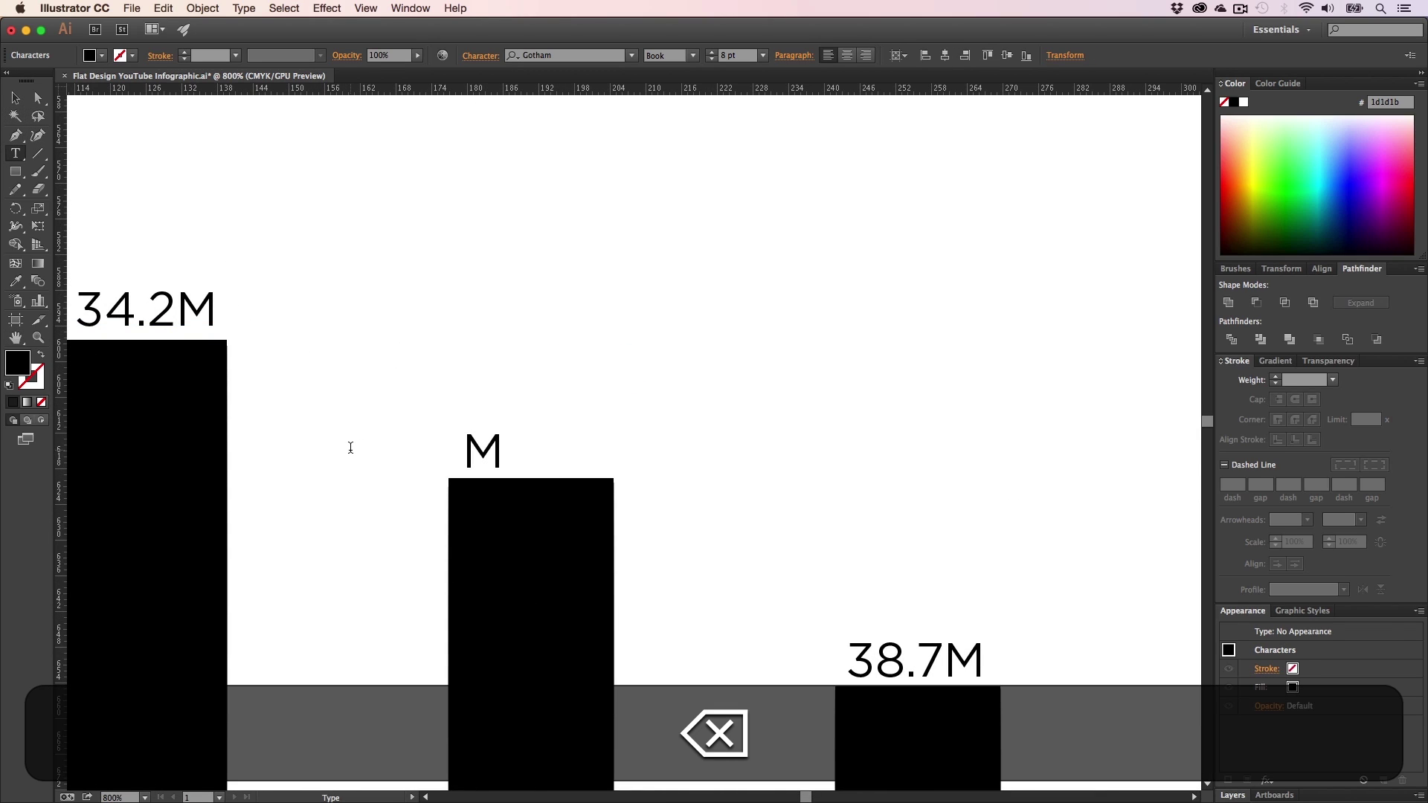
text(25.7)
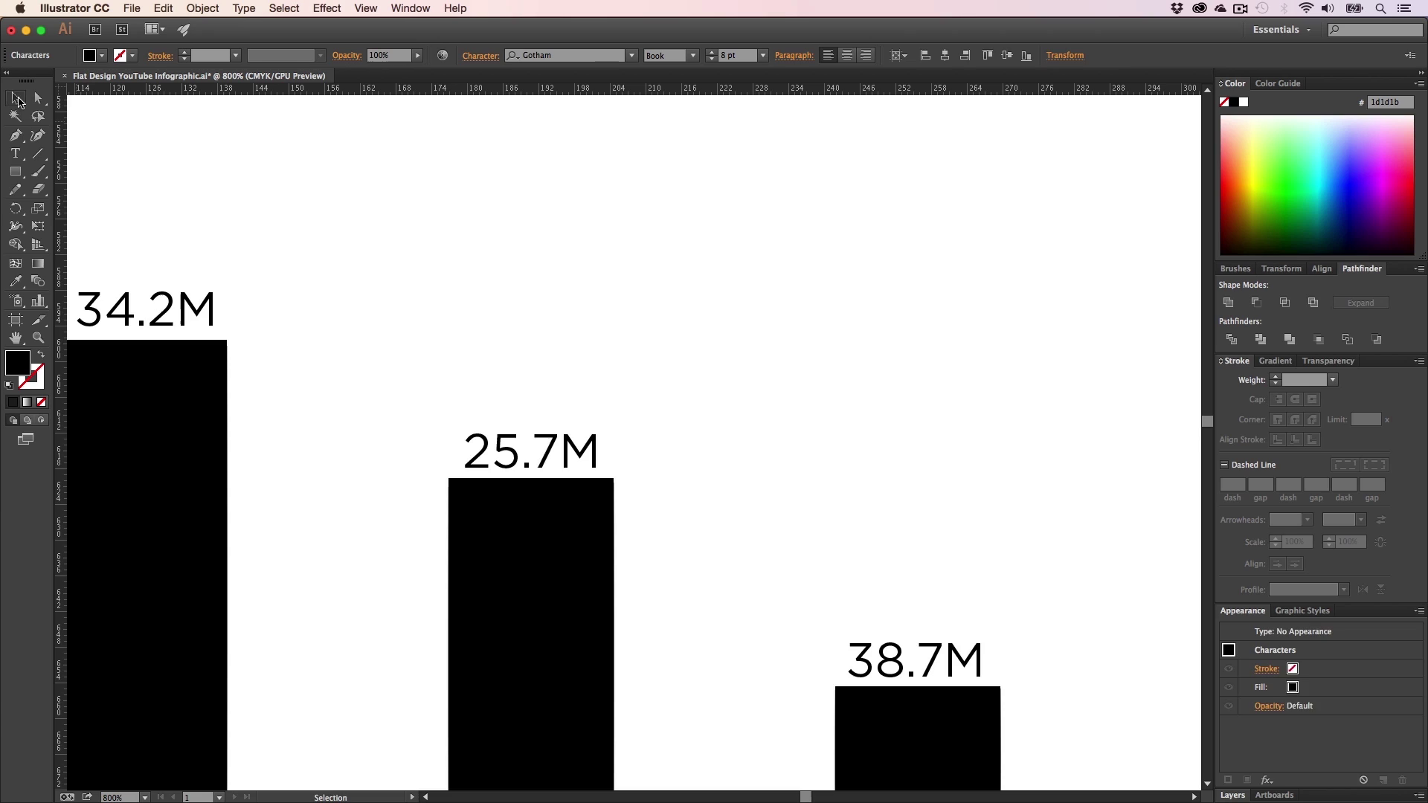
key(Escape)
- Change the label above the fourth bar to 10.9M and deselect it
key(h)
drag(804, 580, 505, 399)
key(t)
drag(644, 480, 481, 473)
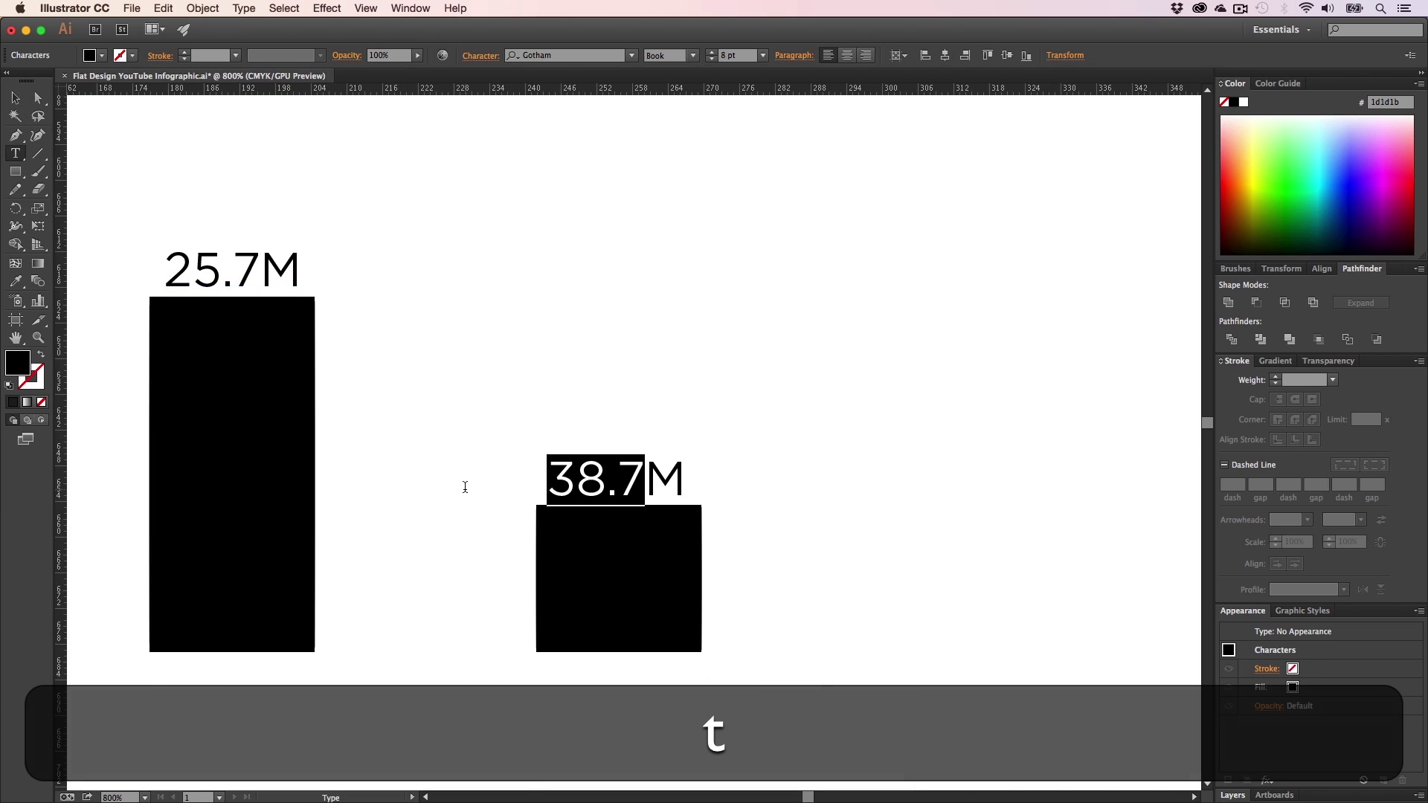
text(10.9M)
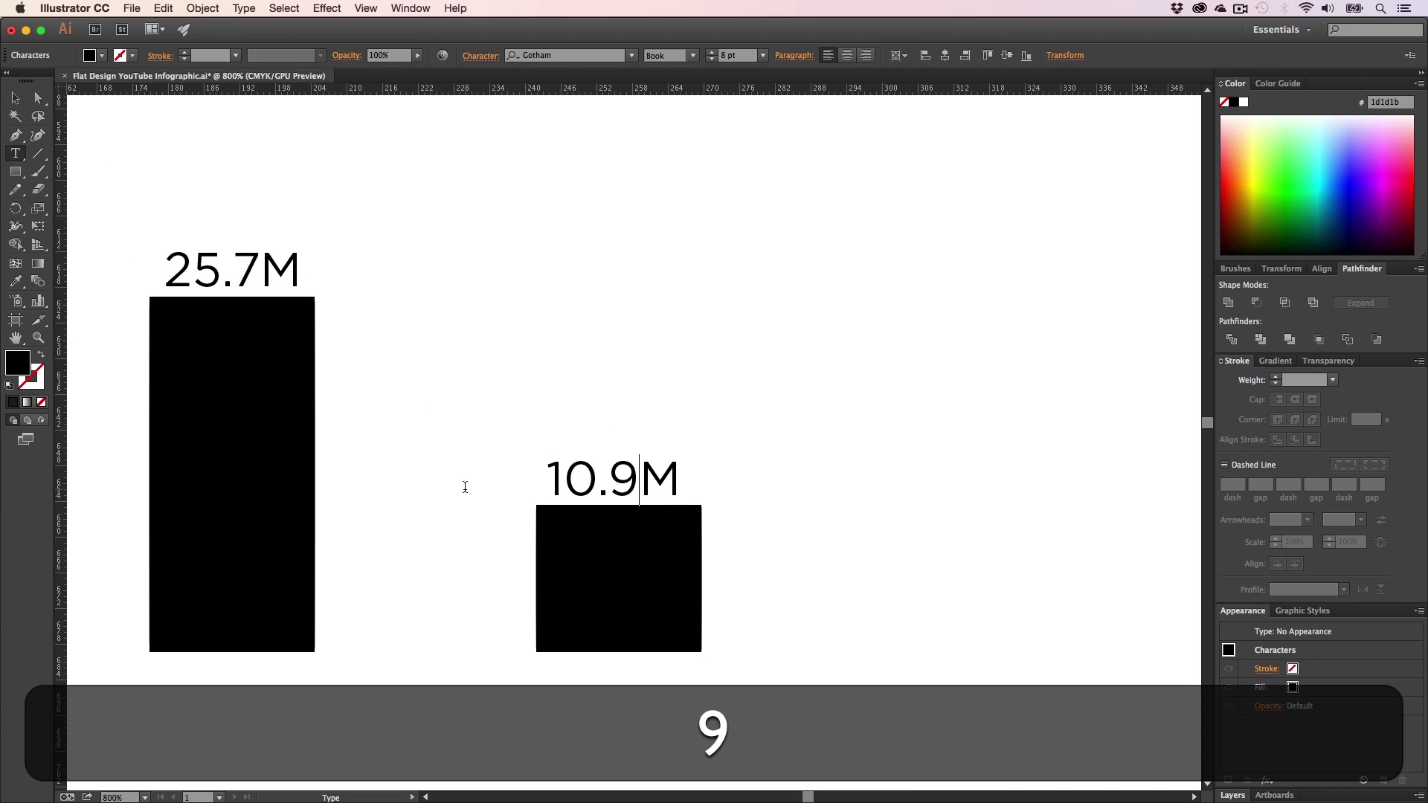
key(Escape)
click(543, 284)
- Examine the labelled bar chart's placement and size relative to the rest of the infographic
key(alt+z)
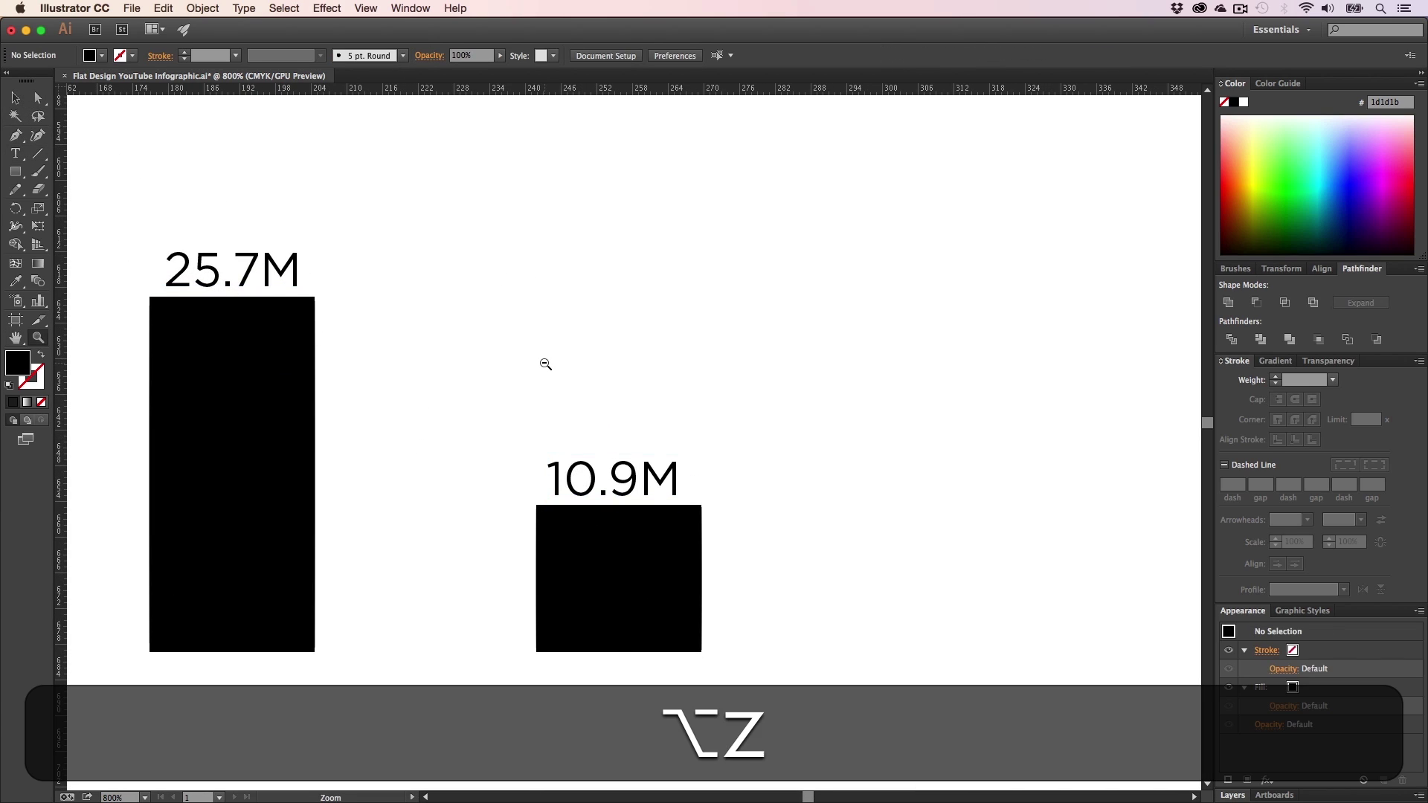
alt+click(551, 368)
alt+click(553, 371)
alt+click(555, 373)
key(alt+h)
drag(527, 427, 577, 475)
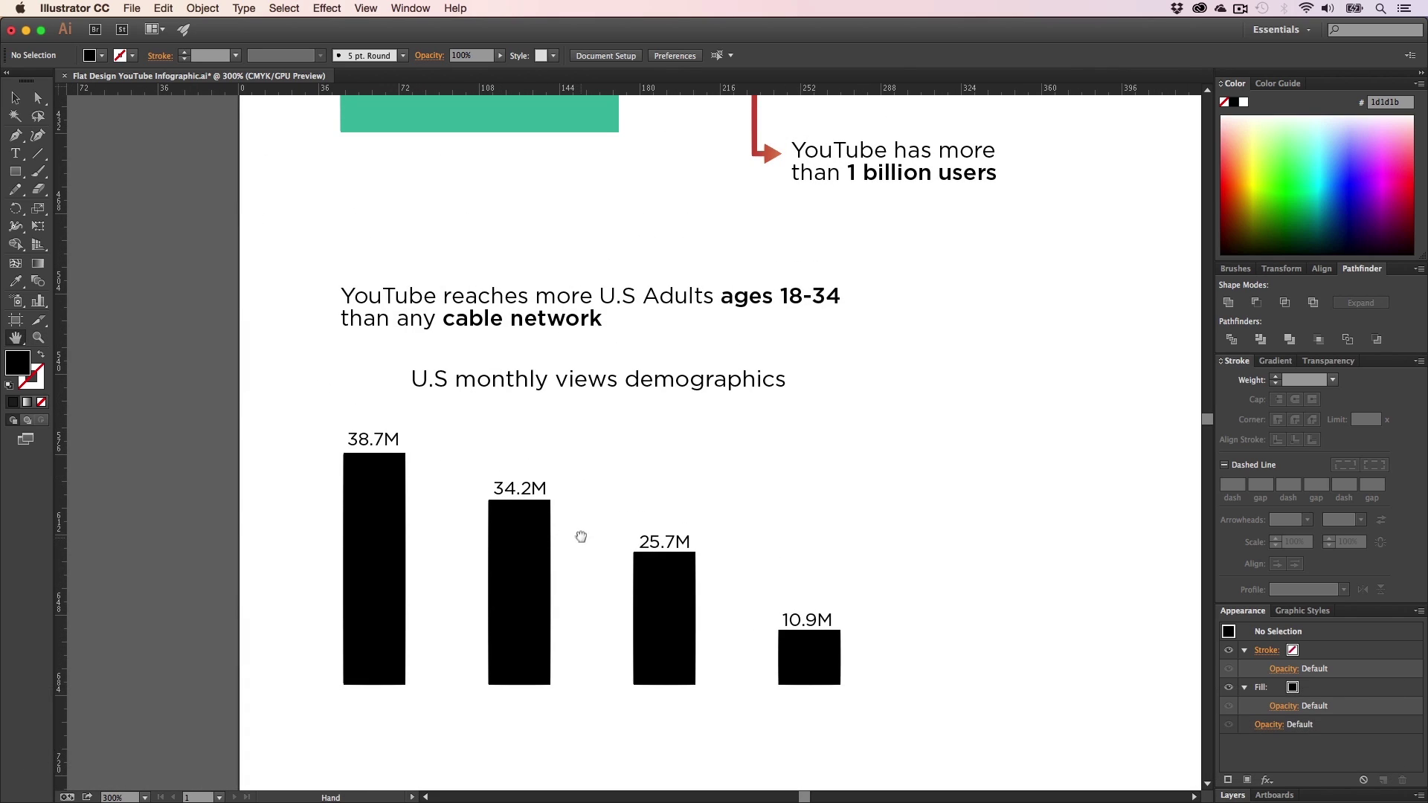
drag(577, 538, 574, 485)
key(v)
key(h)
drag(581, 559, 445, 593)
drag(520, 518, 560, 662)
key(alt+z)
alt+click(546, 513)
key(alt+h)
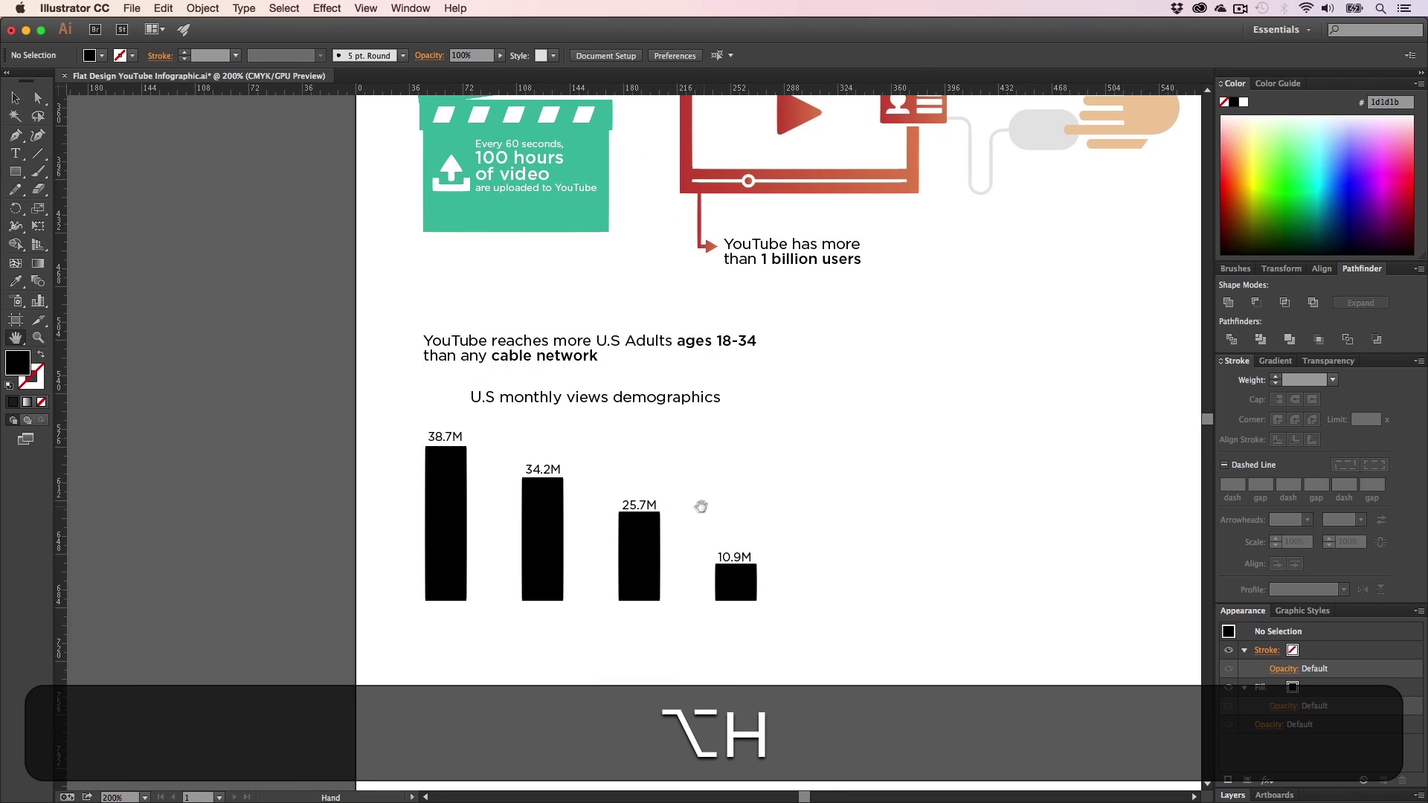
drag(706, 498, 521, 667)
key(h)
drag(547, 466, 580, 374)
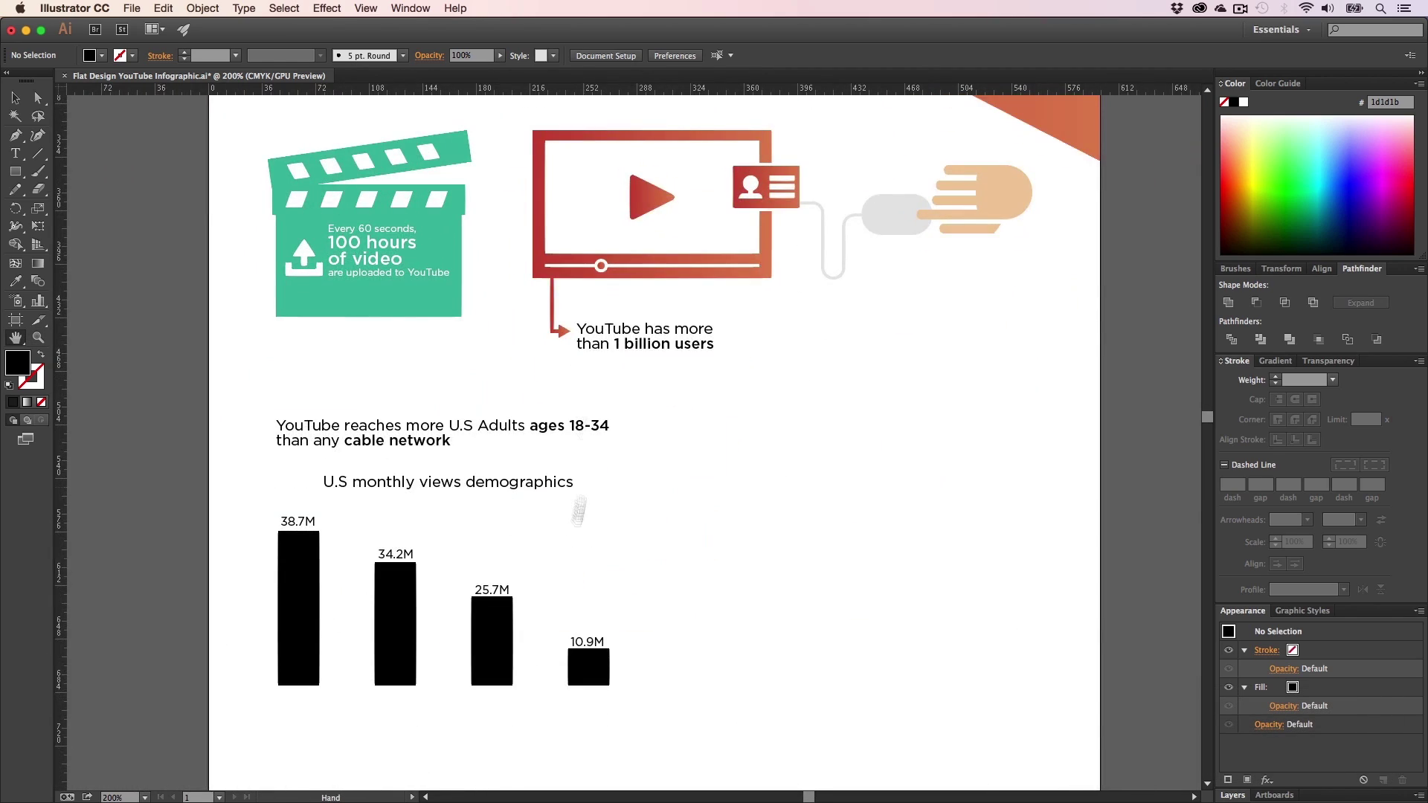
drag(580, 509, 576, 338)
- Duplicate the 38.7M label straight down to just below the first bar's base
key(z)
click(438, 396)
key(h)
drag(631, 447, 533, 413)
key(z)
click(585, 454)
key(h)
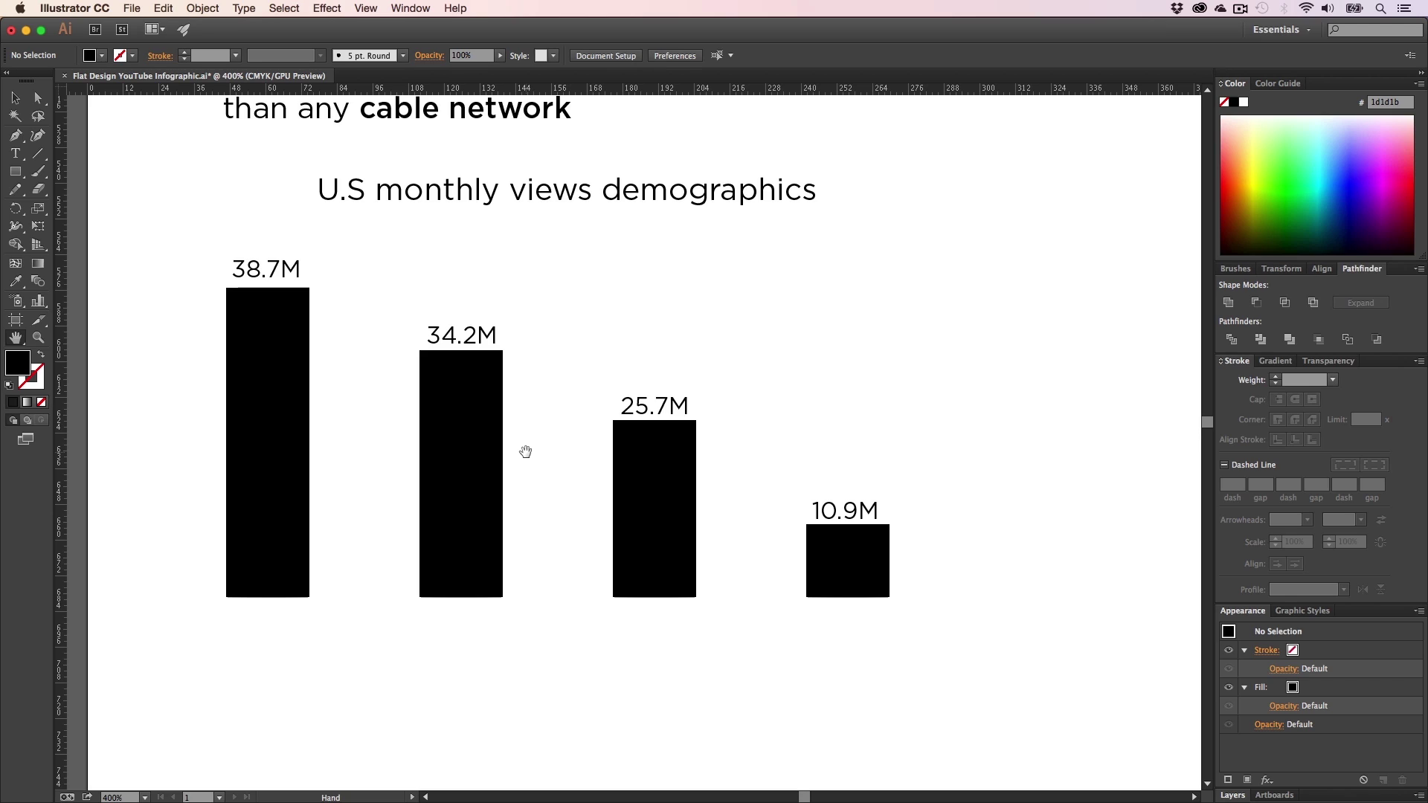
drag(515, 510, 498, 405)
key(v)
click(240, 167)
drag(240, 174, 240, 546)
- Replace the copied label's text below the first bar with the age range "18-34"
key(alt+shift+t)
click(272, 554)
key(super+a)
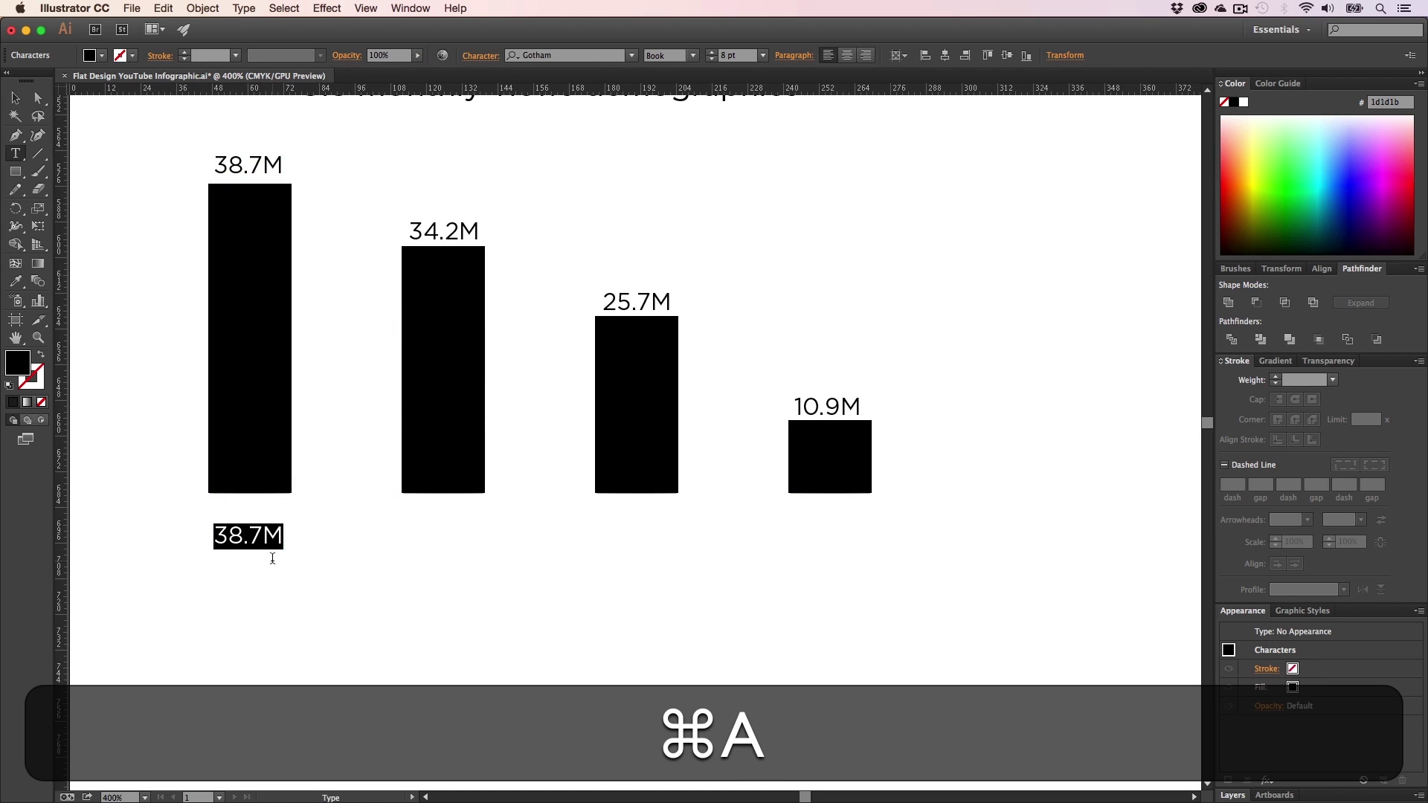
key(BackSpace)
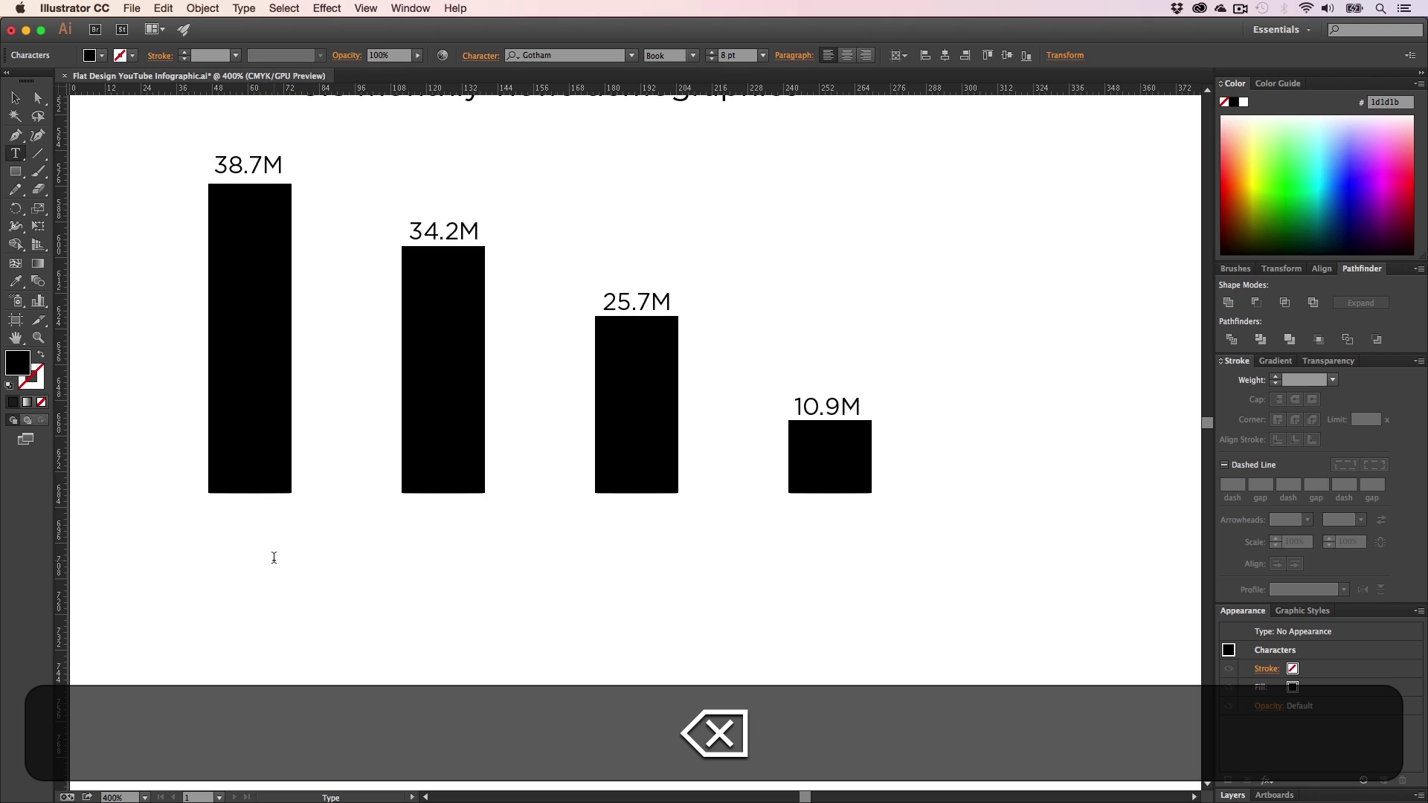
text(18-34)
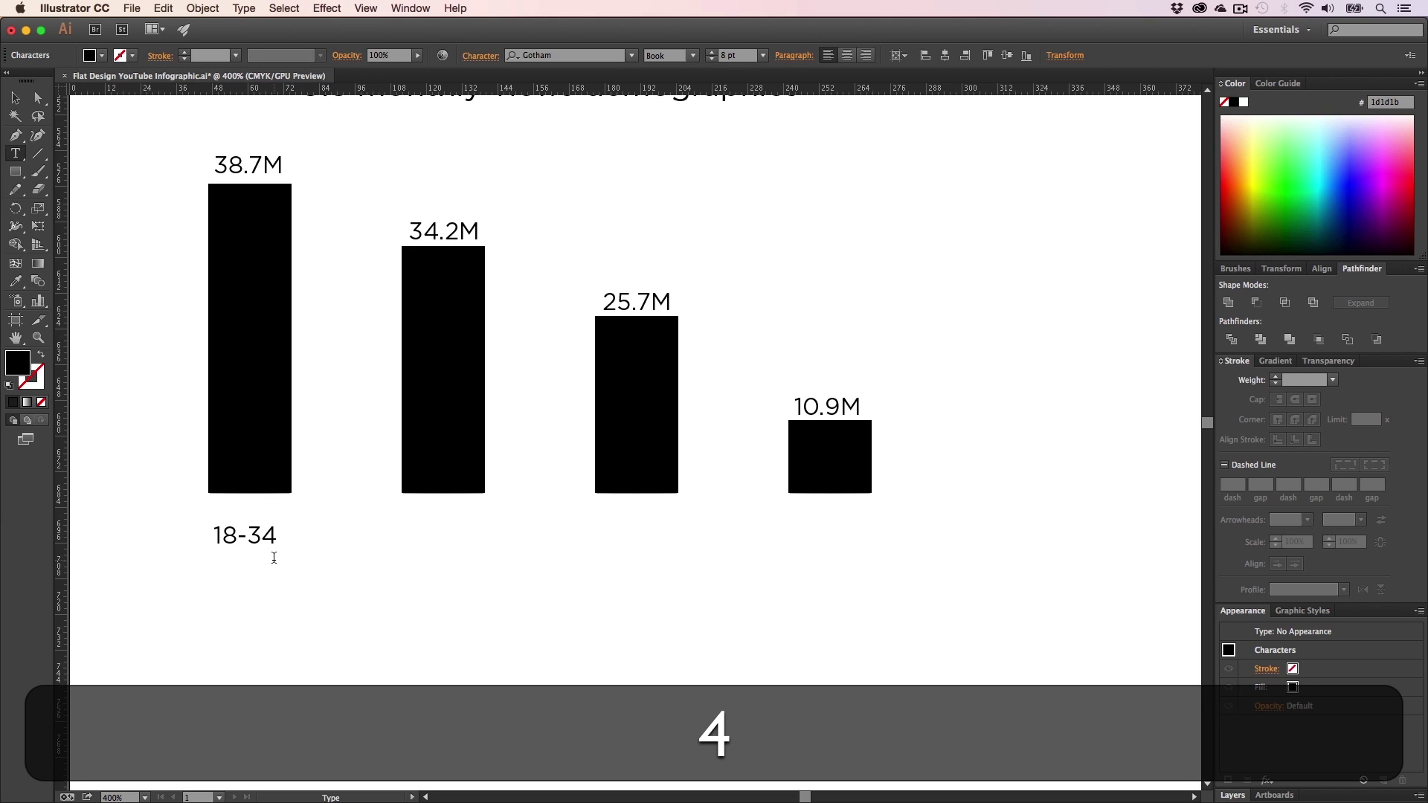
- Duplicate the 18-34 age label horizontally beneath each of the other three bars
key(Escape)
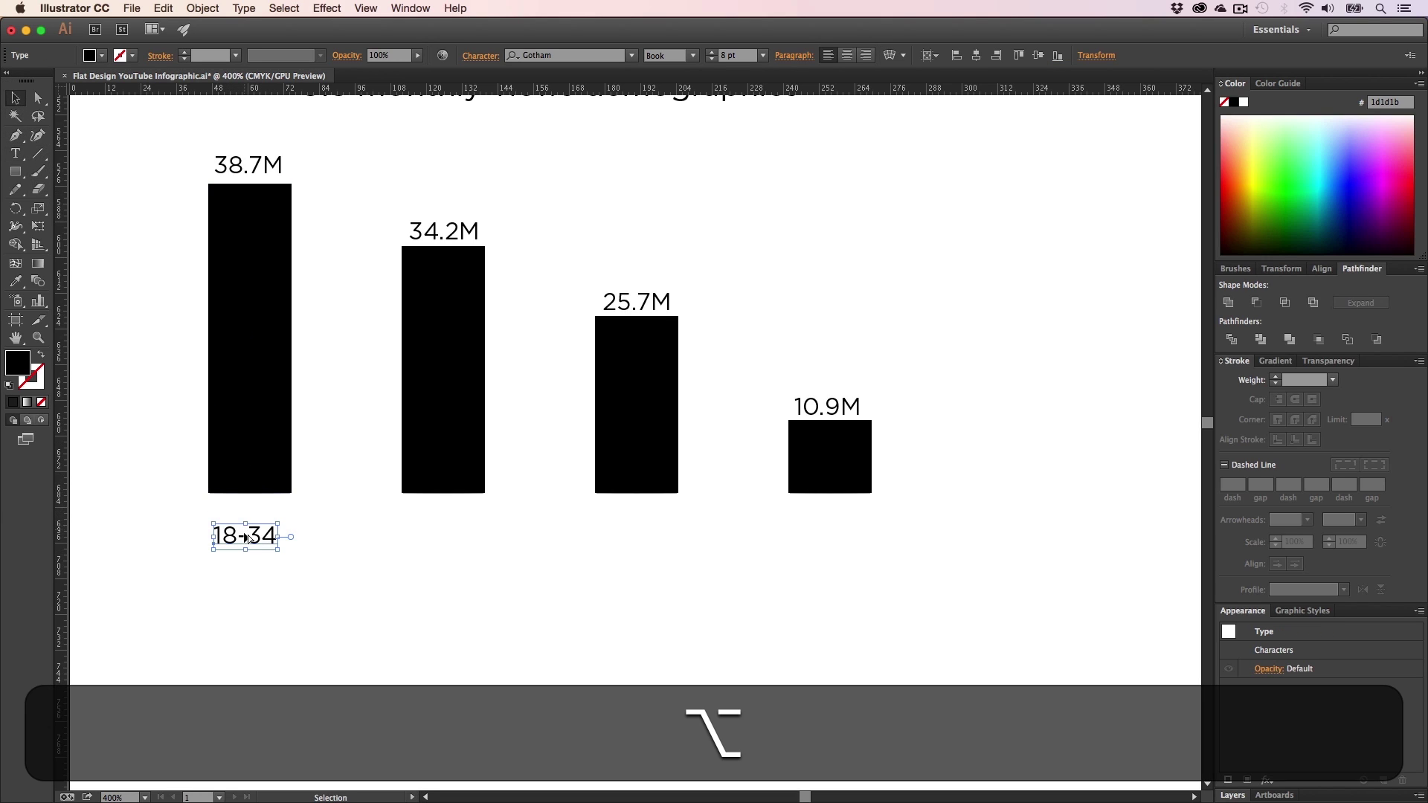
drag(261, 537, 446, 533)
drag(445, 531, 830, 534)
click(540, 631)
- Change the age label below the second bar to 35-49
key(t)
click(469, 534)
key(super+a)
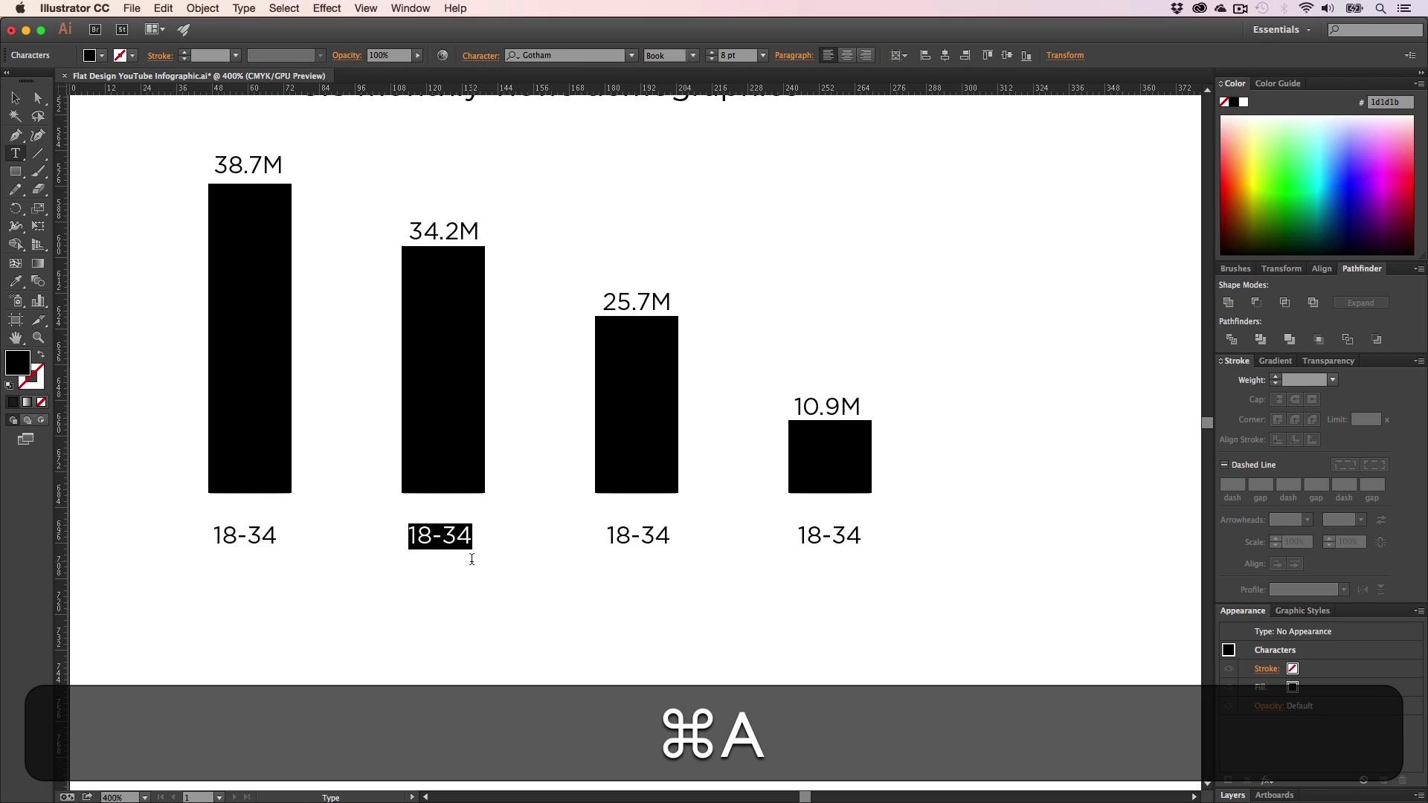
text(35-49)
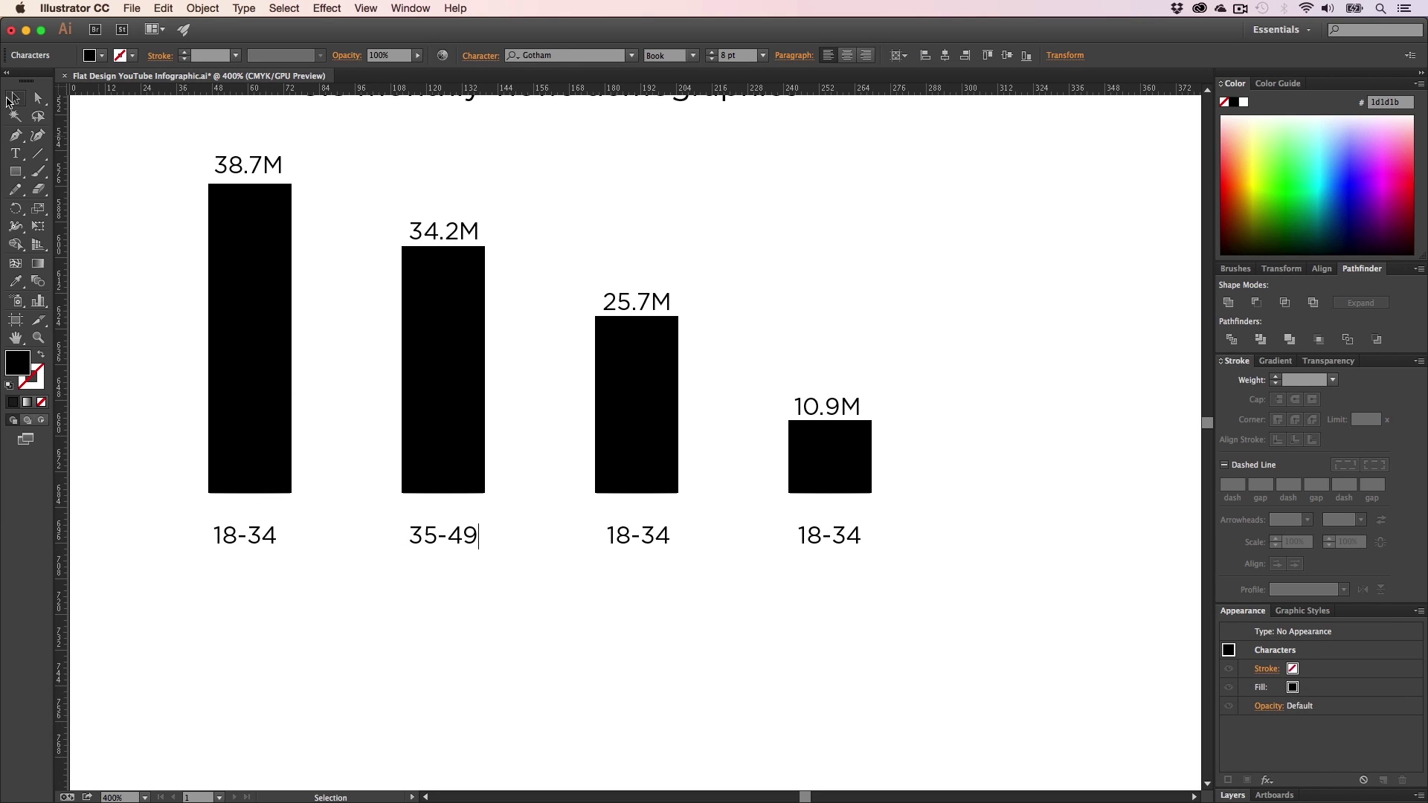
key(Escape)
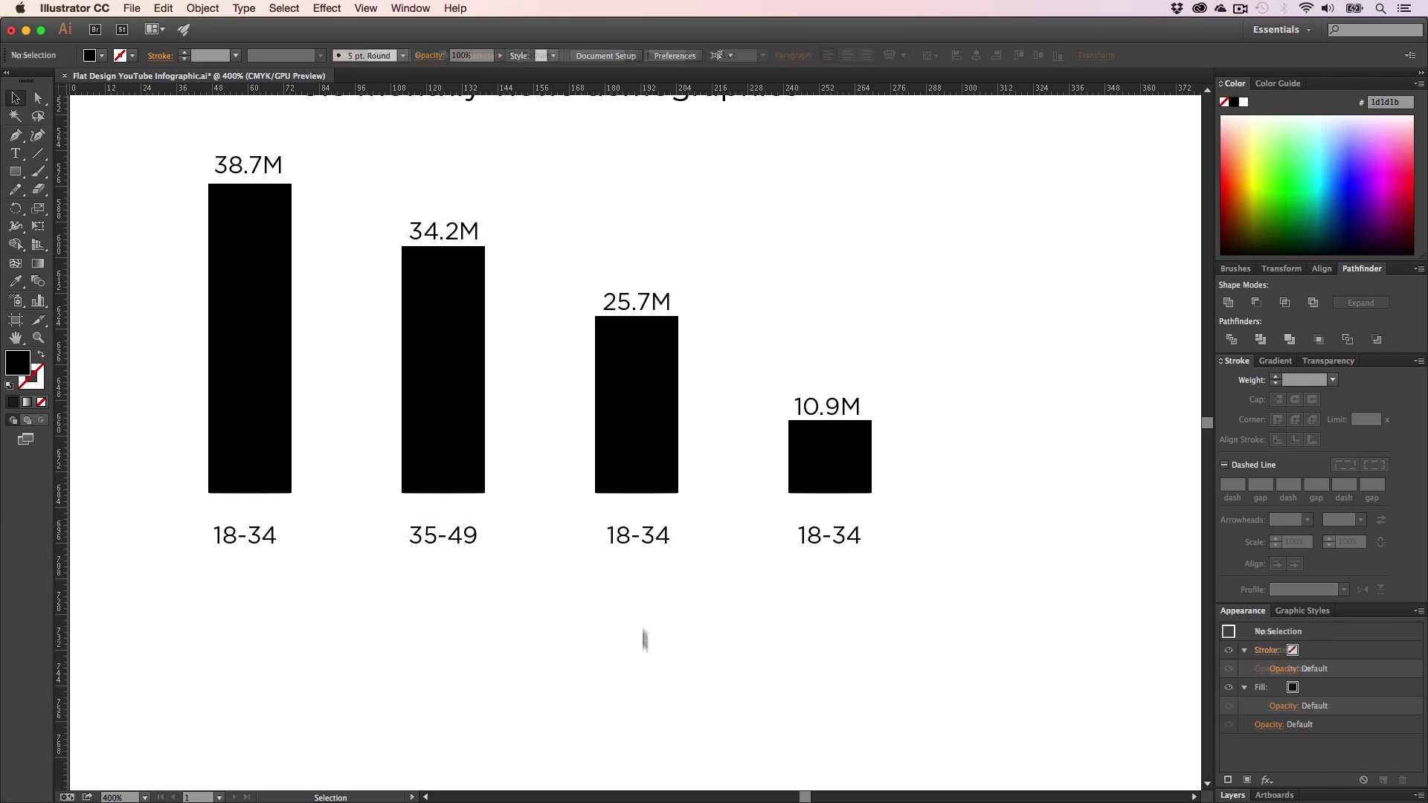
- Change the age label below the third bar to 50-64 and nudge it slightly left to centre it
key(t)
click(639, 535)
key(super+a)
text(50)
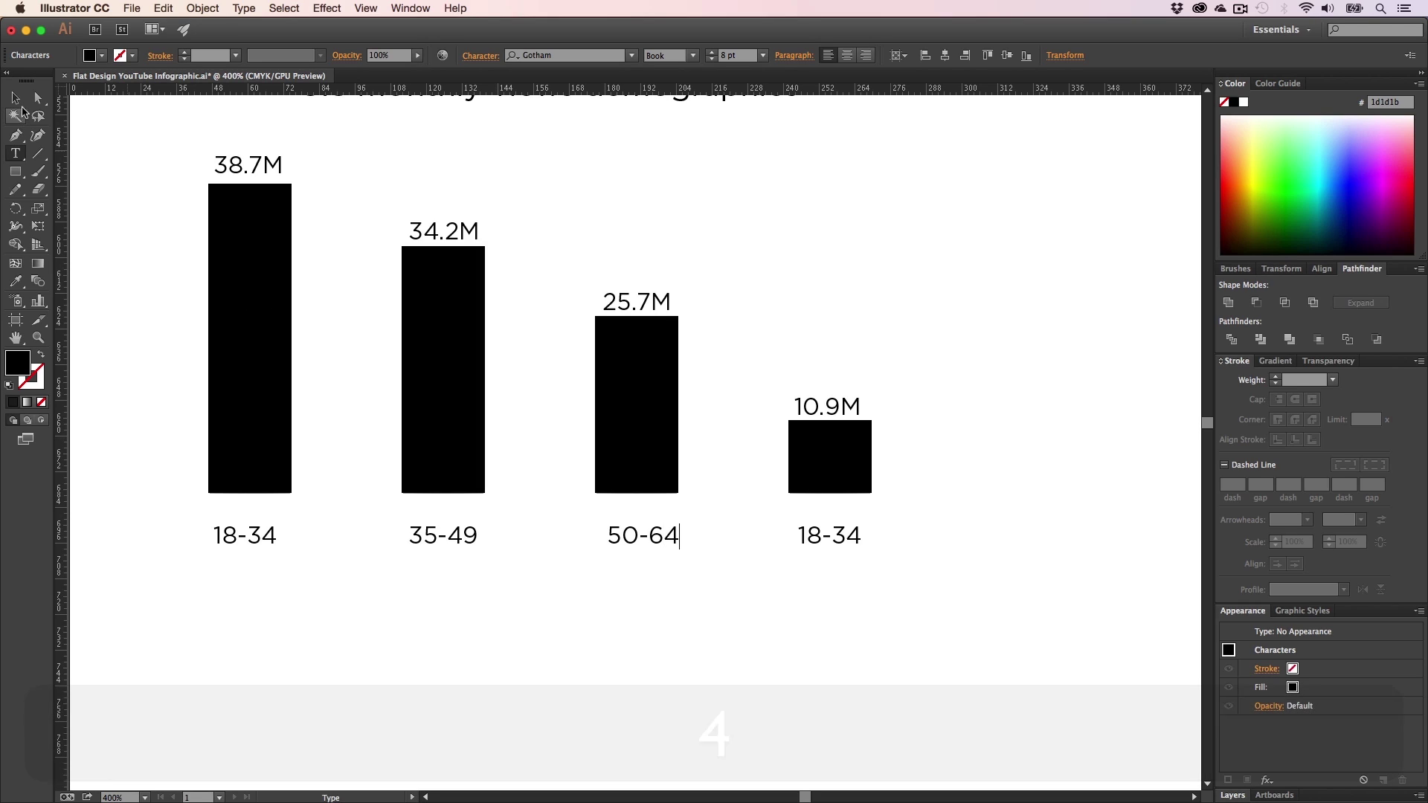
key(Escape)
key(Left)
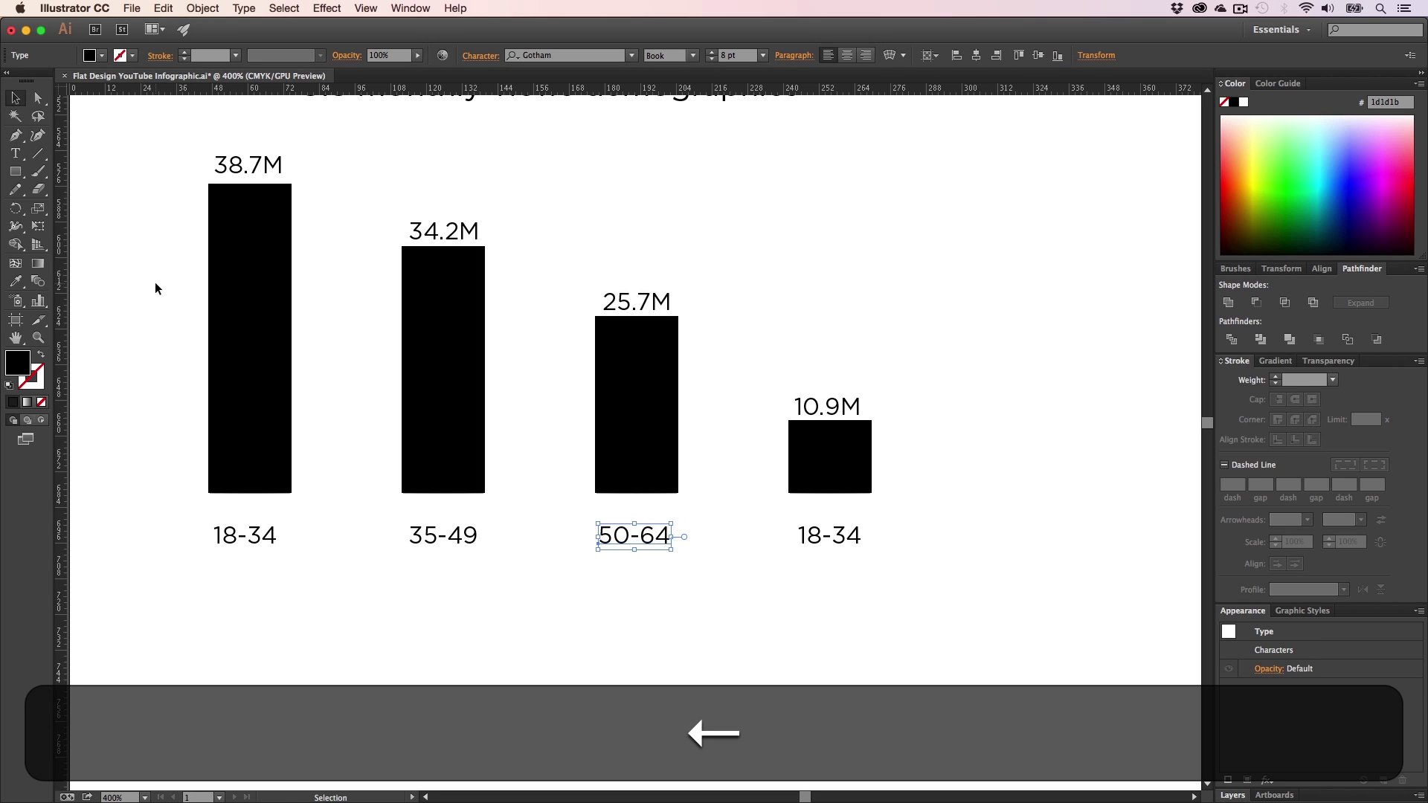
click(591, 626)
- Change the age label below the fourth bar to 65+ and shift it slightly right to centre it
key(t)
click(829, 536)
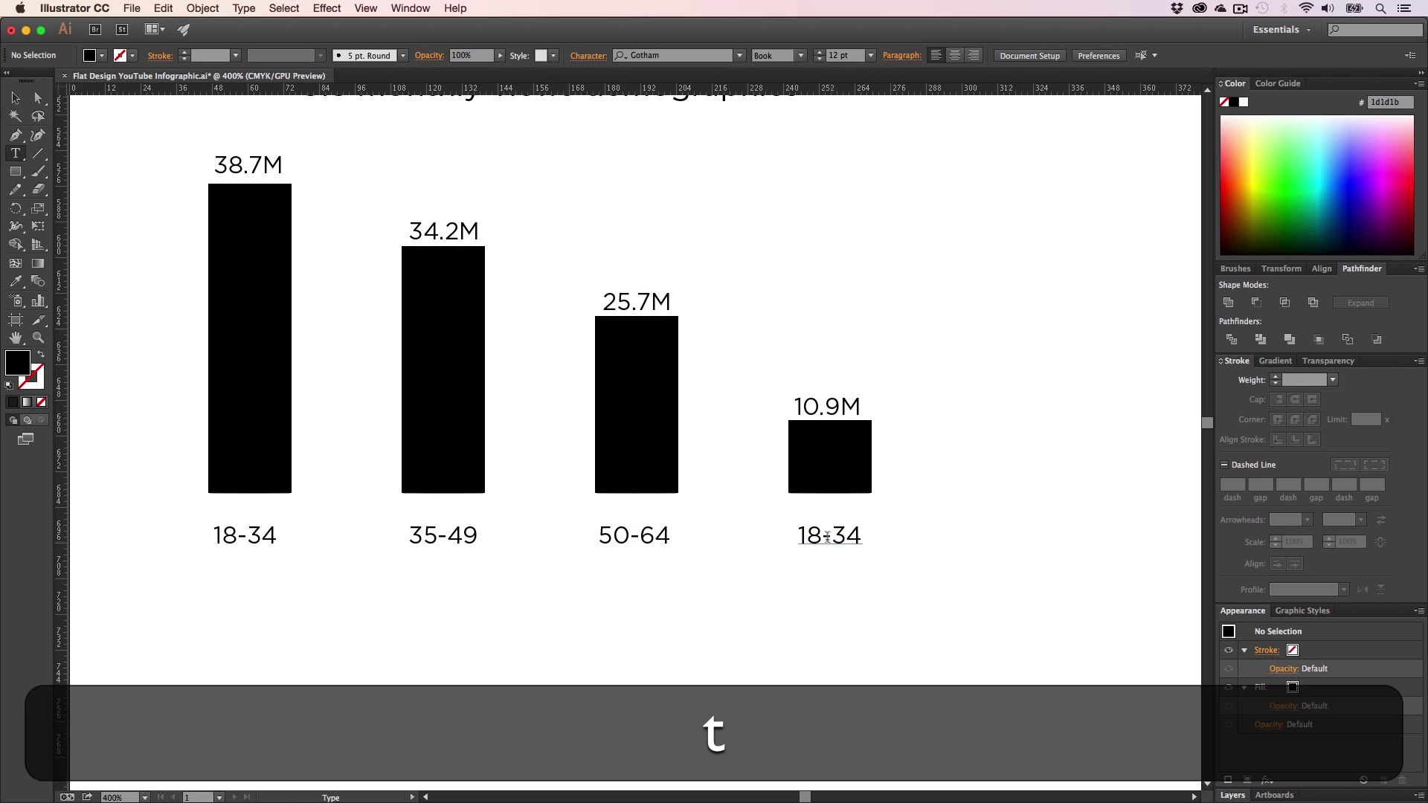
key(cmd+a)
key(BackSpace)
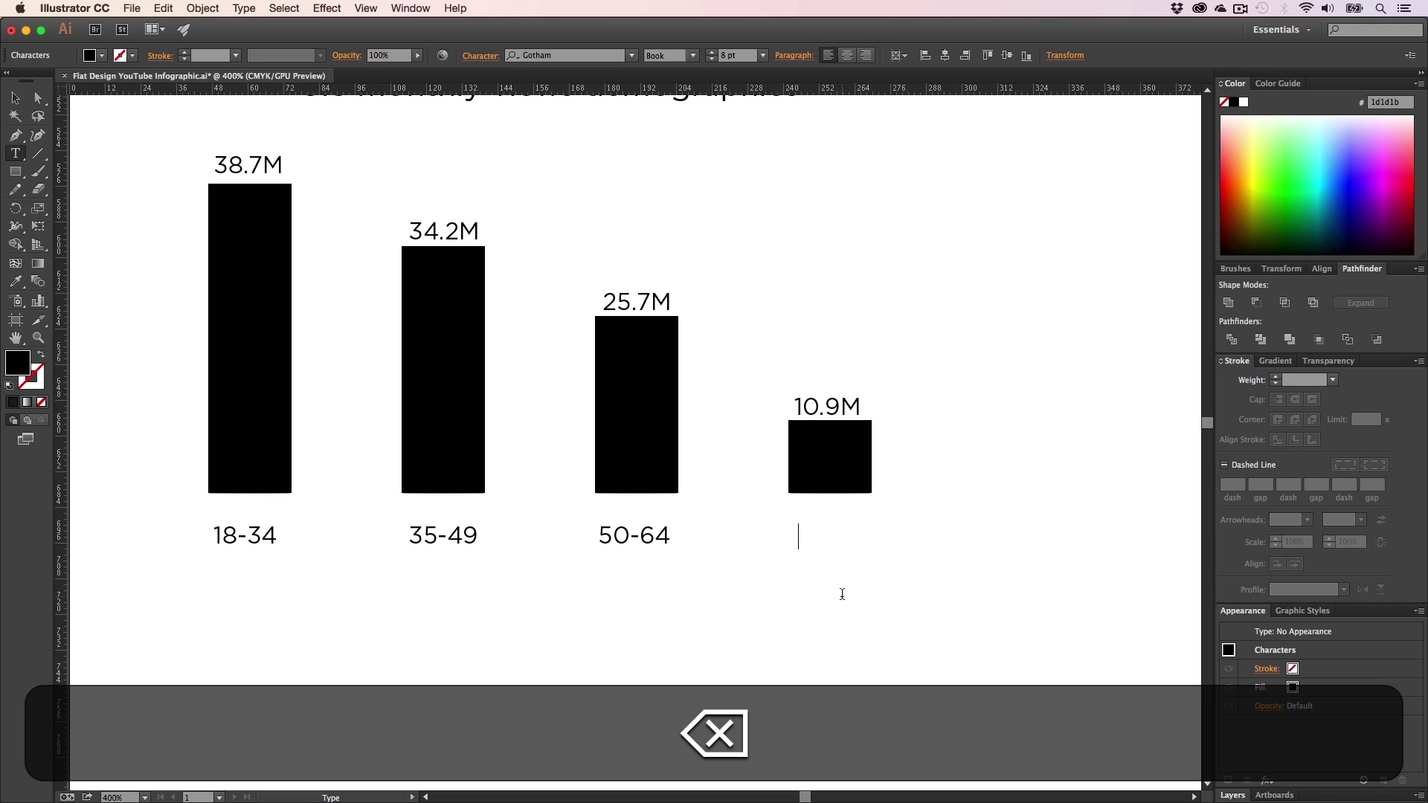
text(65+)
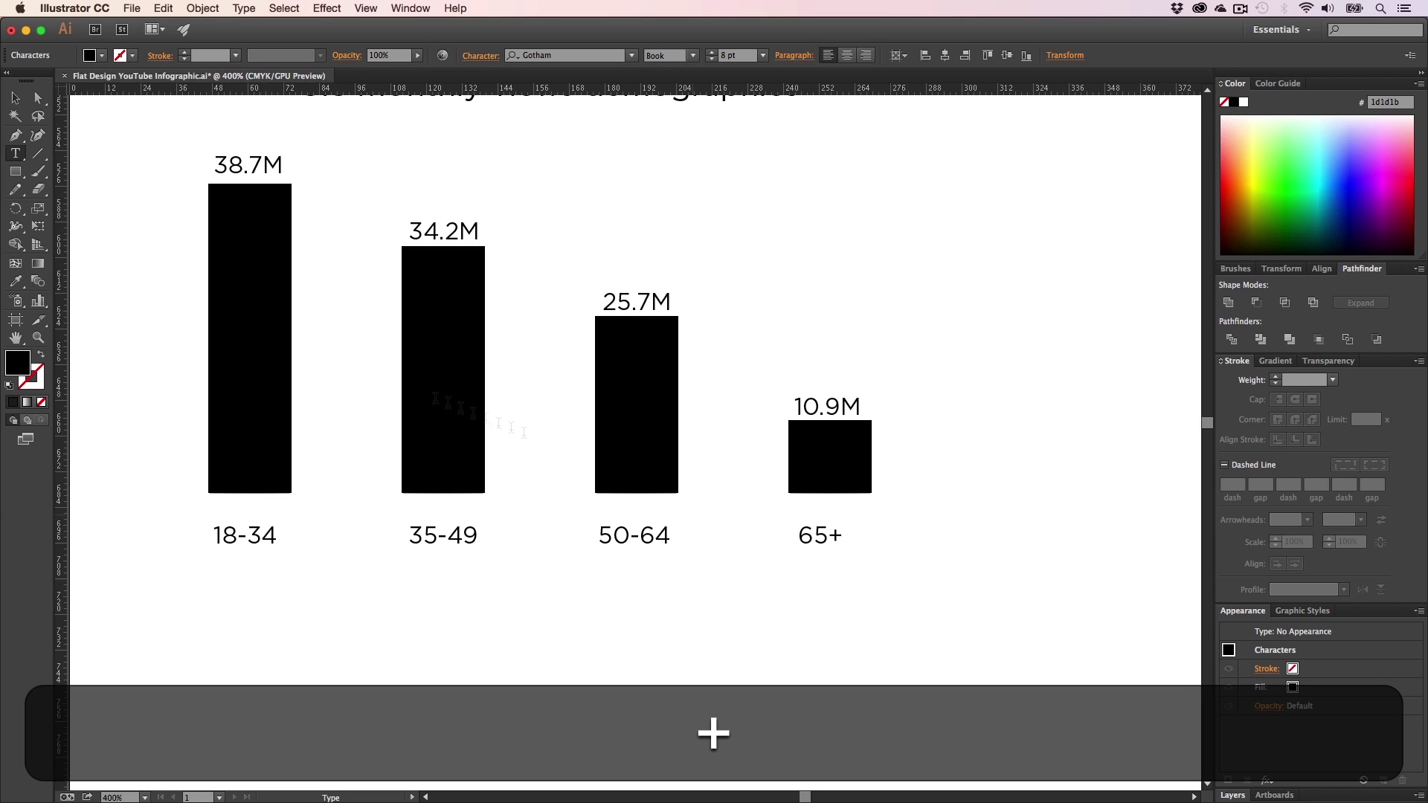
key(Escape)
drag(819, 544, 827, 543)
click(862, 601)
- Move all four age labels up together so they sit close beneath the bars
key(z)
alt+click(711, 547)
alt+click(711, 547)
key(h)
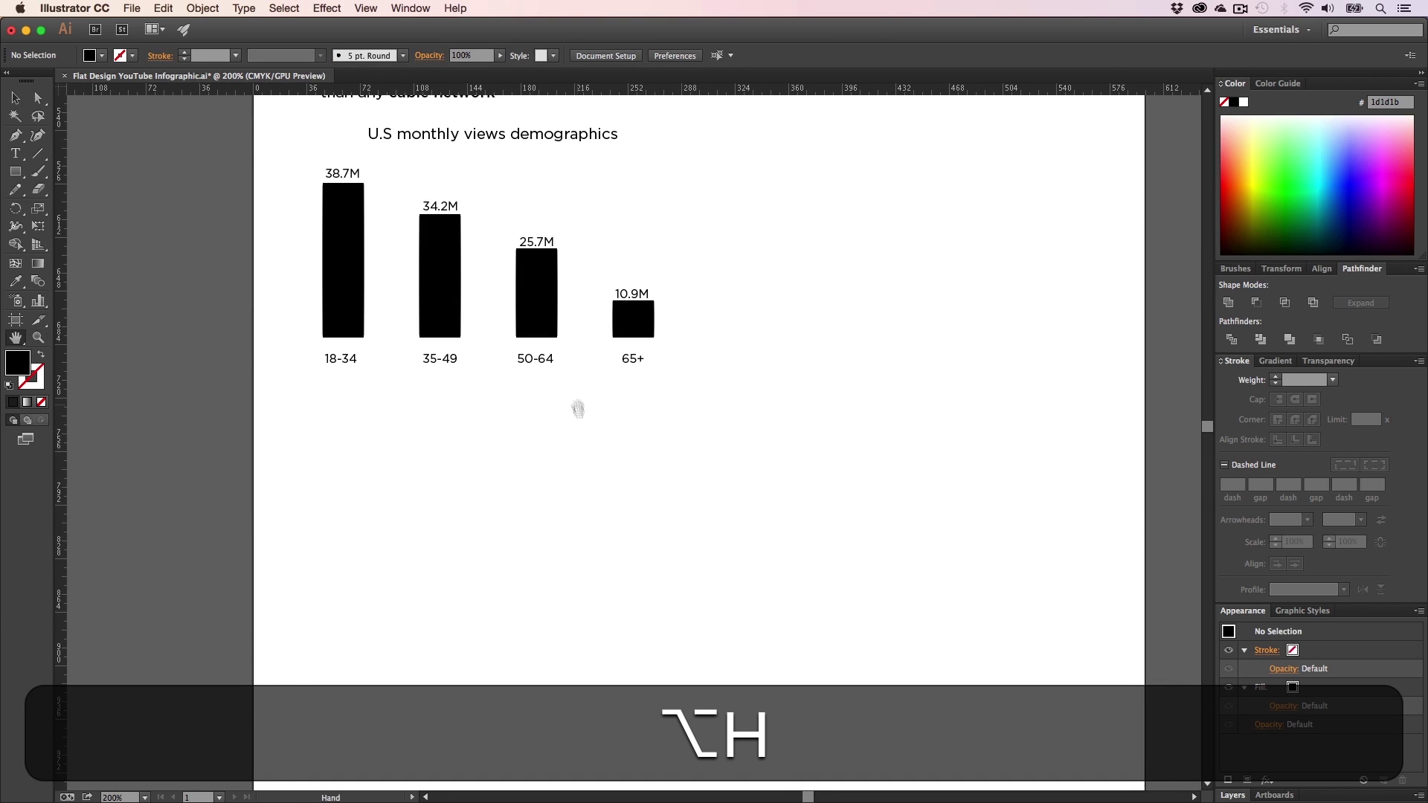
drag(577, 405, 654, 555)
key(v)
drag(746, 531, 304, 489)
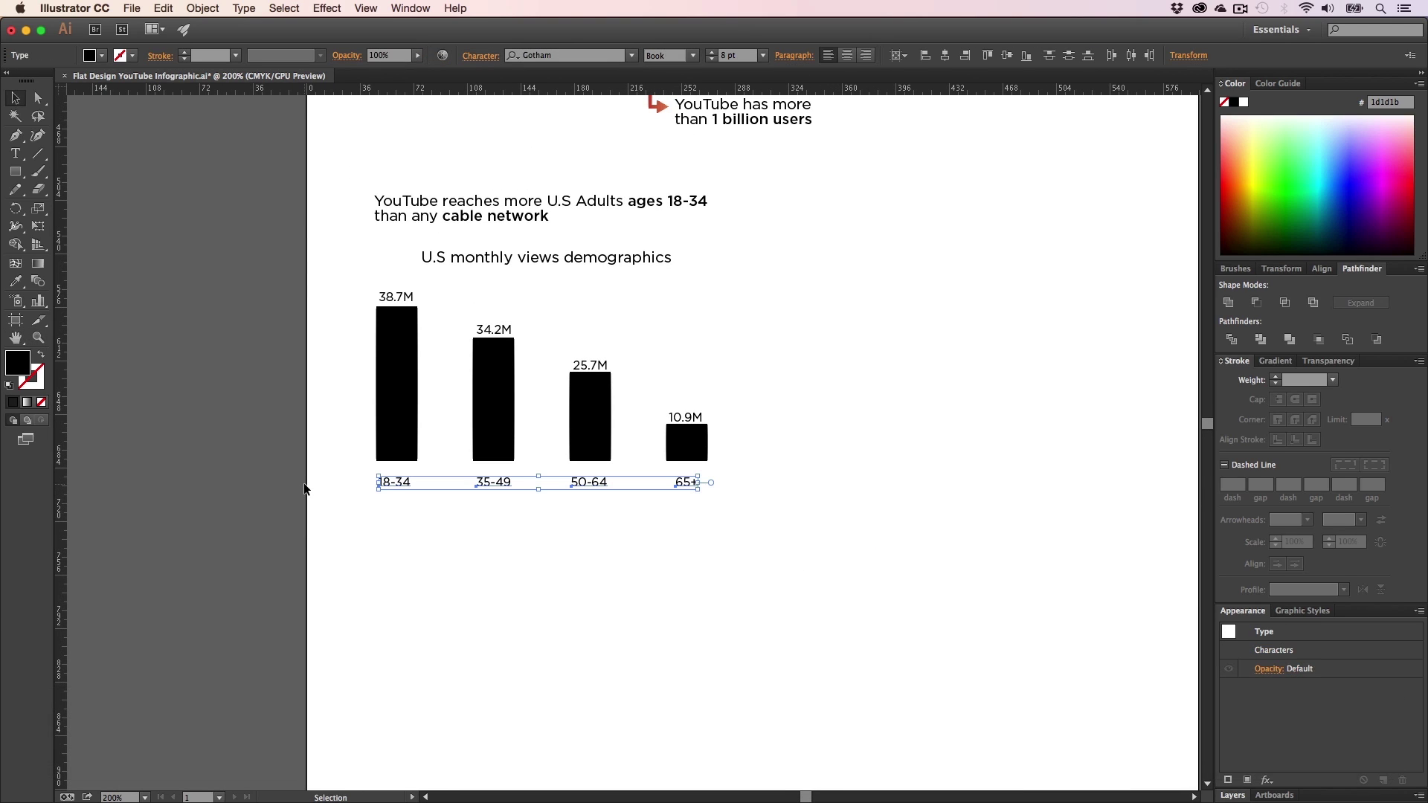
key(Up)
key(Up)
key(Up)
key(Up)
key(Up)
key(Up)
key(Up)
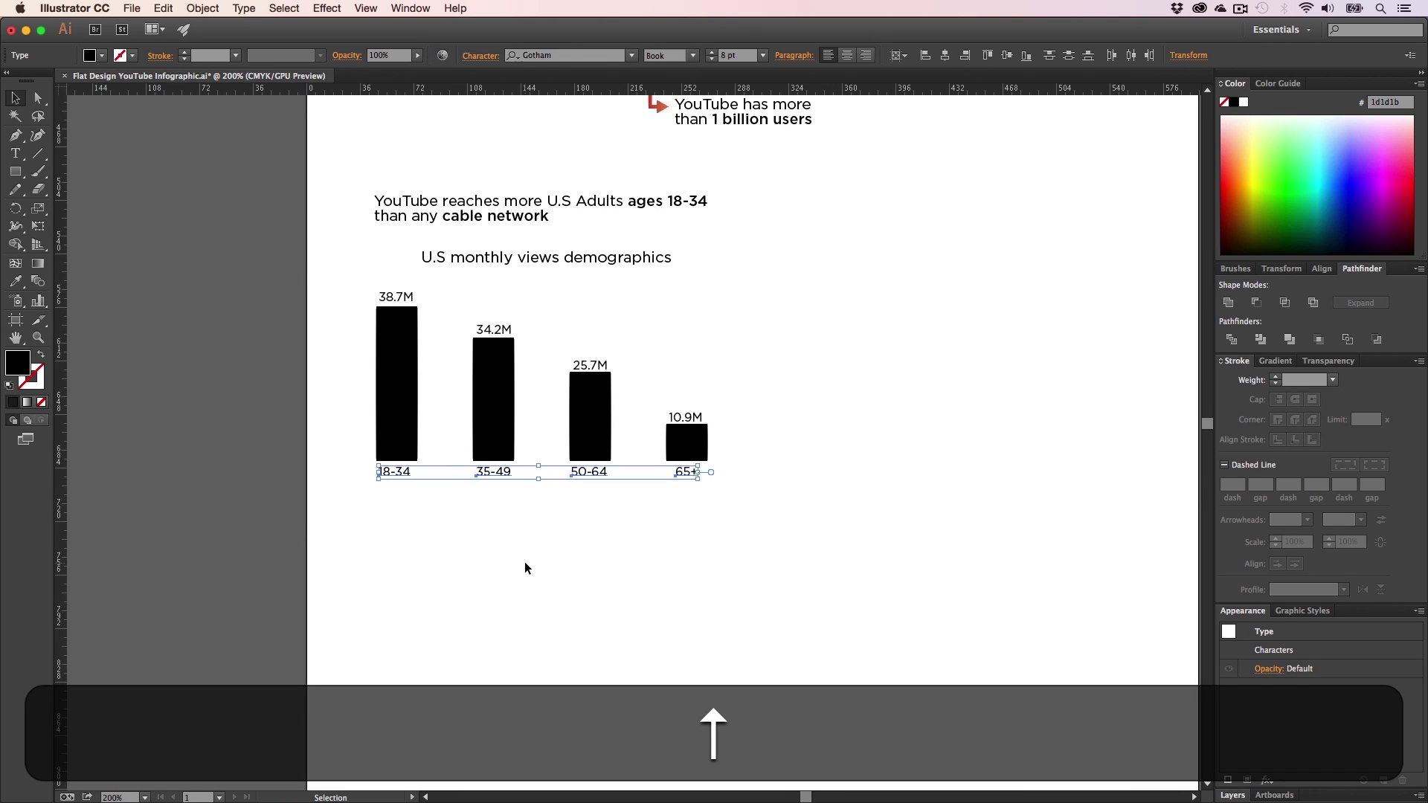
click(525, 569)
- Duplicate the 35-49 label into the empty space below the second bar's age label
key(z)
click(545, 481)
click(558, 450)
key(h)
drag(688, 417, 521, 574)
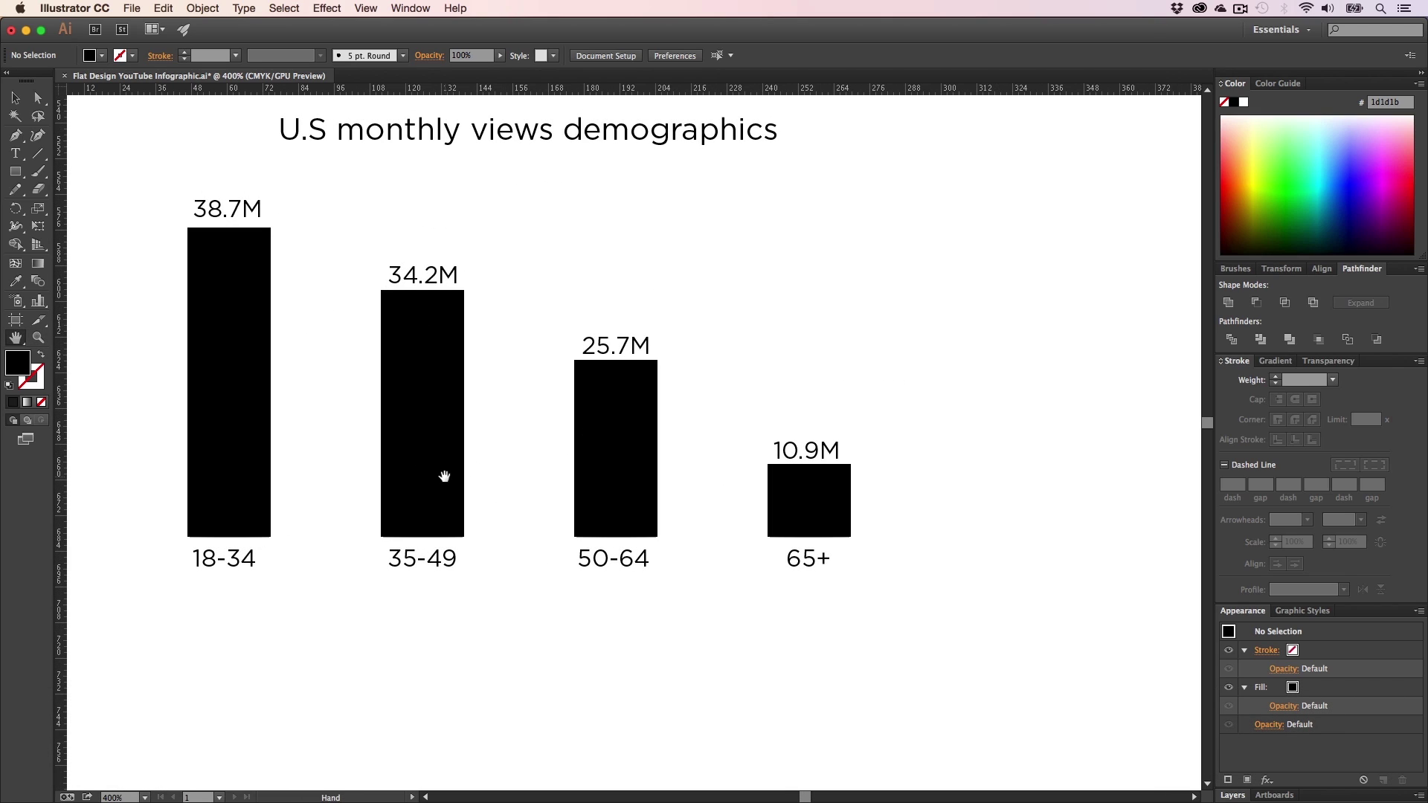
drag(467, 567, 482, 476)
key(z)
click(533, 538)
key(h)
drag(553, 524, 501, 518)
key(v)
drag(459, 335, 468, 467)
- Replace the text of the copied label below the chart with 60.5M
key(t)
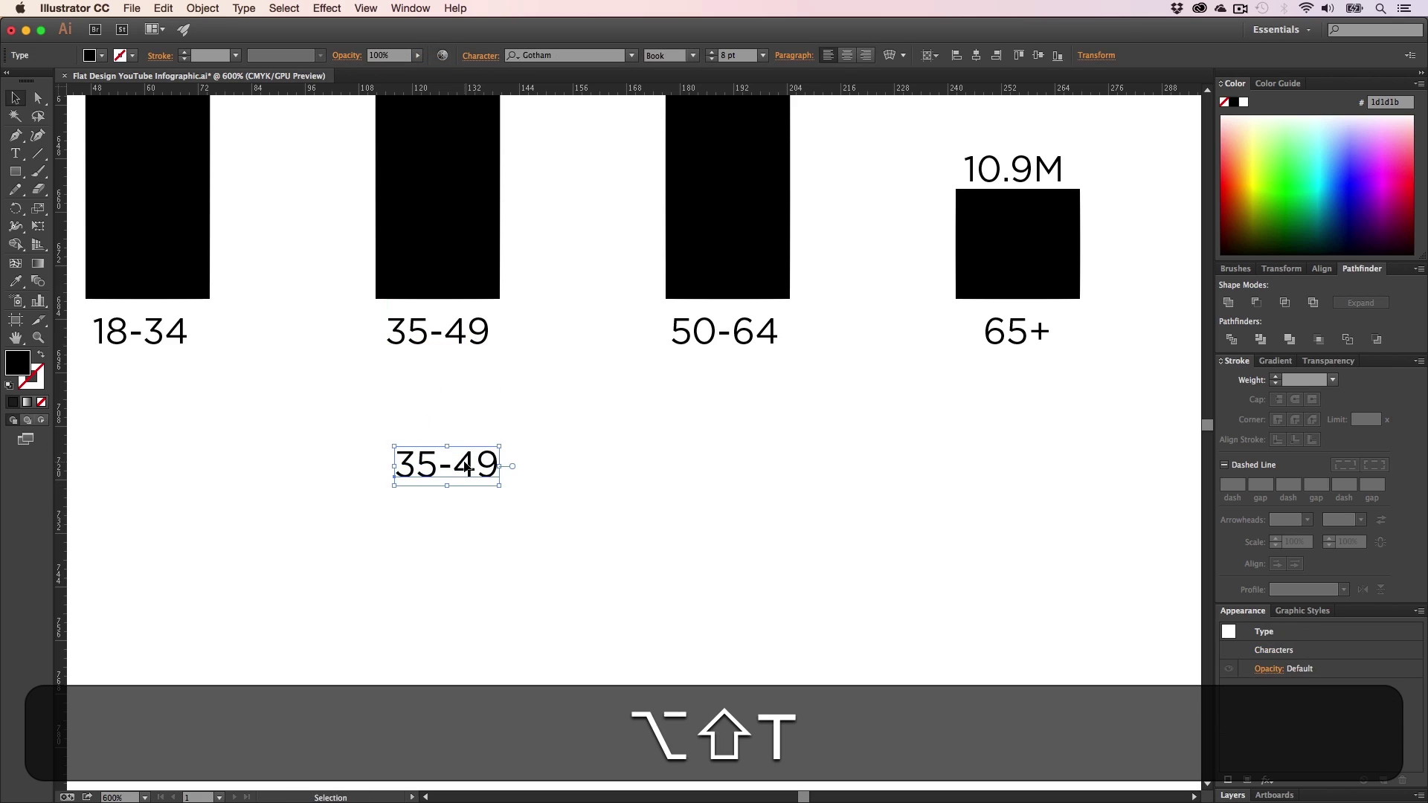
click(479, 501)
key(super+a)
text(60)
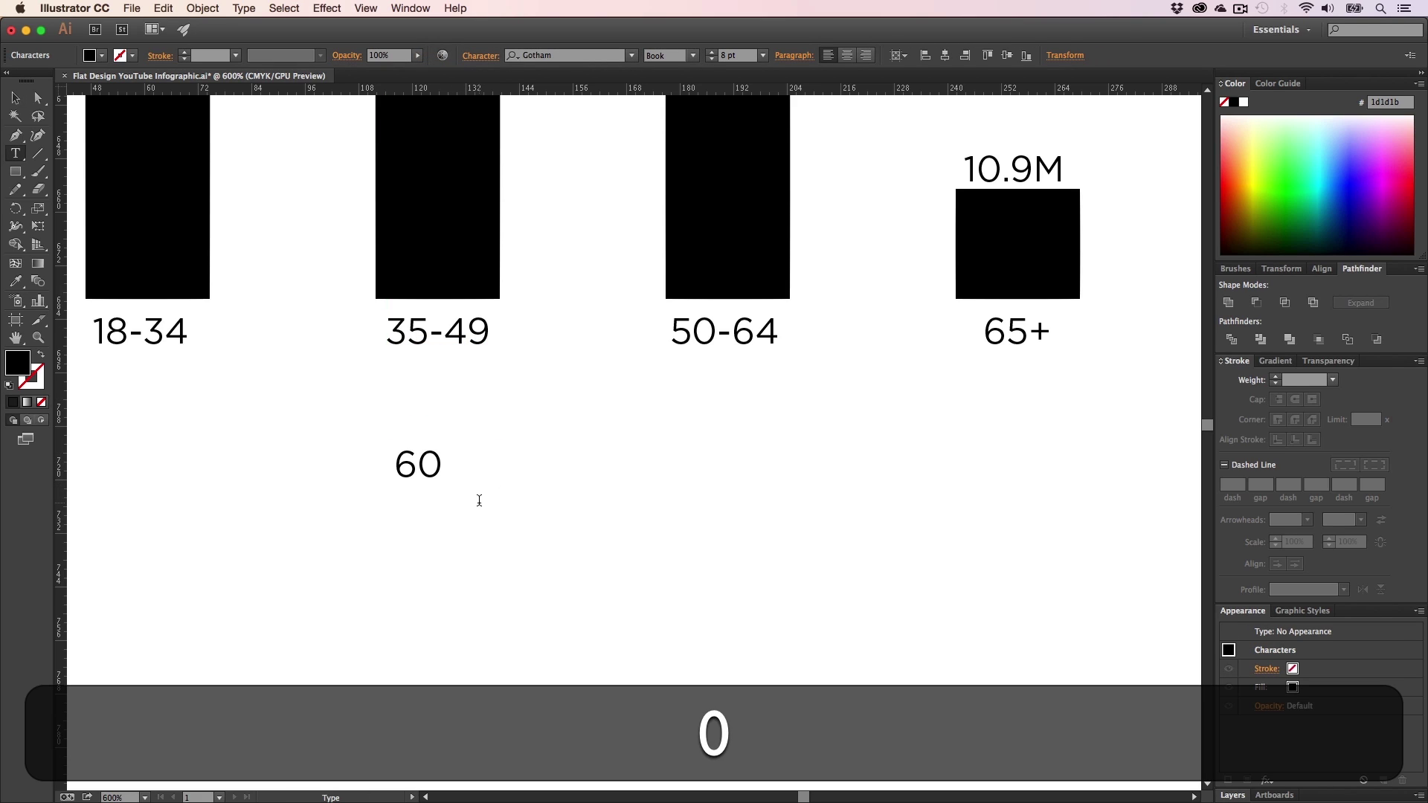
text(.5M)
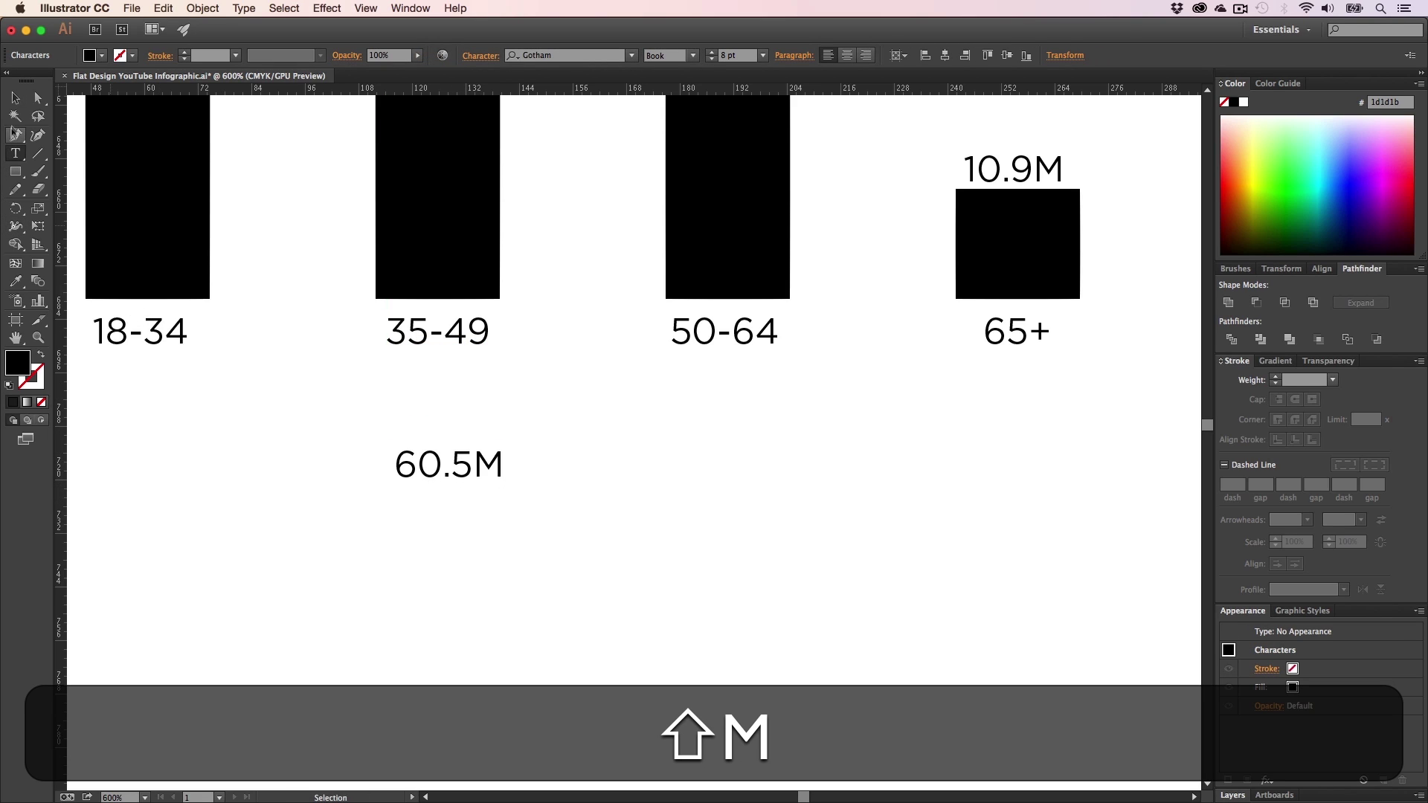
click(15, 97)
- Duplicate the 60.5M label to its right, change the copy to 67.7M and widen the gap between the two
drag(429, 470, 529, 463)
key(t)
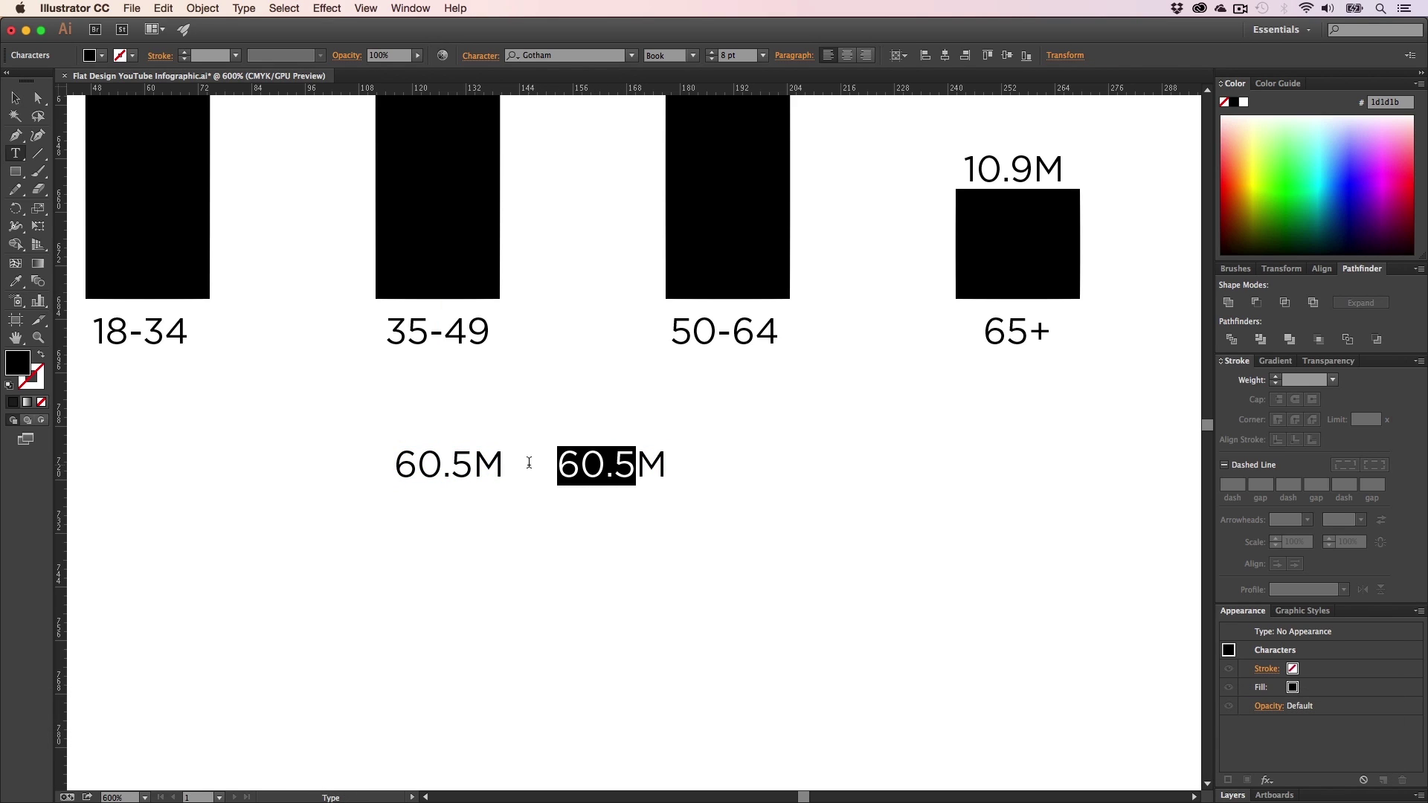
text(67.)
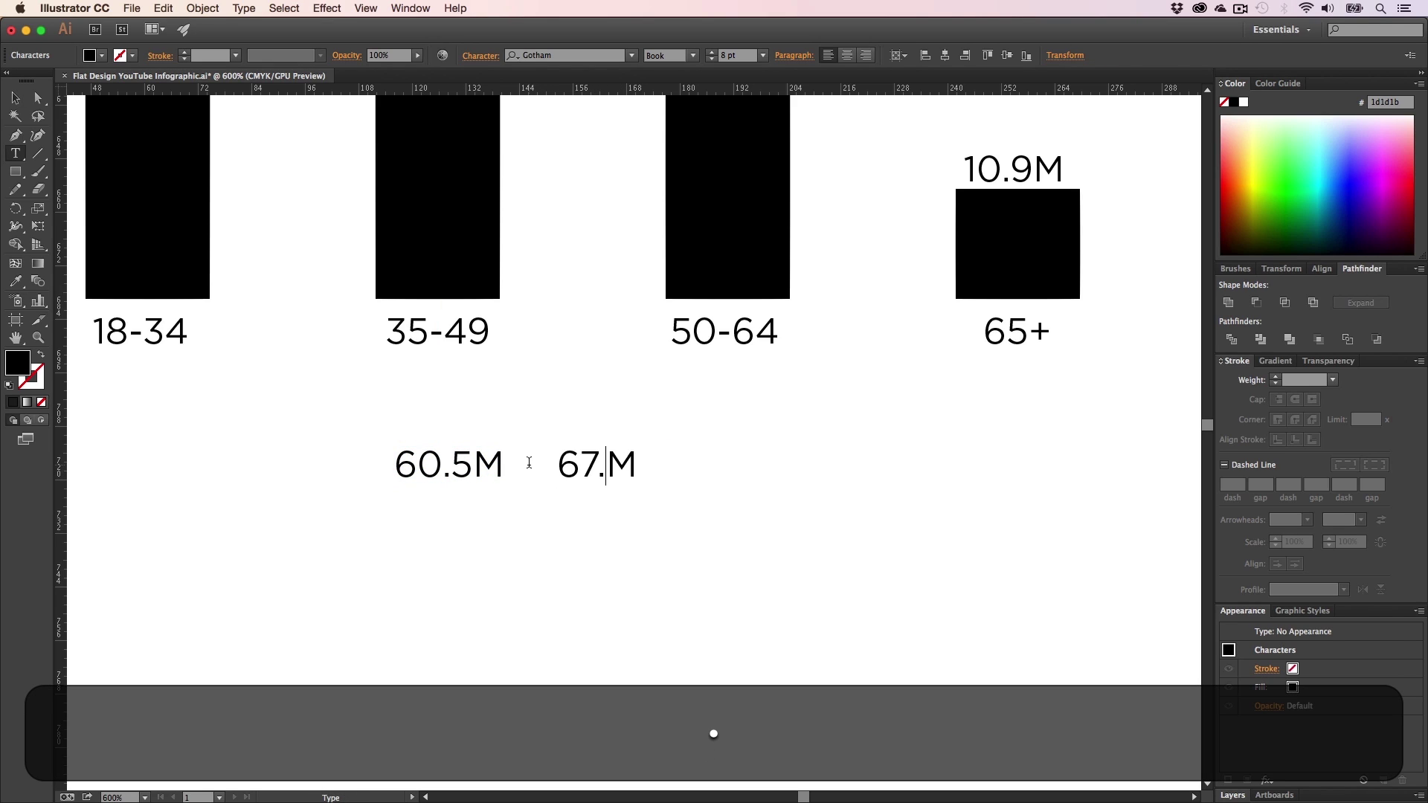
text(7)
click(16, 98)
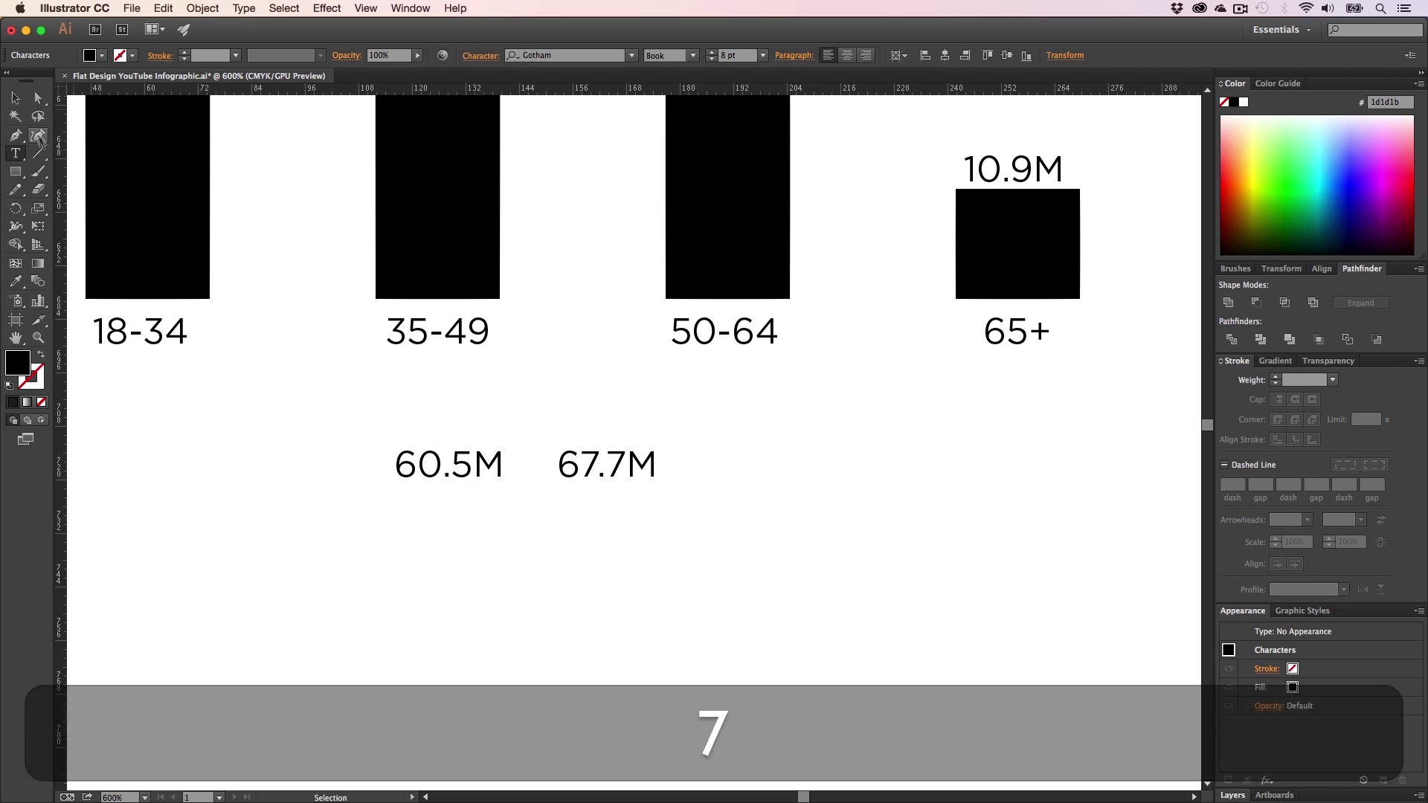
drag(589, 464, 638, 455)
click(601, 520)
- Draw a black circle about 7.3 px in diameter, above and to the left of the 60.5M label, as a person icon's head
key(h)
key(shift+v)
click(537, 454)
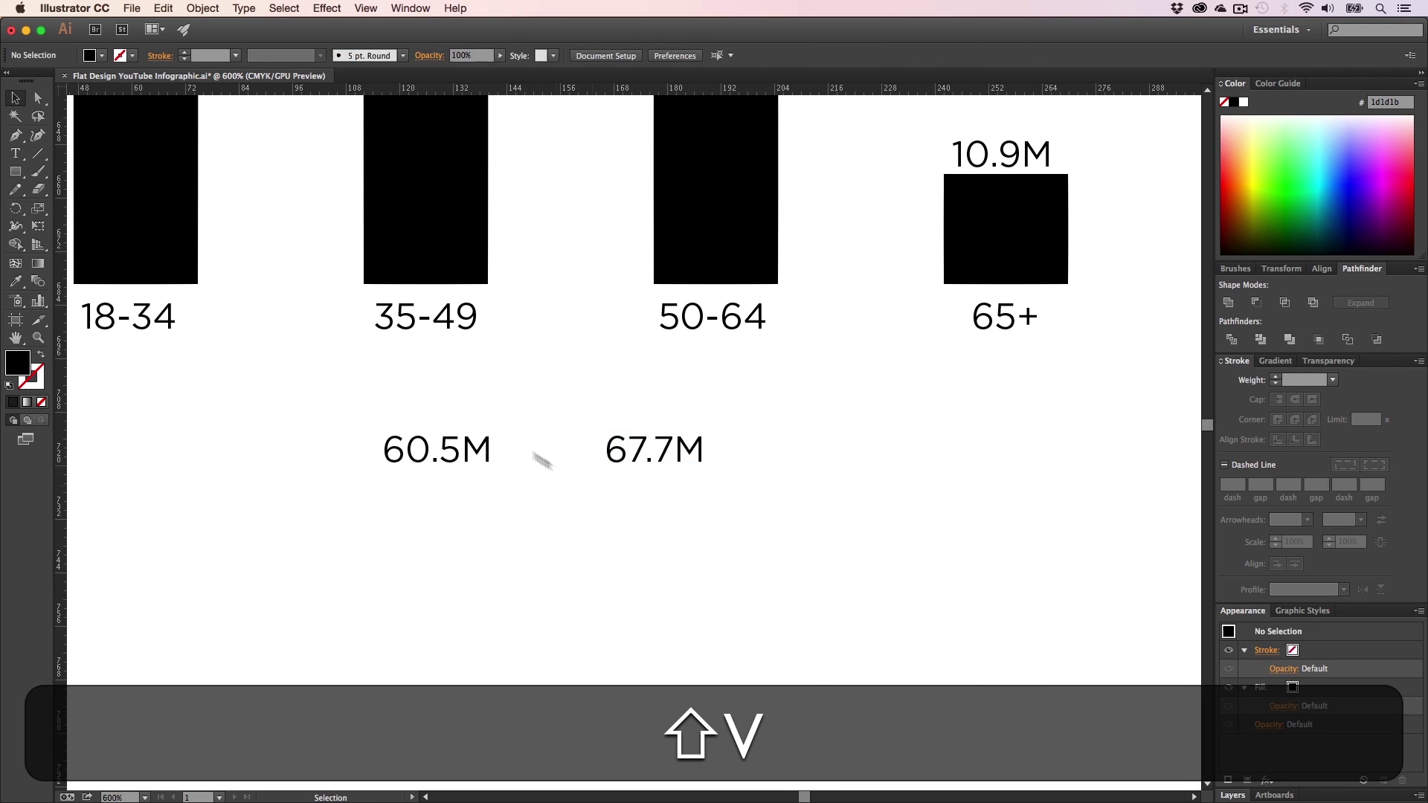
key(shift+z)
click(519, 444)
click(604, 458)
key(h)
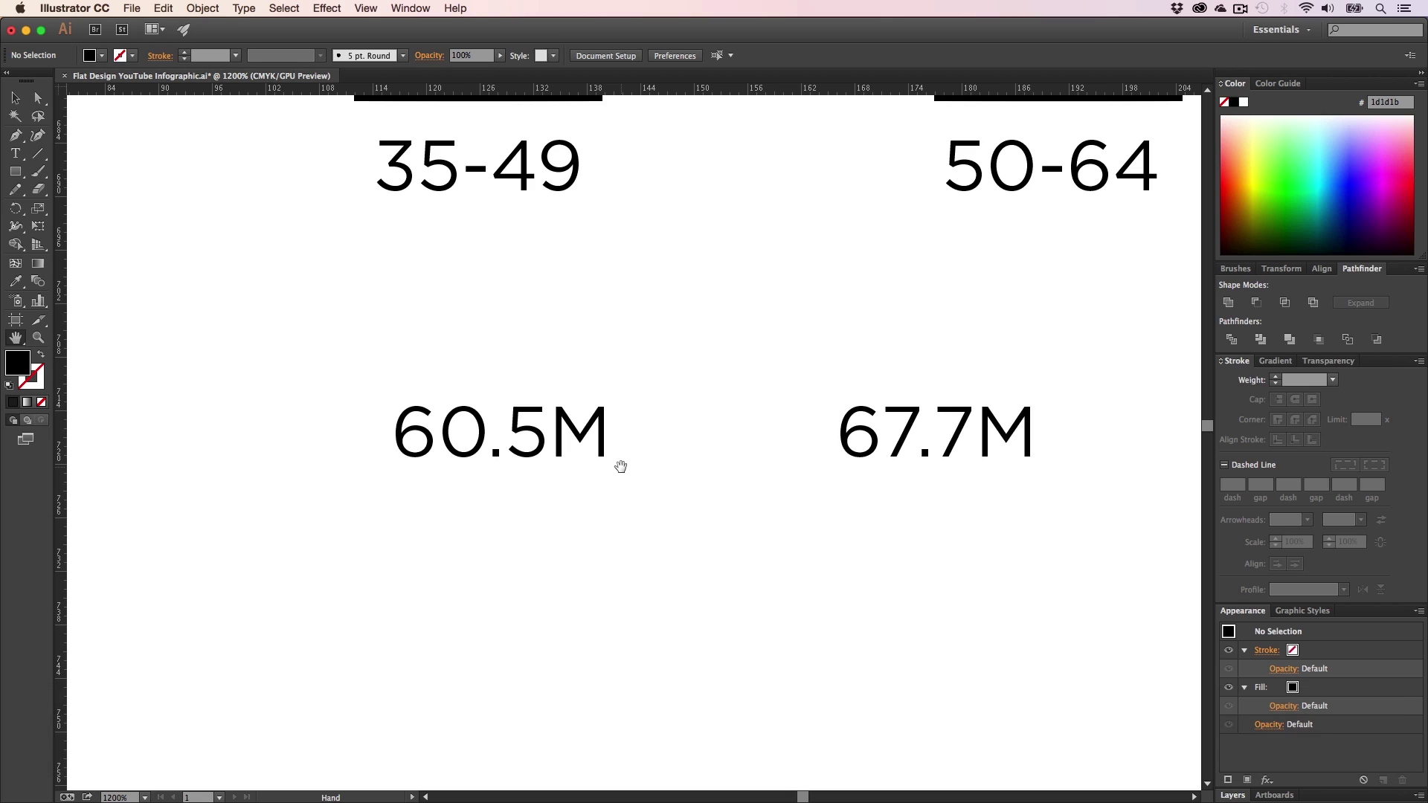
drag(479, 454, 548, 473)
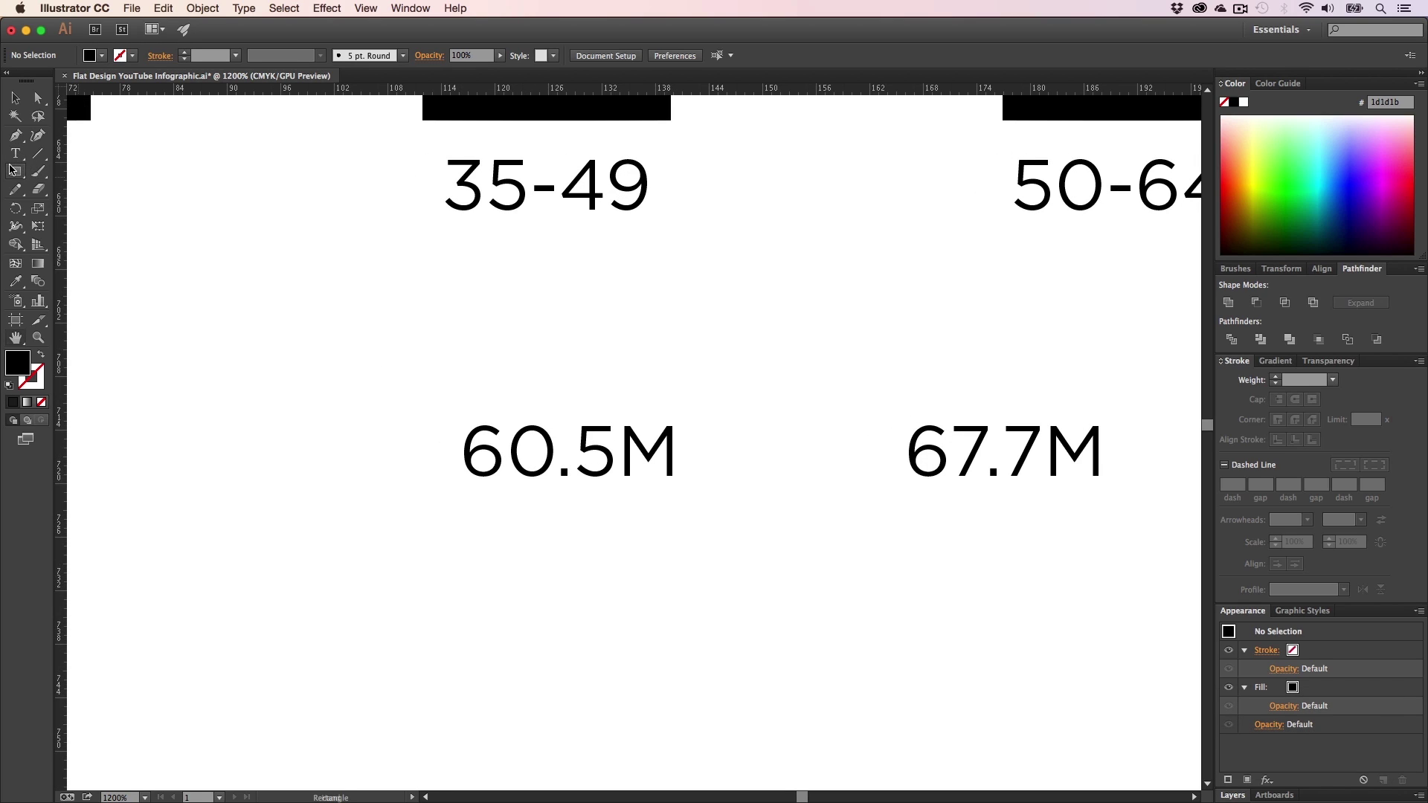
click(11, 169)
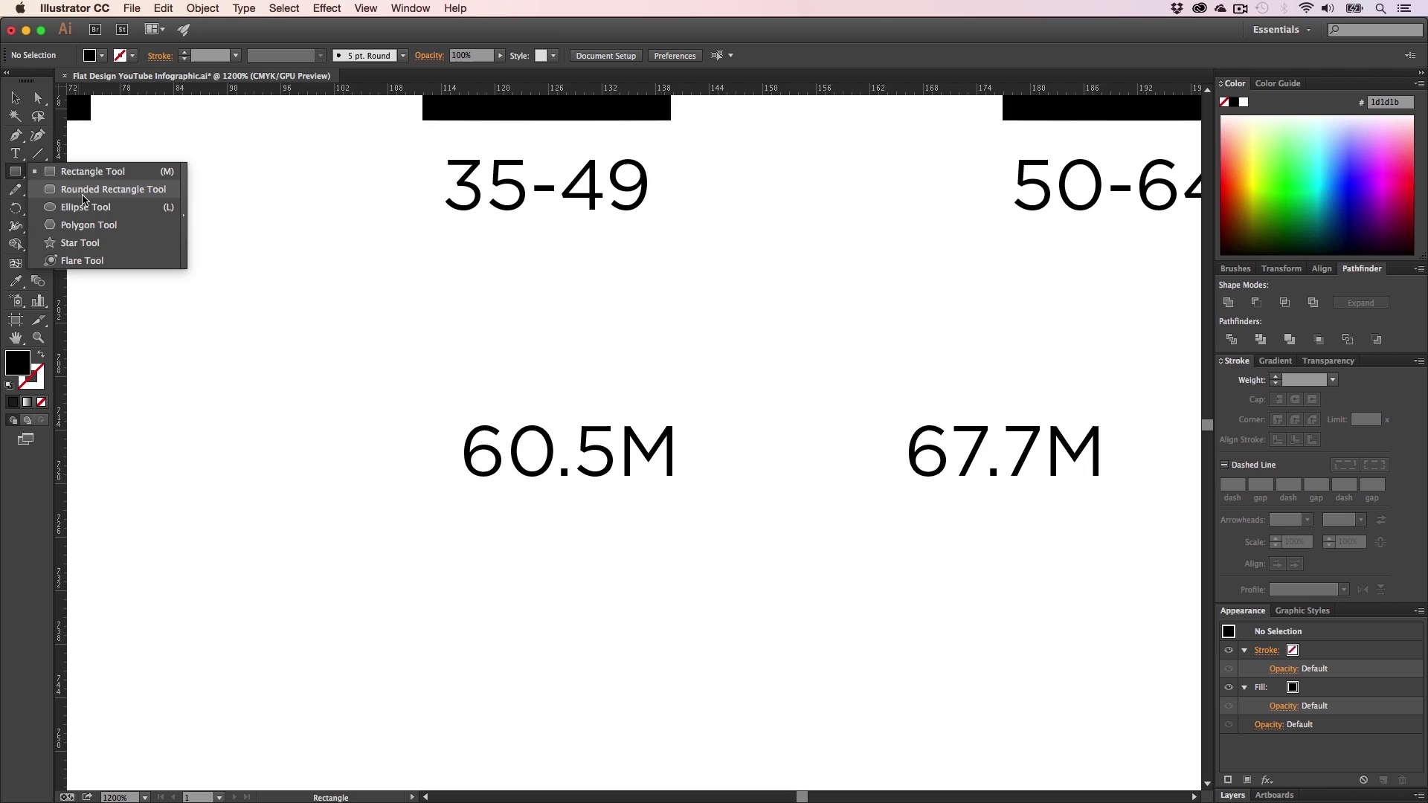
click(85, 207)
drag(314, 325, 340, 360)
- Draw a black rectangle about 12.2 by 15.1 px centred below the circle as the person icon's body
key(z)
click(351, 360)
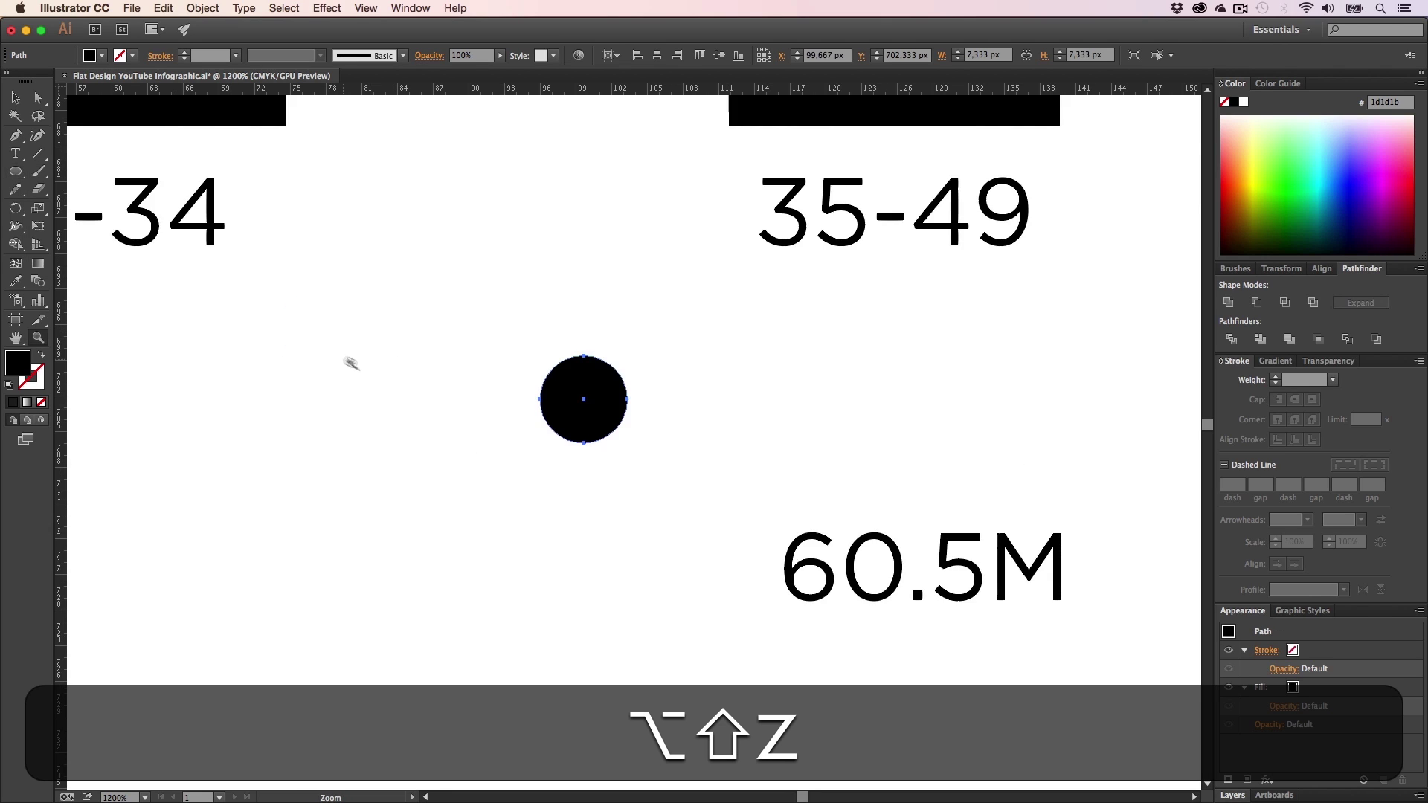
click(511, 429)
key(h)
drag(633, 441, 339, 348)
key(alt+z)
alt+click(475, 424)
key(alt+h)
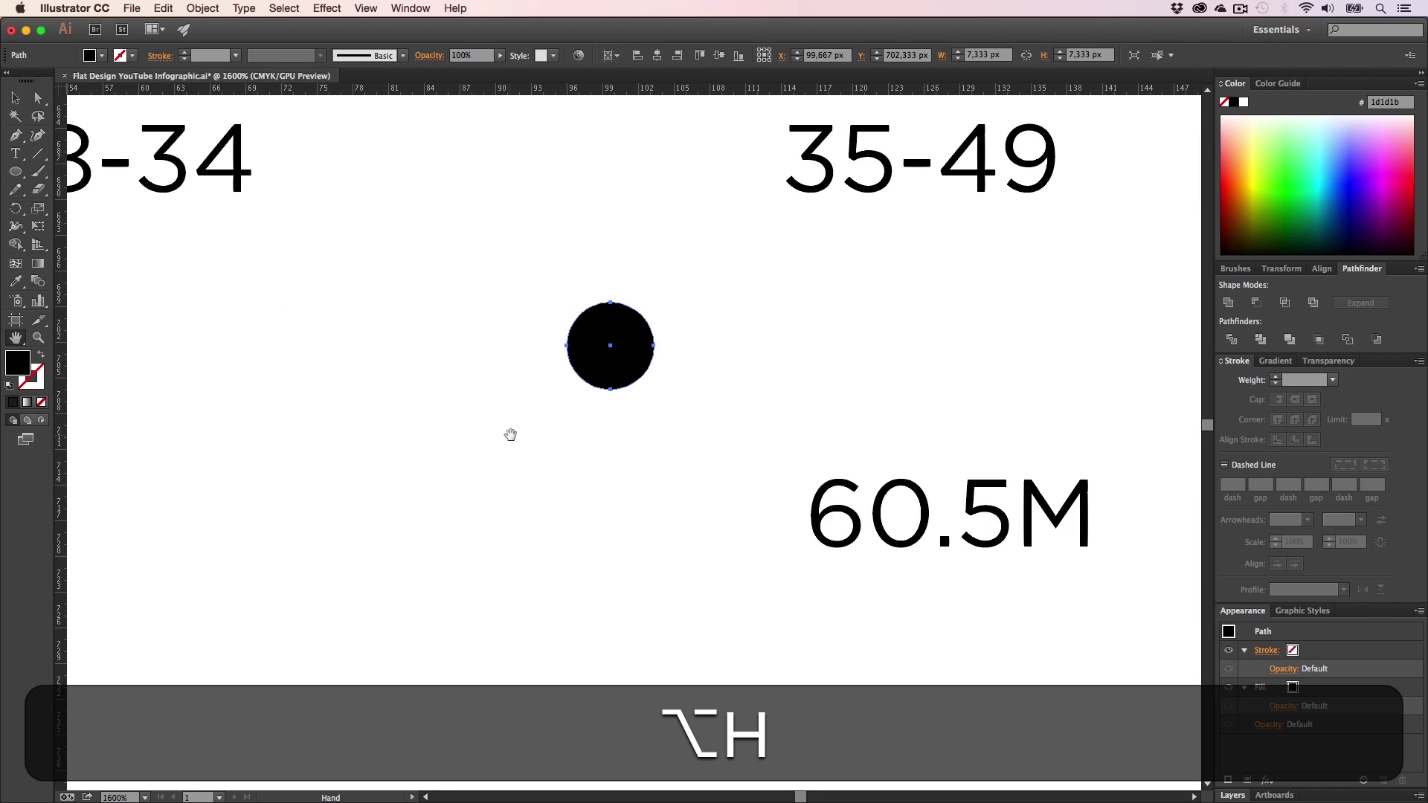
drag(511, 436, 405, 440)
key(a)
click(409, 481)
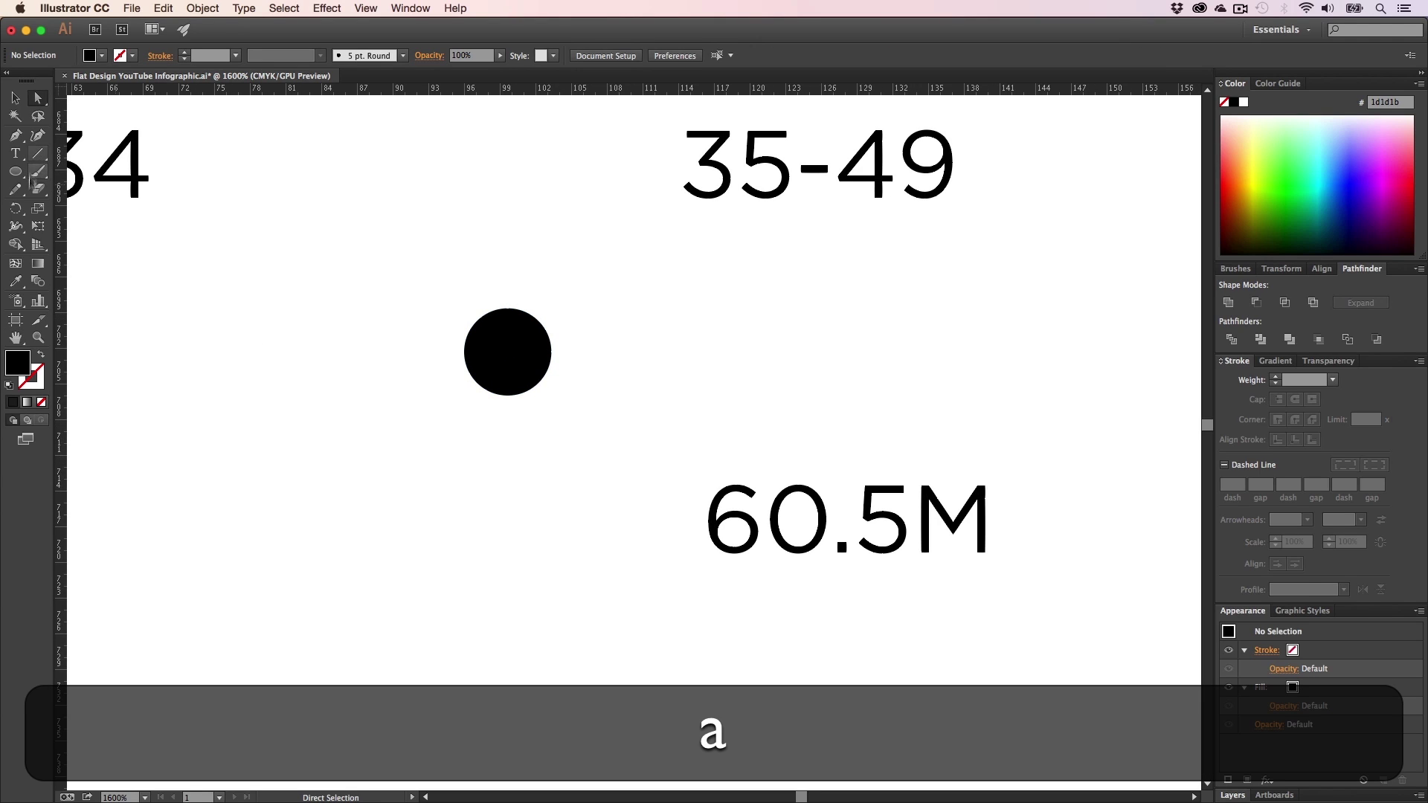
drag(16, 171, 106, 176)
drag(436, 427, 580, 607)
key(v)
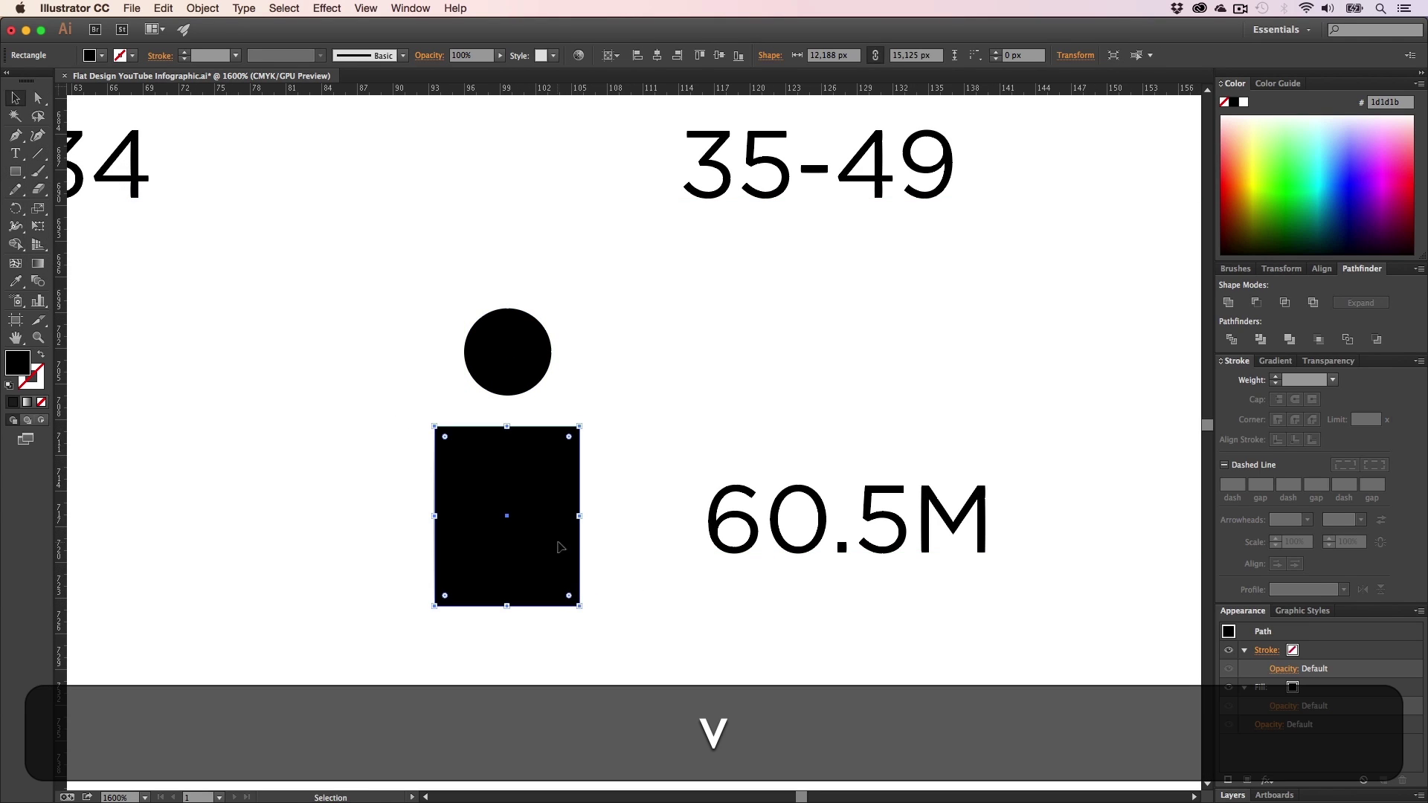
- Duplicate the body rectangle to its left and narrow the copy to about 3.3 px as an arm, keeping only that one arm
drag(484, 475, 371, 476)
key(v)
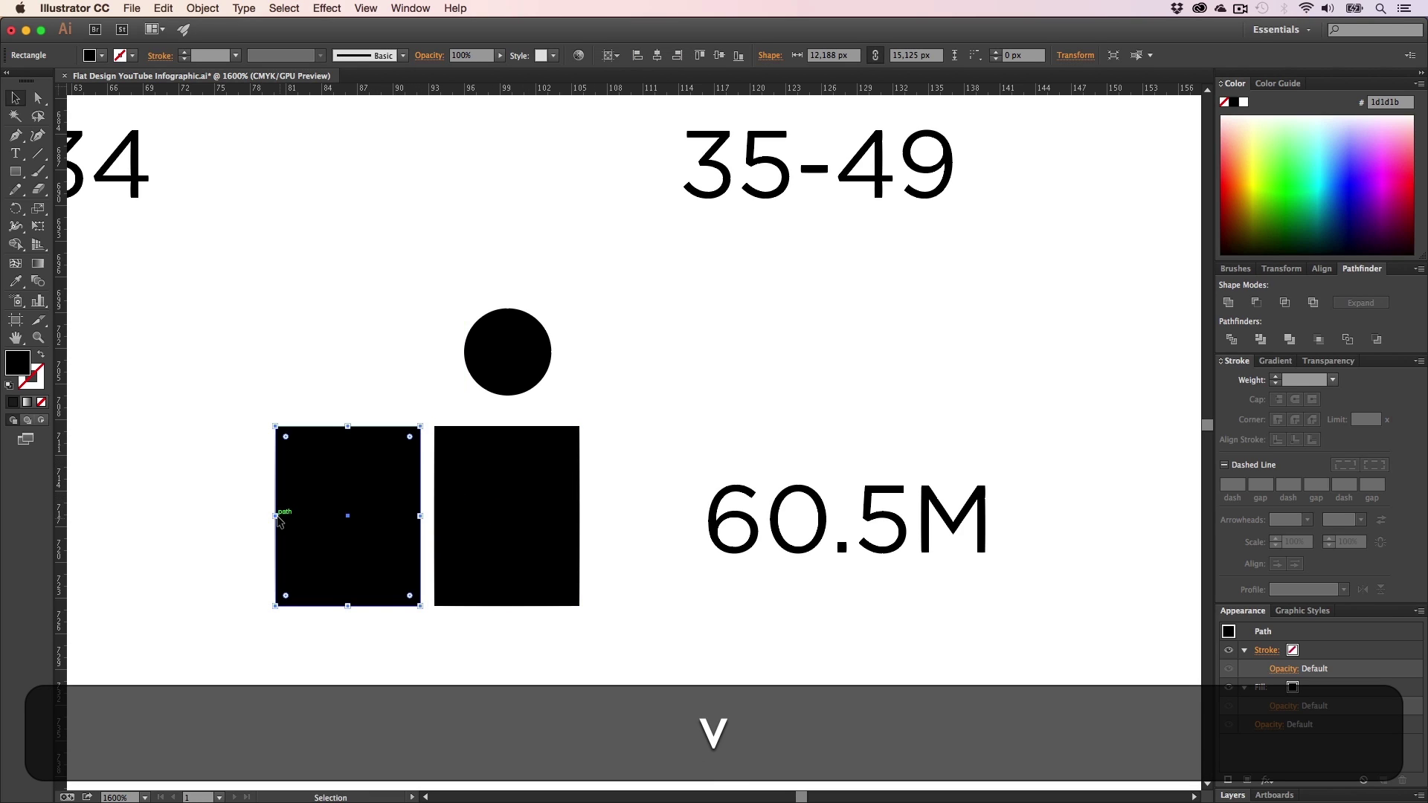
drag(276, 518, 363, 521)
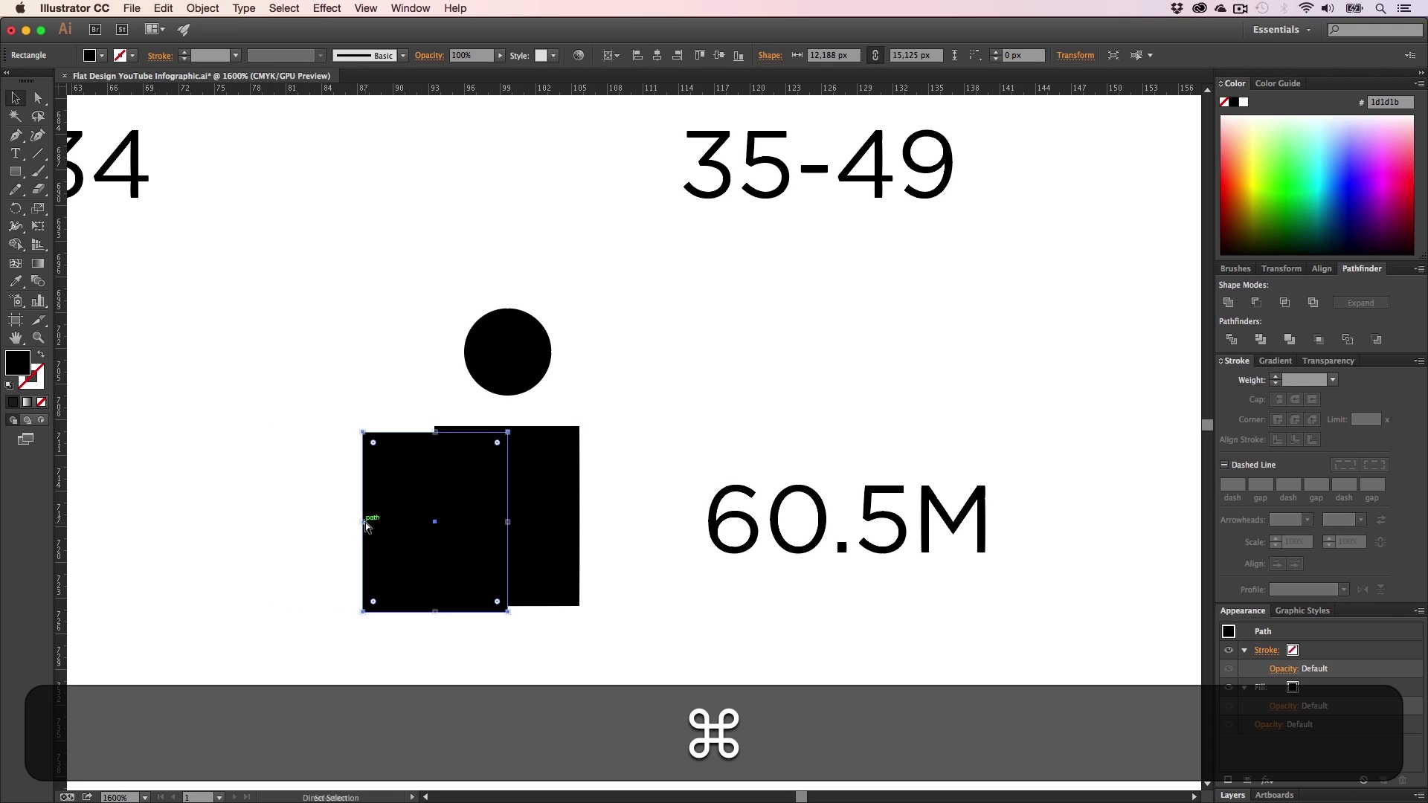
key(super+z)
drag(275, 516, 623, 490)
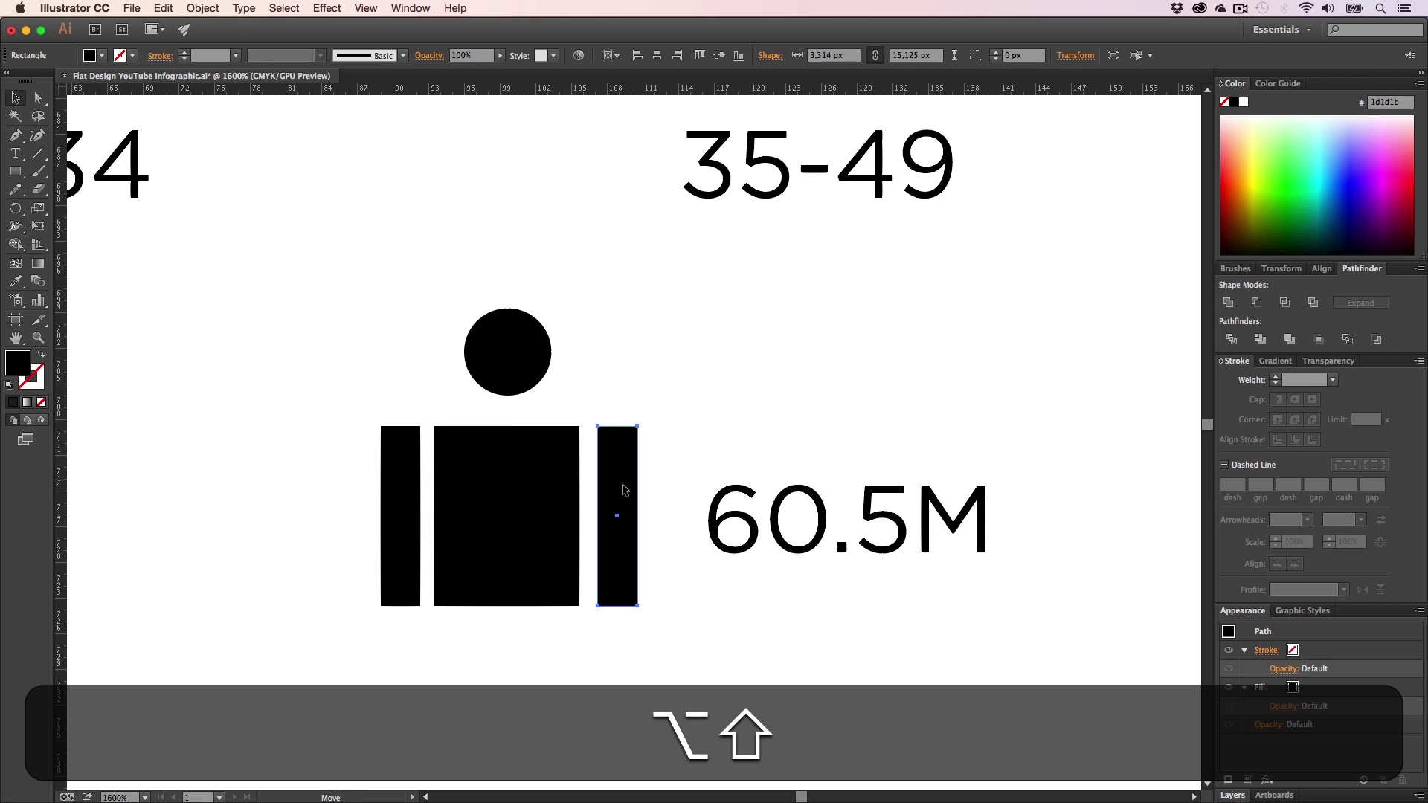
key(BackSpace)
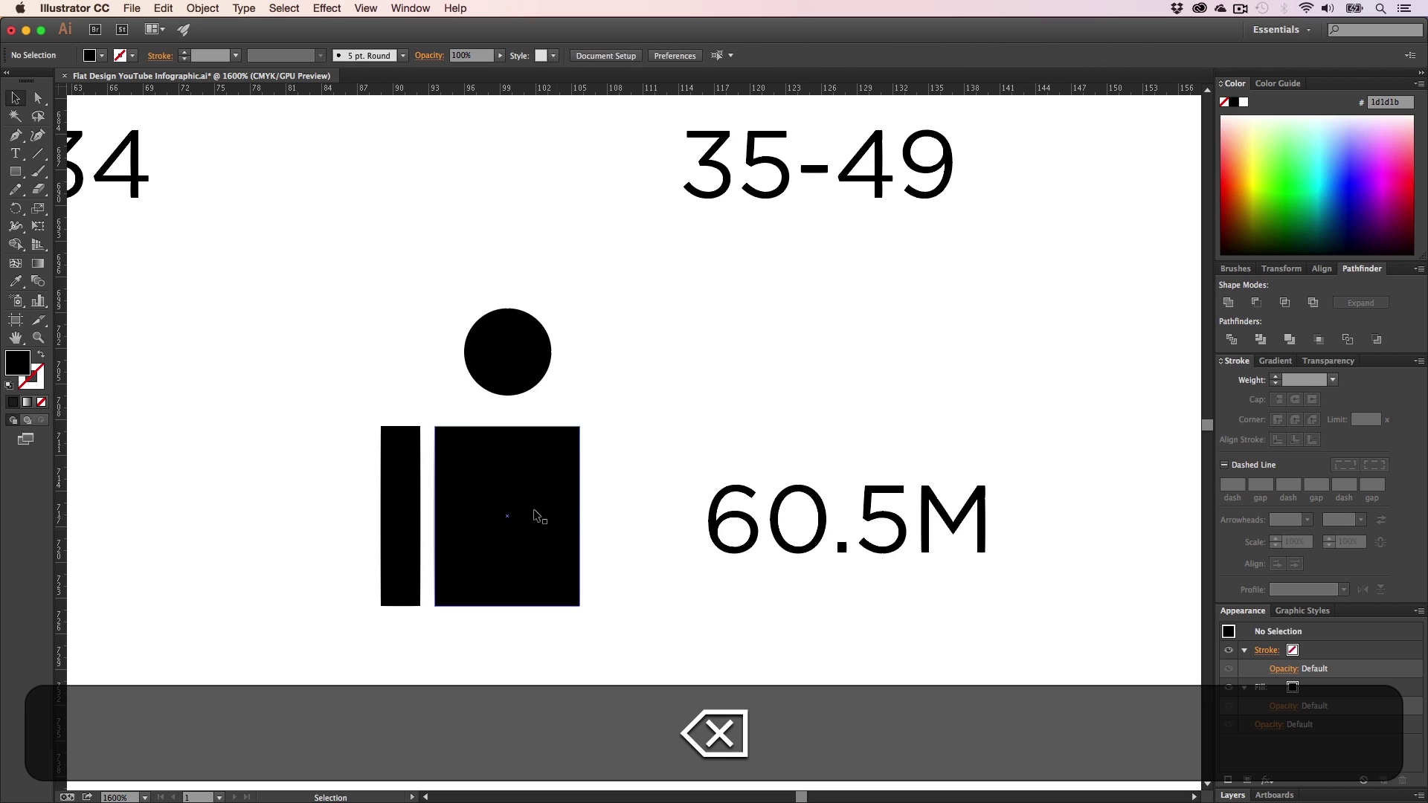
- Draw a short rectangle joining the top of the left arm to the body as a shoulder
scroll(537, 521, down, 1)
scroll(510, 501, down, 2)
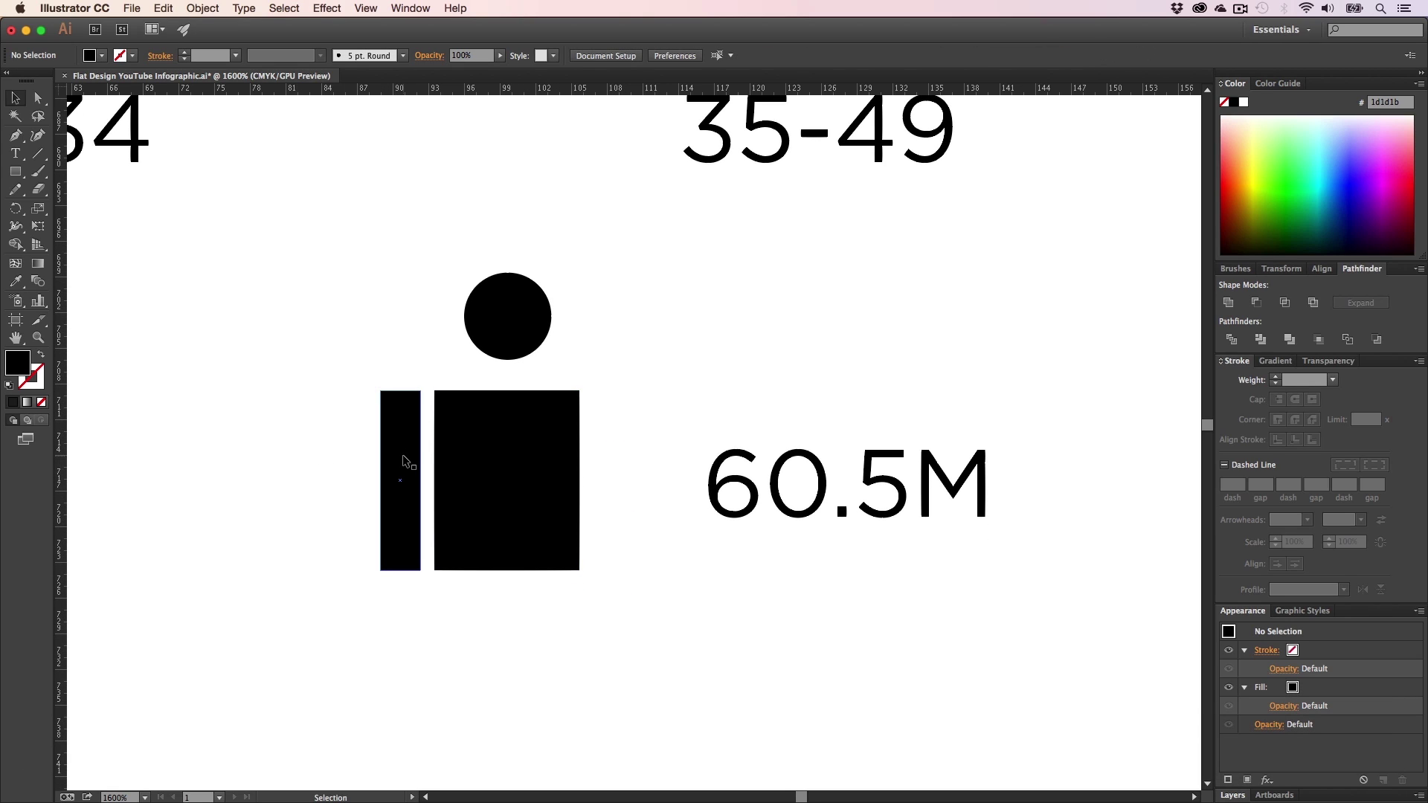
click(406, 421)
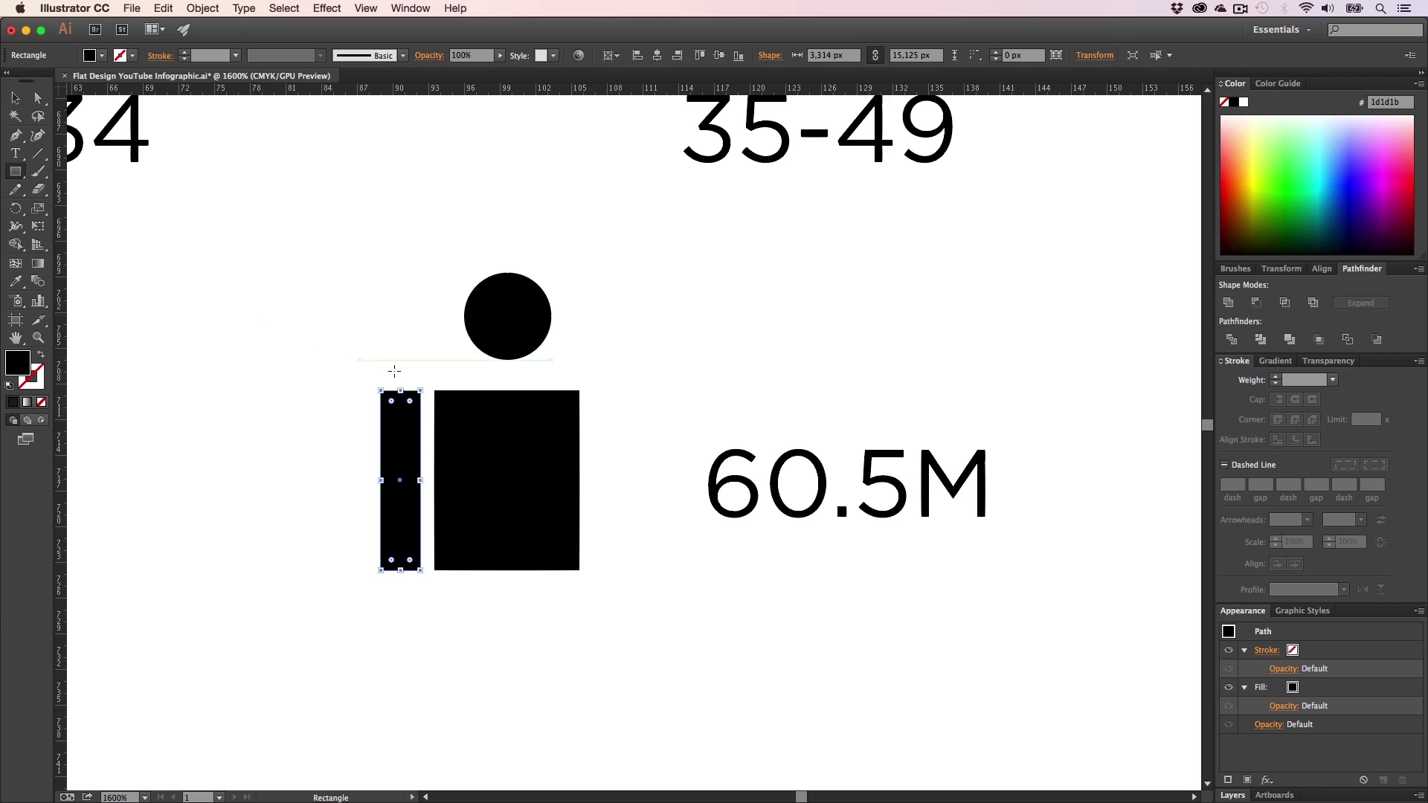
key(super+shift+a)
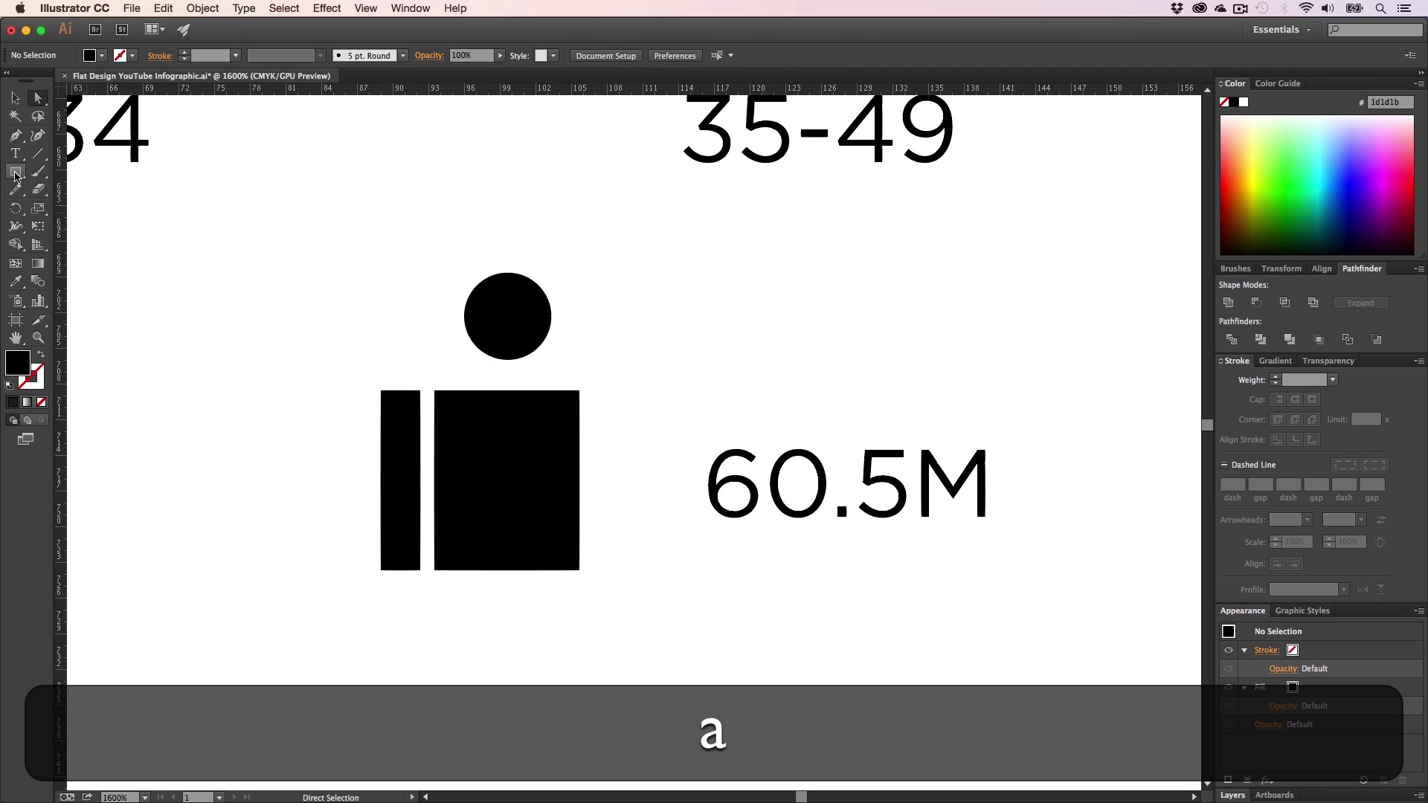
drag(380, 392, 473, 425)
key(v)
click(309, 440)
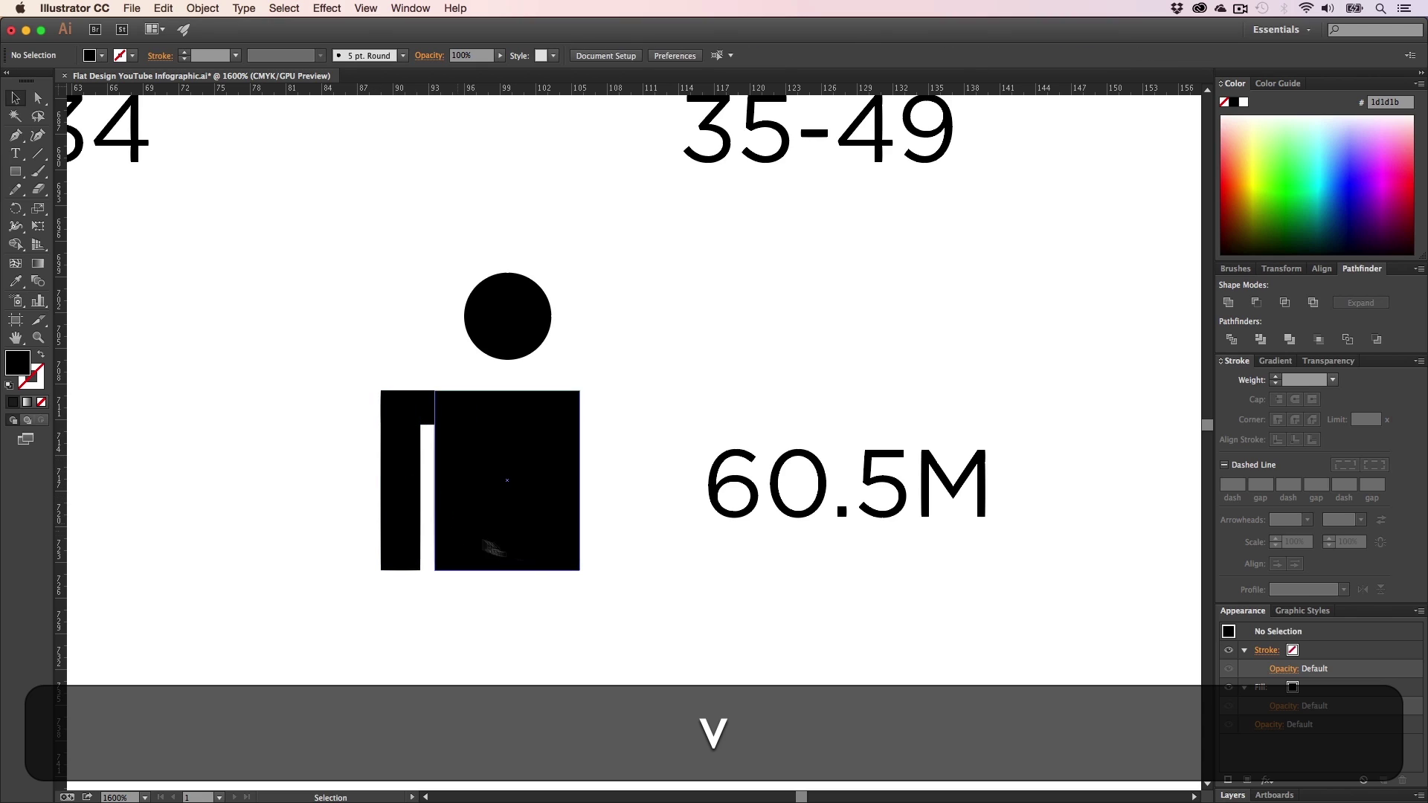
- Narrow the body rectangle to half width, ending it at the vertical centreline of the head
key(h)
key(a)
key(h)
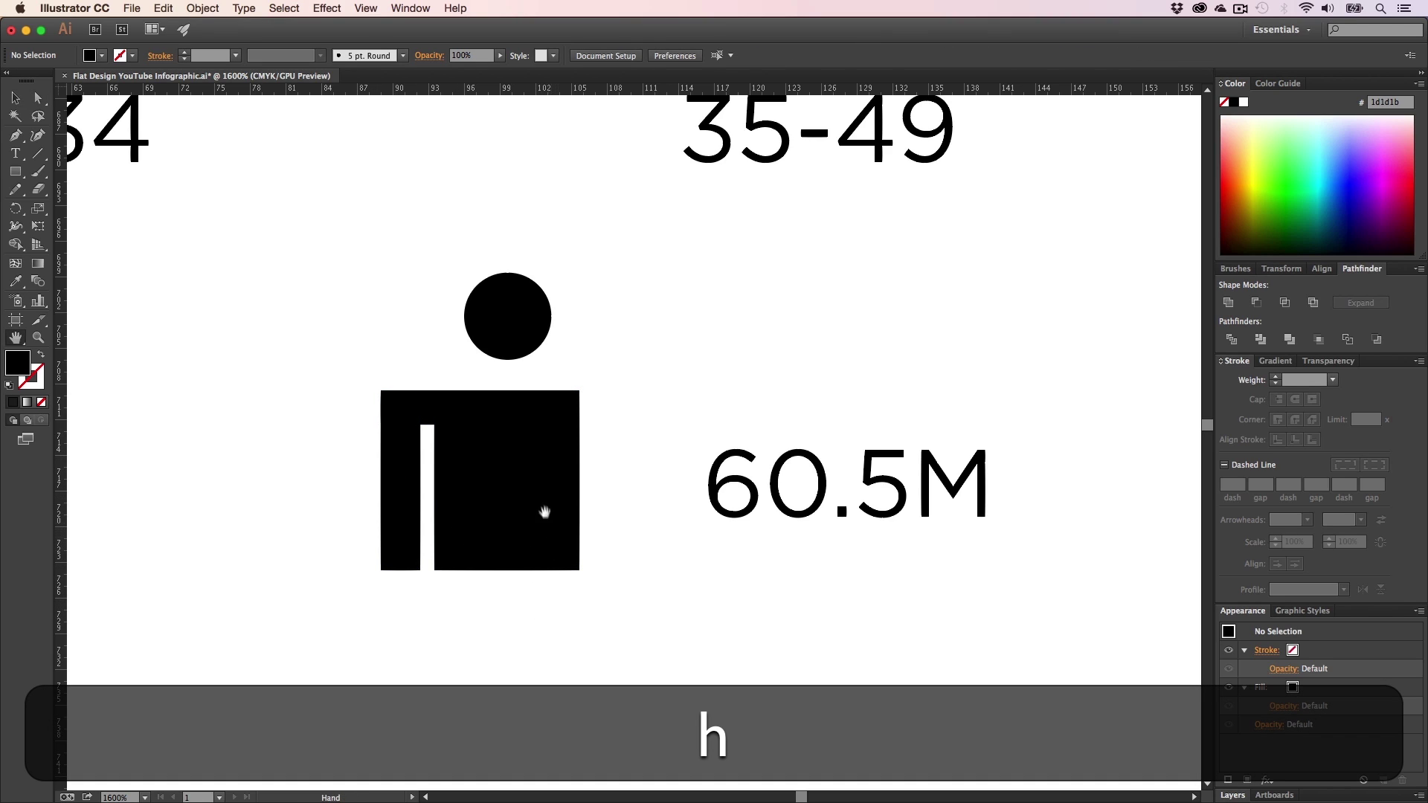
drag(550, 514, 545, 450)
key(v)
click(553, 471)
click(552, 497)
key(h)
key(v)
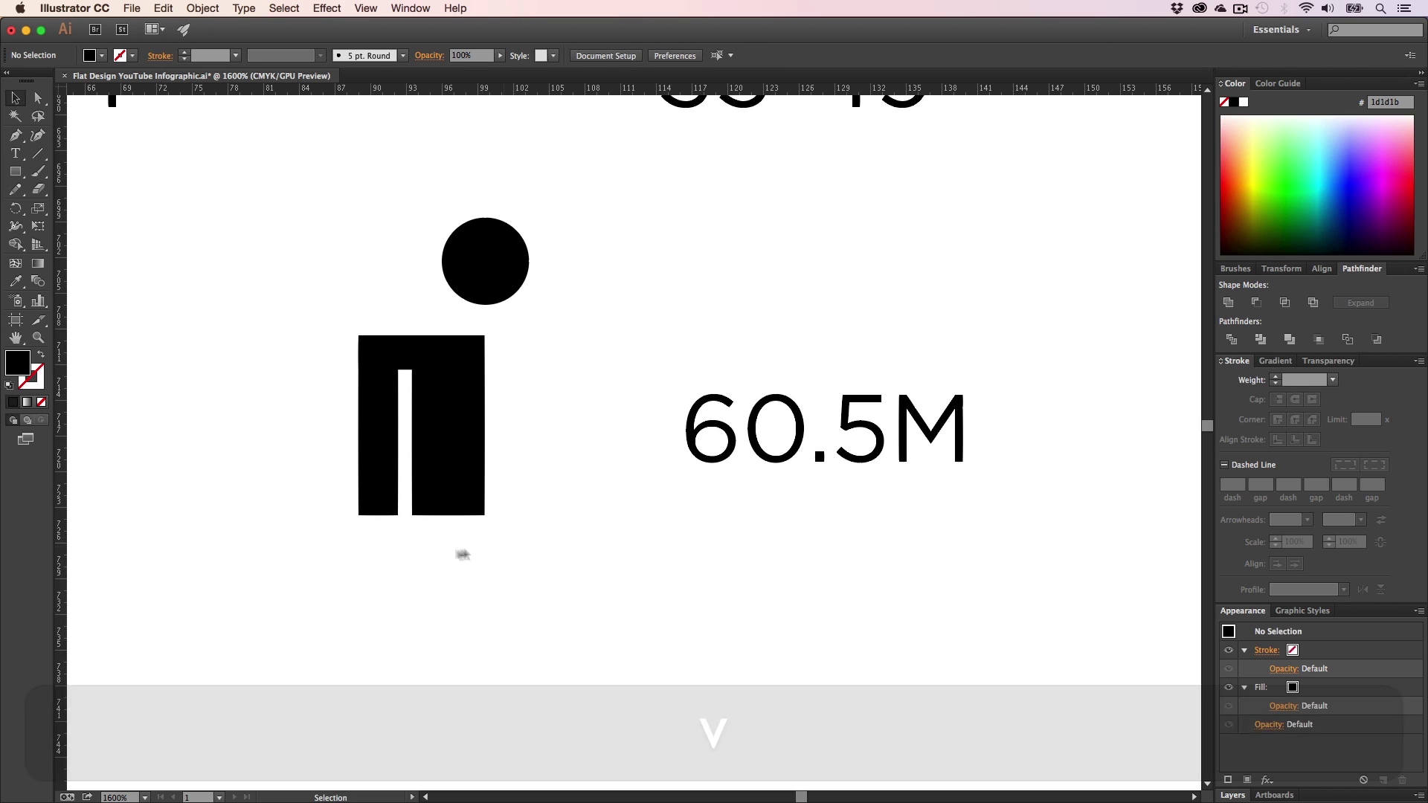
- Shorten the left arm from its lower end to about 12.4 px long, above the body's bottom edge
key(a)
drag(402, 533, 379, 483)
click(404, 563)
key(shift+v)
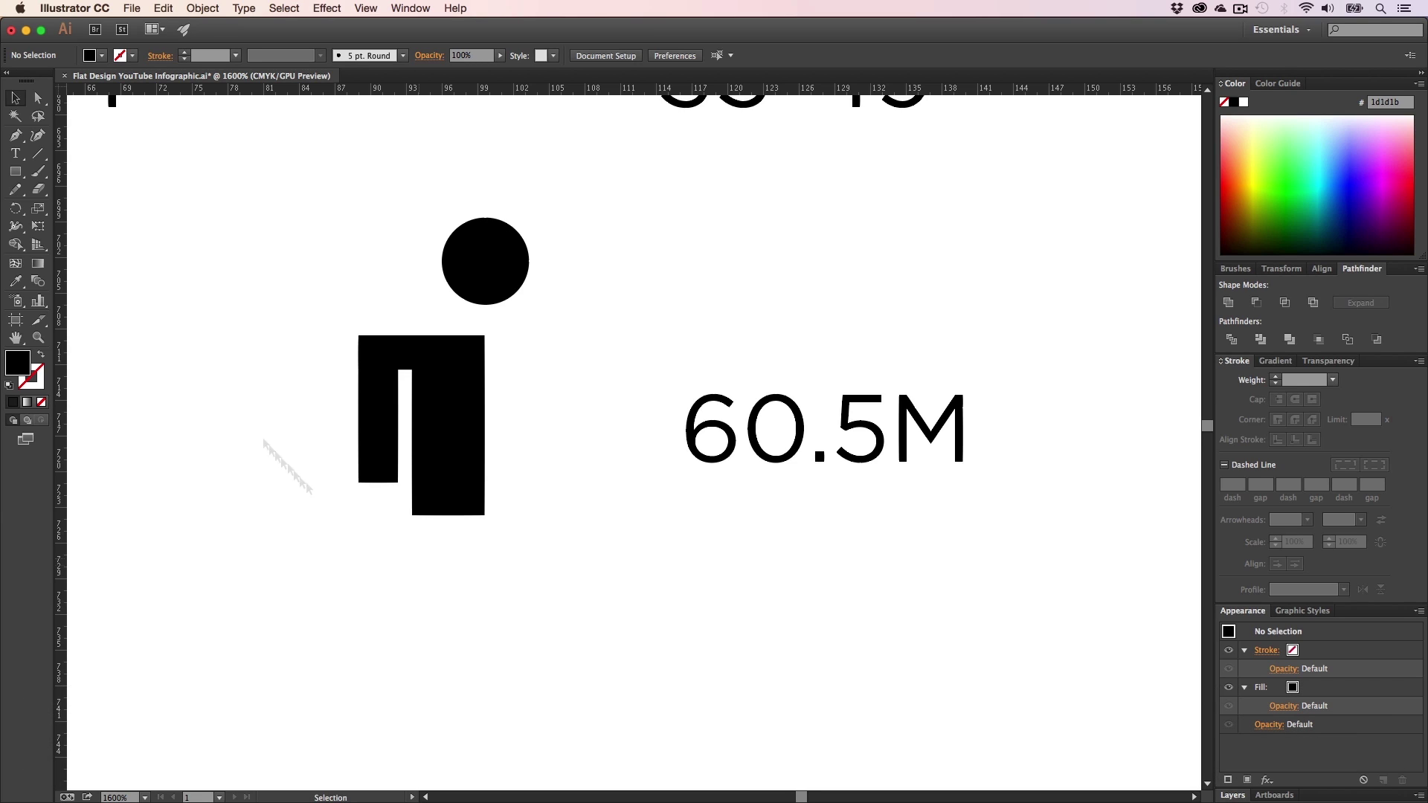
key(v)
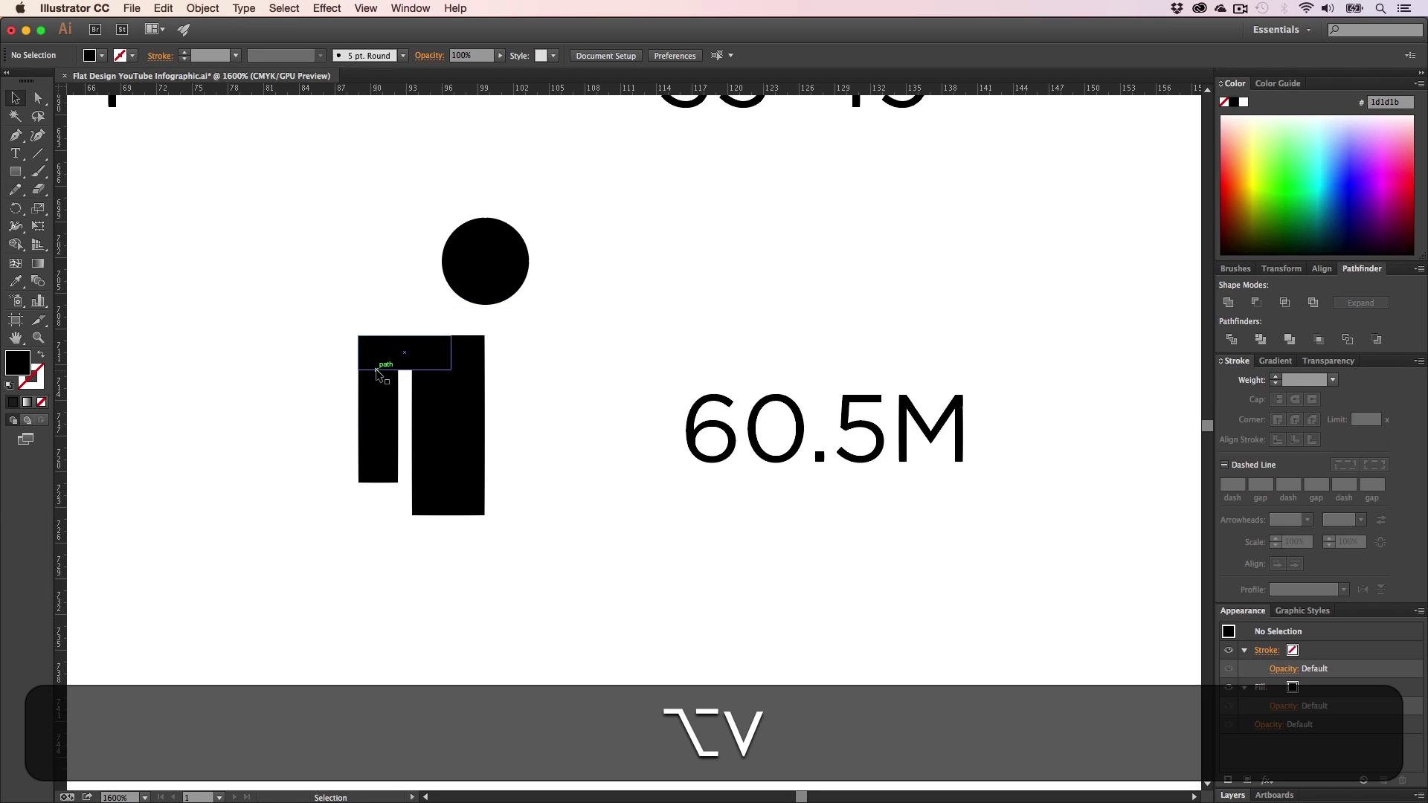
drag(377, 363, 430, 544)
key(super+z)
key(super+z)
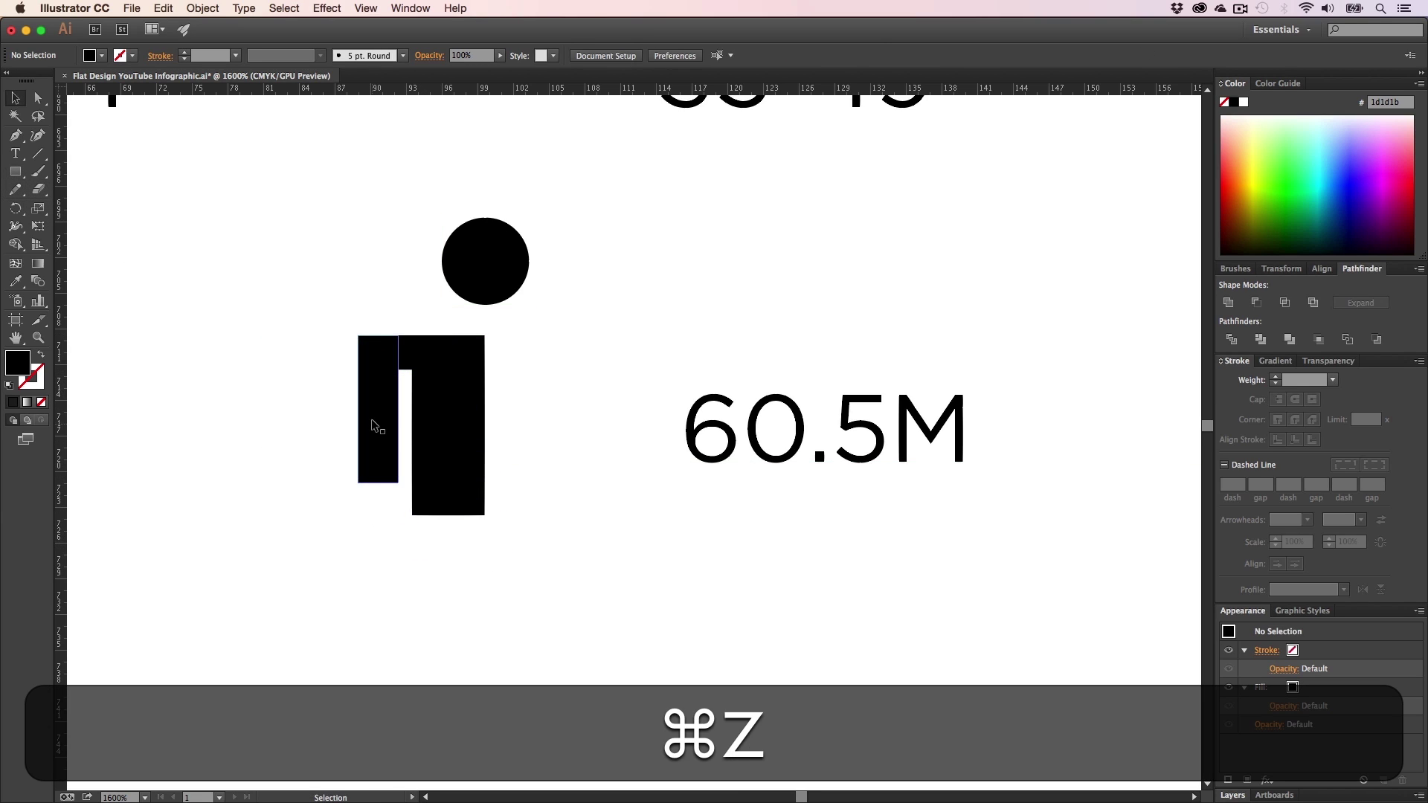
- Duplicate the left arm directly below the body as a leg, flush with the body's left edge
drag(375, 421, 422, 599)
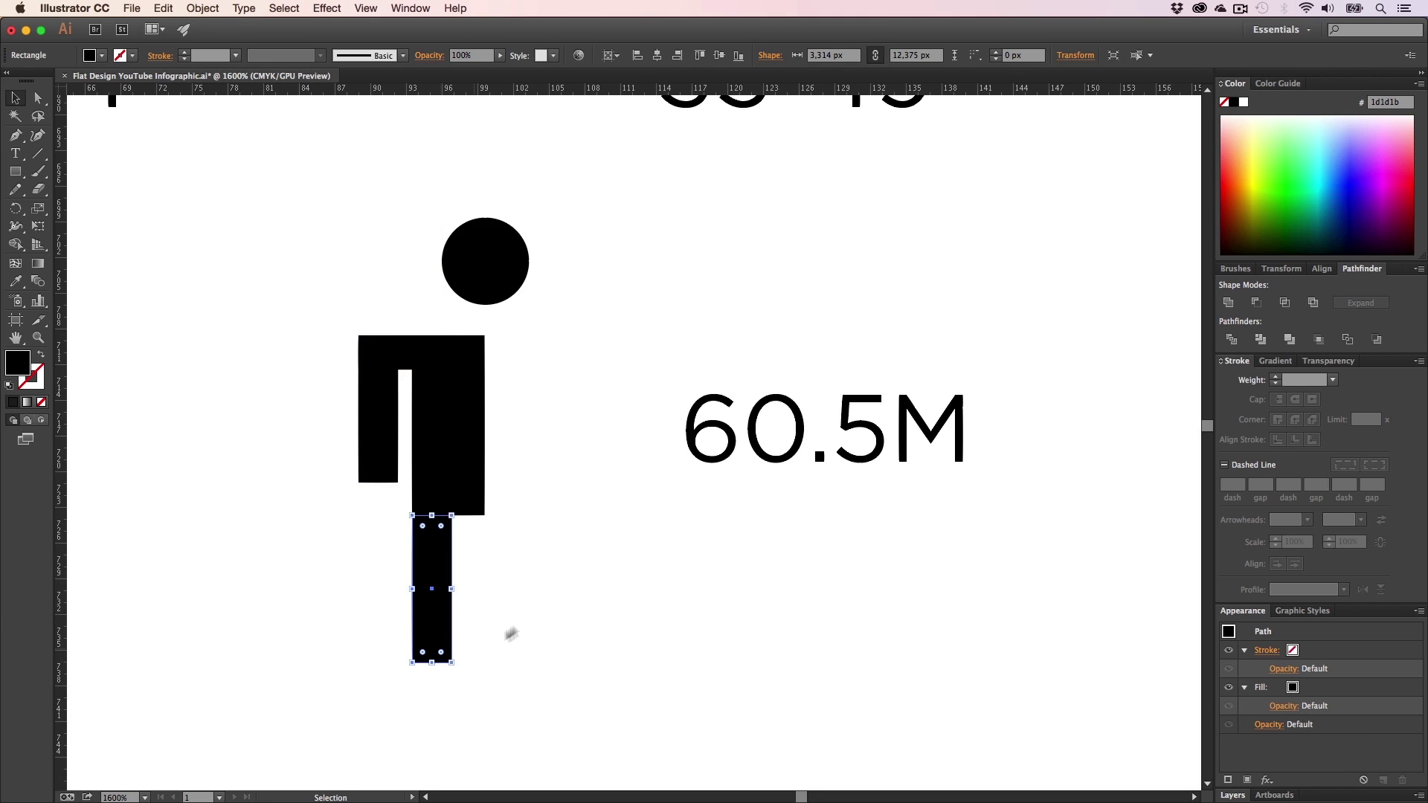
click(504, 631)
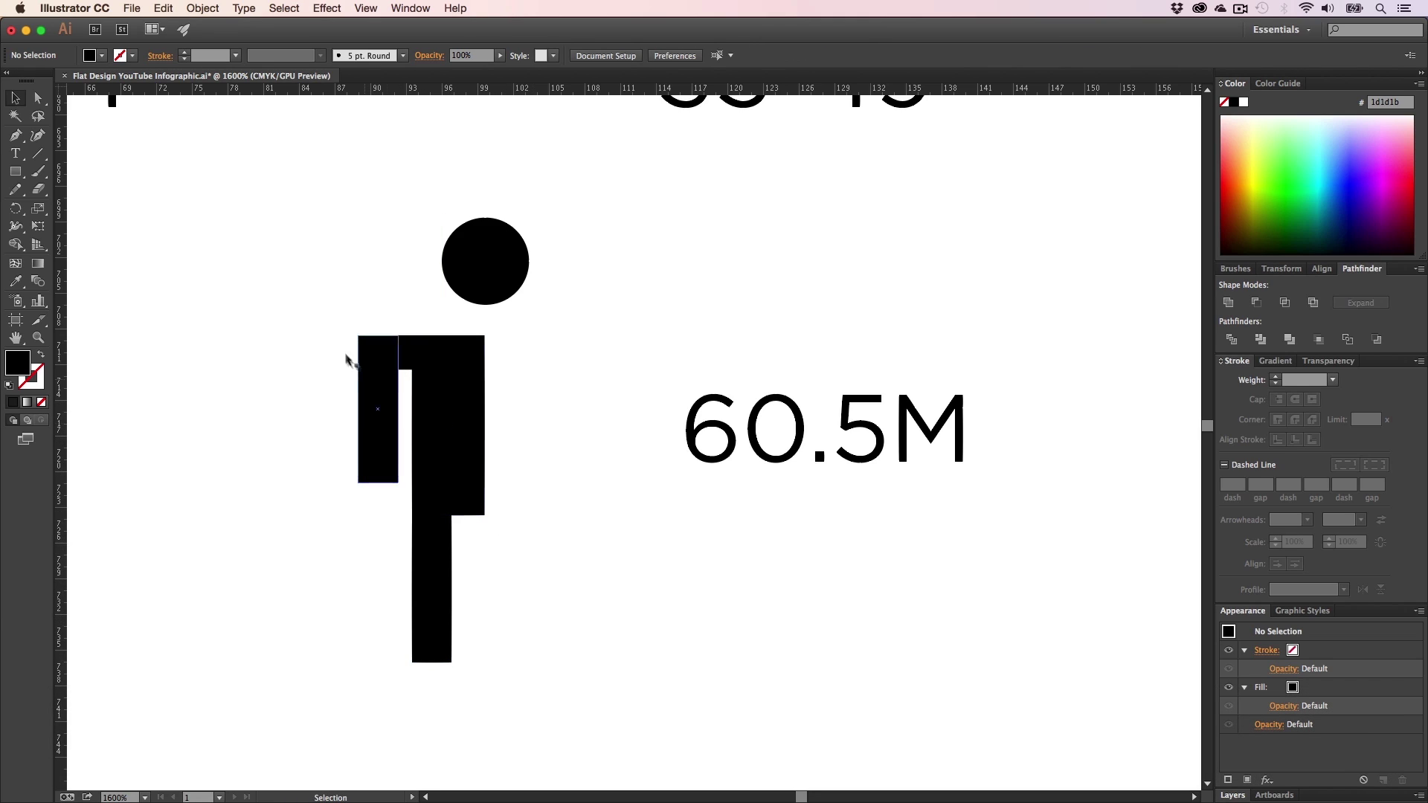
- Round the outer top-left corner shared by the arm and shoulder rectangles to a radius of 2.87 px
key(a)
drag(347, 324, 406, 391)
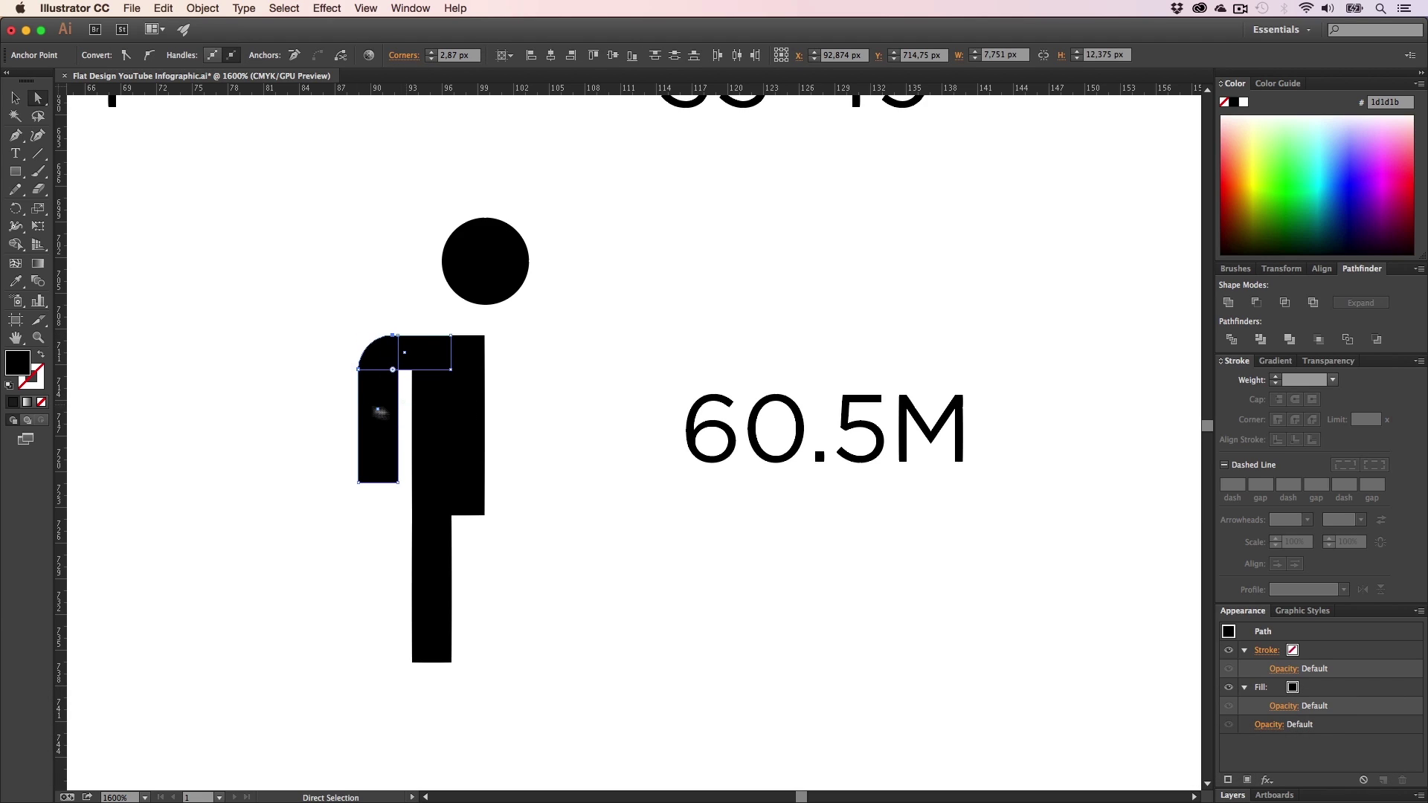
click(516, 472)
key(a)
drag(336, 317, 320, 454)
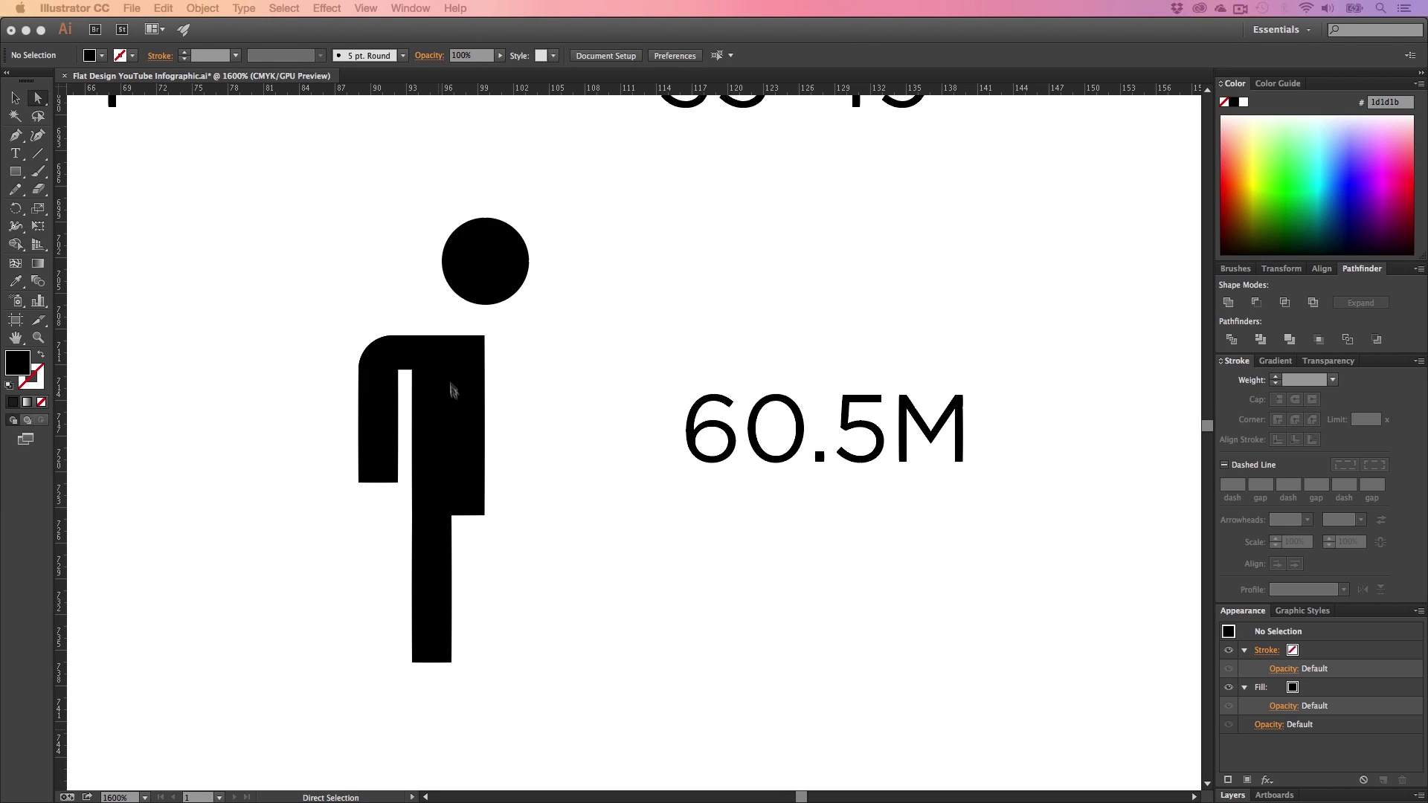
- Unite the rounded arm, the shoulder and the body half into one shape, excluding the leg
key(z)
drag(416, 405, 677, 490)
key(h)
key(a)
drag(485, 319, 514, 359)
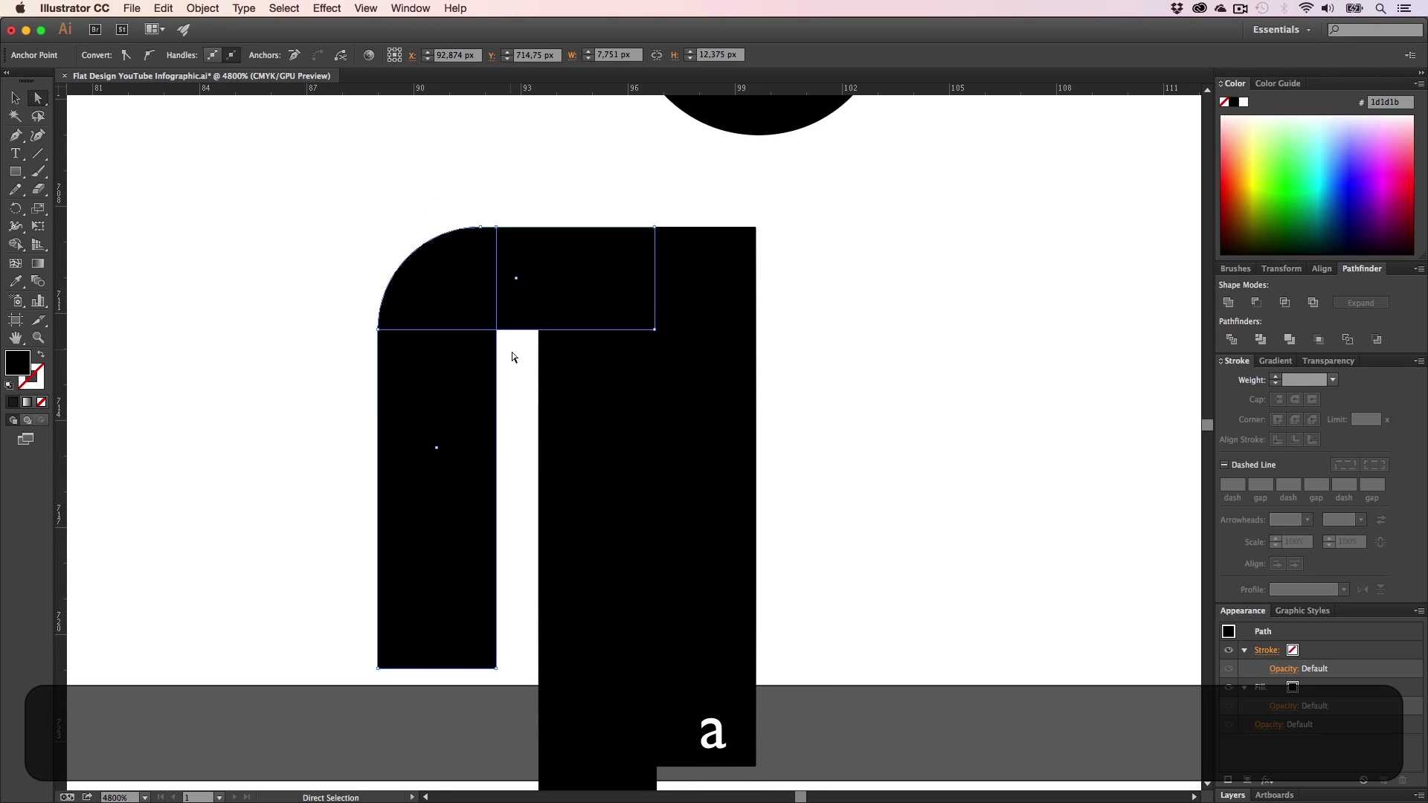
click(514, 359)
key(v)
click(737, 380)
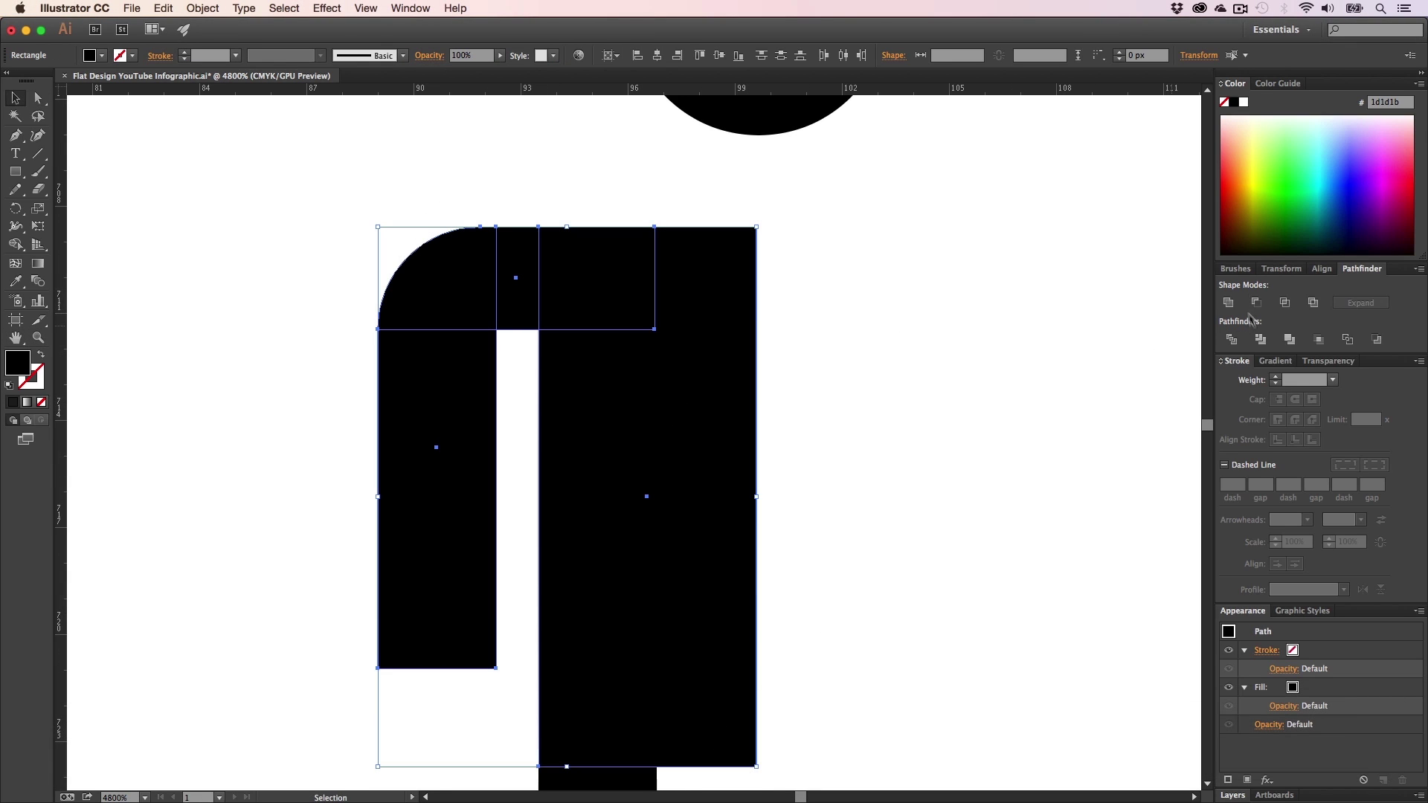
click(905, 411)
- Try to refine the armpit anchors of the united shape and set its outer shoulder radius to about 2.83 px
key(a)
drag(513, 349, 563, 321)
key(shift+a)
key(a)
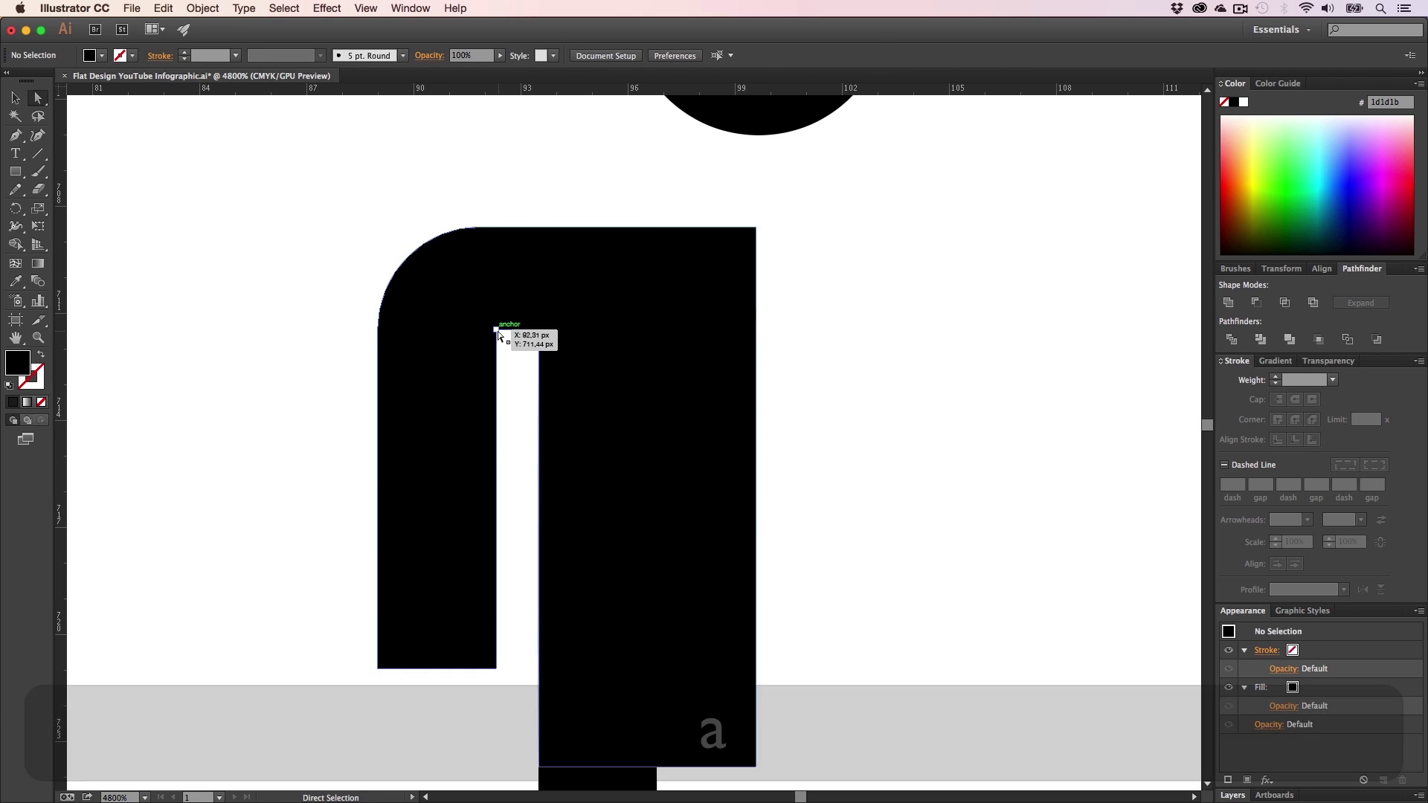
click(518, 380)
key(z)
alt+click(544, 401)
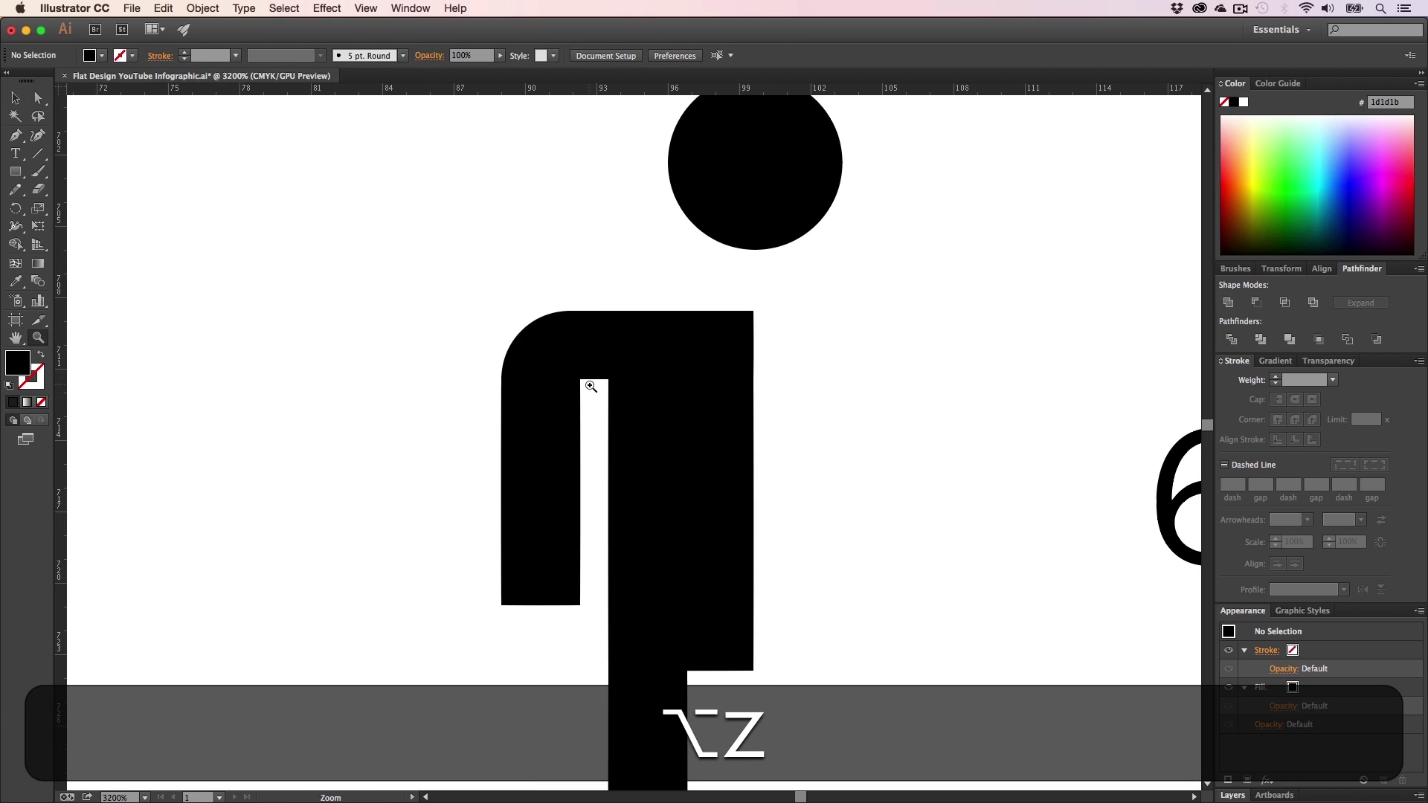
drag(592, 386, 995, 428)
key(h)
drag(785, 588, 646, 470)
key(a)
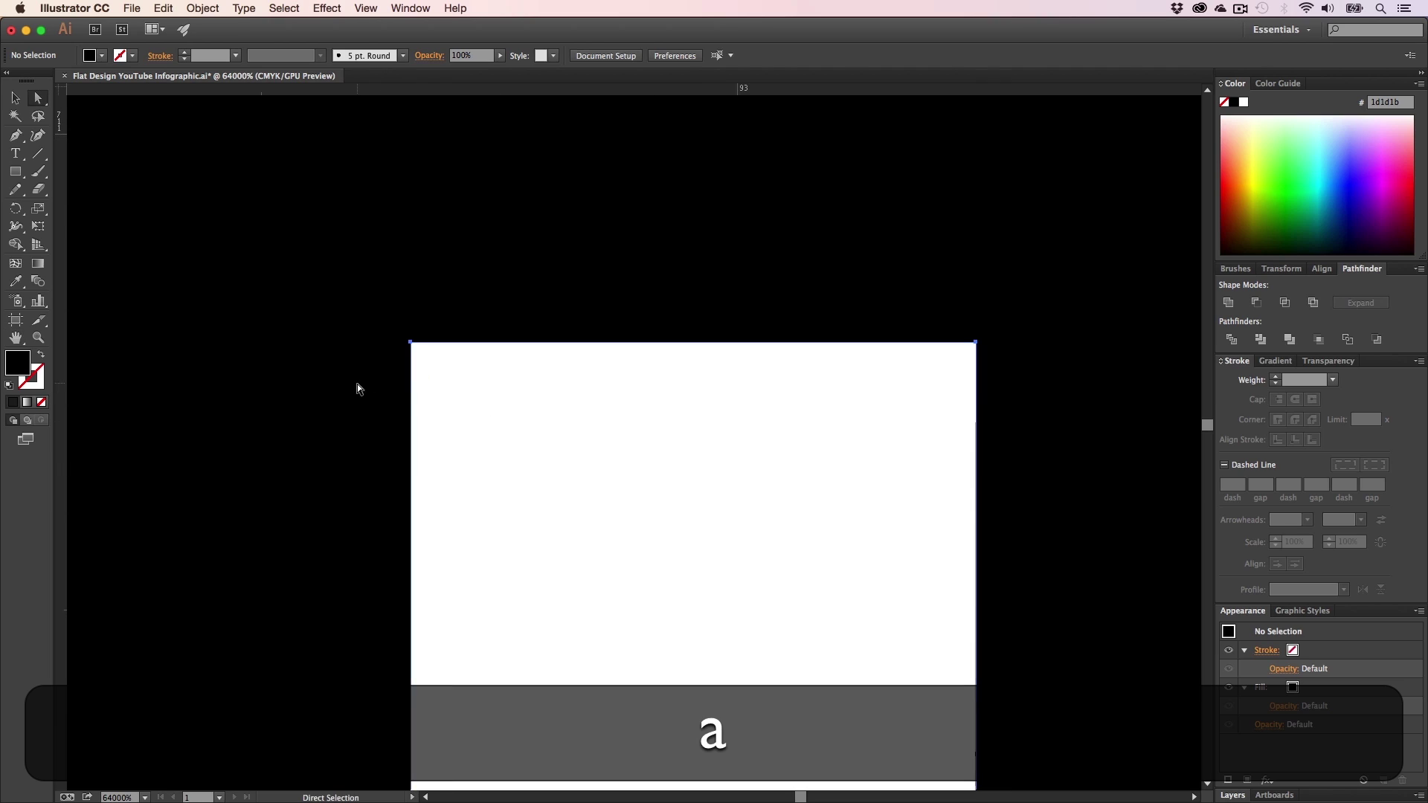
click(409, 364)
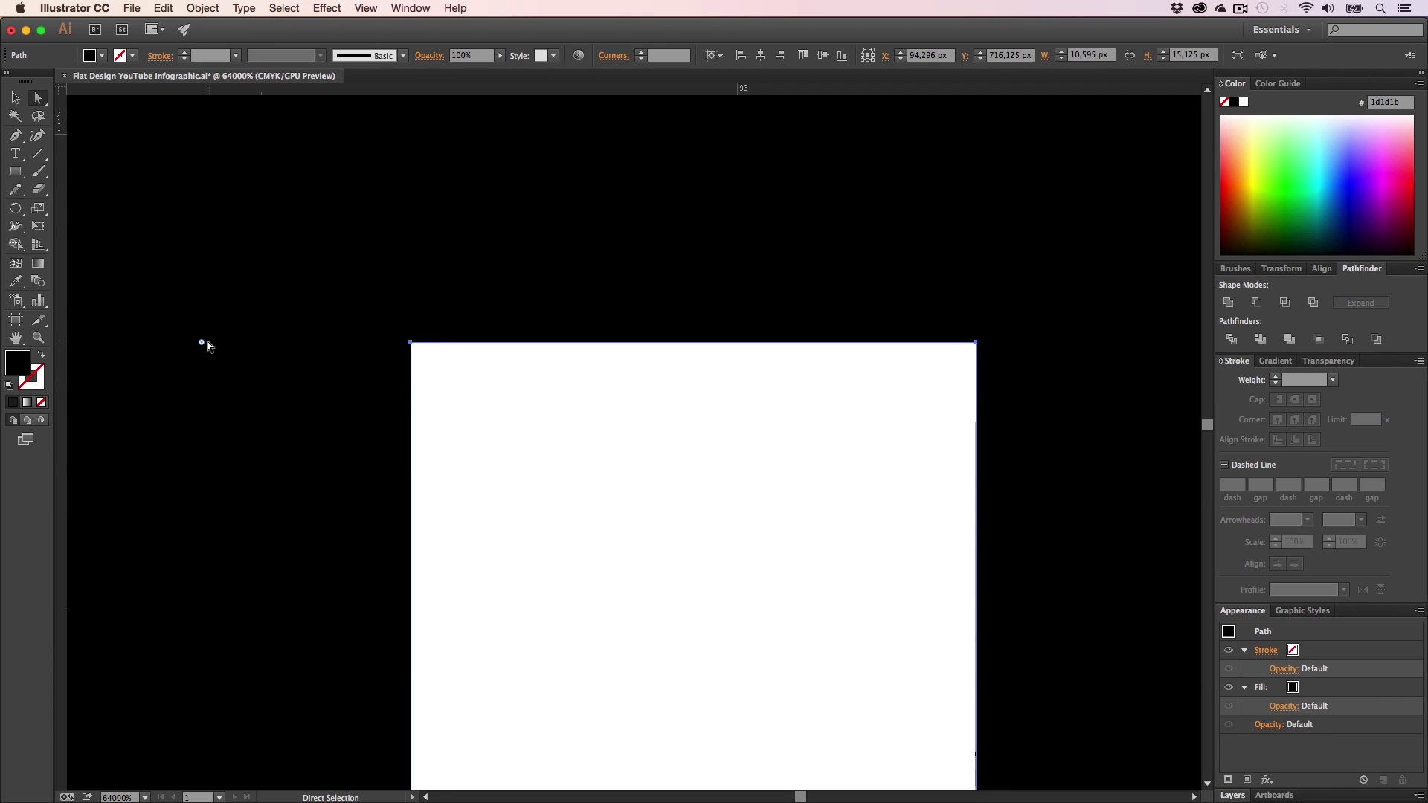
drag(236, 354, 232, 270)
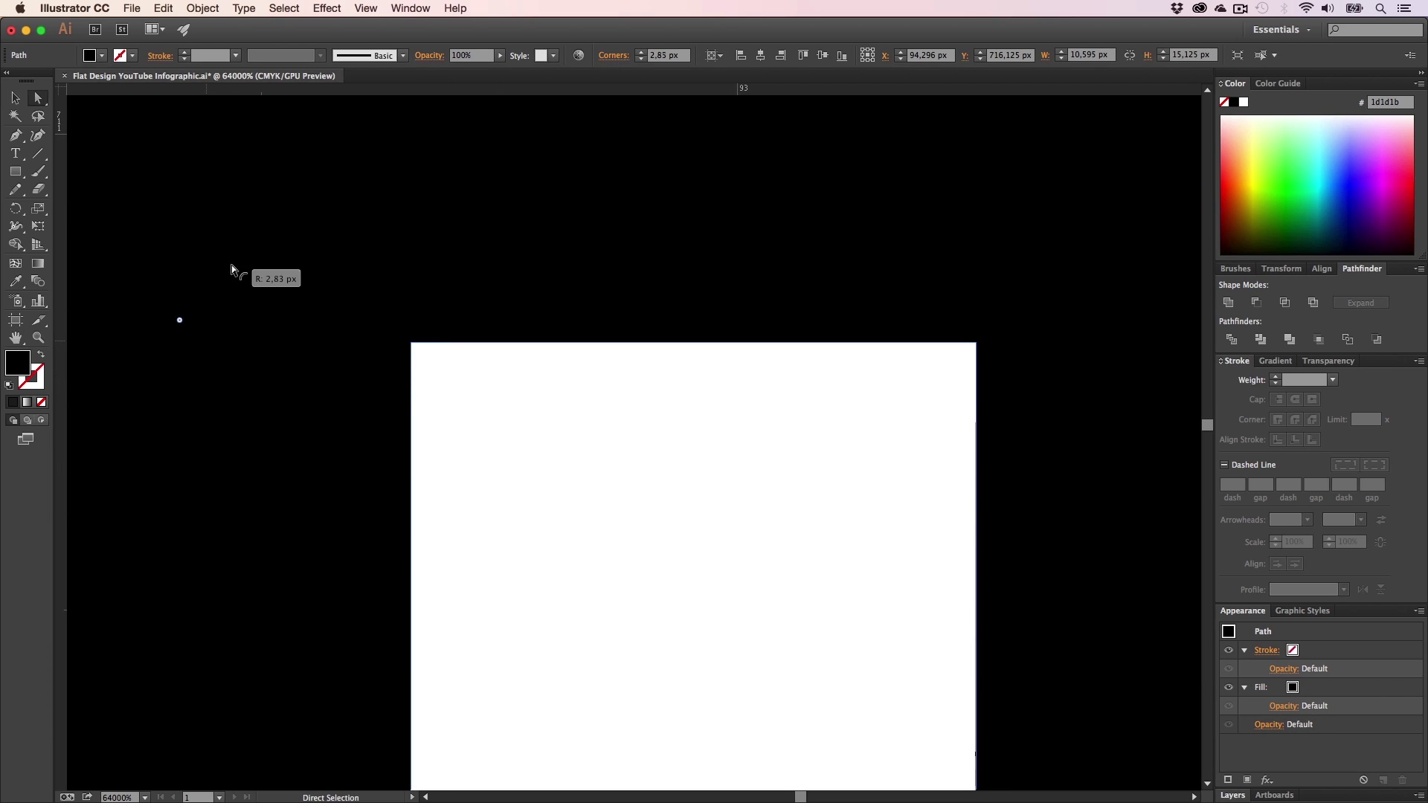
- Undo the shoulder rounding and the union back to separate square-cornered arm, shoulder and body rectangles
key(z)
alt+click(566, 537)
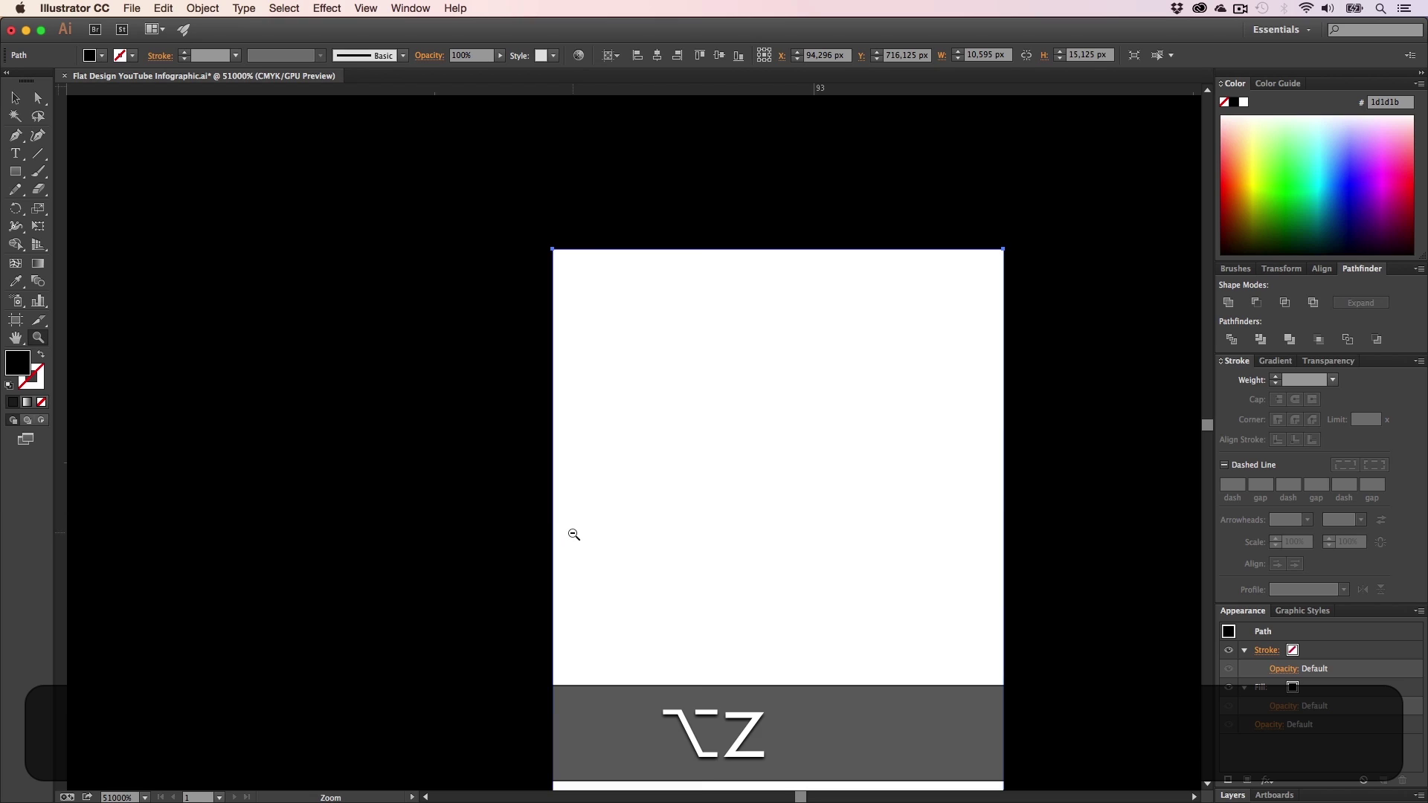
alt+click(573, 534)
alt+click(573, 534)
alt+click(573, 533)
alt+click(573, 533)
alt+click(574, 532)
key(alt+h)
drag(765, 350, 526, 583)
key(a)
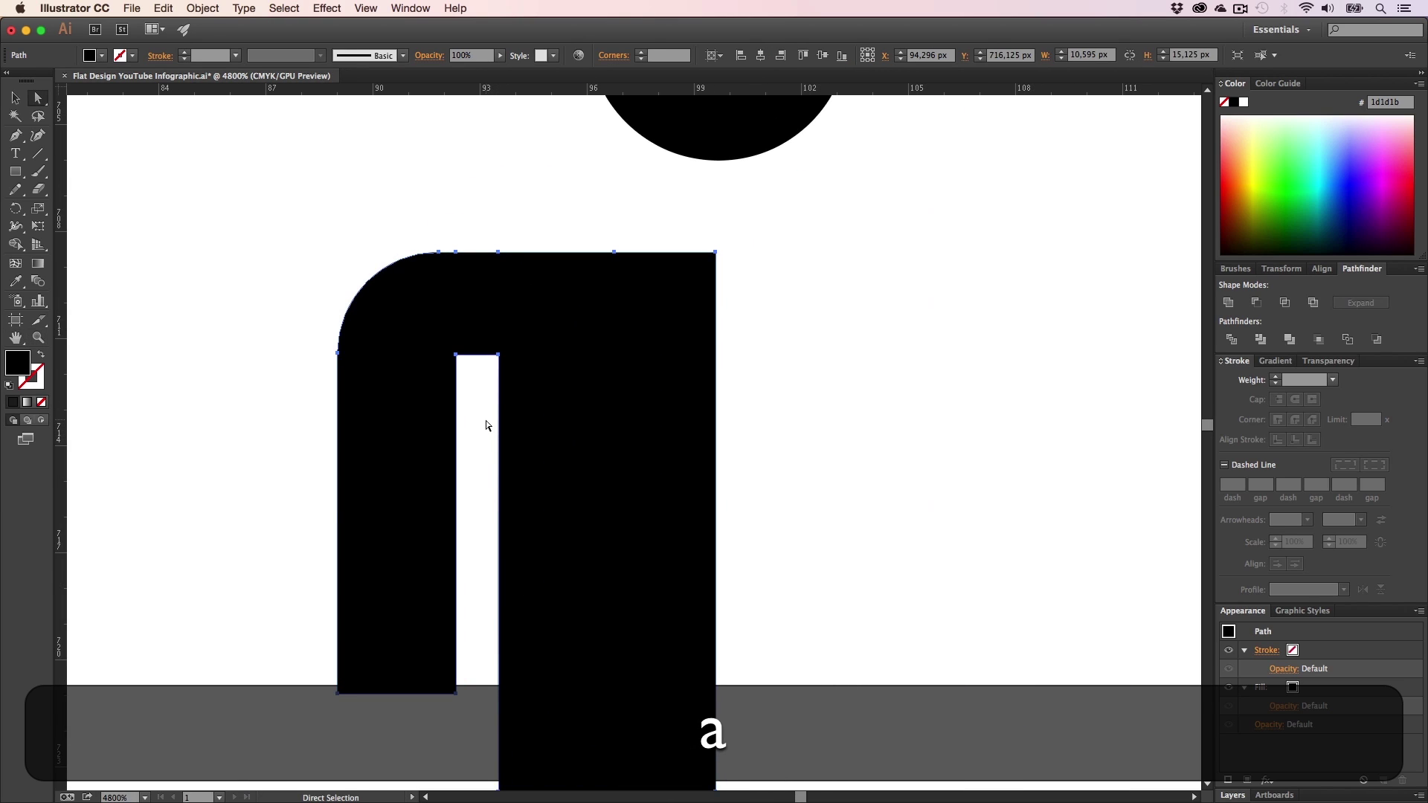
key(super+a)
key(super+z)
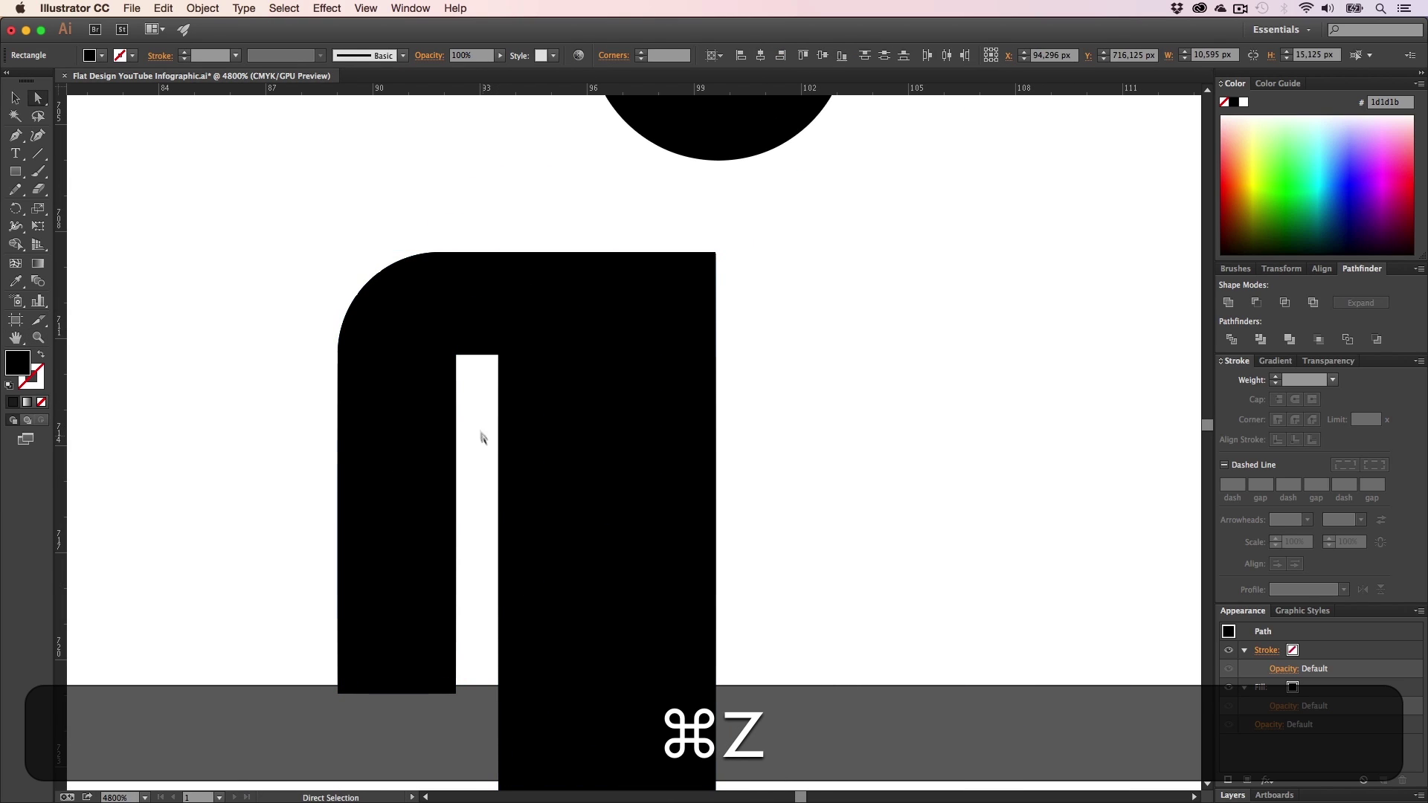
key(super+v)
key(super+z)
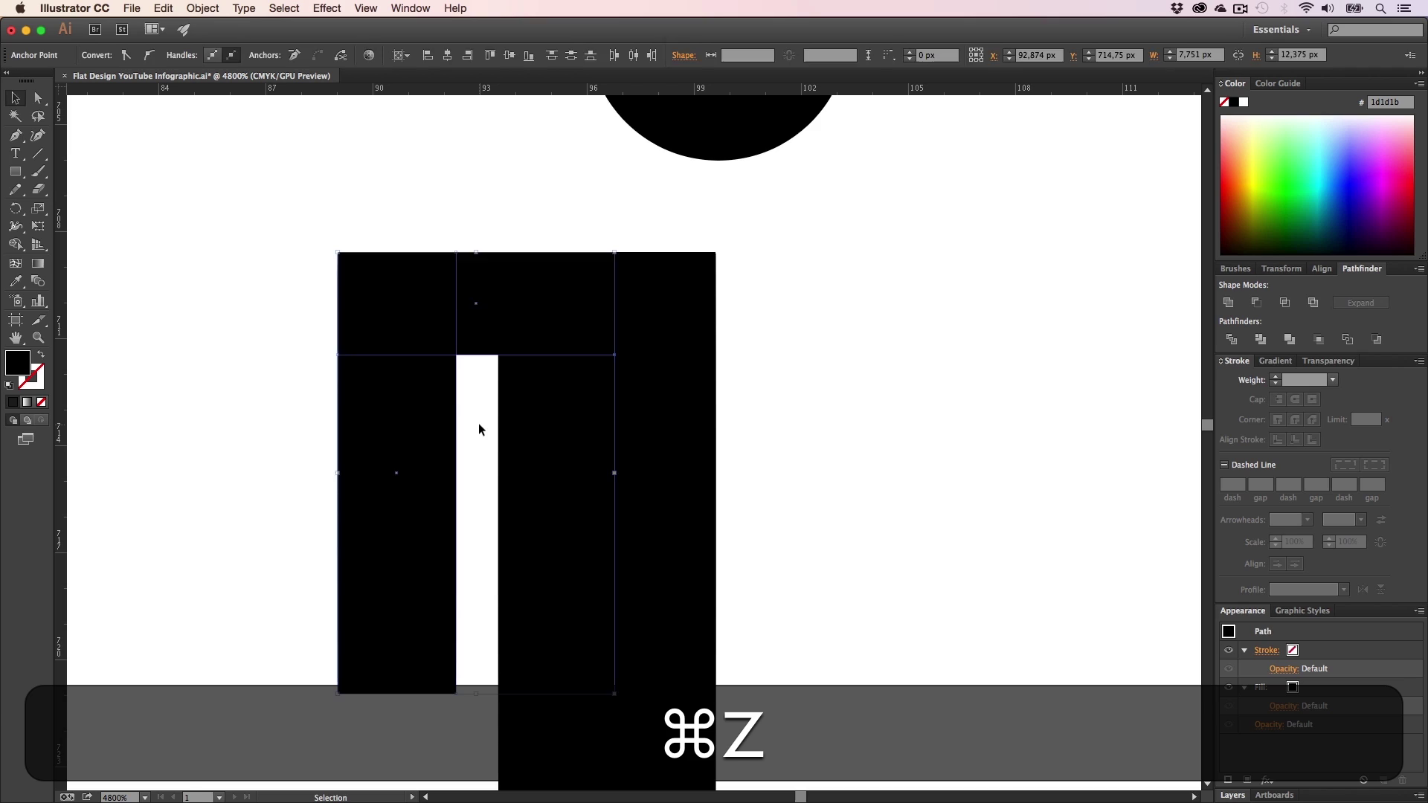
- Unite the square-cornered arm, shoulder and body rectangles into a single shape
click(461, 325)
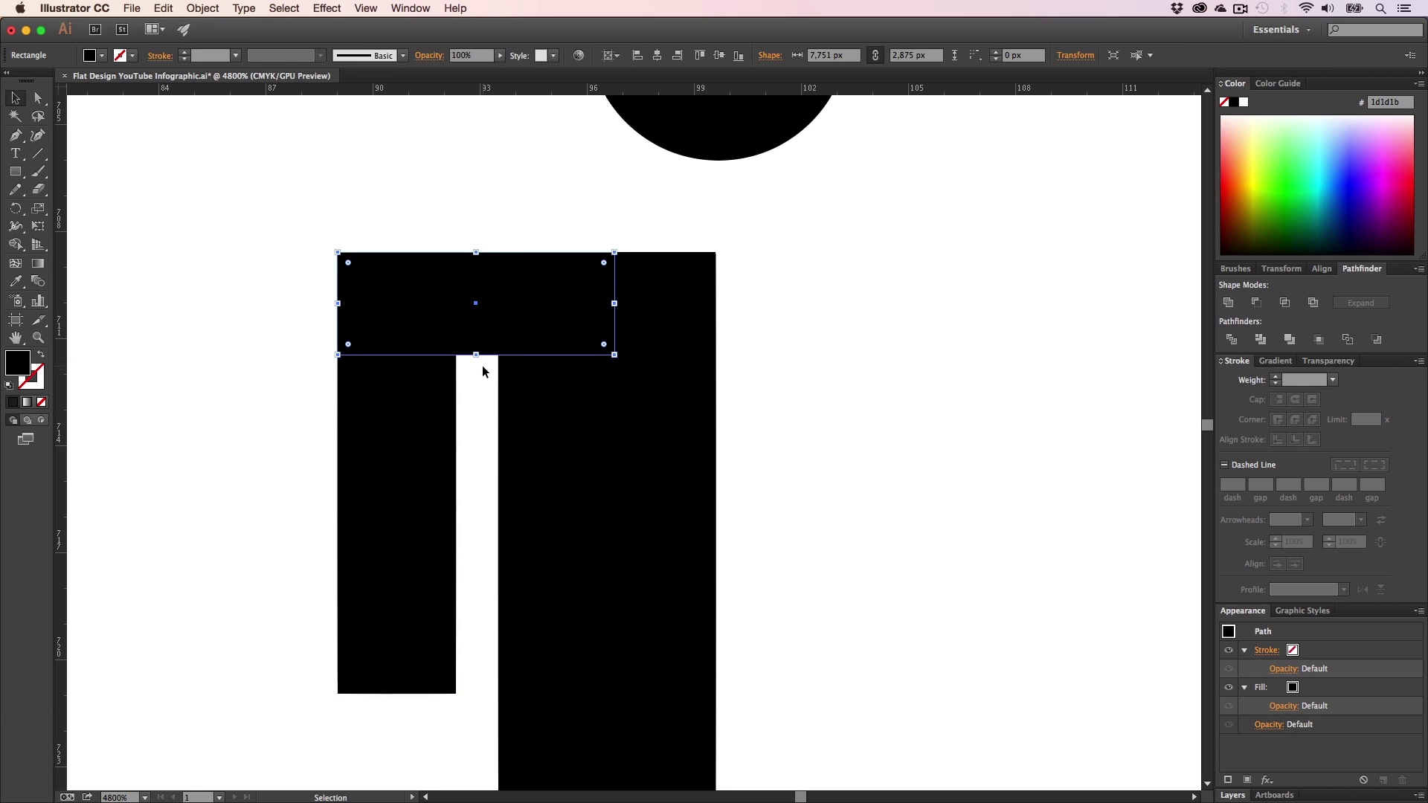
drag(790, 414, 336, 250)
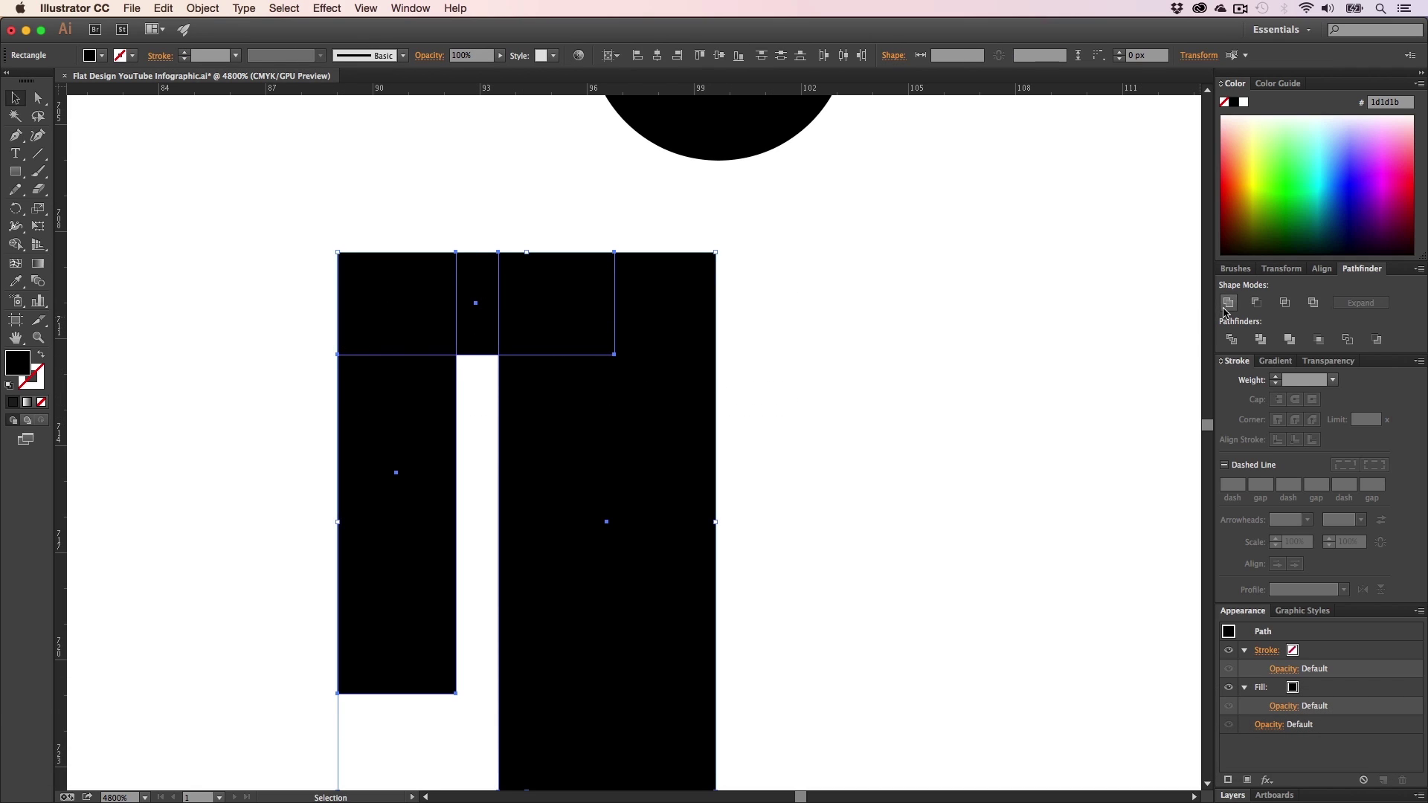
click(1226, 305)
click(797, 391)
- Round the outer shoulder corner of the united shape to a radius of 2.87 px
key(a)
click(454, 355)
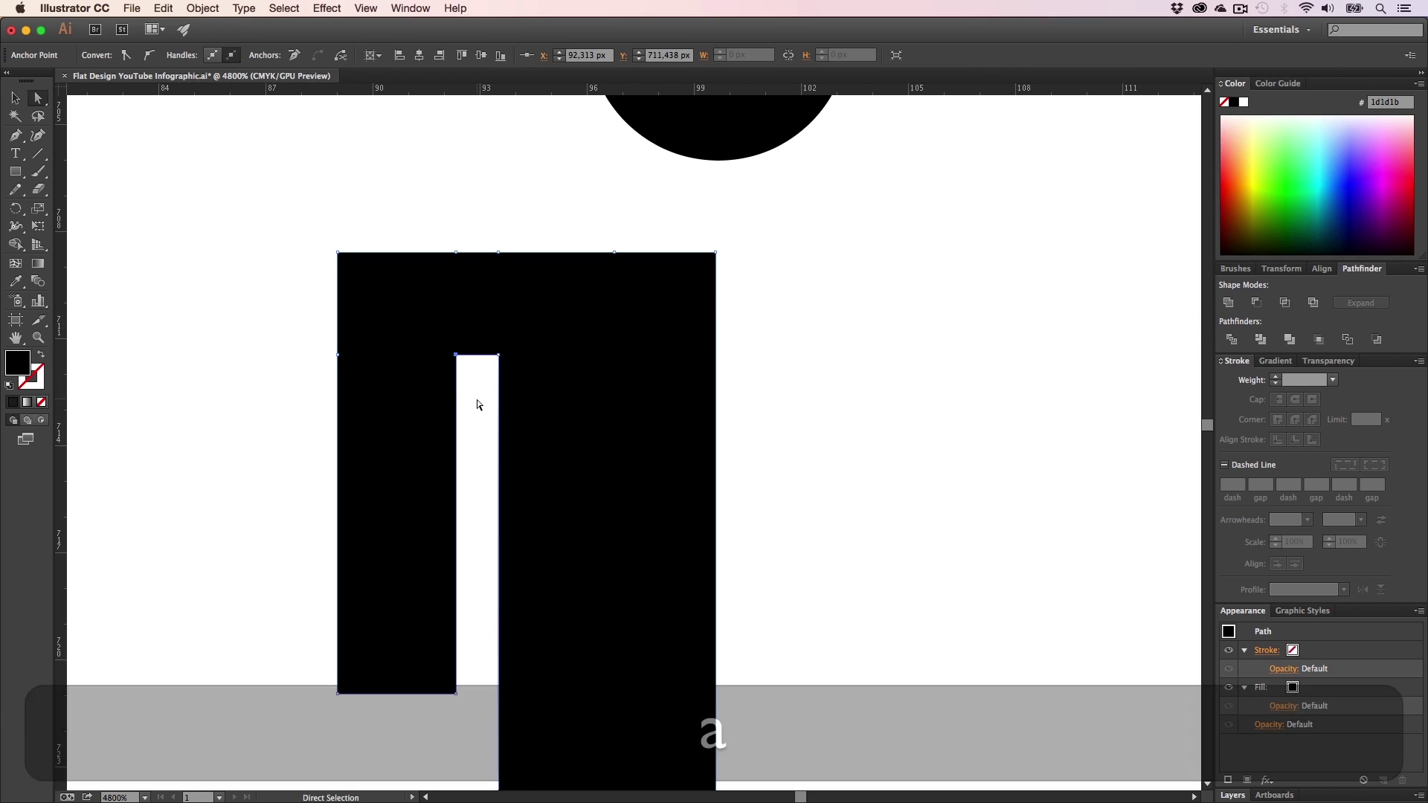
drag(318, 236, 440, 354)
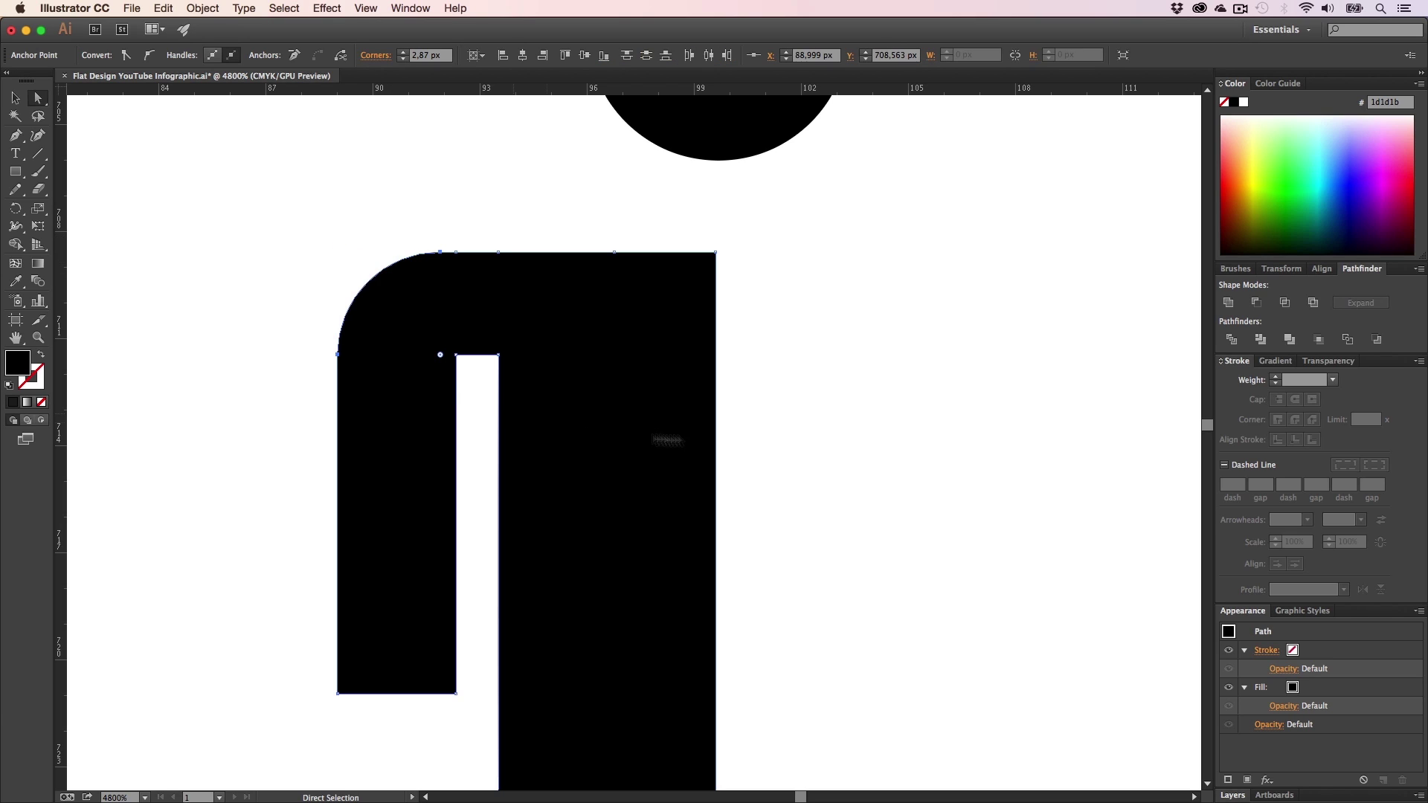
click(768, 418)
- Round both lower corners of the arm to a 1.66 px radius to form a semicircular hand end
key(z)
alt+click(602, 402)
key(h)
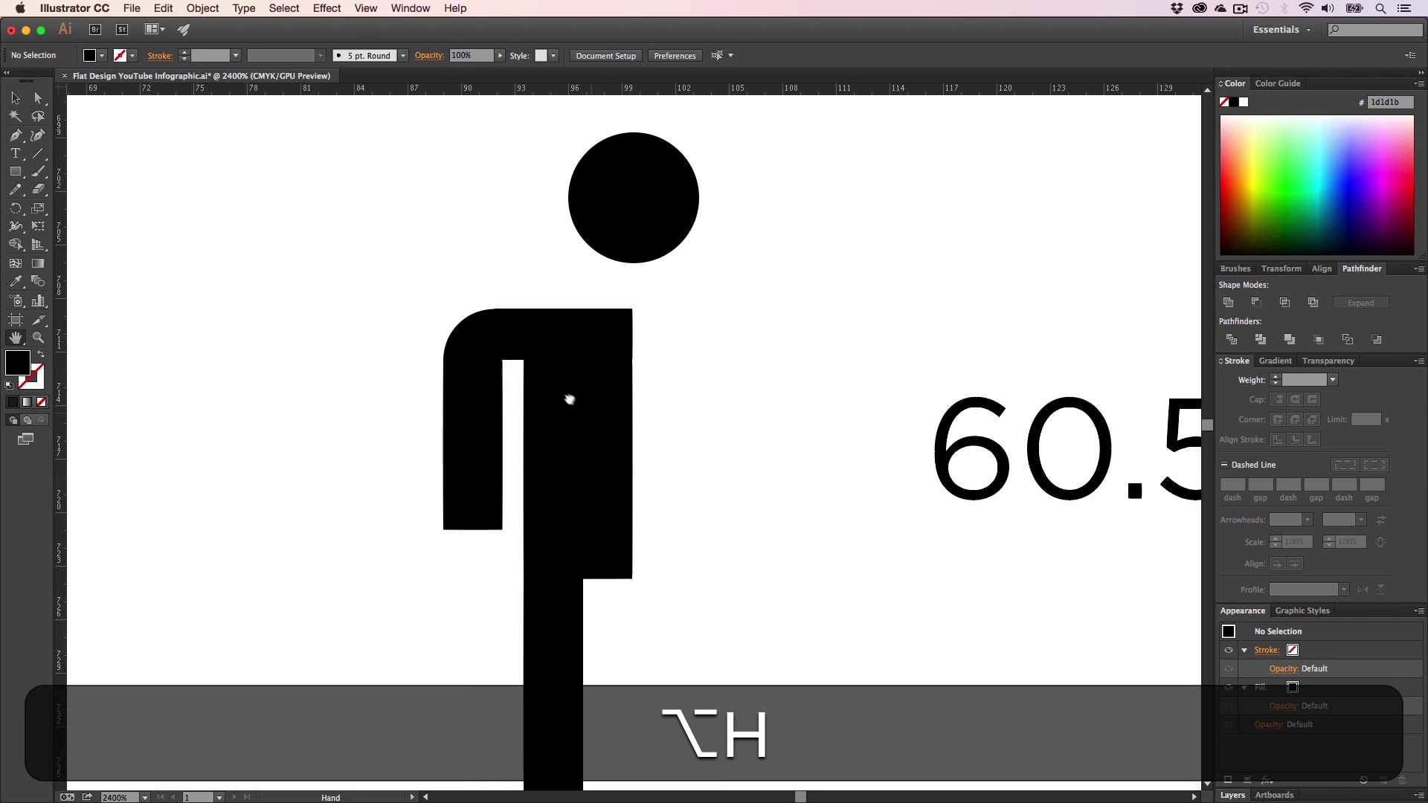
drag(569, 399, 544, 381)
key(a)
drag(484, 540, 395, 494)
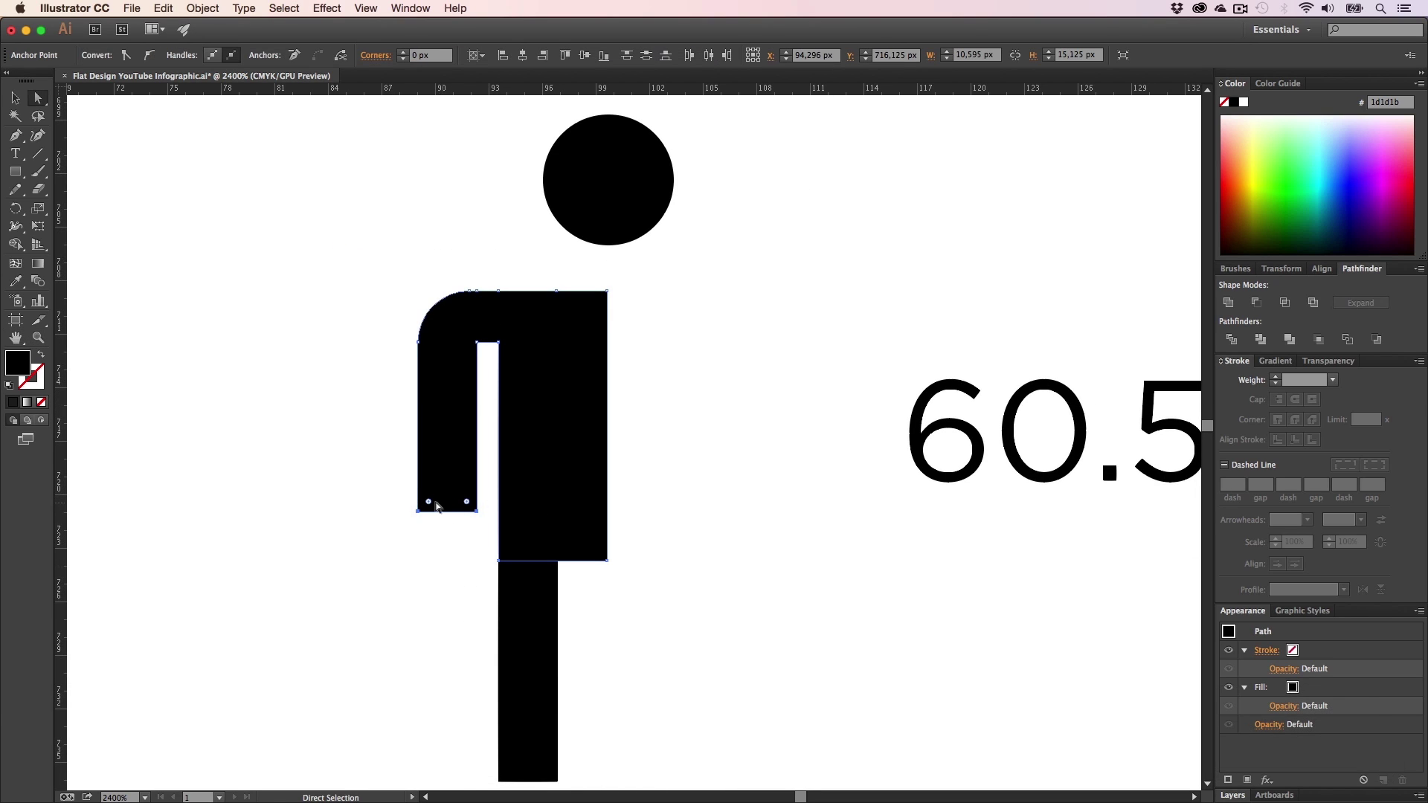
click(436, 511)
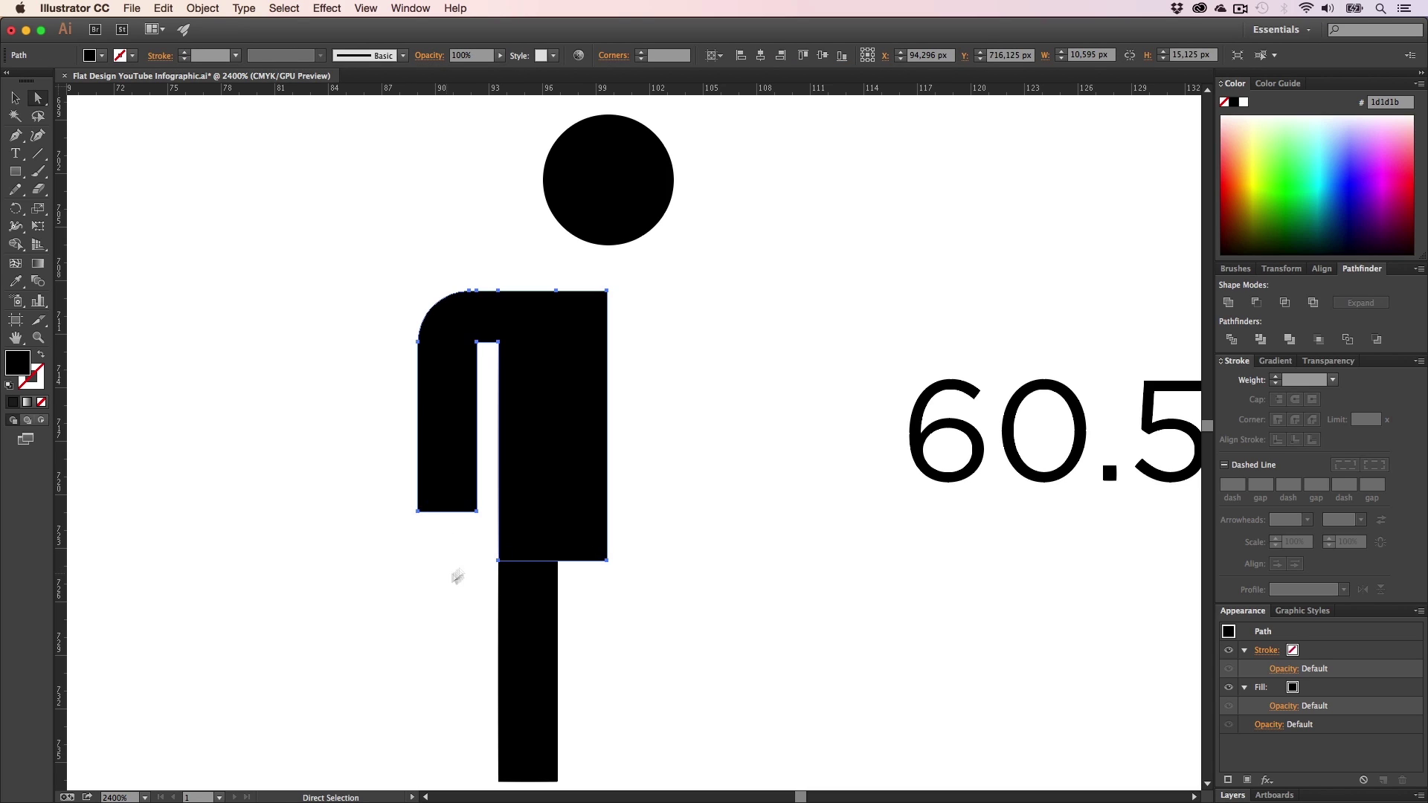
drag(484, 526, 446, 478)
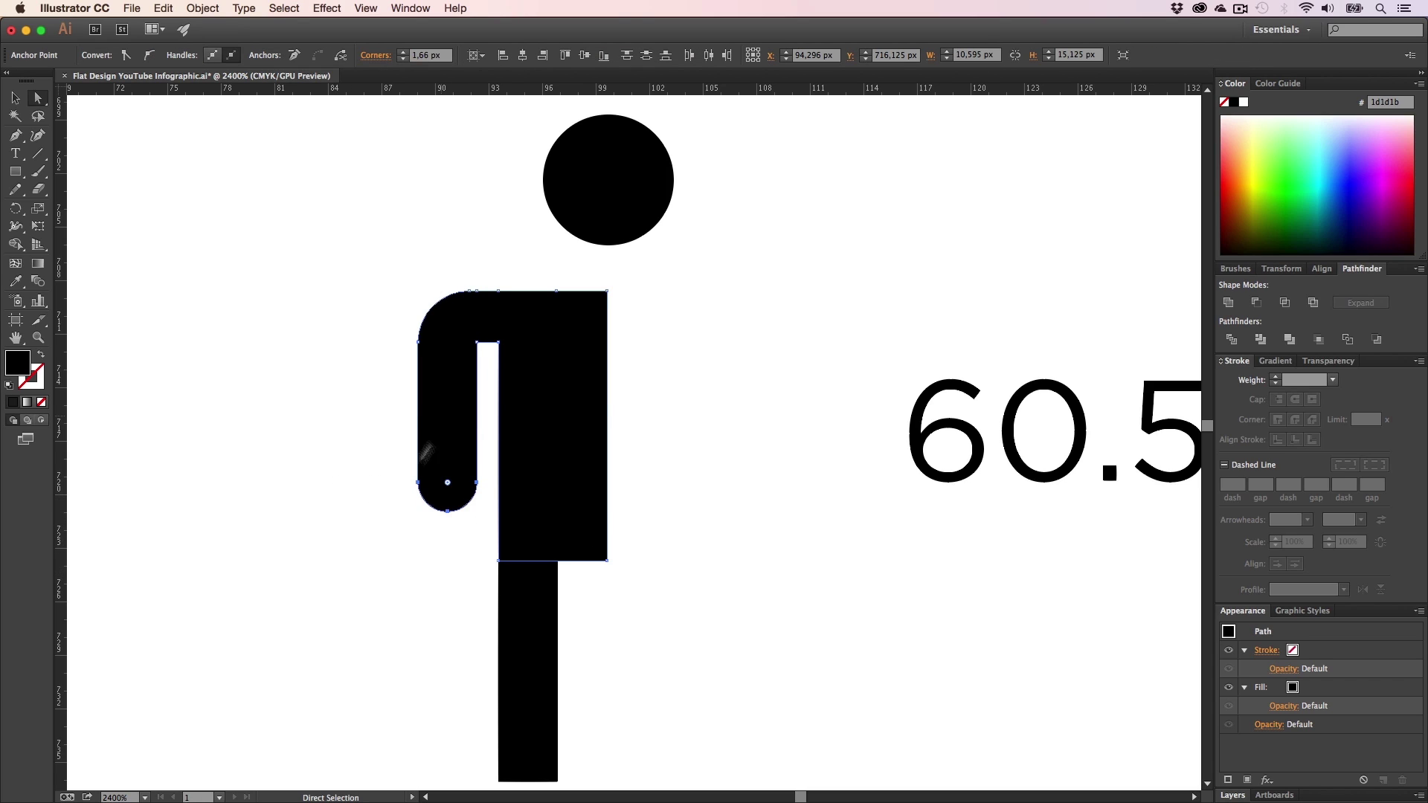
click(450, 595)
- Round both lower corners of the leg fully to form a semicircular foot end
scroll(552, 628, down, 2)
scroll(572, 674, down, 2)
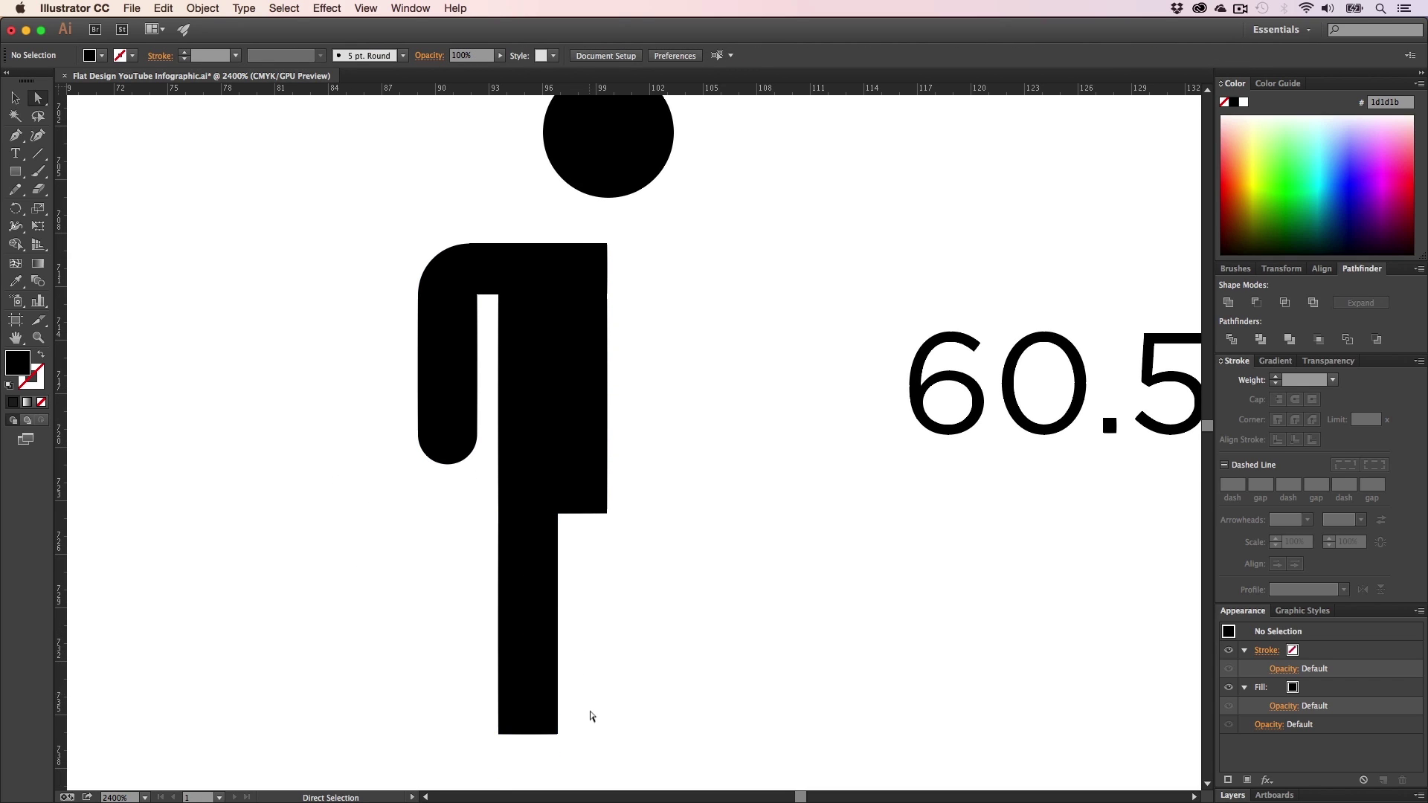
drag(480, 705, 521, 688)
click(652, 655)
key(h)
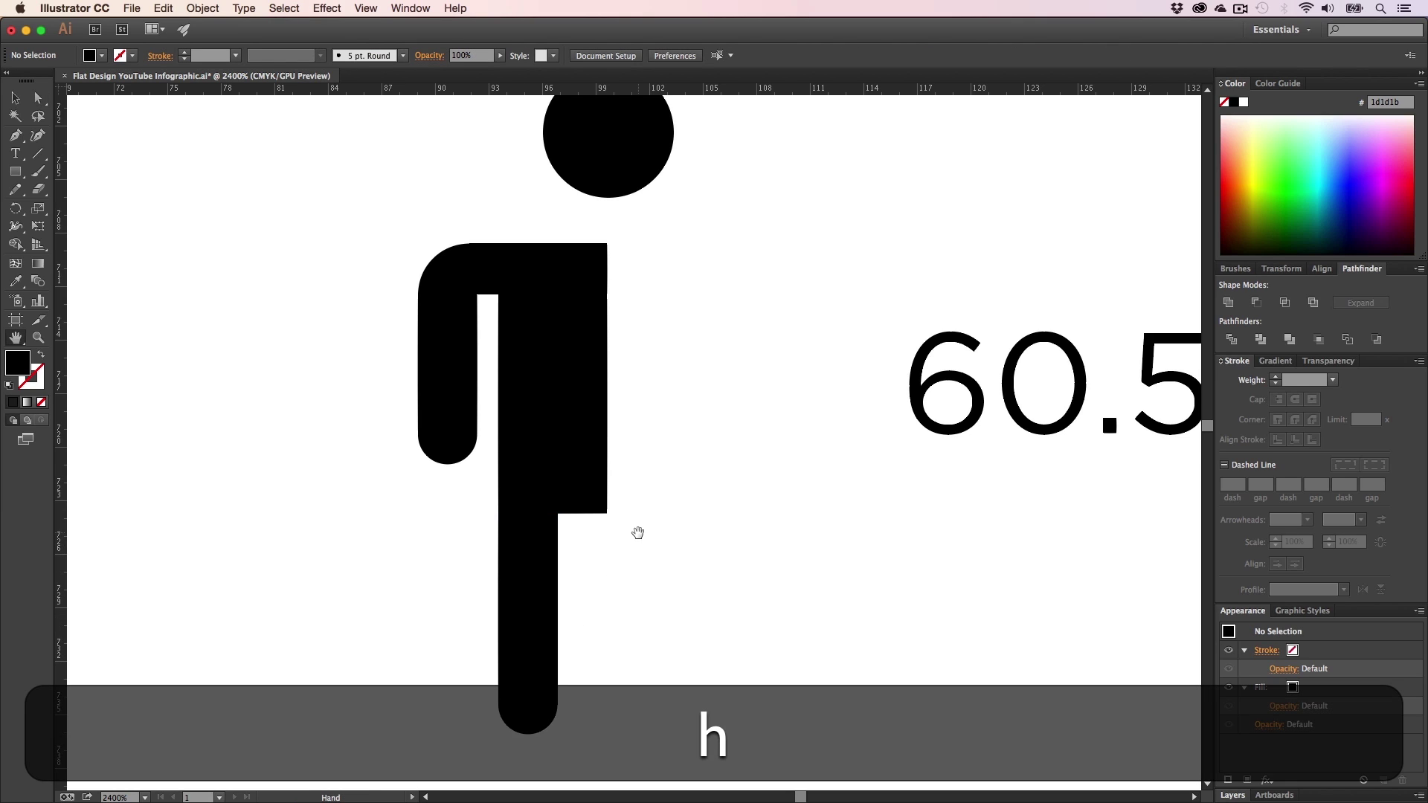
drag(644, 557, 595, 577)
key(v)
drag(550, 264, 551, 268)
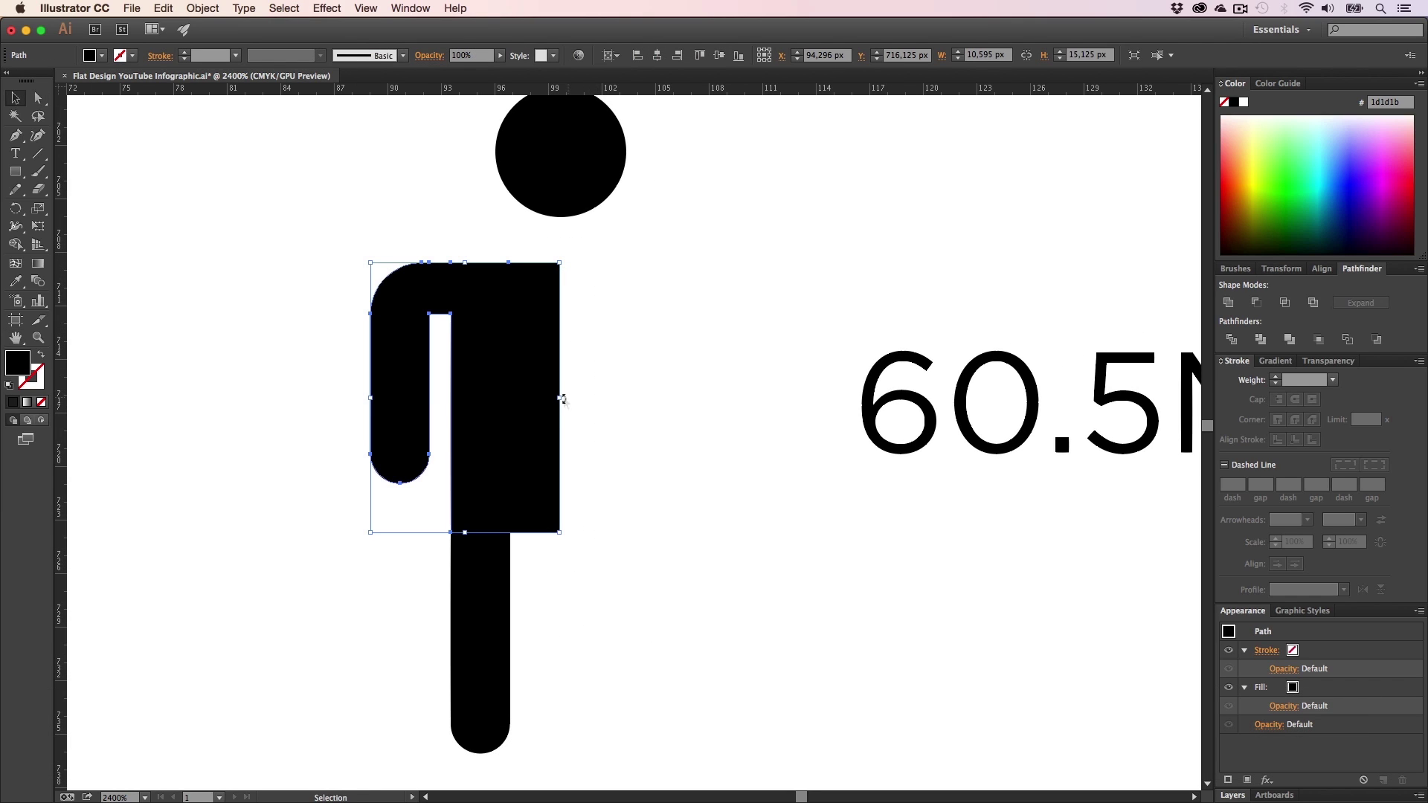
drag(563, 400, 537, 401)
key(super)
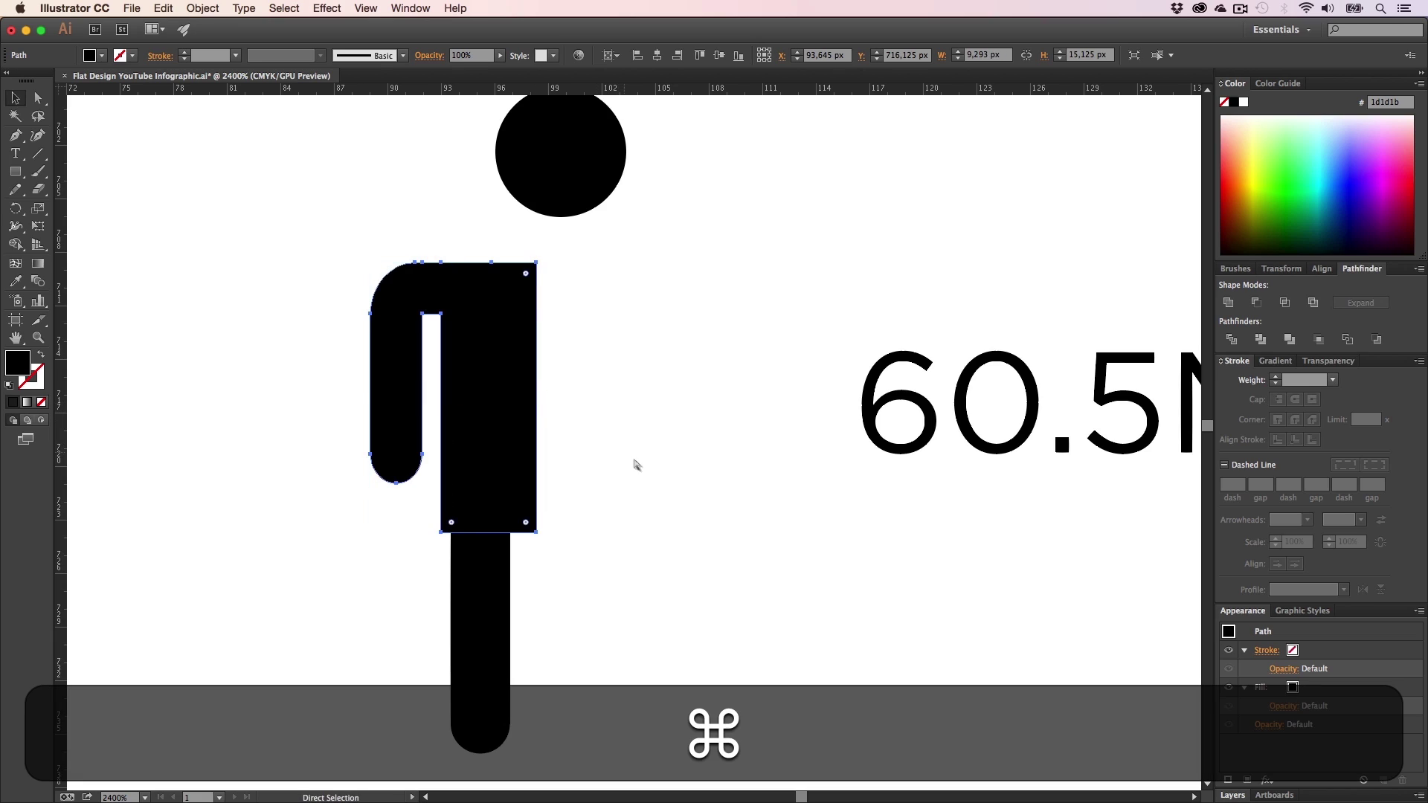
key(super+z)
- Move only the body's right edge inward to slightly beyond the leg, keeping the arm's width
key(super+a)
drag(544, 279, 544, 249)
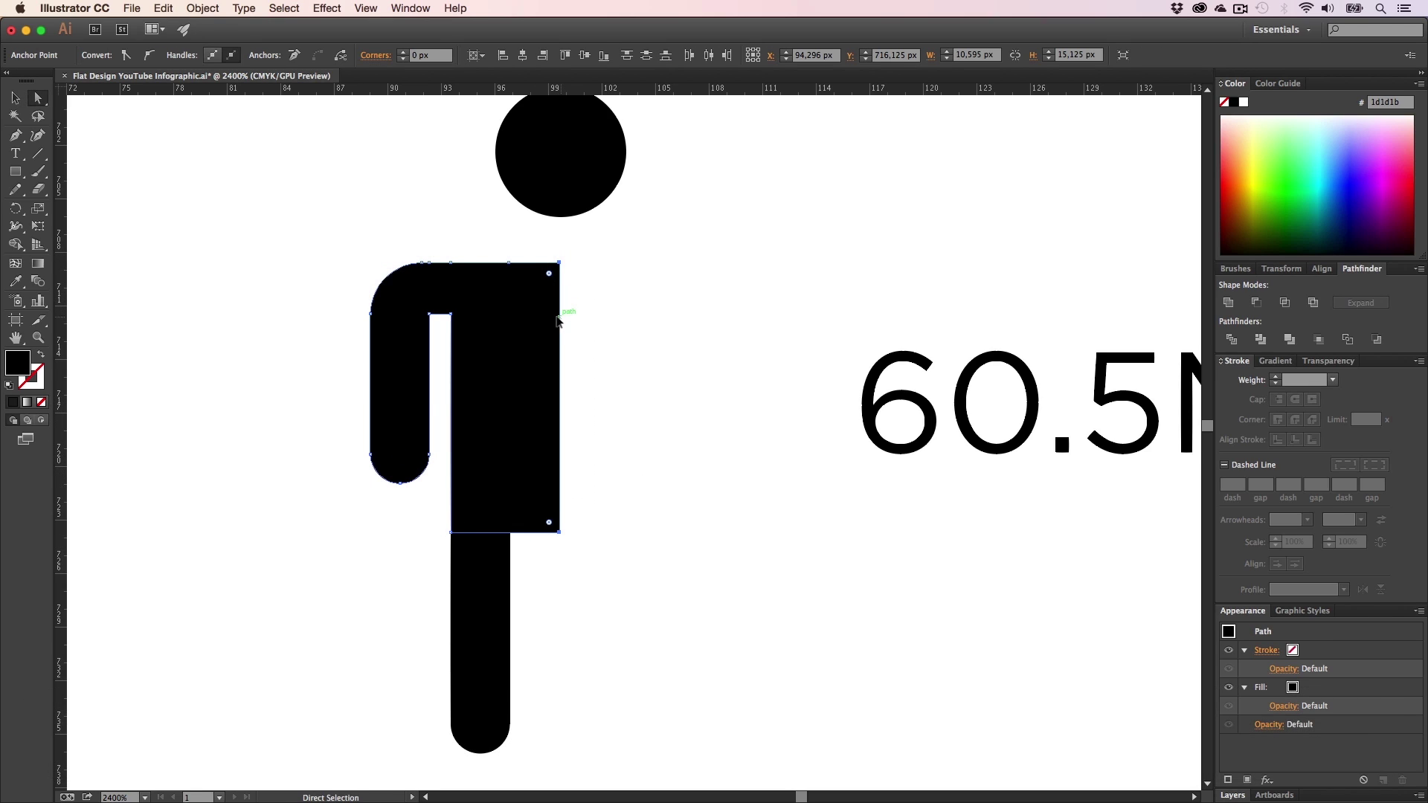
drag(559, 319, 531, 318)
click(627, 459)
key(v)
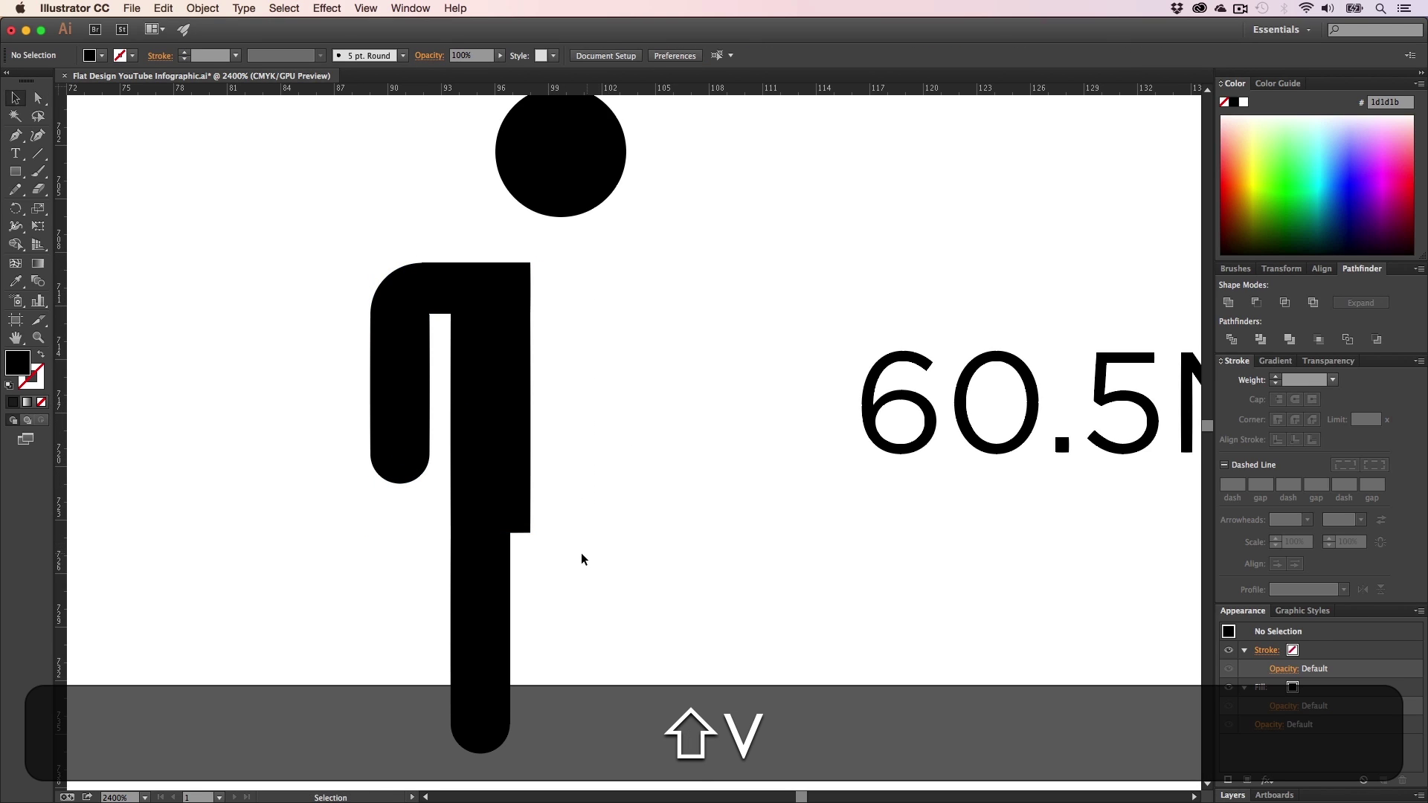
- Mirror a copy of the half body and leg horizontally and join it to the original along the centre edge
drag(583, 759, 350, 281)
drag(479, 336, 585, 376)
key(o)
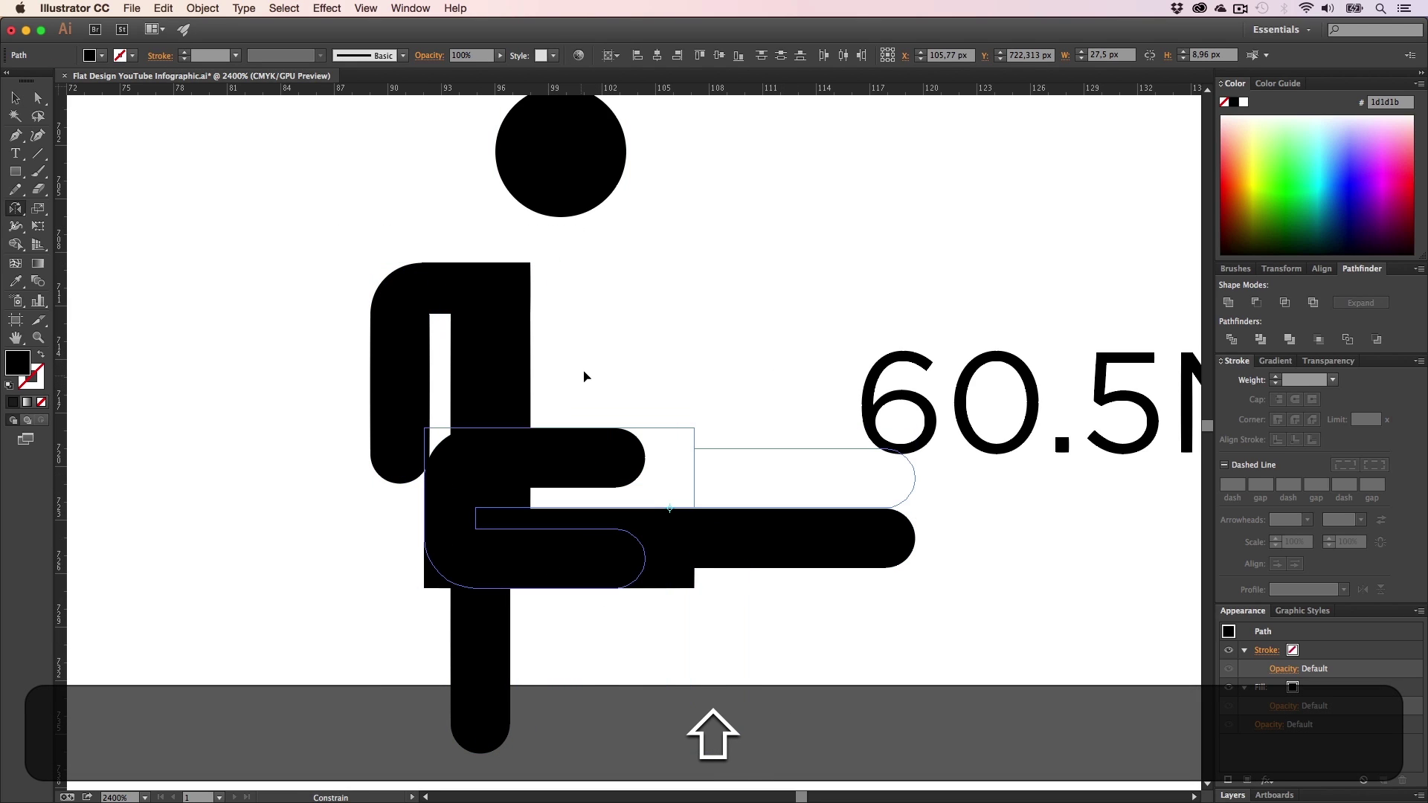
drag(714, 332, 791, 346)
drag(793, 353, 581, 362)
key(v)
click(742, 453)
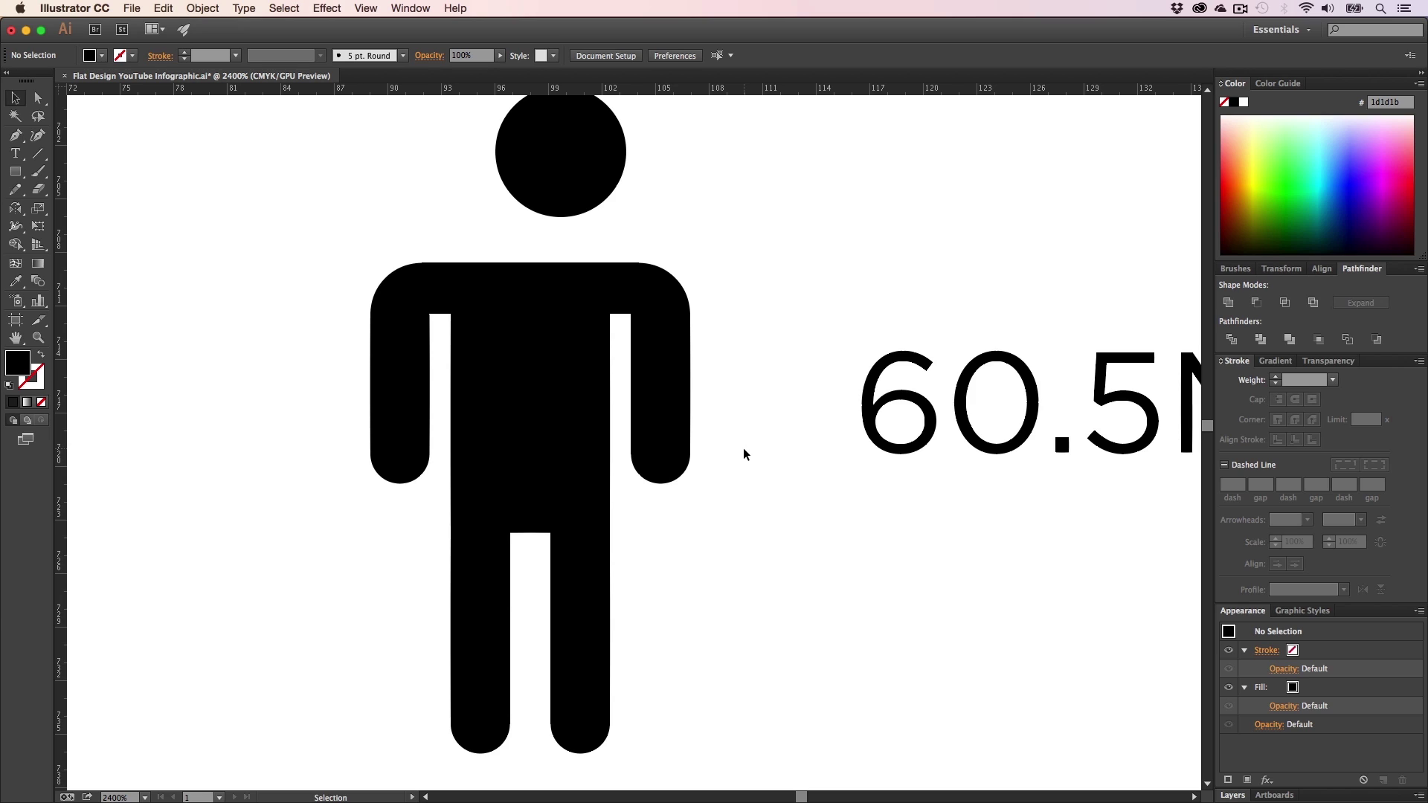
- Centre the head above the torso and shift the left arm inward to narrow the gap beside the torso
drag(570, 173, 541, 197)
key(z)
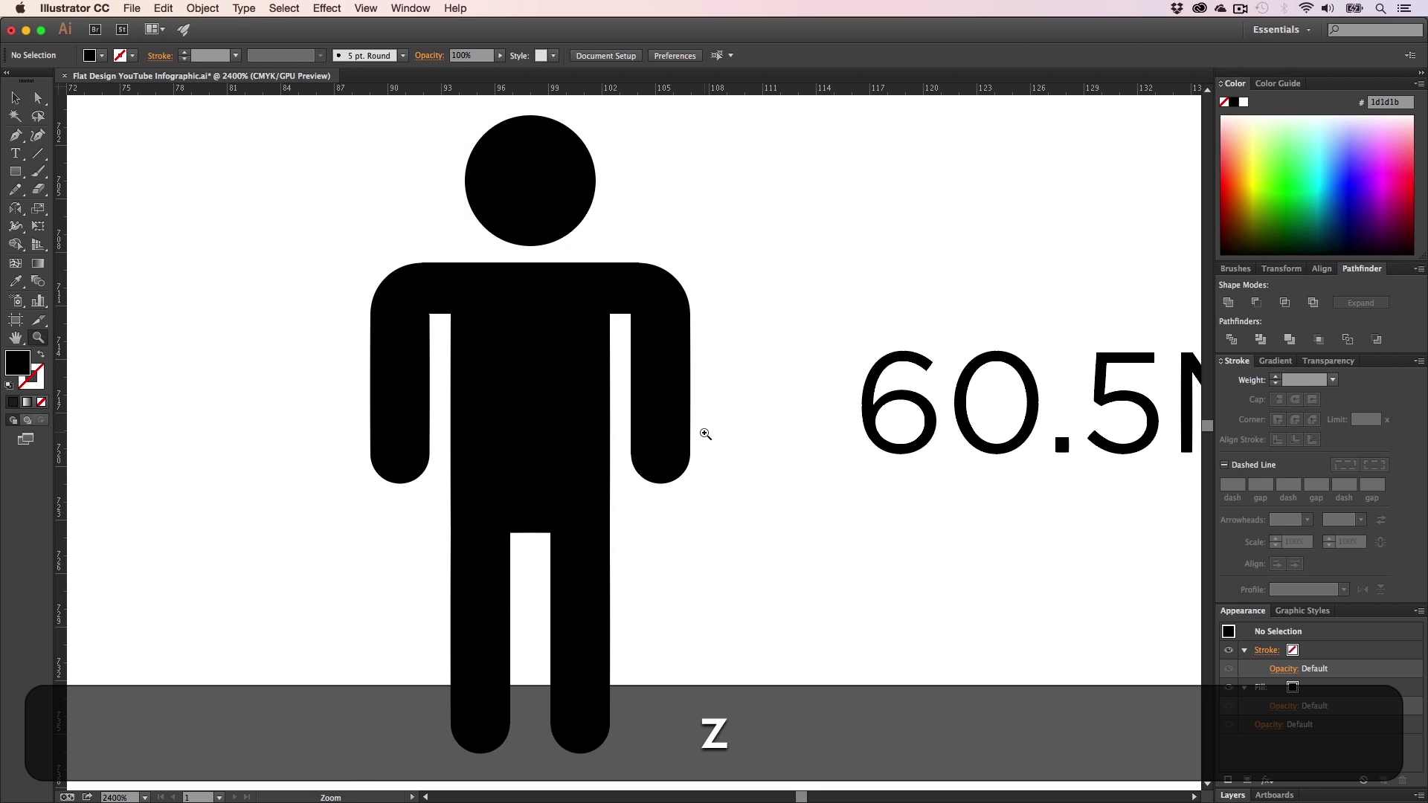
alt+click(702, 426)
key(h)
drag(614, 447, 648, 495)
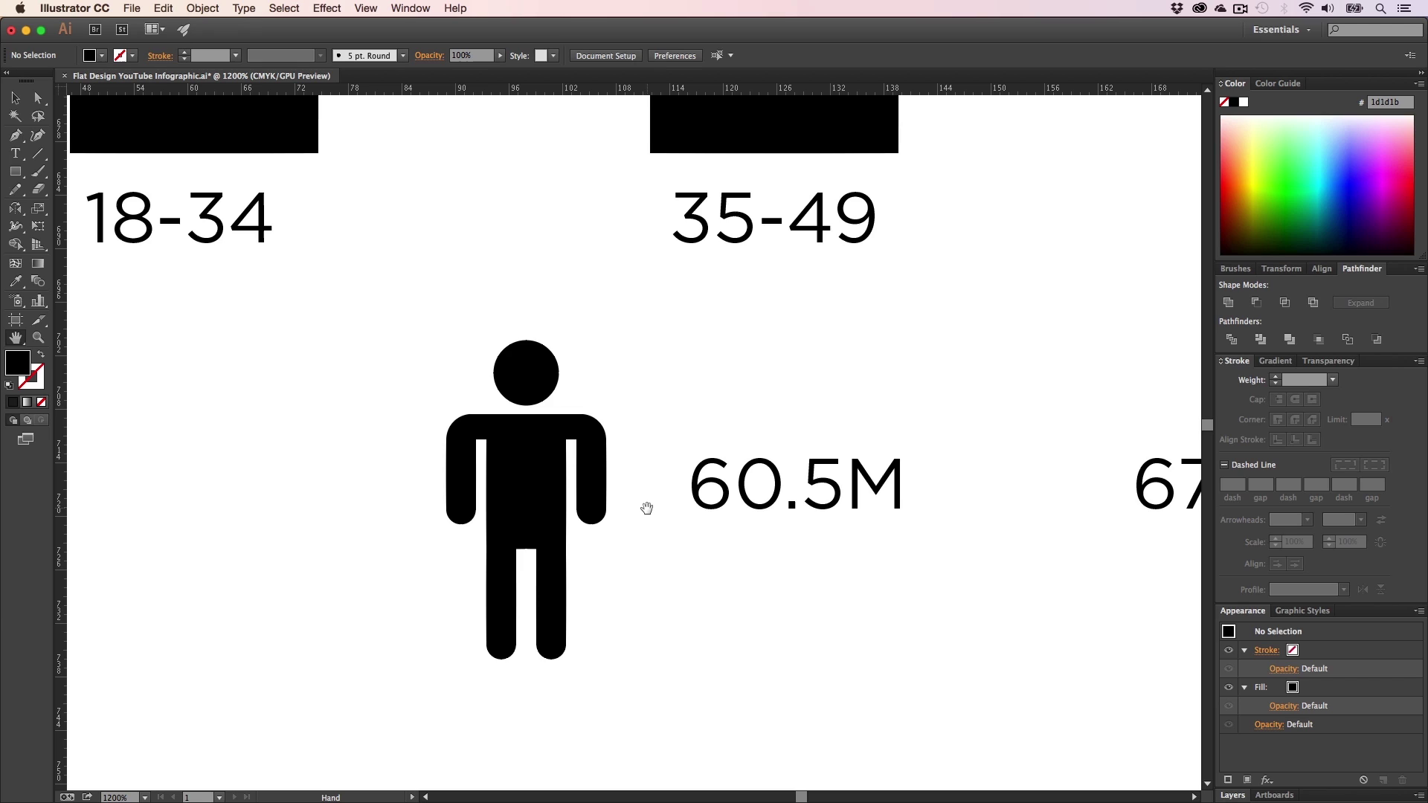
key(z)
click(606, 421)
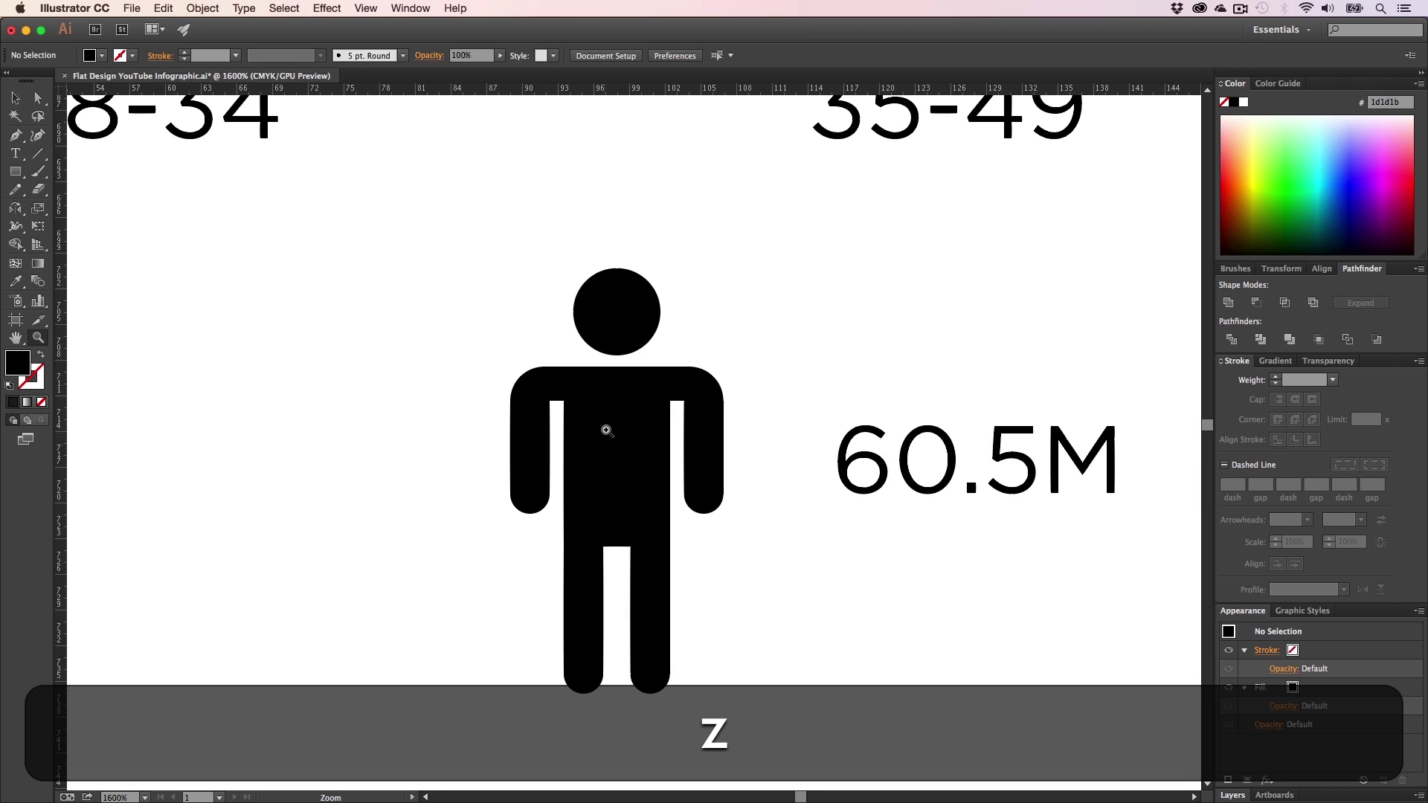
click(608, 417)
click(609, 414)
key(a)
drag(565, 657, 541, 616)
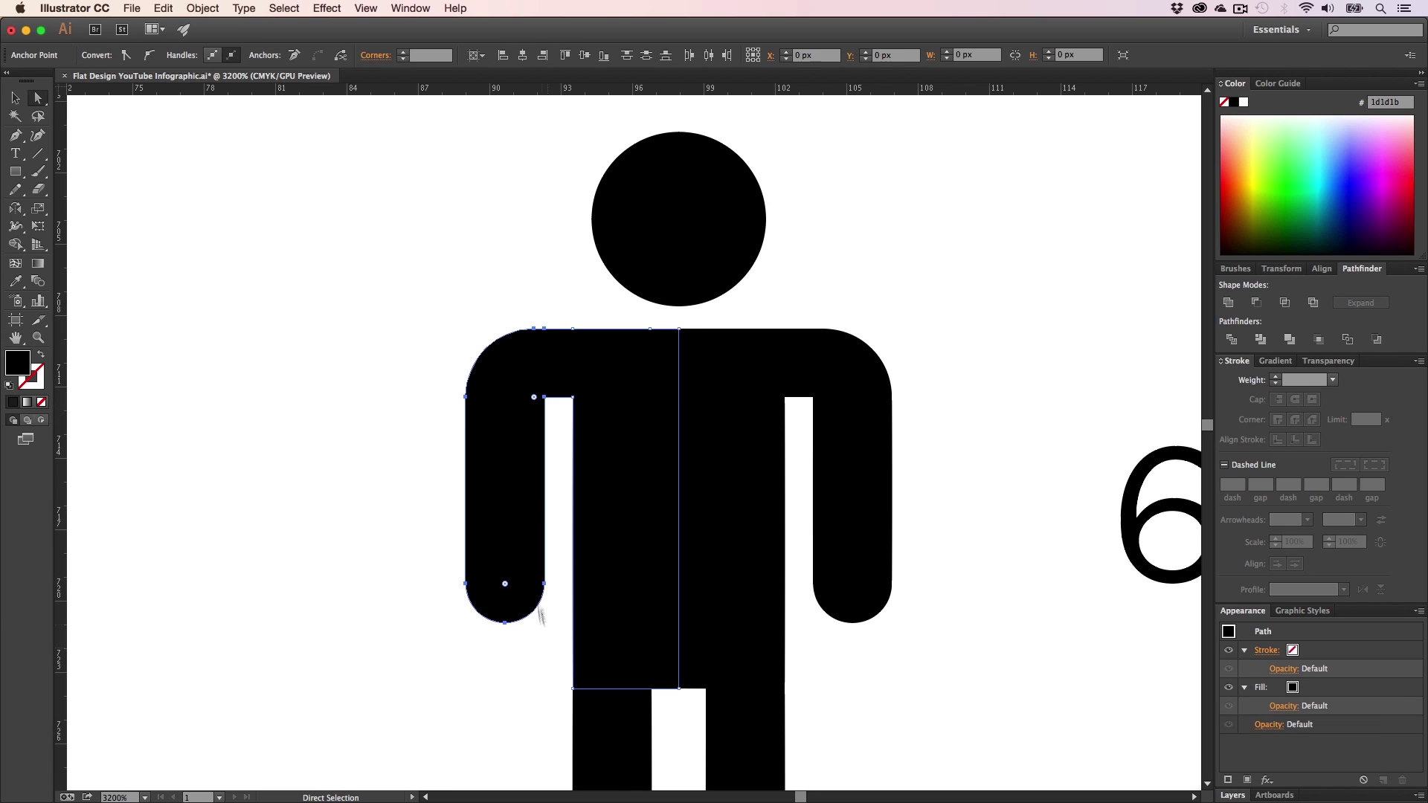
drag(547, 459, 563, 461)
click(365, 480)
- Shift the right arm inward to match the narrow gap on the left side of the torso
key(a)
drag(969, 652, 900, 521)
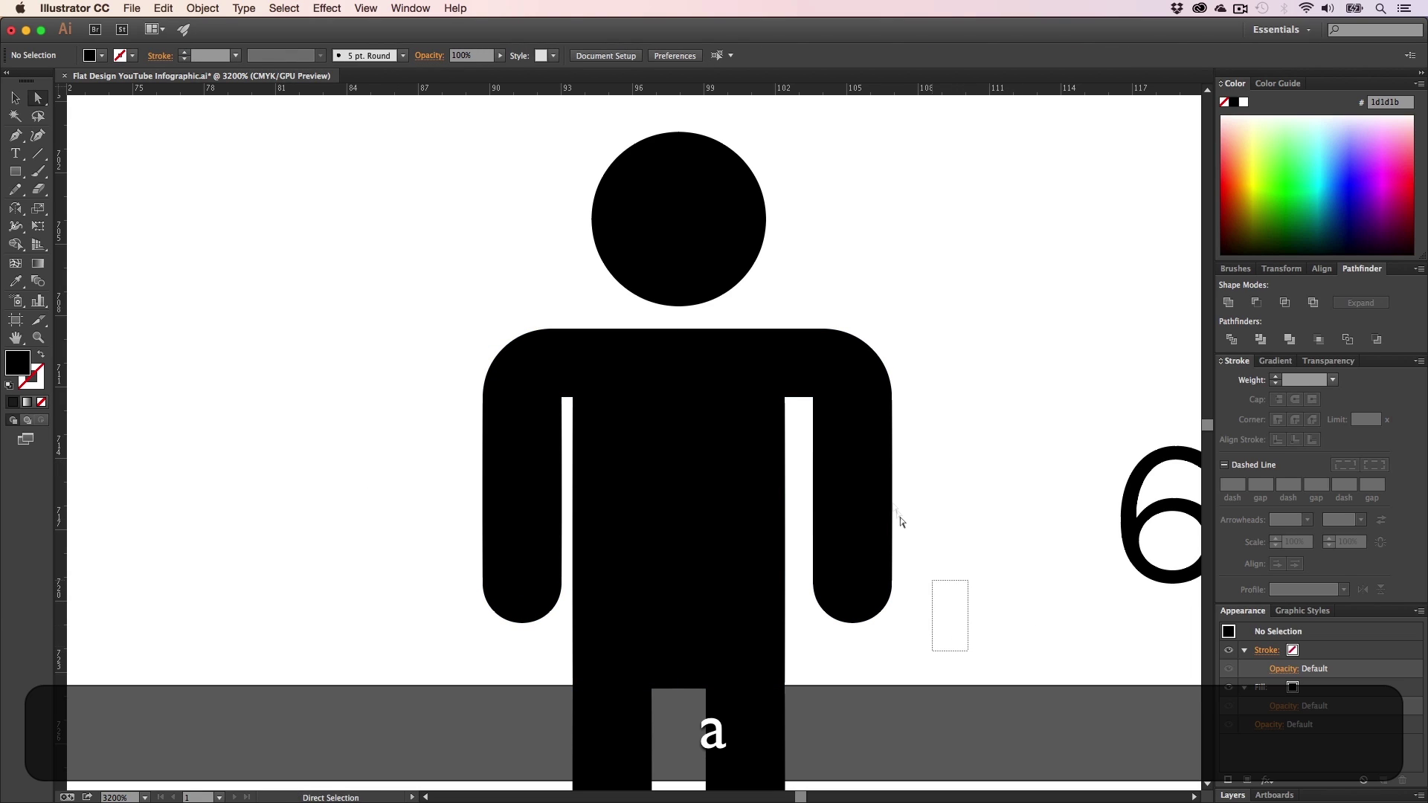
drag(811, 323, 812, 325)
drag(816, 438, 794, 437)
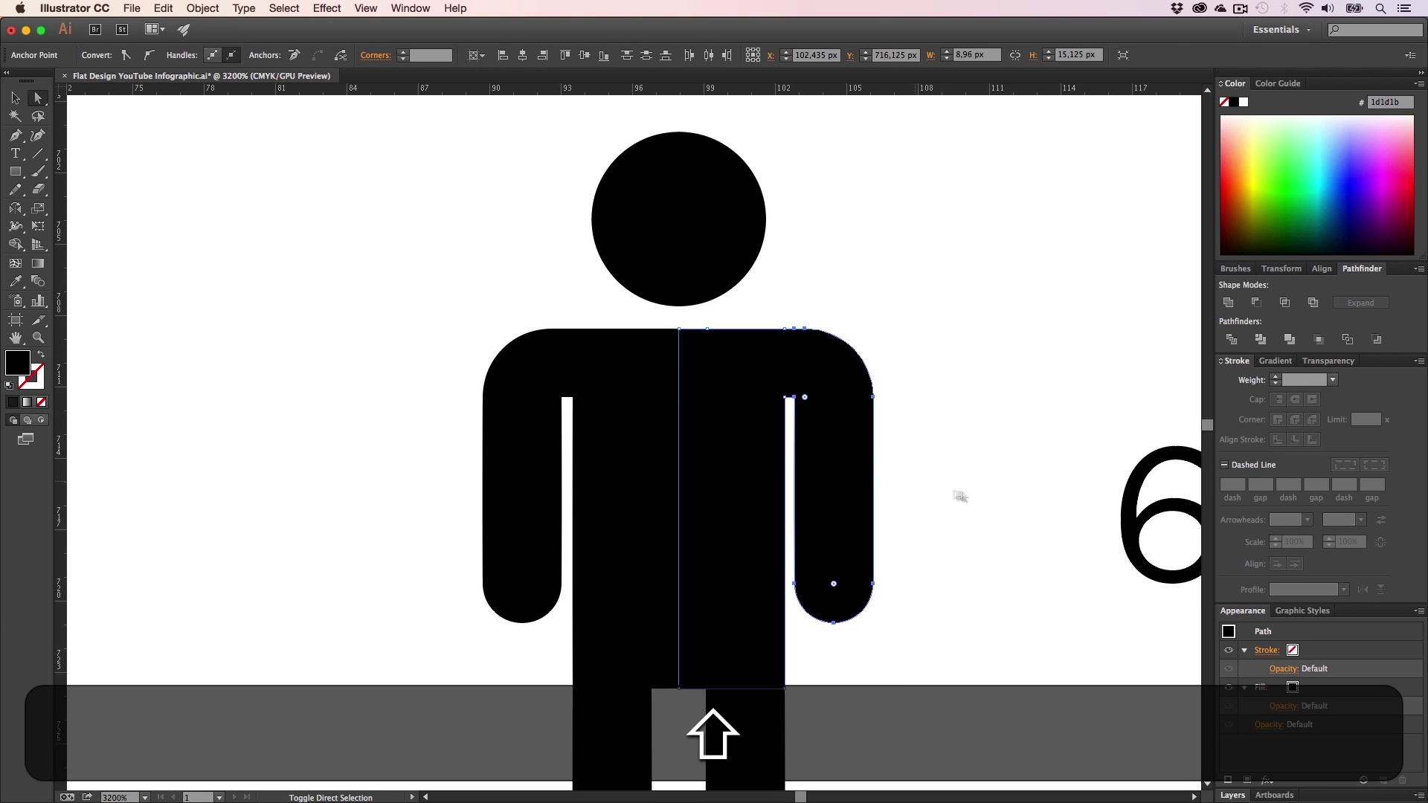
click(960, 497)
- Try to alter the anchor point at the arm-side corner of the left armpit gap with the Pen tool
key(z)
alt+click(705, 506)
alt+click(701, 502)
alt+click(701, 502)
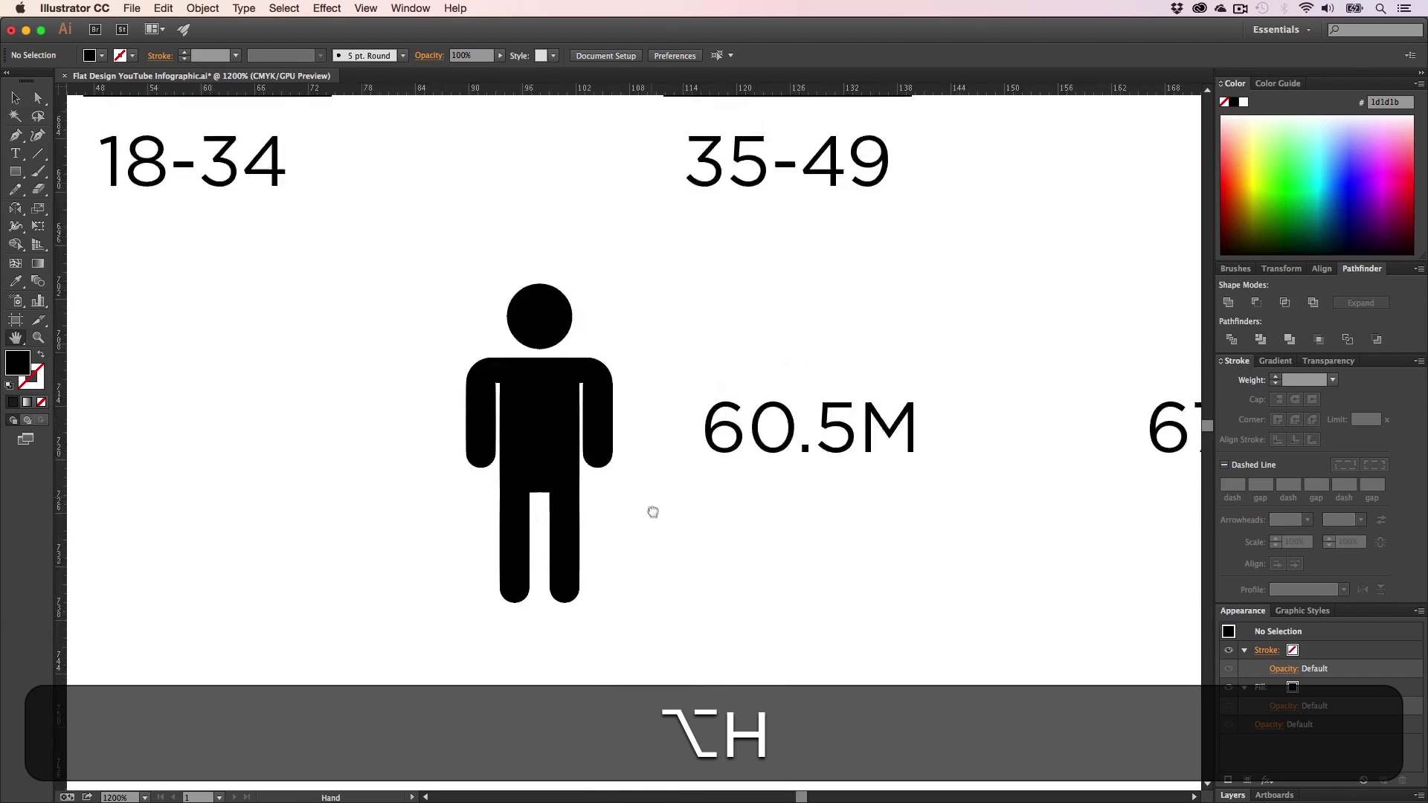
key(v)
drag(645, 668, 697, 526)
key(z)
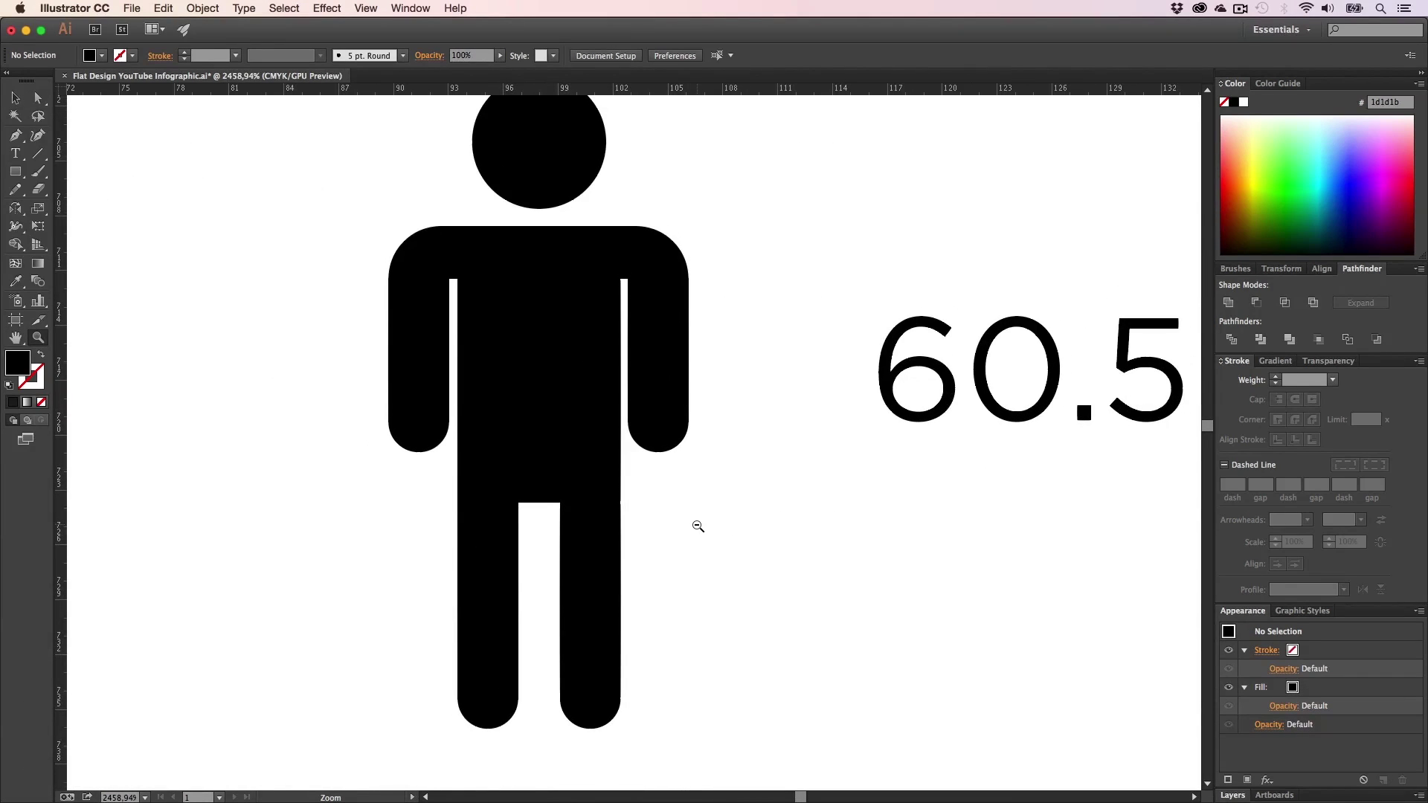
key(h)
drag(657, 424, 692, 500)
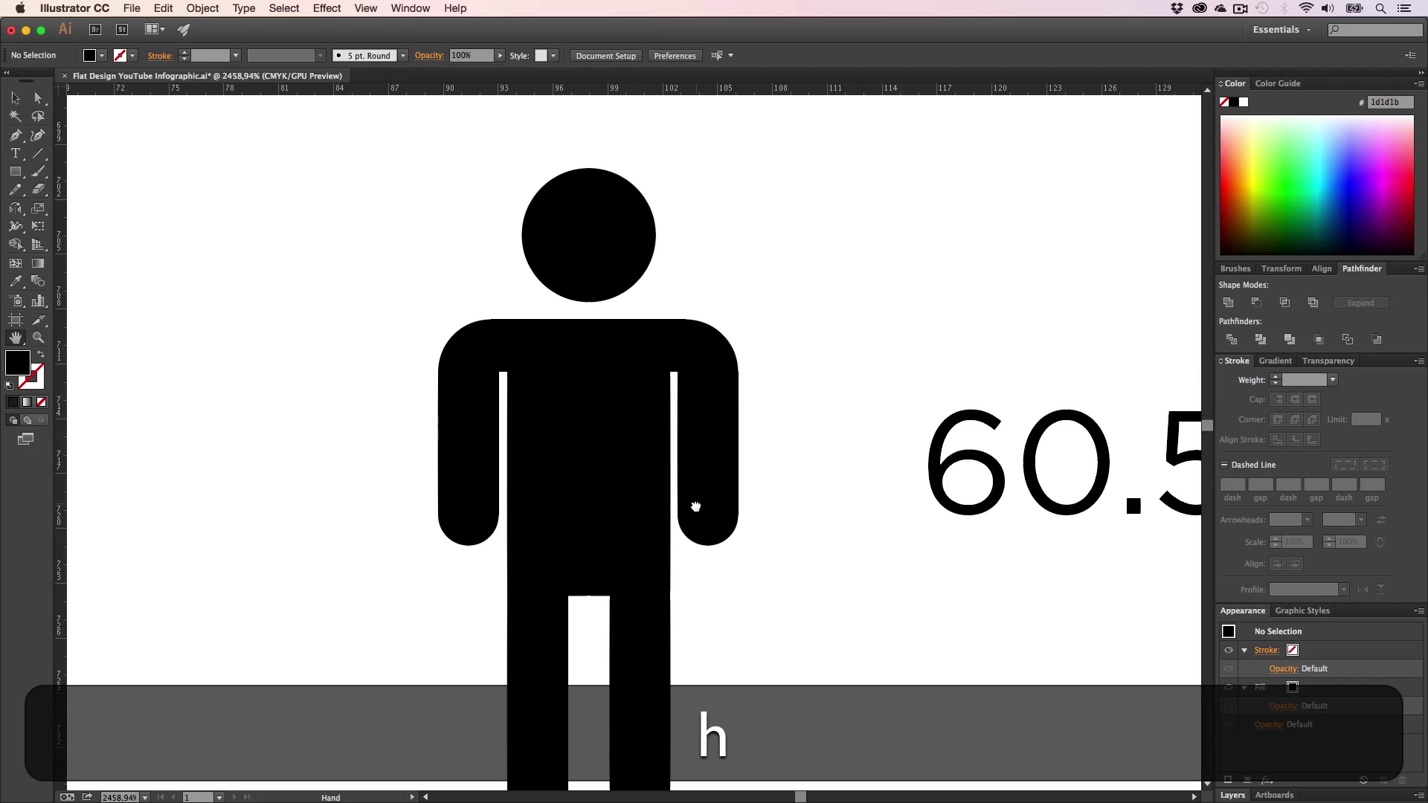
key(z)
click(672, 421)
key(a)
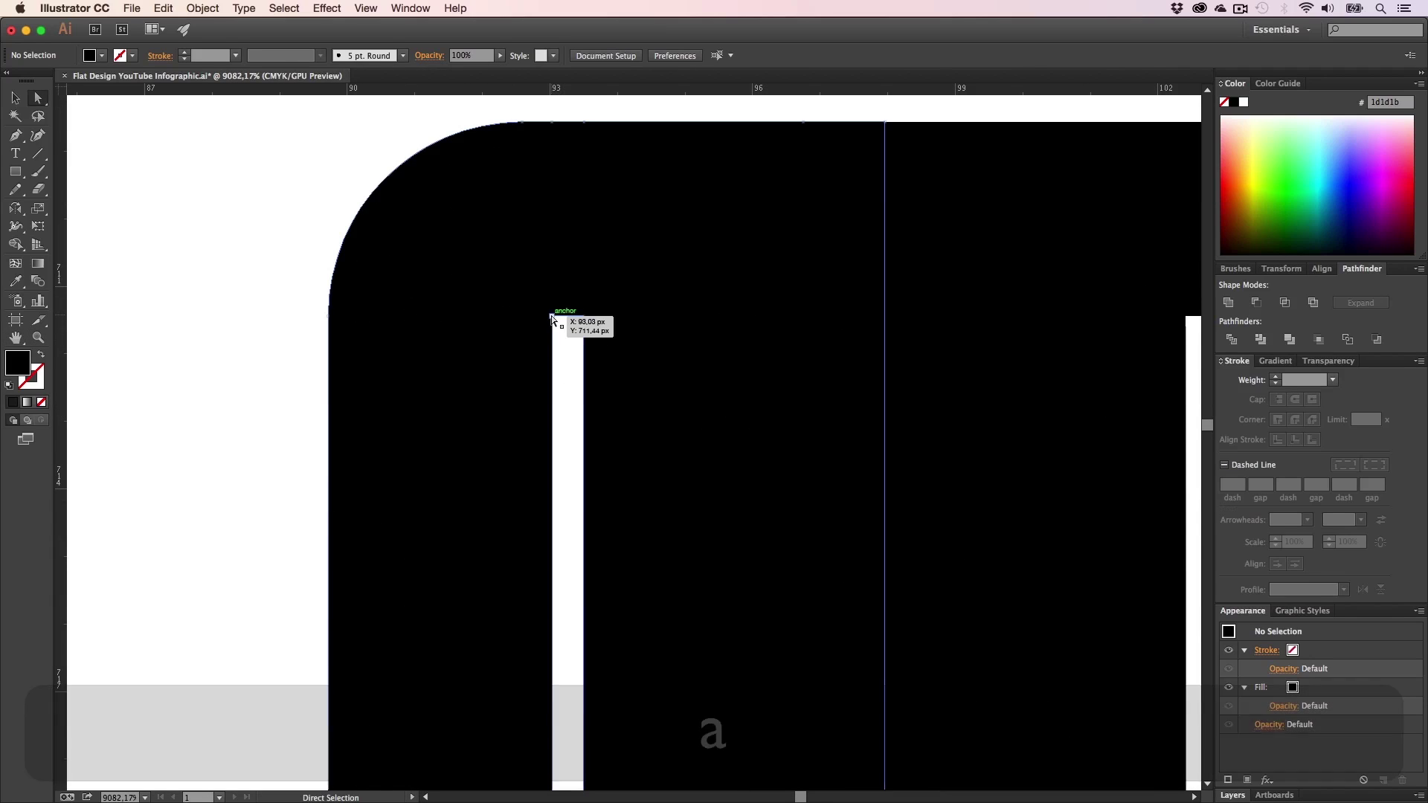
click(583, 318)
key(shift+z)
drag(574, 322, 855, 248)
key(h)
drag(625, 255, 530, 620)
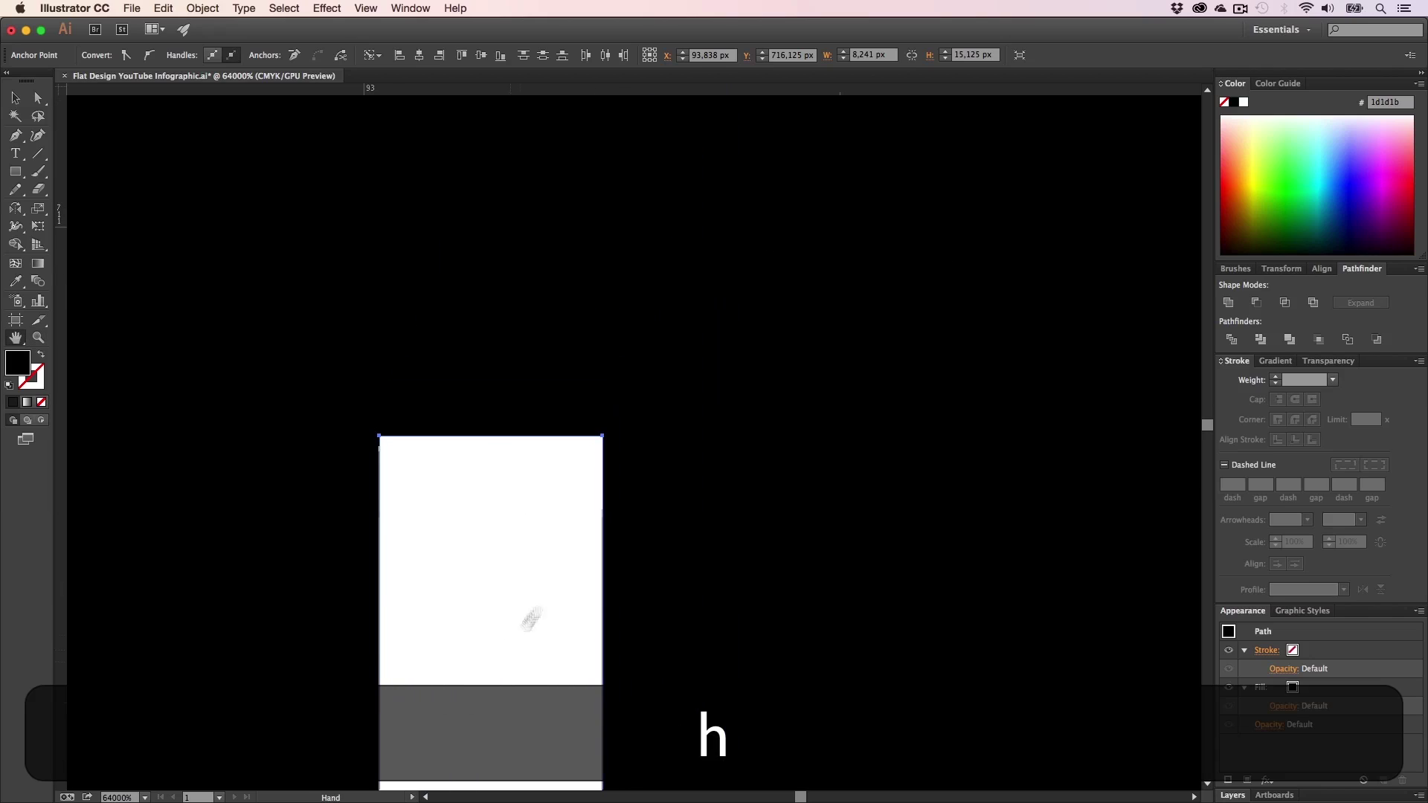
click(380, 438)
key(super+z)
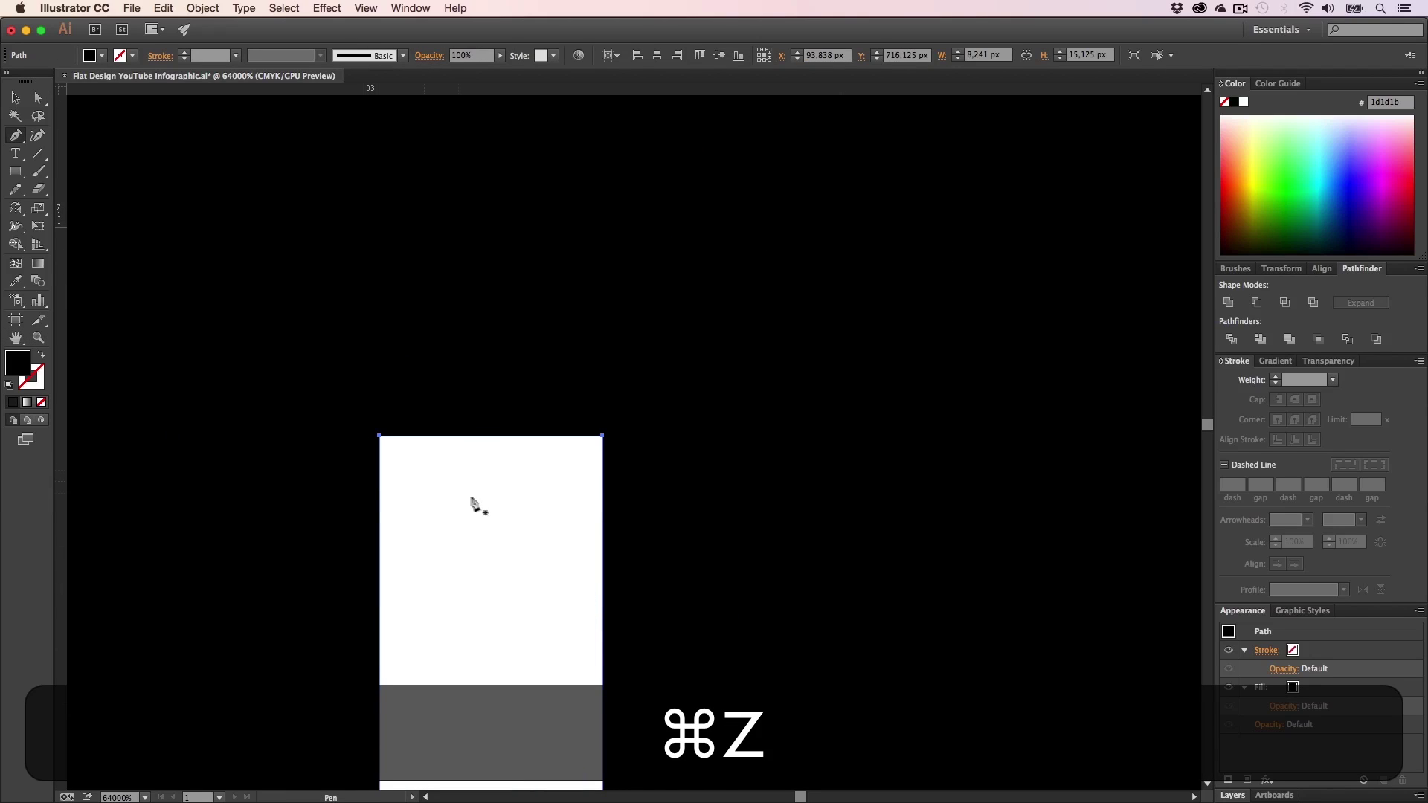
- Try to reshape the left armpit corner by moving its anchor point and rounding it
key(super+a)
key(a)
key(z)
alt+click(487, 521)
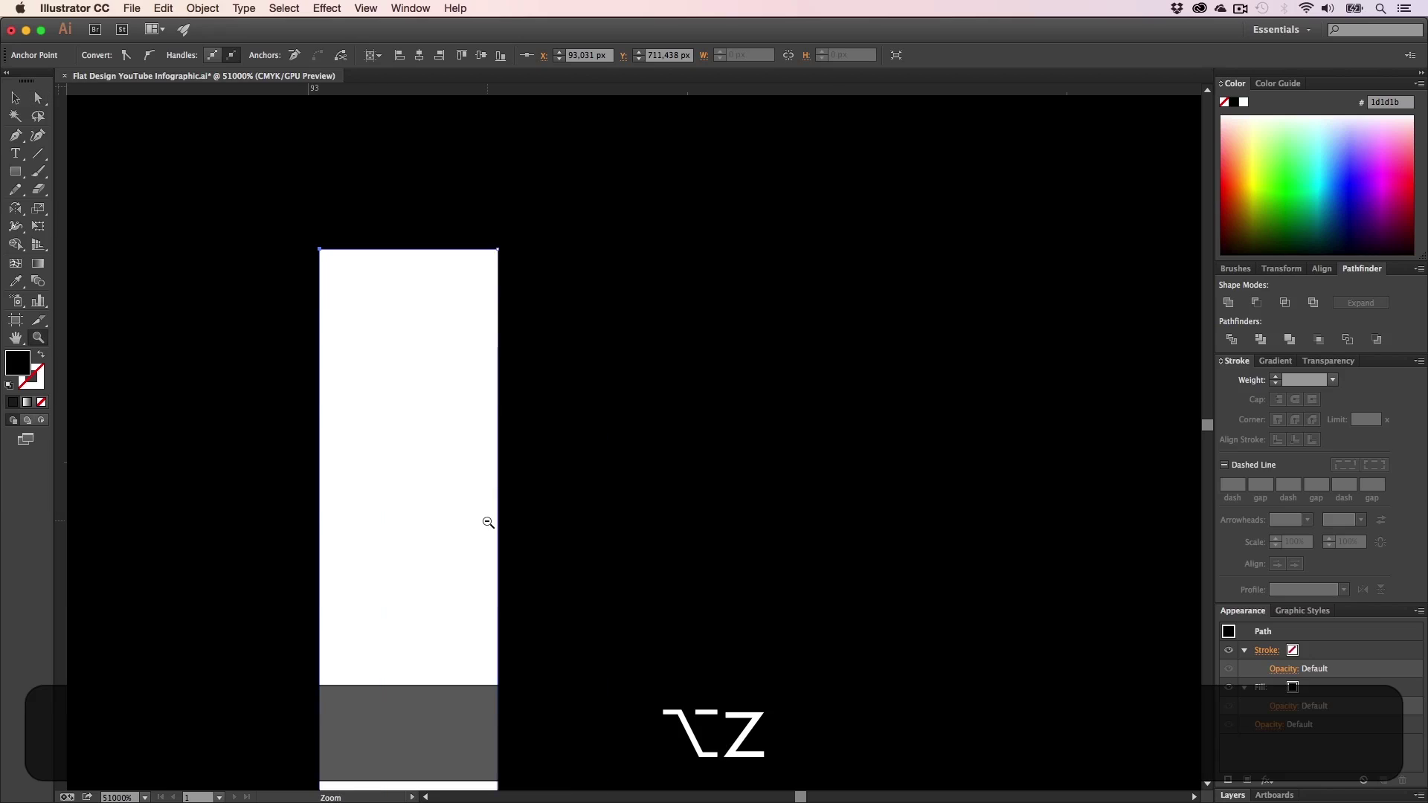
alt+click(488, 522)
alt+click(486, 521)
alt+click(486, 520)
alt+click(486, 520)
alt+click(487, 519)
key(alt+h)
drag(910, 361, 634, 529)
key(a)
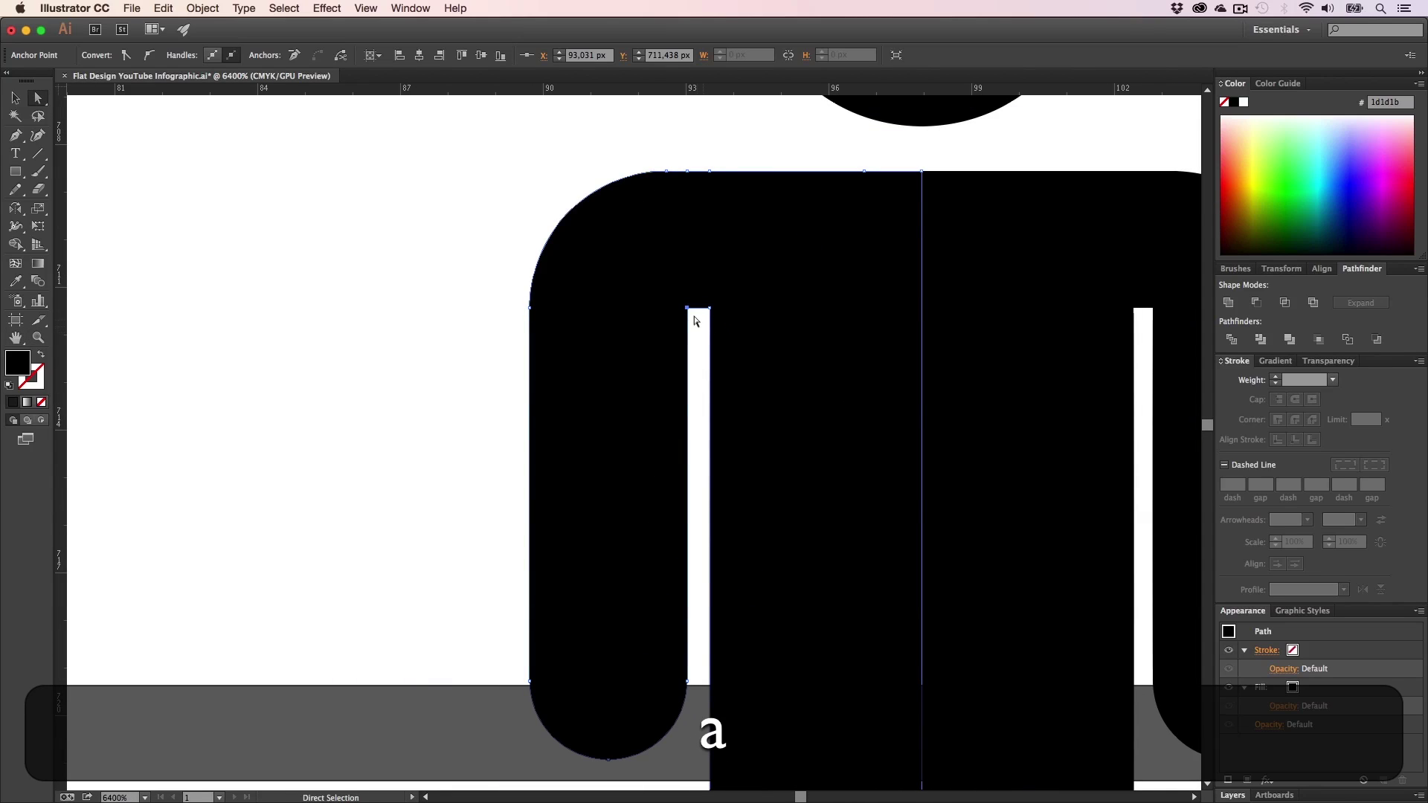
drag(688, 309, 593, 423)
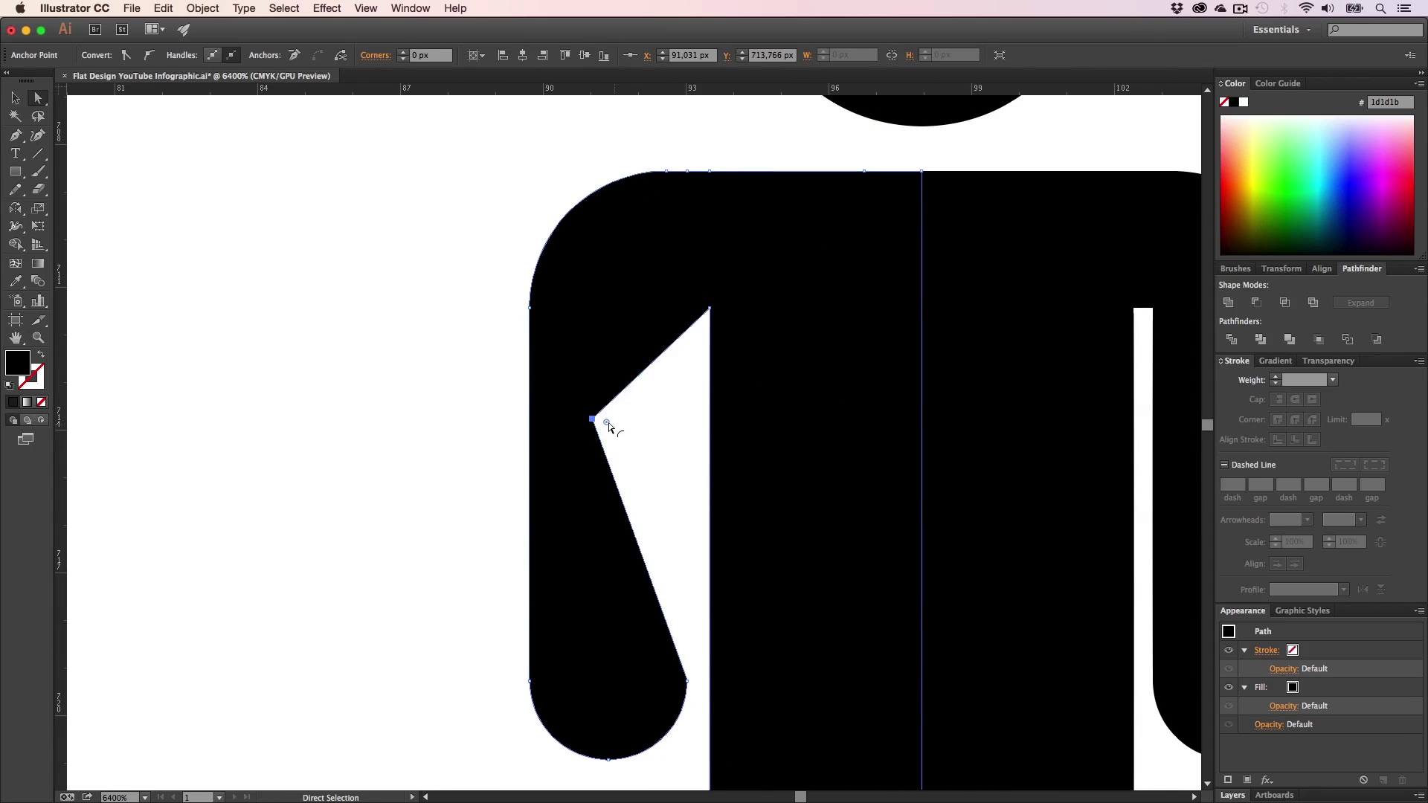
drag(696, 440, 911, 465)
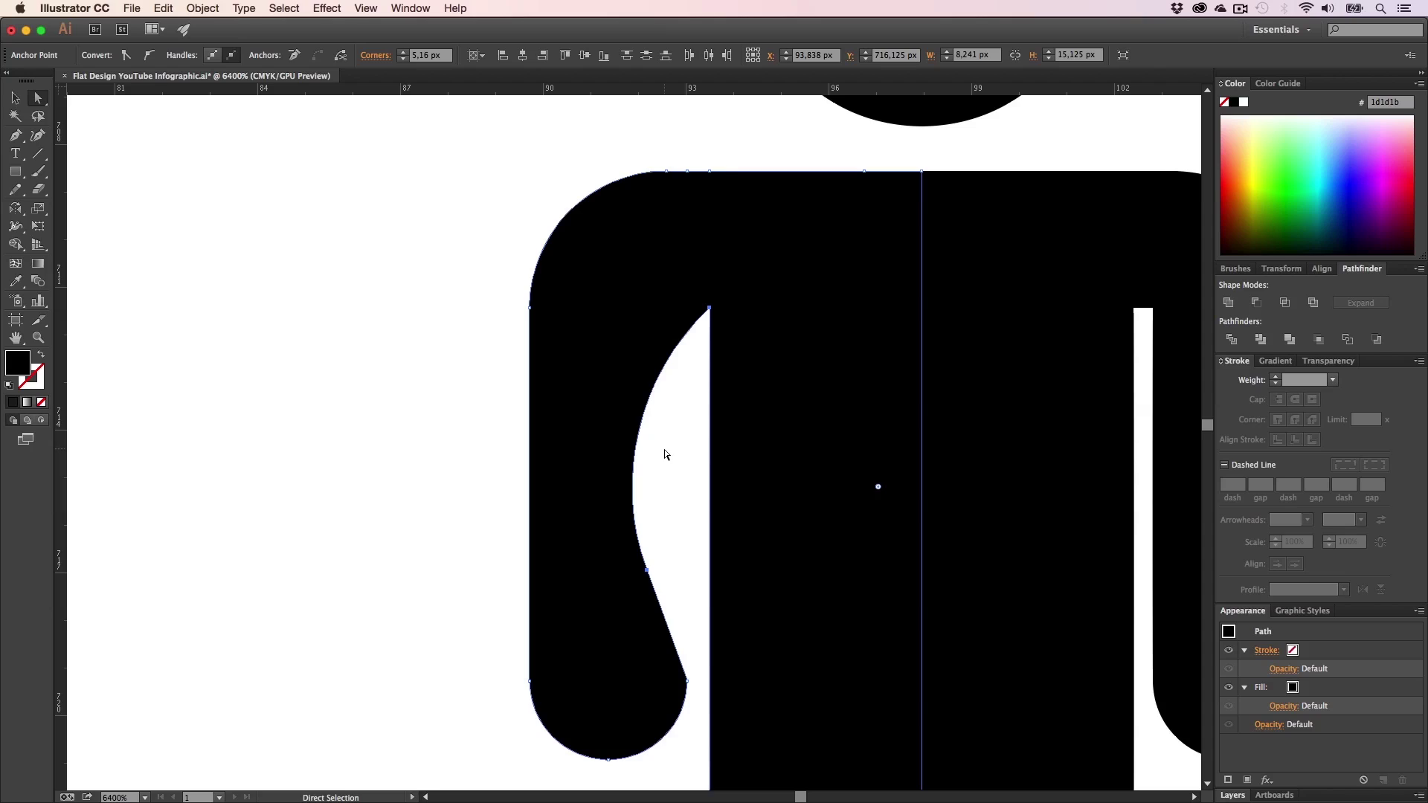
key(super+z)
key(super+z)
key(super+a)
key(a)
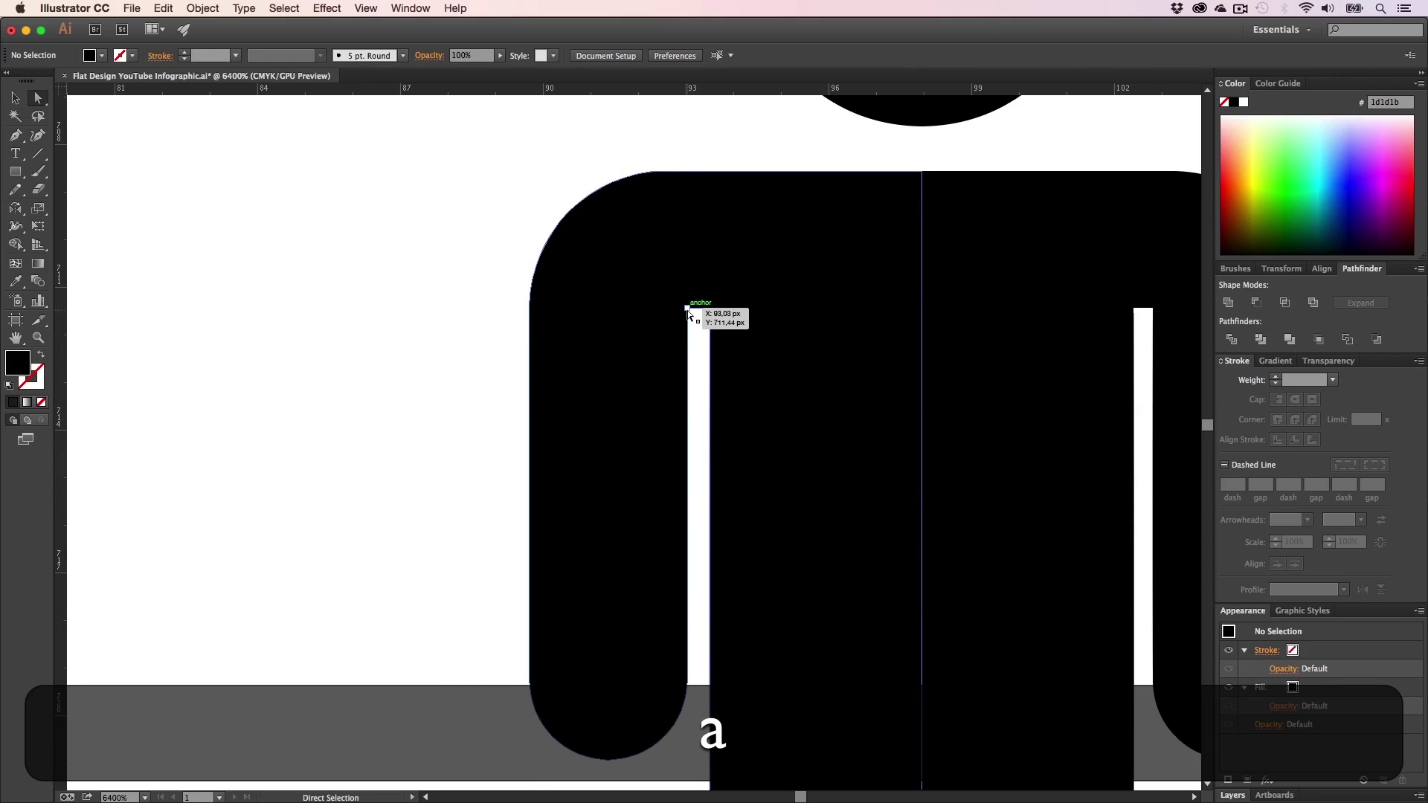
drag(688, 311, 692, 320)
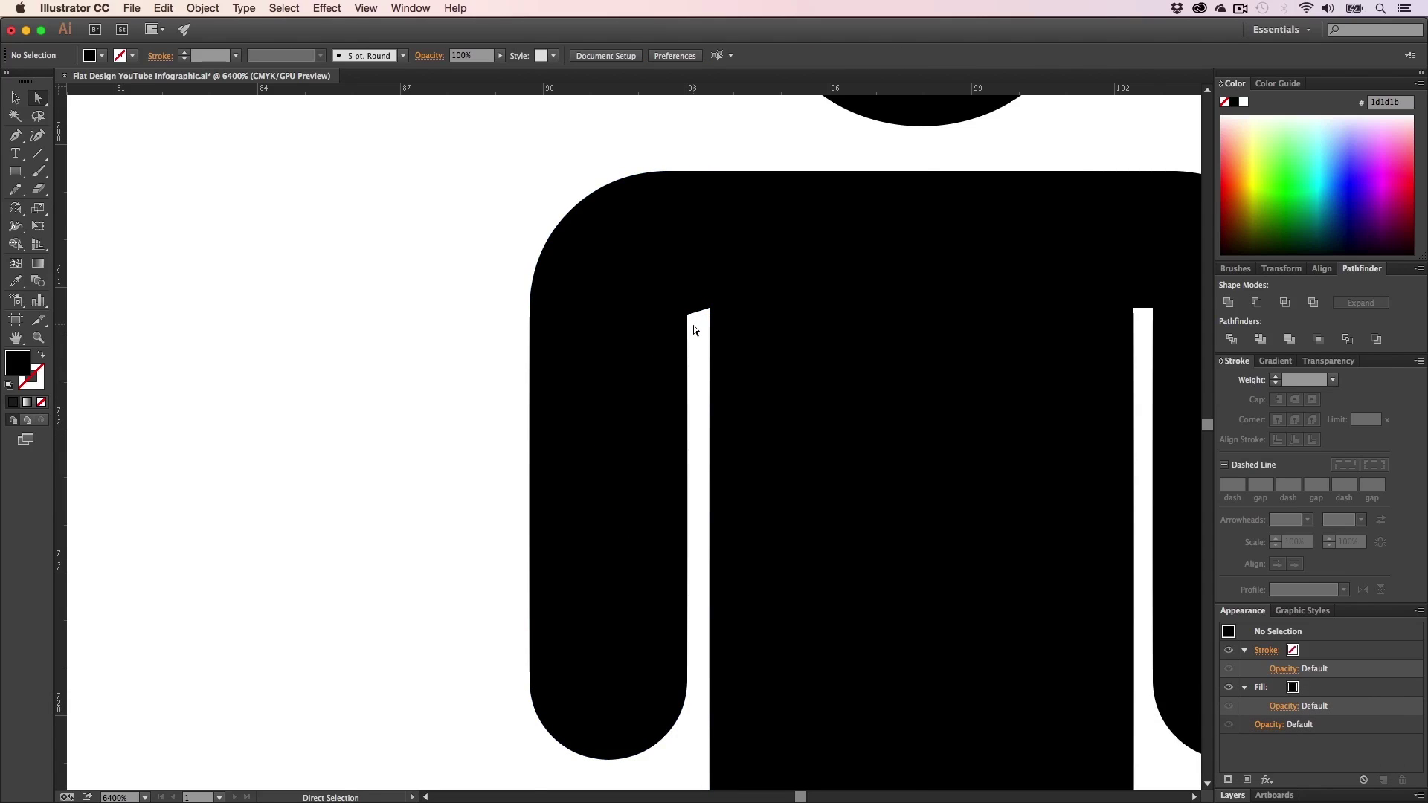
key(super+z)
- Examine the person icon's overall proportions beside the 60.5M and 67.7M figures
key(z)
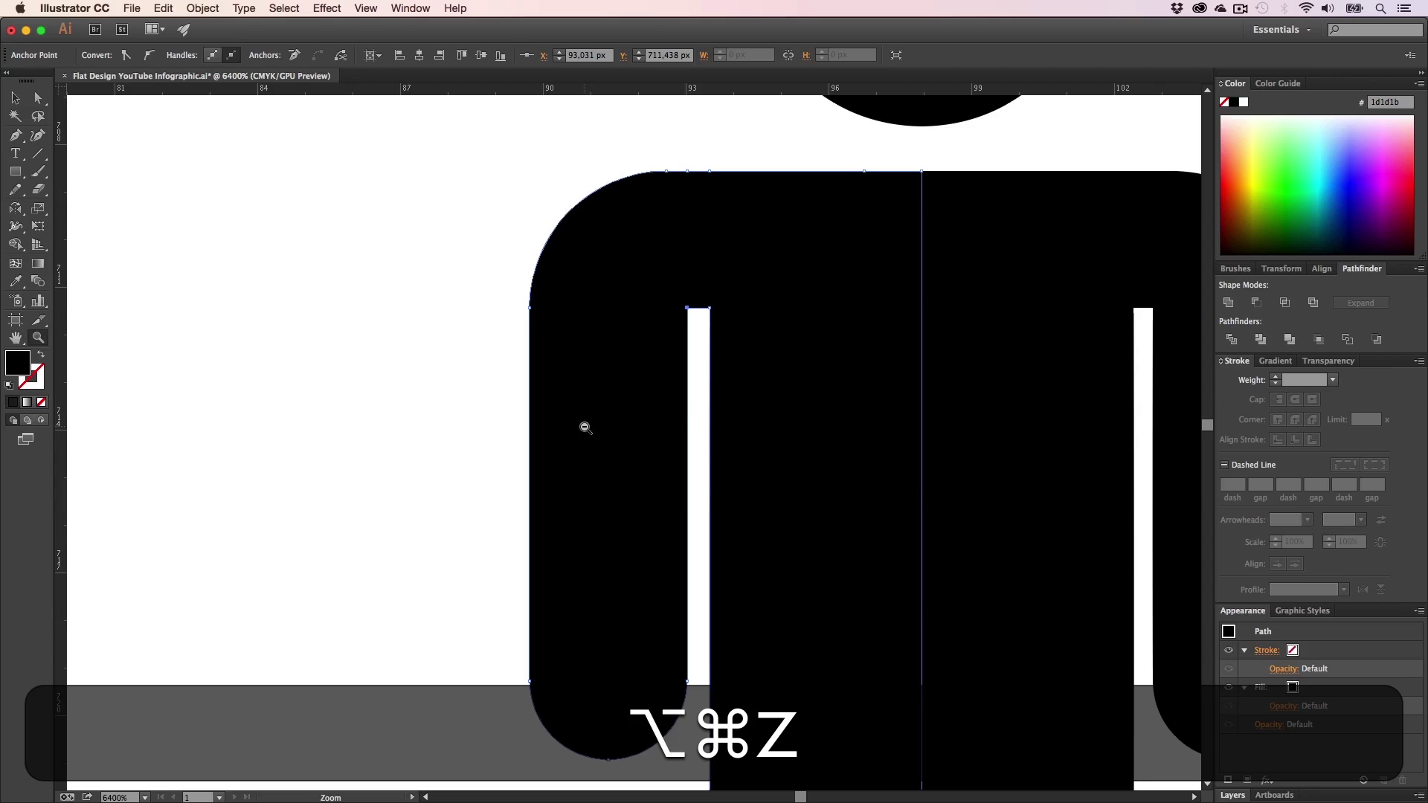
alt+click(583, 428)
alt+click(583, 427)
alt+click(584, 428)
alt+click(584, 427)
alt+click(584, 428)
alt+click(584, 427)
key(v)
click(604, 461)
key(h)
drag(772, 454, 570, 543)
key(v)
drag(575, 621, 508, 507)
key(z)
click(604, 562)
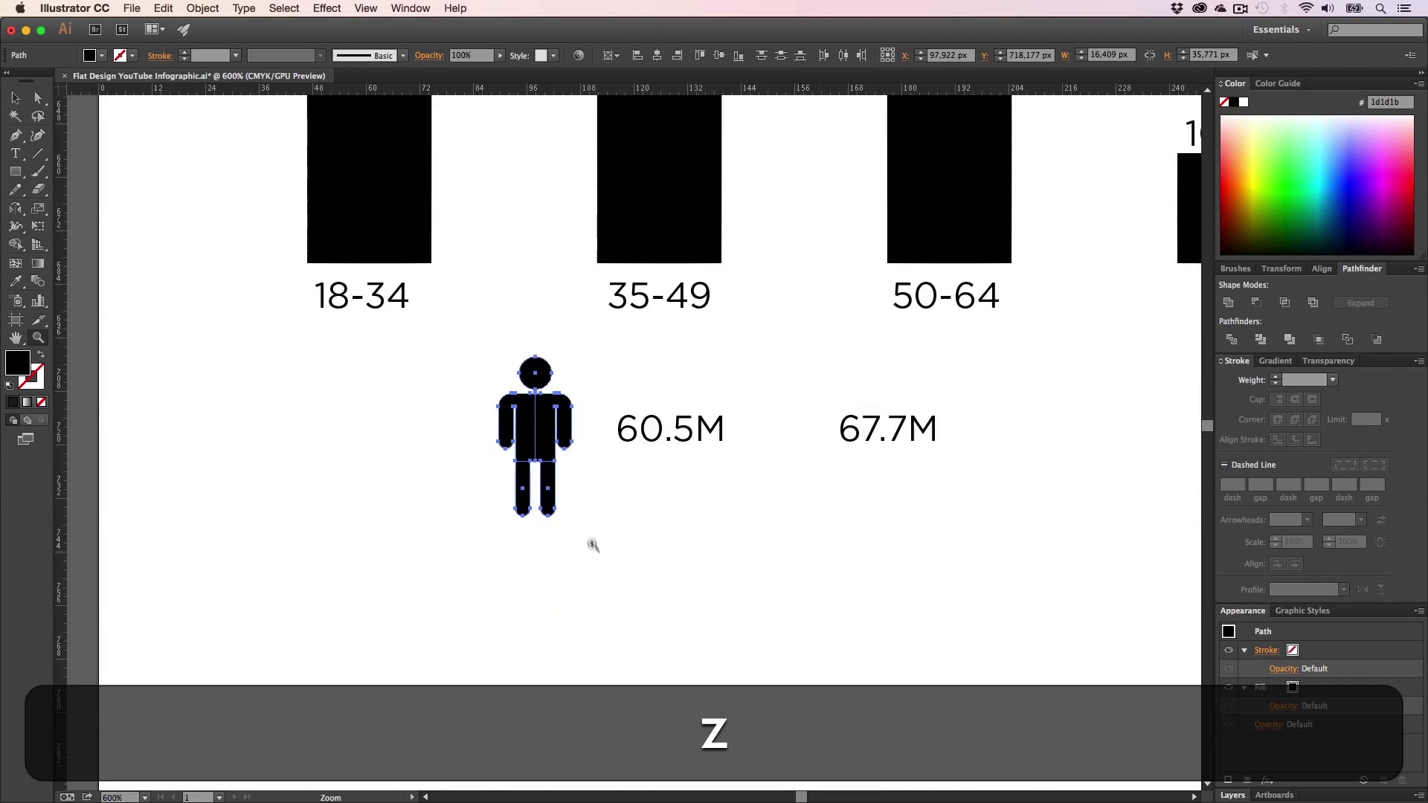
click(584, 444)
click(580, 437)
click(580, 436)
key(h)
drag(856, 403, 660, 454)
key(v)
click(607, 553)
key(h)
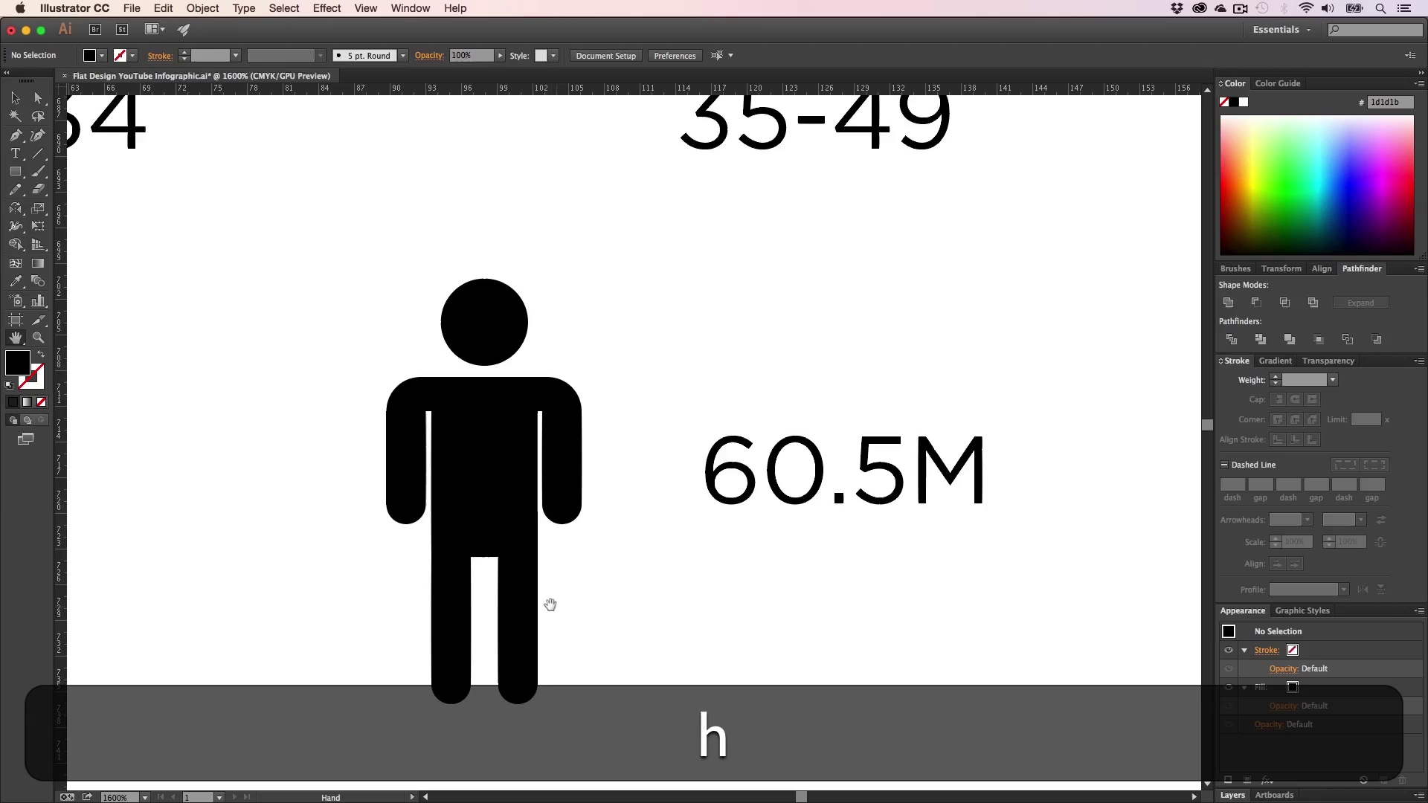
drag(550, 599, 586, 512)
- Try to shift the right leg and the torso's lower right corner slightly inward
key(a)
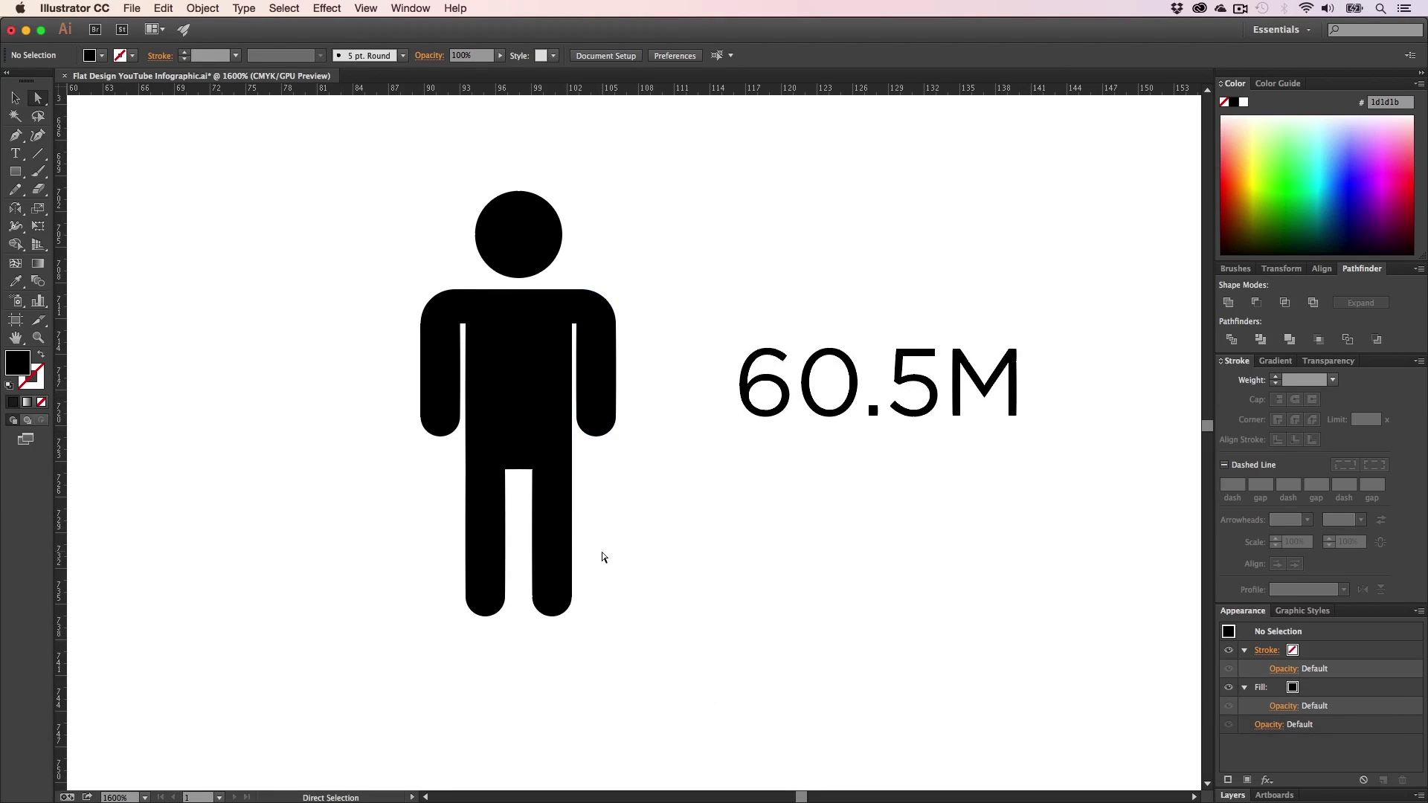
key(a)
drag(527, 480, 525, 469)
key(shift)
key(super+z)
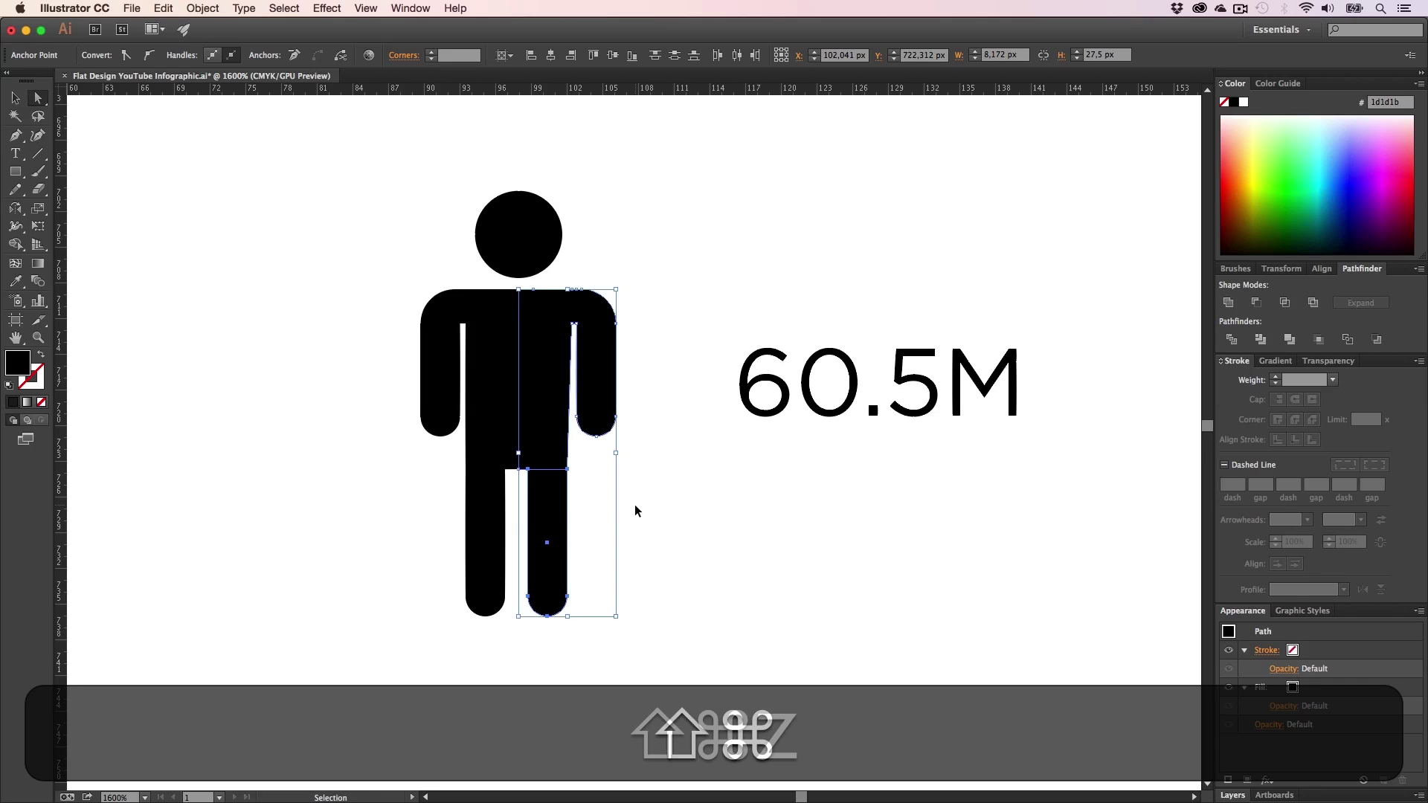
key(z)
click(549, 459)
click(604, 418)
key(h)
drag(651, 408, 572, 454)
key(a)
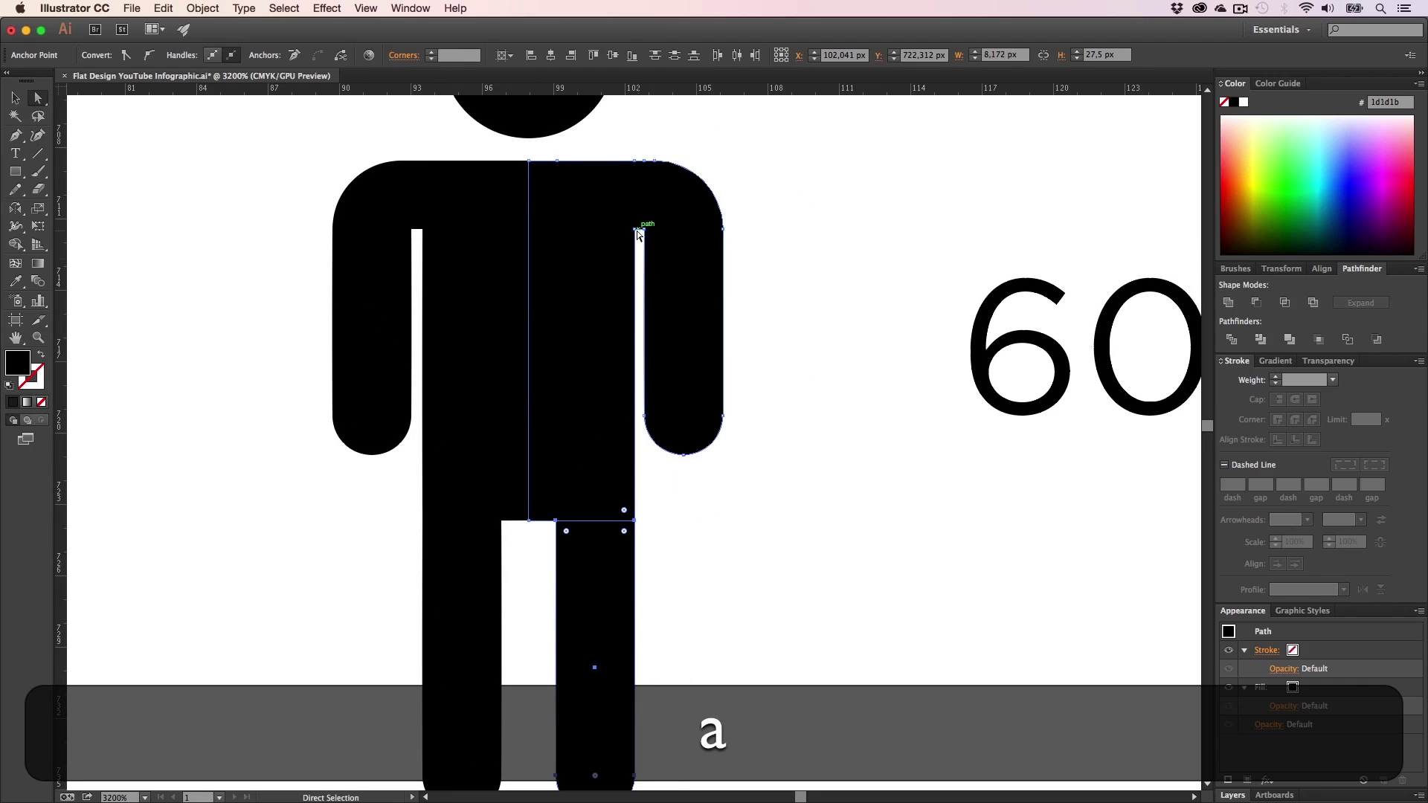
shift+click(637, 231)
key(z)
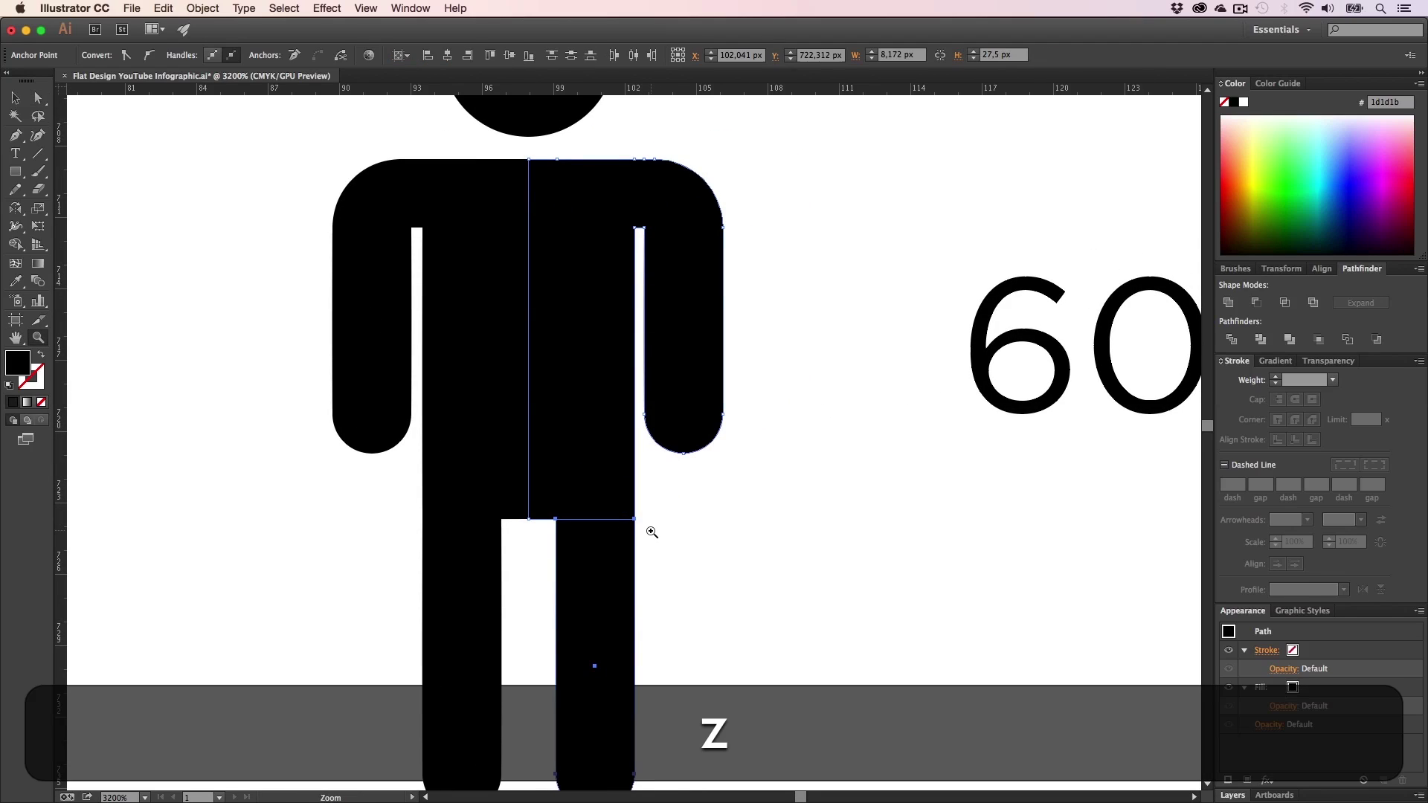
alt+click(651, 534)
alt+click(651, 534)
- Delete the right half of the body together with the right leg
key(v)
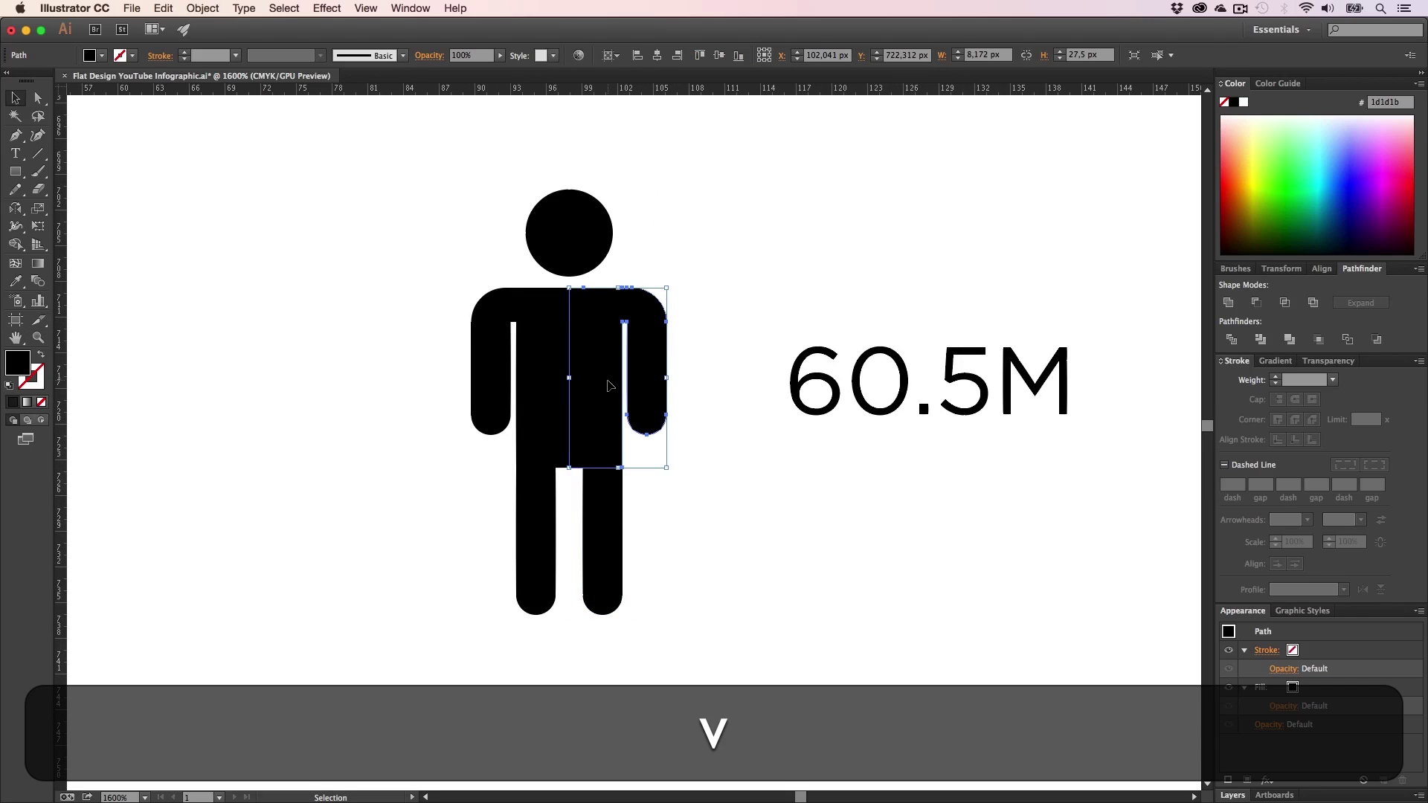
key(BackSpace)
click(598, 522)
key(BackSpace)
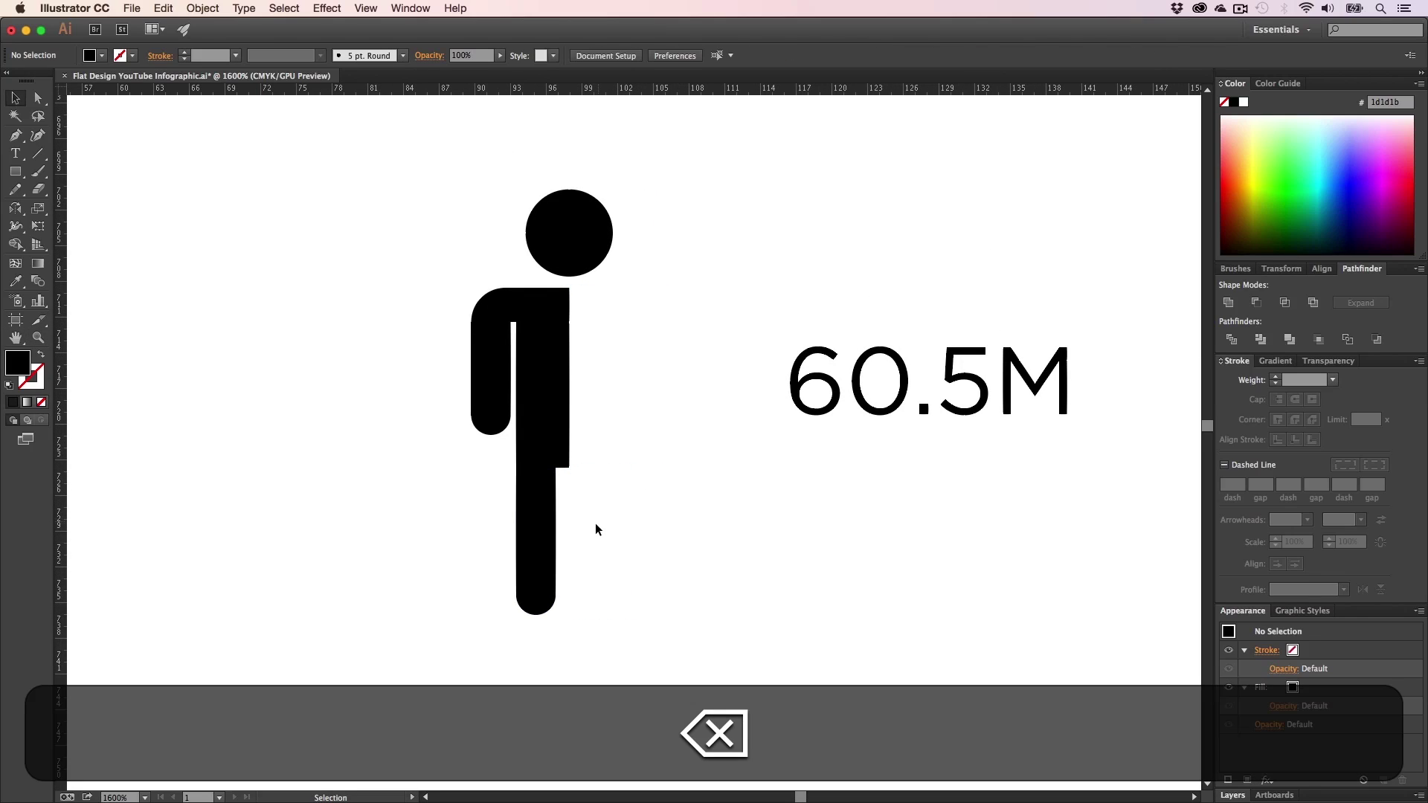
- Move the remaining half body's centre edge slightly inward with its anchor points
key(a)
drag(586, 492, 562, 287)
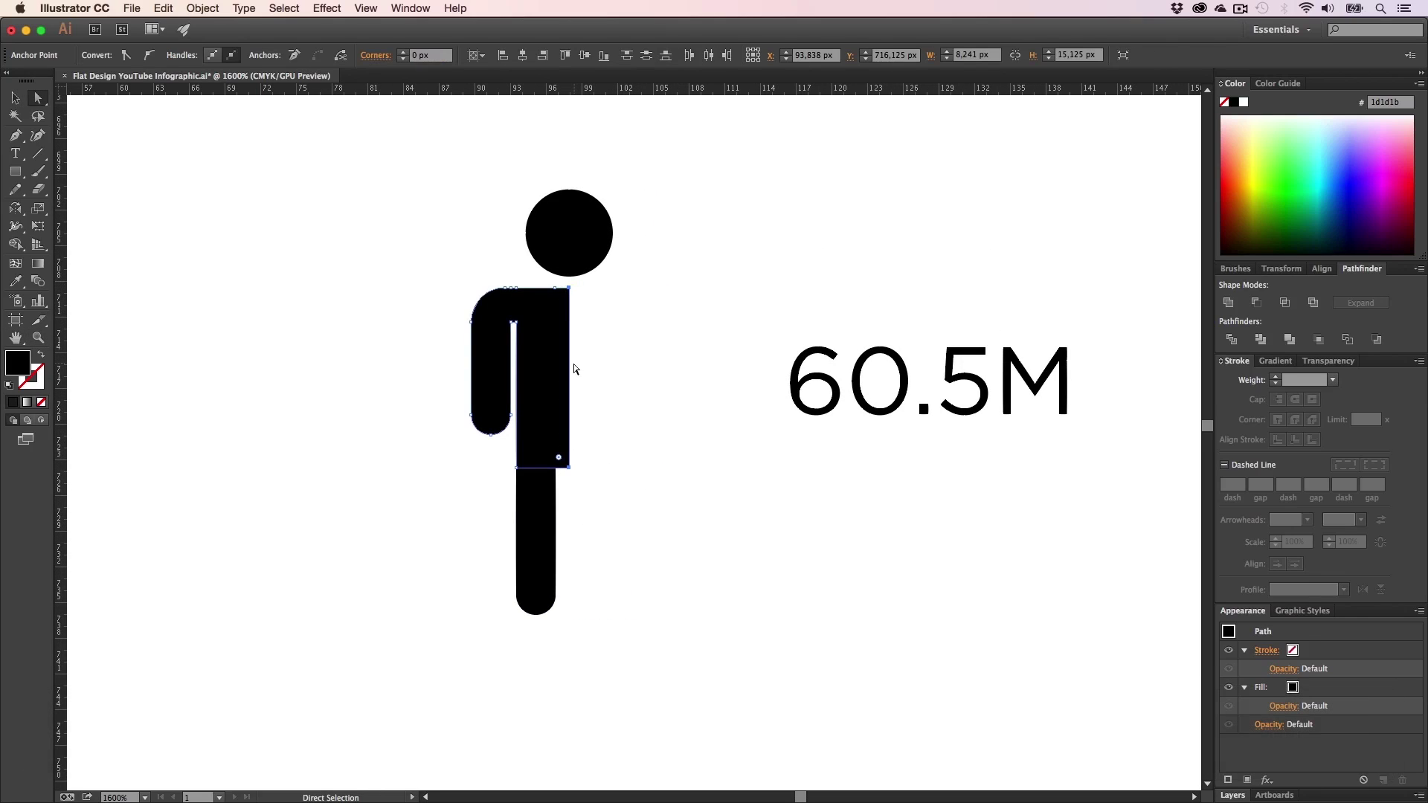
drag(571, 361, 565, 363)
- Reflect a copy of the narrowed half body and leg horizontally and fit it against the original's centre edge
key(v)
drag(611, 661, 447, 350)
drag(540, 338, 655, 342)
key(o)
drag(651, 408, 518, 530)
key(v)
drag(618, 344, 442, 291)
- Unite both body halves and both legs into a single shape, leaving the head separate
key(z)
key(v)
key(z)
alt+click(613, 393)
alt+click(613, 393)
alt+click(613, 393)
alt+click(613, 393)
key(h)
key(v)
drag(594, 678, 325, 383)
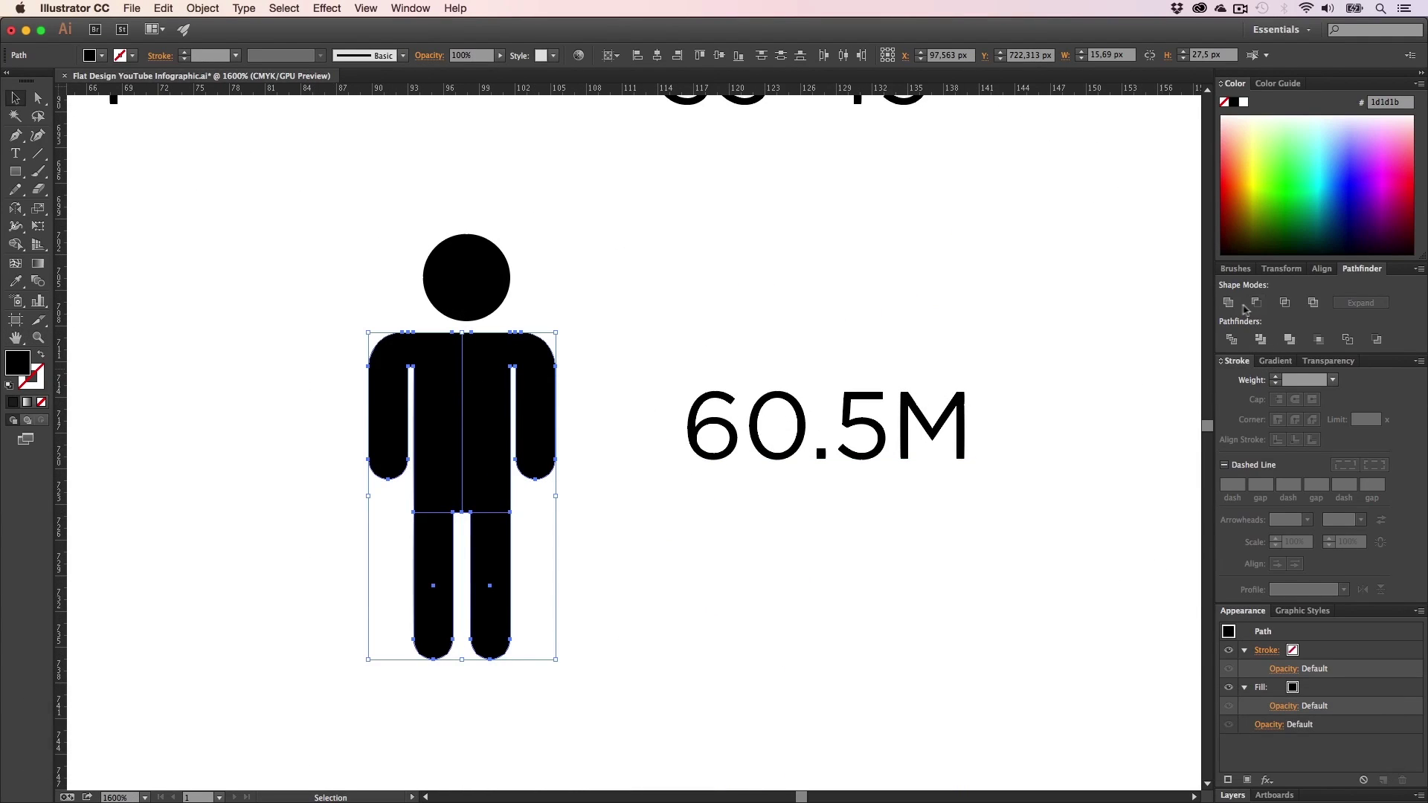
click(1235, 304)
- Move the united body slightly right to centre it under the head
click(658, 314)
drag(465, 370, 470, 370)
click(653, 301)
- Scale the person icon proportionally from its centre to about 9.58 by 21.85 px and move it just left of the 60.5M figure
key(z)
alt+click(604, 365)
alt+click(609, 364)
key(v)
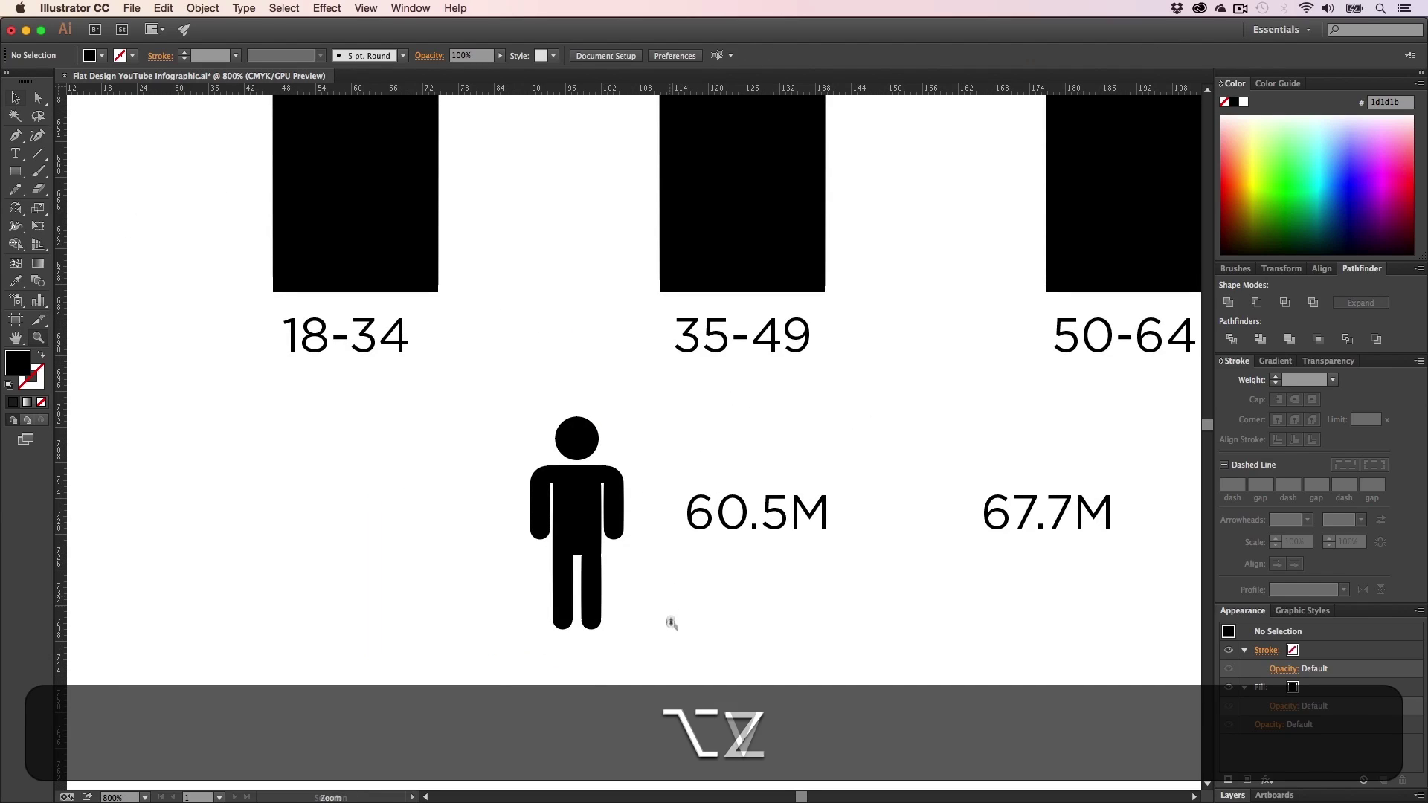
drag(671, 635, 522, 402)
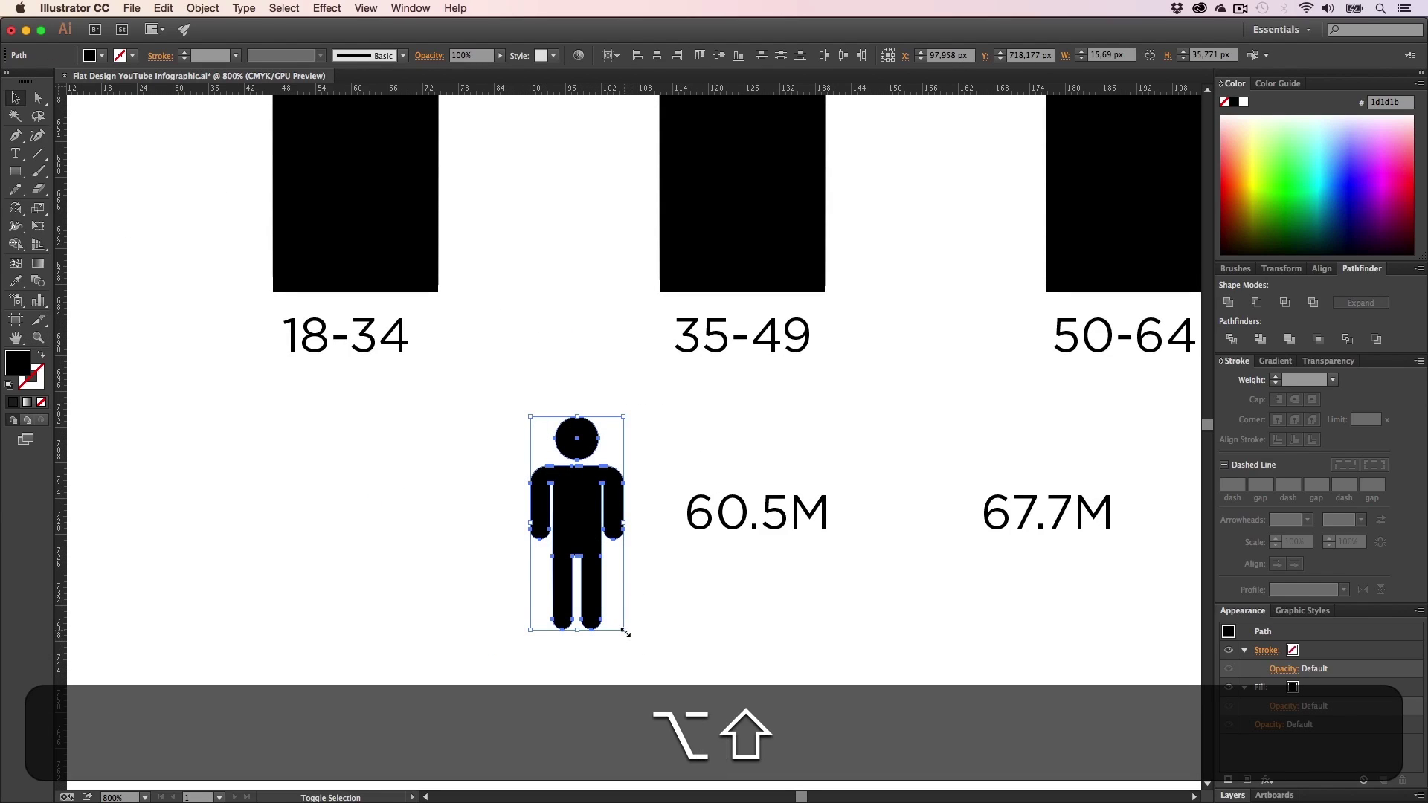
drag(624, 633, 605, 589)
drag(586, 520, 647, 508)
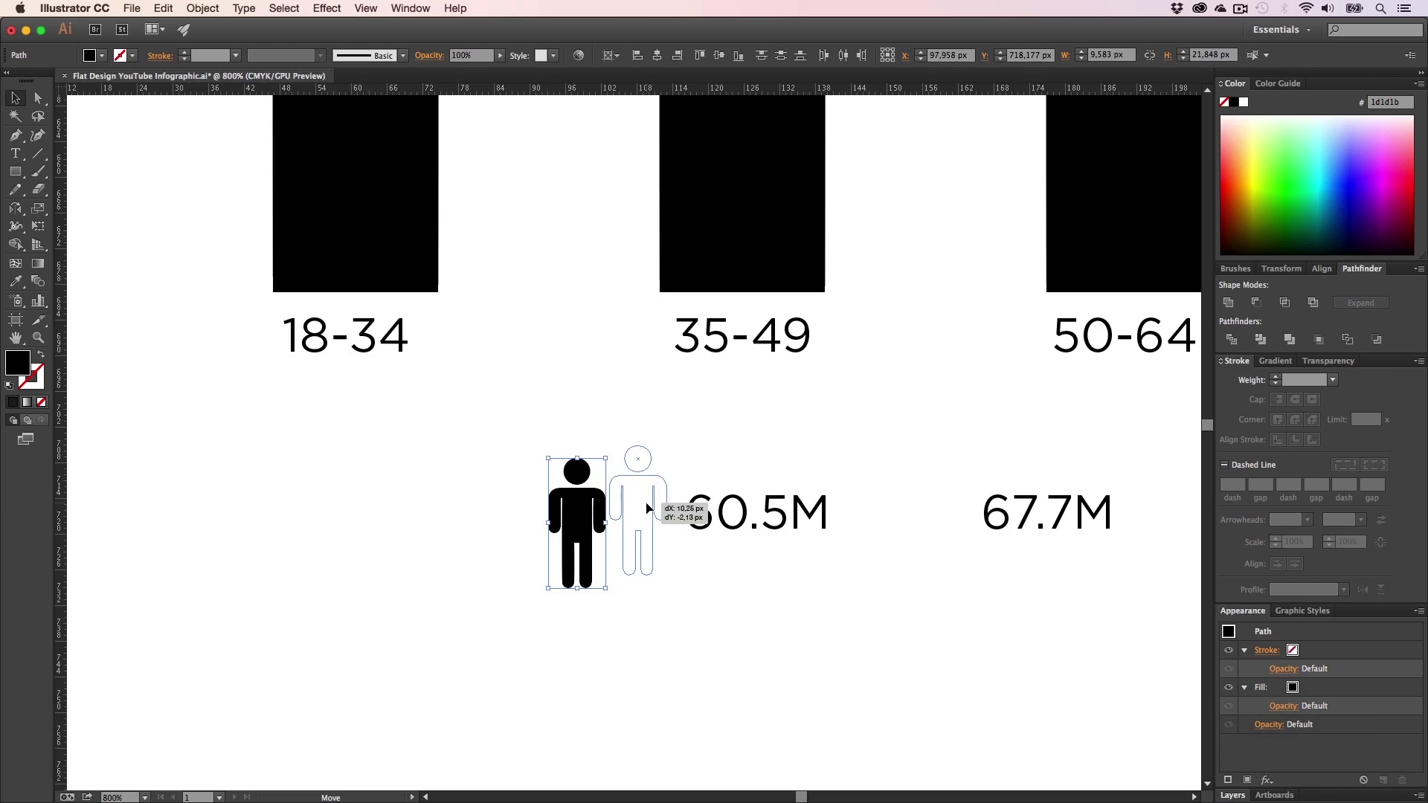
- Duplicate the person icon horizontally and place the copy just left of the 67.7M figure
key(h)
drag(787, 538, 603, 538)
key(z)
click(638, 511)
click(634, 476)
key(h)
drag(693, 472, 653, 524)
key(v)
drag(246, 418, 825, 420)
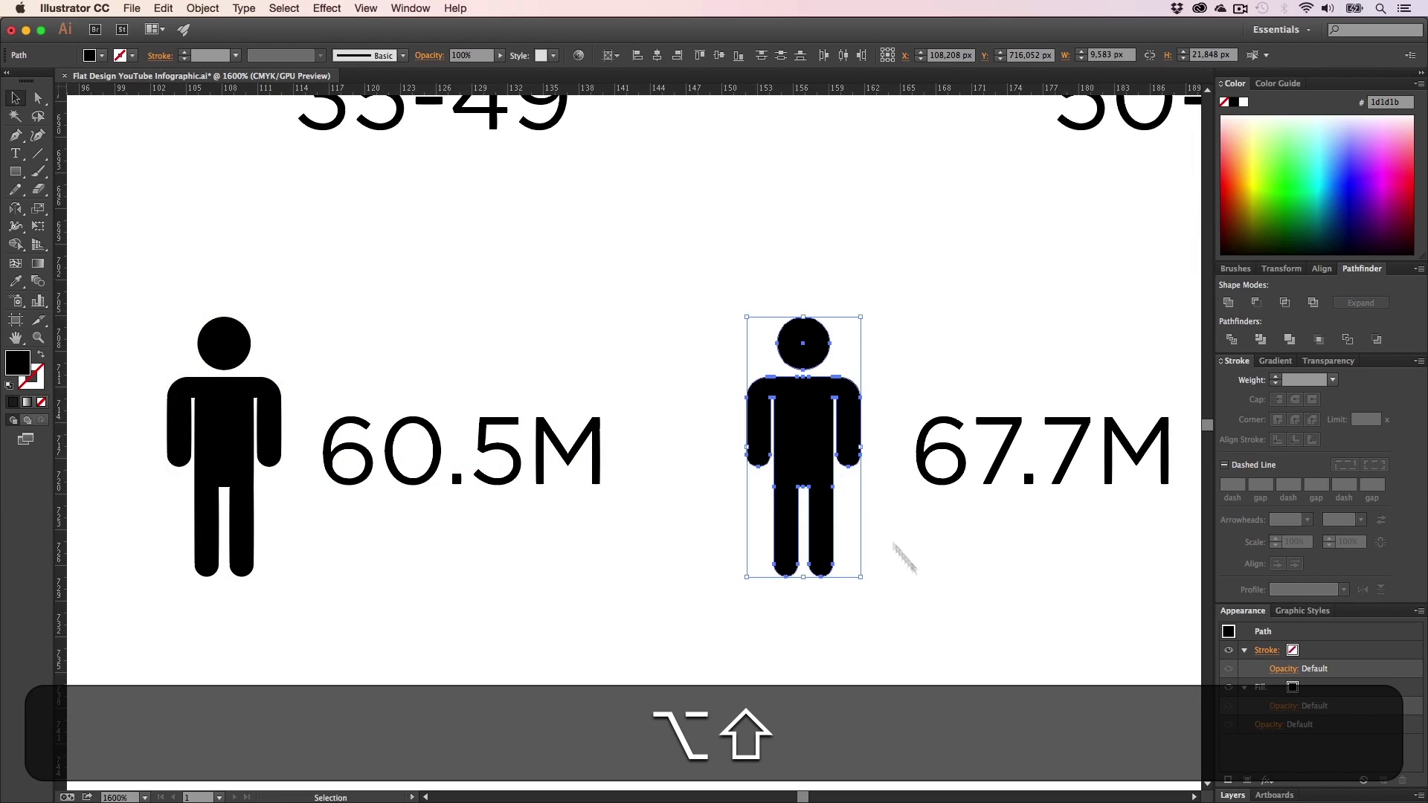
- Draw a rectangle about 3.6 by 9.5 px covering the left arm of the figure beside 67.7M
click(903, 556)
key(z)
click(794, 456)
click(662, 430)
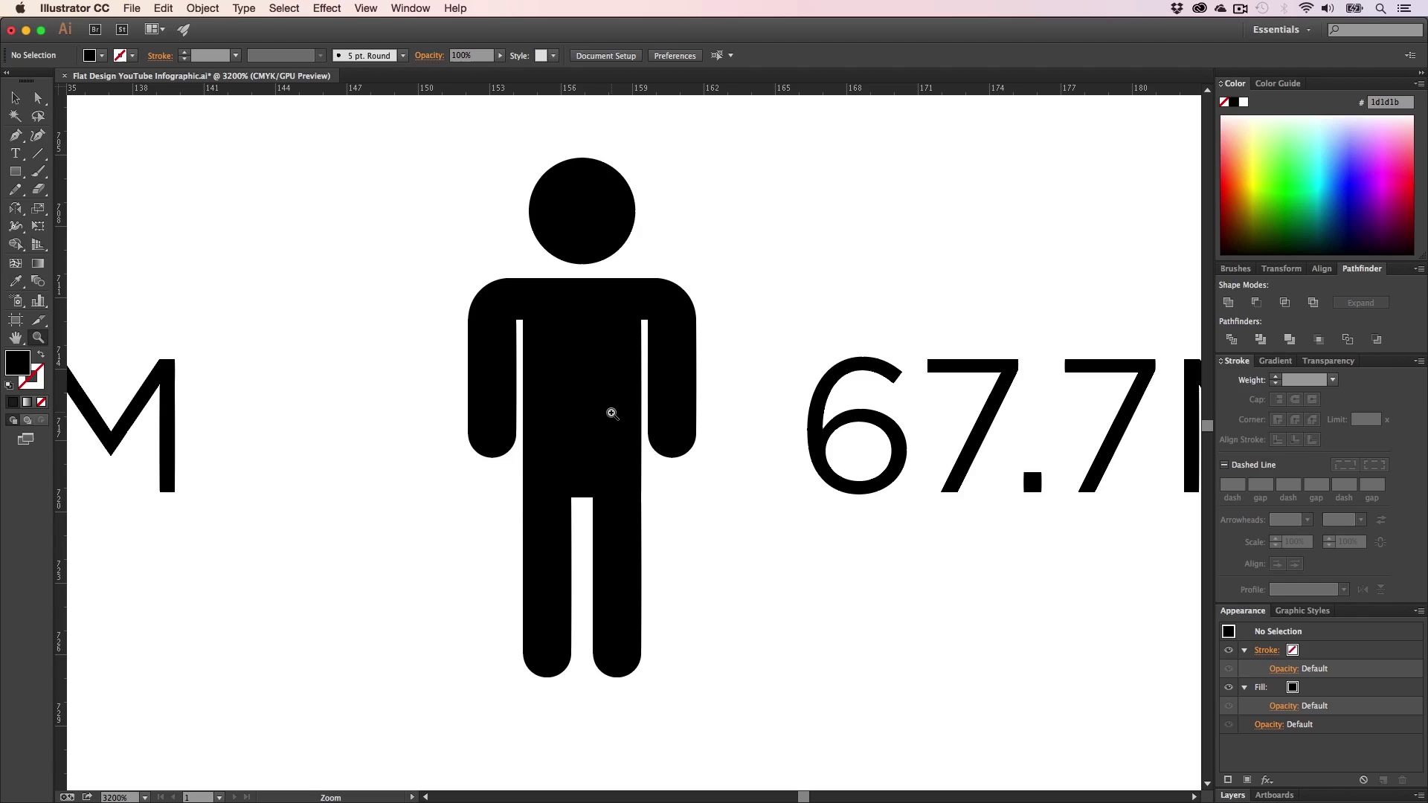
click(612, 413)
key(z)
alt+click(625, 412)
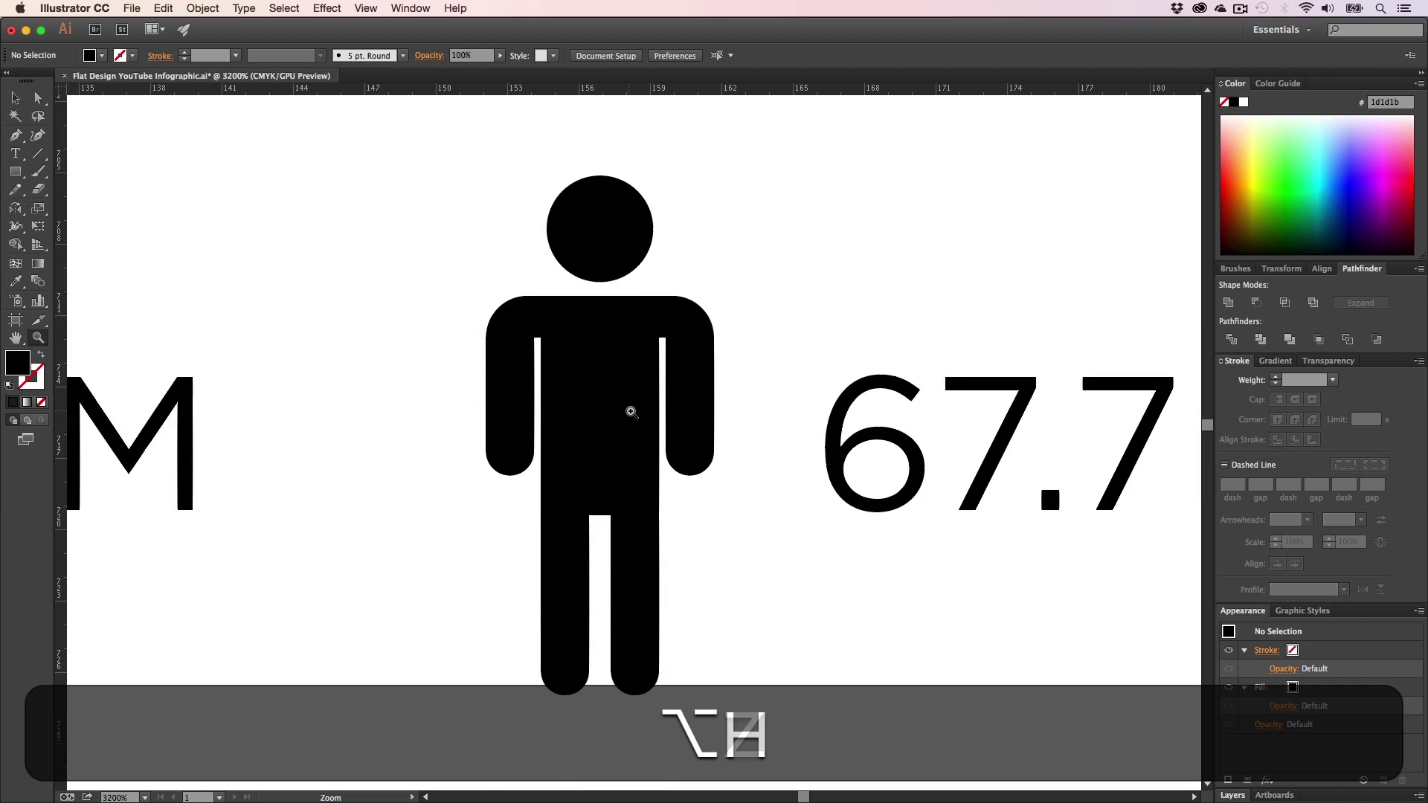
key(v)
click(15, 171)
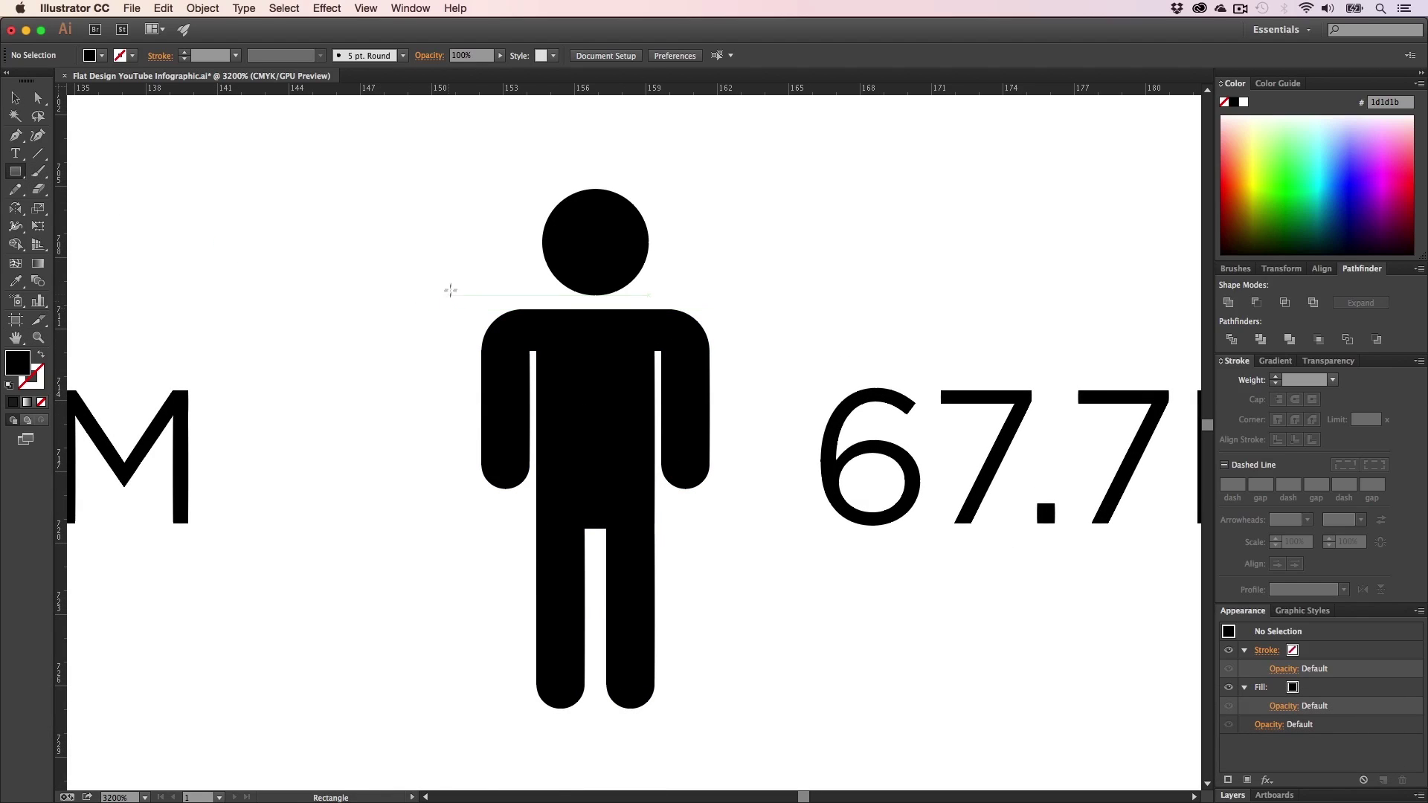
drag(451, 286, 536, 512)
- Cut the left arm off the body by subtracting the covering rectangle from it with Minus Front
key(v)
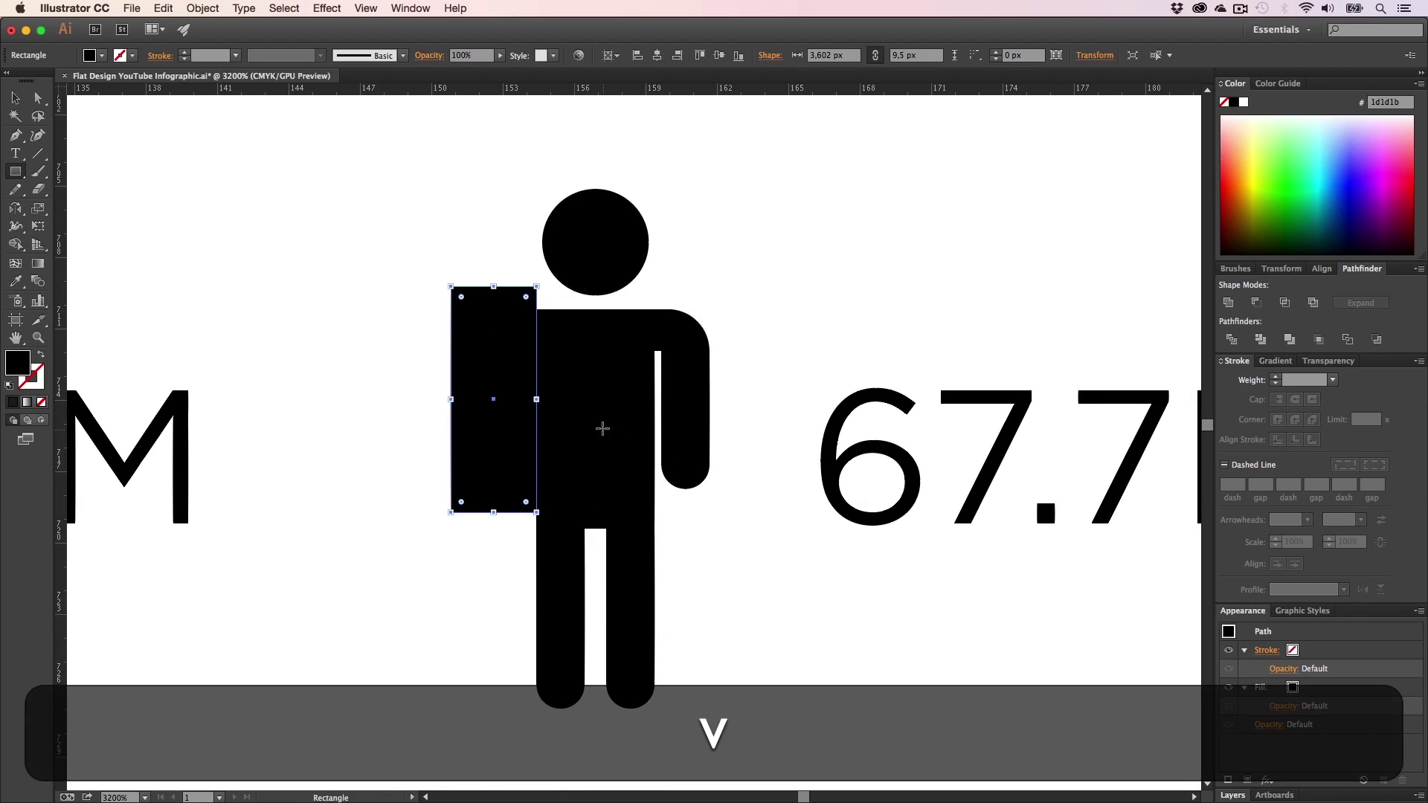
shift+click(600, 428)
click(1256, 303)
click(759, 496)
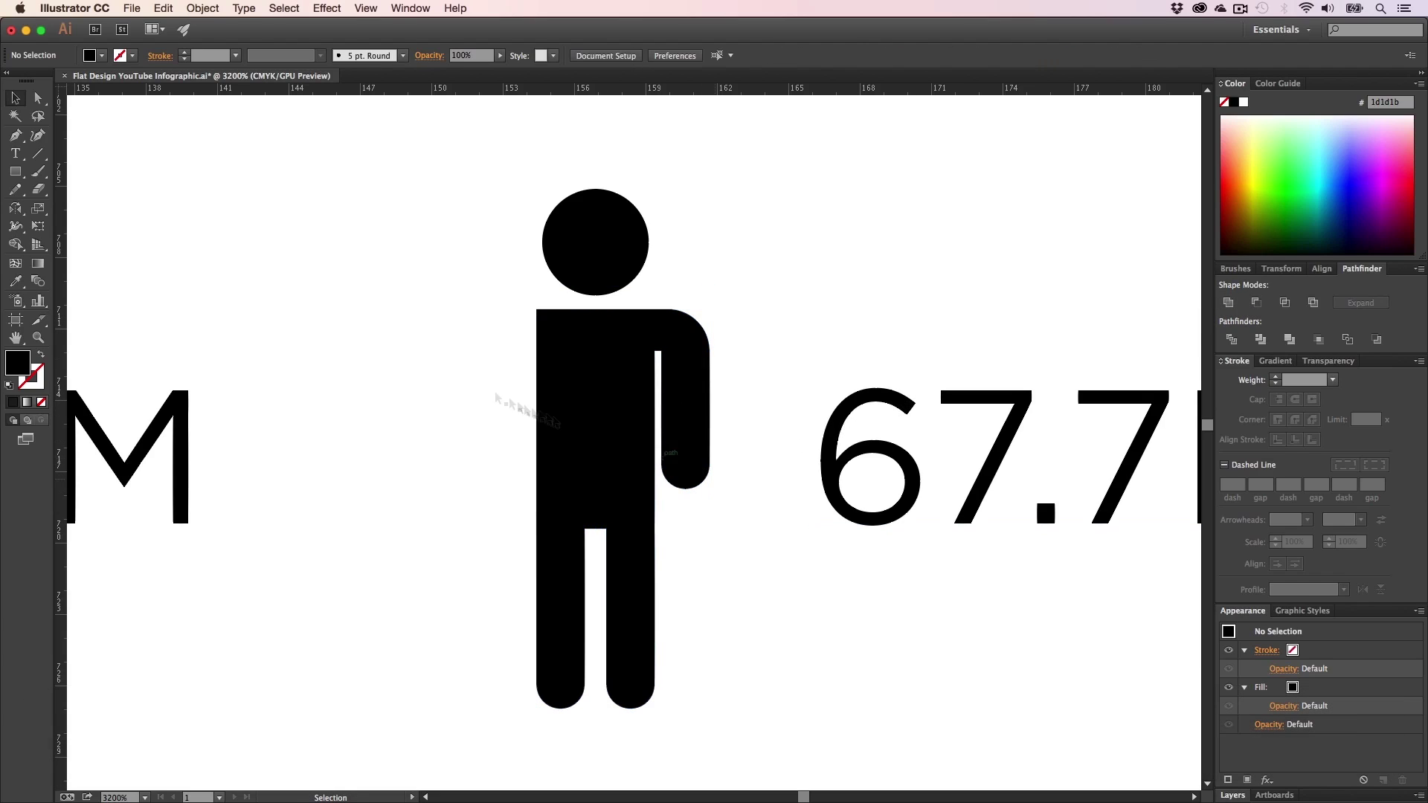
- Cover the body's right half from its centre line outward with a rectangle about 5.2 by 17.8 px and subtract it
drag(714, 718, 595, 309)
key(shift+v)
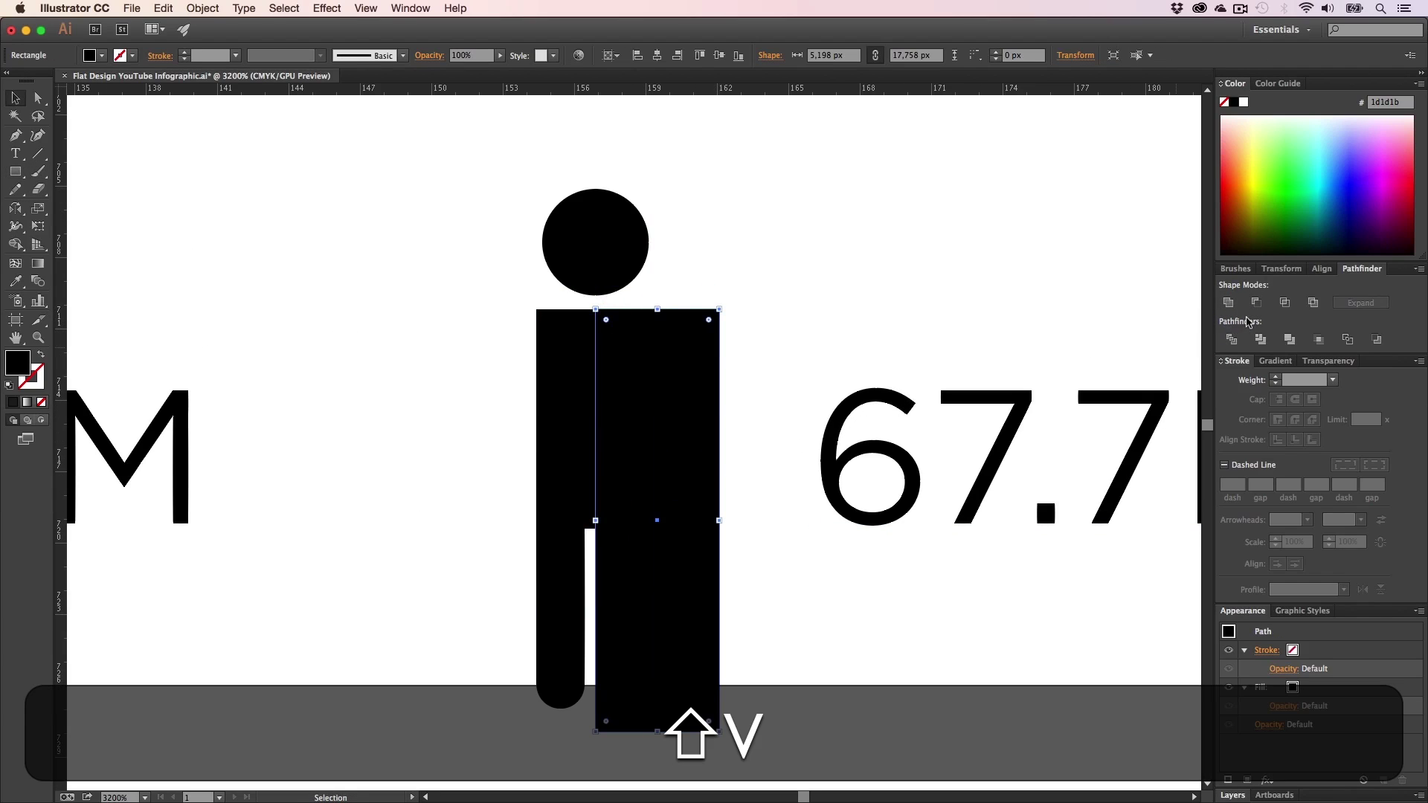
shift+click(565, 446)
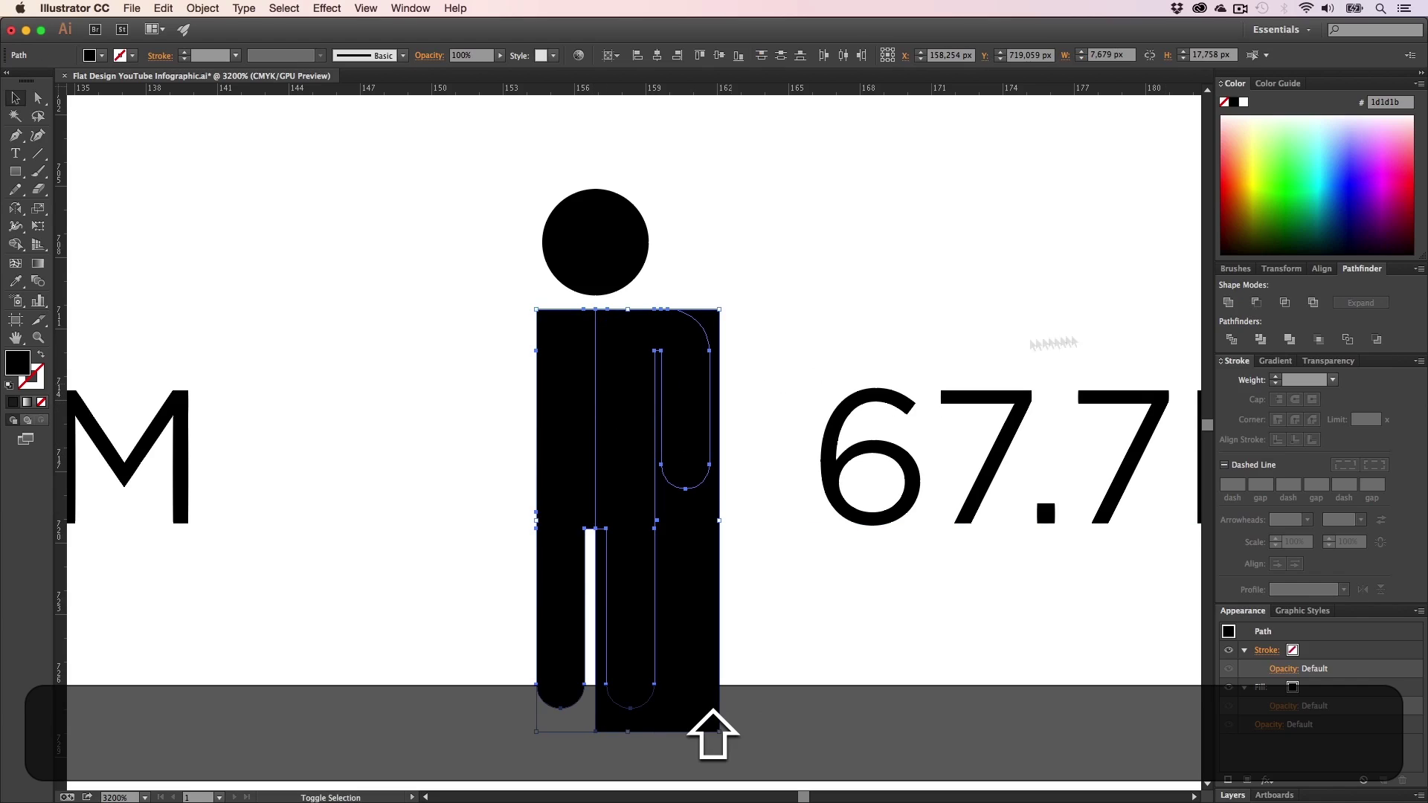
click(1256, 302)
click(631, 510)
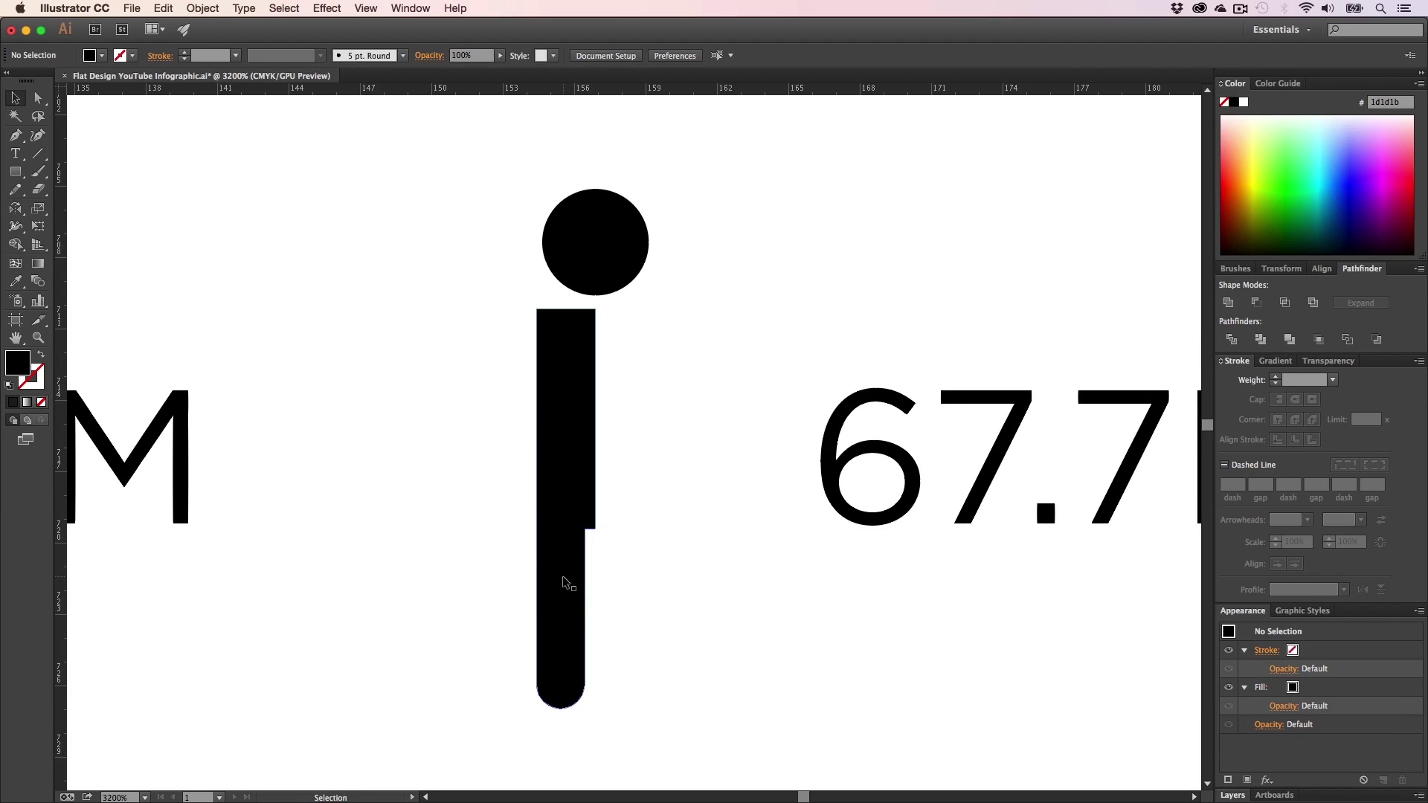
- Draw a closed black skirt shape with the Pen tool, sloping from the half body's top-left corner out to hip height
key(h)
drag(569, 528, 609, 546)
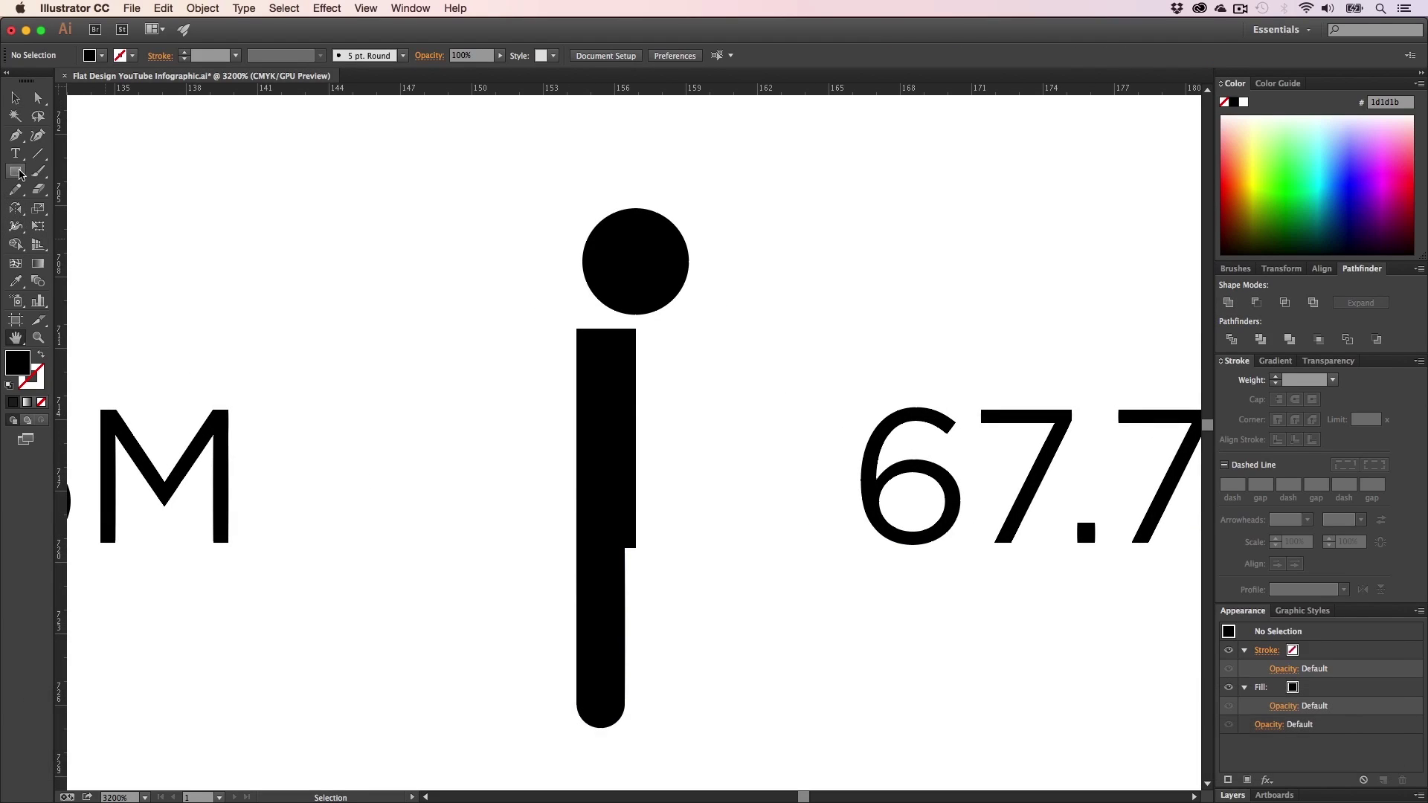
key(p)
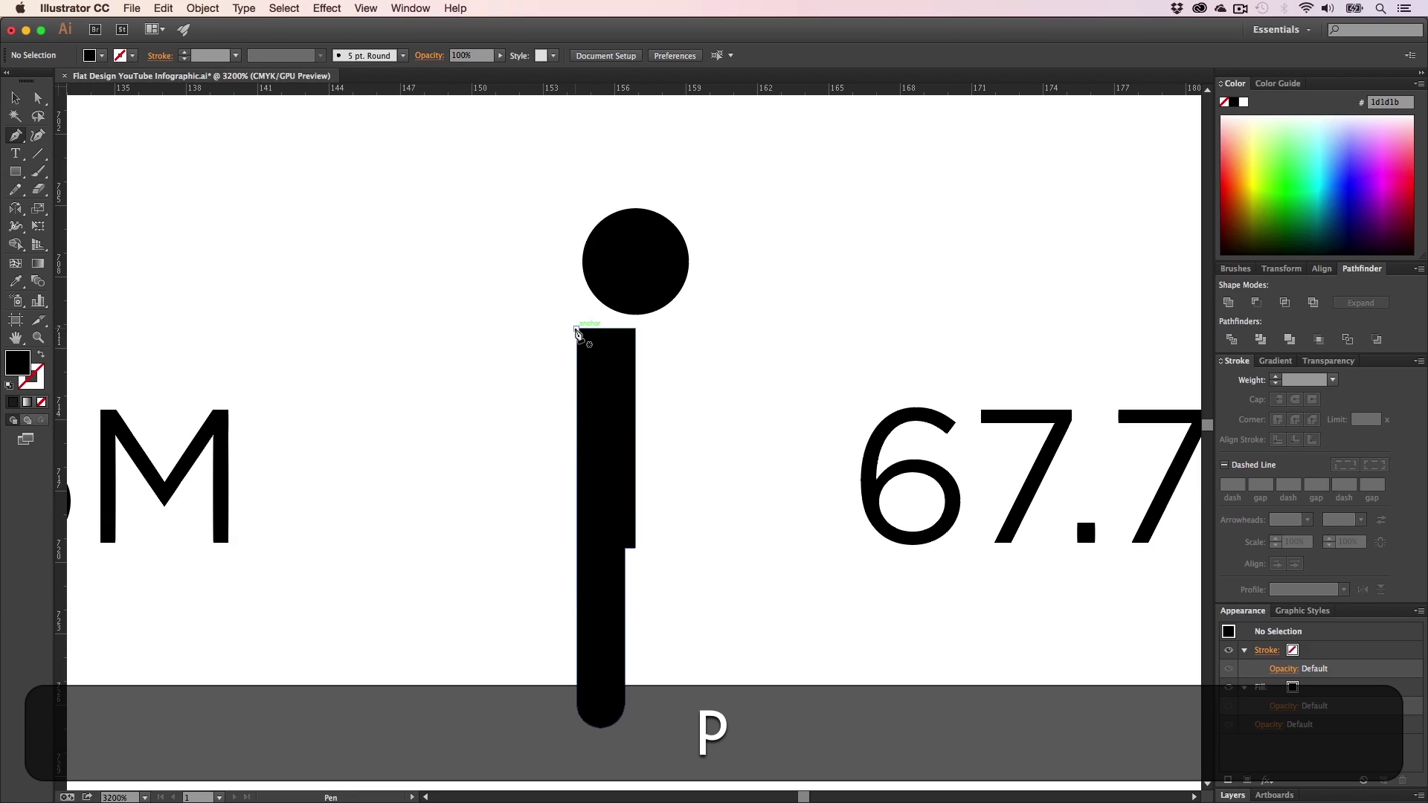
click(575, 329)
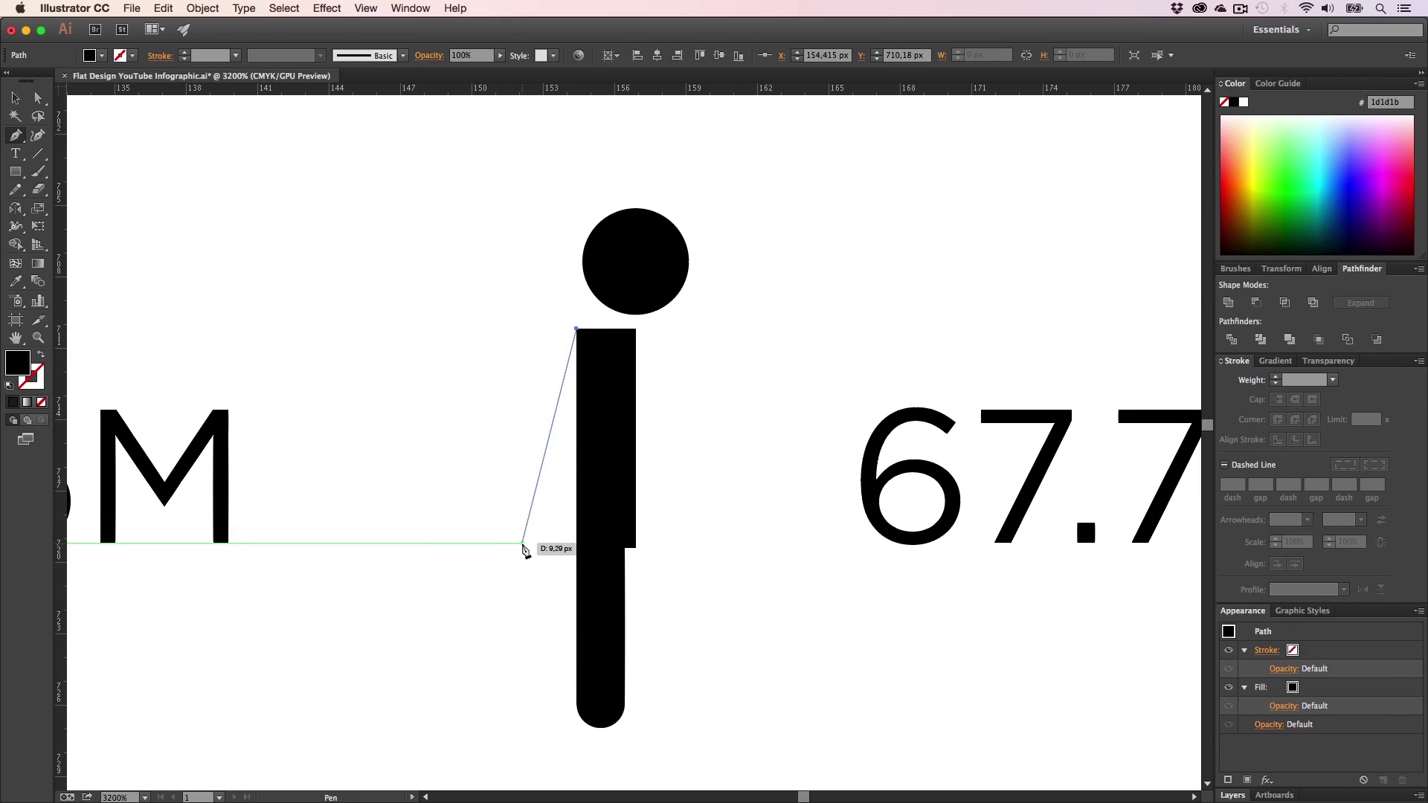
click(522, 543)
click(606, 543)
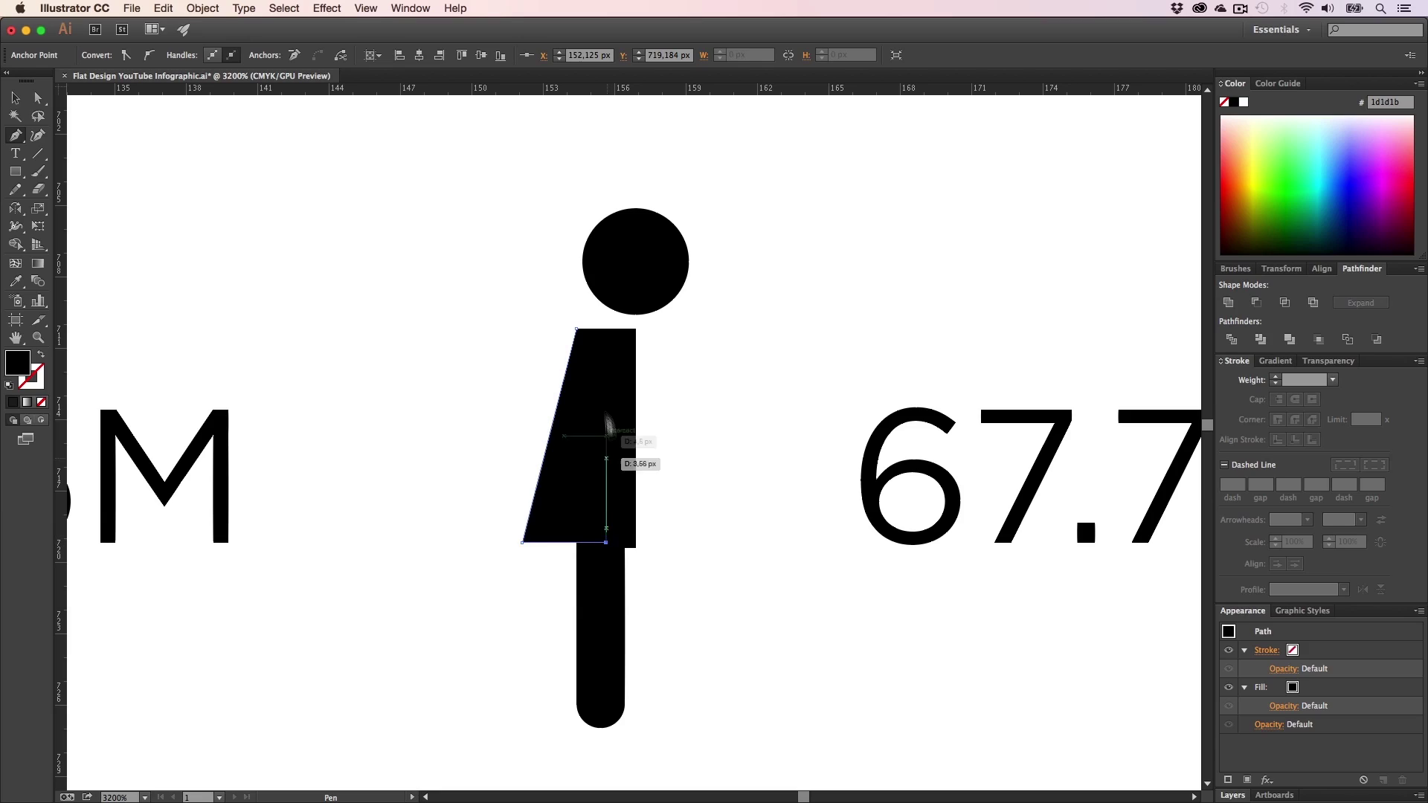
click(577, 331)
key(a)
click(523, 416)
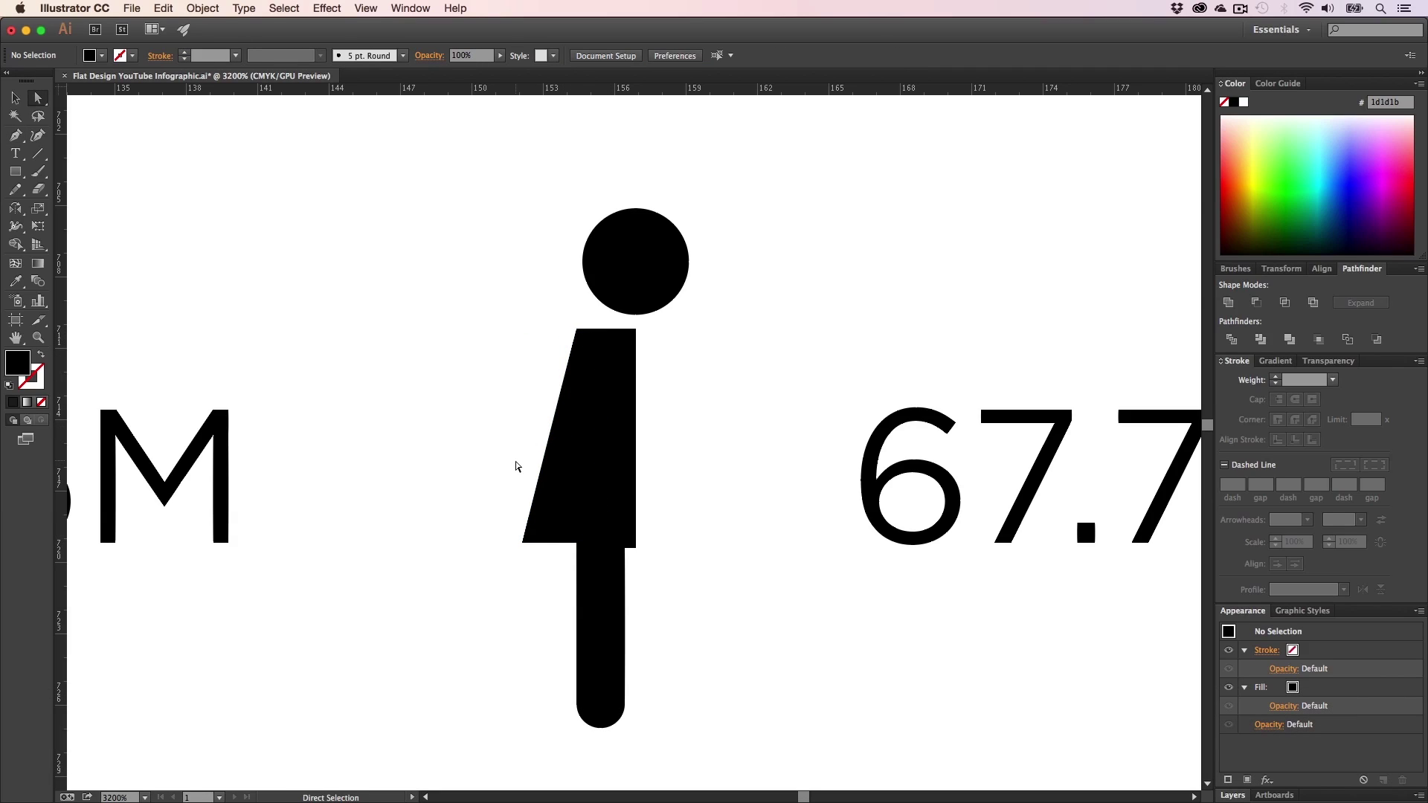
key(v)
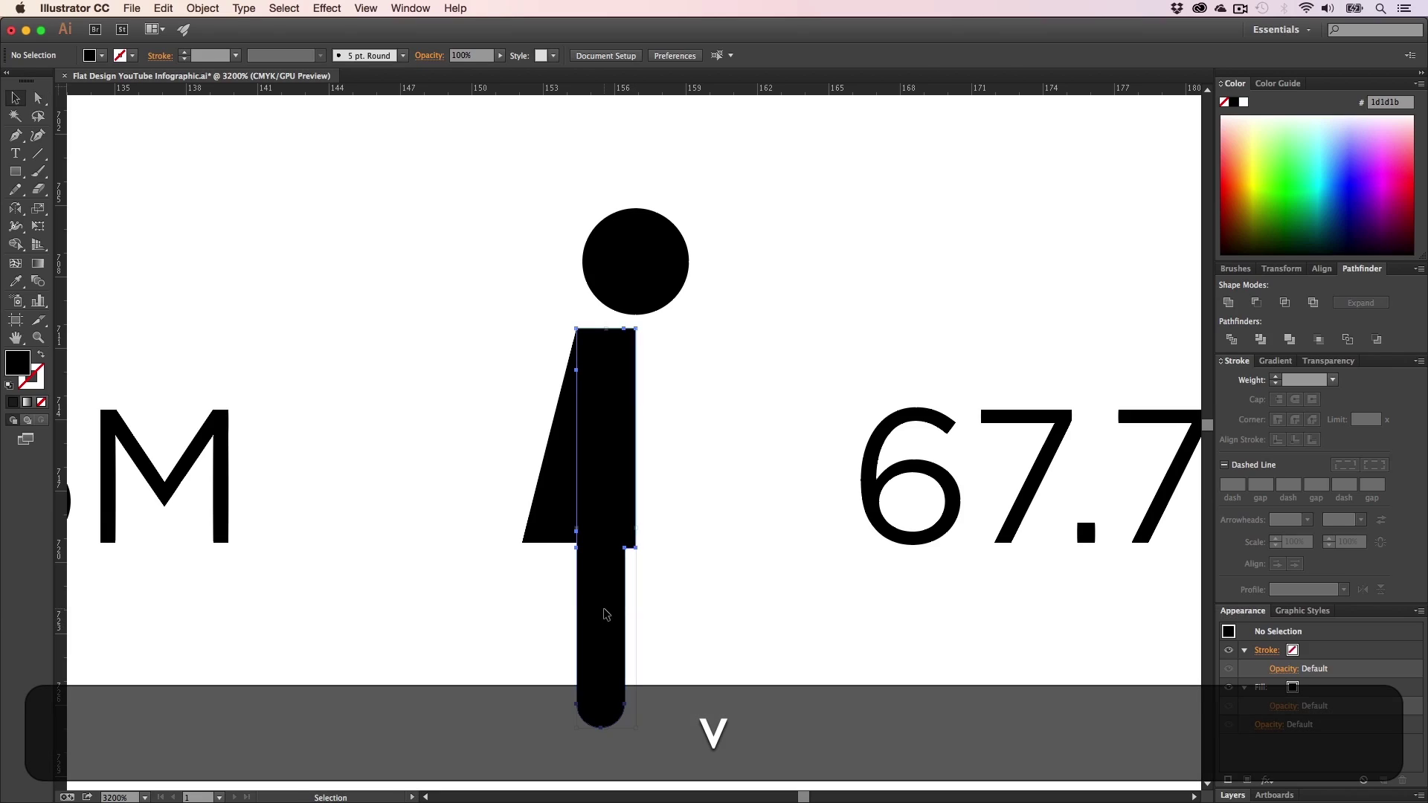
click(608, 610)
click(502, 614)
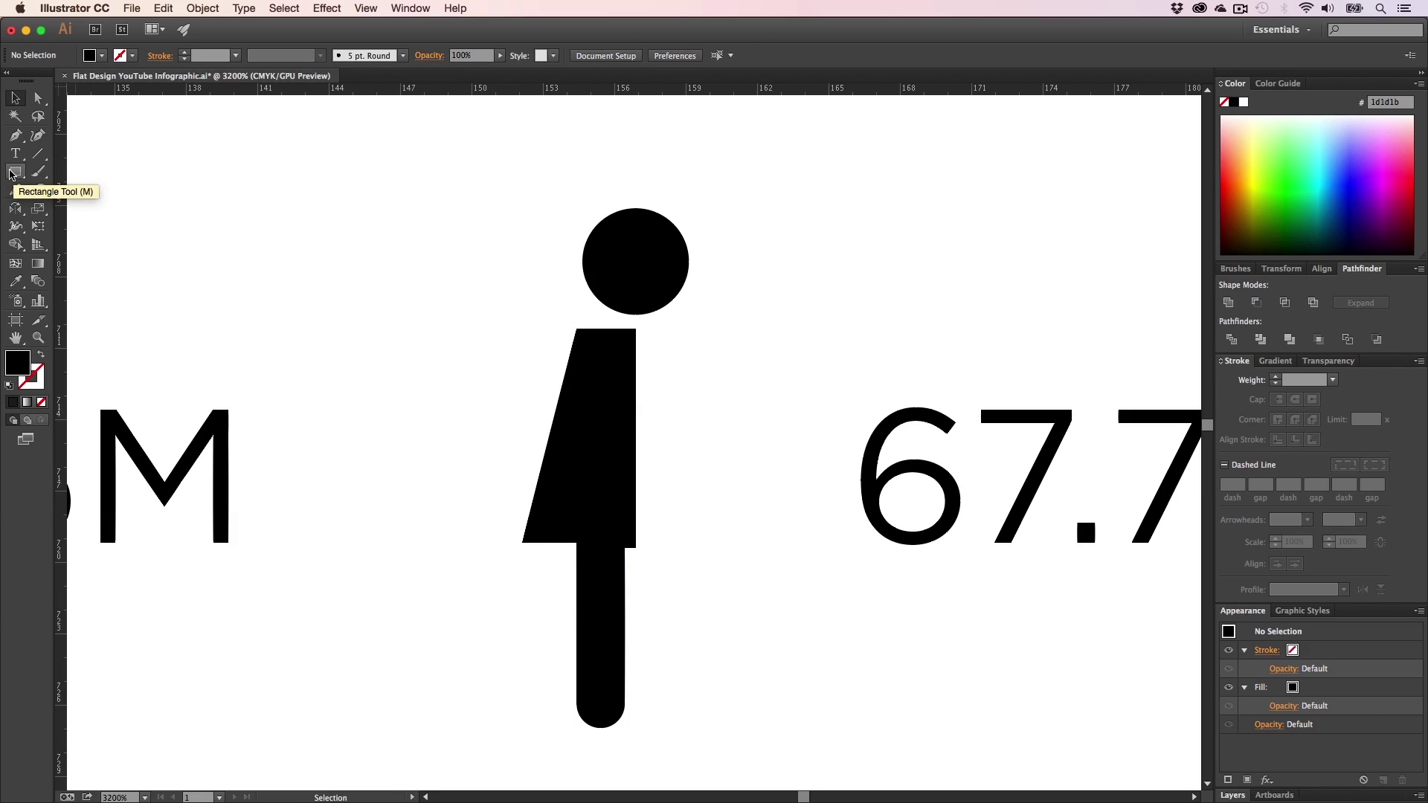
click(10, 174)
key(v)
- Duplicate the half body with its leg into the empty area below the 67.7M label
key(h)
drag(704, 577, 496, 280)
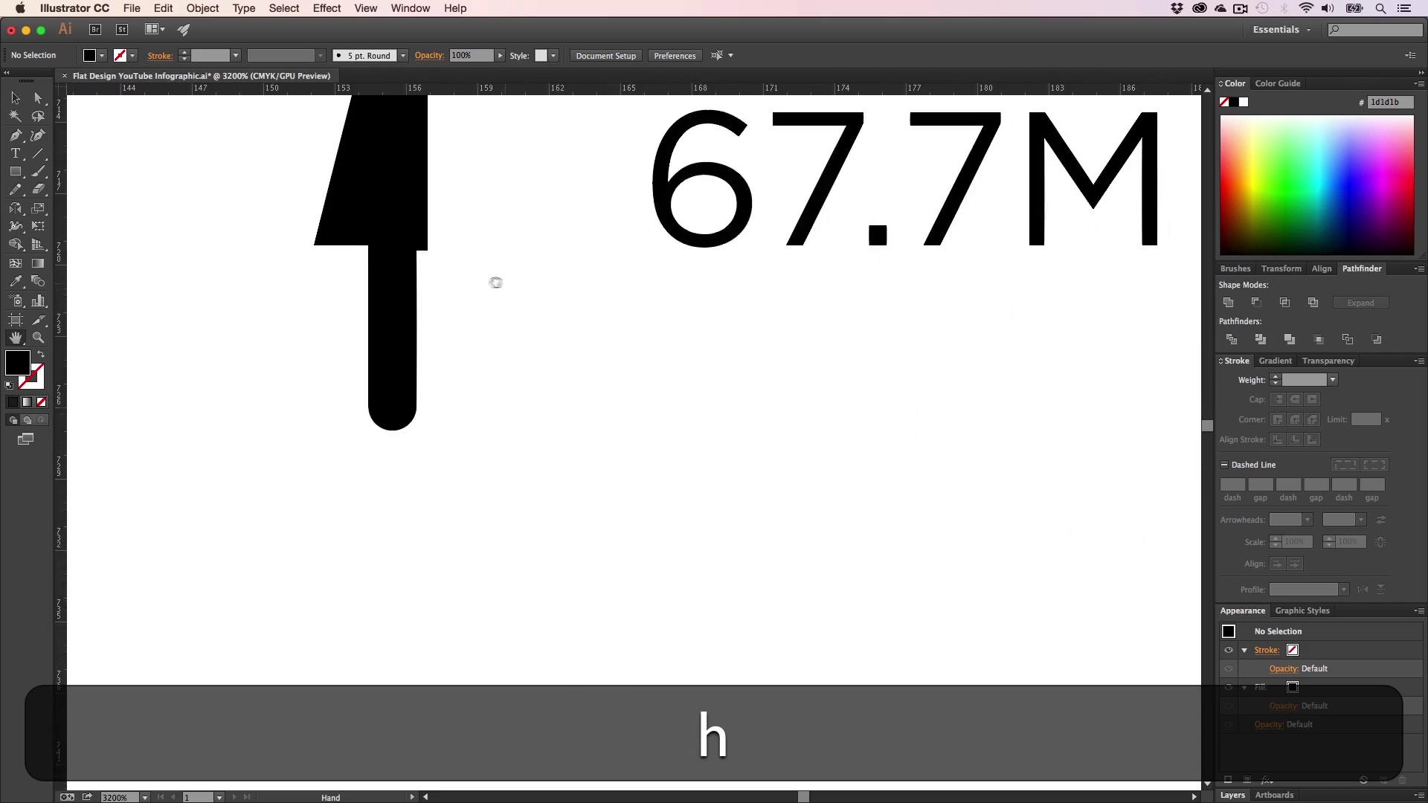
key(v)
drag(404, 303, 642, 617)
click(808, 562)
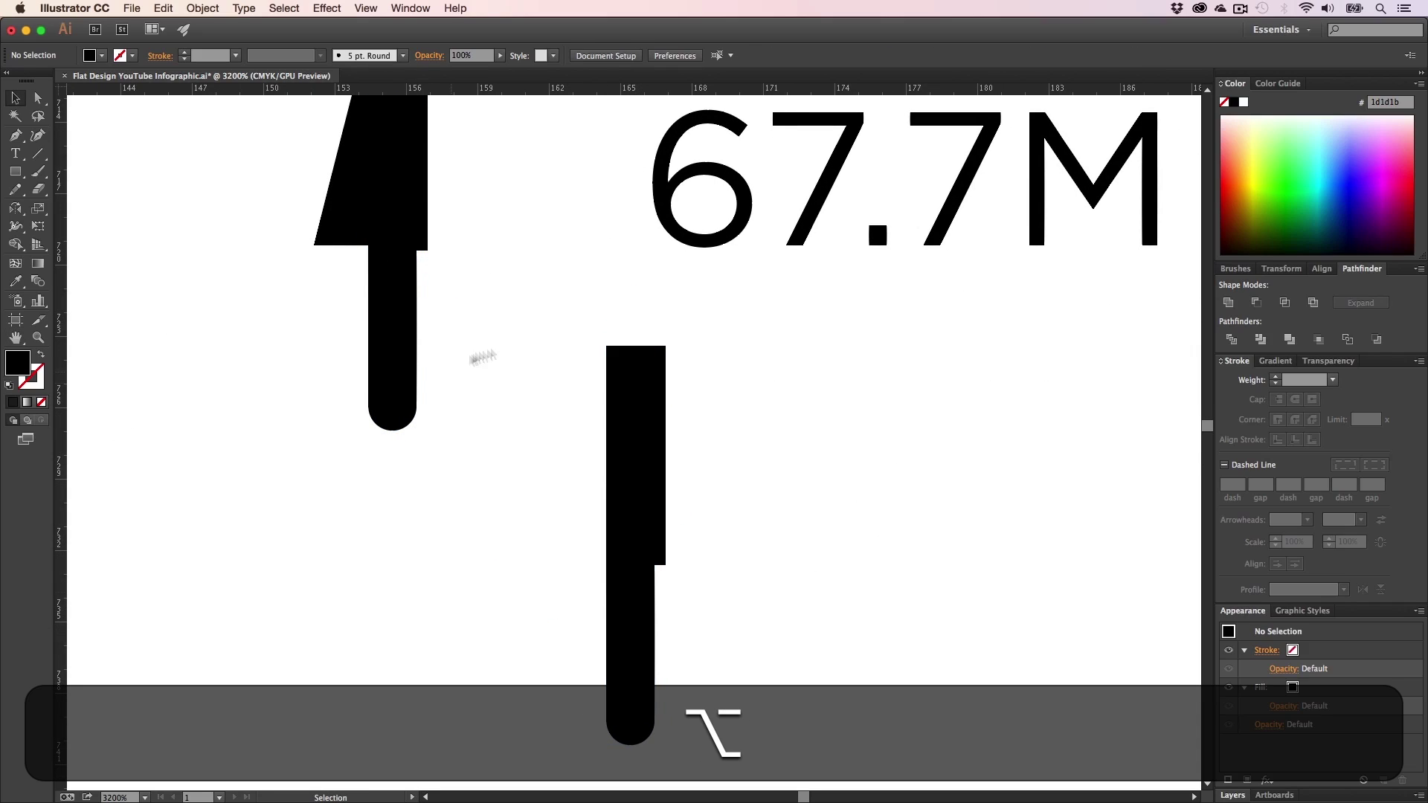
- Delete the torso's anchor points from the duplicate so only the straight limb with its rounded end remains
key(a)
drag(728, 530, 730, 533)
key(BackSpace)
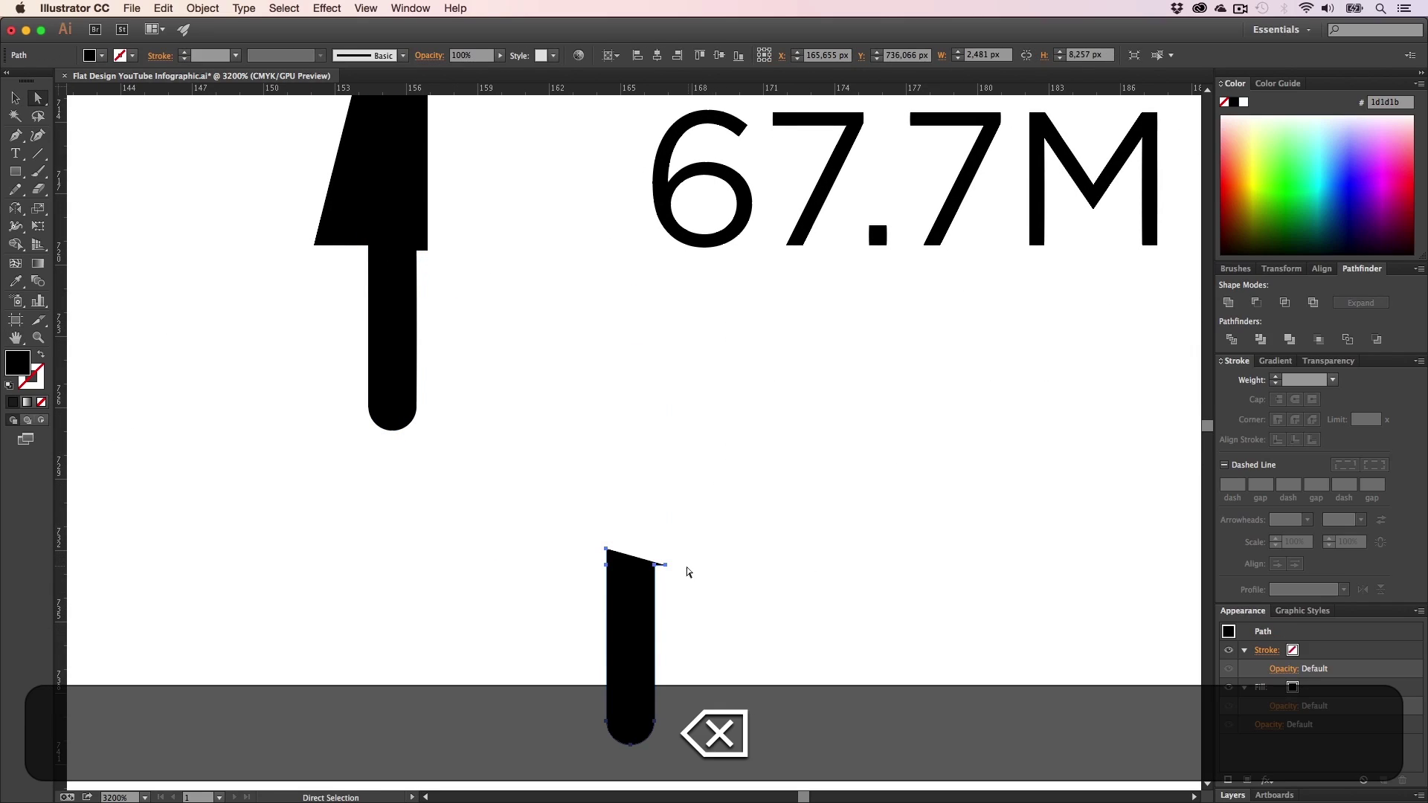
click(606, 549)
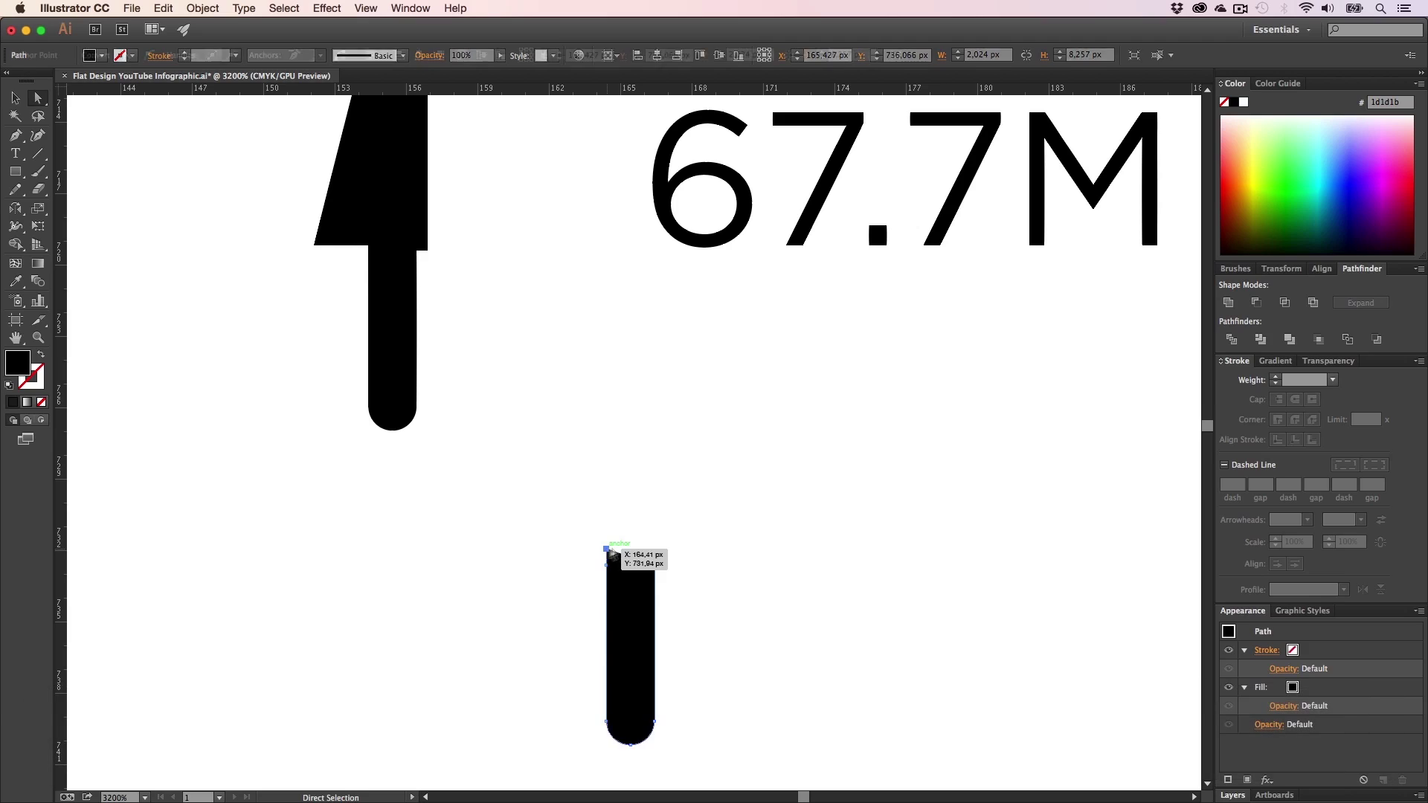
key(BackSpace)
click(655, 504)
- Place the limb beside the body's top-left corner and rotate it about that corner to match the skirt's slope
key(v)
drag(644, 600, 456, 366)
key(h)
key(v)
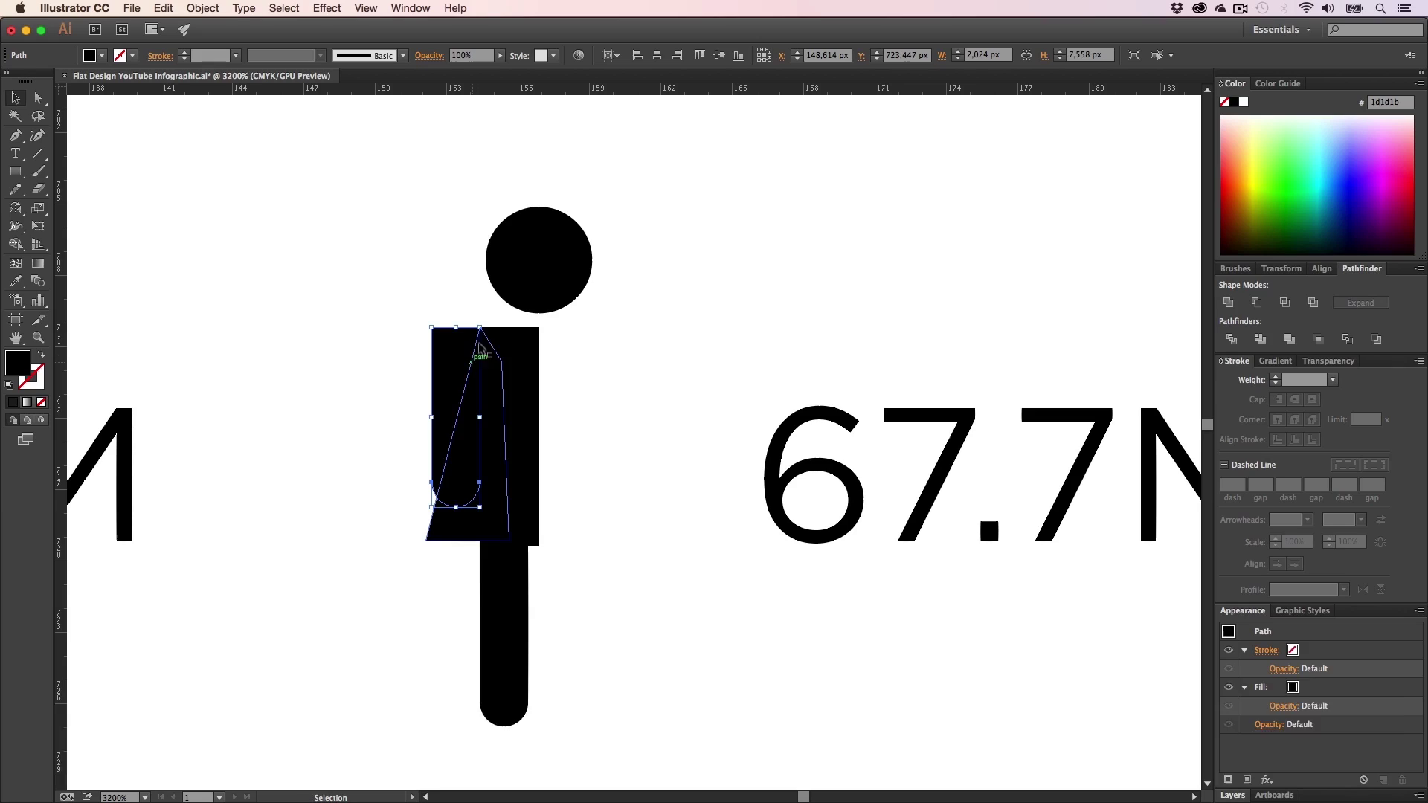
key(r)
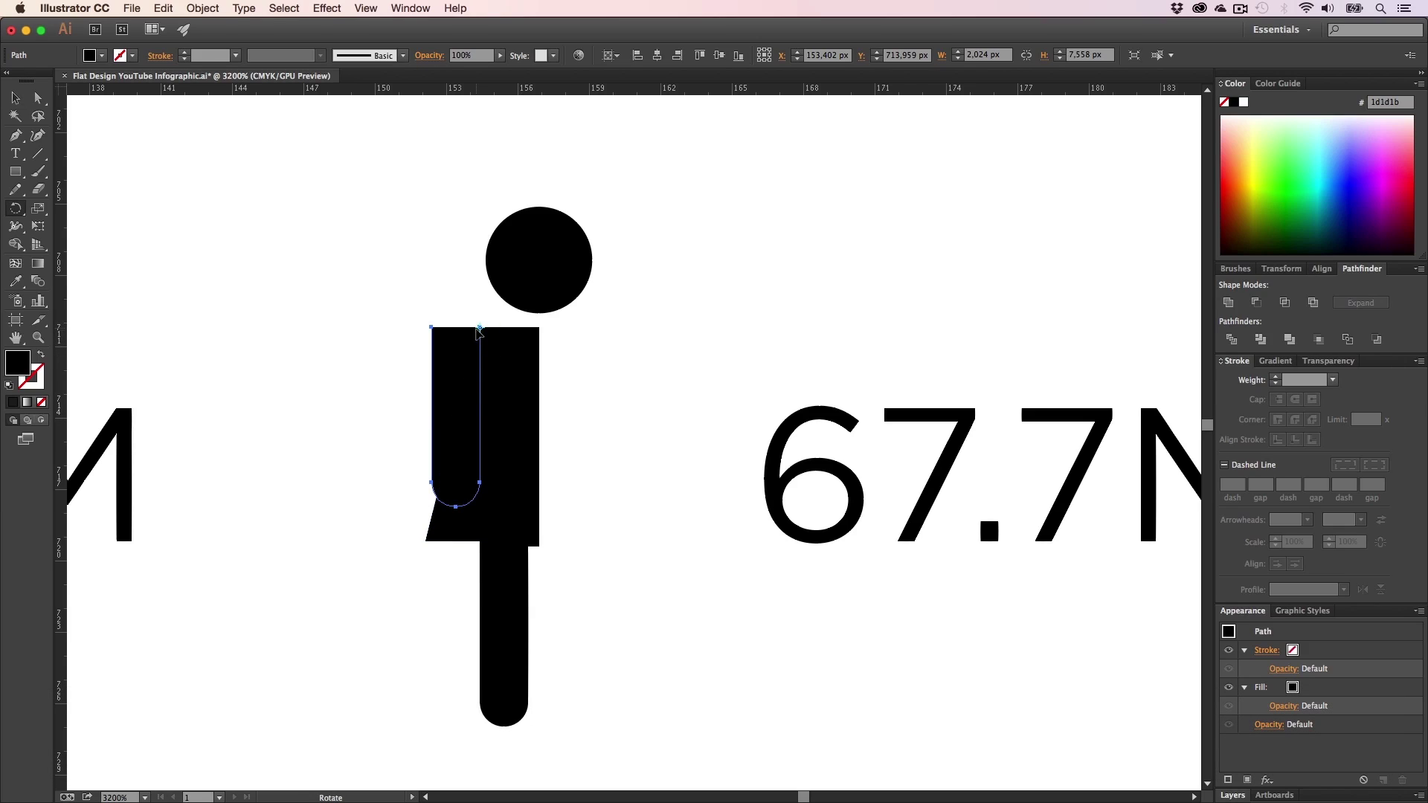
drag(527, 449, 529, 450)
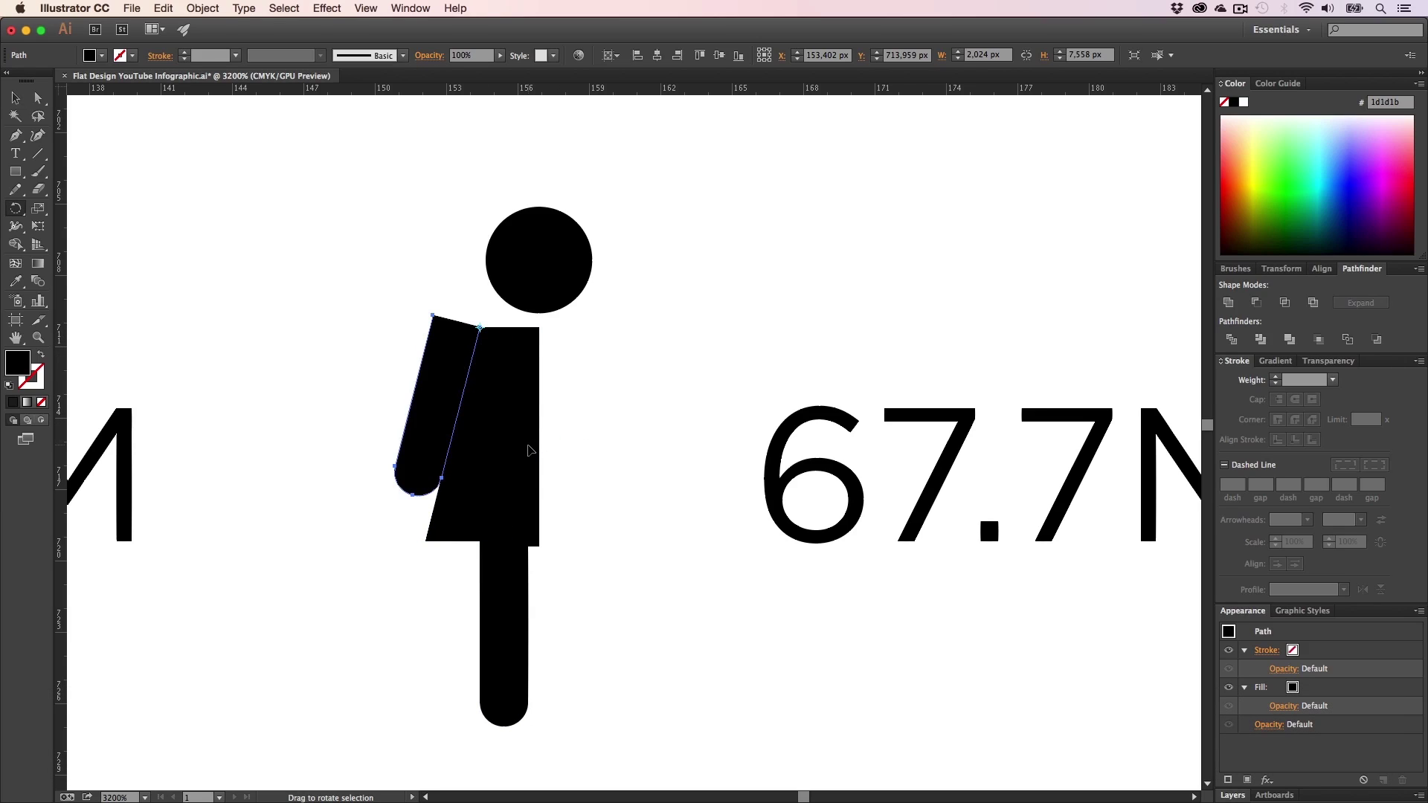
- Move the arm outward to leave a narrow parallel gap to the dress, then lower its top below shoulder height
key(v)
drag(450, 401, 438, 402)
click(623, 444)
key(z)
click(500, 391)
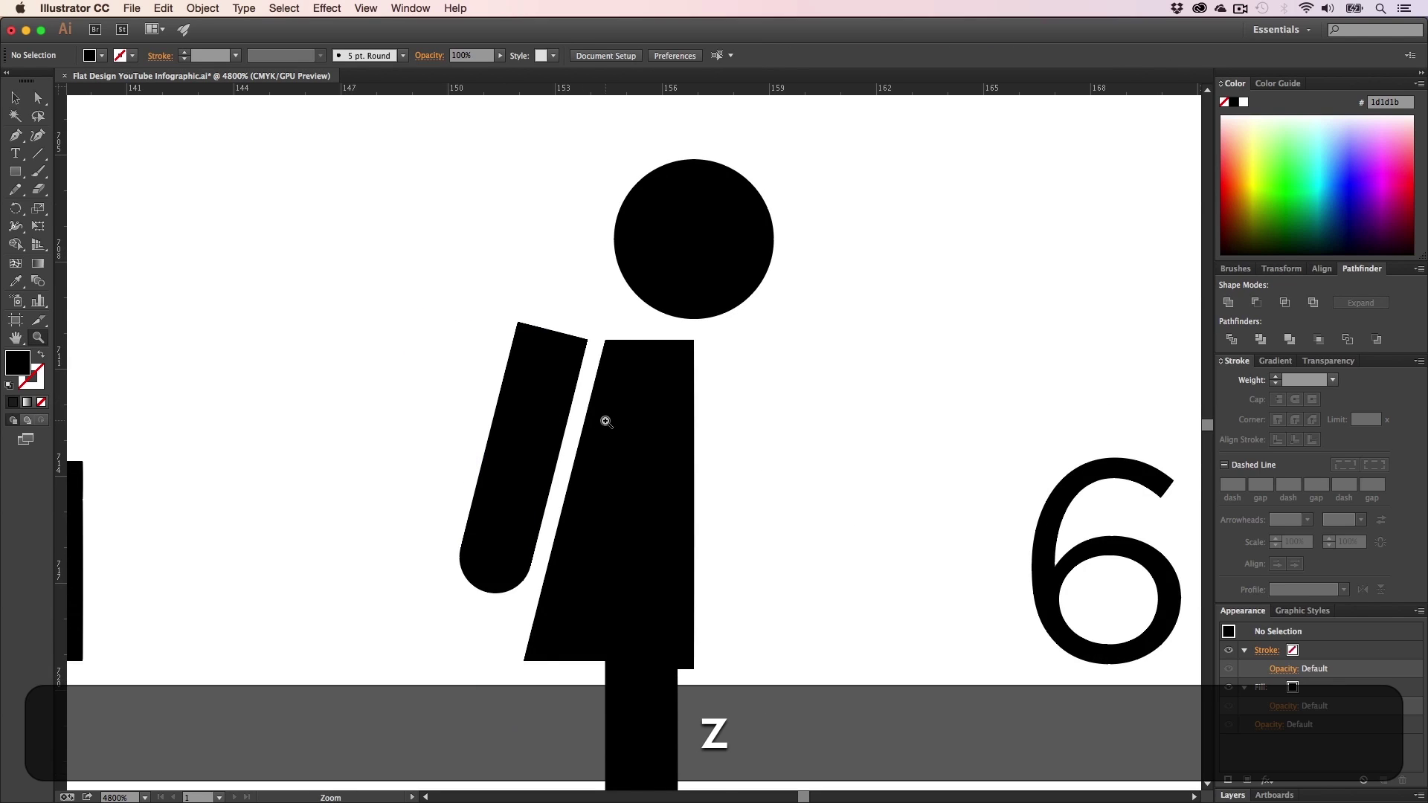
click(604, 420)
key(h)
drag(644, 422, 551, 460)
key(v)
drag(477, 404, 470, 438)
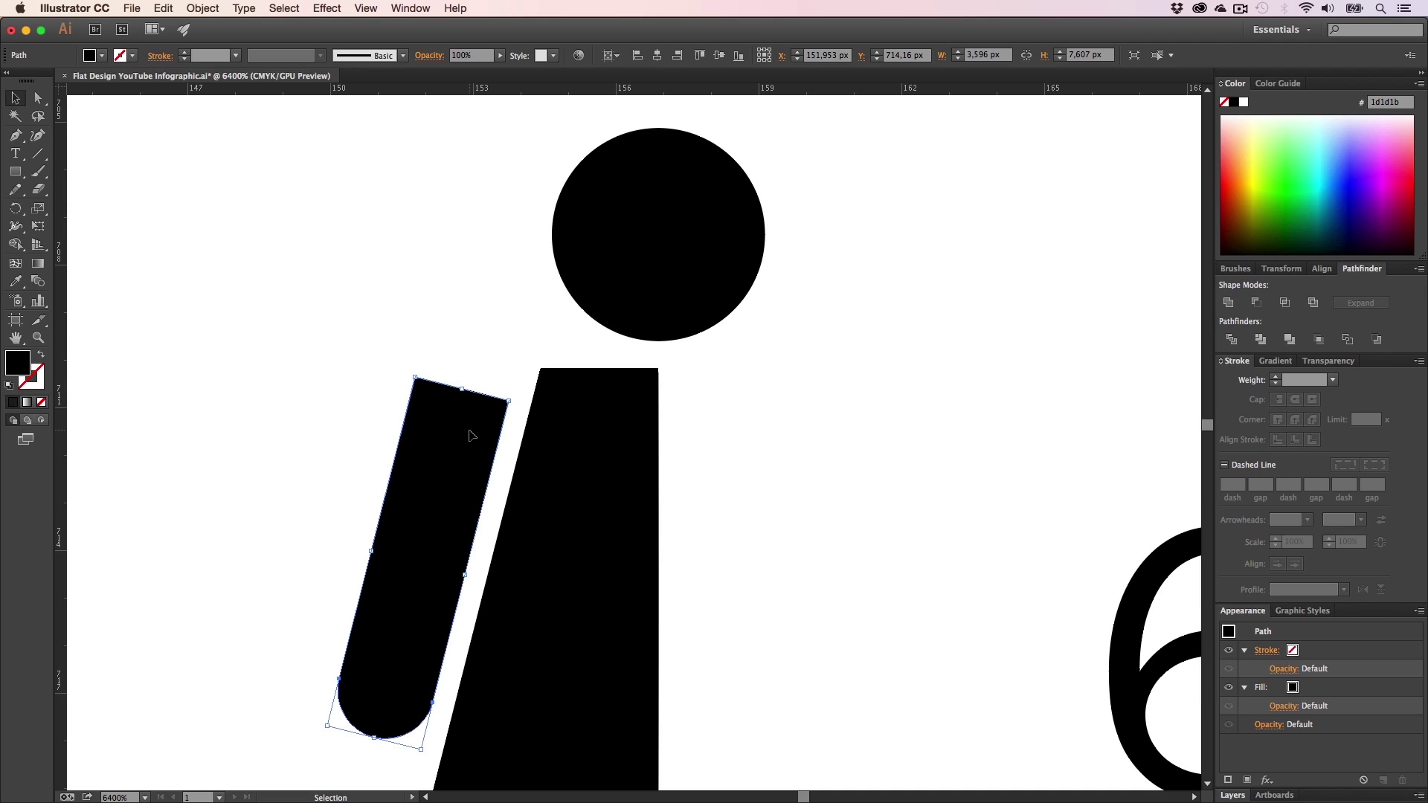
drag(470, 430, 462, 456)
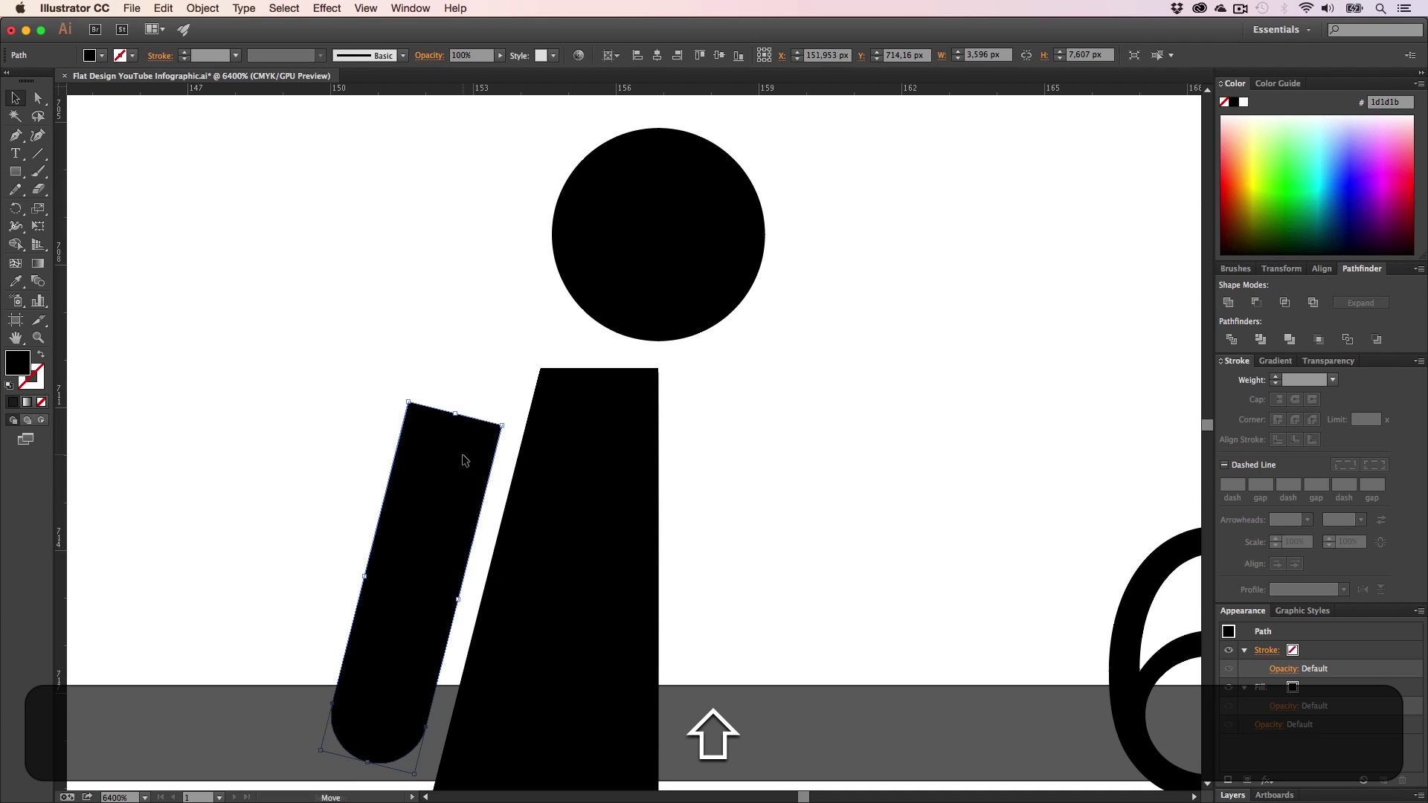
click(350, 423)
- Extend the arm's open top with the Pen tool into a curved shoulder meeting the dress's top-left corner
key(p)
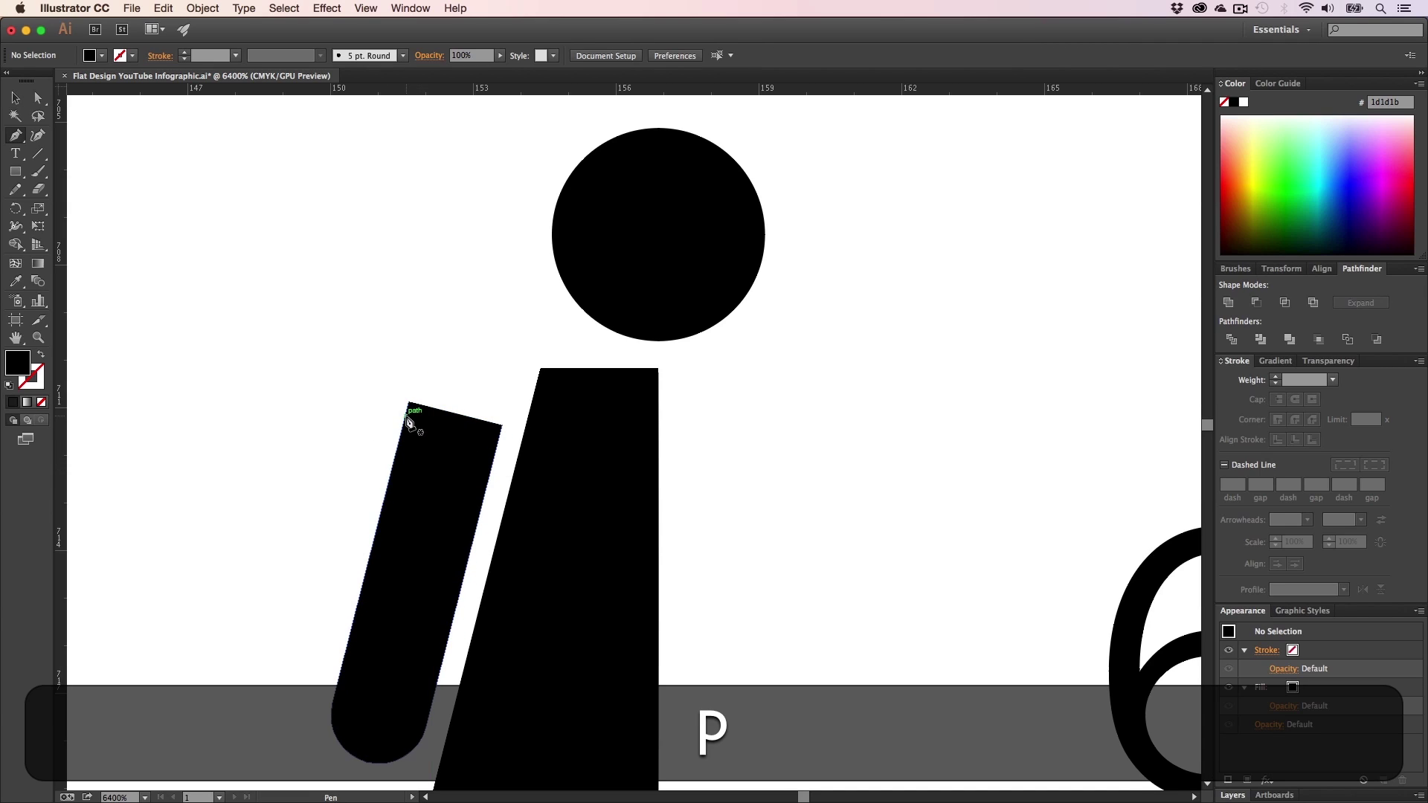
click(409, 402)
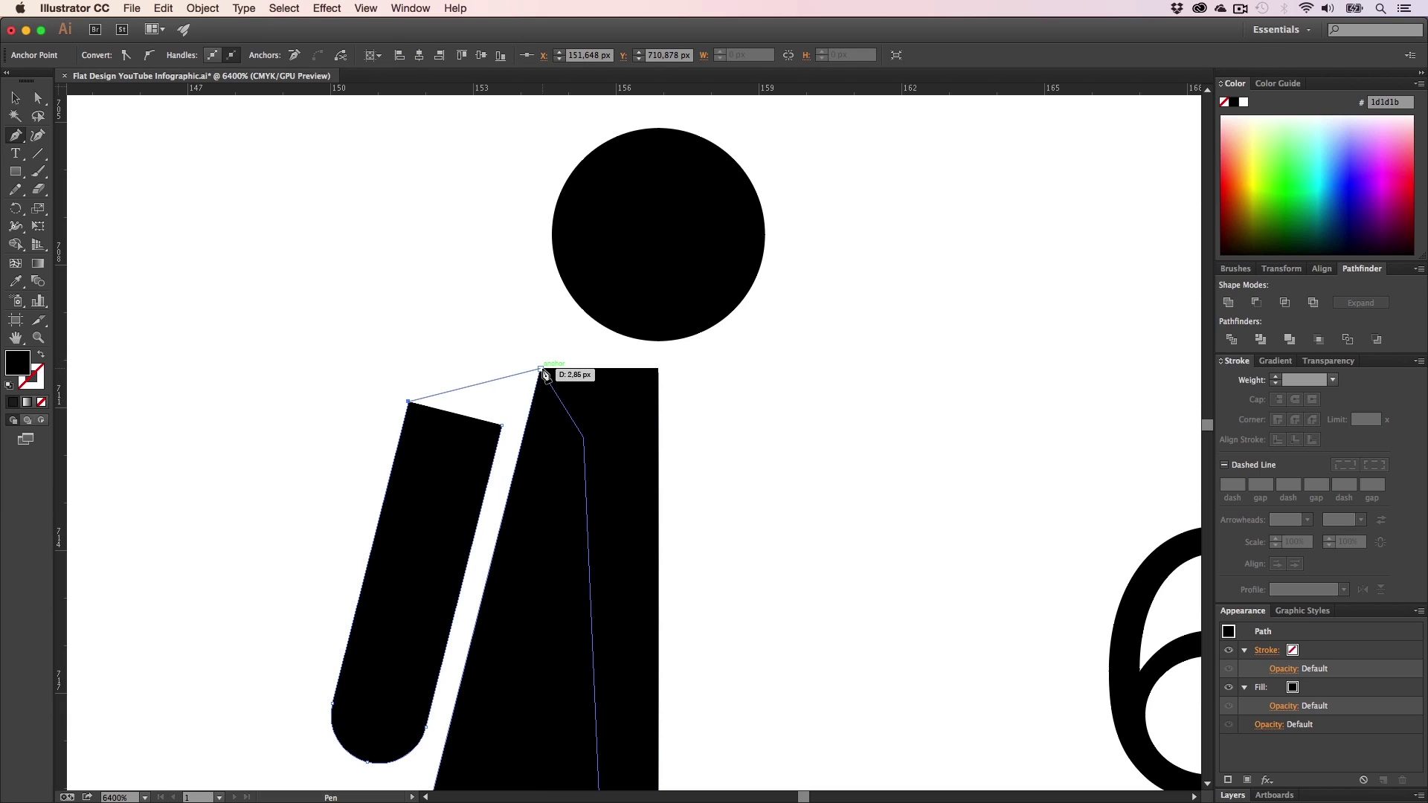
drag(541, 369, 662, 373)
key(shift)
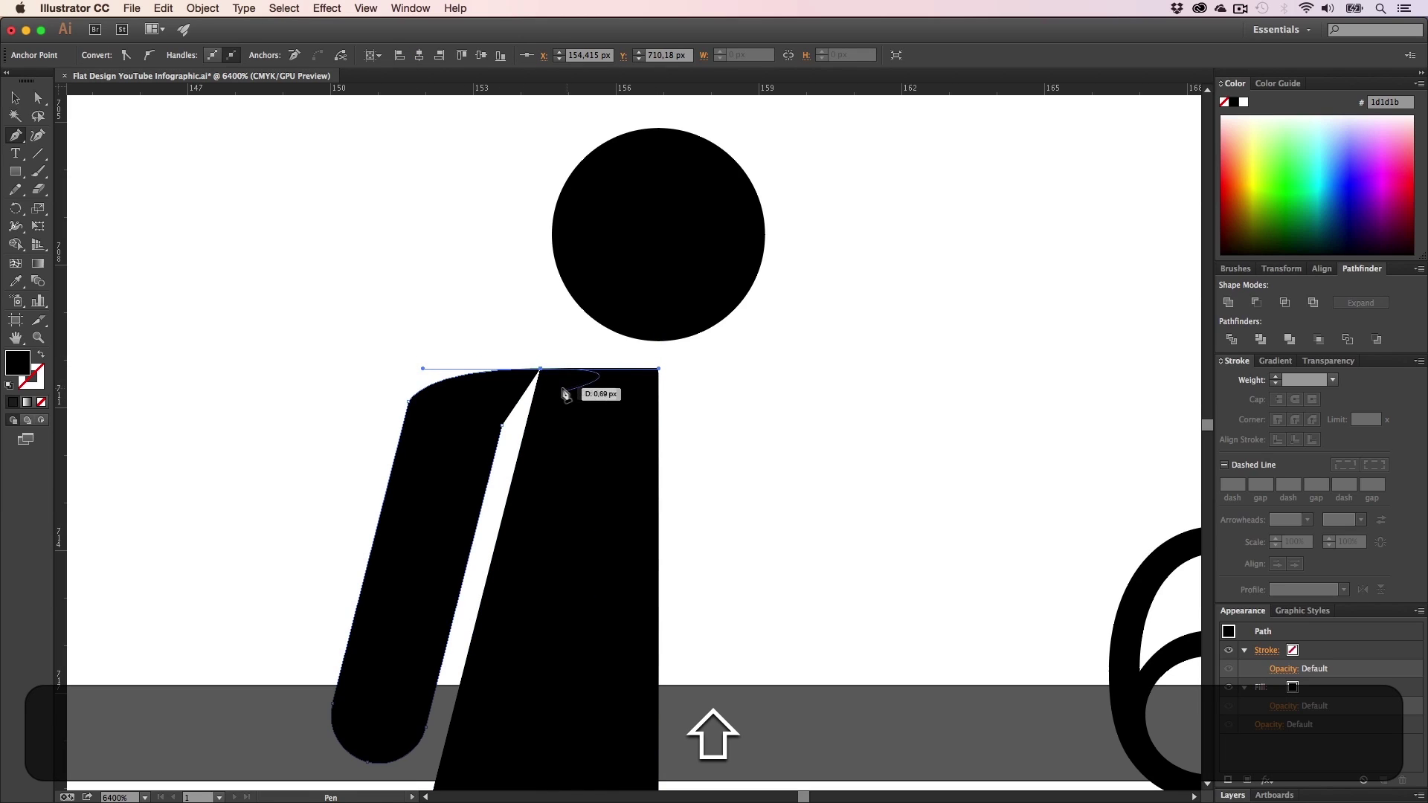
alt+shift+click(540, 371)
drag(540, 372, 502, 426)
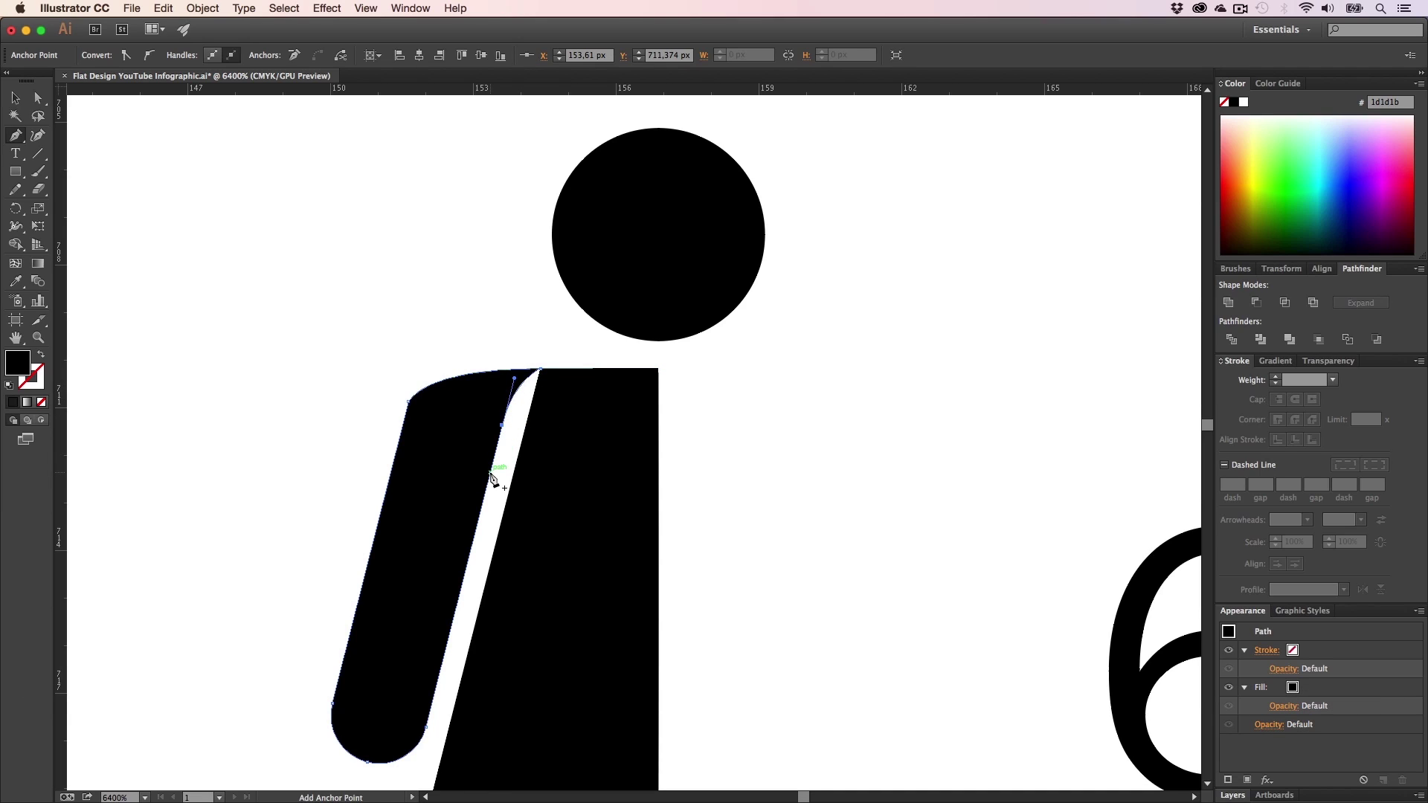
key(a)
click(458, 338)
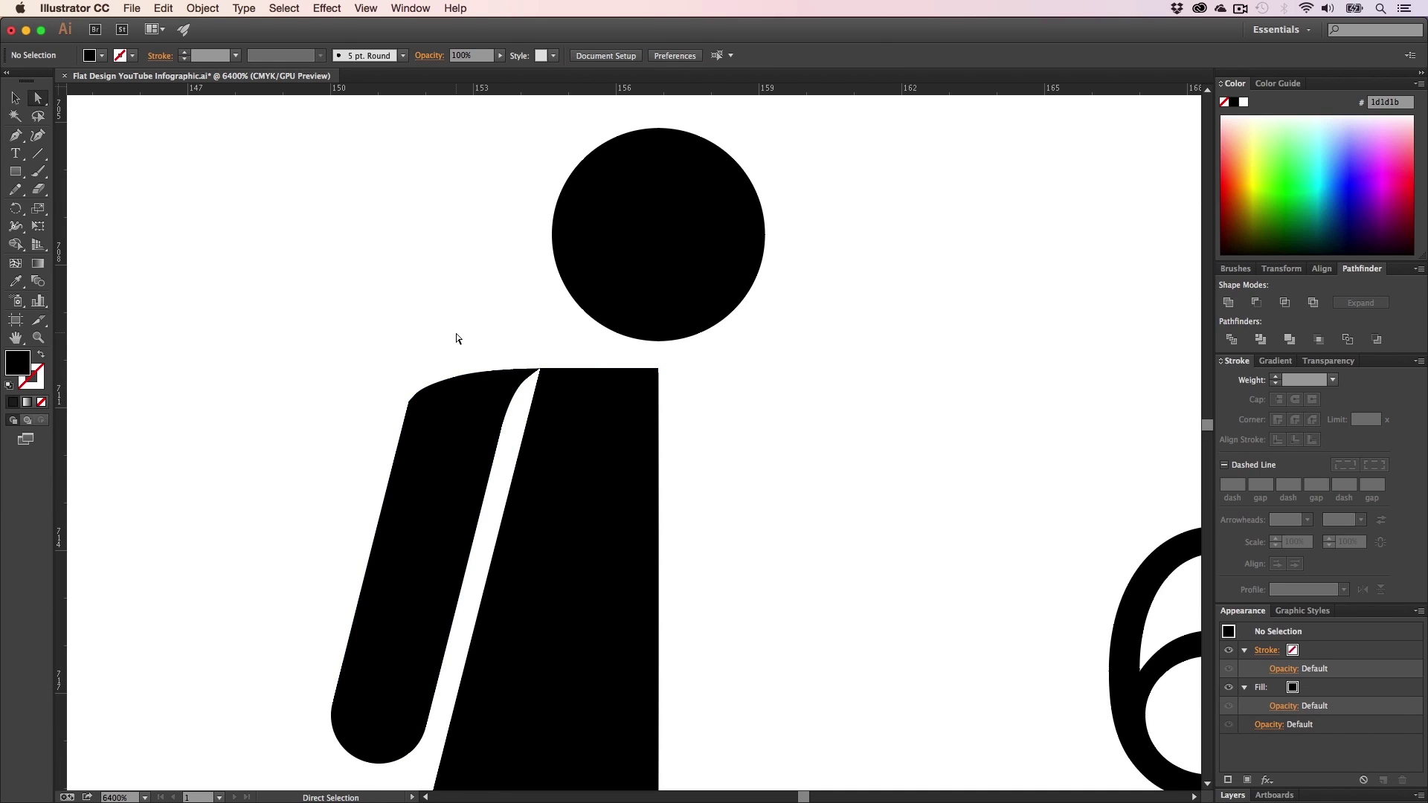
- Undo the curved shoulder points added to the arm
key(super+z)
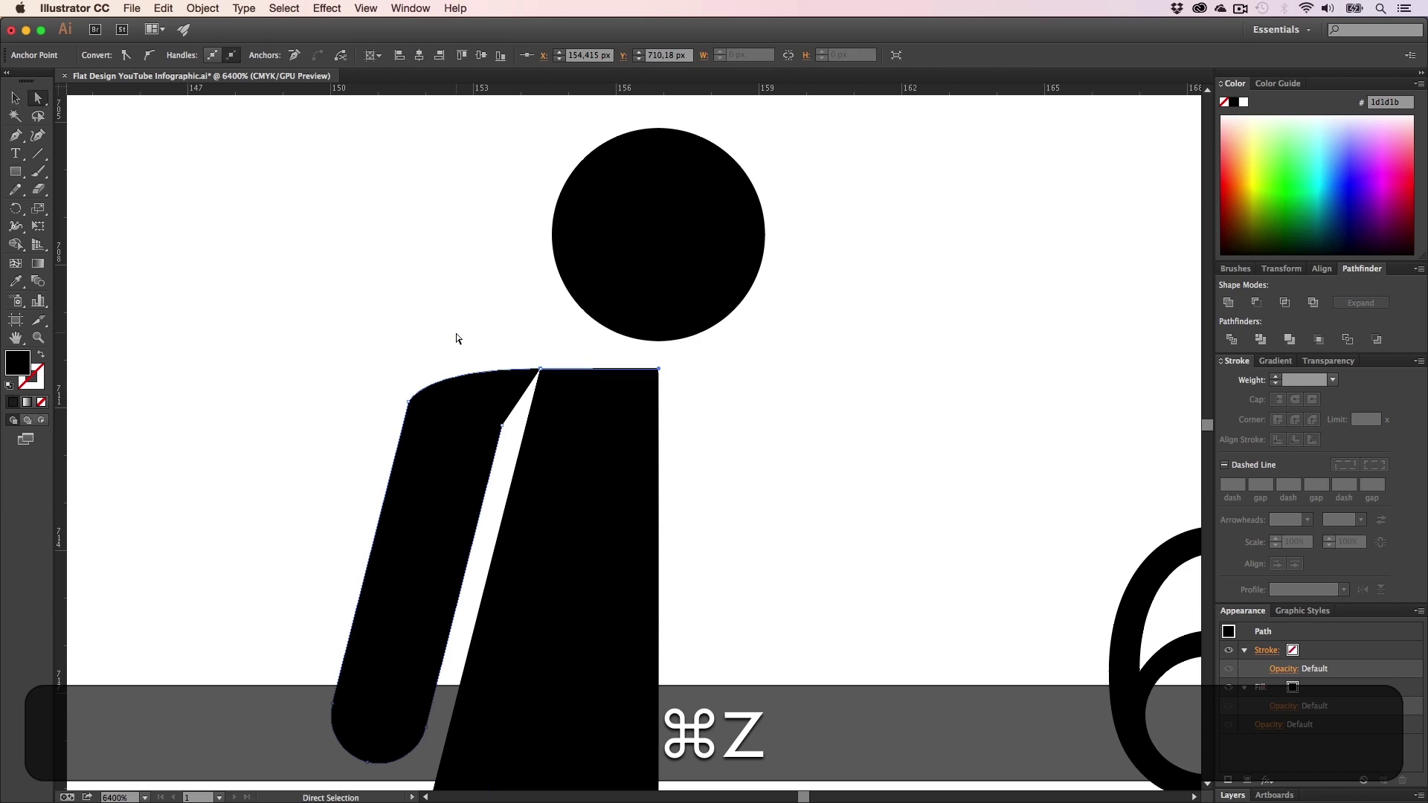
key(alt)
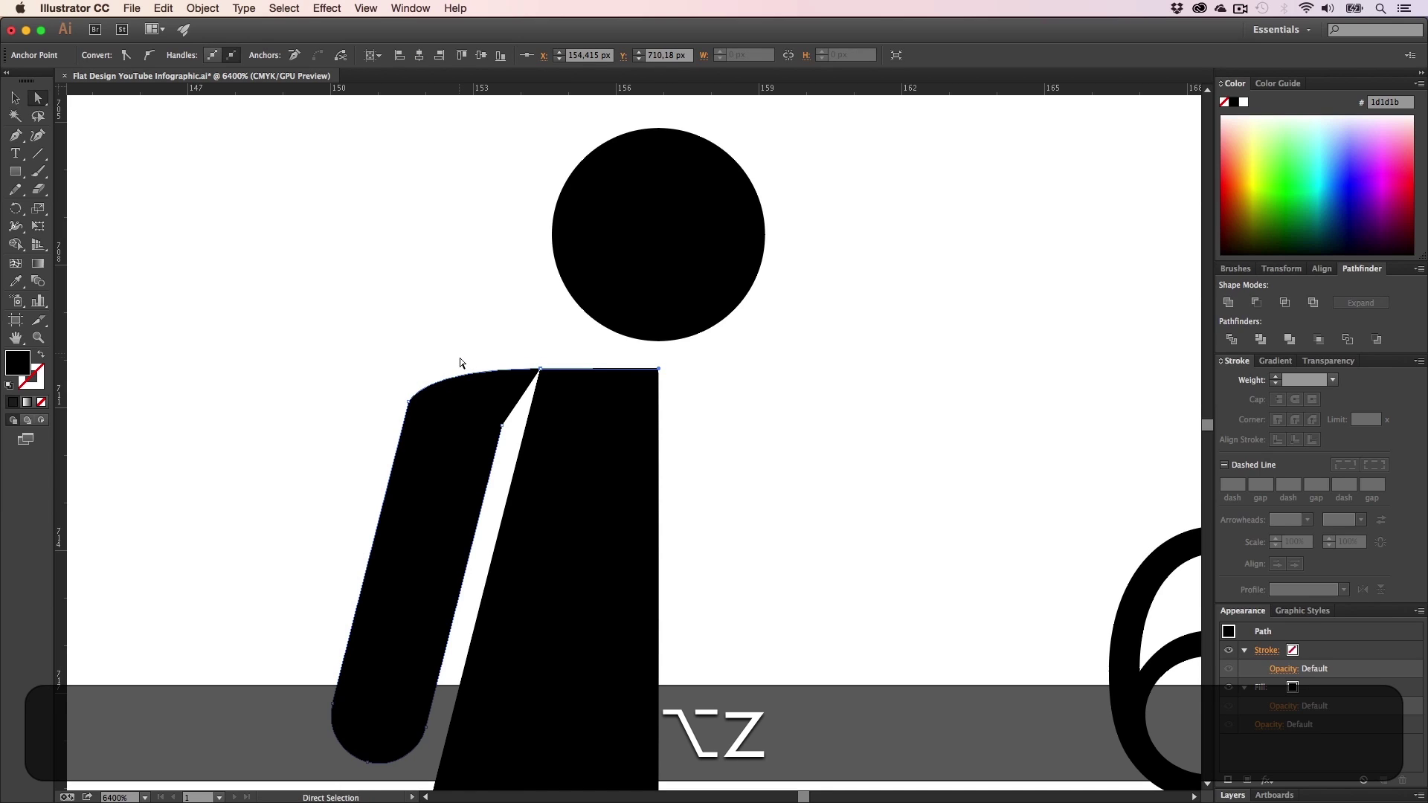
key(alt+super+z)
key(super+z)
key(super+a)
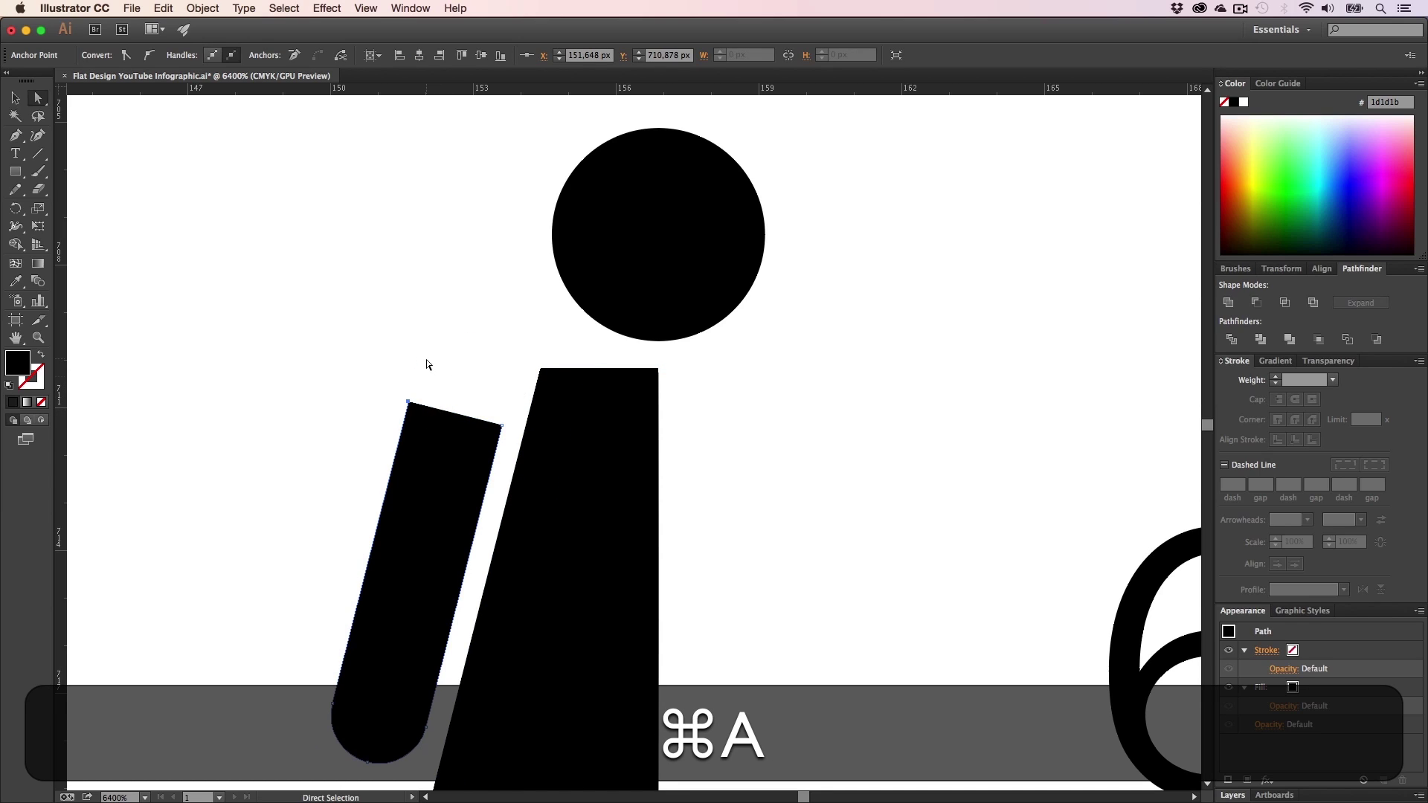
- Shift the arm slightly upward along the slope of the dress
key(a)
drag(454, 455, 450, 468)
drag(449, 470, 453, 441)
- Round both top corners of the arm fully so its shoulder end matches the rounded hand end
key(a)
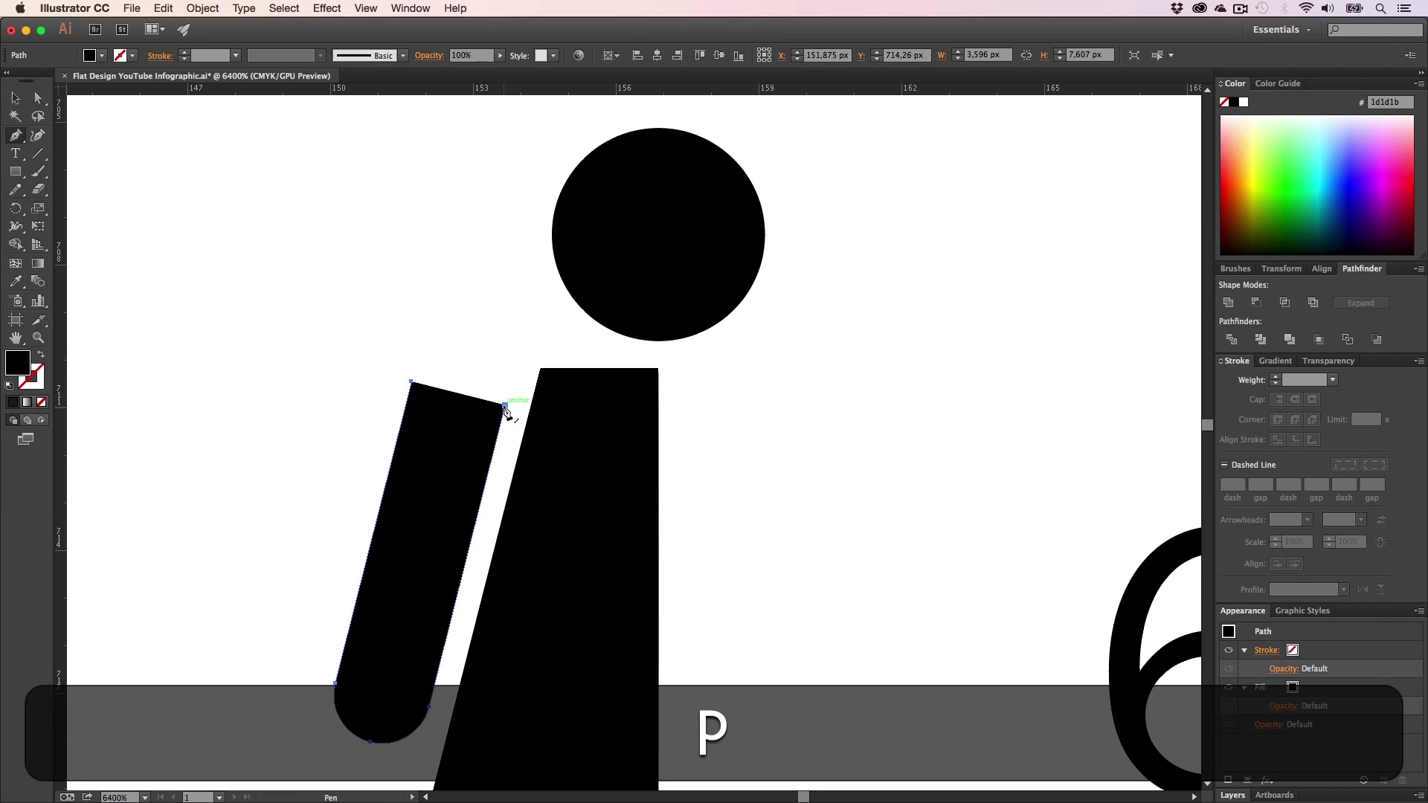
key(a)
click(411, 383)
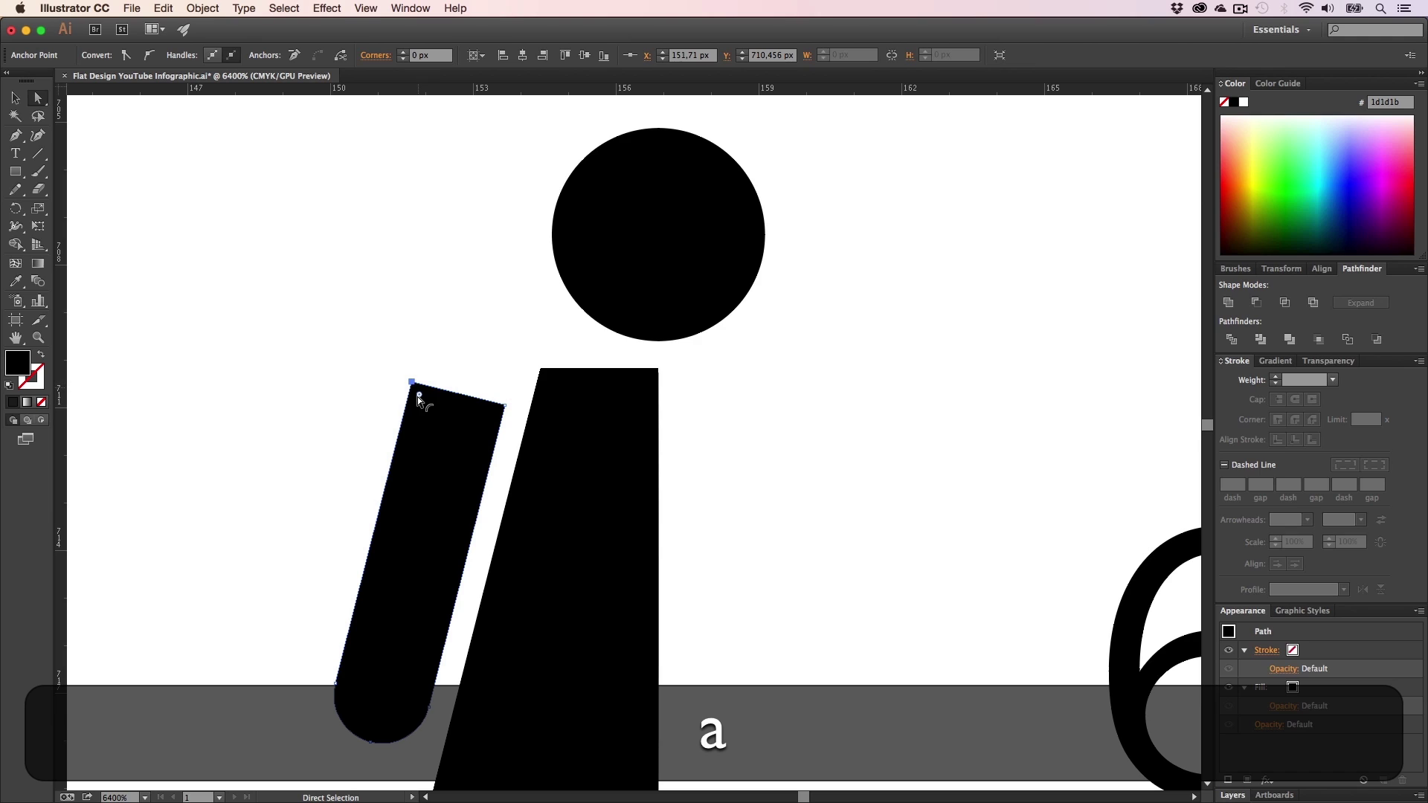
shift+click(505, 406)
drag(488, 420, 448, 466)
click(292, 404)
- Reflect a copy of the arm, half dress and leg across the figure's vertical centre line to complete the female icon
key(z)
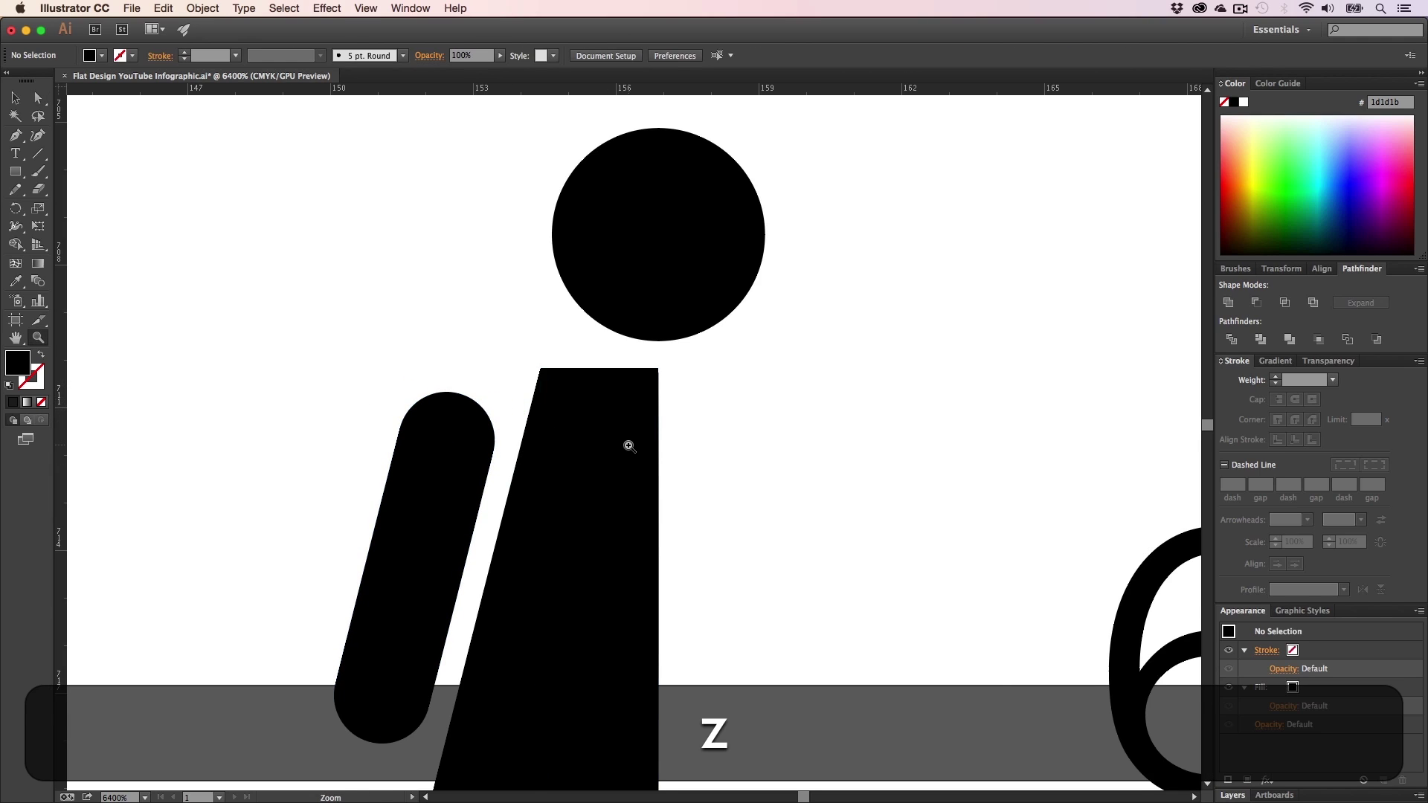
alt+click(629, 446)
alt+click(629, 446)
alt+click(628, 446)
key(h)
drag(674, 449, 628, 469)
key(v)
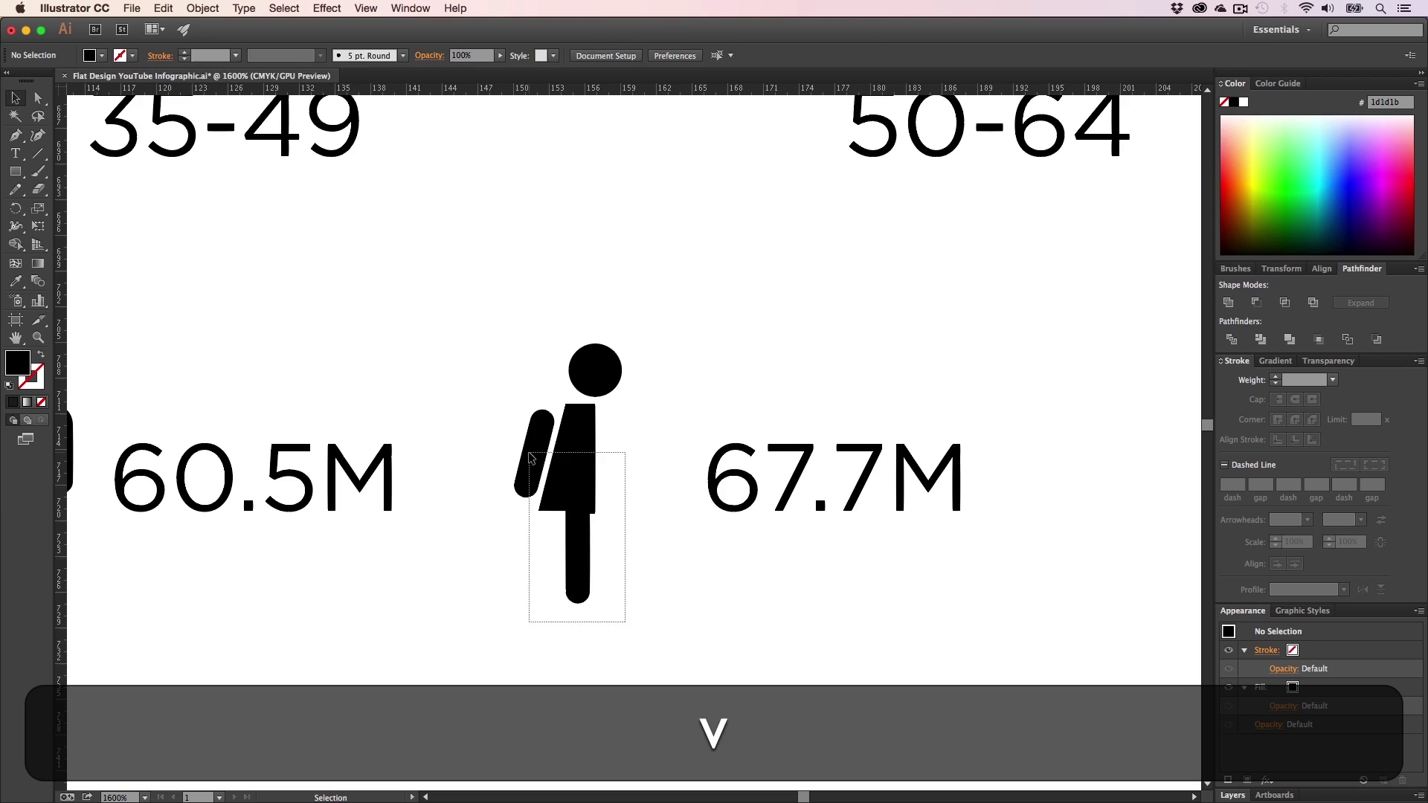
drag(625, 622, 667, 473)
key(o)
drag(736, 558, 604, 584)
key(v)
drag(634, 437, 666, 519)
click(717, 609)
- Save the infographic document with the finished female icon
key(z)
alt+click(629, 530)
alt+click(620, 514)
key(h)
key(z)
alt+click(639, 480)
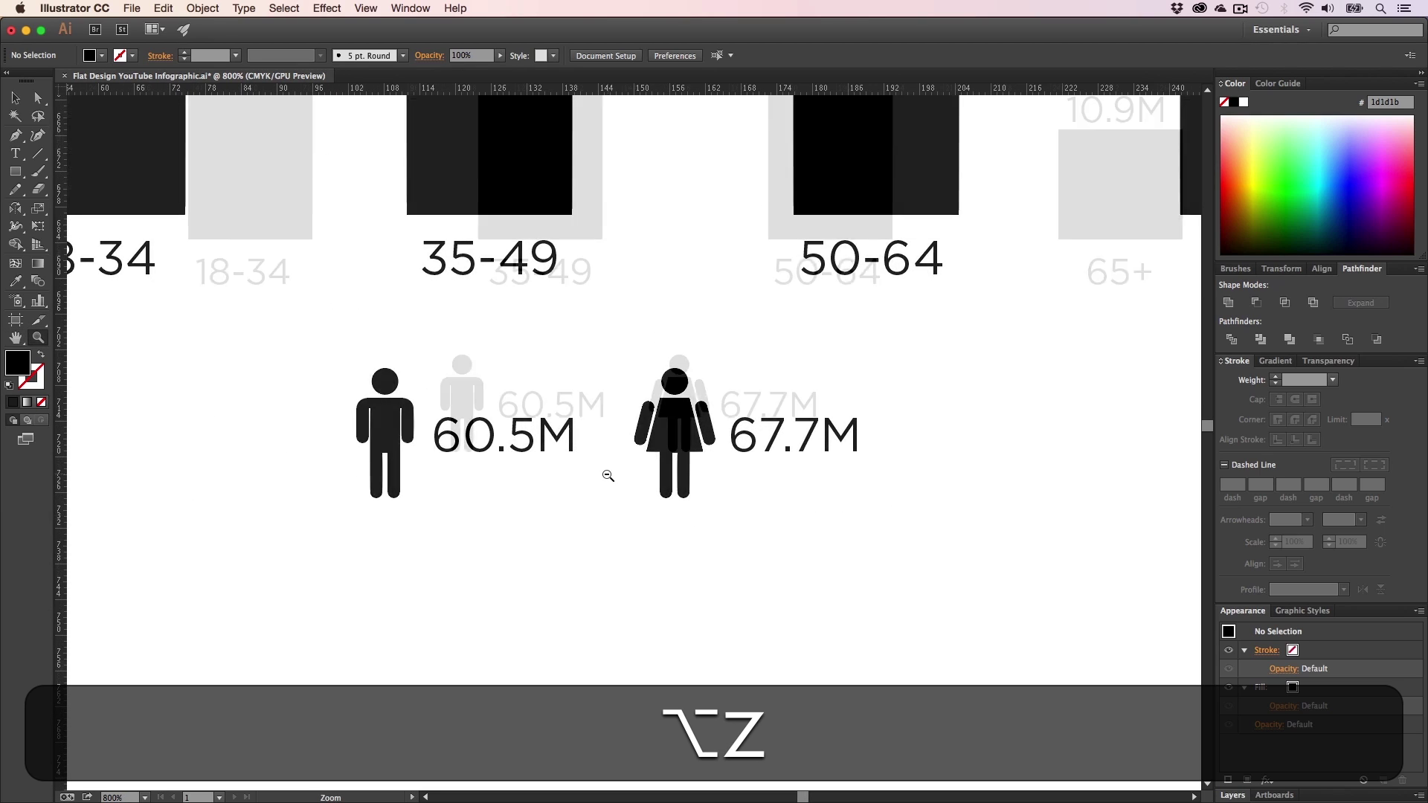
key(h)
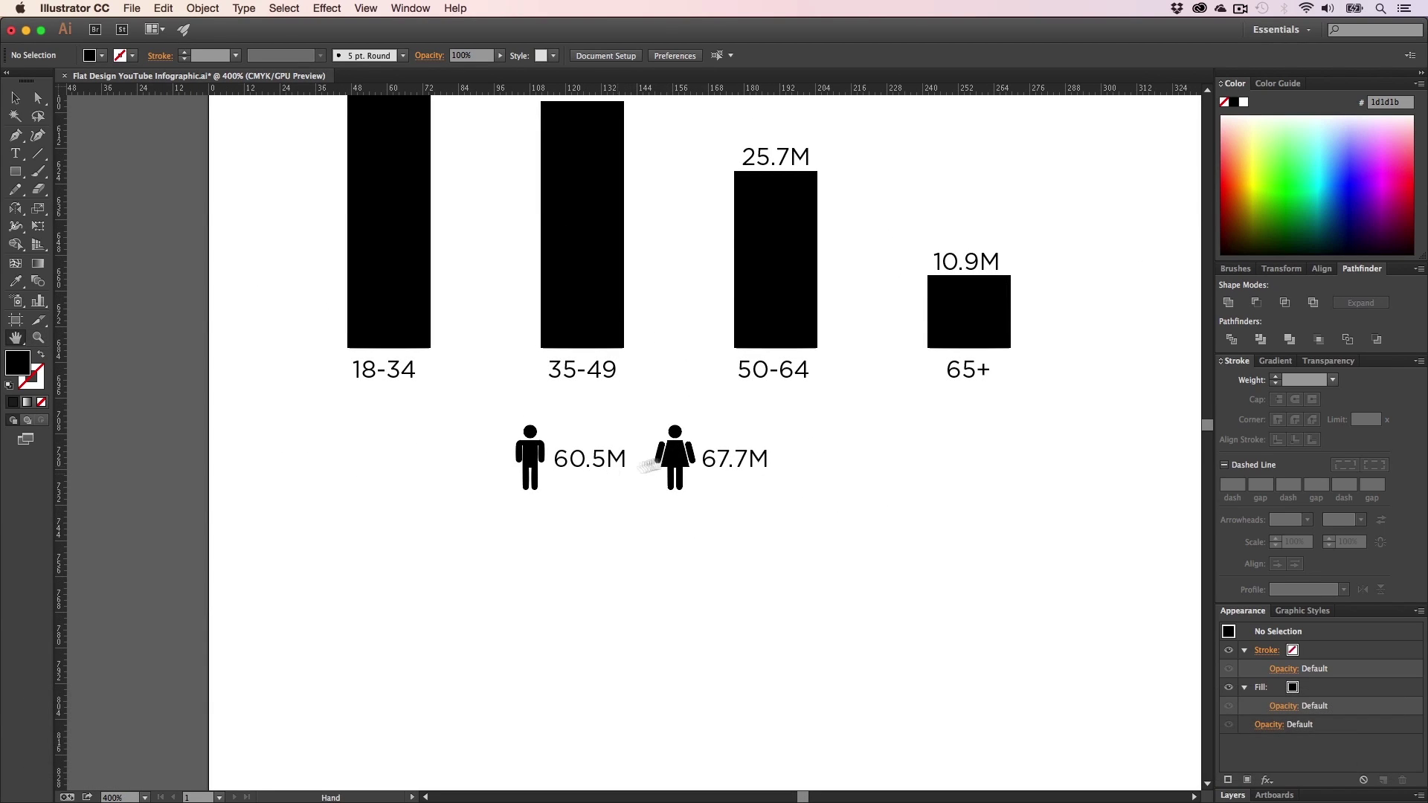
key(z)
alt+click(673, 456)
key(h)
drag(647, 384, 664, 567)
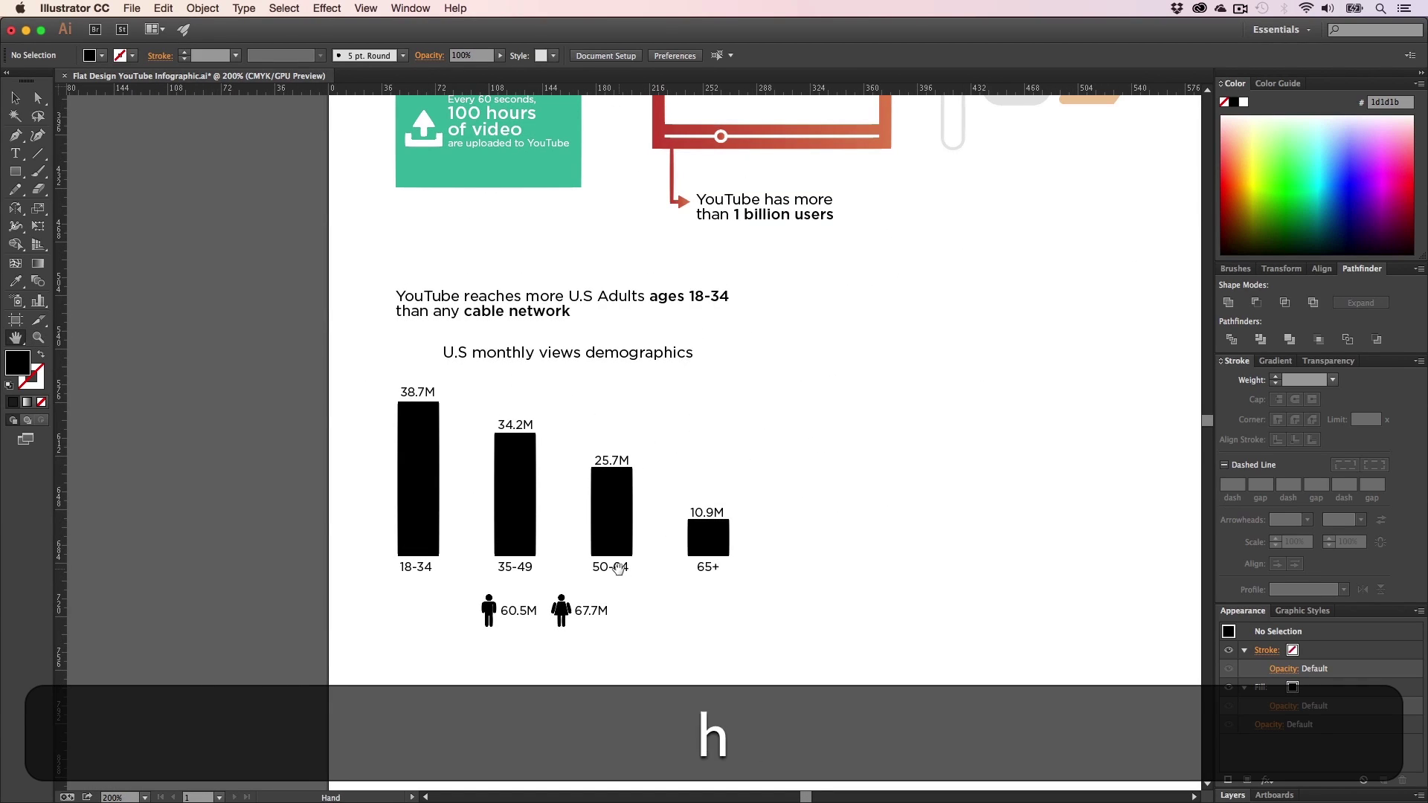
key(super+s)
key(super+h)
drag(704, 511, 637, 513)
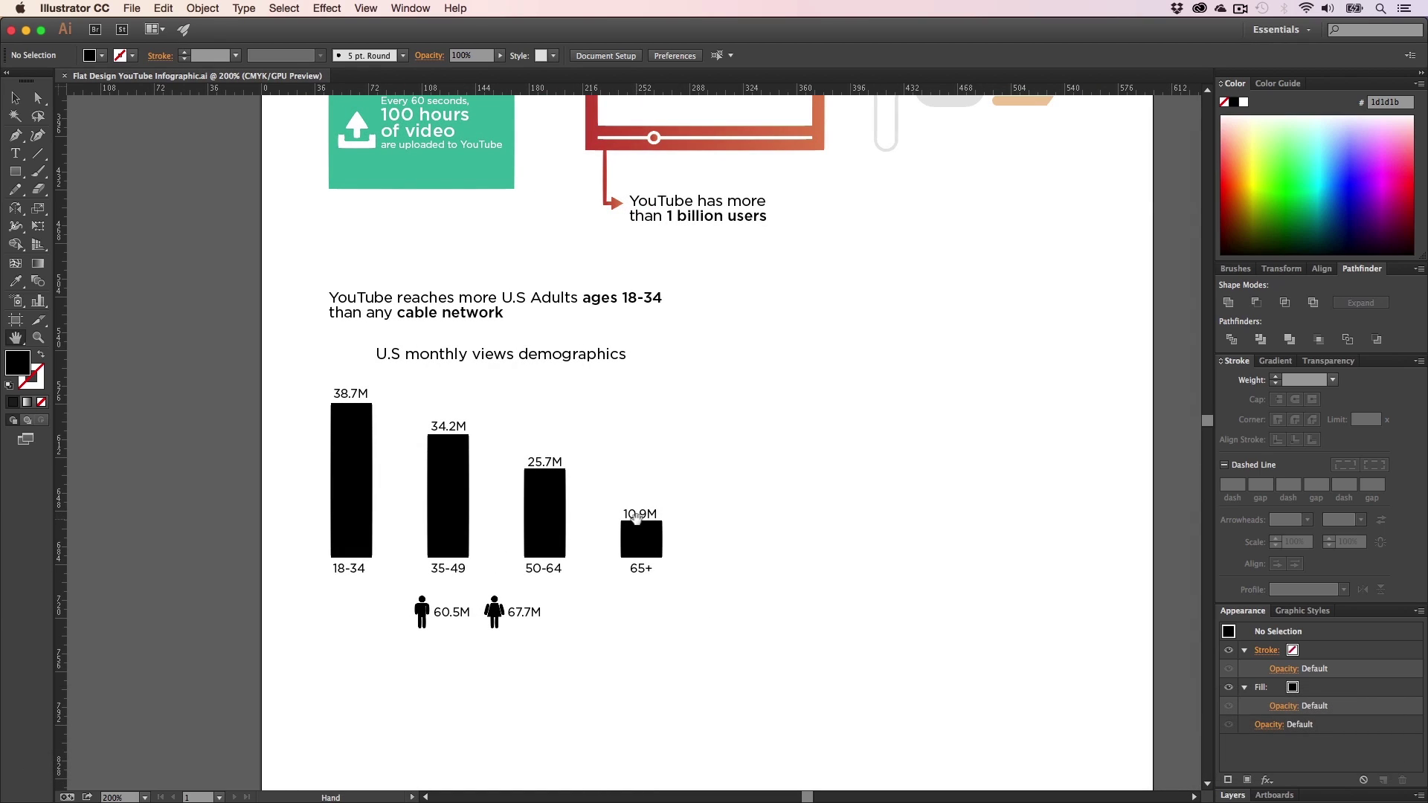
- Select the bar for ages 18-34 in the monthly views demographics chart
key(z)
click(516, 502)
key(h)
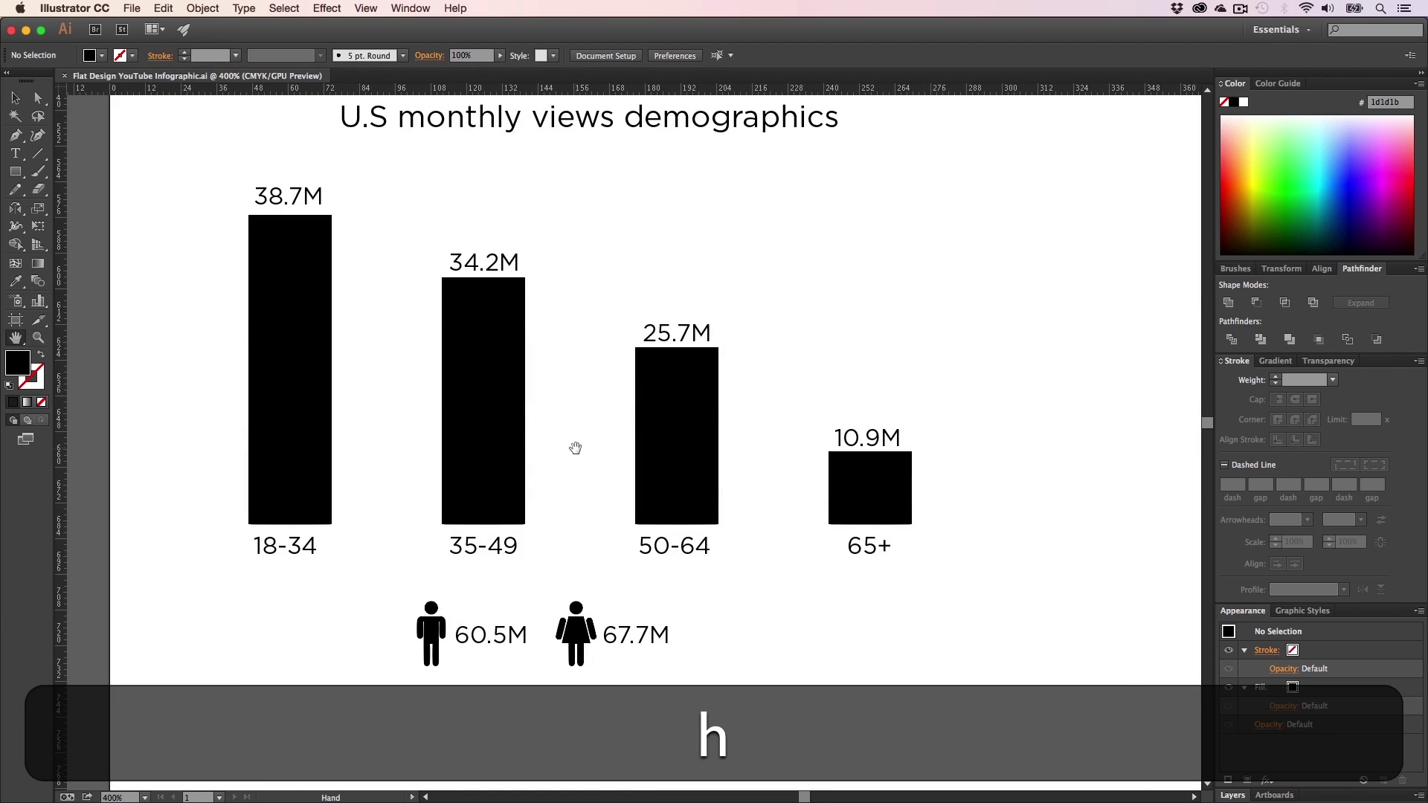
drag(578, 450, 557, 509)
key(v)
click(293, 377)
double_click(18, 363)
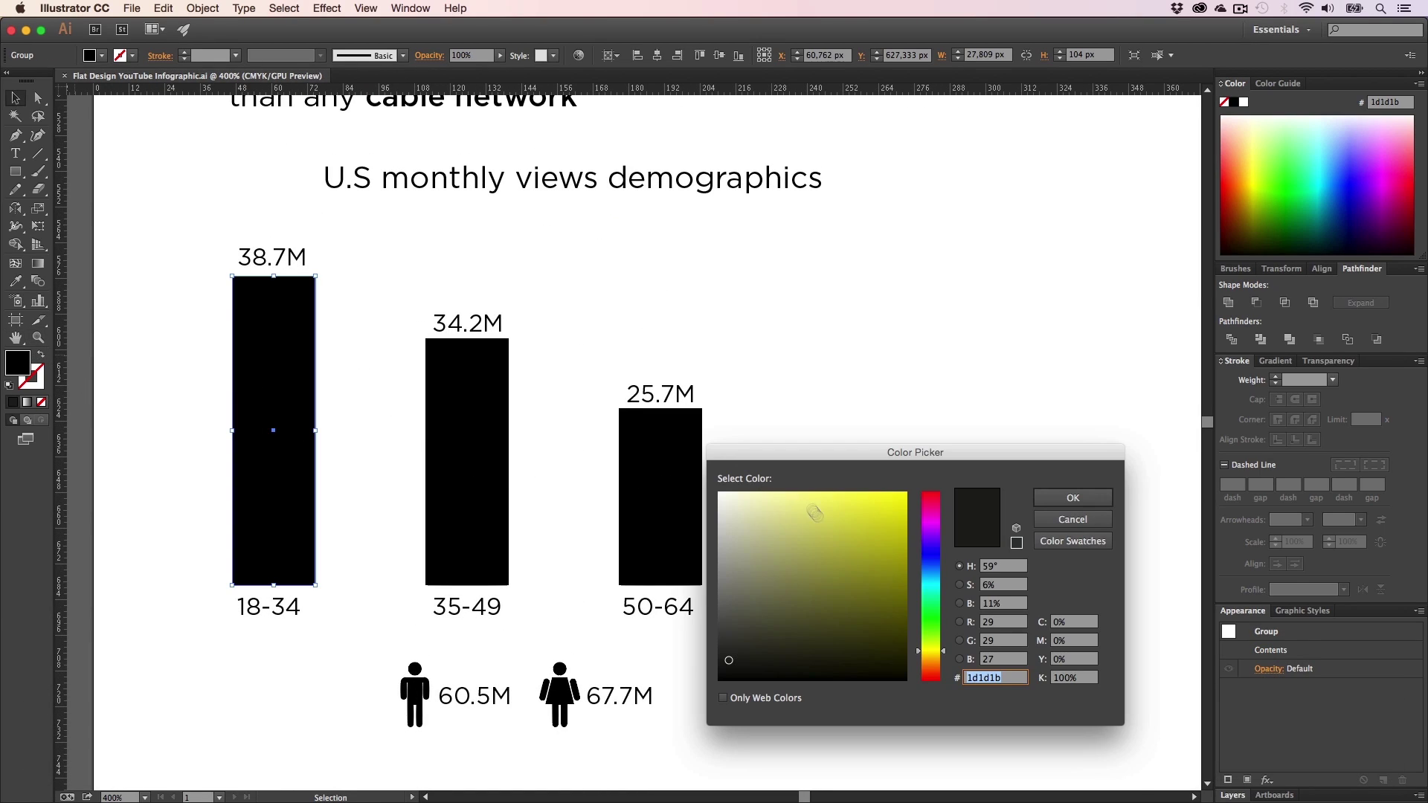
click(1047, 520)
key(z)
alt+click(769, 437)
alt+click(769, 437)
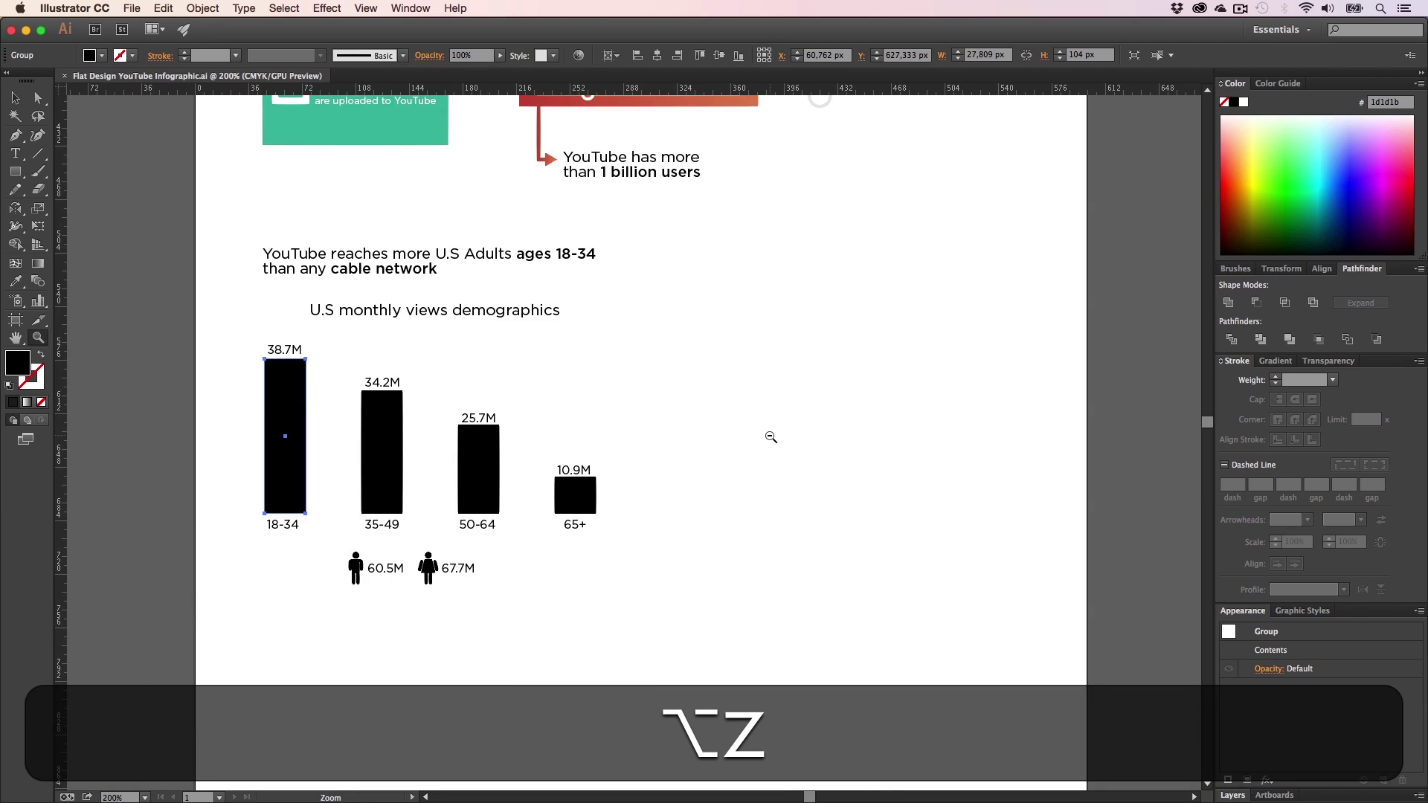
alt+click(769, 438)
key(alt+h)
drag(580, 400, 752, 568)
drag(690, 368, 660, 244)
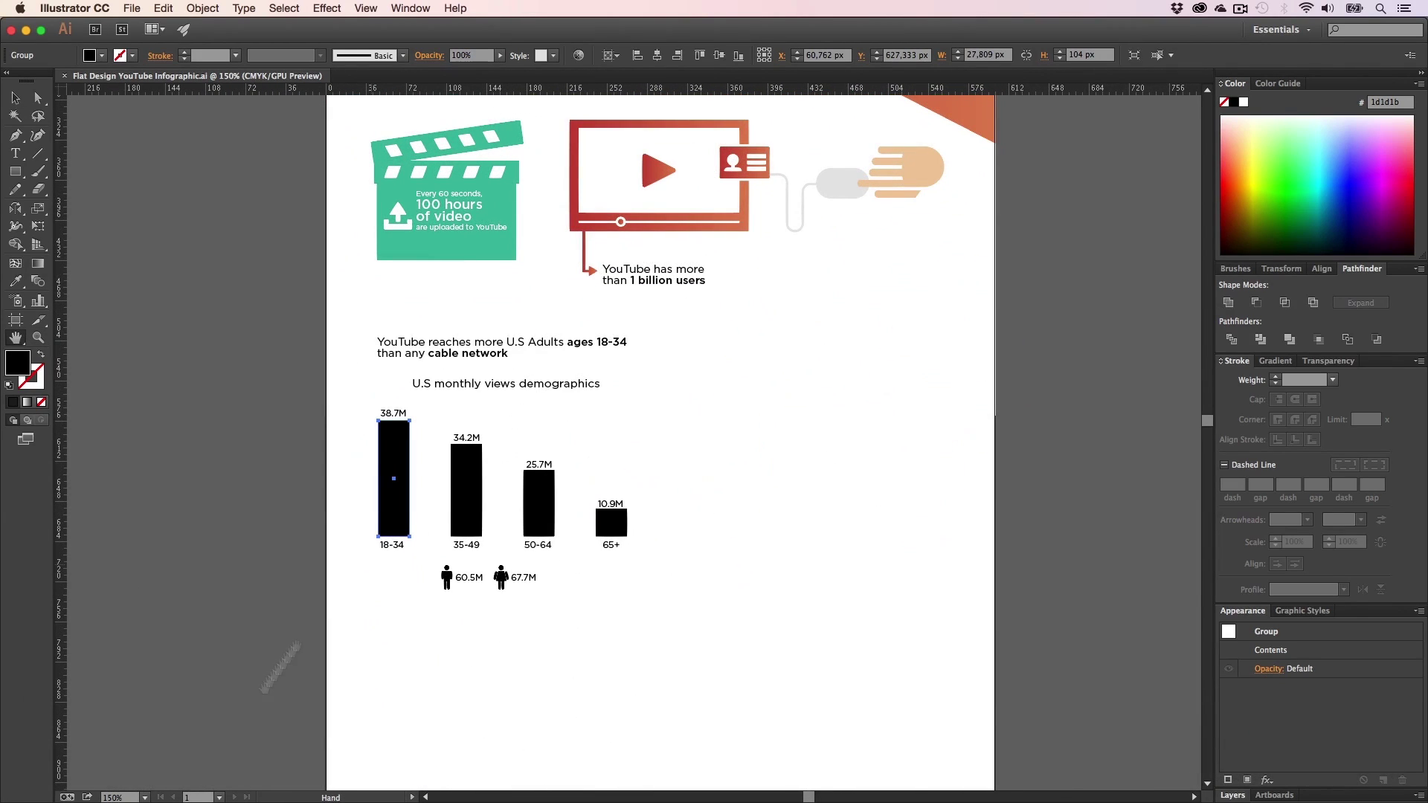
- Switch to Safari, copy the Alizarin hex code #e74c3c from the Flat UI Colors page, and return to the infographic
key(super+Tab)
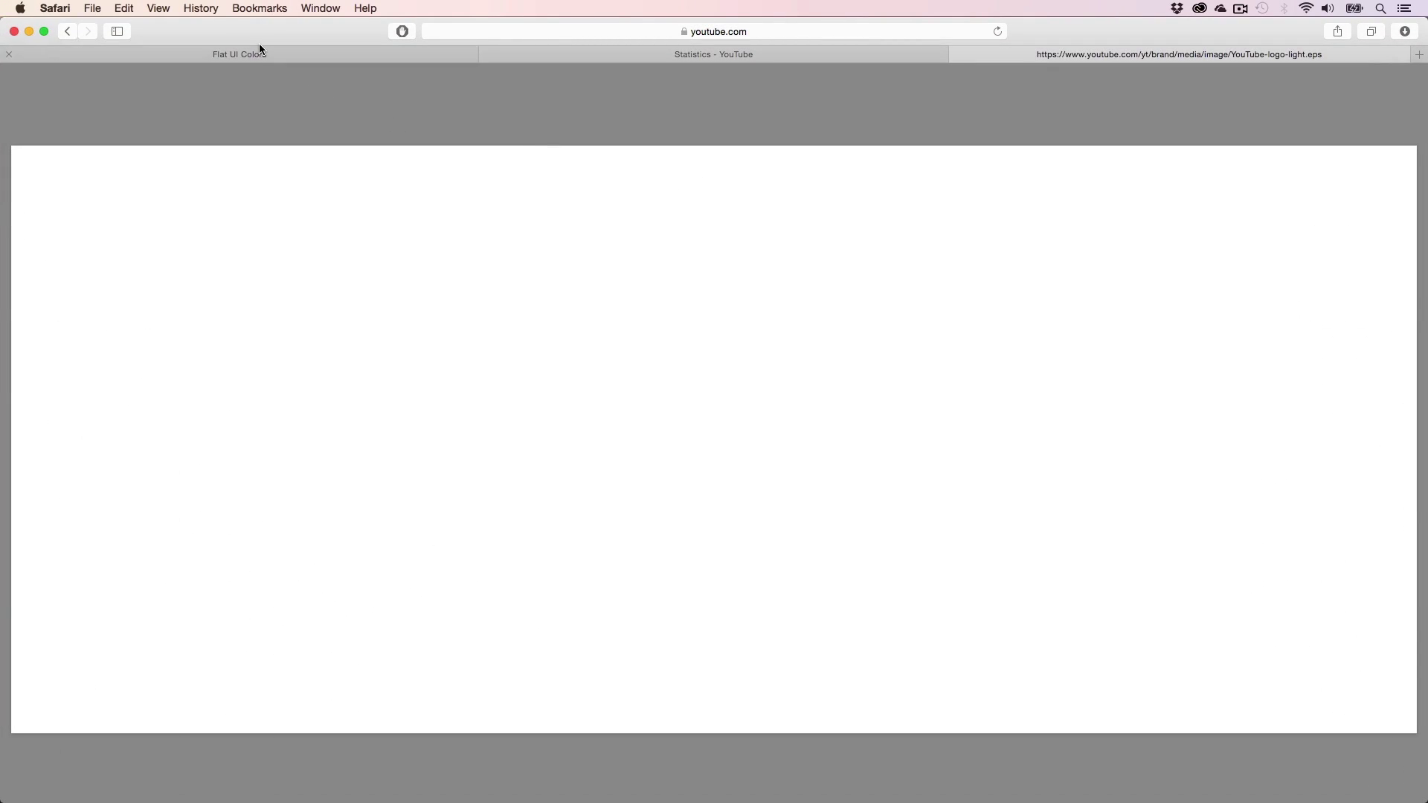
click(261, 52)
click(741, 524)
click(513, 32)
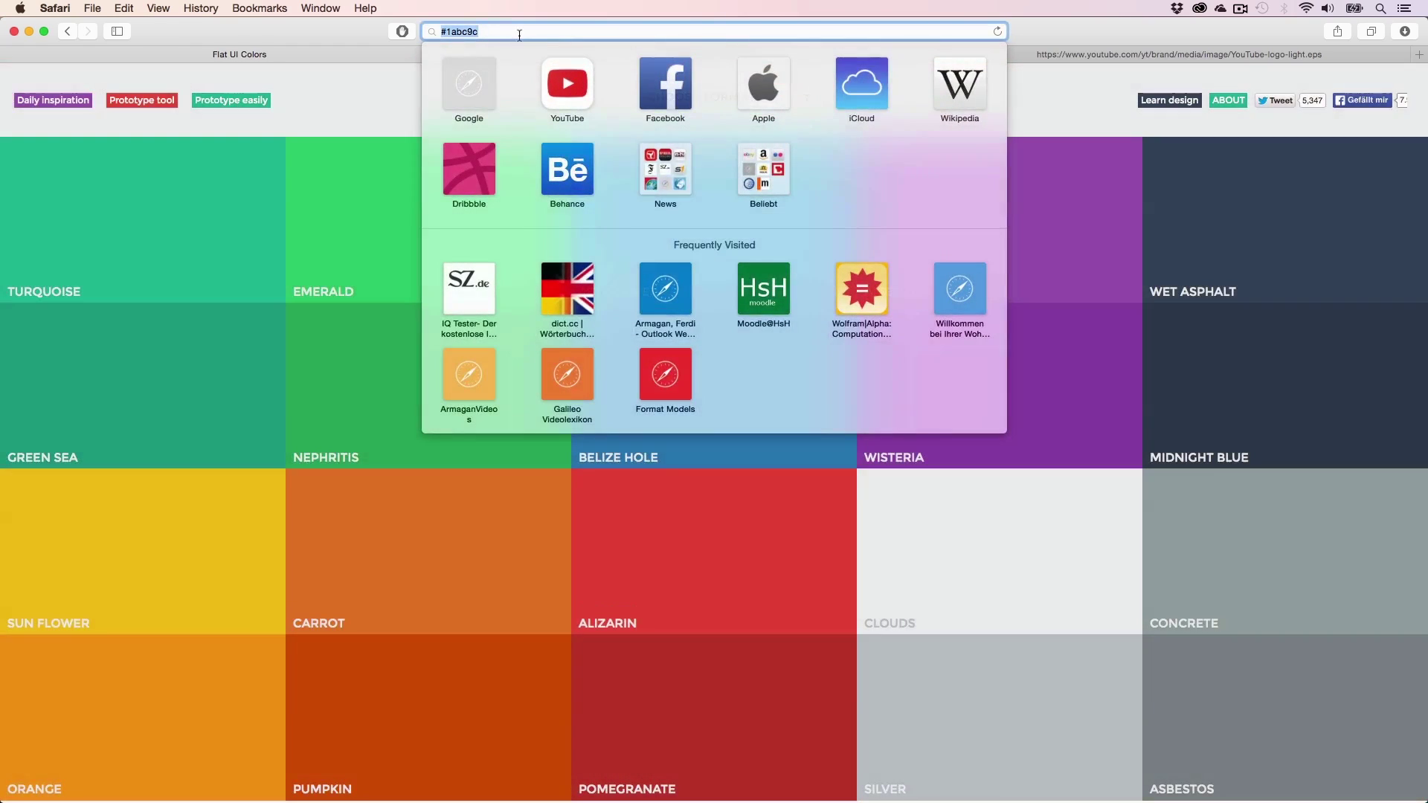
text(#e74c3c)
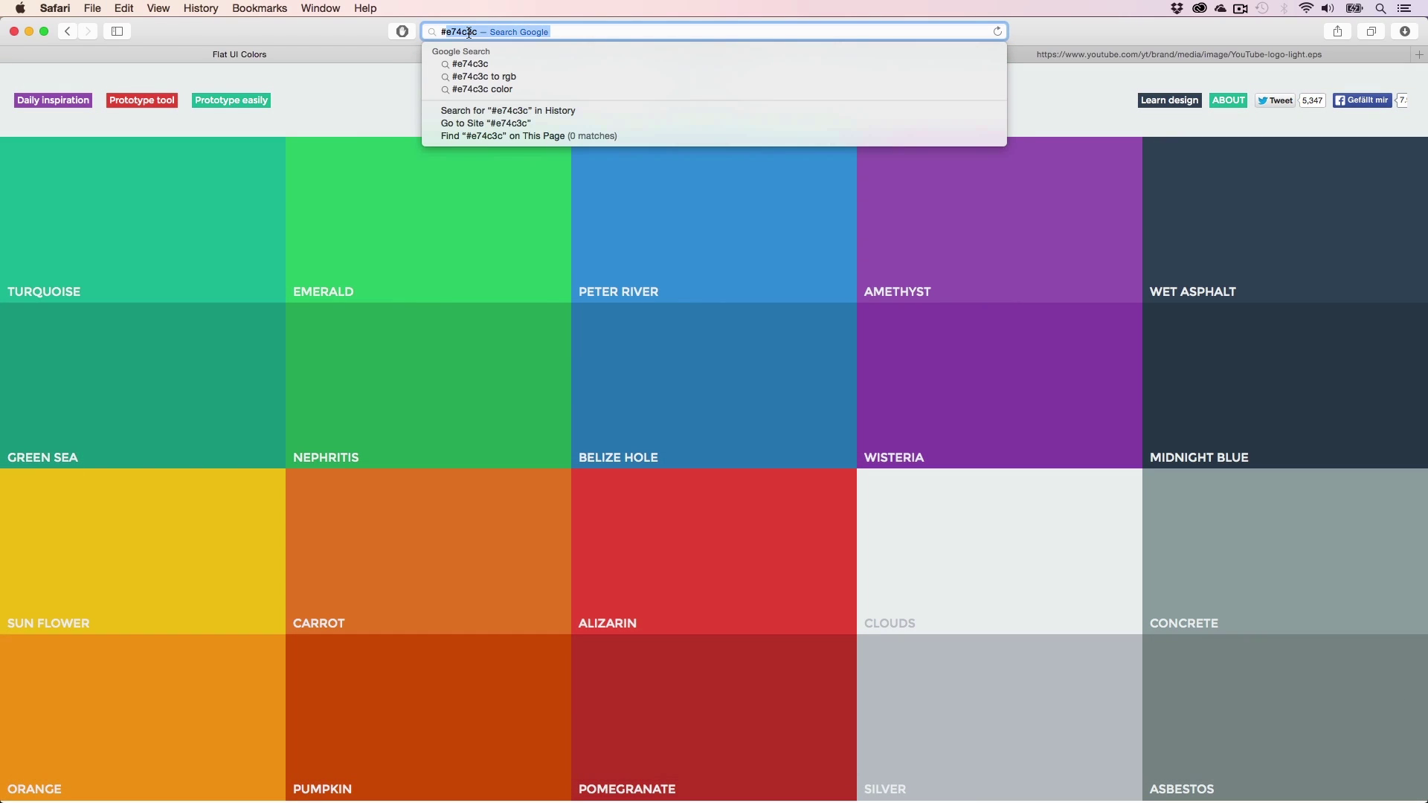
key(super+c)
click(30, 32)
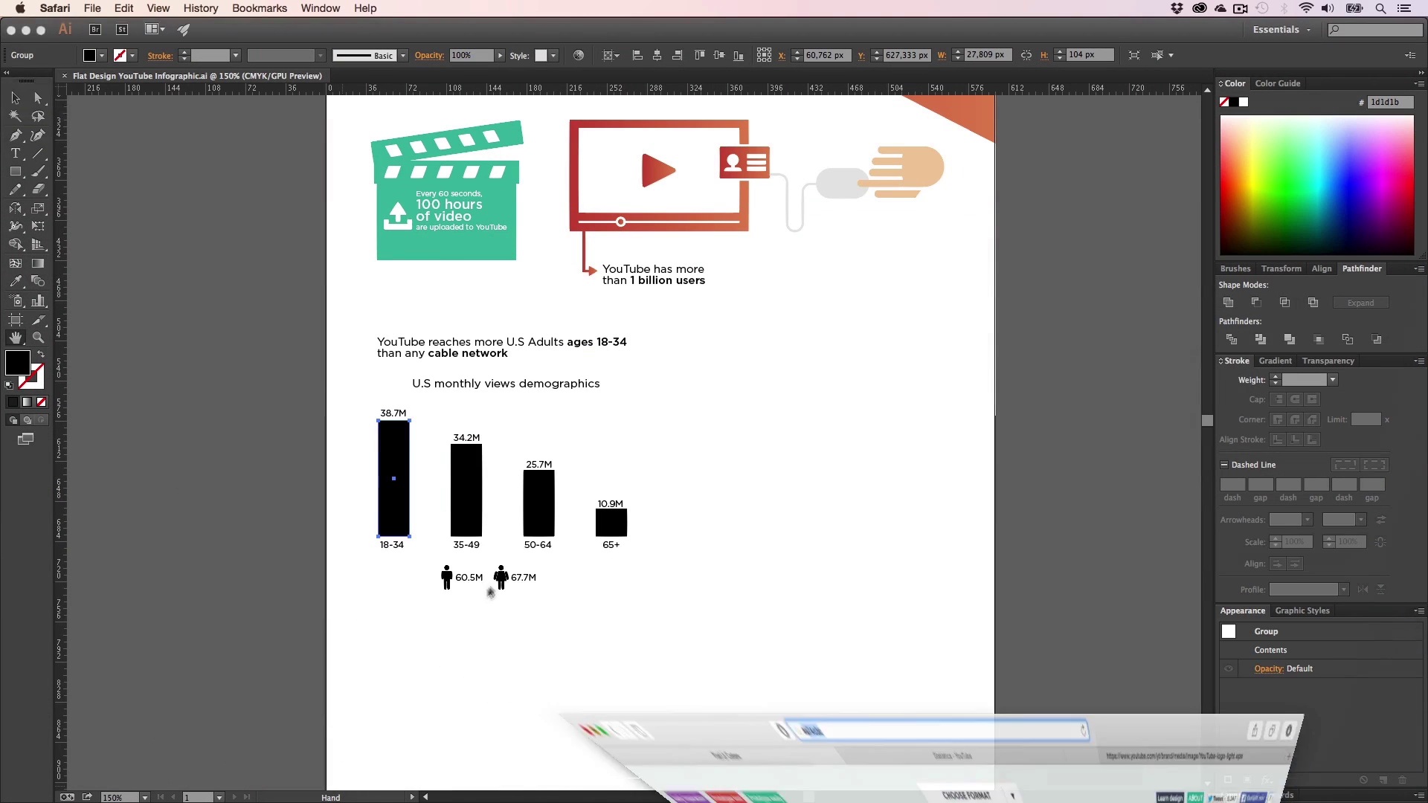
- Set the fill of the 18-34 bar to the copied colour #e74c3c
double_click(26, 367)
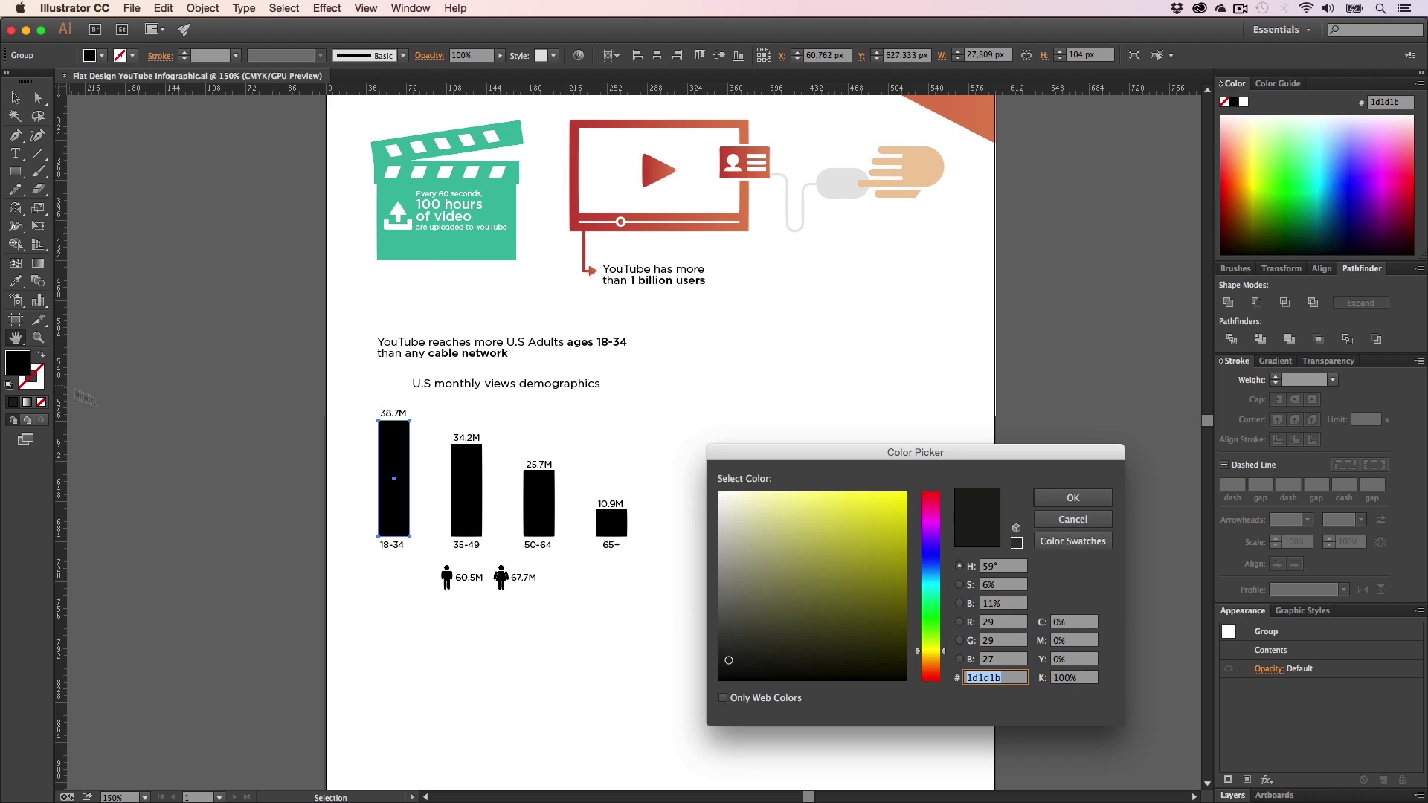
key(super+v)
key(Return)
- Fill the 35-49, 50-64 and 65+ bars with the same red #e74c3c
key(z)
double_click(555, 512)
key(h)
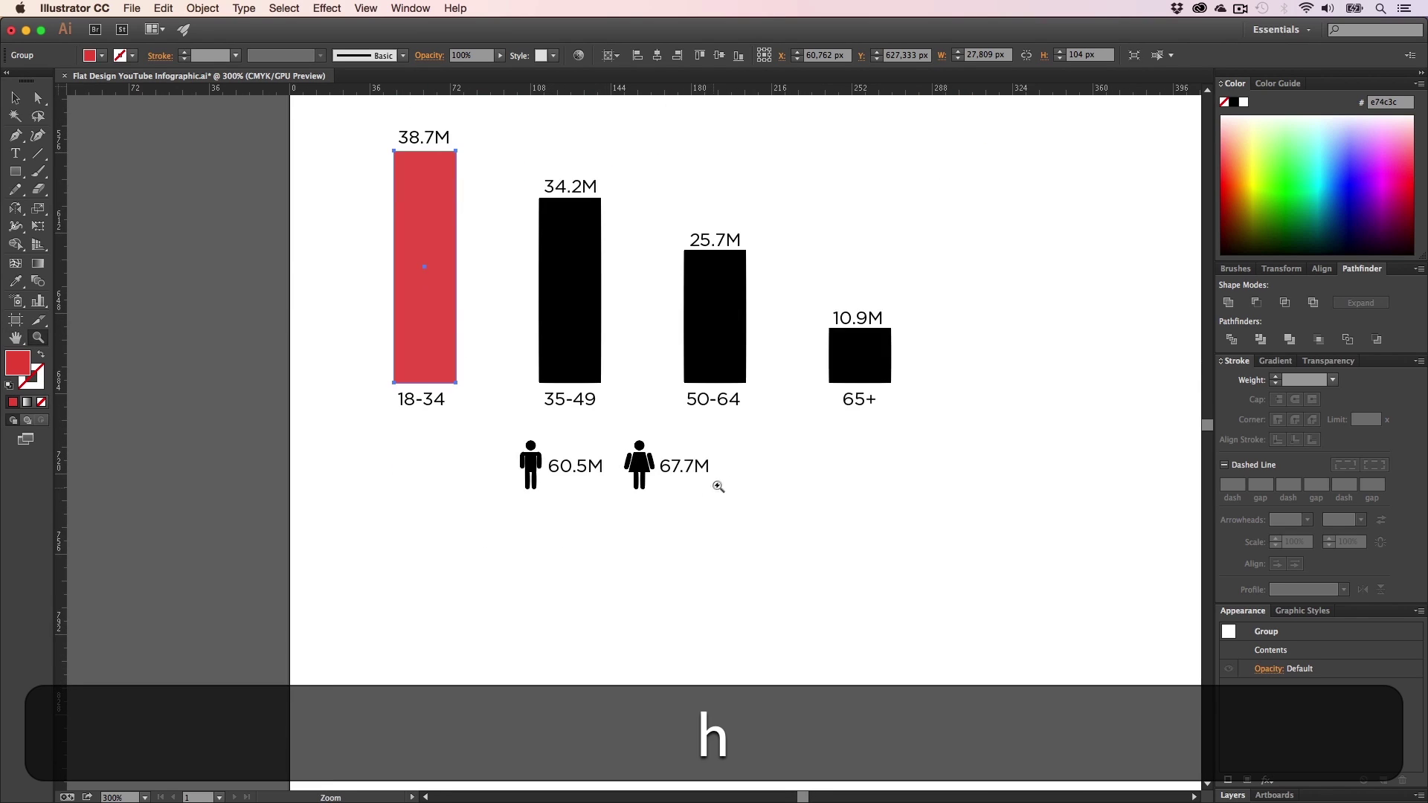
drag(717, 488, 638, 604)
key(v)
click(647, 471)
shift+click(497, 446)
shift+click(785, 463)
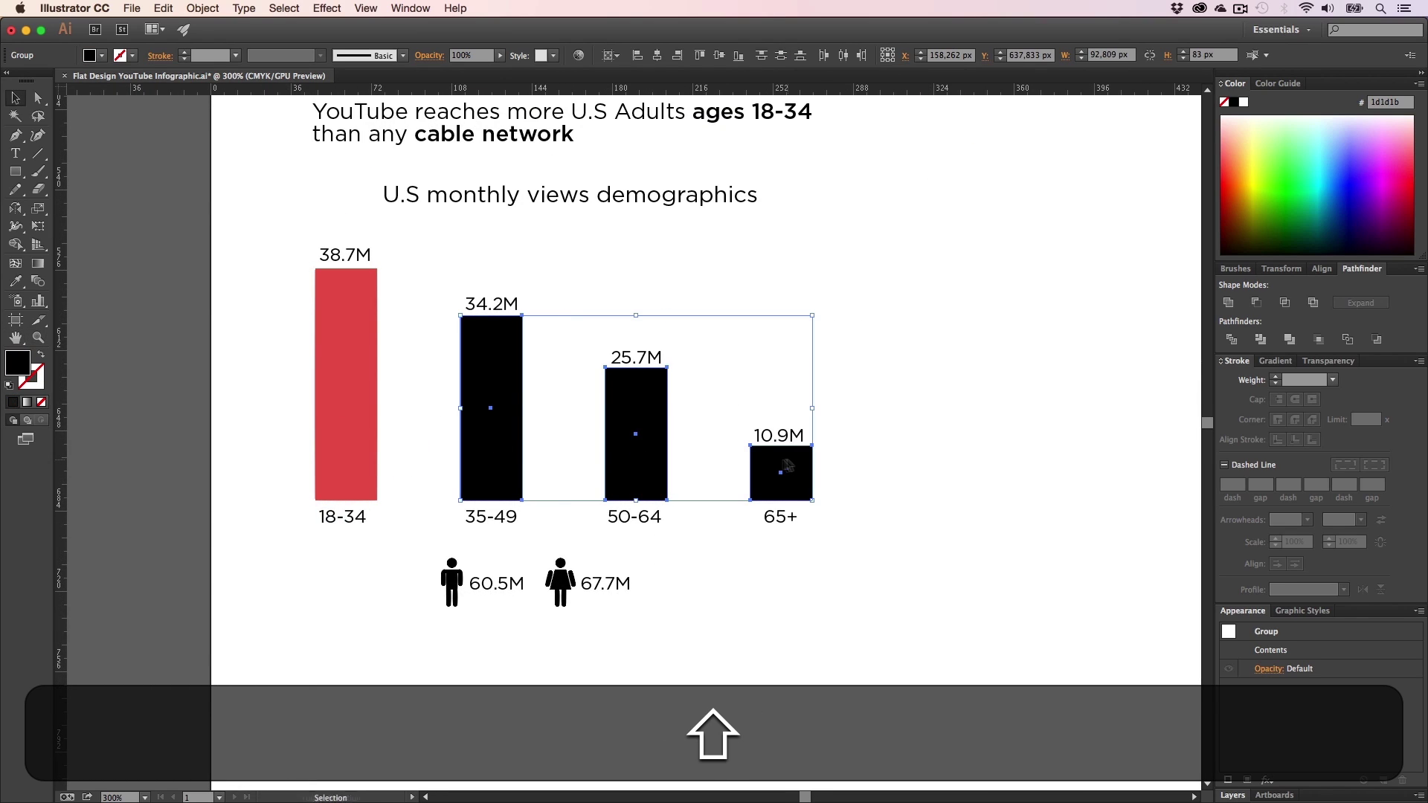
double_click(22, 364)
key(super+v)
click(1042, 498)
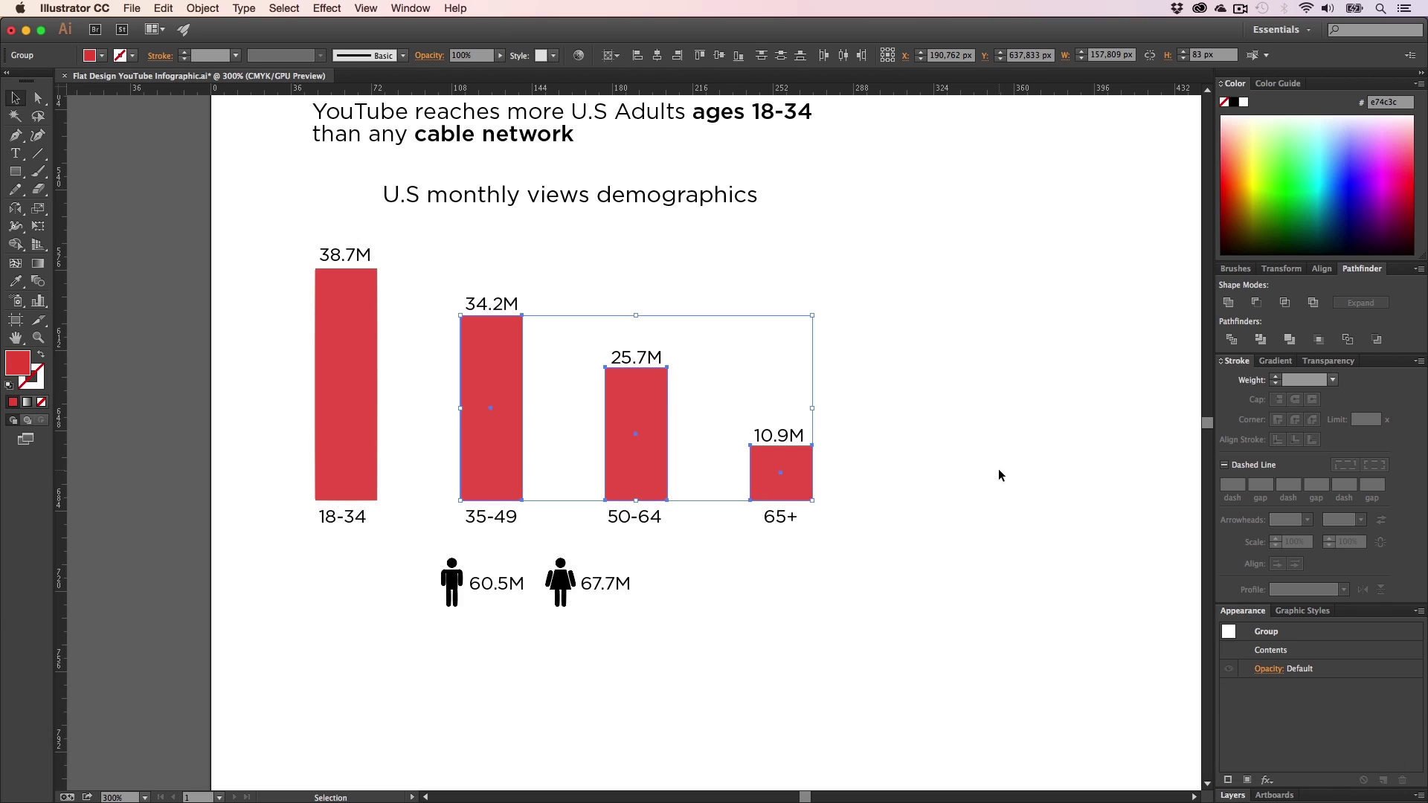
click(998, 471)
- Draw a rectangle about 244 by 246 px over the demographics section and send it behind the text, bars and icons
key(h)
drag(753, 470, 746, 557)
key(z)
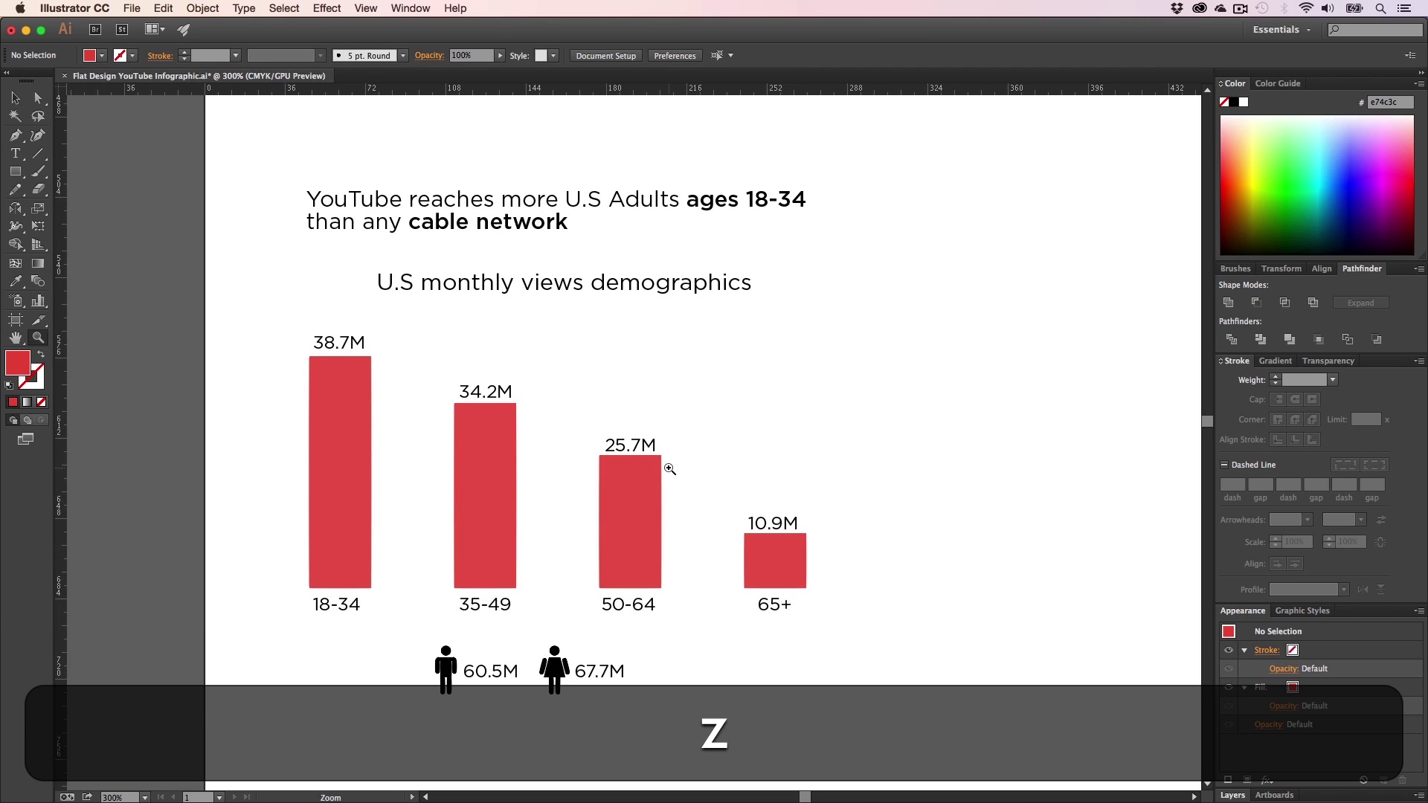
alt+click(676, 468)
key(alt+h)
drag(683, 461, 674, 506)
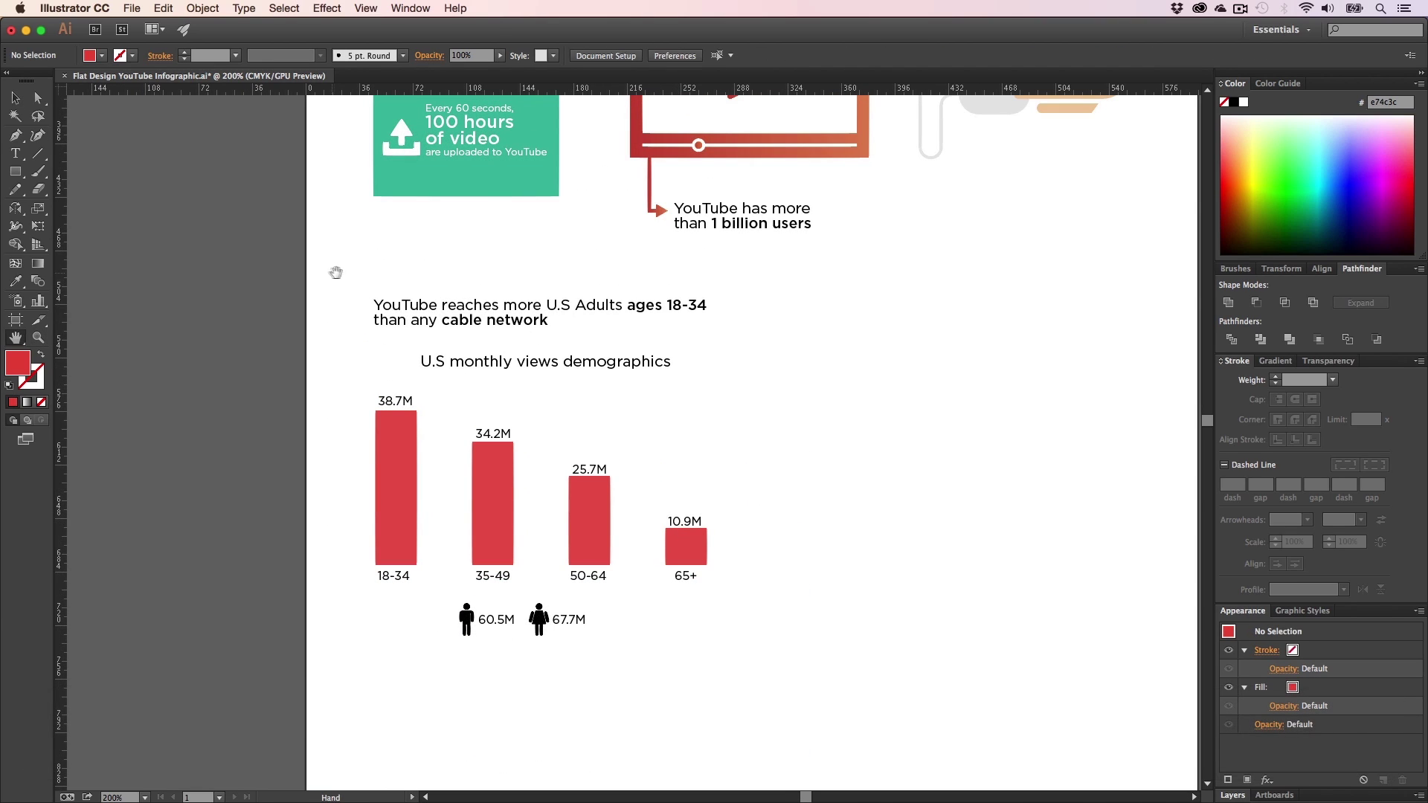
scroll(508, 455, up, 8)
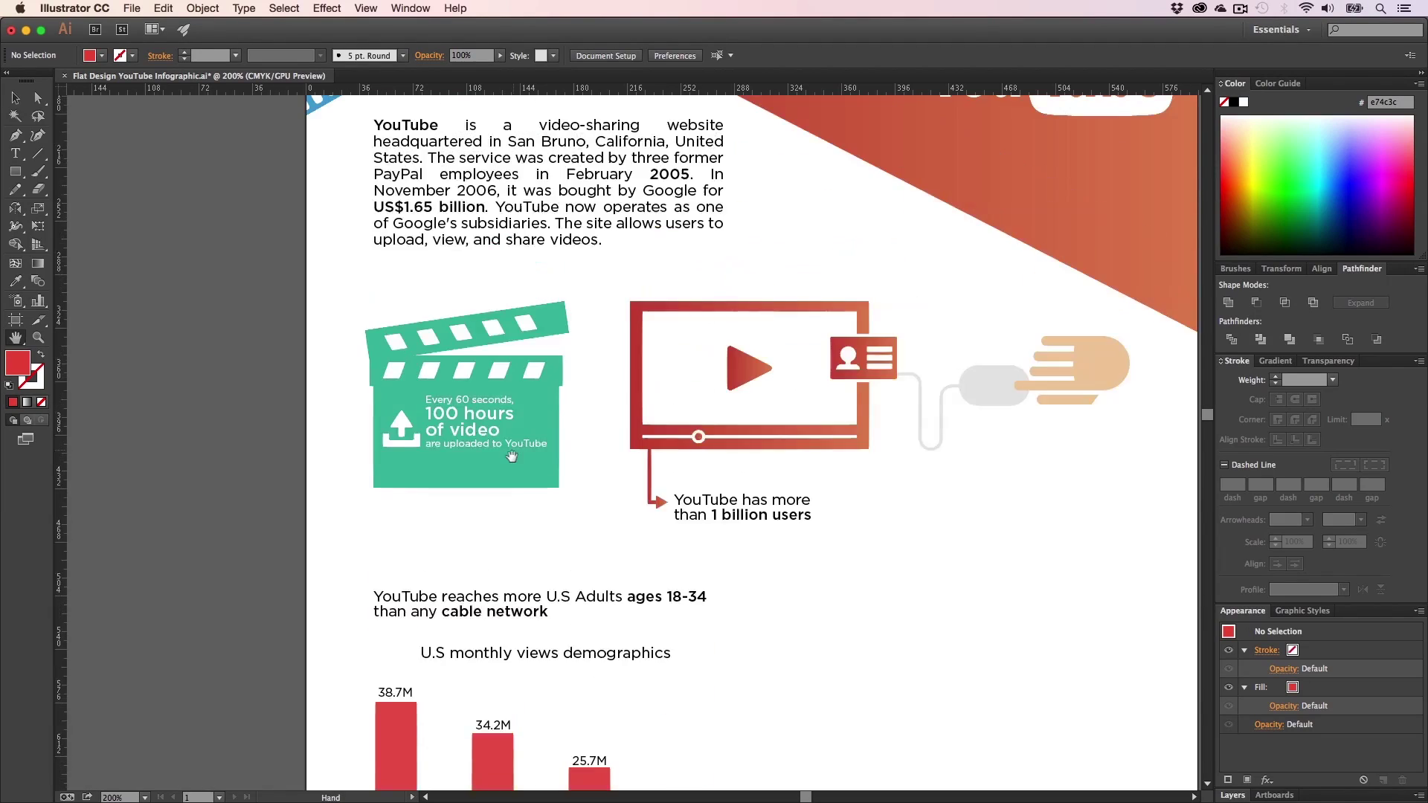
scroll(506, 455, down, 8)
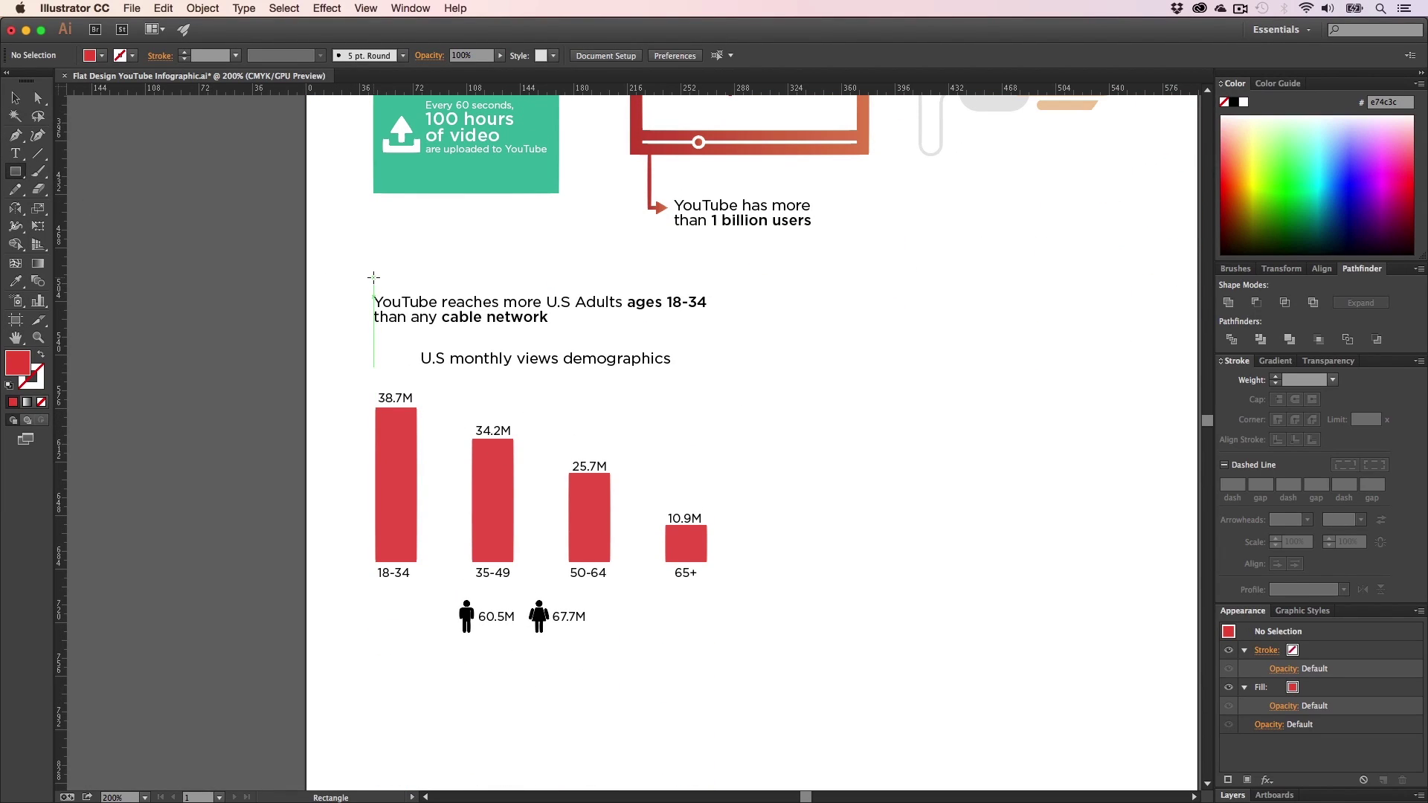
drag(374, 277, 737, 644)
key(v)
right_click(699, 468)
mouse_move(744, 667)
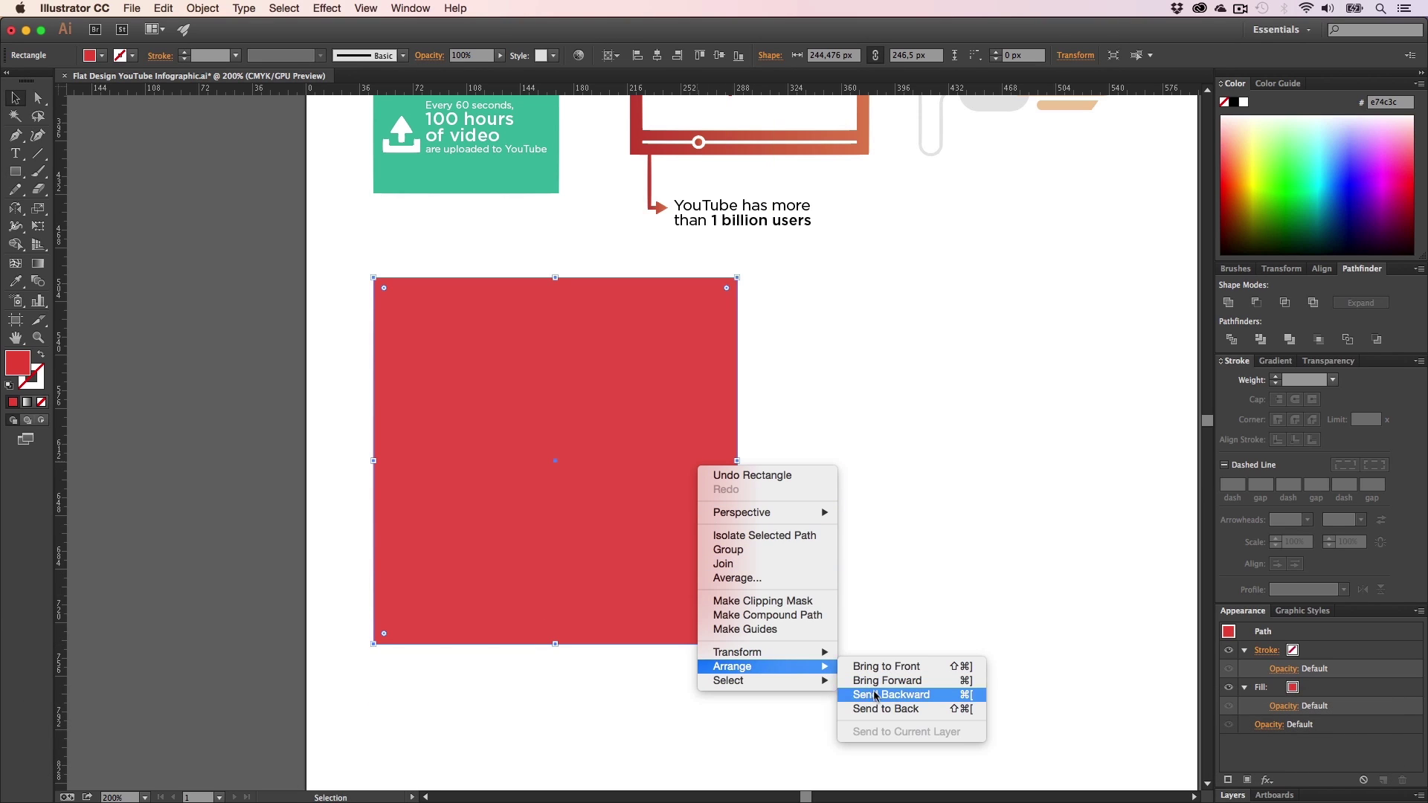
click(908, 634)
- Set the background rectangle's fill to light grey #e5e5e5
double_click(18, 363)
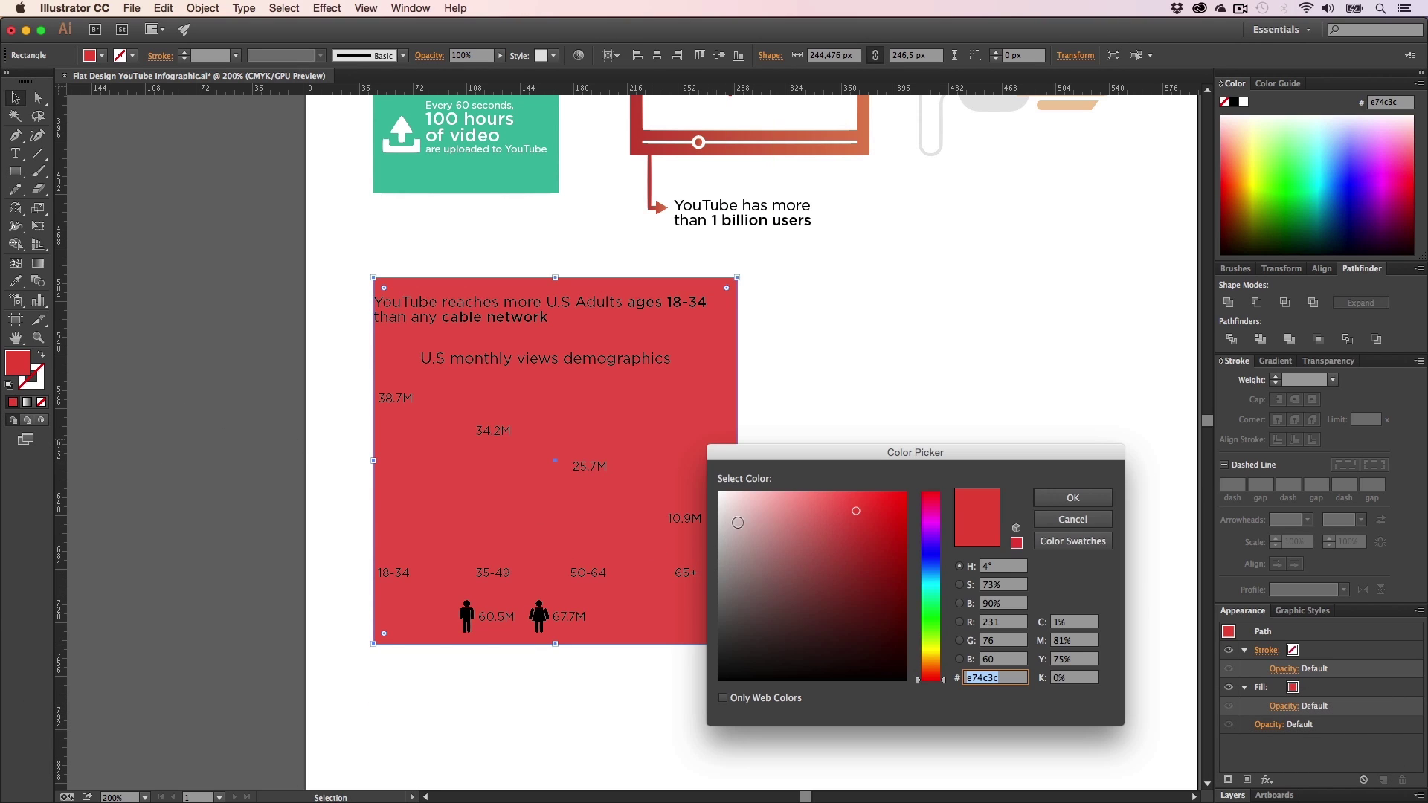
text(e5e5e5)
key(Return)
click(844, 437)
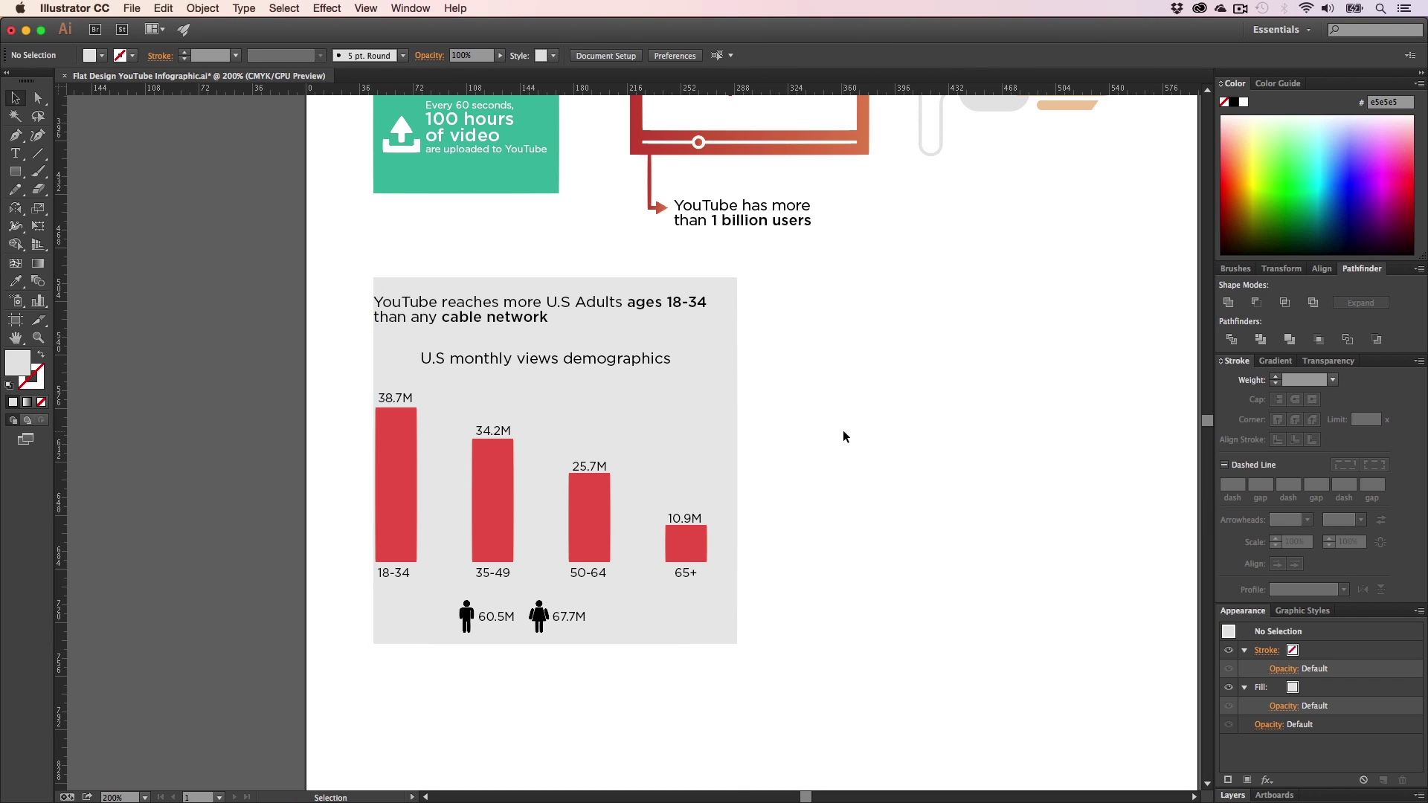
- Widen the grey rectangle to about 514 px, extending it far past the 65+ bar and slightly beyond the 18-34 bar
click(730, 434)
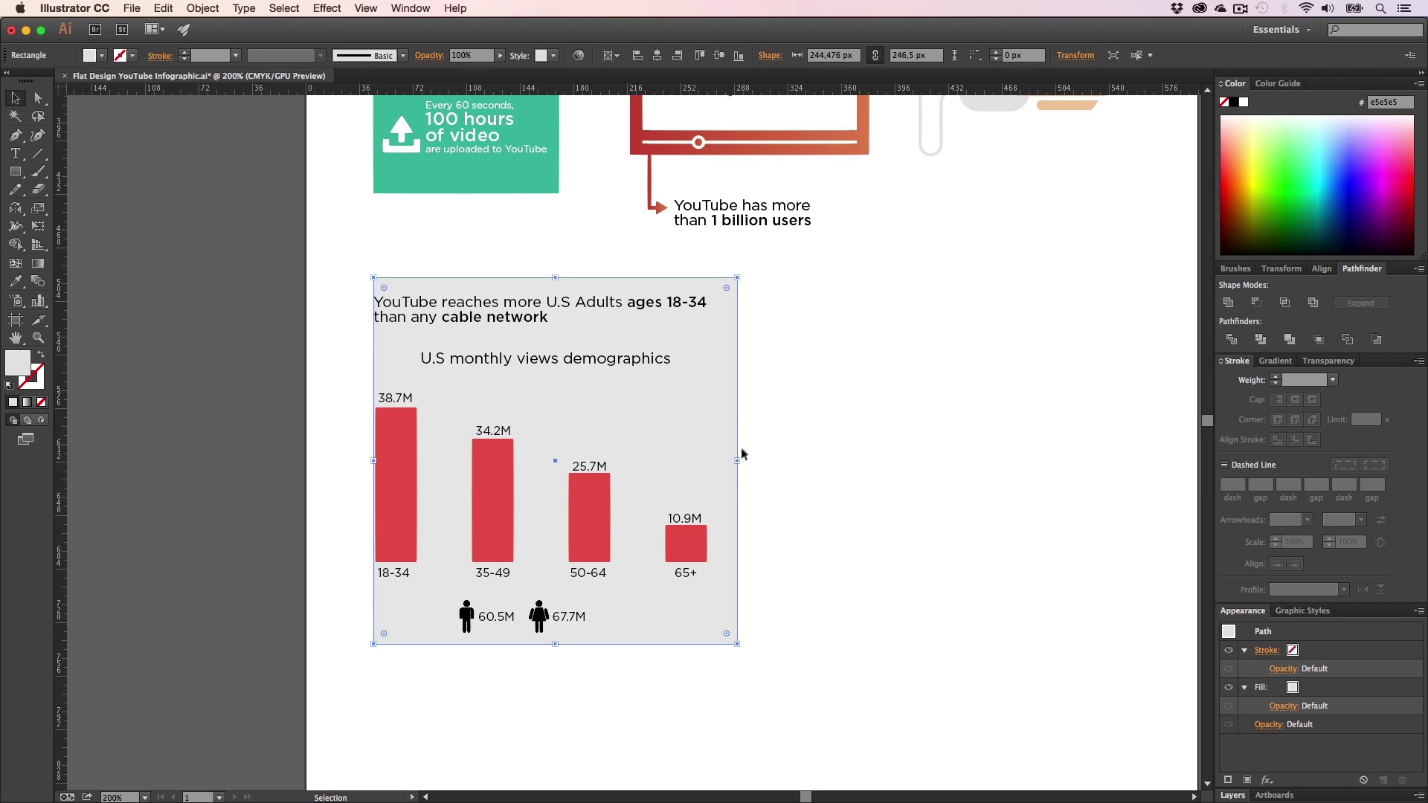
drag(737, 460, 926, 505)
key(h)
key(v)
key(h)
drag(551, 474, 681, 456)
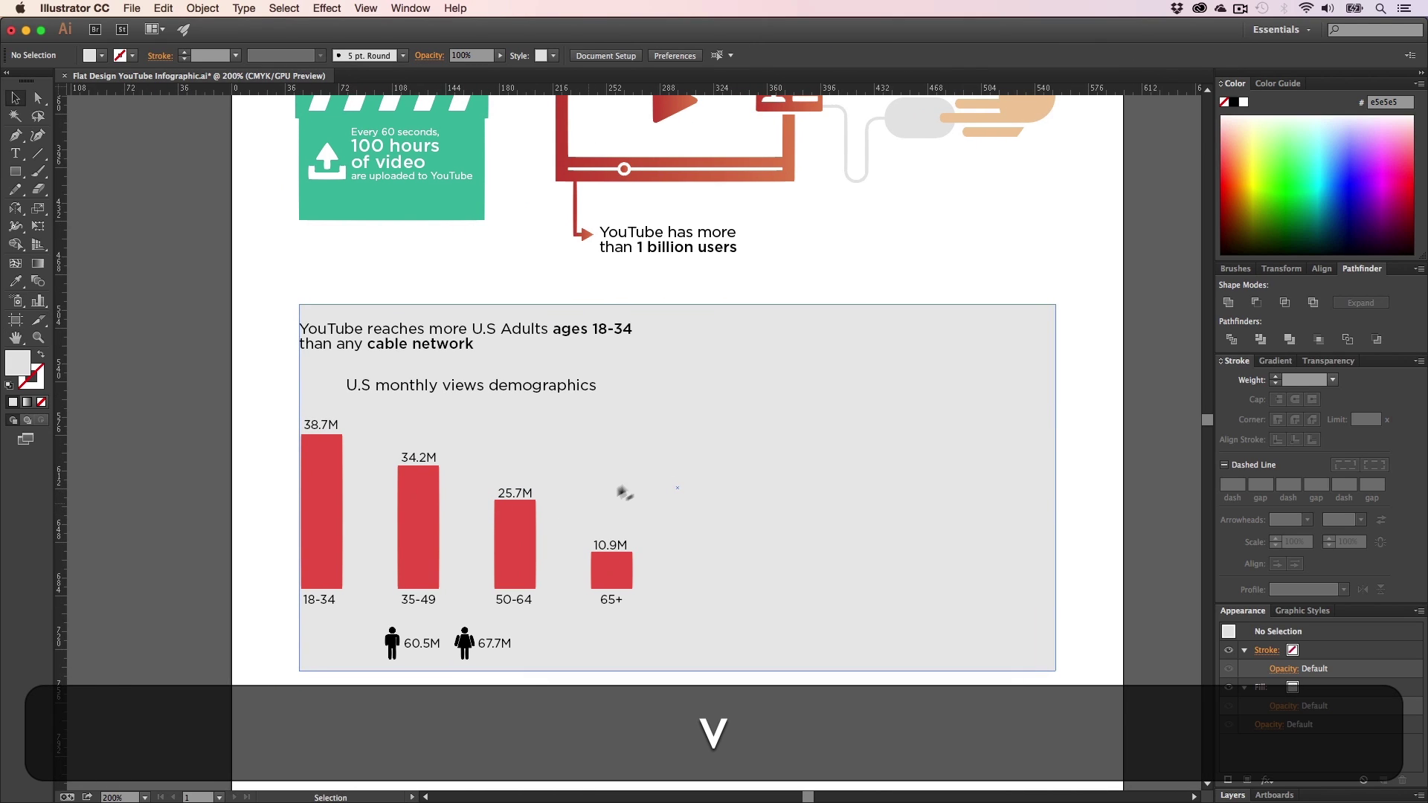
click(630, 484)
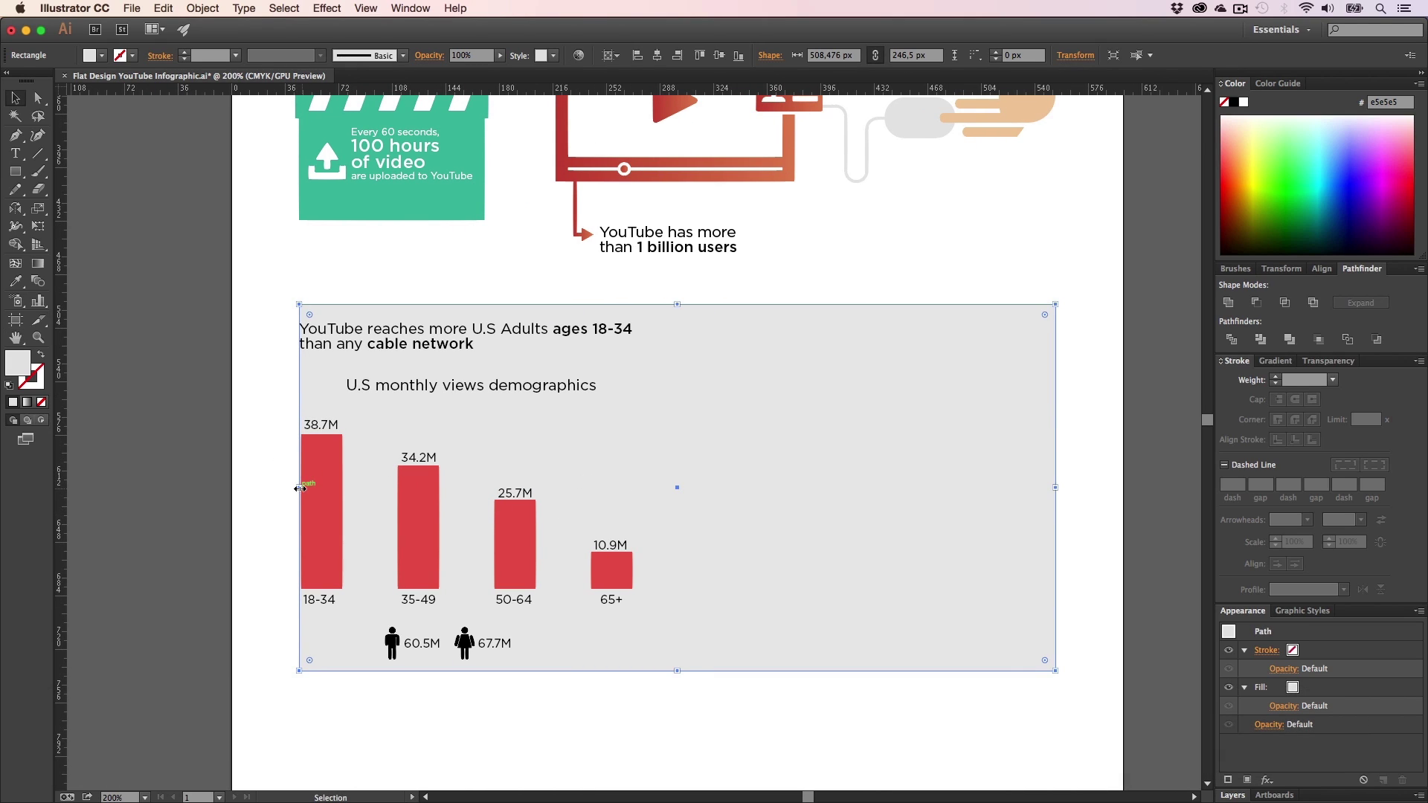
drag(300, 489, 291, 488)
key(h)
mouse_move(363, 316)
mouse_down()
mouse_move(367, 741)
mouse_move(354, 335)
mouse_up()
key(v)
click(476, 705)
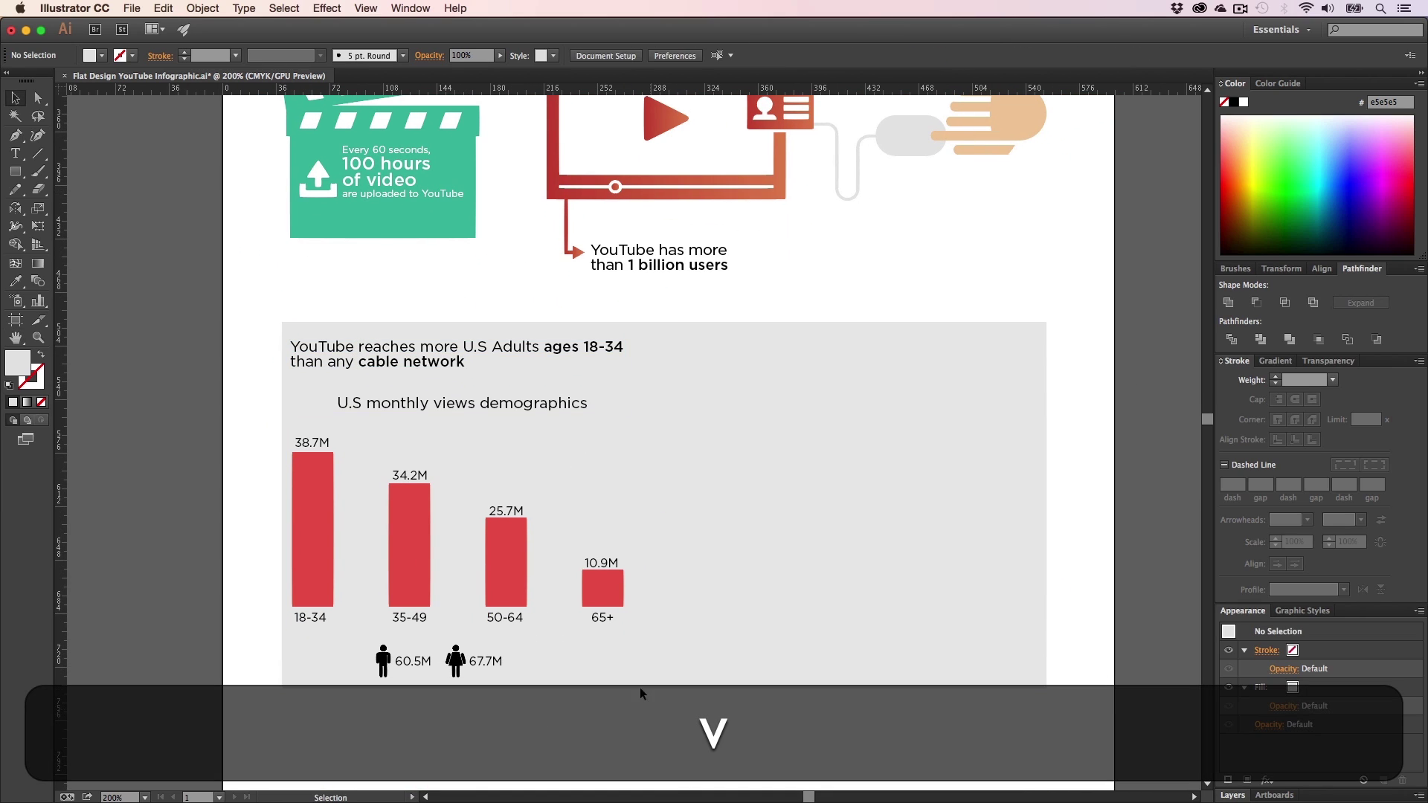
- Examine how the grey rectangle fits with the surrounding sections of the infographic
key(h)
drag(704, 466, 670, 493)
key(z)
alt+click(671, 495)
alt+click(670, 495)
key(alt+h)
drag(594, 381, 634, 491)
key(h)
key(z)
click(628, 487)
key(h)
- Round all four corners of the grey background rectangle and delete the rectangle
key(v)
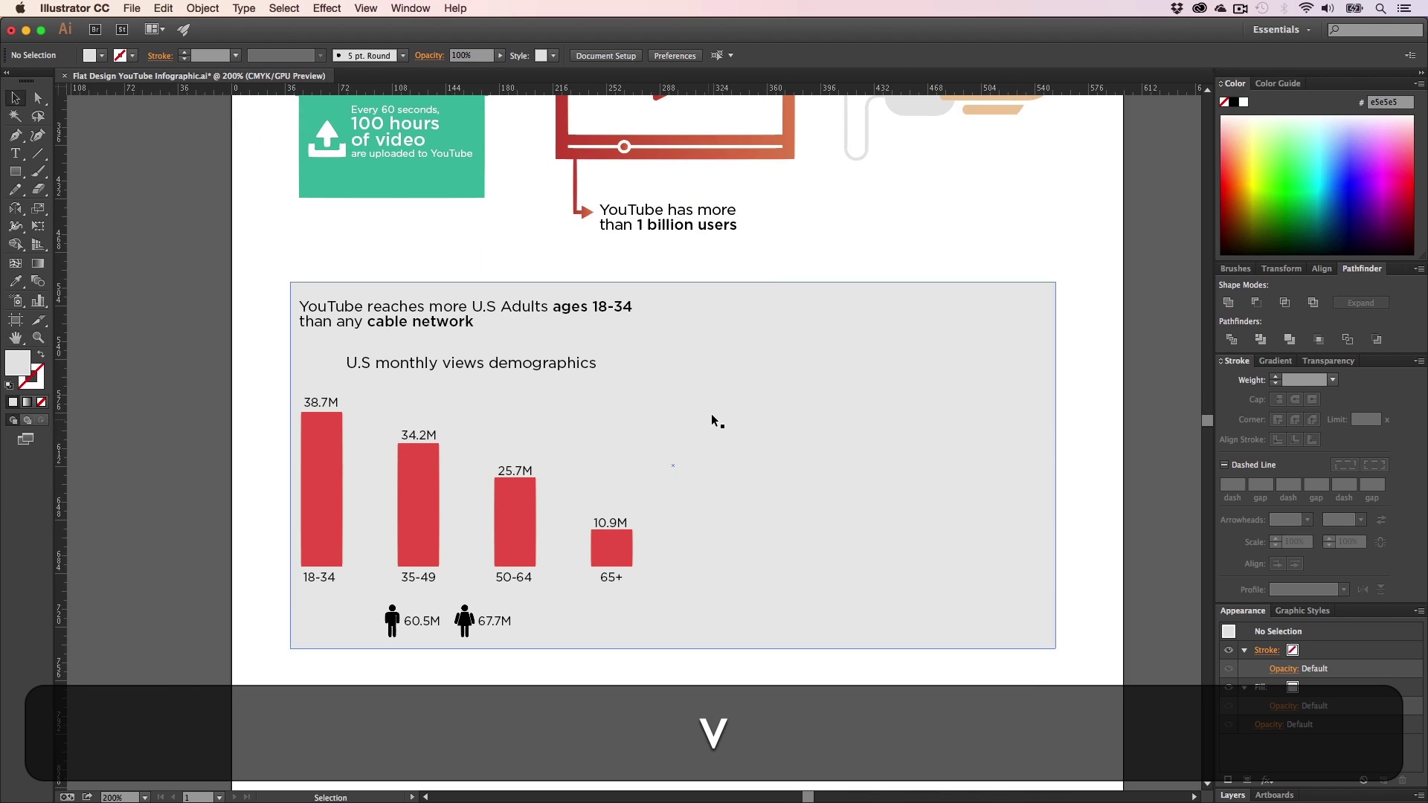
key(a)
click(827, 422)
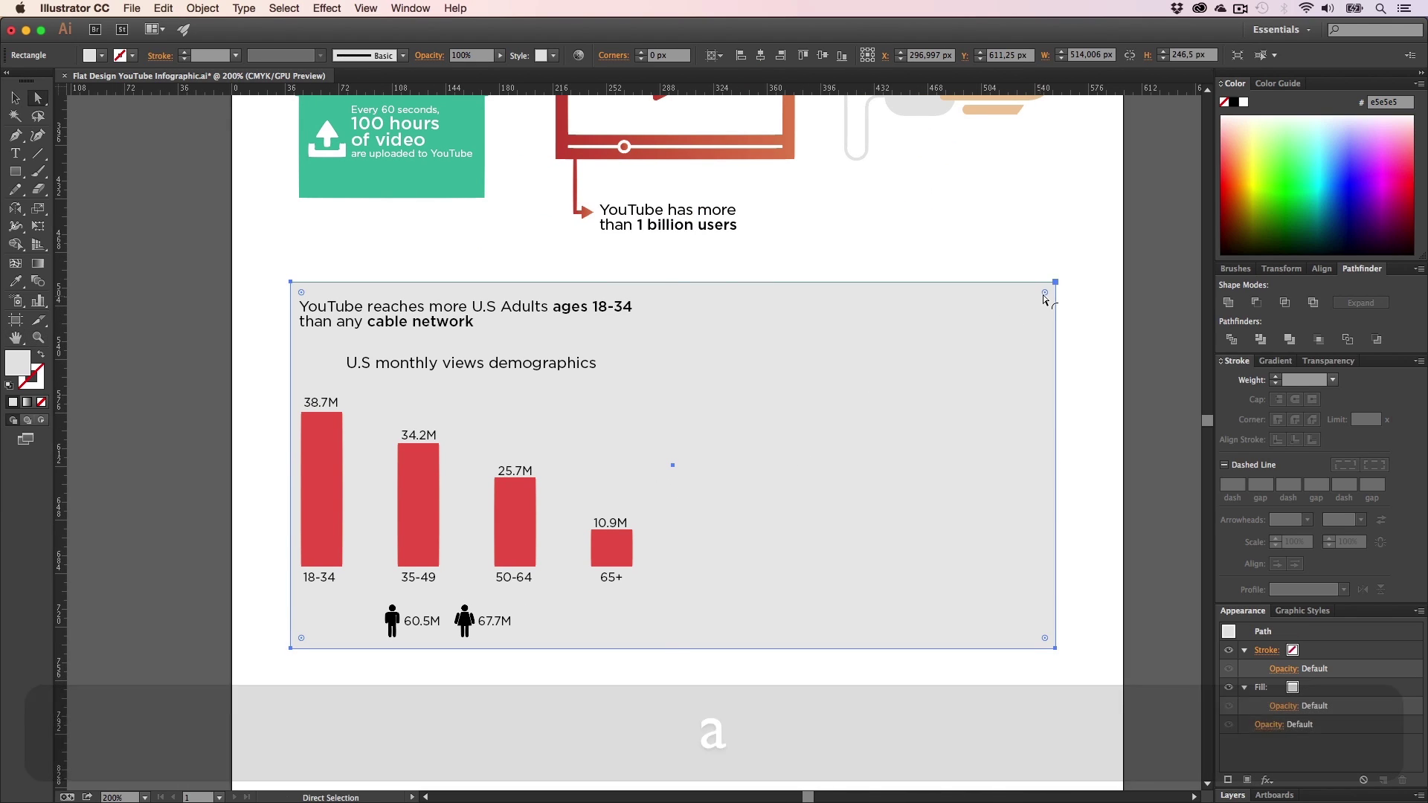
drag(1044, 299, 1008, 302)
click(1114, 371)
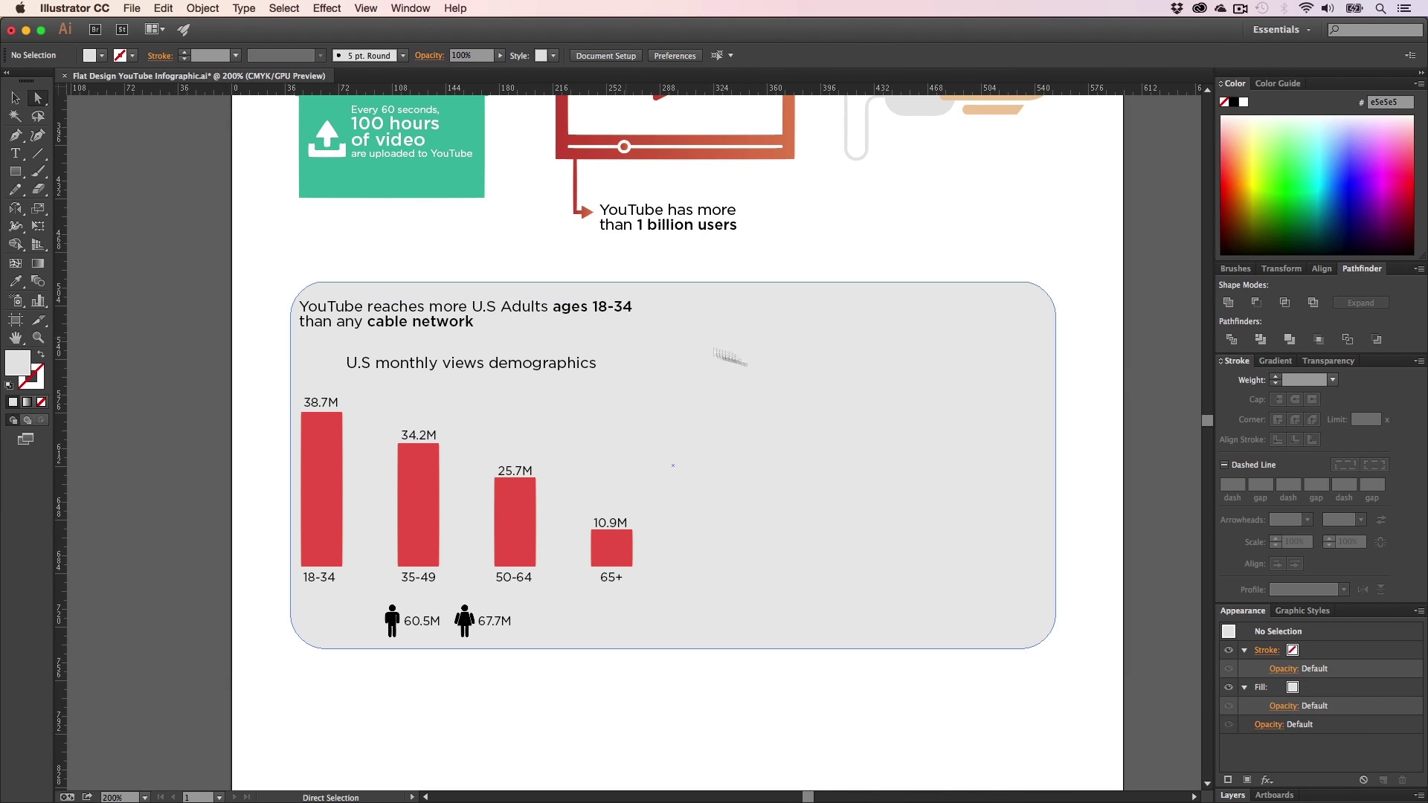
click(742, 483)
key(BackSpace)
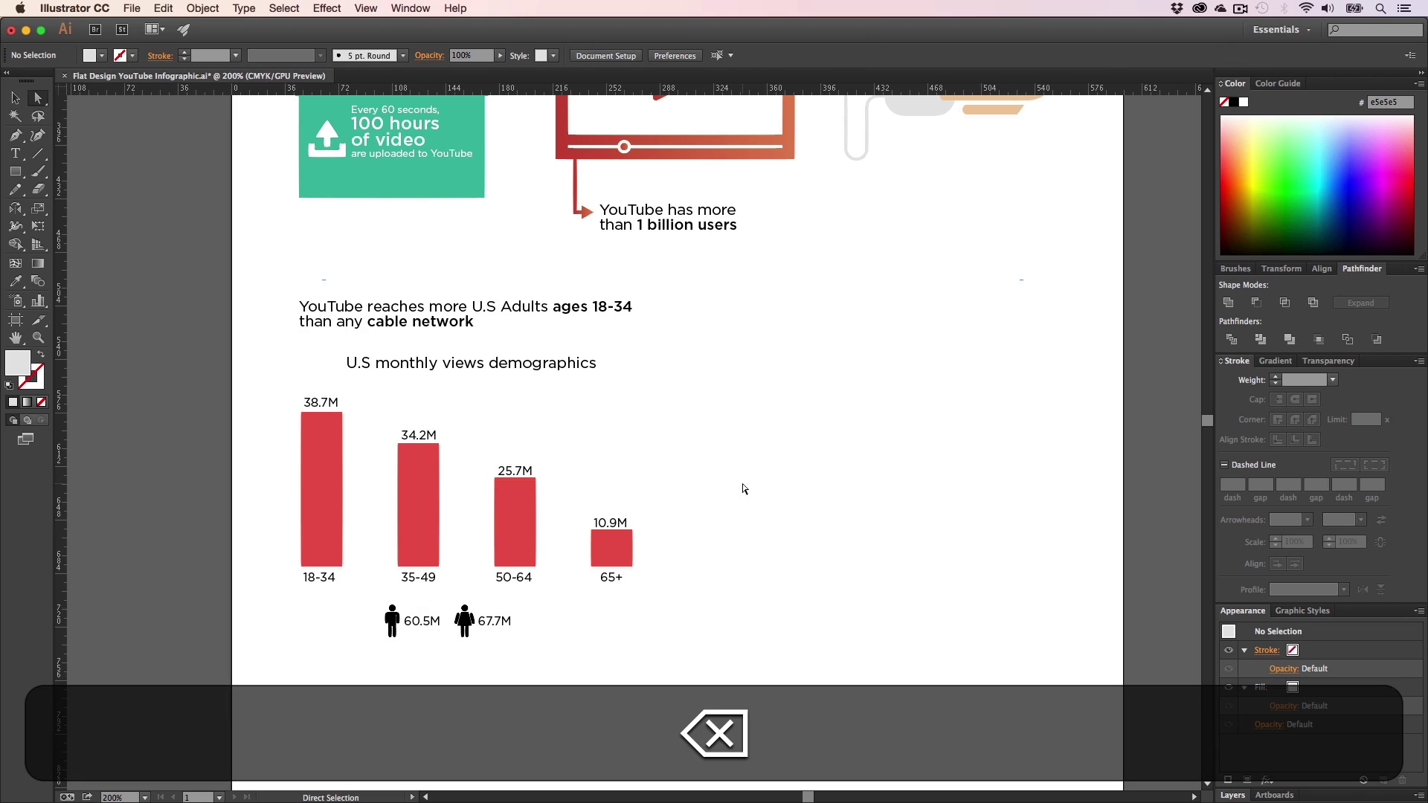
- Draw a light grey rectangle about 141 × 254 px in the empty area beside the demographics chart
key(h)
drag(742, 485, 684, 527)
drag(456, 348, 438, 328)
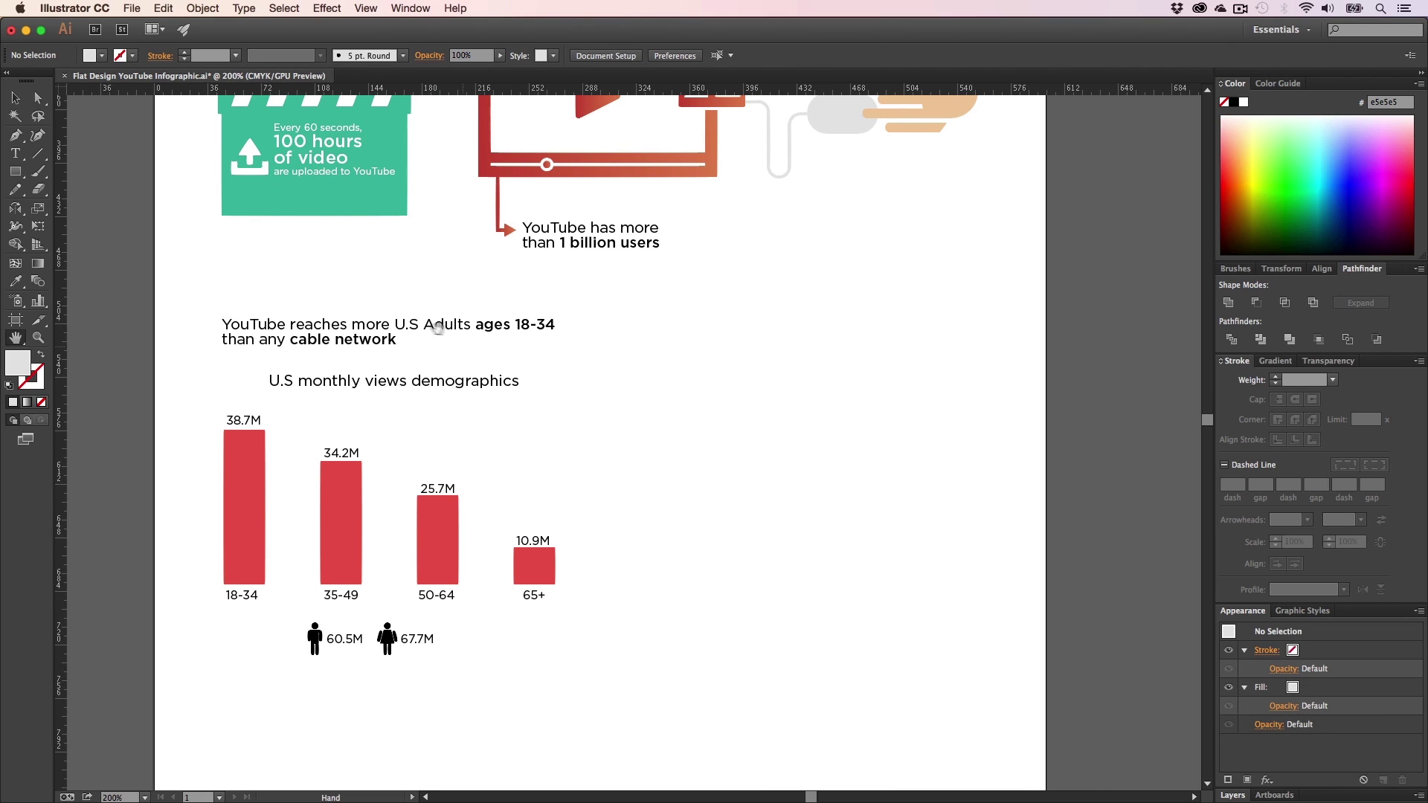
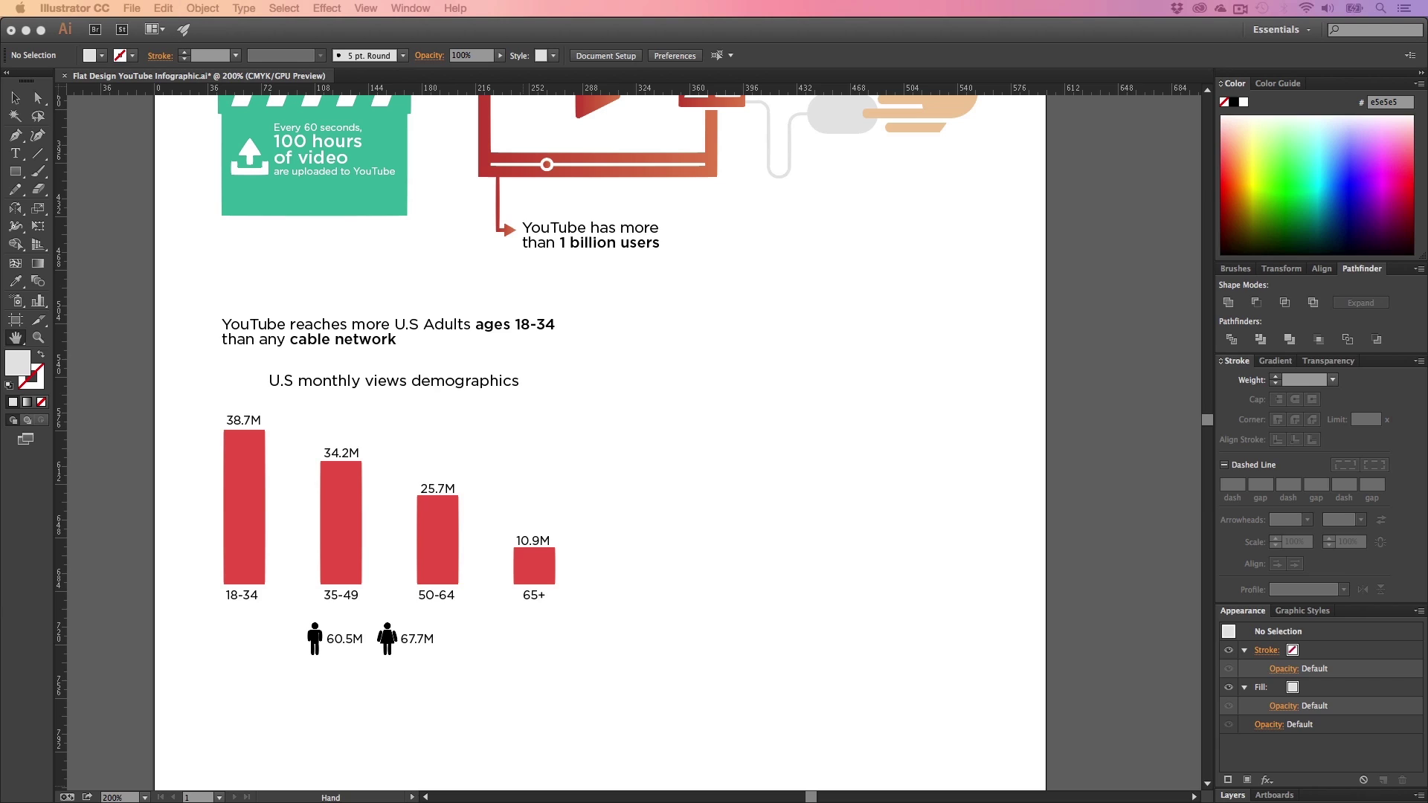
click(731, 439)
drag(743, 456, 606, 377)
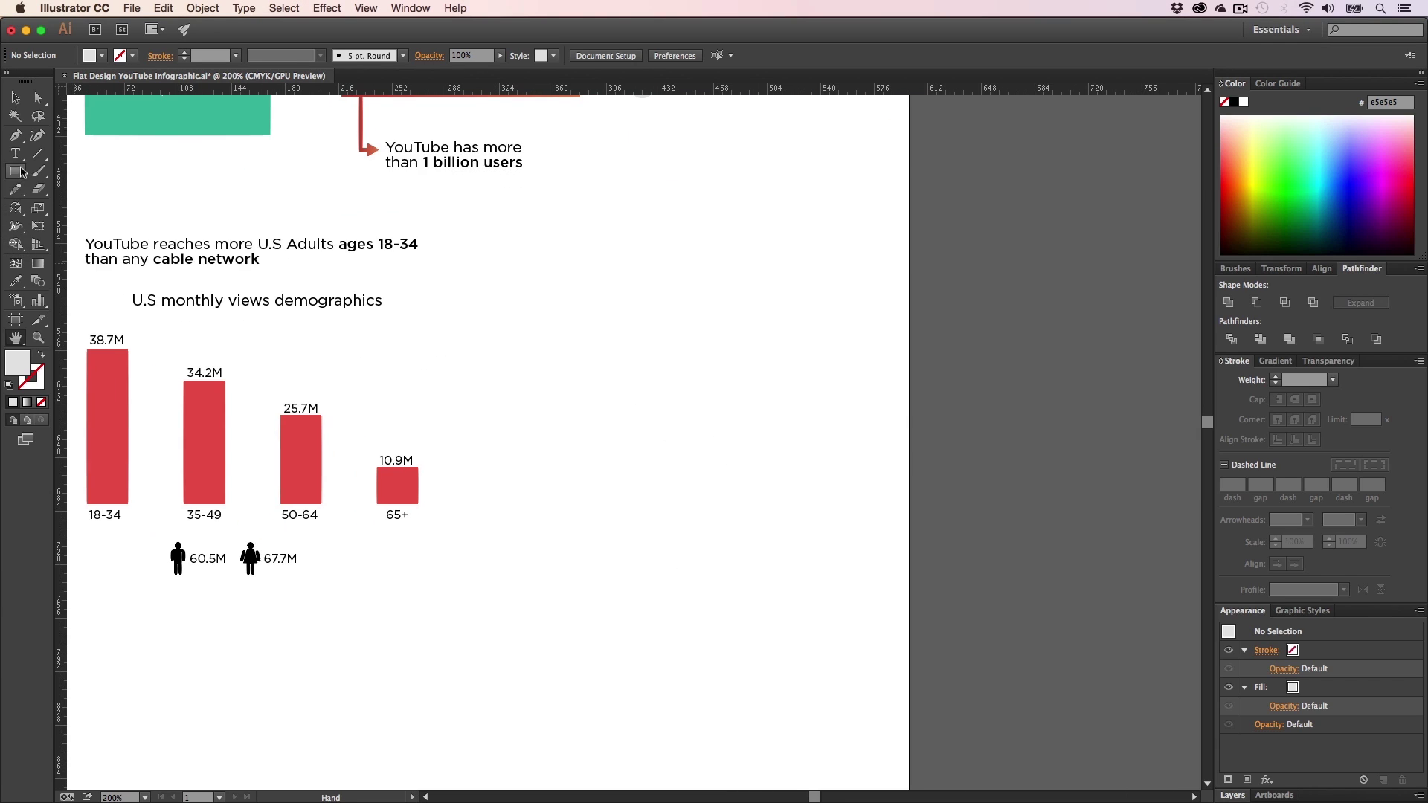
drag(581, 238, 791, 617)
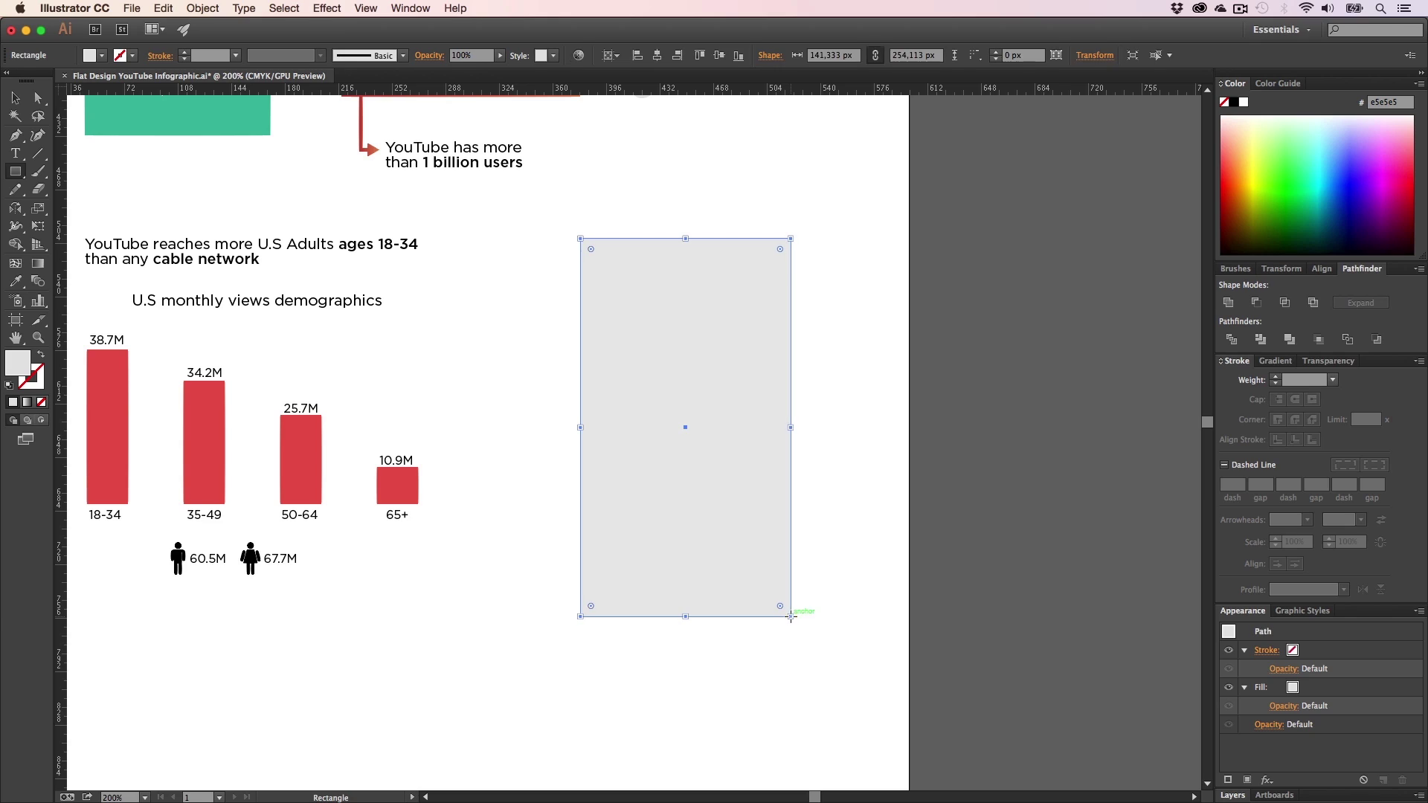
- Draw a circle about 24 px wide, centred near the rectangle's lower edge, and fill it with darker grey #b2b2b2
key(v)
drag(15, 171, 86, 210)
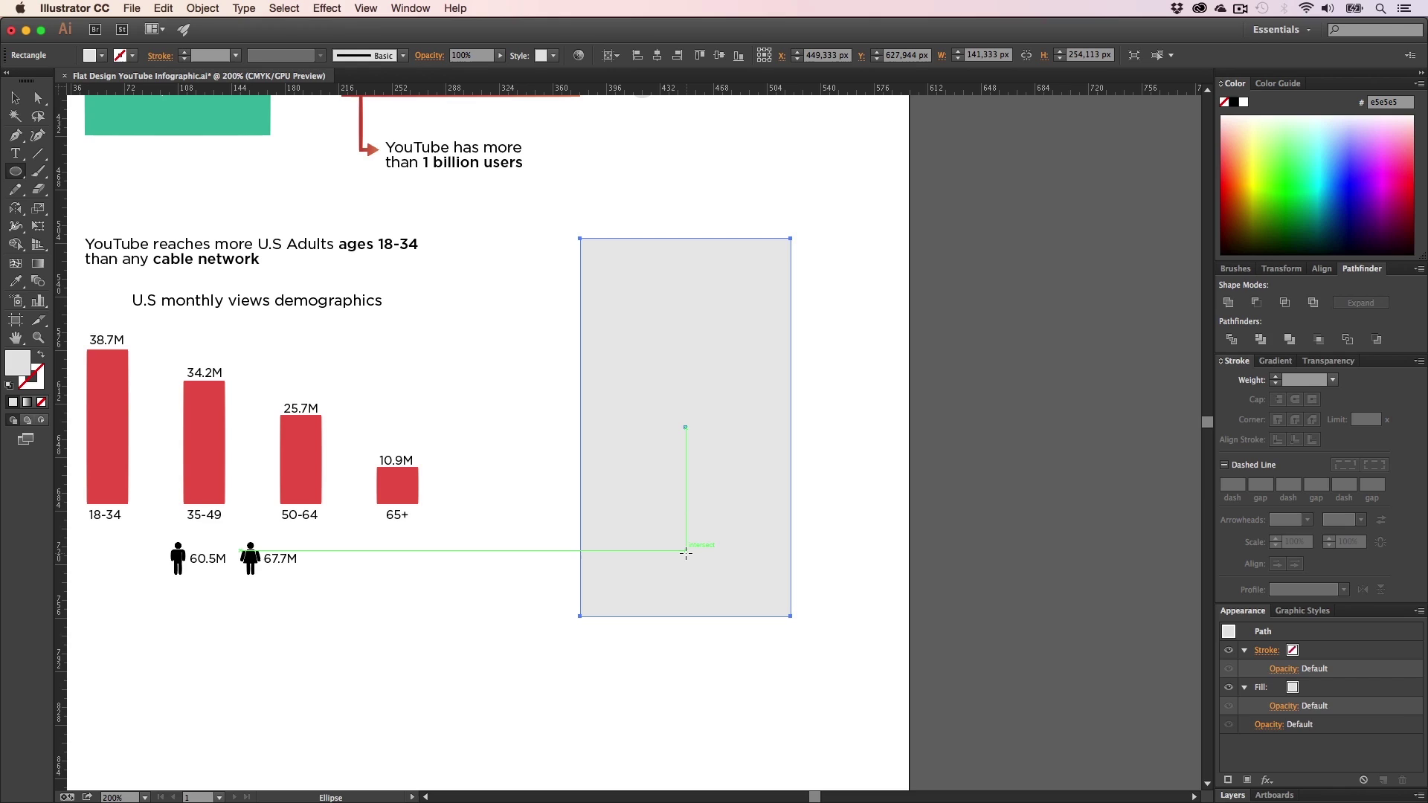
drag(685, 551, 700, 592)
key(v)
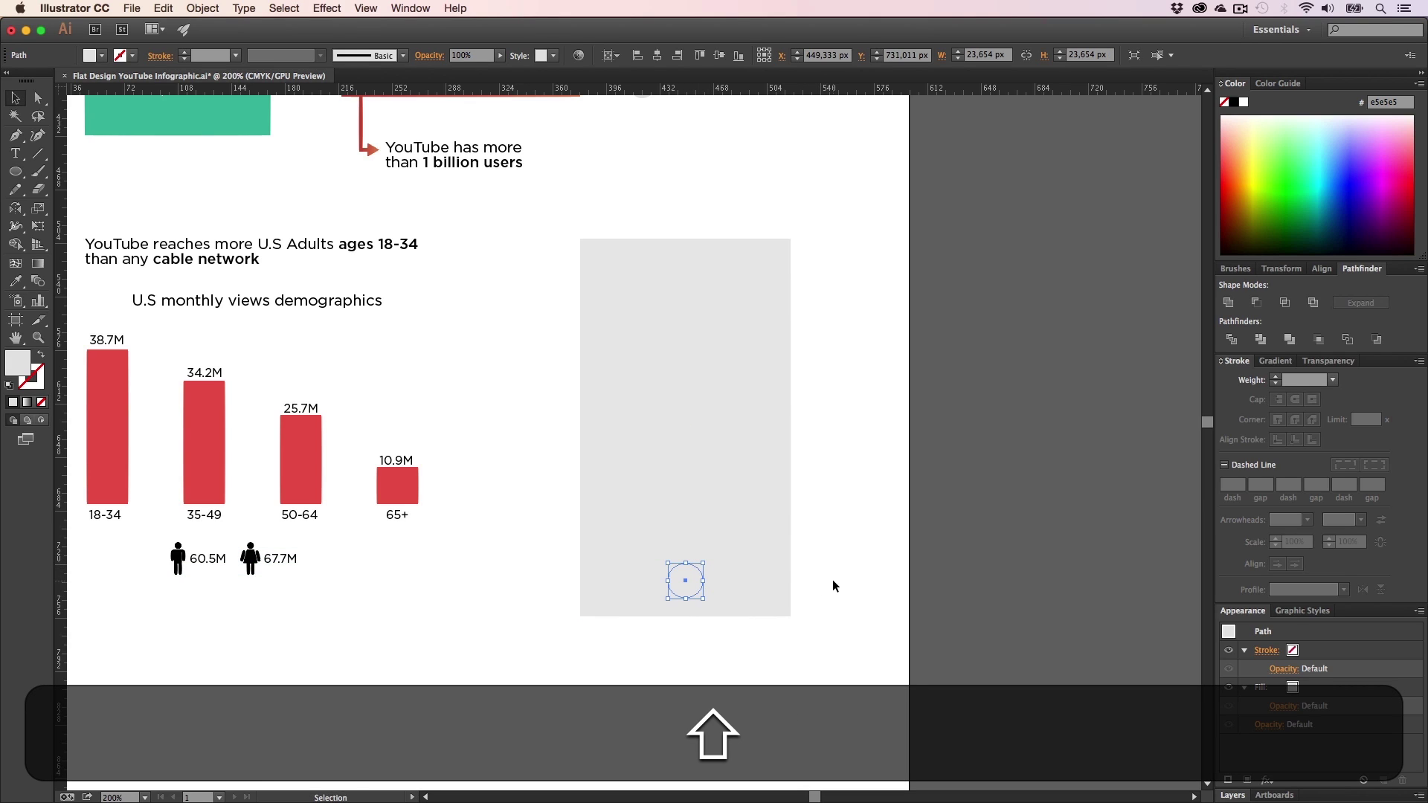
double_click(19, 371)
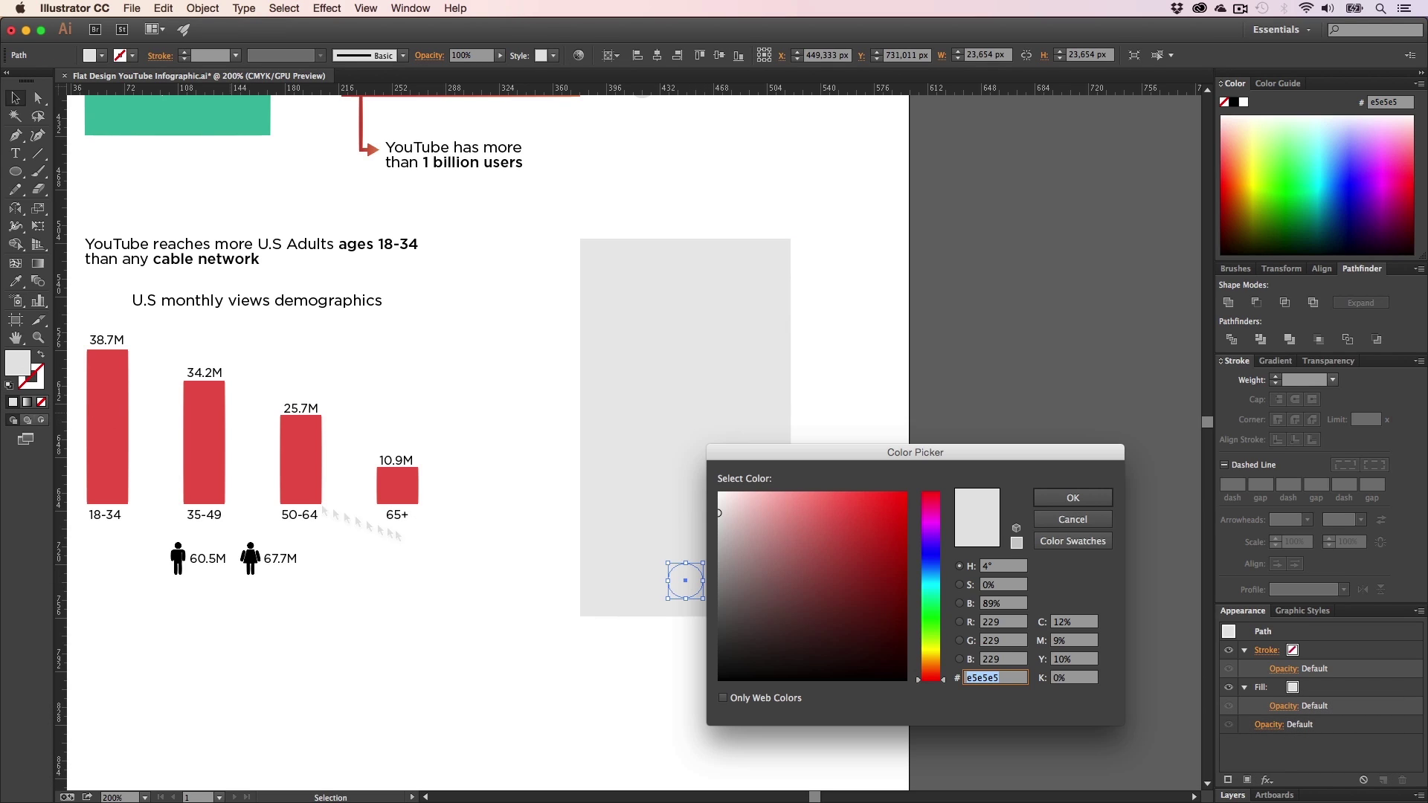
click(1046, 496)
click(889, 484)
- Draw a small #b2b2b2 circle about 4 px wide, centred near the grey rectangle's upper edge, as the phone's camera
key(z)
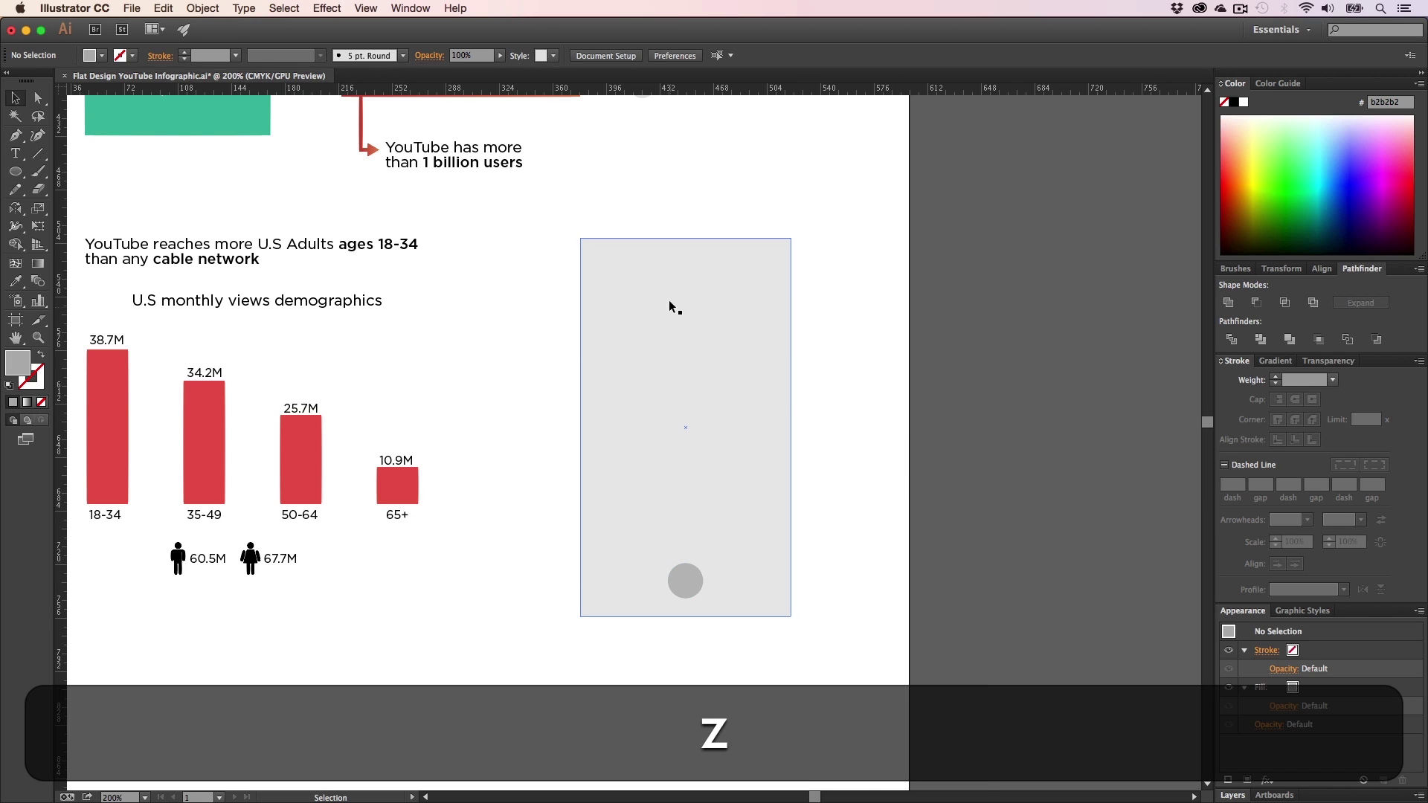
click(673, 306)
click(637, 399)
click(638, 399)
click(647, 456)
key(h)
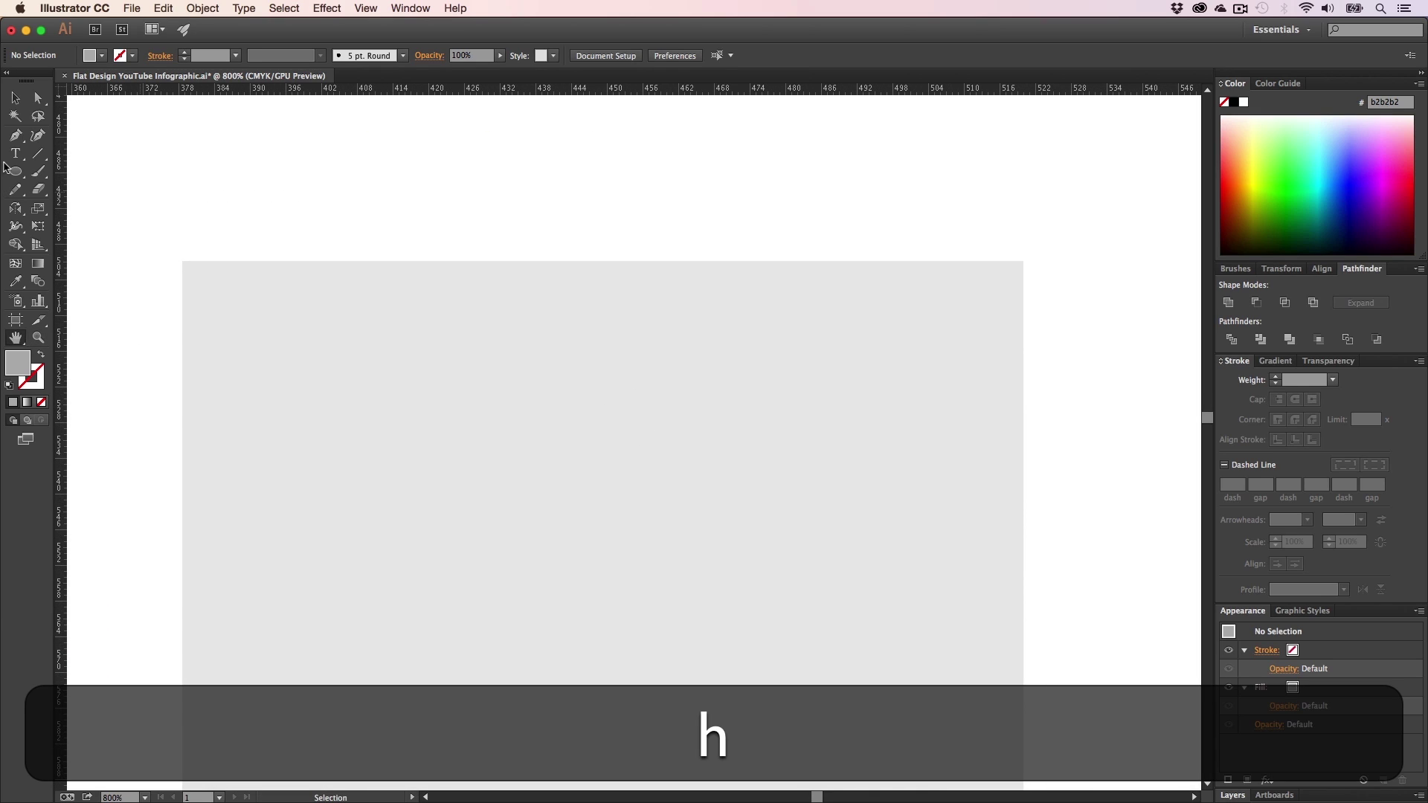
click(14, 170)
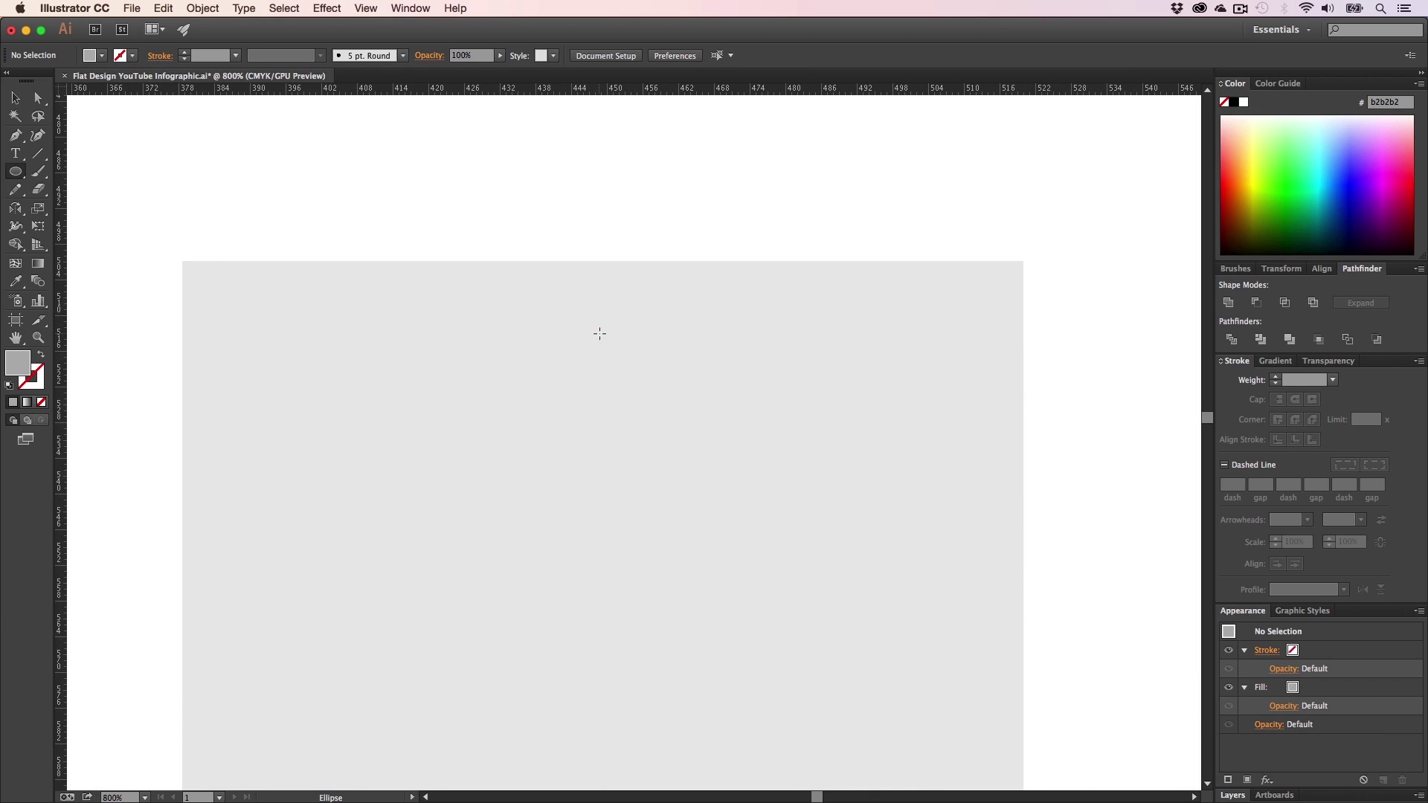
drag(604, 337, 609, 347)
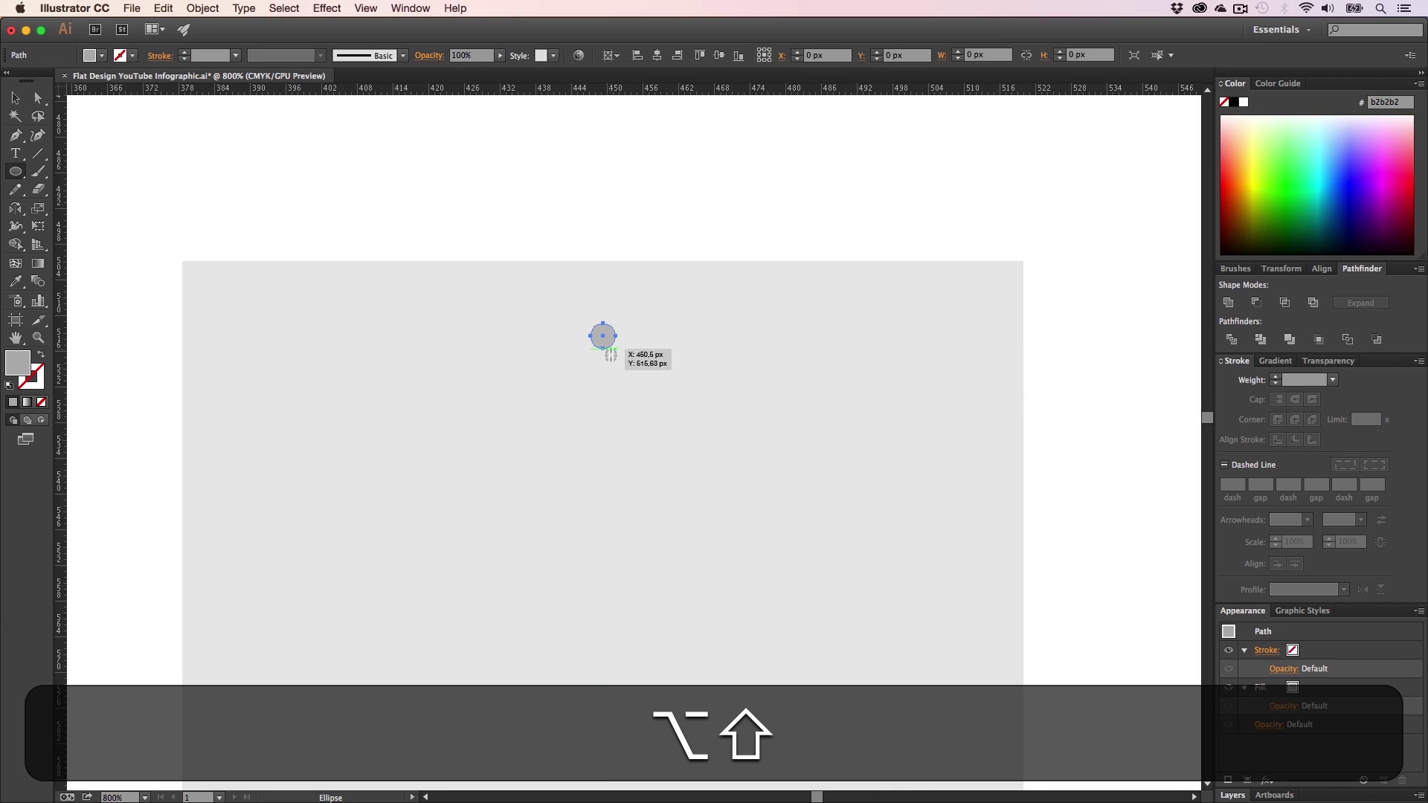
- Draw a thin grey speaker bar about 21 × 3 px below the camera dot and round its ends
drag(15, 171, 101, 180)
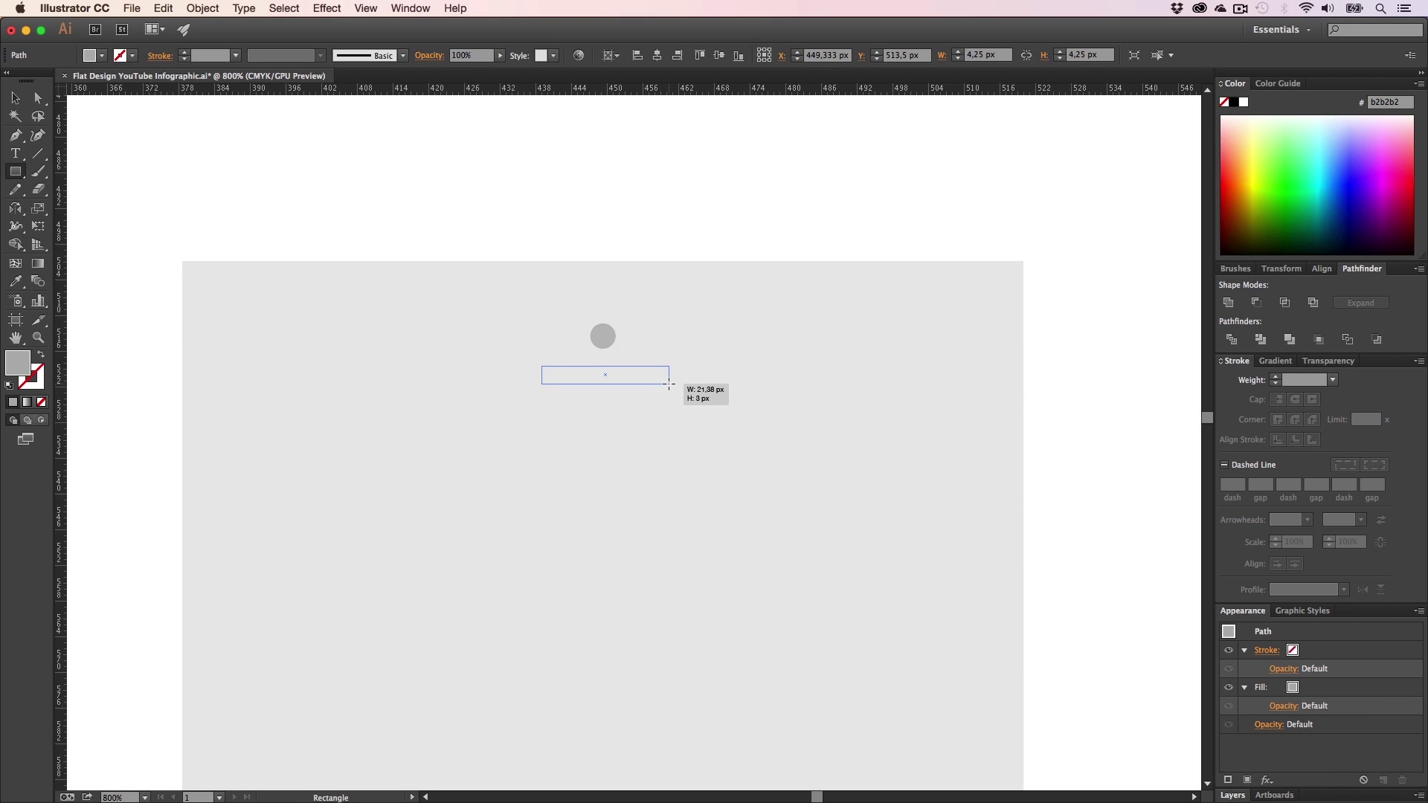
key(v)
drag(669, 384, 586, 364)
key(shift+a)
click(673, 287)
- Round all four corners of the large grey rectangle to form the phone body
key(z)
alt+click(657, 444)
alt+click(658, 444)
alt+click(658, 446)
alt+click(657, 447)
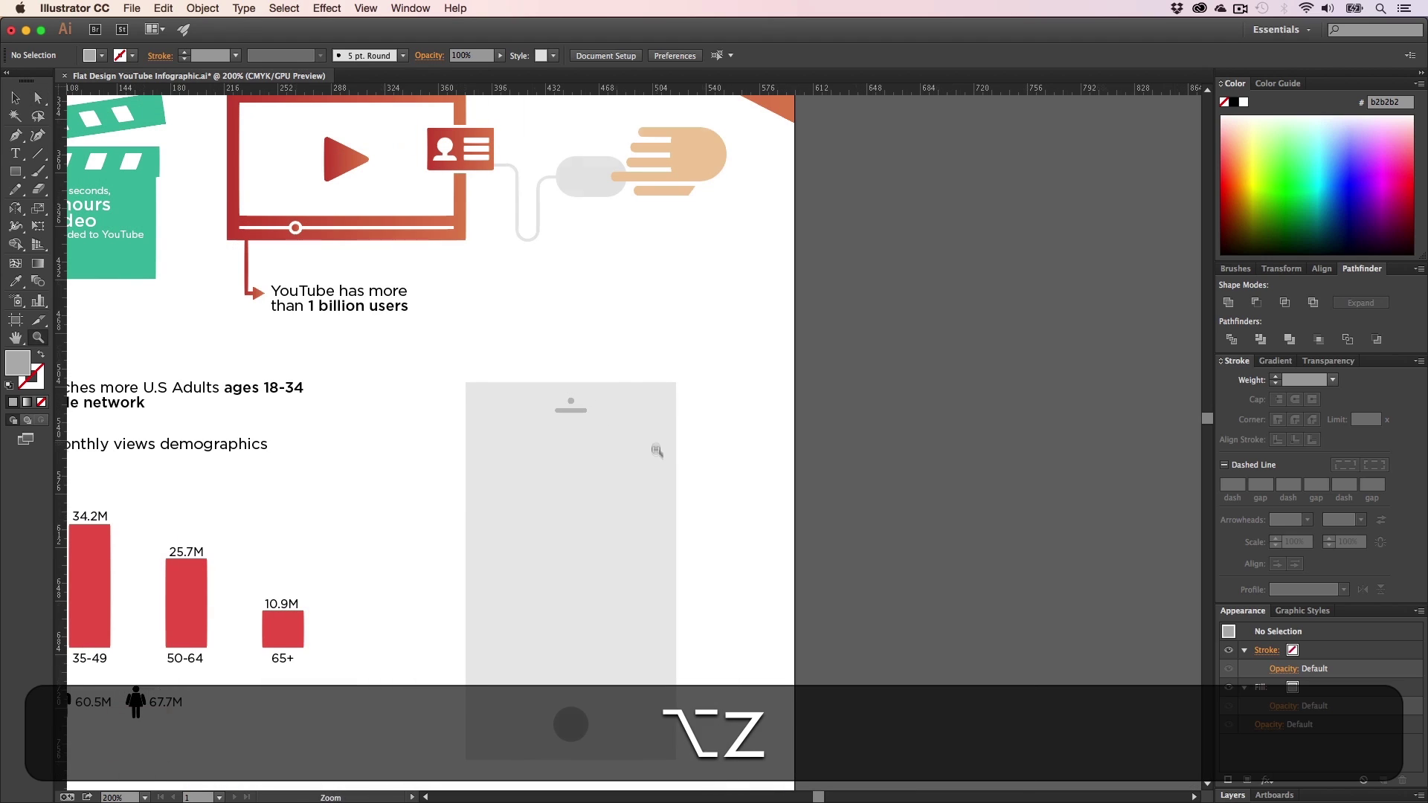
click(633, 467)
key(h)
drag(624, 437, 677, 344)
key(a)
click(682, 277)
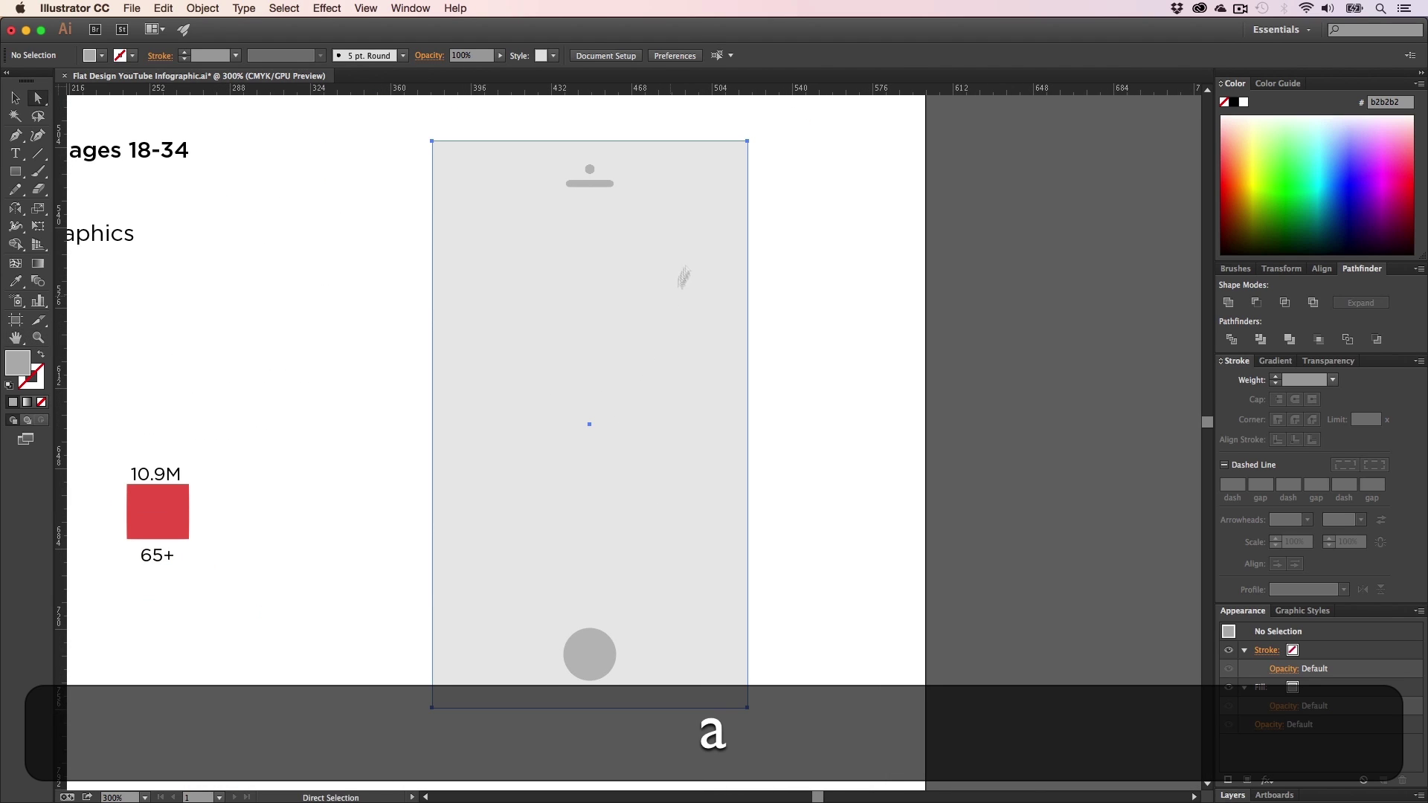
drag(739, 154, 703, 183)
key(a)
click(827, 221)
- Draw a screen rectangle of about 115 × 185 px between the speaker and home button and fill it white
key(z)
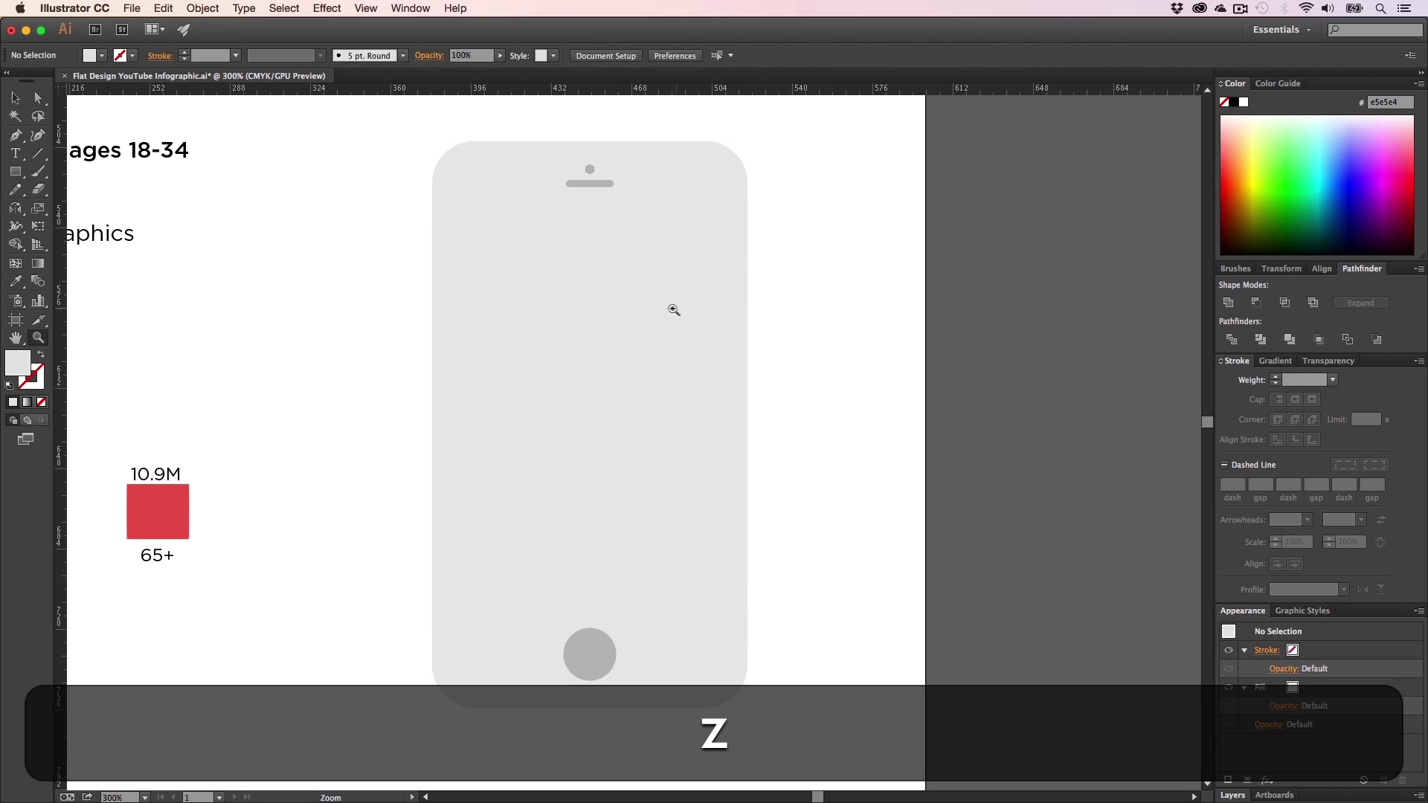
alt+click(674, 312)
alt+click(674, 311)
key(h)
drag(697, 414, 769, 330)
key(z)
click(665, 435)
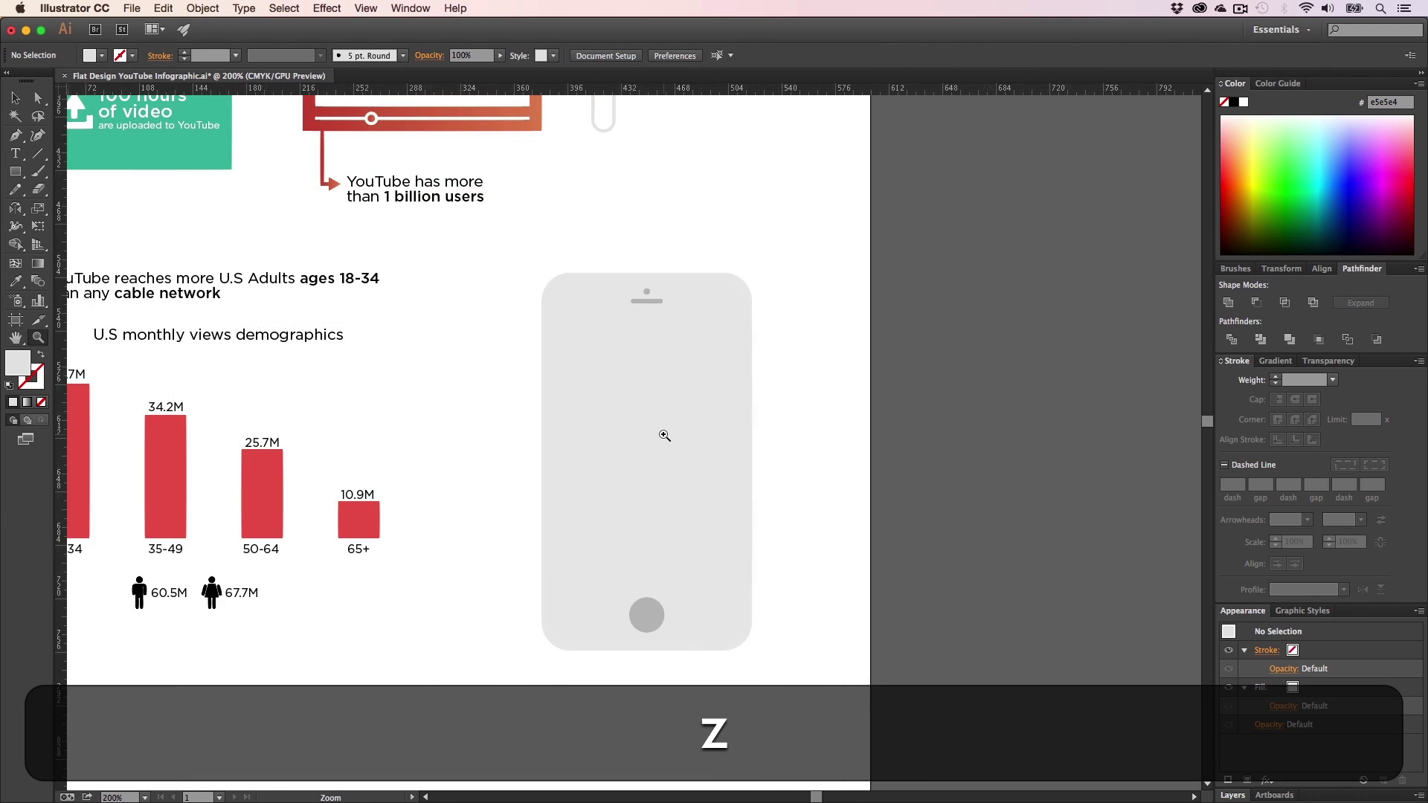
key(h)
drag(680, 420, 581, 317)
key(m)
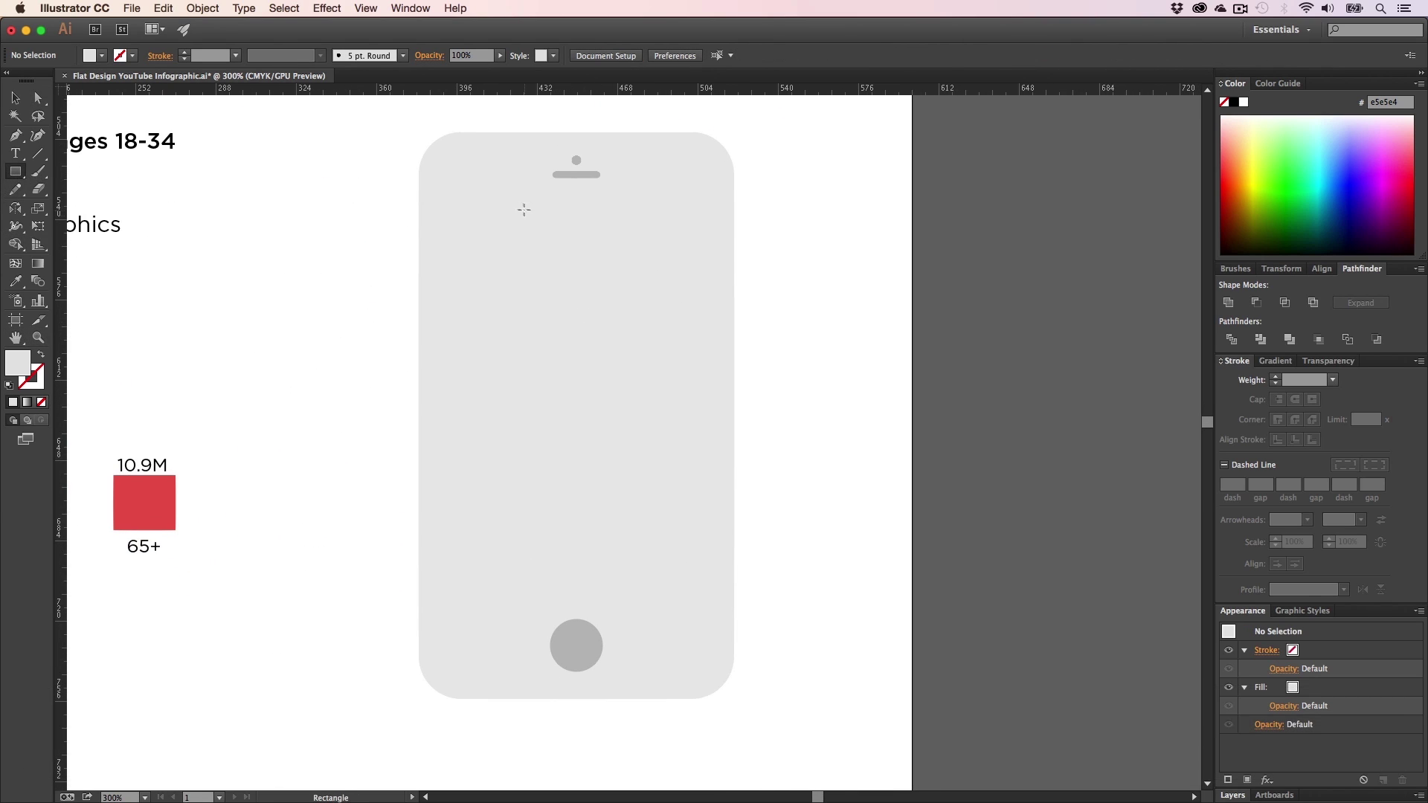
drag(472, 209, 707, 603)
click(1242, 103)
- Align the white screen and the phone body by their horizontal and vertical centres
key(shift+v)
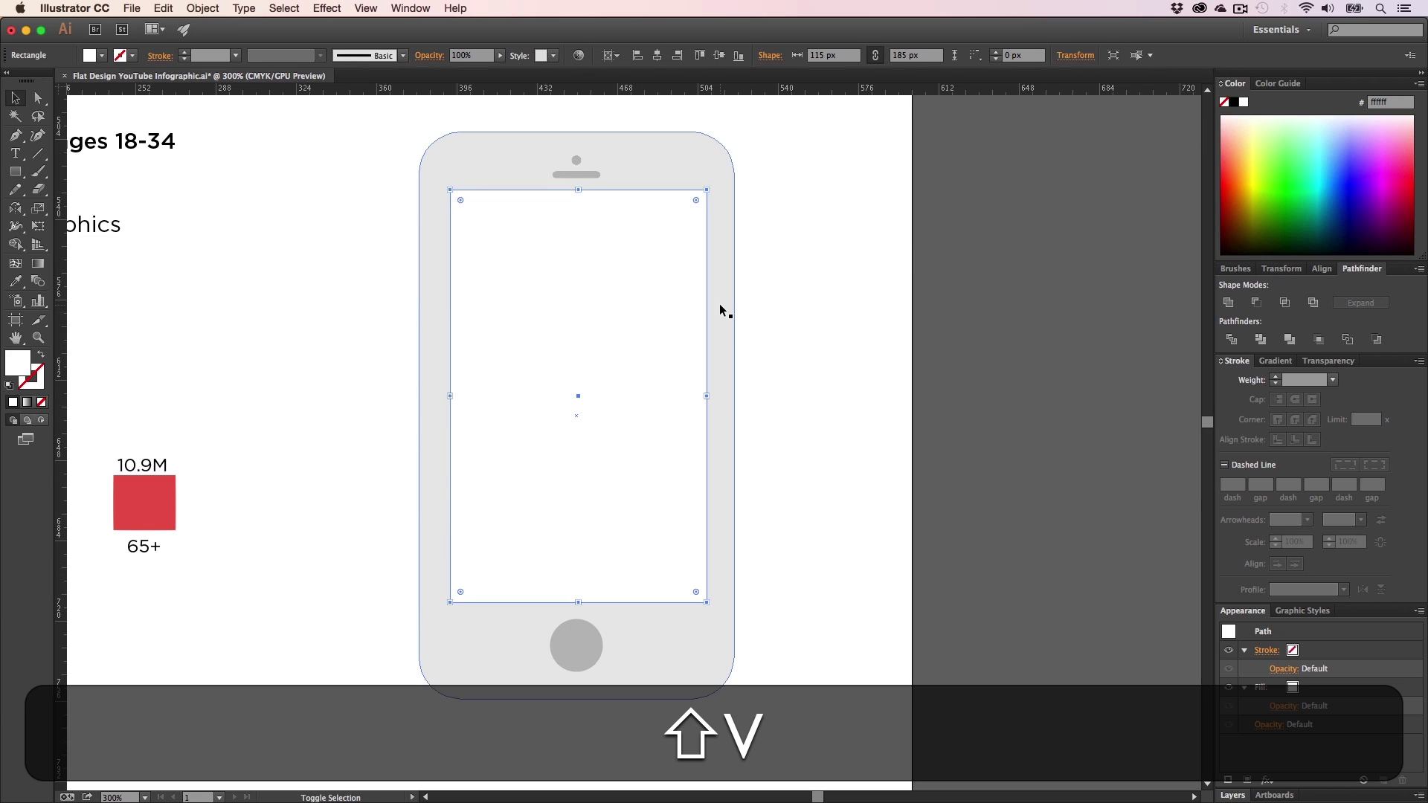
shift+click(723, 325)
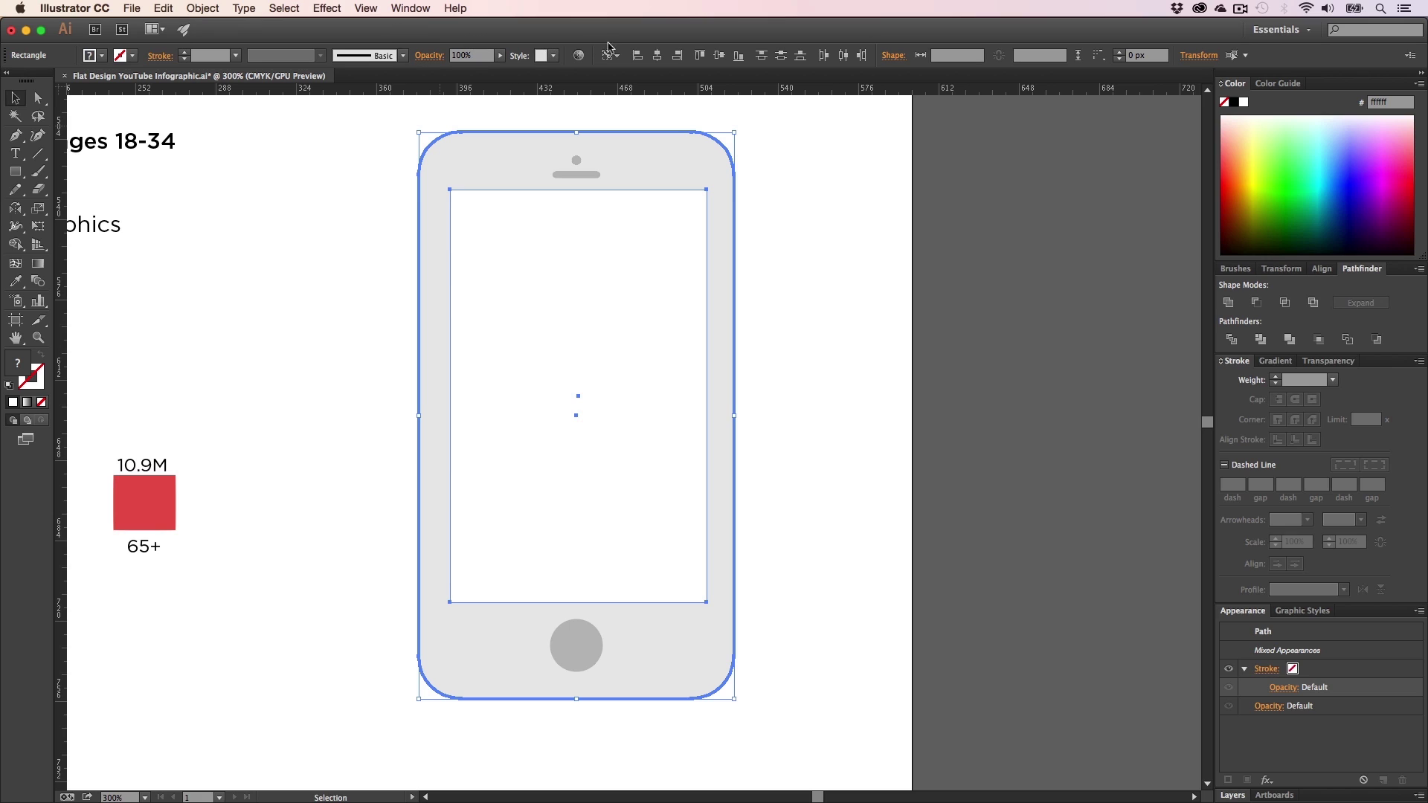
click(659, 55)
click(718, 56)
click(816, 255)
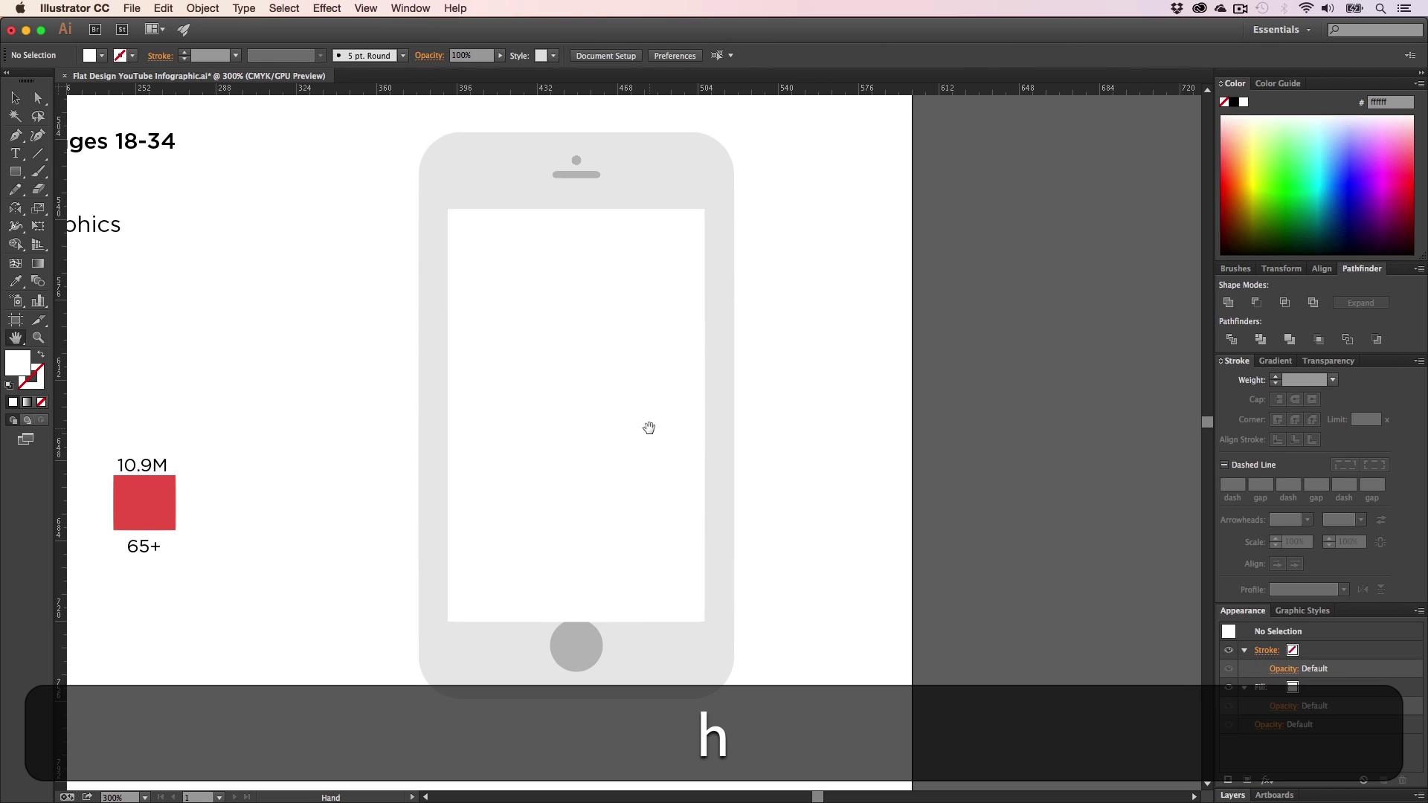
- Move the white screen slightly up so it clears the home button
key(shift+v)
drag(610, 413, 611, 401)
click(809, 454)
key(h)
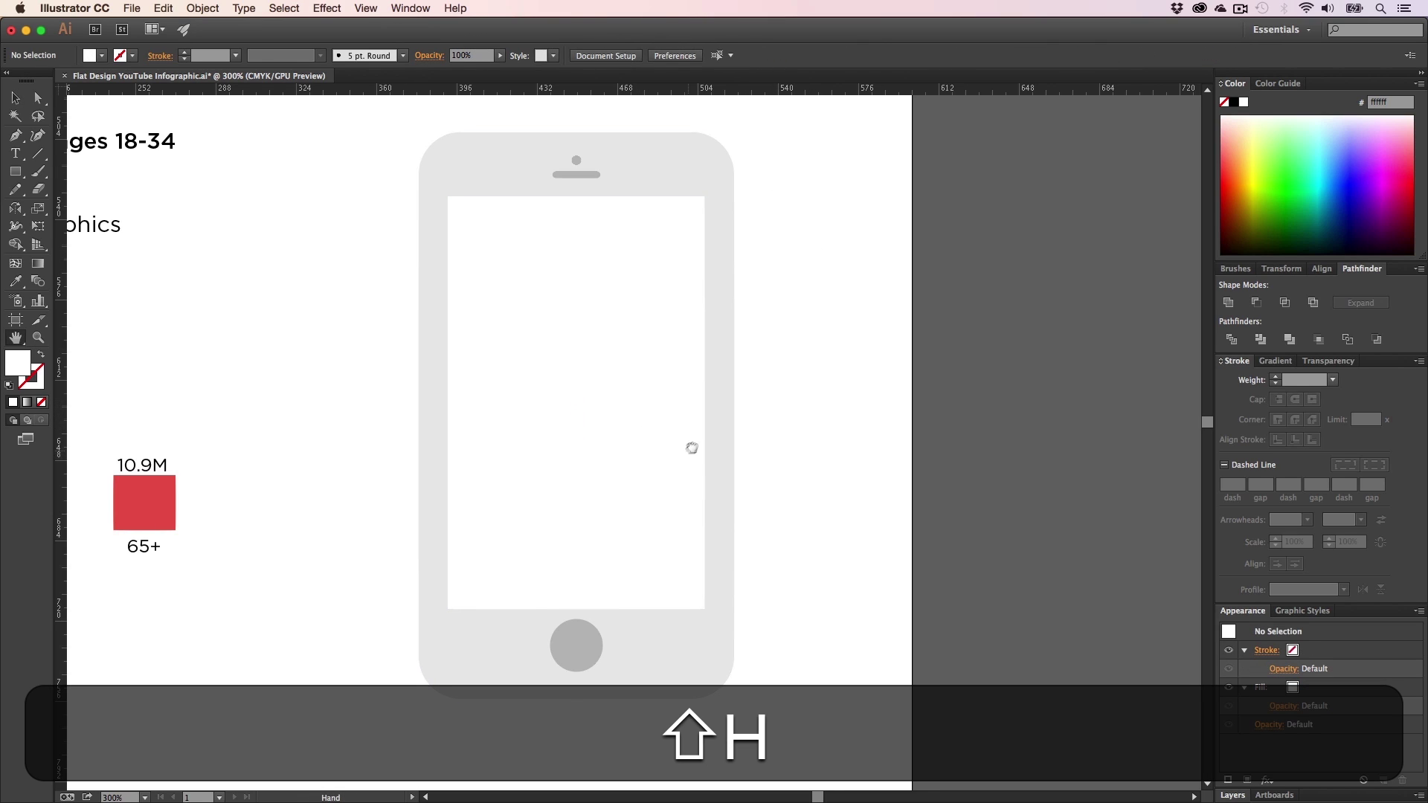
- Move the round home button slightly down to sit midway between the screen and the phone's lower edge
drag(692, 449, 709, 419)
key(v)
drag(618, 631, 618, 643)
click(810, 568)
key(h)
drag(689, 441, 694, 468)
key(v)
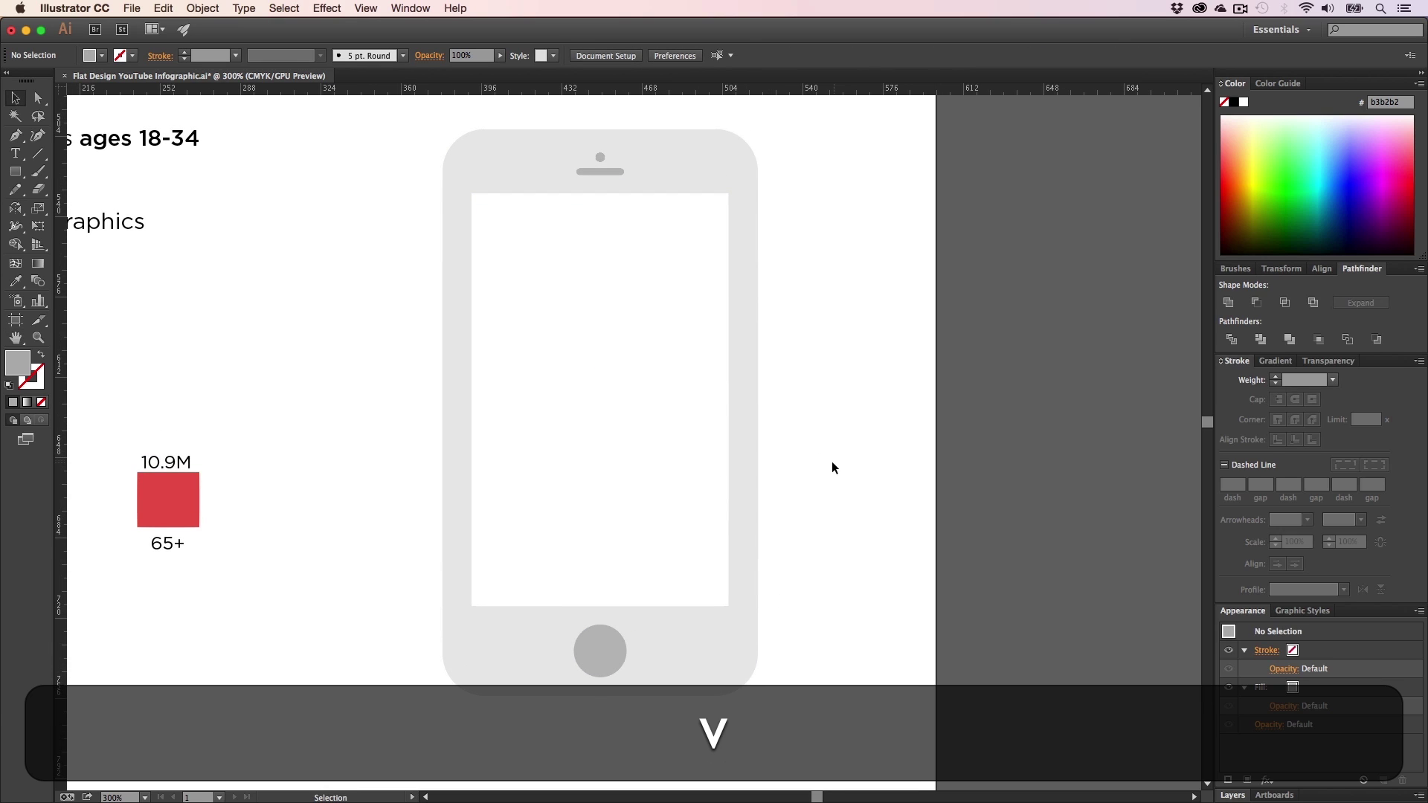
key(h)
drag(518, 425, 520, 469)
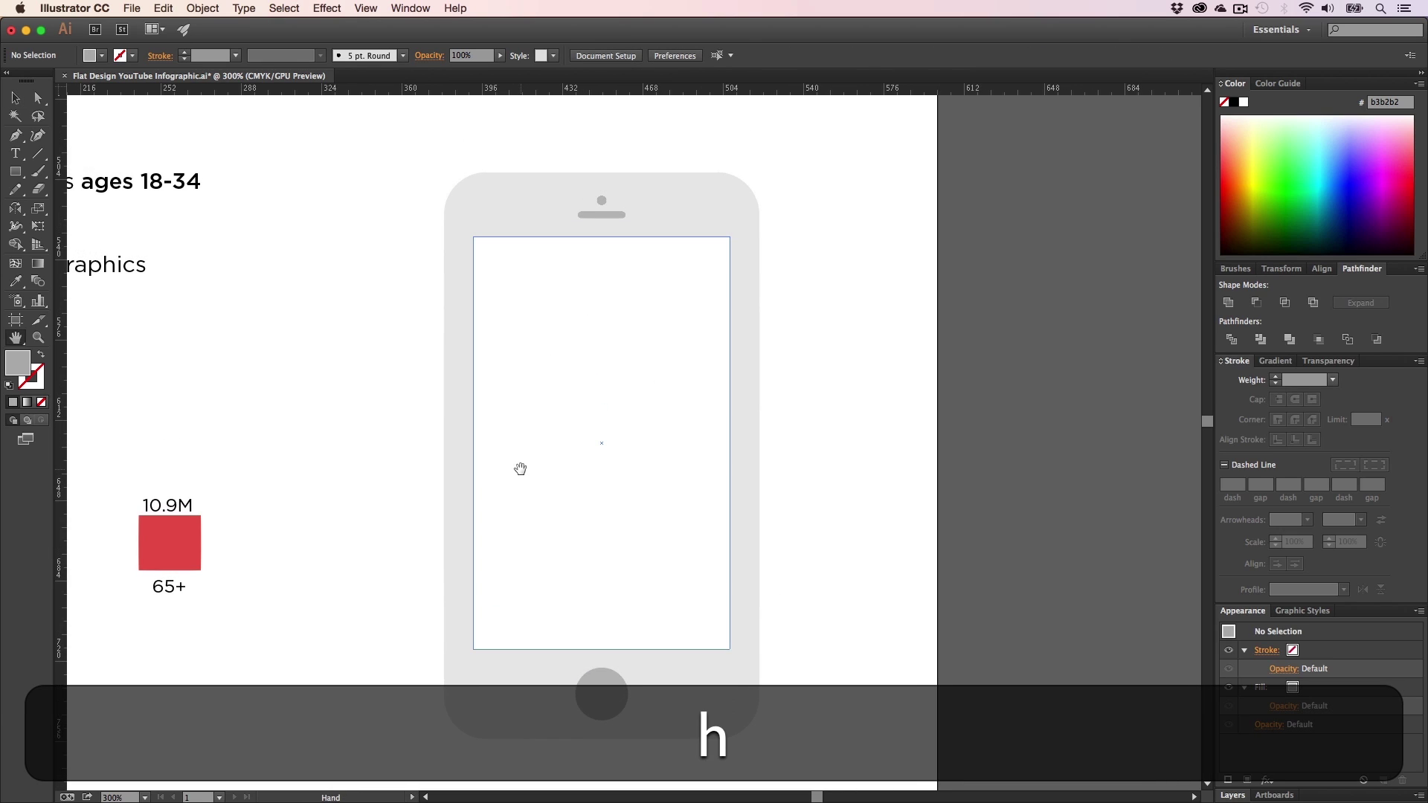
mouse_move(586, 419)
mouse_down()
mouse_move(605, 449)
mouse_move(1021, 525)
mouse_up()
drag(453, 424, 553, 416)
key(t)
click(346, 276)
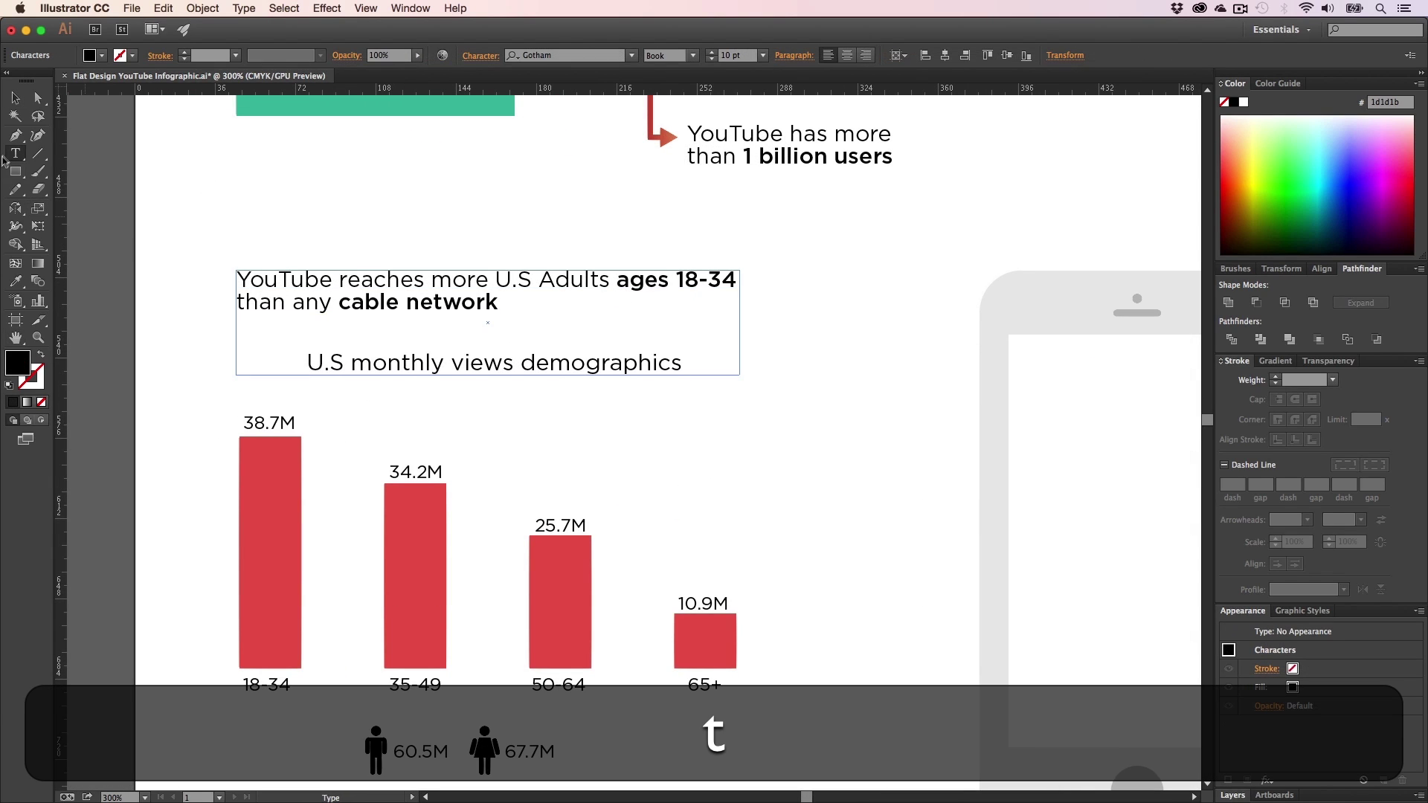
text(h)
key(super+h)
key(super+z)
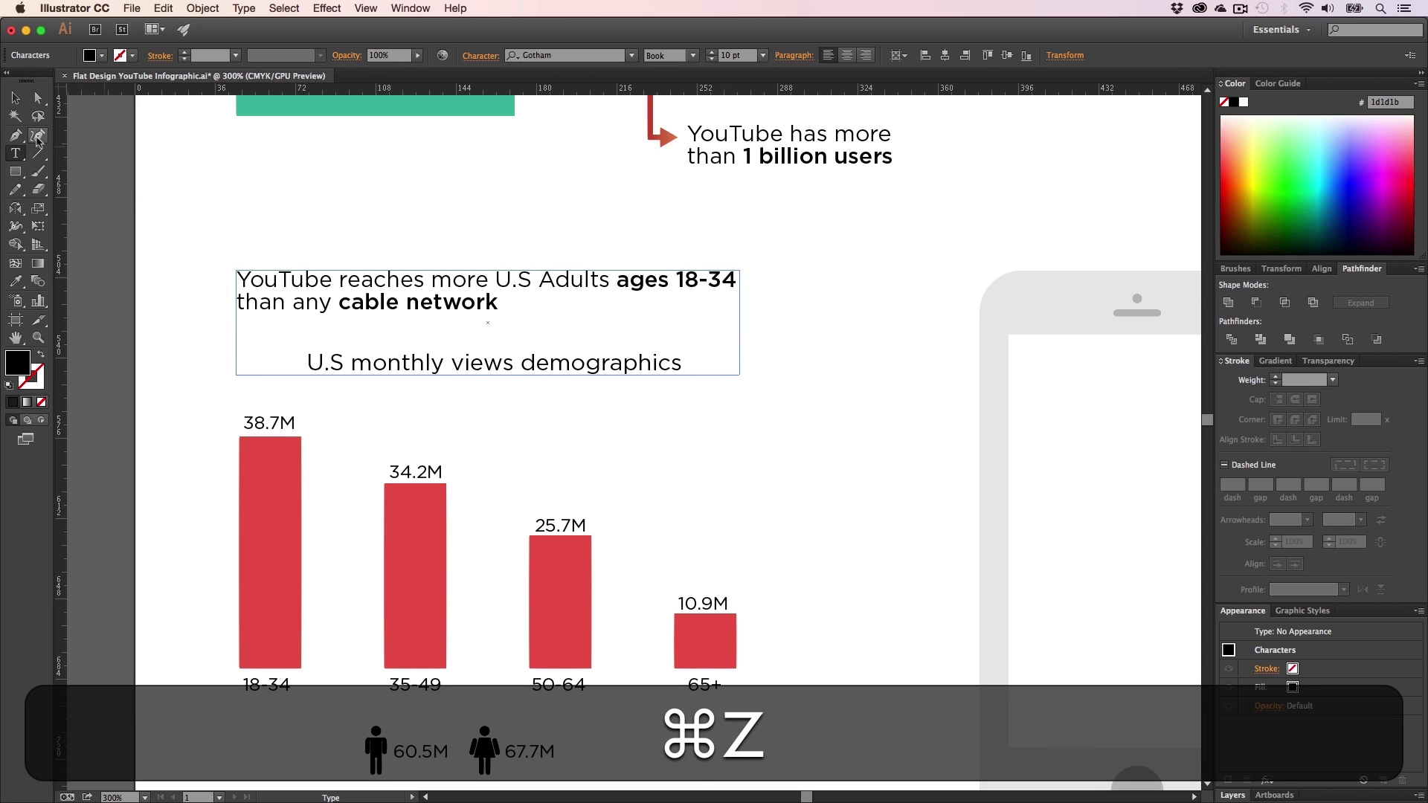
click(15, 98)
key(h)
drag(1028, 436, 558, 414)
- Add the text "Mobile makes up almost" on three lines beside the phone and centre-align it
key(t)
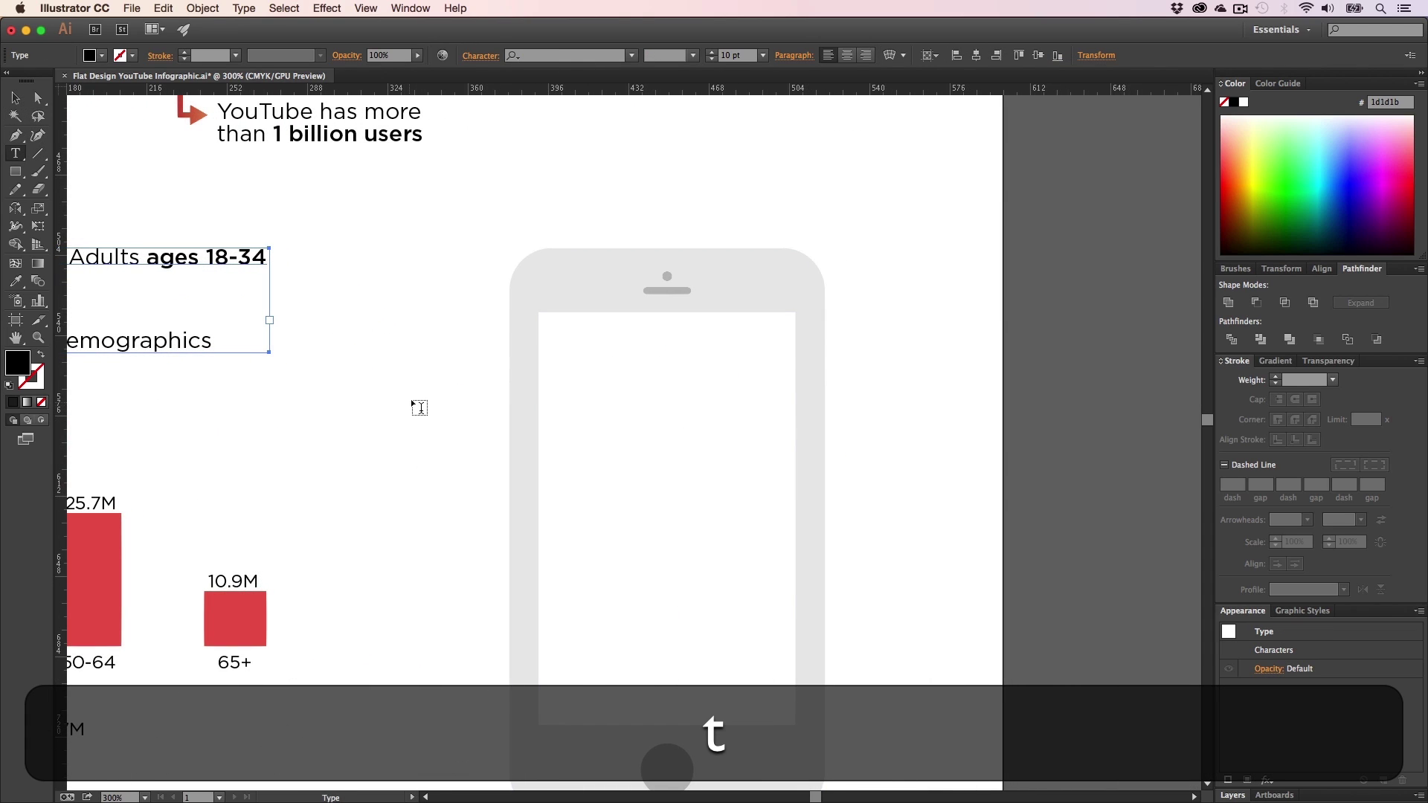
text(M)
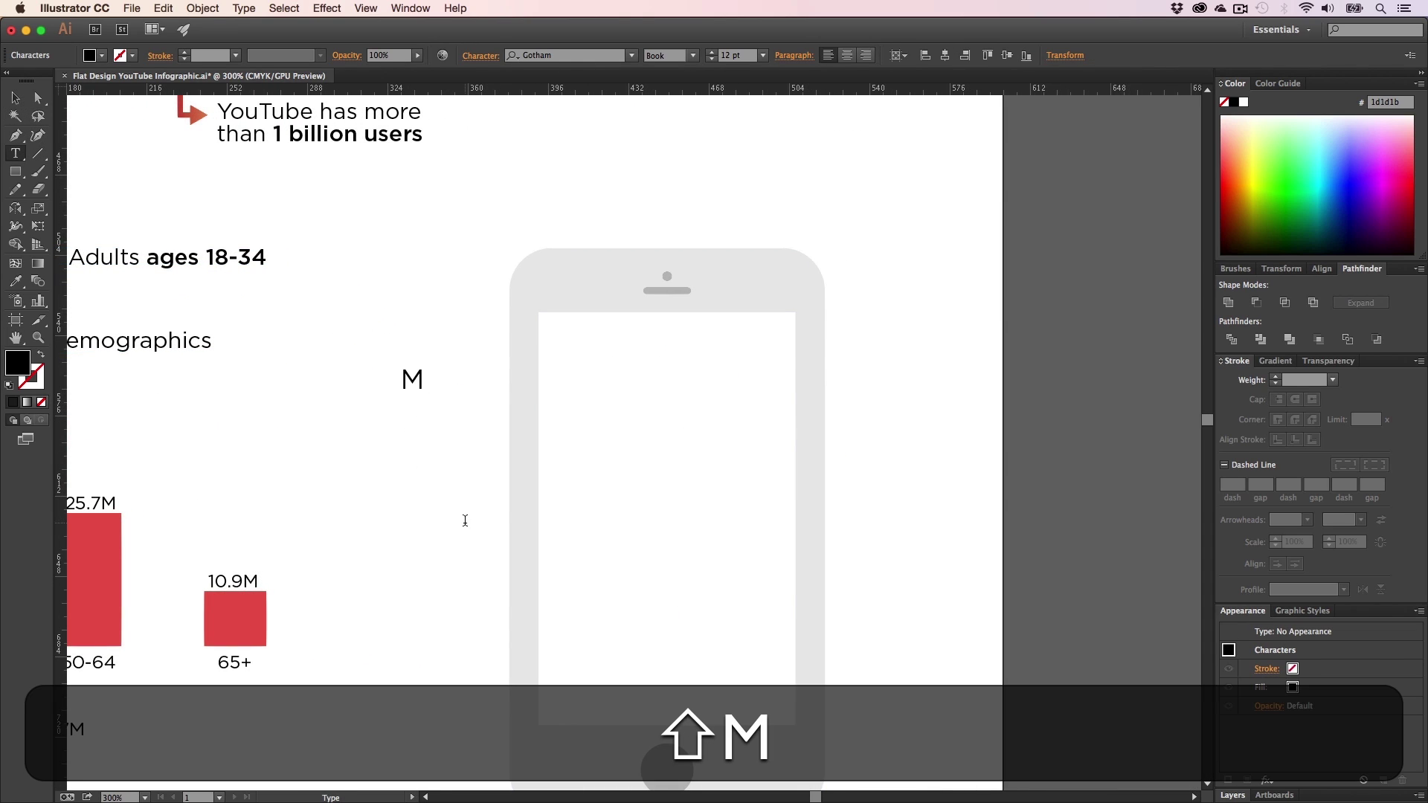
text(obile)
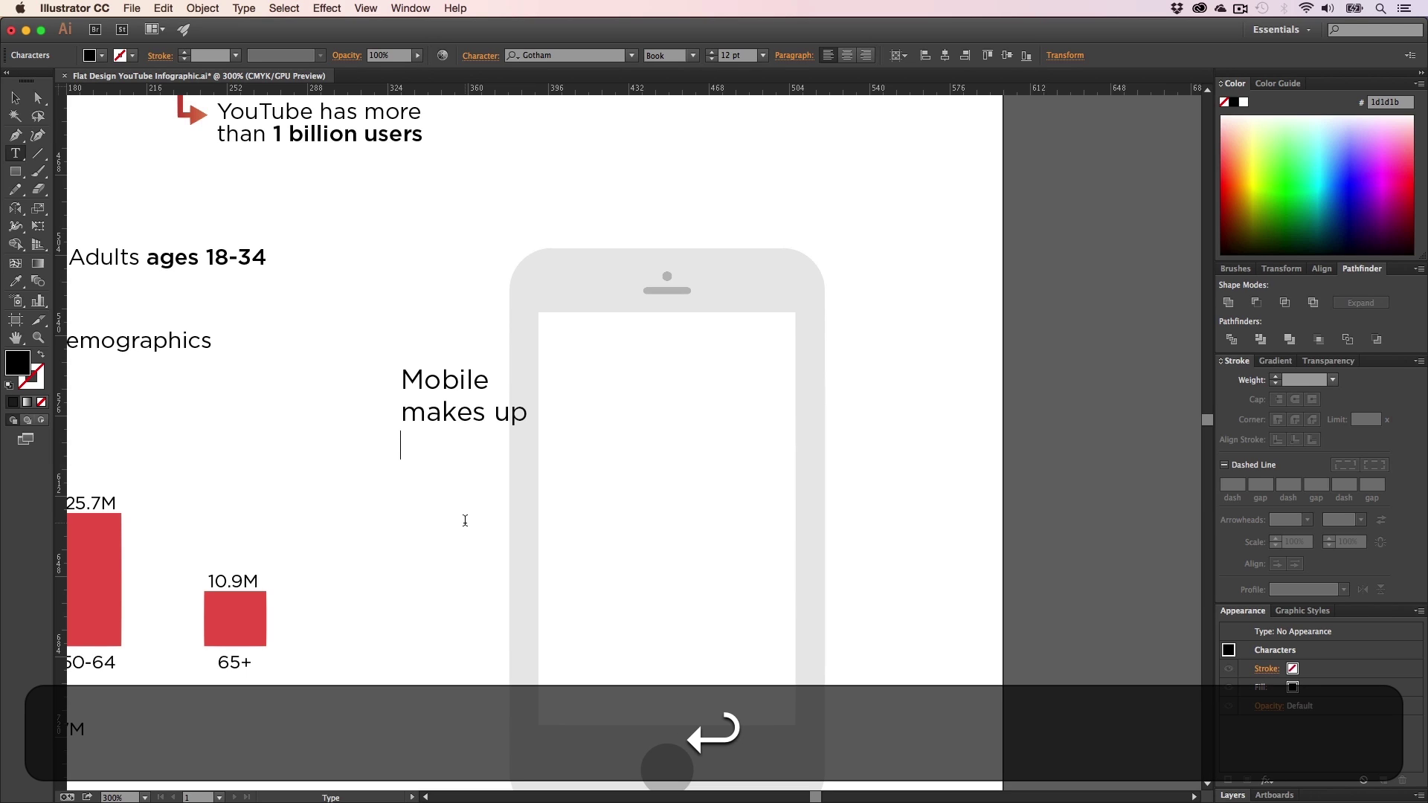
key(BackSpace)
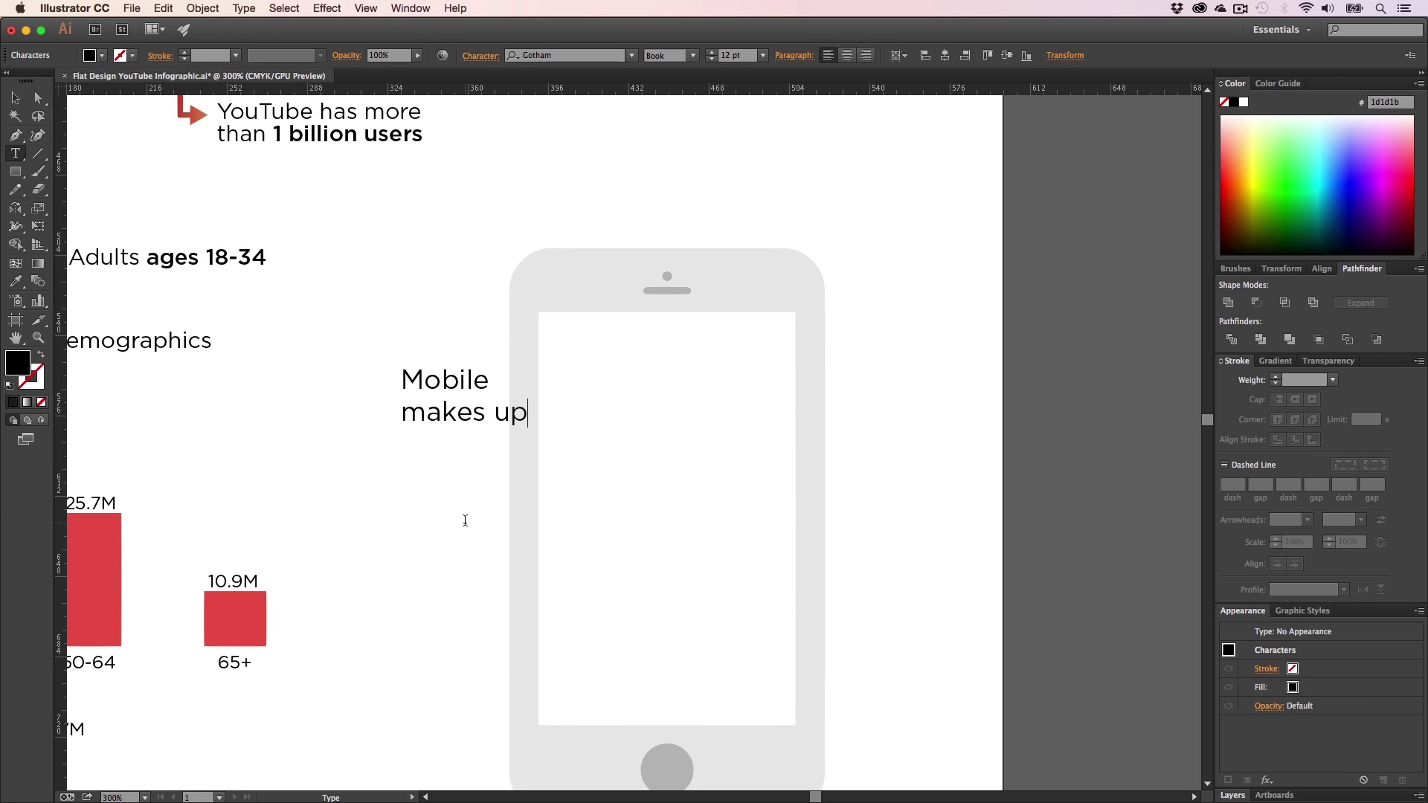
key(Return)
key(super+a)
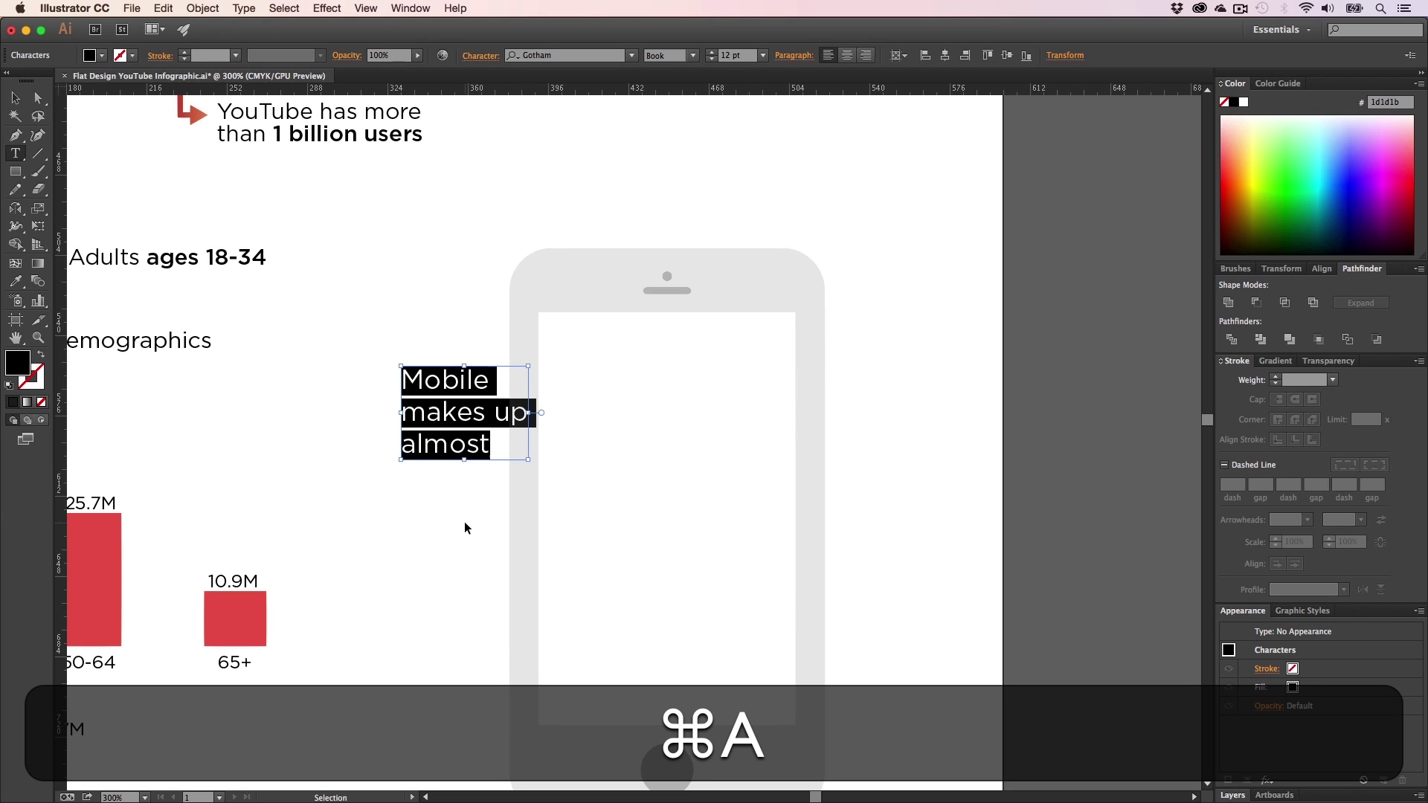
click(847, 56)
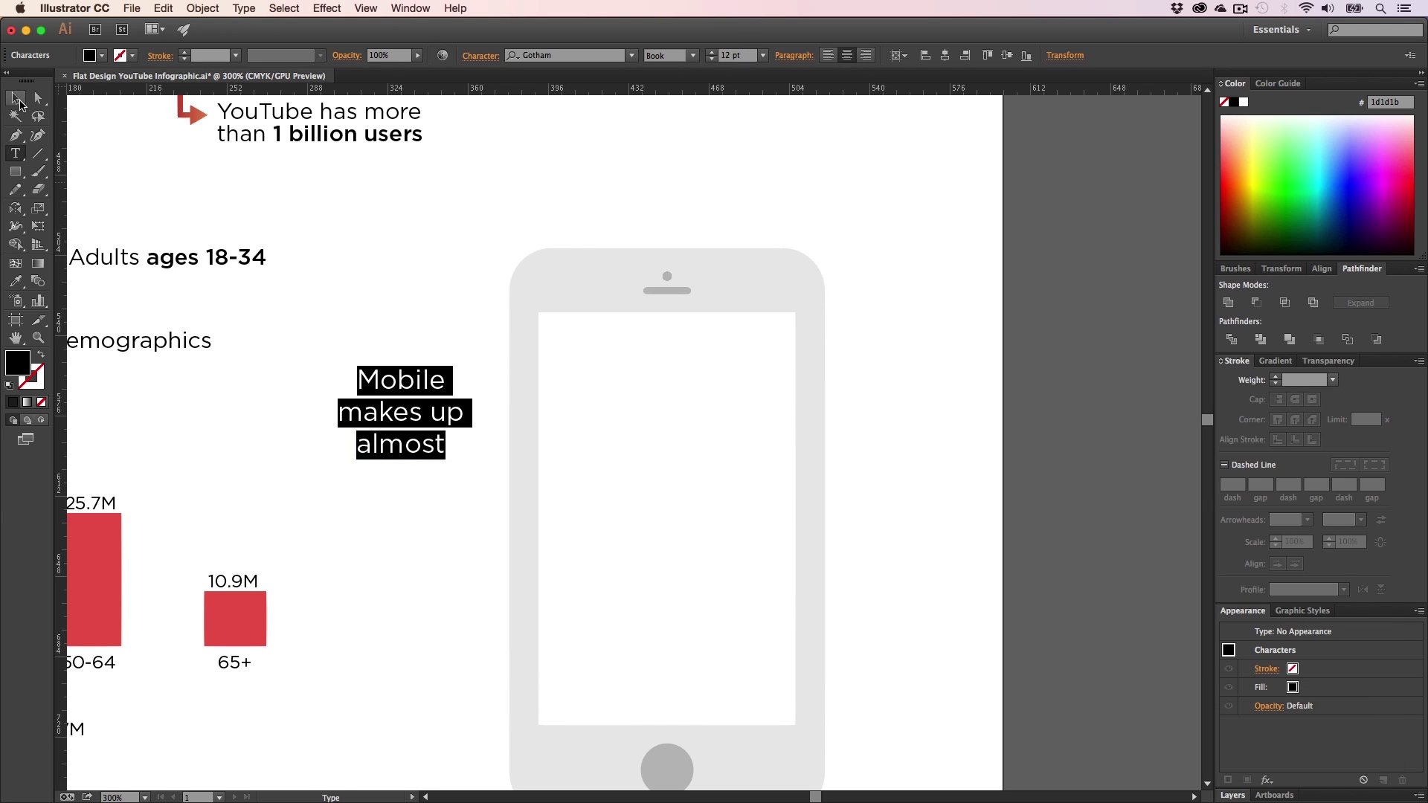
- Move the text onto the upper part of the phone's screen and enlarge it to about 16.4 pt
click(15, 98)
drag(393, 398, 658, 409)
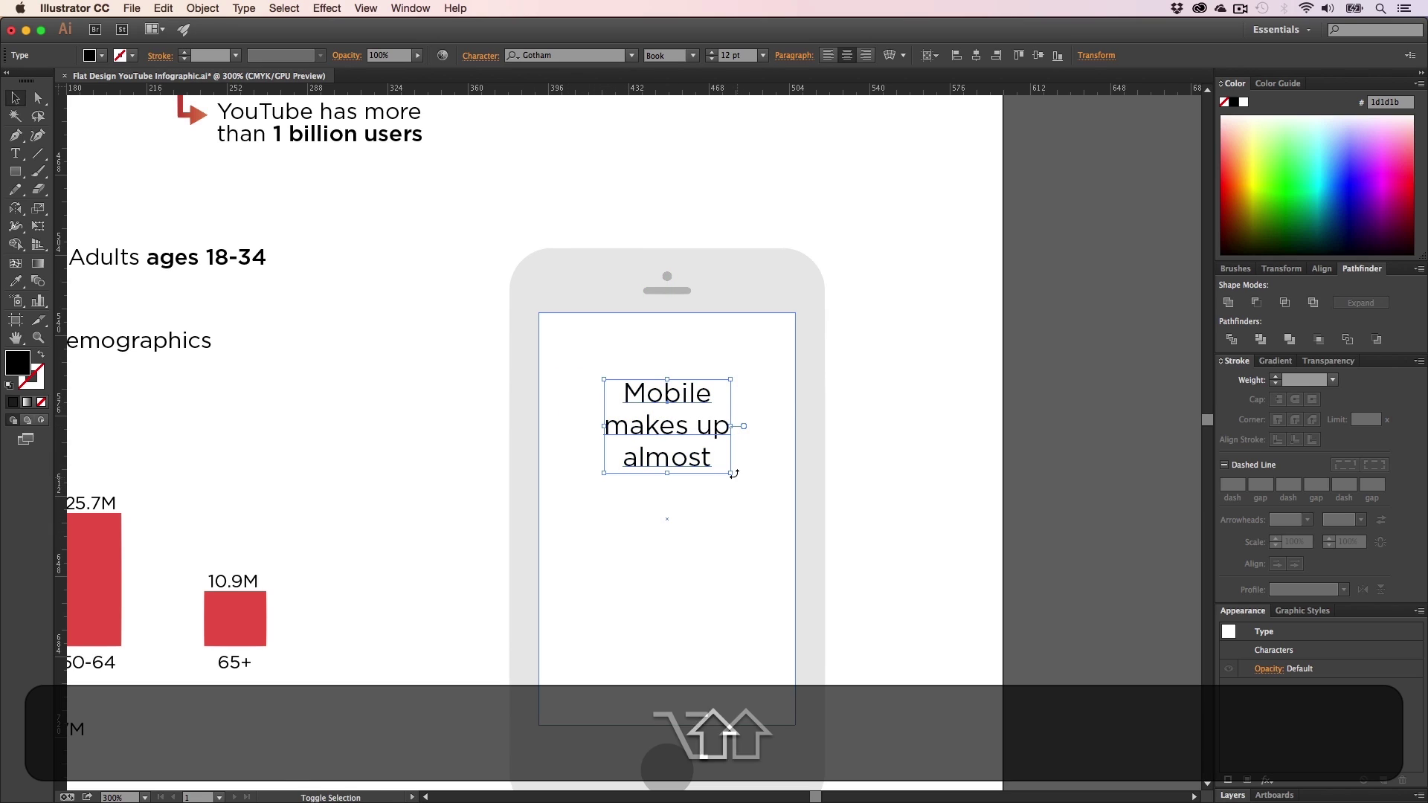
drag(733, 474, 756, 498)
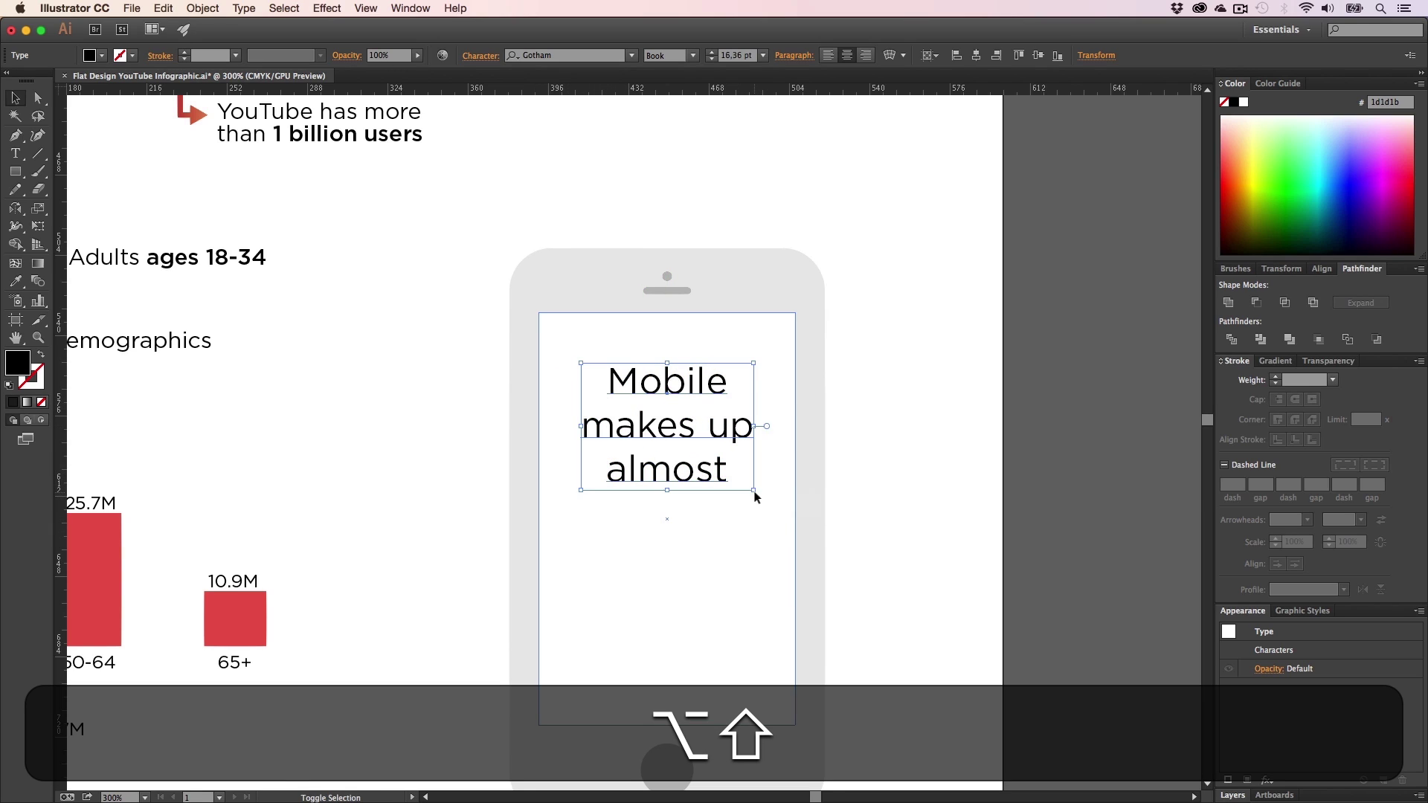
click(707, 556)
- Duplicate the "Mobile makes up almost" text onto the lower part of the phone's screen and replace the copy's wording with "40%"
scroll(706, 556, down, 4)
key(t)
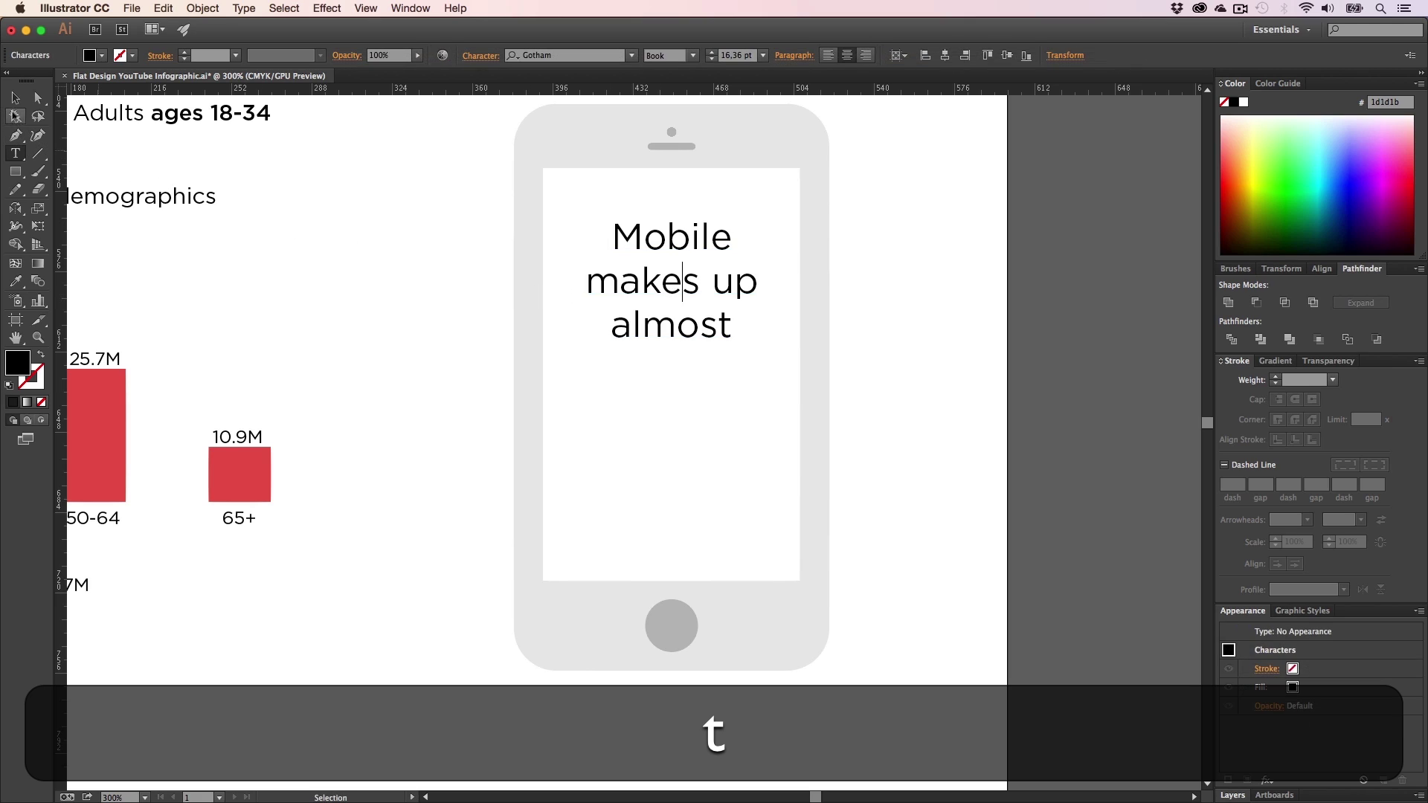
click(15, 99)
drag(723, 285, 723, 487)
key(t)
click(690, 486)
text(aile)
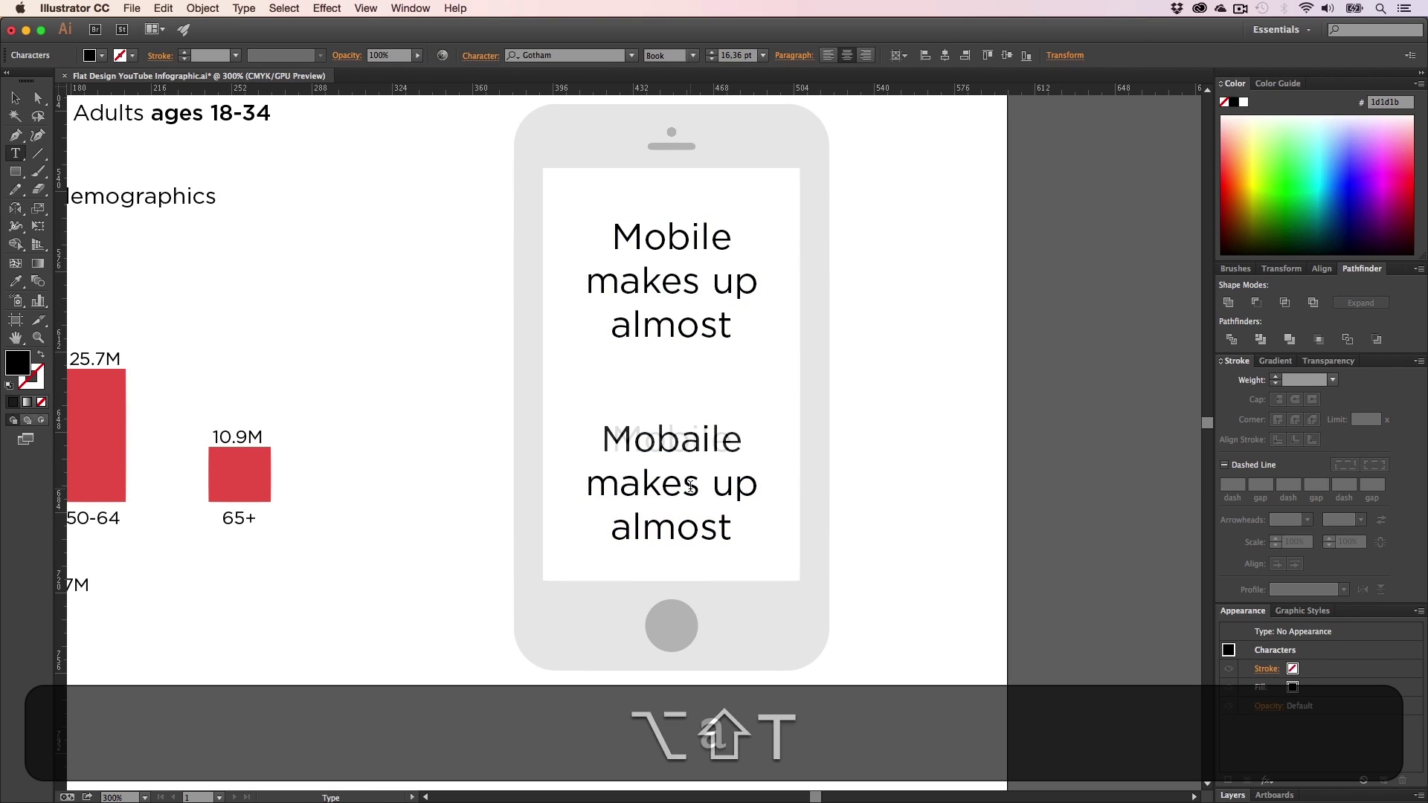
key(super+a)
text(40%)
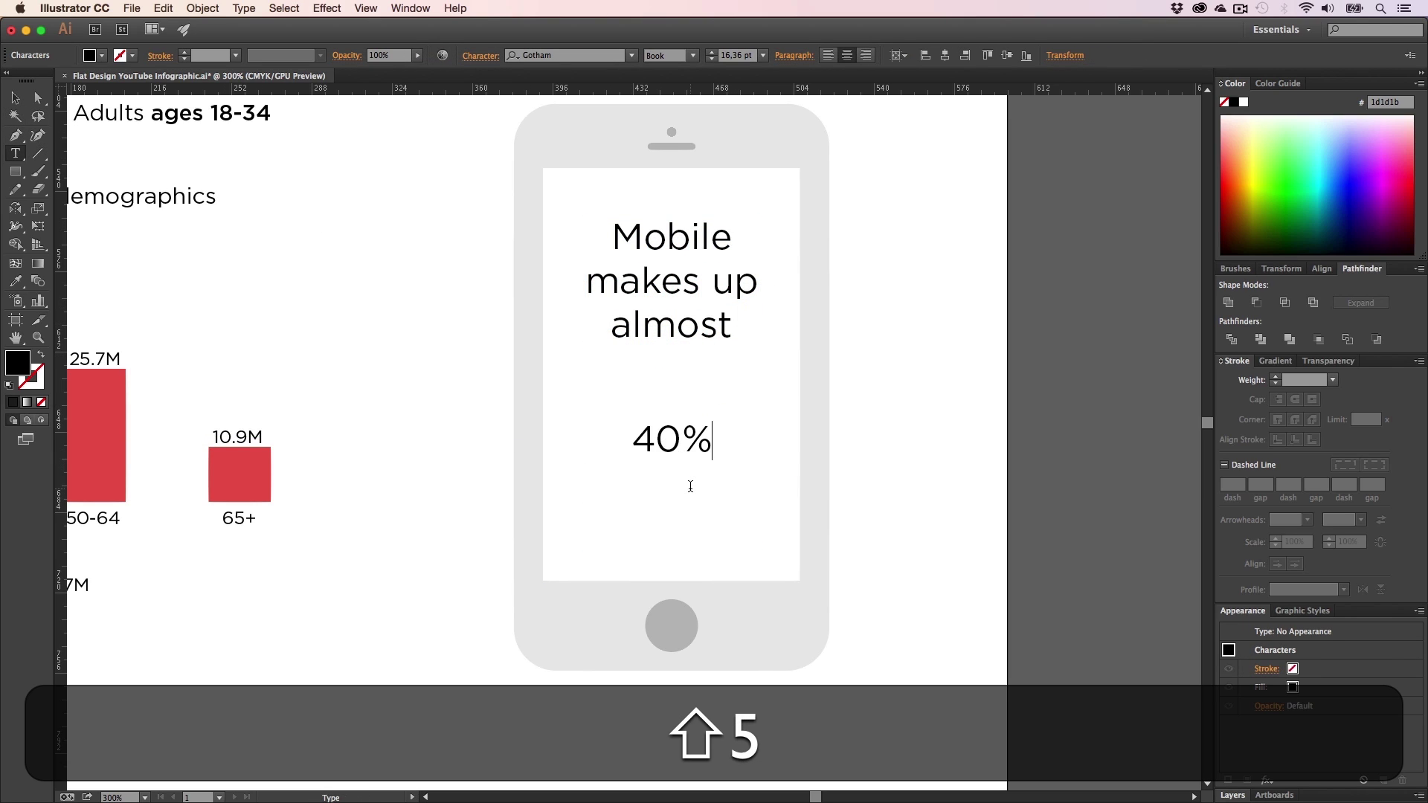
- Enlarge the "40%" text to 50 pt and move it slightly down below the three-line text
key(super+a)
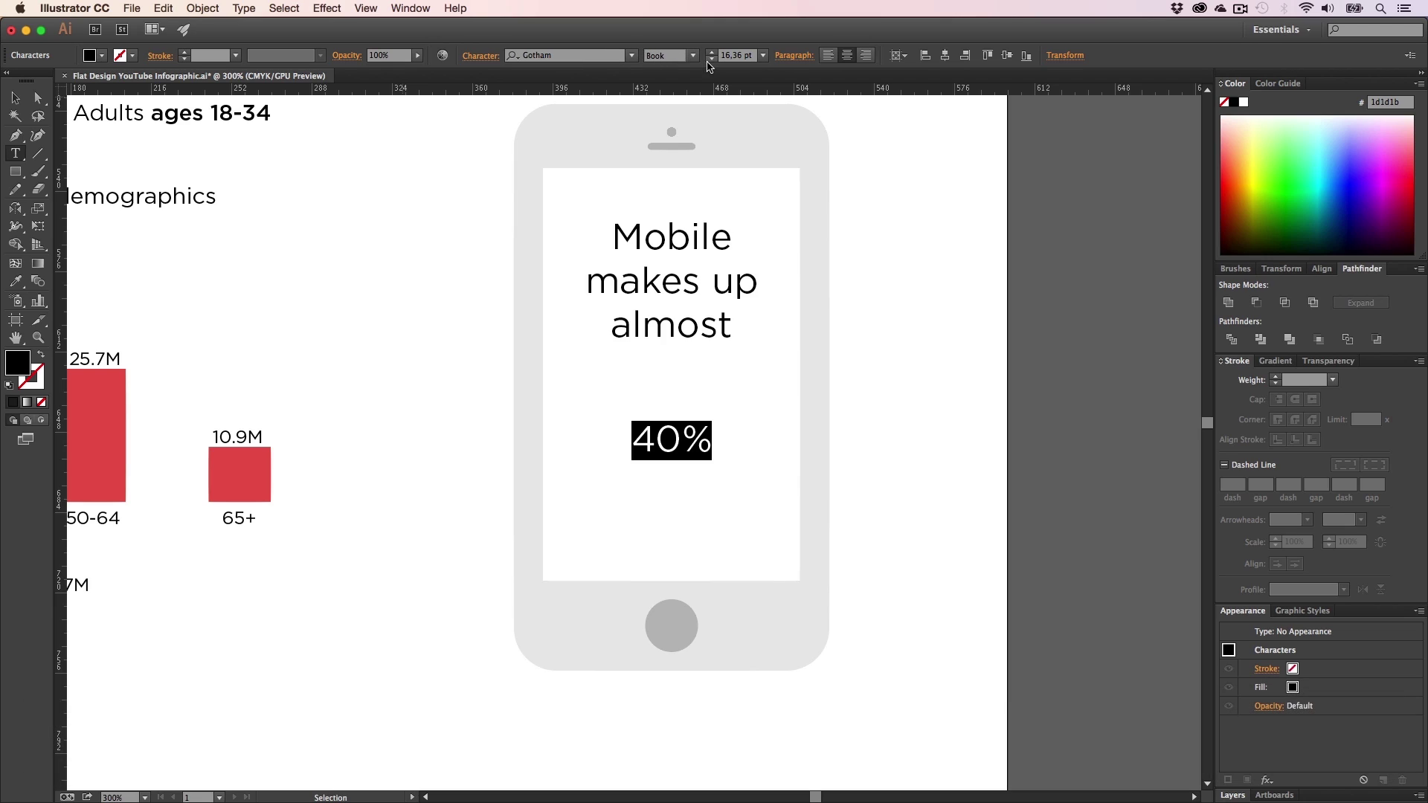
shift+click(711, 52)
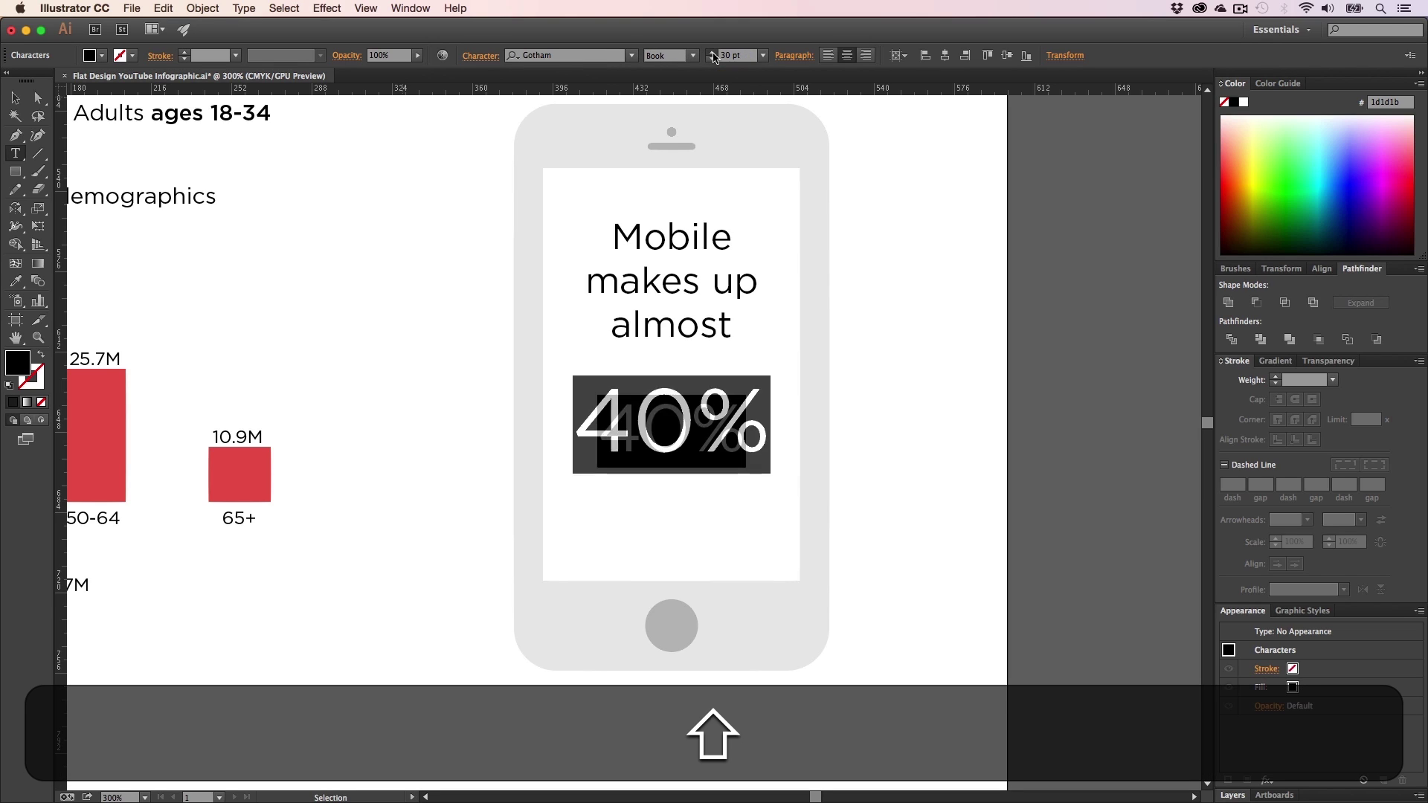
click(15, 98)
click(312, 312)
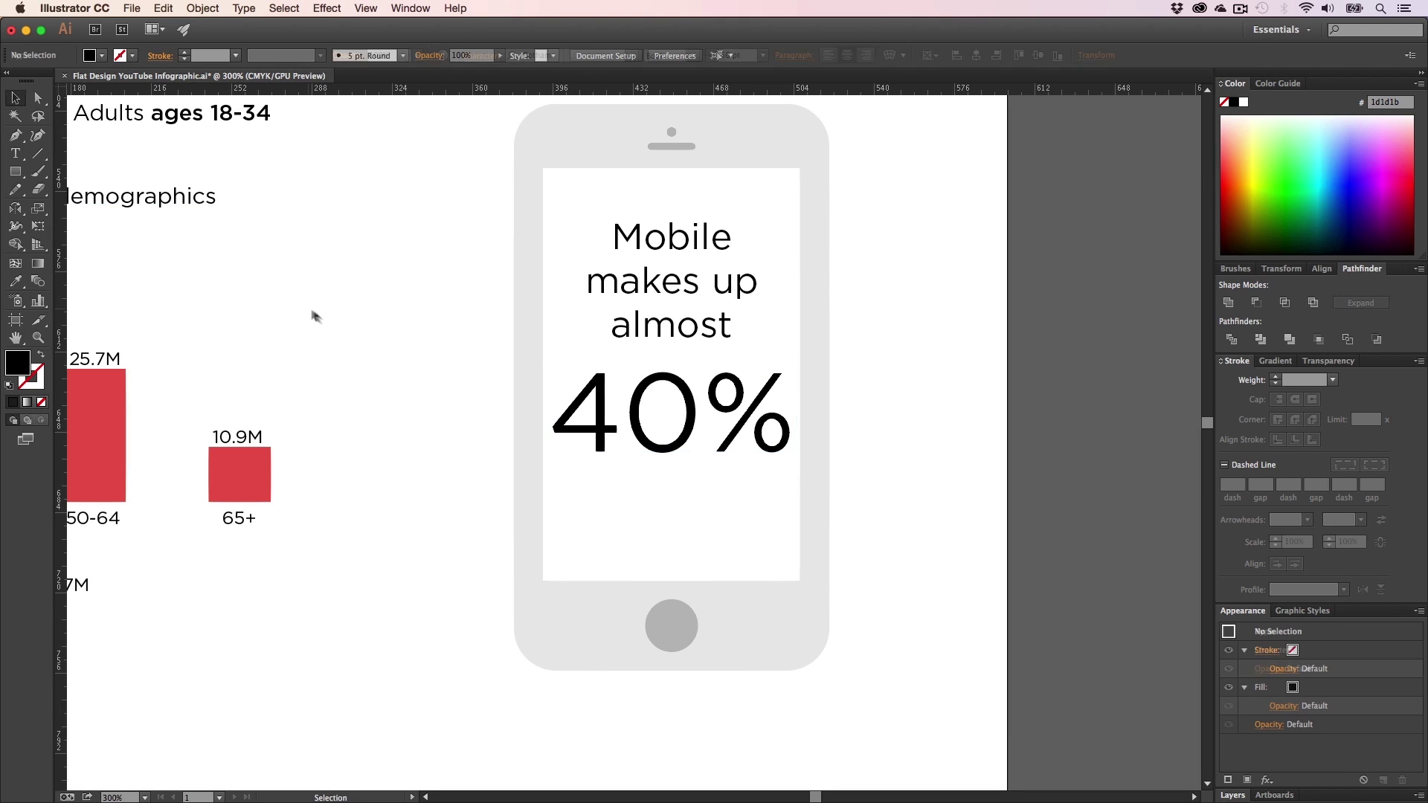
drag(686, 417, 686, 440)
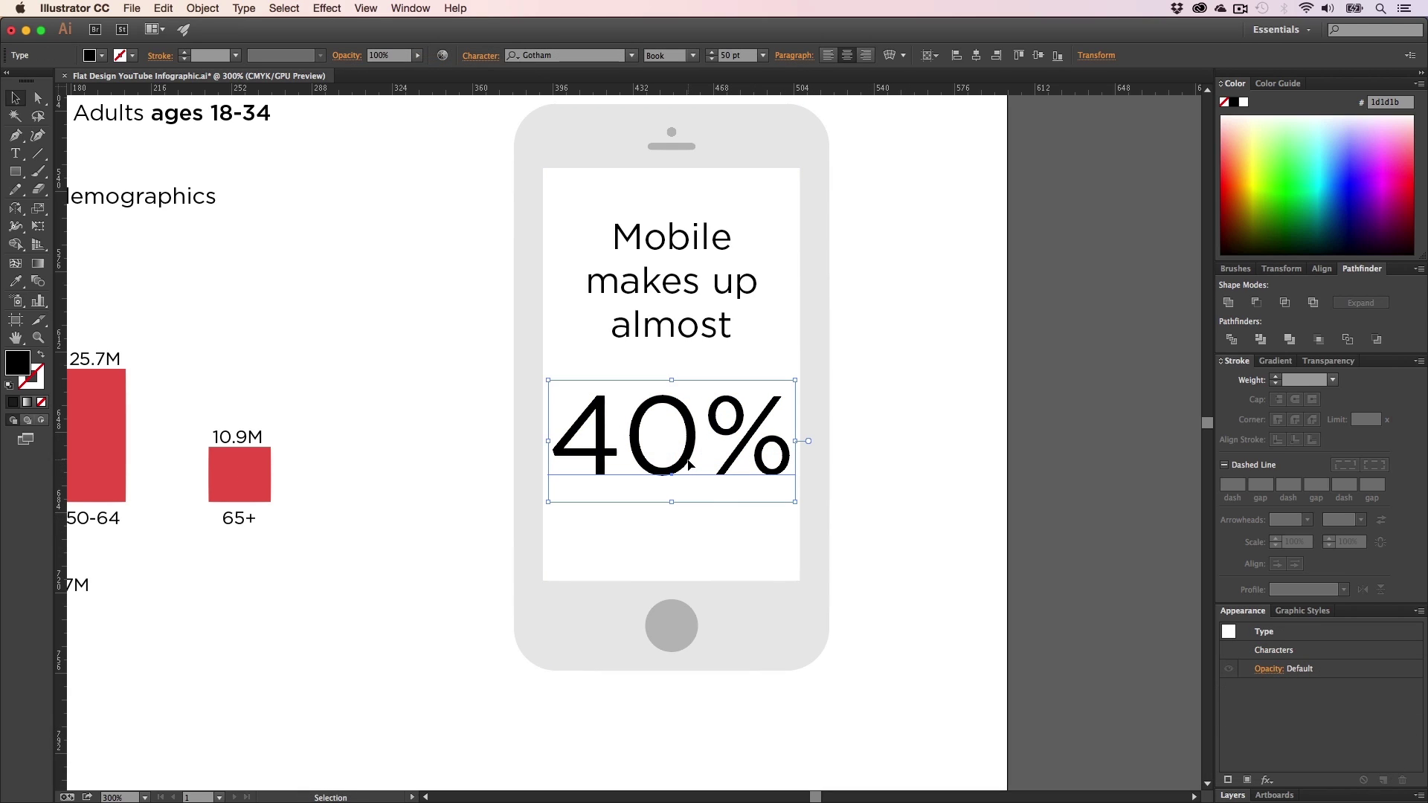
- Colour the "40%" text with the red sampled from the demographics chart bars
key(i)
click(112, 413)
key(a)
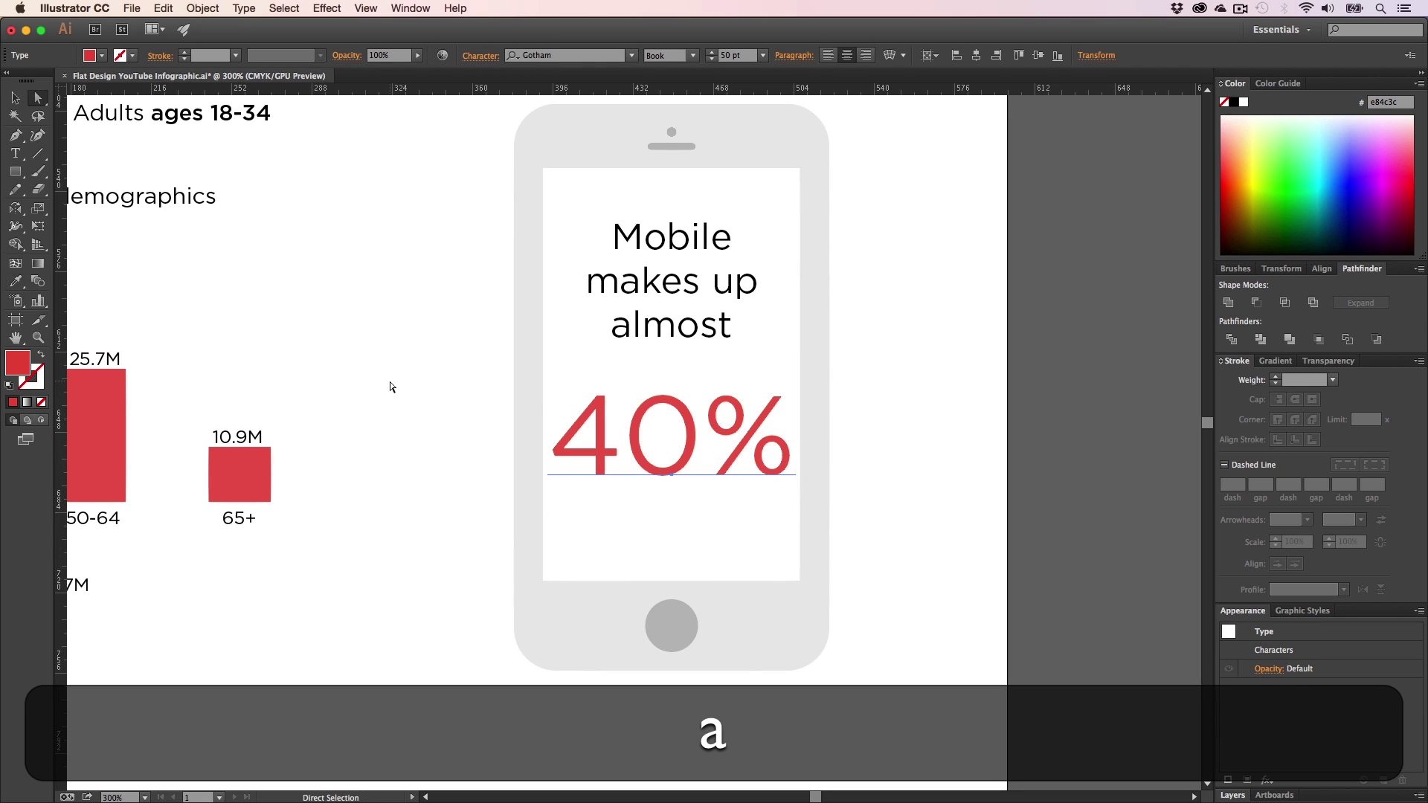
click(389, 389)
- Draw a red rectangle across the phone's screen from its lower edge up to the baseline of "40%"
key(m)
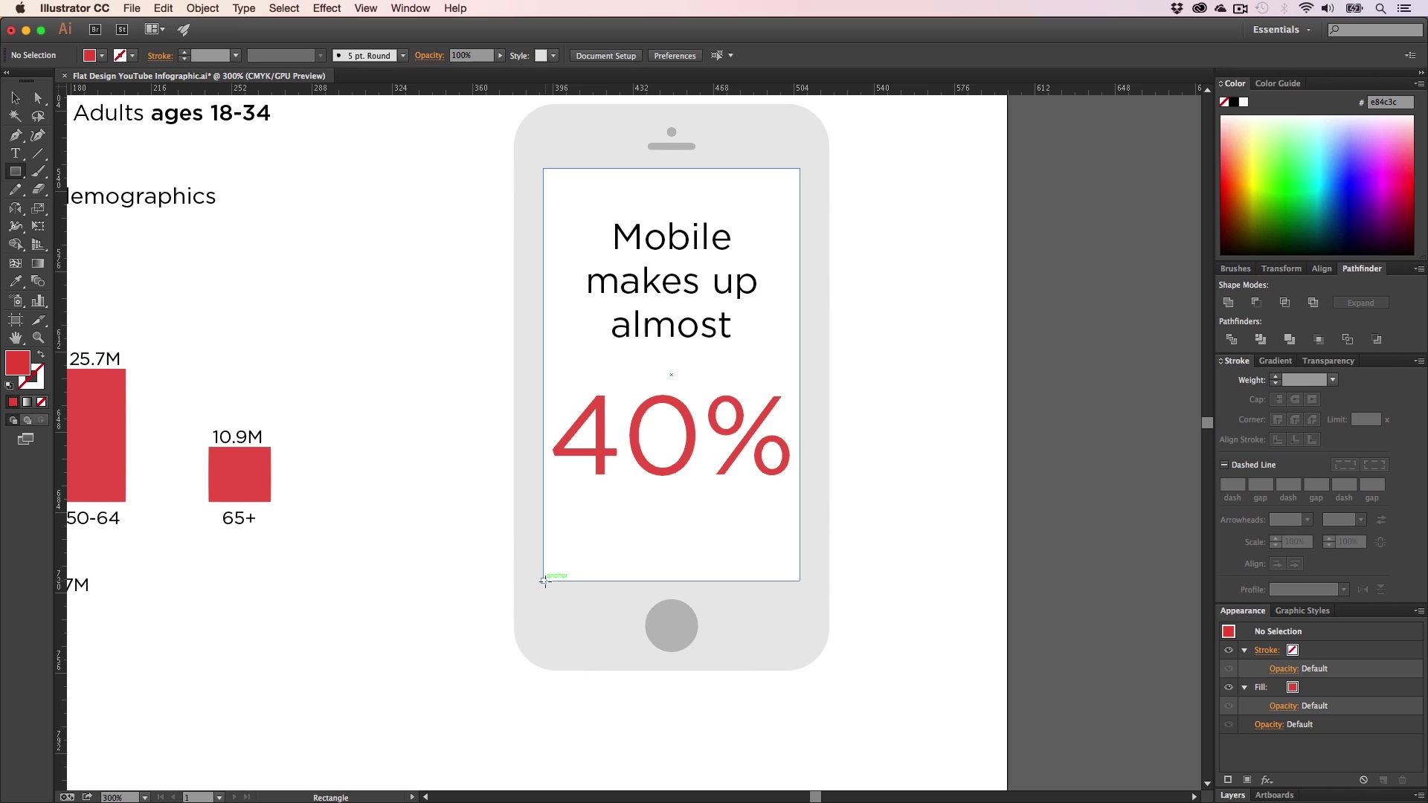
drag(543, 581, 799, 477)
key(a)
click(922, 484)
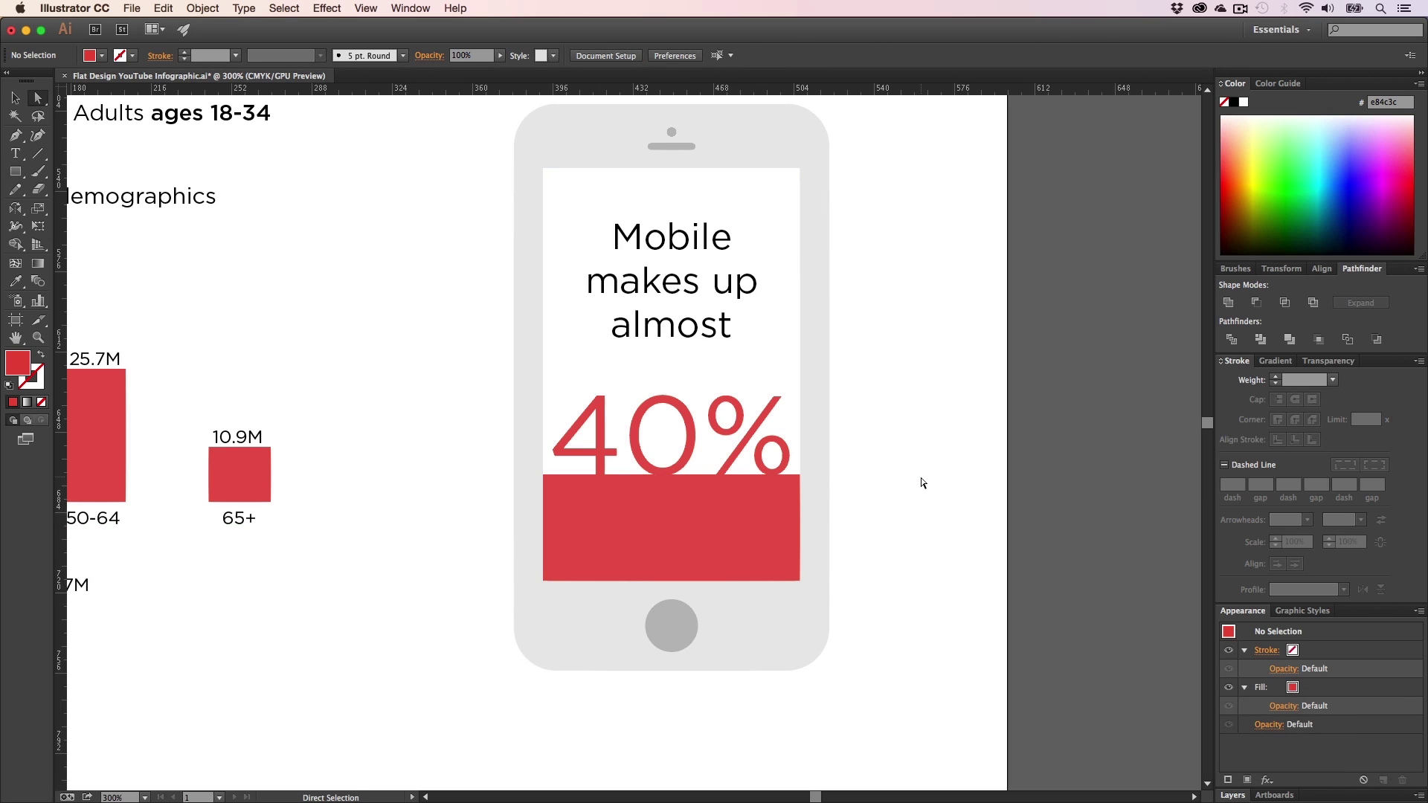
- Move the "40%" text closer to the text above and extend the red rectangle's upper edge to meet its baseline
key(h)
key(v)
drag(679, 427, 680, 400)
key(a)
click(665, 502)
key(v)
drag(672, 475, 672, 447)
- Duplicate the "Mobile makes up almost" text onto the red rectangle, fill the copy white and bring it in front of the rectangle
drag(680, 284, 682, 496)
key(alt+shift+t)
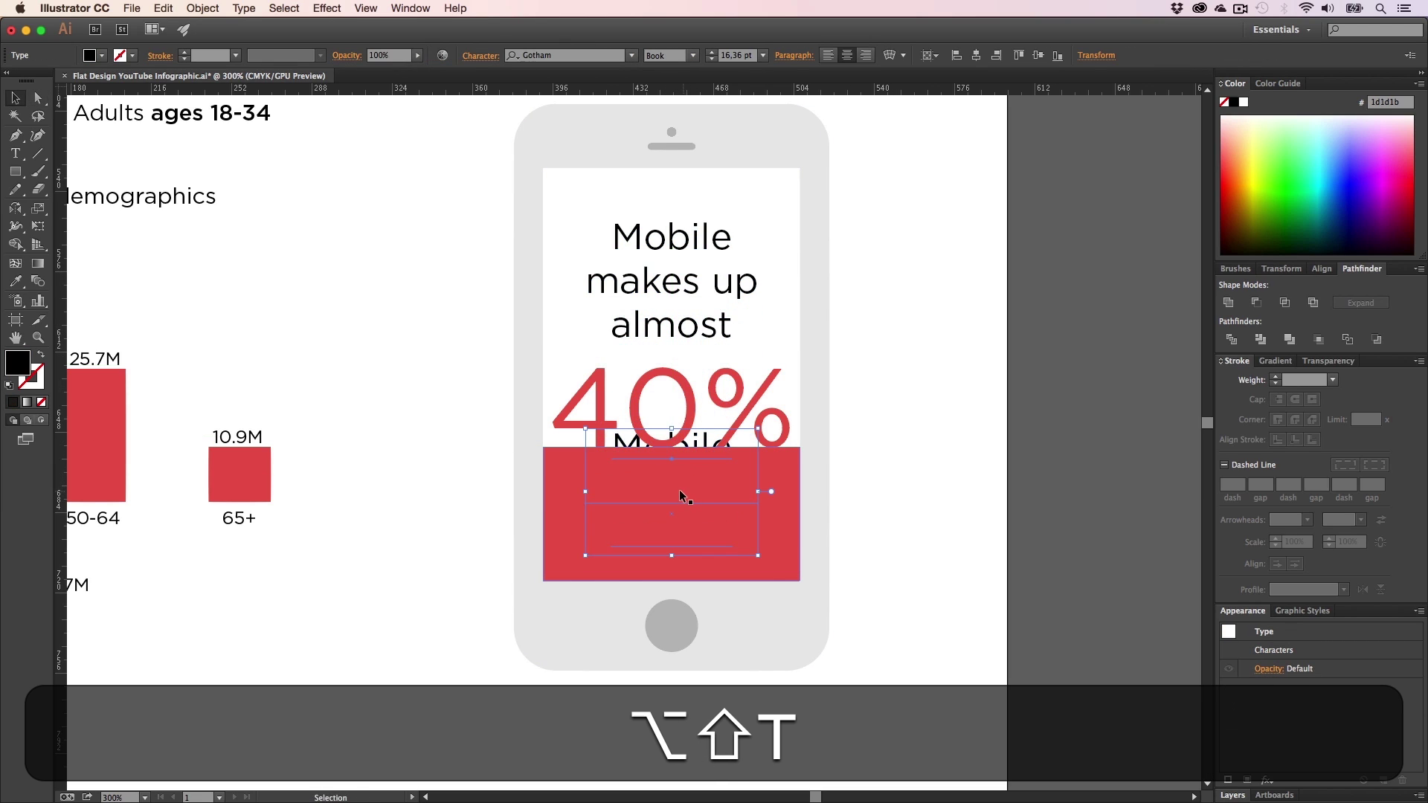
key(t)
click(1244, 103)
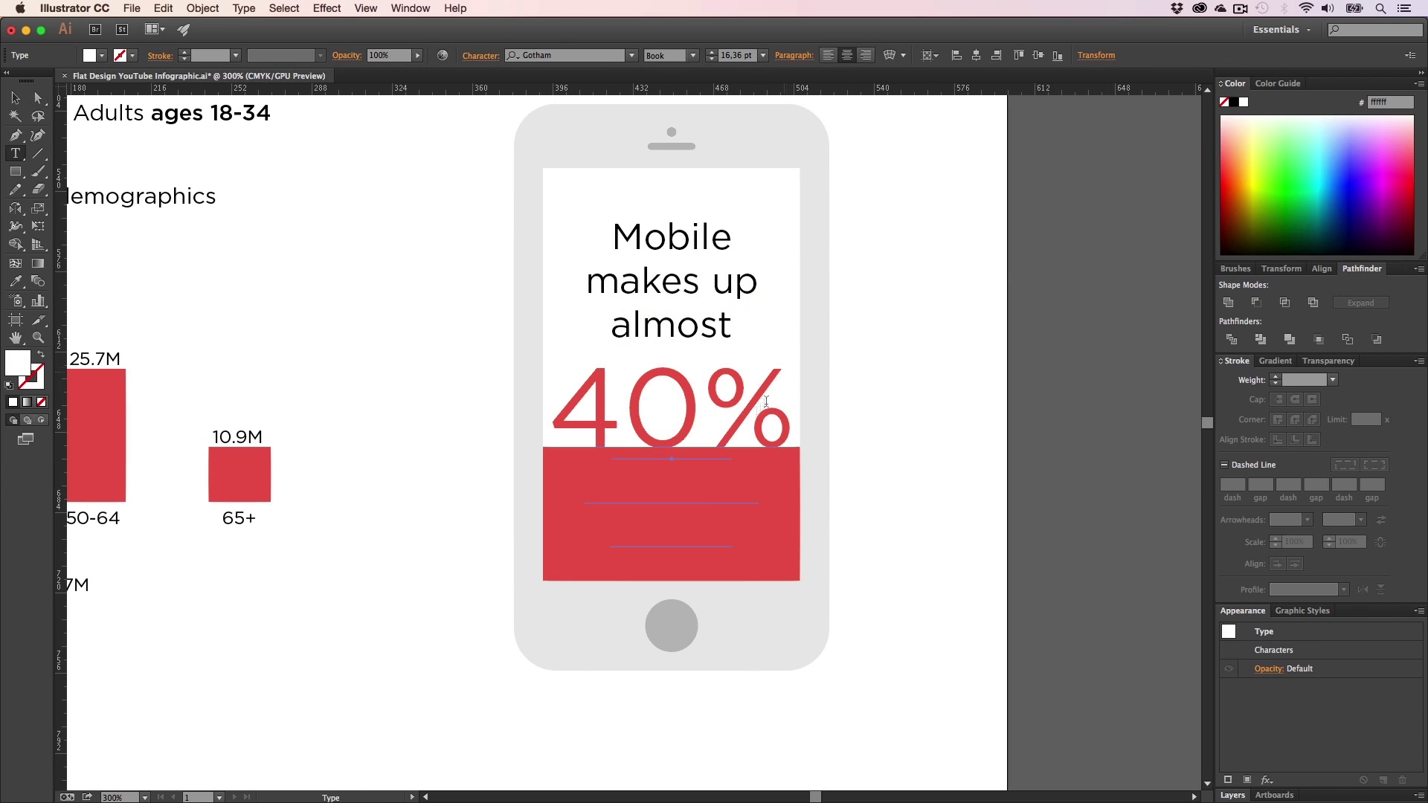
key(v)
right_click(686, 488)
mouse_move(774, 627)
click(856, 629)
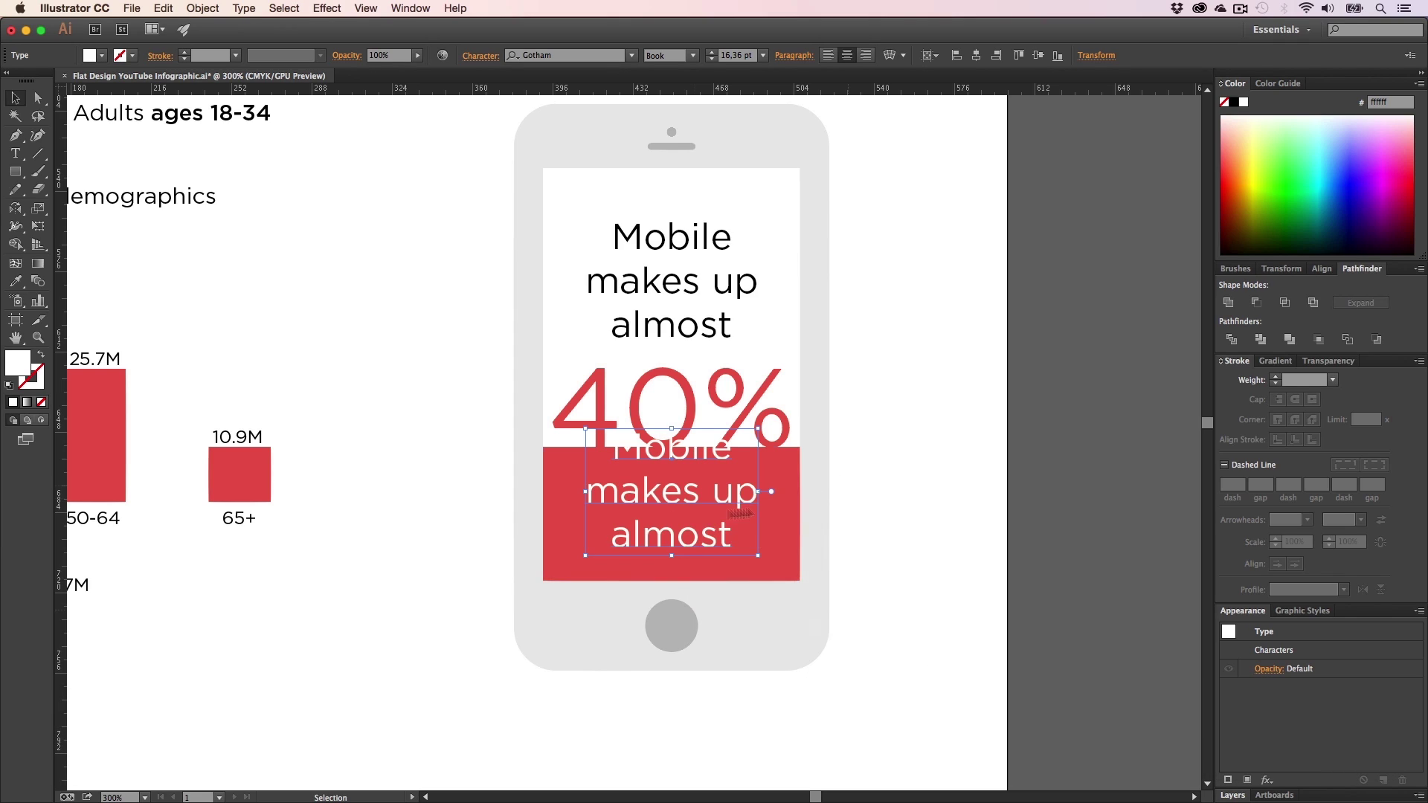
- Replace the white copy's wording with "of YouTube's global watch time" on three lines
key(t)
click(674, 532)
key(super+a)
text(of YouTube)
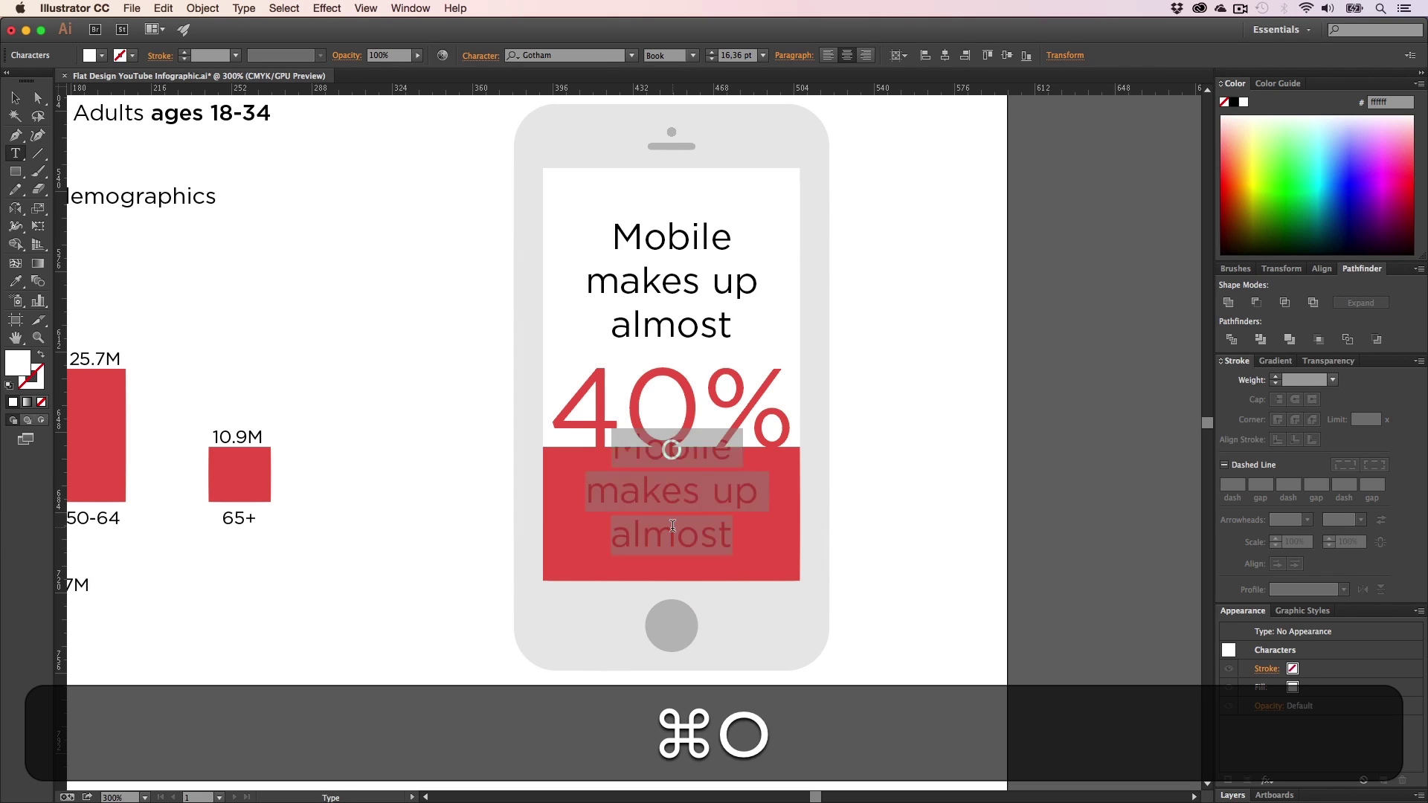
text('s)
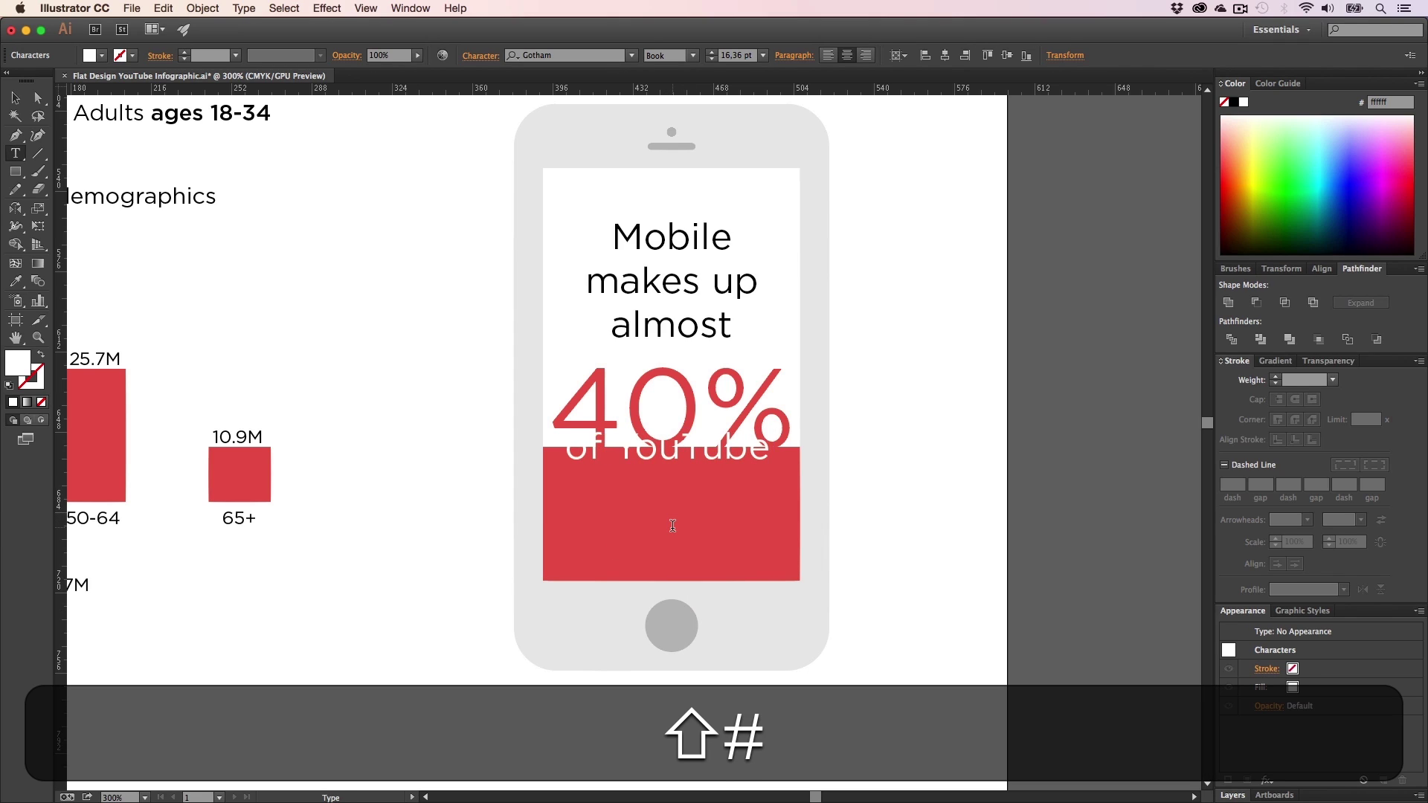
key(Return)
text(G)
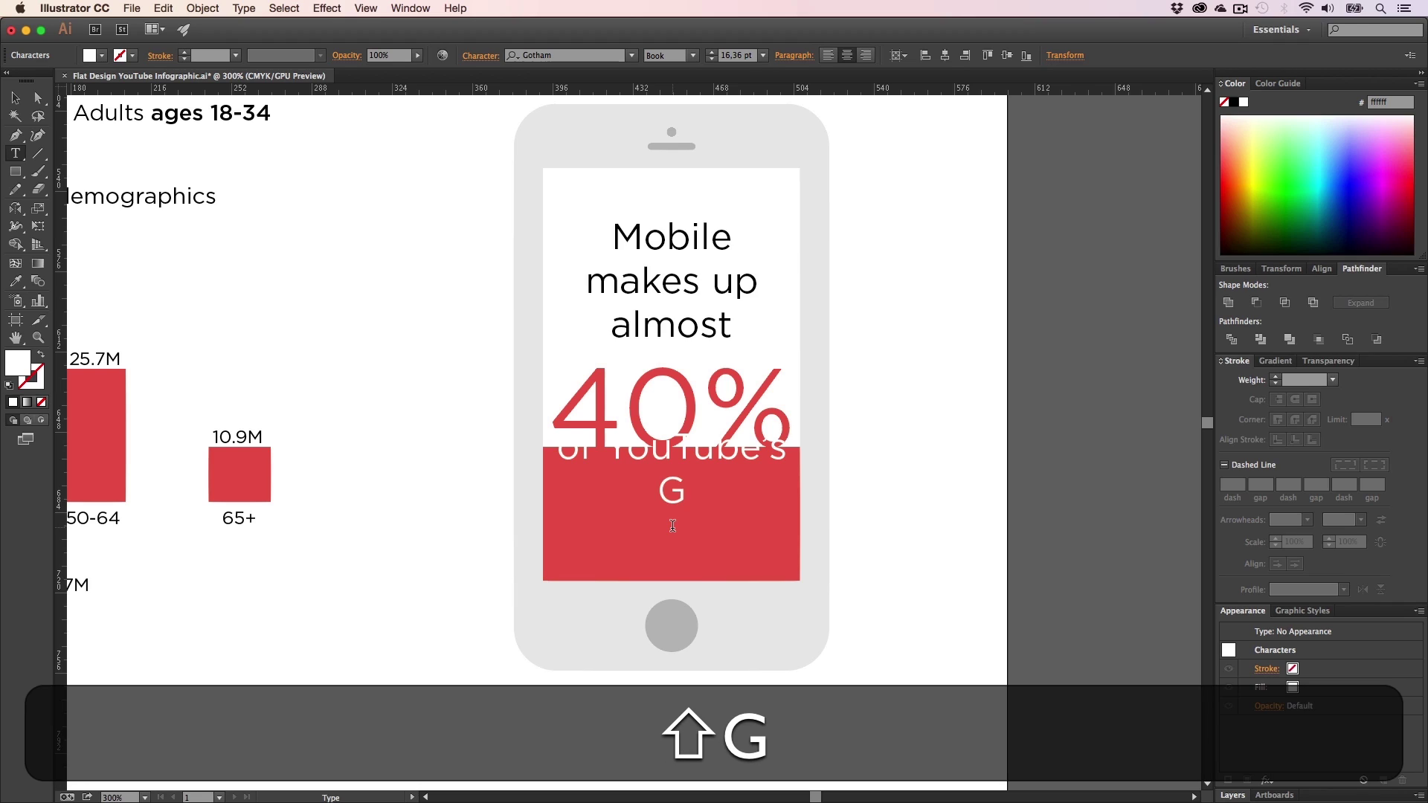
key(shift+BackSpace)
text(global )
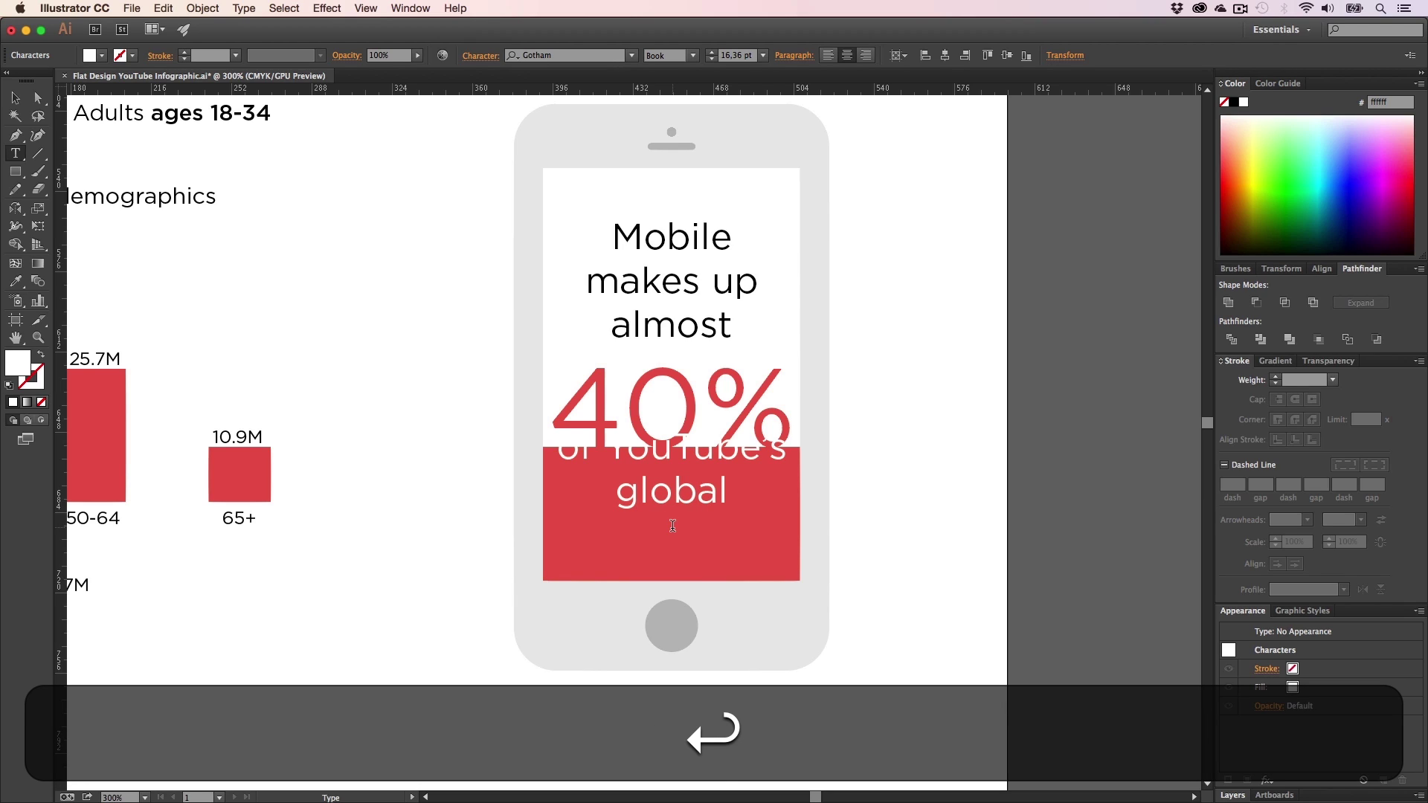
text(watch time)
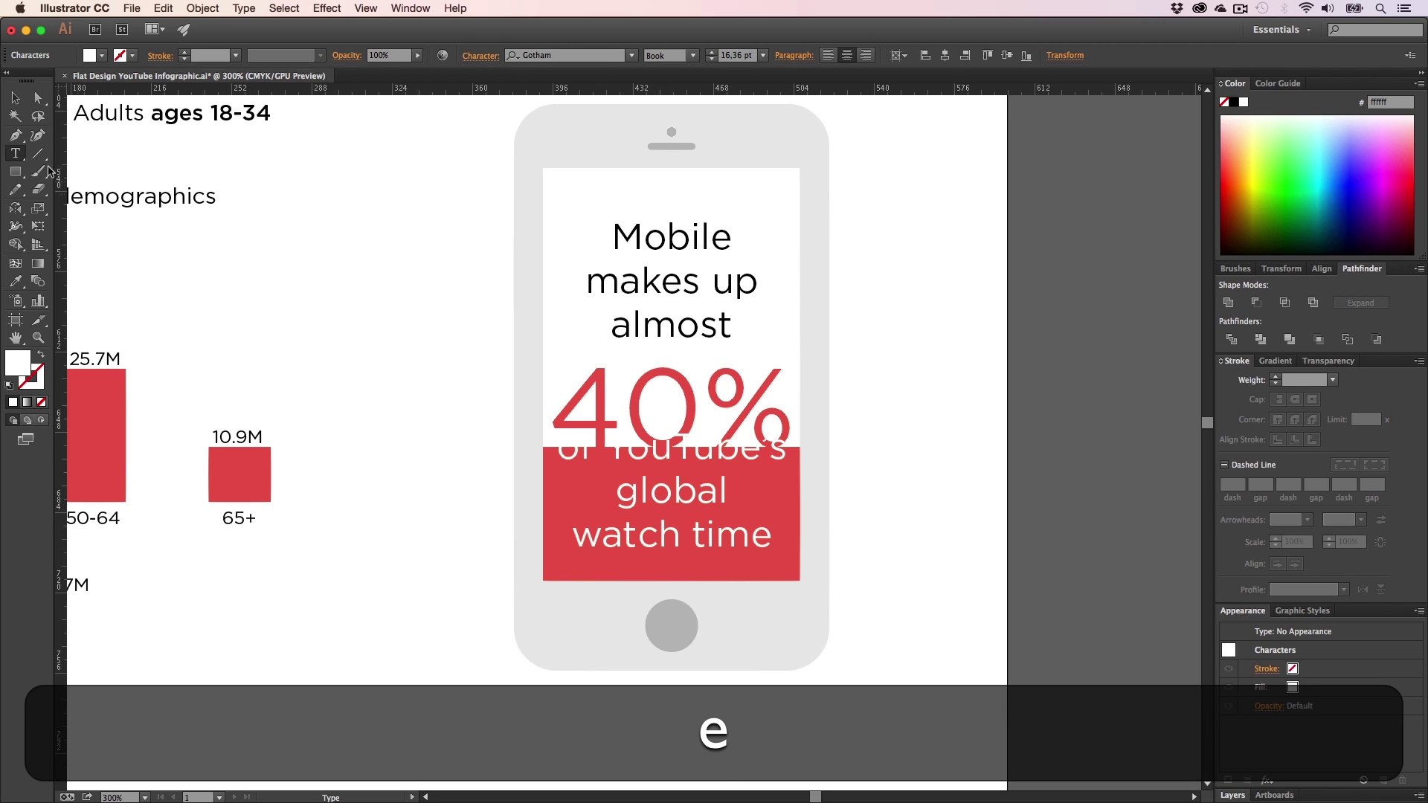
- Move the white three-line text down so it sits entirely within the red rectangle
click(15, 97)
drag(692, 494, 692, 515)
click(877, 501)
- Set the word "global" in the white text to Gotham Bold
key(shift+z)
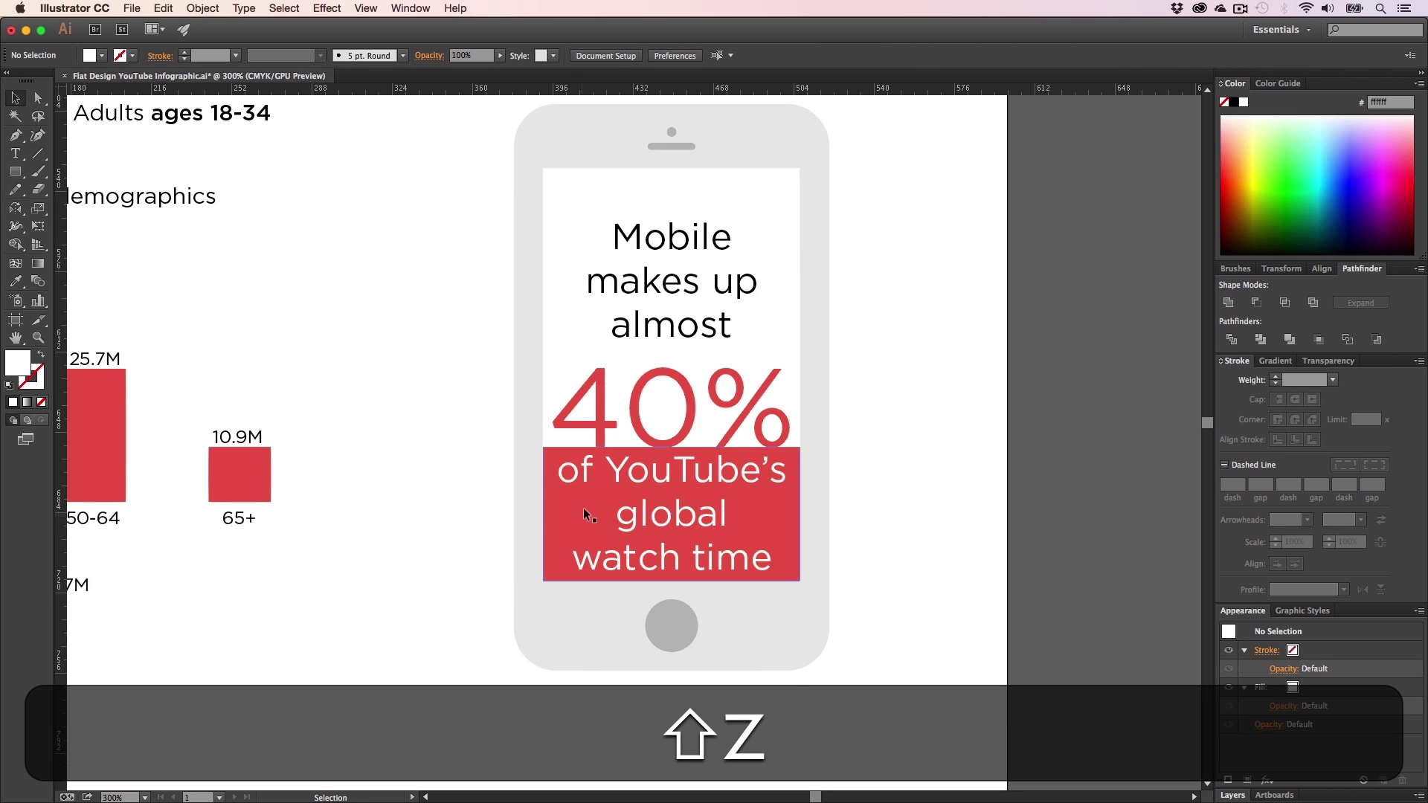
alt+click(570, 498)
alt+click(570, 498)
key(h)
key(z)
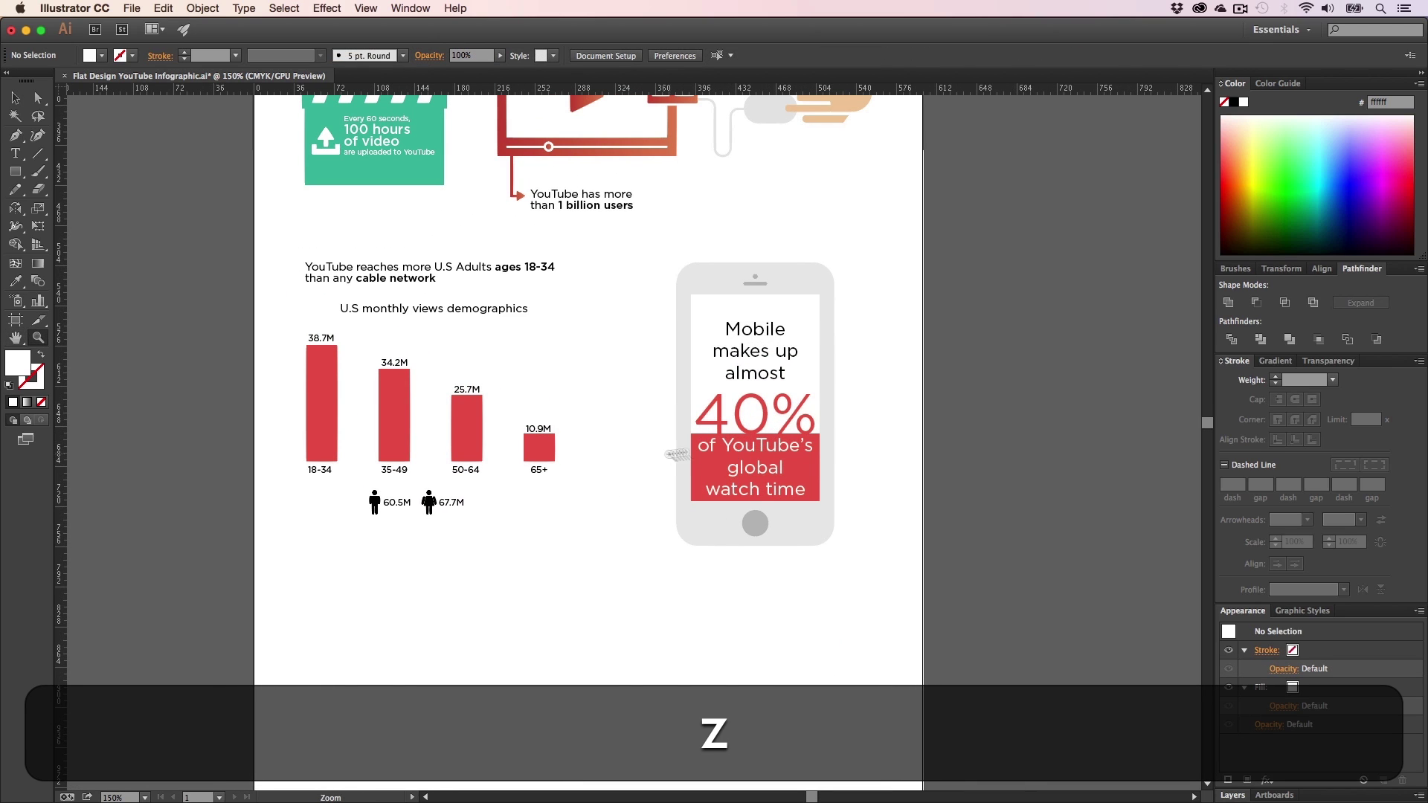
click(737, 442)
key(h)
drag(600, 445, 784, 502)
key(z)
click(784, 502)
key(h)
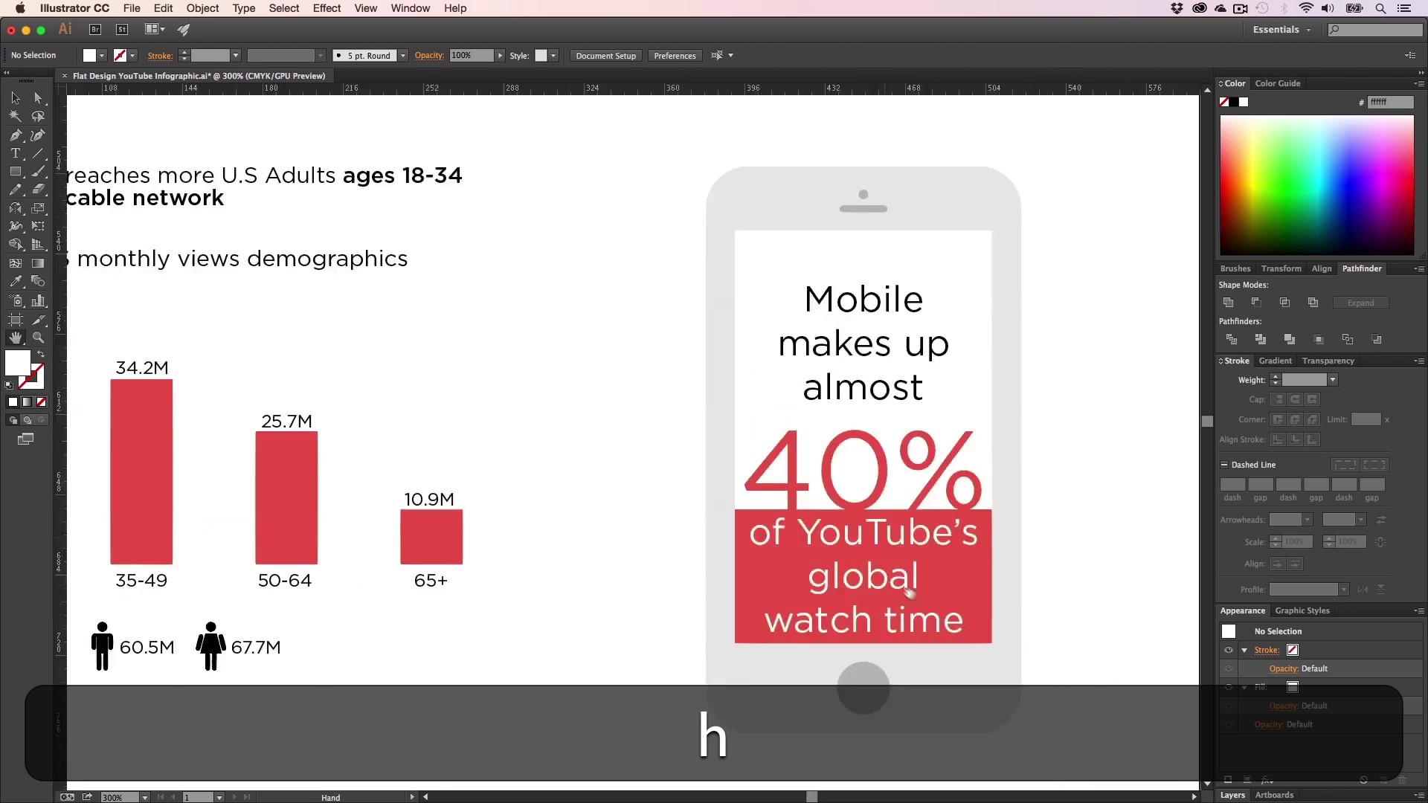
drag(682, 539, 714, 473)
key(t)
drag(783, 546, 955, 551)
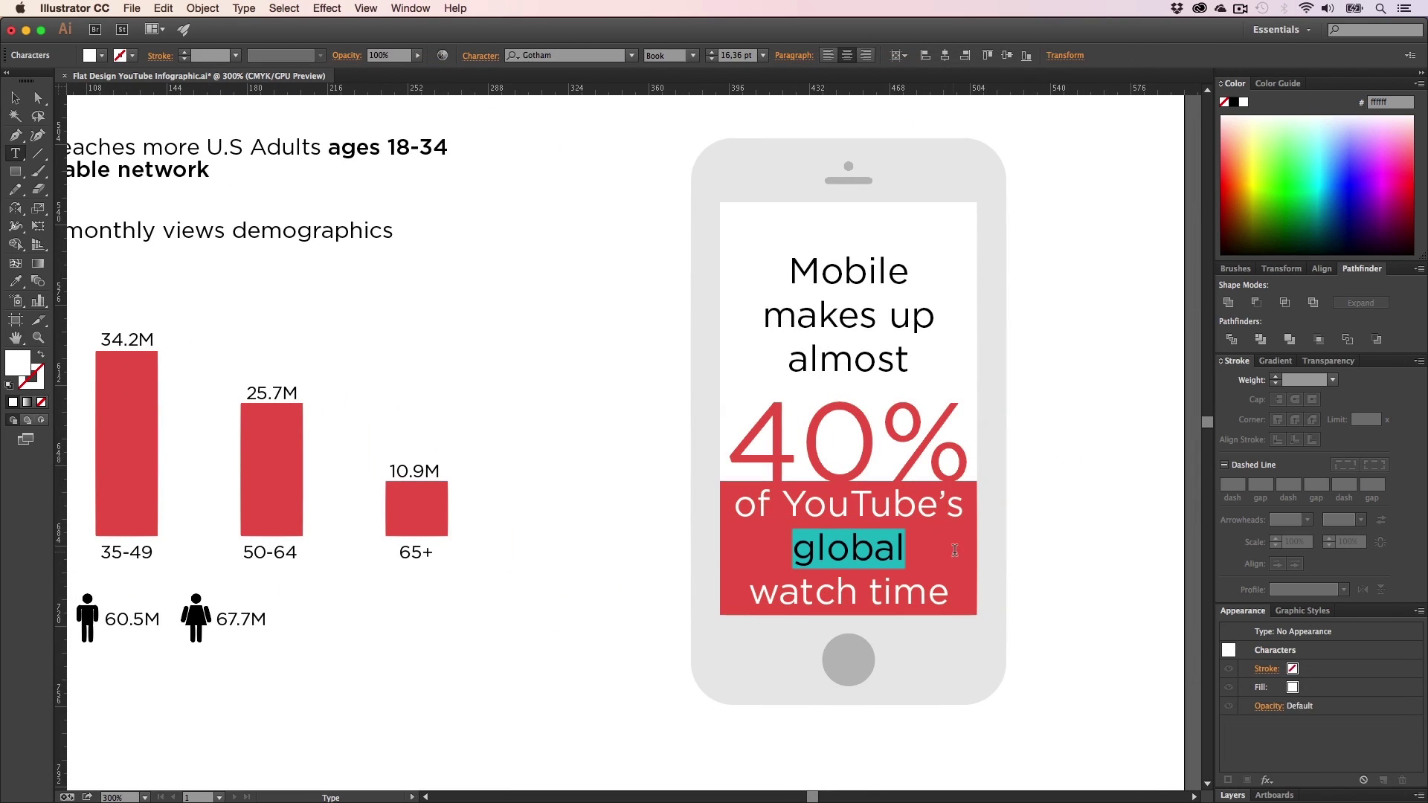
click(692, 55)
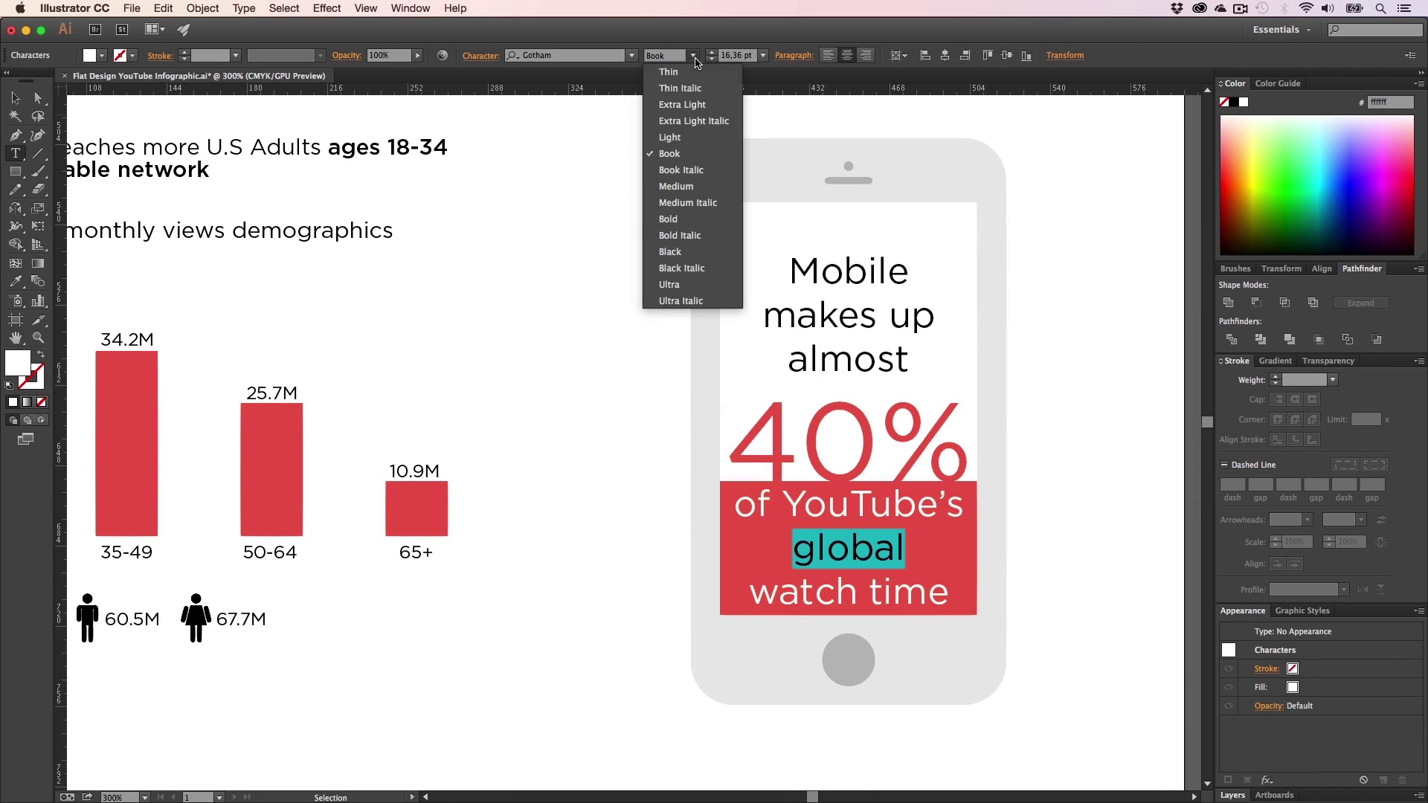
click(679, 221)
click(834, 551)
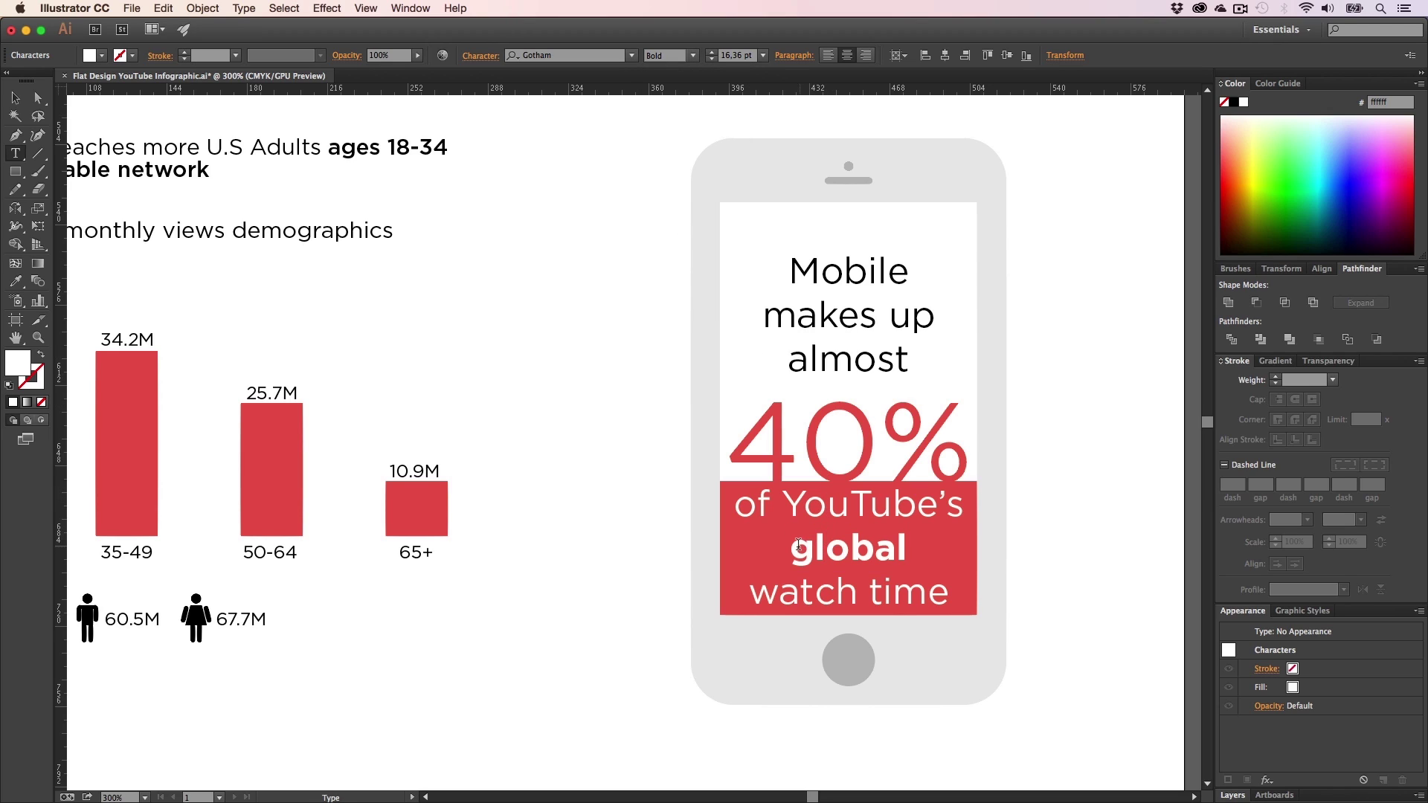
- Enlarge the word "global" to 33 pt so it nearly fills the red rectangle's width
drag(790, 547, 908, 550)
click(712, 56)
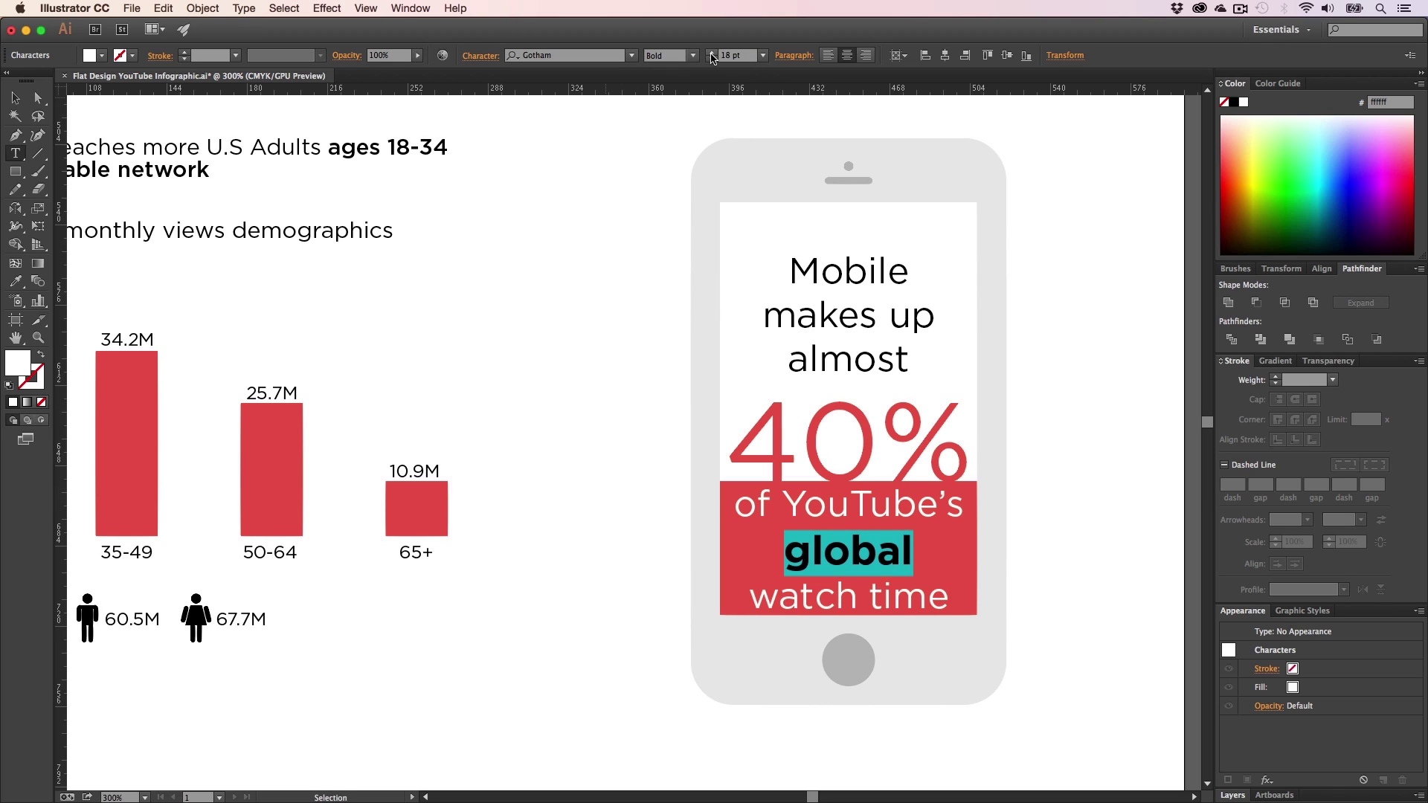
click(712, 57)
click(711, 57)
click(711, 56)
click(712, 57)
click(712, 56)
click(712, 57)
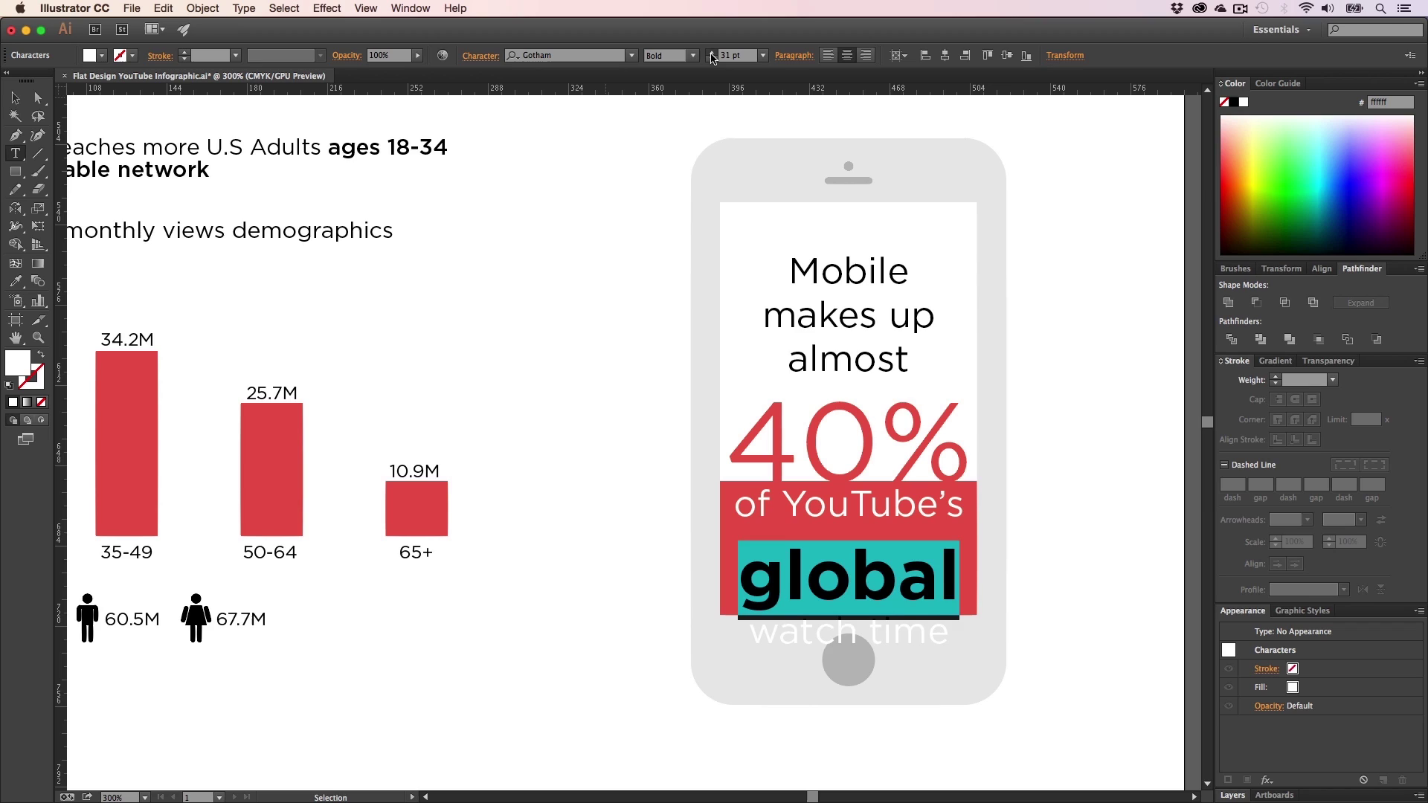
click(712, 57)
click(711, 56)
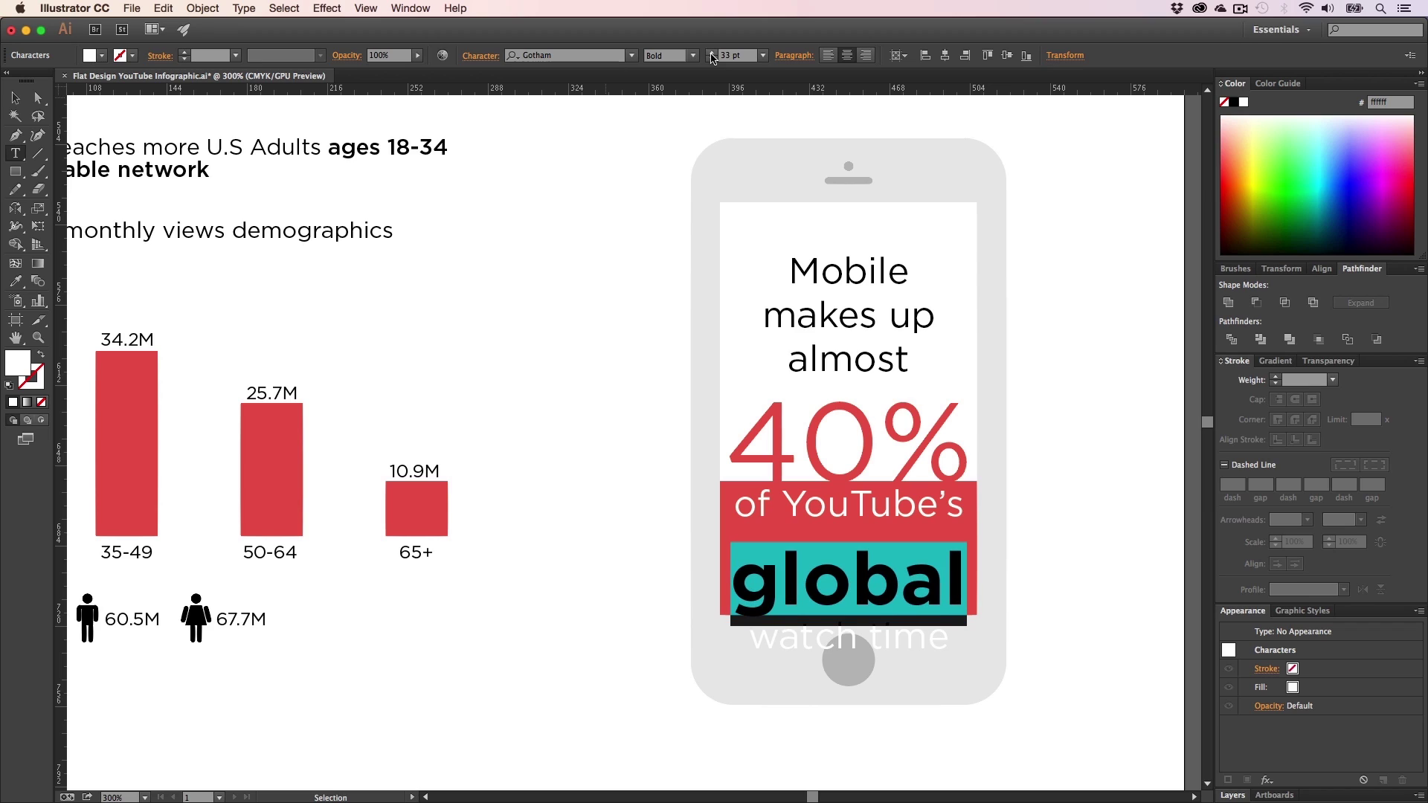
- Set the leading of the whole white text to 26 pt
click(478, 58)
click(797, 586)
click(741, 508)
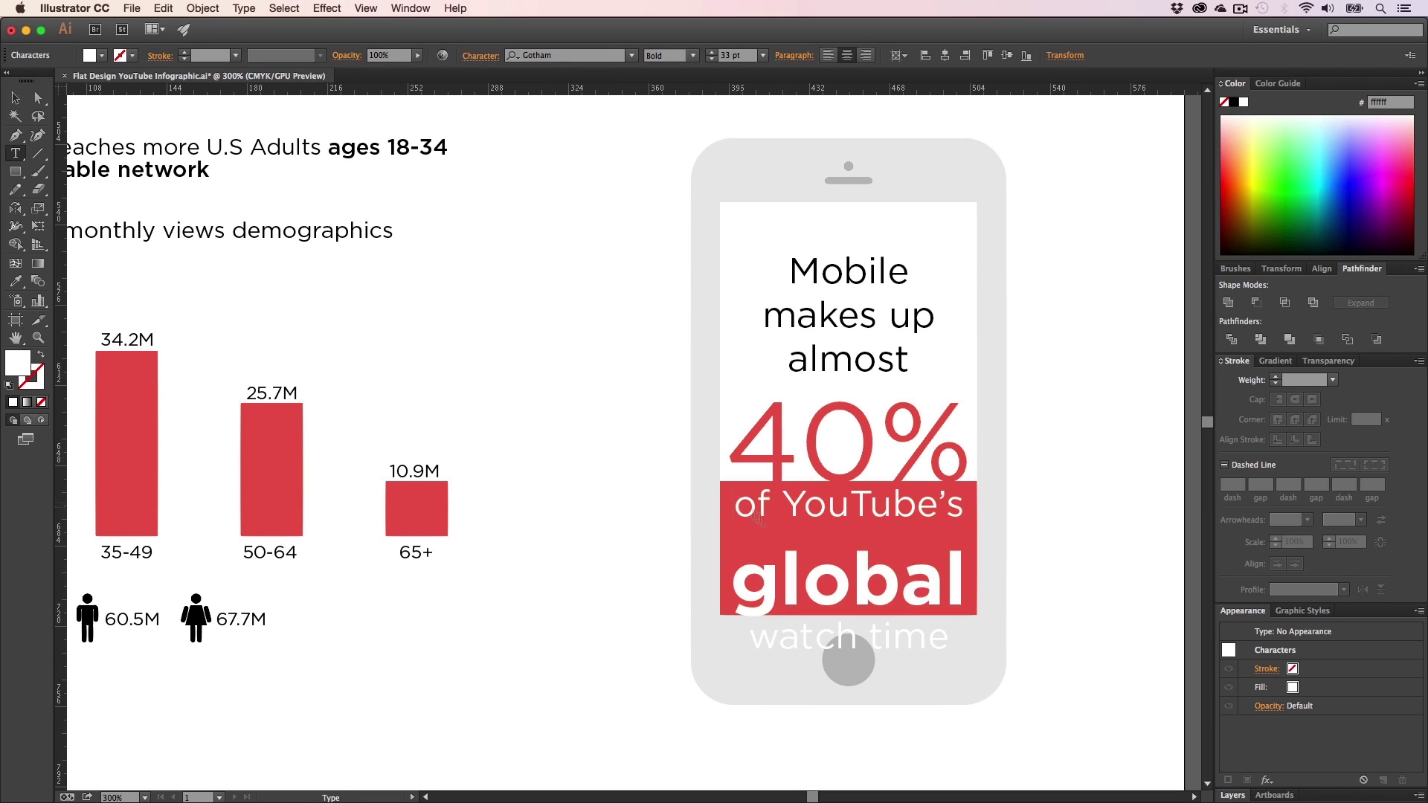
key(super+a)
click(482, 56)
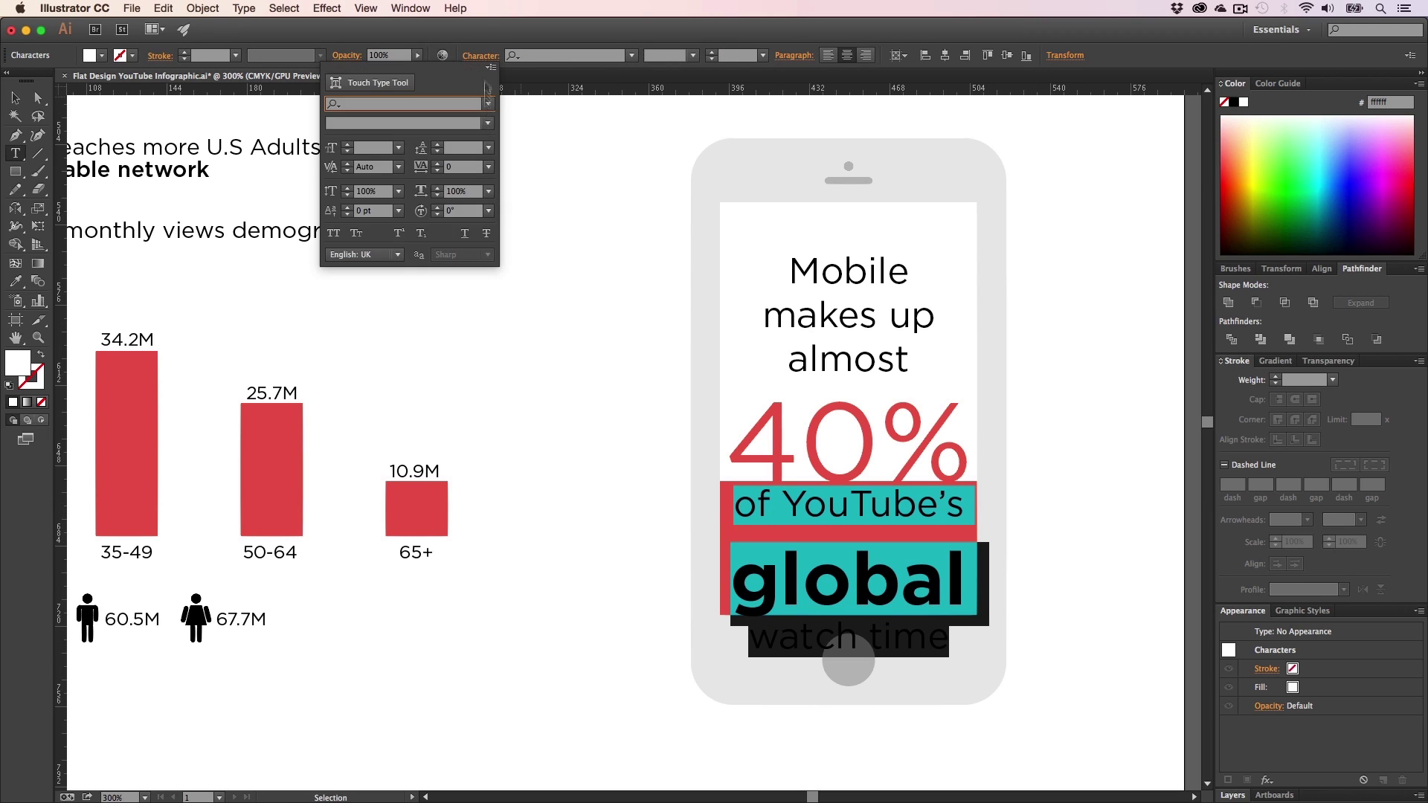
click(437, 151)
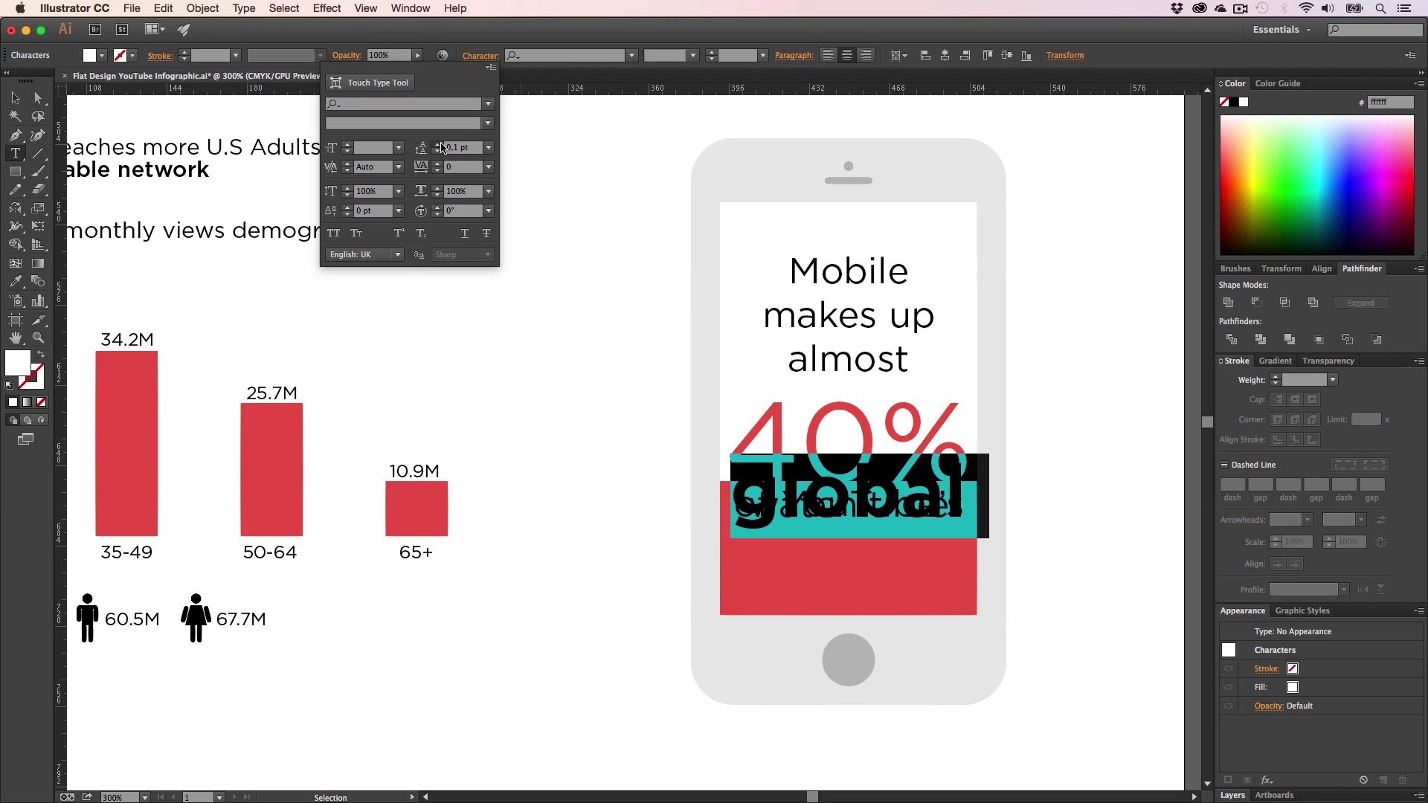
click(439, 145)
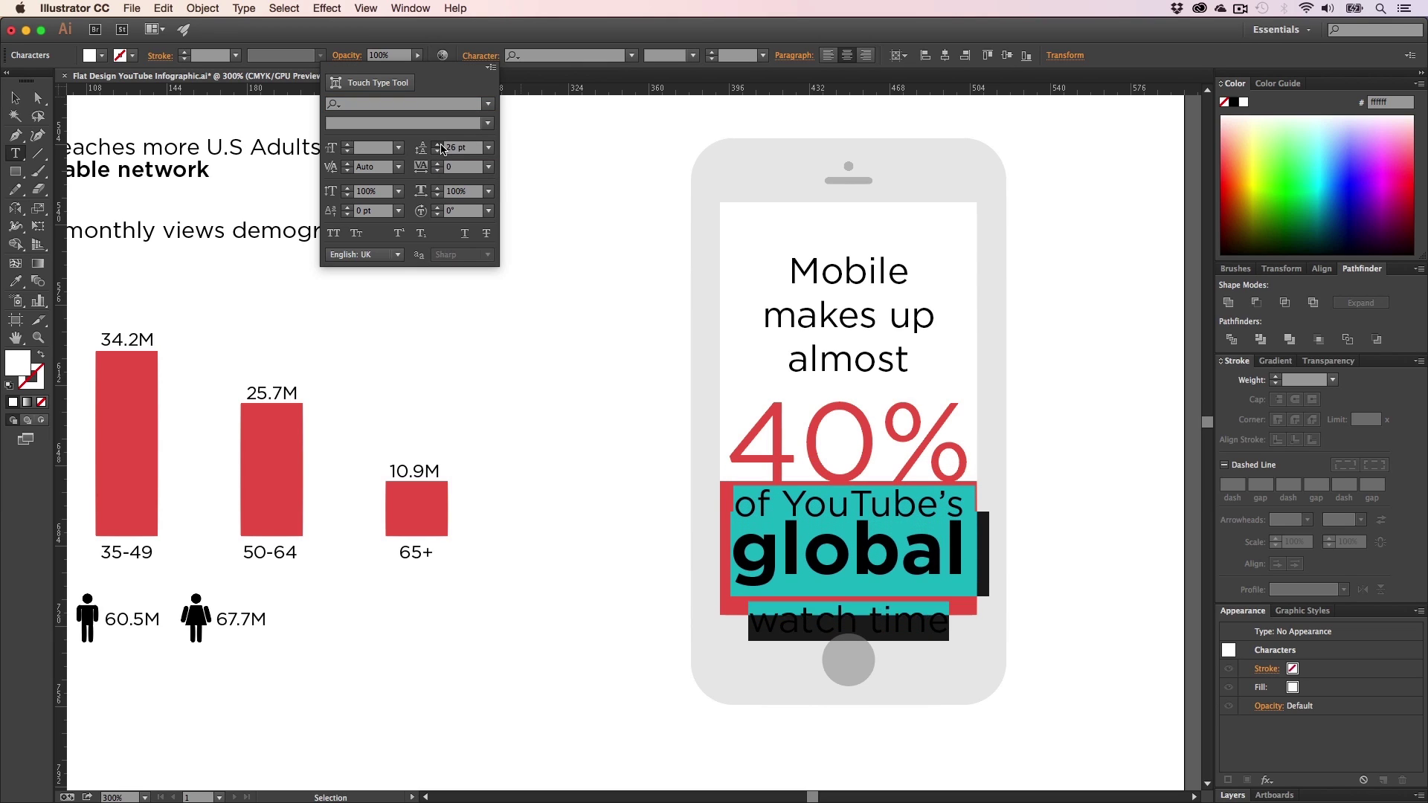
click(439, 144)
click(438, 153)
- Try adjusting the leading of the "global" and "watch time" lines together
click(861, 580)
drag(909, 624, 705, 563)
click(476, 57)
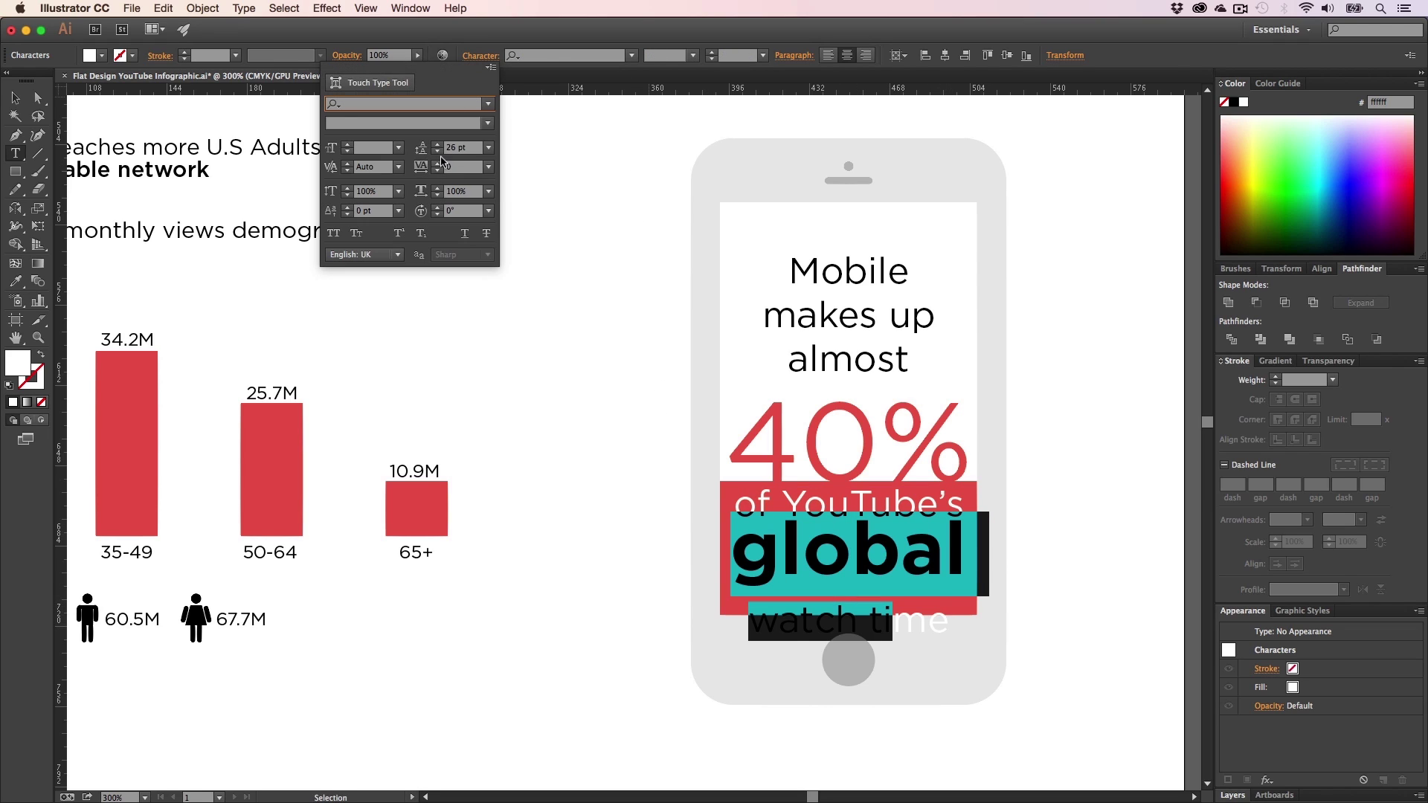
click(438, 152)
click(438, 151)
click(438, 145)
click(438, 146)
click(770, 549)
click(772, 563)
- Set the leading of the "watch time" line to 17 pt to pull it up beneath "global"
drag(746, 627, 949, 626)
click(481, 56)
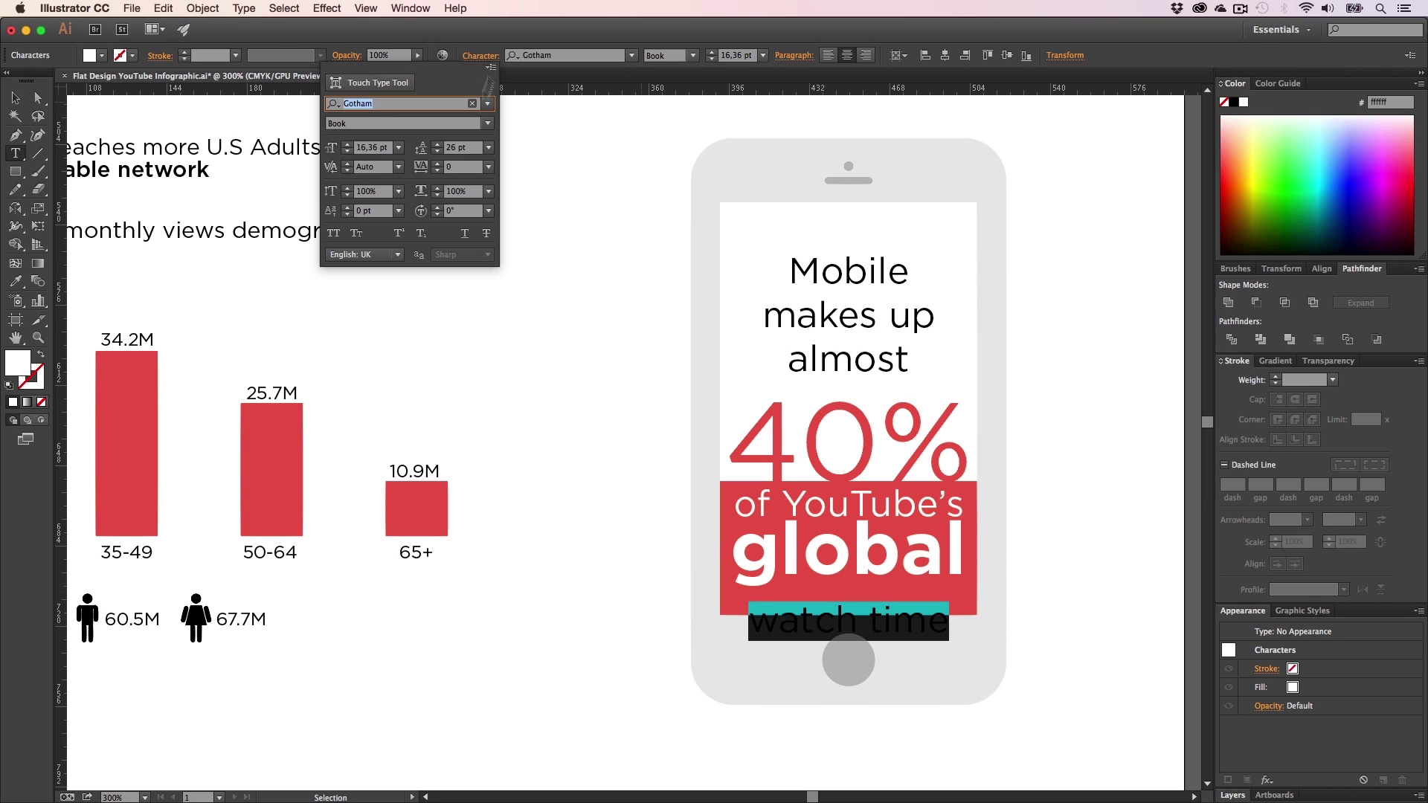
click(438, 151)
click(437, 151)
click(438, 151)
click(437, 151)
click(438, 151)
click(438, 151)
click(438, 151)
click(437, 151)
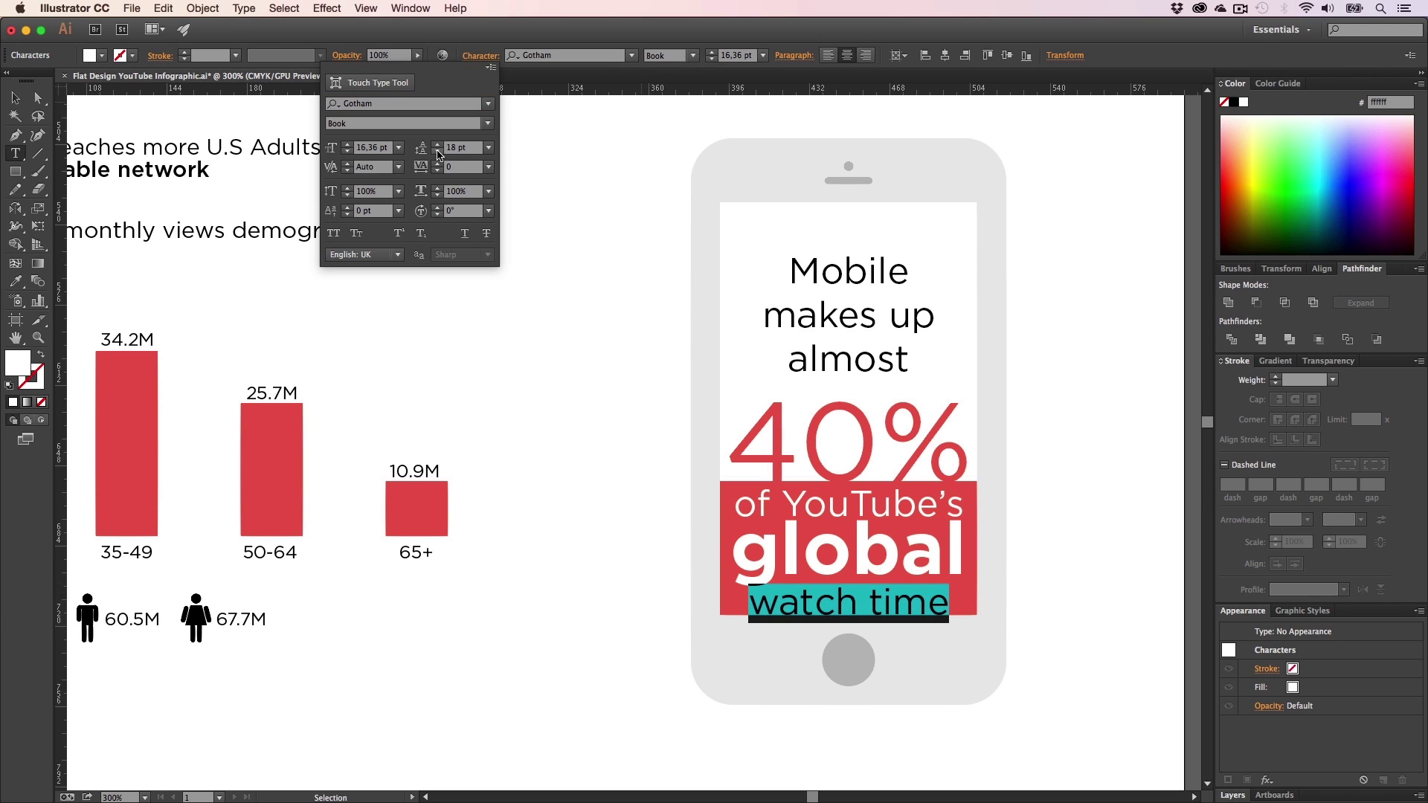
click(437, 151)
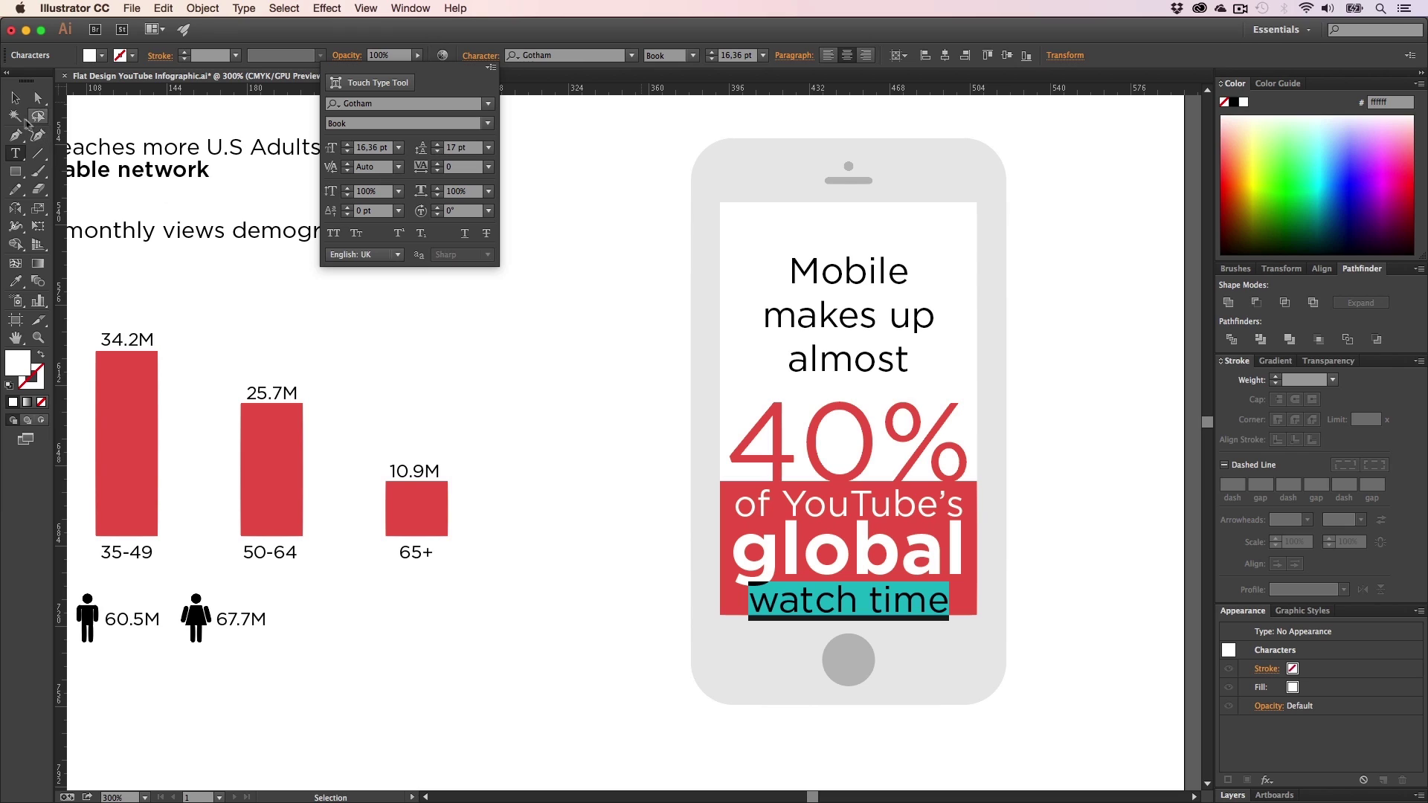
- Scale the white "of YouTube's global watch time" text down proportionally around its centre, leaving a clear margin inside the red rectangle
click(16, 98)
click(16, 98)
click(513, 342)
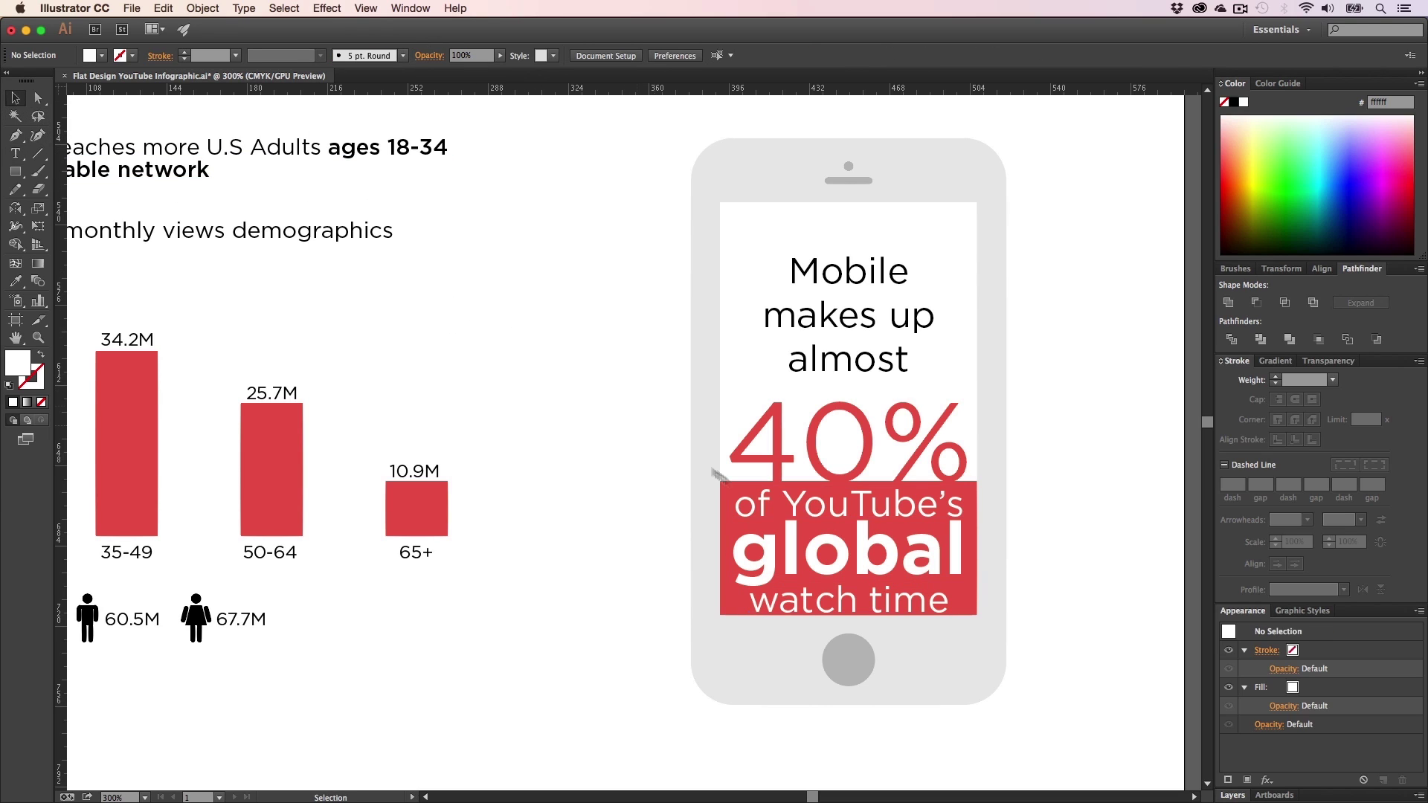
click(819, 541)
drag(969, 622, 960, 621)
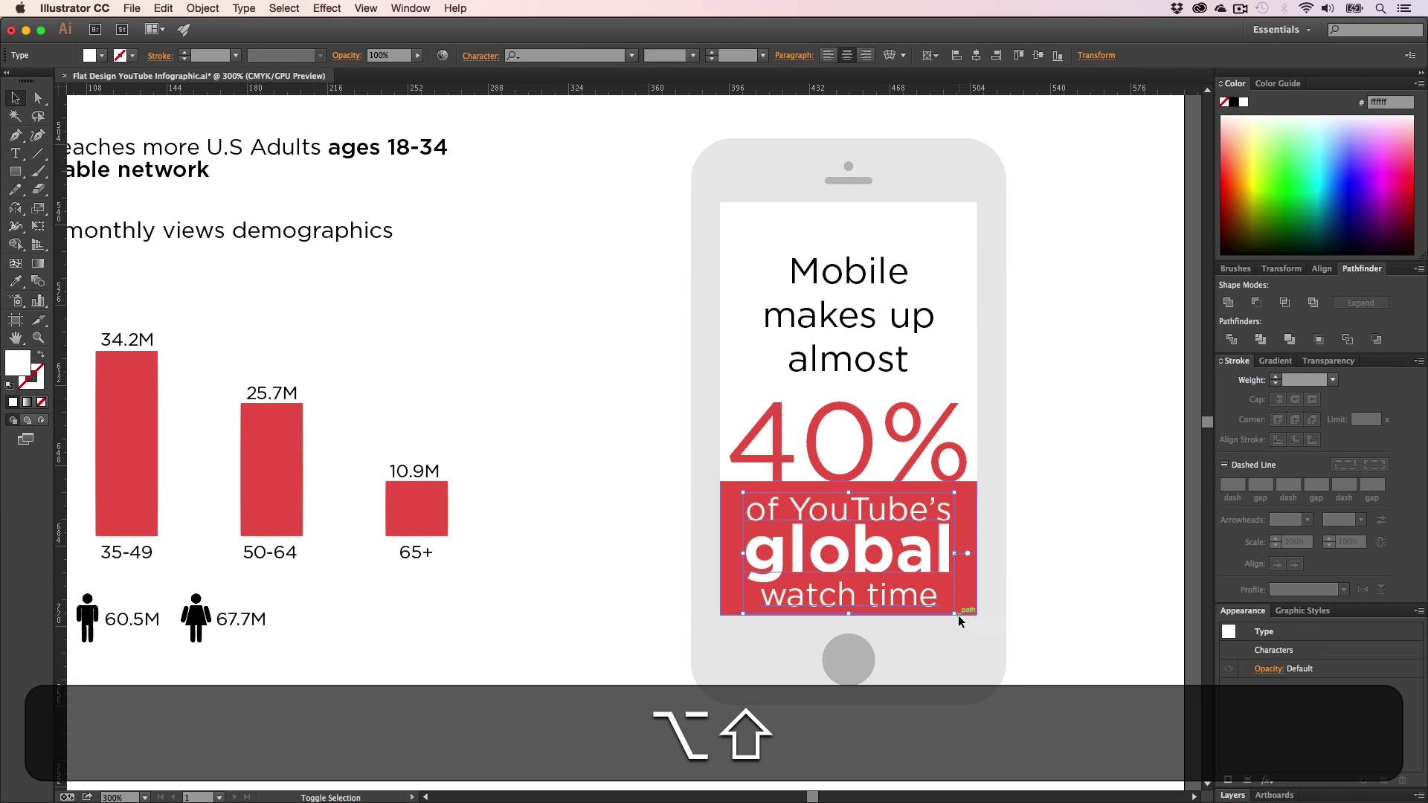
click(1054, 577)
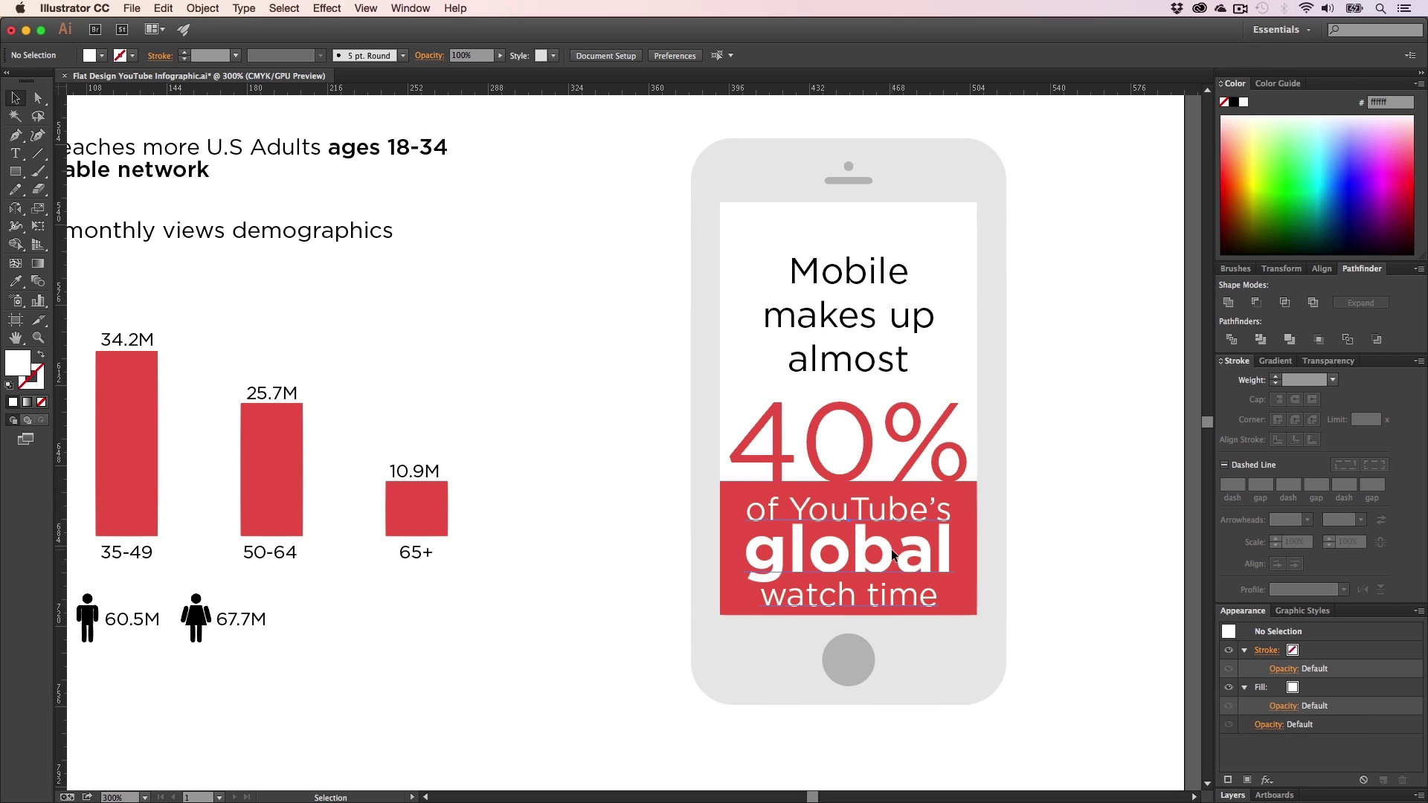
click(893, 554)
drag(958, 617, 938, 604)
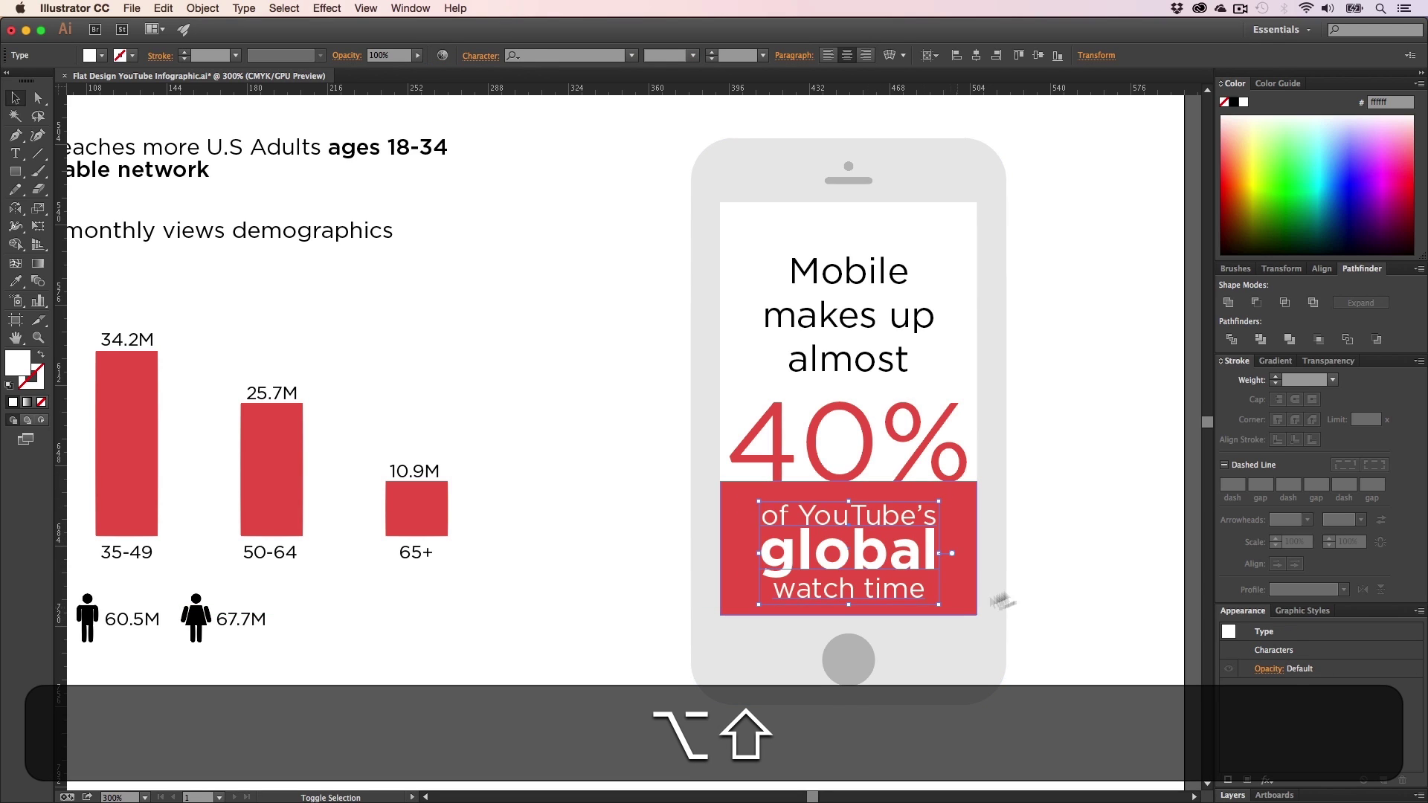
click(1041, 595)
- Set the whole black "Mobile makes up almost" text on the phone screen to All Caps
key(h)
drag(874, 348, 799, 389)
key(v)
key(t)
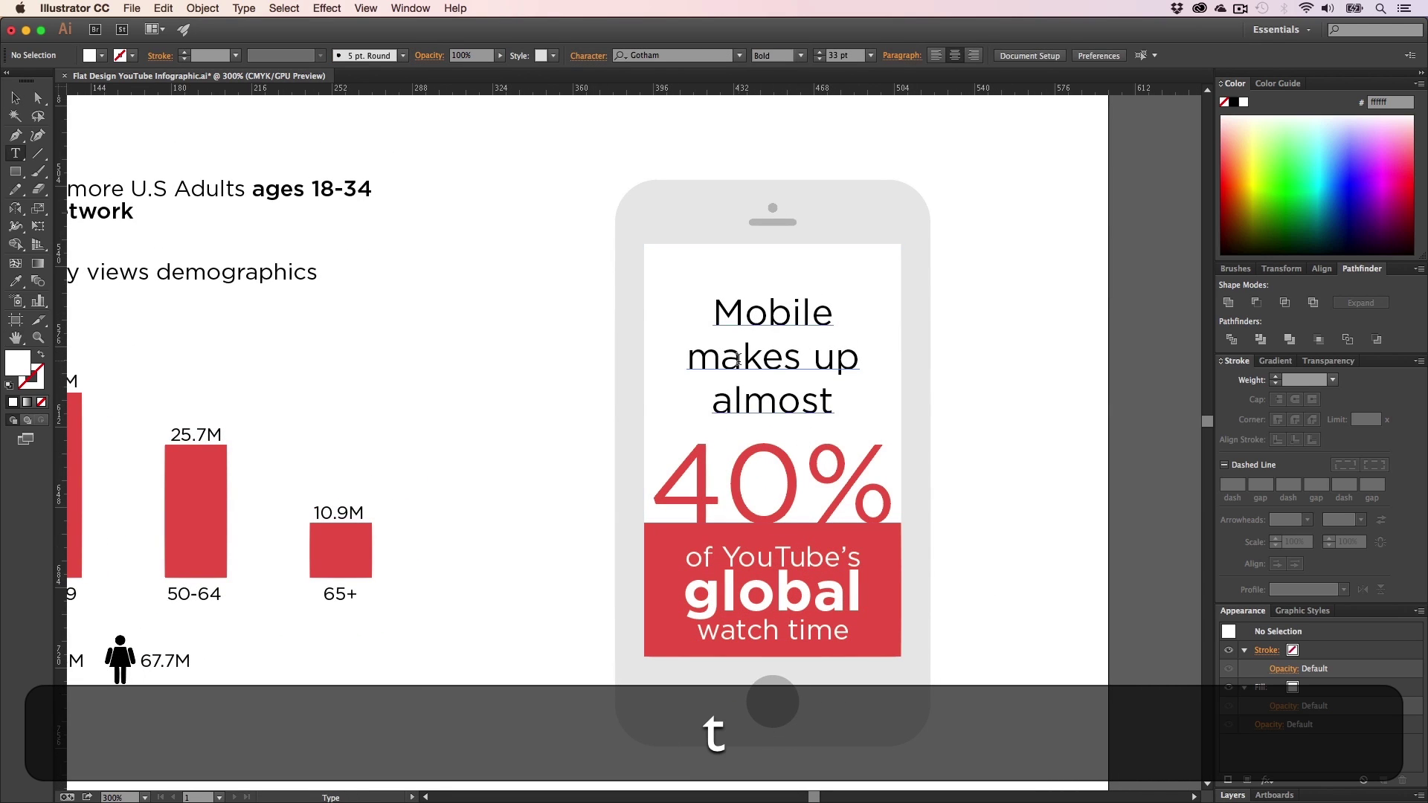
click(738, 361)
key(cmd+t)
key(cmd+a)
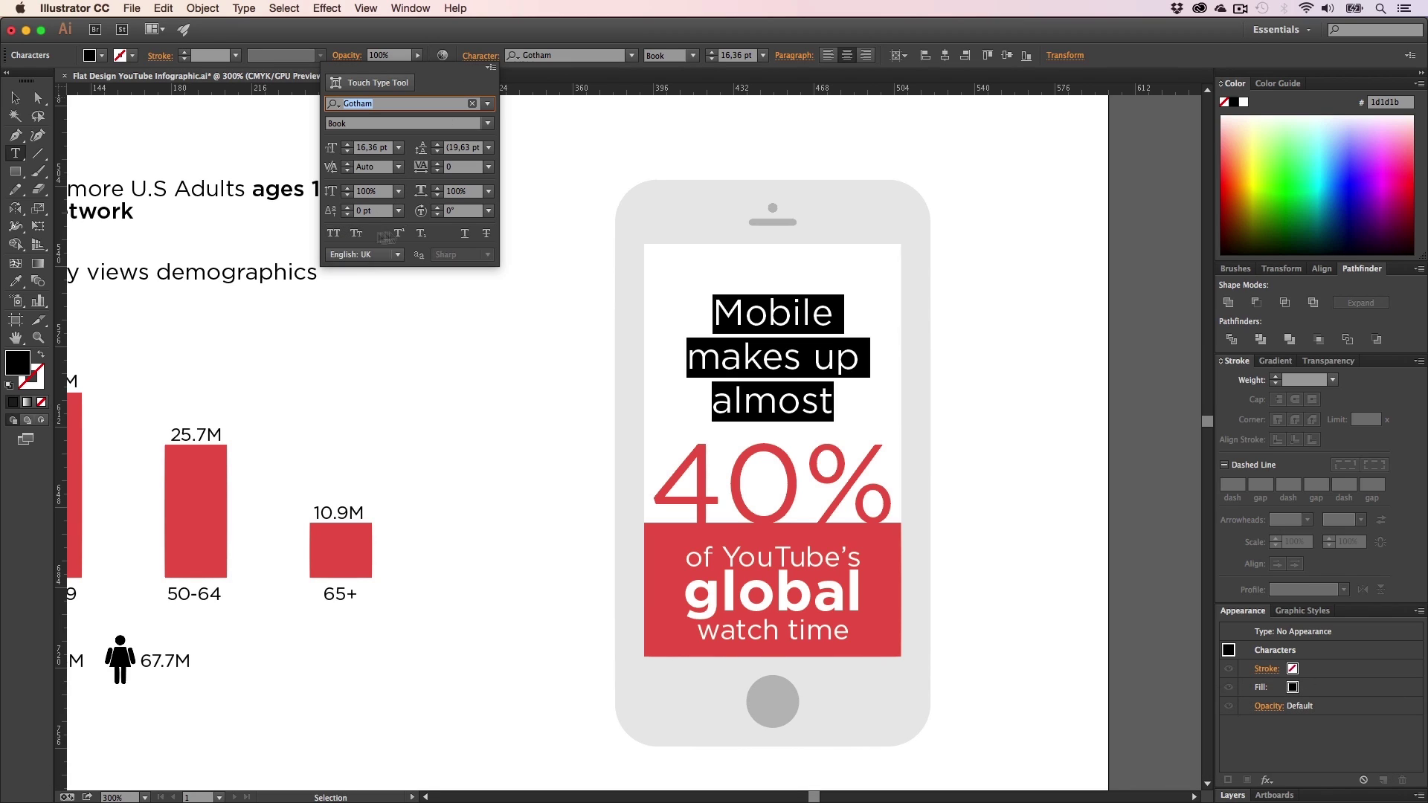
click(333, 235)
click(763, 370)
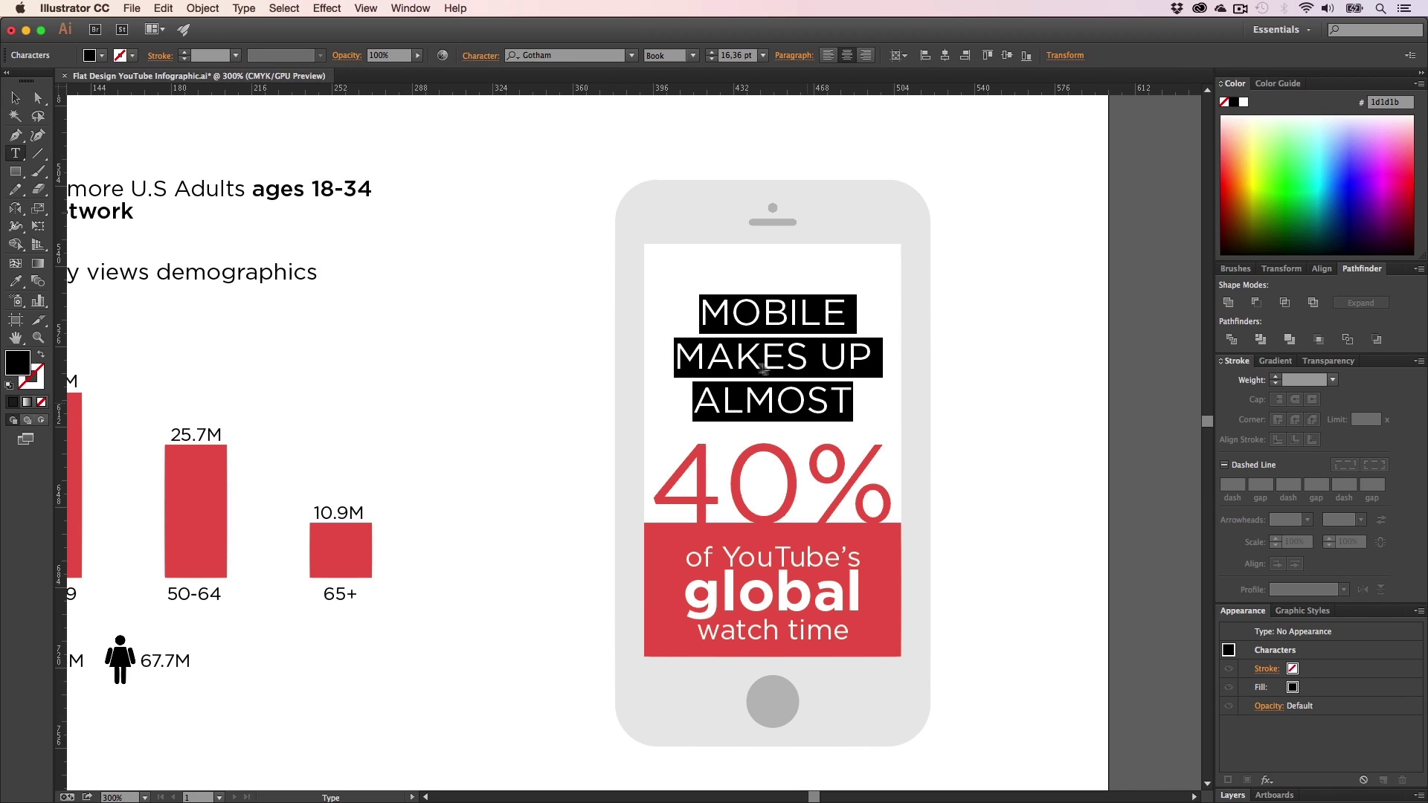
click(16, 98)
click(568, 339)
- Set the whole white "of YouTube's global watch time" text to All Caps
key(t)
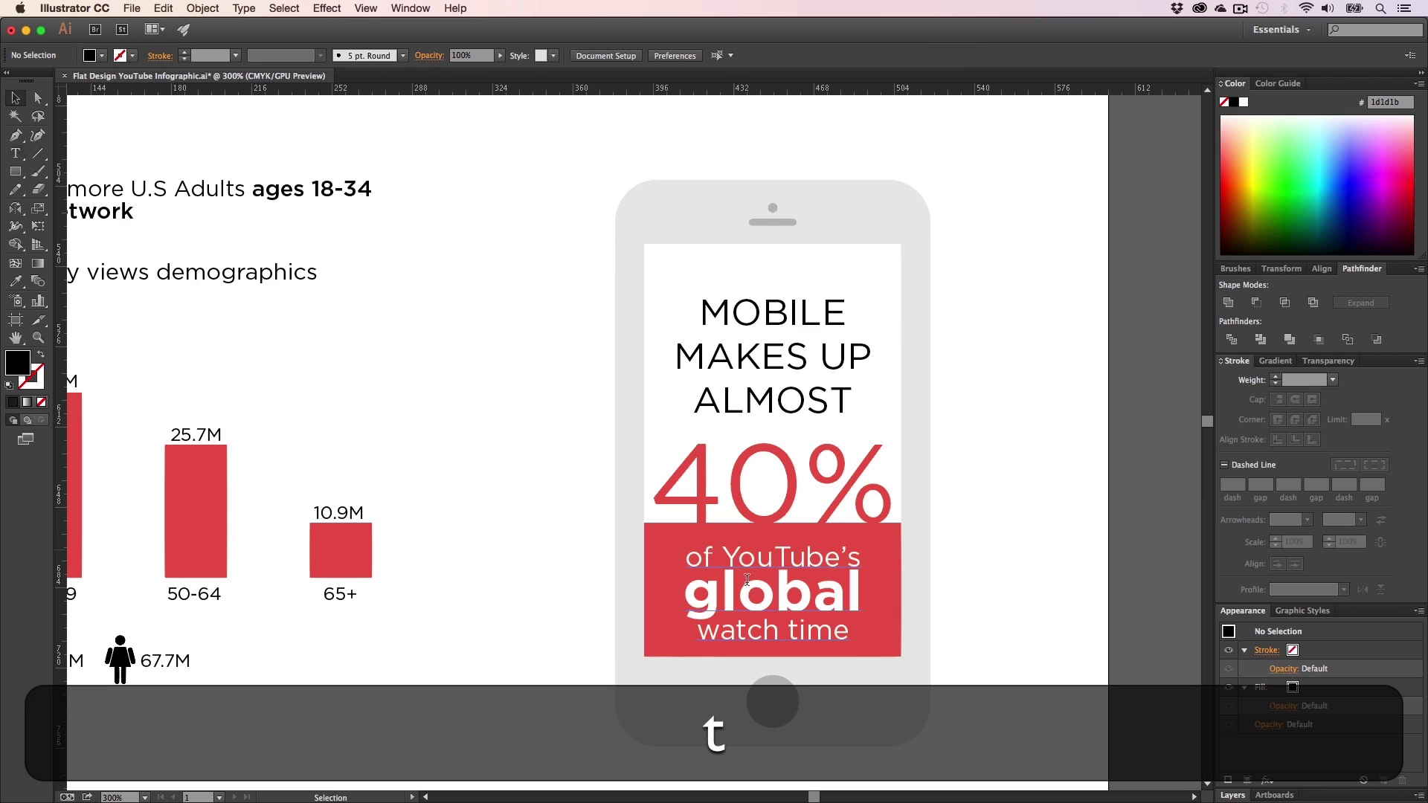
click(743, 572)
key(super+a)
click(473, 60)
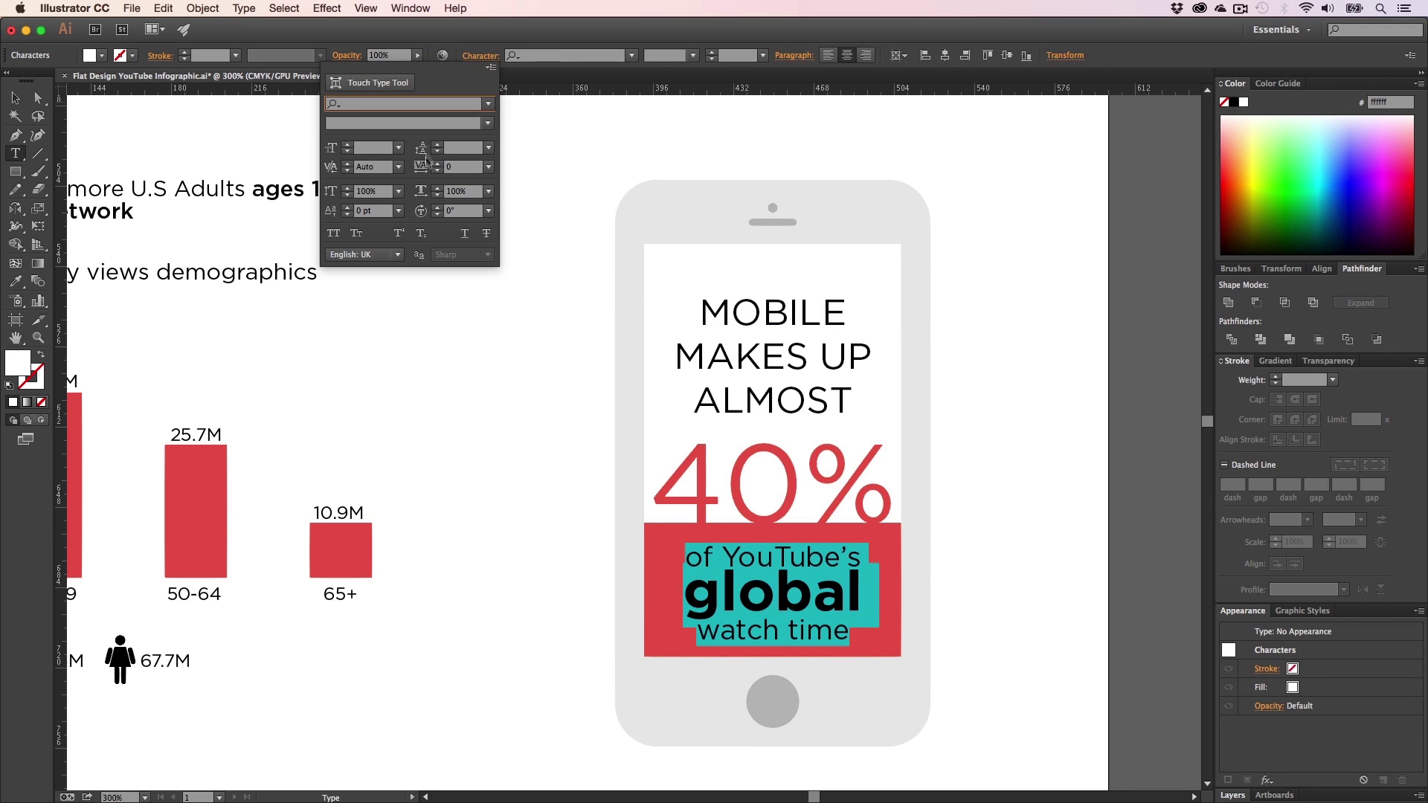
click(334, 234)
click(15, 99)
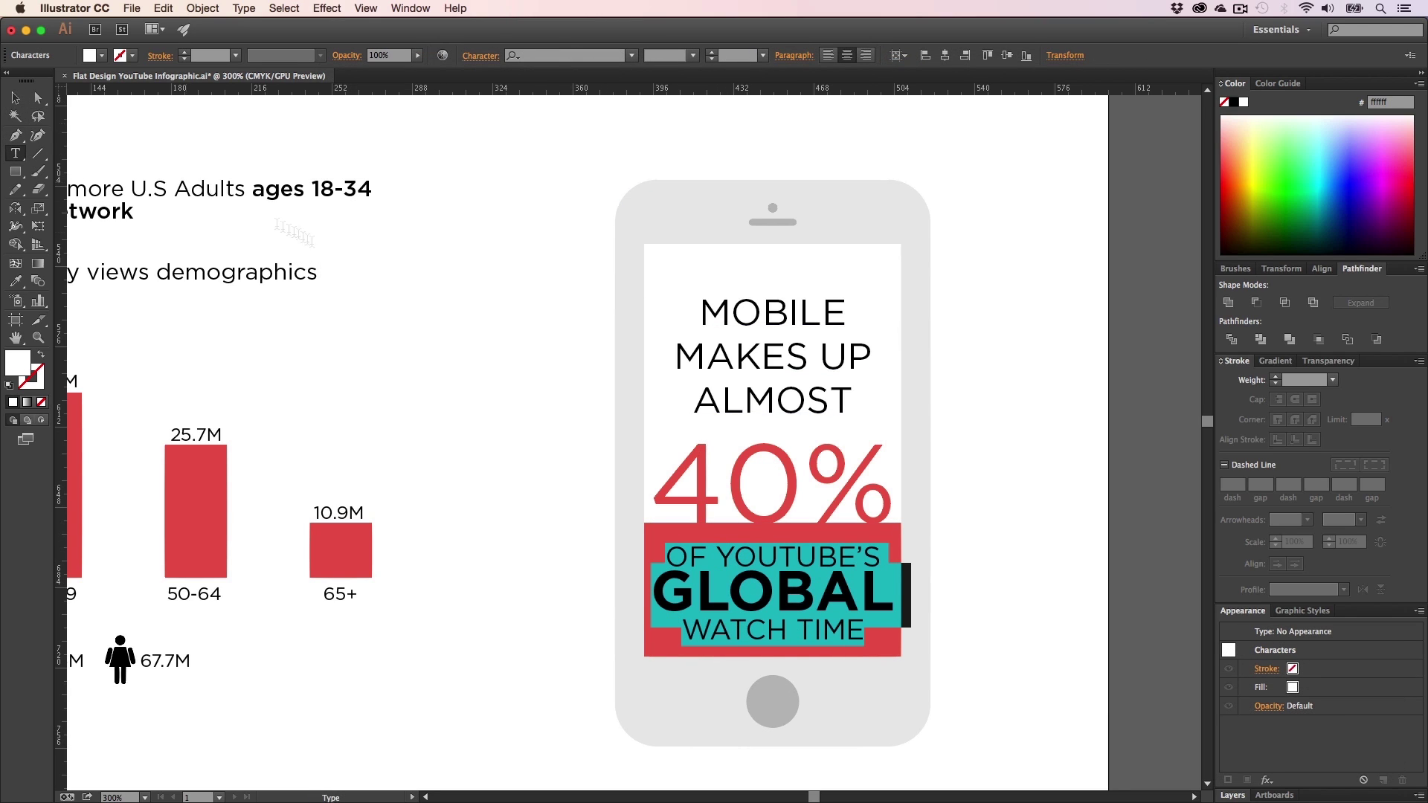
- Scale the capitalised white text down slightly around its centre and move it up a little within the red rectangle
click(14, 98)
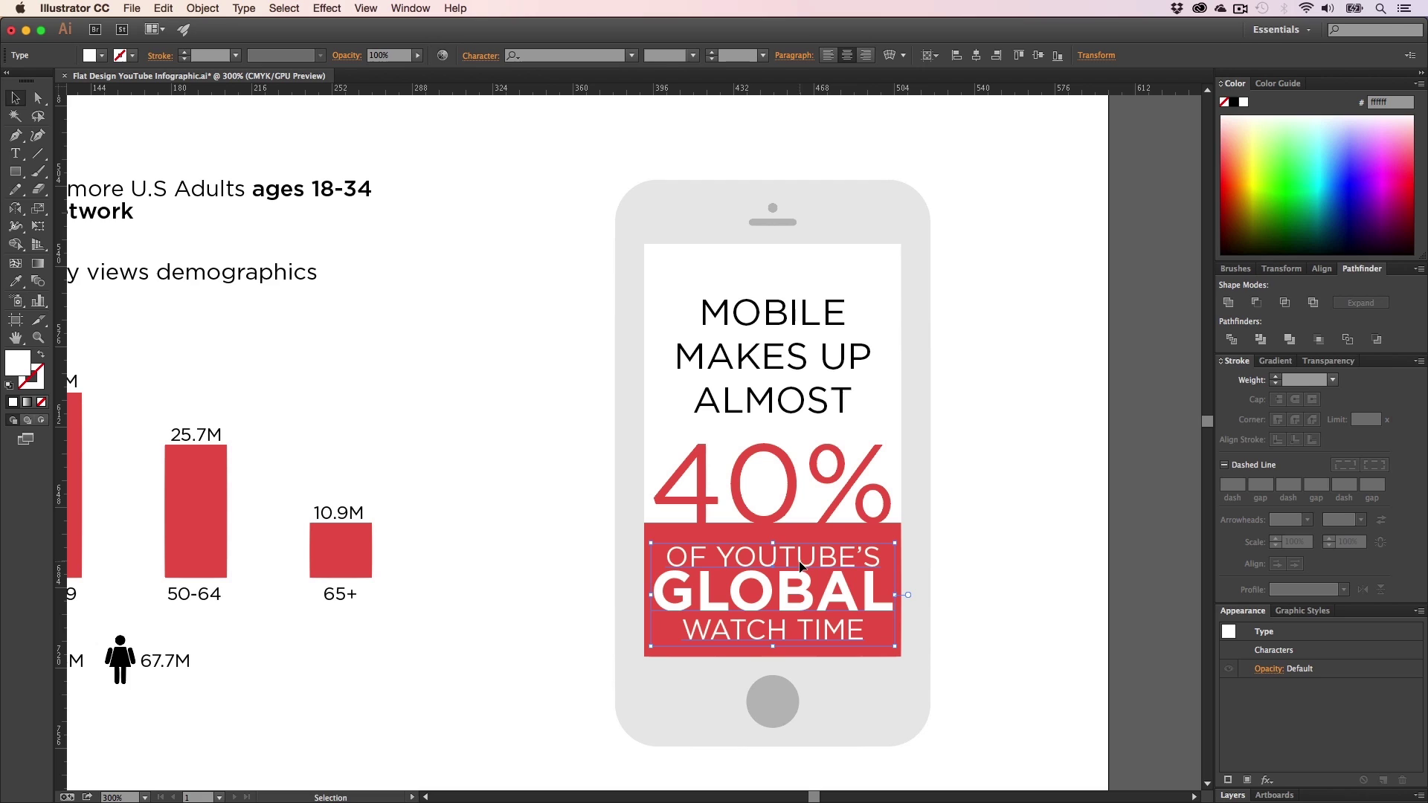
drag(895, 646, 881, 641)
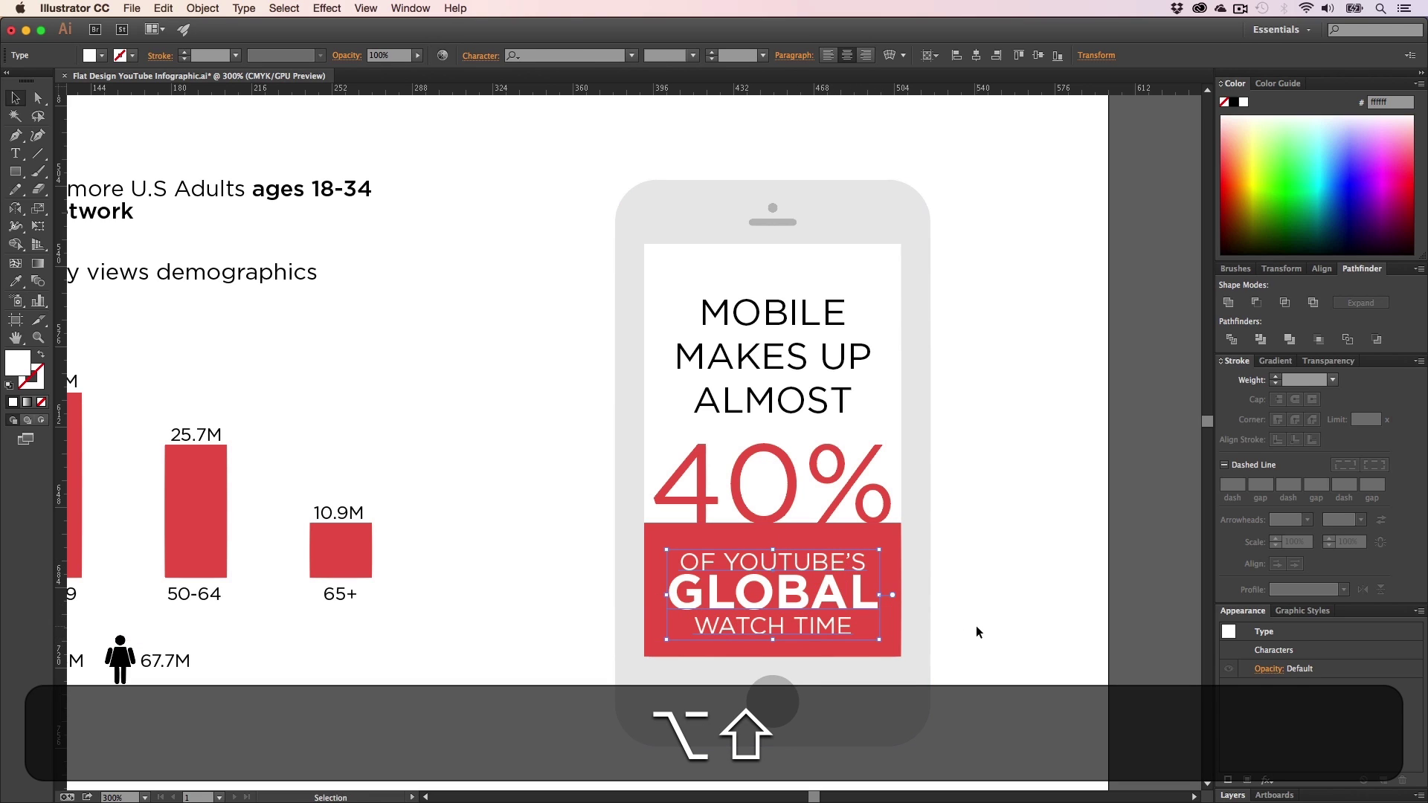
click(971, 627)
drag(821, 584, 821, 579)
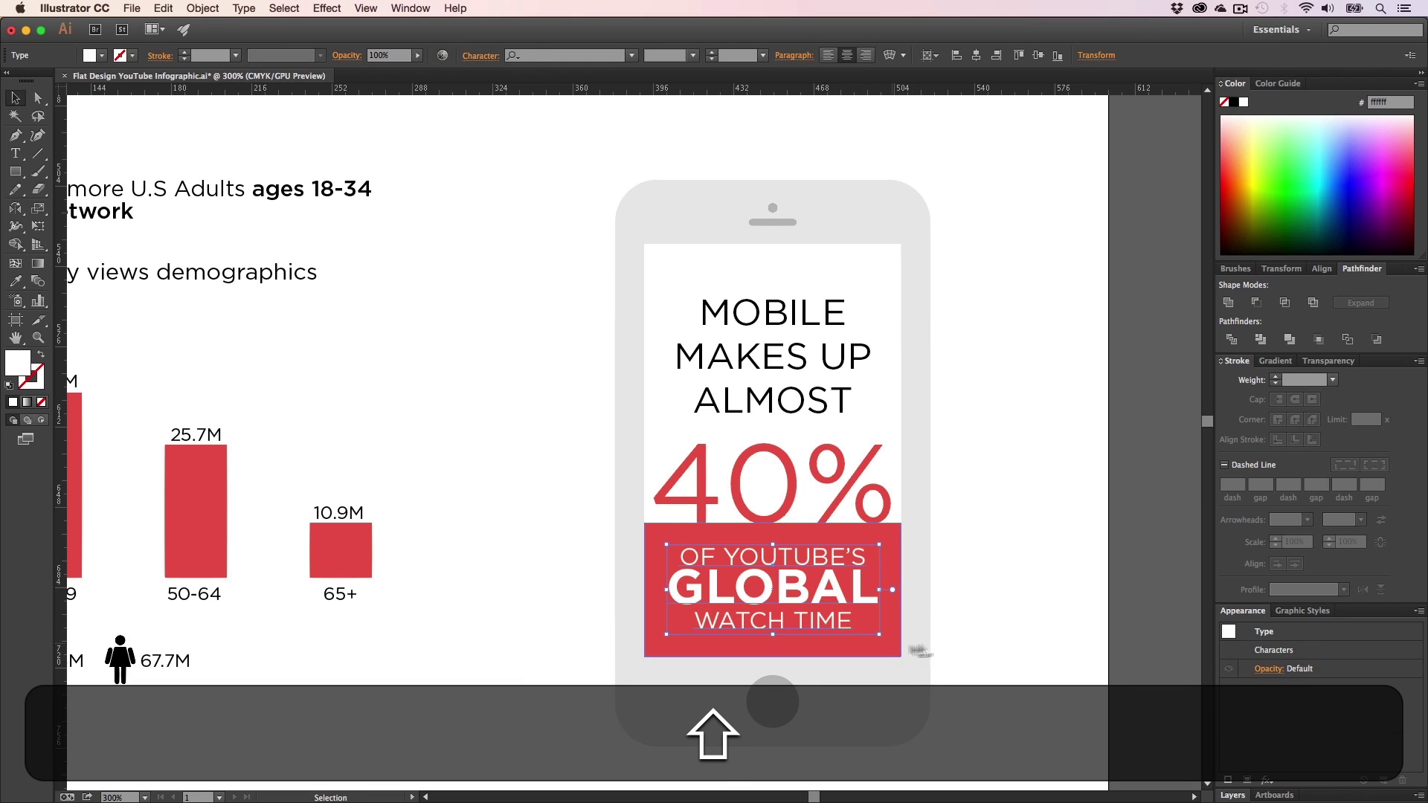
click(960, 632)
- Tighten the leading of the whole "MOBILE MAKES UP ALMOST" text to 14 pt
key(h)
drag(864, 494, 859, 505)
key(z)
click(777, 381)
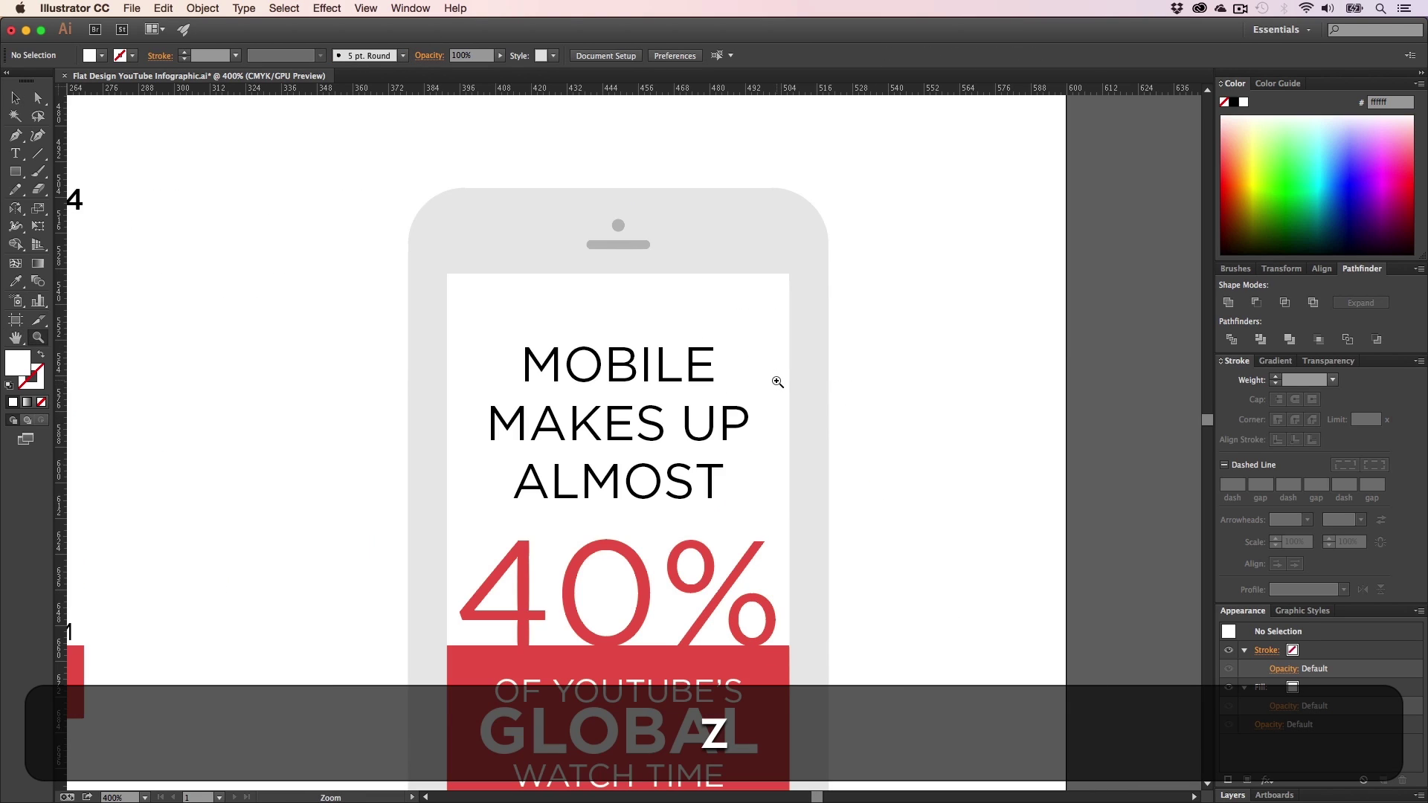
key(t)
click(601, 412)
key(super+a)
click(482, 56)
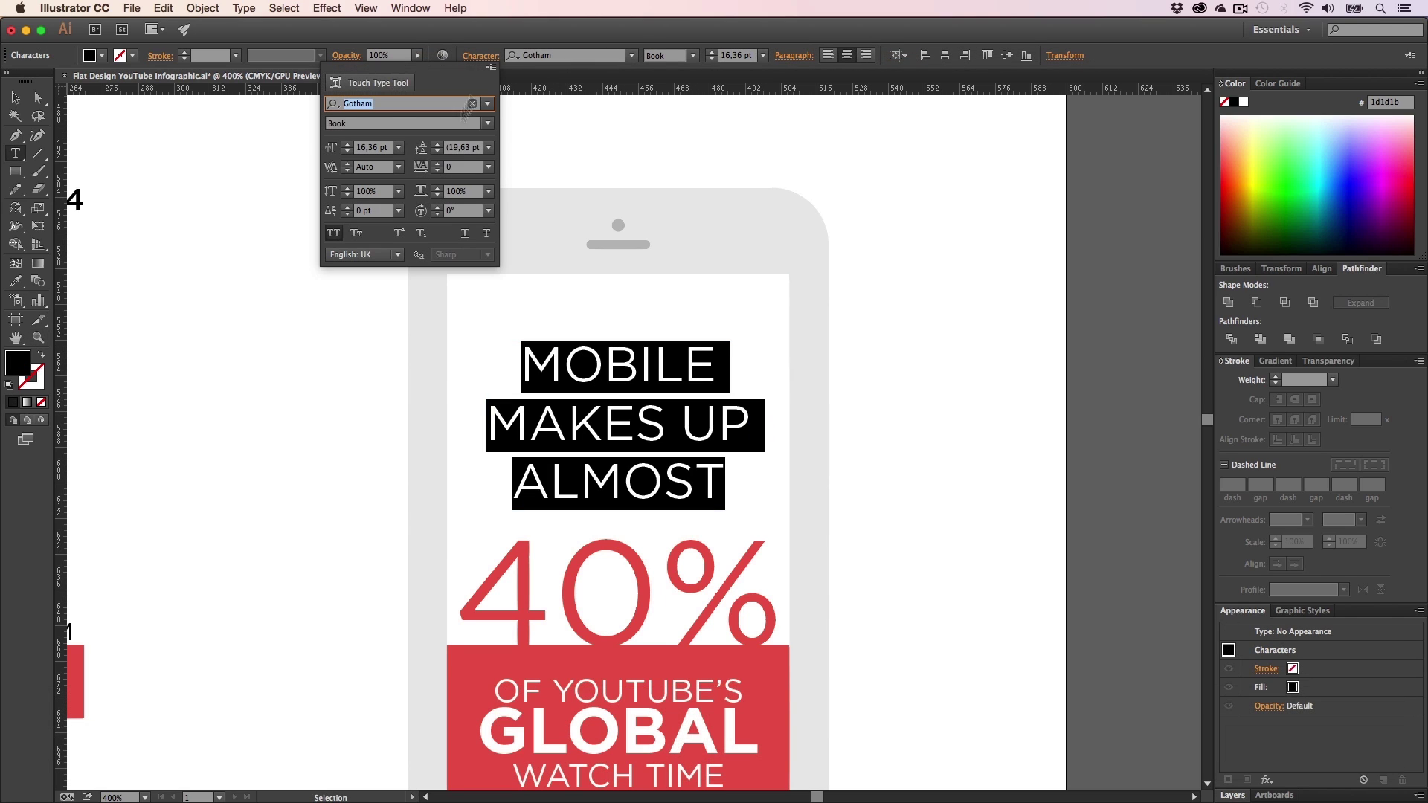
key(shift)
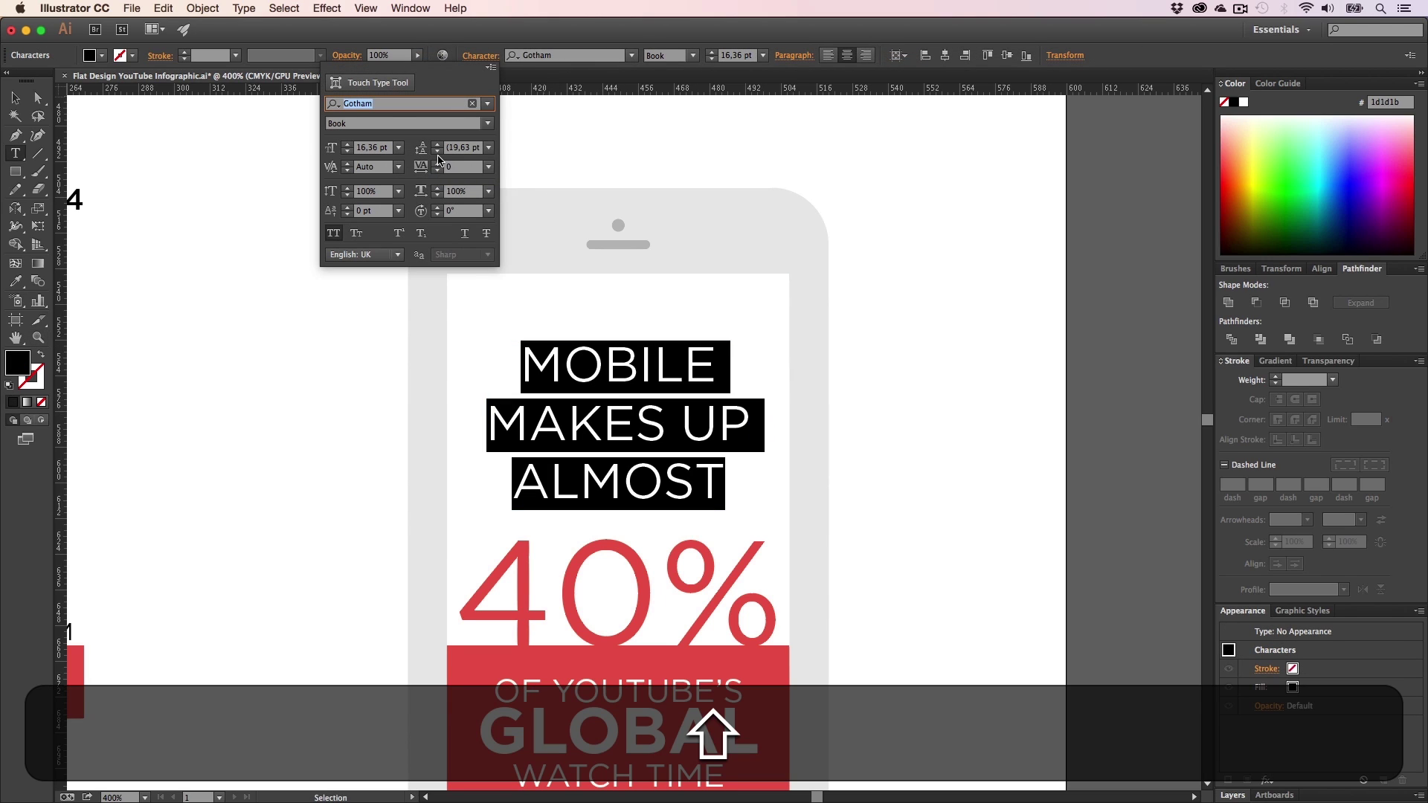
shift+click(437, 152)
shift+click(438, 153)
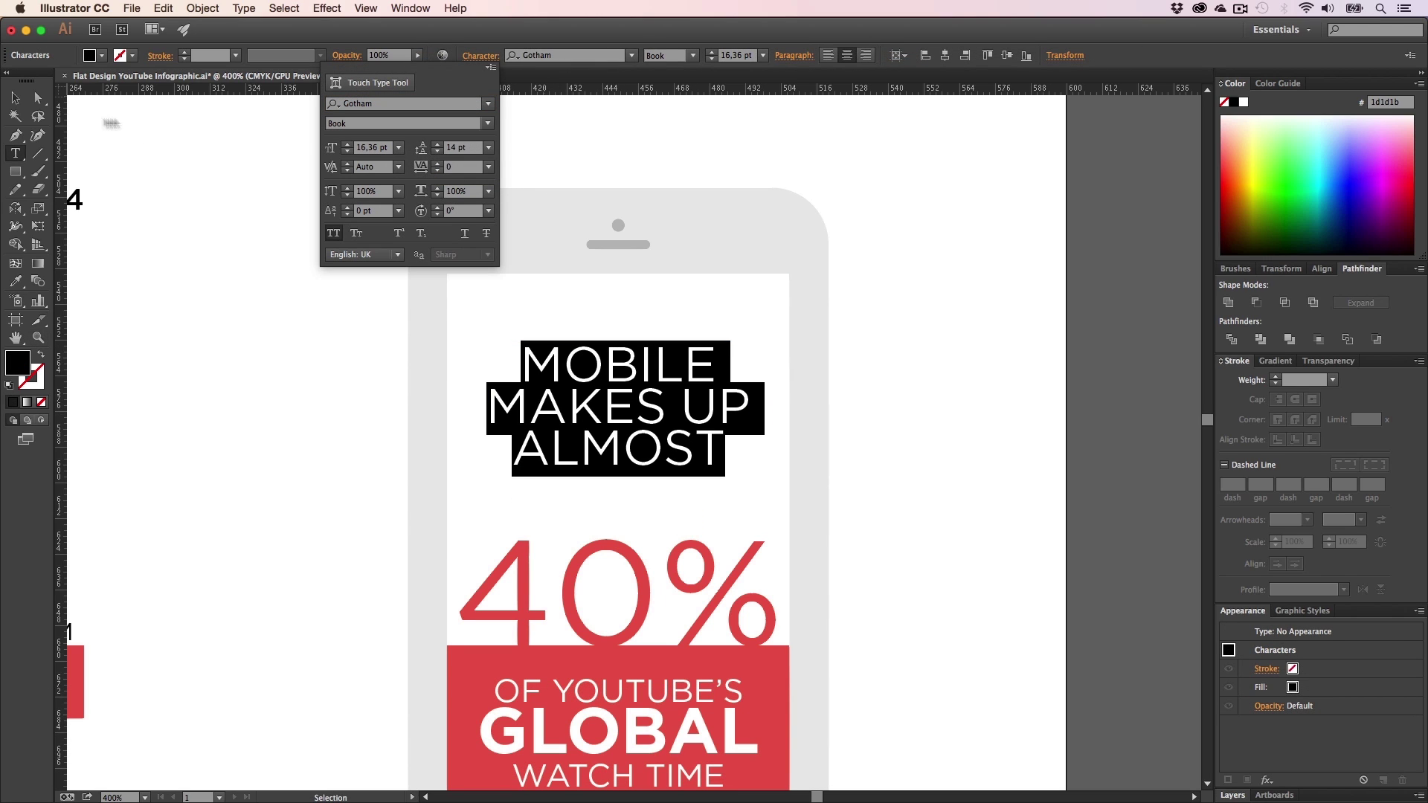
click(15, 99)
click(296, 362)
- Examine the phone illustration and its text in the context of the demographics chart and surrounding layout
key(h)
drag(302, 367, 312, 277)
key(v)
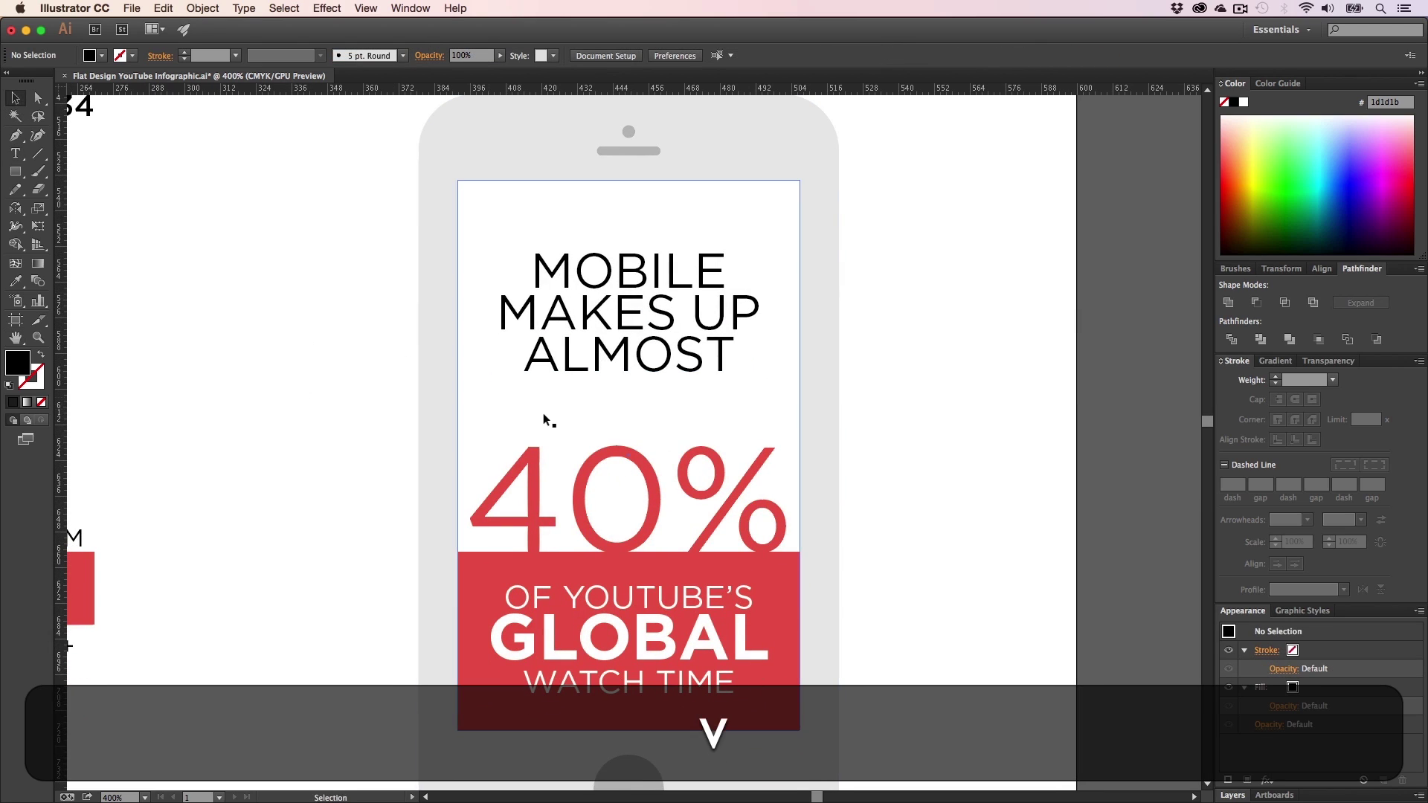
key(z)
click(569, 415)
alt+click(573, 419)
alt+click(573, 422)
alt+click(573, 425)
alt+click(574, 425)
key(h)
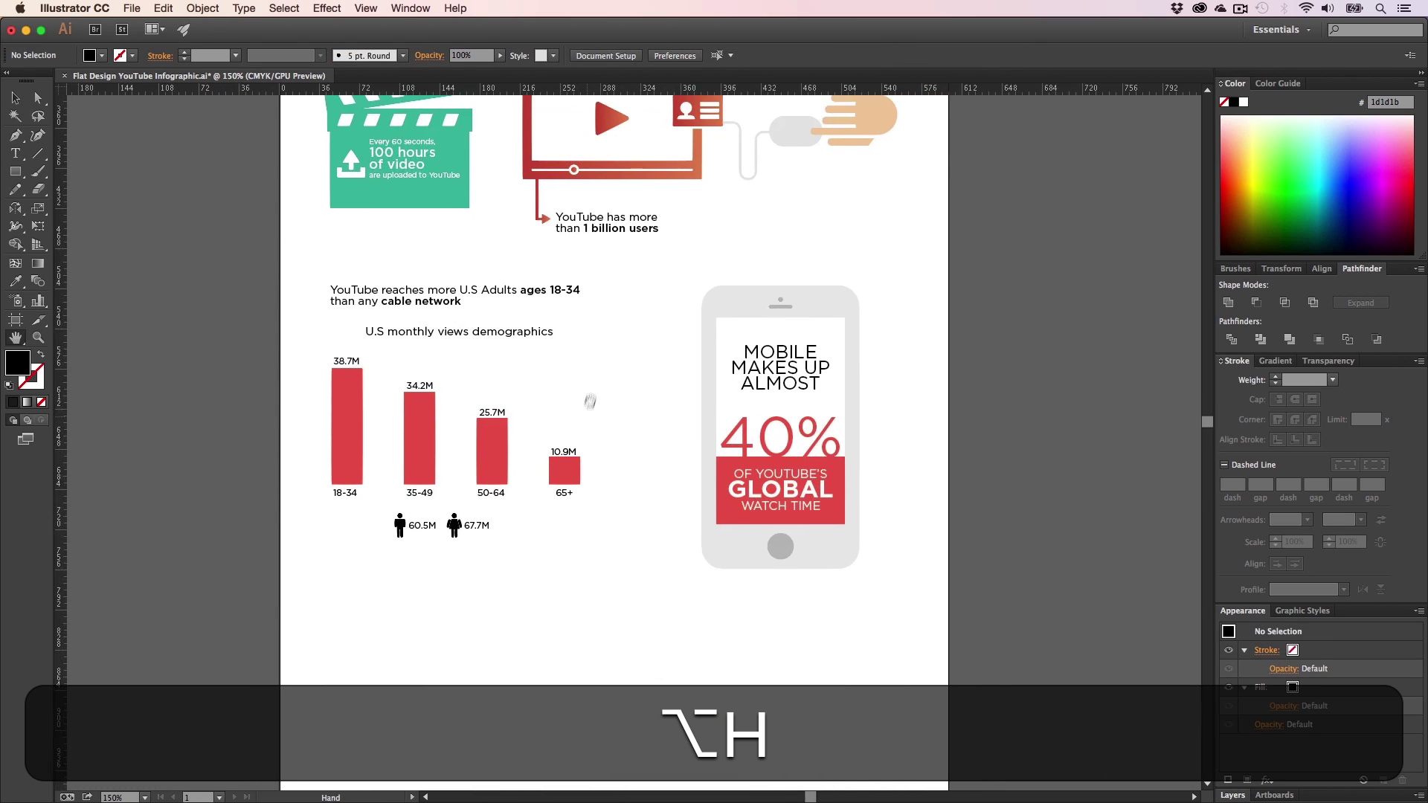
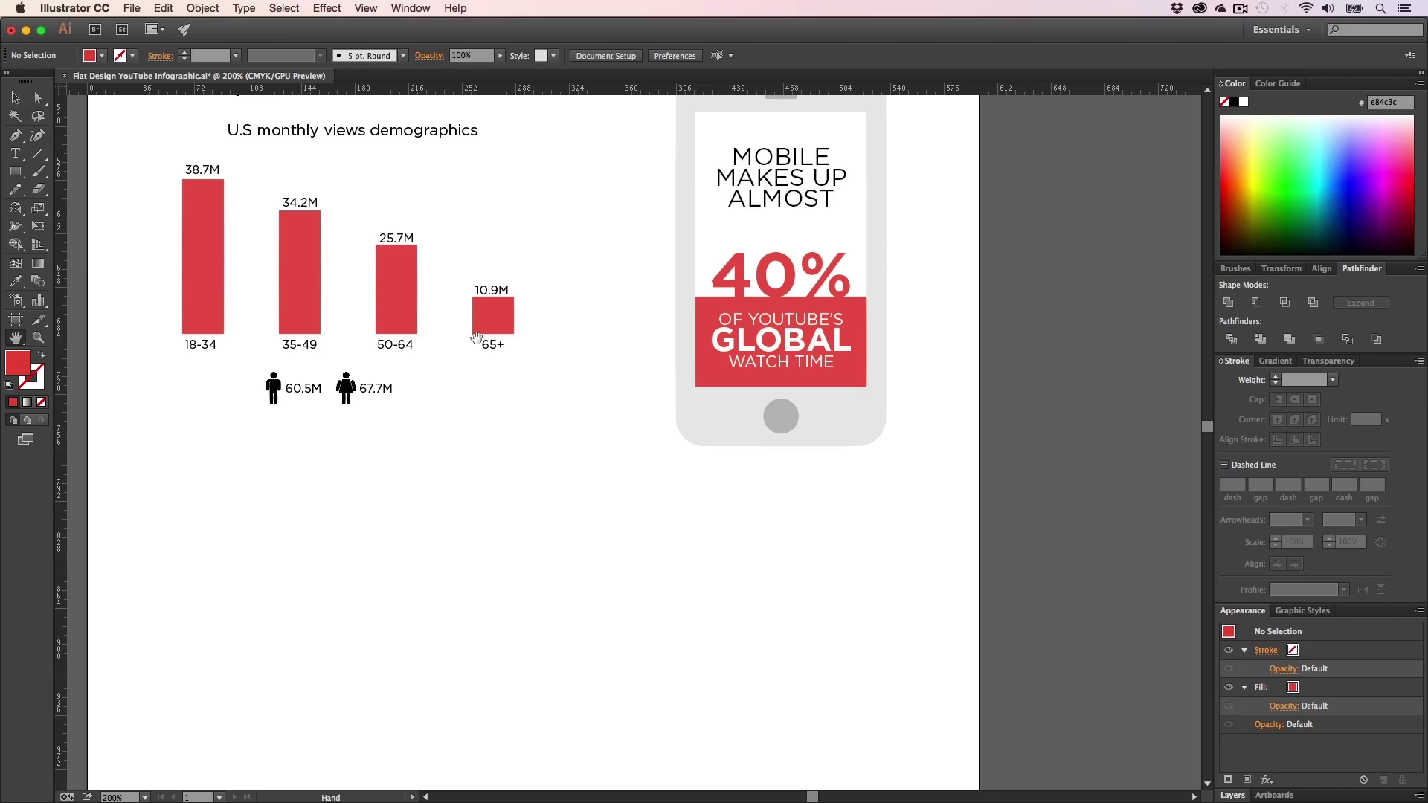
- Save the infographic document
drag(457, 429, 469, 301)
drag(460, 392, 478, 727)
drag(494, 290, 487, 641)
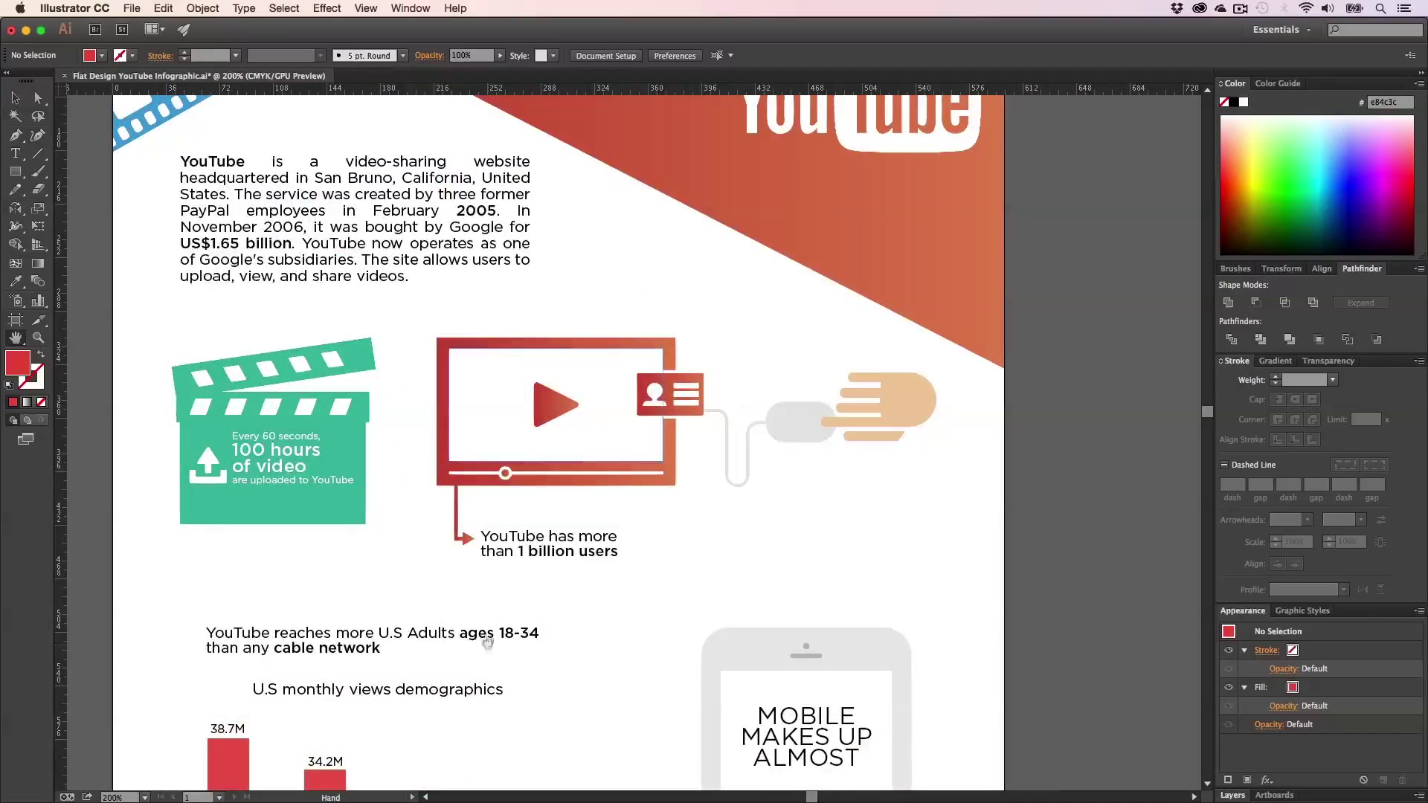
scroll(488, 644, down, 10)
key(super+s)
key(super+h)
scroll(558, 469, down, 5)
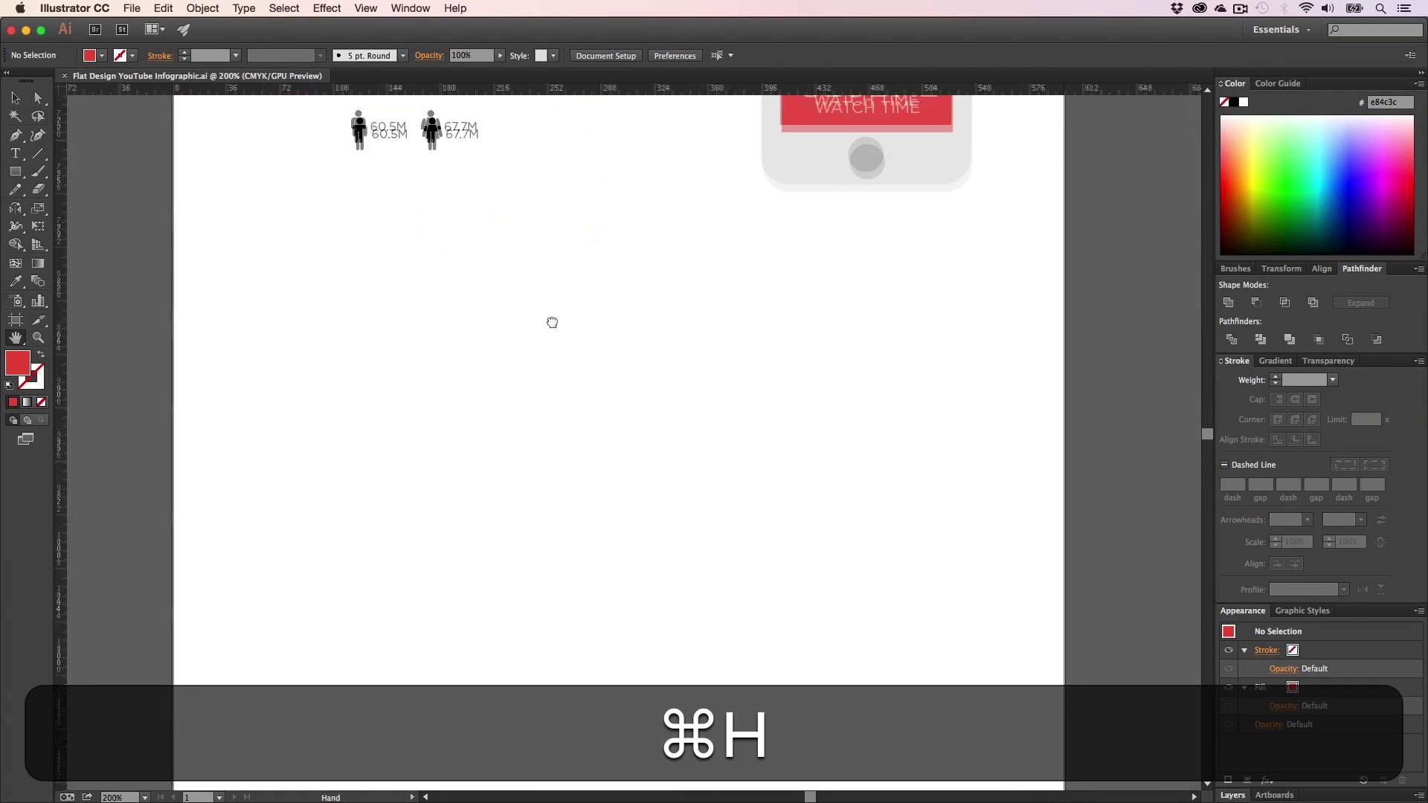
- Duplicate the "YouTube reaches more U.S Adults" heading text box into the empty area below the demographics chart
key(h)
drag(536, 338, 543, 378)
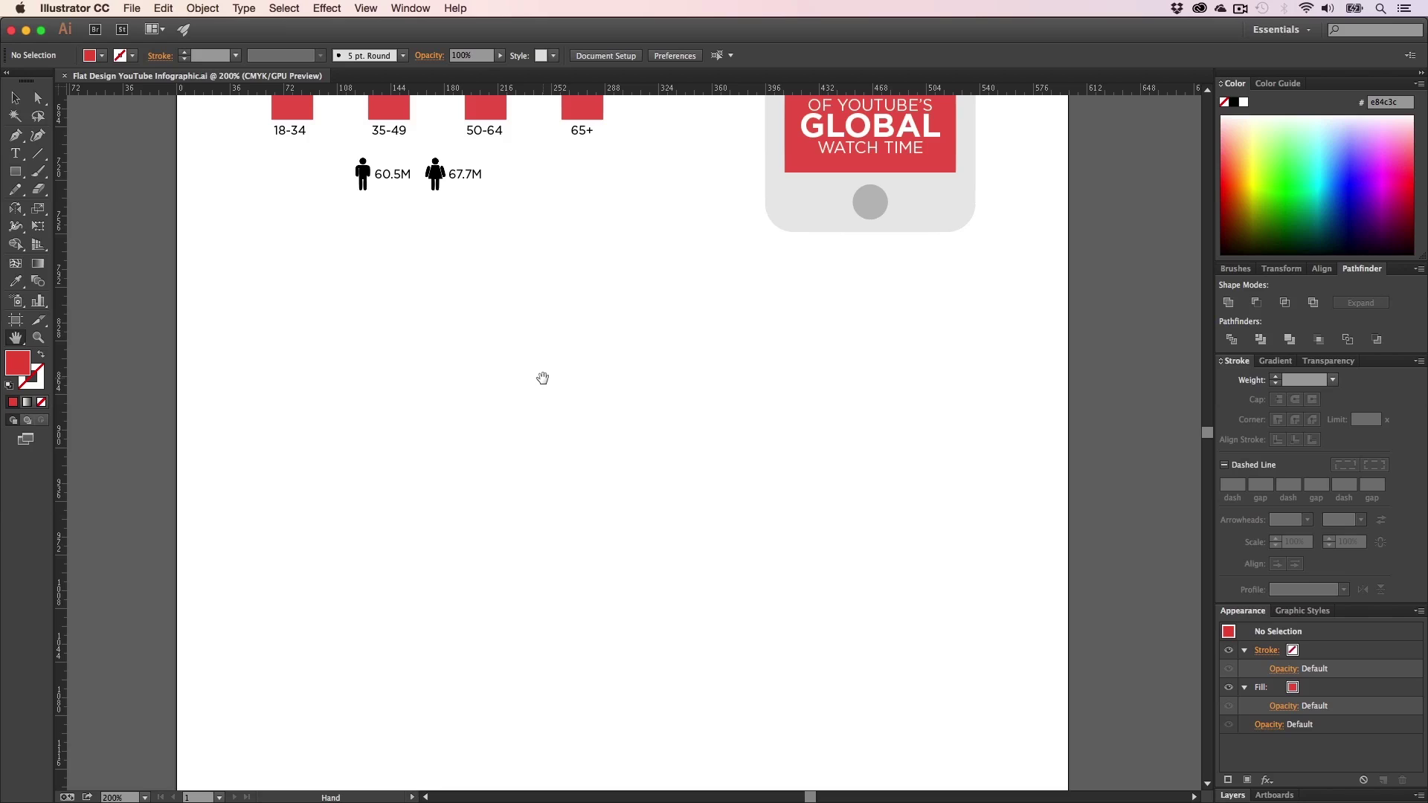
drag(525, 267, 549, 558)
key(t)
click(416, 166)
click(16, 98)
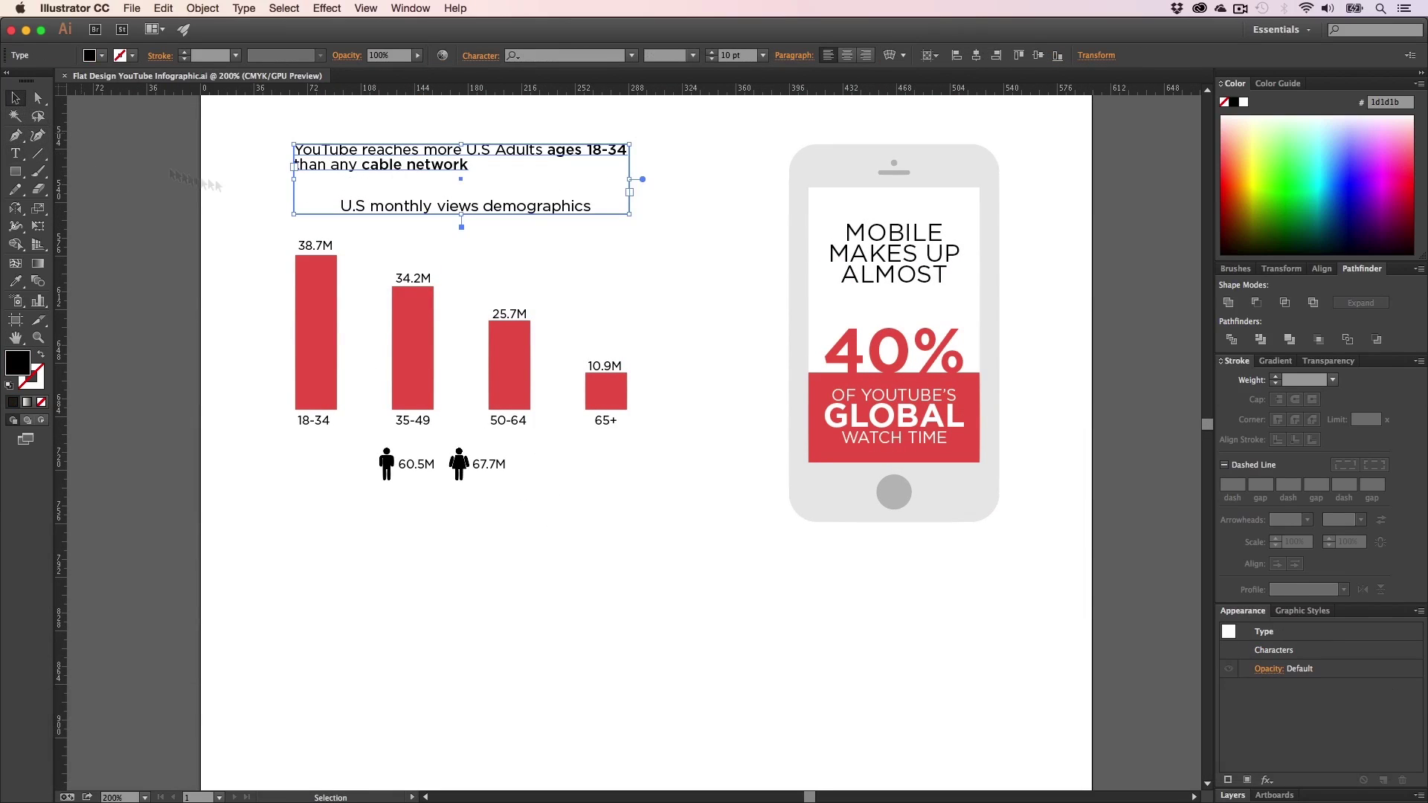
drag(388, 166, 389, 607)
key(h)
drag(429, 624, 420, 403)
- Replace the whole text of the duplicated box with "The average visitor spends"
key(t)
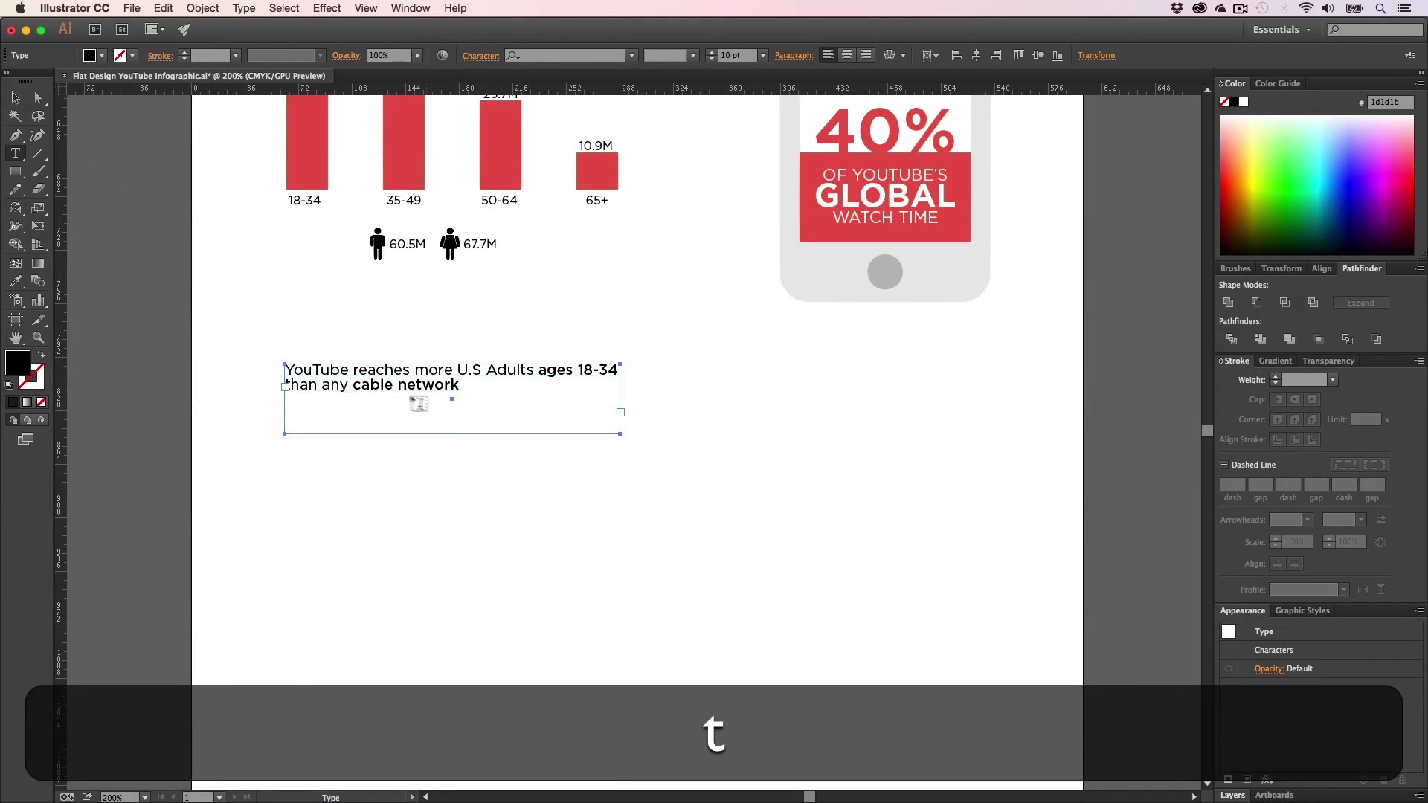
click(419, 403)
key(super+a)
key(super+BackSpace)
key(shift+BackSpace)
text(T)
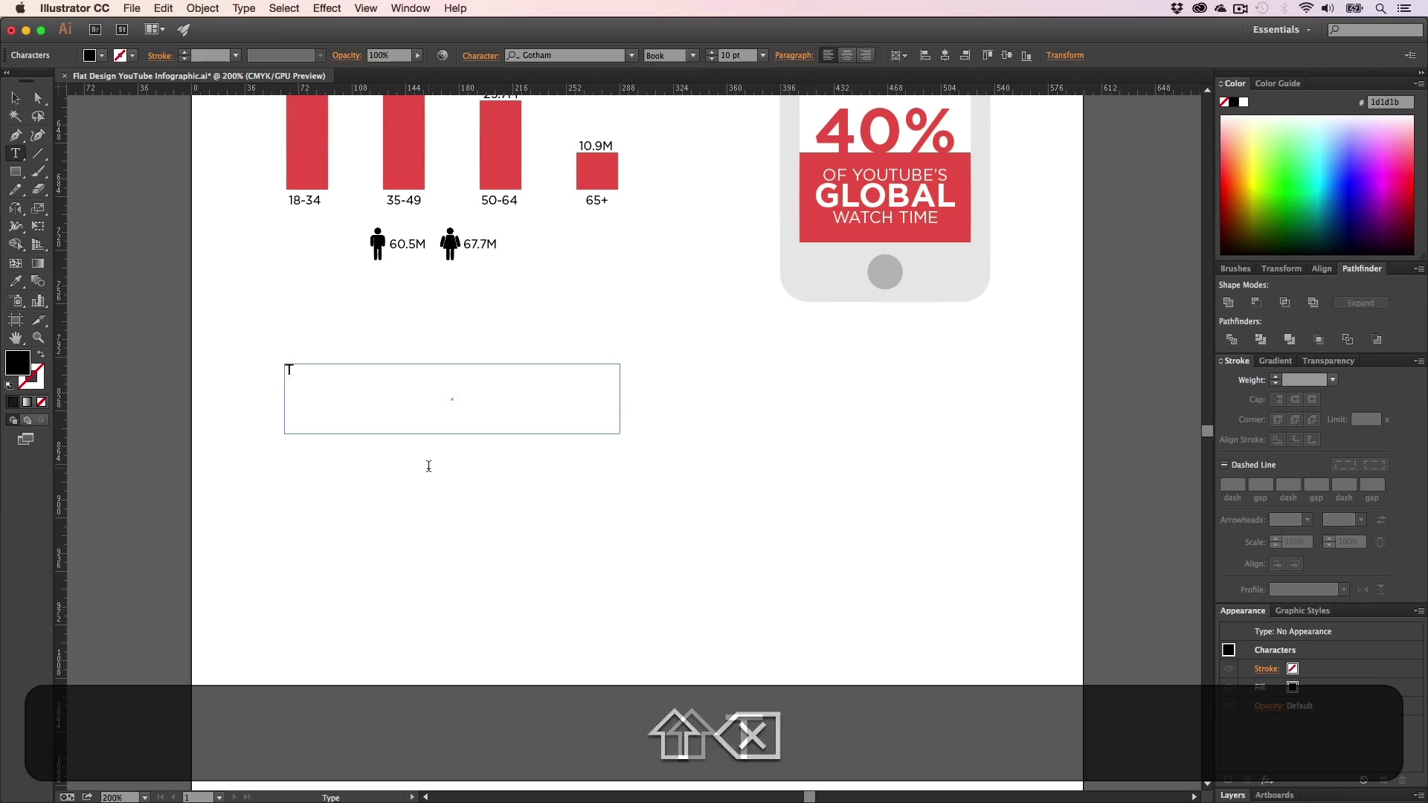
text(he average visitor spends)
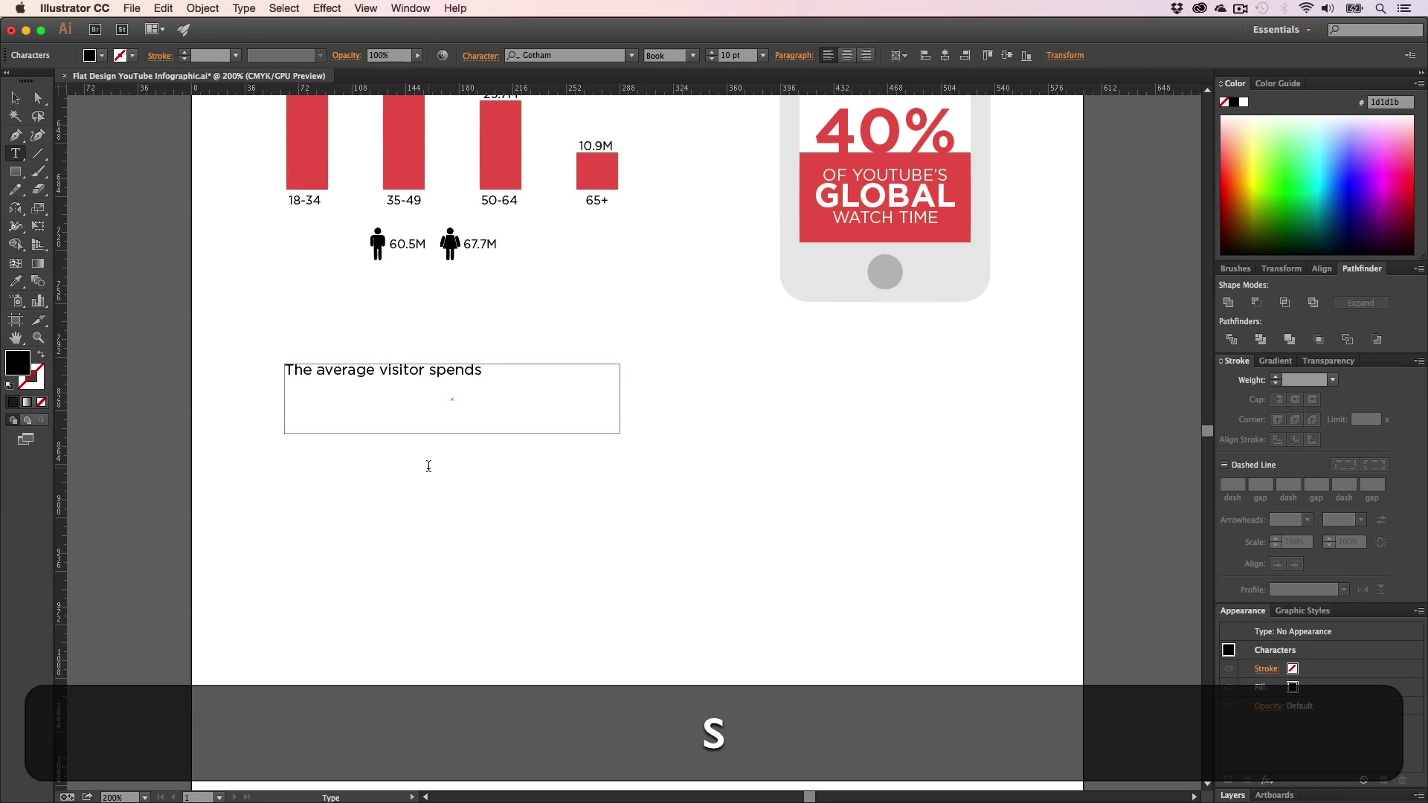
key(Return)
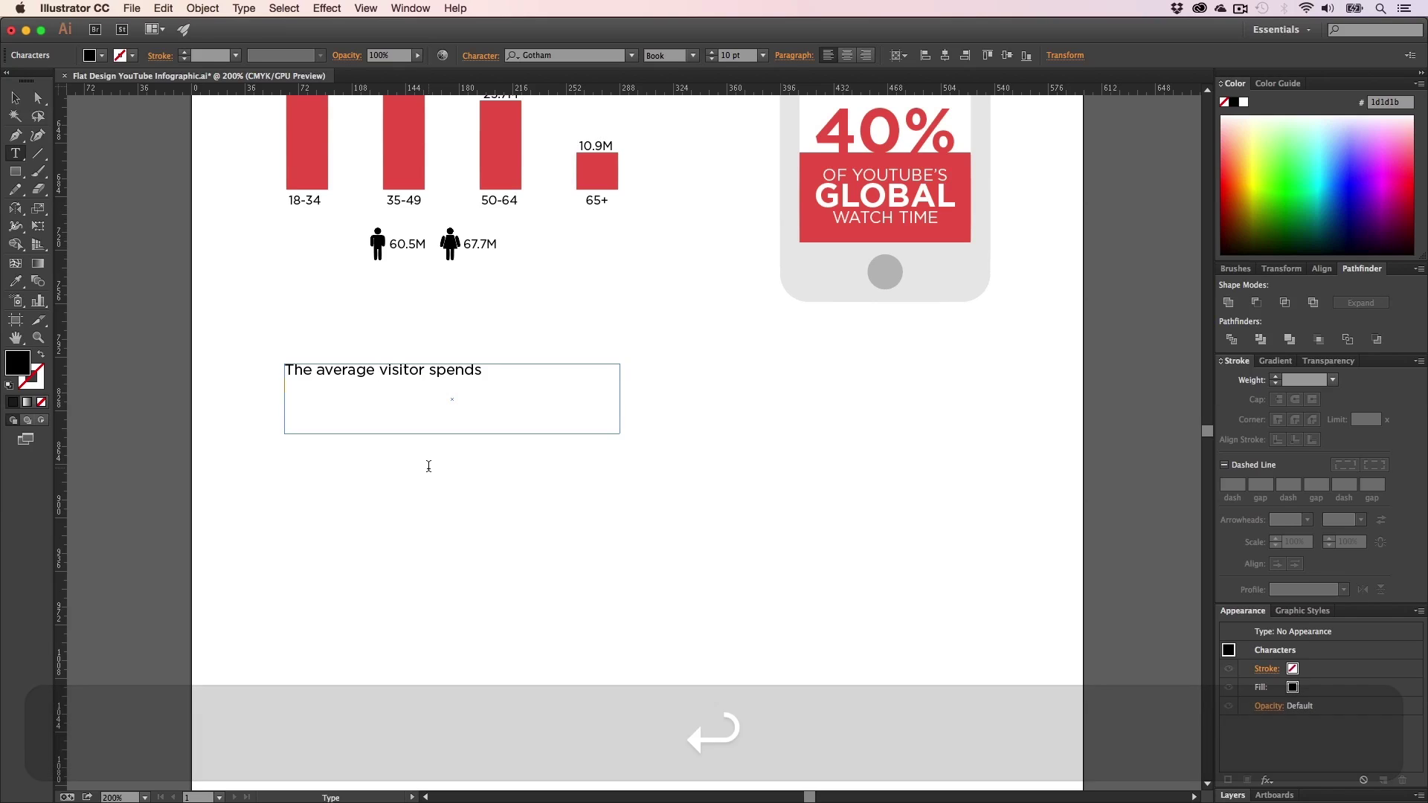
key(BackSpace)
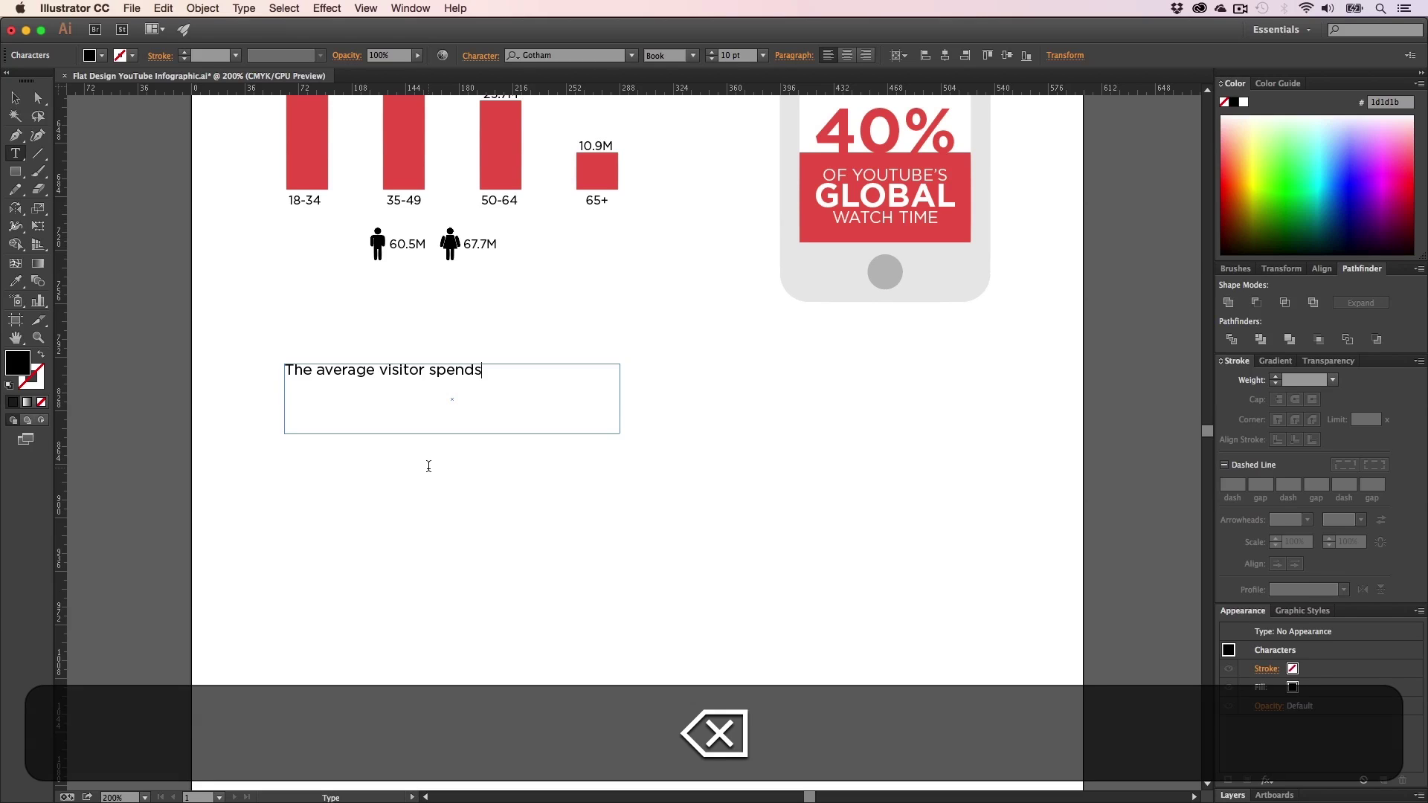
click(16, 97)
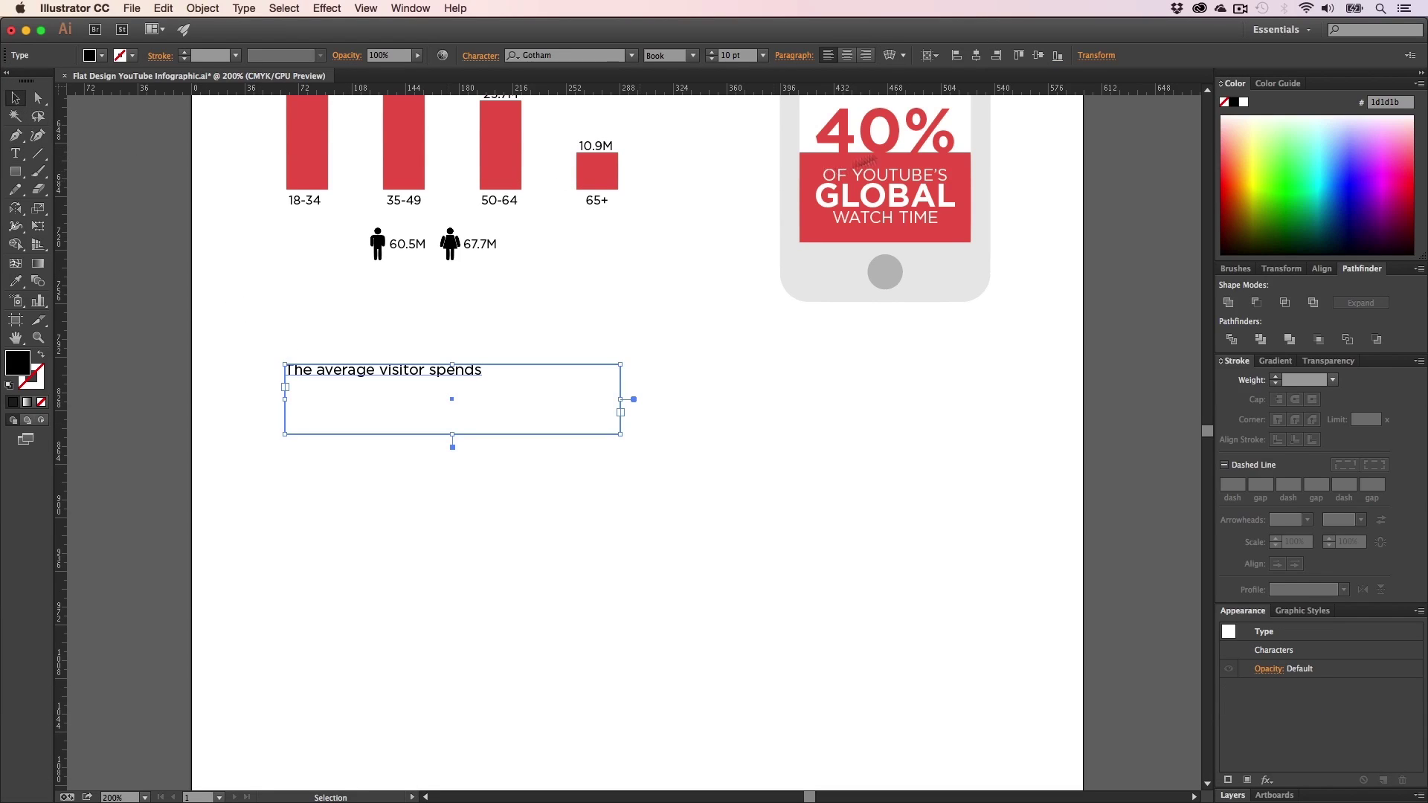
- Duplicate only the red 40% text from the phone group to just below "The average visitor spends"
drag(943, 139, 588, 451)
key(super+z)
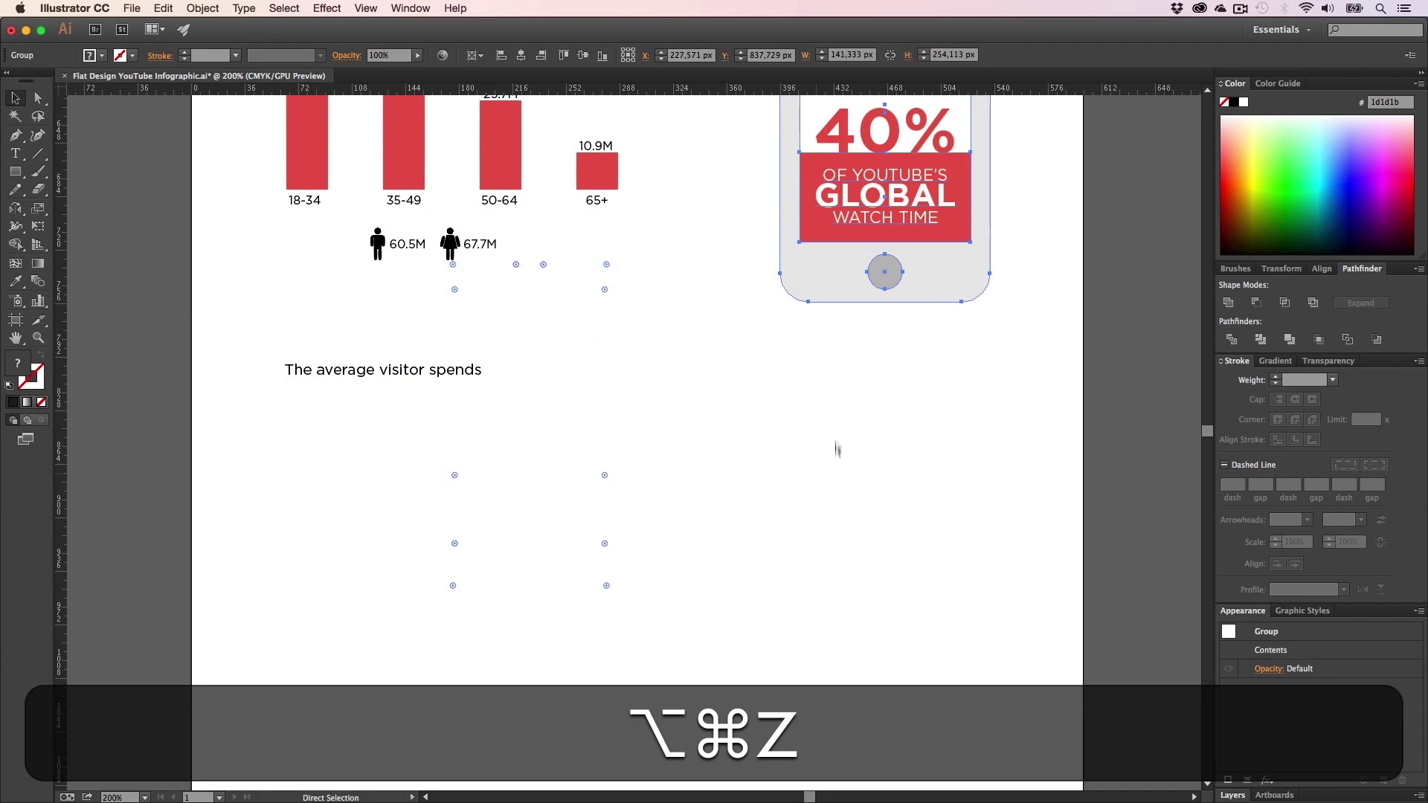
click(838, 450)
key(a)
drag(876, 138, 374, 435)
- Change the duplicated 40% text to "15" and enlarge it proportionally around its centre
key(alt+t)
key(super+a)
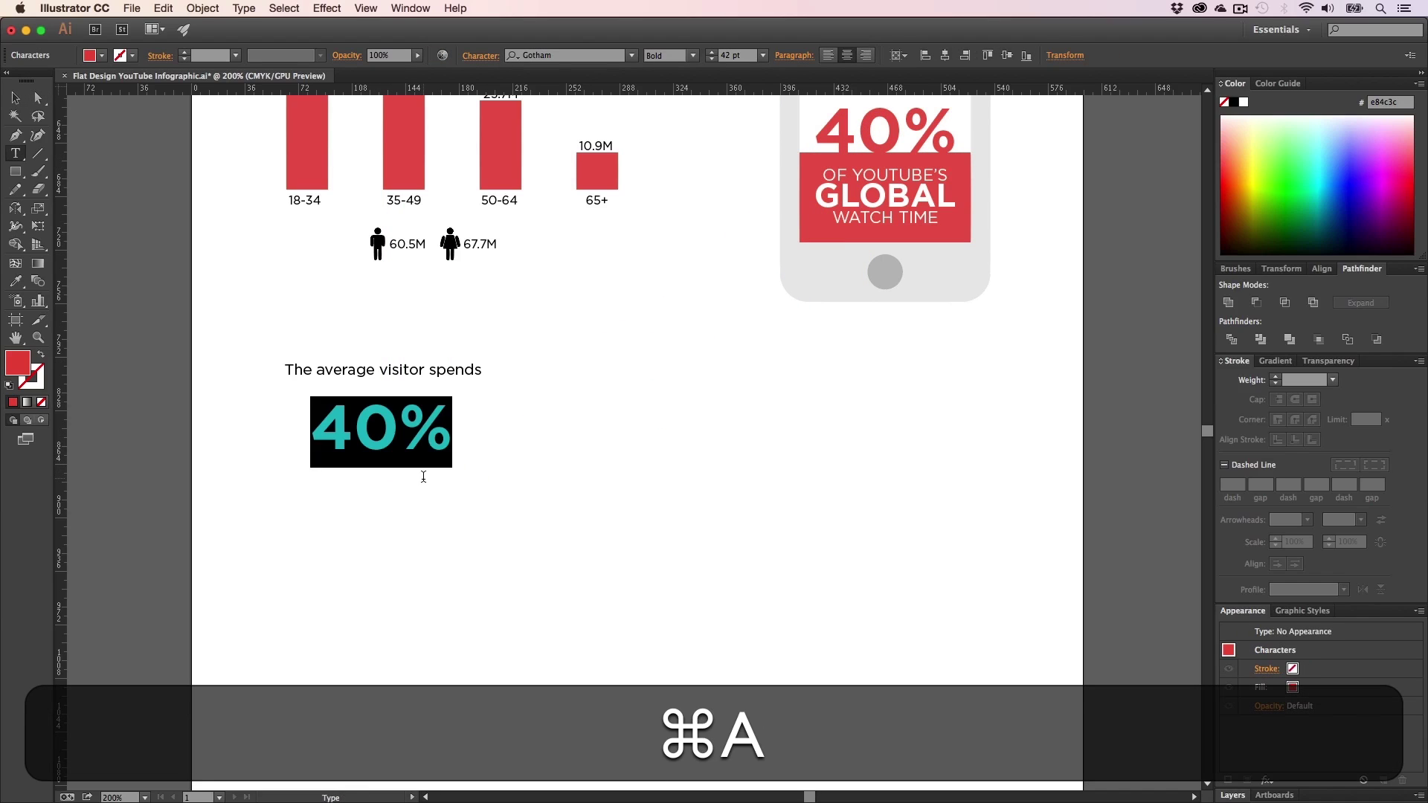
text(15)
key(Escape)
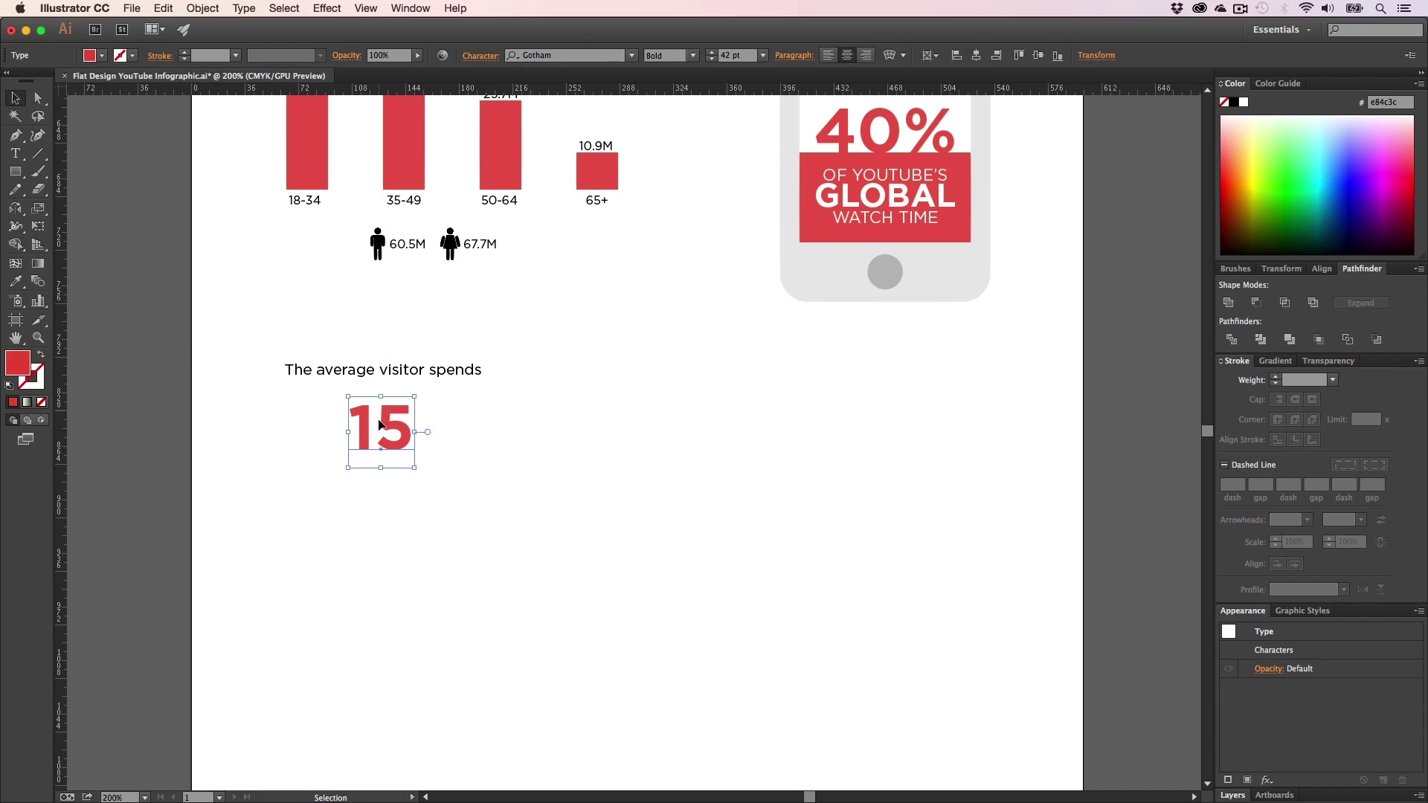
drag(418, 469, 508, 444)
click(529, 449)
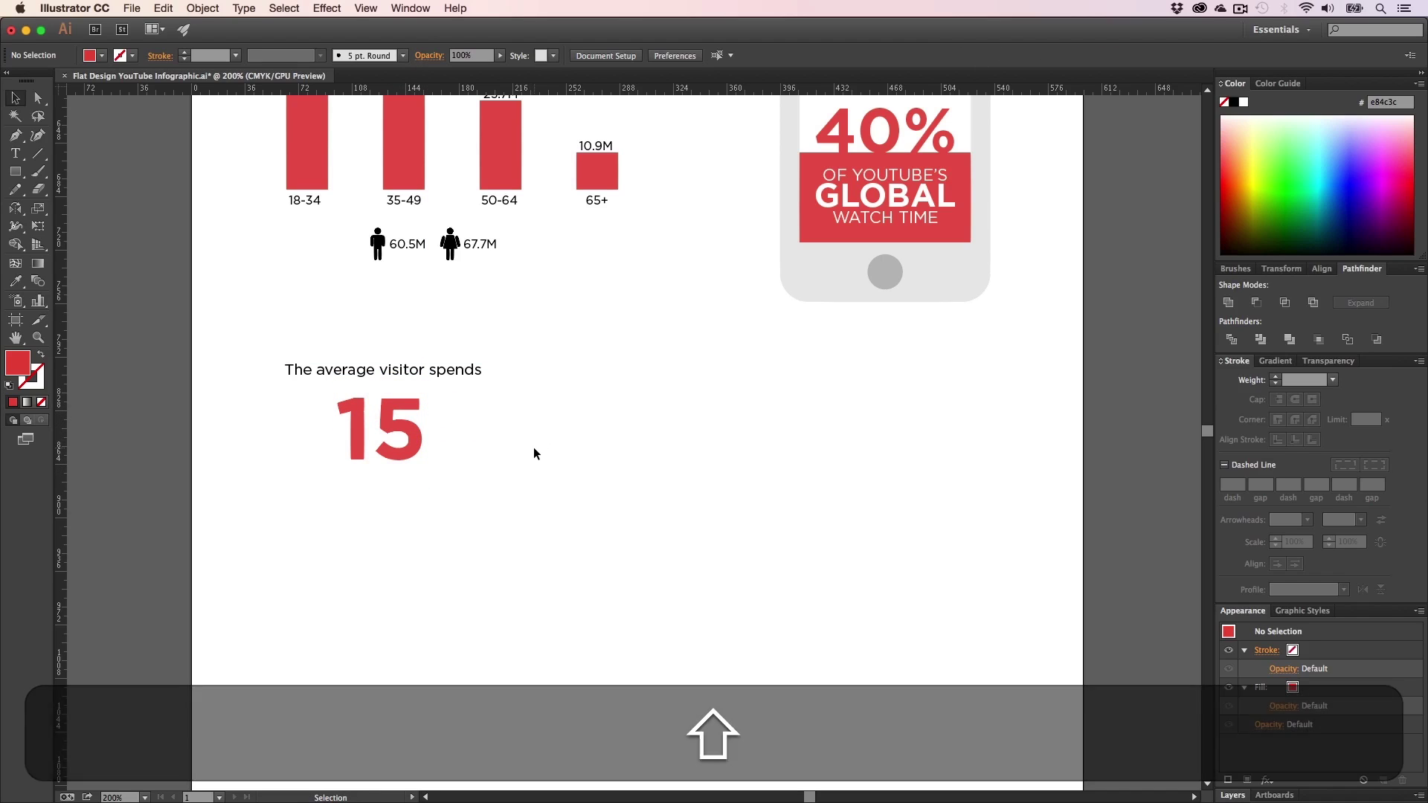
- Duplicate the "The average visitor spends" text below the red 15 and change the copy to "minutes a day on YouTube"
click(413, 372)
drag(410, 388, 410, 496)
key(t)
click(406, 499)
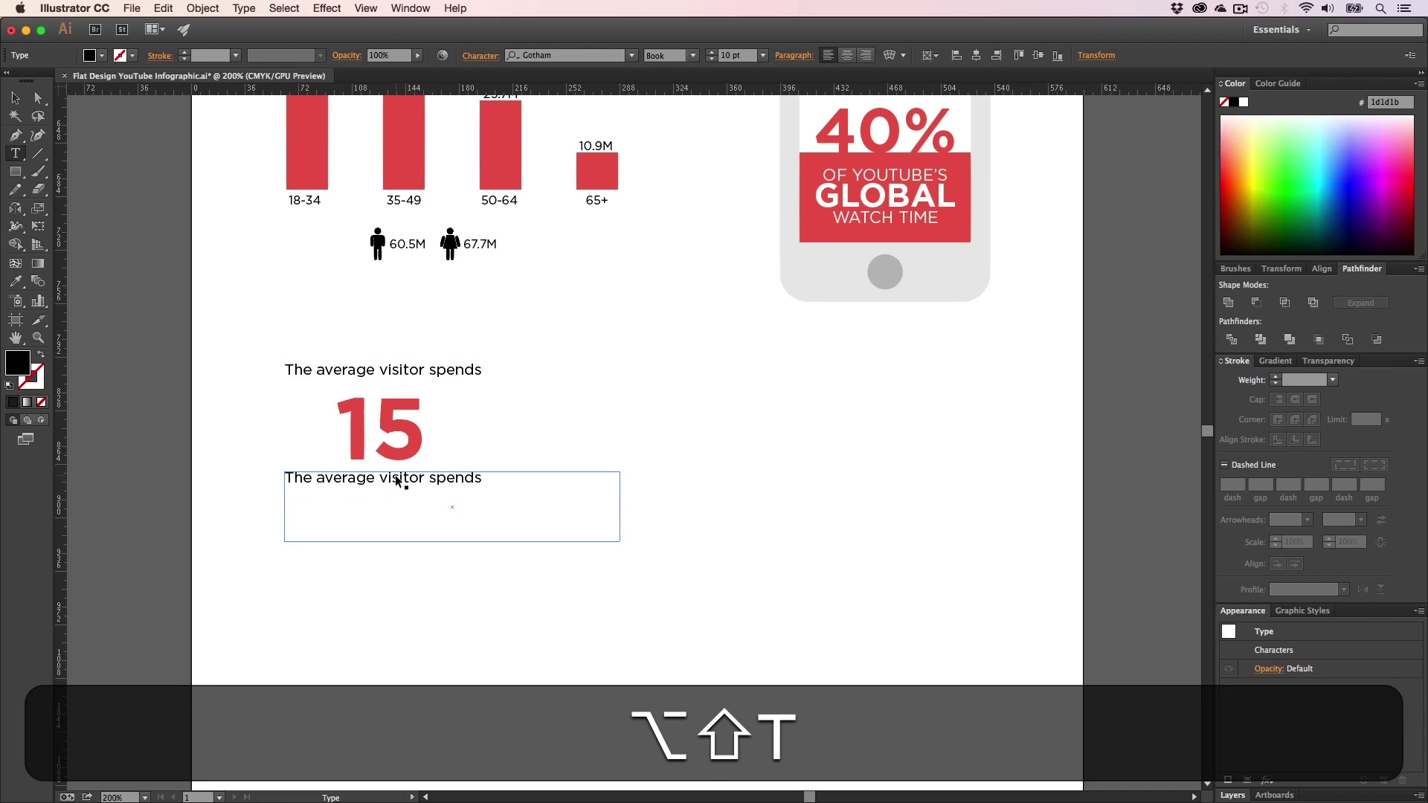
key(super+a)
text(min)
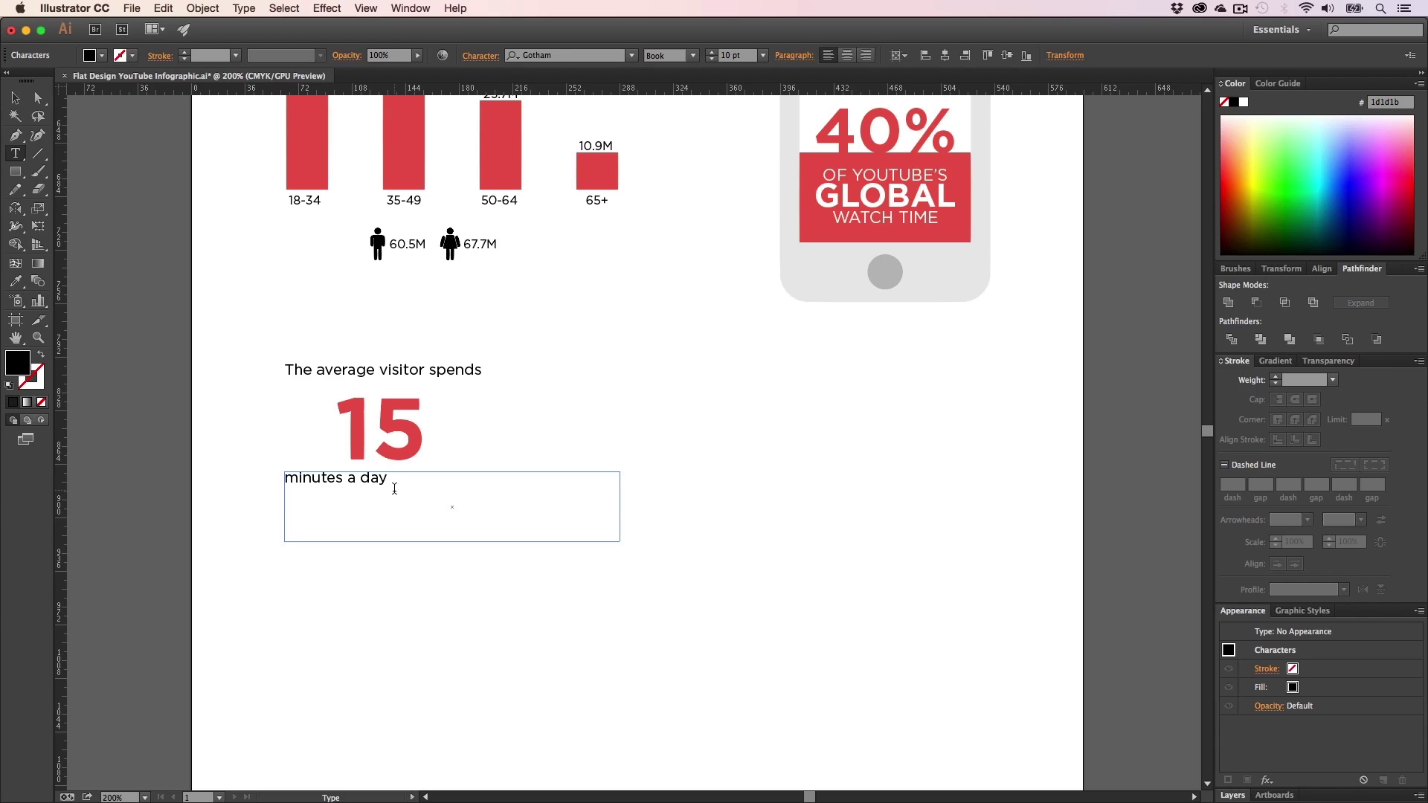
text(on YouTube)
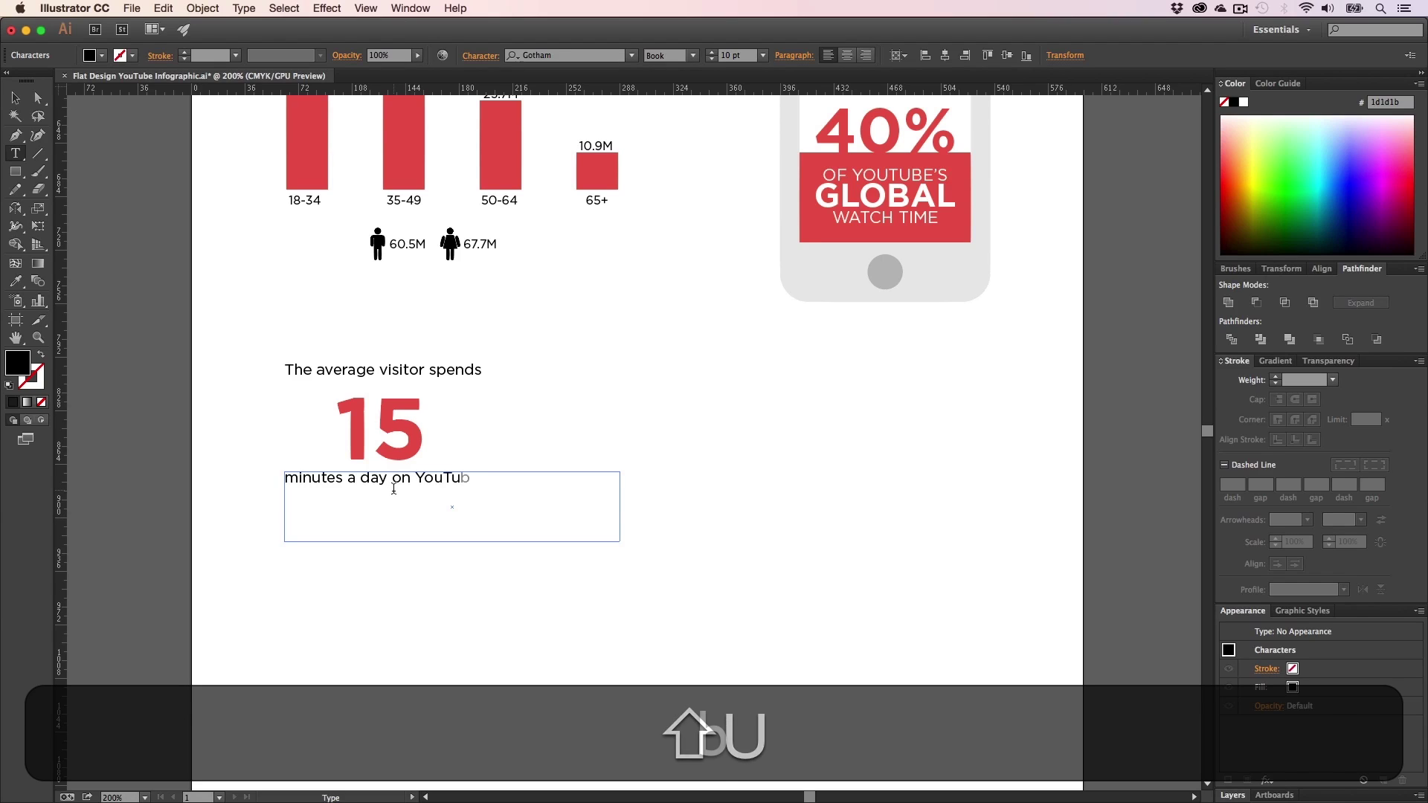
click(15, 102)
click(369, 583)
- Ungroup the red 15 from the phone artwork group
key(z)
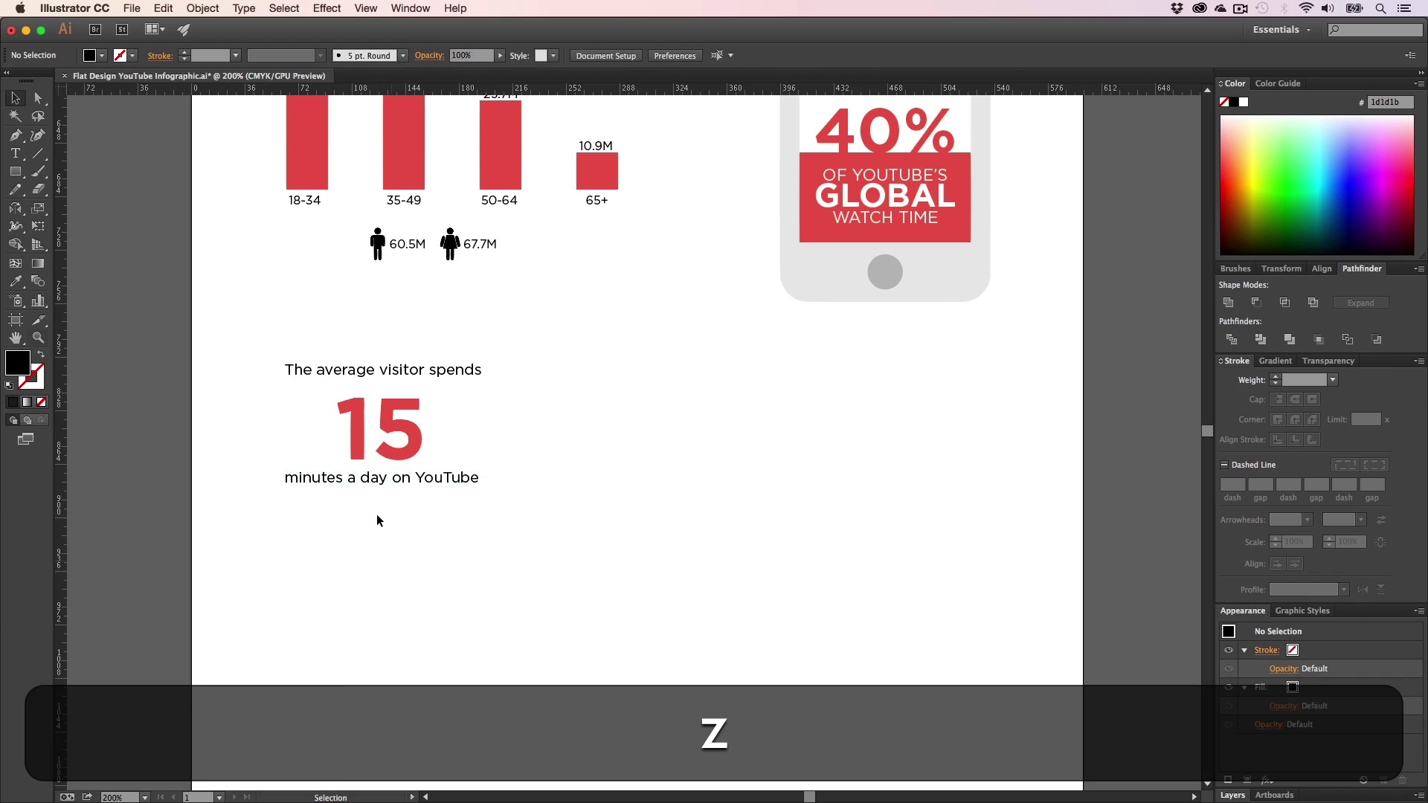
click(376, 518)
key(h)
drag(674, 427, 604, 447)
key(v)
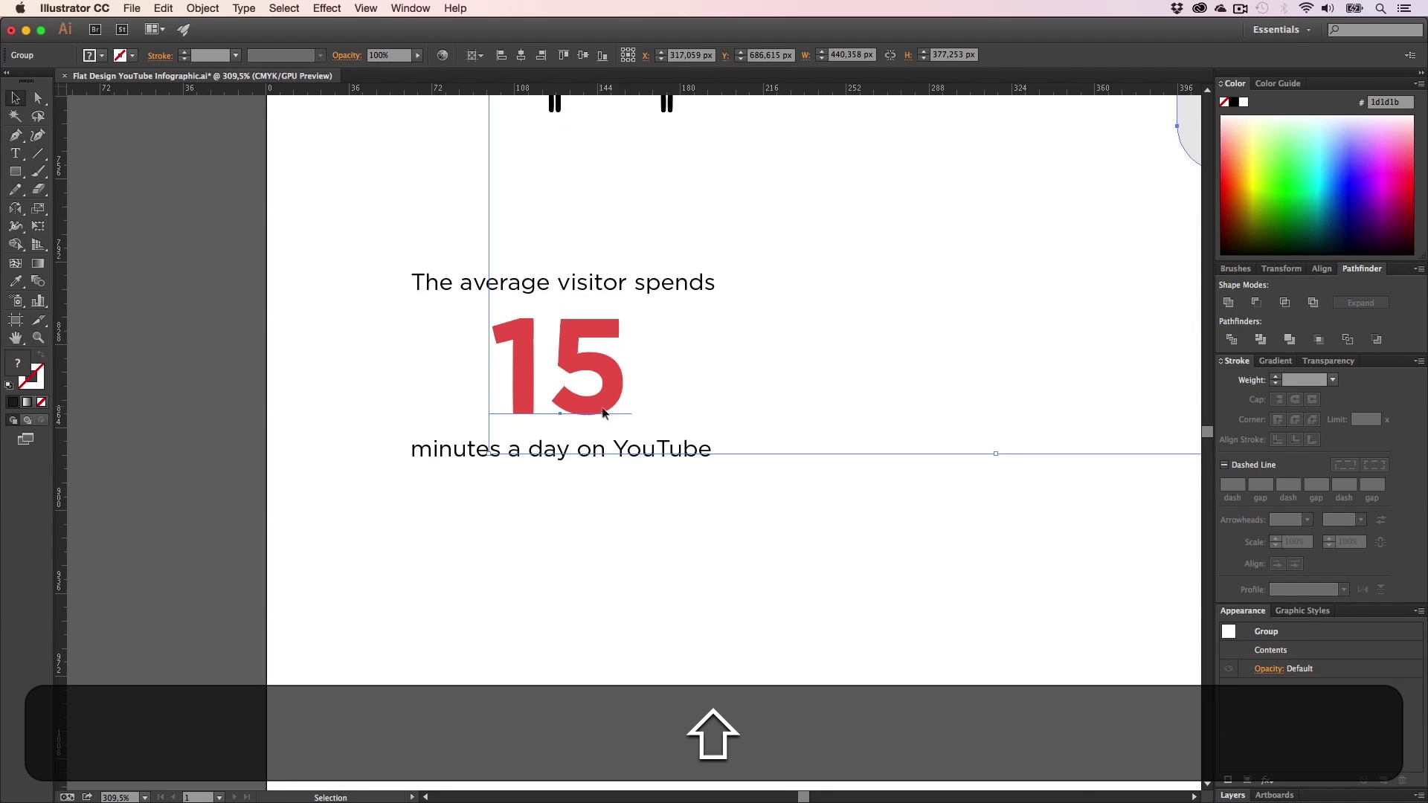
key(shift+v)
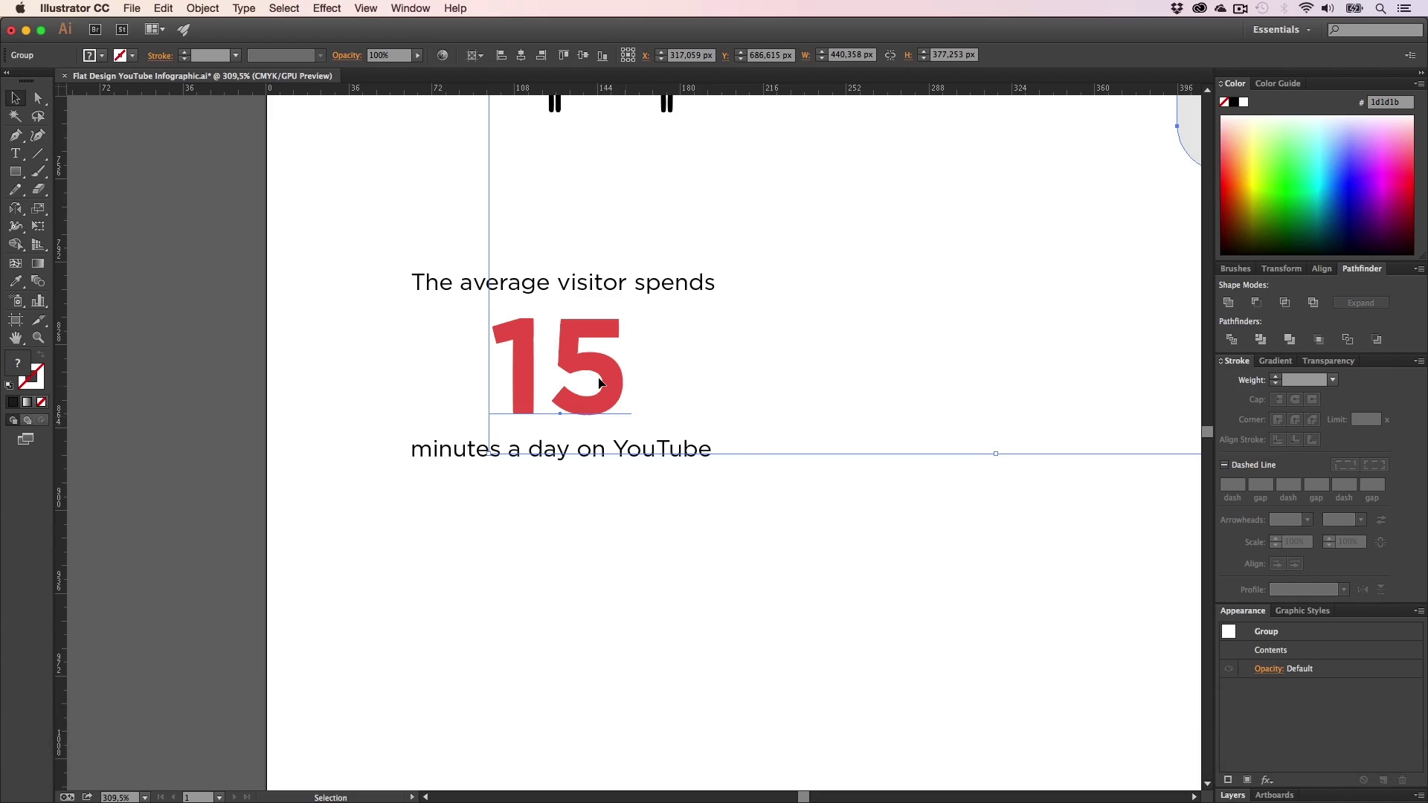
right_click(601, 385)
click(659, 557)
click(659, 558)
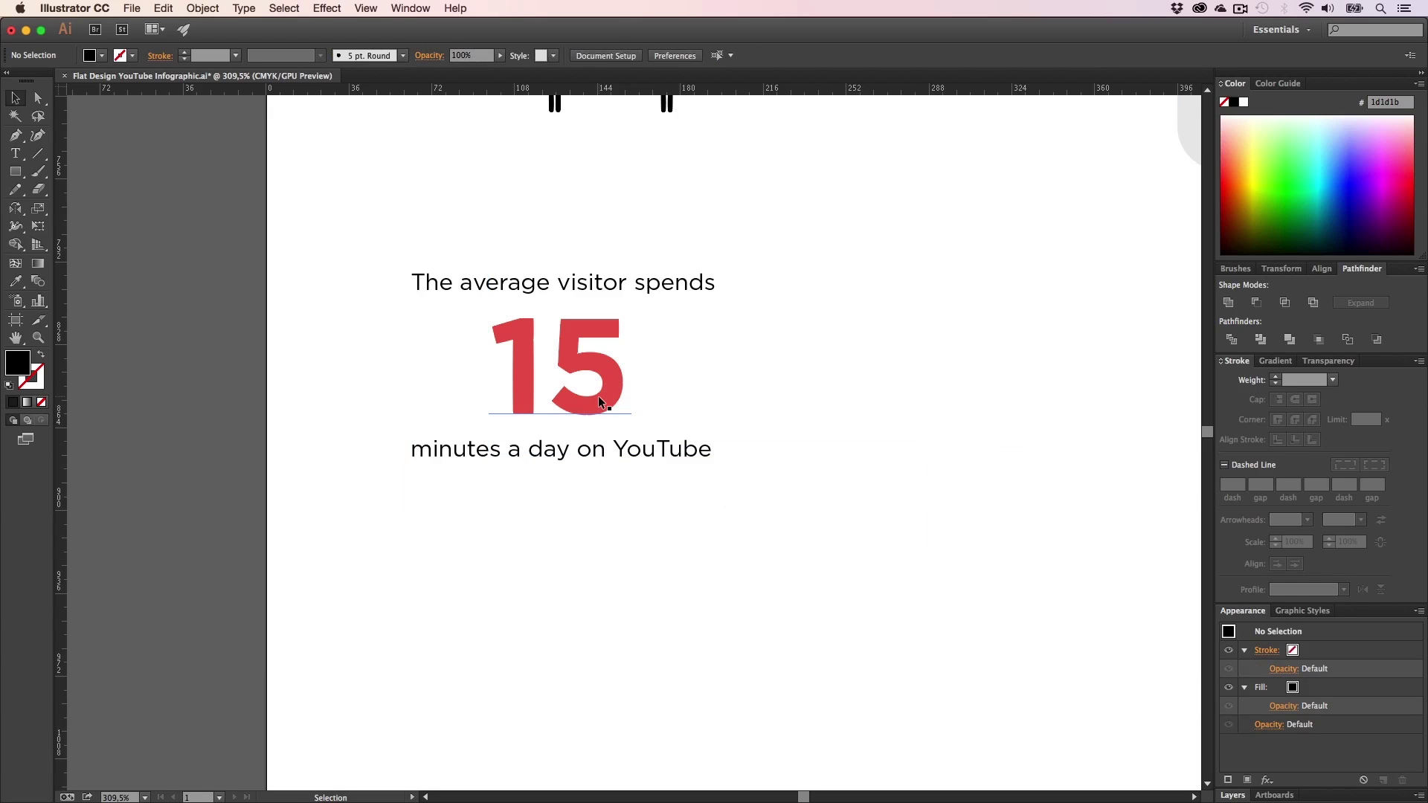
- Enlarge the red 15 slightly so it fills more of the gap between the two text lines
click(606, 392)
shift+click(633, 452)
mouse_move(634, 452)
mouse_down()
mouse_move(670, 462)
mouse_move(640, 463)
mouse_up()
click(653, 404)
- Examine how the average visitor statistic fits into the overall infographic layout, both from afar and up close
key(z)
alt+click(647, 368)
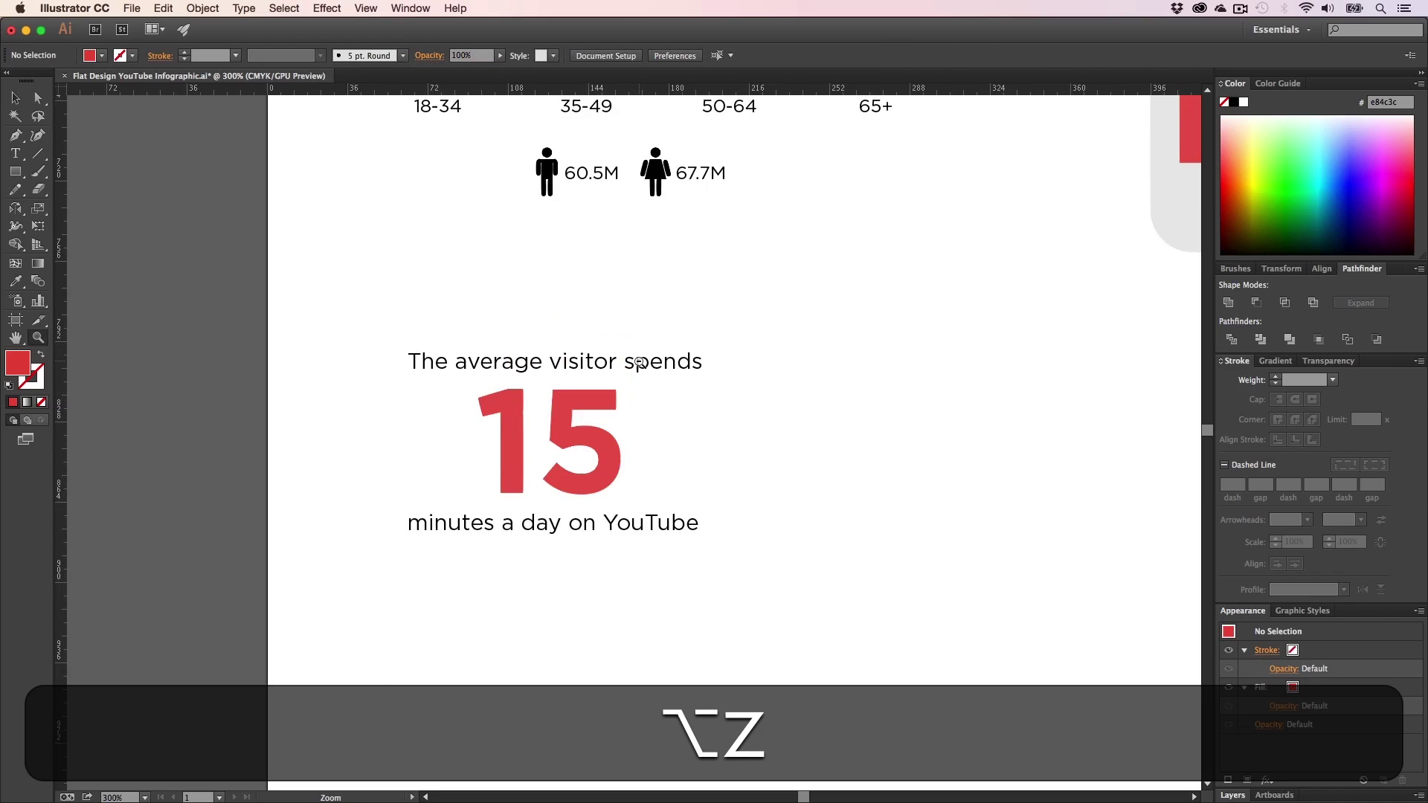
alt+click(647, 368)
alt+click(647, 368)
alt+click(650, 368)
key(h)
drag(720, 387, 637, 308)
key(z)
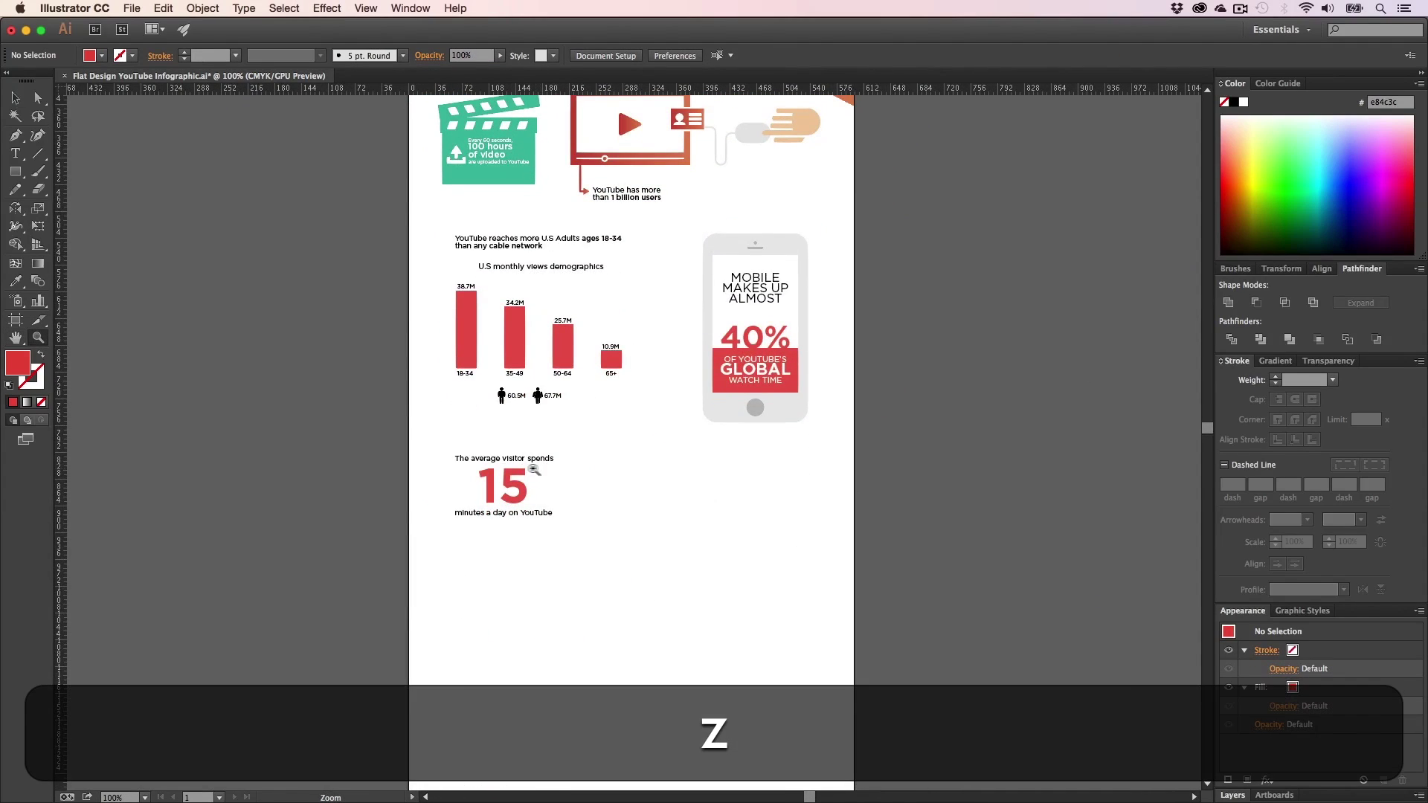
click(529, 465)
click(660, 413)
click(555, 479)
click(610, 470)
key(h)
drag(468, 472, 446, 424)
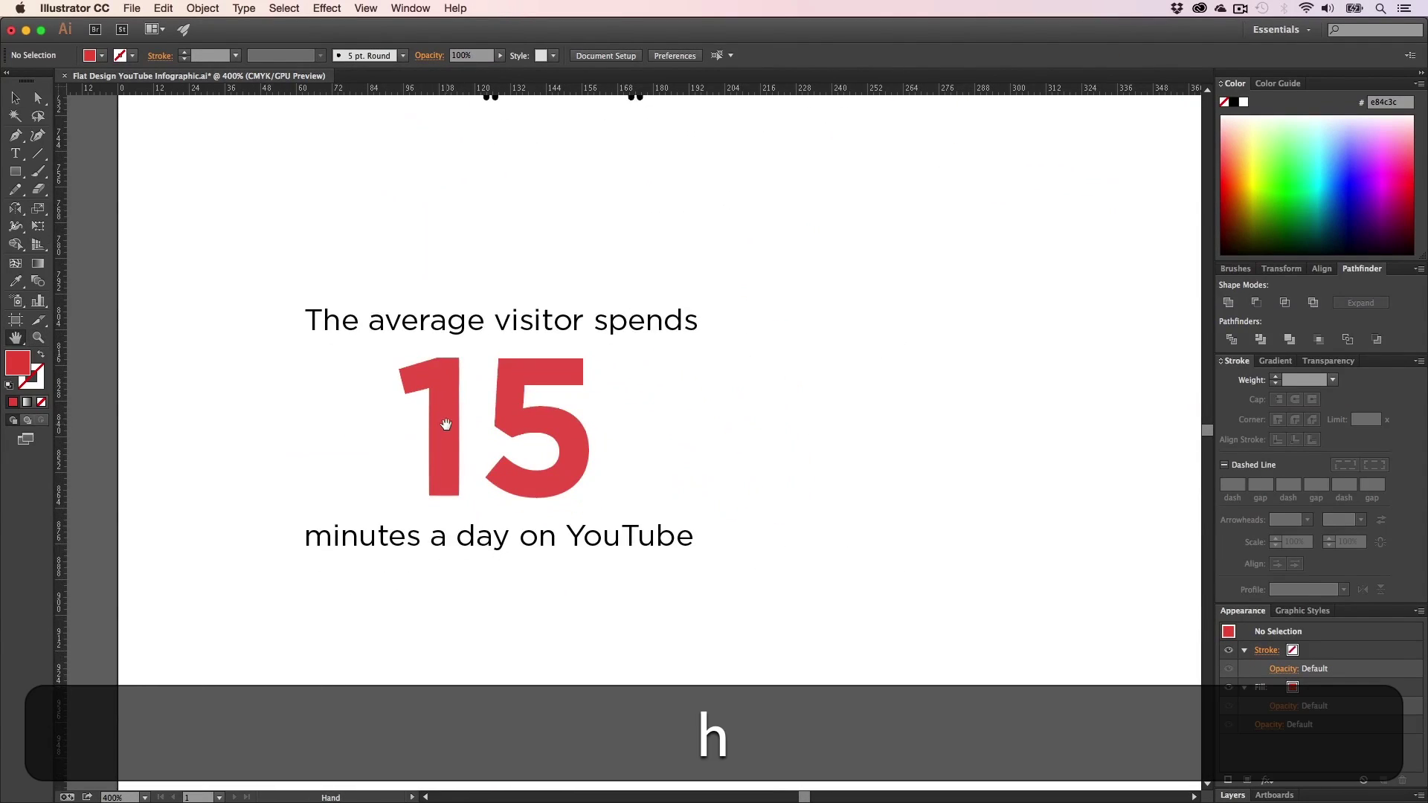
- Draw a red circle about 82 px in diameter with the Ellipse tool and place it beside the 15 minutes text, on its right
key(z)
alt+click(665, 473)
key(h)
drag(665, 478, 481, 516)
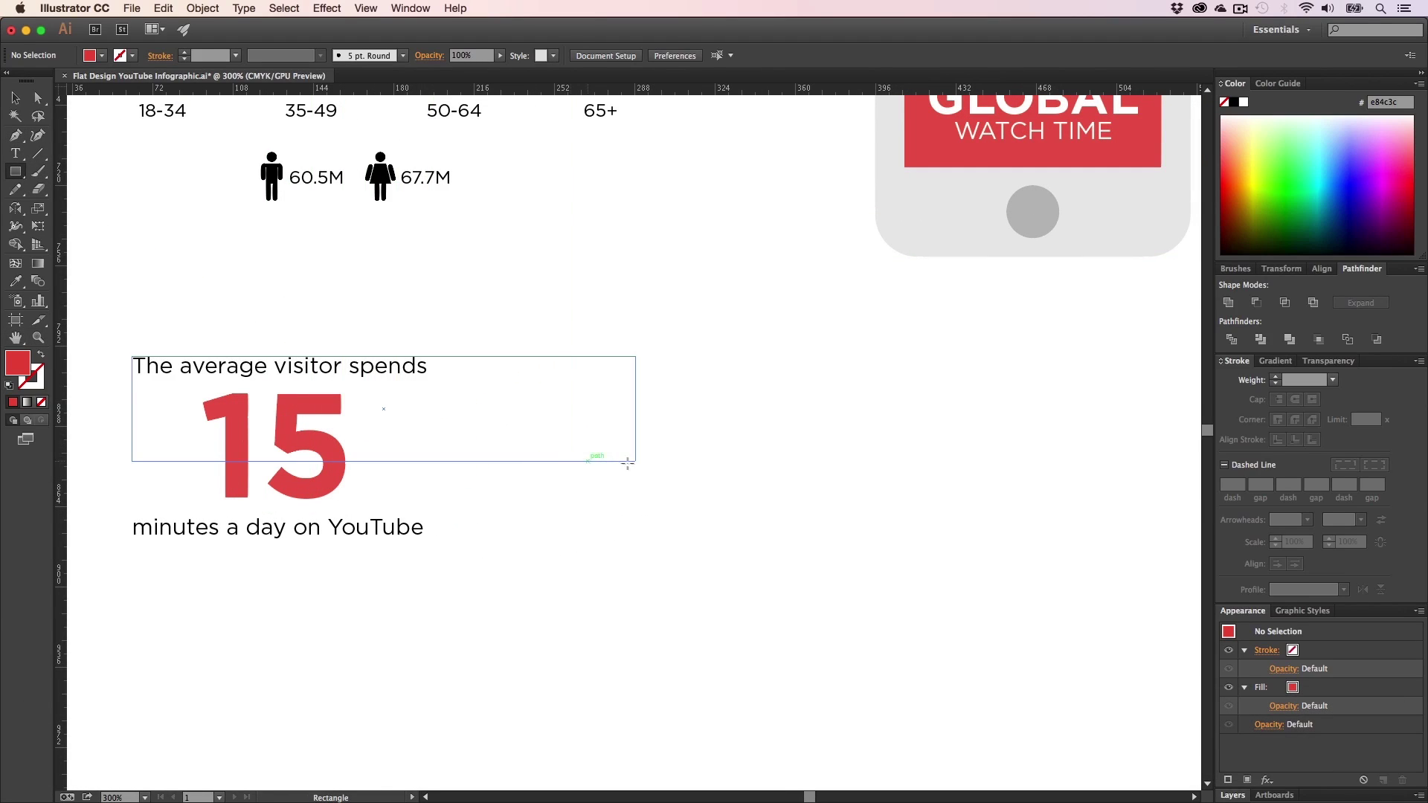
drag(24, 181, 71, 210)
mouse_move(616, 431)
mouse_down()
mouse_move(721, 501)
mouse_move(708, 494)
mouse_up()
key(alt+shift+v)
drag(655, 402, 465, 421)
drag(522, 547, 754, 473)
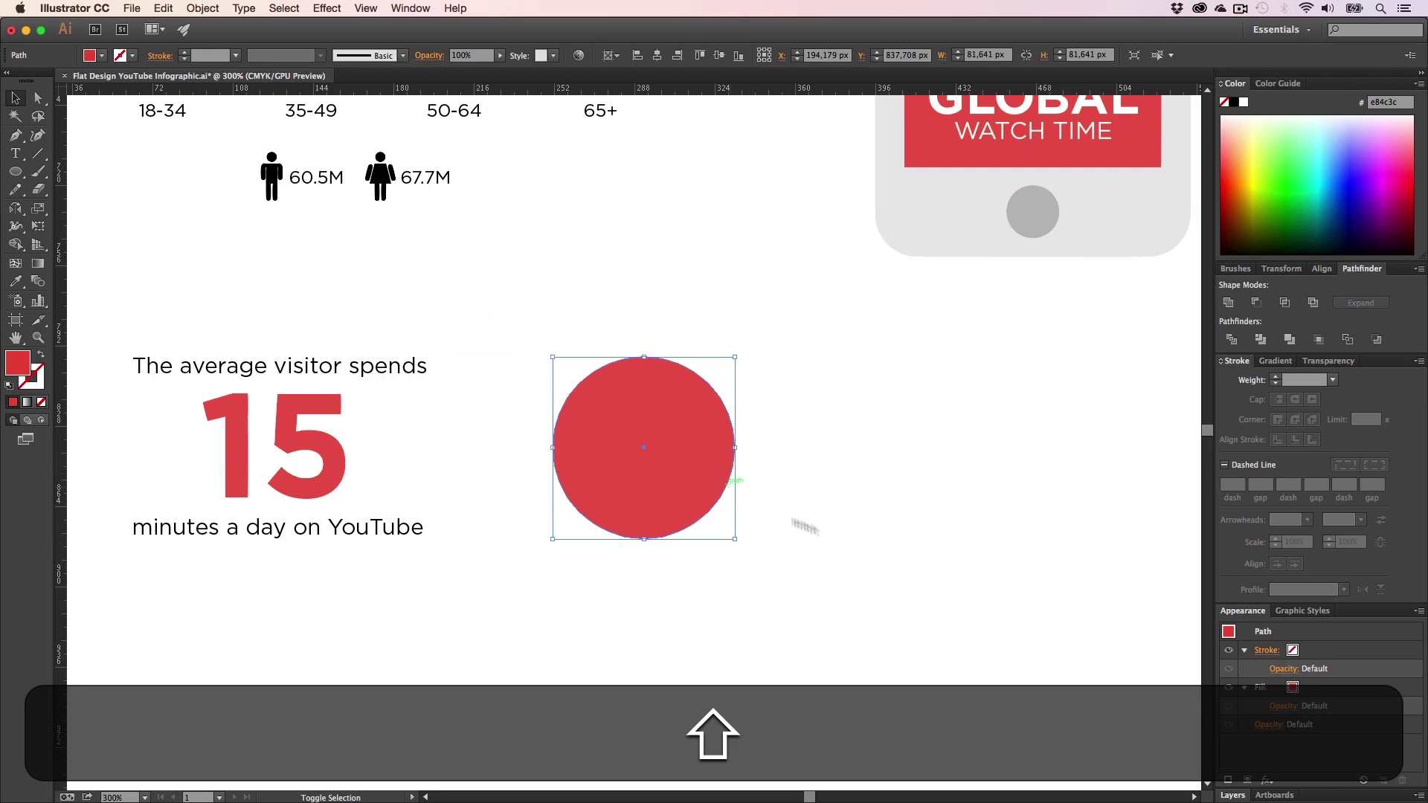
- Turn the circle's red fill into an outline with a 7 pt stroke aligned to the inside
key(shift+x)
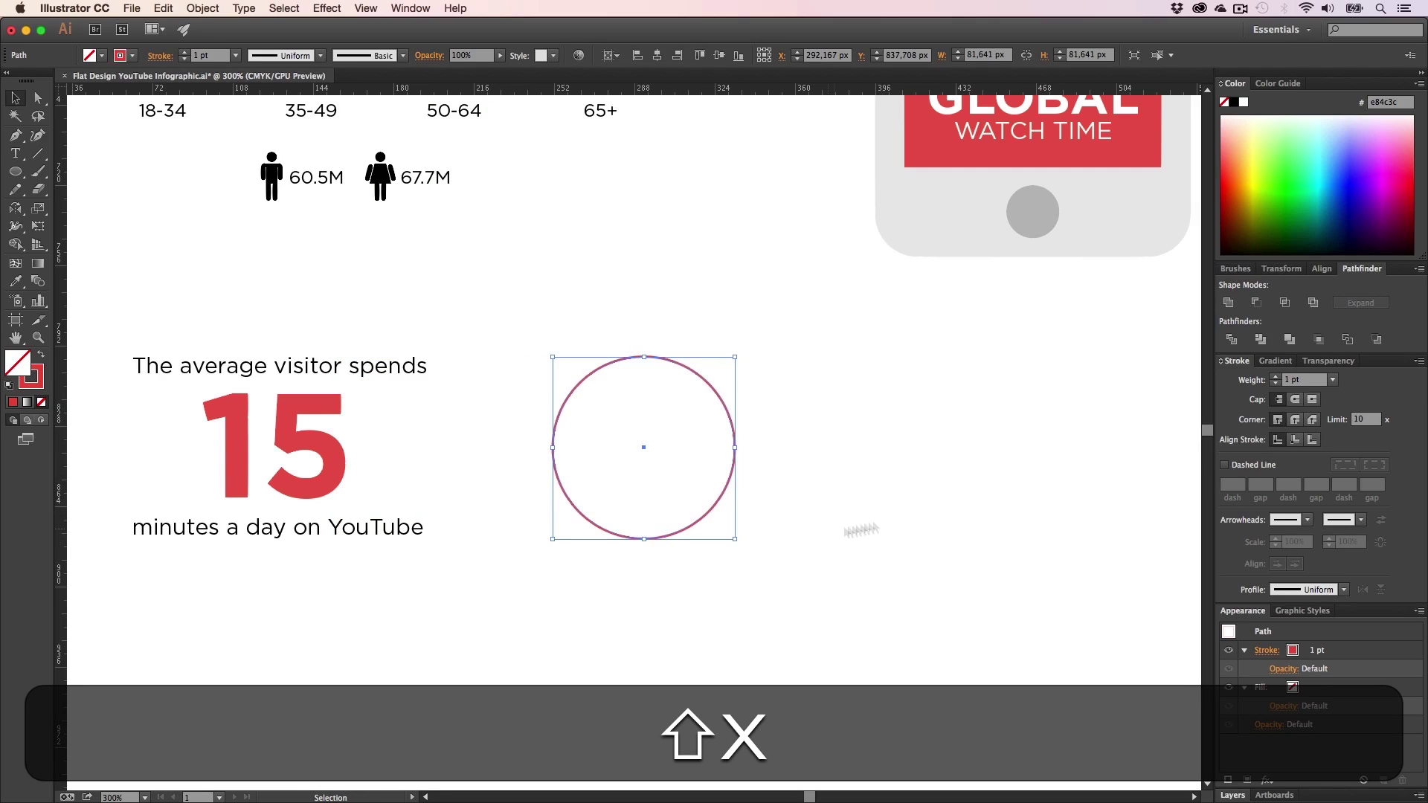
click(1275, 377)
click(1275, 377)
click(1275, 378)
click(1274, 378)
click(1275, 378)
click(1274, 378)
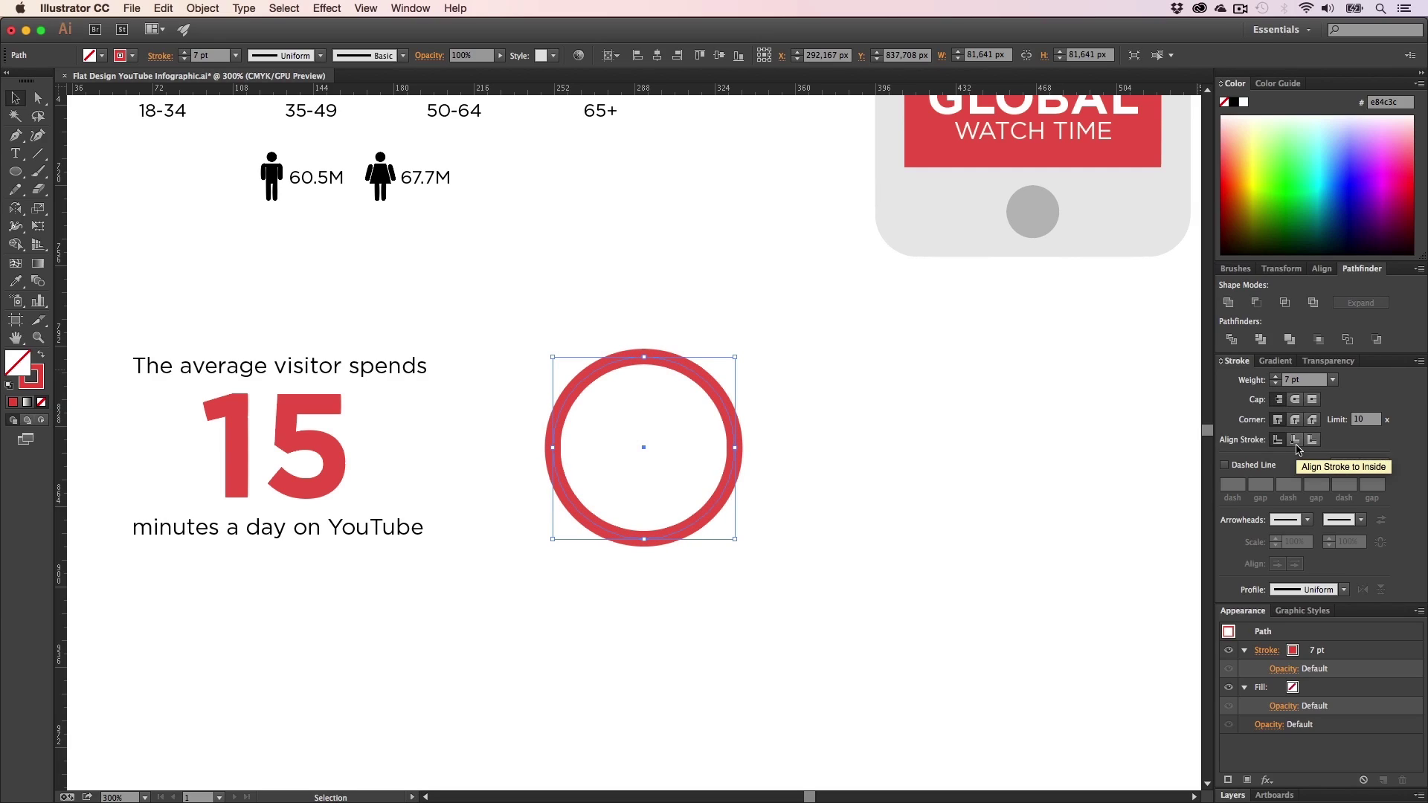
click(1296, 440)
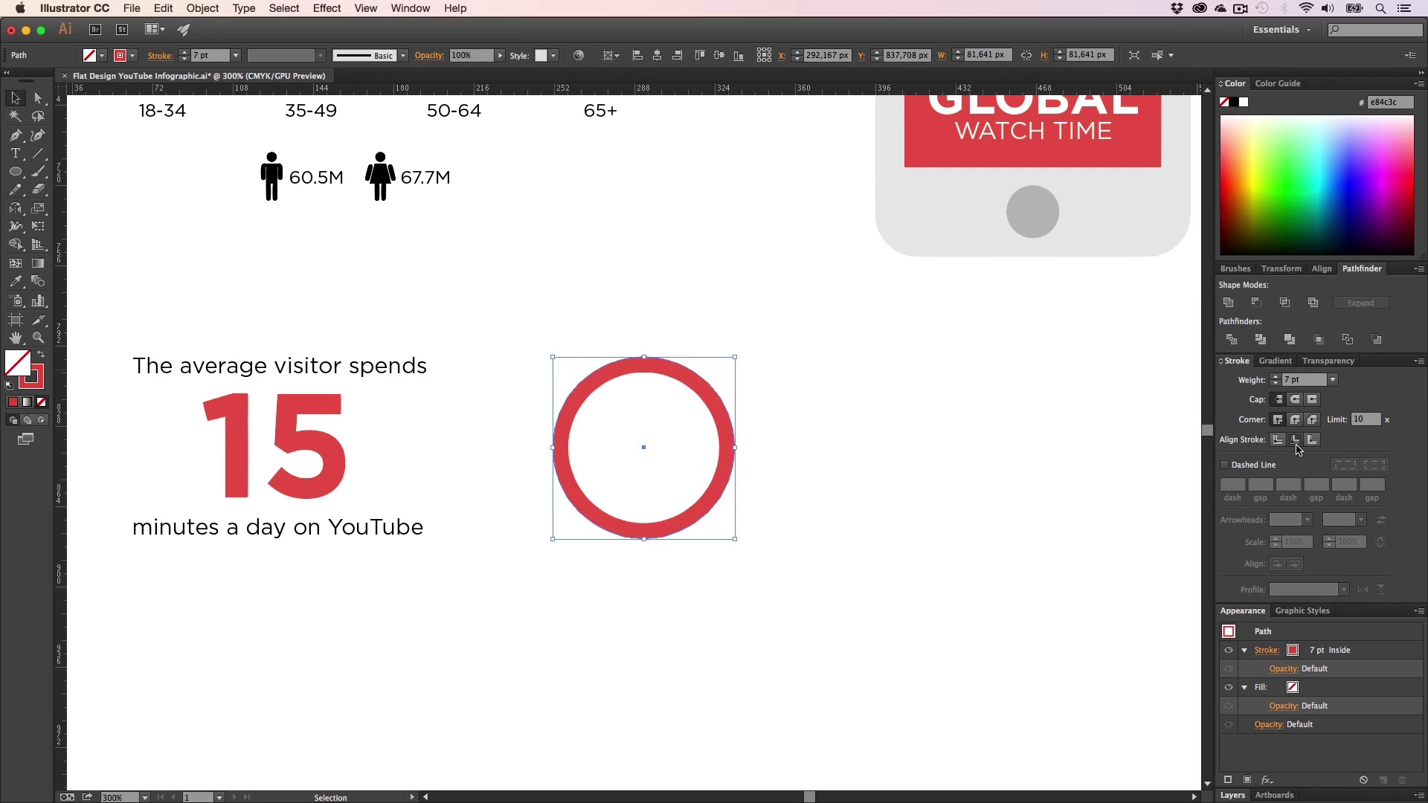
click(828, 452)
- Draw a small solid red circle about 7 px wide with no stroke, centred inside the ring
key(z)
click(674, 446)
click(645, 435)
key(h)
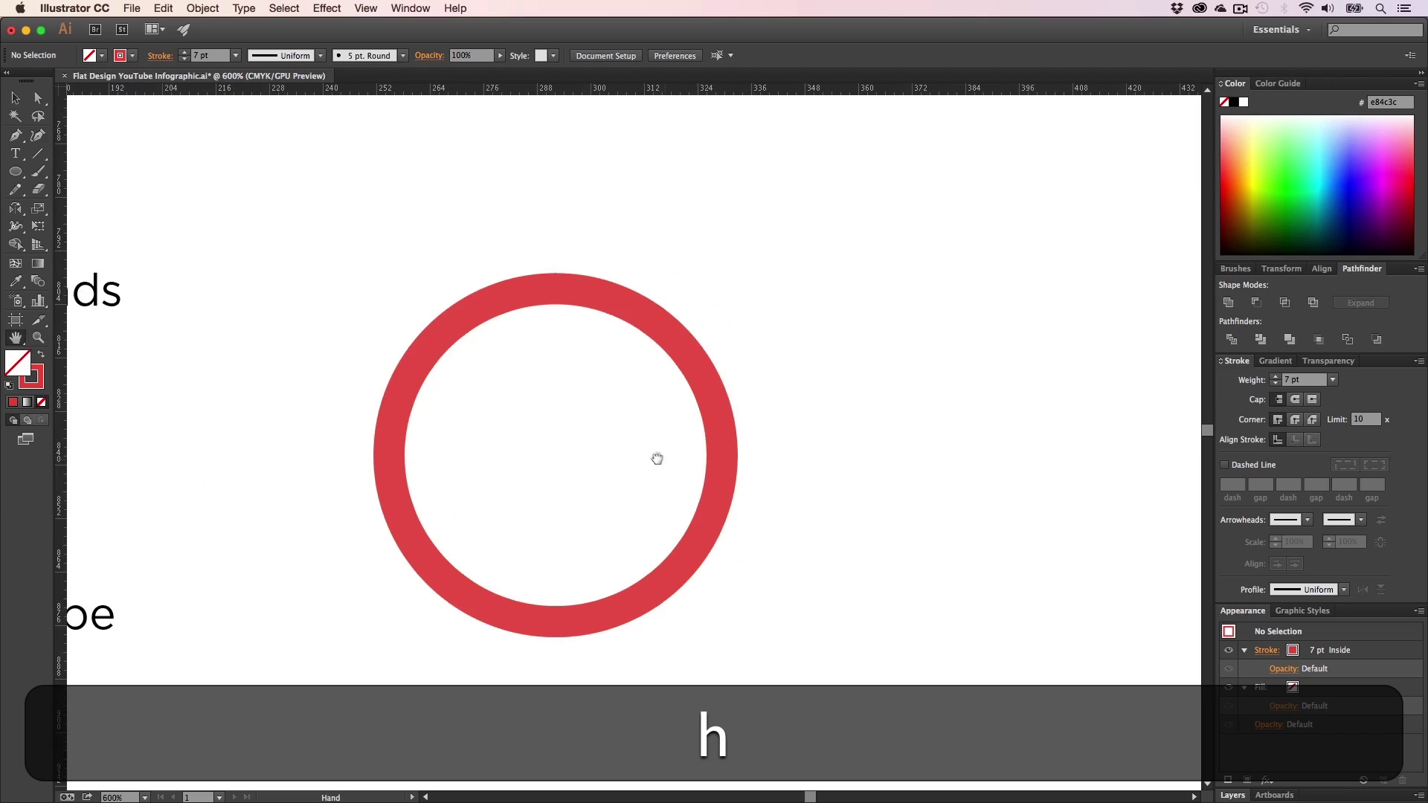
key(v)
click(15, 171)
key(shift+x)
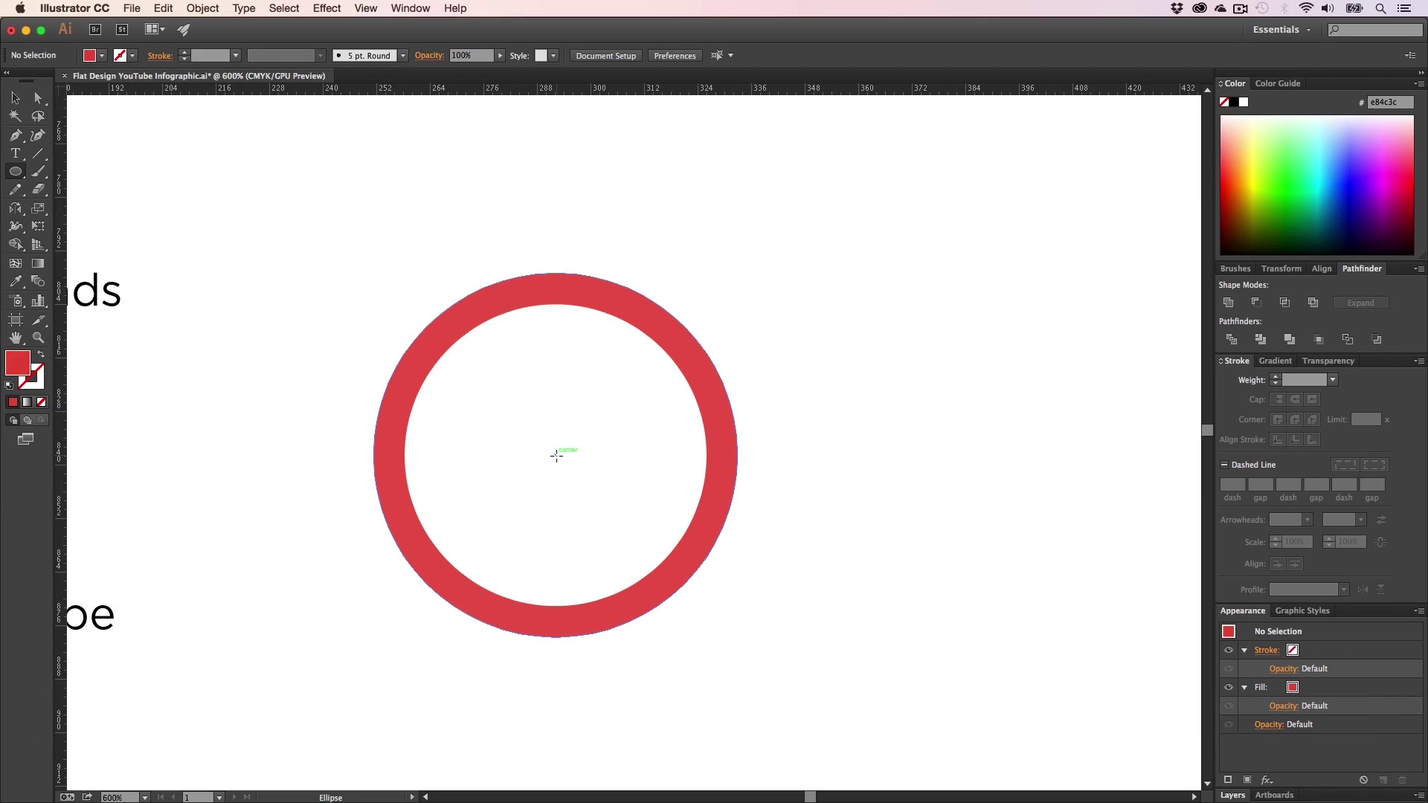
drag(557, 455, 572, 471)
key(v)
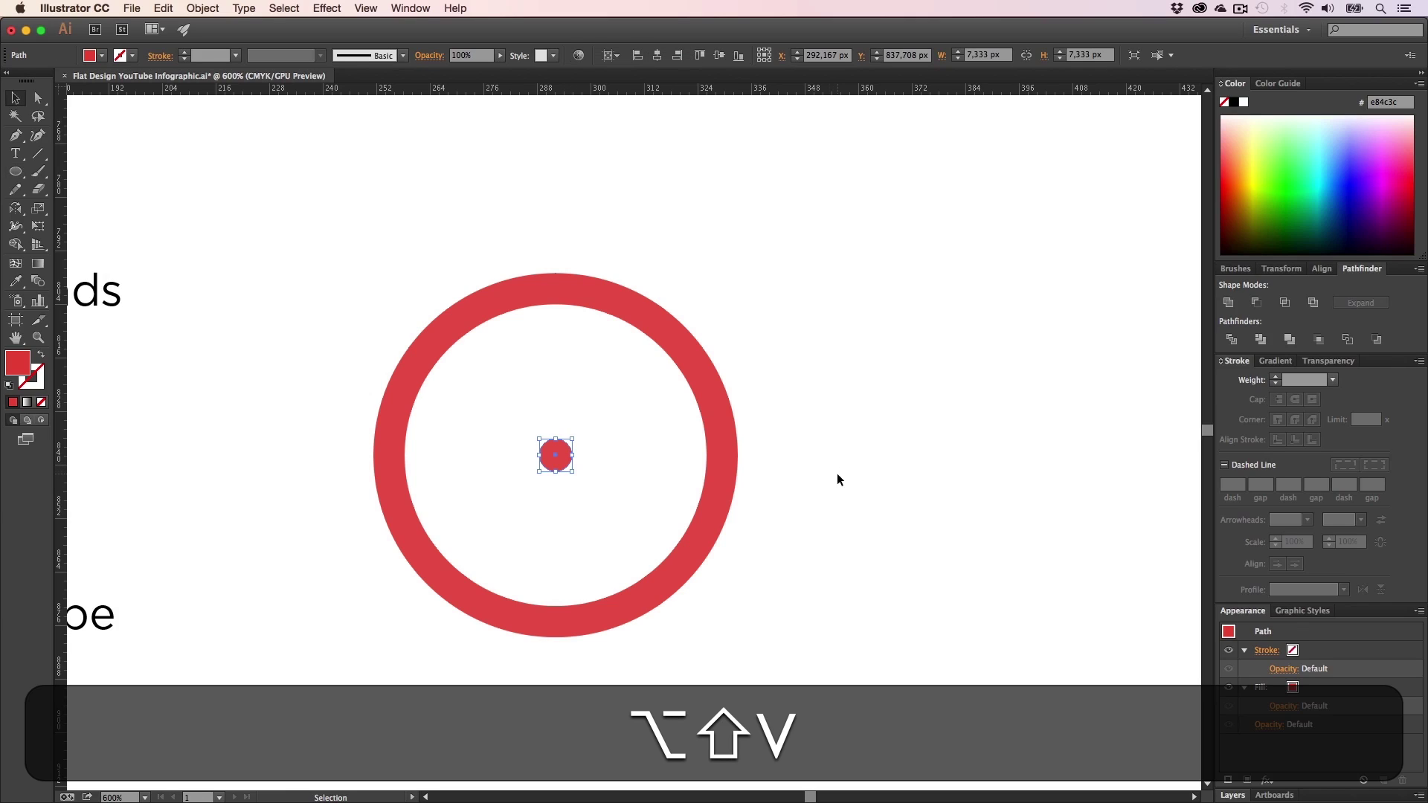
- Draw a thin vertical red rectangle about 1.7 by 36 px from the clock's centre up to the ring
click(838, 479)
drag(15, 179, 67, 170)
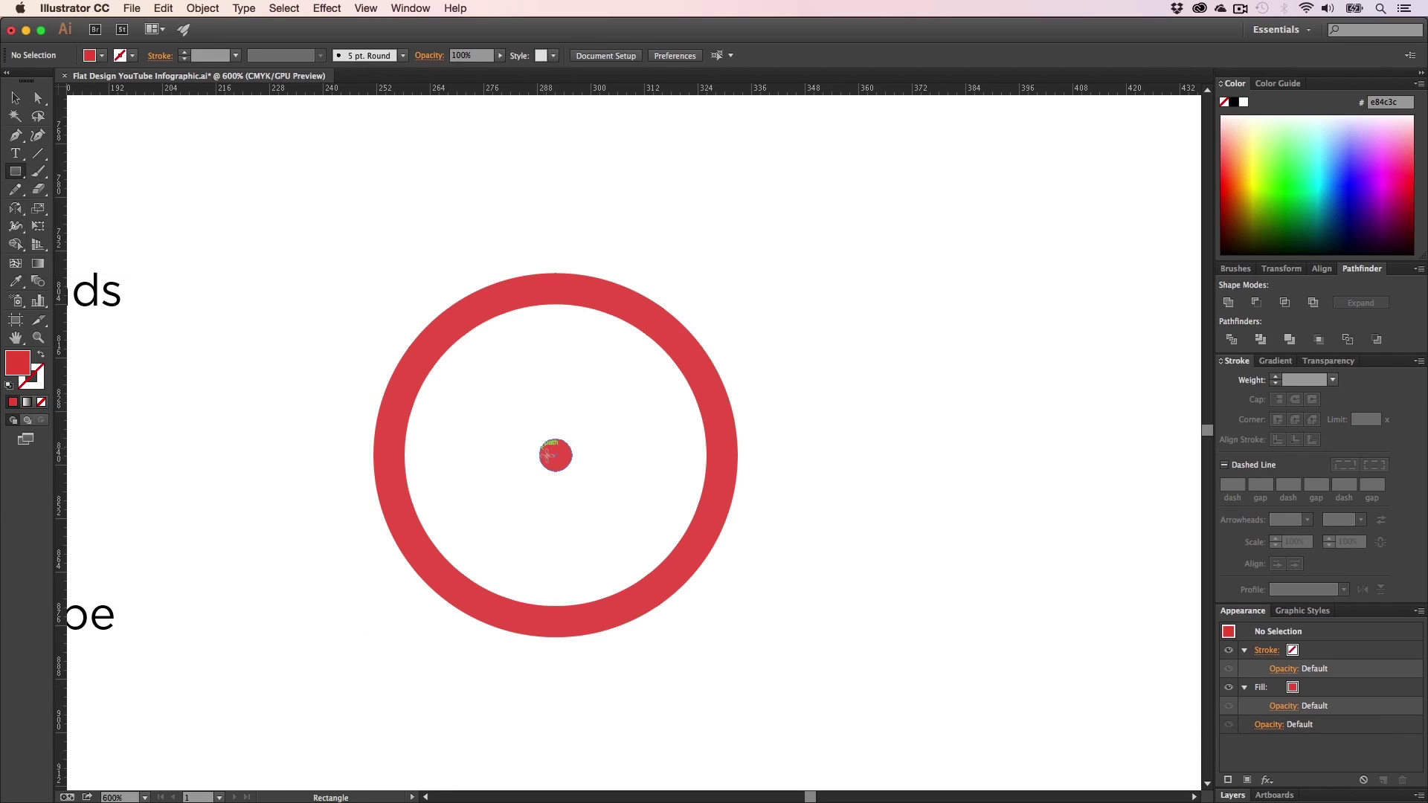
drag(559, 455, 552, 295)
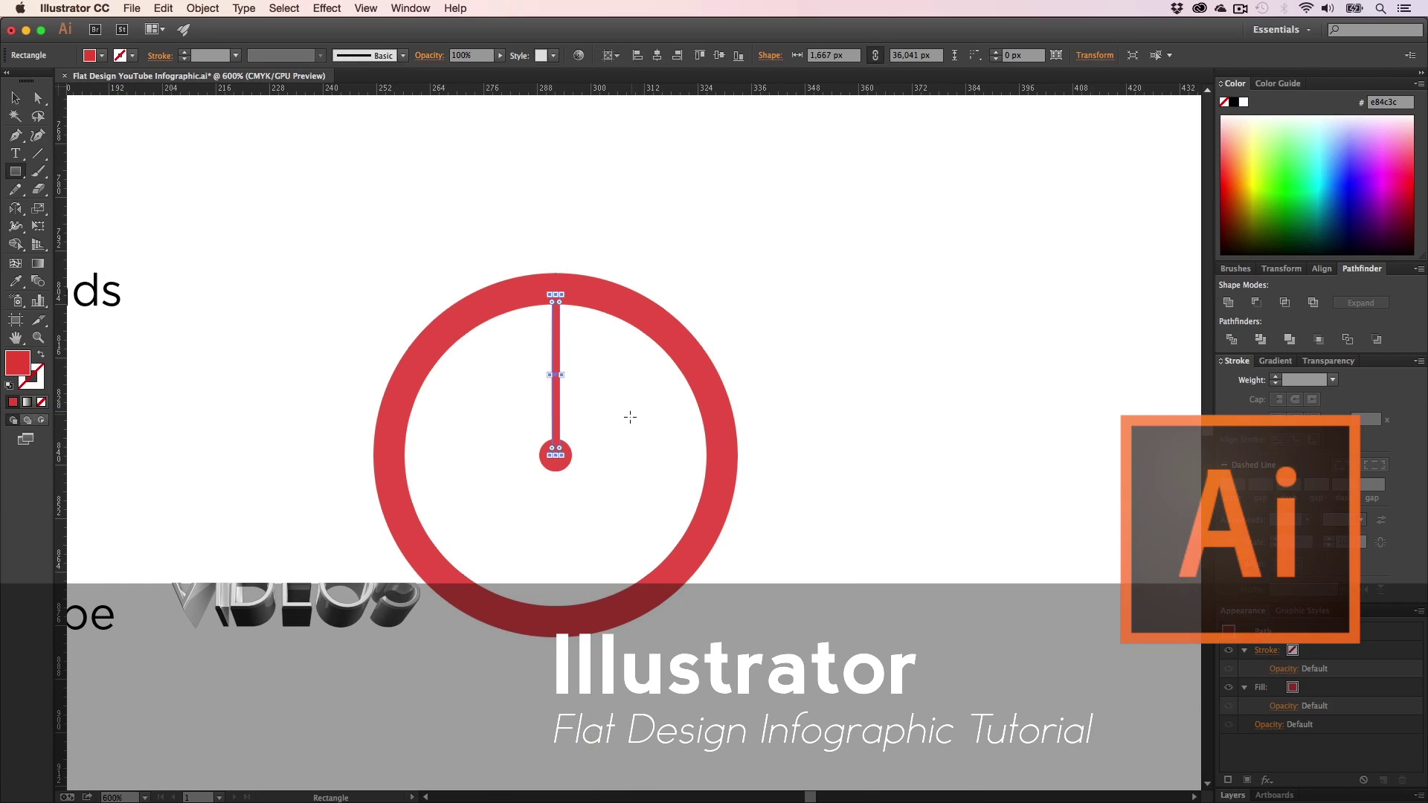
- Duplicate the vertical clock hand, rotate the copy 90°, and place it running from the centre dot to the ring's right side
key(z)
click(604, 422)
click(612, 424)
drag(634, 429, 537, 417)
key(v)
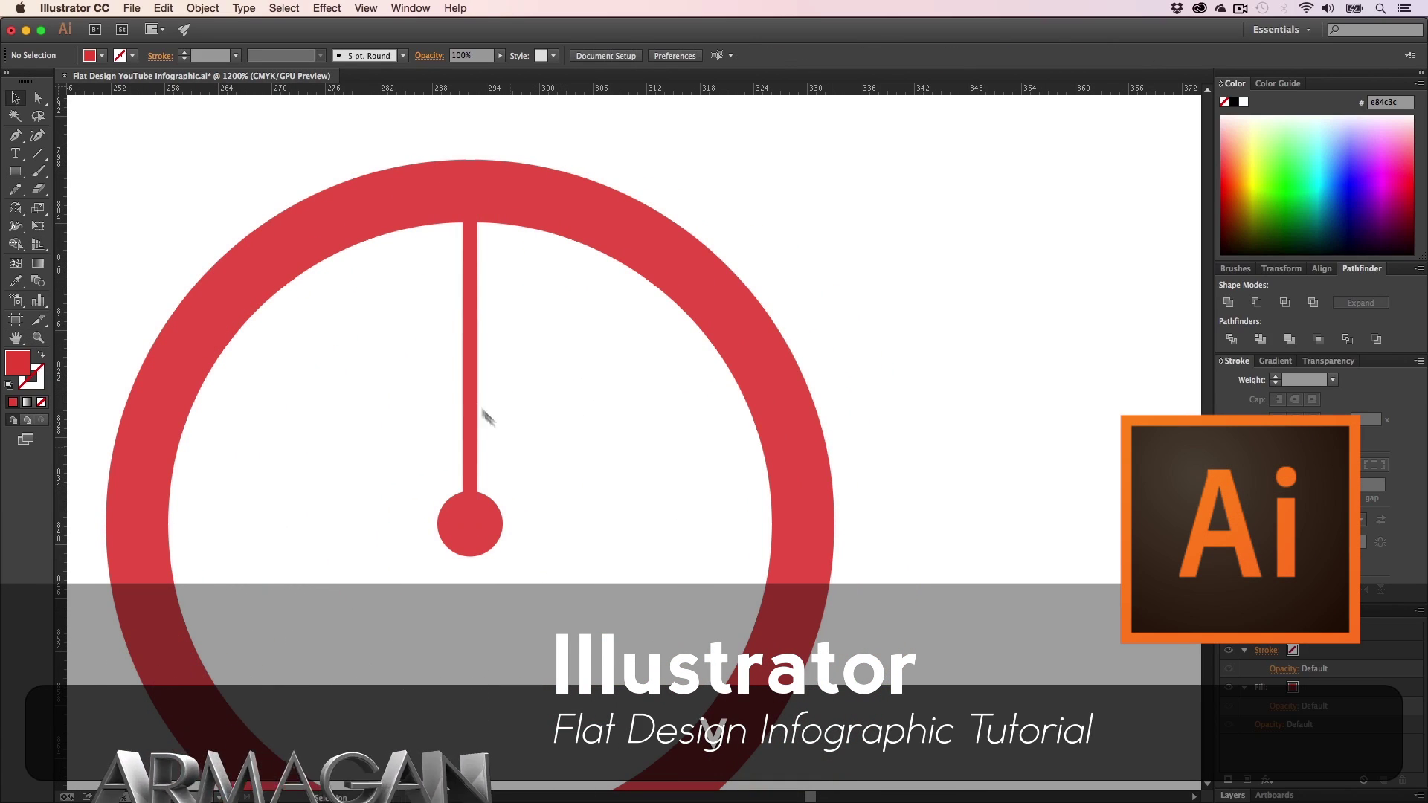
drag(472, 382, 476, 412)
key(r)
drag(574, 424, 433, 546)
key(v)
drag(502, 393, 663, 526)
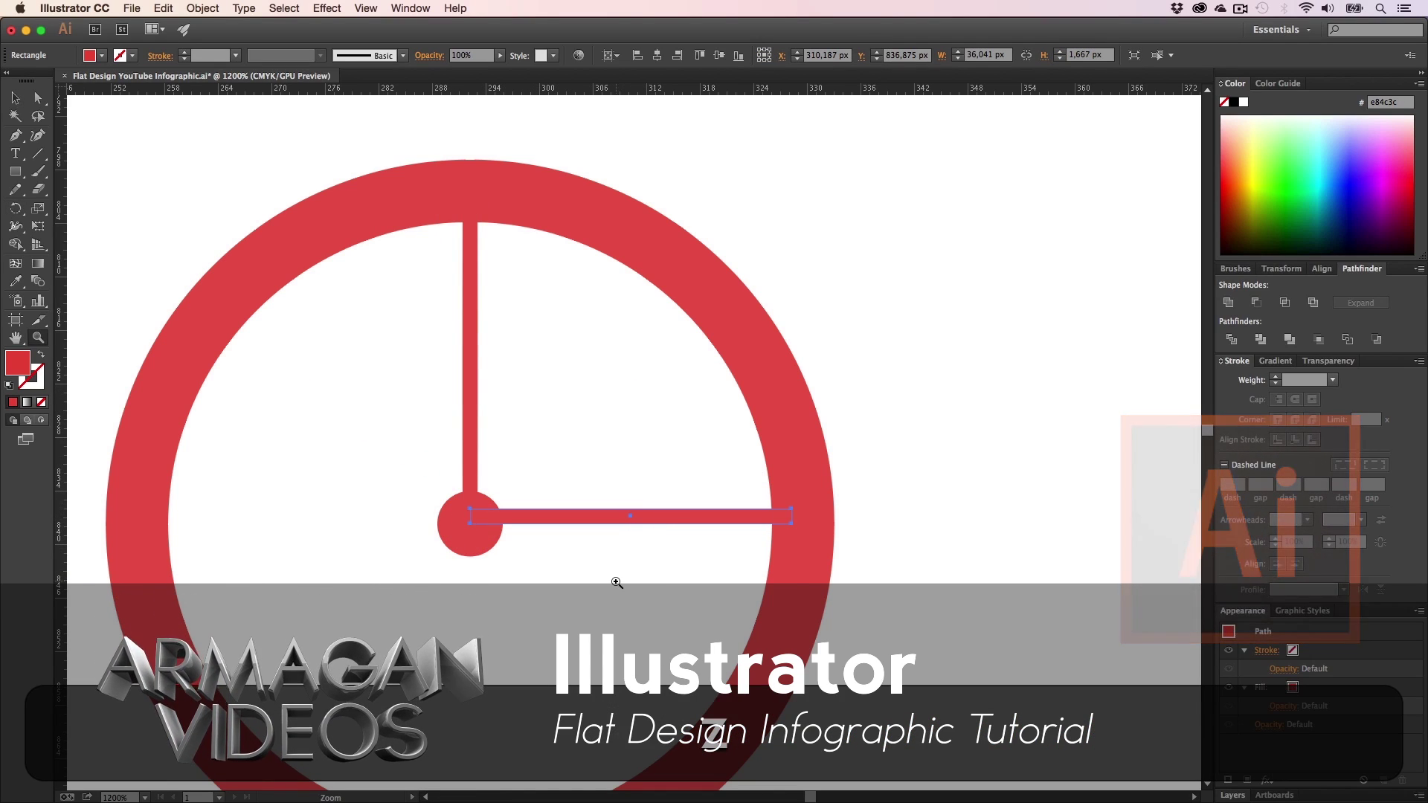
- Move the horizontal clock hand straight down about 1 px to line it up with the centre dot
key(z)
alt+click(590, 577)
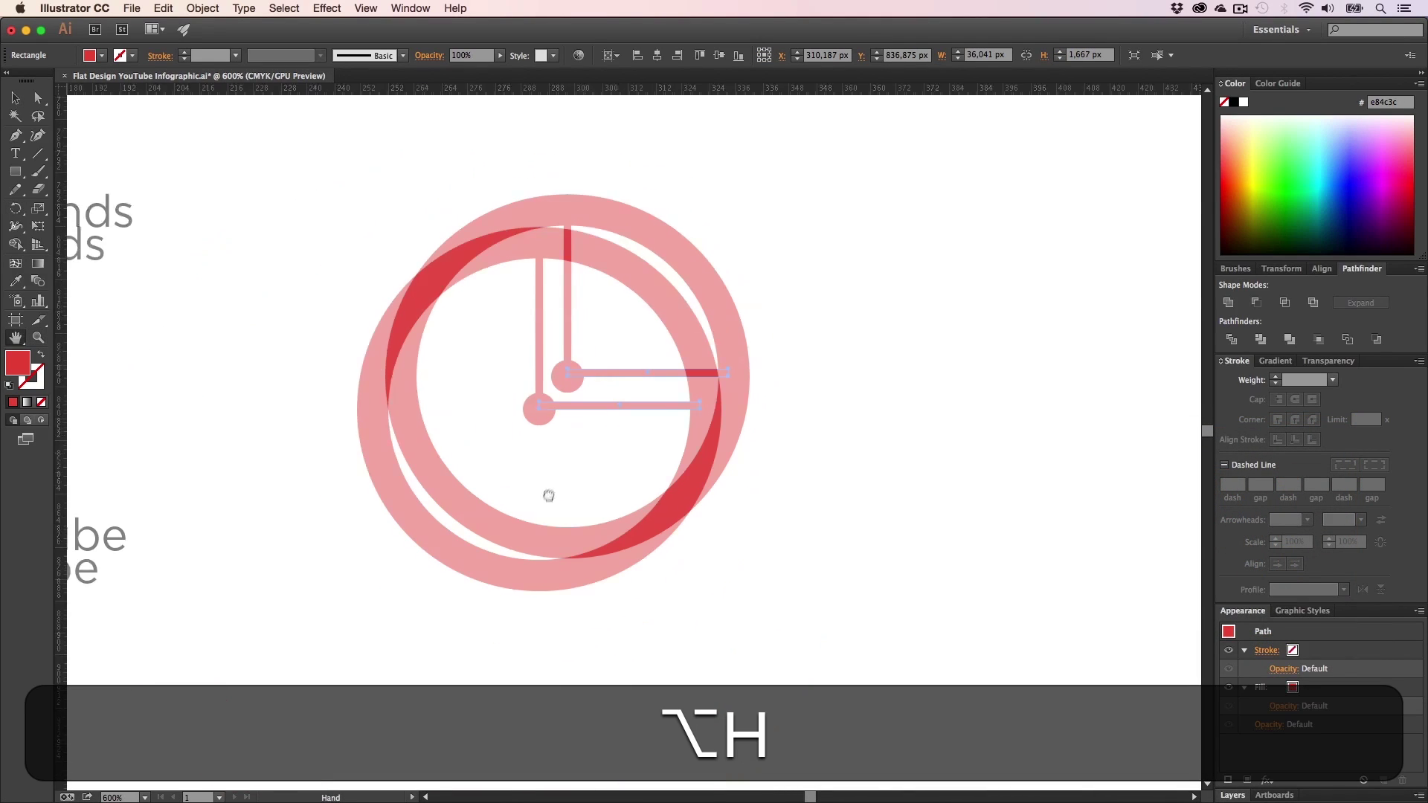
key(v)
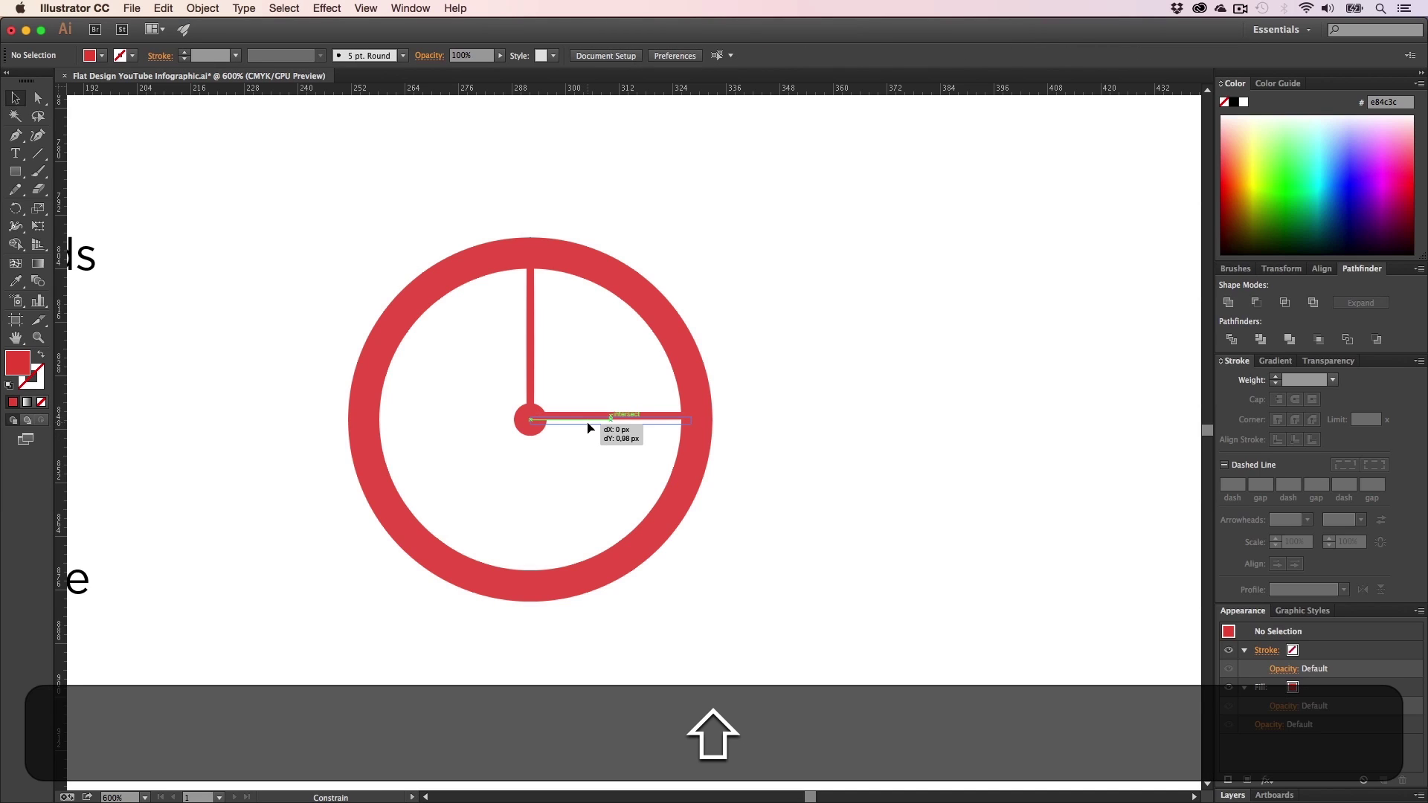
key(shift+h)
drag(583, 490, 560, 525)
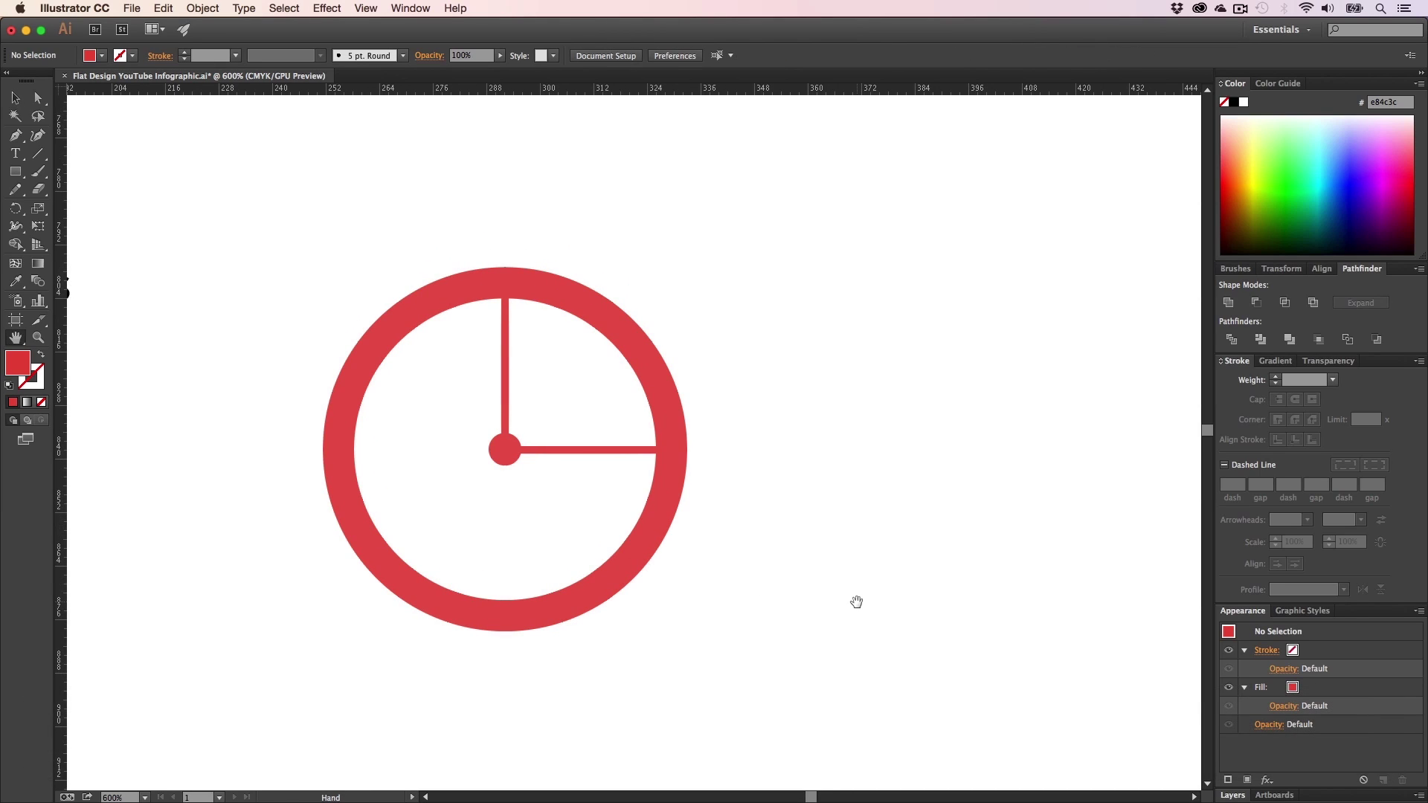
- Shorten the horizontal and vertical clock hands to about half their length, keeping their inner ends at the centre
key(v)
click(558, 449)
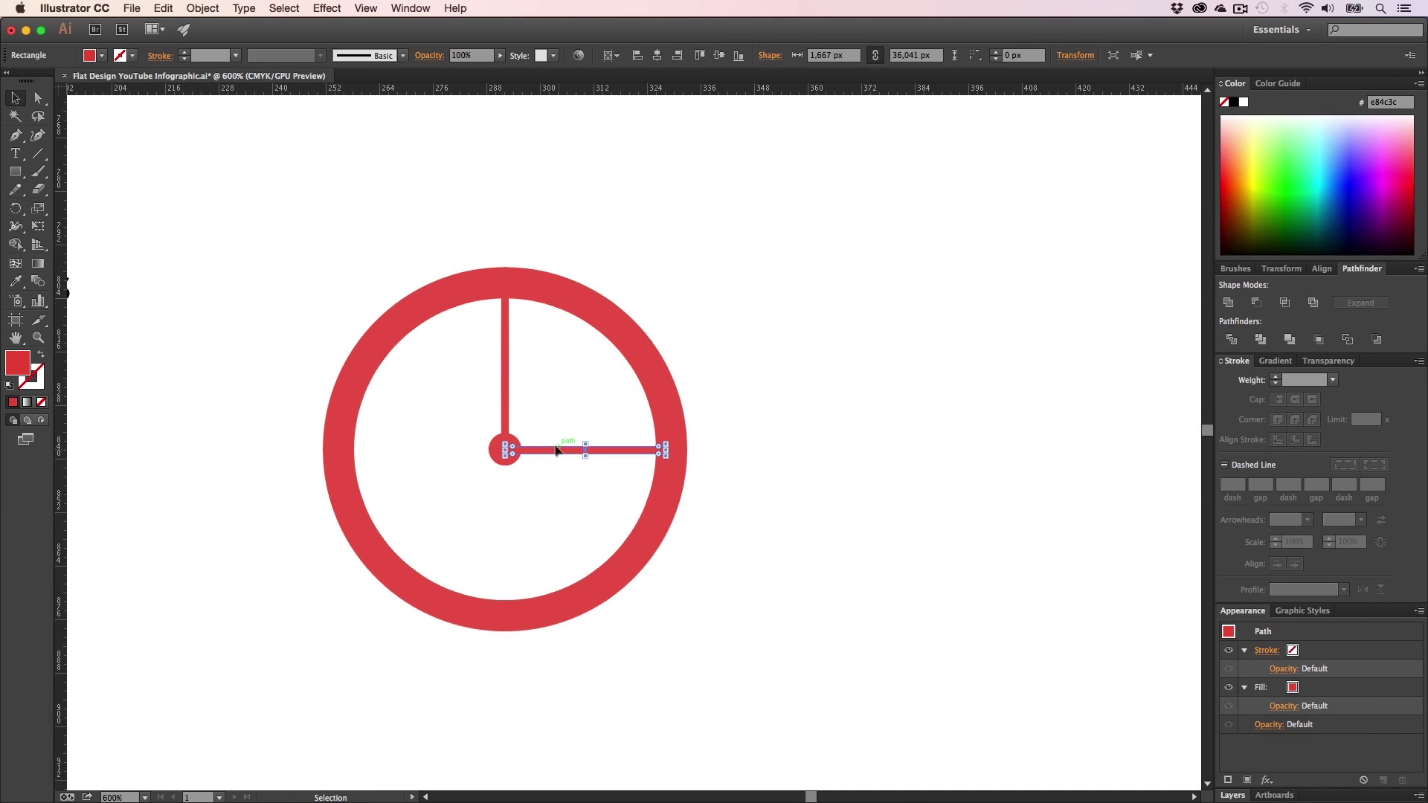
drag(662, 449, 584, 450)
click(505, 305)
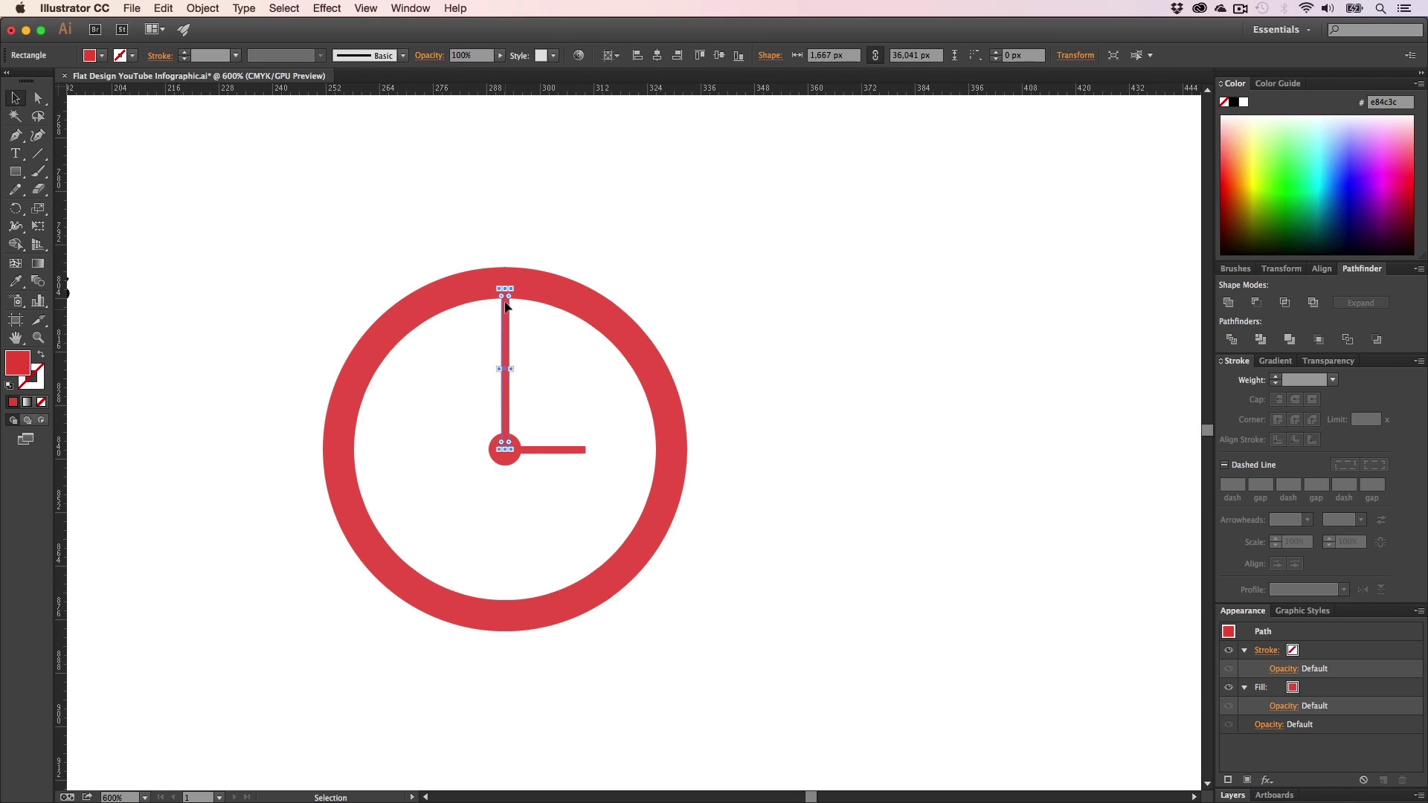
drag(505, 290, 505, 369)
click(546, 369)
- Fill the outlined clock circle with grey bfbfbf
key(h)
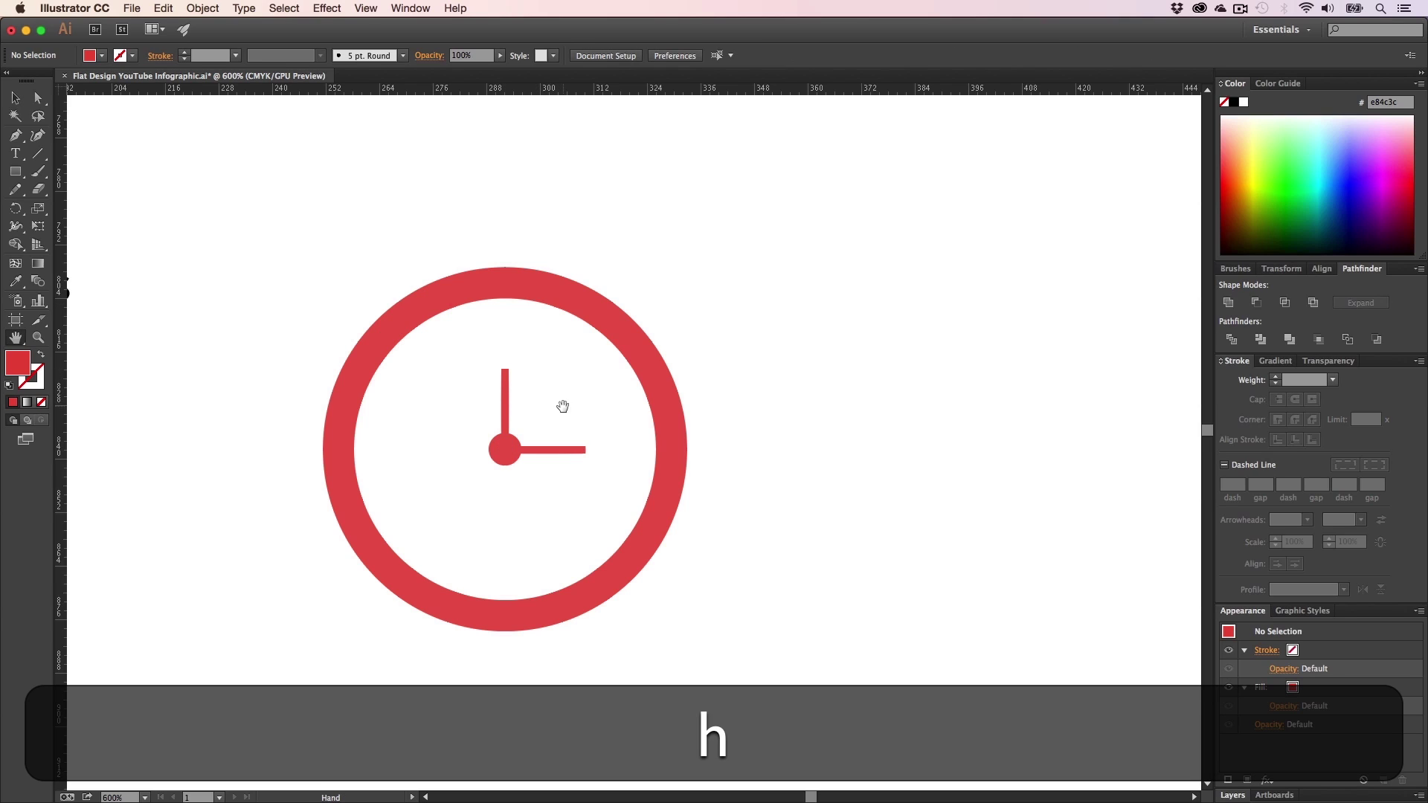
drag(562, 405, 563, 441)
key(v)
click(652, 404)
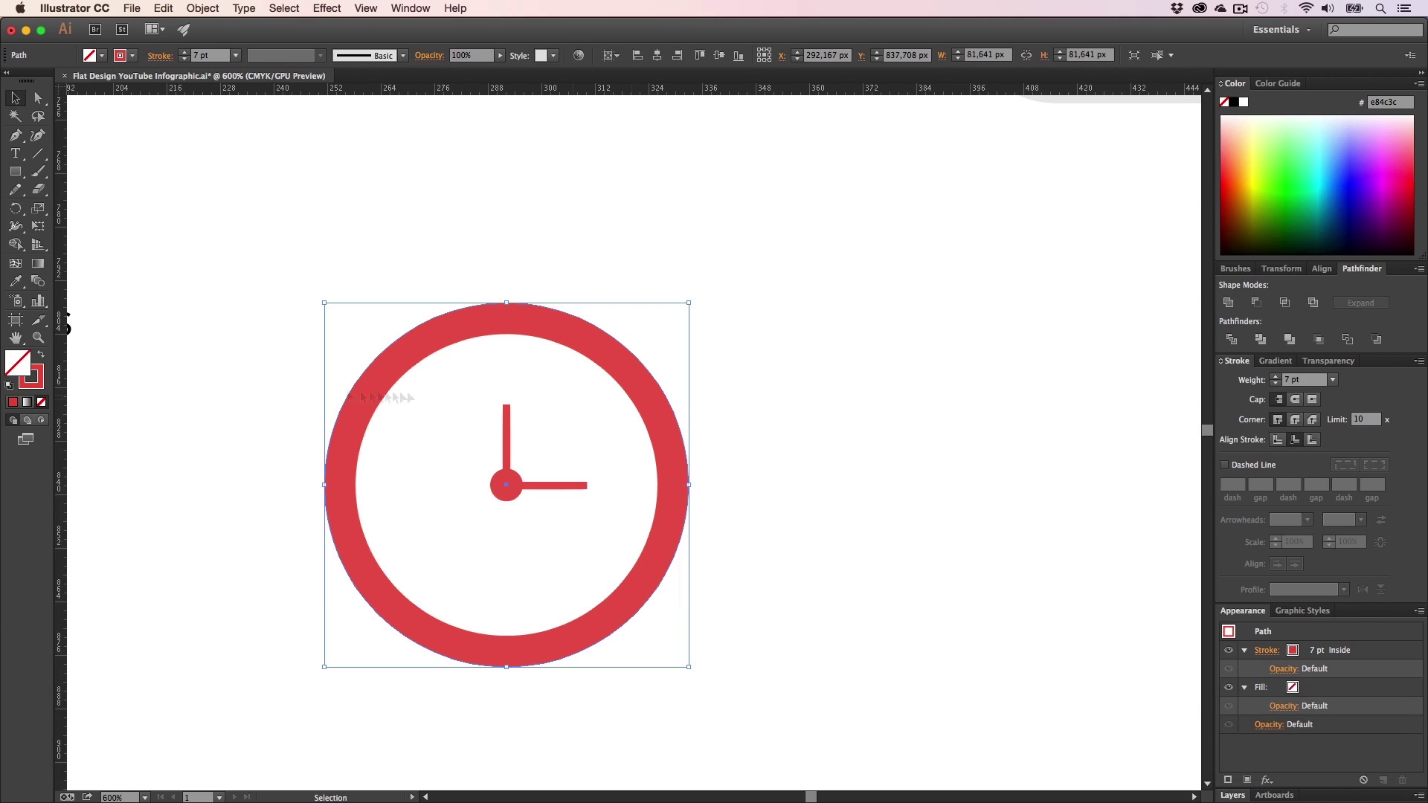
double_click(18, 363)
text(bfbfbf)
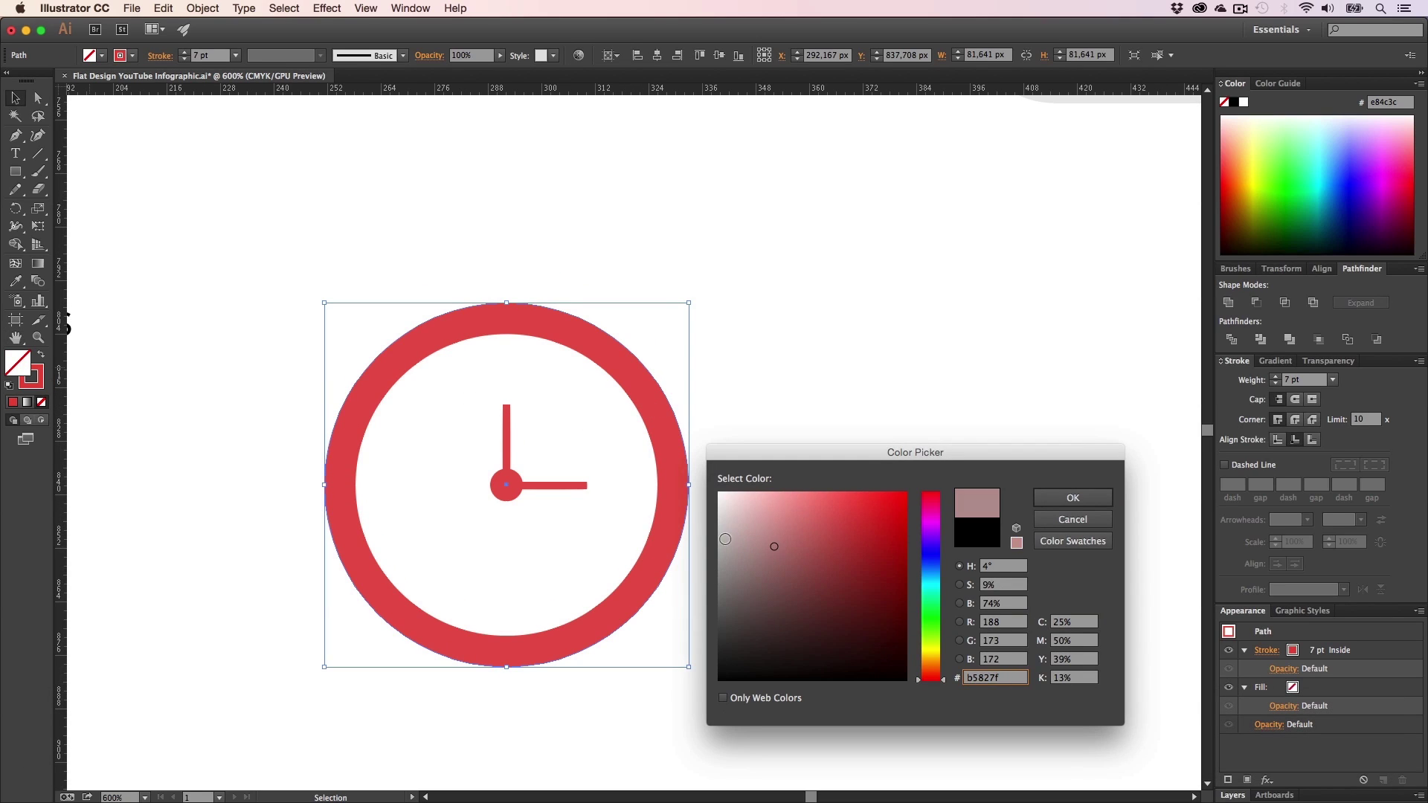
click(1074, 500)
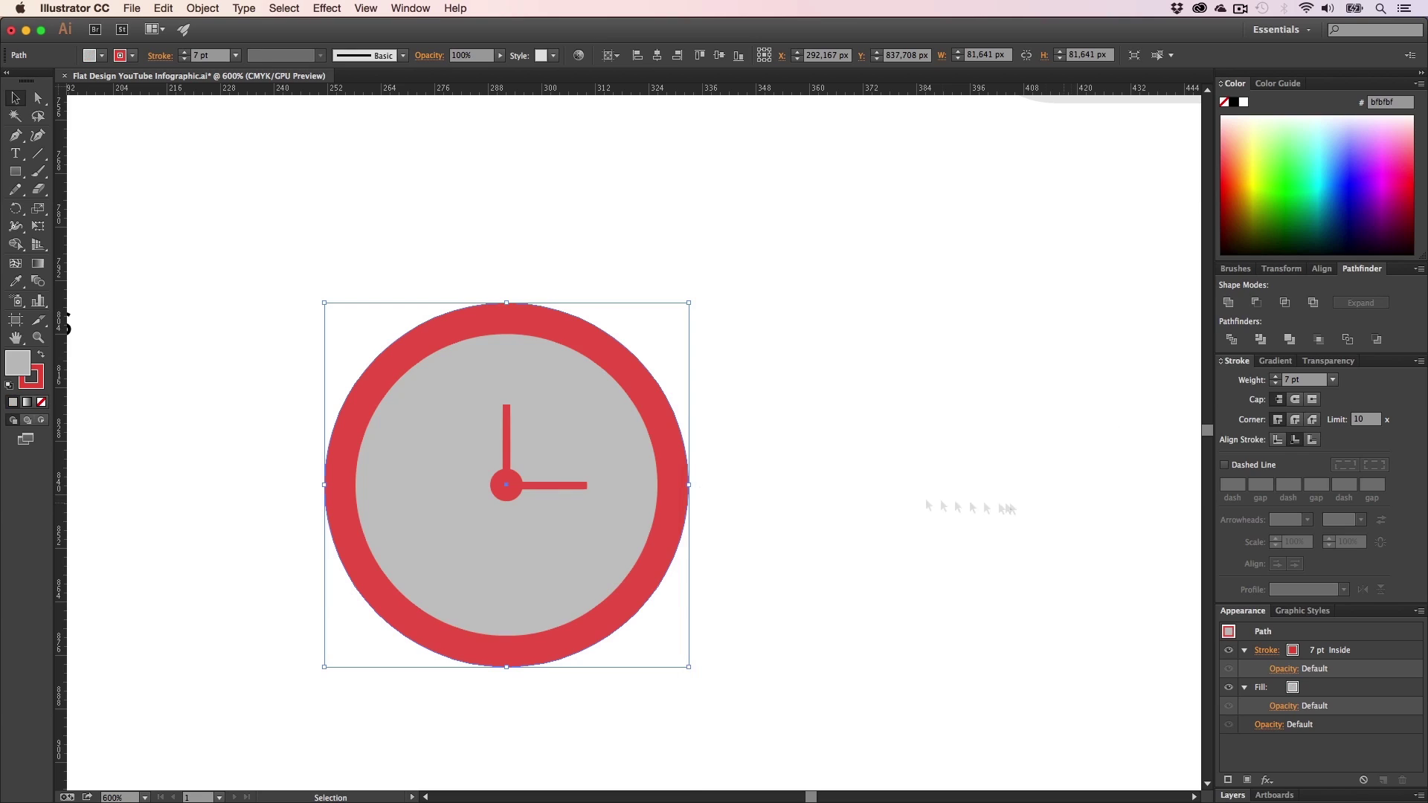
- Change the clock circle's fill to light grey e0e0e0
double_click(16, 365)
drag(723, 513, 707, 514)
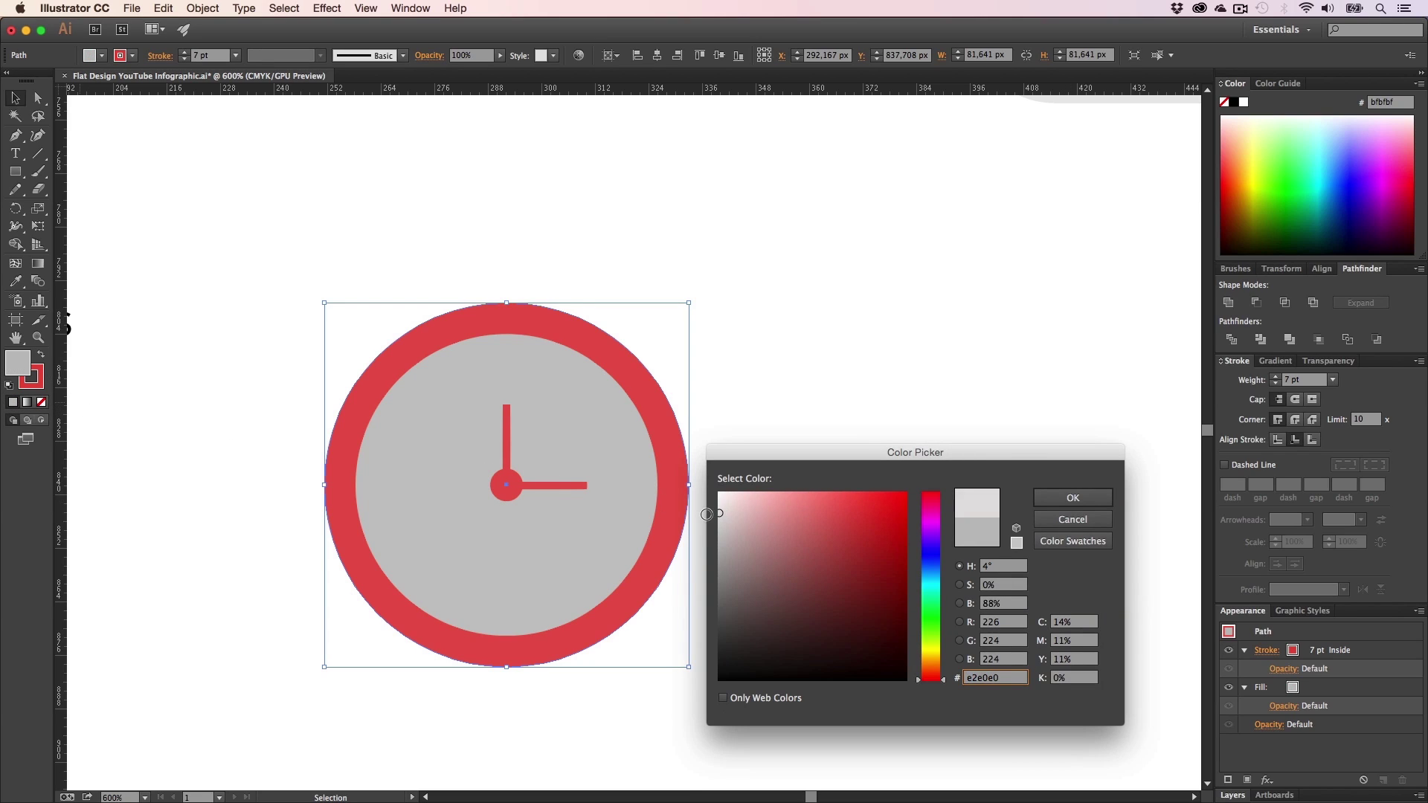
click(1049, 499)
click(829, 501)
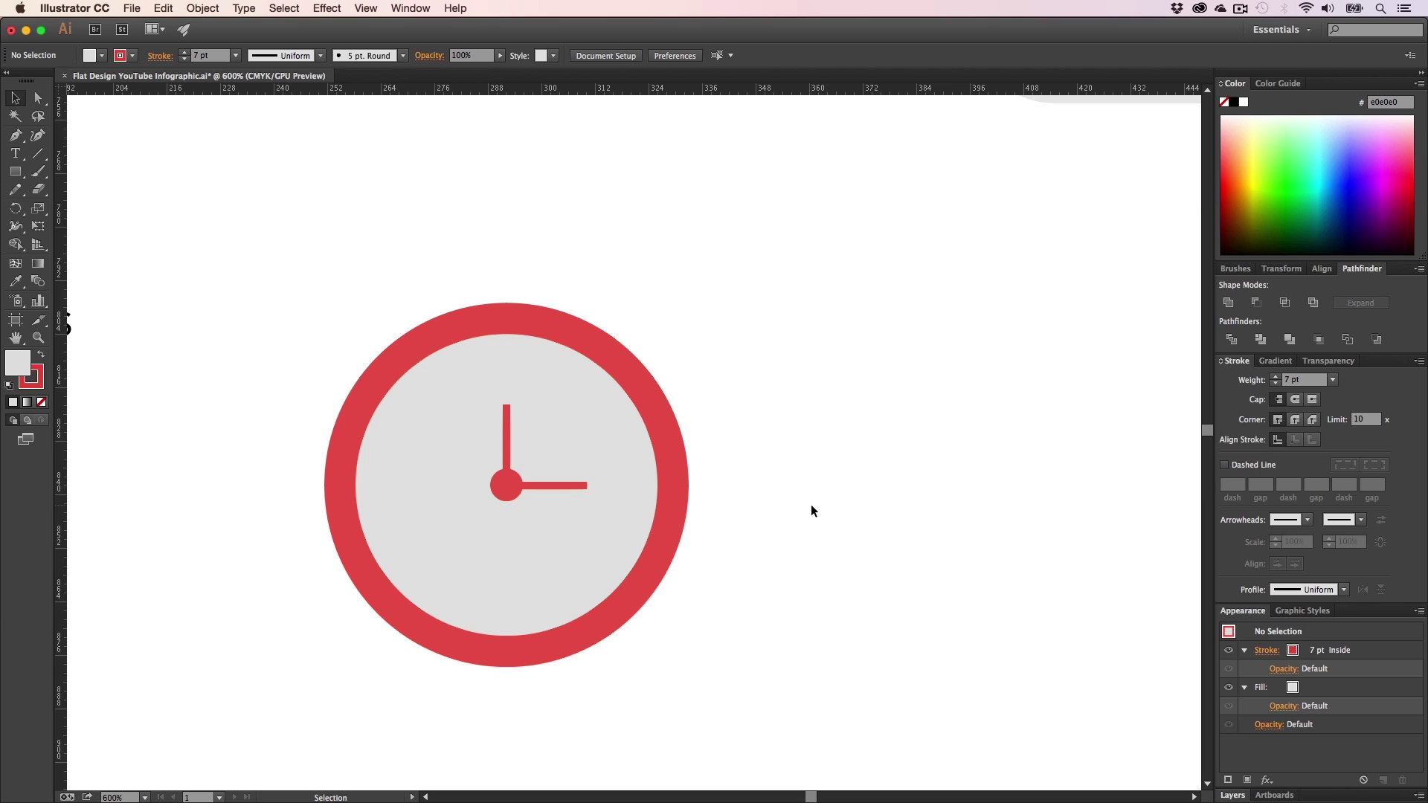
- Draw a closed quarter-circle wedge over the clock's 12-to-3 sector with the Pen tool, its outer curve lying within the red ring
key(p)
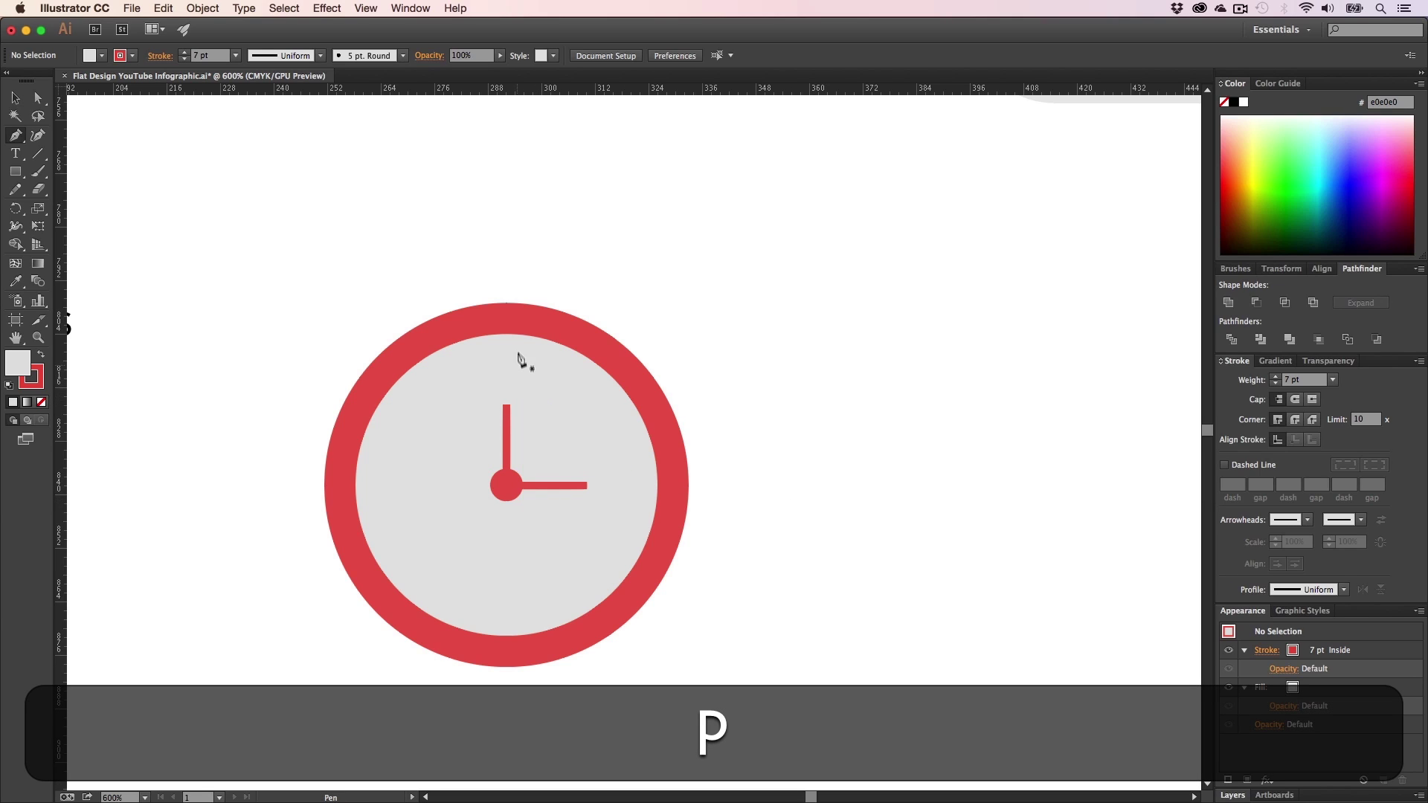
click(507, 332)
click(507, 485)
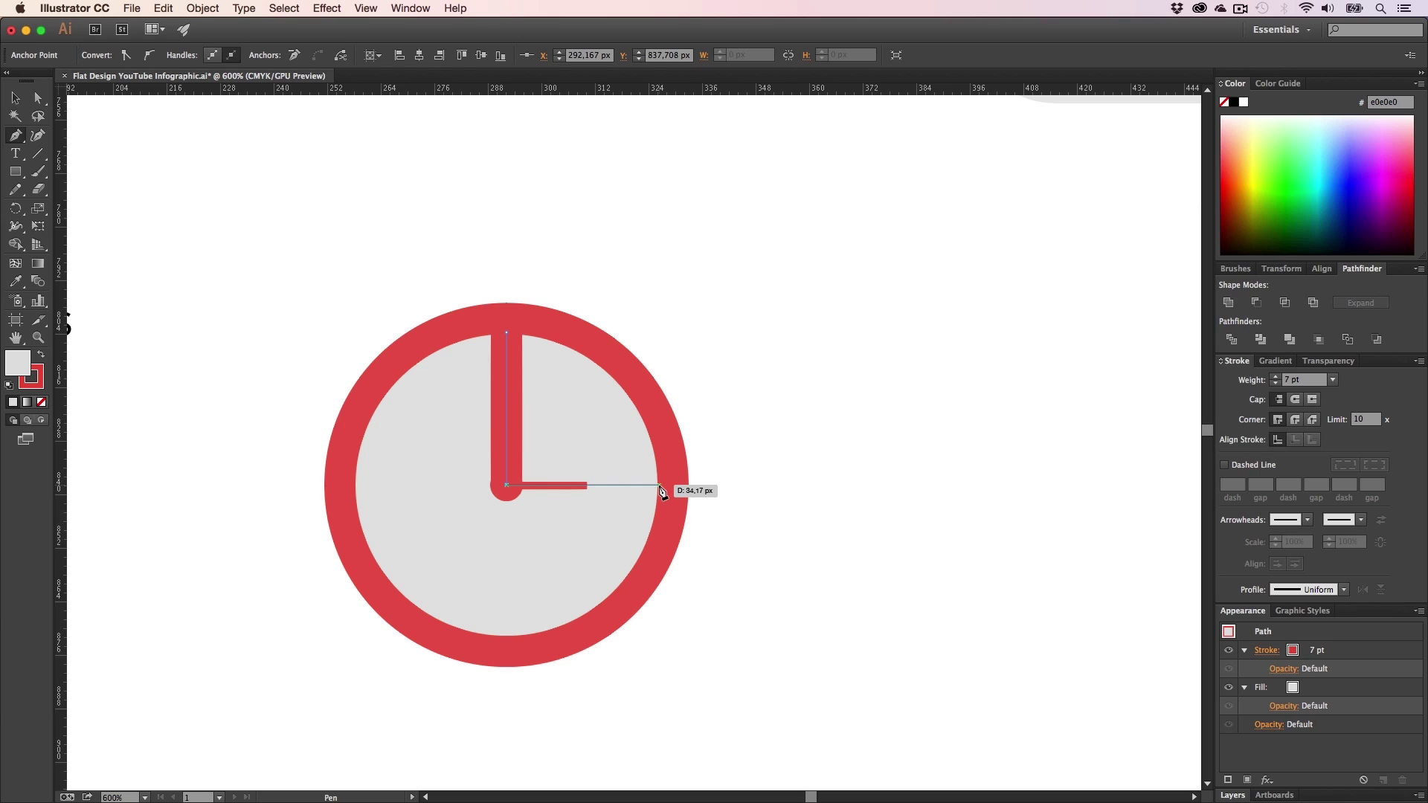
click(674, 485)
drag(622, 382, 616, 376)
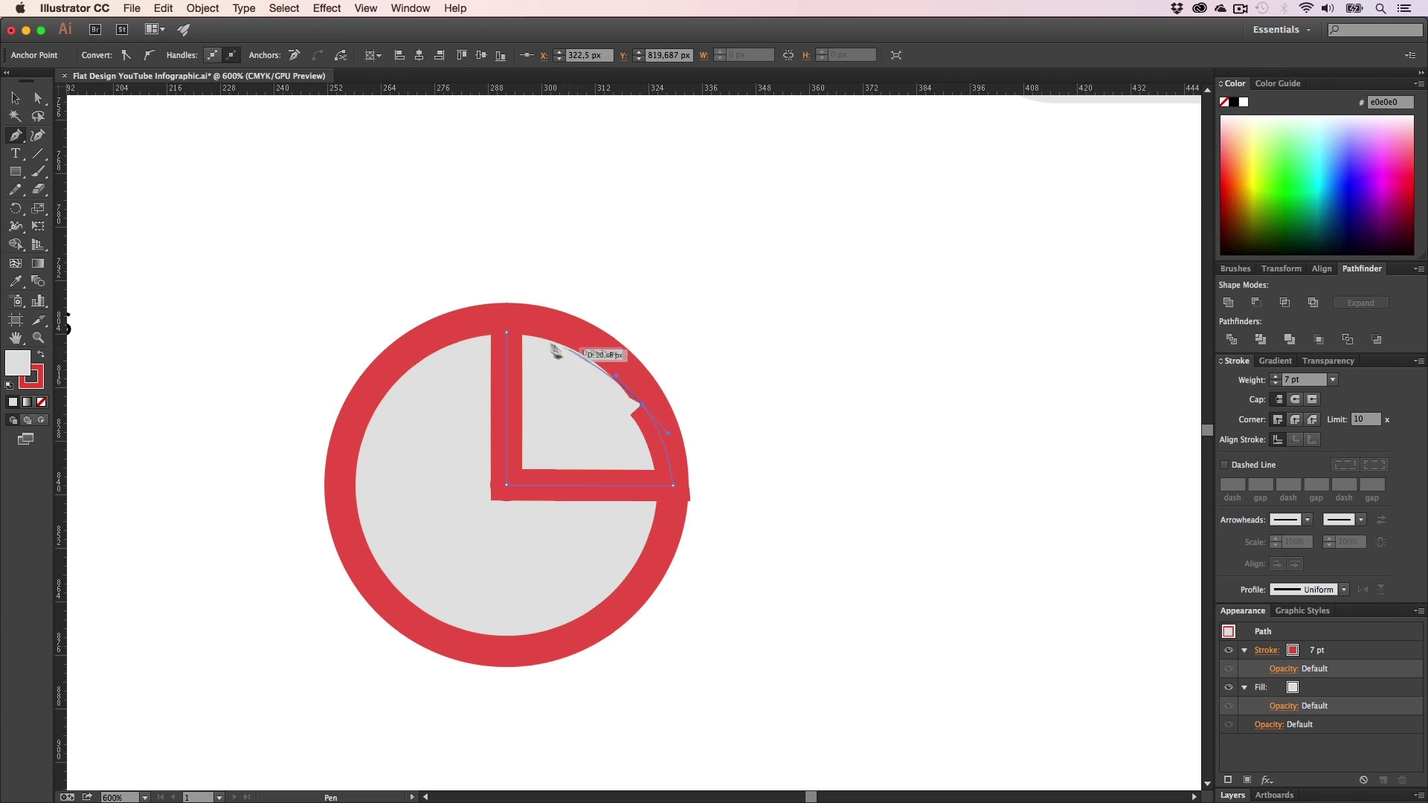
click(506, 332)
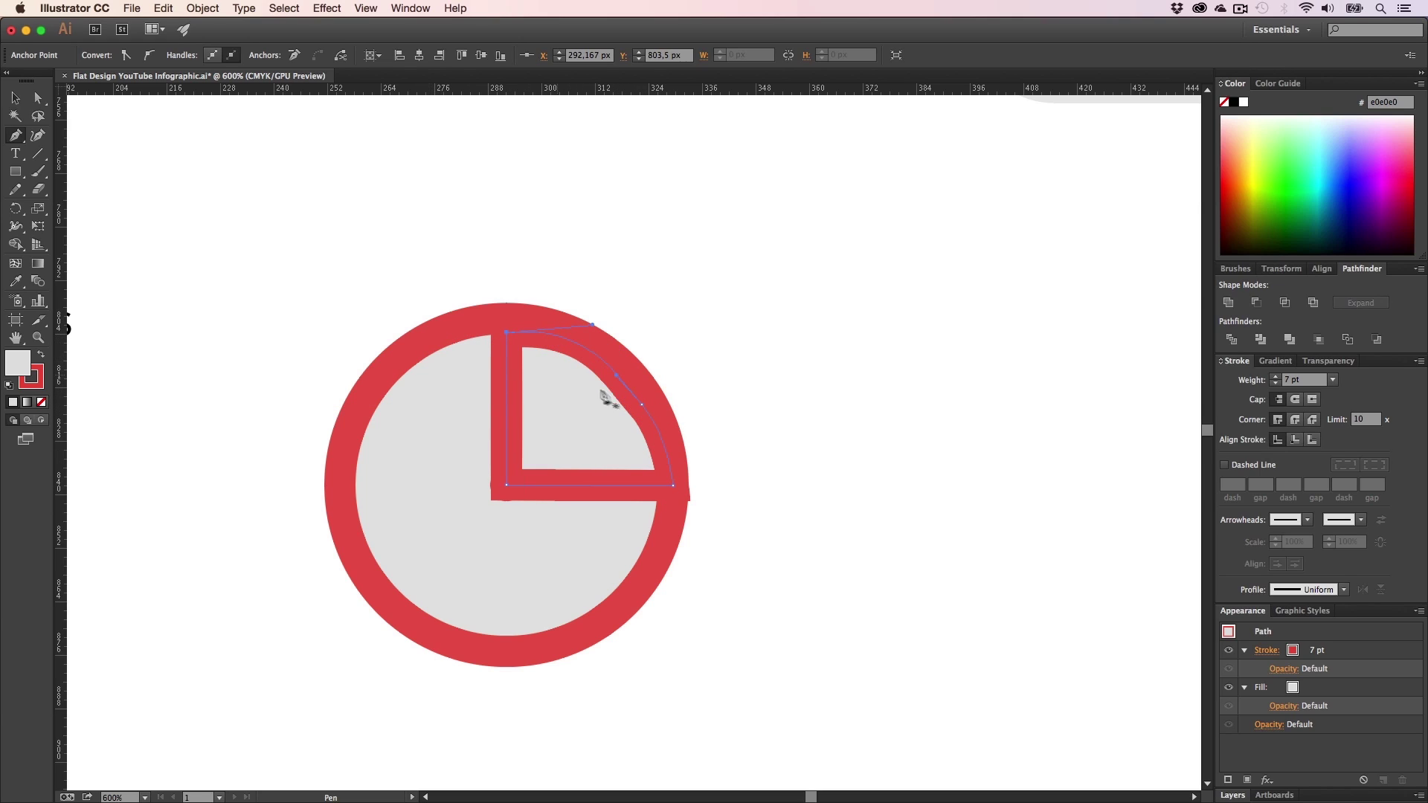
- Fill the quarter wedge with white ffffff and remove its stroke
key(a)
click(42, 402)
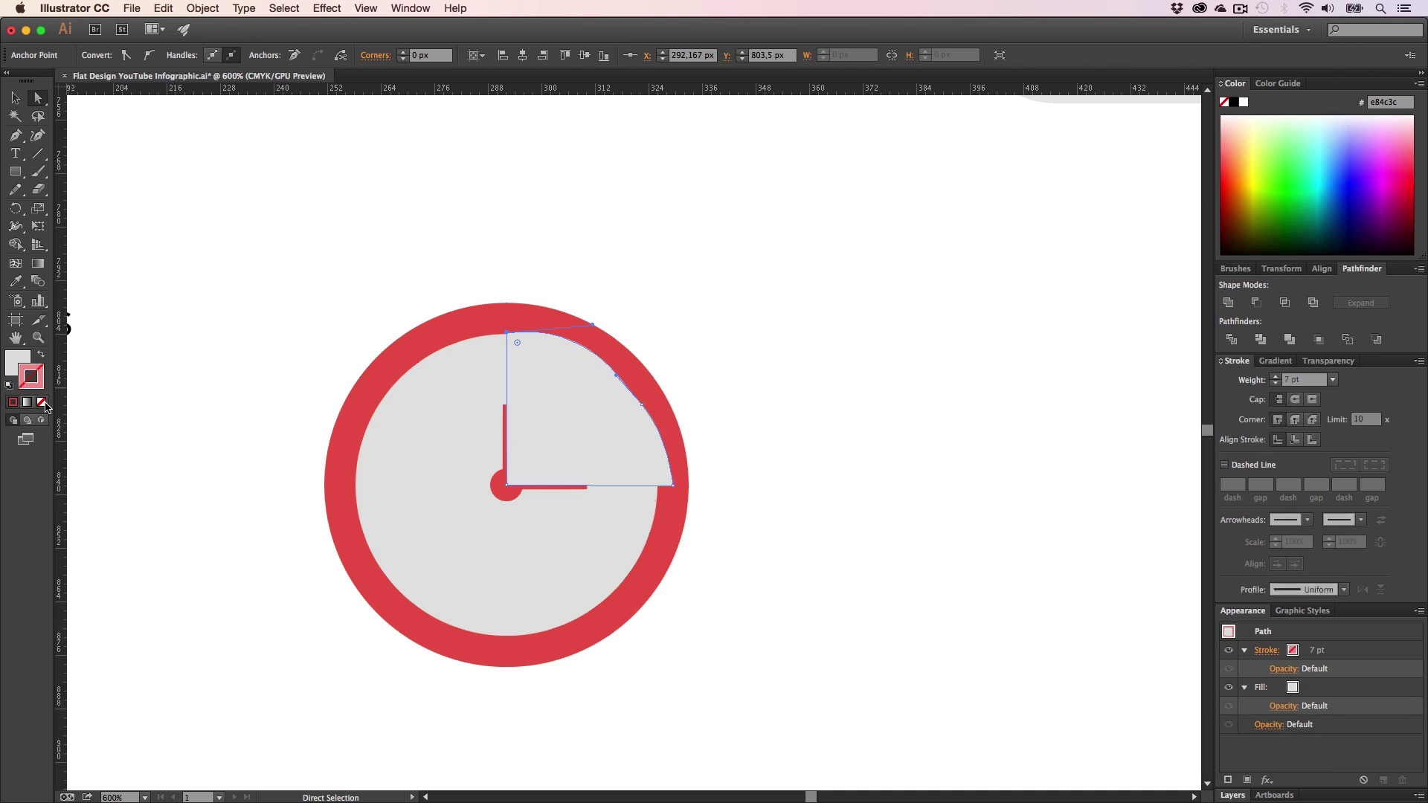
click(1243, 103)
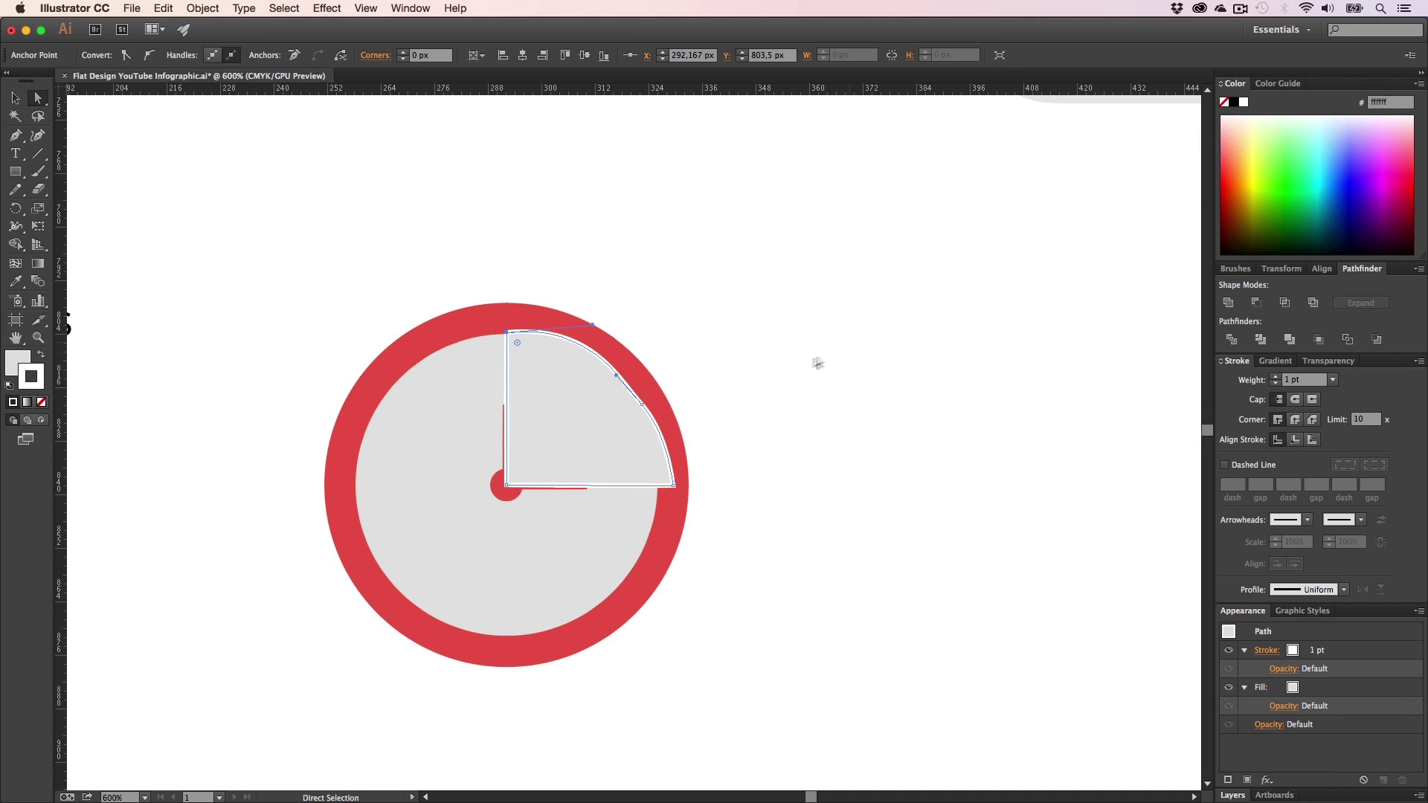
key(shift+x)
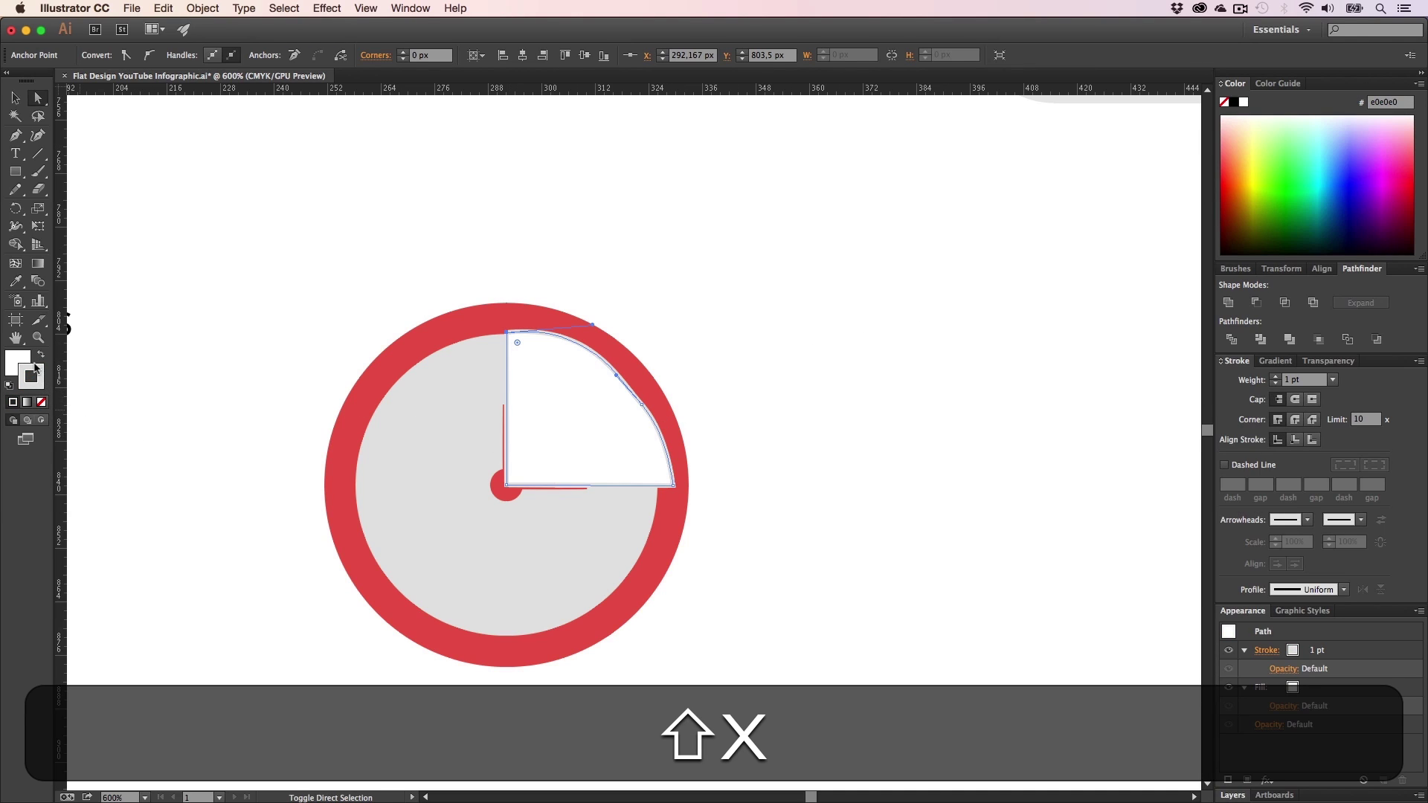
click(41, 401)
key(v)
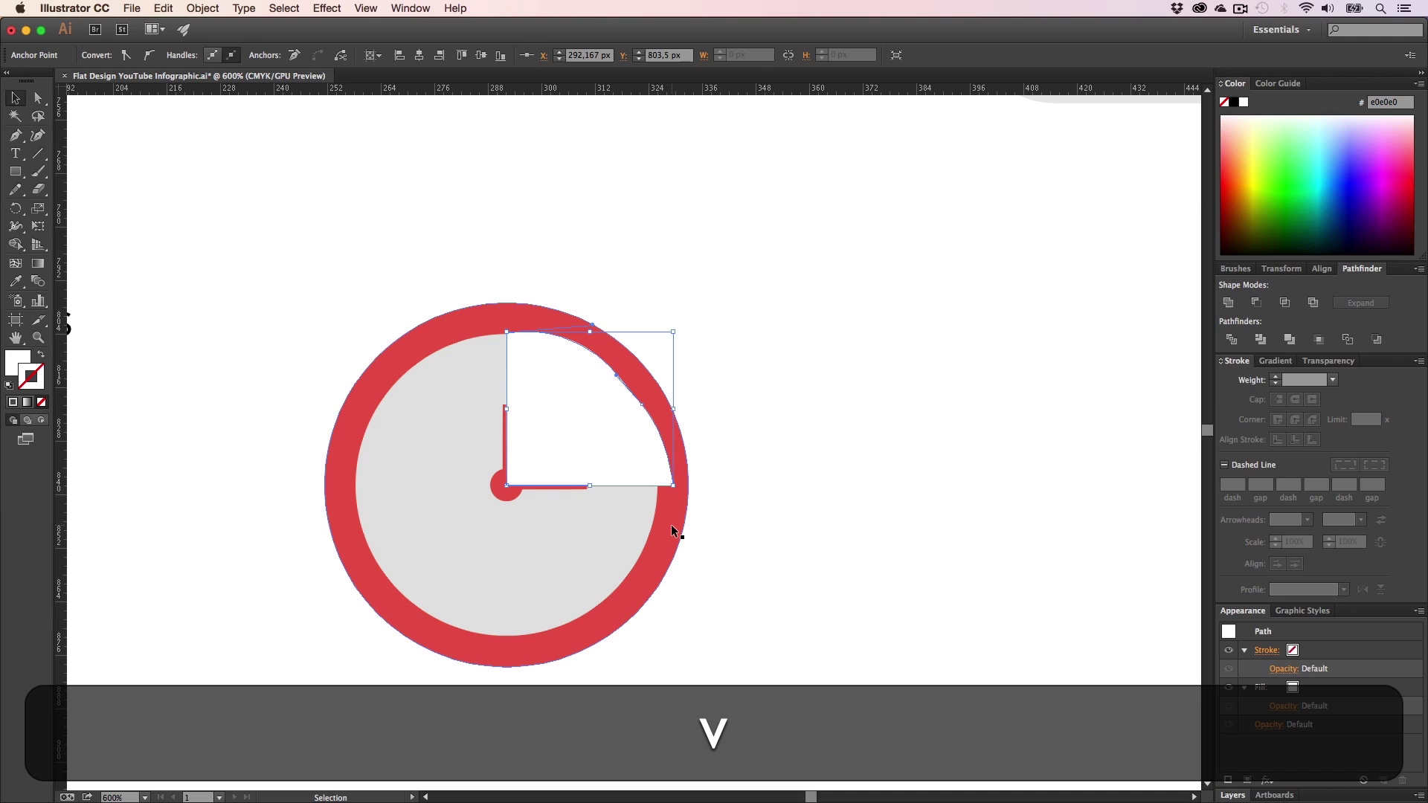
- Expand the appearance of the clock circle to separate its red ring from the grey face
click(596, 552)
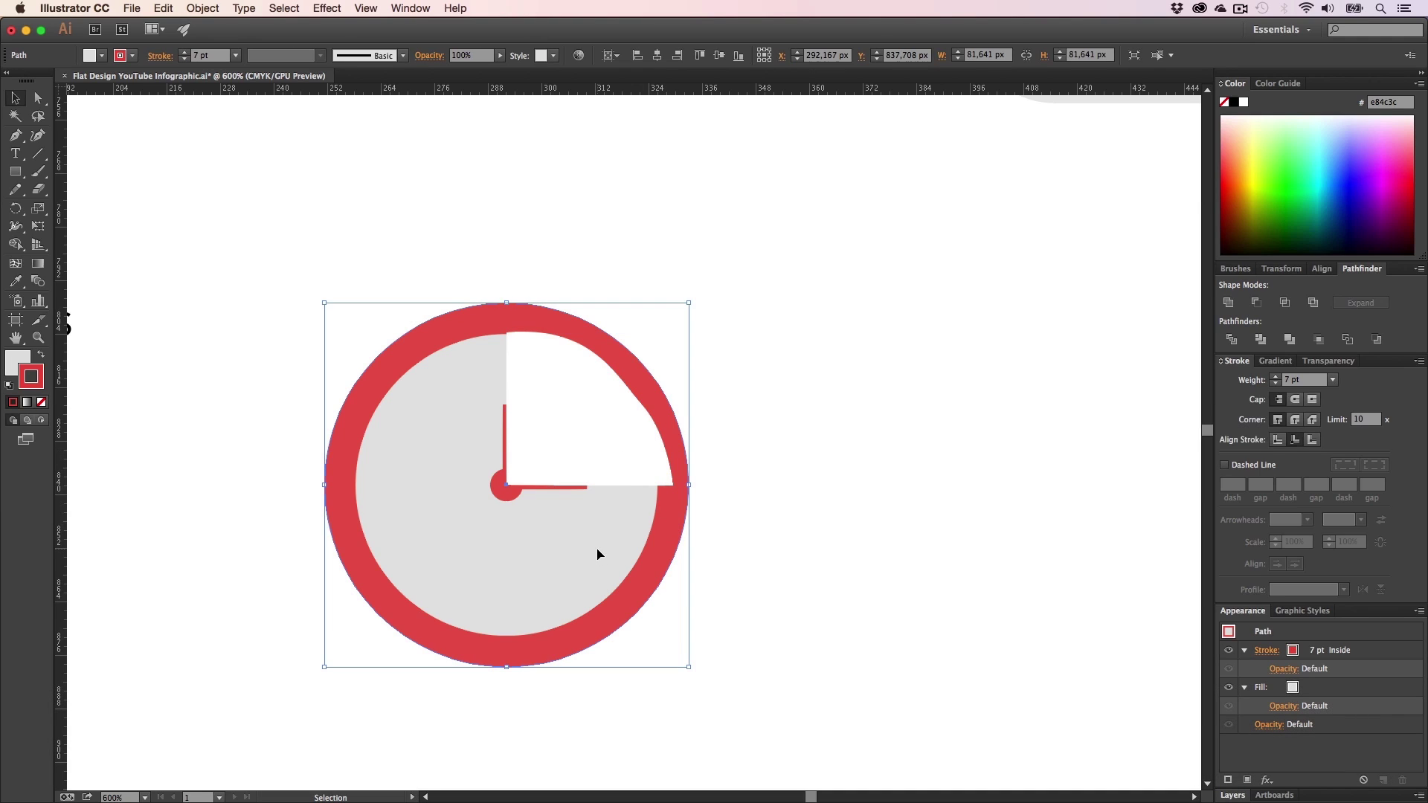
click(203, 9)
click(245, 175)
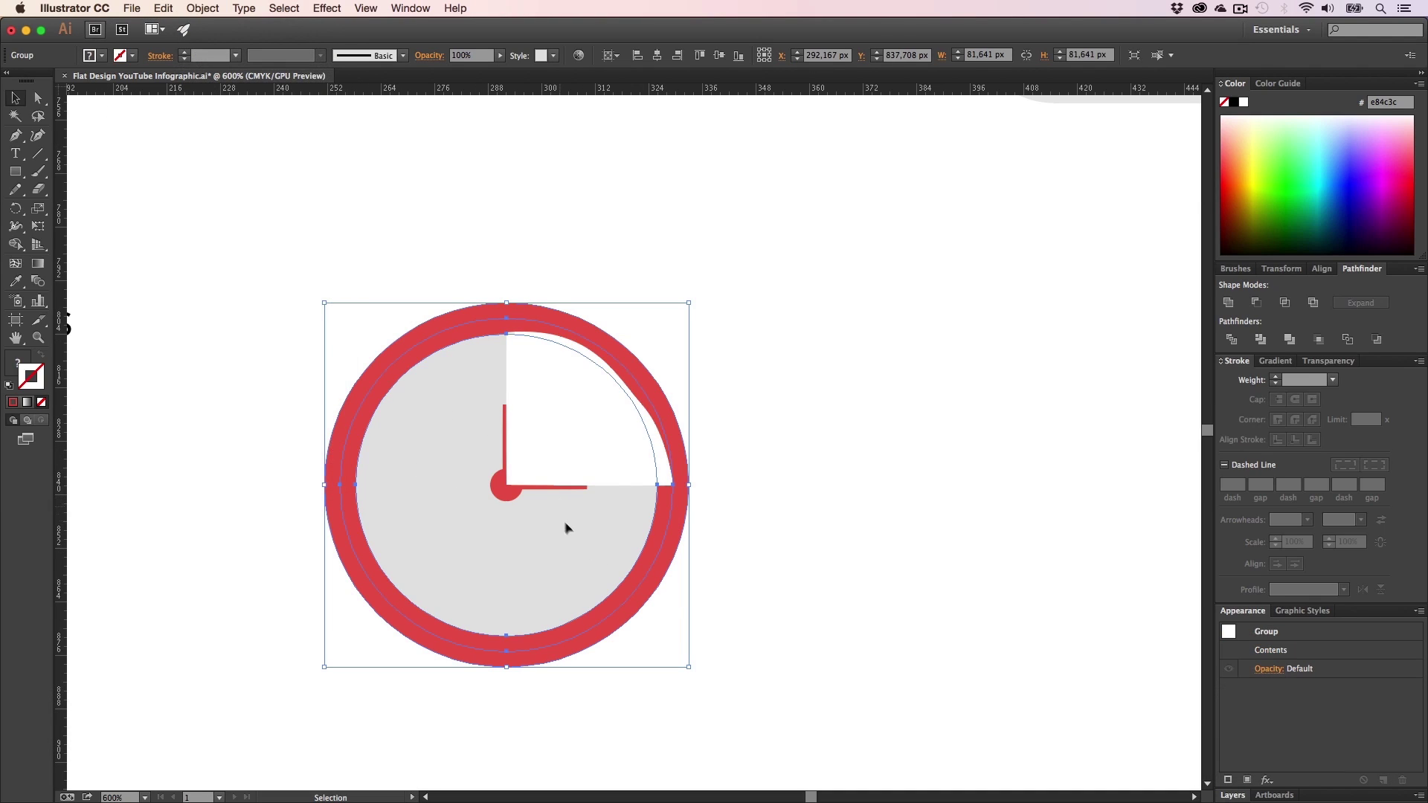
click(772, 514)
- Try to send the grey clock face backward in the stacking order
key(a)
right_click(444, 390)
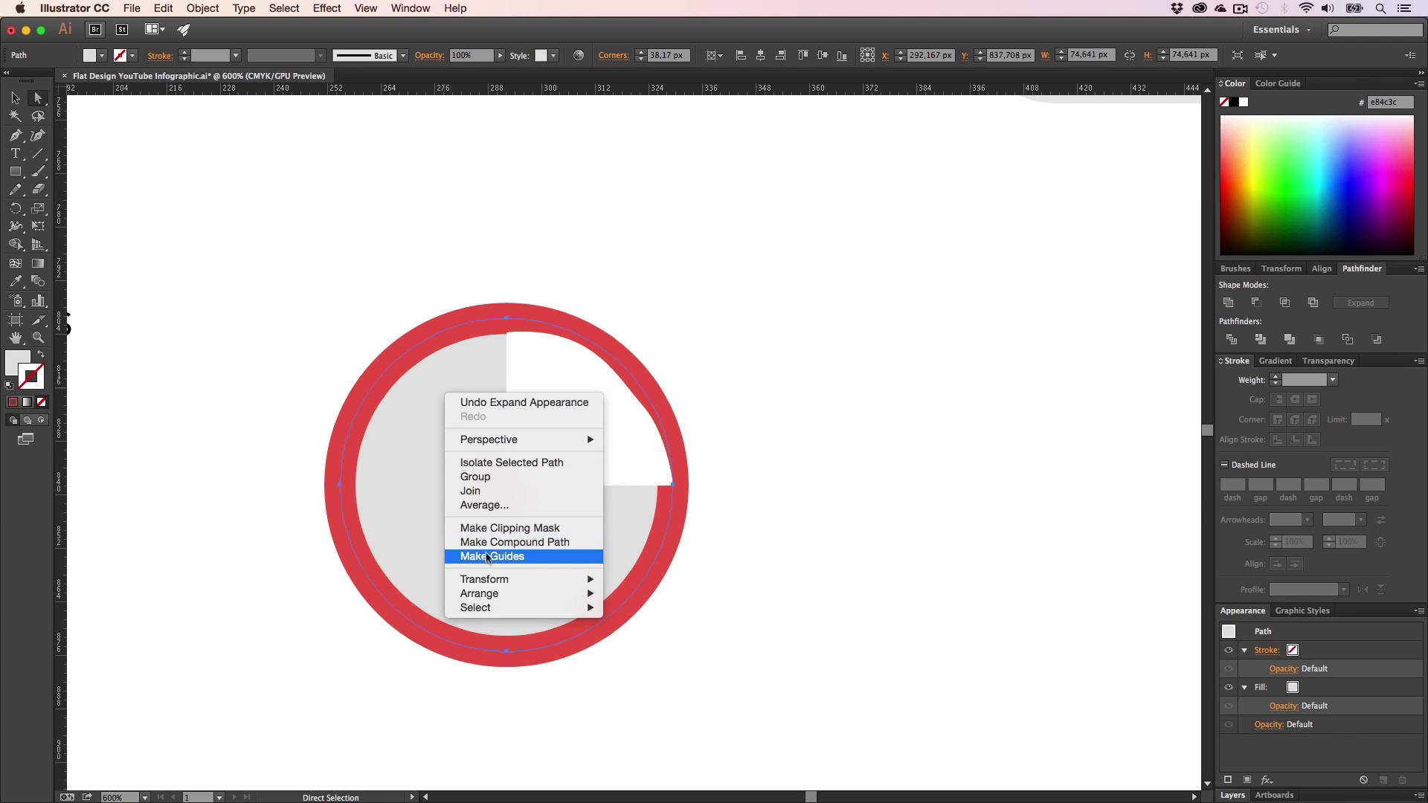
mouse_move(520, 593)
click(658, 623)
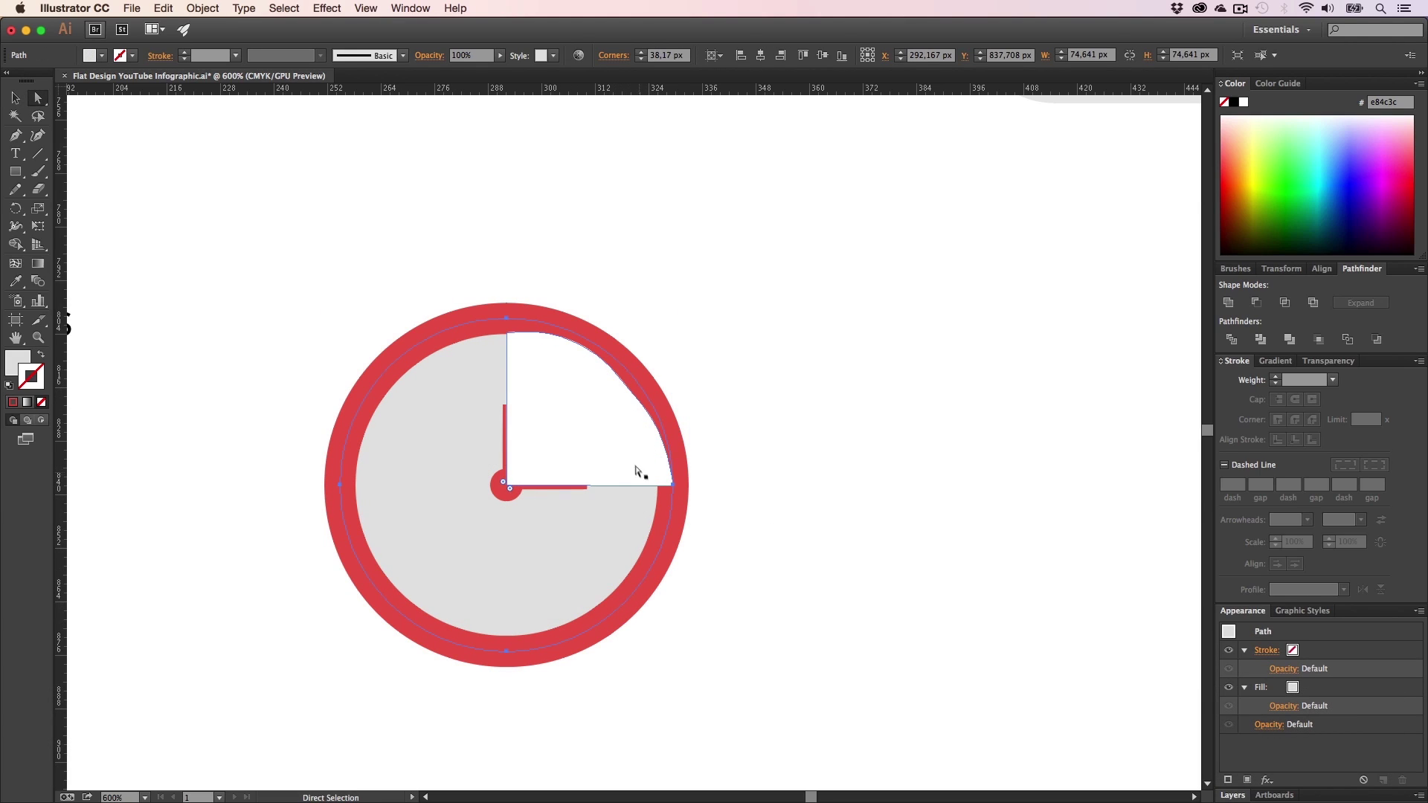
- Try to bring the red ring to the front of the white wedge, and undo a stray move of the ring
click(671, 420)
right_click(671, 421)
mouse_move(690, 554)
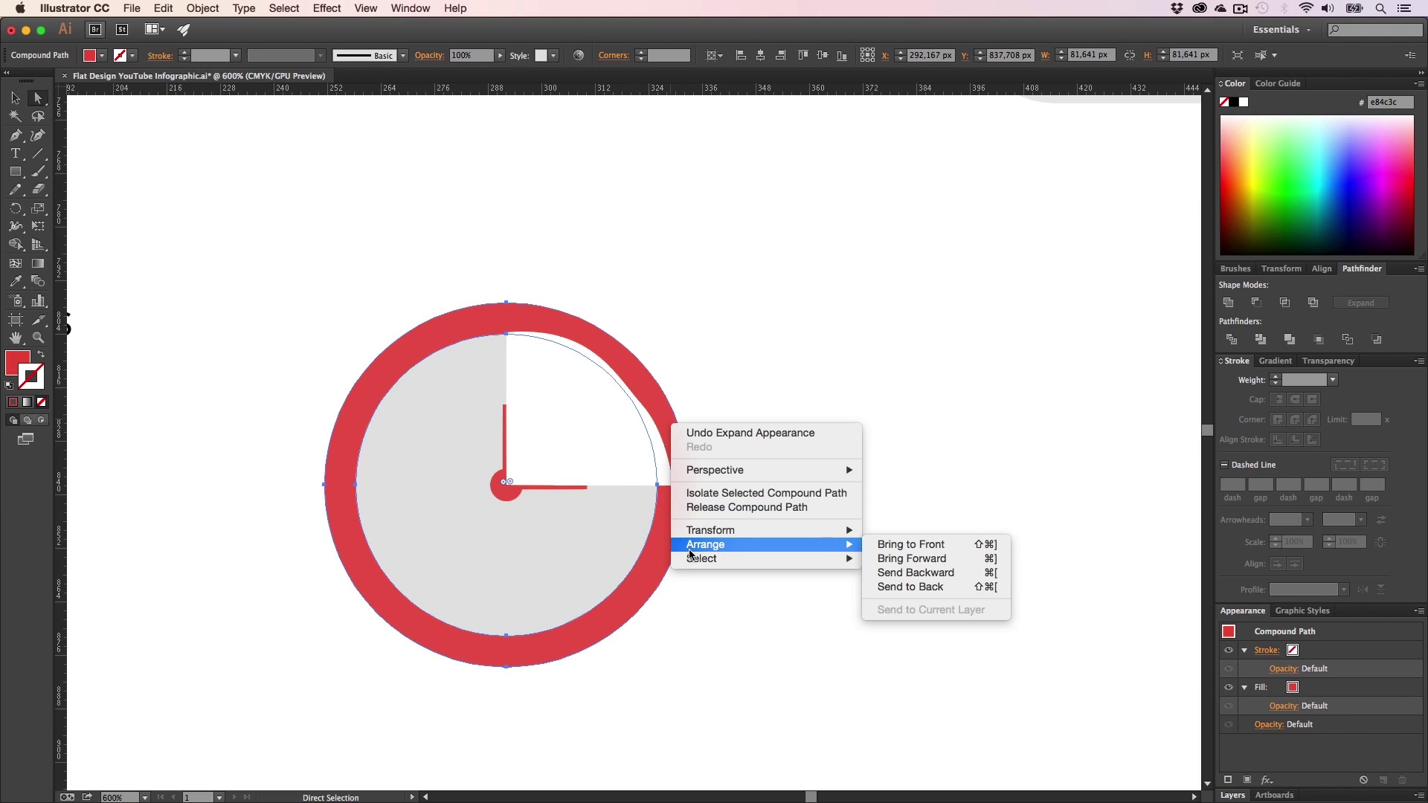
click(901, 547)
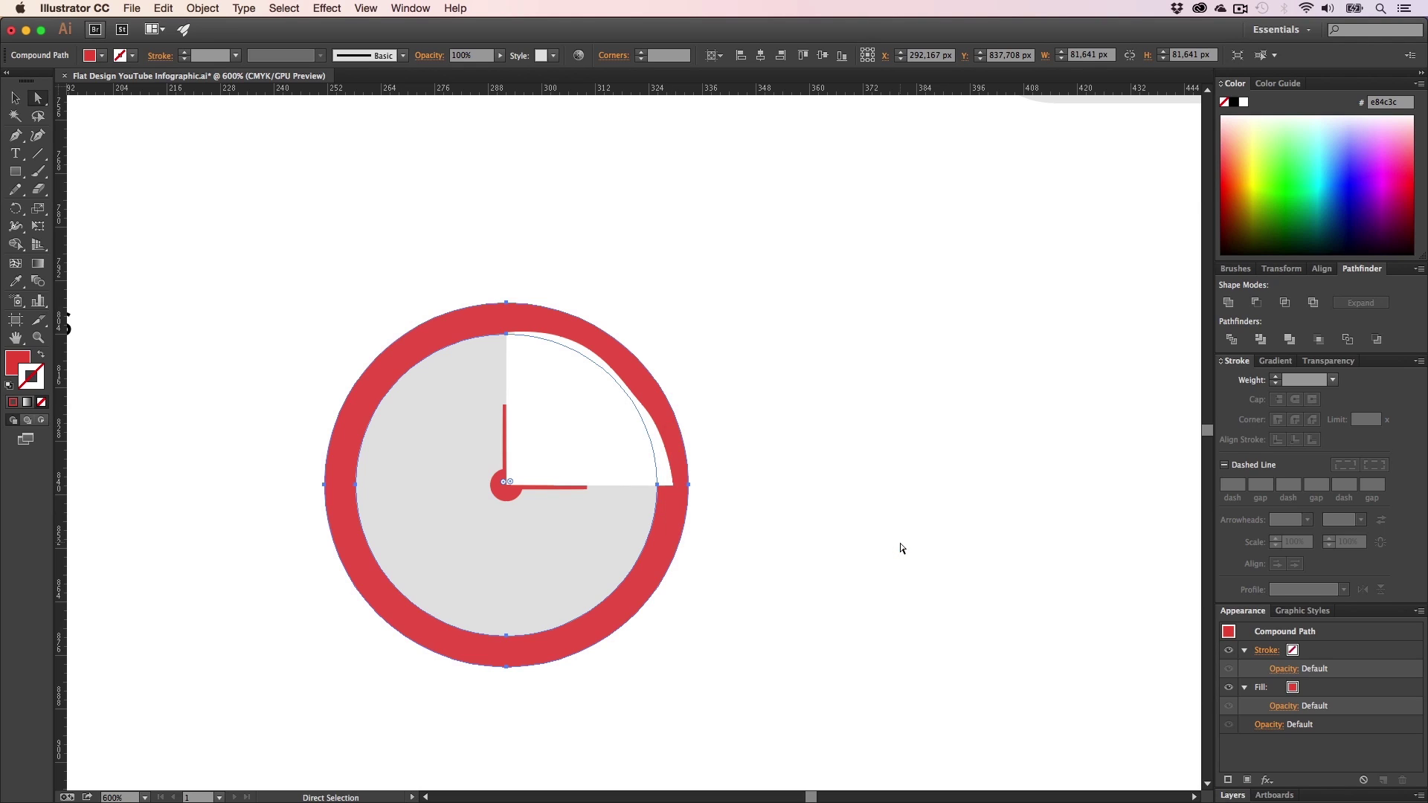
click(851, 495)
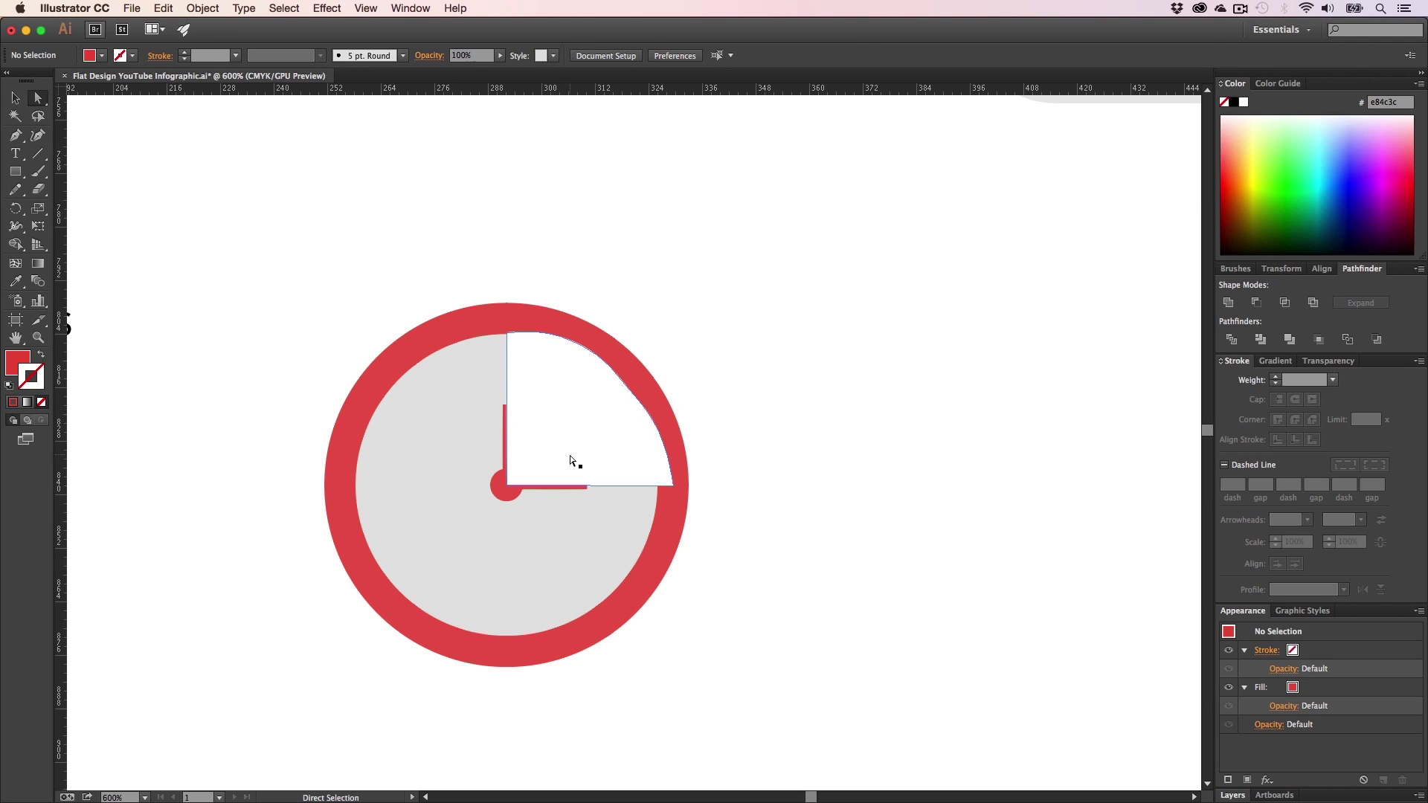
click(669, 535)
right_click(670, 534)
mouse_move(713, 652)
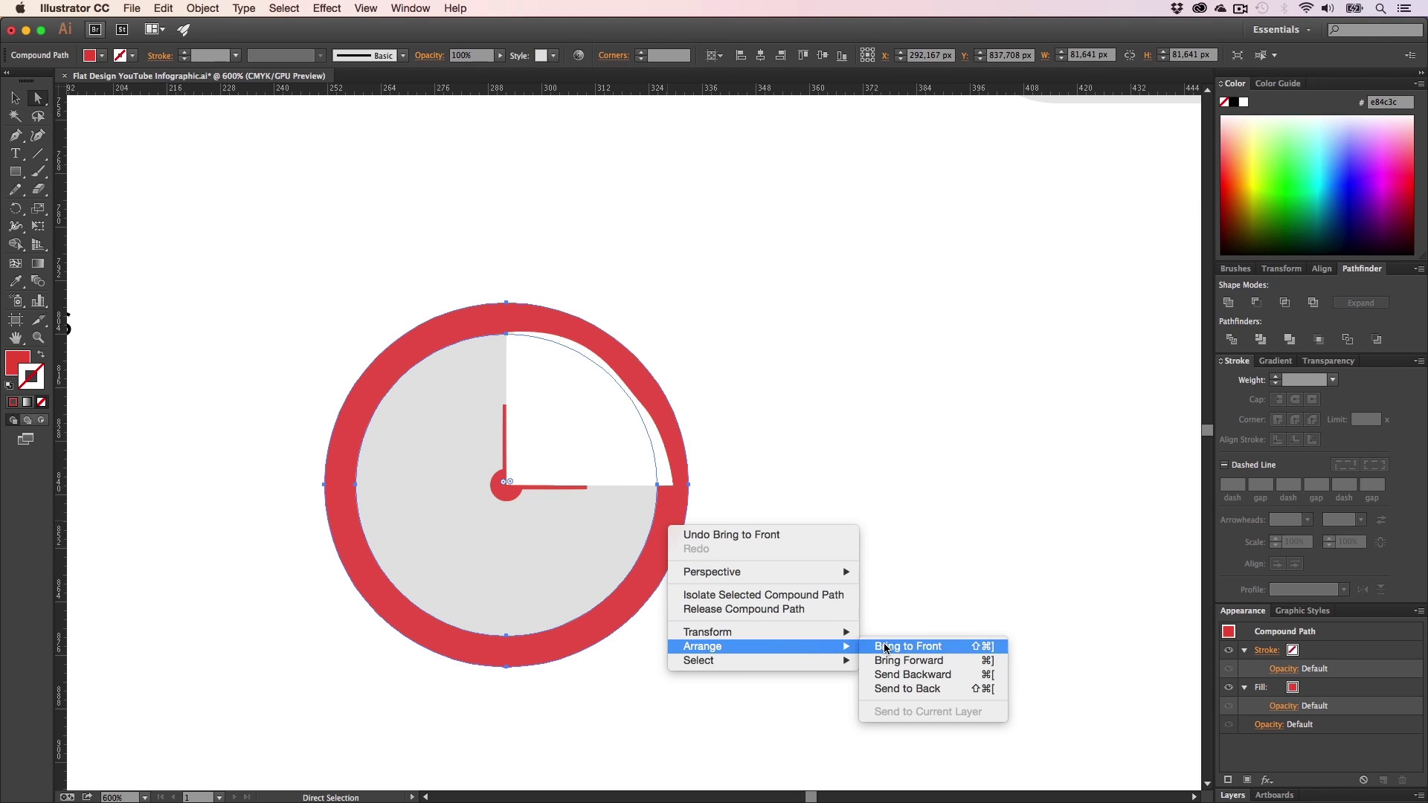
click(903, 647)
click(813, 537)
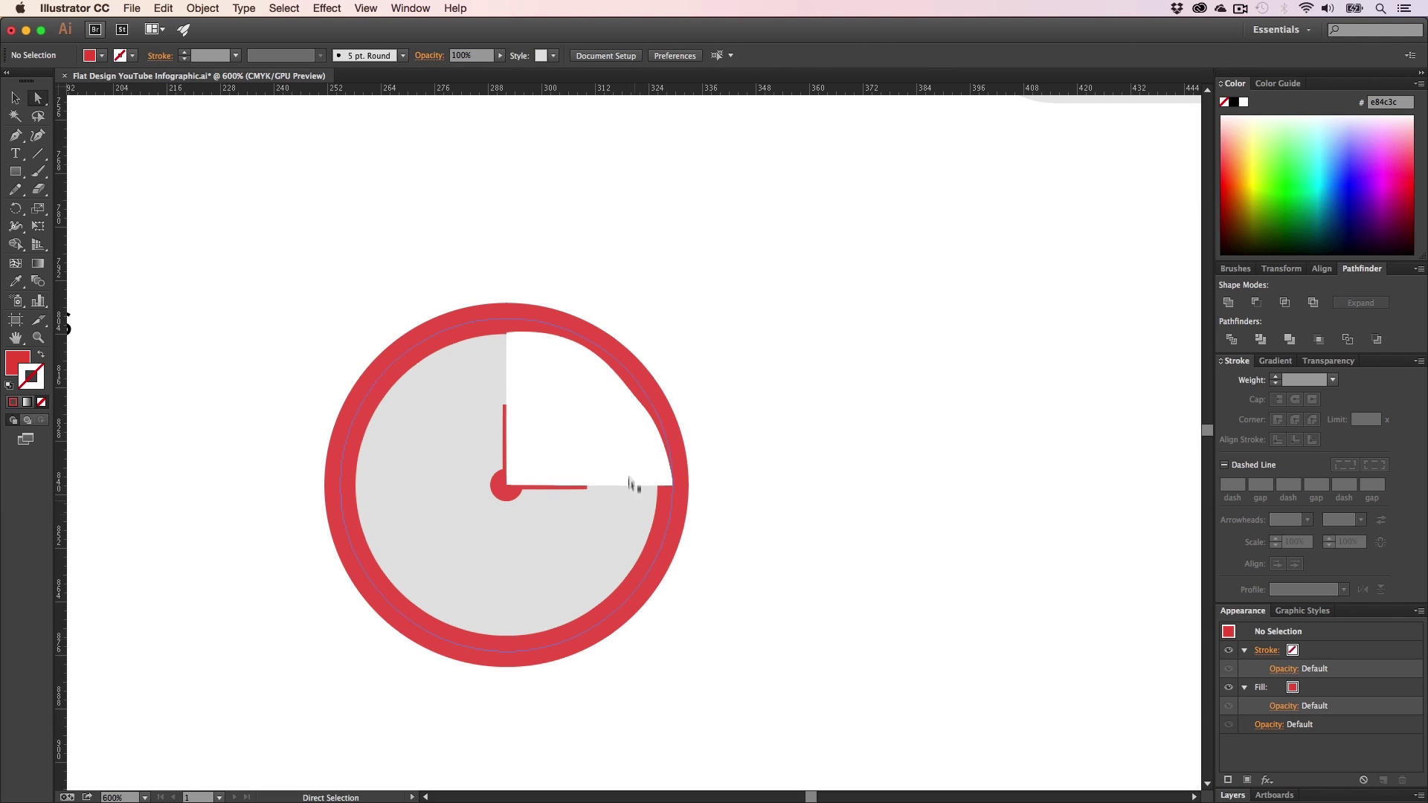
drag(683, 492, 715, 533)
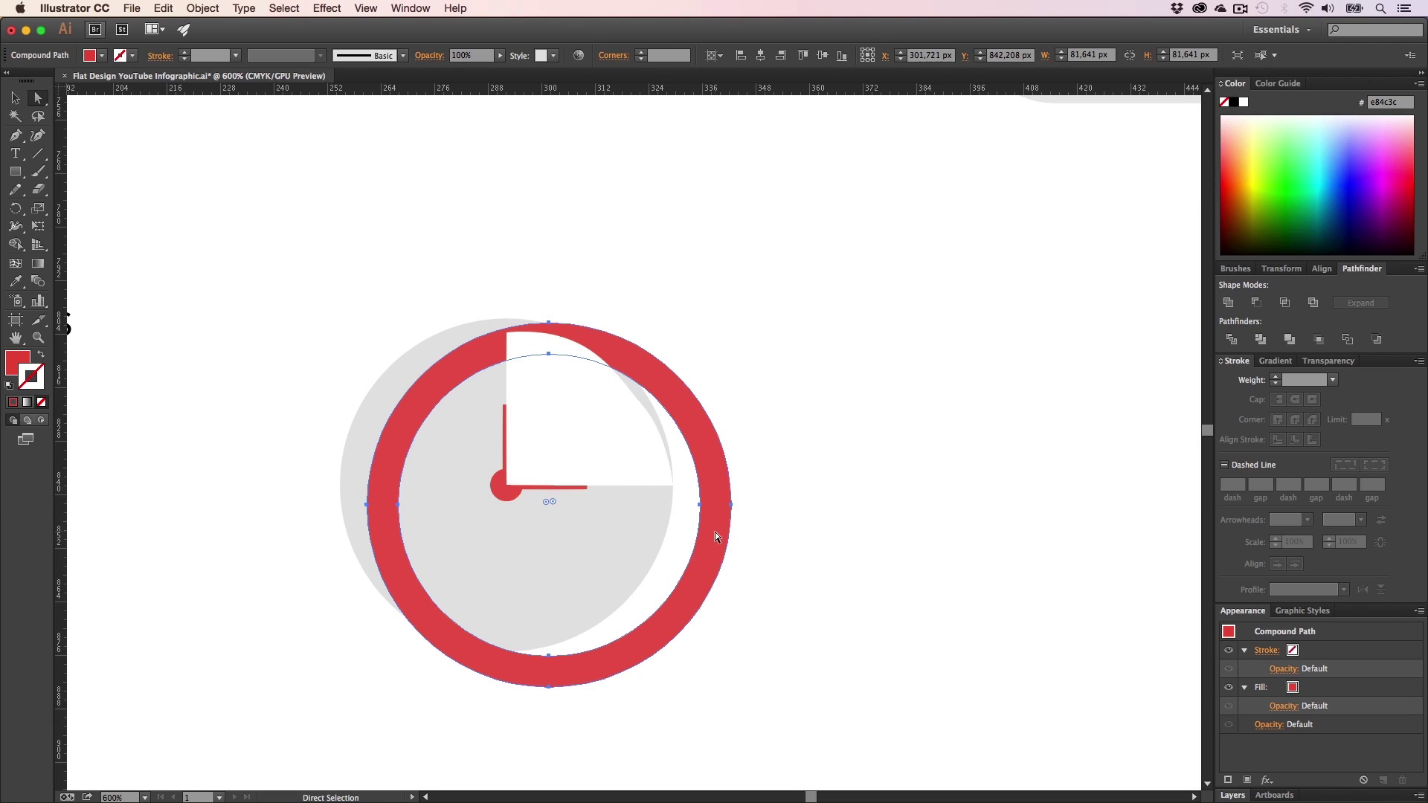
key(super+z)
- Send the white quarter wedge to the back of the stacking order
click(584, 464)
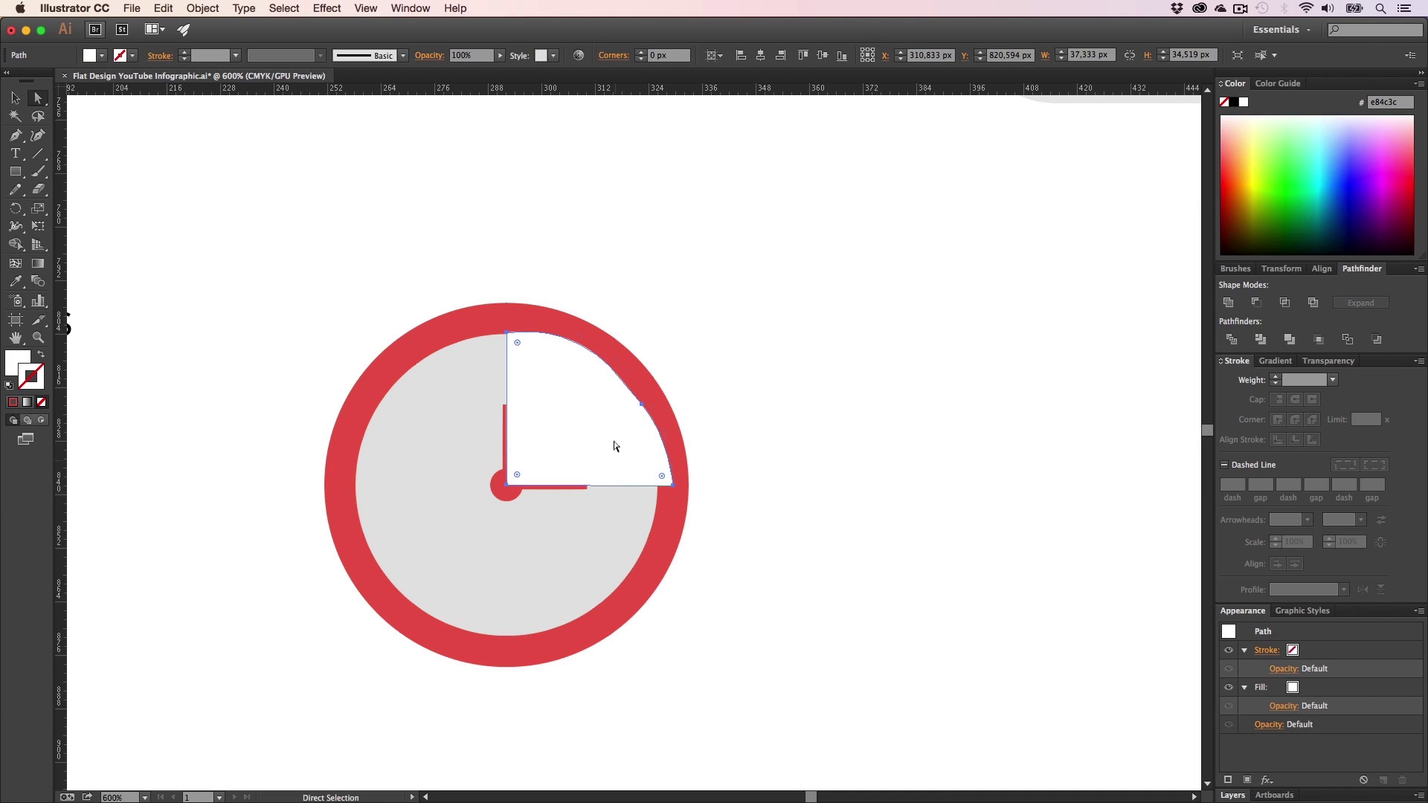
key(v)
right_click(590, 456)
mouse_move(625, 656)
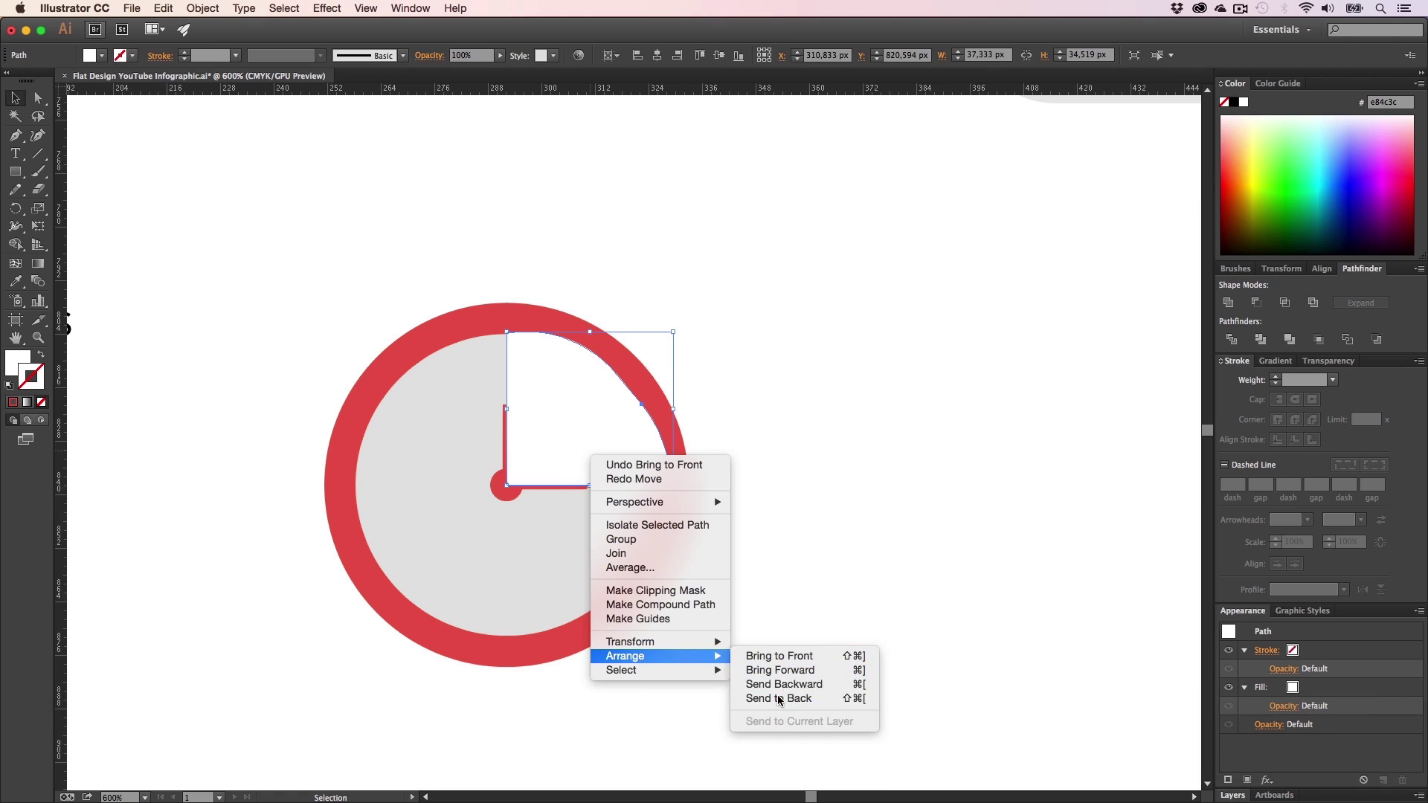
click(779, 700)
click(864, 519)
- Try to send the grey clock face behind the white wedge while it is still grouped with the ring
click(543, 553)
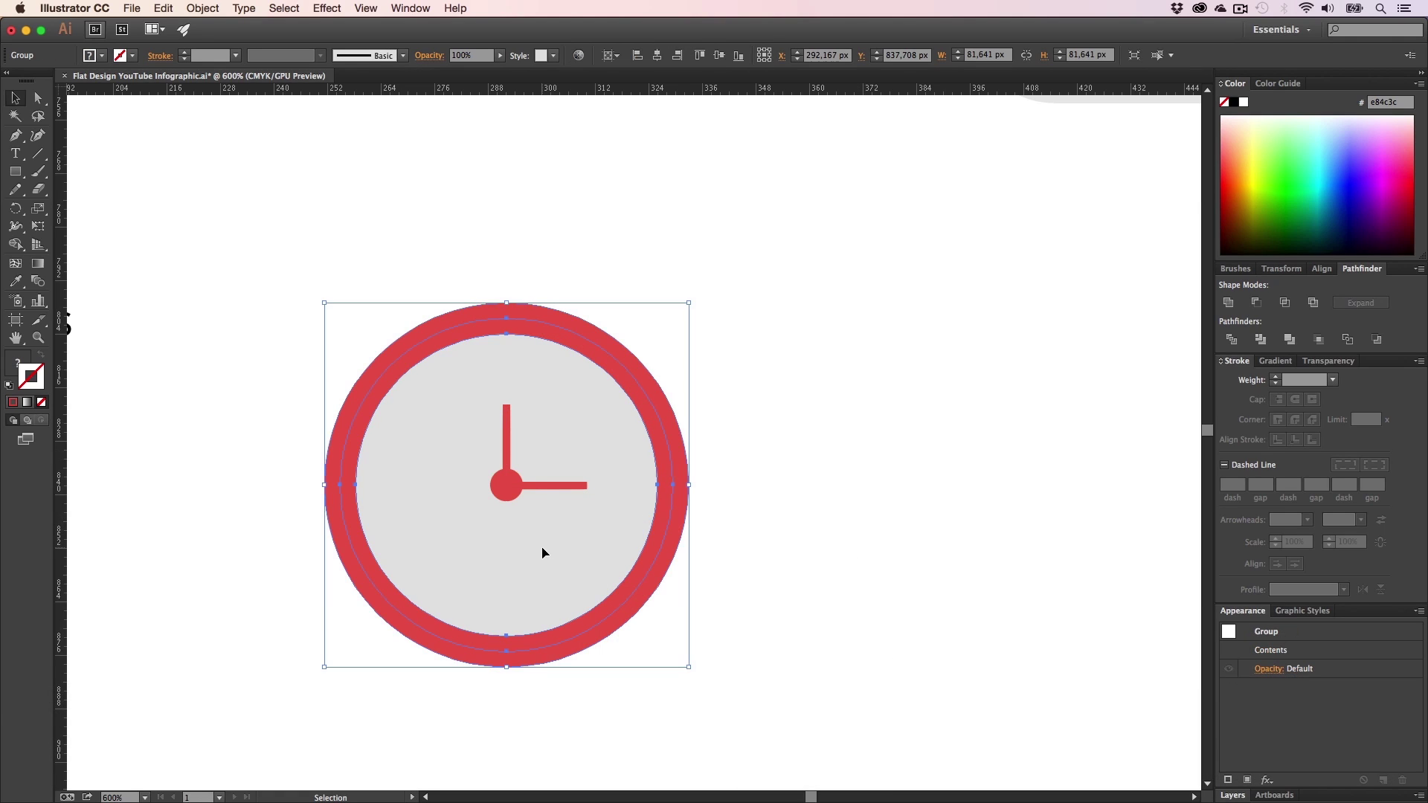
key(a)
click(524, 541)
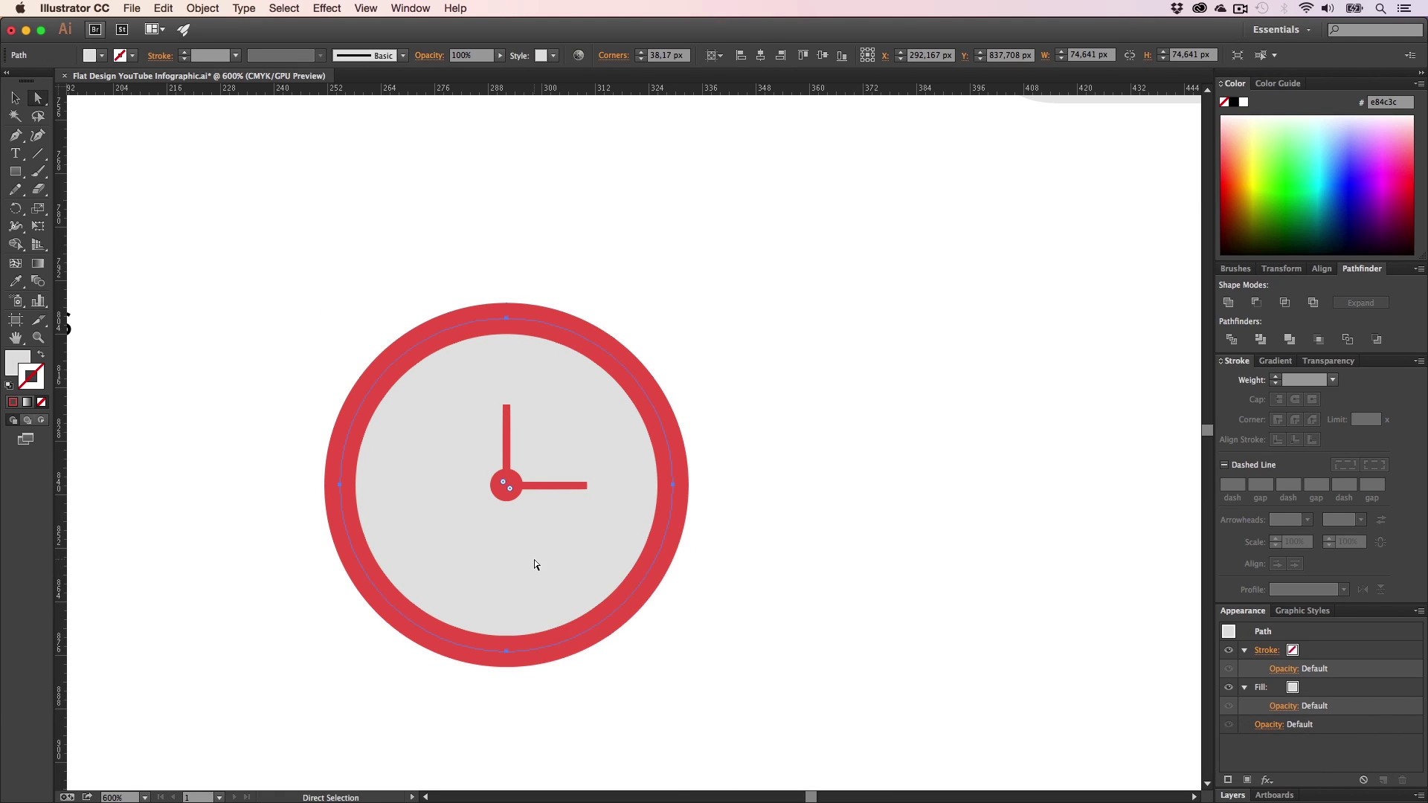
right_click(535, 564)
mouse_move(585, 767)
click(744, 768)
- Ungroup the red ring and the grey clock face
key(v)
click(756, 587)
click(658, 541)
right_click(647, 540)
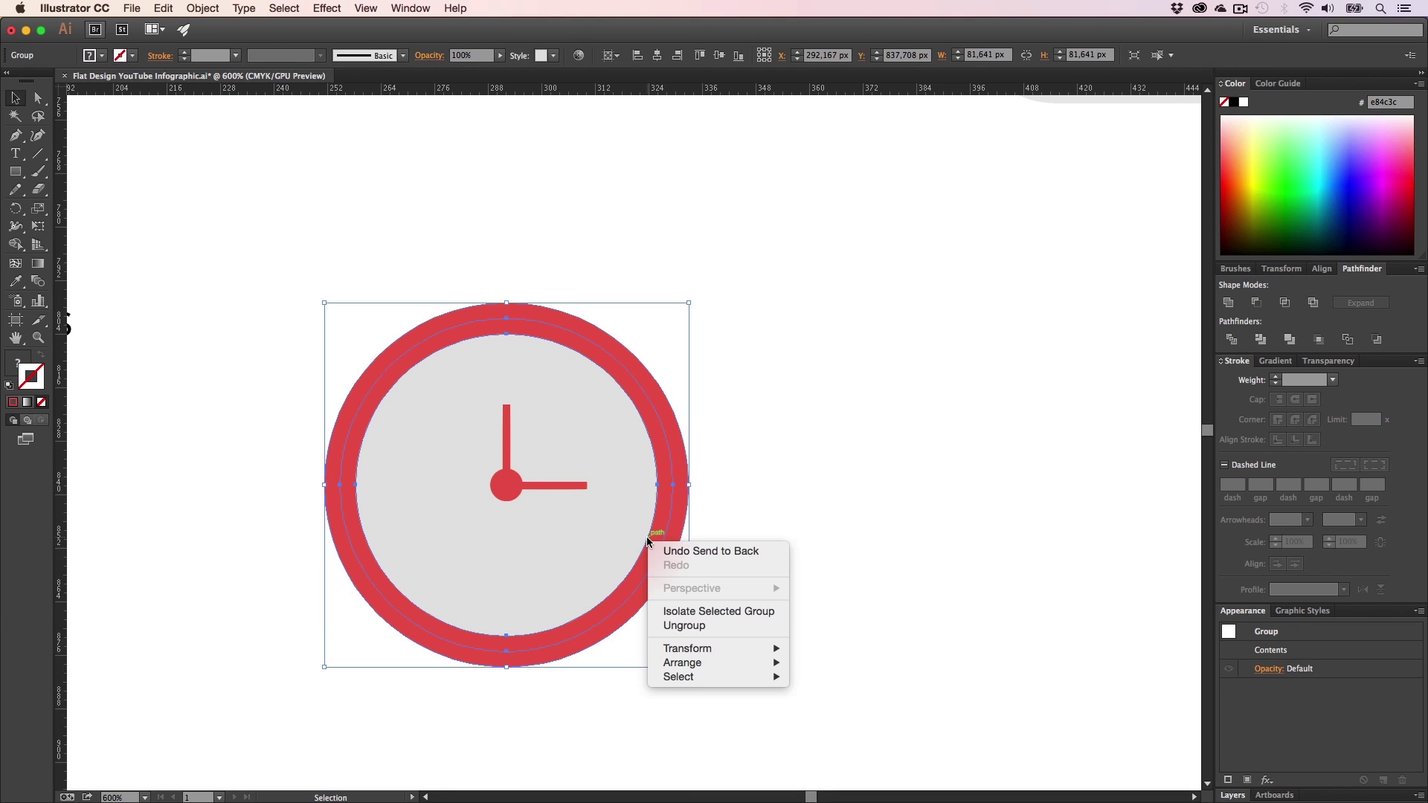
click(688, 633)
- Send the ungrouped grey clock face to the back, behind the white wedge
key(a)
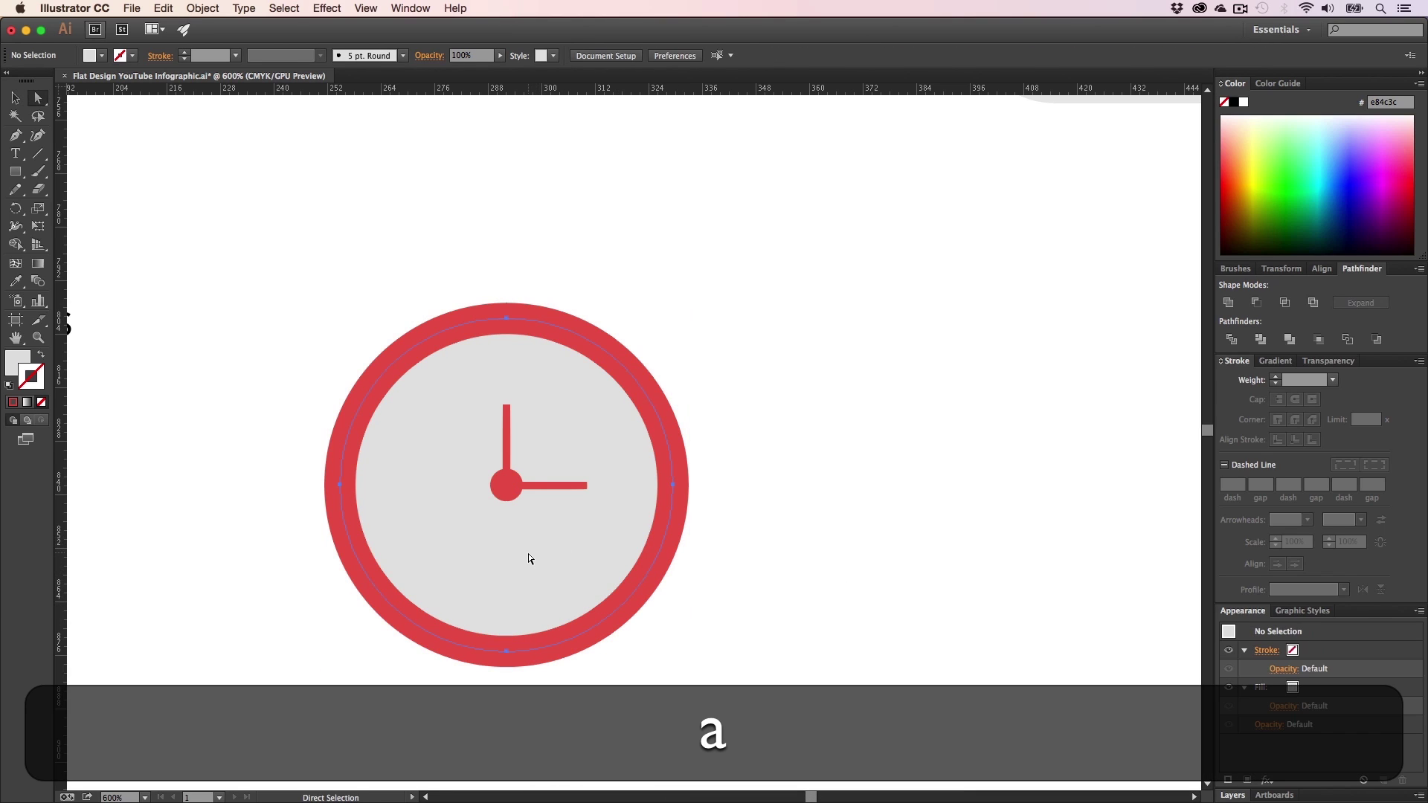
click(529, 560)
right_click(540, 573)
mouse_move(604, 781)
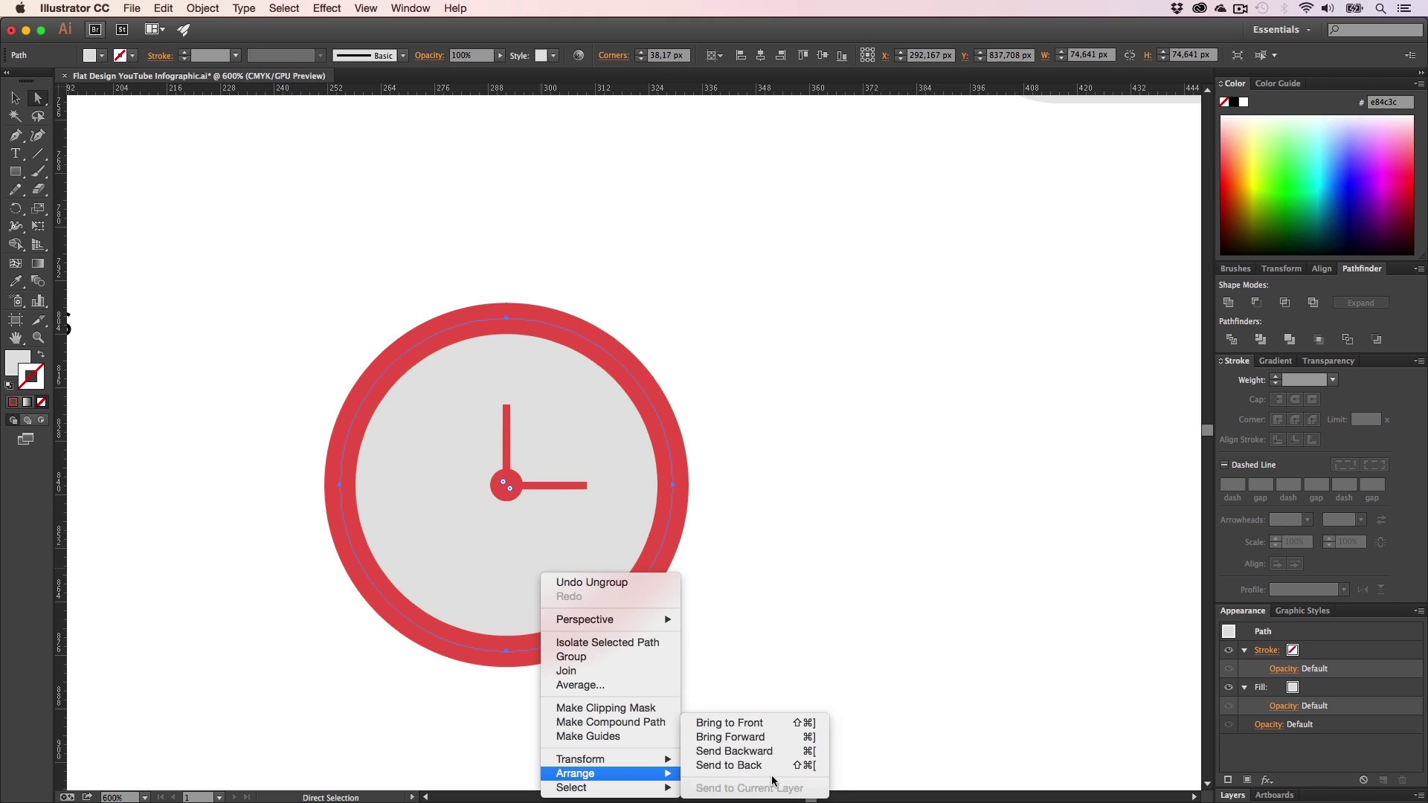
click(766, 674)
- Lighten the clock face's fill to eaeaea
key(z)
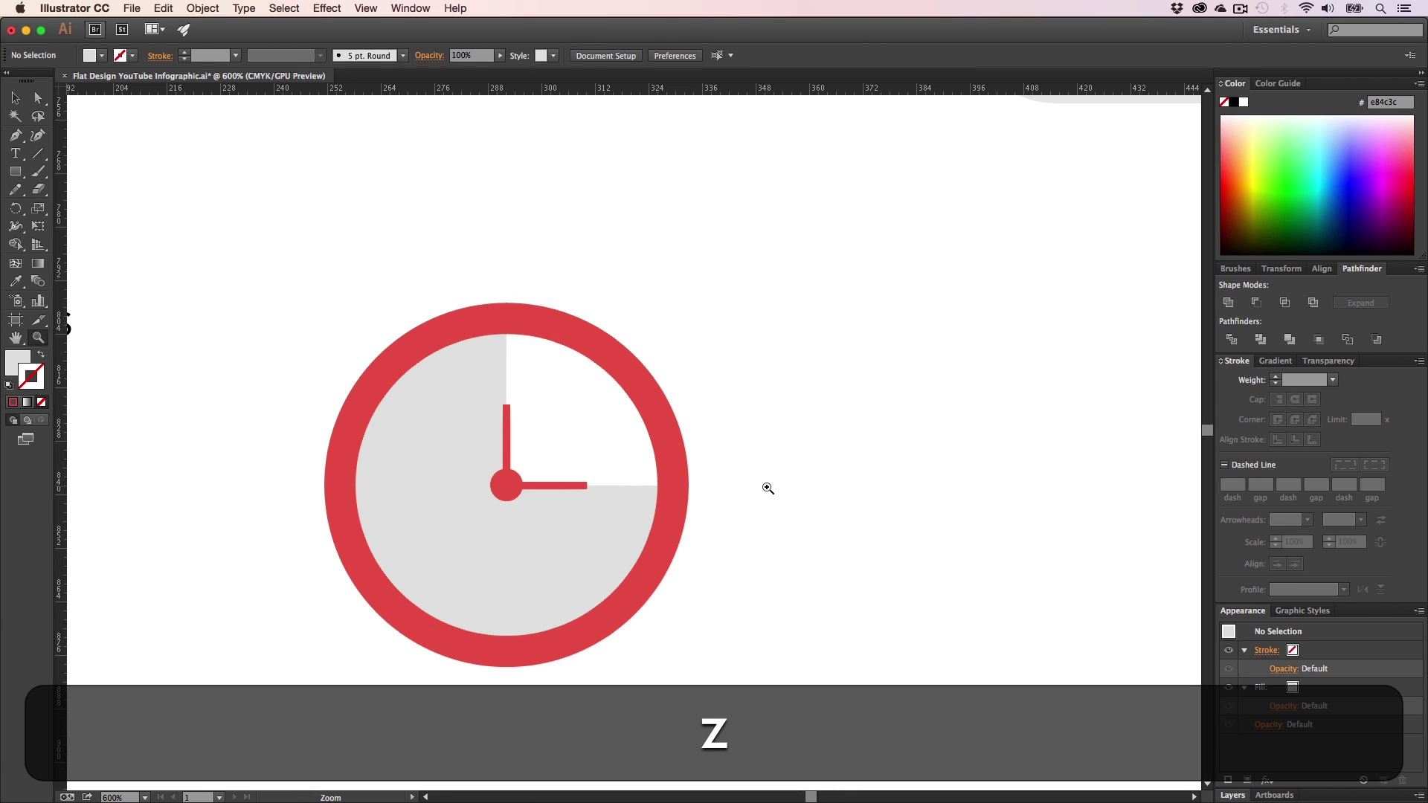
alt+click(768, 488)
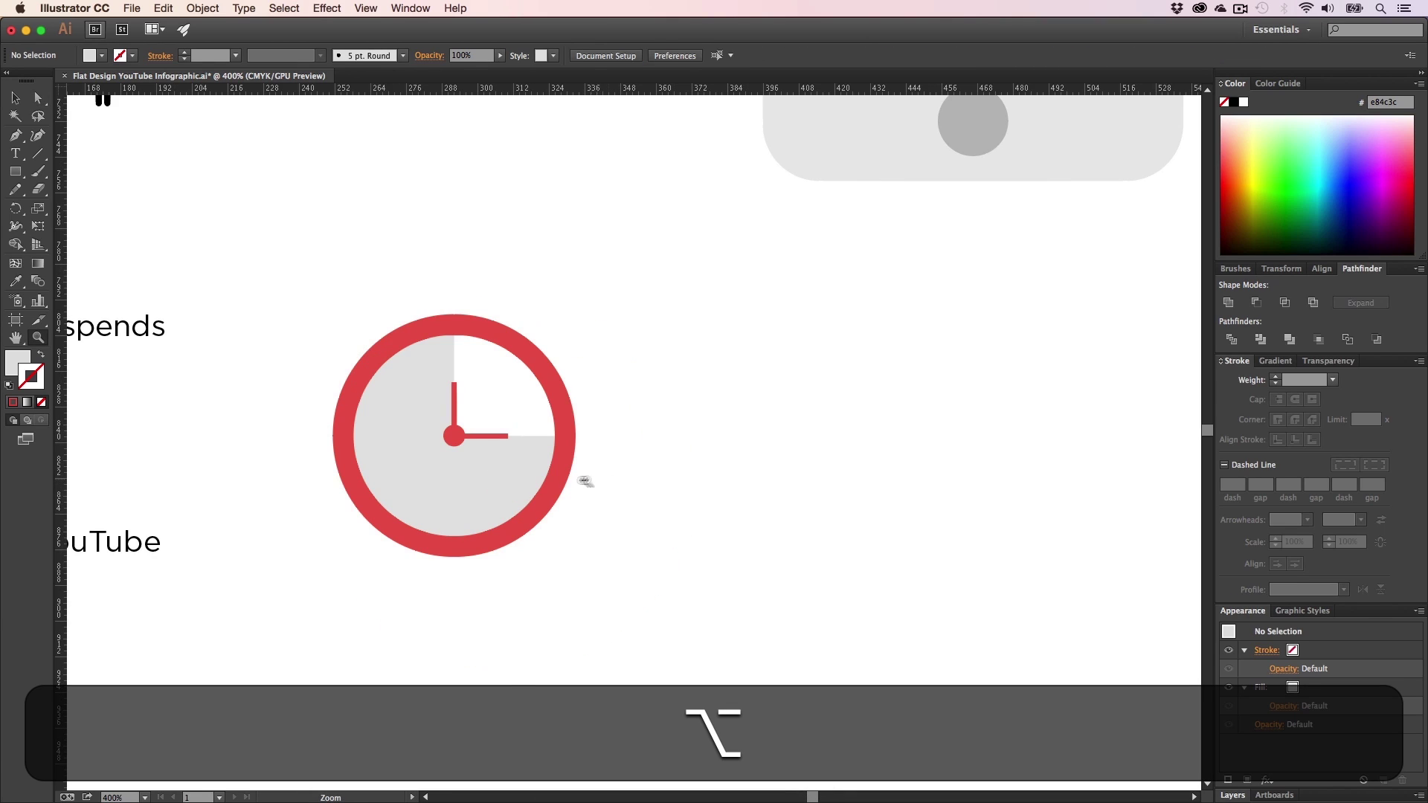
key(h)
drag(622, 521, 634, 526)
key(a)
click(590, 480)
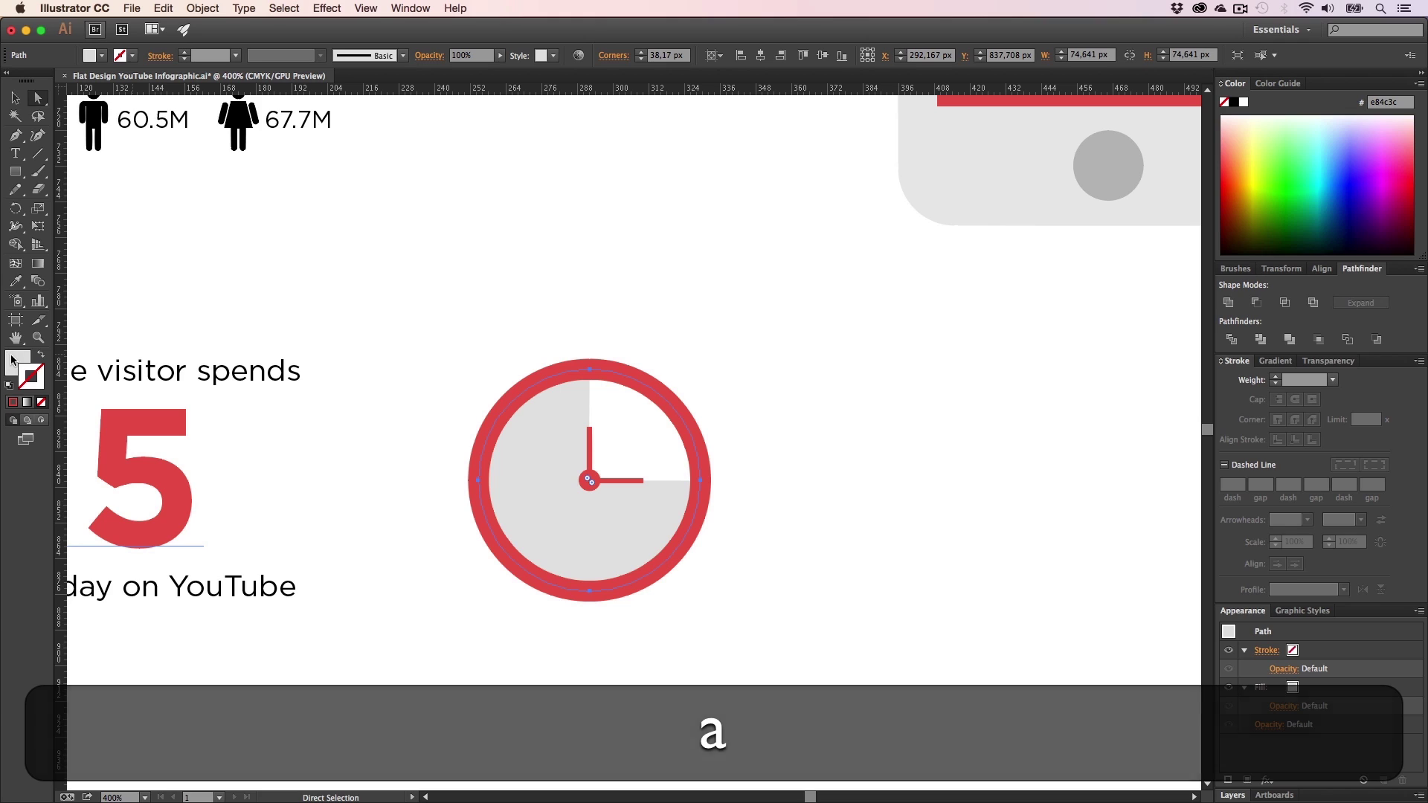
double_click(12, 360)
drag(725, 509, 713, 508)
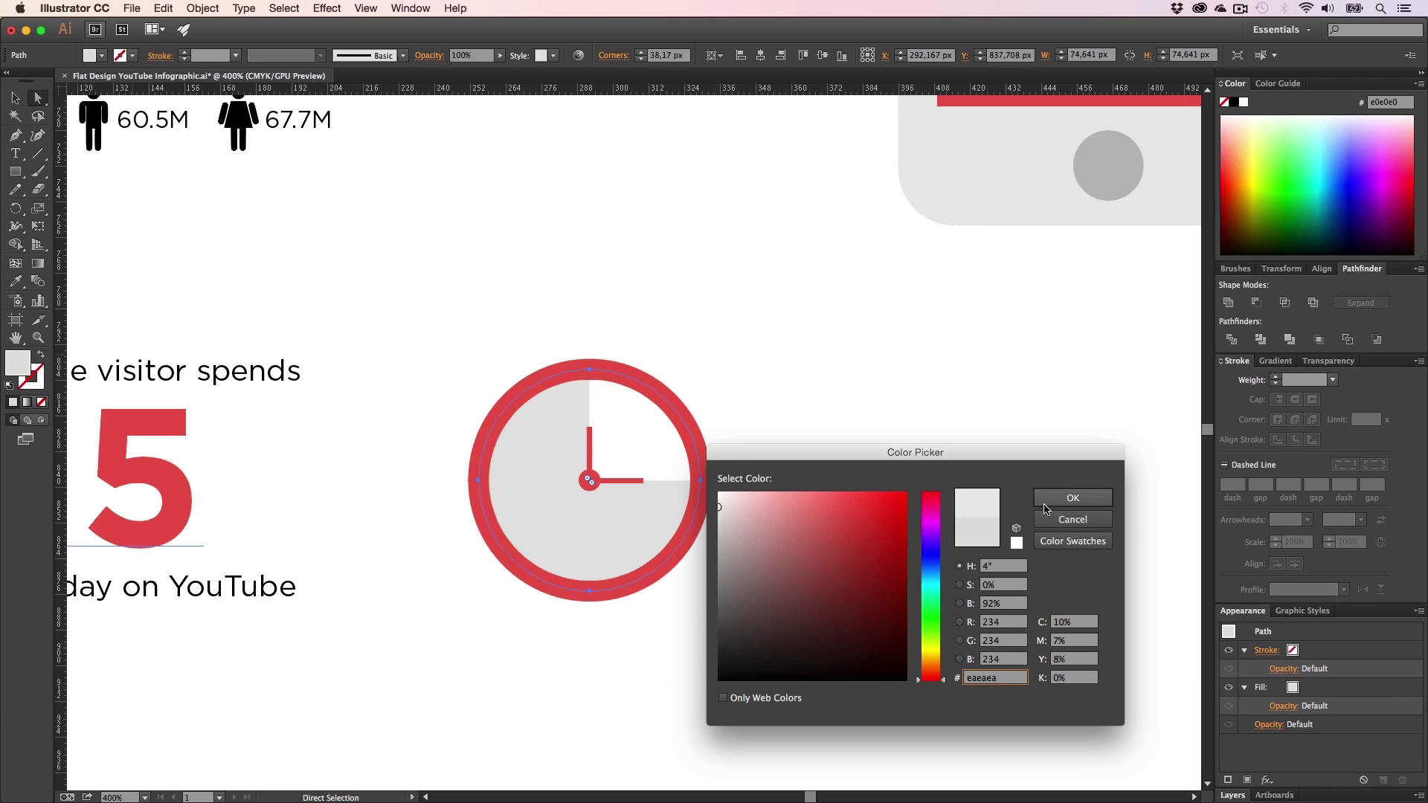
click(1048, 503)
click(895, 483)
- Enlarge the 15 minutes statistic text and the clock together proportionally to about 472 px wide overall
key(z)
alt+click(623, 478)
alt+click(616, 476)
alt+click(629, 478)
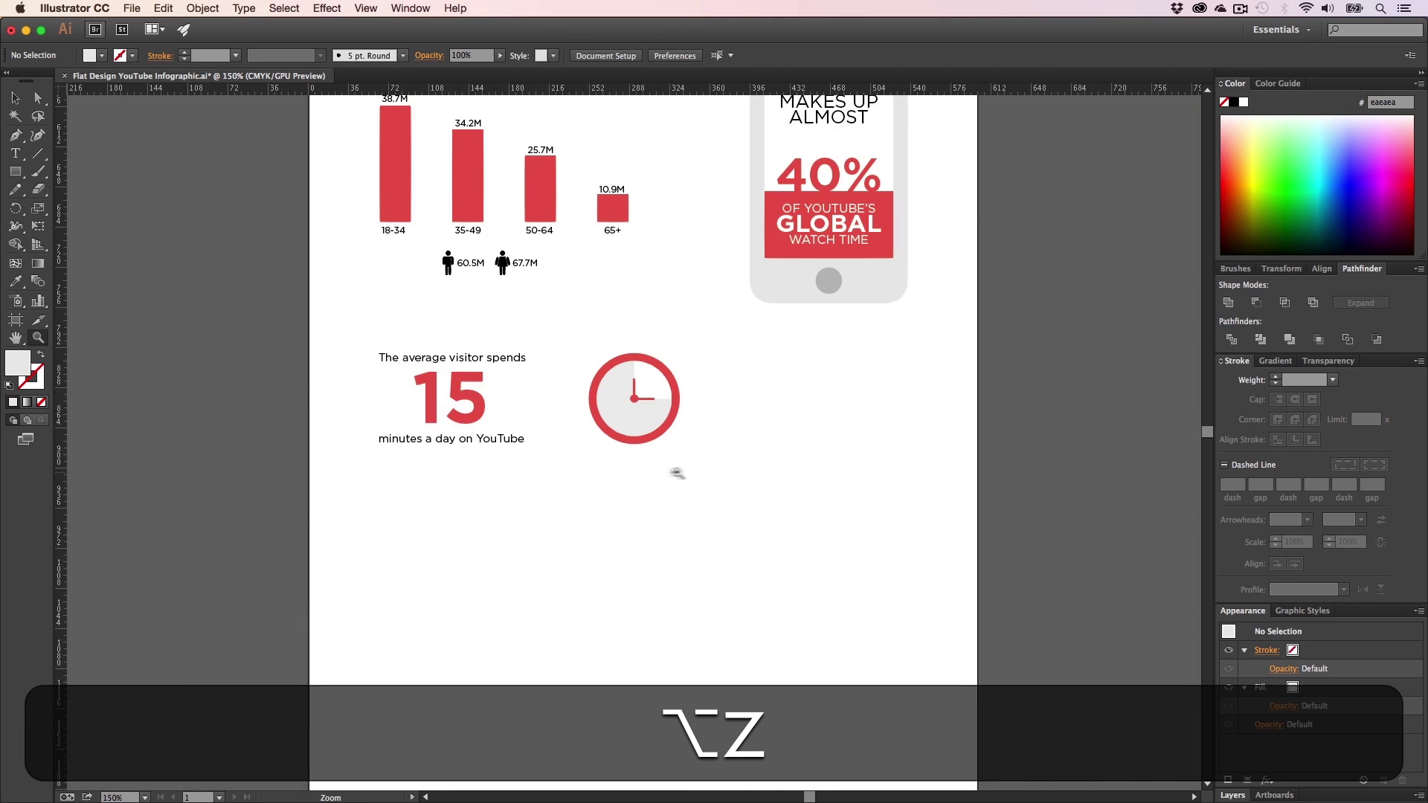
key(h)
drag(678, 467, 659, 495)
key(z)
click(610, 441)
key(v)
drag(788, 590, 268, 375)
drag(683, 569, 1119, 702)
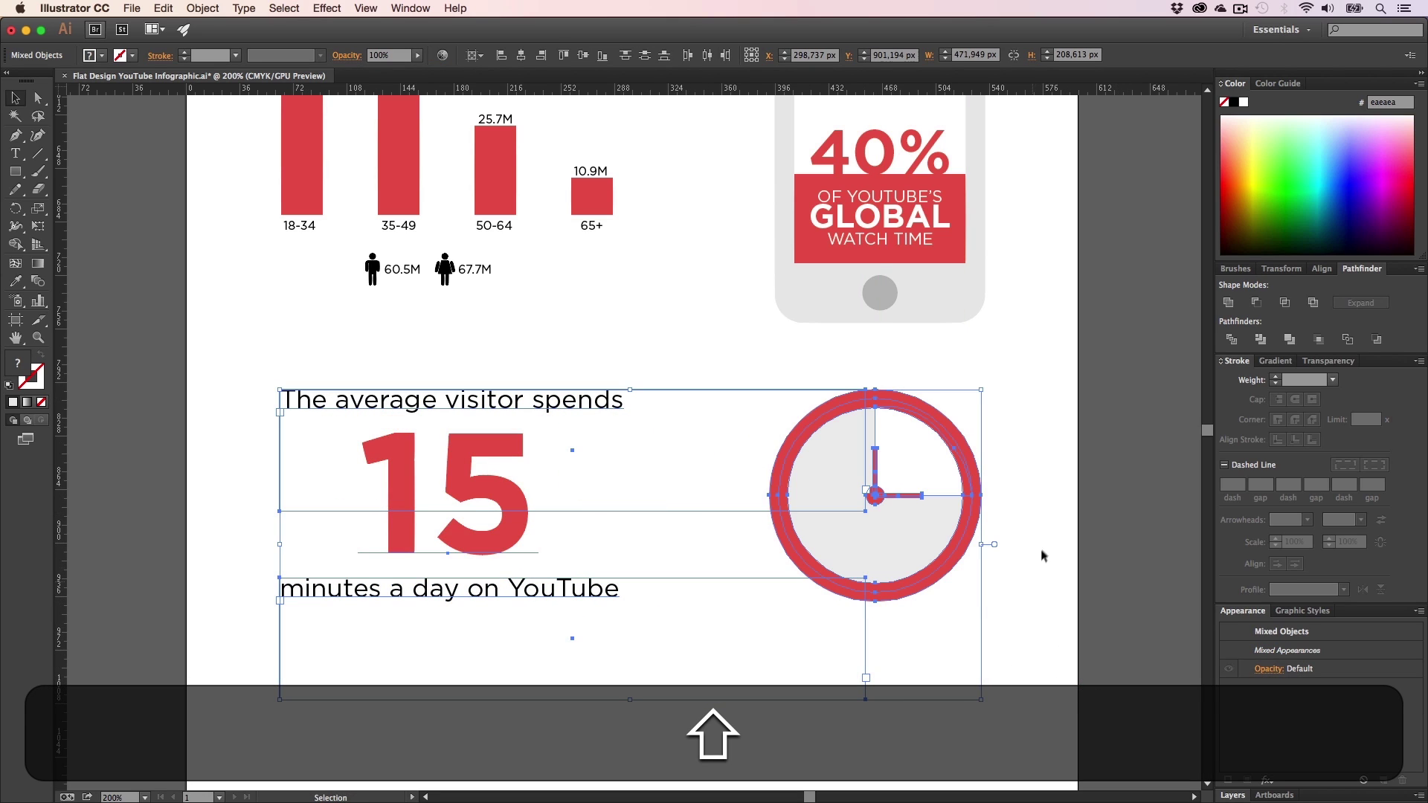
click(1049, 554)
key(z)
alt+click(598, 502)
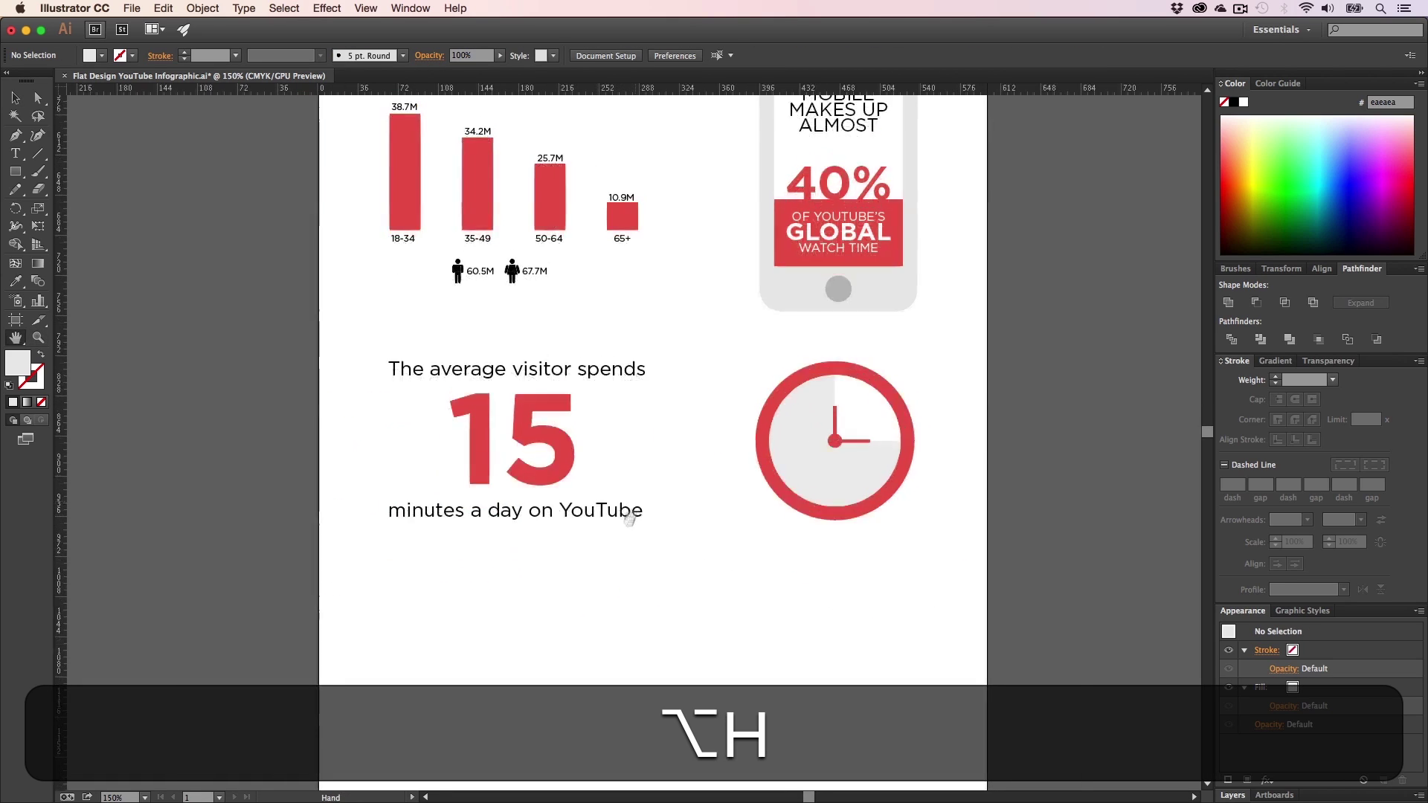
key(v)
drag(931, 636, 344, 385)
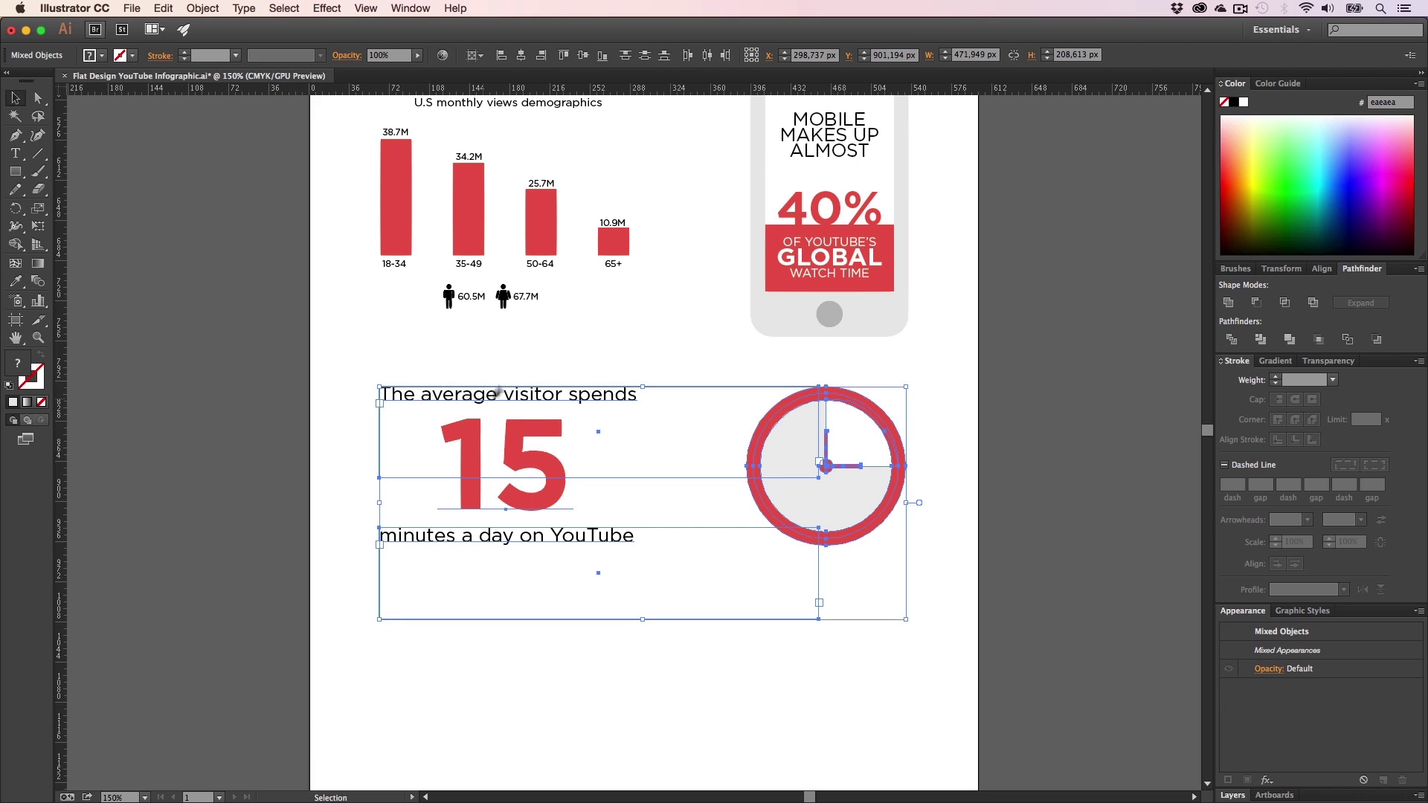
- Place a vertical guide at about X 46 px along the left edge of the intro paragraph and clapperboard
key(h)
drag(494, 388, 470, 513)
key(v)
click(141, 447)
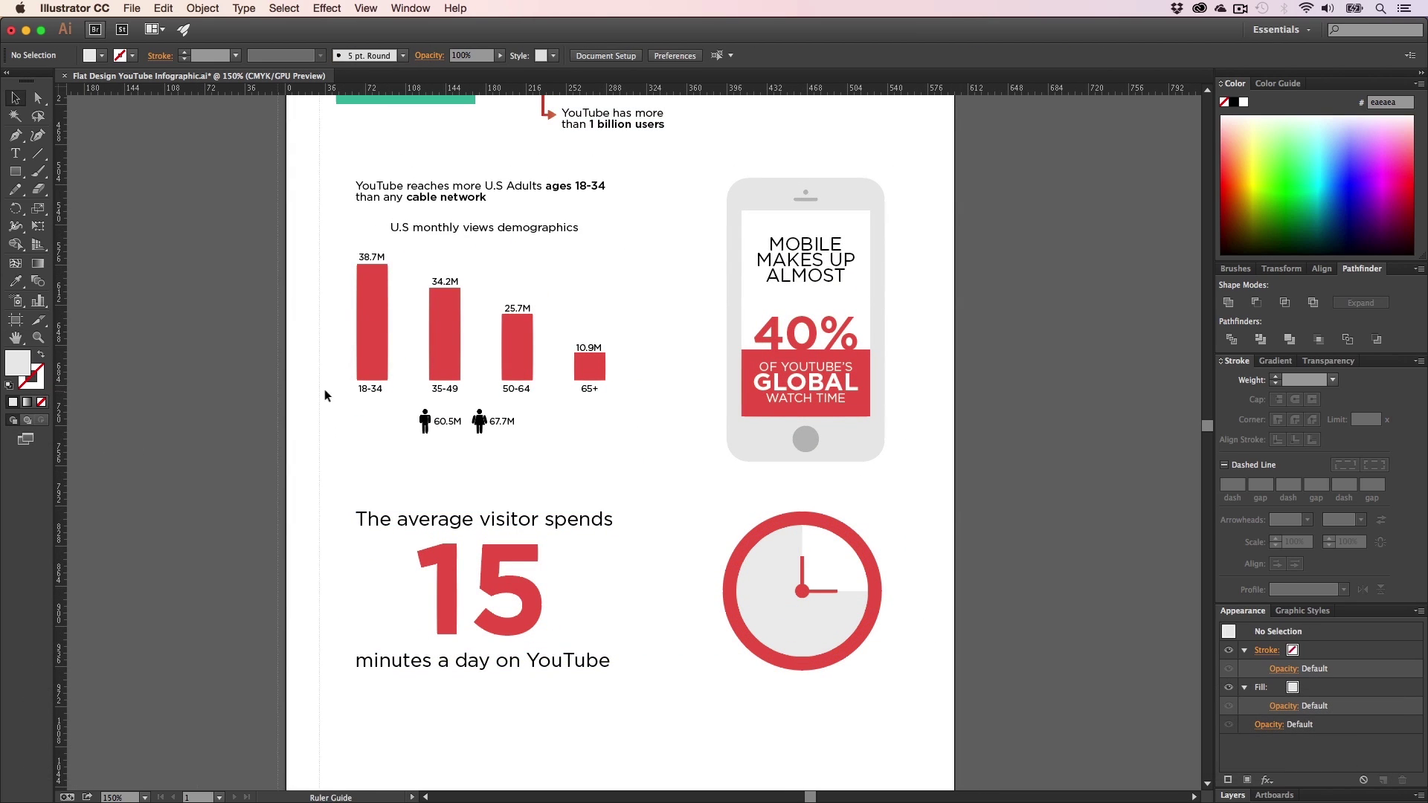
drag(66, 390, 352, 772)
key(h)
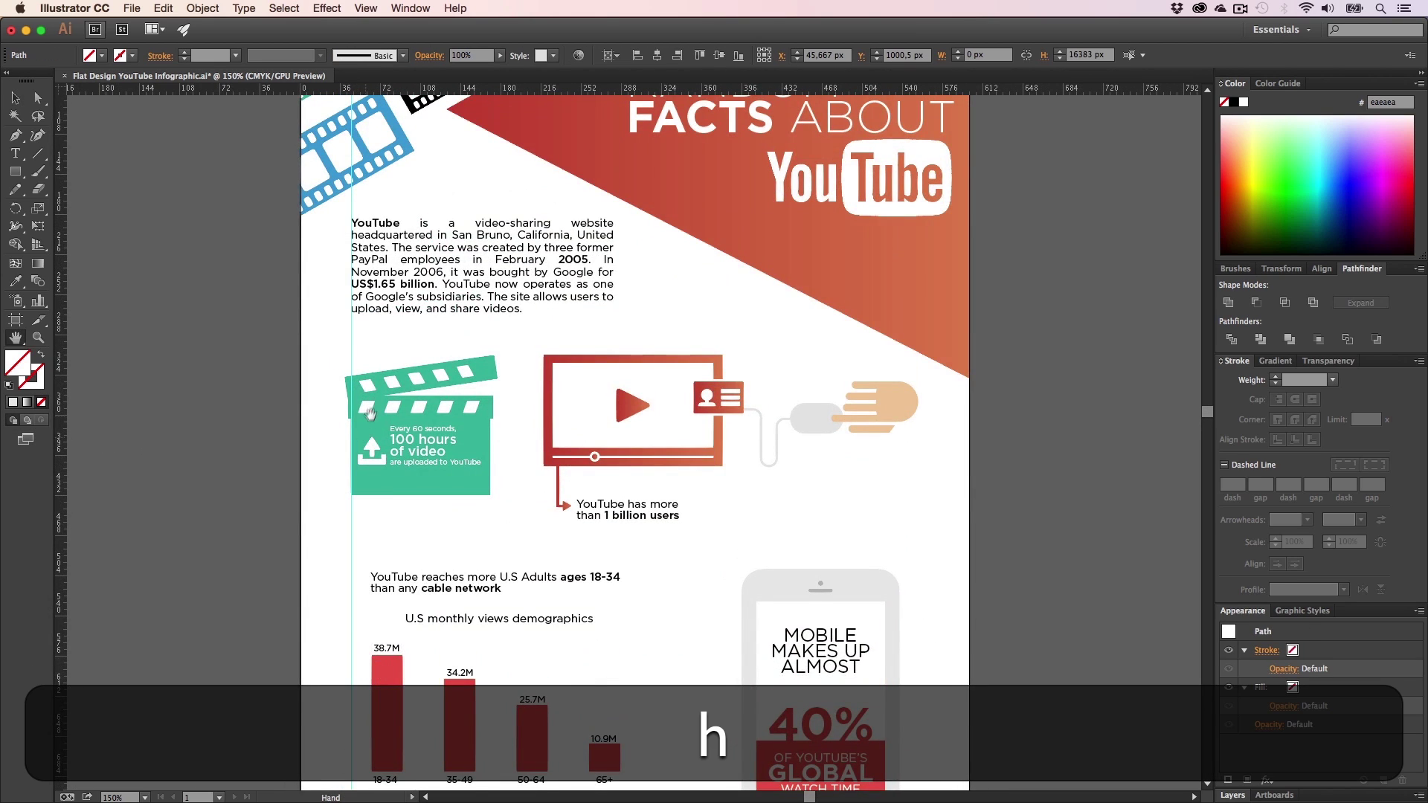
- Place a second vertical guide at about X 554 px along the right edge of the hand illustration
drag(370, 414, 347, 557)
key(v)
drag(330, 484, 184, 256)
click(345, 494)
key(h)
key(v)
drag(60, 520, 736, 568)
click(771, 504)
- Enlarge the demographics chart and the phone together proportionally until they span the two vertical guides
key(h)
drag(656, 782, 220, 251)
key(v)
drag(753, 552, 771, 561)
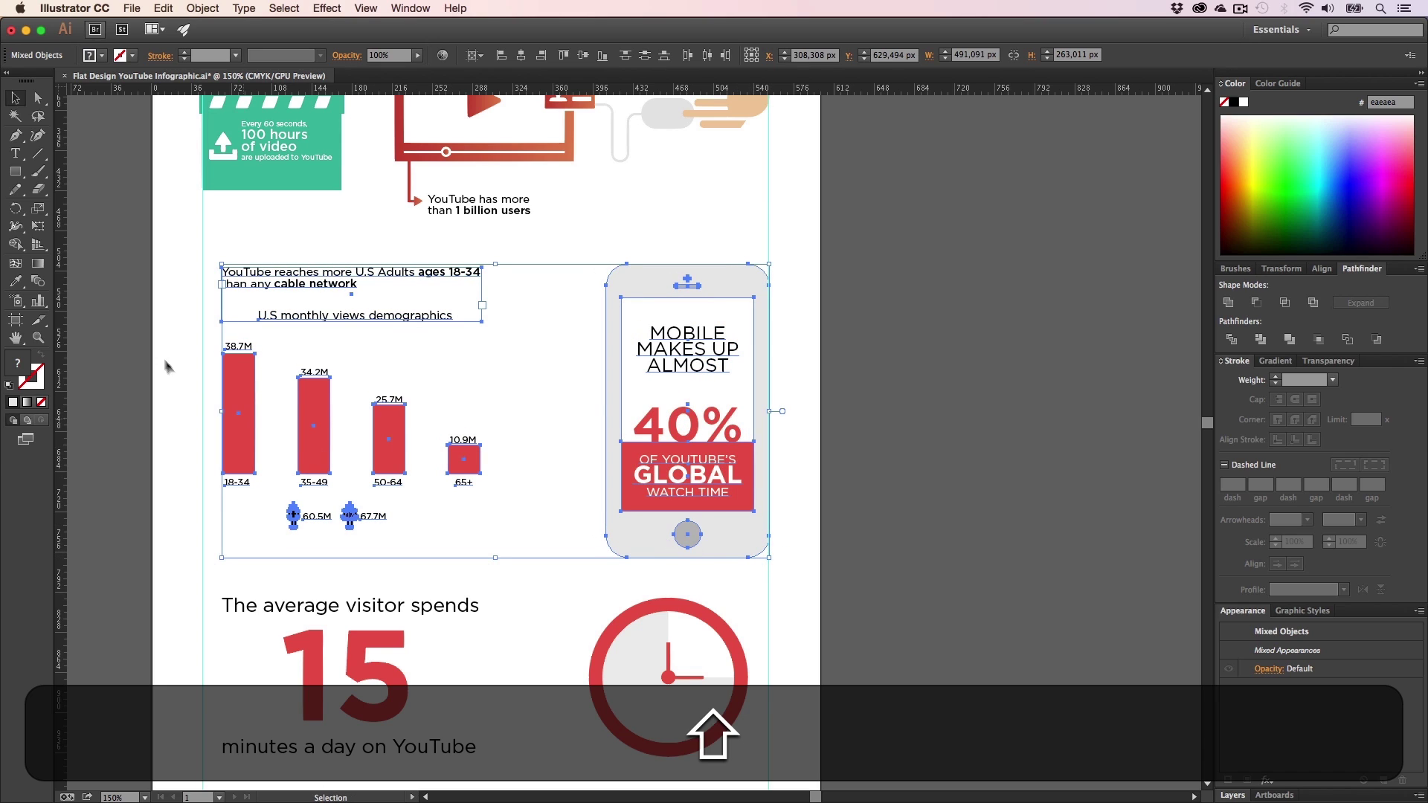
drag(221, 264, 203, 258)
click(188, 287)
- Align the 15 minutes statistic and clock to the left guide, then enlarge them proportionally to reach the right guide
key(h)
drag(338, 438, 331, 271)
key(v)
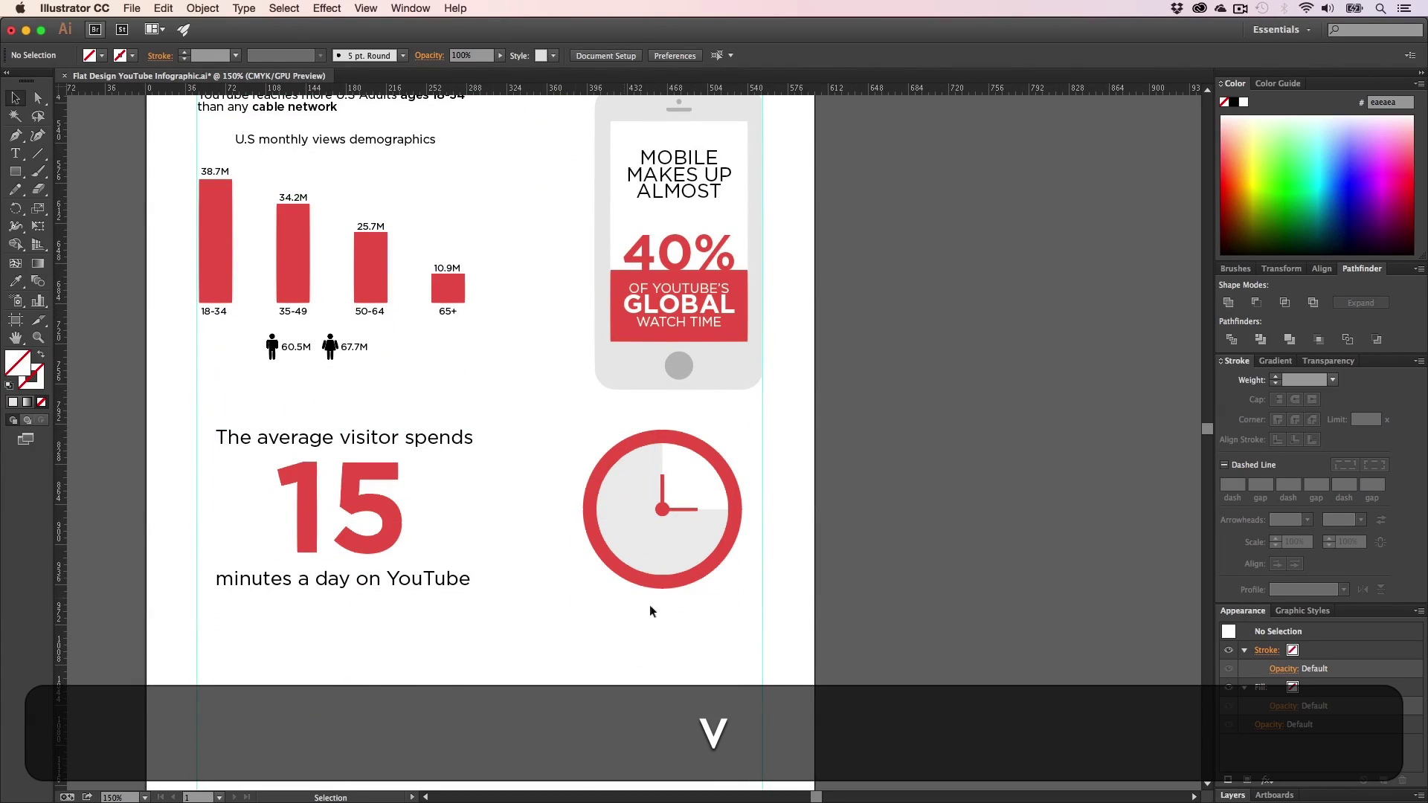
drag(727, 644, 383, 443)
drag(250, 444, 223, 444)
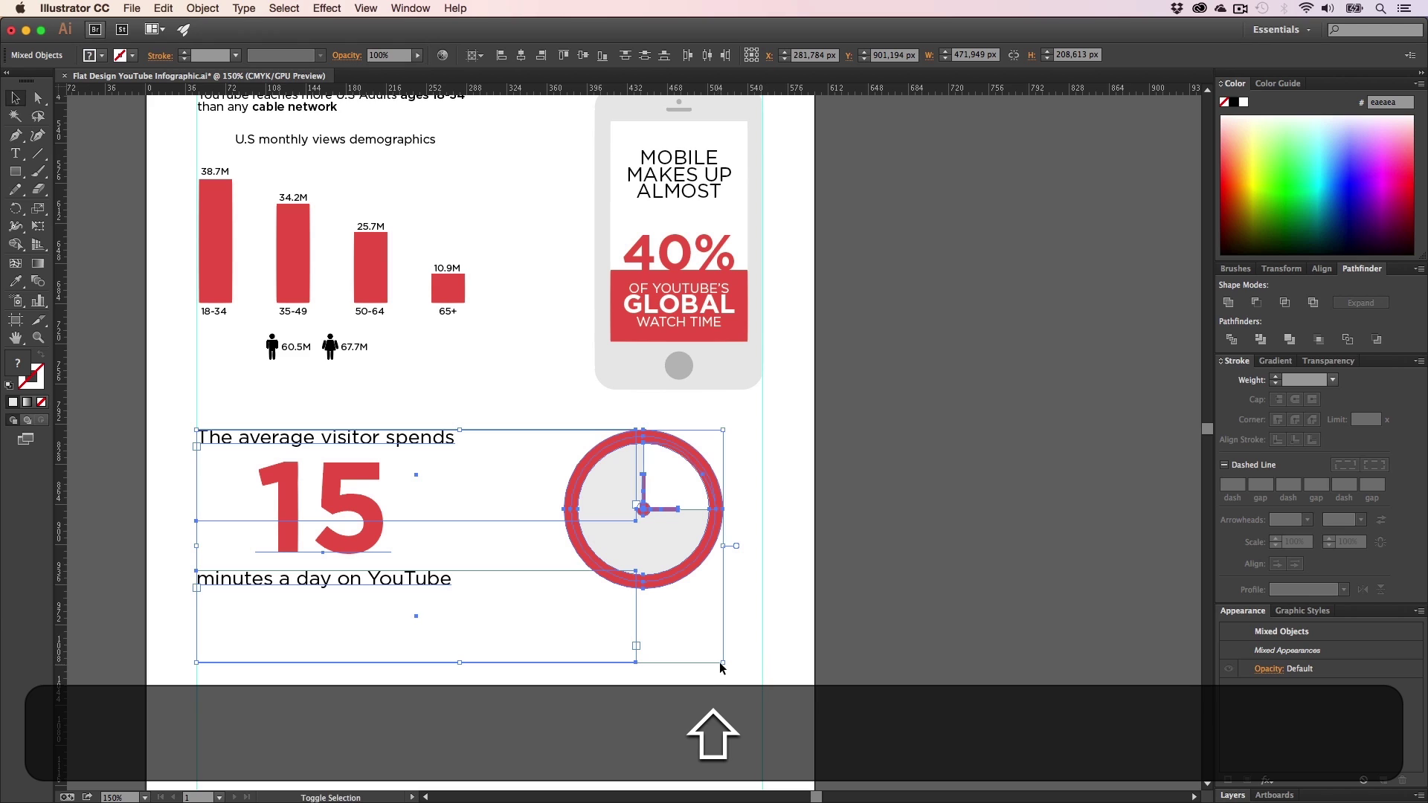
drag(723, 662, 760, 679)
click(810, 564)
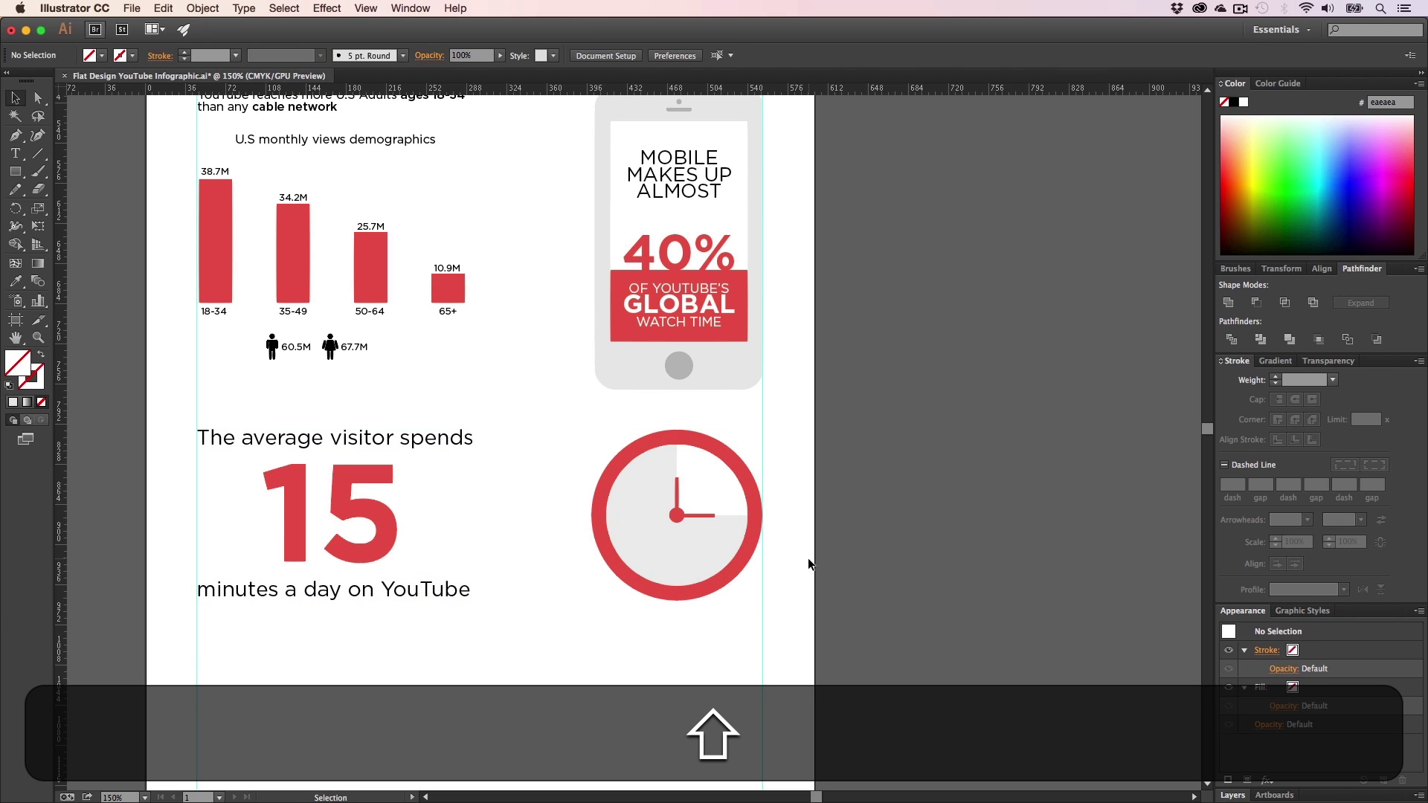
- Move the 15 minutes statistic and clock slightly down to widen the gap beneath the phone
key(shift+h)
mouse_move(692, 548)
mouse_down()
mouse_move(694, 494)
mouse_move(695, 575)
mouse_up()
key(v)
drag(720, 697, 336, 495)
click(507, 414)
- Review the alignment and spacing of the sections from the intro paragraph down to the 15 minutes statistic
key(shift+h)
drag(508, 272, 532, 584)
drag(524, 446, 497, 520)
drag(525, 670, 512, 313)
drag(491, 578, 502, 391)
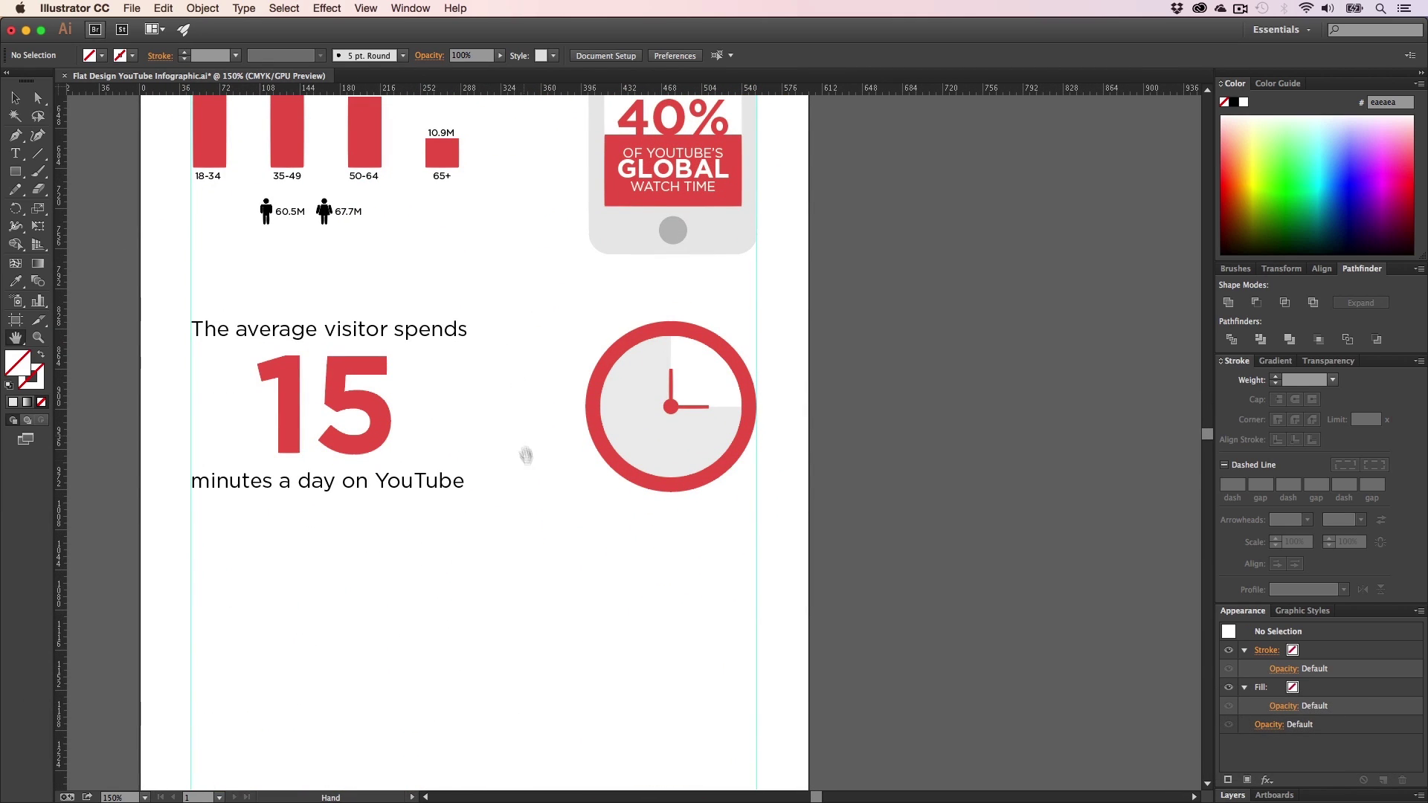
scroll(531, 467, down, 2)
scroll(538, 477, down, 10)
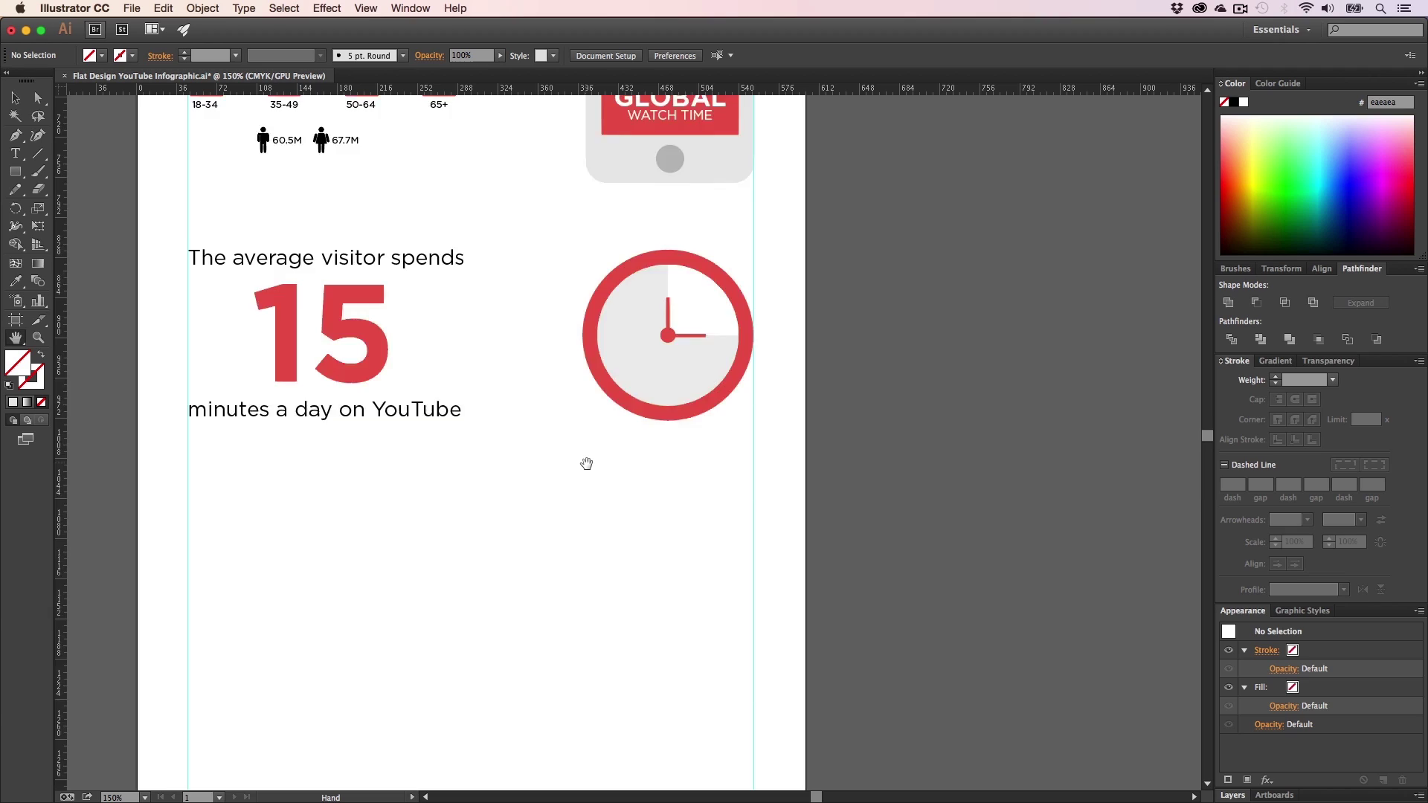
key(super+Tab)
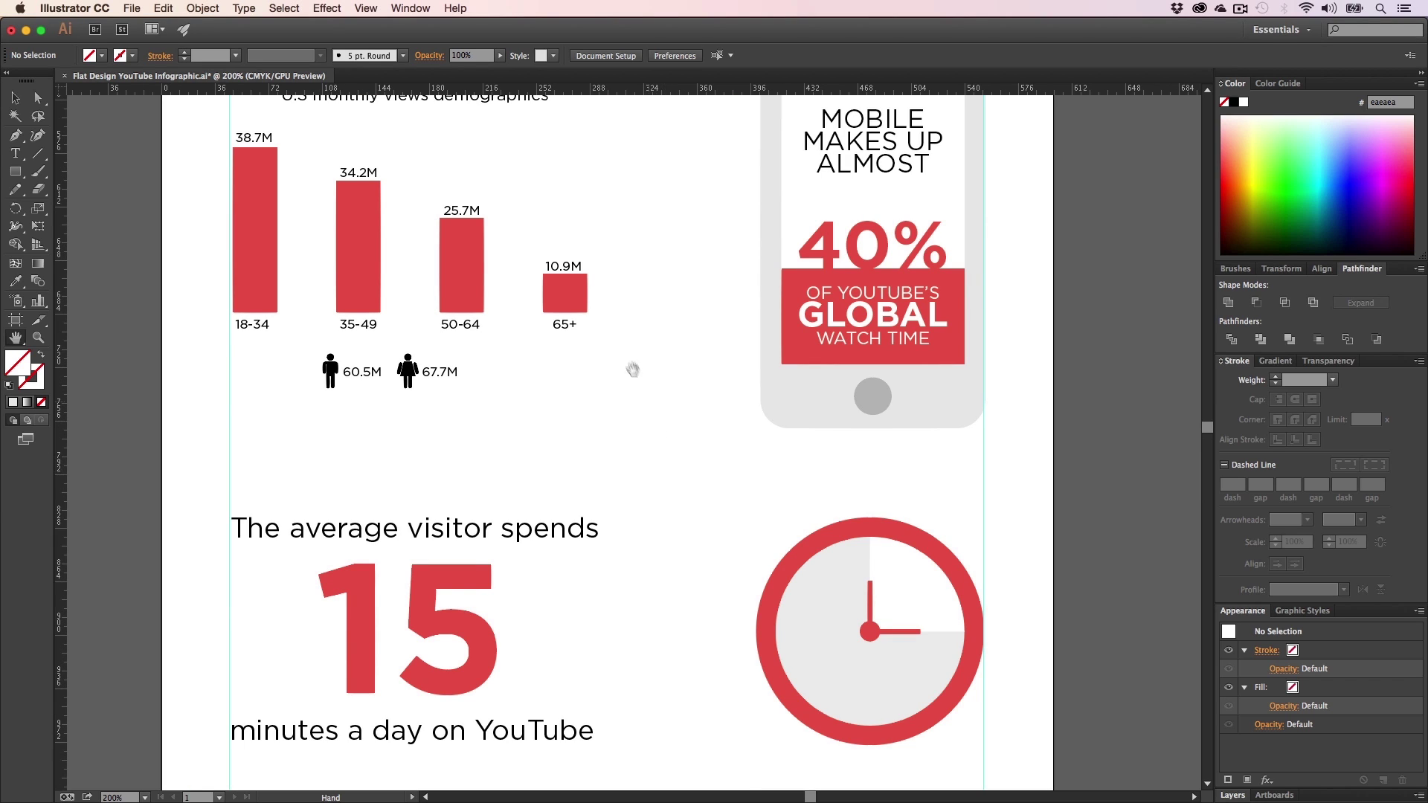
drag(617, 349, 630, 499)
drag(561, 364, 599, 641)
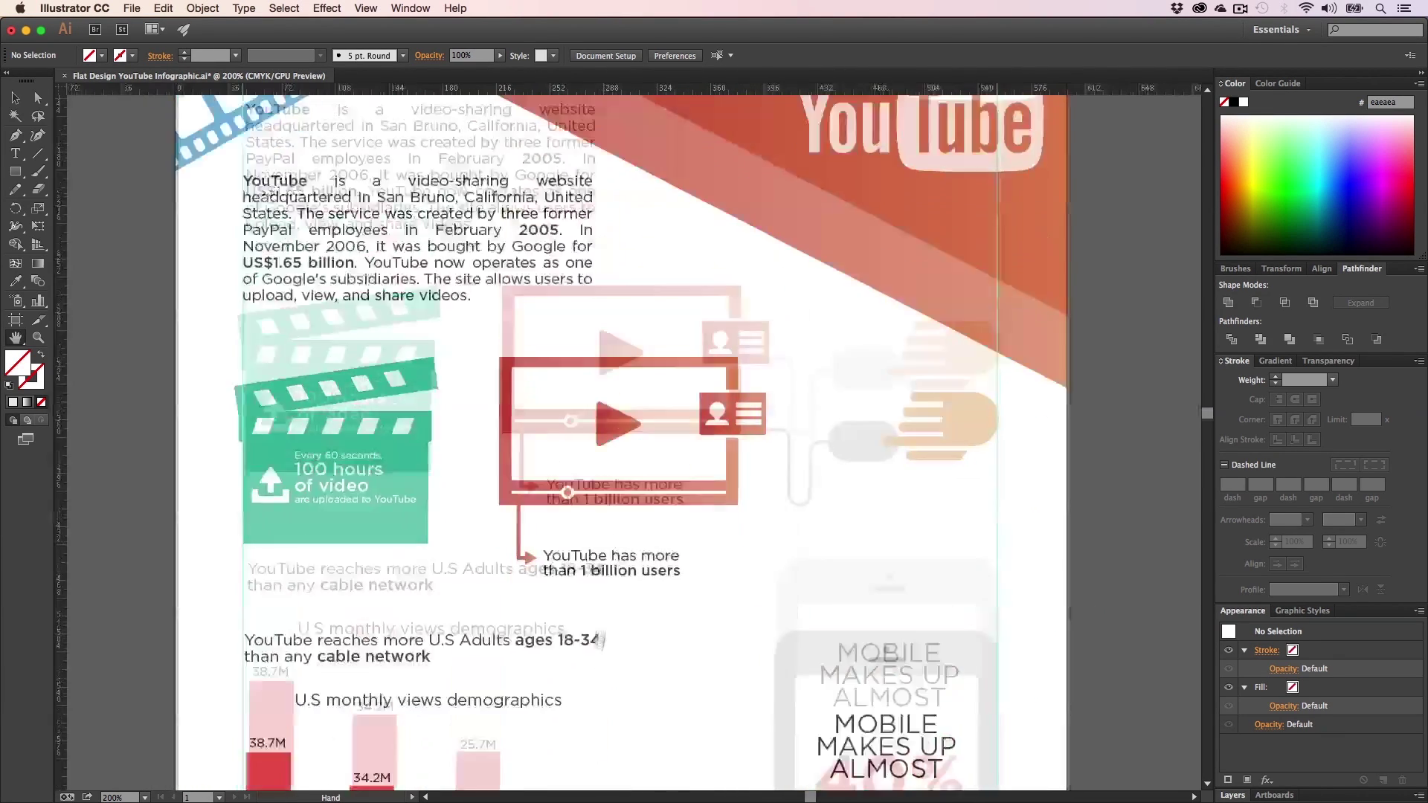
drag(616, 733, 630, 455)
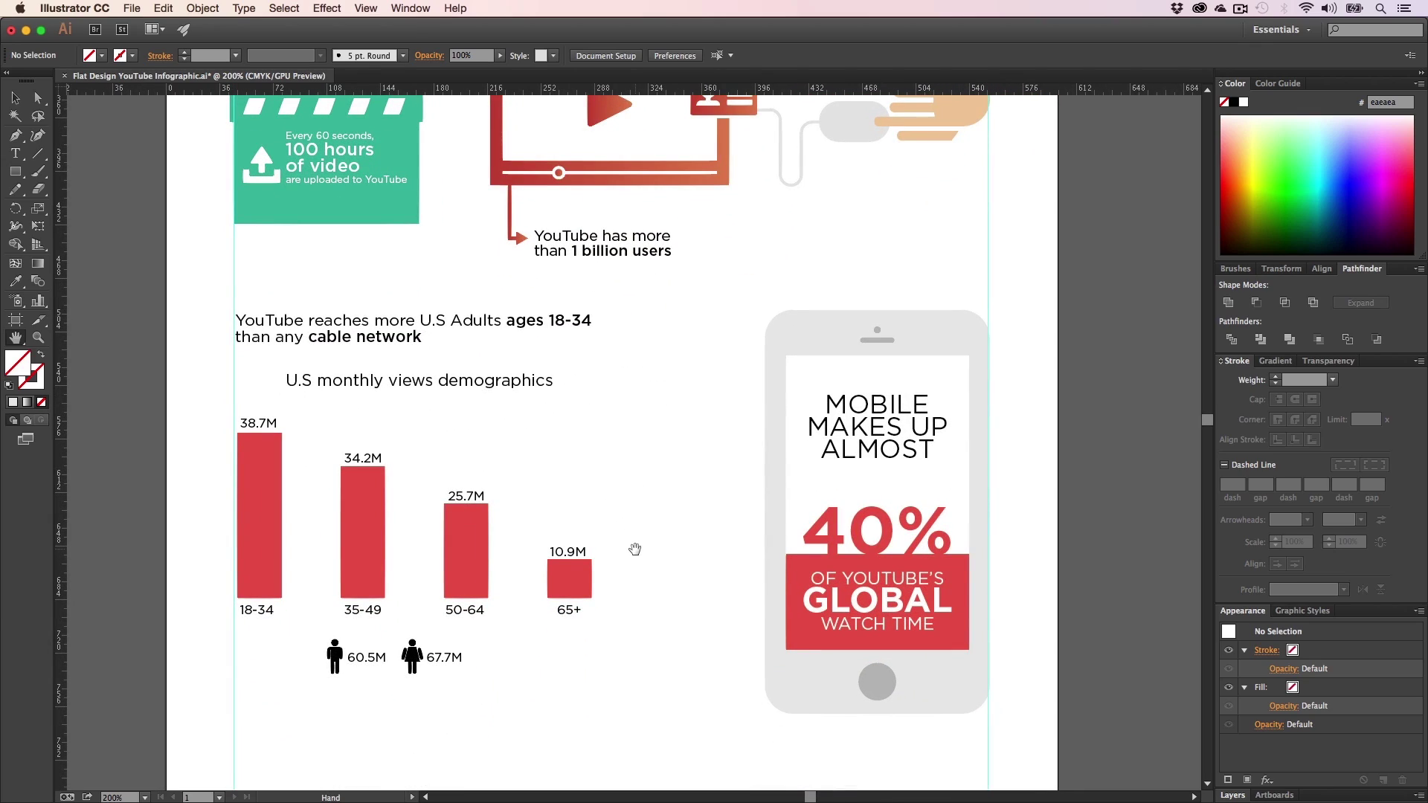
mouse_move(633, 555)
mouse_down()
mouse_move(615, 421)
mouse_move(663, 395)
mouse_move(612, 538)
mouse_up()
drag(601, 379, 598, 640)
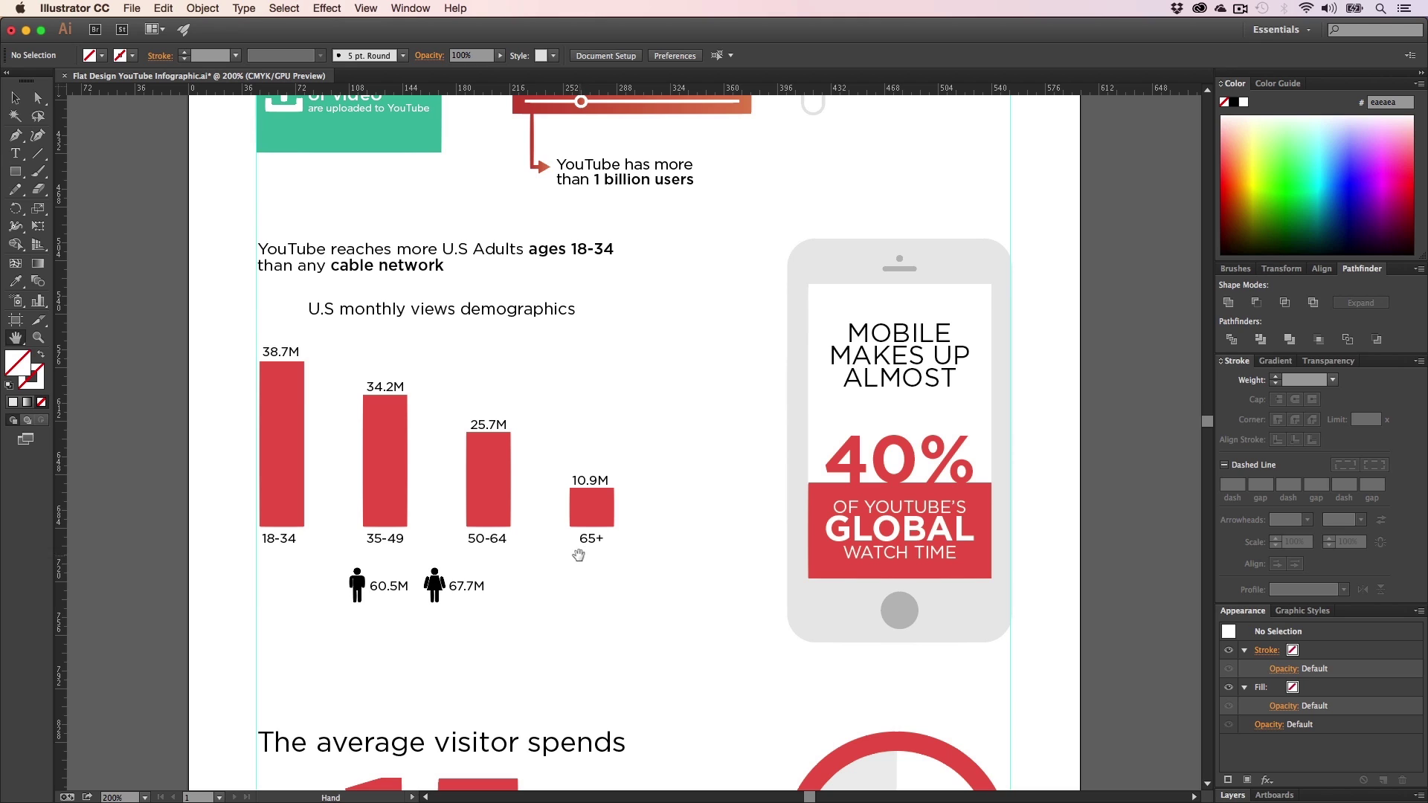
drag(574, 537, 575, 425)
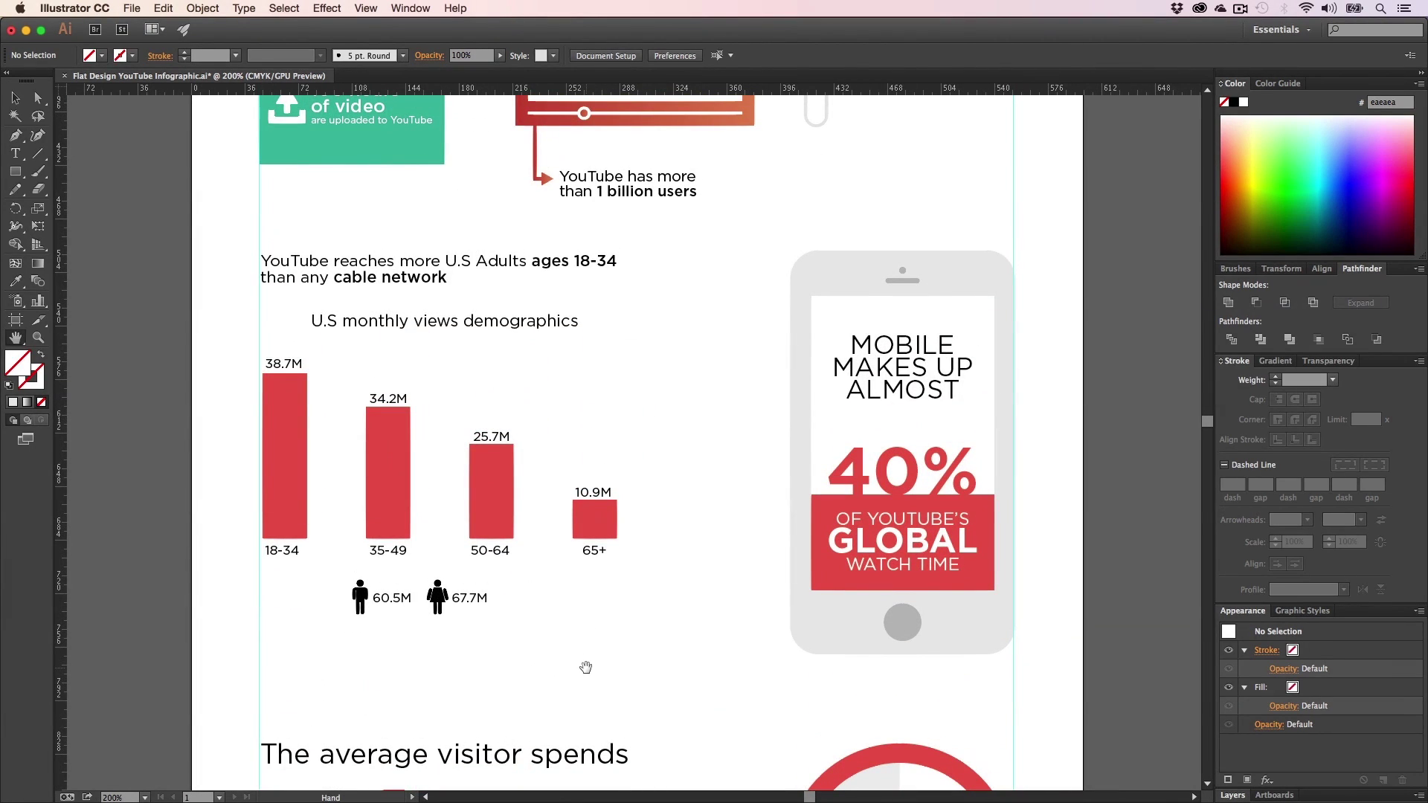
- Activate the Rectangle tool with a black 1d1d1b fill for drawing over the demographics bar chart
key(z)
click(425, 545)
key(h)
drag(737, 491, 790, 615)
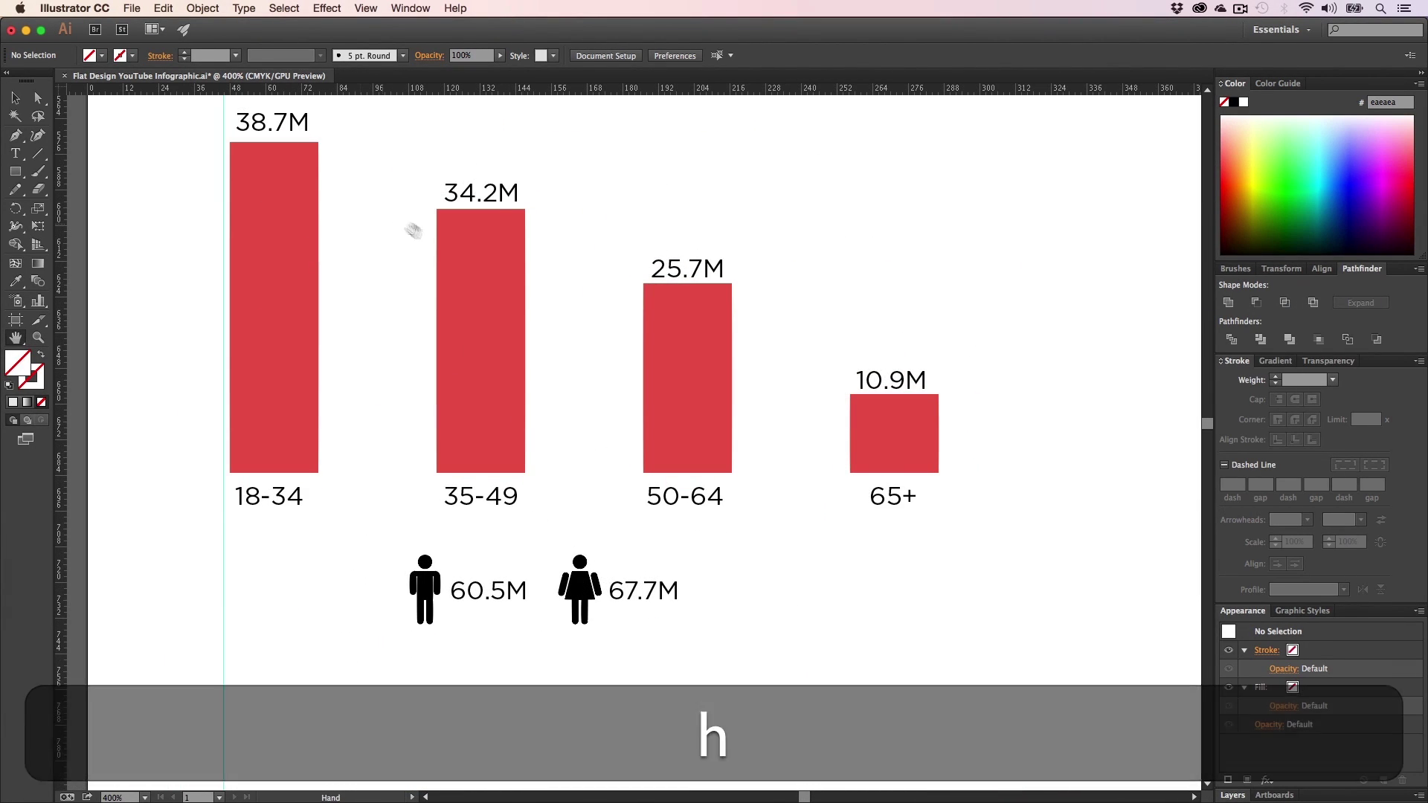
drag(412, 226, 442, 434)
click(15, 171)
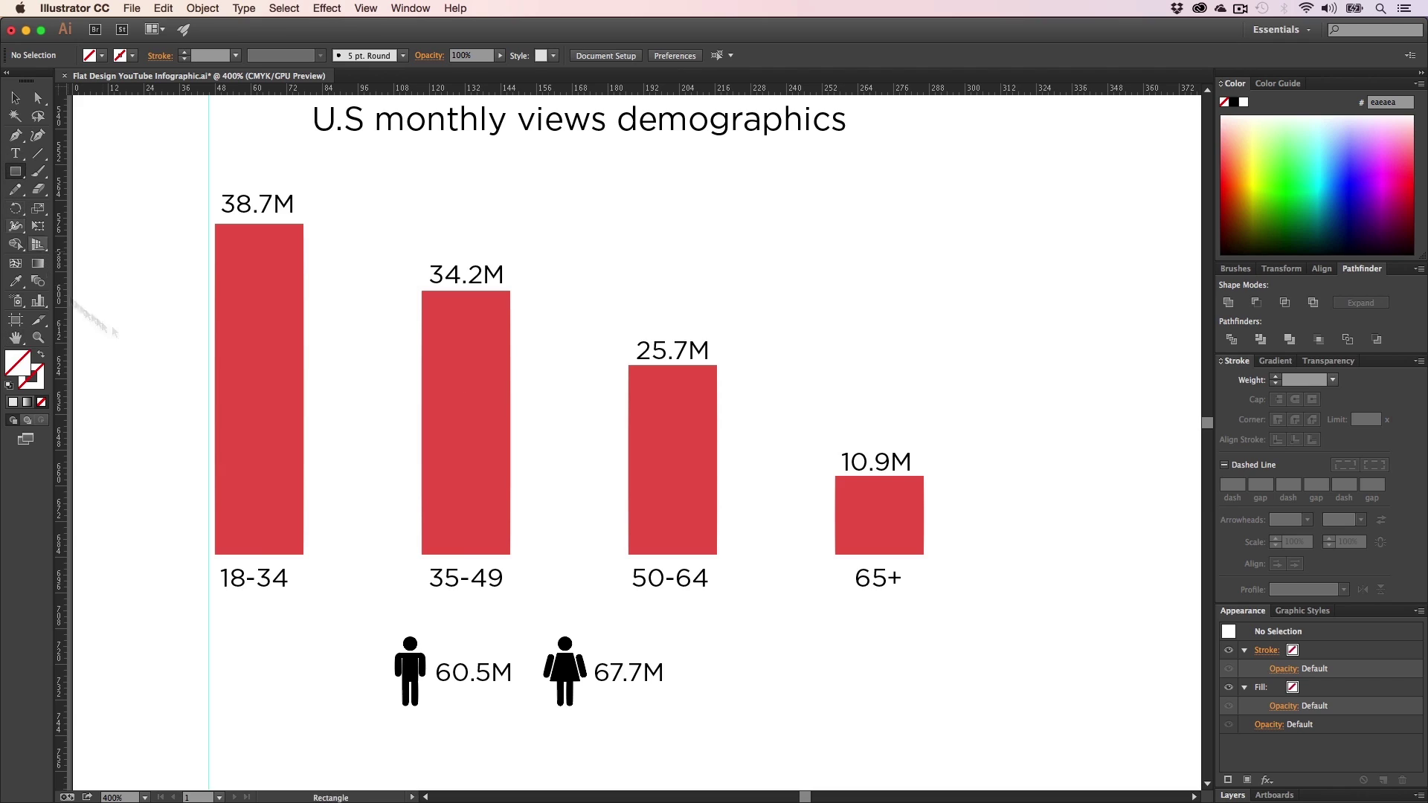
click(1235, 102)
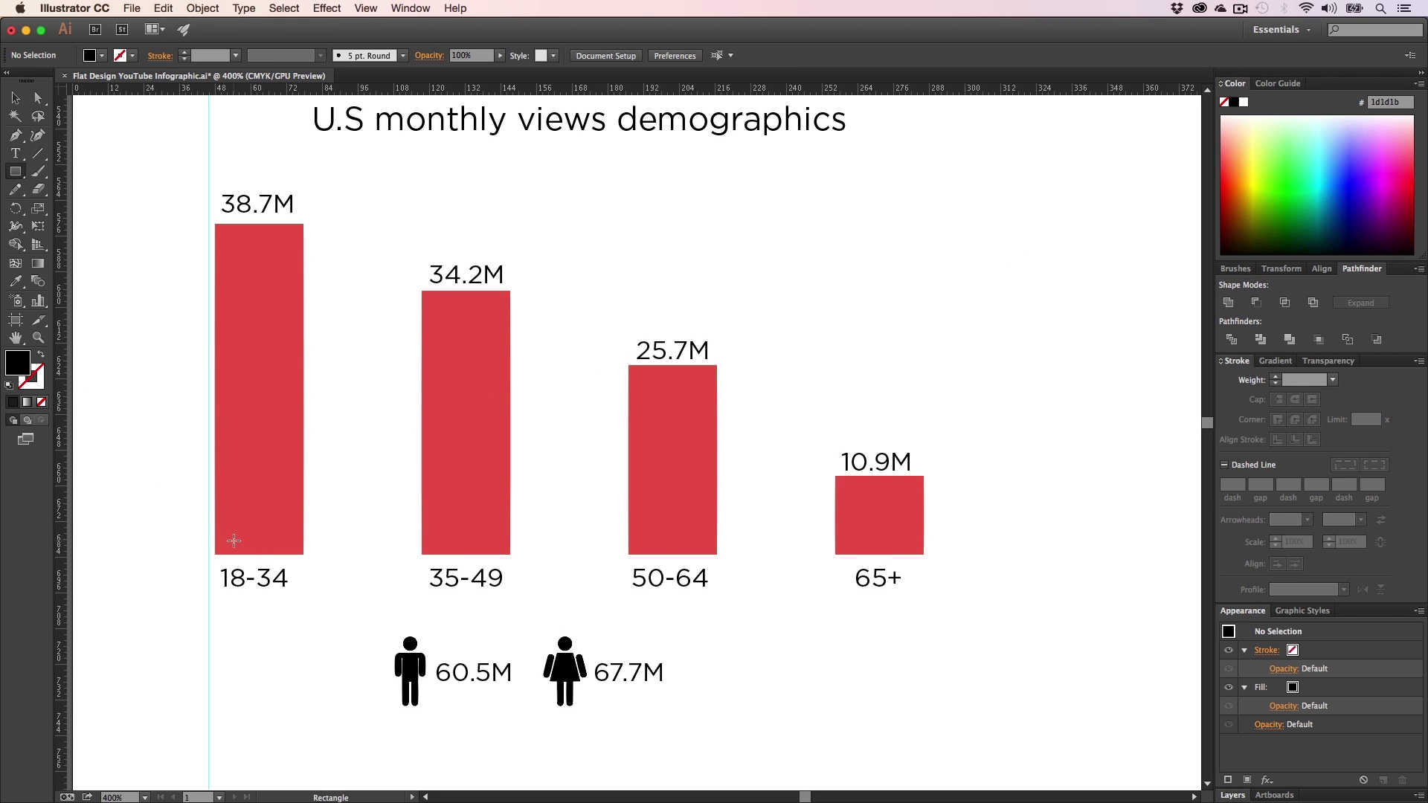
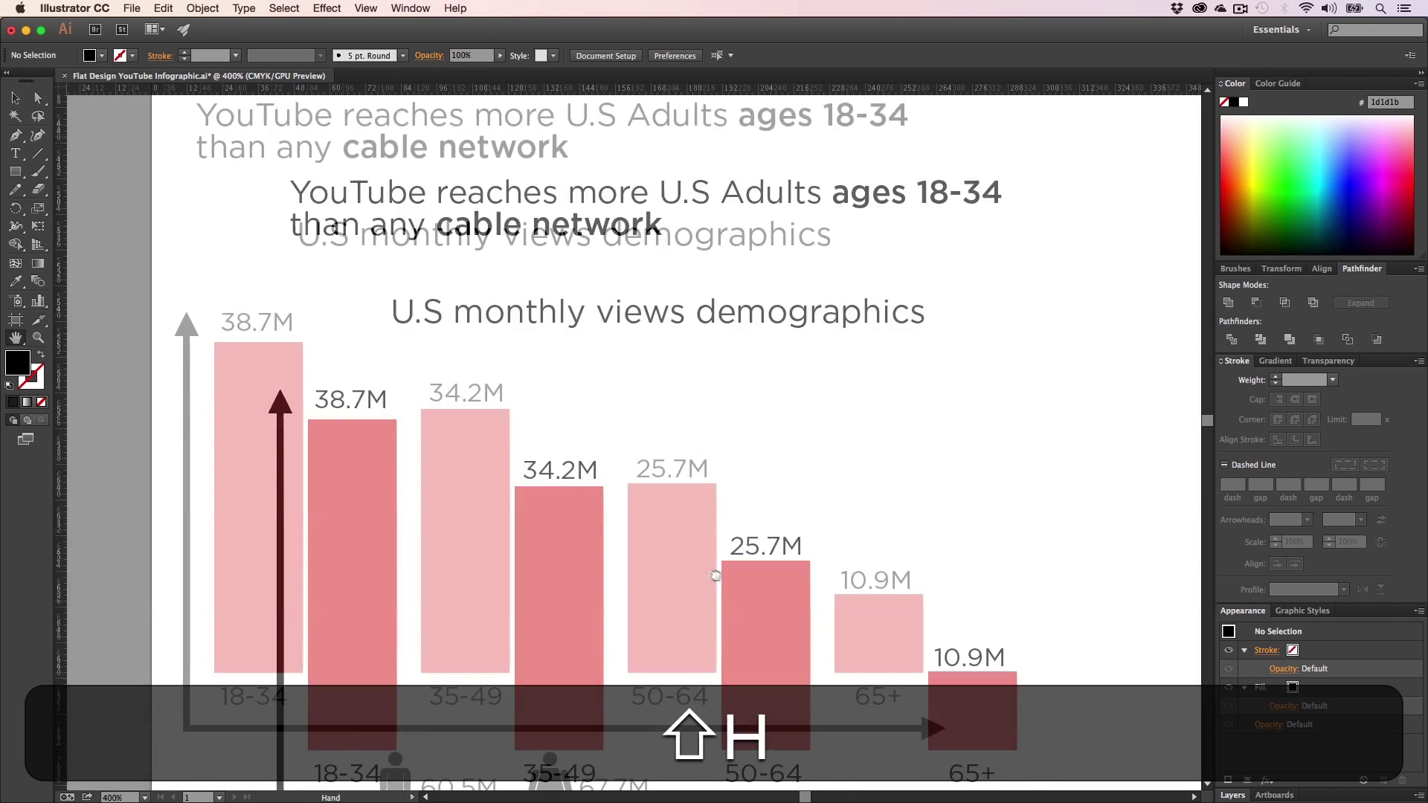
- Extend the chart's vertical axis upward so its arrowhead rises above the 38.7M label
key(a)
key(h)
key(a)
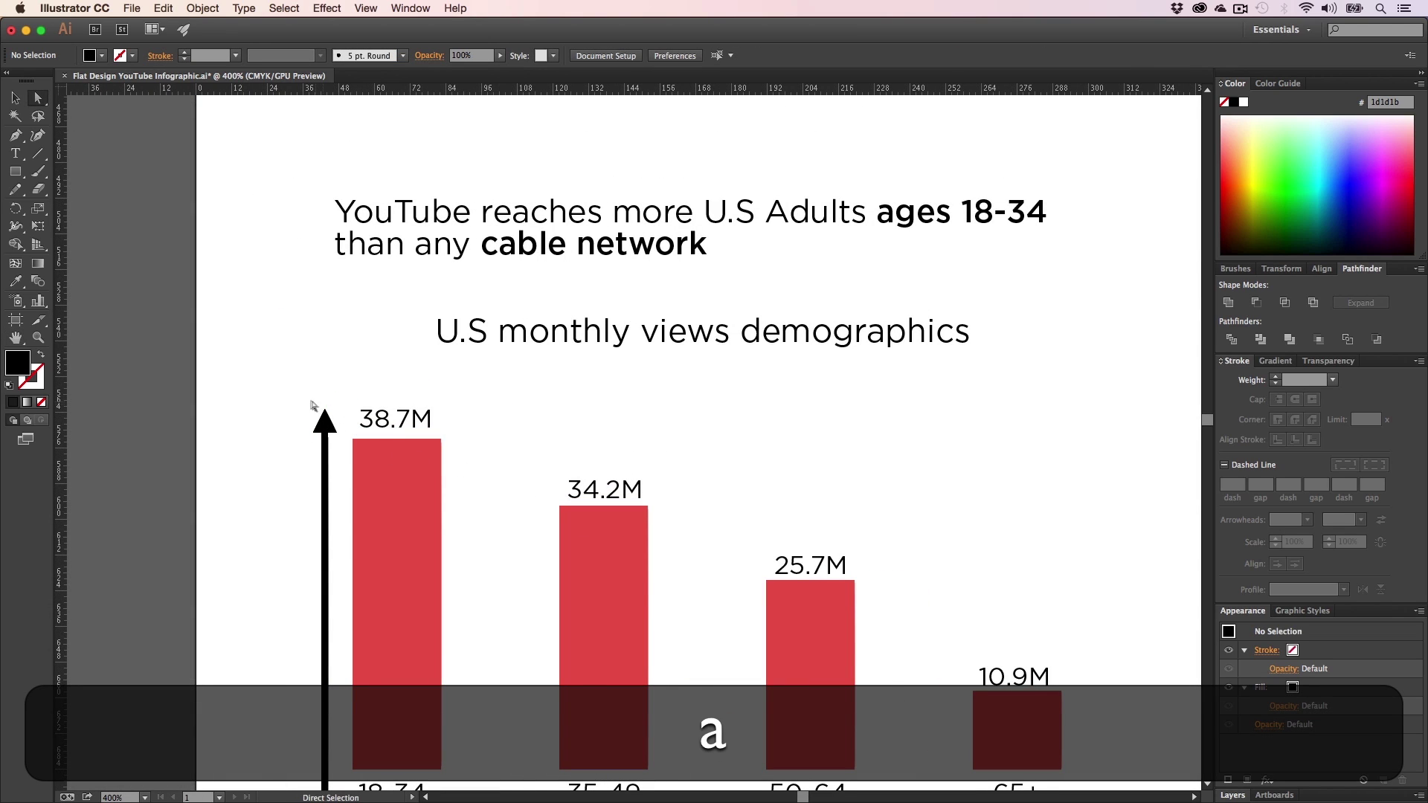
drag(341, 449, 371, 377)
- Group the demographics bars, their labels, the axes and the male and female figures
key(z)
alt+click(676, 492)
alt+click(676, 492)
key(h)
key(z)
drag(698, 475, 638, 496)
click(619, 496)
key(h)
key(v)
drag(830, 669, 239, 261)
key(super+g)
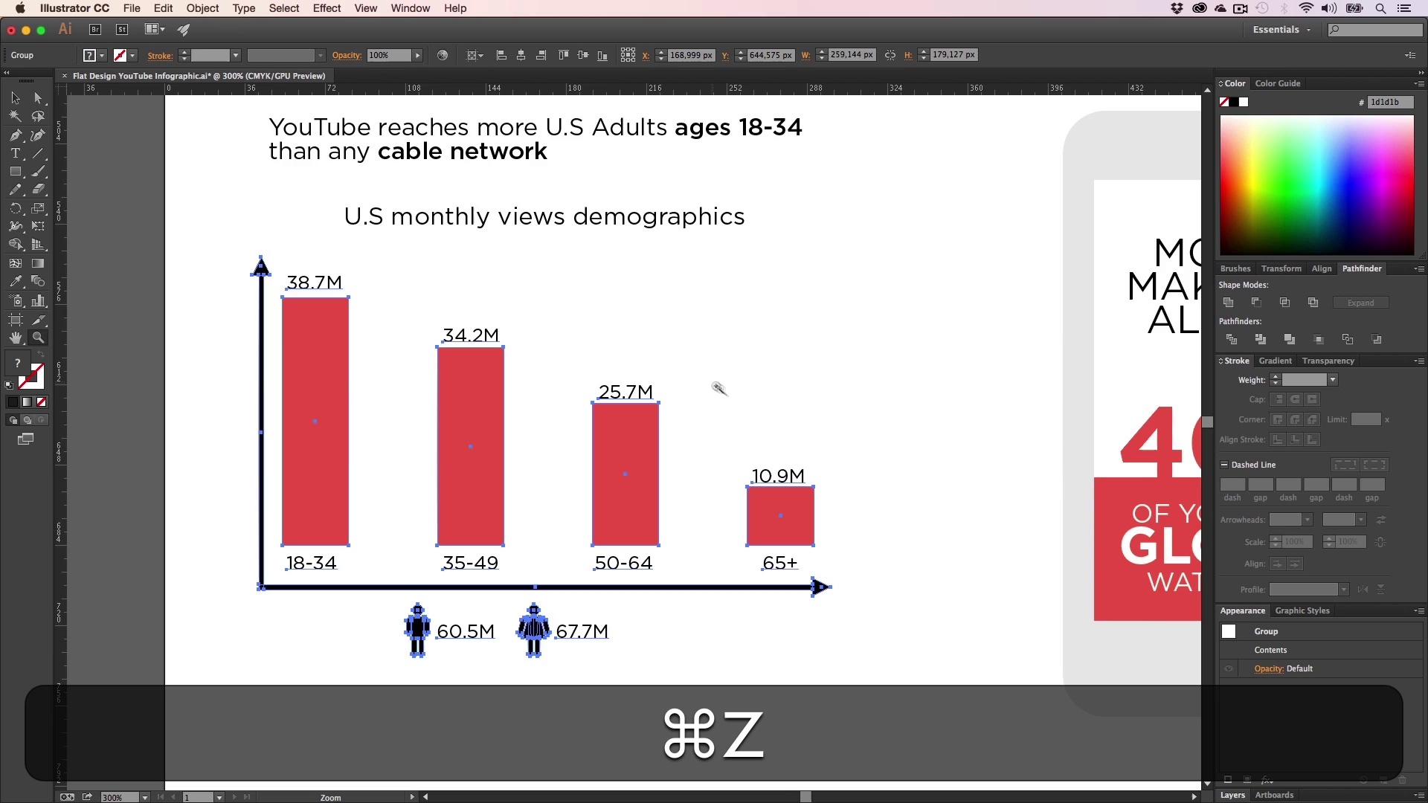
- Ungroup the demographics bars, labels, axes and figures
key(z)
click(741, 407)
alt+click(680, 418)
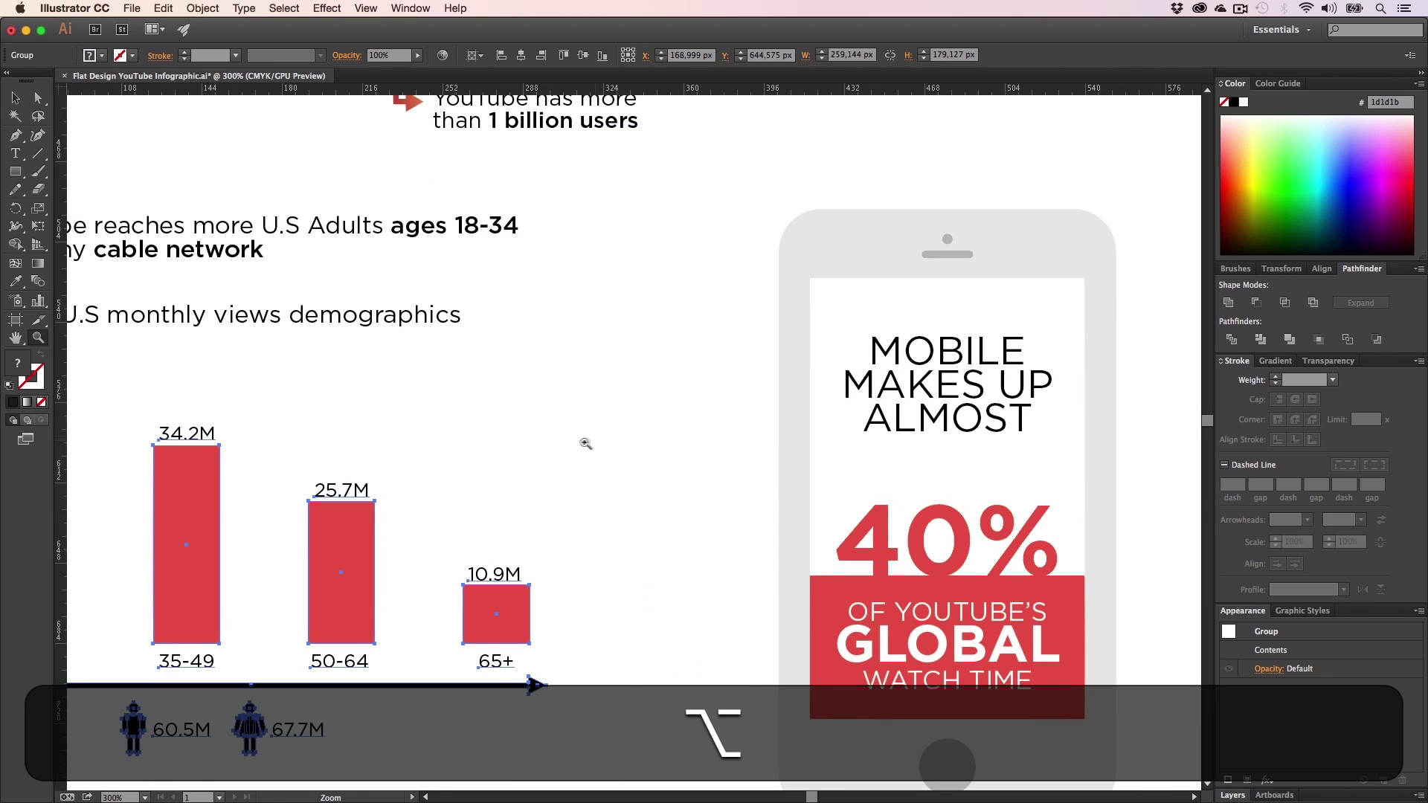
key(h)
drag(583, 443, 1009, 316)
key(v)
right_click(683, 439)
click(735, 508)
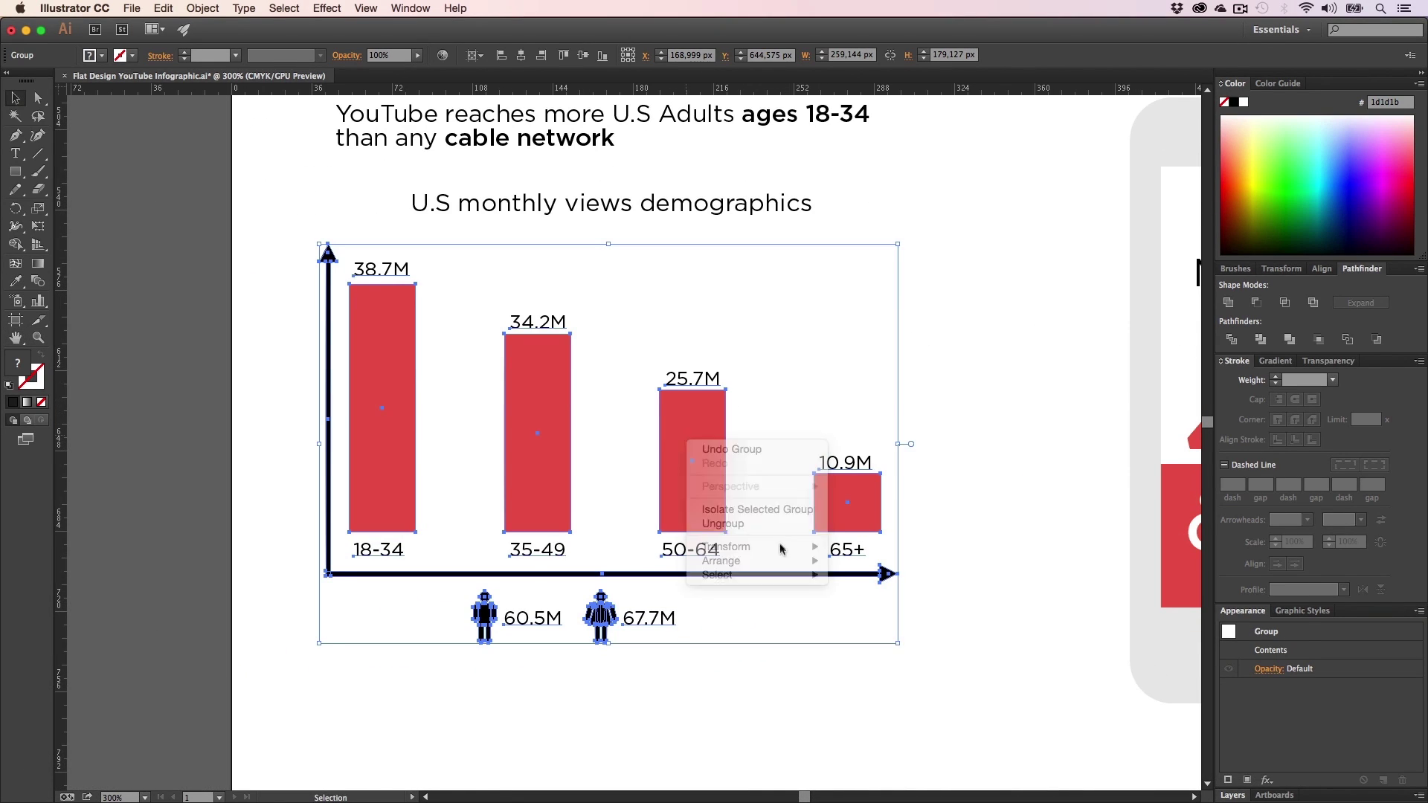
- Group the demographics chart, axes and figures together with the two heading texts above them
key(z)
alt+click(735, 506)
key(v)
drag(790, 640, 331, 238)
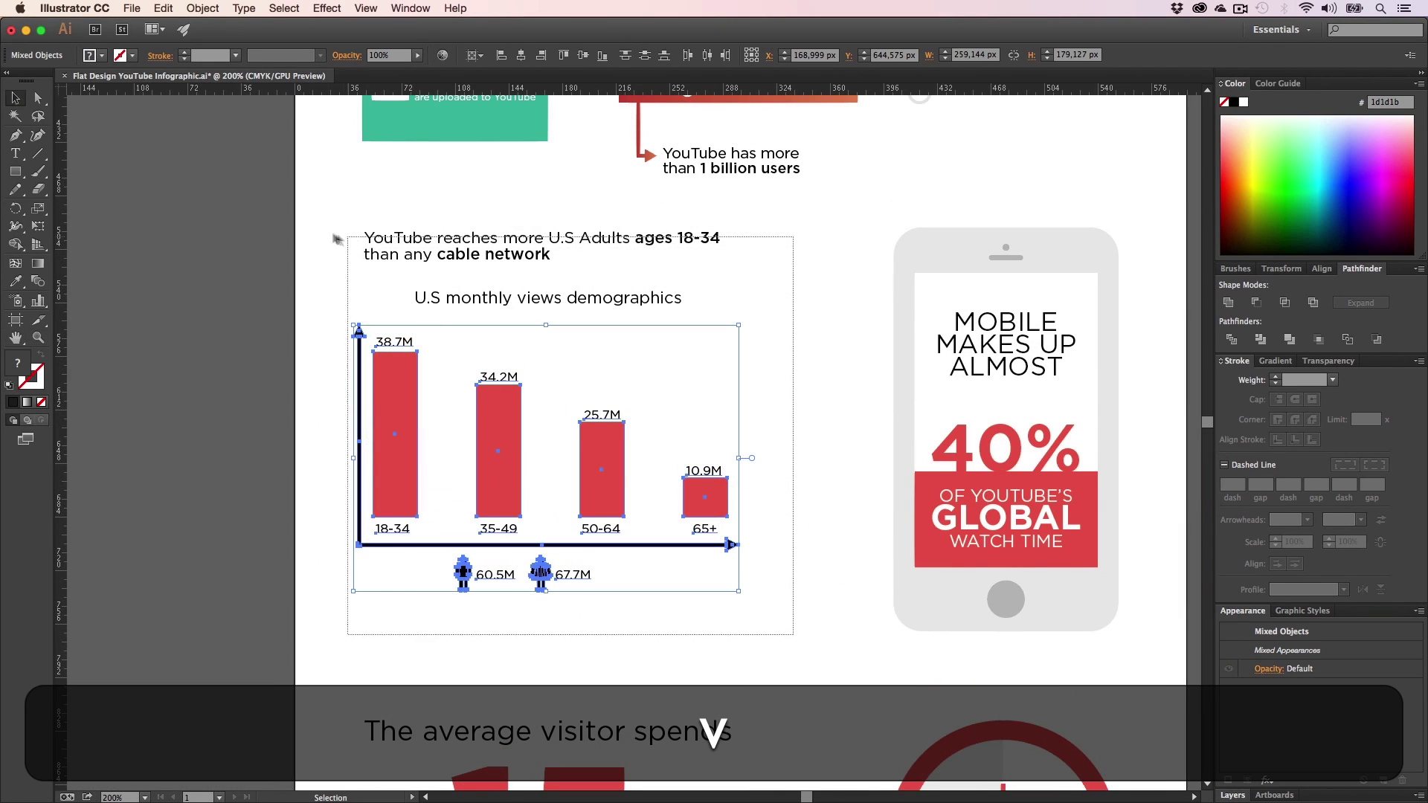
key(super+g)
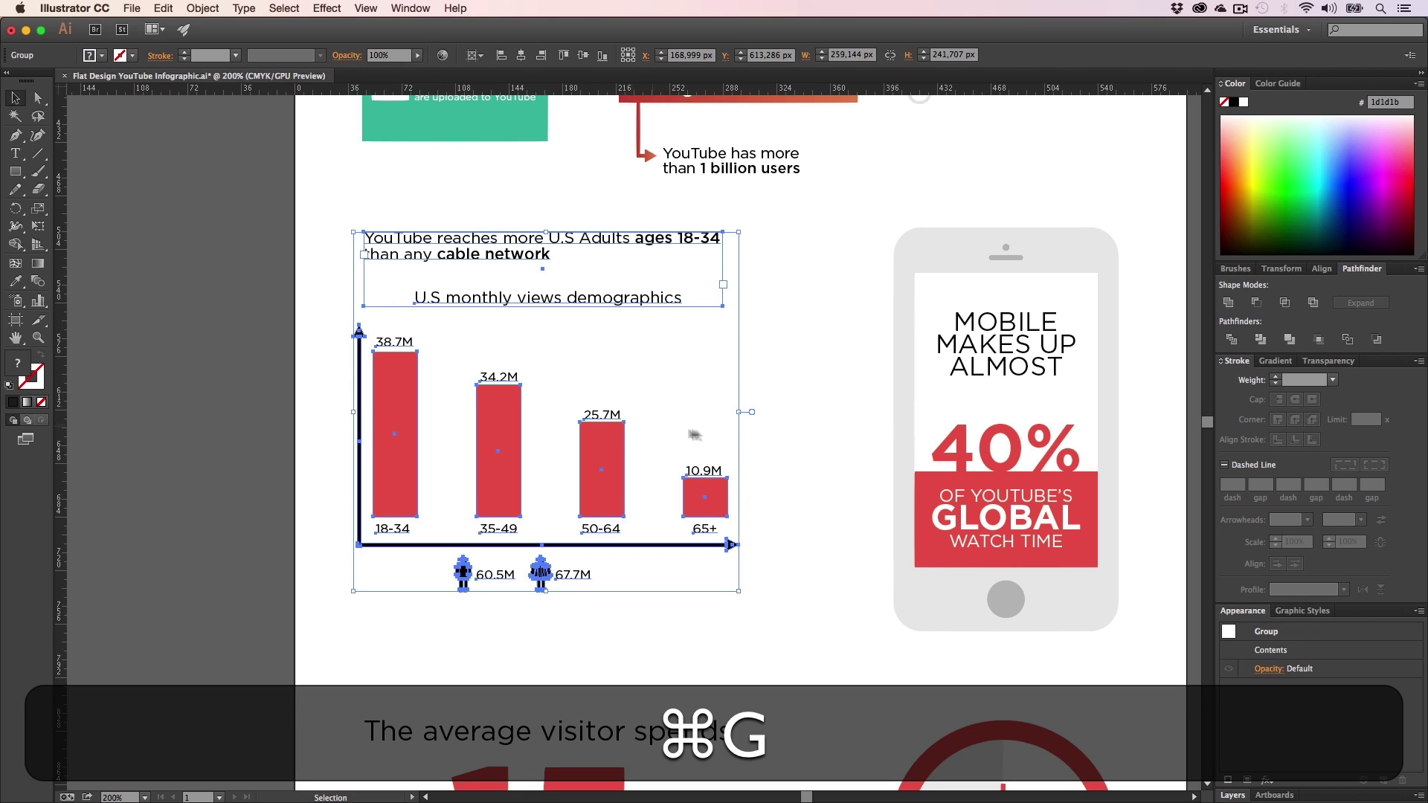
- Draw a rectangle 600 px wide and about 303.5 px high across the artboard over the demographics and phone section
key(h)
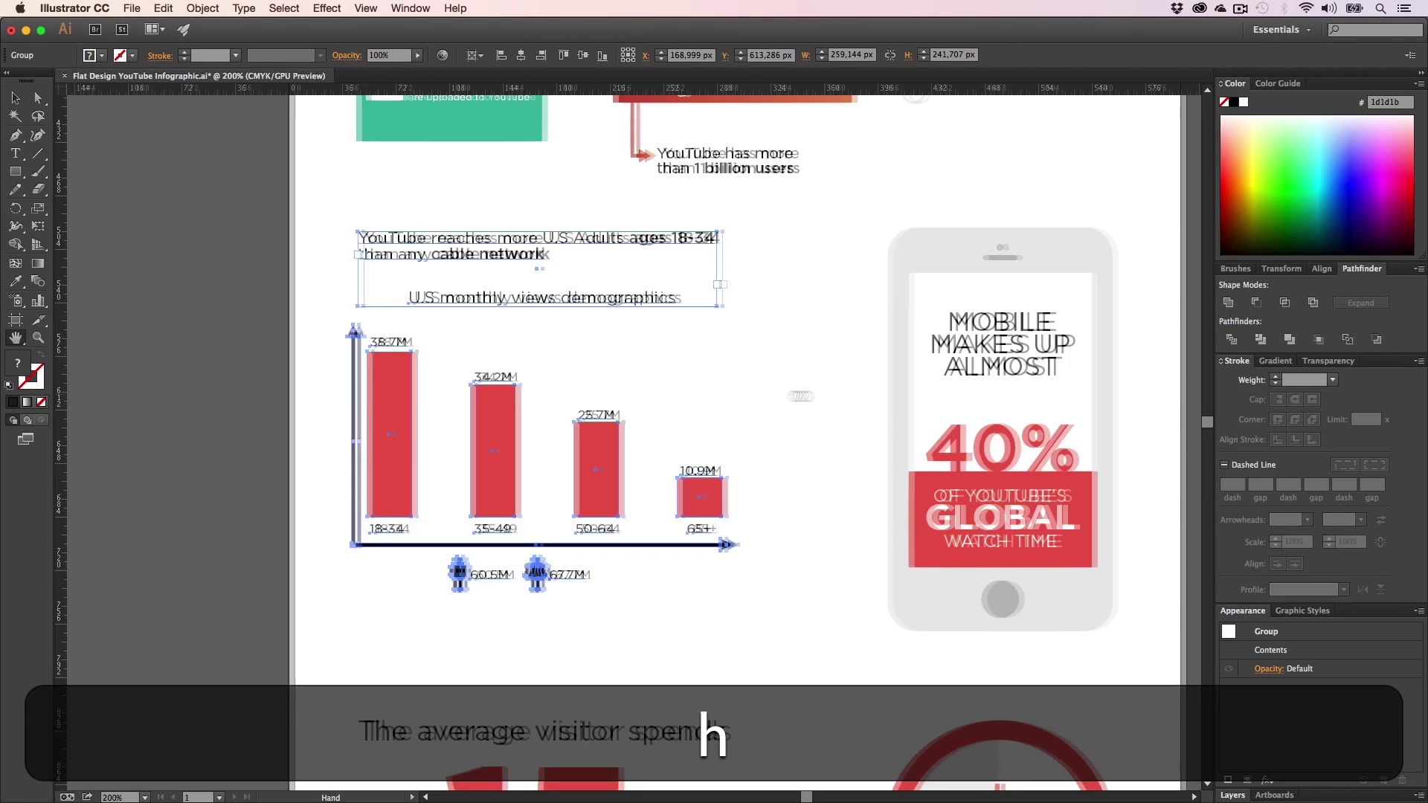
drag(830, 405, 707, 407)
key(v)
click(26, 179)
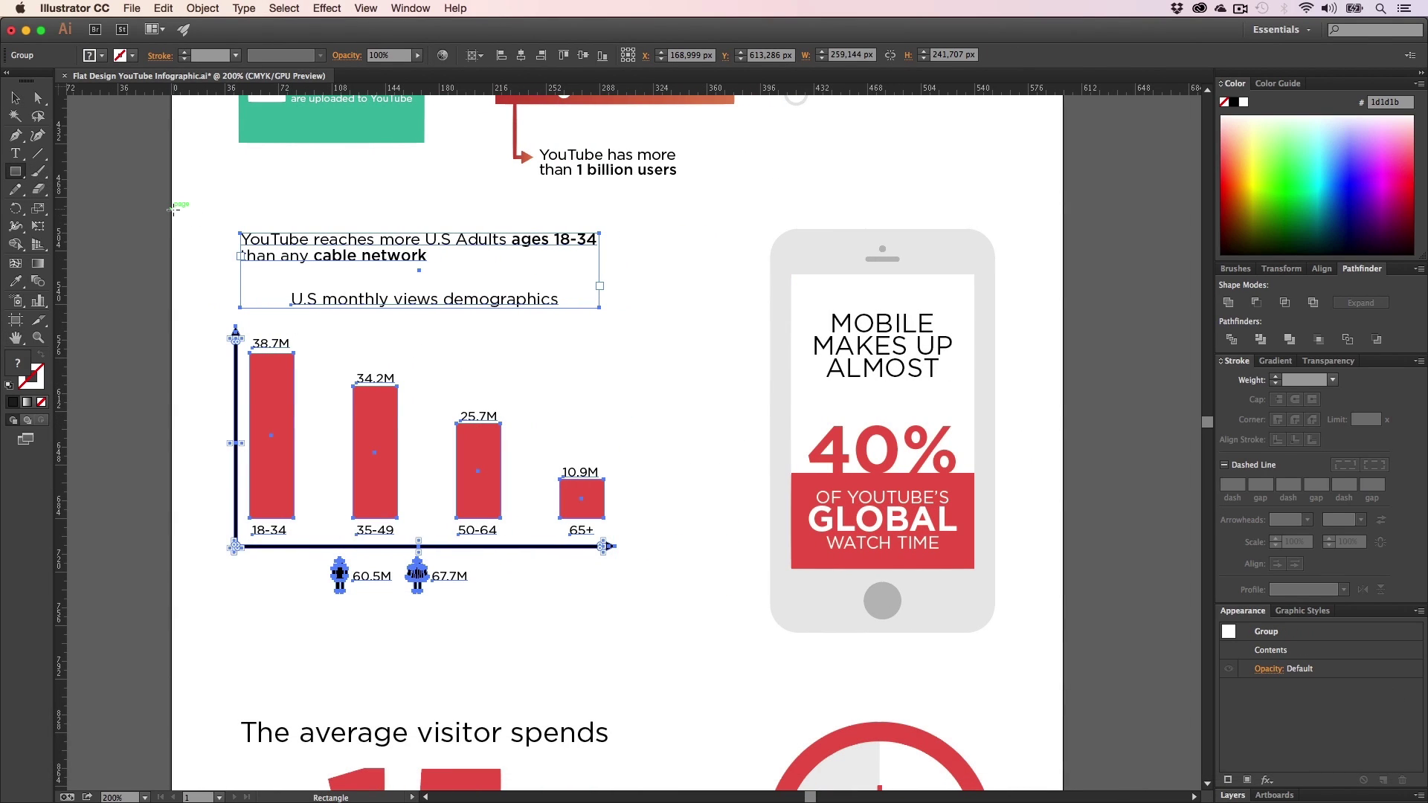
drag(173, 209, 1063, 659)
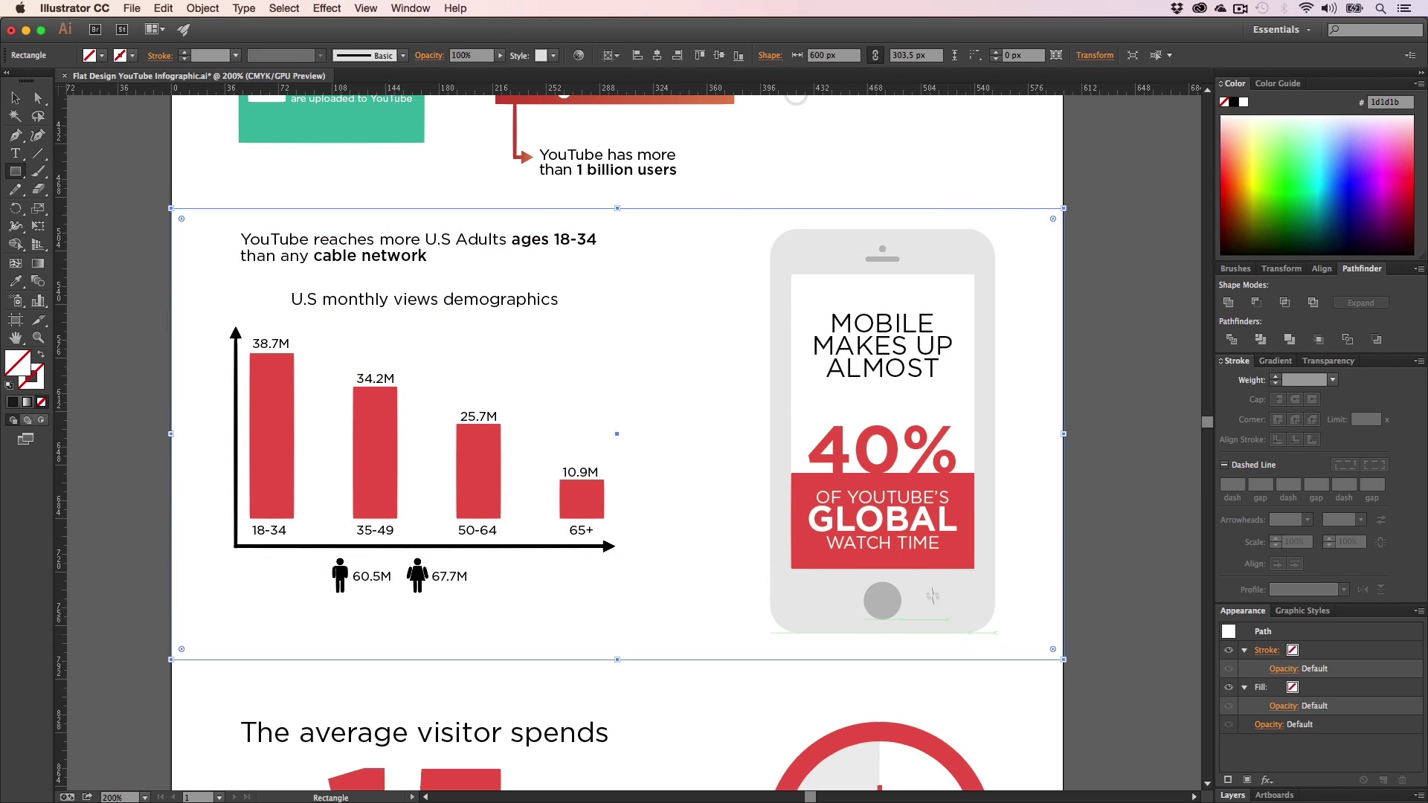
- Fill the full-width rectangle over the demographics and phone section with purple 6a45ff
key(v)
click(489, 441)
click(653, 523)
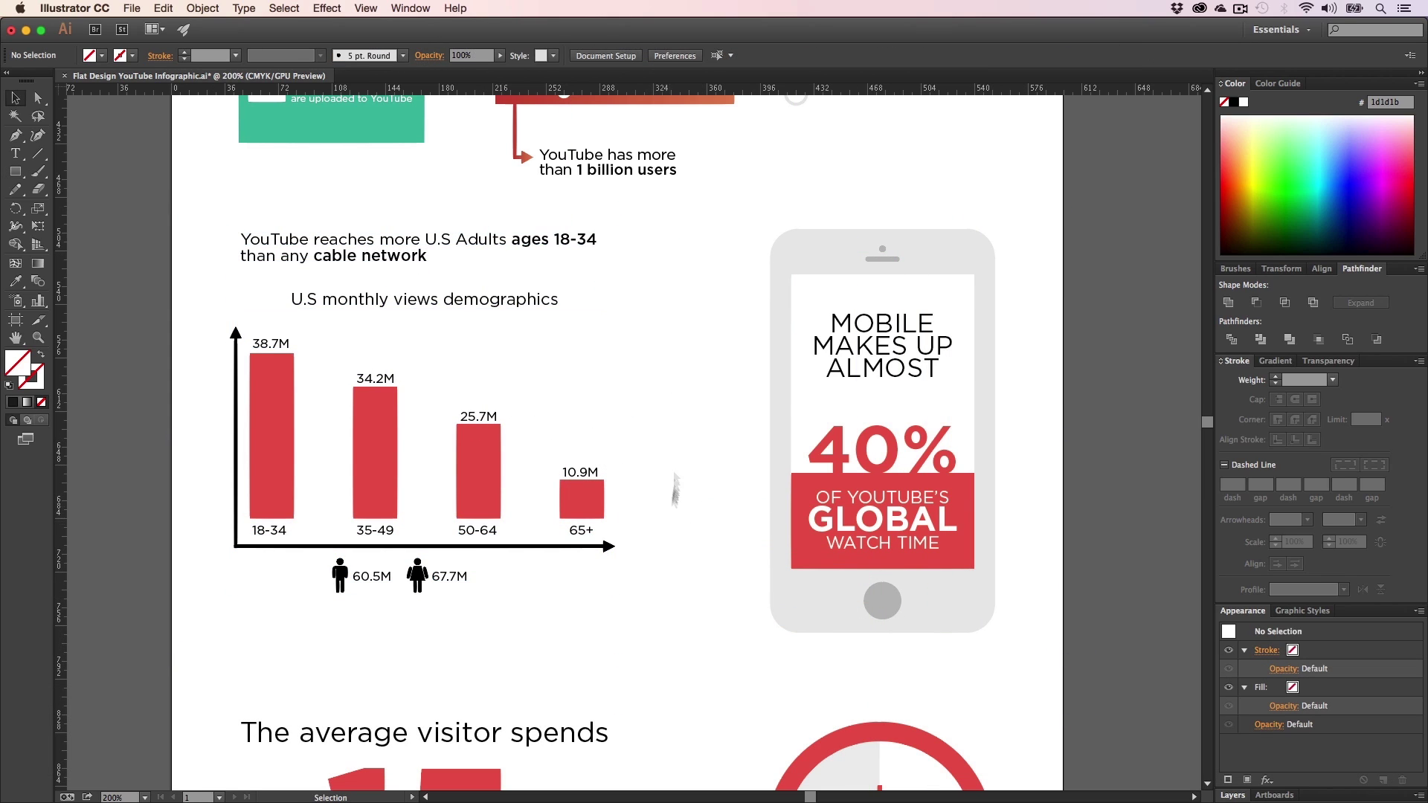
click(671, 209)
click(1357, 160)
- Send the purple rectangle to the back, behind the demographics chart and phone
right_click(748, 334)
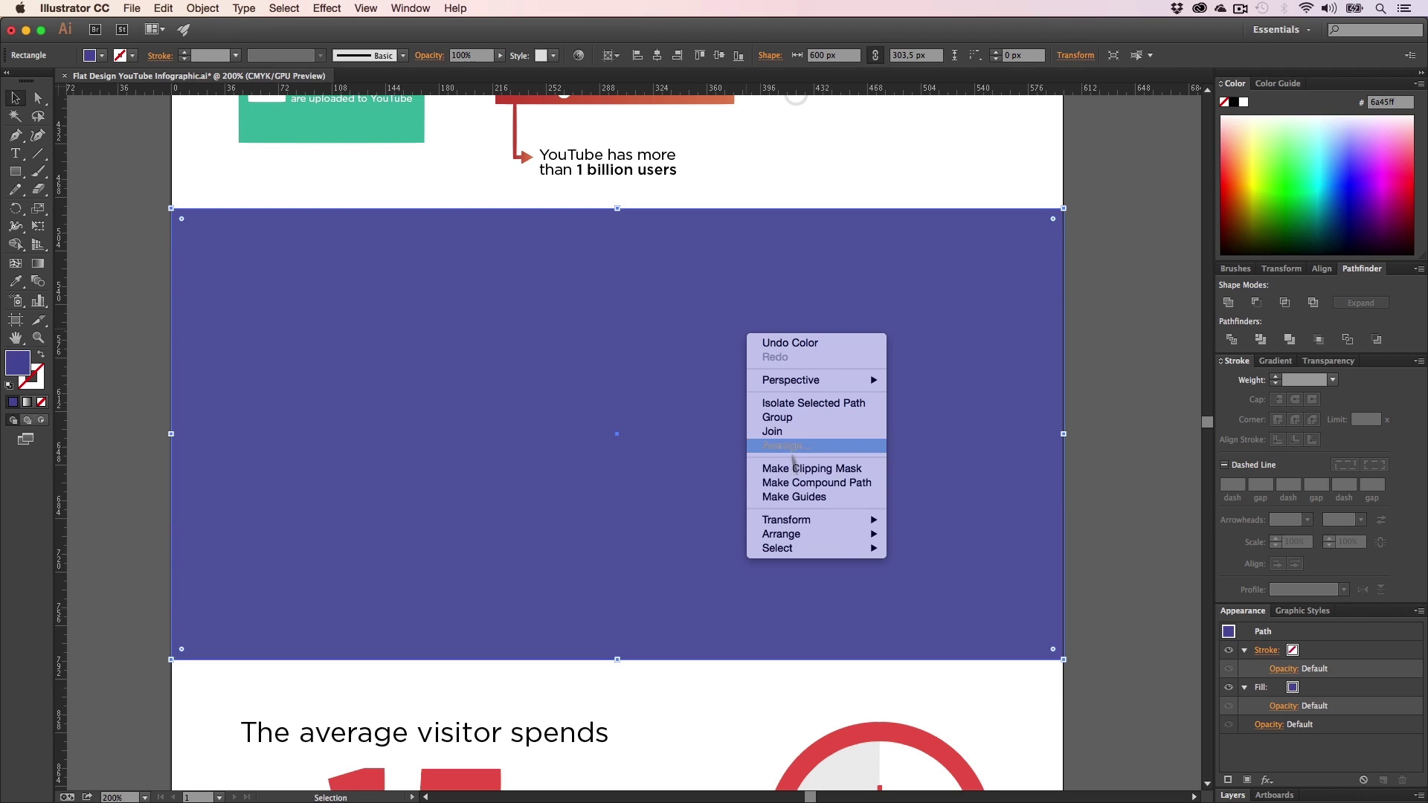
click(824, 524)
right_click(811, 515)
mouse_move(856, 715)
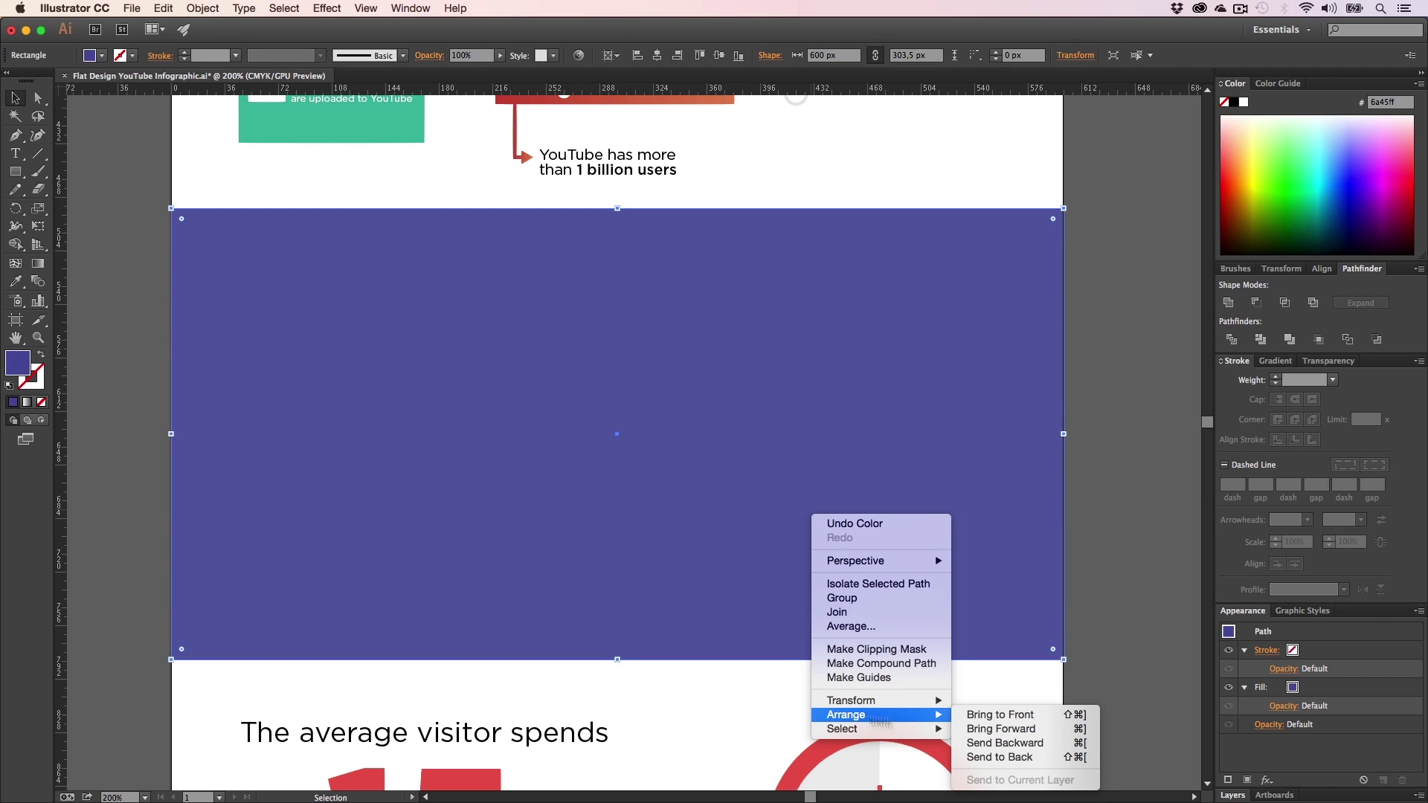
click(1010, 758)
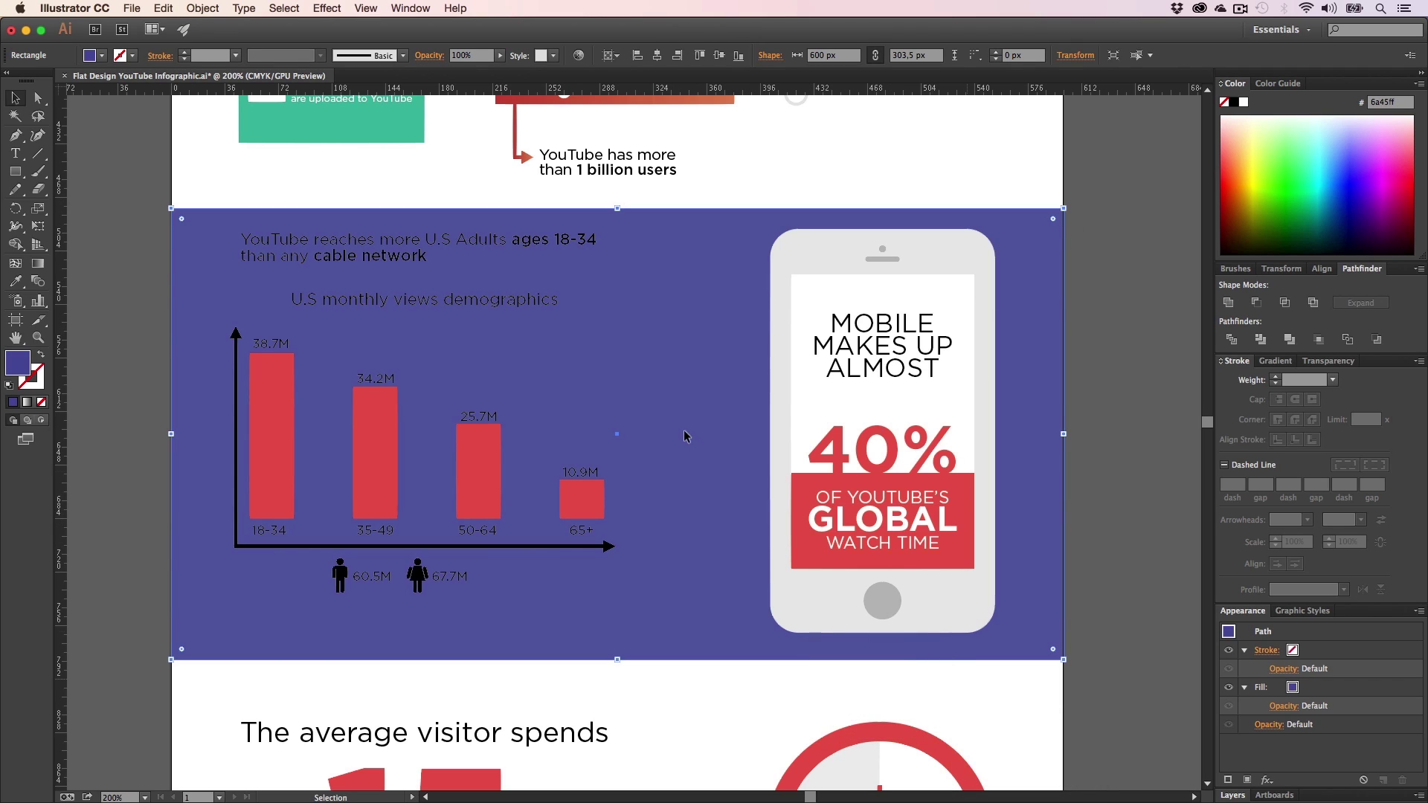
- Center the grouped demographics chart vertically on the purple rectangle, keeping its horizontal position
shift+click(395, 257)
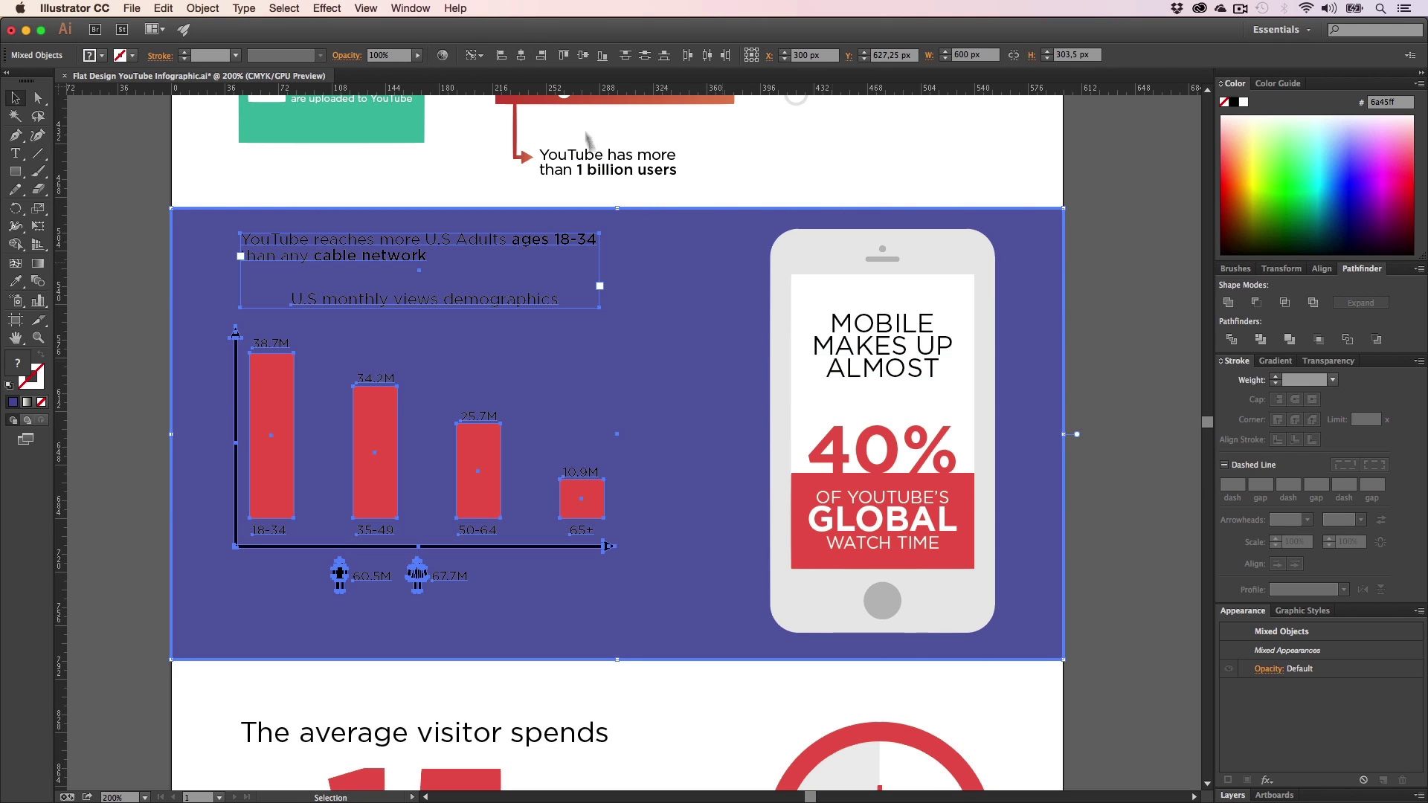
click(523, 57)
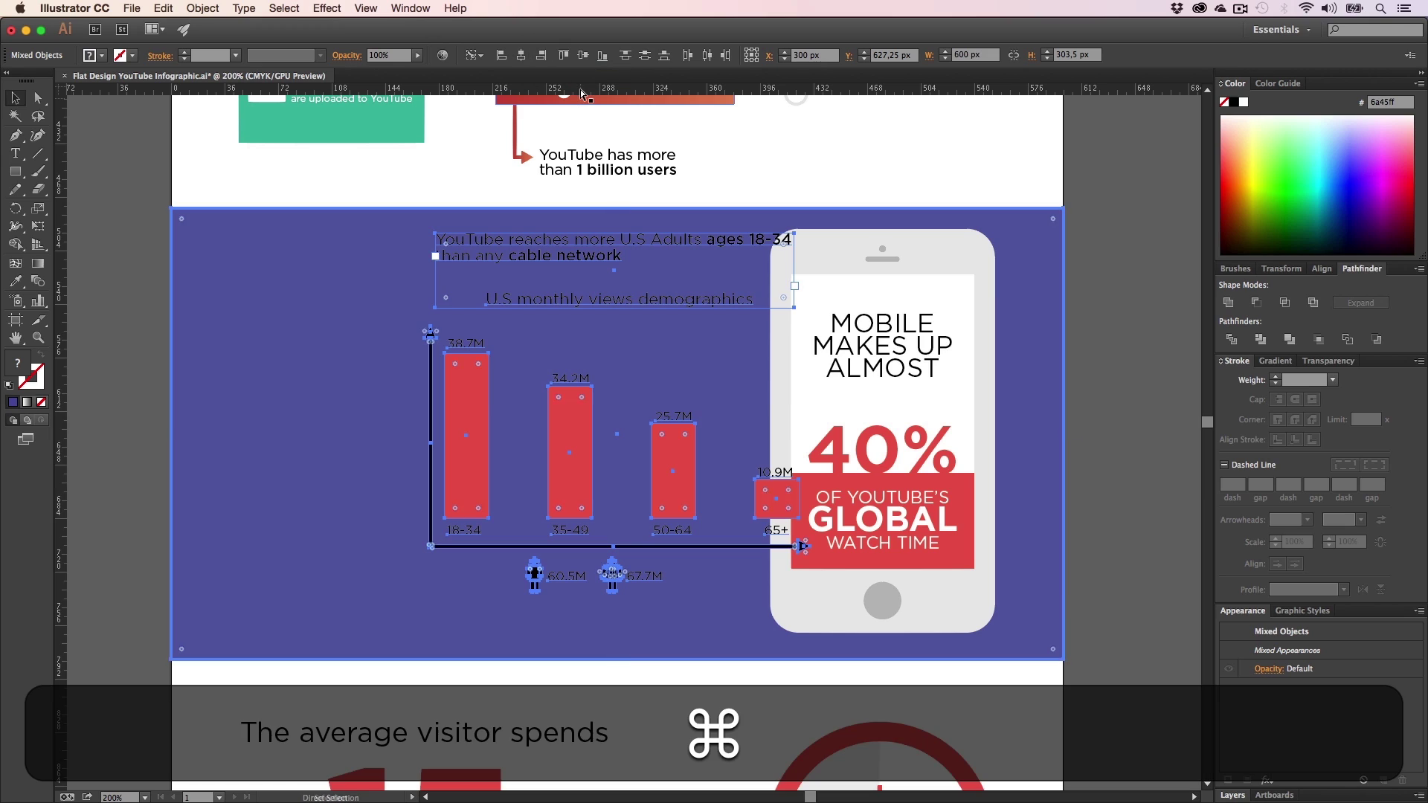
key(super+z)
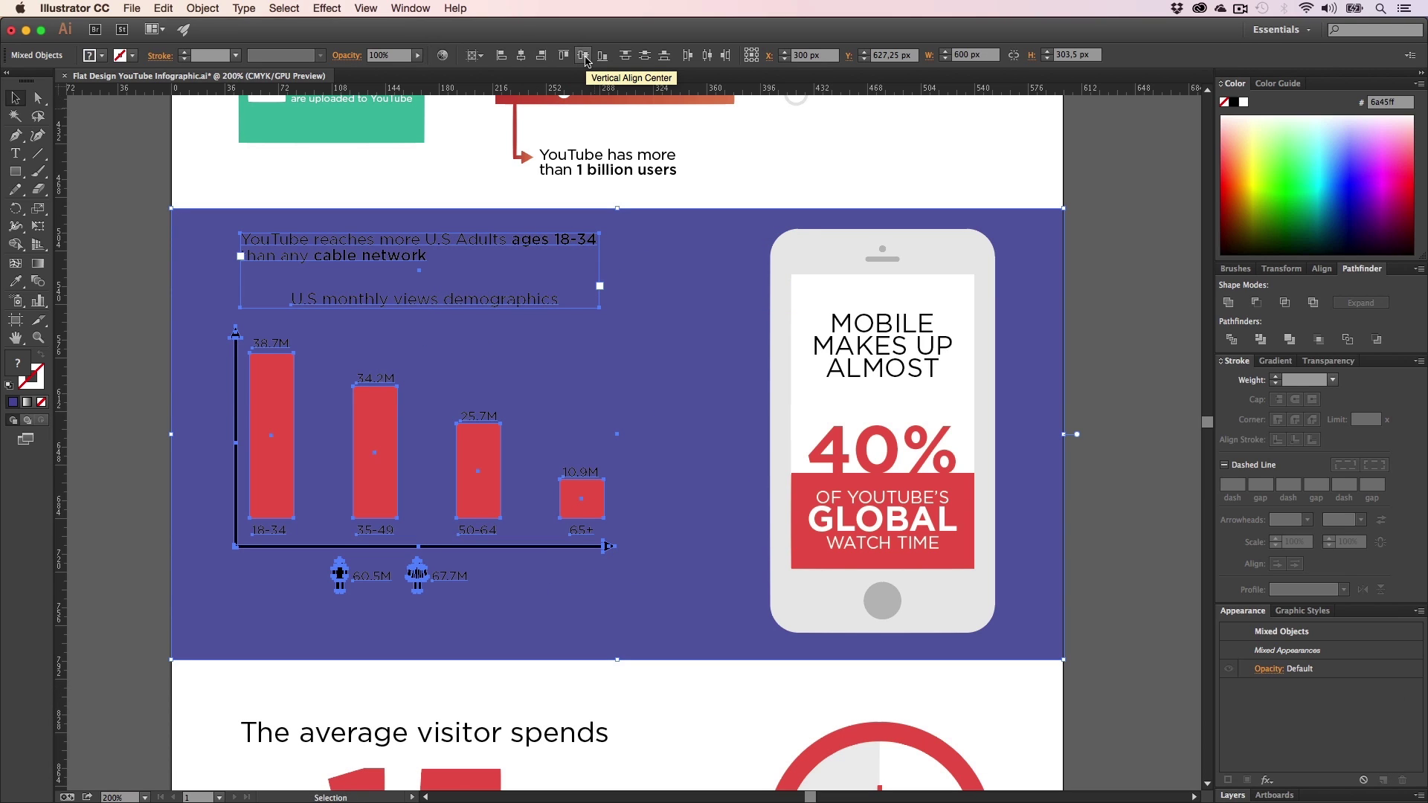
click(585, 58)
key(super+z)
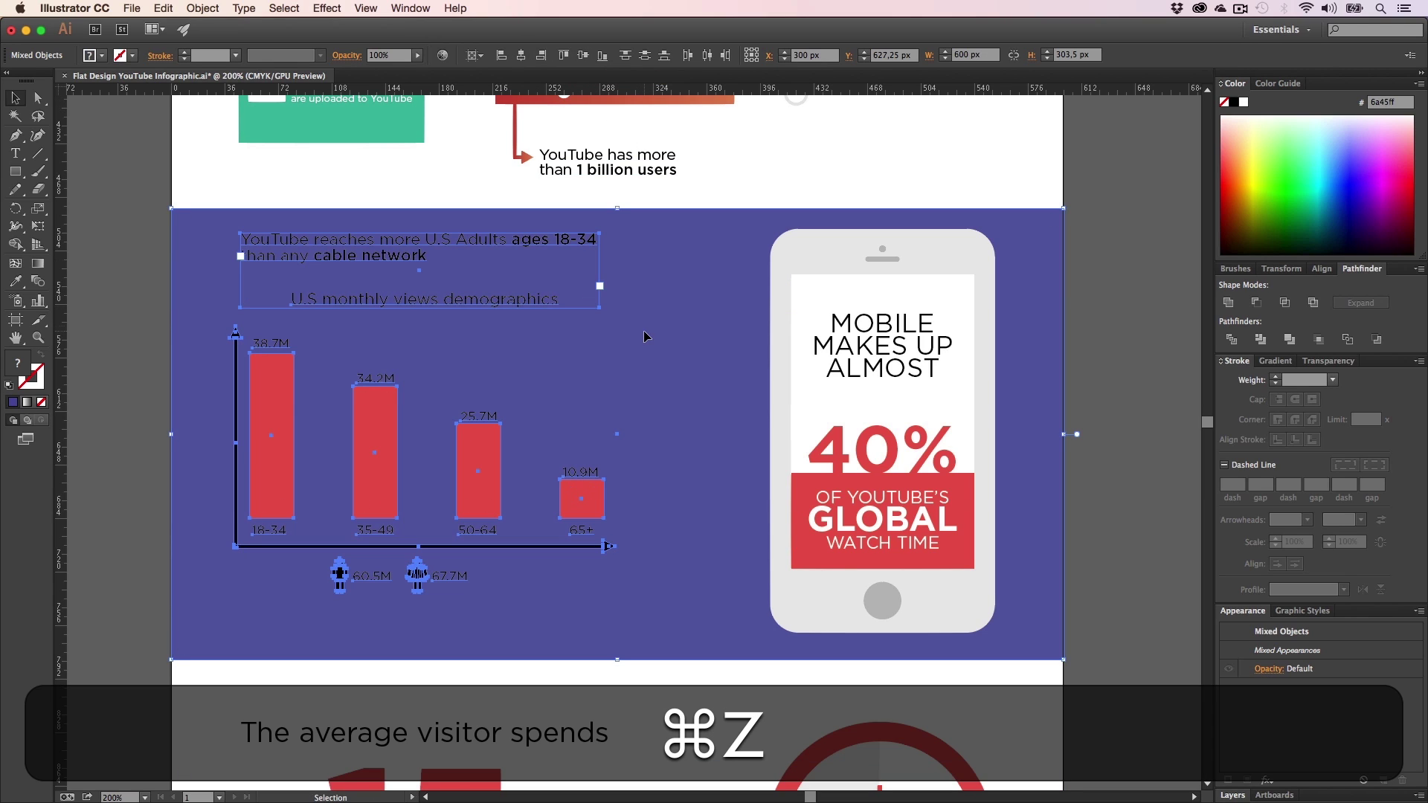
click(580, 58)
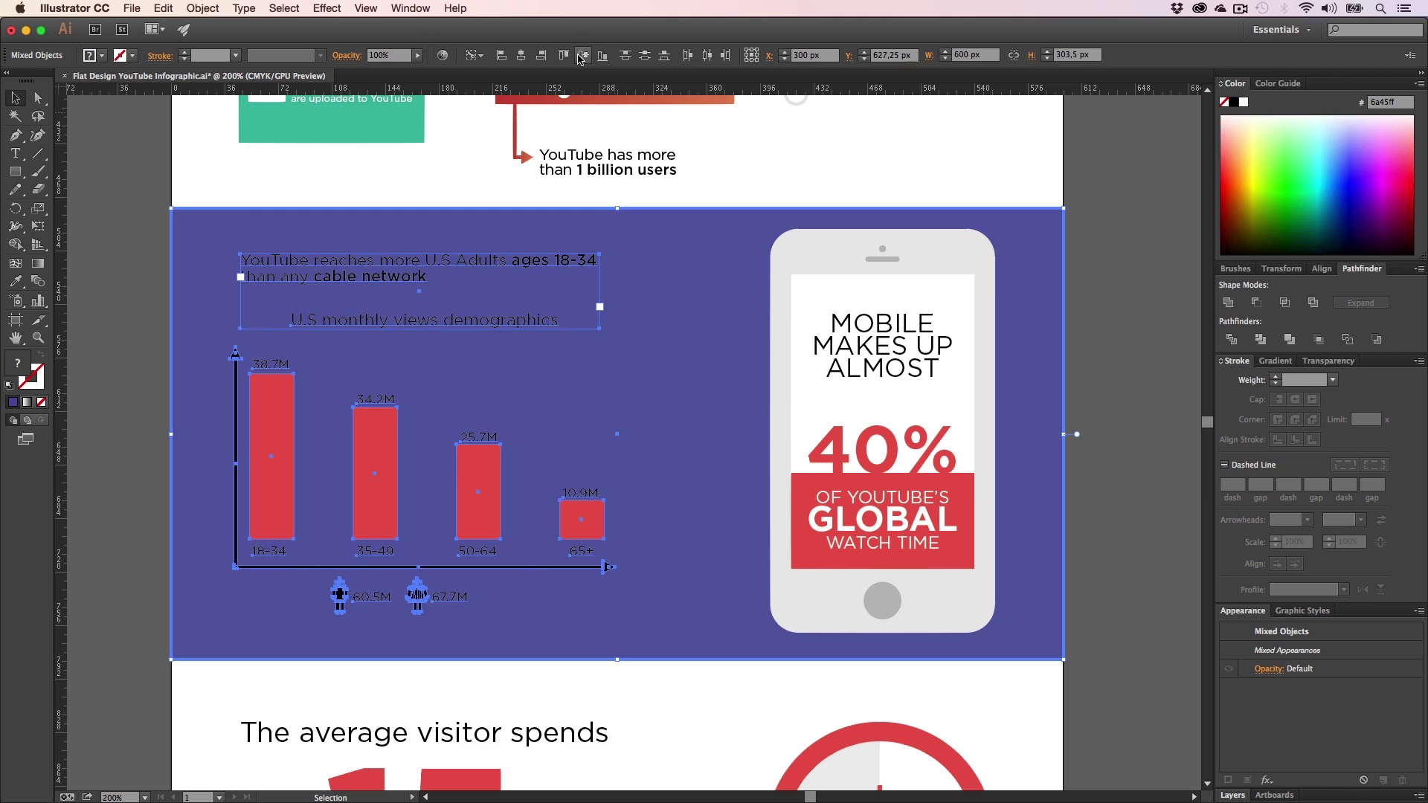
- Group all the phone's parts and center the phone vertically on the purple rectangle, keeping its horizontal position
click(782, 247)
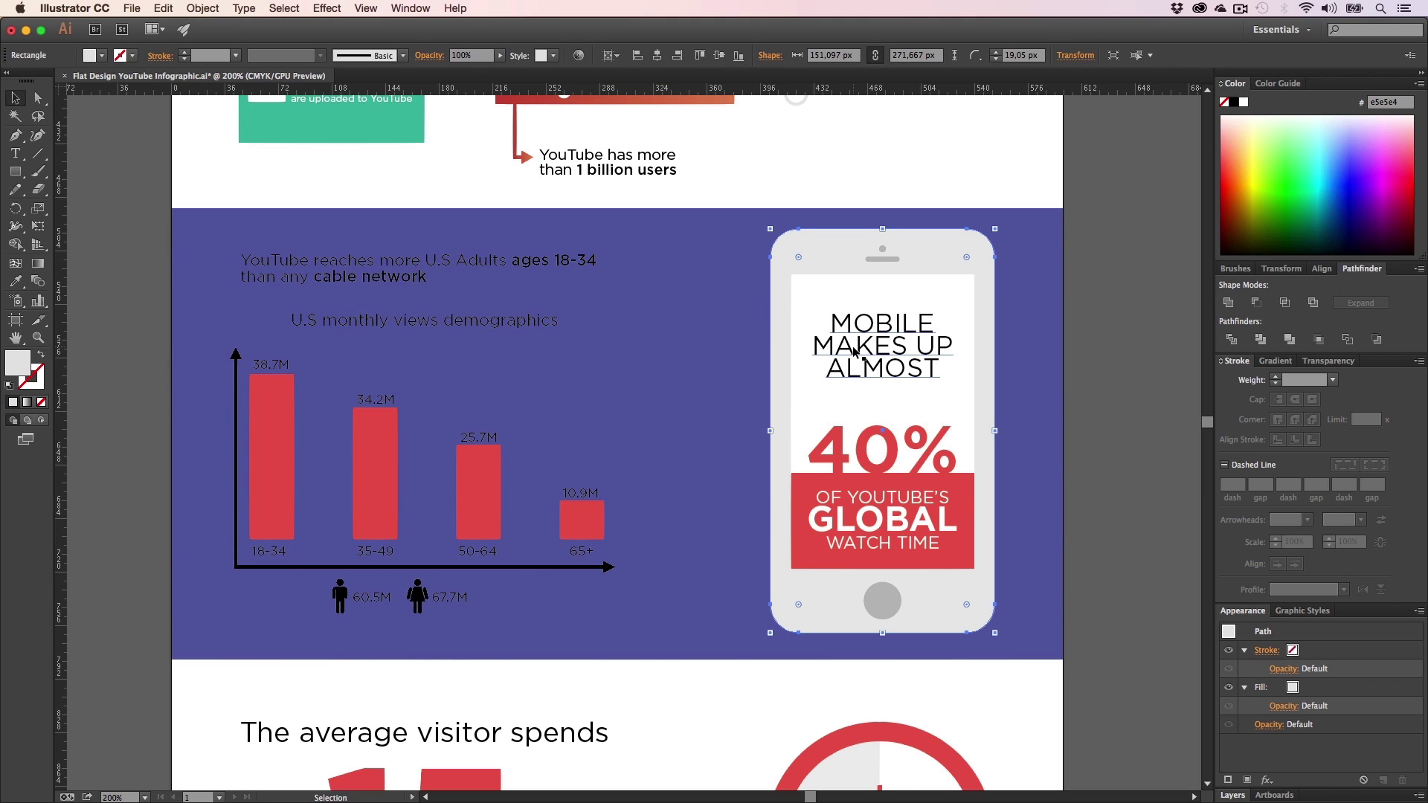
drag(810, 213, 900, 473)
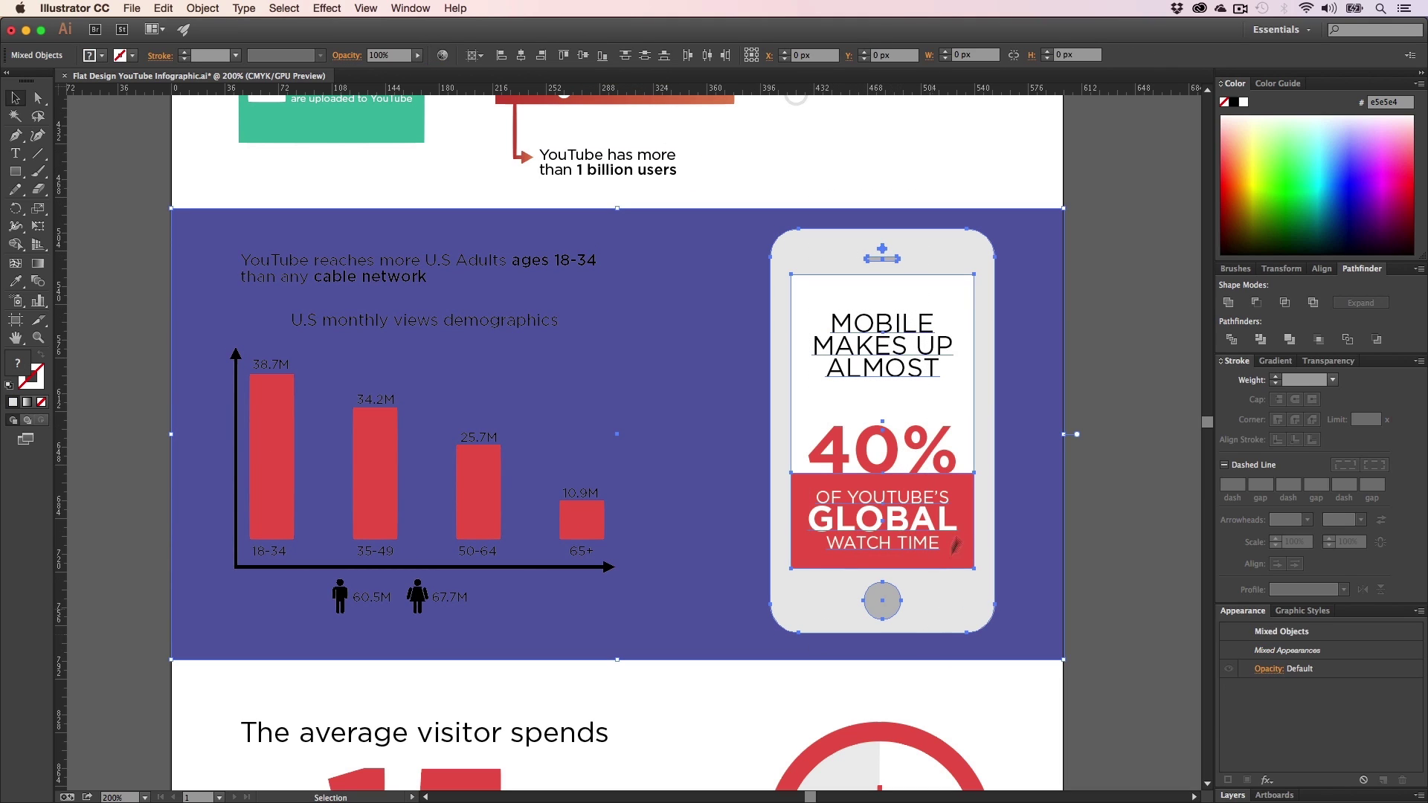
click(1021, 389)
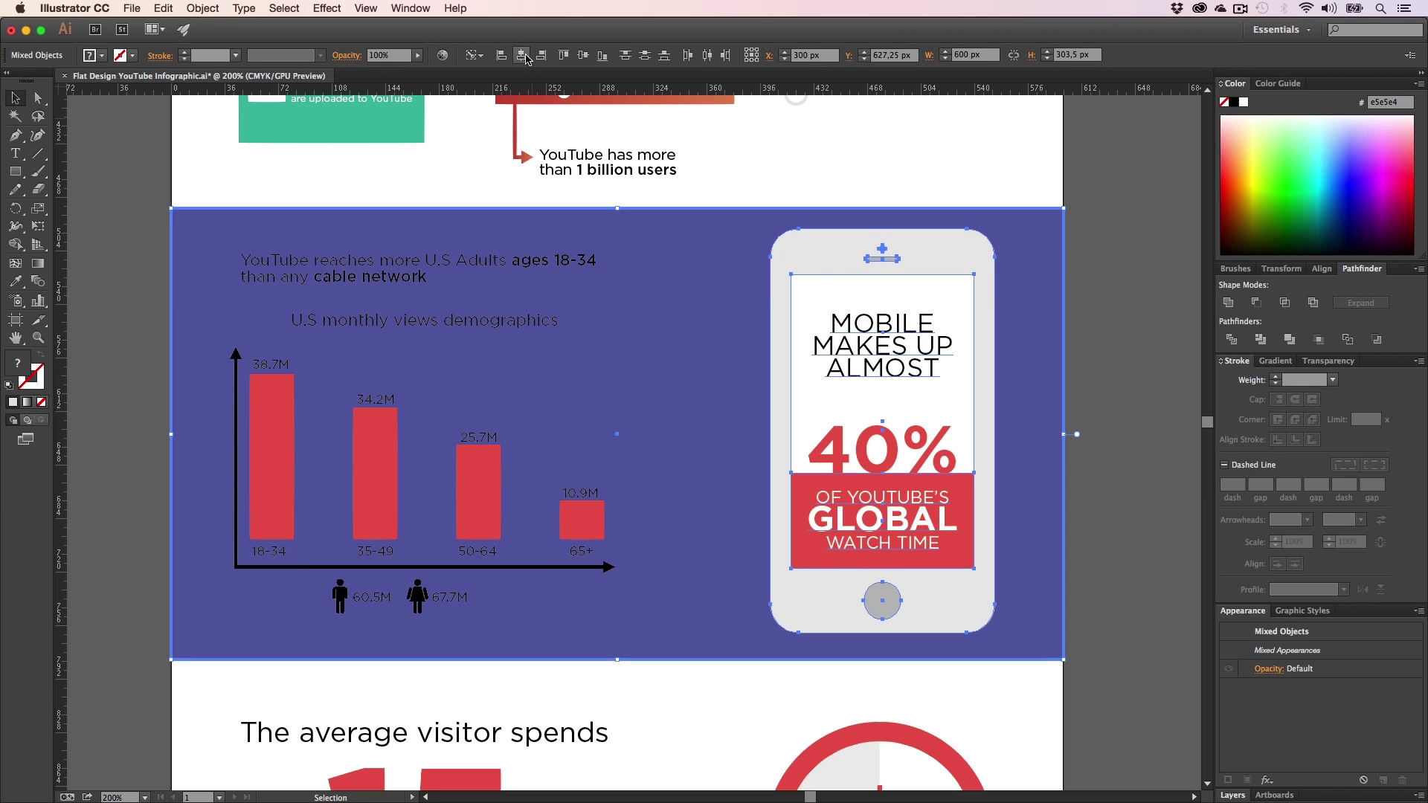
click(1079, 328)
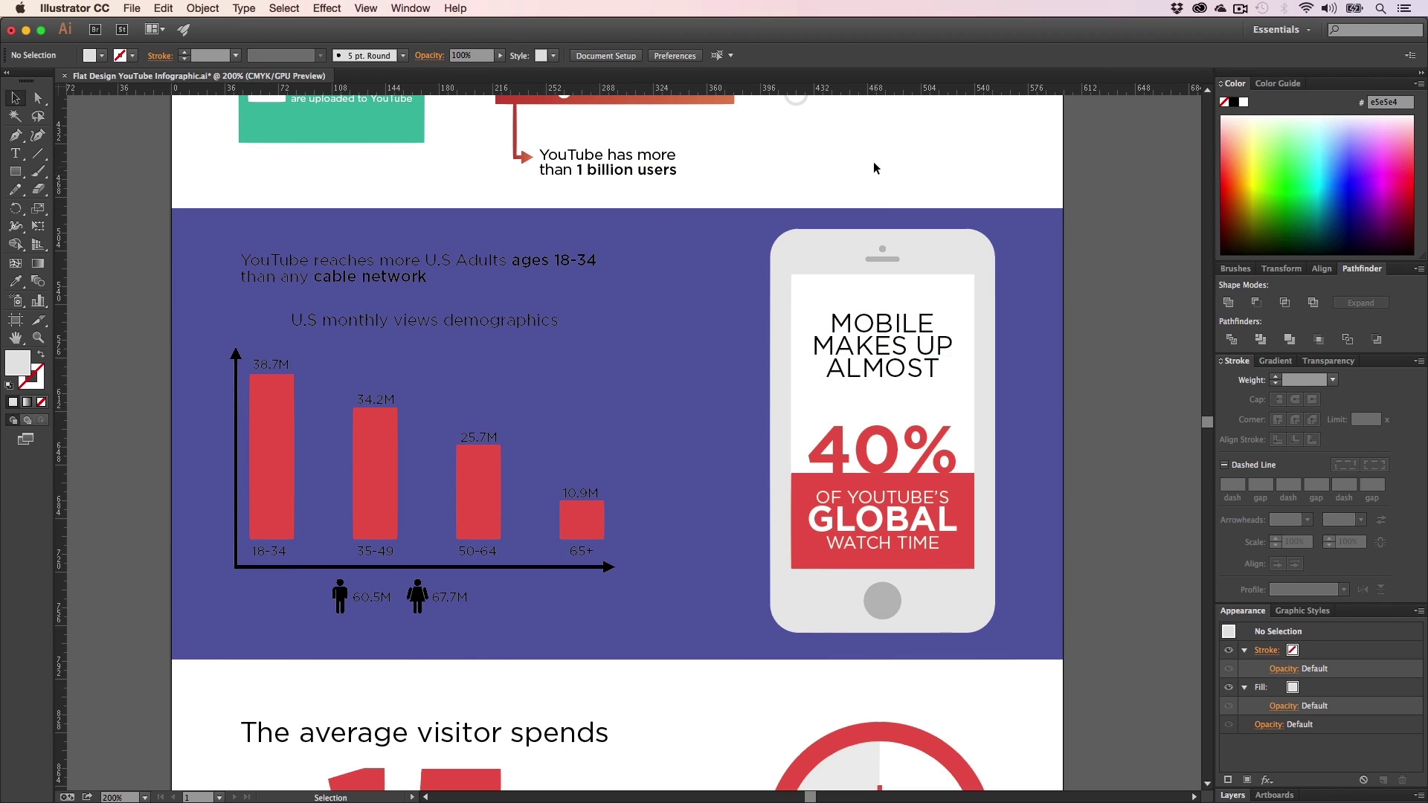
drag(874, 162, 958, 676)
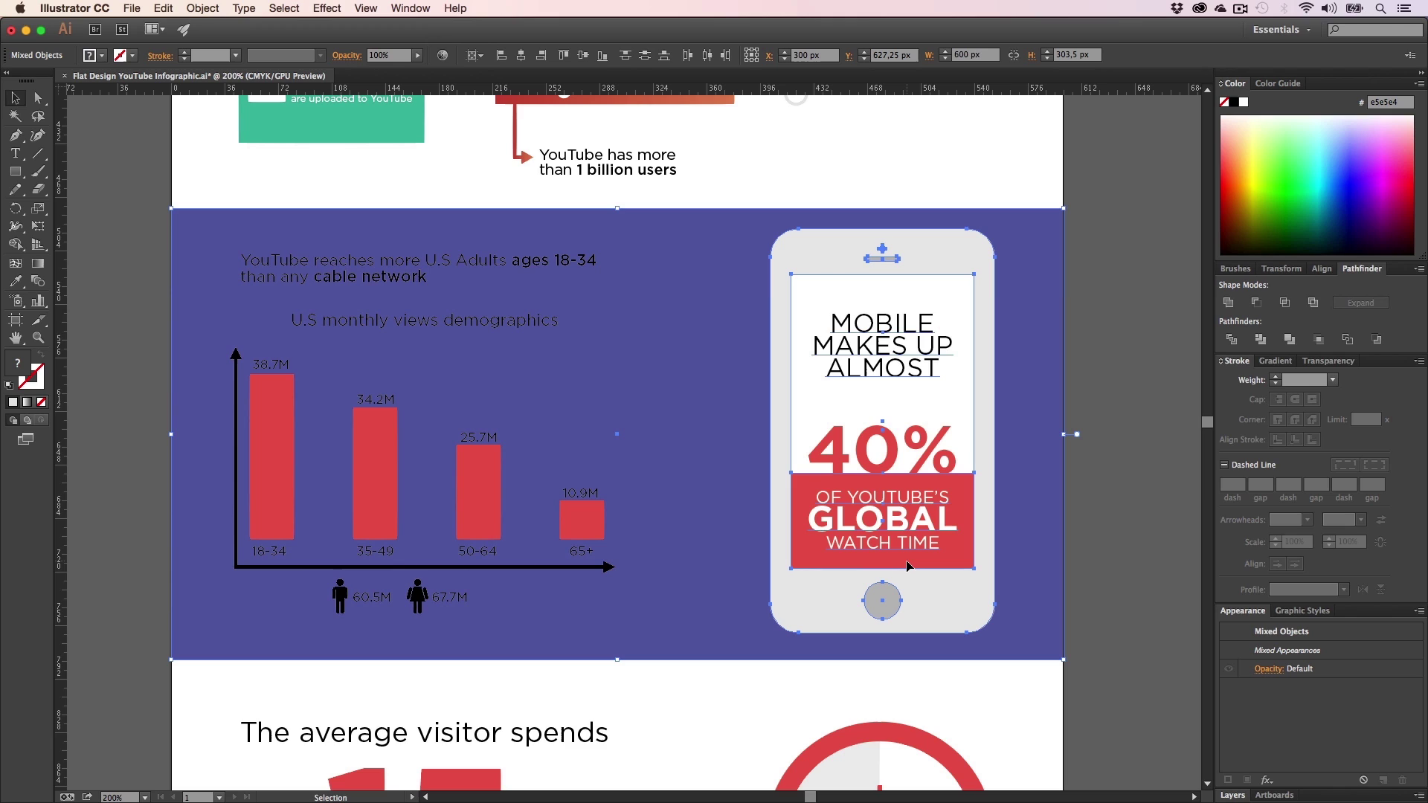
key(shift+super+g)
shift+click(1034, 387)
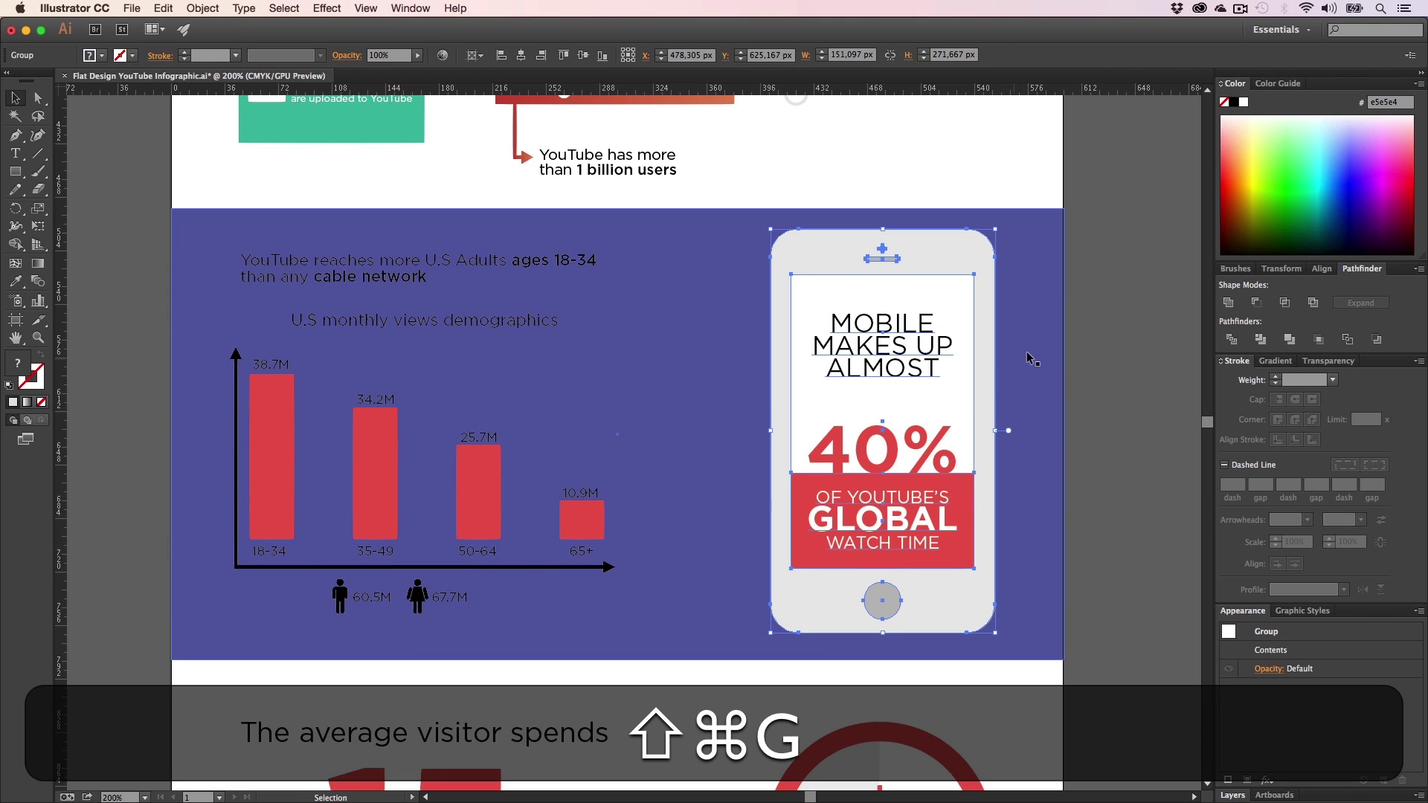
shift+click(1033, 368)
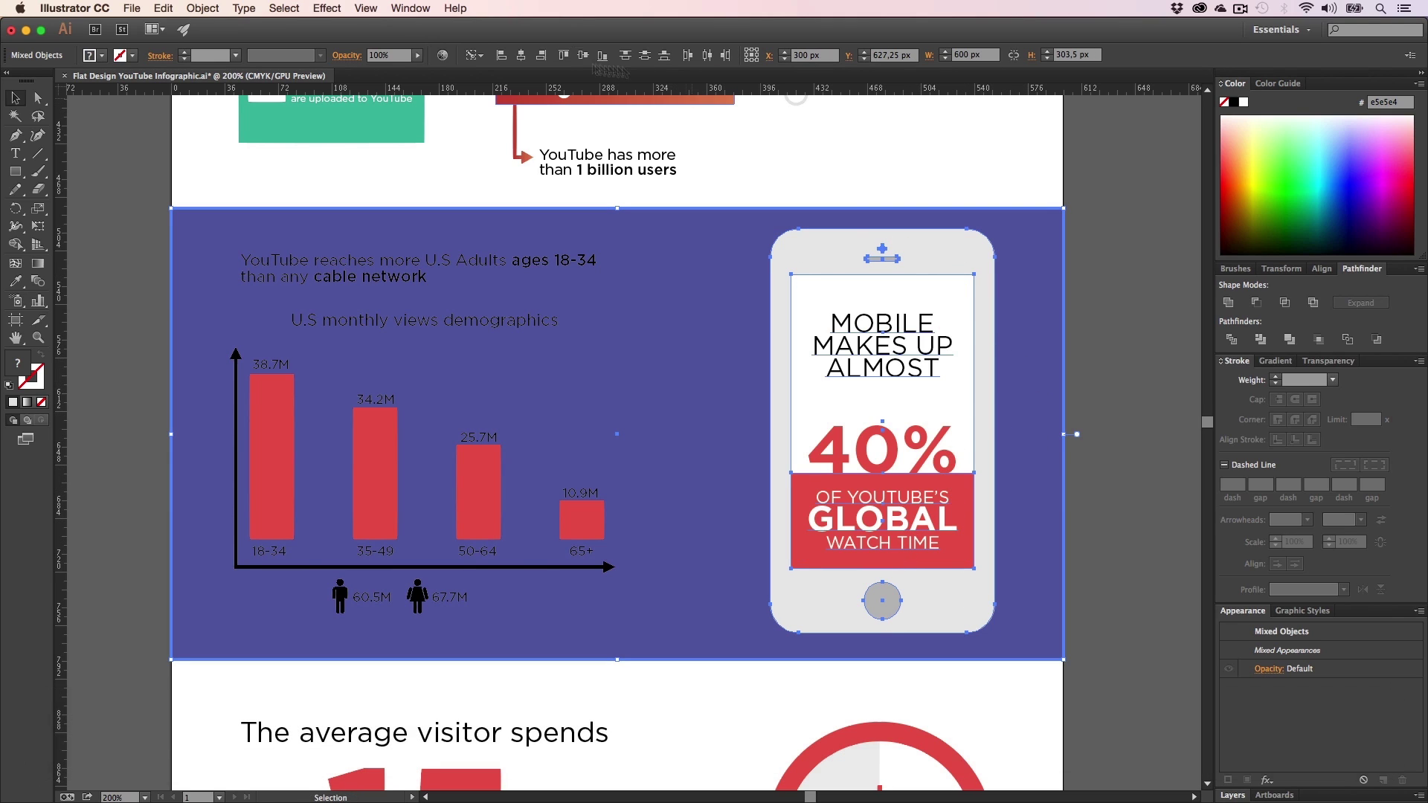
click(582, 56)
key(h)
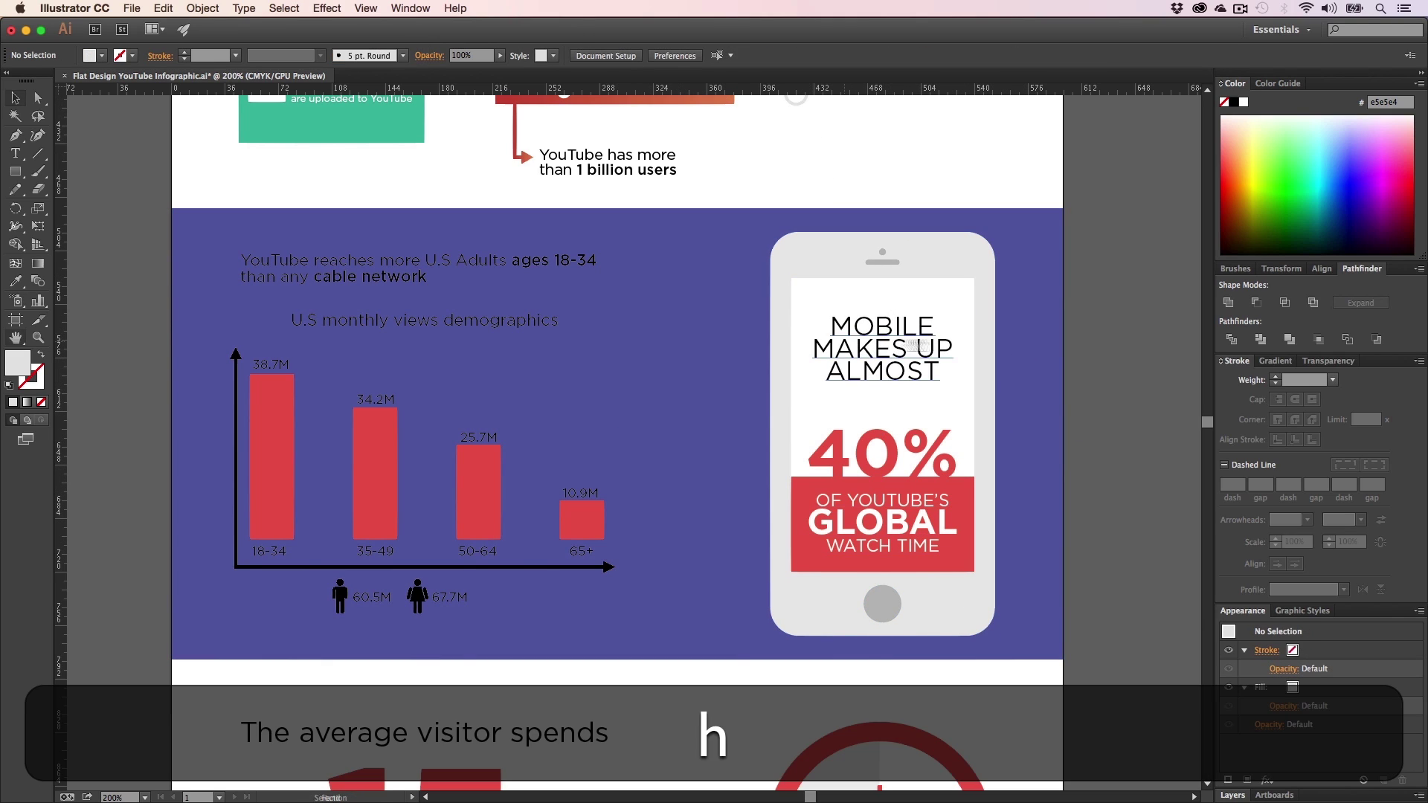
- Delete the full-width purple rectangle behind the demographics chart and phone
key(v)
click(1043, 370)
key(BackSpace)
- Review the infographic's sections from the header to the empty area below the 15-minute section
key(h)
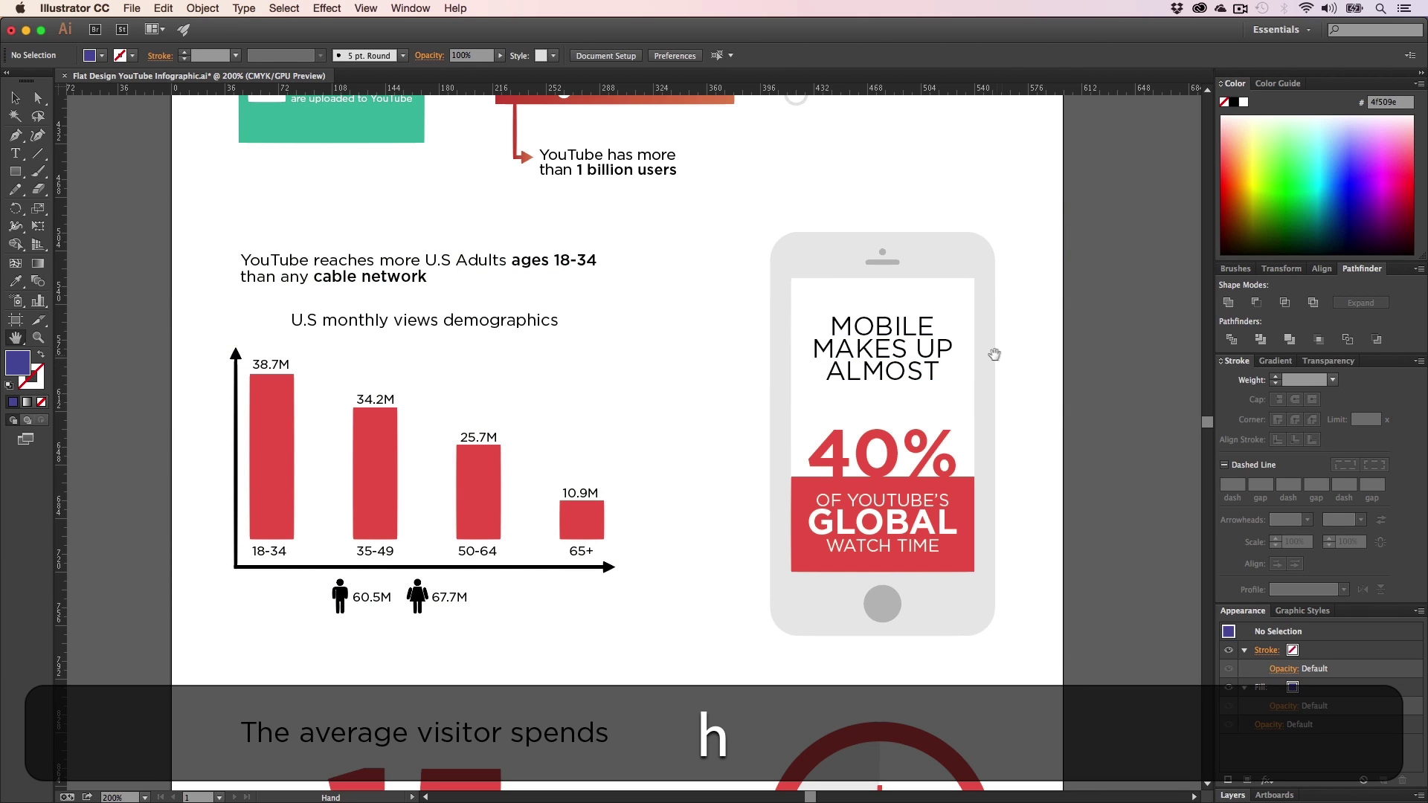
drag(869, 488, 881, 269)
scroll(881, 269, down, 10)
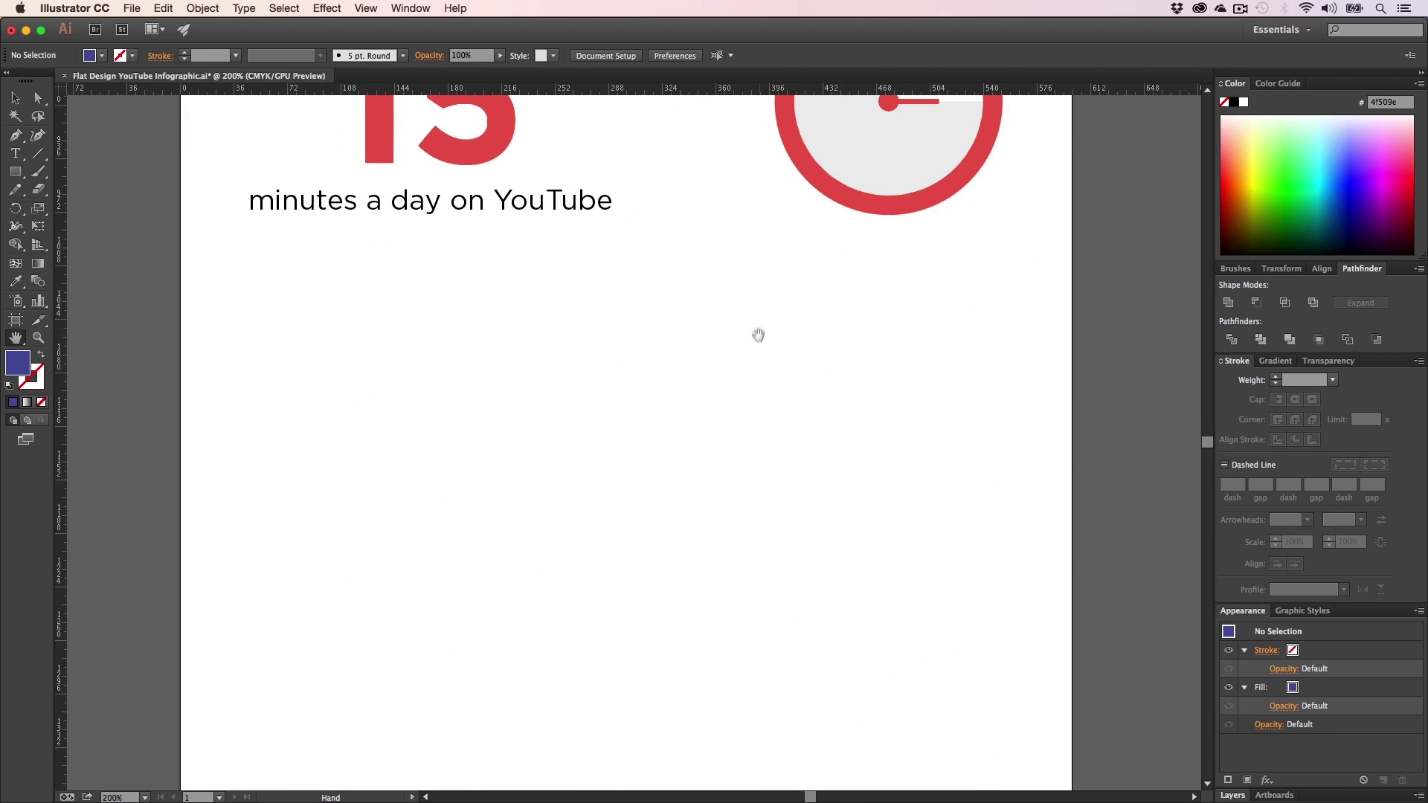
scroll(617, 461, up, 20)
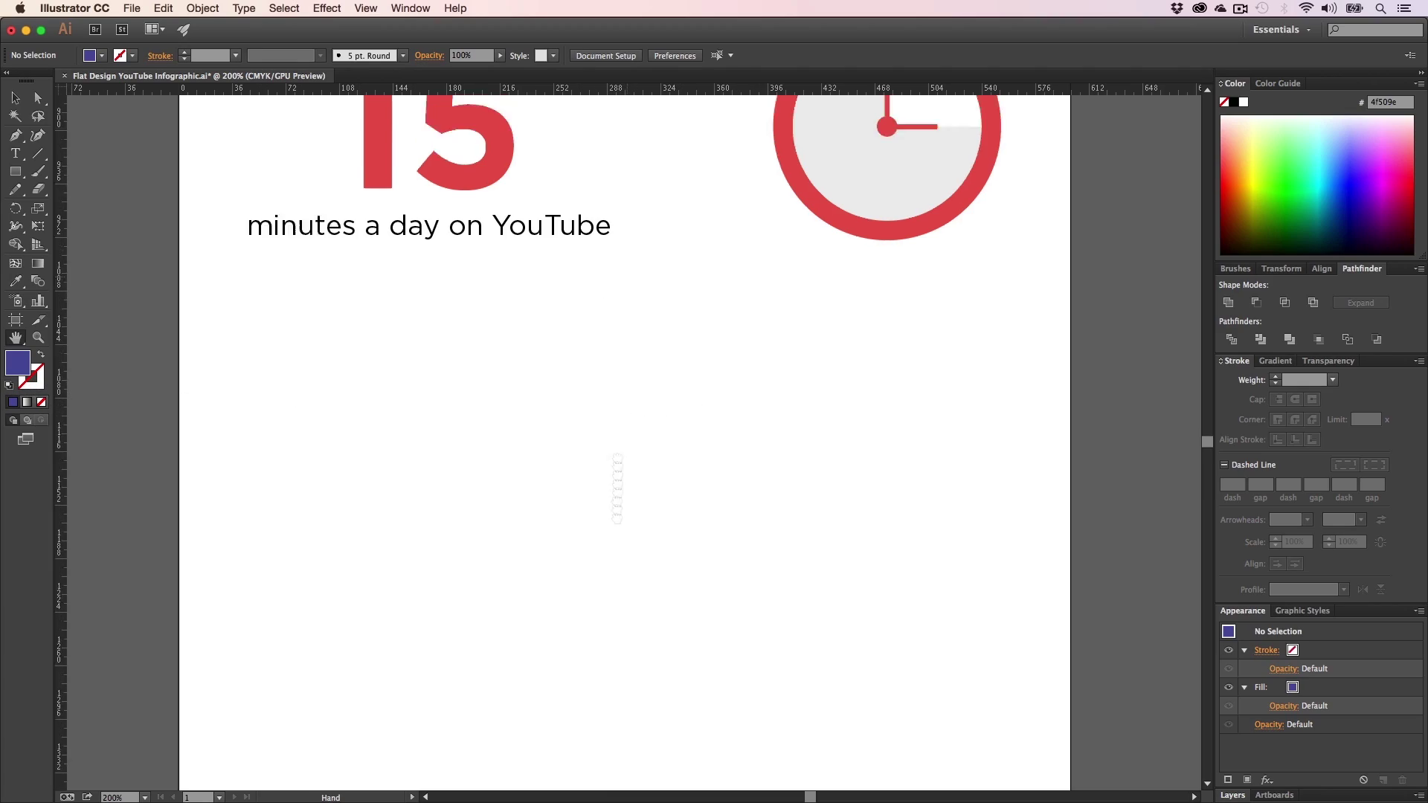
scroll(631, 610, down, 18)
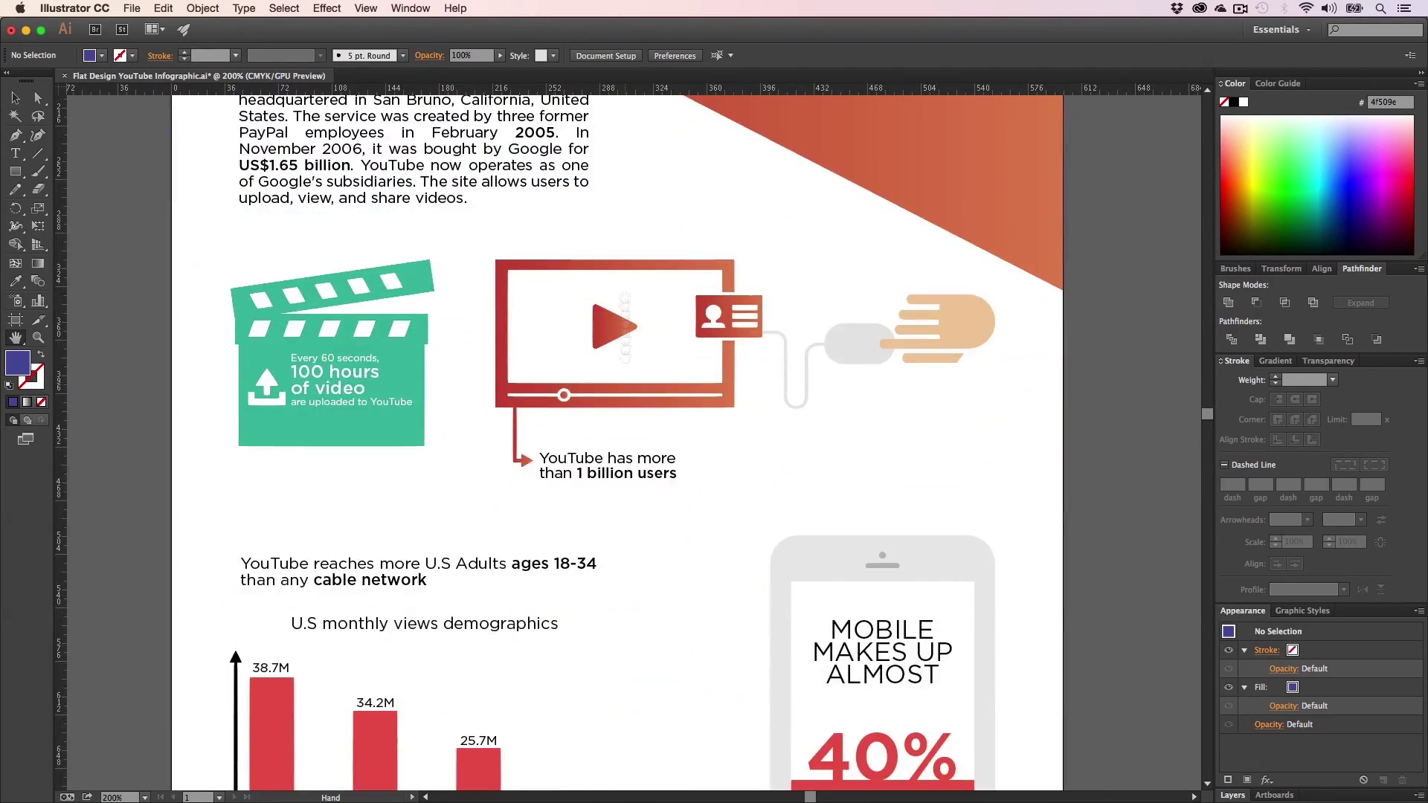
scroll(625, 460, up, 3)
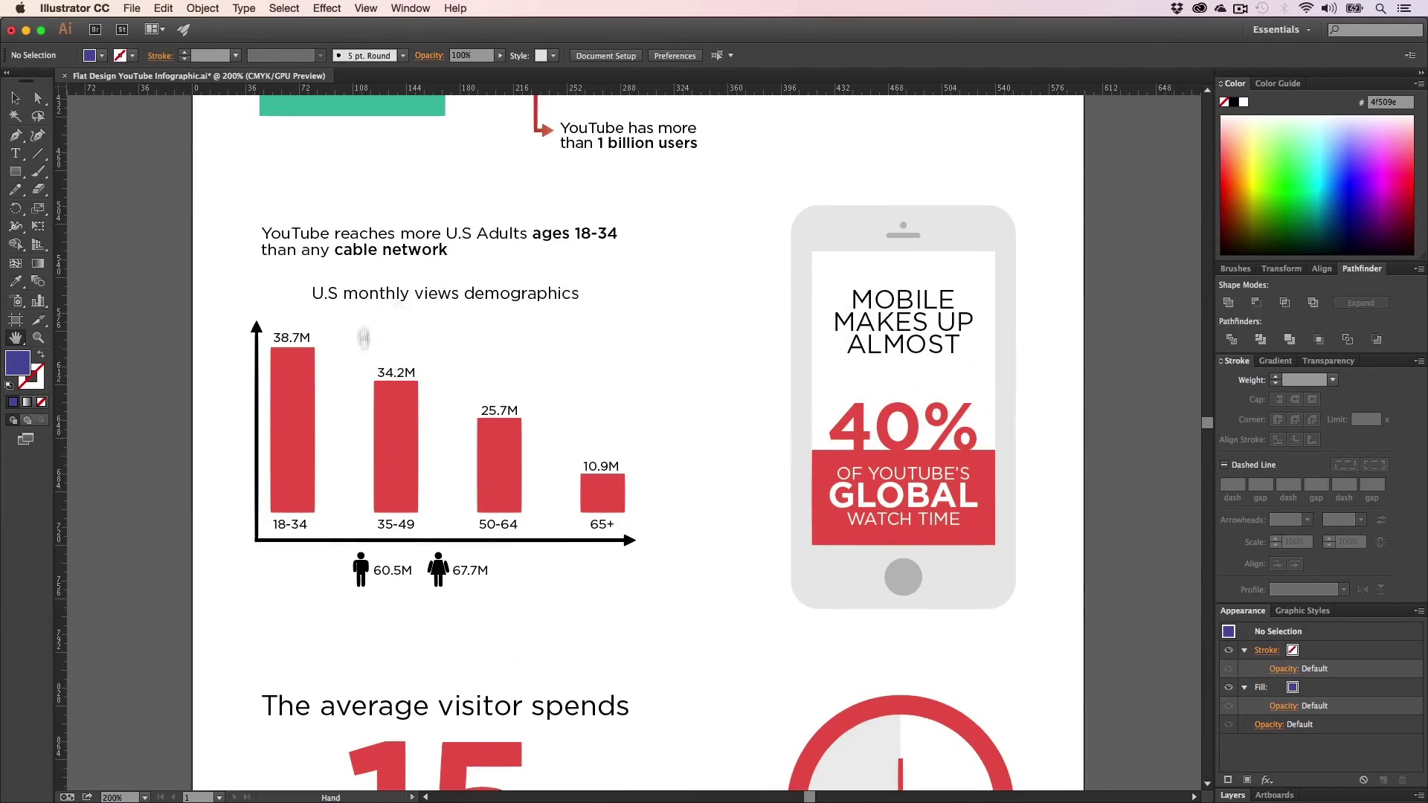
scroll(568, 312, down, 14)
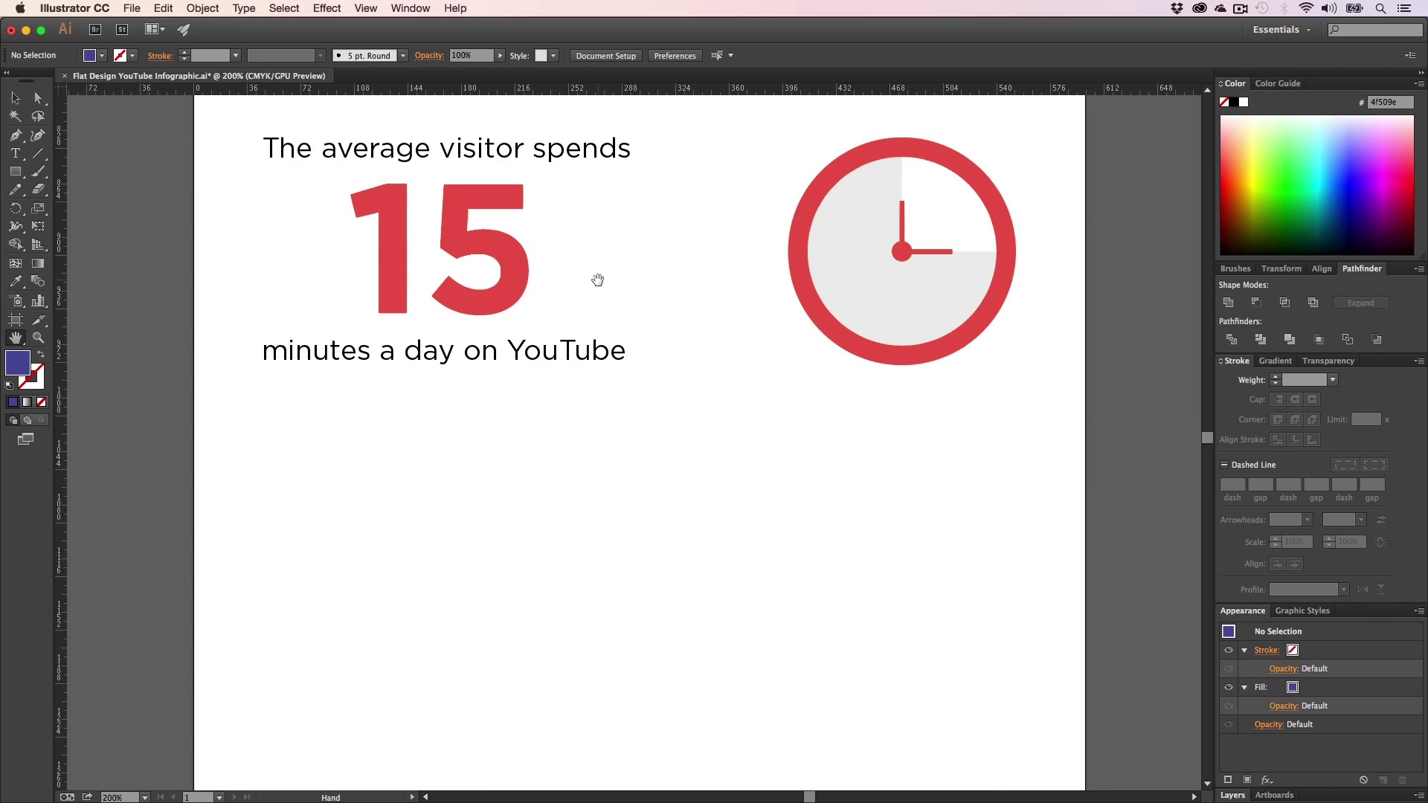
scroll(614, 328, up, 7)
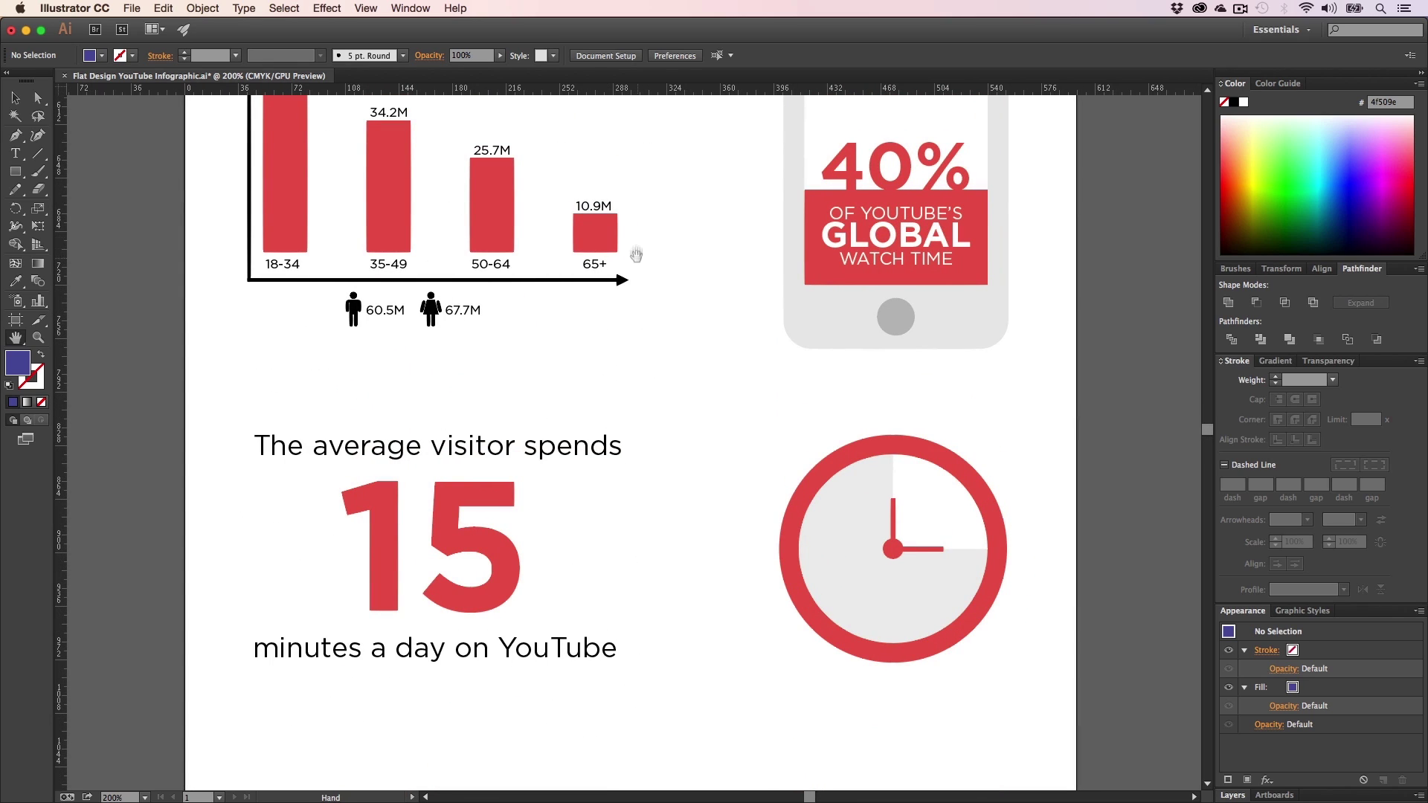
scroll(636, 254, up, 9)
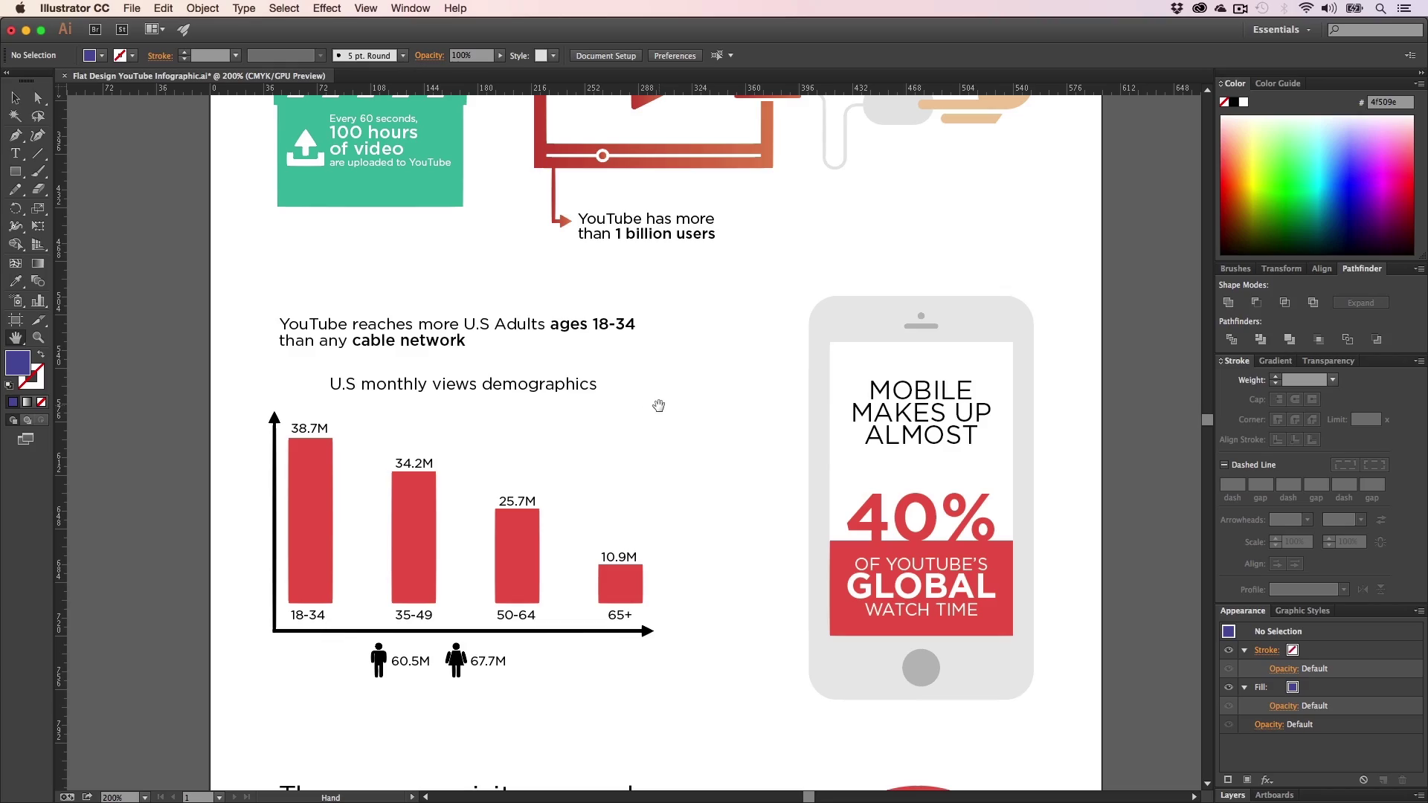
scroll(659, 406, up, 7)
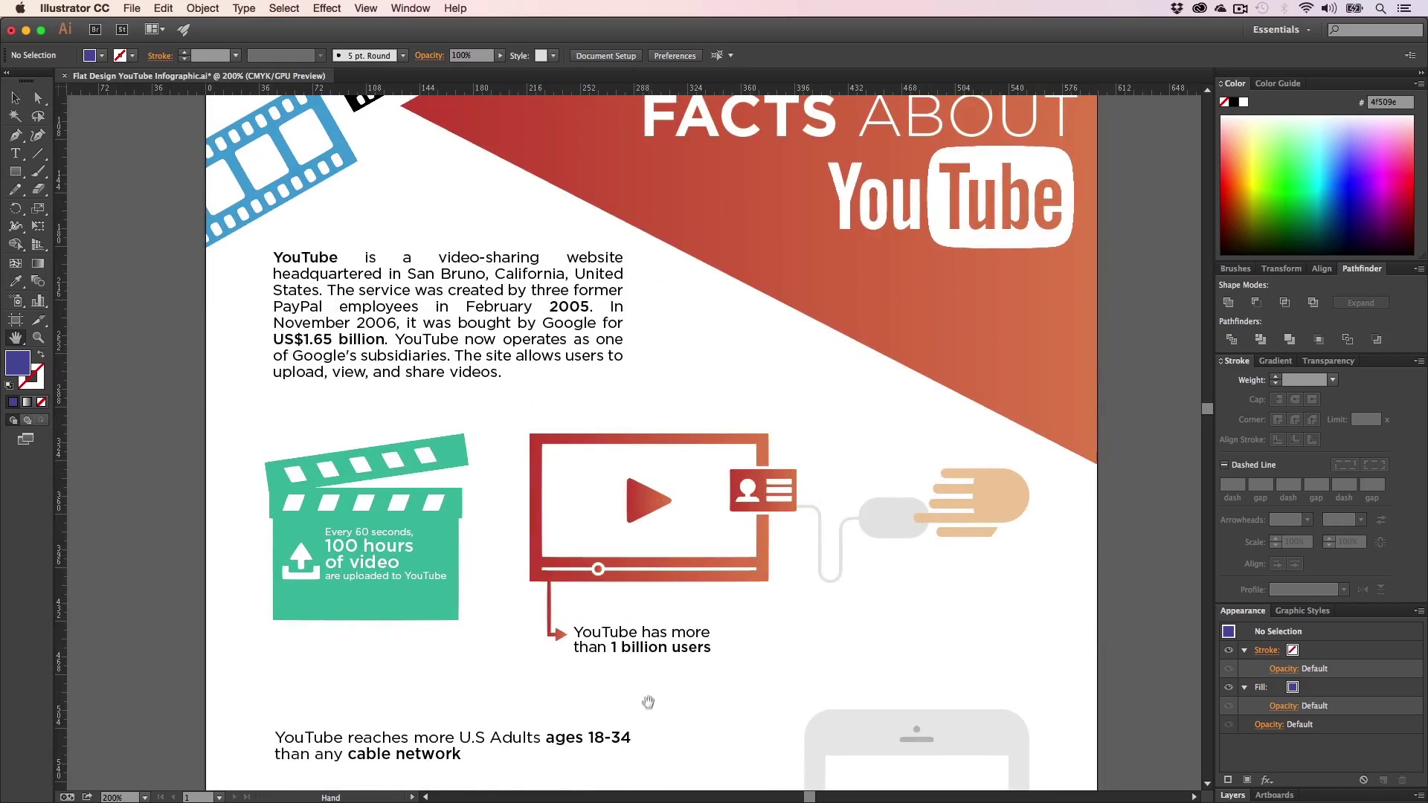
scroll(636, 552, up, 10)
scroll(639, 446, down, 18)
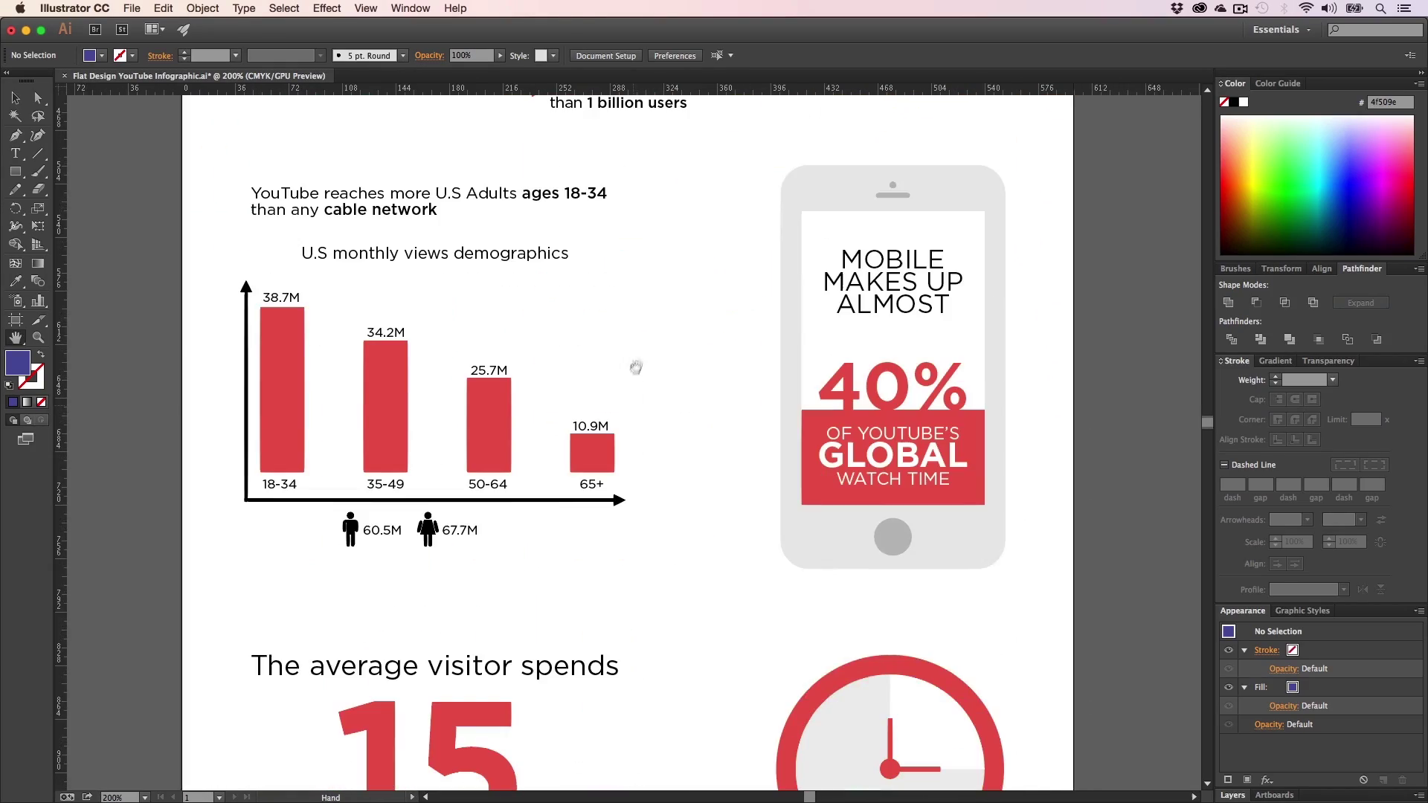
scroll(672, 418, down, 11)
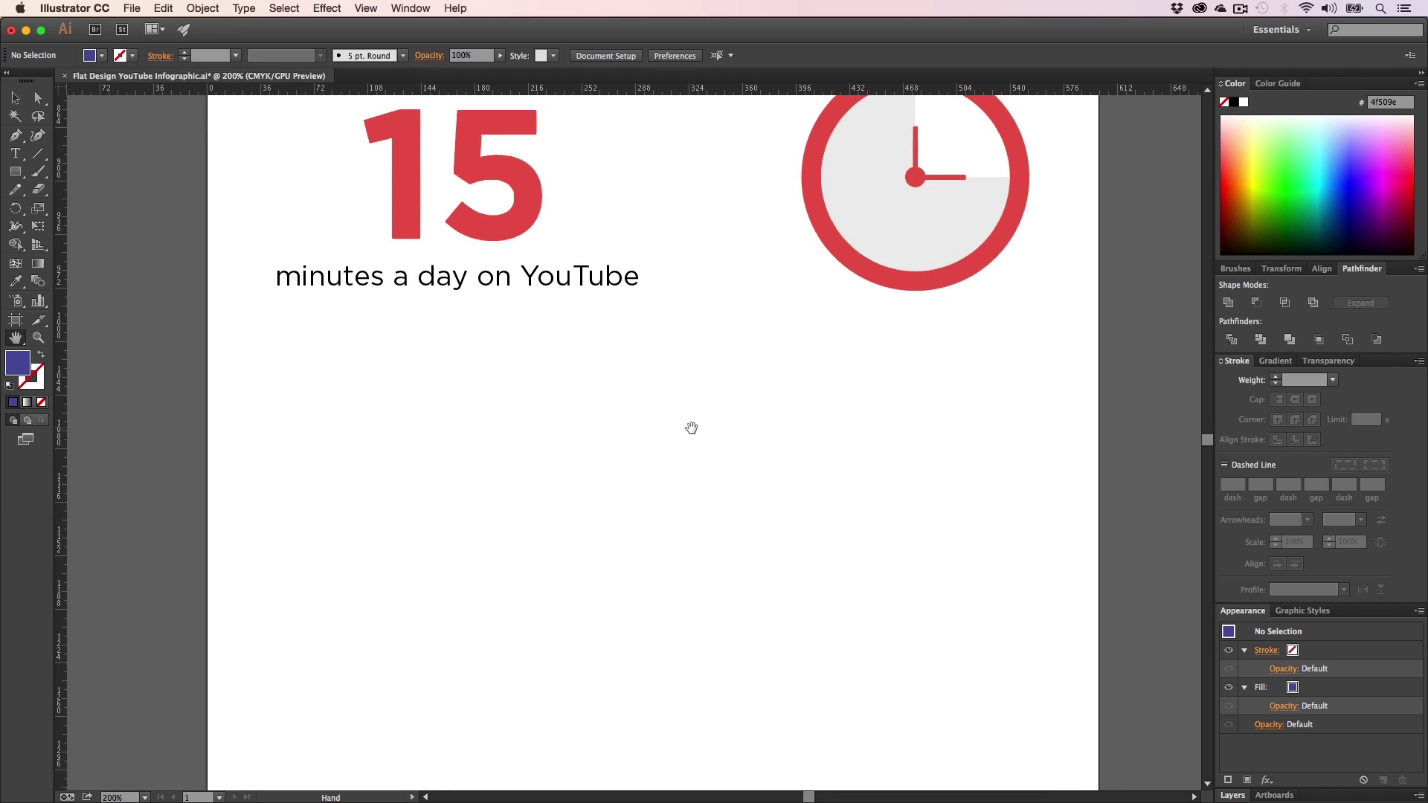
drag(672, 464, 672, 453)
drag(636, 501, 658, 570)
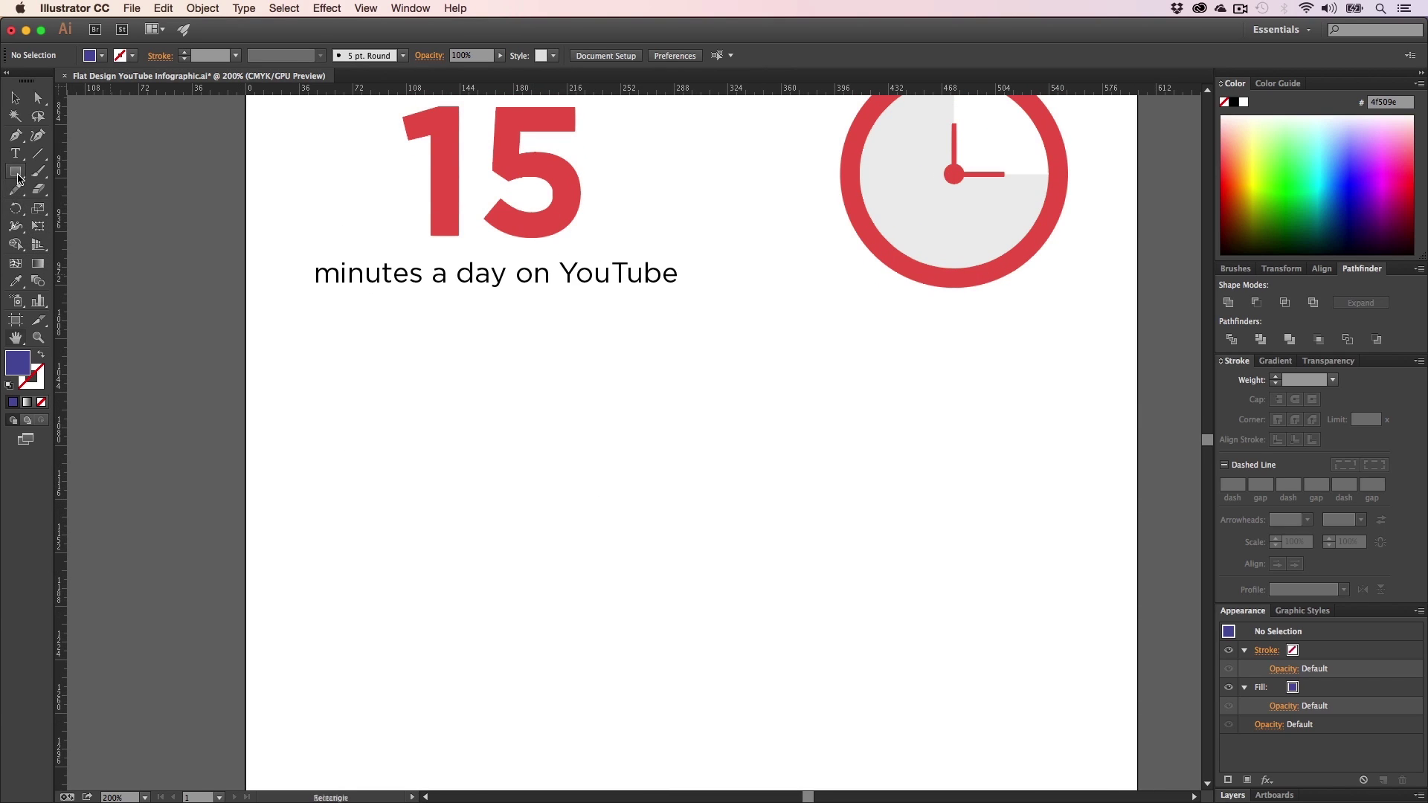
- Draw a purple circle about 151 px in diameter in the empty area below "minutes a day on YouTube"
drag(16, 172, 41, 215)
drag(451, 503, 559, 616)
key(v)
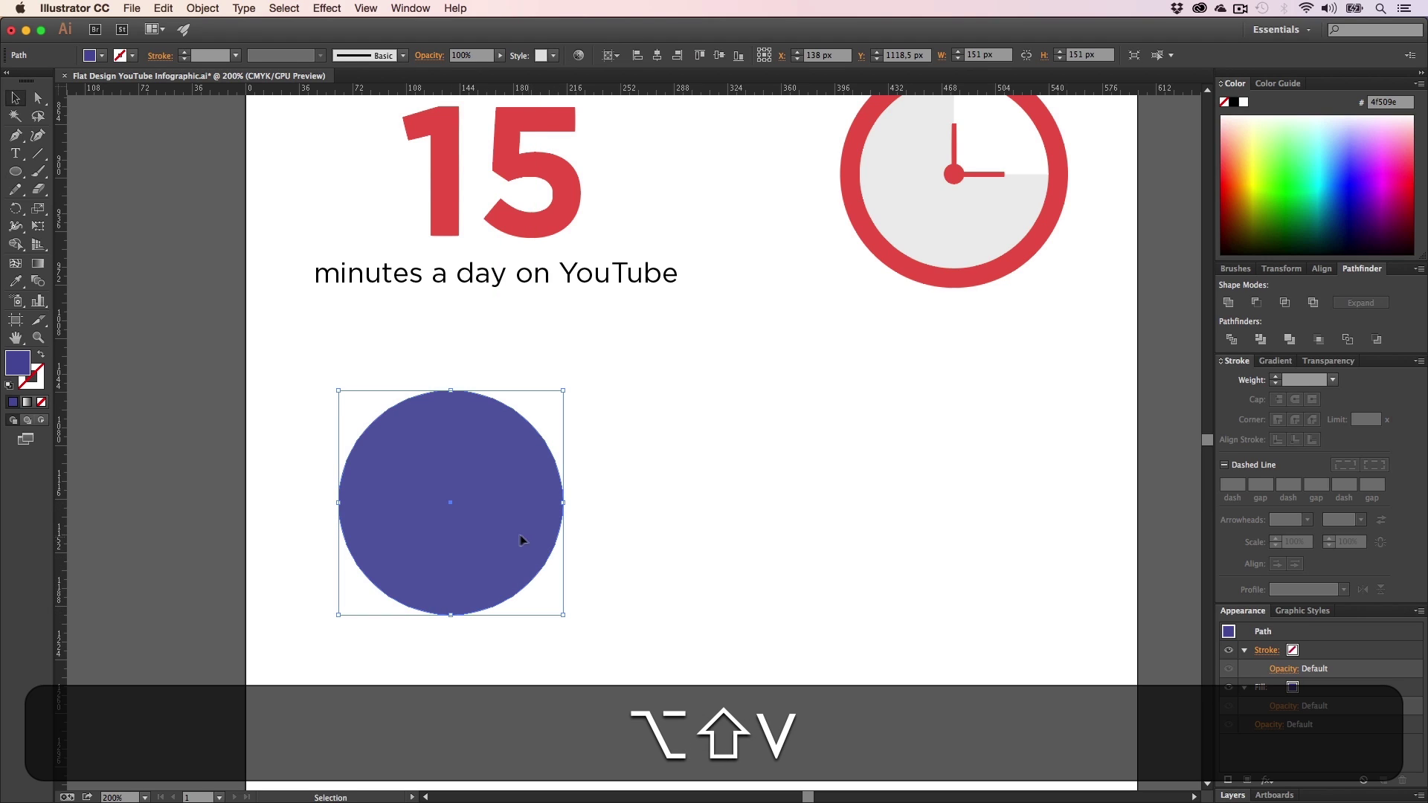
- Place two copies of the circle in a row, resizing the middle one to about 114 px and the last to about 146 px
drag(506, 527, 789, 526)
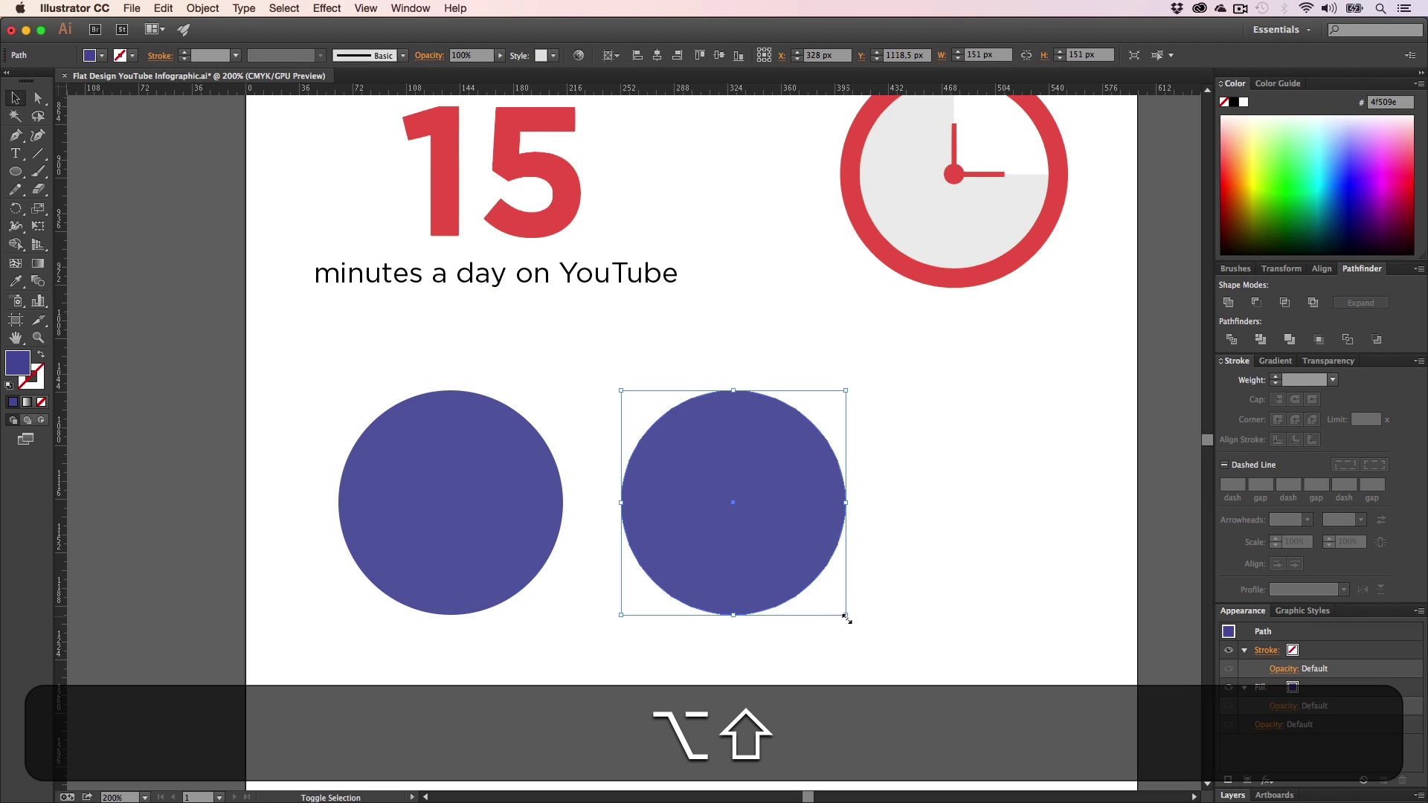
drag(846, 616, 819, 601)
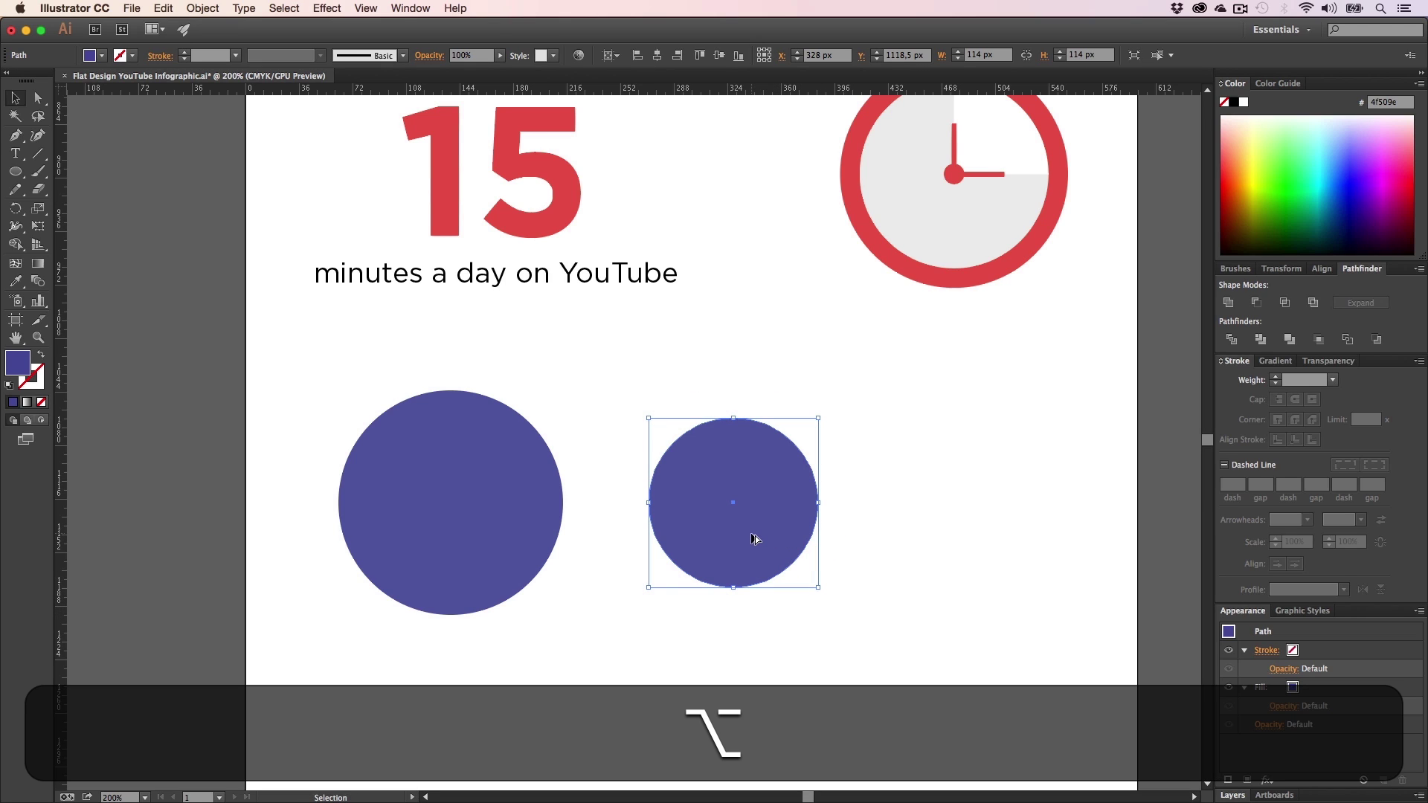
drag(752, 534, 987, 534)
drag(1055, 590, 1079, 613)
key(alt+shift+v)
- Distribute the three circles horizontally by their centers across the artboard and scale them down together to fit between the side margins
drag(987, 674, 535, 456)
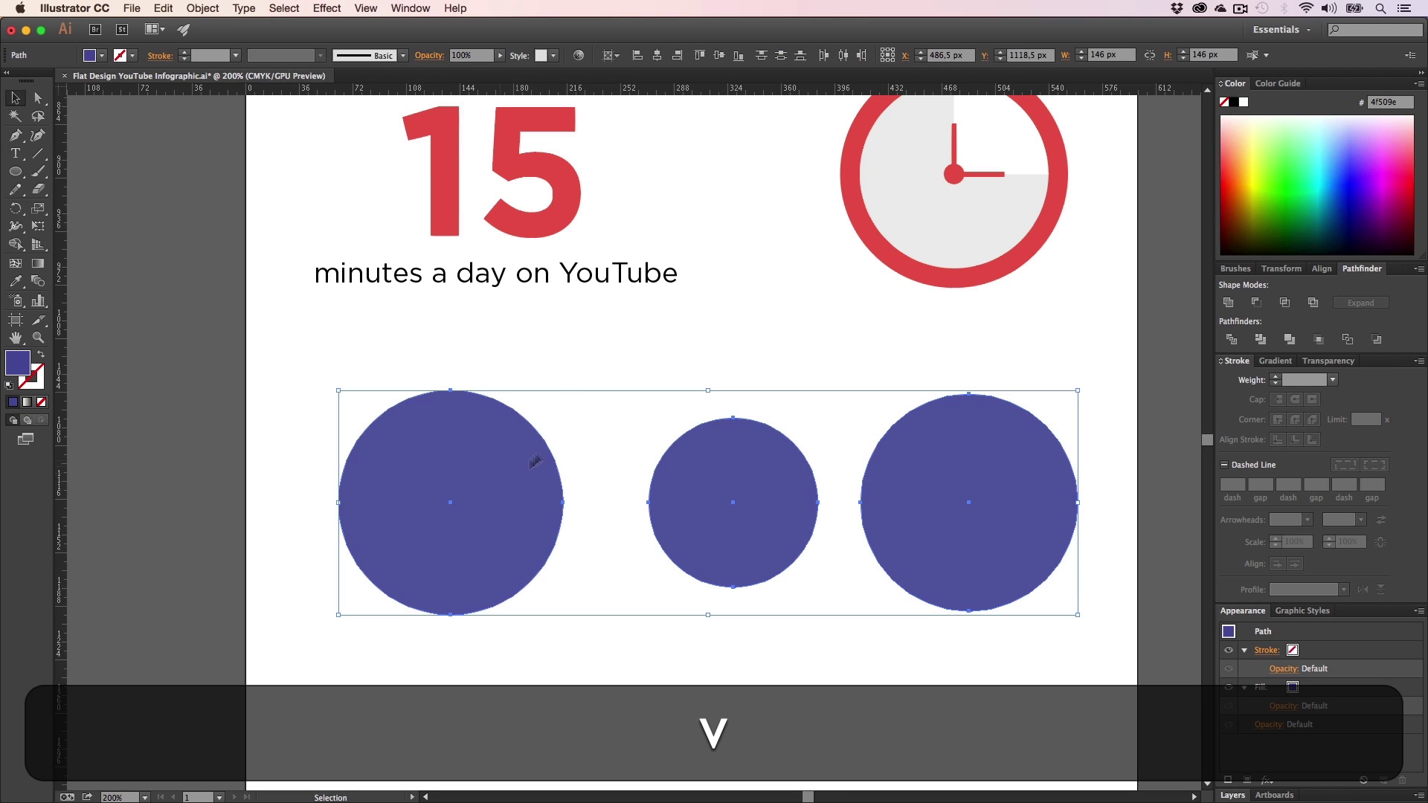
click(778, 57)
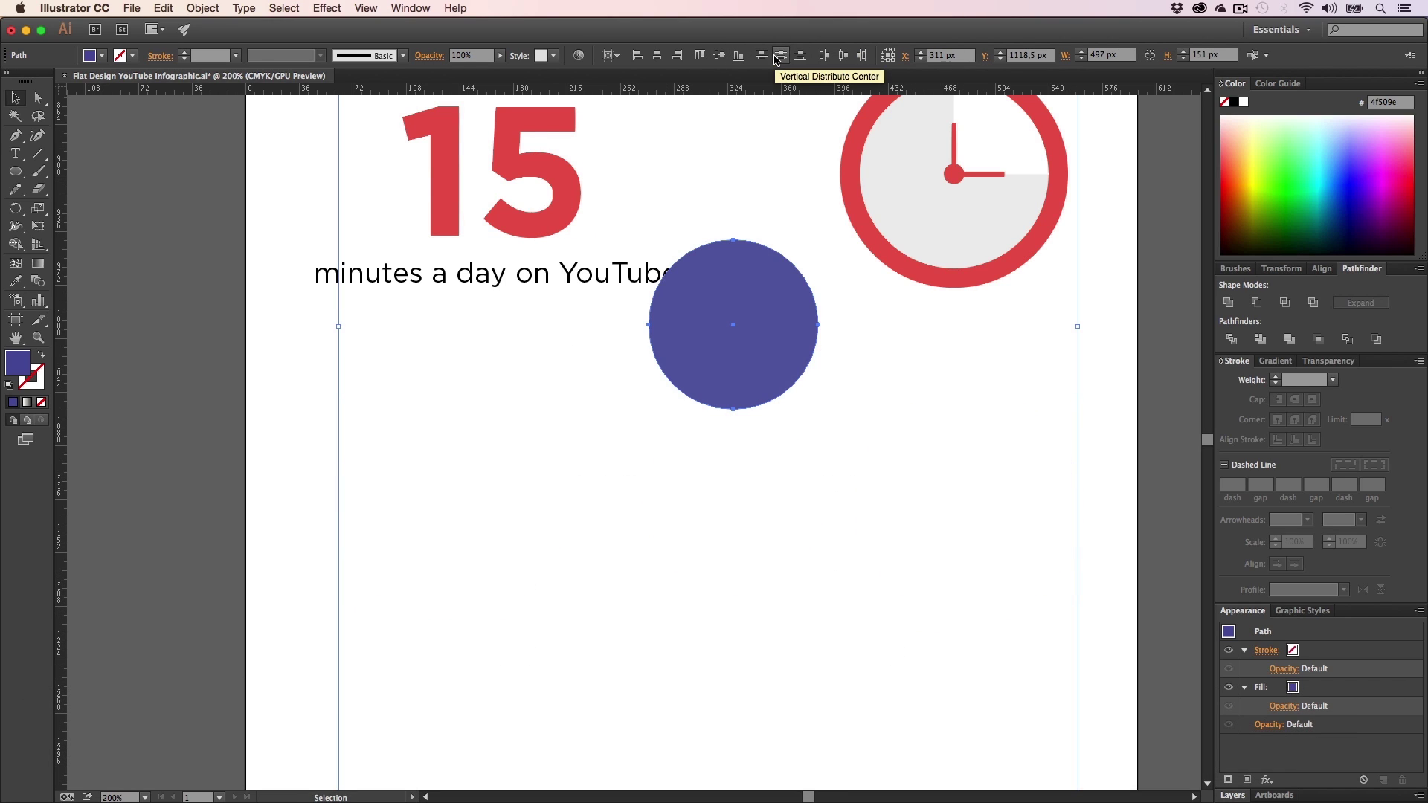
key(super+z)
click(843, 57)
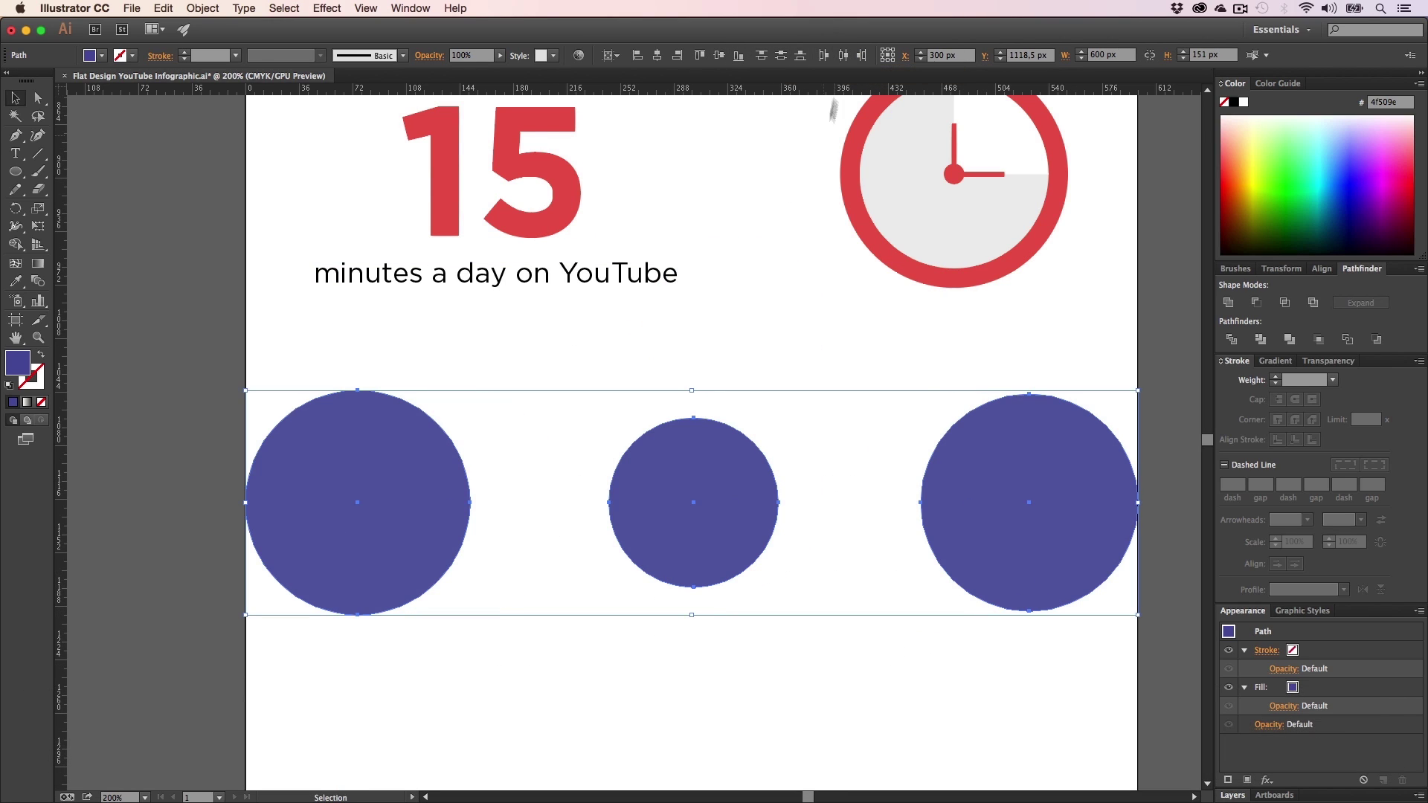
drag(1138, 615, 1068, 598)
click(769, 694)
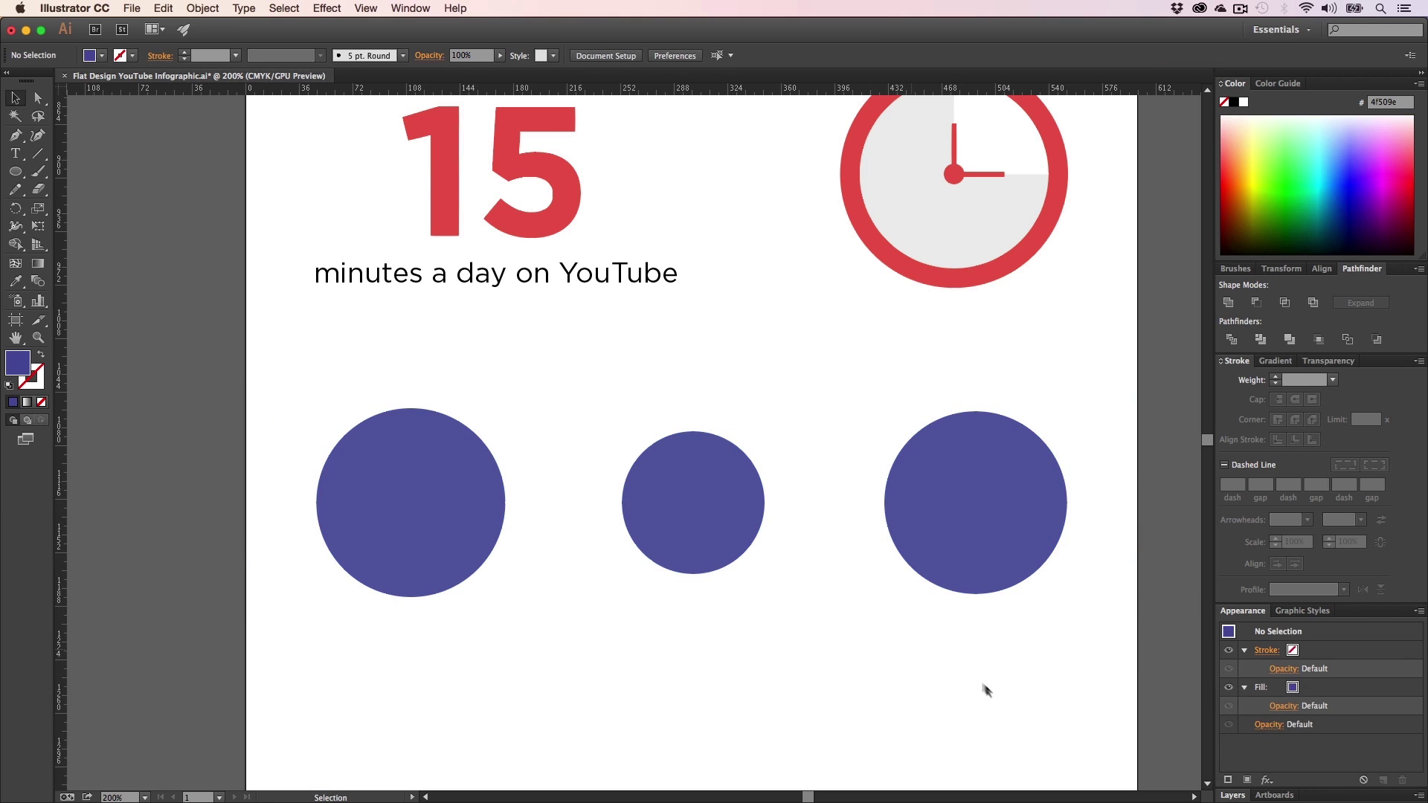
key(h)
drag(841, 581, 832, 450)
key(v)
drag(540, 401, 368, 433)
drag(408, 331, 410, 335)
key(super+shift+a)
key(super+z)
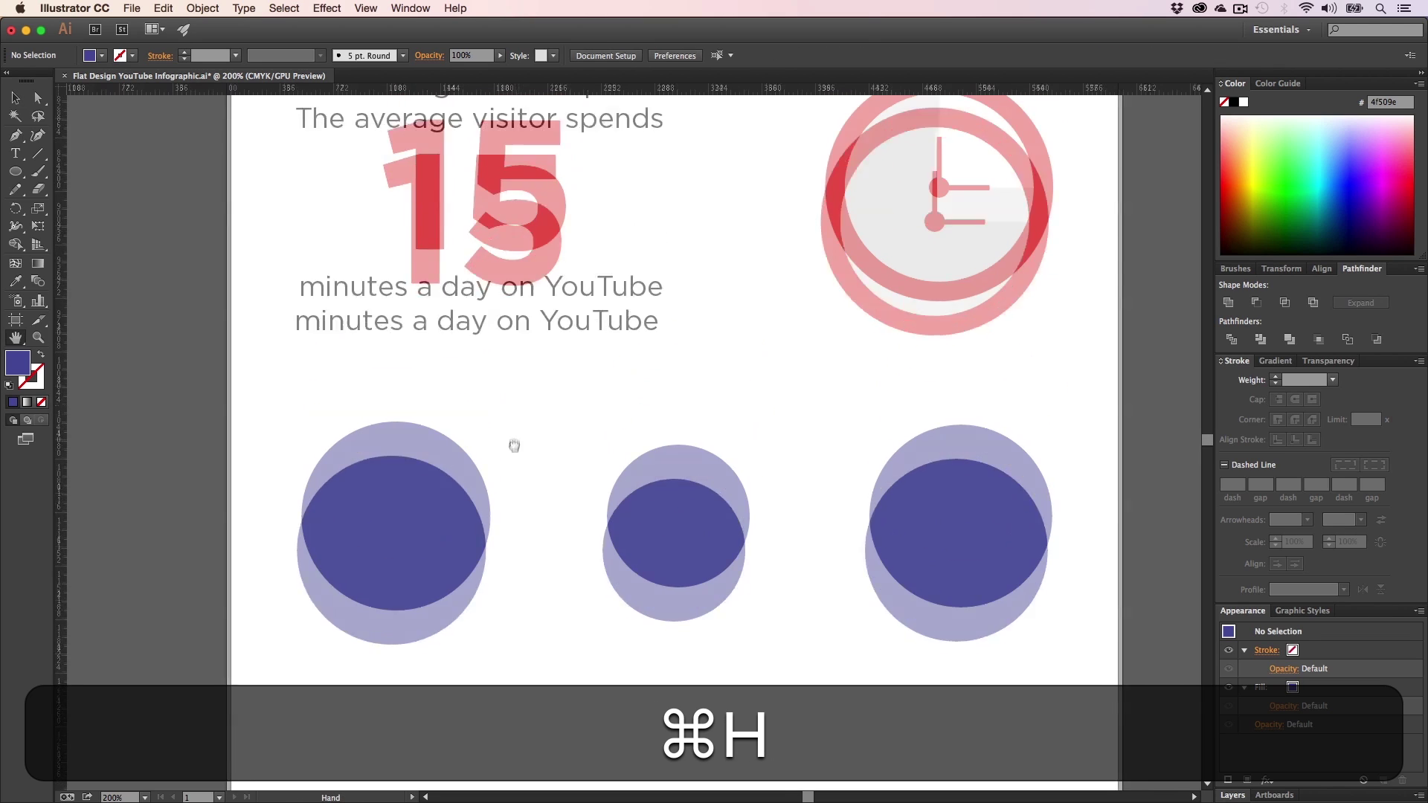
key(h)
drag(533, 459, 560, 471)
- Copy the text "The average visitor spends" onto the row of circles and bring the copy to the front
key(t)
click(428, 142)
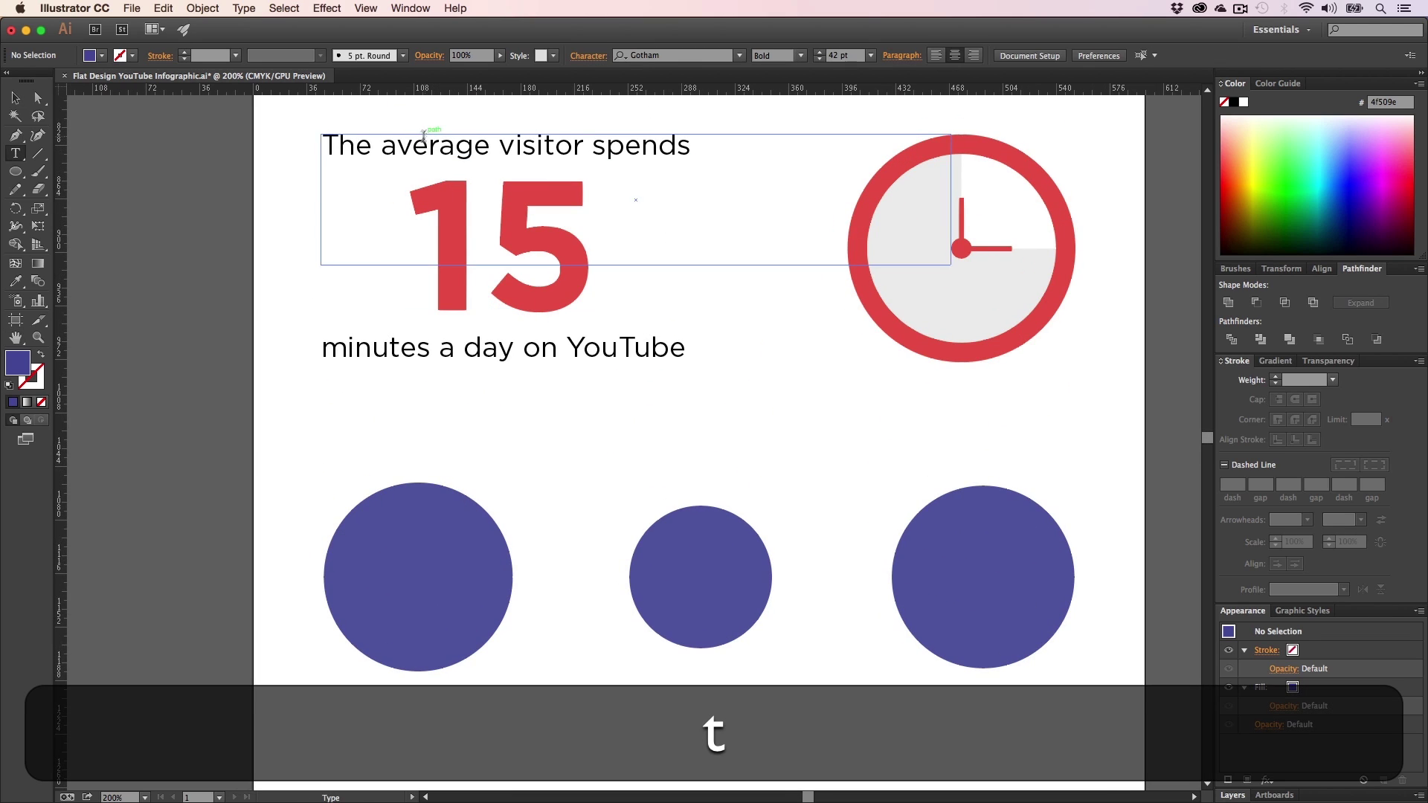
click(15, 99)
drag(440, 145, 427, 545)
key(alt+t)
key(t)
key(v)
right_click(552, 553)
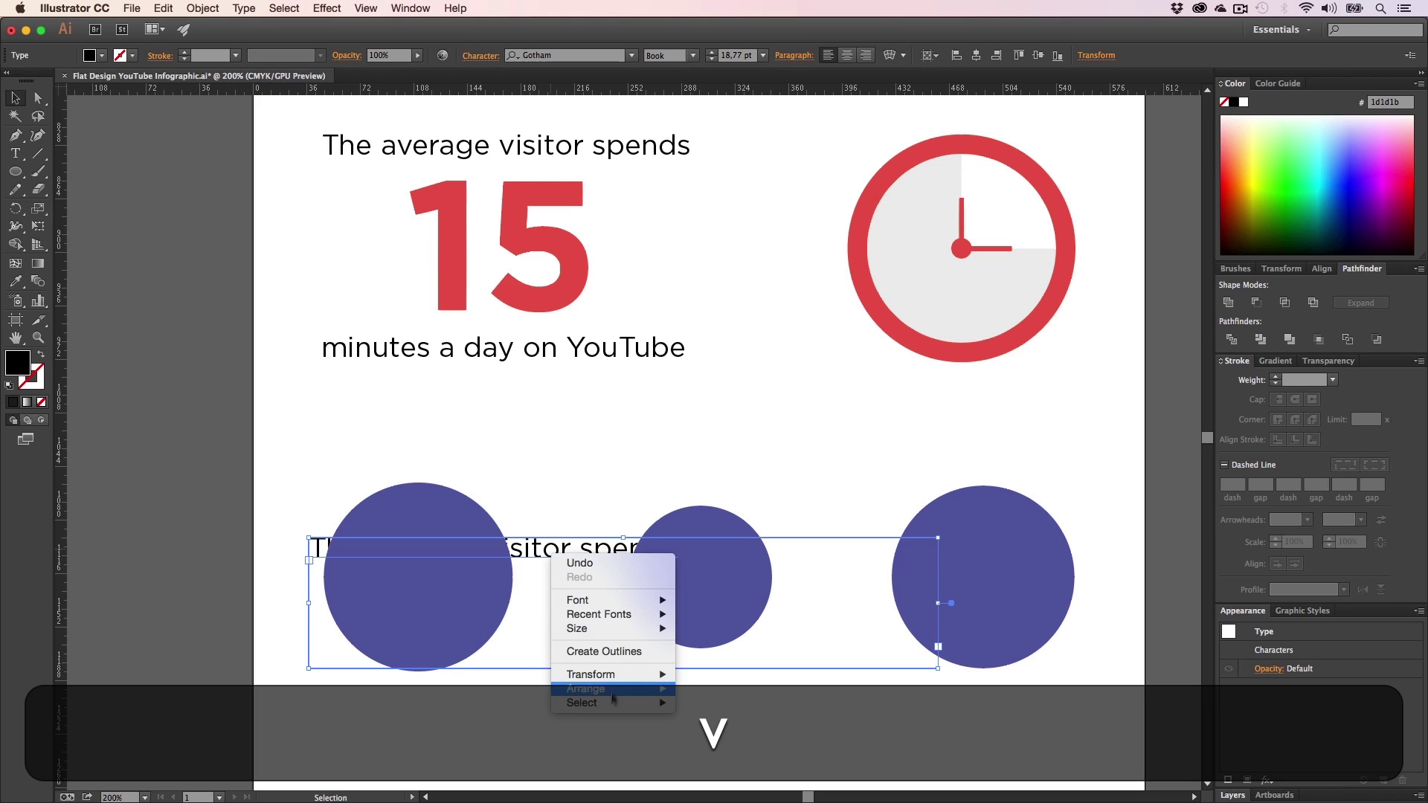
mouse_move(639, 689)
click(720, 689)
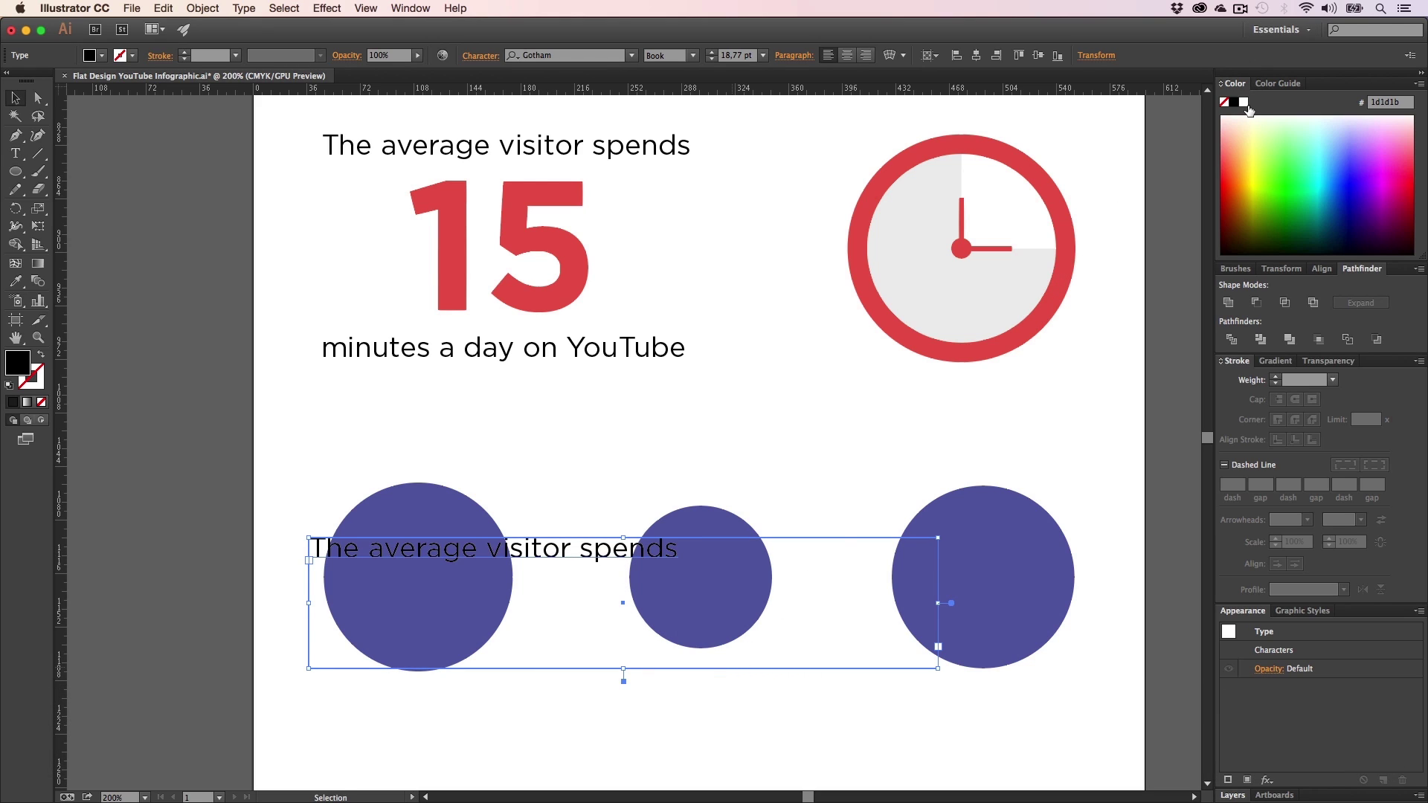
- Fill the copied "The average visitor spends" text with white ffffff and delete the copy
key(t)
key(super+t)
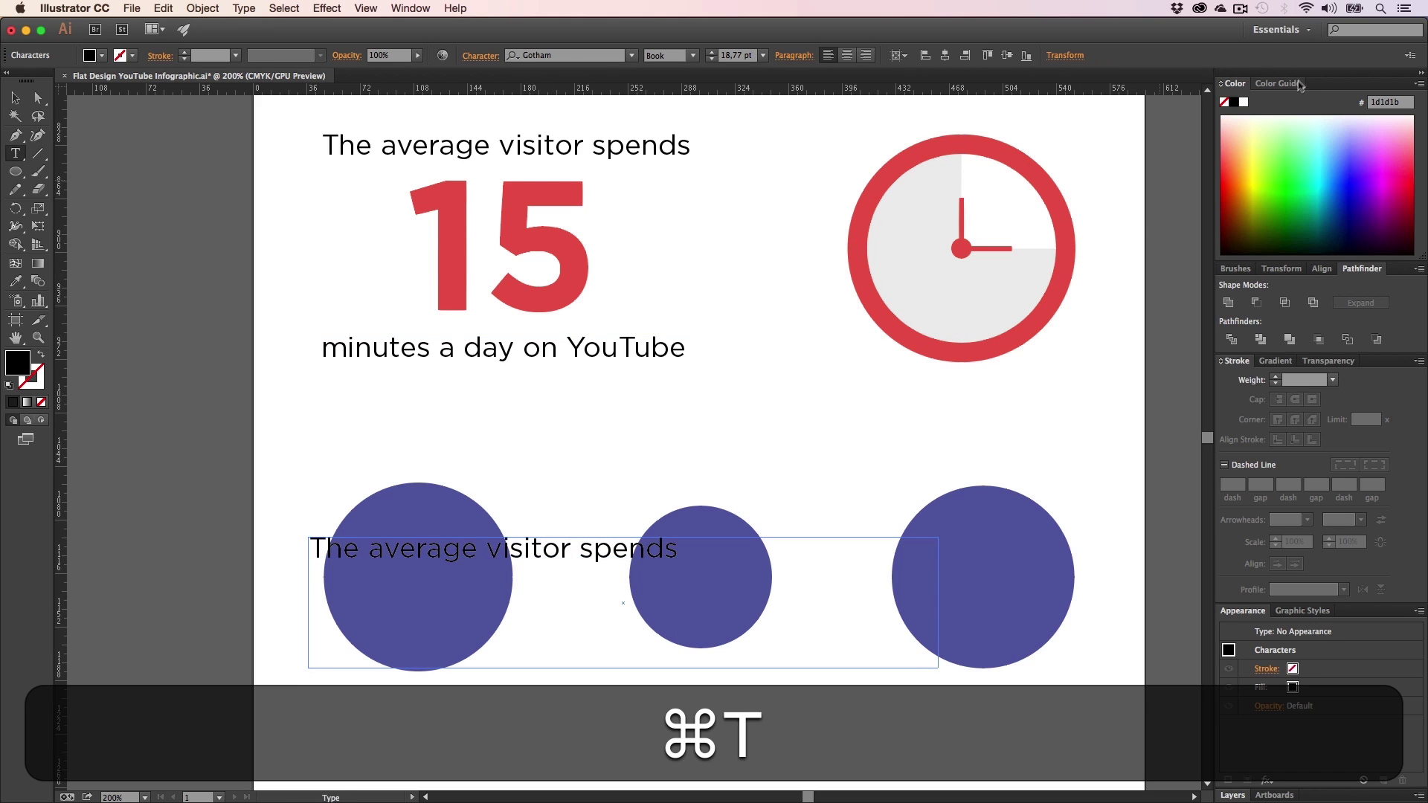
key(super+a)
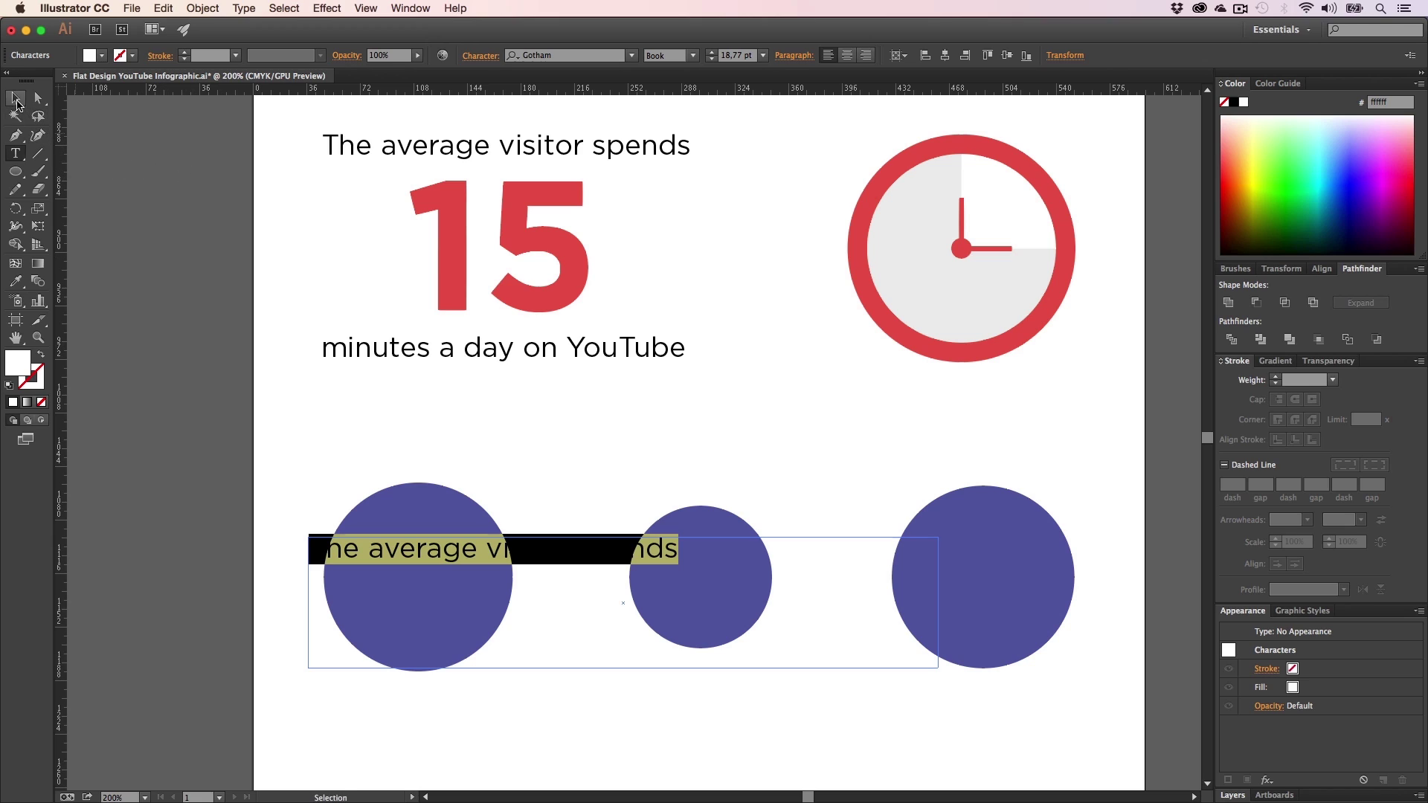
click(16, 99)
key(BackSpace)
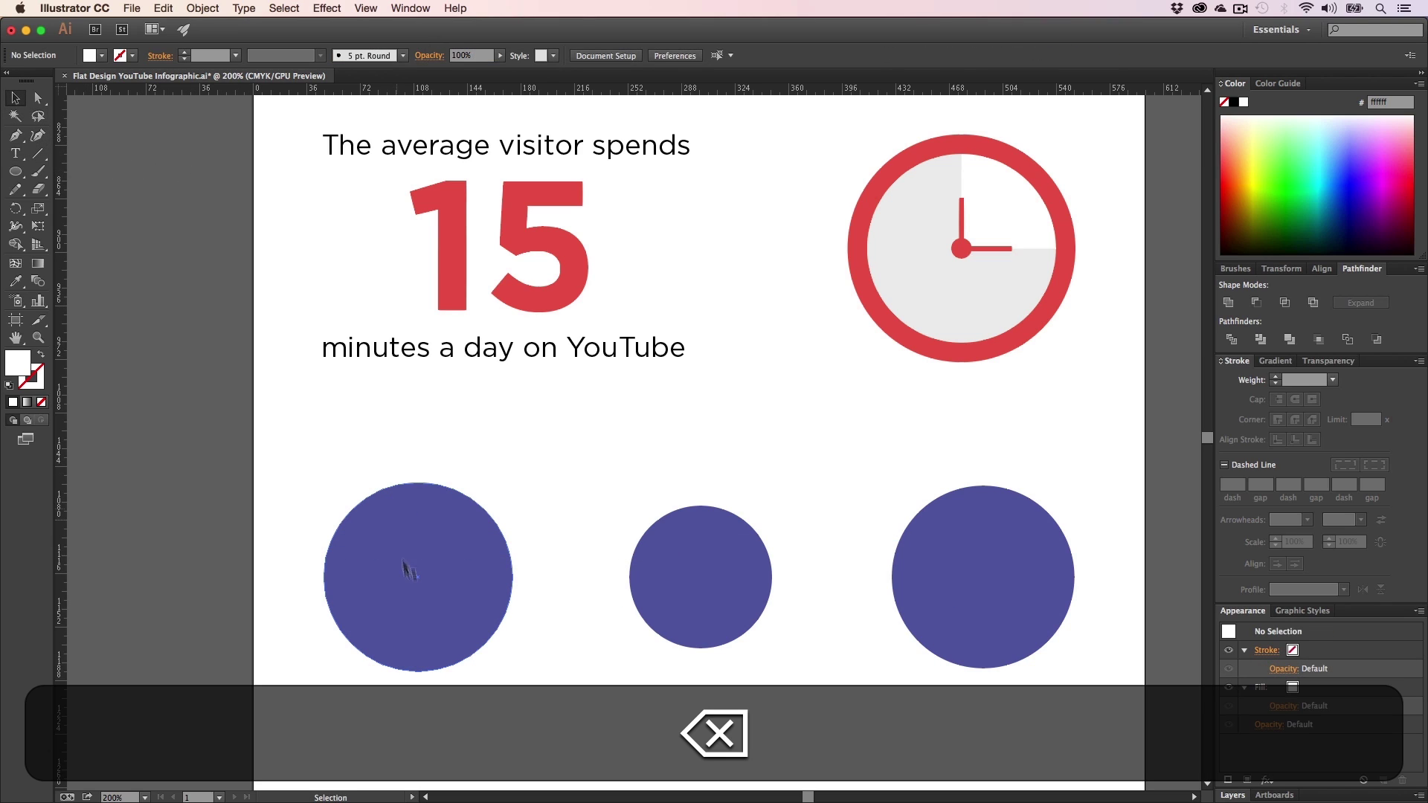
- Add the text "How much money does youtube make" over the first circle, broken into four lines after "much", "money" and "does"
key(t)
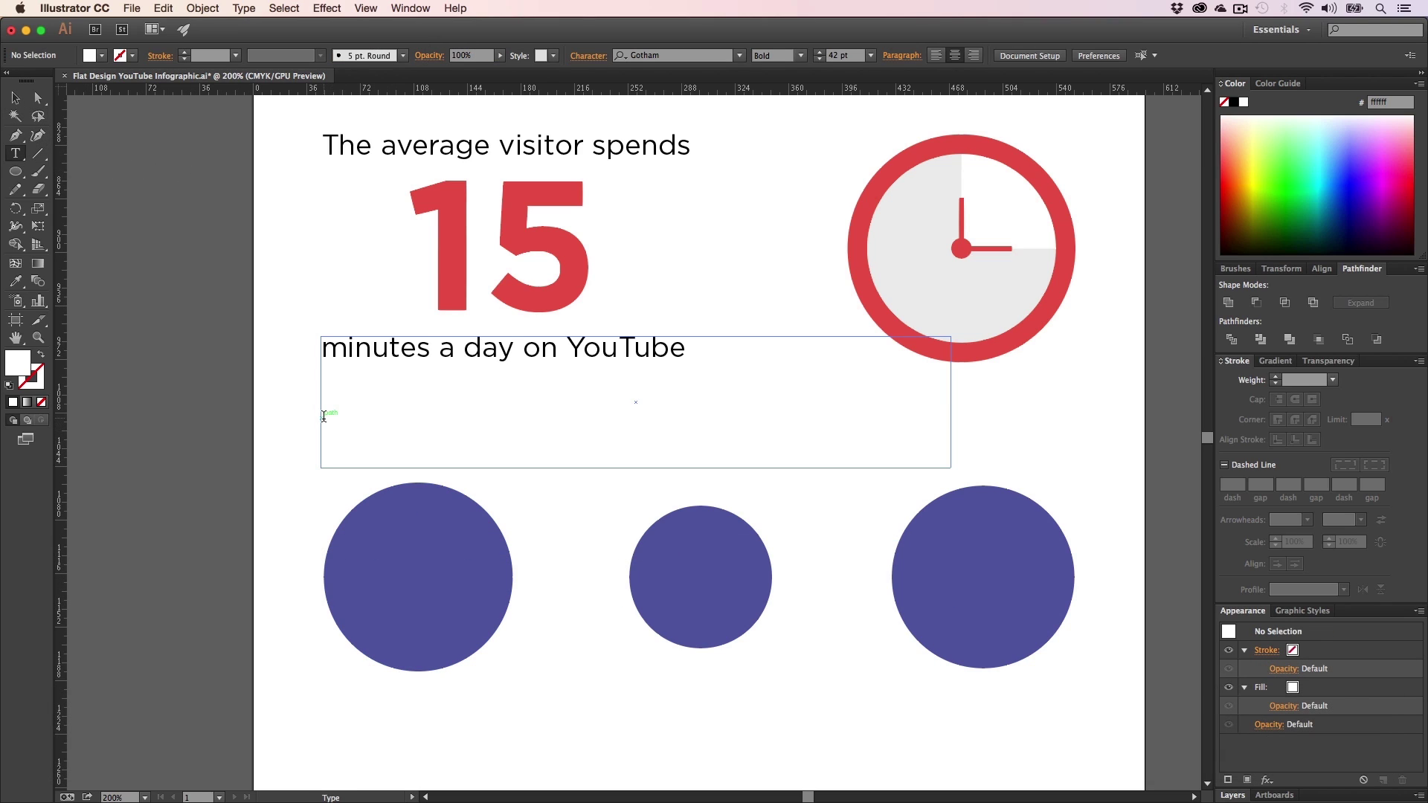
click(355, 634)
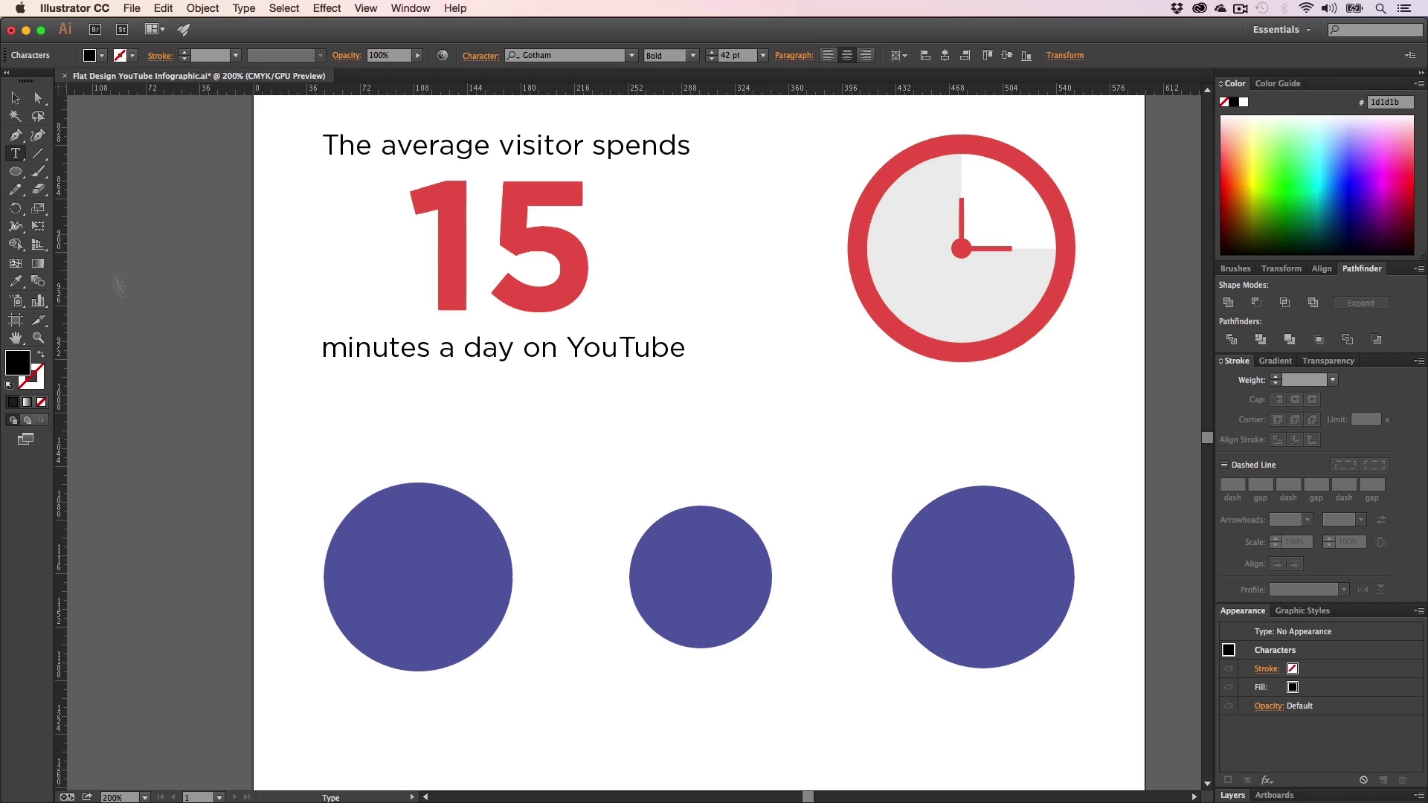
text(H)
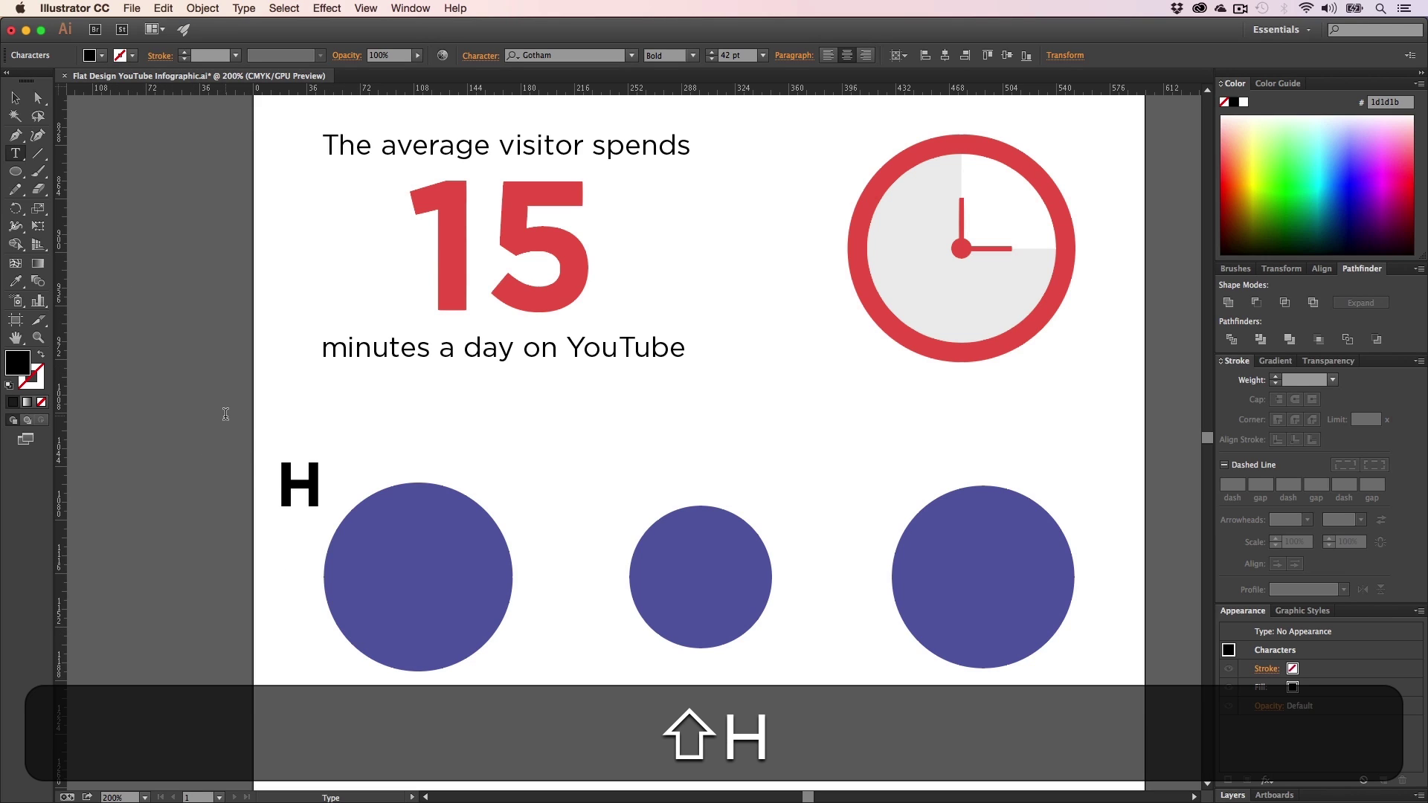
text(ow much money)
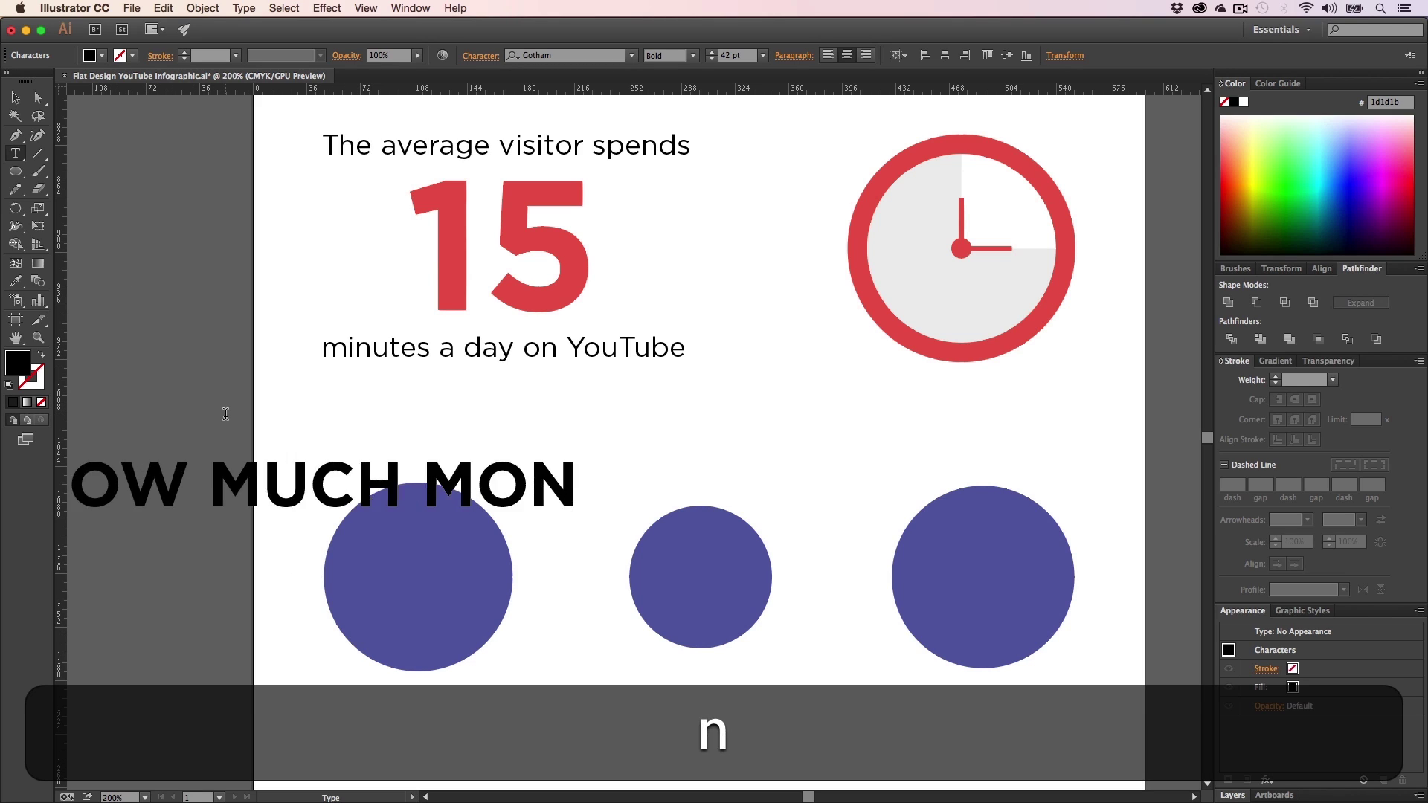
key(BackSpace)
key(BackSpace)
key(BackSpace)
key(BackSpace)
key(BackSpace)
key(BackSpace)
key(BackSpace)
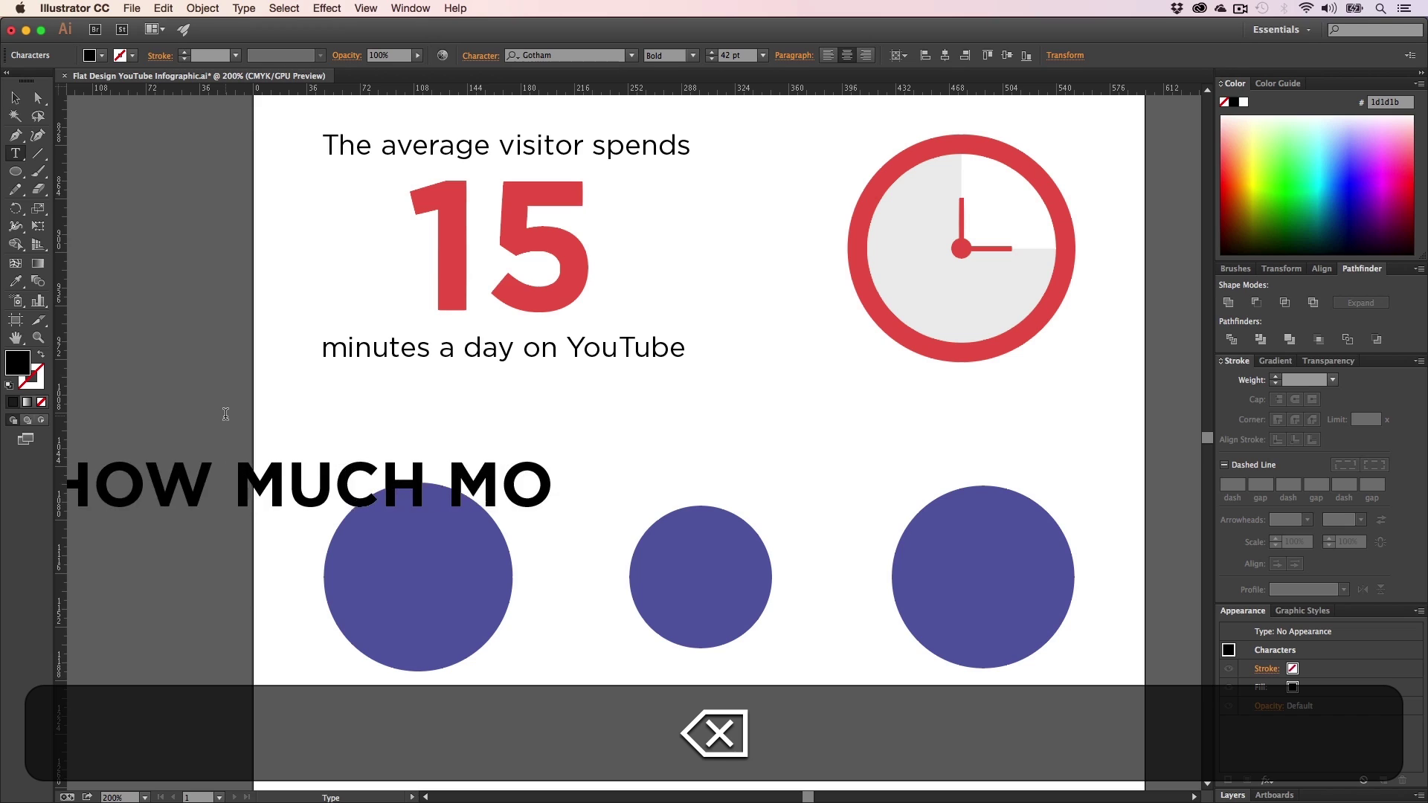
key(Return)
text(money)
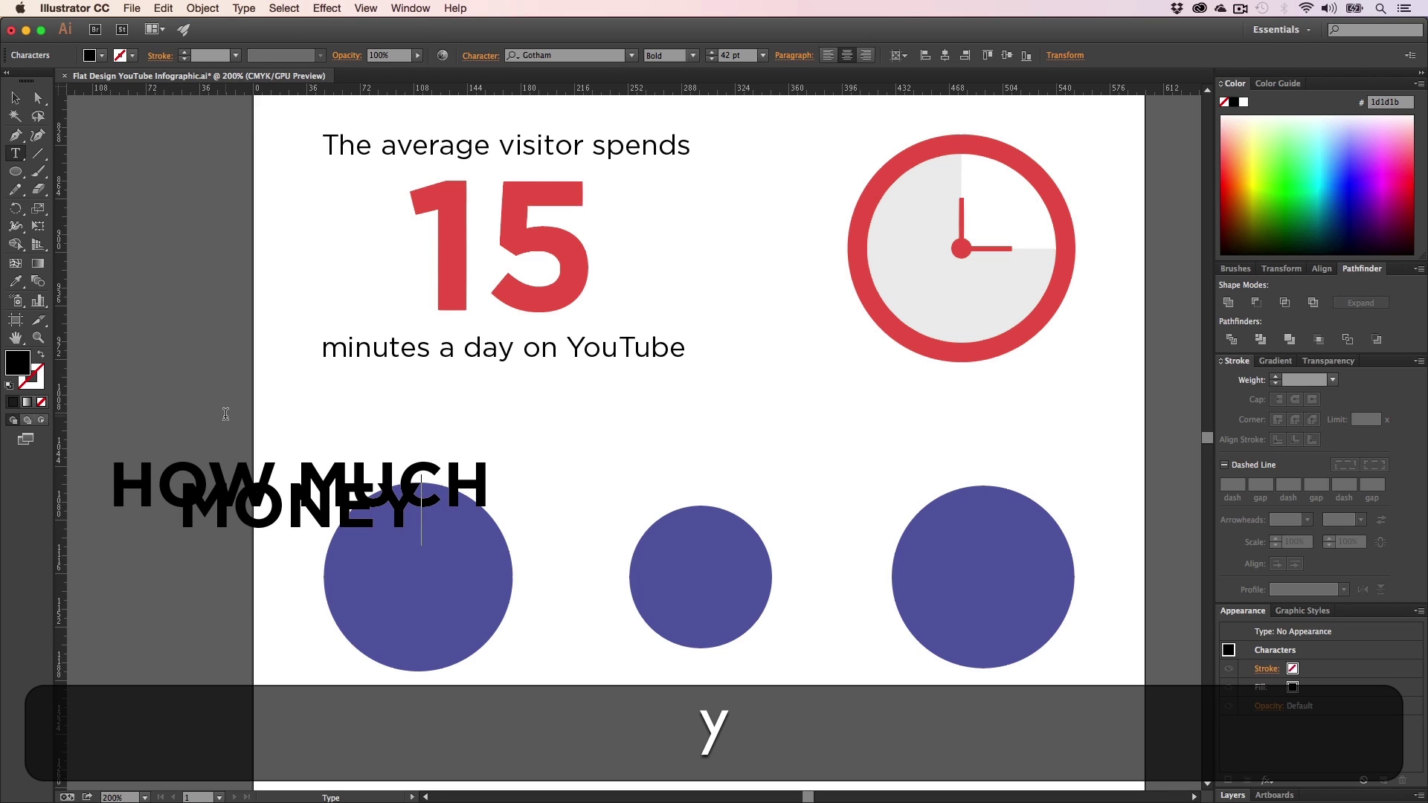
key(Return)
text(does)
key(Return)
text(youtube make)
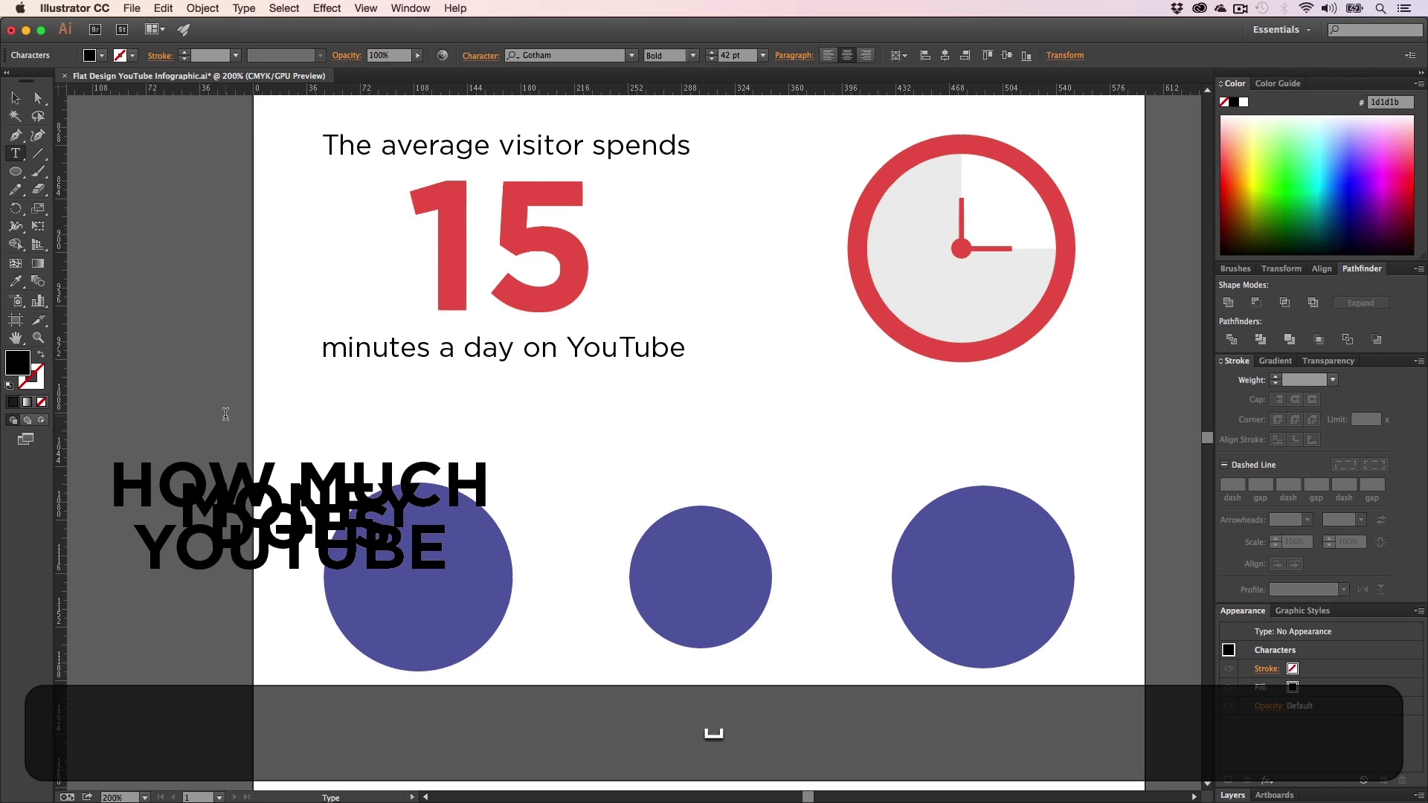
- Move the four-line text onto the first circle and scale it down proportionally to about 12.75 pt so it fits inside
key(super+a)
click(15, 99)
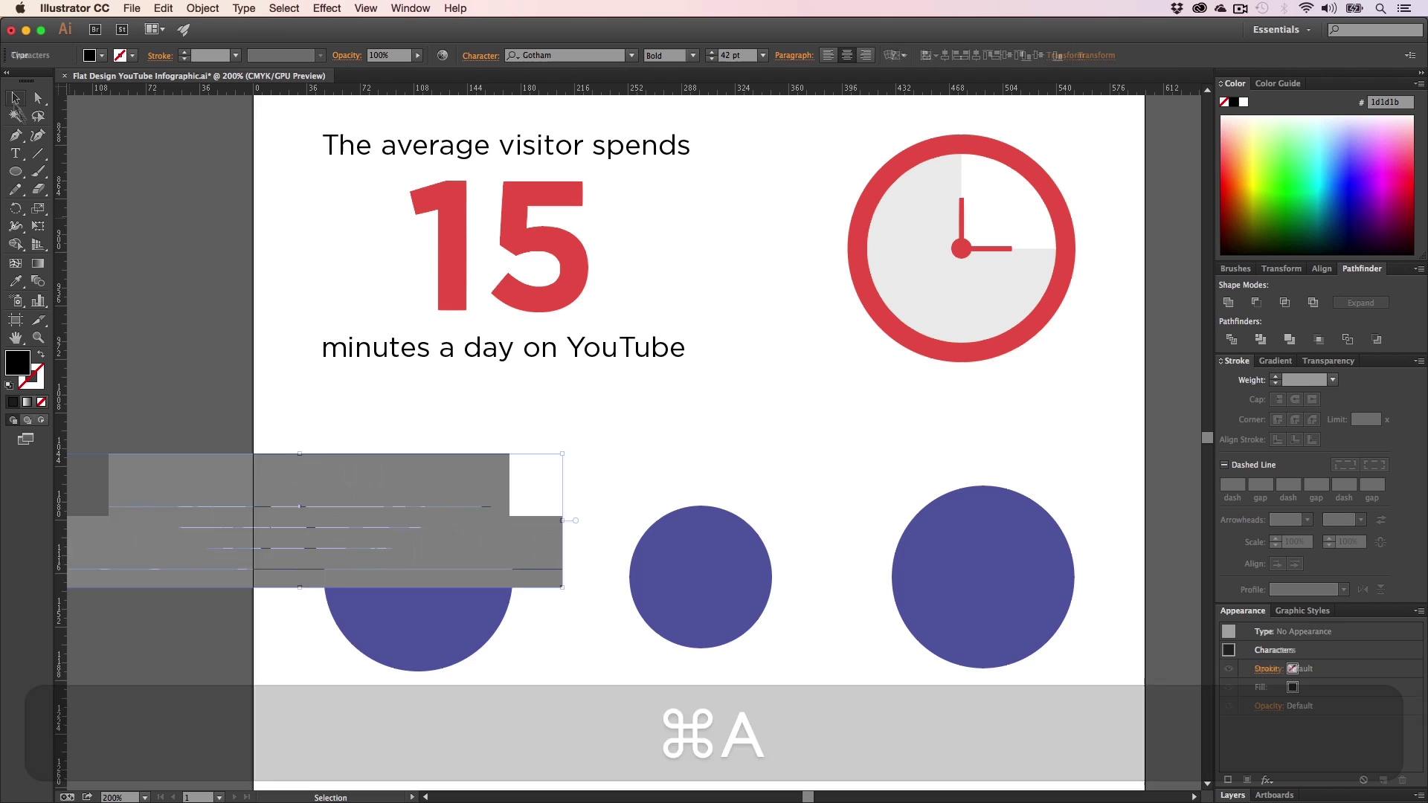
drag(376, 527, 449, 553)
key(alt+shift)
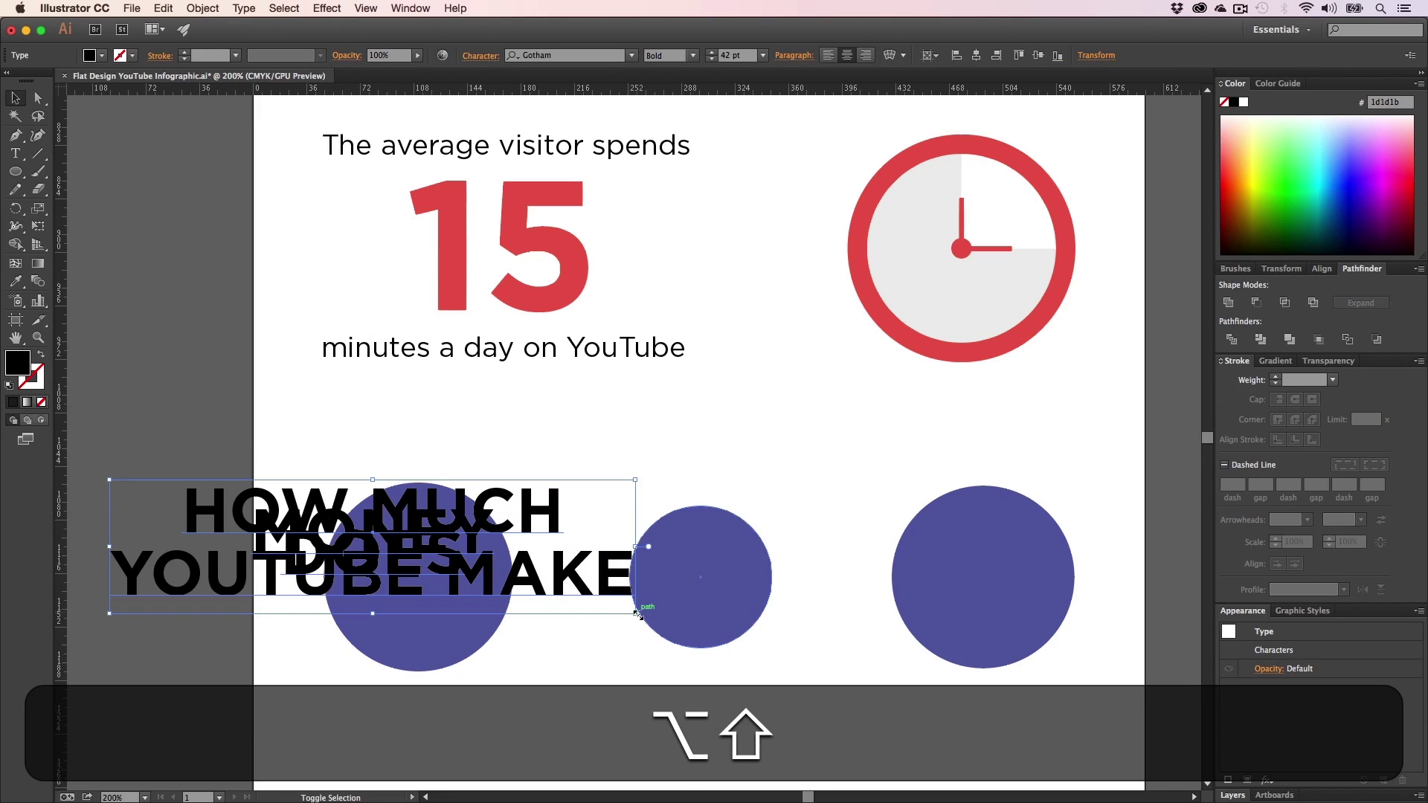
drag(638, 614, 626, 466)
key(z)
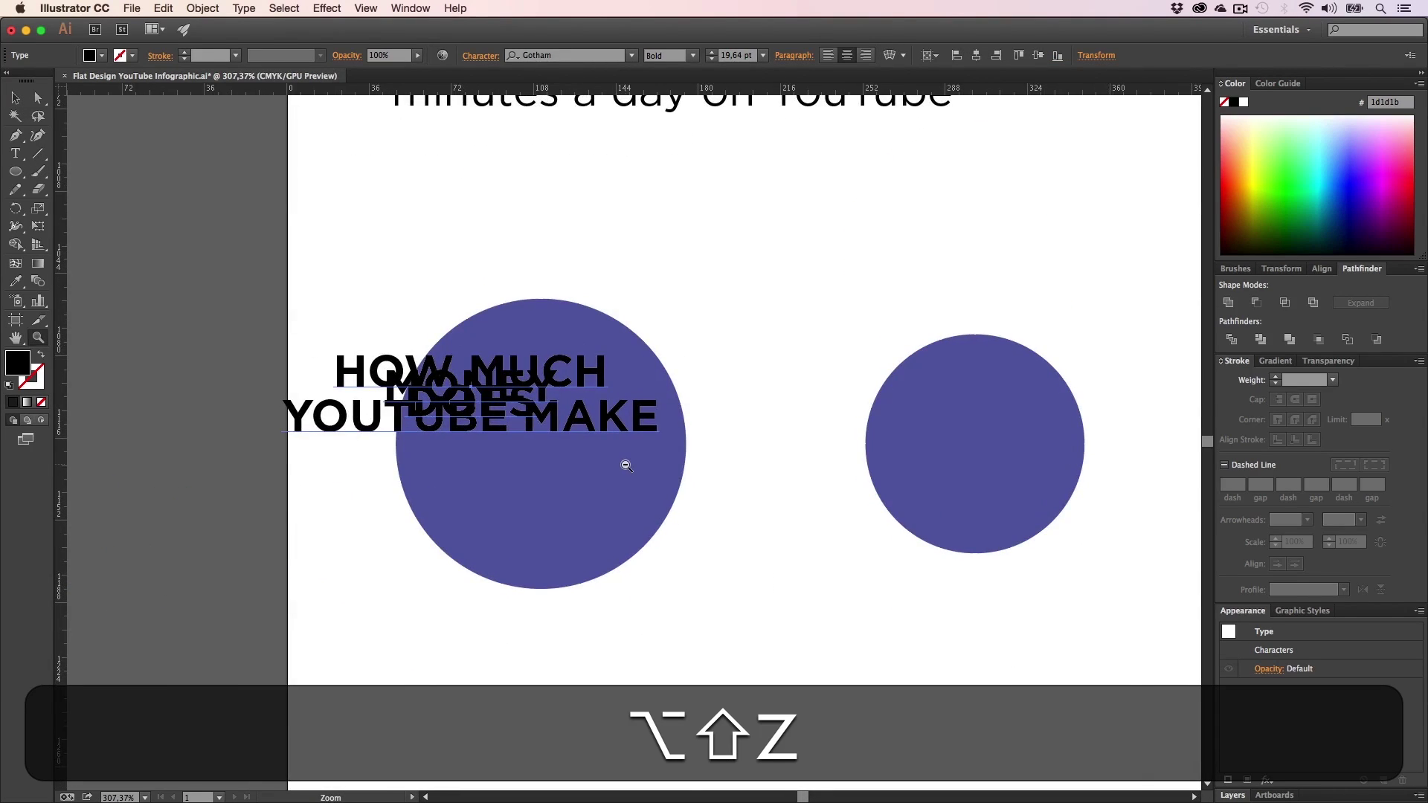
scroll(627, 466, right, 3)
scroll(626, 465, up, 2)
key(v)
drag(546, 494, 561, 536)
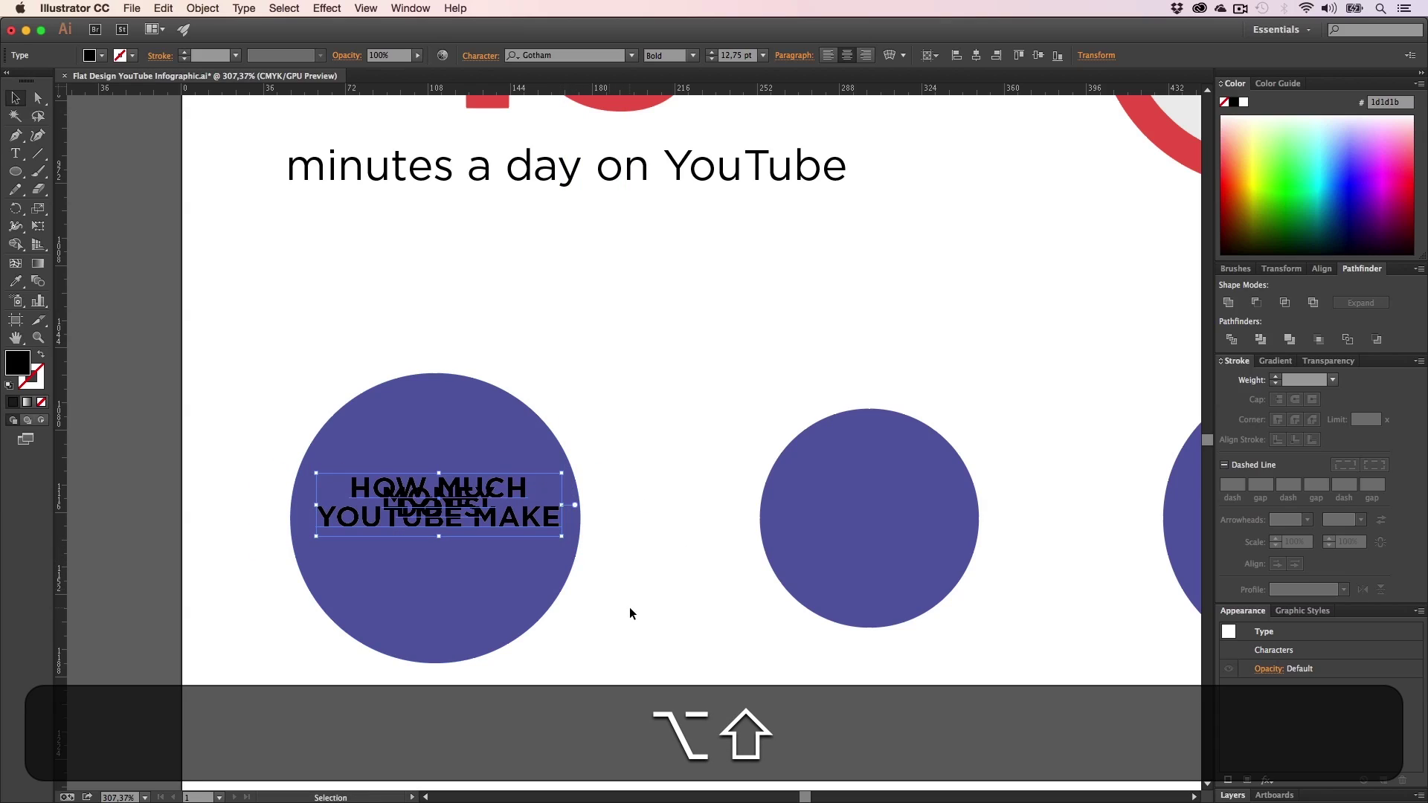
- Increase the leading of the whole circle text enough that its four lines are closely stacked without overlapping
key(alt+shift+t)
key(super+a)
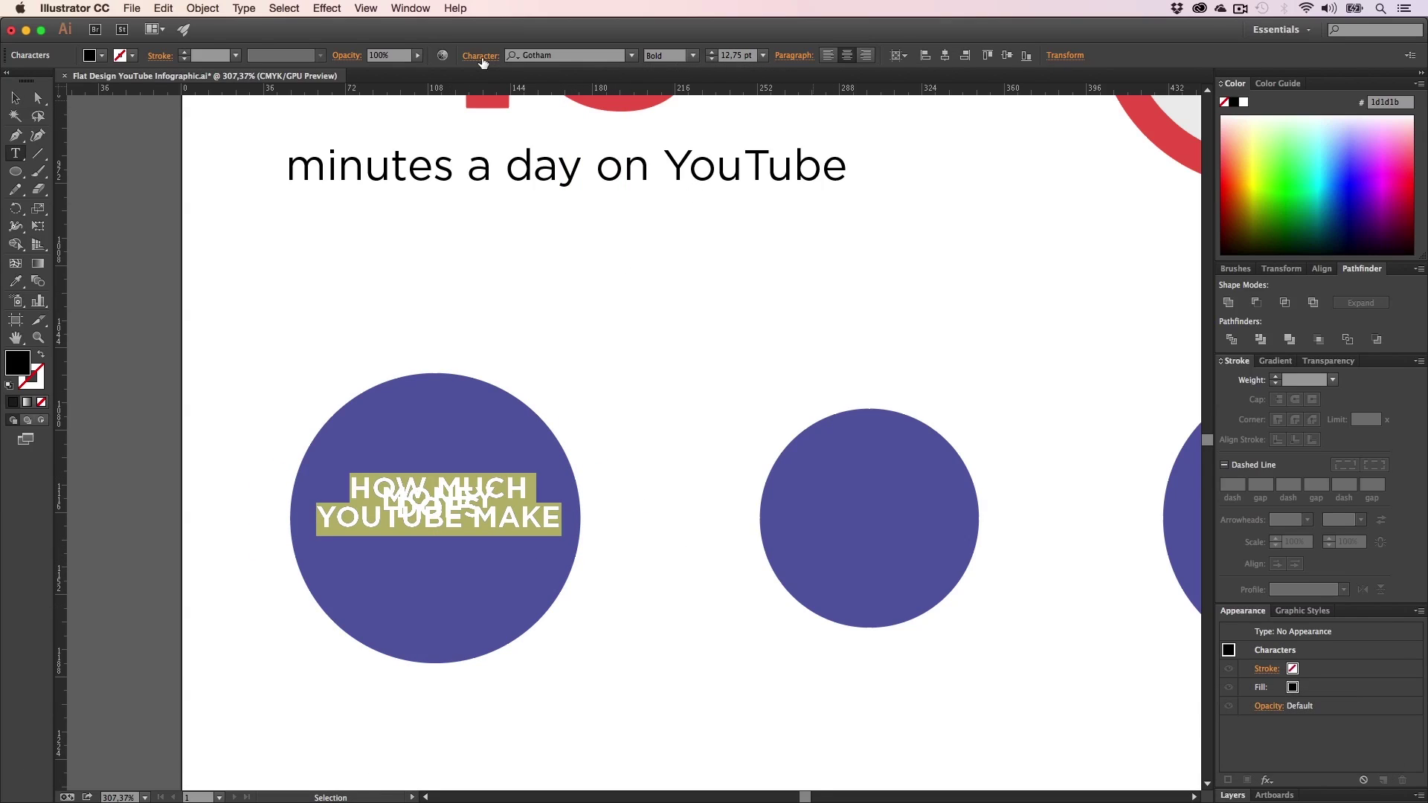
click(482, 56)
shift+click(439, 144)
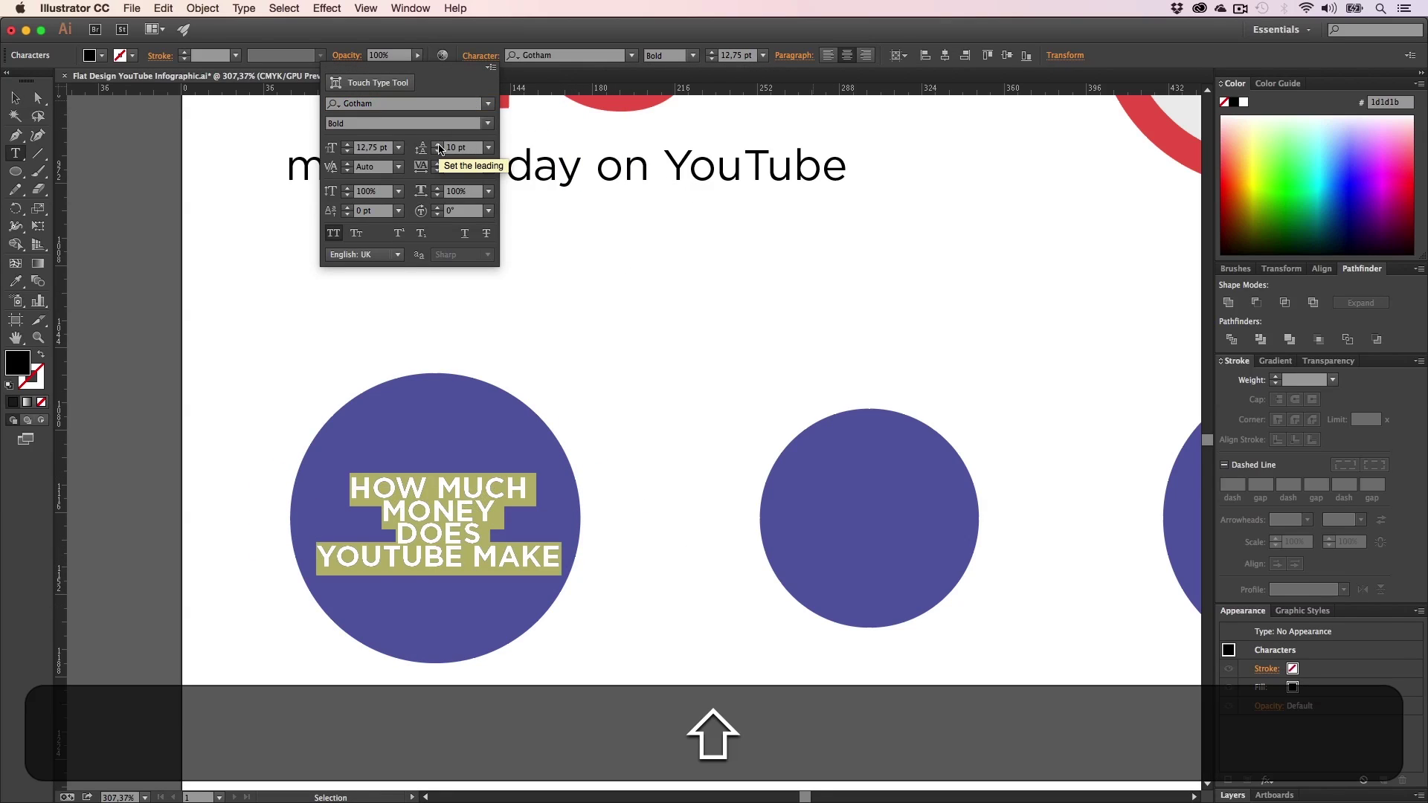
shift+click(438, 144)
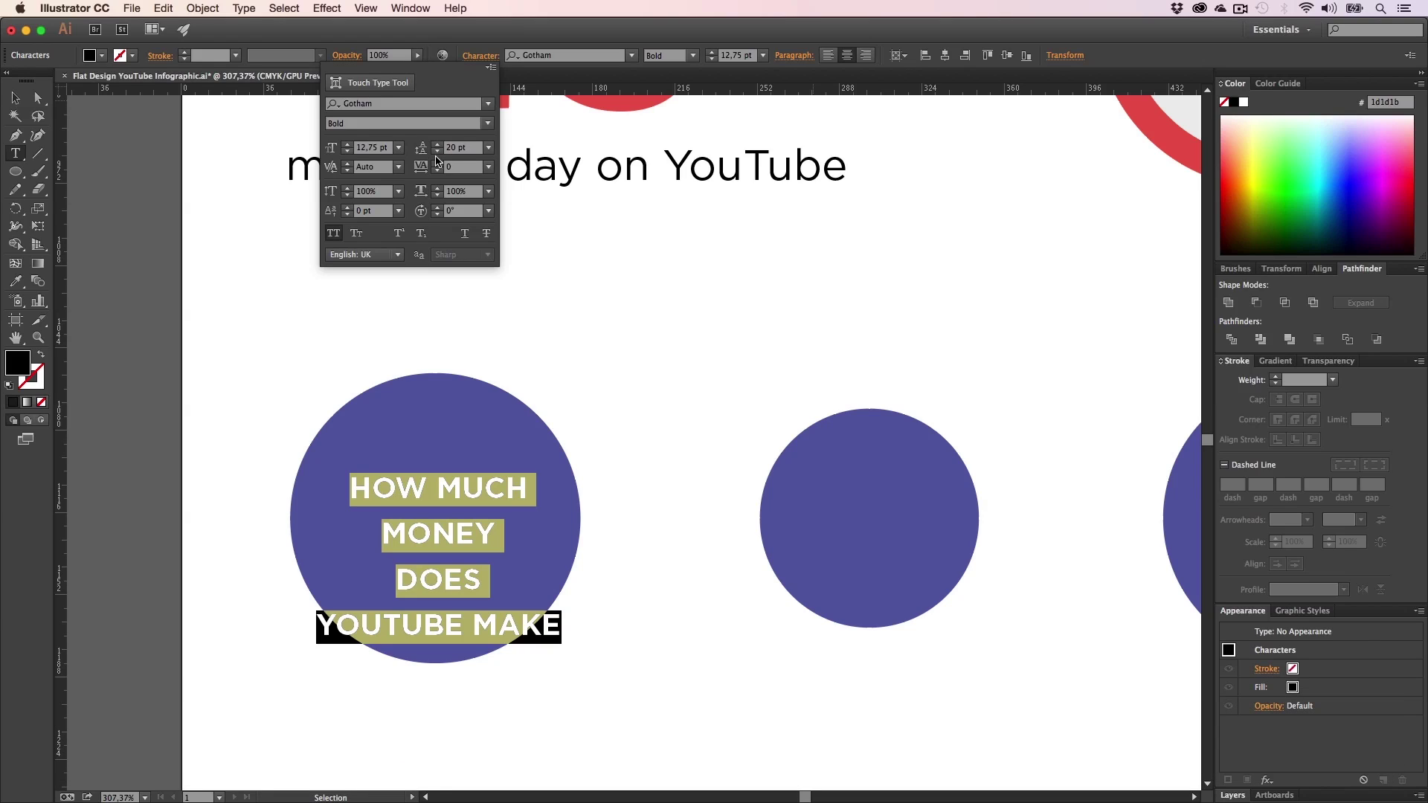
click(437, 151)
click(438, 151)
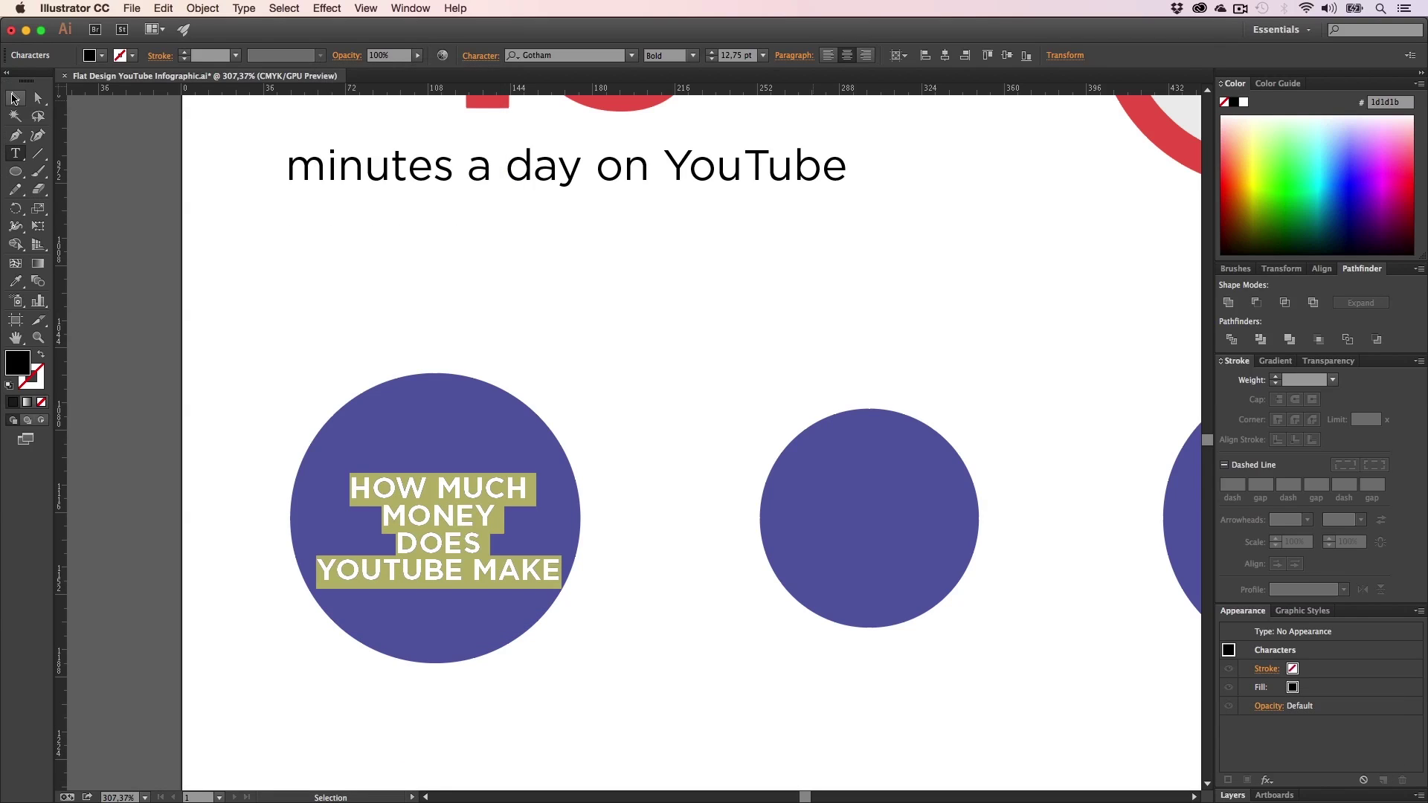
- Fill the circle text with white ffffff, move it up slightly and scale it down to about 12.09 pt
click(15, 97)
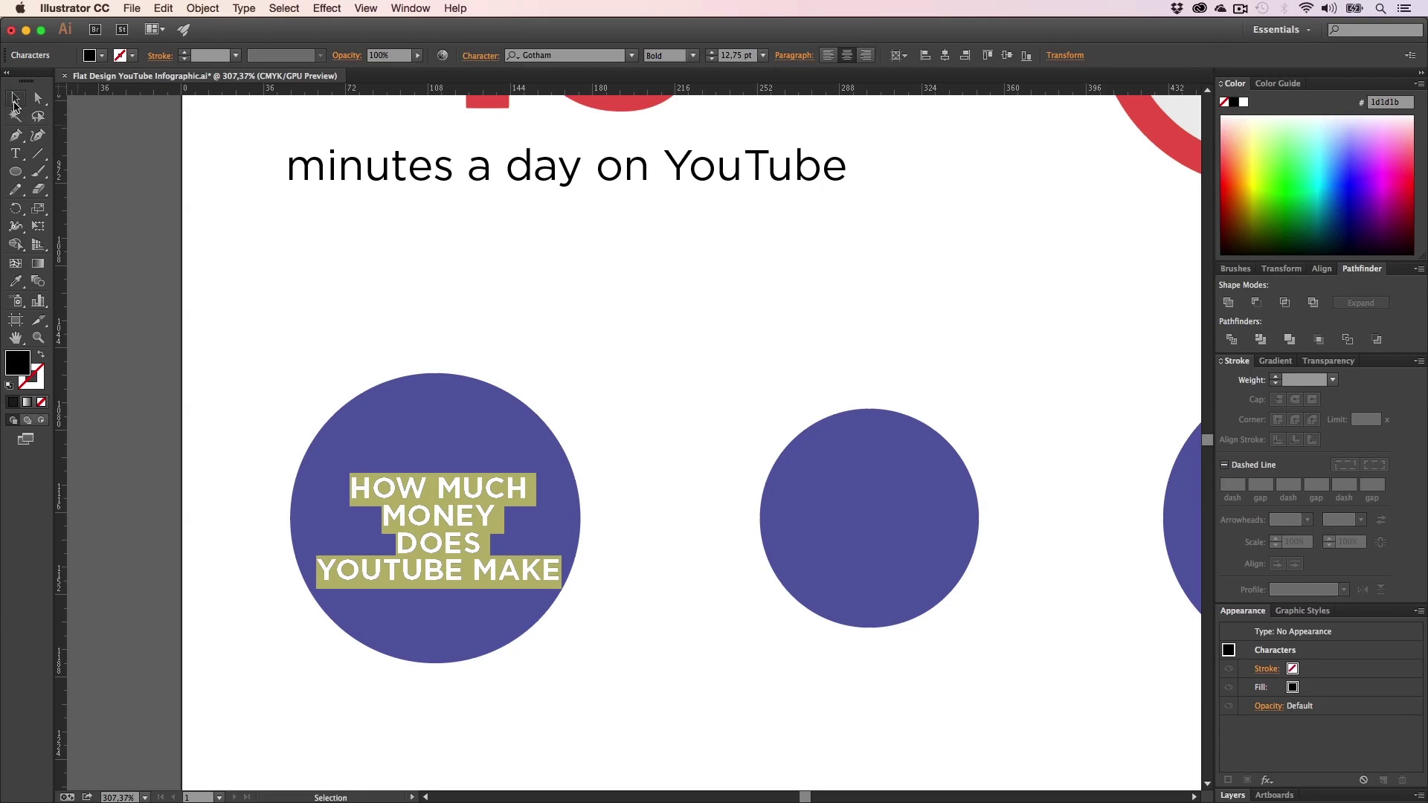
click(1245, 103)
click(630, 387)
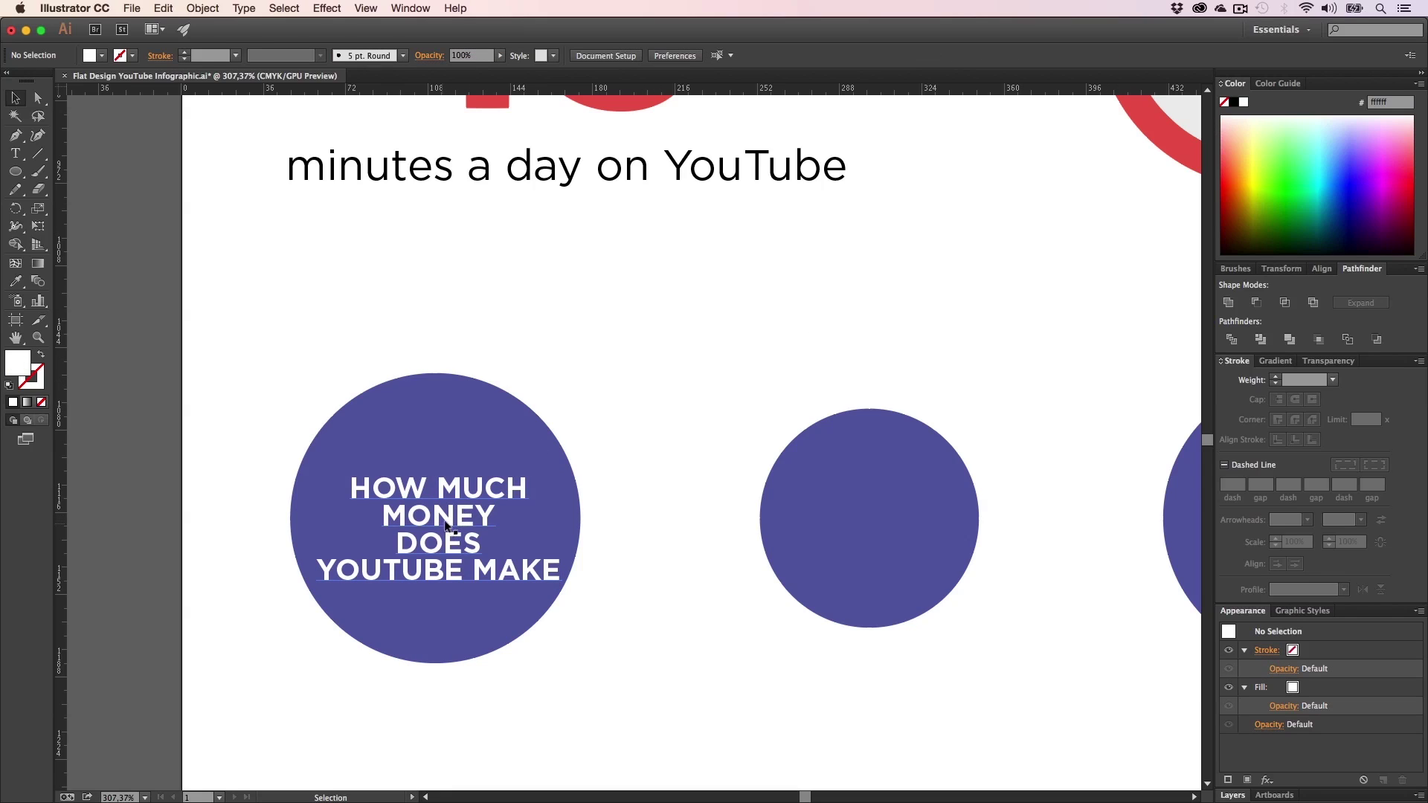
drag(448, 514, 448, 498)
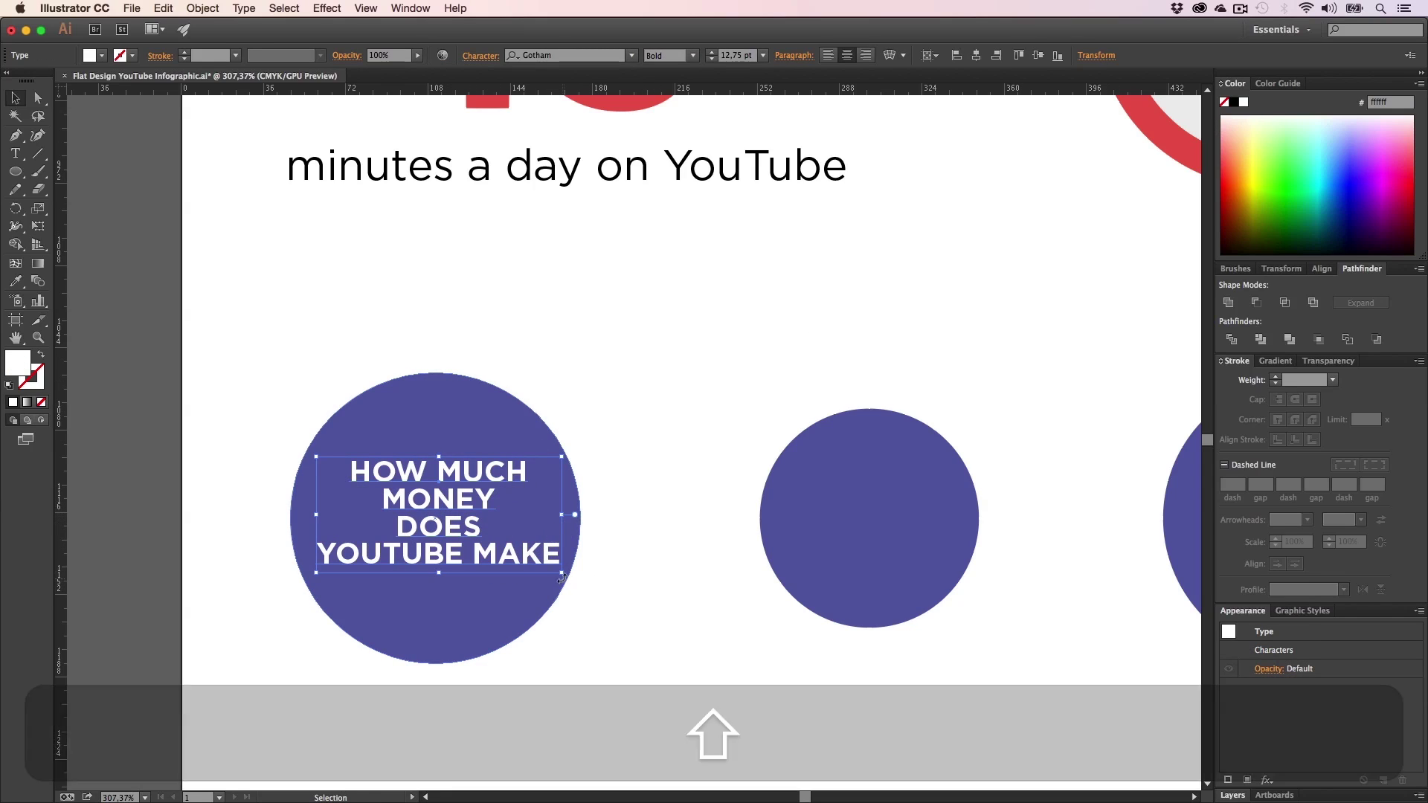
drag(562, 572, 555, 569)
- Turn off All Caps for the whole text in the first circle
key(t)
click(446, 491)
key(super+a)
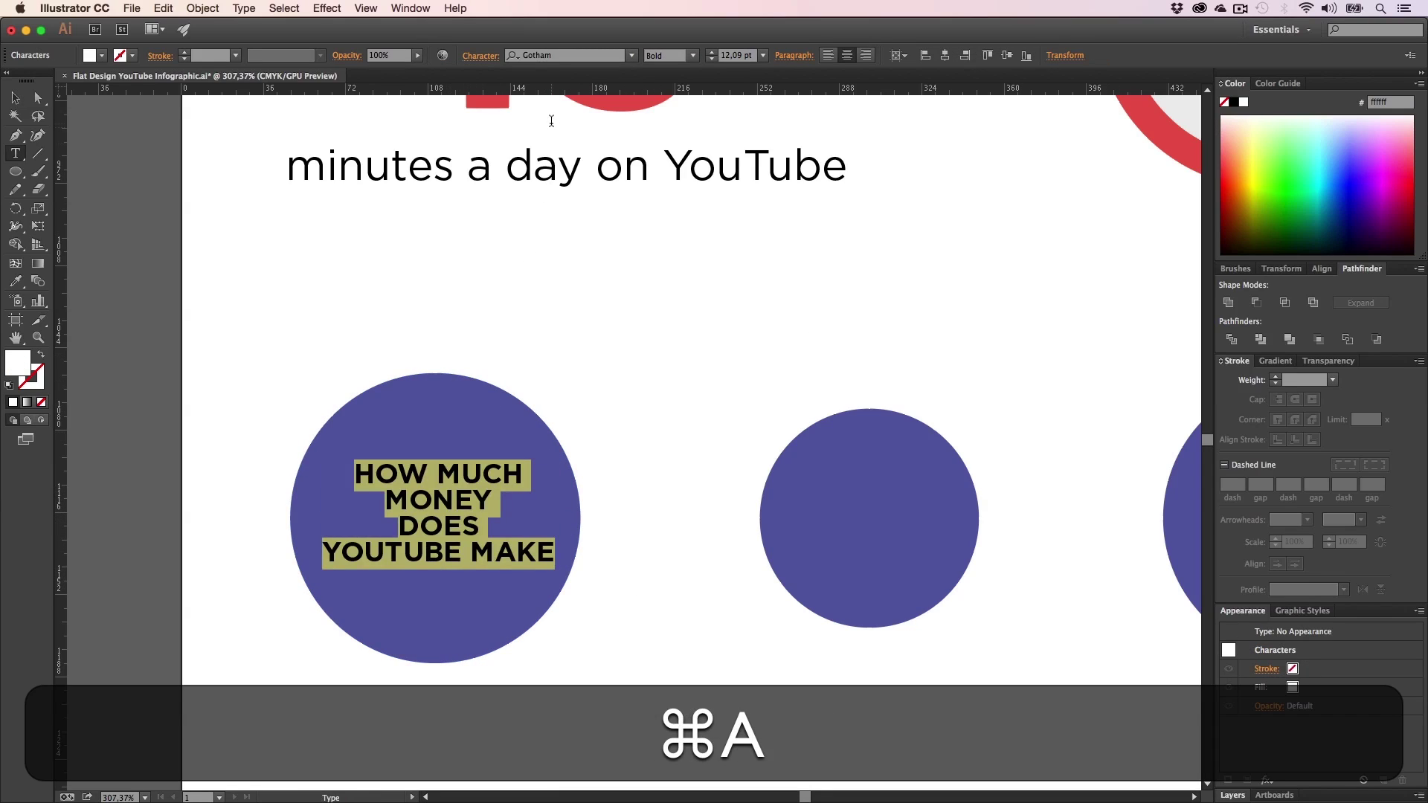
click(493, 56)
click(332, 234)
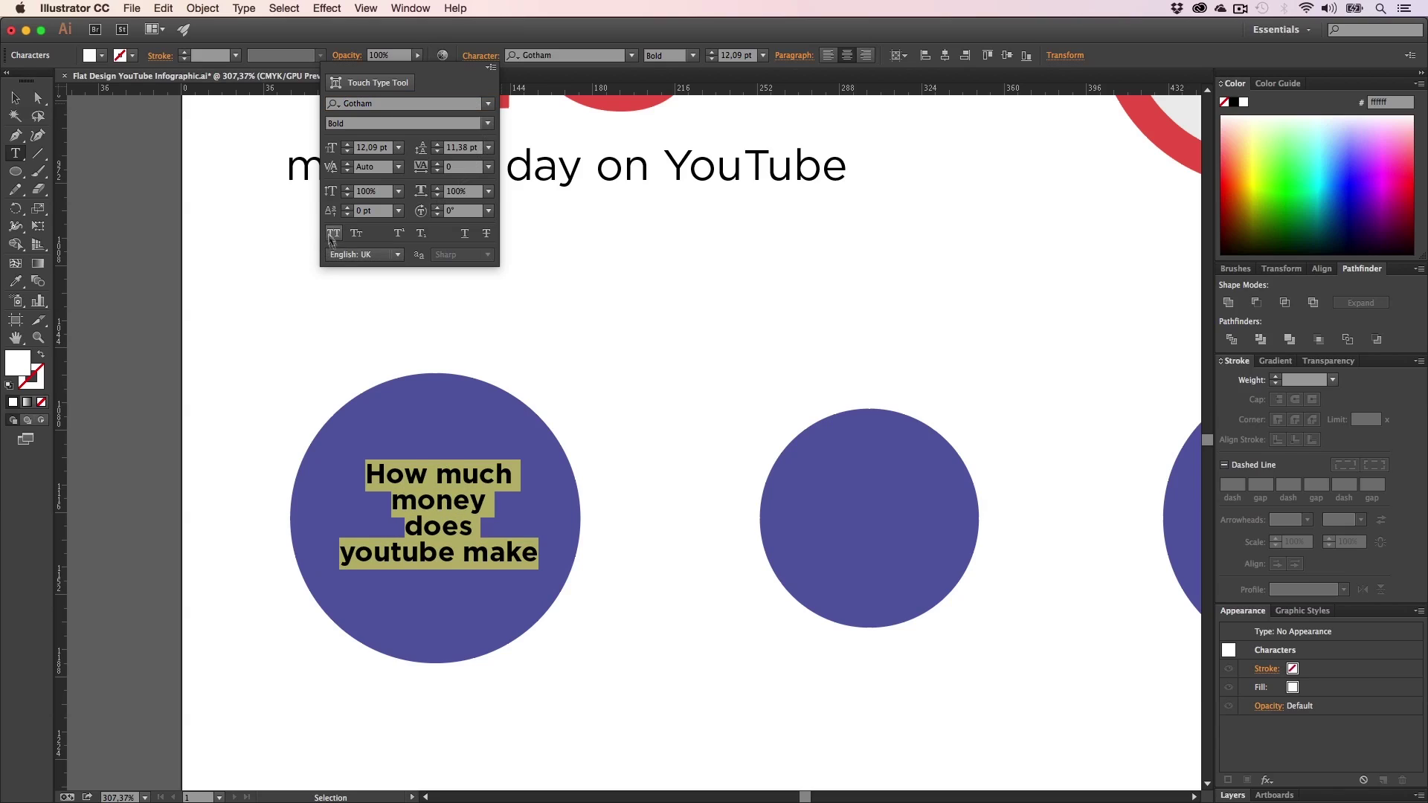
click(524, 530)
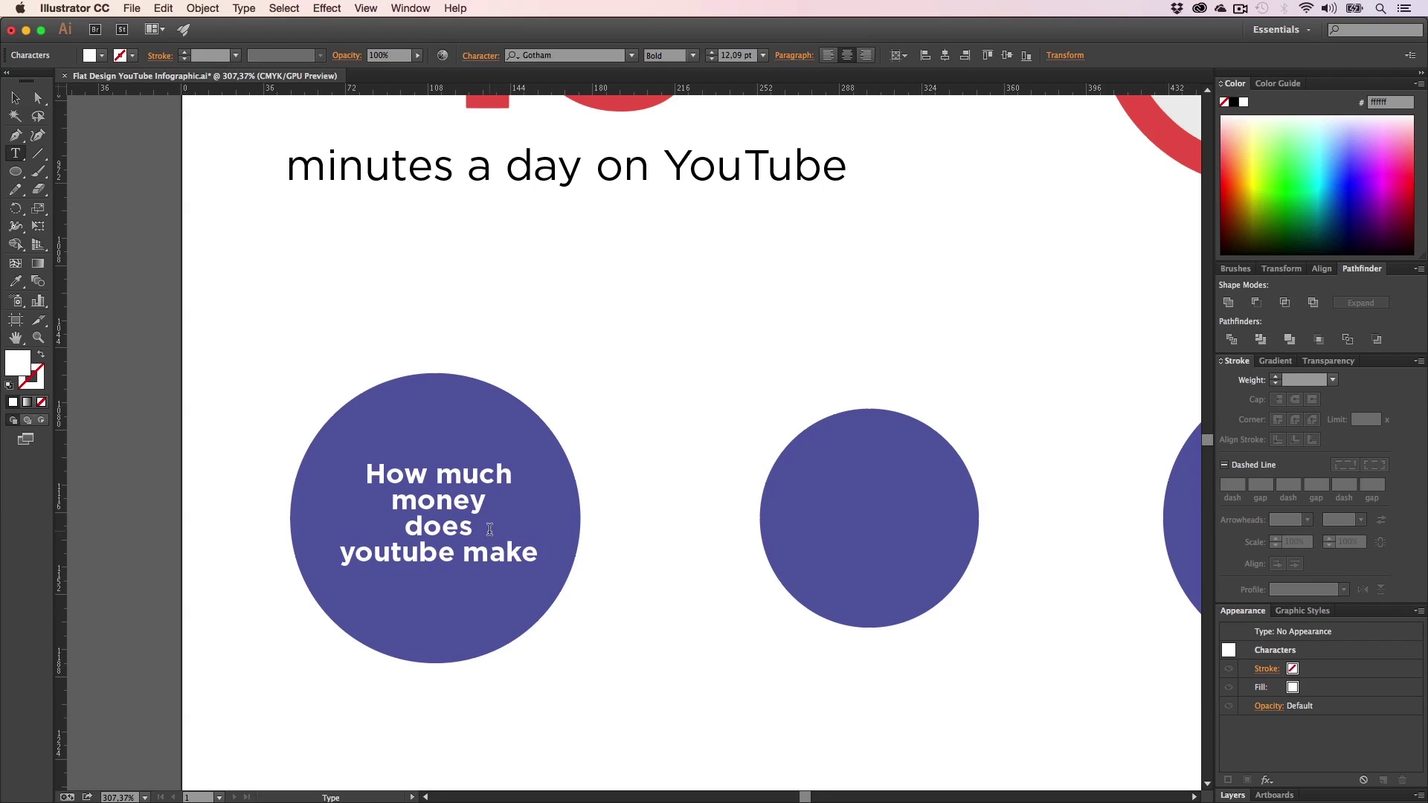
- Set the whole circle text to Gotham Book and correct the capitalization of "youtube" to "YouTube"
drag(450, 551, 324, 551)
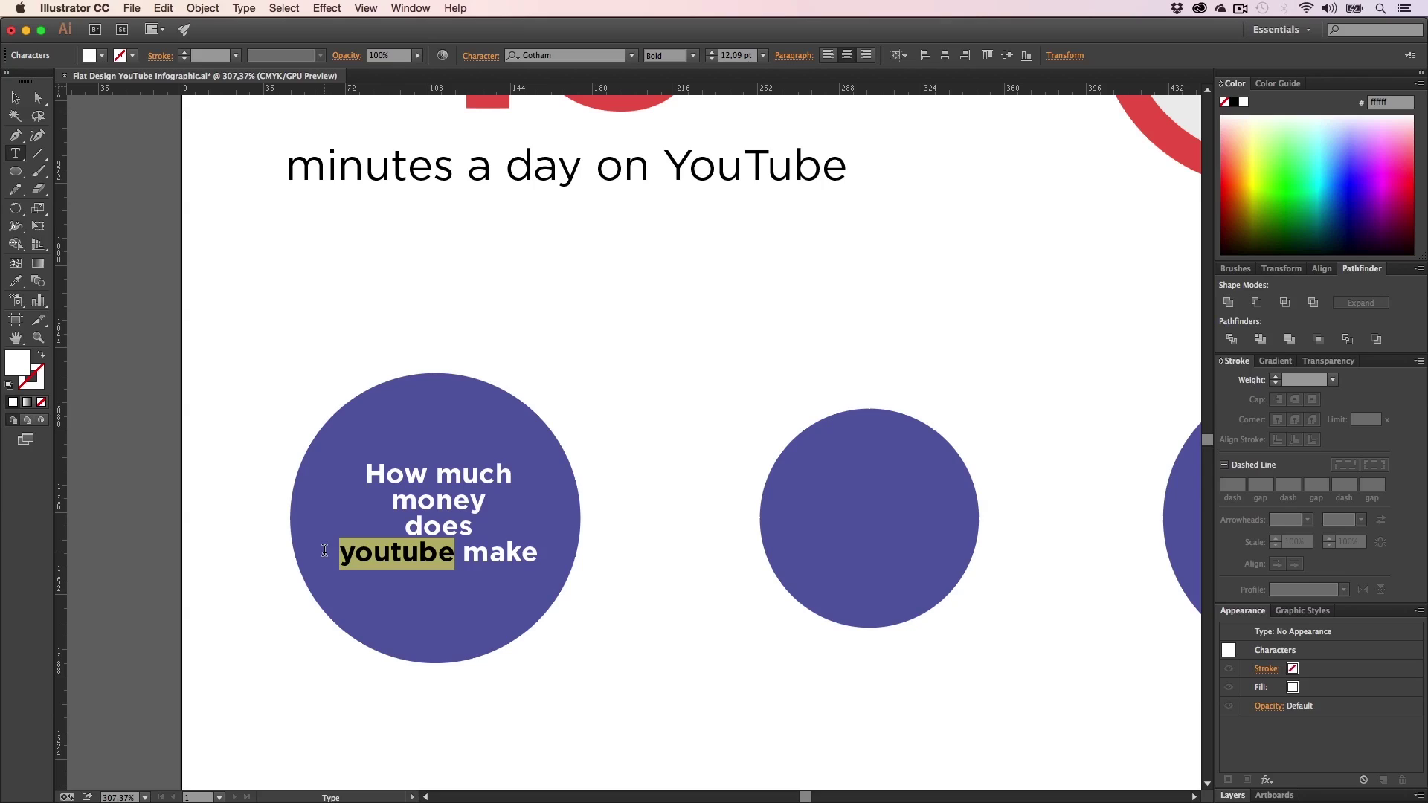
key(super+a)
click(669, 56)
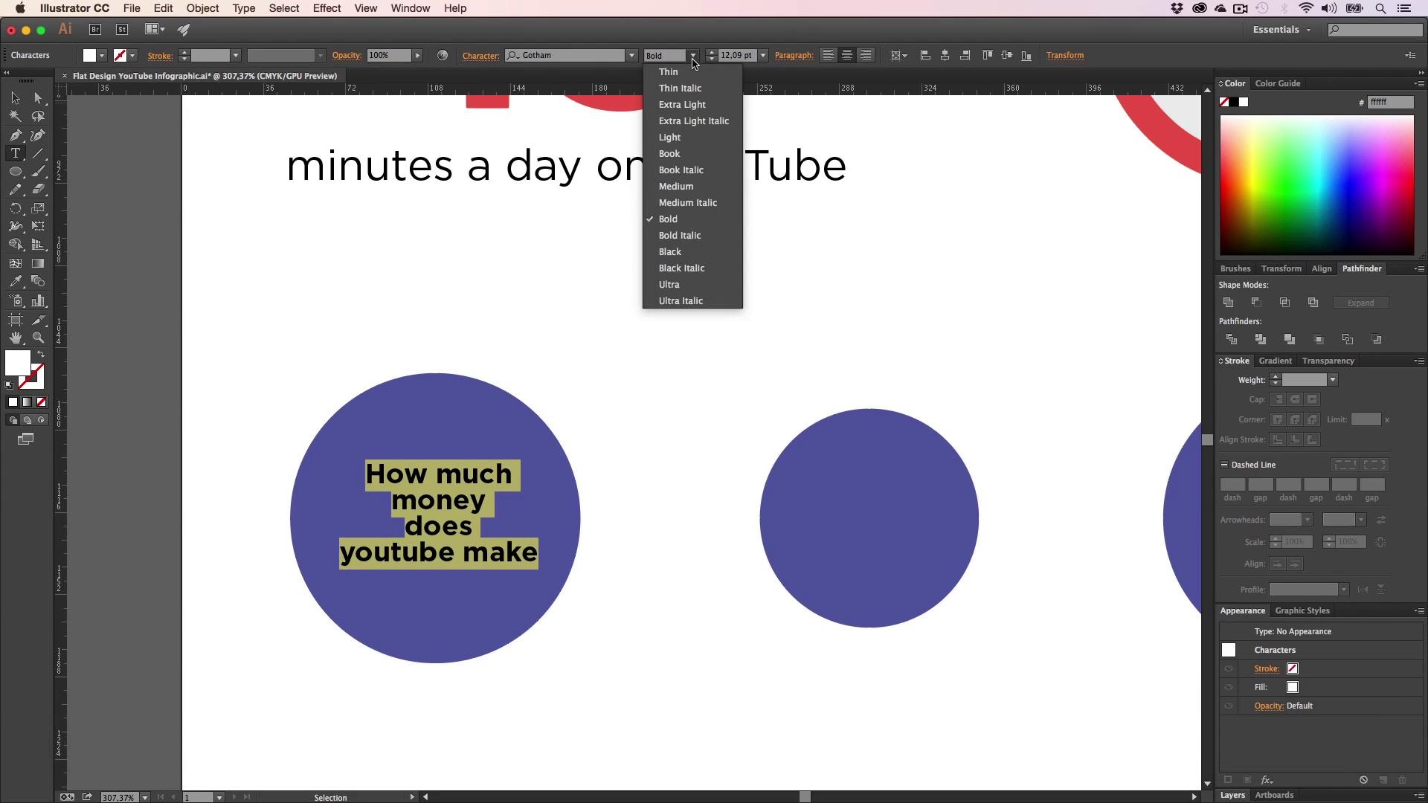
click(680, 162)
click(424, 550)
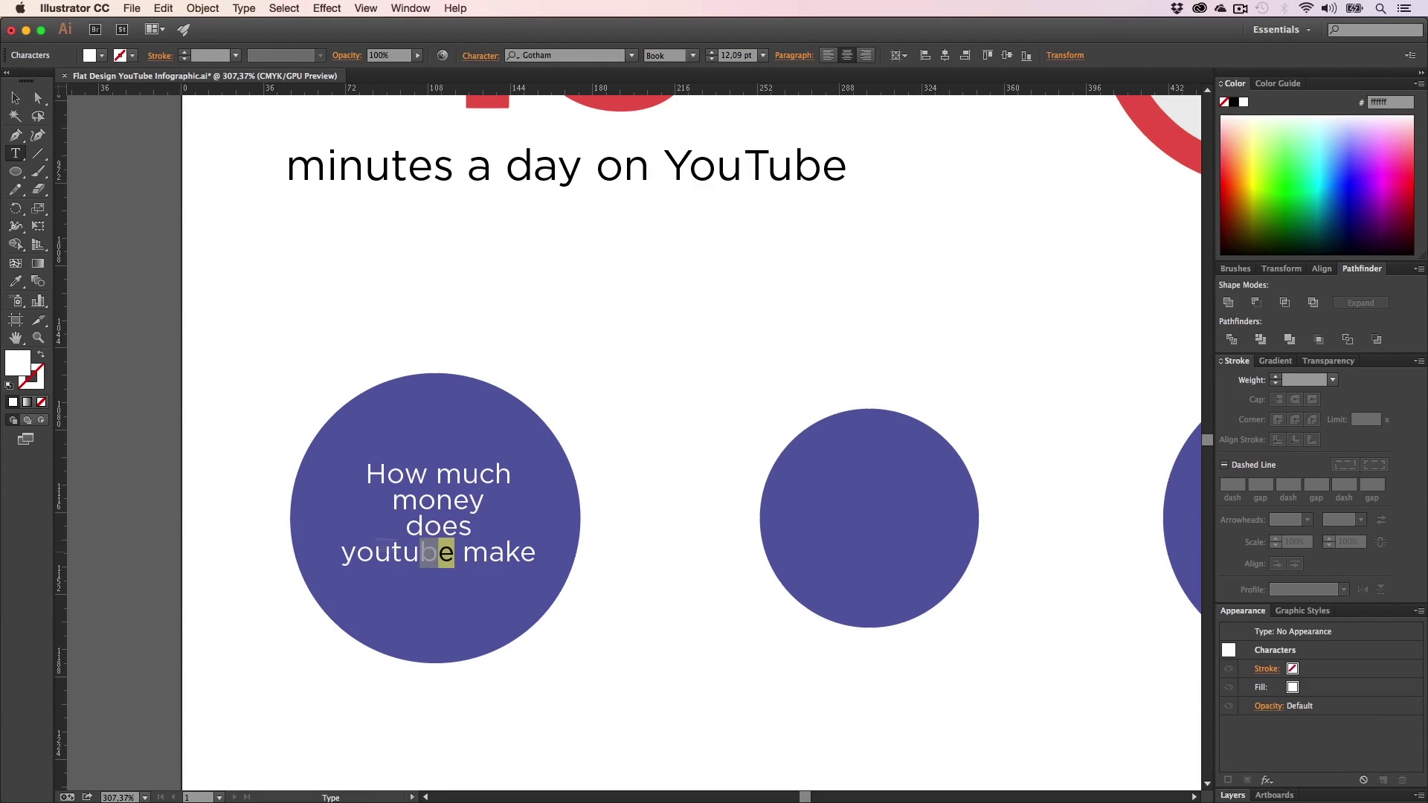
drag(385, 543, 297, 543)
text(YouT)
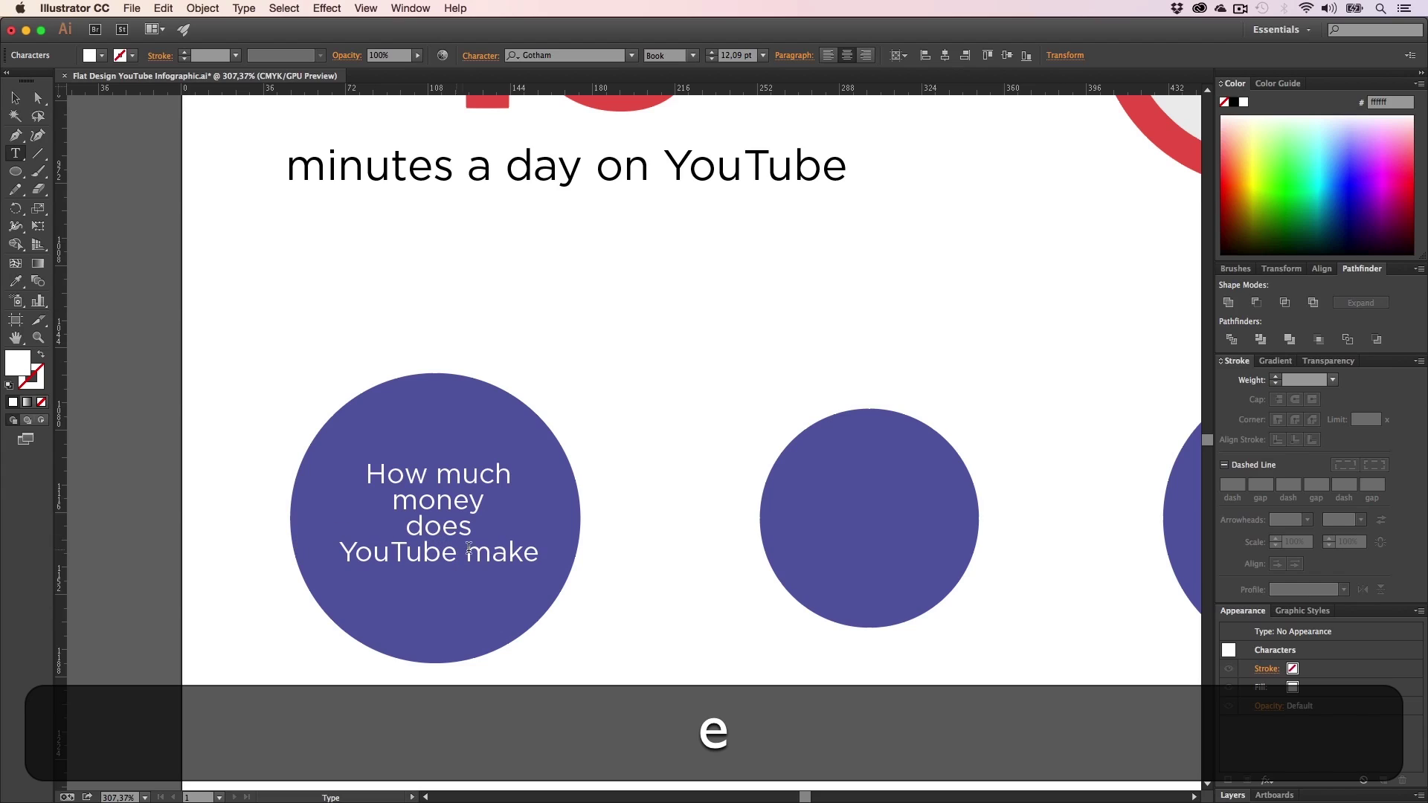
- Emphasize the words "YouTube" and "money" in the circle text by setting them to Gotham Medium
drag(458, 552, 406, 552)
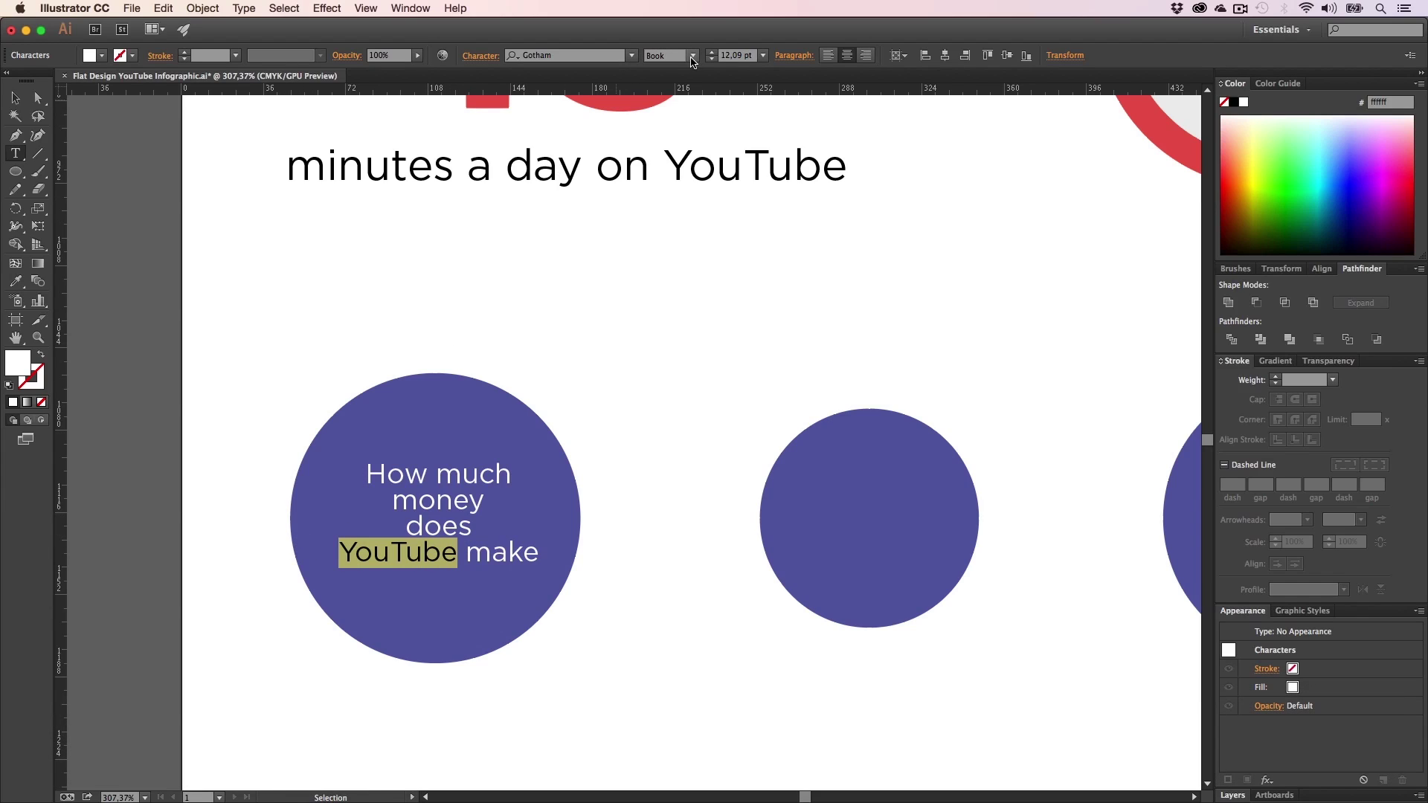
click(691, 56)
click(672, 190)
click(15, 98)
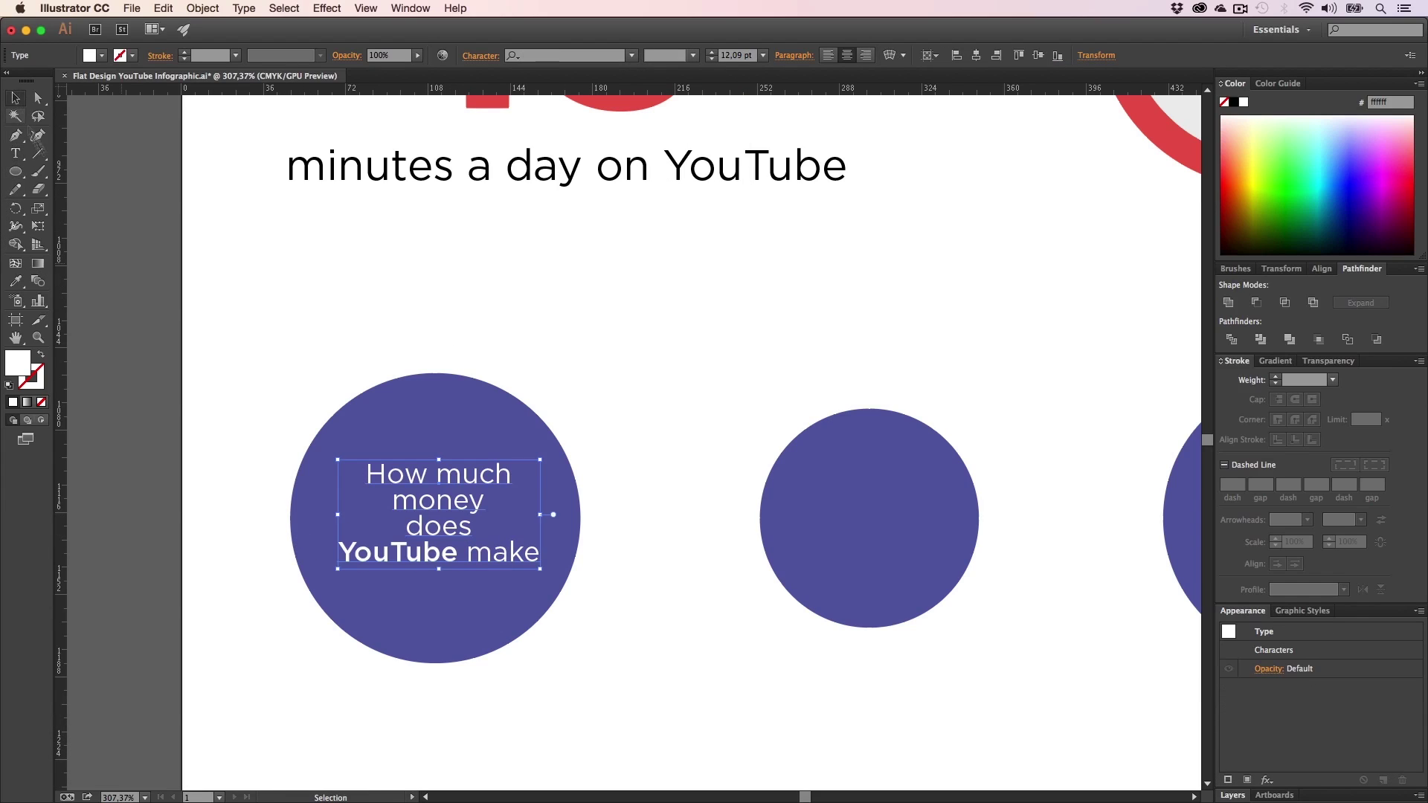
key(t)
double_click(395, 503)
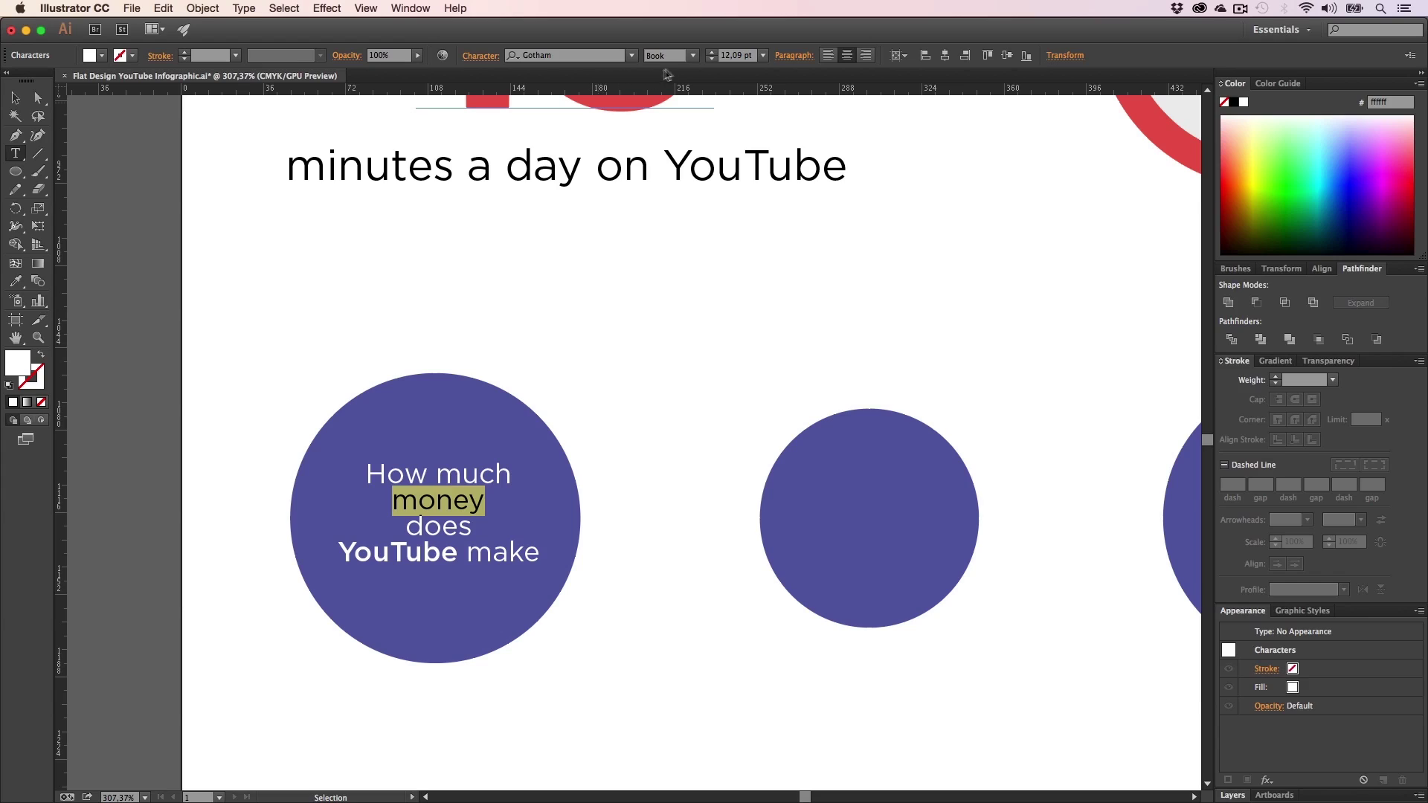
click(691, 57)
click(671, 184)
click(15, 97)
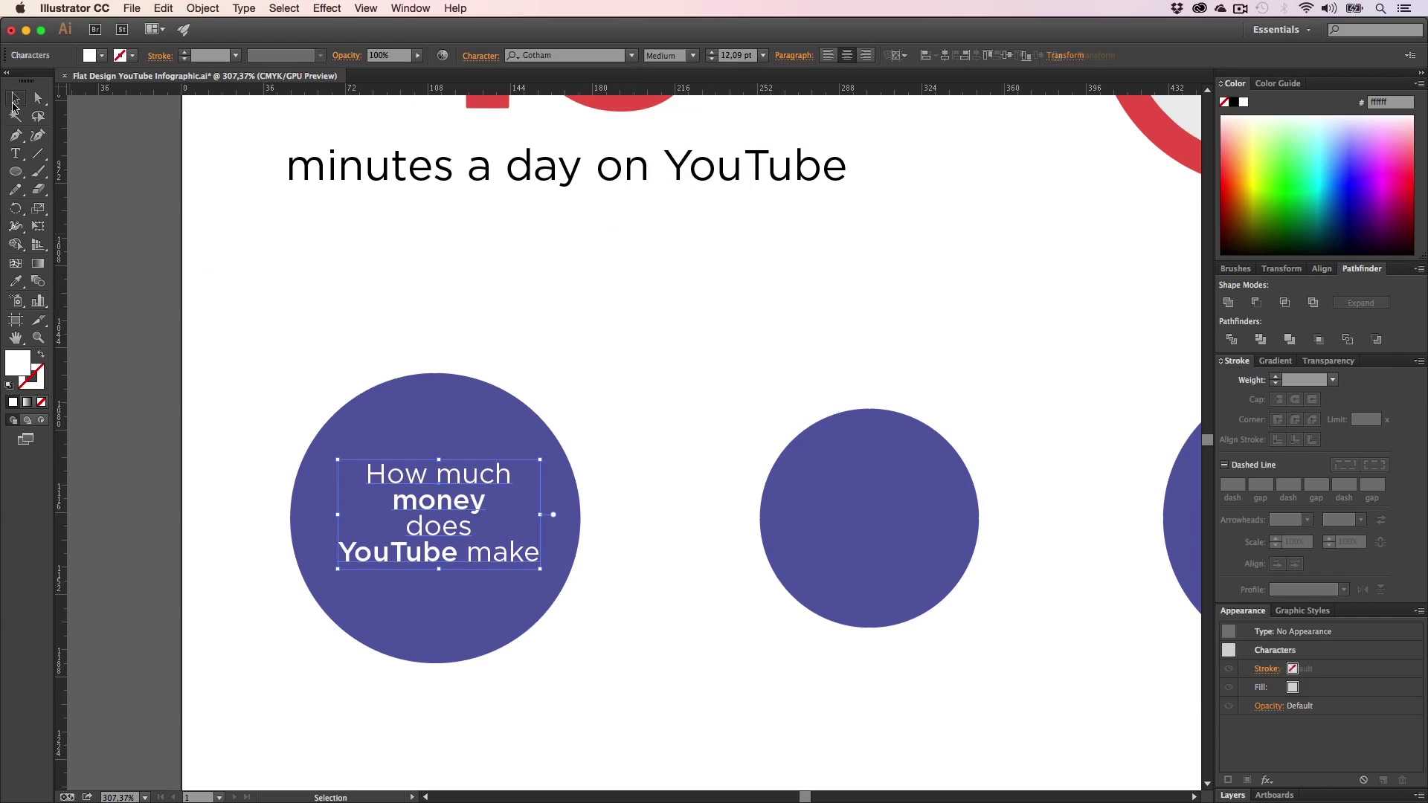
- Enlarge the circle text slightly and align it with the first circle by their horizontal and vertical centers
drag(541, 569, 551, 575)
click(613, 548)
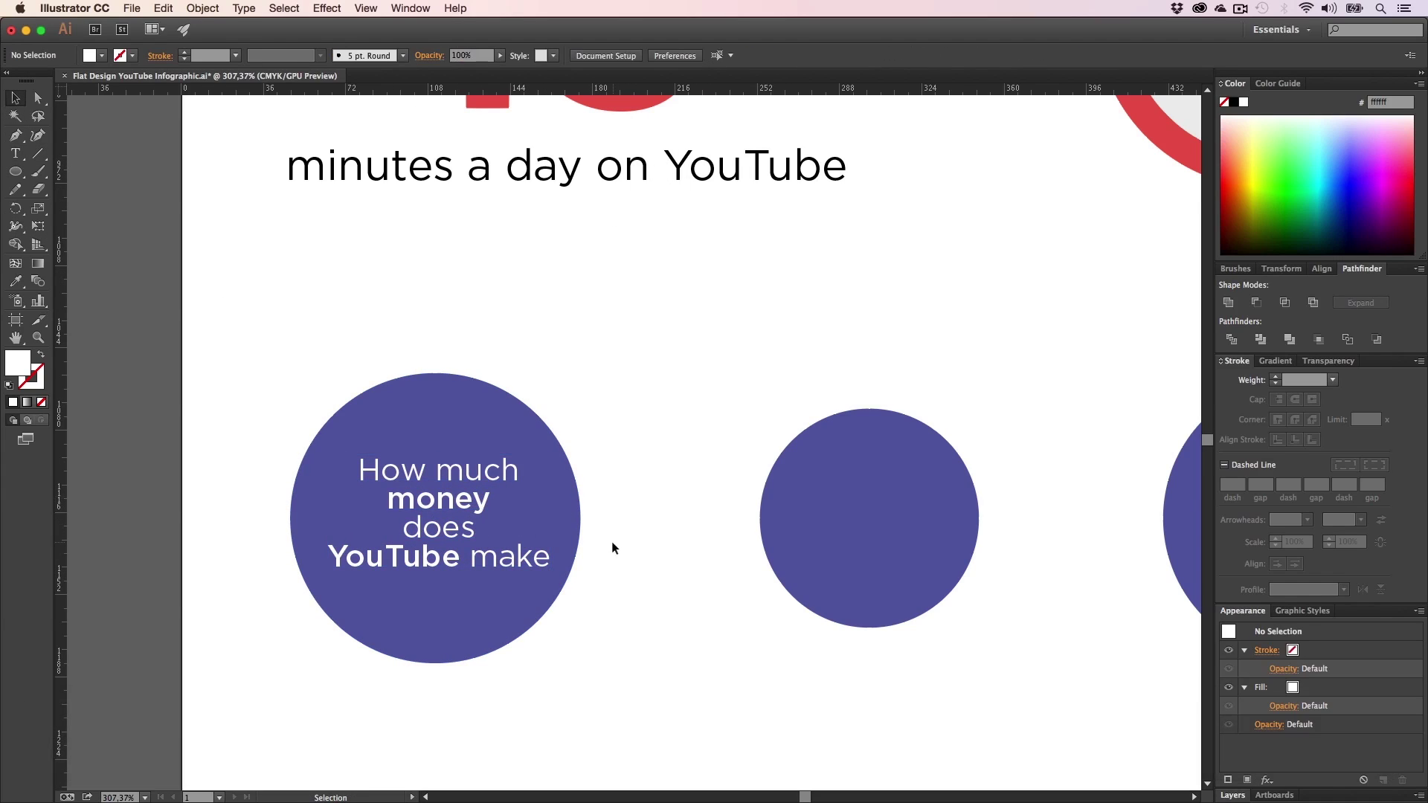
click(457, 517)
shift+click(444, 621)
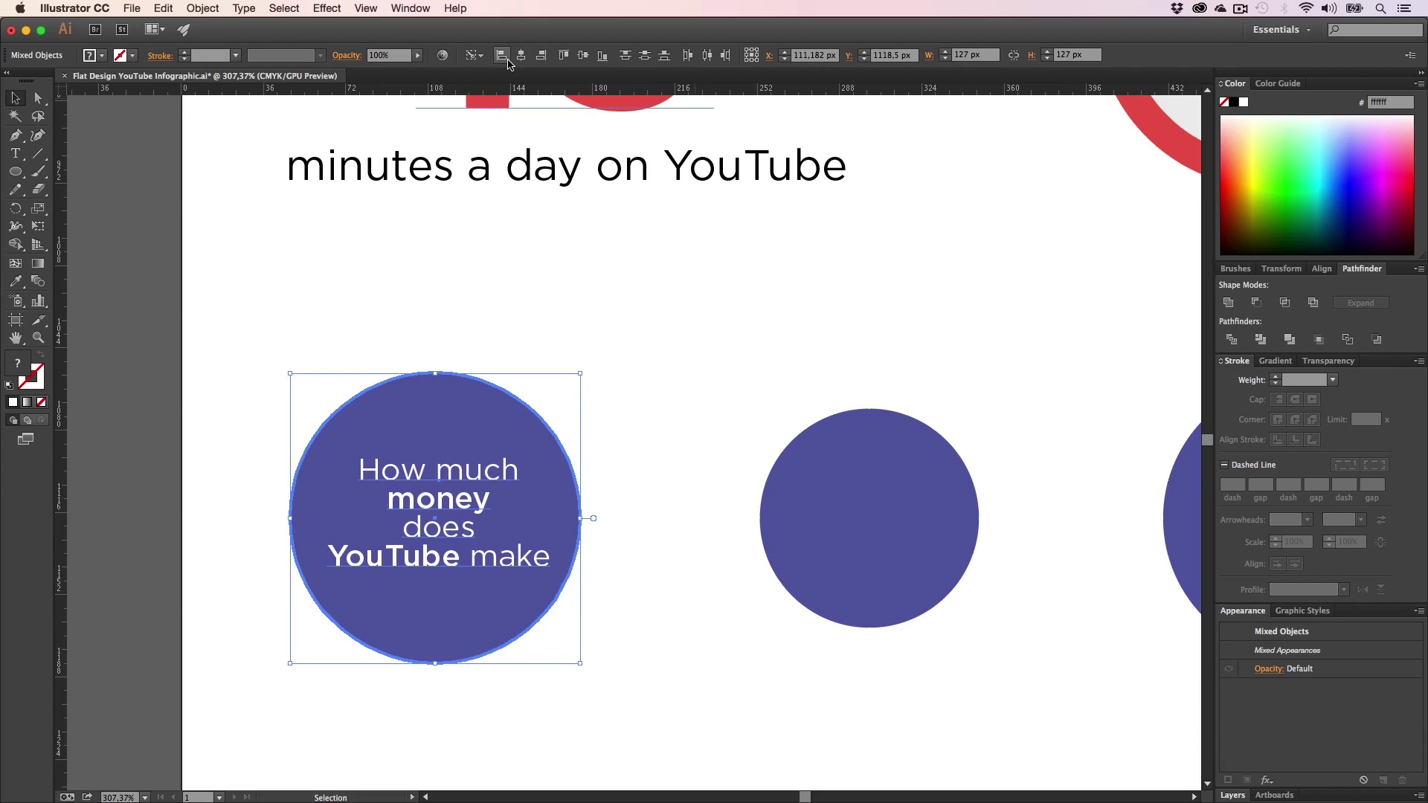
click(521, 55)
click(584, 60)
click(649, 234)
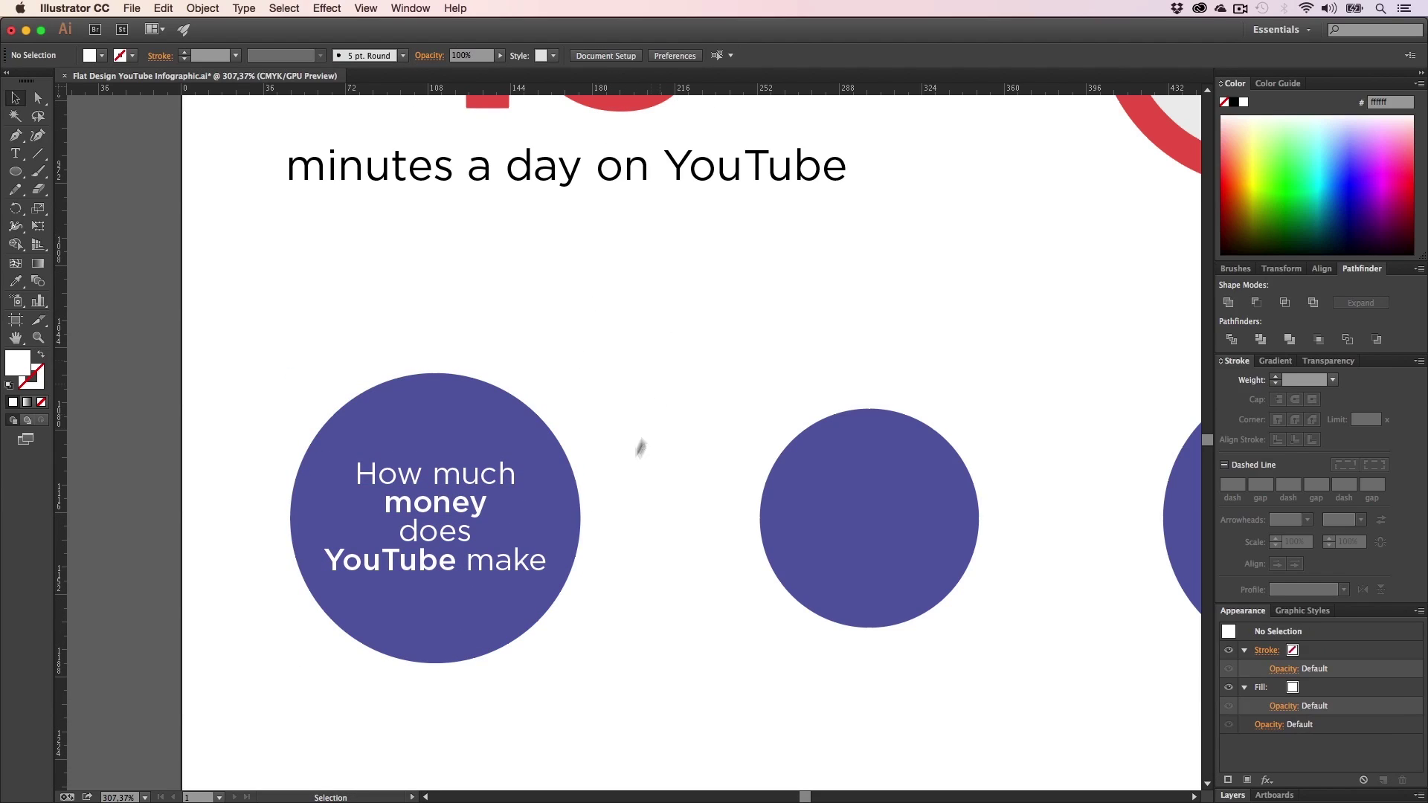
- Check how the labeled circle row looks together with the chart, phone and 15-minute sections above it
key(h)
drag(610, 488, 585, 404)
drag(625, 324, 580, 410)
key(z)
alt+click(580, 410)
alt+click(580, 410)
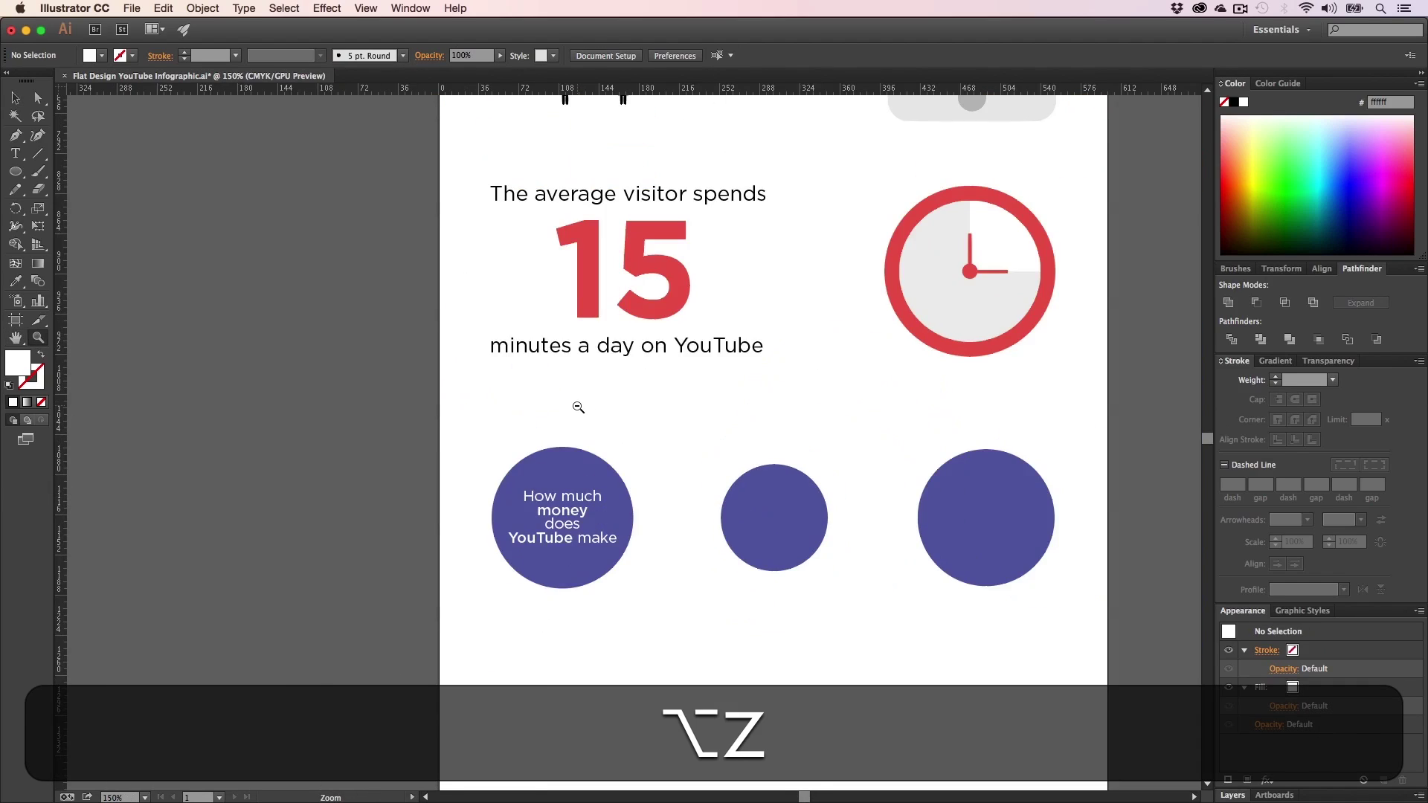
alt+click(581, 409)
key(h)
drag(696, 361, 594, 501)
drag(596, 363, 557, 245)
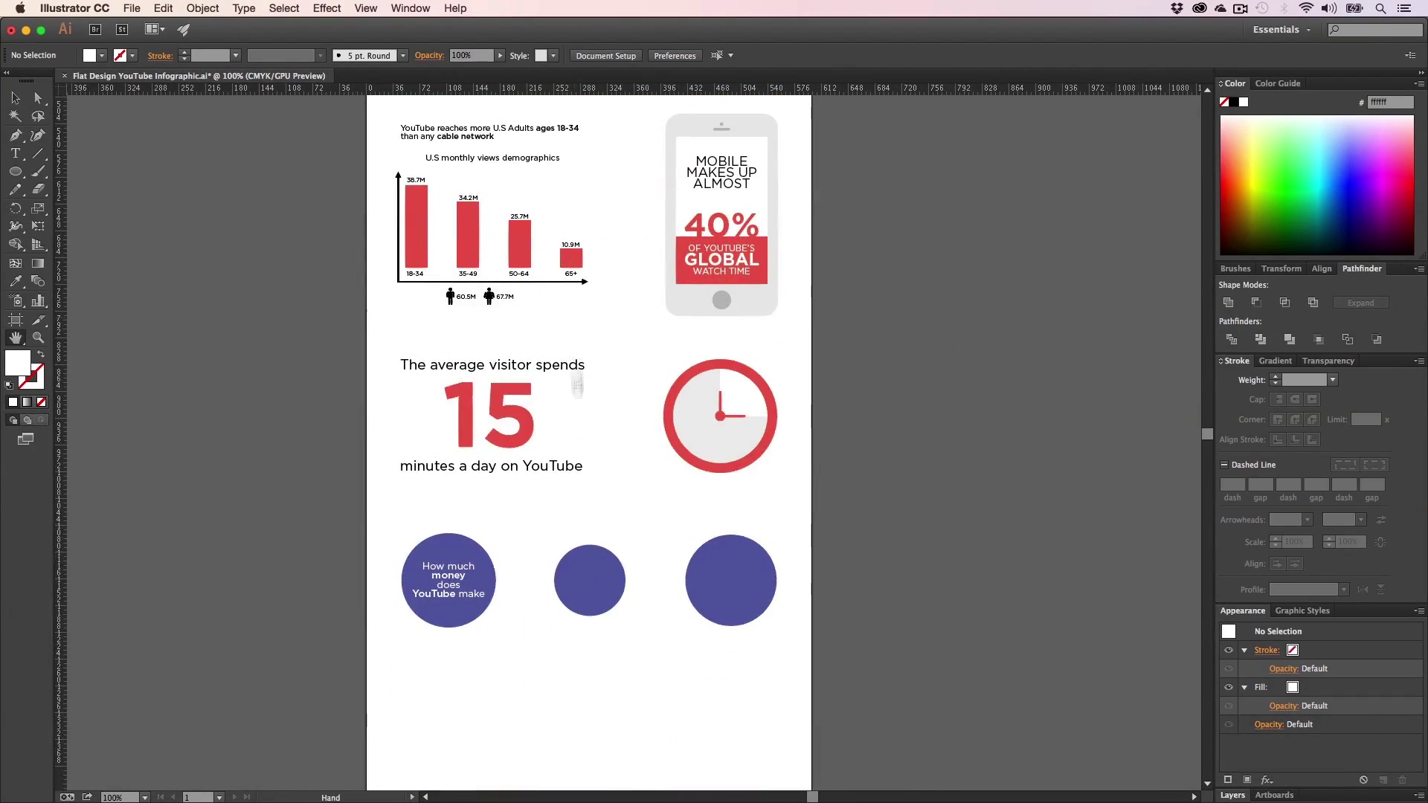
- Copy the "How much money does YouTube make" text onto the middle purple circle
drag(577, 386, 583, 293)
key(z)
click(606, 481)
click(603, 432)
key(h)
drag(588, 418, 591, 439)
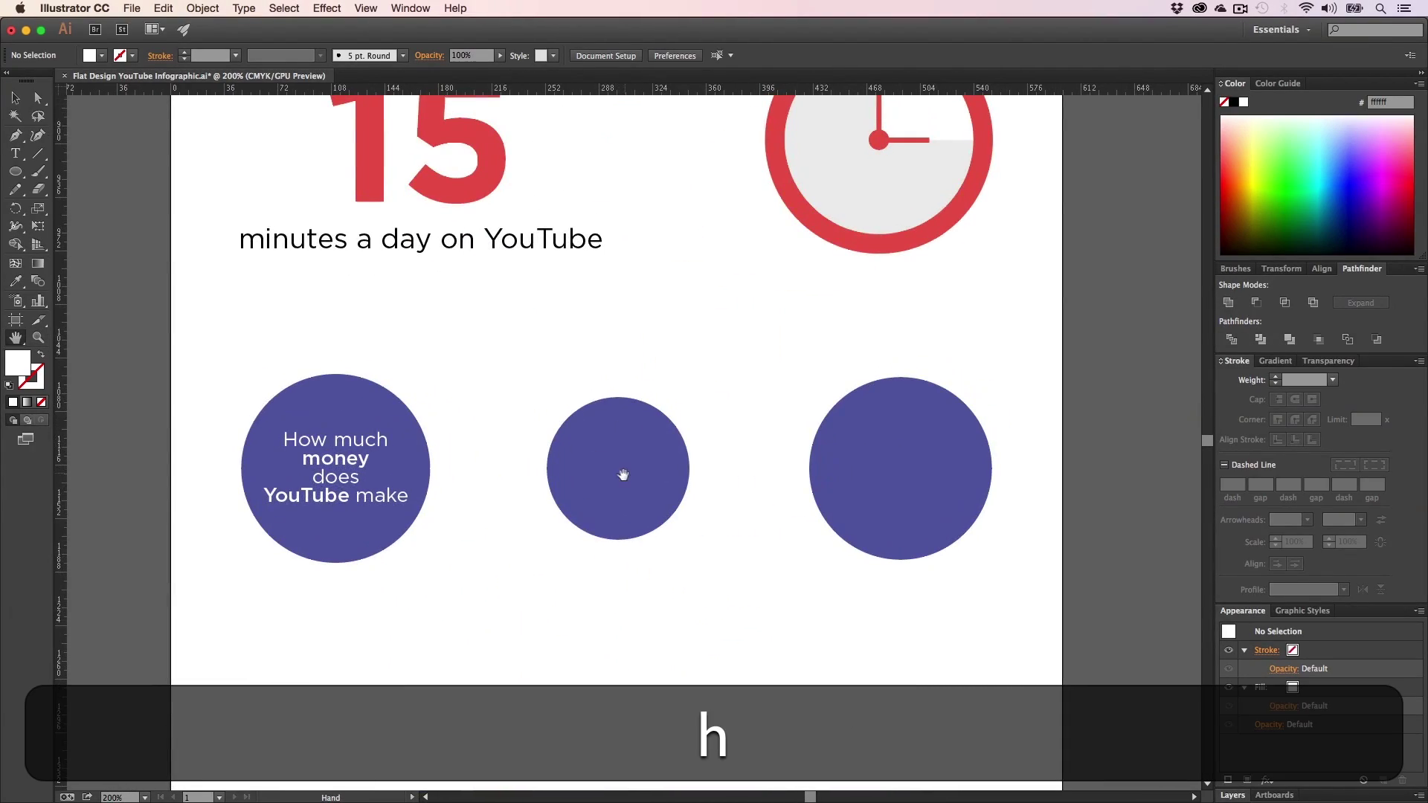
key(v)
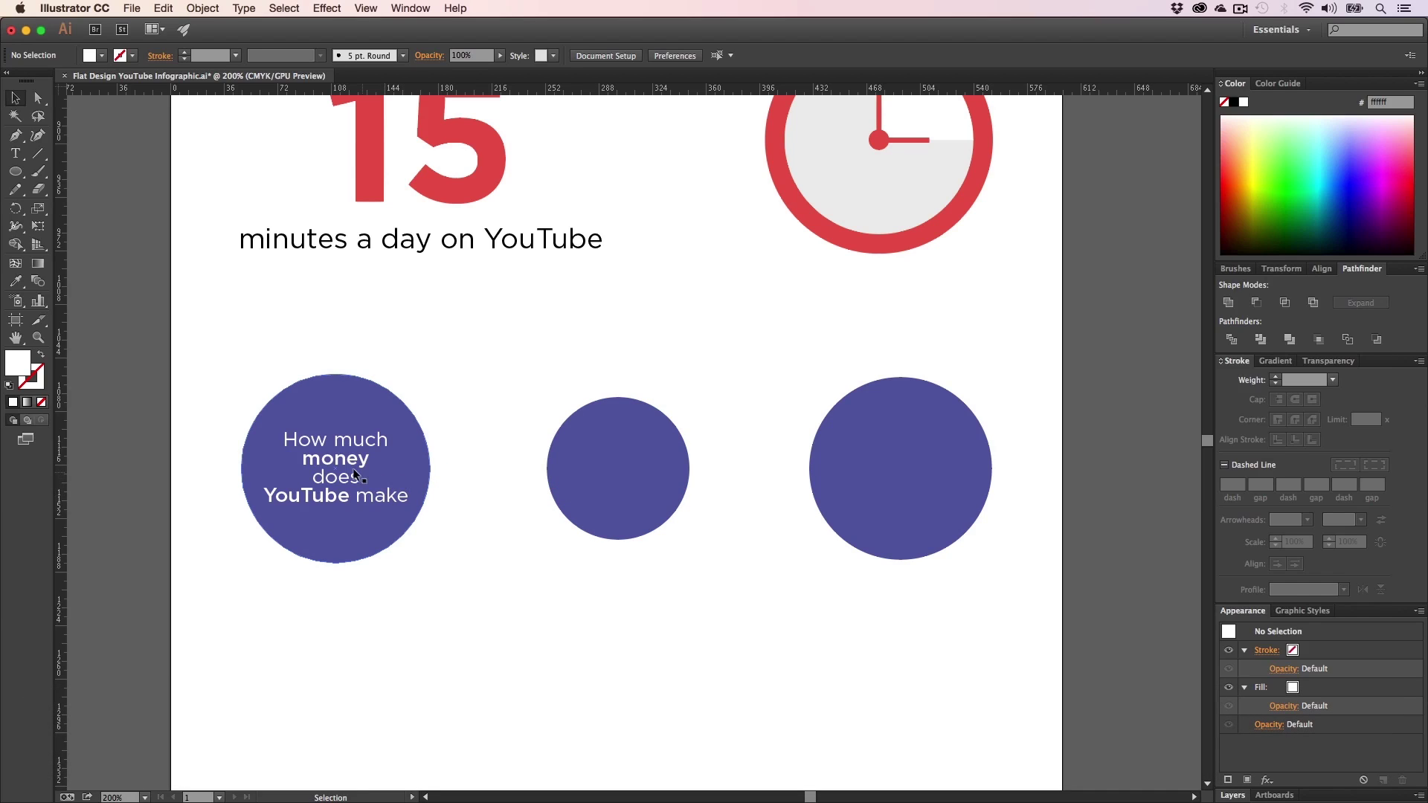
drag(348, 458, 624, 474)
- Replace the text copied onto the middle circle with "YouTube revenue hit an estimated" on two lines
key(z)
click(632, 467)
click(627, 452)
click(626, 445)
key(h)
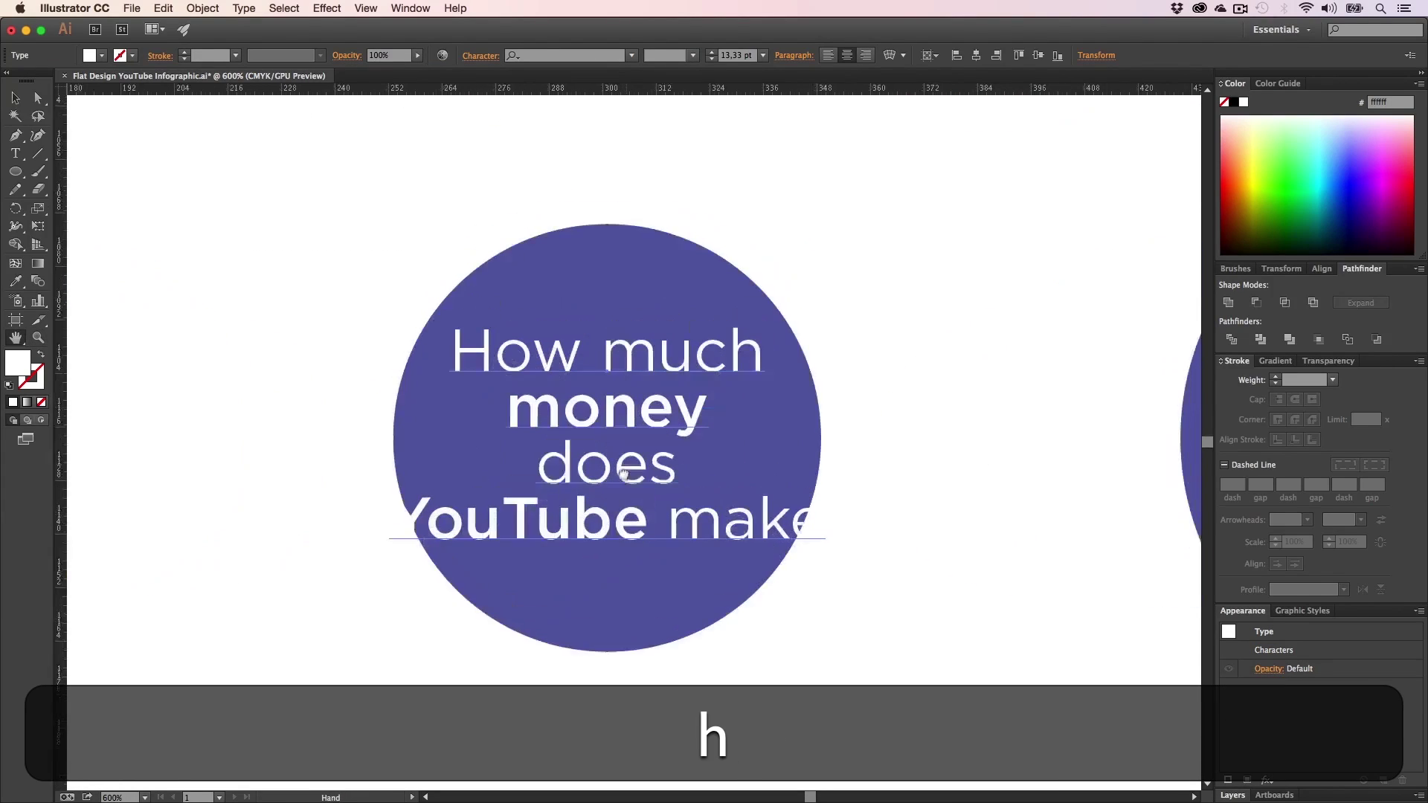
key(t)
click(632, 470)
key(super+a)
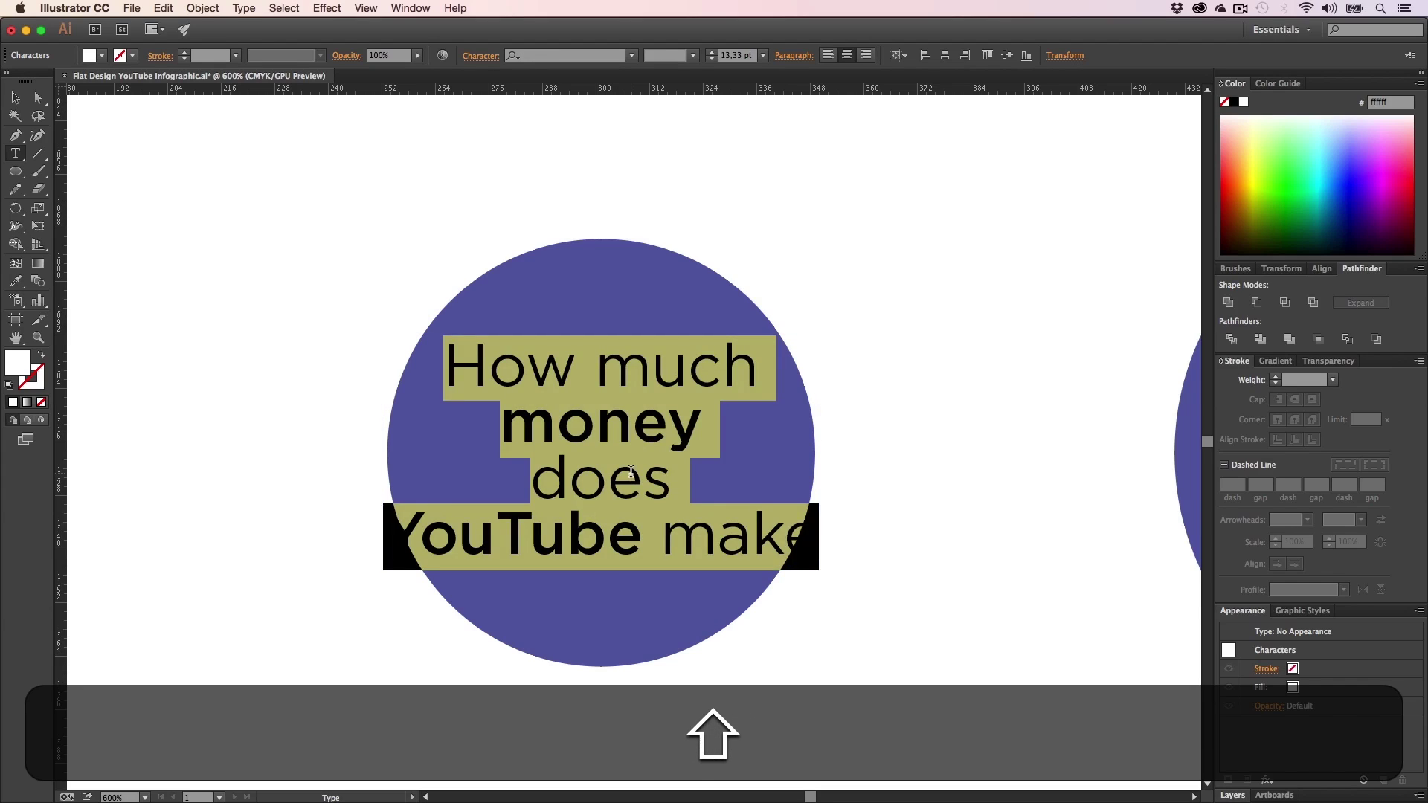
text(YouTube reven)
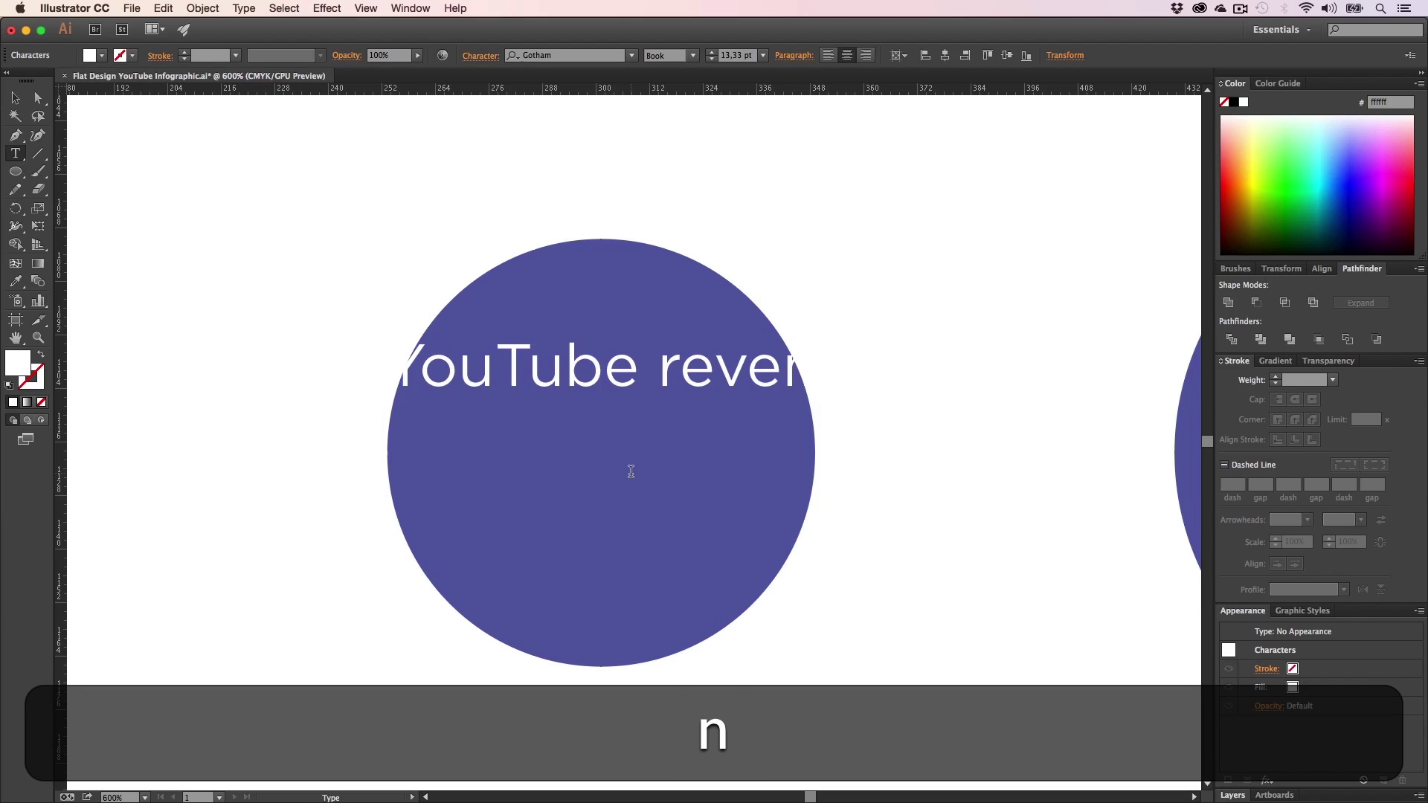
text(ue hit an estimated)
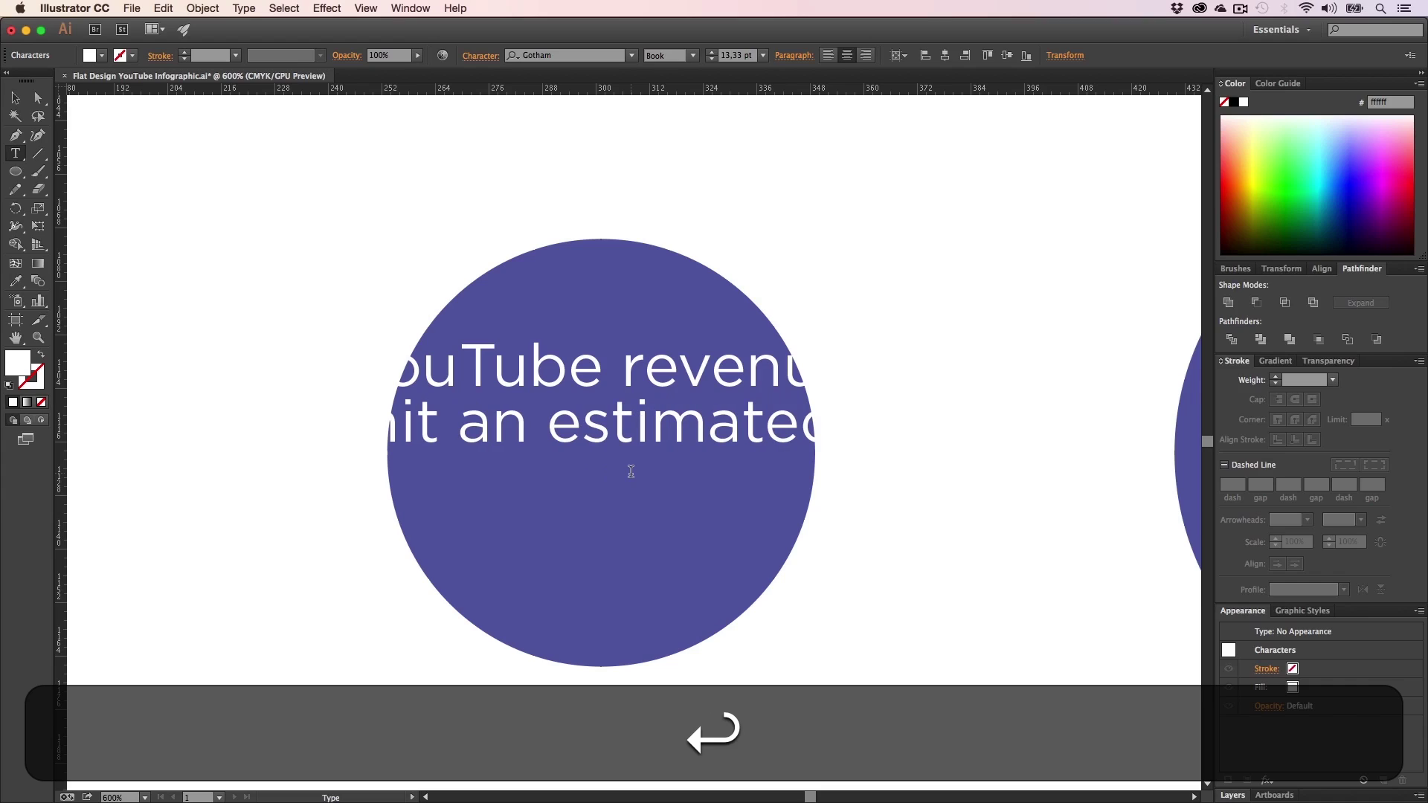
text( 5.6)
key(BackSpace)
key(BackSpace)
key(BackSpace)
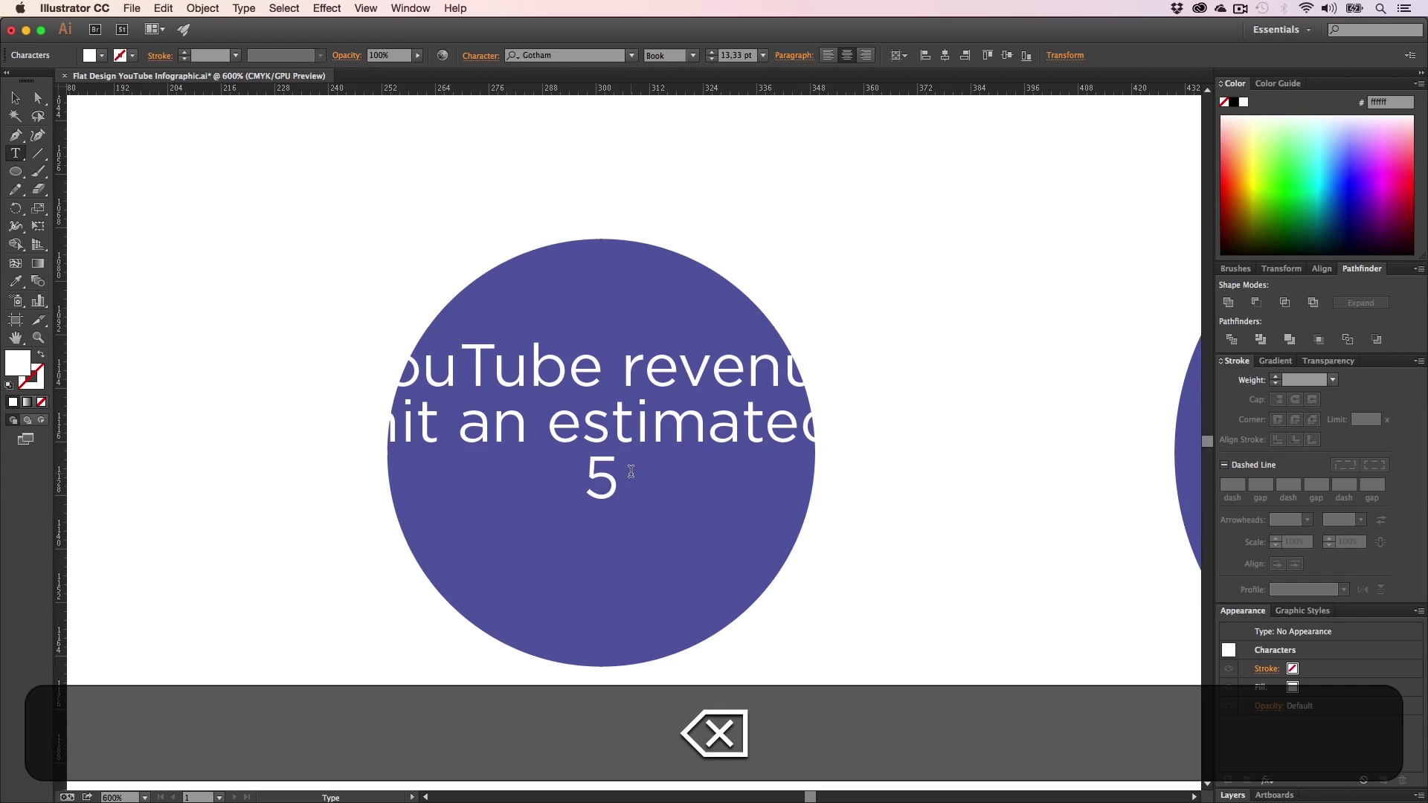
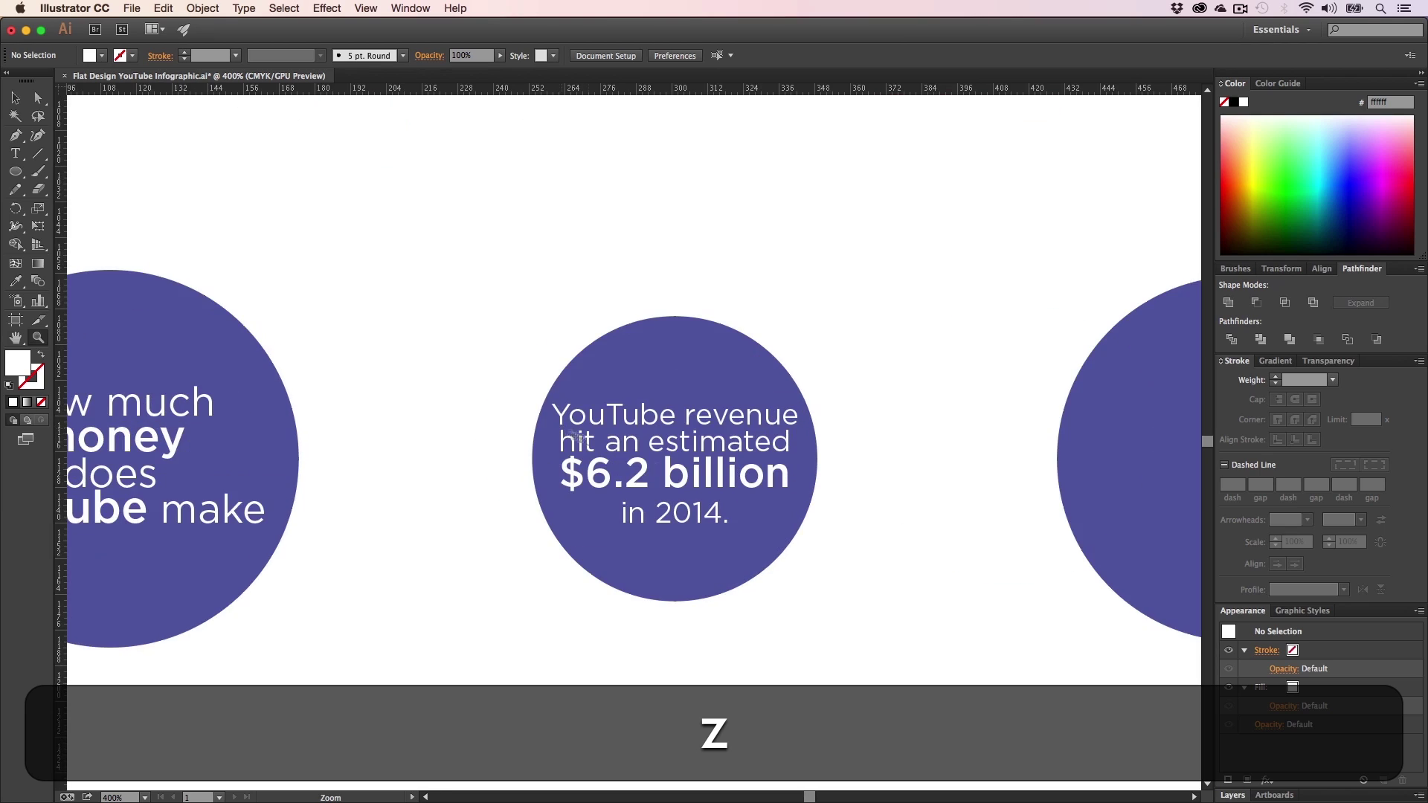
- Copy the "YouTube revenue hit an estimated $6.2 billion in 2014." text onto the third circle
key(h)
drag(692, 488, 793, 435)
key(v)
drag(639, 429, 971, 418)
- Replace the first two lines of the third circle's text with "That means YouTube" and "makes an estimated"
key(t)
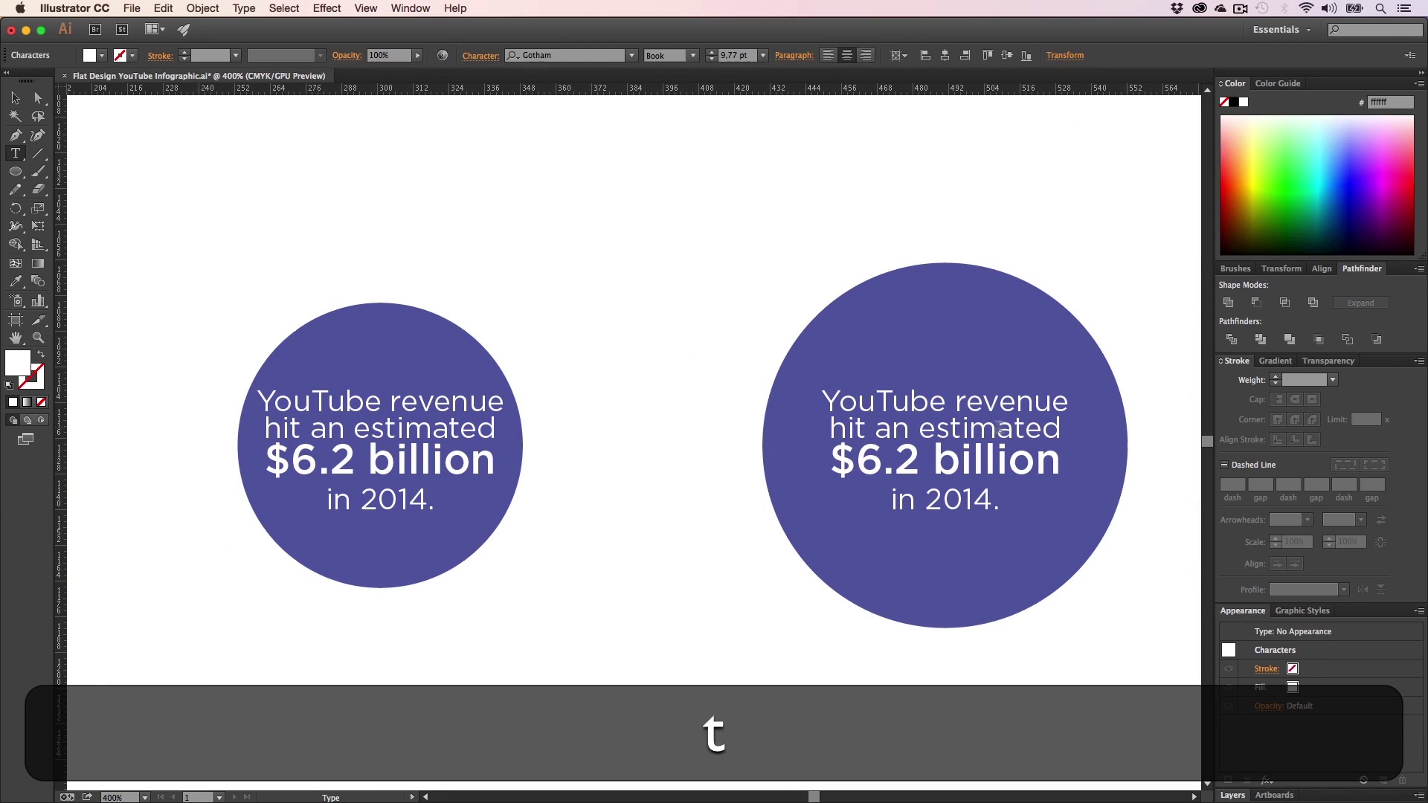
drag(1062, 429, 823, 404)
text(That means)
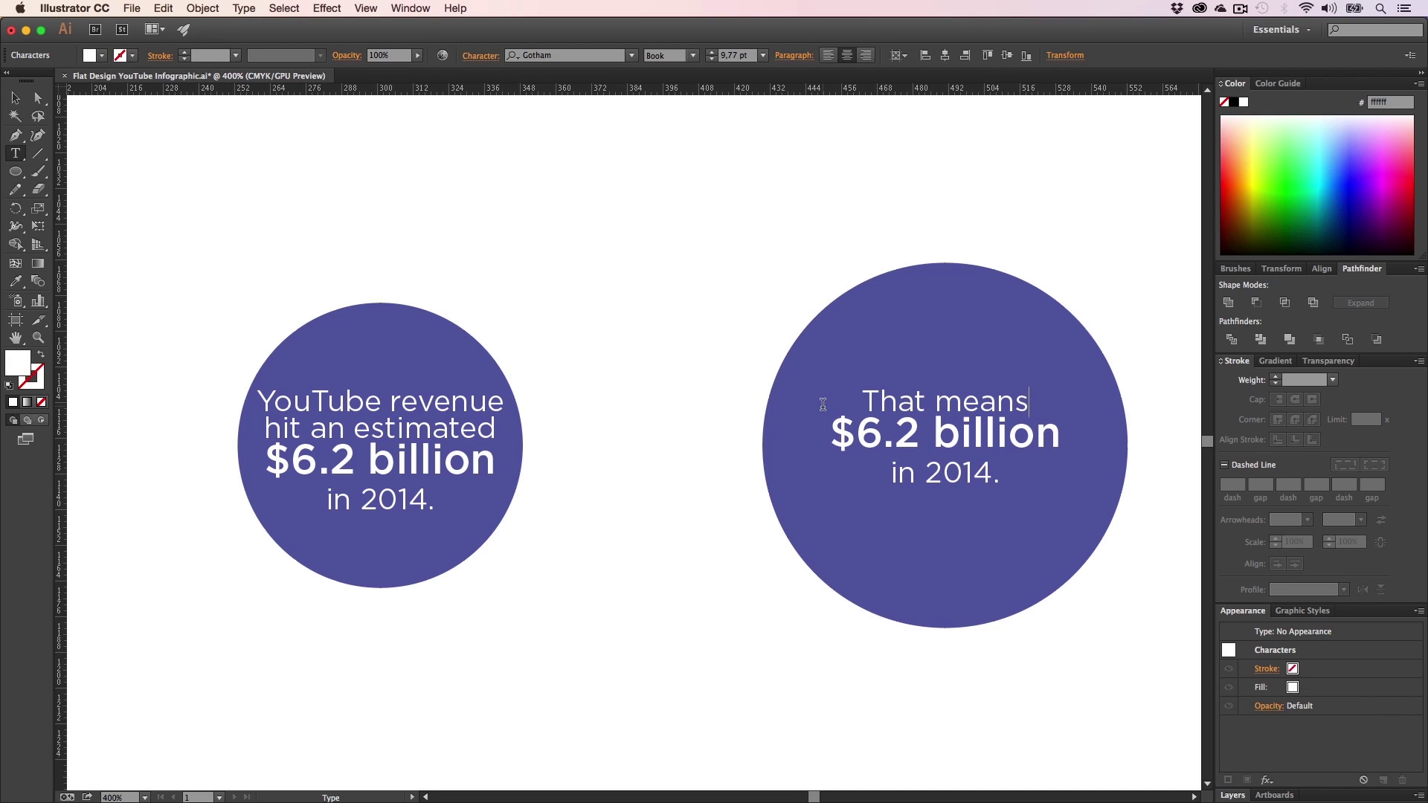
text( YouTube)
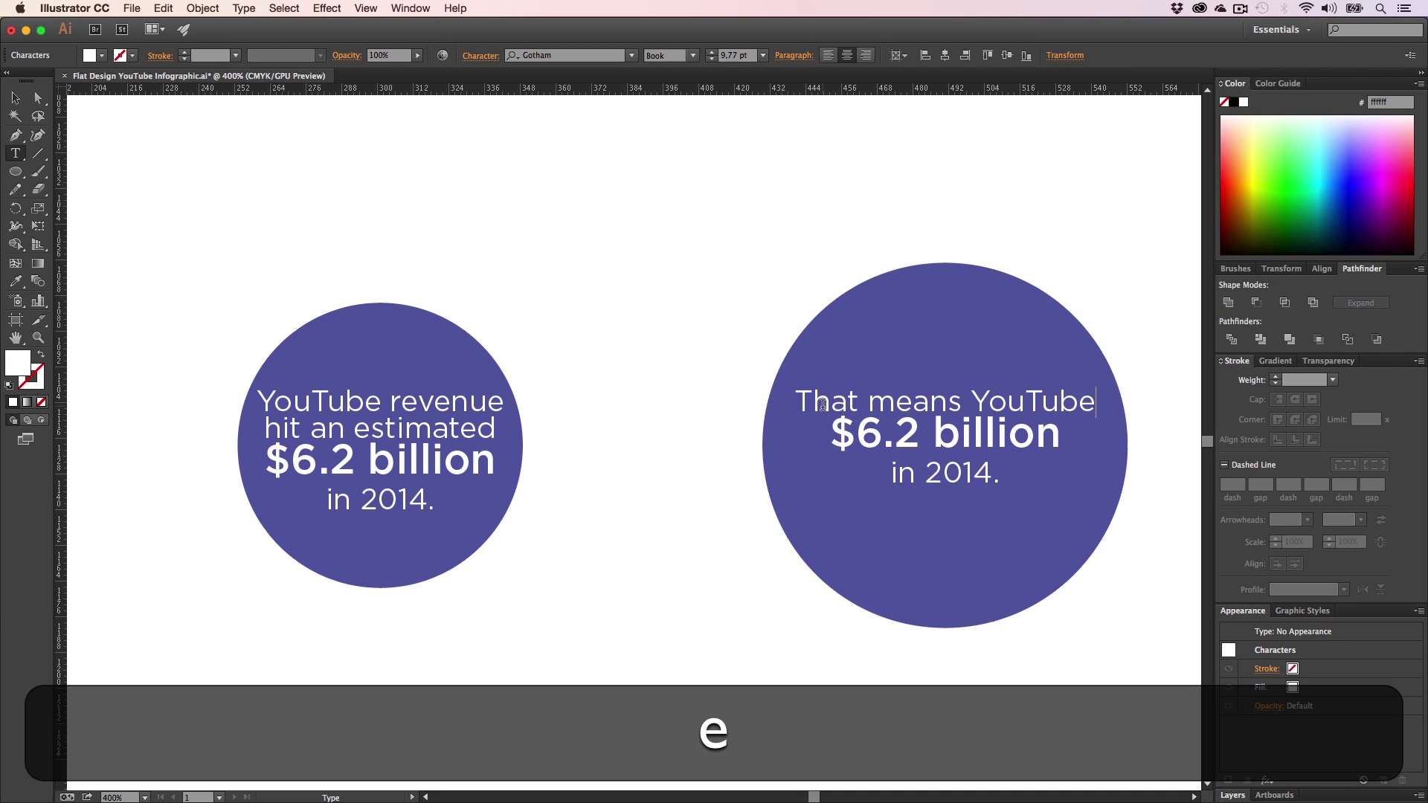
key(Return)
text(makes an estim)
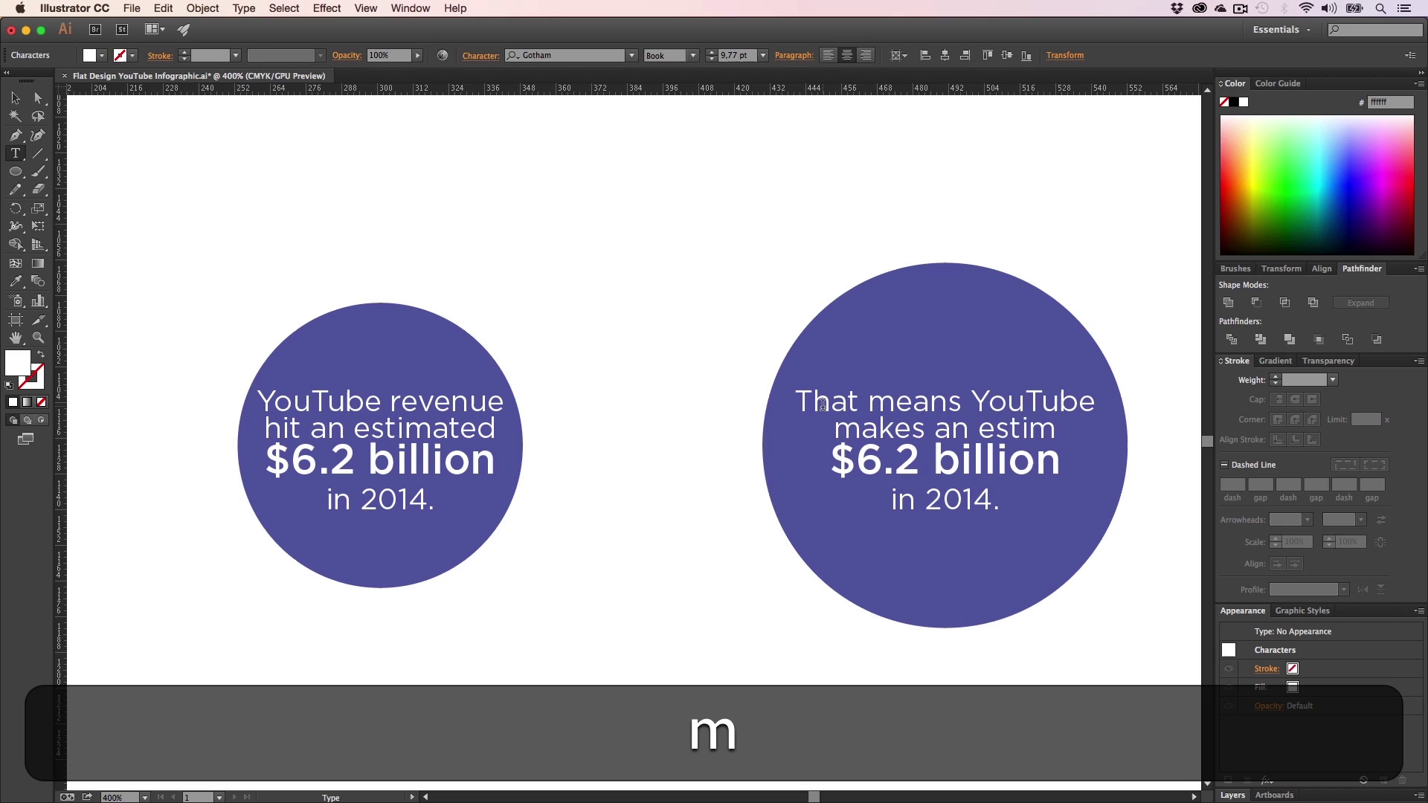
text(ated)
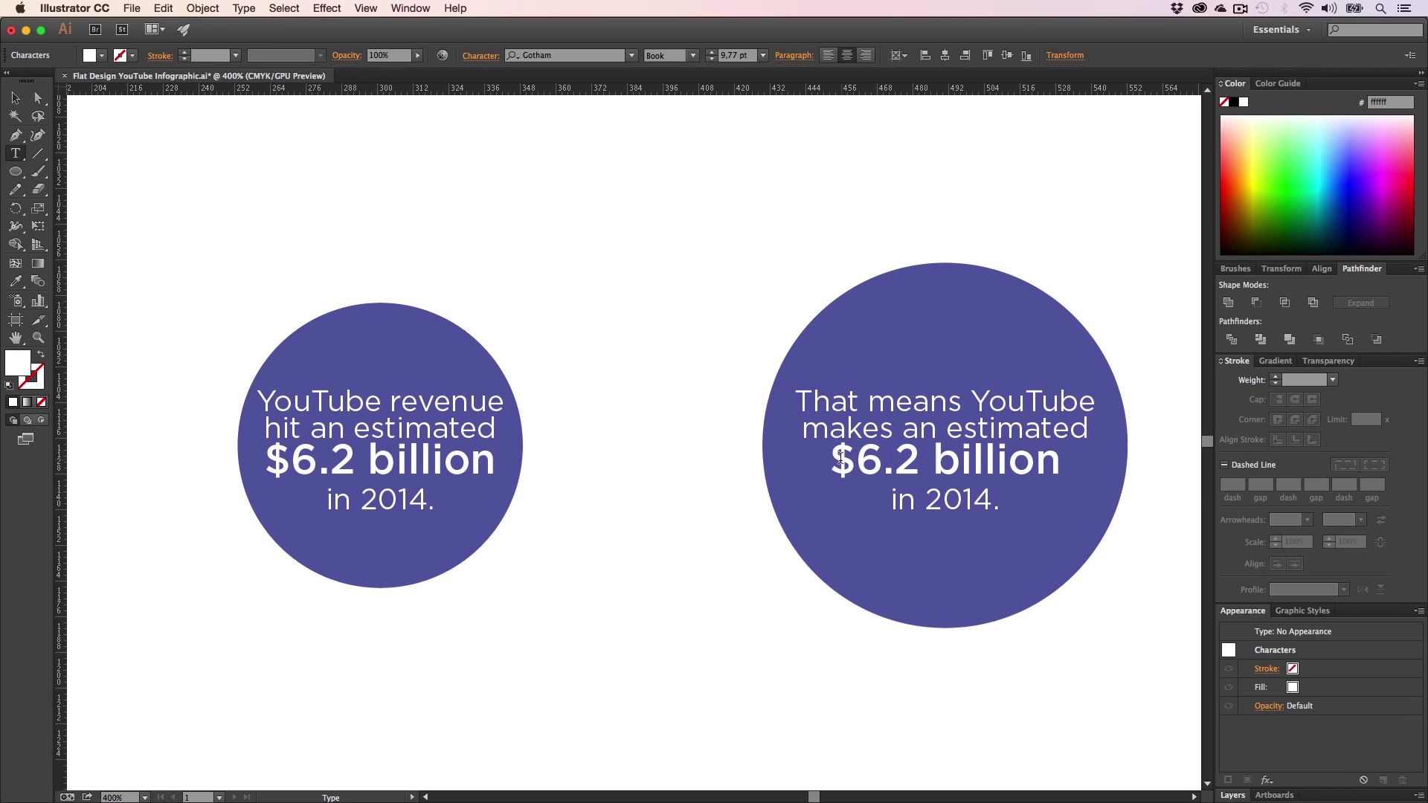
- Change the dollar amount in the third circle to $11,573.67
drag(863, 459, 1069, 457)
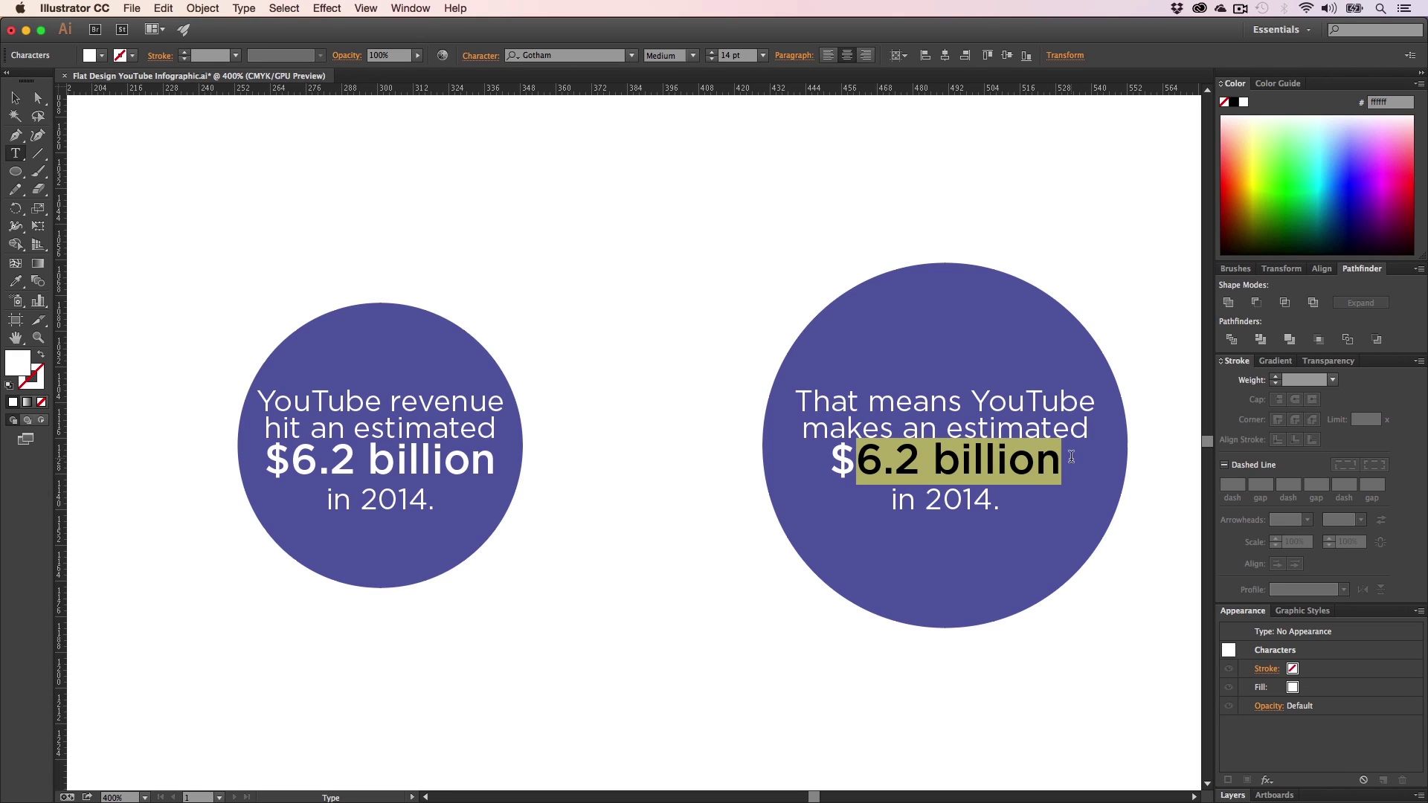
text(11,)
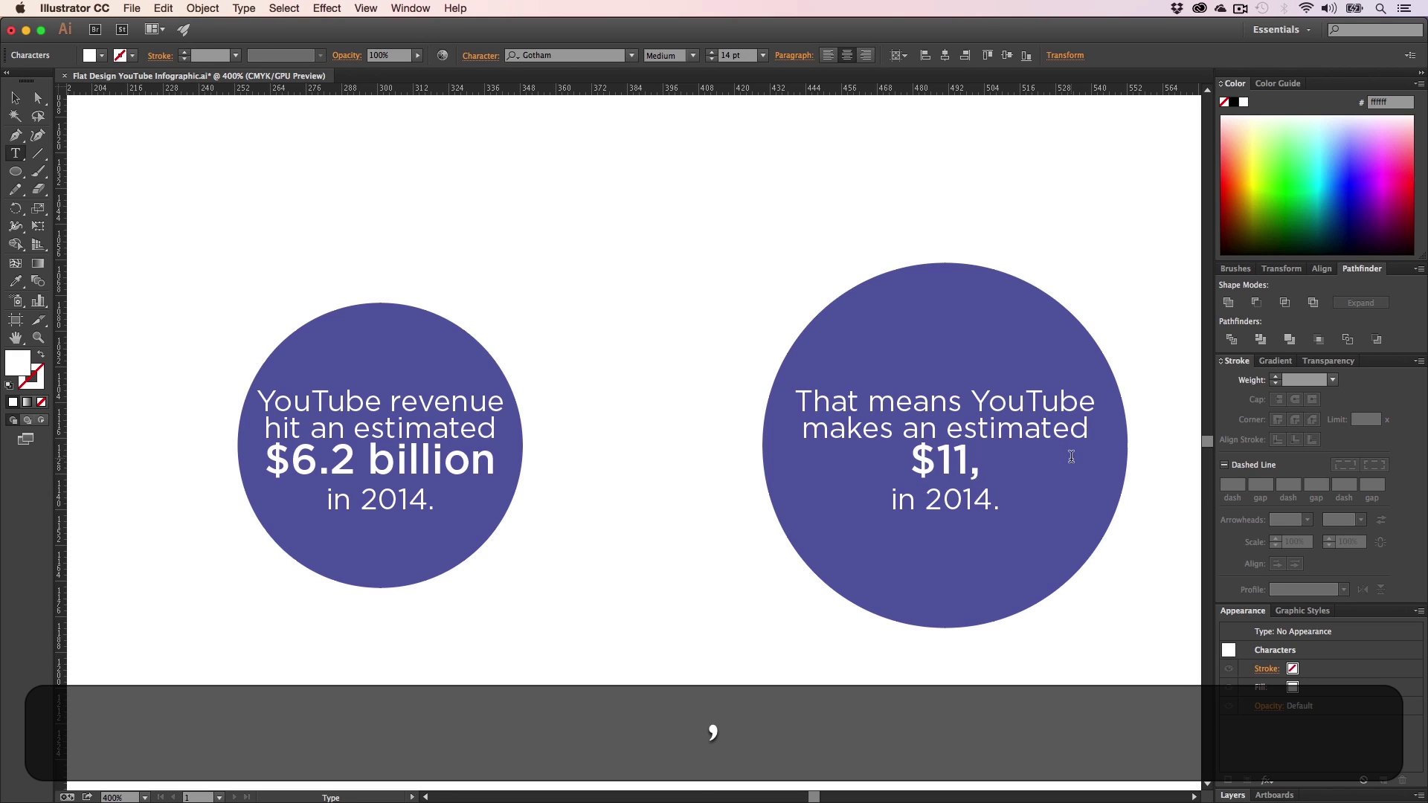
text(573.)
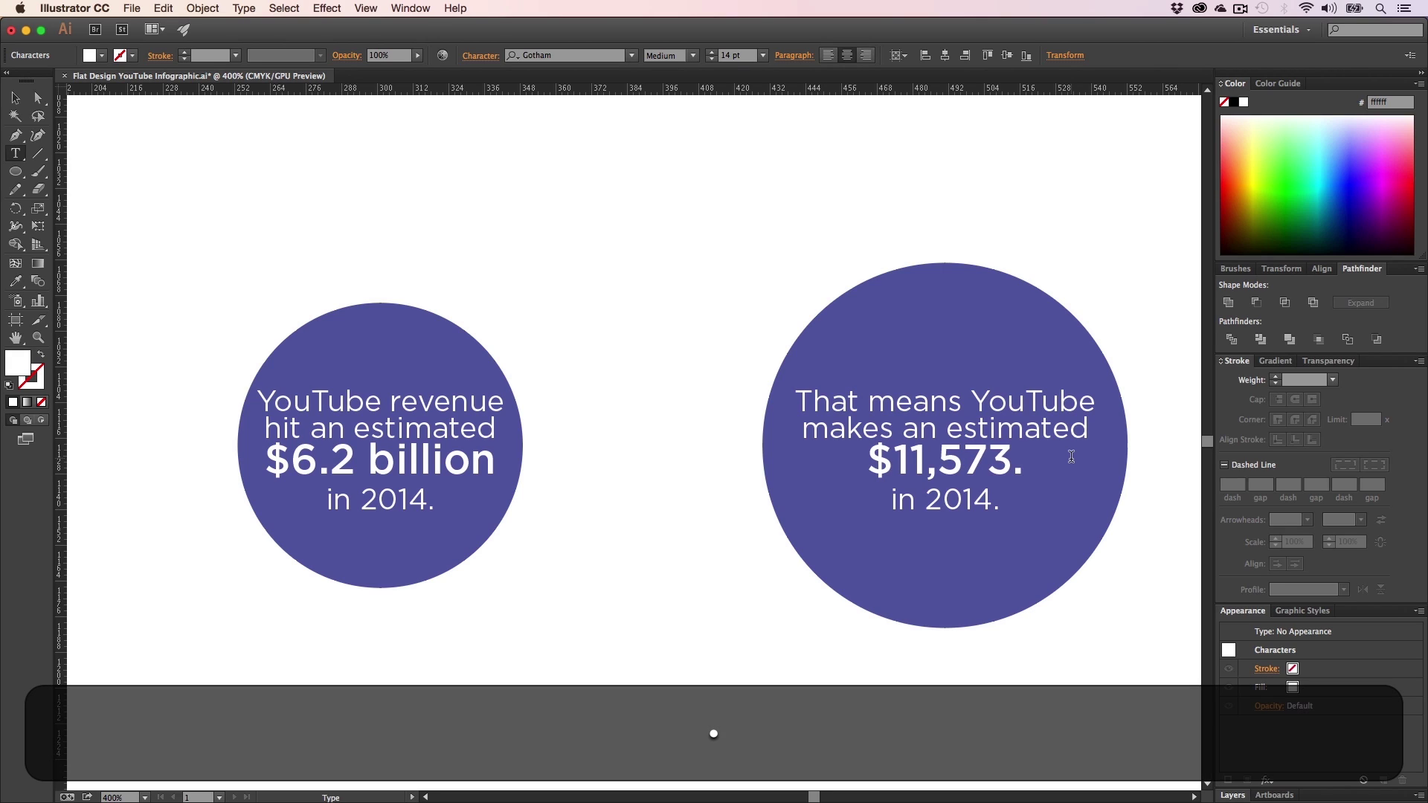
text(67)
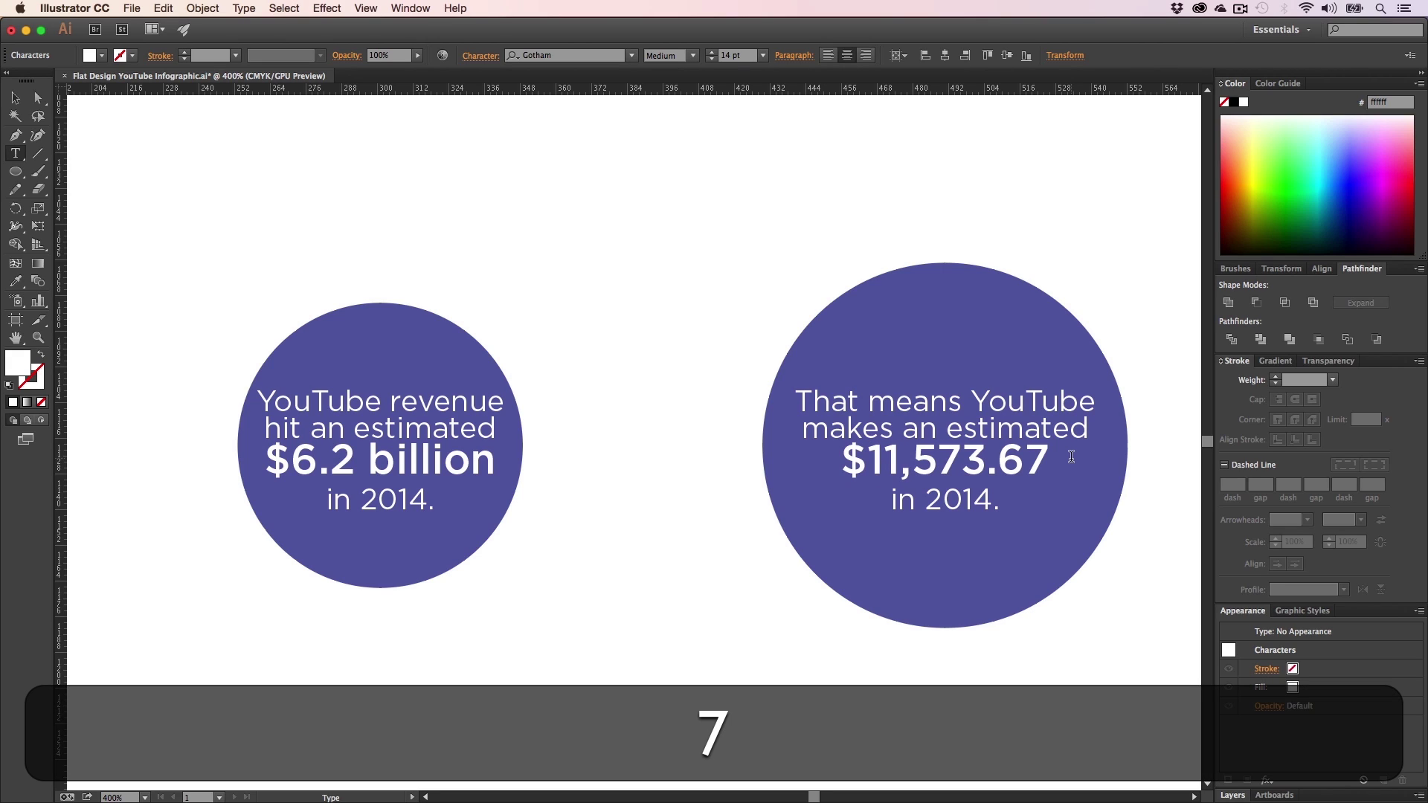
- Replace the last line of the third circle's text with "every minute." and deselect the text
key(Down)
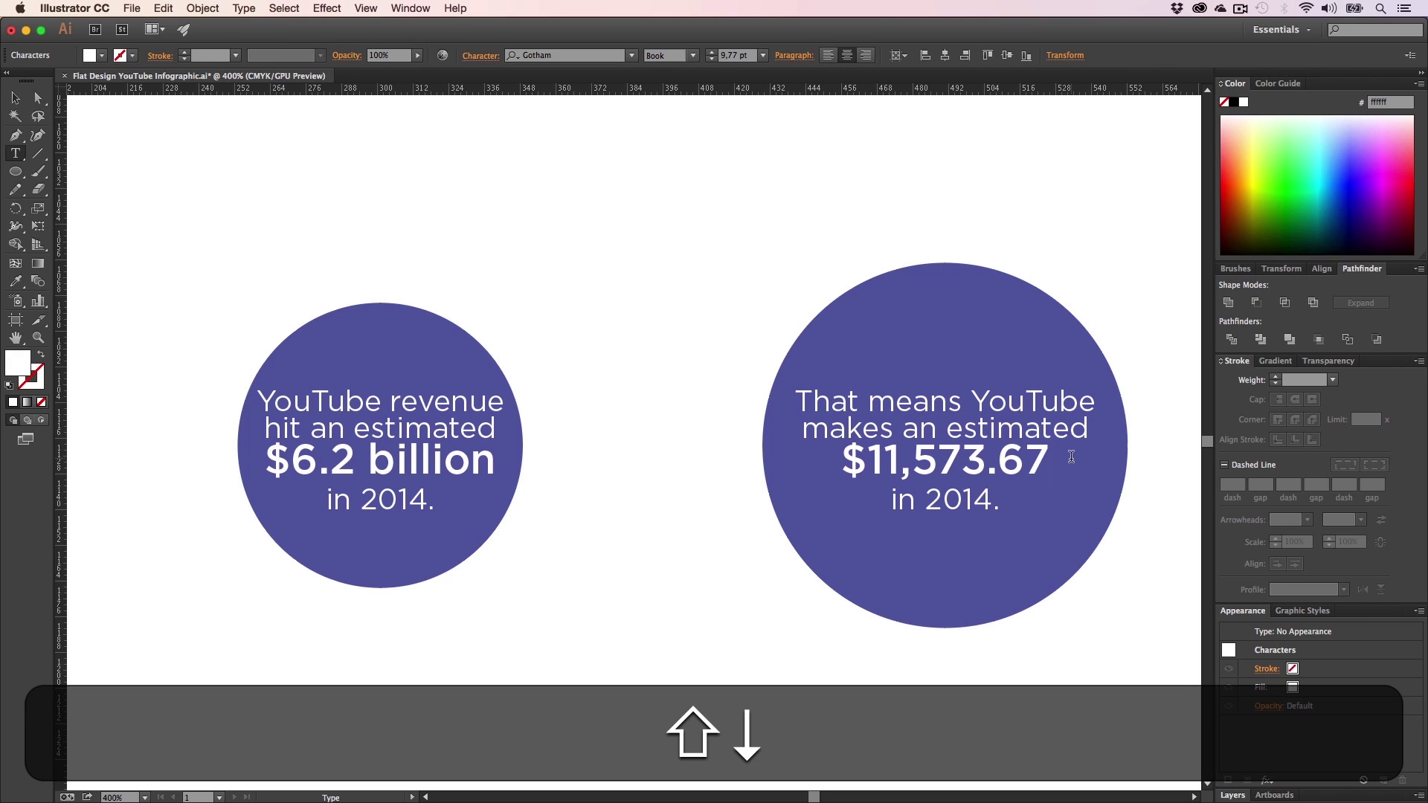
key(shift+Left)
key(shift+Left)
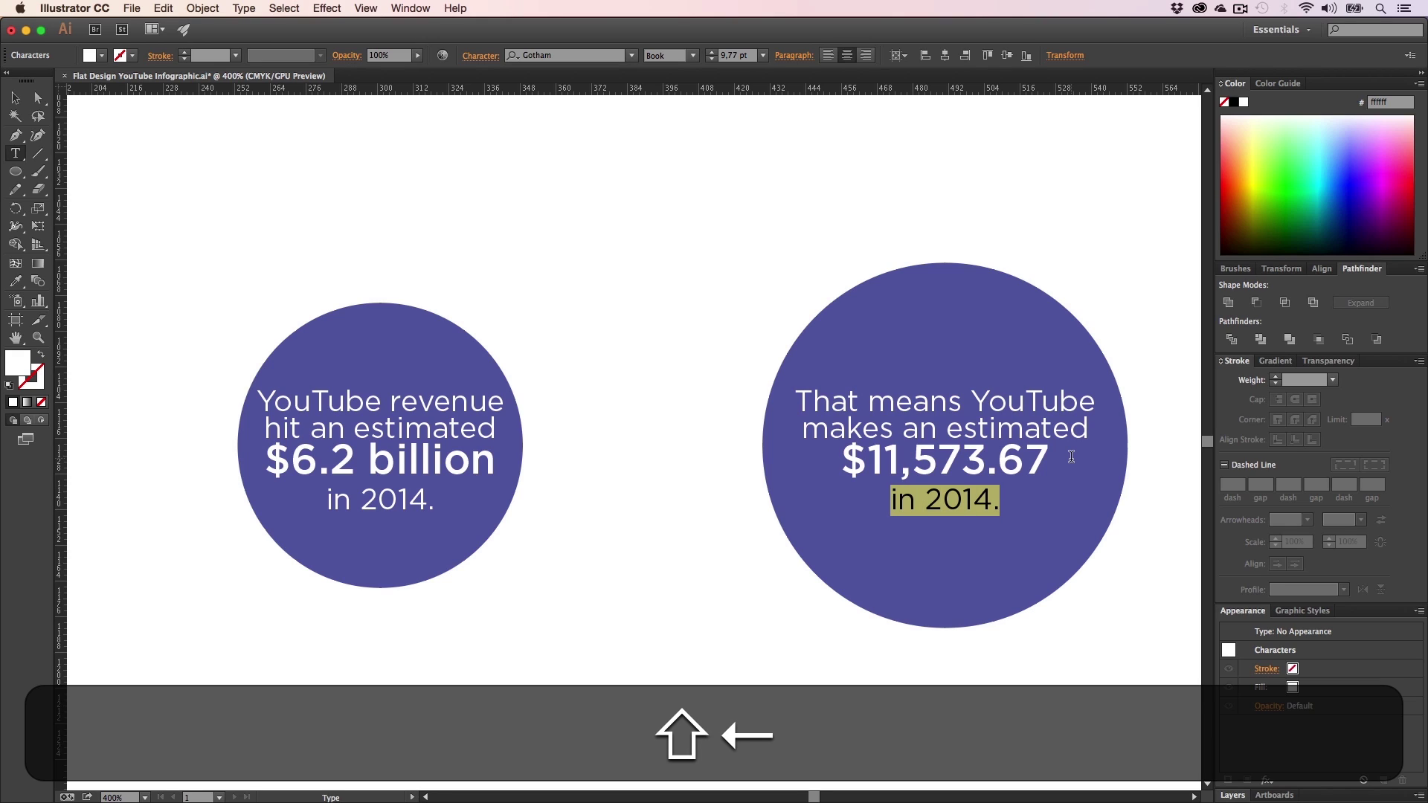
text(every minute.)
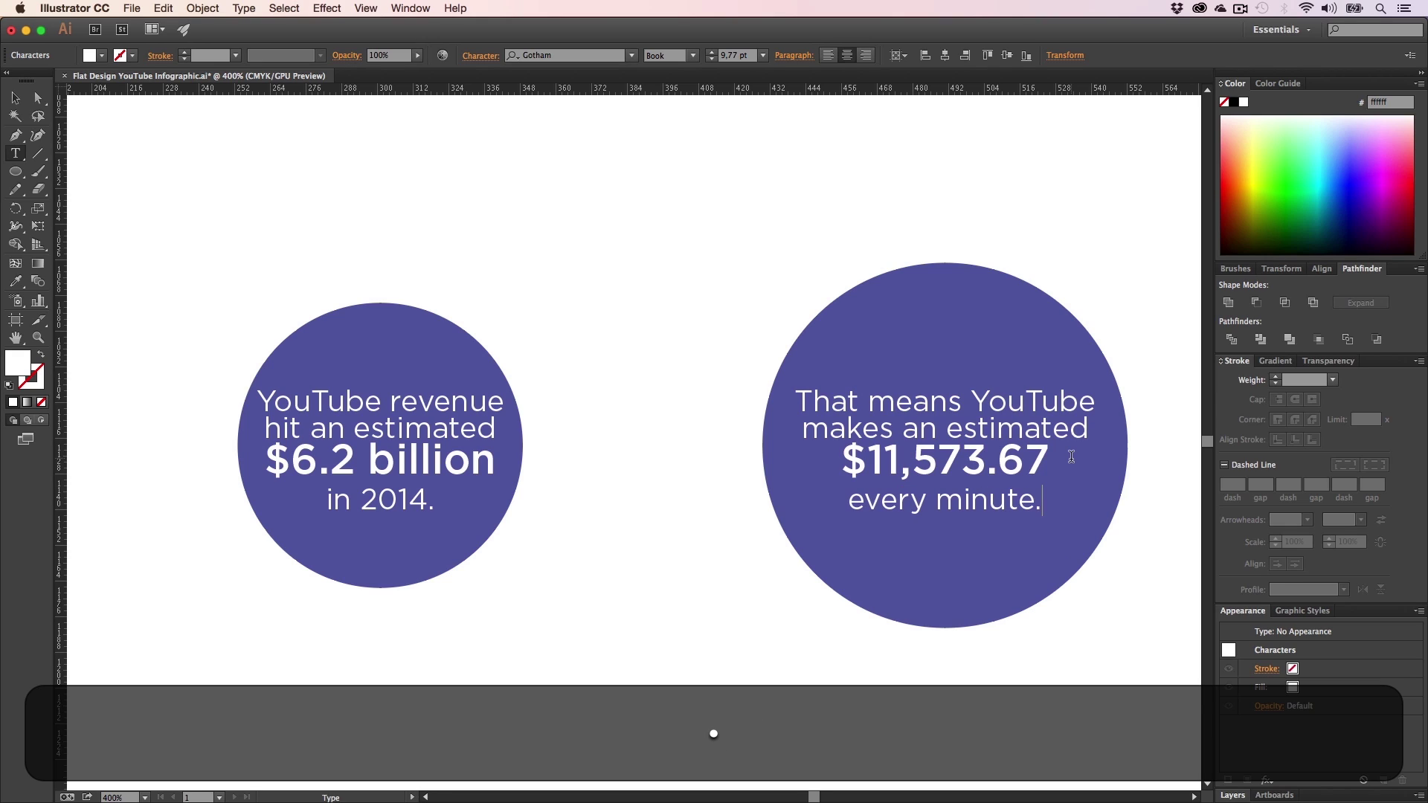
key(Escape)
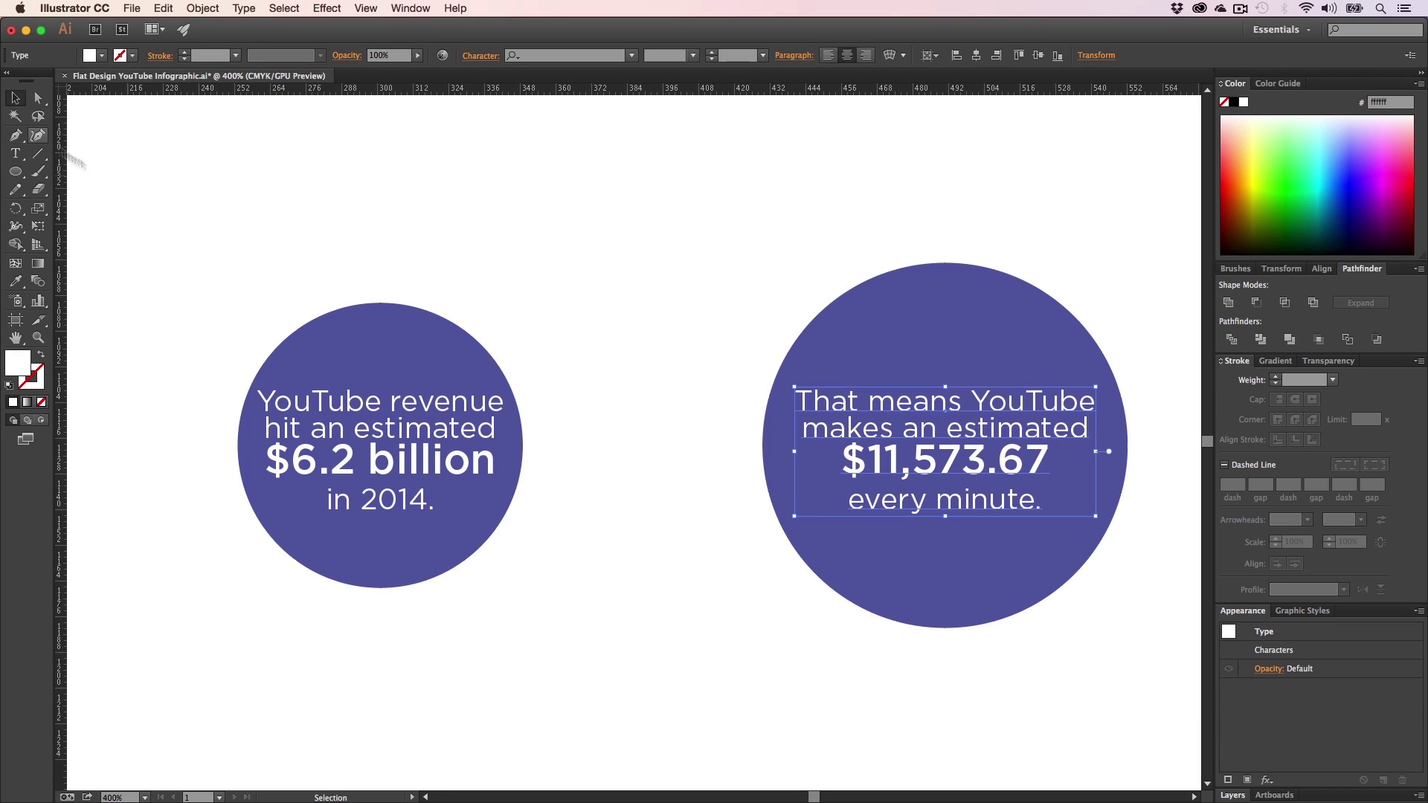
click(560, 417)
- Switch to Safari and download the five icons collected on Flaticon in EPS format
key(z)
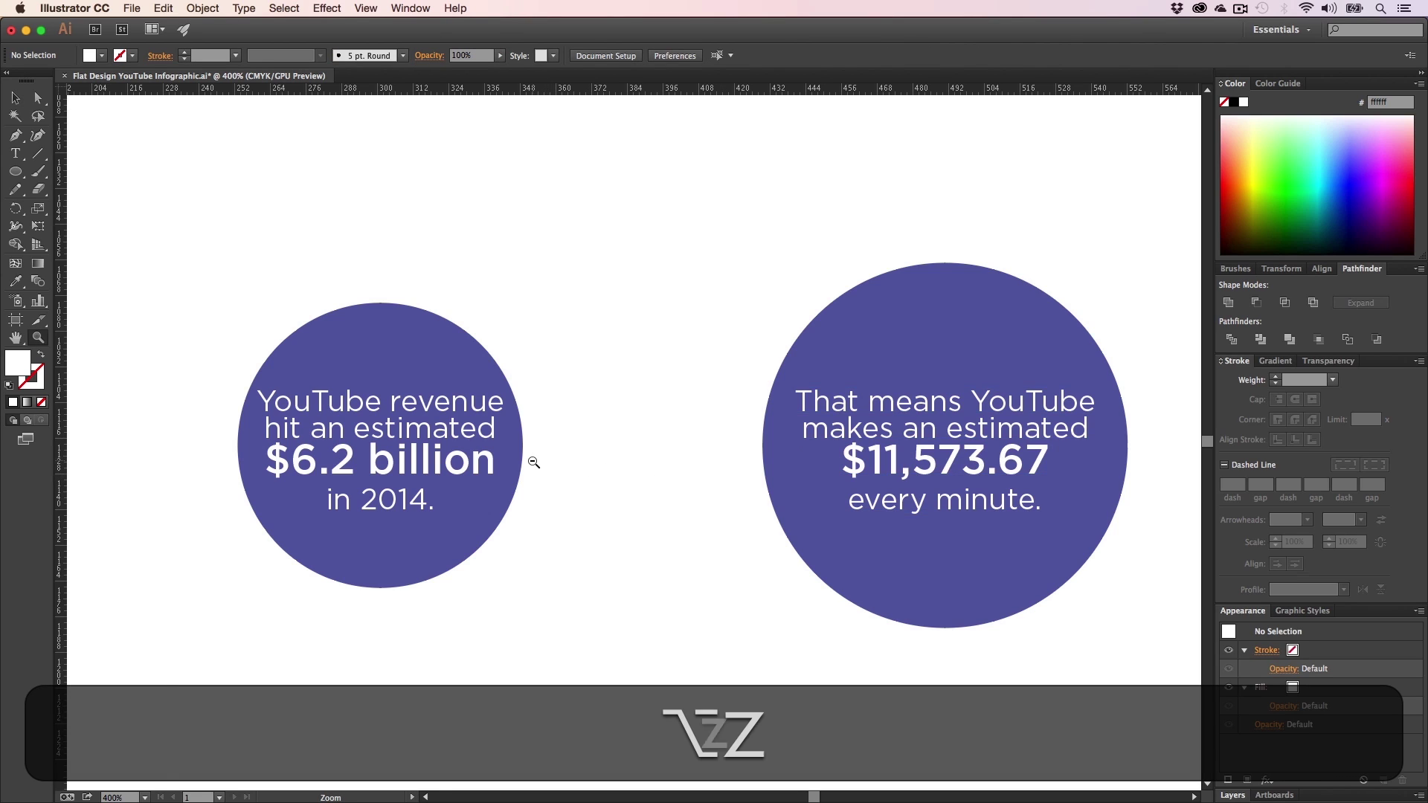
alt+click(534, 463)
alt+click(534, 463)
alt+click(534, 462)
key(h)
drag(610, 317, 570, 497)
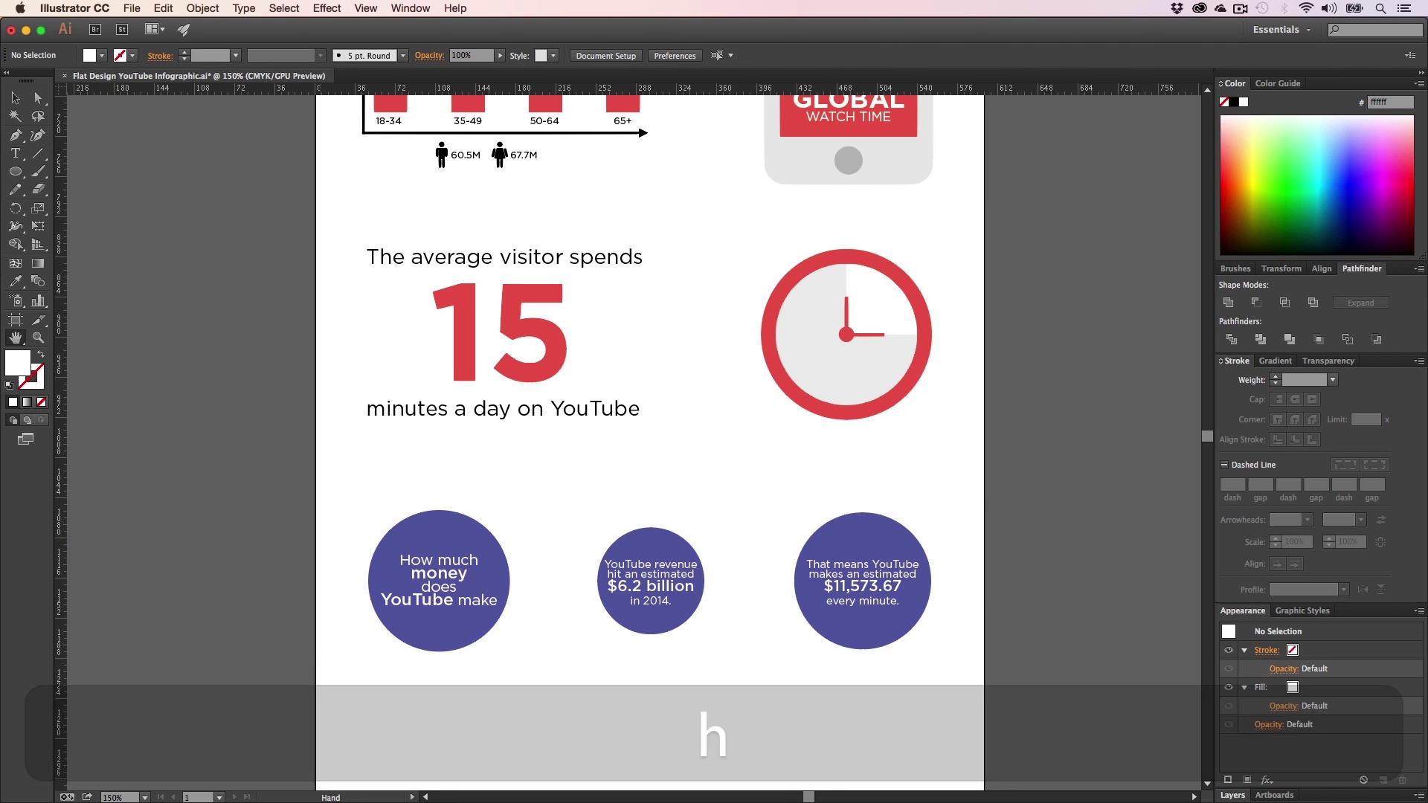
key(super+Tab)
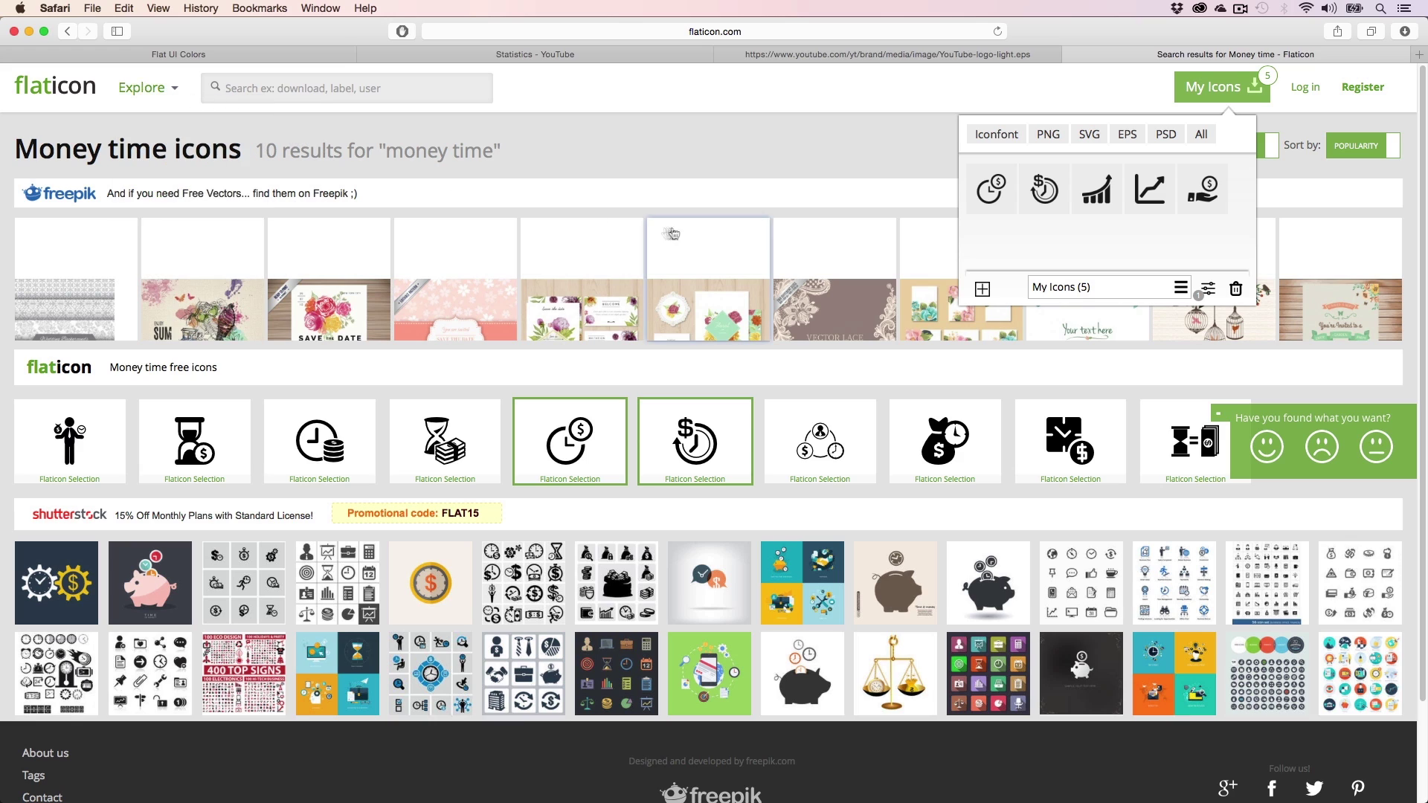
scroll(479, 376, down, 3)
scroll(480, 405, up, 3)
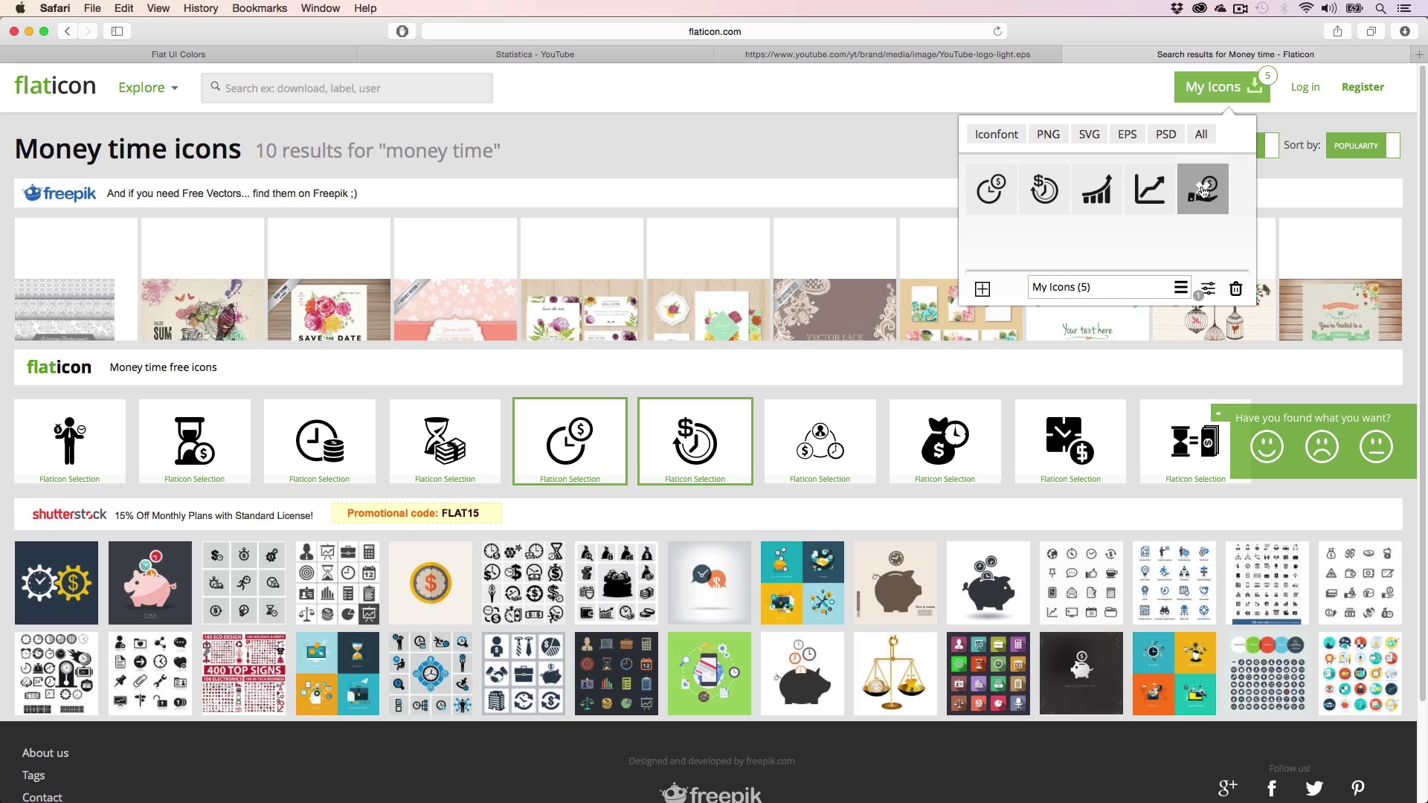
click(1127, 134)
click(471, 382)
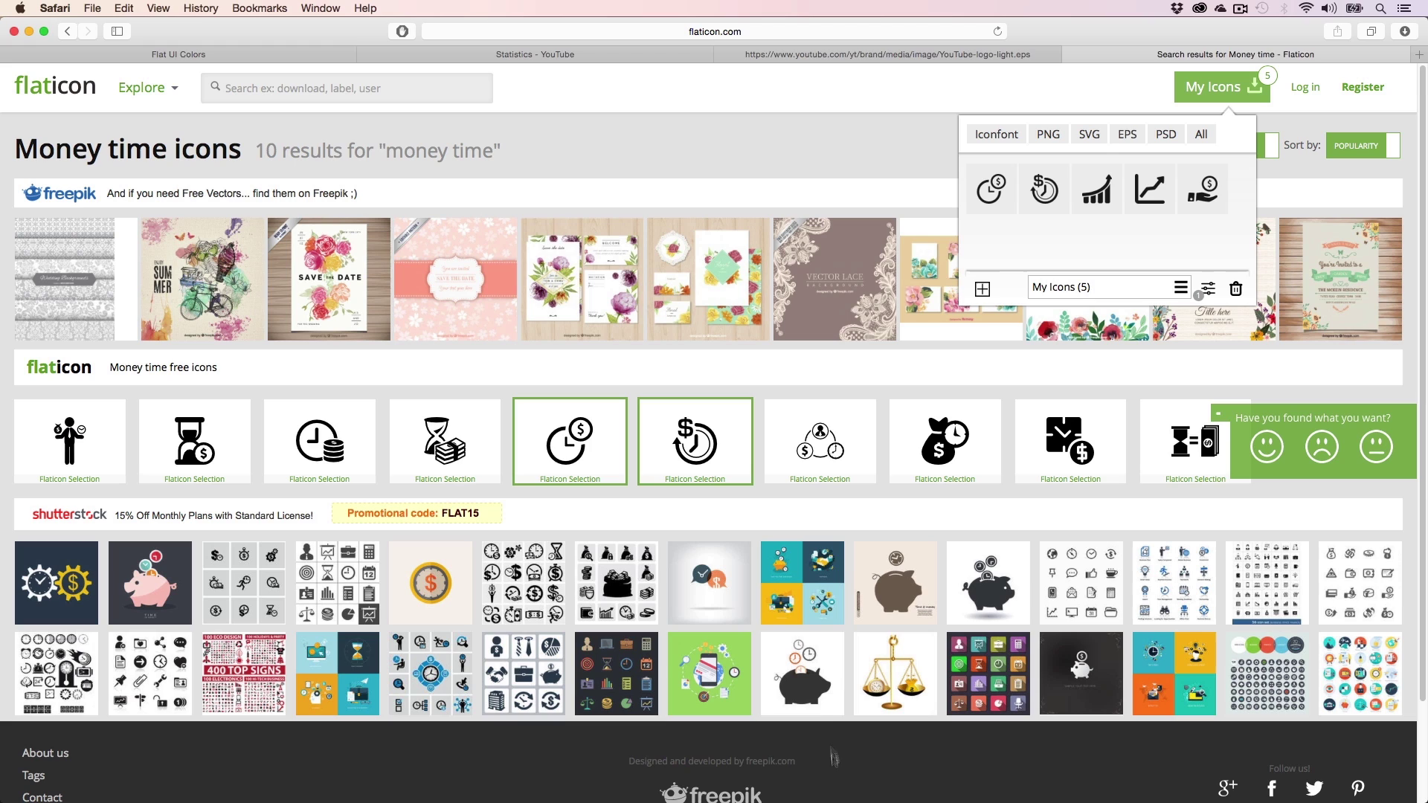
- Leave Safari and place all five icons from the MyIcons eps folder into the Illustrator infographic
click(29, 32)
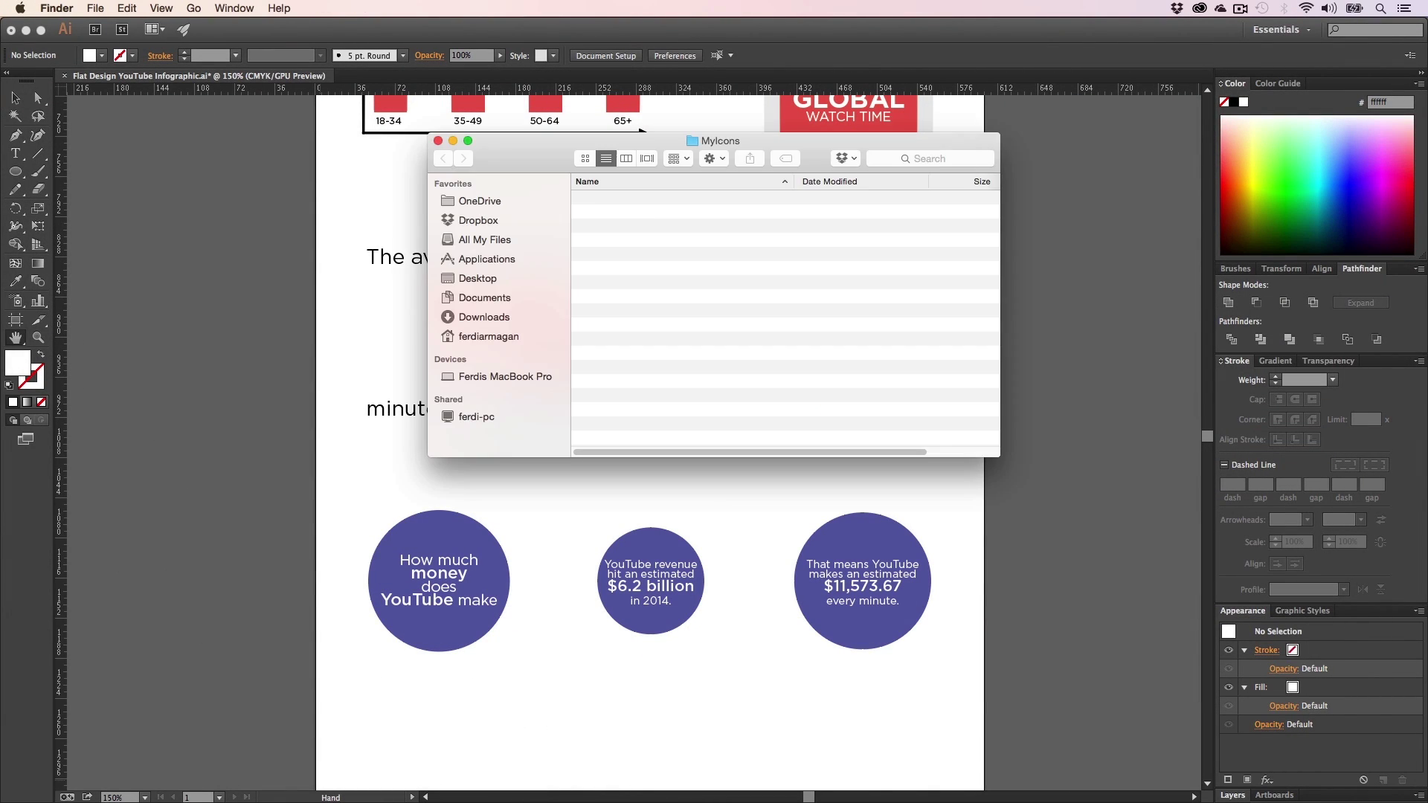
click(580, 199)
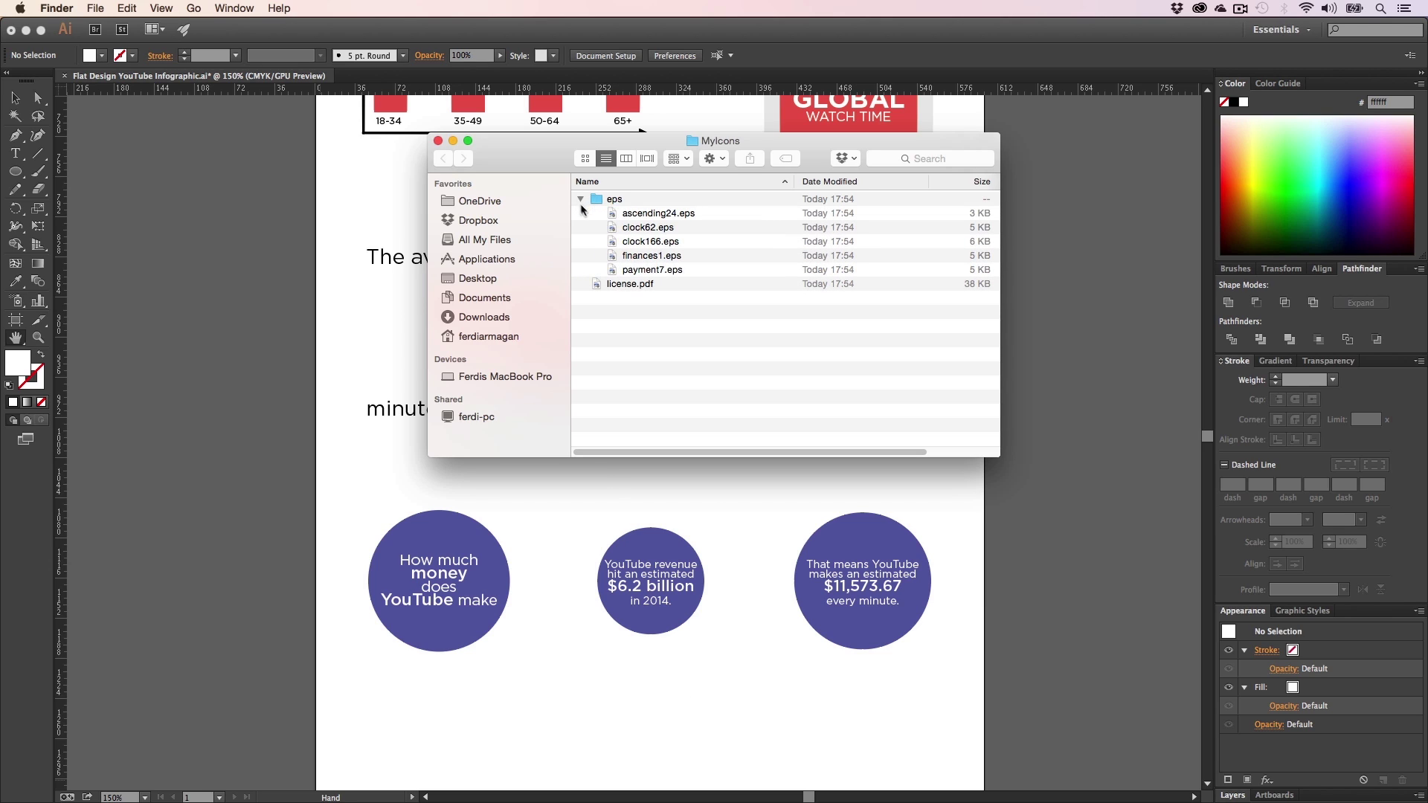
click(667, 272)
shift+click(662, 216)
drag(649, 216, 560, 690)
- Scale the placed icons down together until the line chart icon is about 50 px wide
key(h)
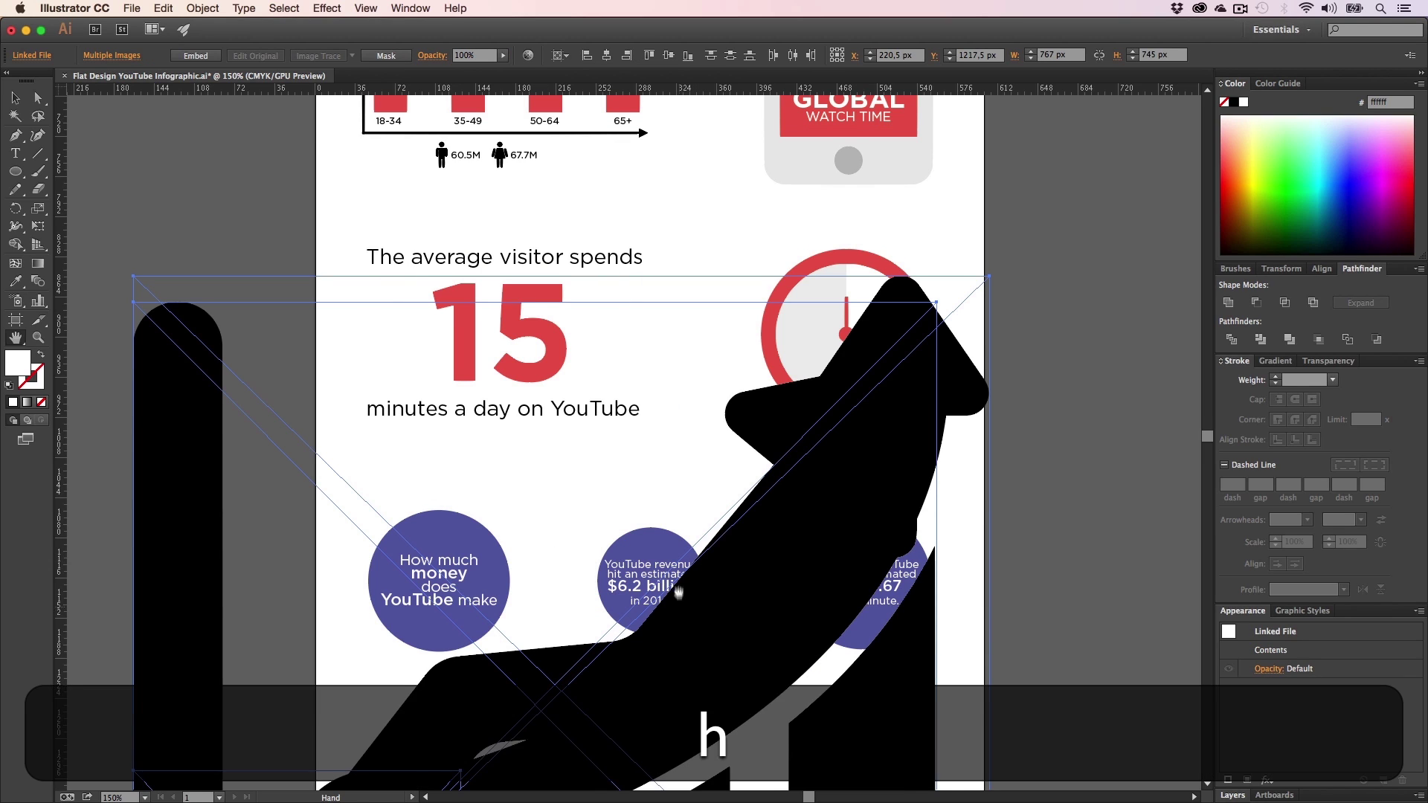
drag(676, 593, 657, 366)
key(z)
alt+click(661, 488)
alt+click(661, 488)
alt+click(661, 488)
key(v)
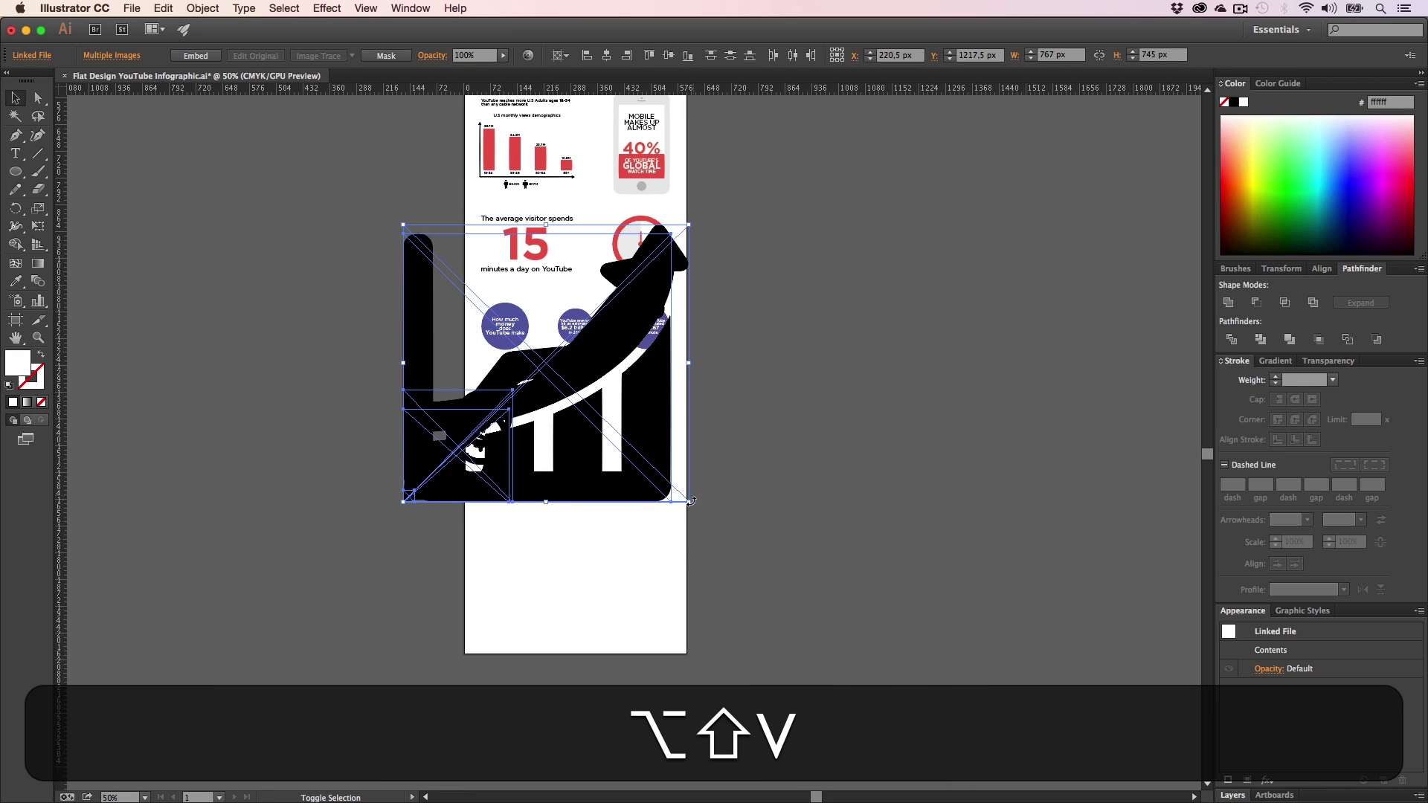
drag(689, 502, 1056, 387)
- Spread the five stacked icons apart in the empty area below the circles
key(z)
key(h)
drag(582, 403, 565, 498)
key(v)
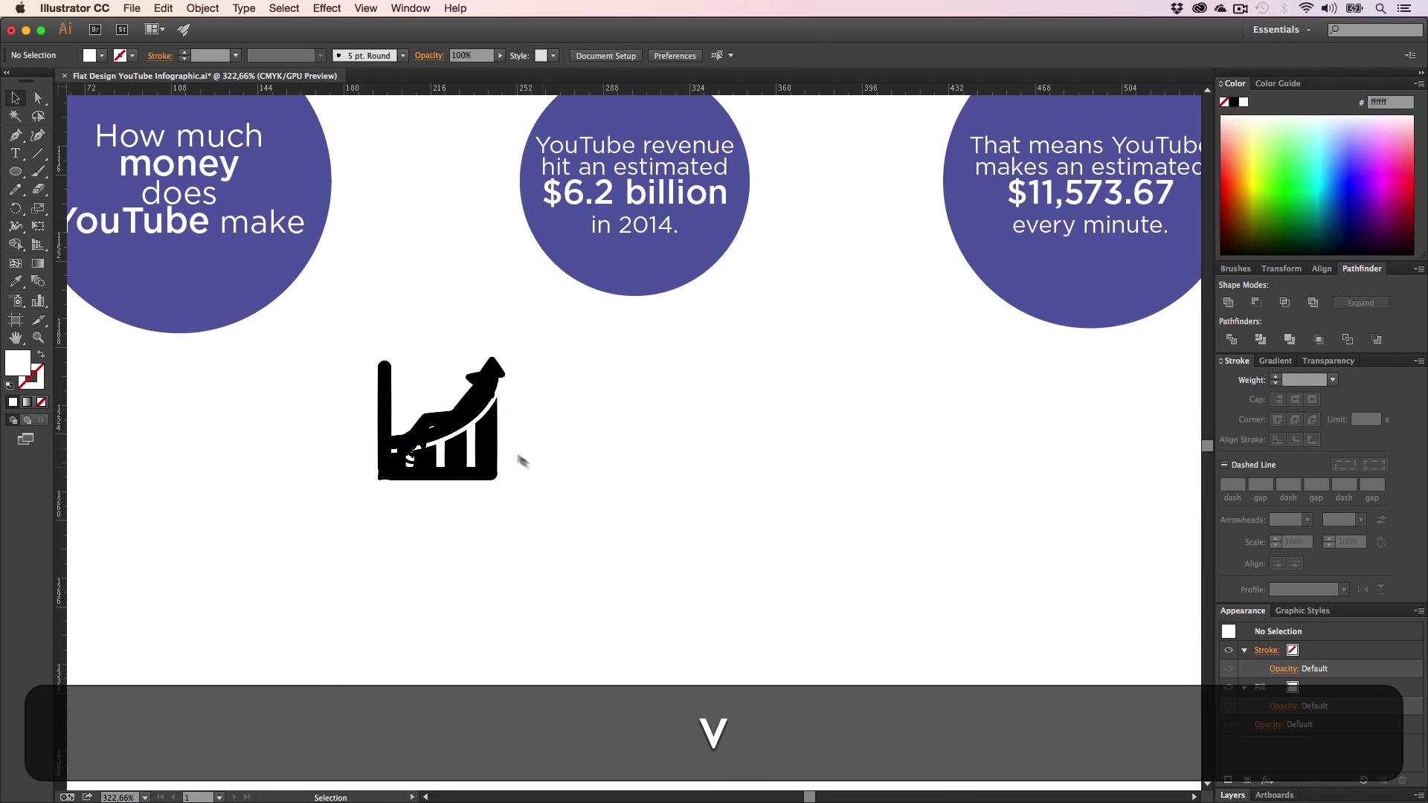
drag(494, 441, 739, 451)
drag(449, 427, 509, 584)
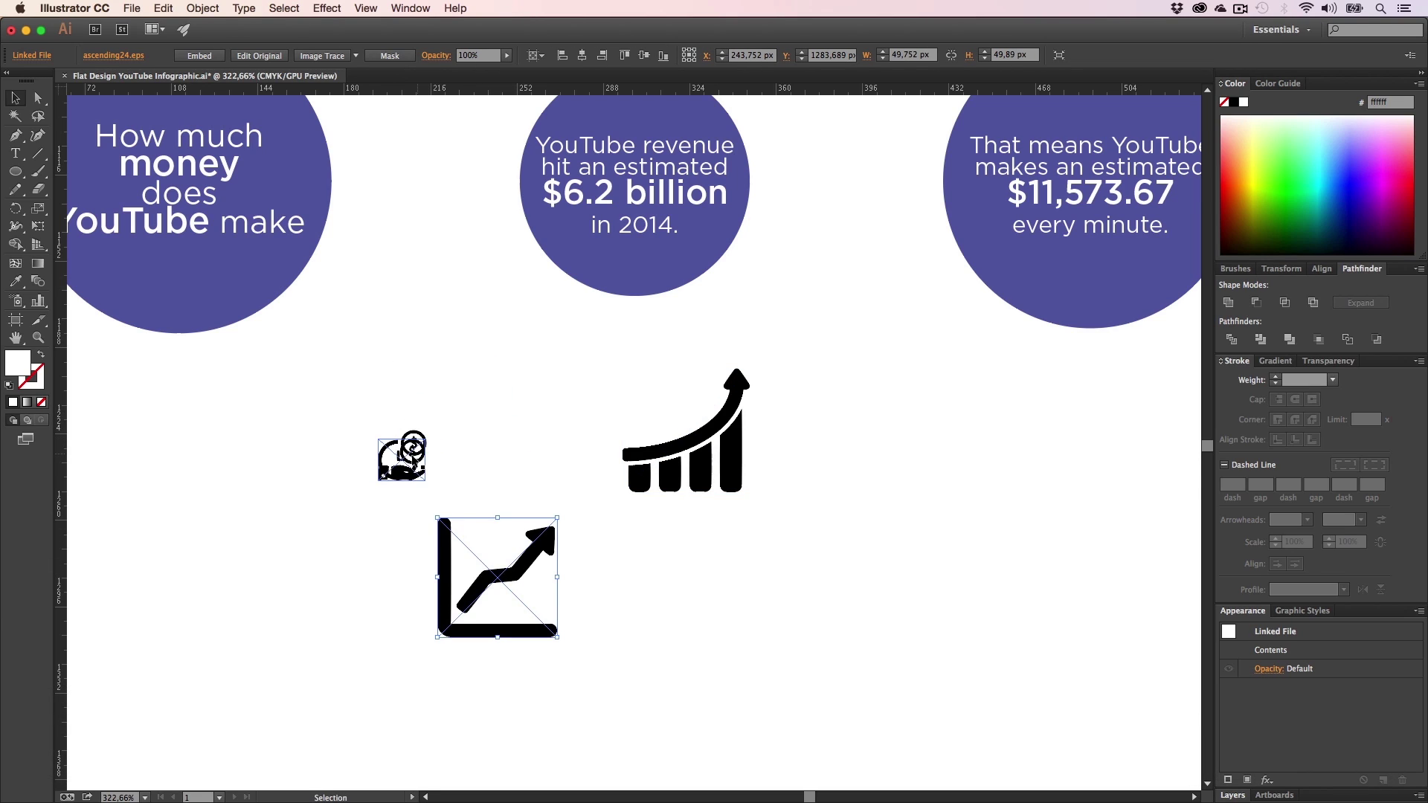
drag(401, 455, 441, 381)
click(392, 474)
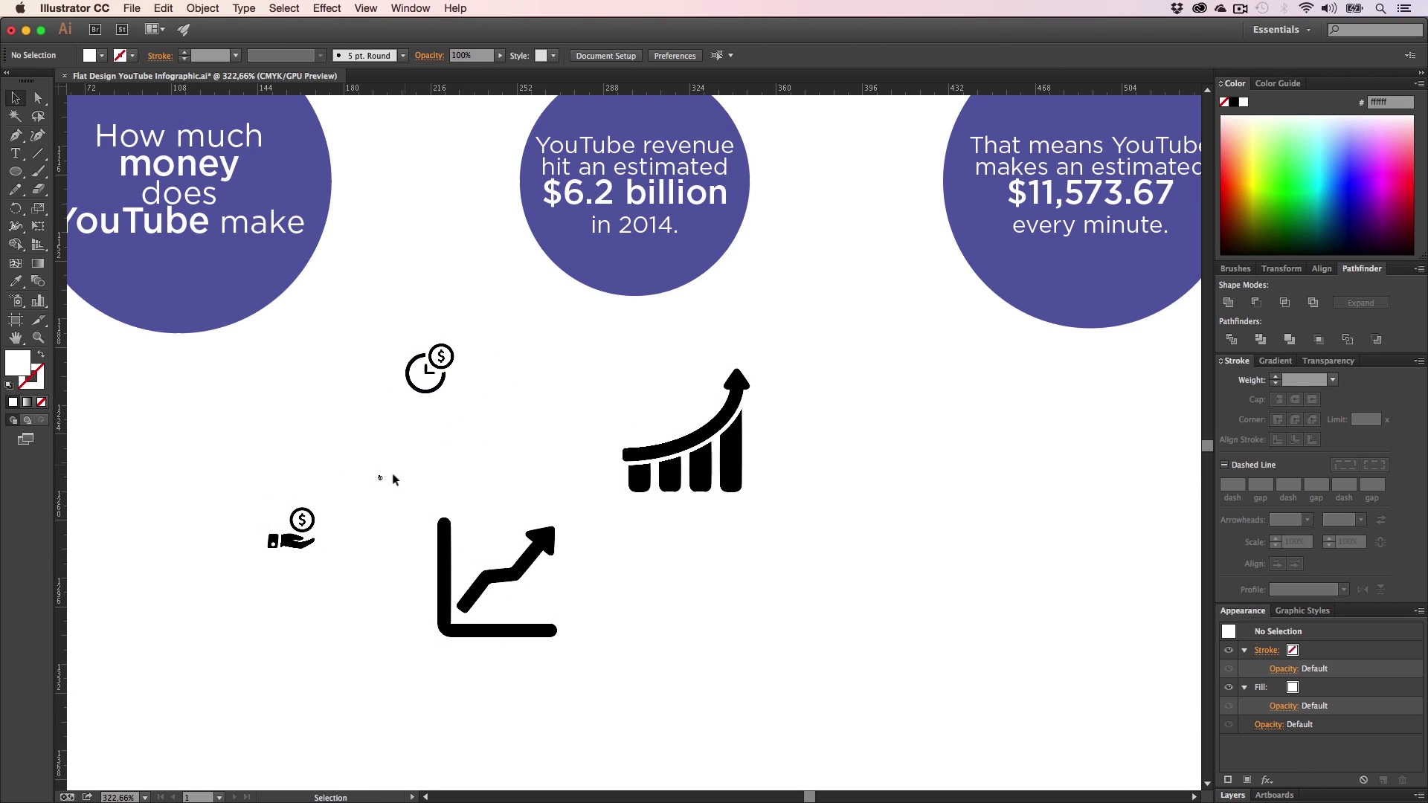
mouse_move(380, 476)
mouse_down()
mouse_move(482, 417)
mouse_move(392, 483)
mouse_move(385, 453)
mouse_up()
click(460, 458)
- Move the hand-with-coin icon into the first circle, below the "YouTube make" line, and deselect it
key(h)
drag(476, 452, 529, 488)
key(v)
drag(346, 607, 224, 360)
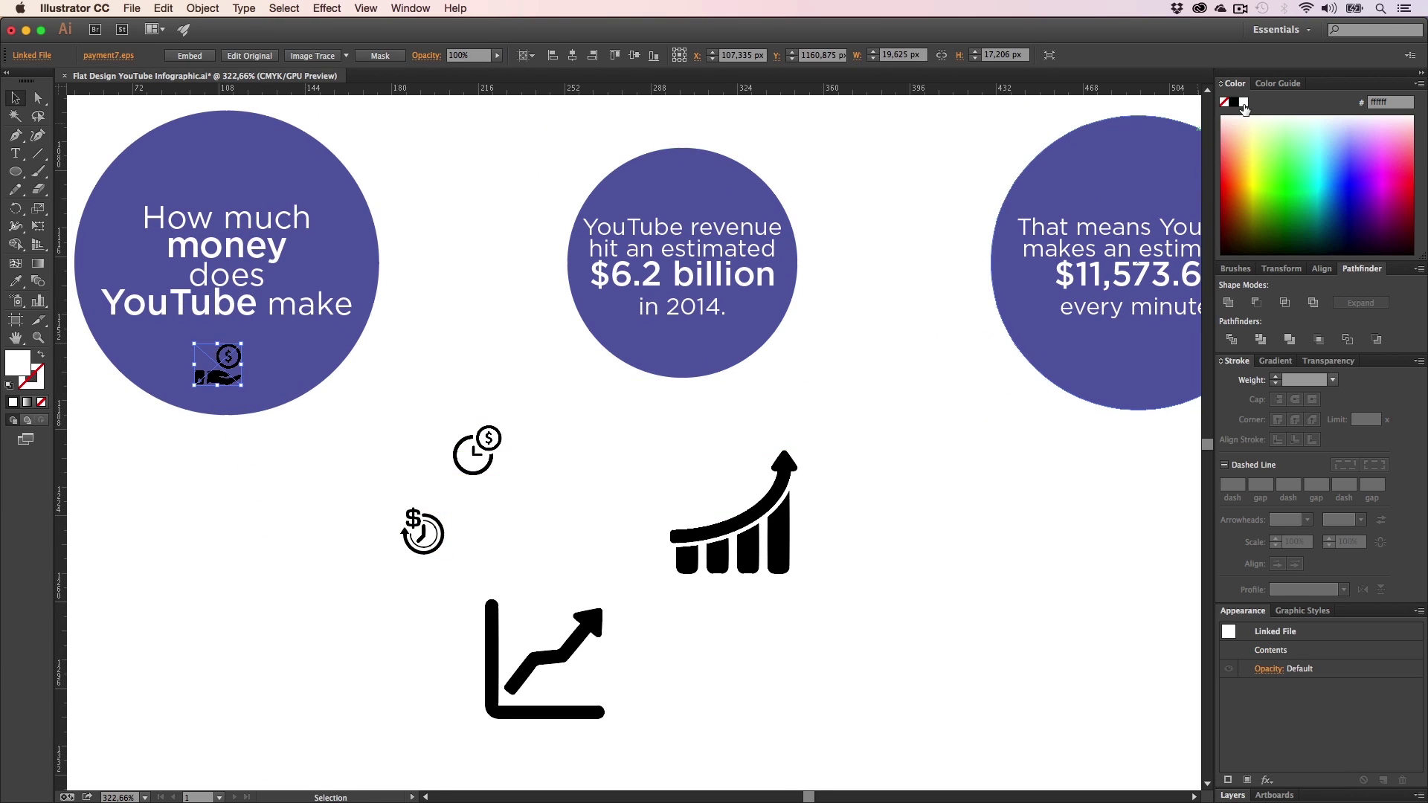
click(122, 506)
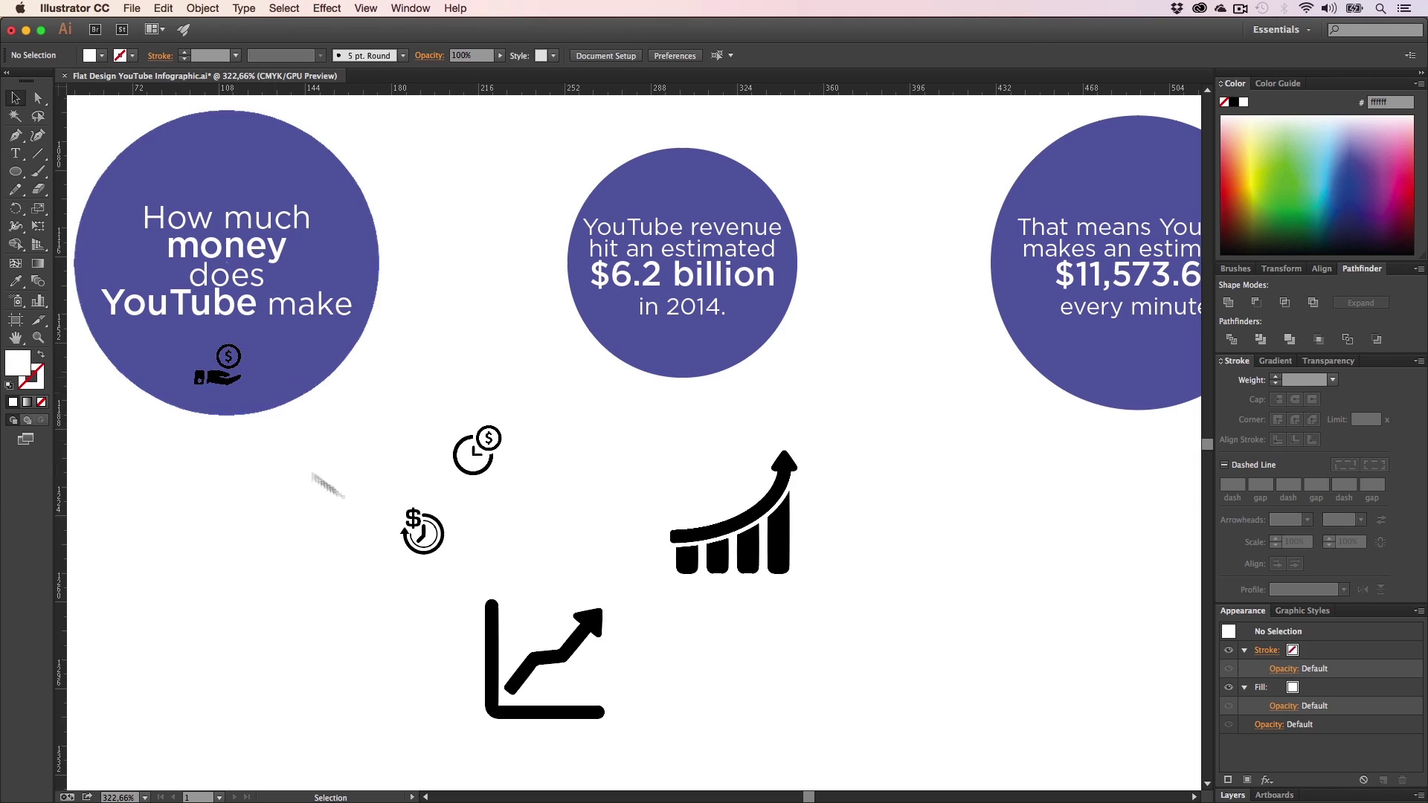
- Undo the placement of the hand-with-coin icon and delete all five placed icons from the infographic
key(super+z)
key(super+z)
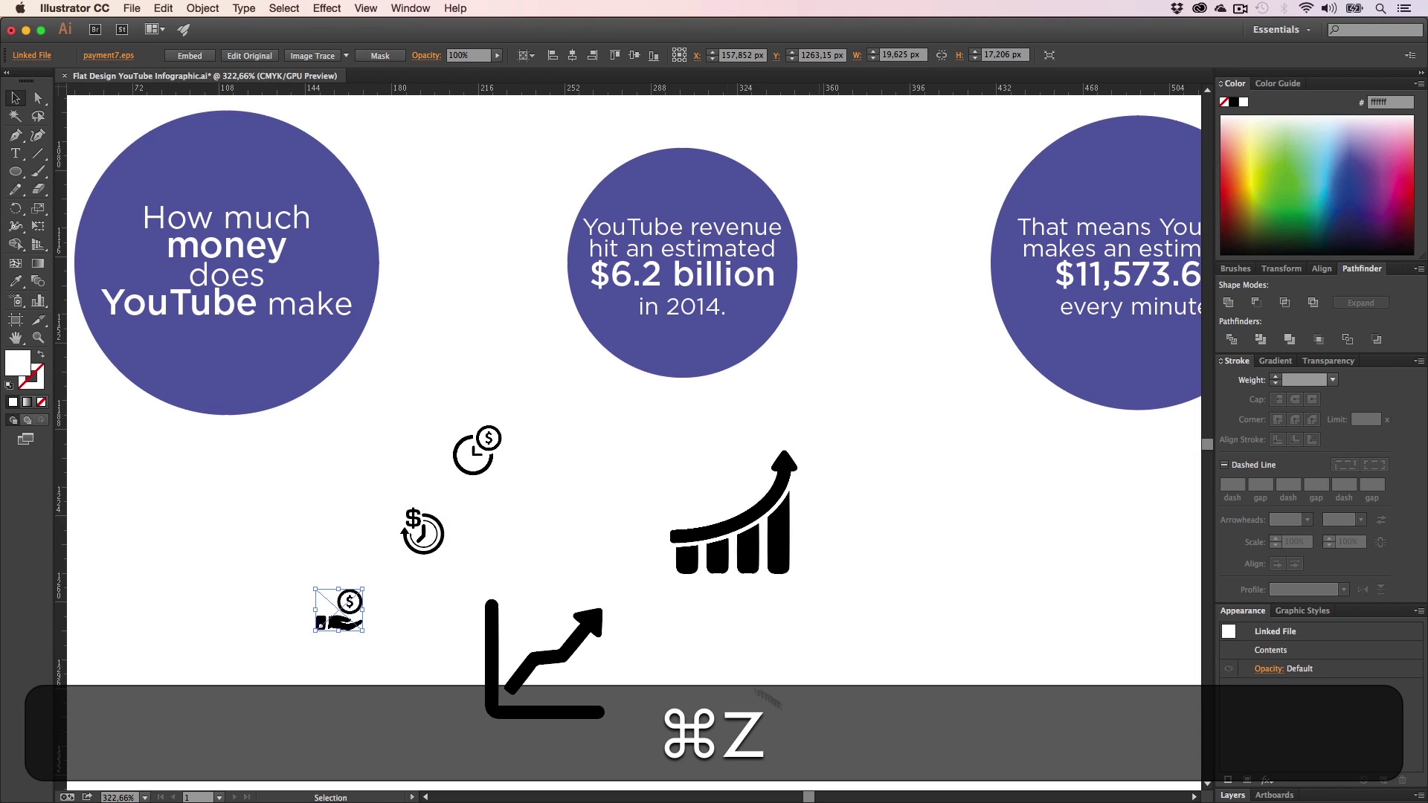
drag(820, 734, 350, 450)
key(BackSpace)
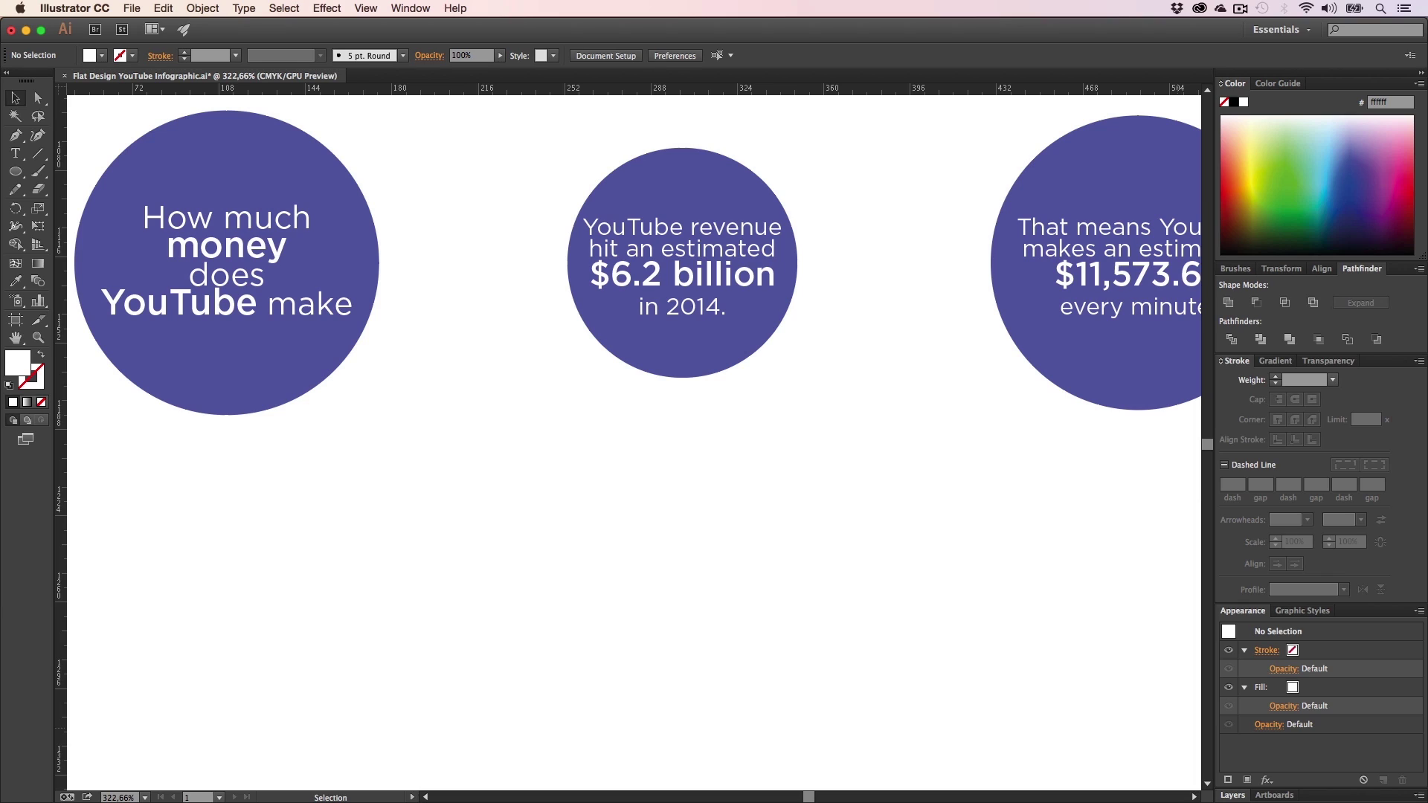
- Switch to Finder and open clock166.eps, finances1.eps and payment7.eps from the MyIcons eps folder as separate Illustrator documents
key(super+Tab)
click(630, 362)
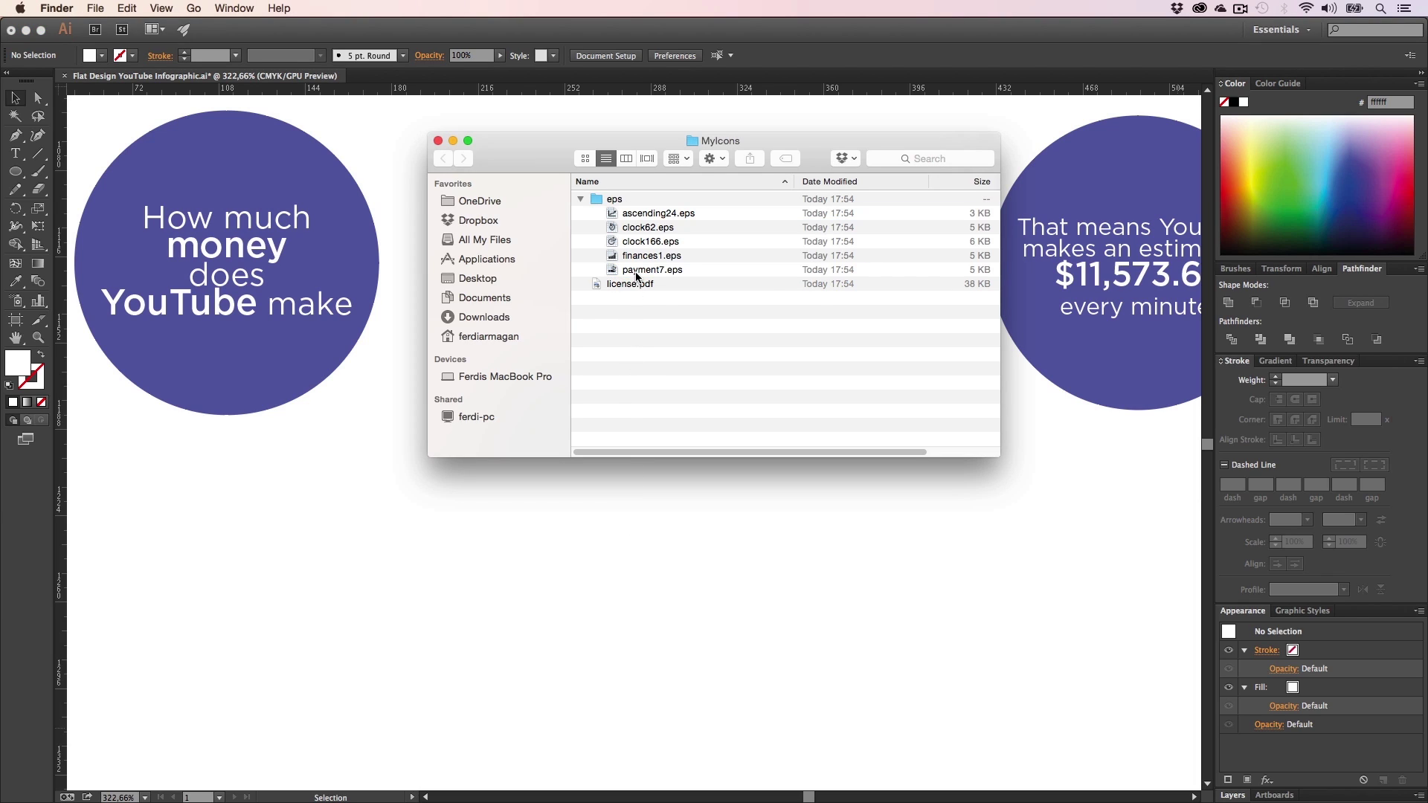
click(626, 159)
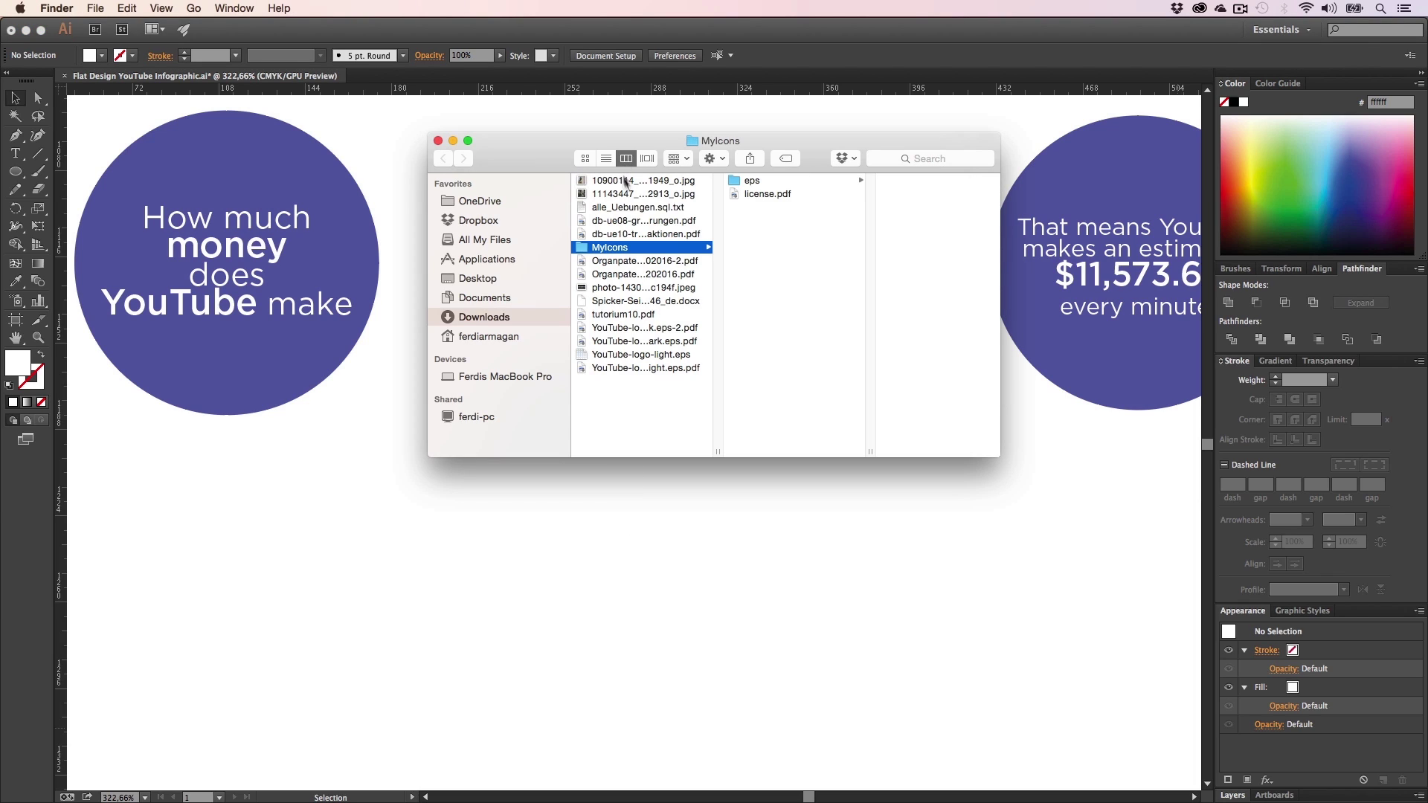
click(606, 160)
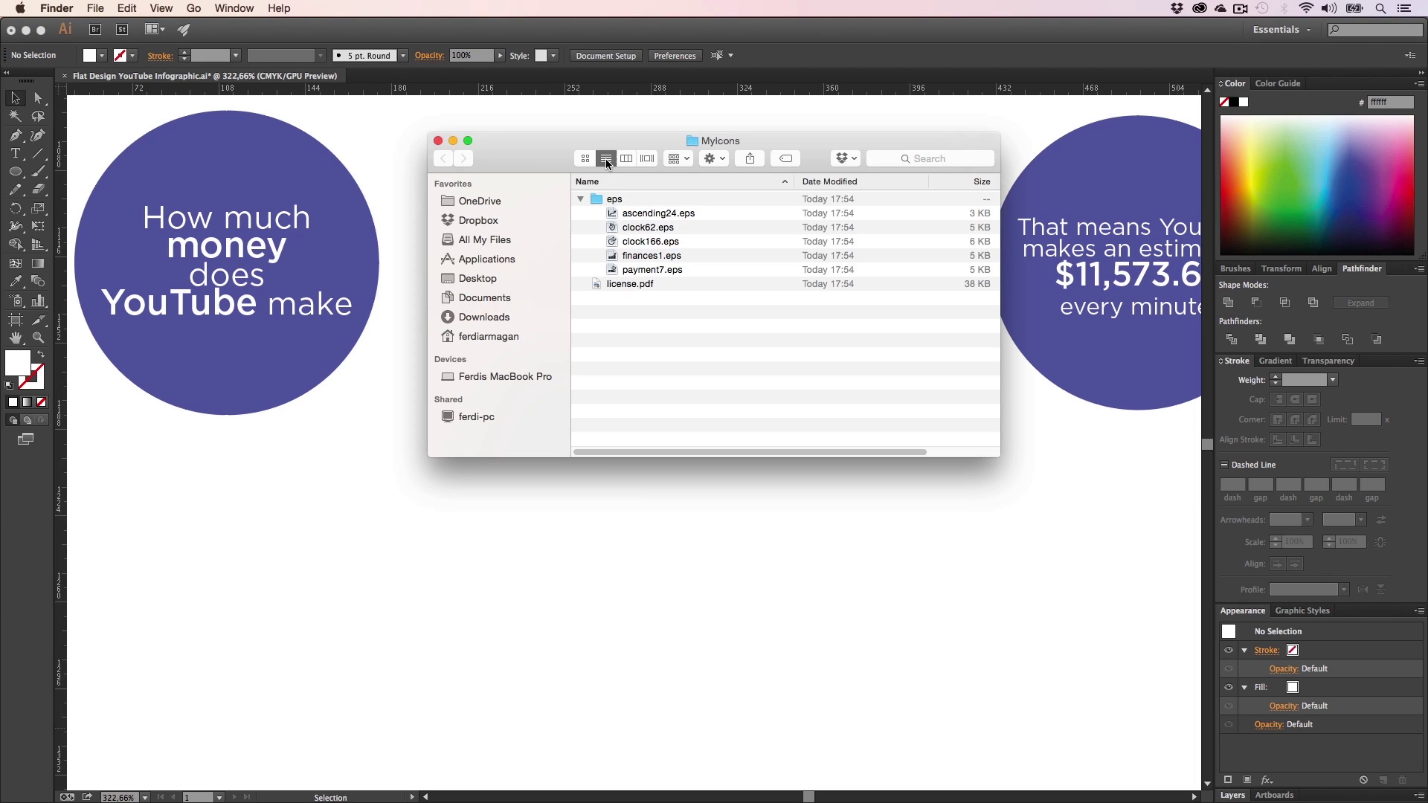
click(649, 216)
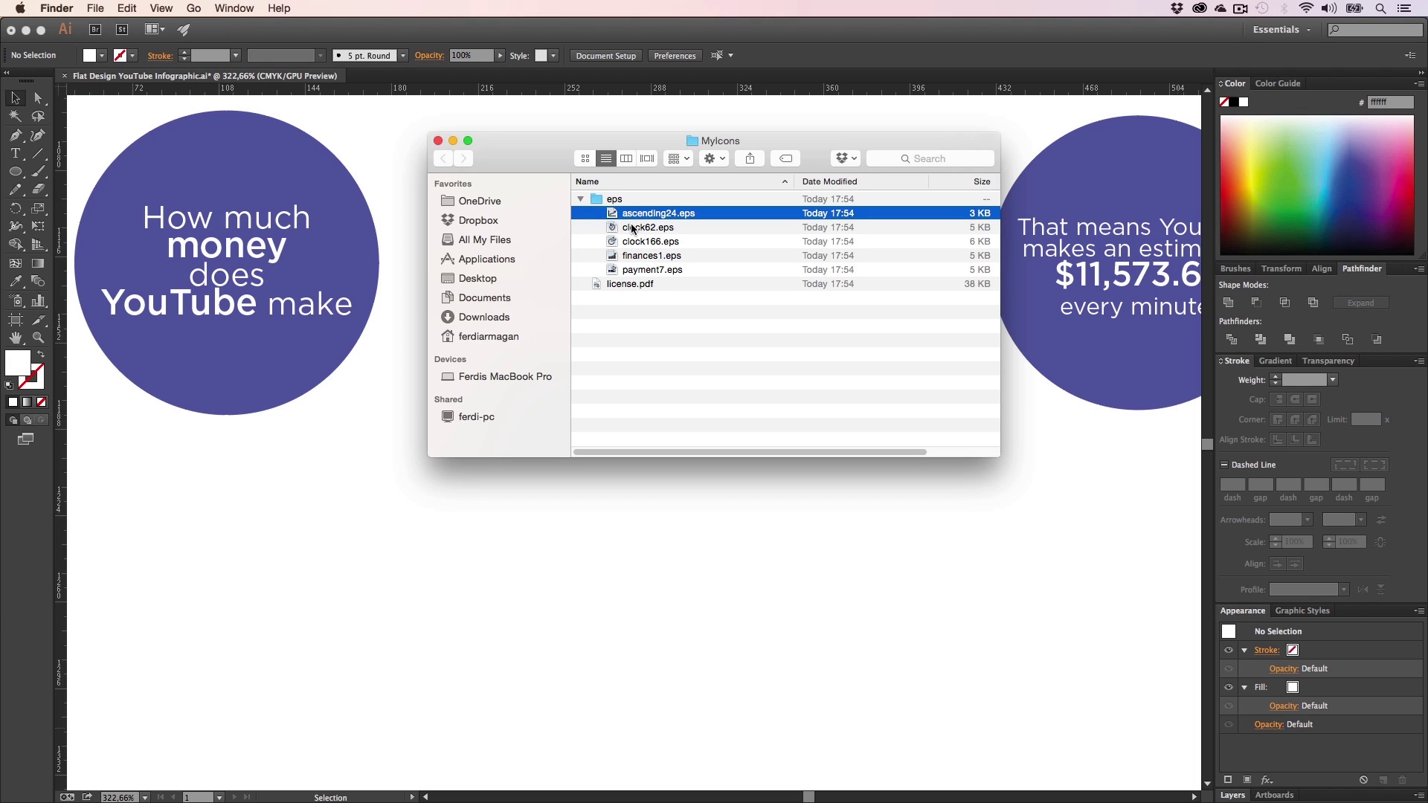
click(635, 242)
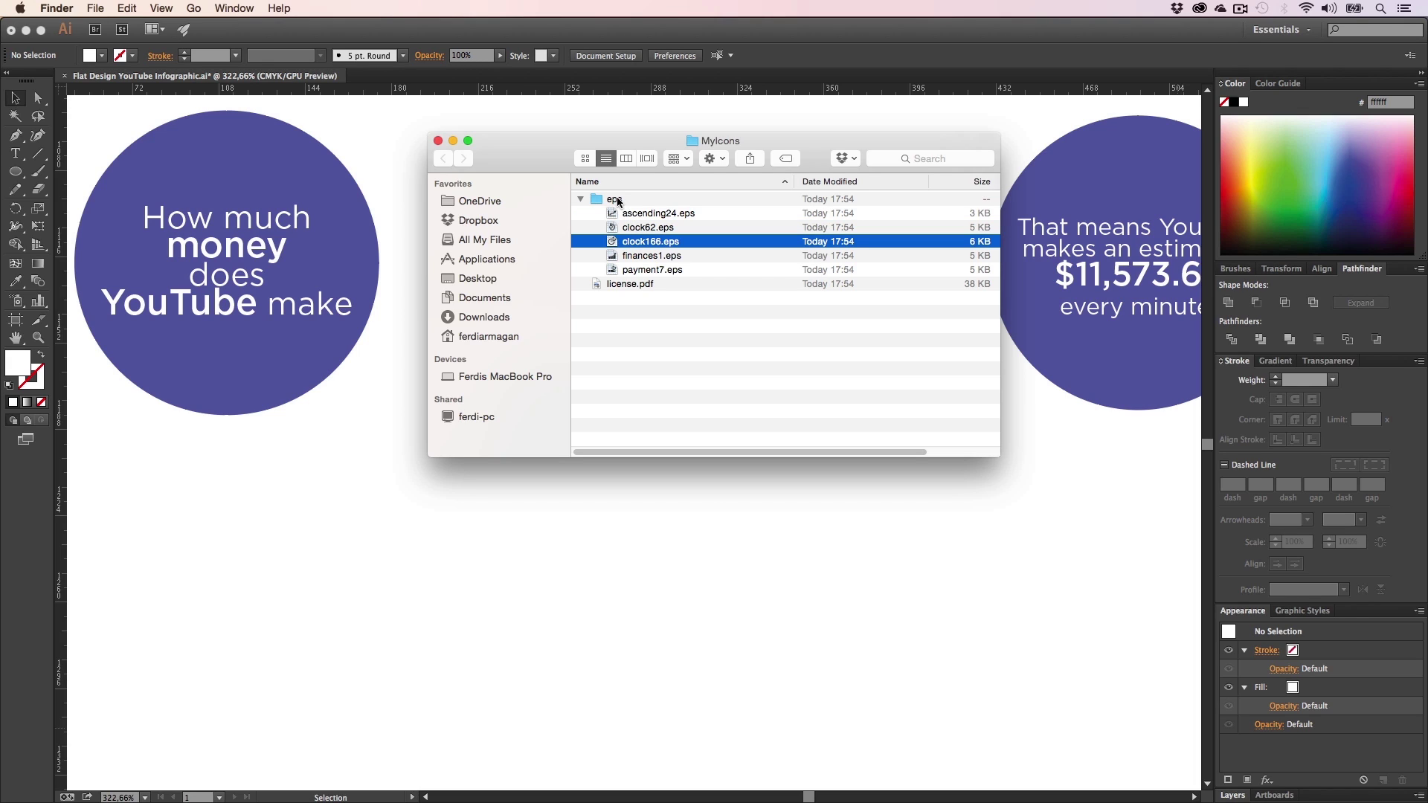
super+click(634, 215)
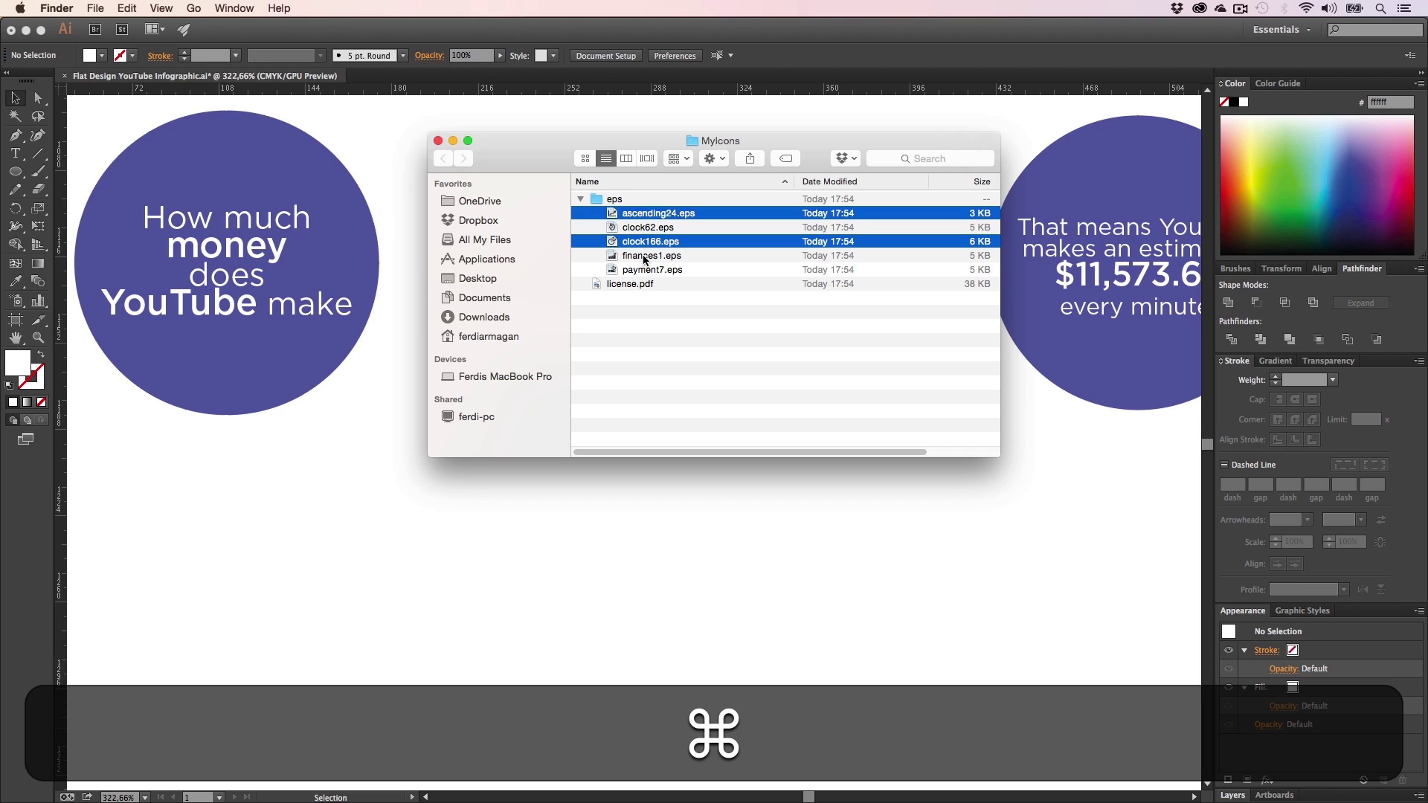
super+click(644, 257)
super+click(644, 217)
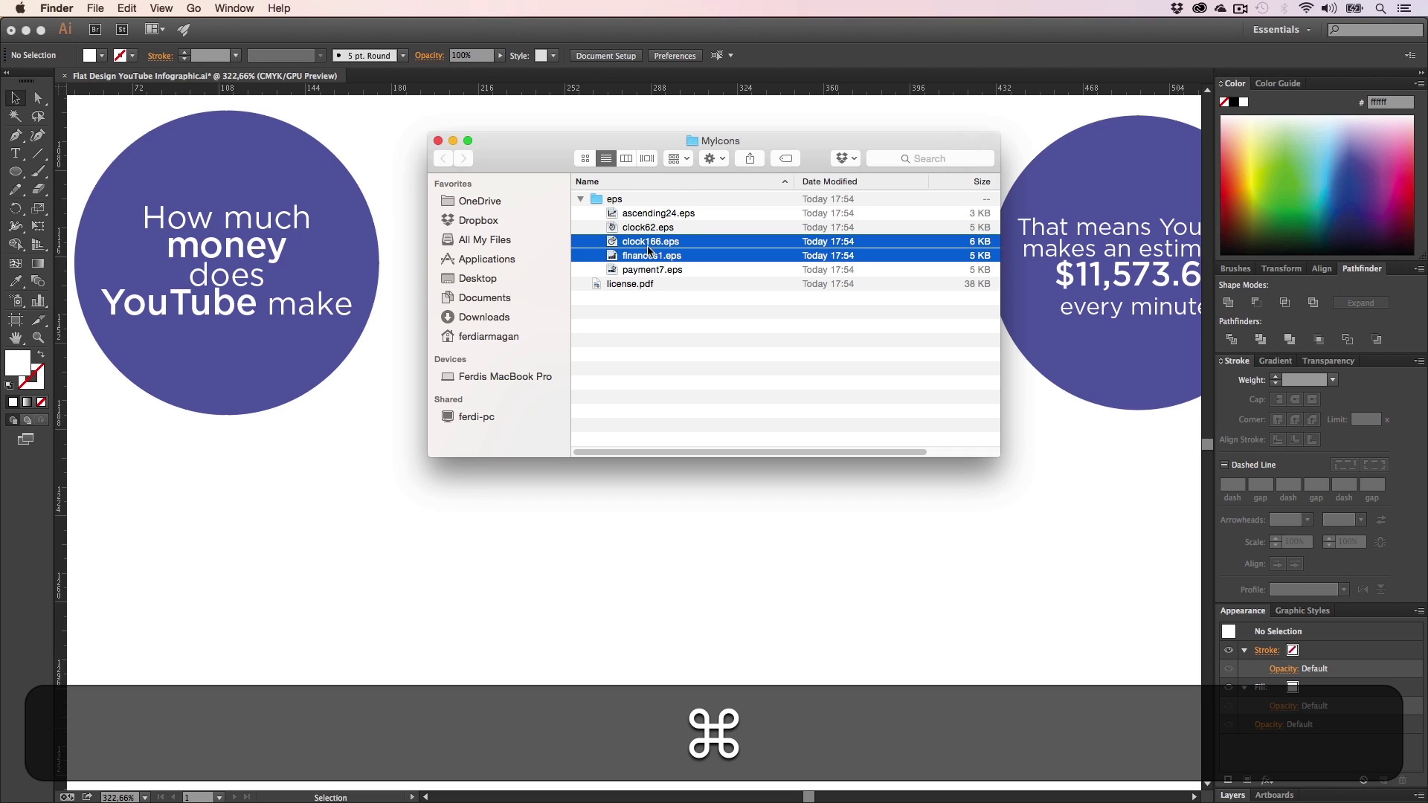
super+click(639, 271)
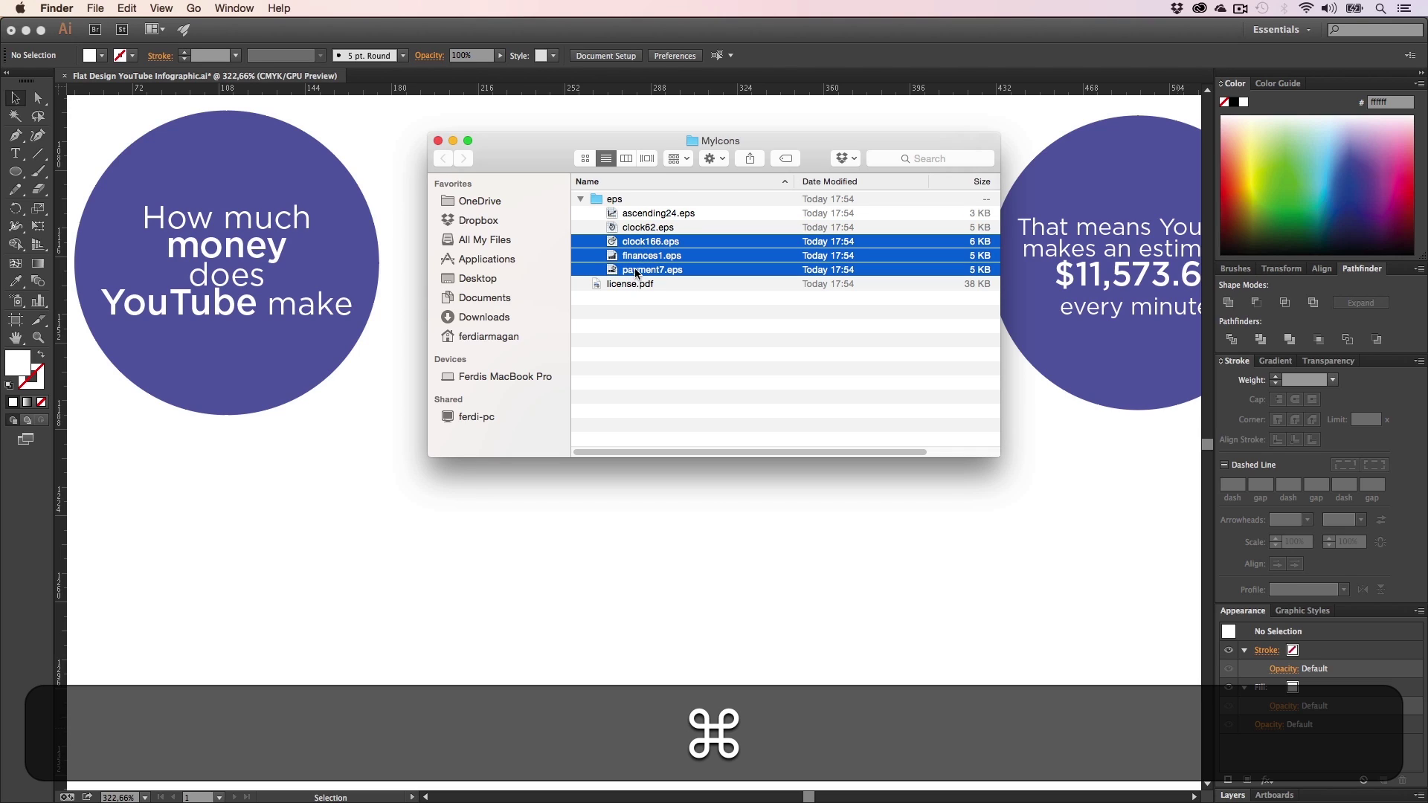
key(Return)
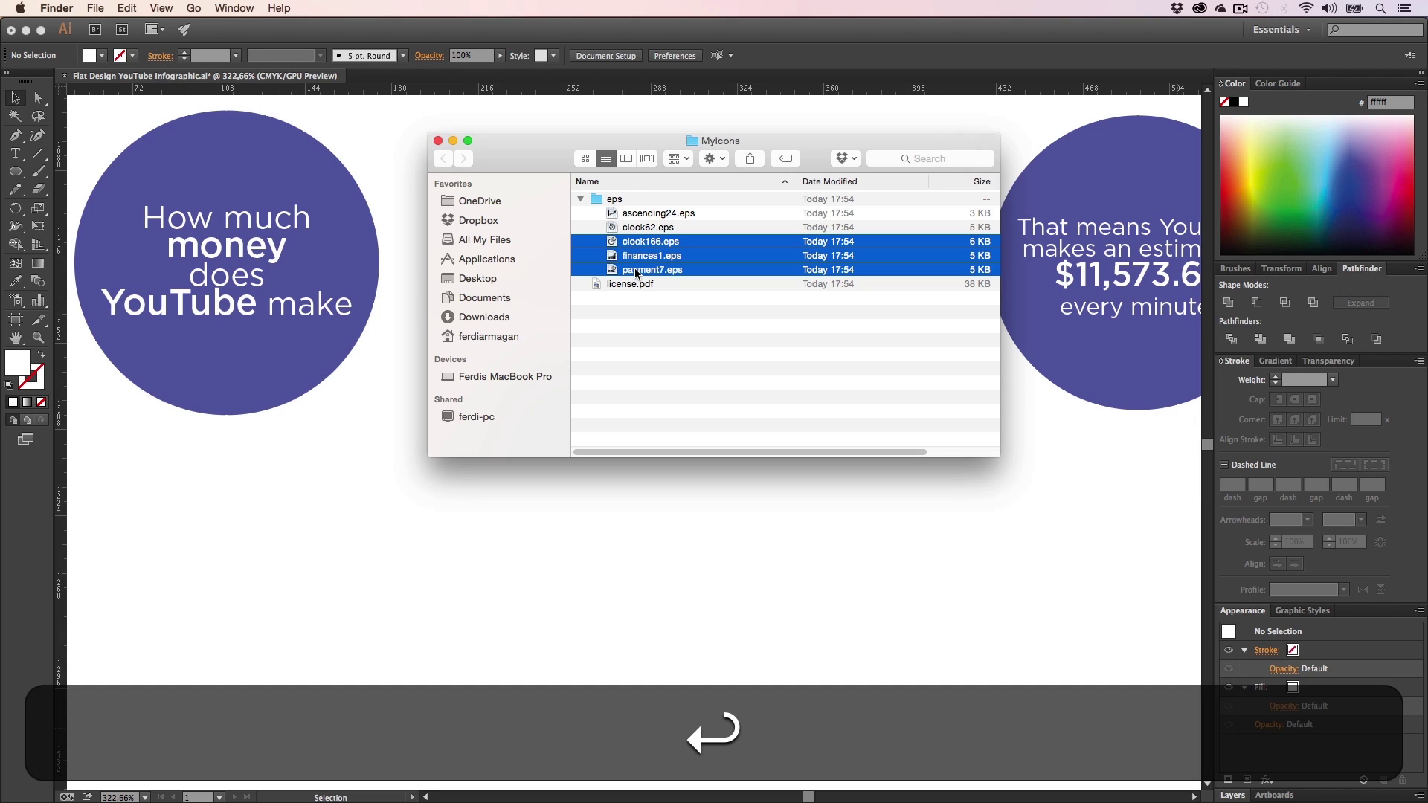
drag(632, 248, 376, 82)
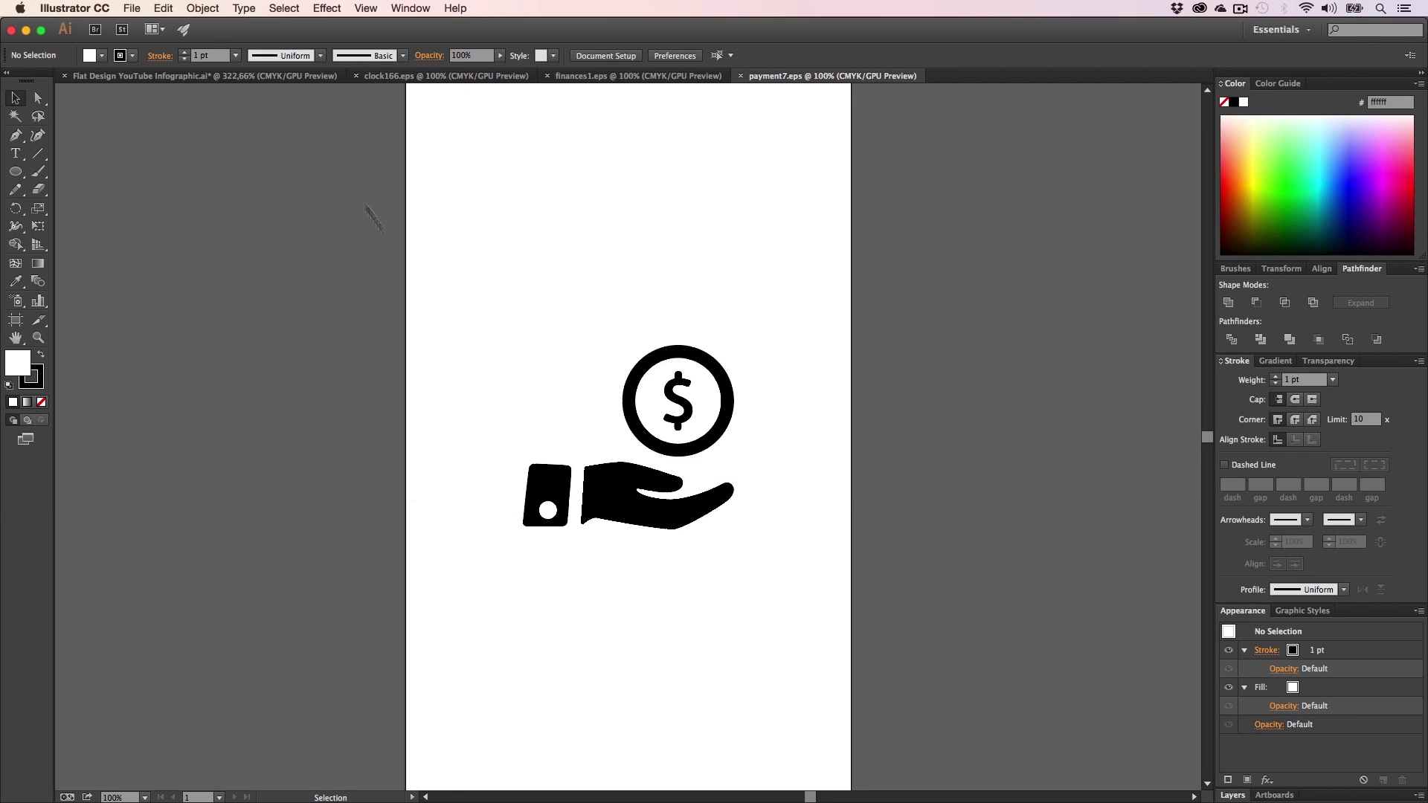
- Fill the whole hand-with-coin group in payment7.eps with white and copy it
key(v)
click(690, 470)
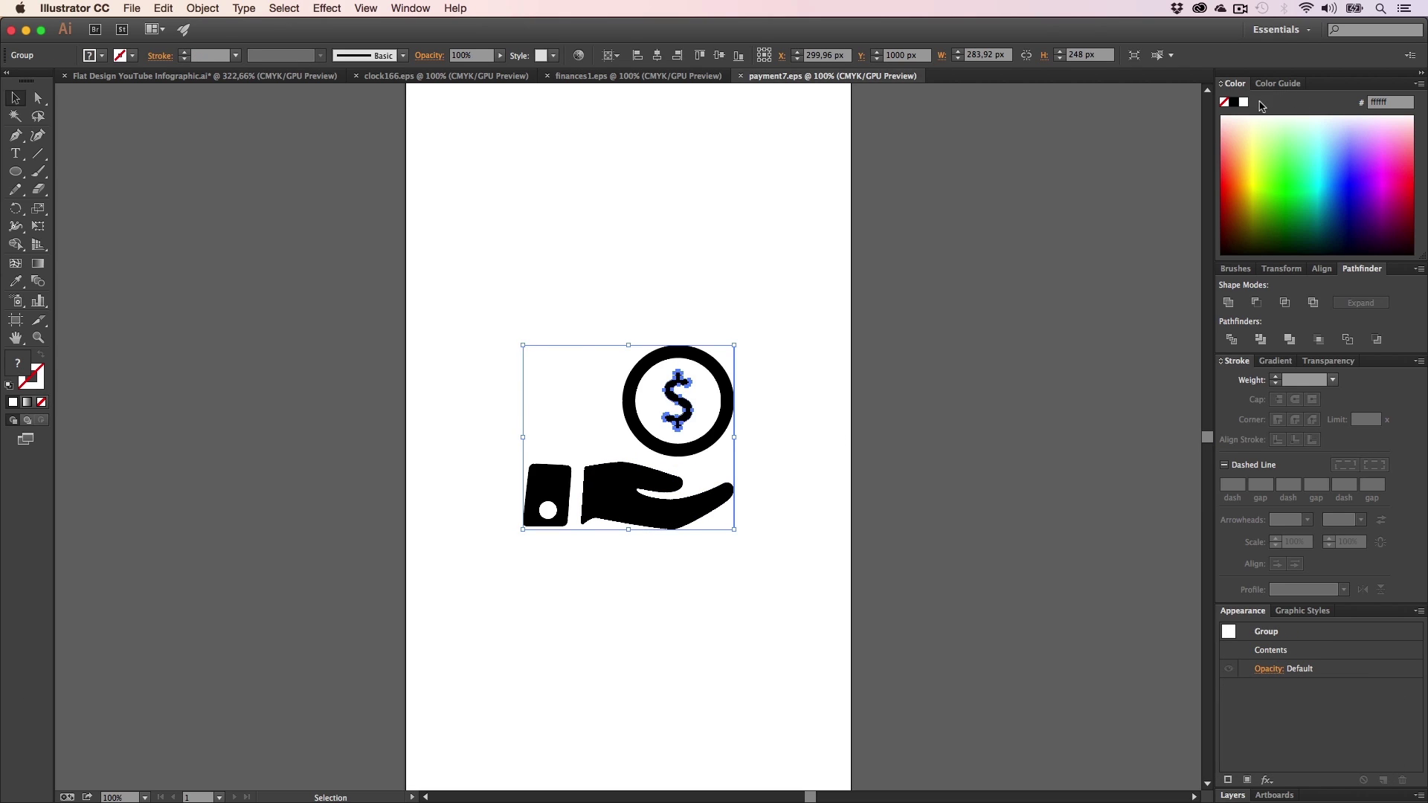
click(1244, 102)
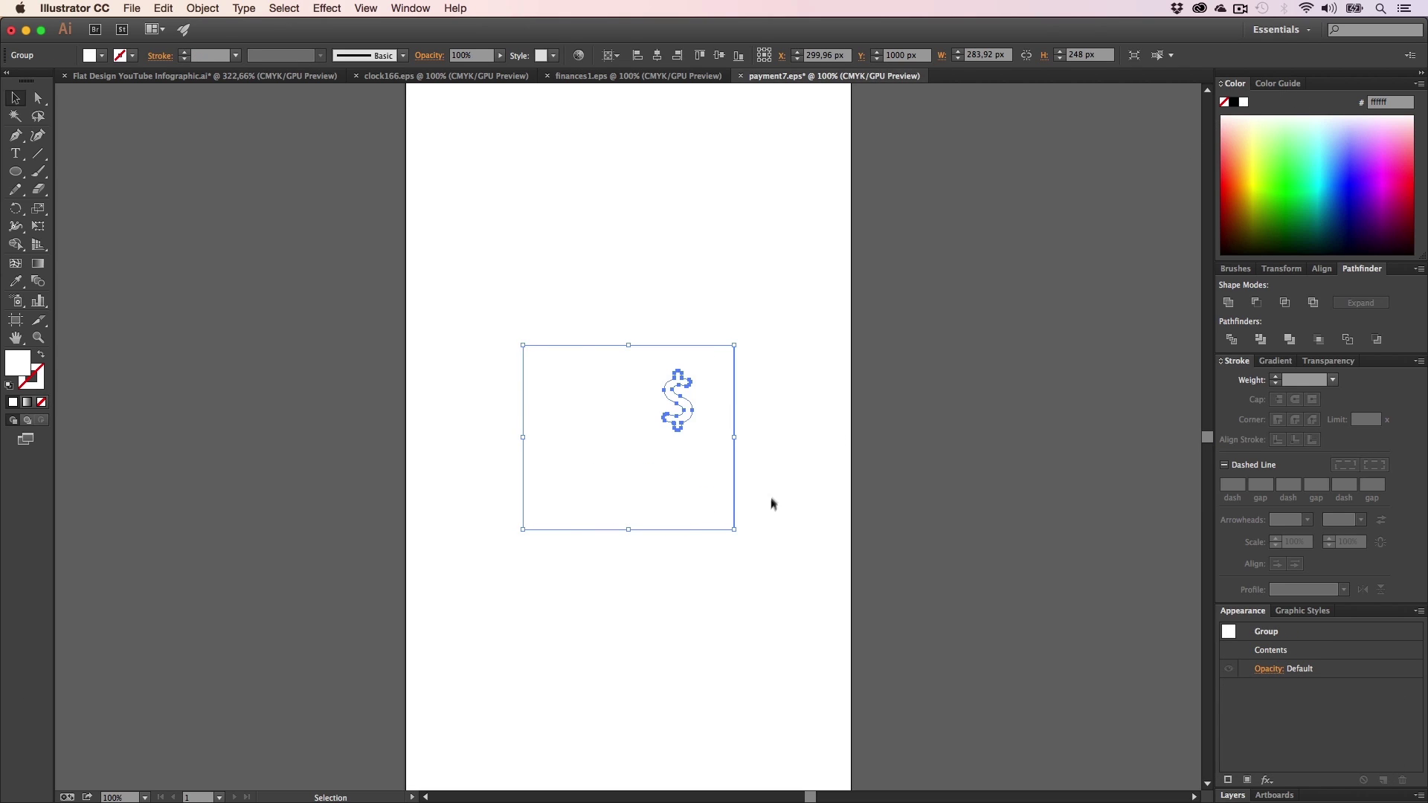
drag(781, 586, 393, 248)
key(super+c)
- Paste the copied group into the infographic, scale it down to about 68 px wide, and delete it
click(195, 76)
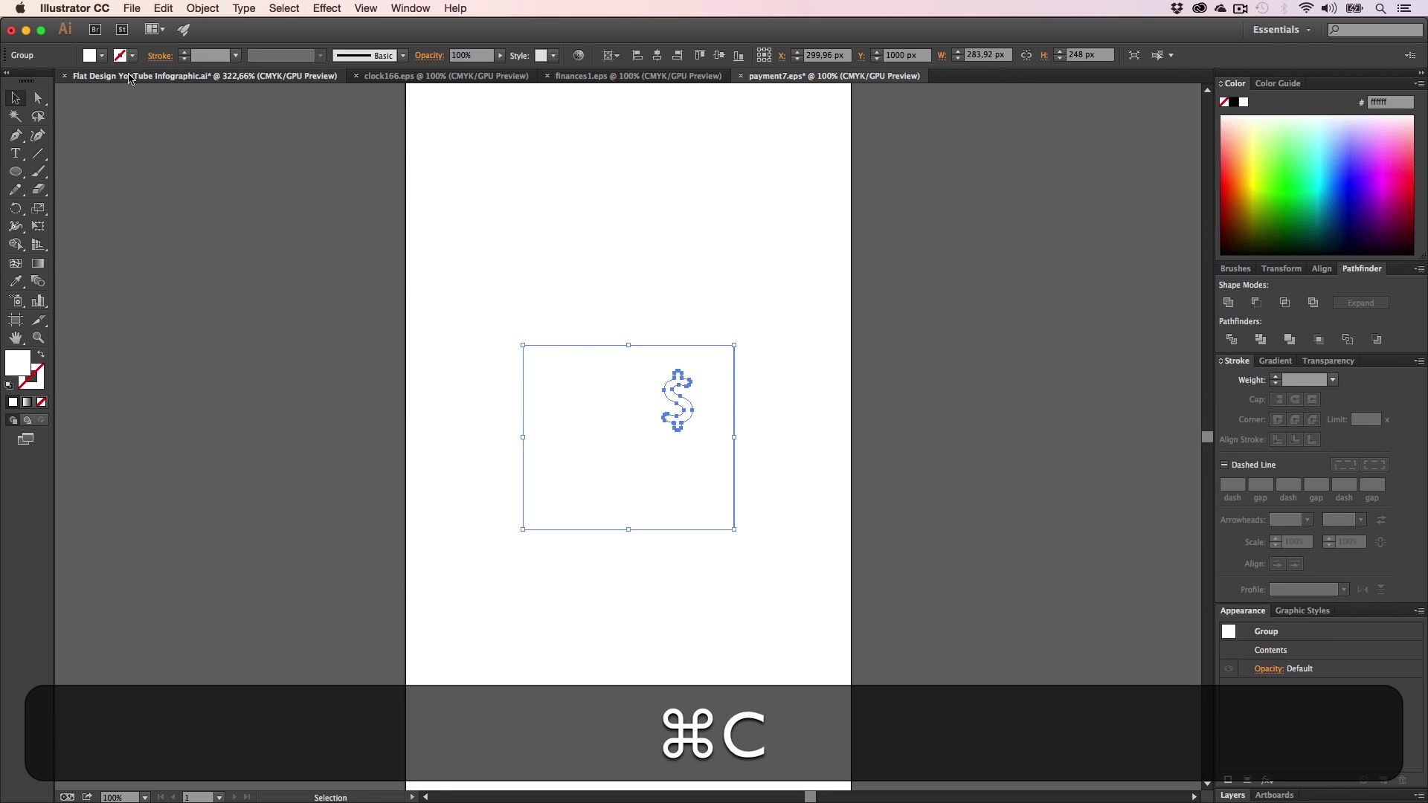
key(super+v)
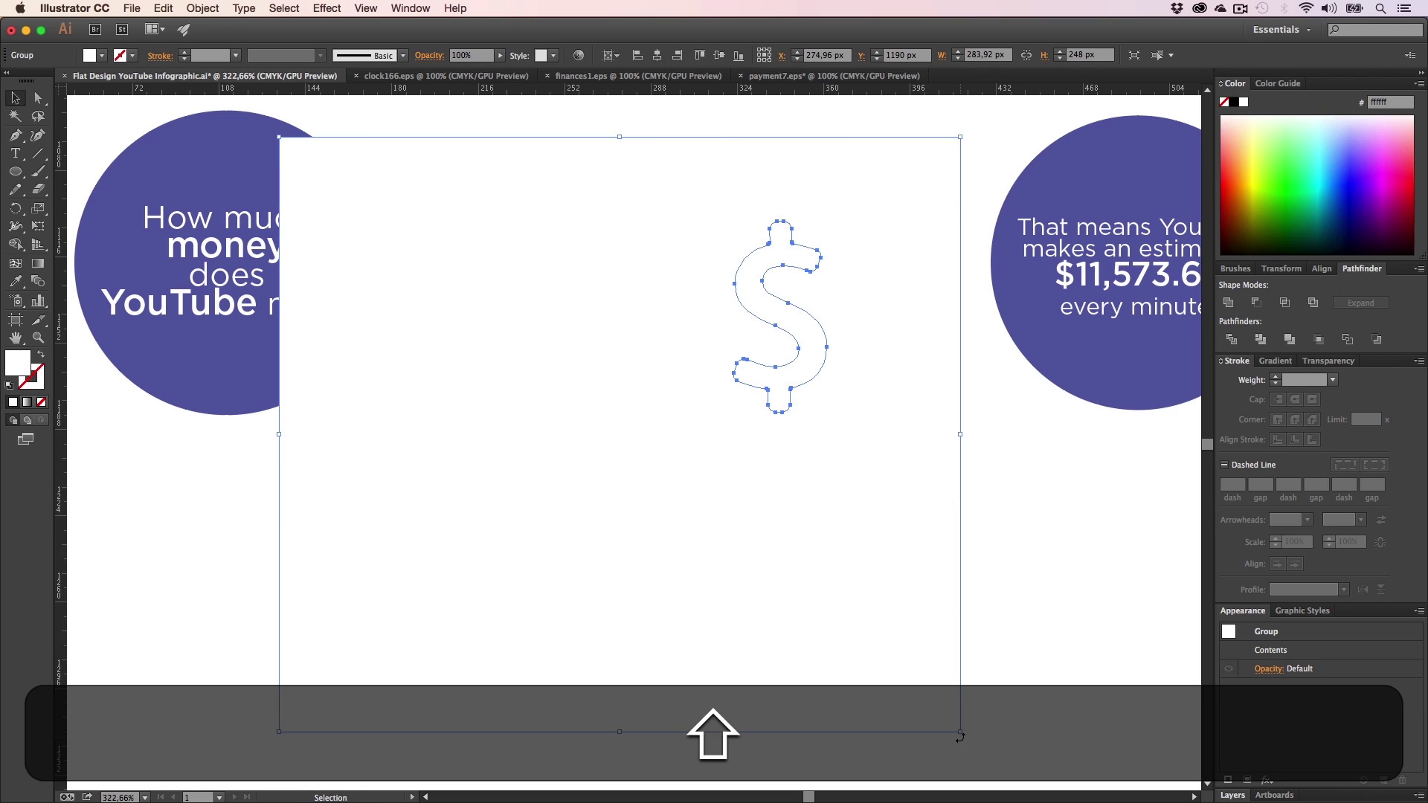
drag(966, 738, 700, 585)
drag(641, 477, 335, 488)
key(BackSpace)
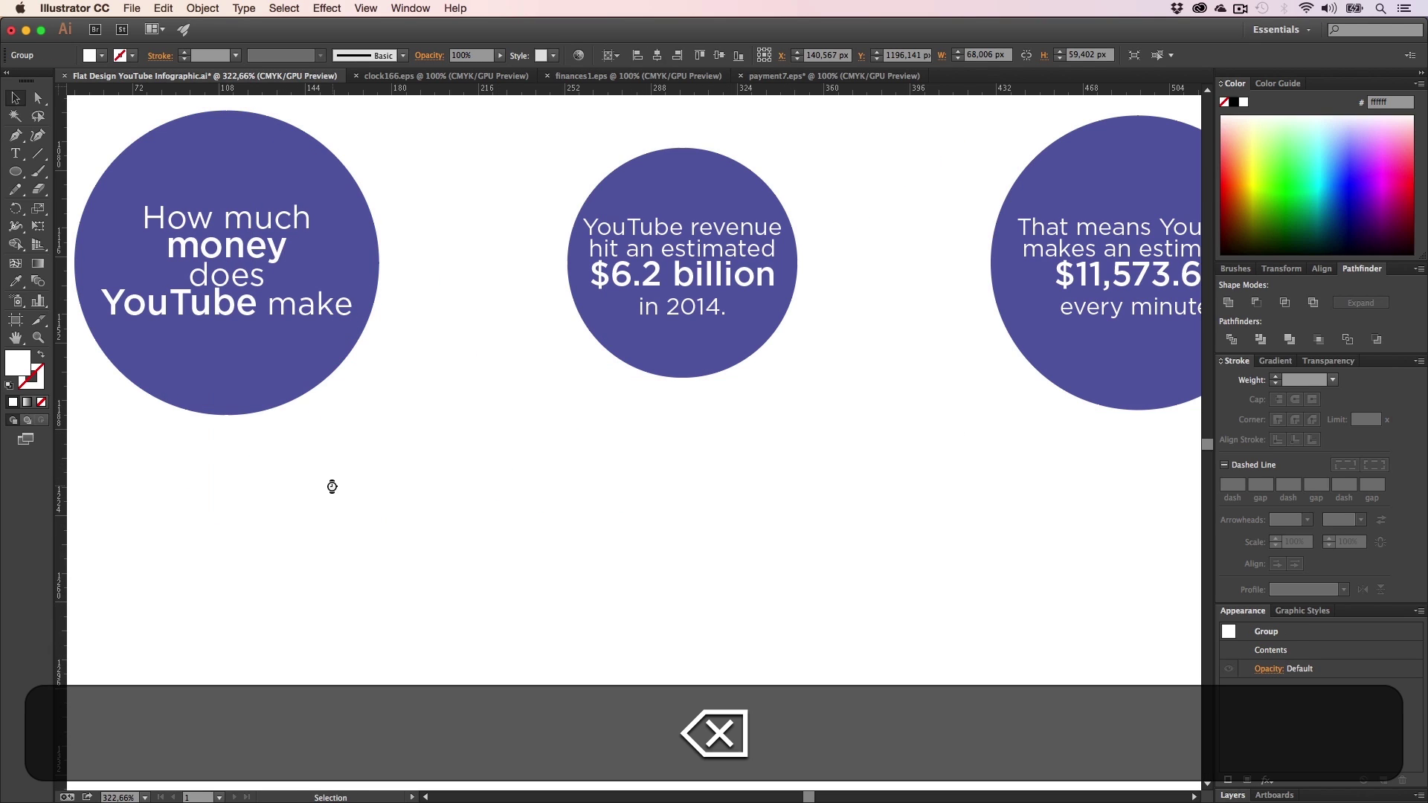
- Look at the clock and finances icon documents, and fill the payment7.eps hand-with-coin group with light green 8bff9f
click(402, 80)
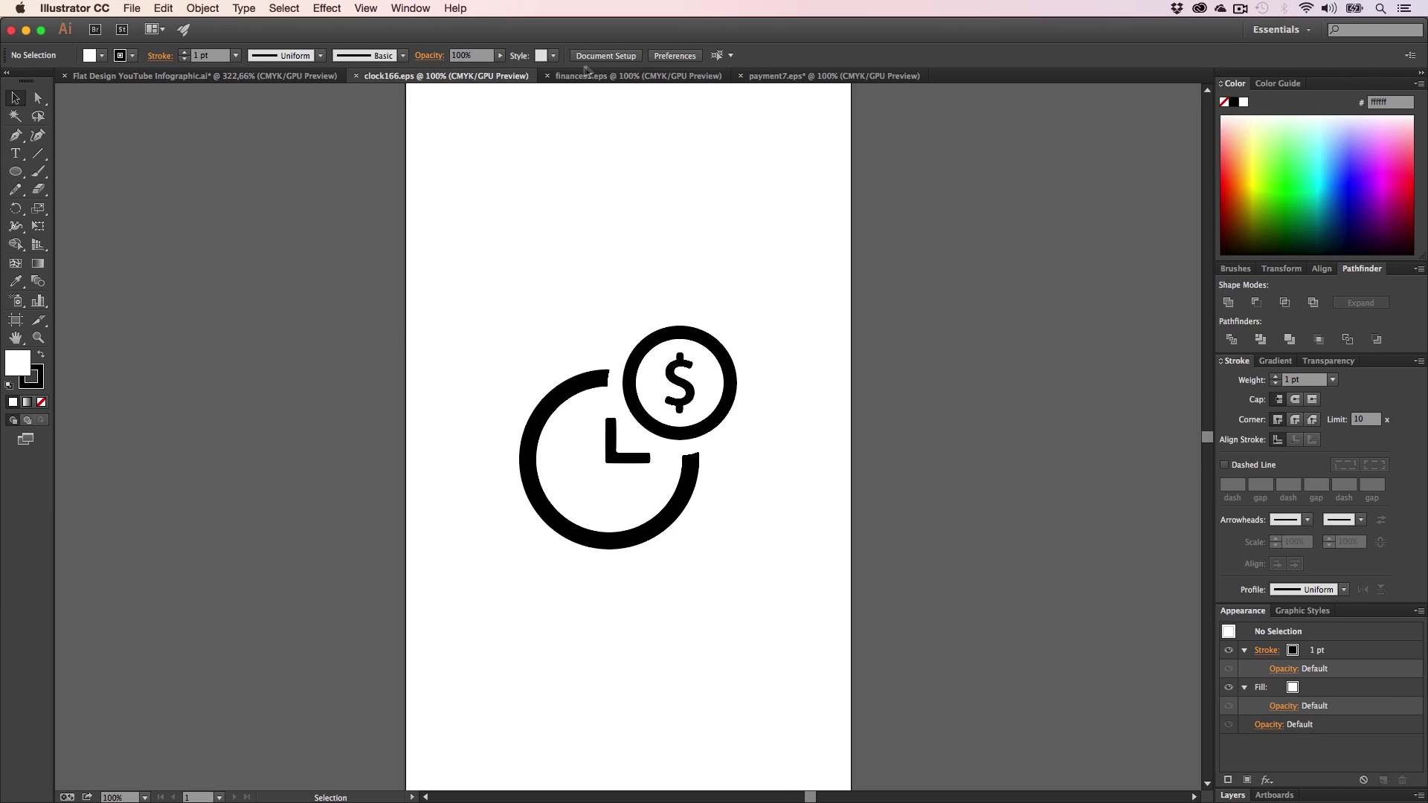
click(587, 74)
click(771, 77)
click(1289, 148)
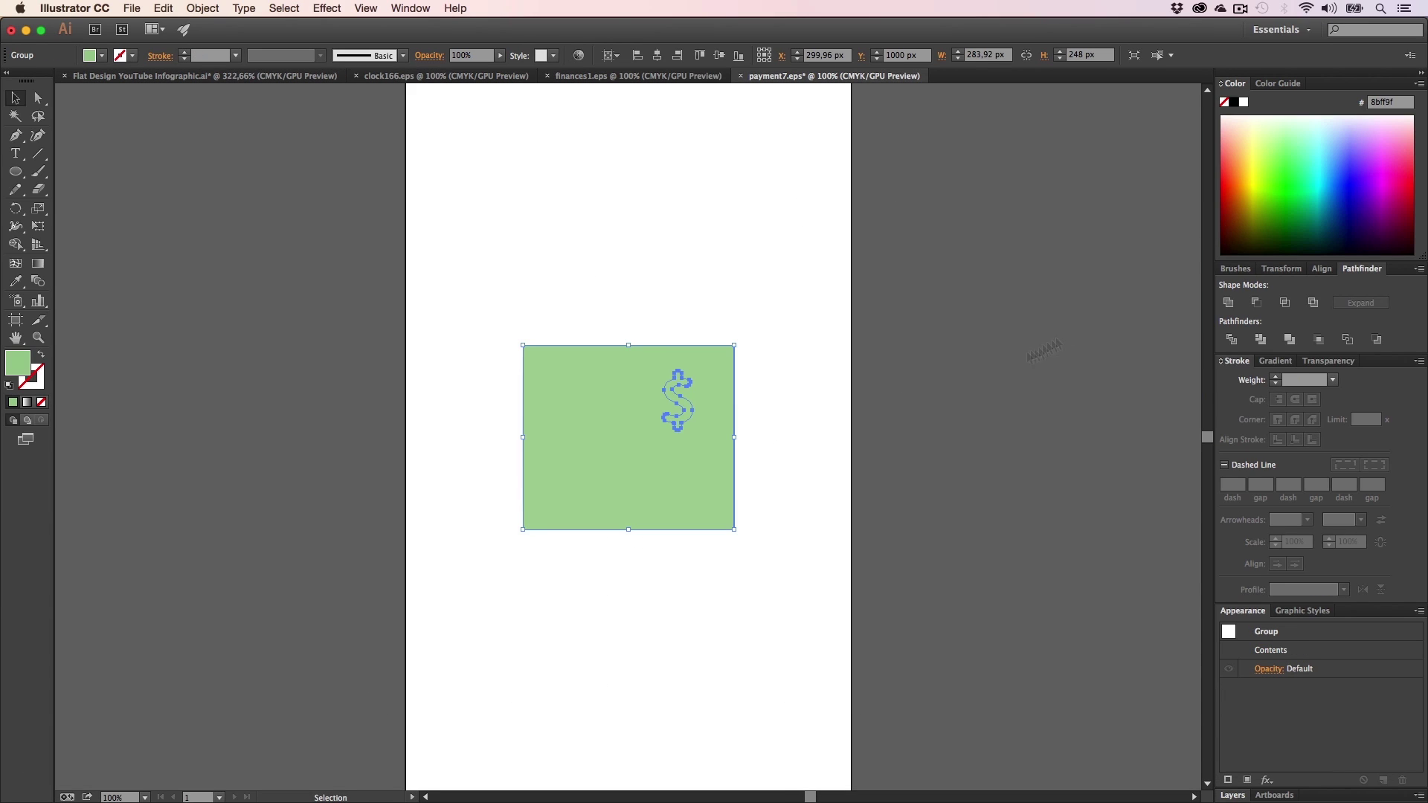
click(739, 468)
- Try to remove the green rectangle covering the hand-with-coin icon by ungrouping the artwork and deleting the clip group
key(a)
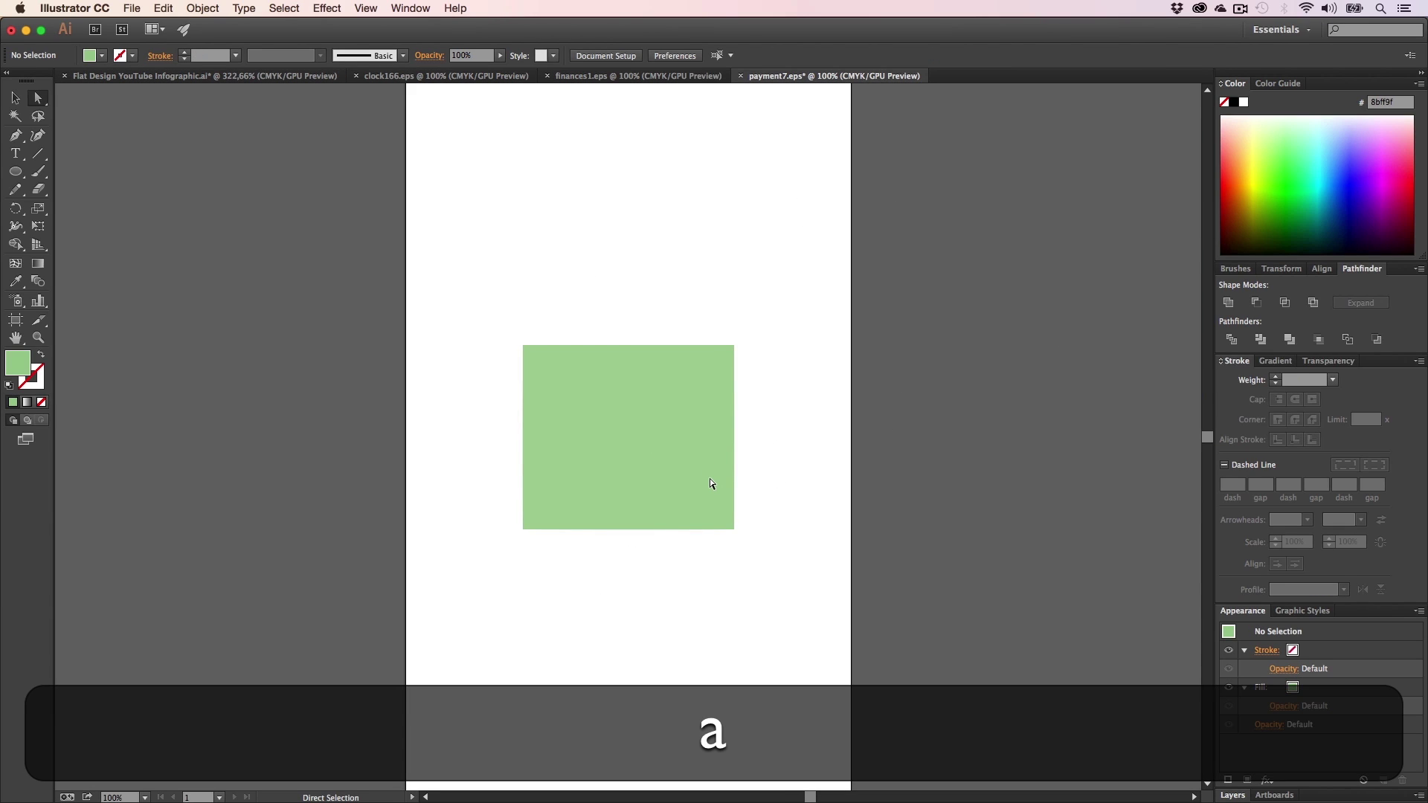
key(BackSpace)
key(v)
click(715, 496)
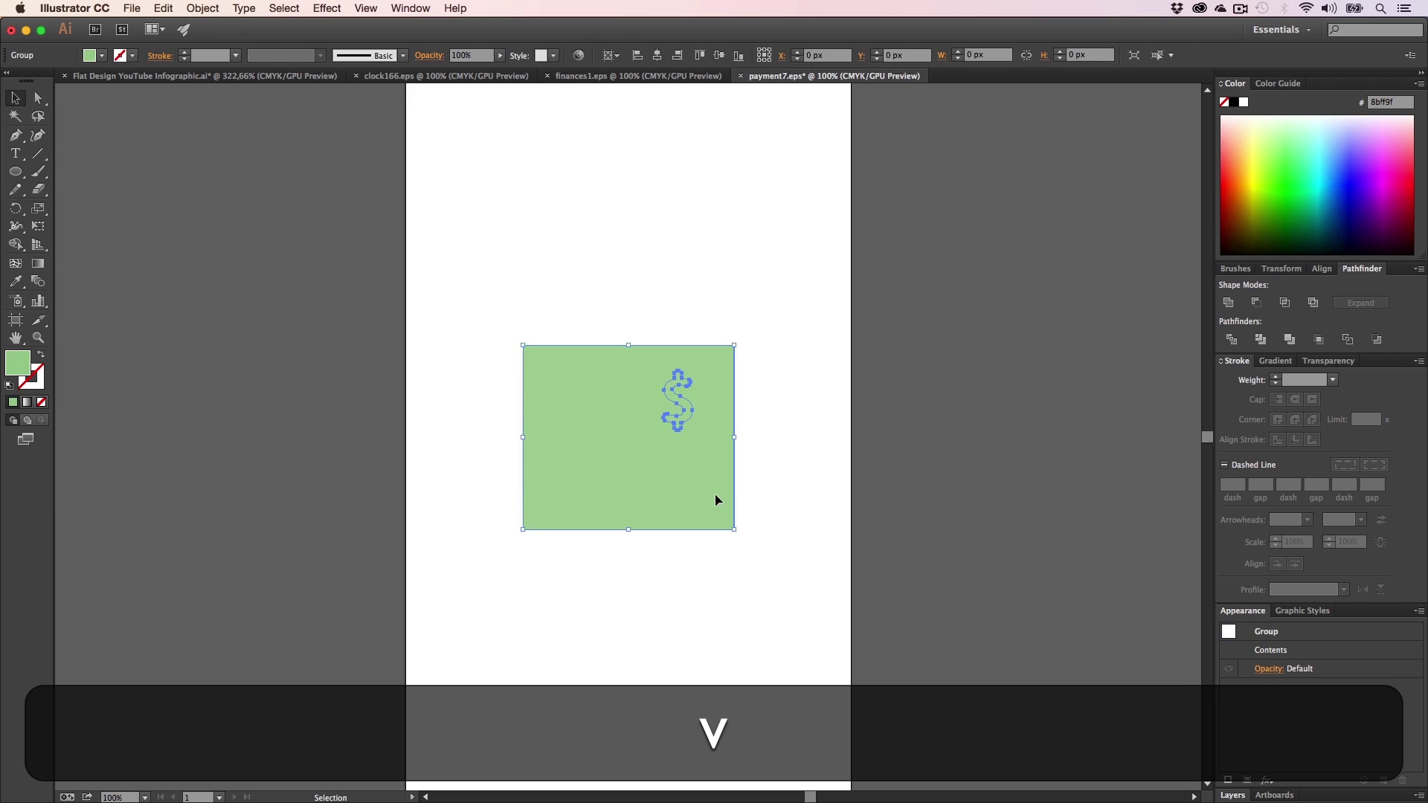
right_click(728, 495)
click(751, 571)
click(746, 471)
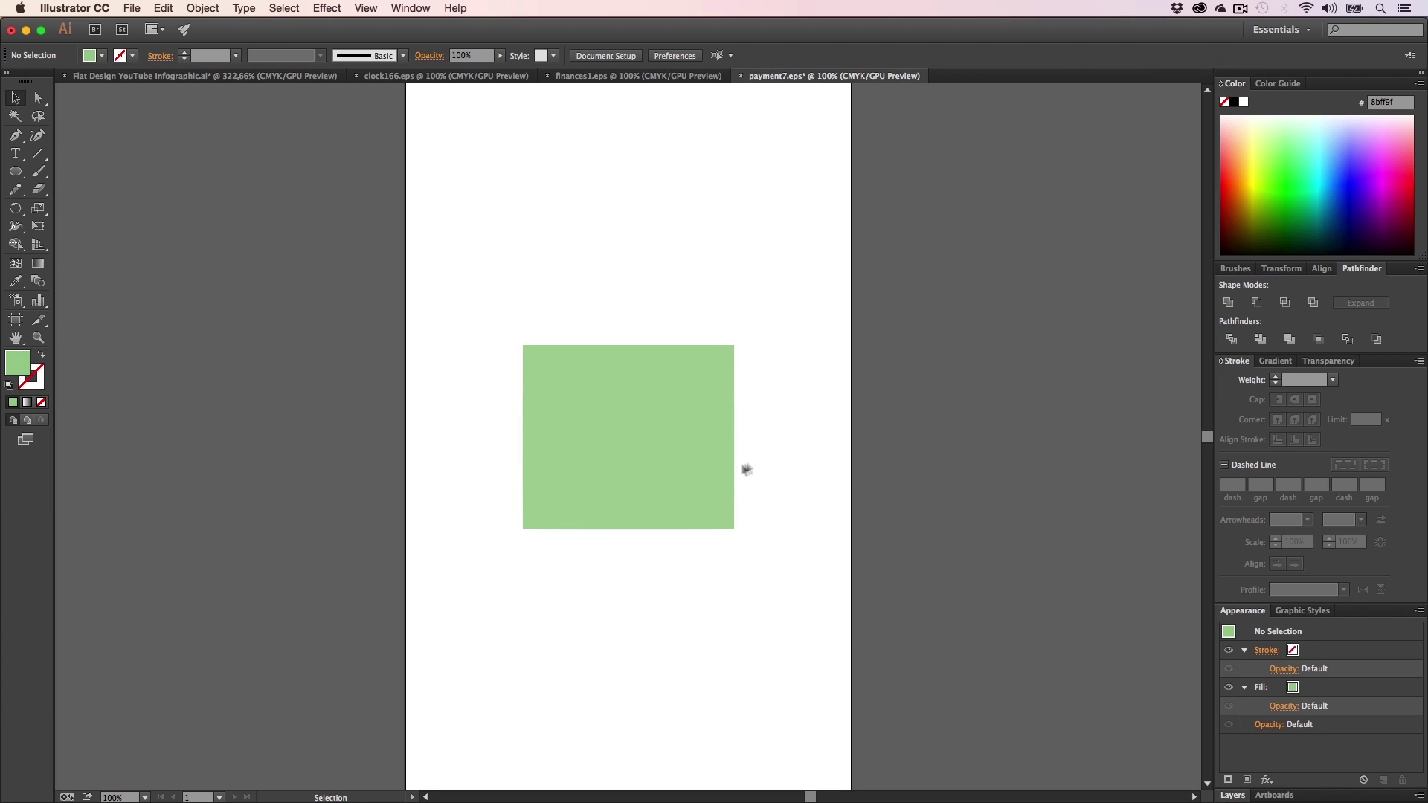
click(733, 466)
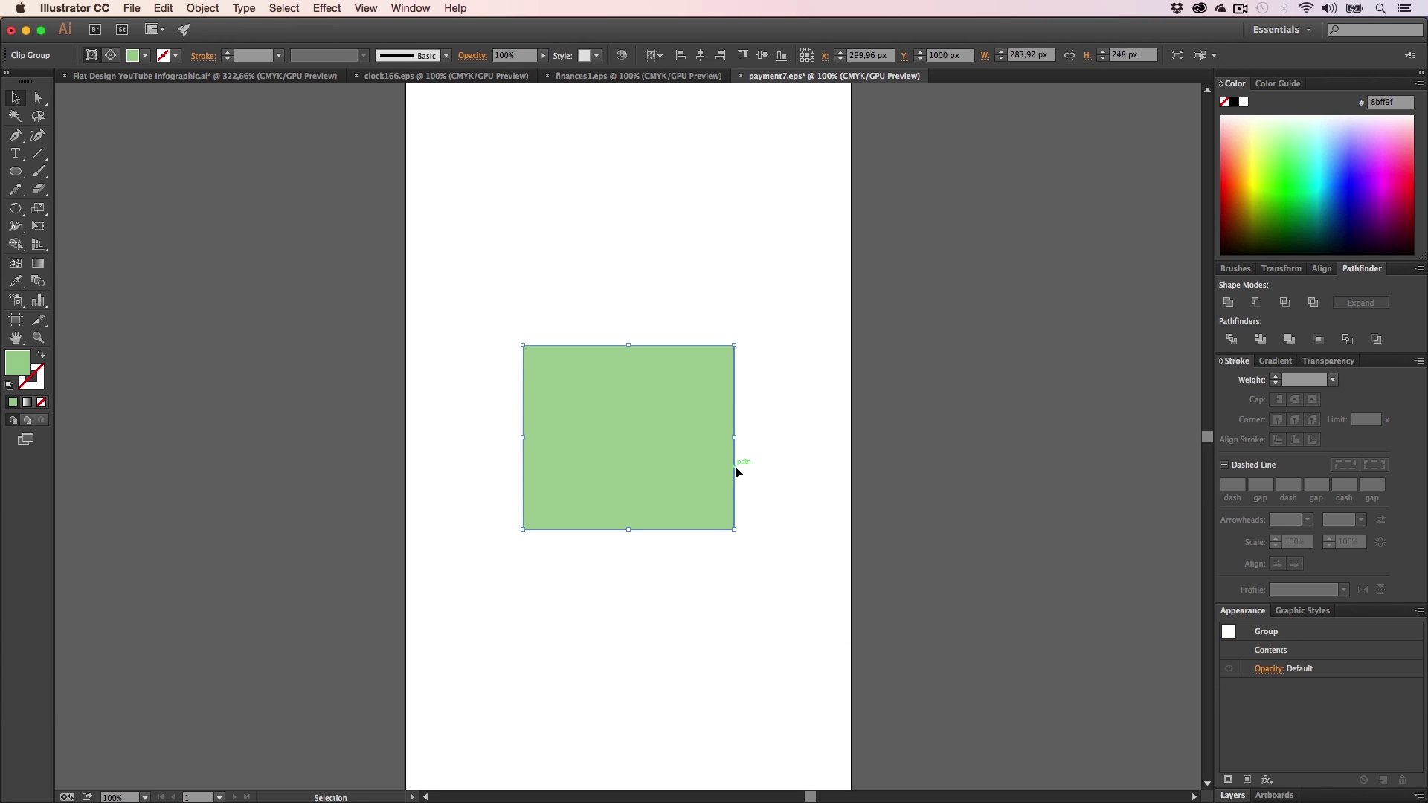
key(BackSpace)
drag(729, 545, 492, 340)
click(579, 491)
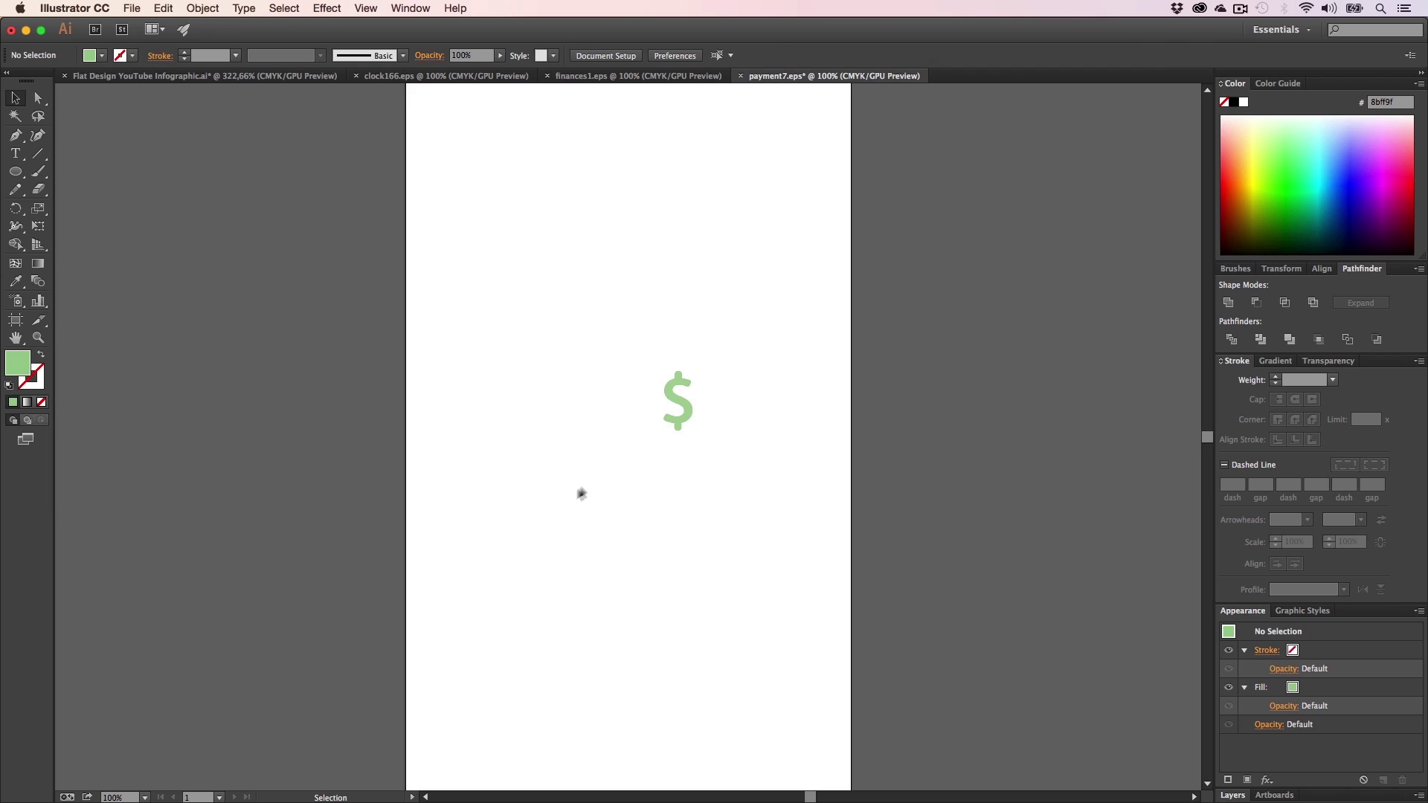
- Undo the deletion, the ungrouping and the green fill of the hand-with-coin artwork
key(super+z)
key(super+z)
key(super+z)
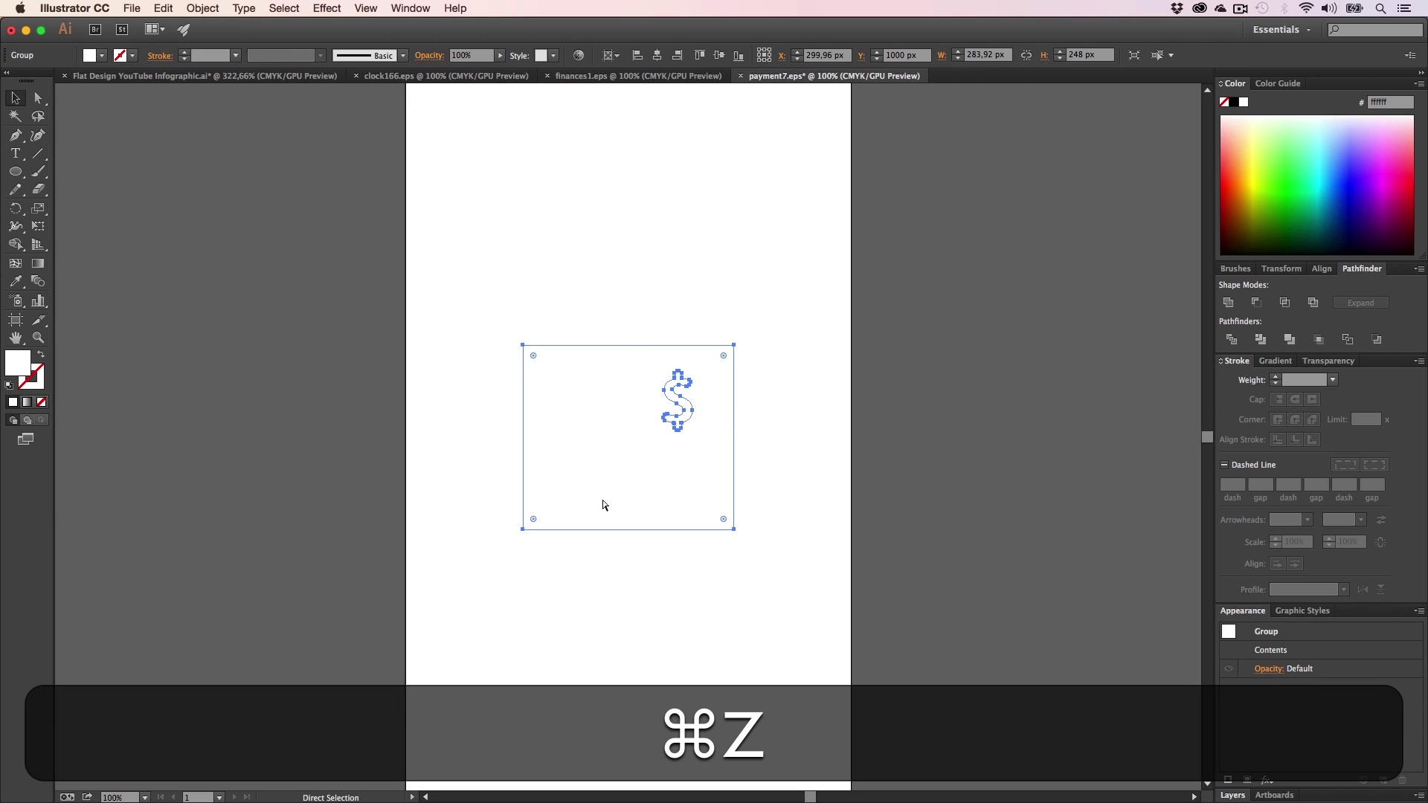
- In Outline view, delete only the rectangle path framing the hand-with-coin icon, and return to Preview
key(super+y)
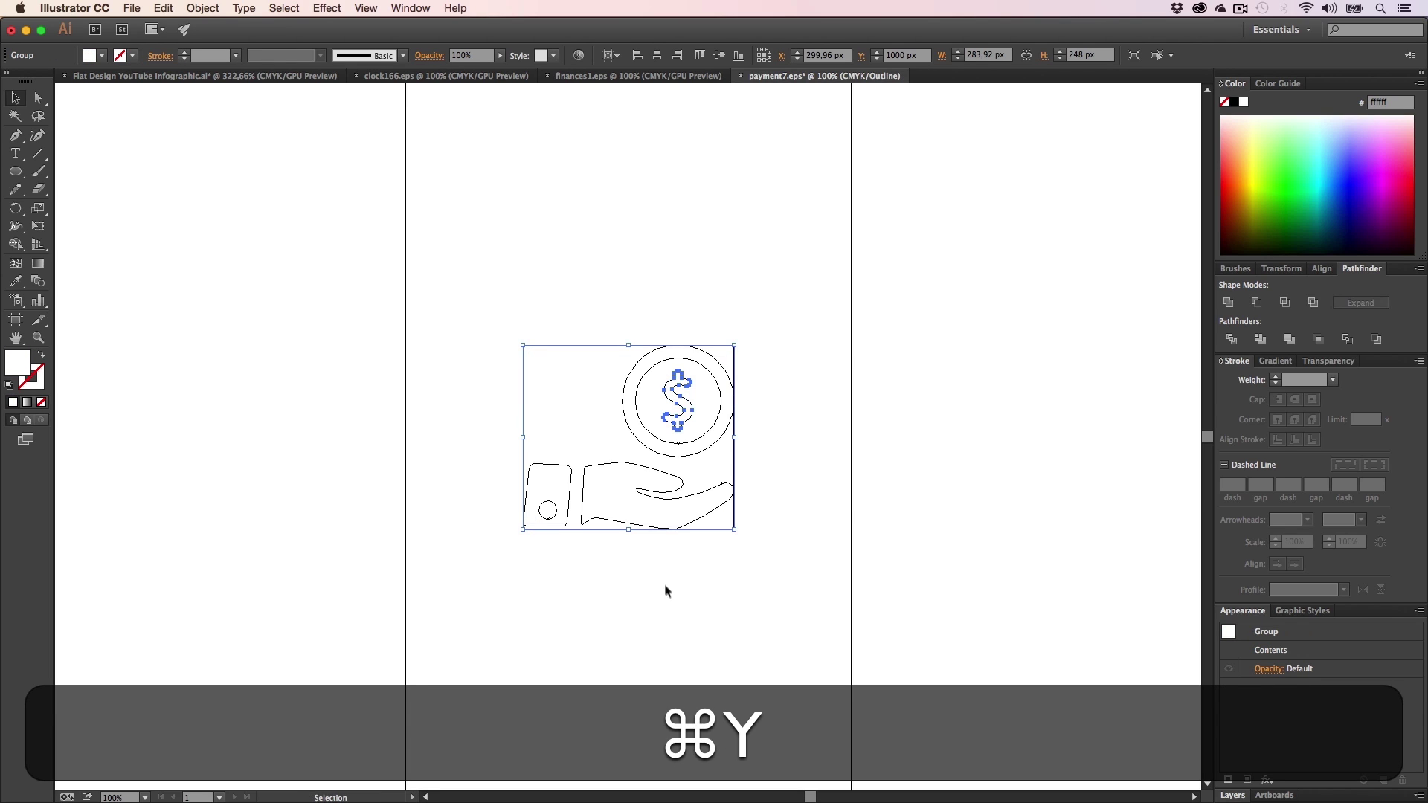
click(663, 583)
key(a)
click(588, 346)
key(BackSpace)
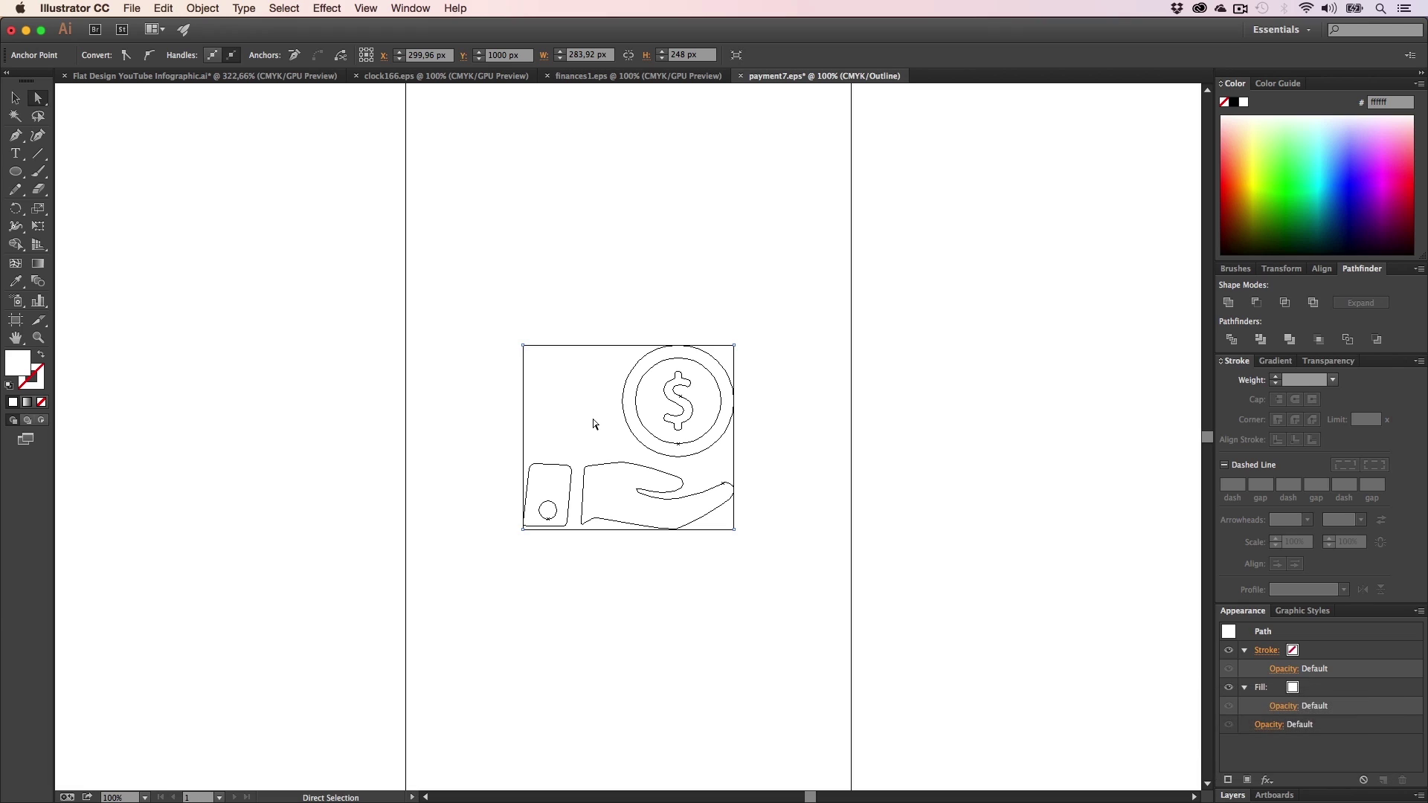
click(592, 420)
key(super+y)
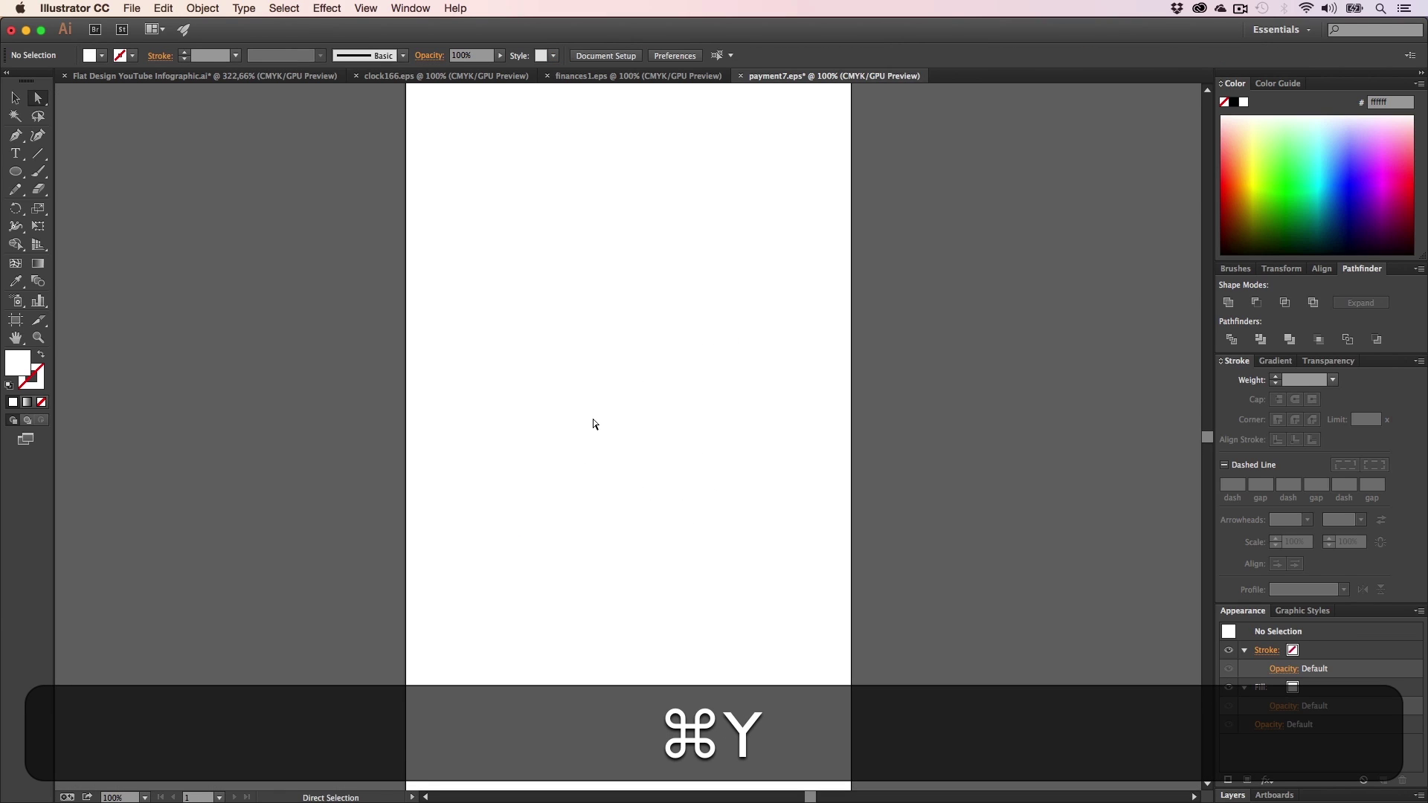
- Fill the hand-with-coin icon with green 3bff72 and check its shapes close up in Preview and Outline view
key(super+v)
drag(786, 605, 798, 616)
click(1294, 170)
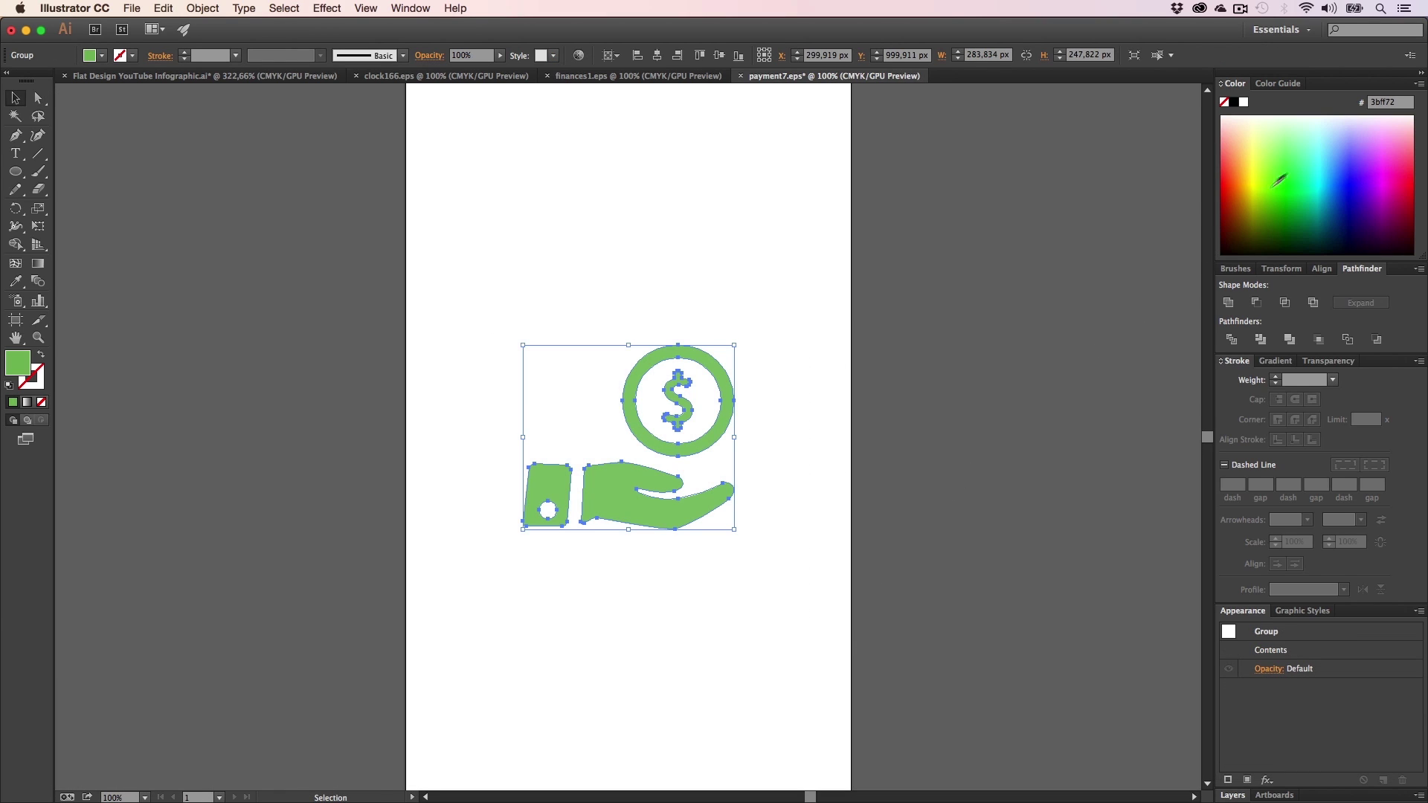
click(796, 469)
key(z)
click(662, 456)
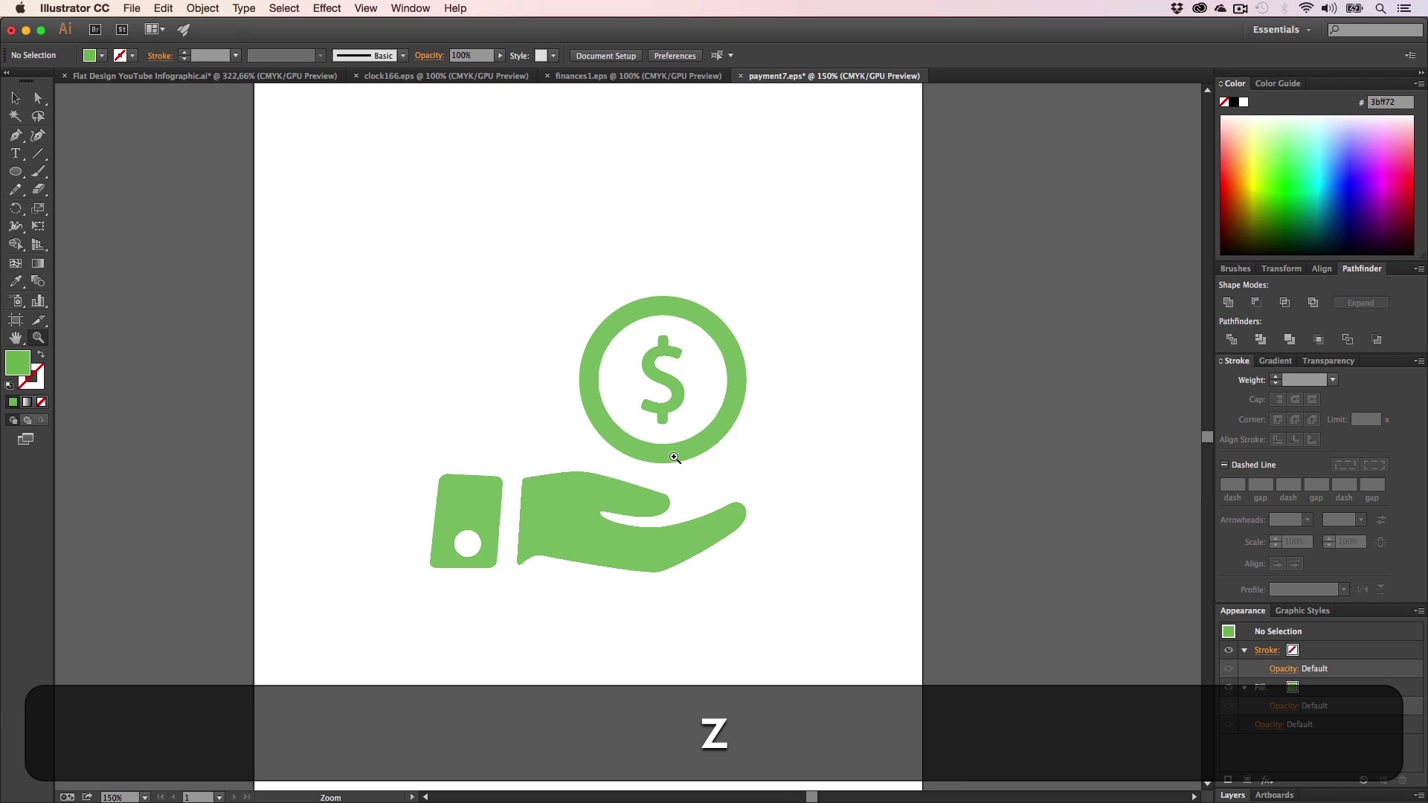
key(h)
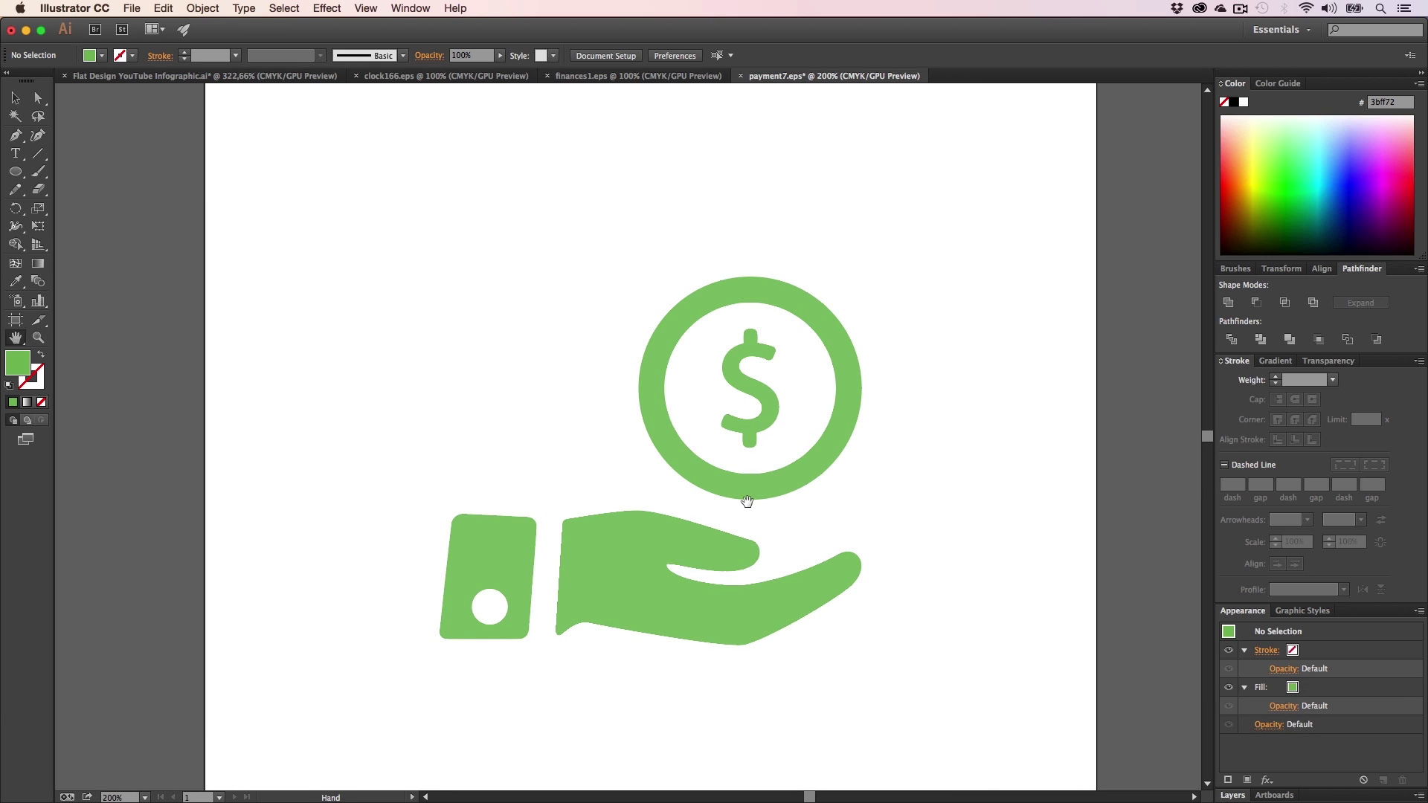
key(super+y)
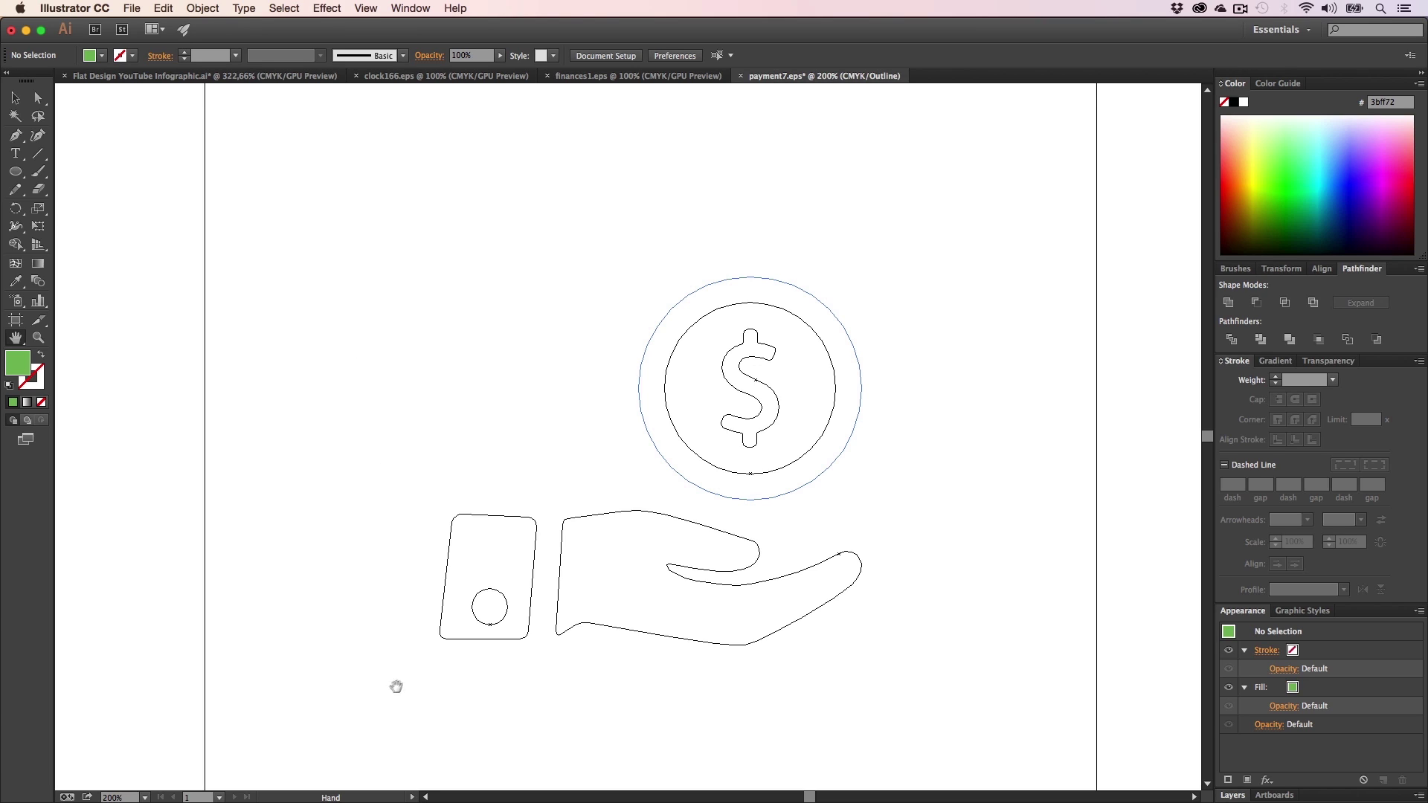
key(super+y)
- Fill the cleaned hand-with-coin icon with white and copy it
key(v)
drag(904, 653, 252, 179)
key(super+c)
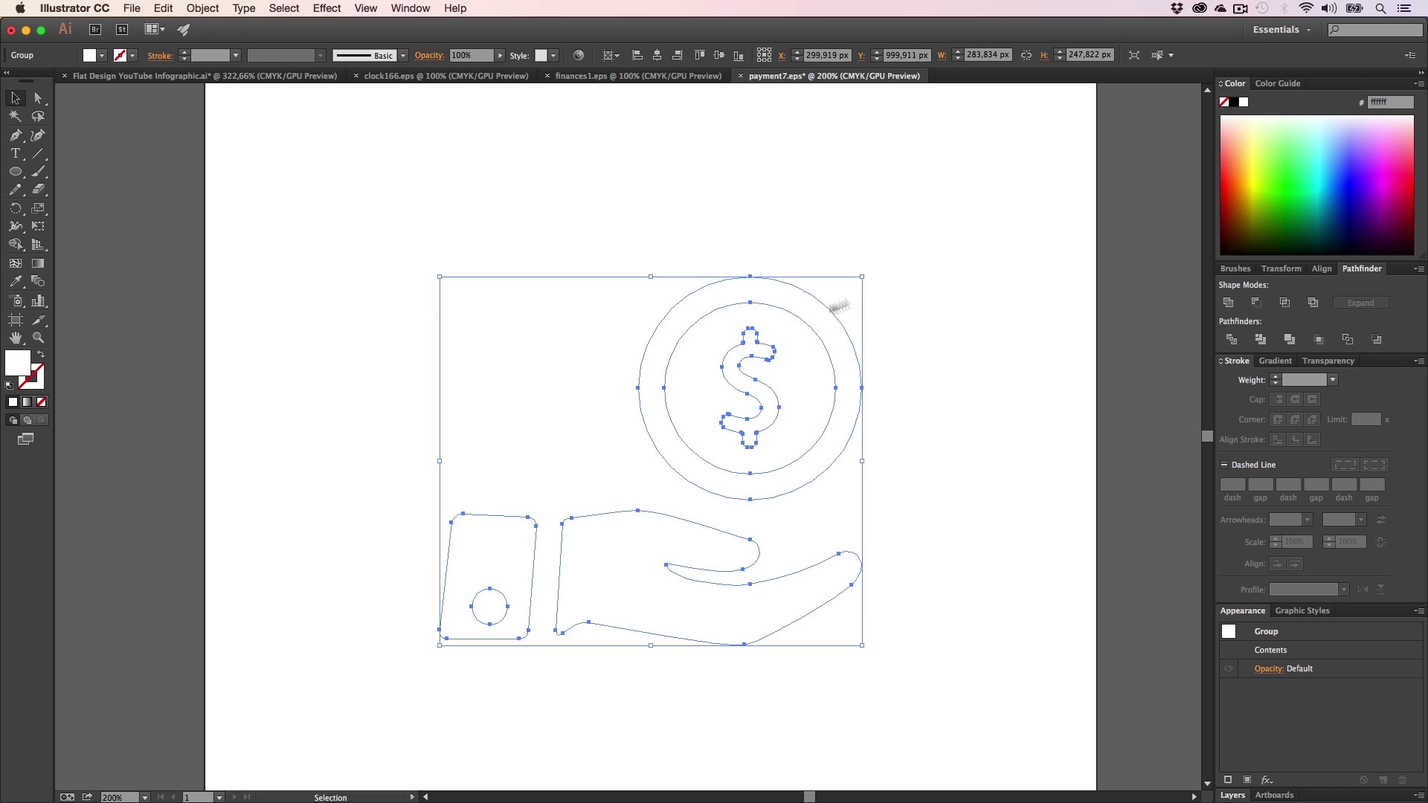
key(super+c)
- Paste the white hand-with-coin icon into the infographic, scale it down and place it in the first circle below "YouTube make"
click(204, 76)
key(super+v)
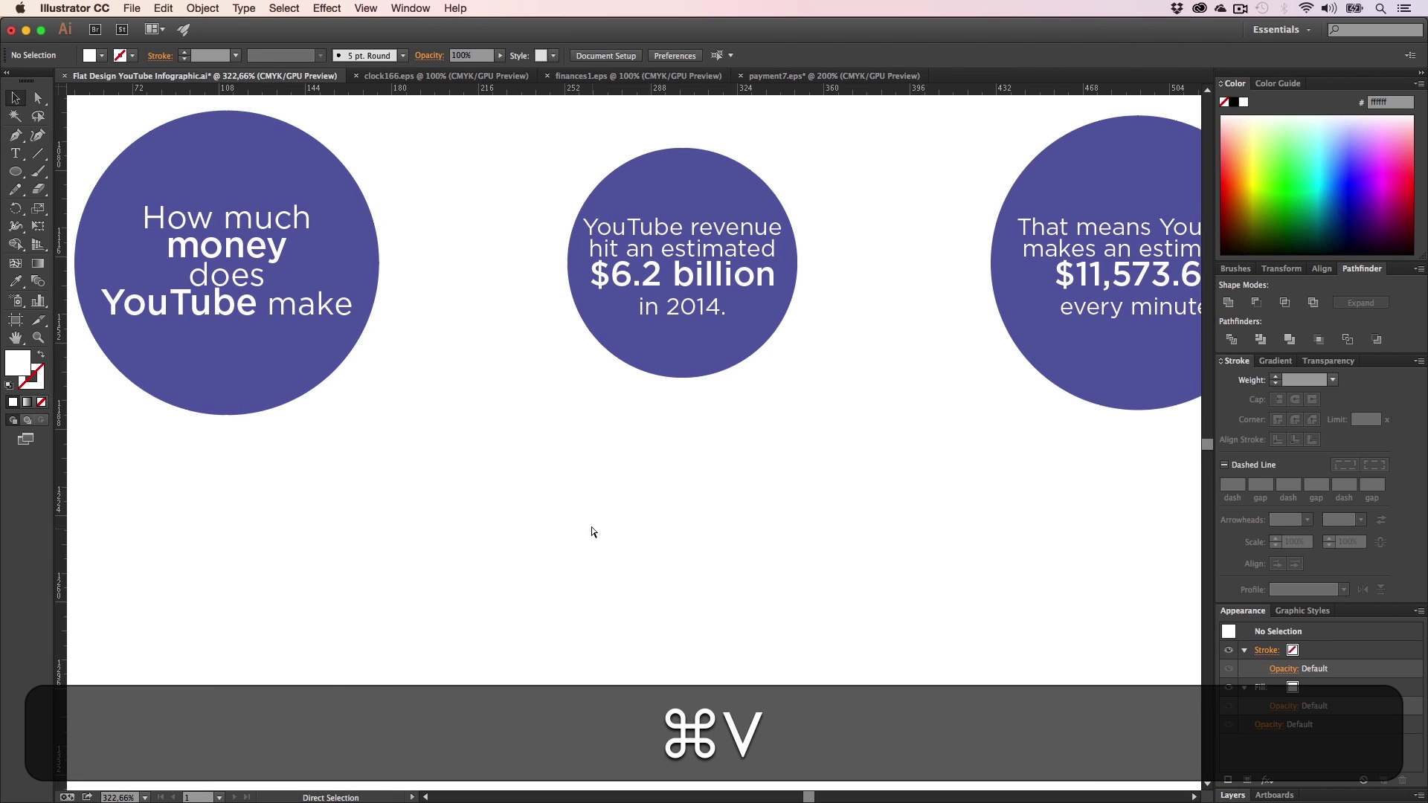
drag(961, 733, 585, 513)
click(386, 458)
key(h)
key(z)
click(559, 451)
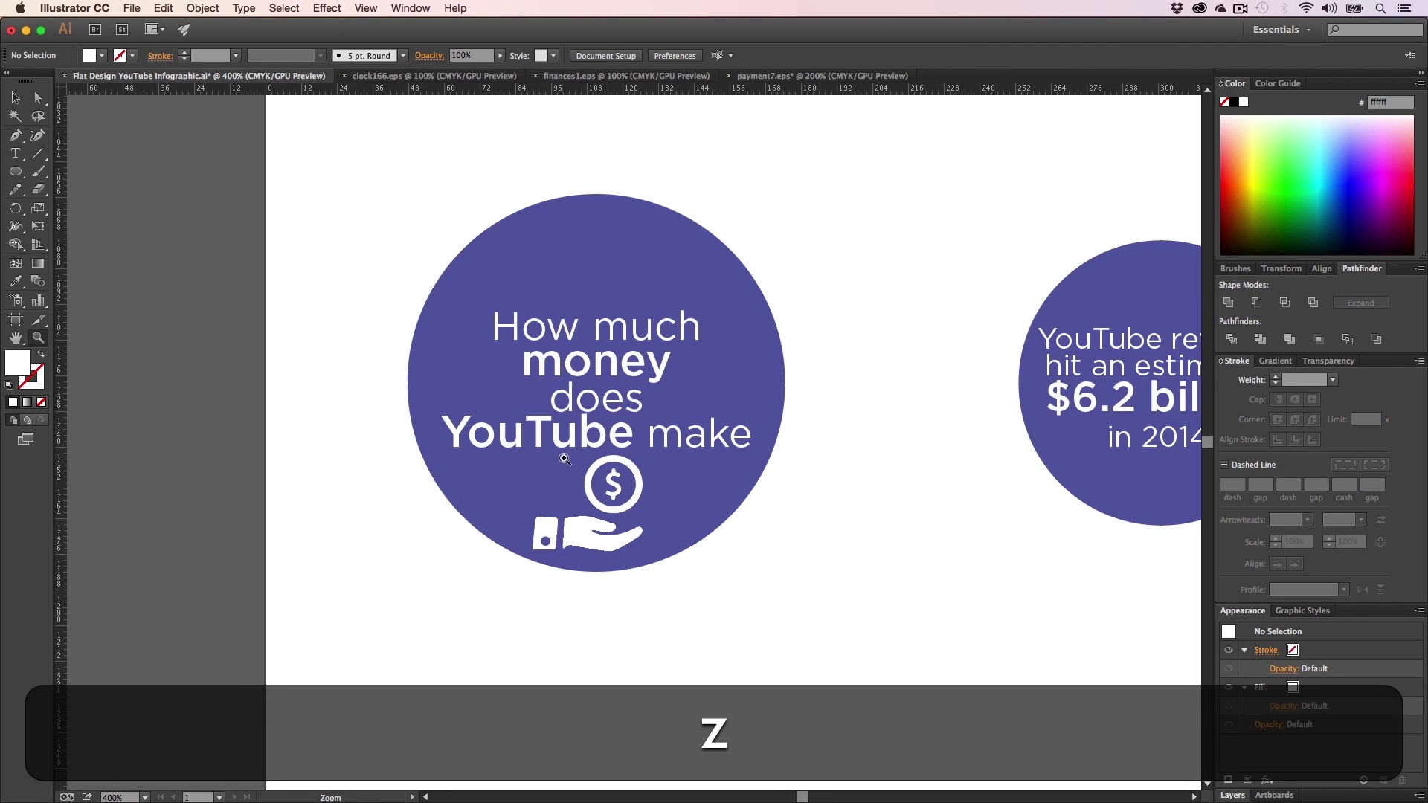
- Move the text block in the first circle up slightly to make room above the hand-with-coin icon
key(h)
drag(595, 457, 546, 494)
key(v)
drag(556, 410, 557, 369)
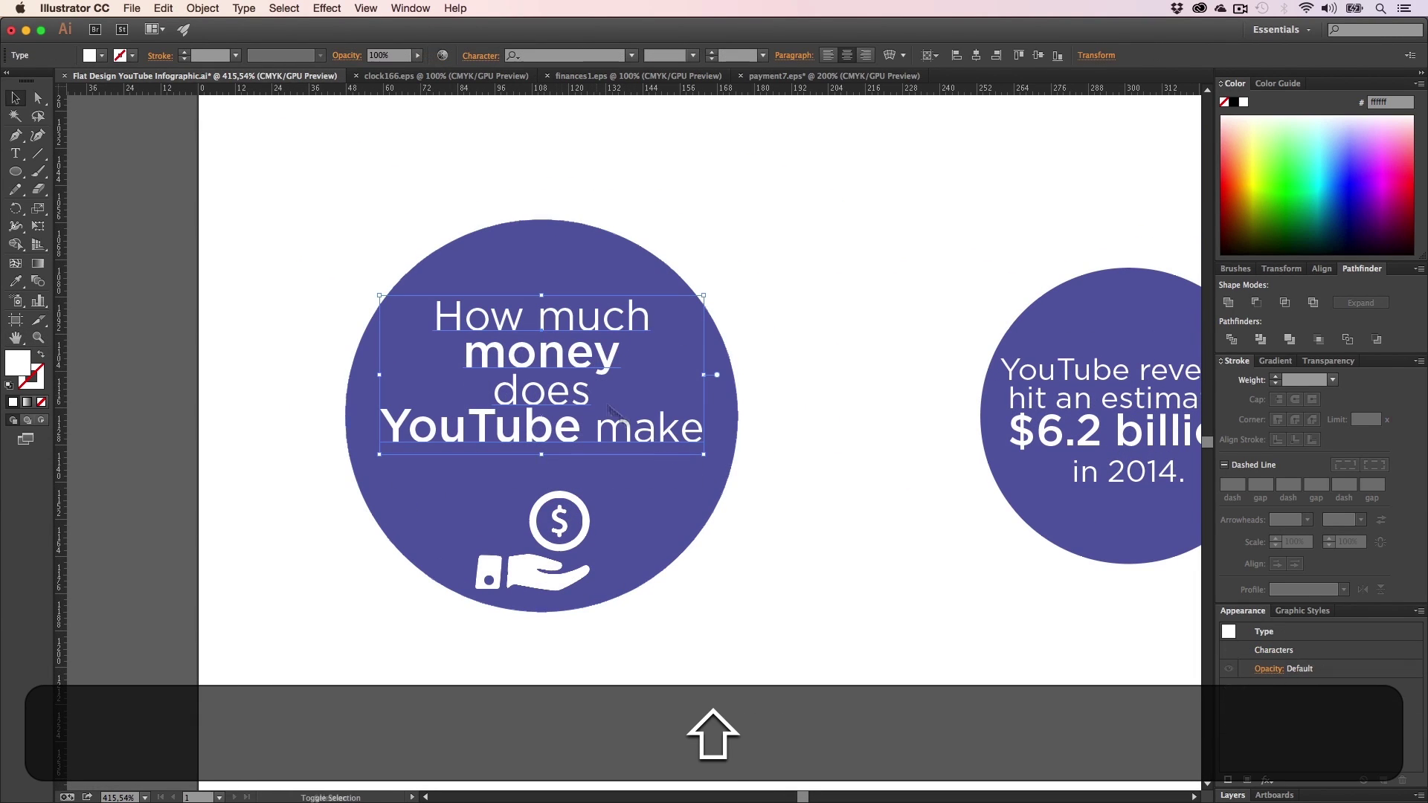
- Enlarge the hand-with-coin icon slightly and align it horizontally to the centre of the first circle
drag(565, 549, 610, 589)
shift+click(643, 516)
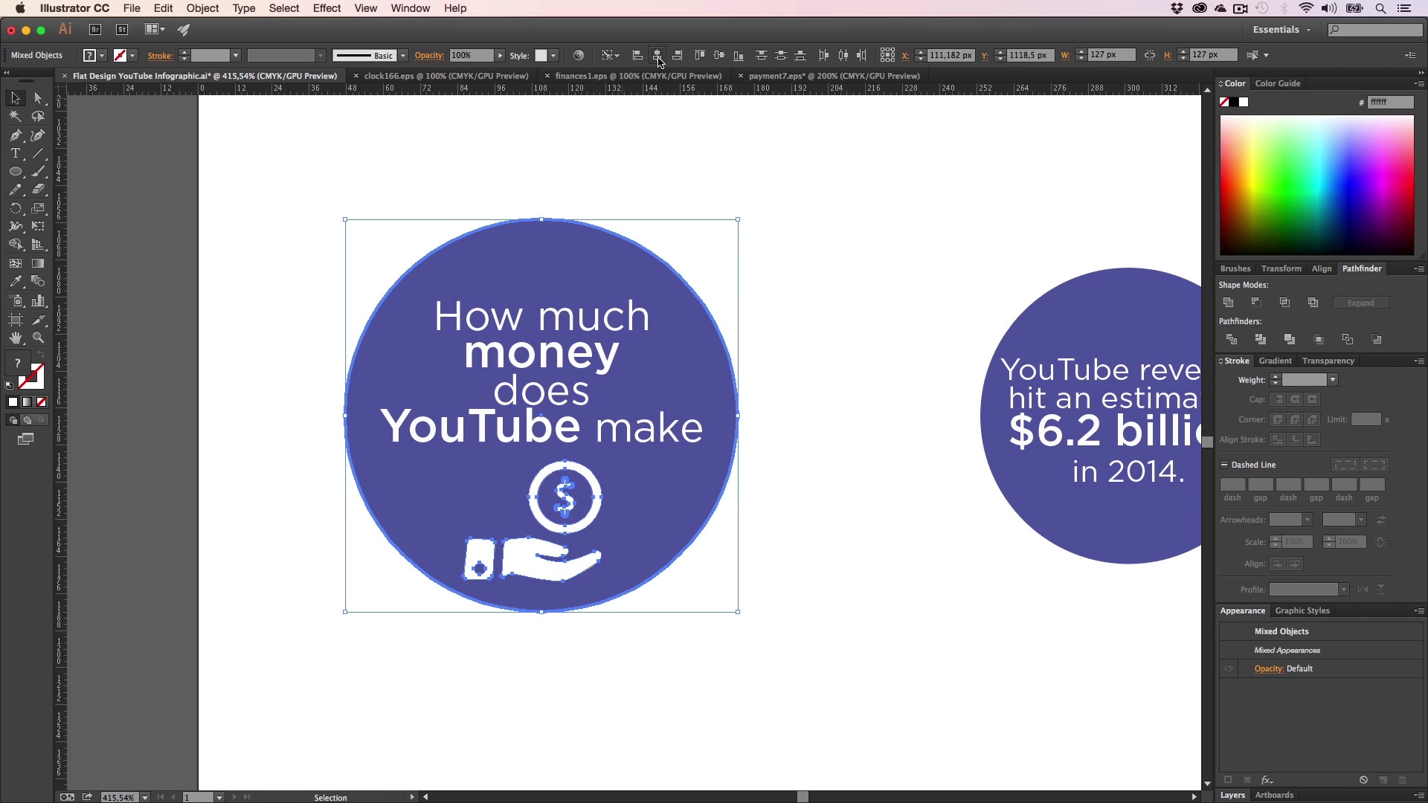
click(912, 346)
- Go to finances1.eps, select the growth chart icon and fill it with blue 73a1ff
key(h)
drag(851, 462, 392, 454)
key(v)
click(613, 415)
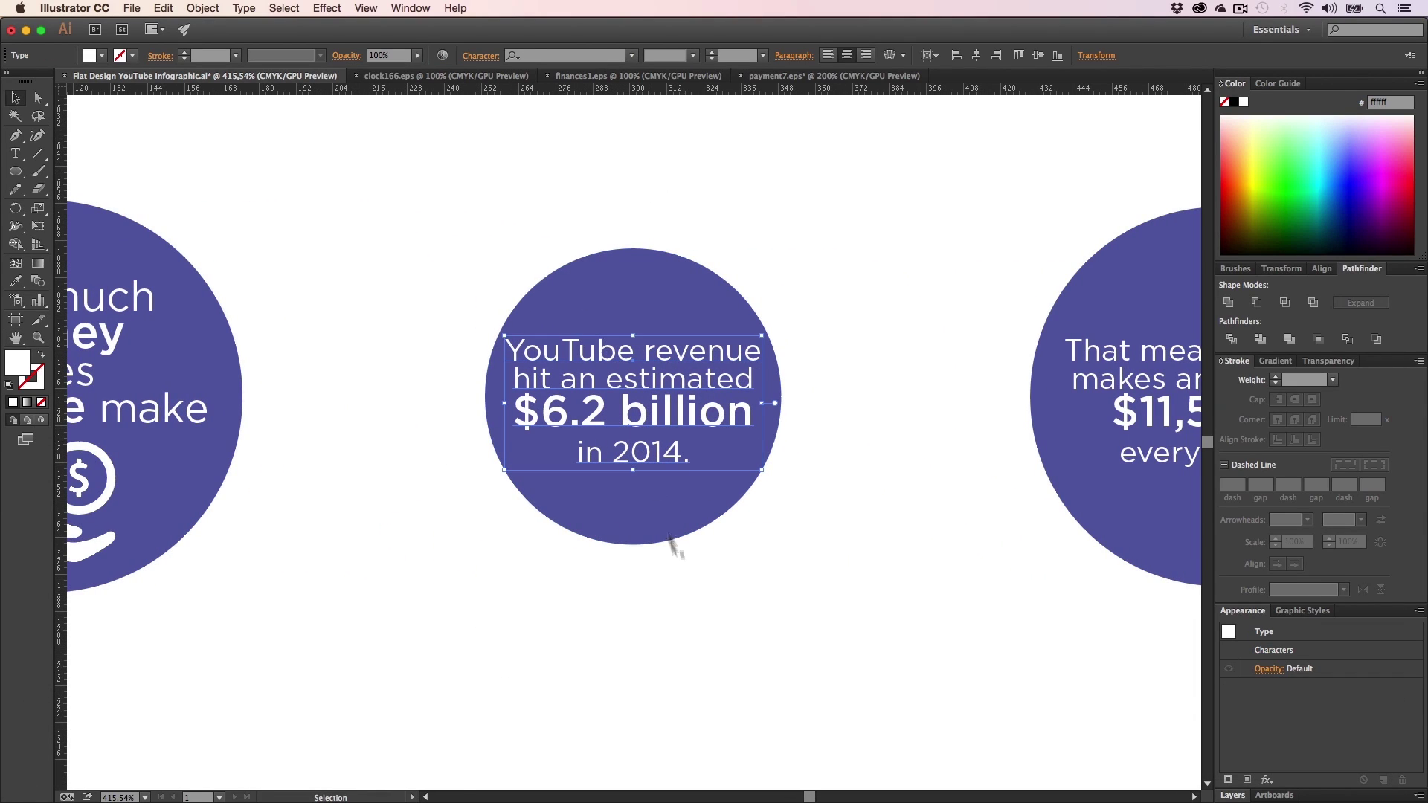
click(699, 601)
click(459, 77)
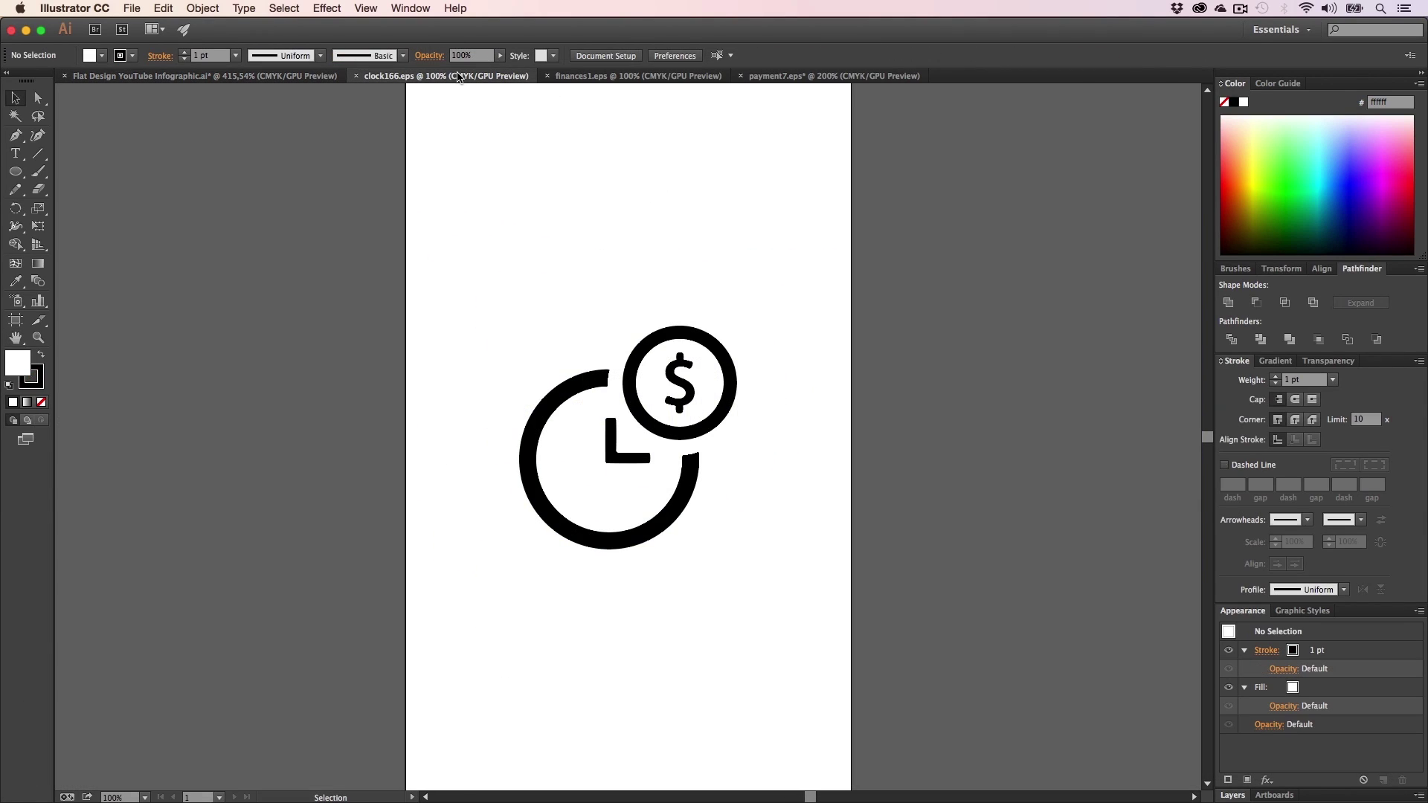
click(609, 77)
click(859, 596)
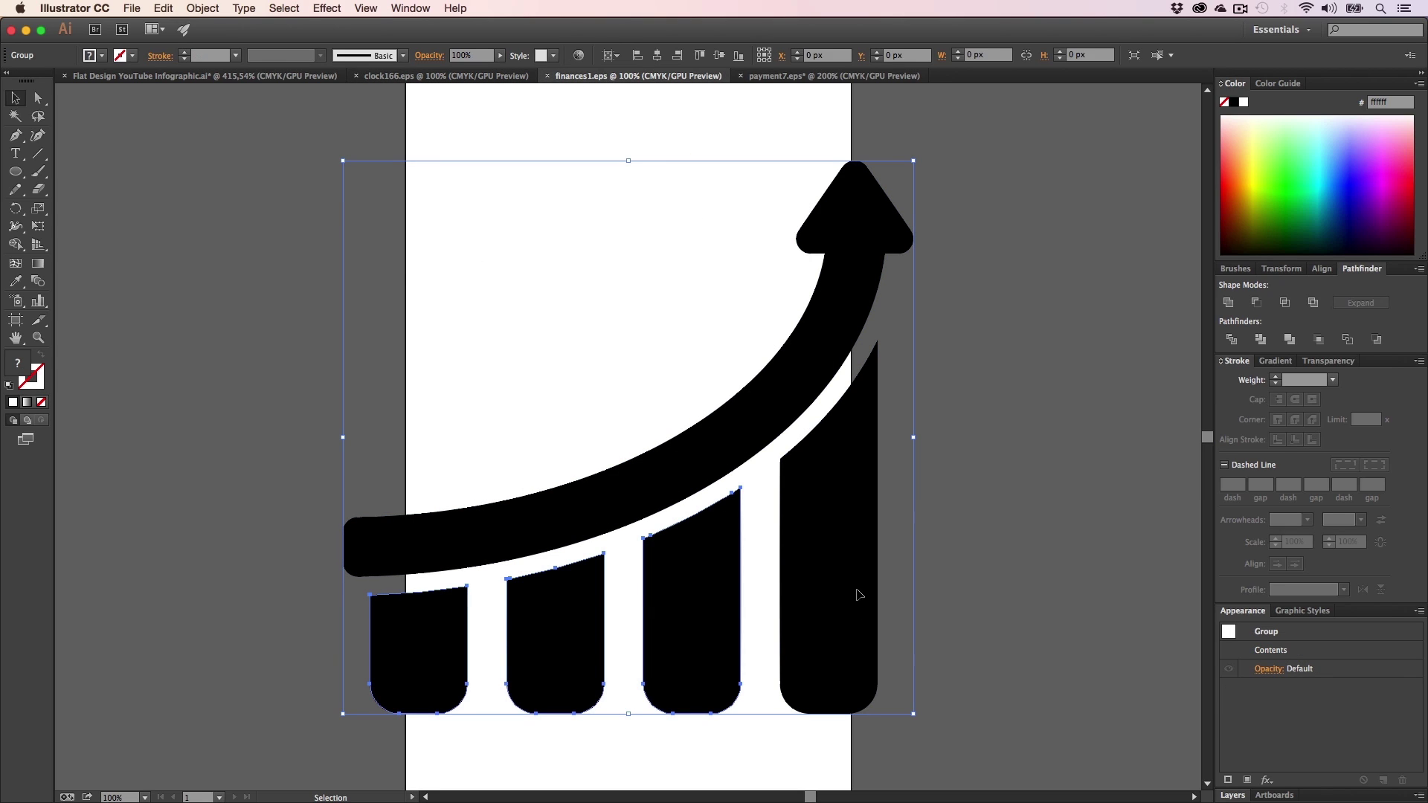
click(1324, 156)
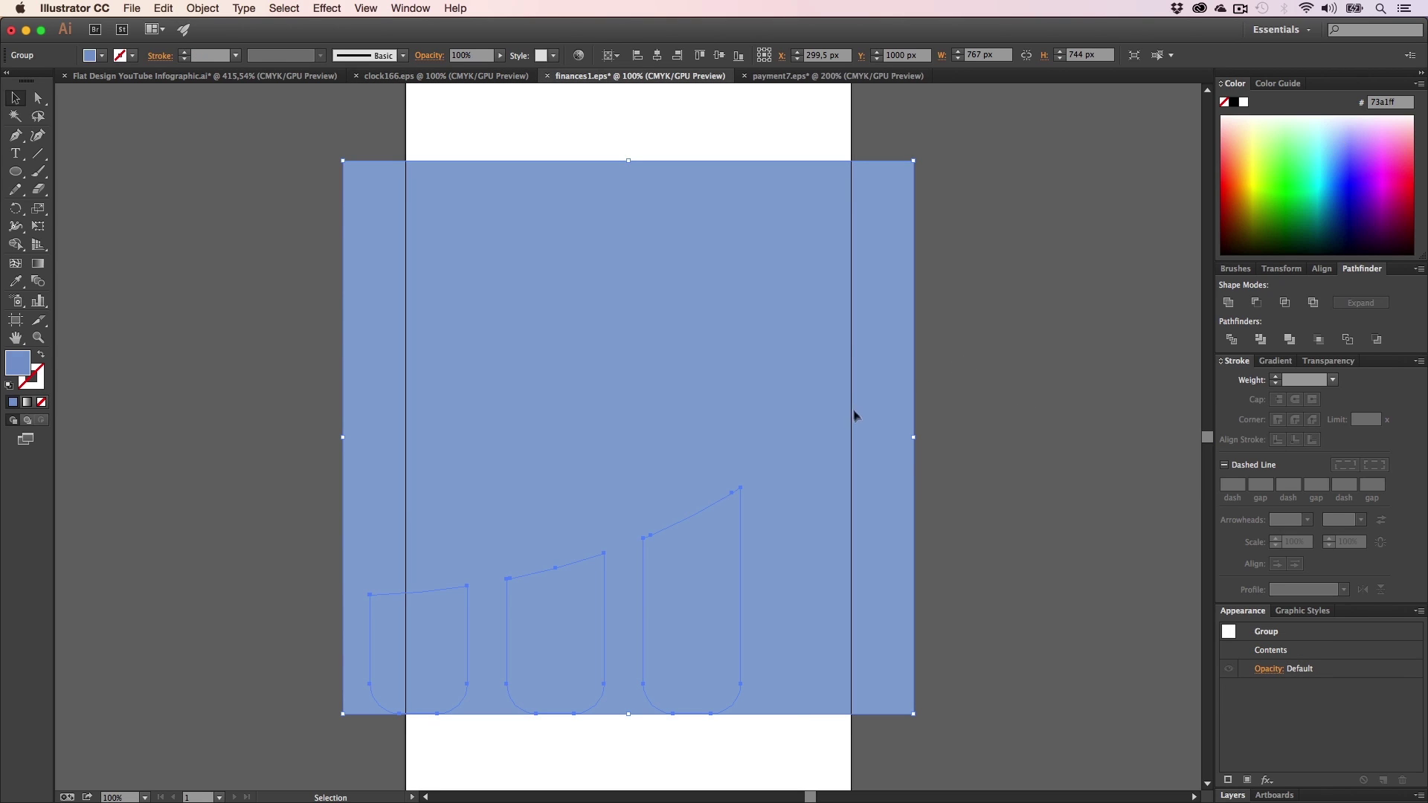
- In Outline view, delete only the rectangle path framing the growth chart icon, and return to Preview
key(super)
key(super+y)
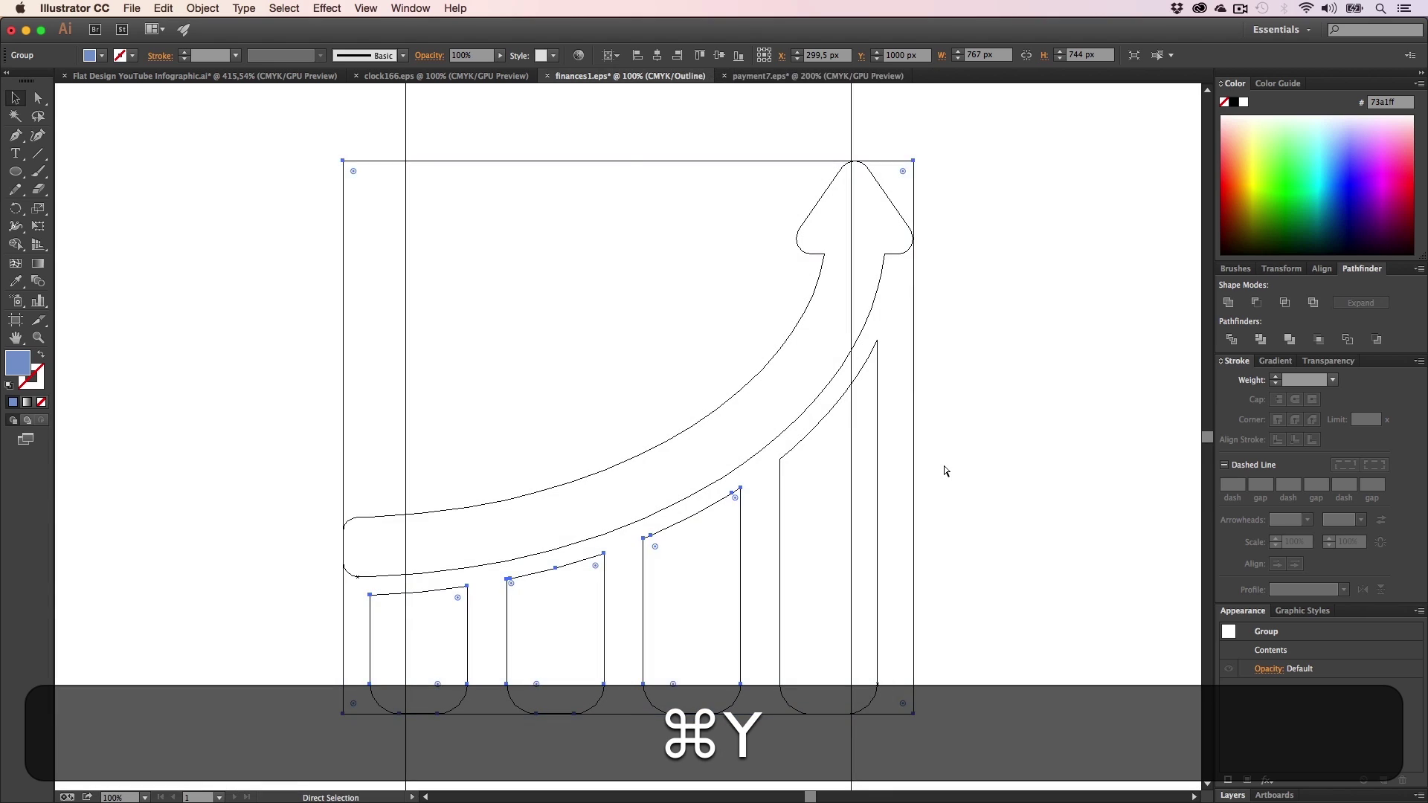
key(super+a)
key(a)
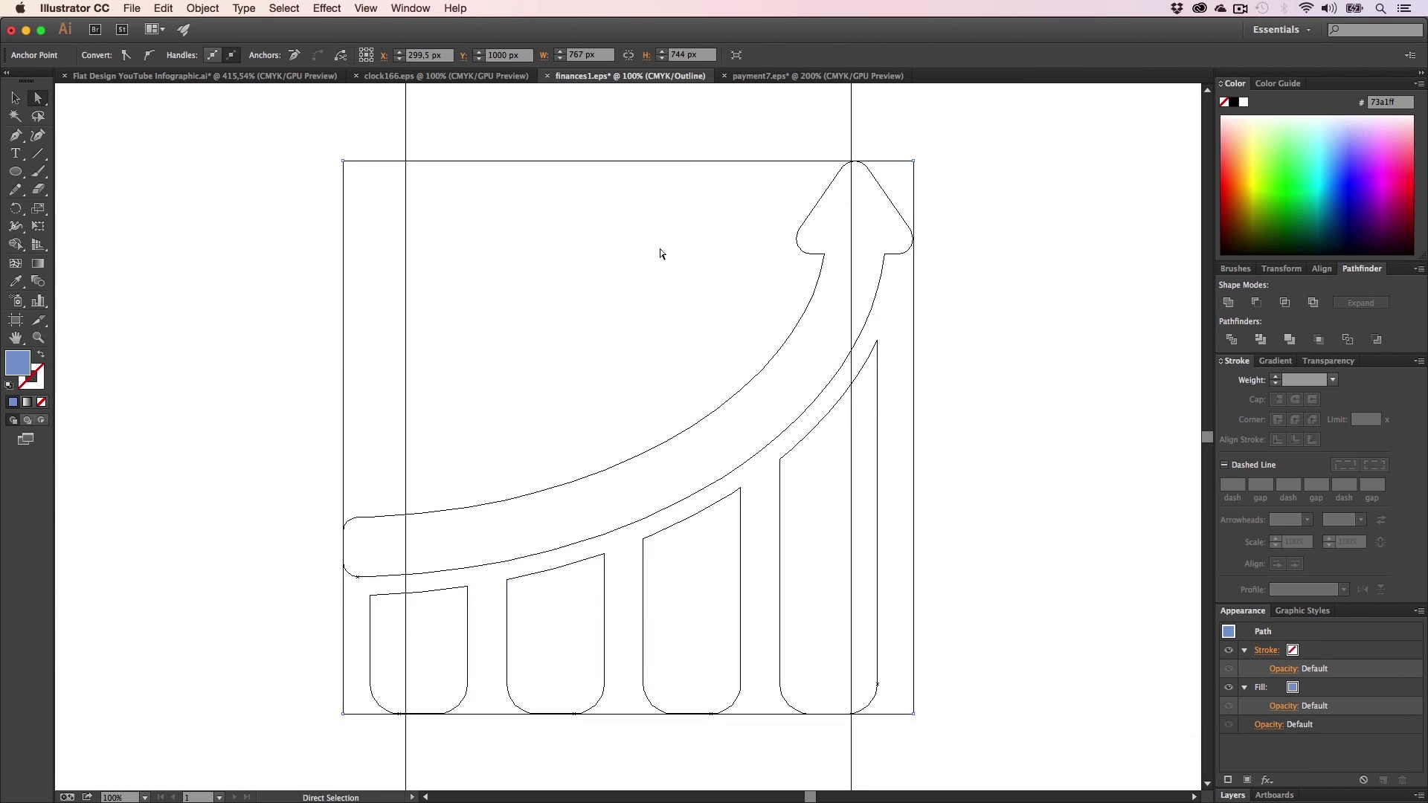
key(BackSpace)
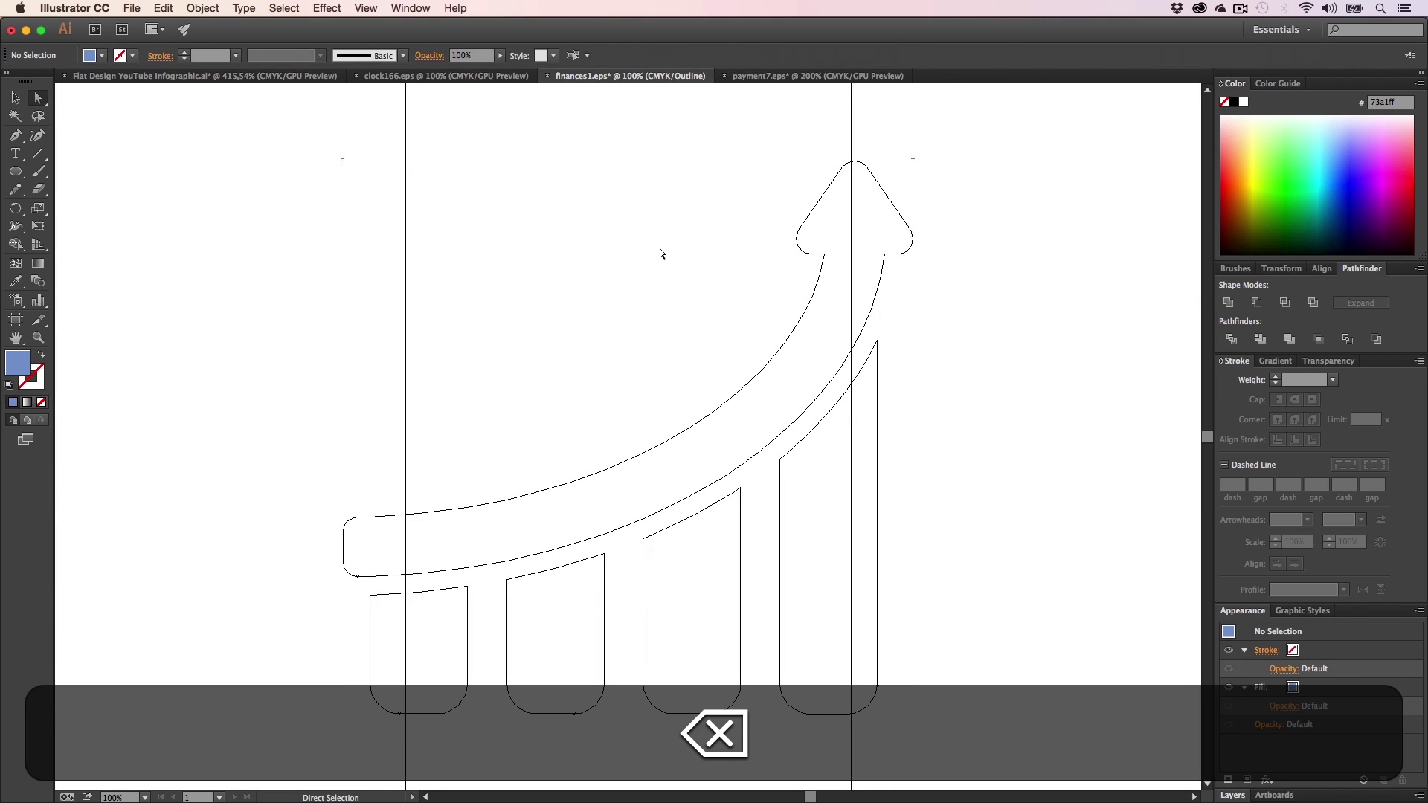
key(super+y)
- Fill the cleaned growth chart icon with white and copy it
key(z)
alt+click(831, 509)
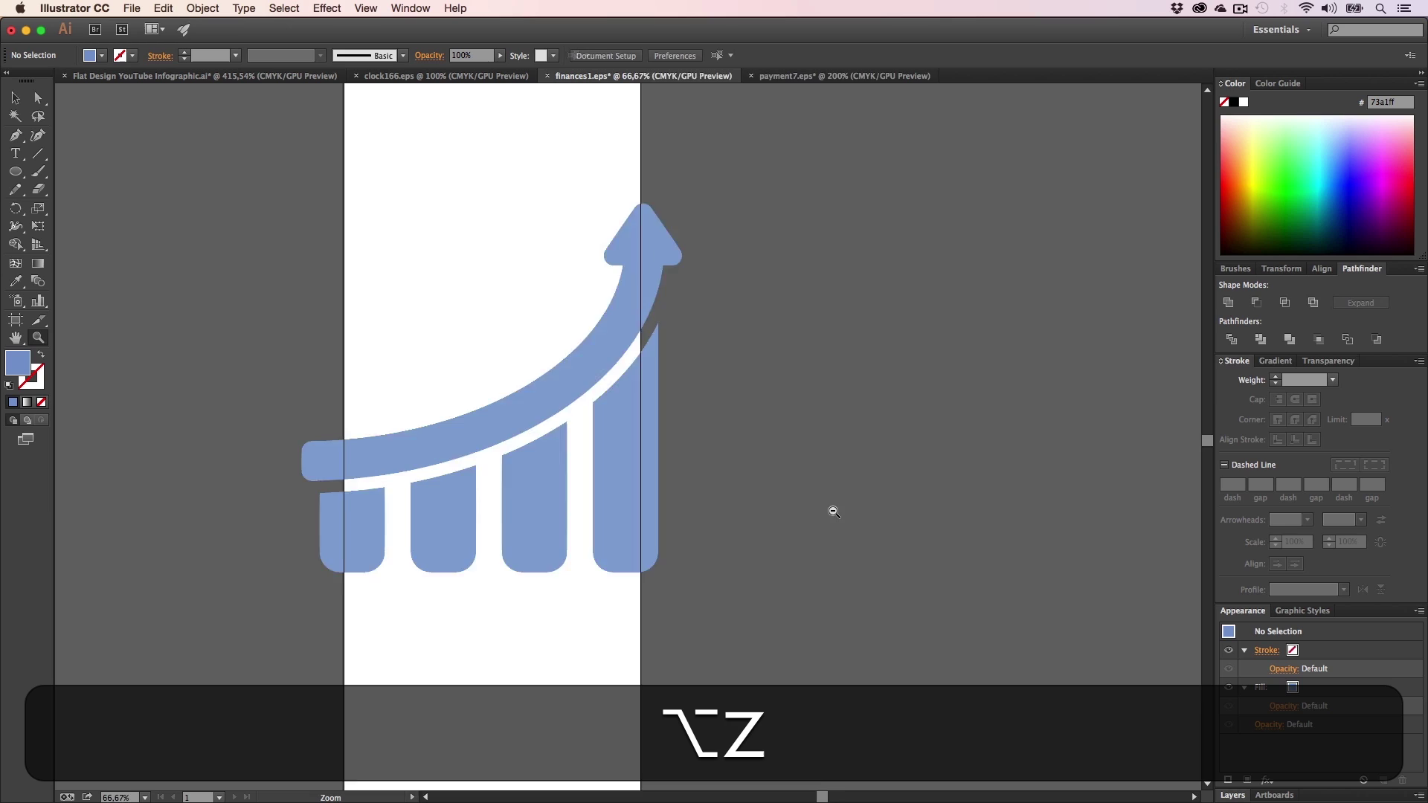
alt+click(832, 509)
key(h)
drag(537, 446, 783, 542)
key(v)
drag(767, 599, 315, 279)
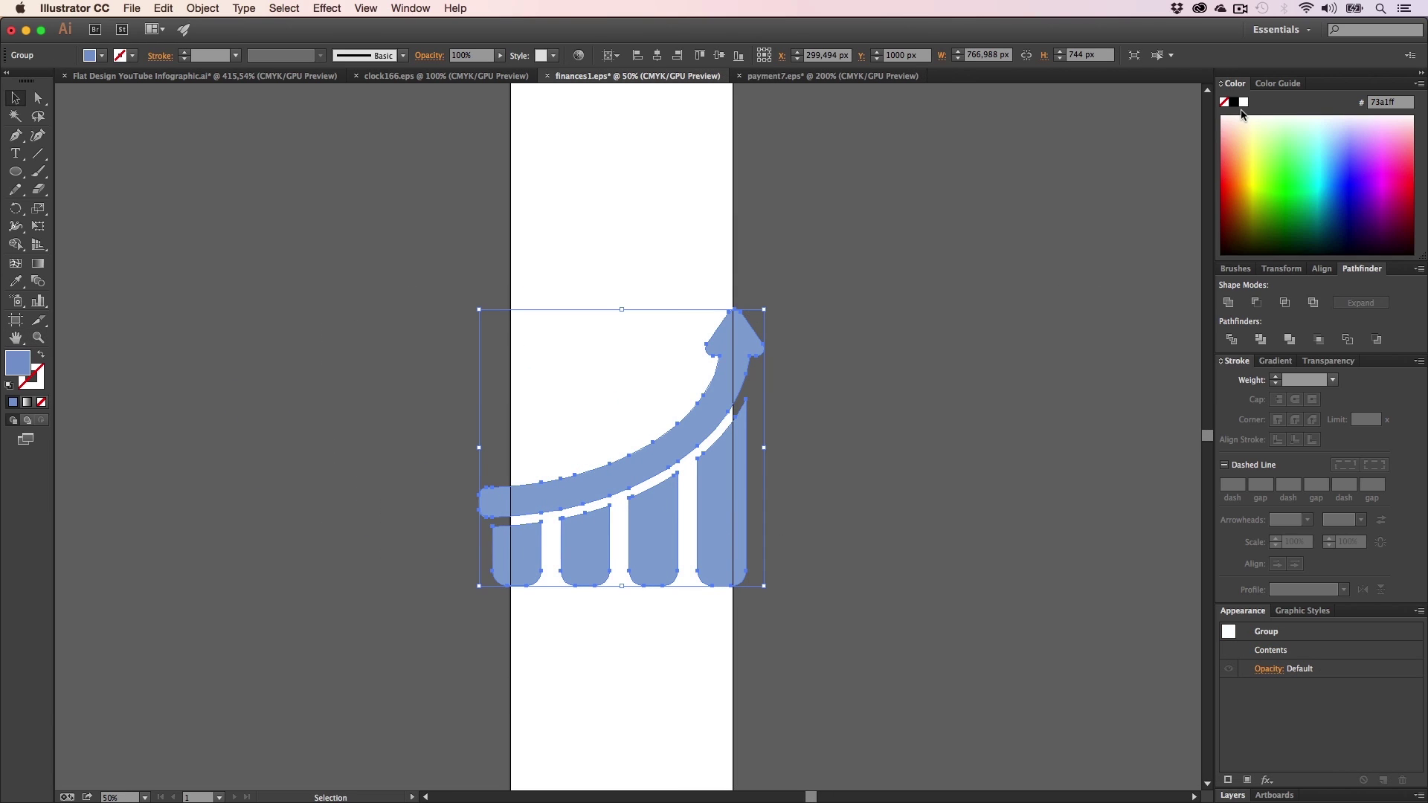
click(1243, 102)
key(super+c)
- Paste the white growth chart icon into the infographic and scale it down to about 62 × 60 px
click(112, 76)
key(super+v)
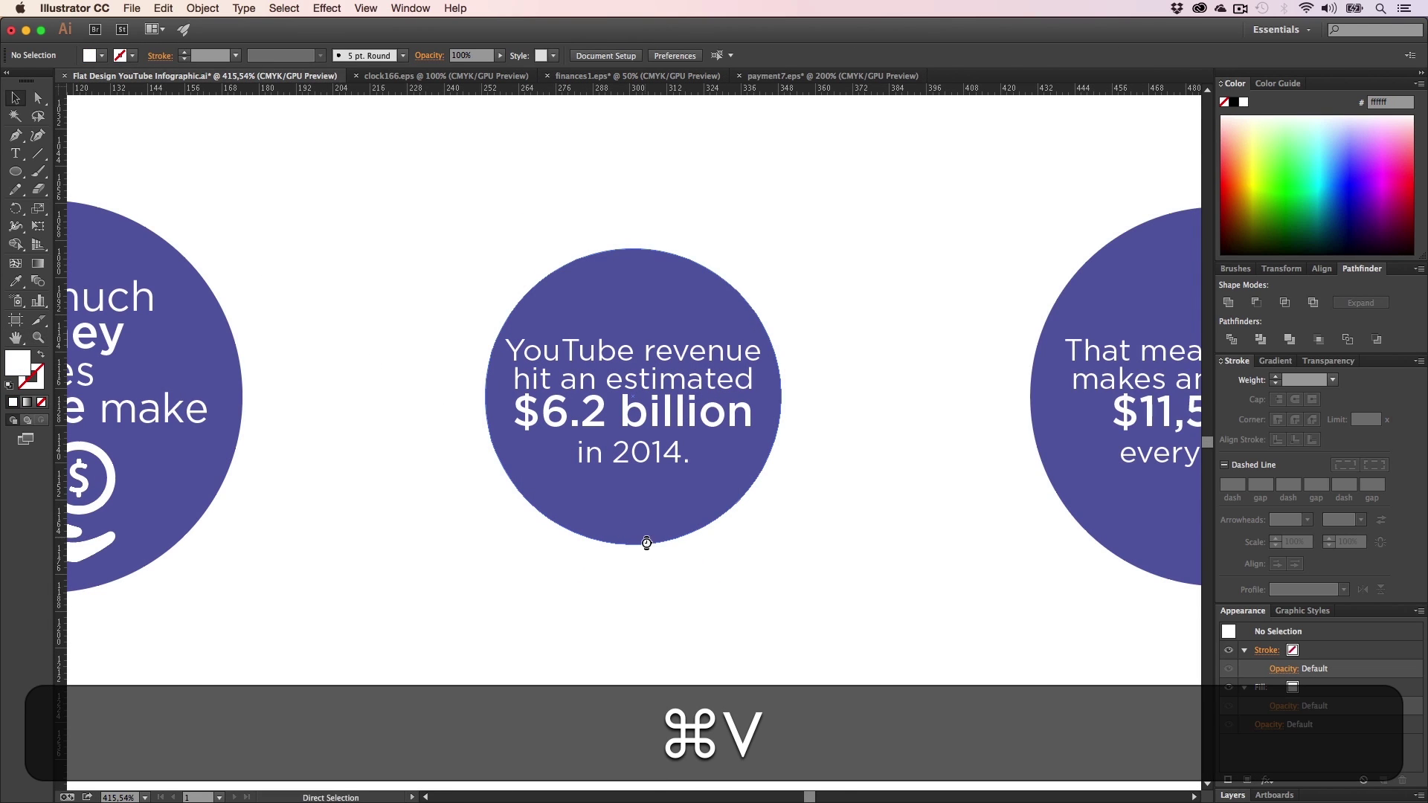
drag(879, 586, 572, 479)
key(z)
alt+click(640, 533)
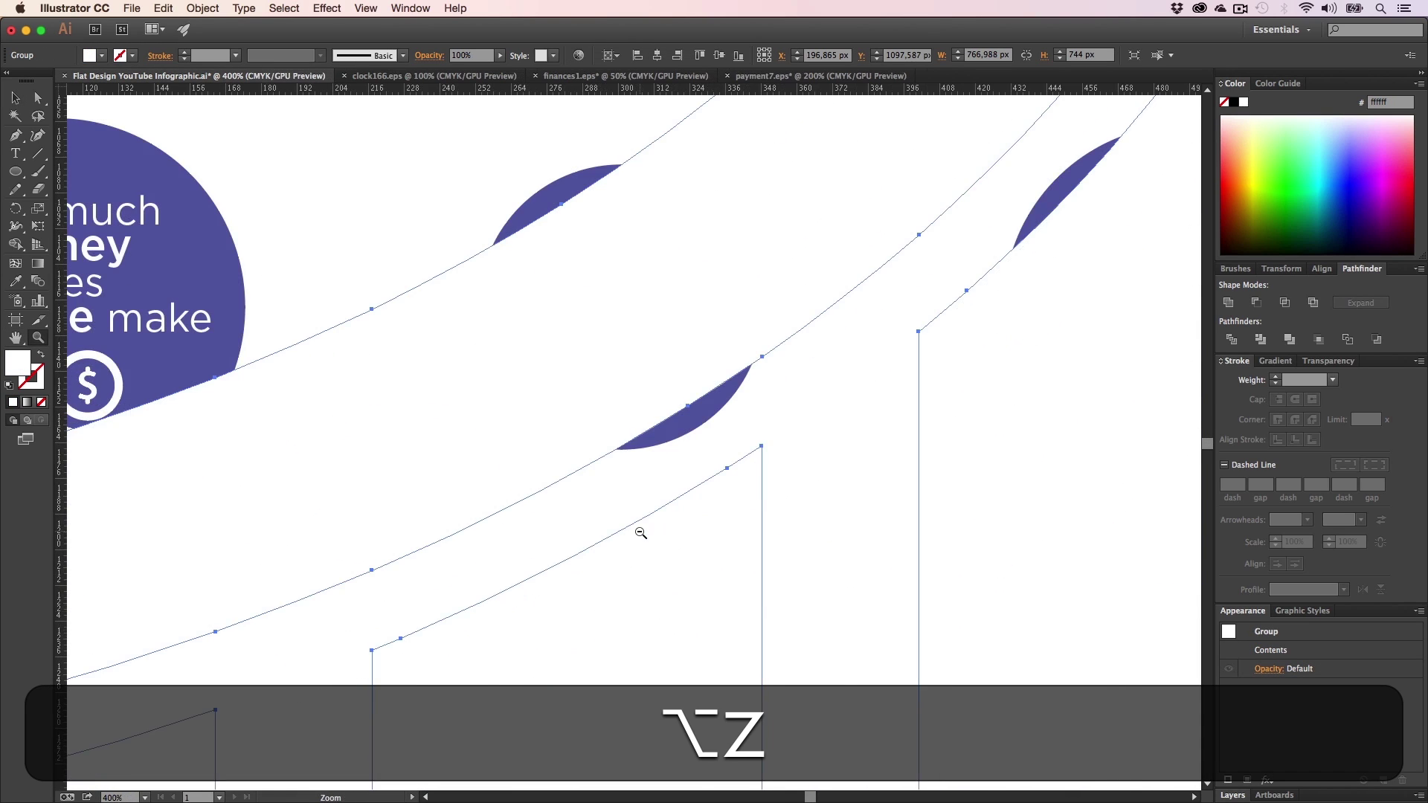
alt+click(640, 533)
alt+click(640, 533)
alt+click(641, 534)
alt+click(640, 533)
alt+click(640, 534)
key(v)
drag(743, 415, 1074, 245)
- Place the growth chart icon in the second circle below "in 2014." and shrink it to about 17 px wide
key(z)
key(h)
drag(792, 295, 691, 470)
key(v)
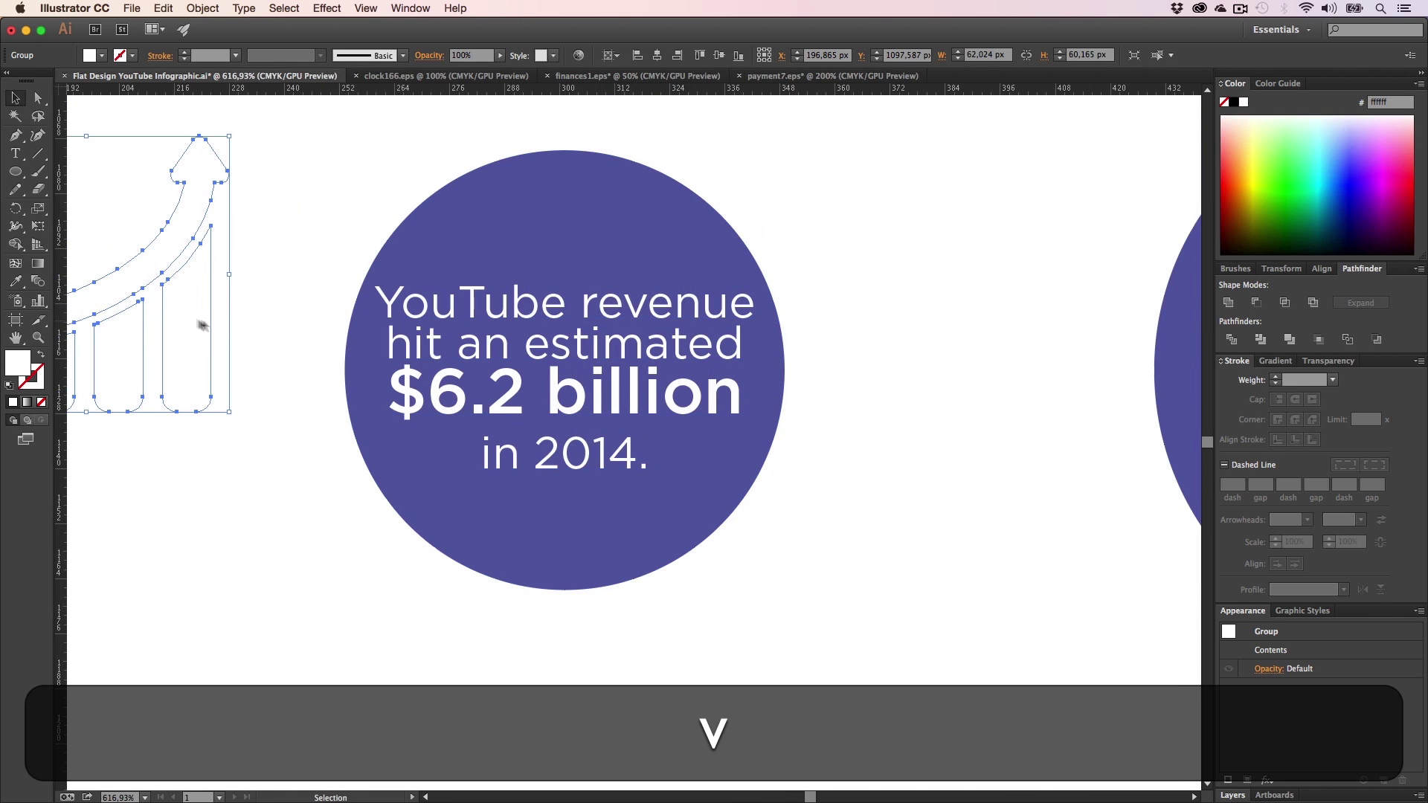
drag(205, 329, 677, 526)
drag(699, 616, 583, 537)
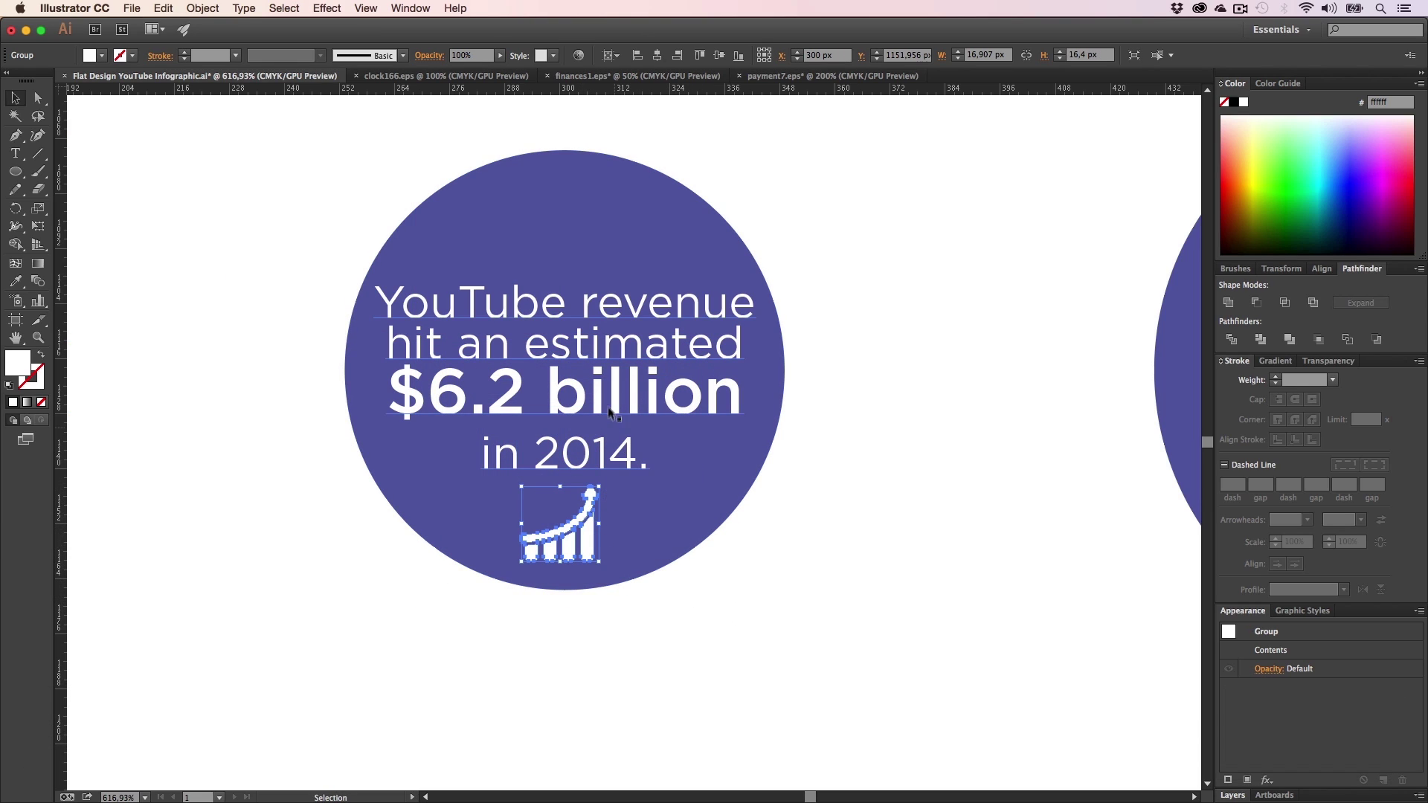
- Move the second circle's text up slightly and enlarge the growth chart icon below it
drag(604, 389, 598, 369)
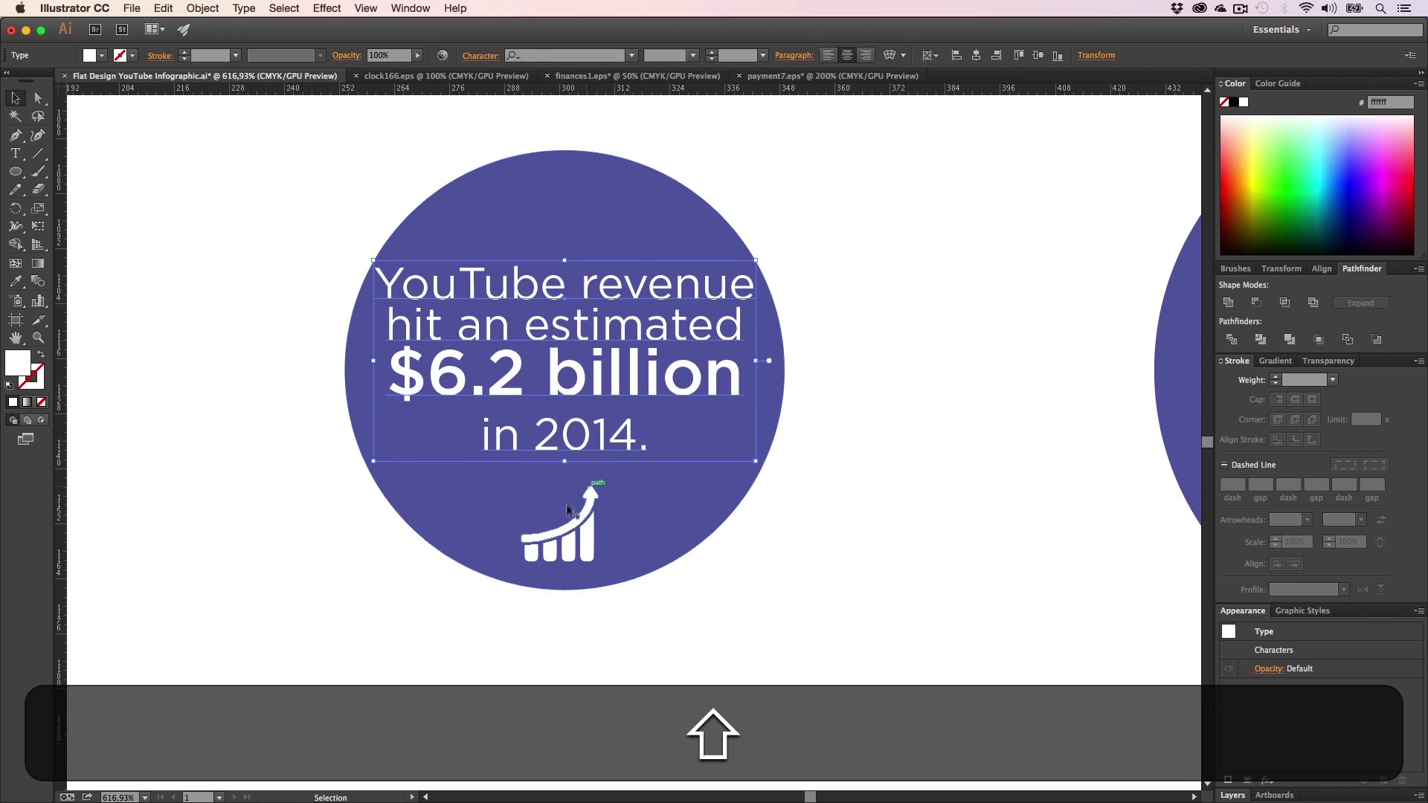
click(569, 511)
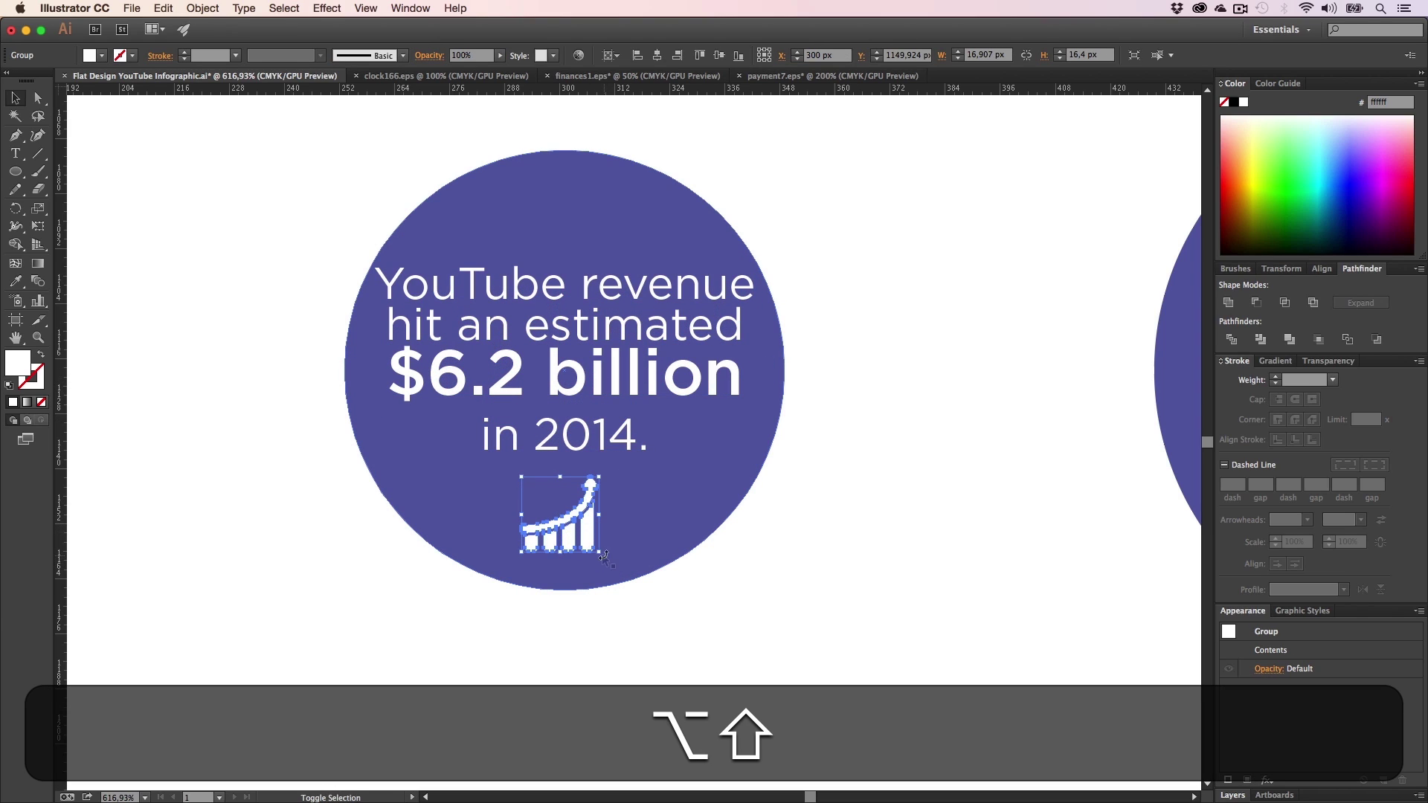
drag(601, 554, 630, 577)
click(760, 600)
- Scale the second circle's text block down slightly so it sits further inside the circle's edges
key(h)
key(z)
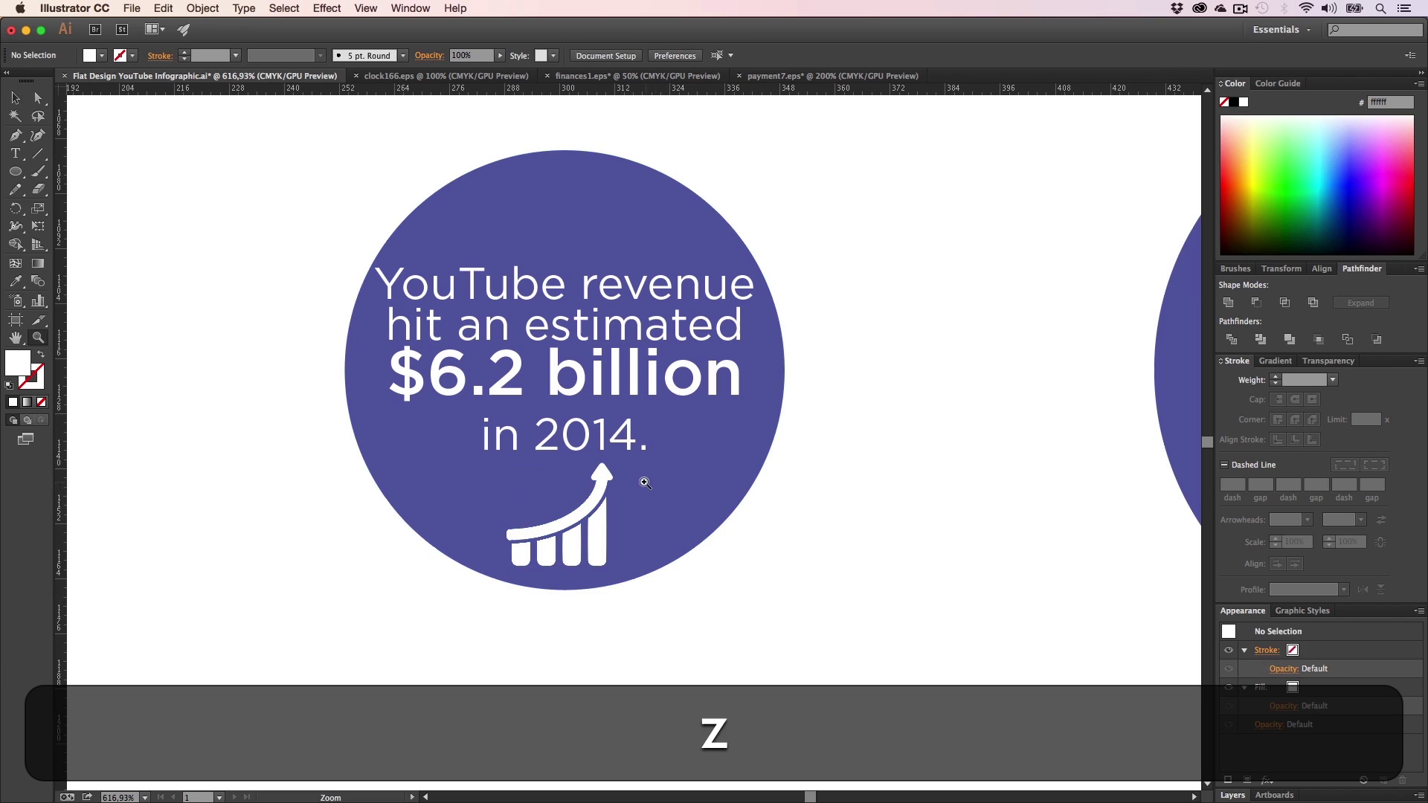
alt+click(649, 484)
alt+click(651, 487)
key(h)
drag(574, 353, 456, 464)
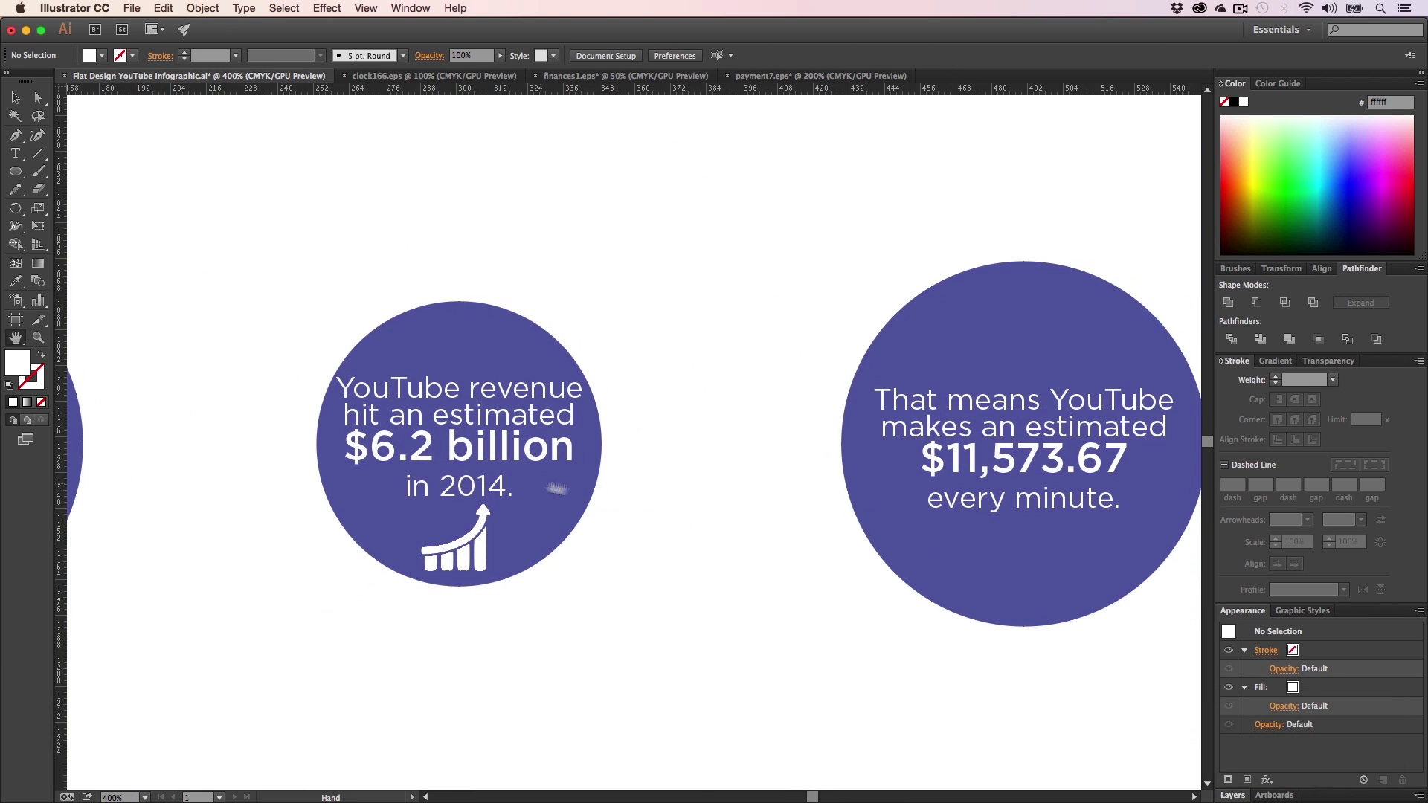
key(v)
drag(557, 488, 727, 517)
click(623, 440)
drag(627, 461, 627, 450)
click(802, 558)
key(h)
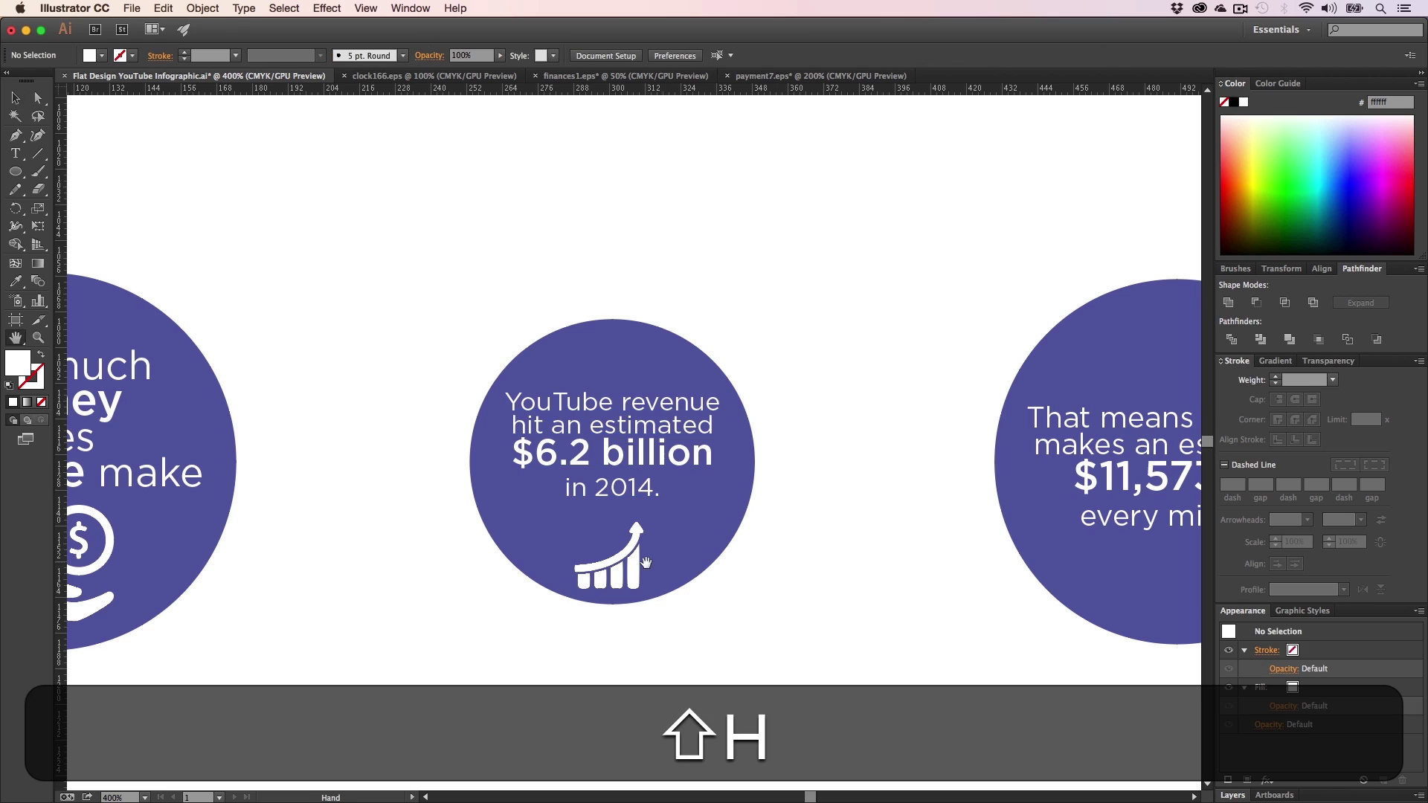
key(v)
click(637, 561)
- Move the "That means YouTube makes an estimated $11,573.67 every minute." text up slightly in the third circle
key(shift+h)
drag(790, 586, 410, 590)
key(v)
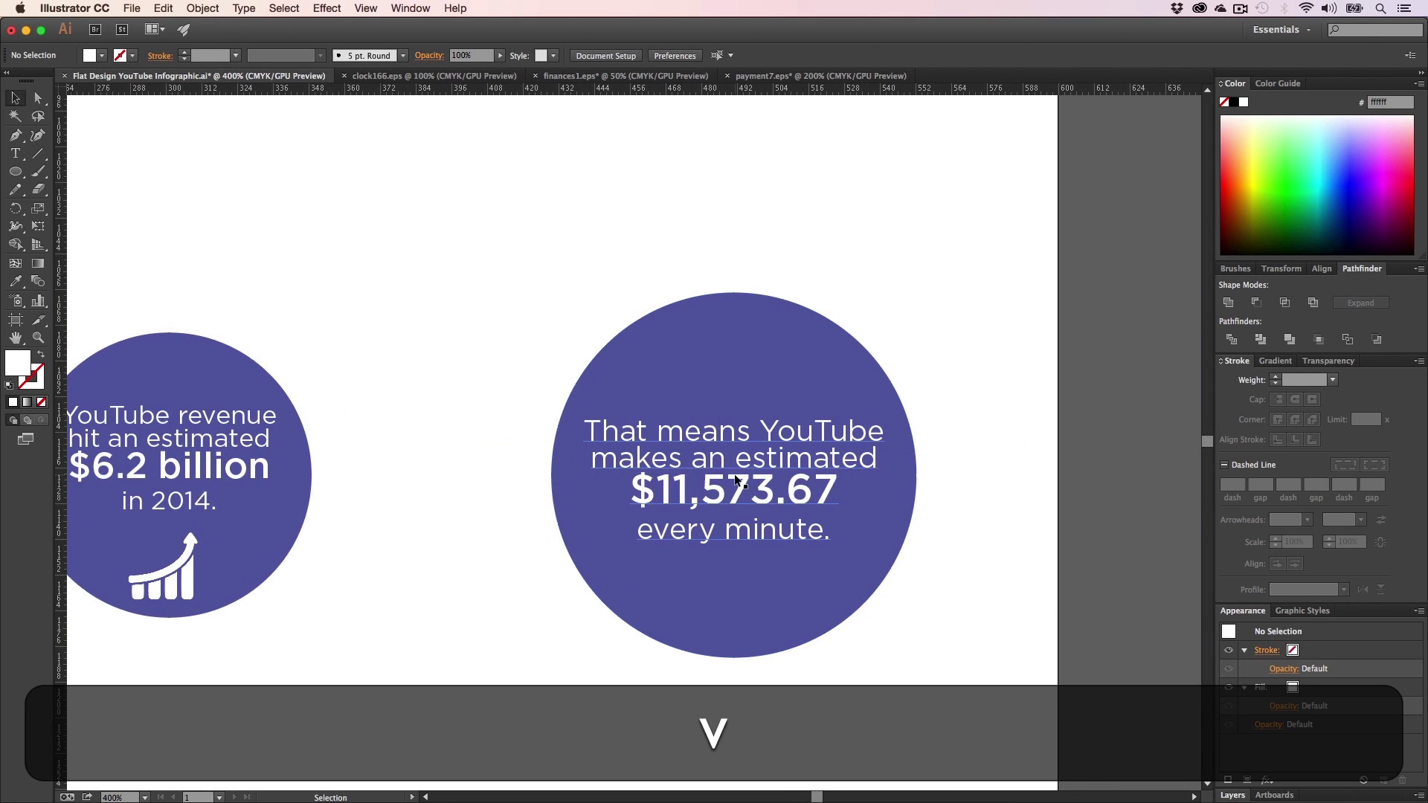
drag(735, 479, 736, 462)
click(467, 518)
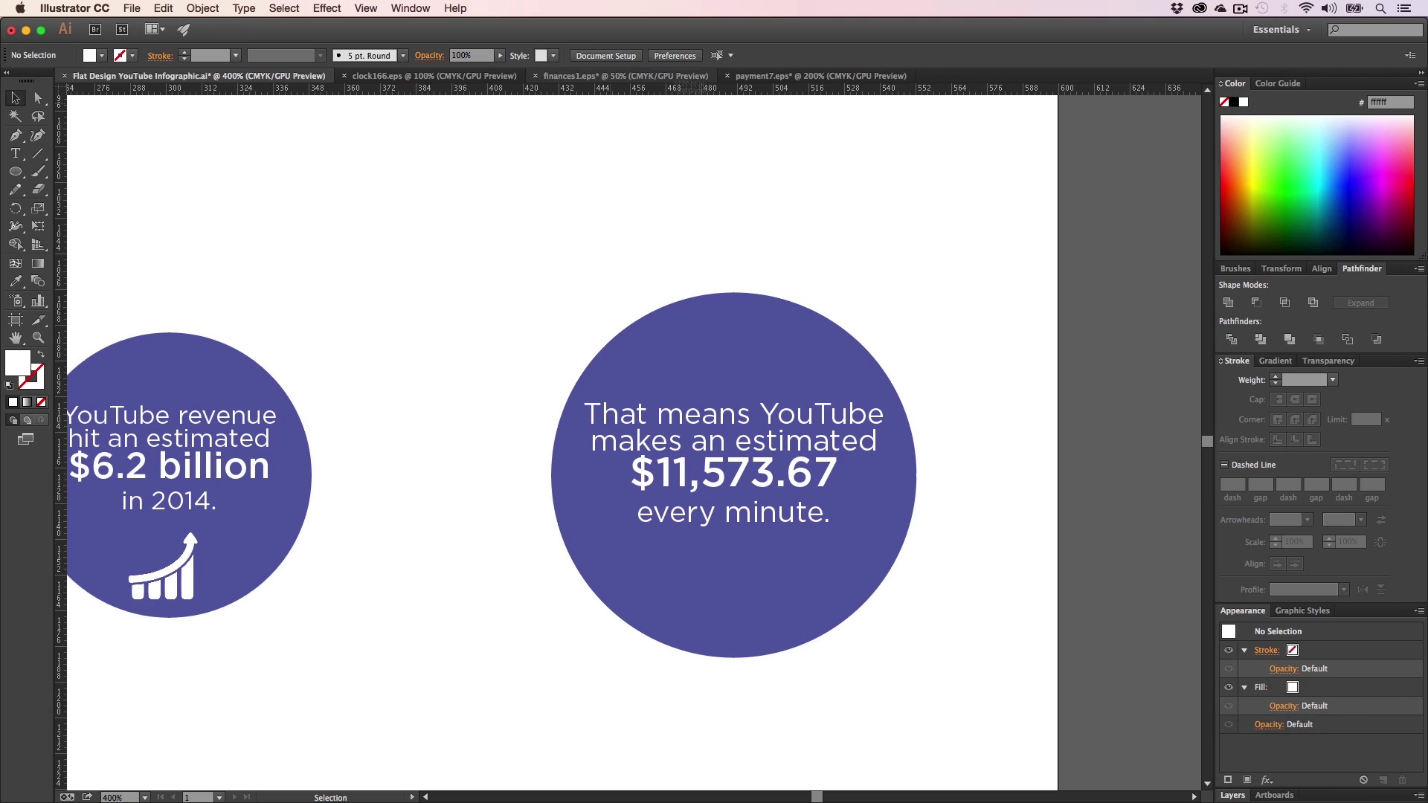
- Go to clock166.eps, select the clock-with-coin icon, set its colour mode to RGB and fill it with green 4bff65
click(818, 76)
click(638, 76)
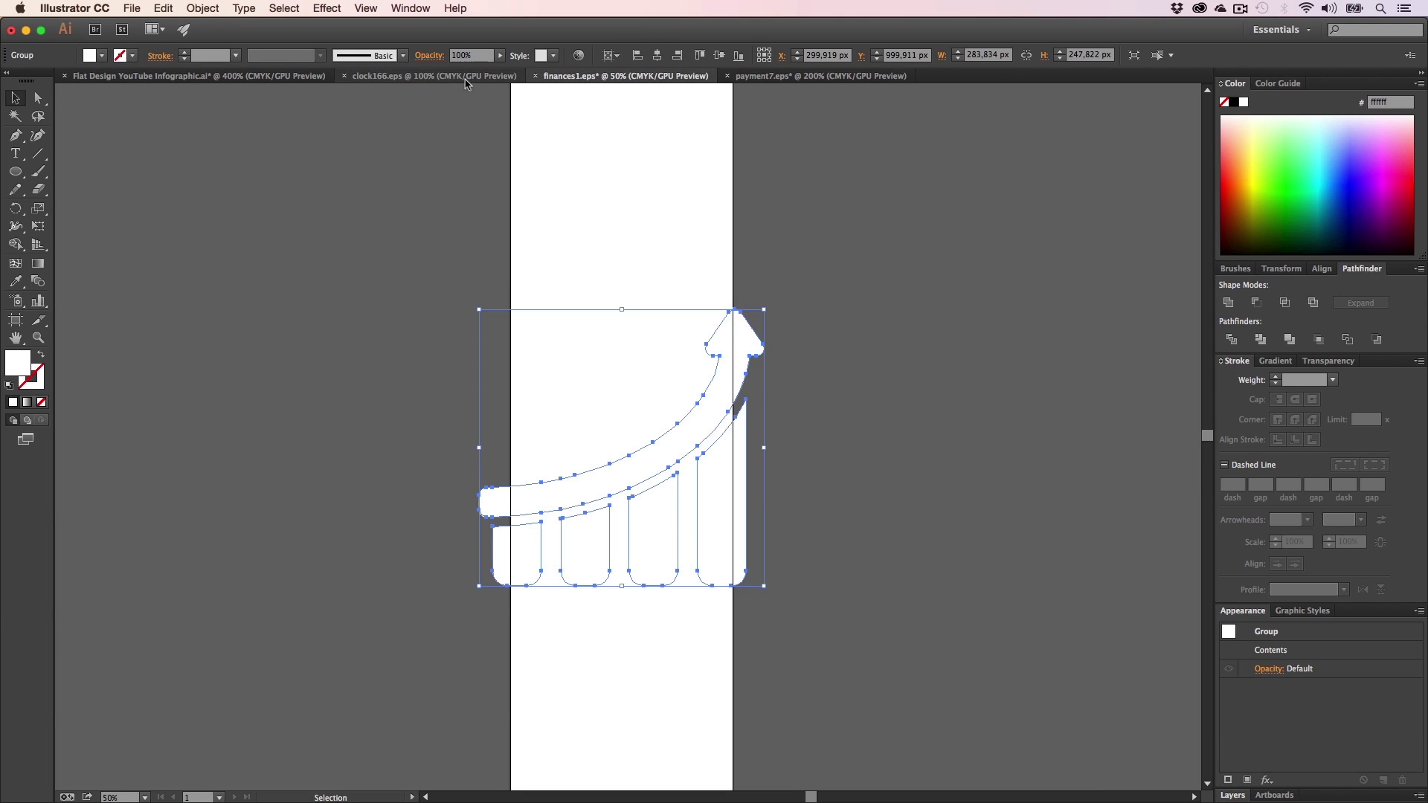
click(434, 76)
drag(564, 364, 549, 348)
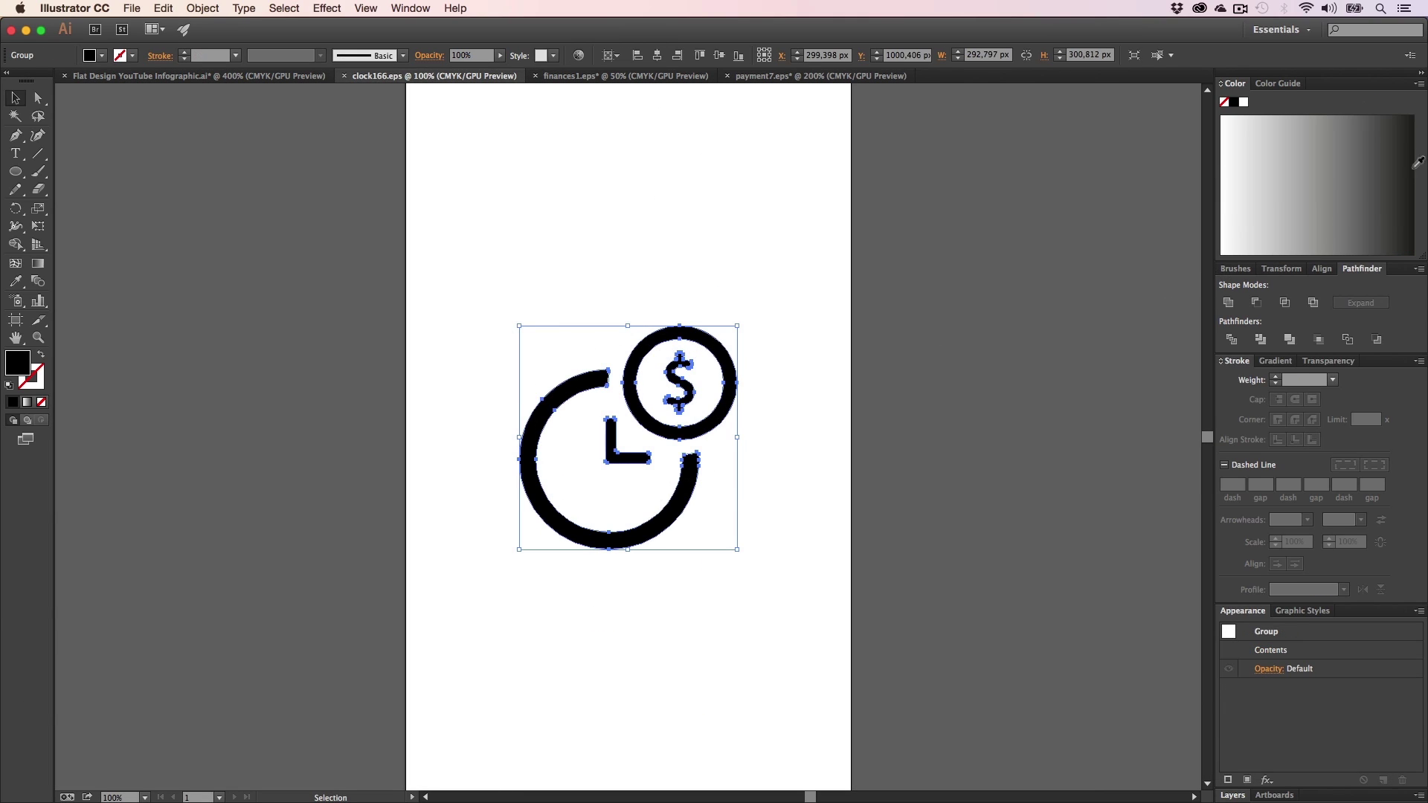
click(1419, 84)
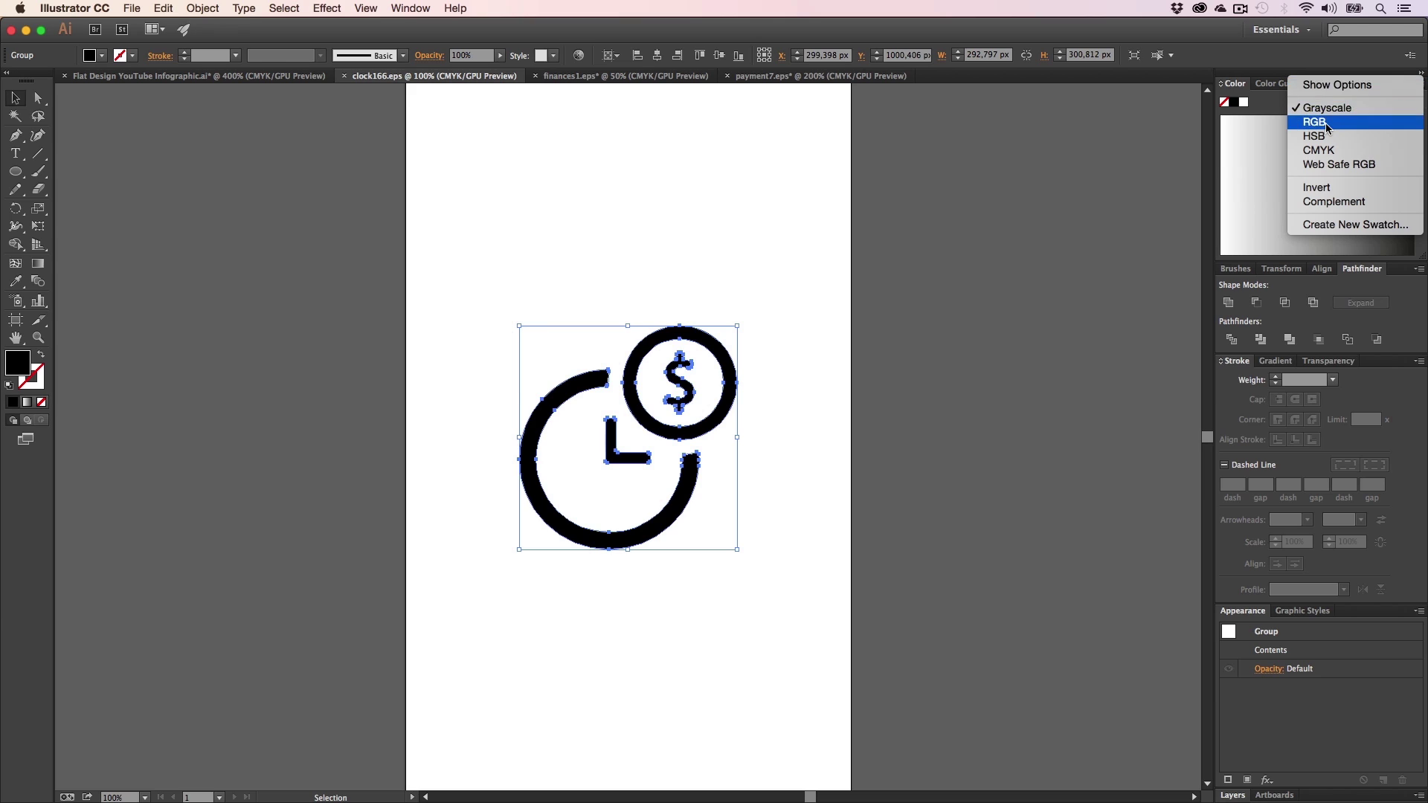
click(1314, 121)
click(1302, 161)
click(876, 438)
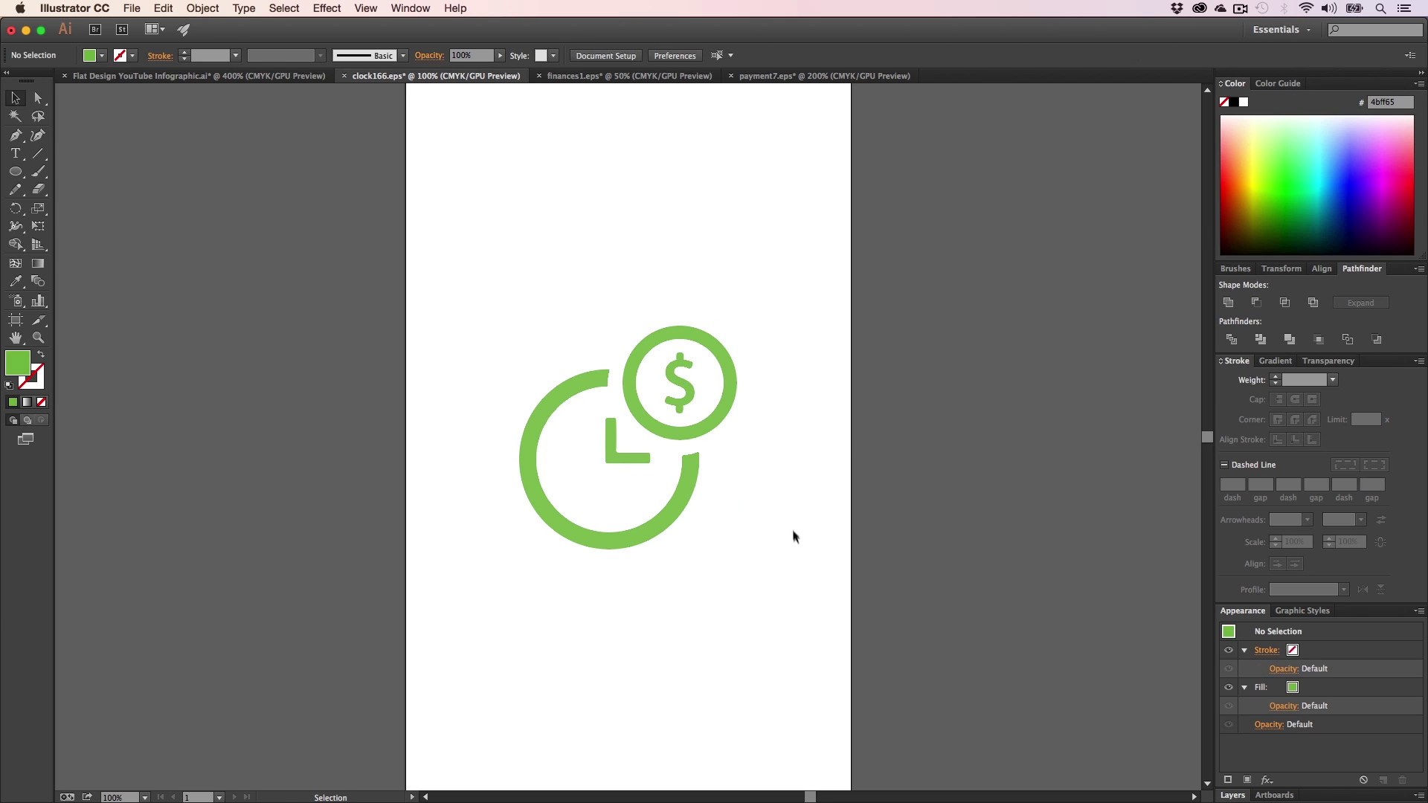
- Fill the clock-with-coin icon with white and copy it
drag(793, 536, 533, 294)
click(1244, 102)
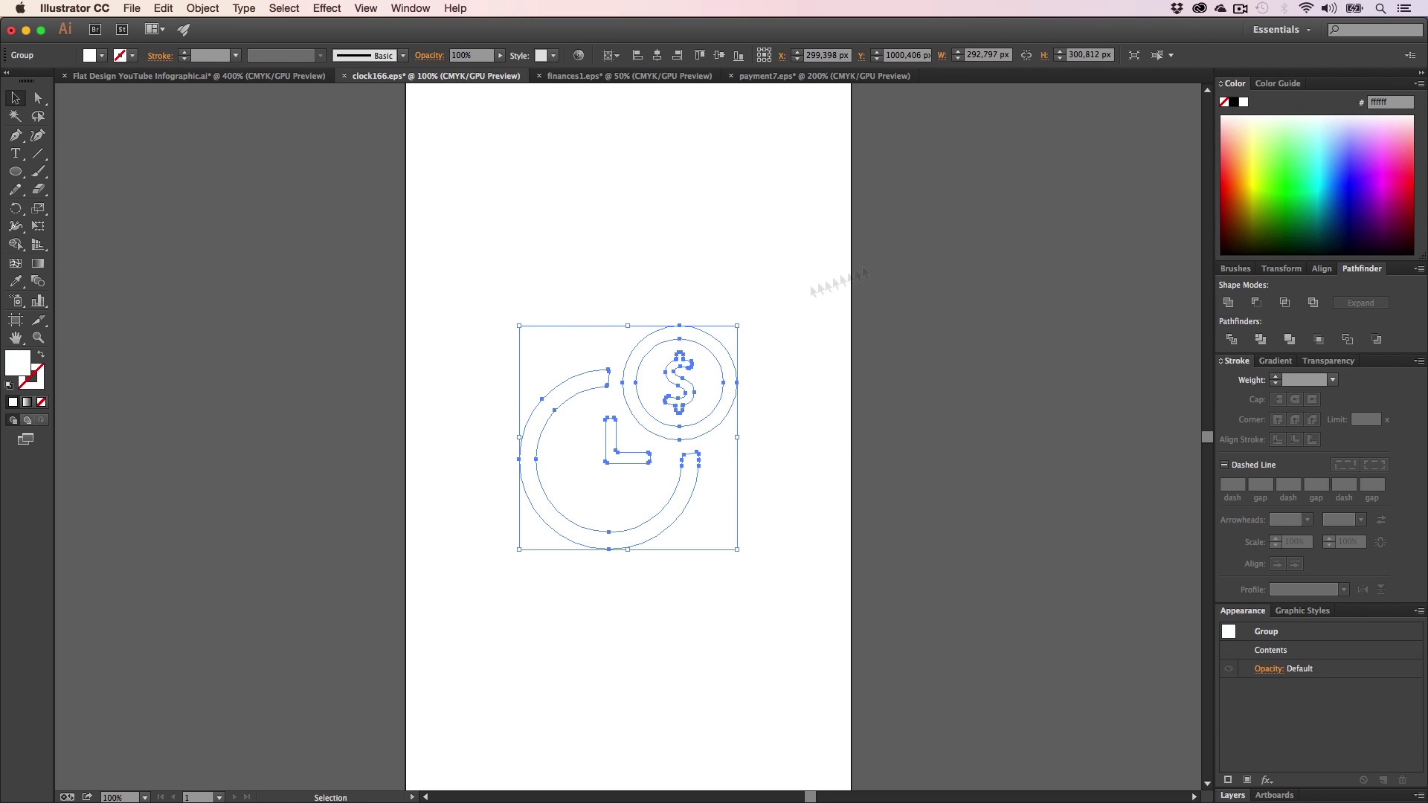
key(super+c)
- Paste the white clock-with-coin icon into the infographic, scale it down and place it in the third circle below "every minute."
click(227, 76)
key(super+v)
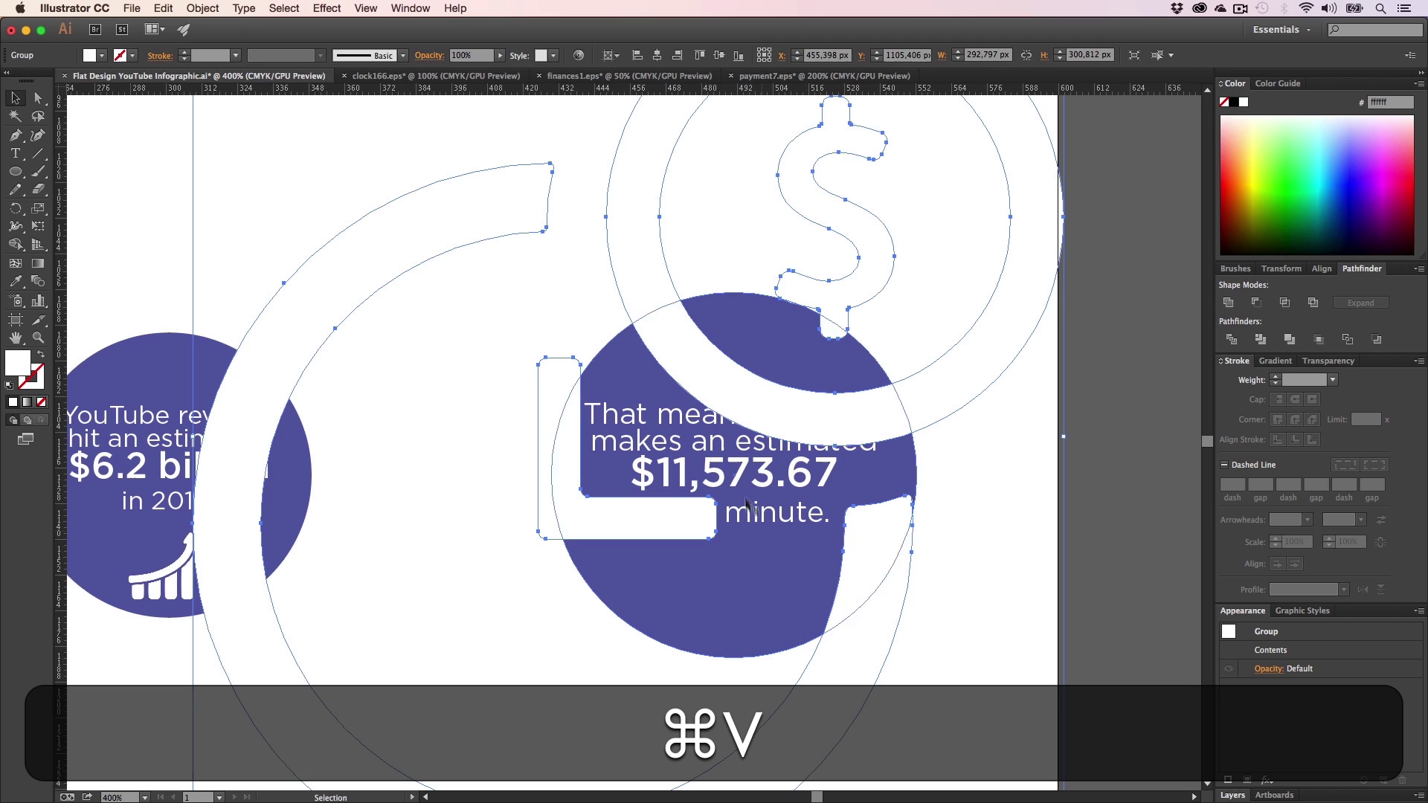
key(v)
scroll(960, 625, down, 5)
scroll(972, 634, down, 3)
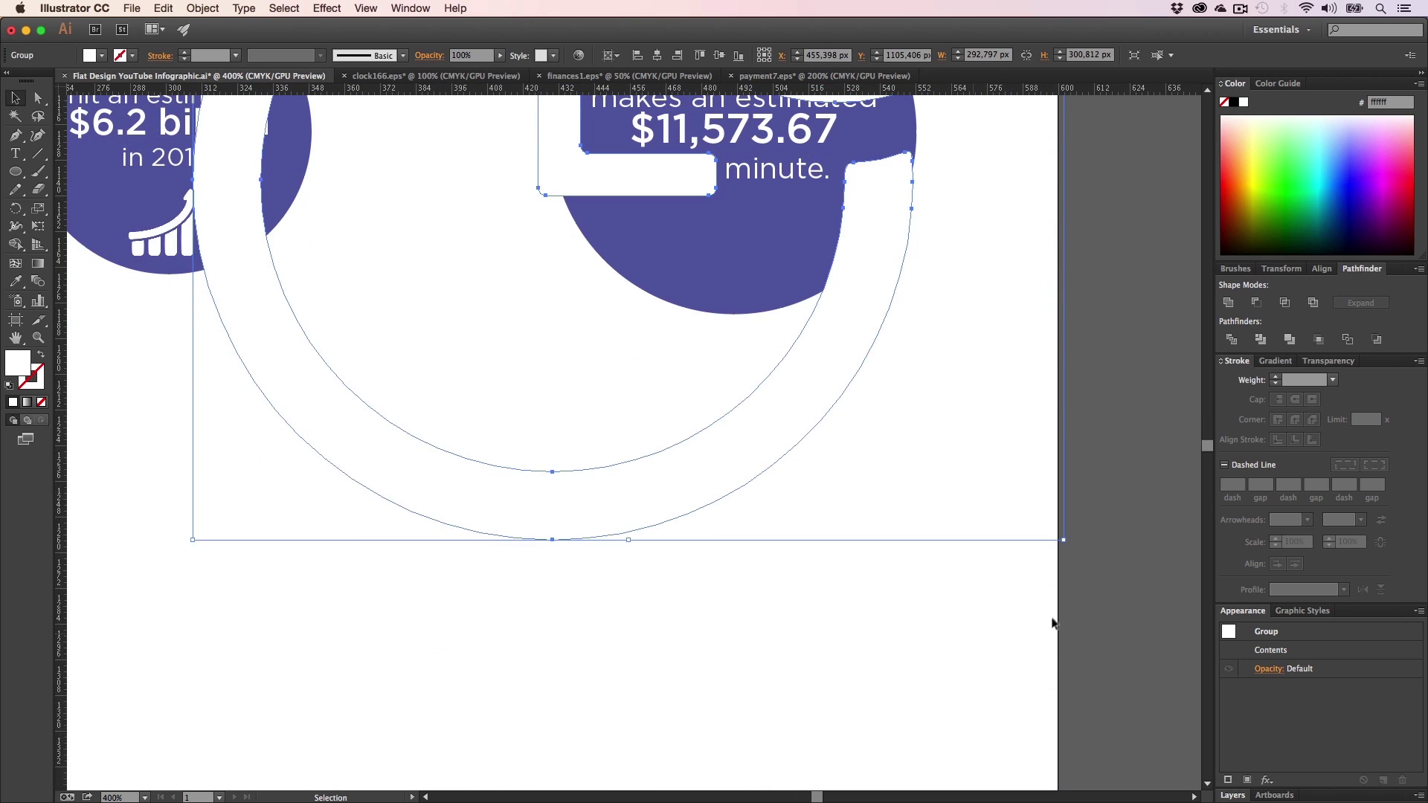
scroll(695, 230, up, 3)
drag(1064, 541, 756, 444)
click(859, 477)
- Examine the three purple circles with their text and icons, in the context of the page and closer up
key(h)
drag(583, 450, 663, 516)
key(z)
alt+click(558, 459)
alt+click(558, 459)
alt+click(559, 460)
key(h)
drag(664, 429, 660, 449)
key(z)
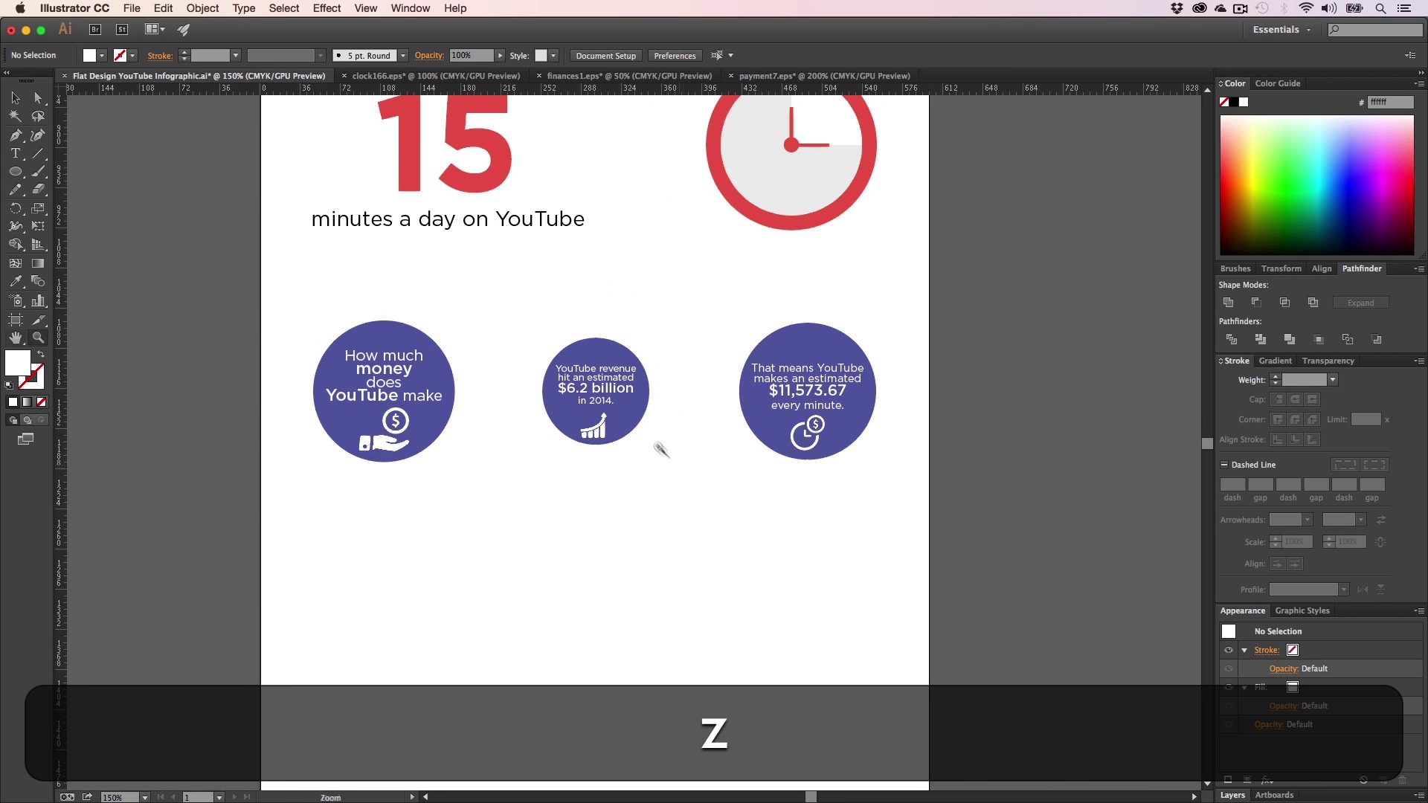
click(653, 442)
click(622, 387)
key(h)
drag(636, 396, 707, 375)
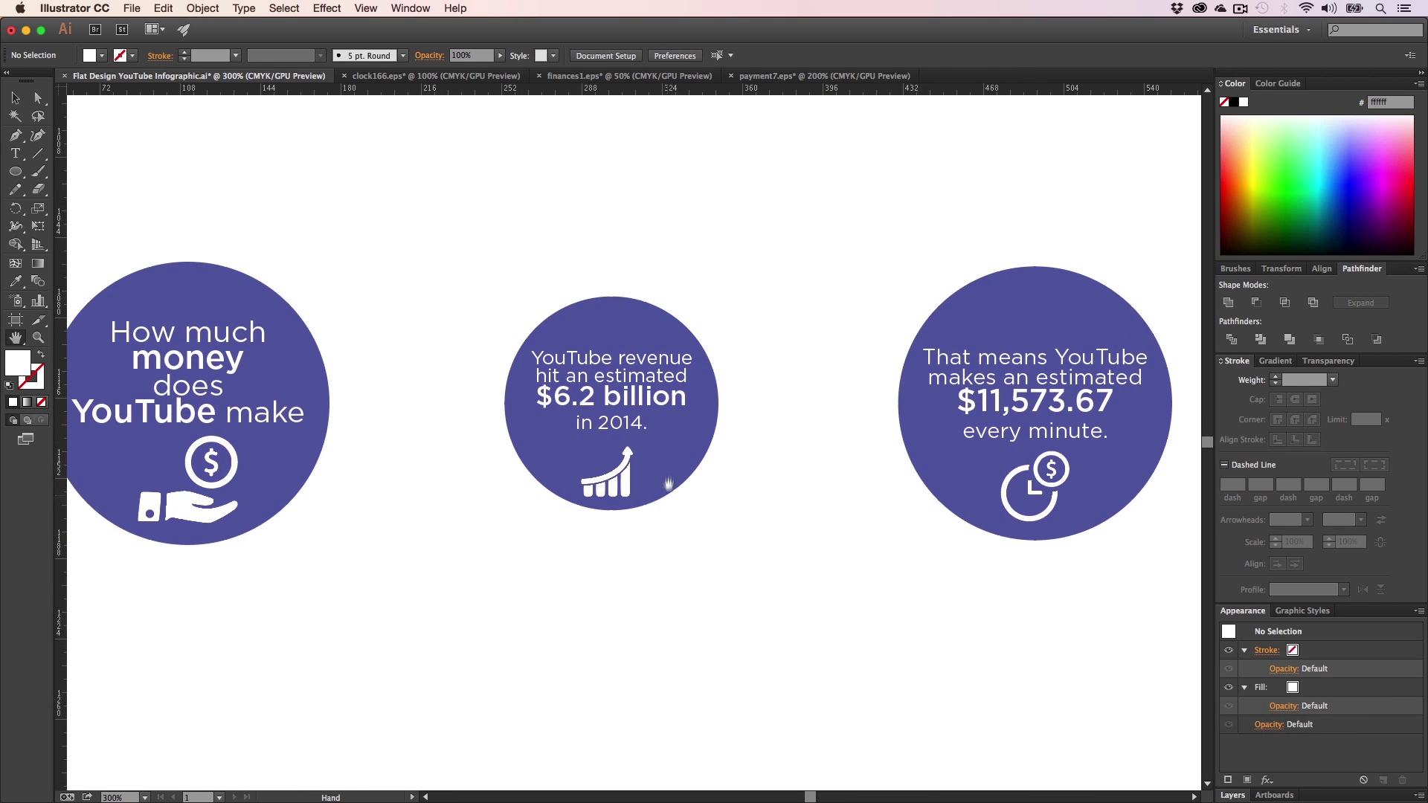
key(a)
click(668, 462)
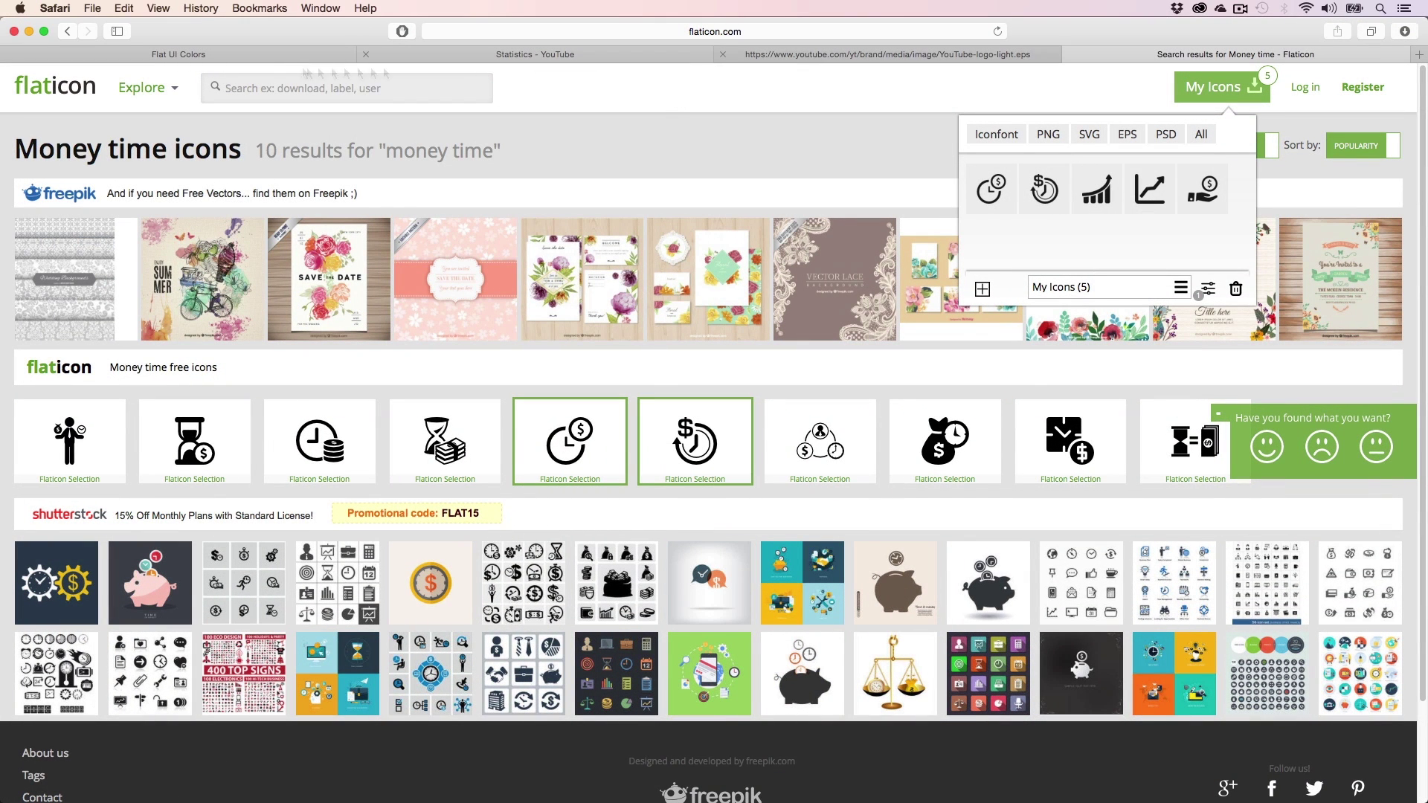
- Switch to the Flat UI Colors page in Safari, copy the Belize Hole colour and paste its code #2980b9 into the address field
click(202, 60)
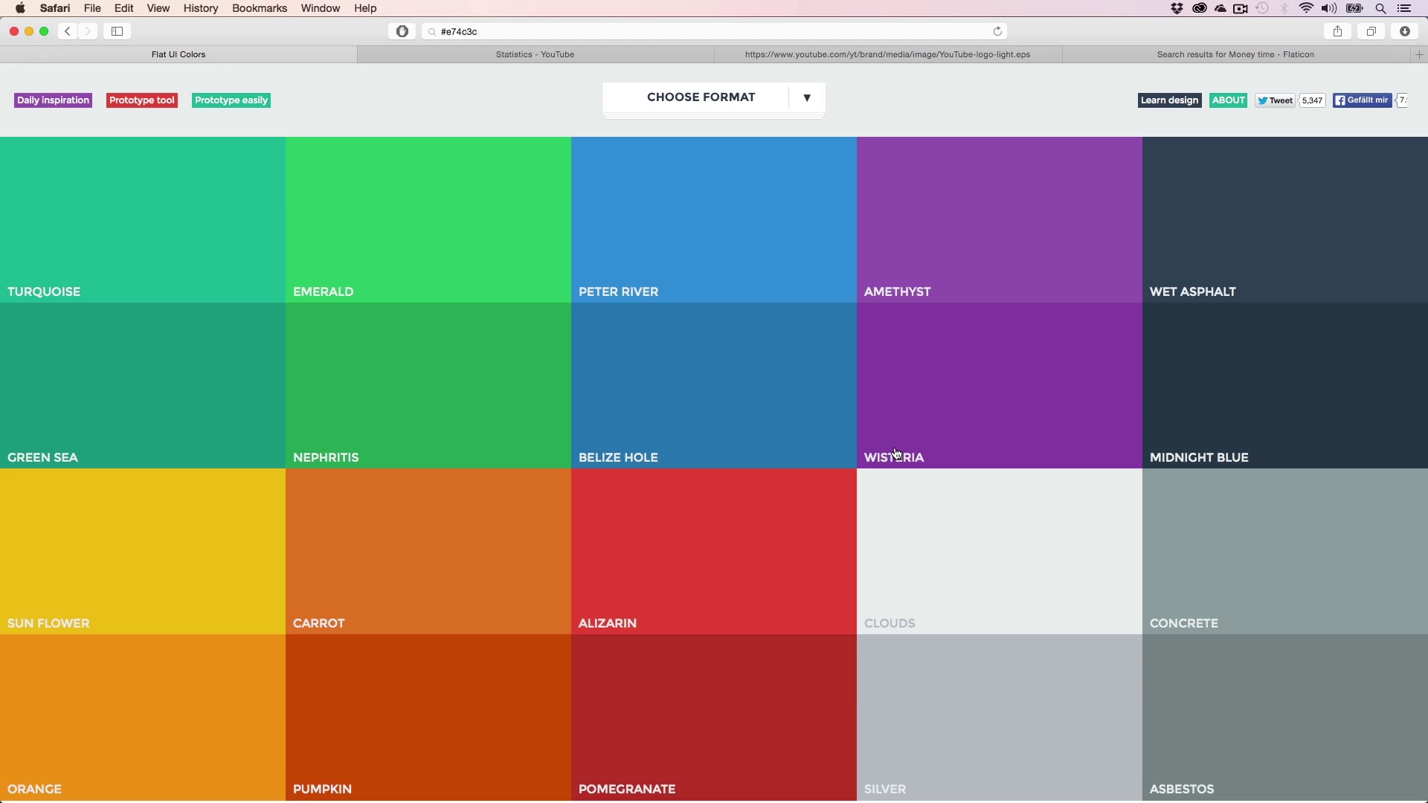
click(672, 378)
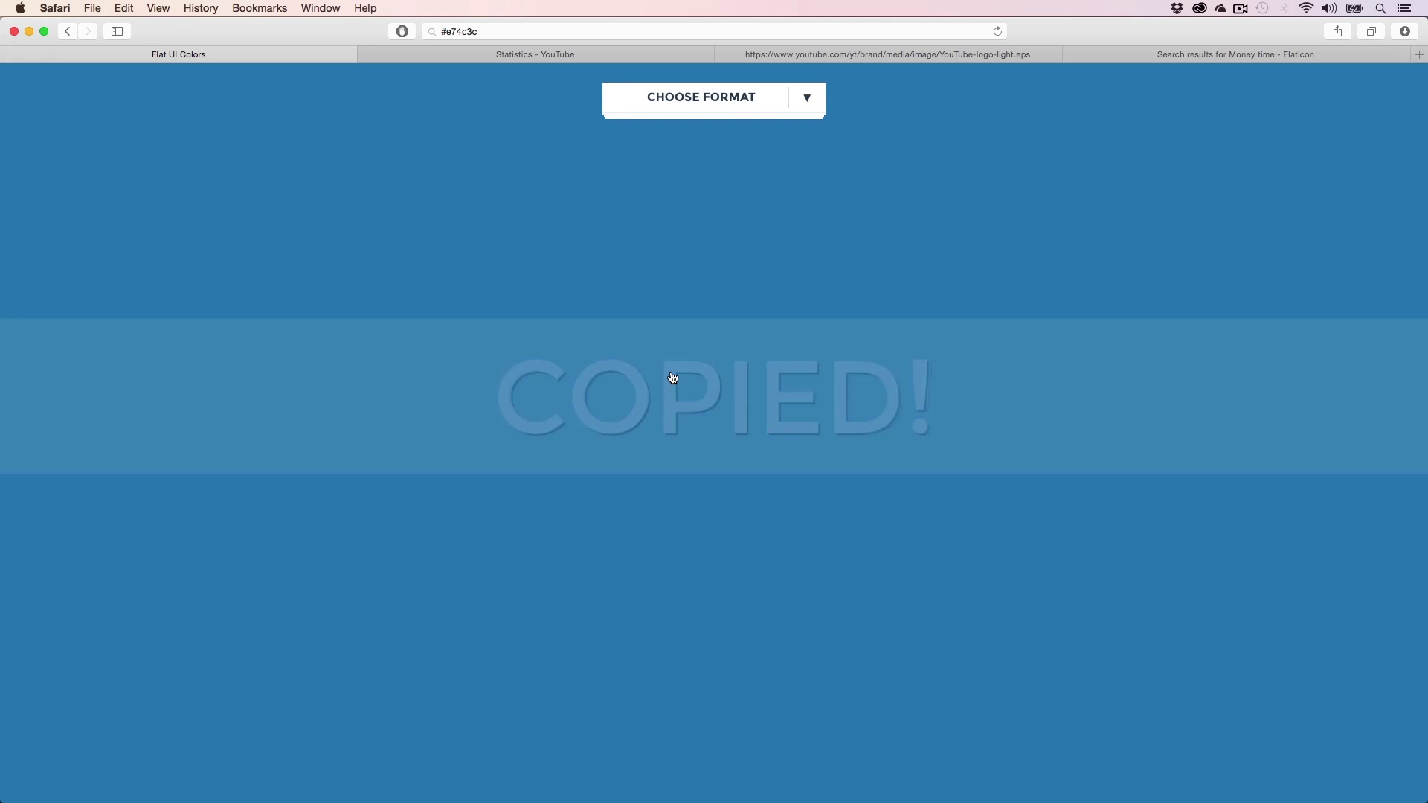
key(super+l)
key(super+v)
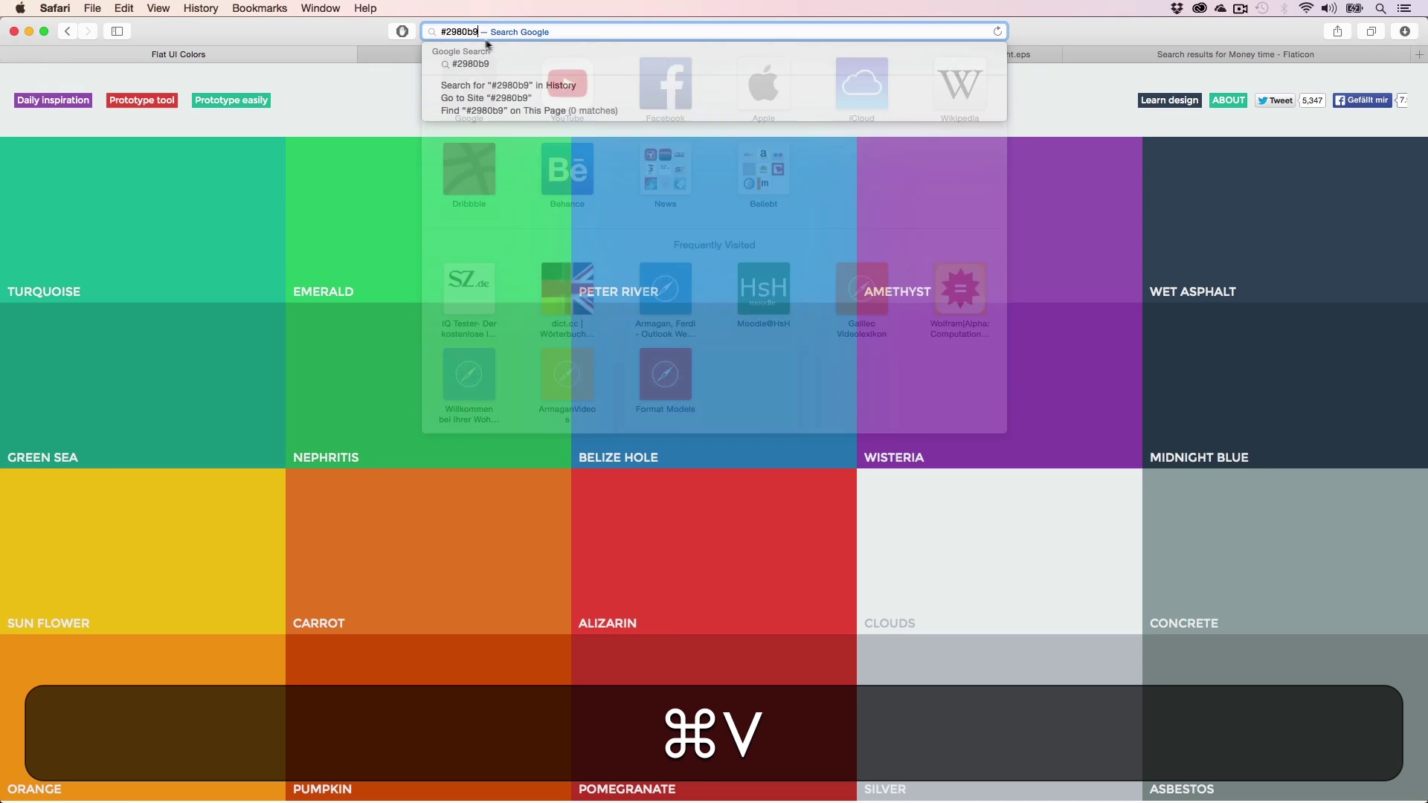
- Copy the code 2980b9, switch to Illustrator and fill the middle "$6.2 billion" circle with it
key(super+c)
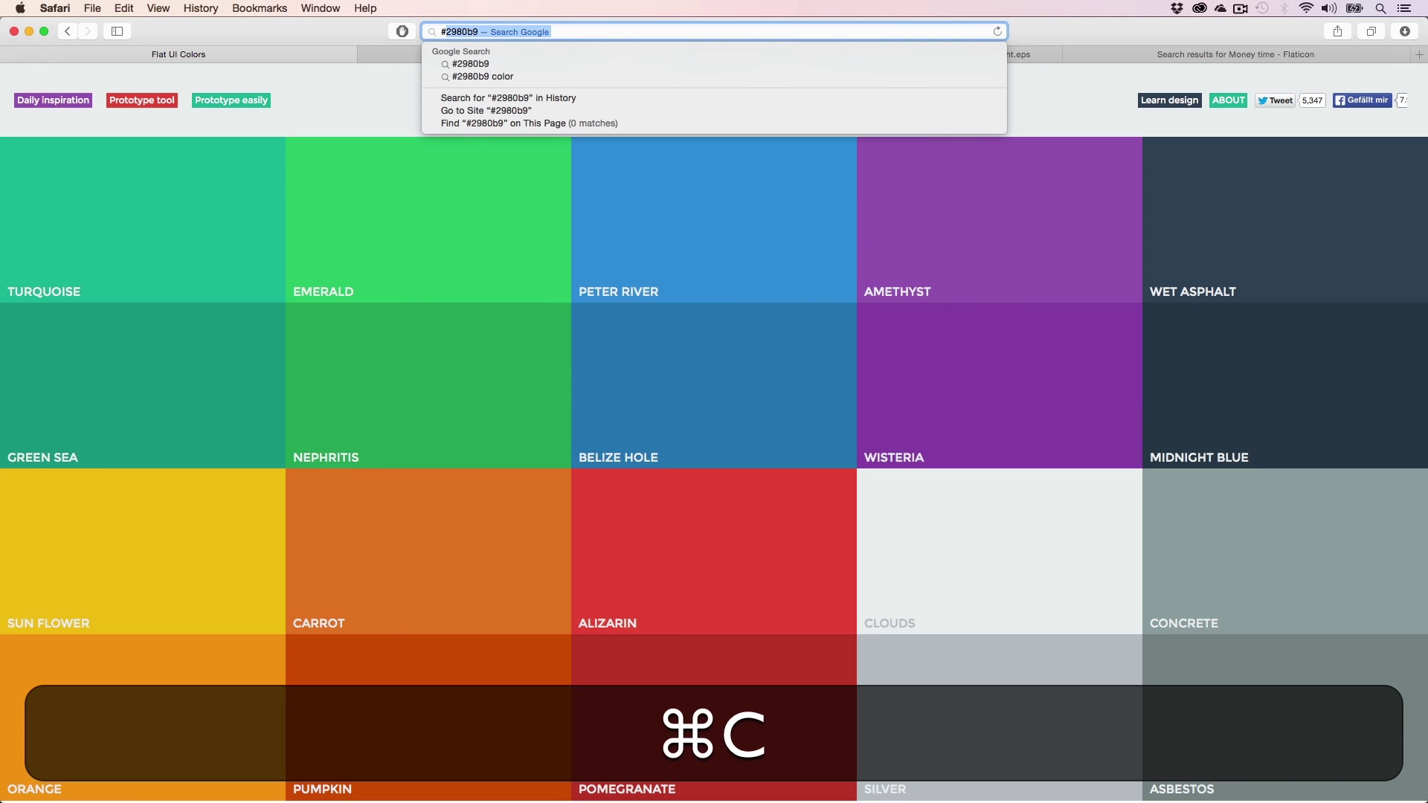
click(30, 32)
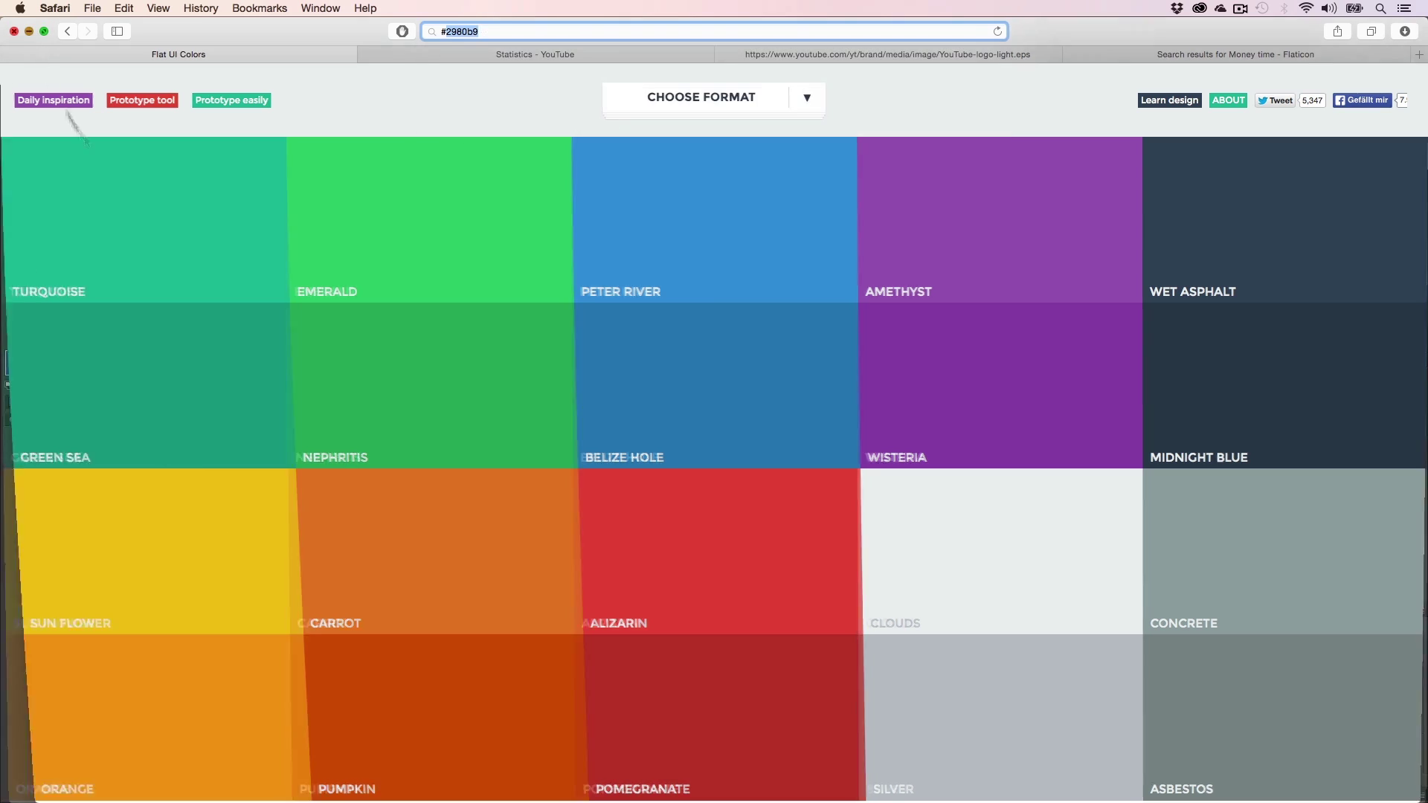
double_click(9, 370)
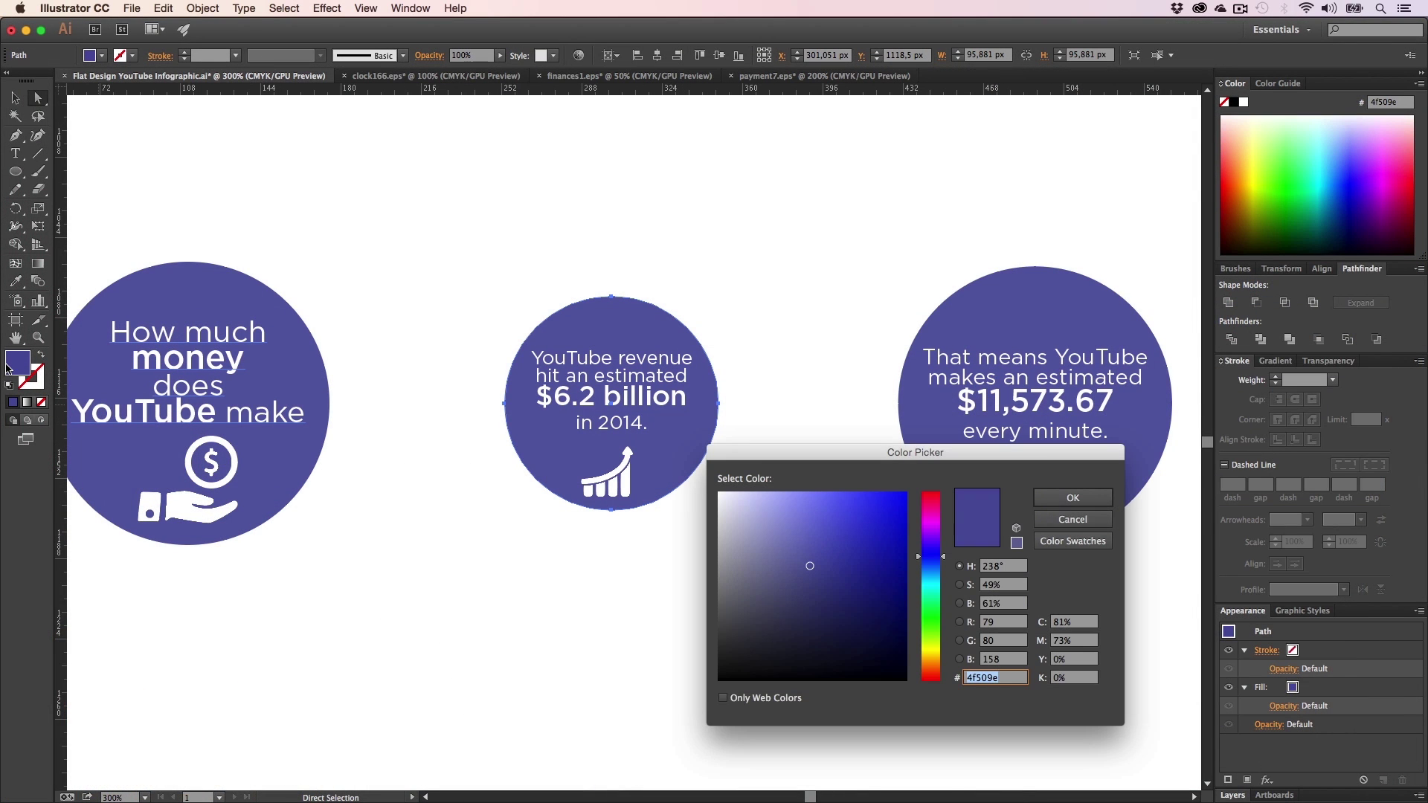
key(super+v)
click(1073, 498)
key(h)
drag(777, 483, 646, 544)
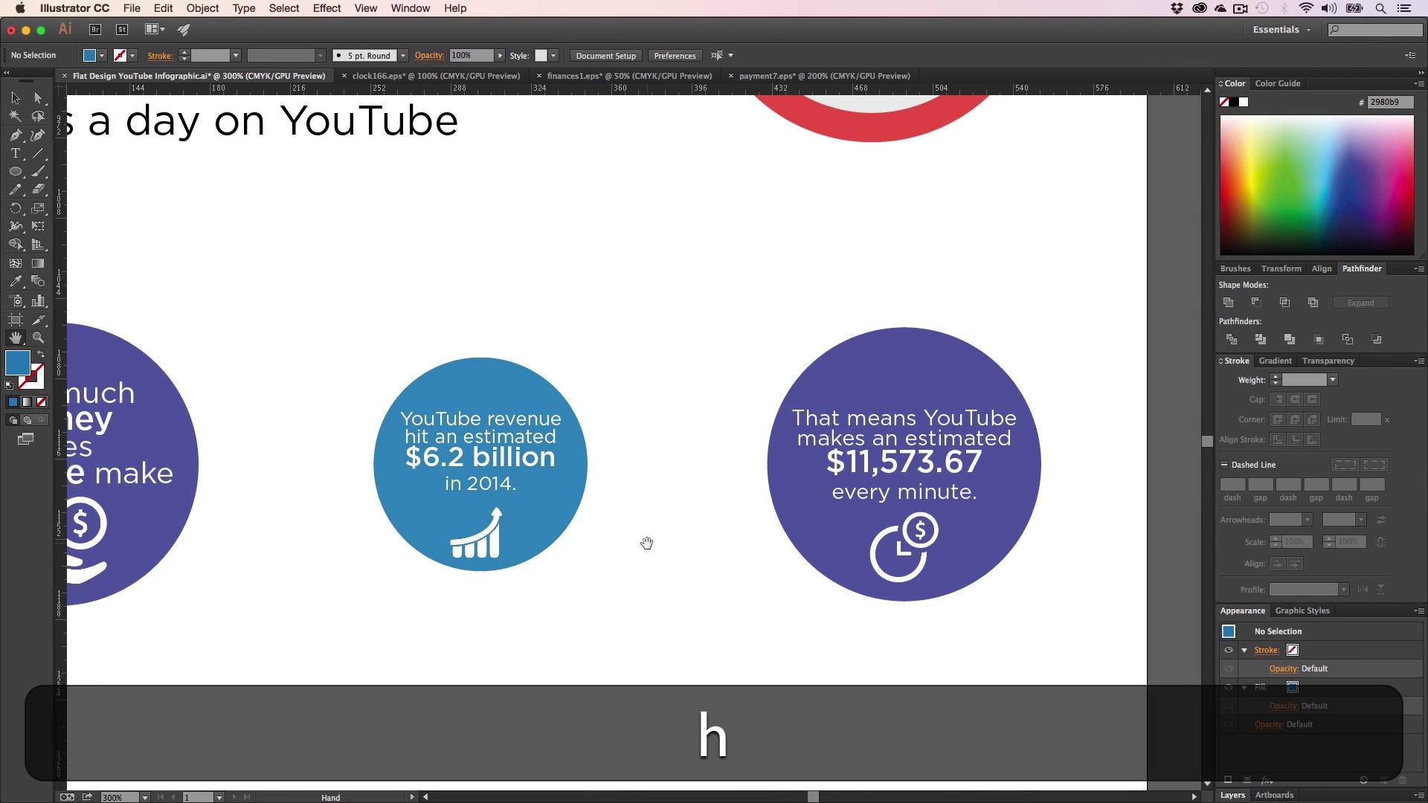
- Switch to the Flat UI Colors page in Safari and copy the Alizarin colour code e74c3c without its hash sign
key(super+Tab)
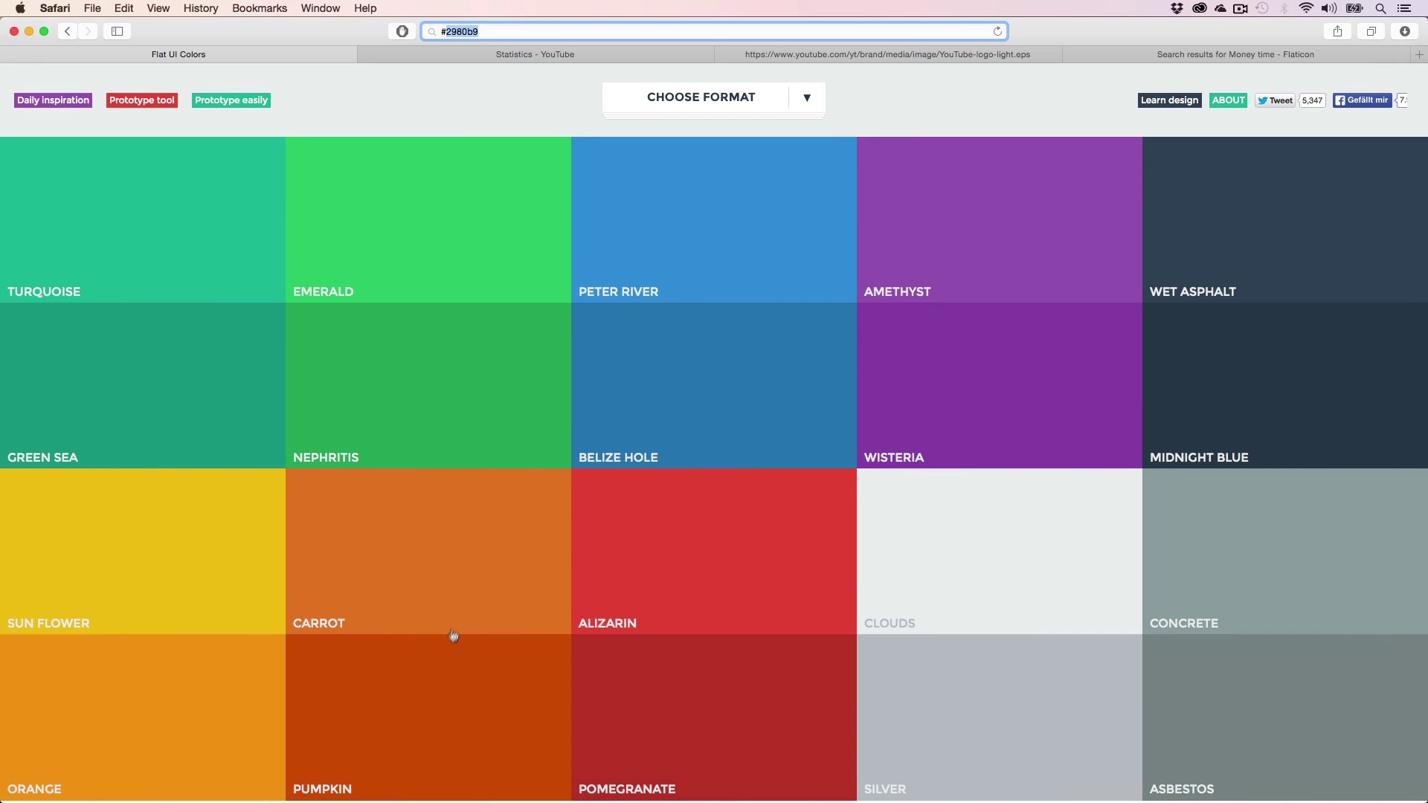
click(688, 518)
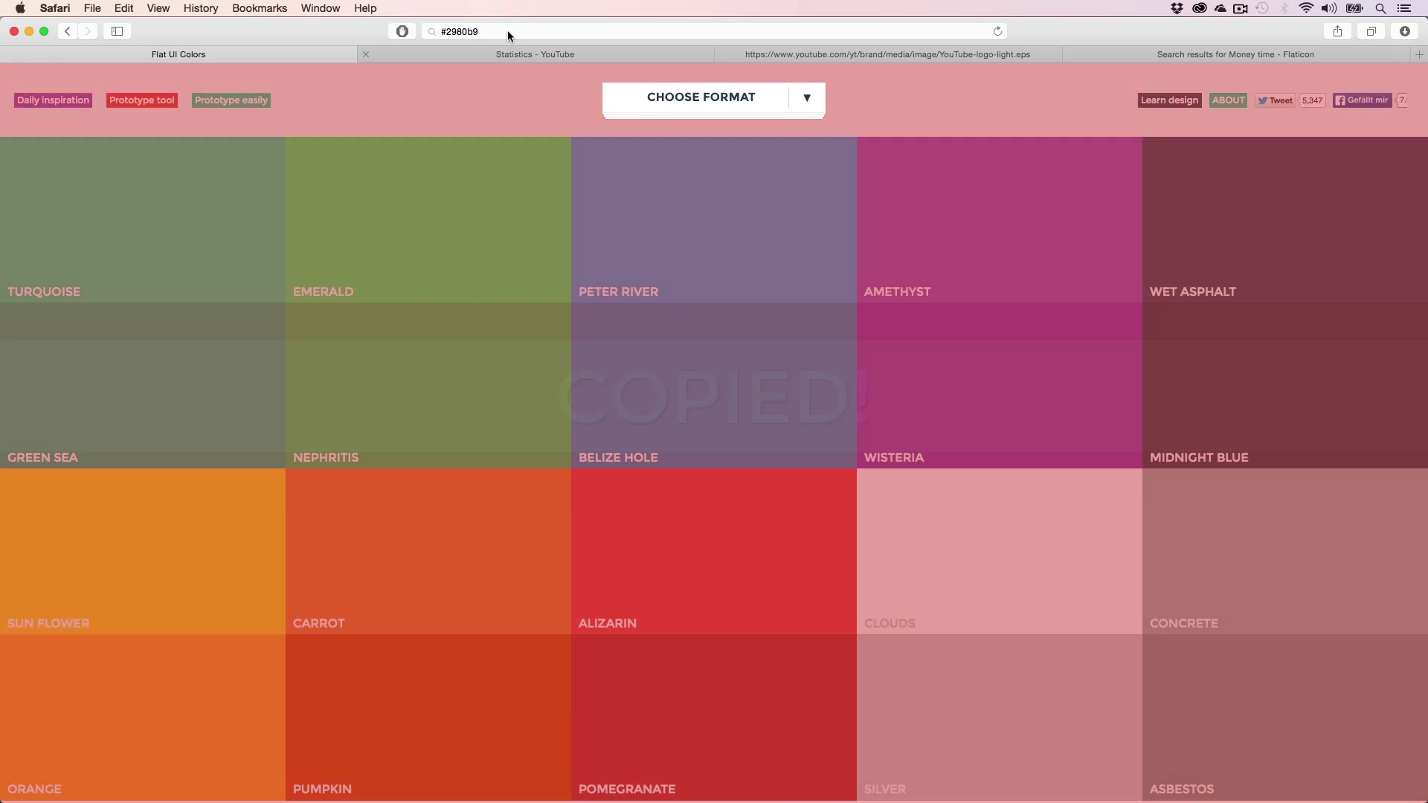
click(506, 31)
key(super+v)
drag(477, 32, 445, 33)
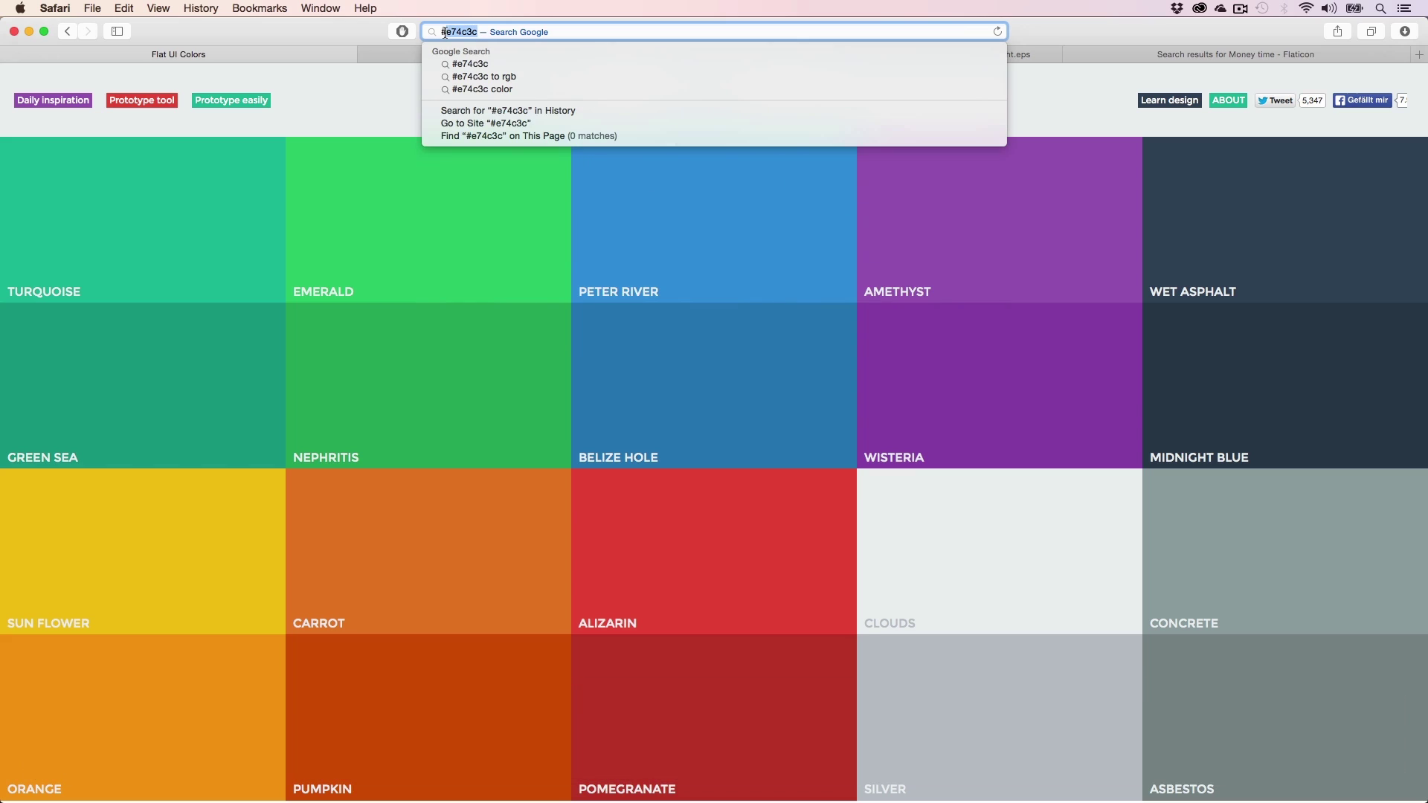
key(super+c)
click(30, 32)
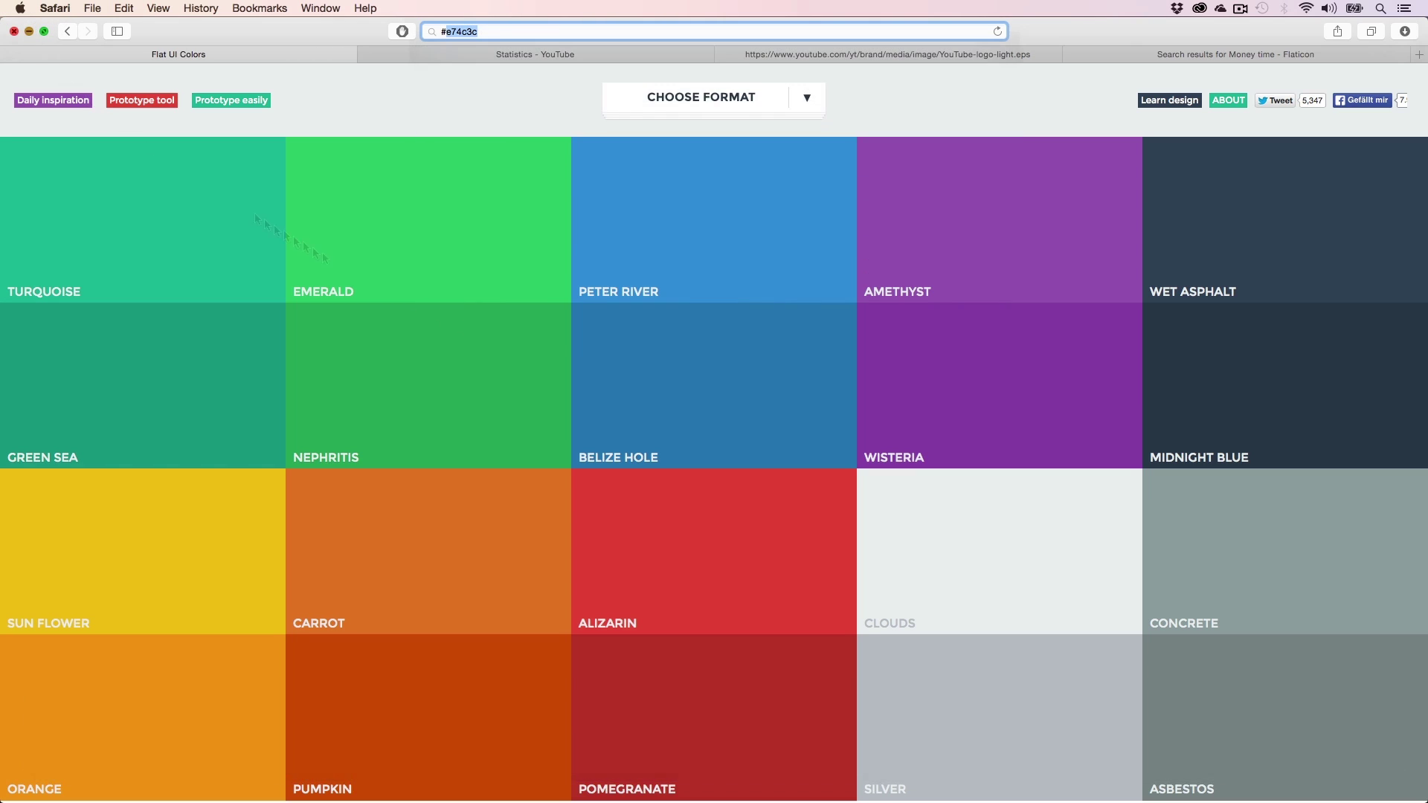
- Fill the "$11,573.67 every minute" circle in Illustrator with the copied colour e74c3c
click(988, 527)
key(v)
click(807, 519)
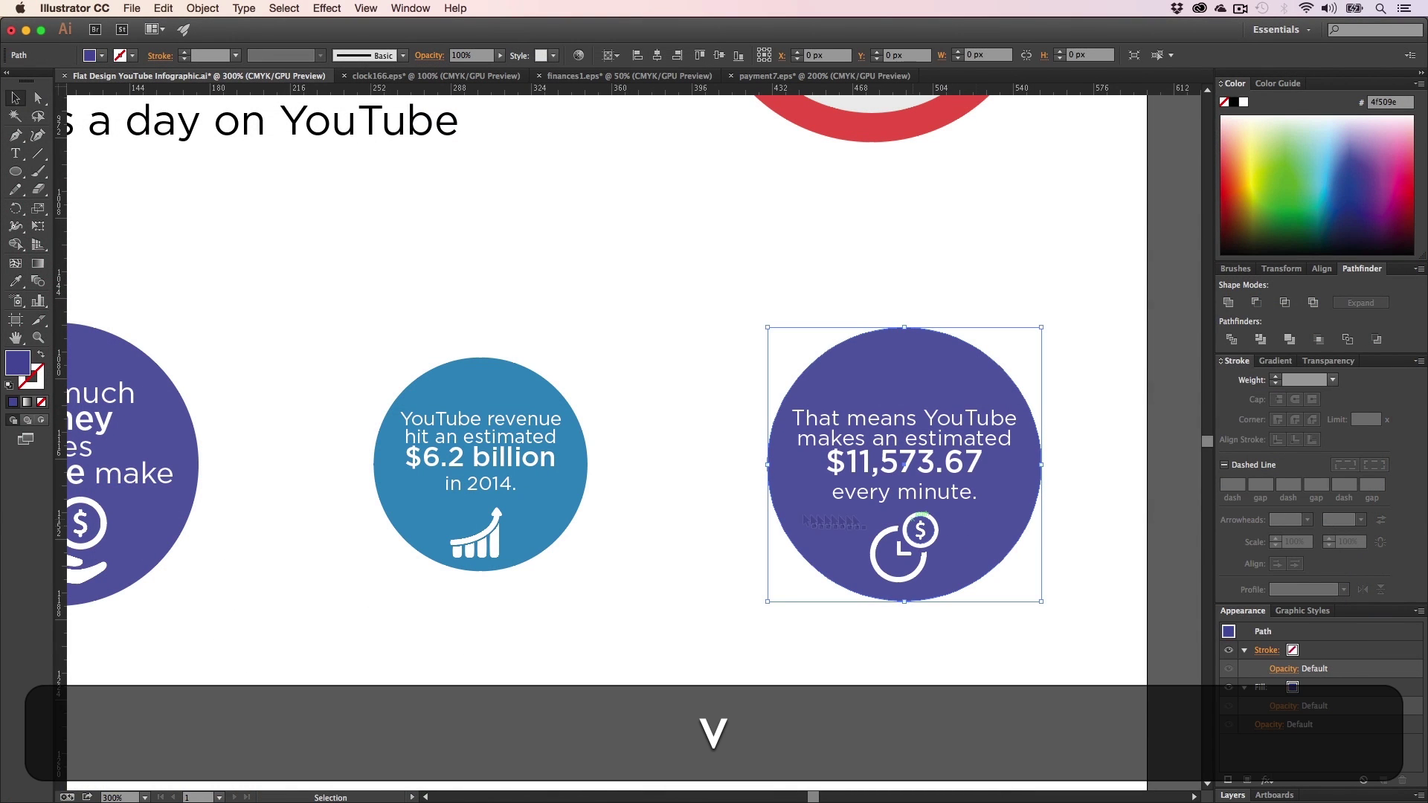
double_click(13, 372)
key(super+v)
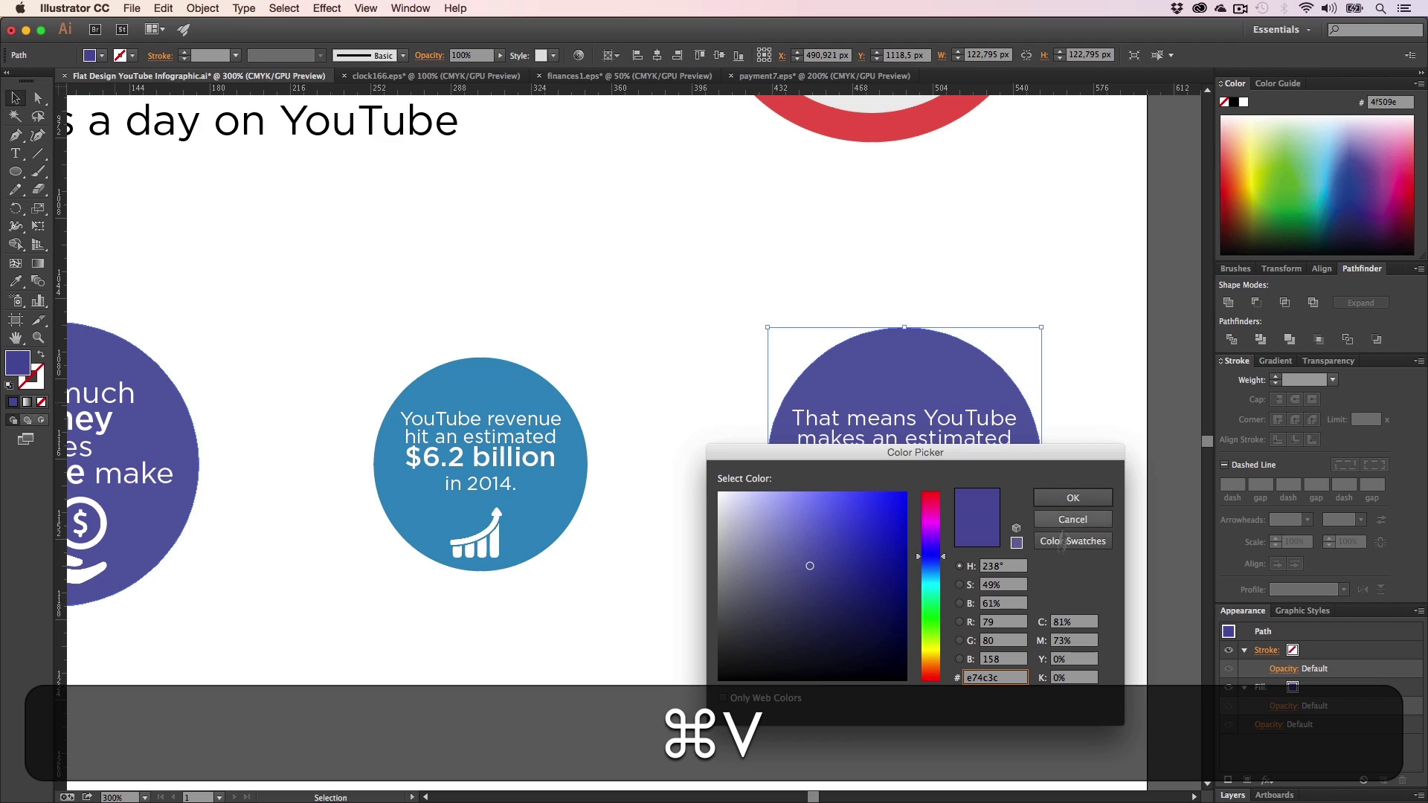
key(super+v)
click(1073, 502)
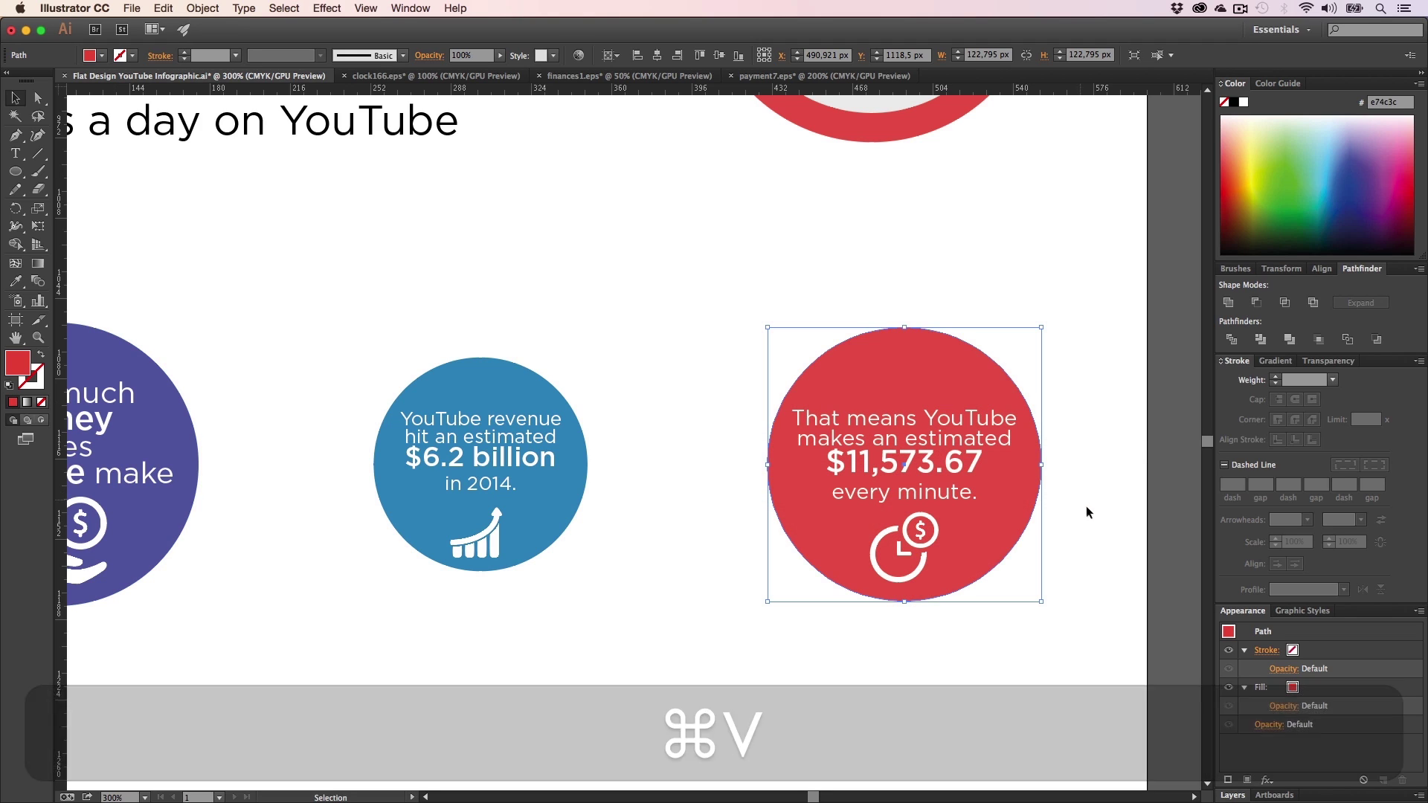
click(1036, 525)
- Draw a thin horizontal rectangle about 81 by 3 px connecting the purple circle to the blue circle
key(z)
alt+click(659, 474)
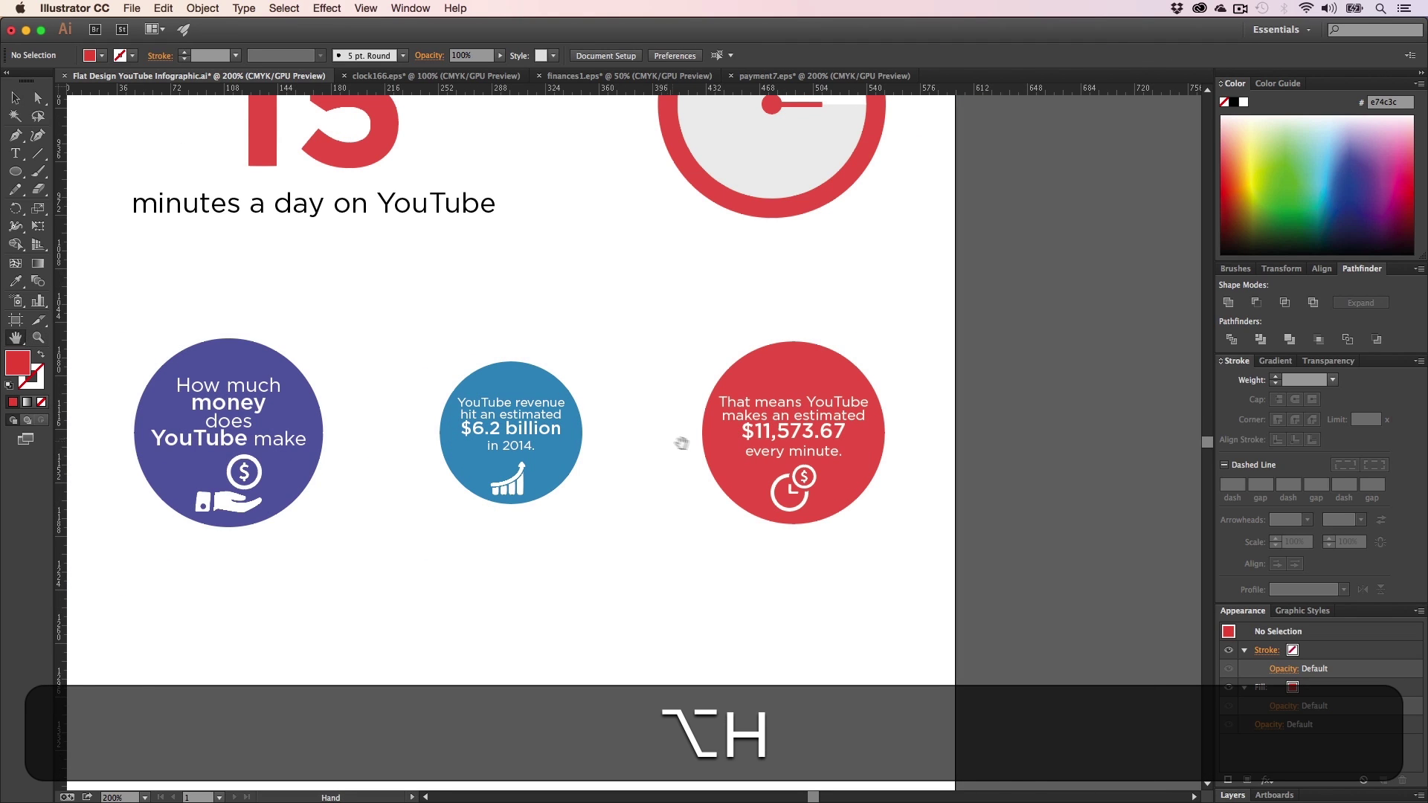
key(z)
click(688, 451)
key(h)
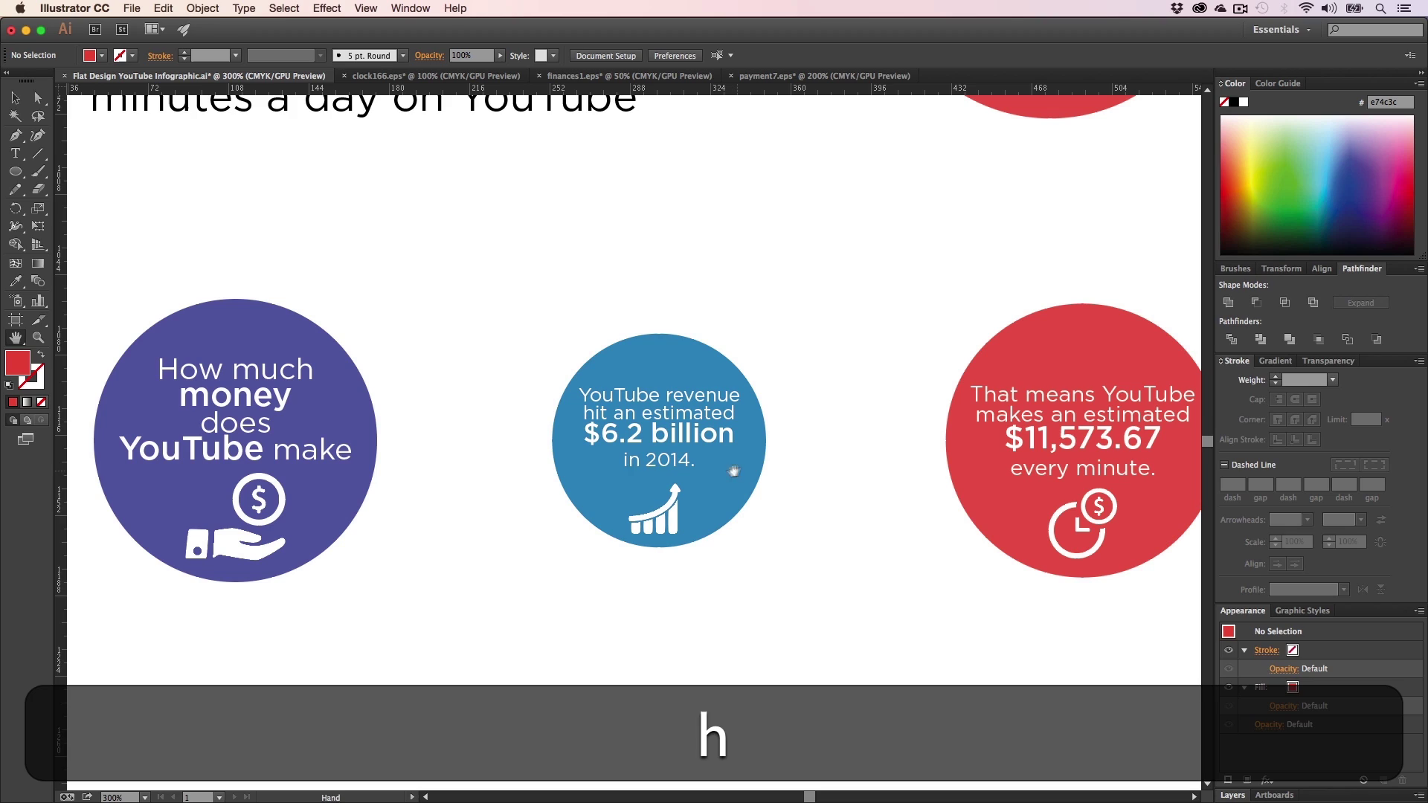
drag(22, 171, 75, 166)
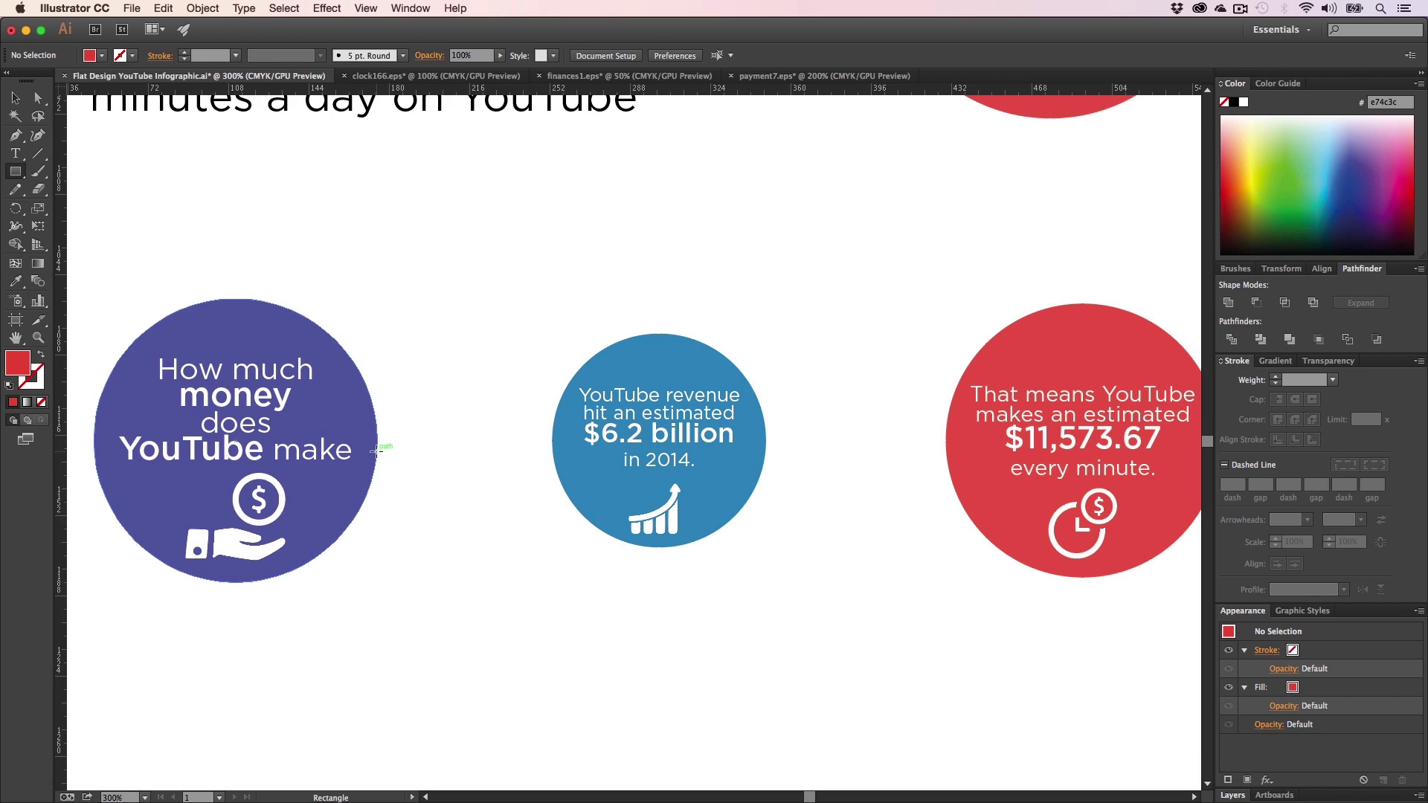
drag(398, 445, 554, 447)
- Send the connecting rectangle to the back, behind the circles
key(v)
right_click(516, 452)
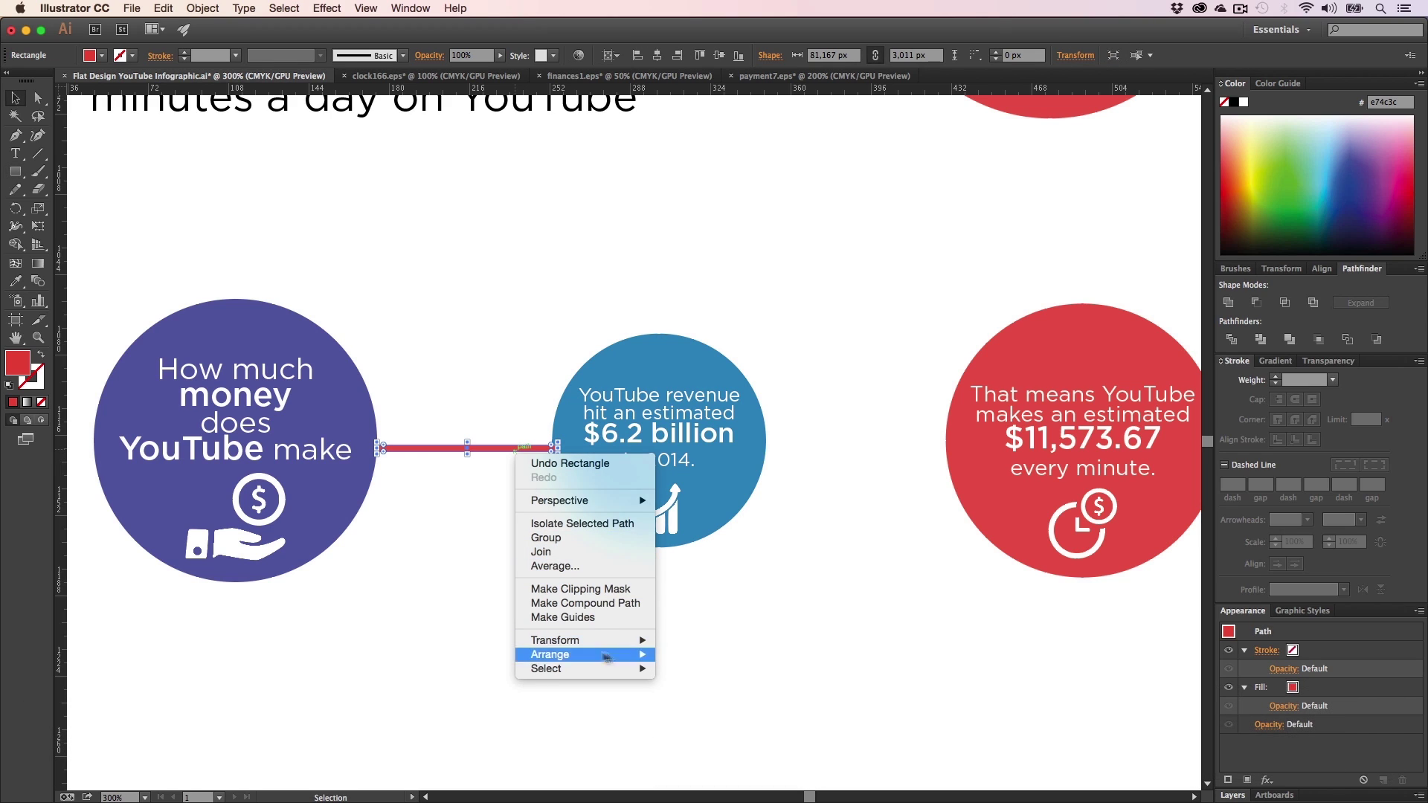
click(664, 693)
right_click(516, 456)
mouse_move(565, 650)
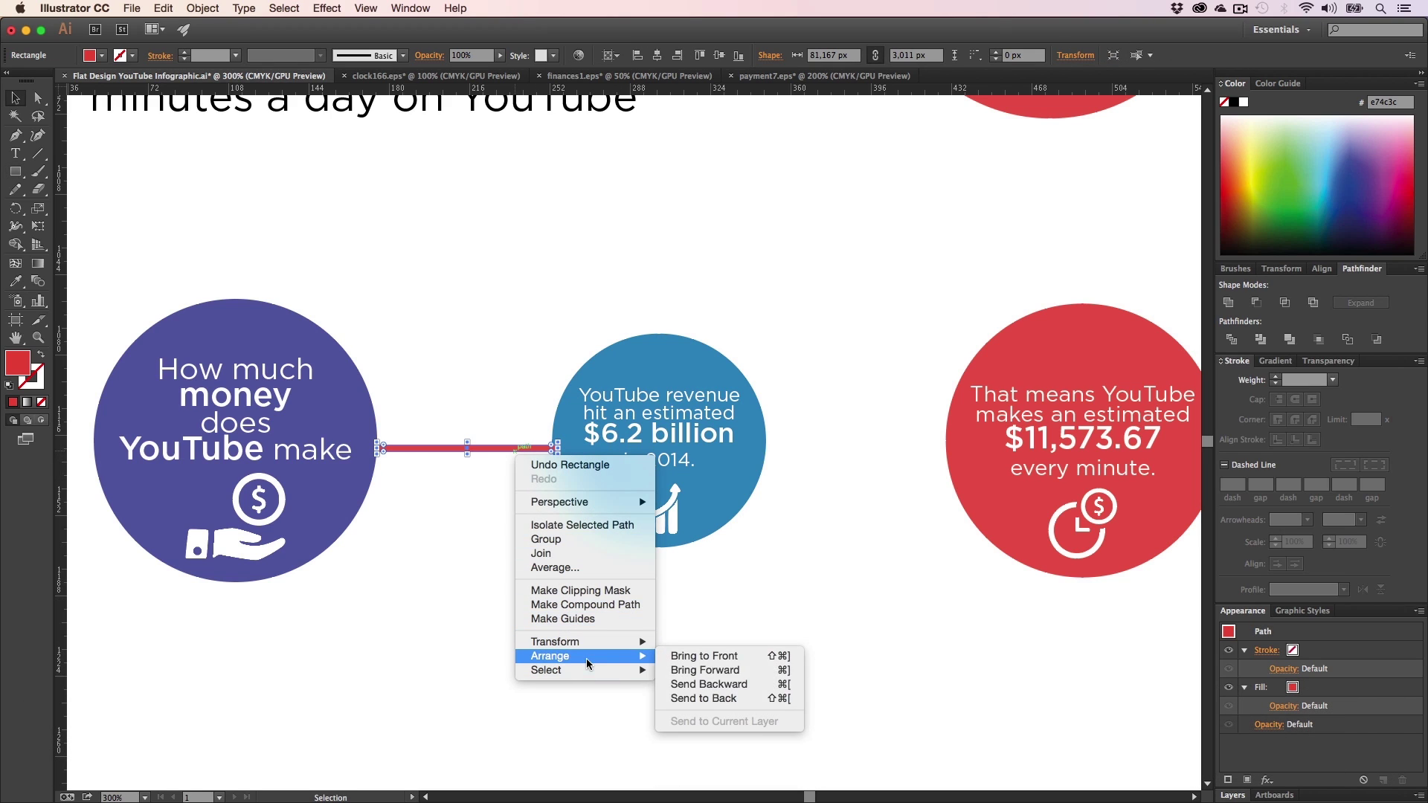
click(696, 699)
click(494, 568)
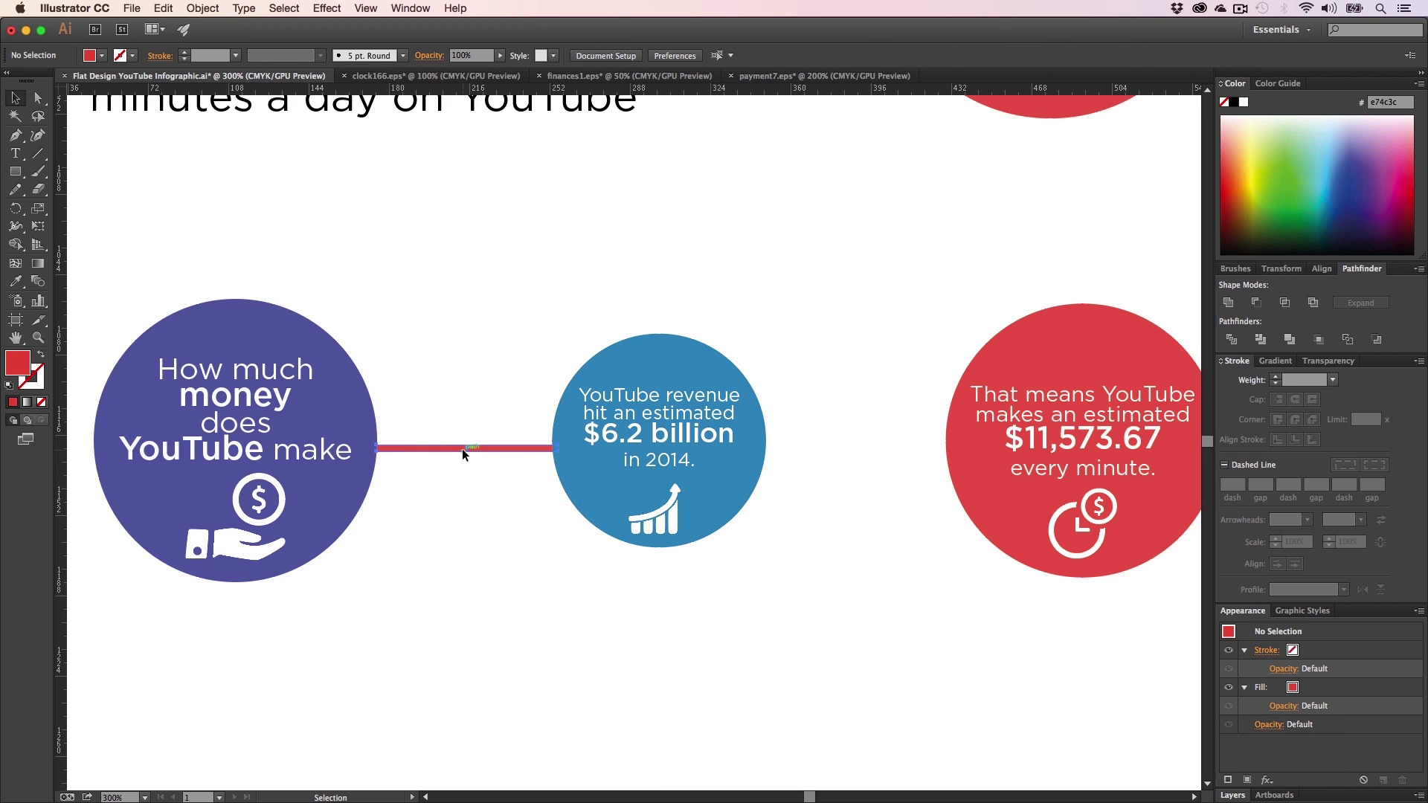
- Recolour the connecting bar with the purple sampled from the first circle
click(462, 449)
key(i)
key(v)
click(541, 525)
- Duplicate the purple connecting bar horizontally into the gap between the blue and red circles
key(h)
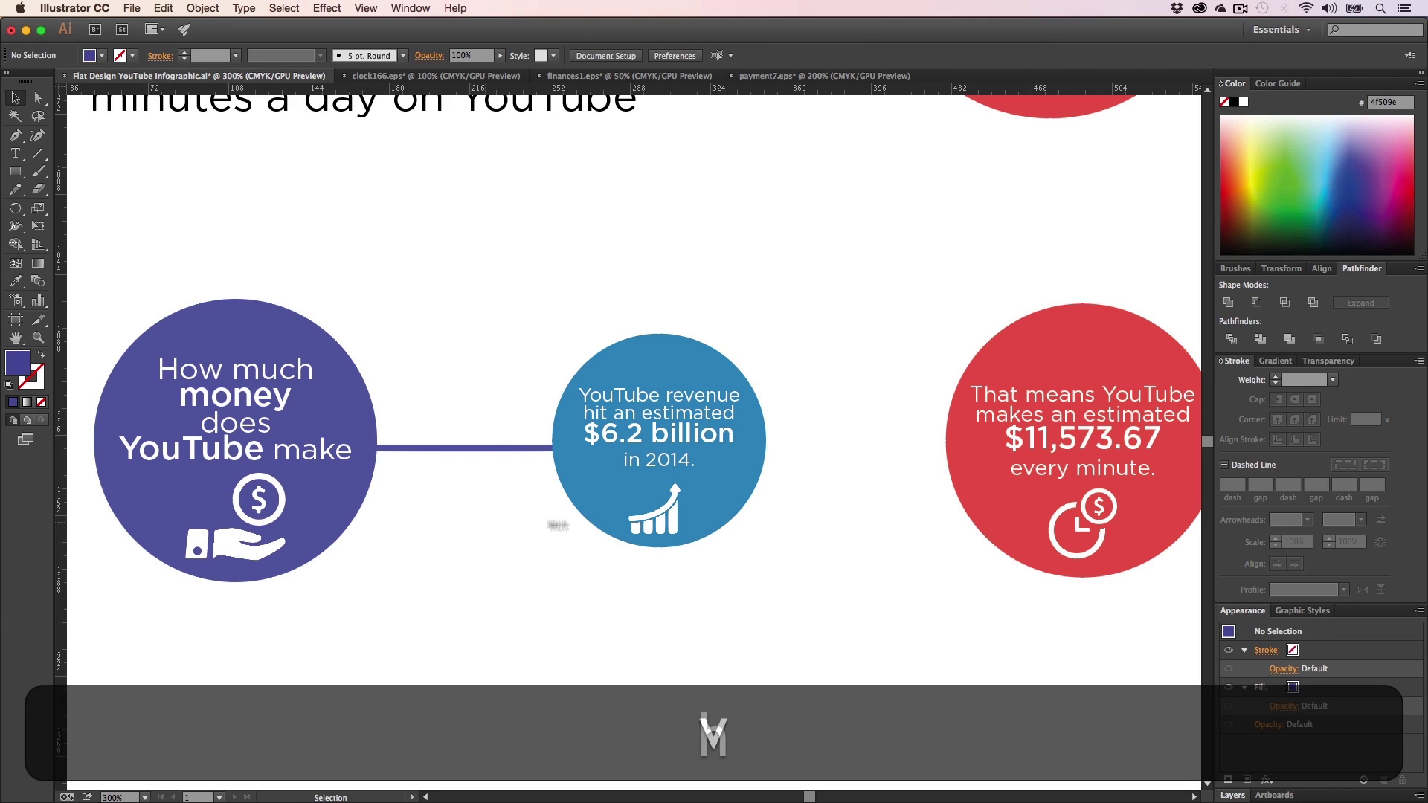
drag(558, 525, 316, 558)
key(v)
drag(261, 482, 659, 485)
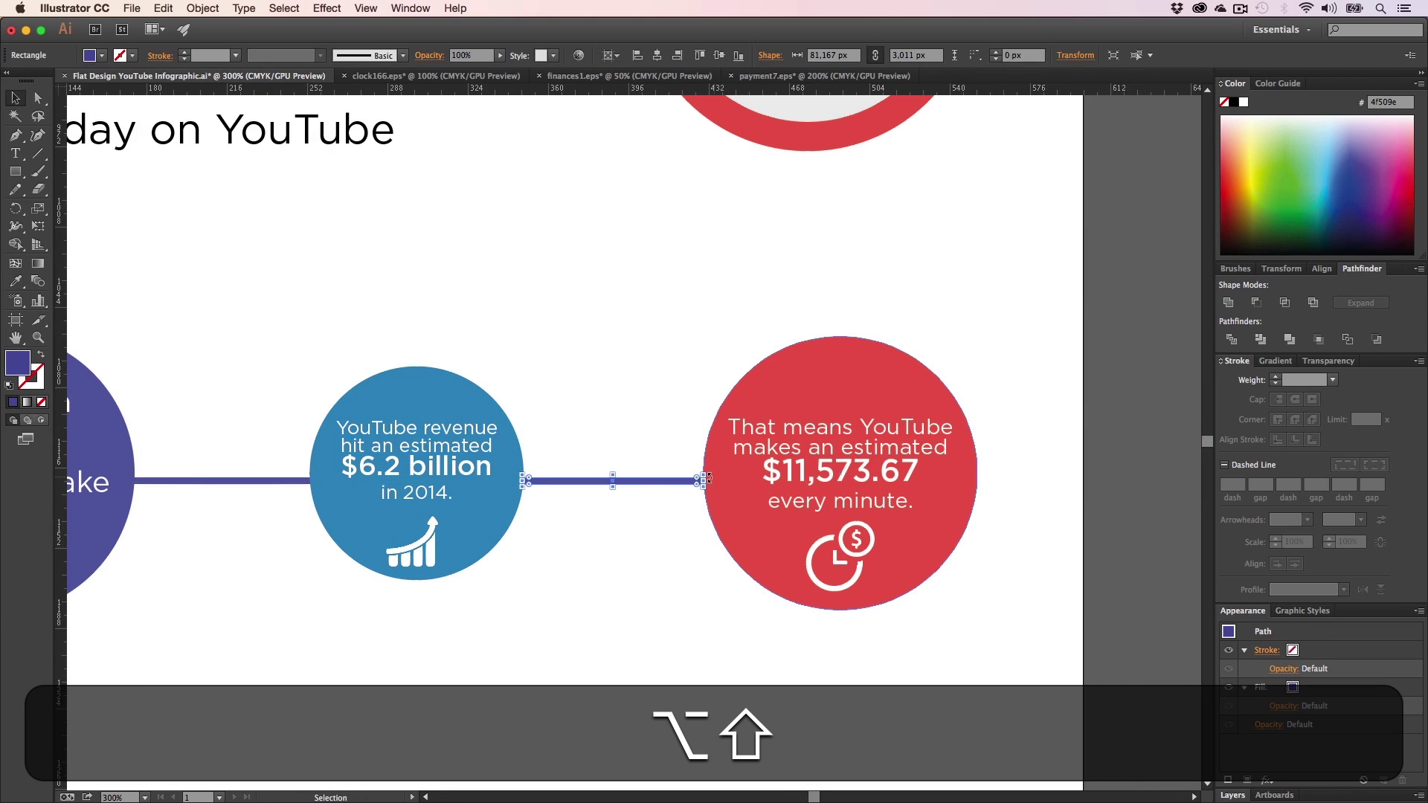
- Recolour the second connecting bar with the blue sampled from the middle circle
click(640, 482)
key(i)
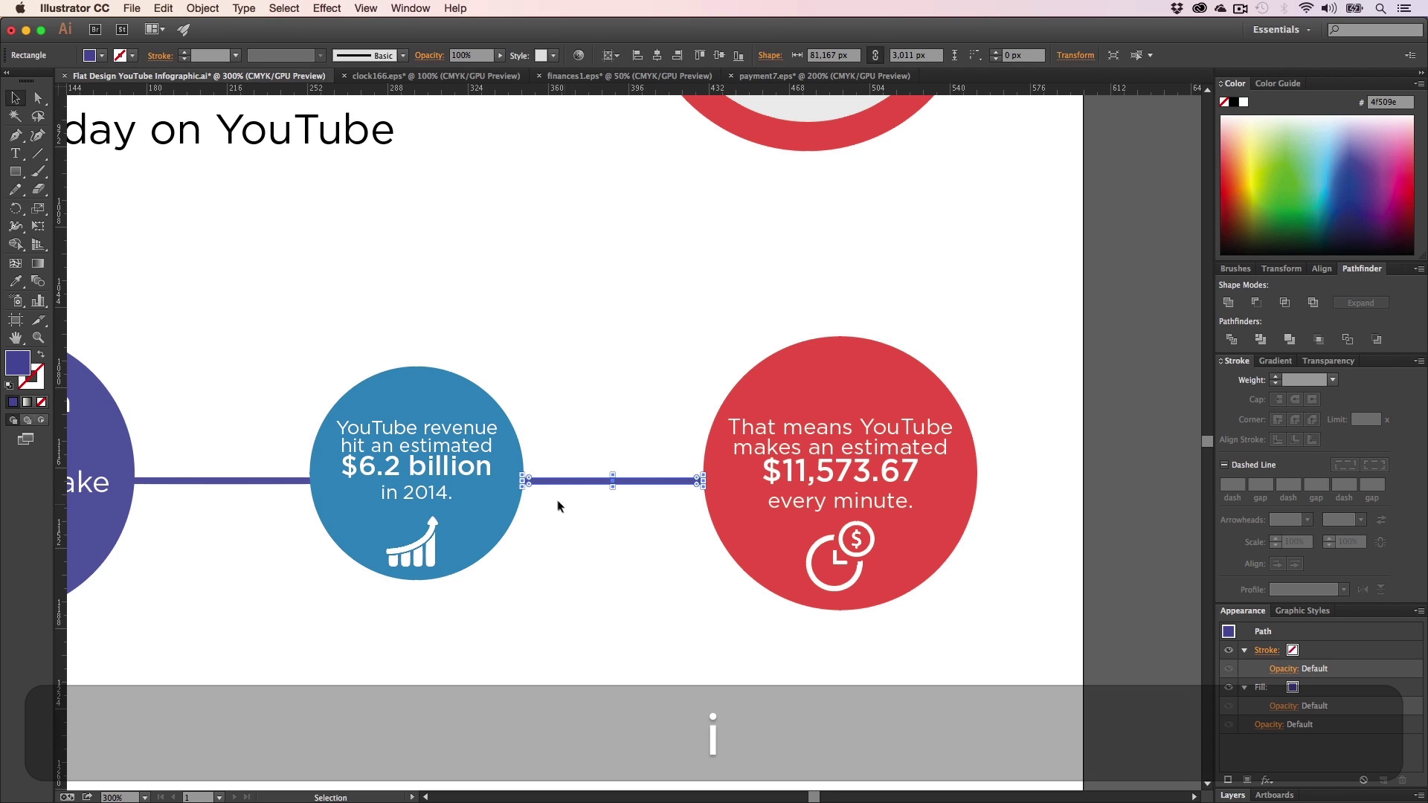
click(508, 513)
key(v)
click(573, 562)
- Examine the row of three connected circles in the context of the page
key(z)
alt+click(489, 503)
alt+click(489, 503)
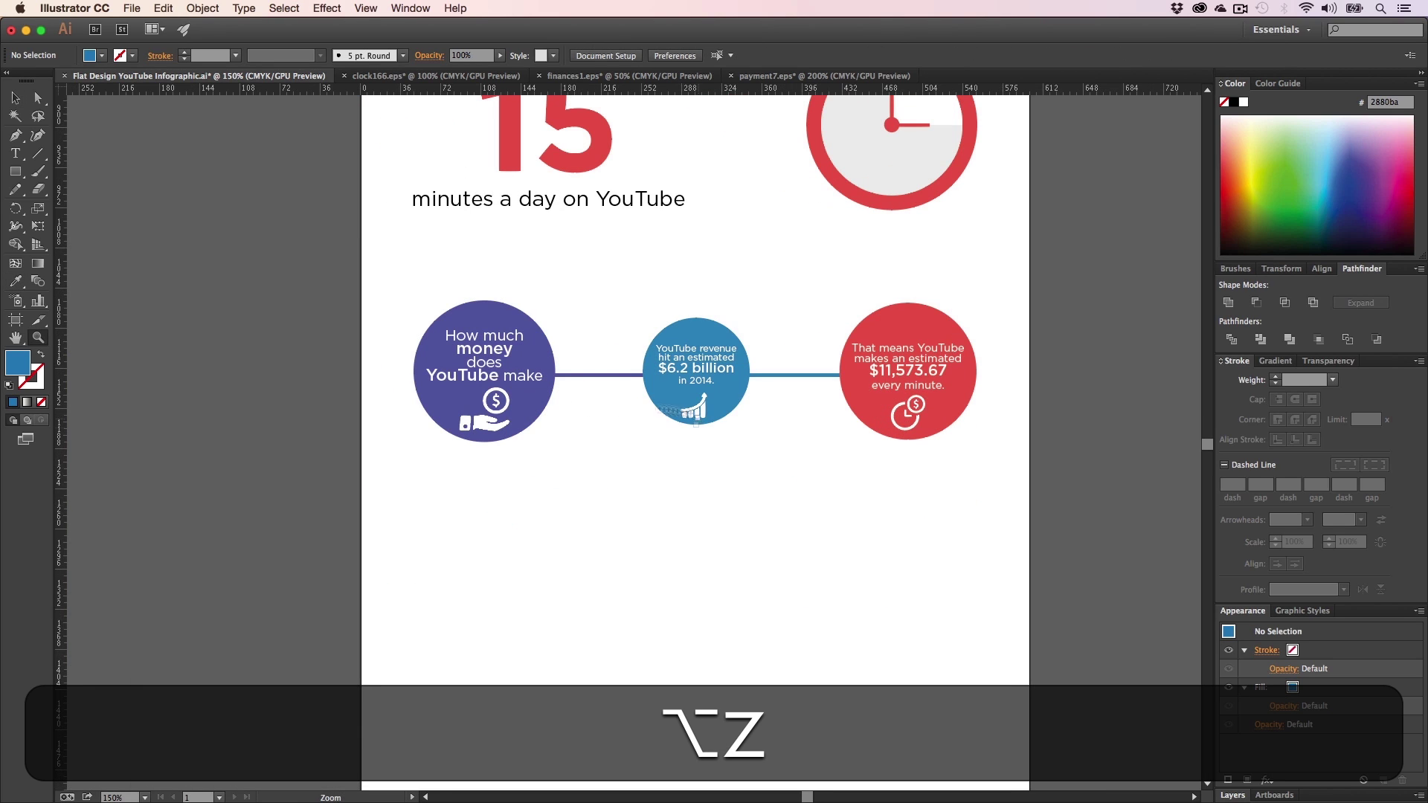
key(h)
drag(686, 445, 644, 550)
key(h)
key(v)
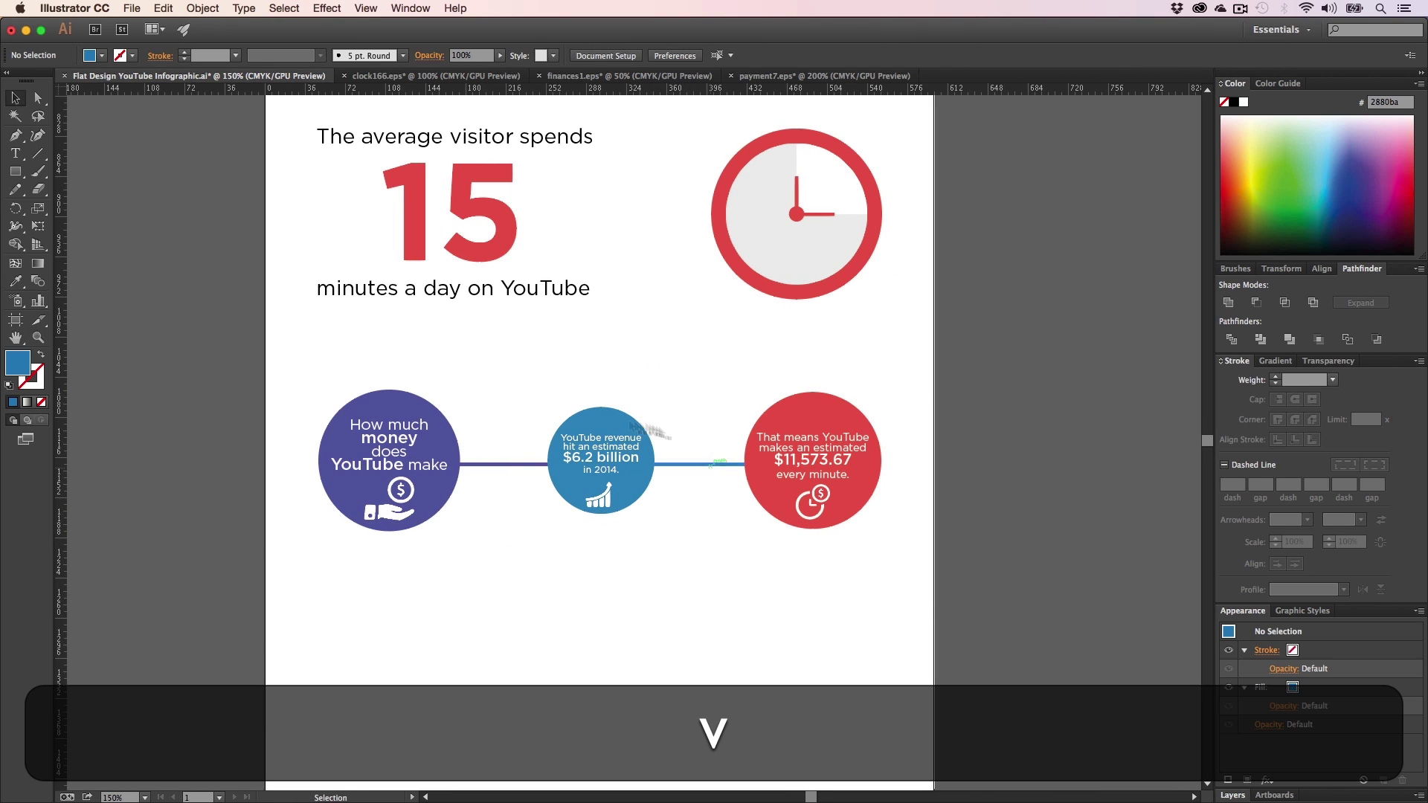
key(v)
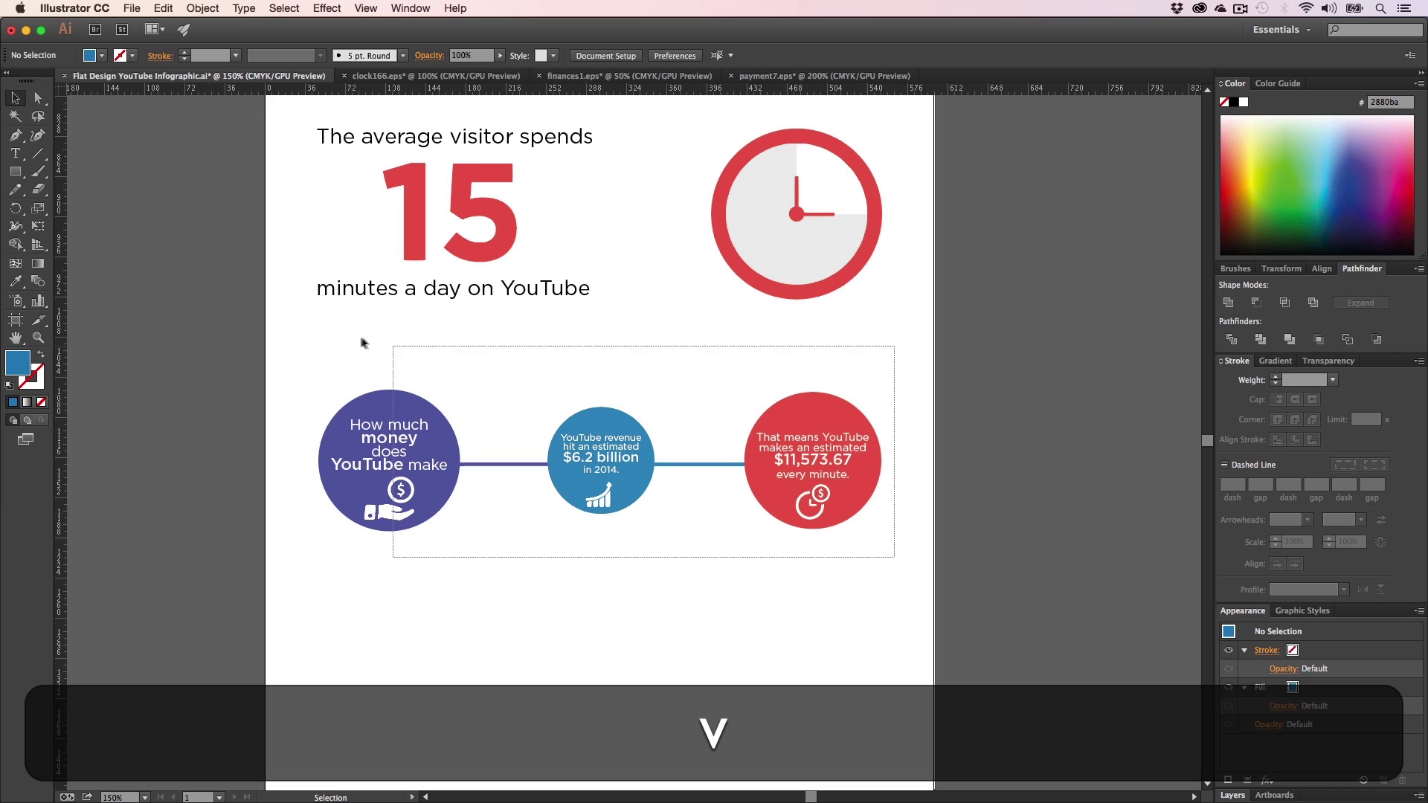
drag(363, 343, 293, 340)
click(656, 607)
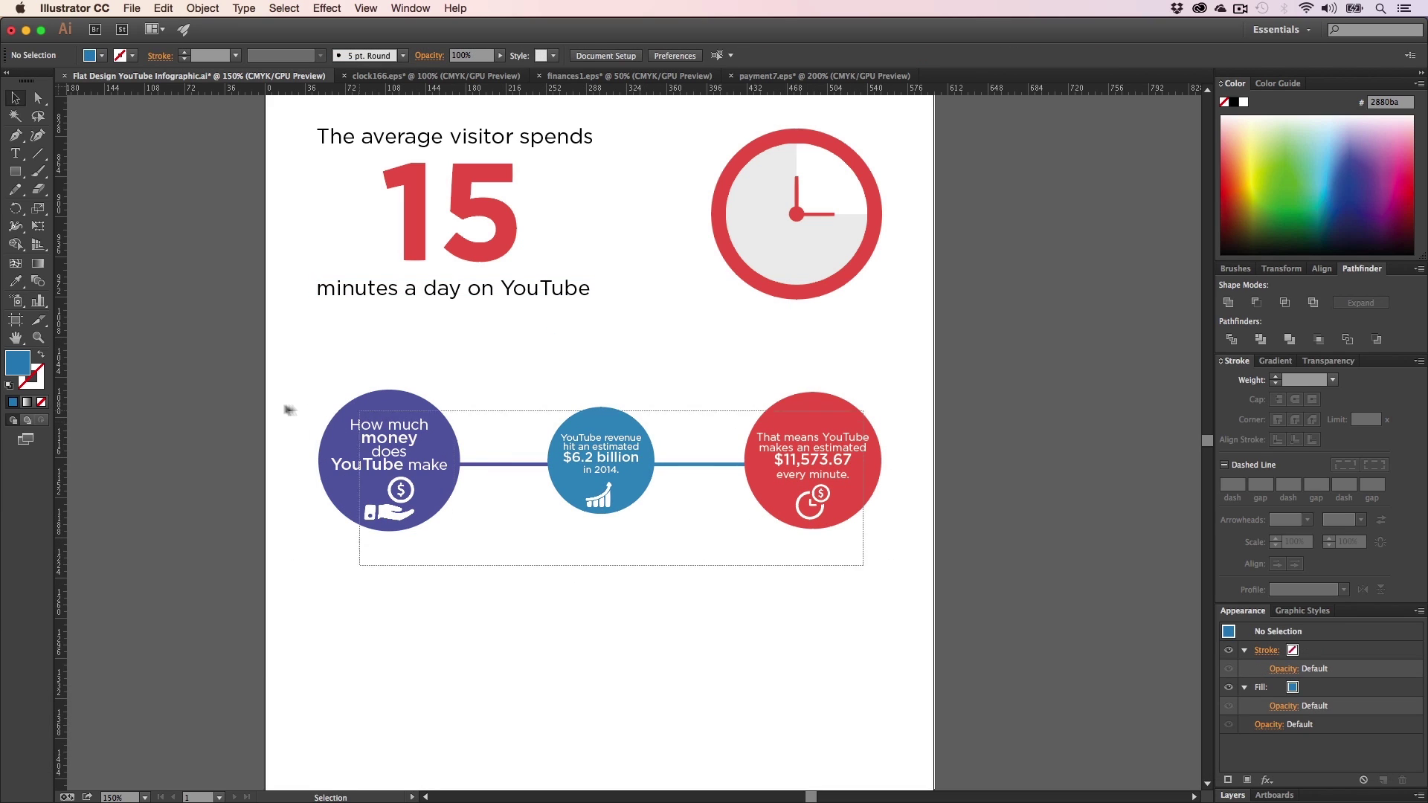
drag(289, 410, 275, 411)
click(529, 563)
- Set the whole "How much money does YouTube make" text in the purple circle to All Caps
key(t)
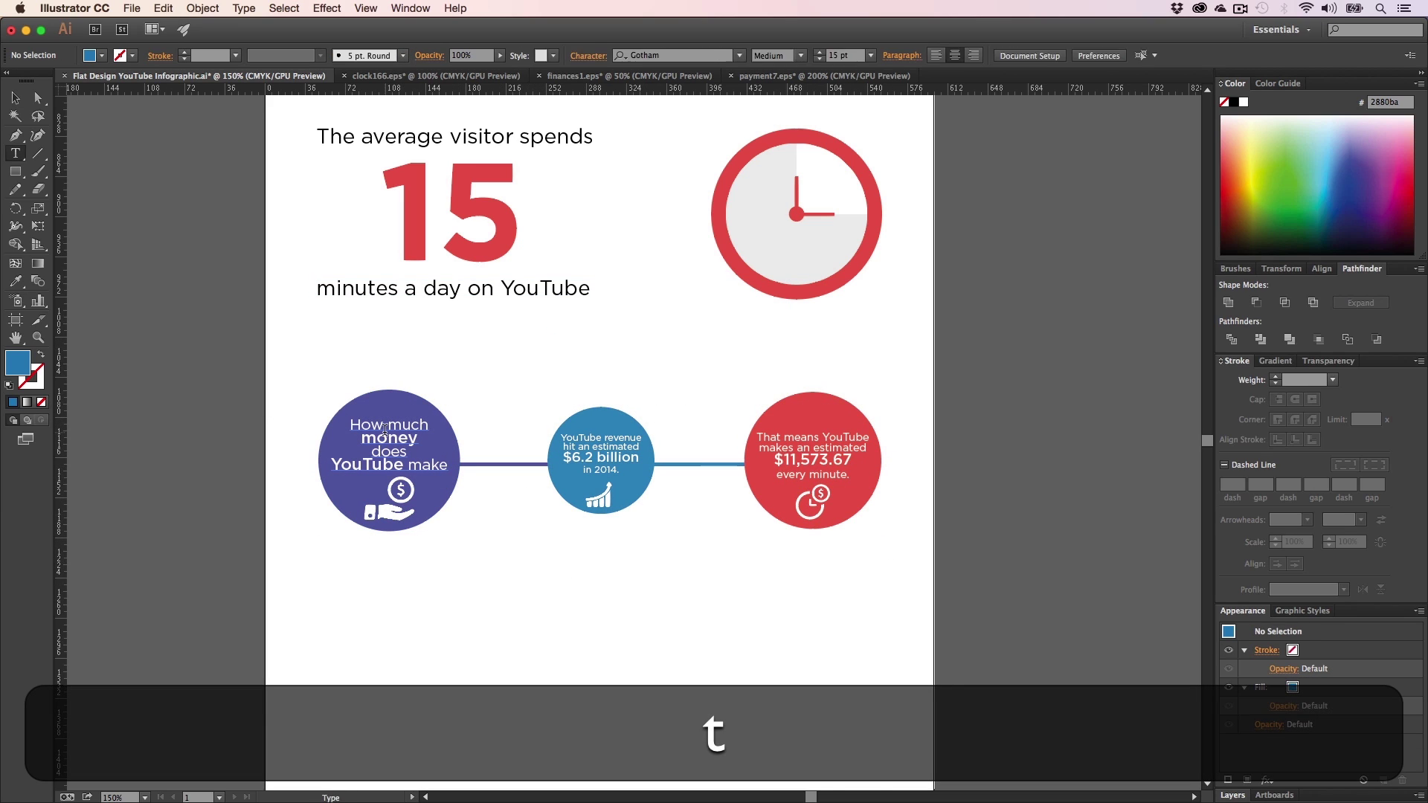
click(396, 451)
key(super+a)
click(481, 55)
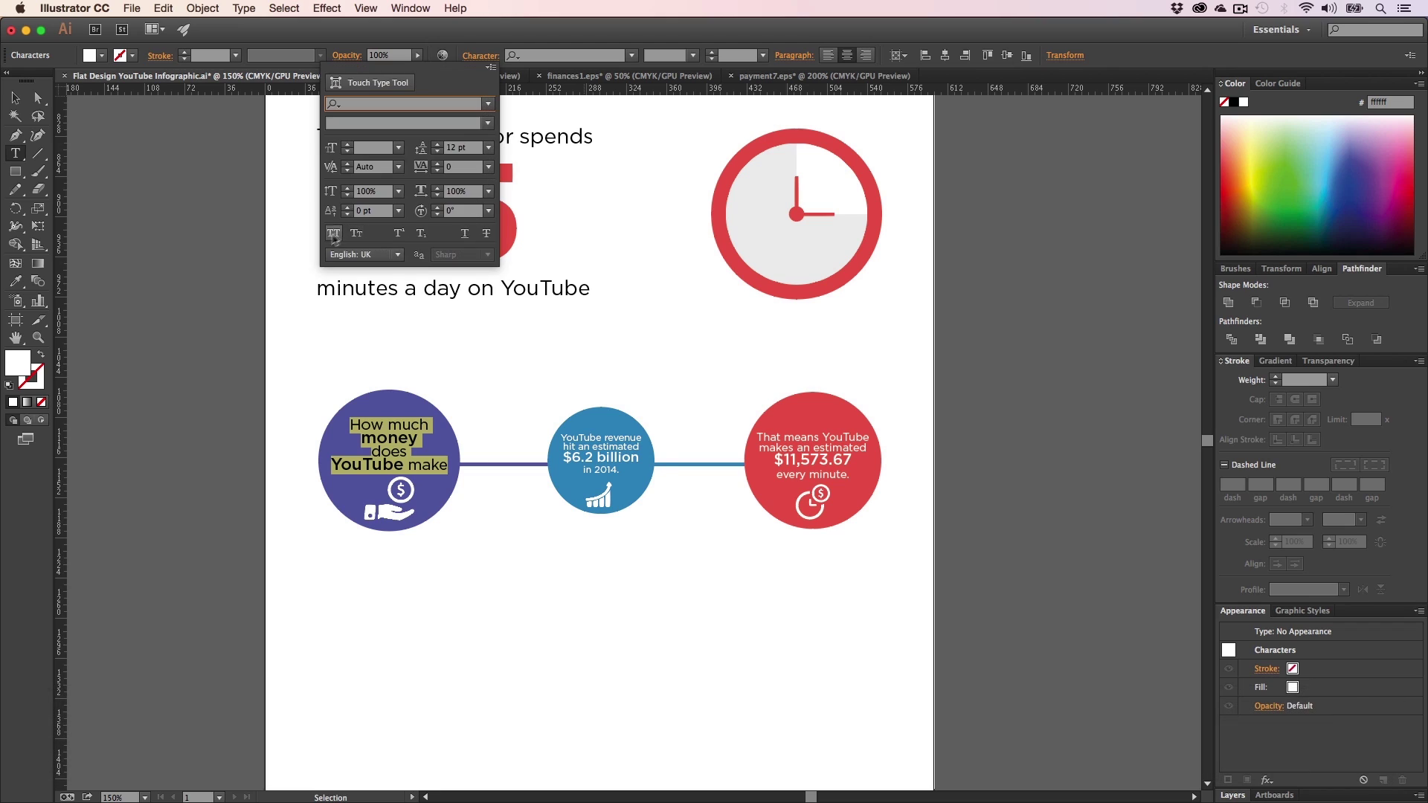
click(333, 233)
click(15, 98)
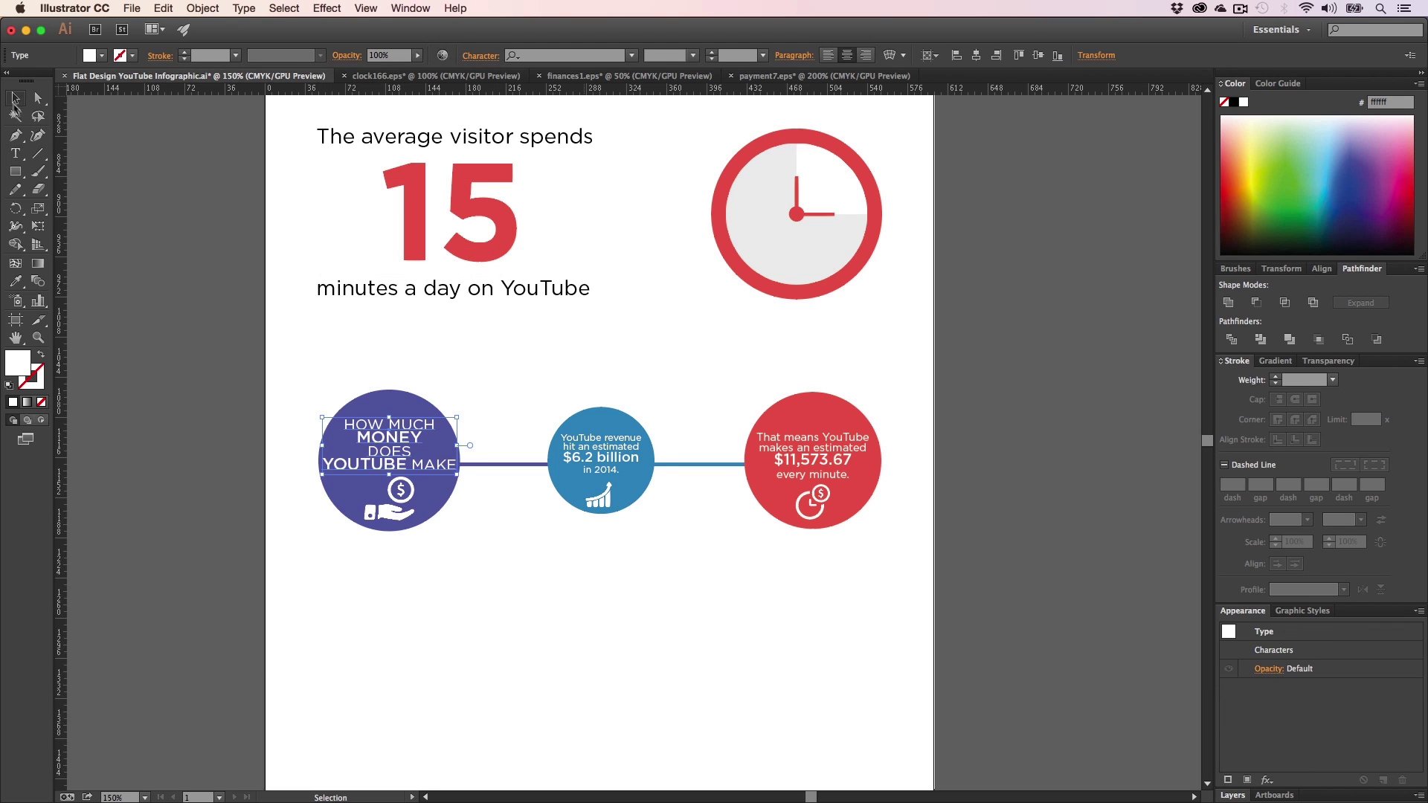
click(564, 661)
- Scale the all-caps text in the purple circle down slightly around its centre, keeping its proportions, so it fits inside the circle
key(z)
click(454, 485)
click(583, 422)
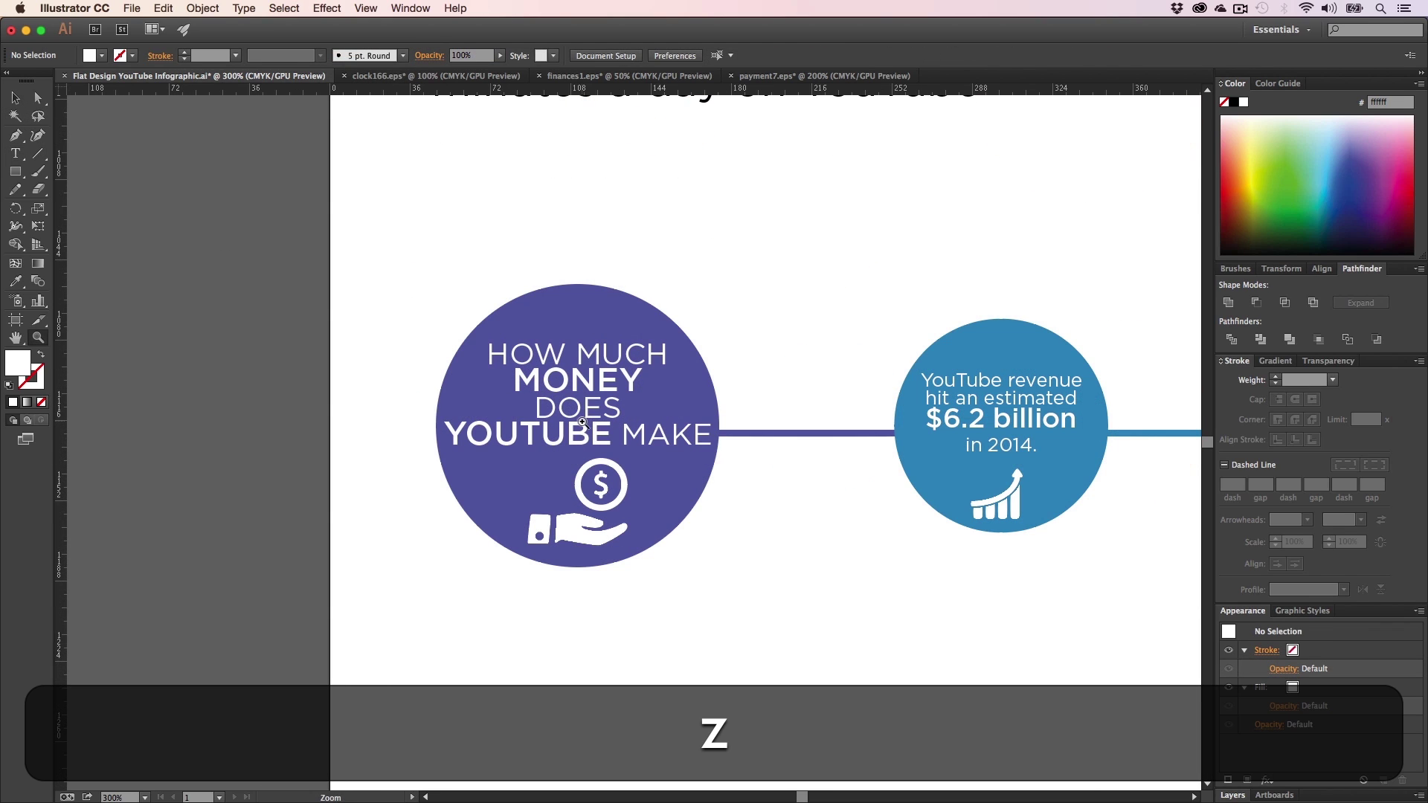
key(v)
drag(626, 426, 569, 461)
key(super+z)
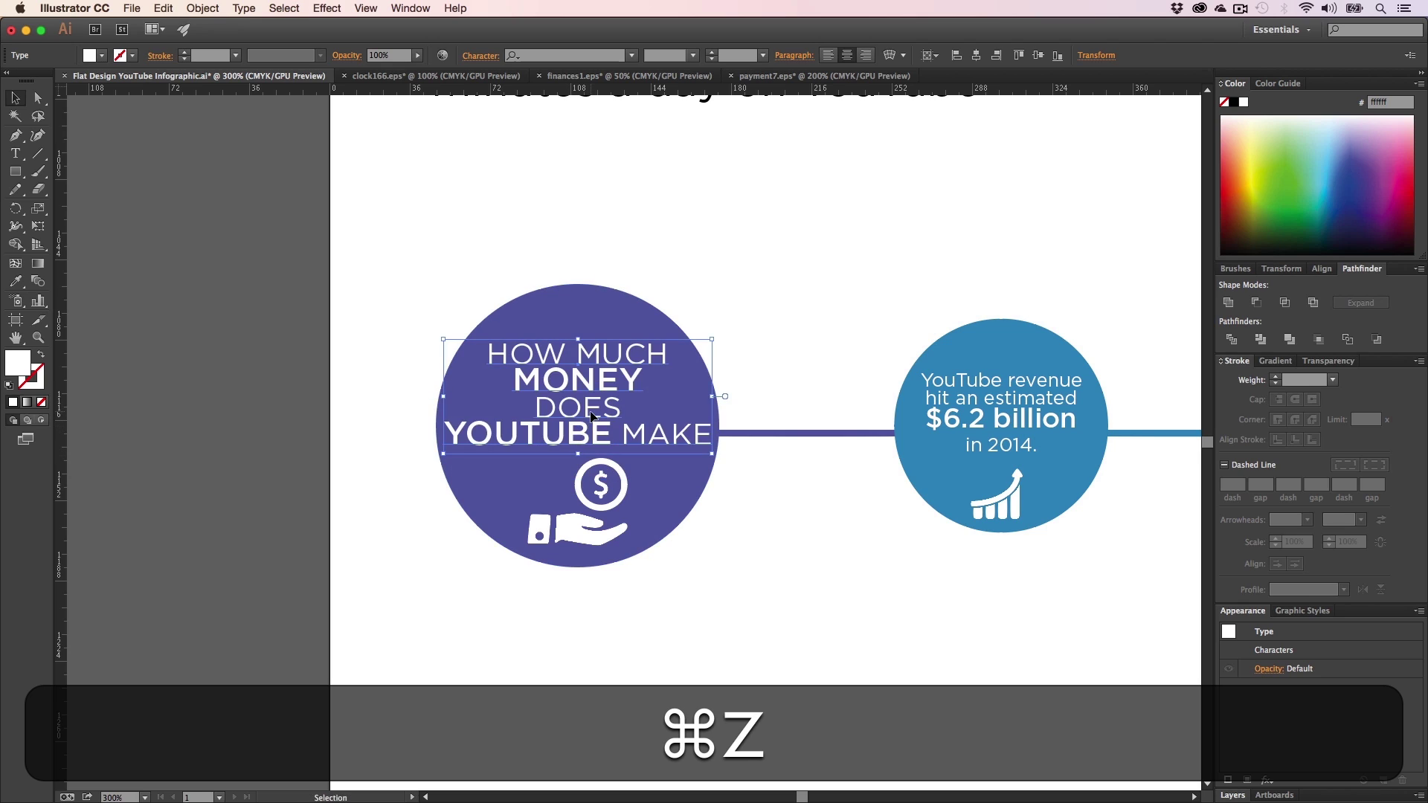
drag(712, 453, 702, 448)
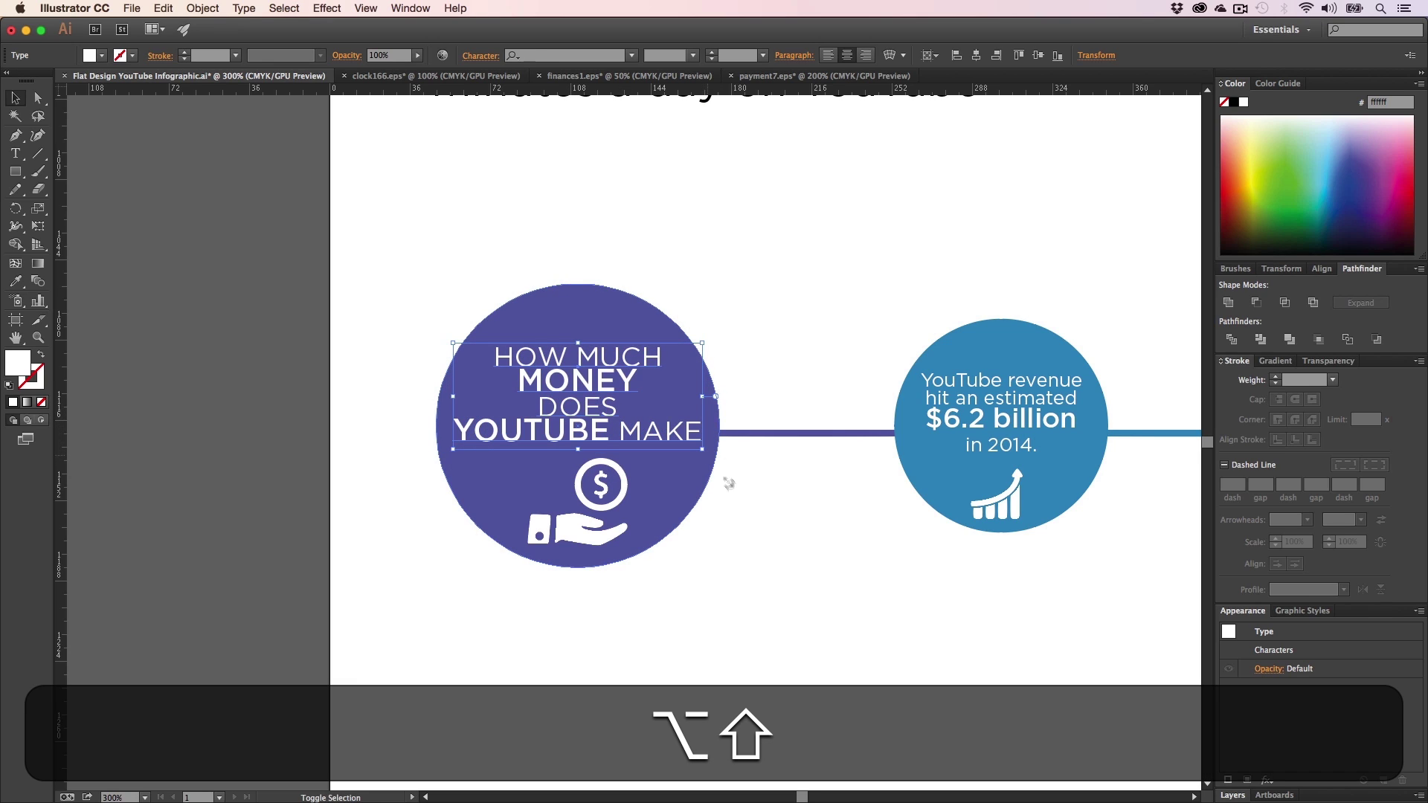
click(754, 535)
- Set the whole "YouTube revenue hit an estimated $6.2 billion in 2014." text in the blue circle to All Caps
key(h)
drag(752, 536, 439, 578)
key(t)
click(690, 427)
key(super+t)
key(super+a)
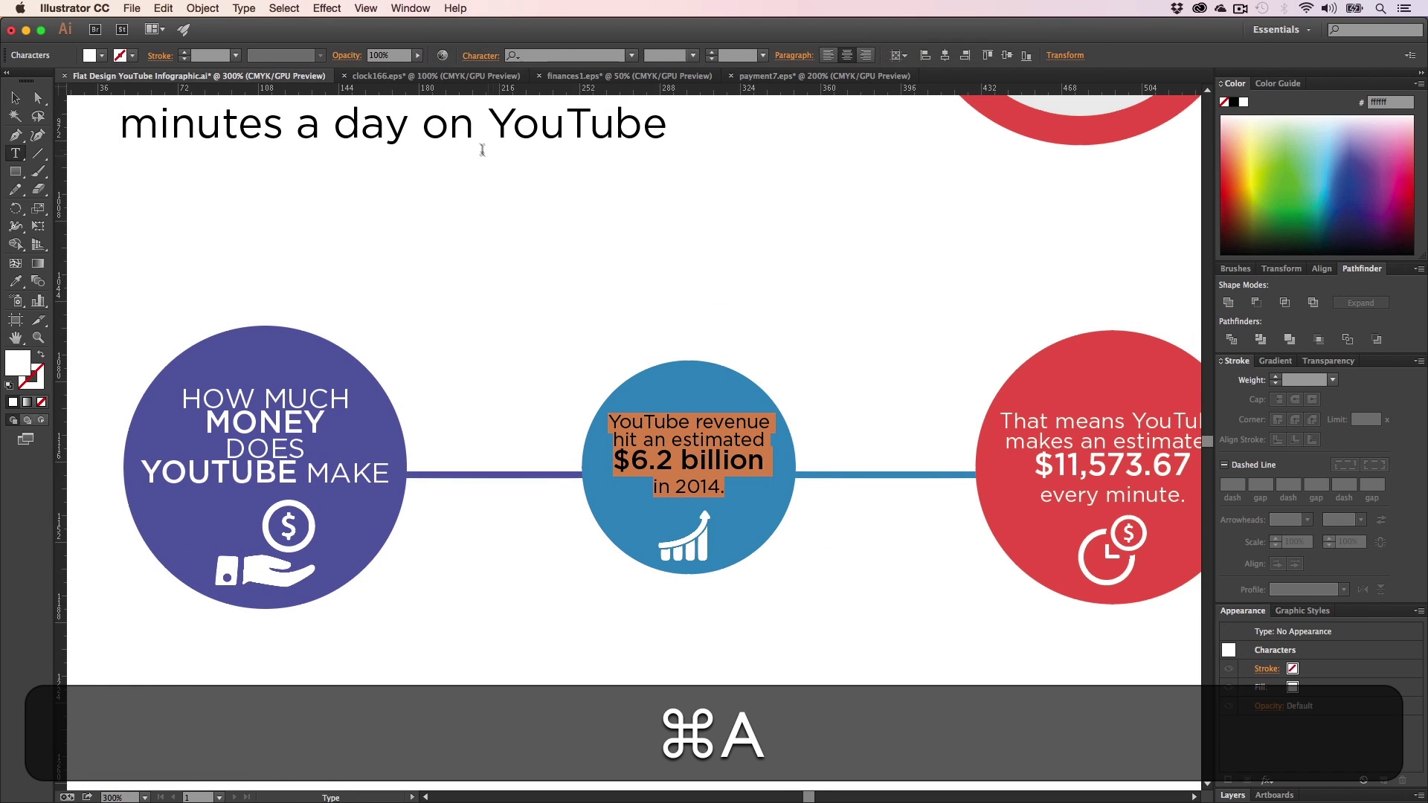
click(482, 56)
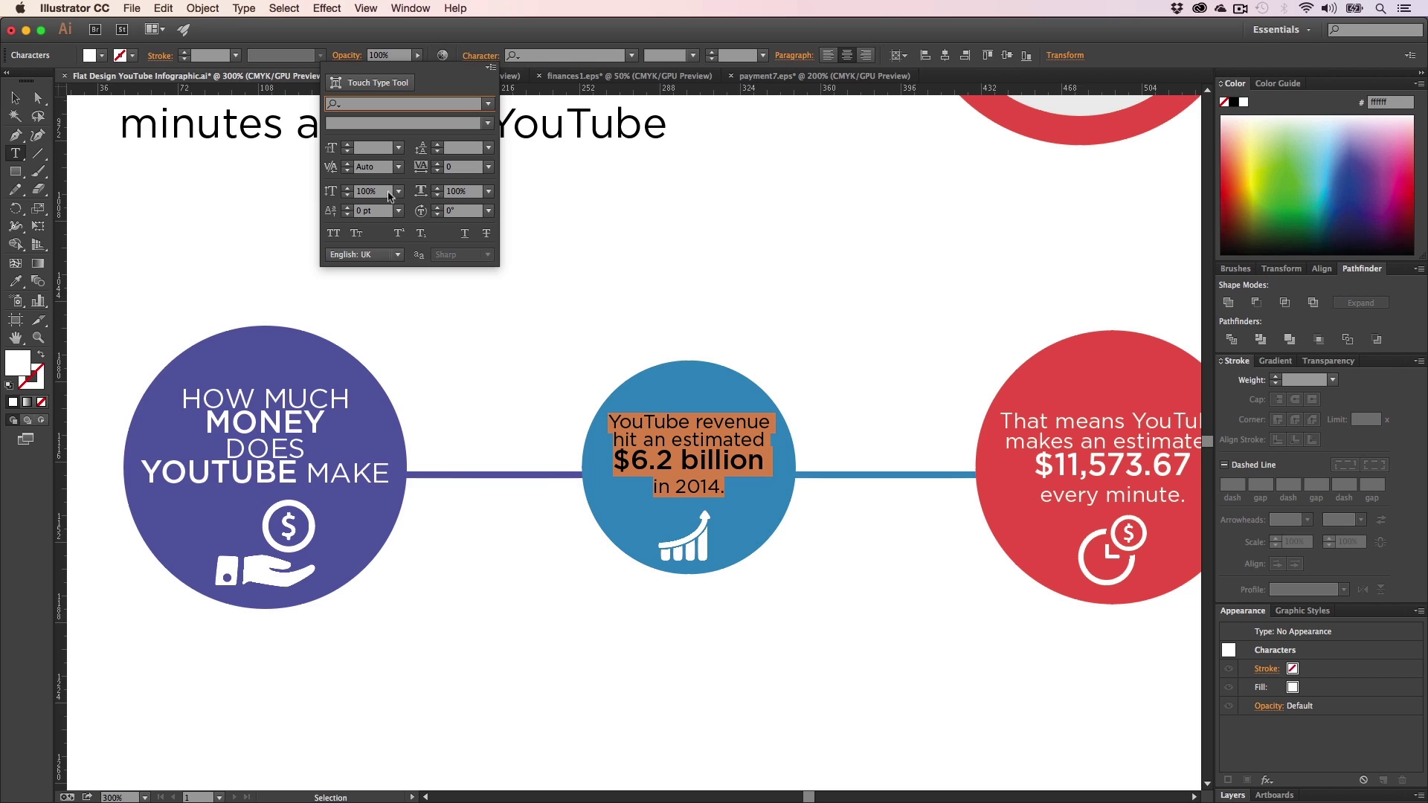
click(333, 233)
click(15, 102)
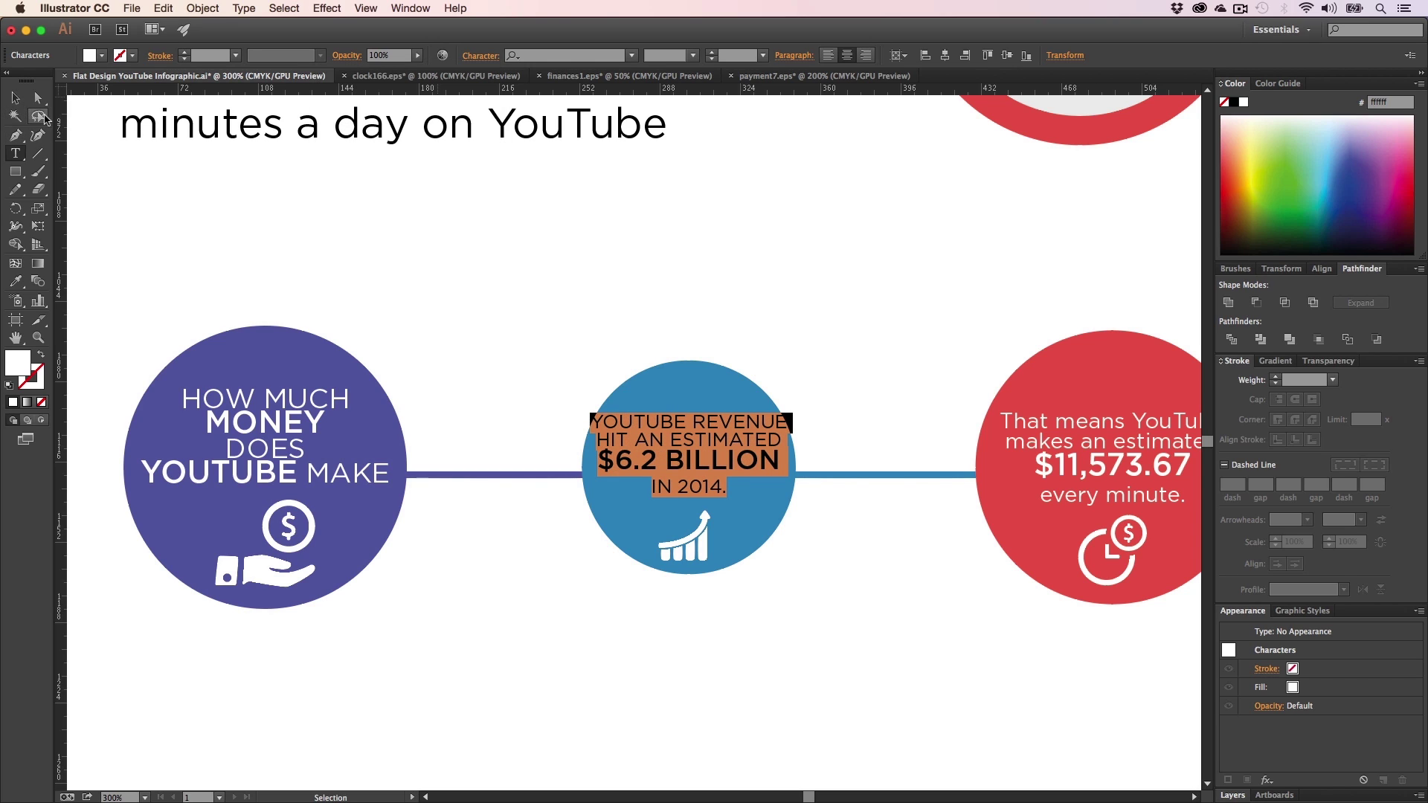
click(16, 99)
click(444, 253)
- Select the all-caps revenue text in the blue circle as a whole text object
key(h)
drag(777, 440, 695, 442)
key(v)
click(695, 442)
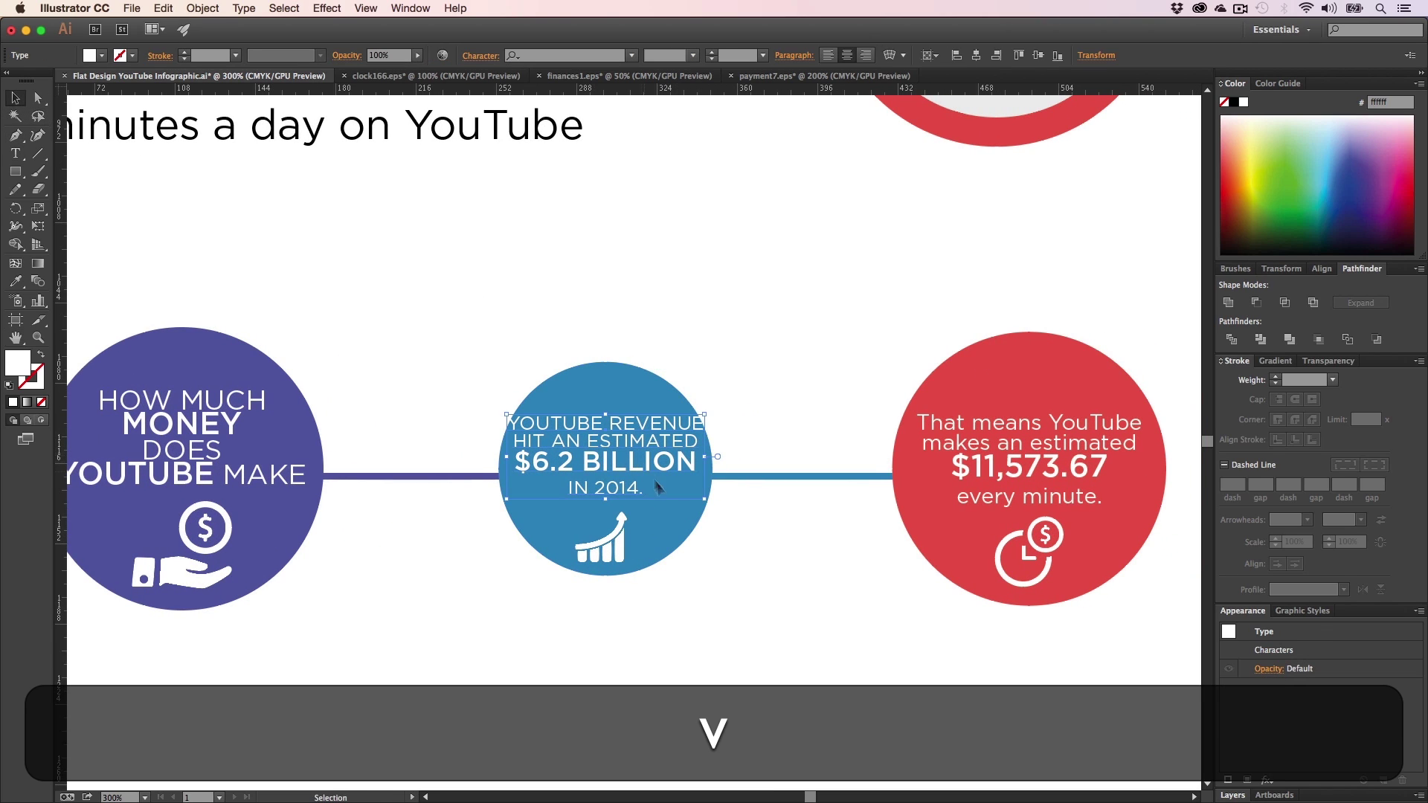
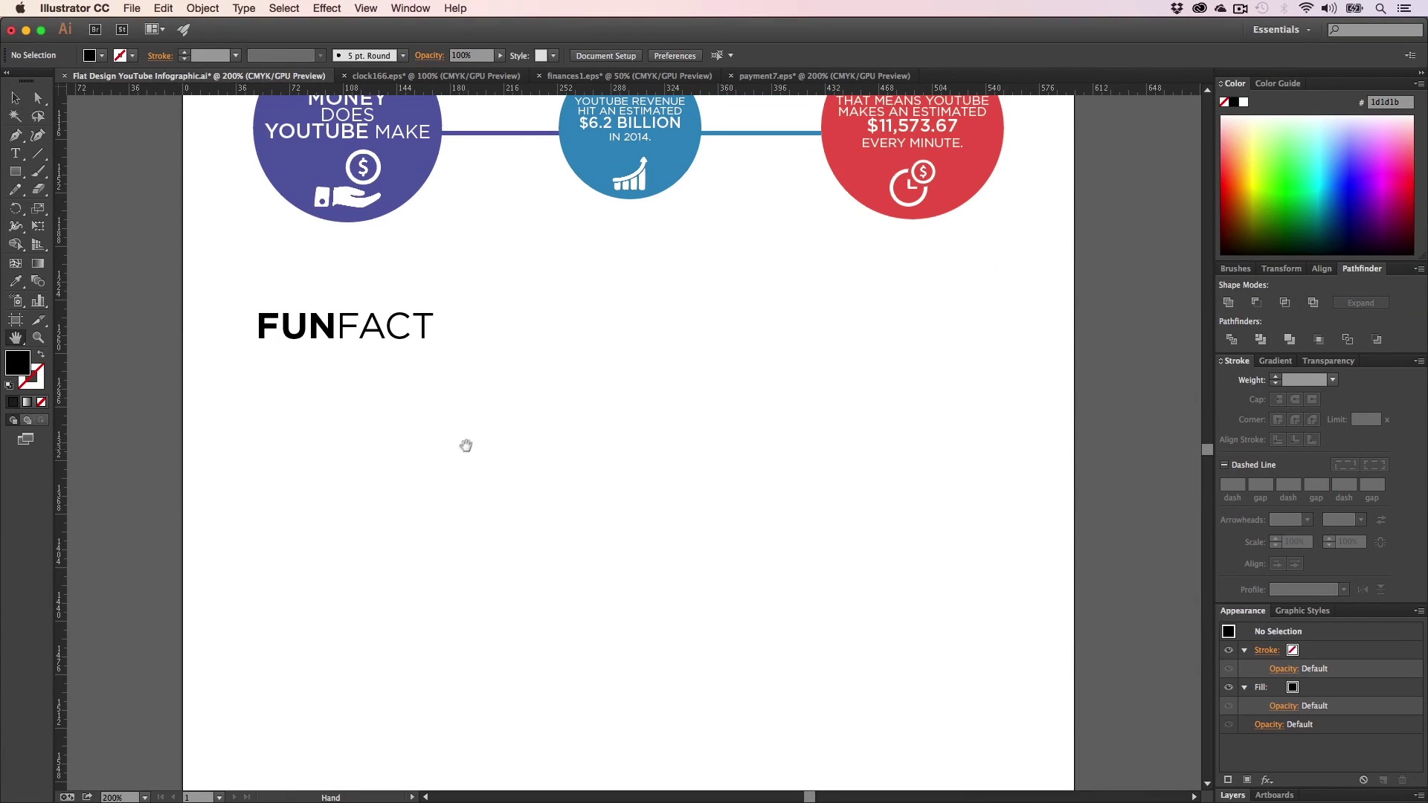
- Examine the empty page area around the FUNFACT heading below the three circles
key(z)
click(470, 436)
key(h)
key(alt+z)
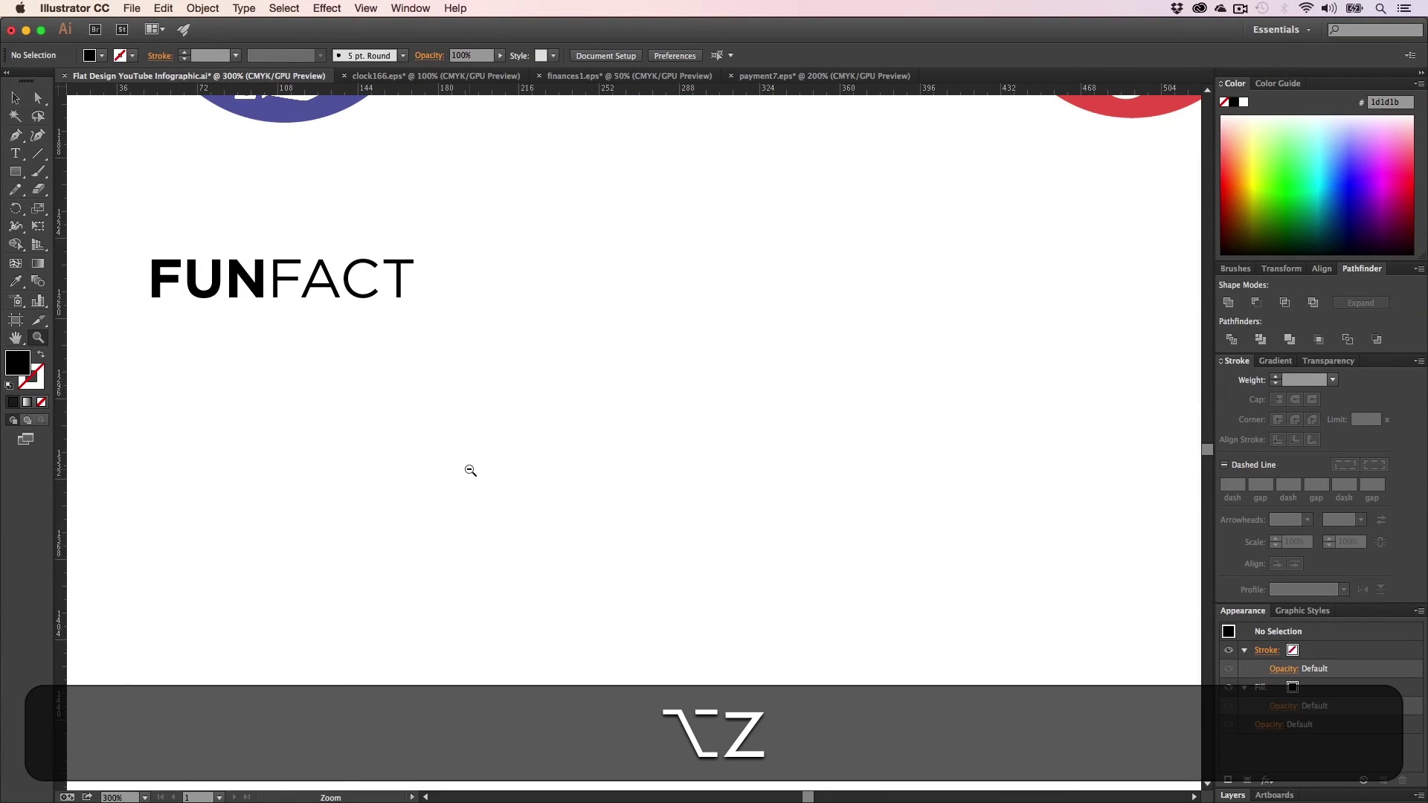
alt+click(470, 470)
key(alt+h)
drag(447, 469, 382, 443)
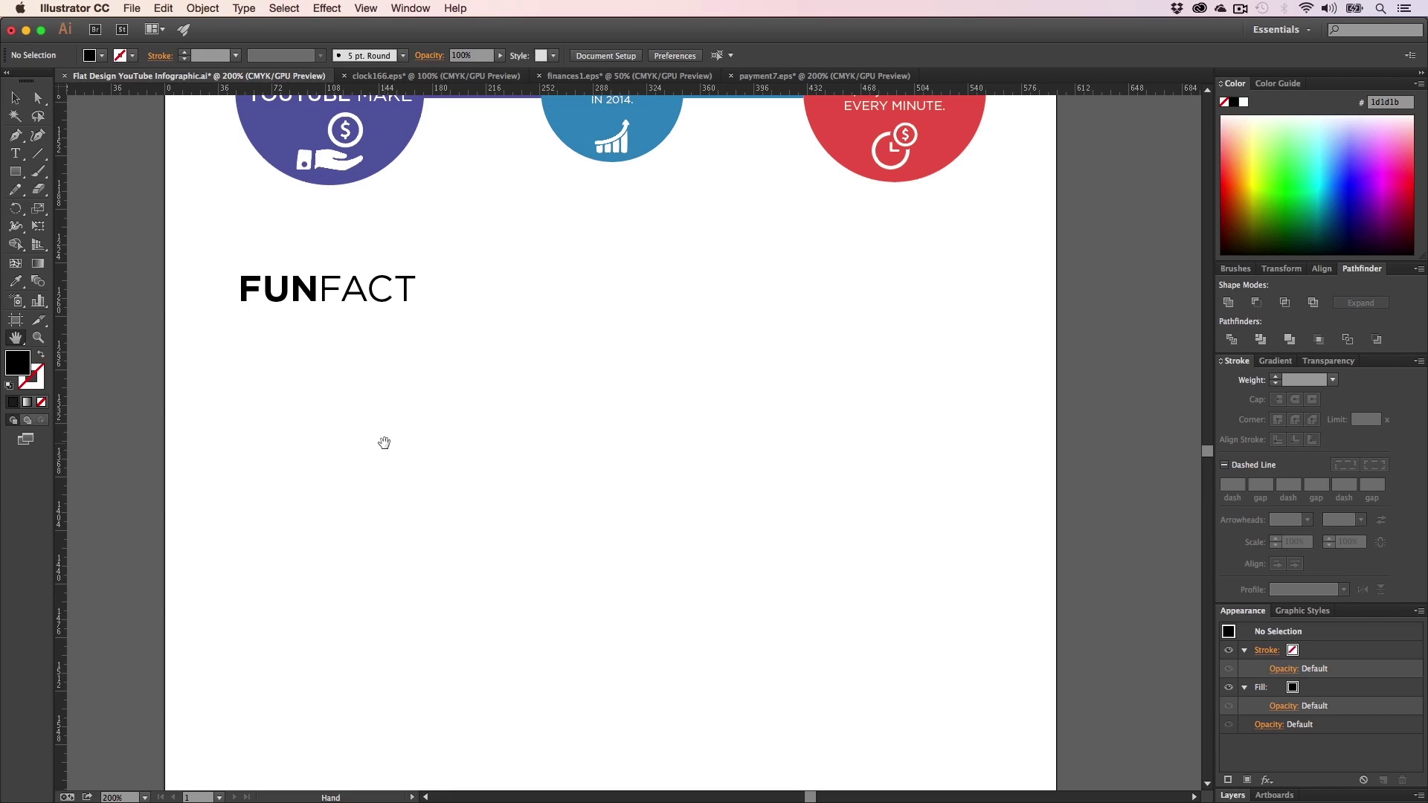
scroll(383, 442, down, 1)
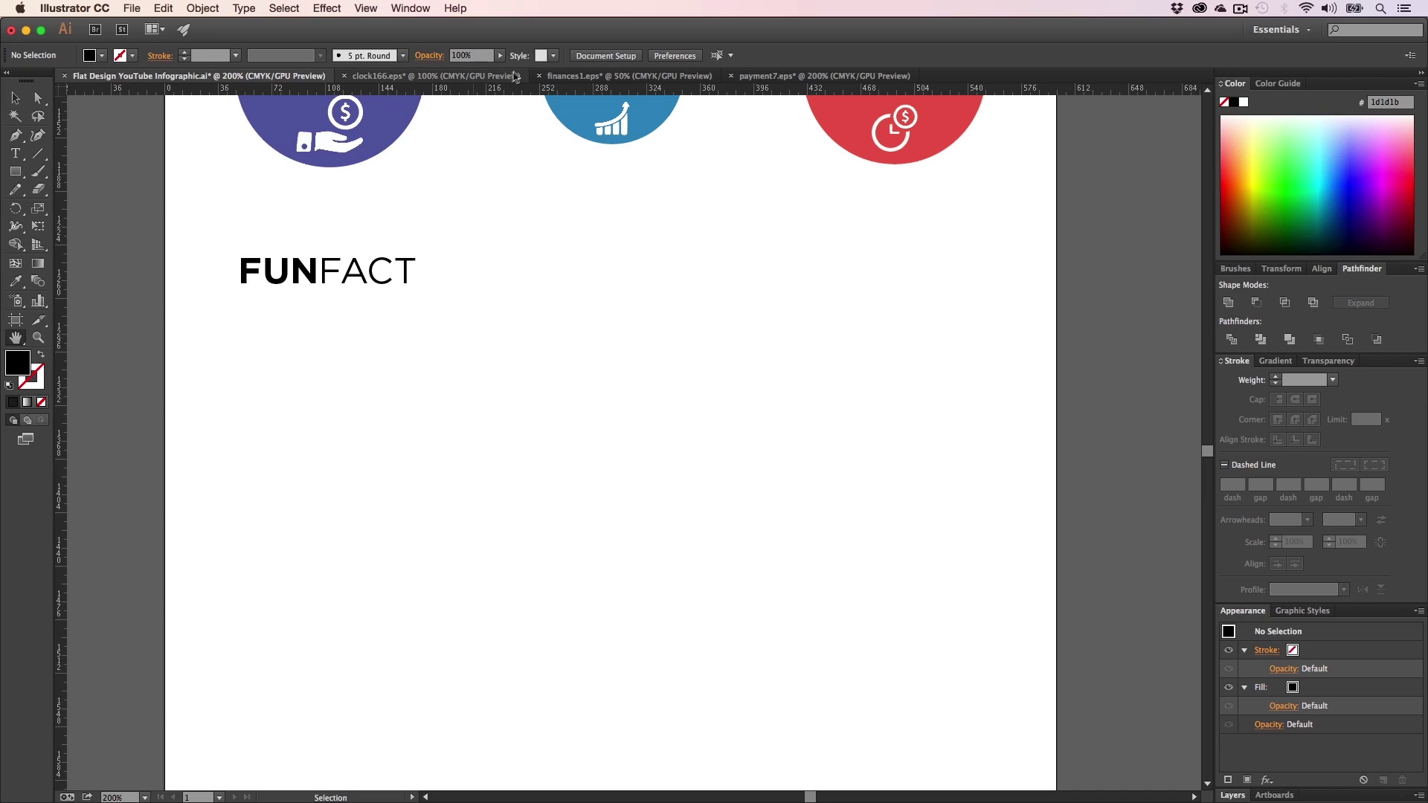
- Close the icon documents finances1.eps, payment7.eps and clock166.eps, keeping only the infographic open
click(550, 76)
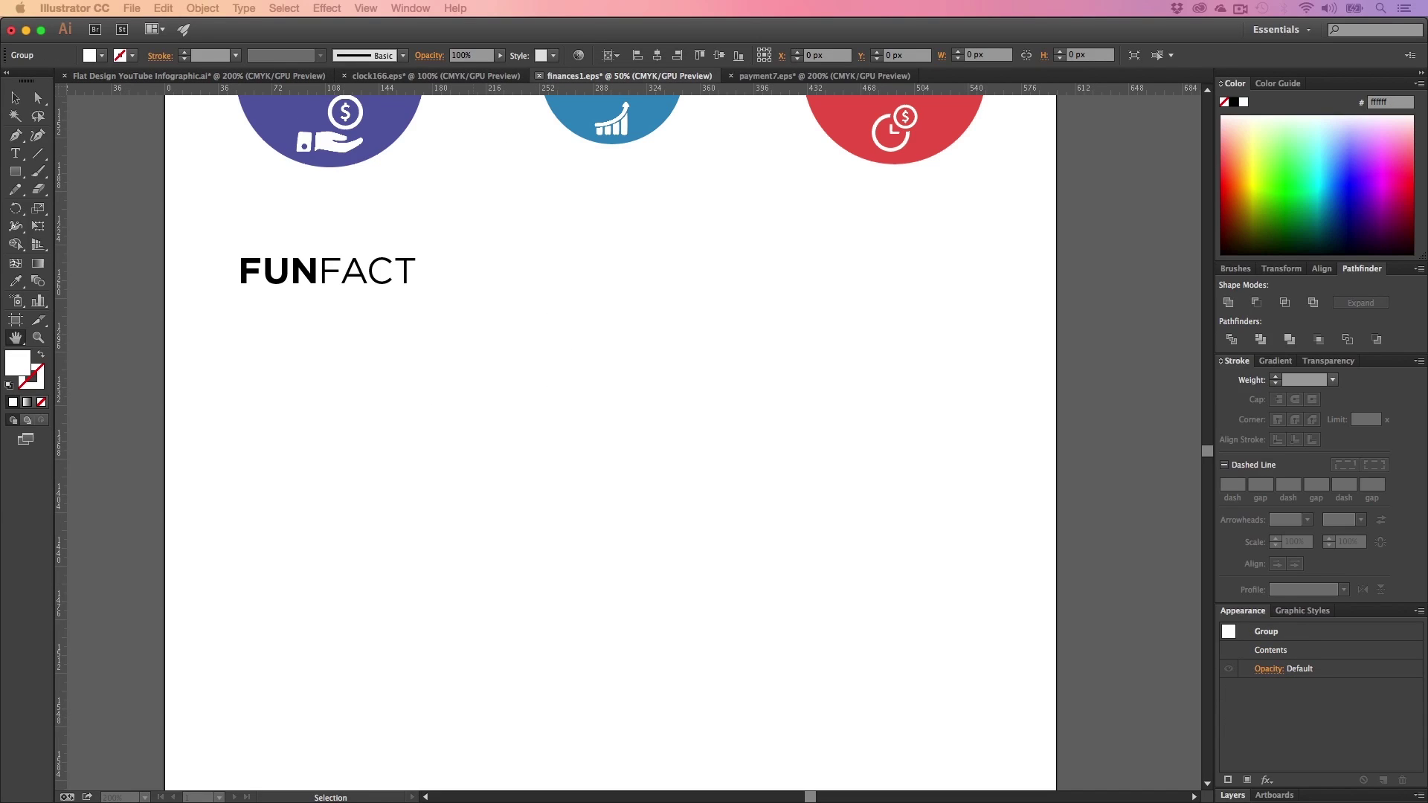
key(super+w)
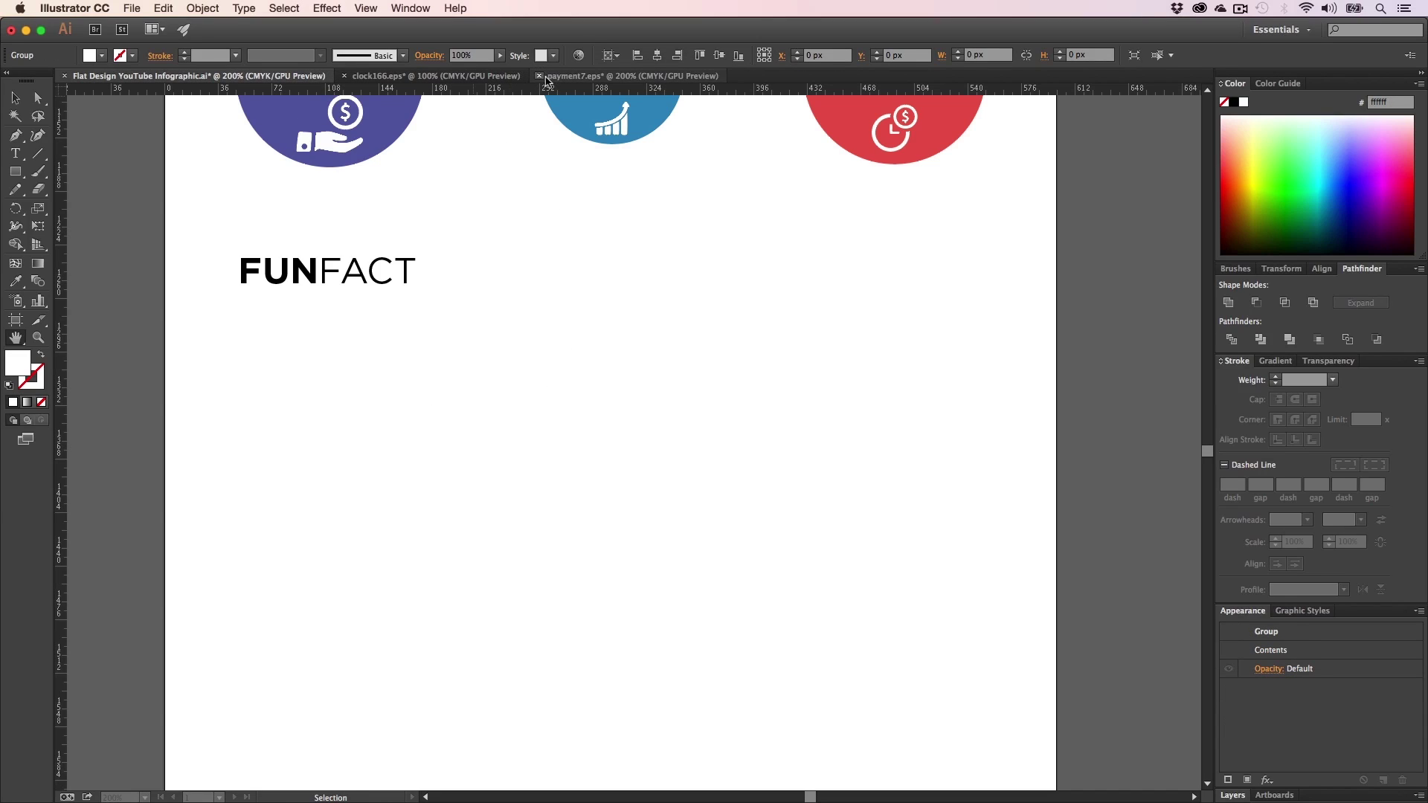
key(super+w)
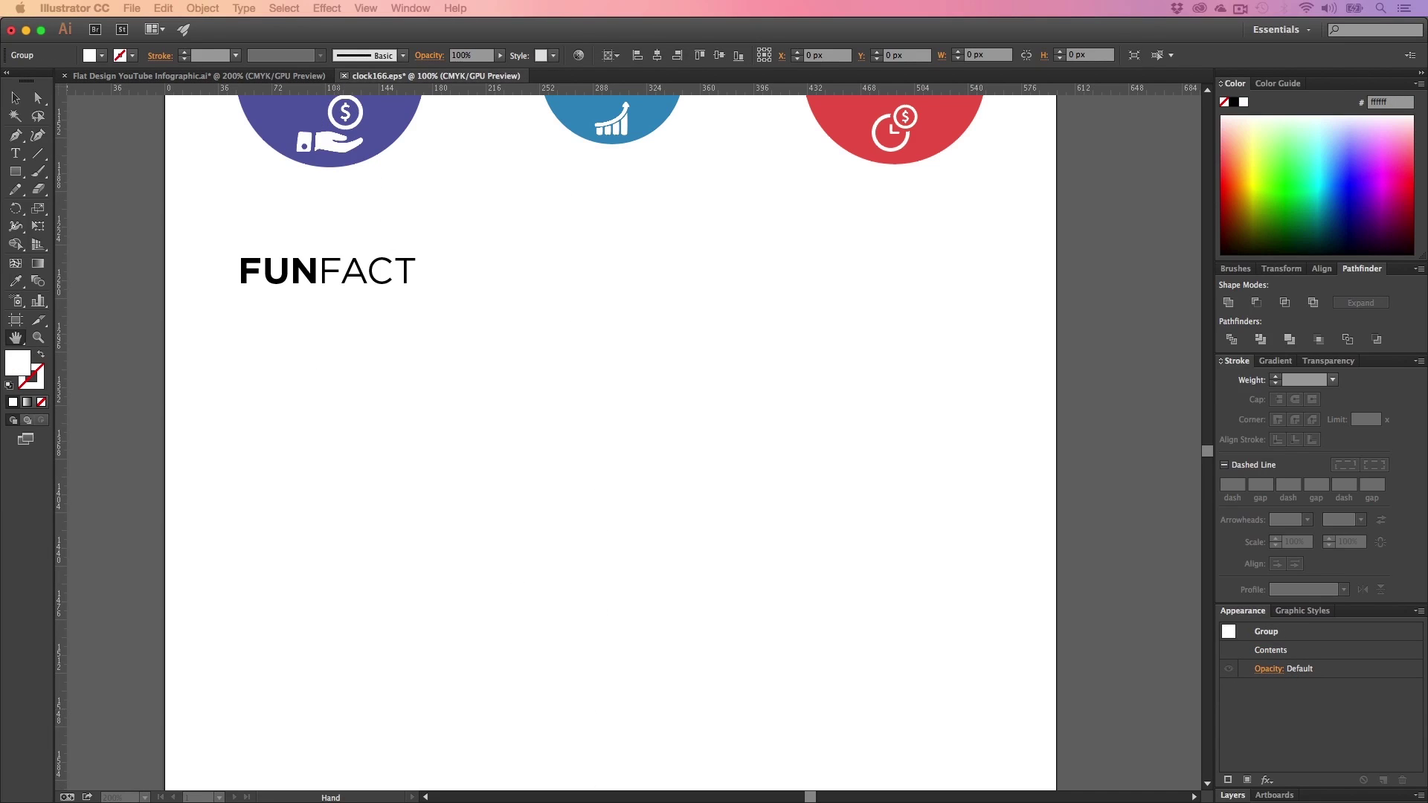
key(super+w)
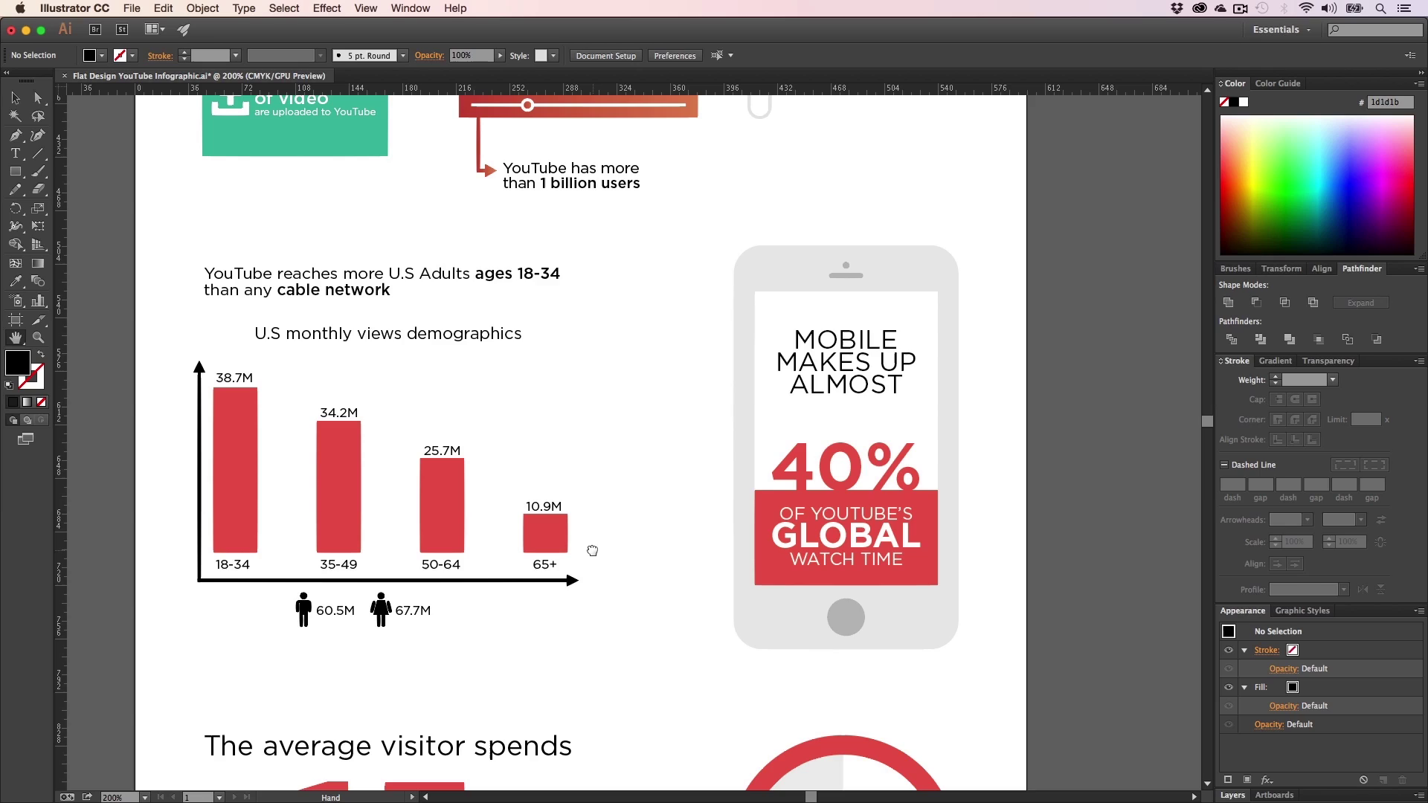
- Place a copy of the red gradient video player graphic in the empty space to the right of the FUNFACT heading
drag(593, 306, 590, 595)
key(f)
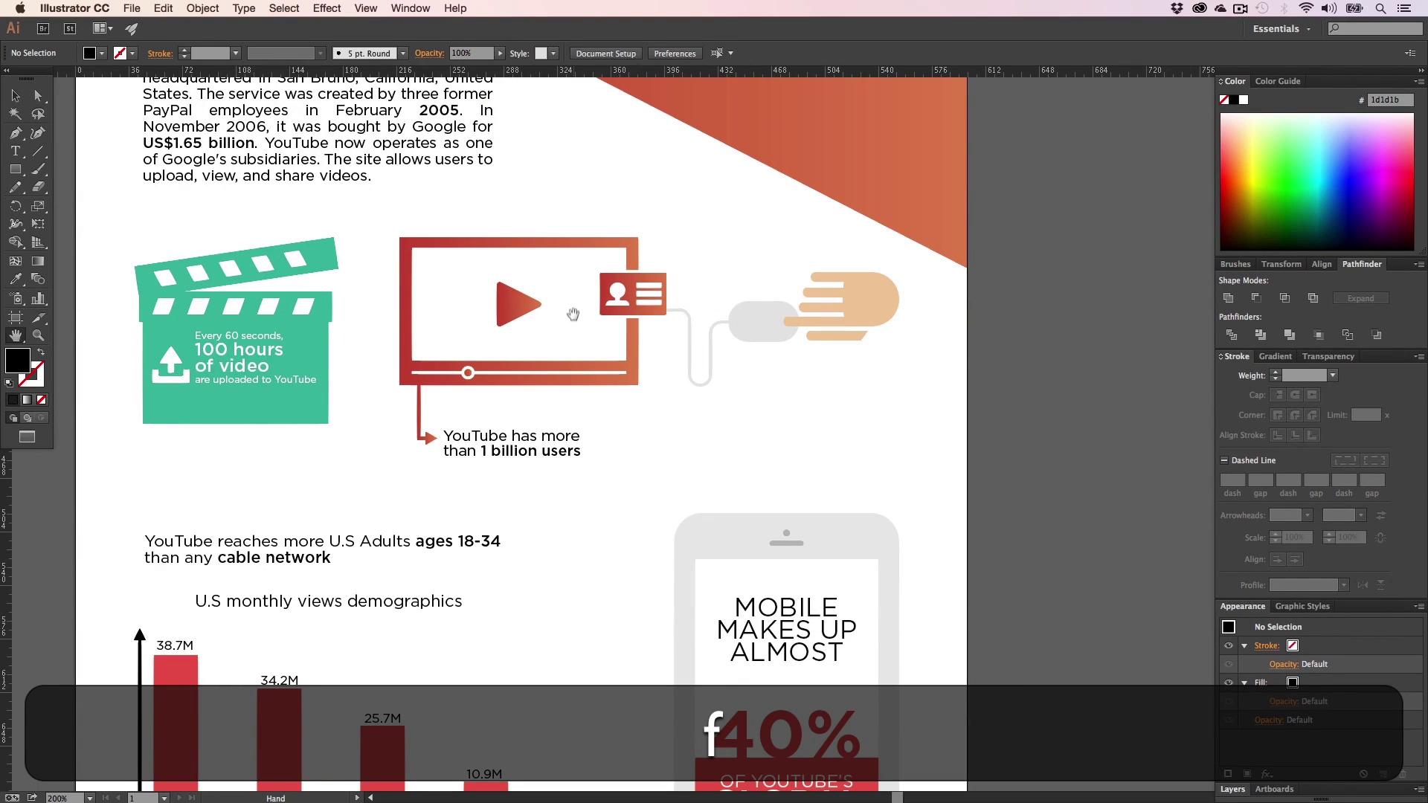
key(f)
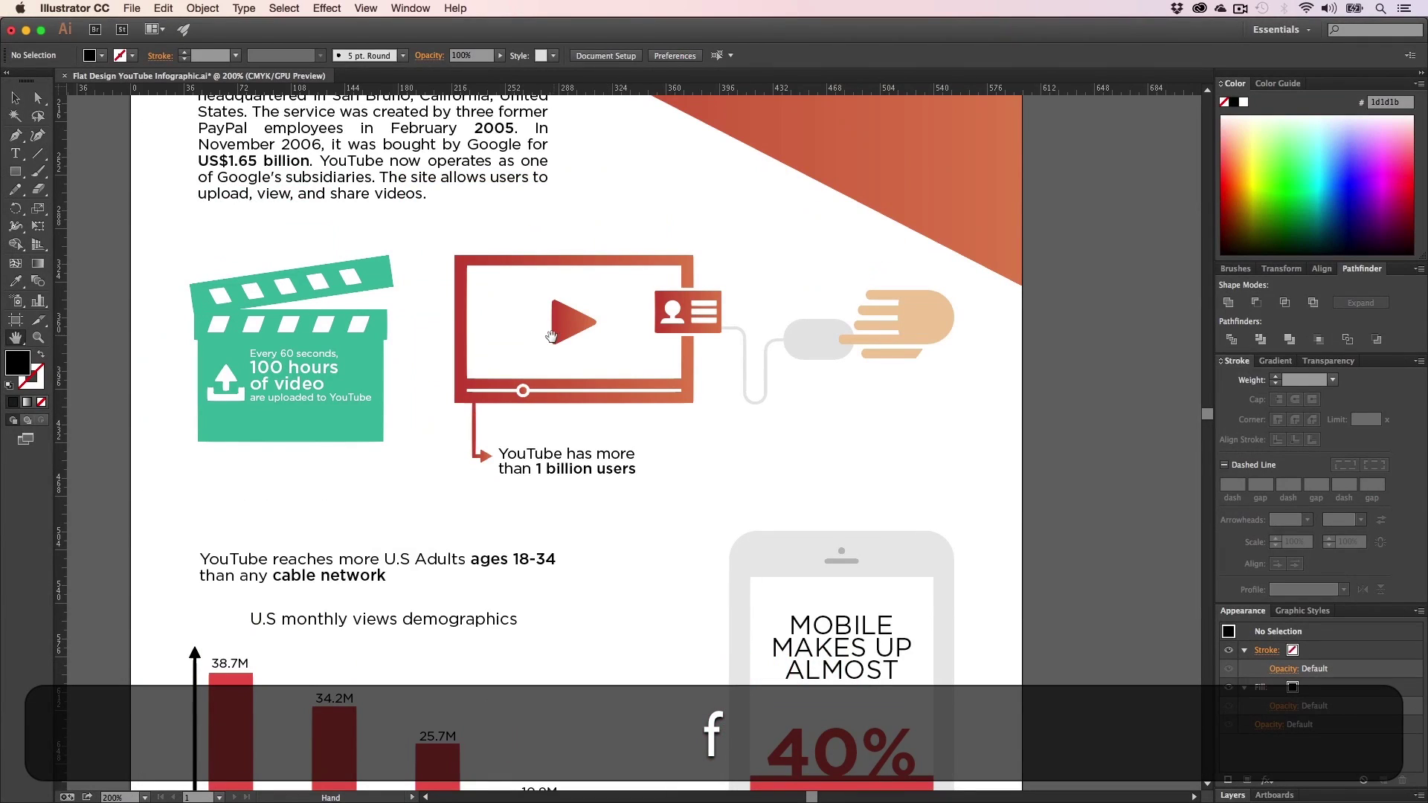
key(h)
key(v)
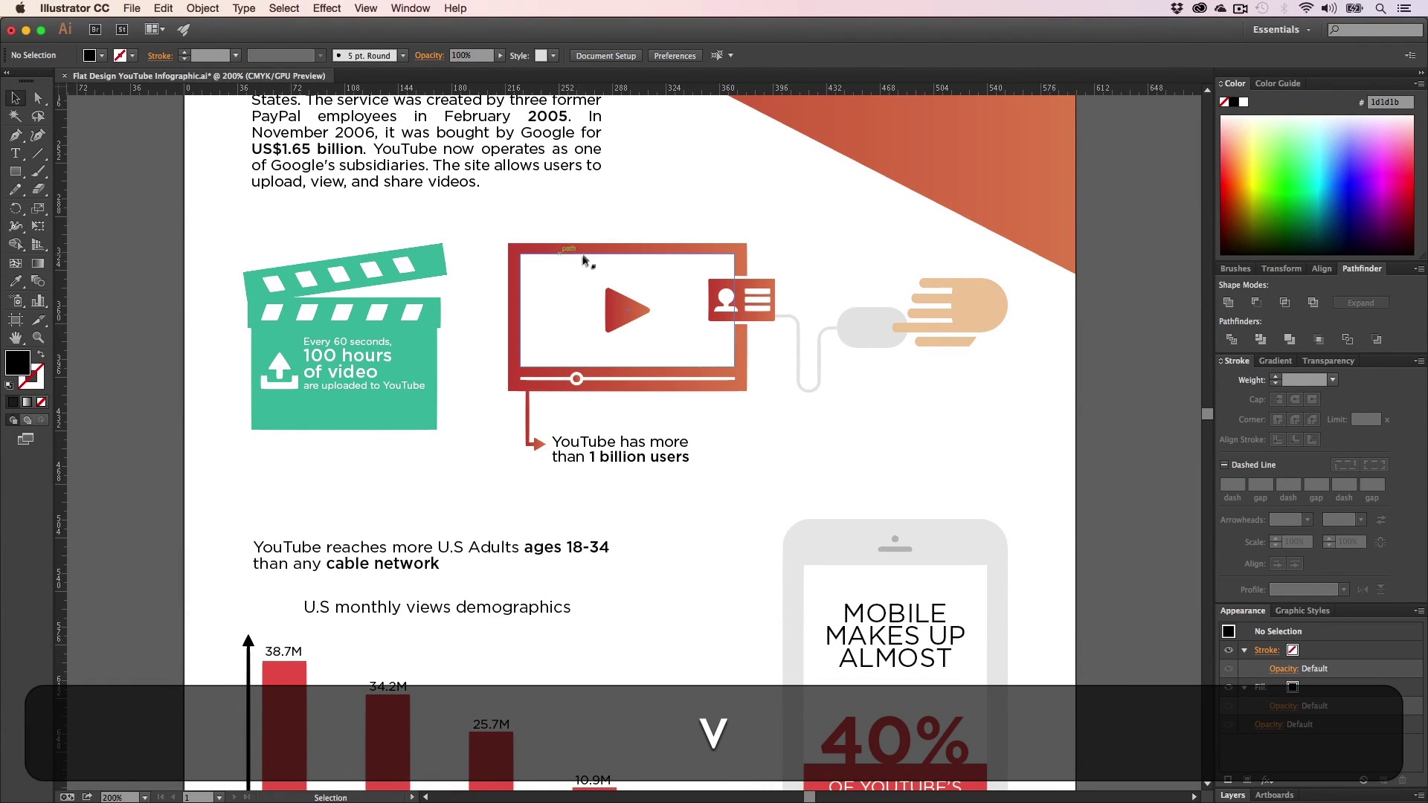
click(577, 251)
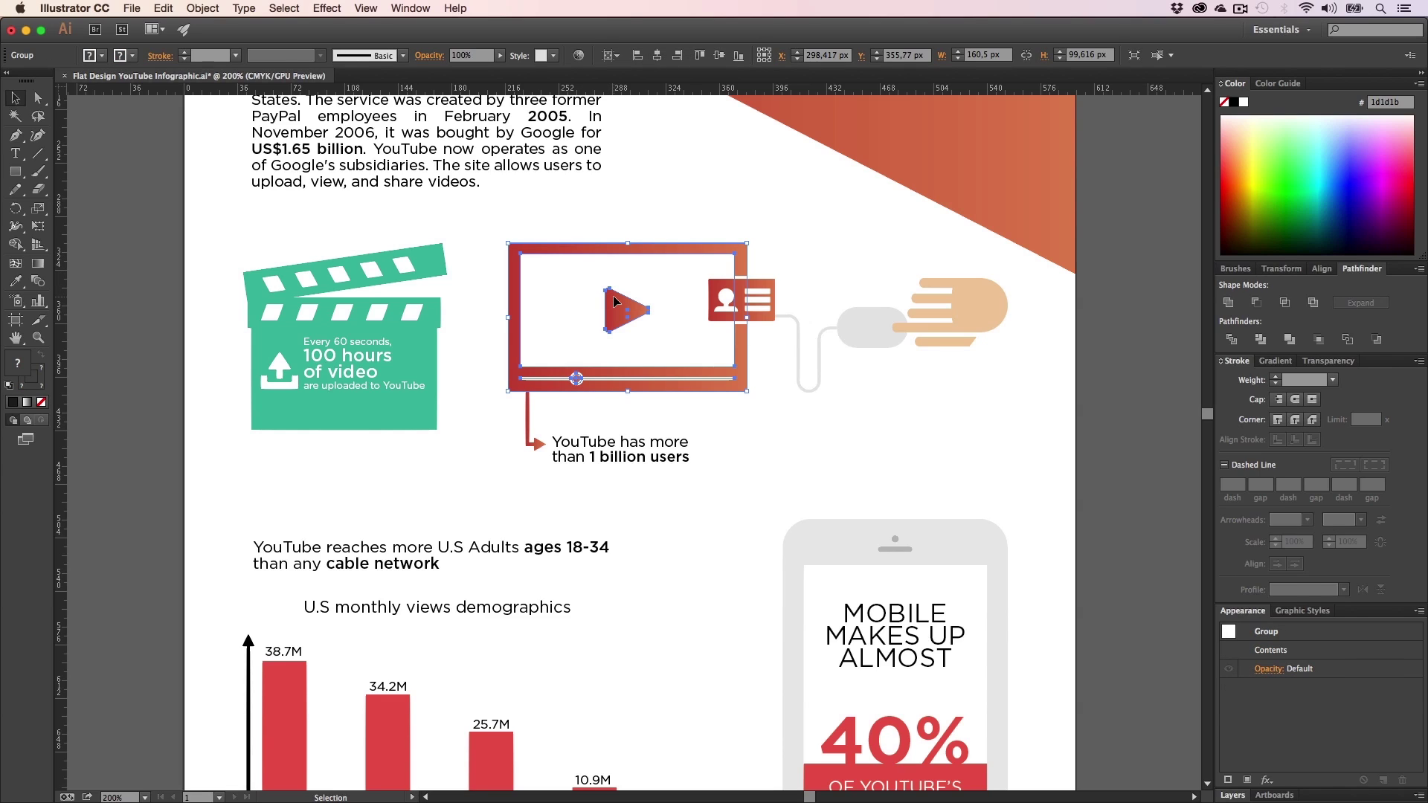
key(z)
alt+click(687, 455)
alt+click(687, 455)
alt+click(686, 455)
key(h)
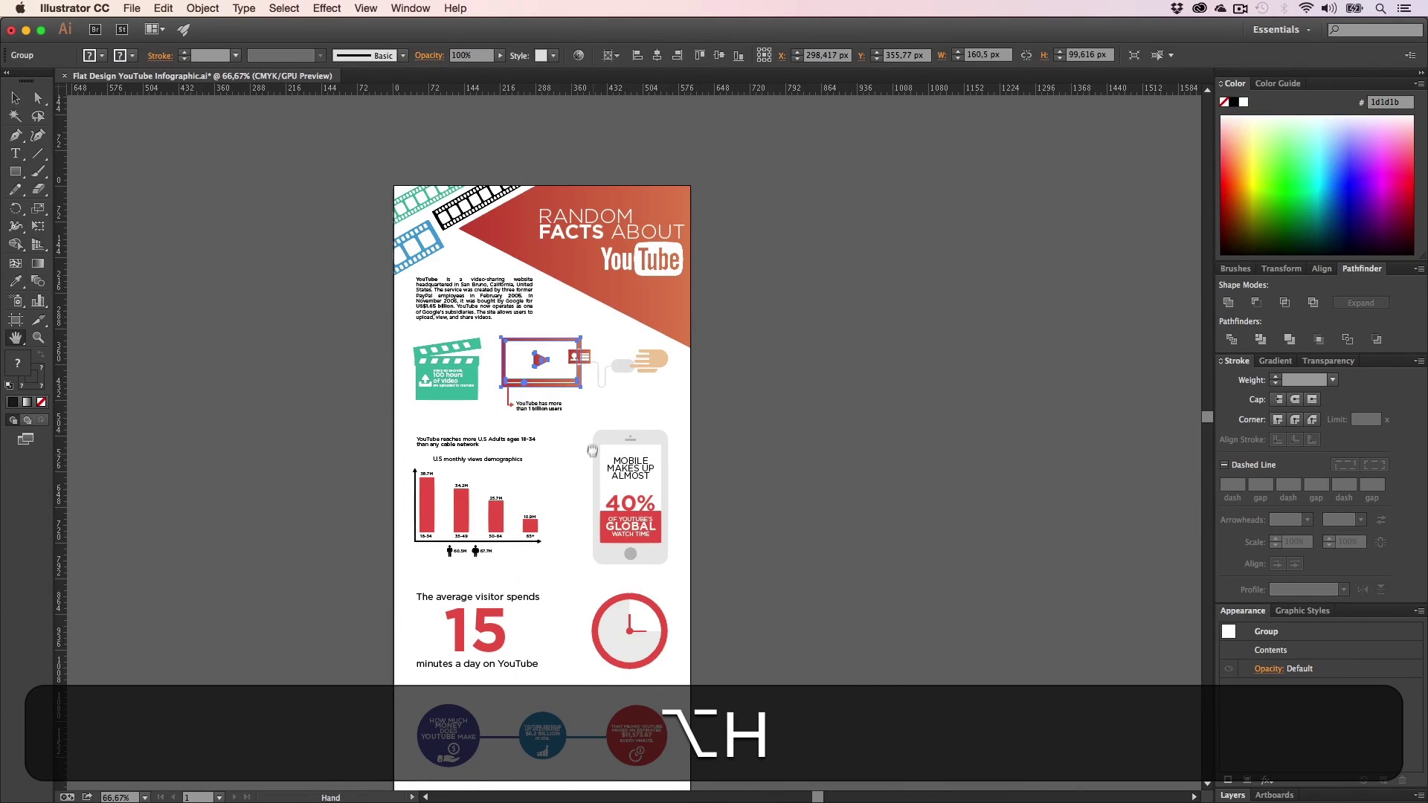
drag(591, 450, 589, 241)
key(v)
drag(539, 158, 584, 662)
- Delete the play triangle from the video player graphic beside the FUNFACT heading
key(z)
click(580, 632)
double_click(639, 438)
click(637, 437)
key(h)
drag(643, 455, 791, 520)
key(v)
key(a)
click(715, 430)
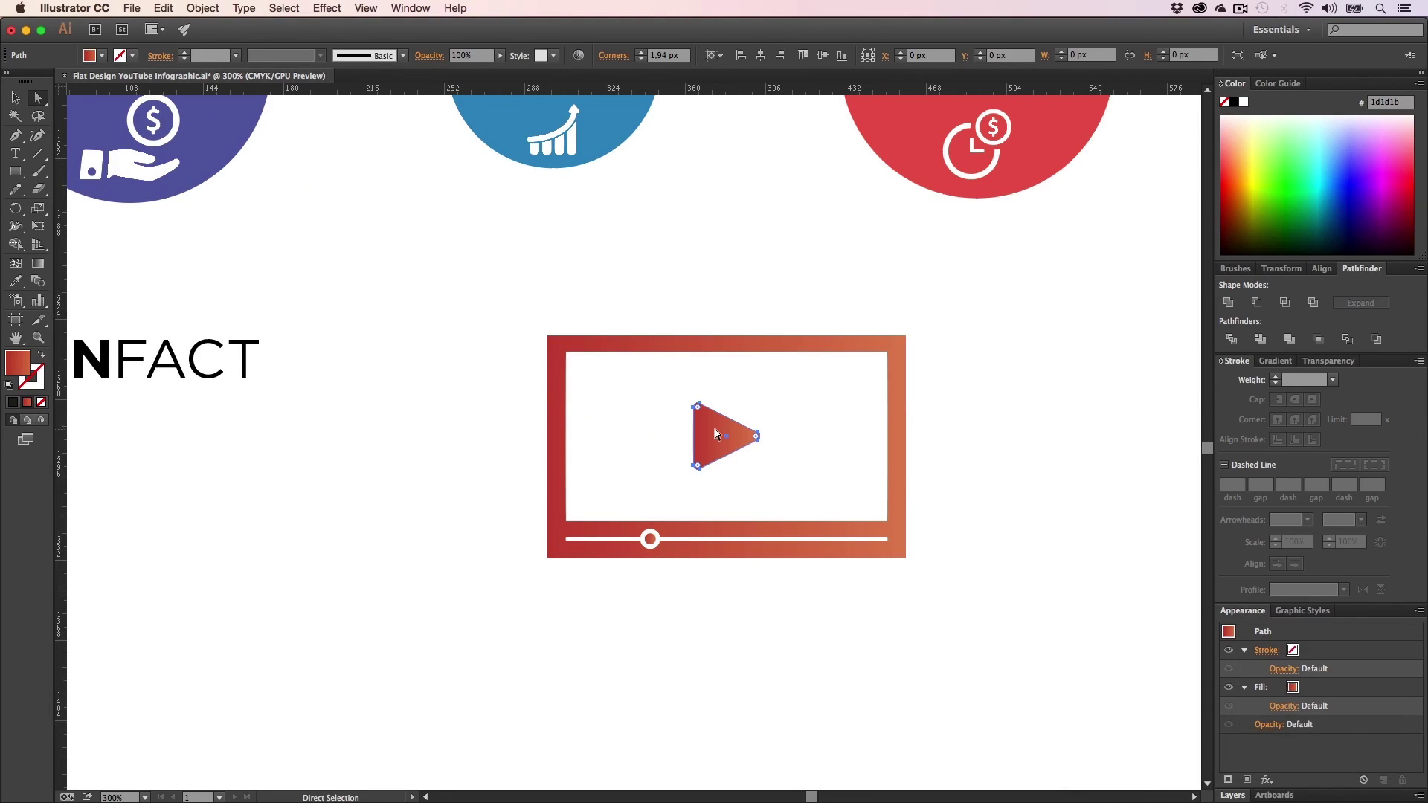
key(Delete)
- Enlarge the empty video player proportionally to about 202 px wide and place it below the red circle, within the page's right margin
key(z)
alt+click(716, 430)
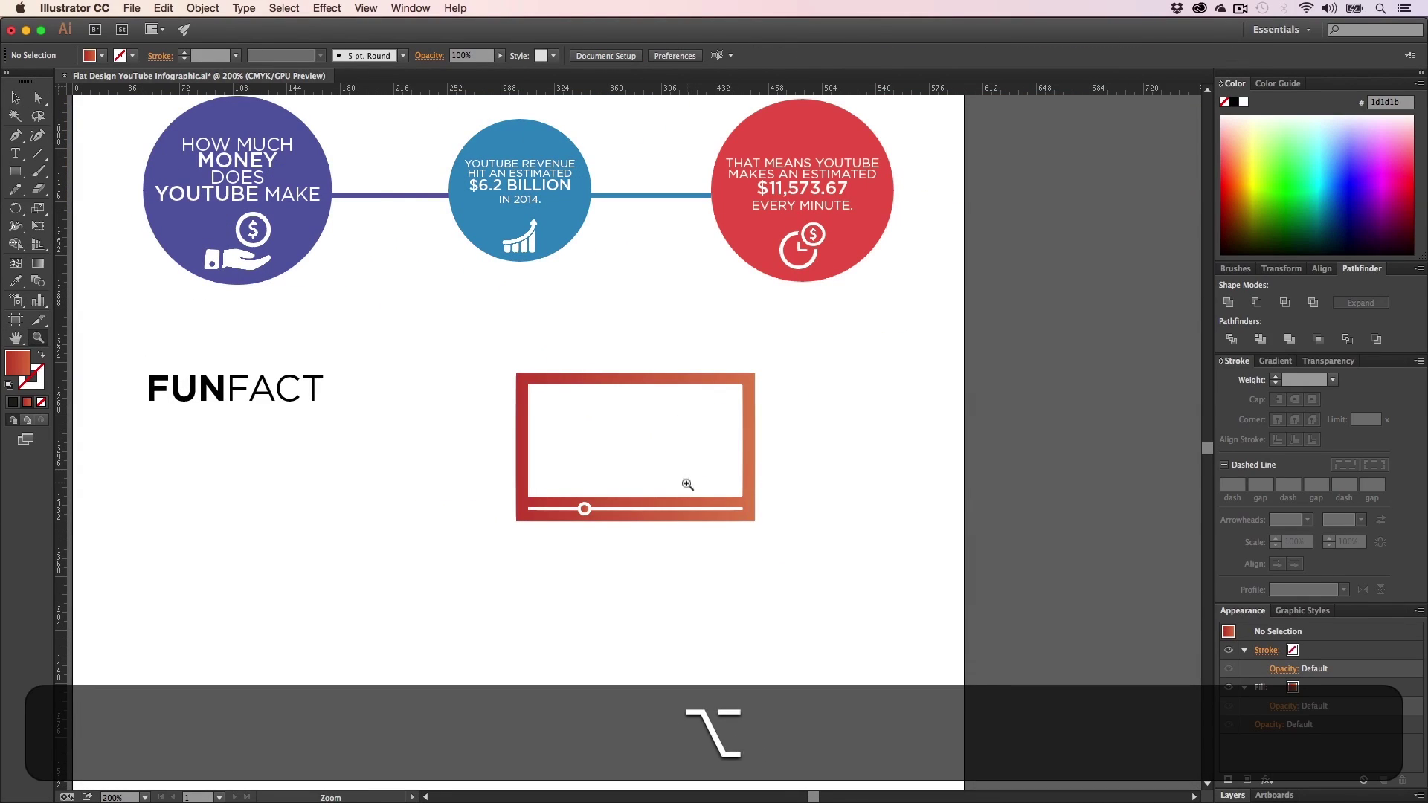
key(v)
key(h)
drag(610, 465, 699, 399)
key(v)
drag(902, 537, 792, 330)
drag(737, 467, 667, 509)
click(677, 559)
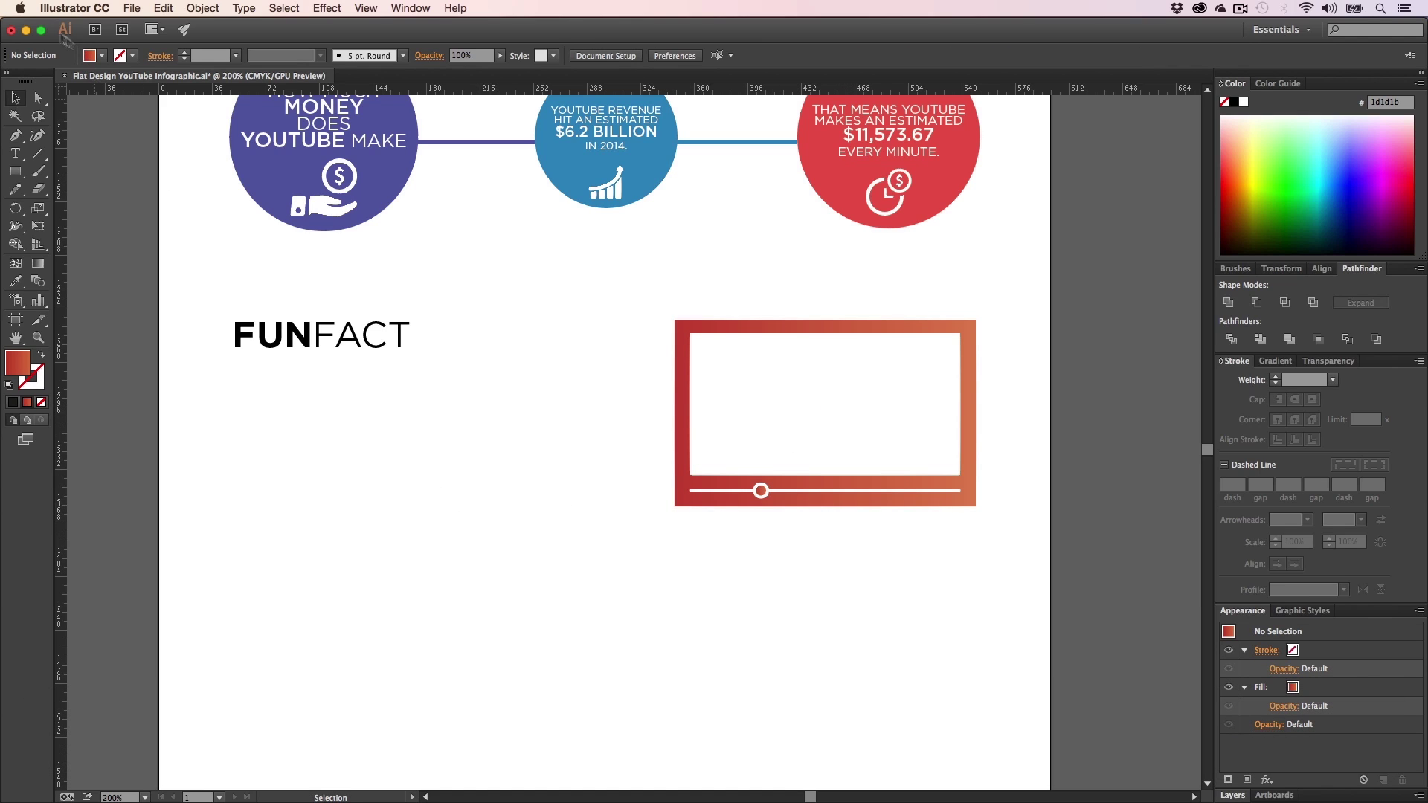
- Close the MyIcons folder window and open Flat Design Portrait.ai from the desktop
click(26, 31)
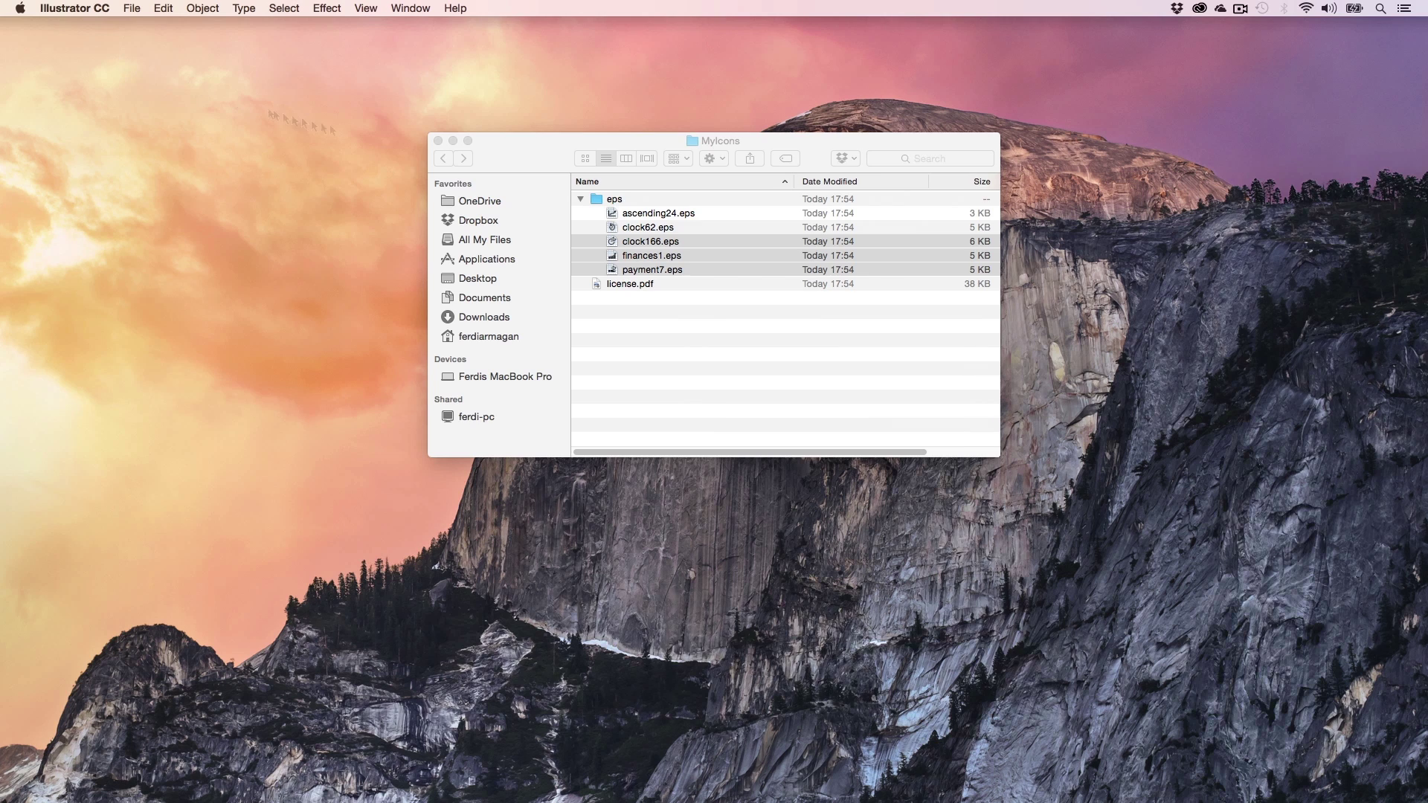
click(438, 142)
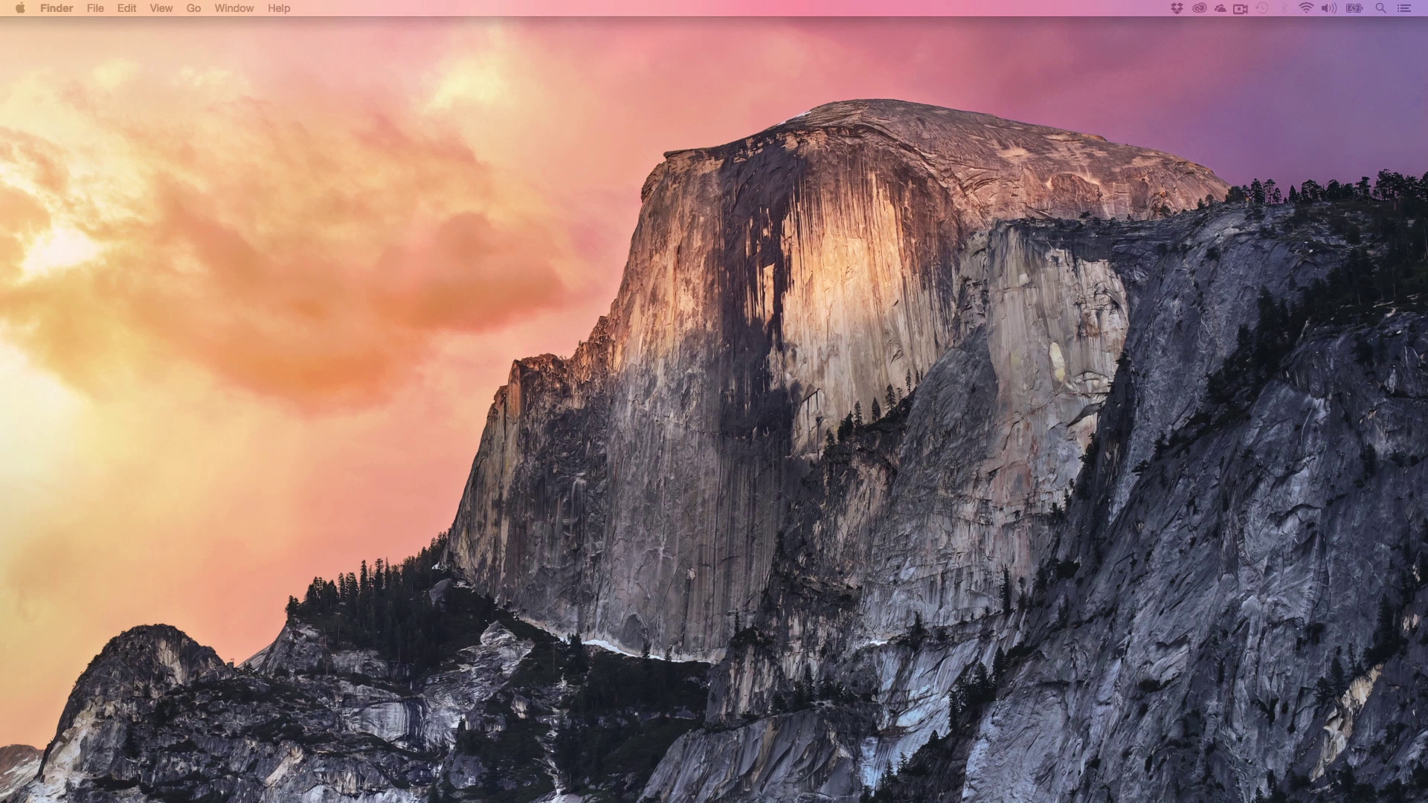
drag(989, 802, 427, 166)
click(733, 400)
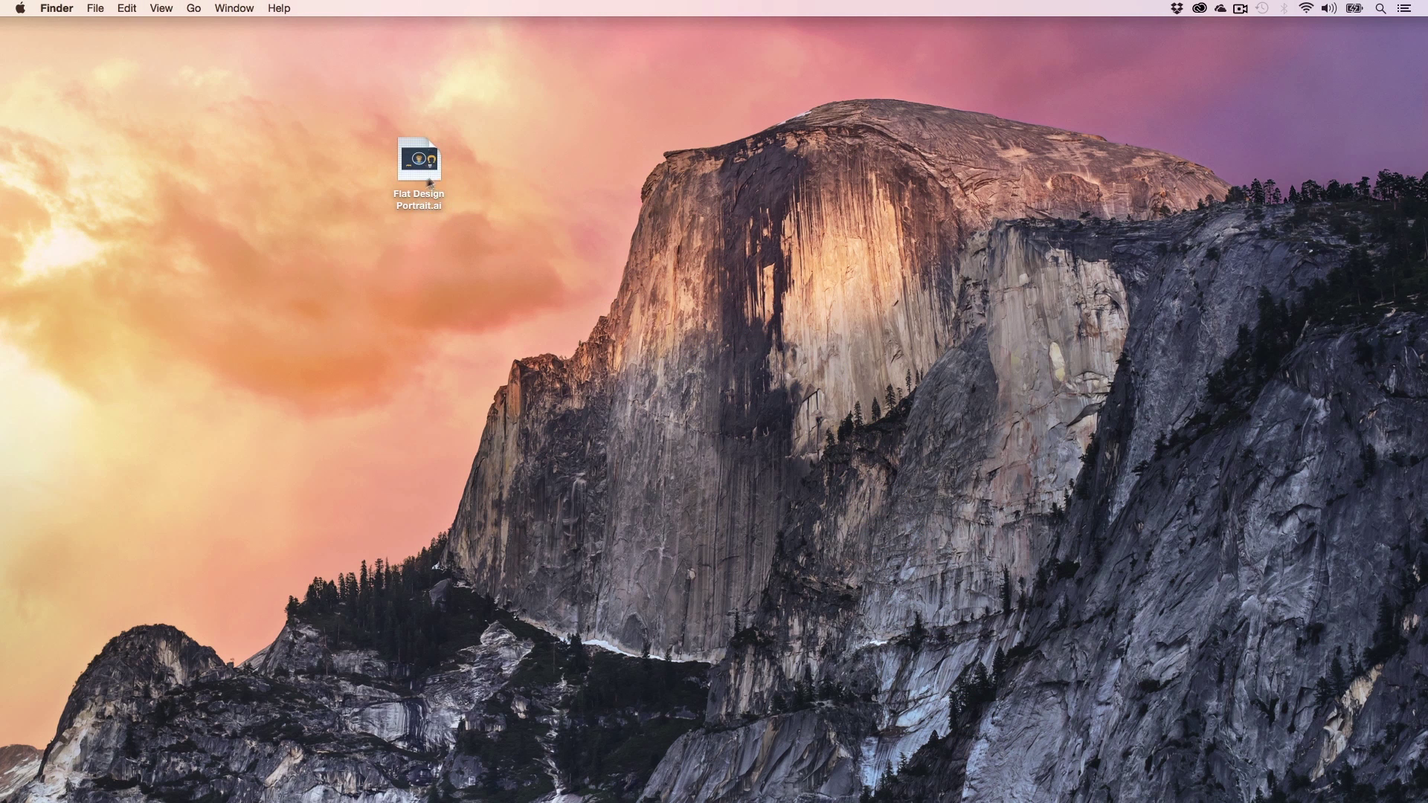
double_click(411, 205)
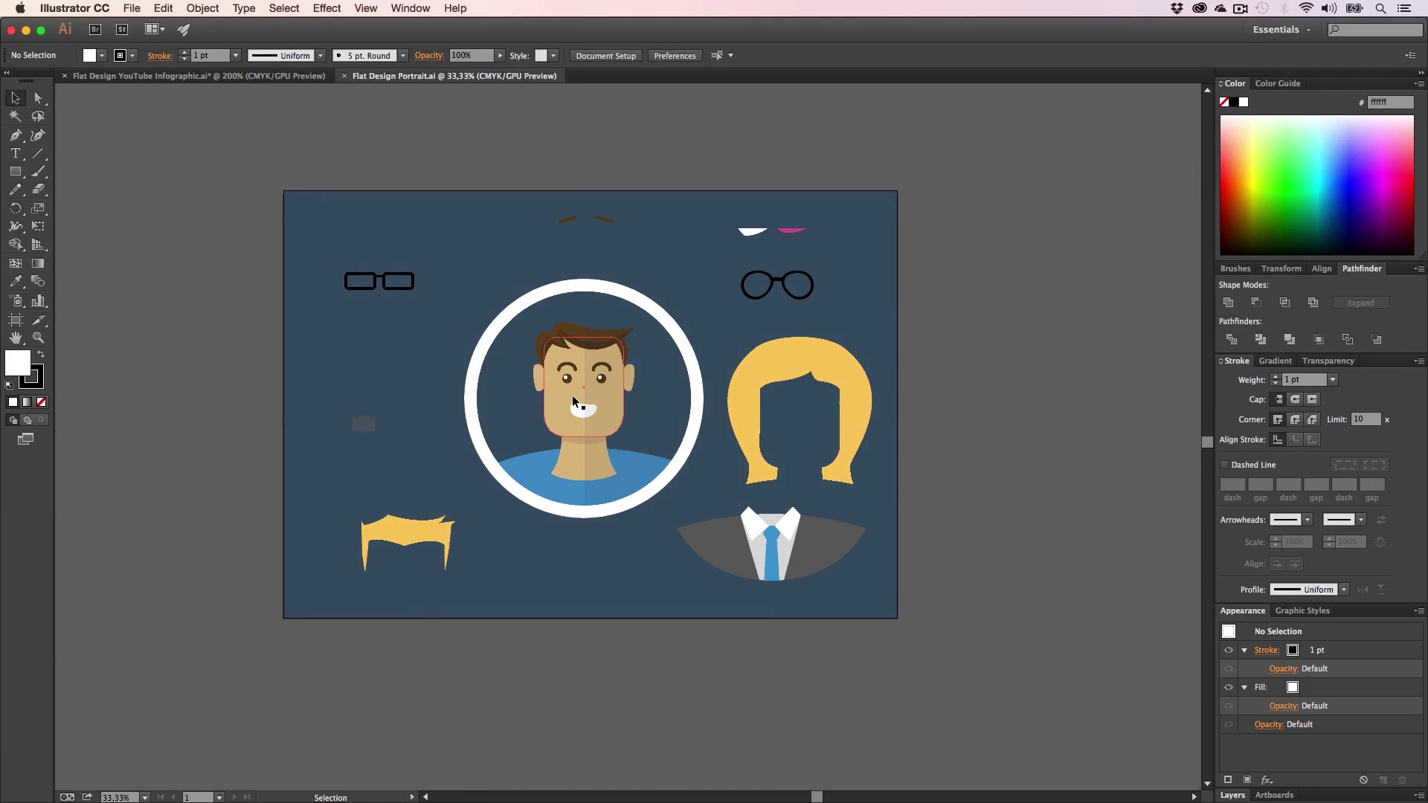
- Copy the cartoon man group from Flat Design Portrait.ai and paste it into the YouTube infographic
key(z)
click(638, 420)
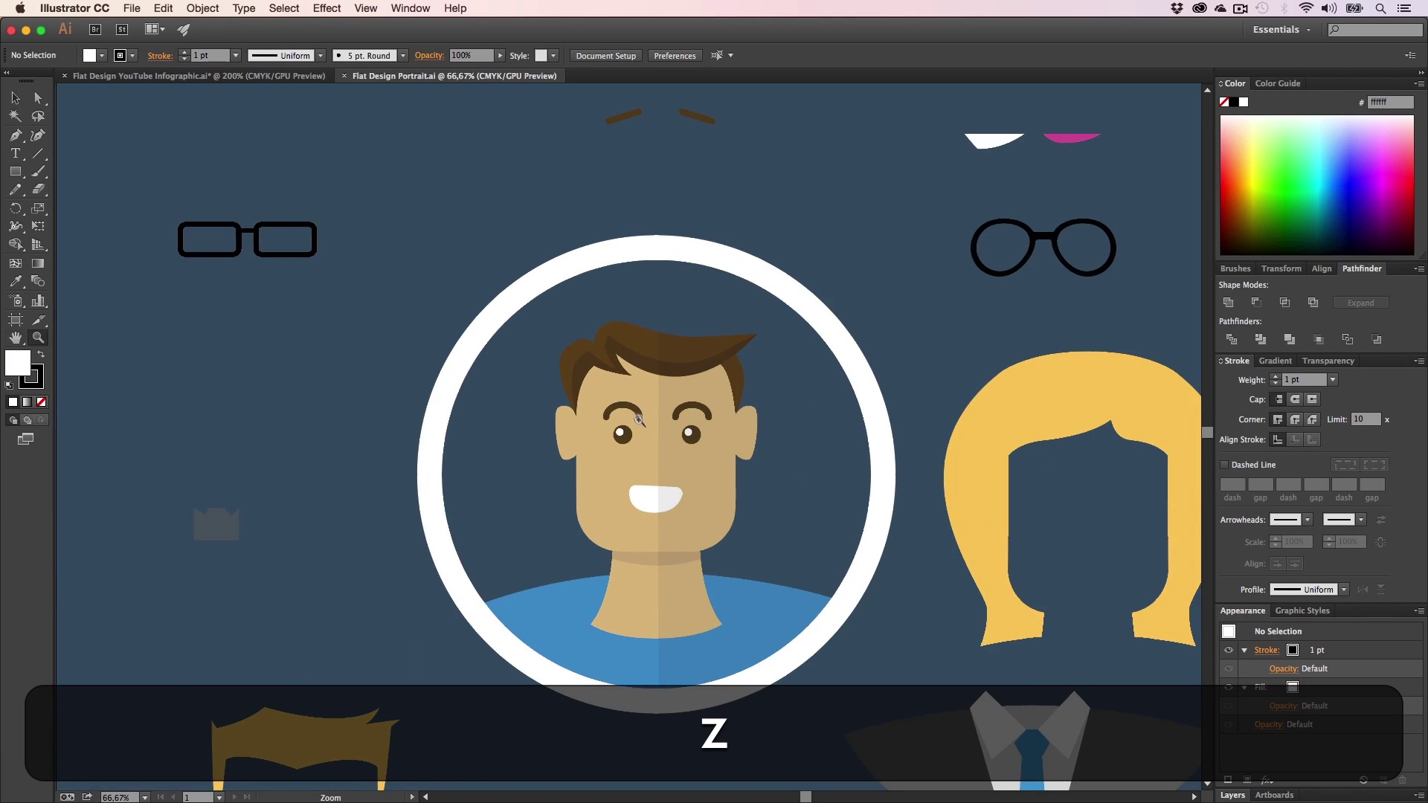
key(v)
click(581, 350)
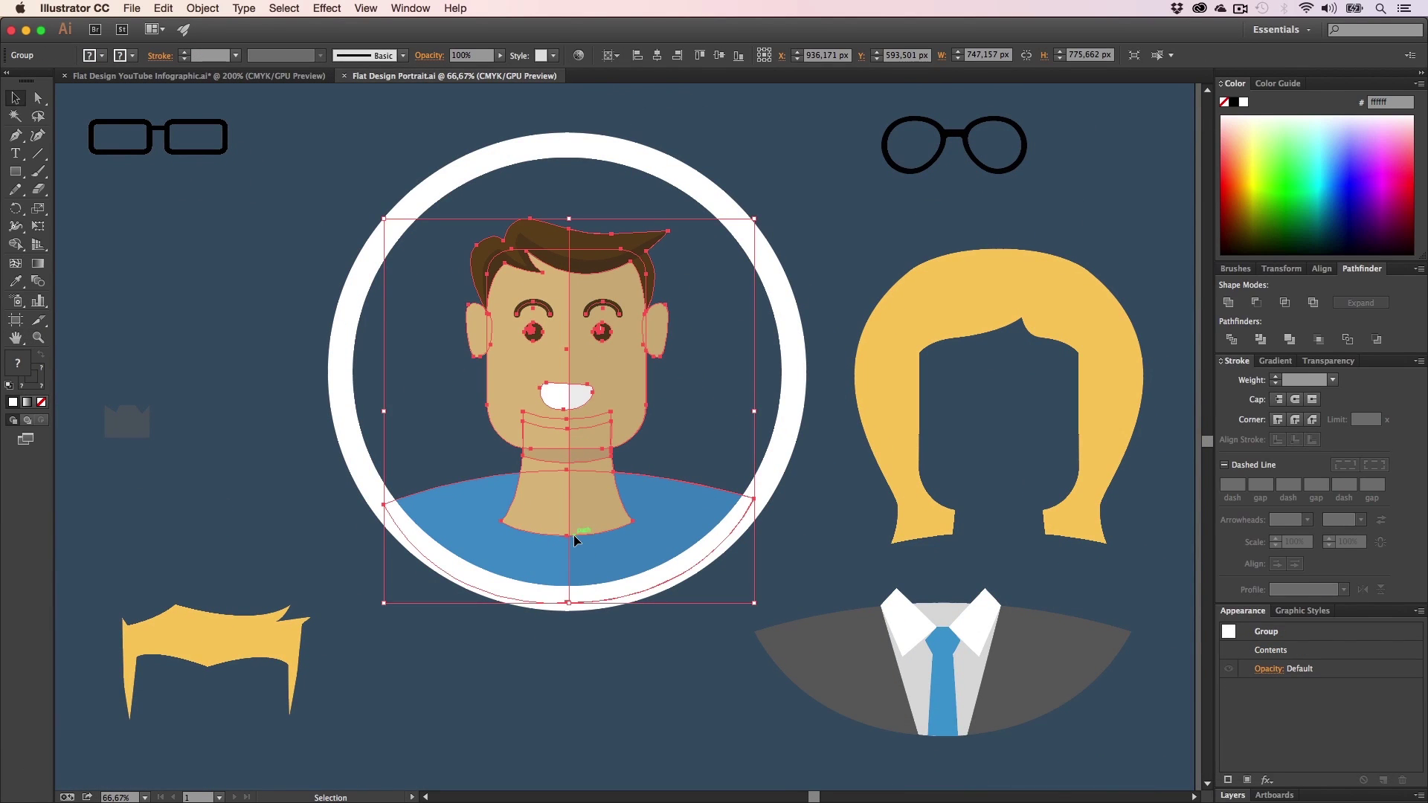
key(z)
click(574, 541)
alt+click(583, 526)
alt+click(583, 526)
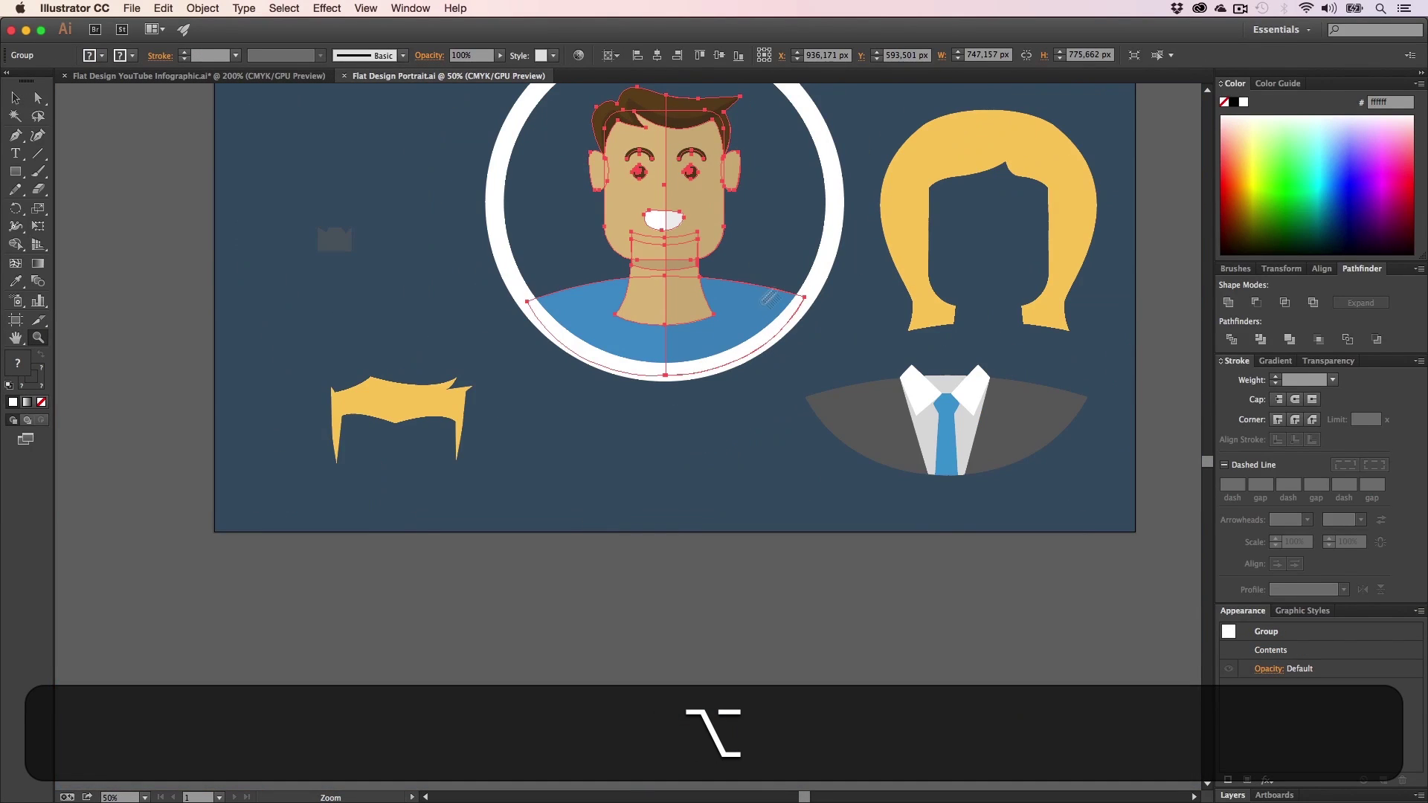
key(alt+h)
drag(784, 285, 735, 452)
key(h)
key(super+c)
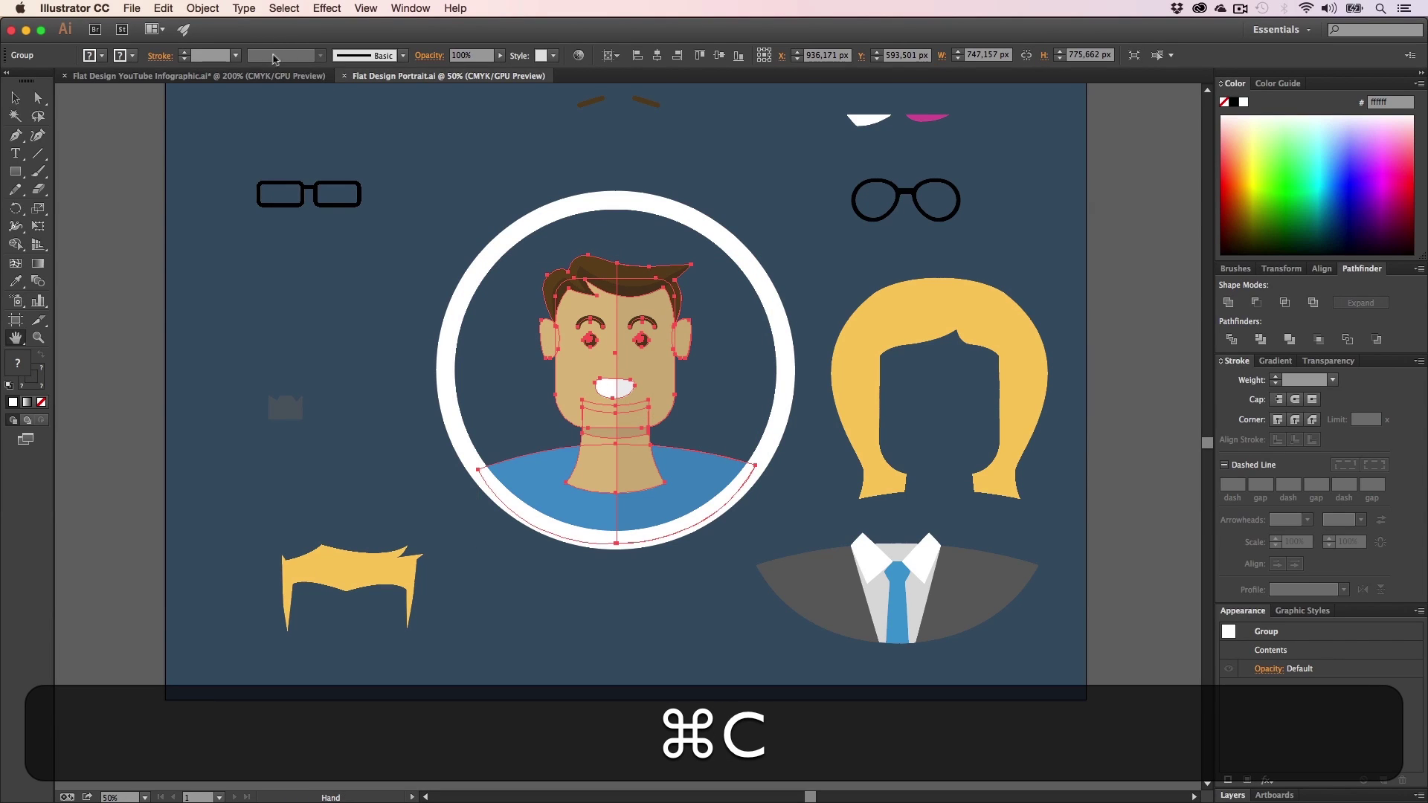
click(273, 76)
key(super+v)
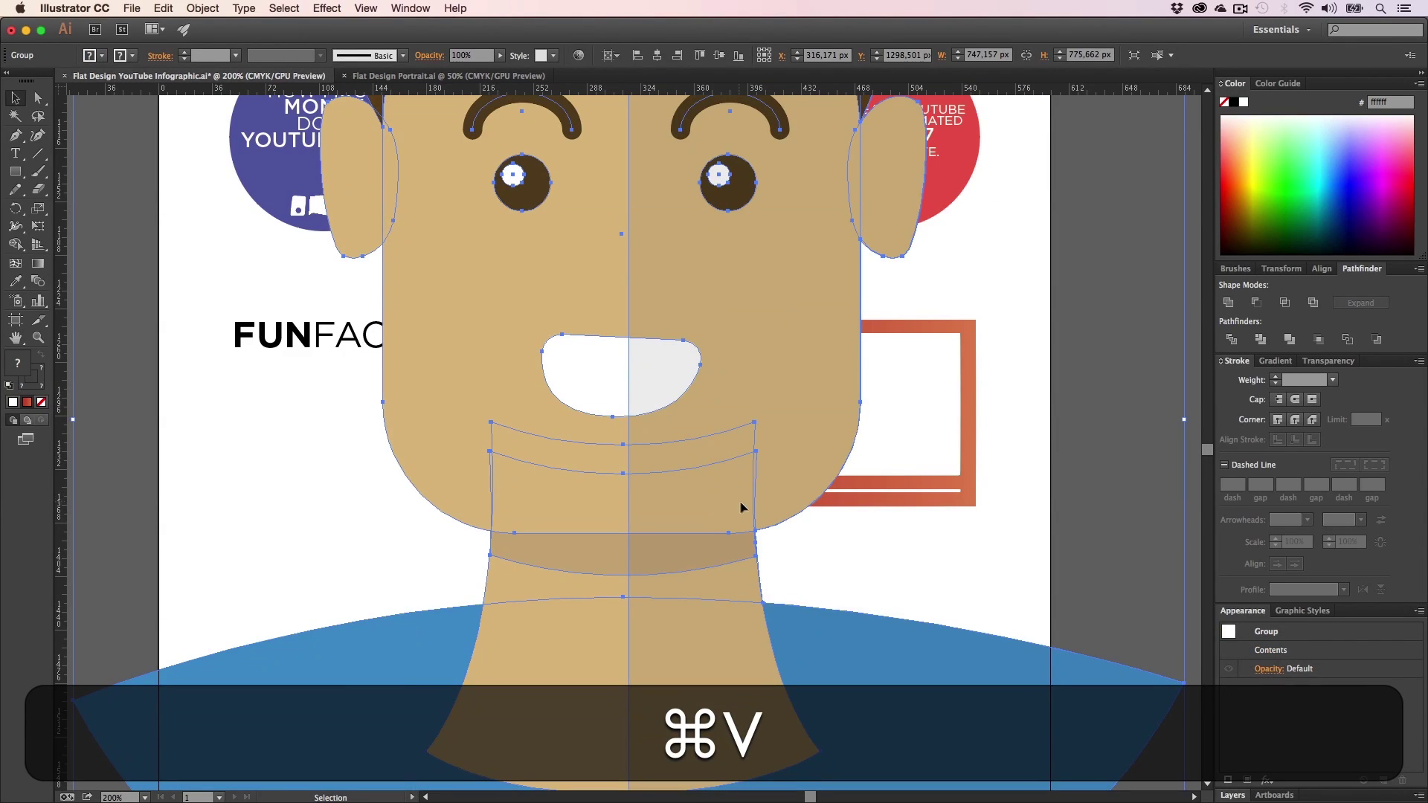
- Try to scale the pasted man down to about 150 px wide and move him over the video player
key(v)
scroll(743, 508, down, 5)
drag(1183, 671, 576, 714)
key(h)
key(v)
drag(519, 477, 663, 497)
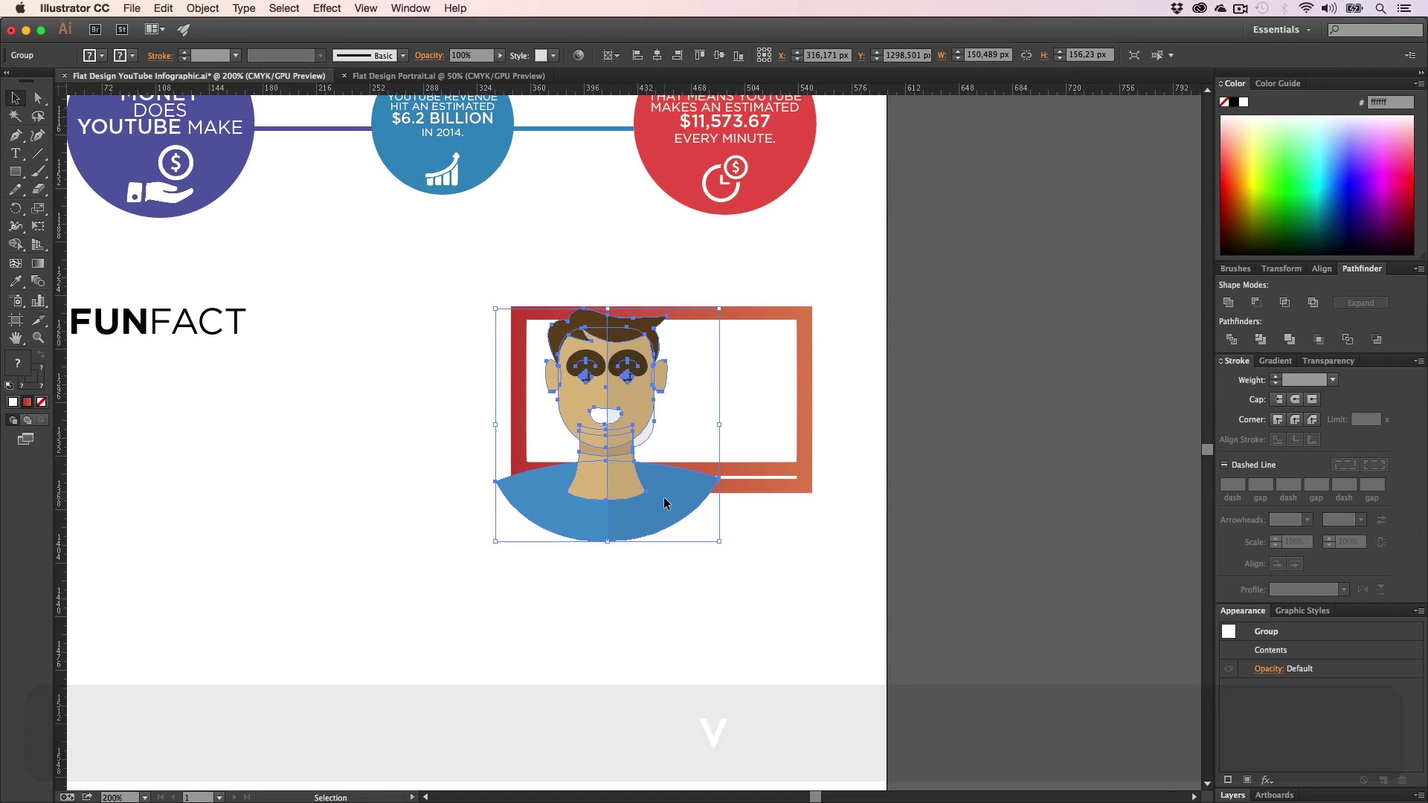
key(super+z)
key(super+z)
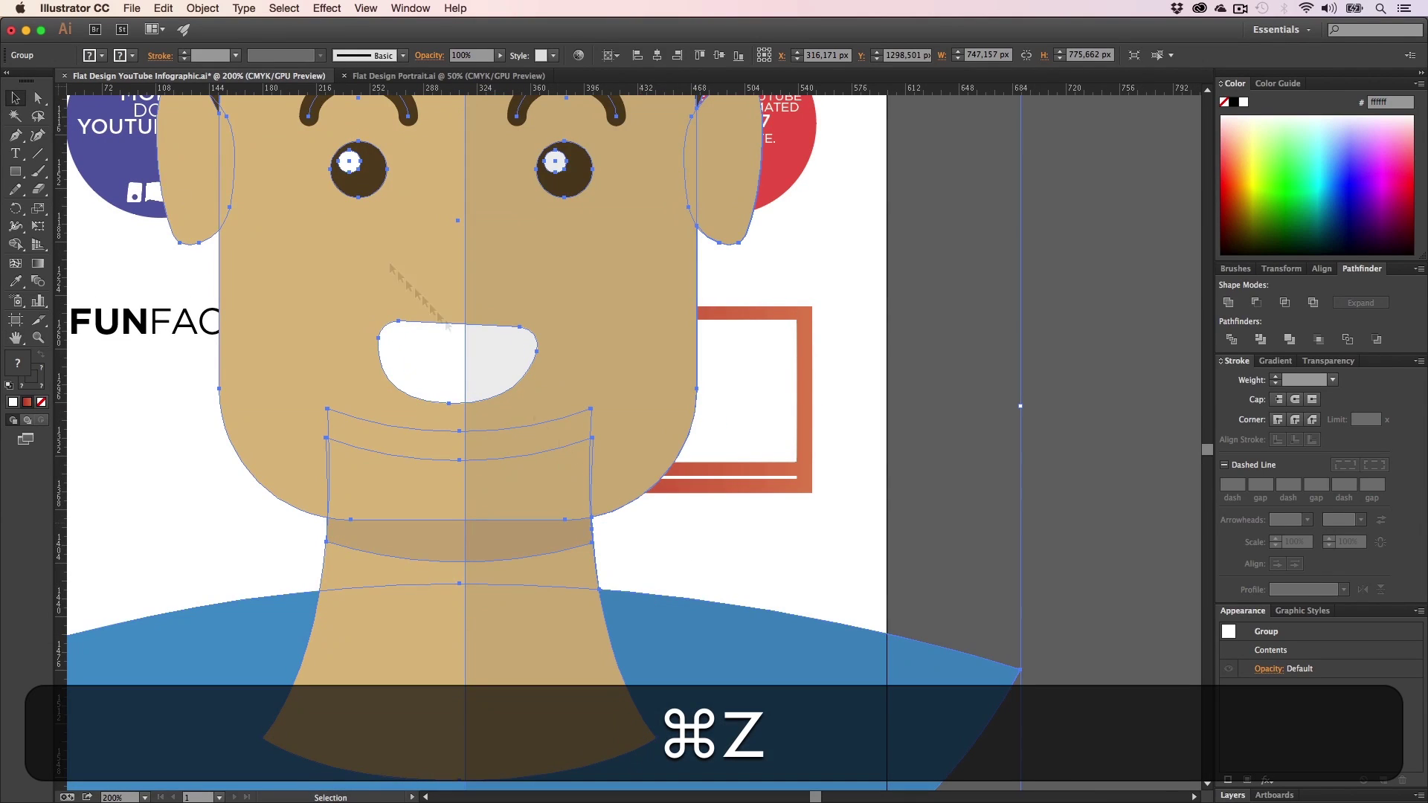
- Expand the fill and stroke of the pasted man group
click(163, 9)
mouse_move(204, 11)
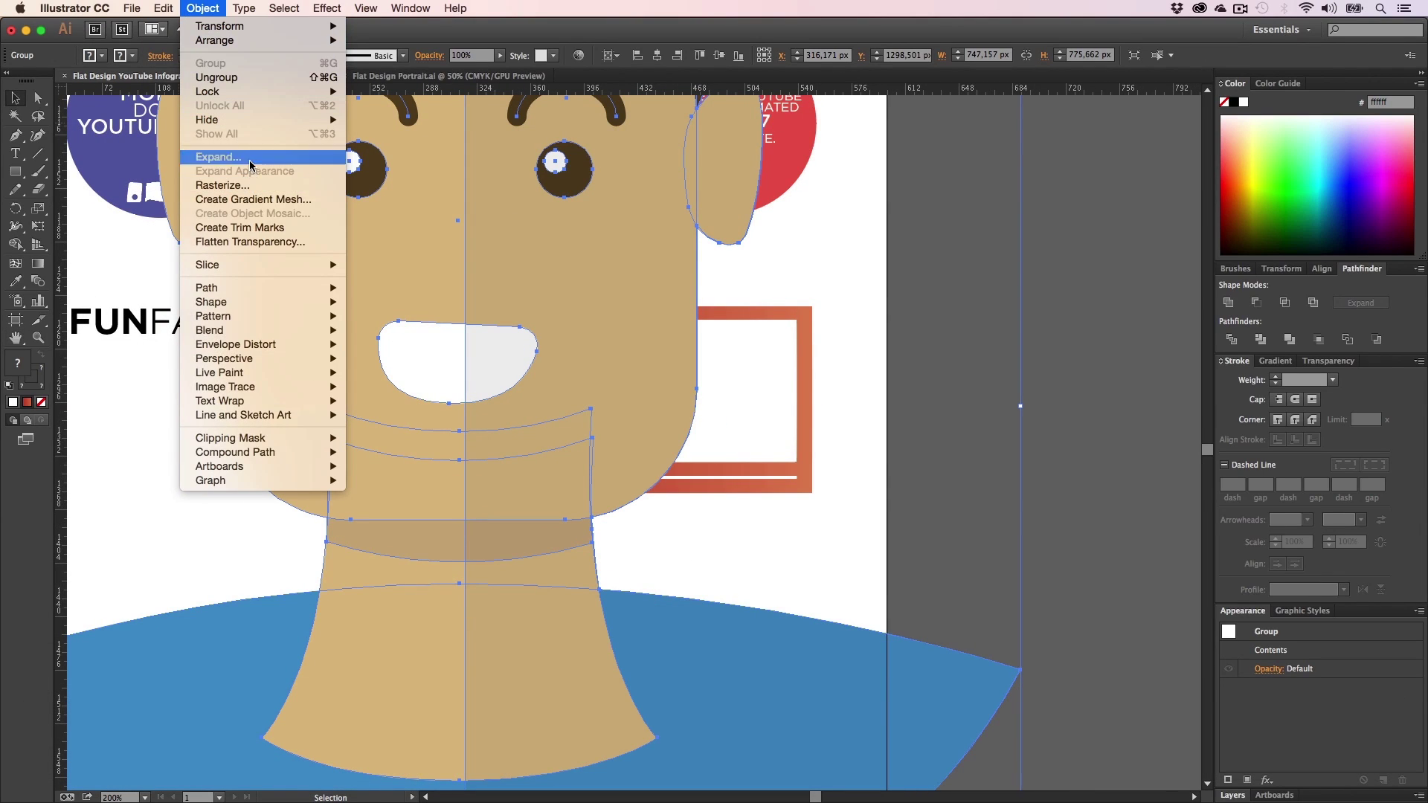
click(249, 157)
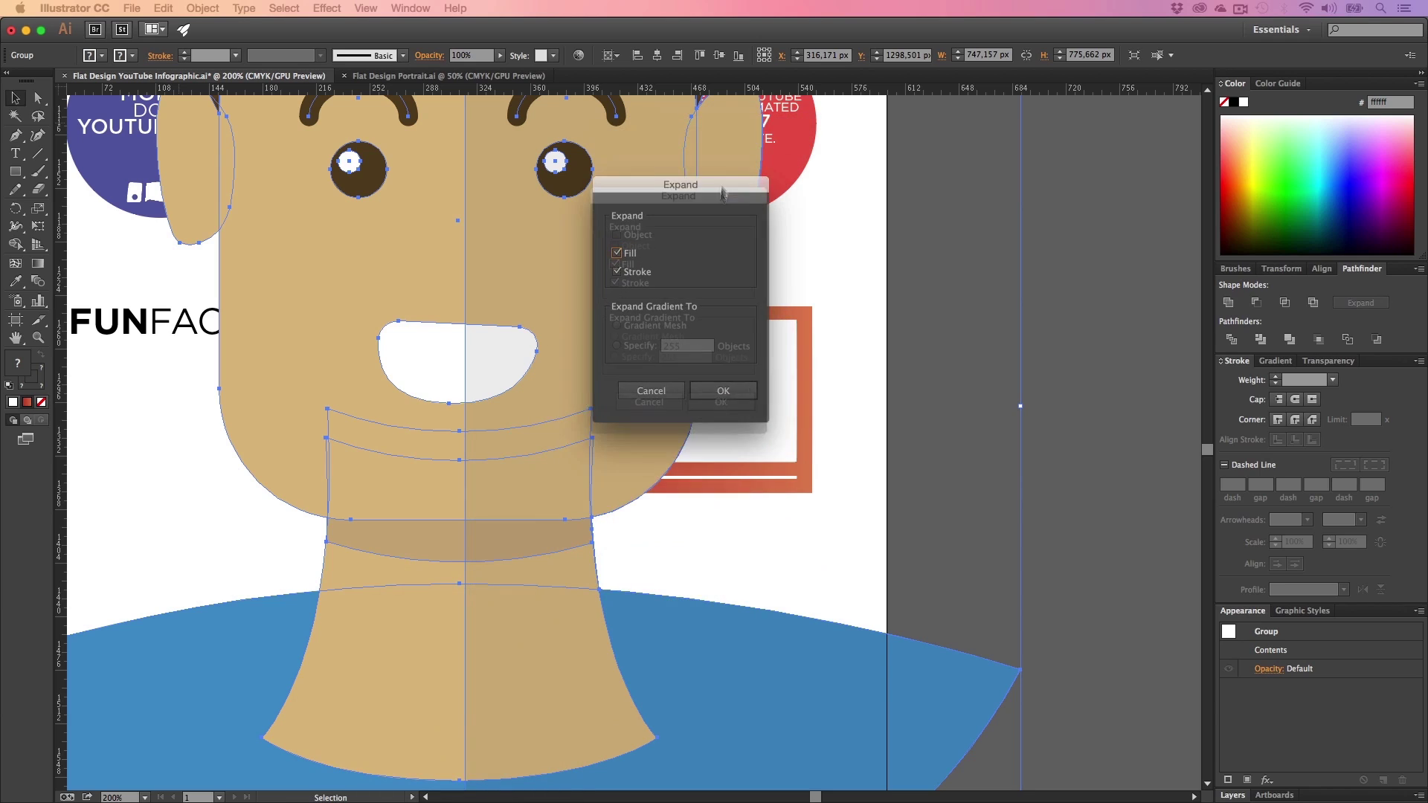
click(707, 443)
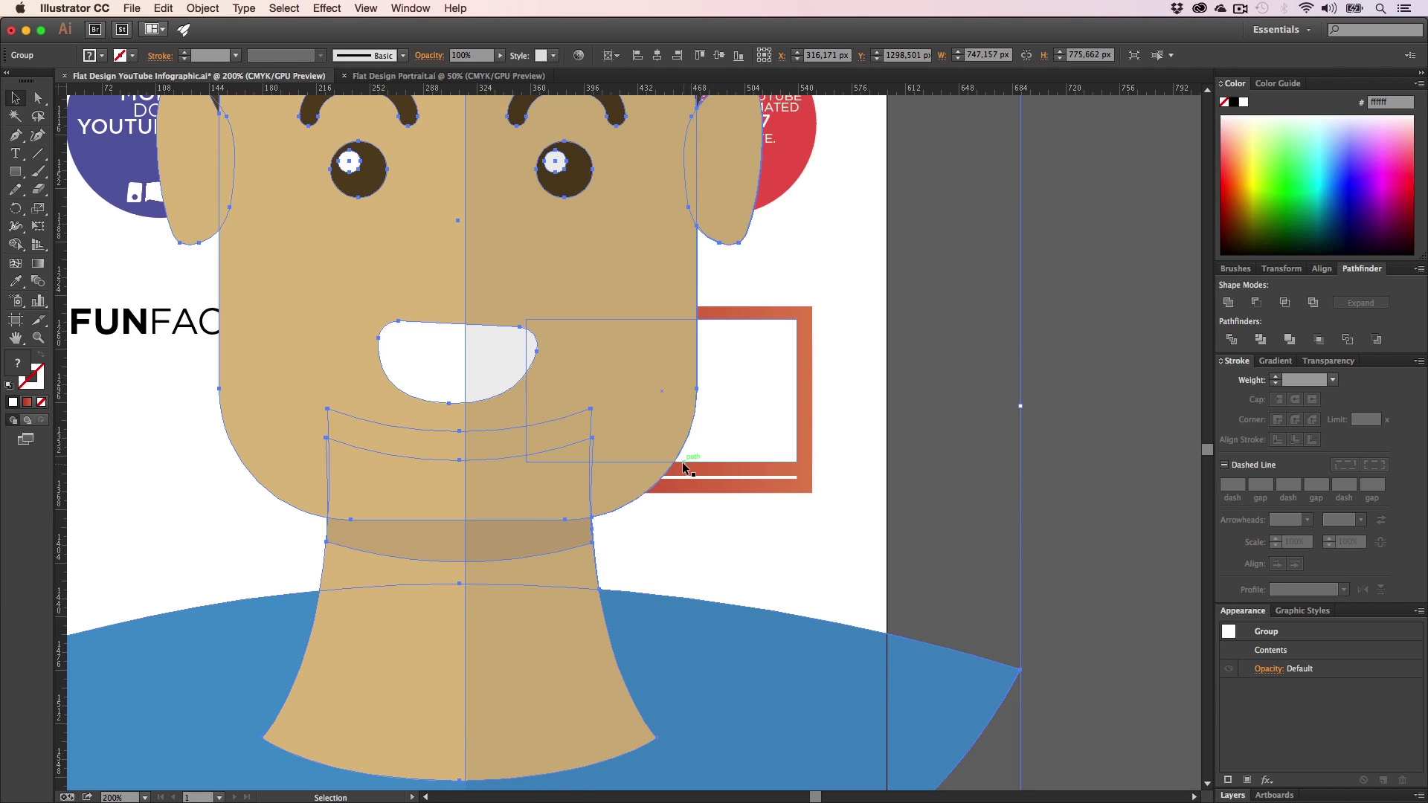
- Scale the expanded man group down proportionally to about 83 px wide
key(z)
alt+click(672, 464)
key(alt+h)
drag(569, 445, 641, 449)
key(v)
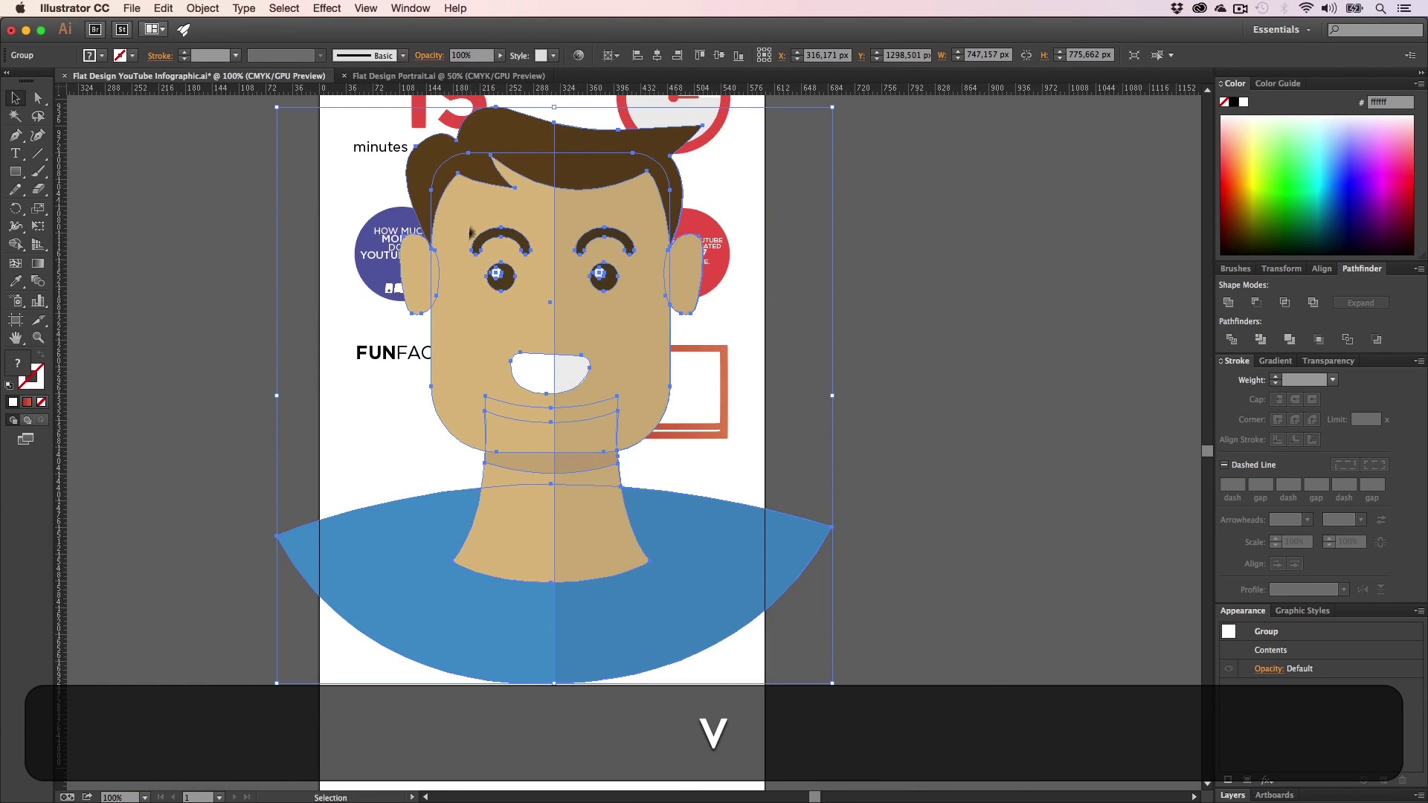
drag(832, 683, 642, 488)
- Move the man into the middle of the video player's white screen and enlarge him proportionally to about 98 px wide
key(z)
click(672, 404)
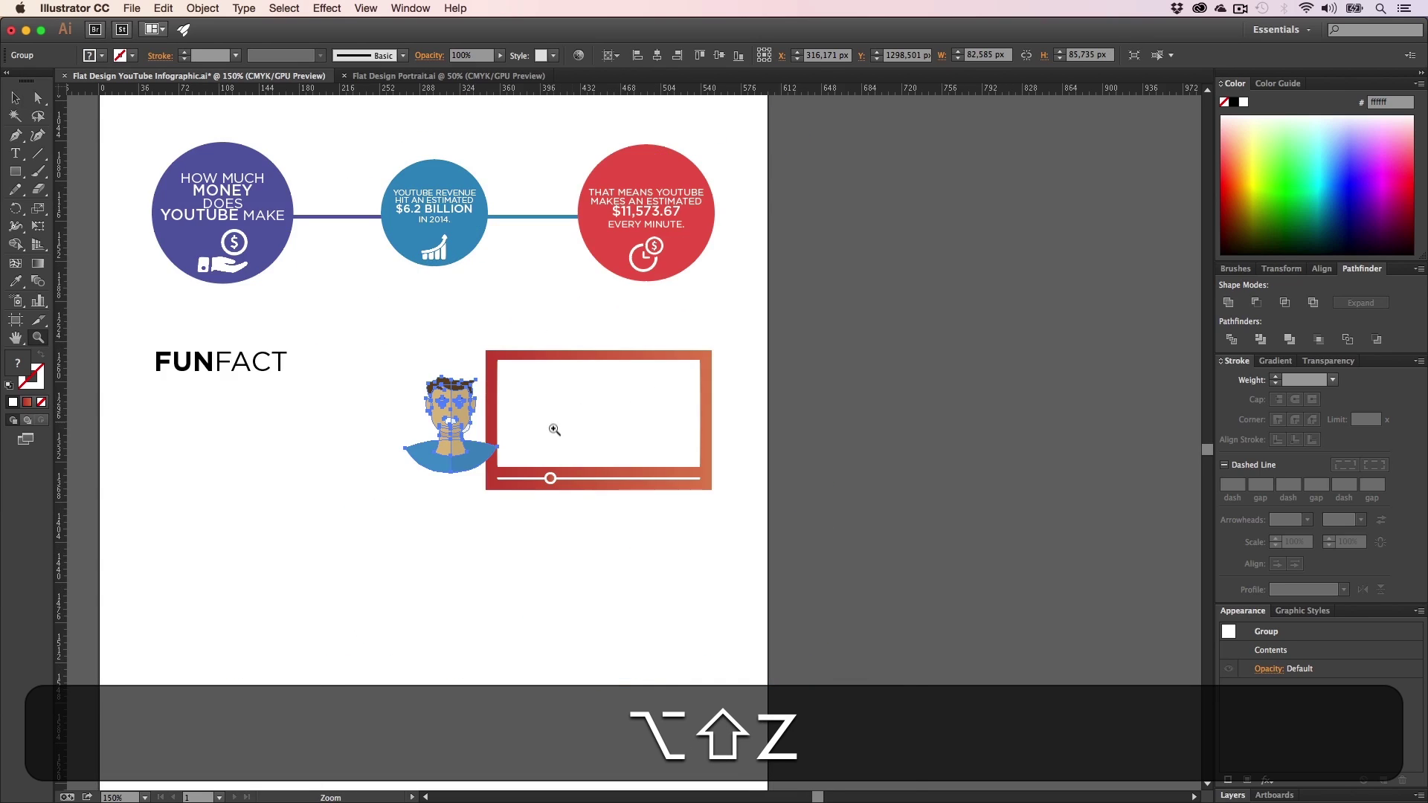
click(562, 424)
click(645, 433)
key(h)
drag(665, 425, 533, 443)
key(v)
drag(217, 416, 618, 415)
drag(711, 569, 734, 593)
drag(750, 513, 750, 514)
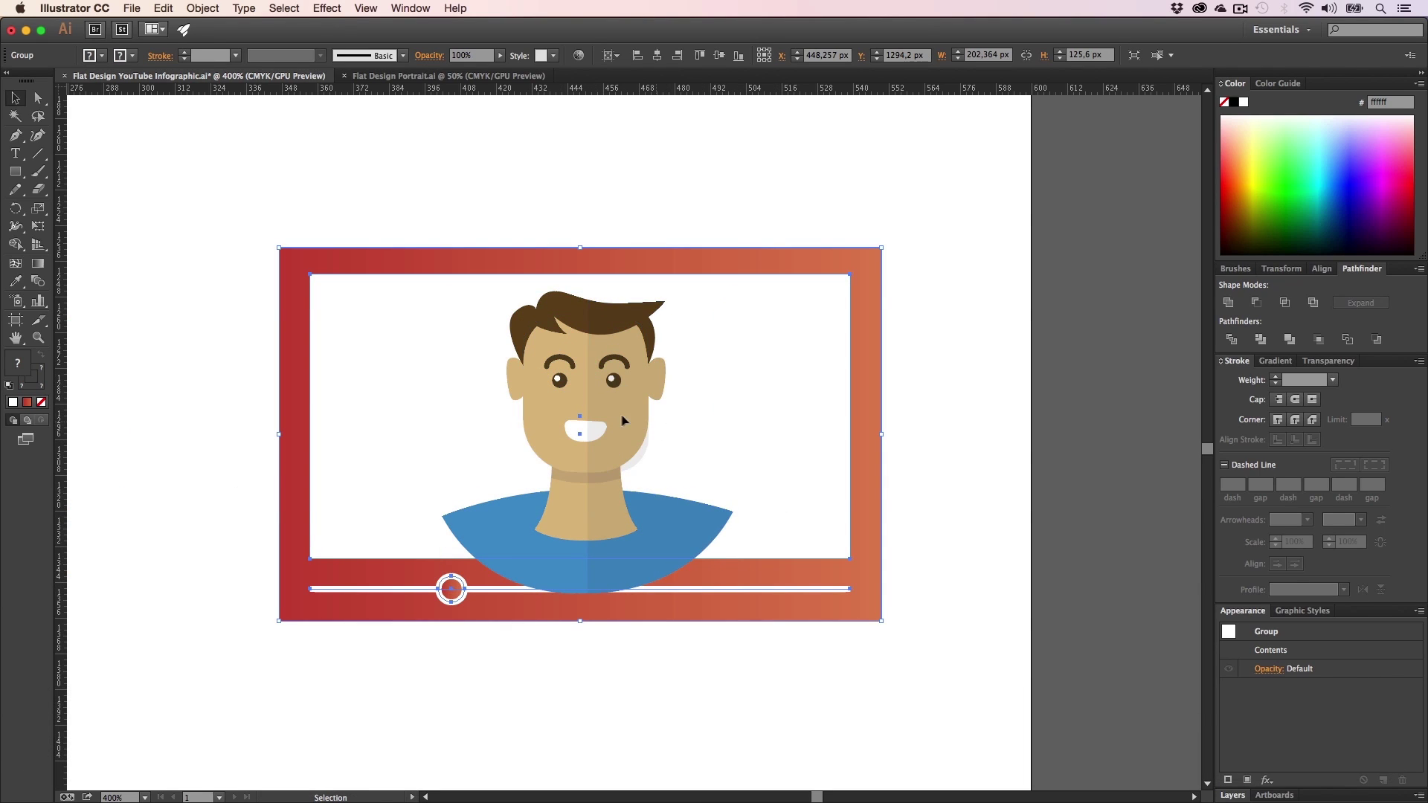
- Move the man slightly lower within the video player's white screen
drag(624, 405, 655, 444)
click(781, 424)
key(z)
click(607, 470)
key(h)
key(v)
click(649, 405)
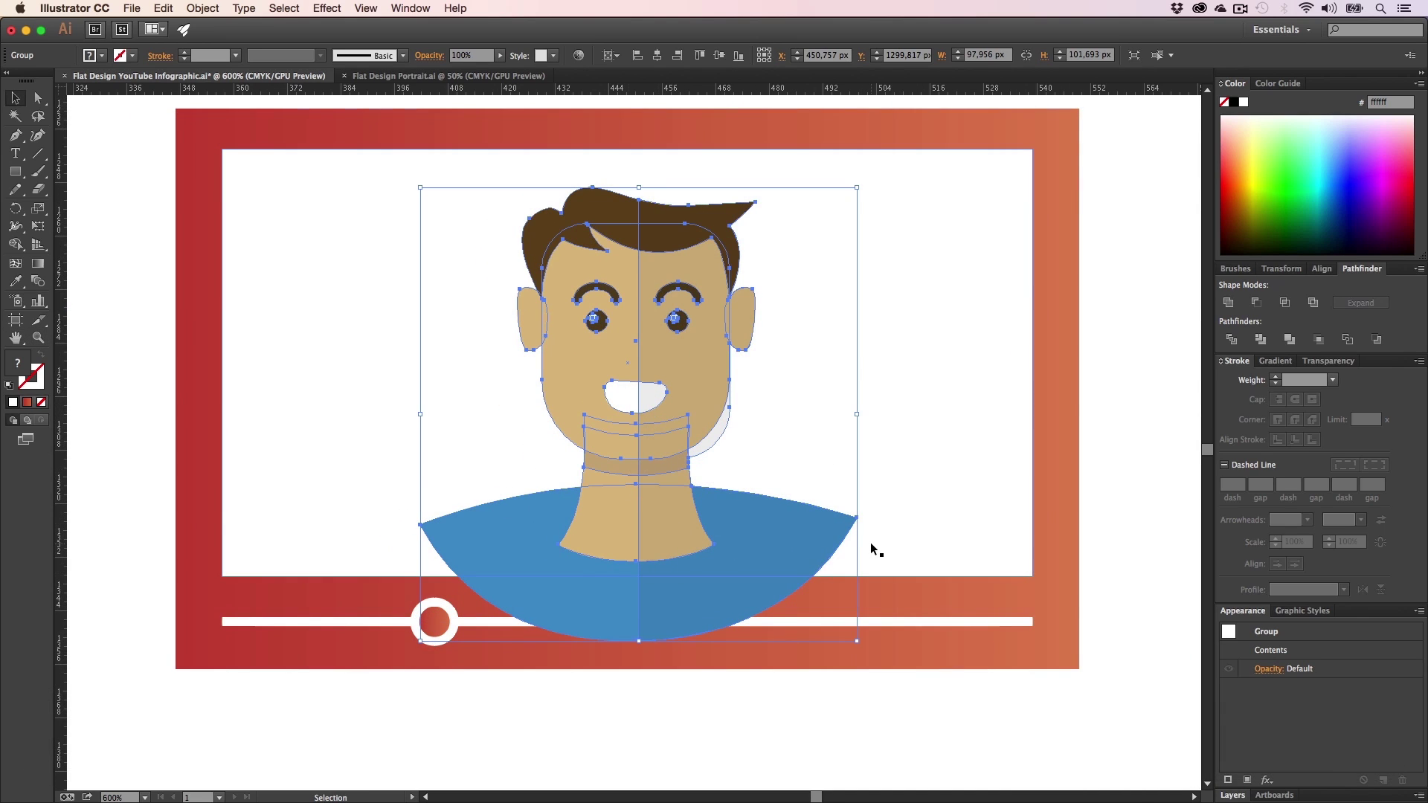
- Send the man group to the back, behind the video player
click(867, 548)
key(p)
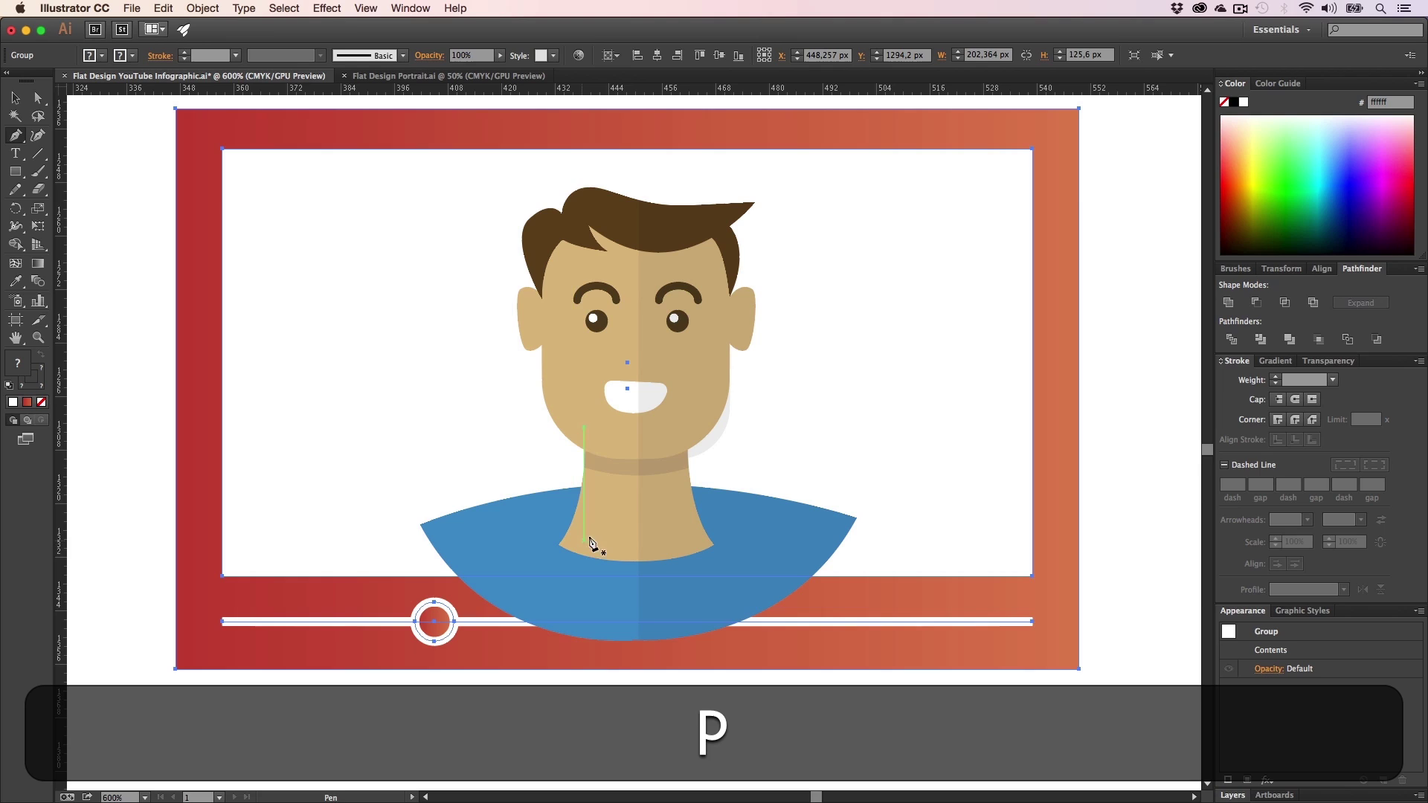
key(v)
click(636, 529)
right_click(652, 504)
mouse_move(688, 630)
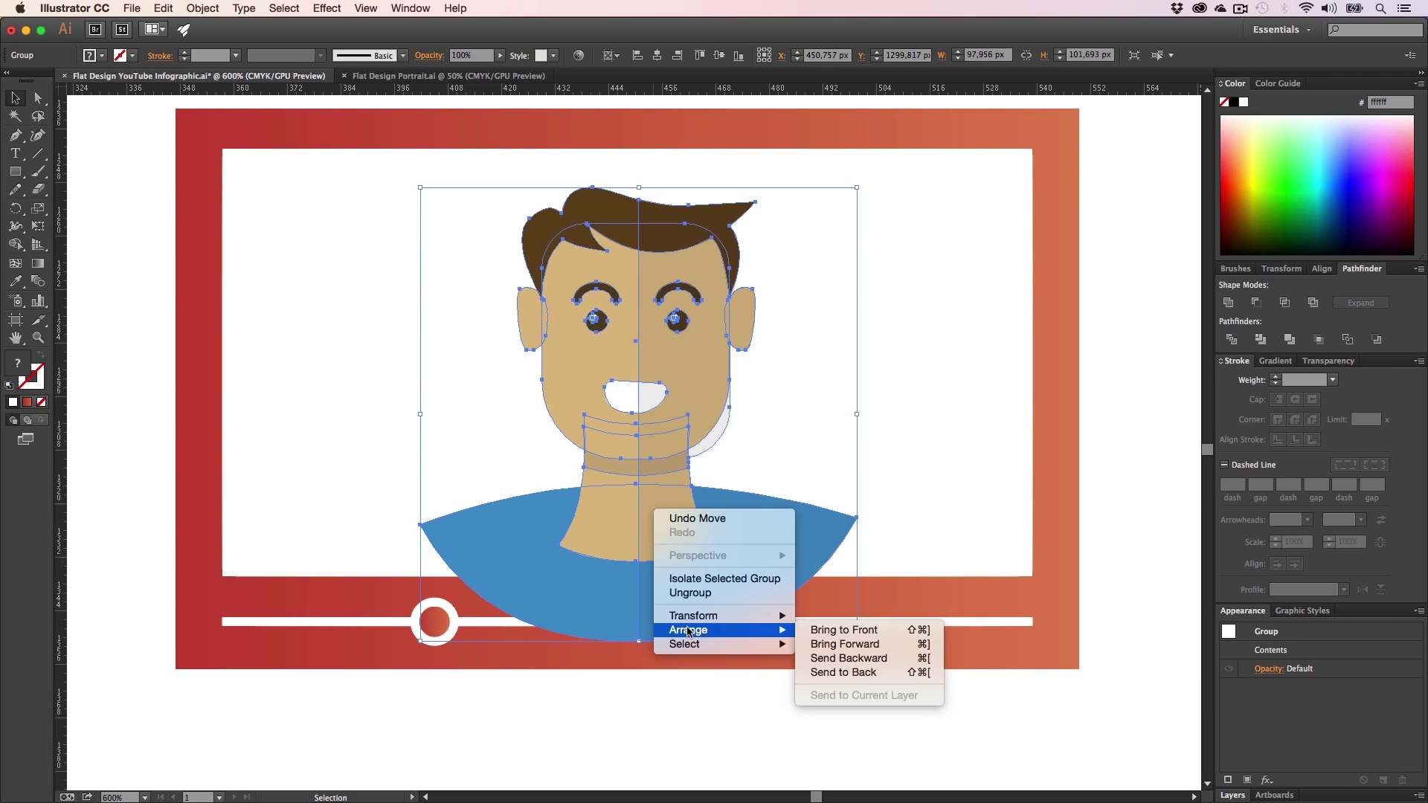
click(862, 673)
click(943, 465)
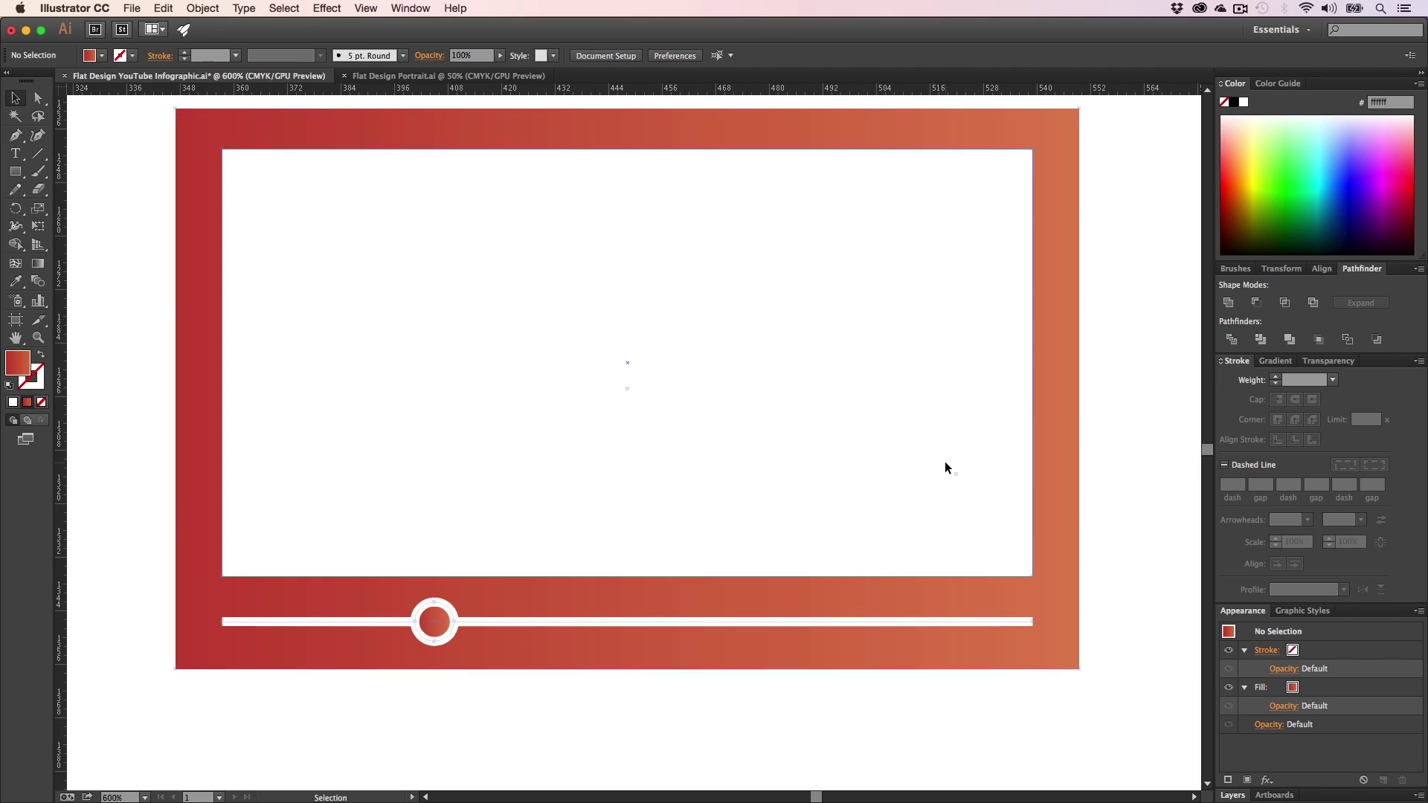
- Cut the white screen rectangle out of the red player frame with the Minus Front pathfinder operation
click(127, 396)
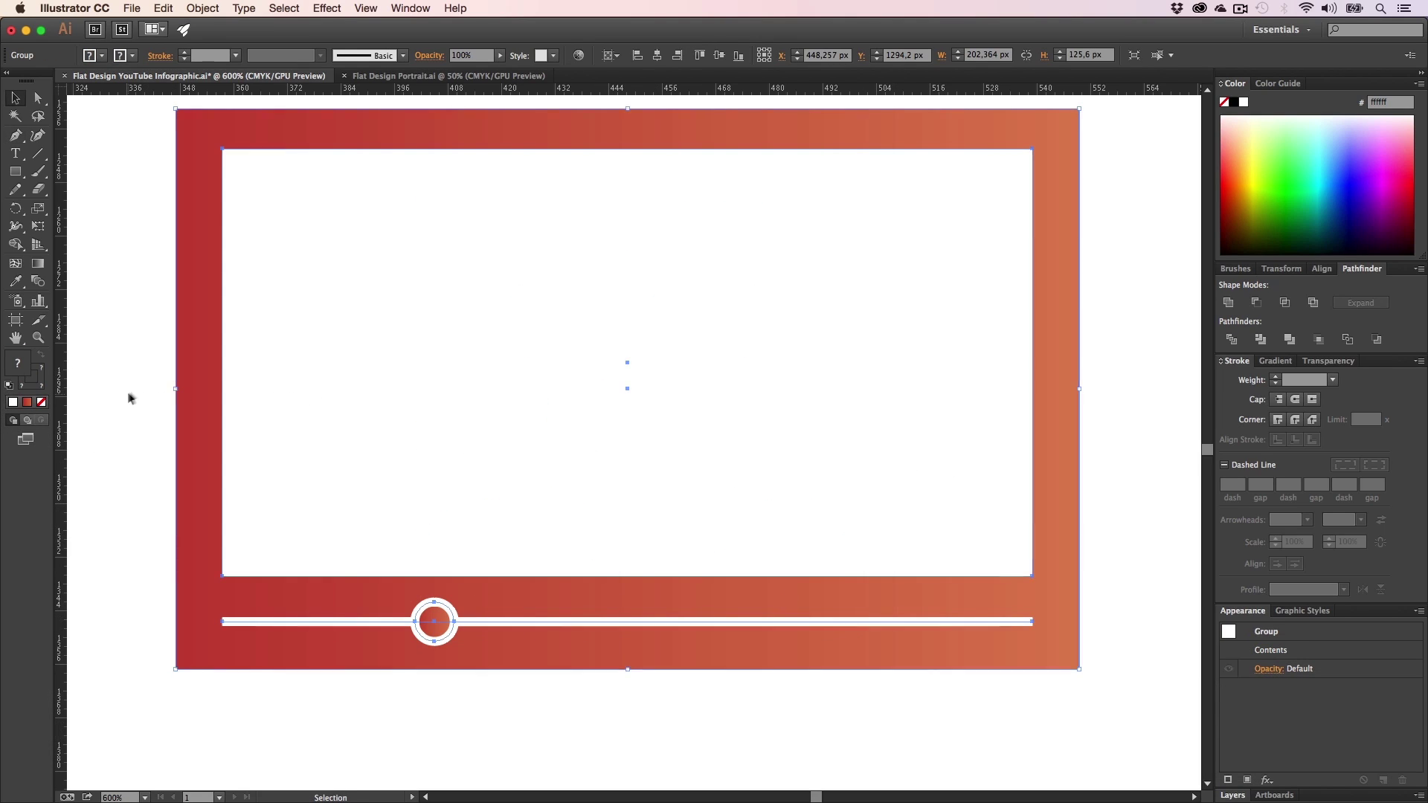
key(a)
click(256, 322)
key(BackSpace)
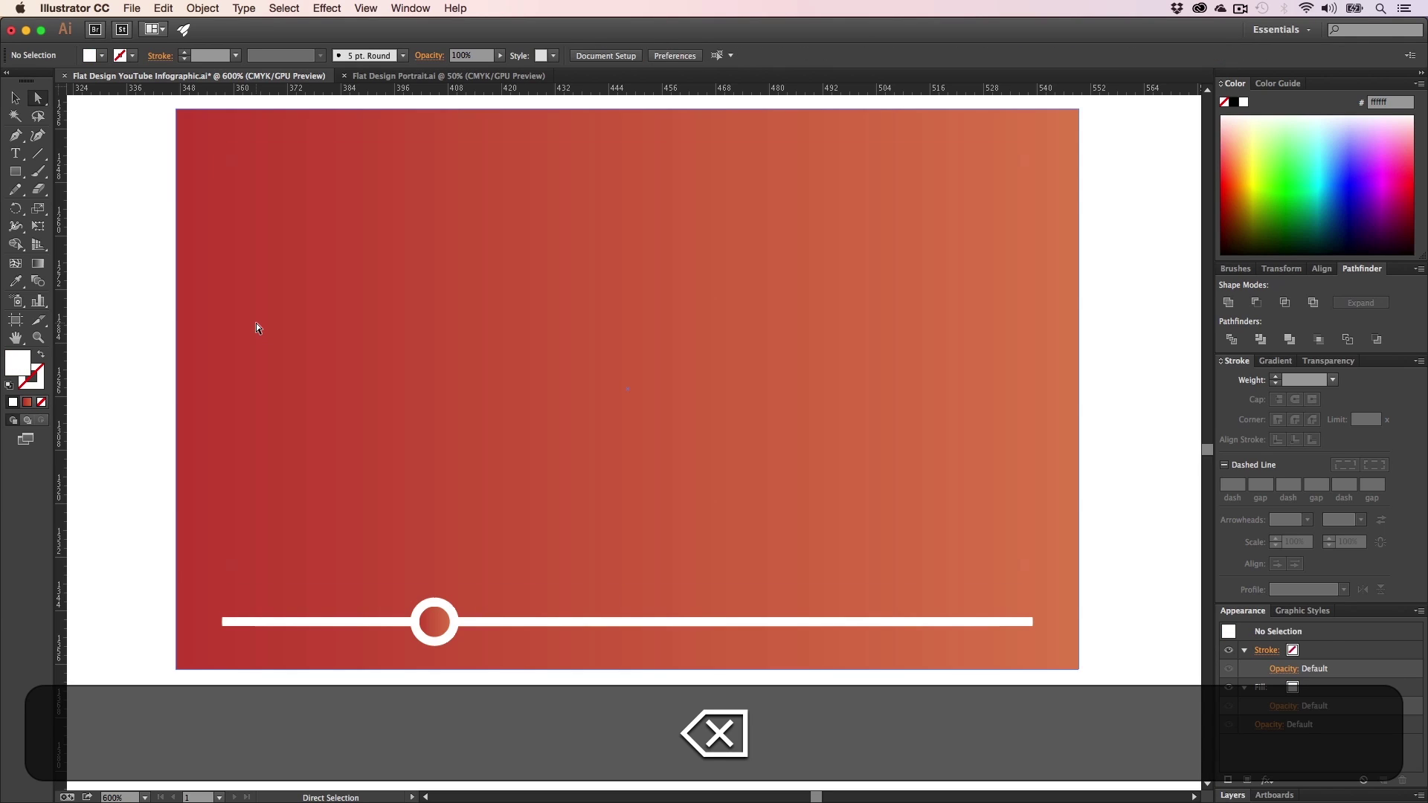
key(super+z)
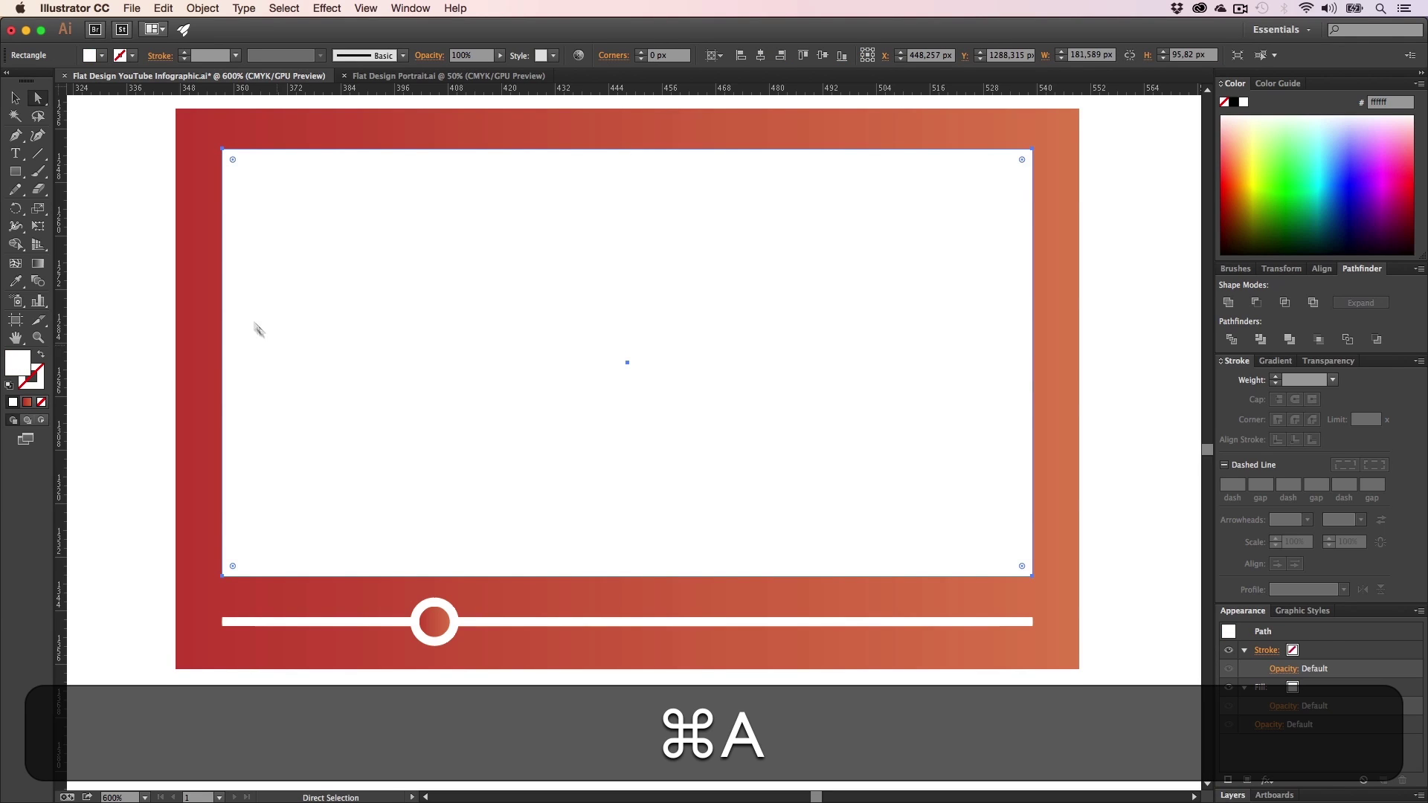
key(shift+a)
shift+click(189, 288)
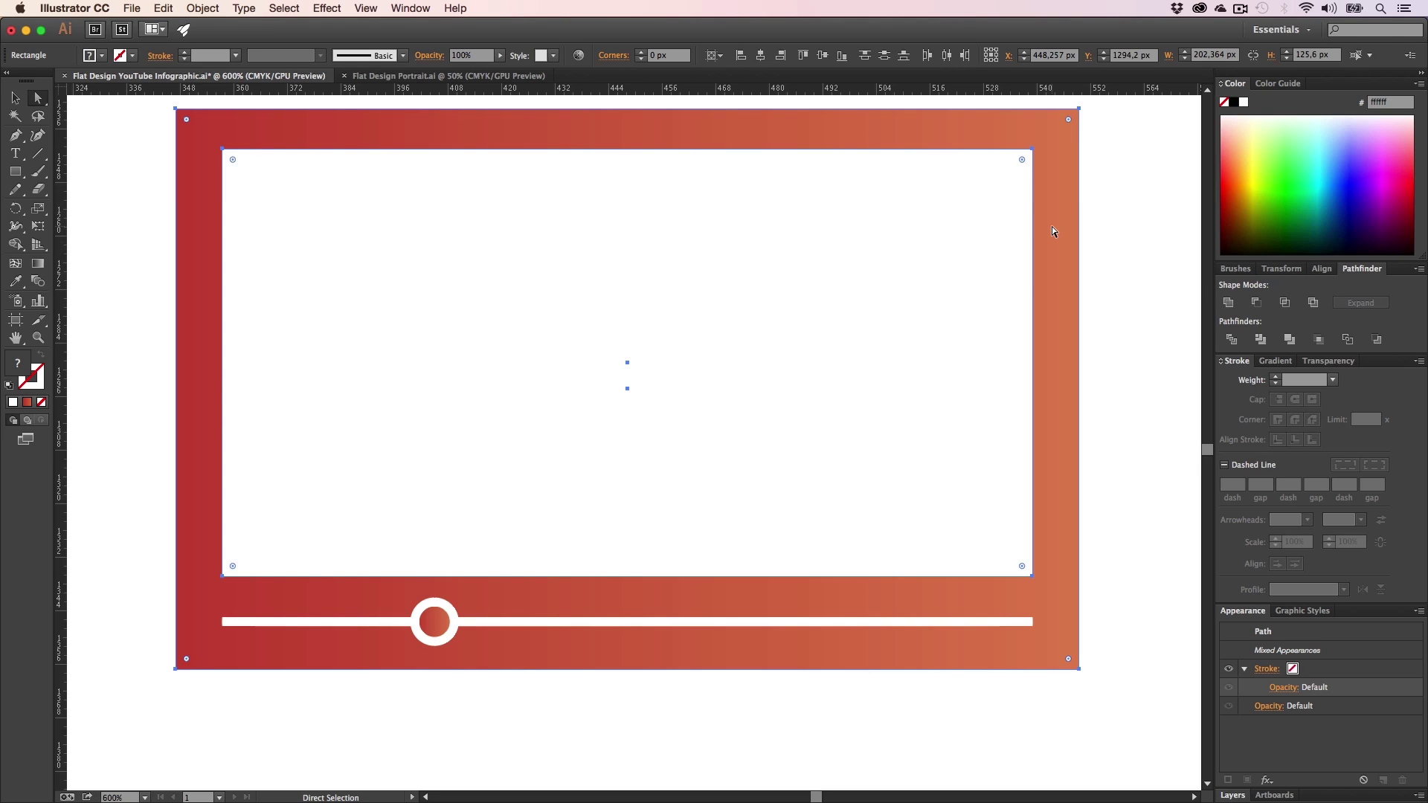
click(1256, 302)
click(1105, 359)
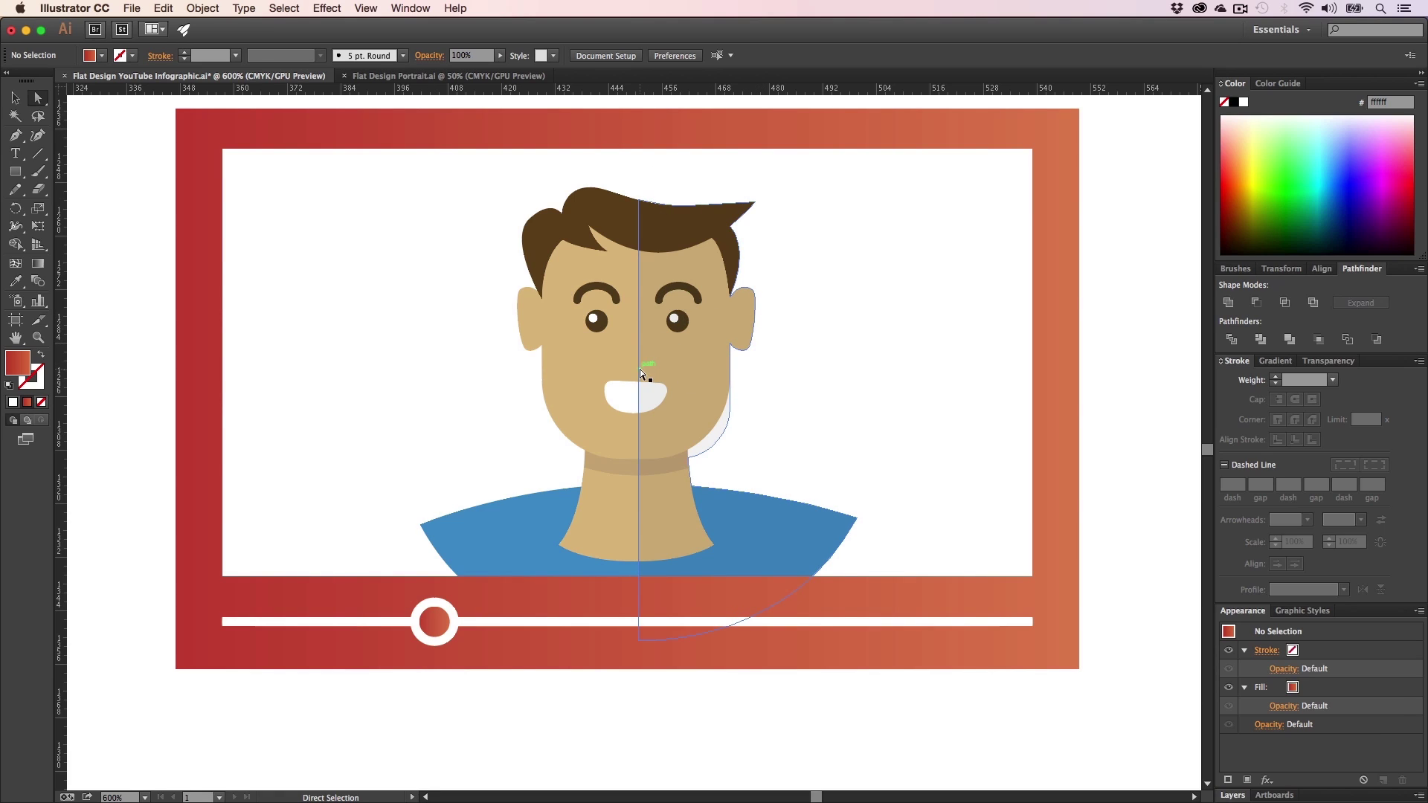
- Move the man straight down about 3 px behind the player frame
key(v)
drag(628, 341, 627, 358)
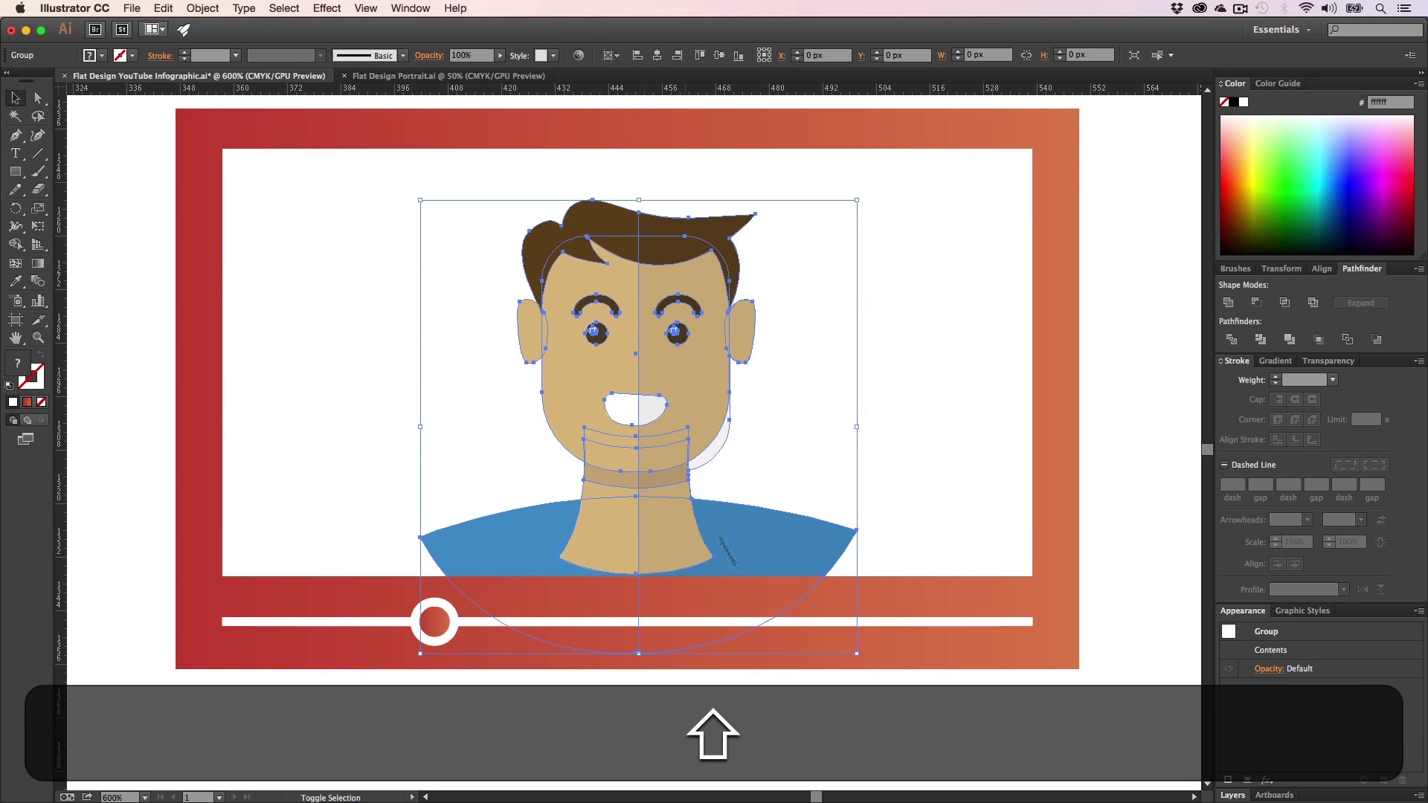
click(830, 723)
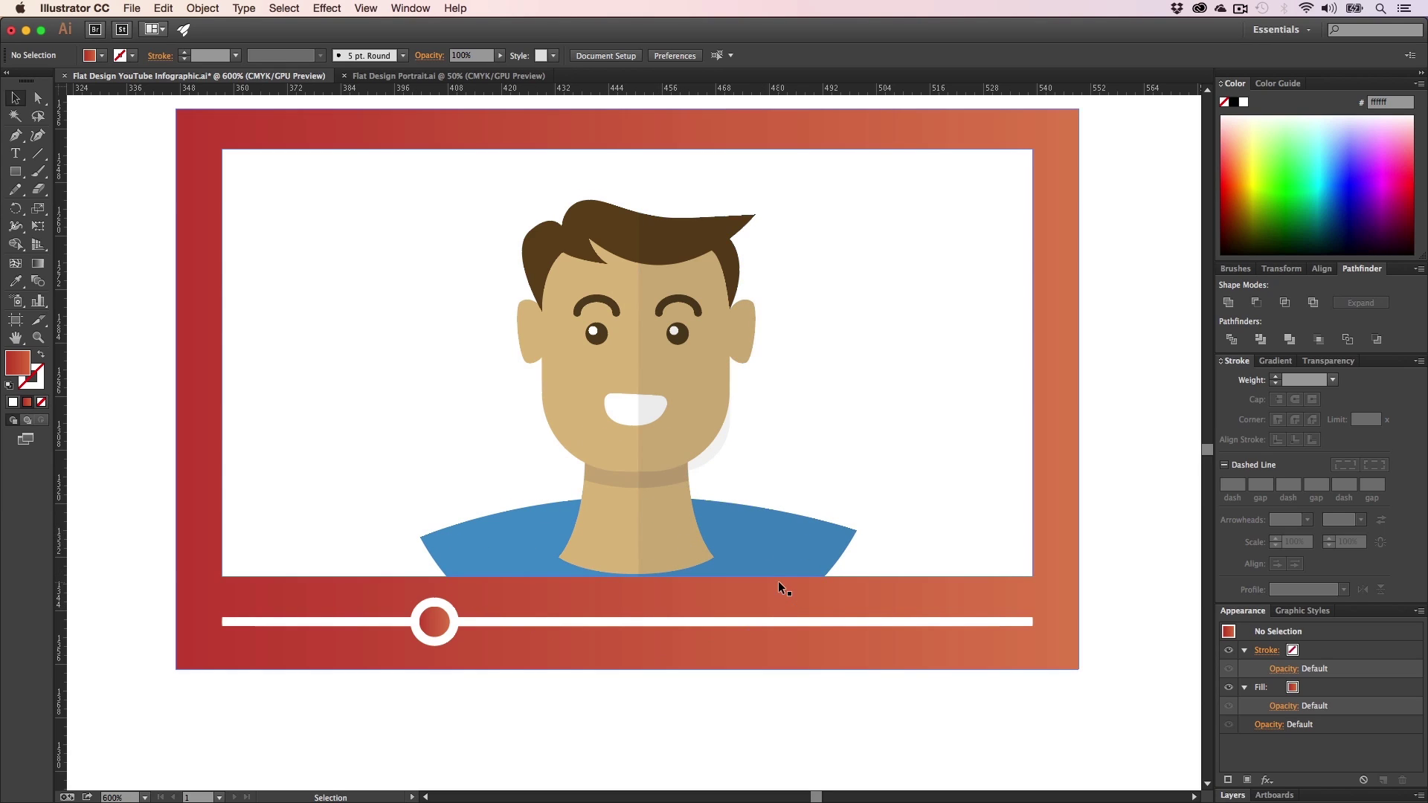
- Draw a curved shoulder shape with the Pen tool, from the neck's shaded side out past the shirt and over the frame's lower edge
key(p)
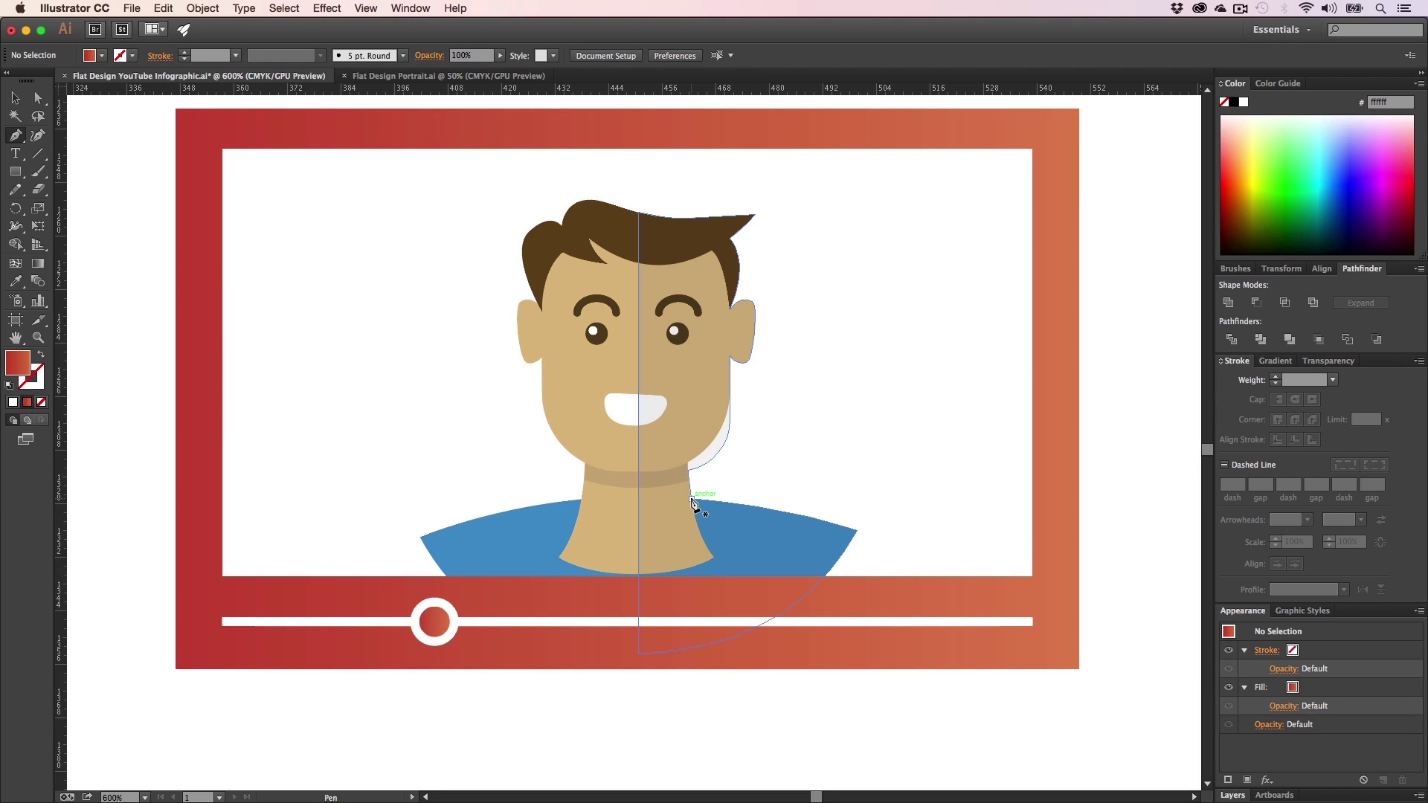
click(691, 497)
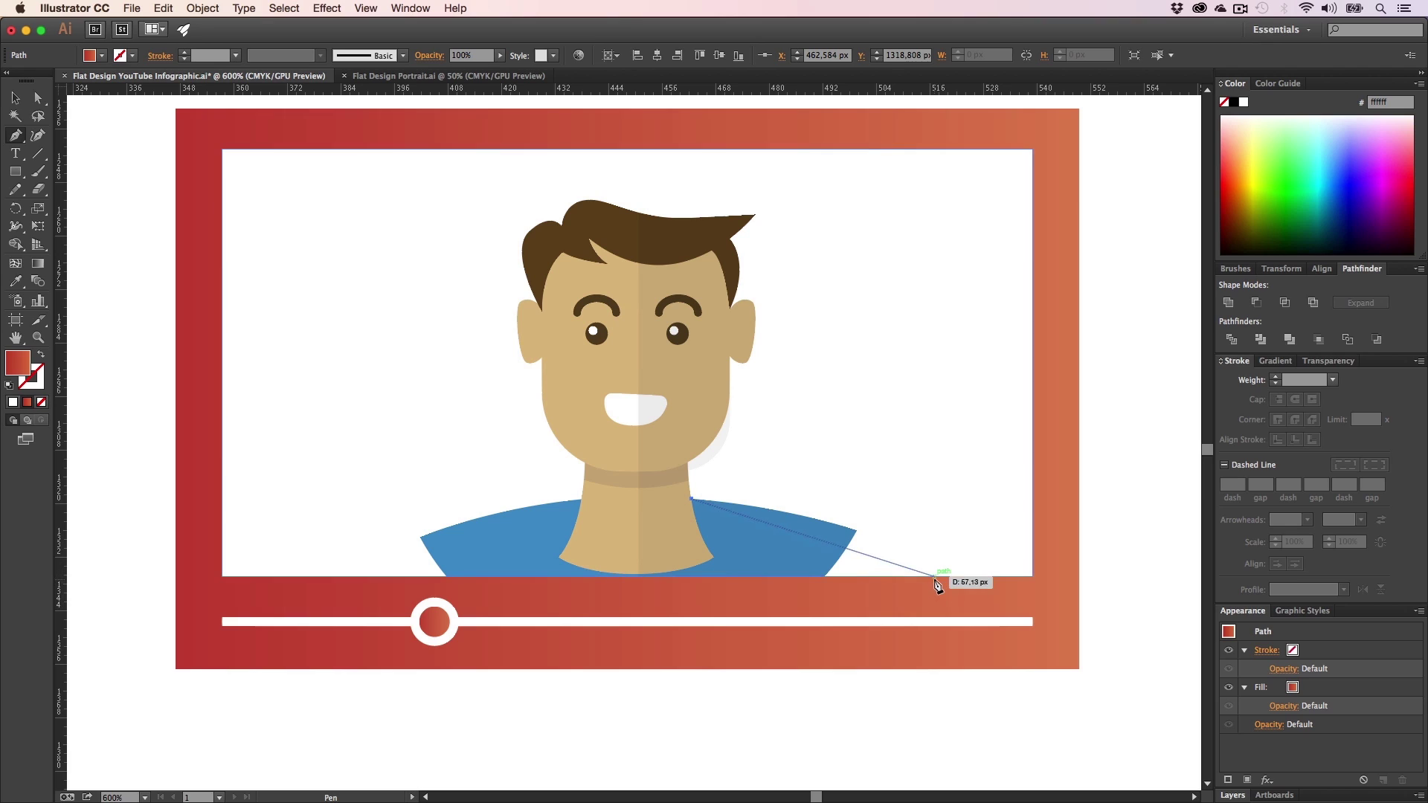
drag(921, 577, 927, 588)
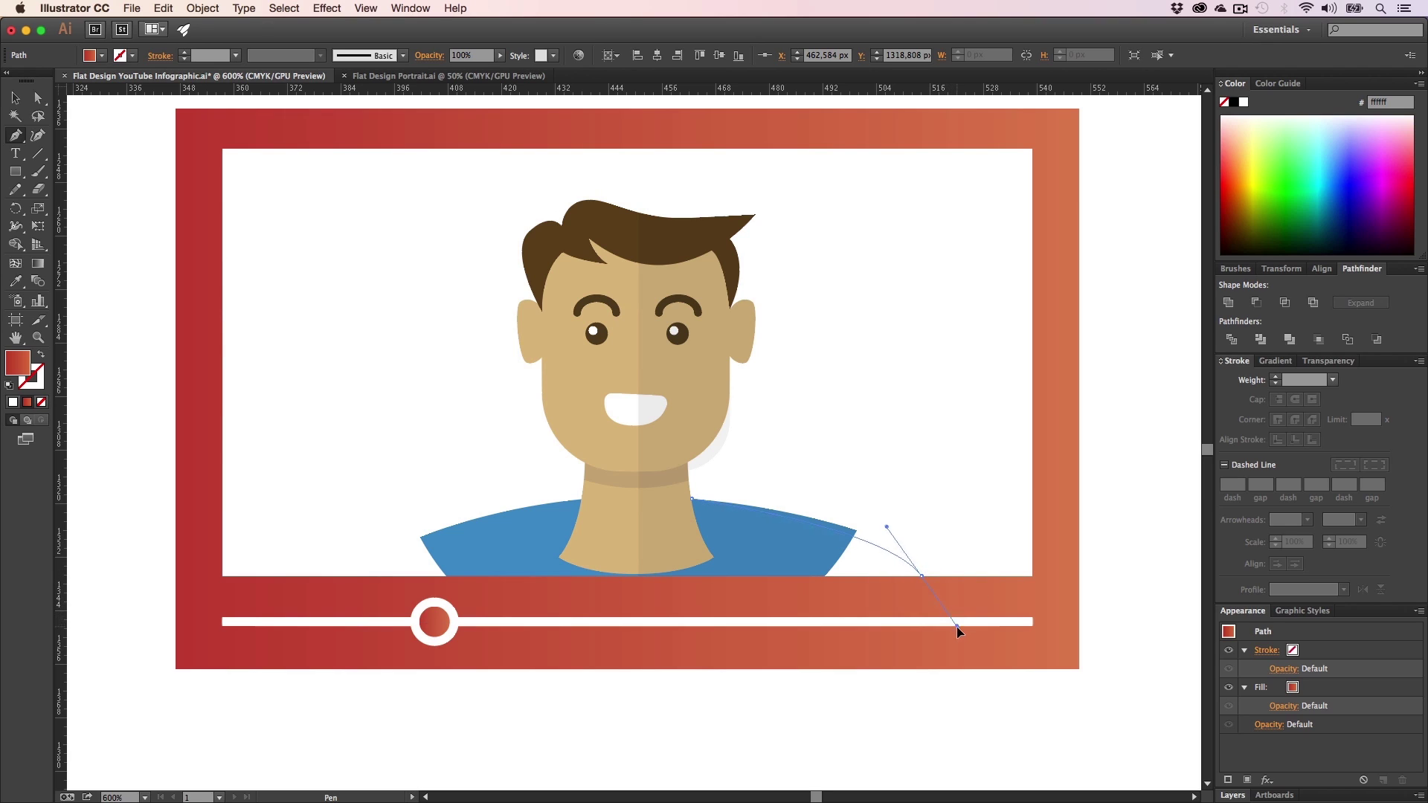
drag(961, 642, 962, 639)
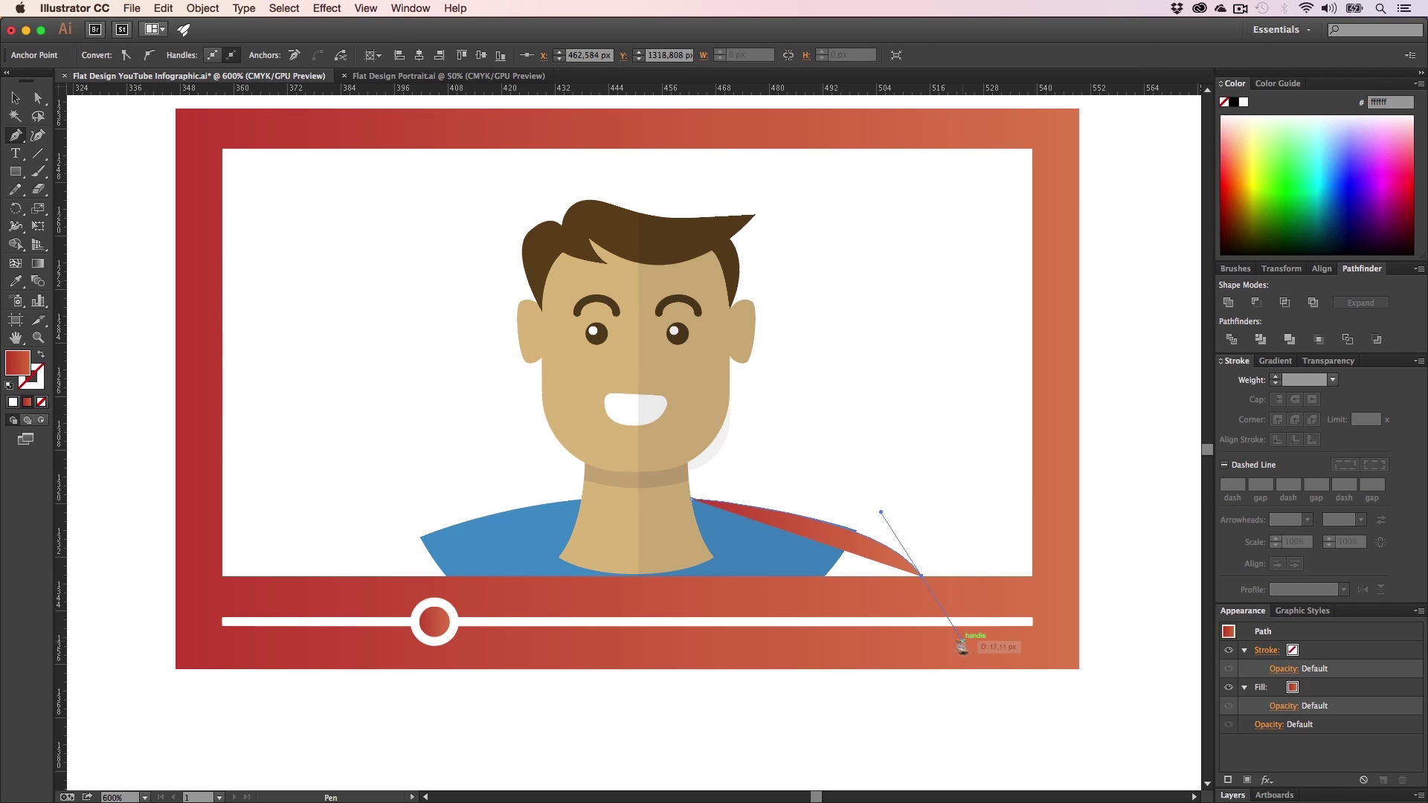
key(super+z)
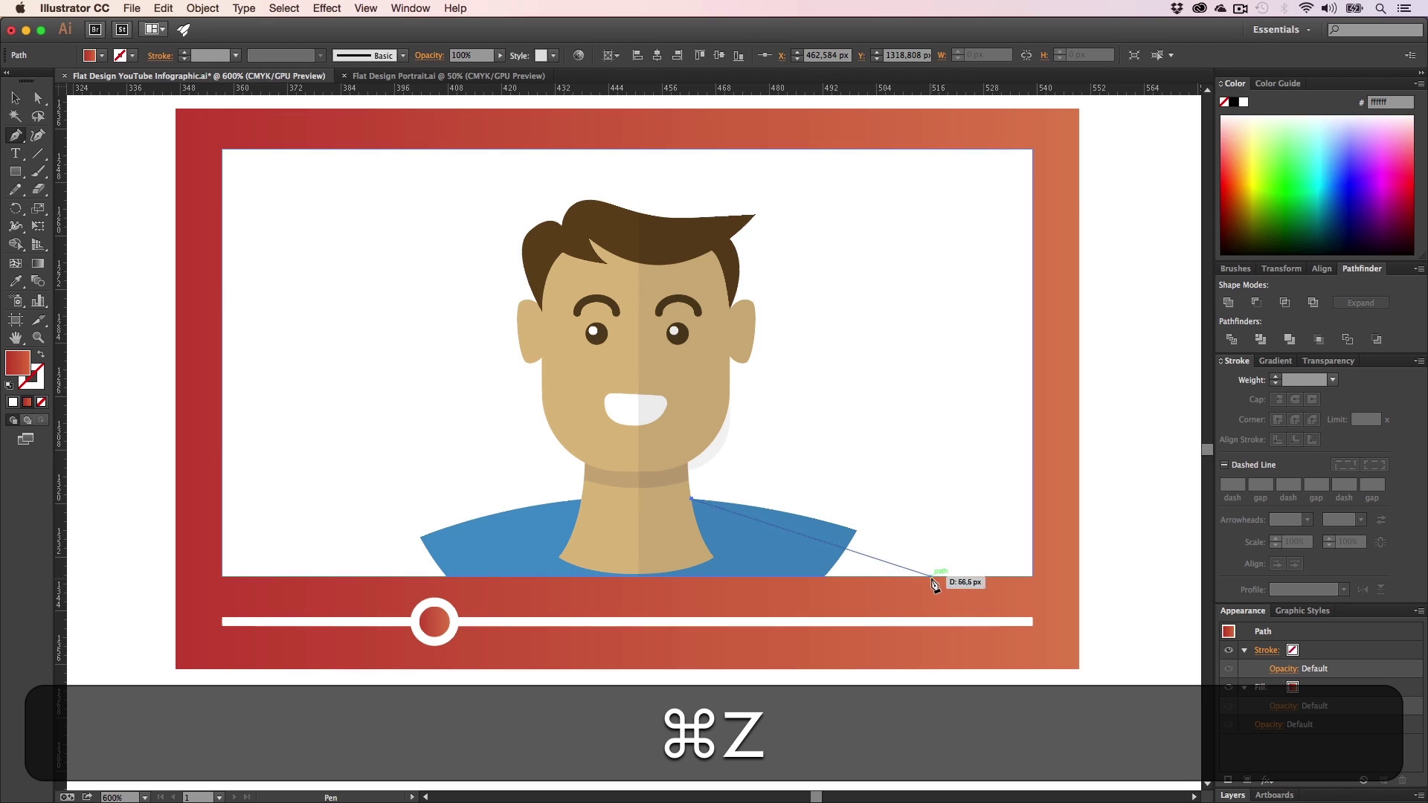
drag(931, 575, 958, 633)
click(756, 596)
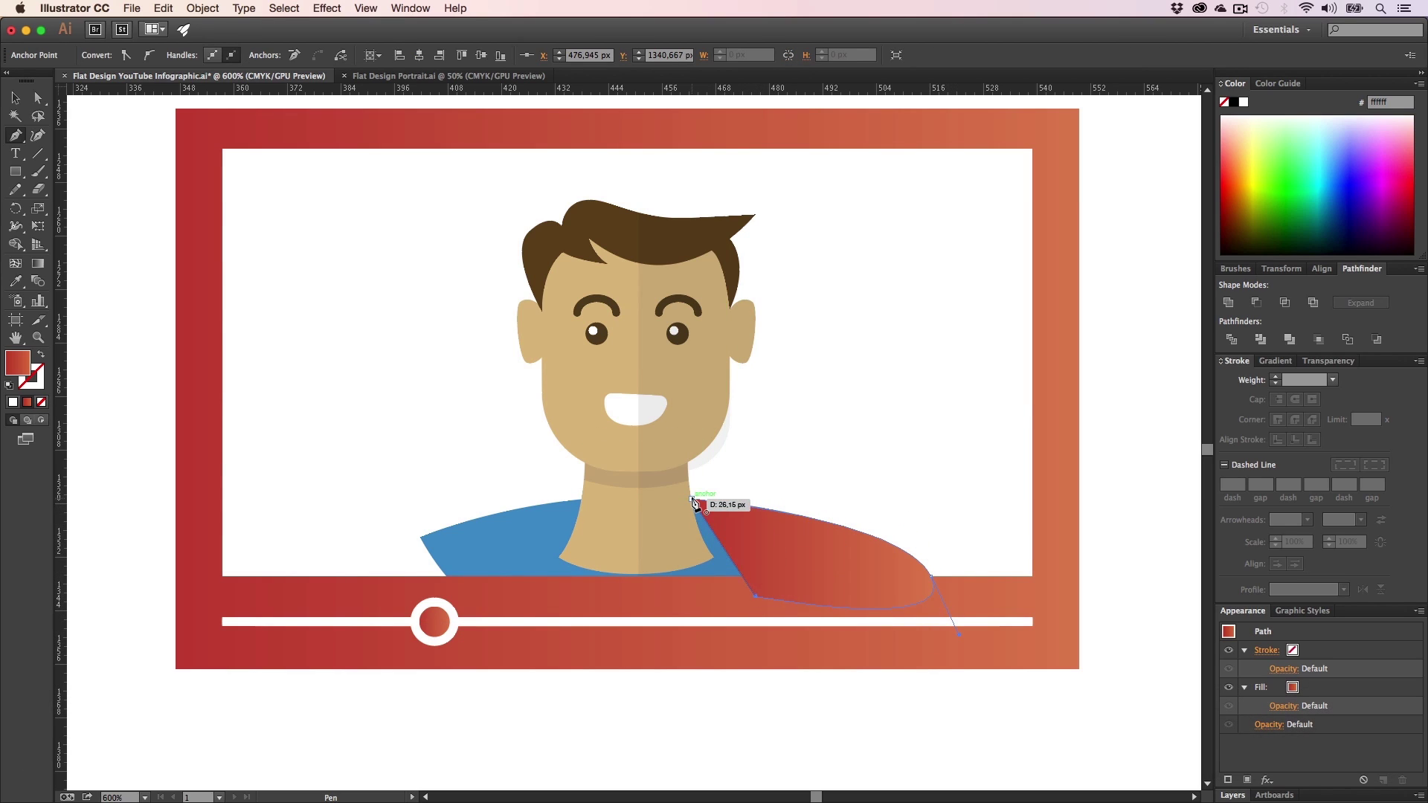
- Try to match the shoulder shape's fill to the shaded half of the man's shirt with the Eyedropper
key(i)
click(782, 499)
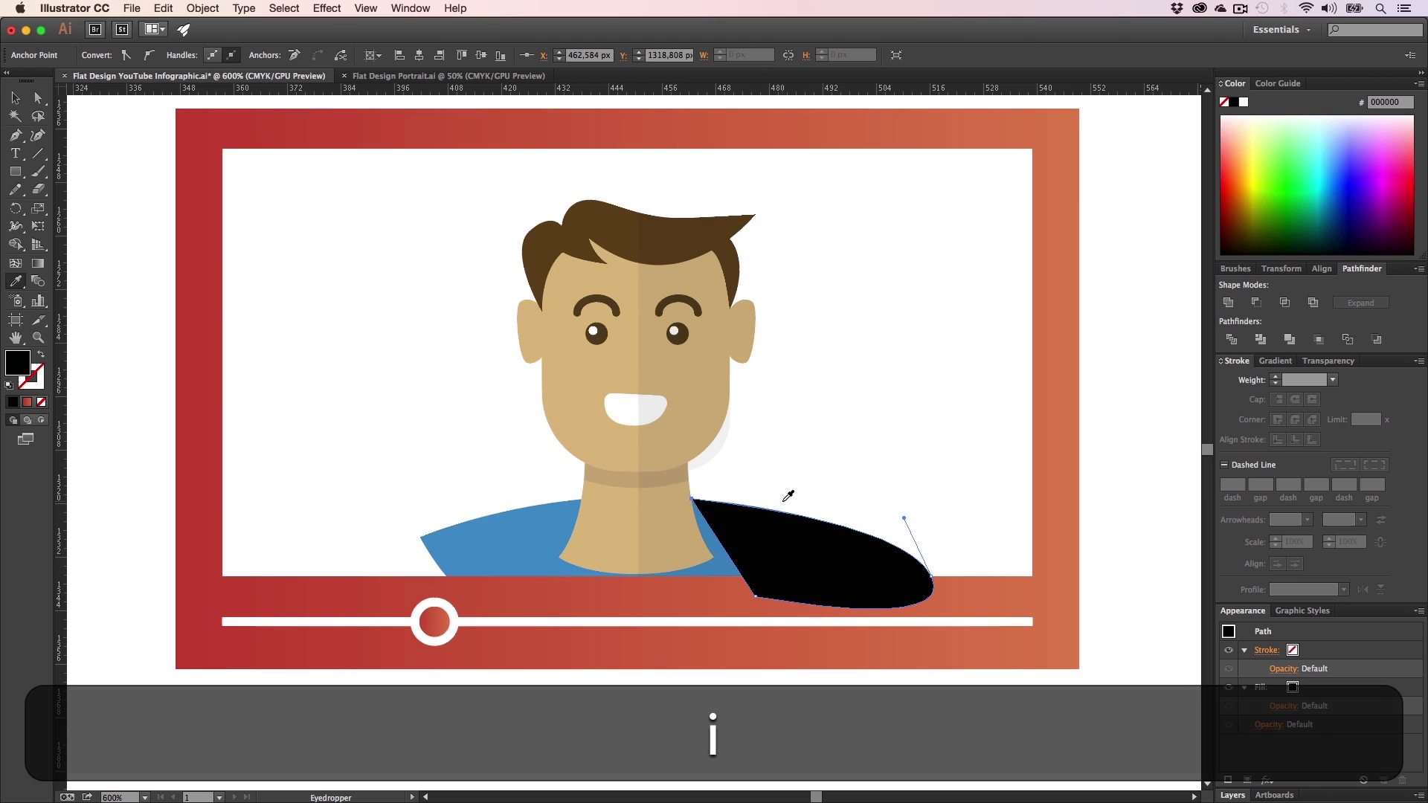
key(a)
click(845, 471)
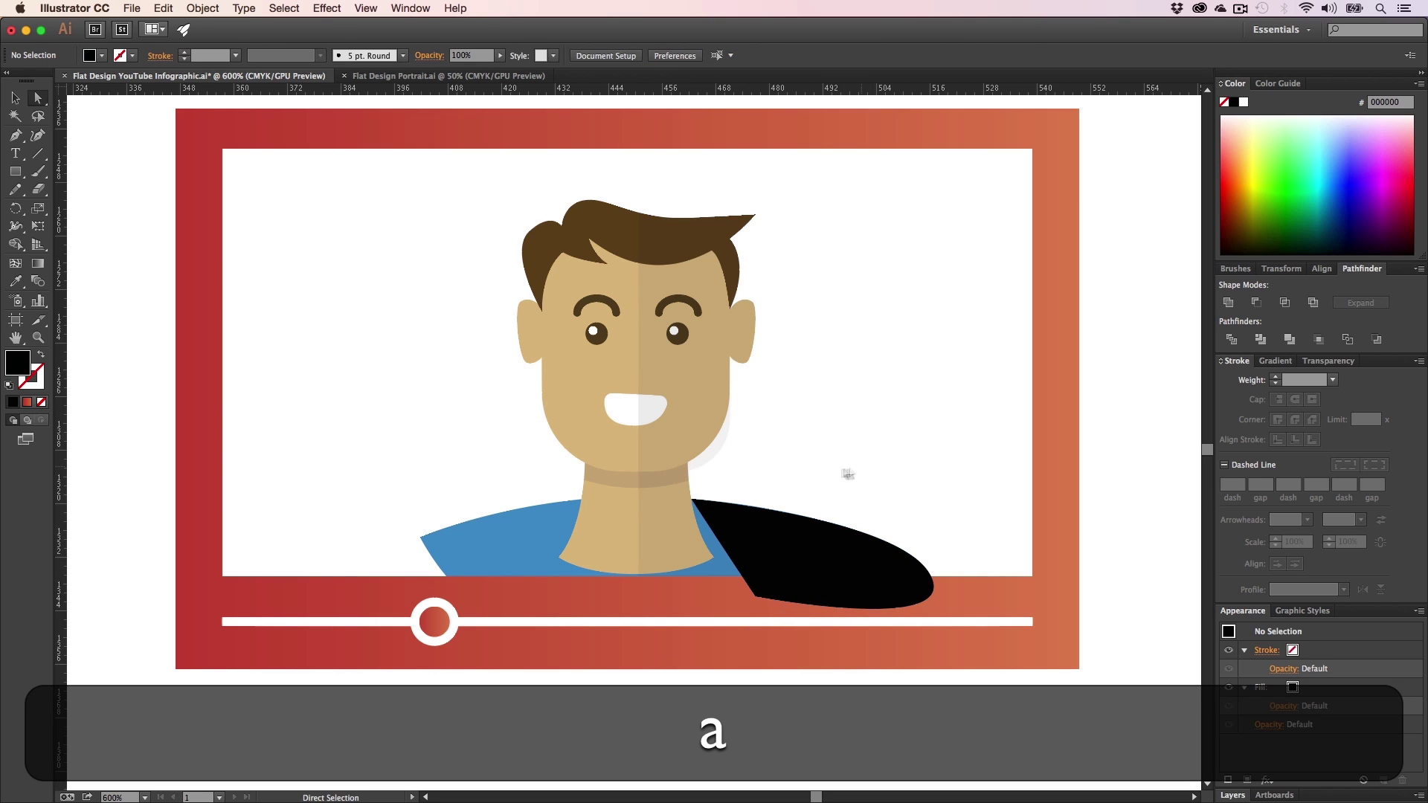
- Remove the stray shadow sliver beside the man's chin with the Shape Builder tool
key(z)
click(794, 477)
key(h)
drag(583, 467, 688, 542)
key(v)
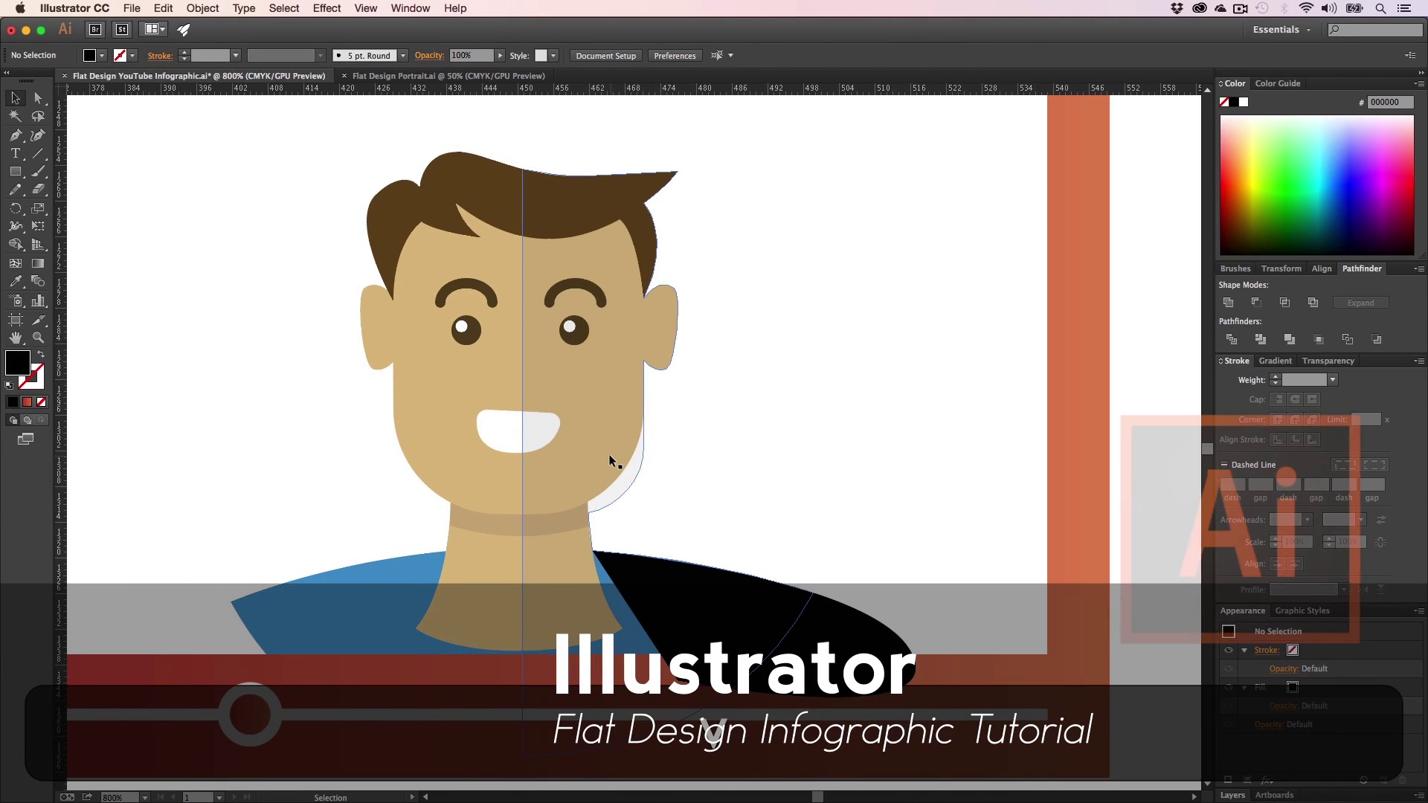
click(639, 455)
key(super+z)
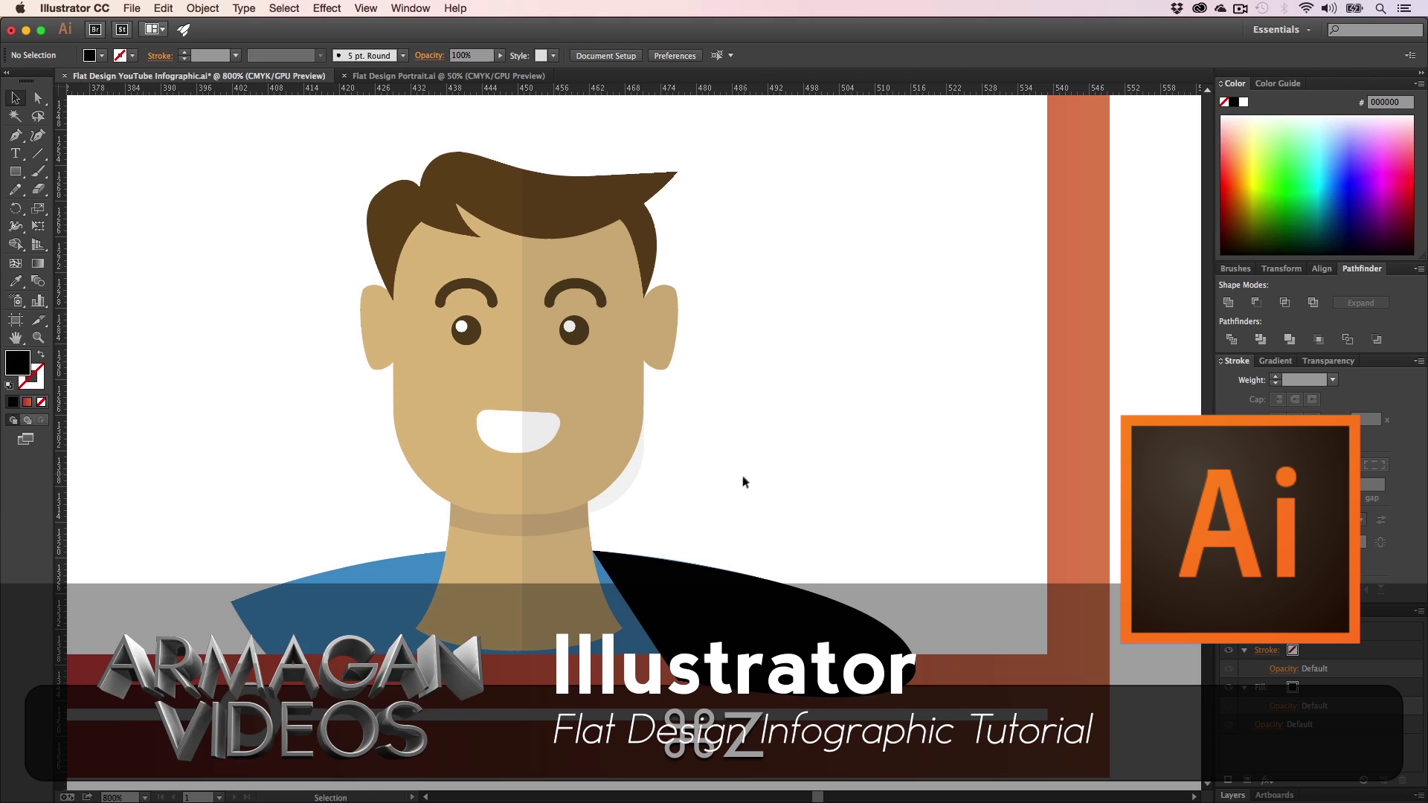
key(z)
drag(620, 474, 735, 474)
key(v)
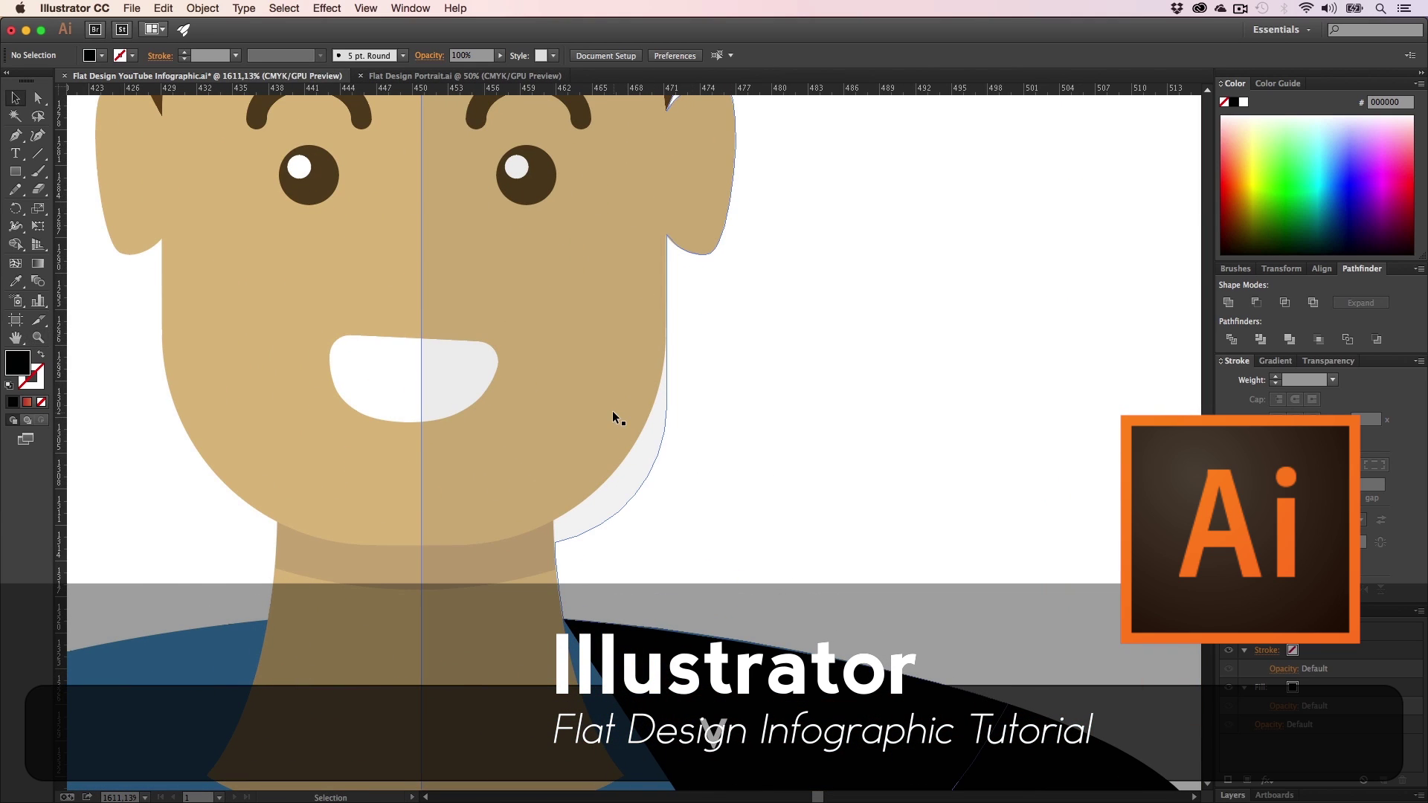
click(612, 415)
key(shift+m)
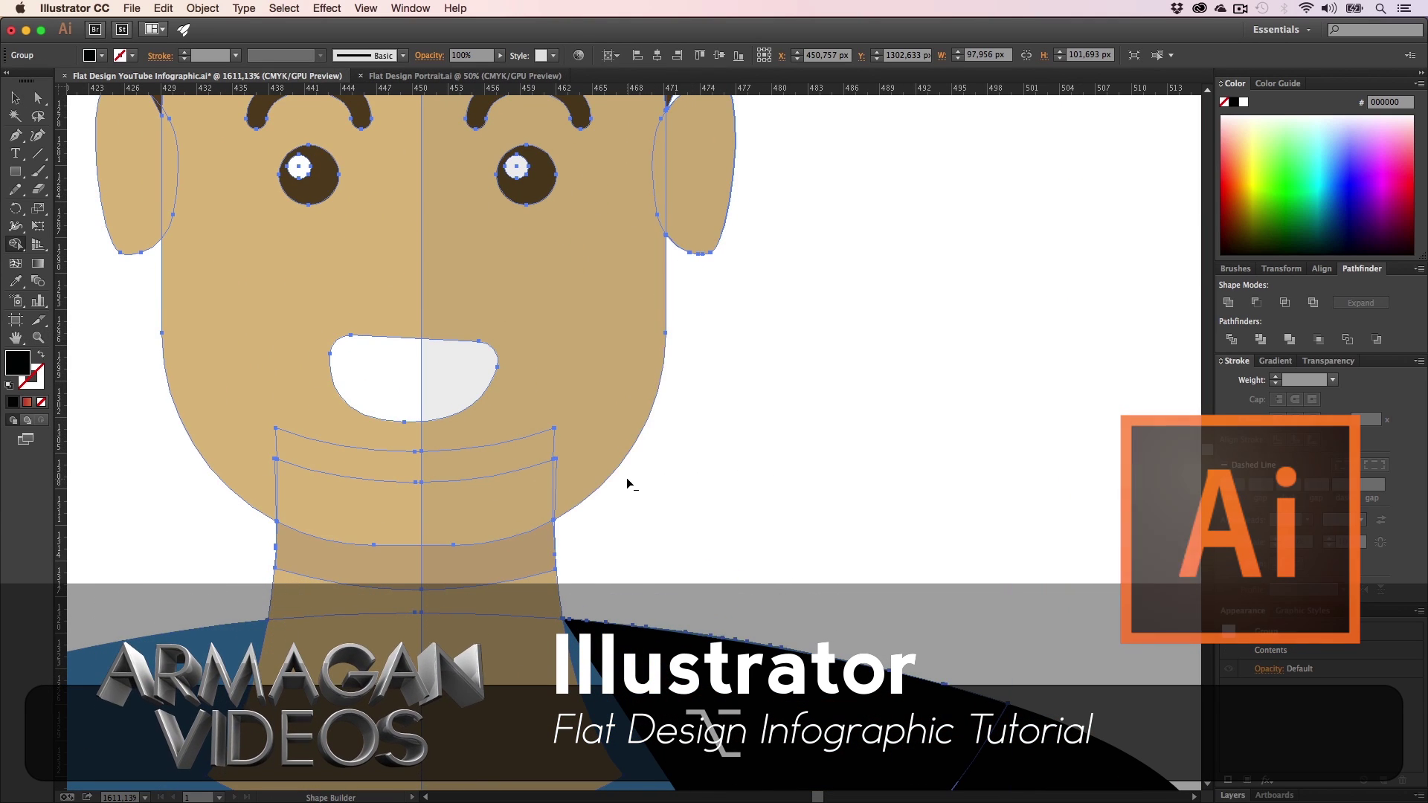
key(super+shift+a)
- Fill the shoulder shape with the blue sampled from the unshaded half of the shirt
key(z)
alt+click(685, 502)
alt+click(684, 502)
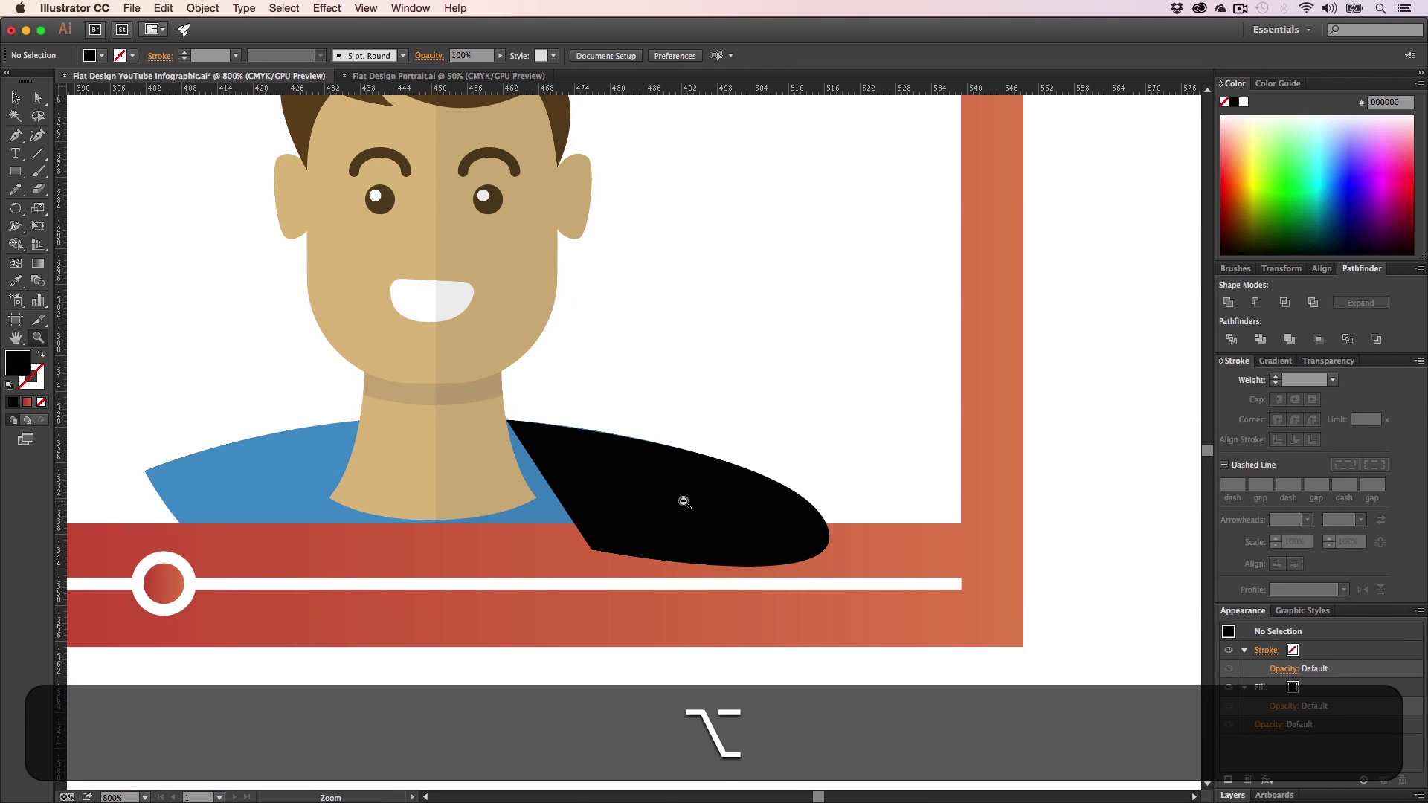
key(v)
click(633, 492)
key(i)
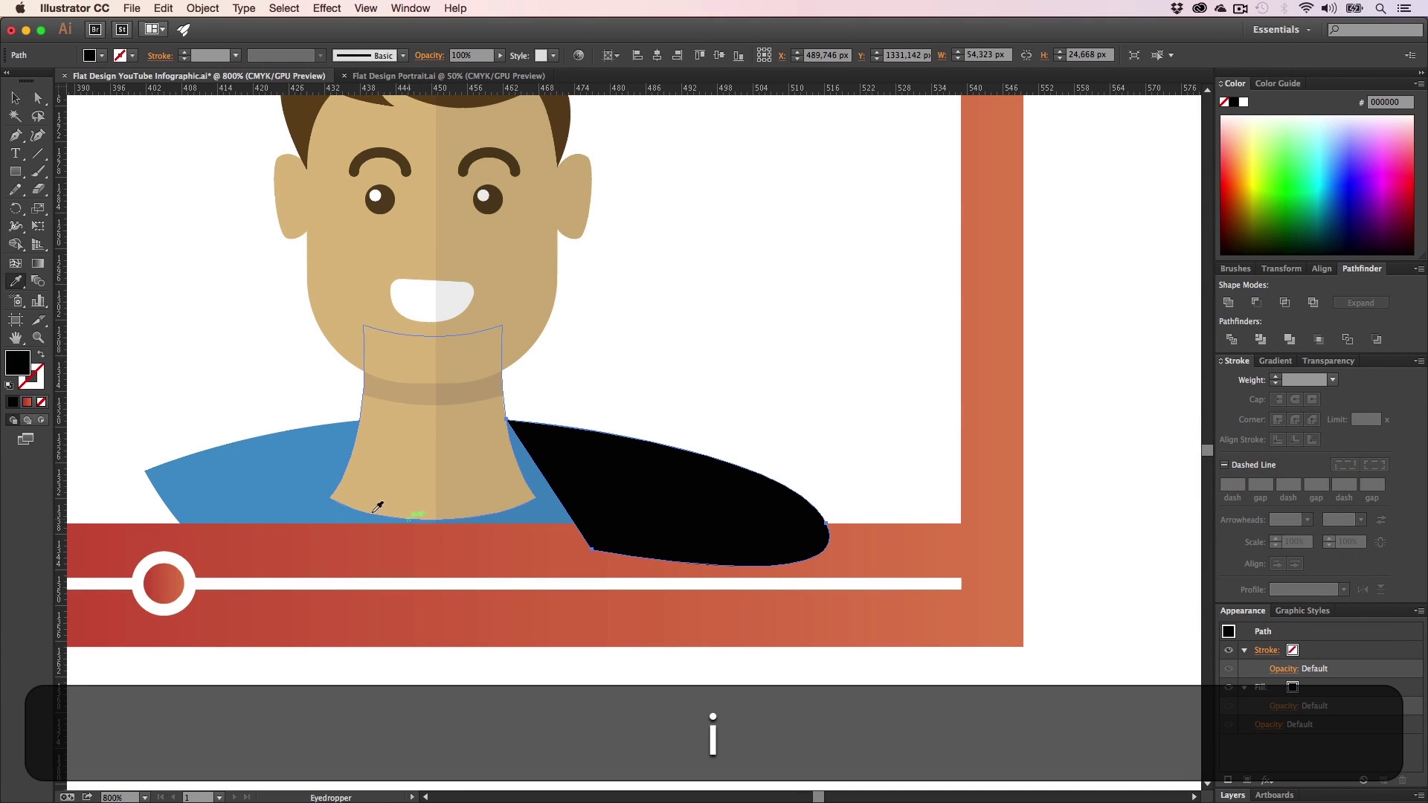
click(303, 489)
key(a)
click(755, 422)
- Copy a screen capture of the shaded shirt area around the collar's corner to the clipboard
key(z)
drag(606, 471, 653, 471)
alt+click(652, 472)
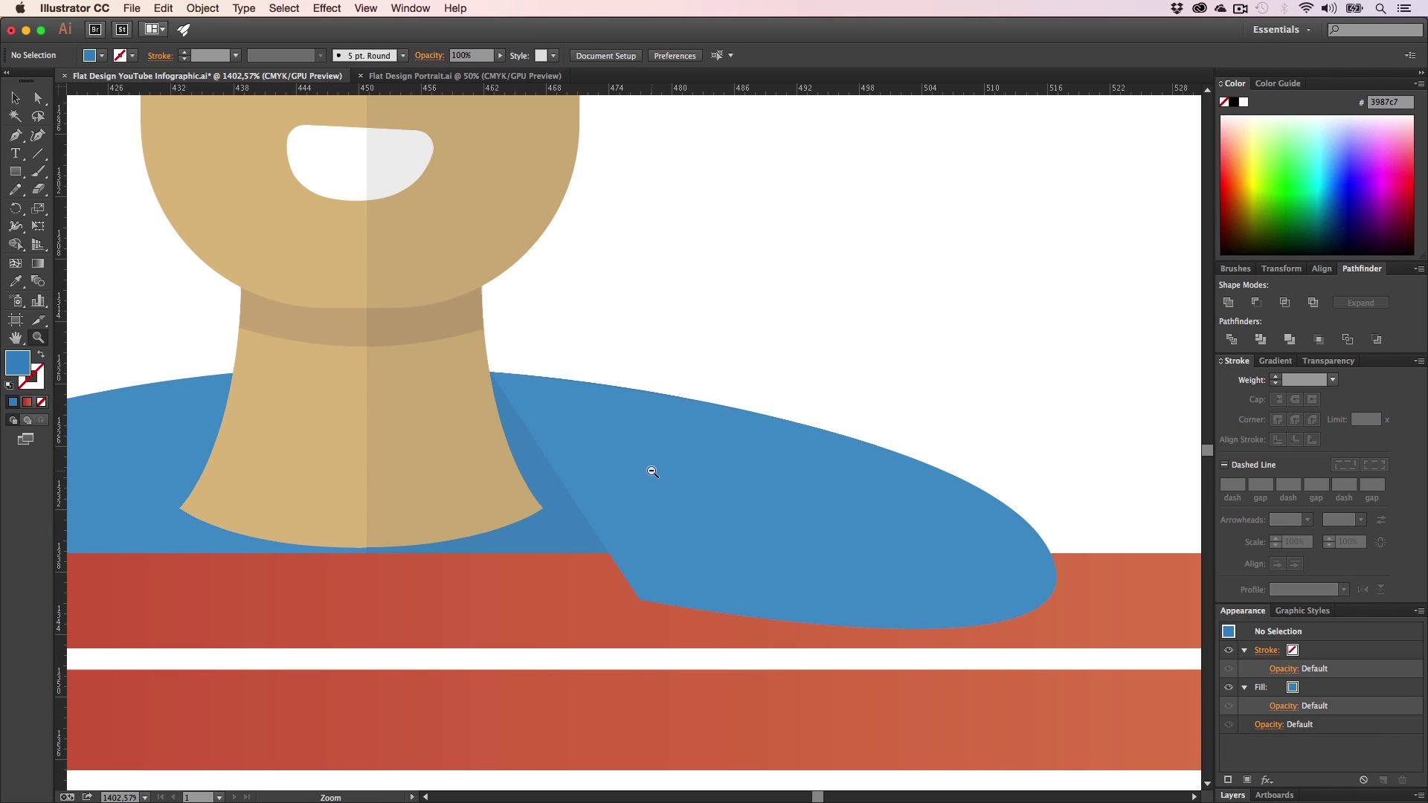
key(shift+ctrl+super+4)
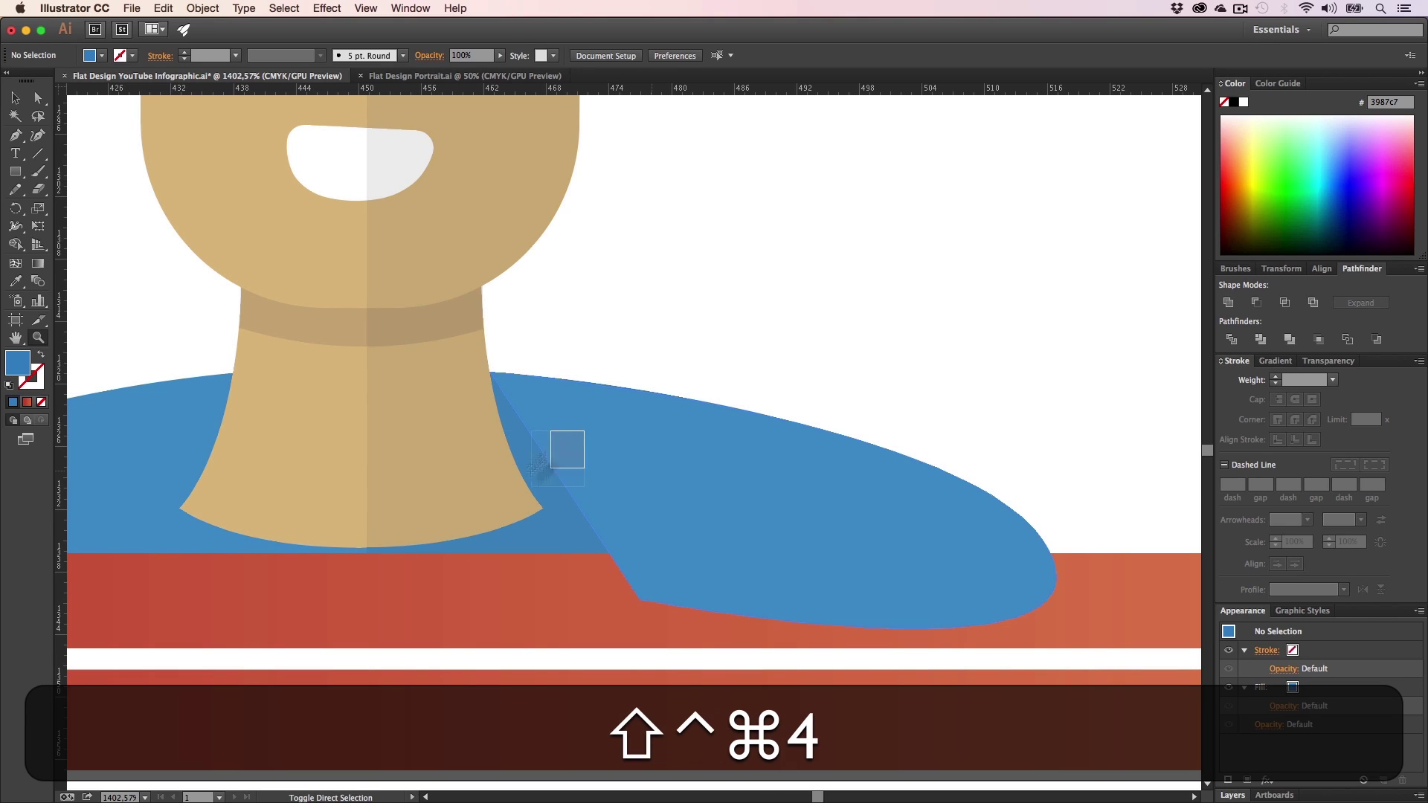
drag(550, 468, 451, 558)
key(v)
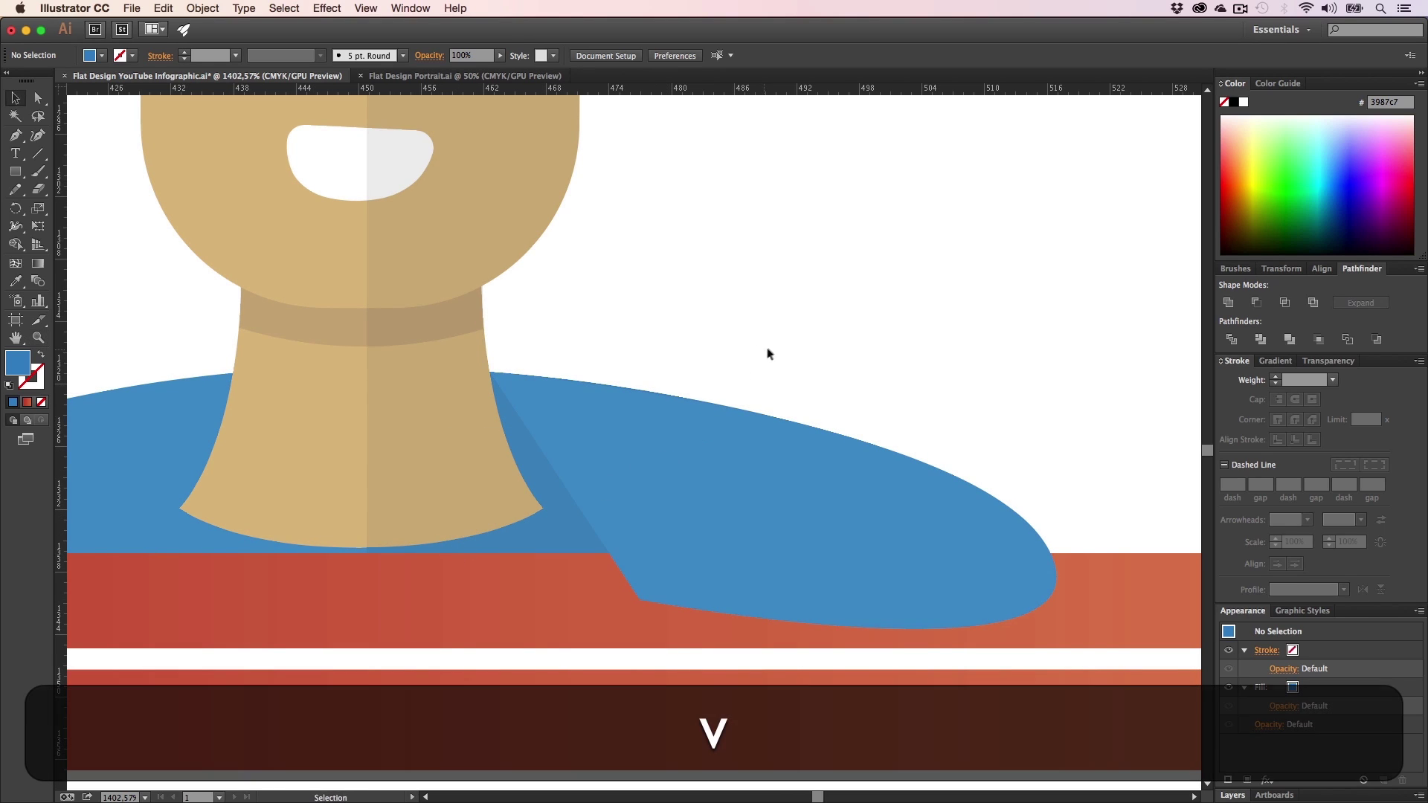
- Paste the captured shirt image into the infographic
alt+click(795, 348)
alt+click(793, 350)
key(h)
drag(730, 417, 816, 424)
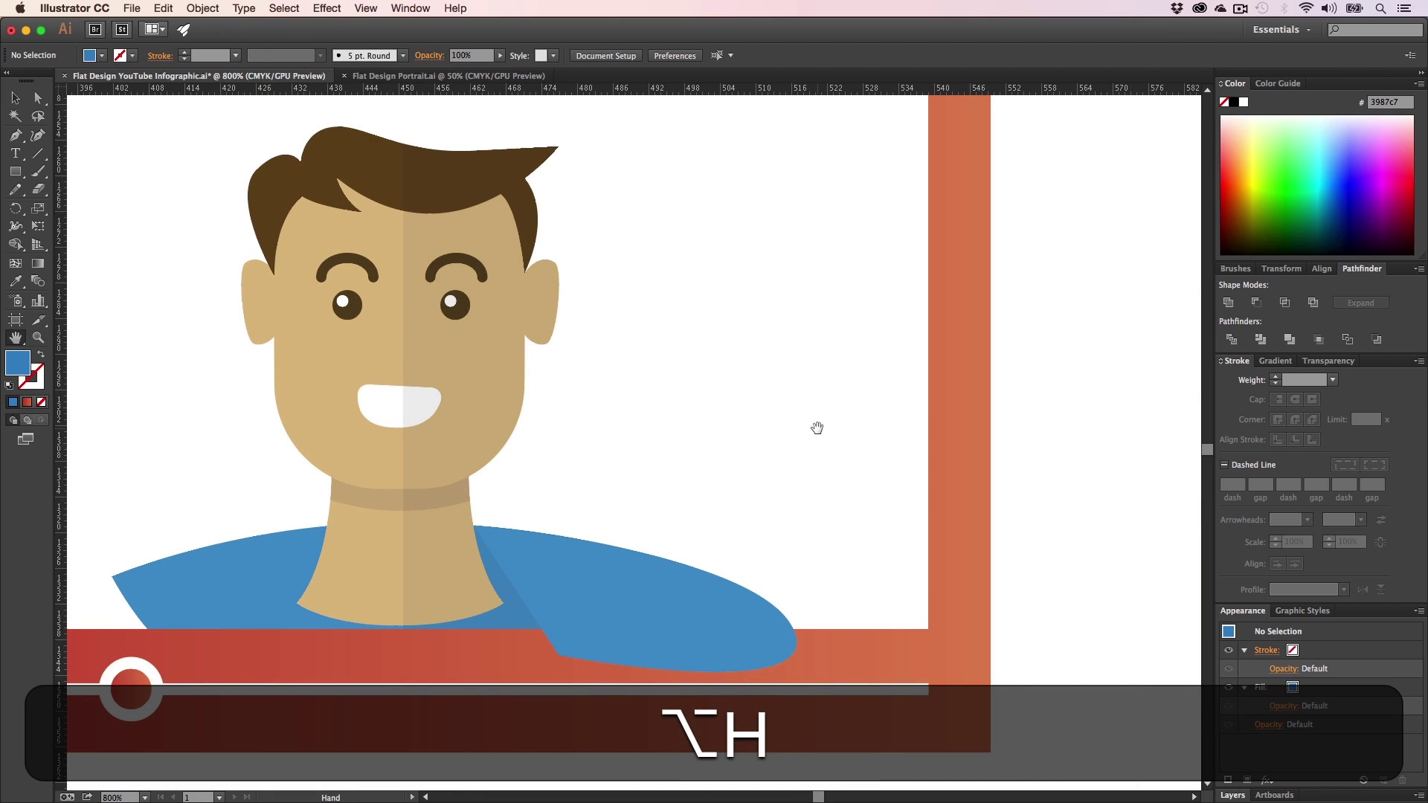
key(super+v)
key(z)
alt+click(695, 446)
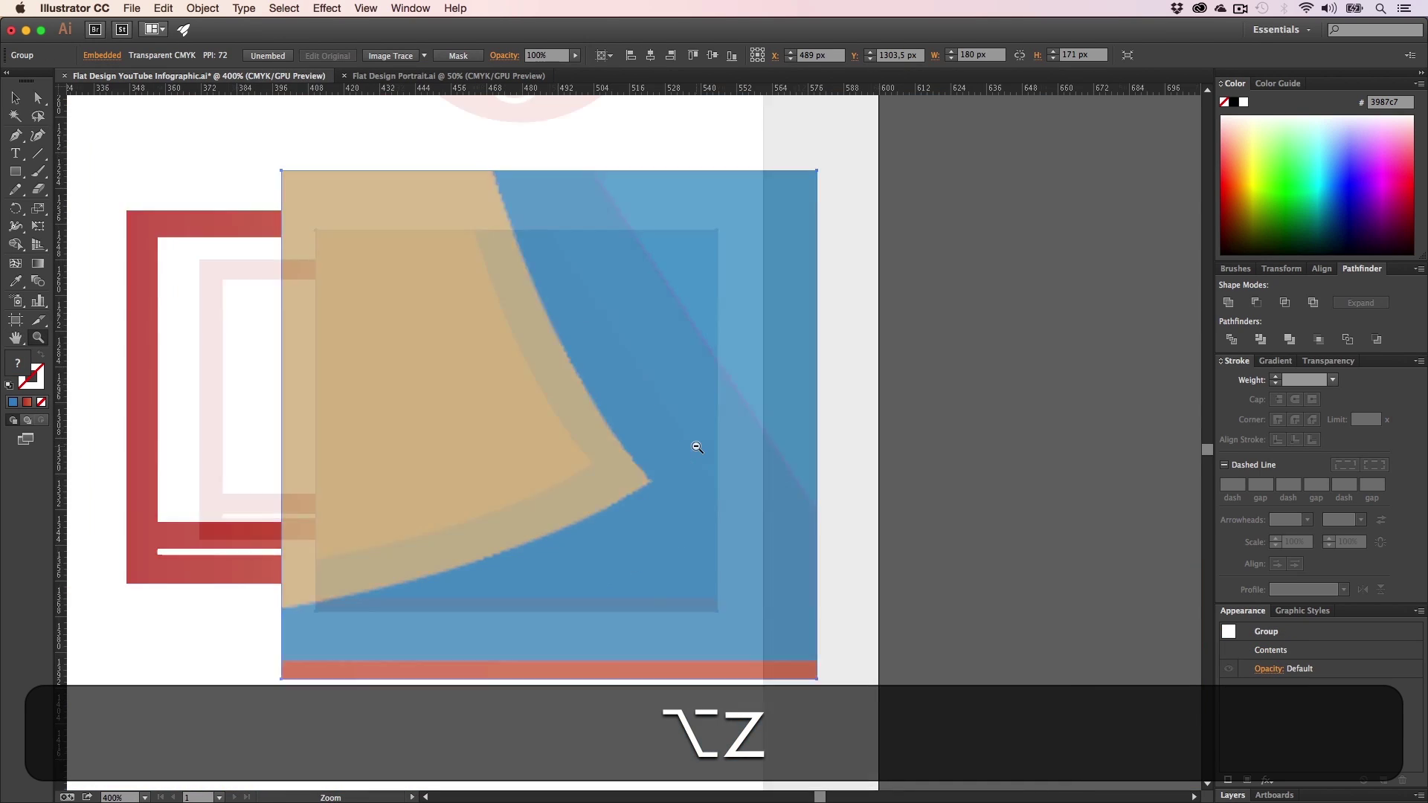
- Move the pasted image sideways away from the man so that the shoulder shape is uncovered
key(v)
drag(316, 611, 544, 496)
alt+shift+click(555, 489)
key(alt+shift+z)
drag(662, 439, 679, 437)
key(super+z)
key(v)
drag(493, 470, 880, 347)
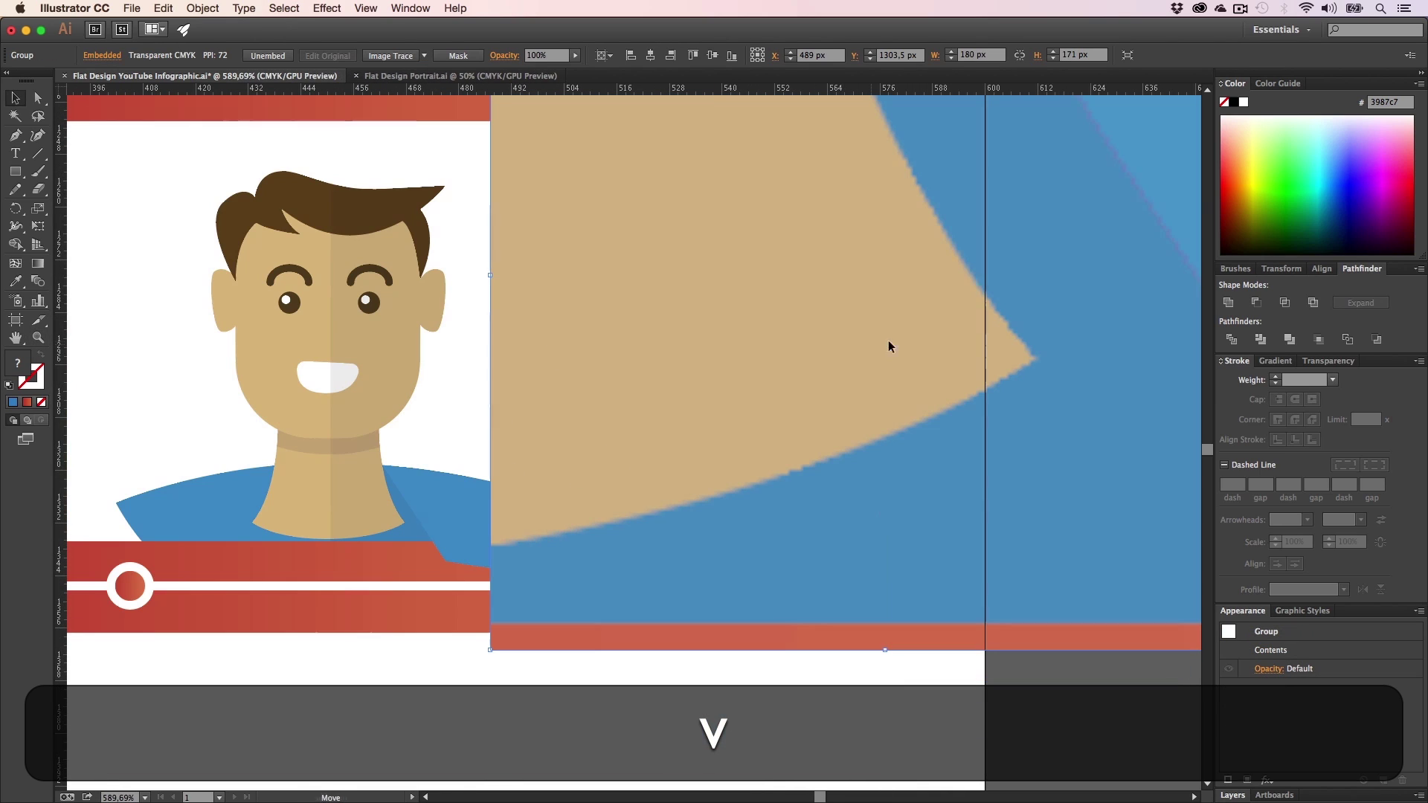
drag(756, 397, 876, 398)
- Fill the shoulder shape with blue 428ac0 sampled from the pasted image and delete that image
click(487, 507)
key(i)
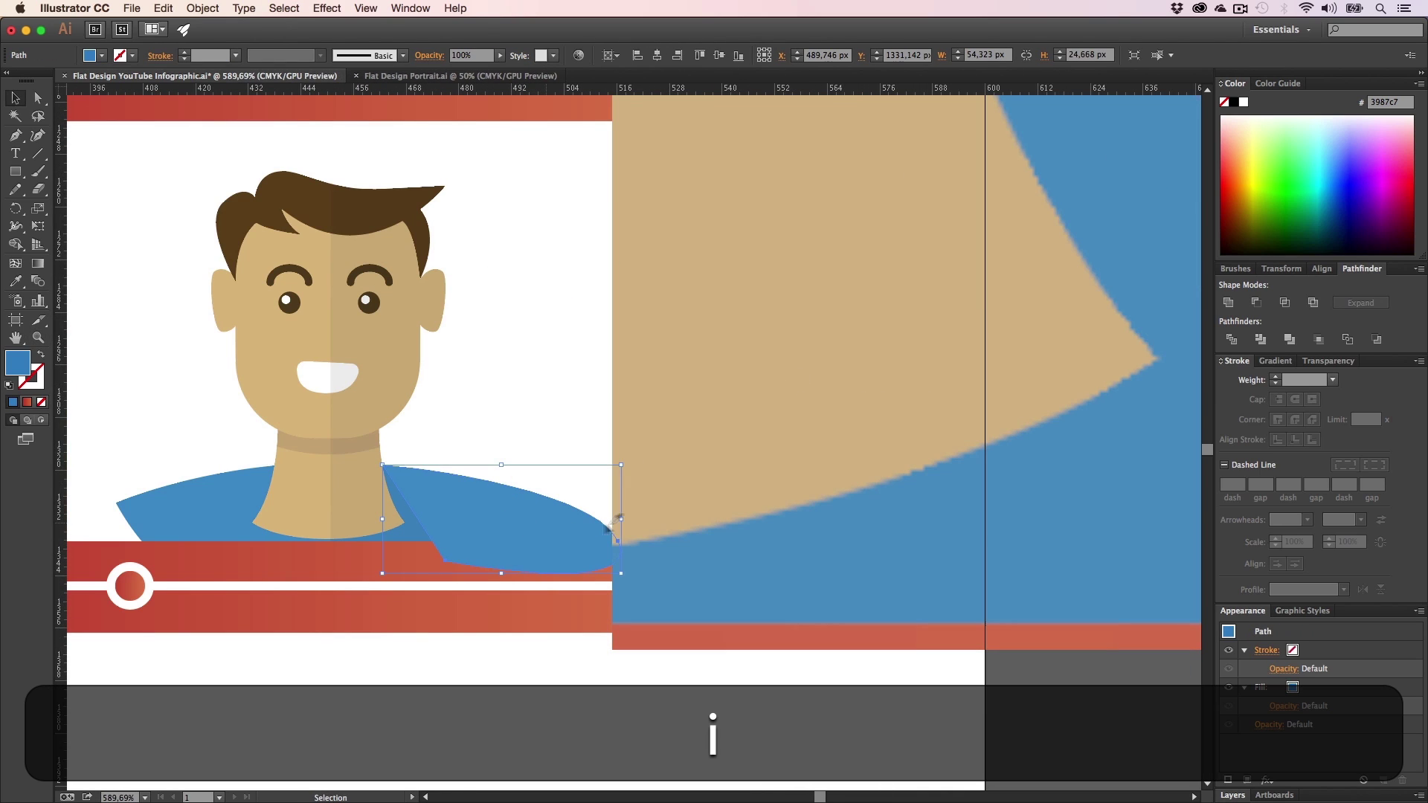
key(a)
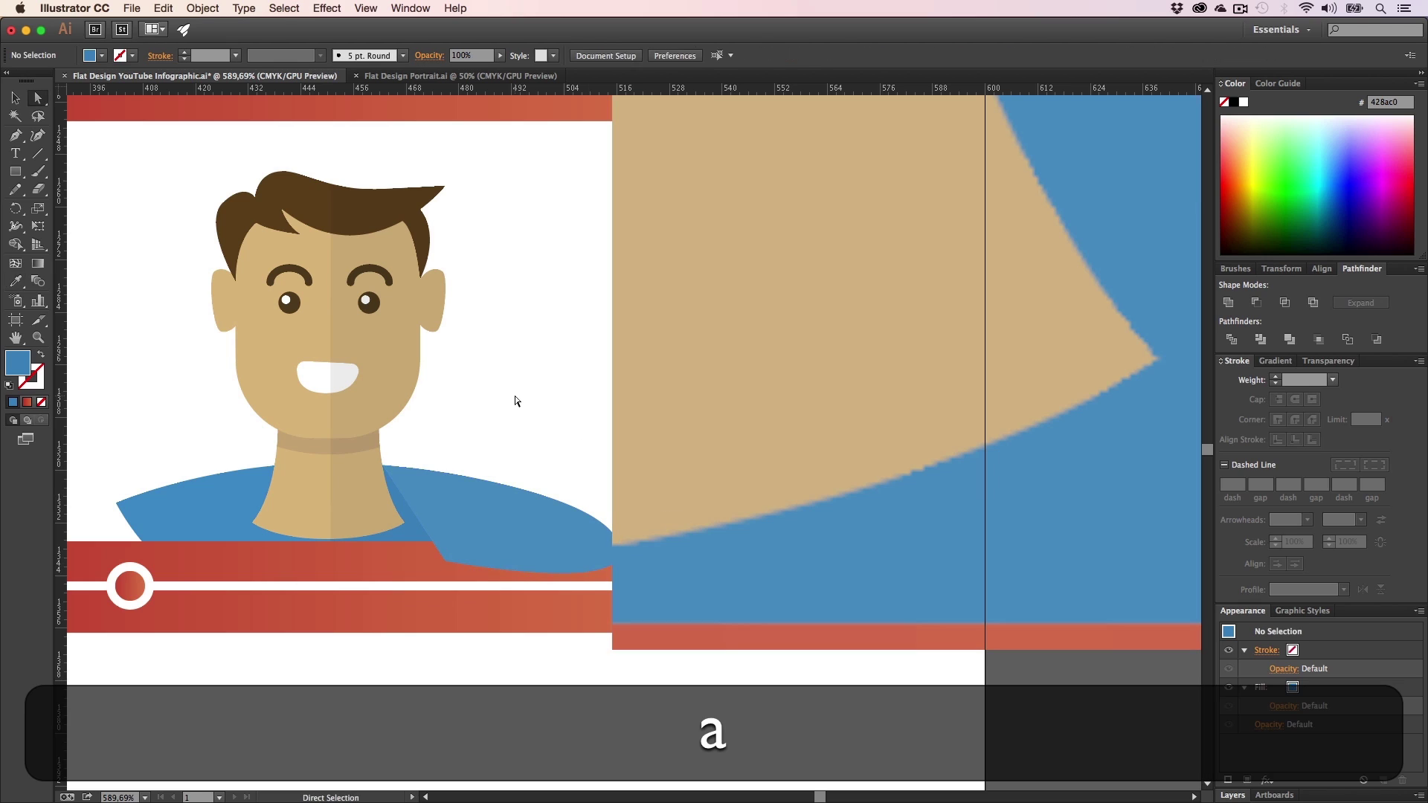
click(801, 481)
key(BackSpace)
- Send the added blue shoulder shape behind the rest of the man's portrait
key(h)
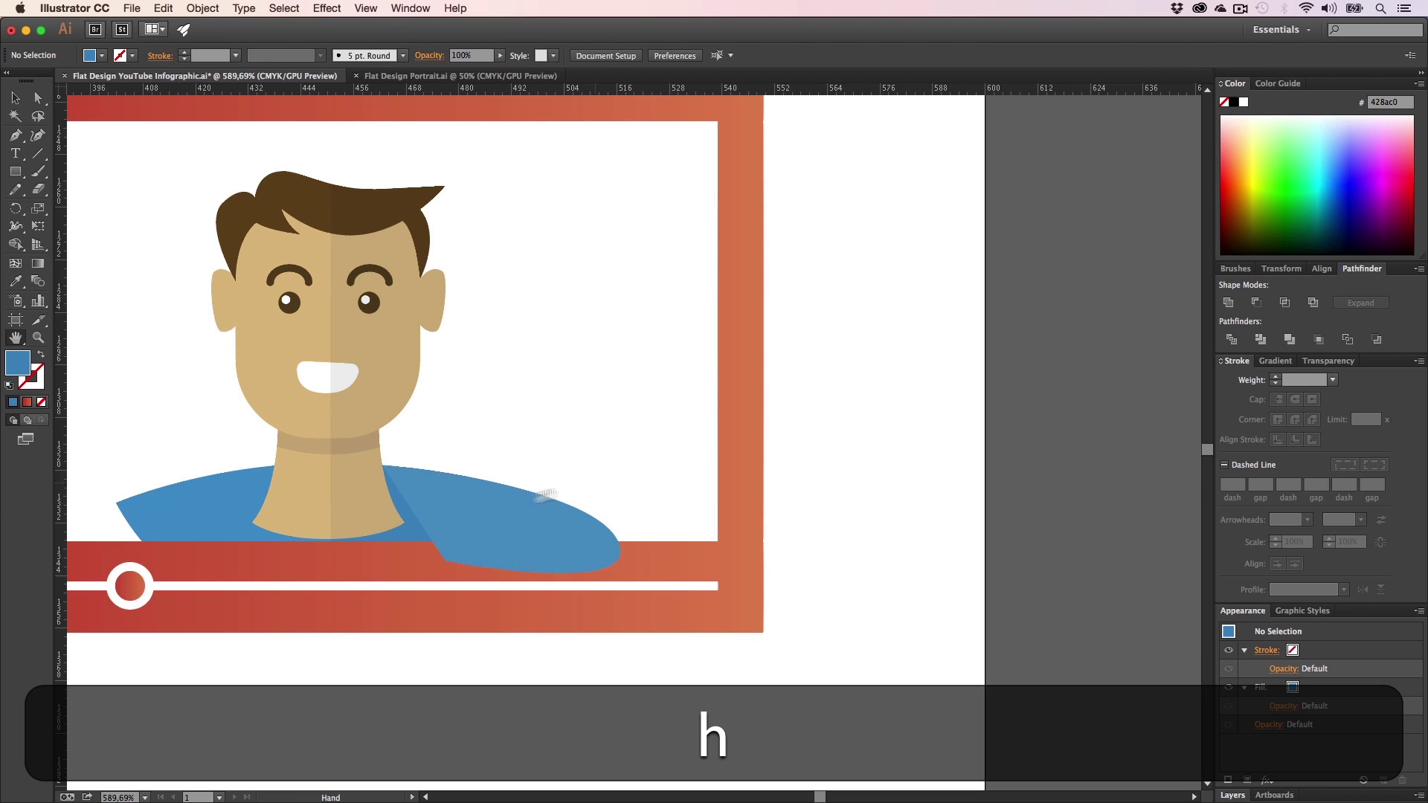
key(z)
click(549, 495)
key(h)
drag(590, 468, 598, 463)
key(v)
click(573, 485)
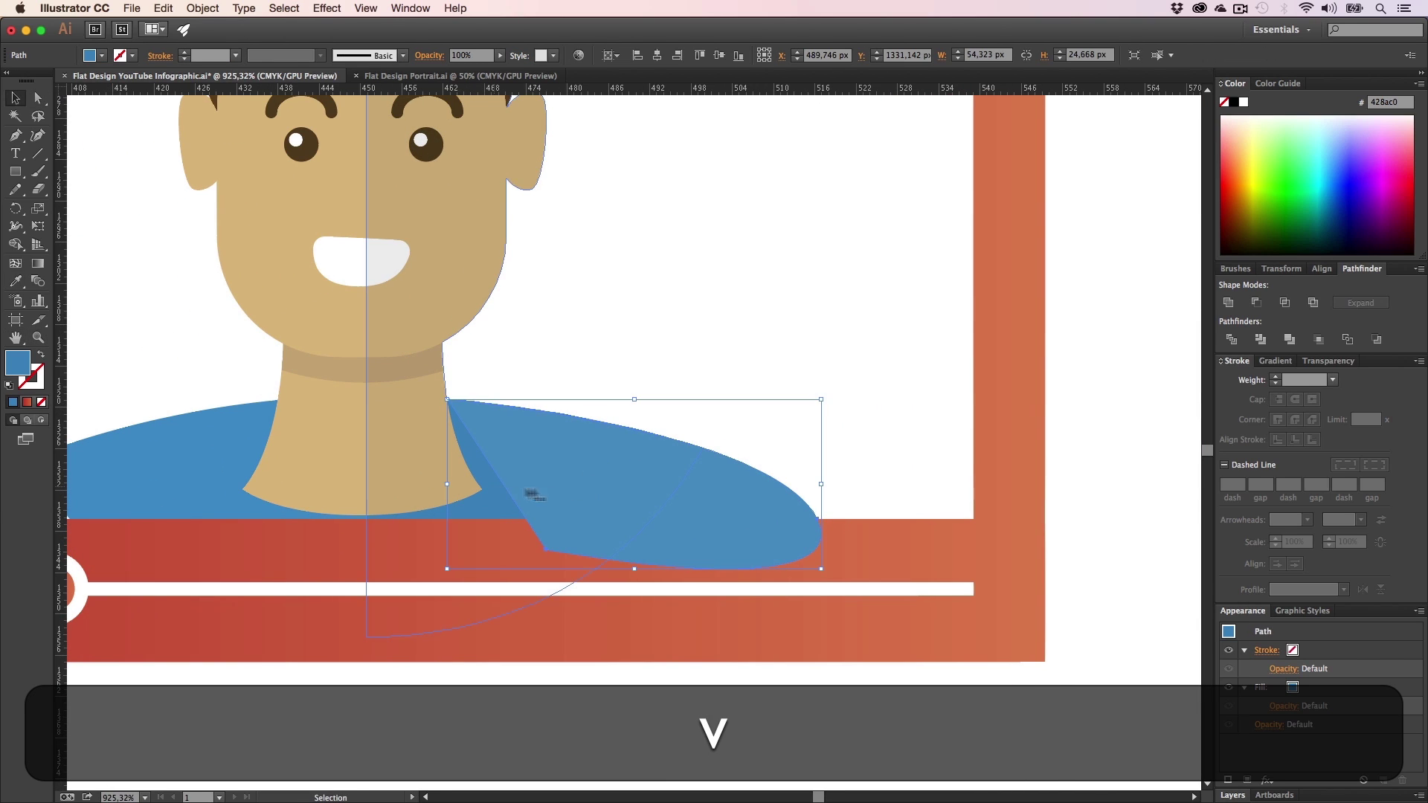
right_click(577, 481)
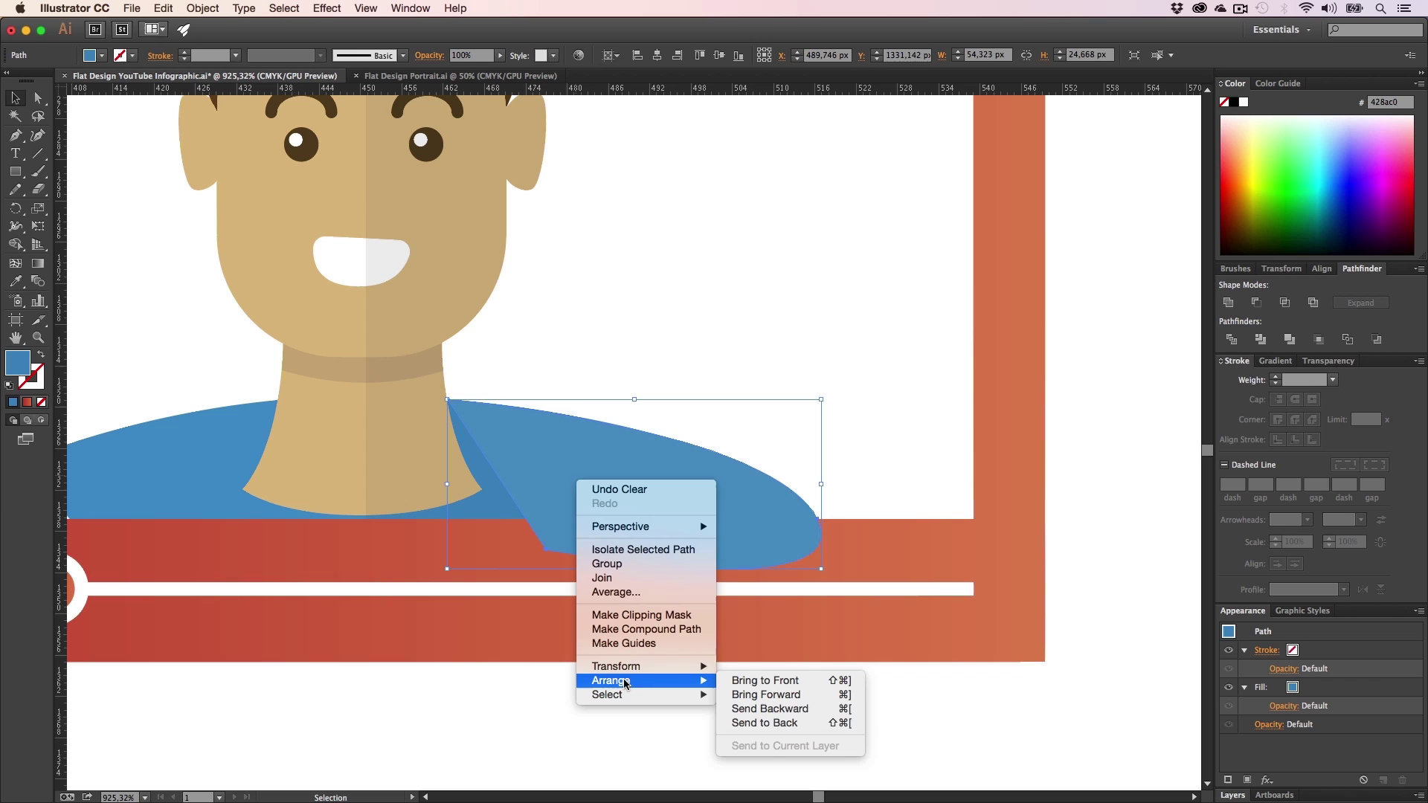
click(774, 723)
click(830, 370)
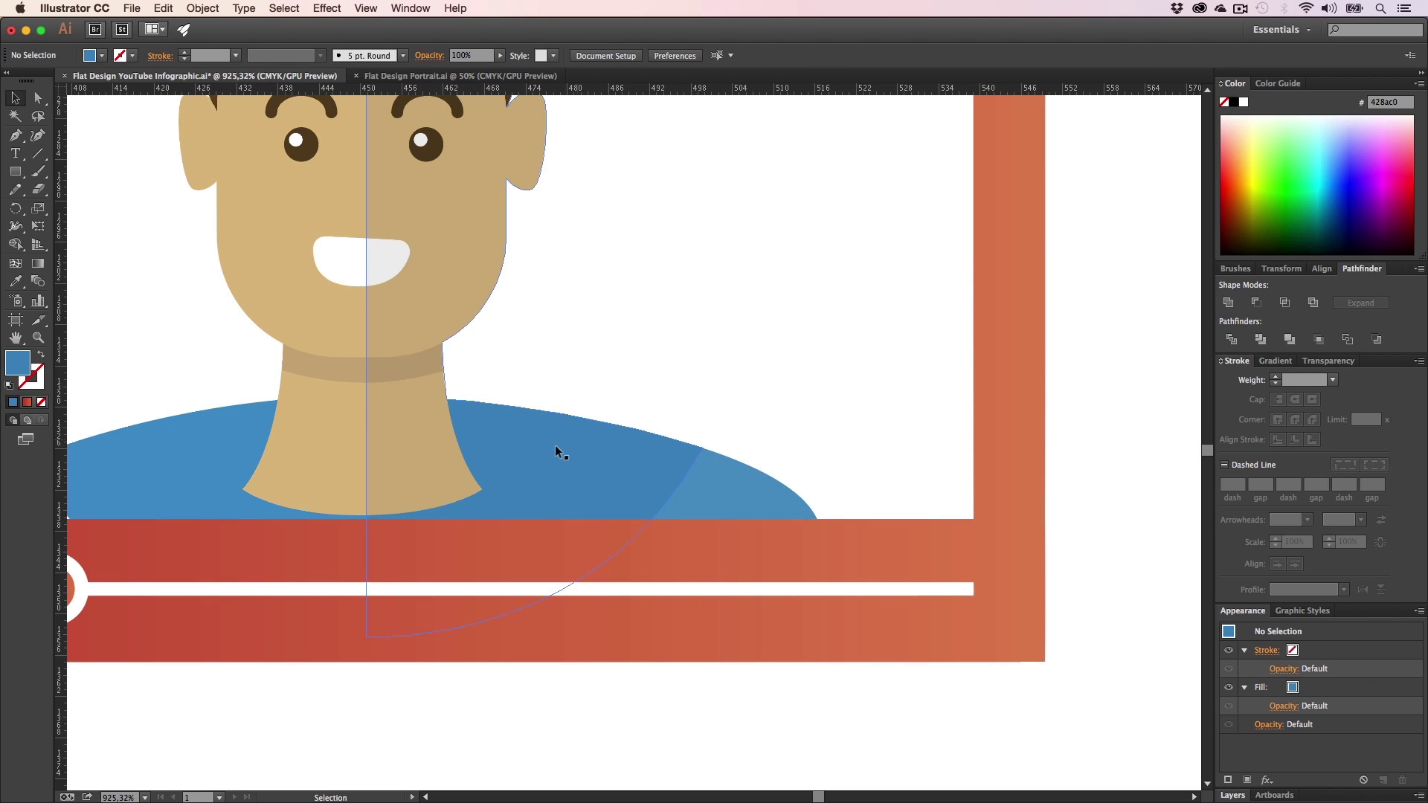
- Stretch the corner anchor of the dark shading outward so that it covers the added shoulder
key(h)
drag(453, 203, 525, 288)
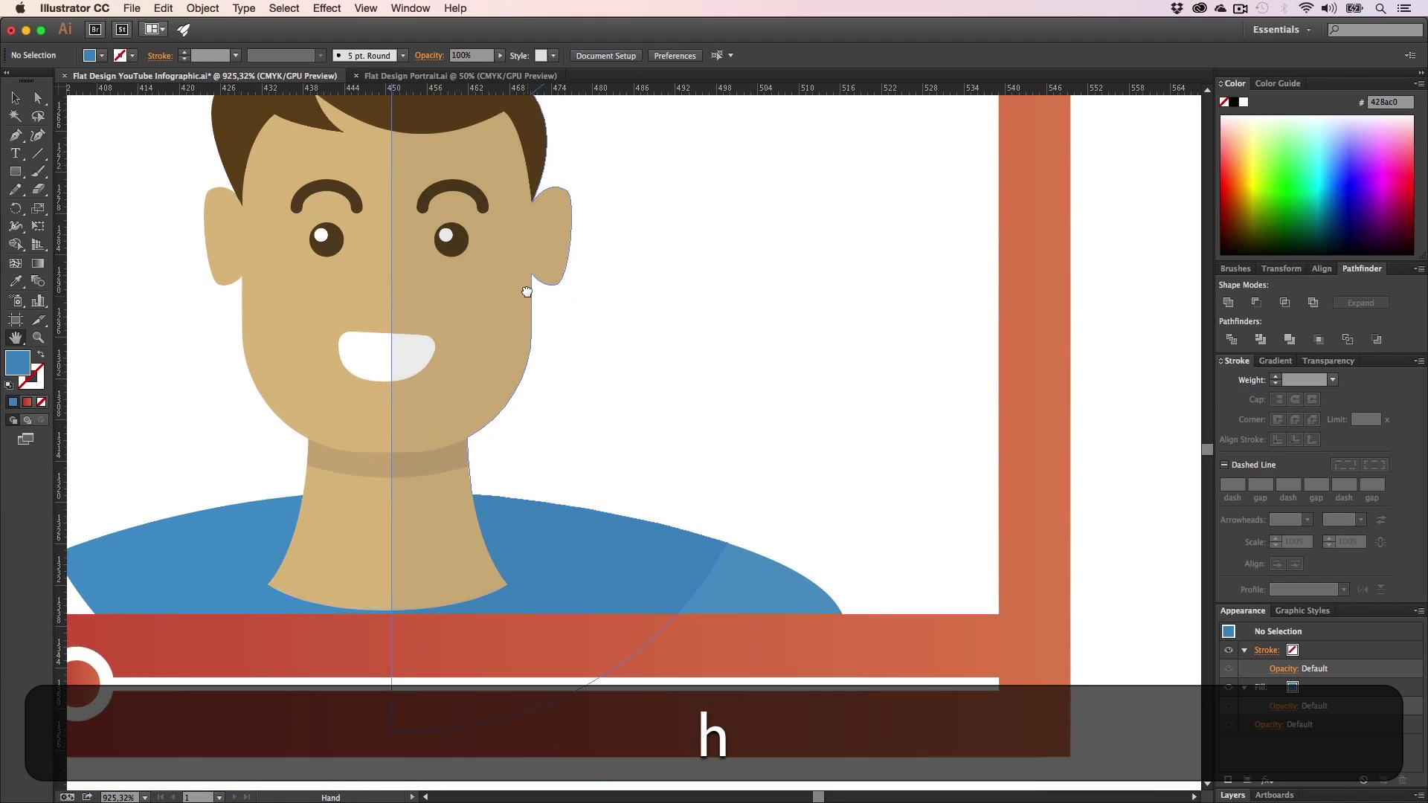
key(a)
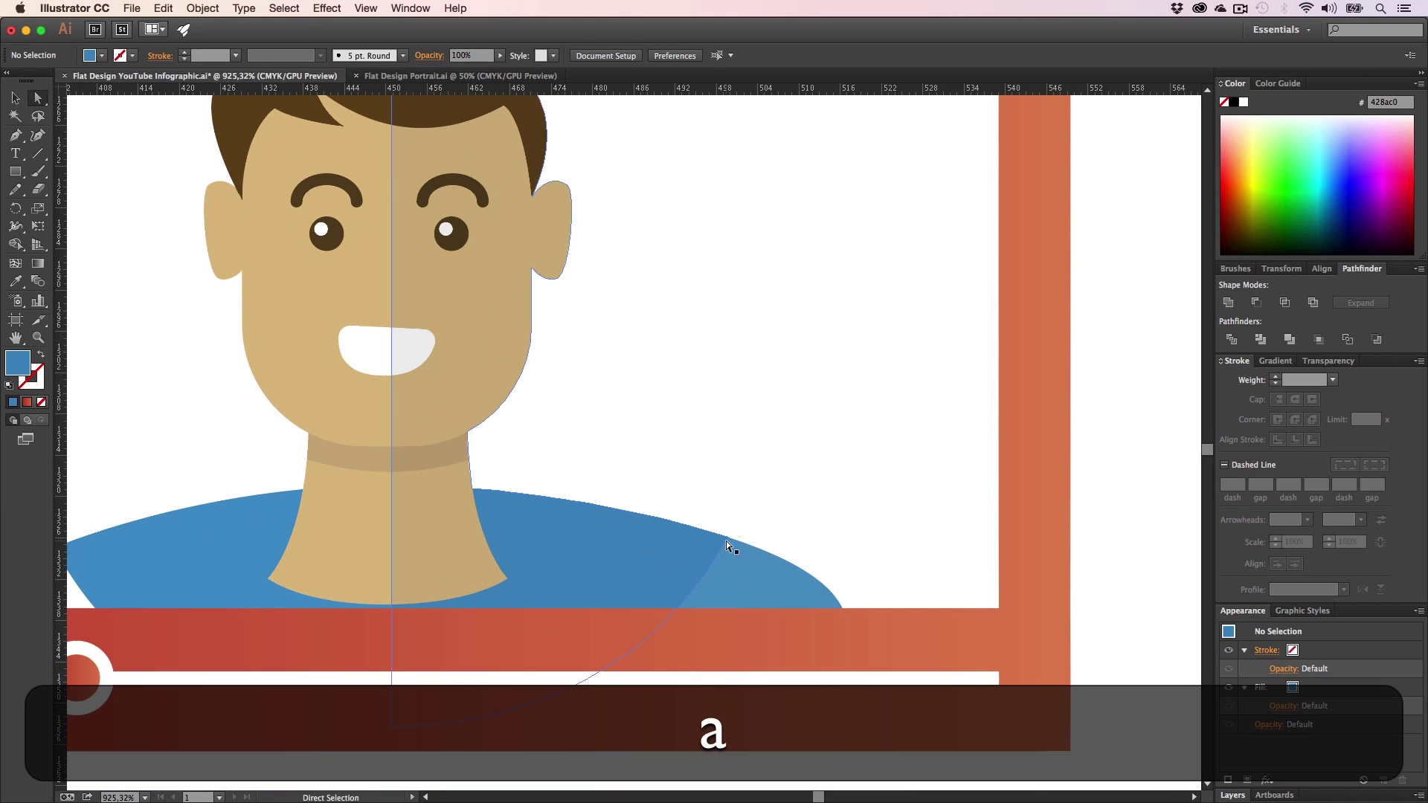
drag(737, 545, 895, 589)
click(859, 502)
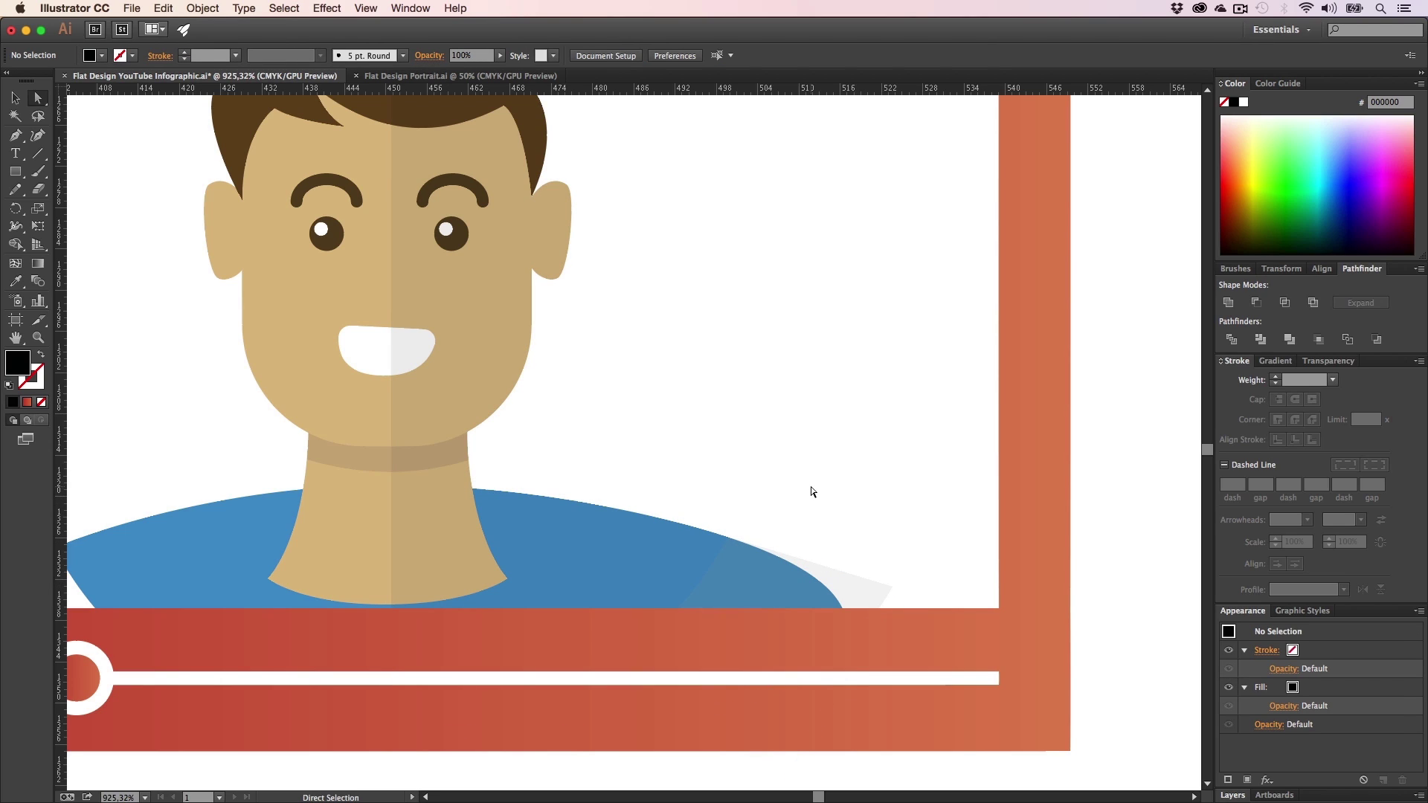
- Trim the shading that overhangs the shoulder's outer edge with the Shape Builder tool
key(v)
click(671, 555)
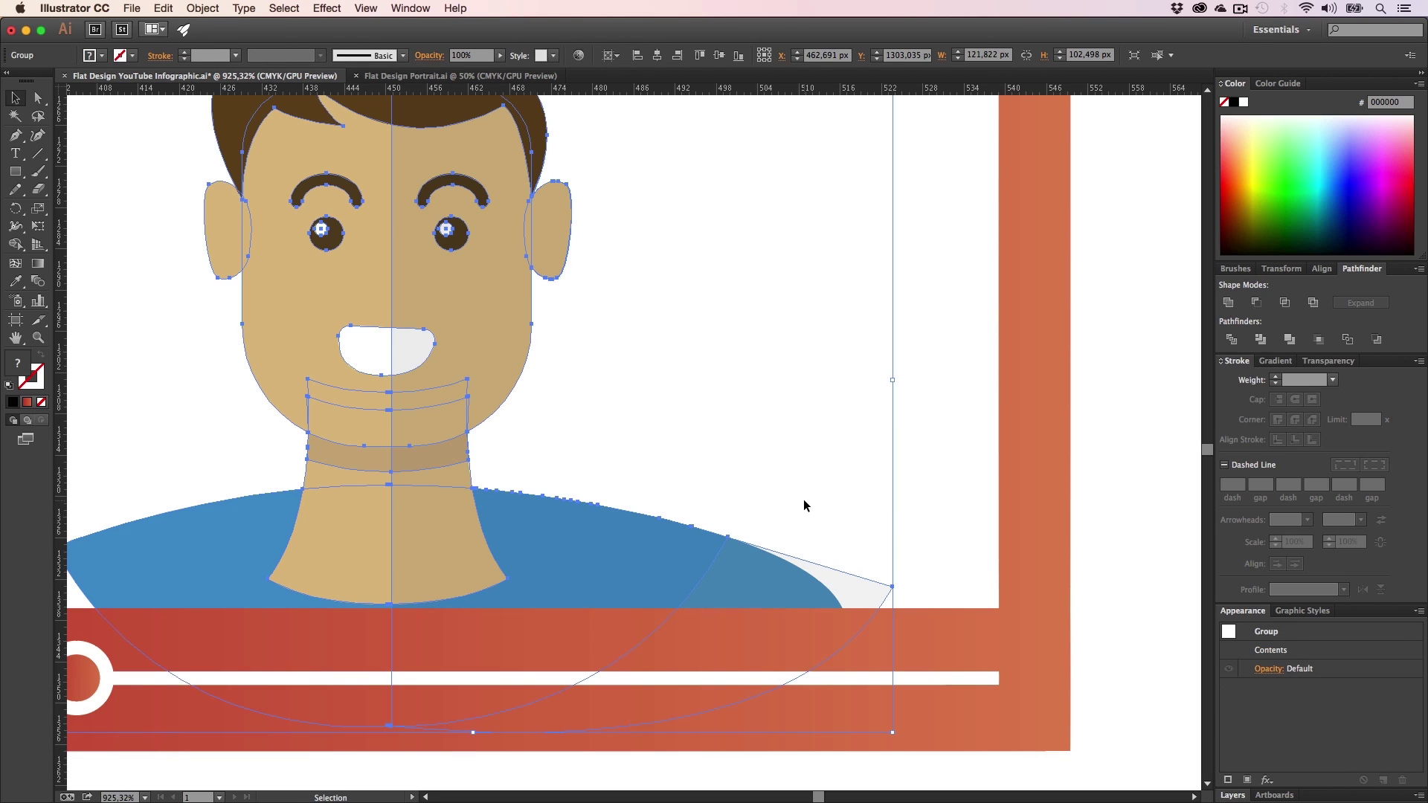
click(804, 506)
drag(837, 484, 712, 569)
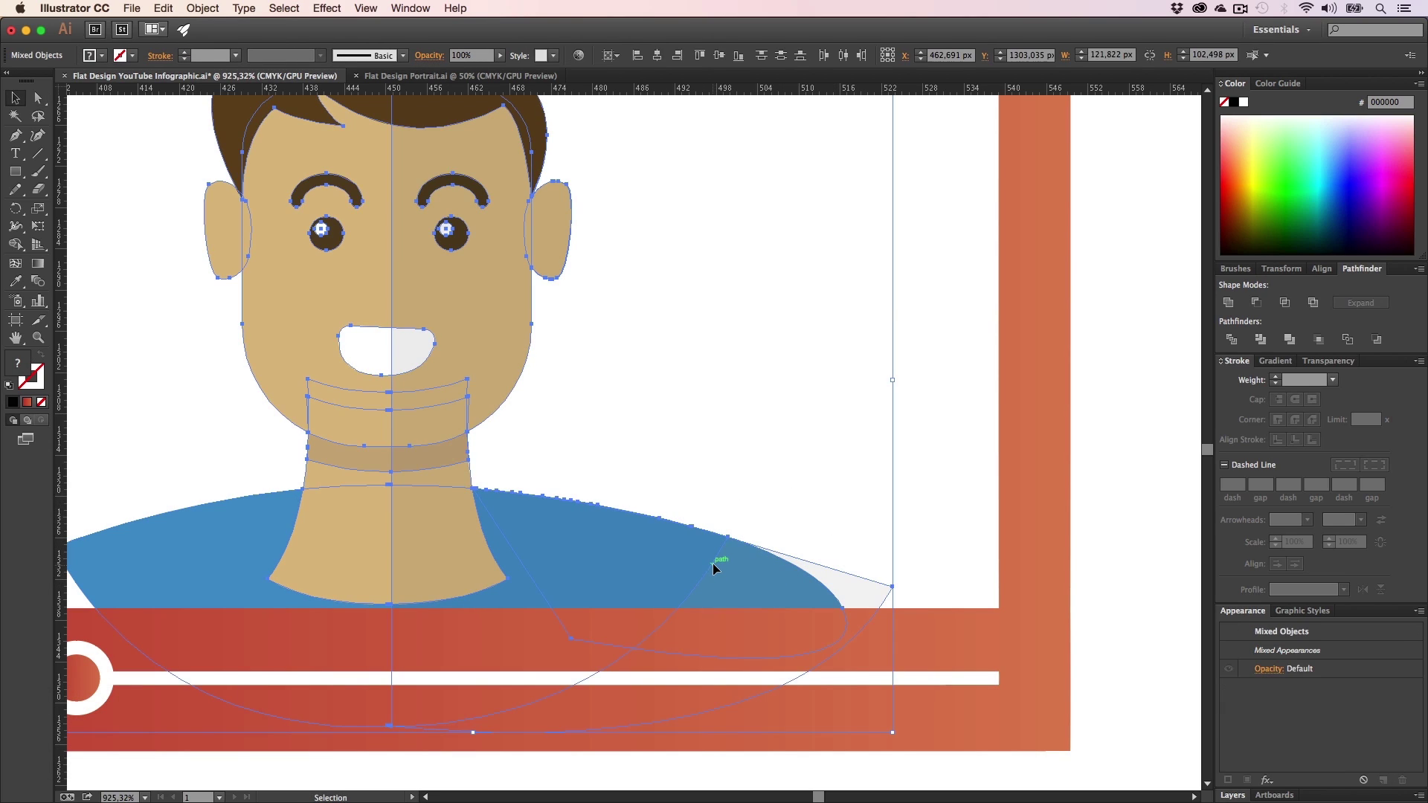
key(shift+m)
alt+click(859, 584)
key(alt+a)
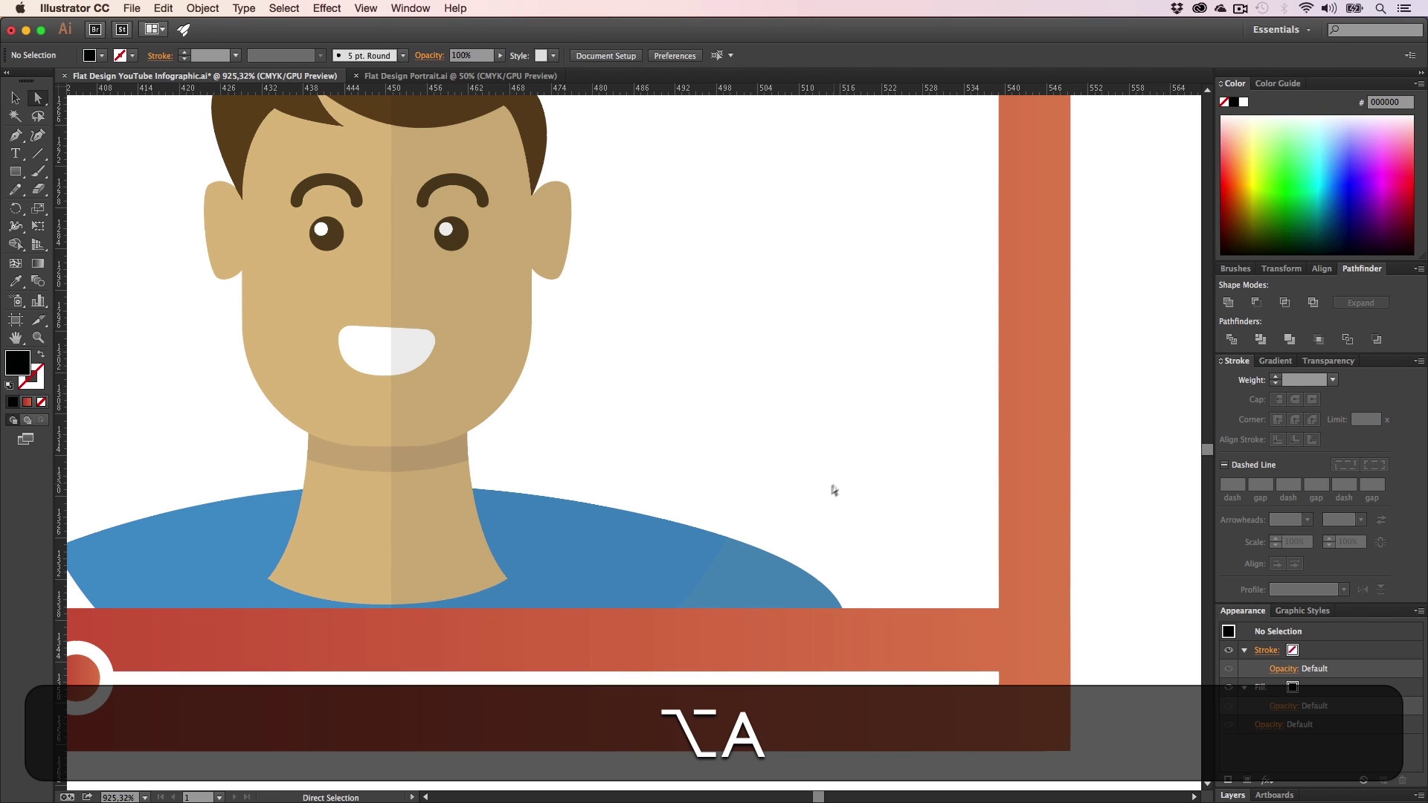
- Delete the dark shading over half of the portrait and the added shoulder shape
key(z)
key(a)
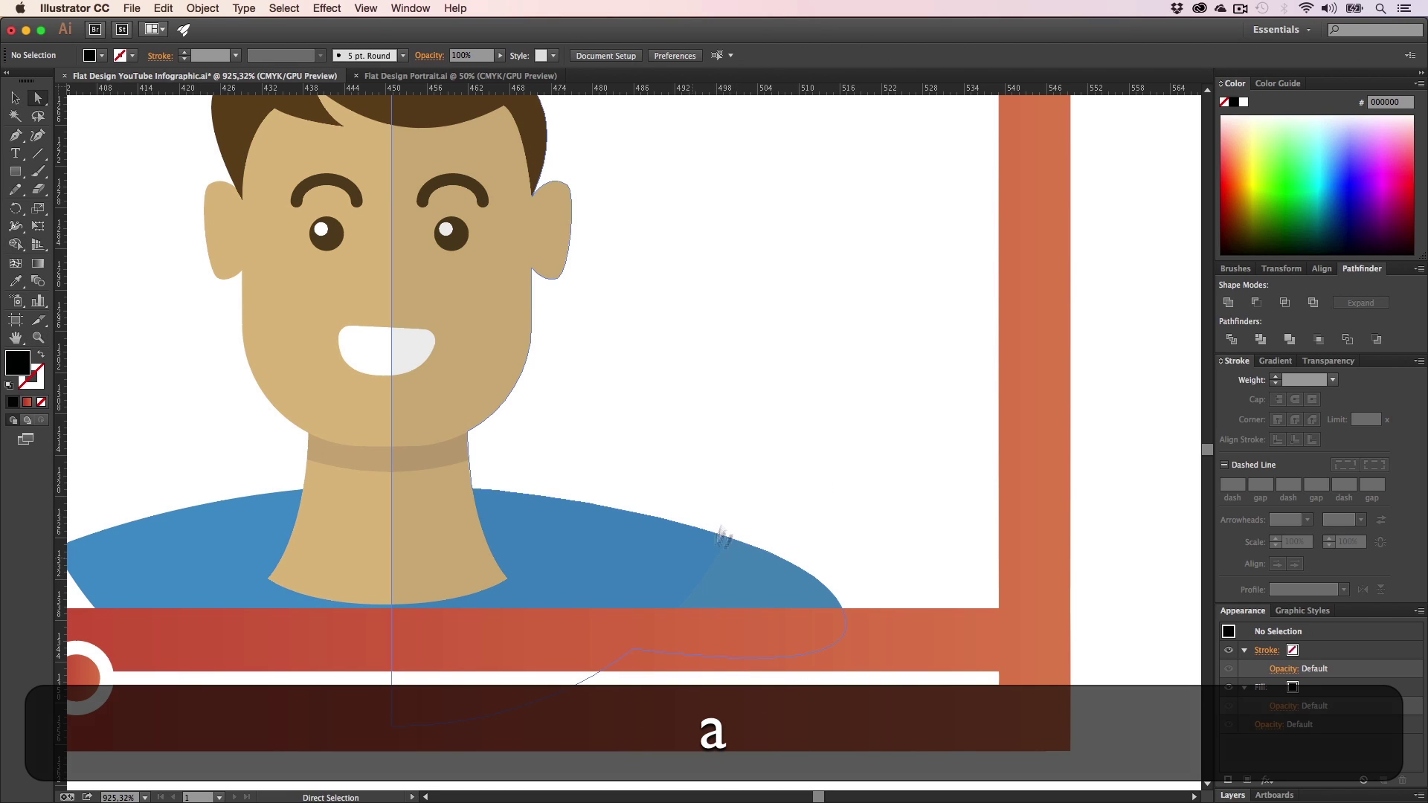
key(alt+z)
alt+click(552, 468)
alt+click(551, 468)
key(alt+h)
drag(644, 379, 607, 461)
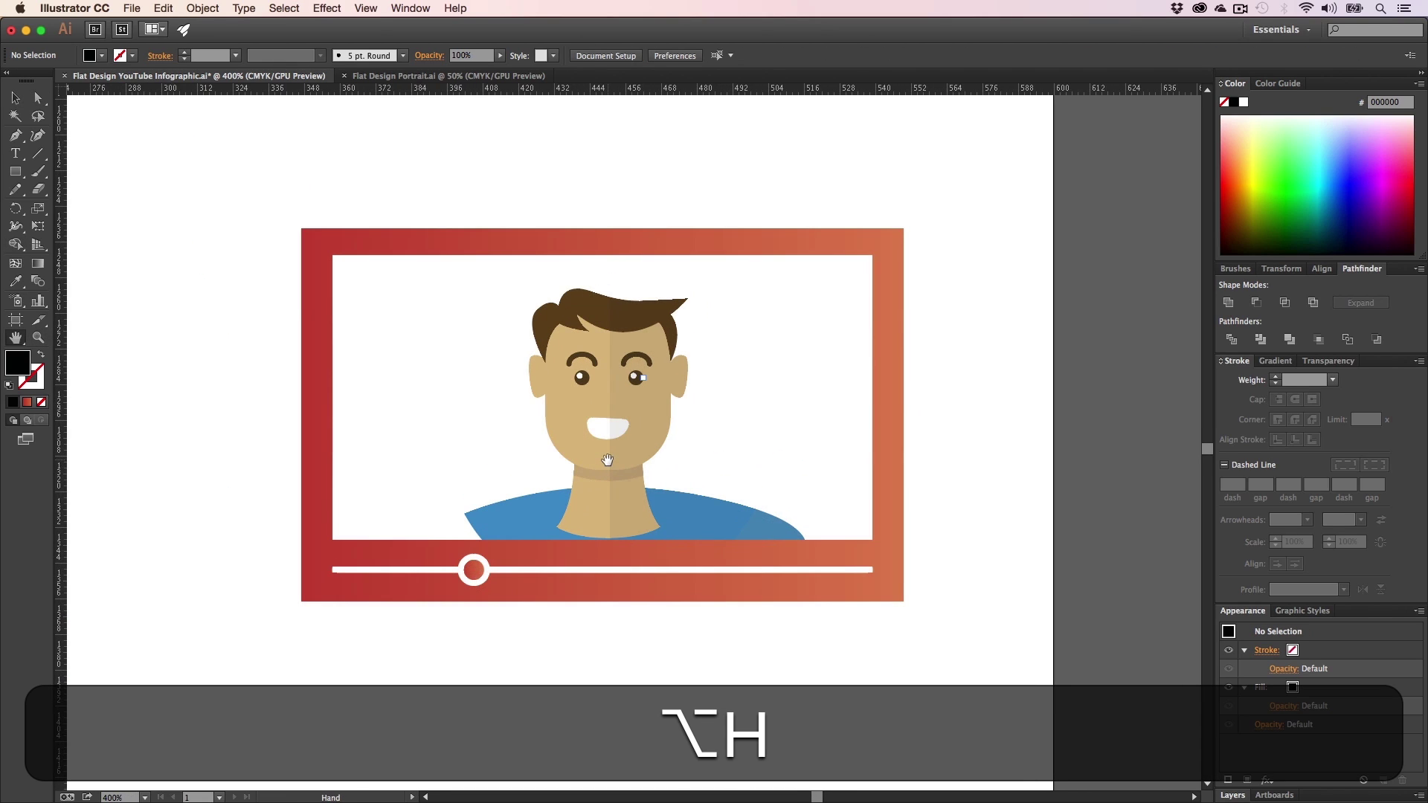
key(v)
click(766, 528)
key(a)
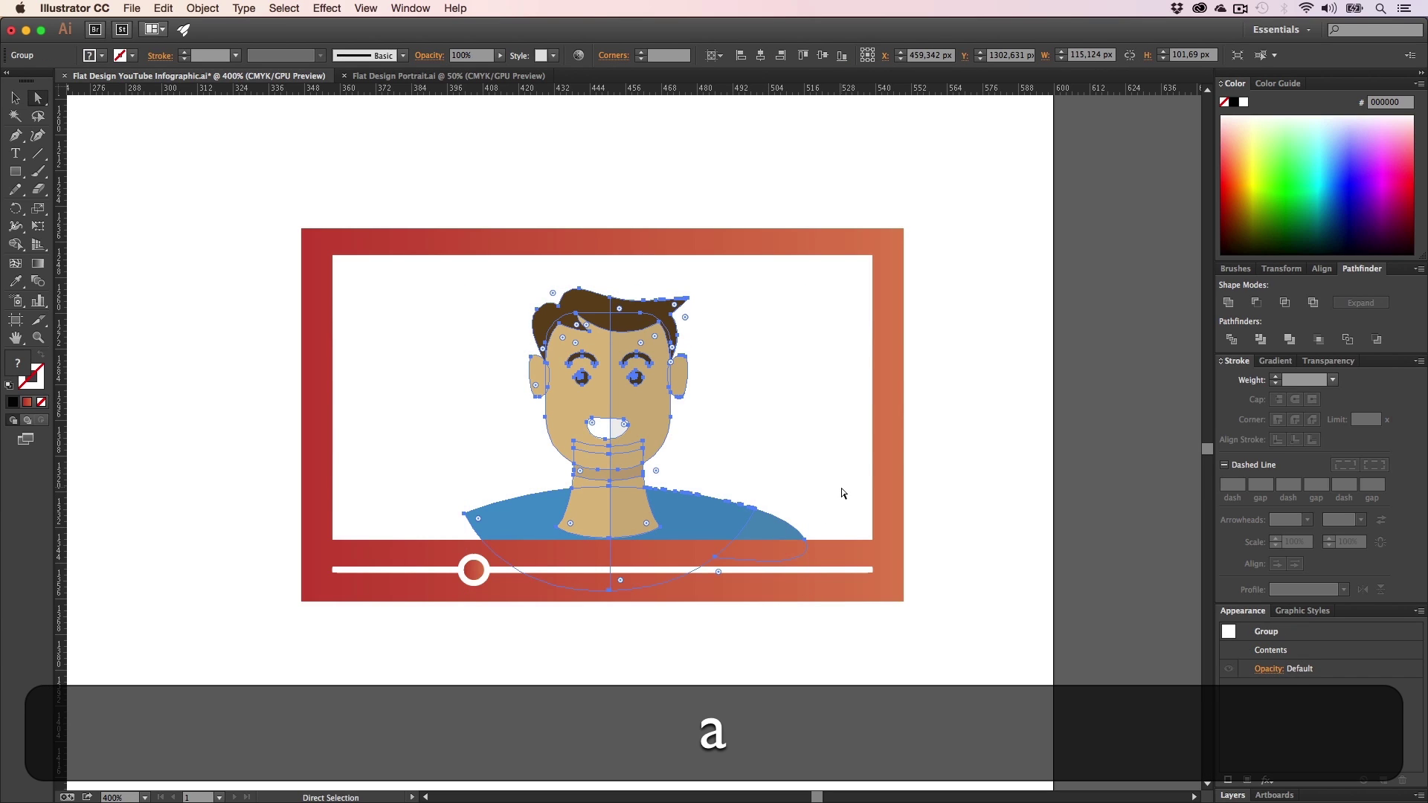
click(763, 529)
key(BackSpace)
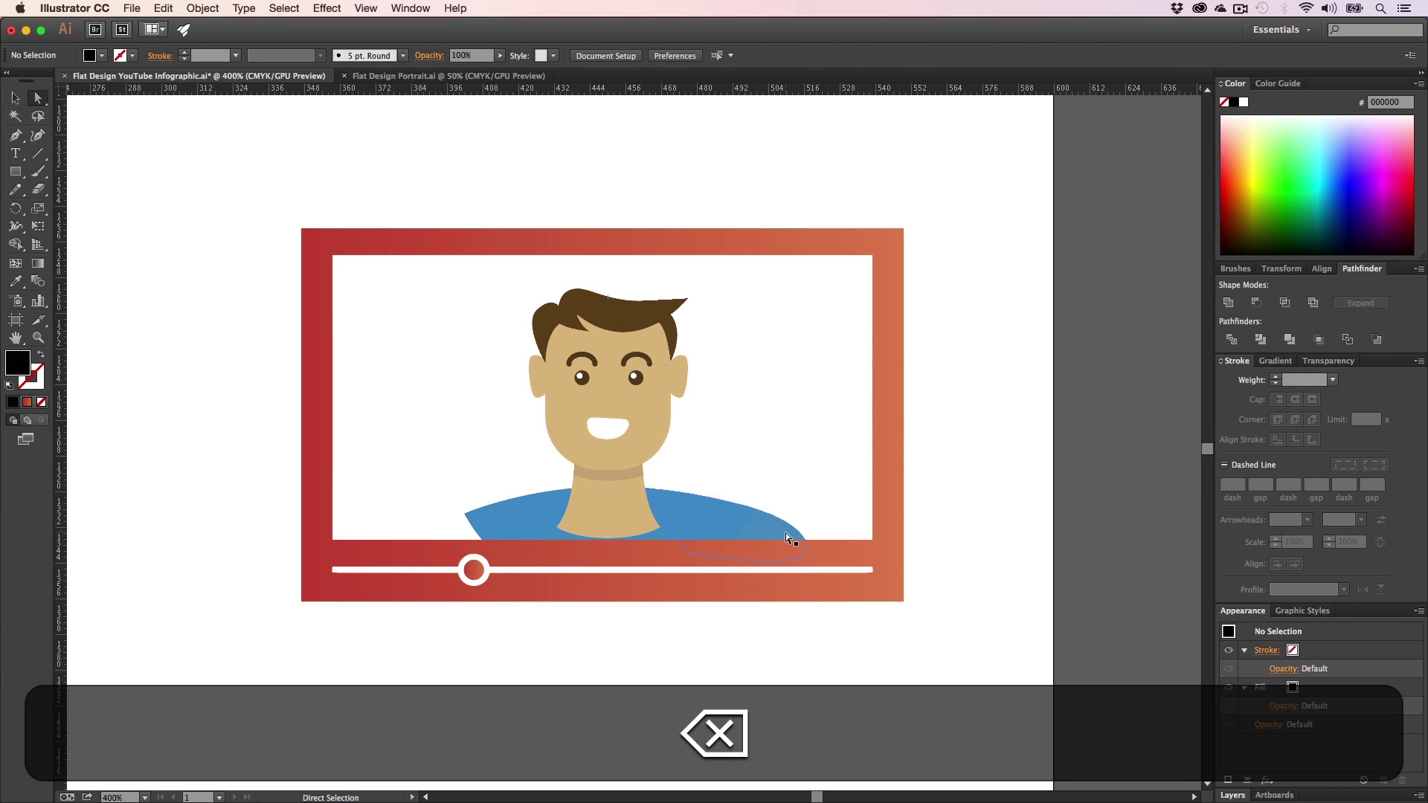
click(786, 533)
key(BackSpace)
- Move the portrait straight down so that the ends of both shoulders sit behind the player frame
key(v)
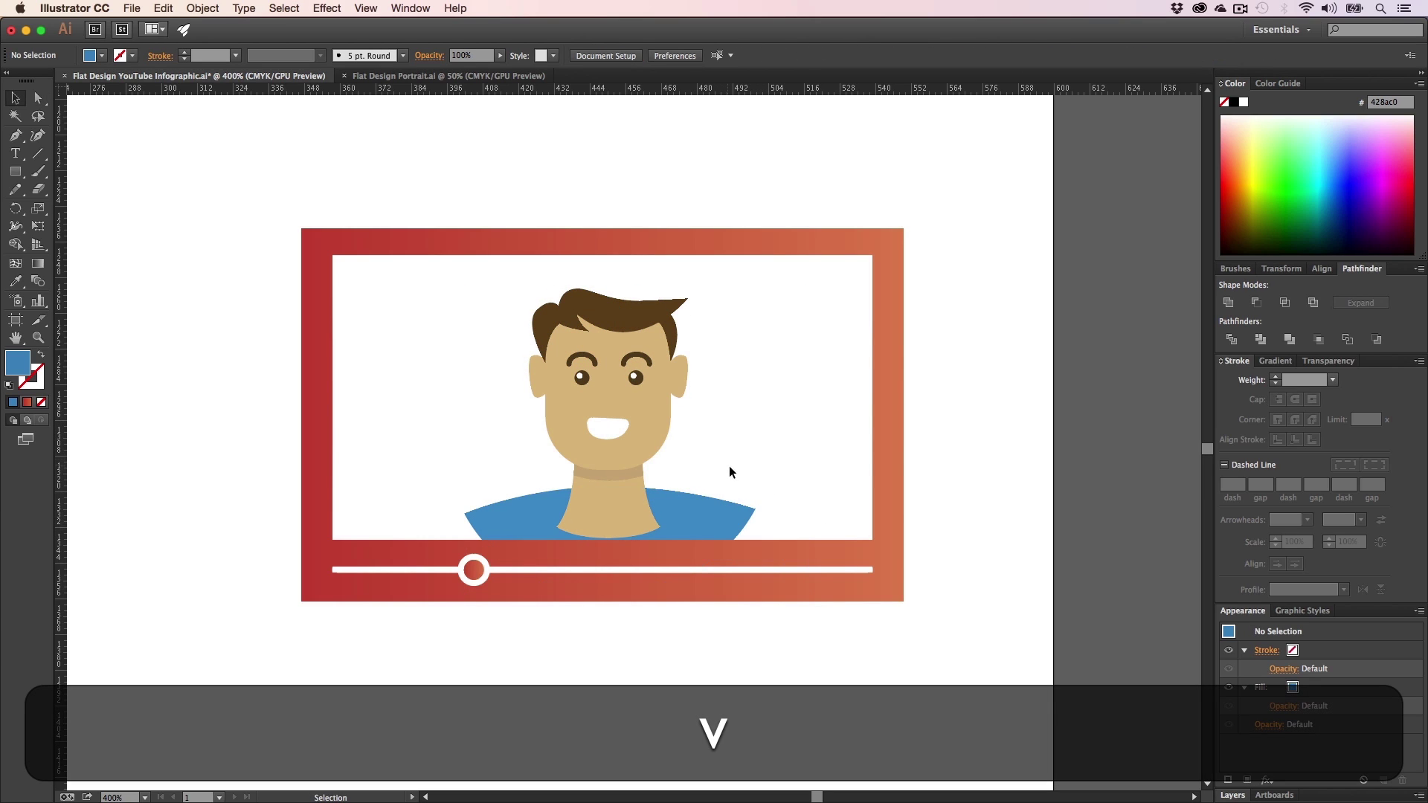
drag(557, 390, 557, 391)
drag(636, 414, 636, 447)
key(shift+Up)
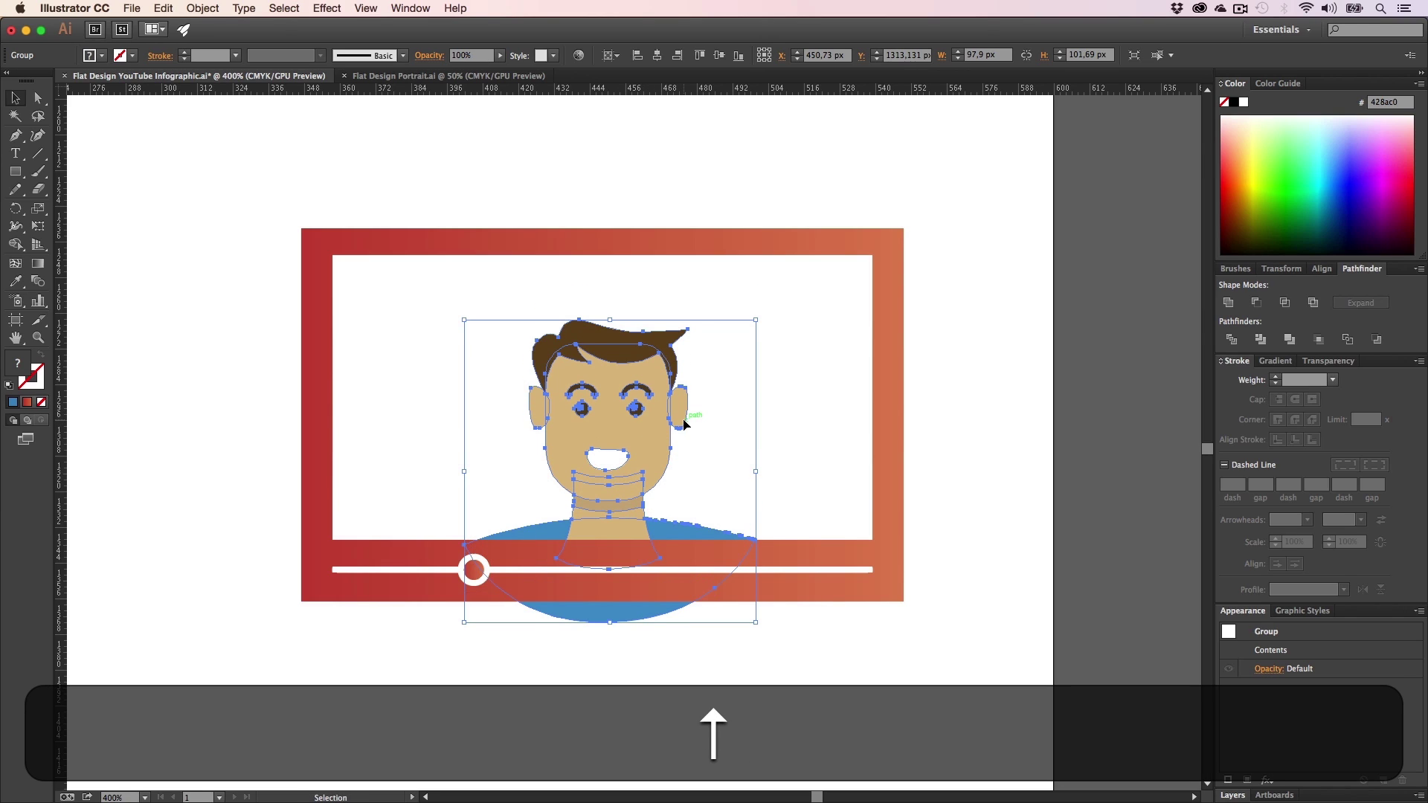
click(788, 421)
- Cut away the blue shirt part that sticks out below the player frame with the Shape Builder tool
key(z)
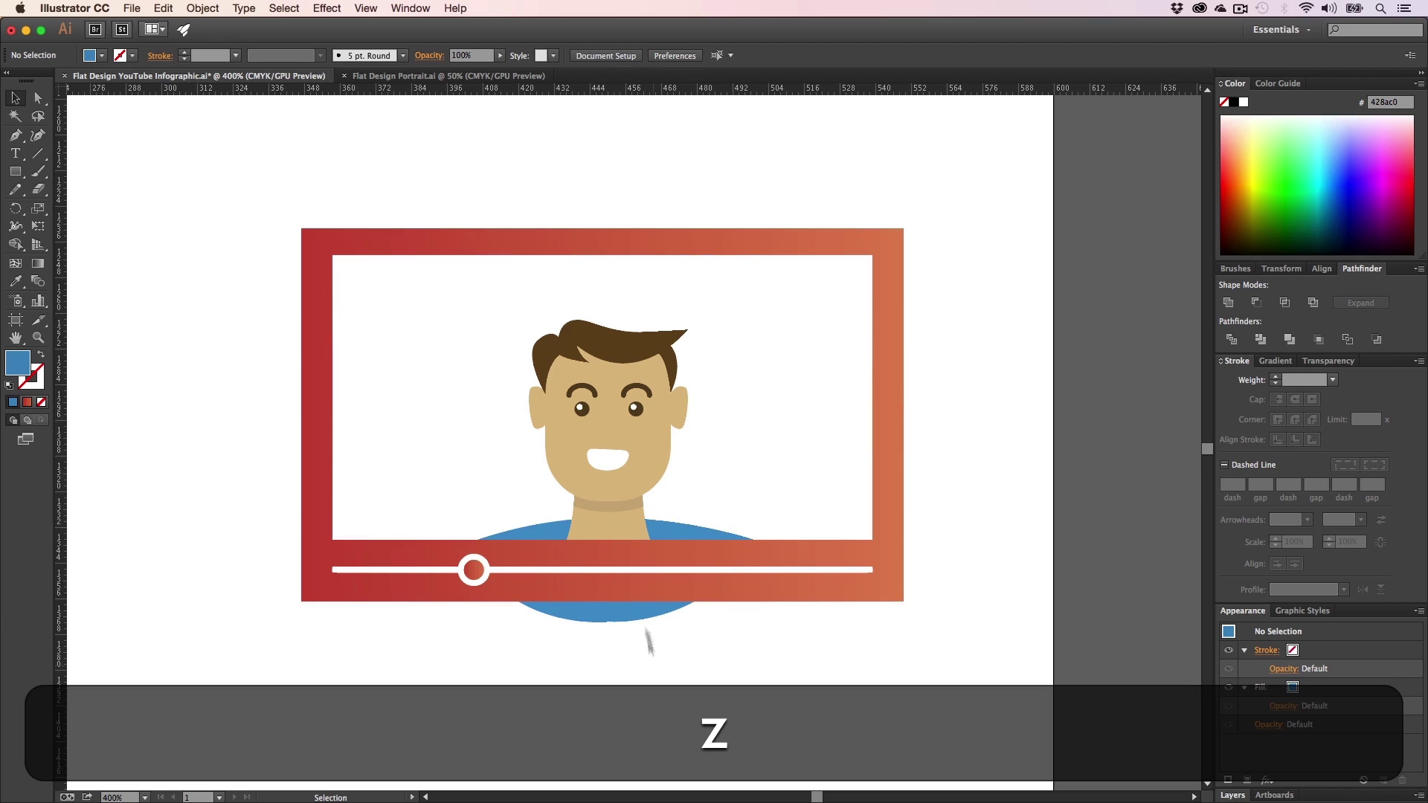
click(622, 558)
click(613, 500)
key(v)
click(661, 457)
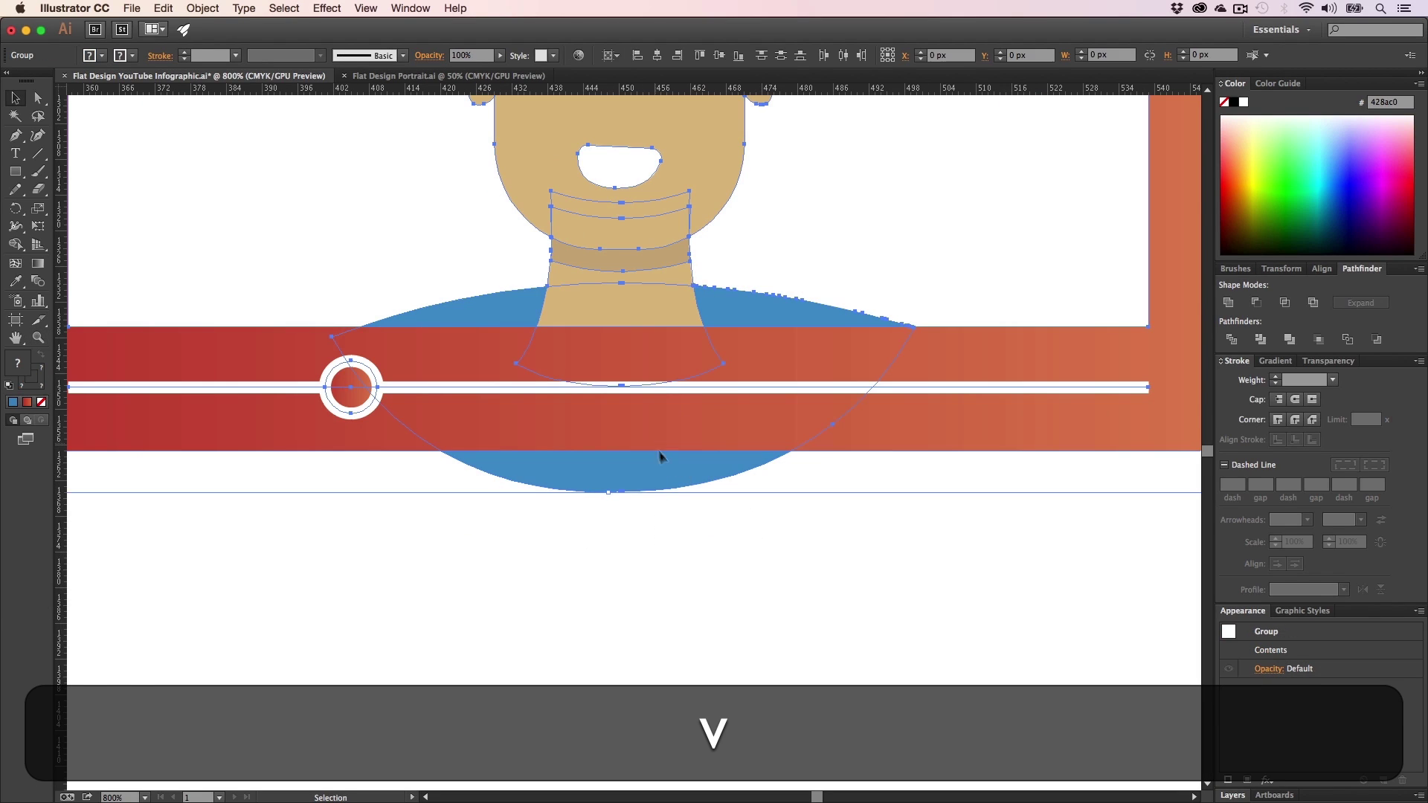
key(shift+m)
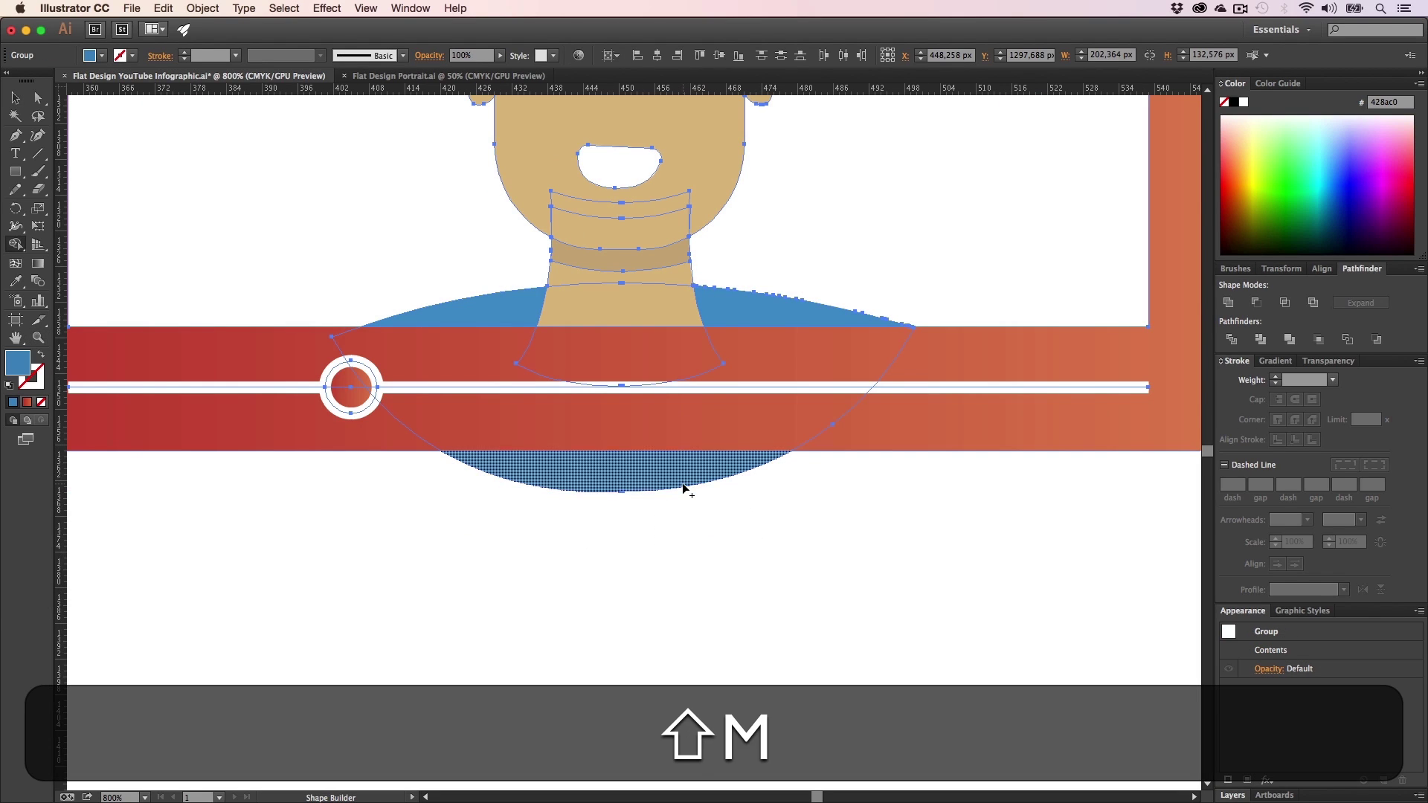
alt+click(641, 476)
key(alt+a)
click(677, 538)
- Examine the FUNFACT section with the portrait inside the video player and the circles above it
key(alt+z)
alt+click(597, 437)
alt+click(595, 436)
alt+click(595, 436)
alt+click(595, 436)
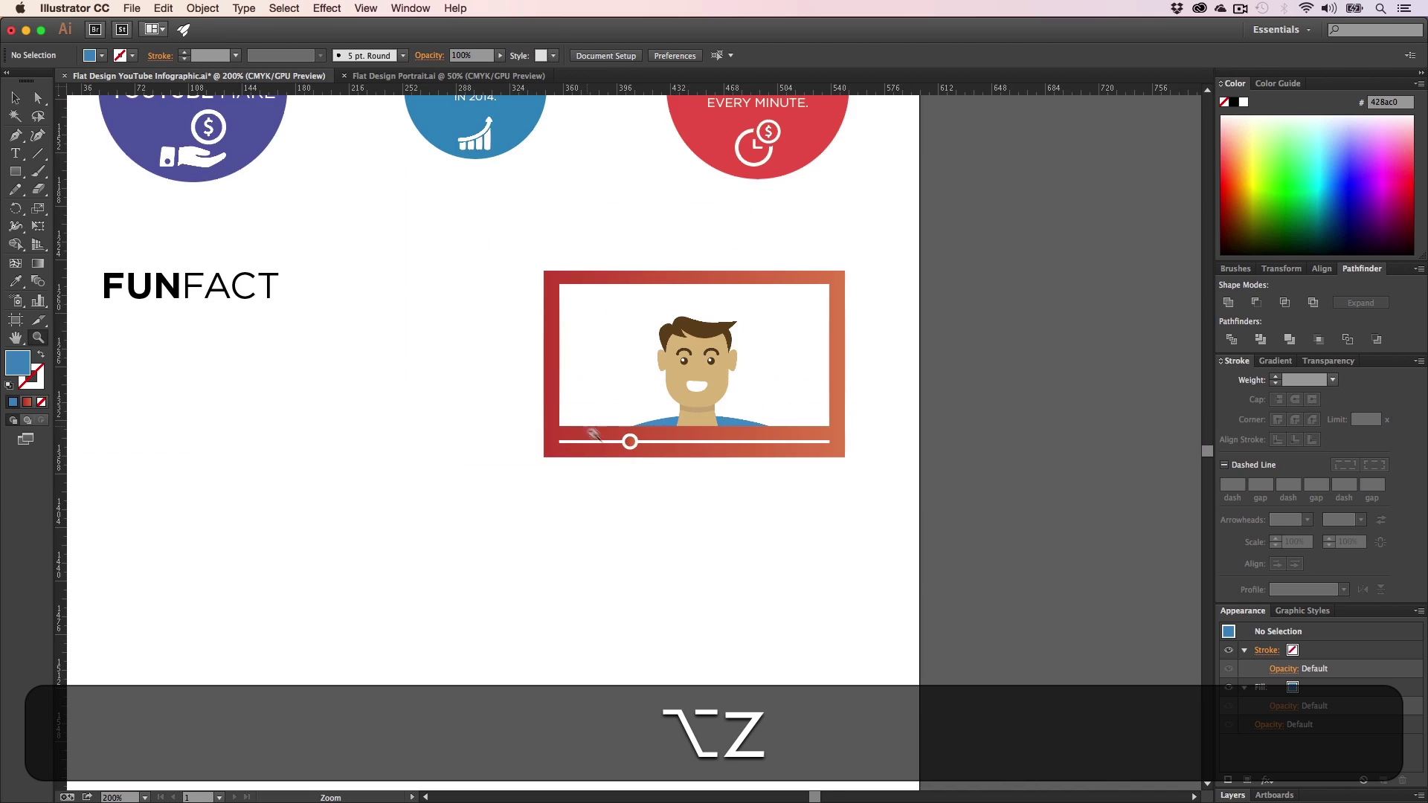
key(alt+h)
drag(746, 462, 780, 563)
key(v)
key(h)
drag(417, 459, 482, 466)
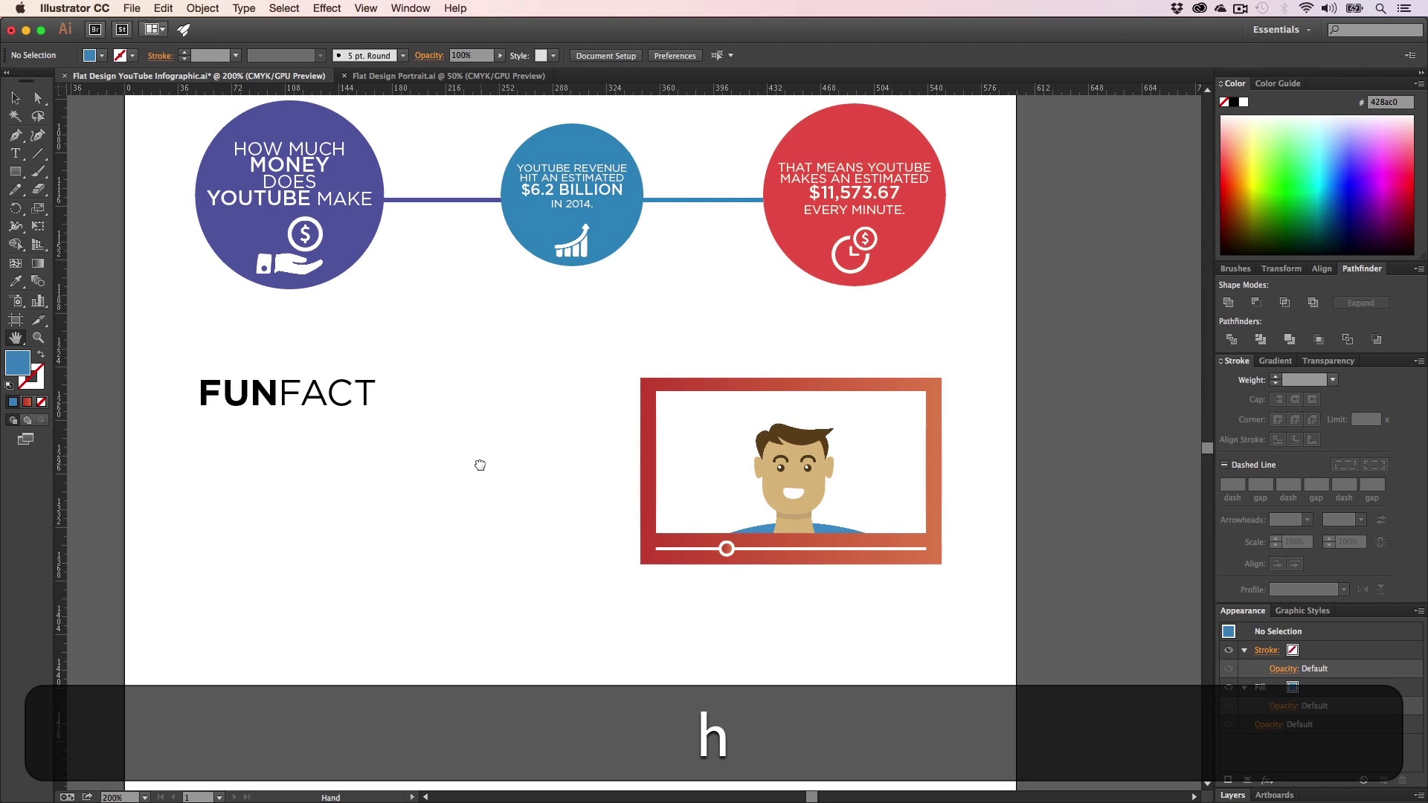
drag(569, 530, 544, 442)
- Duplicate the FUNFACT heading and place the copy just below the video player frame
key(z)
click(673, 480)
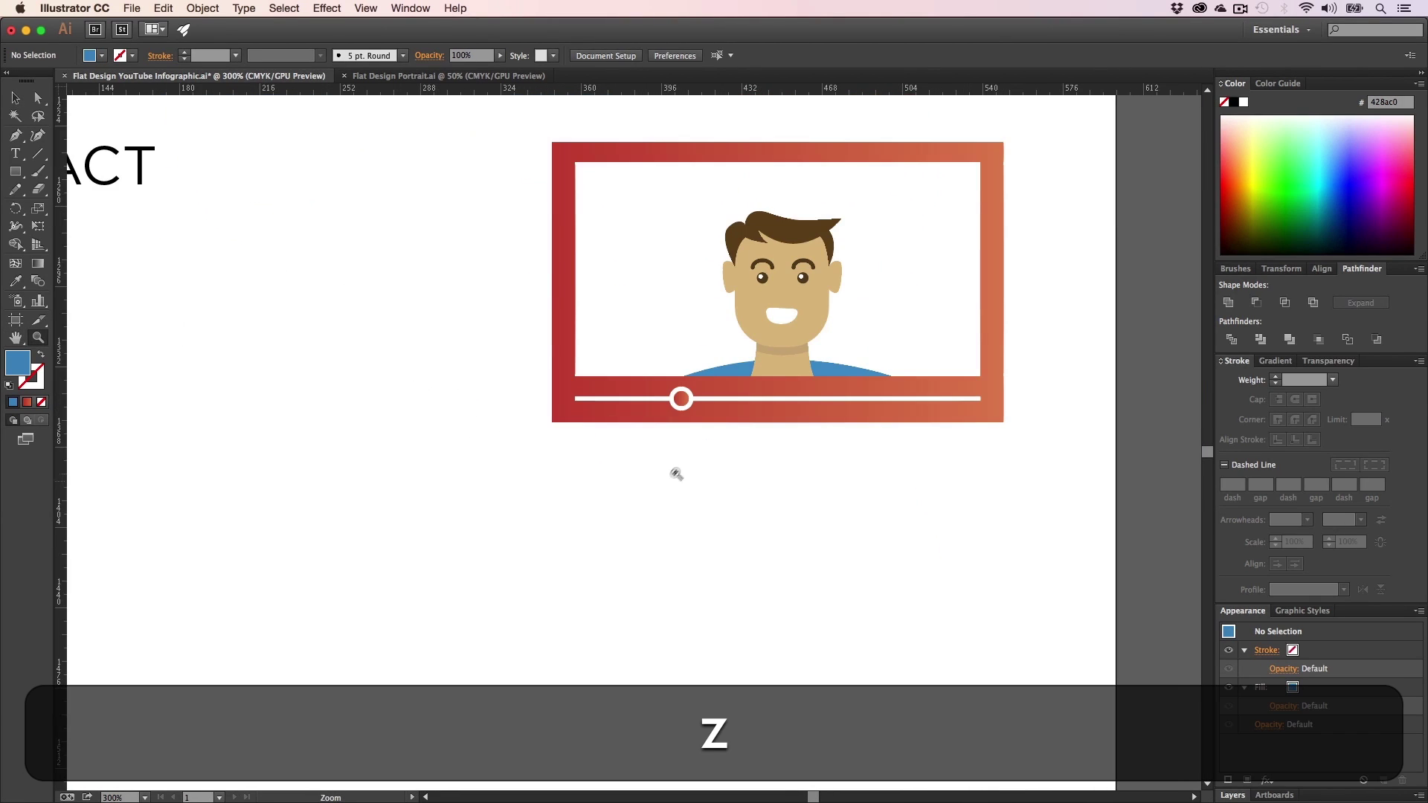
click(684, 470)
key(h)
drag(708, 431, 875, 676)
drag(564, 512, 830, 485)
key(t)
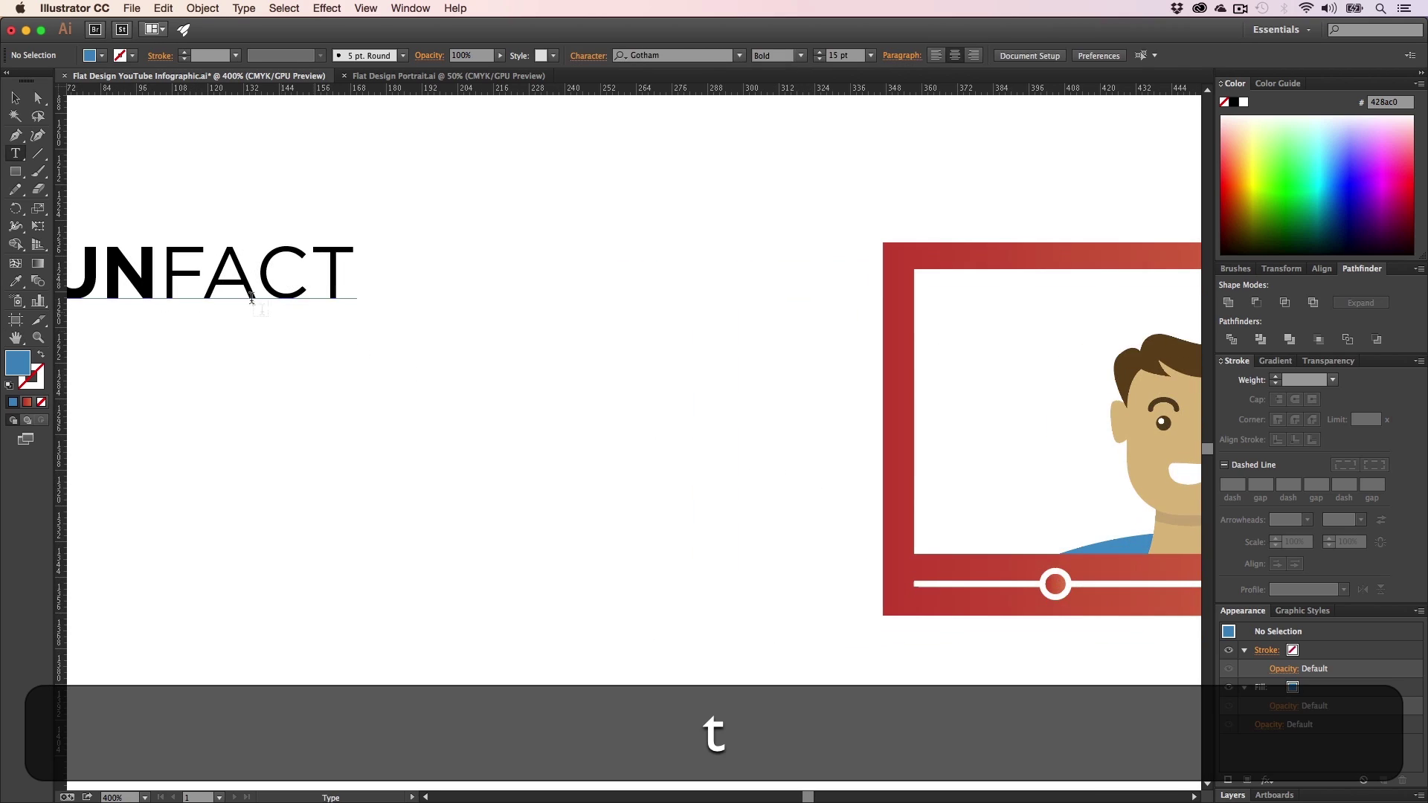
click(251, 294)
click(15, 98)
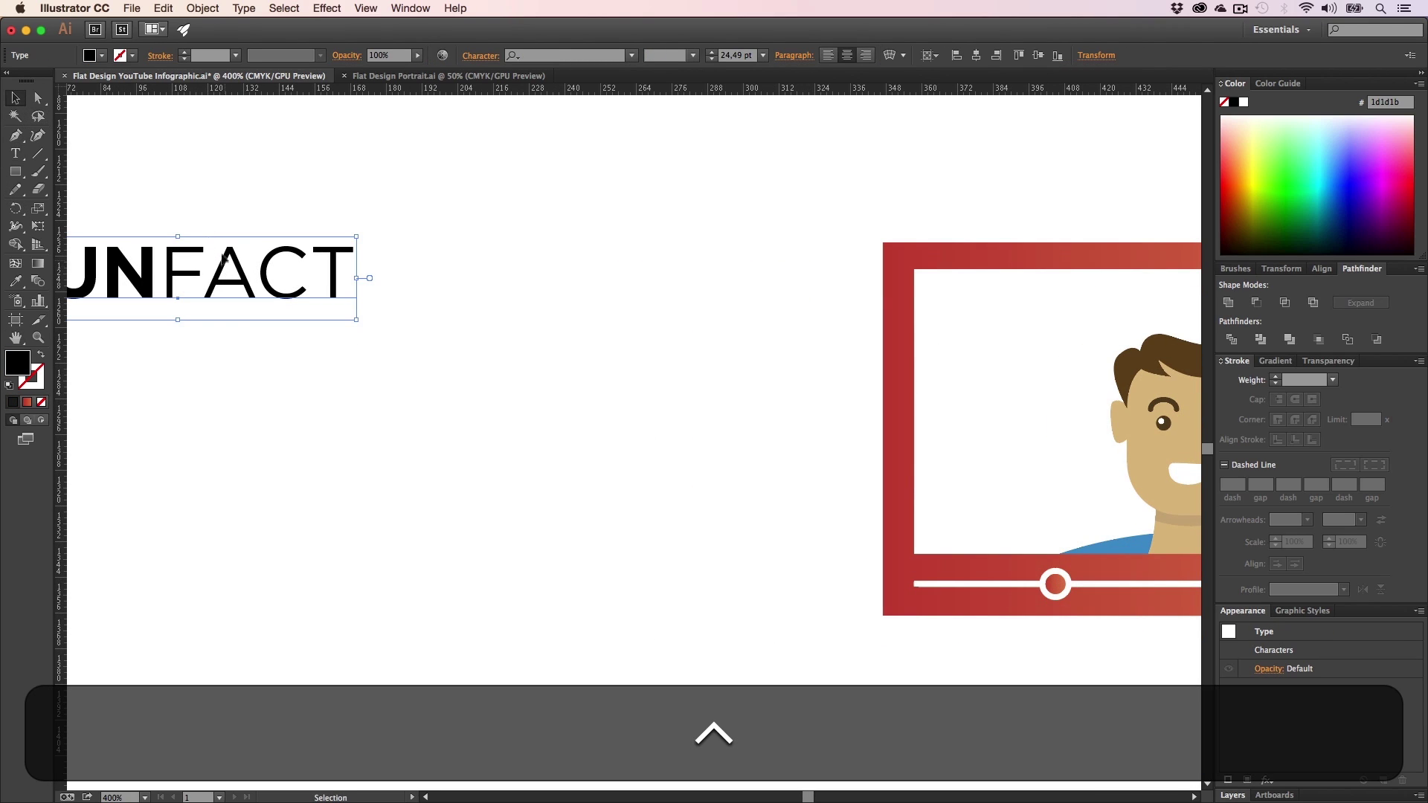
ctrl+click(213, 249)
click(919, 685)
click(188, 347)
click(151, 294)
drag(163, 277, 790, 691)
key(h)
drag(848, 669, 414, 533)
key(v)
- Replace the copied heading's text with "Me at the zoo"
key(t)
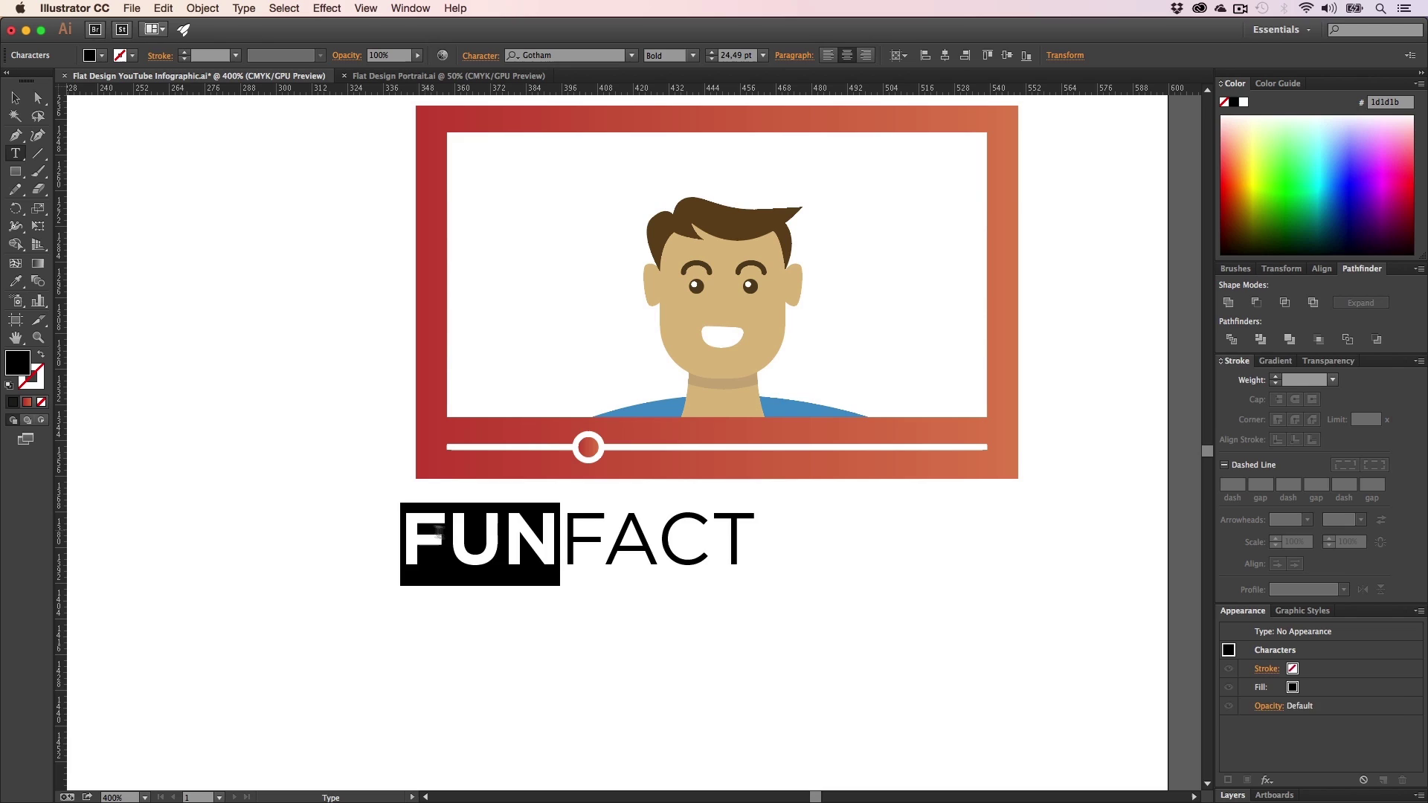
key(BackSpace)
key(super+a)
key(shift+super+a)
text(ME AT)
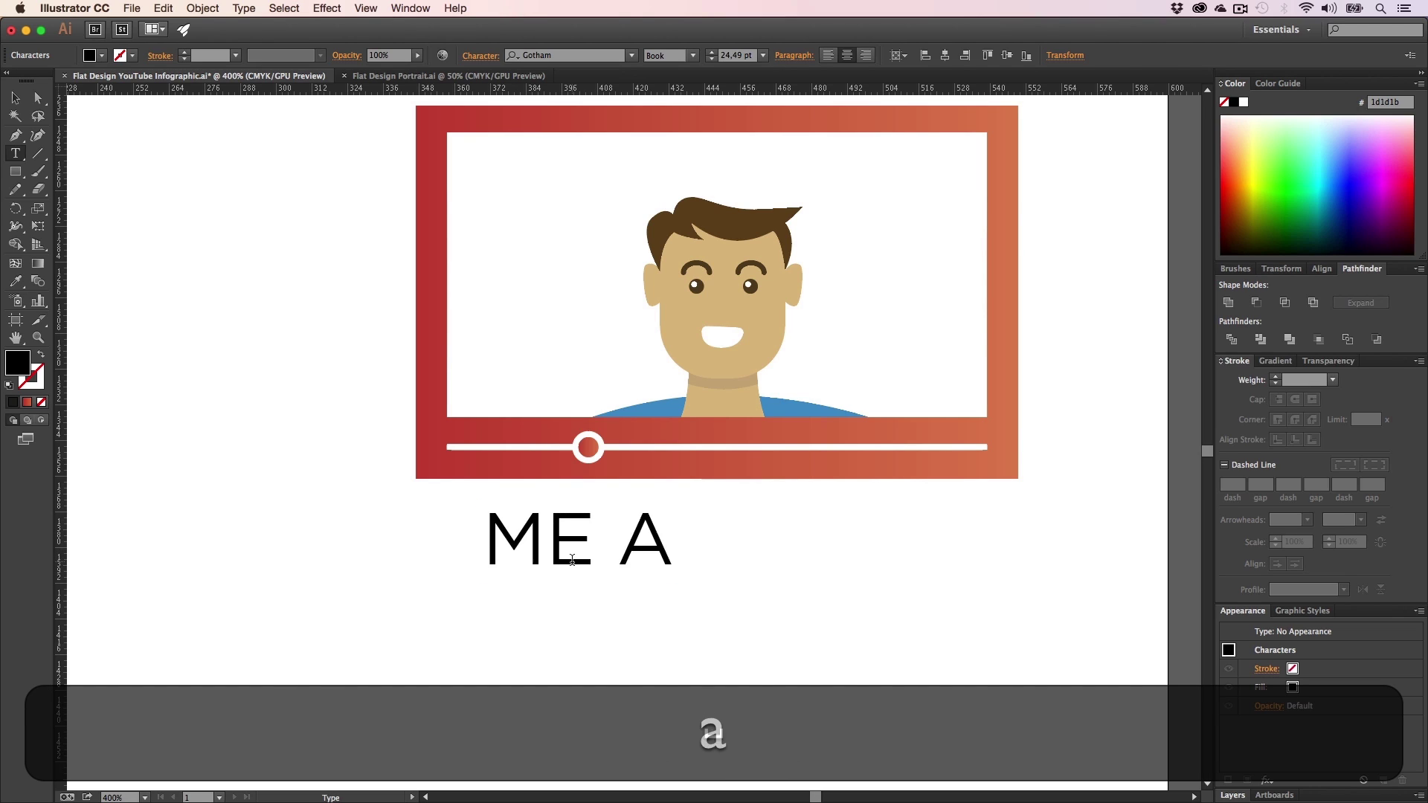
key(BackSpace)
key(BackSpace)
key(BackSpace)
key(BackSpace)
text(E AT THE ZOO)
- Turn off the All Caps formatting for the whole caption
key(super+a)
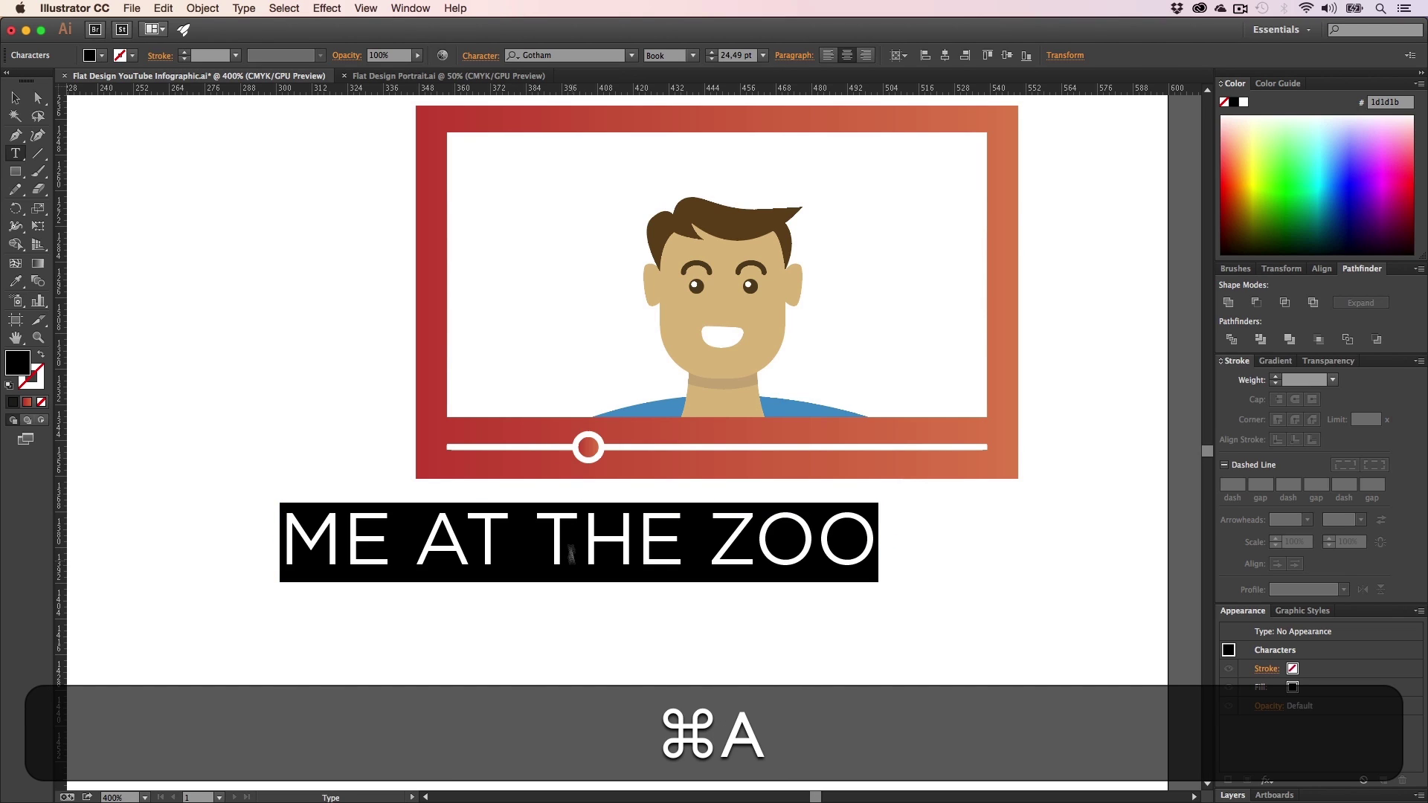
click(481, 55)
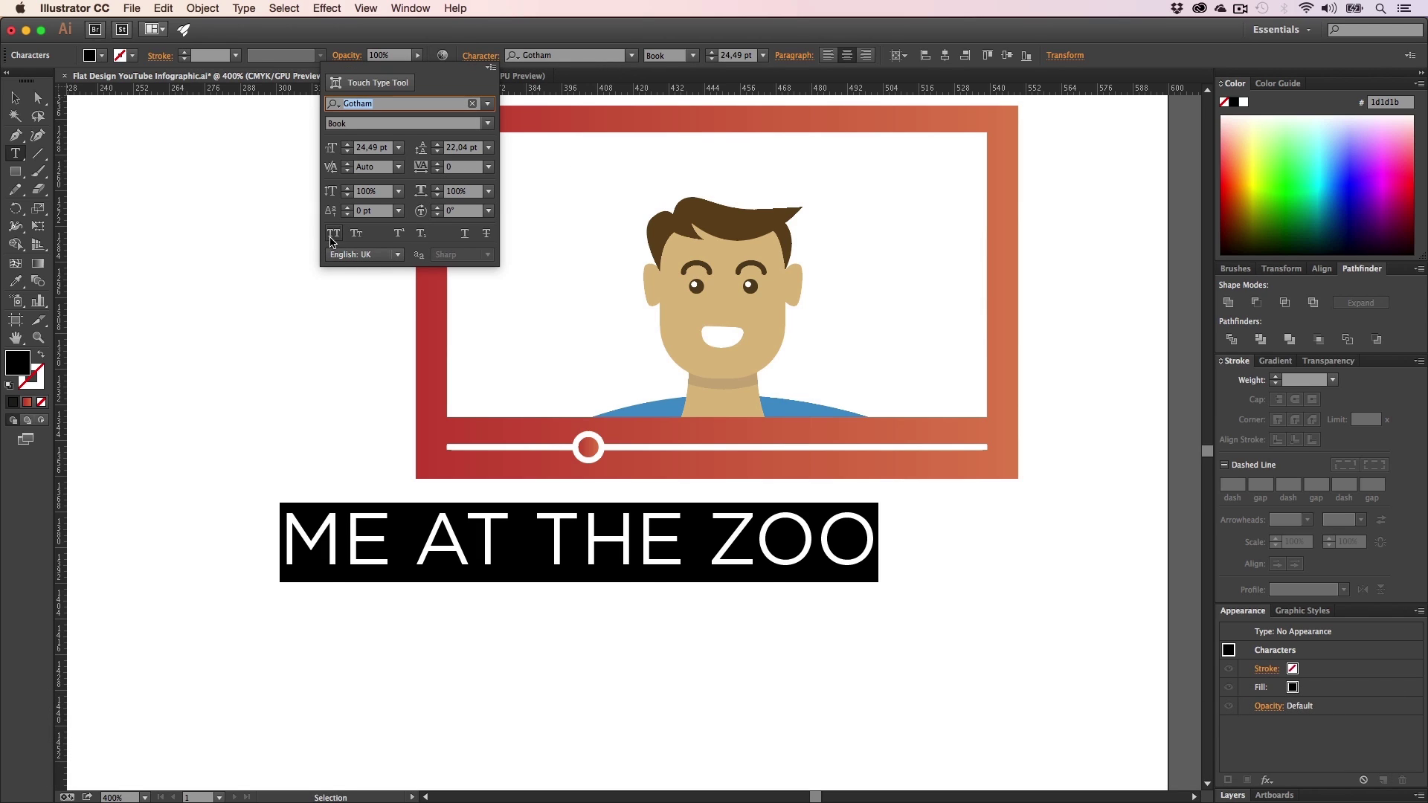
click(331, 239)
click(15, 98)
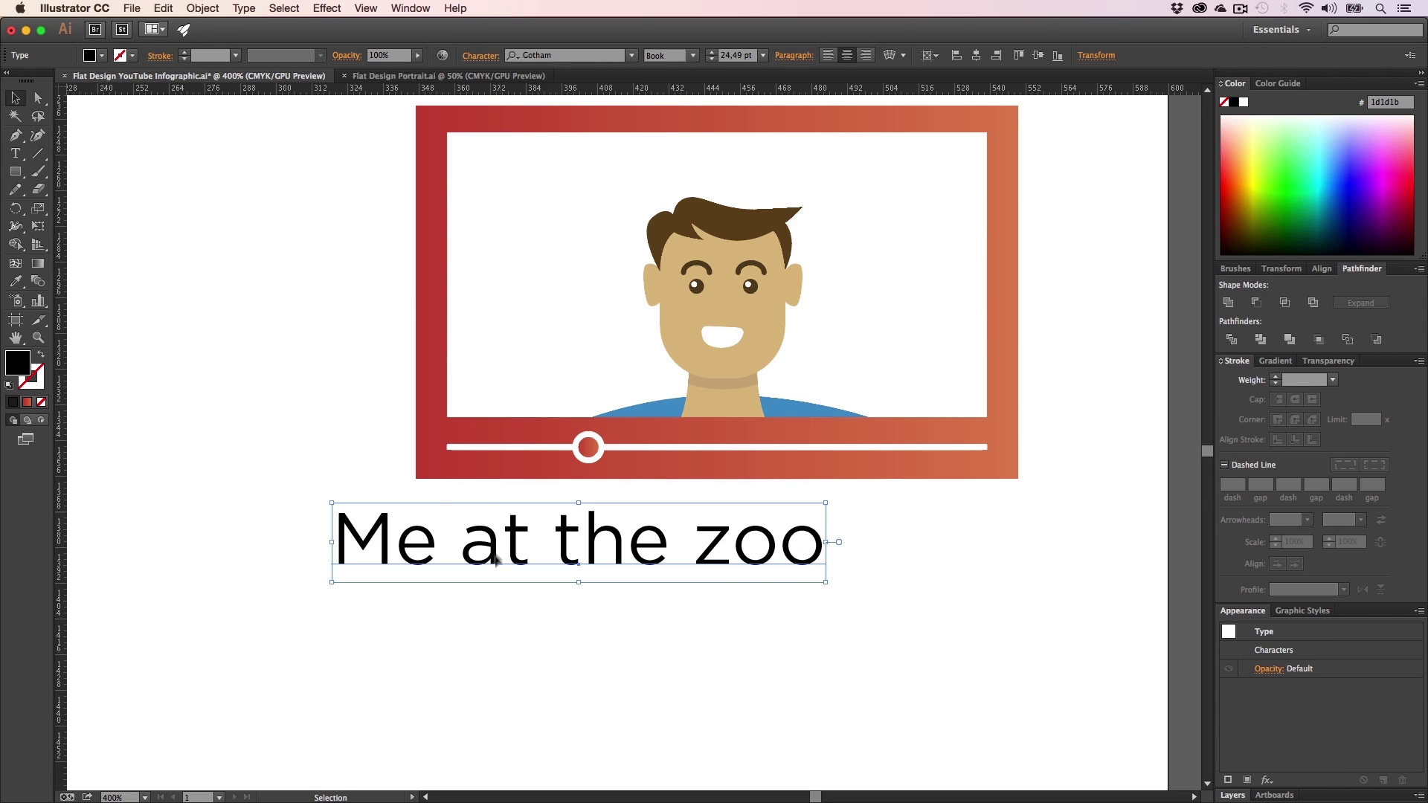
- Align the caption's start with the player frame's edge and scale it down proportionally to 14.7 pt
drag(513, 562, 588, 554)
key(shift)
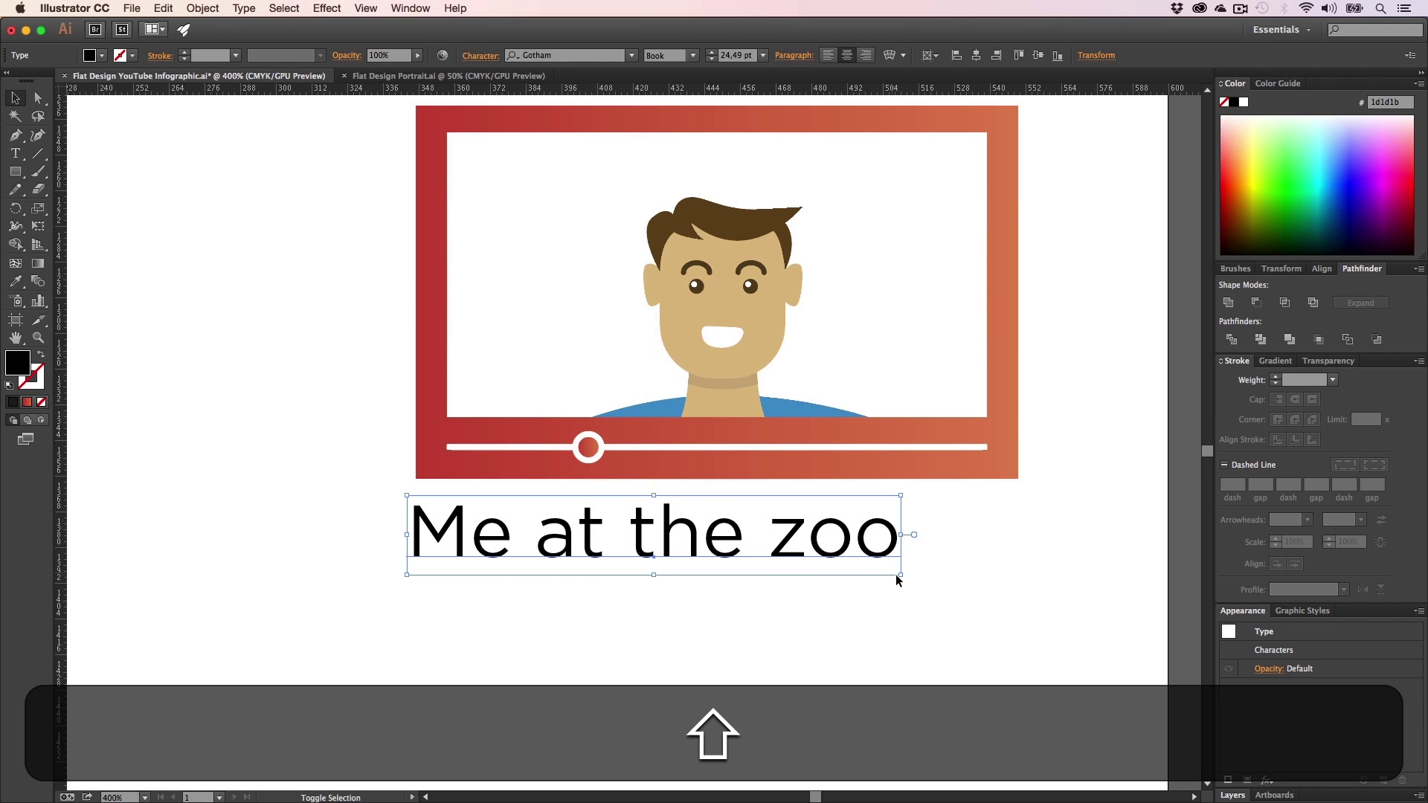
drag(902, 577, 706, 580)
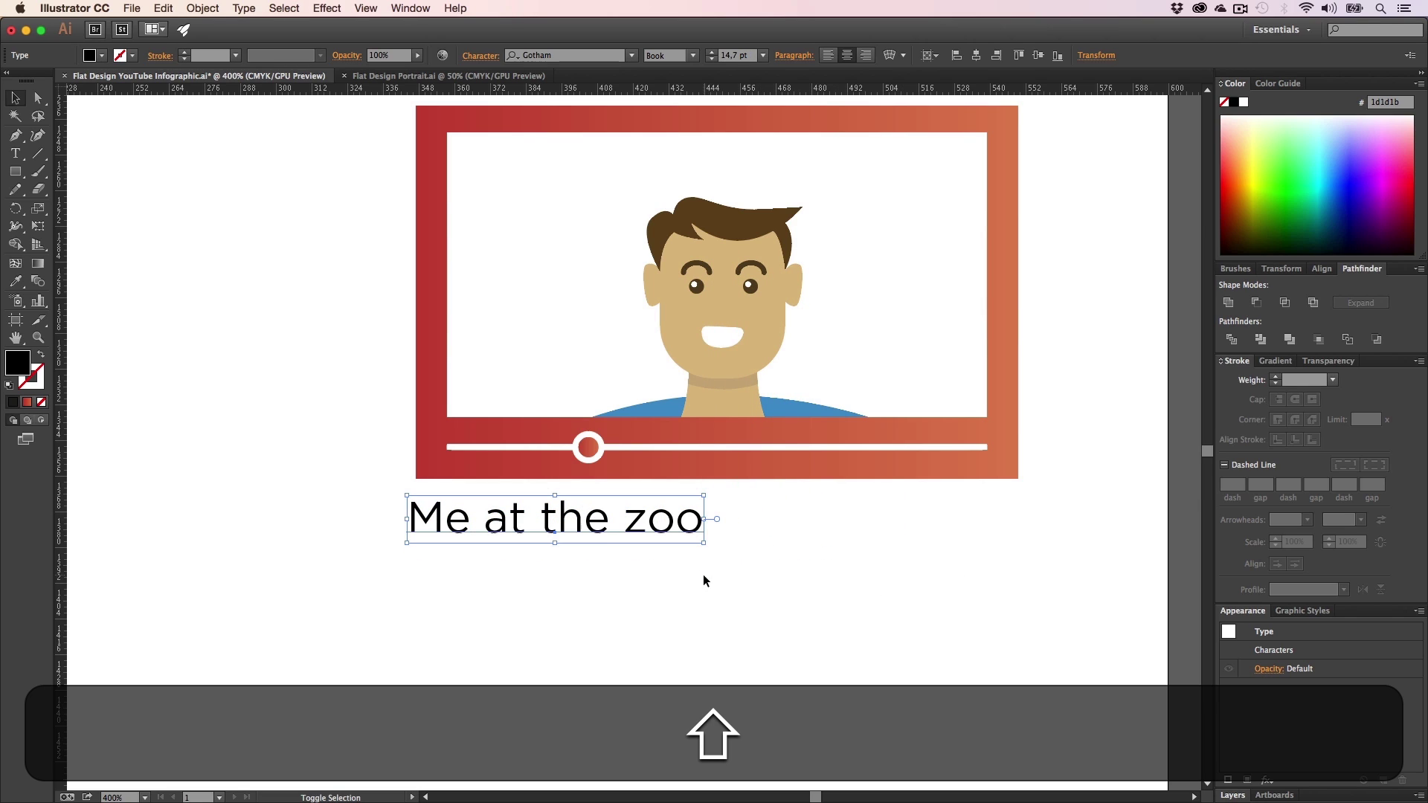
ctrl+click(579, 526)
click(774, 561)
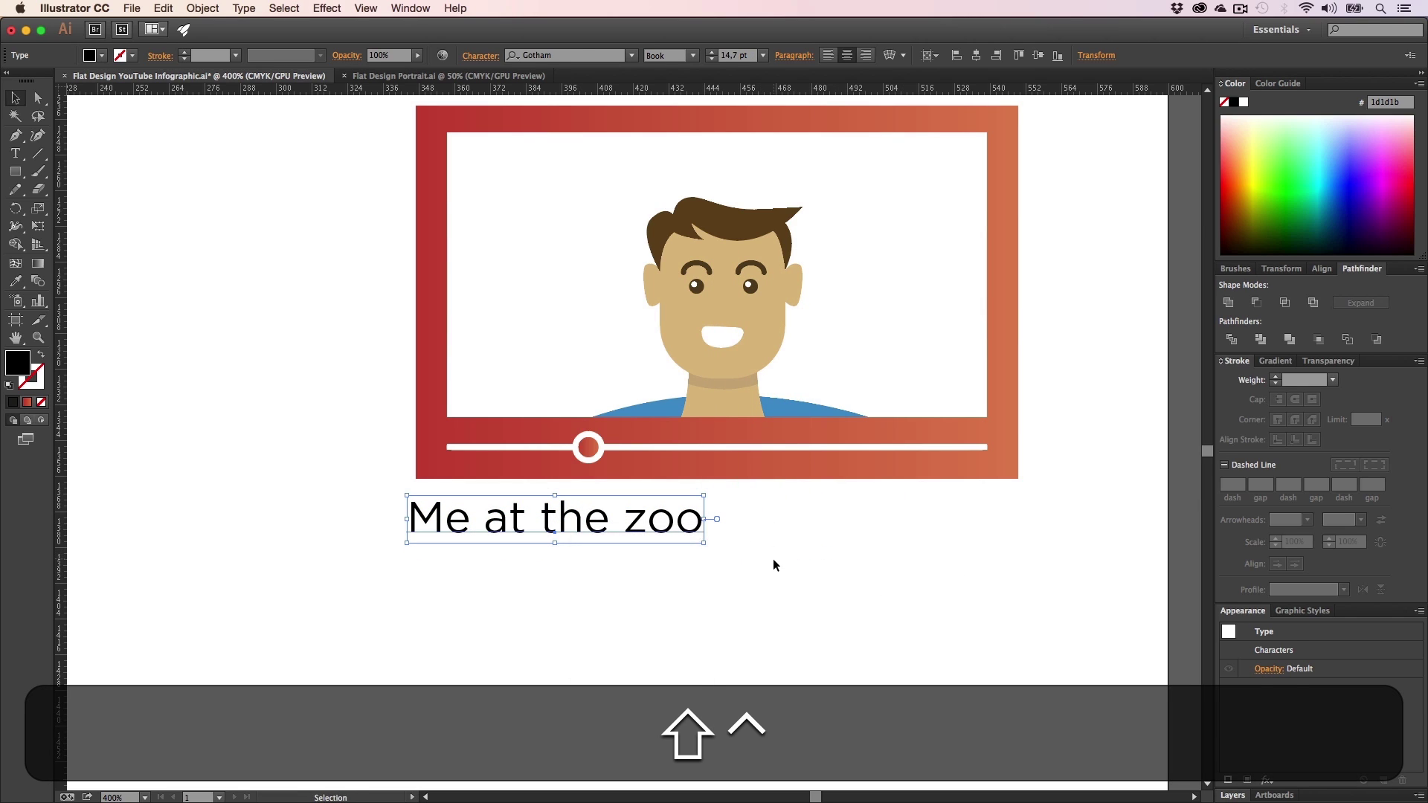
click(774, 562)
- Duplicate the caption across to the frame's opposite end and change the copy's text to "3.000.000"
drag(585, 528, 883, 528)
double_click(828, 534)
key(ctrl+a)
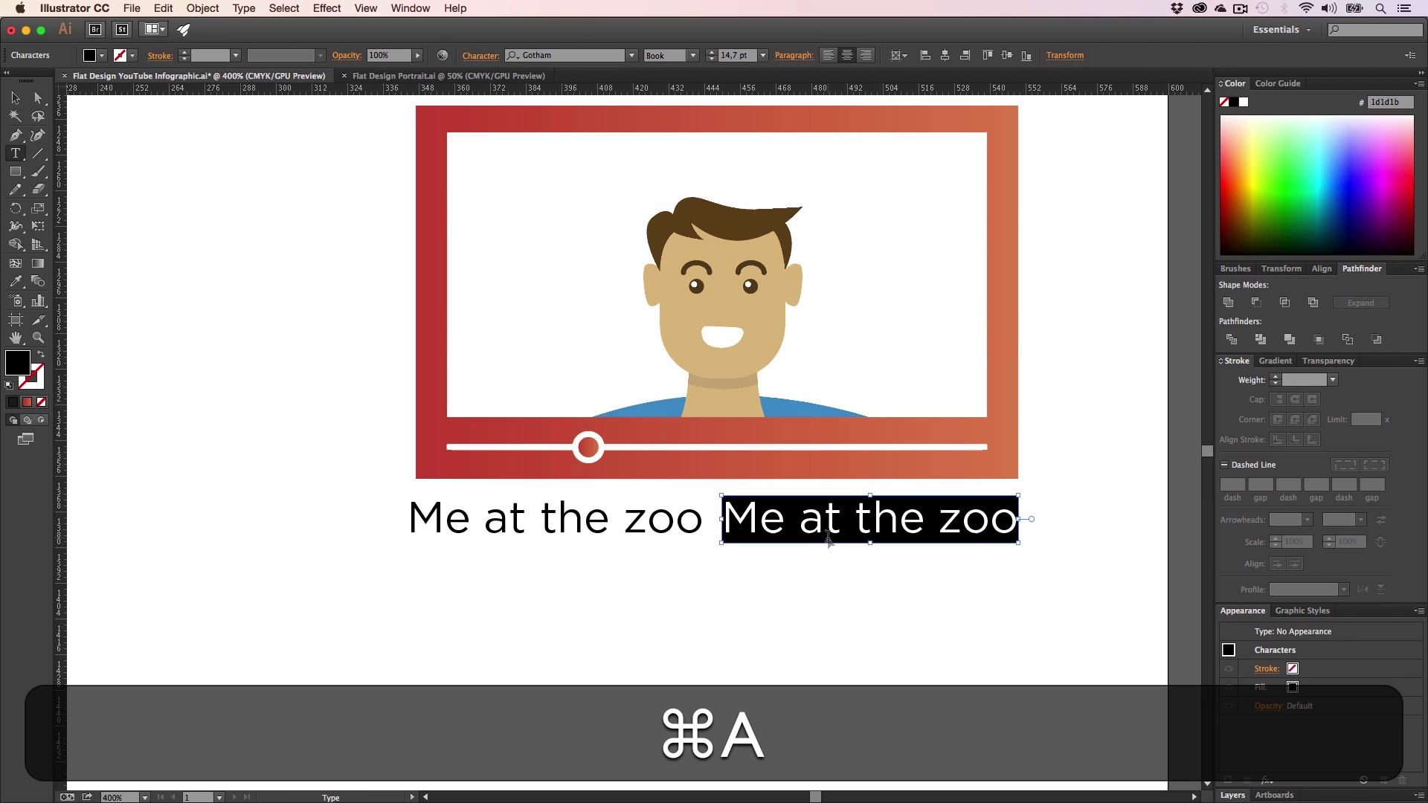
text(30)
key(BackSpace)
text(.0)
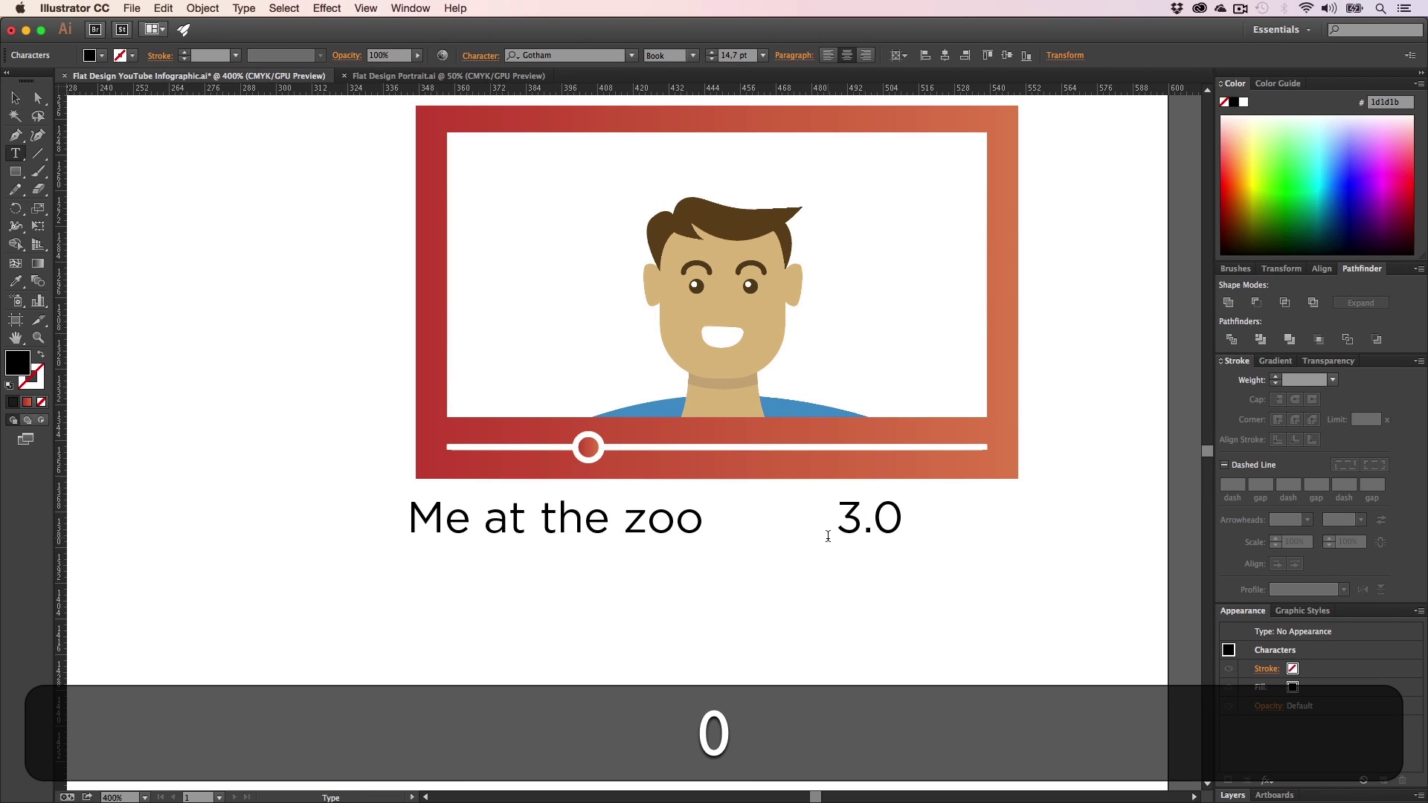
text(00.000)
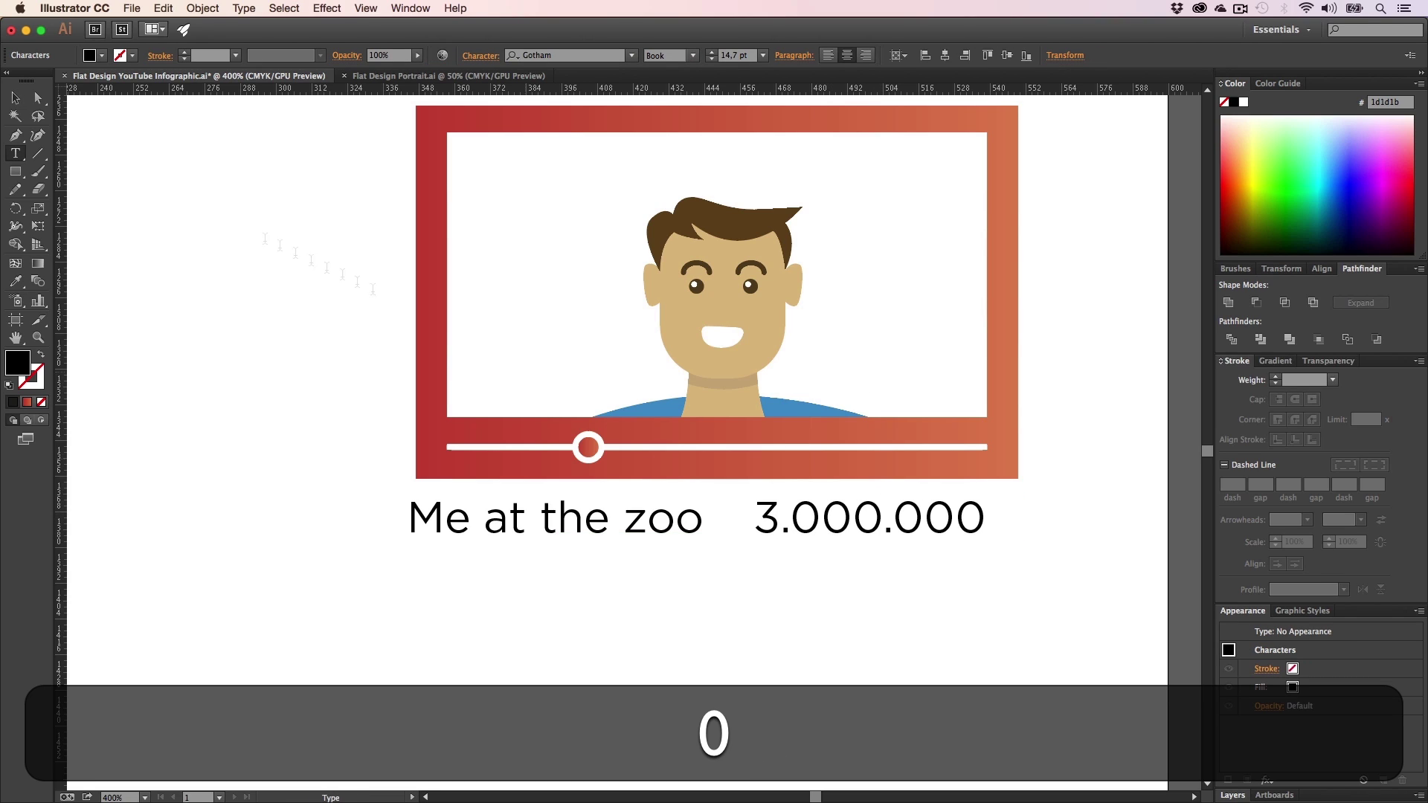
- Move the "3.000.000" caption sideways so that it ends at the player frame's outer edge
click(16, 101)
click(221, 312)
drag(834, 525, 869, 522)
click(863, 598)
- Review the infographic from the demographics chart down to the FUNFACT section and the empty area beneath its heading
key(z)
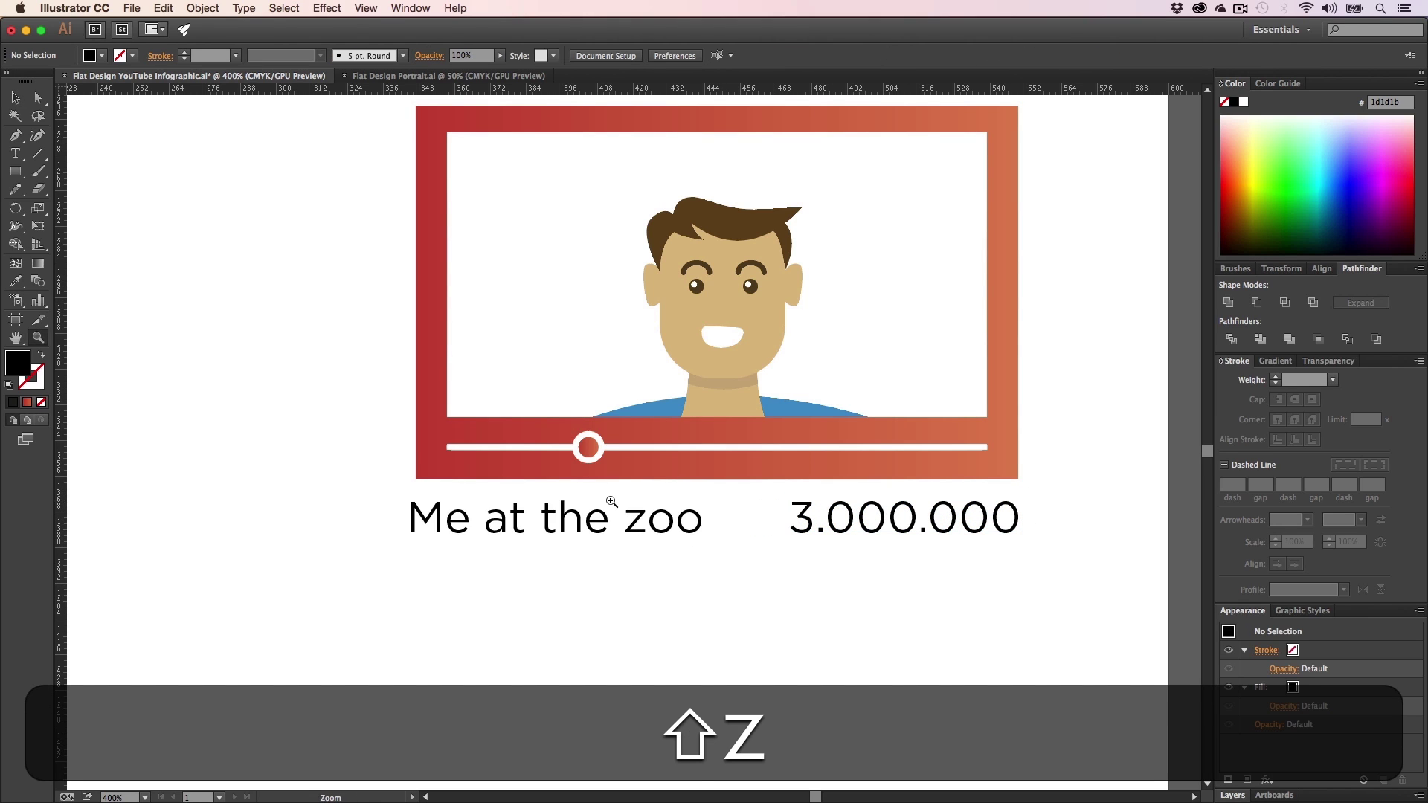
alt+click(612, 502)
alt+click(611, 501)
alt+click(611, 501)
key(h)
drag(571, 427, 654, 749)
drag(602, 357, 615, 711)
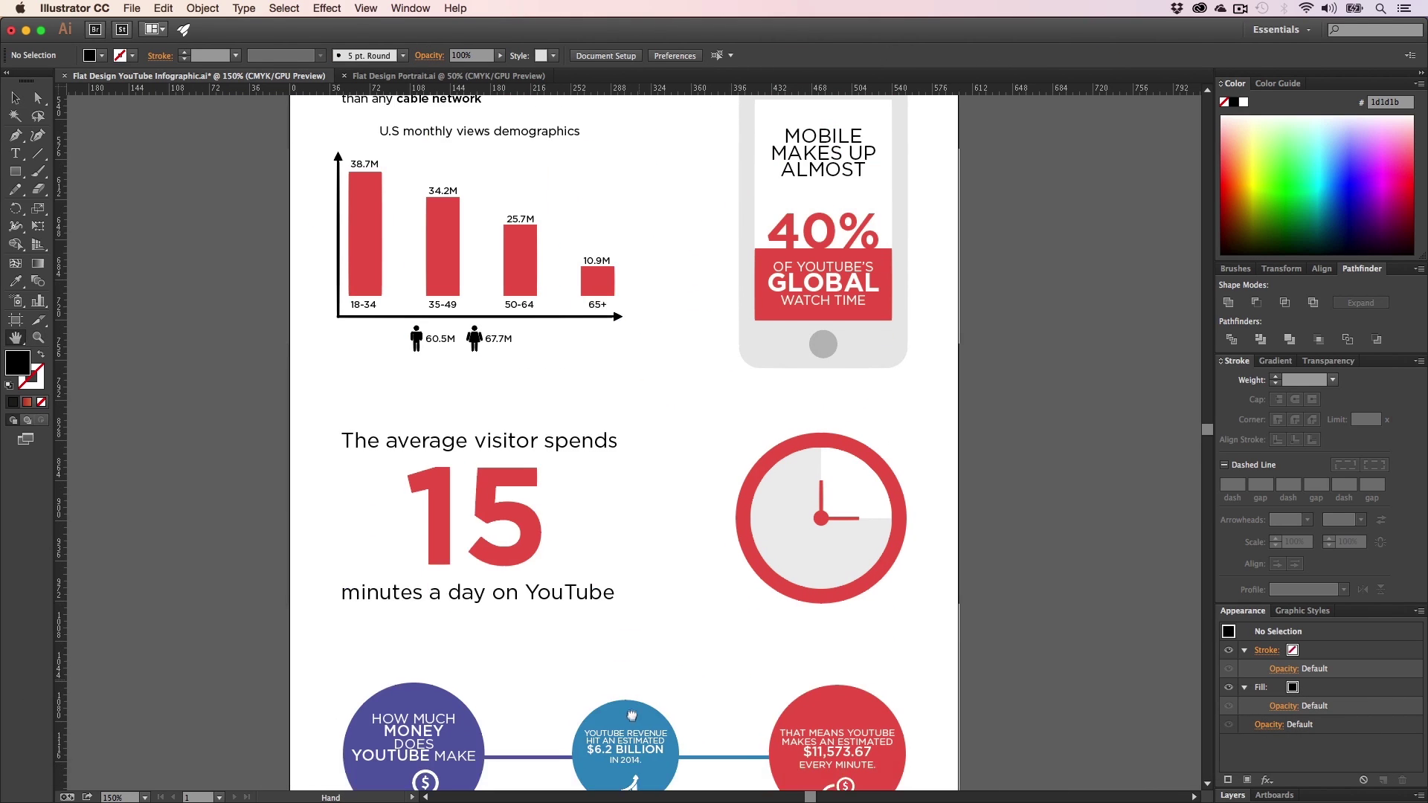
drag(615, 281, 602, 186)
drag(571, 605, 613, 227)
drag(605, 578, 506, 354)
key(z)
click(516, 367)
click(632, 384)
key(h)
drag(494, 429, 565, 393)
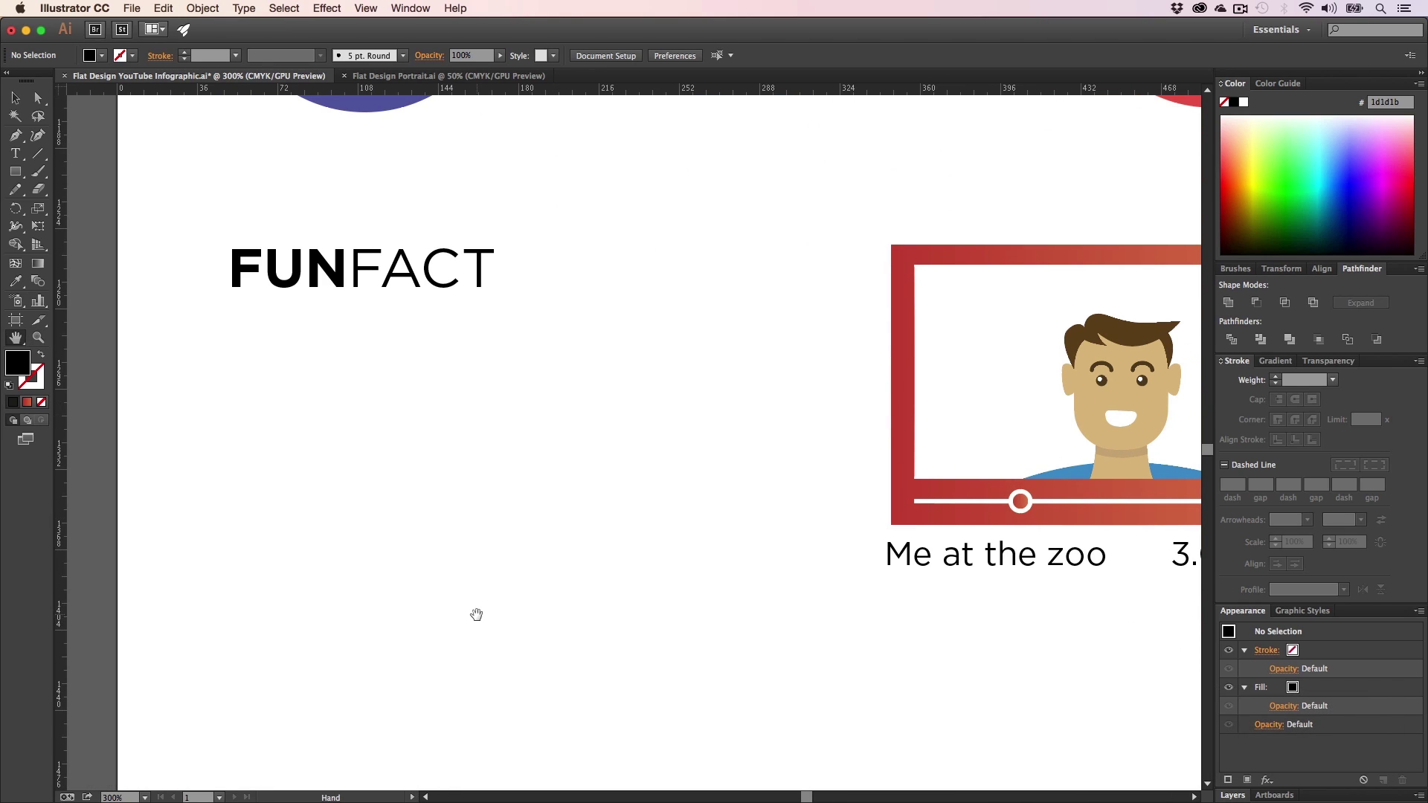
drag(476, 526, 499, 553)
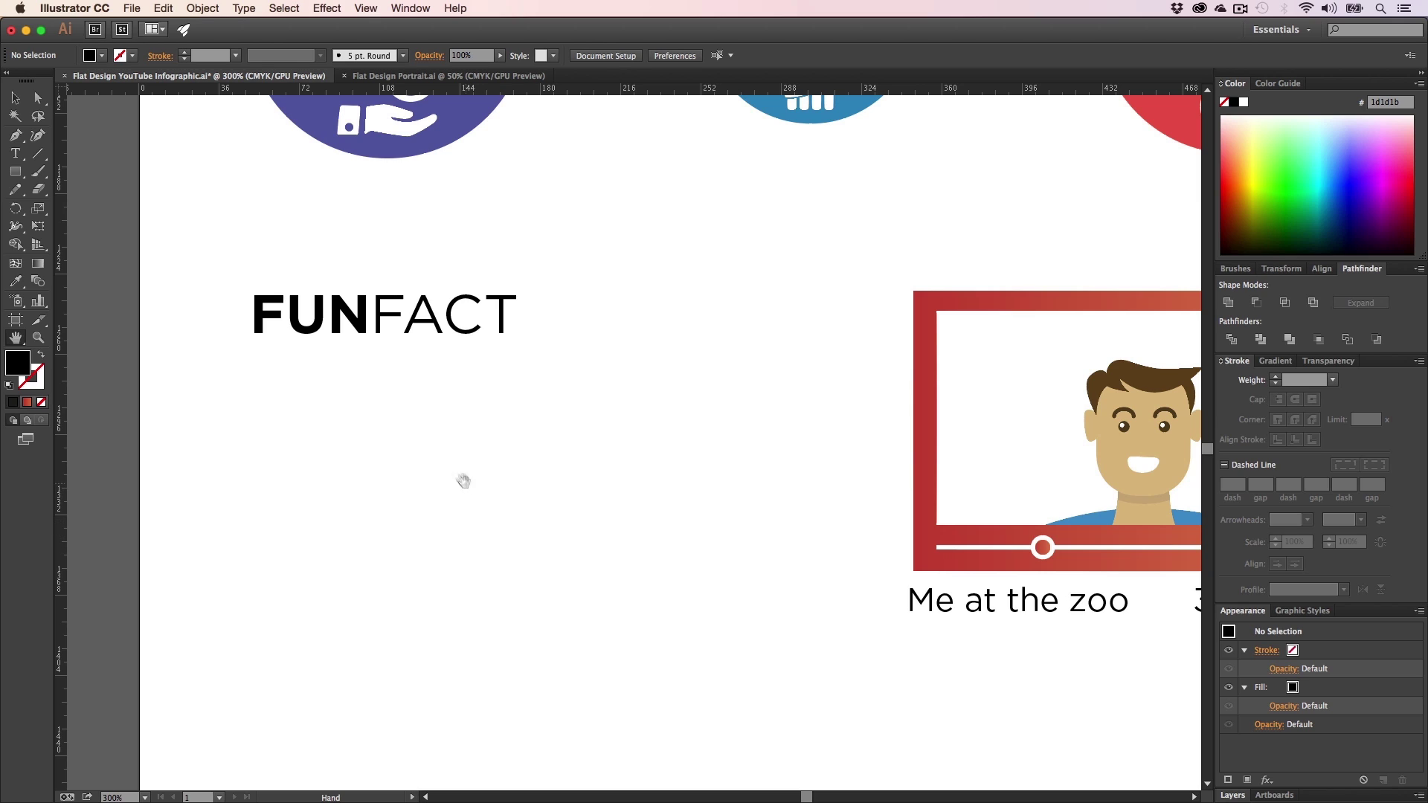
drag(396, 402, 393, 378)
- Duplicate the "minutes a day on YouTube" text straight down to just beneath the FUNFACT heading
key(t)
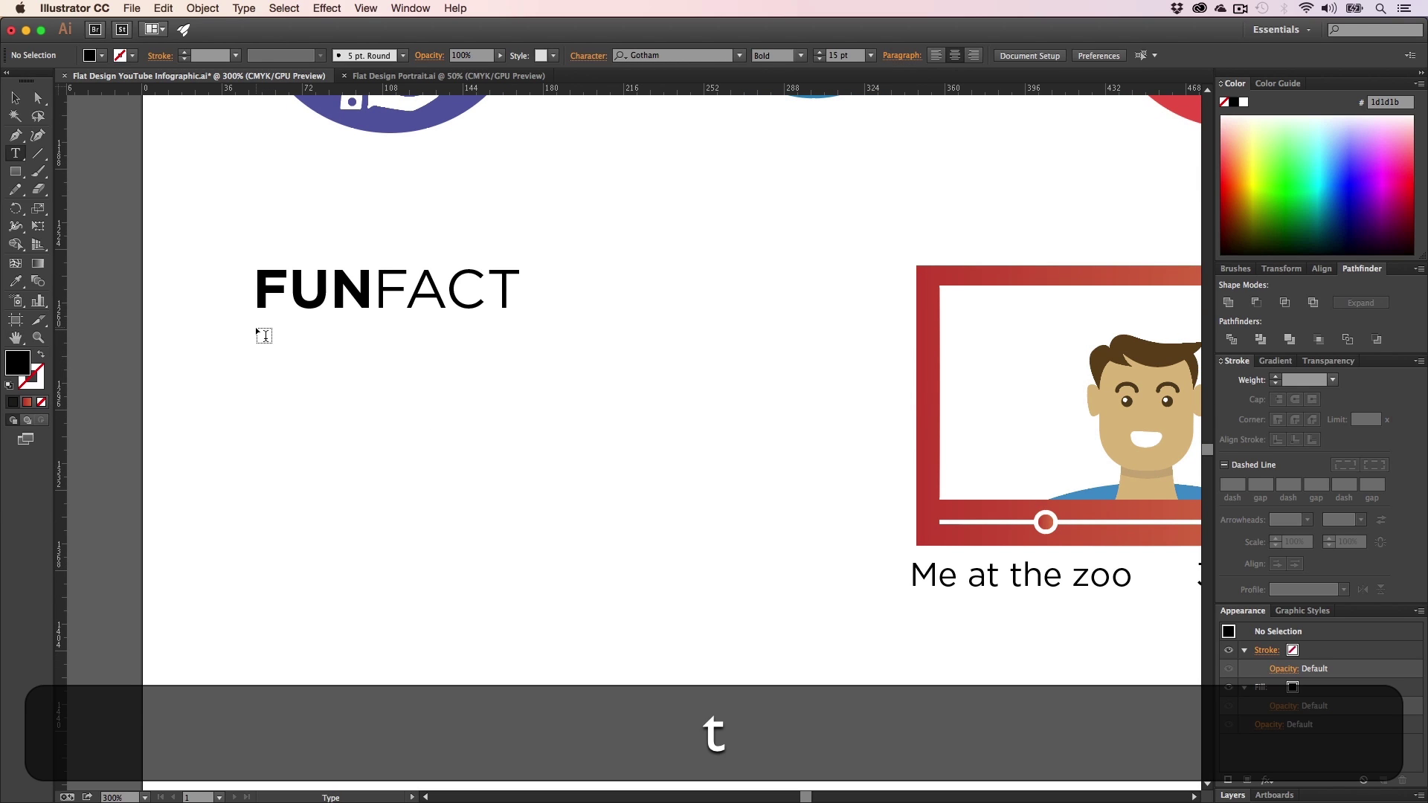
key(h)
scroll(494, 401, up, 10)
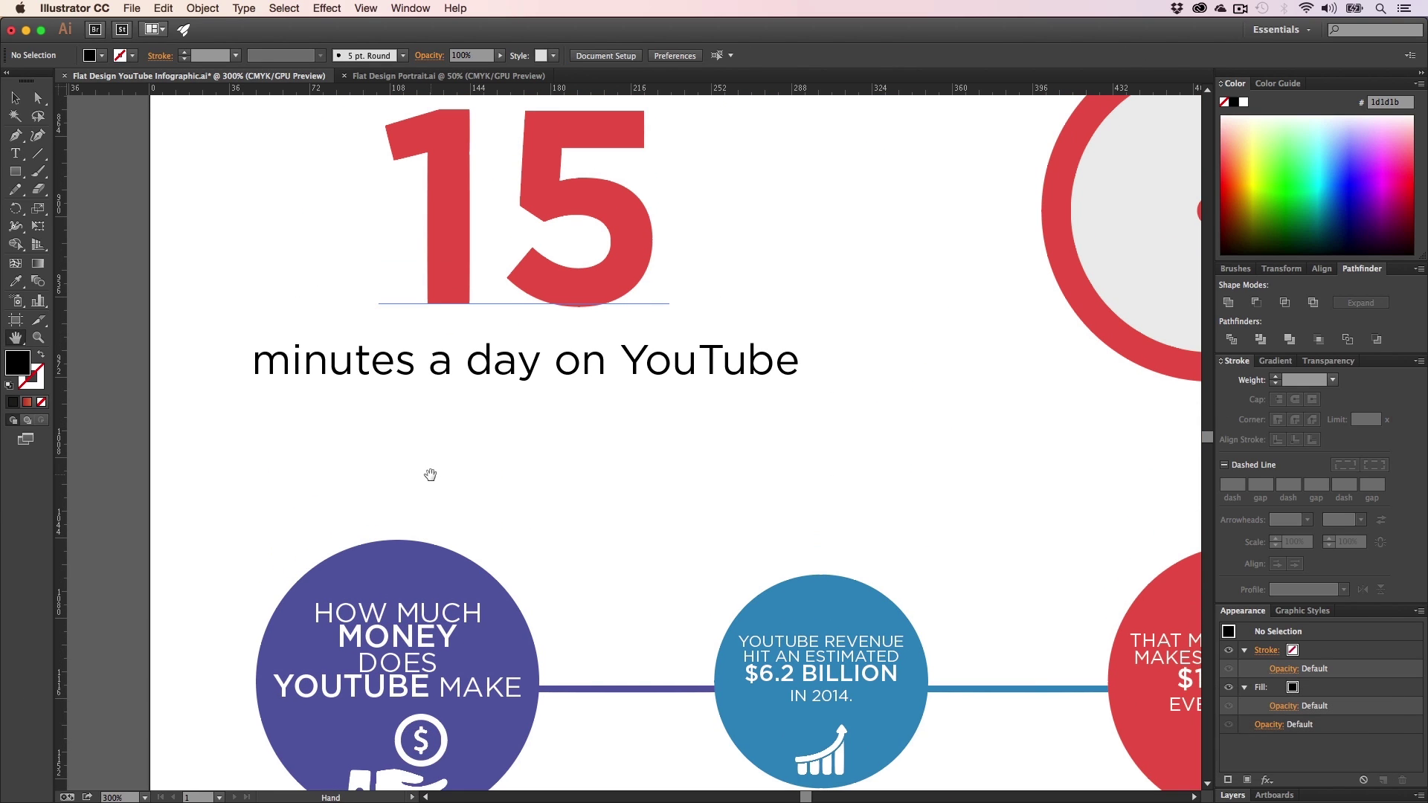
key(alt+z)
alt+click(449, 470)
alt+click(451, 470)
key(alt+h)
drag(654, 510, 288, 396)
key(t)
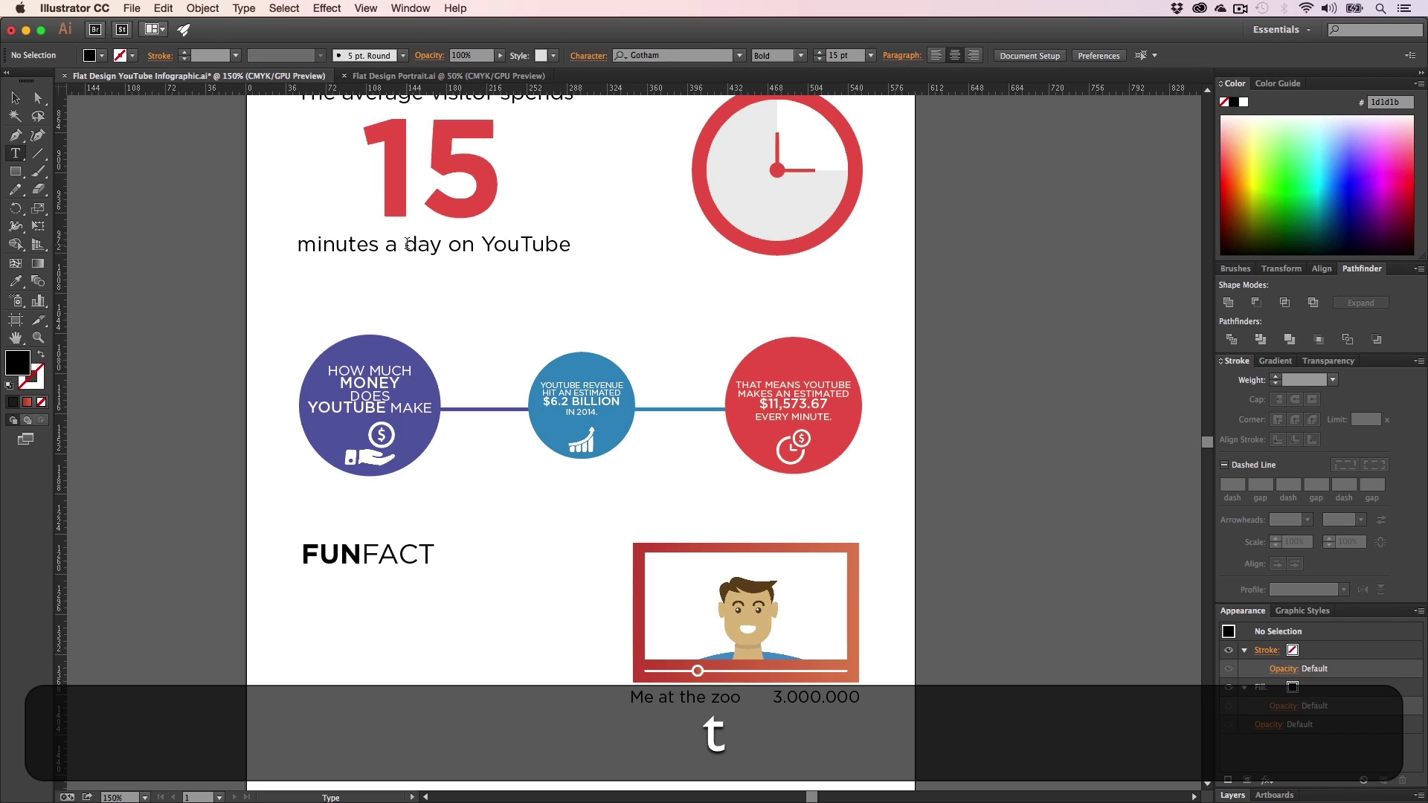
click(407, 244)
click(16, 98)
key(t)
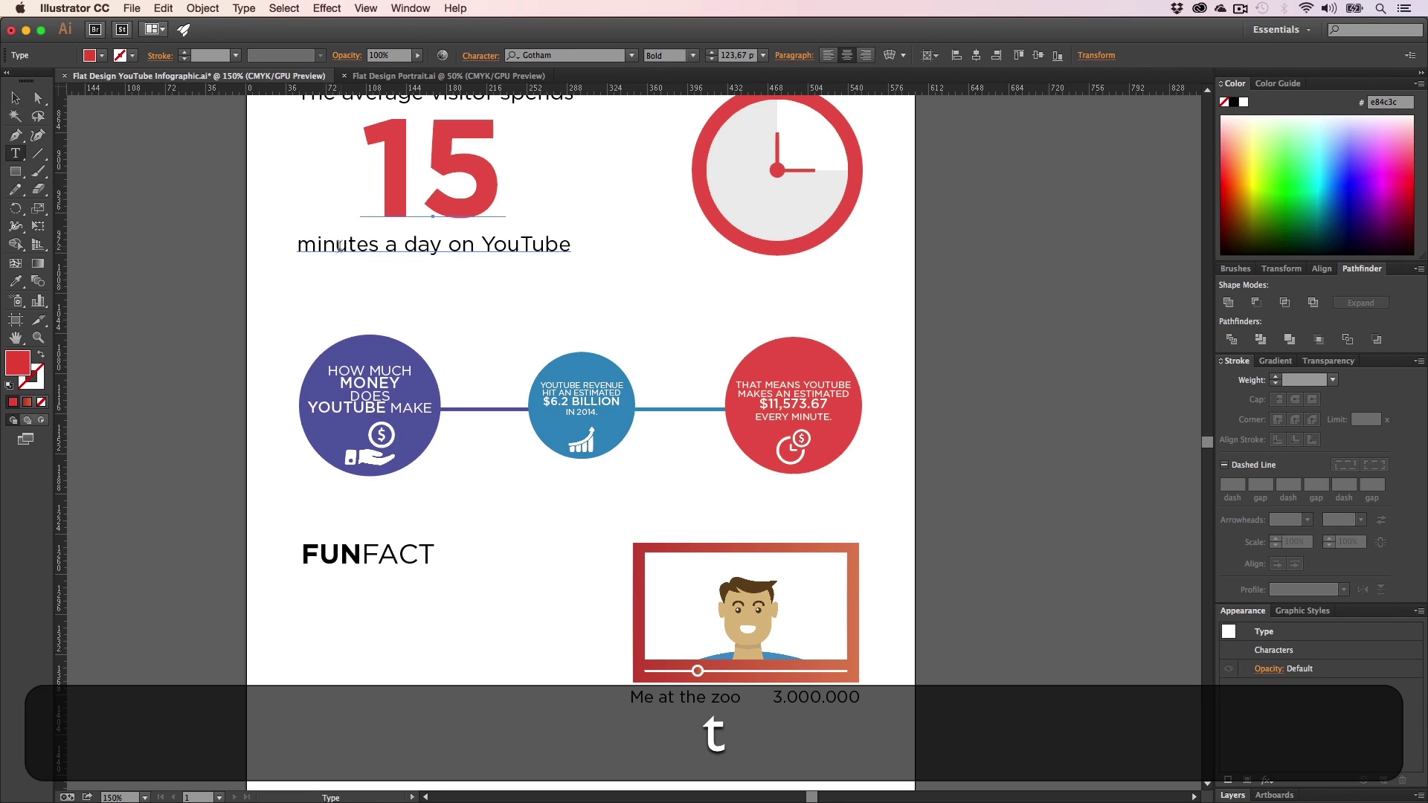
click(340, 246)
click(16, 113)
click(16, 100)
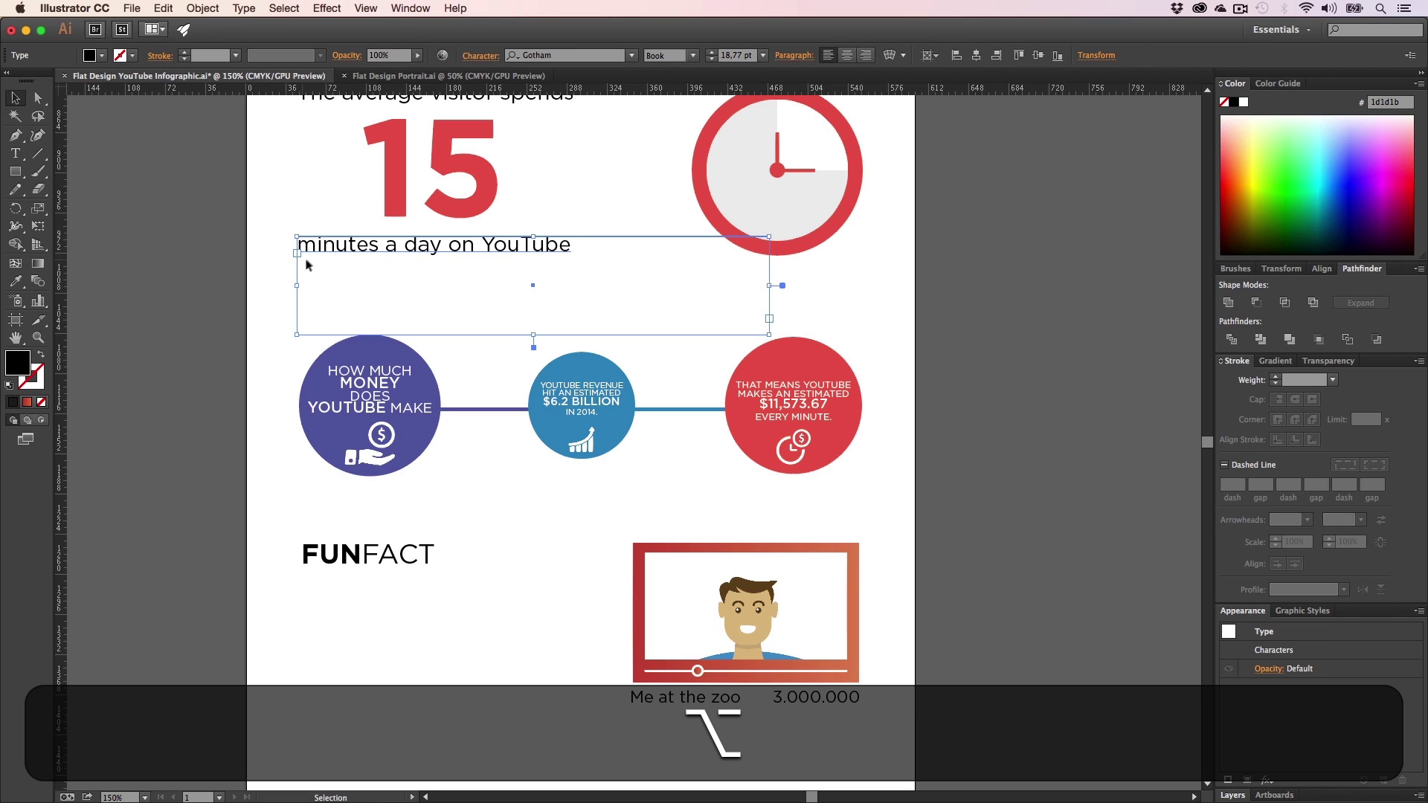
drag(318, 256, 318, 597)
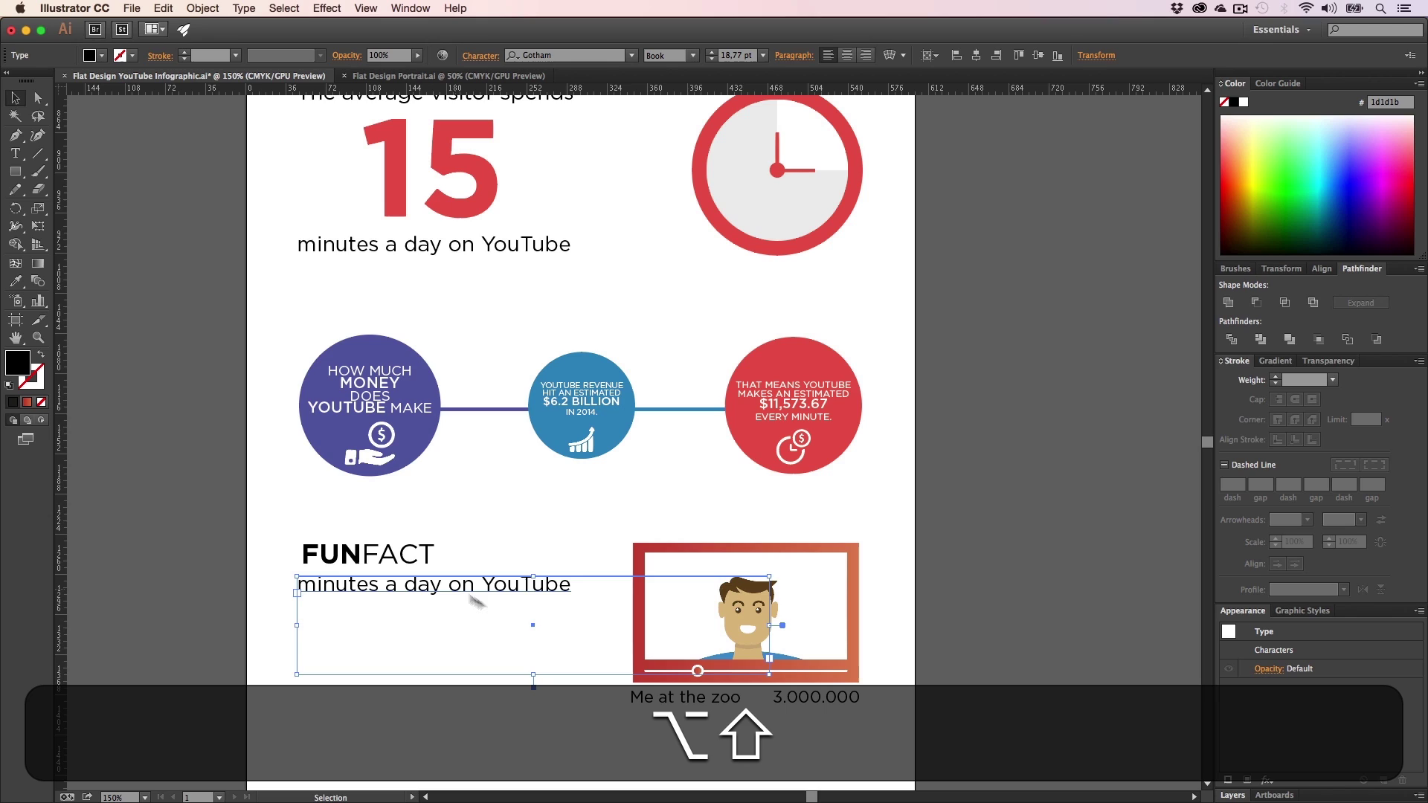
- Resize the copied text box so it starts at the FUNFACT heading's edge and ends short of the video player
drag(769, 626, 612, 635)
drag(456, 675, 455, 683)
drag(297, 628, 302, 628)
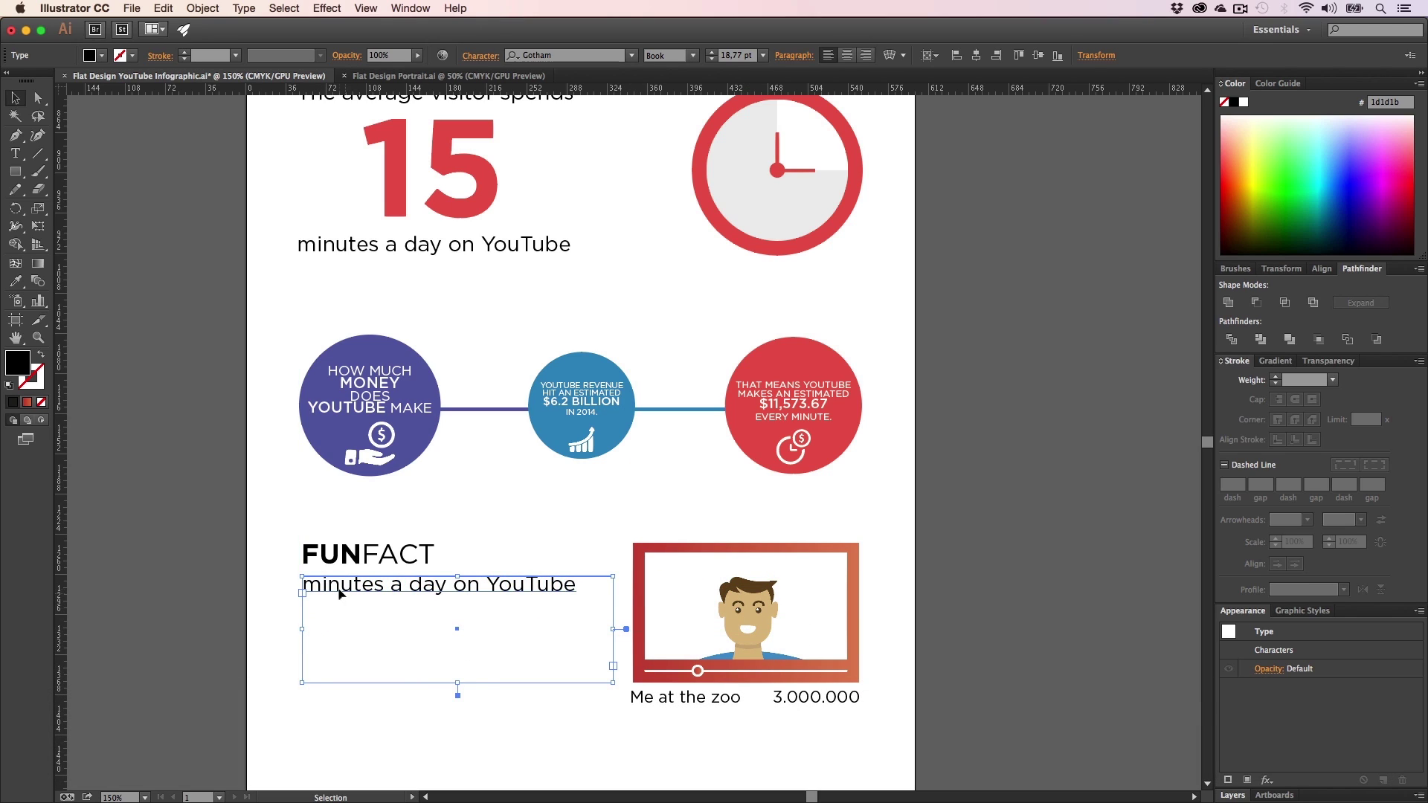
- Replace the copied text with "The very first video on YouTube was the video titled"
key(super+t)
double_click(373, 637)
key(super+a)
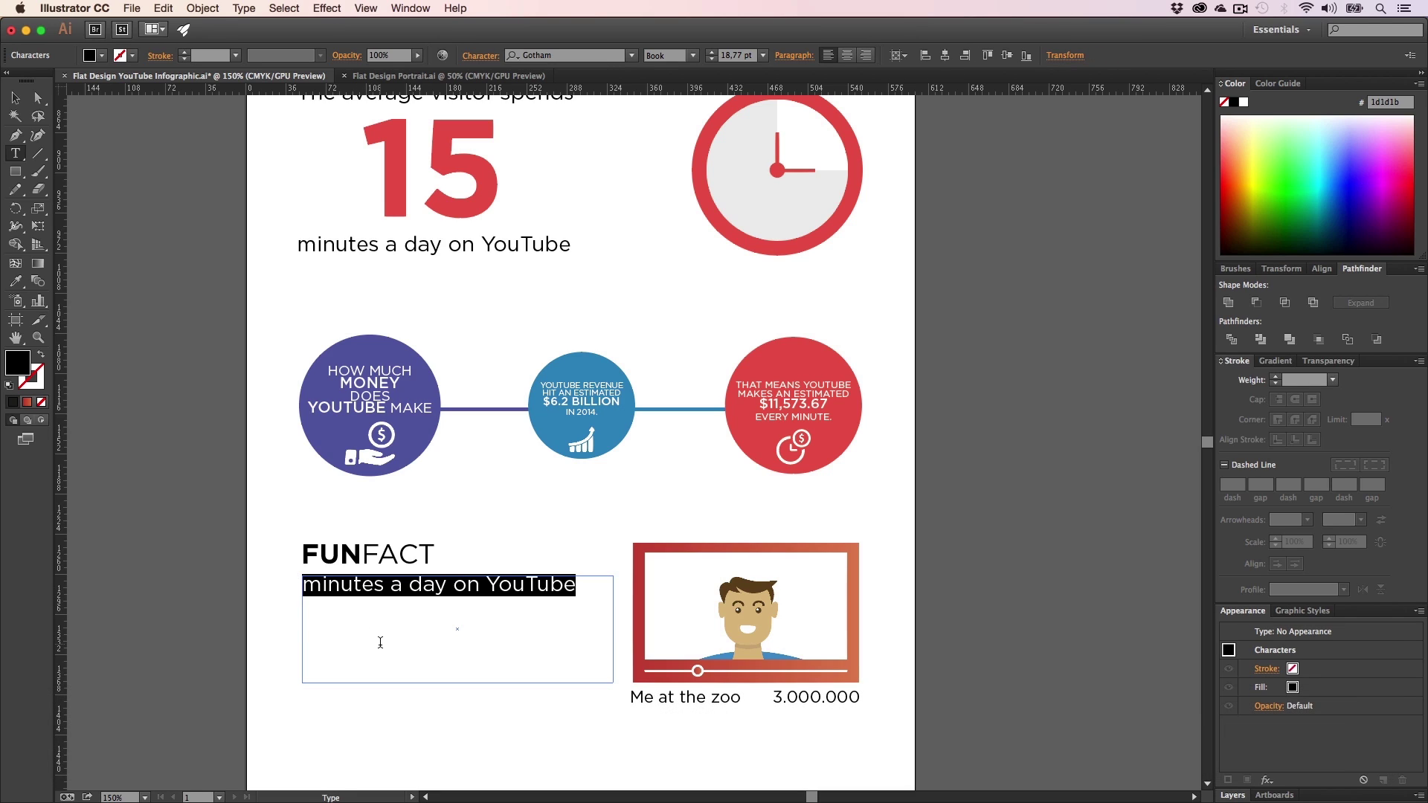
text(The very first video)
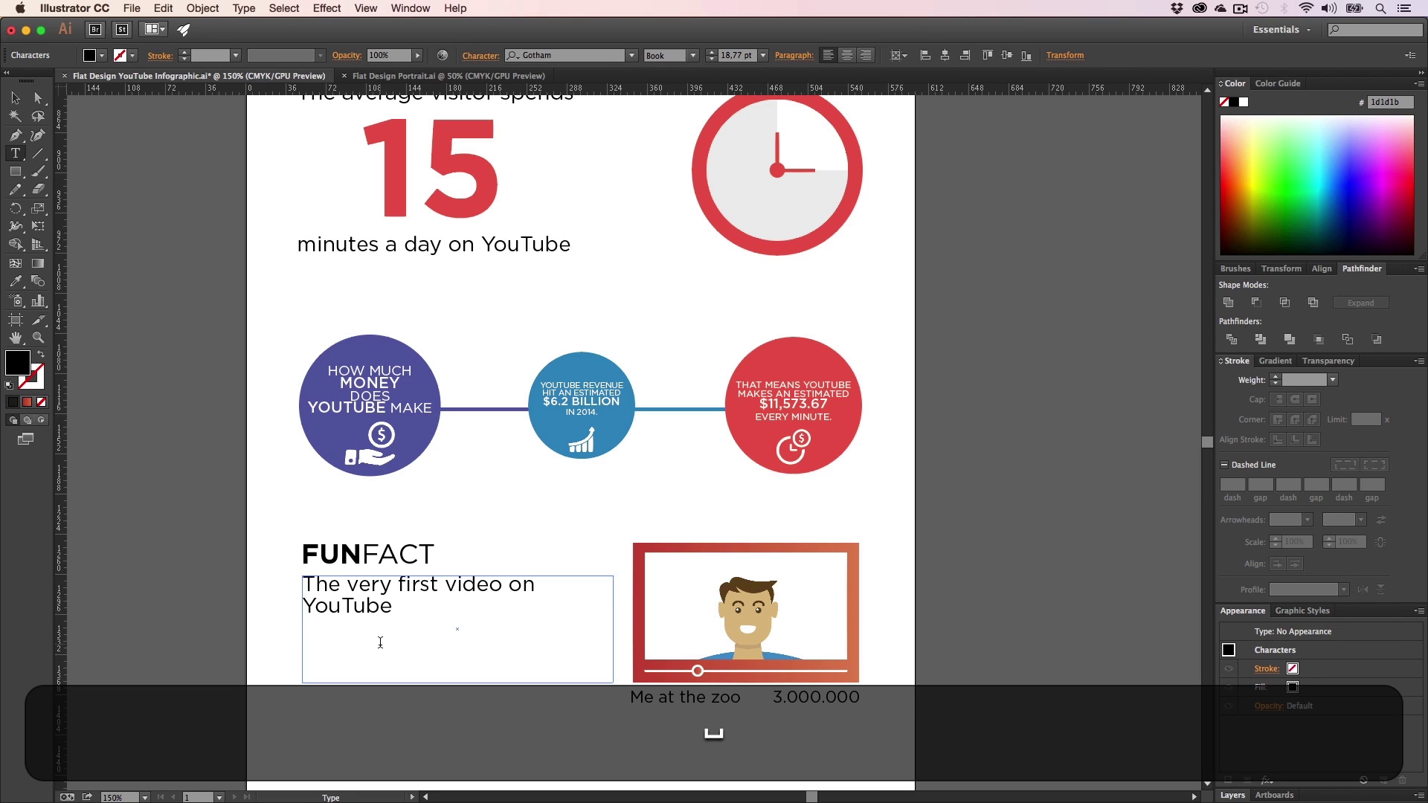
text( on YouTube was the video titled)
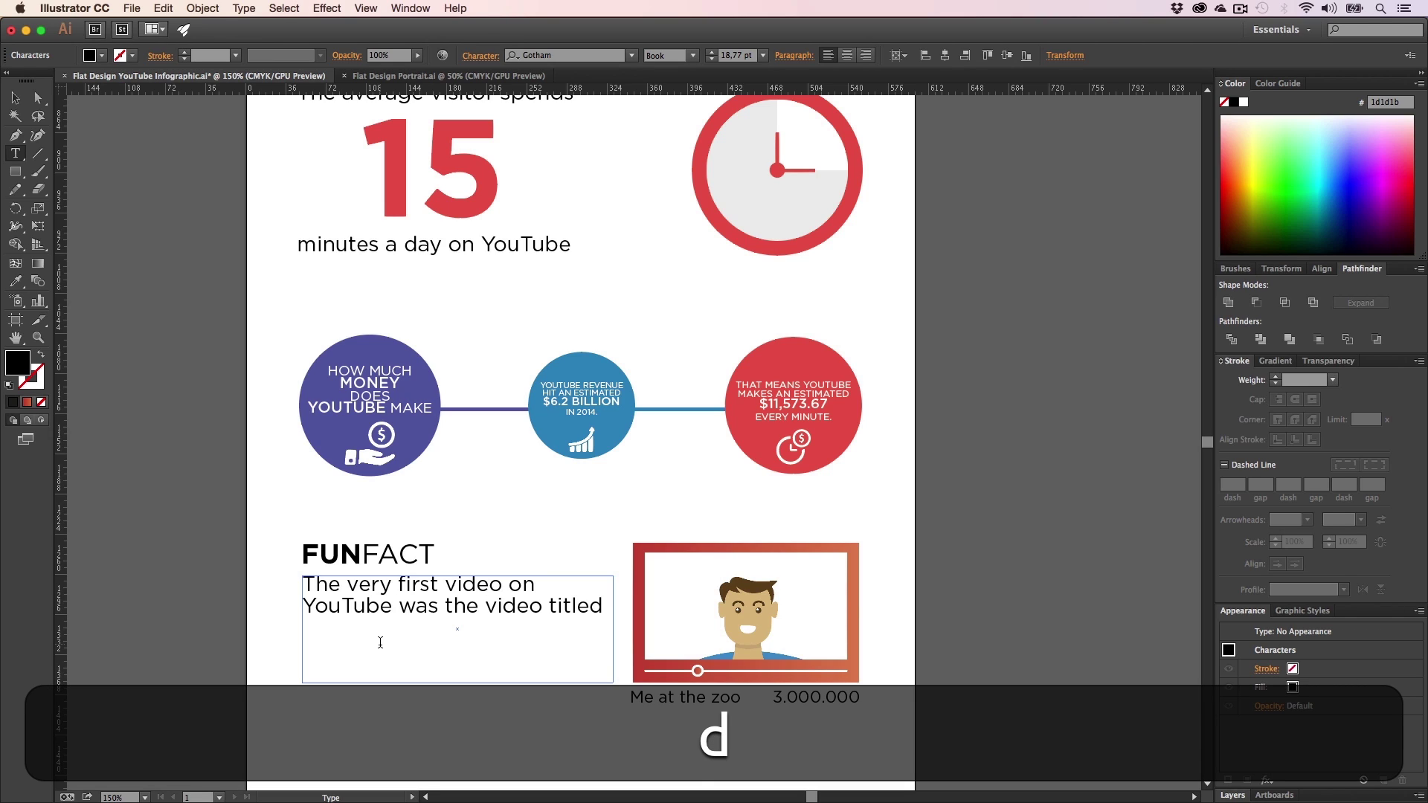
- Reword the end of the sentence to "a video titled “Me at the zoo”."
key(BackSpace)
key(BackSpace)
key(BackSpace)
key(BackSpace)
key(BackSpace)
key(BackSpace)
key(BackSpace)
key(BackSpace)
key(BackSpace)
key(BackSpace)
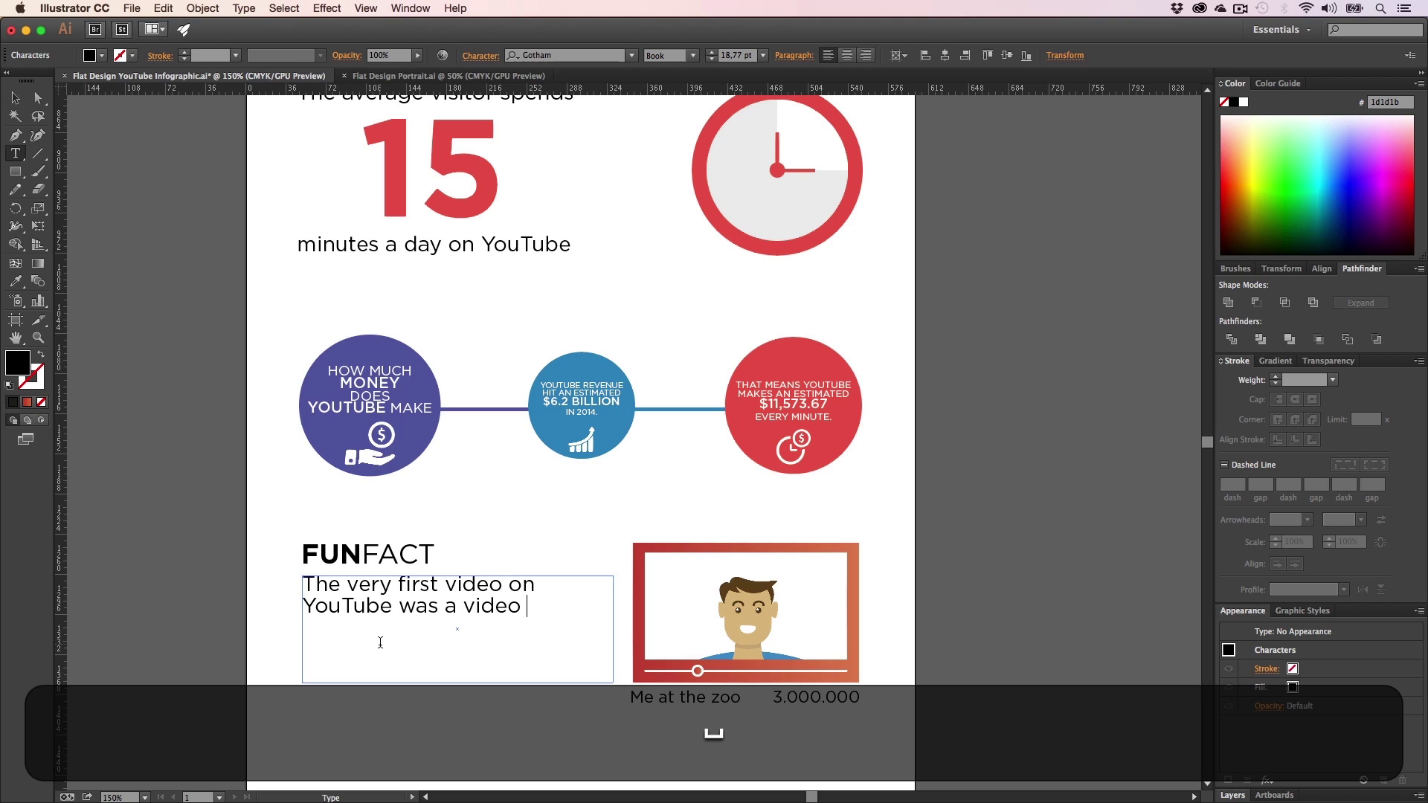
text(“)
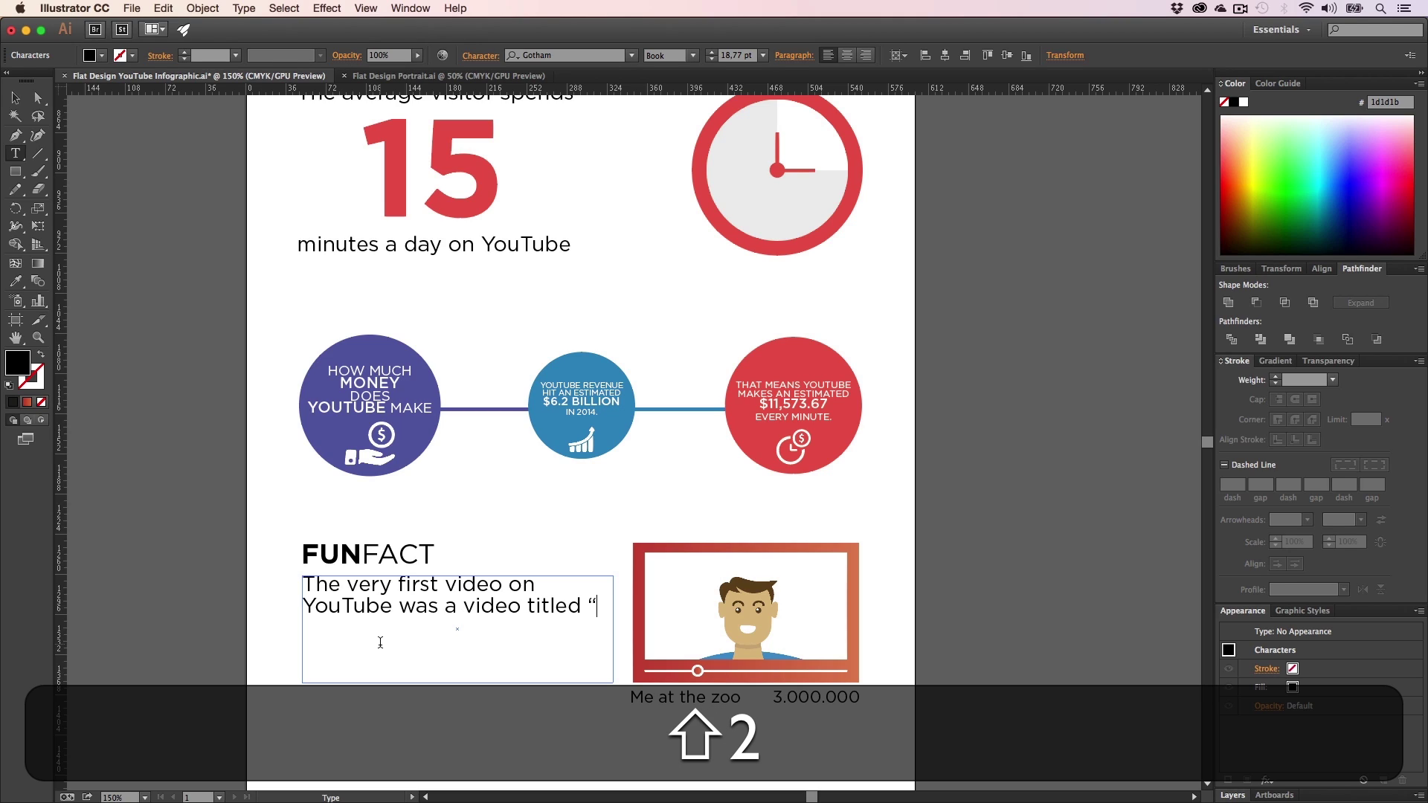
text(Me at the zoo)
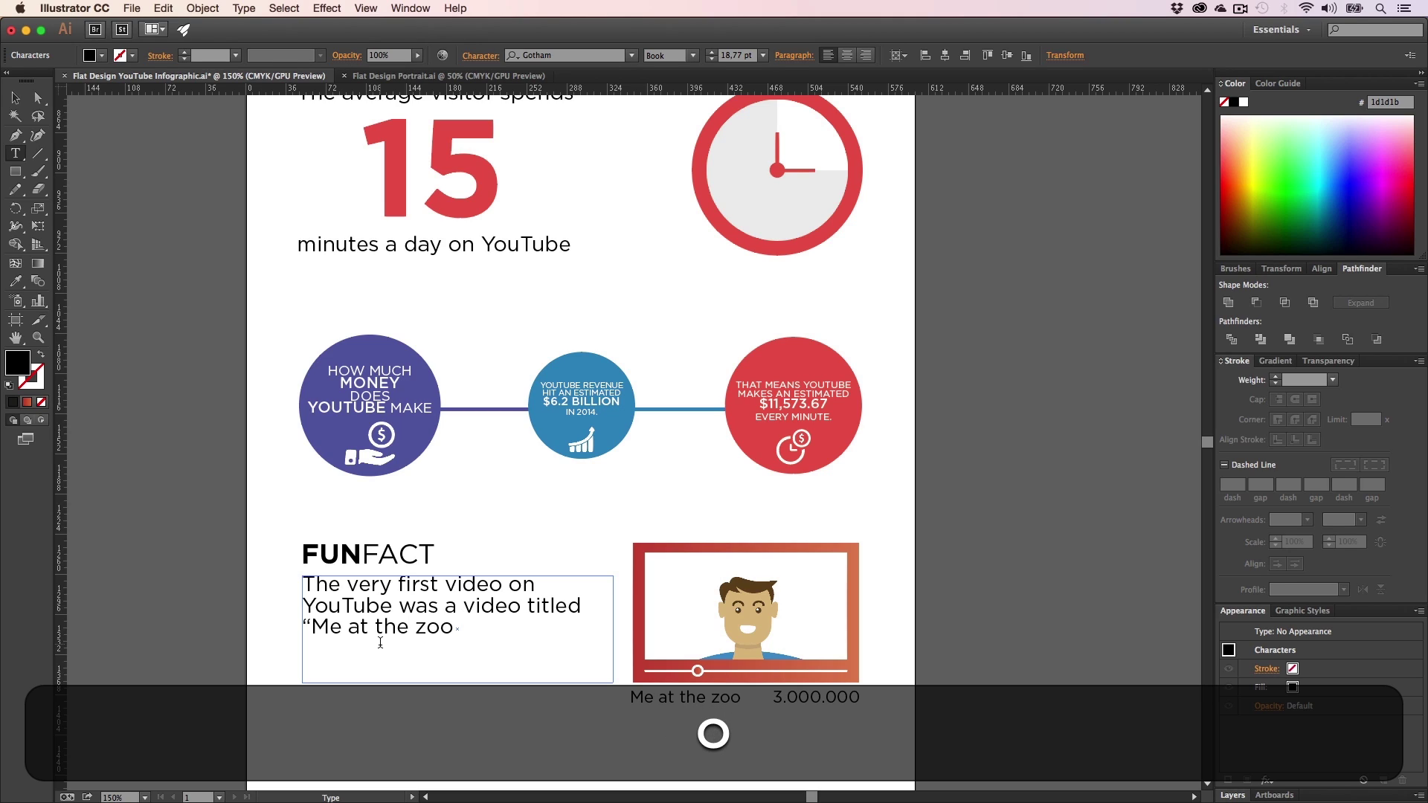
text(”)
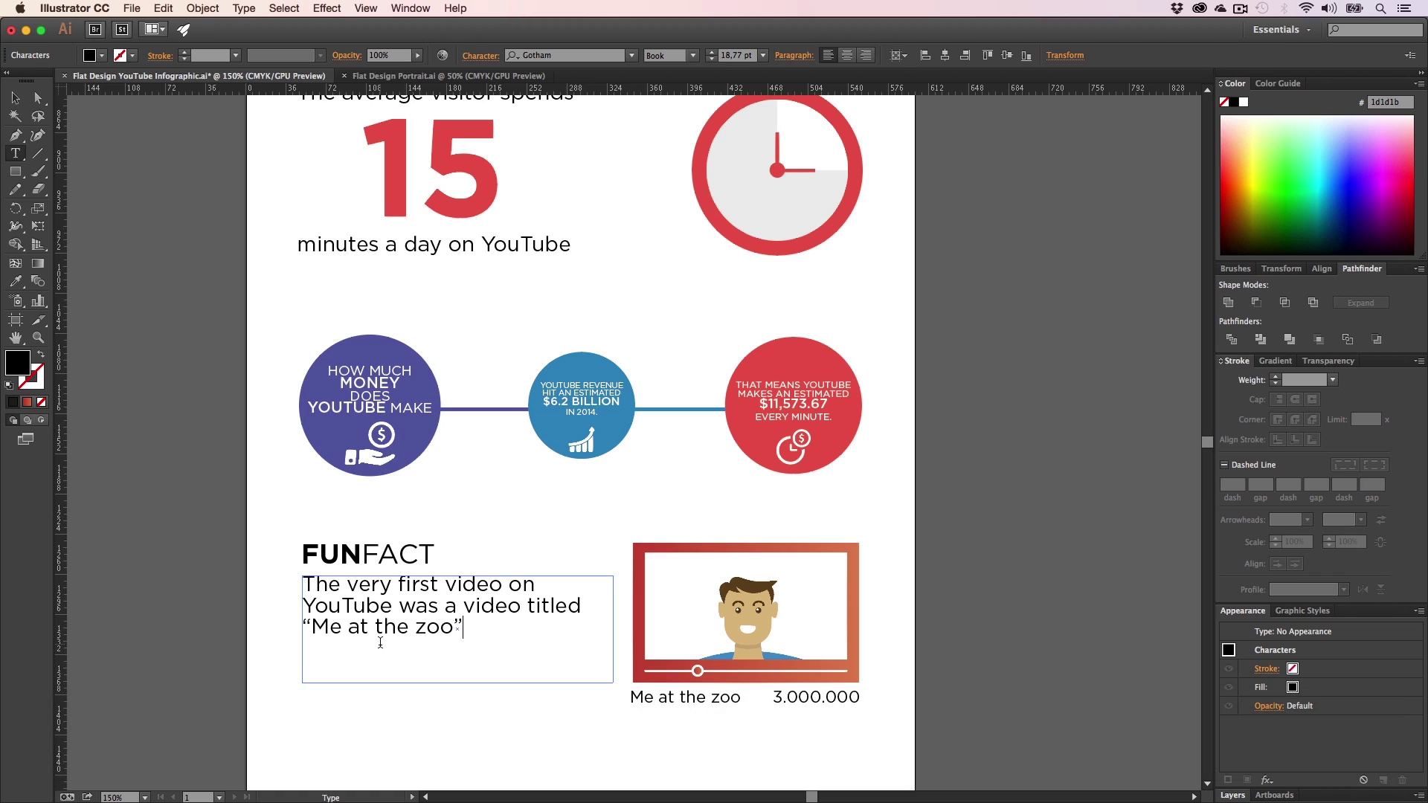
text(.)
- Set the word "YouTube" and the quoted title “Me at the zoo” in the Bold font style
key(super+a)
click(398, 607)
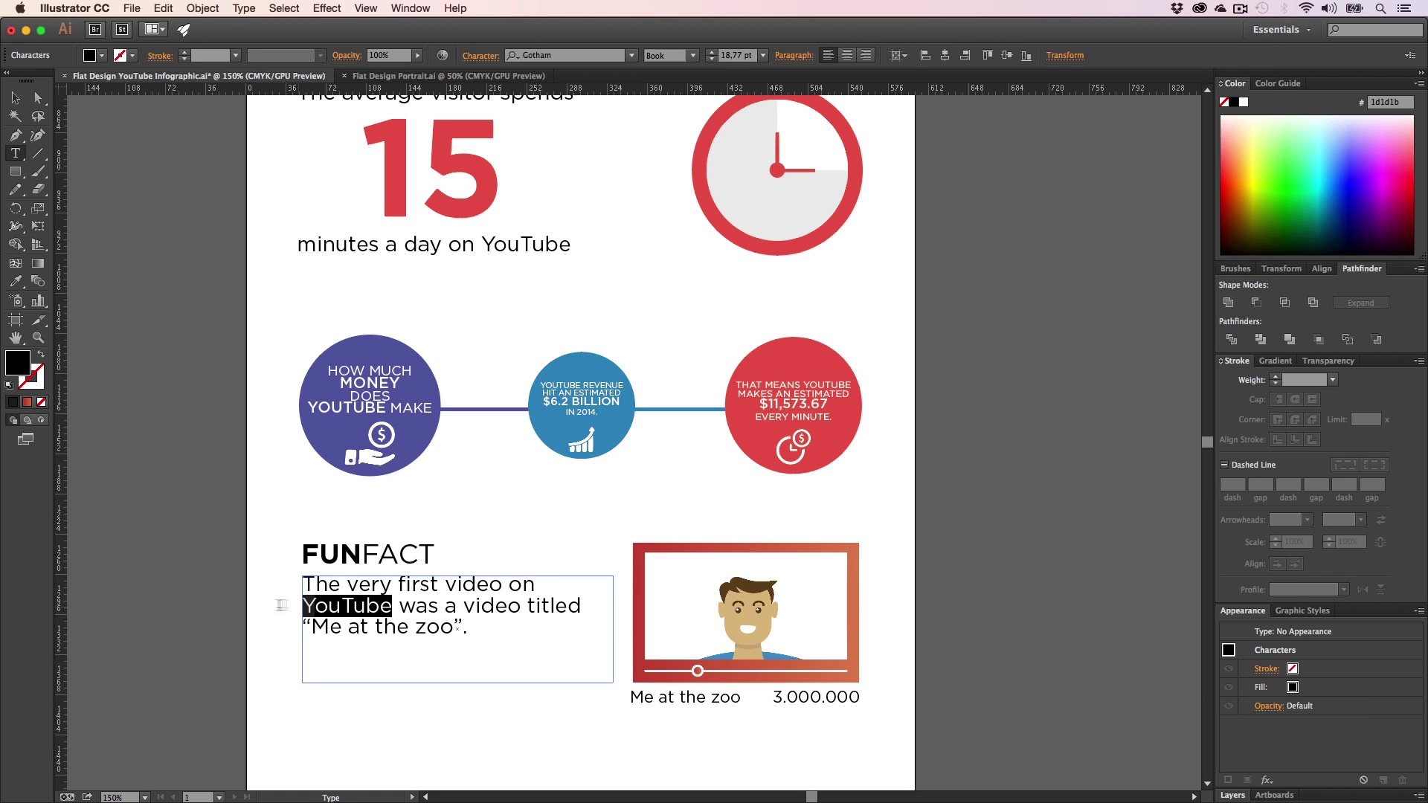
click(692, 56)
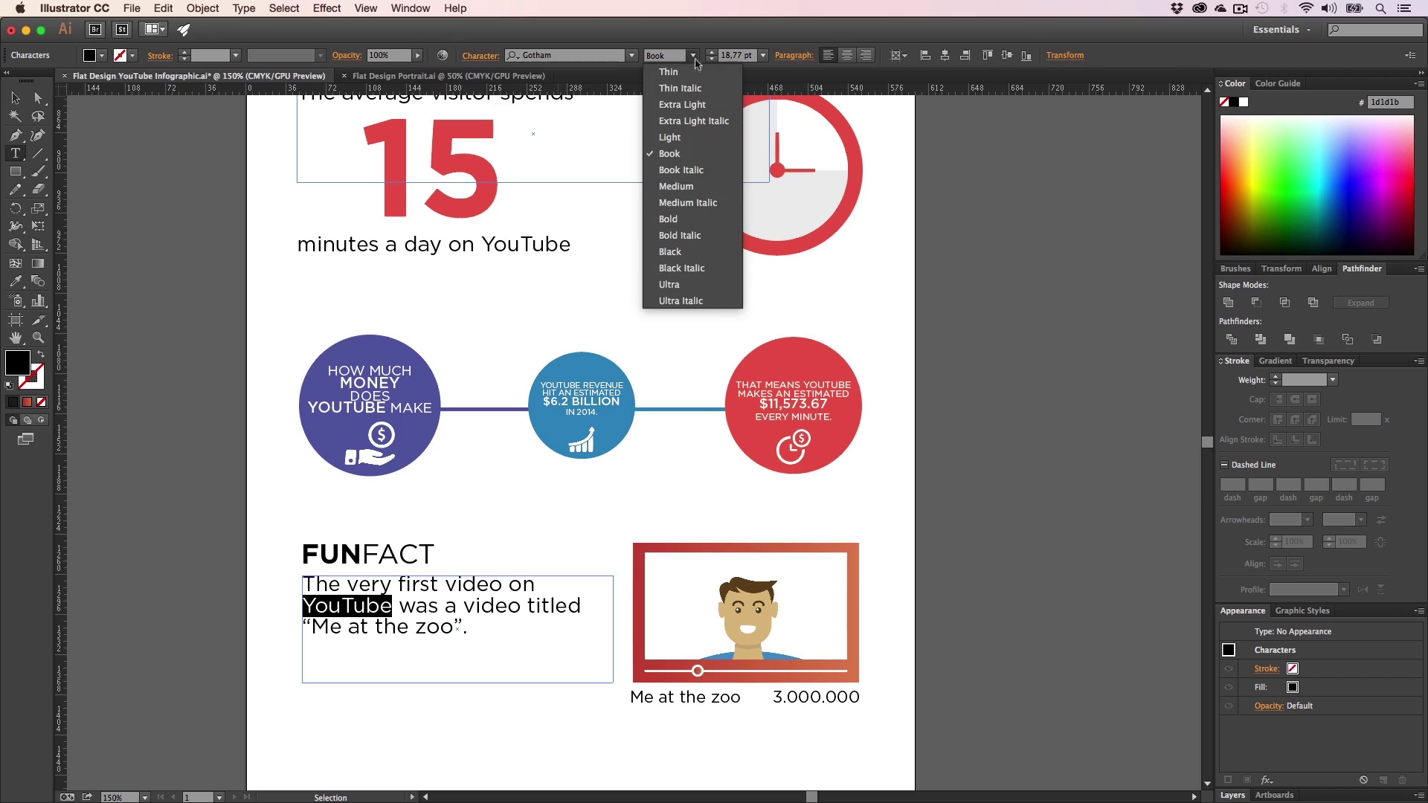
click(680, 215)
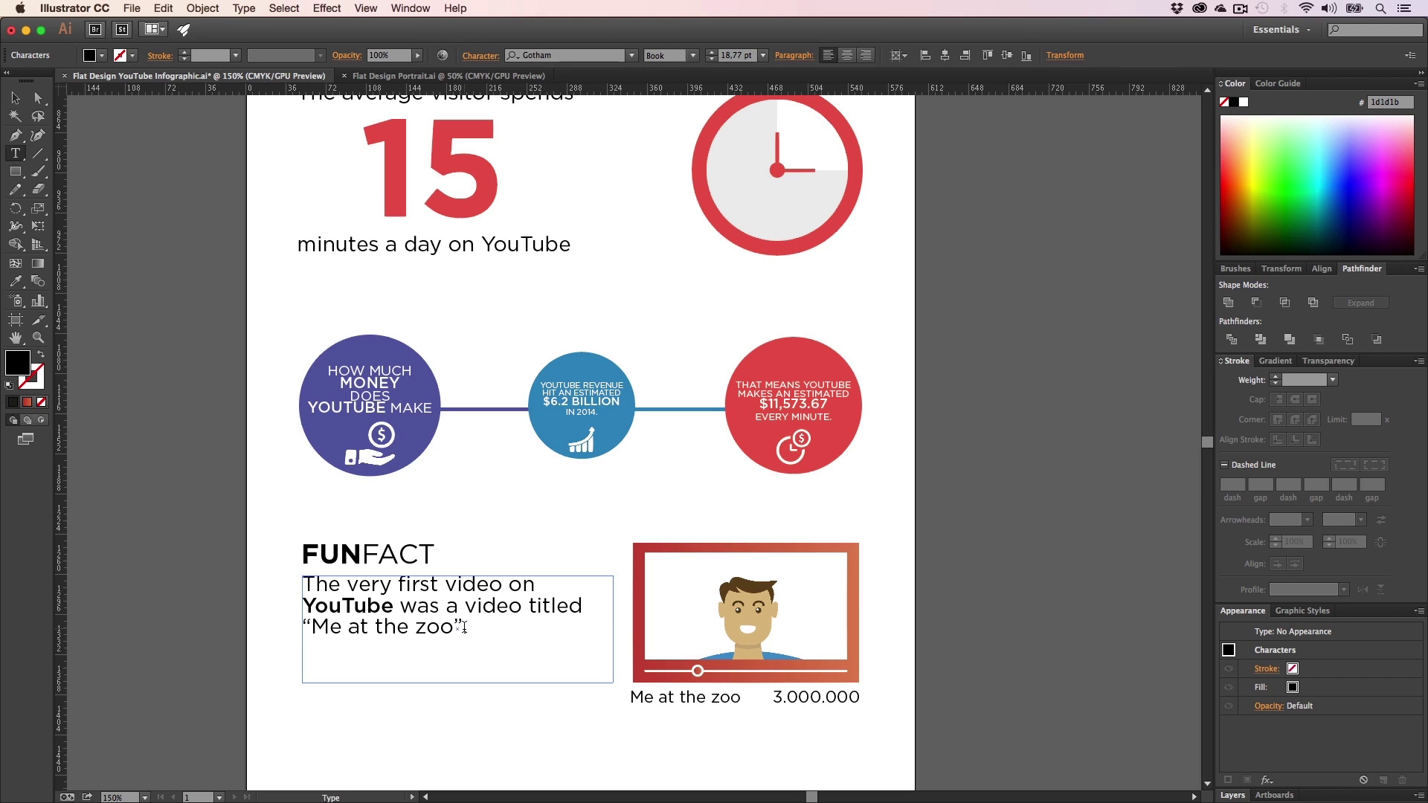
drag(464, 627, 290, 630)
click(691, 59)
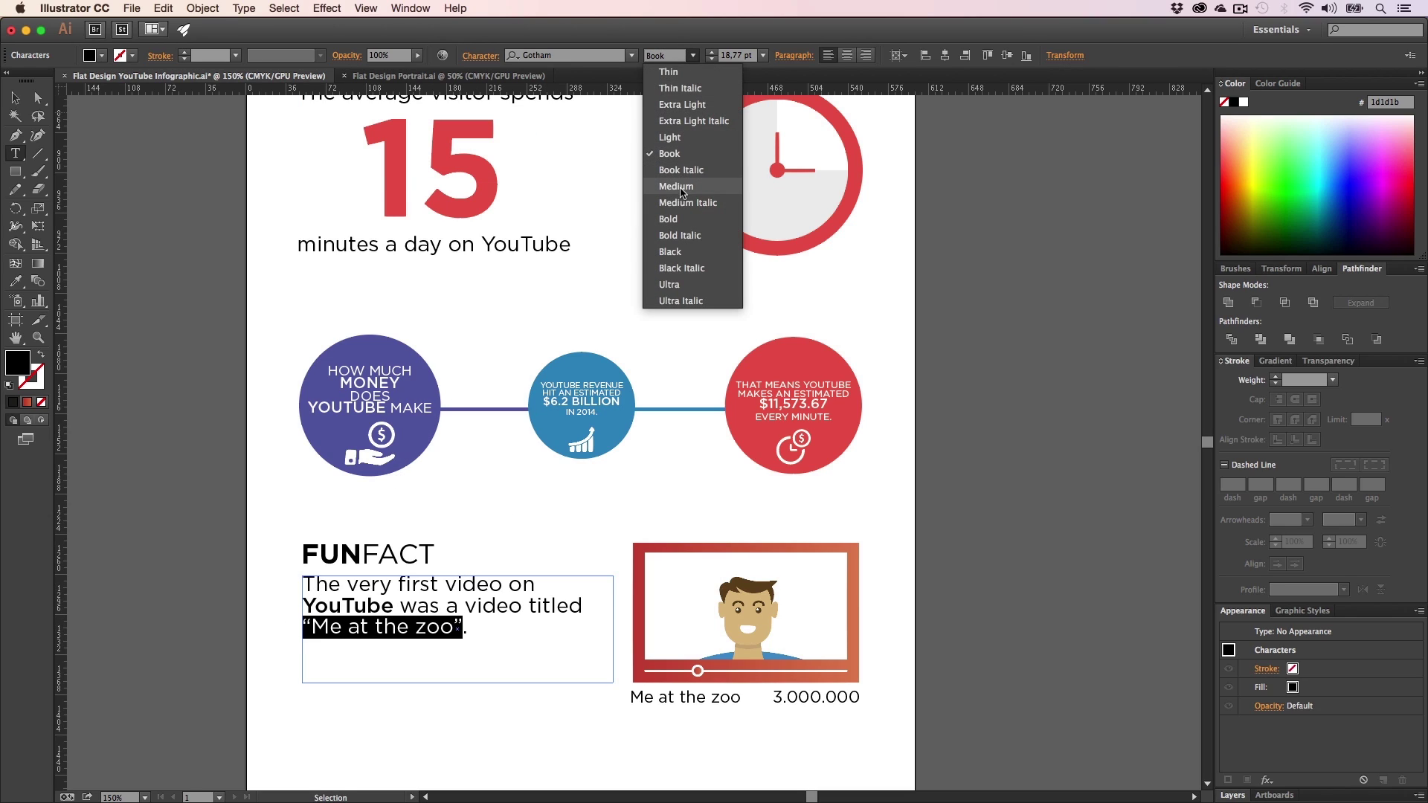
click(681, 186)
click(14, 100)
click(174, 403)
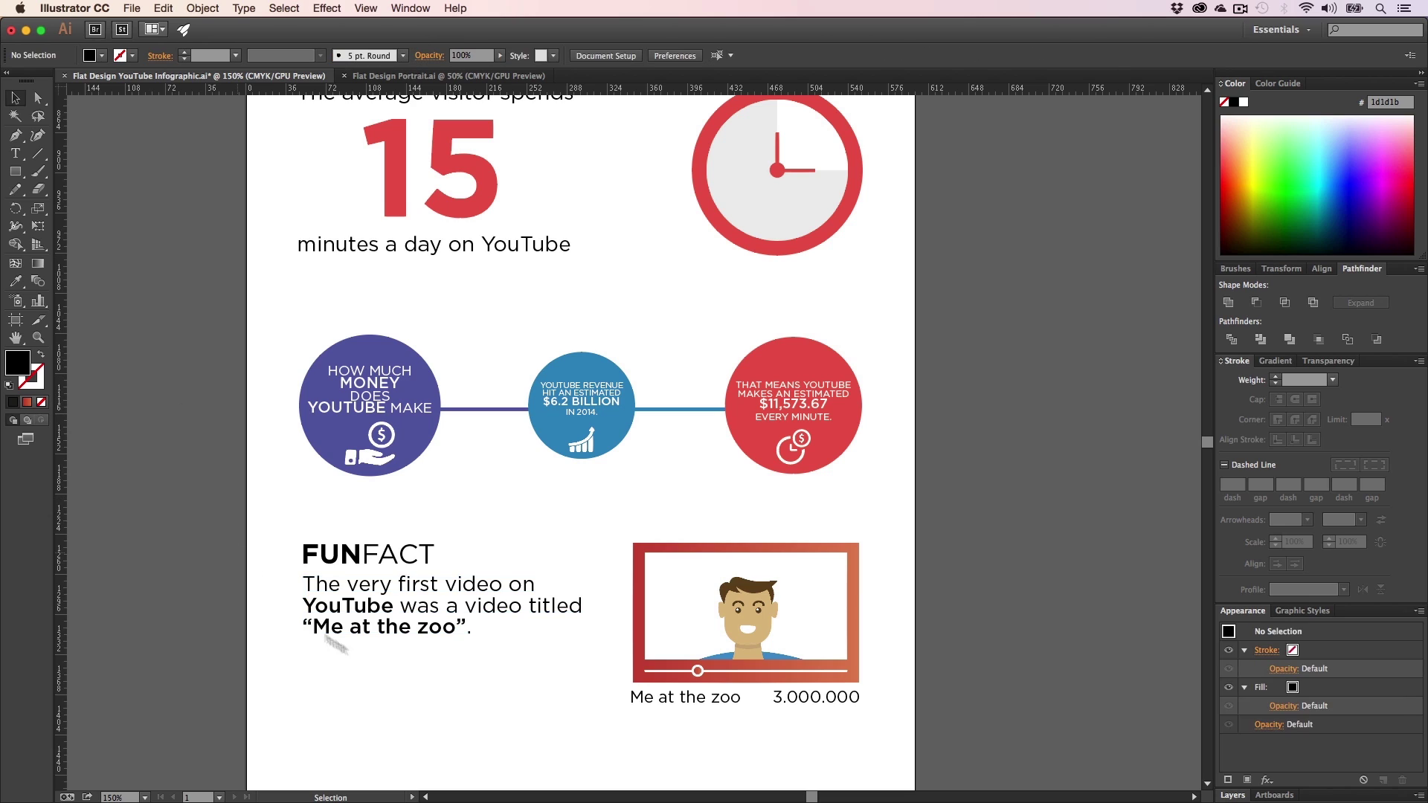
- Move the whole FUNFACT section, including text, video player and captions, slightly up towards the row of circles
key(h)
drag(432, 639, 417, 469)
drag(552, 397, 538, 348)
key(v)
drag(848, 518, 276, 296)
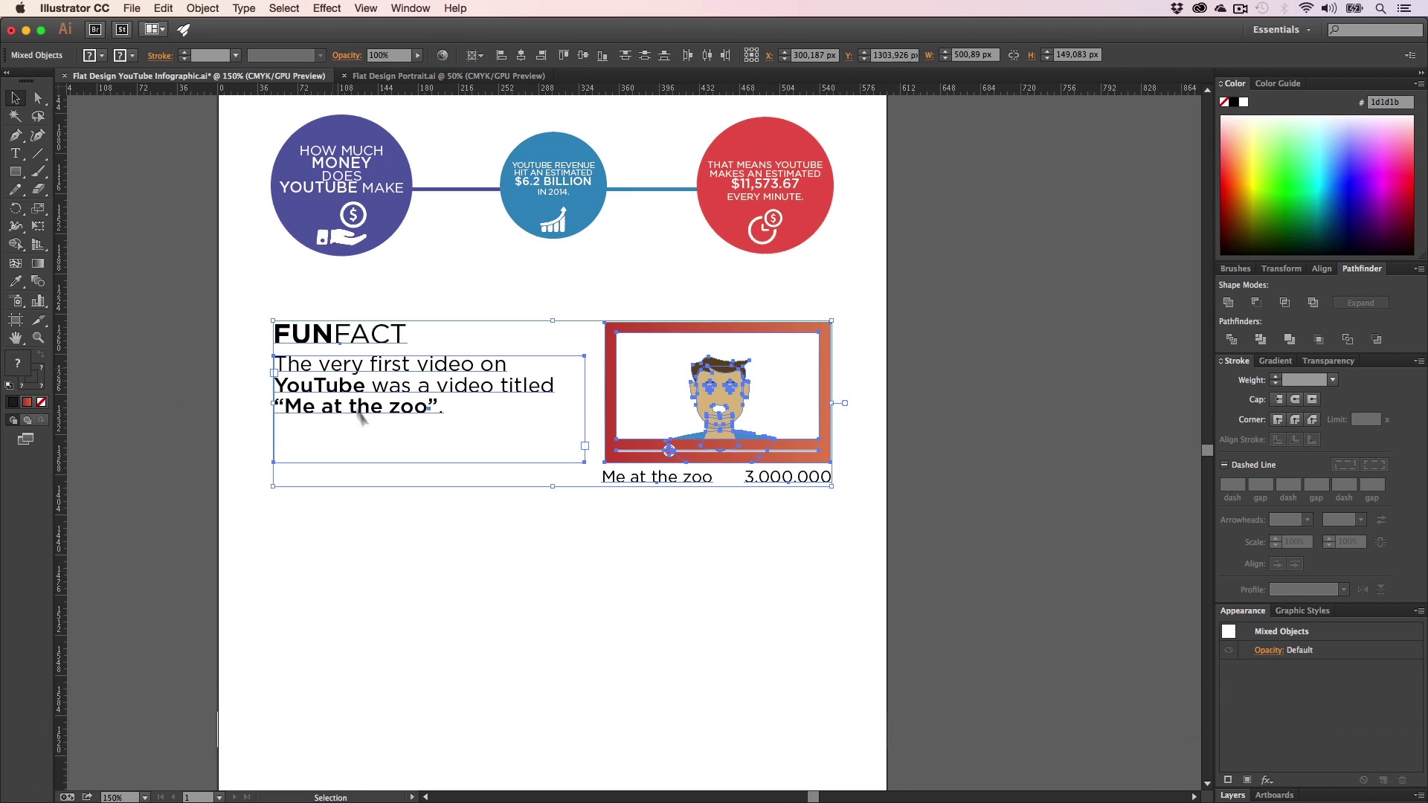
drag(353, 340, 354, 339)
click(511, 437)
key(h)
drag(510, 360, 485, 395)
drag(503, 493, 508, 460)
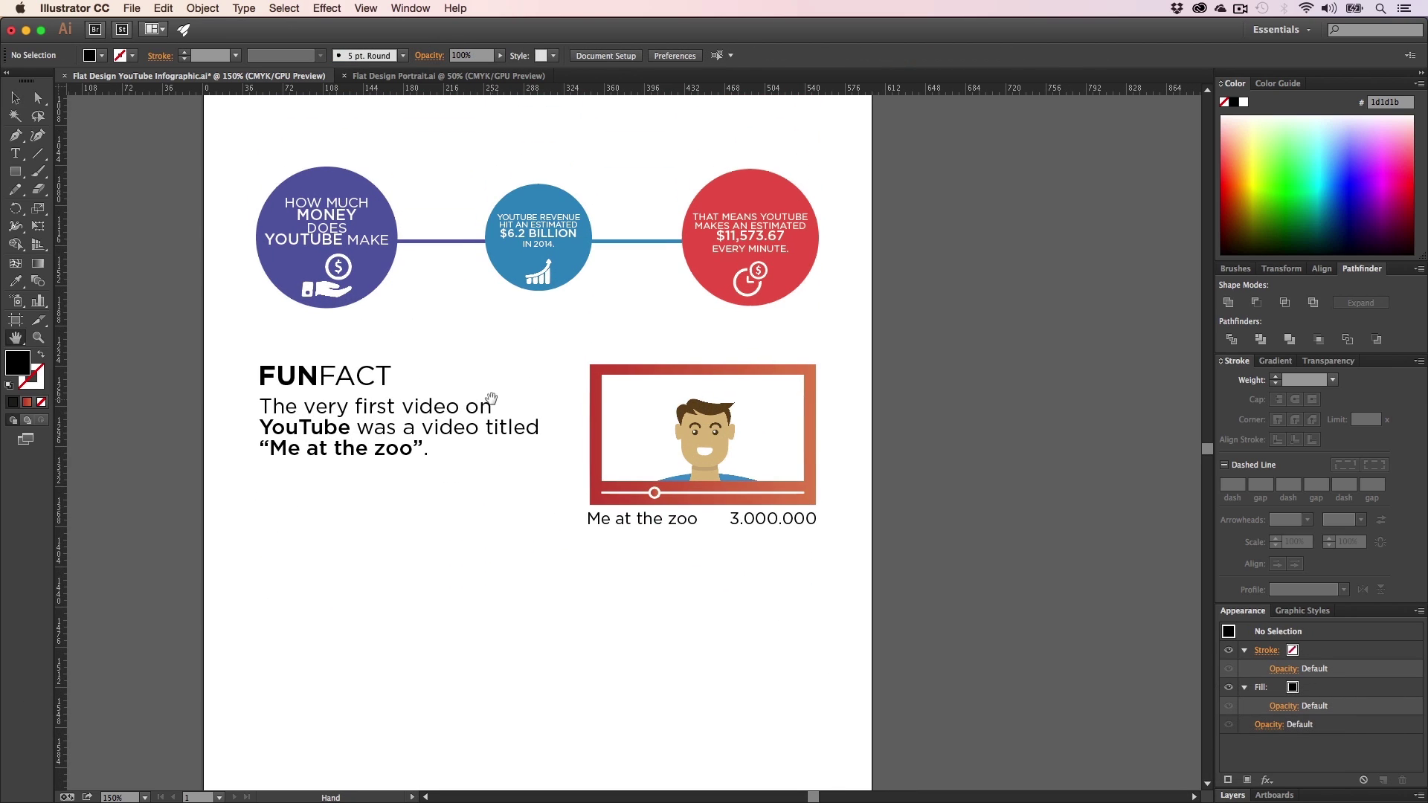
- Shift the fun fact paragraph sideways so that it is indented beneath the FUNFACT heading
key(v)
drag(491, 393, 467, 469)
key(h)
drag(460, 262, 462, 297)
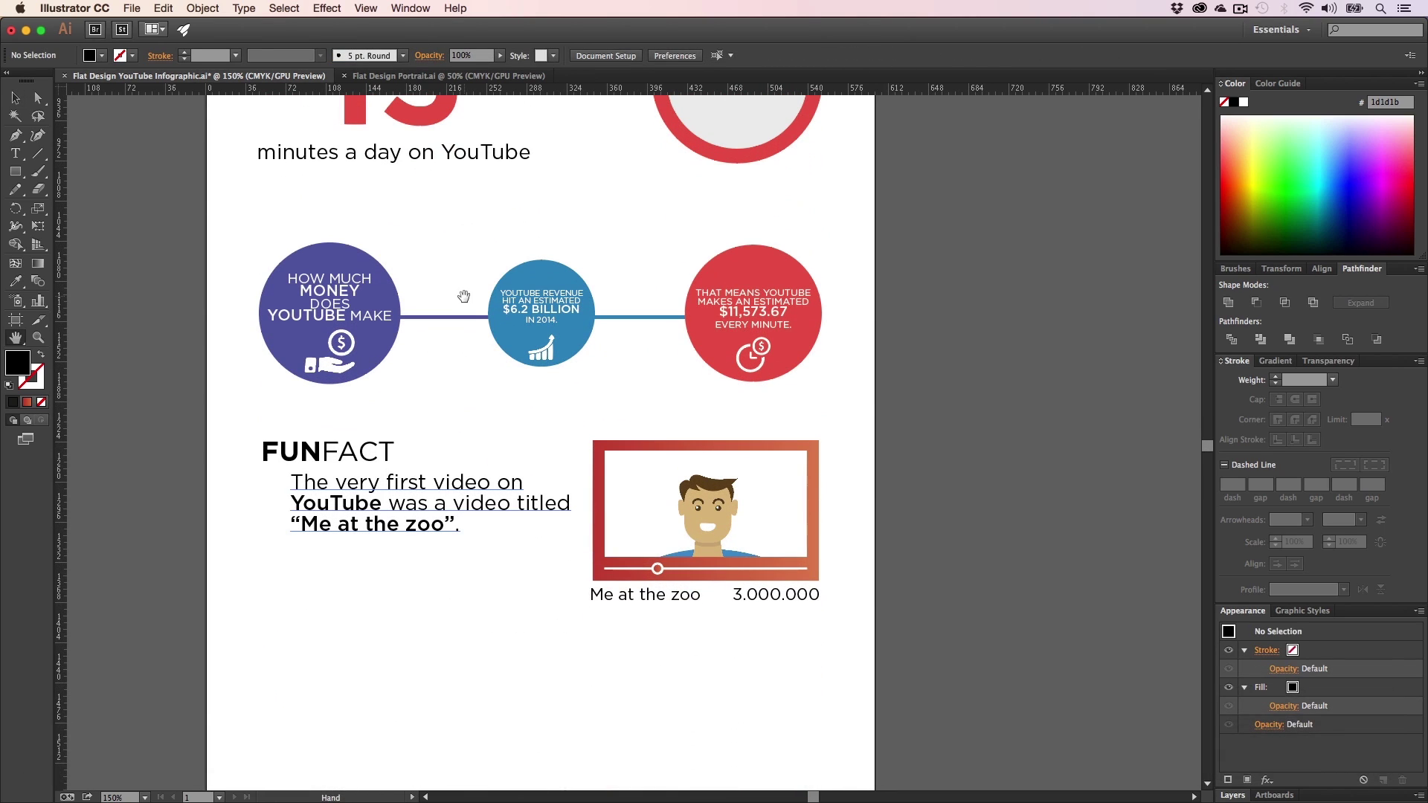
- Move the complete FUNFACT section slightly down, away from the row of circles
key(v)
drag(415, 448, 247, 422)
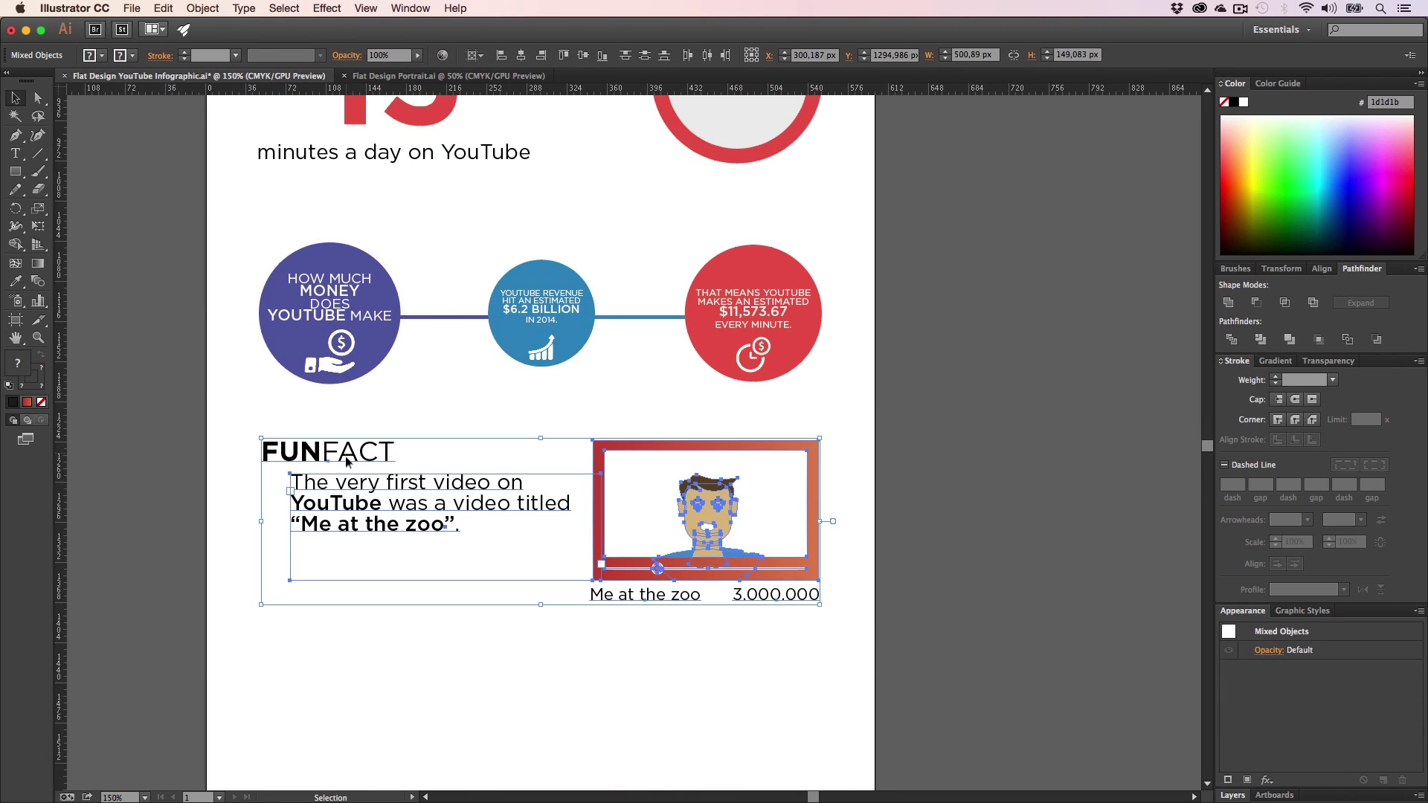
drag(348, 455, 348, 476)
click(551, 405)
- Scale up the blue "$6.2 BILLION" circle with its text and chart icon proportionally from its centre to about the purple circle's size
key(h)
key(v)
click(546, 300)
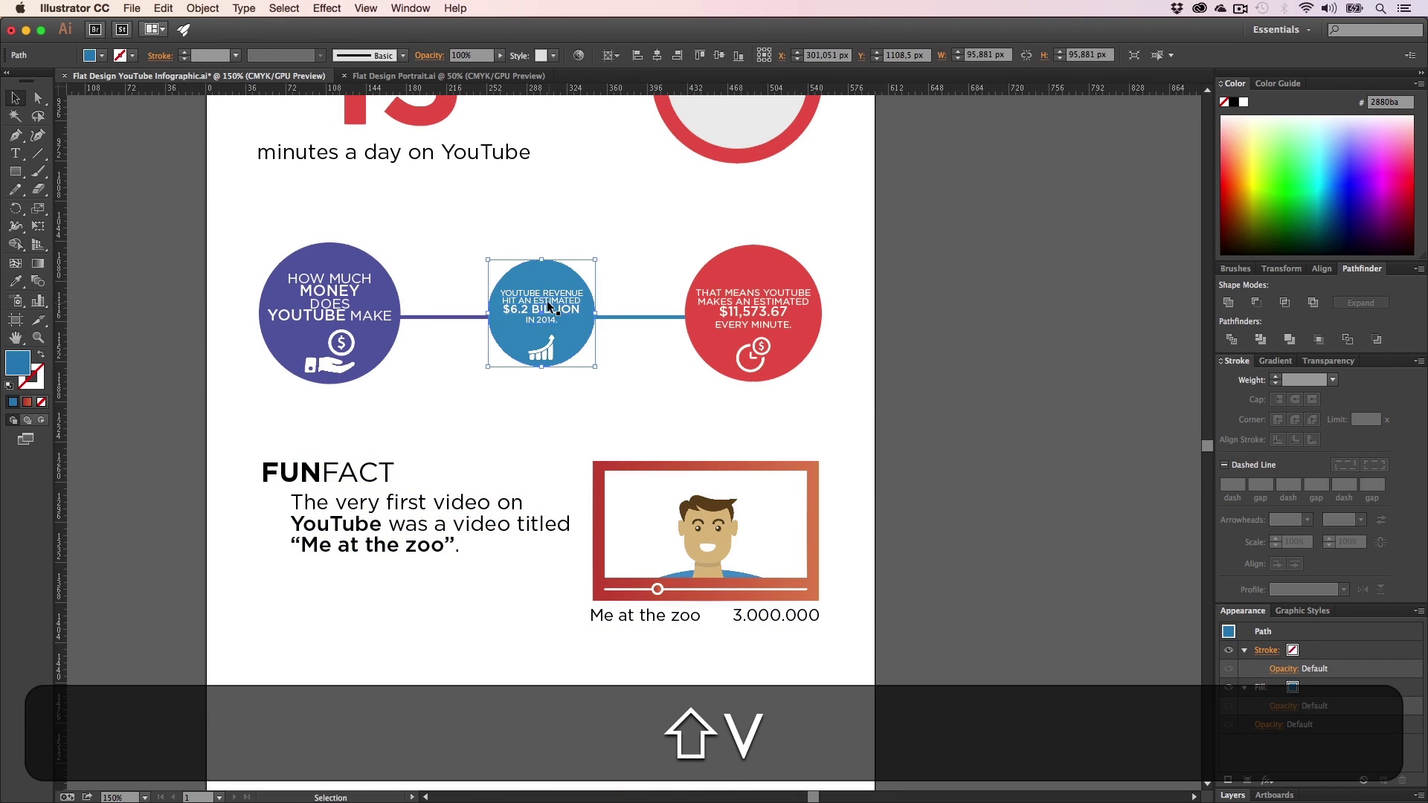
shift+click(547, 348)
drag(595, 366, 616, 402)
click(670, 410)
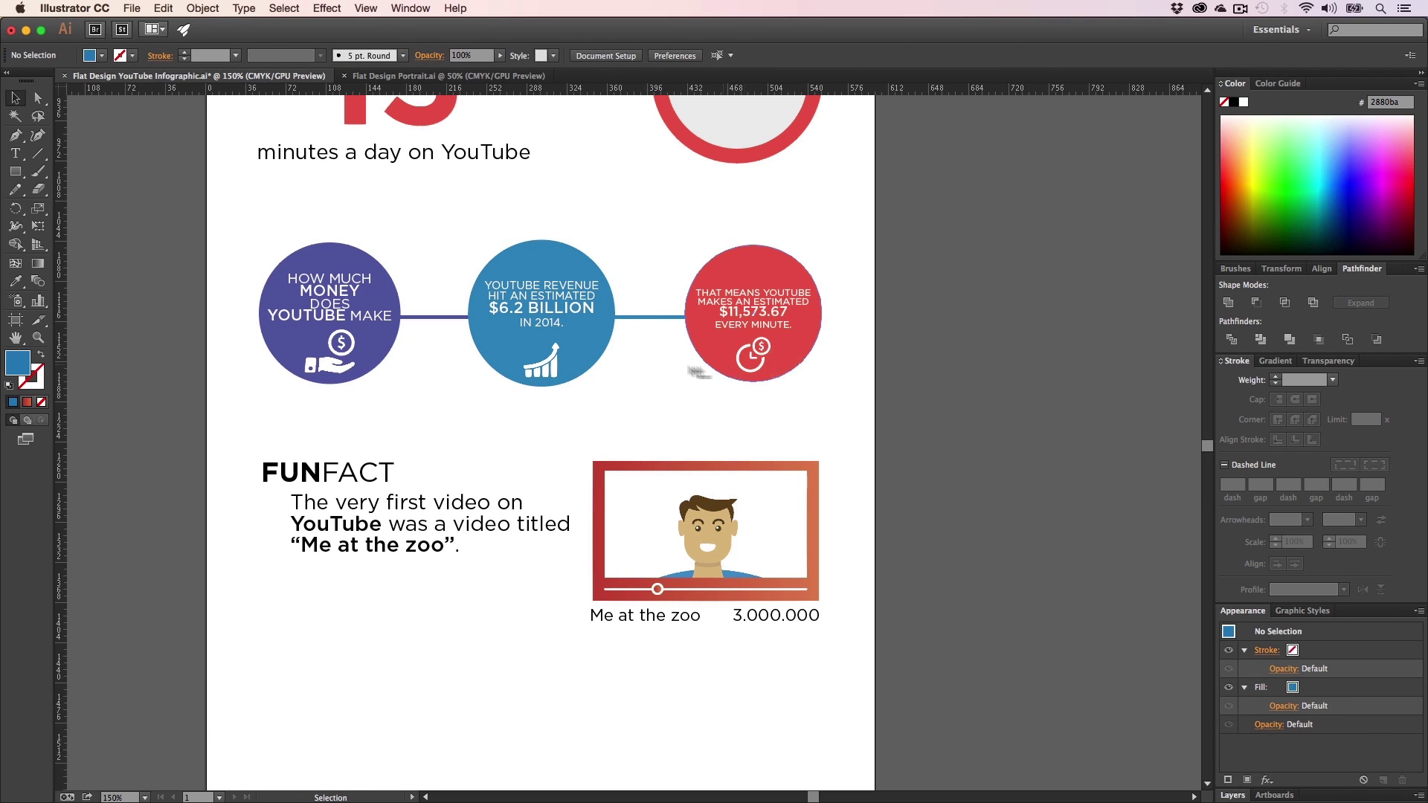
click(524, 253)
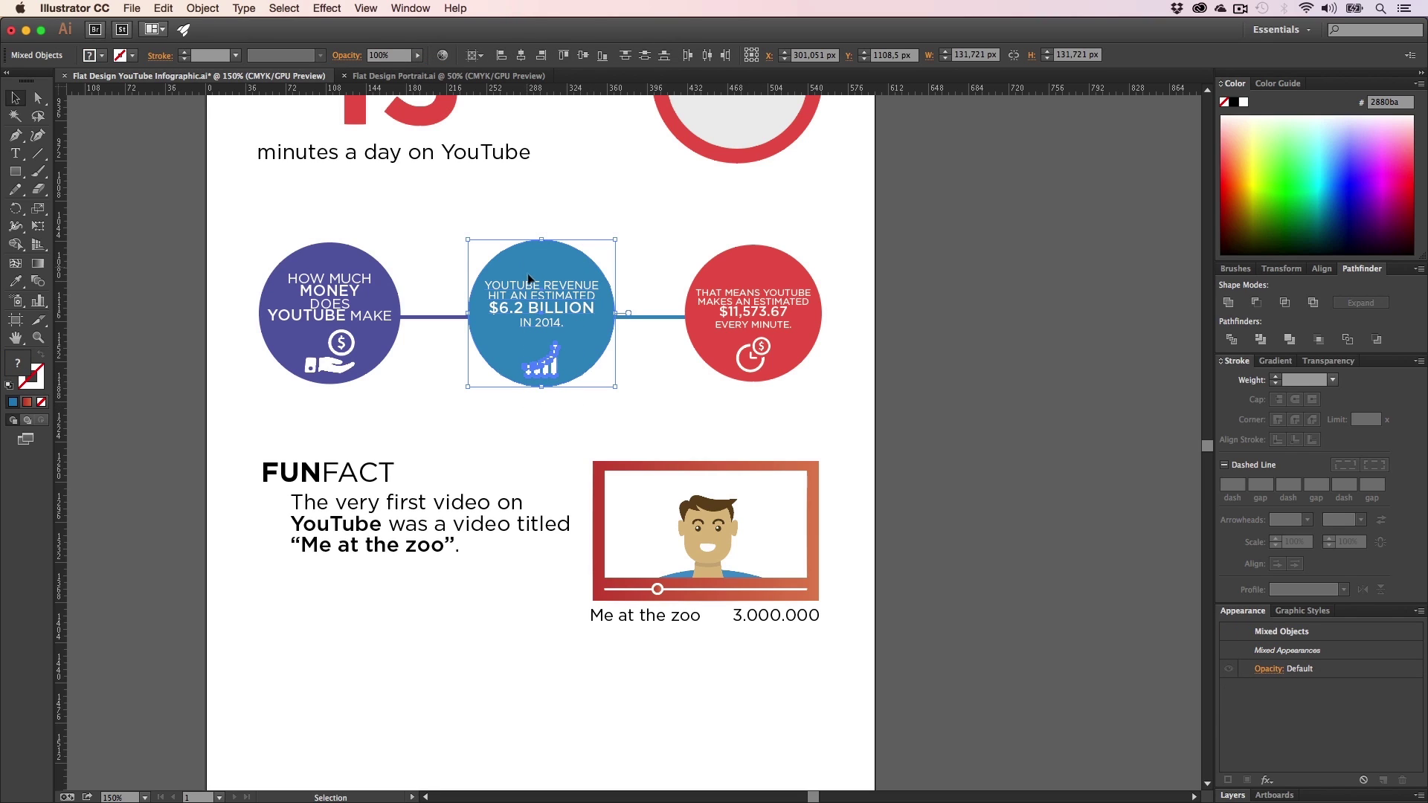
drag(613, 386, 612, 384)
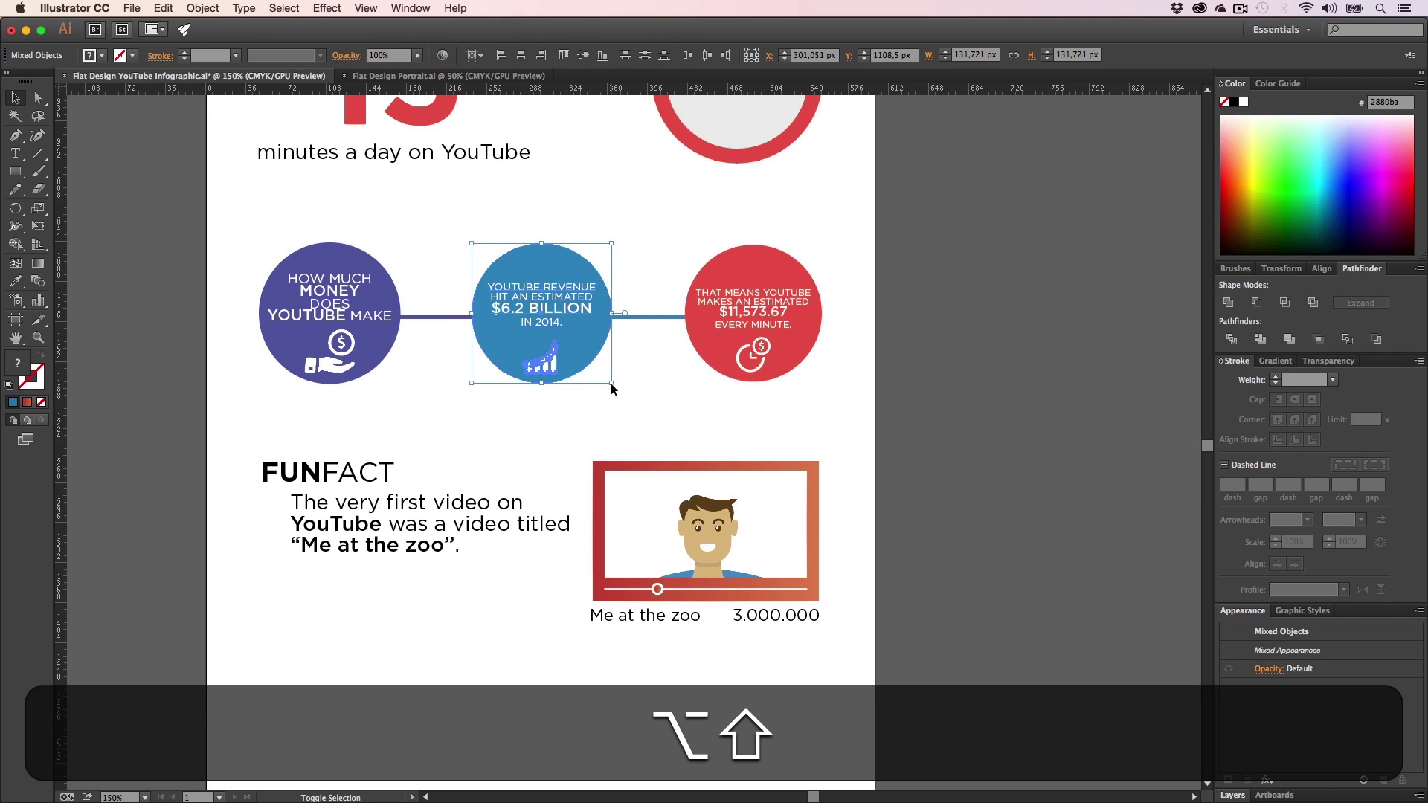
click(635, 387)
- Scale up the red "$11,573.67" circle with its text and clock icon slightly and proportionally from its centre
drag(773, 400, 730, 225)
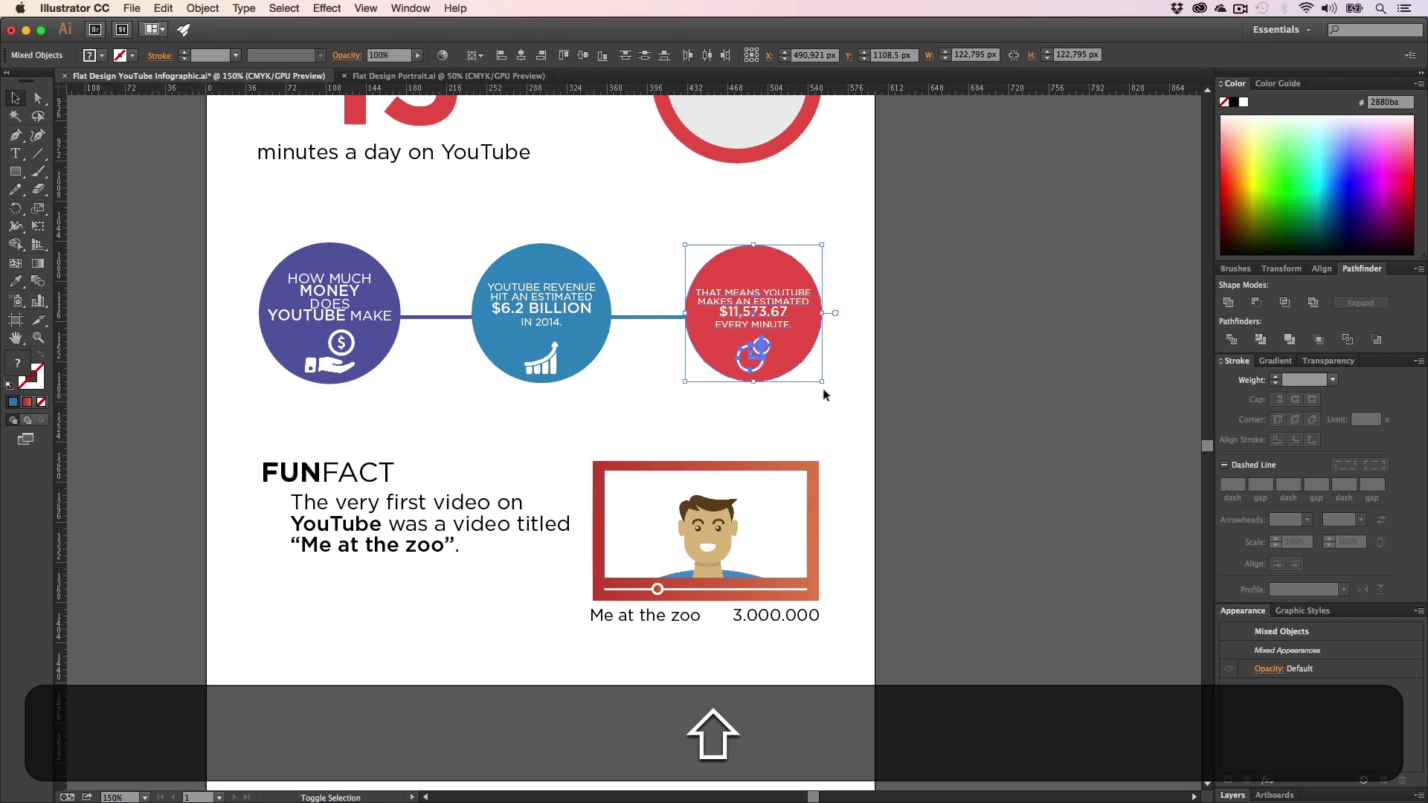
drag(824, 384, 827, 390)
click(764, 398)
key(h)
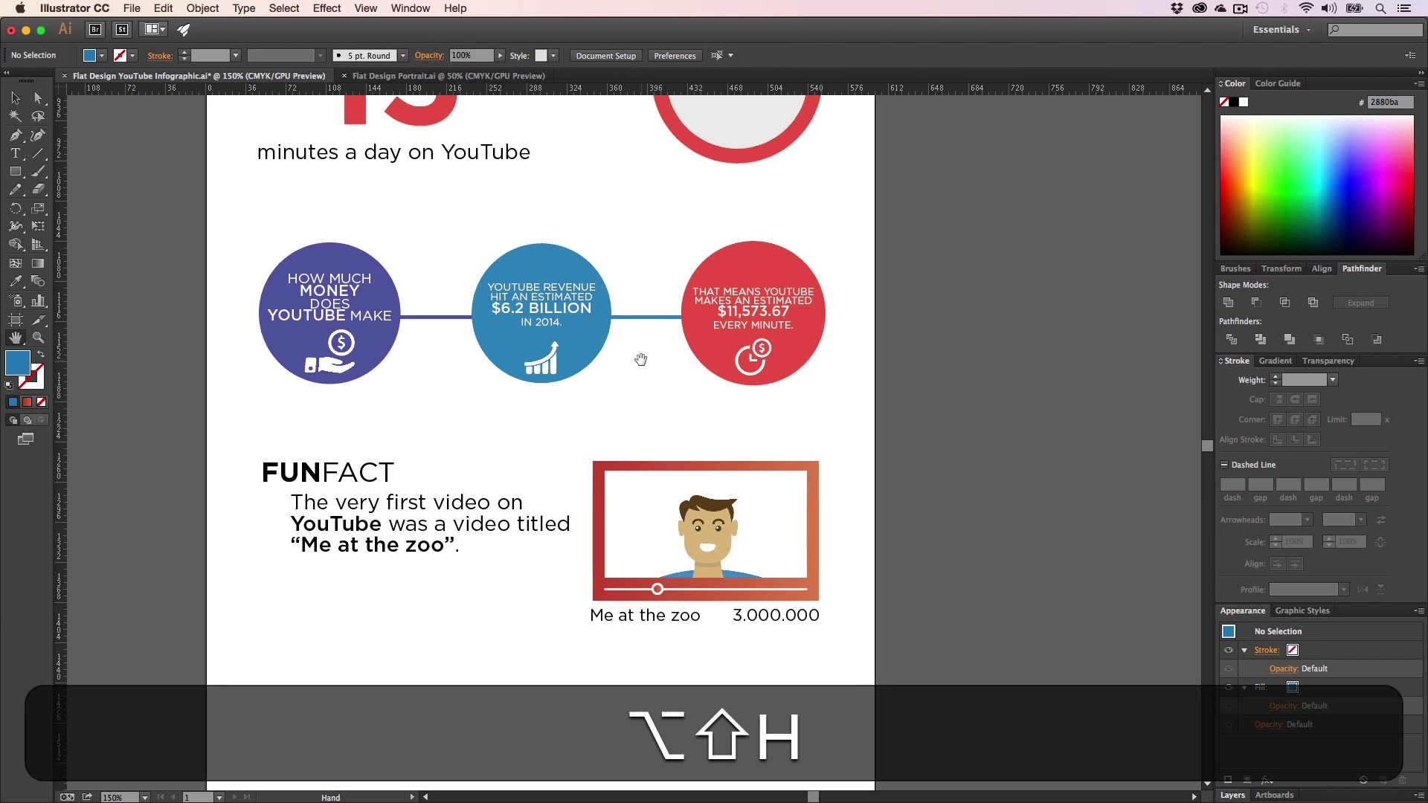
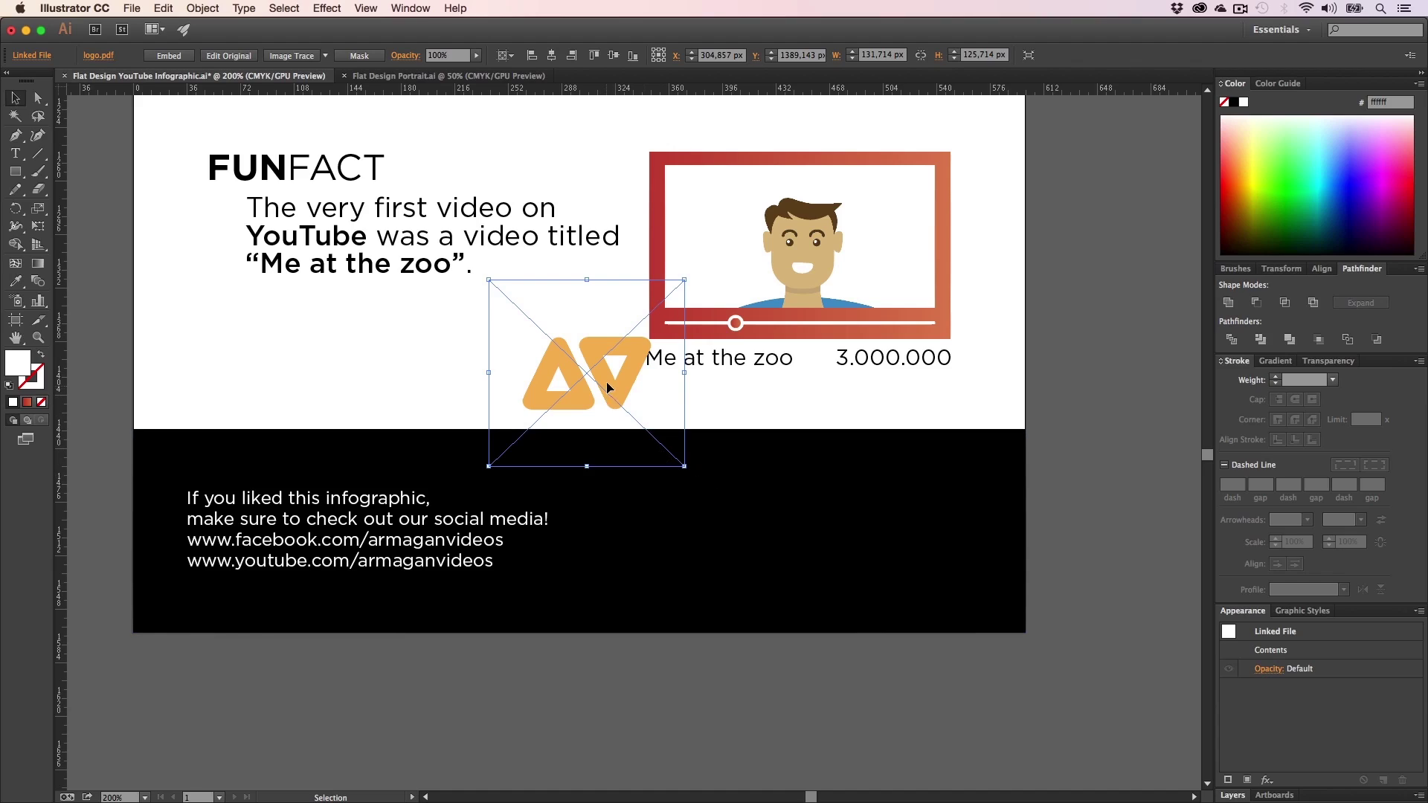
- Move the orange logo onto the black footer, beside the social media text
drag(610, 388, 723, 538)
key(shift)
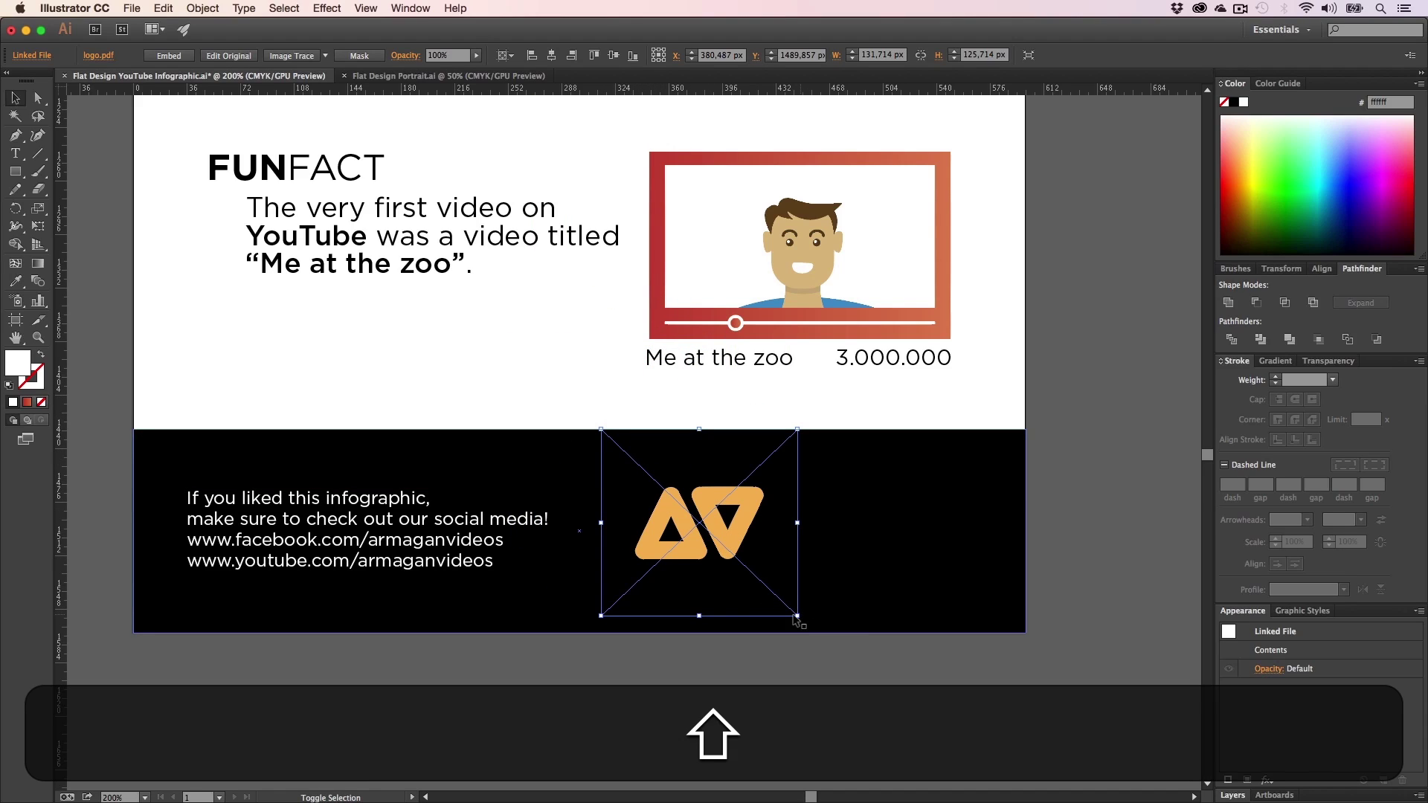
- Replace the placed orange logo with the orange AV vector logo copied from av logo.ai, closing that file after copying
key(BackSpace)
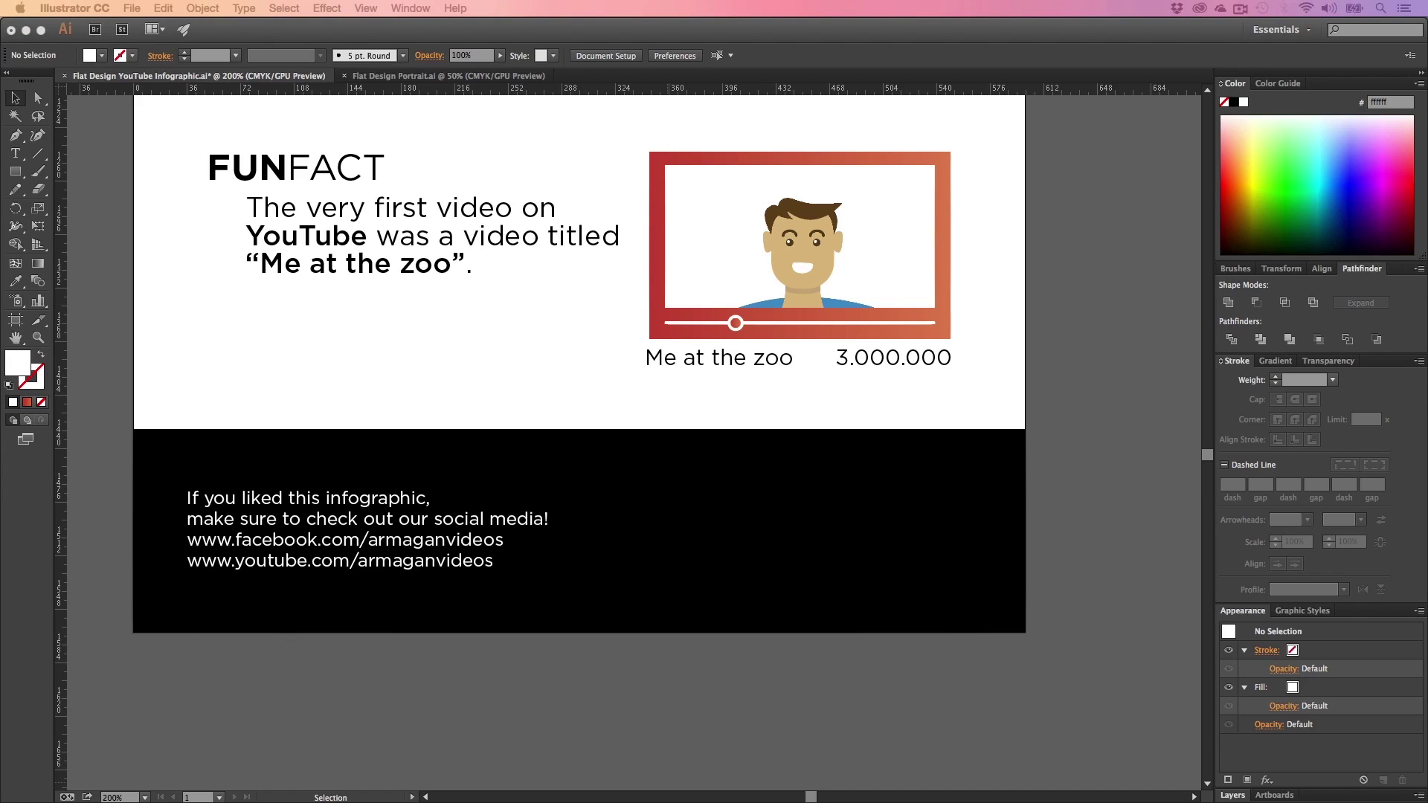
key(super+Tab)
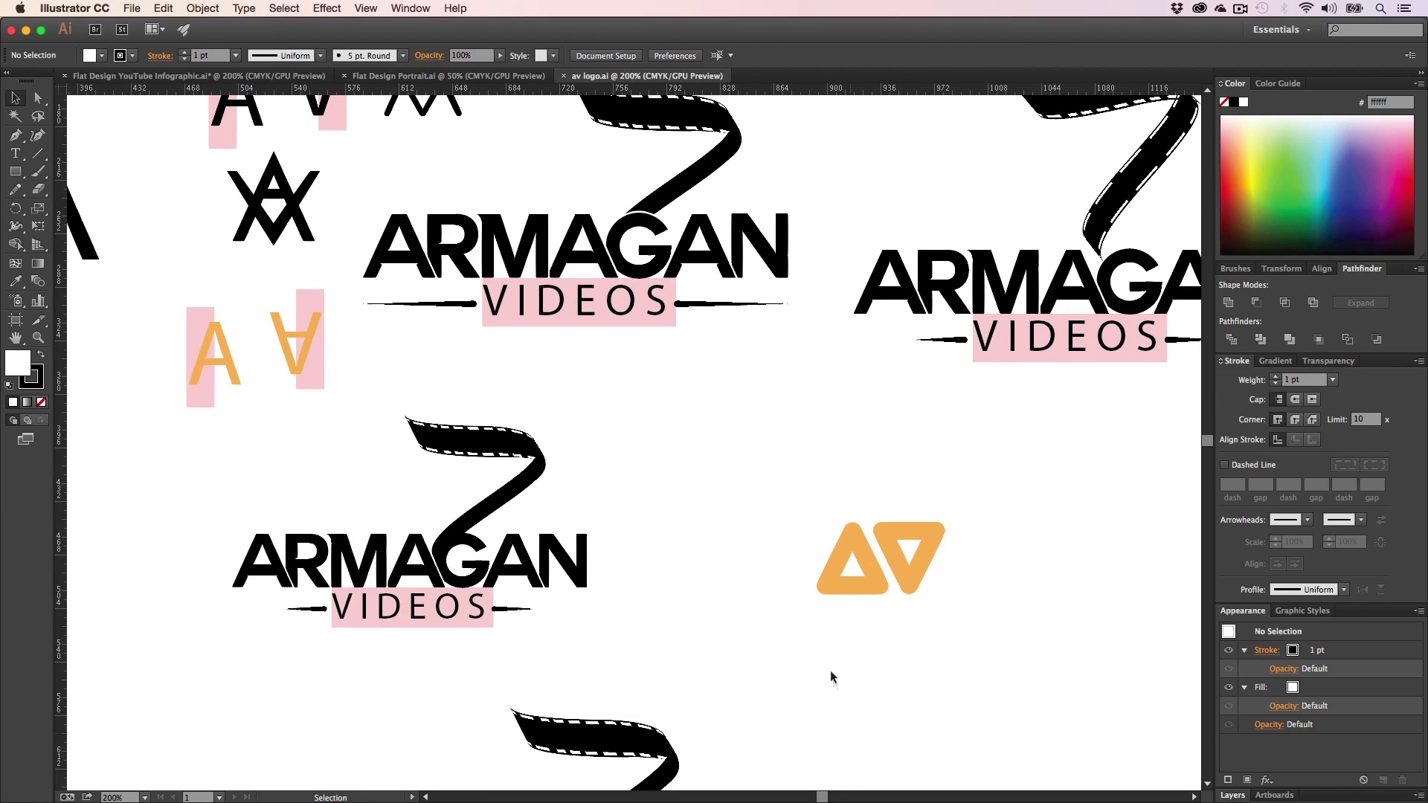
click(866, 569)
key(super+c)
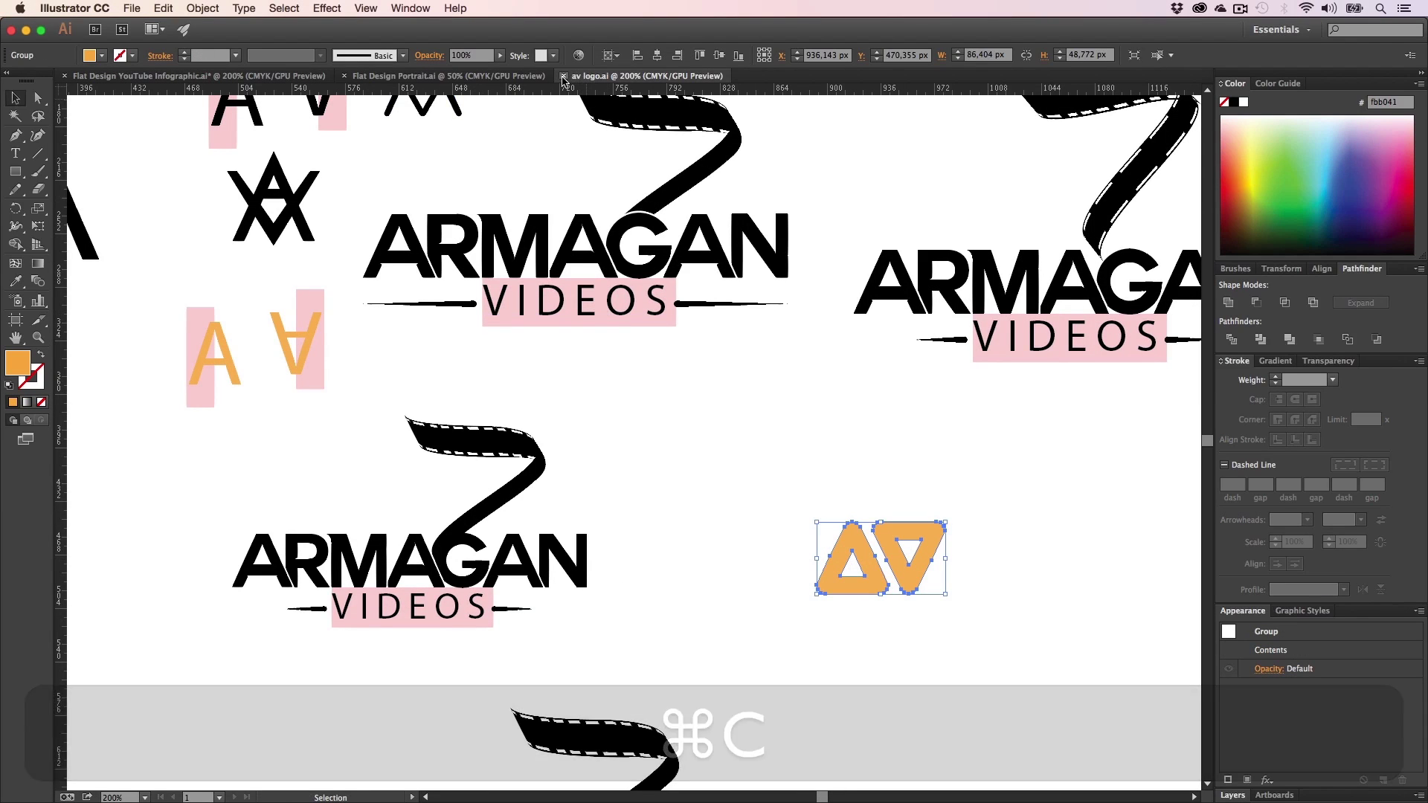
click(564, 76)
key(super+v)
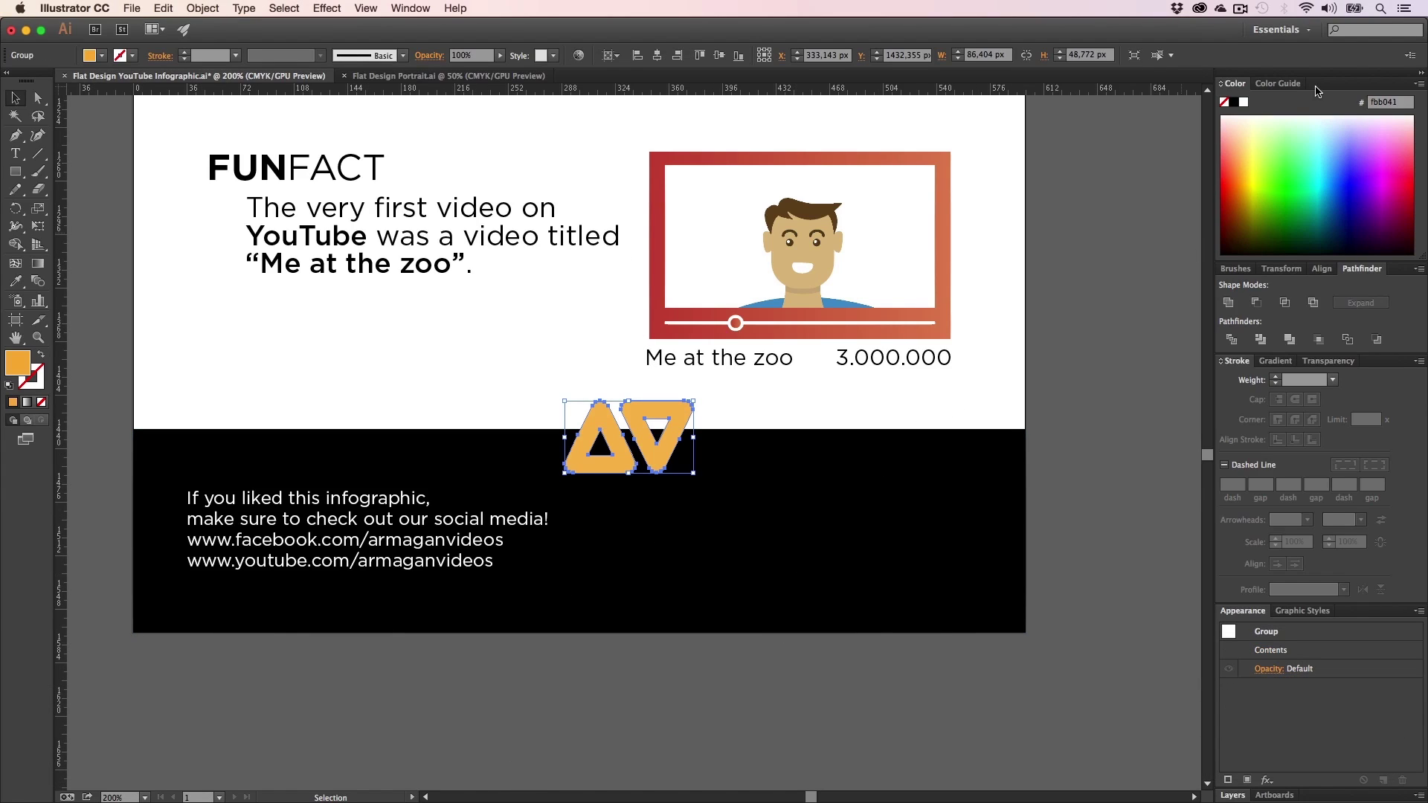
- Recolour the pasted AV logo white, move it to the right end of the black footer and shrink it to about 60 px wide
click(1244, 102)
drag(680, 453, 967, 537)
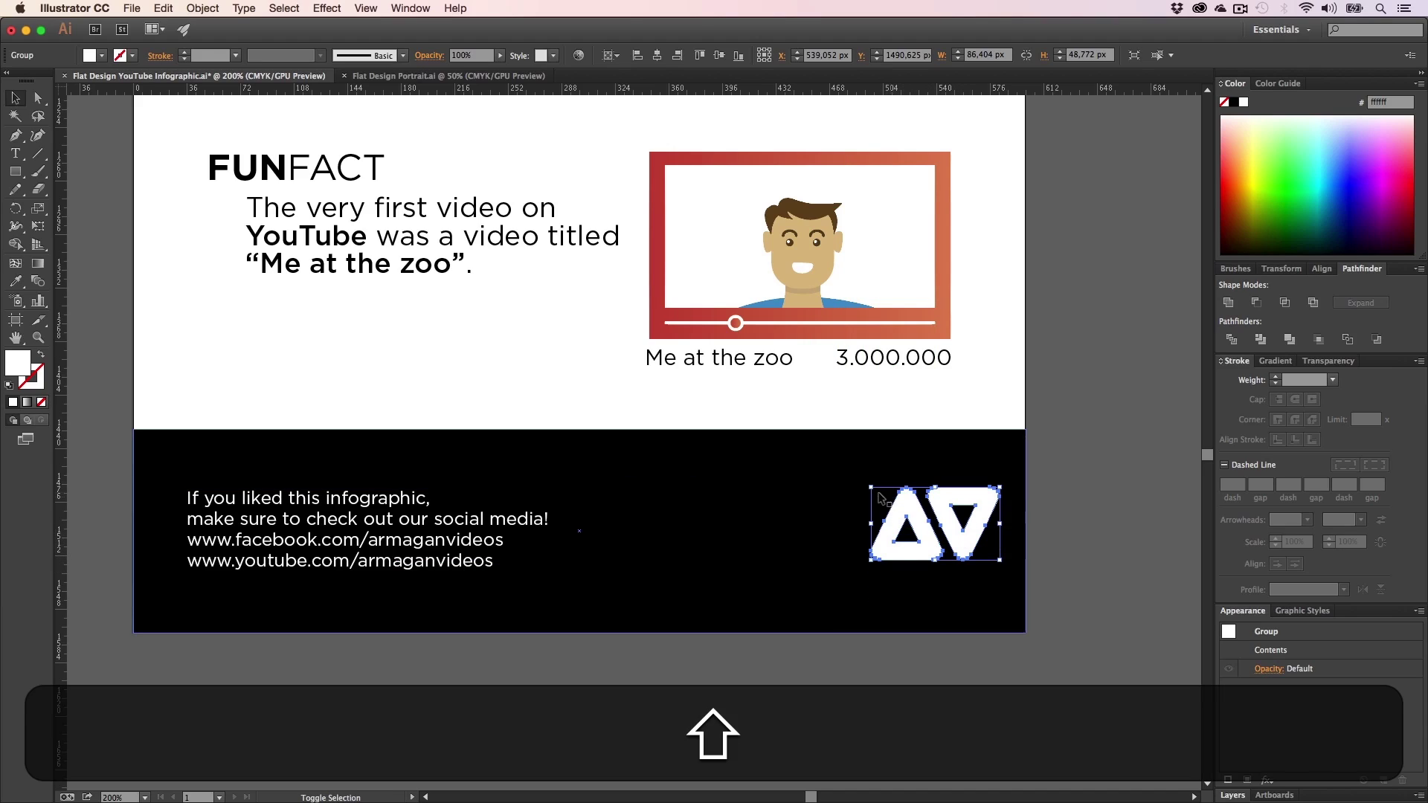
drag(870, 489, 890, 498)
drag(964, 533, 955, 522)
click(967, 664)
key(h)
drag(787, 565, 859, 574)
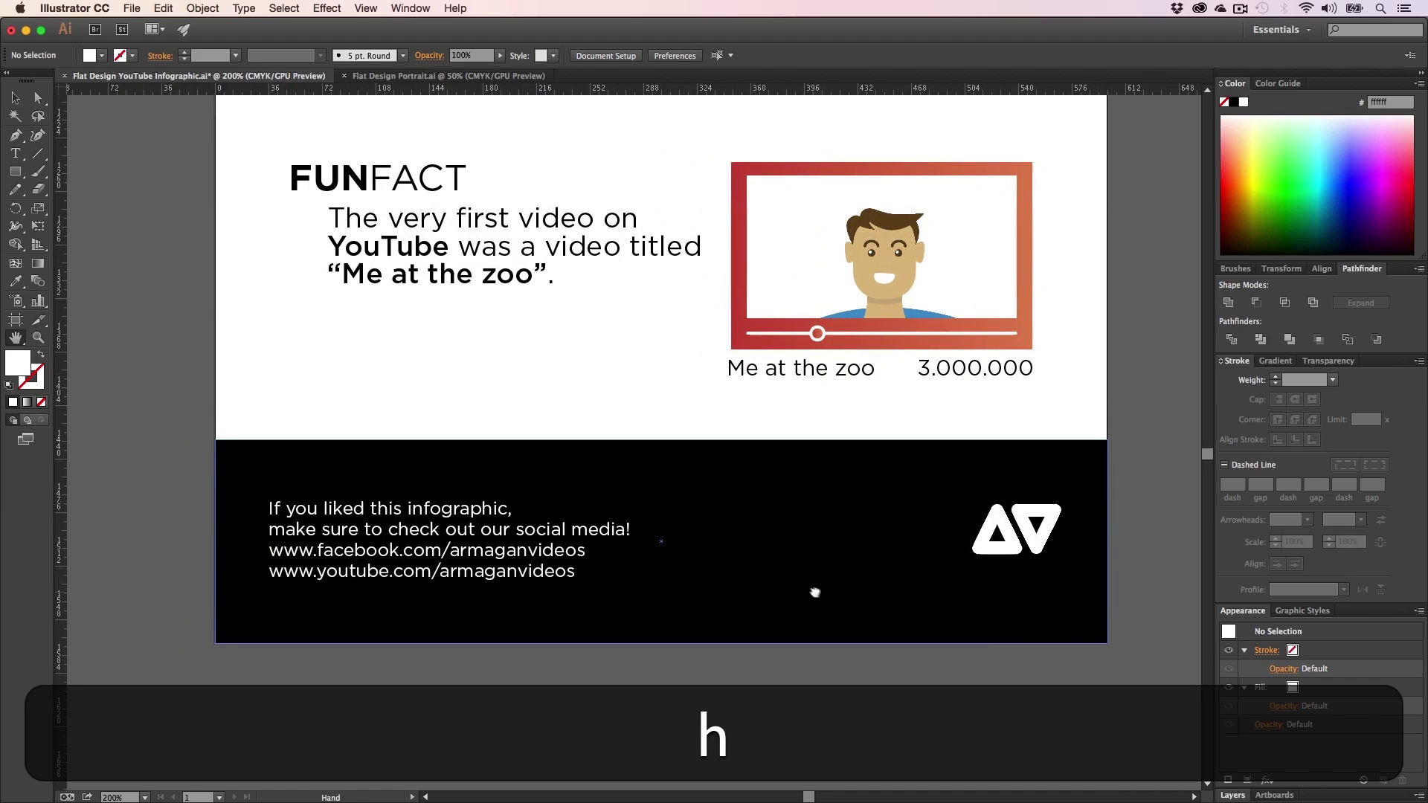
- Move the social media text block straight up near the upper edge of the black footer
key(v)
click(1017, 541)
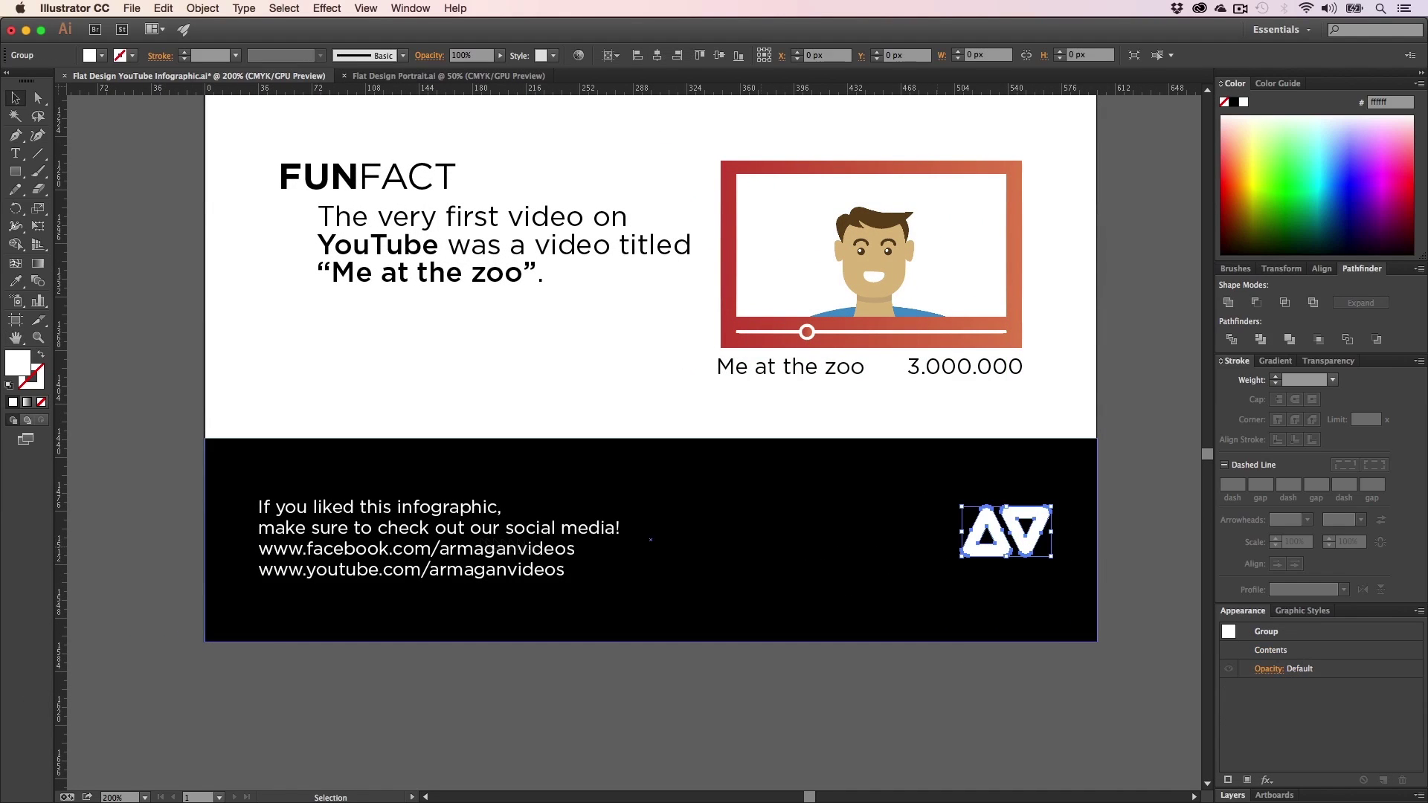
drag(353, 554, 354, 515)
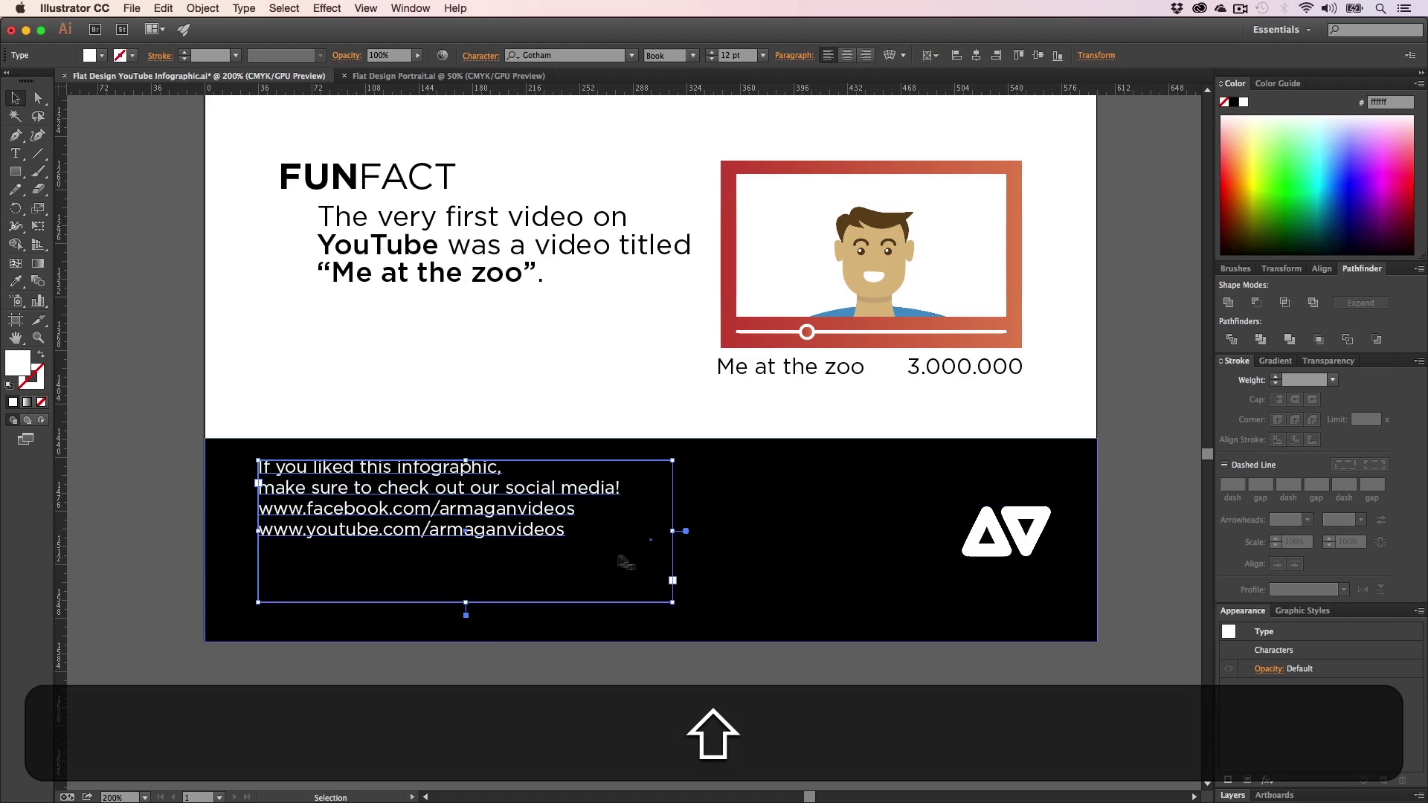
mouse_move(675, 595)
mouse_down()
mouse_move(638, 587)
mouse_move(655, 596)
mouse_up()
key(super+z)
- Reduce the font size of all the social media text to 10 pt
key(super+t)
double_click(509, 455)
key(super+a)
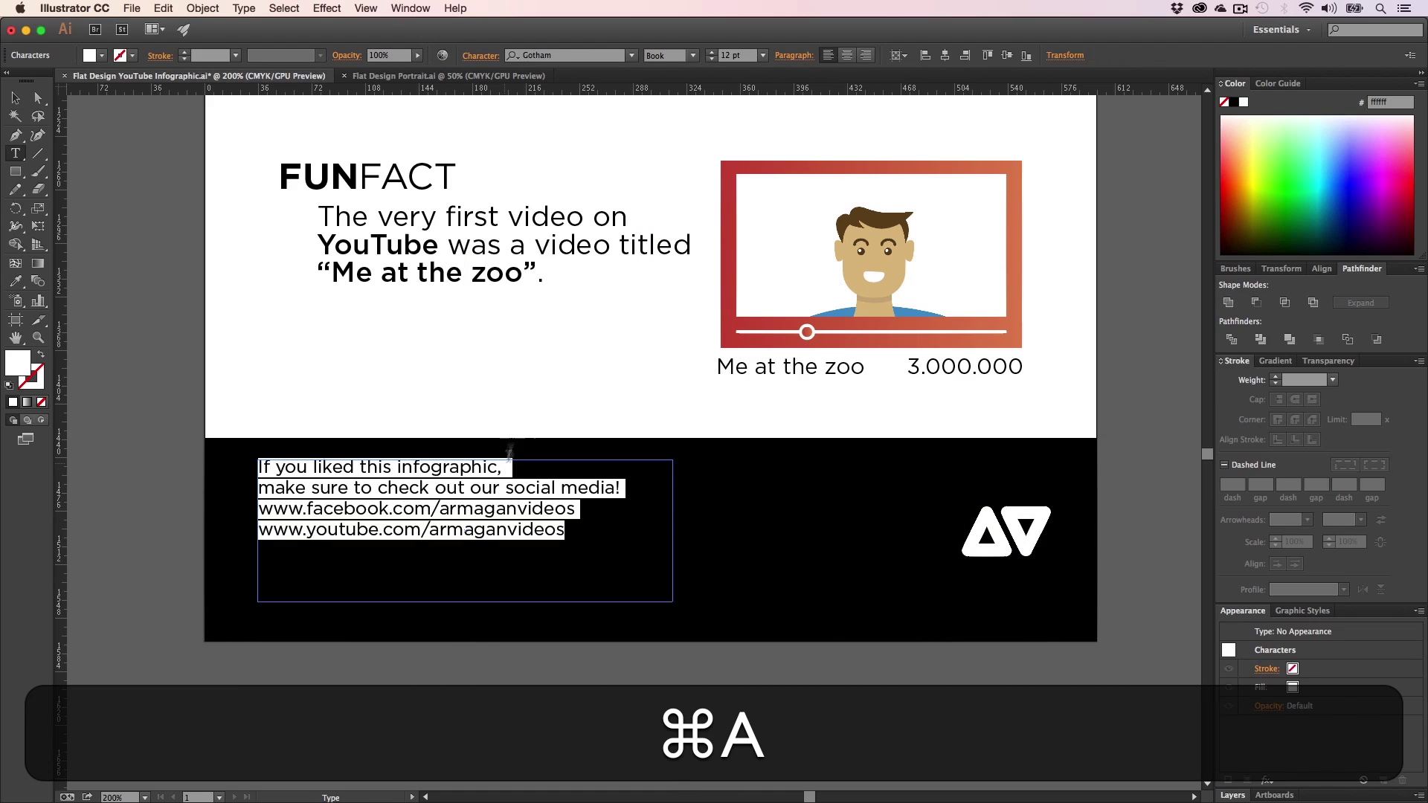
click(711, 60)
click(711, 60)
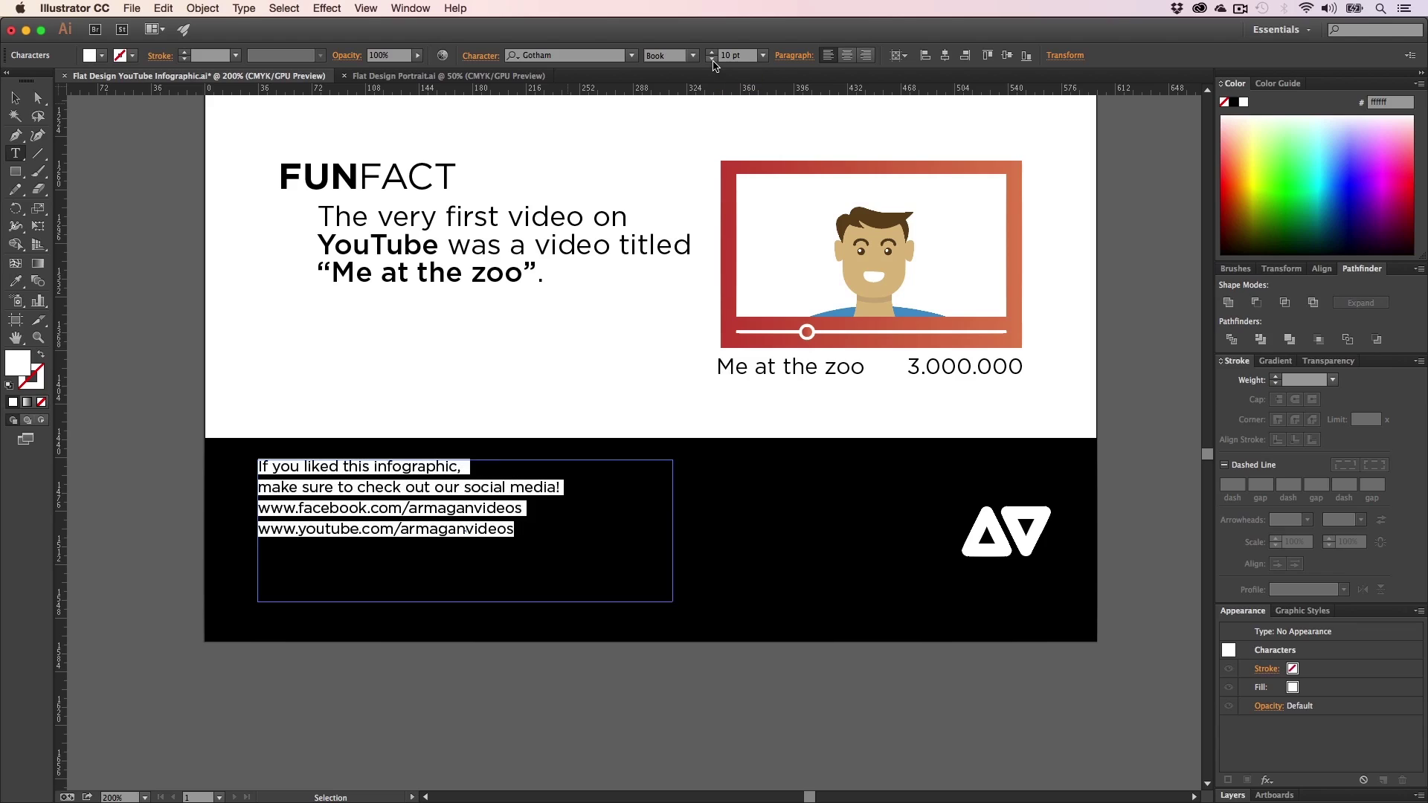
- Set all the social media text to the Gotham Light style, keeping it at 10 pt
click(338, 563)
key(super+a)
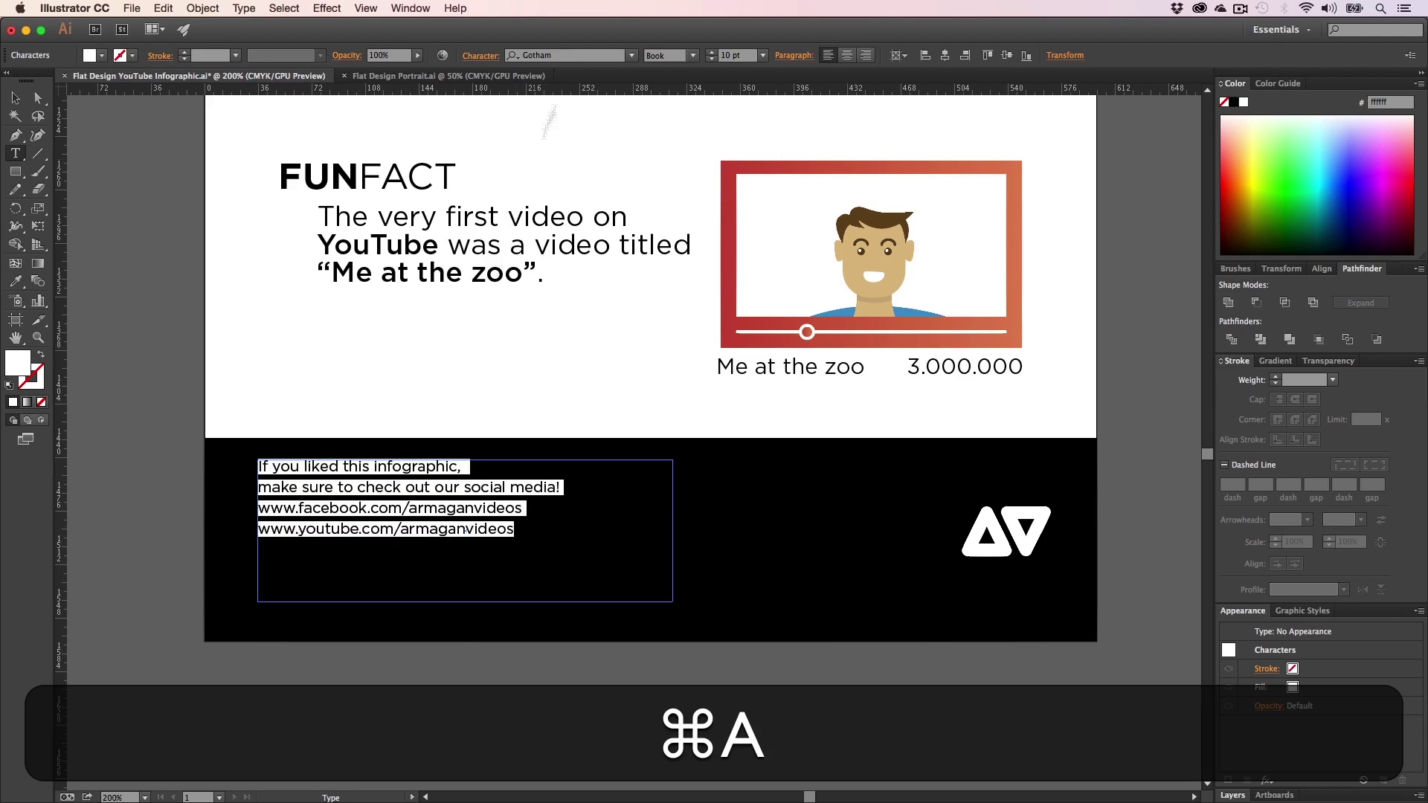
click(683, 56)
click(668, 147)
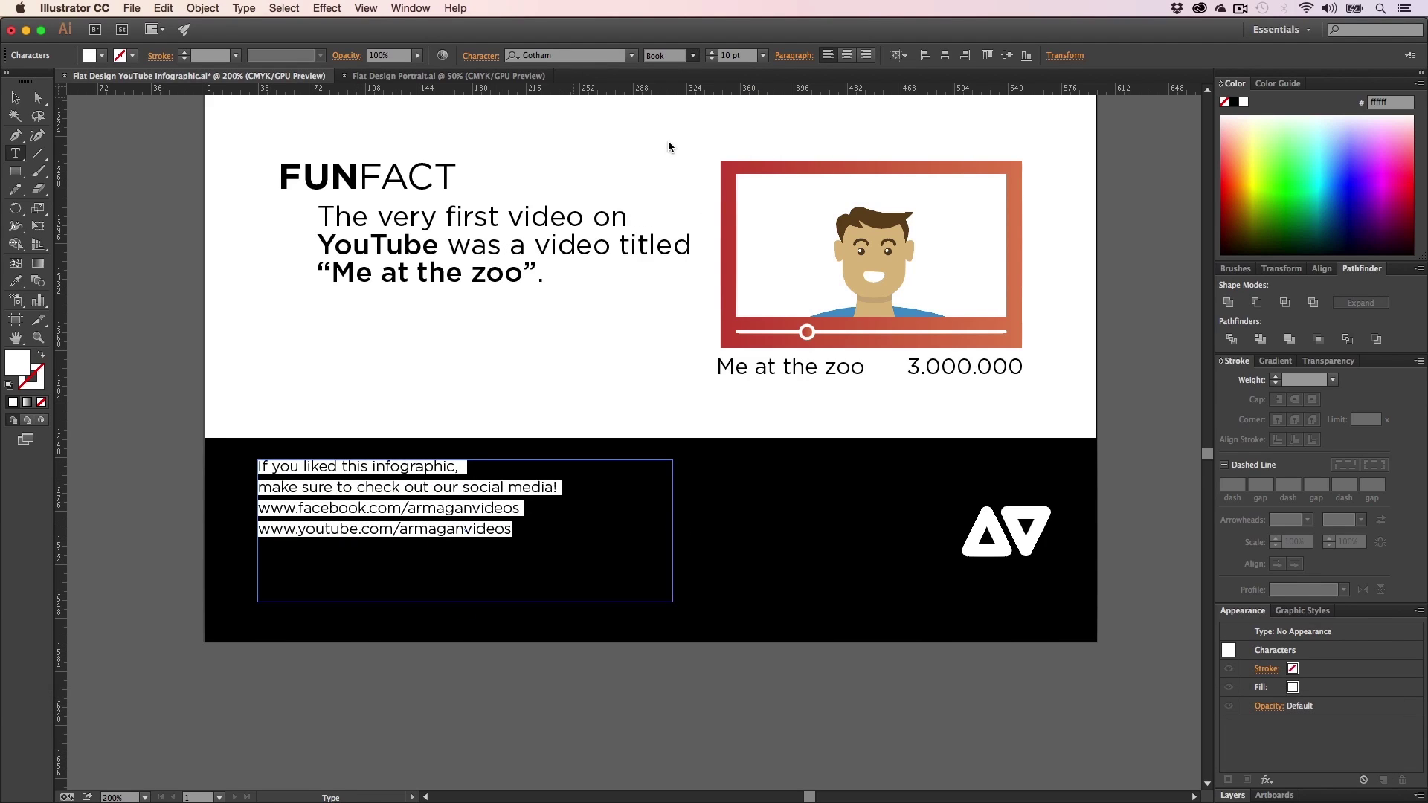
click(711, 60)
click(711, 60)
click(711, 53)
click(711, 53)
- Tighten the leading of the social media text to 9 pt
click(476, 58)
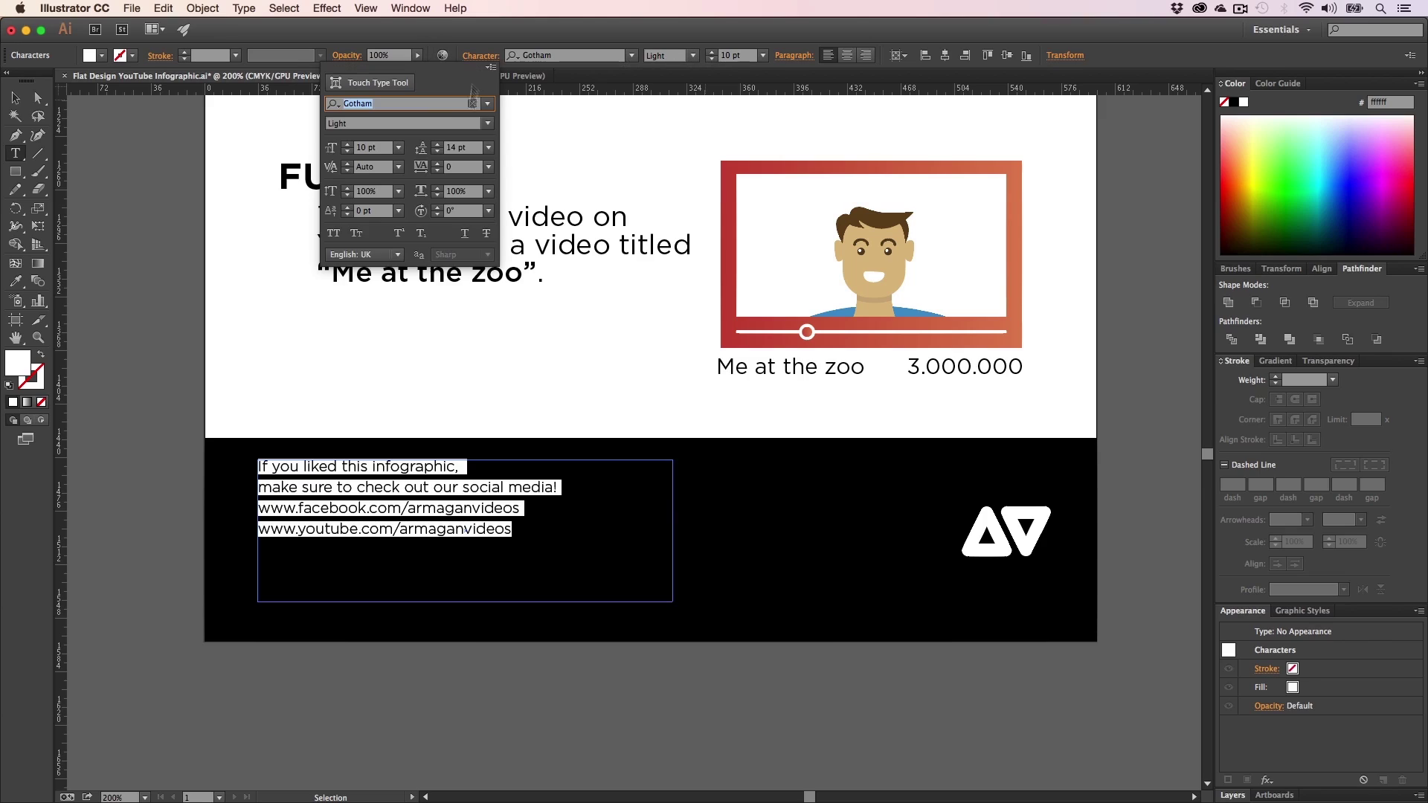
click(438, 152)
click(438, 152)
click(438, 153)
click(438, 152)
click(437, 152)
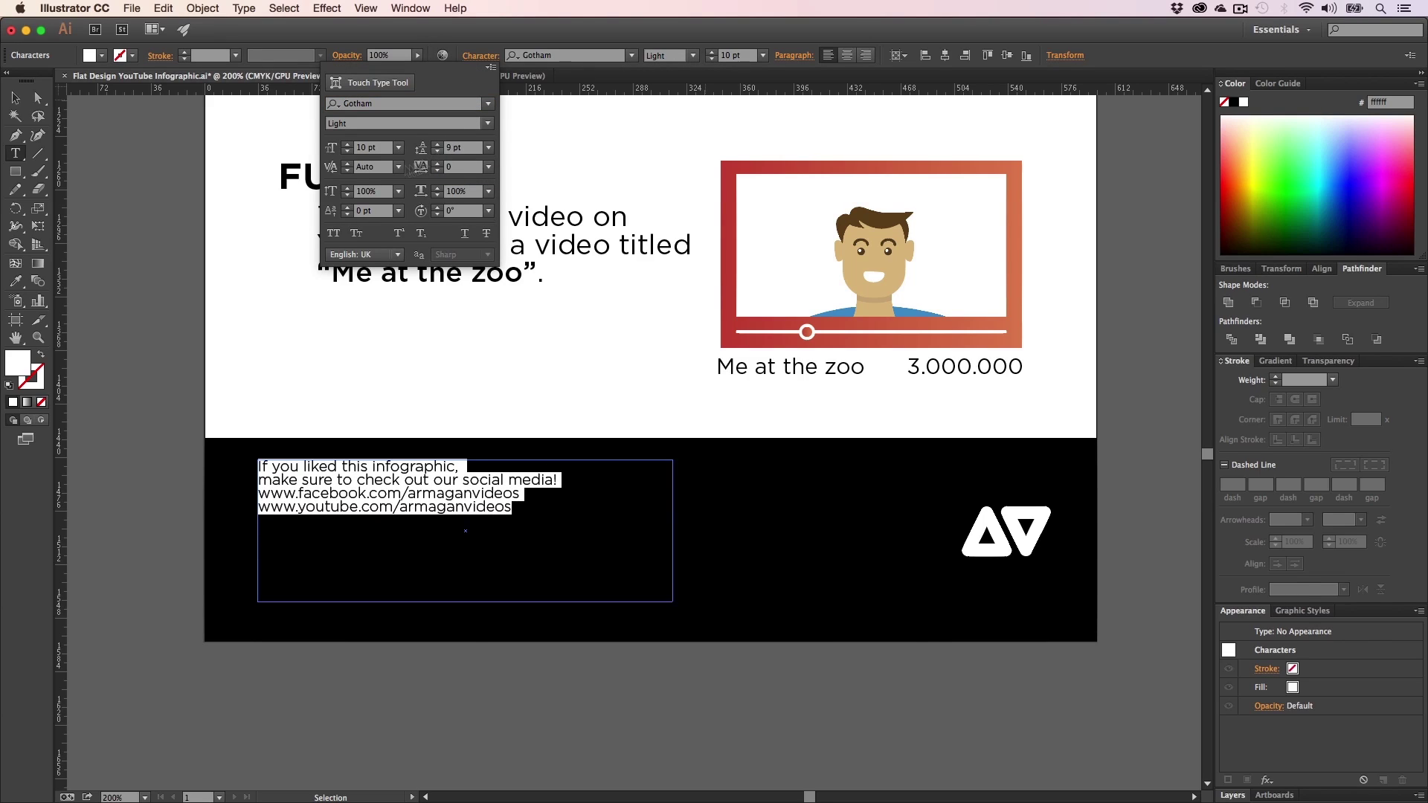
click(13, 99)
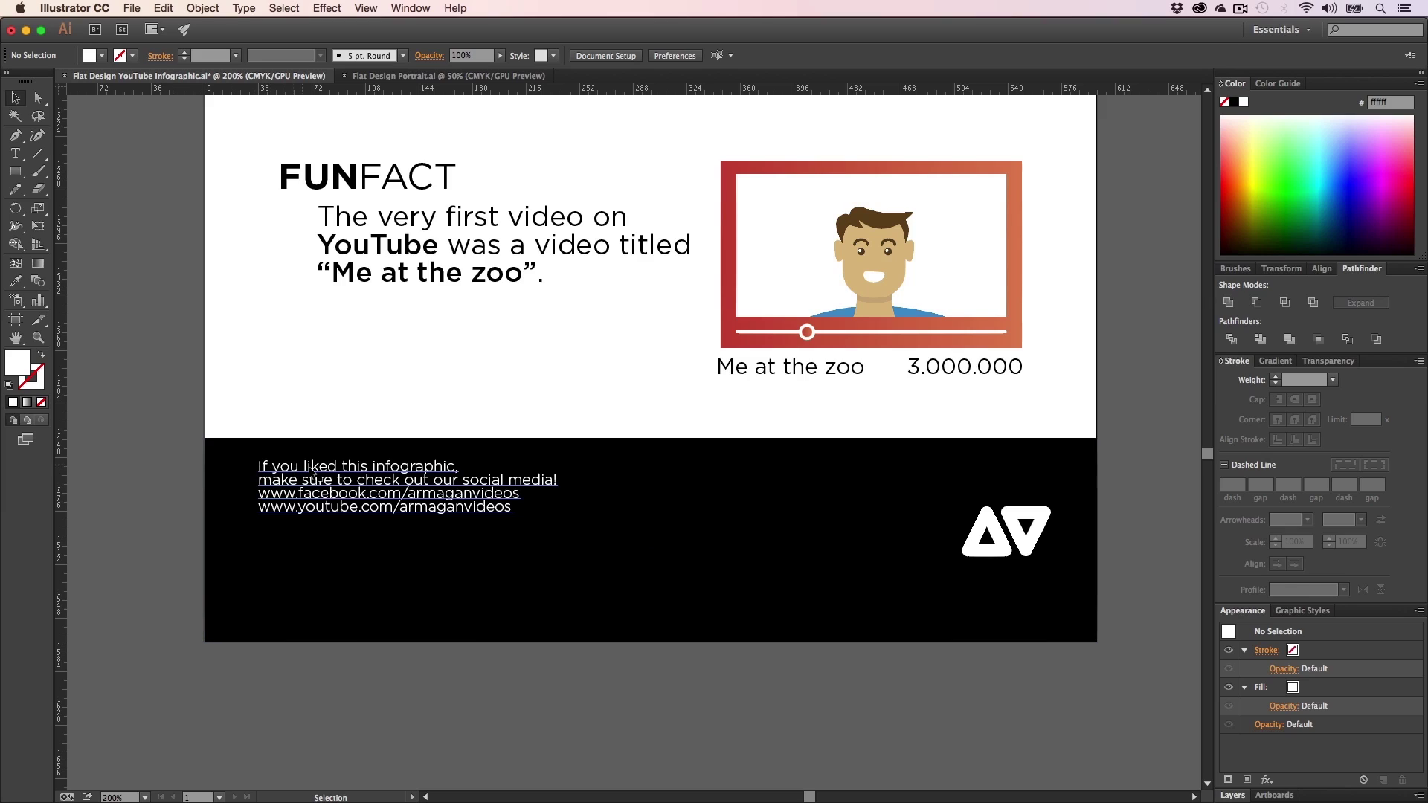
- Move the social media text slightly down, duplicate it below and replace the copy's text with "Credits"
drag(312, 476, 316, 616)
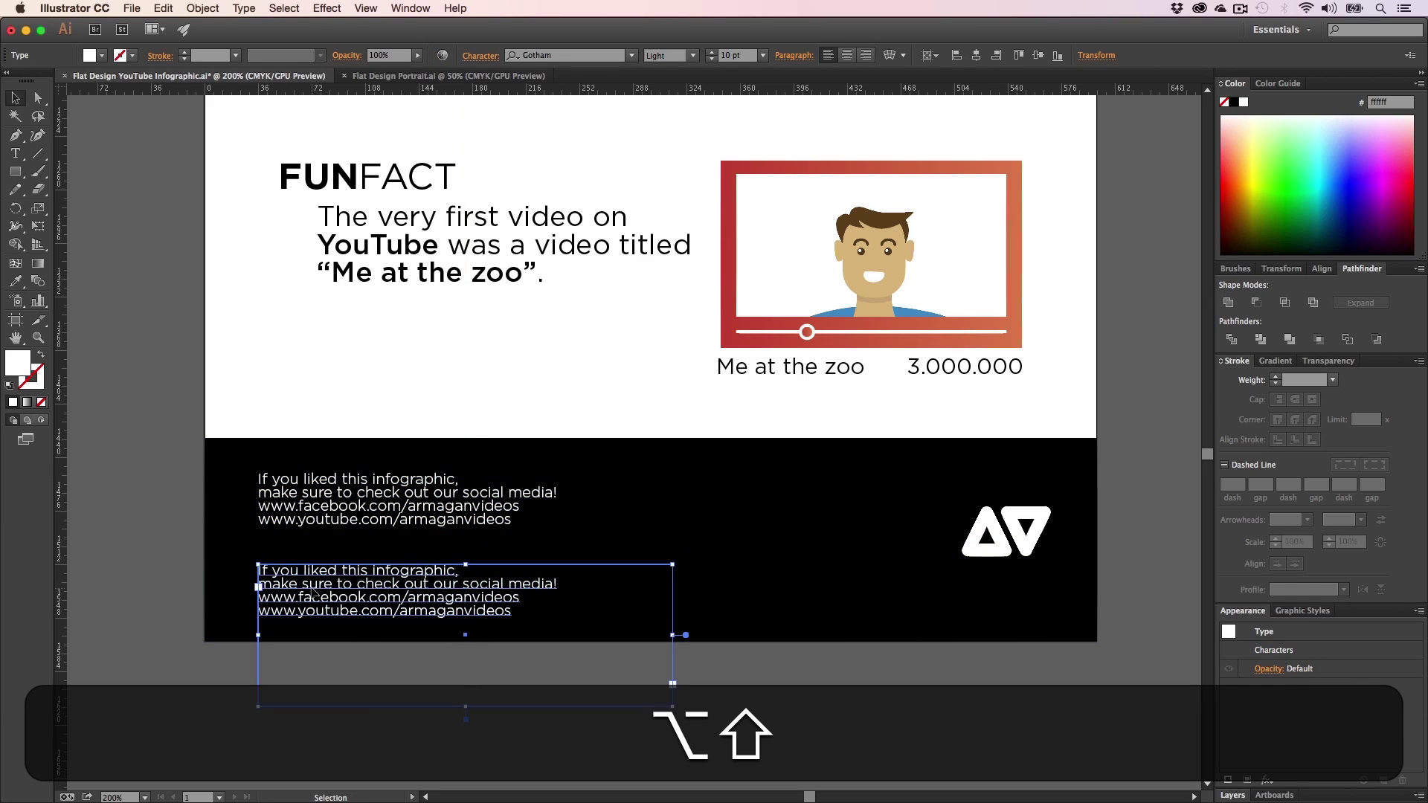
double_click(327, 607)
key(super+a)
text(Creits)
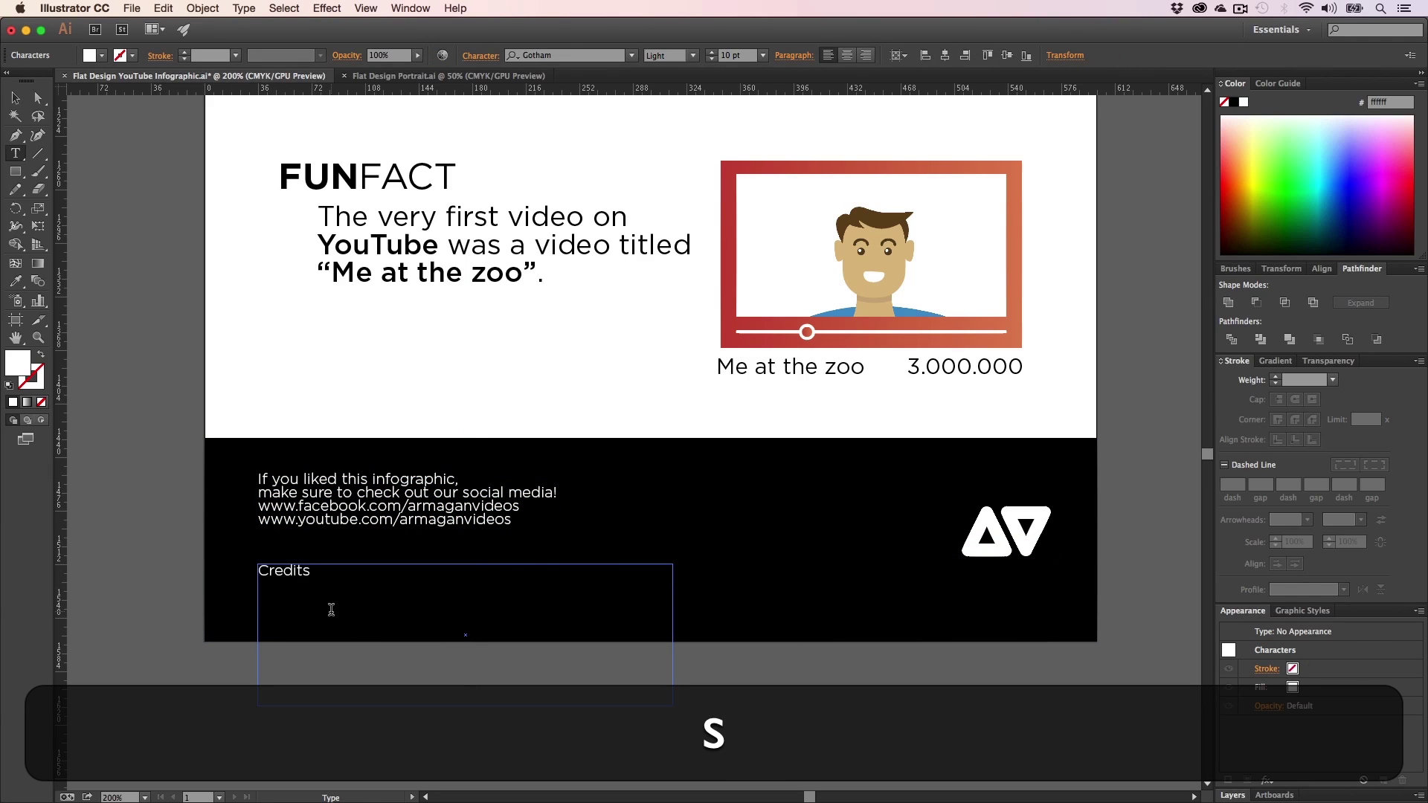
text(:)
key(BackSpace)
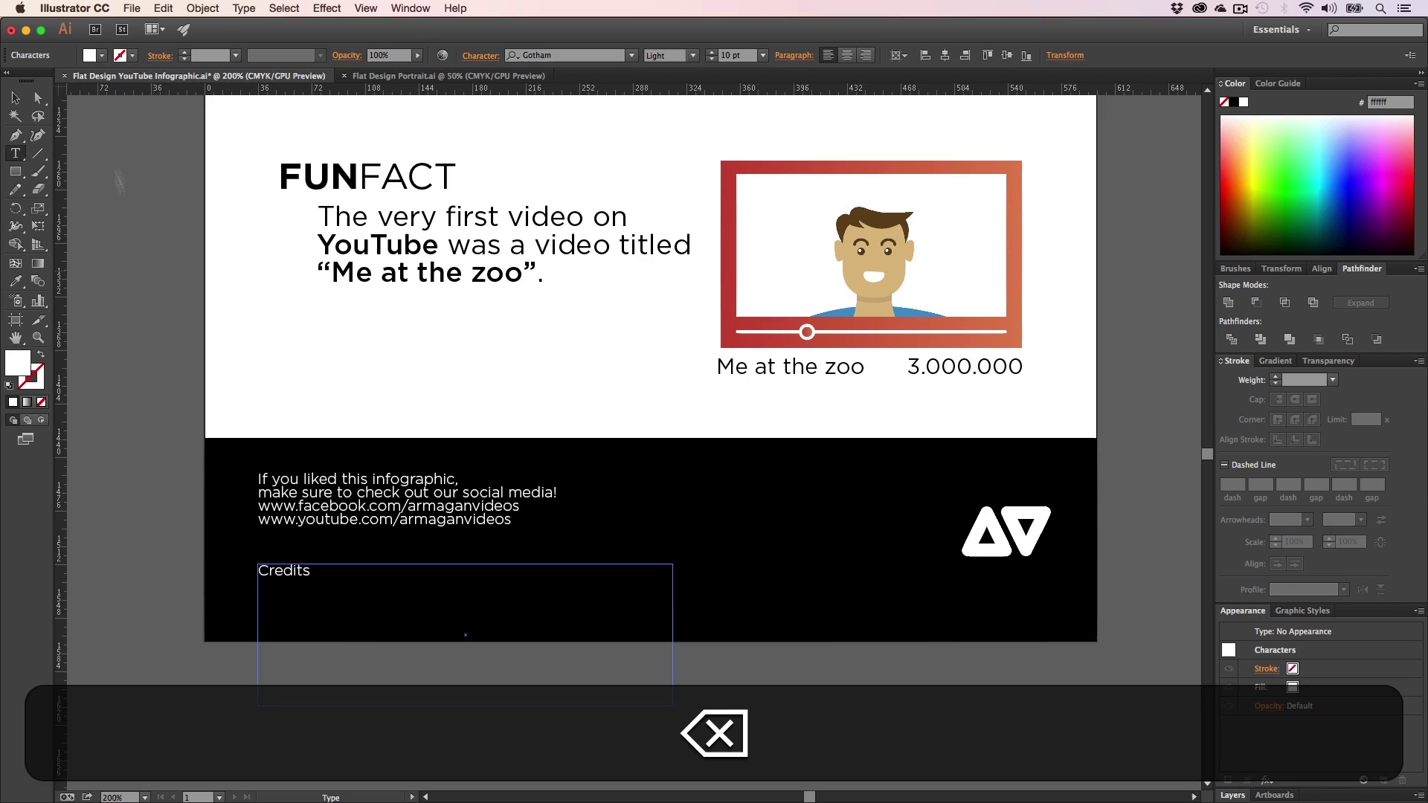
key(Return)
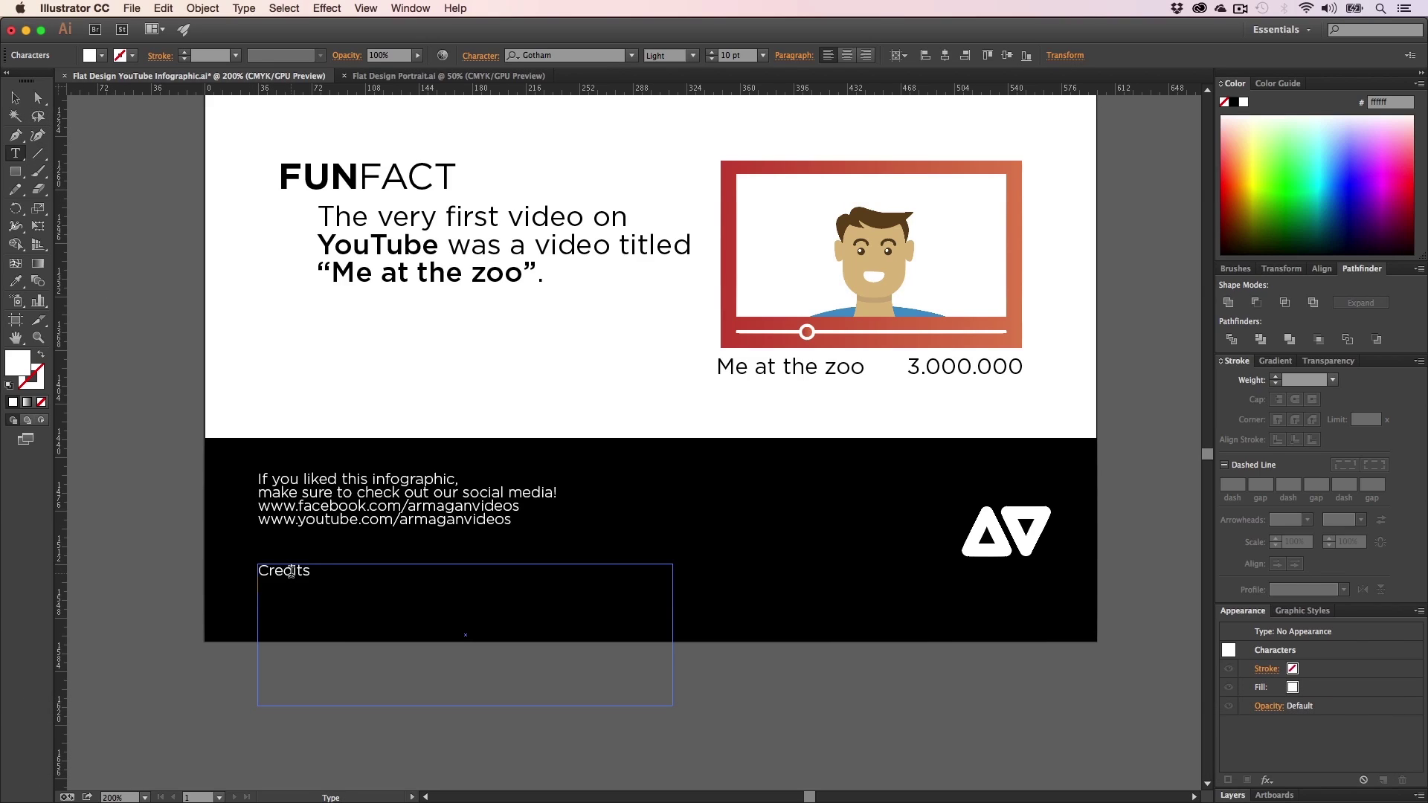
key(shift)
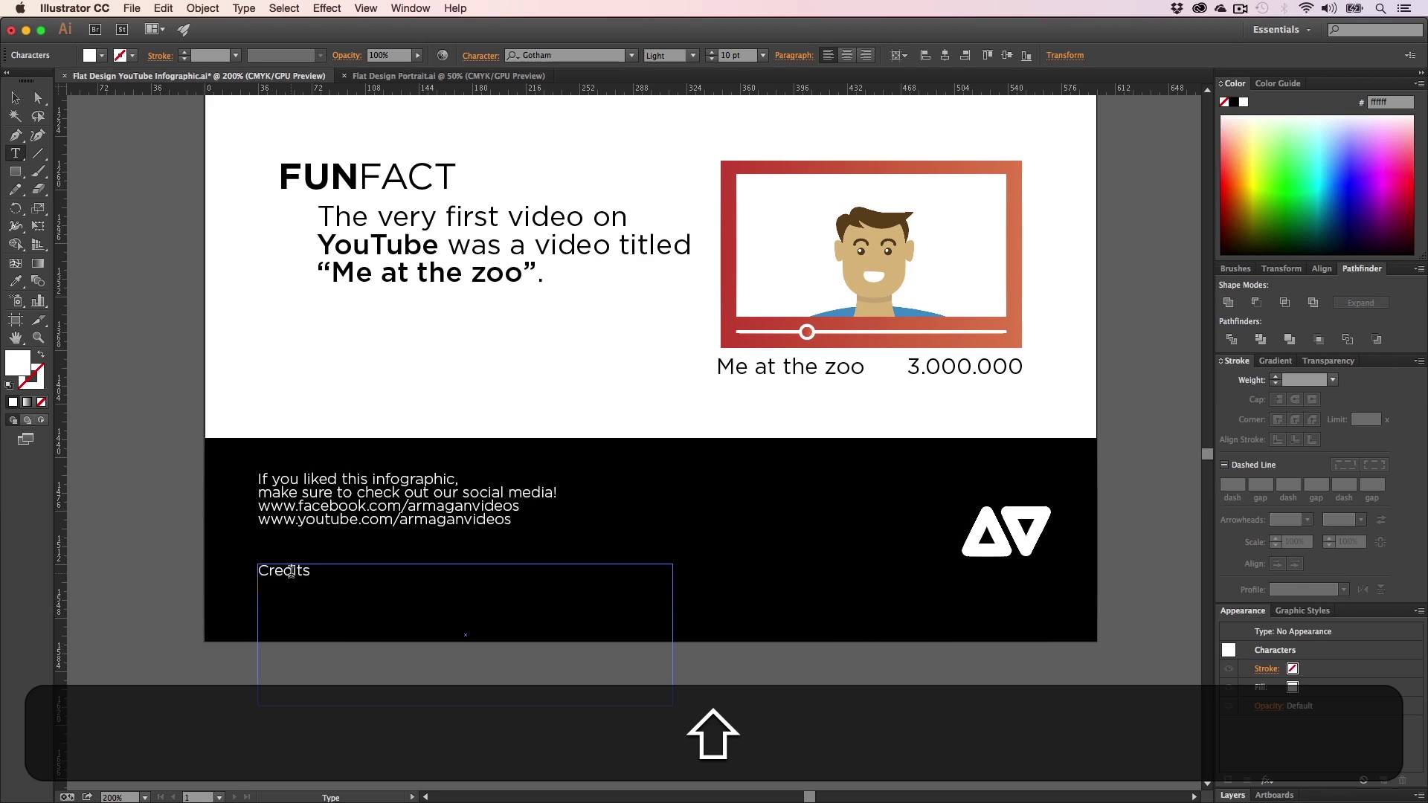
key(shift+BackSpace)
key(BackSpace)
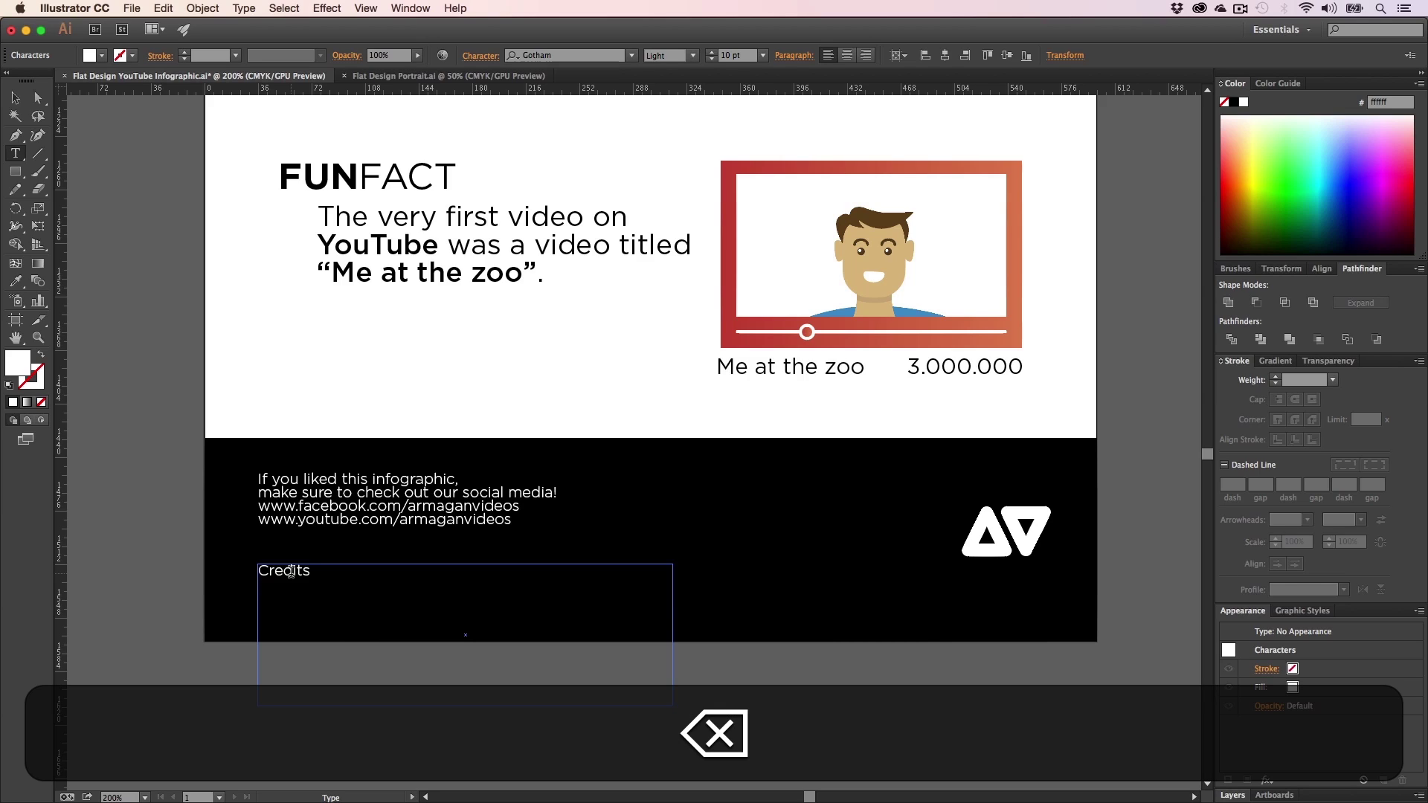
click(15, 98)
click(132, 350)
- Try centring the white AV logo on the black footer rectangle, horizontally and vertically, undoing each alignment
key(h)
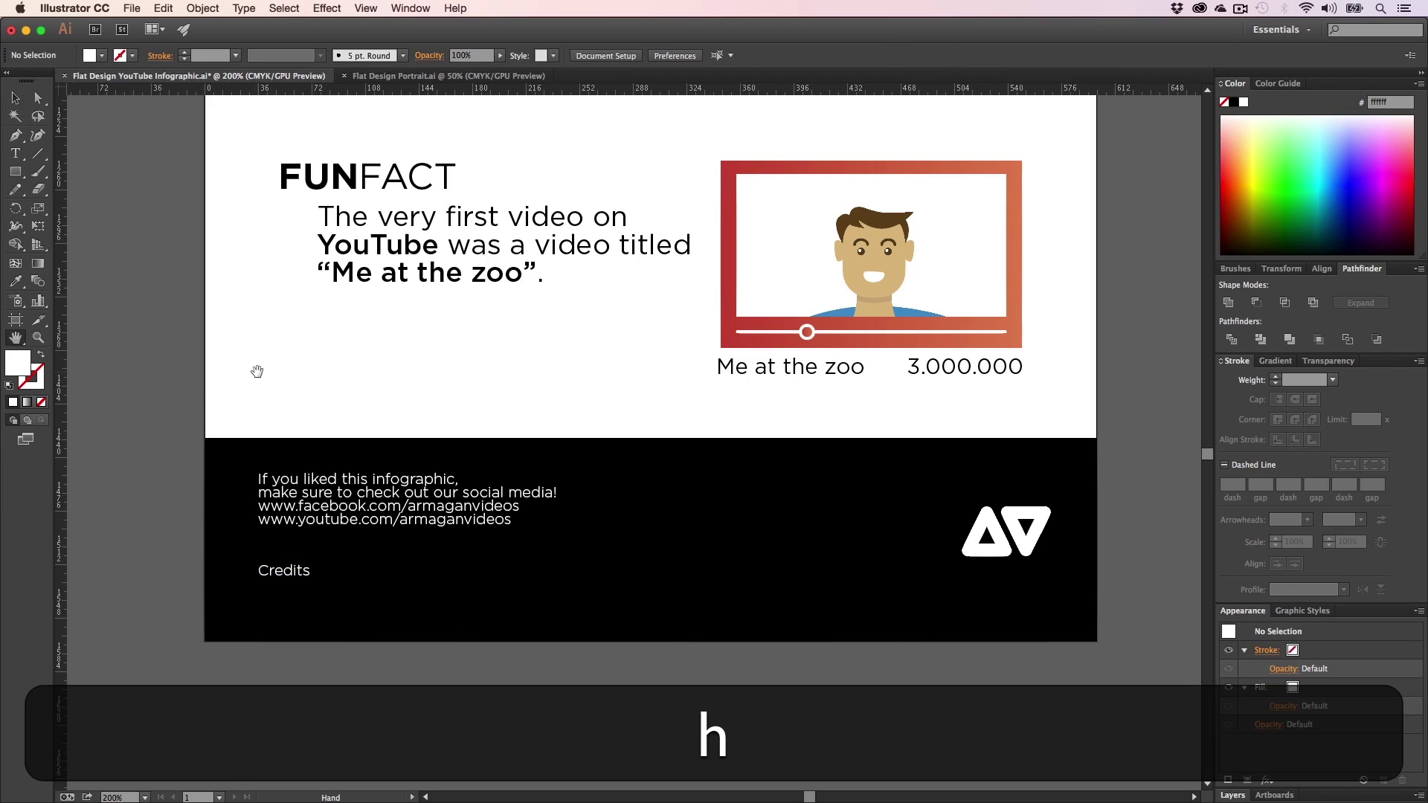
drag(258, 371, 247, 403)
key(v)
click(993, 561)
shift+click(830, 570)
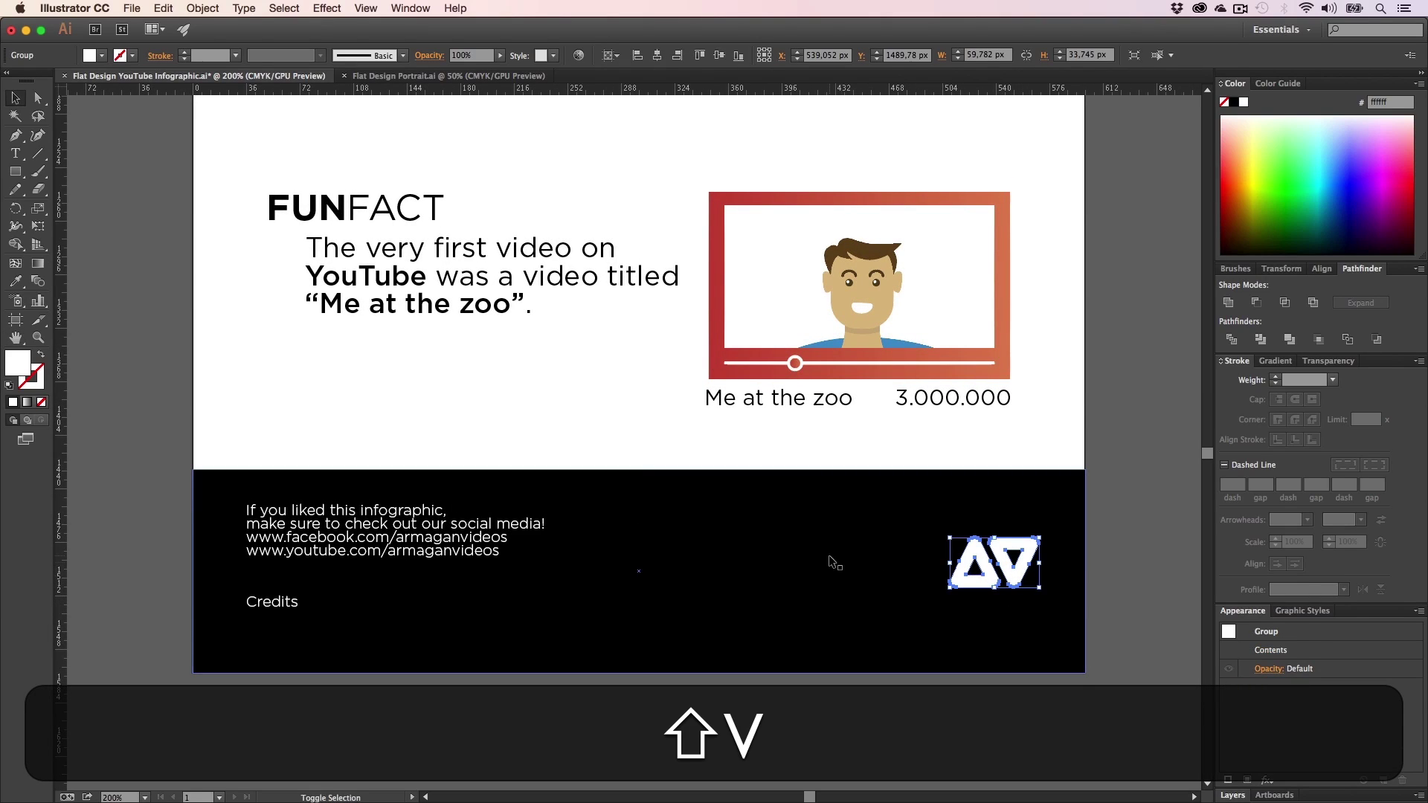
click(657, 55)
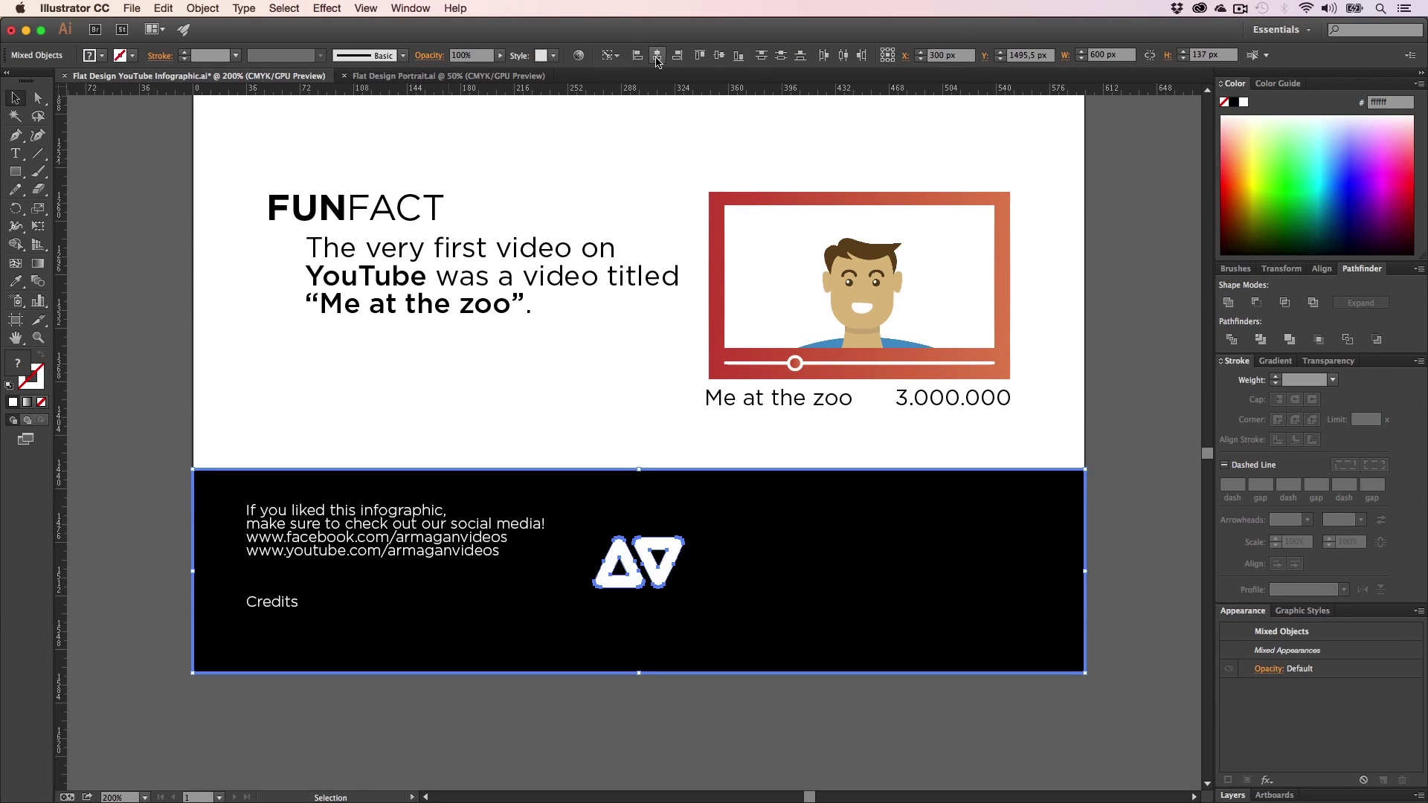
key(super+z)
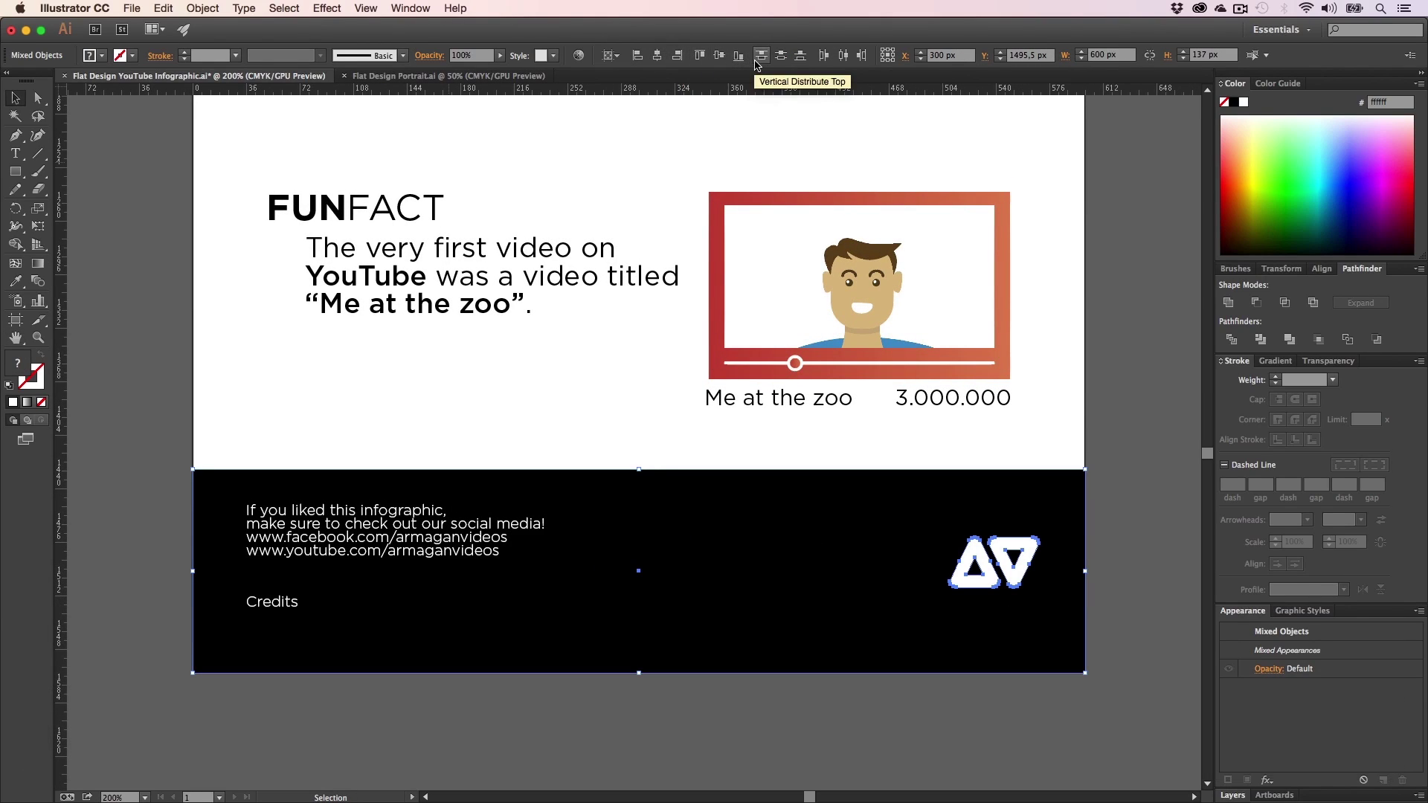
click(719, 56)
key(super+z)
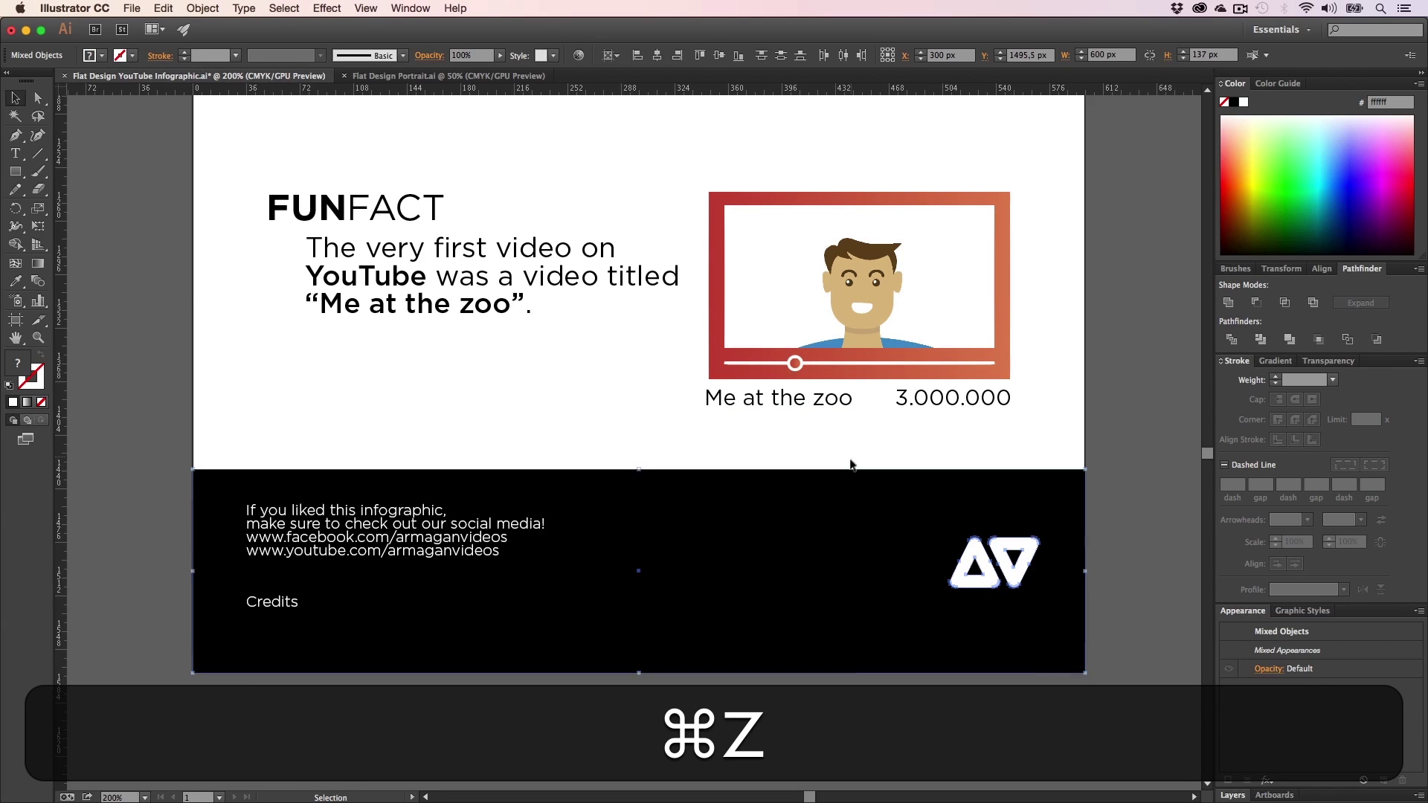
- Align the white AV logo to the vertical centre of the black footer rectangle
click(848, 491)
shift+click(964, 559)
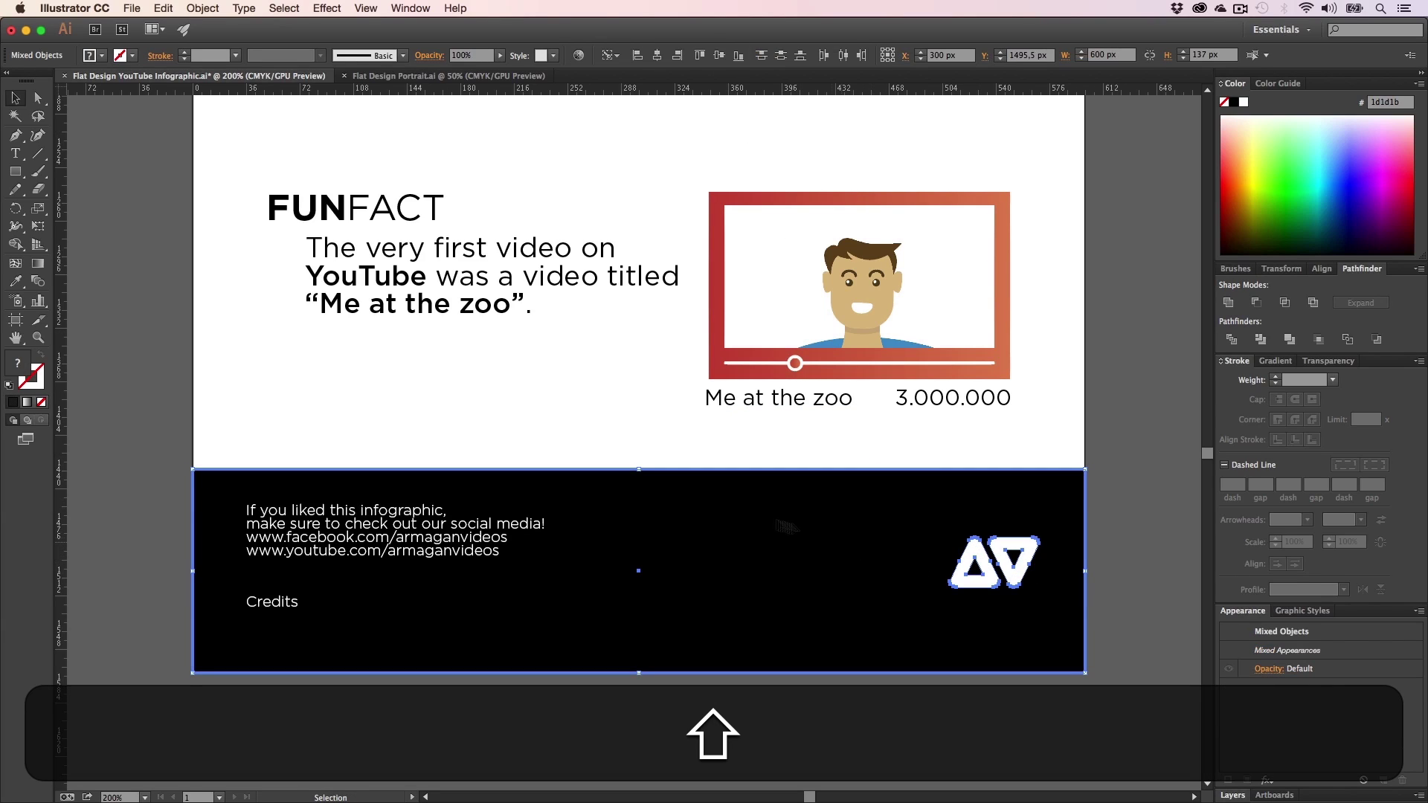
click(719, 56)
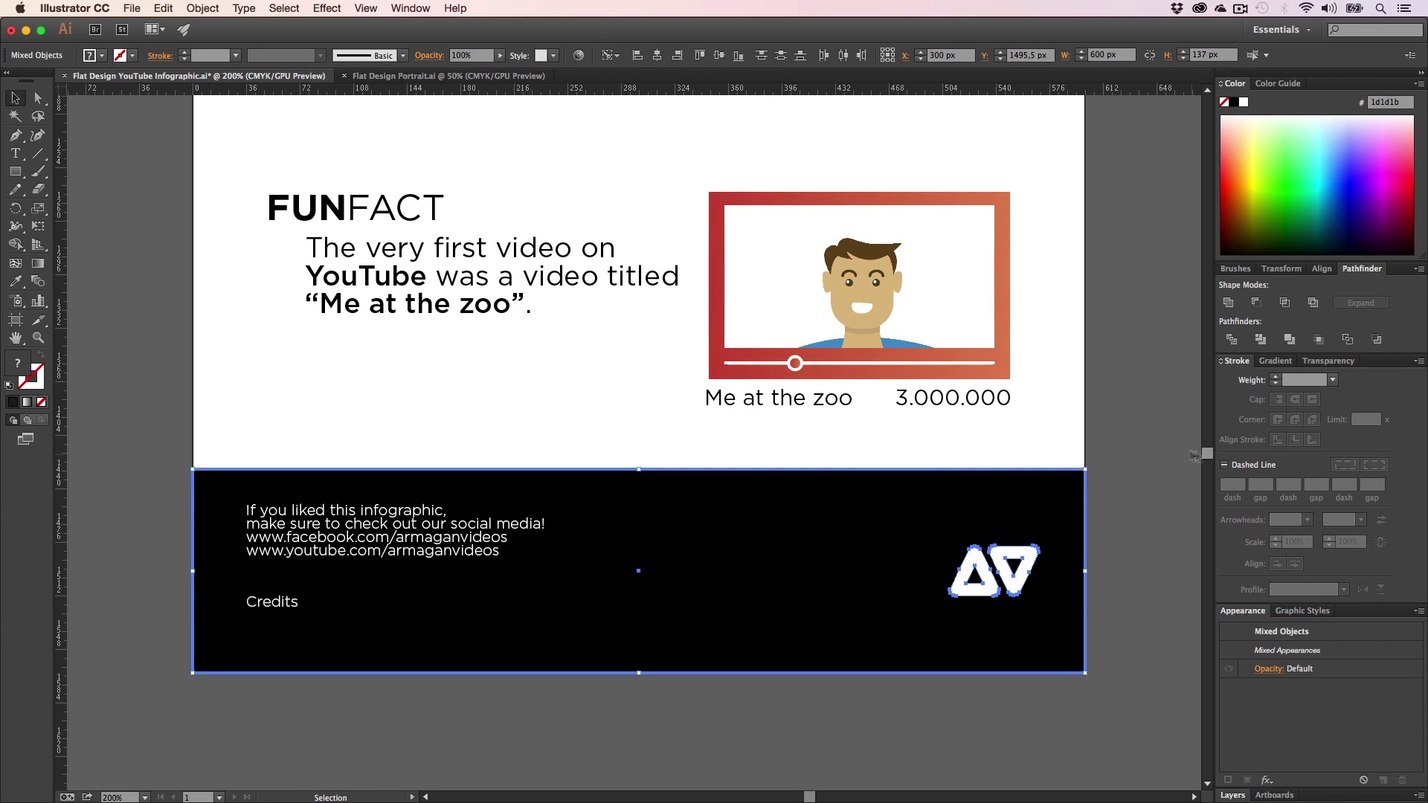
click(1195, 456)
- Delete the "Credits" text from the black footer
key(h)
key(v)
click(277, 604)
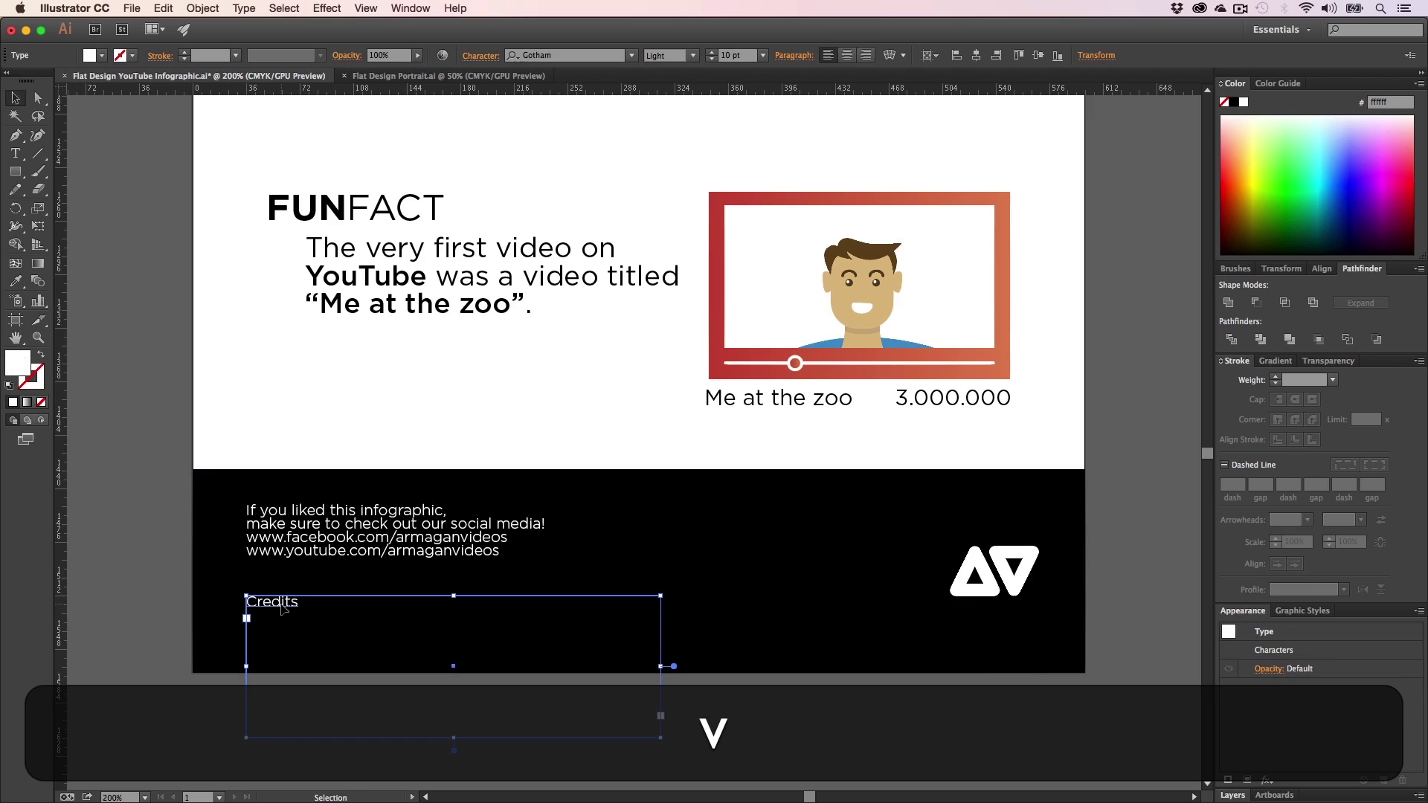
key(BackSpace)
- Align the social media text frame to the vertical centre of the black footer, using the footer rectangle as the key object
key(v)
click(376, 537)
shift+click(743, 599)
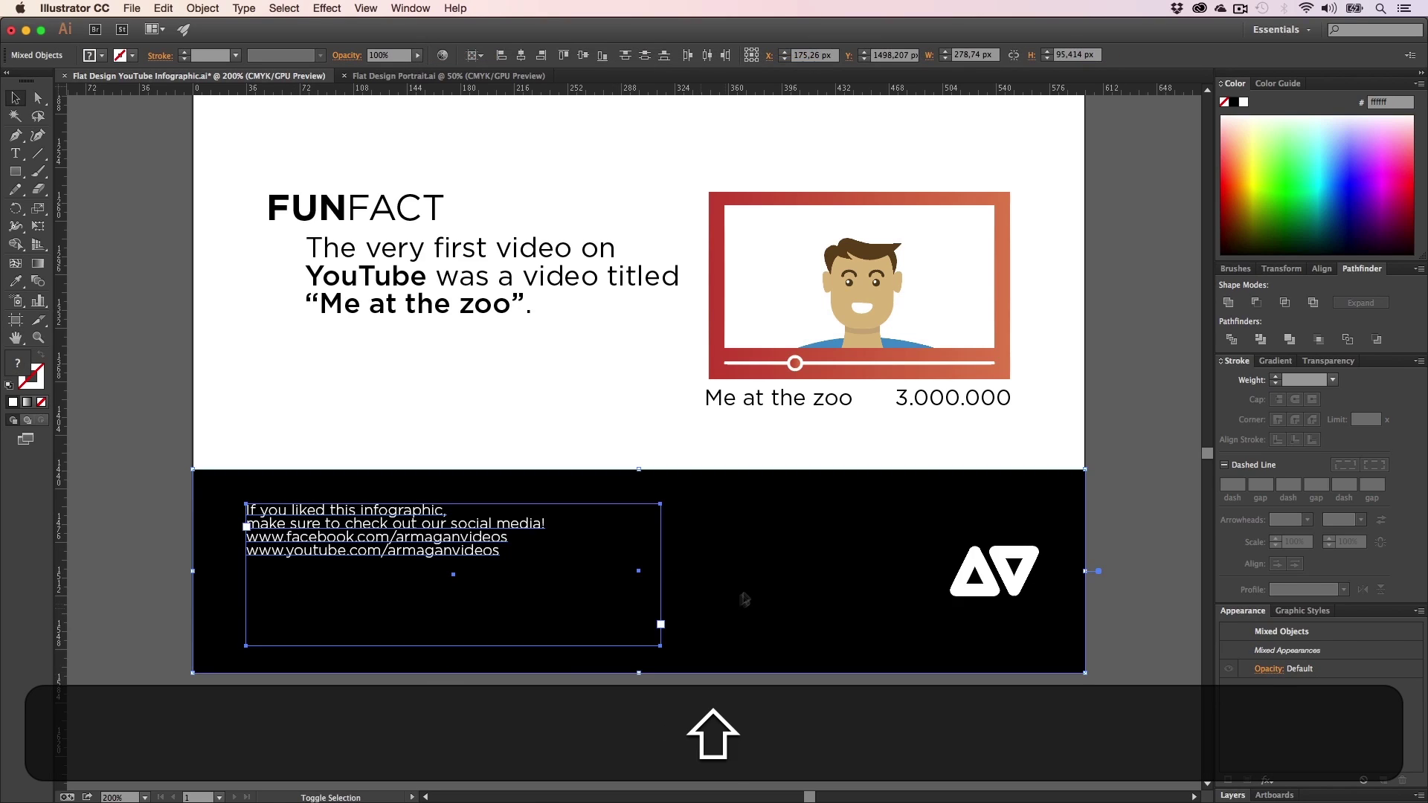
click(743, 599)
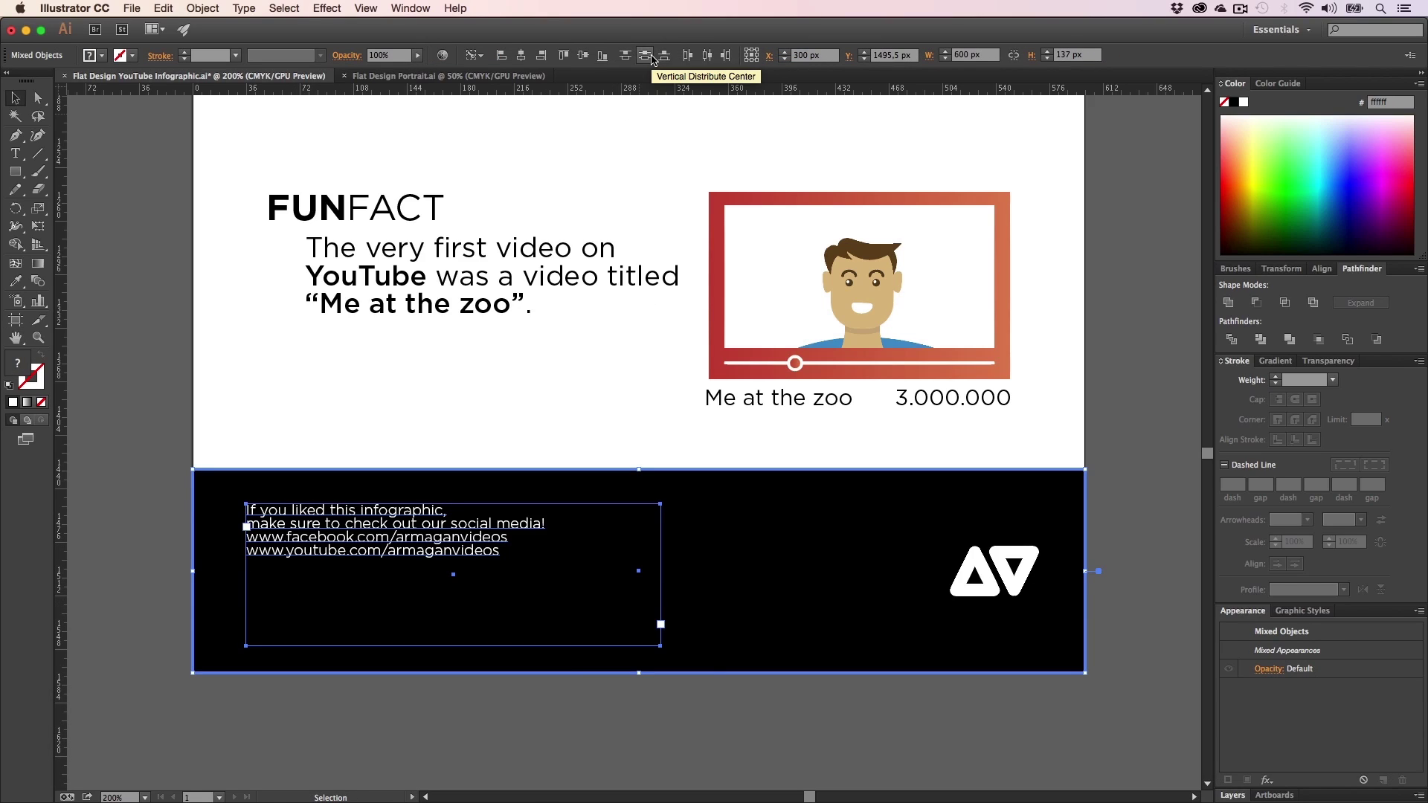
click(650, 56)
key(super+z)
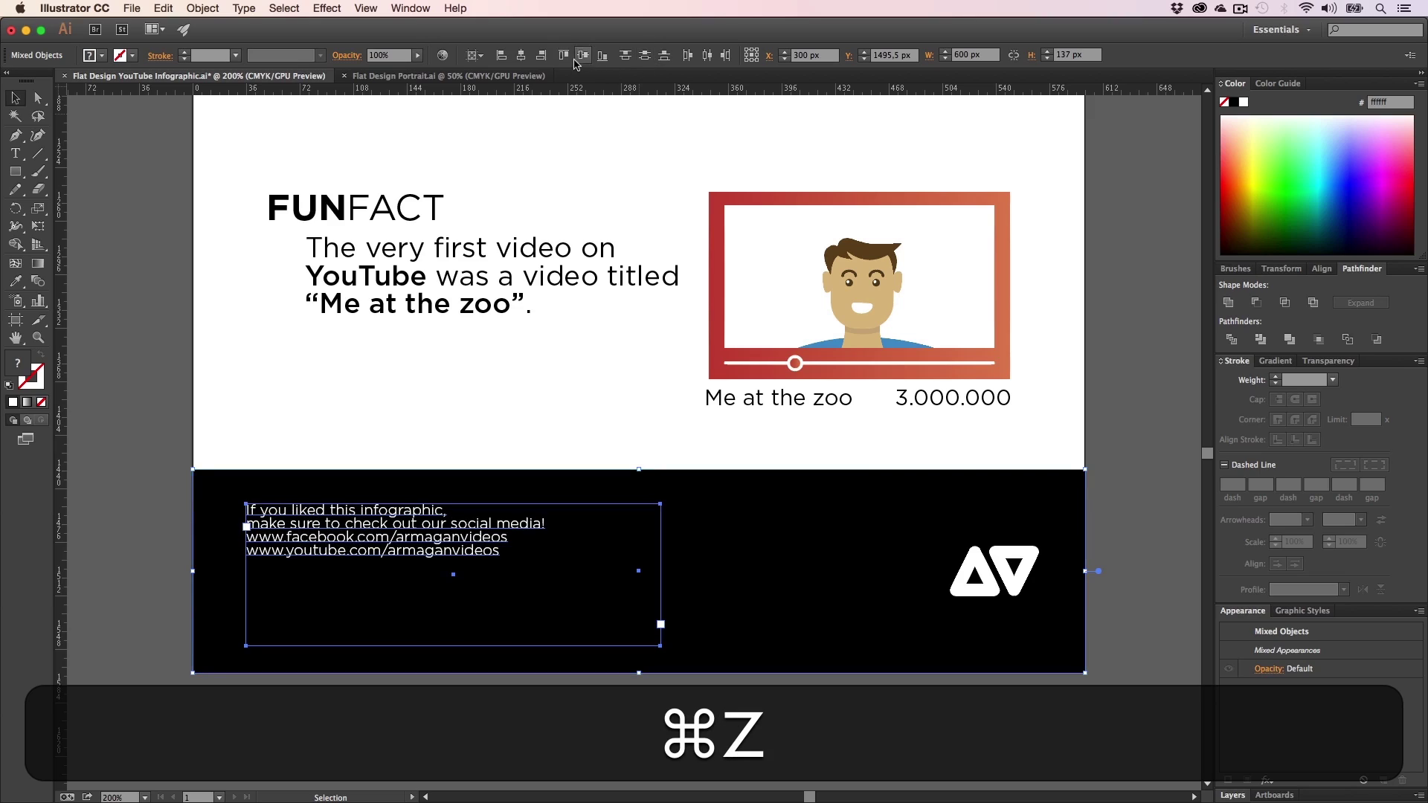
key(super+z)
key(super+z)
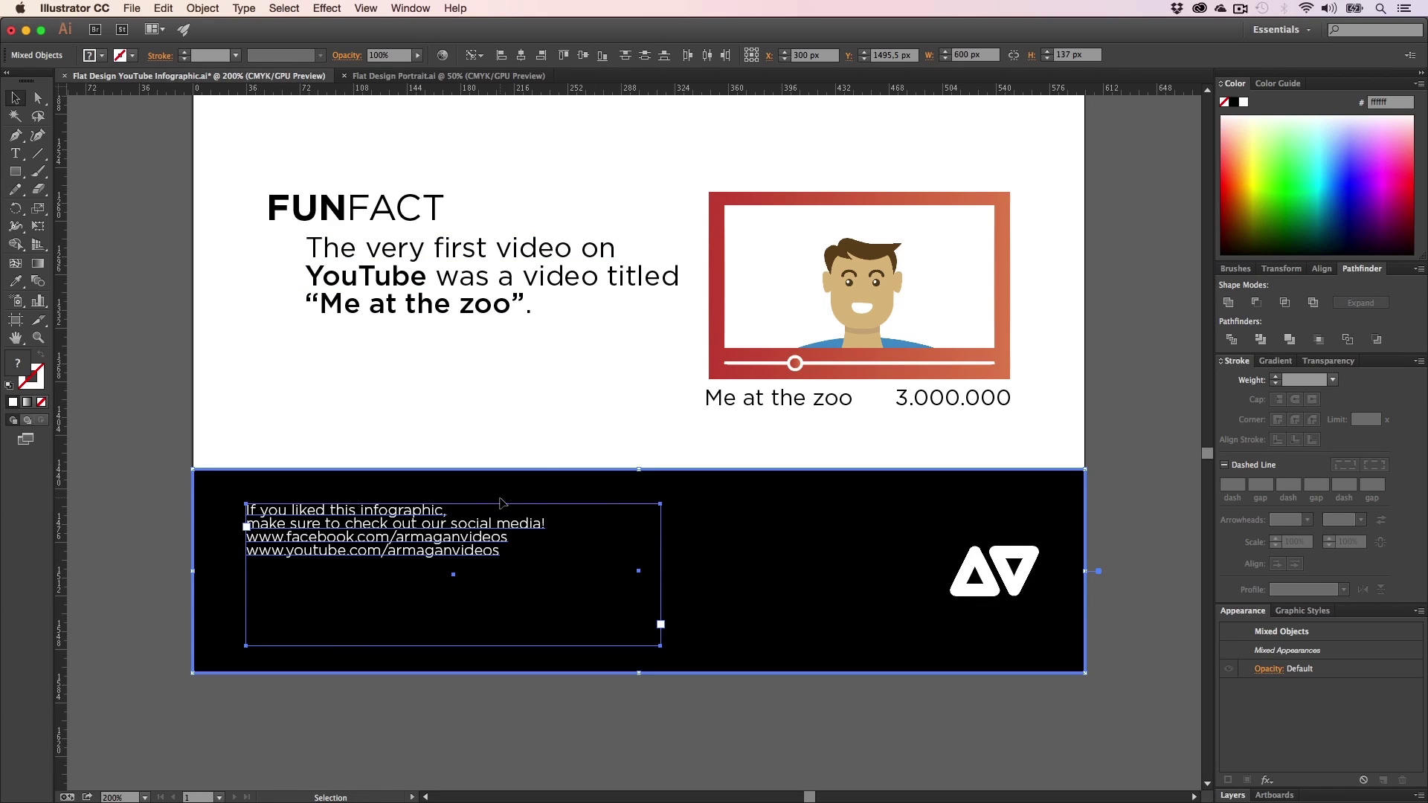
click(584, 57)
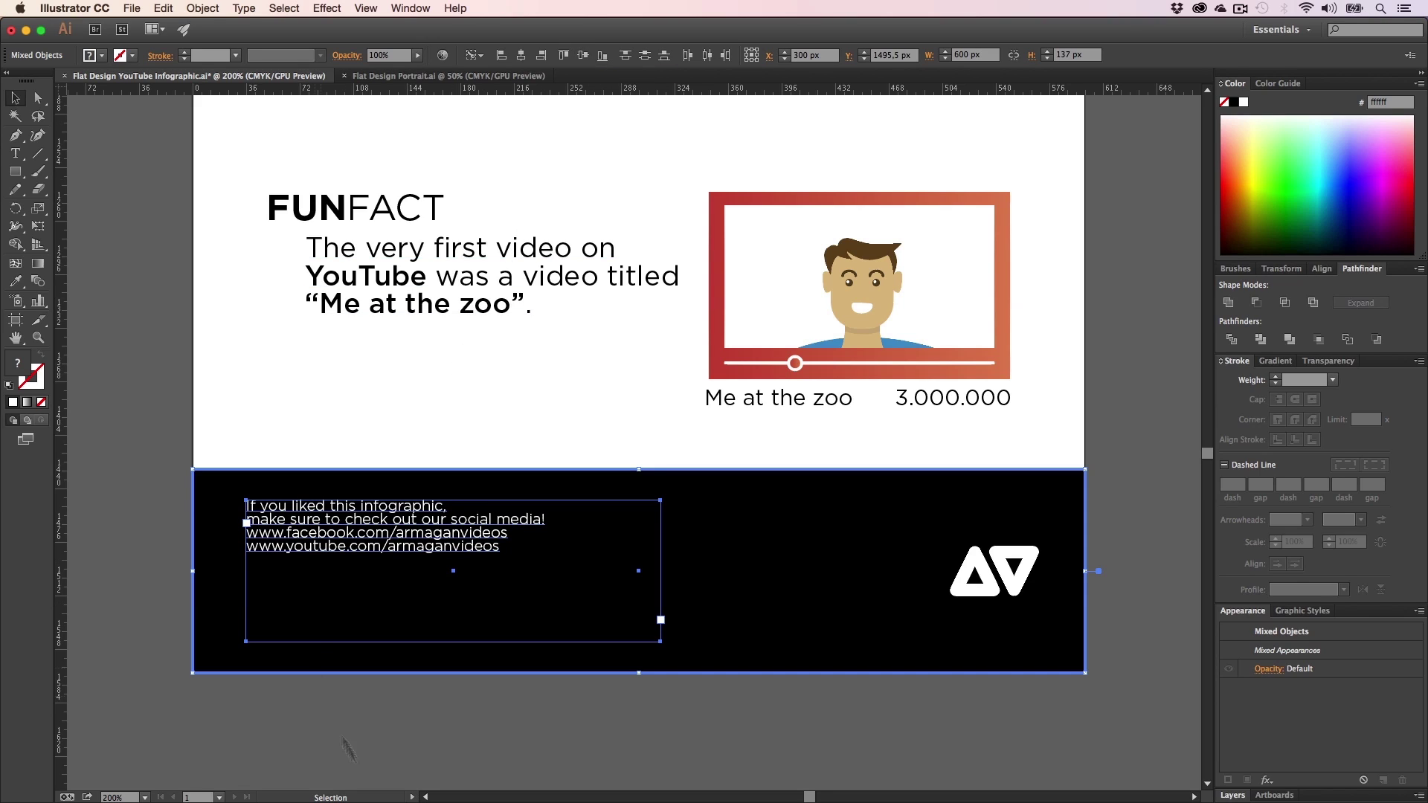
click(424, 744)
- Cut all the social media text out of its frame in the black footer and remove the emptied frame
key(t)
click(402, 549)
key(super+a)
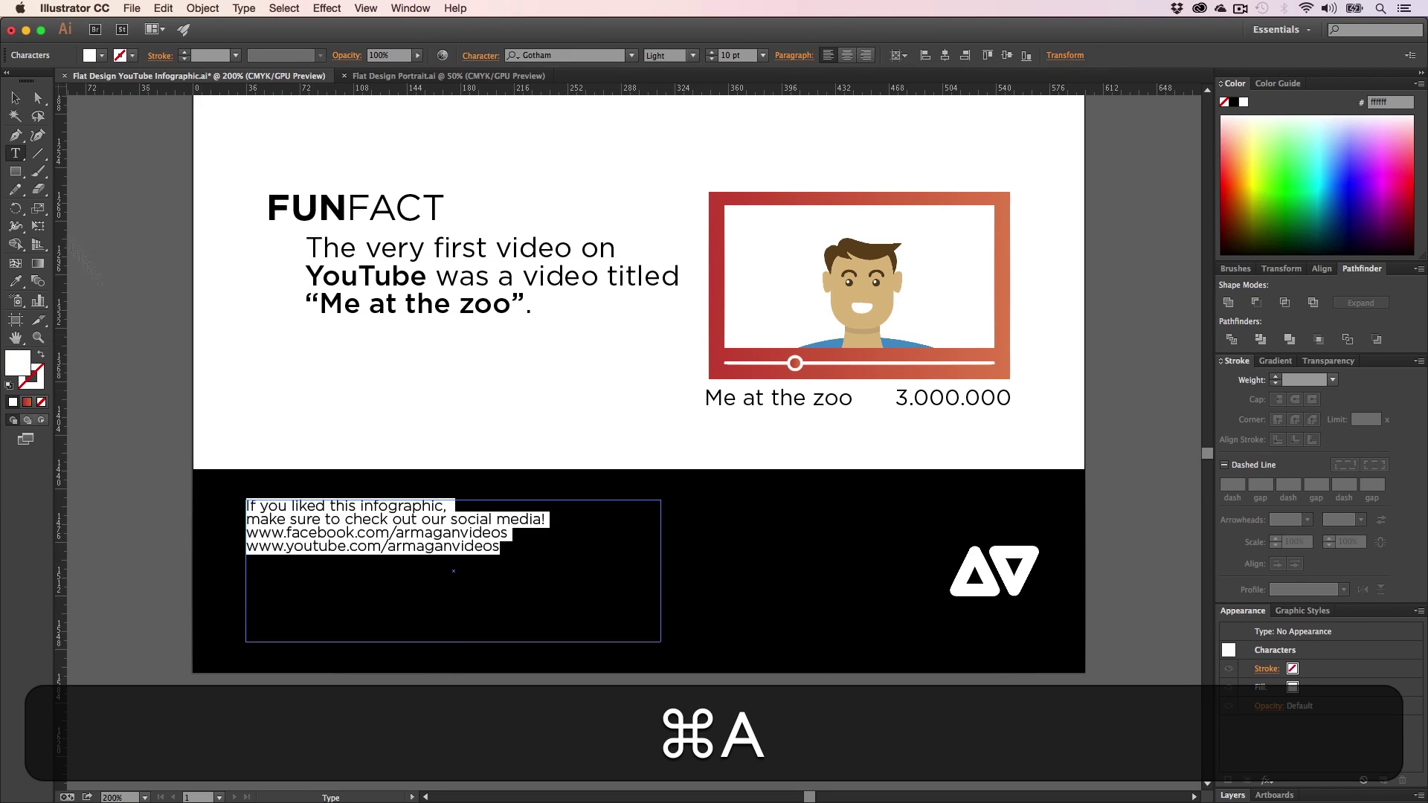
key(super+x)
click(16, 97)
key(BackSpace)
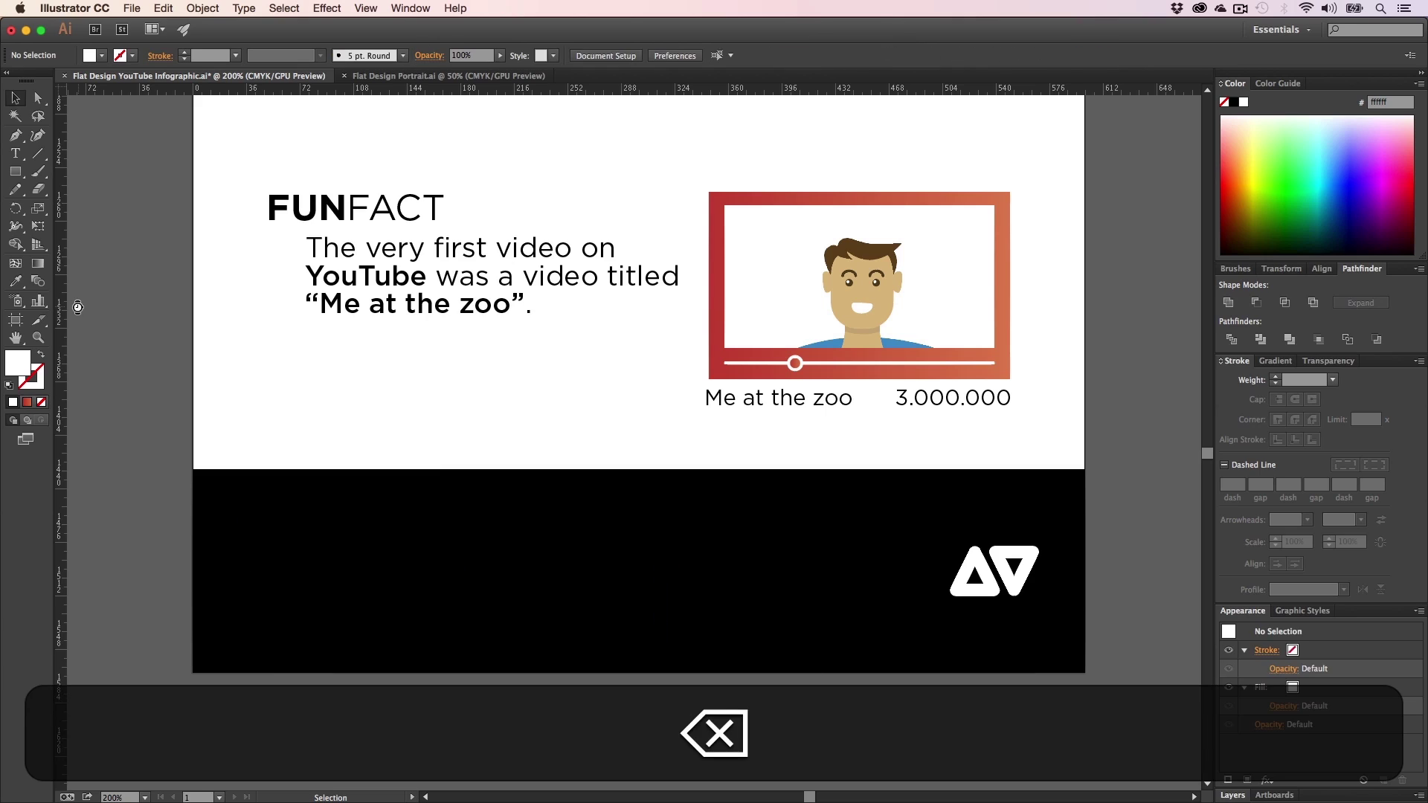
- Paste the cut social media text as a new point text object in the white area above the footer
key(t)
click(256, 375)
key(super+t)
key(super+v)
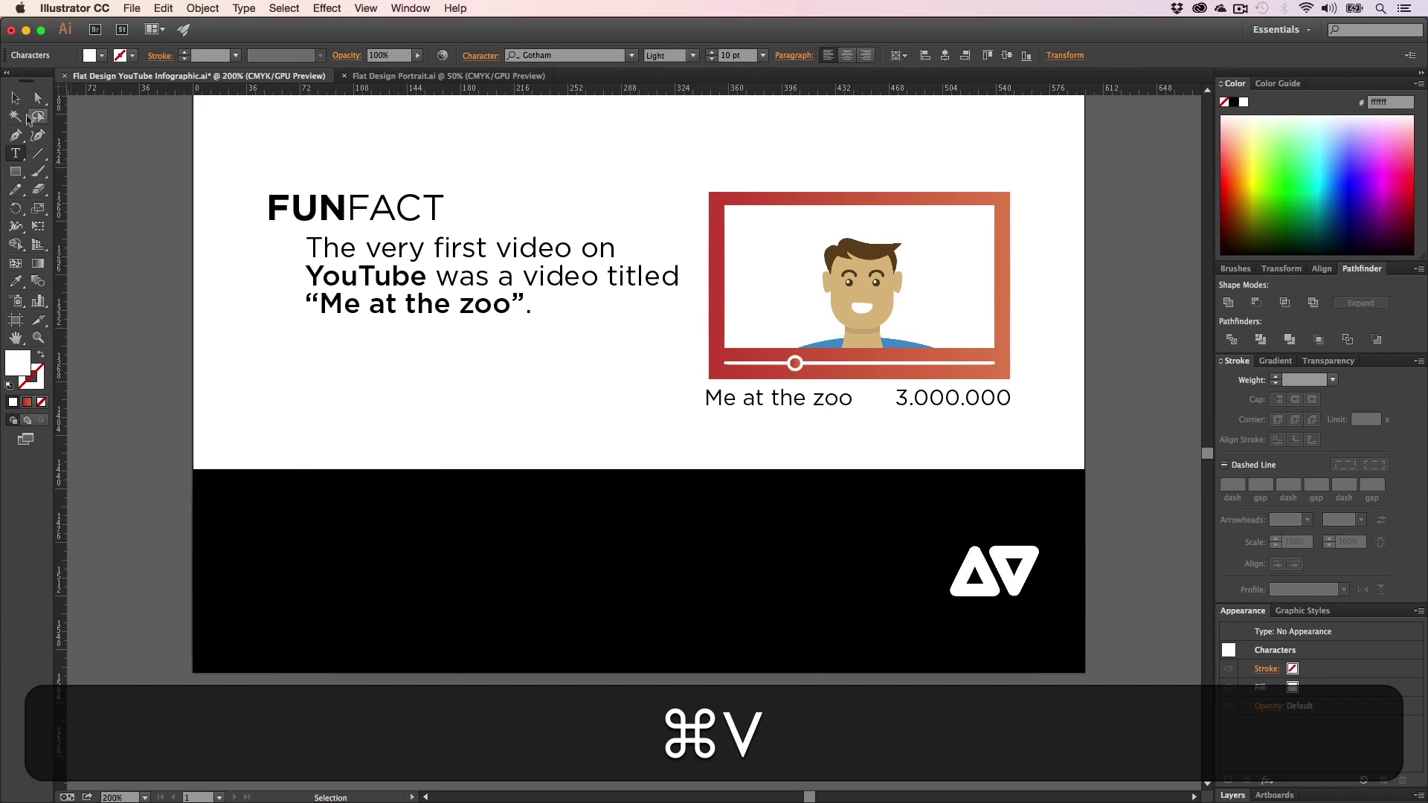
- Move the social media text onto the black footer and align it to the footer rectangle's vertical centre
click(16, 98)
drag(313, 371, 313, 554)
shift+click(624, 577)
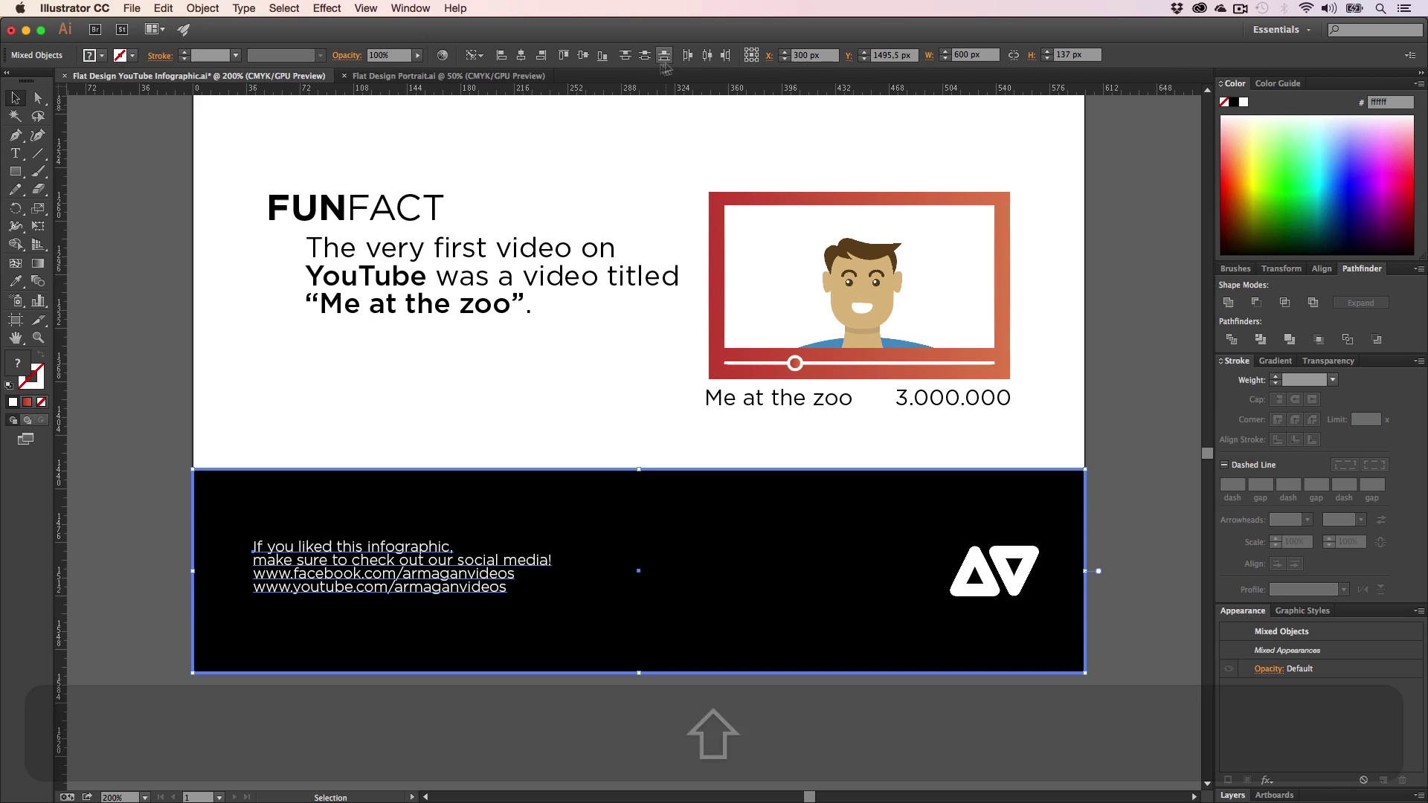
click(565, 56)
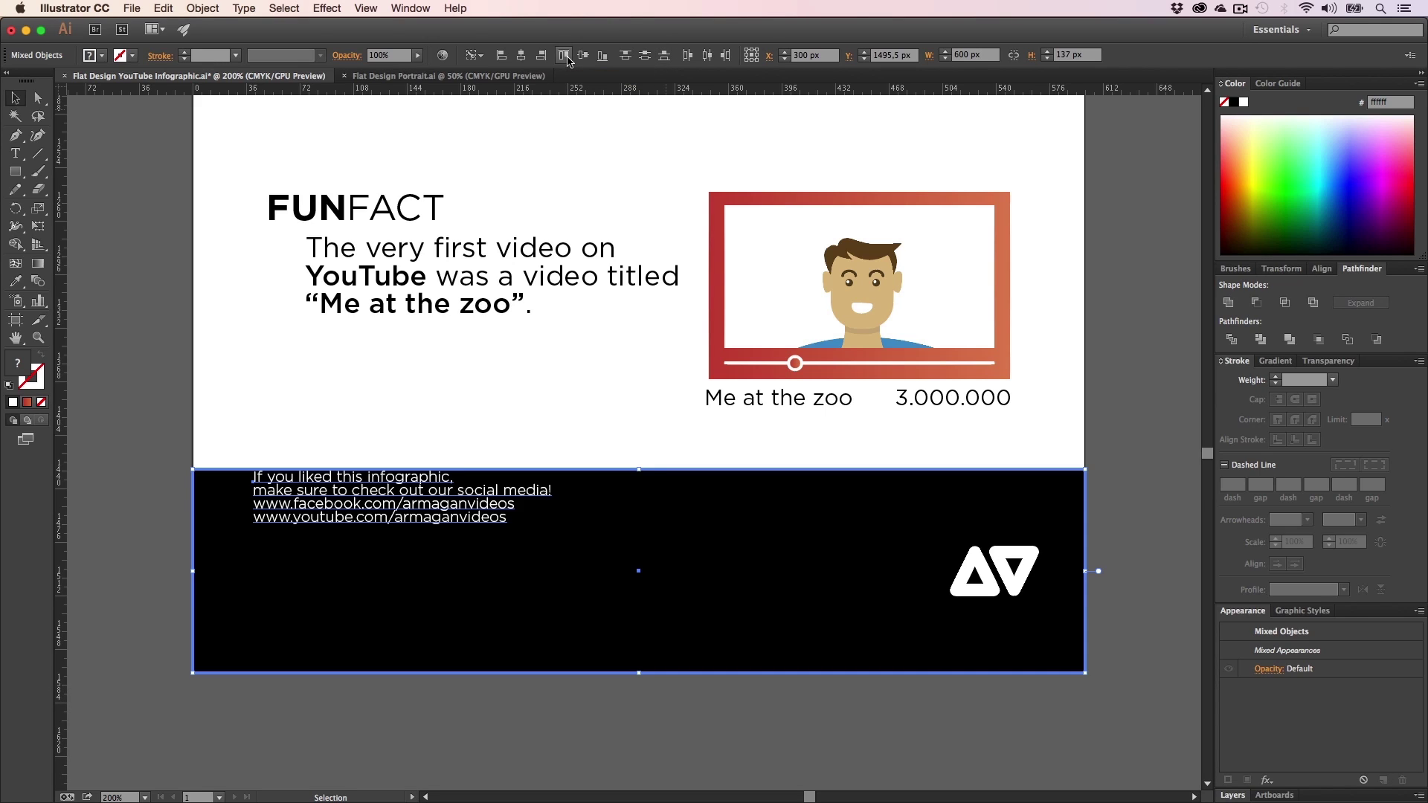
click(585, 57)
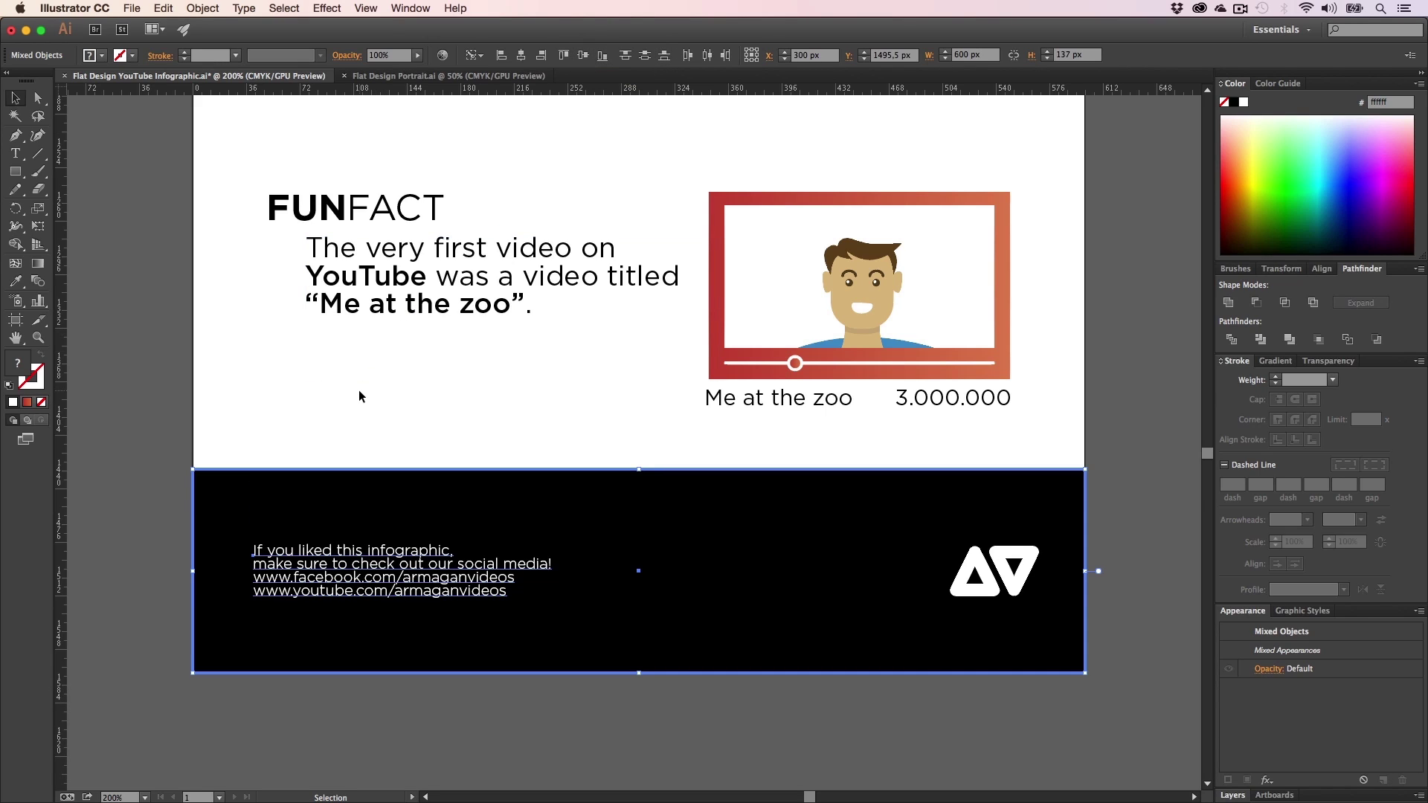
- Select all the infographic artwork, leaving out the stray film strip lying outside the artboard
key(cmd+shift+a)
key(cmd+1)
key(z)
alt+click(638, 527)
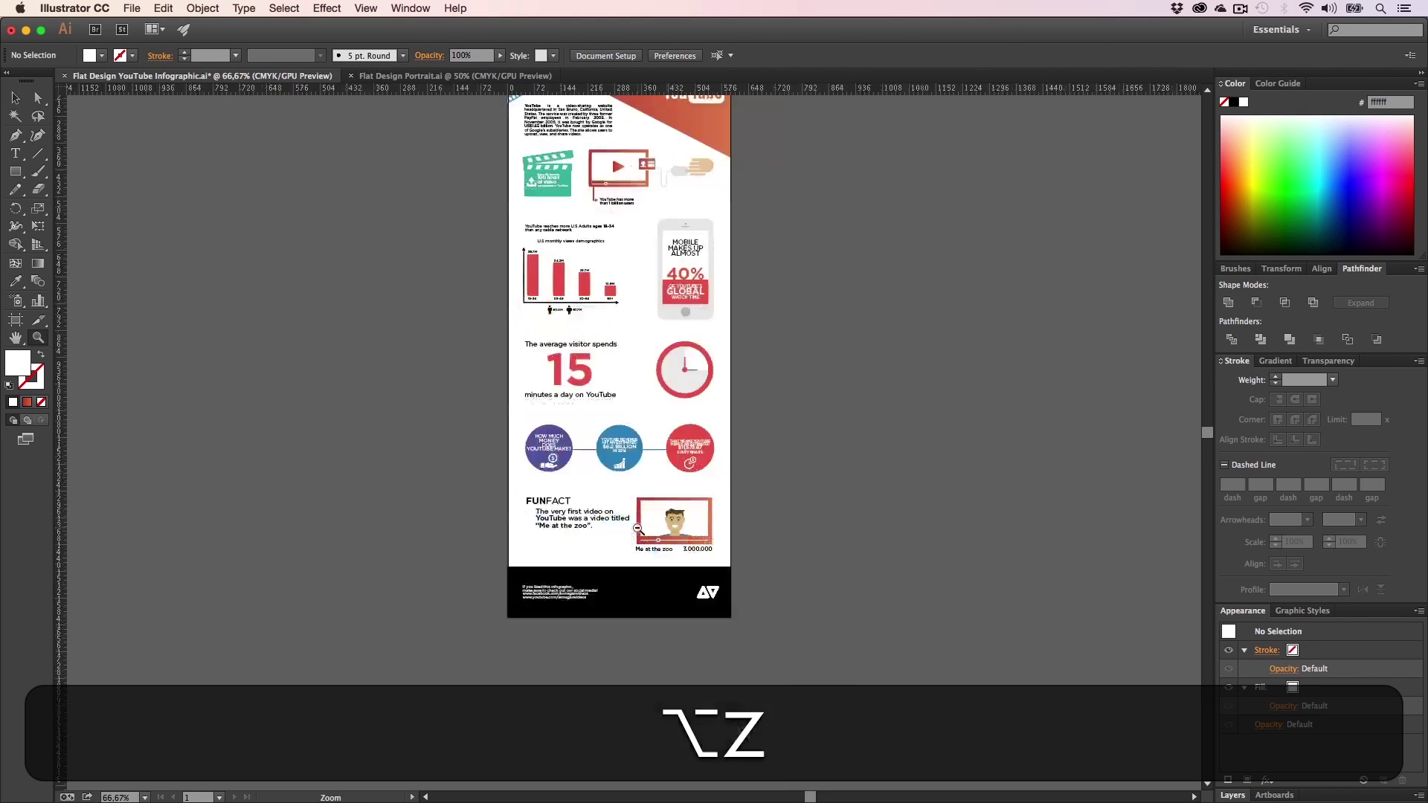
key(alt+h)
drag(638, 477, 624, 593)
key(v)
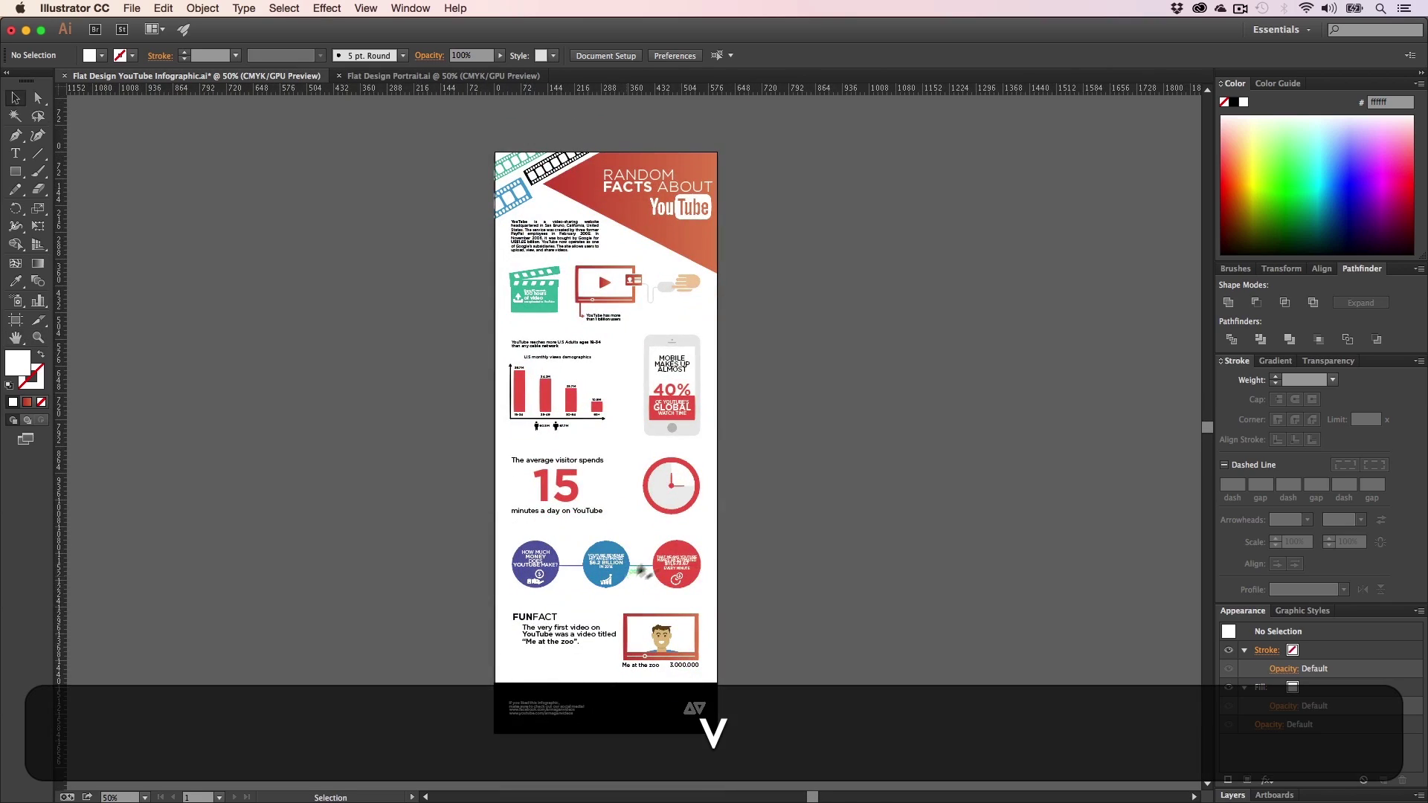
key(super+a)
key(h)
drag(482, 117, 549, 576)
key(v)
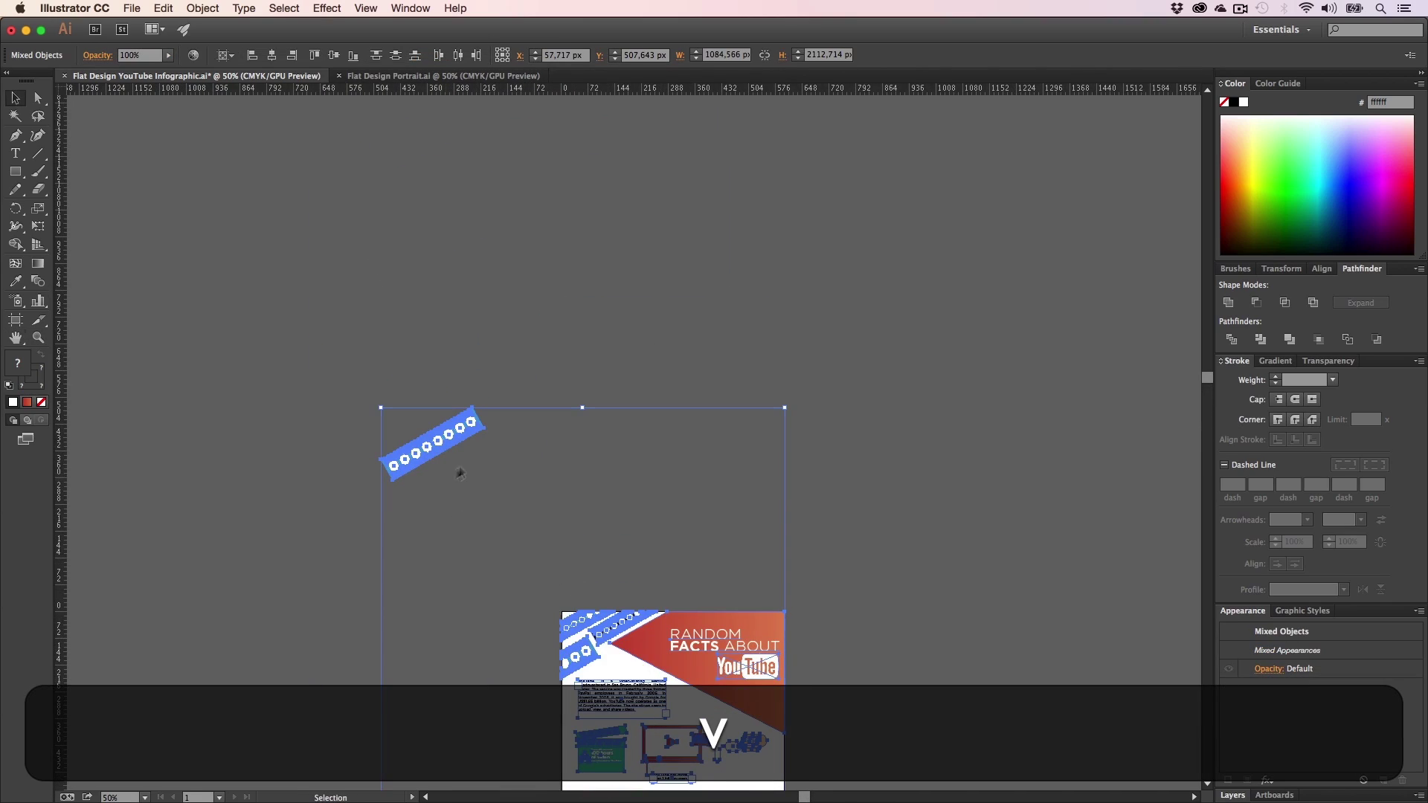
drag(384, 389, 506, 491)
- Copy the selected infographic artwork and open Adobe Photoshop
key(h)
drag(638, 660, 590, 271)
drag(589, 438, 553, 340)
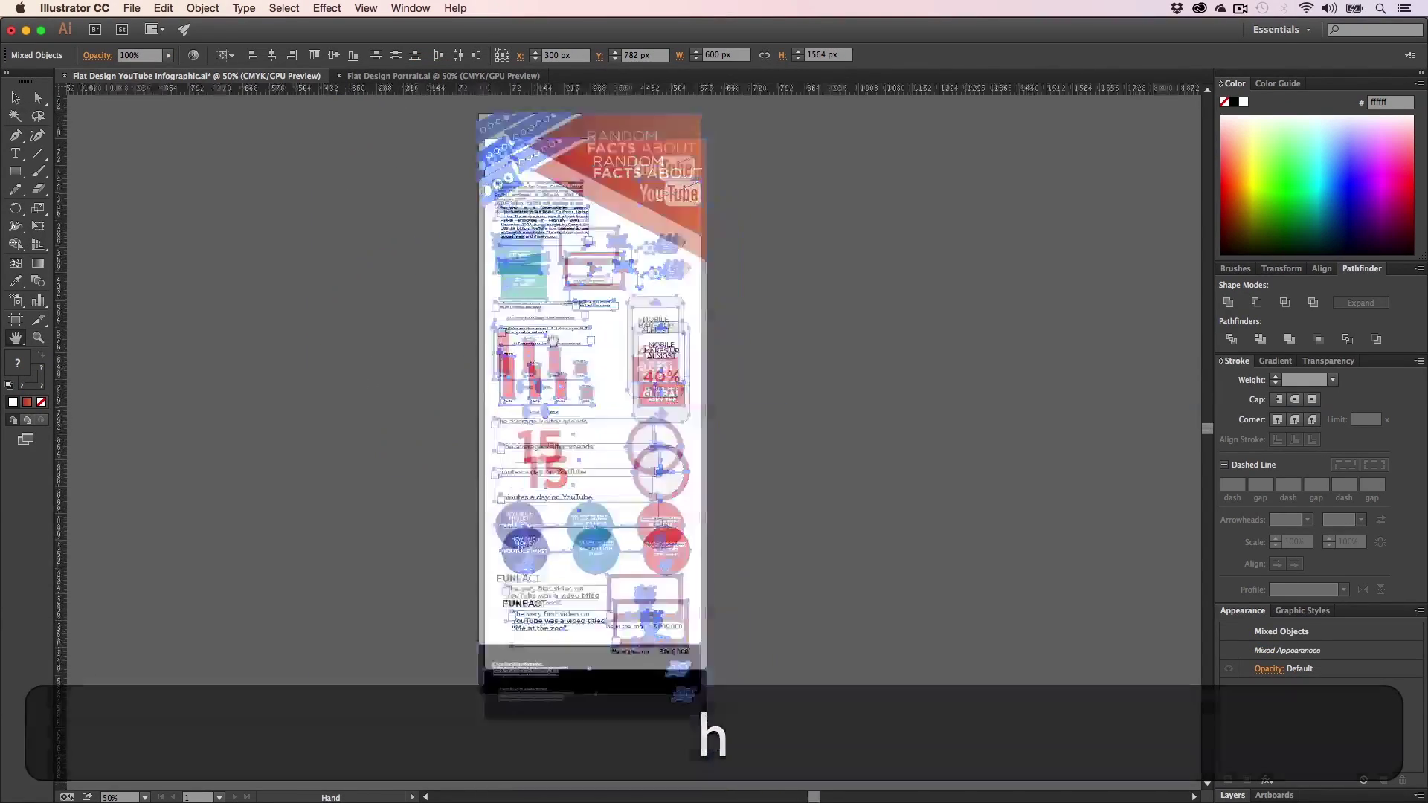
key(super+c)
key(super+space)
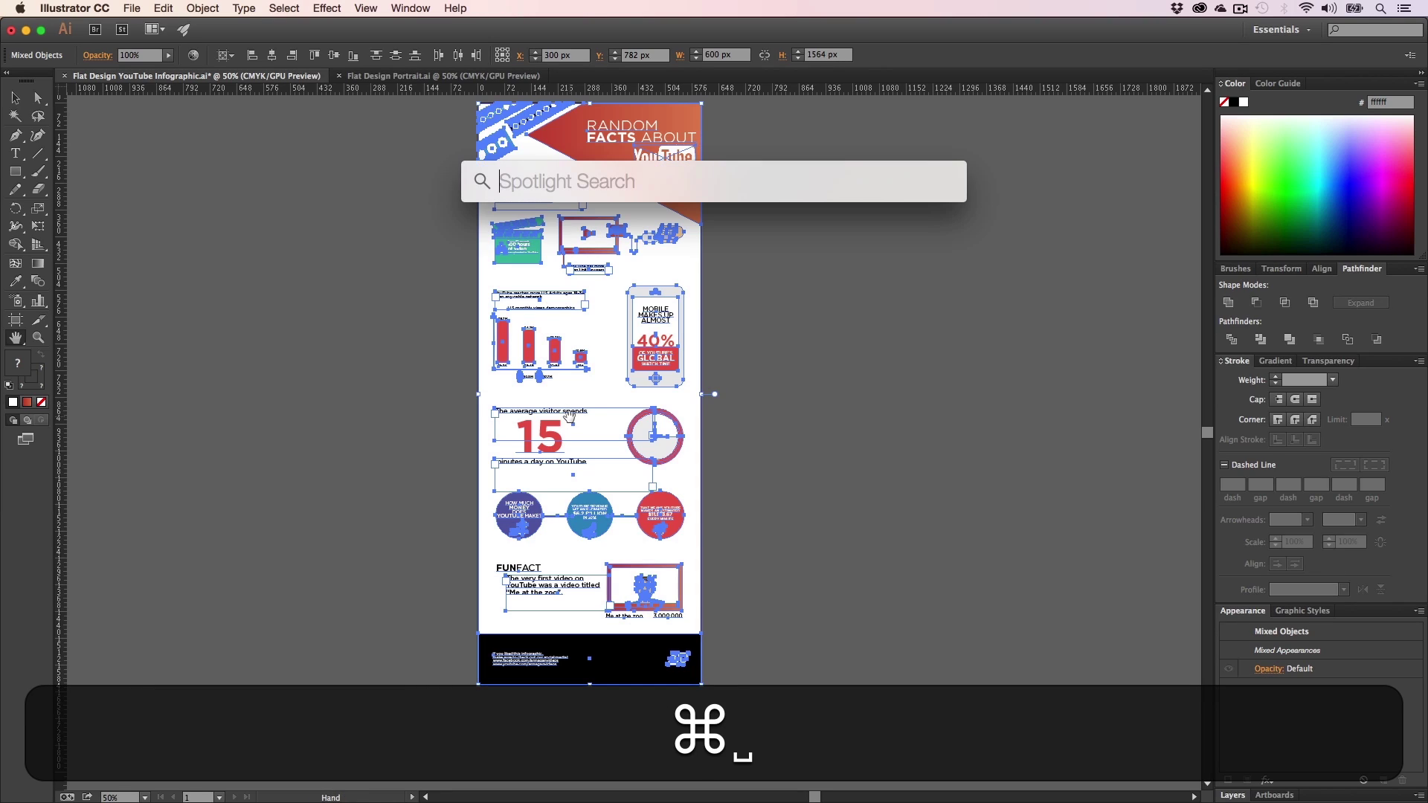
text(adobe)
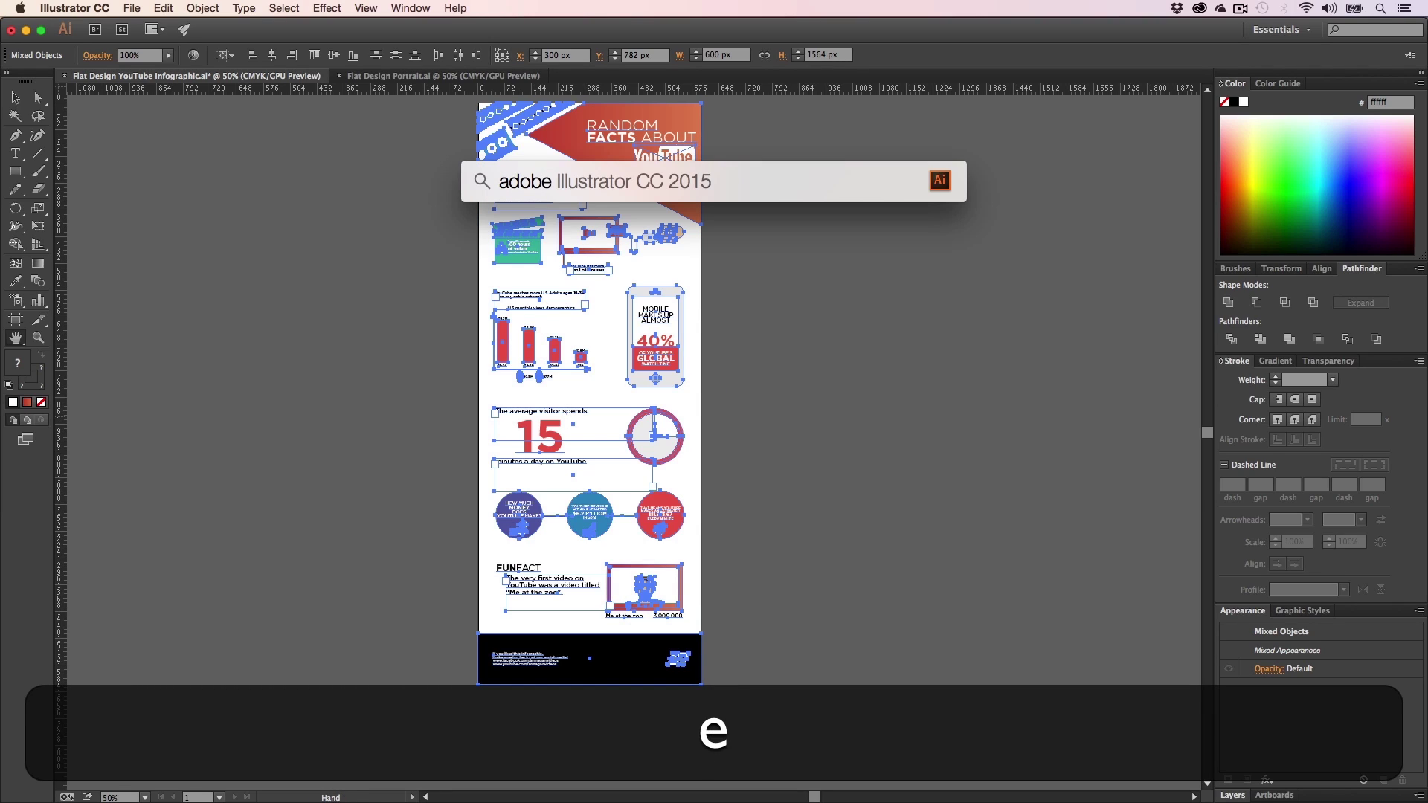
text( ph)
key(Return)
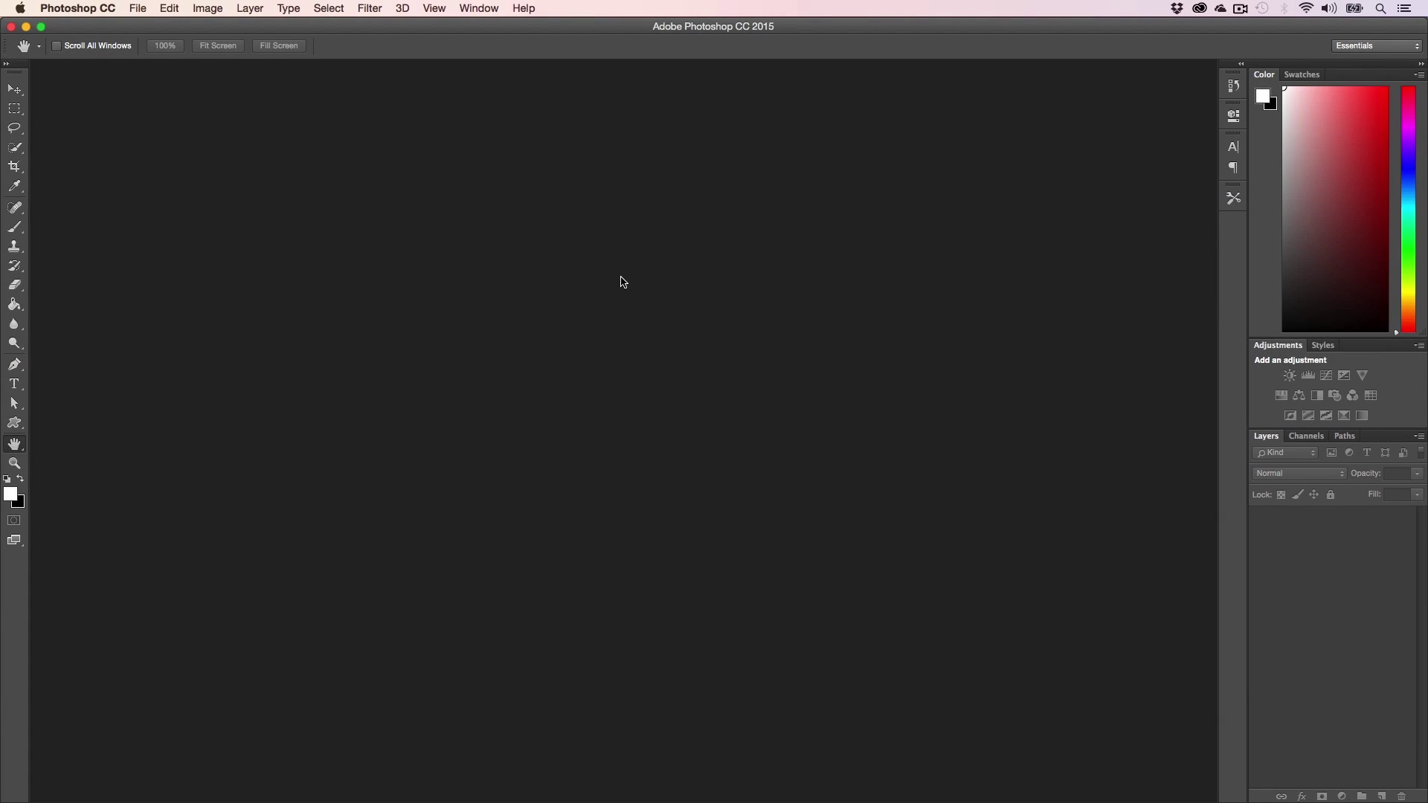
- Create a 600 × 1564 pixel RGB document at 72 pixels/inch and place the copied infographic in it as a Smart Object
key(super+n)
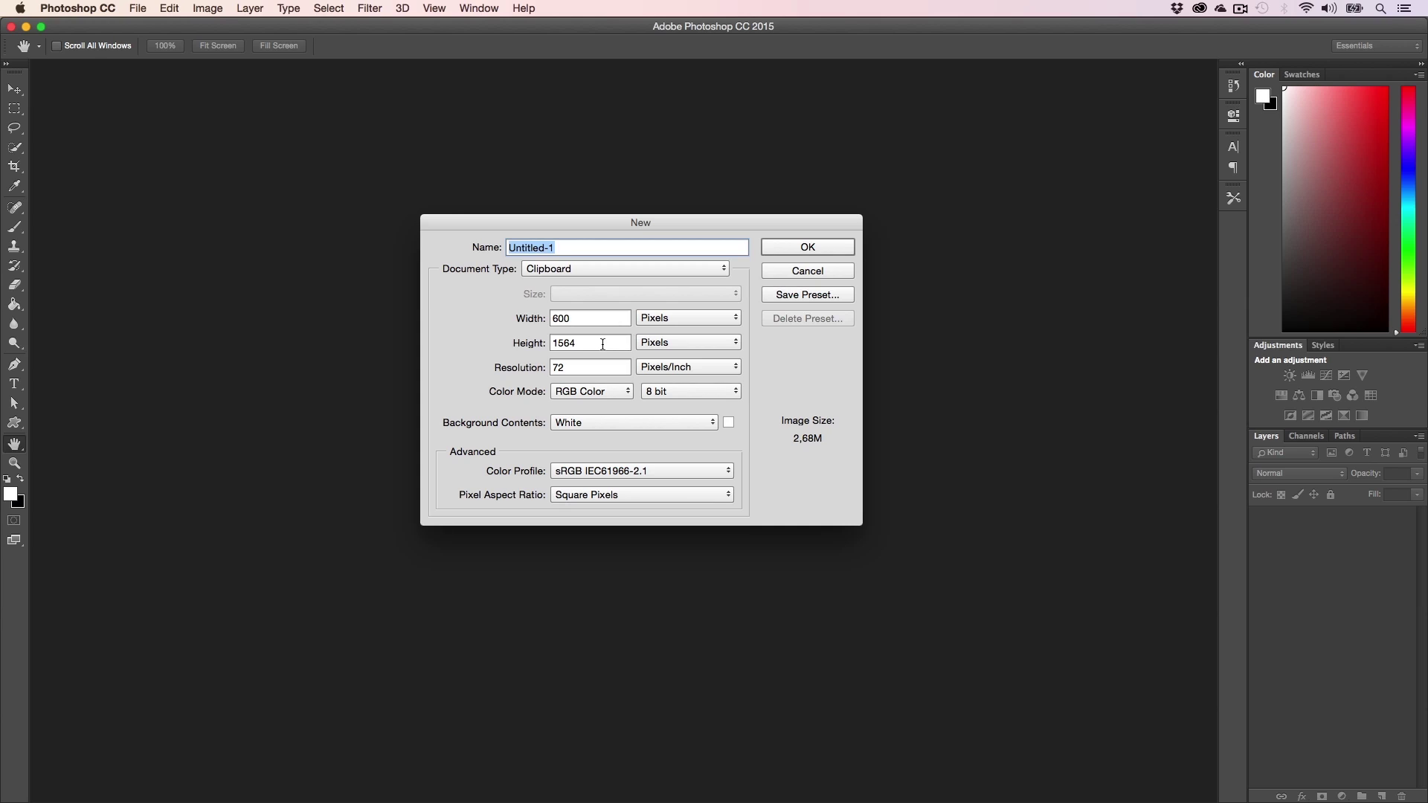
key(Return)
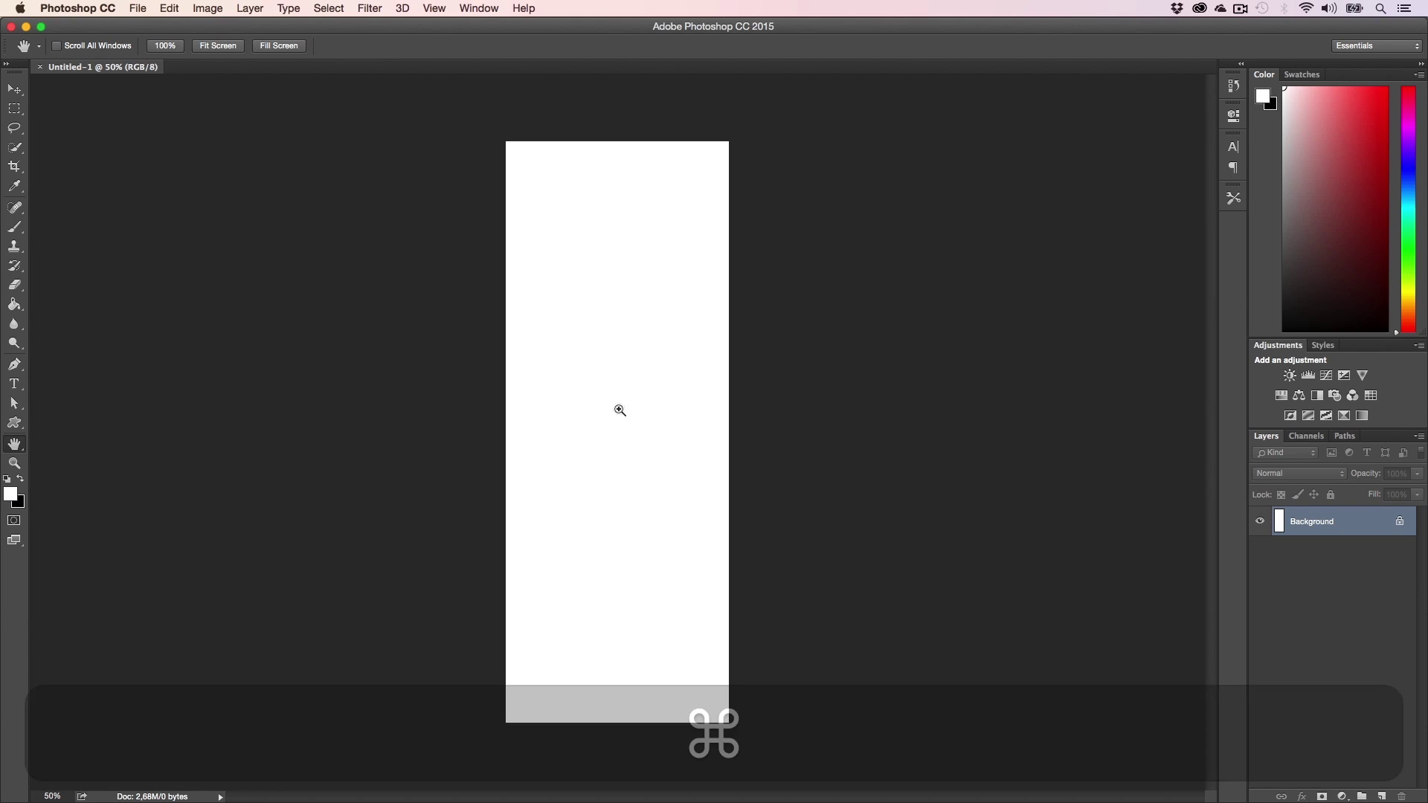
key(super+v)
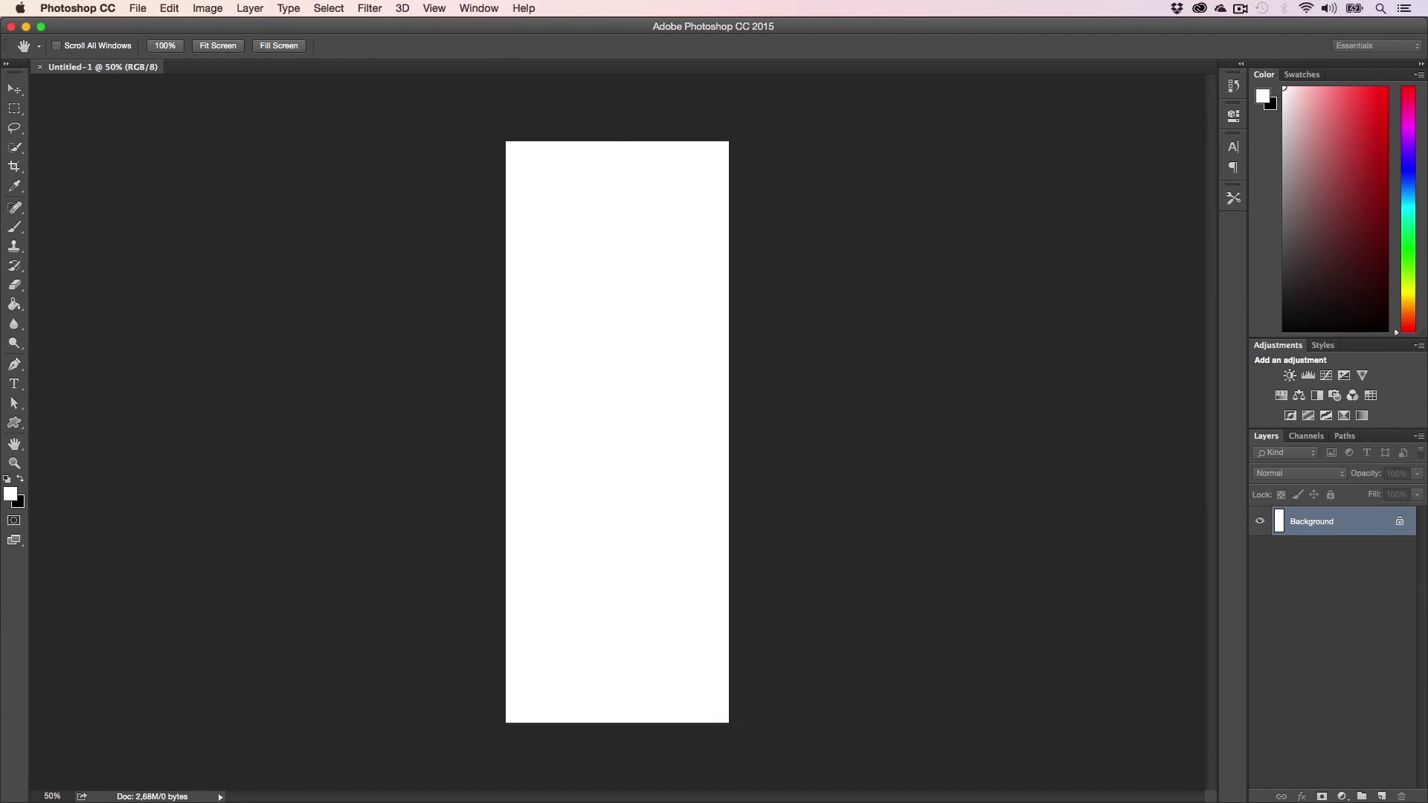
key(Return)
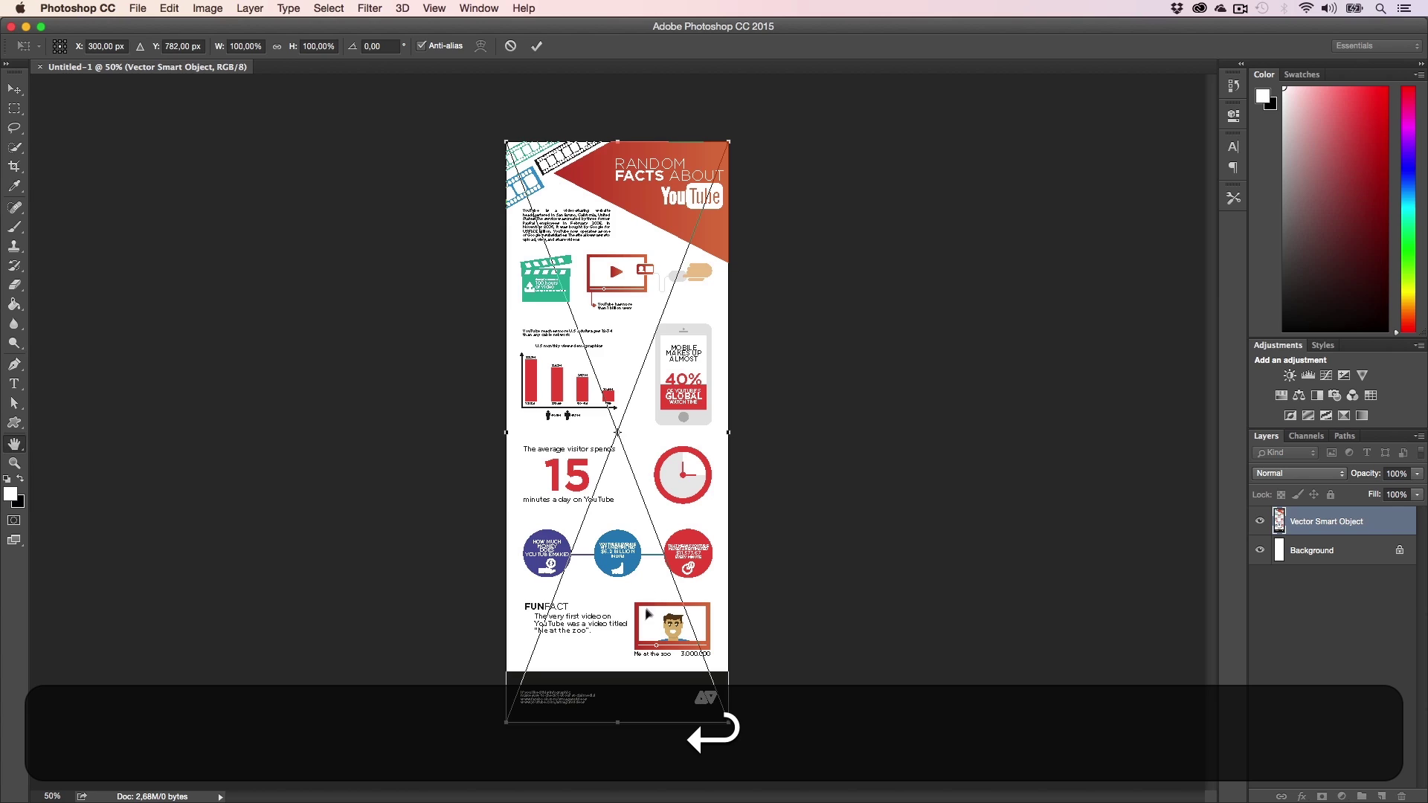
key(super+1)
key(super+h)
scroll(634, 417, down, 10)
key(h)
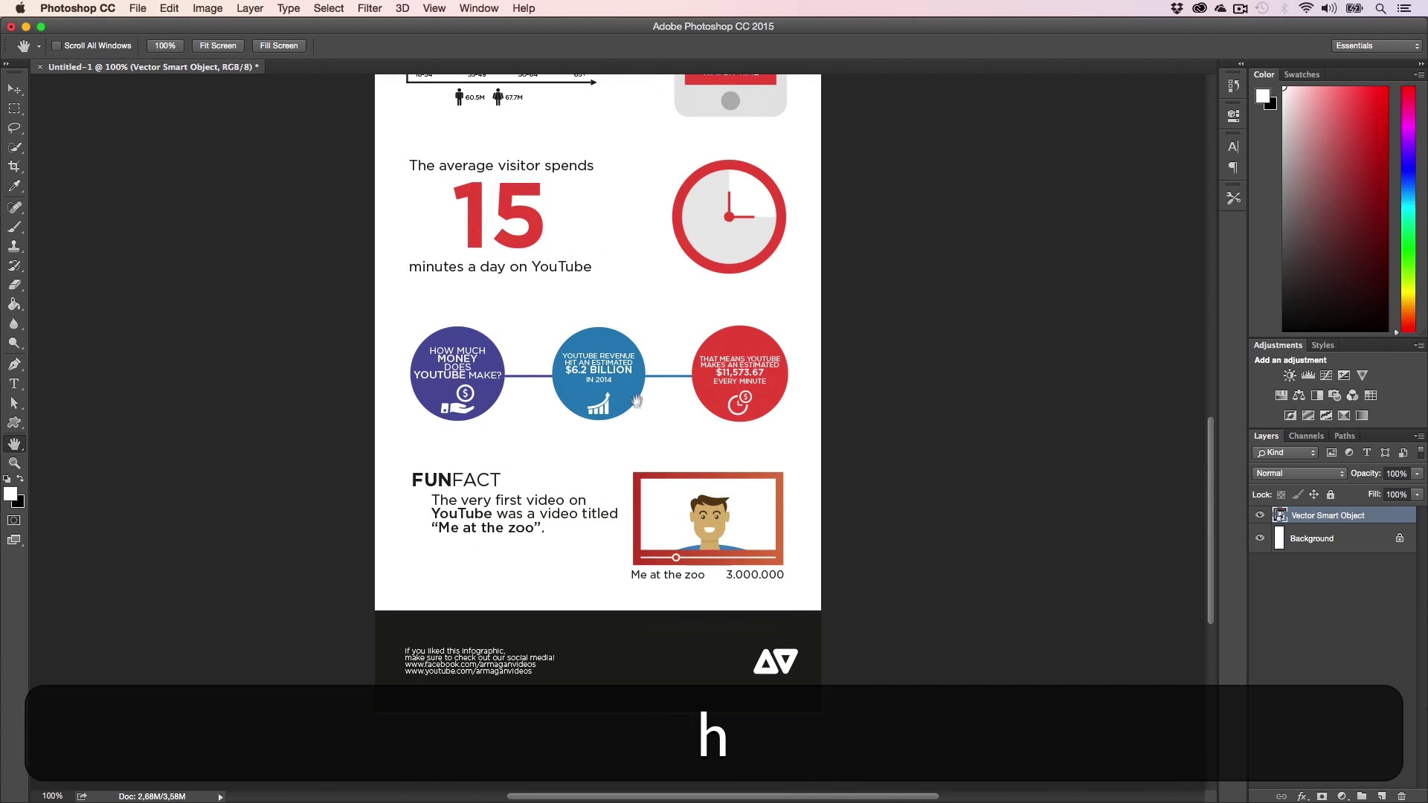
key(super+i)
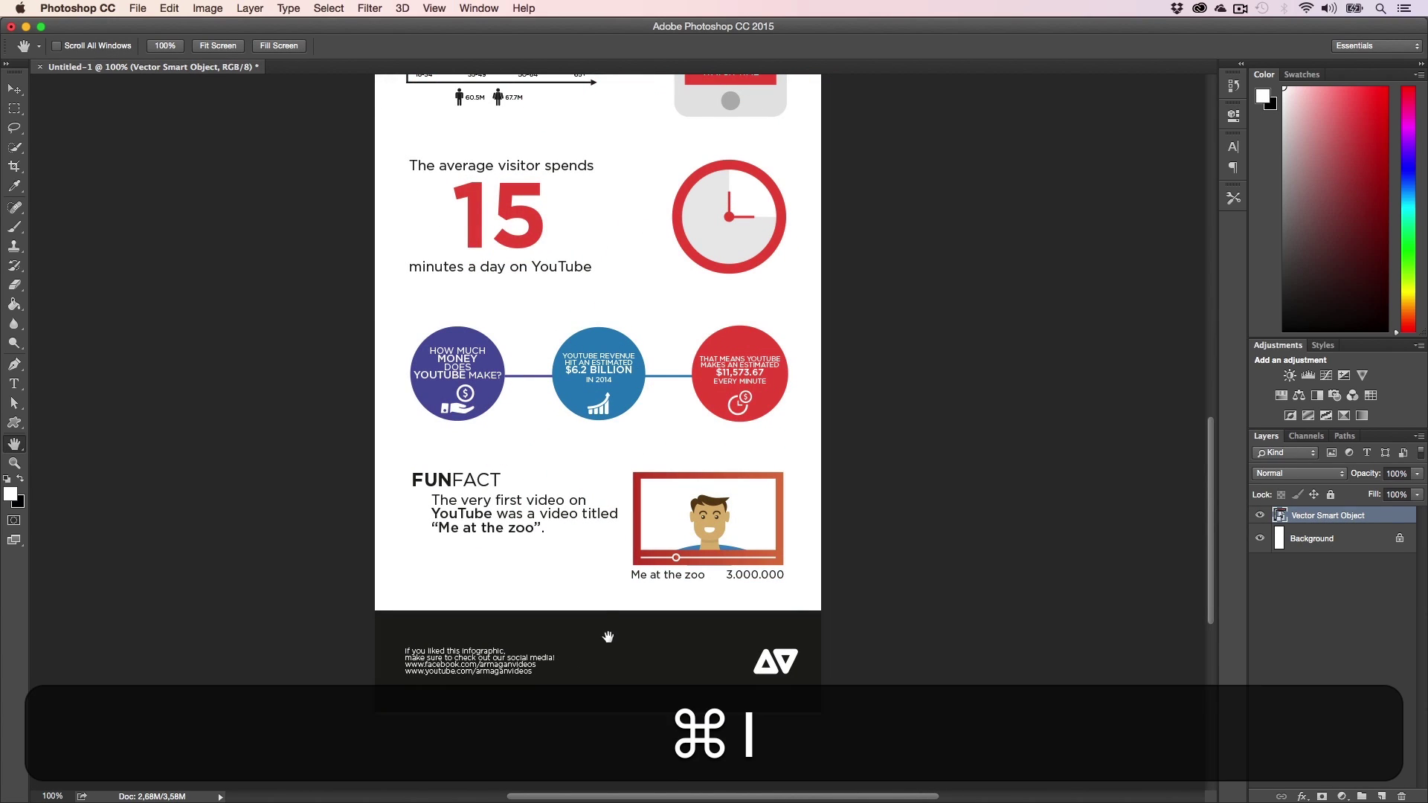
- Switch back to Illustrator and change the infographic's document color mode to RGB
key(v)
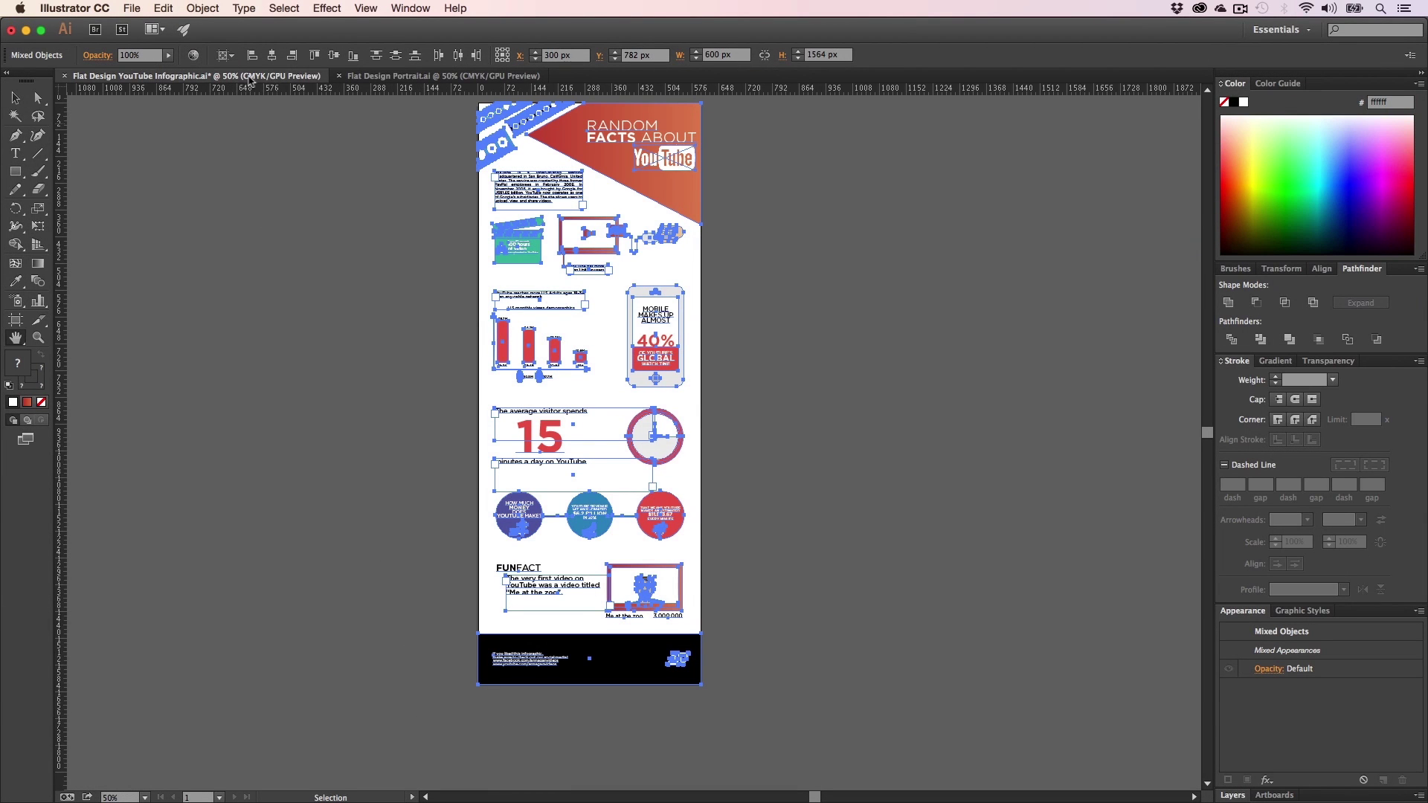
click(106, 9)
mouse_move(144, 9)
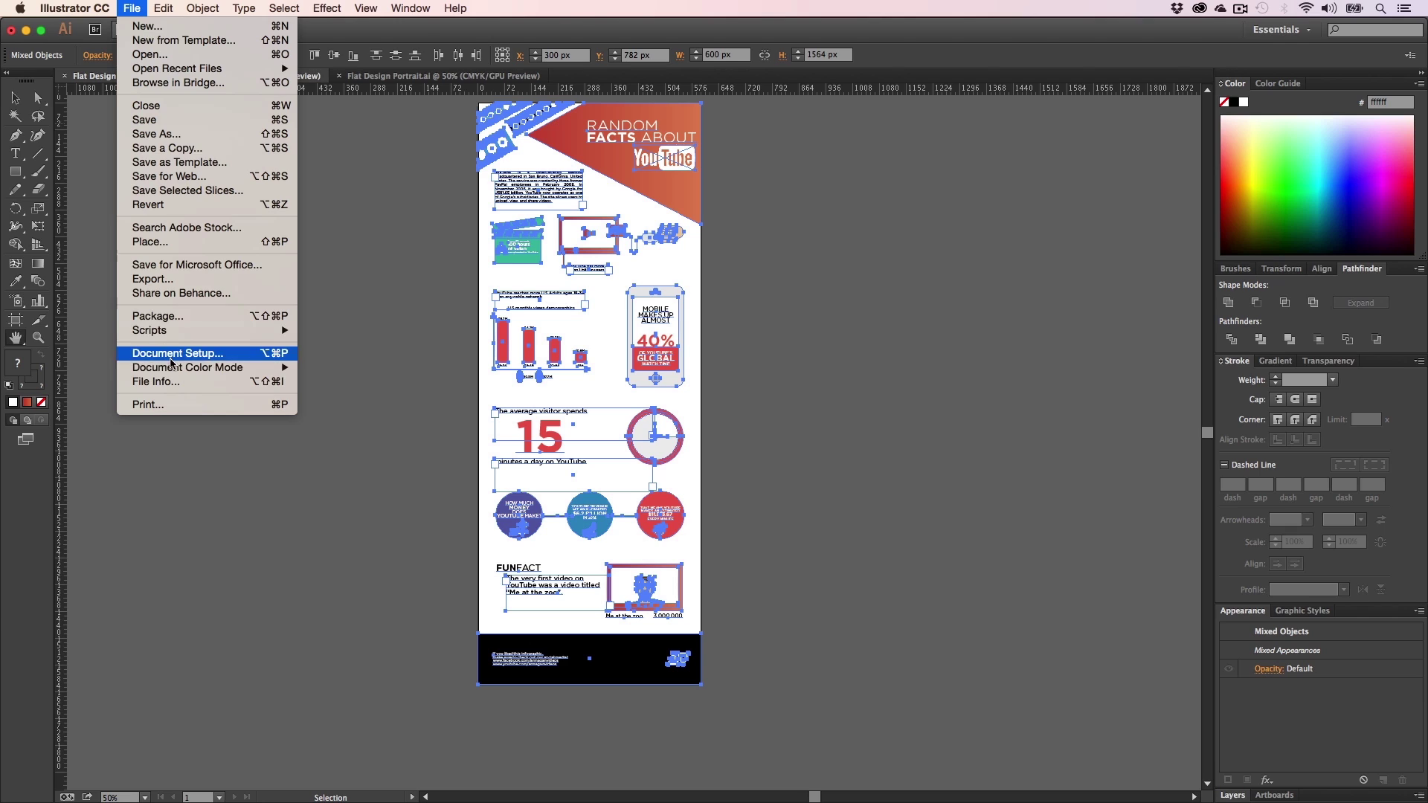
mouse_move(172, 369)
click(339, 382)
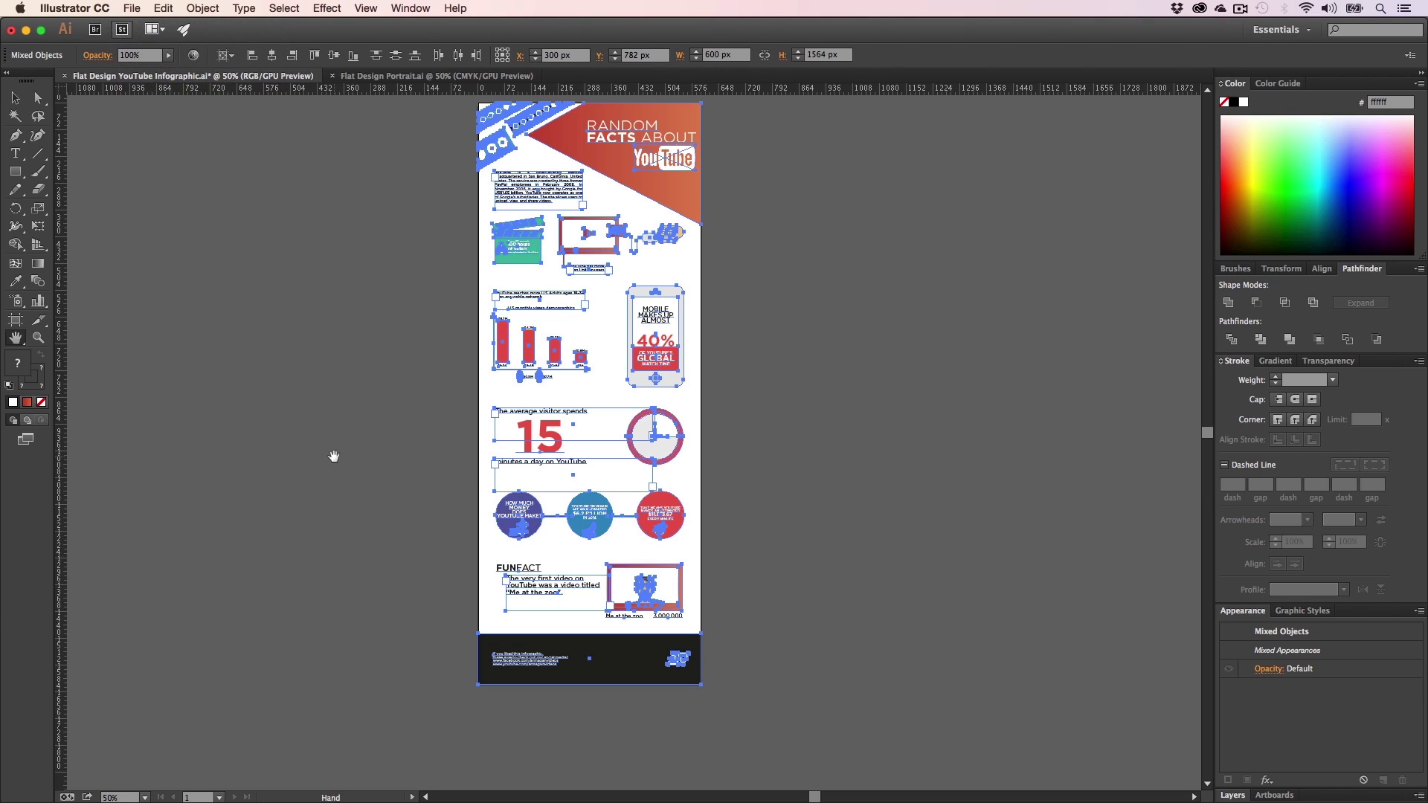
- Set the fill of the footer rectangle to pure black, 000000
key(v)
click(769, 620)
key(z)
drag(620, 638, 637, 500)
key(h)
key(a)
click(632, 501)
double_click(19, 363)
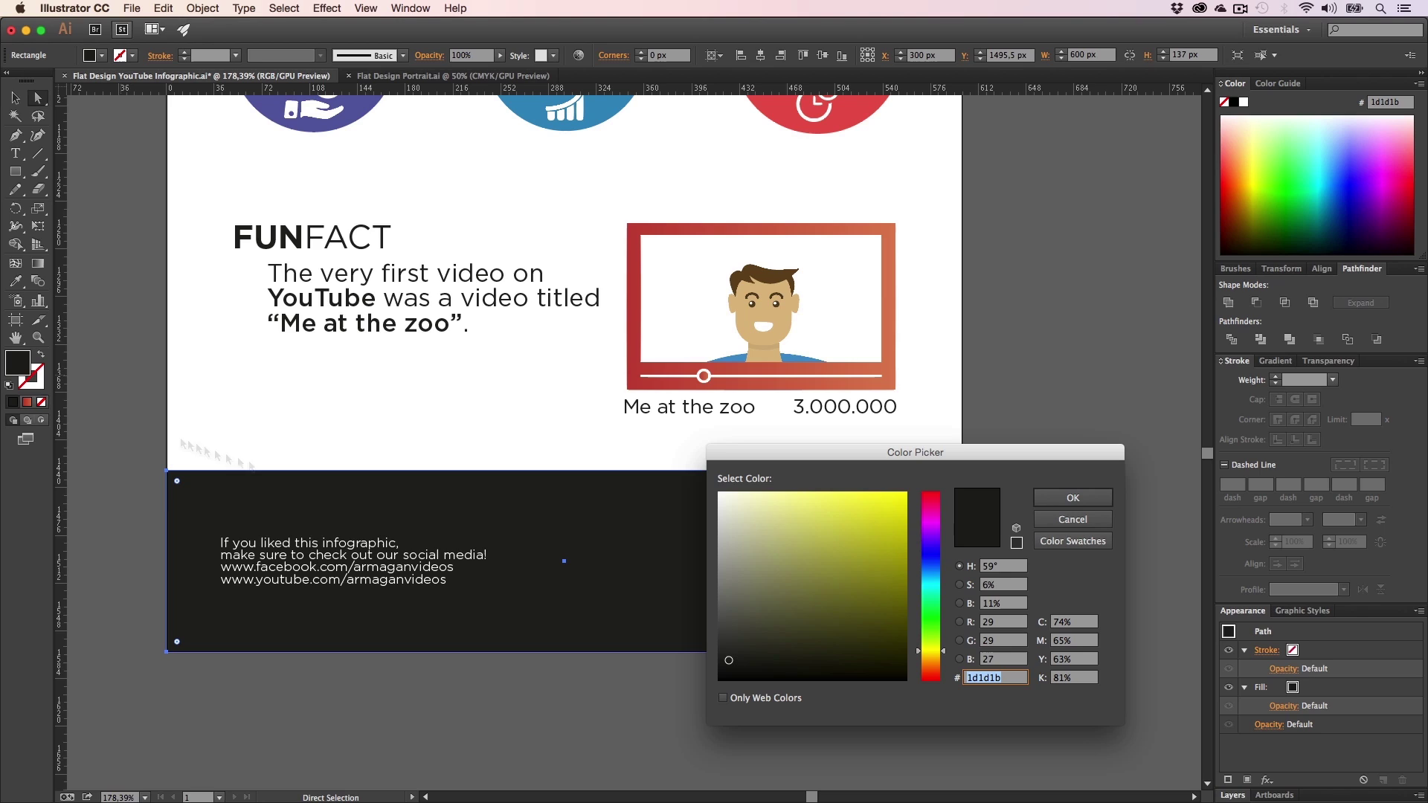
drag(880, 664, 919, 686)
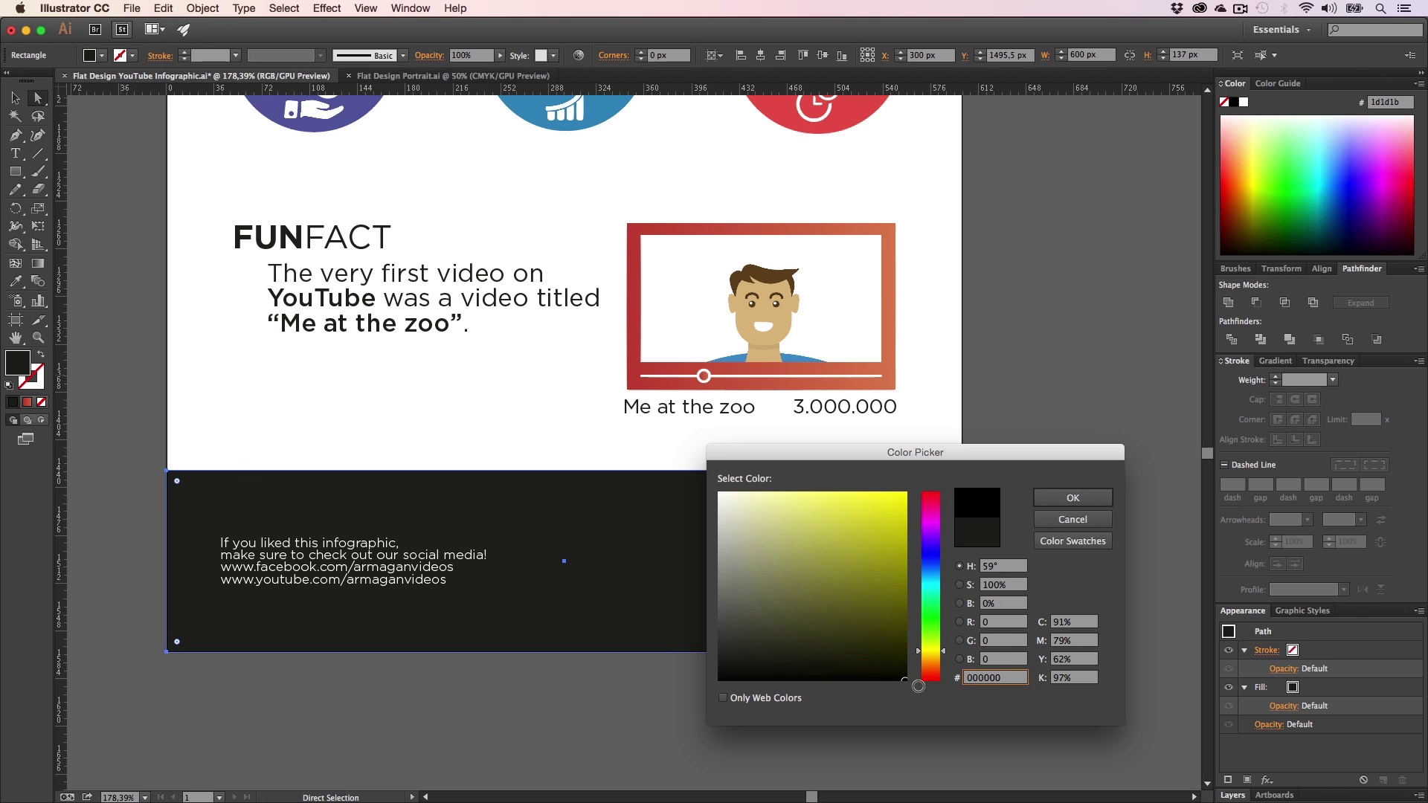
click(1072, 497)
- Select the FUNFACT heading, its paragraph, and the "Me at the zoo" and "3.000.000" captions together
key(h)
drag(468, 296, 469, 457)
key(v)
click(469, 457)
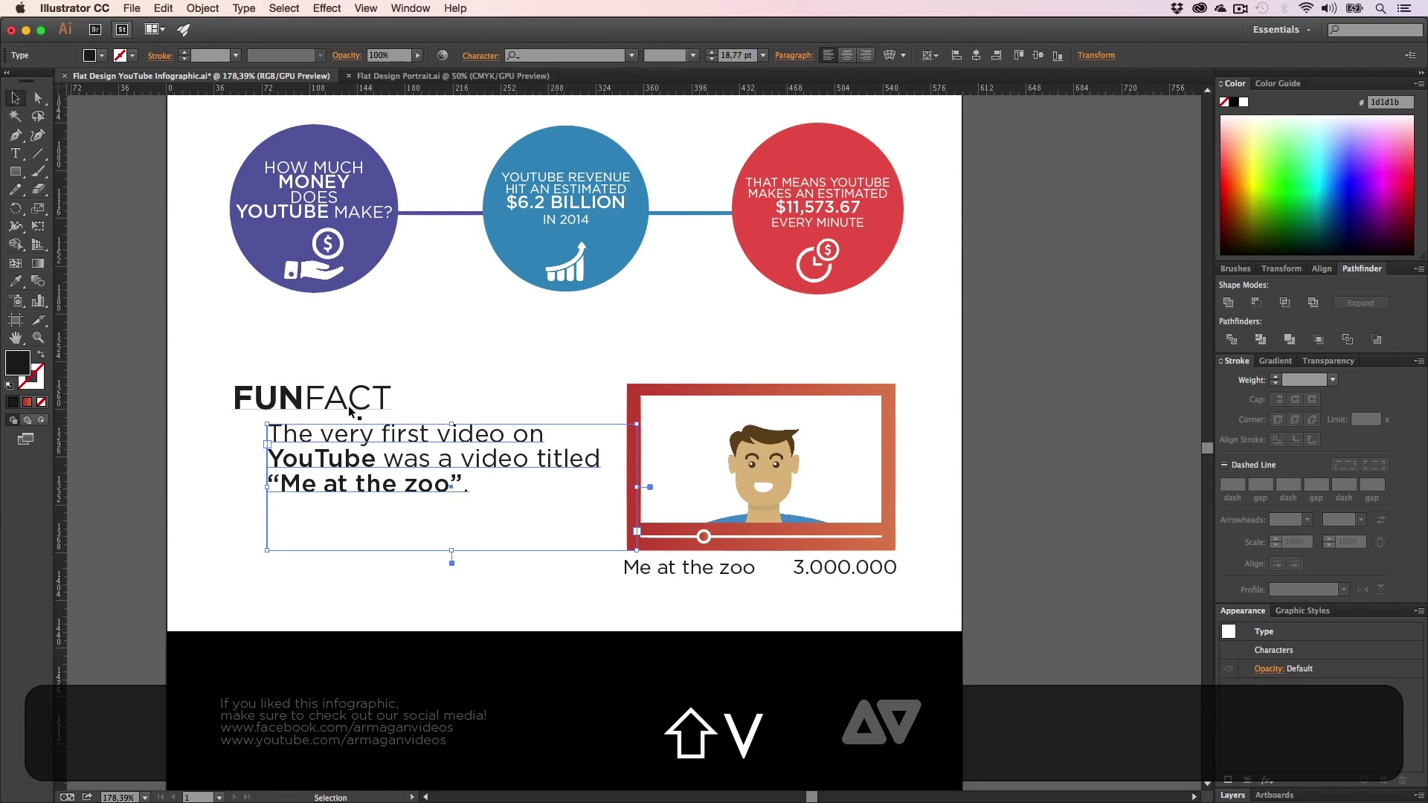
shift+click(352, 405)
shift+click(695, 570)
shift+click(814, 570)
- Add the "The average visitor spends" and "minutes a day on YouTube" texts to the selection
key(shift+h)
drag(604, 339, 617, 591)
drag(584, 365, 606, 624)
key(shift+v)
shift+click(509, 537)
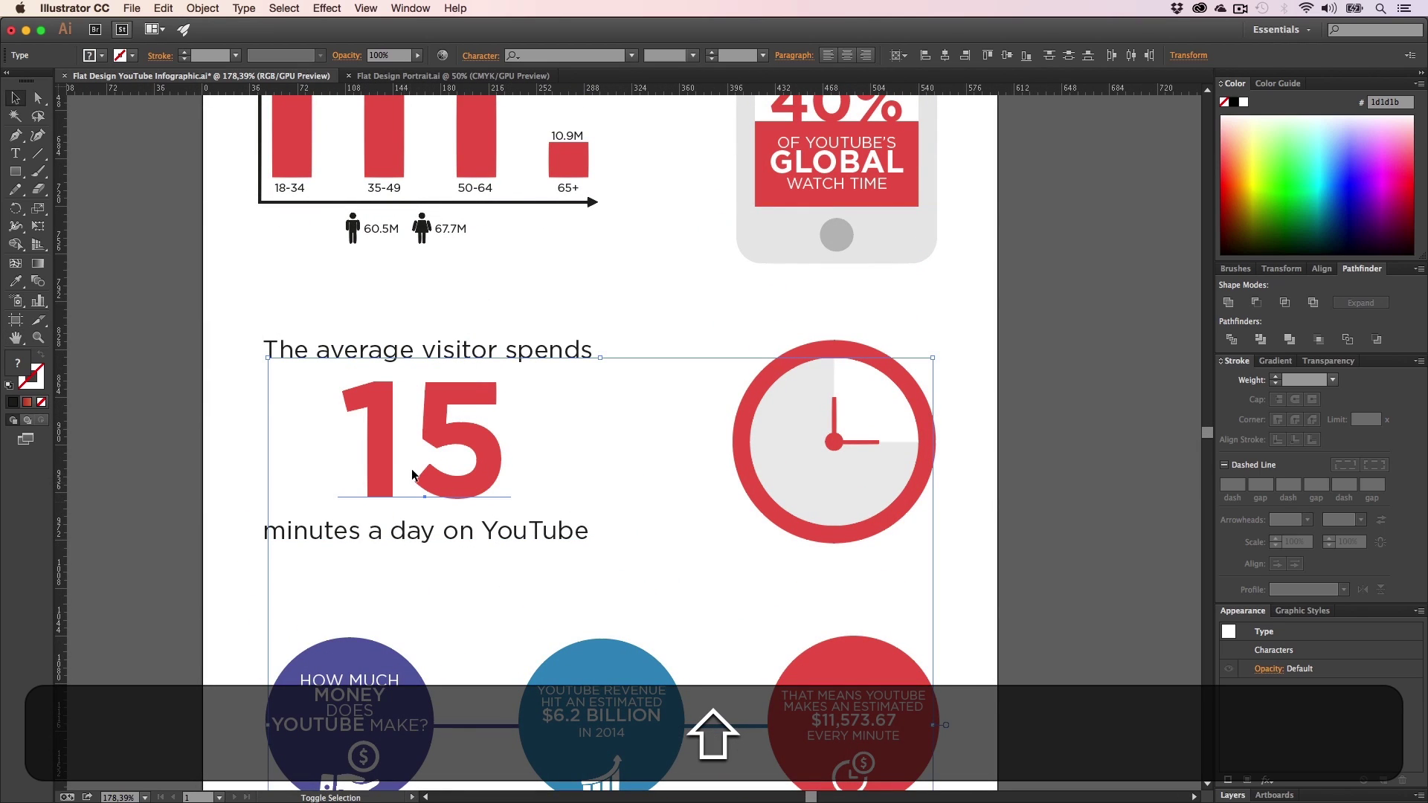
shift+click(331, 526)
shift+click(290, 533)
shift+click(325, 345)
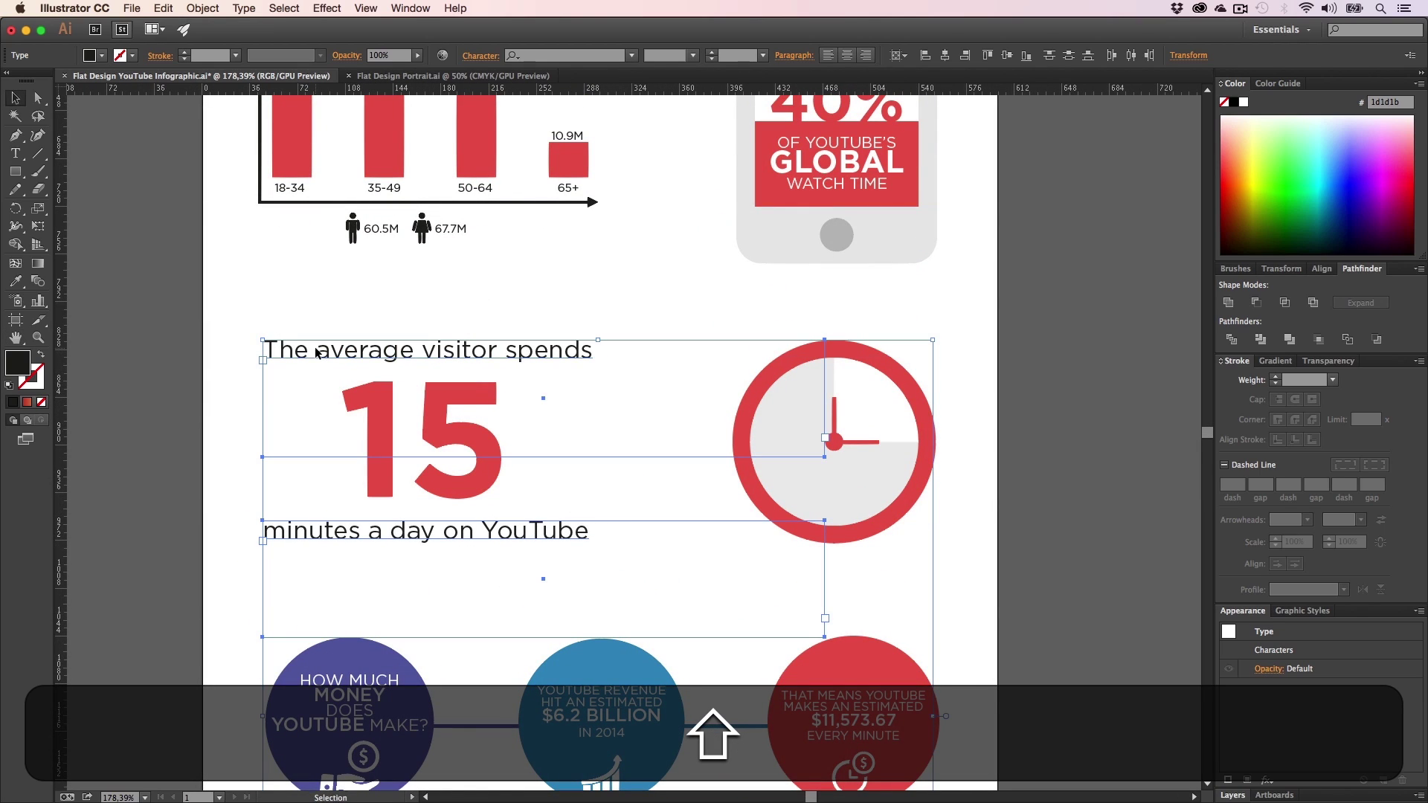
- Extend the text selection with the "YouTube has more than 1 billion users" caption below the video player
key(shift+h)
drag(514, 259, 501, 651)
key(shift+v)
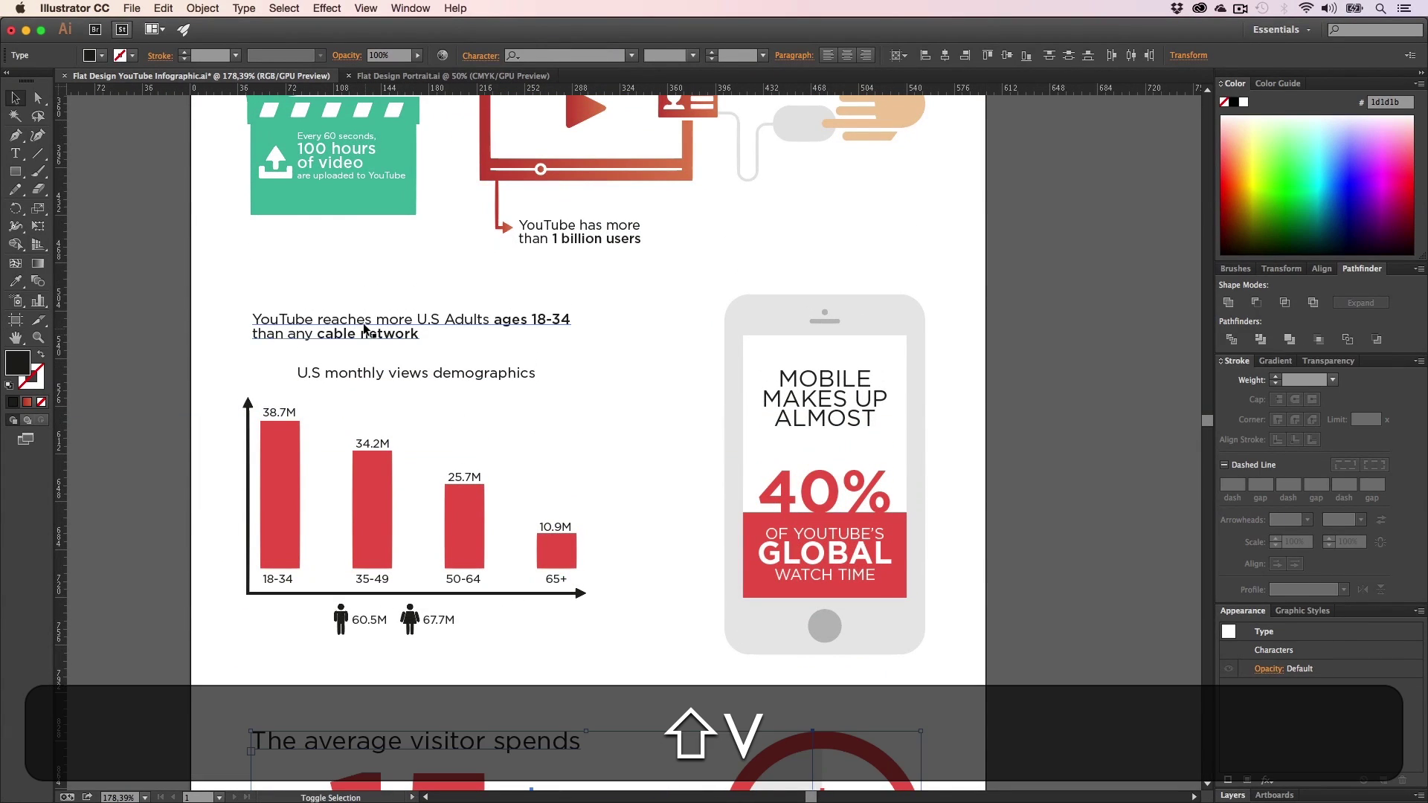
shift+click(368, 330)
shift+click(369, 331)
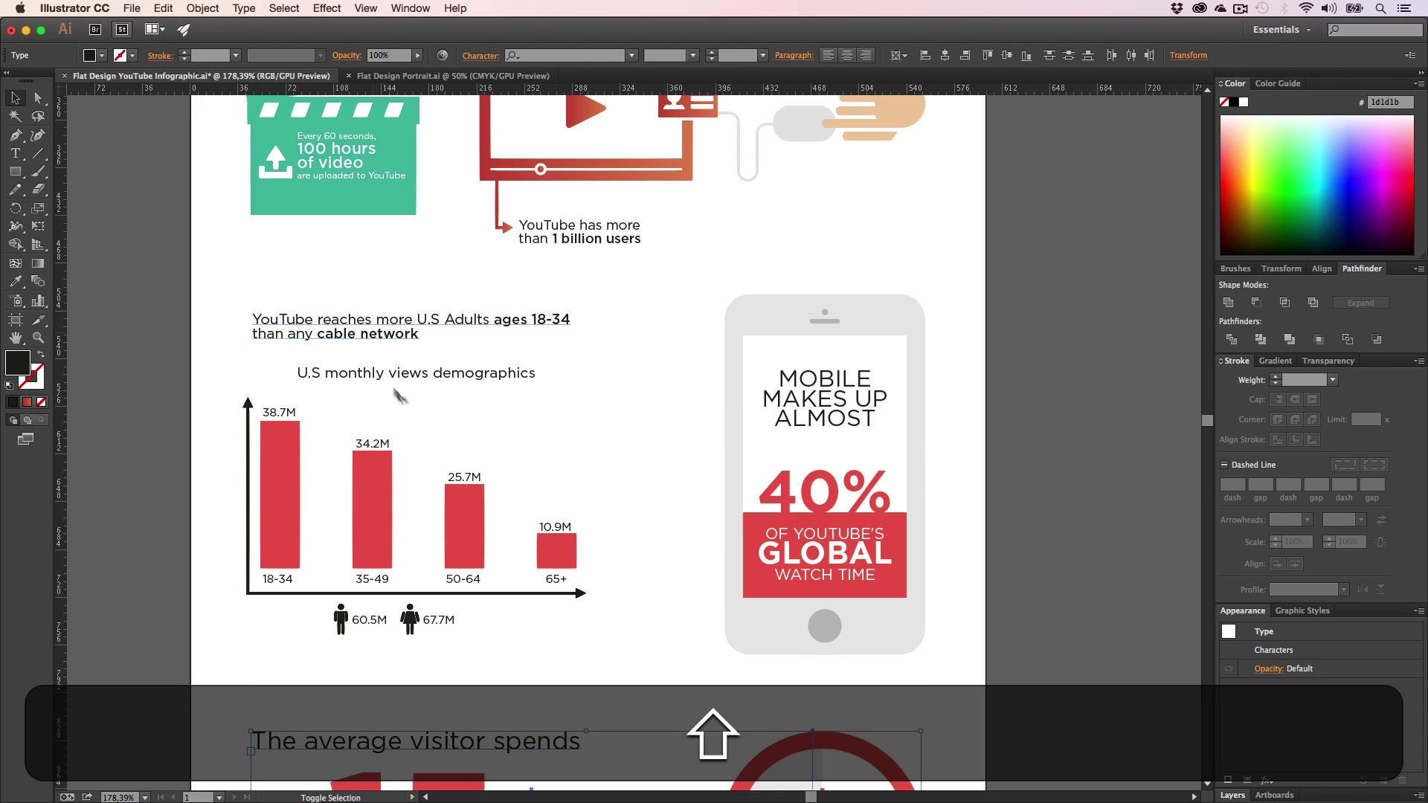
key(shift+h)
drag(550, 242, 552, 484)
key(shift+v)
shift+click(550, 470)
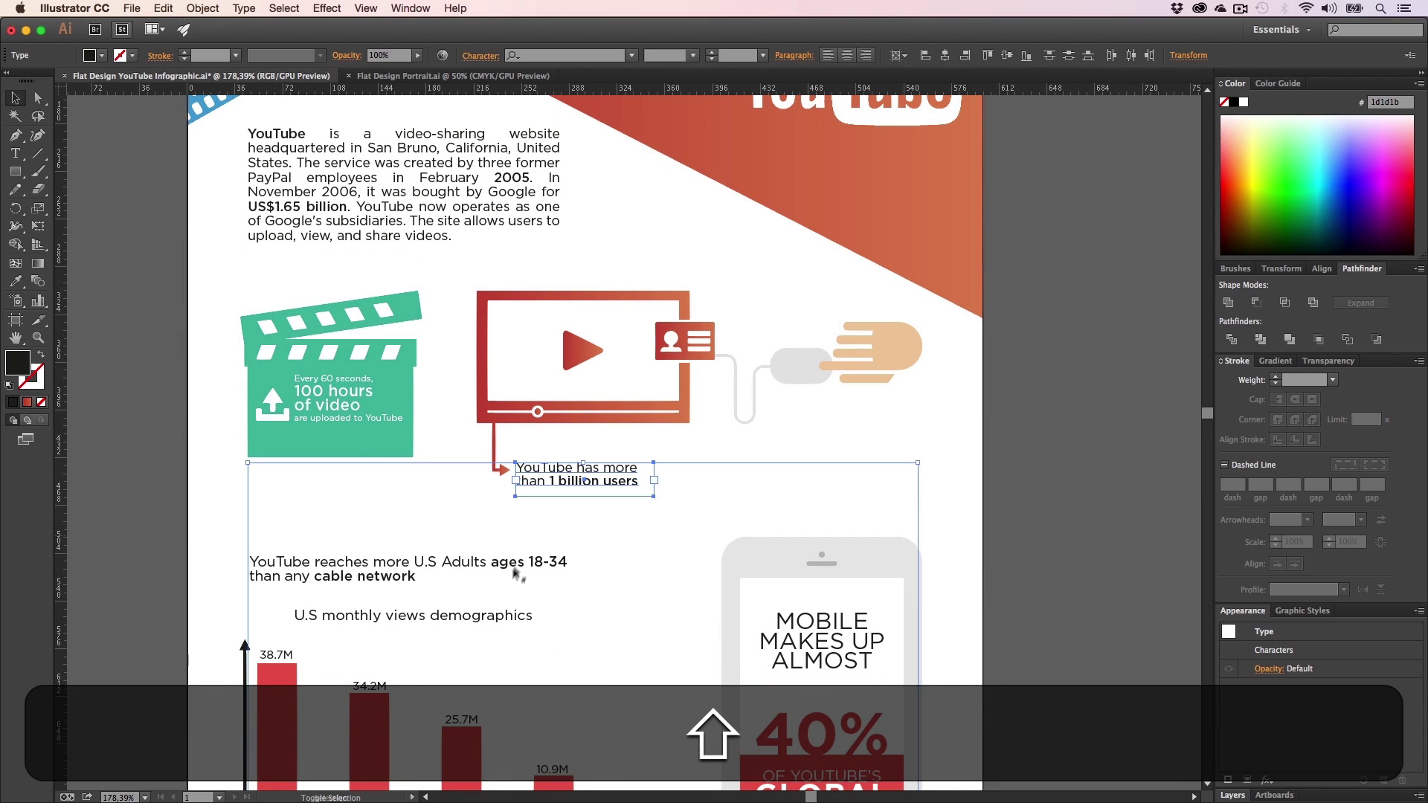